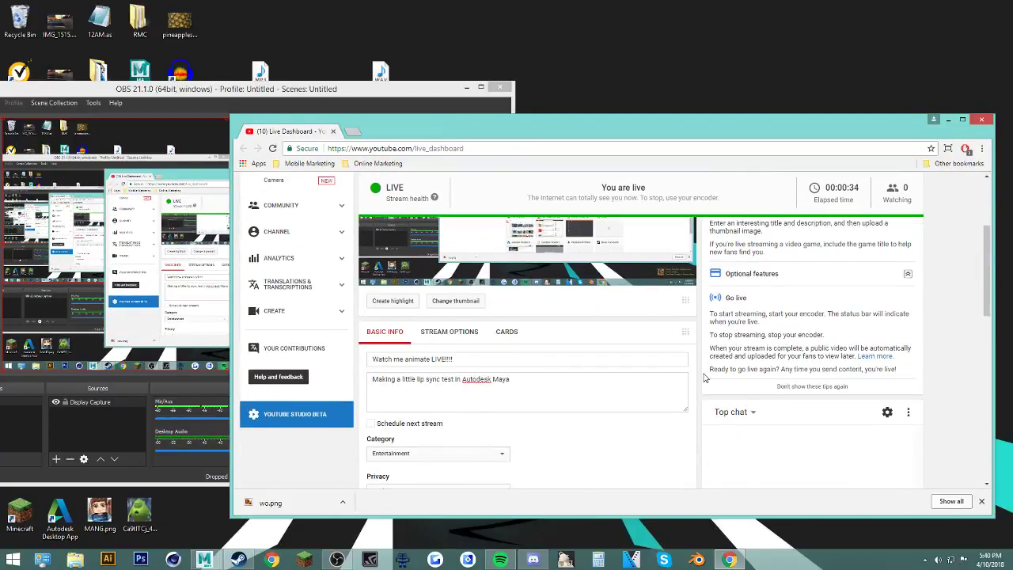
Step: Load youtube.com in a new browser tab and go to the streamer's own channel page
scroll(701, 351, down, 1)
scroll(672, 356, up, 4)
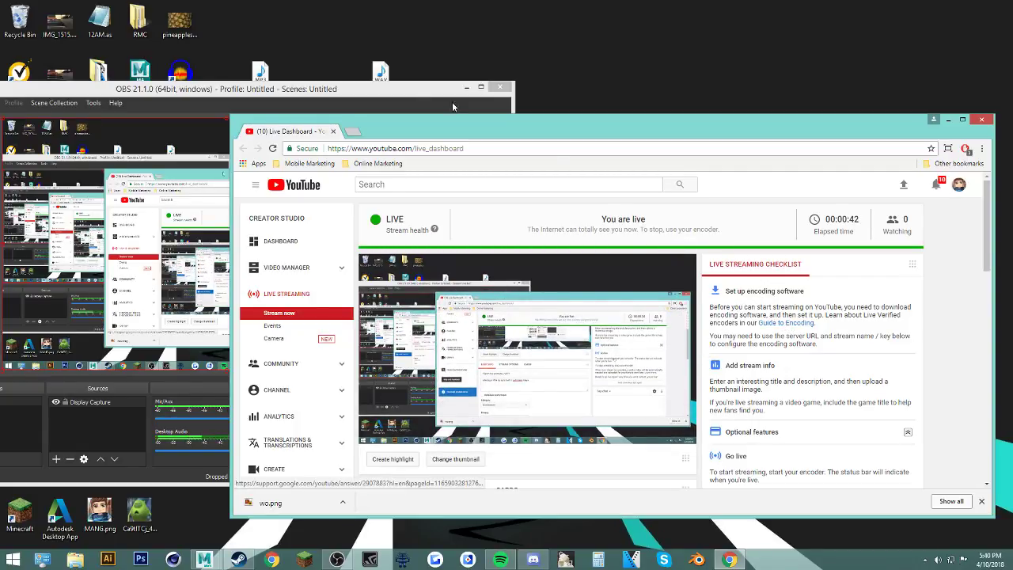
click(355, 133)
text(youtube.com)
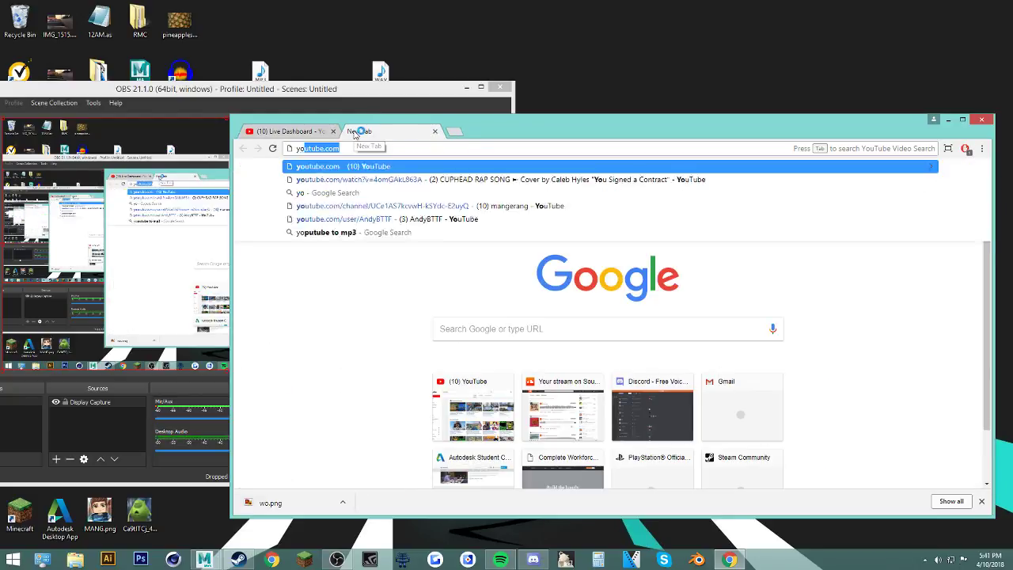
key(Return)
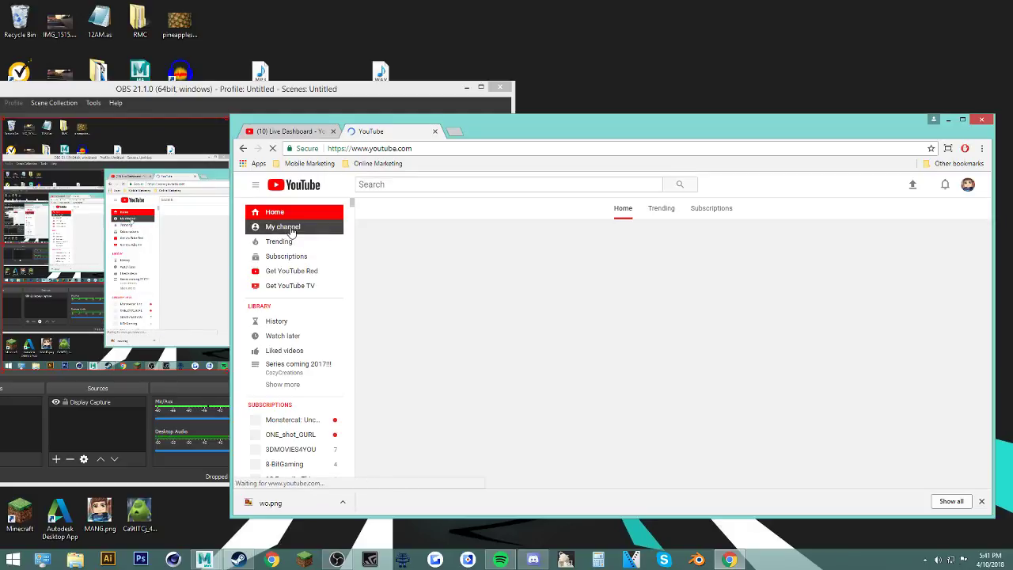
click(290, 229)
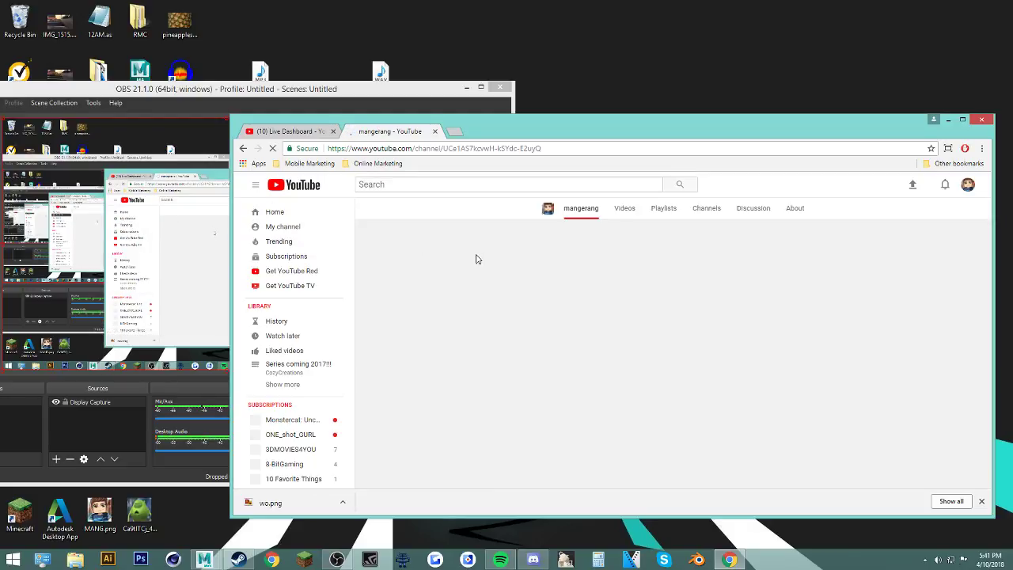
Step: Open the "Watch me animate LIVE!!!!" stream from the channel's uploads and mute its playback
scroll(444, 293, down, 5)
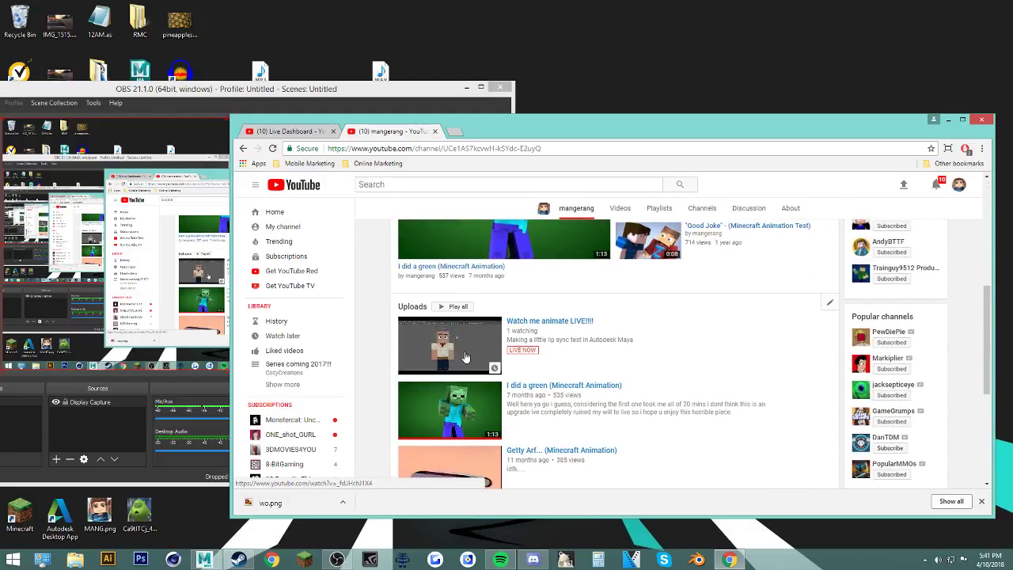
click(465, 358)
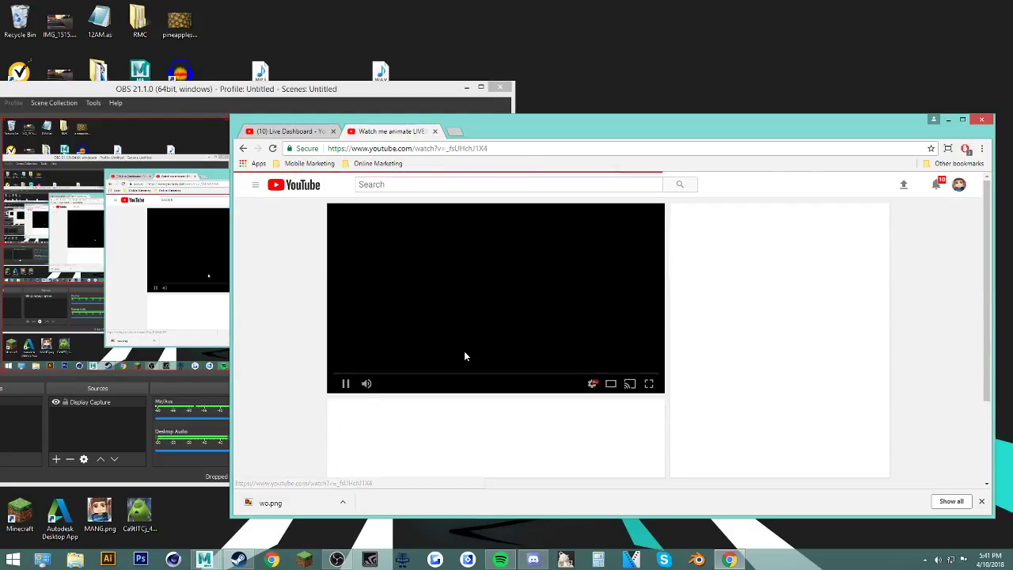
scroll(477, 337, down, 2)
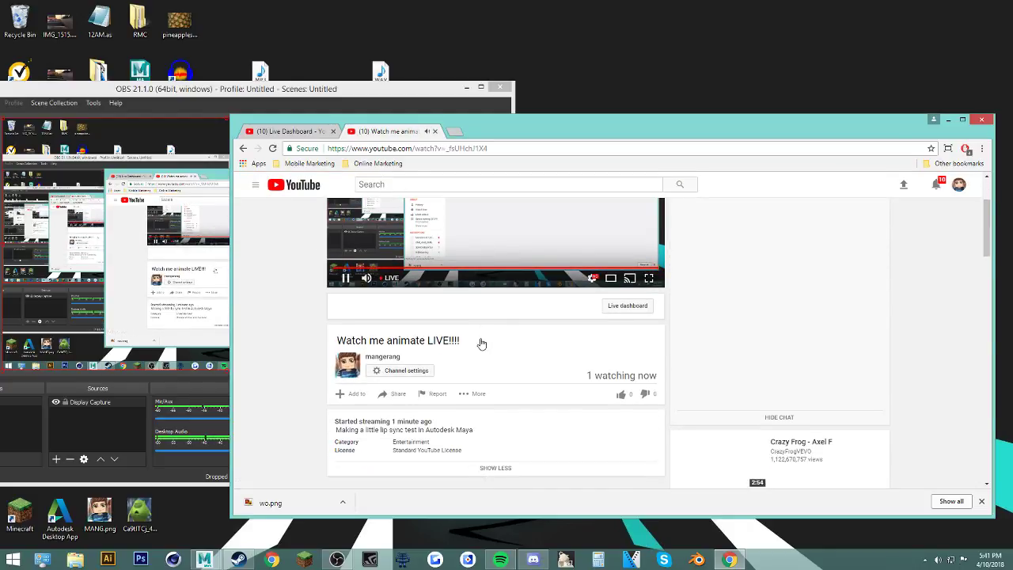
scroll(610, 367, up, 2)
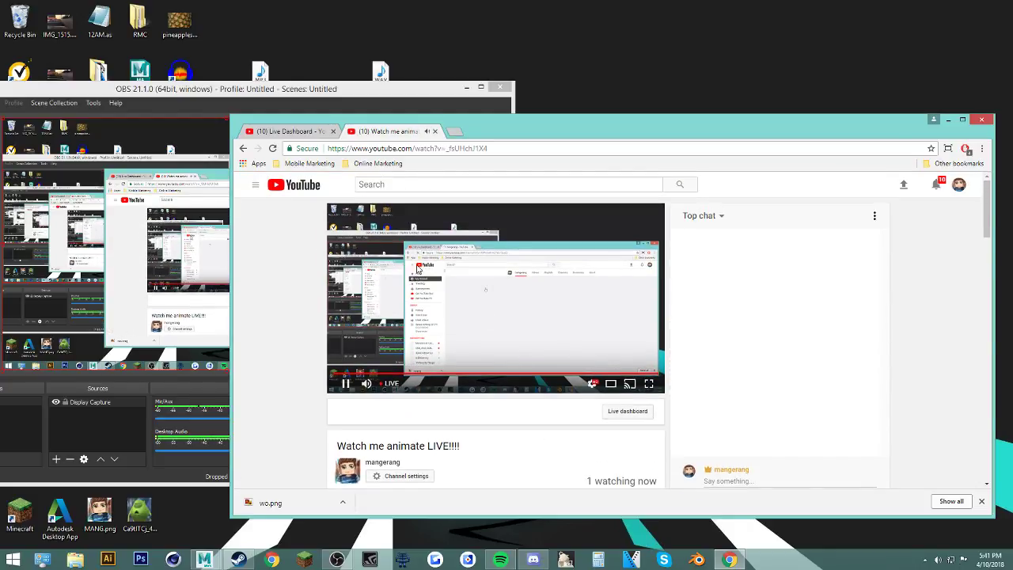
click(369, 385)
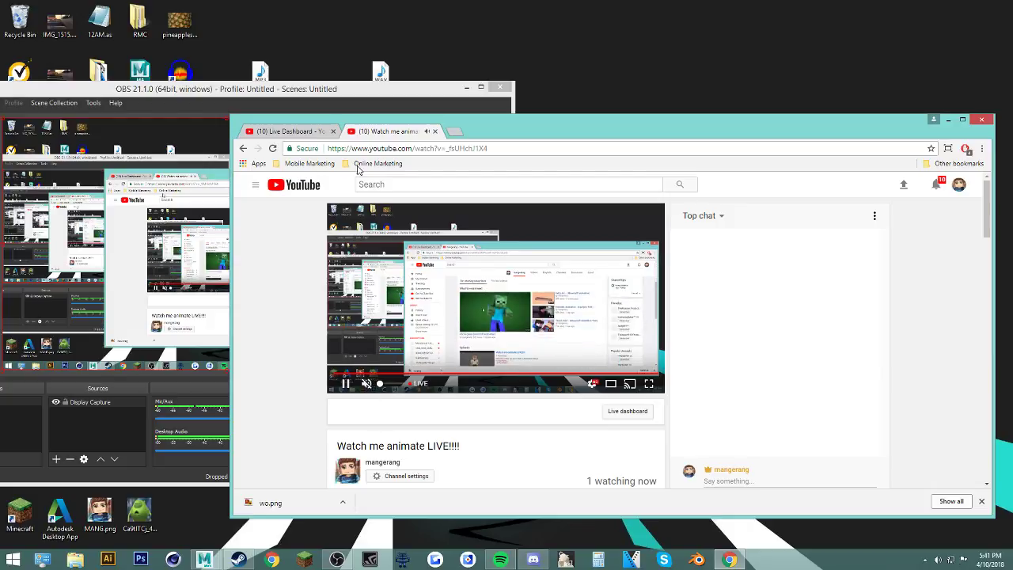
Step: Close the Live Dashboard tab and look over the stream's watch page
middle_click(288, 131)
scroll(479, 366, down, 2)
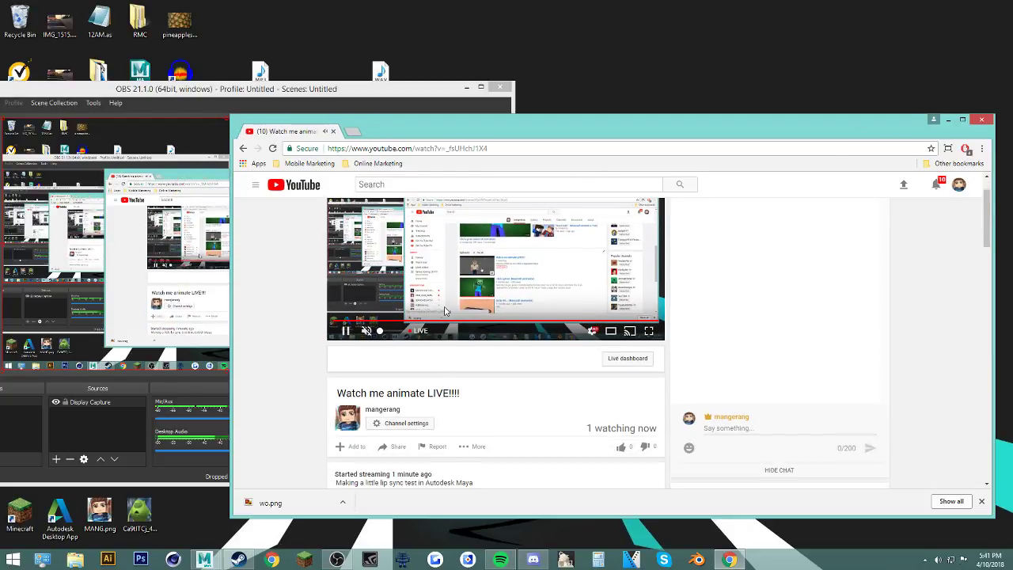
scroll(525, 380, down, 3)
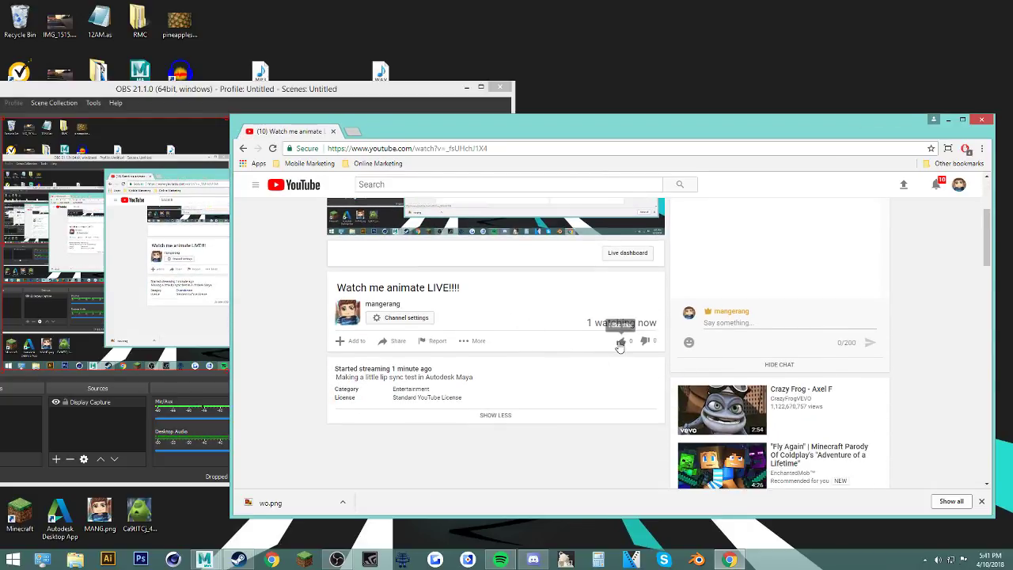
scroll(514, 354, up, 5)
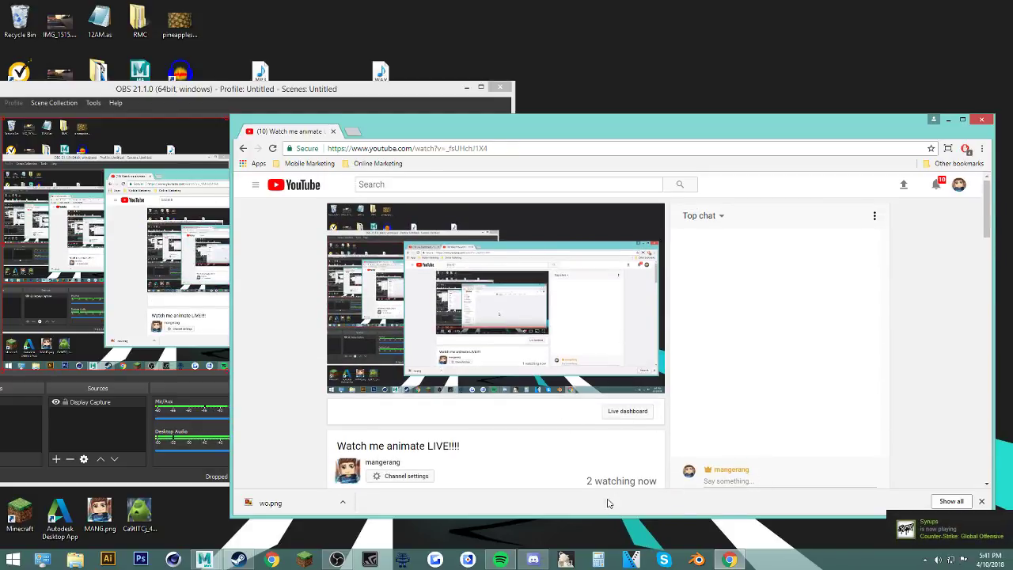
Step: Minimize the browser and OBS windows and switch to Autodesk Maya
scroll(584, 468, down, 1)
click(948, 123)
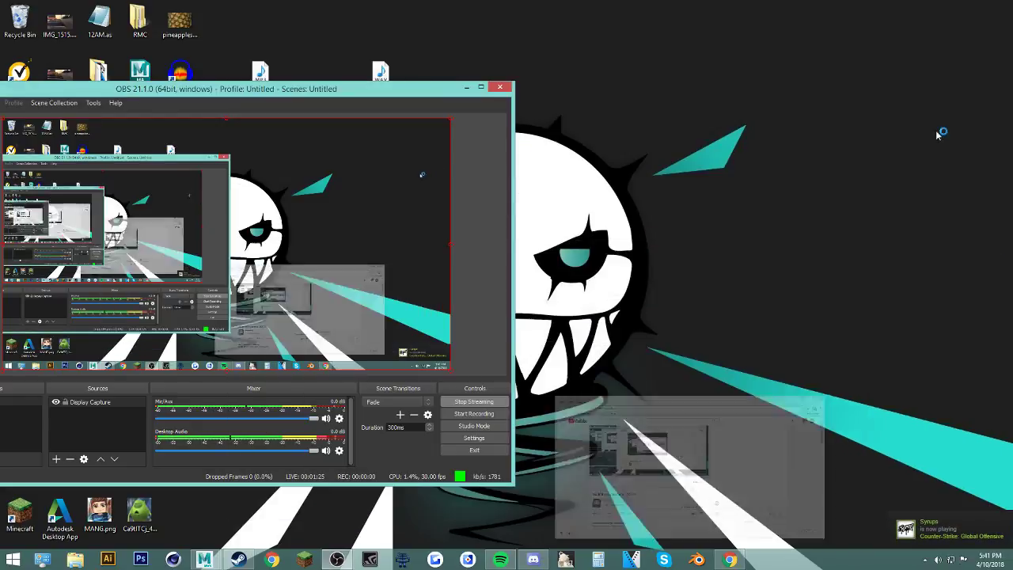
click(467, 88)
mouse_move(208, 559)
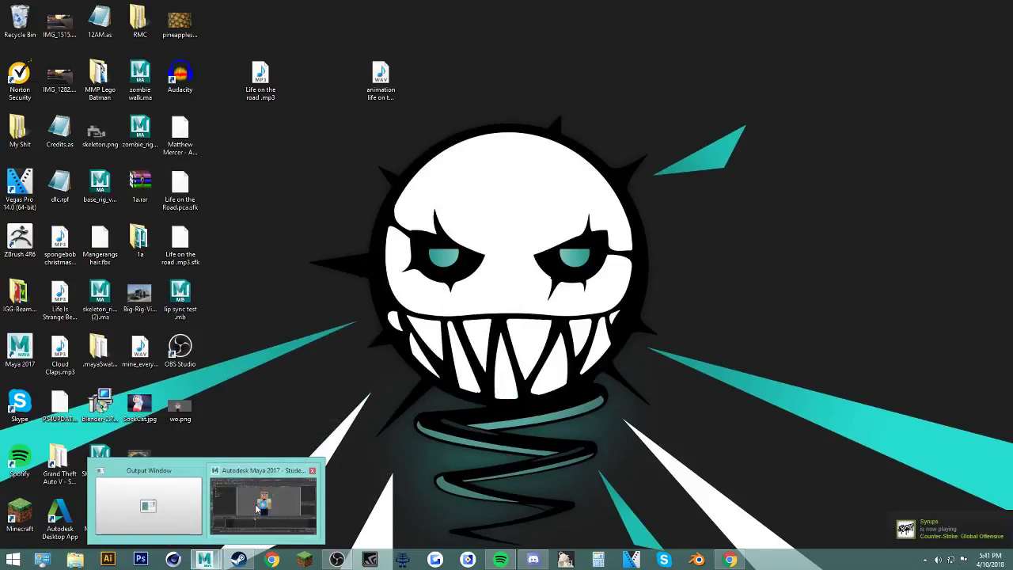
click(283, 466)
Step: Play the lip sync animation from frame 1 with the character's head and torso in view, and stop playback
drag(449, 503, 11, 483)
alt+middle_drag(427, 184, 468, 215)
scroll(441, 218, up, 3)
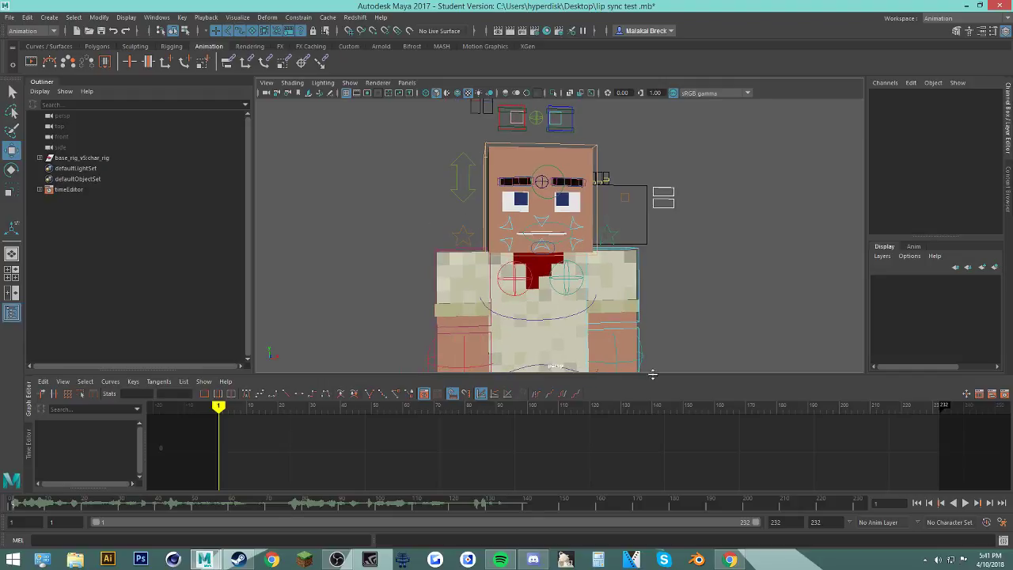
click(966, 504)
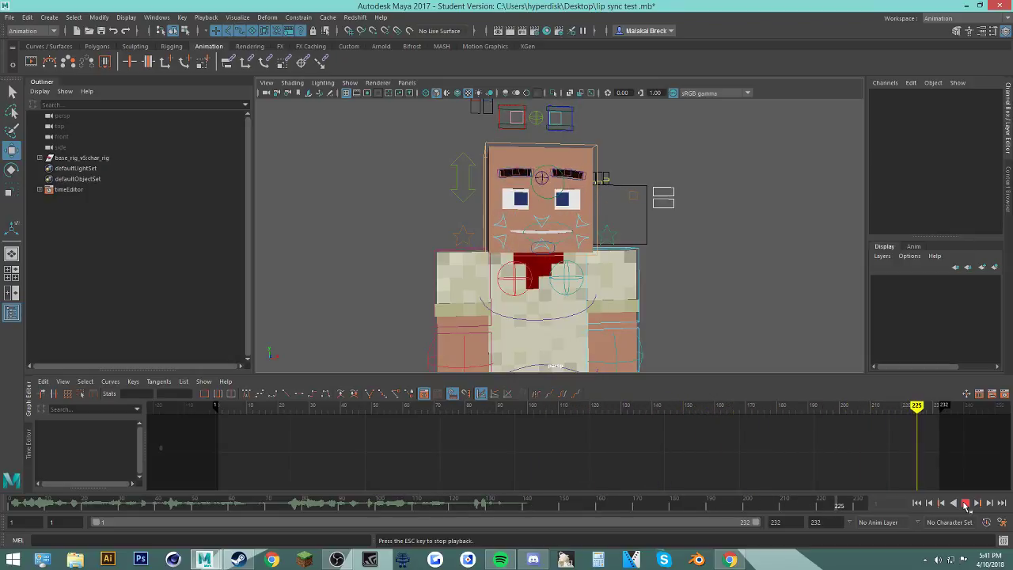
click(966, 503)
Step: Replay the lip sync animation from frame 1 with the character facing the camera, and return to frame 1
alt+drag(328, 282, 668, 300)
alt+middle_drag(621, 285, 656, 306)
alt+drag(712, 318, 703, 316)
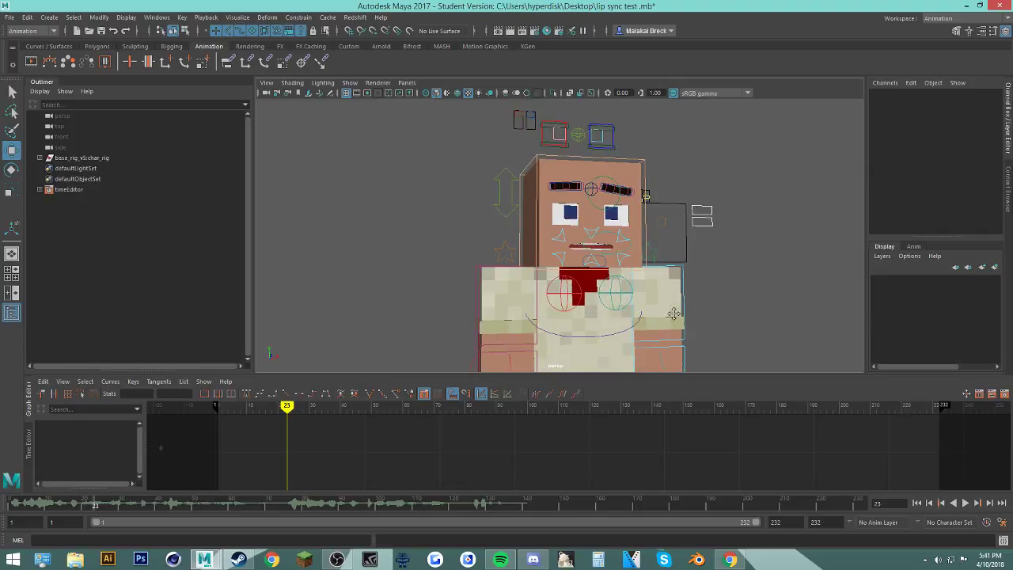
mouse_move(673, 314)
alt+middle_down()
mouse_move(656, 309)
mouse_move(667, 316)
alt+middle_up()
alt+drag(702, 318, 684, 319)
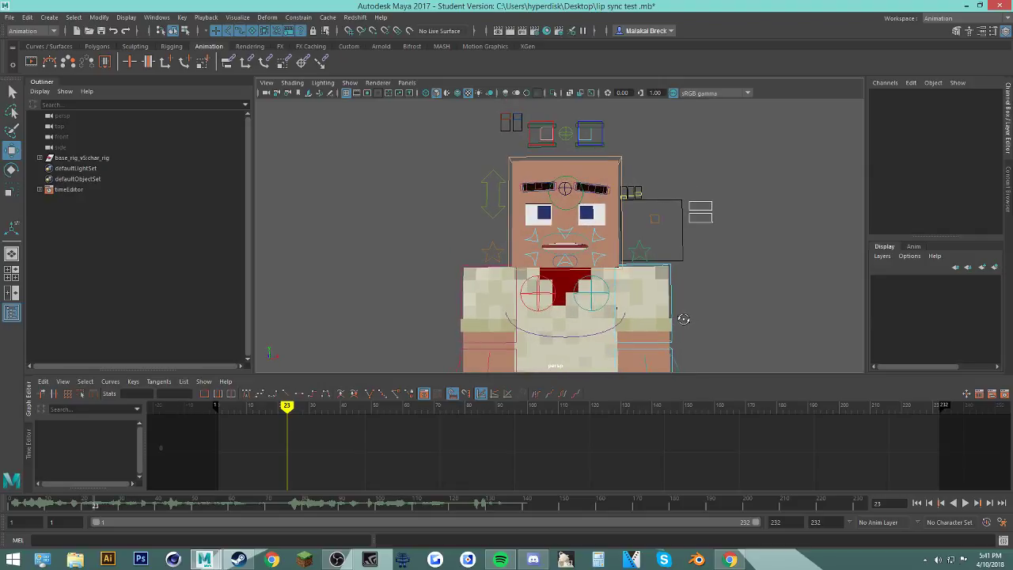
drag(491, 510, 11, 506)
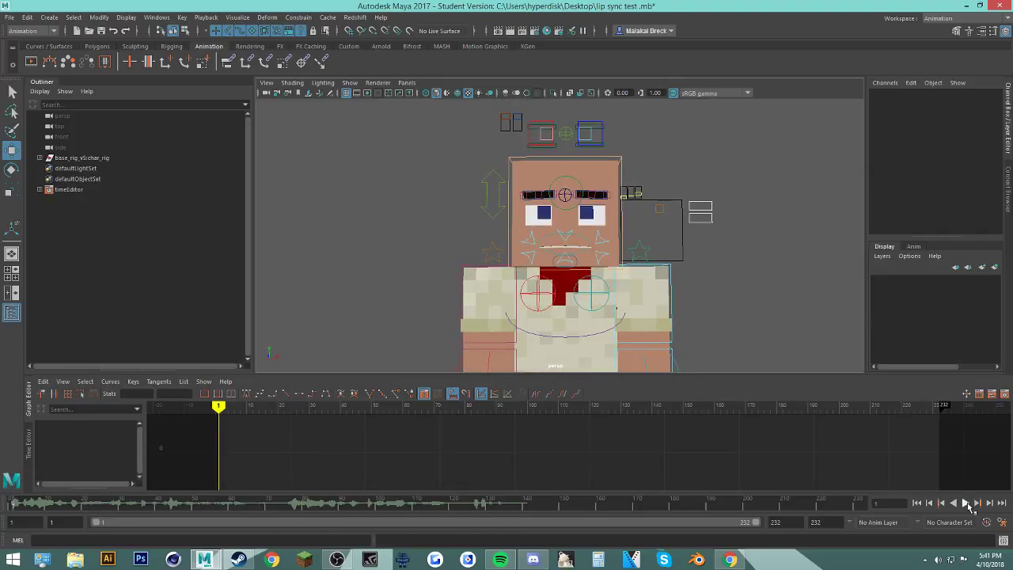
click(967, 503)
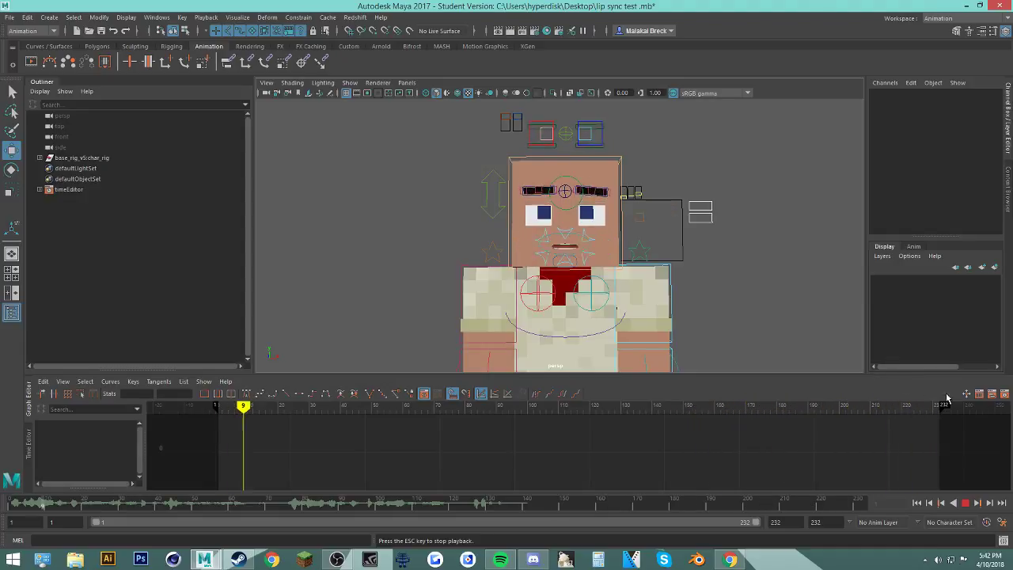
key(Escape)
drag(308, 502, 4, 485)
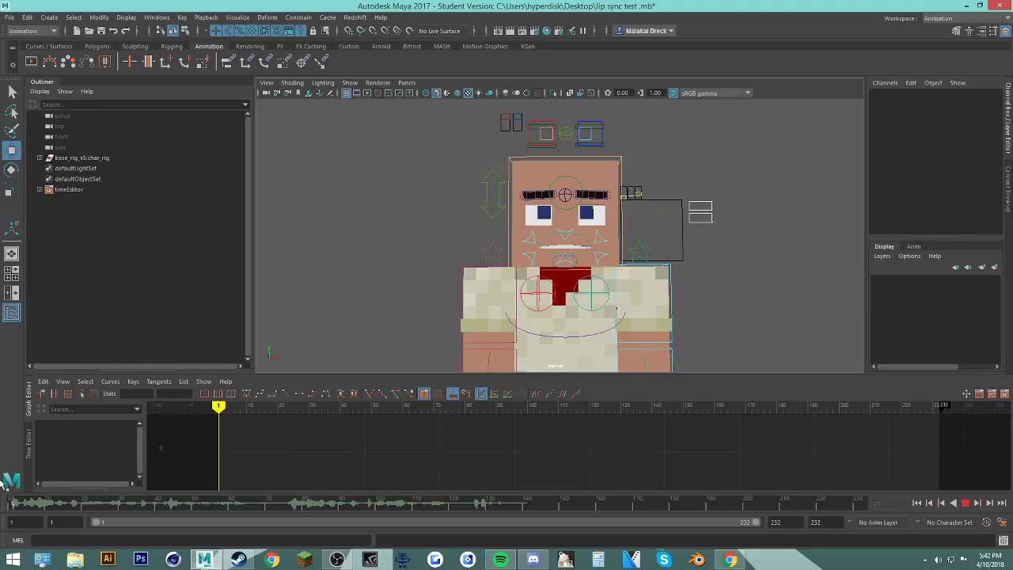
Step: Select the character's right arm mesh and examine it up close from several angles
alt+drag(388, 242, 424, 243)
alt+middle_drag(423, 243, 438, 201)
click(517, 288)
scroll(519, 289, up, 3)
mouse_move(518, 290)
alt+mouse_down()
mouse_move(538, 274)
mouse_move(497, 285)
mouse_move(516, 296)
alt+mouse_up()
alt+middle_drag(516, 296, 584, 293)
click(489, 271)
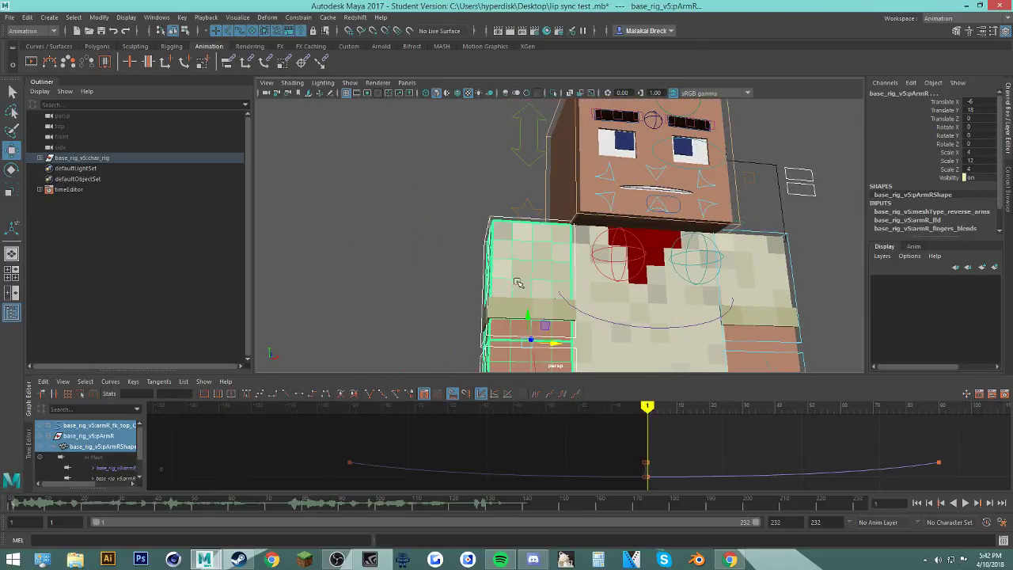
alt+drag(509, 277, 565, 294)
alt+middle_drag(565, 294, 547, 263)
Step: Check the live stream page in the browser, and return to Maya with nothing selected
click(739, 560)
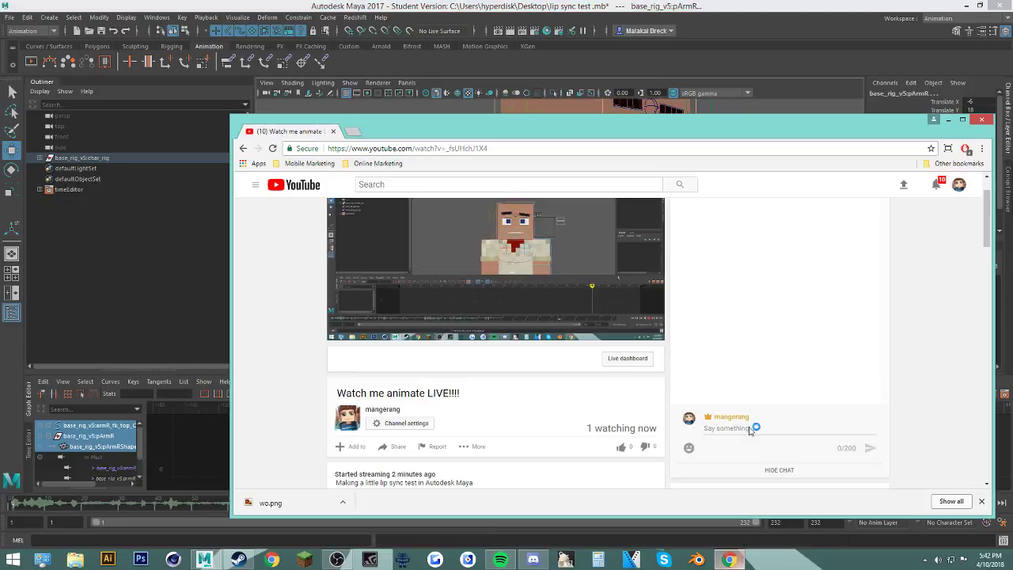
click(948, 119)
click(366, 228)
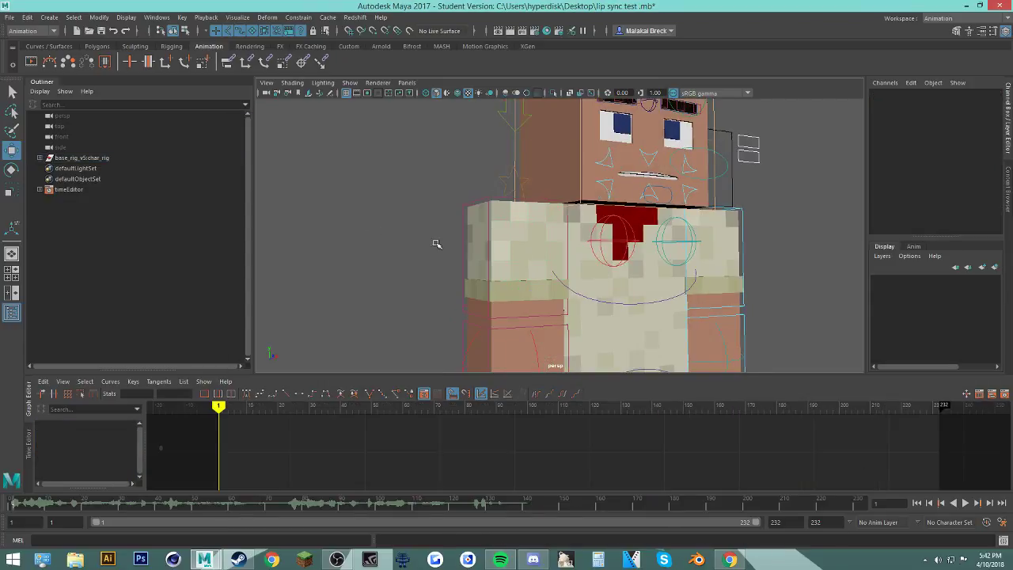
Step: Examine the right arm mesh and its separate sleeve cuff by selecting each one, ending on the arm mesh
click(535, 242)
scroll(535, 243, down, 3)
alt+middle_drag(535, 242, 513, 231)
scroll(494, 262, up, 1)
alt+middle_drag(494, 263, 519, 246)
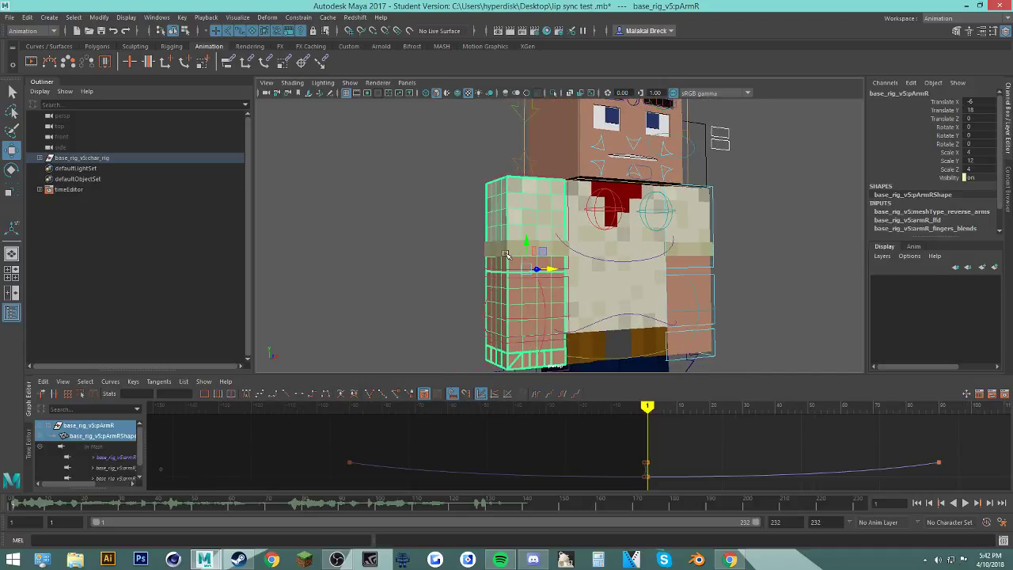
click(444, 231)
click(530, 246)
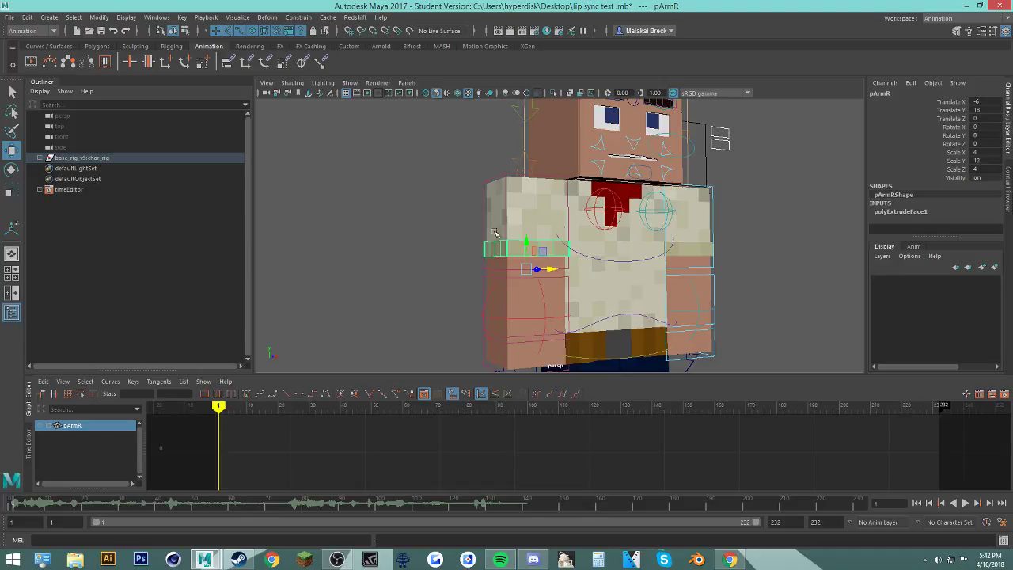
click(527, 215)
Step: Open the Relationship Editor for deformer sets
click(162, 17)
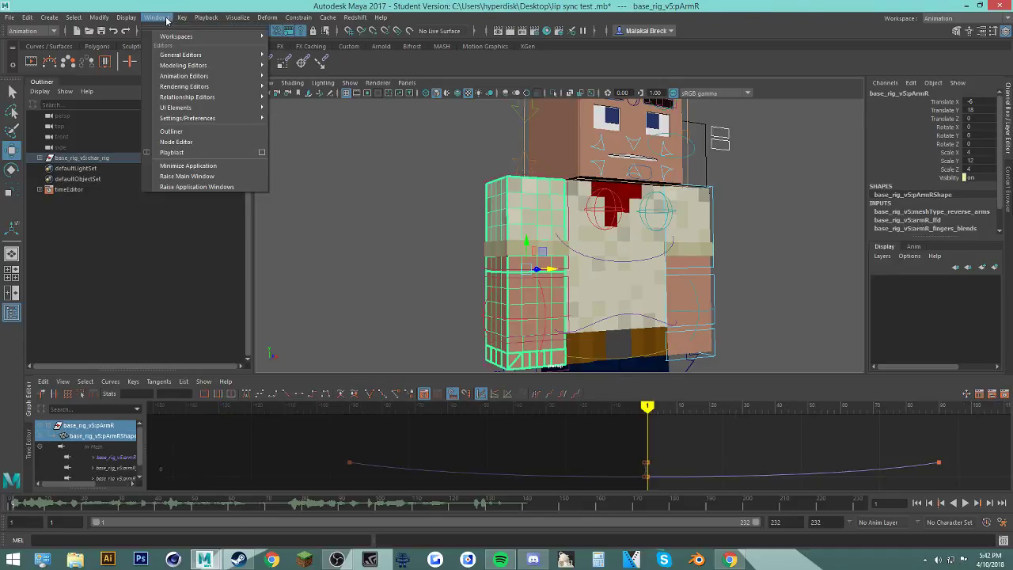
mouse_move(183, 87)
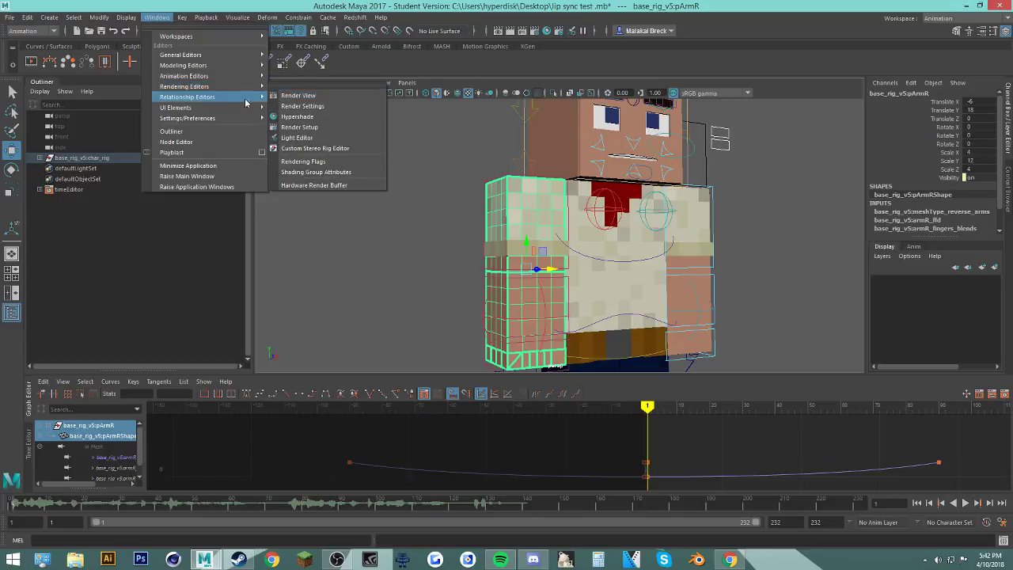
mouse_move(224, 97)
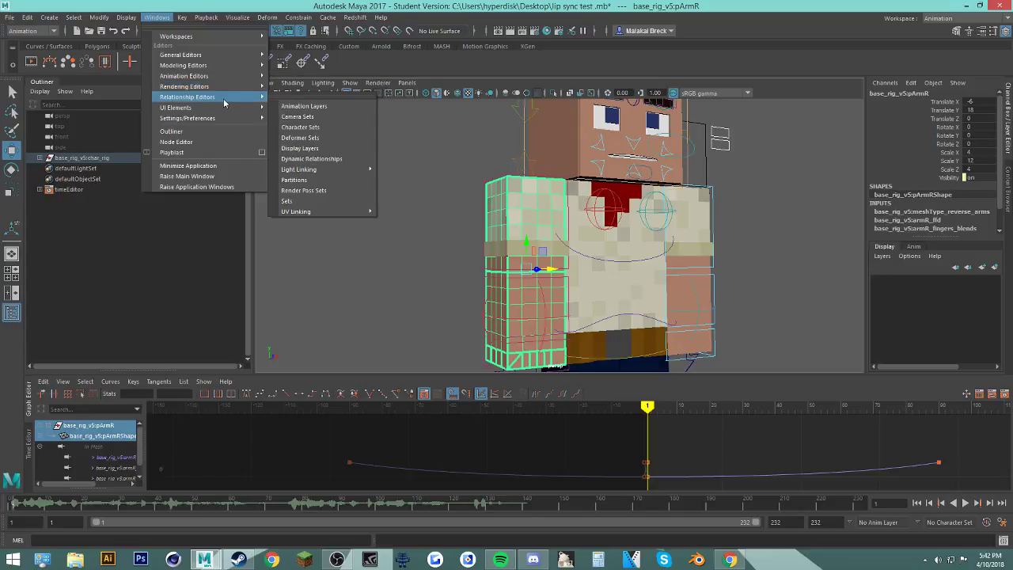
click(318, 137)
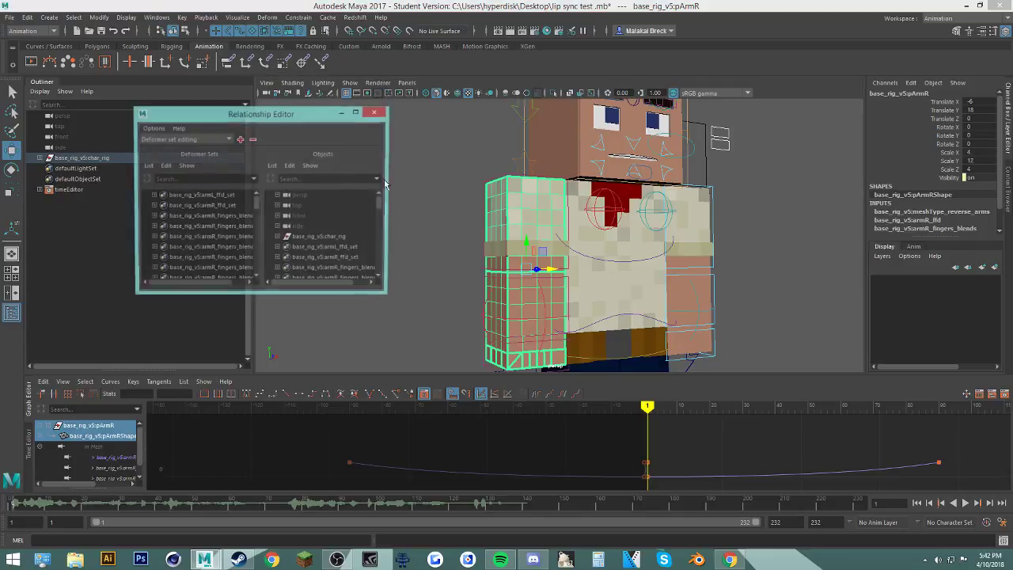
Step: Filter the deformer sets by "arm", select base_rig_v5:armR_ffd_set and maximize the Relationship Editor
click(209, 178)
text(arm)
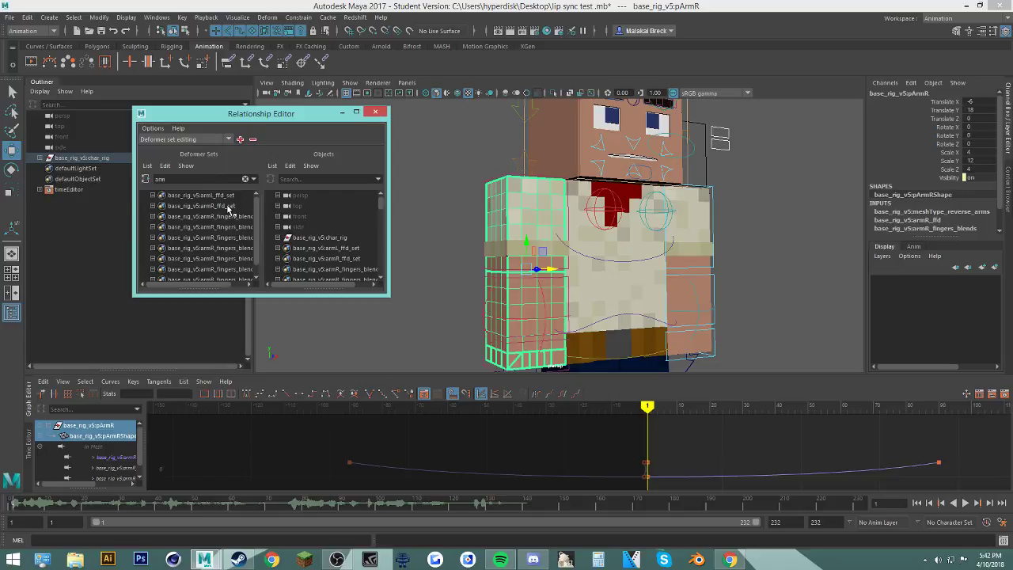
click(228, 206)
click(356, 112)
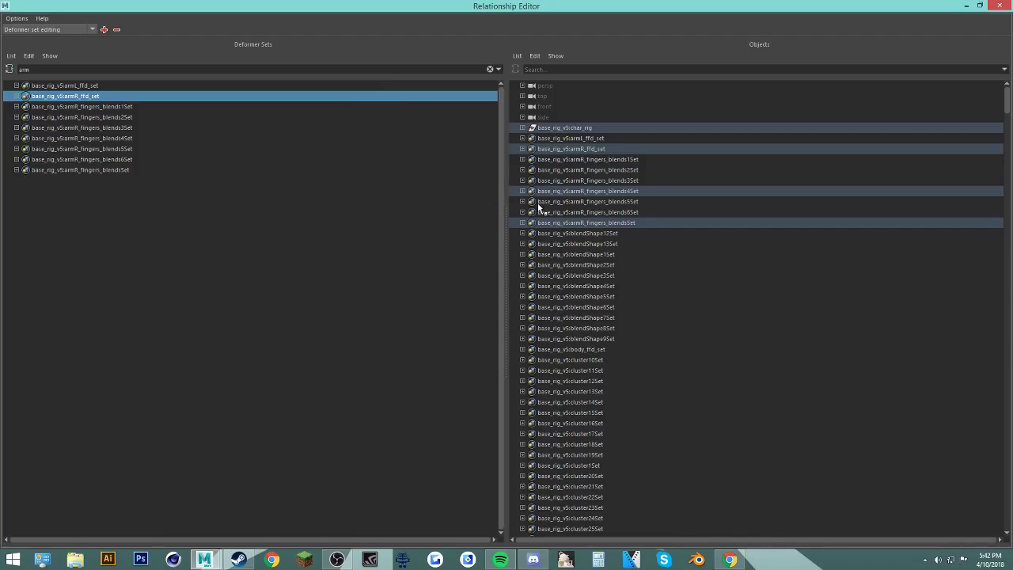
Step: Add the pArmR mesh under char_rig, meshes, armR_meshes to the selected armR_ffd_set deformer set
click(522, 128)
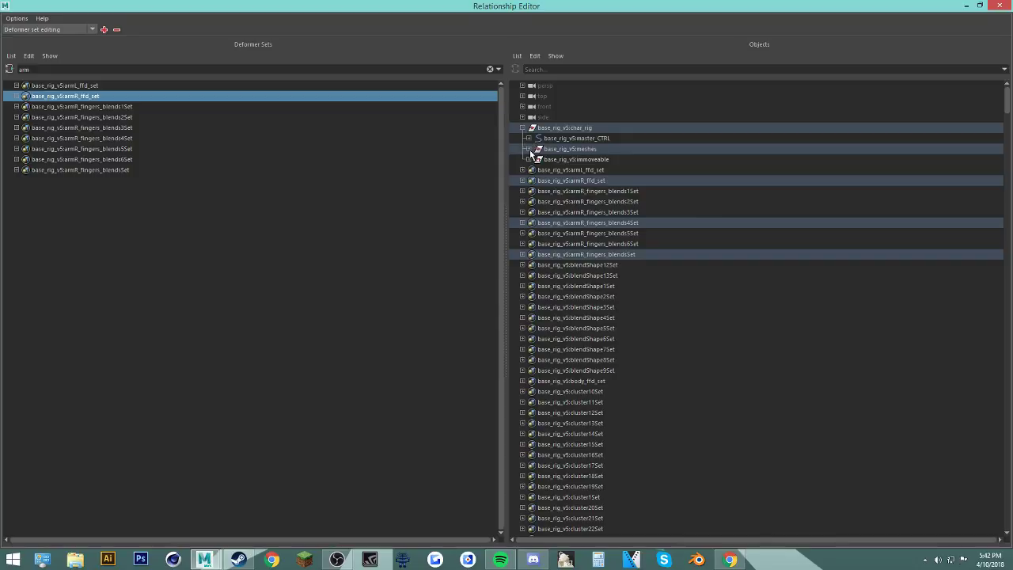
click(528, 149)
click(534, 159)
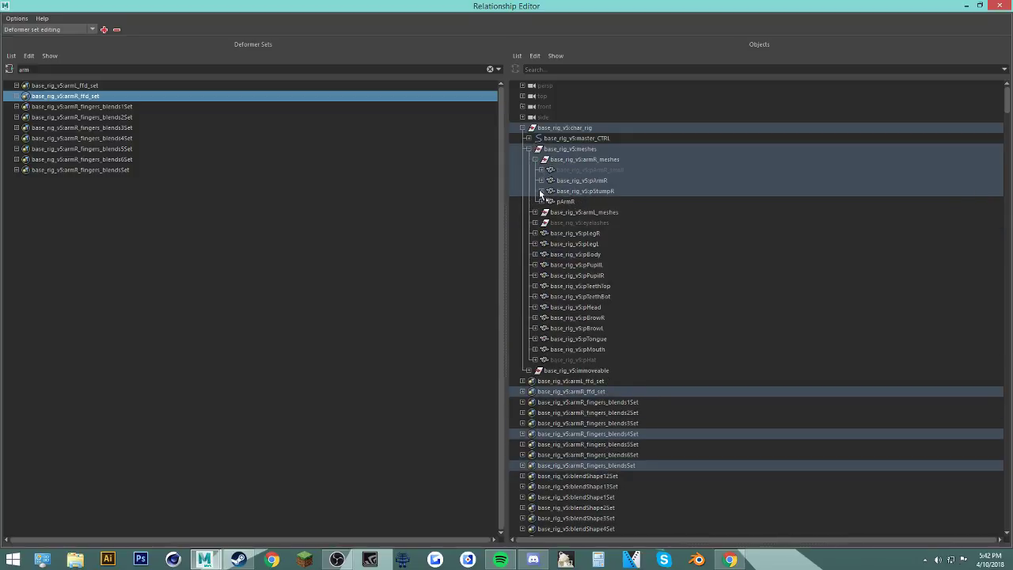
click(561, 203)
click(563, 204)
click(569, 203)
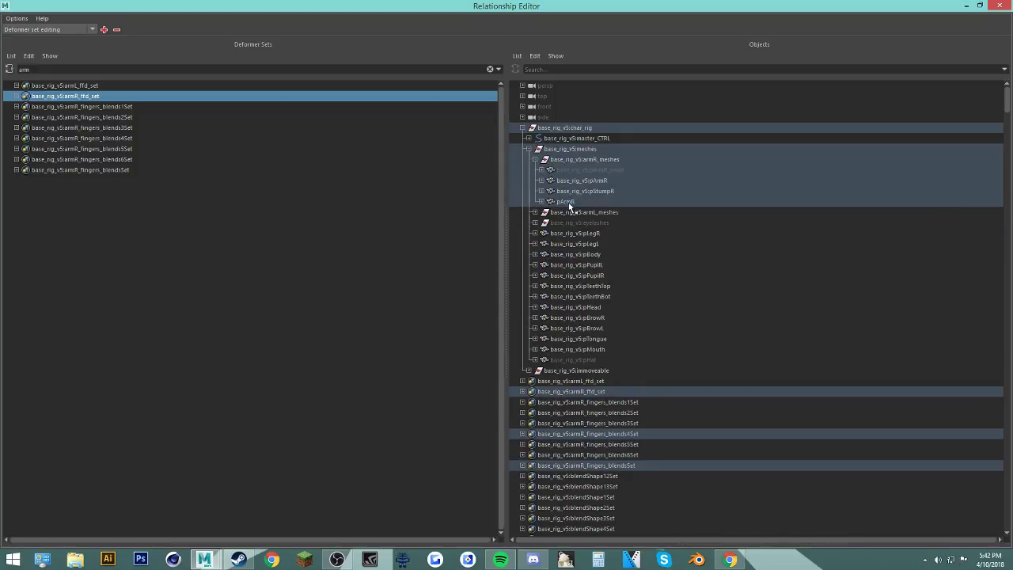
Step: Select the base_rig_v5:armL_ffd_set deformer set and collapse the rig's meshes group
click(84, 86)
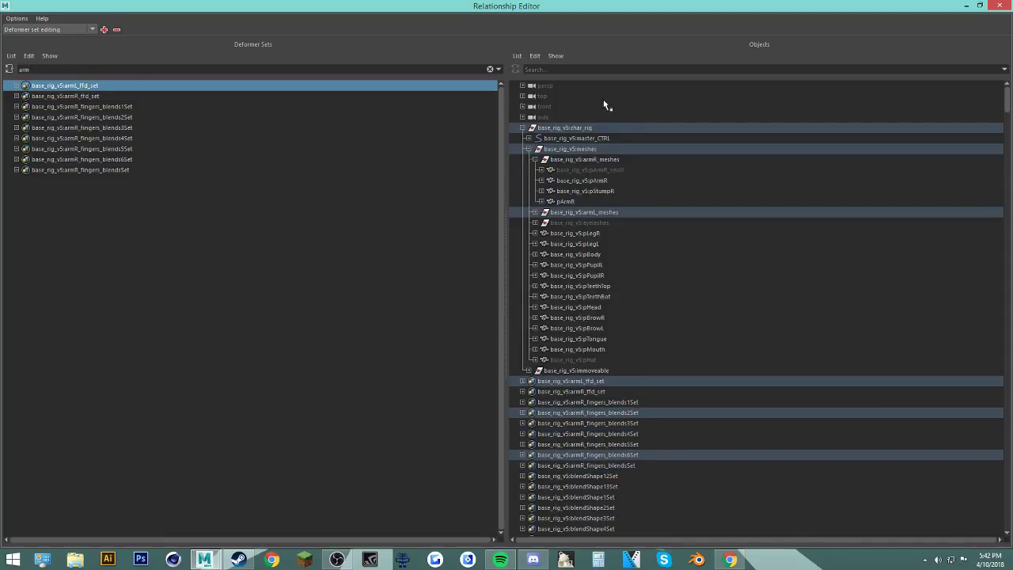
click(529, 150)
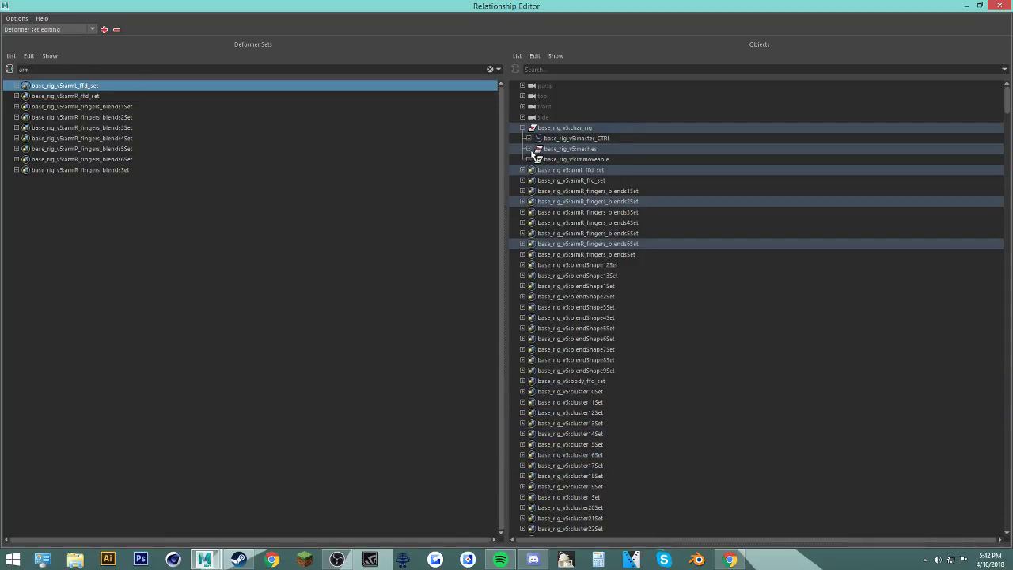
Step: Glance at the Discord call, and adjust the playback volume in Spotify to about 40 percent
click(532, 559)
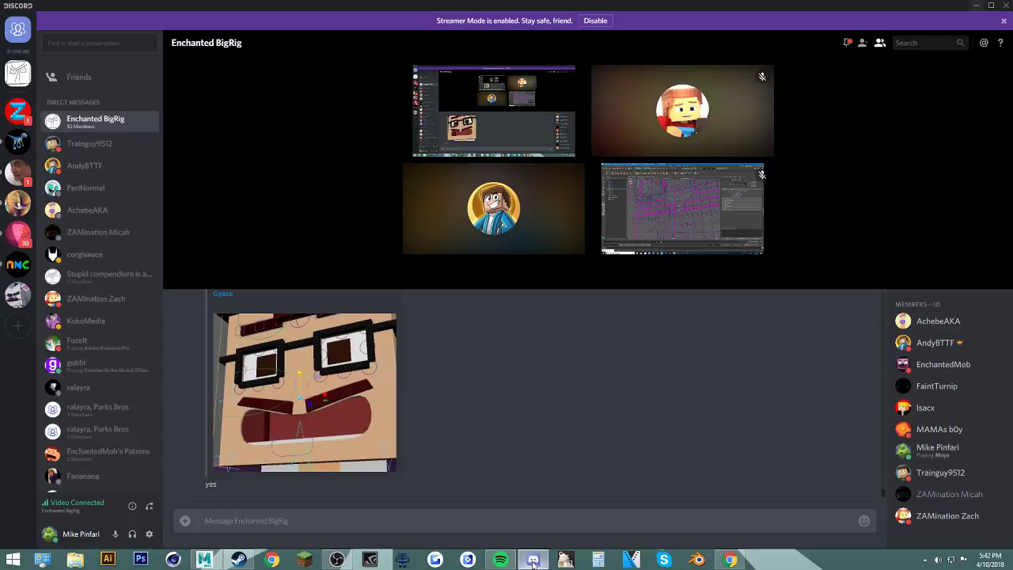
click(533, 560)
click(500, 560)
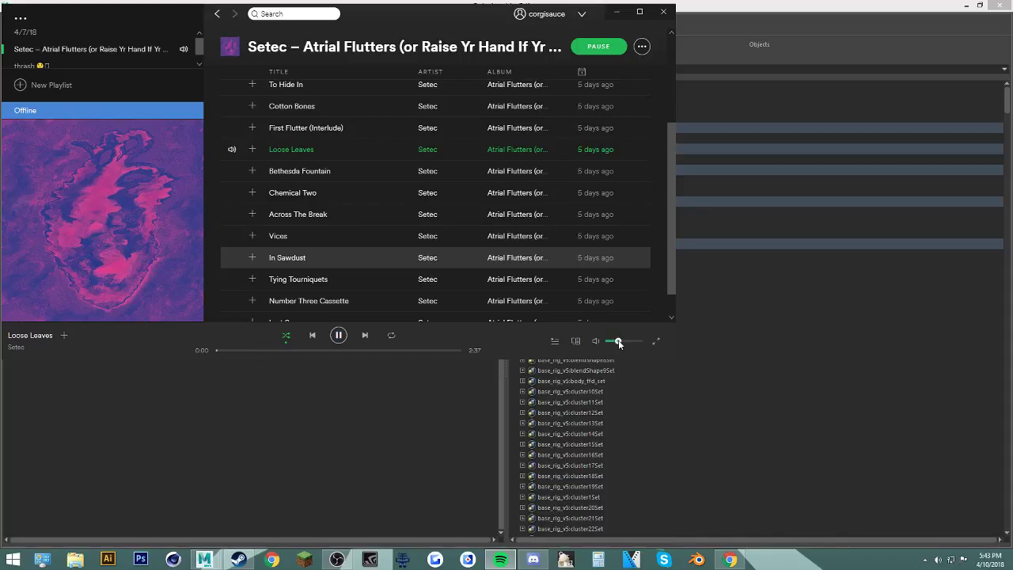
click(616, 12)
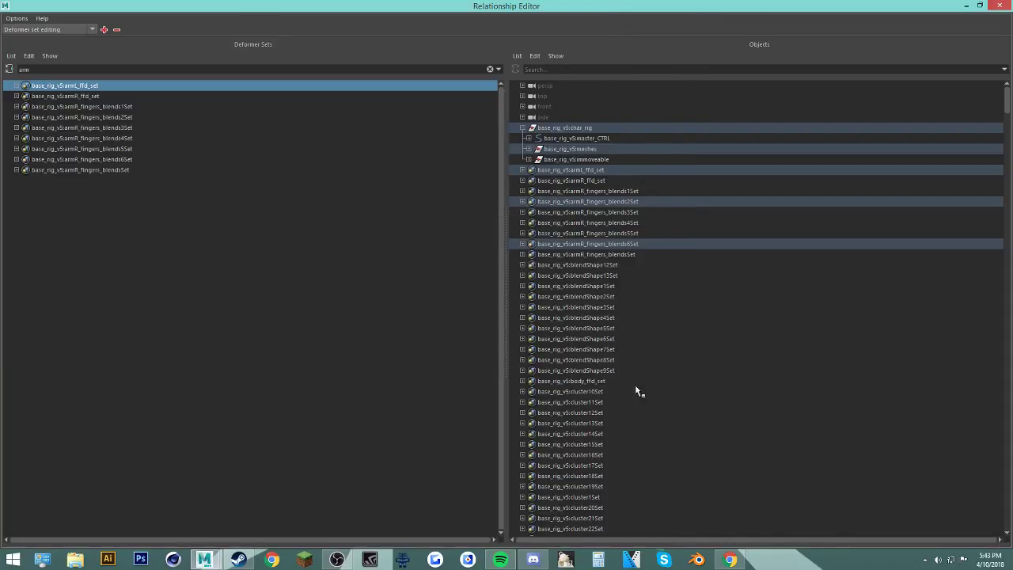
click(500, 559)
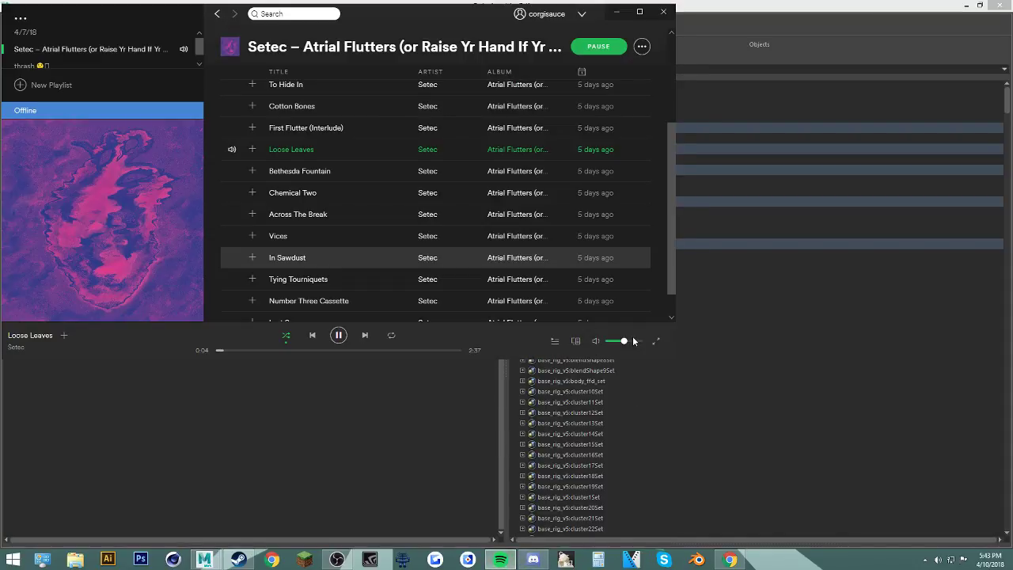
click(616, 12)
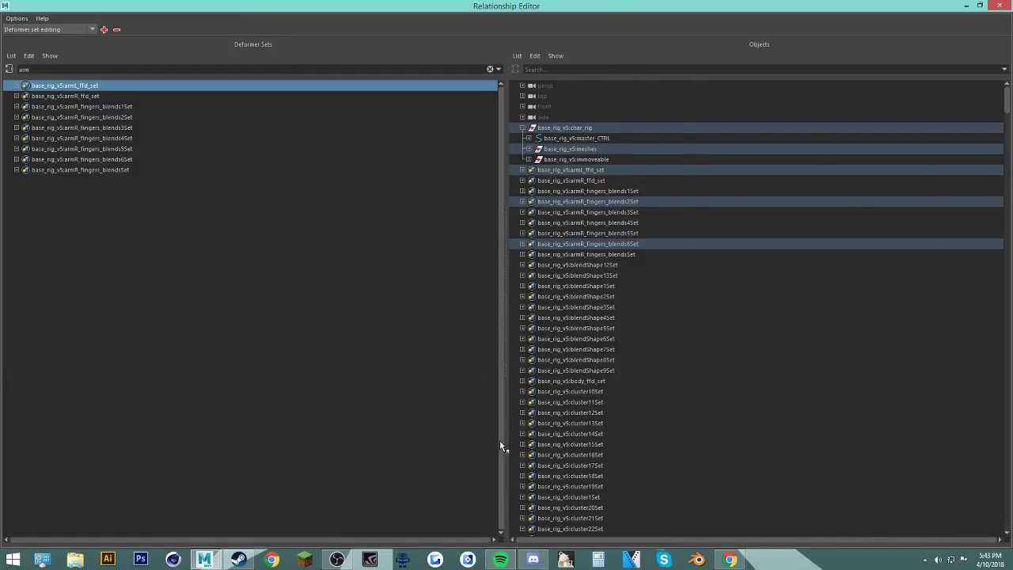
click(500, 559)
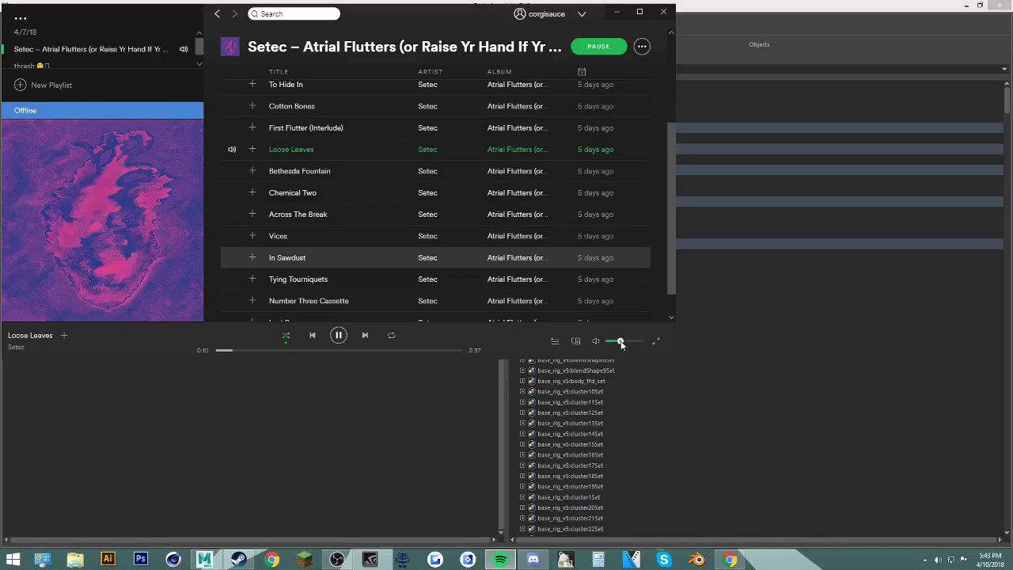
click(617, 12)
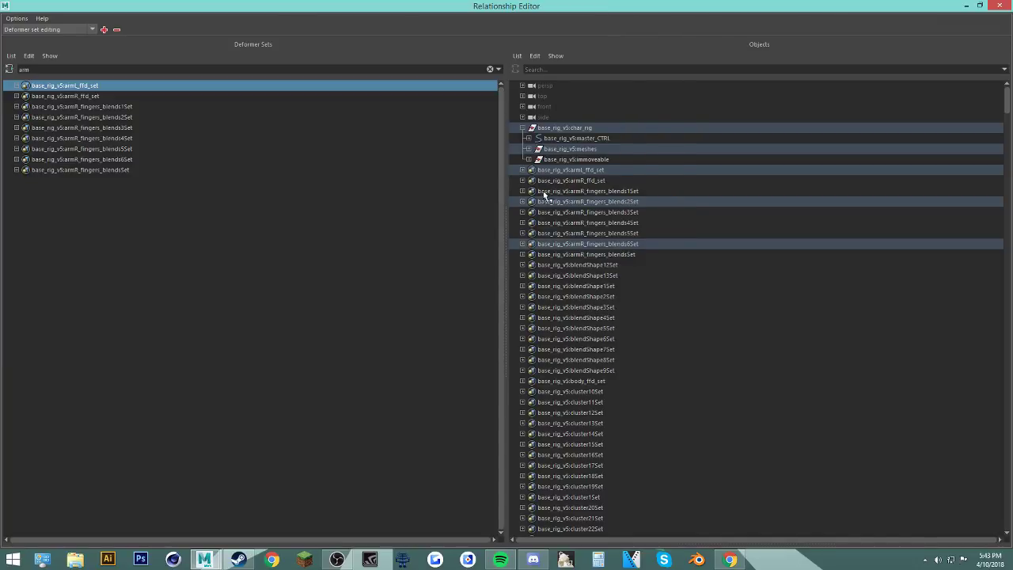
Step: Check the live stream's YouTube page in Chrome for its video feed and chat, and return to Maya
click(730, 560)
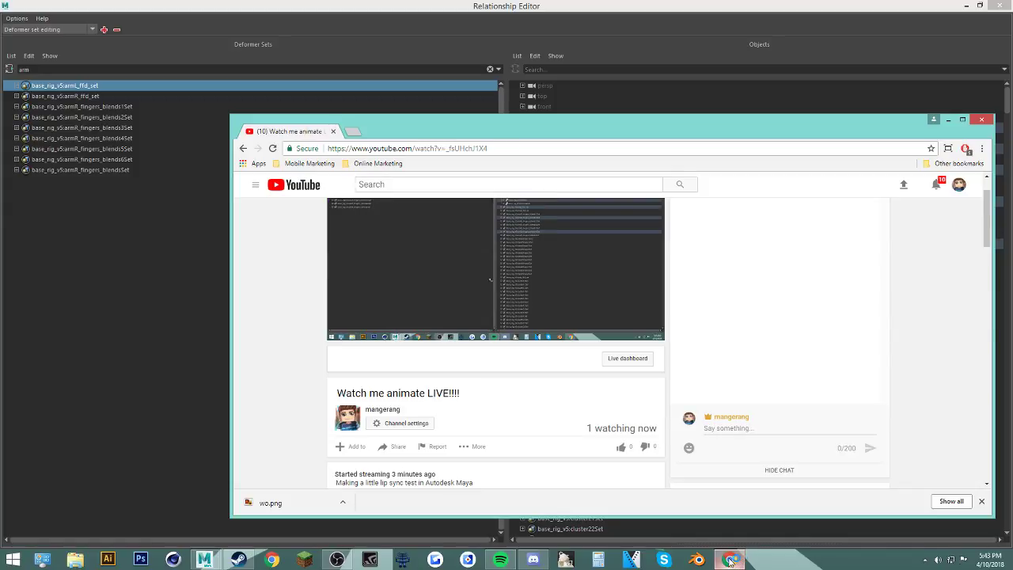
click(730, 559)
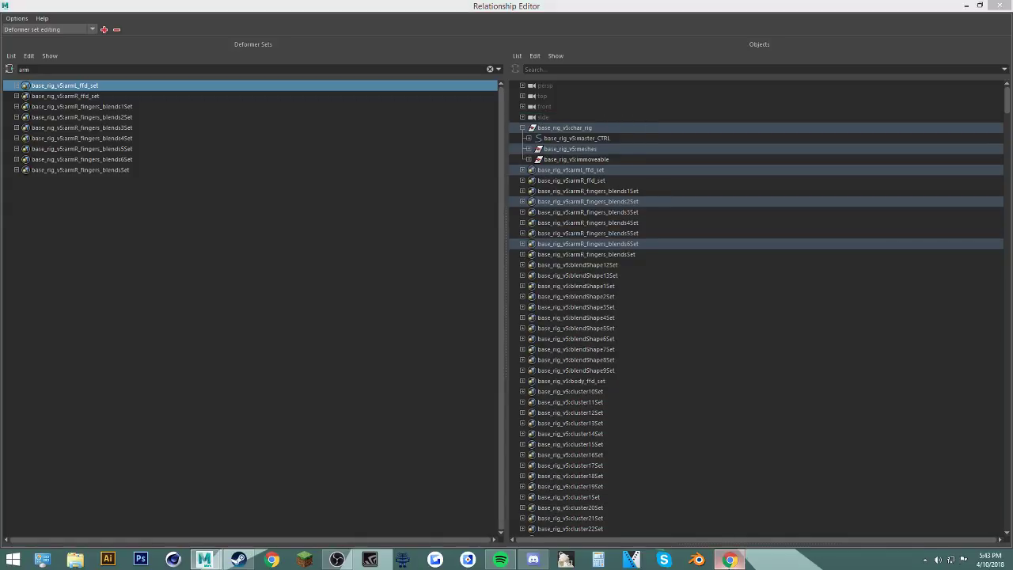
click(729, 559)
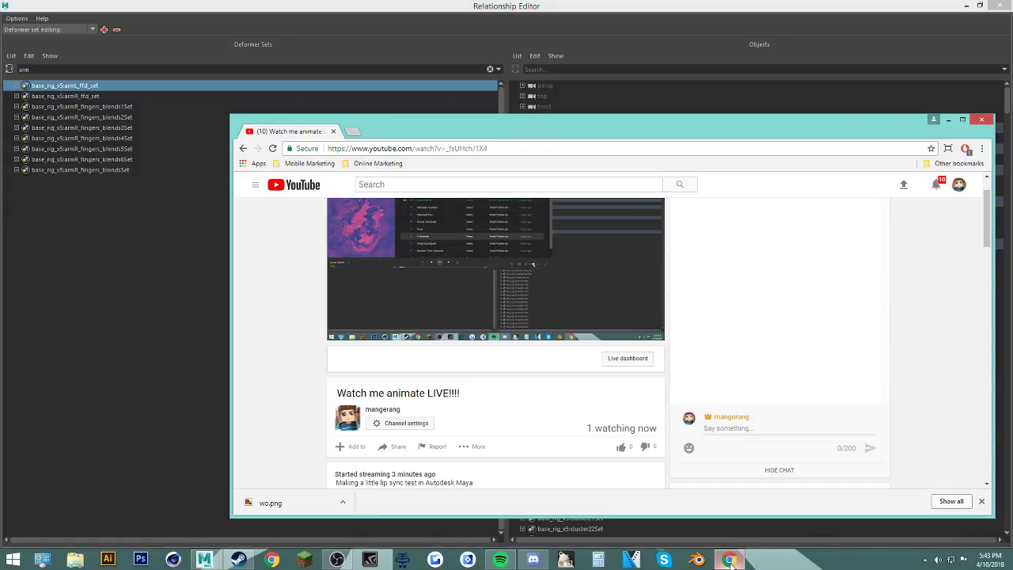
click(729, 560)
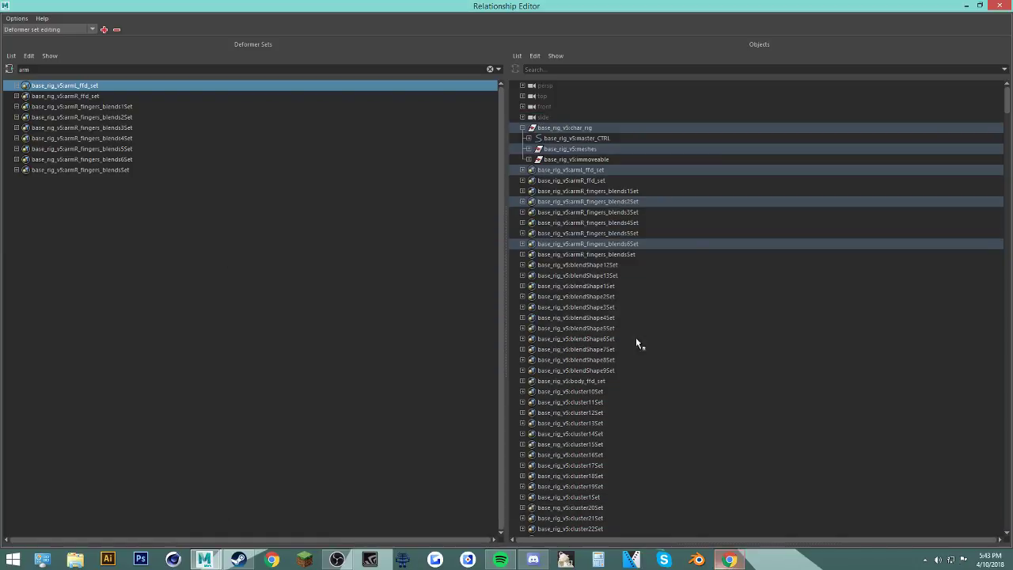
Step: Add the pArmL mesh under meshes, armL_meshes to the selected armL_ffd_set deformer set and close the Relationship Editor
click(528, 149)
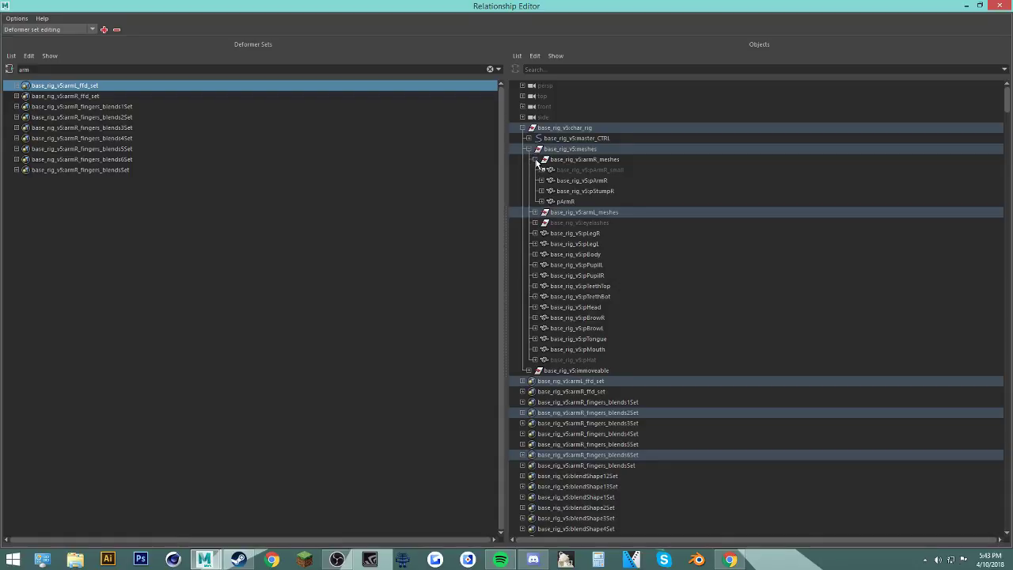
click(535, 159)
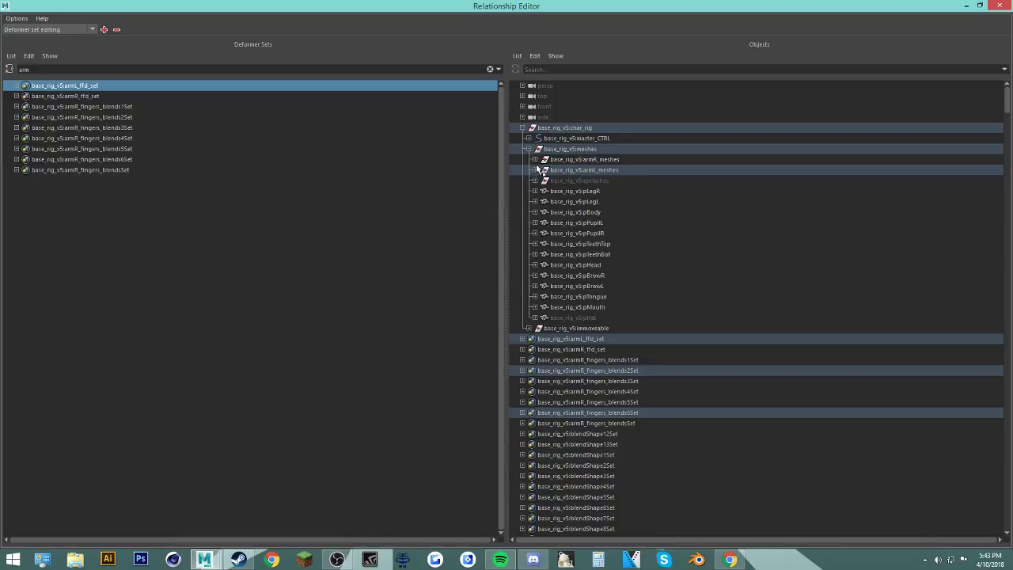
click(536, 170)
click(563, 212)
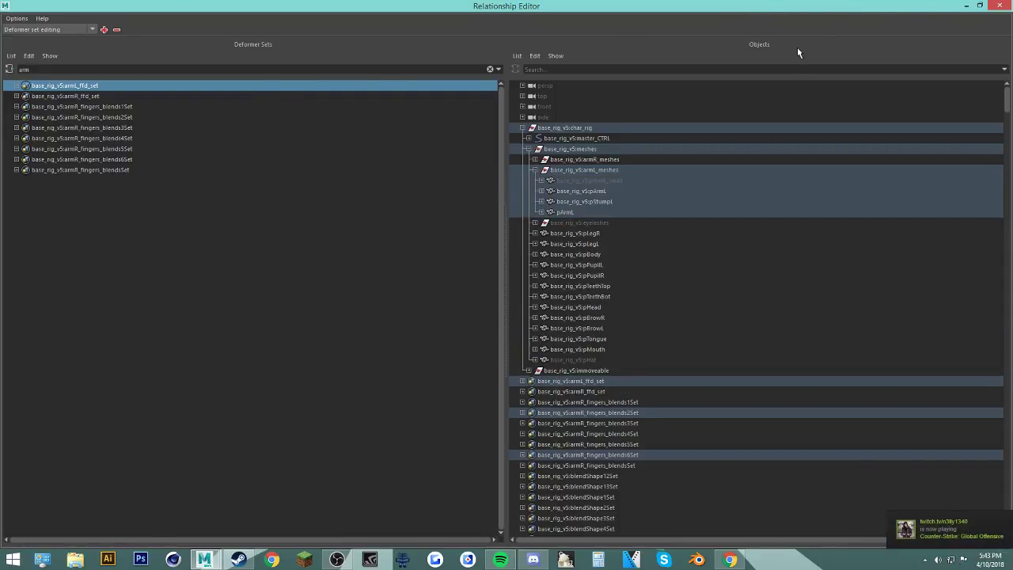
click(990, 8)
click(436, 208)
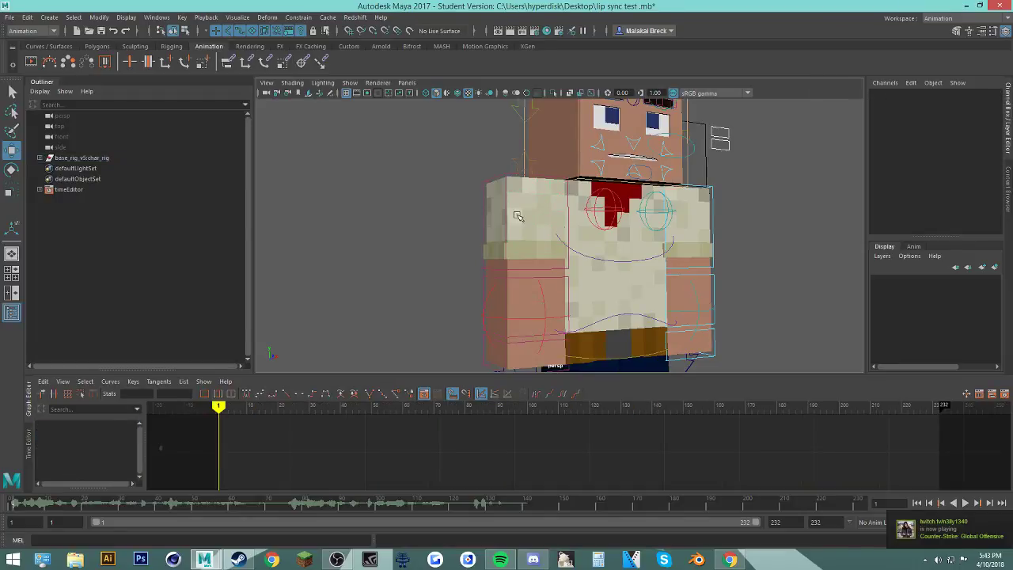
Step: Test the right sleeve cuff's deformation by rotating the right arm's upper and lower FK controls, and undo the rotations
click(505, 211)
key(e)
drag(518, 216, 584, 201)
click(568, 254)
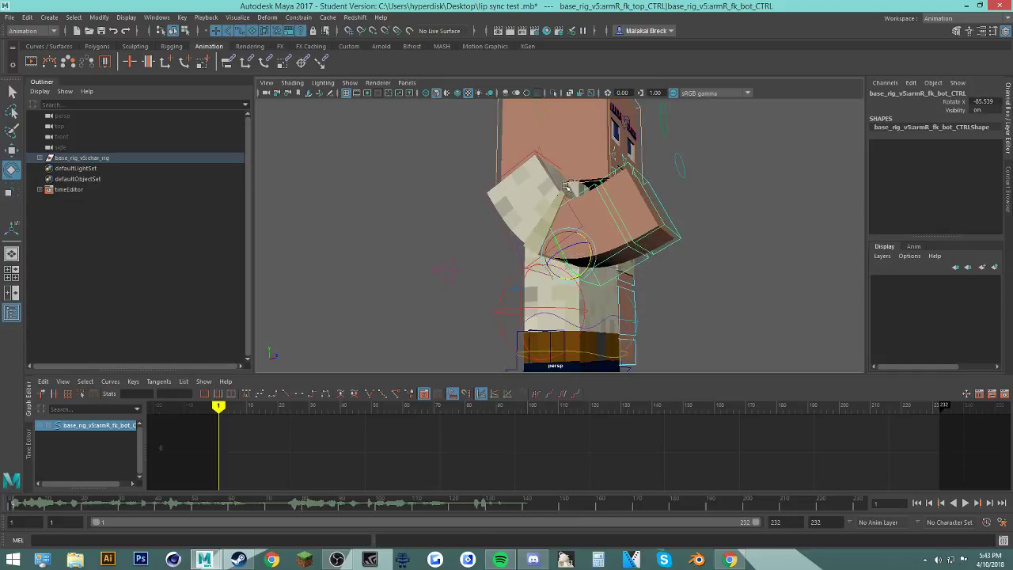
key(ctrl+z)
key(ctrl+z)
key(ctrl+z)
Step: Test the left sleeve cuff's deformation by rotating the left arm's controls, undoing each rotation
click(735, 262)
alt+drag(735, 262, 550, 263)
click(567, 228)
drag(522, 191, 475, 206)
key(ctrl+z)
click(506, 246)
drag(518, 259, 454, 222)
key(ctrl+z)
click(683, 308)
Step: Try moving the right sleeve cuff pArmR to about Translate X -5.85 and Y 18.181, and undo the move
alt+drag(522, 314, 398, 164)
scroll(419, 206, up, 5)
scroll(475, 273, up, 3)
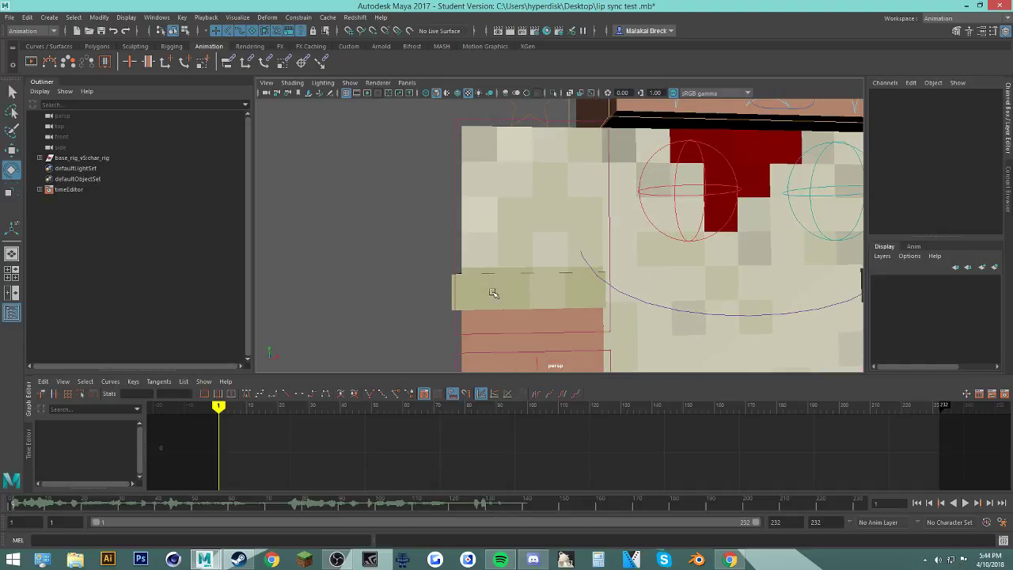
click(495, 291)
scroll(498, 292, up, 3)
key(w)
scroll(511, 296, down, 3)
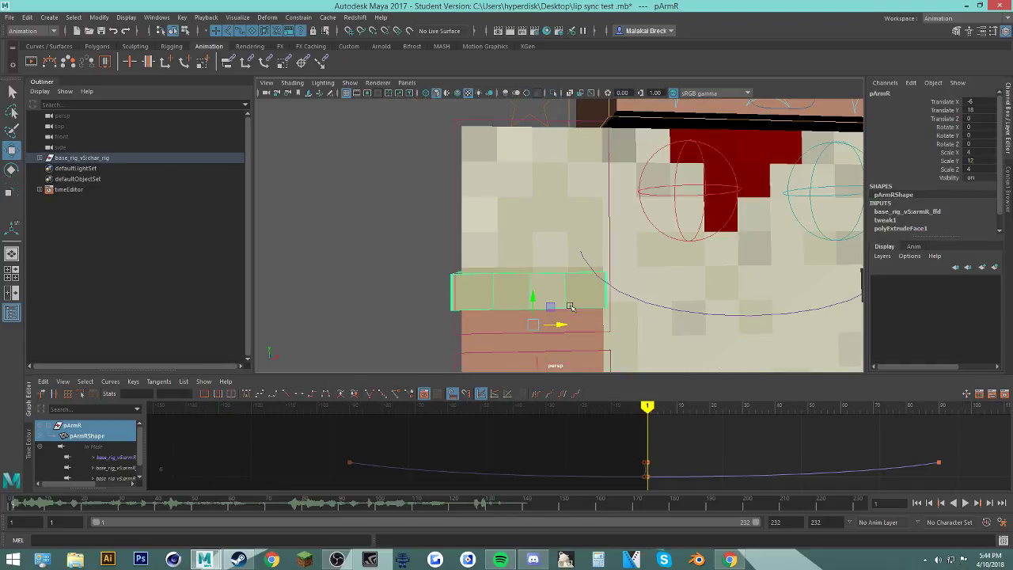
drag(556, 301, 554, 302)
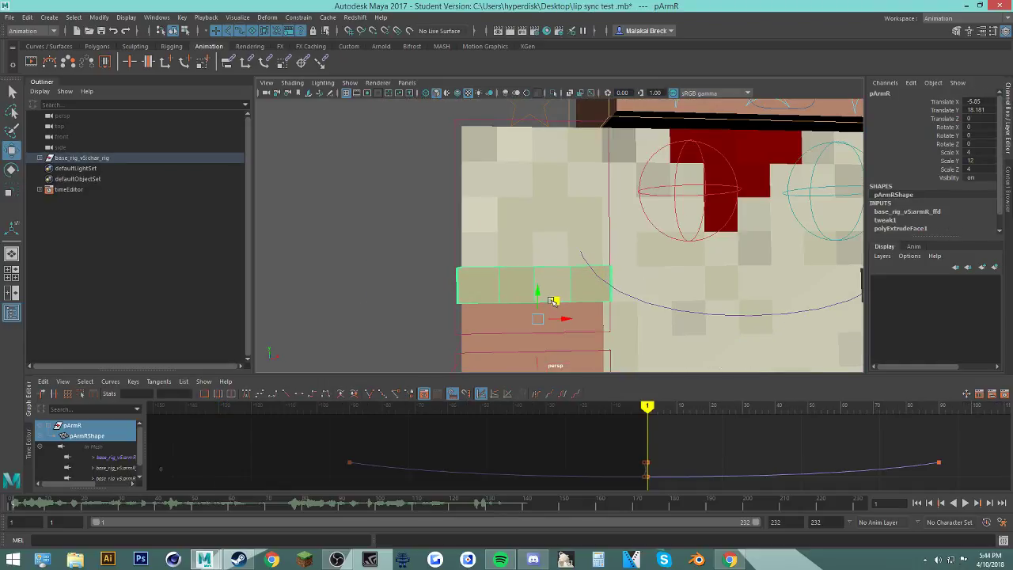
key(ctrl+z)
key(ctrl+z)
Step: Examine how both sleeve cuffs fit around the arms from the front, back and side
mouse_move(409, 305)
alt+mouse_down()
mouse_move(470, 301)
mouse_move(410, 304)
alt+mouse_up()
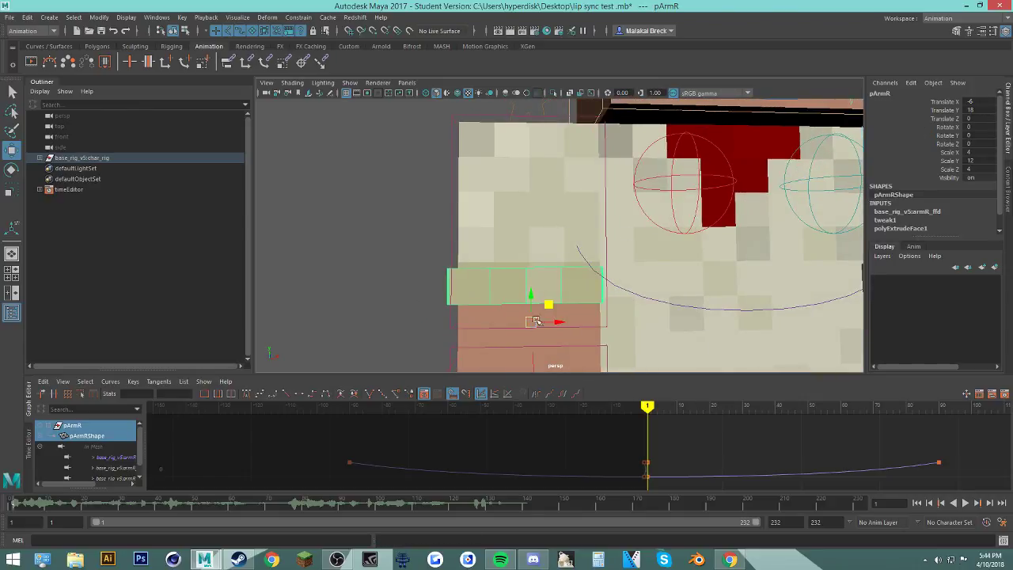
scroll(544, 297, up, 3)
alt+drag(534, 282, 596, 298)
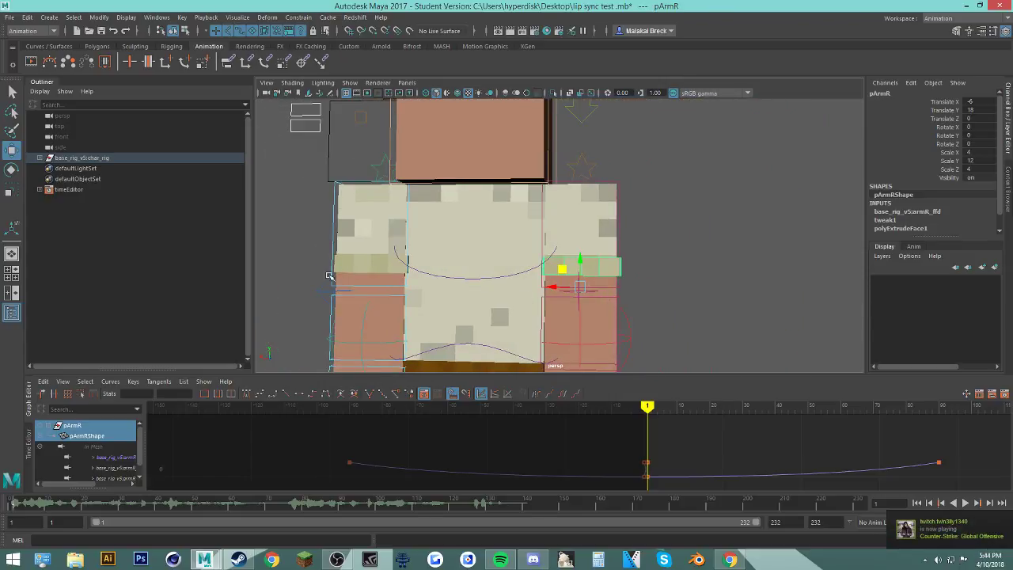
scroll(329, 276, up, 4)
alt+middle_drag(364, 278, 573, 287)
alt+drag(570, 288, 665, 301)
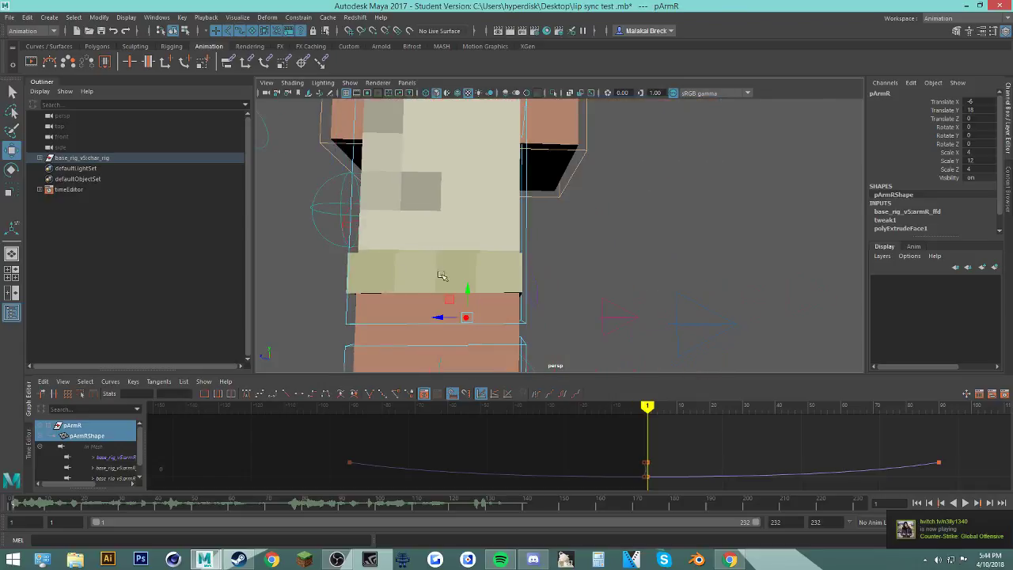
alt+drag(441, 275, 572, 276)
scroll(592, 287, down, 2)
scroll(550, 280, down, 5)
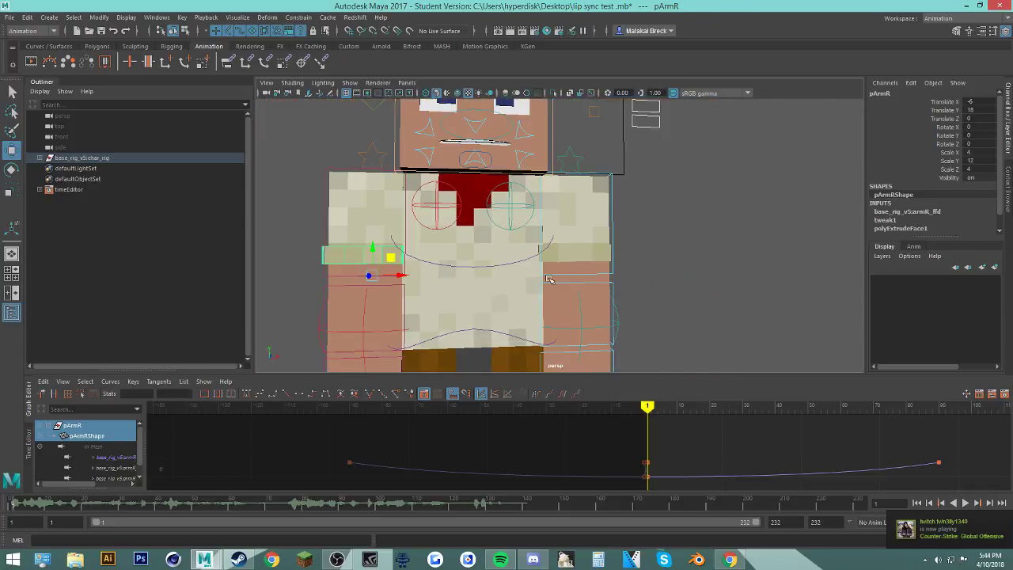
Step: Try rotating the torso control to see how the arms and cuffs follow, and undo the changes
click(505, 264)
key(e)
drag(478, 252, 454, 291)
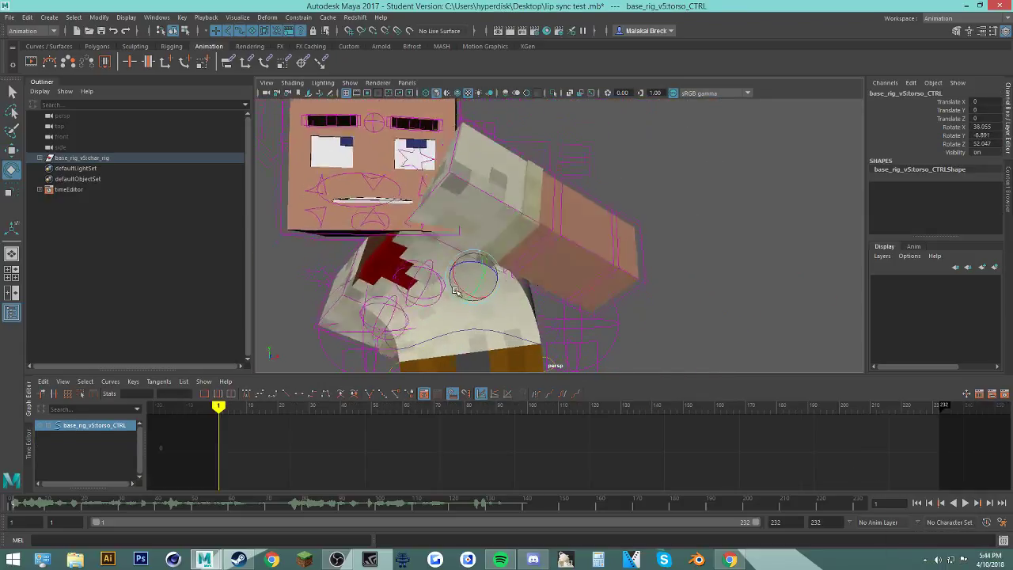
key(ctrl+z)
click(611, 291)
alt+drag(663, 277, 645, 300)
key(ctrl+z)
key(ctrl+z)
Step: Move the left sleeve cuff pArmL to about Translate X 6.112, Y 18.075 and Z -0.09 so it fits around the arm
scroll(506, 248, up, 3)
click(588, 264)
scroll(562, 260, up, 4)
drag(583, 341, 592, 341)
mouse_move(617, 290)
alt+mouse_down()
mouse_move(629, 302)
mouse_move(621, 298)
alt+mouse_up()
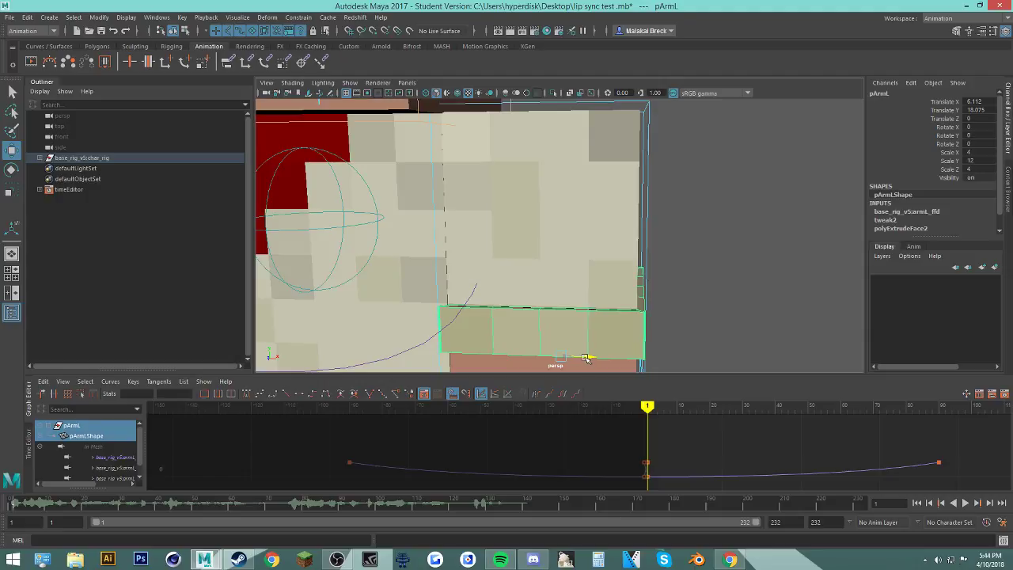
alt+drag(591, 349, 600, 283)
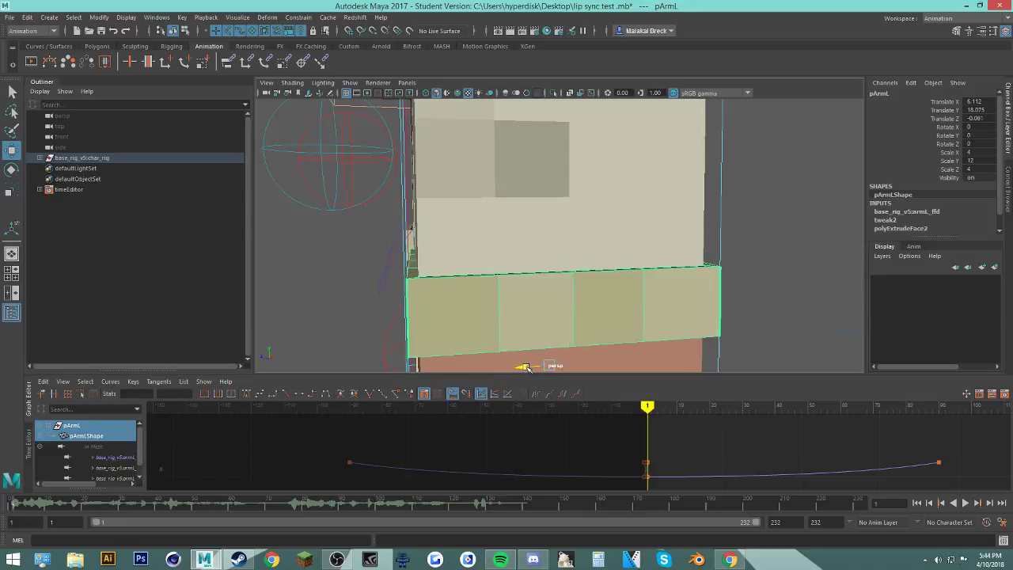
mouse_move(621, 278)
alt+mouse_down()
mouse_move(606, 277)
mouse_move(606, 290)
mouse_move(615, 283)
alt+mouse_up()
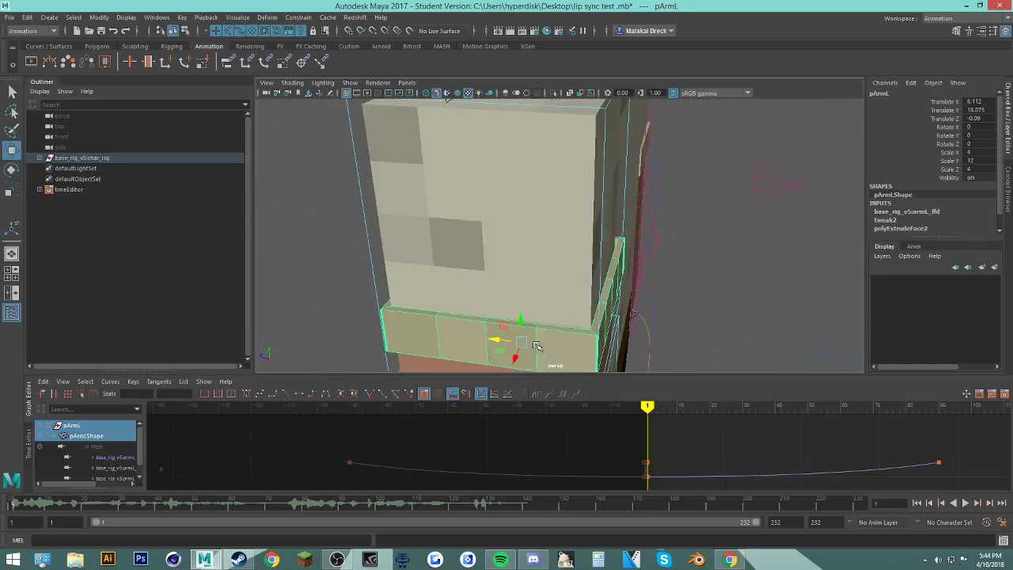
Step: Try scaling the left sleeve cuff down to about 3.943 in X and Z, and undo the scaling
drag(502, 350, 499, 351)
key(ctrl+z)
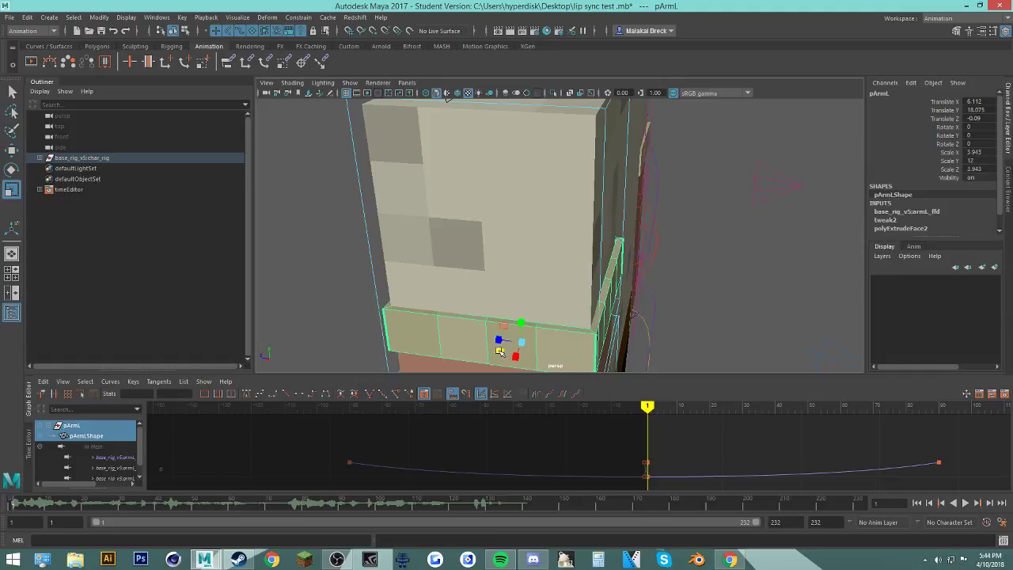
Step: Move the right sleeve cuff pArmR to about Translate X -5.868, Y 18.174 and Z -0.05
alt+drag(419, 308, 583, 287)
scroll(547, 274, down, 2)
click(557, 280)
key(w)
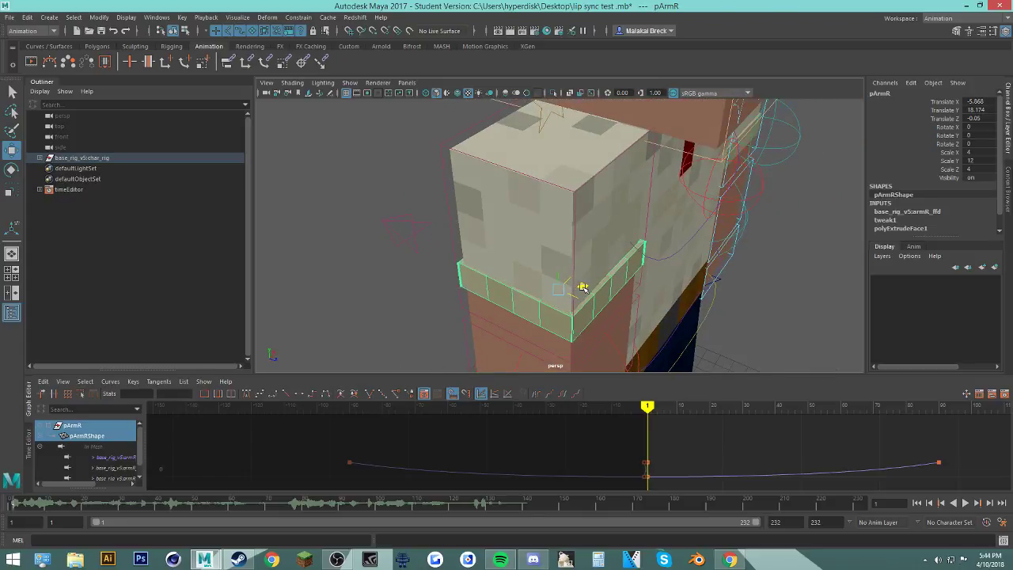
Step: Copy the live stream's YouTube link from Chrome and post it in the Enchanted BigRig group chat on Discord
click(727, 561)
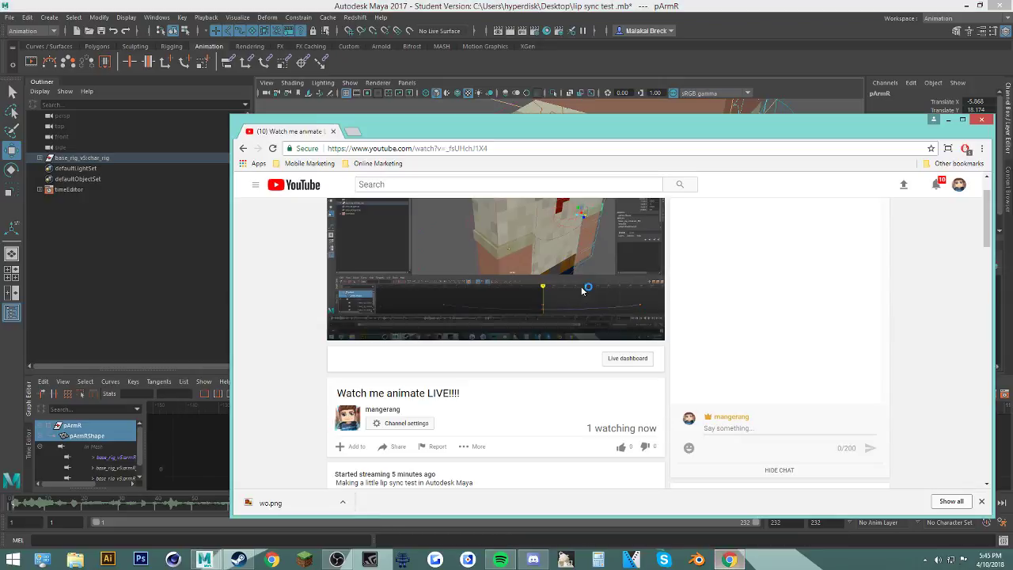
click(474, 148)
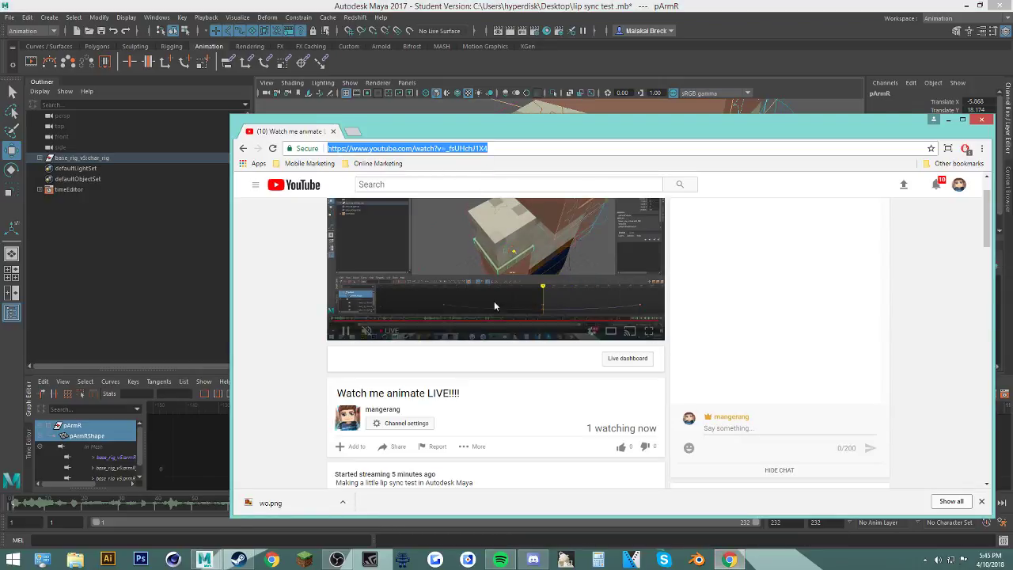
click(533, 559)
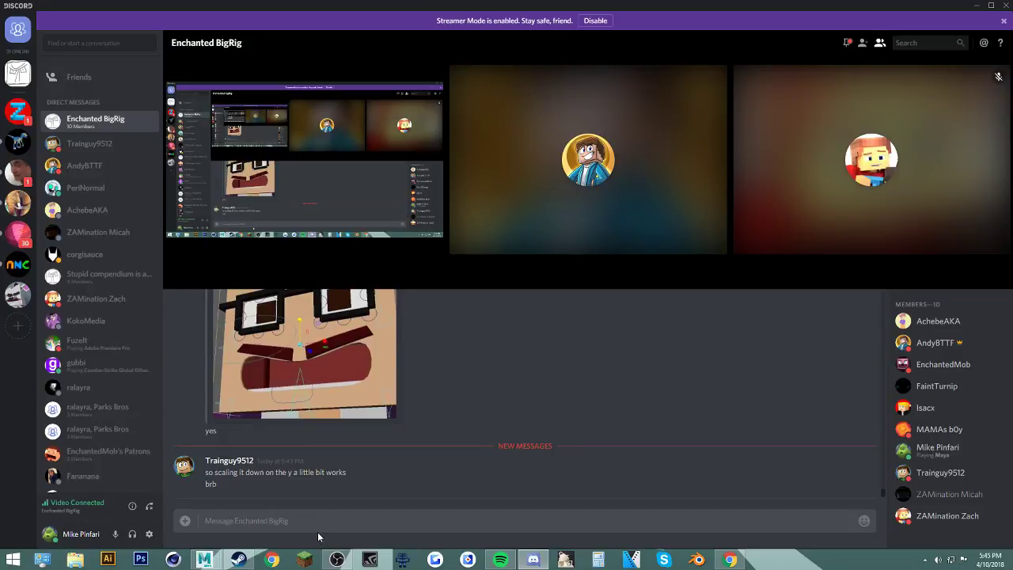
key(Return)
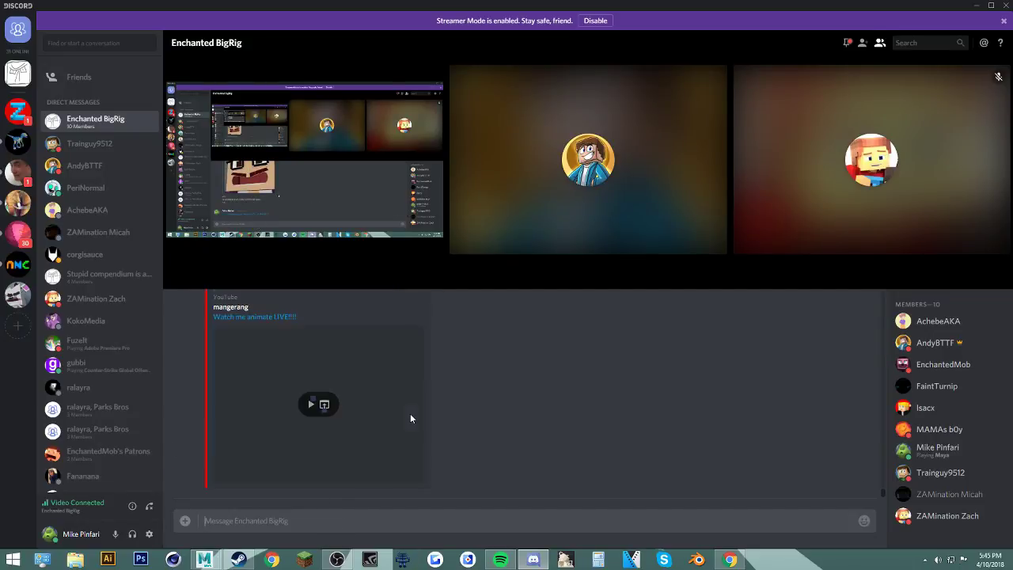
Step: Return to Maya, deselect the cuff and examine how both sleeve cuffs fit the arms from the side and front
click(979, 7)
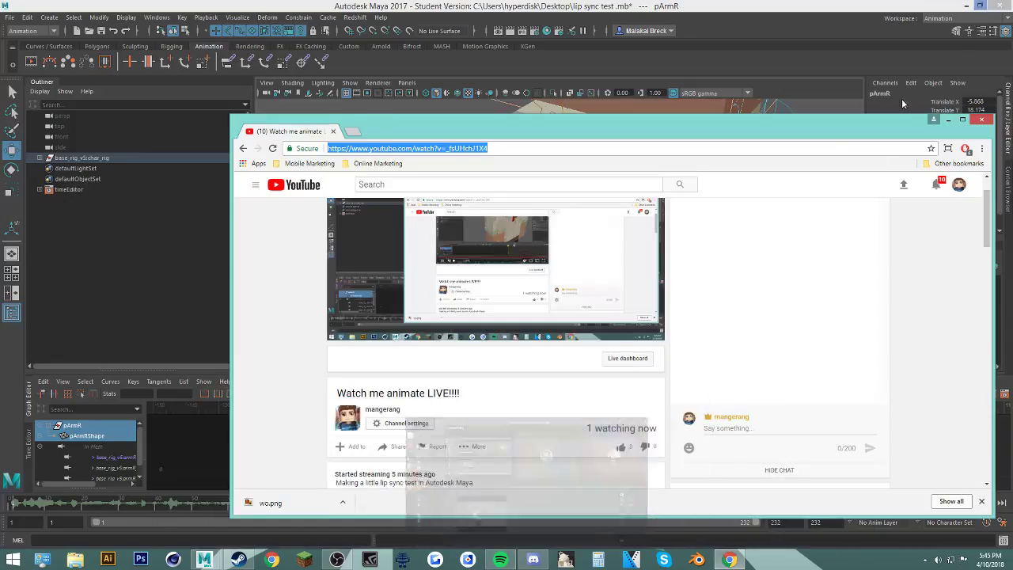
click(949, 122)
alt+drag(707, 331, 662, 288)
click(340, 230)
scroll(634, 256, down, 3)
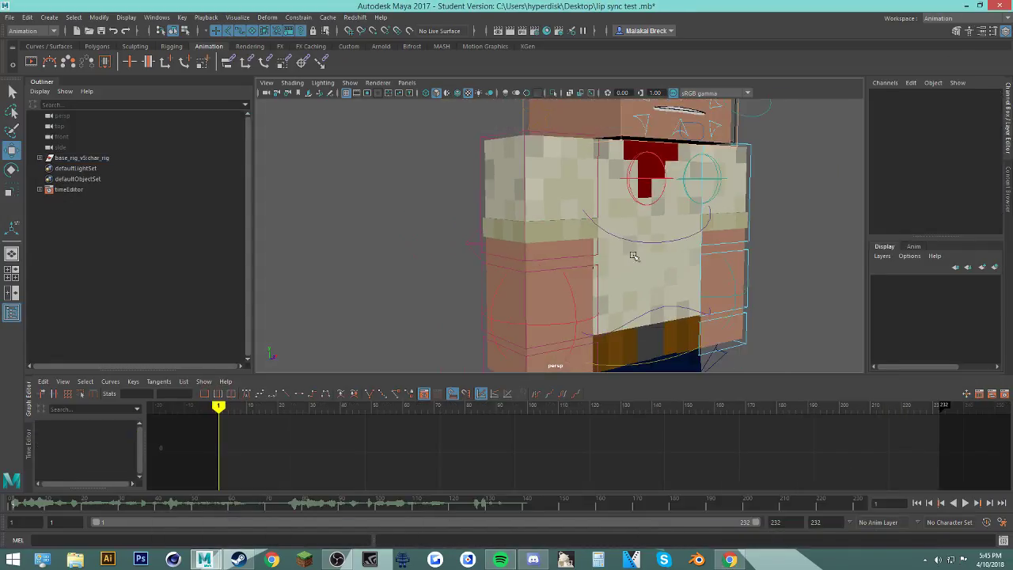
alt+drag(634, 256, 617, 246)
alt+middle_drag(618, 246, 574, 255)
scroll(572, 255, down, 3)
alt+drag(646, 265, 619, 260)
alt+middle_drag(619, 261, 540, 289)
scroll(552, 238, down, 3)
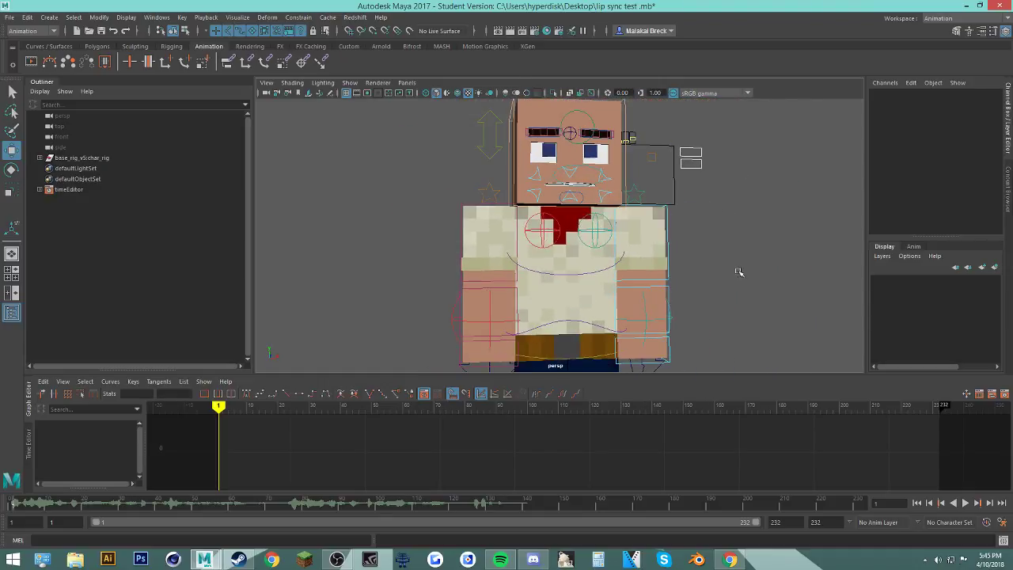
alt+middle_drag(590, 243, 594, 258)
Step: Try rotating the torso control torso_CTRL to test how the sleeve cuffs follow, and undo the rotations
click(584, 288)
key(e)
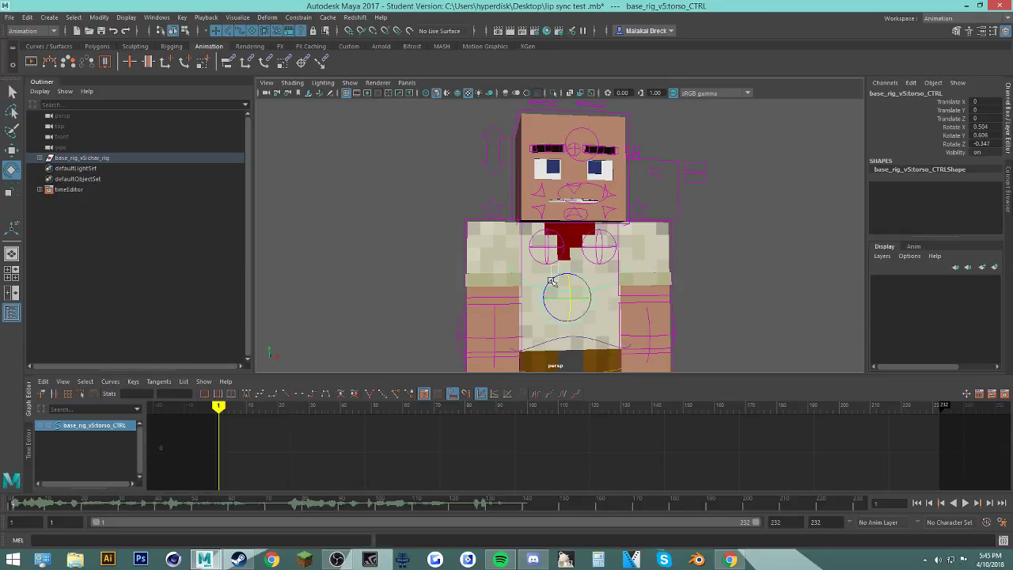
click(554, 286)
drag(560, 292, 643, 331)
key(ctrl+z)
click(739, 295)
click(600, 288)
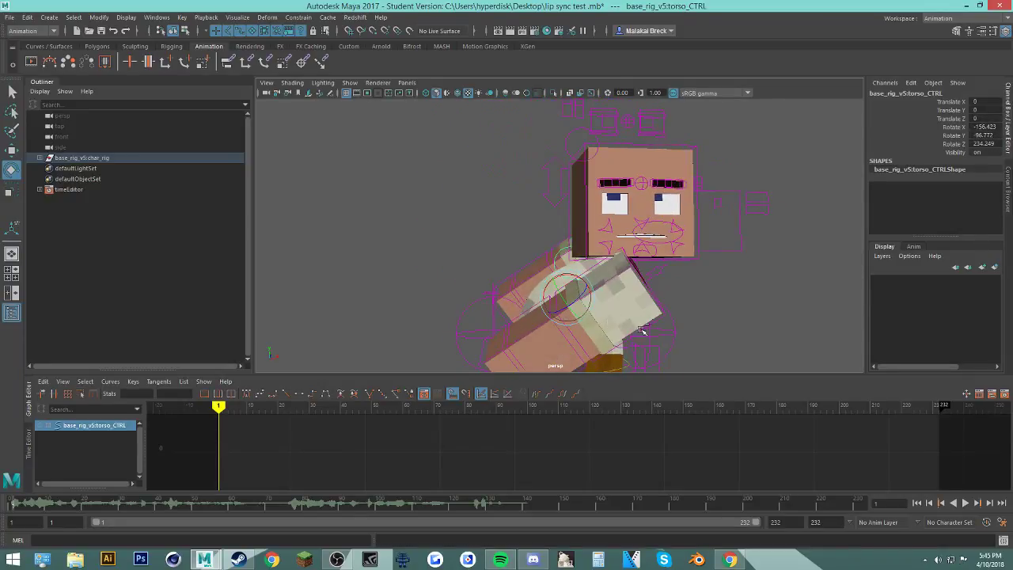
key(ctrl+z)
click(740, 315)
Step: Stop sharing the screen in the Enchanted BigRig call on Discord and return to Maya
click(528, 558)
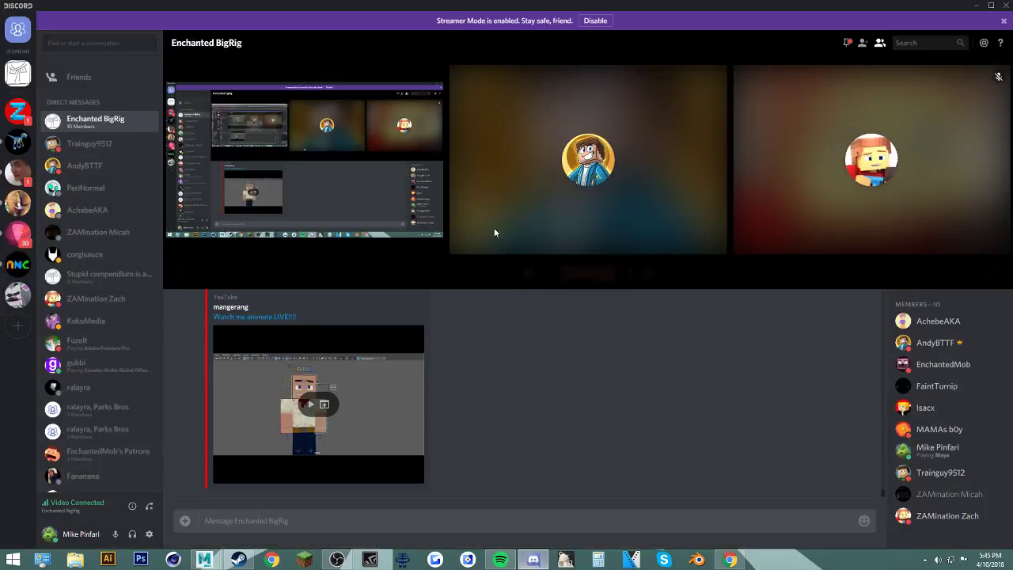
click(528, 270)
click(554, 293)
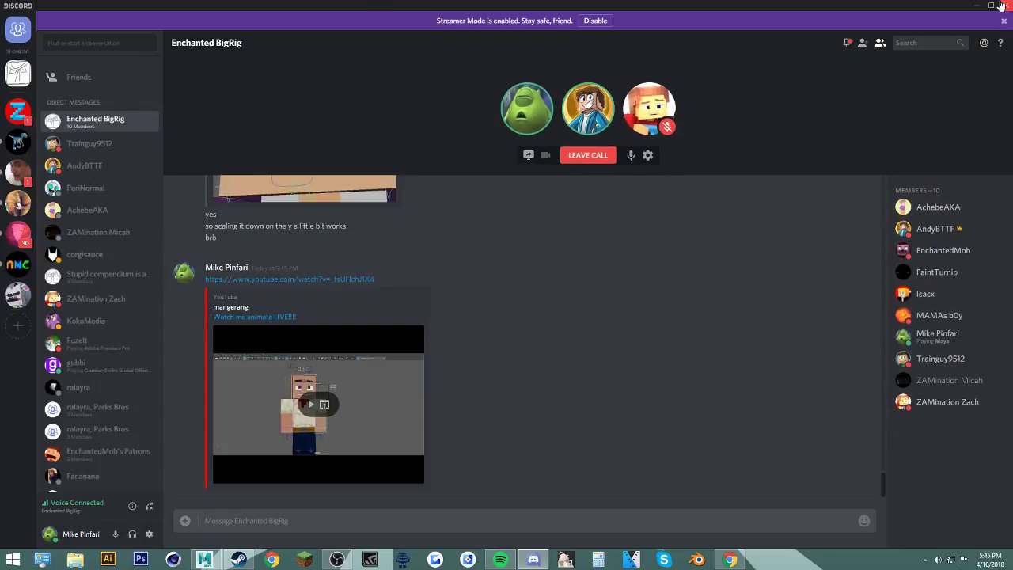
click(977, 7)
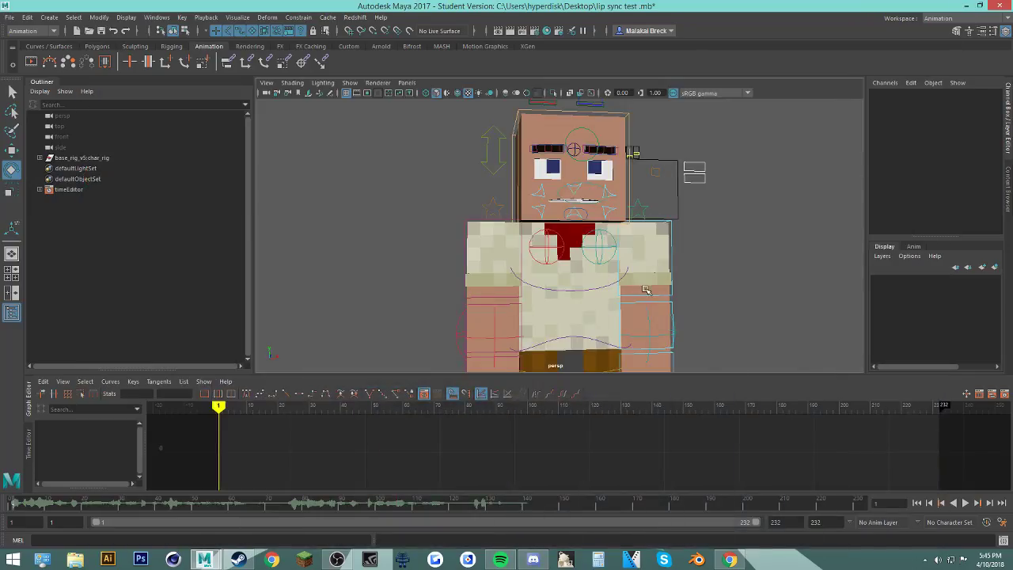
Step: Scrub the facial animation to frame 106, check the live stream page in Chrome, and return to frame 1 in Maya
alt+middle_drag(427, 210, 434, 254)
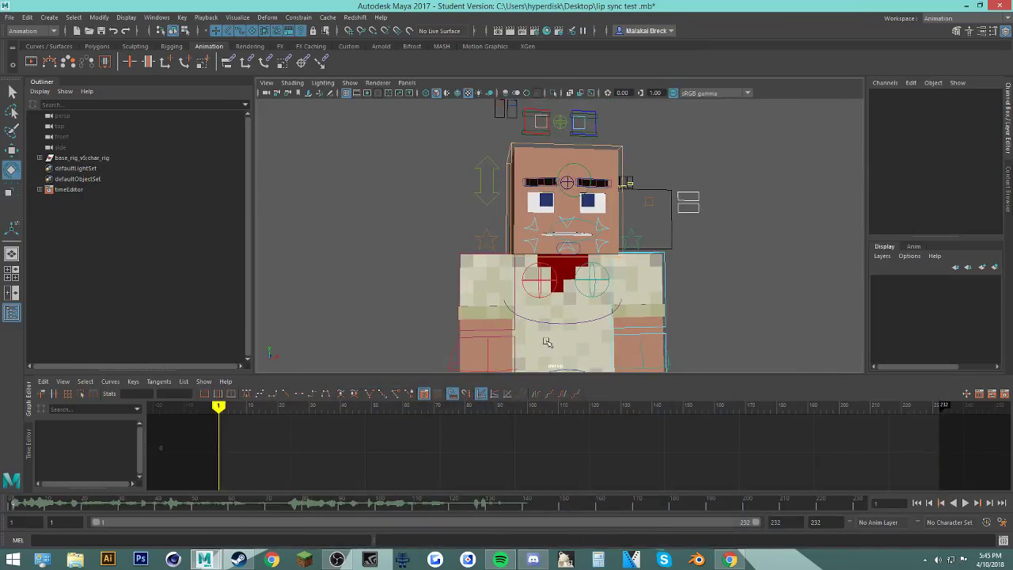
drag(421, 504, 400, 510)
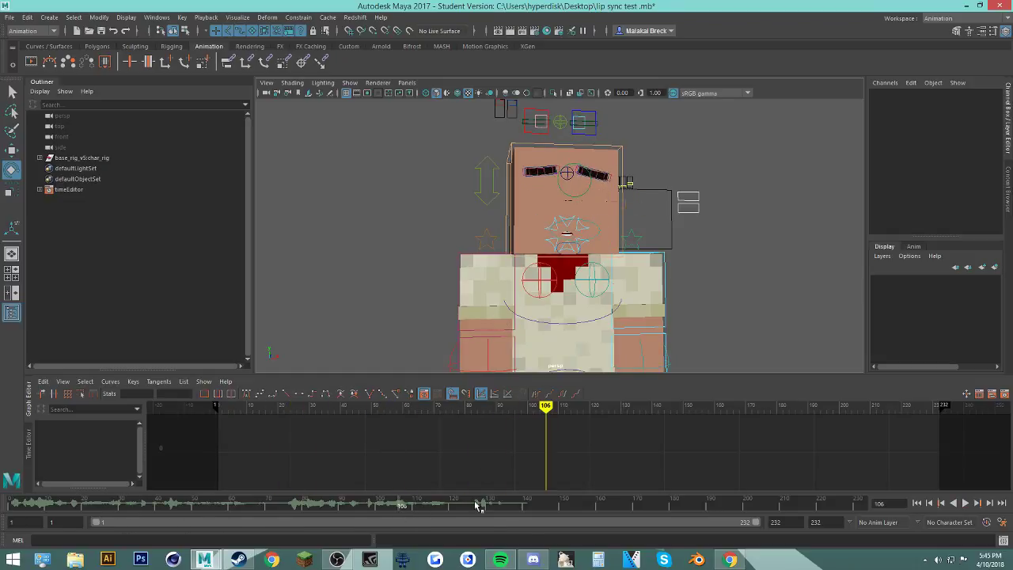
click(717, 563)
click(717, 563)
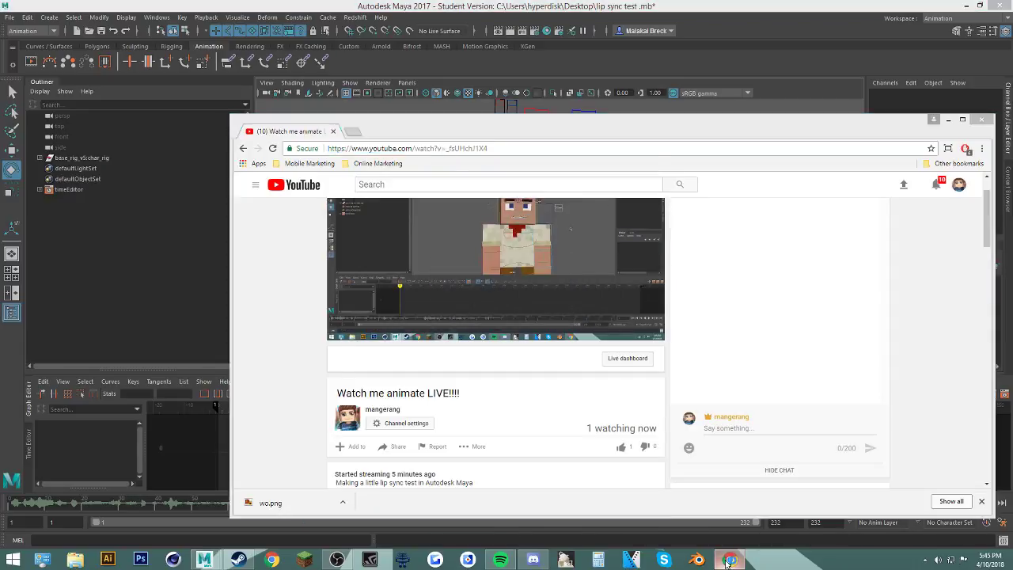
mouse_move(424, 290)
alt+mouse_down()
mouse_move(467, 290)
mouse_move(409, 290)
mouse_move(466, 290)
mouse_move(420, 295)
alt+mouse_up()
drag(532, 499, 12, 500)
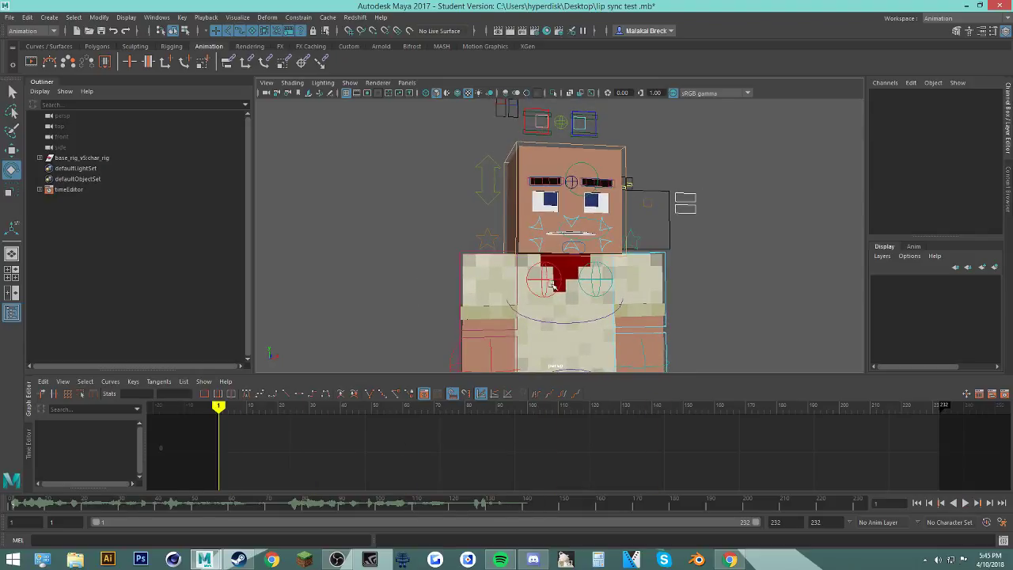
Step: Try rotating the right arm to test its sleeve cuff, starting with the arm mesh pArmR, and undo the rotations
alt+drag(470, 307, 612, 319)
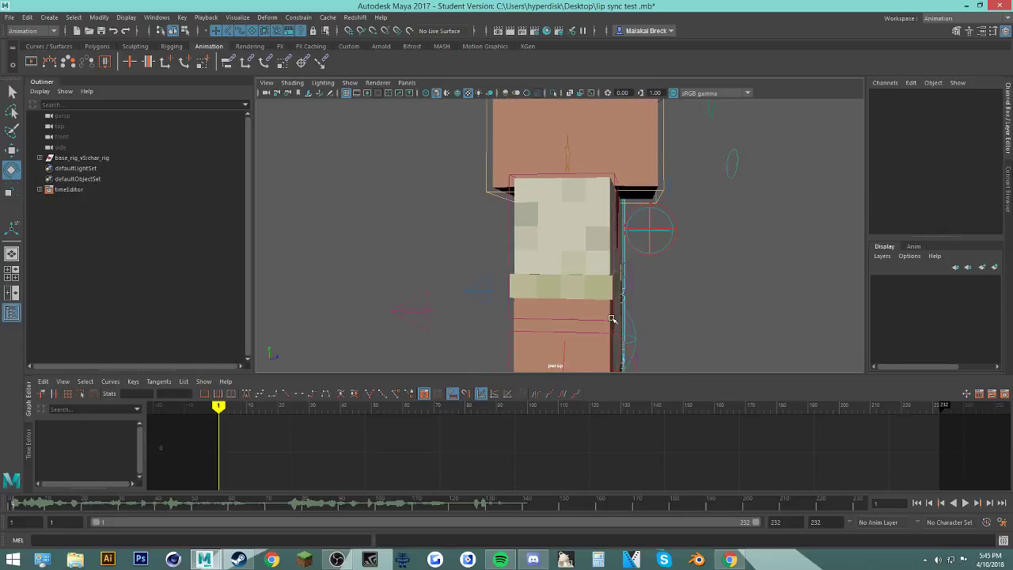
click(611, 338)
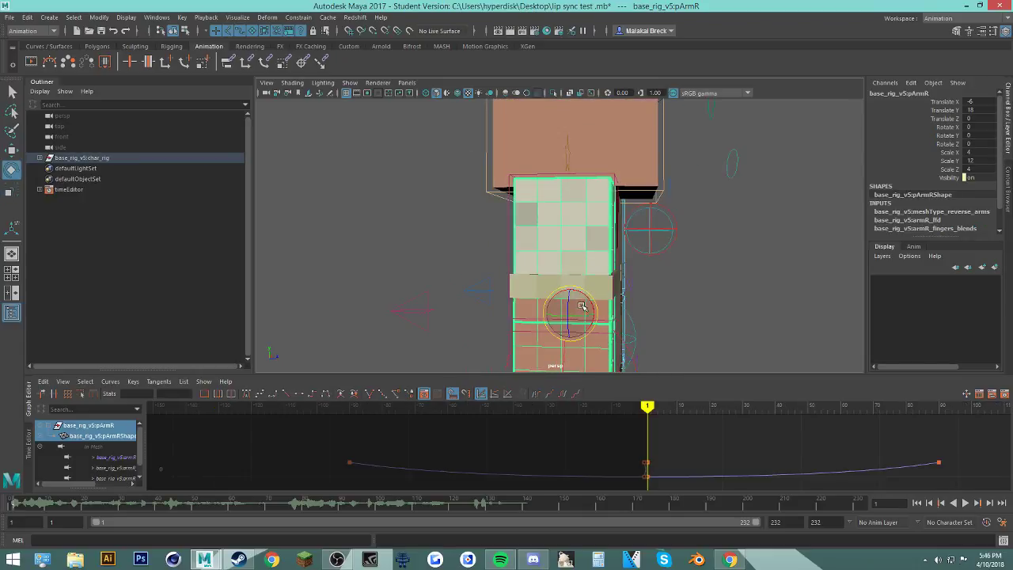
drag(581, 300, 550, 279)
key(ctrl+z)
click(717, 301)
alt+right_drag(717, 300, 665, 322)
alt+middle_drag(665, 322, 699, 294)
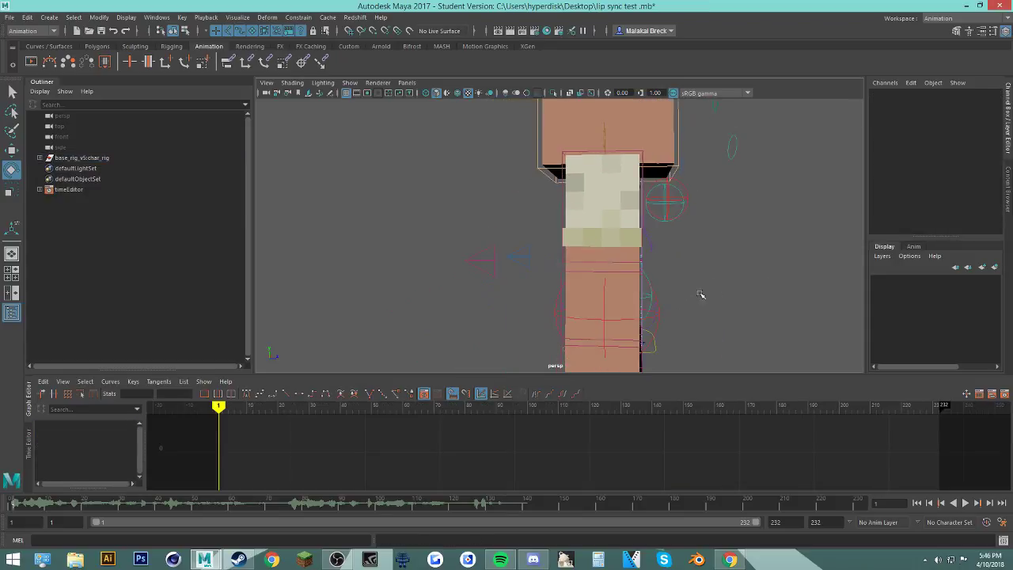
click(586, 272)
alt+drag(716, 272, 645, 276)
drag(601, 249, 562, 232)
key(ctrl+z)
click(764, 274)
Step: Frame the character's upper body, play the lip sync animation from about frame 131, and stop the playback
alt+drag(764, 275, 690, 278)
alt+right_drag(690, 279, 686, 284)
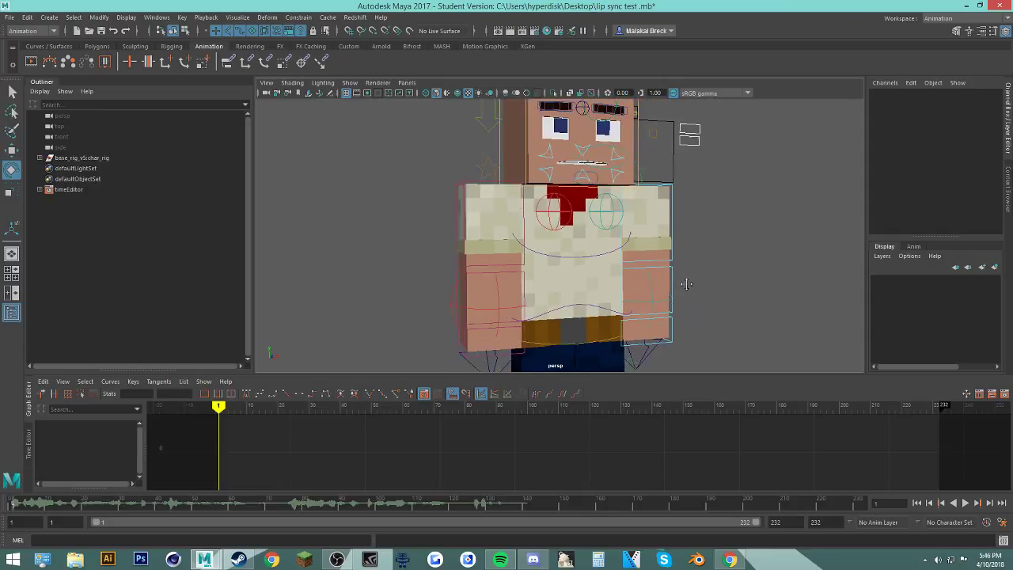
alt+middle_drag(580, 235, 578, 284)
alt+drag(663, 286, 656, 286)
alt+right_drag(656, 286, 651, 288)
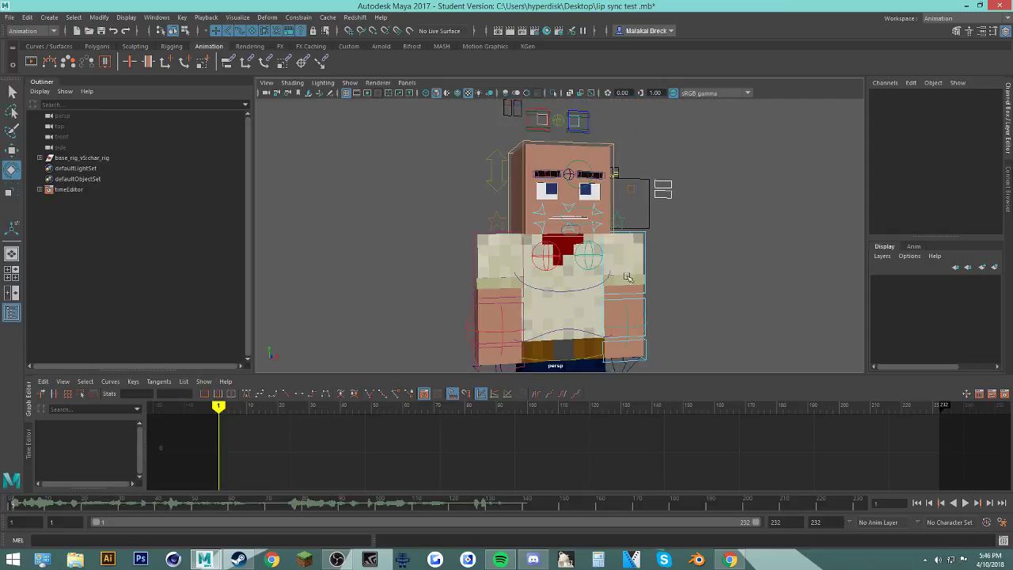
scroll(606, 273, up, 3)
alt+middle_drag(597, 274, 605, 273)
click(483, 505)
key(alt+v)
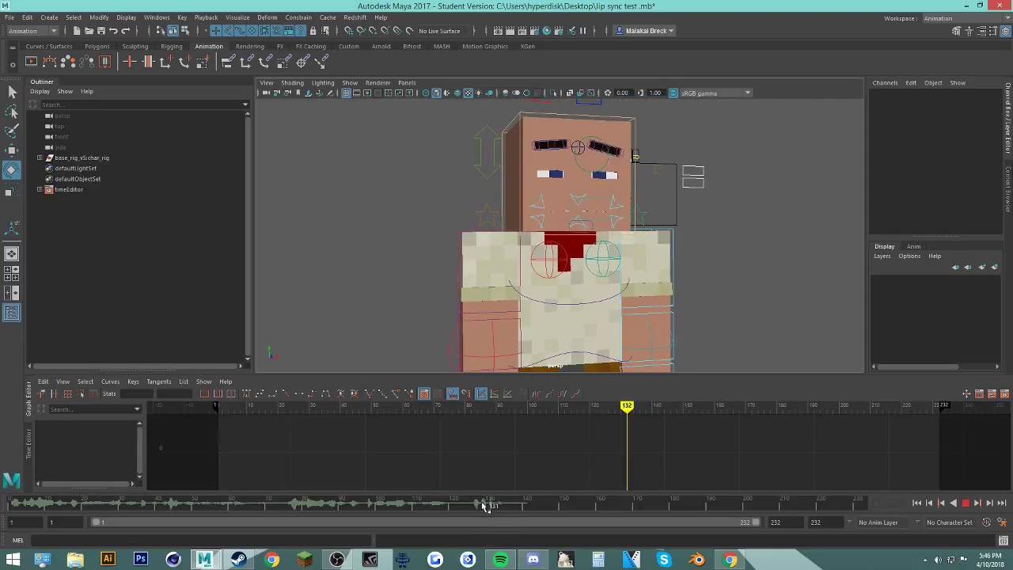
click(966, 503)
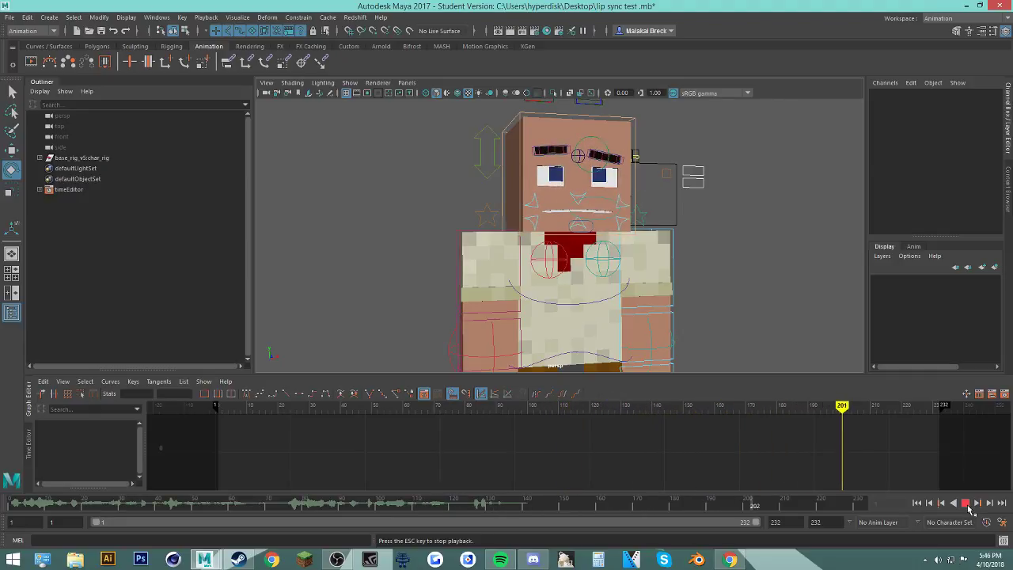
click(966, 503)
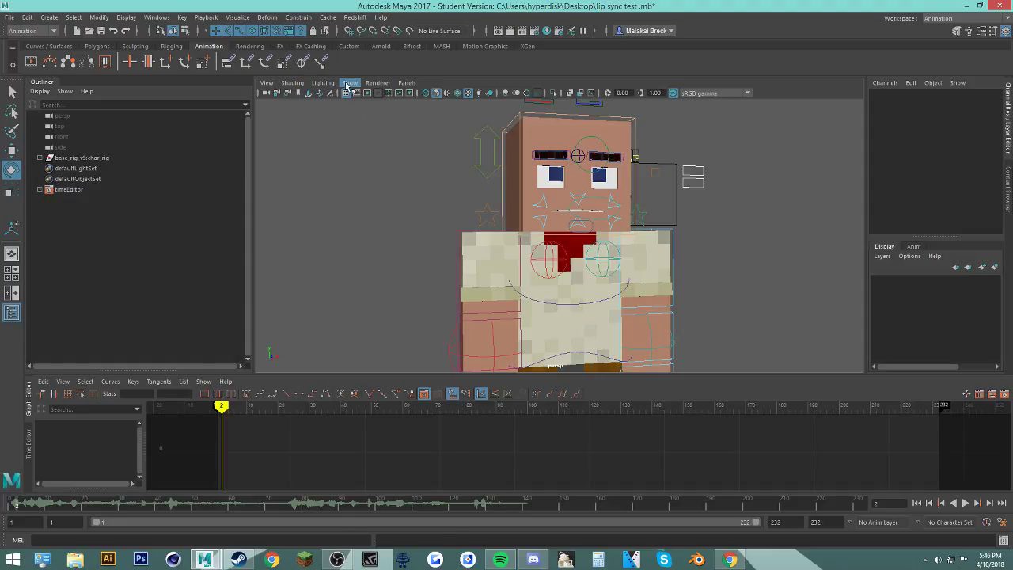
Step: Hide the rig's control curves in the viewport and play the lip sync animation from frame 1
click(349, 83)
click(348, 140)
drag(103, 500, 8, 486)
click(966, 503)
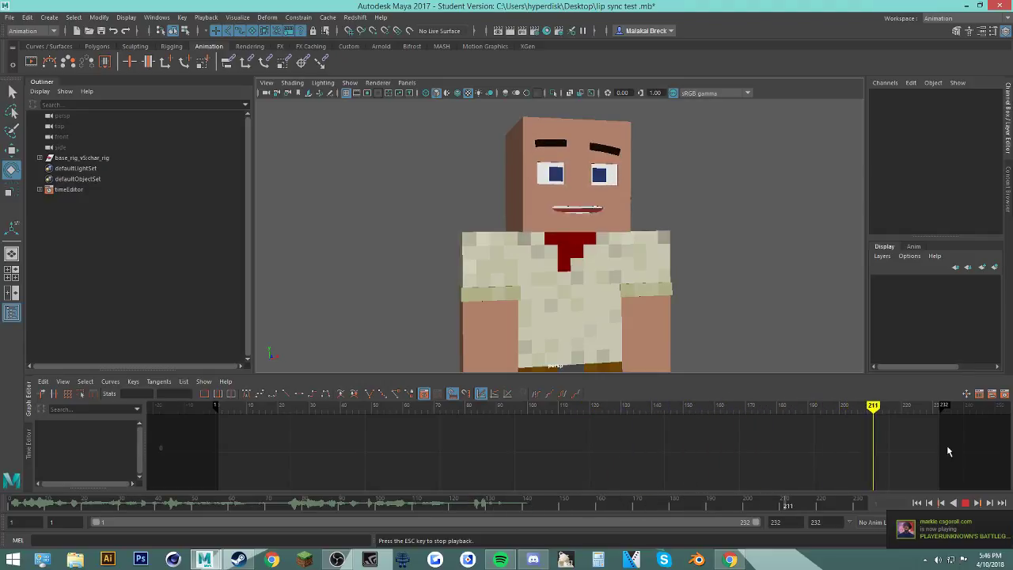
key(Escape)
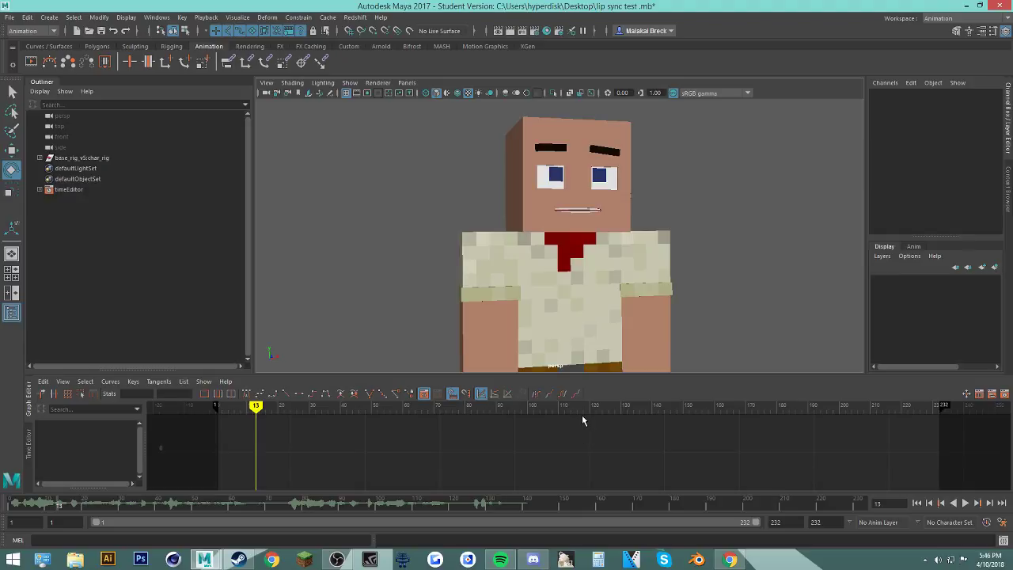
Step: Scrub to frame 181, show the control curves again, and play the animation briefly before returning to frame 1
drag(545, 504, 675, 503)
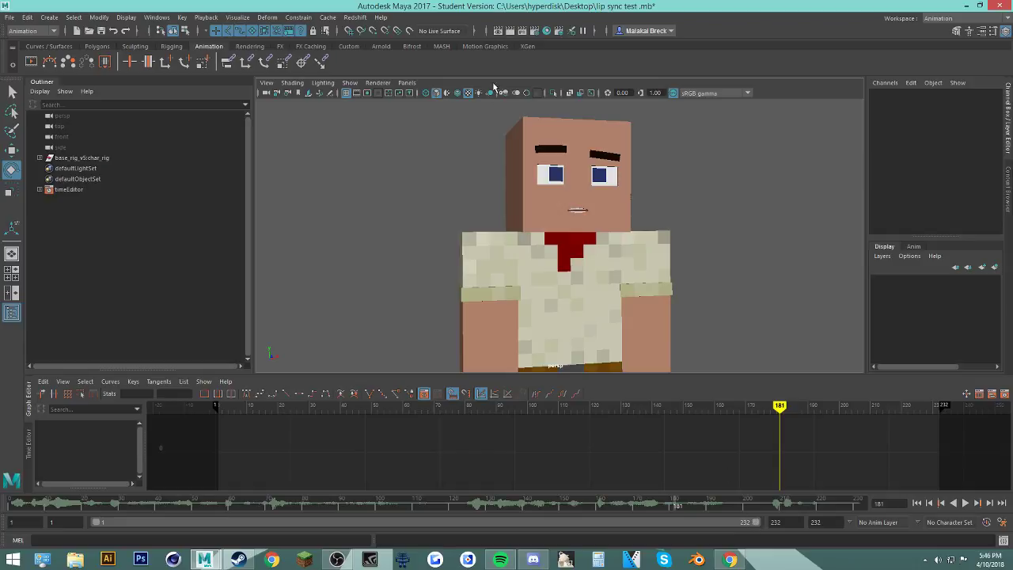
click(349, 83)
click(346, 126)
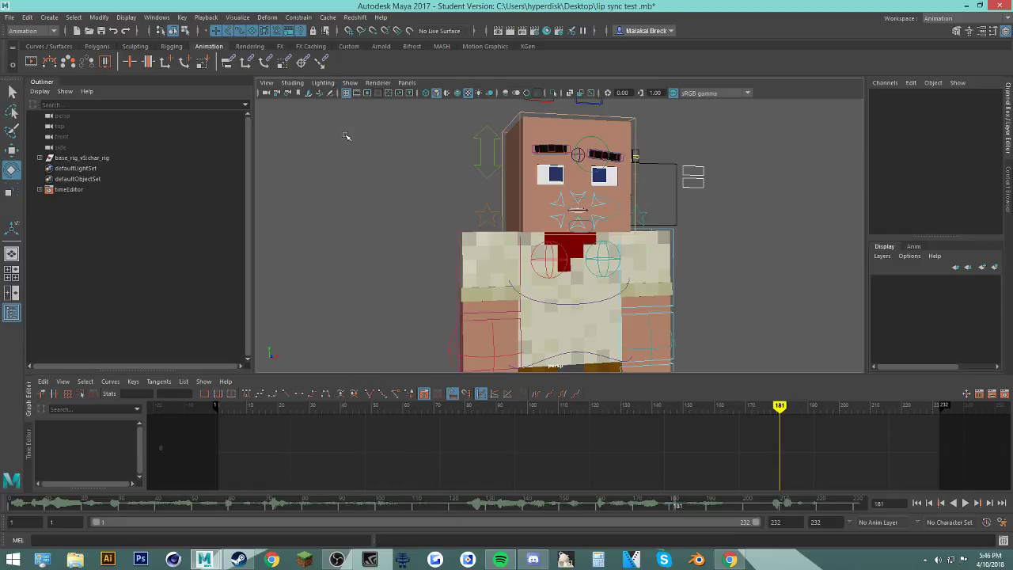
key(alt+v)
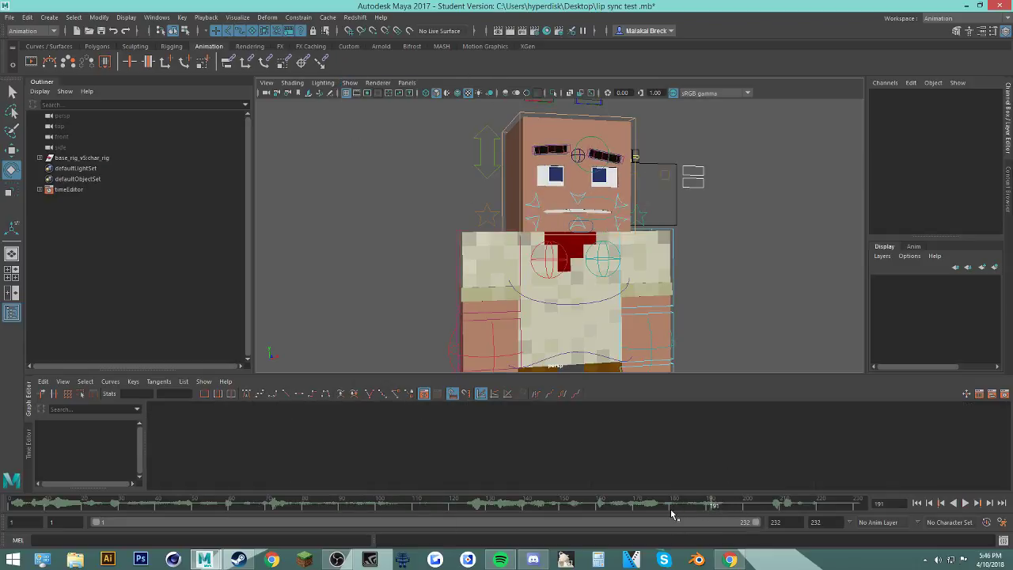
key(alt+shift+v)
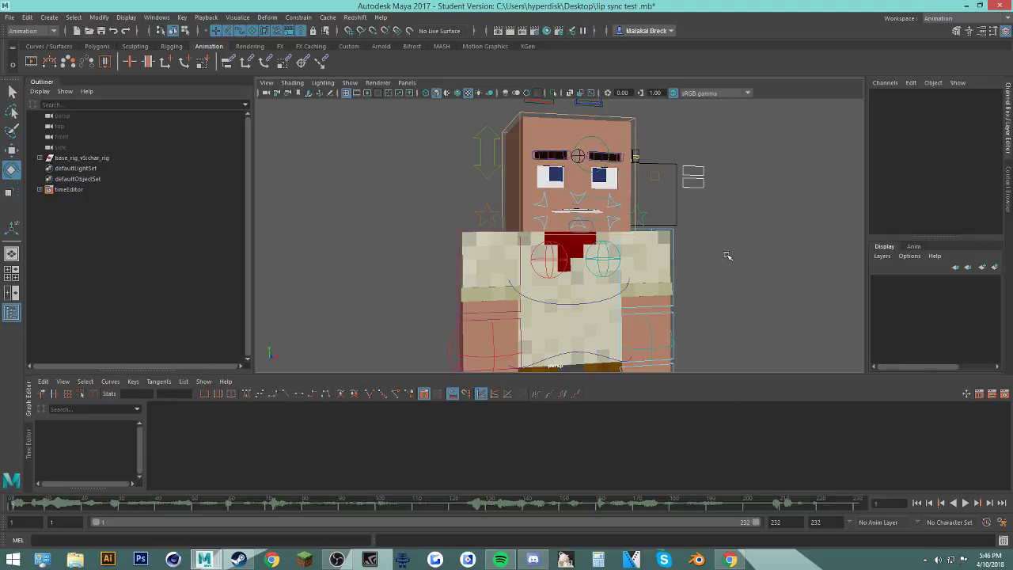
Step: Check the currently playing music in Spotify and return to Maya
alt+drag(728, 248, 667, 269)
alt+middle_drag(666, 269, 667, 241)
click(505, 558)
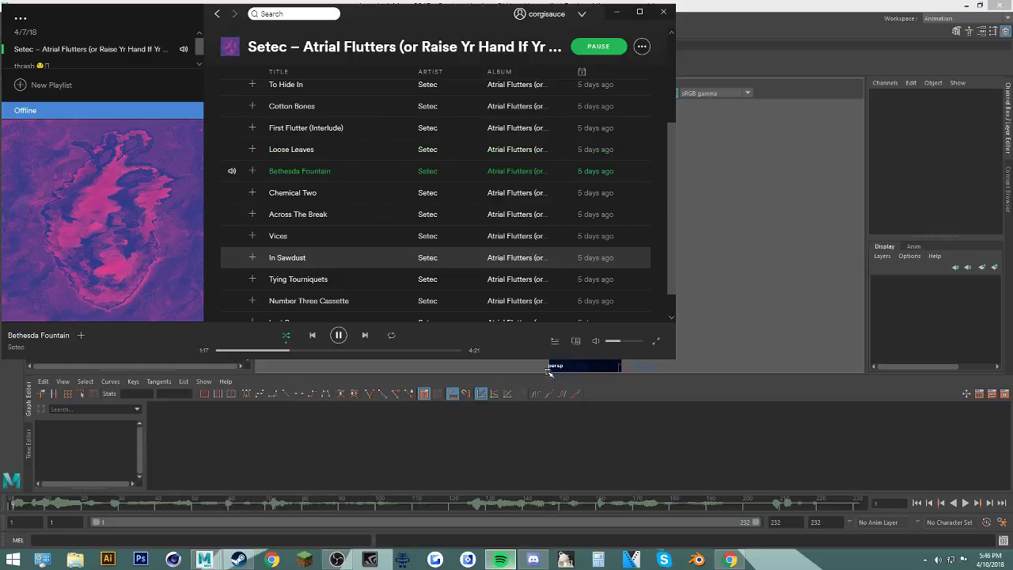
click(616, 12)
Step: Rotate the right upper arm control to about X -4.47, Y 13.601, Z -3.788 and bend the forearm control to about X -5.747
alt+drag(741, 260, 679, 270)
alt+middle_drag(679, 270, 672, 274)
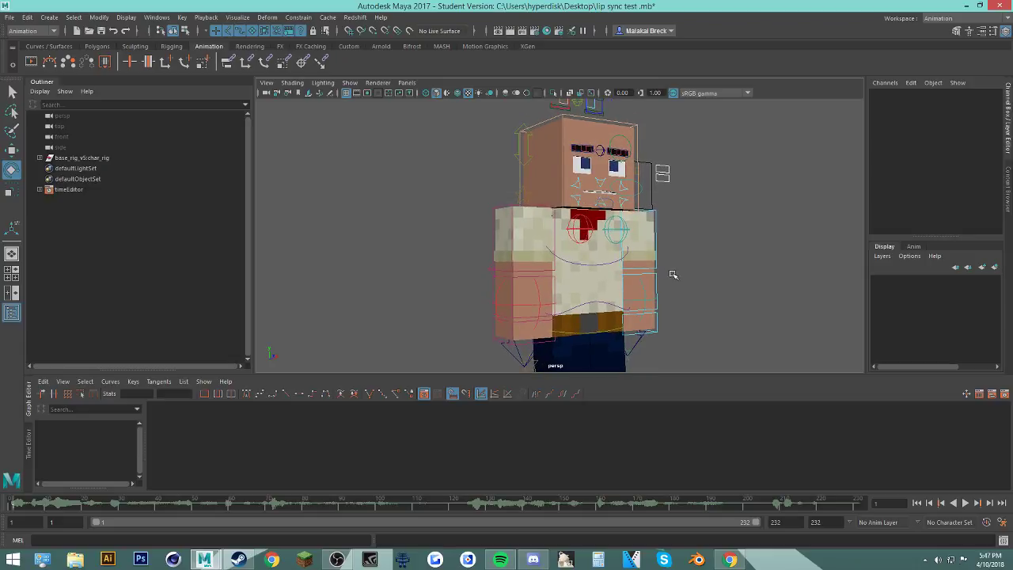
alt+drag(672, 274, 650, 277)
alt+middle_drag(651, 277, 675, 275)
alt+drag(610, 282, 620, 277)
alt+middle_drag(620, 277, 552, 222)
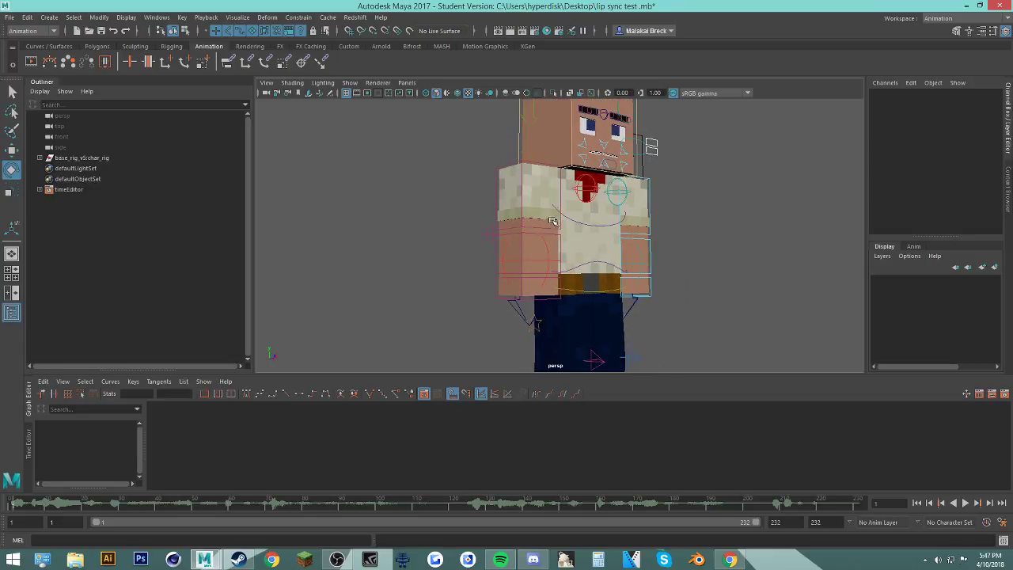
click(522, 200)
click(475, 168)
click(498, 169)
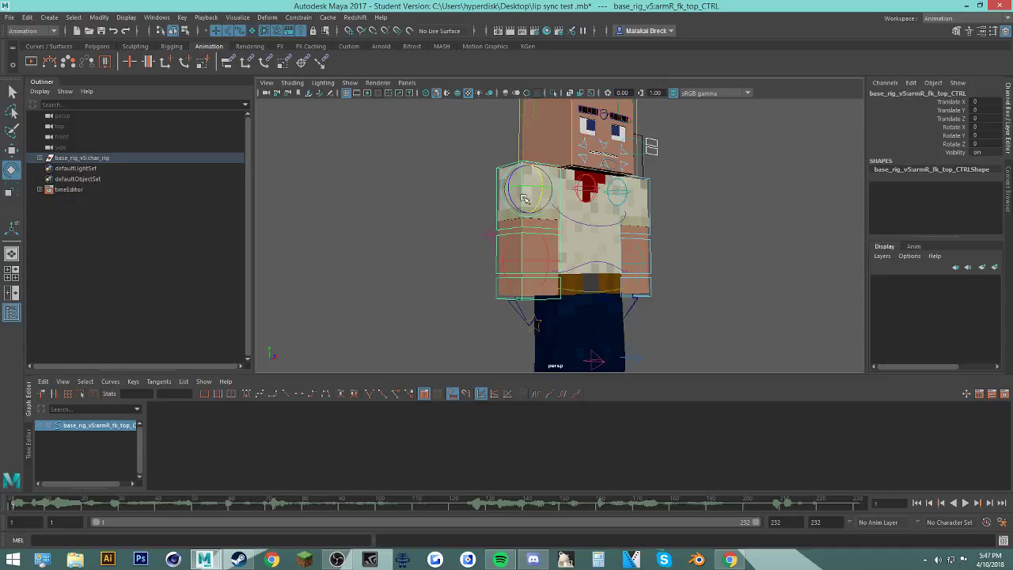
alt+drag(541, 200, 513, 300)
click(535, 235)
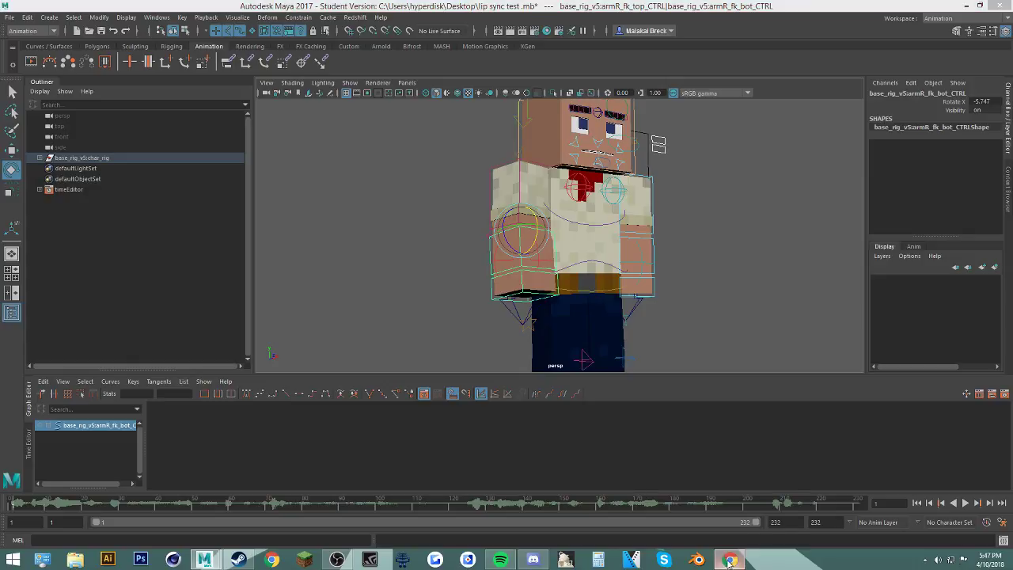
Step: Check the live stream page in Chrome, and further rotate the right upper arm control armR_fk_top_CTRL in Maya
click(730, 559)
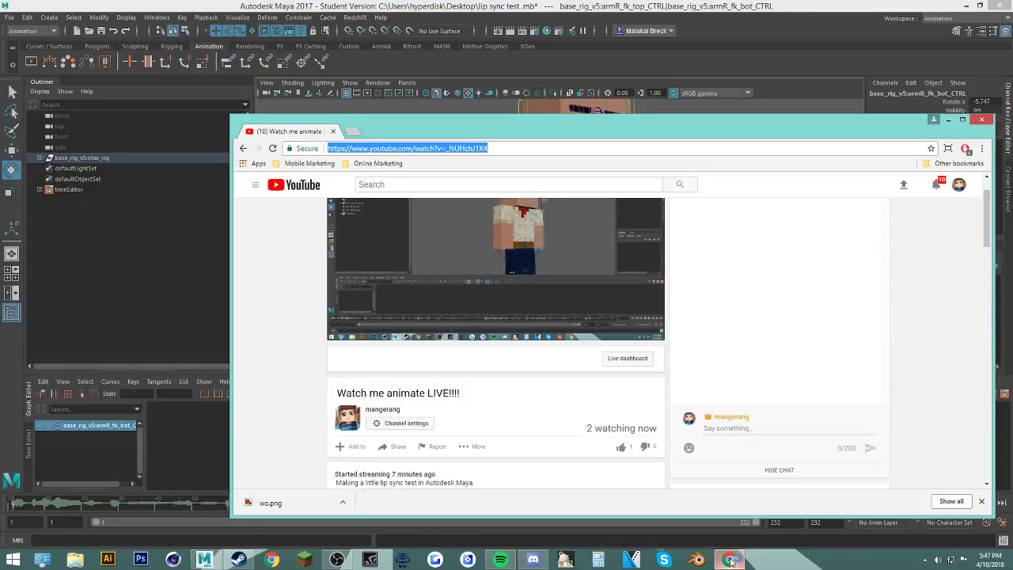
click(730, 560)
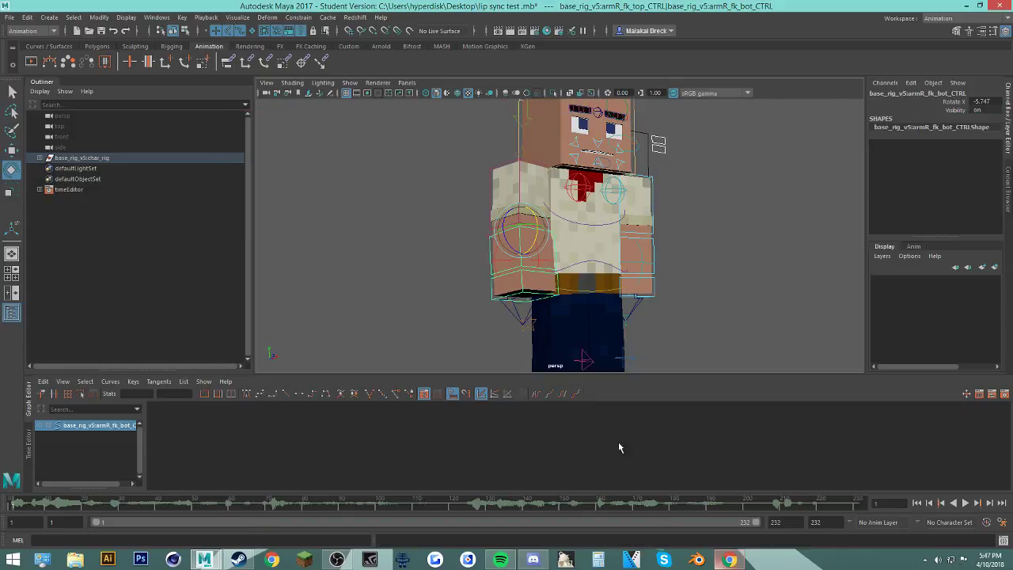
alt+drag(529, 205, 419, 229)
click(419, 229)
click(522, 190)
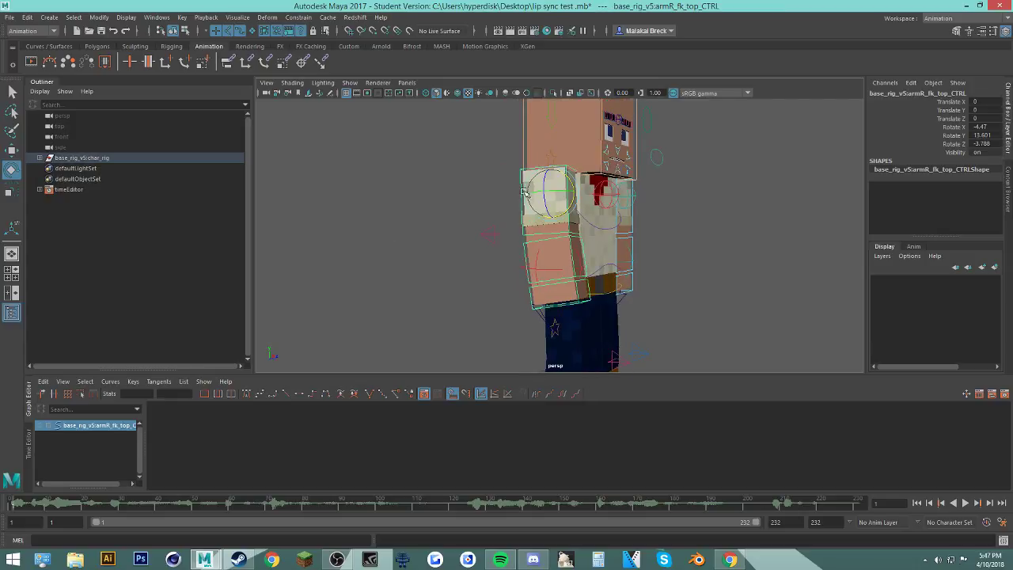
drag(571, 203, 516, 209)
Step: Rotate the left upper arm control and bend the left forearm control armL_fk_bot_CTRL to about Rotate X -7.048
click(652, 194)
drag(641, 204, 599, 202)
alt+drag(659, 250, 615, 242)
click(606, 248)
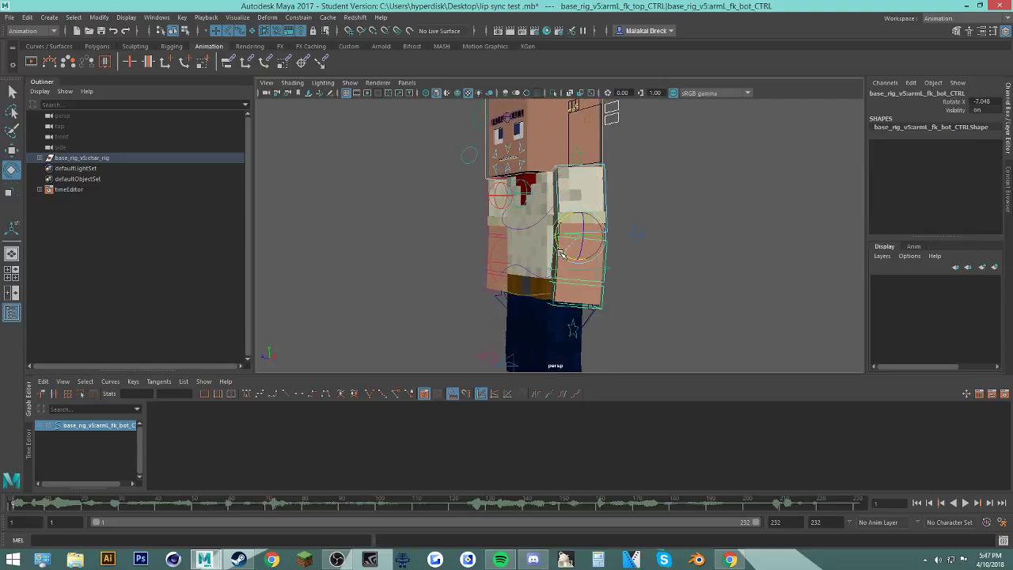
Step: Rotate the left upper arm control armL_fk_top_CTRL to about X 2.398, Y -24.022, Z 4.193 and key it at frame 1
click(561, 202)
drag(562, 205, 565, 207)
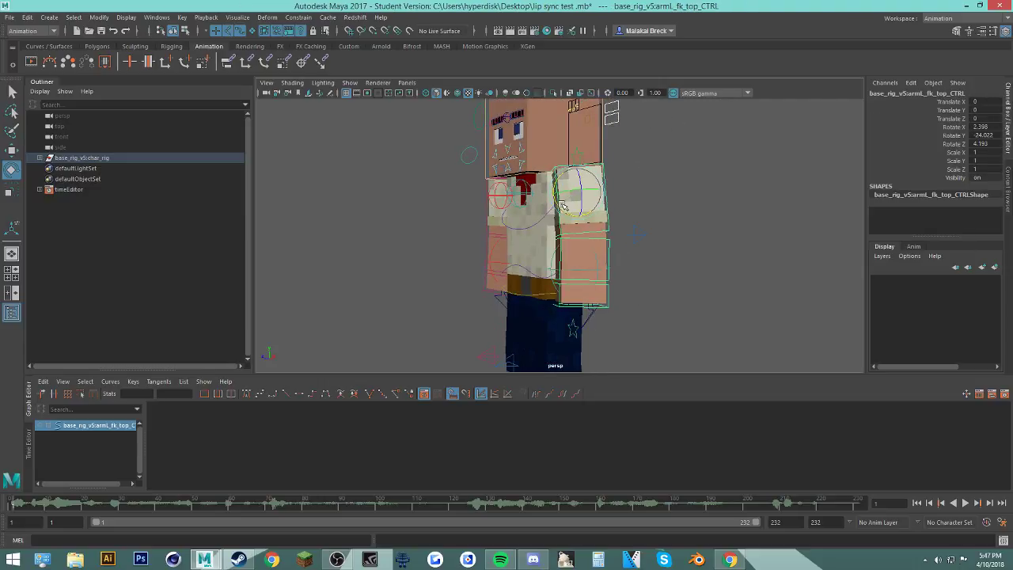
key(s)
Step: Fine-tune the left upper arm control's rotation from the front and deselect it
alt+drag(597, 277, 687, 271)
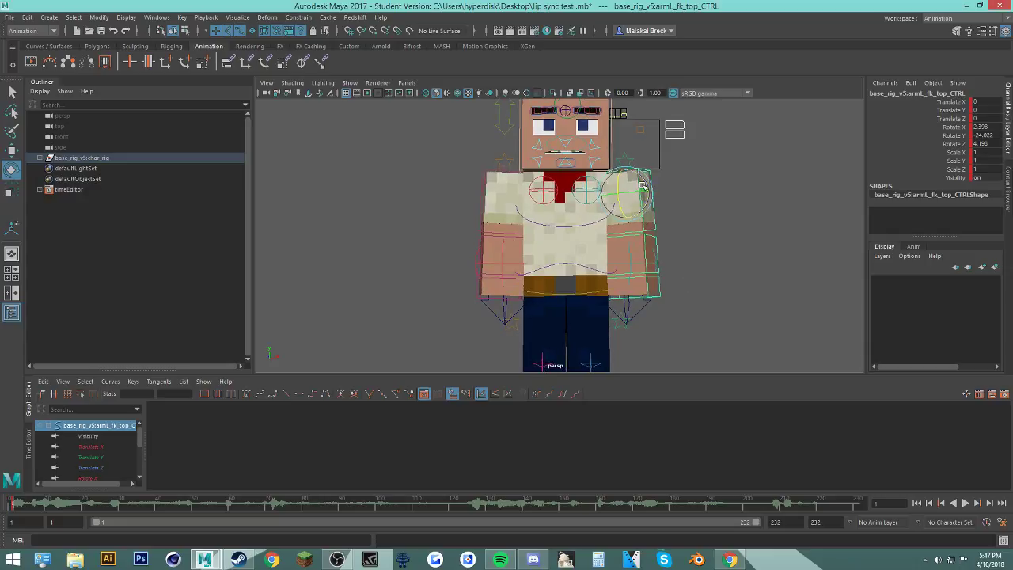
drag(642, 185, 636, 194)
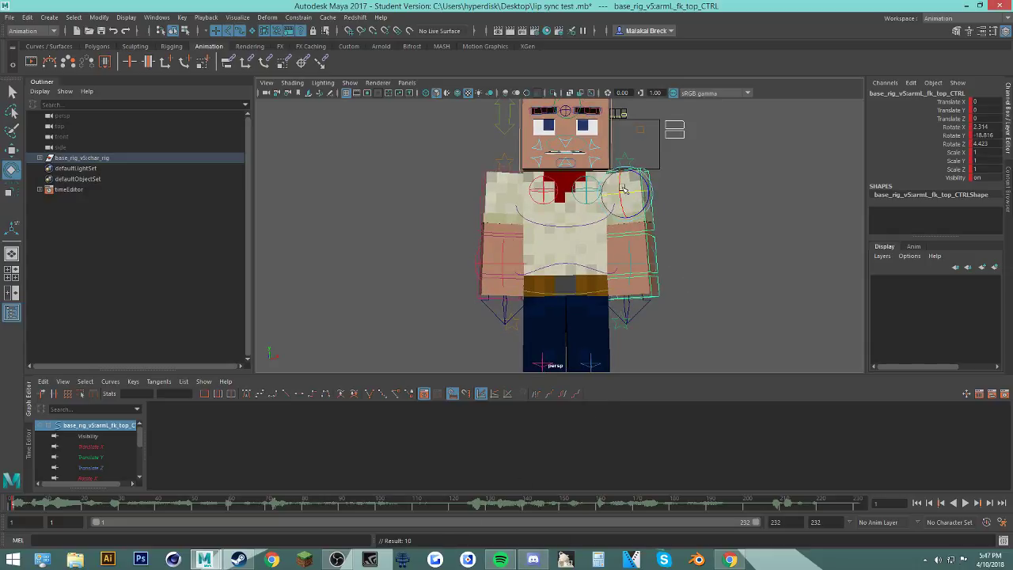
drag(623, 188, 647, 180)
alt+drag(716, 212, 707, 285)
click(707, 285)
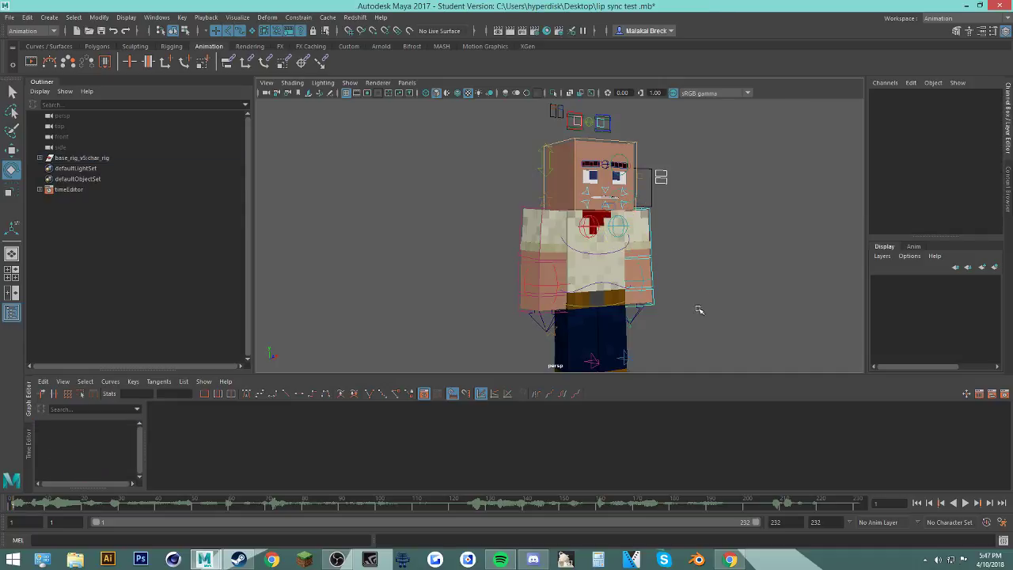
Step: Switch to the live stream page in Chrome and send "no u" in the live chat
click(729, 560)
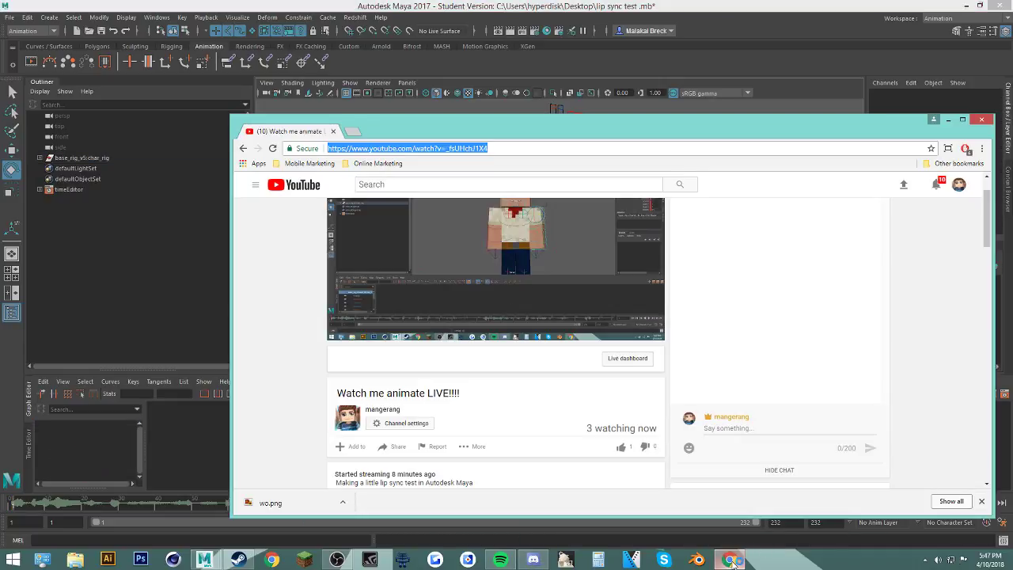
click(731, 560)
click(732, 561)
scroll(597, 407, down, 2)
scroll(649, 435, up, 3)
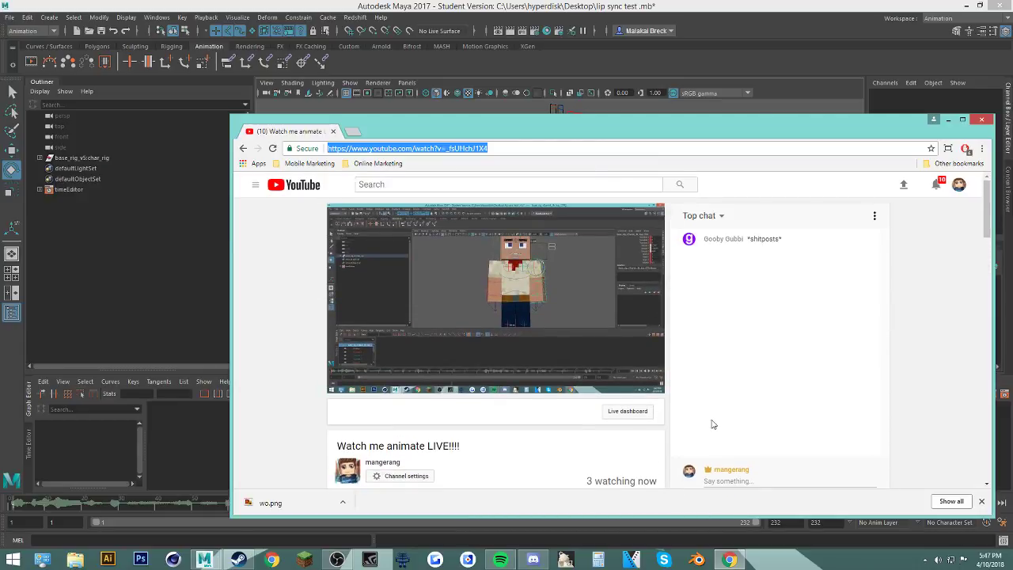
click(707, 481)
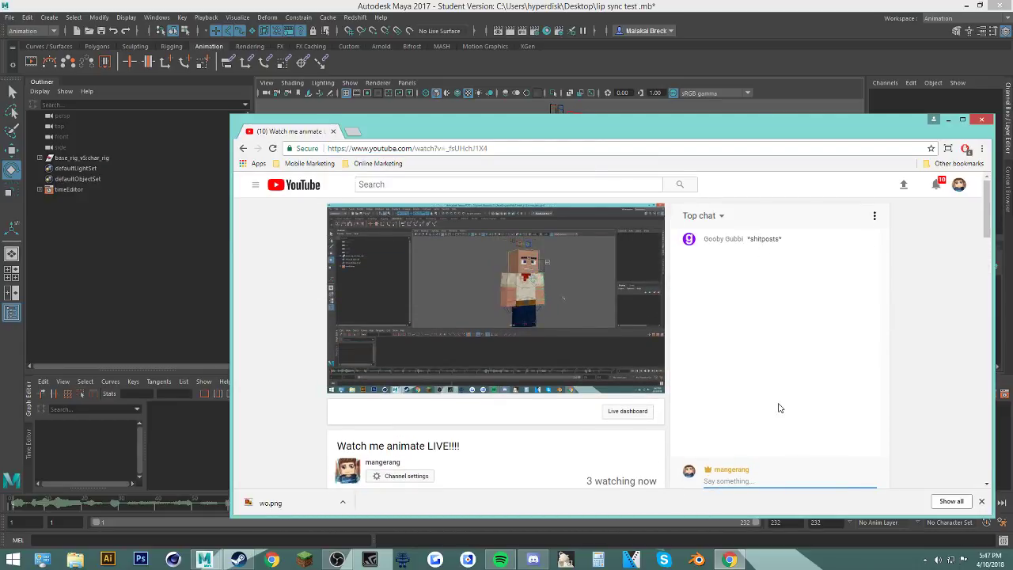
text(no u)
key(Return)
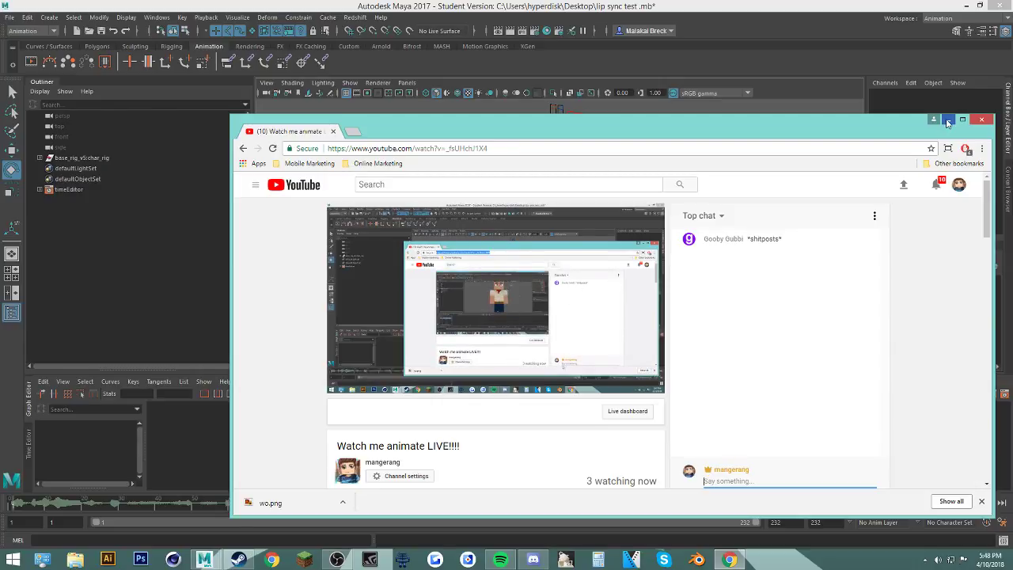
Step: Try the live chat as a separate pop-out window placed over Maya, and close it
click(875, 216)
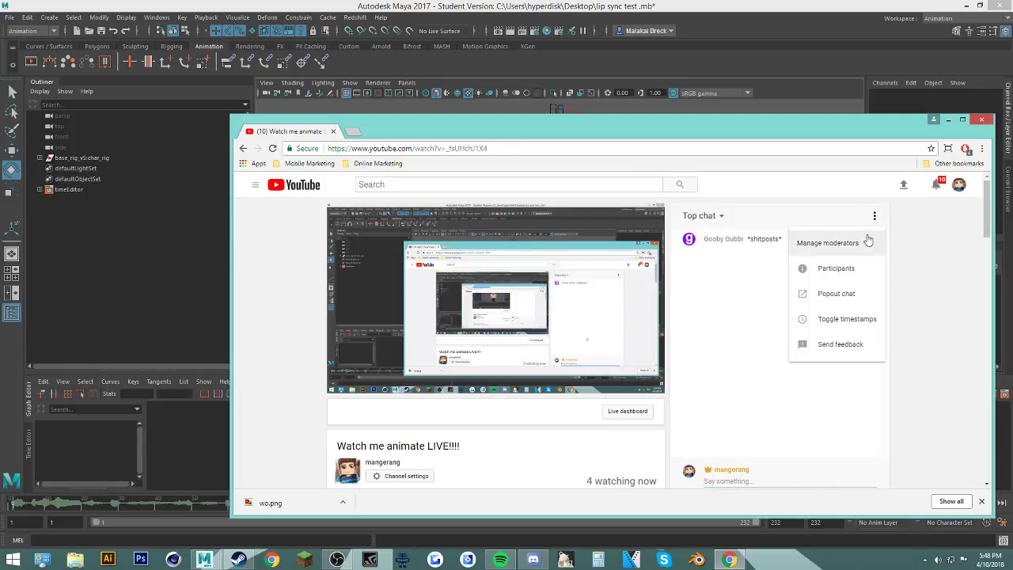
click(847, 294)
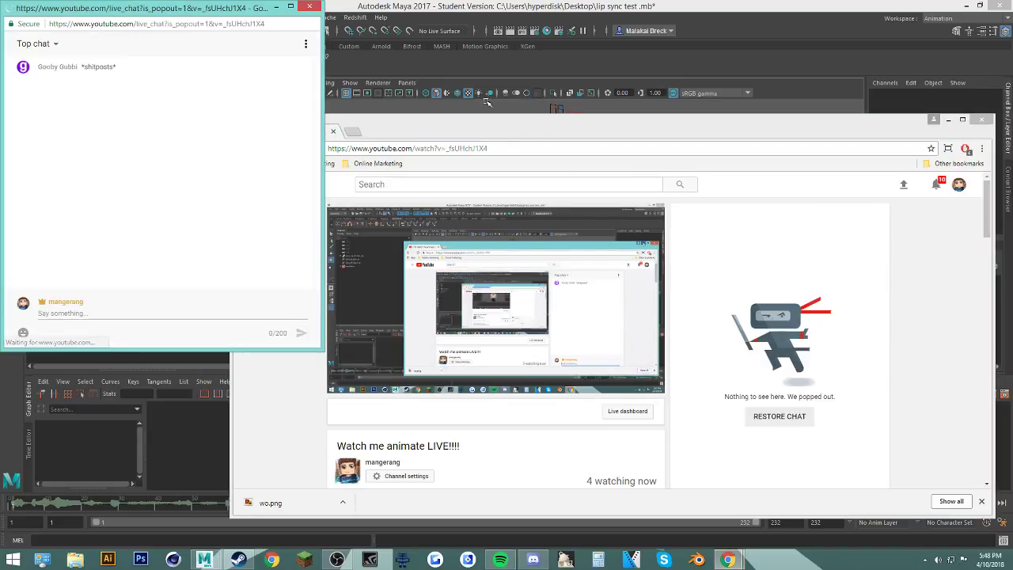
drag(215, 11, 956, 266)
drag(866, 122, 754, 120)
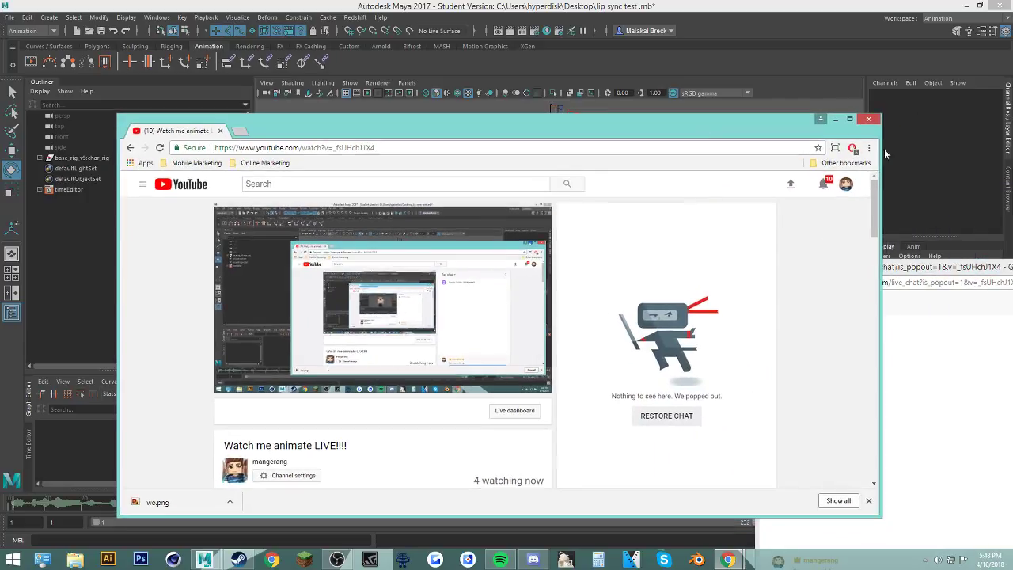
click(834, 118)
drag(865, 263, 703, 215)
click(905, 207)
Step: Check the live chat messages on the stream page in Chrome and return to Maya
click(729, 560)
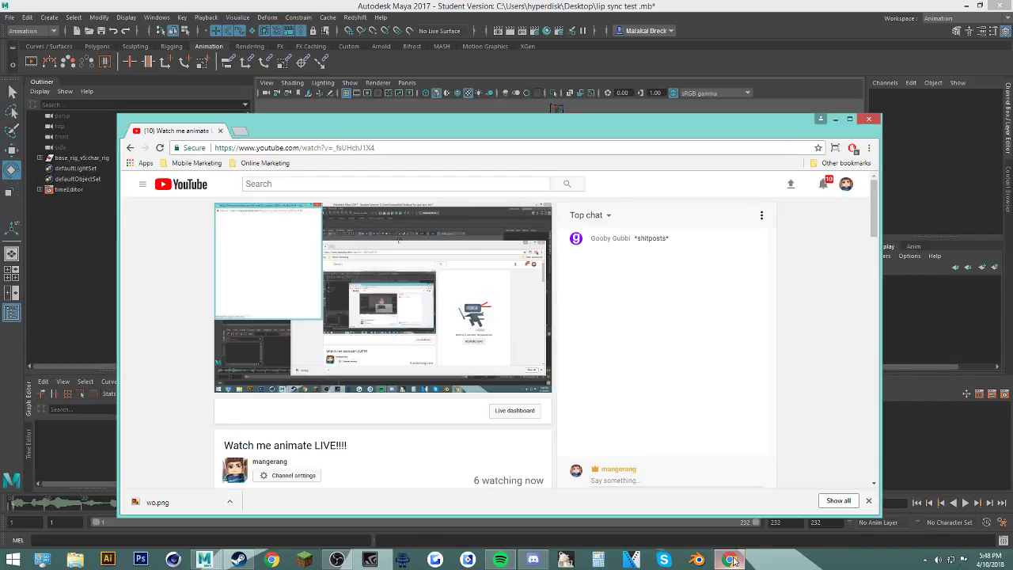
drag(518, 116, 568, 168)
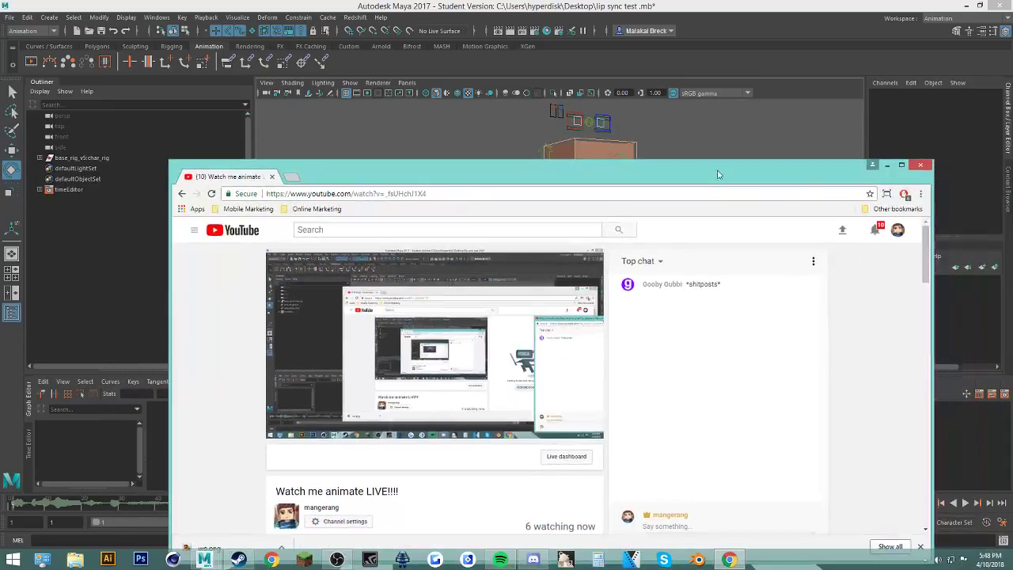
click(887, 166)
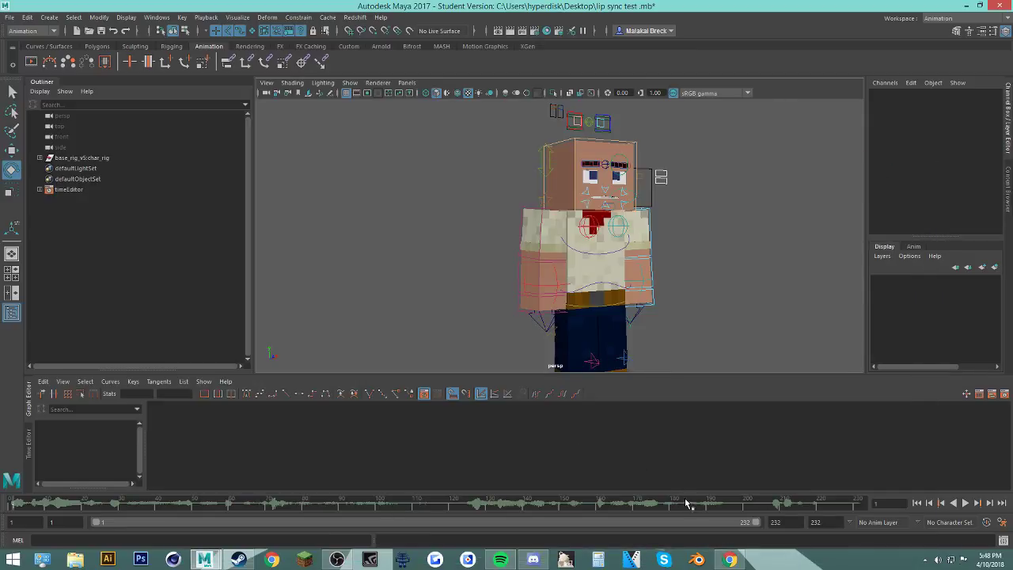
click(729, 560)
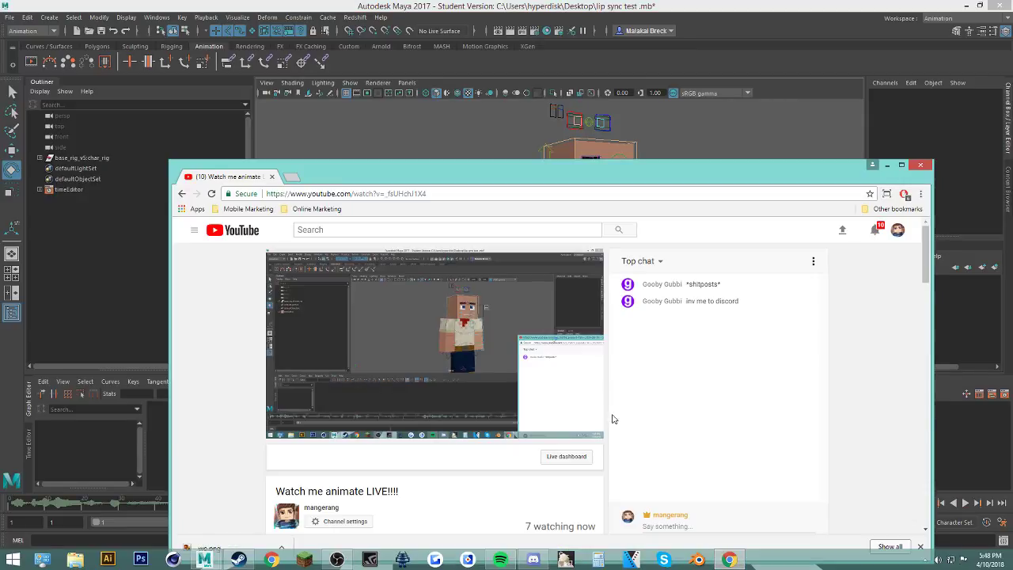
drag(569, 168, 554, 162)
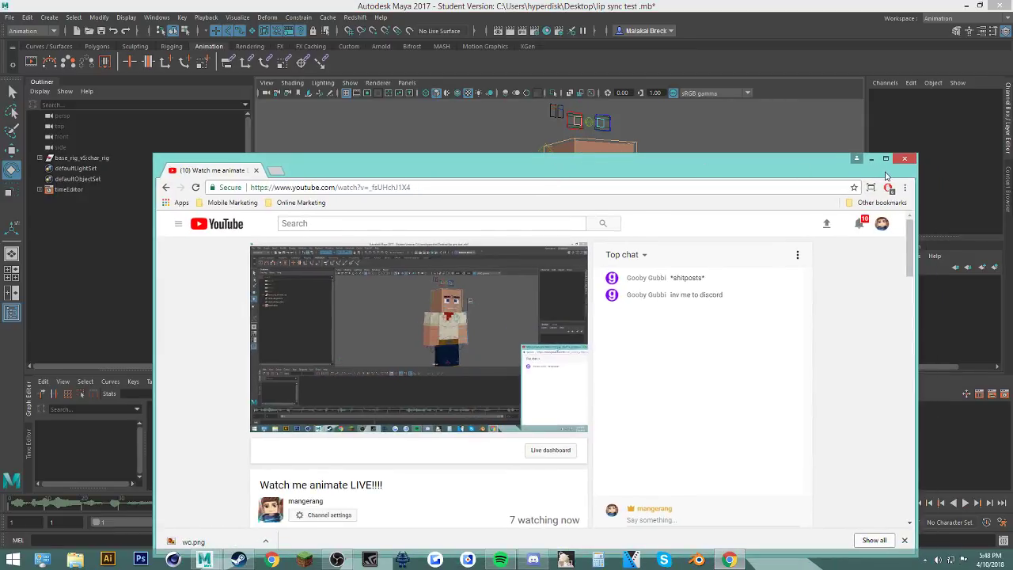
click(870, 159)
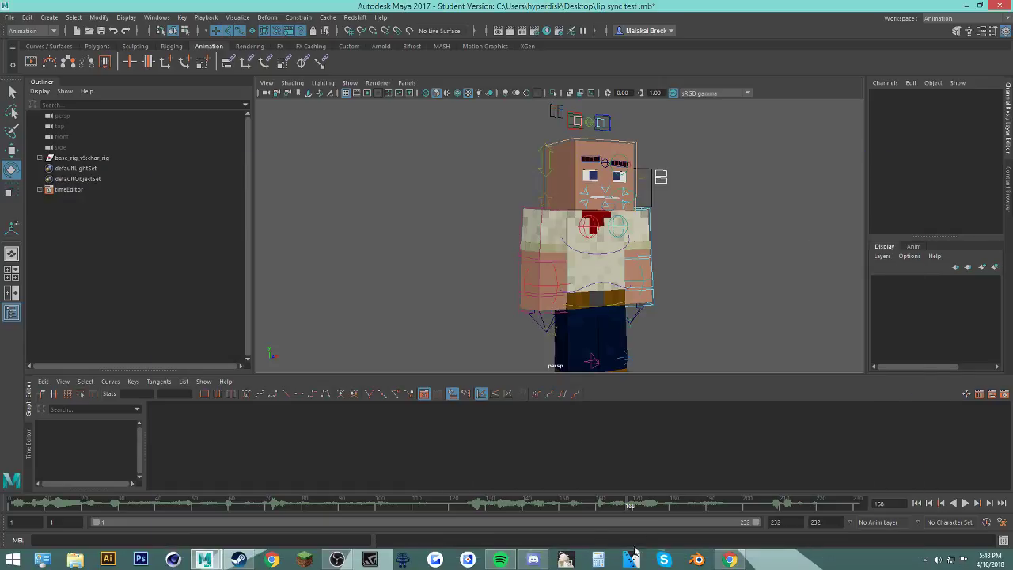
key(alt+v)
key(Escape)
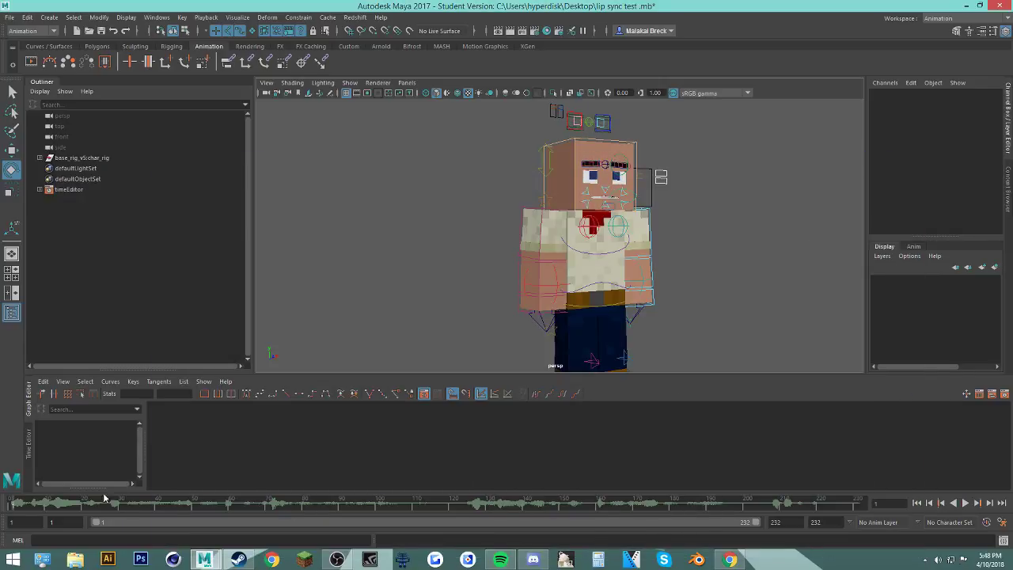
Step: Make the latest live chat commenter a moderator on the stream page in Chrome, and return to Maya
click(728, 558)
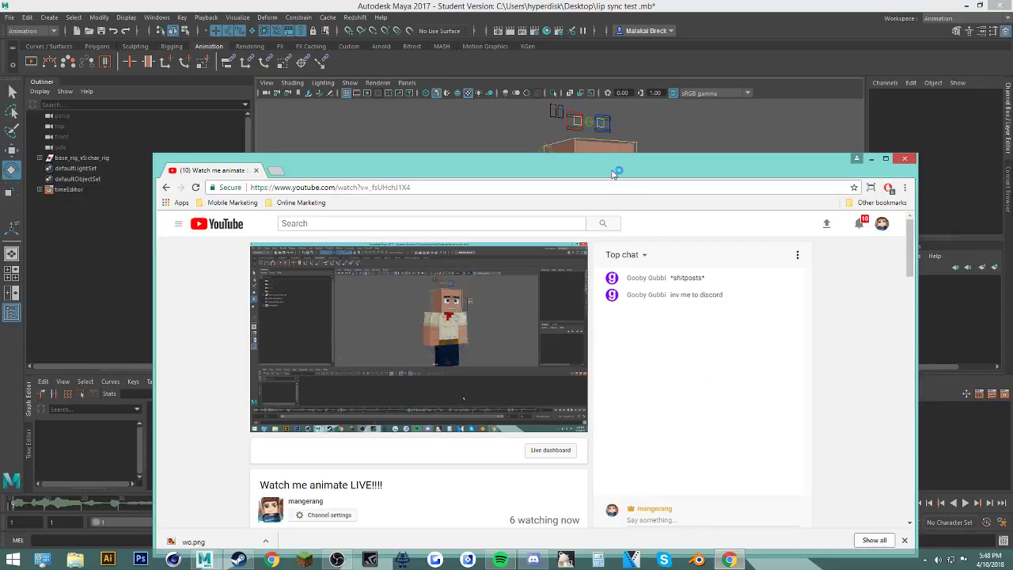
drag(613, 173, 593, 119)
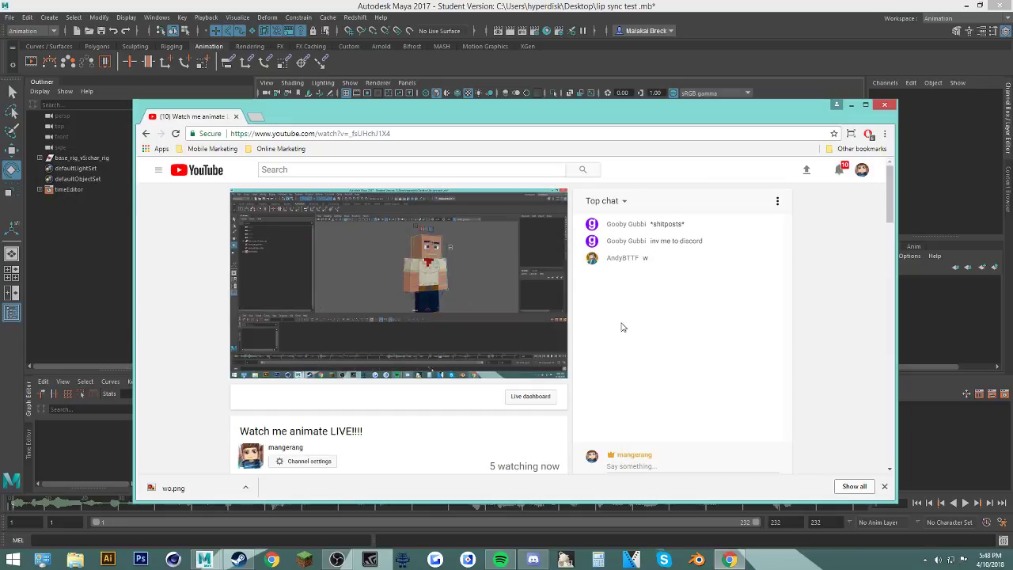
click(773, 261)
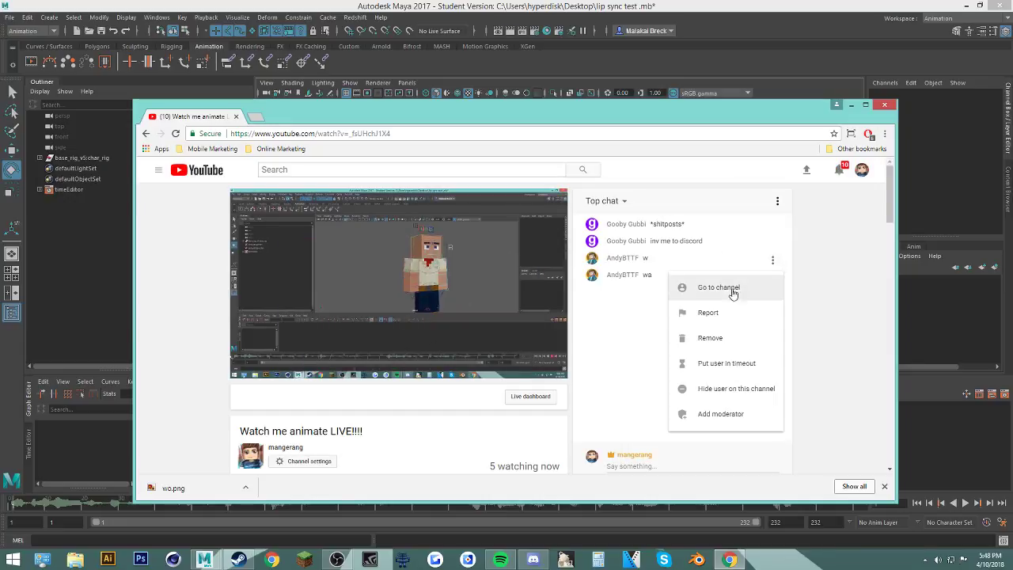
click(726, 414)
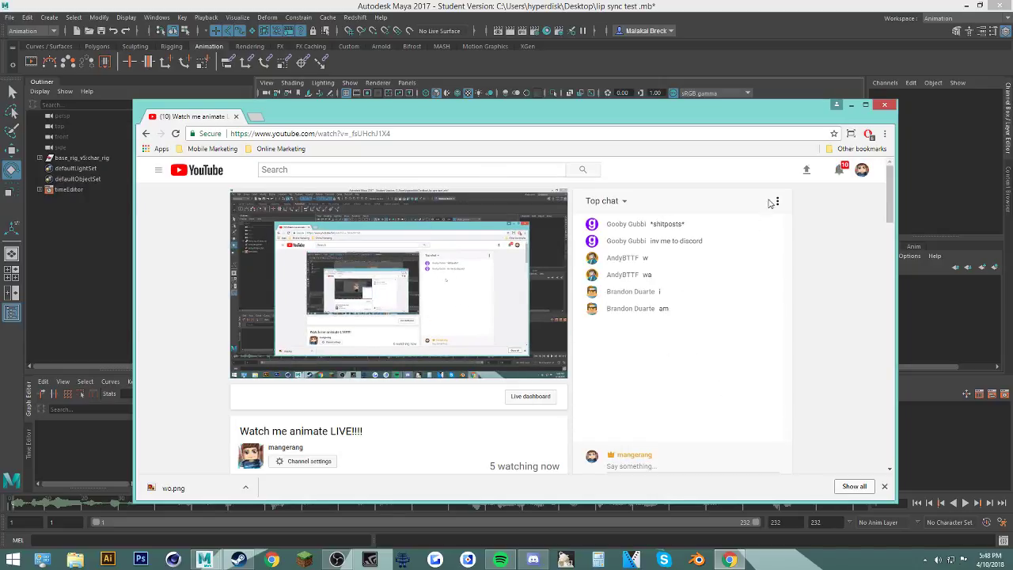
click(851, 104)
Step: Play the lip sync animation with the view framed on the face and upper body, and stop it
key(alt+v)
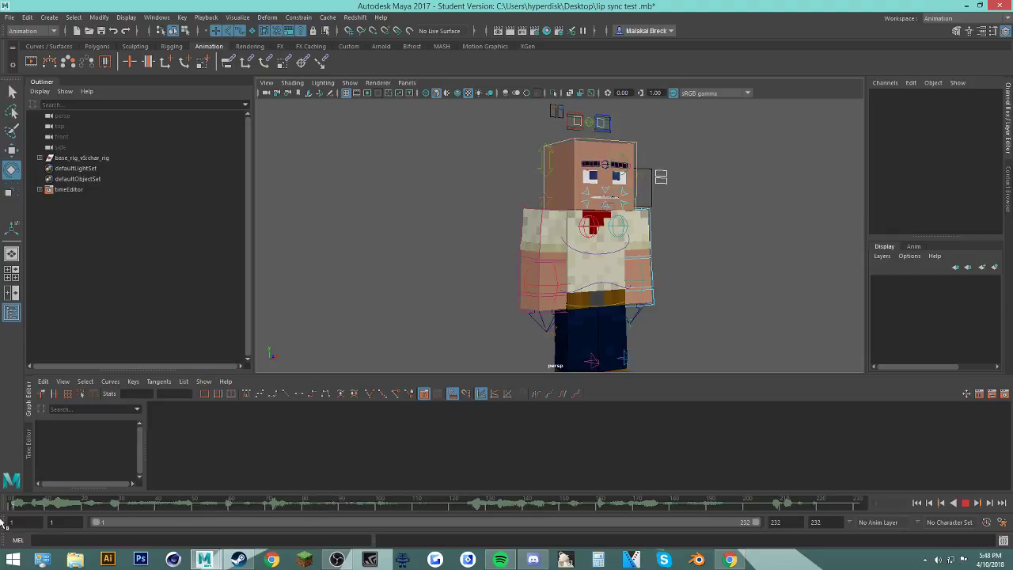
click(966, 505)
alt+right_drag(680, 272, 736, 251)
alt+middle_drag(736, 251, 666, 291)
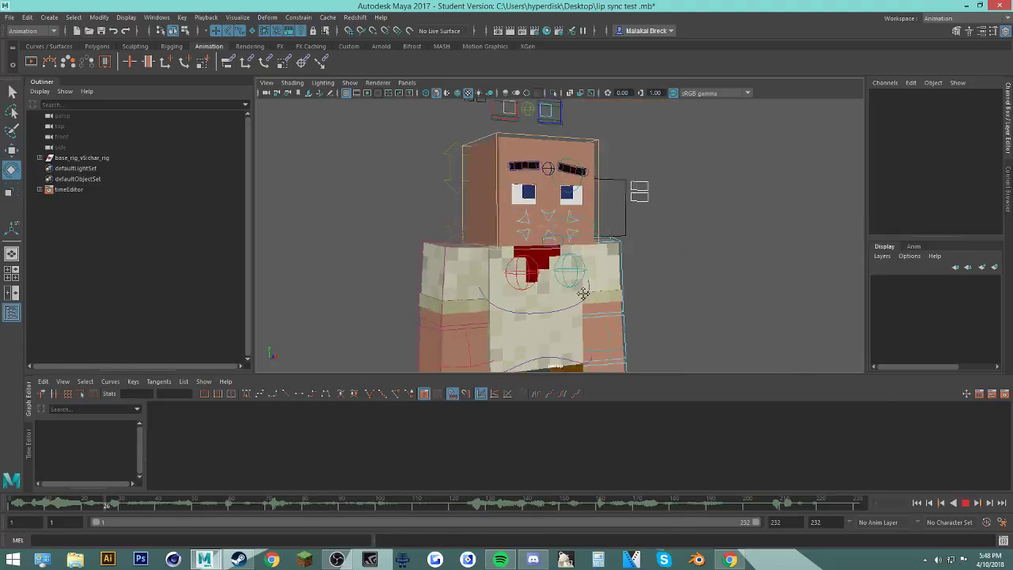
alt+drag(666, 291, 635, 282)
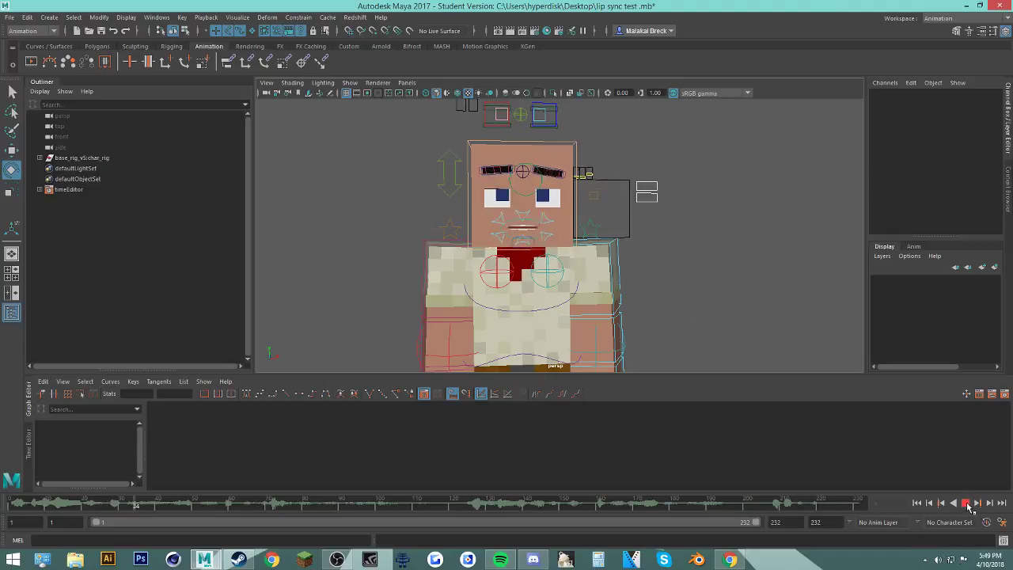
click(970, 507)
alt+drag(736, 261, 692, 283)
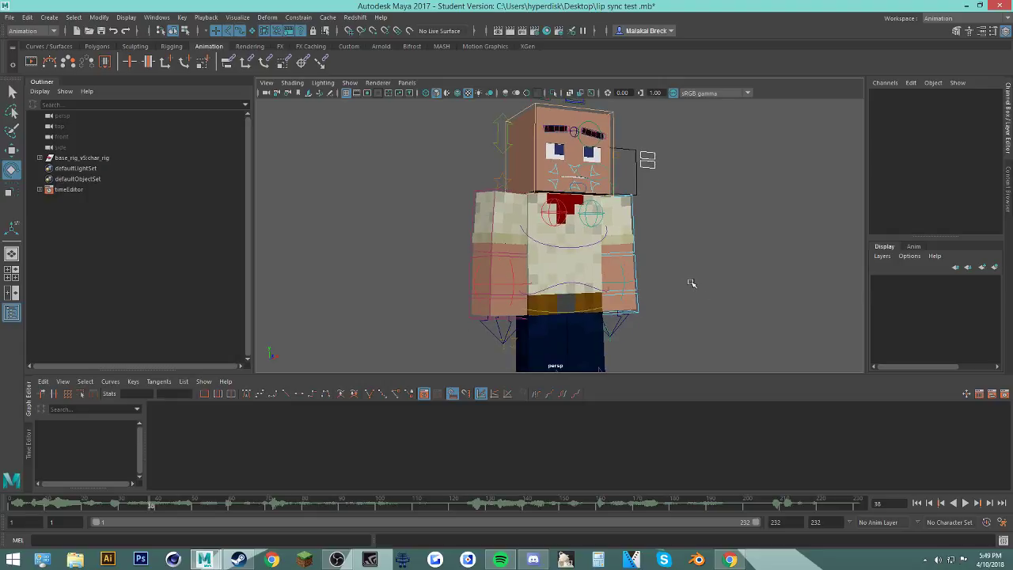
Step: Select the body control body_CTRL at the waist and key it at frame 1
click(565, 313)
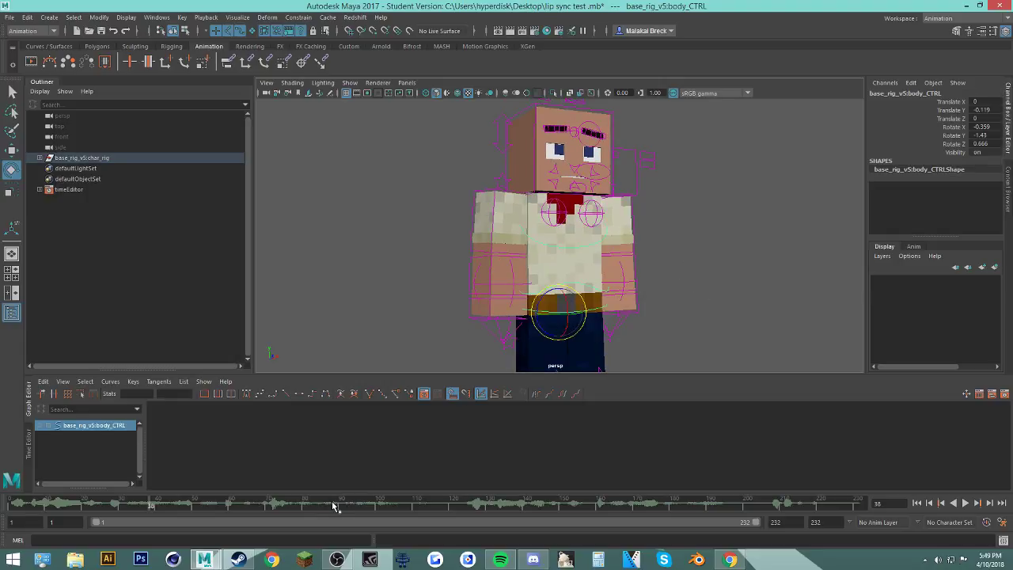
key(alt+shift+v)
click(966, 503)
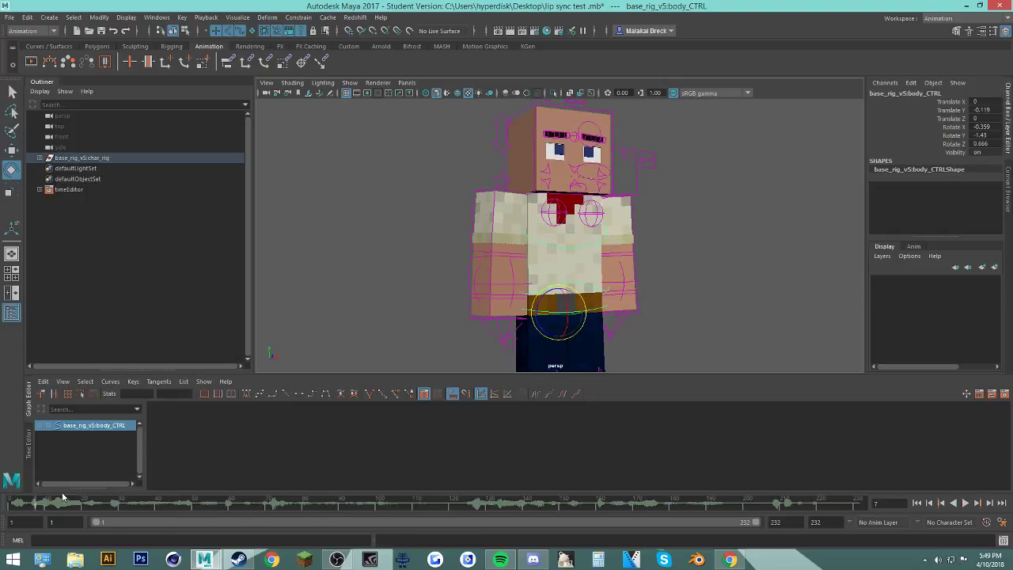
key(s)
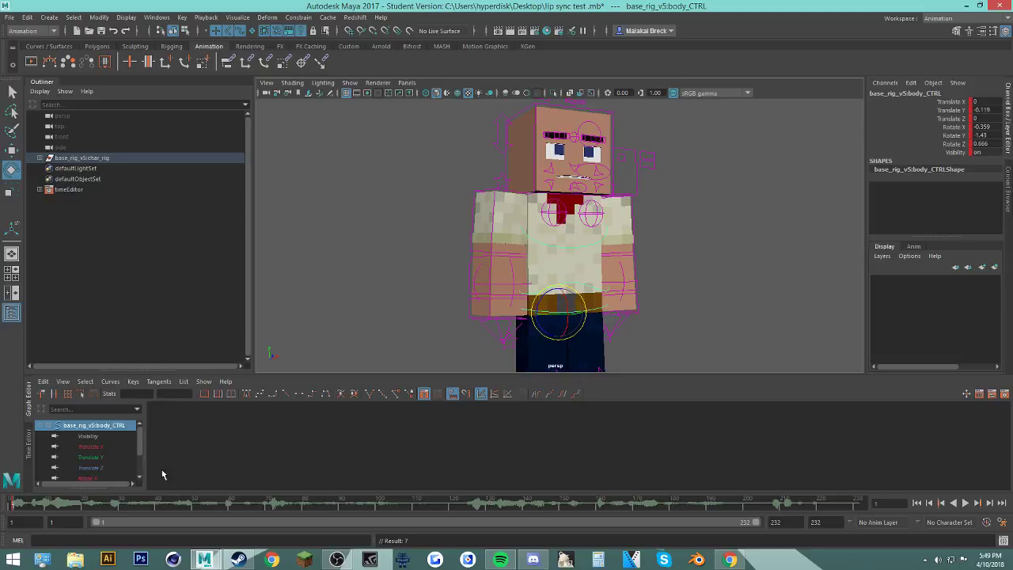
Step: Rotate the body control to about X -4.183, Y -2.683, Z -0.857 around frame 10
click(966, 504)
click(966, 504)
drag(555, 305, 558, 303)
key(ctrl+z)
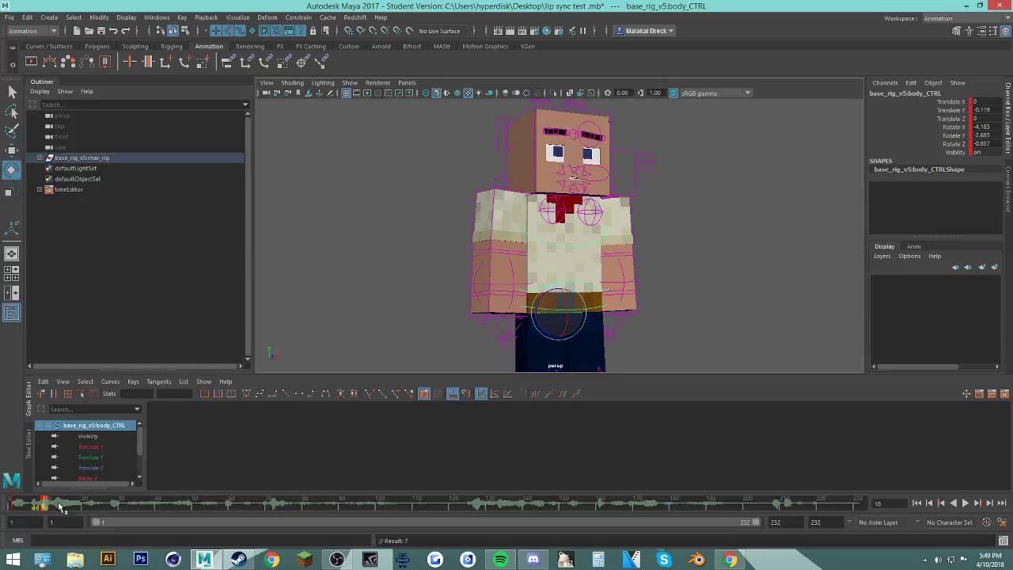
Step: Select the body control's keys around frames 9 to 15, shift them on the timeline, and play from the start
shift+click(47, 503)
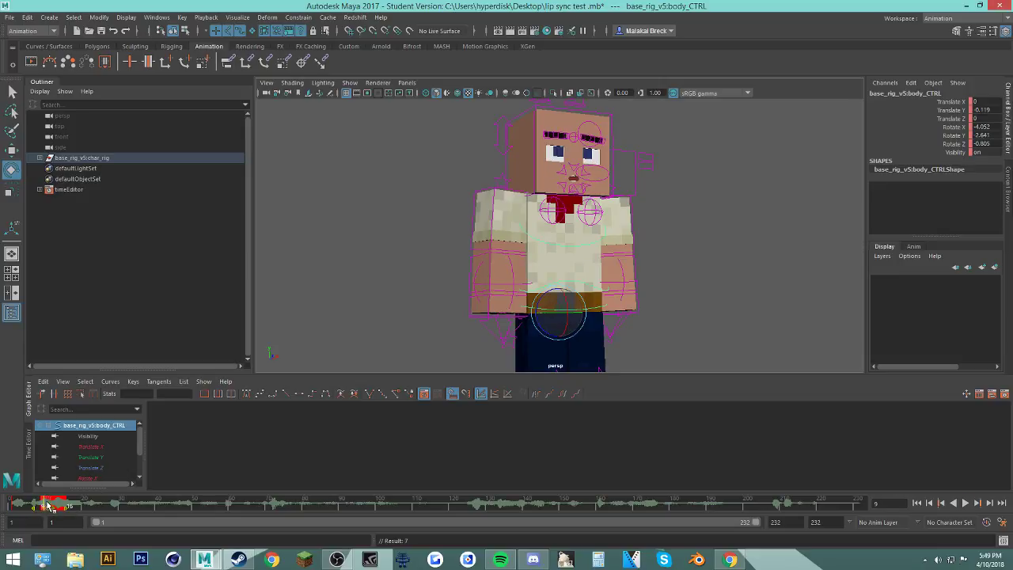
drag(48, 502, 68, 504)
click(15, 504)
click(967, 503)
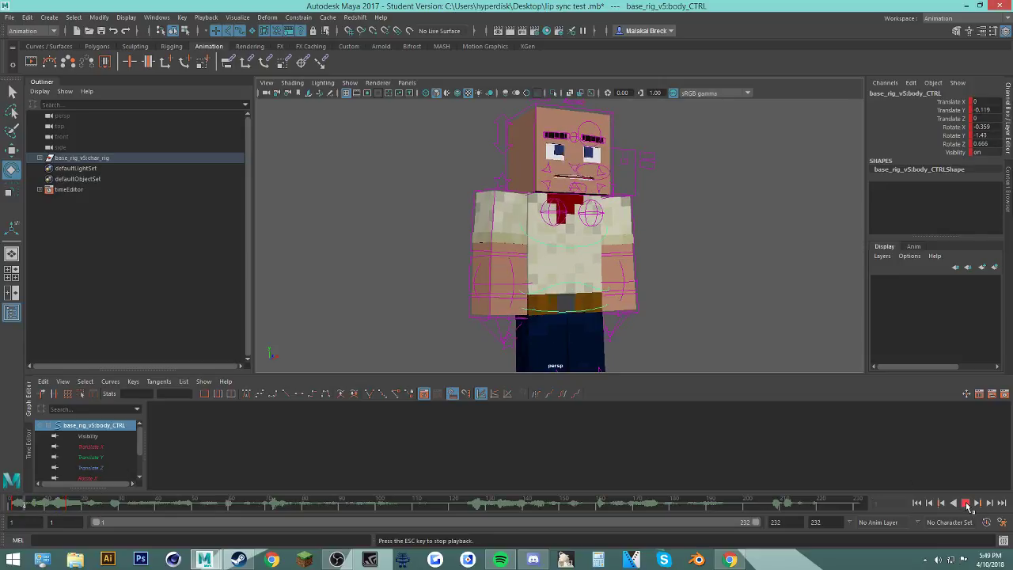
Step: Delete the selected body control keys from about frame 15 and replay the animation from frame 1
right_click(78, 505)
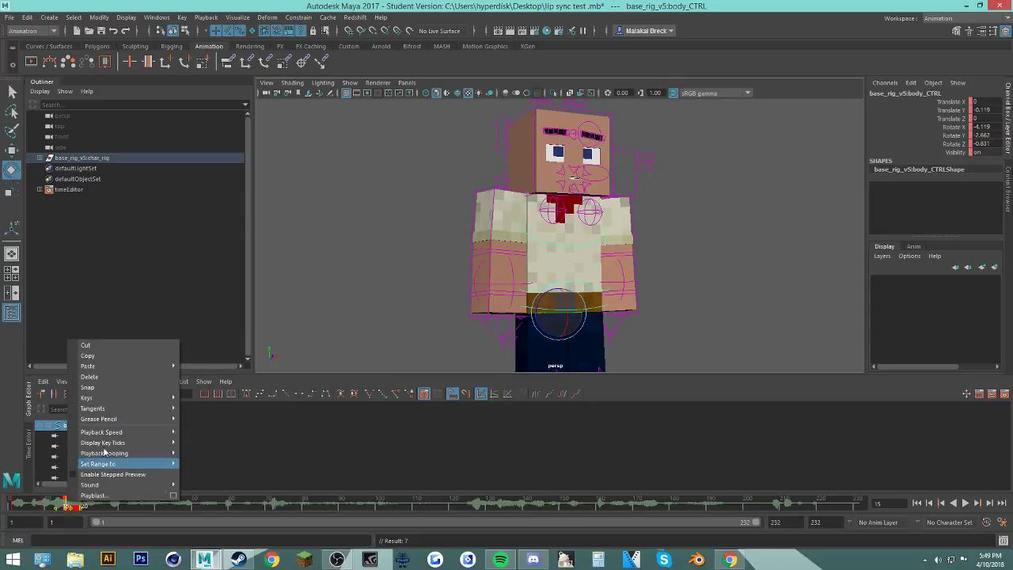
click(117, 375)
click(15, 504)
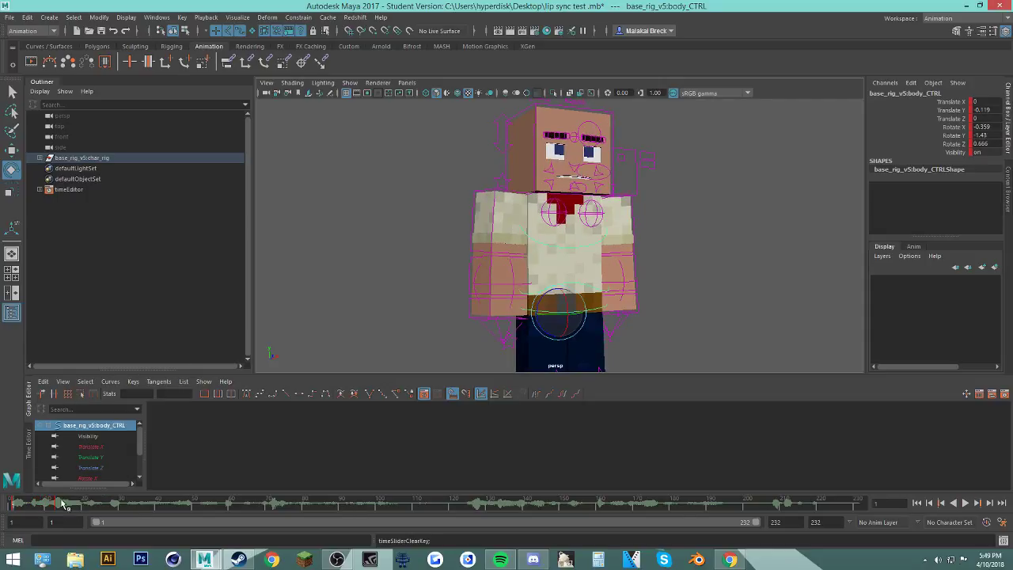
click(960, 504)
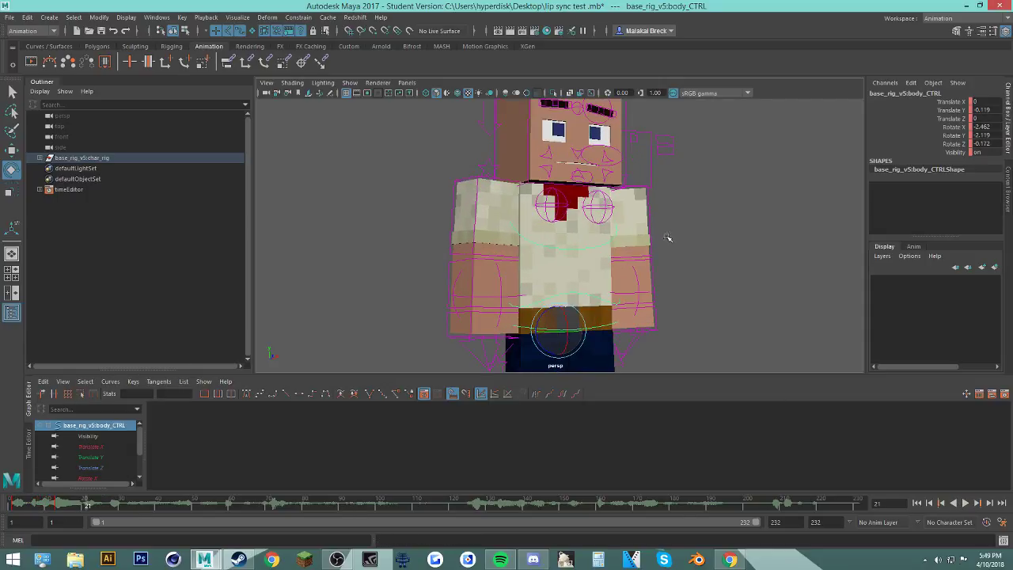
Step: Select the body control's keys around frames 14 to 20 on the timeline and play from the start
shift+drag(52, 506, 82, 506)
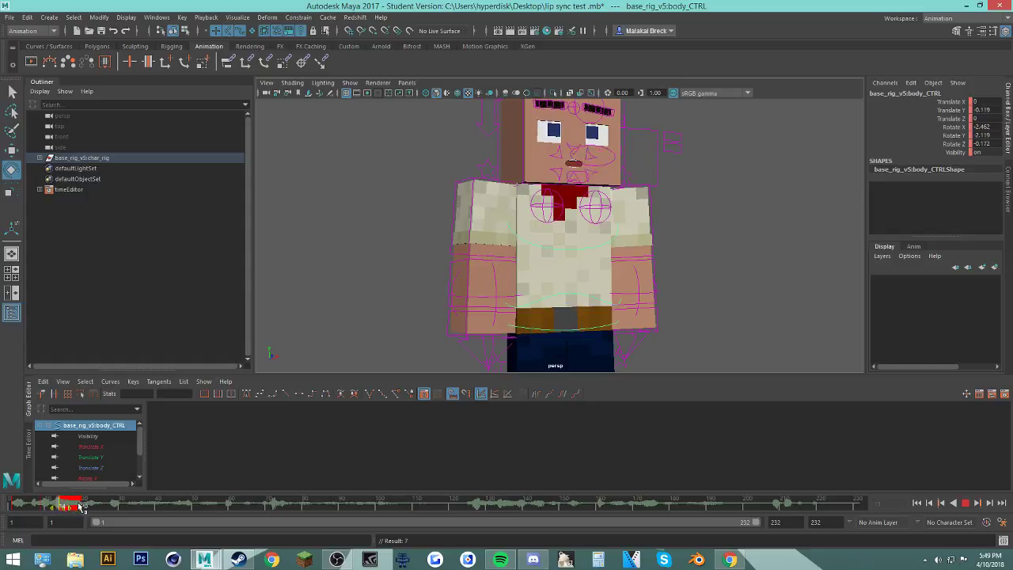
click(10, 507)
click(966, 503)
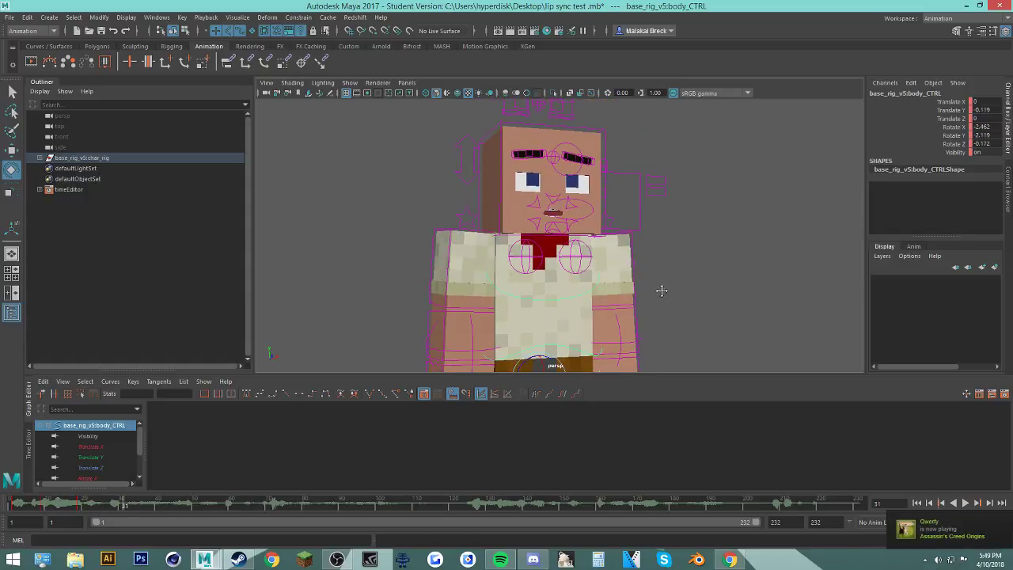
Step: Deselect the body control and play the animation to review the body movement
key(Escape)
key(alt+v)
click(689, 287)
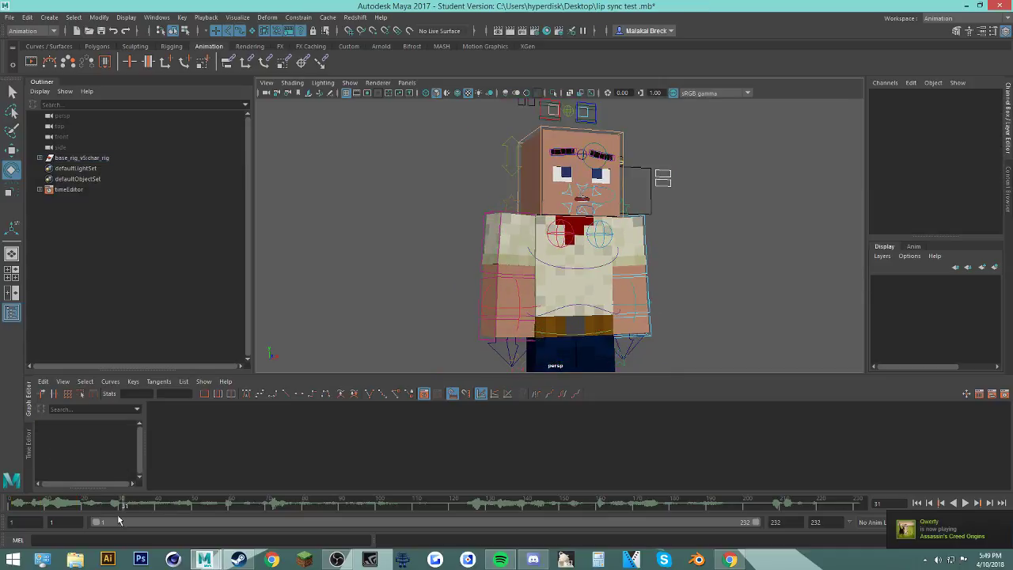
click(966, 504)
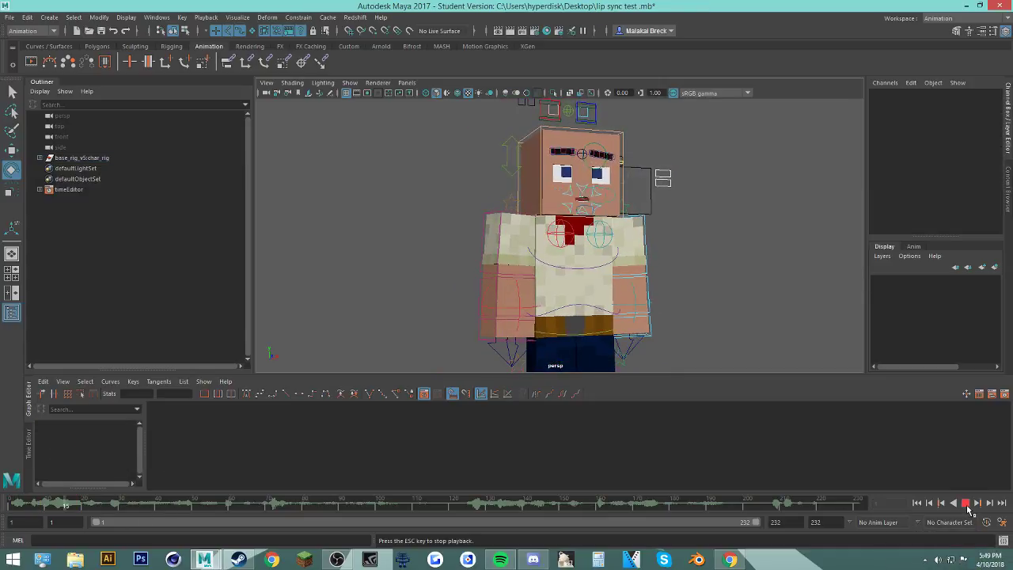
click(966, 504)
Step: Select the body control body_CTRL at the waist and play the animation from frame 1 to about frame 34
click(572, 334)
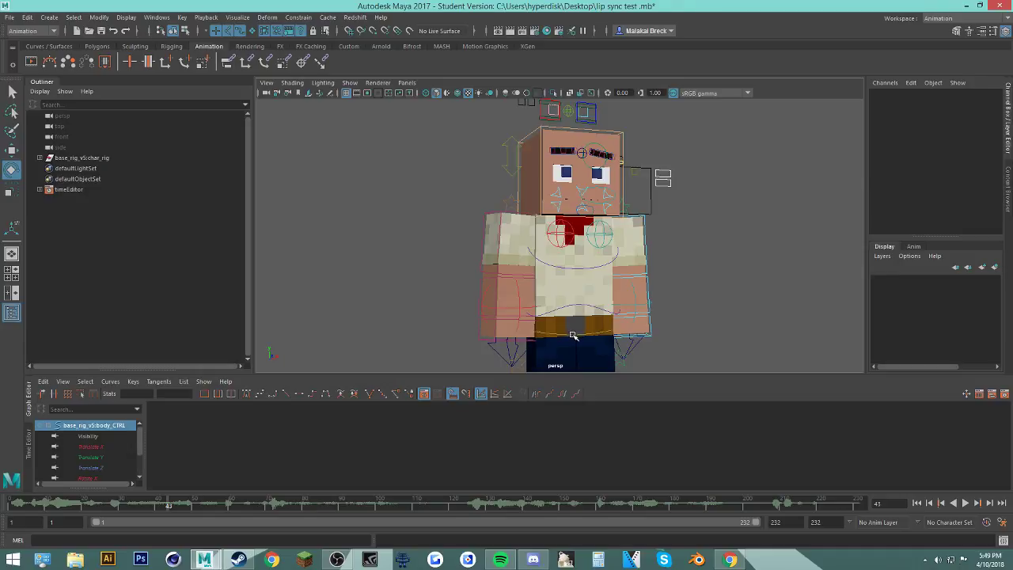
click(5, 505)
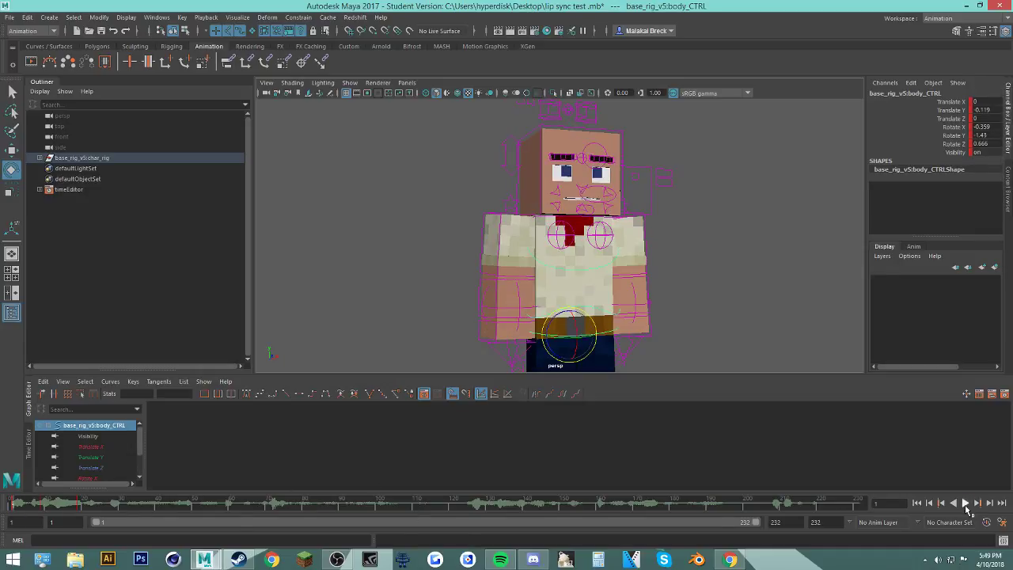
click(966, 503)
click(967, 504)
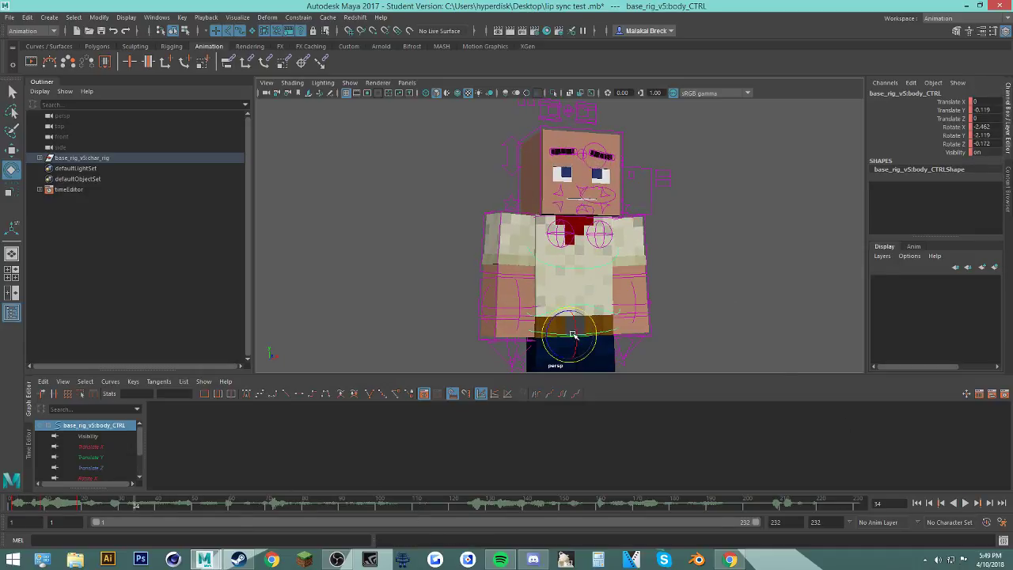
Step: Rotate the body control to X -1.71, Y -2.09, Z 0.197 at frame 34, key it, and replay the early frames
drag(573, 334, 568, 328)
key(s)
drag(117, 508, 33, 513)
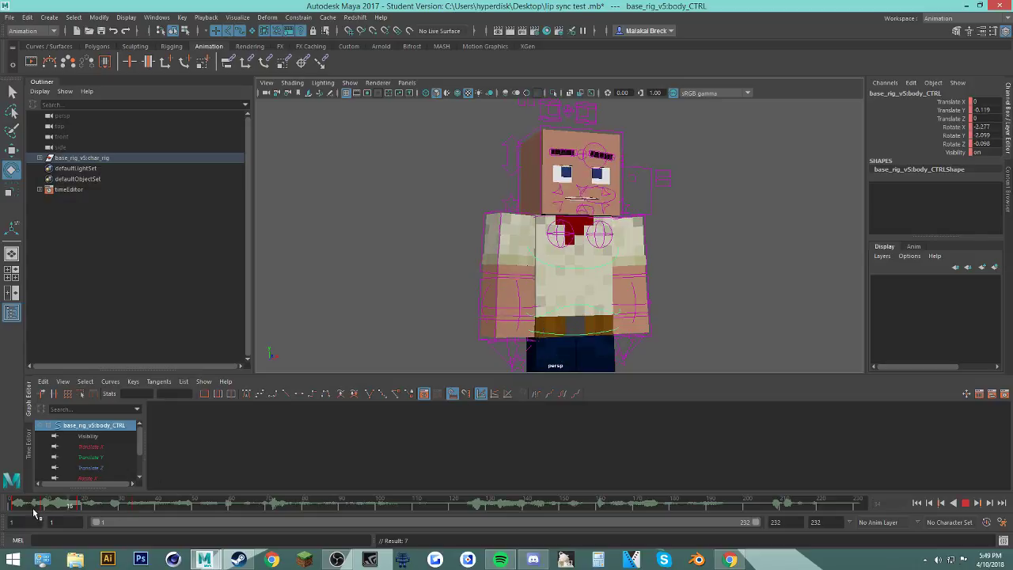
Step: Delete the body control's keys in the selected range around frames 31 to 35 and select frames 35 to 40
right_click(128, 506)
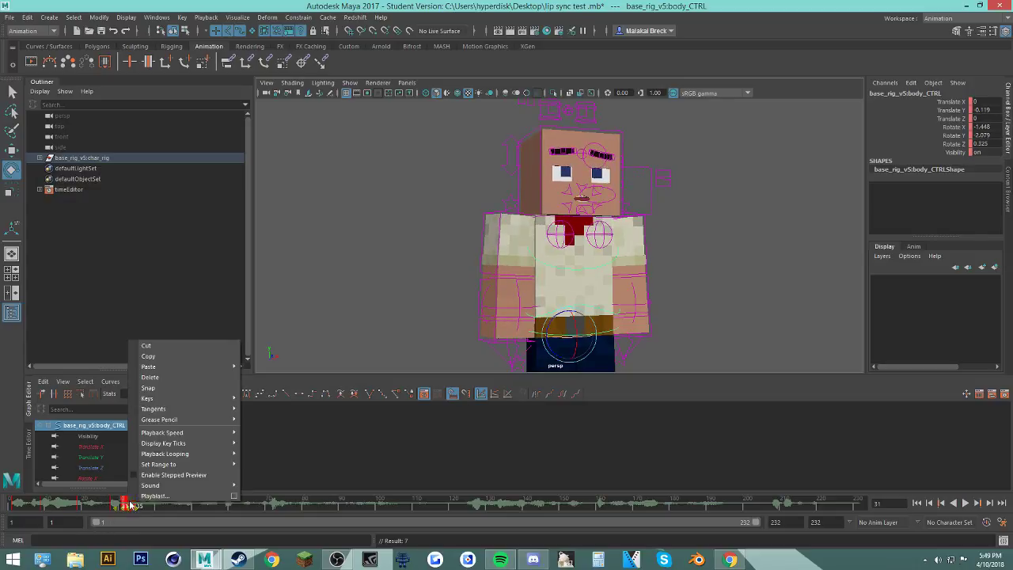
click(163, 378)
shift+drag(108, 505, 157, 508)
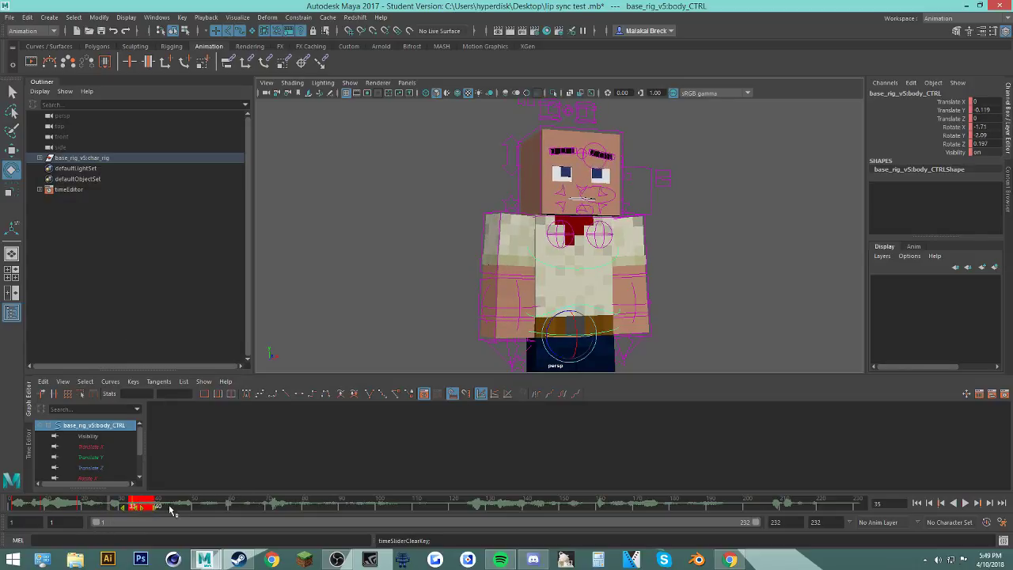
Step: Close the Mineways window, read the YouTube live chat in Chrome, and return to Maya
click(554, 561)
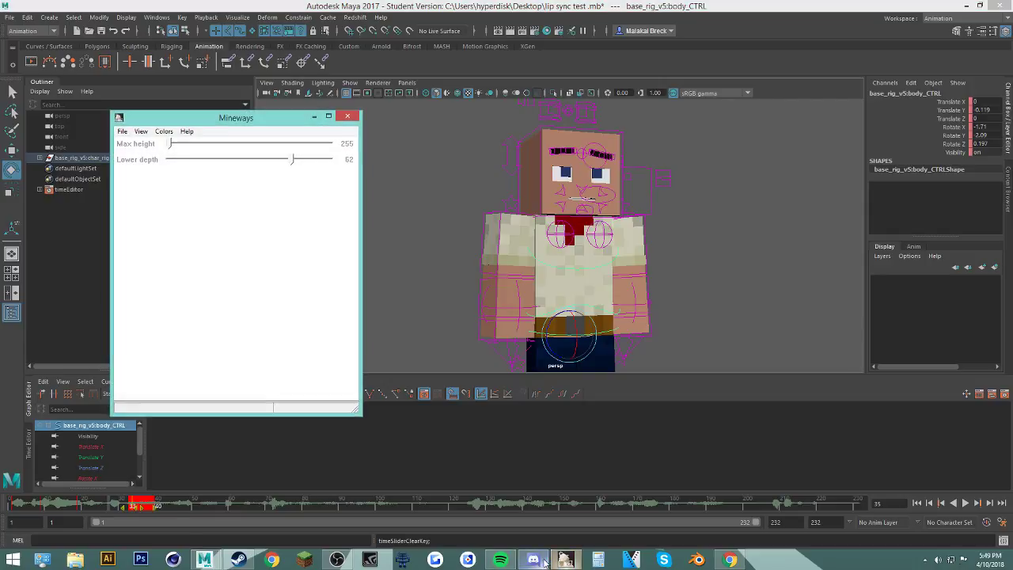
click(345, 116)
click(732, 559)
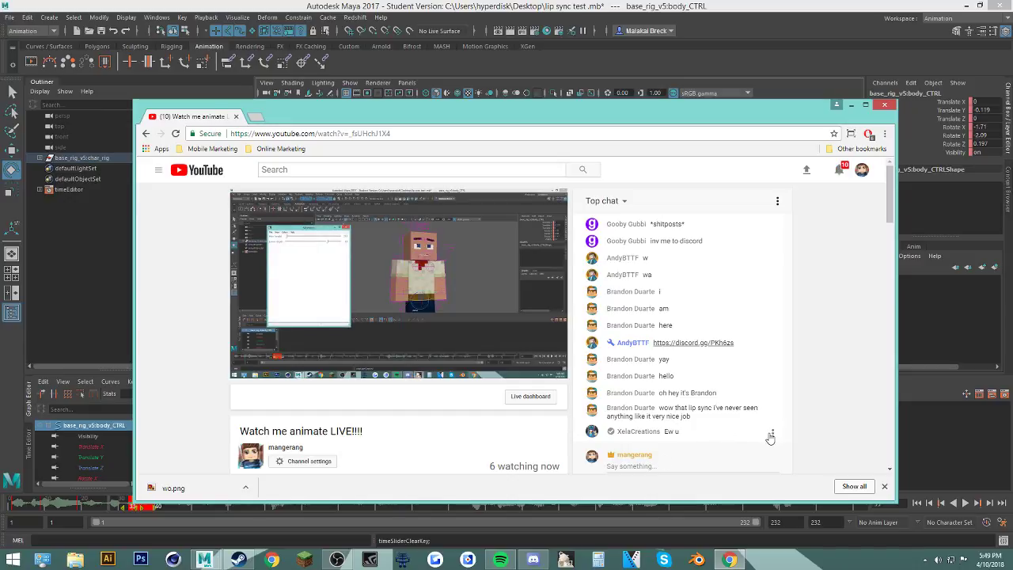
click(771, 435)
click(740, 405)
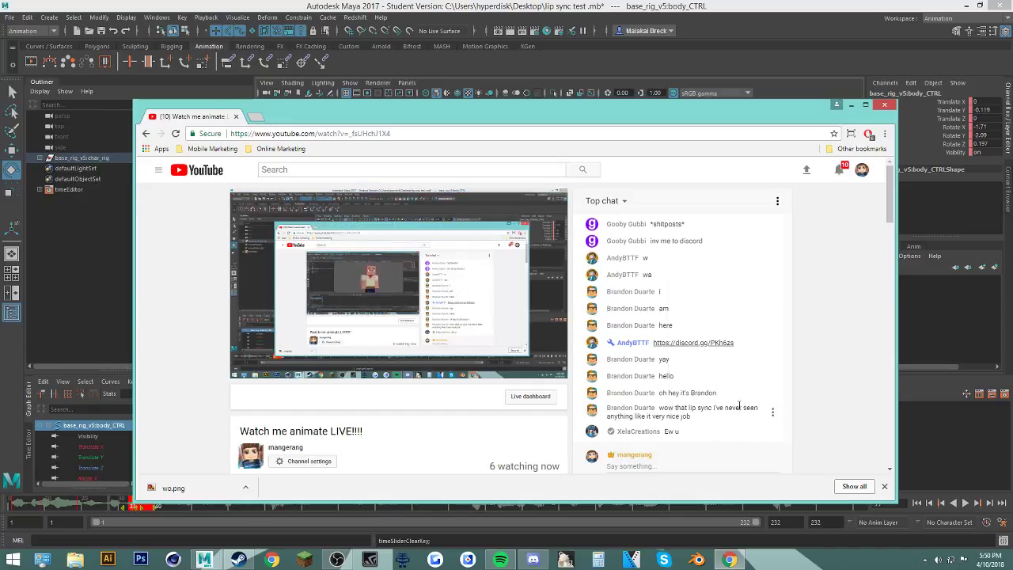
click(852, 106)
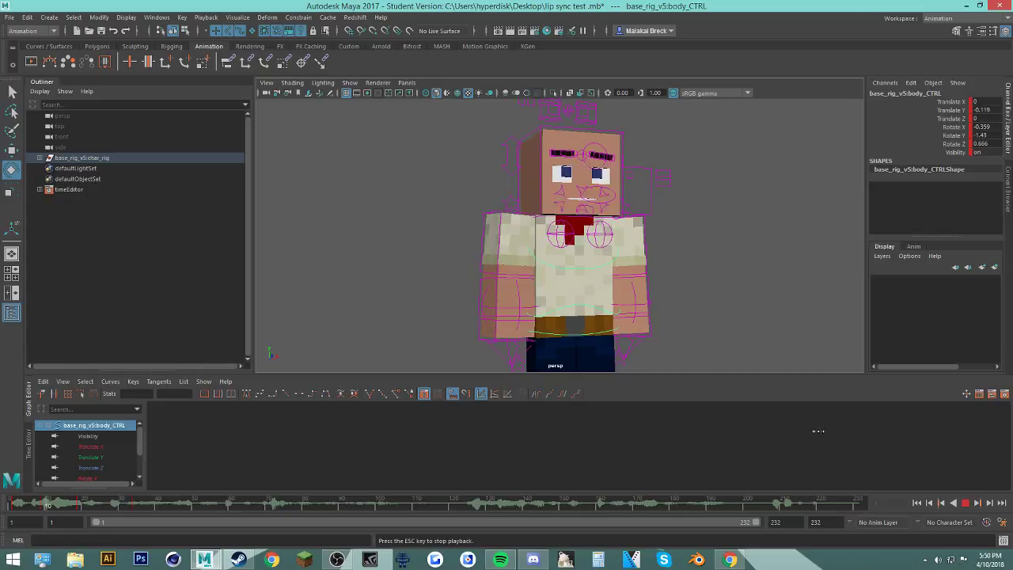
Step: Replay the opening frames of the animation several times from frame 1 to check the body movement
click(965, 503)
key(alt+v)
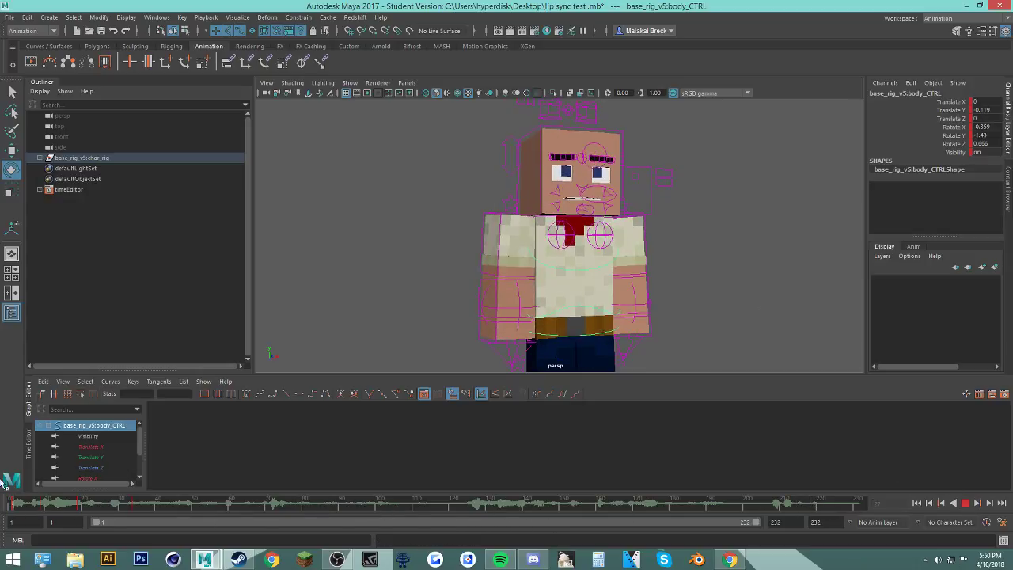
key(alt+v)
drag(85, 505, 16, 505)
key(alt+v)
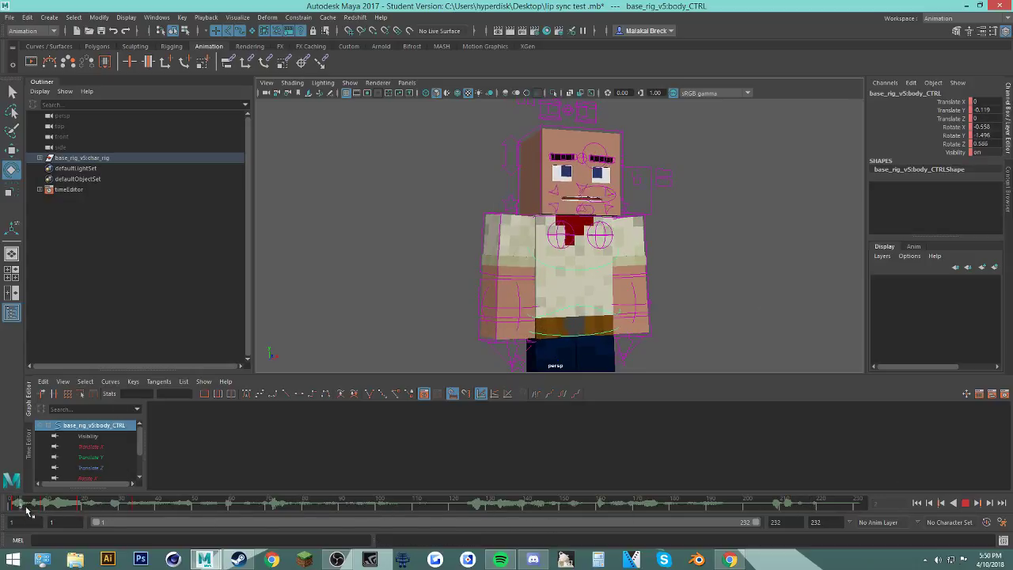
Step: Check Discord and the YouTube live chat for new messages, and return the Maya timeline to frame 1
click(534, 560)
click(534, 561)
click(729, 561)
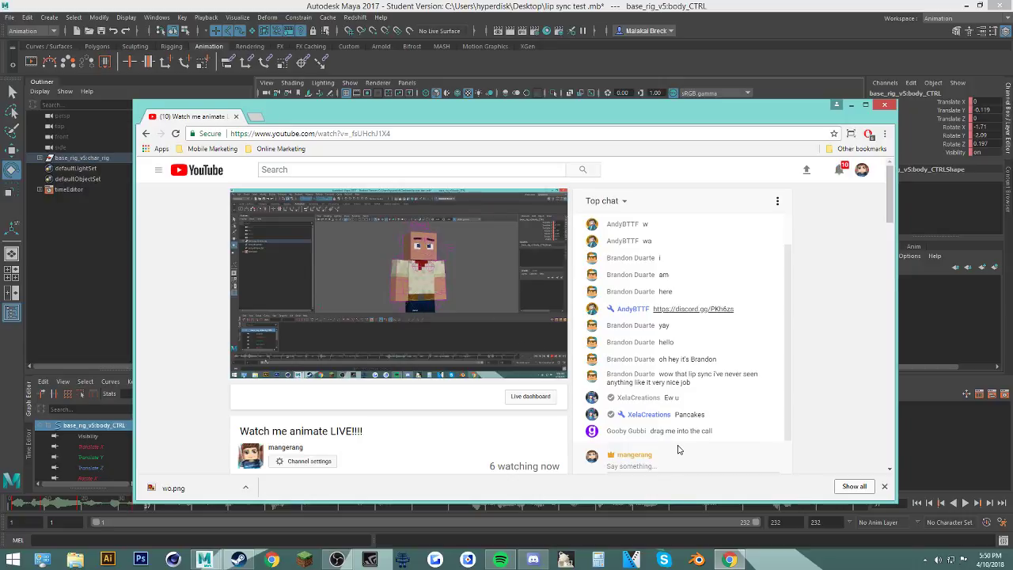
click(851, 107)
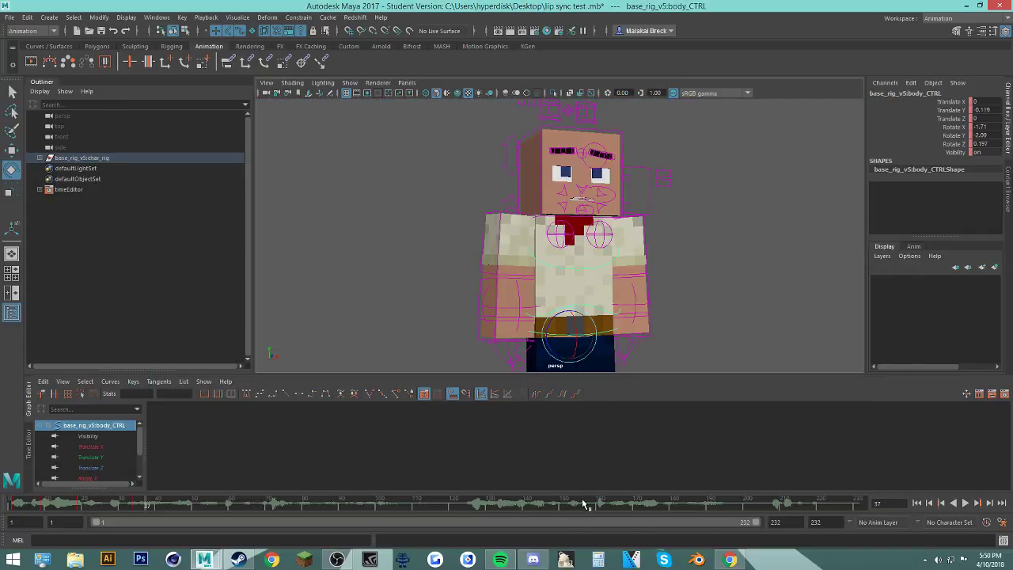
click(728, 560)
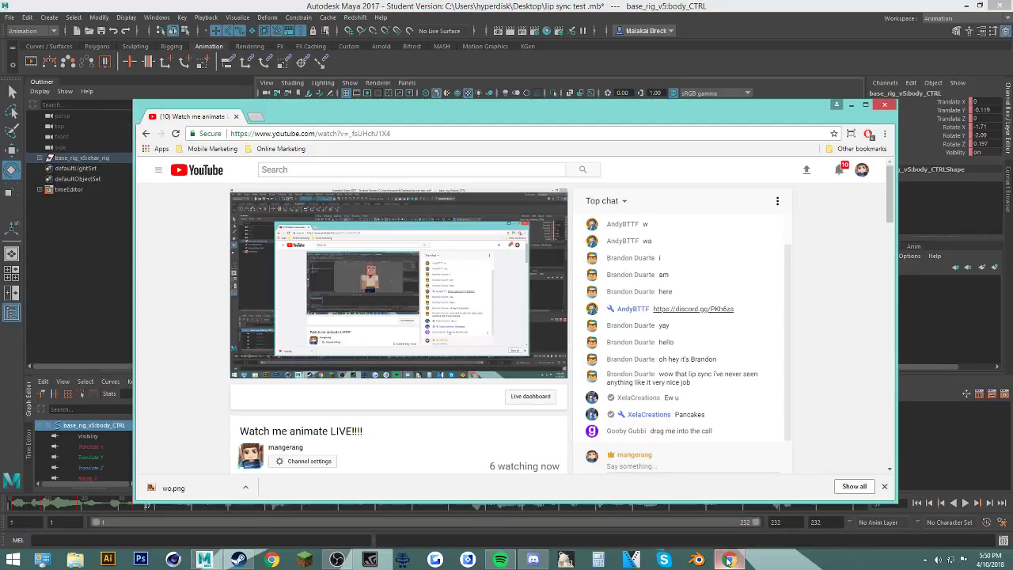
click(728, 560)
drag(147, 505, 11, 490)
click(533, 559)
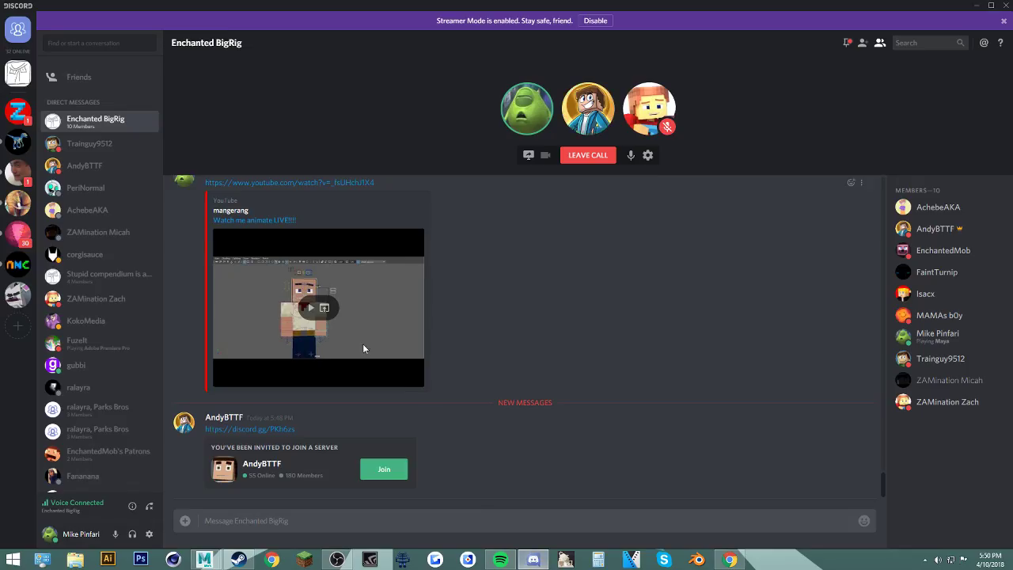
click(533, 560)
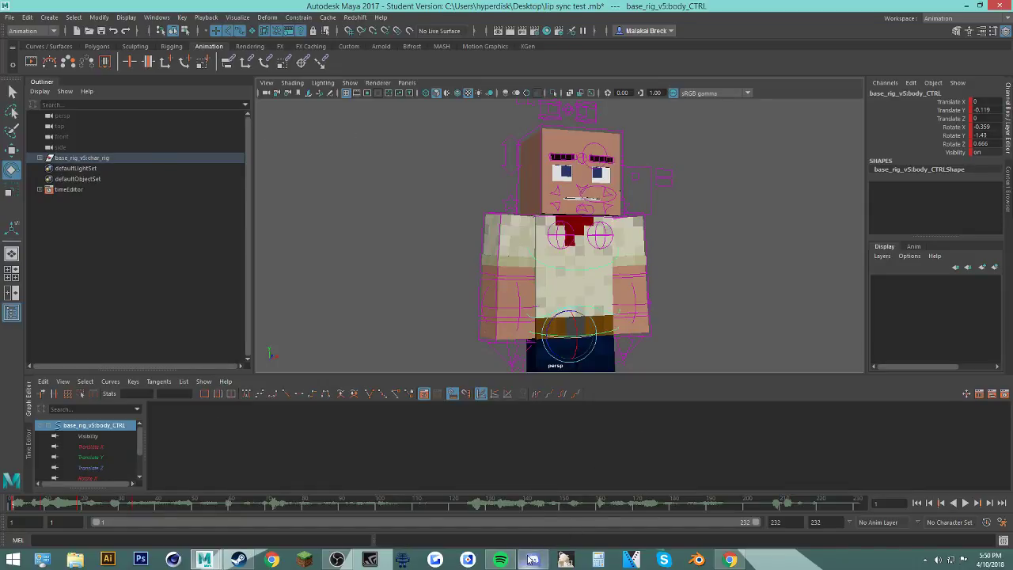
Step: Restore Discord to a smaller window, reposition it over Maya, and minimize it
click(532, 560)
drag(760, 19, 1002, 368)
click(625, 405)
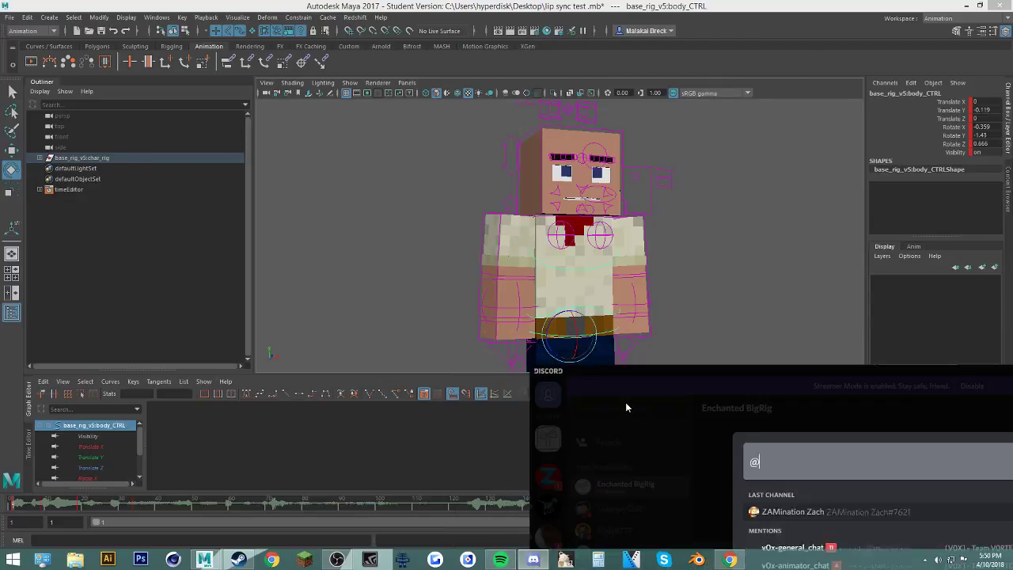
text(@)
drag(754, 374, 382, 410)
click(835, 409)
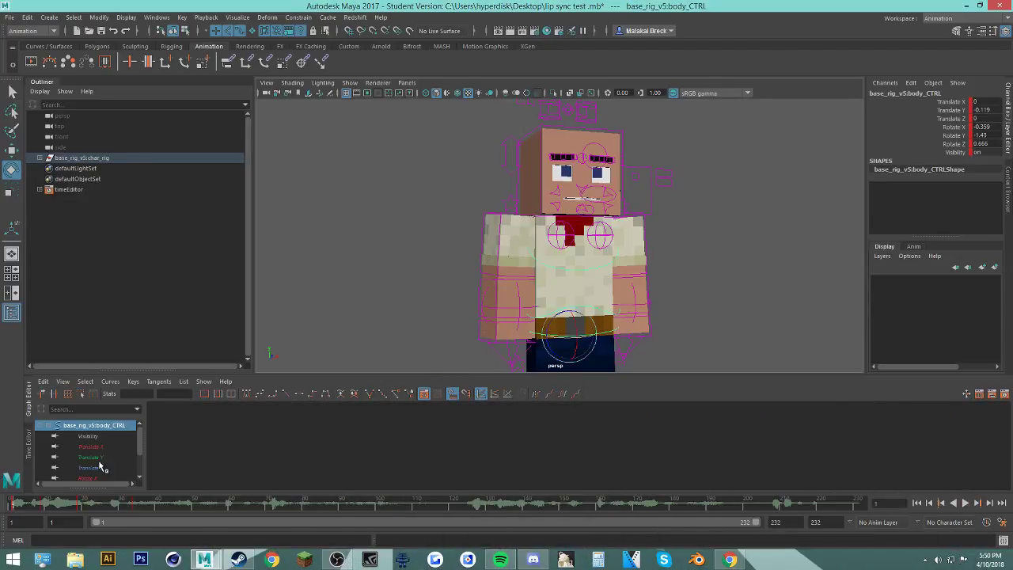
Step: Play the animation from frame 1, scrub back to frame 7, and briefly check the Discord window
click(966, 503)
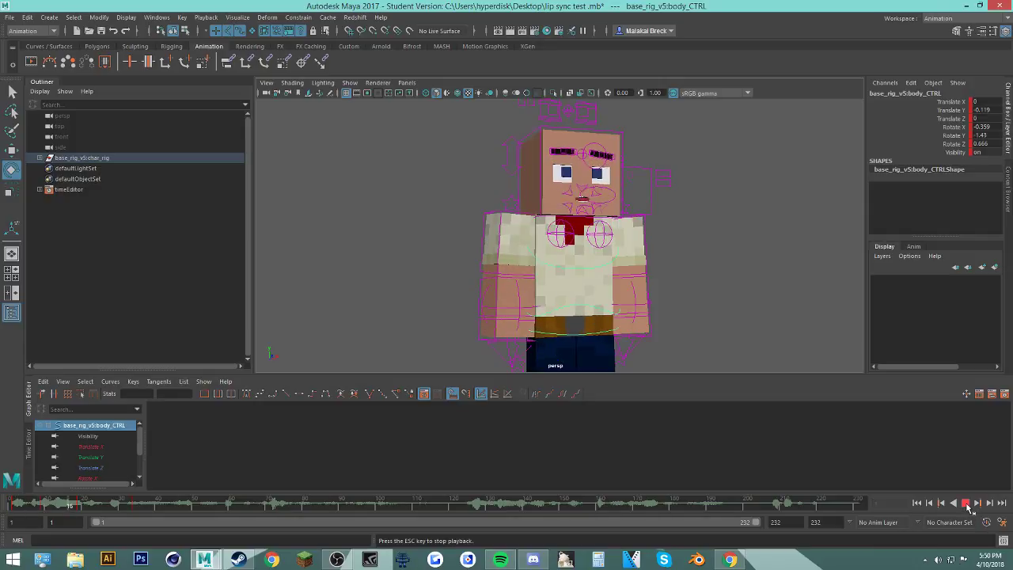
drag(111, 504, 35, 503)
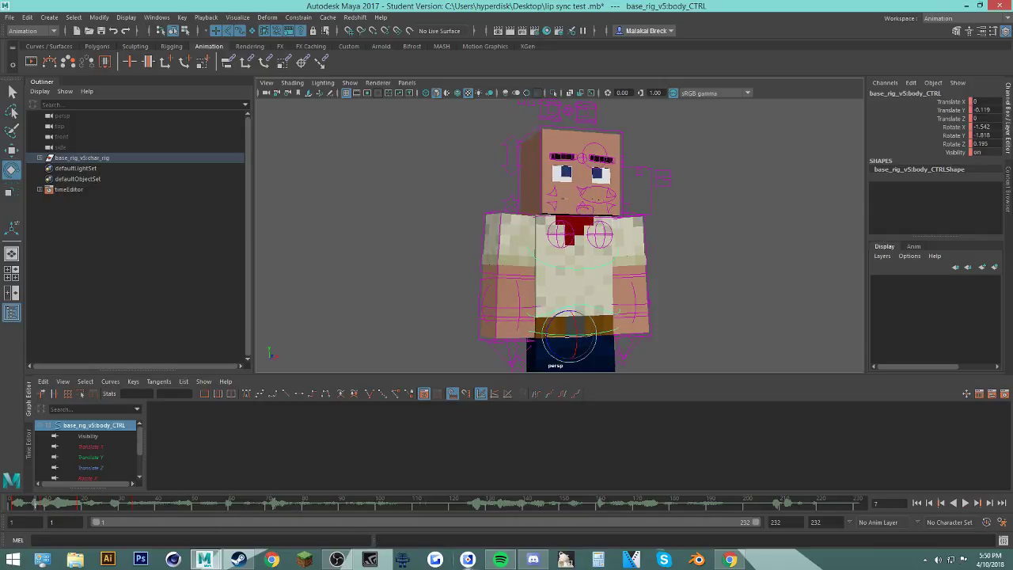
click(532, 560)
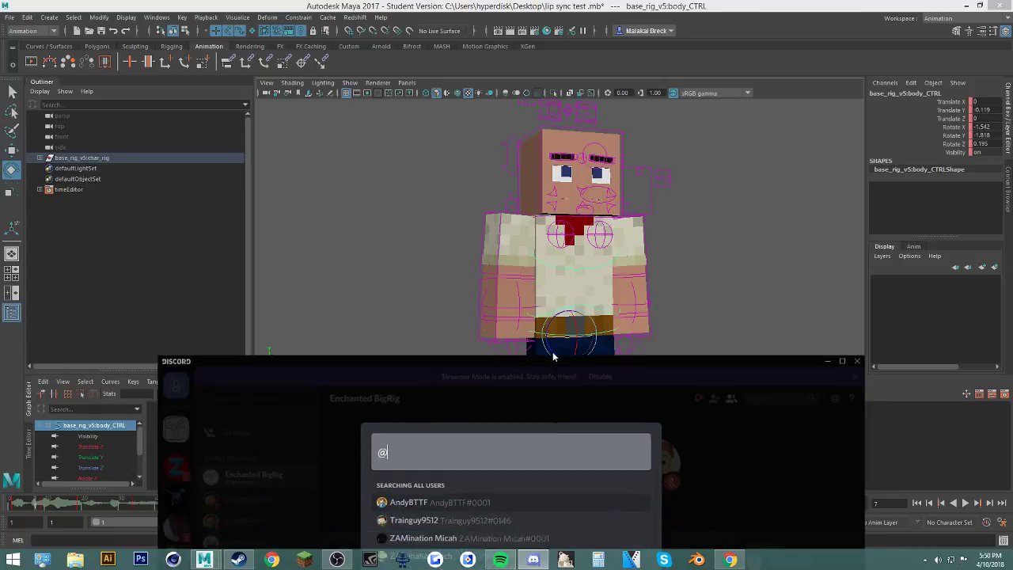
click(825, 310)
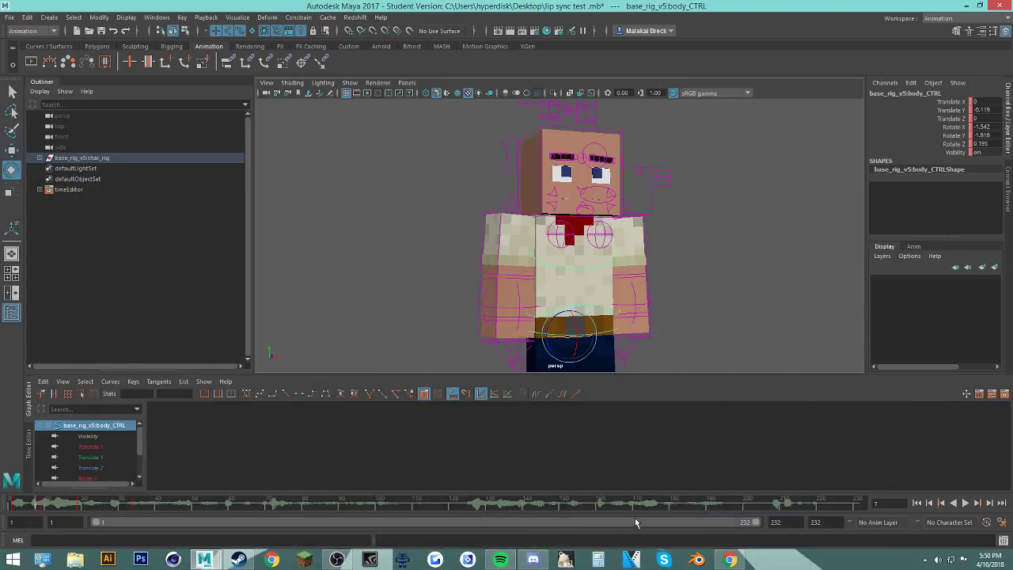
Step: Play through to frame 60, rotate the body control to X -0.434, Y -2.091, Z 0.679, and key it
key(alt+v)
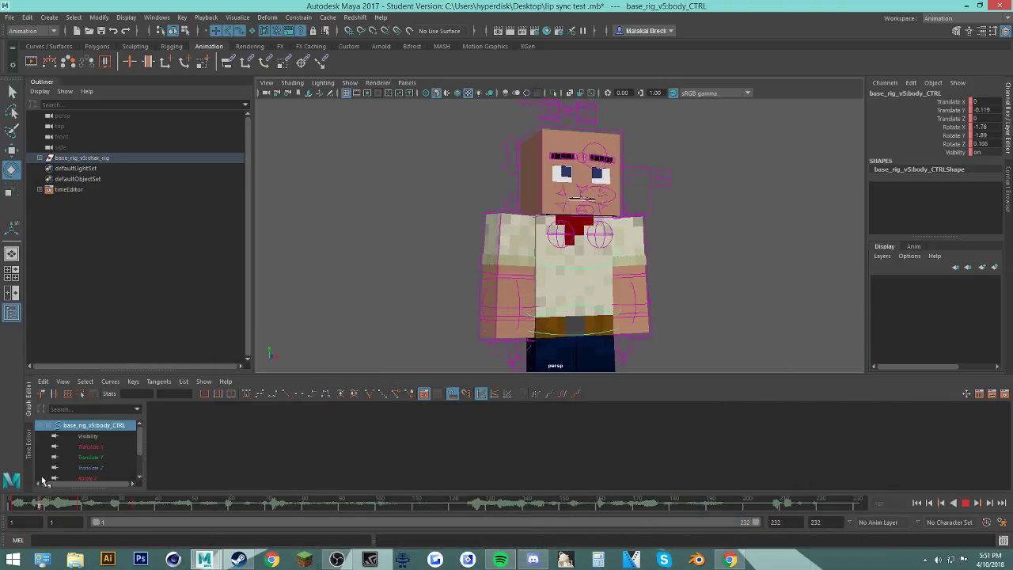
key(Escape)
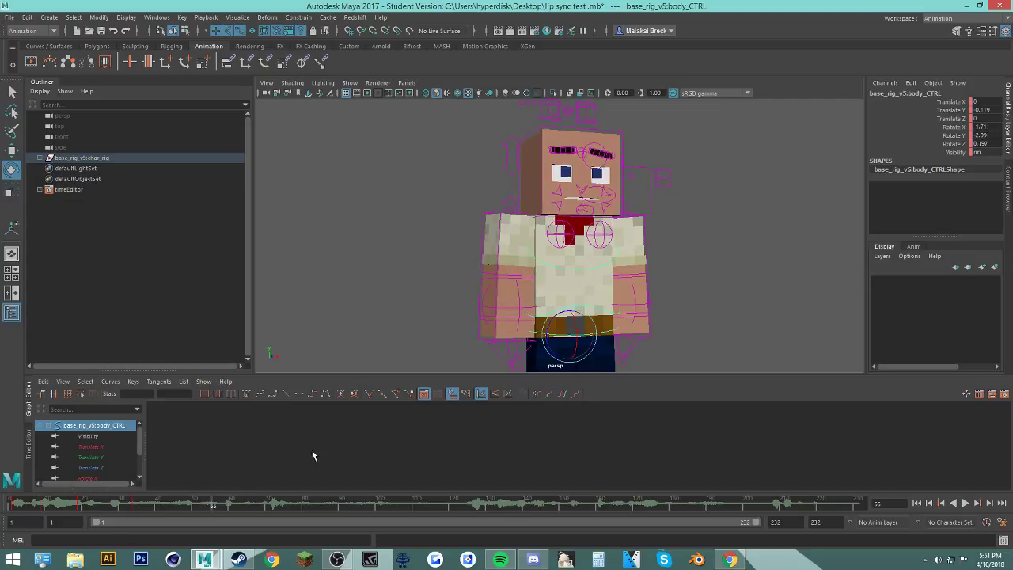
key(alt+v)
key(alt+v)
drag(565, 324, 568, 323)
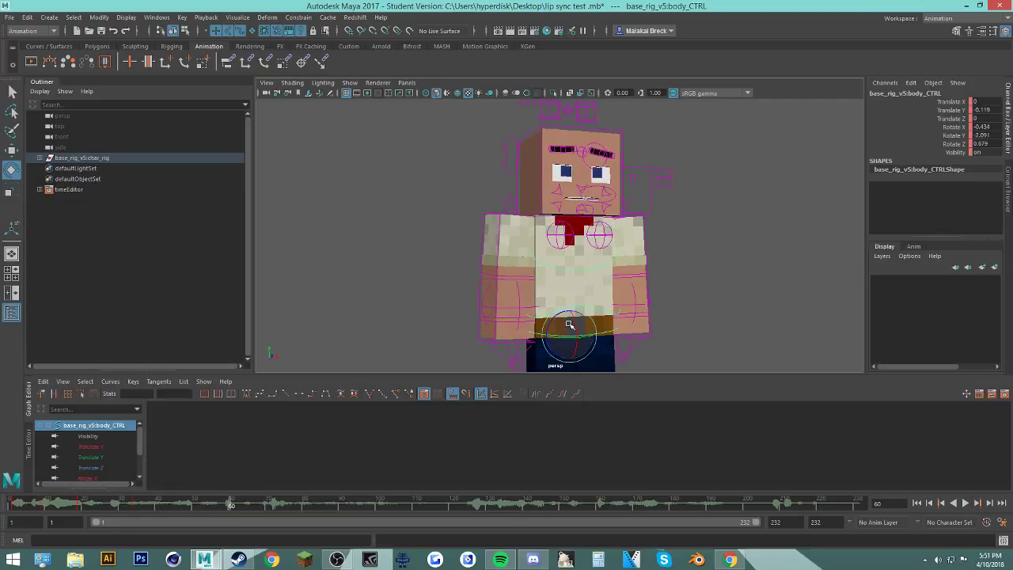
key(s)
Step: Check the Discord call and the YouTube live chat, and return to Maya
click(532, 560)
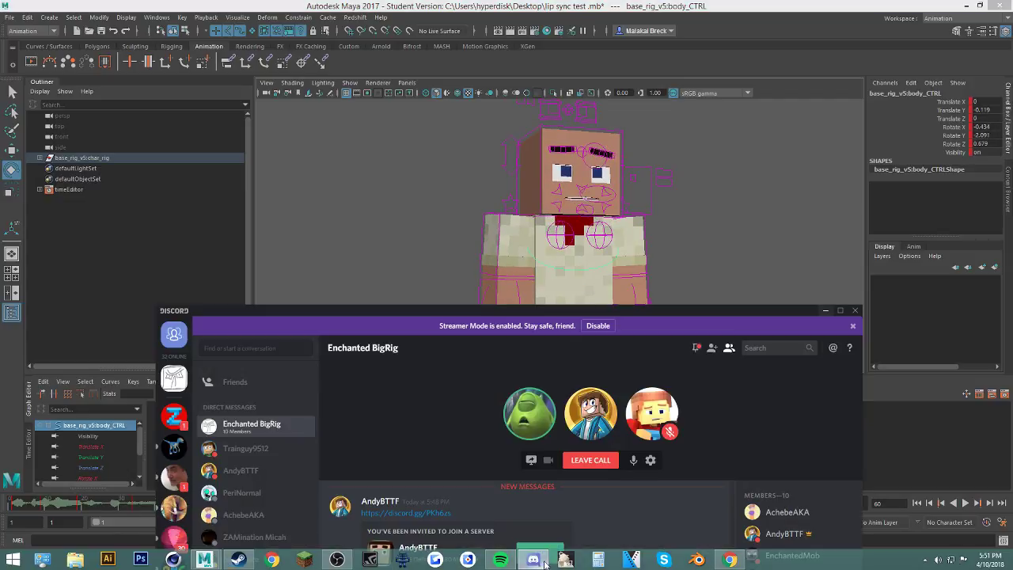
click(533, 559)
click(731, 560)
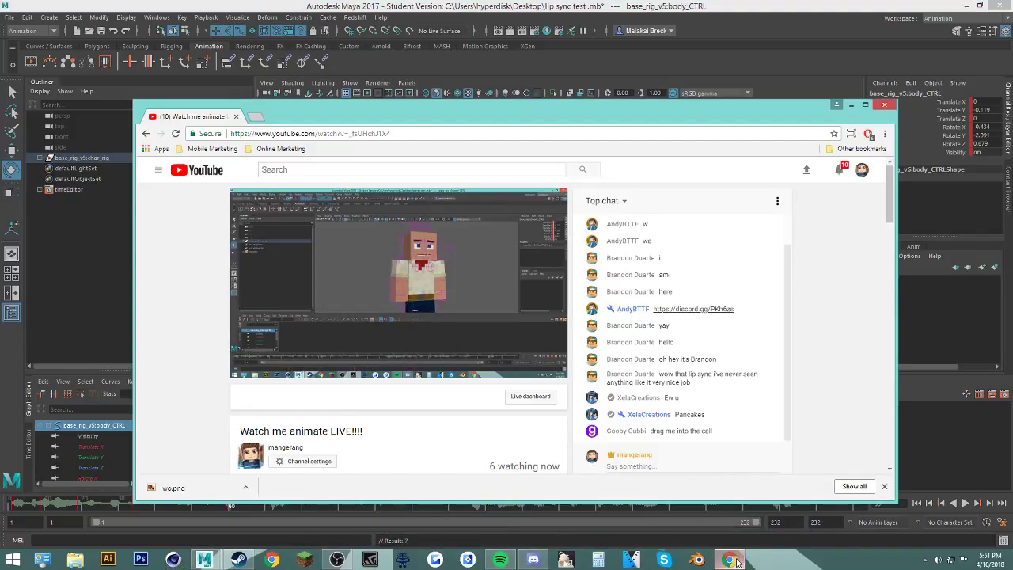
click(836, 105)
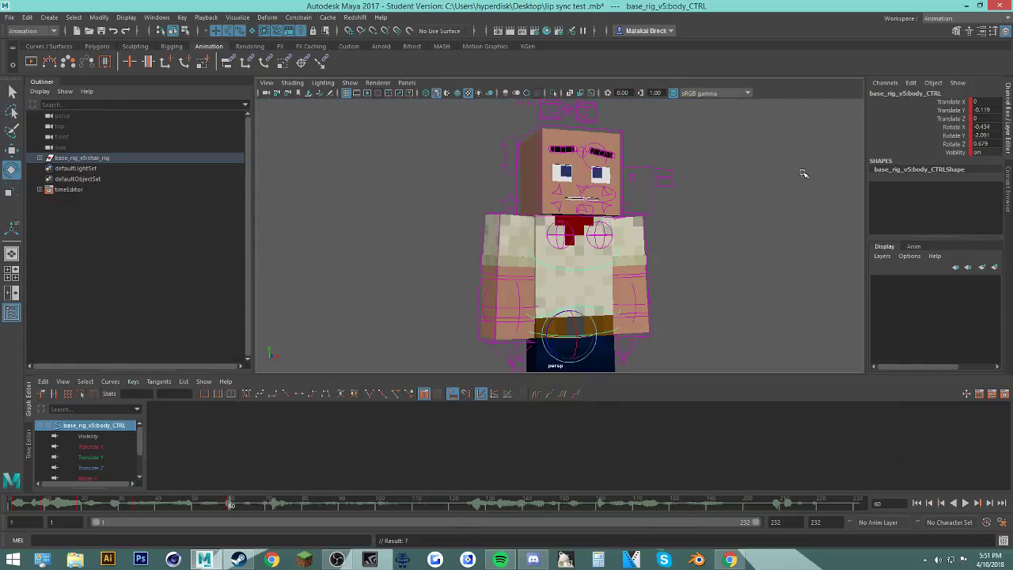
Step: Replay the animation from frame 1 and stop at frame 50
key(alt+v)
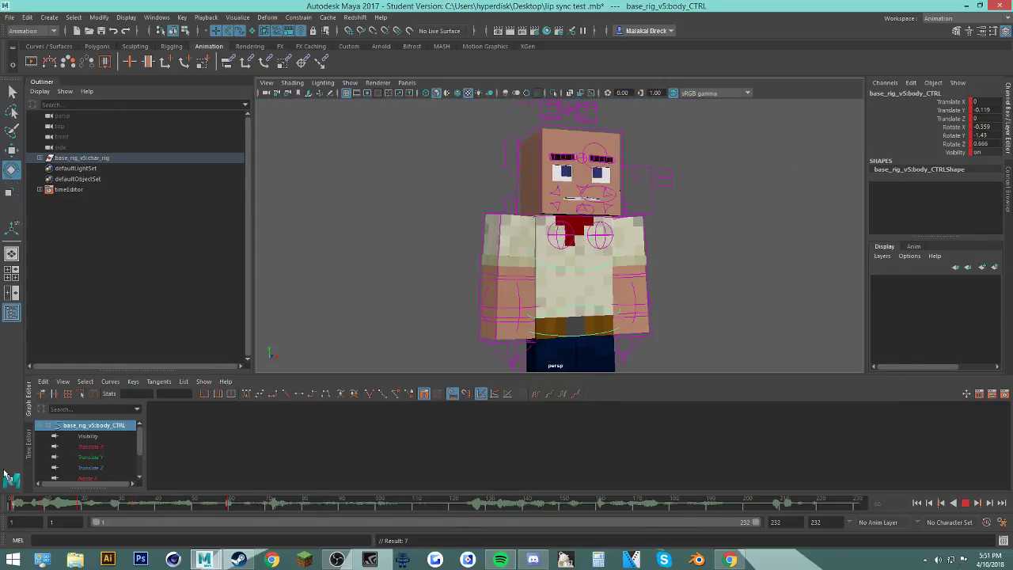
key(alt+v)
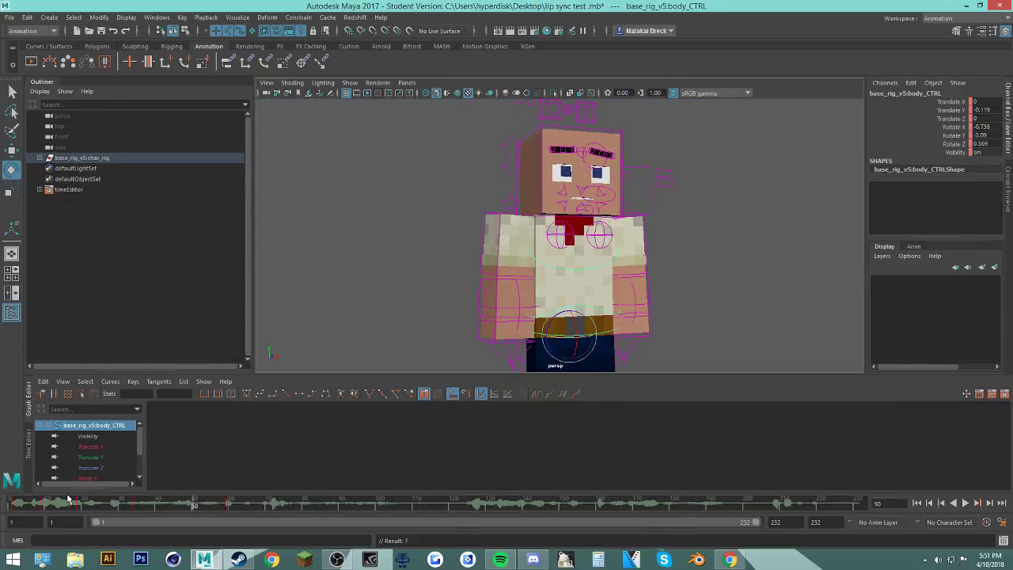
Step: Replay the opening, rotate the body control to X -1.448, Y -3.157, Z 1.103 at frame 46, and key it
click(24, 503)
click(966, 503)
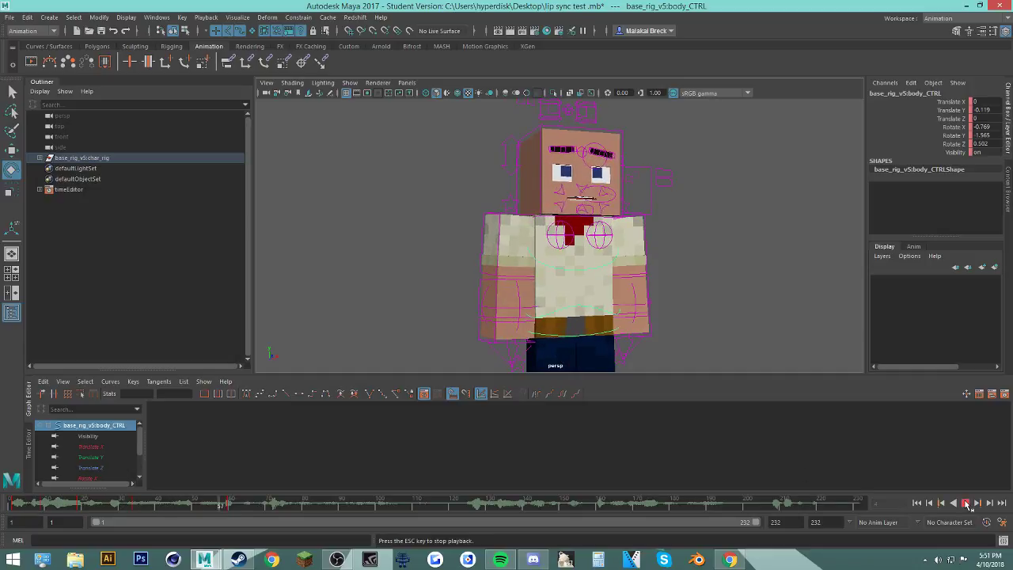
click(966, 504)
click(179, 503)
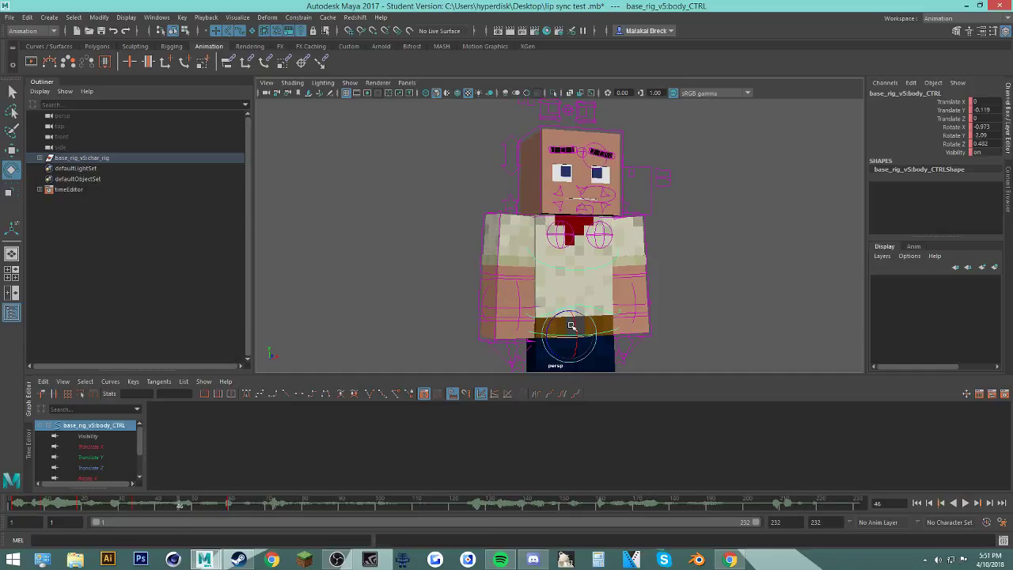
drag(563, 323, 563, 322)
key(s)
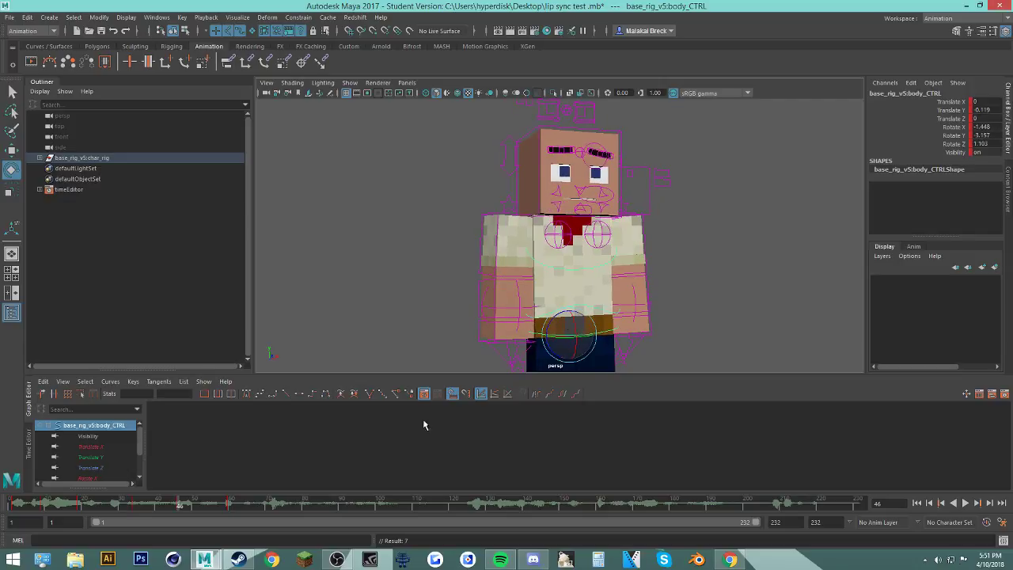
Step: Shift the new body key near frame 46 slightly earlier on the timeline and delete the surplus keys just after it
mouse_move(160, 504)
mouse_down()
mouse_move(128, 507)
mouse_move(200, 508)
mouse_move(172, 507)
mouse_up()
click(184, 506)
right_click(176, 507)
click(204, 499)
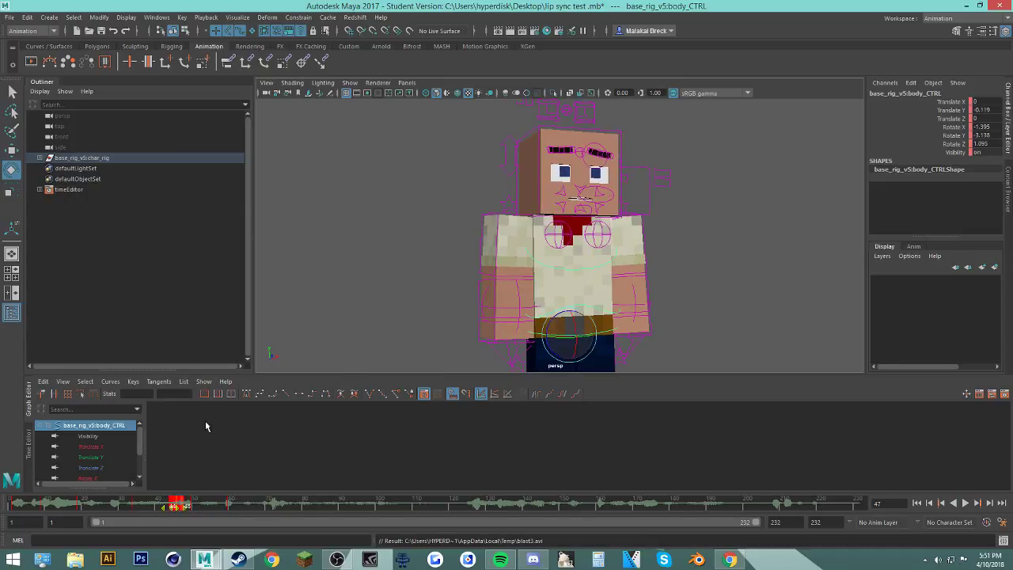
click(602, 5)
right_click(182, 502)
click(202, 393)
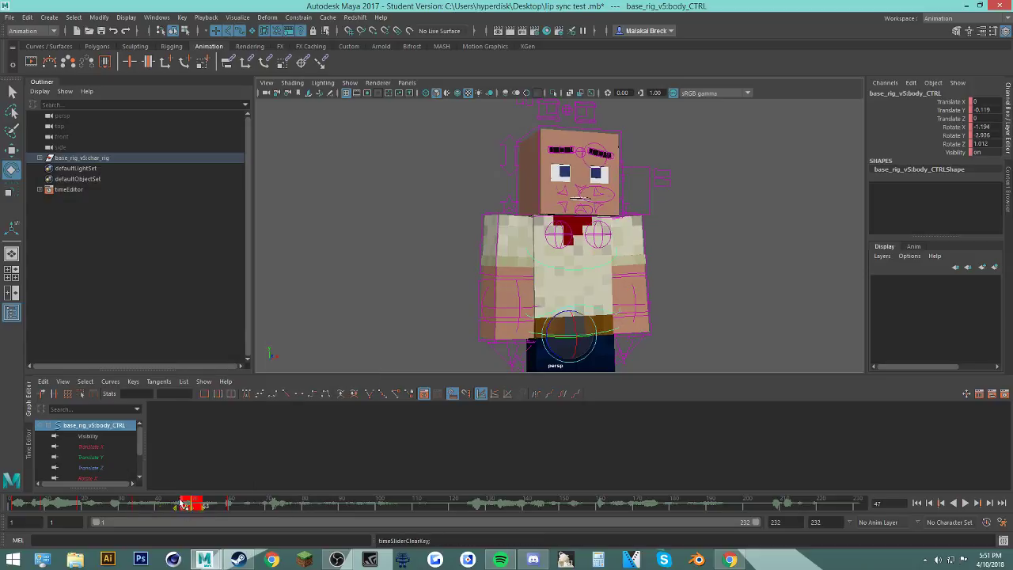
Step: Play the animation from frame 32 to frame 68, briefly check Spotify, and return to Maya
click(128, 506)
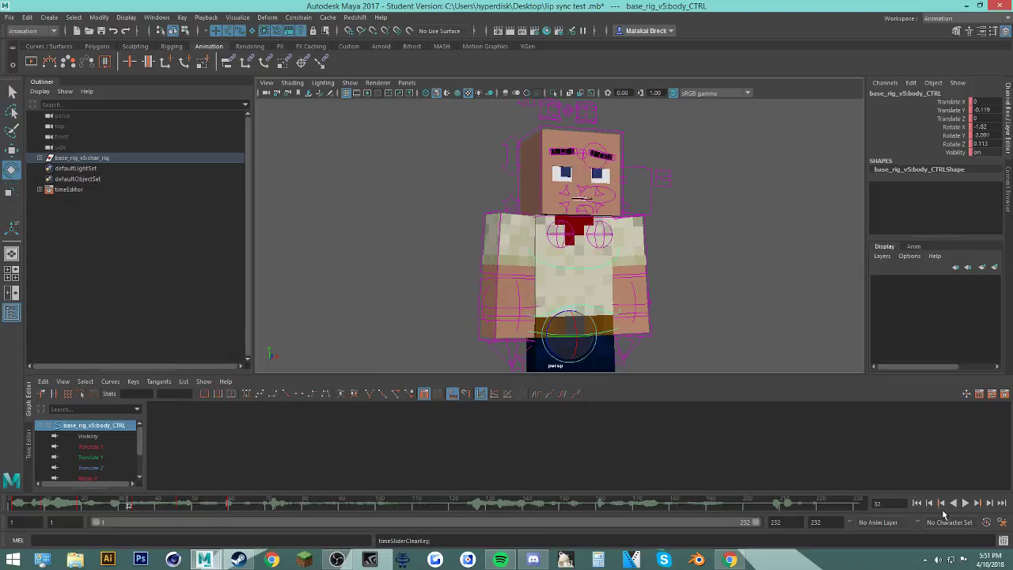
click(965, 503)
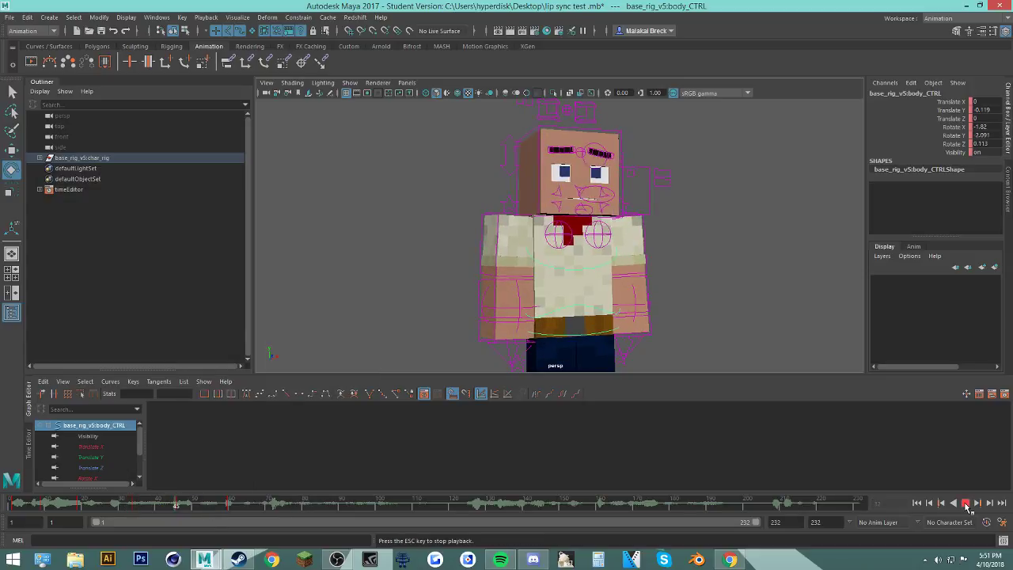
click(964, 503)
click(501, 559)
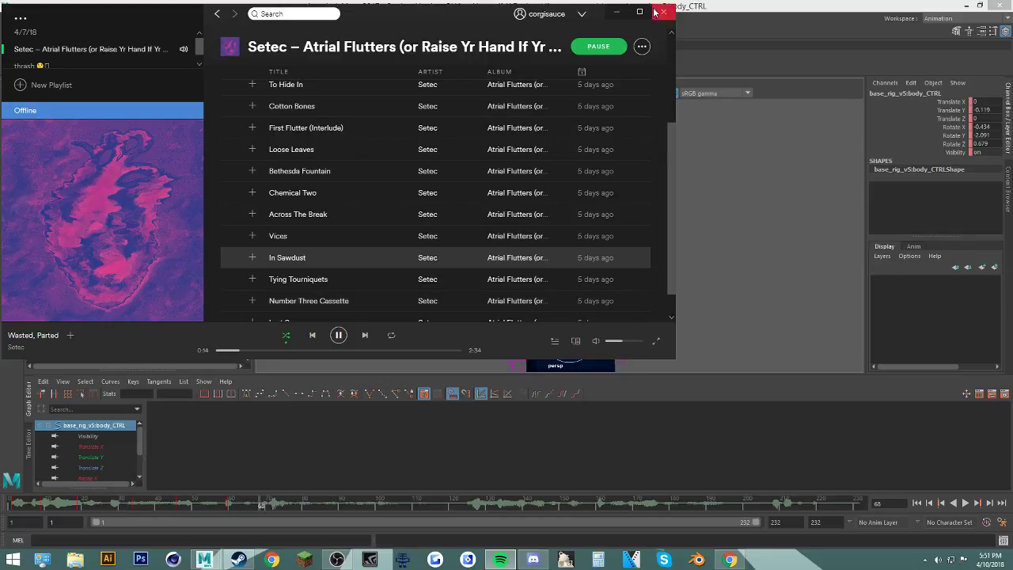
click(617, 12)
Step: Play the animation from frame 1 past frame 64, rotate the body control slightly where playback stops, and key it
drag(550, 508, 11, 504)
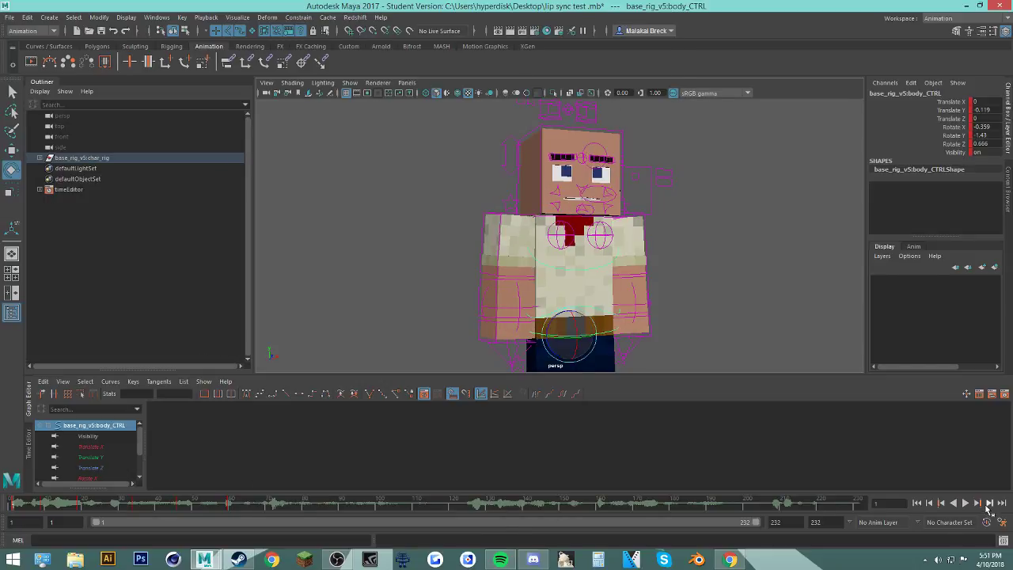
click(965, 503)
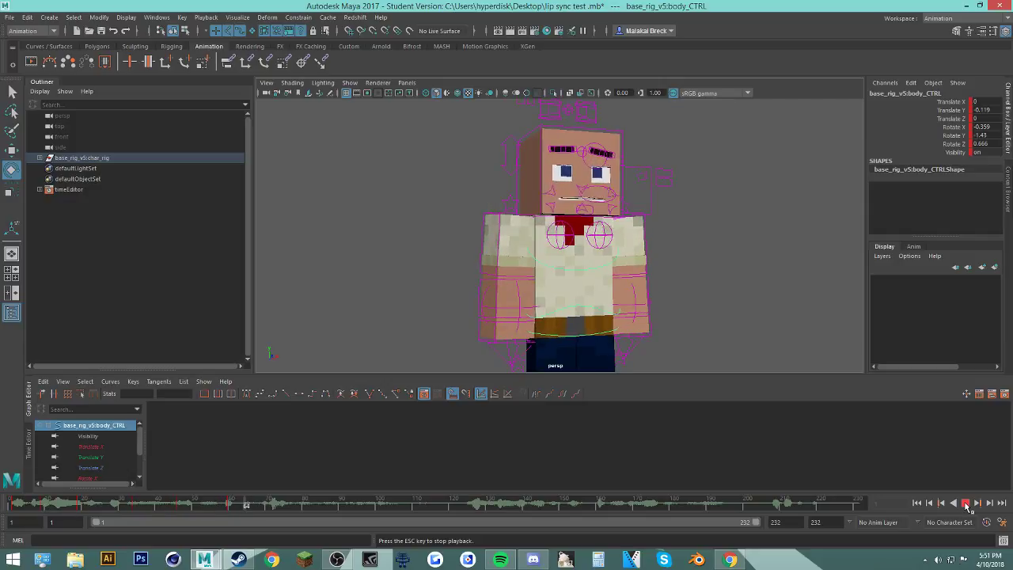
click(966, 503)
drag(576, 329, 577, 333)
key(s)
Step: Move the body key from frame 60 to frame 64 and replay the following section past frame 101
mouse_move(219, 507)
mouse_down()
mouse_move(307, 506)
mouse_move(212, 505)
mouse_up()
drag(228, 506, 243, 506)
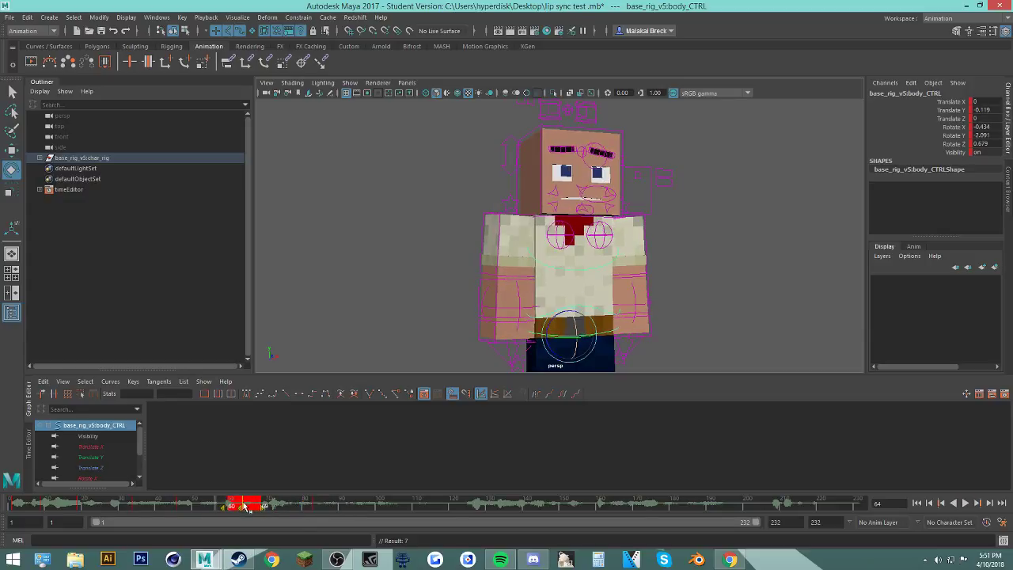
key(alt+v)
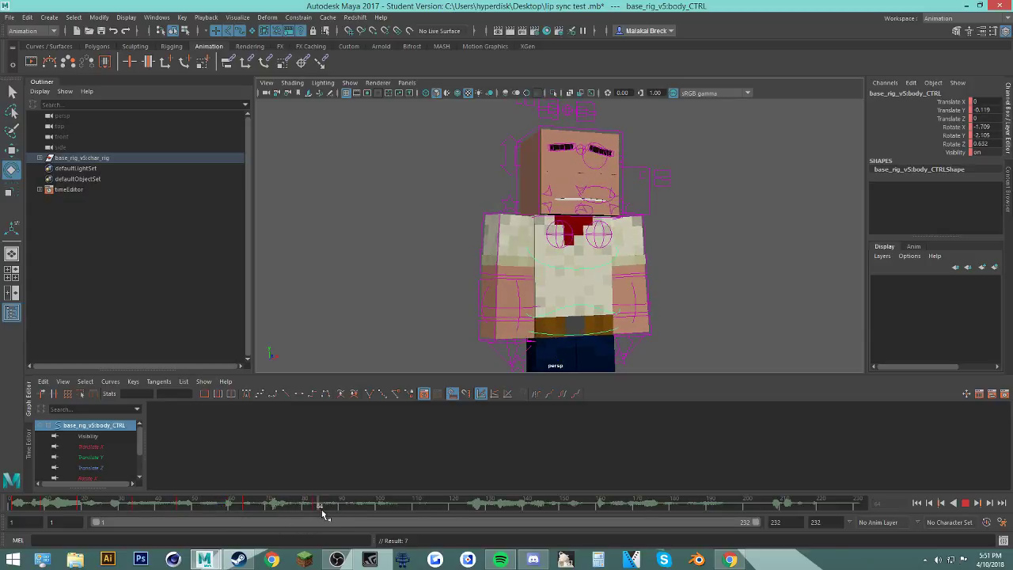
key(alt+v)
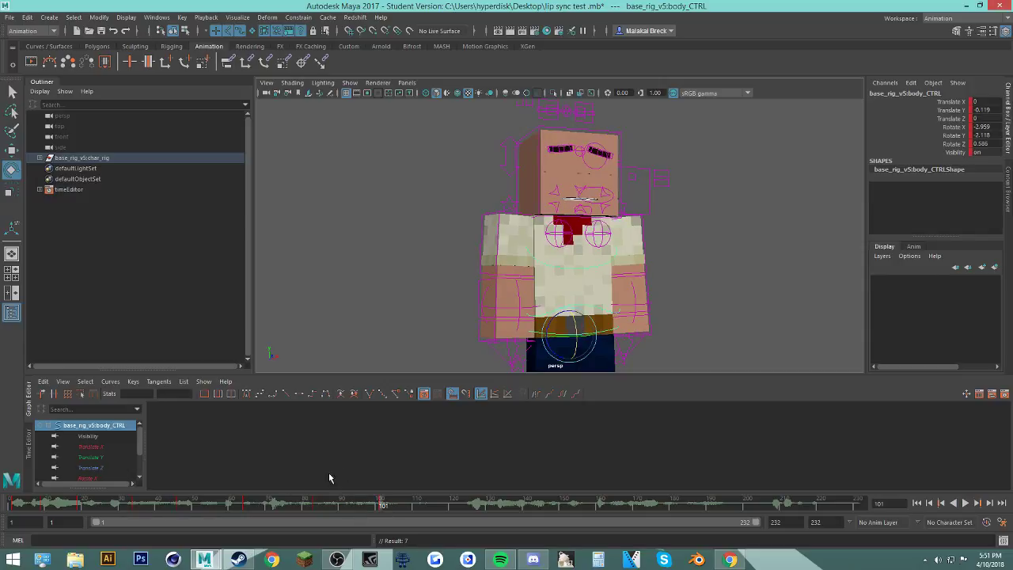
click(284, 508)
key(alt+v)
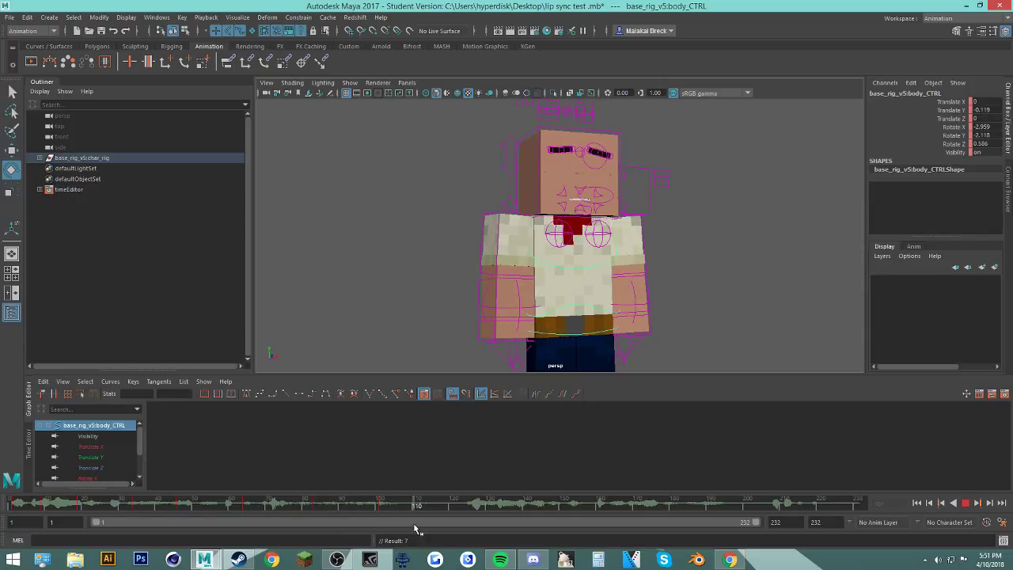
key(alt+v)
Step: Delete the body control's keys in the frame 99 to 103 range
shift+drag(386, 505, 373, 505)
right_click(386, 505)
click(410, 438)
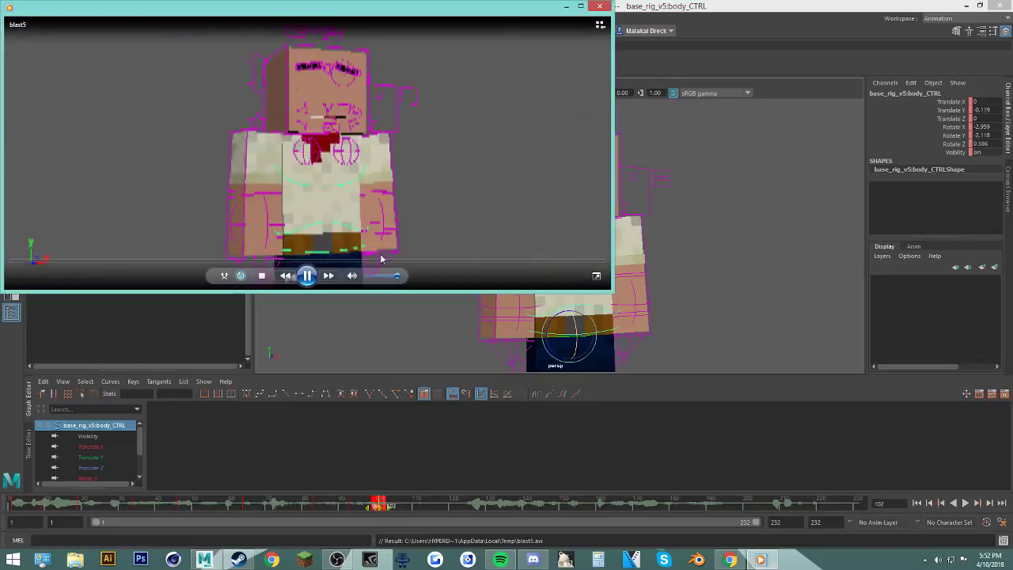
click(605, 5)
right_click(377, 505)
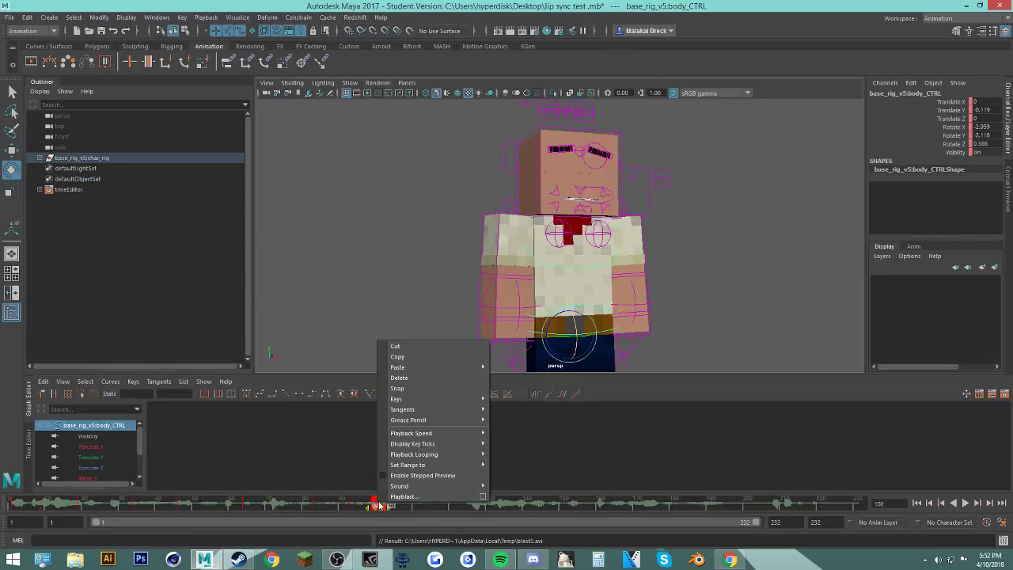
click(428, 378)
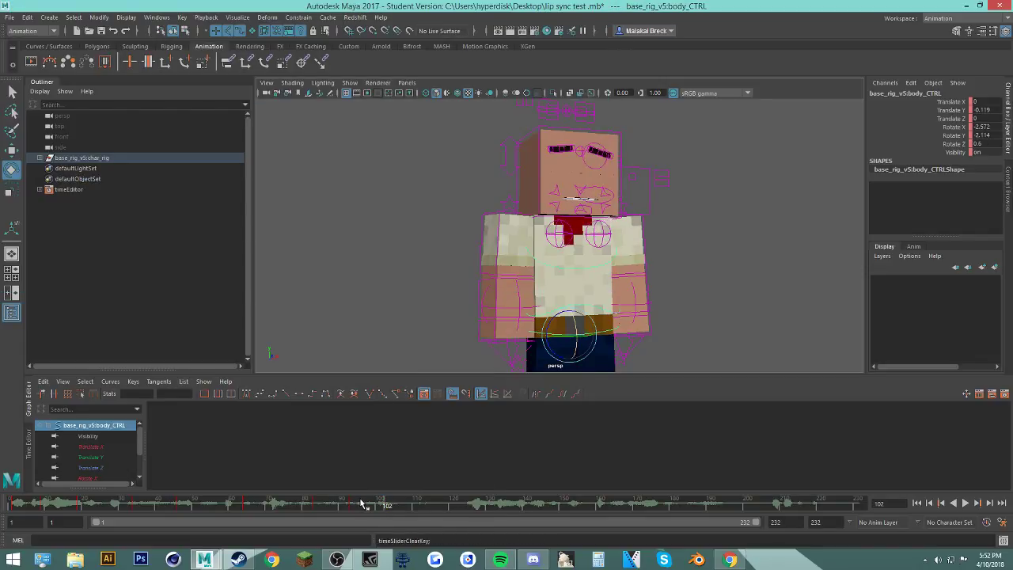
Step: Shift the body key just past frame 90 several frames later and replay from frame 64, stopping at frame 93
shift+drag(360, 504, 328, 504)
drag(345, 505, 370, 505)
click(245, 504)
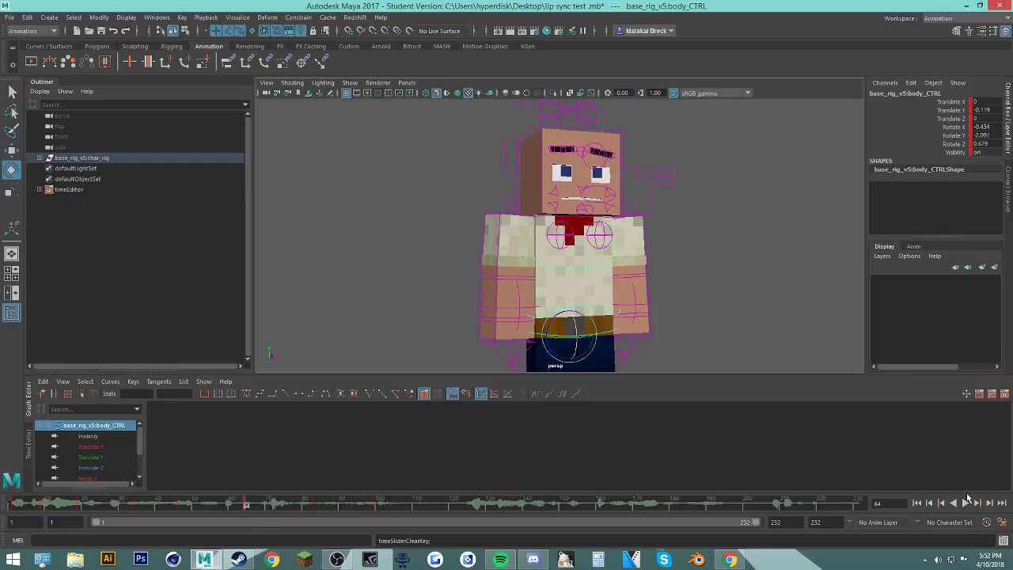
click(966, 504)
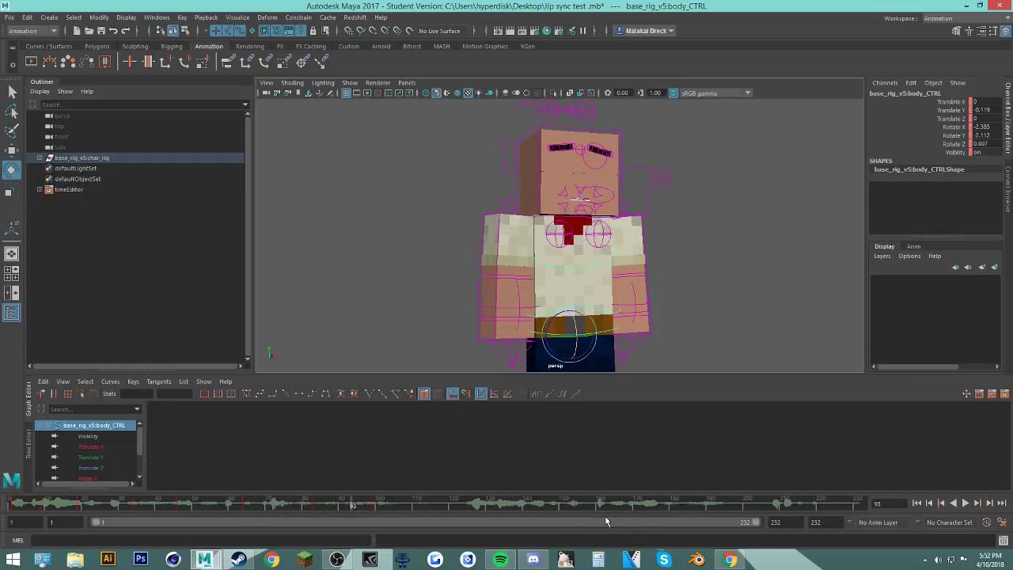
Step: Check Spotify, return to Maya, and replay the animation from frame 64 to frame 108
click(500, 560)
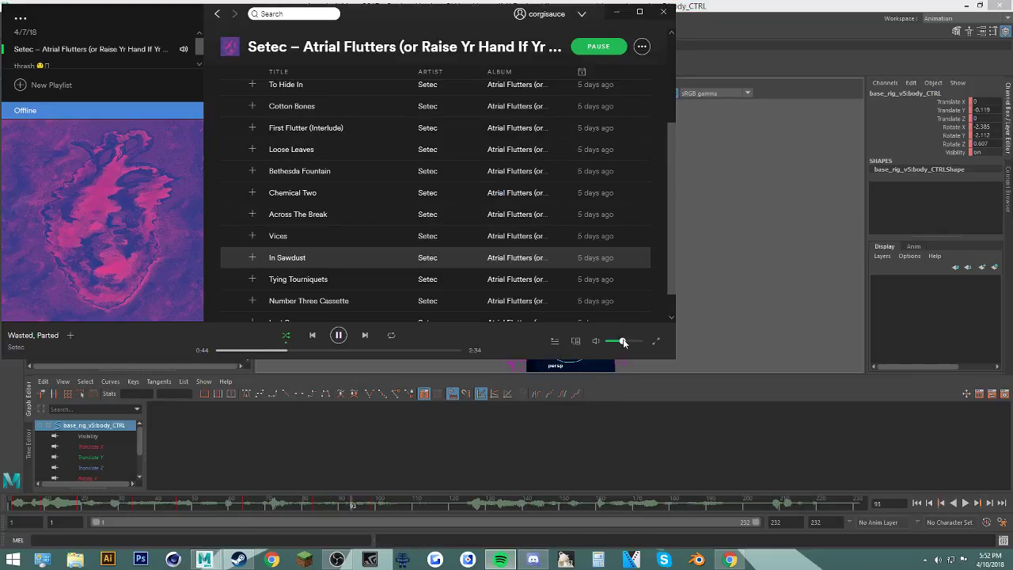
click(612, 11)
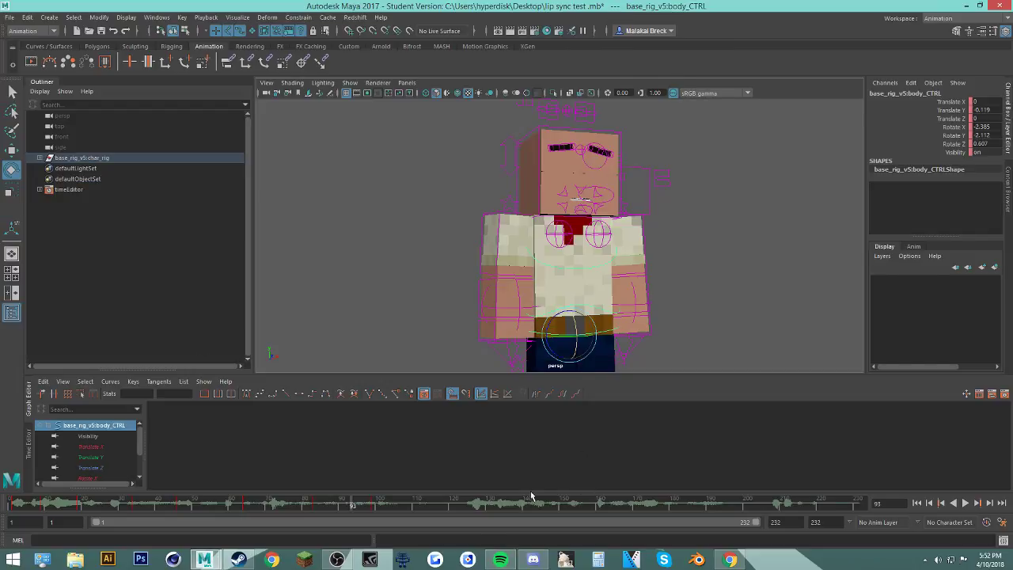
click(244, 504)
click(965, 503)
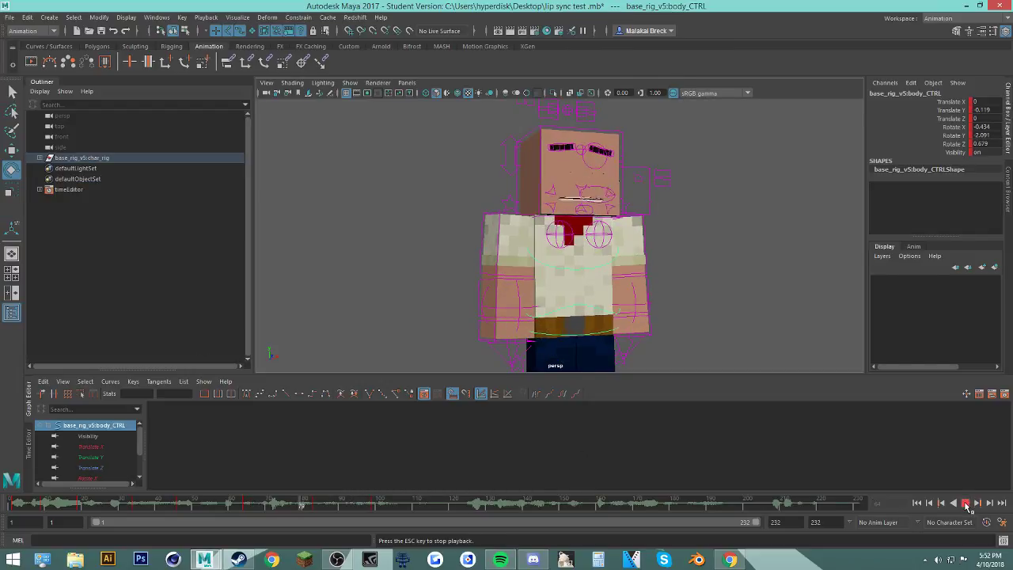
click(966, 504)
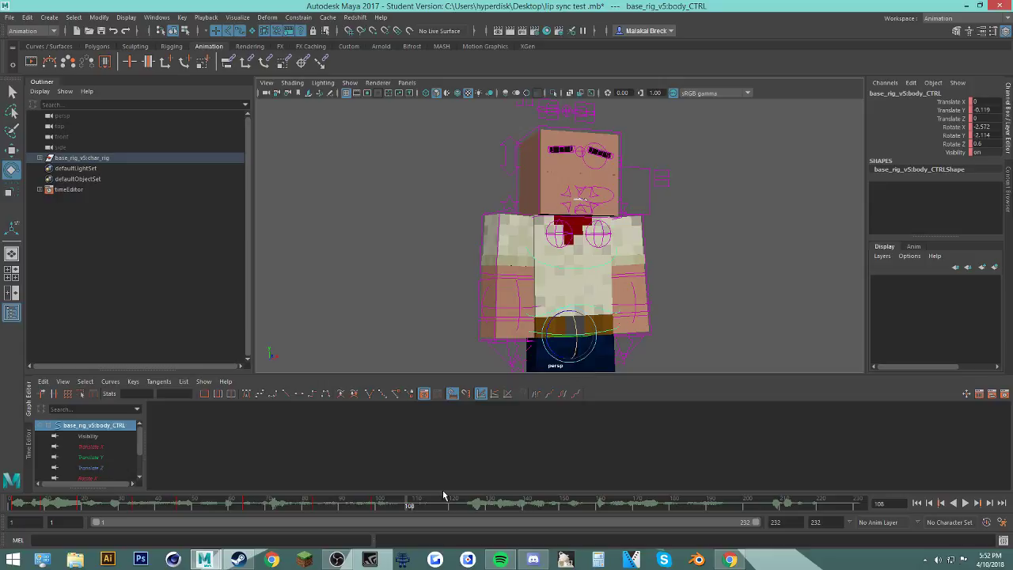
Step: Rotate the body control to X -2.488, Y -2.114, Z 0.603 at frame 114 and key it
drag(405, 505, 432, 504)
drag(575, 320, 575, 326)
key(s)
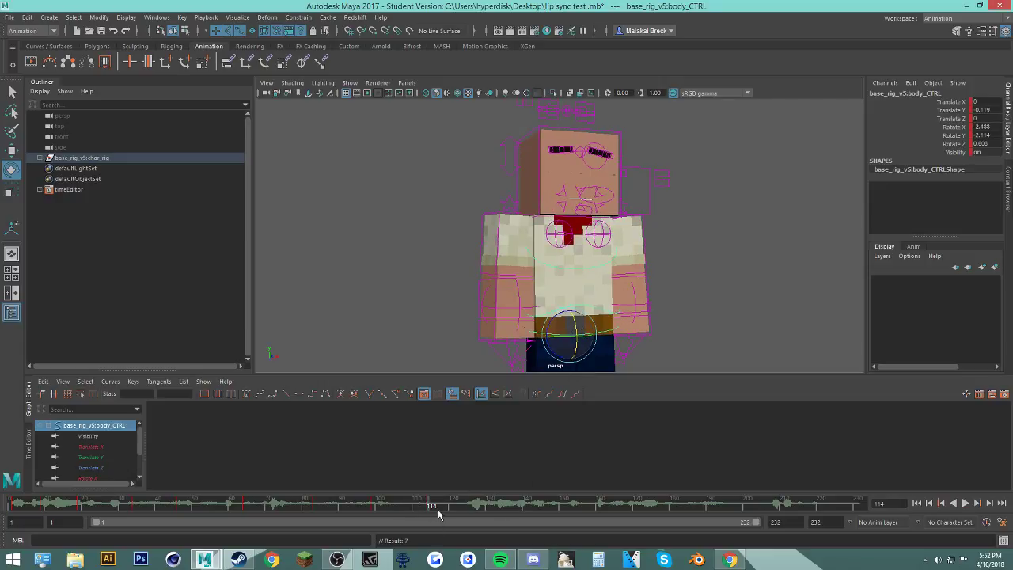
Step: Replay the section, readjust the body control's rotation around frame 114, and key it again
key(alt+v)
click(277, 503)
drag(377, 507, 431, 508)
drag(575, 322, 574, 326)
key(s)
Step: Retime the body keys past frame 114, add another body key around frame 122, and scrub back to frame 92
shift+click(428, 507)
drag(428, 507, 444, 508)
drag(444, 508, 464, 508)
key(s)
shift+click(444, 506)
drag(366, 508, 504, 512)
click(358, 507)
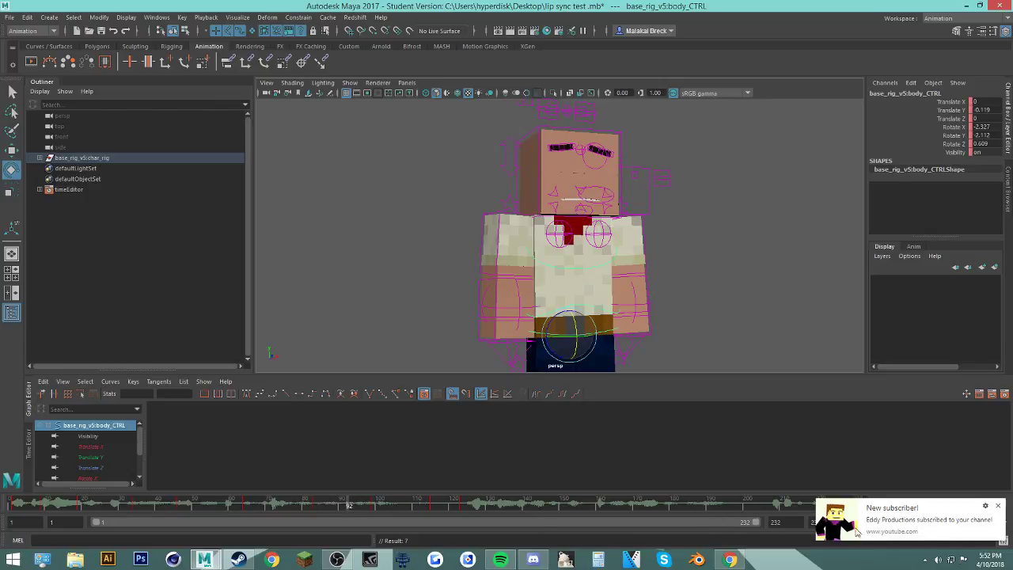
Step: Open the new subscriber notification, check the YouTube live chat, and return to Maya
click(857, 532)
middle_click(282, 115)
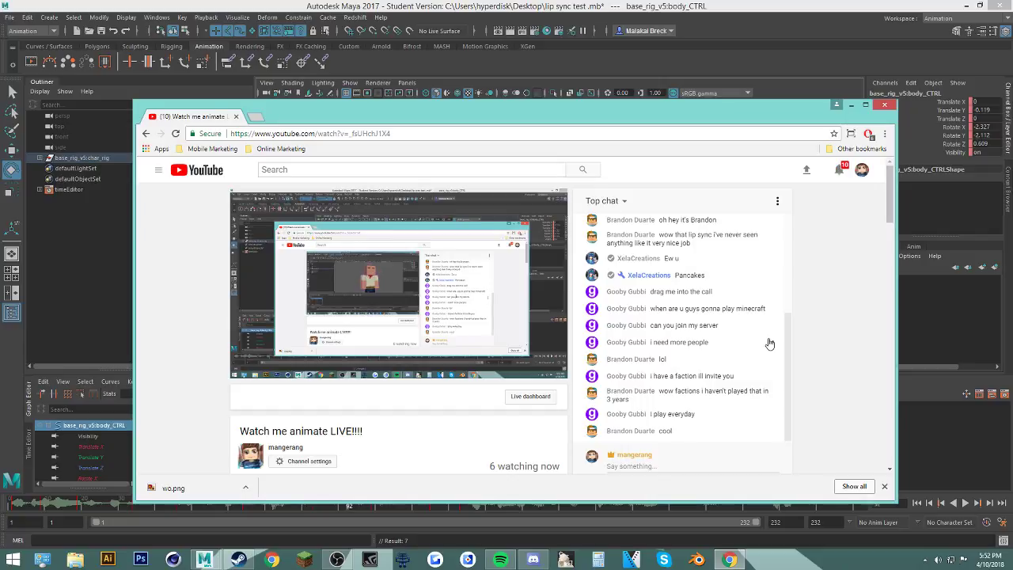
click(852, 105)
Step: Replay the animation from frame 1 past frame 186 to review the body motion
click(12, 503)
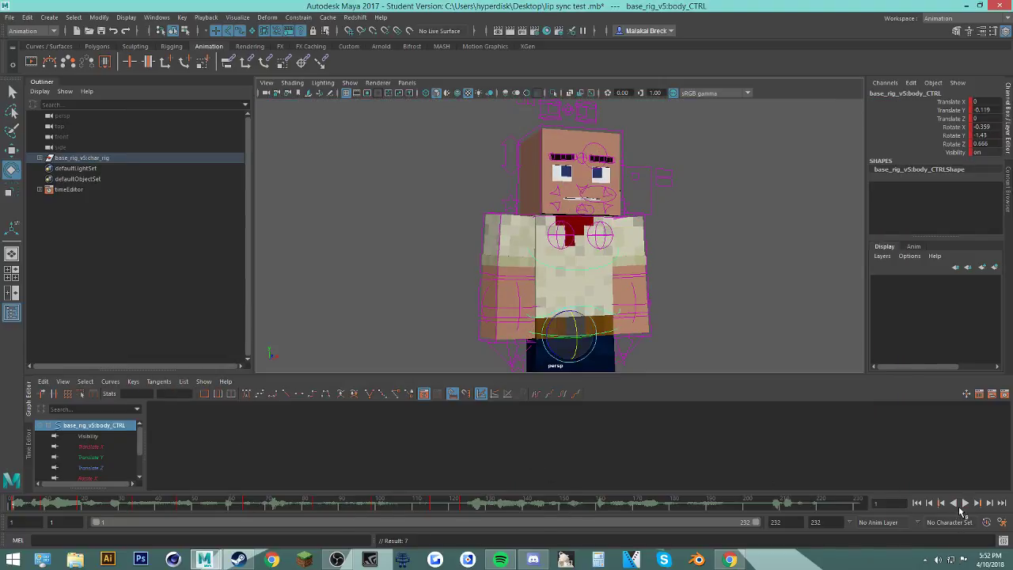
click(965, 503)
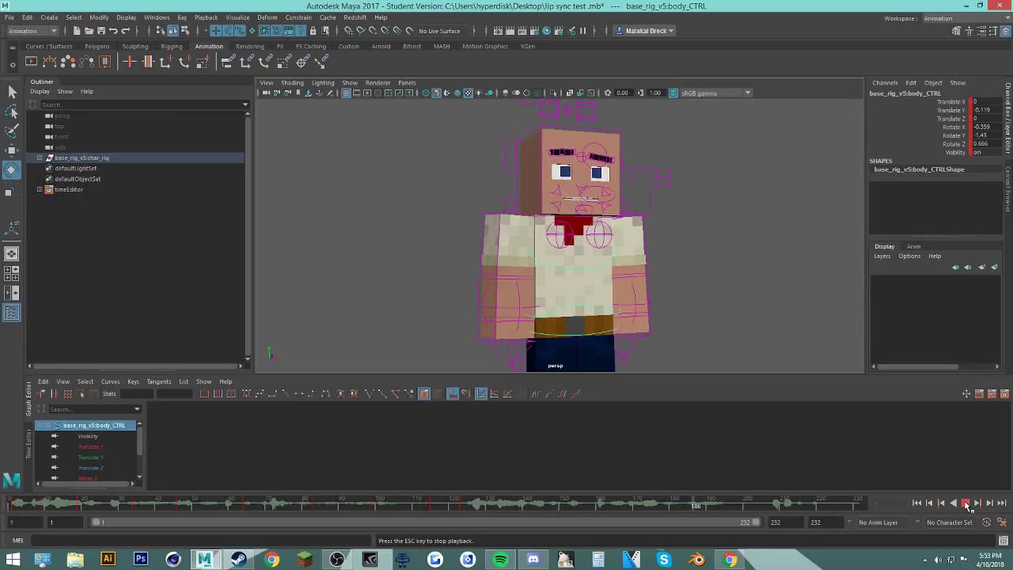
click(965, 504)
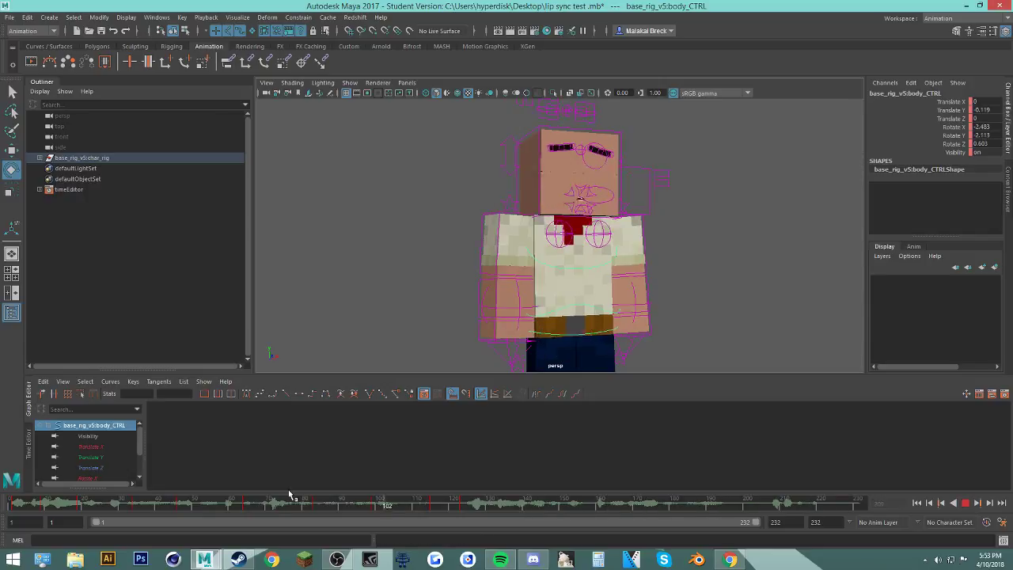
Step: Scrub to frame 145, replay the section from frame 108, and stop at frame 136
drag(205, 504, 546, 507)
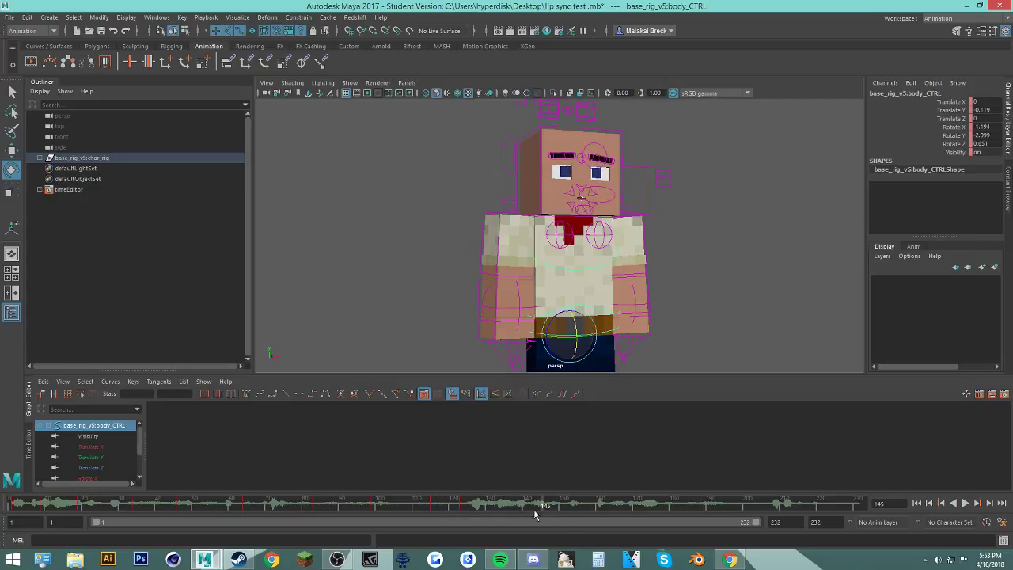
key(alt+v)
key(alt+v)
click(410, 507)
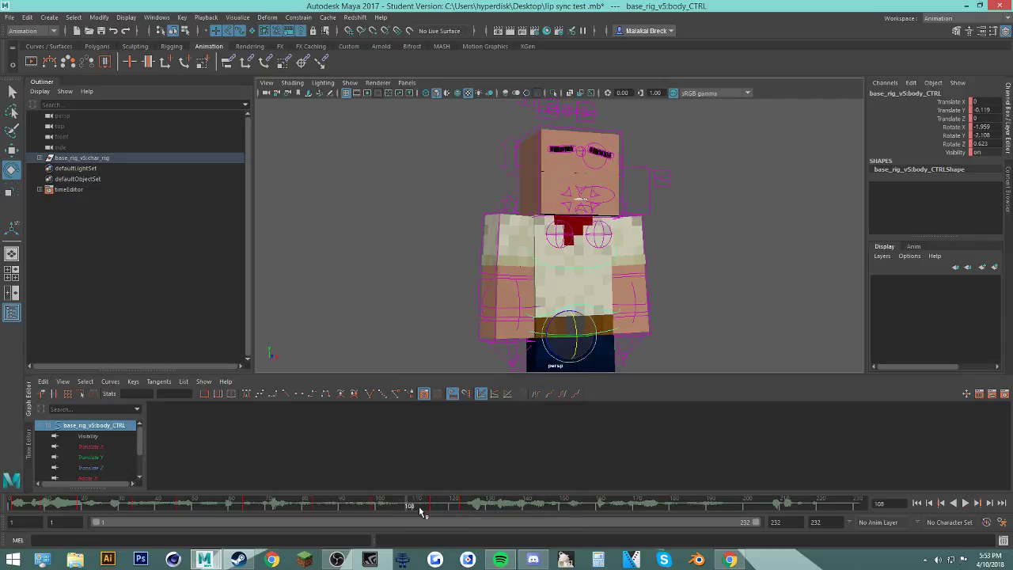
click(965, 504)
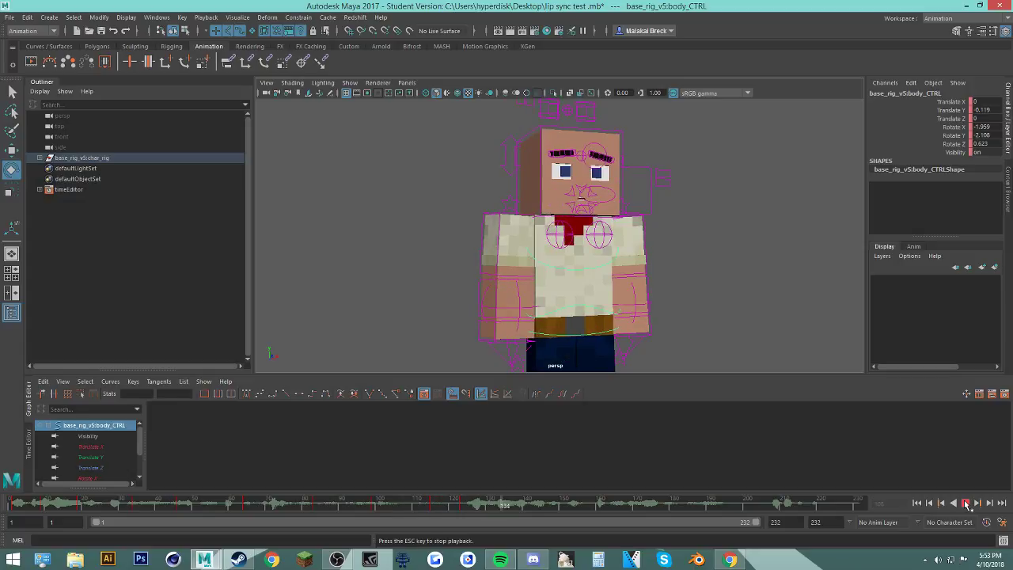
click(965, 504)
Step: Rotate the body control to X 6.71, Y 8.963, Z 1.221 at frame 136, key it, and replay the move
drag(575, 348, 576, 328)
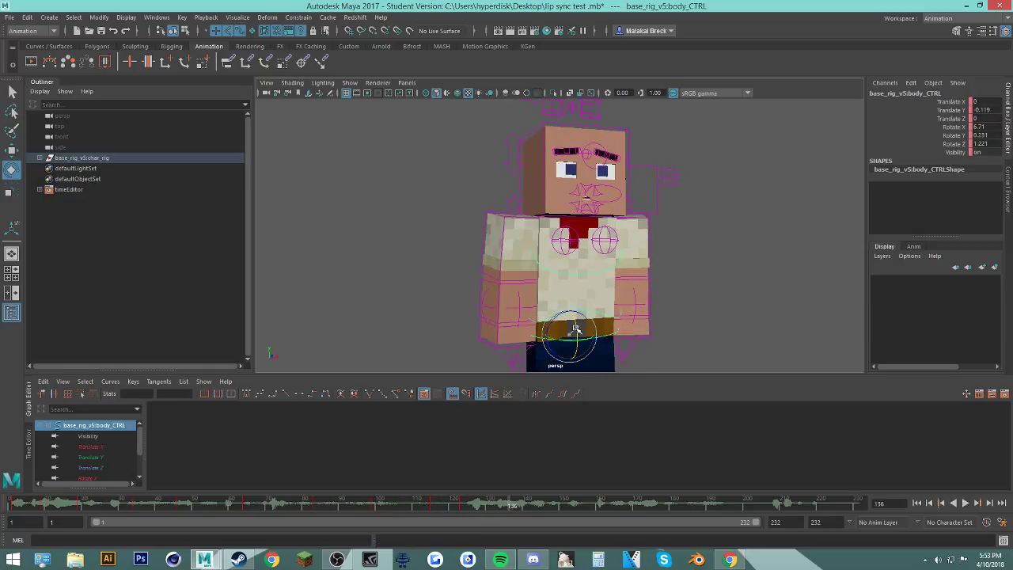
middle_drag(671, 337, 560, 343)
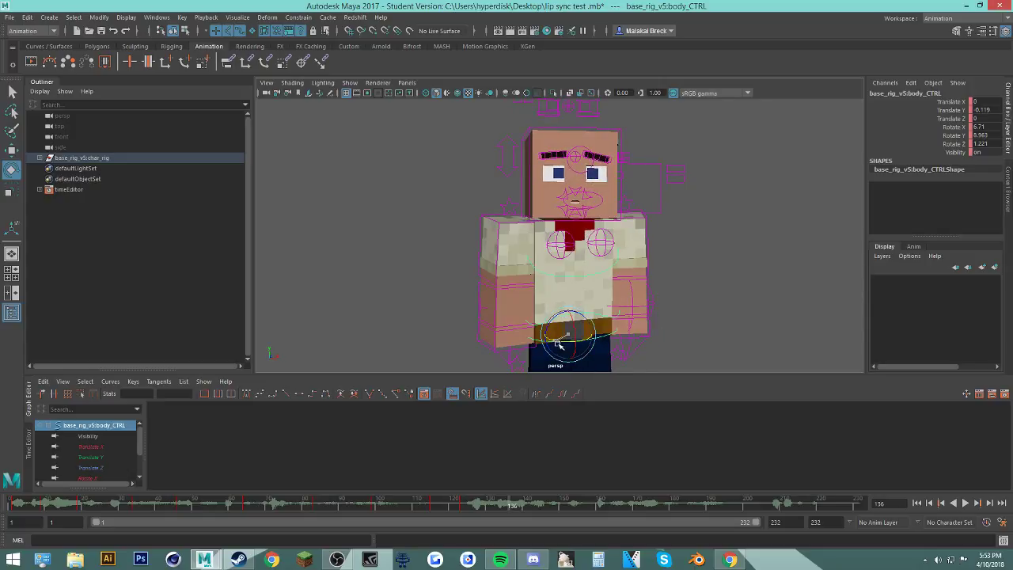
key(alt+v)
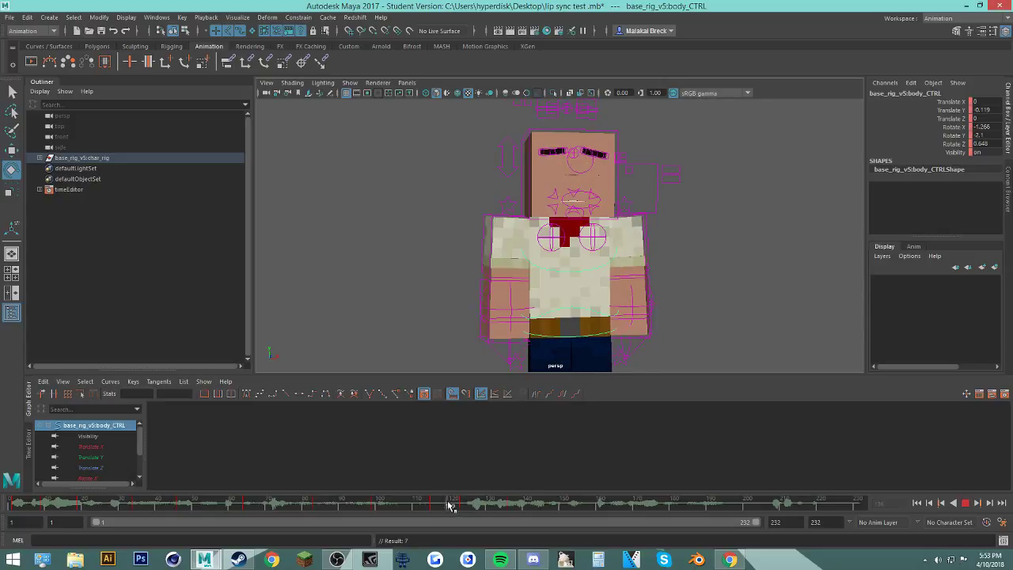
Step: Delete the body control's keys around frames 134 to 138 and replay the move
click(490, 505)
shift+drag(519, 508, 505, 506)
right_click(512, 505)
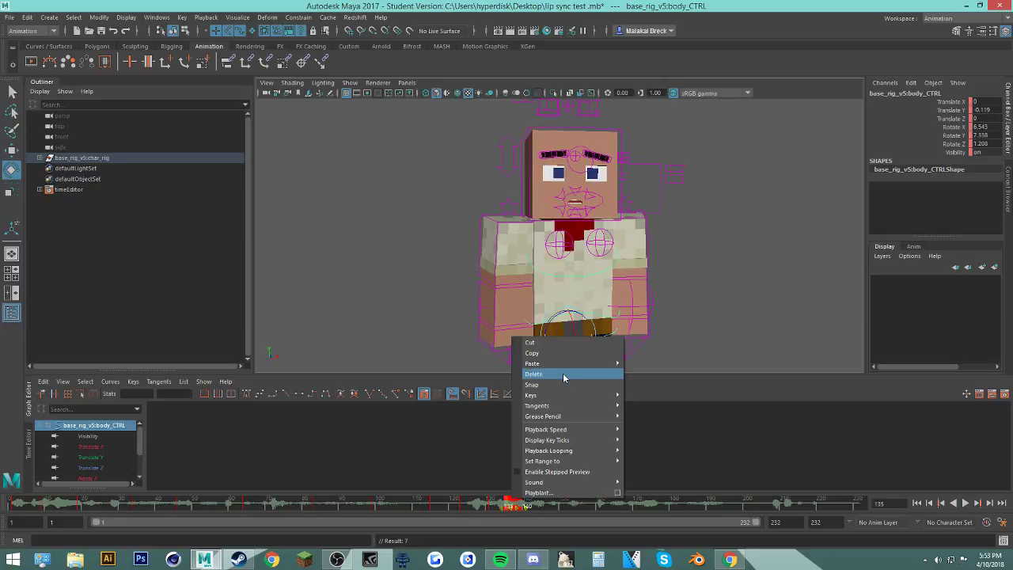
click(564, 376)
key(alt+v)
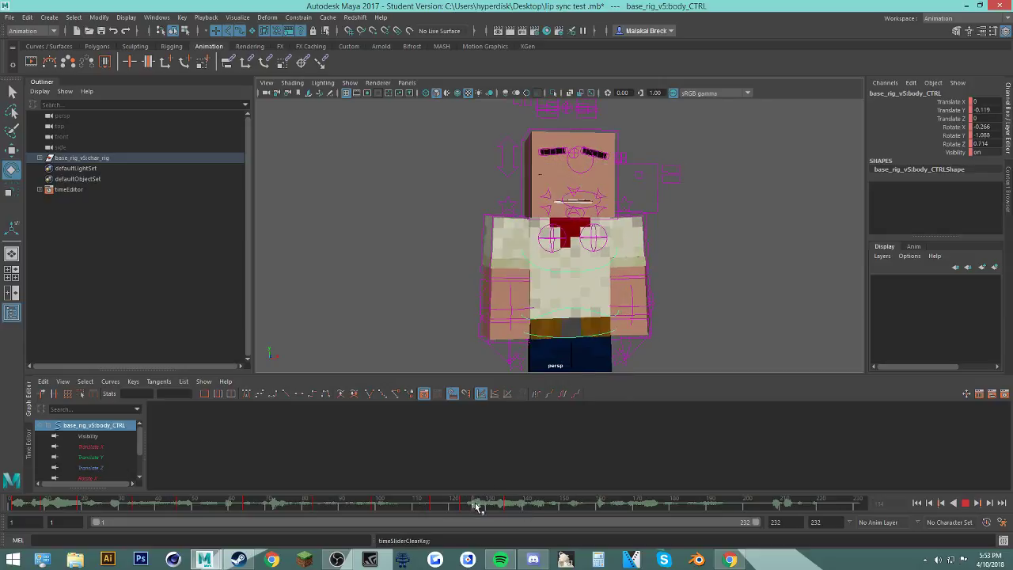
Step: Scrub the body motion around frame 104, then replay it from frame 95 and stop at frame 144
mouse_move(482, 505)
mouse_down()
mouse_move(535, 515)
mouse_move(363, 516)
mouse_move(393, 524)
mouse_up()
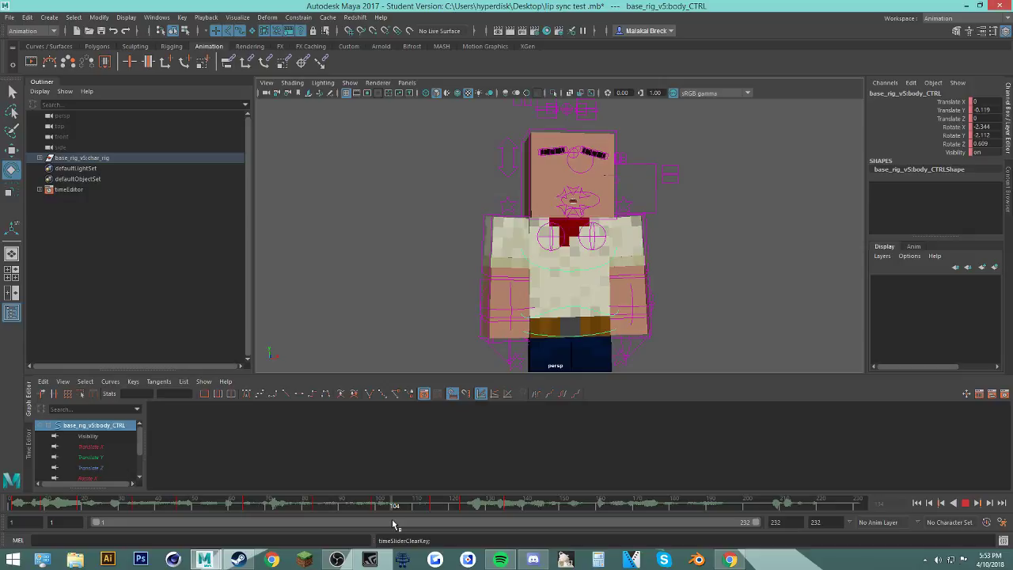
drag(393, 524, 479, 532)
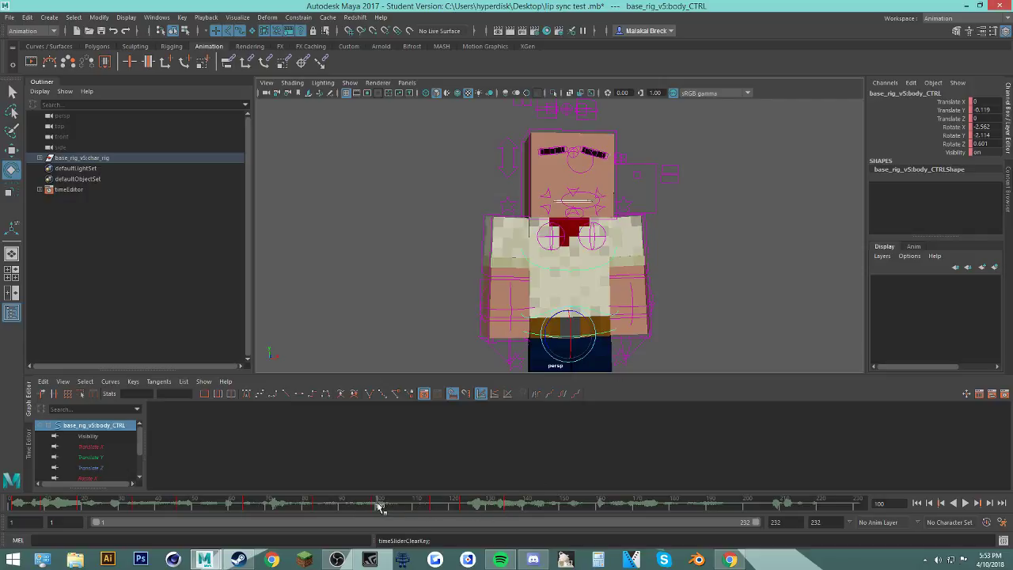
mouse_move(380, 507)
mouse_down()
mouse_move(430, 504)
mouse_move(466, 516)
mouse_move(384, 506)
mouse_move(374, 518)
mouse_up()
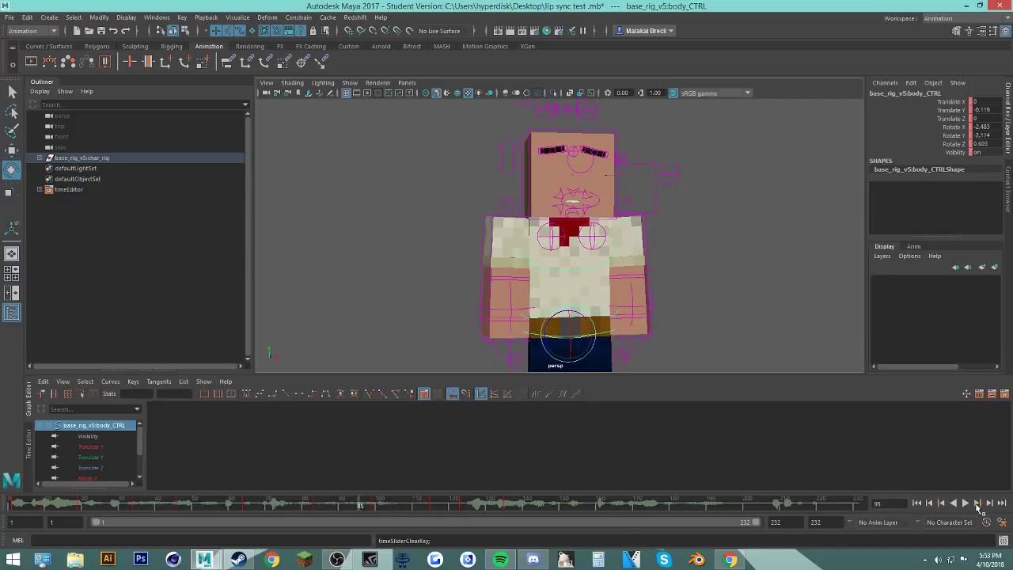
click(965, 503)
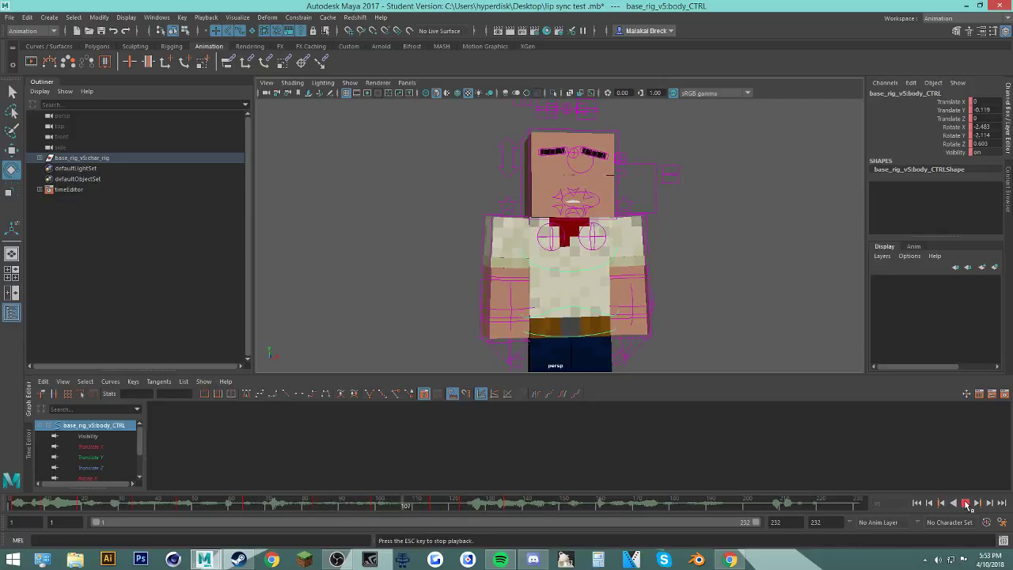
key(Escape)
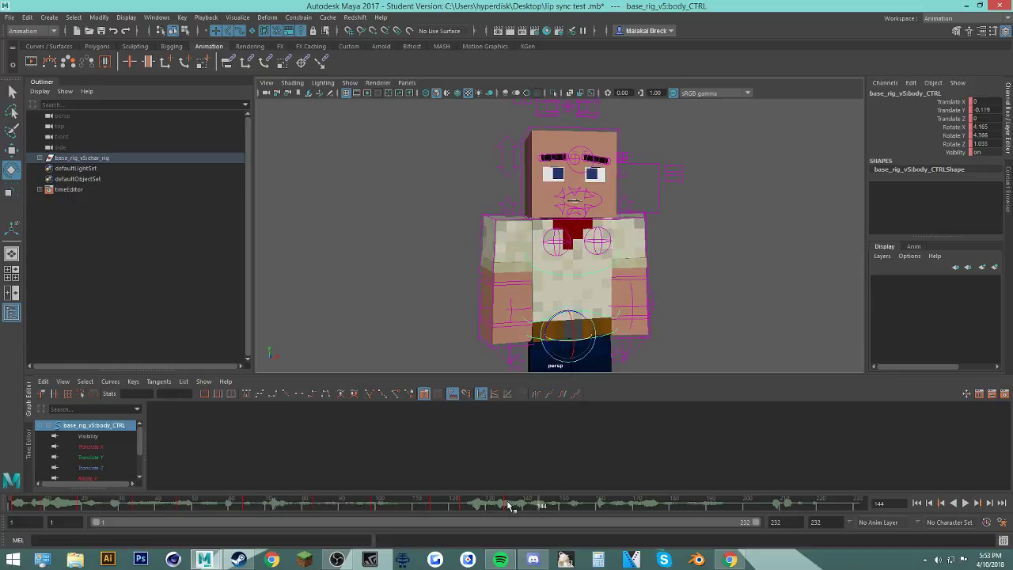
Step: Move the body control's key near frame 134 to about frame 142 and replay the section from frame 128
shift+drag(498, 506, 516, 507)
drag(511, 508, 542, 508)
key(alt+v)
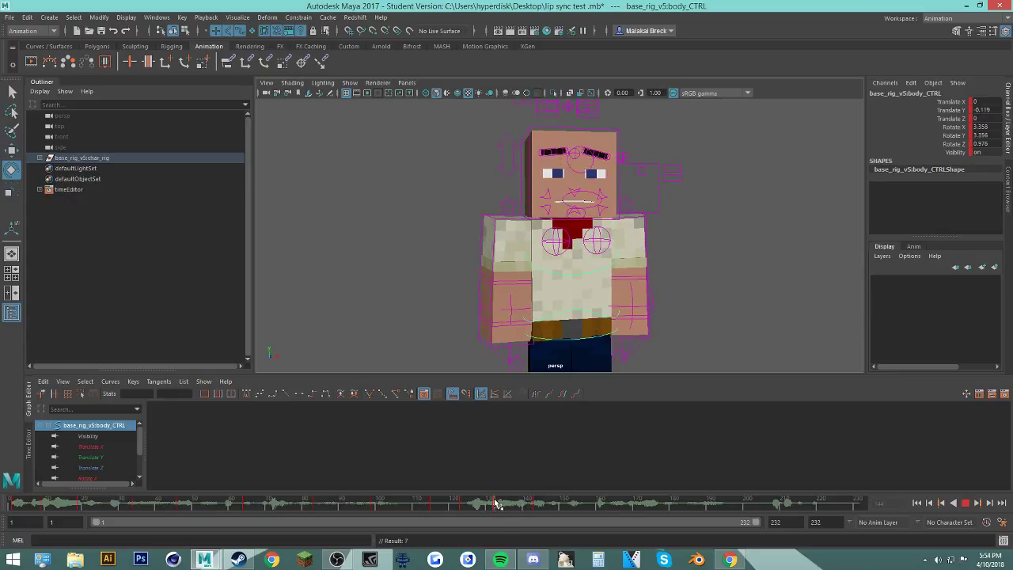
key(Escape)
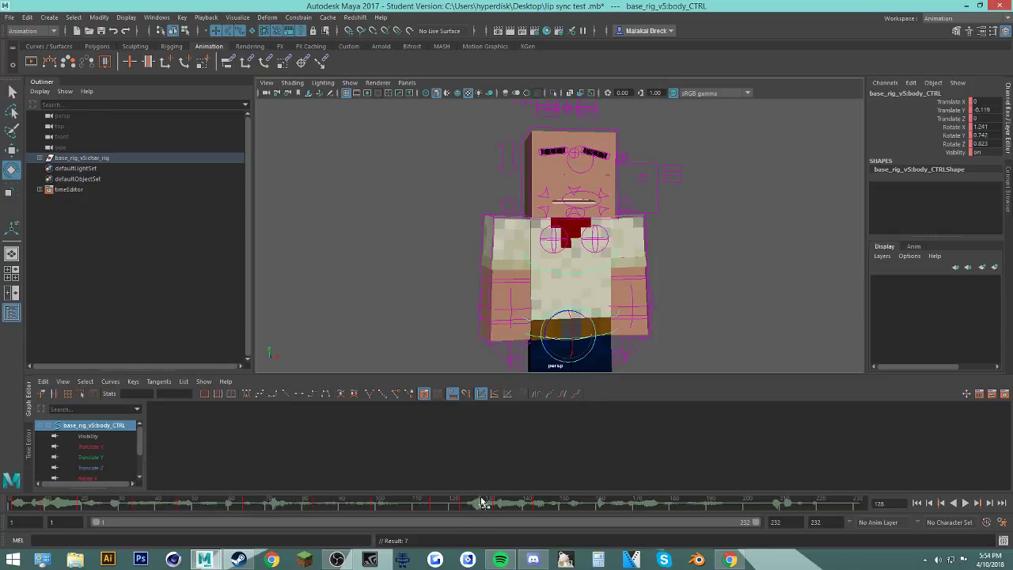
key(alt+v)
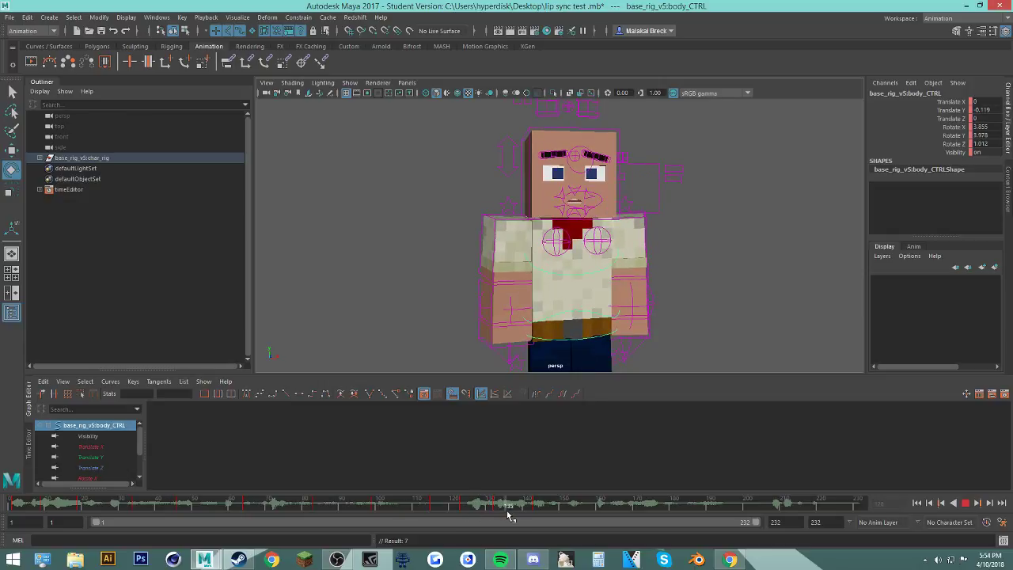
Step: Select both upper eyelid controls at frame 73 and replay the eye motion
drag(509, 515, 471, 518)
mouse_move(452, 513)
mouse_down()
mouse_move(527, 512)
mouse_move(434, 508)
mouse_up()
alt+middle_drag(695, 224, 654, 317)
scroll(651, 313, up, 5)
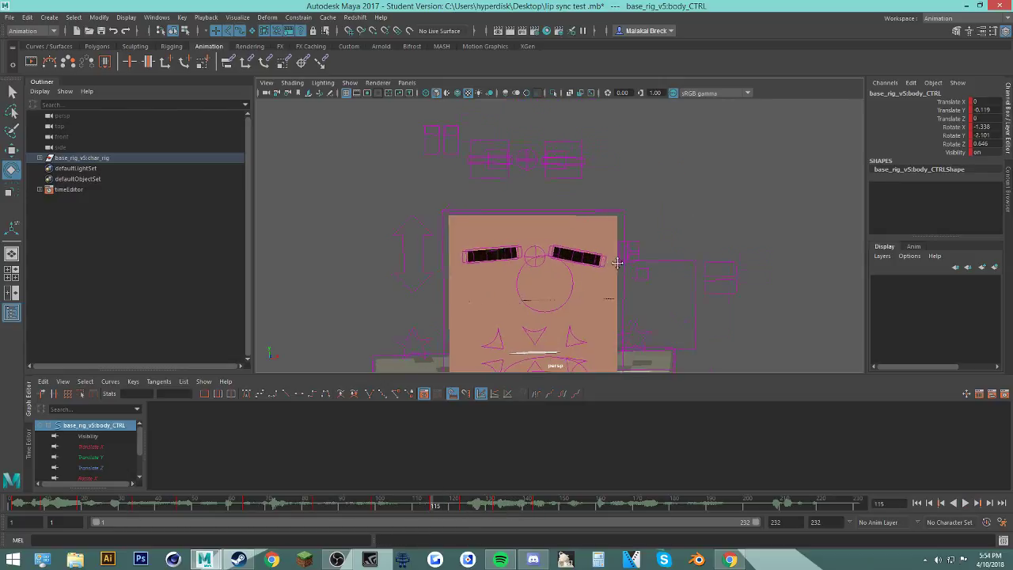
alt+middle_drag(617, 261, 669, 231)
drag(499, 497, 277, 503)
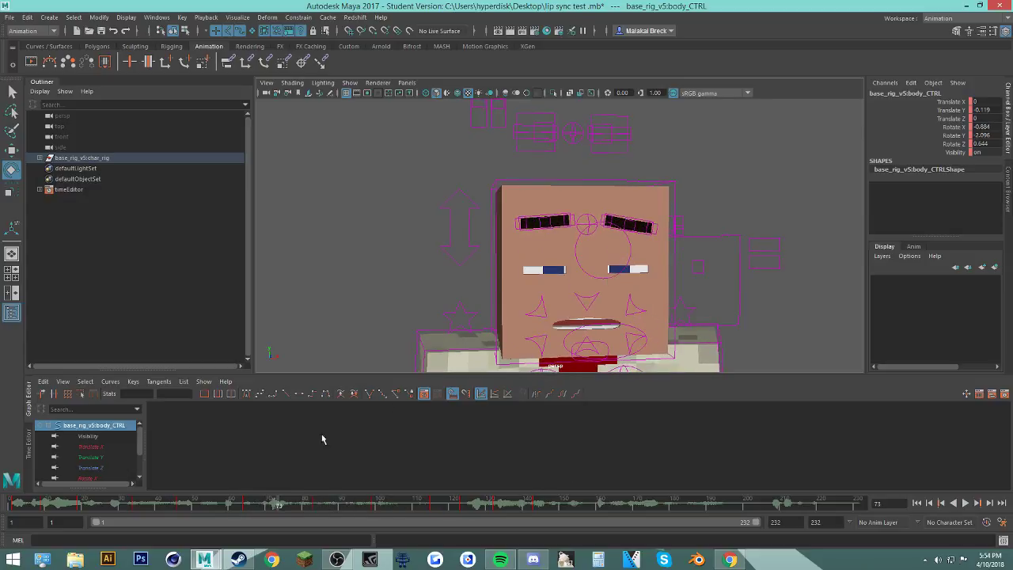
click(620, 129)
shift+click(528, 129)
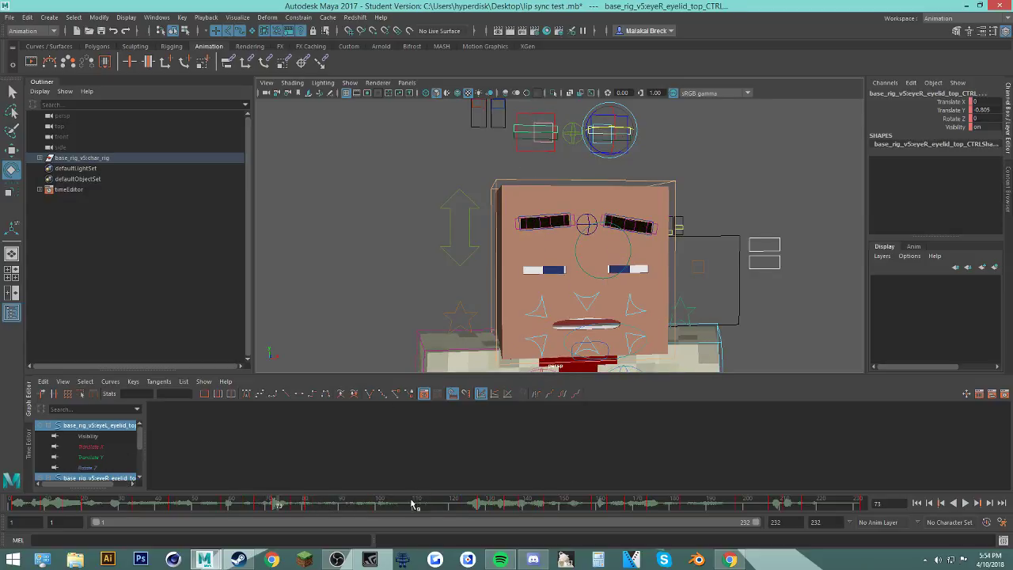
key(alt+v)
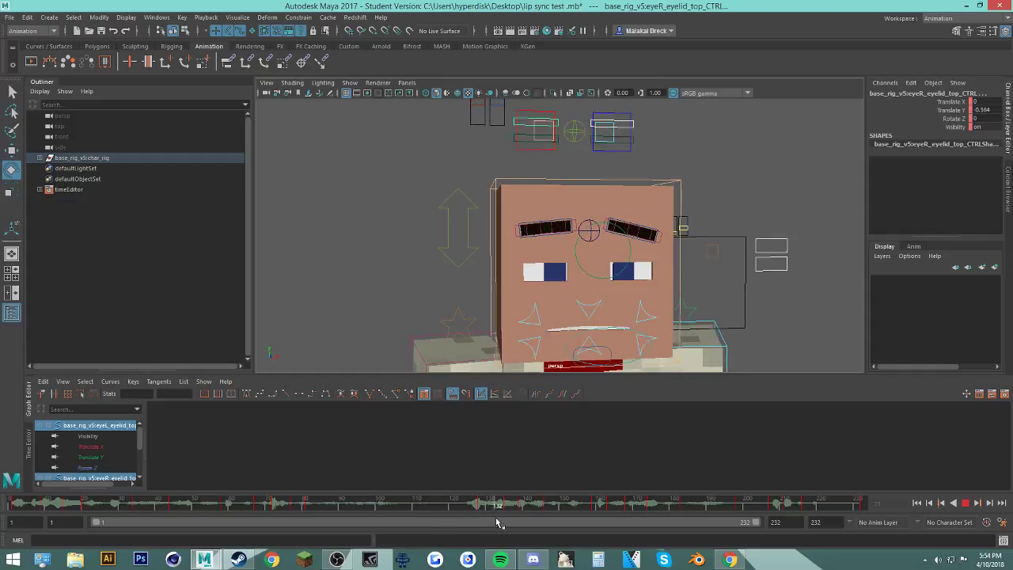
Step: Glance at the Discord call, read the YouTube live chat, and return to Maya
click(532, 560)
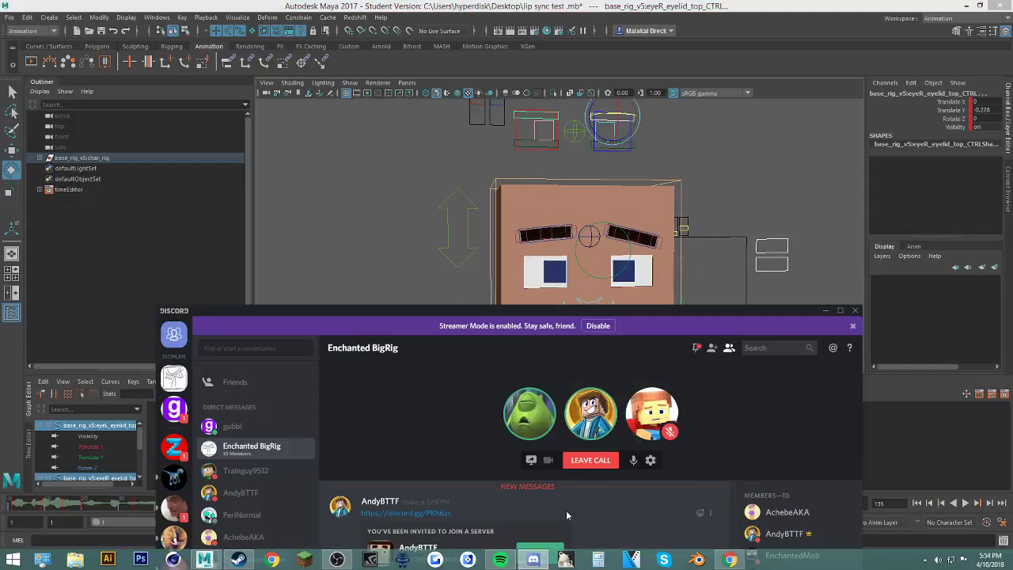
click(534, 560)
click(729, 560)
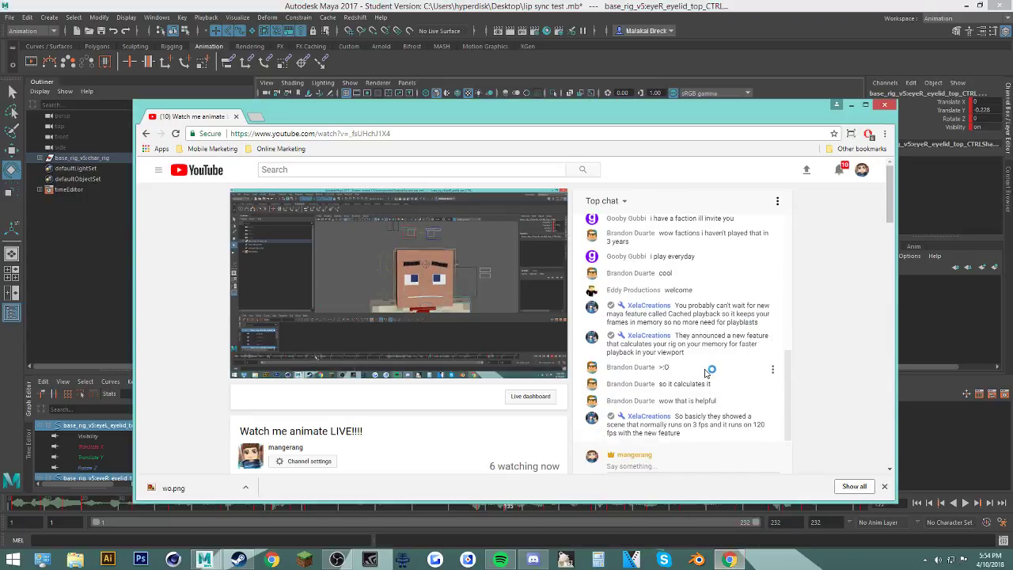
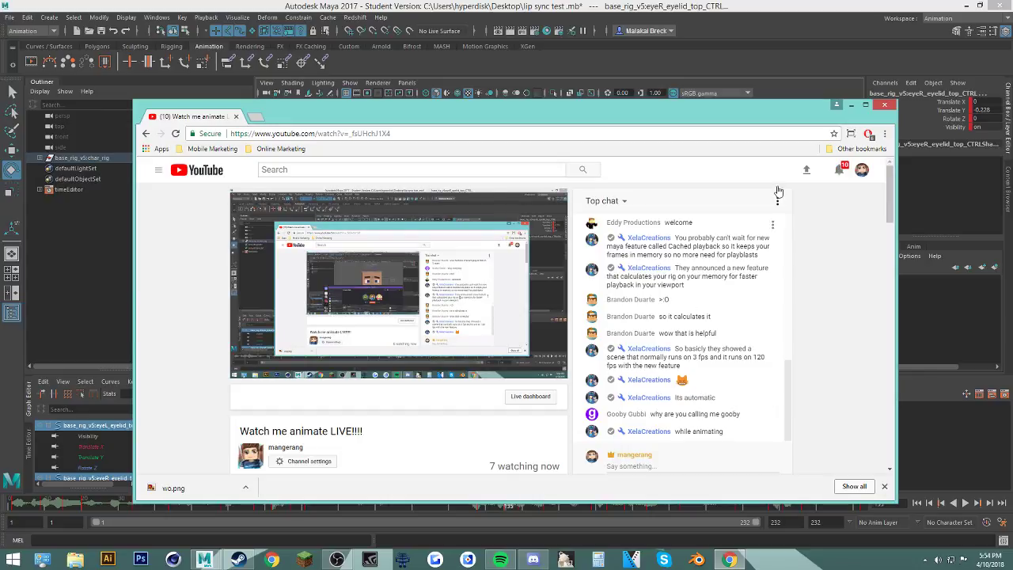
click(852, 106)
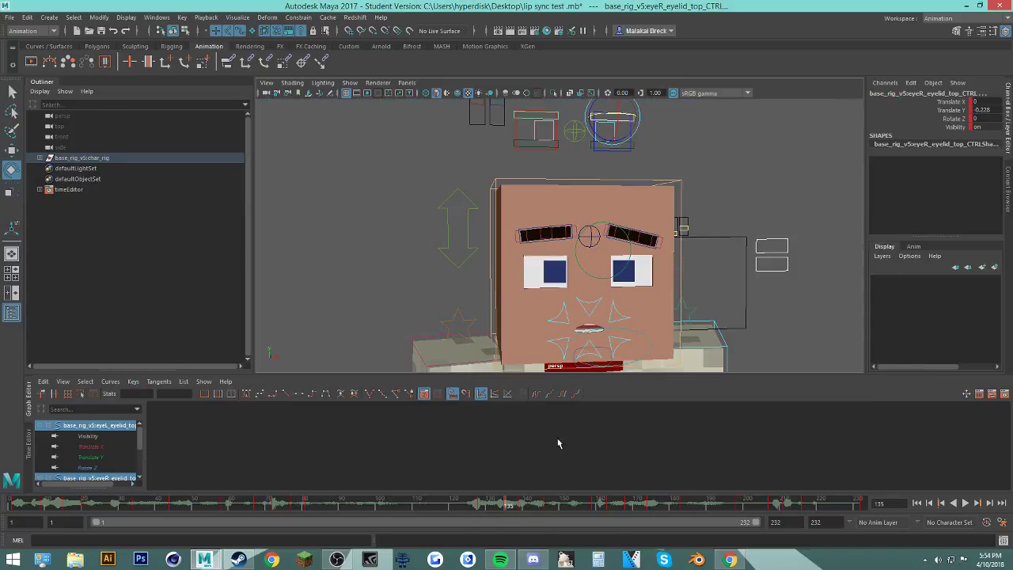
Step: Delete both upper eyelids' keys from frame 76 to about 130 and from frame 70 to 77, then replay
key(alt+v)
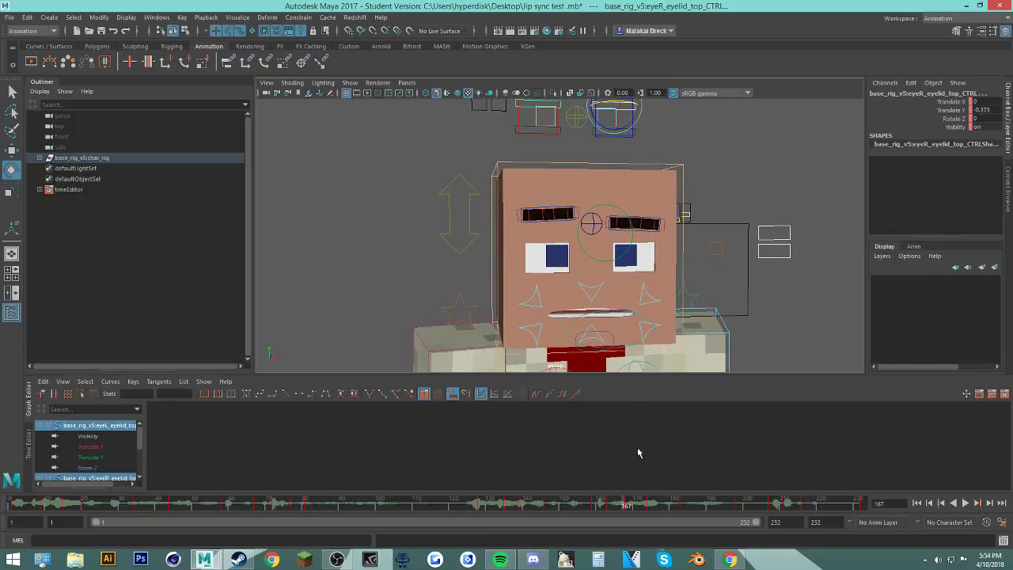
drag(569, 507, 256, 519)
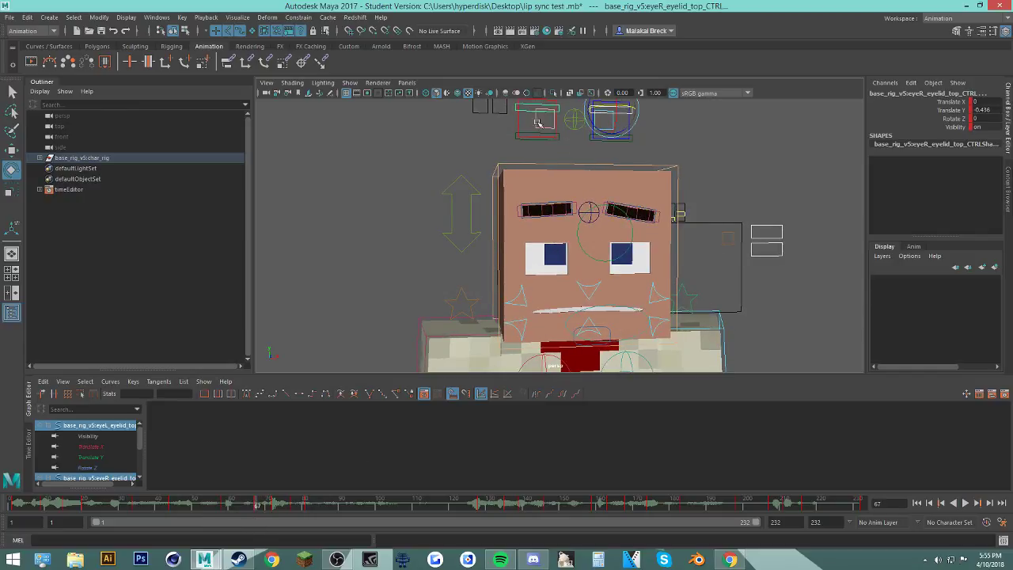
drag(258, 507, 286, 506)
right_click(303, 507)
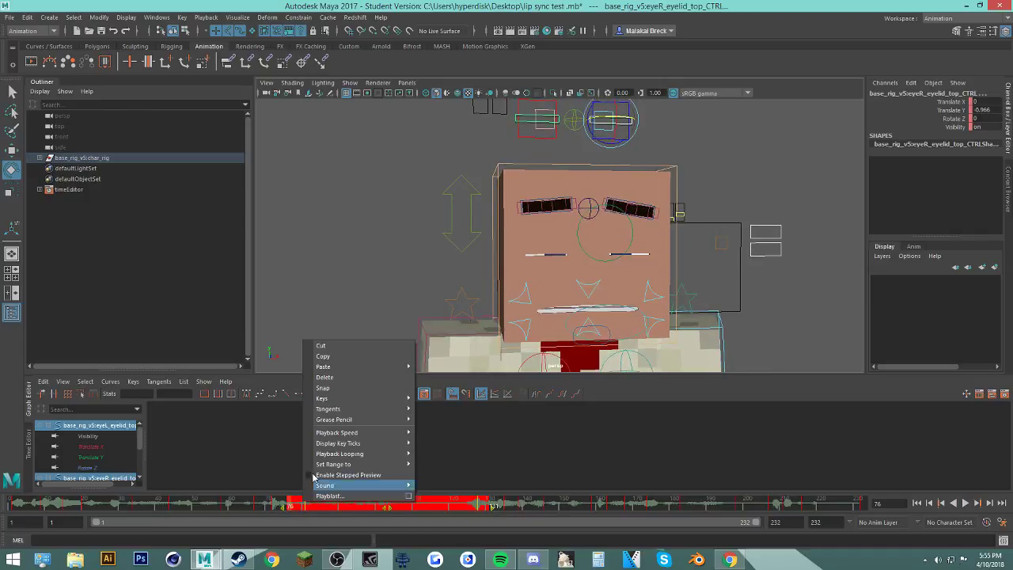
click(325, 377)
click(273, 505)
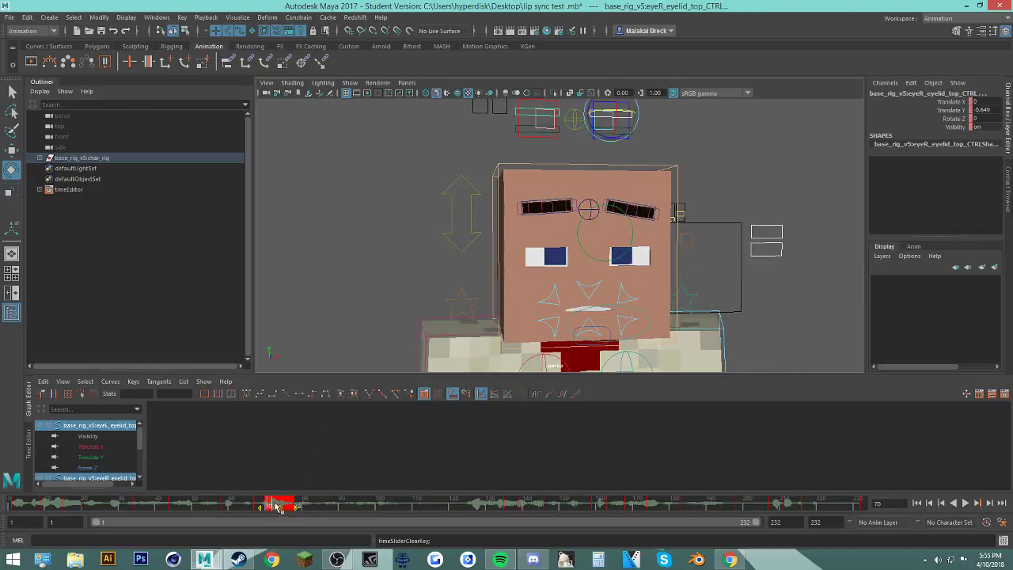
right_click(277, 507)
click(324, 380)
key(alt+v)
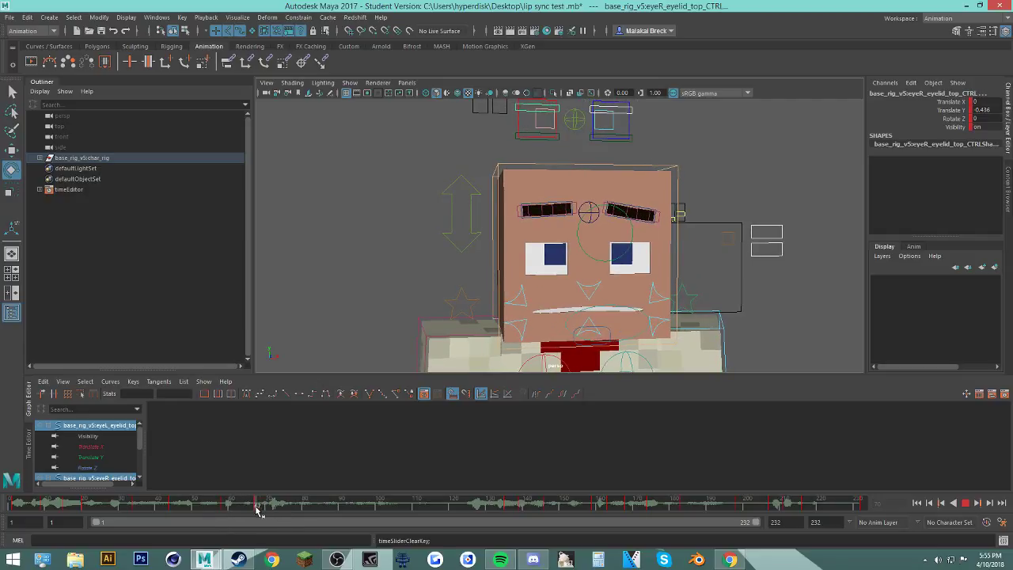
Step: Delete both lower eyelid controls' keys from frame 72 to about 128, replay, and go back to frame 67
key(alt+v)
click(546, 140)
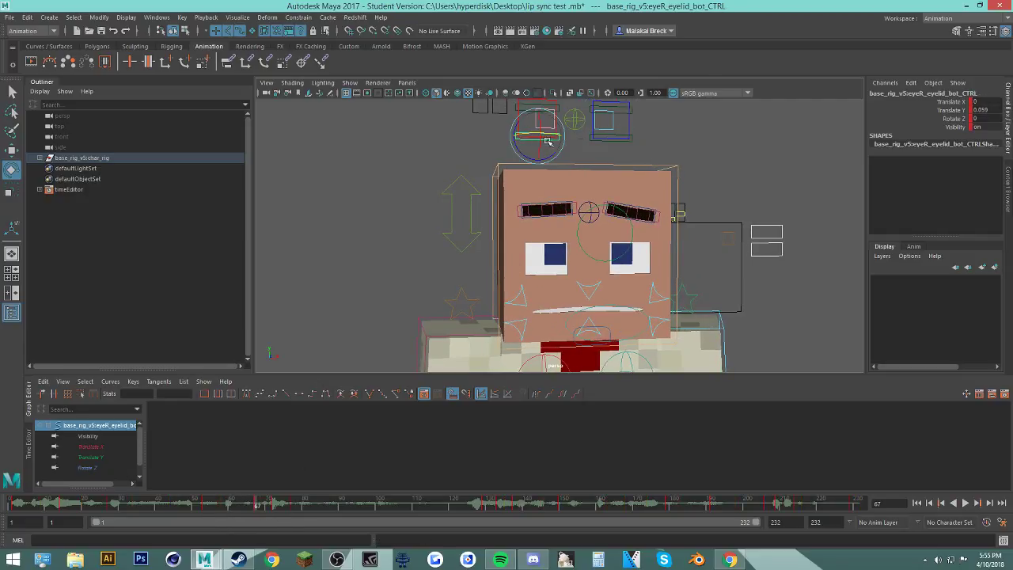
shift+click(617, 139)
mouse_move(257, 508)
mouse_down()
mouse_move(522, 525)
mouse_move(272, 512)
mouse_up()
key(s)
right_click(293, 505)
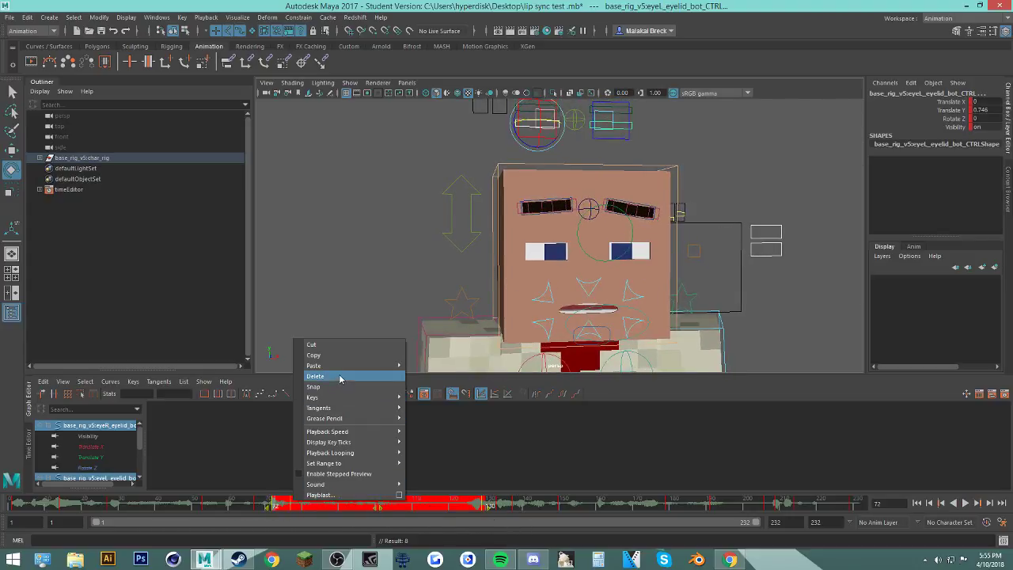
click(315, 376)
key(alt+v)
click(255, 510)
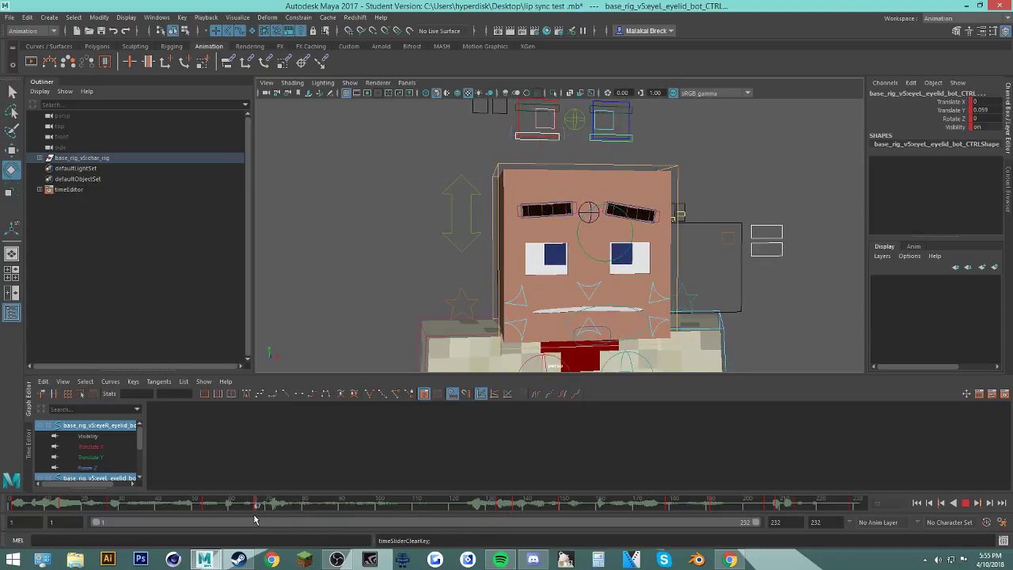
Step: Select both upper eyelid controls and delete their keys at about frame 134
alt+middle_drag(483, 138, 484, 183)
click(503, 134)
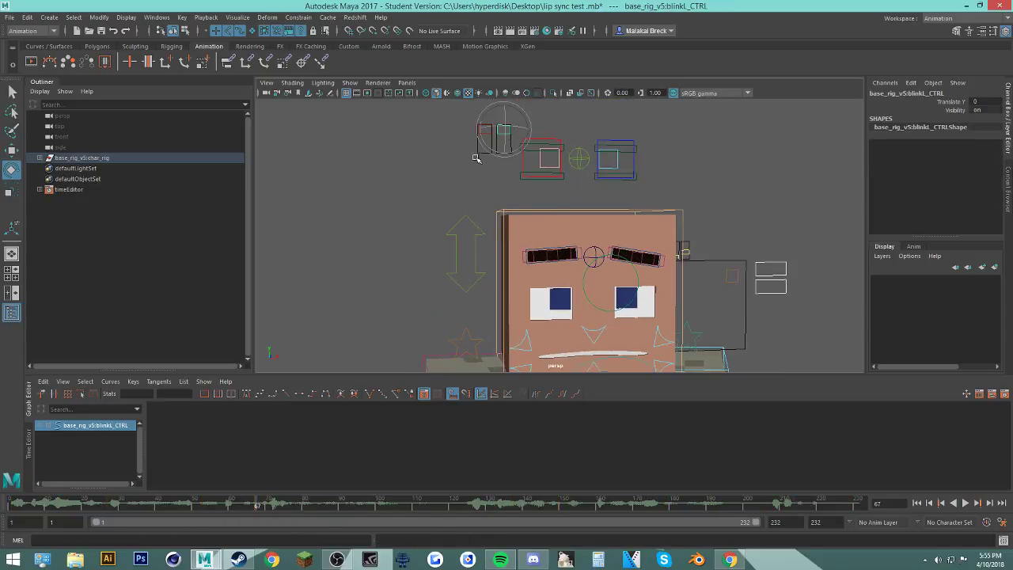
click(458, 180)
click(532, 150)
shift+click(631, 150)
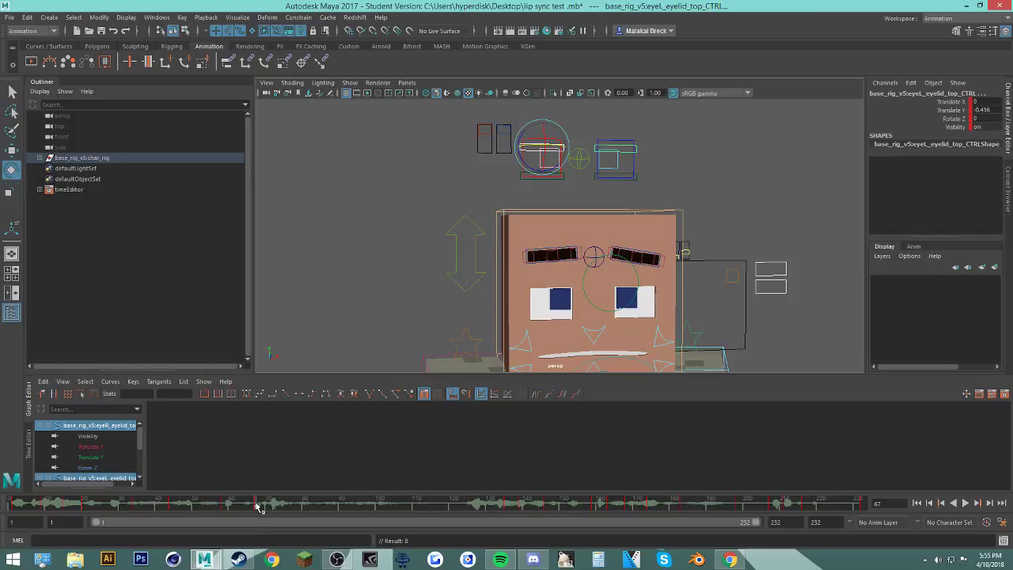
double_click(504, 505)
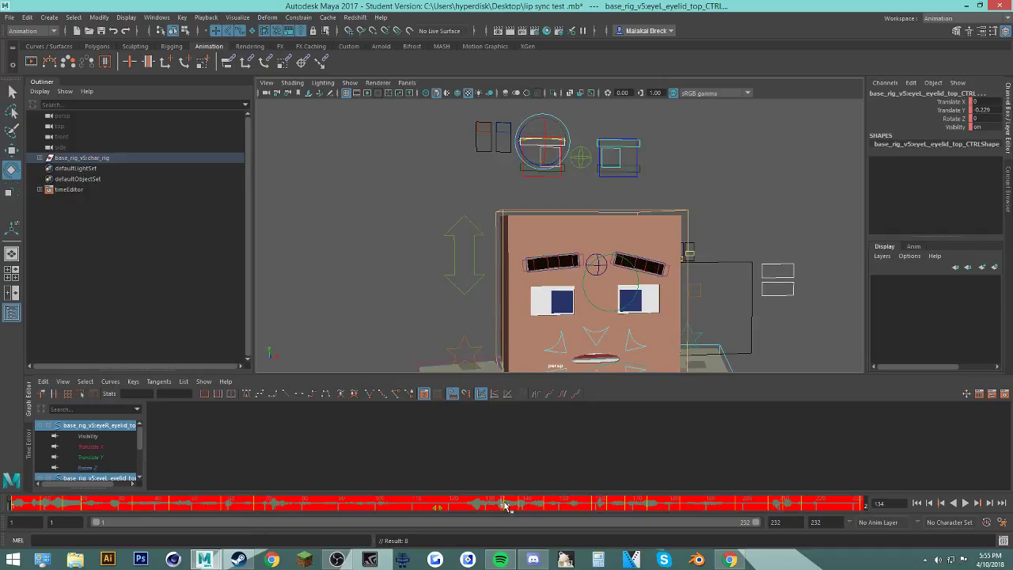
click(506, 505)
right_click(506, 504)
click(527, 377)
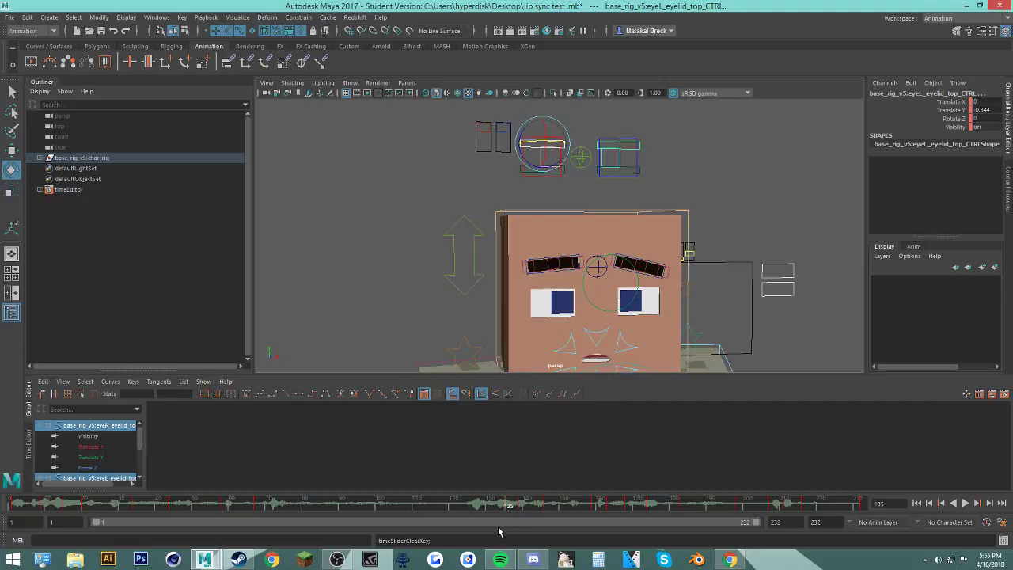
Step: Try to paste keys at frame 135 onto both upper eyelid controls, then onto the left upper eyelid control alone
right_click(508, 507)
mouse_move(543, 377)
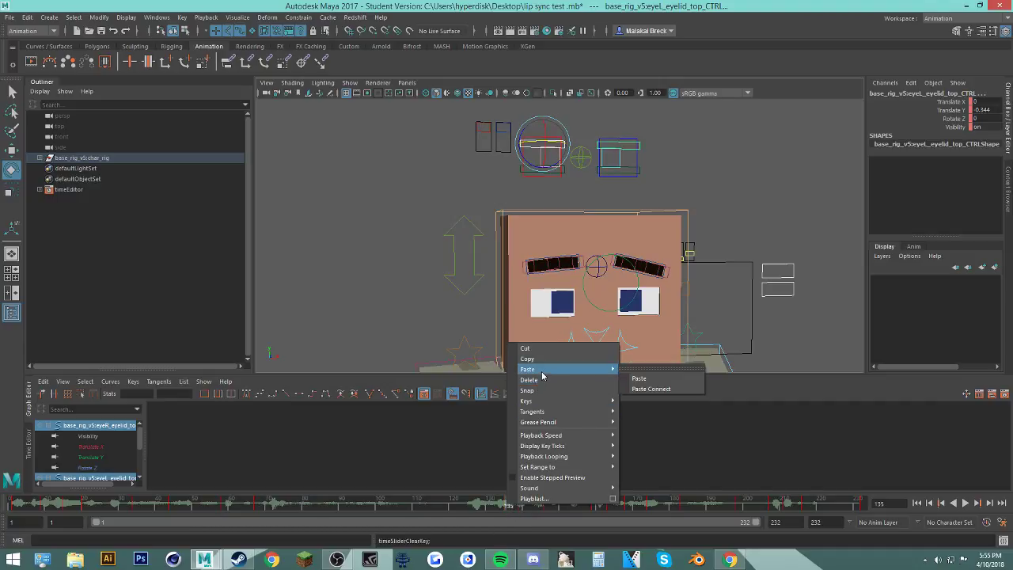
click(639, 379)
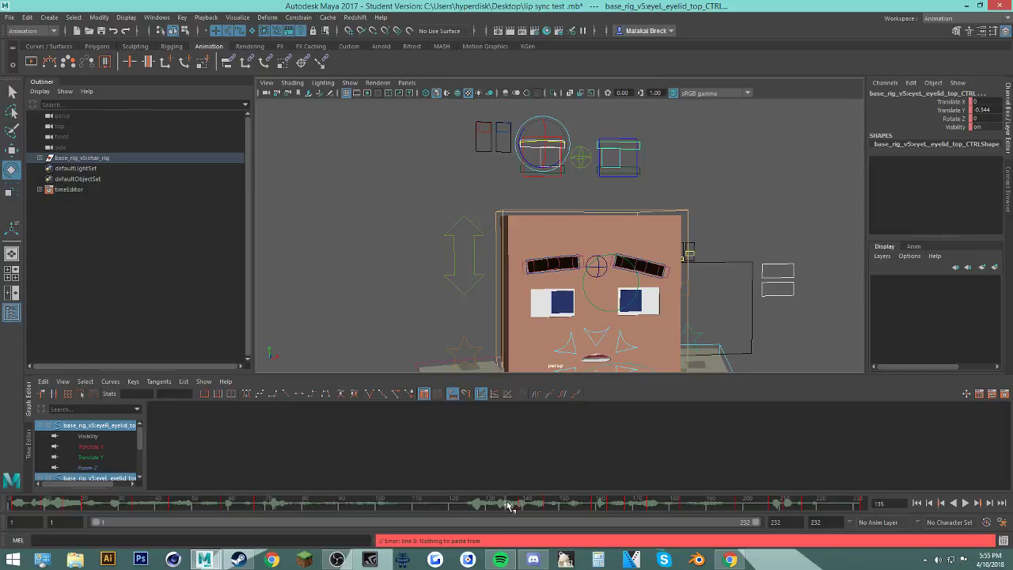
click(630, 146)
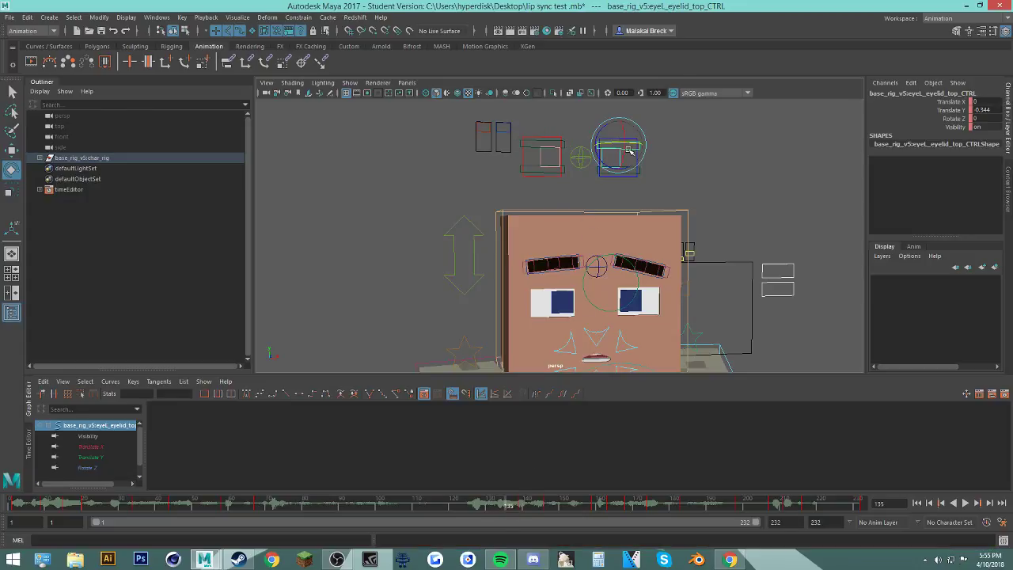
right_click(503, 507)
mouse_move(601, 369)
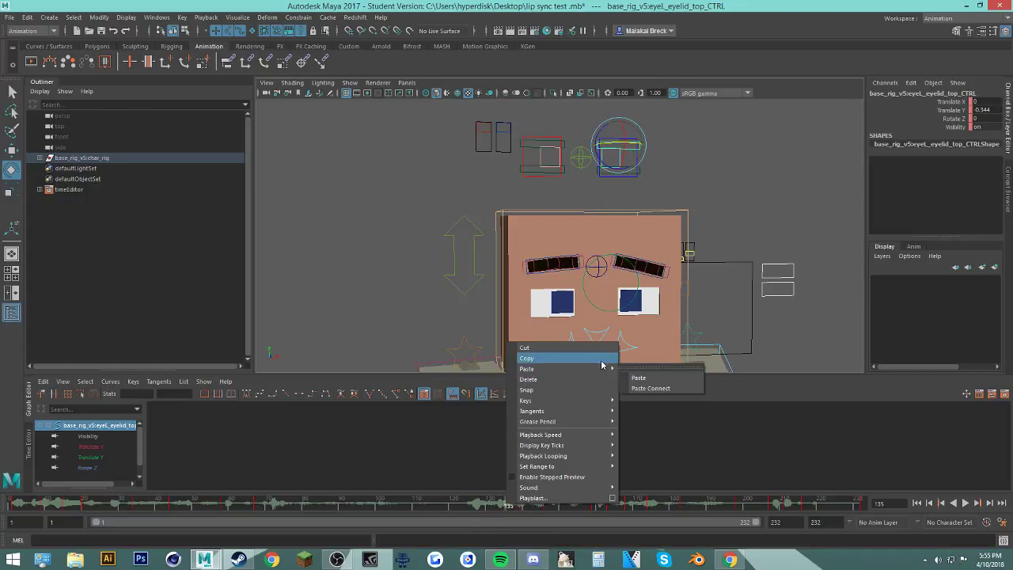
click(639, 379)
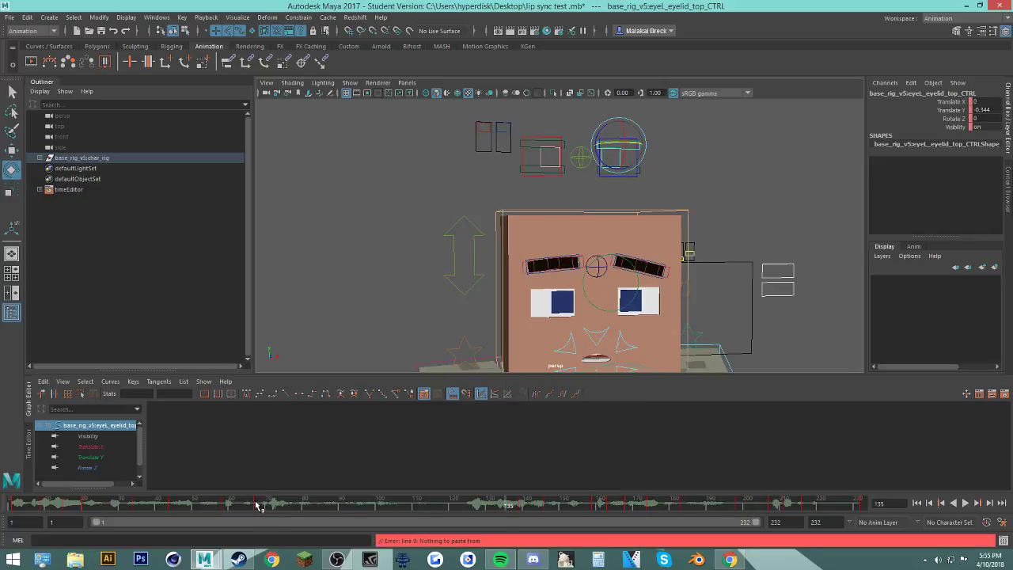
Step: Copy both upper eyelid controls' keys at frame 67 and paste them at frame 134
shift+click(526, 148)
click(258, 506)
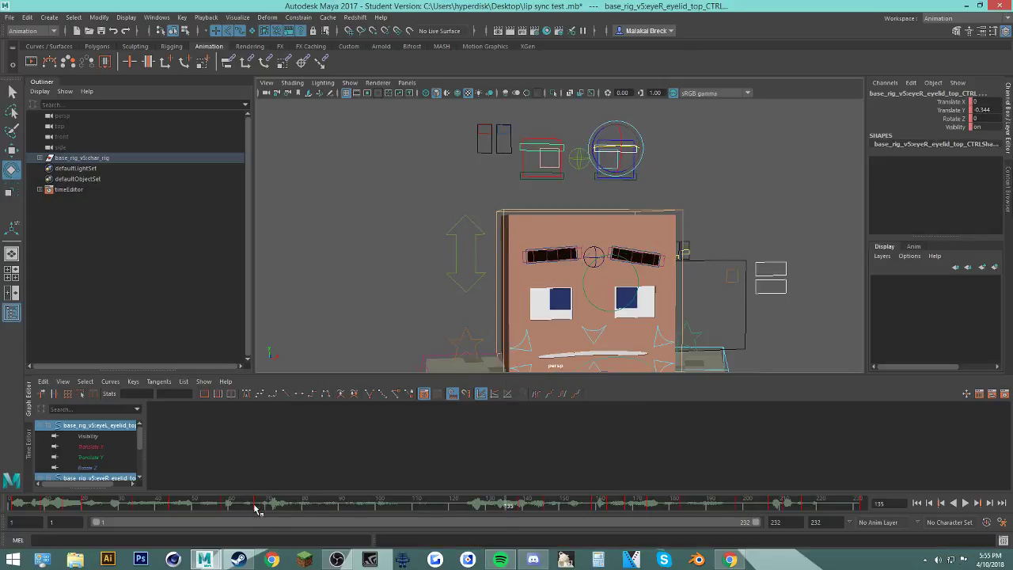
right_click(260, 507)
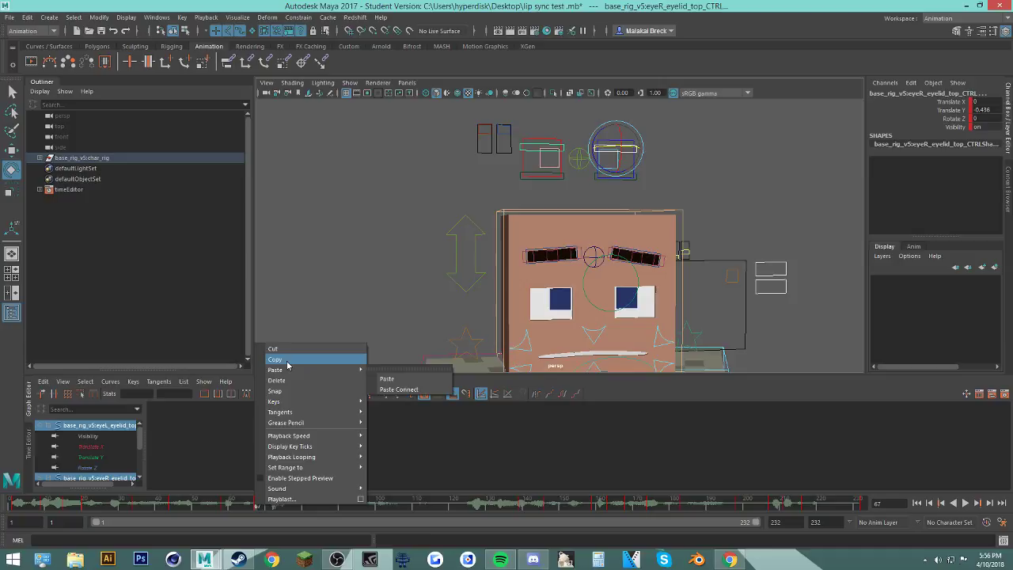
click(287, 361)
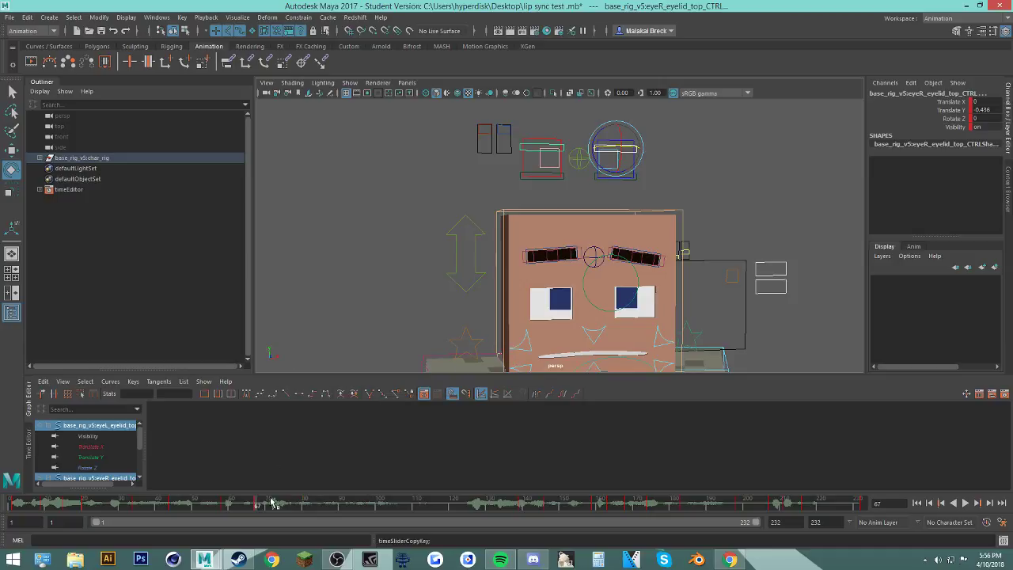
right_click(255, 503)
click(279, 361)
click(505, 506)
right_click(505, 507)
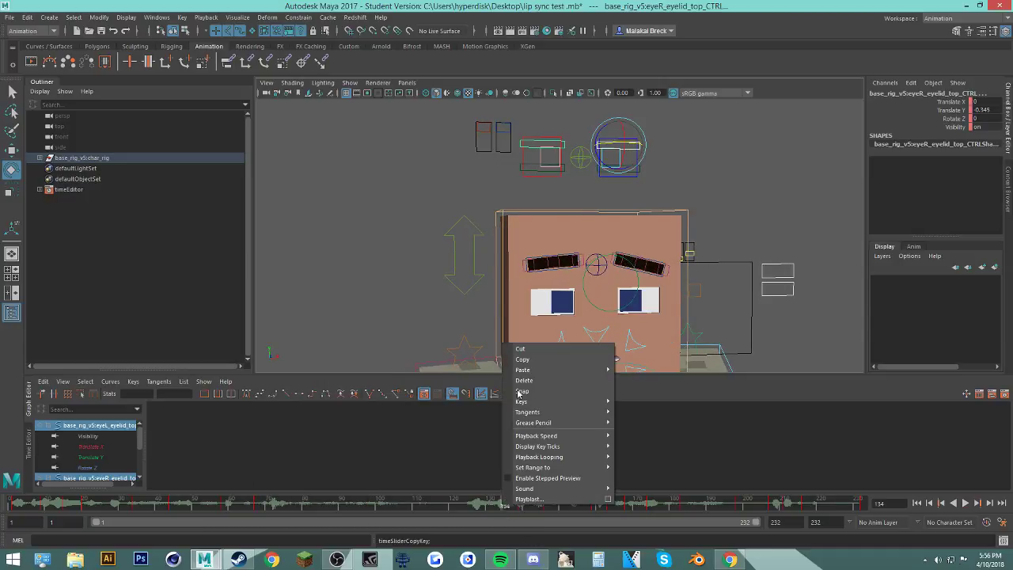
mouse_move(593, 370)
click(636, 380)
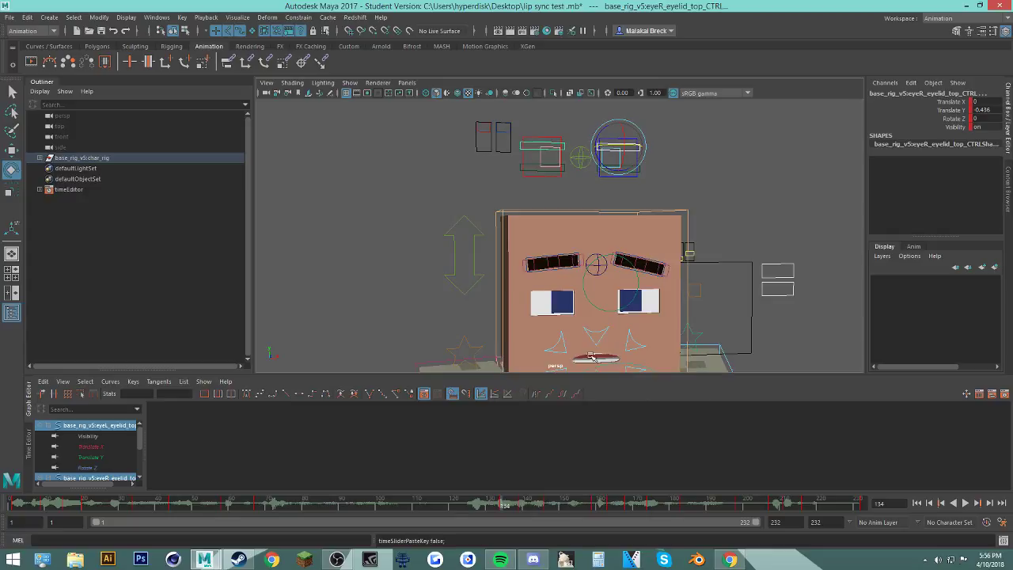
Step: Copy both lower eyelid controls' keys at frame 67 and paste them at frame 125
click(527, 172)
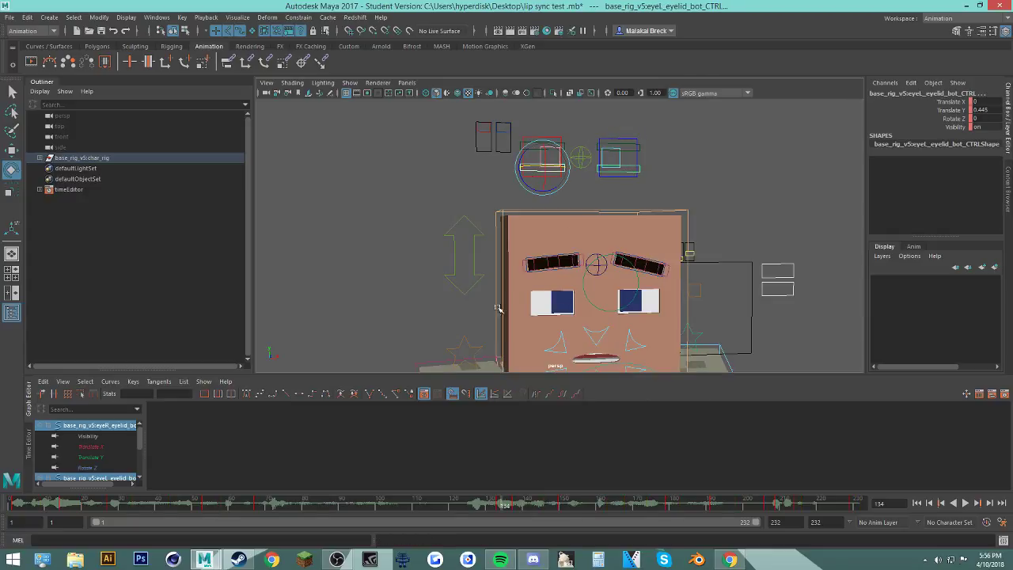
click(258, 507)
right_click(258, 507)
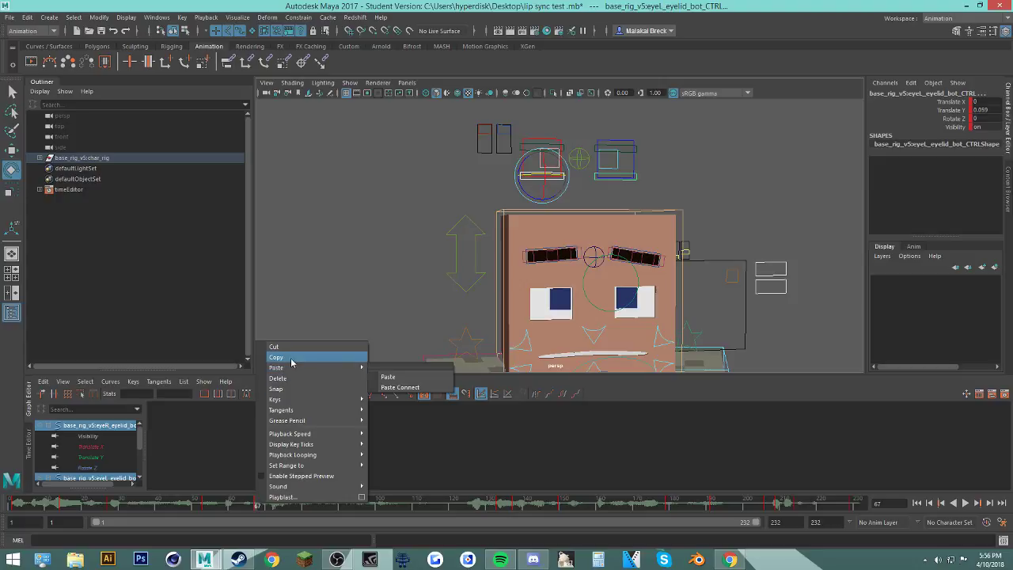
click(291, 358)
click(473, 507)
right_click(473, 507)
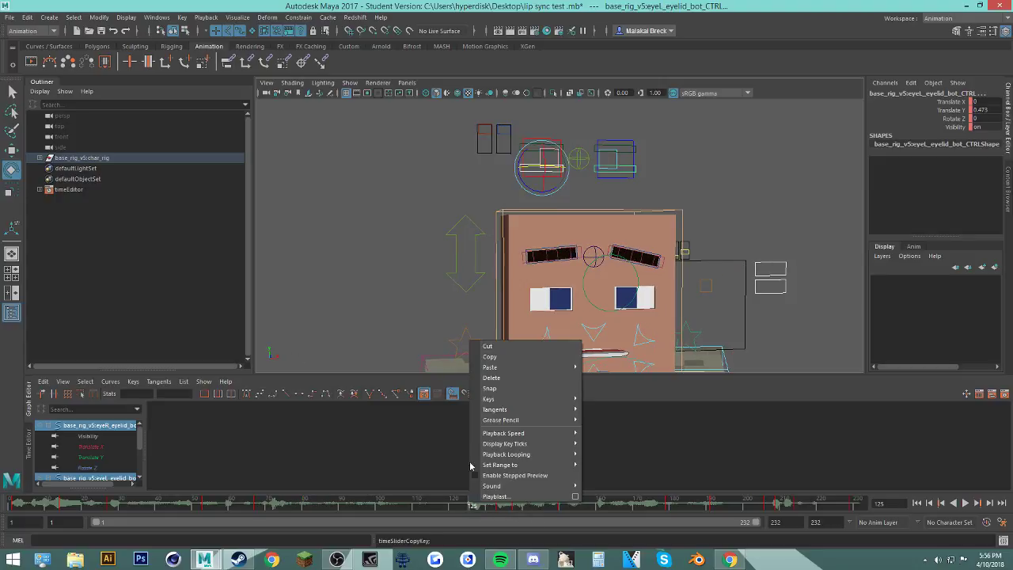
mouse_move(515, 367)
click(599, 376)
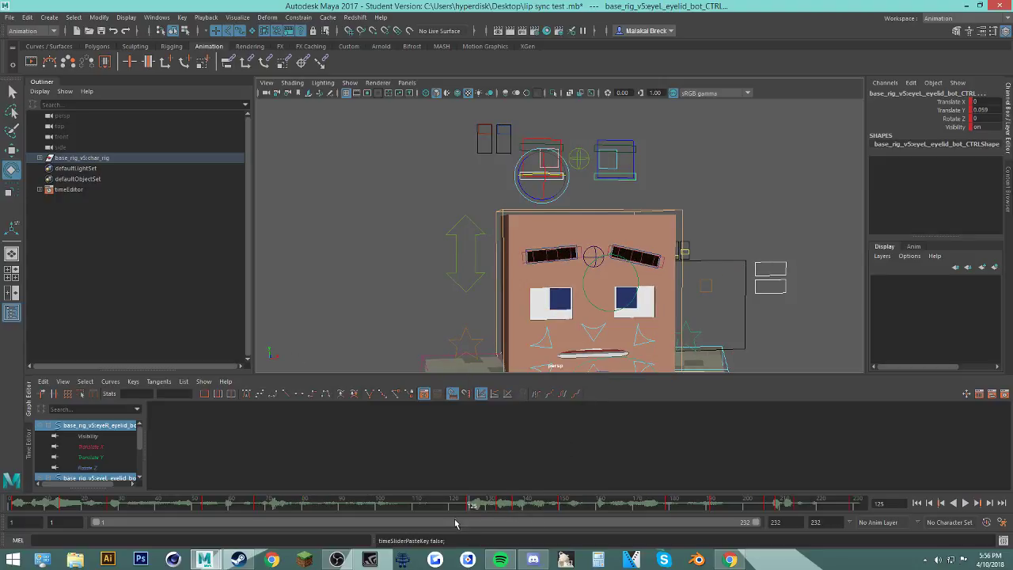
Step: Select the left and right blink controls together and set a key on them at frame 67
drag(470, 503, 255, 506)
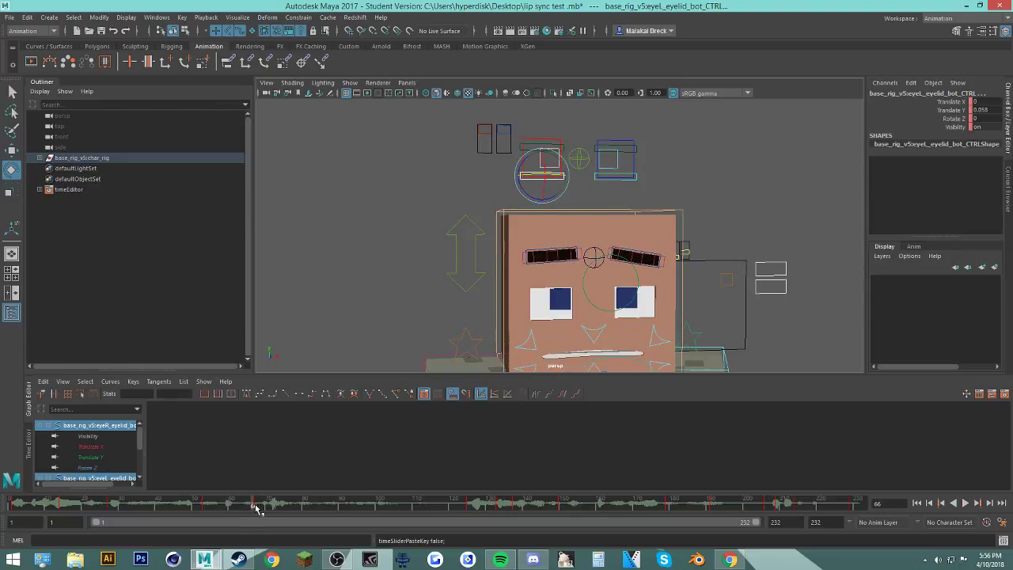
click(497, 137)
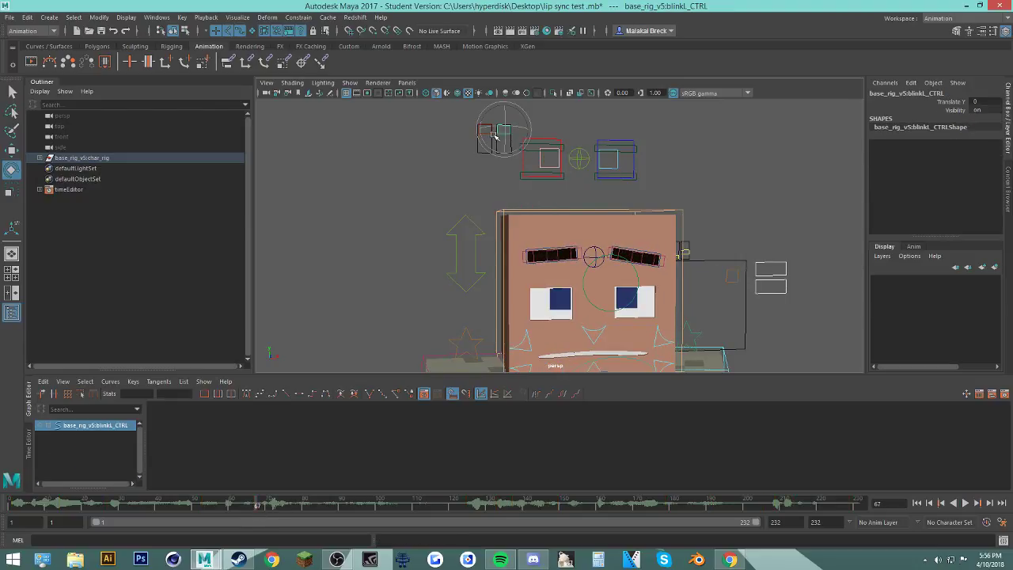
click(450, 139)
key(w)
click(484, 133)
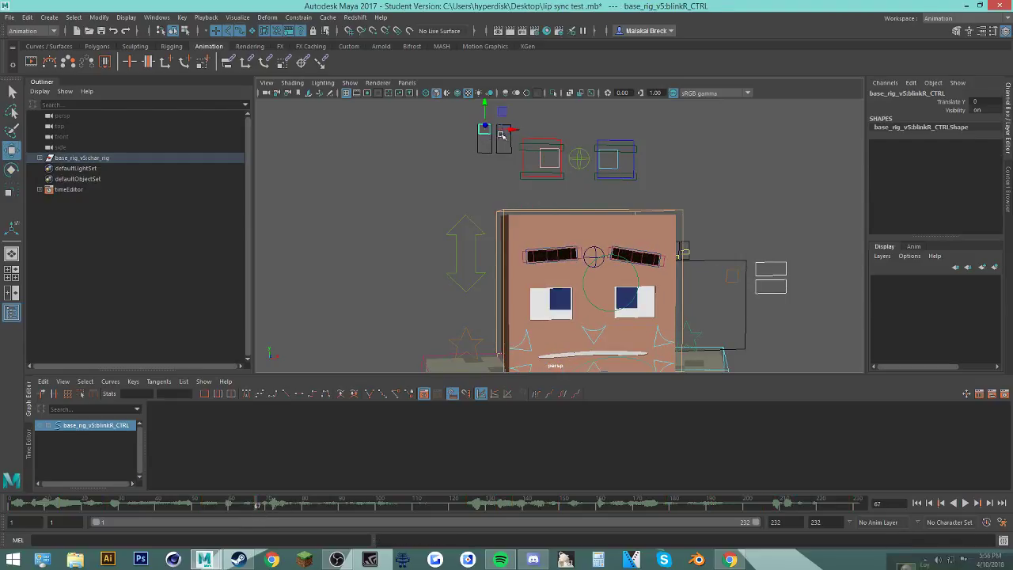
click(527, 126)
click(502, 135)
shift+click(485, 138)
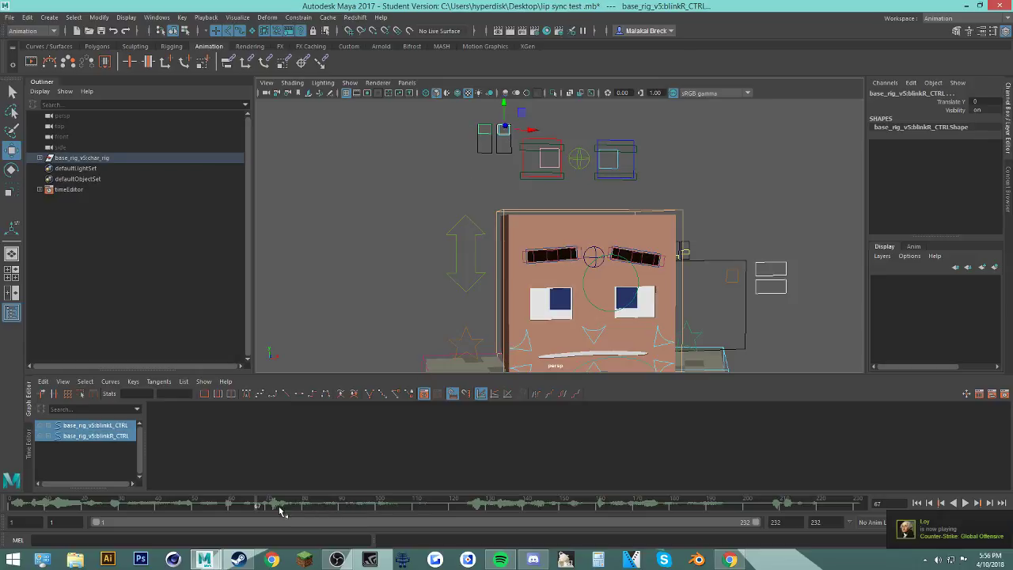
key(s)
Step: Preview the eye timing, lower both blink controls to Translate Y -1 at frame 79 and key them
drag(261, 506, 458, 515)
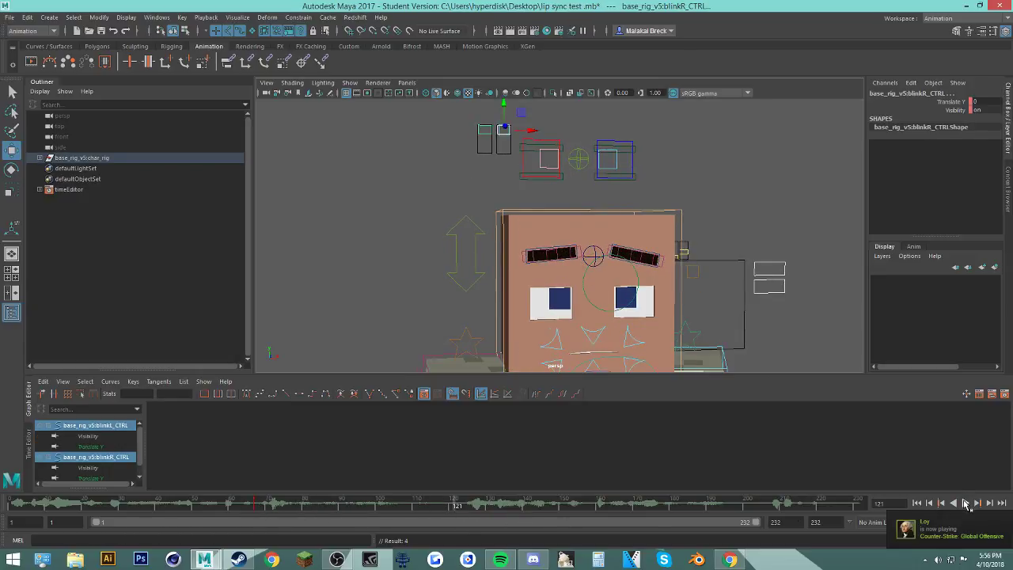
click(965, 503)
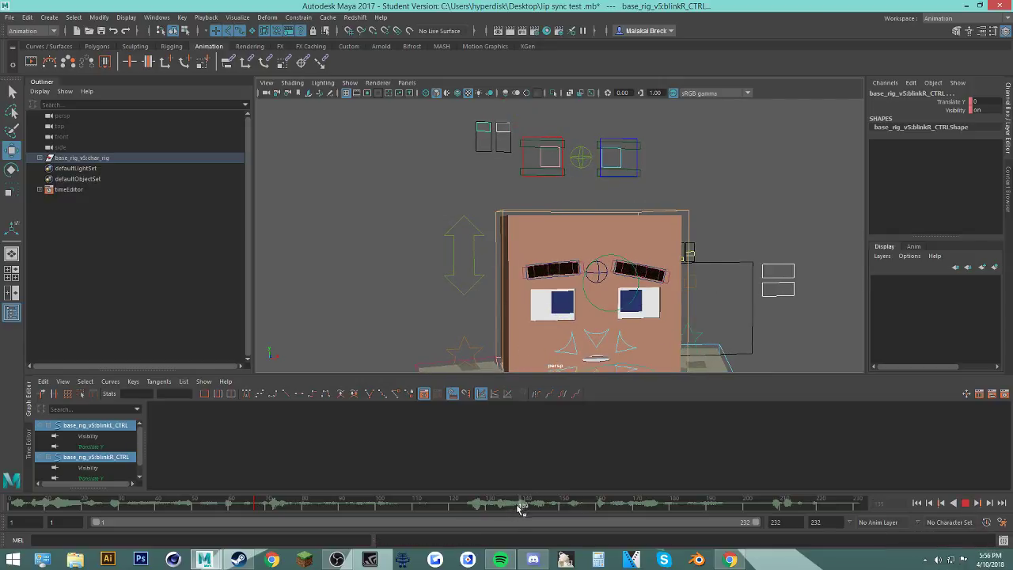
drag(519, 509, 304, 508)
key(s)
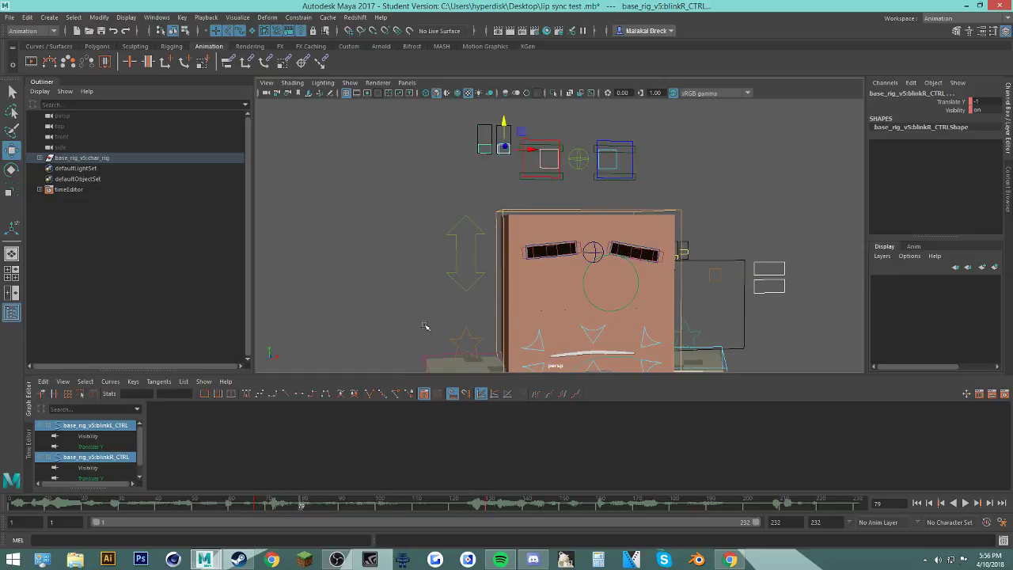
Step: Retime the closed-eye blink key to about frame 83 and replay the blink several times
mouse_move(304, 509)
mouse_down()
mouse_move(283, 510)
mouse_move(312, 505)
mouse_up()
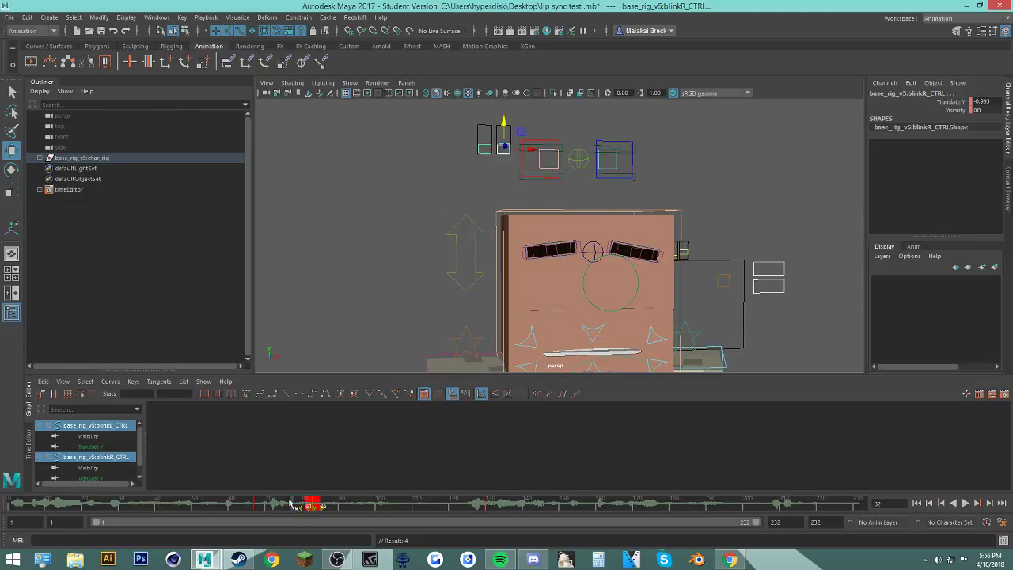
key(alt+v)
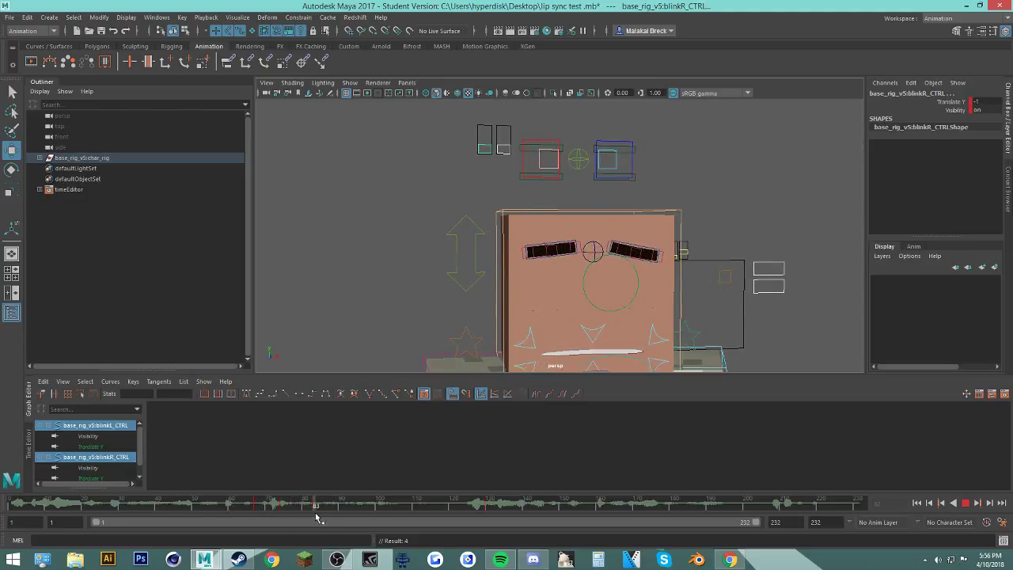
key(alt+v)
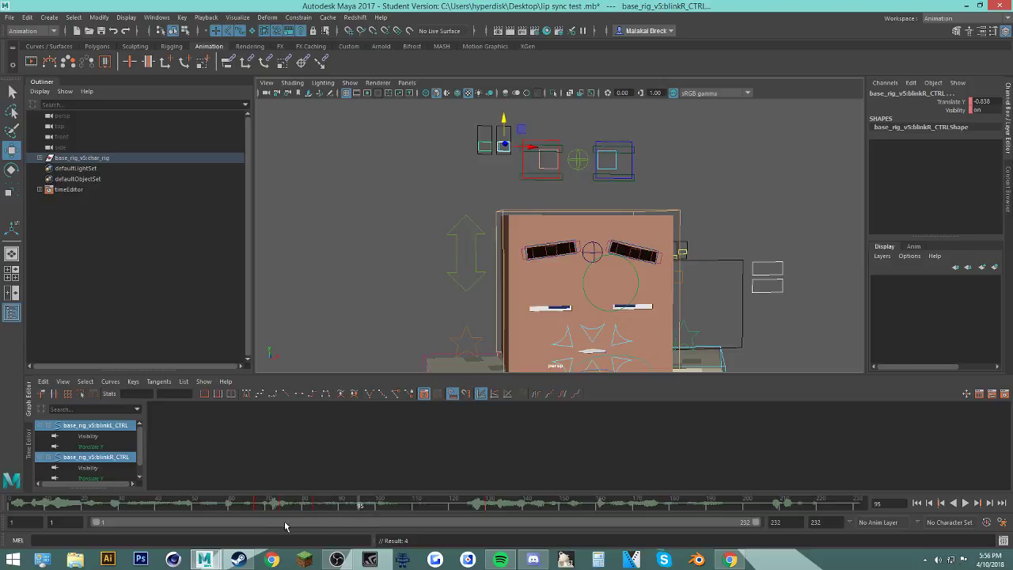
key(alt+v)
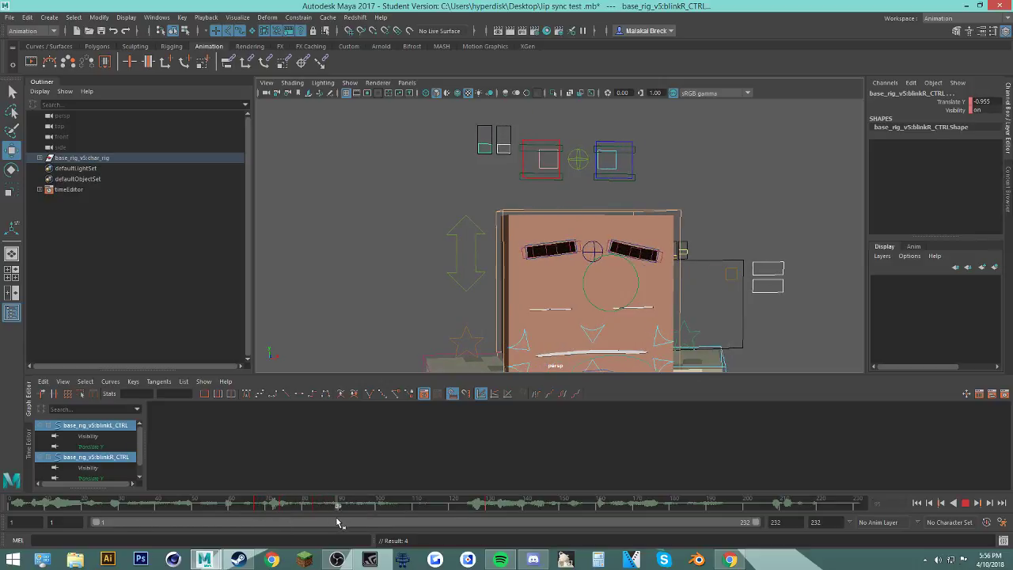
Step: Copy the blink controls' closed-eye key range starting at frame 80 and paste it at frame 125
mouse_move(379, 531)
mouse_down()
mouse_move(270, 521)
mouse_move(308, 528)
mouse_move(248, 532)
mouse_move(315, 533)
mouse_move(256, 531)
mouse_move(286, 540)
mouse_move(266, 543)
mouse_move(308, 542)
mouse_move(261, 534)
mouse_move(314, 531)
mouse_move(324, 510)
mouse_move(276, 508)
mouse_move(365, 516)
mouse_move(317, 501)
mouse_up()
right_click(317, 502)
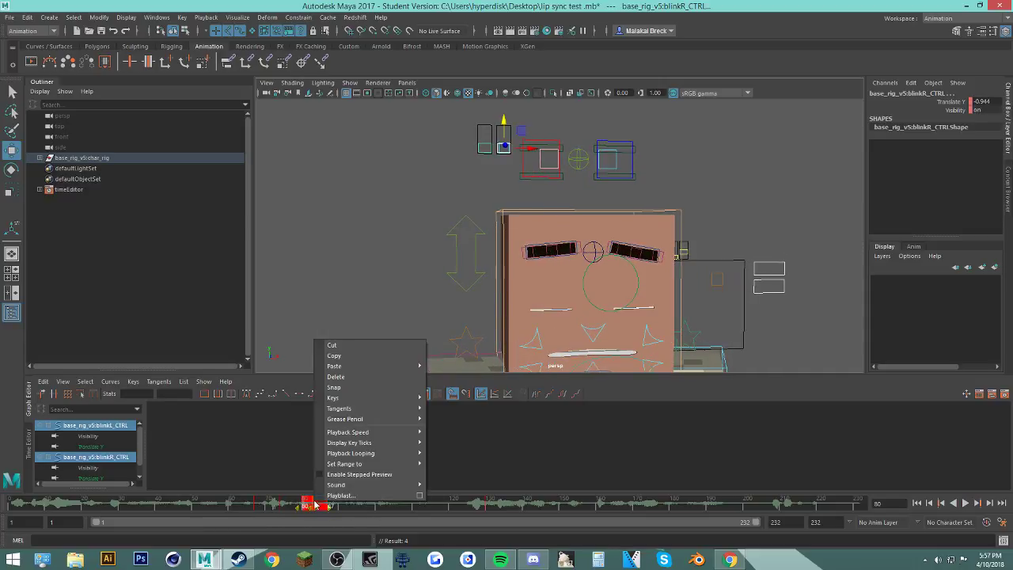
click(347, 355)
mouse_move(445, 512)
mouse_down()
mouse_move(526, 515)
mouse_move(396, 502)
mouse_move(479, 500)
mouse_move(594, 520)
mouse_move(470, 504)
mouse_up()
right_click(470, 504)
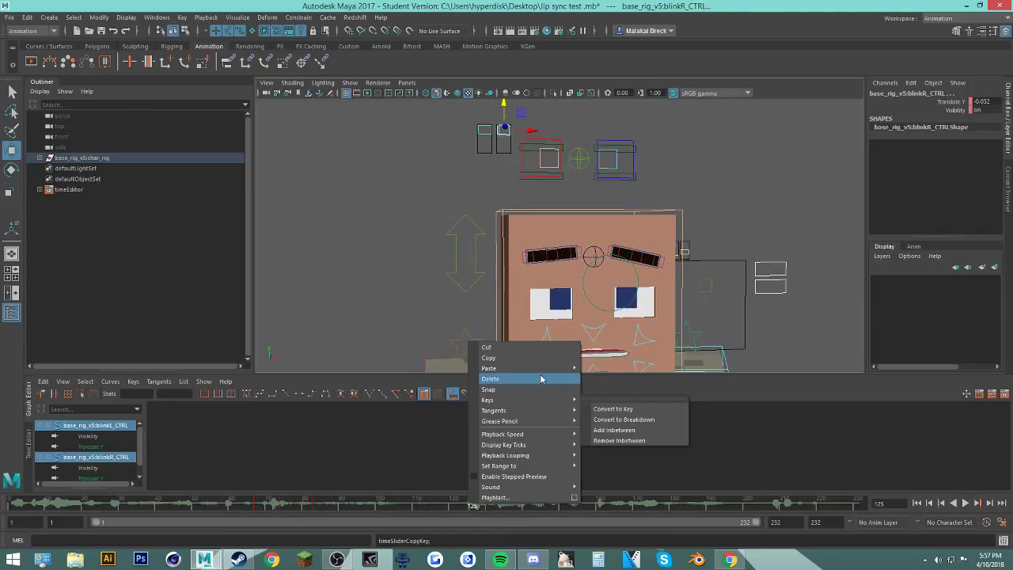
mouse_move(554, 368)
click(601, 371)
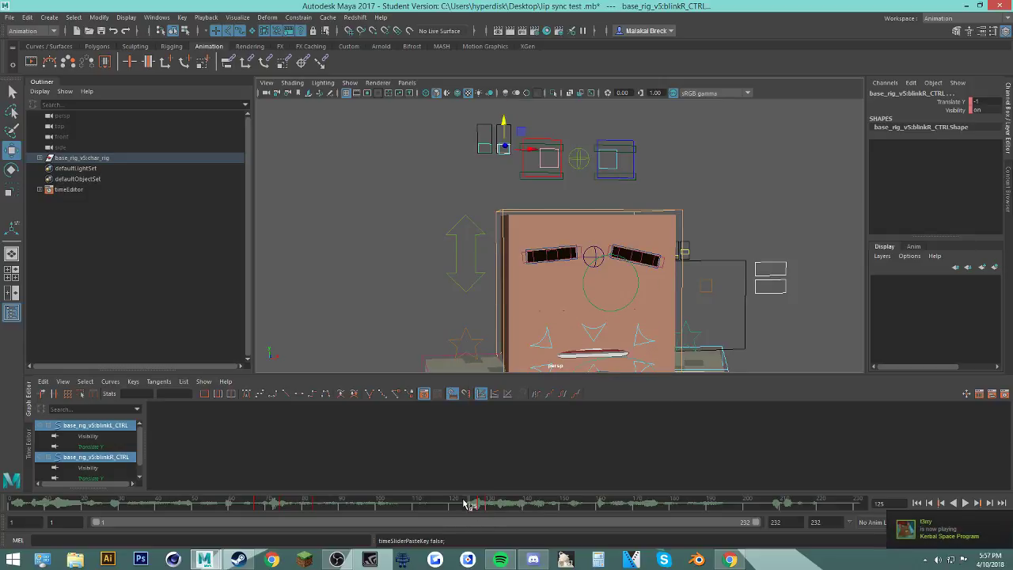
Step: Retime the blink keys within frames 118 to 136 and delete the ones following the closed key at about frame 122
mouse_move(467, 504)
mouse_down()
mouse_move(436, 505)
mouse_move(487, 506)
mouse_move(497, 520)
mouse_up()
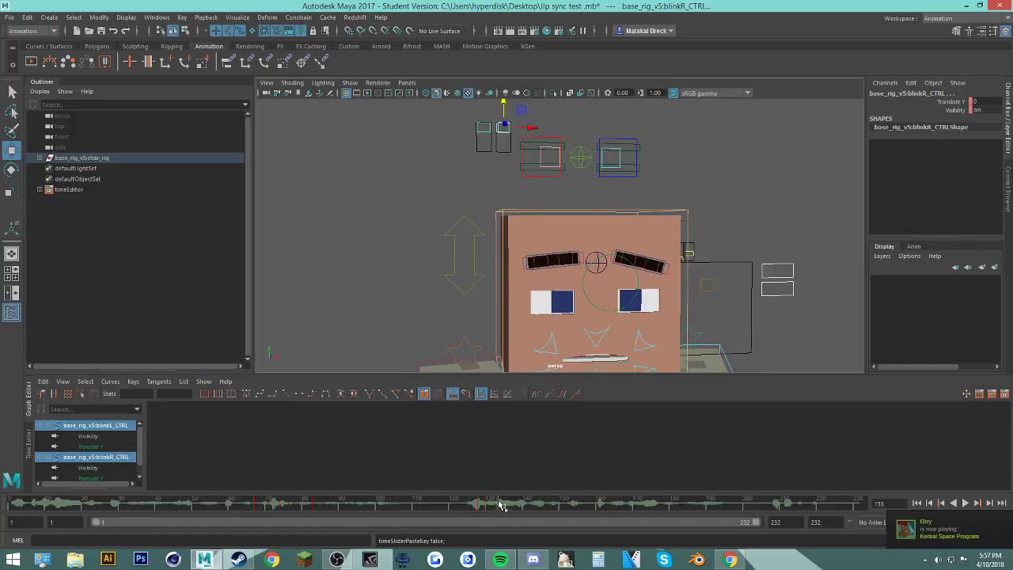
key(alt+v)
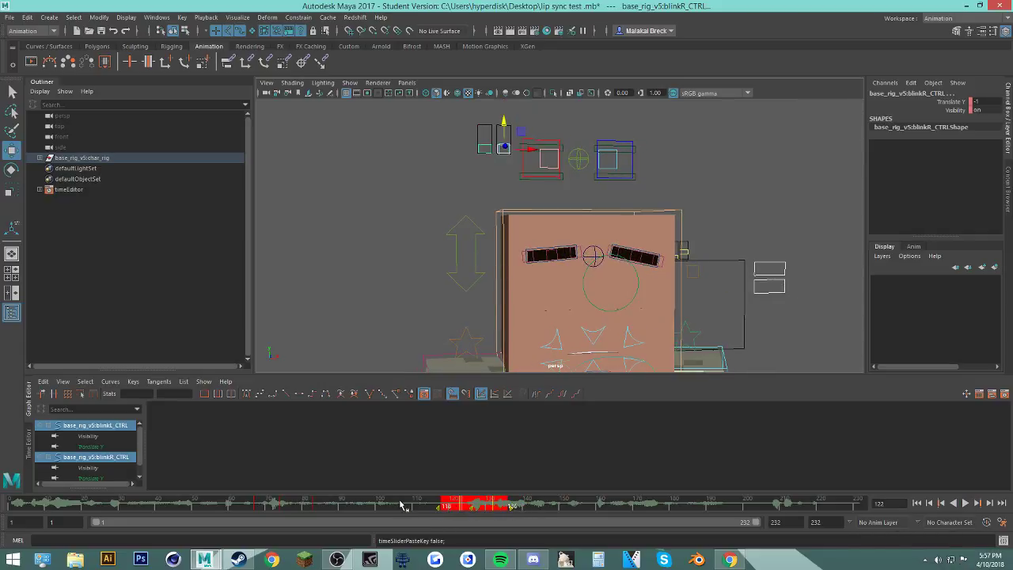
right_click(485, 505)
click(534, 379)
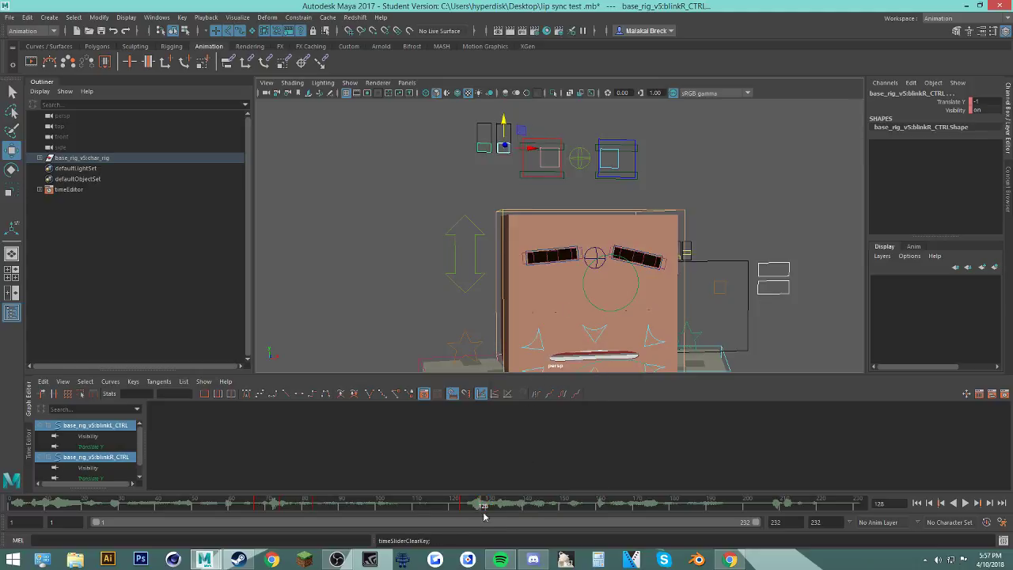
Step: Replay the closed-eye section and check the live stream's chat on YouTube before returning to Maya
click(390, 505)
key(alt+v)
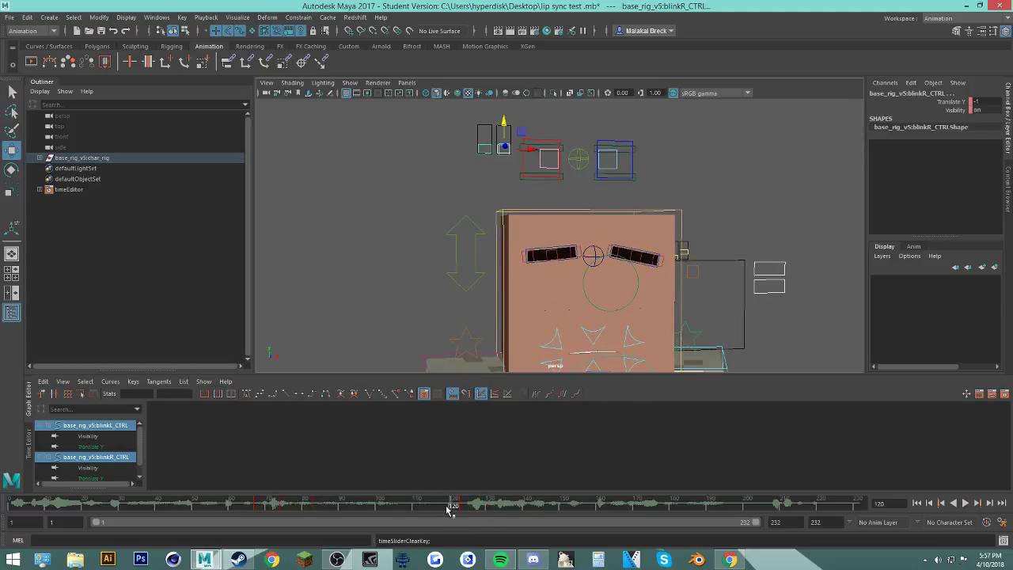
key(alt+v)
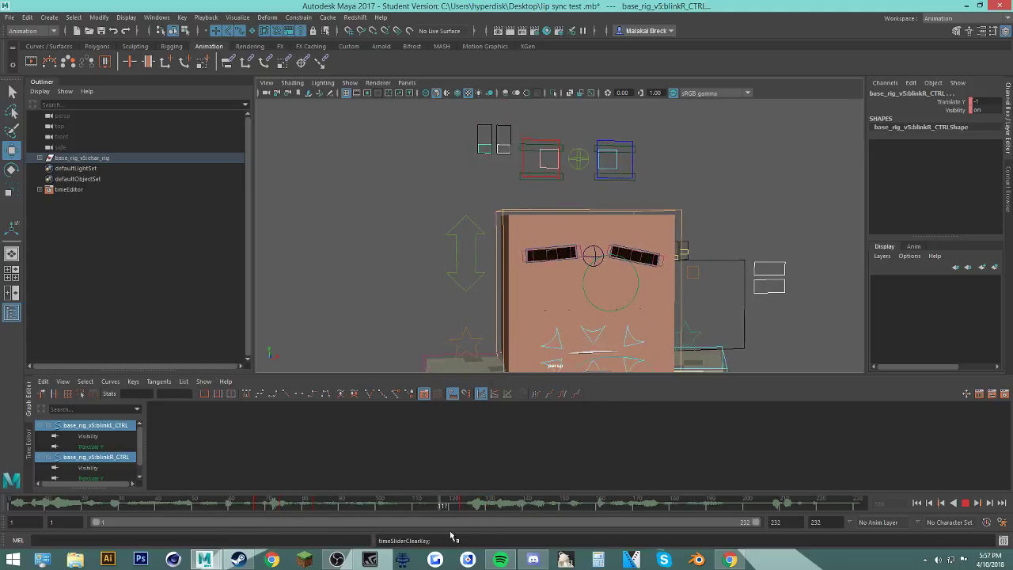
key(alt+v)
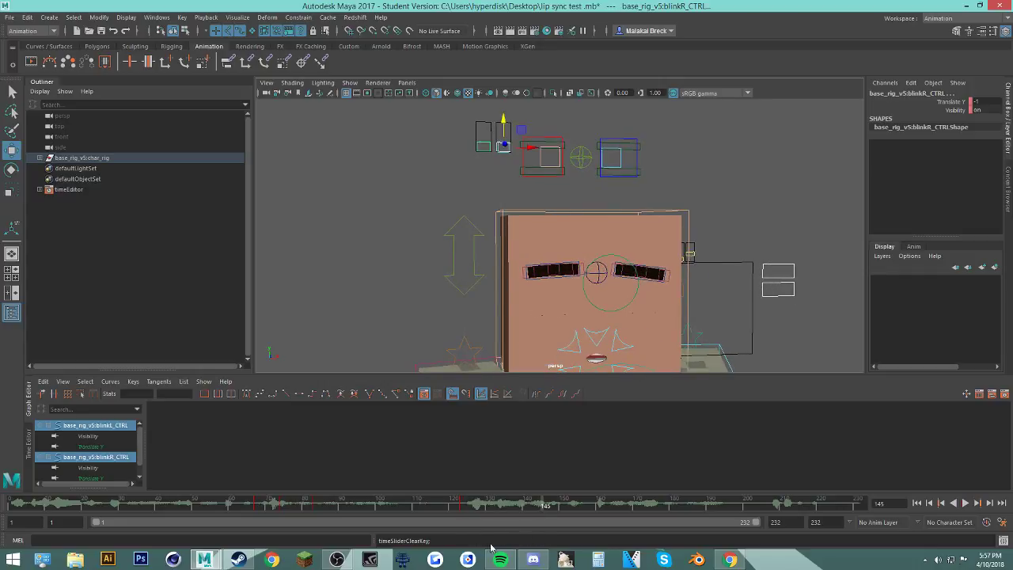
click(729, 559)
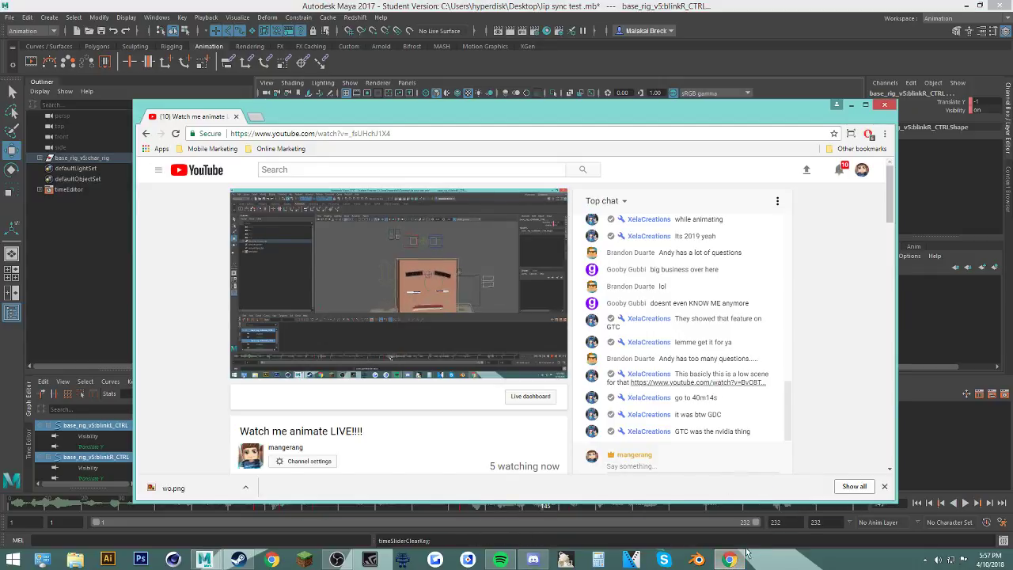
click(726, 559)
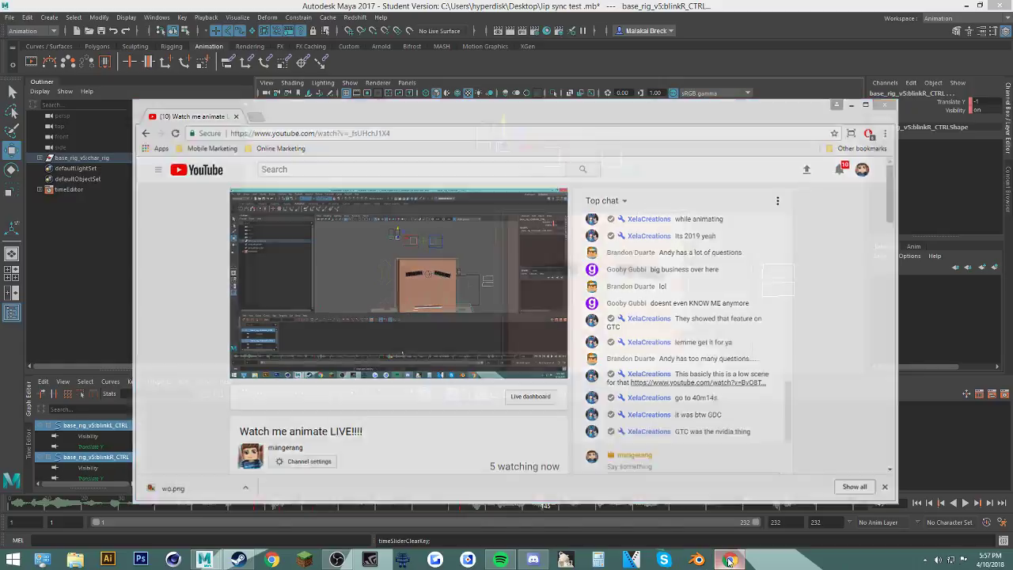
Step: Replay the blink, shift its last closed-eye key to about frame 126 and go to frame 117
key(alt+v)
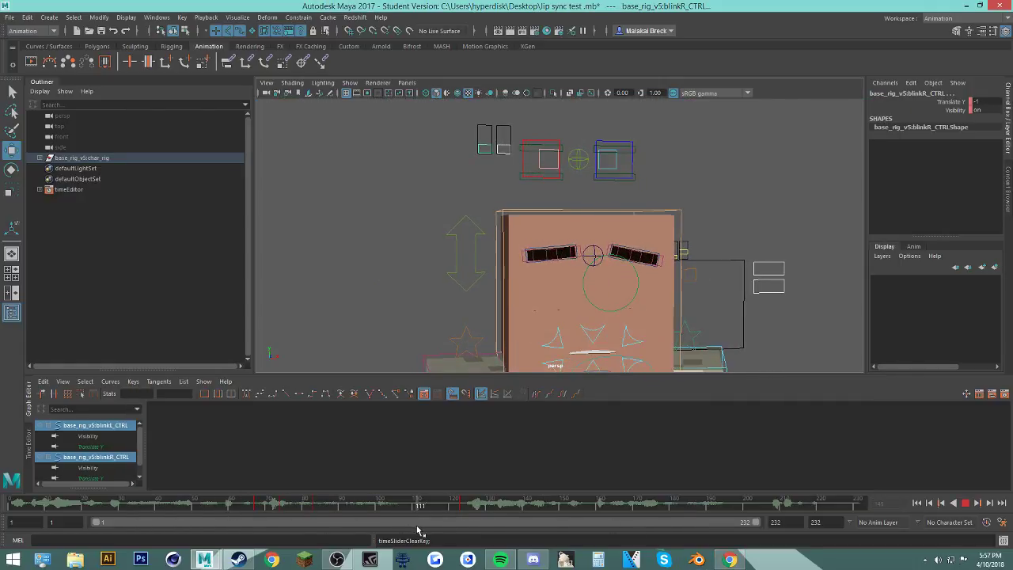
drag(587, 510, 476, 506)
click(443, 506)
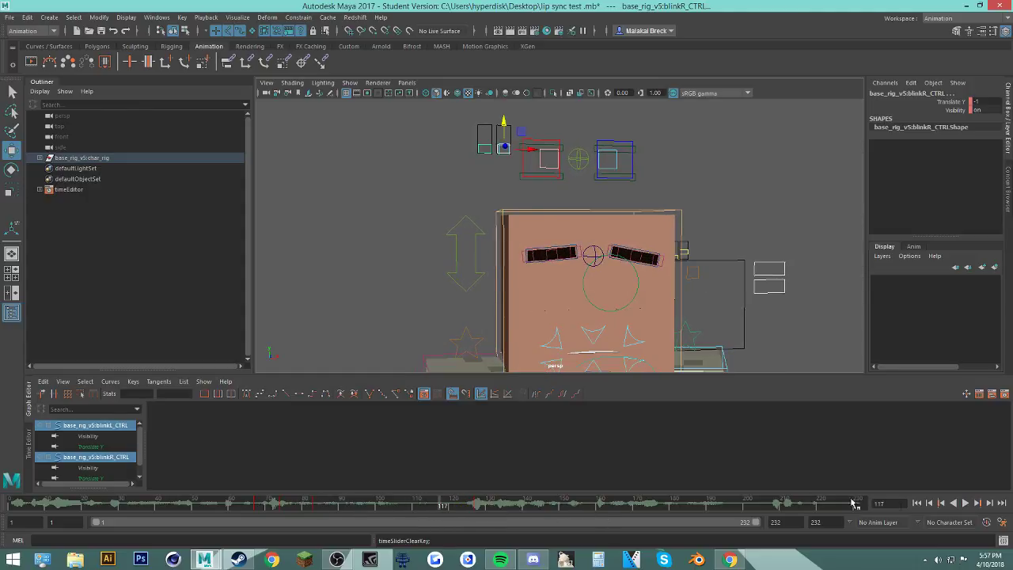
Step: Key both blink controls open at Translate Y 0 at about frame 140, retime the keys, and replay
click(966, 503)
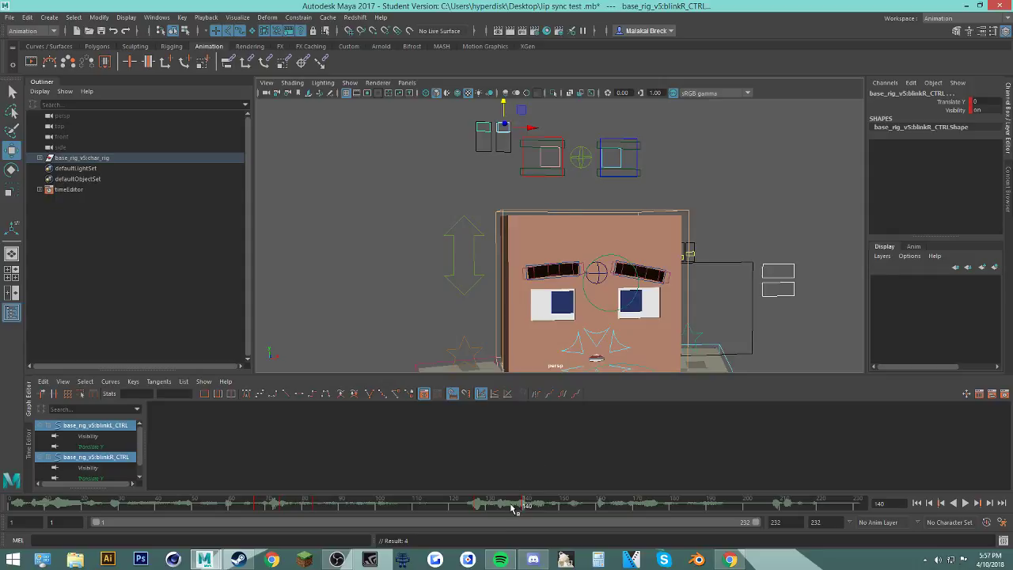
drag(510, 508, 529, 504)
key(alt+v)
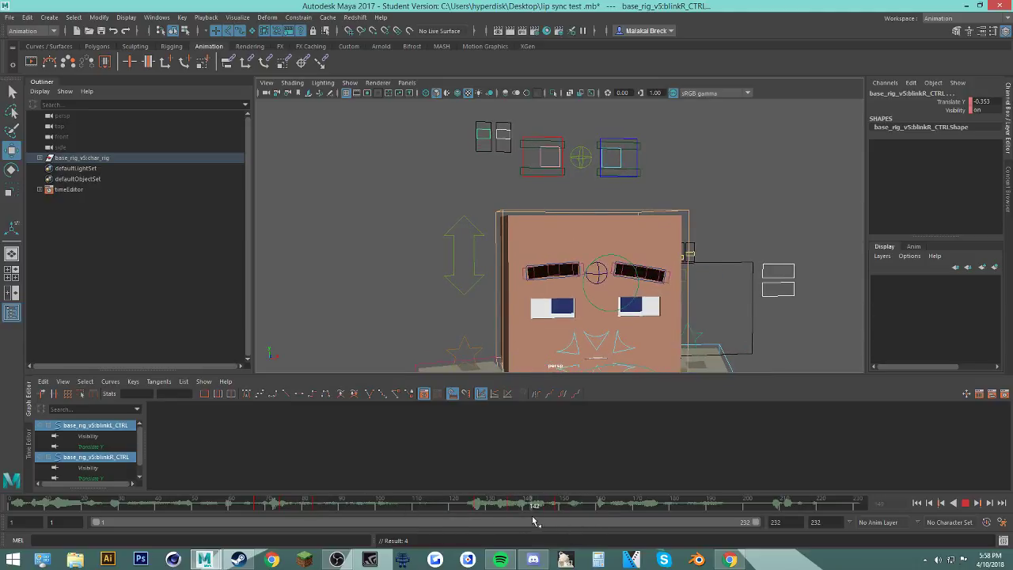
Step: Shift the blink controls' last open-eye key slightly earlier to about frame 147 and replay the blink
key(alt+v)
shift+drag(561, 506, 550, 505)
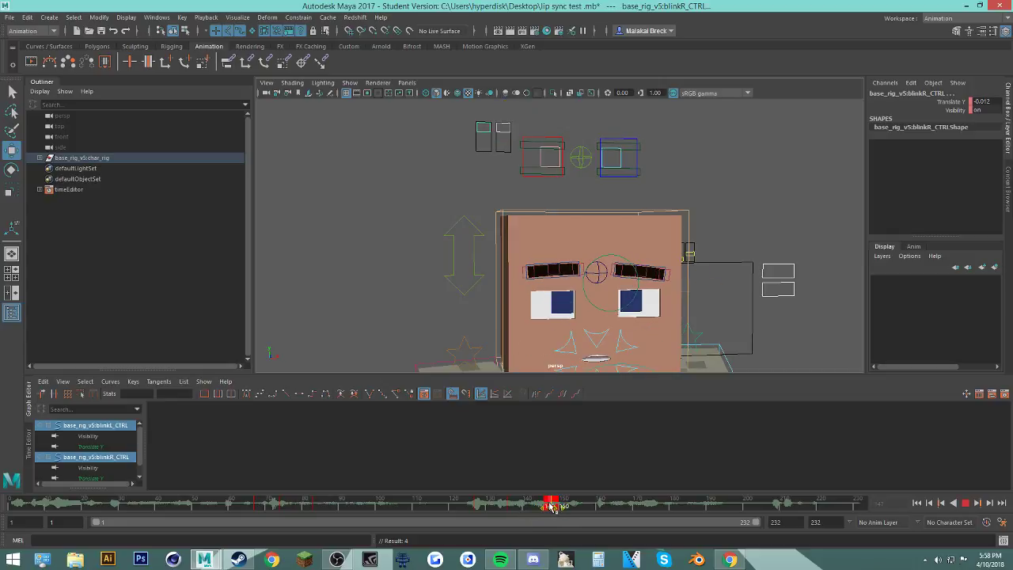
click(964, 503)
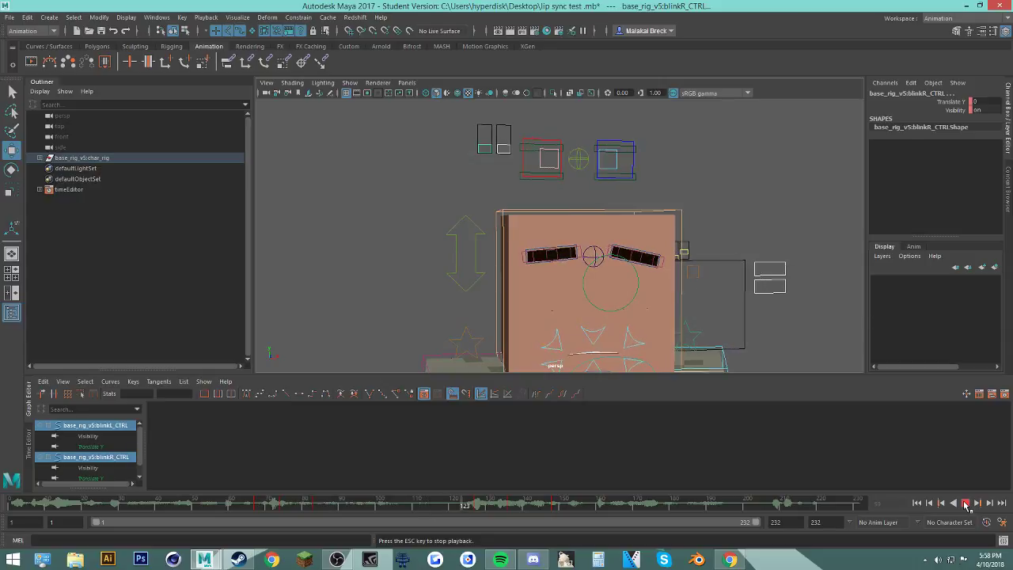
click(965, 502)
Step: Switch to Discord, accept the server invitation in the group chat, join its General voice channel, and return to Maya
click(533, 559)
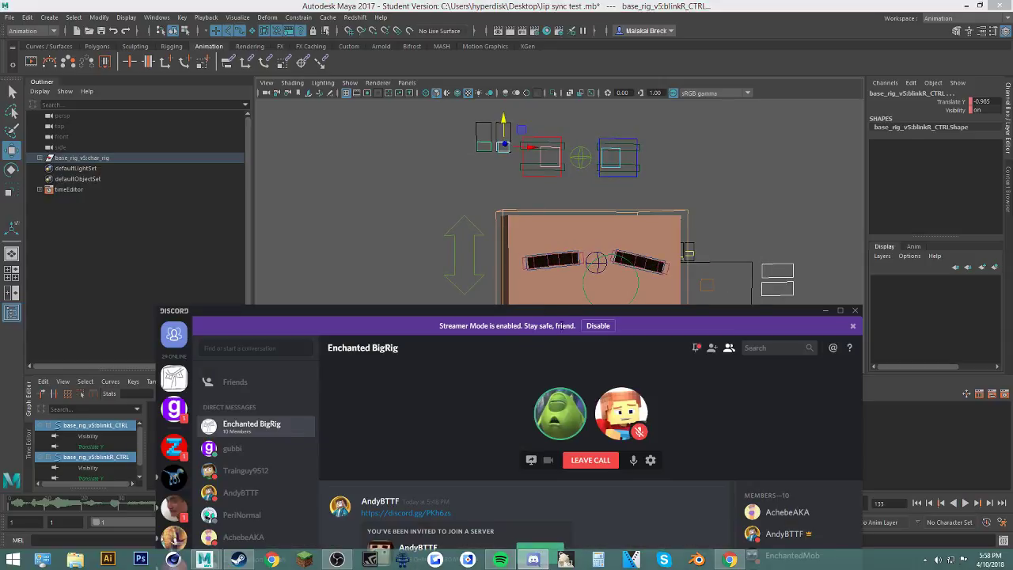
drag(576, 307, 588, 233)
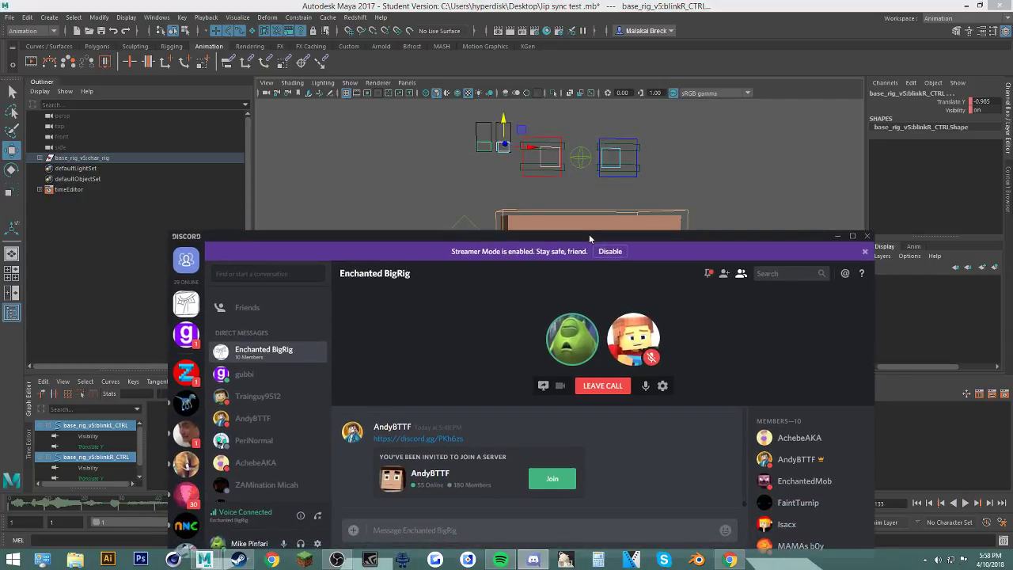
scroll(811, 462, down, 3)
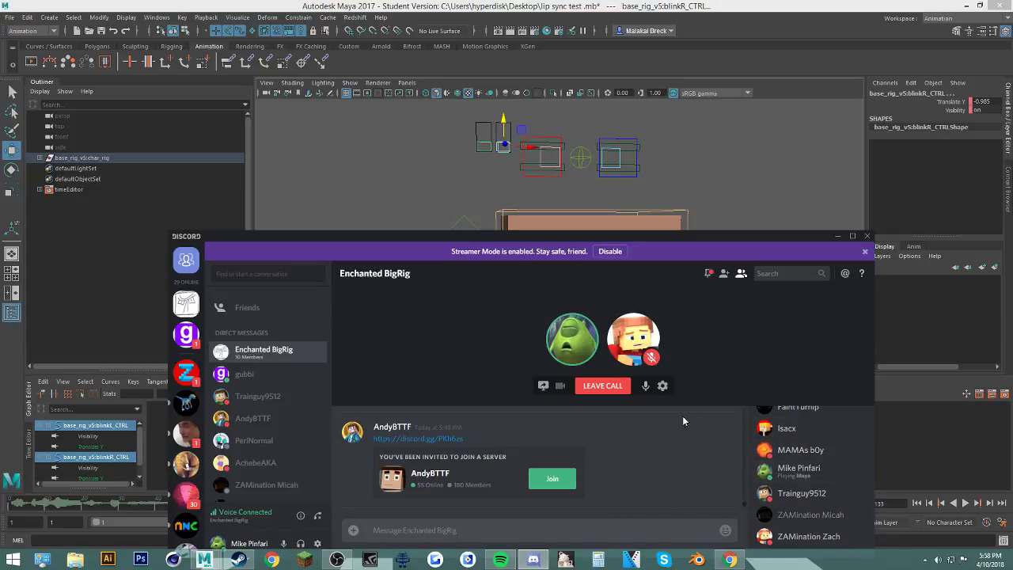
click(552, 481)
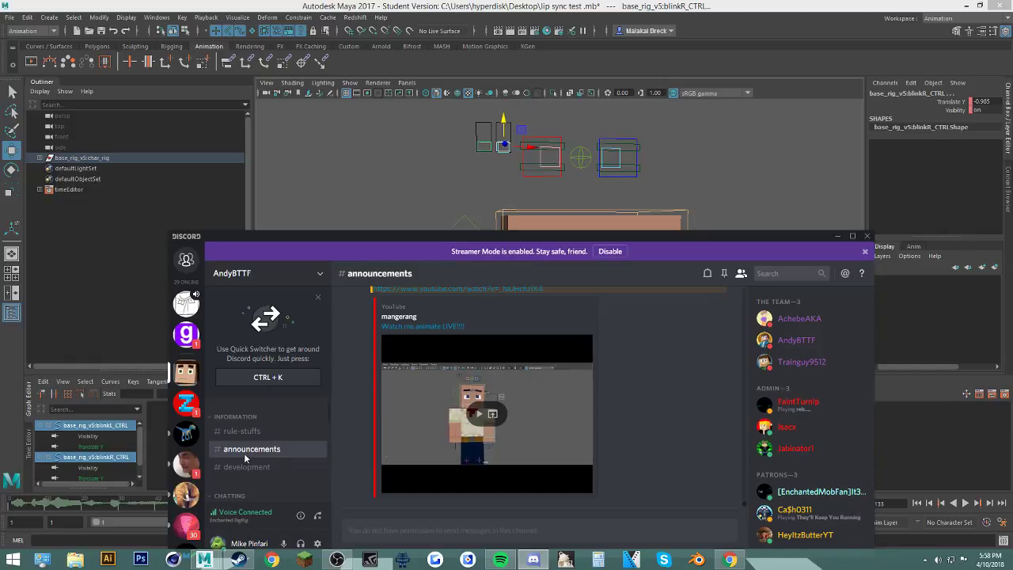
scroll(244, 457, down, 4)
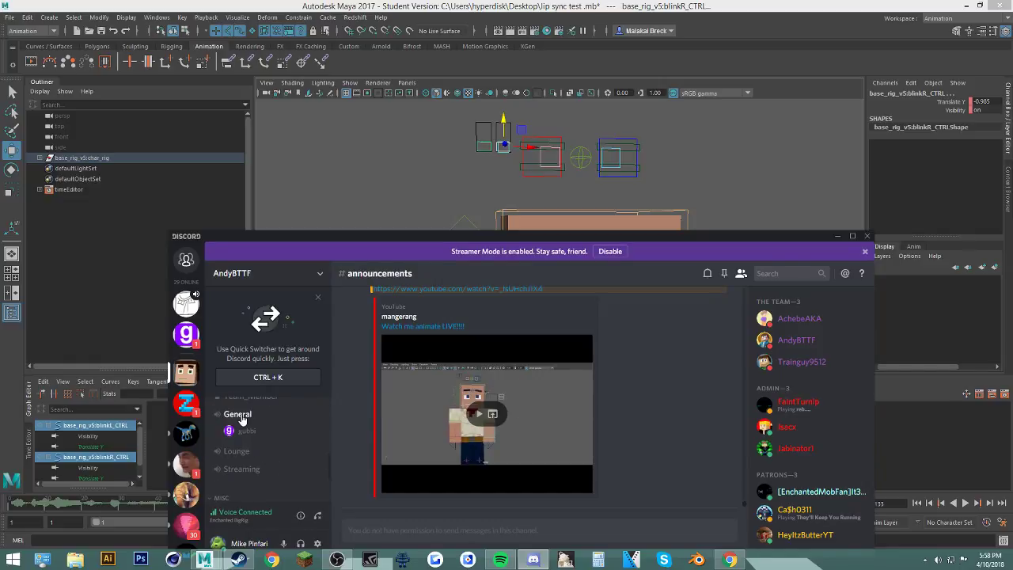
click(242, 416)
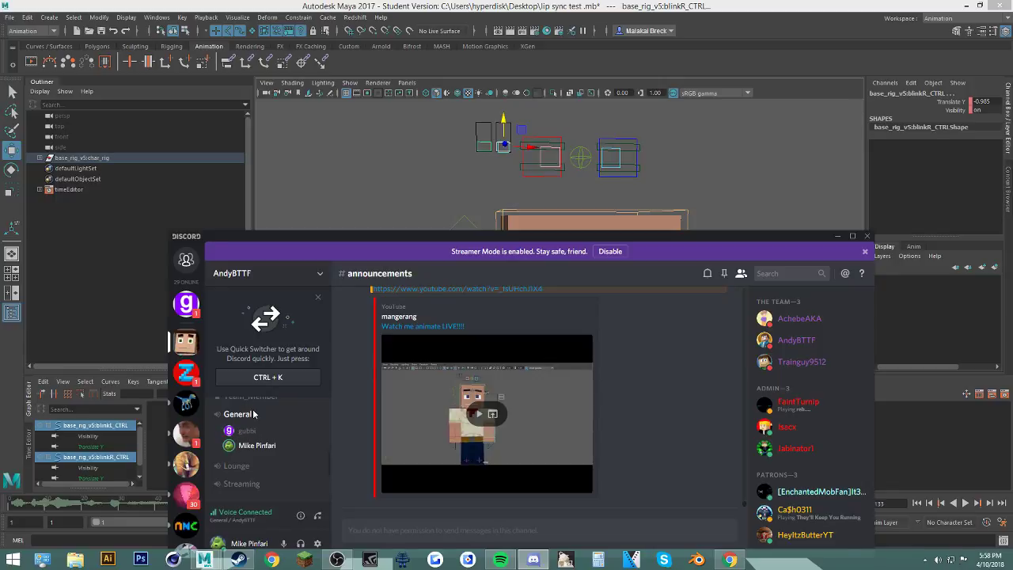
click(839, 236)
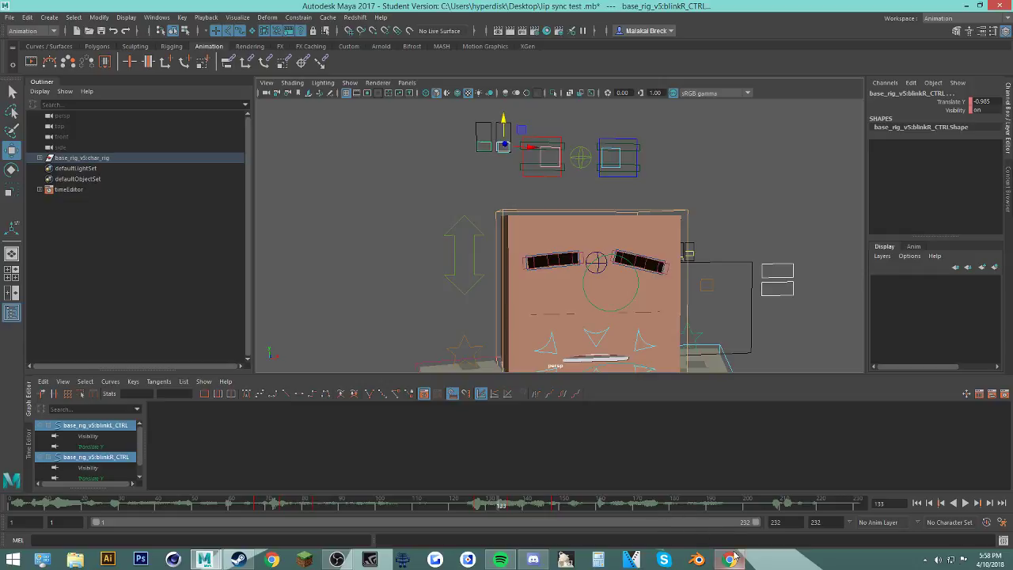
Step: Replay the lip sync animation from the first frame to check the blinks
key(alt+v)
click(917, 505)
click(965, 504)
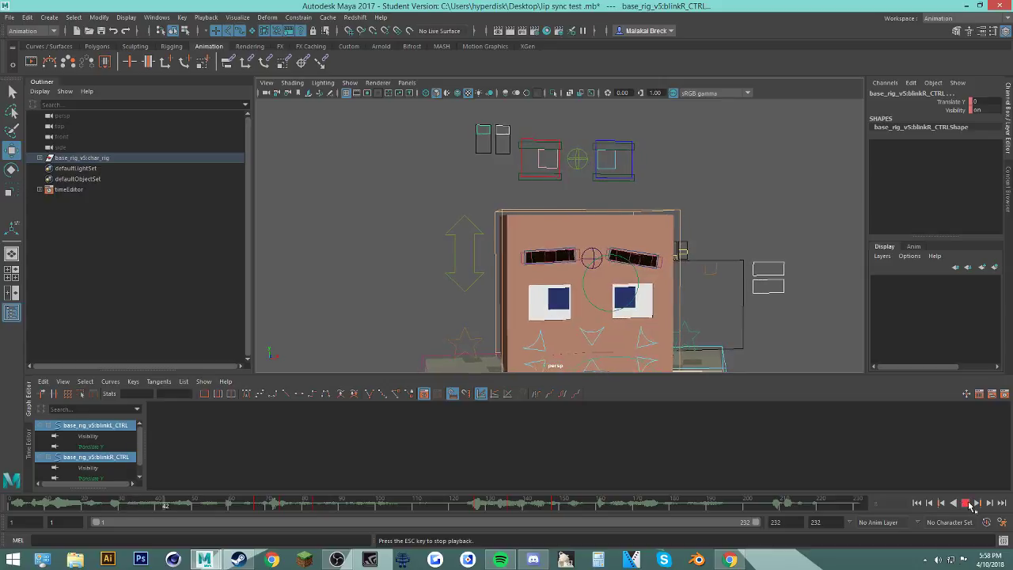
click(965, 503)
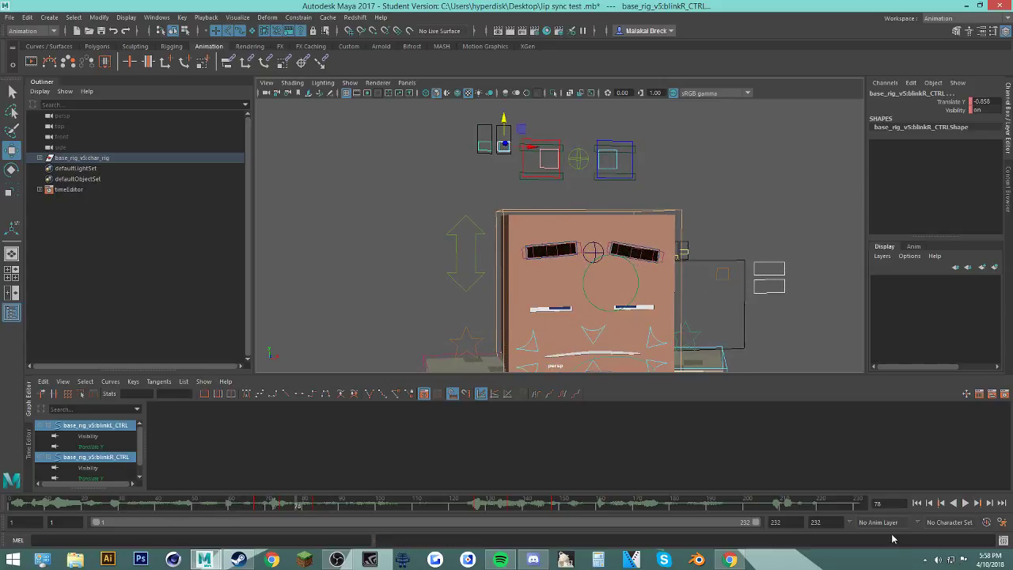
Step: Set Discord's output volume to 51 in the Windows volume mixer and close the mixer
click(938, 559)
click(941, 545)
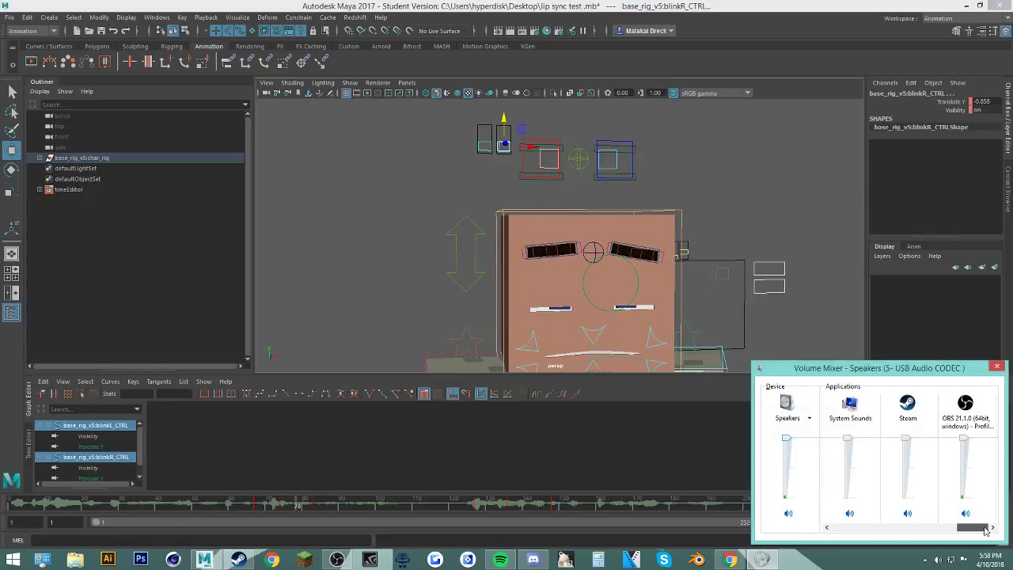
drag(985, 530, 988, 530)
drag(965, 453, 967, 472)
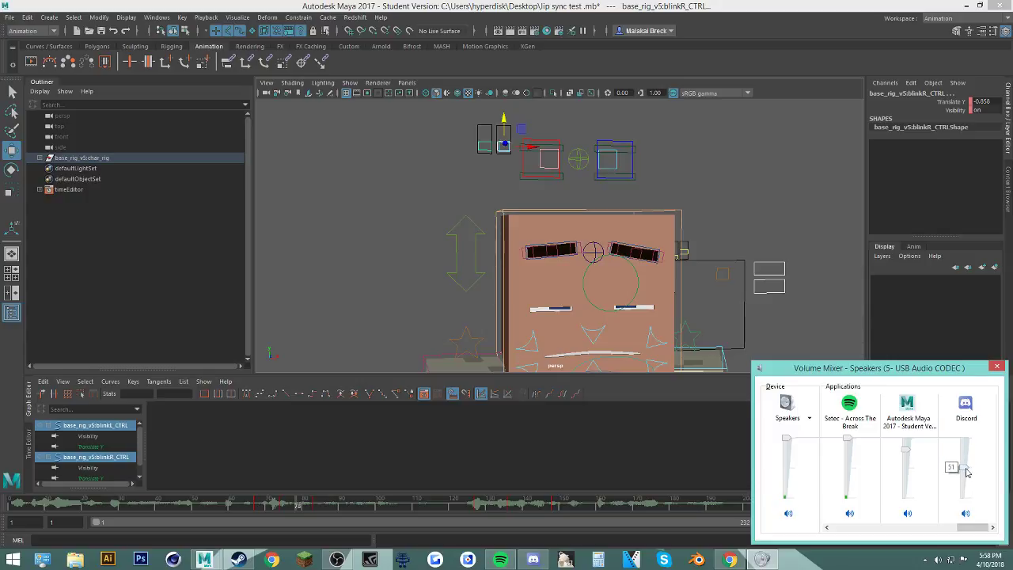
click(998, 367)
Step: Check the YouTube stream chat, preview the linked Autodesk GDC 2018 keynote around 17:03, and return to Maya via the stream page
click(730, 559)
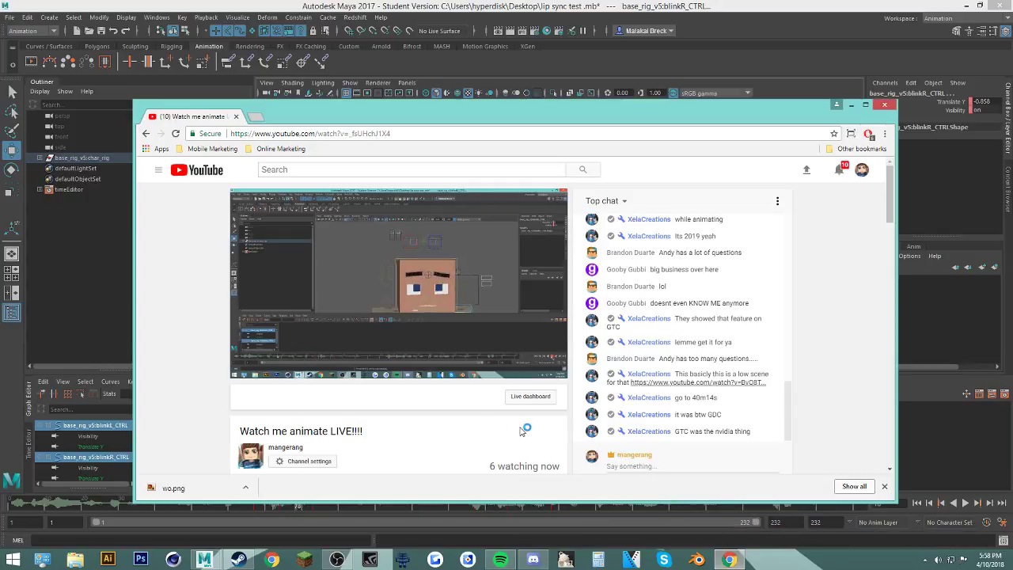
scroll(569, 402, down, 1)
scroll(568, 401, up, 1)
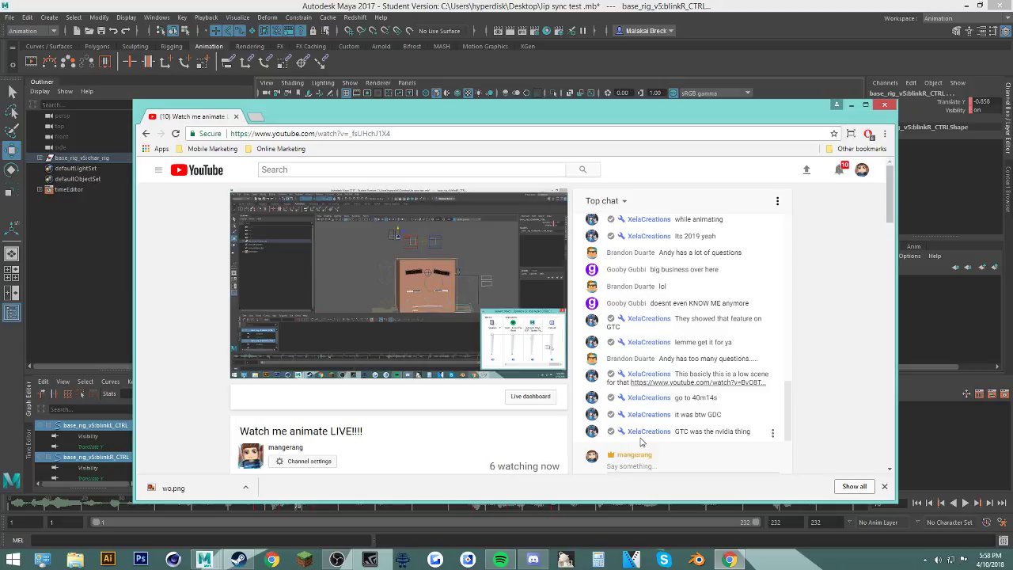
click(665, 383)
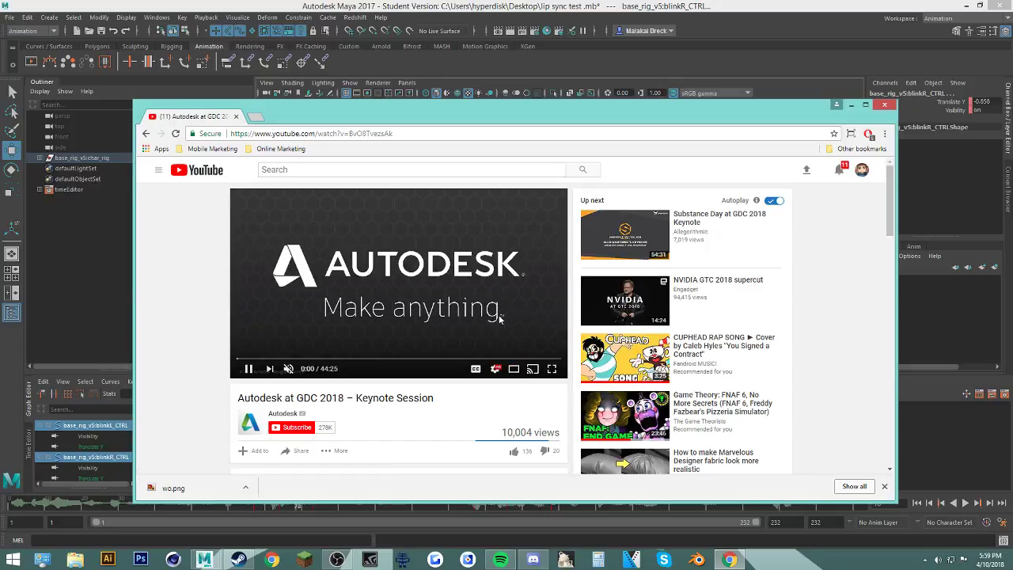
click(361, 358)
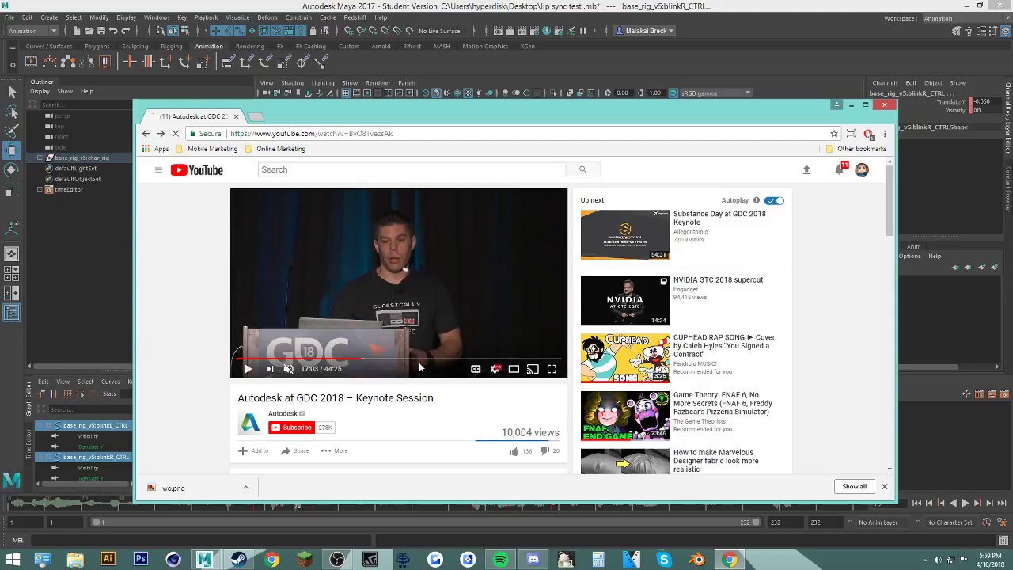
key(alt+Left)
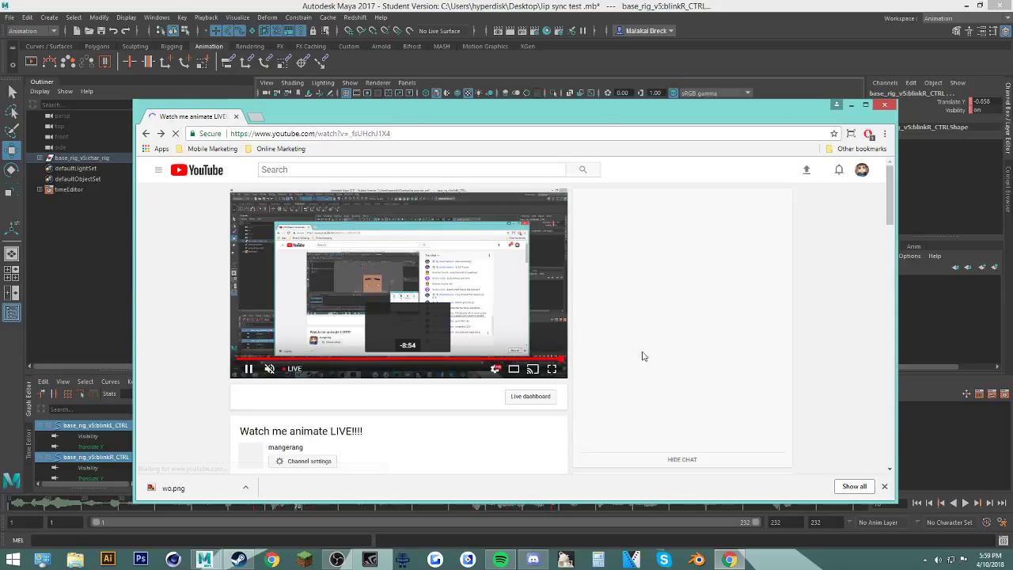
click(851, 104)
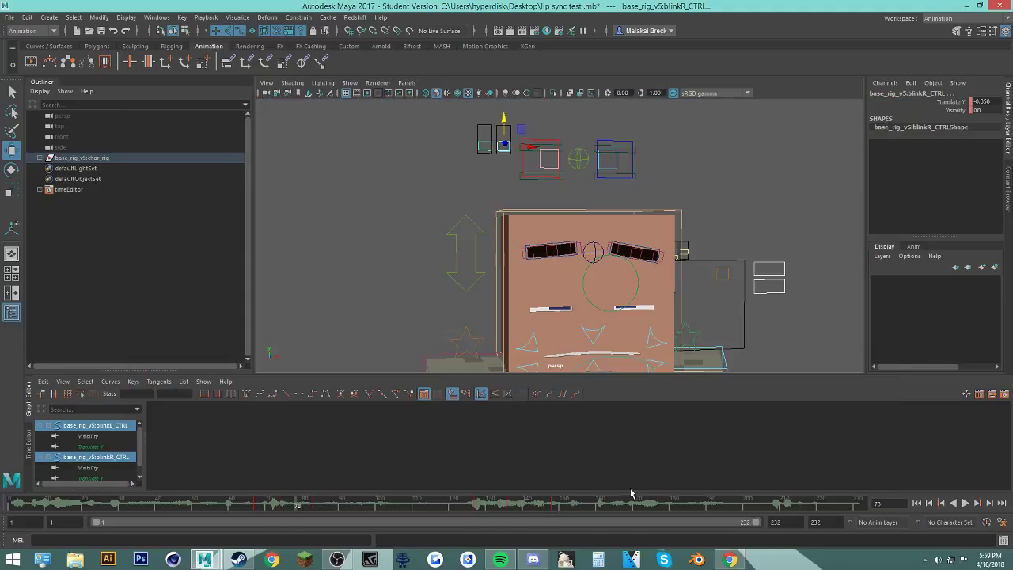
Step: Reopen the YouTube live stream, raise its player volume to maximum to check the sound, and return to Maya
click(730, 559)
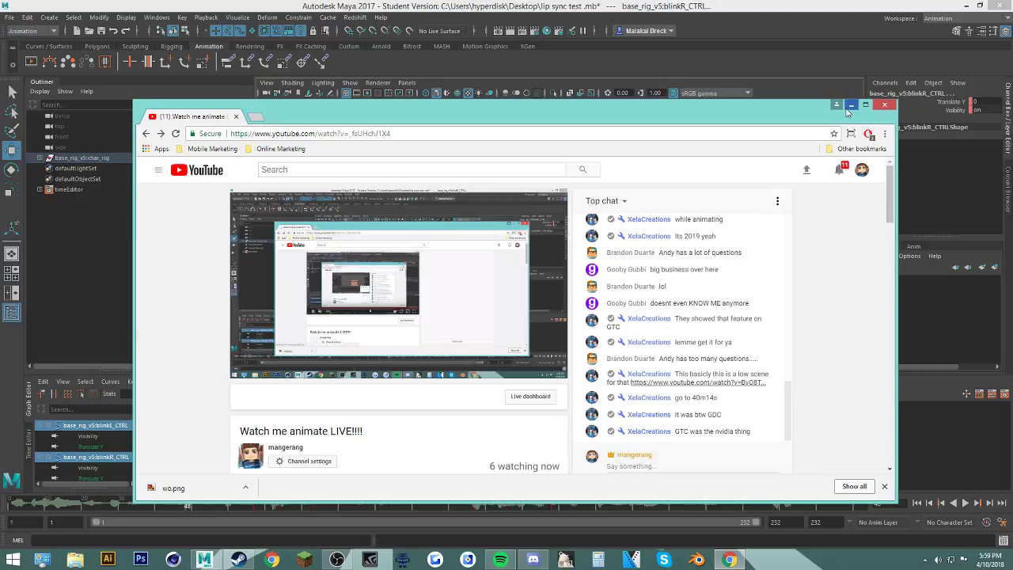
mouse_move(277, 372)
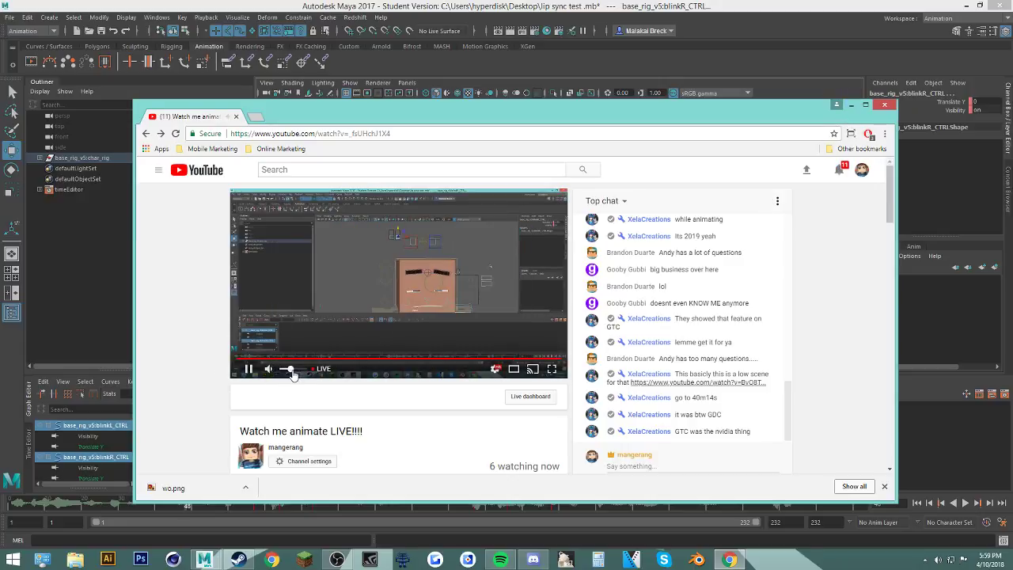
drag(288, 371, 312, 371)
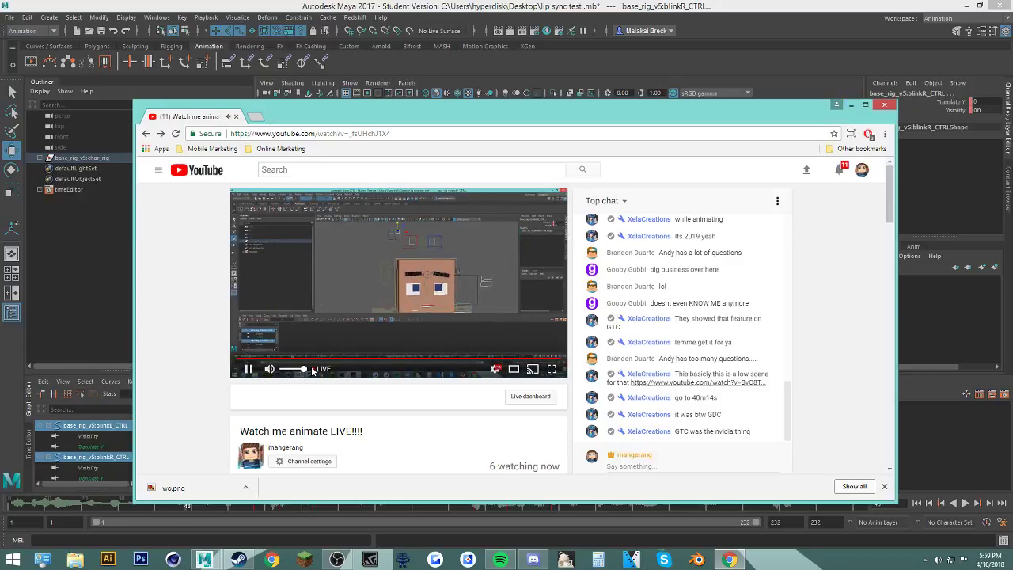
click(849, 105)
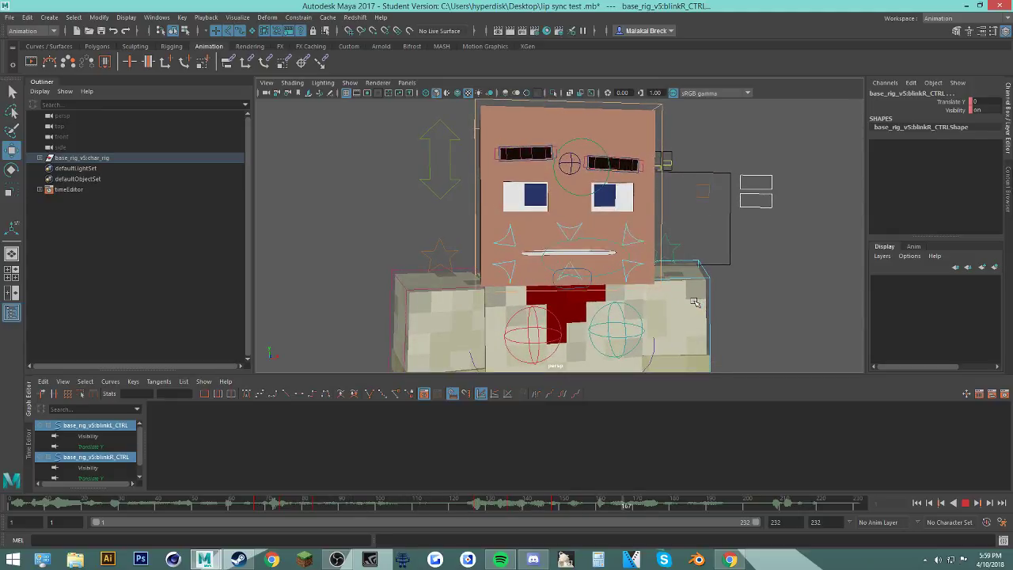
Step: Stop playback and select the character's body control at the waist
click(965, 504)
alt+middle_drag(722, 310, 717, 246)
scroll(717, 246, down, 4)
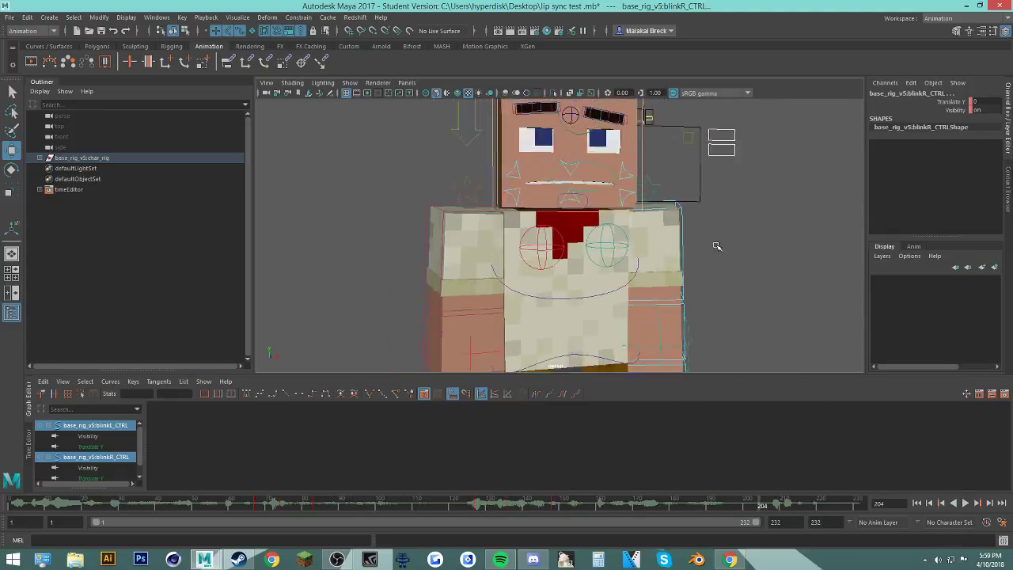
alt+drag(661, 273, 711, 291)
alt+middle_drag(712, 290, 701, 269)
click(697, 280)
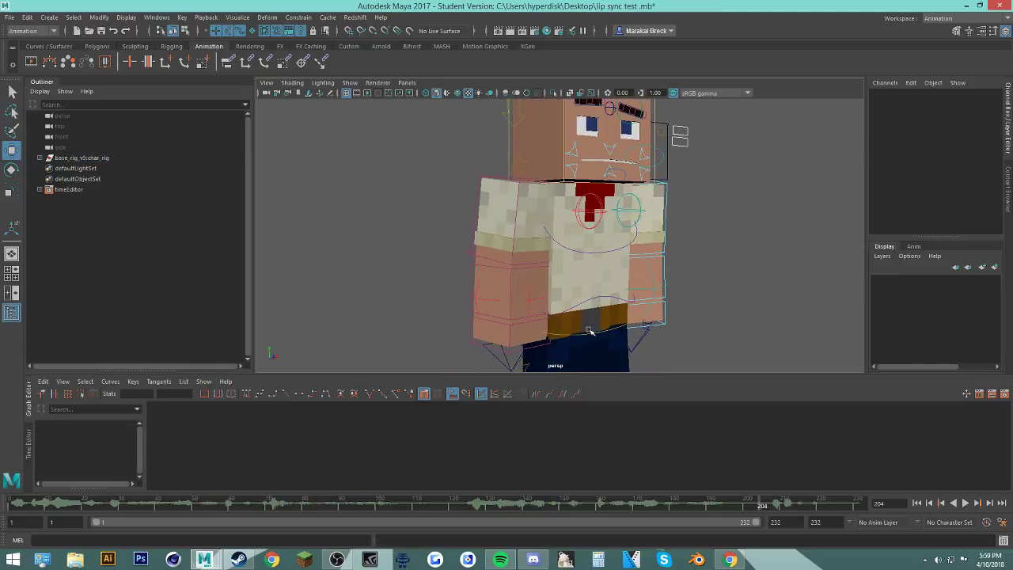
click(590, 332)
Step: Replay and scrub the body motion, examining the body's turn between about frames 113 and 140
click(117, 505)
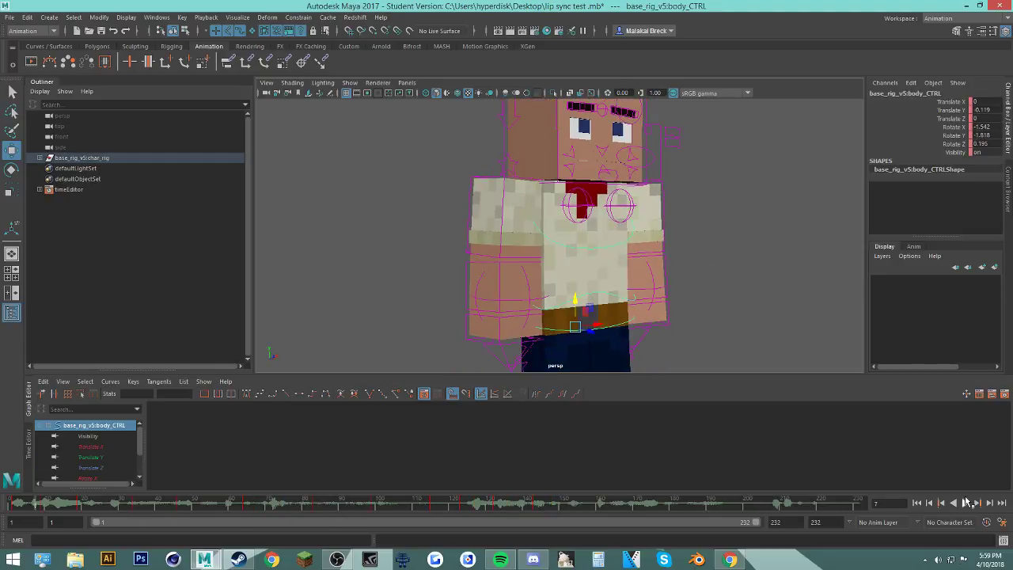
click(965, 504)
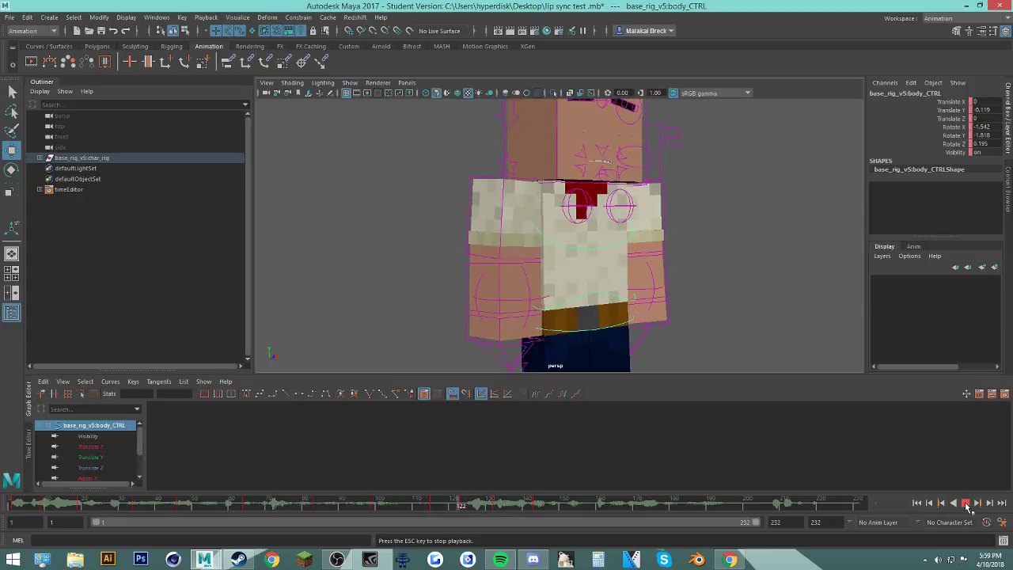
click(965, 503)
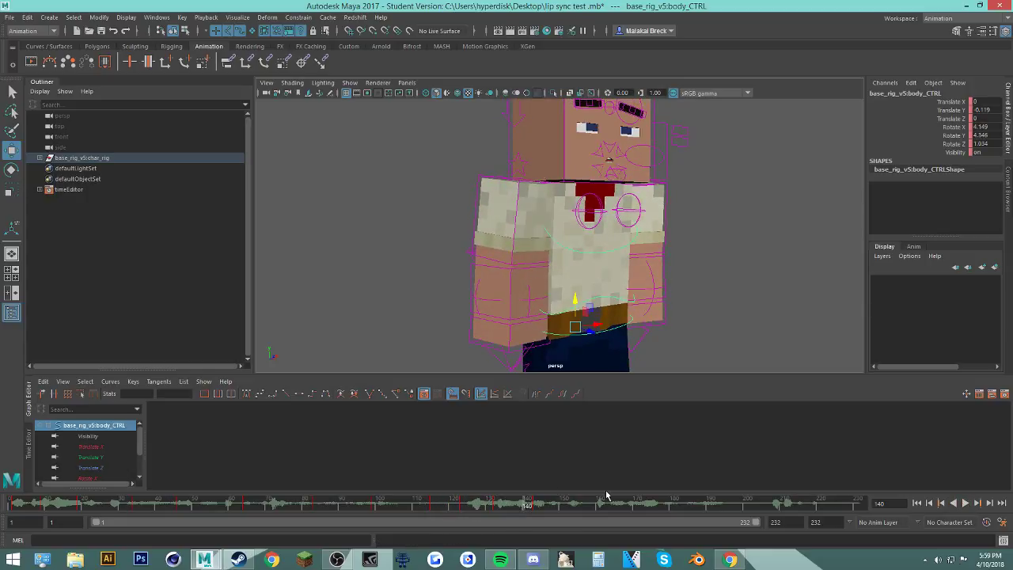
drag(456, 505, 504, 501)
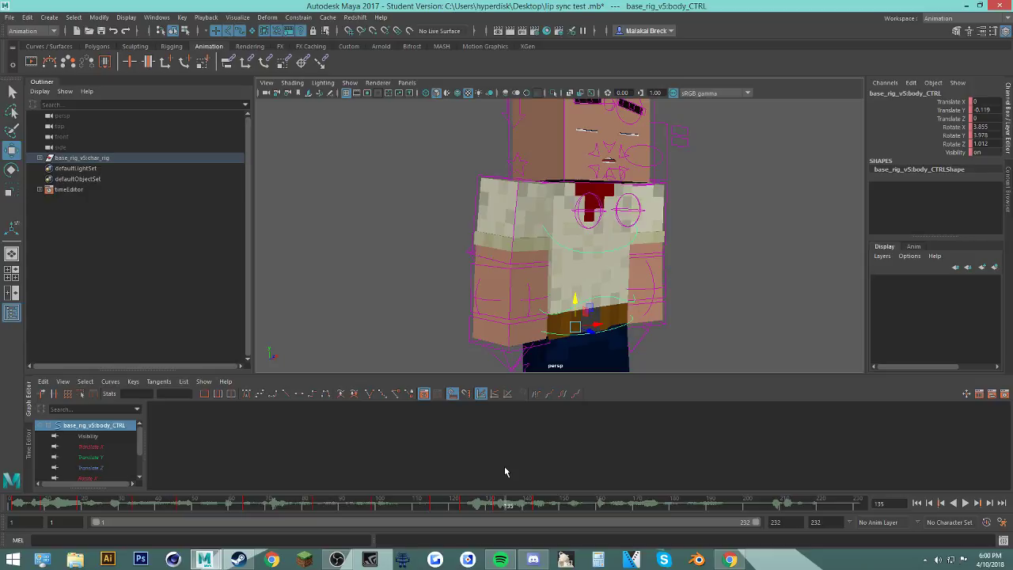
drag(522, 506, 356, 505)
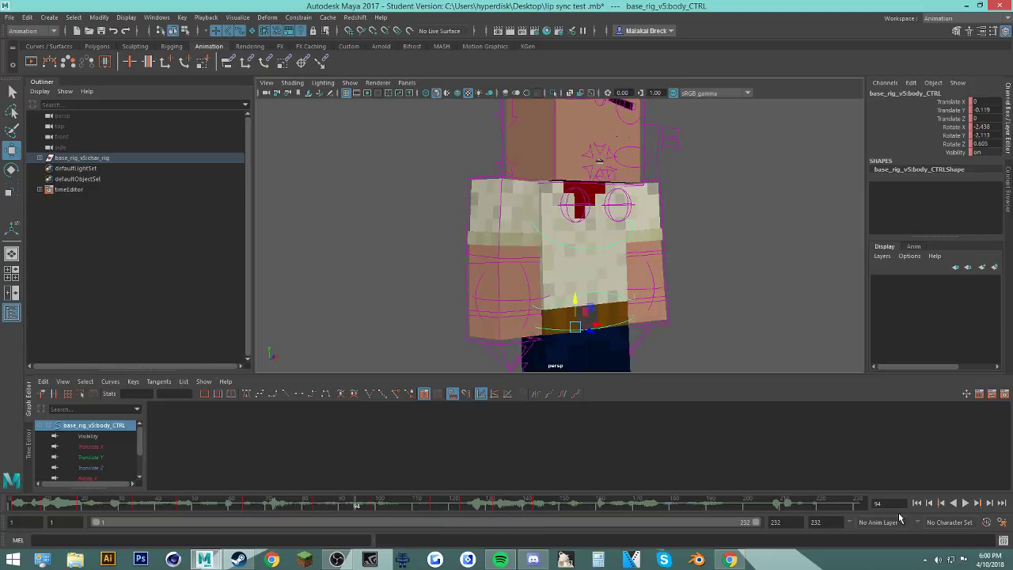
click(966, 504)
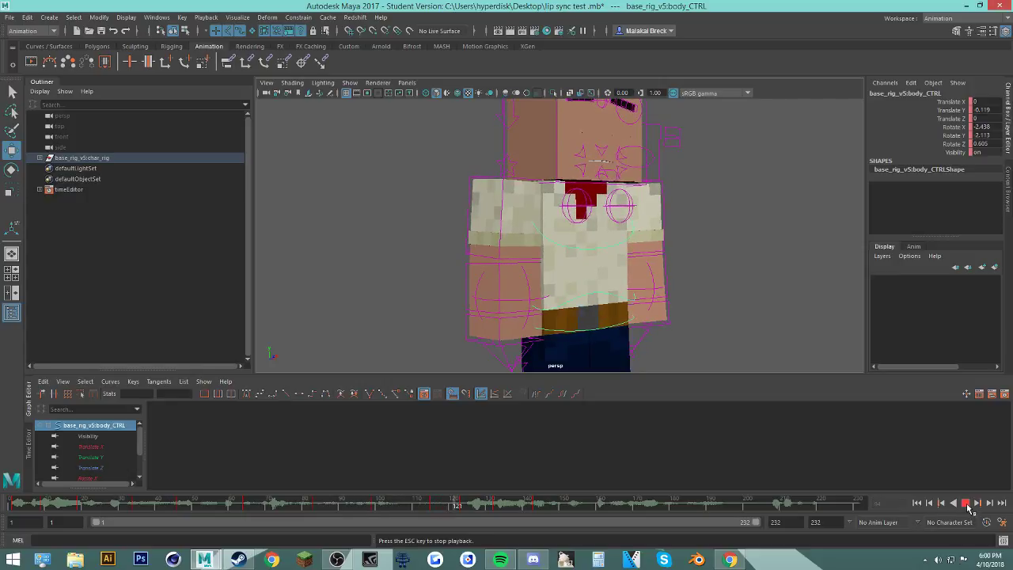
click(966, 504)
click(966, 503)
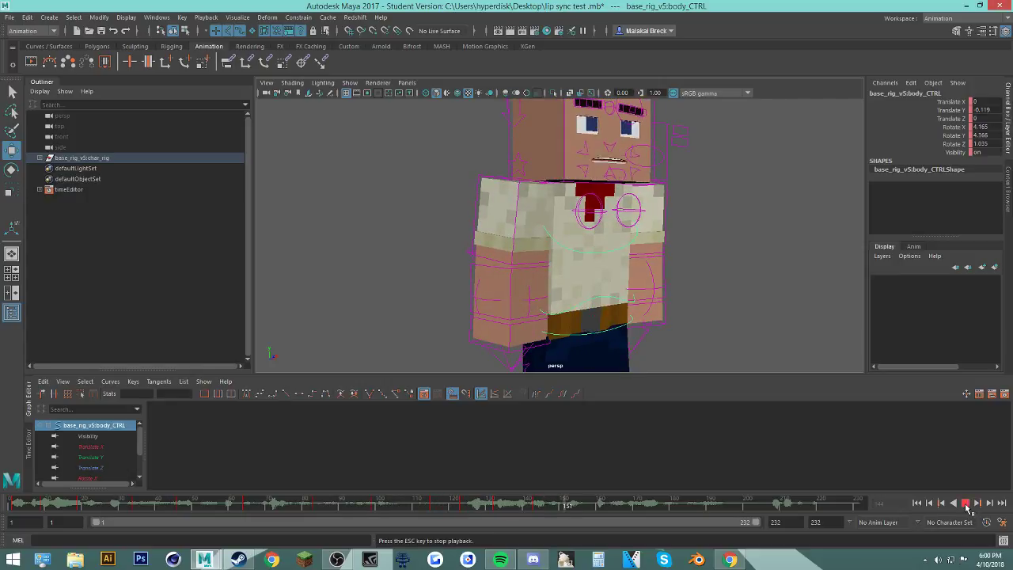
click(965, 504)
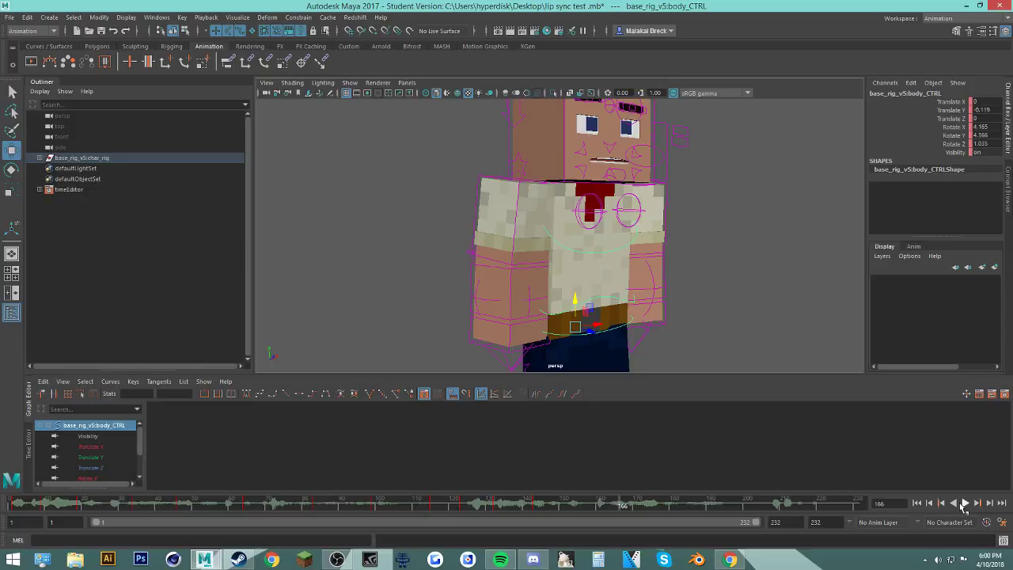
click(429, 502)
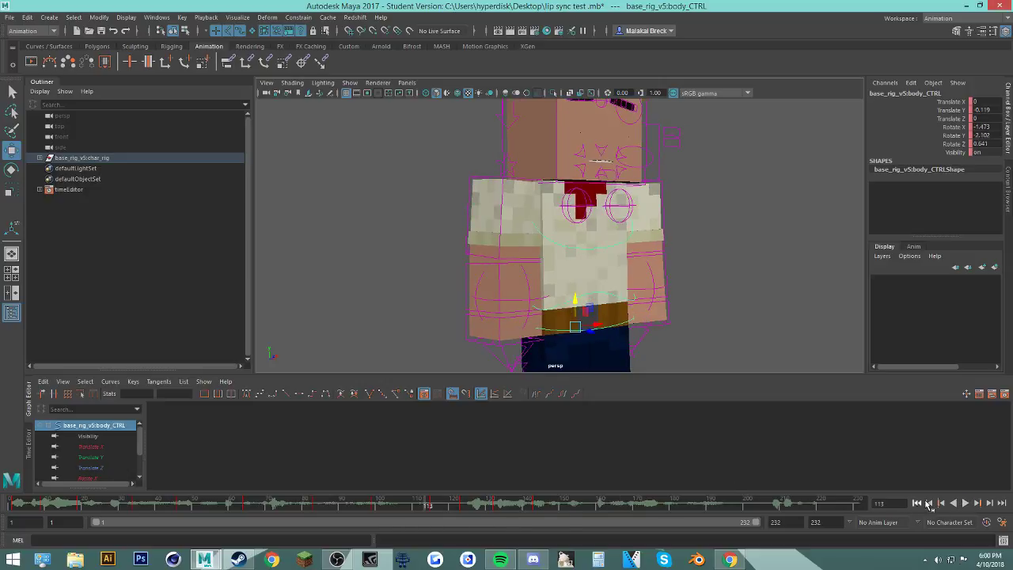
click(966, 504)
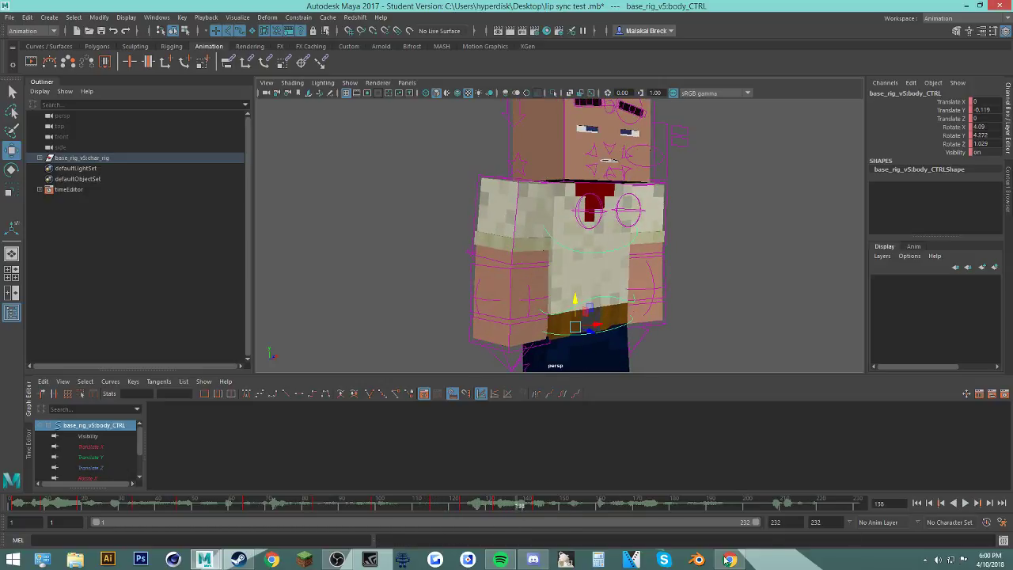
Step: Glance at the YouTube live stream, return to Maya and replay the body turn between about frames 102 and 146
click(730, 560)
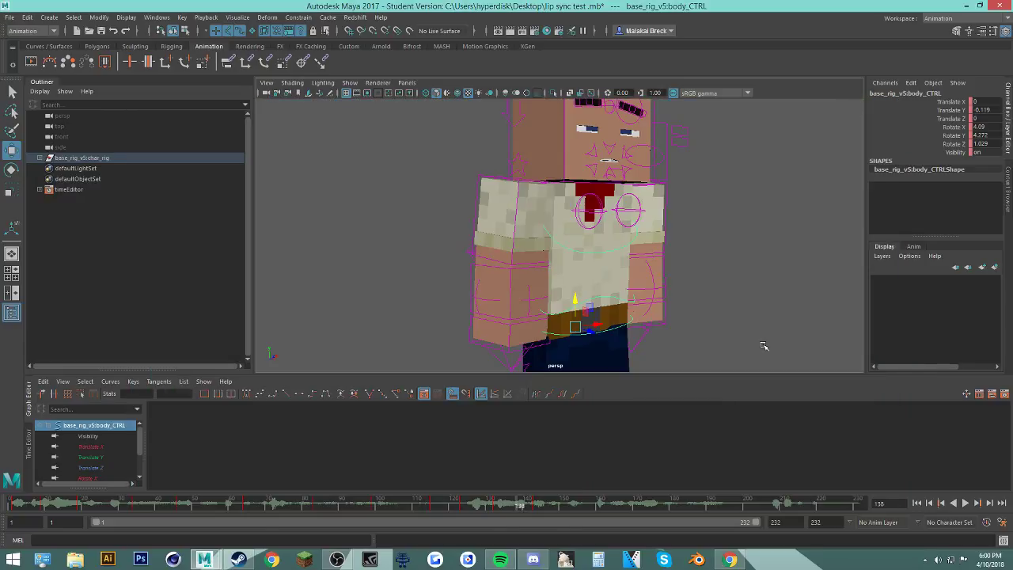
click(854, 107)
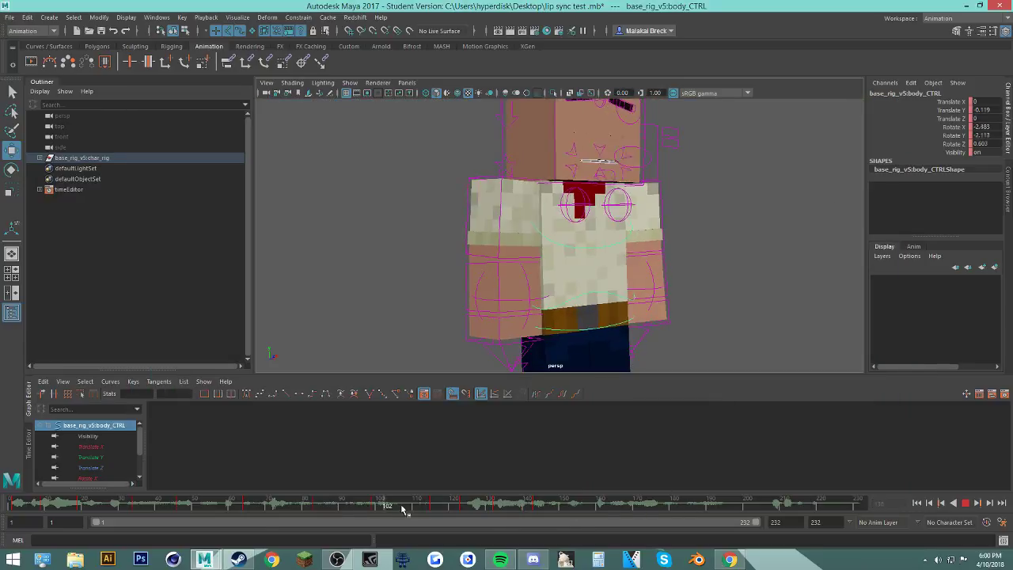
click(549, 506)
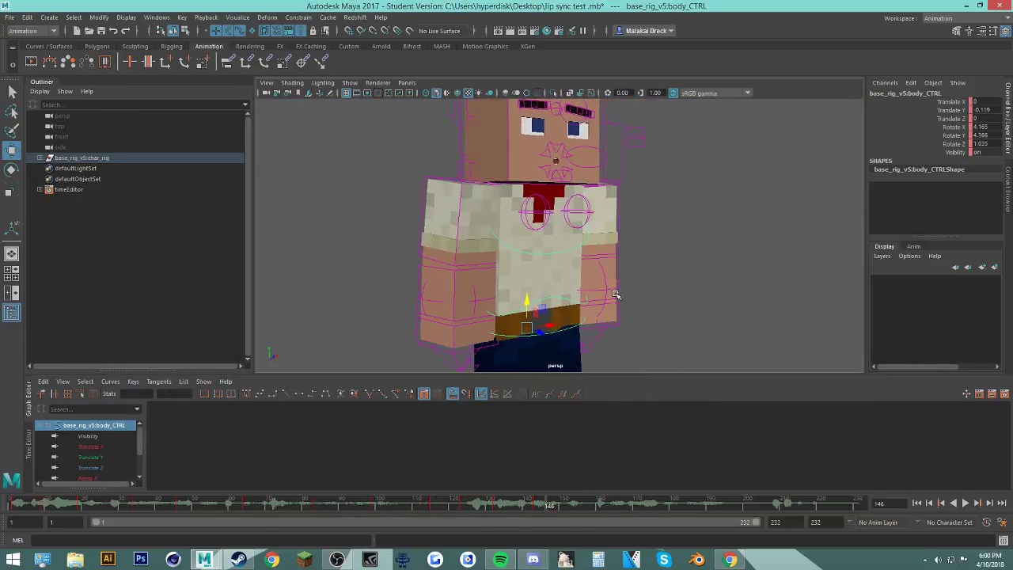
alt+drag(616, 294, 649, 305)
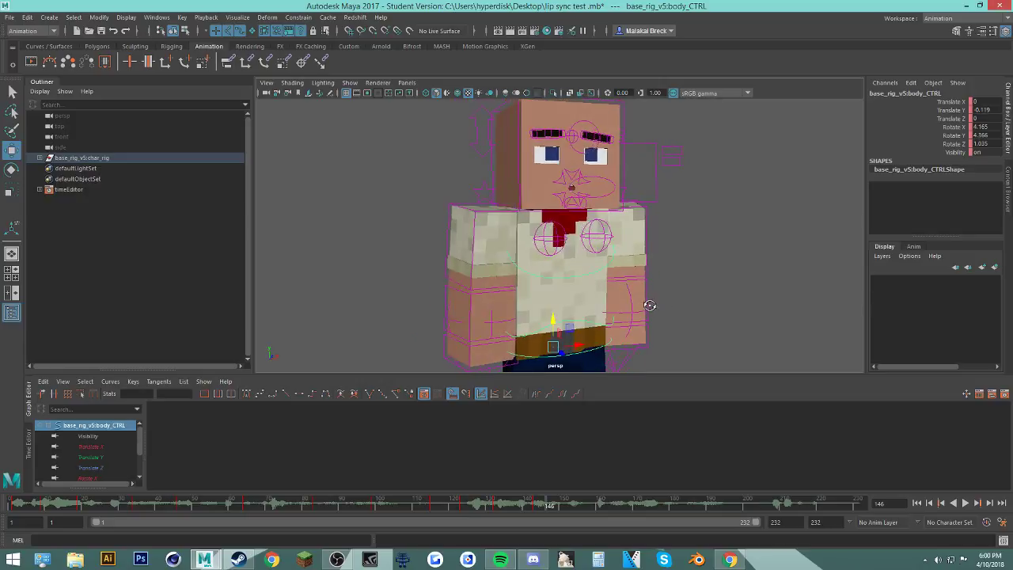
key(alt+v)
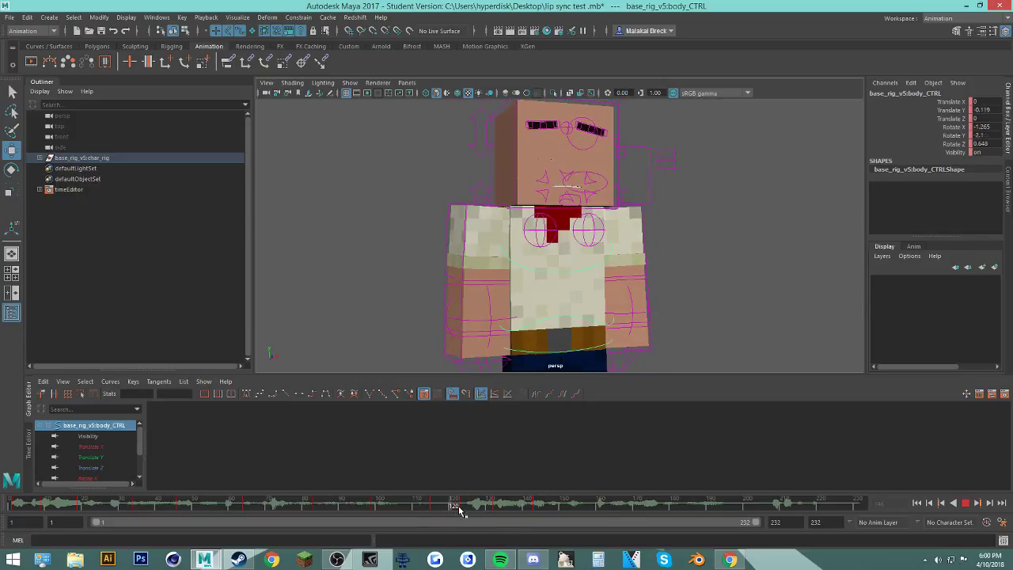
click(530, 504)
key(alt+v)
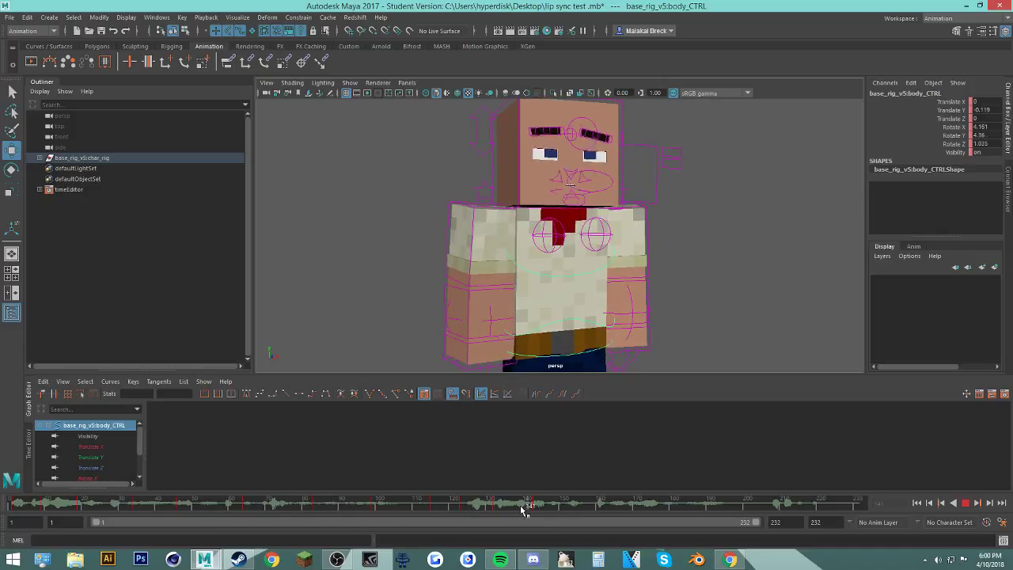
key(alt+v)
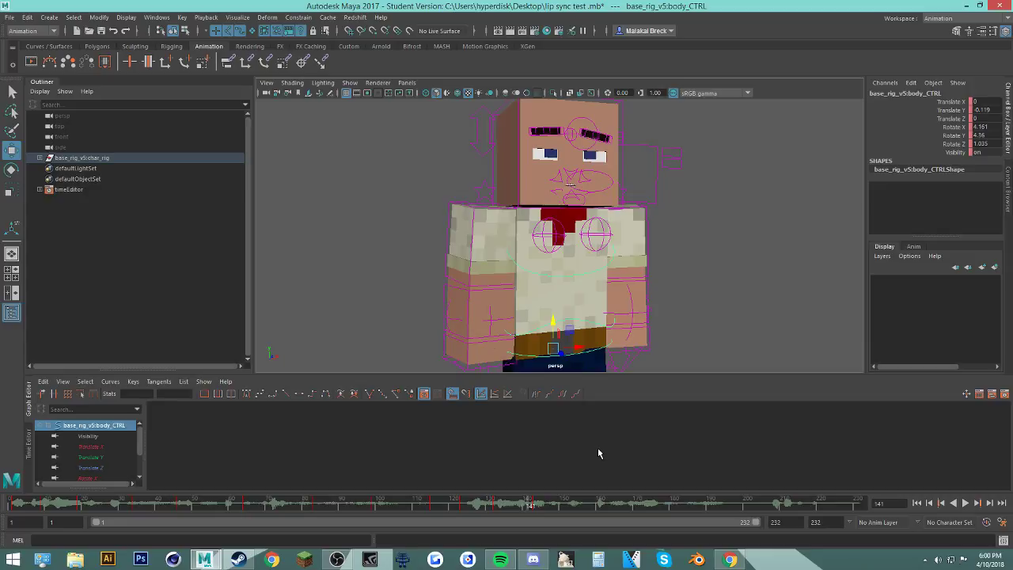
Step: Scrub the body turn between about frames 130 and 147 from different angles, and check the YouTube stream chat once more
drag(528, 503, 550, 503)
alt+drag(490, 301, 440, 291)
alt+middle_drag(440, 292, 435, 281)
alt+drag(418, 284, 443, 290)
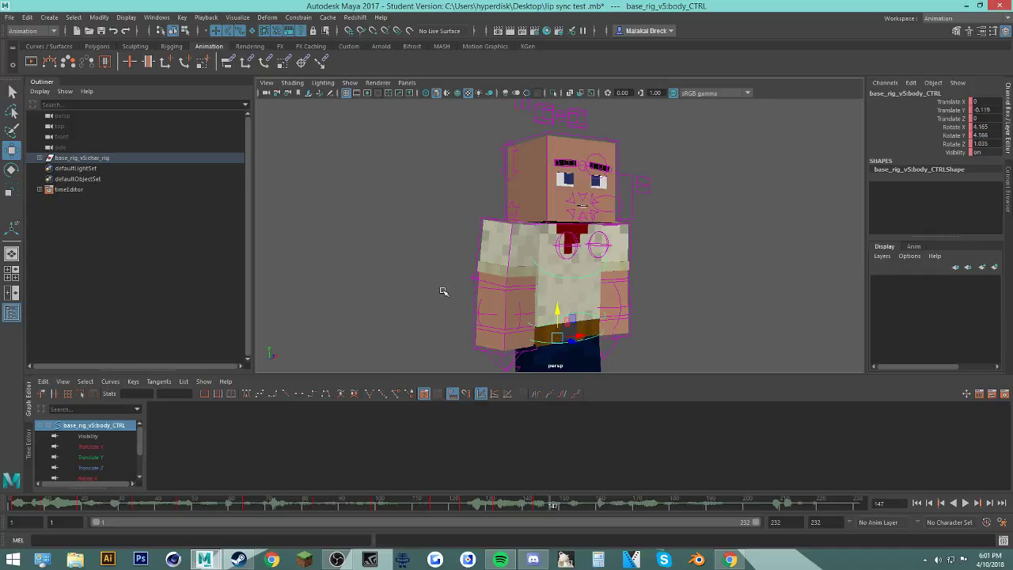
drag(536, 502, 487, 504)
click(729, 558)
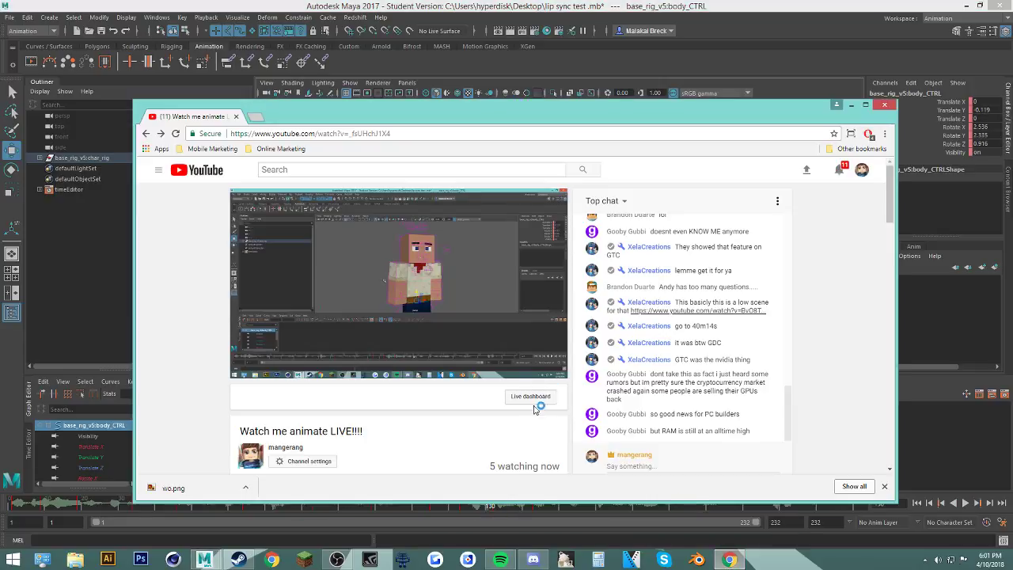
click(836, 105)
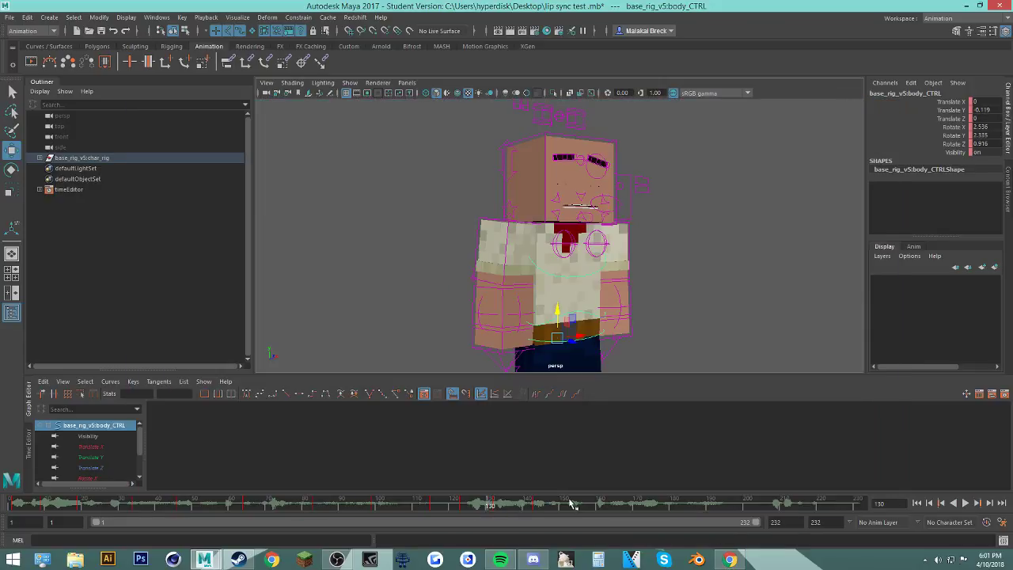
Step: Play the animation on to frame 159 and select the mouth sync control beside the character's face
key(alt+v)
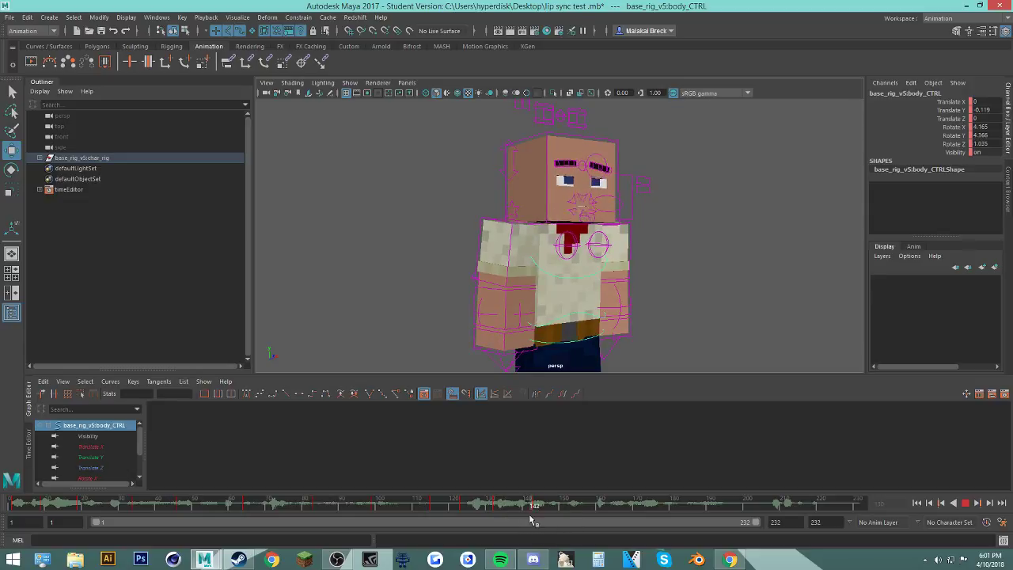
key(alt+v)
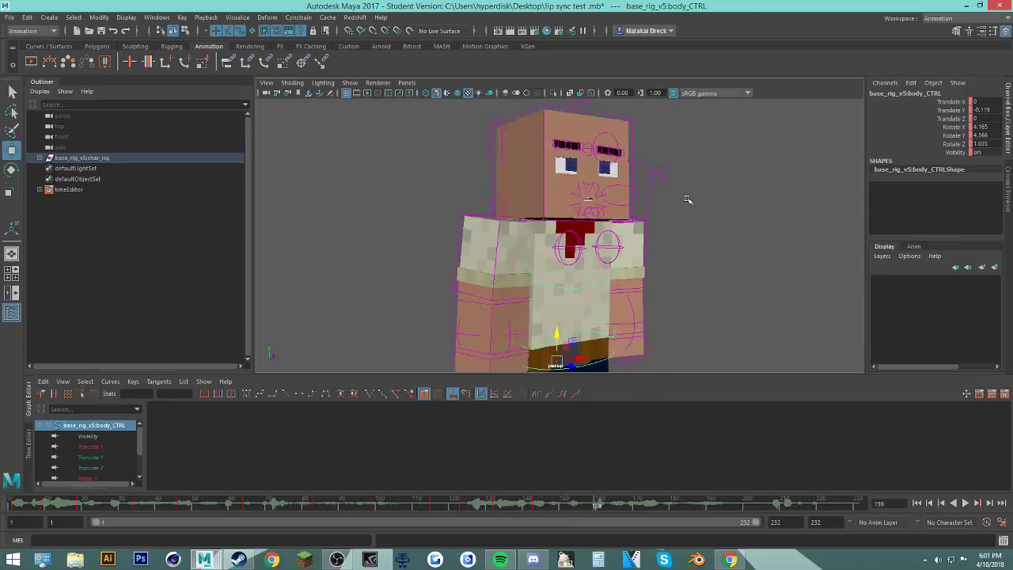
alt+drag(688, 199, 616, 208)
alt+right_drag(616, 207, 696, 206)
alt+middle_drag(697, 205, 600, 290)
alt+drag(600, 289, 588, 278)
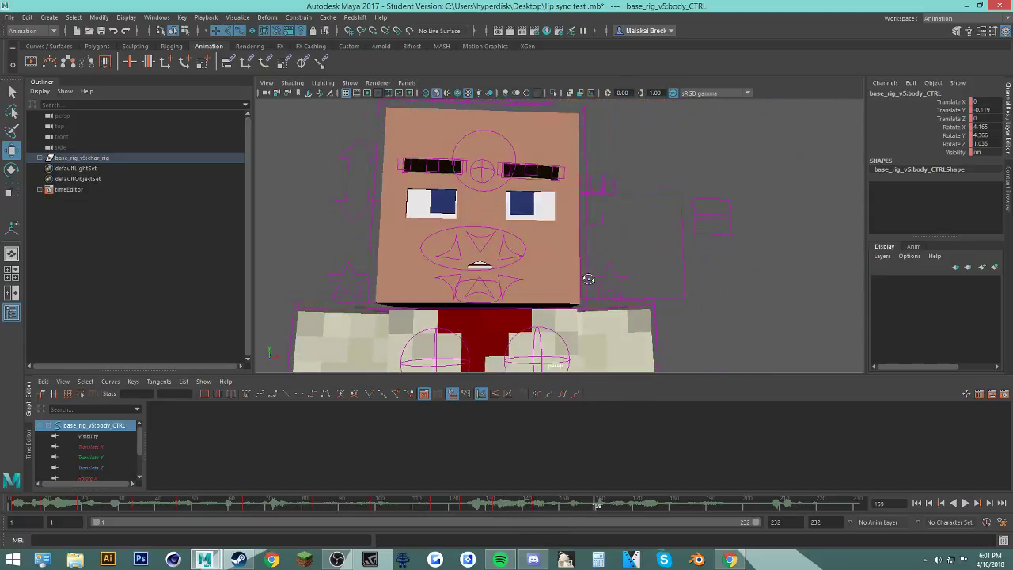
click(603, 227)
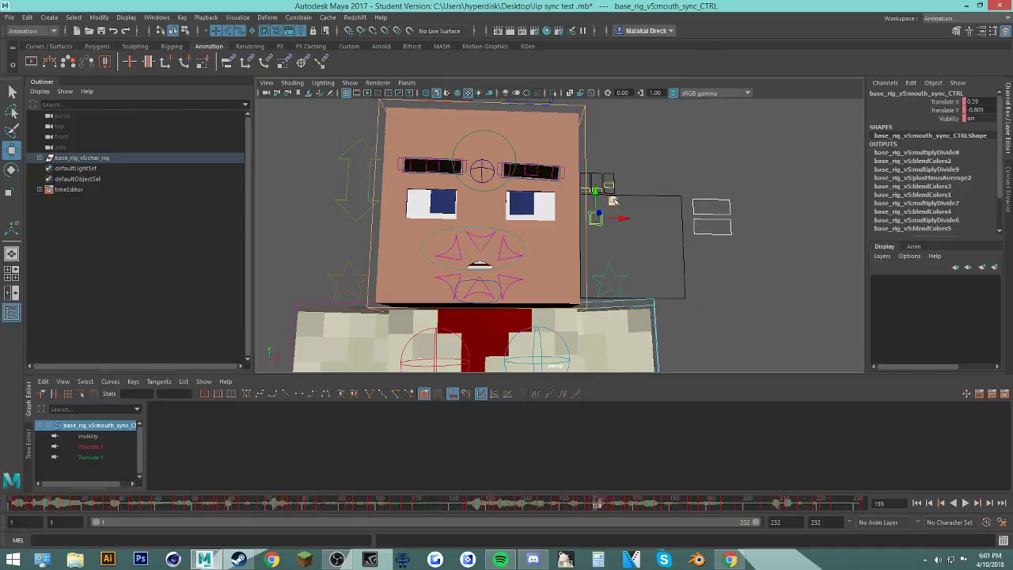
Step: Try to pull the eyes offset control above the head far out to the side, and undo the move
scroll(614, 201, down, 3)
click(538, 165)
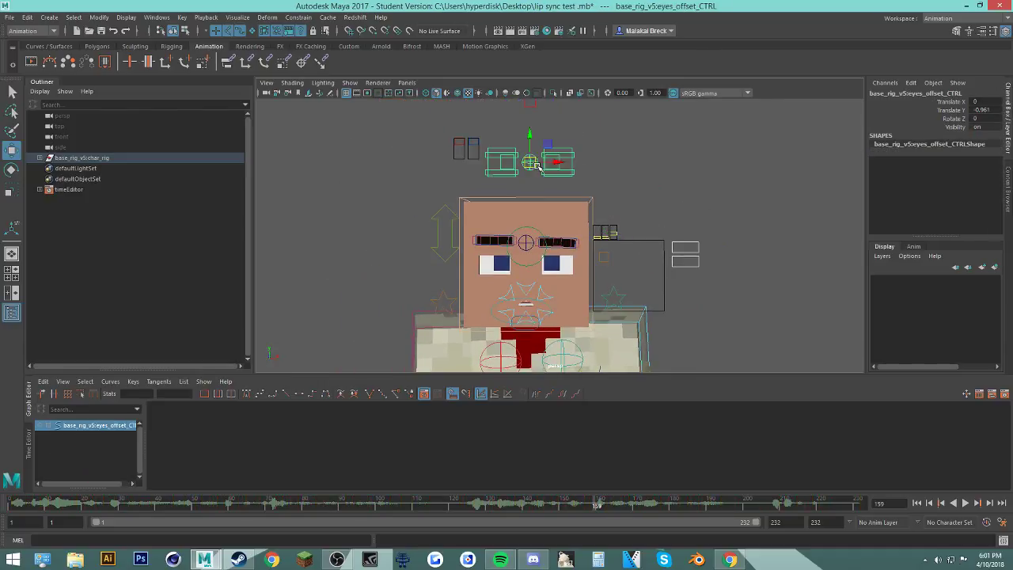
drag(546, 145, 907, 147)
key(ctrl+z)
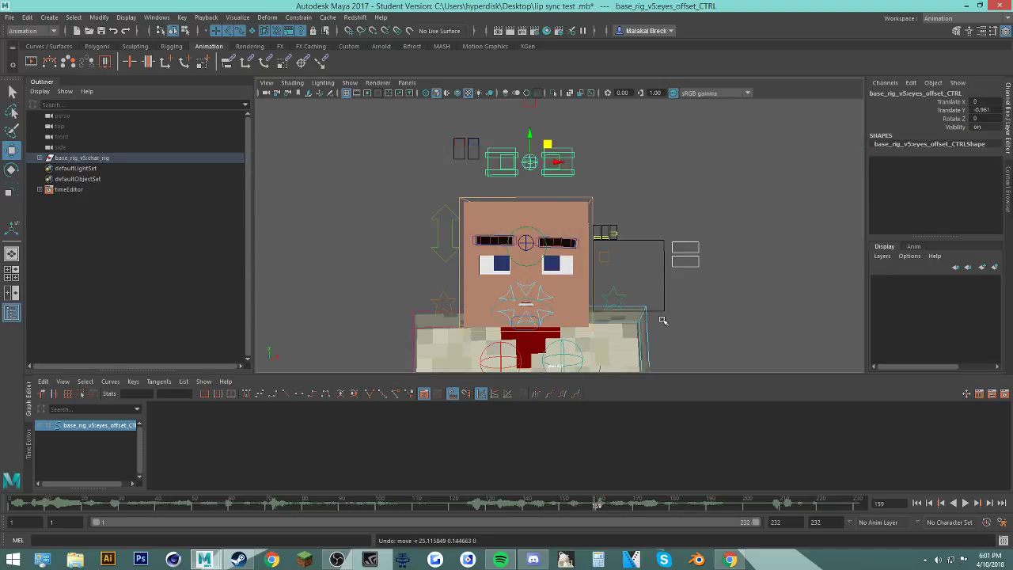
Step: Check the YouTube live stream's delayed picture and chat twice, returning to the character in Maya each time
scroll(663, 320, down, 5)
alt+drag(678, 317, 641, 298)
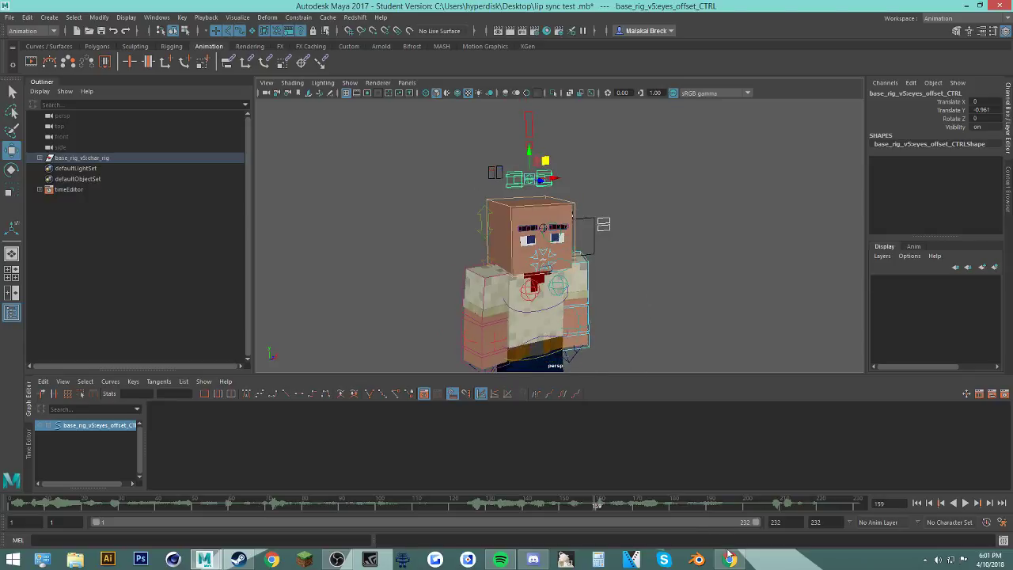
click(729, 559)
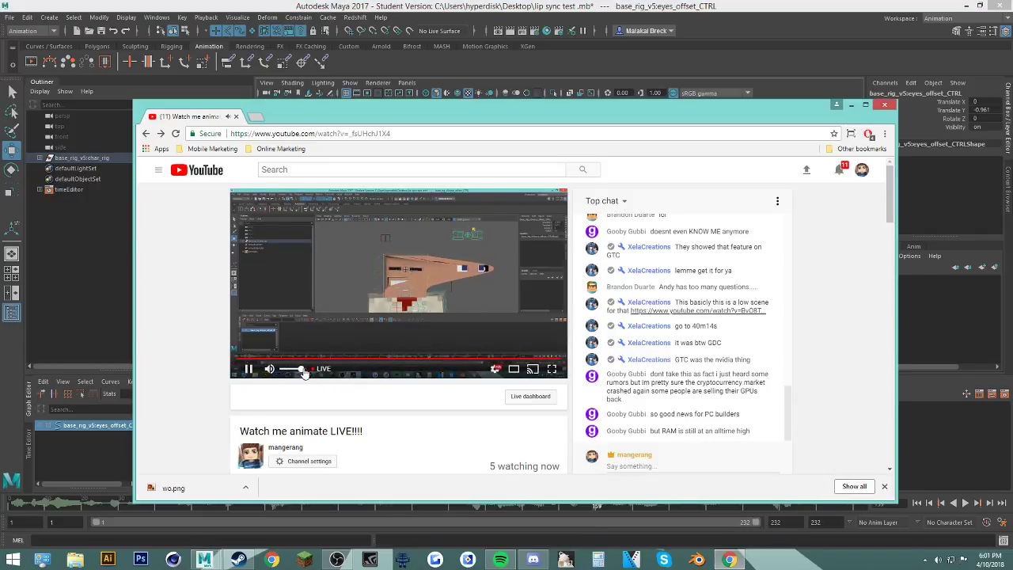
click(850, 110)
alt+drag(632, 335, 595, 290)
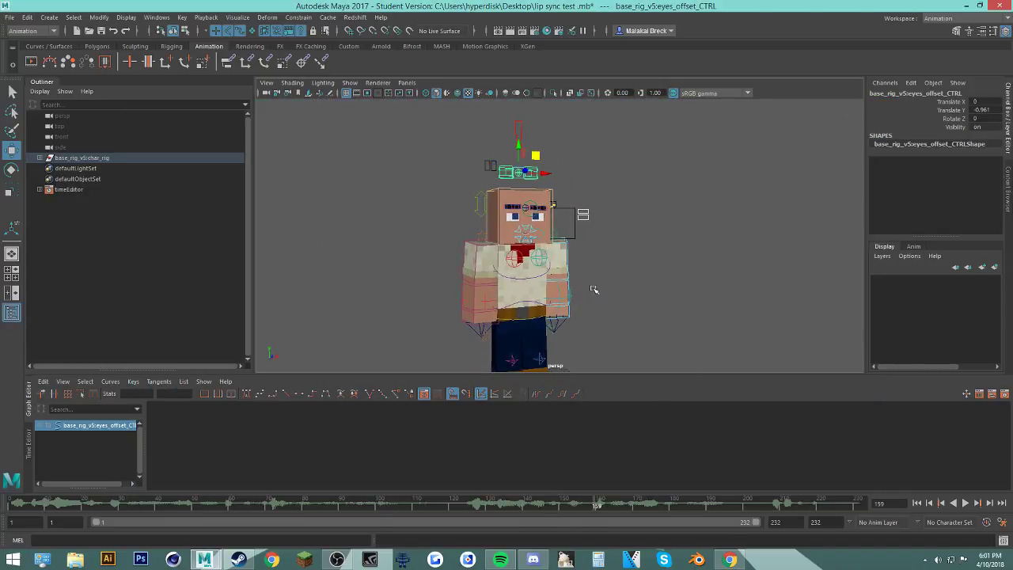
scroll(577, 278, up, 2)
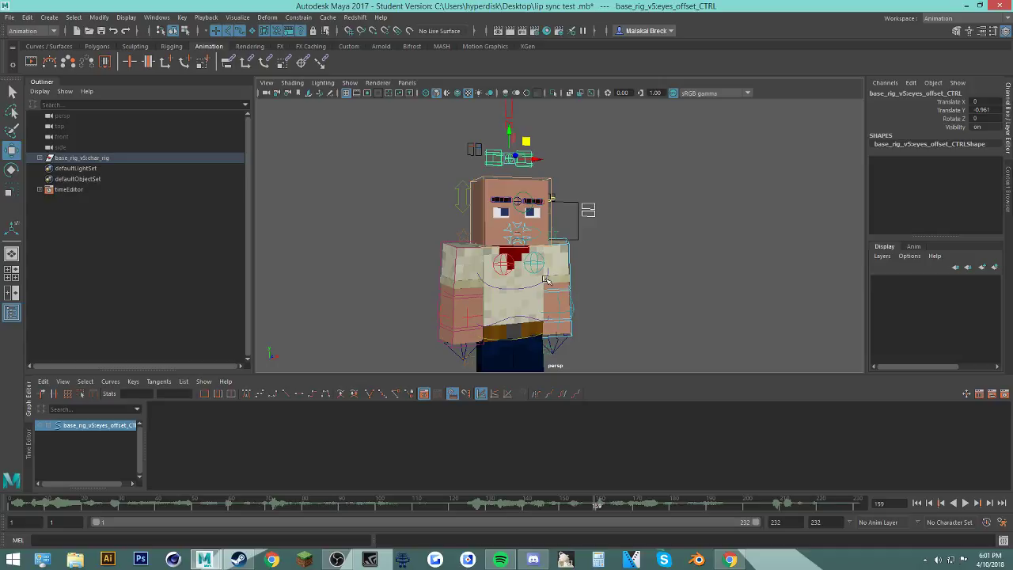
alt+drag(608, 264, 624, 301)
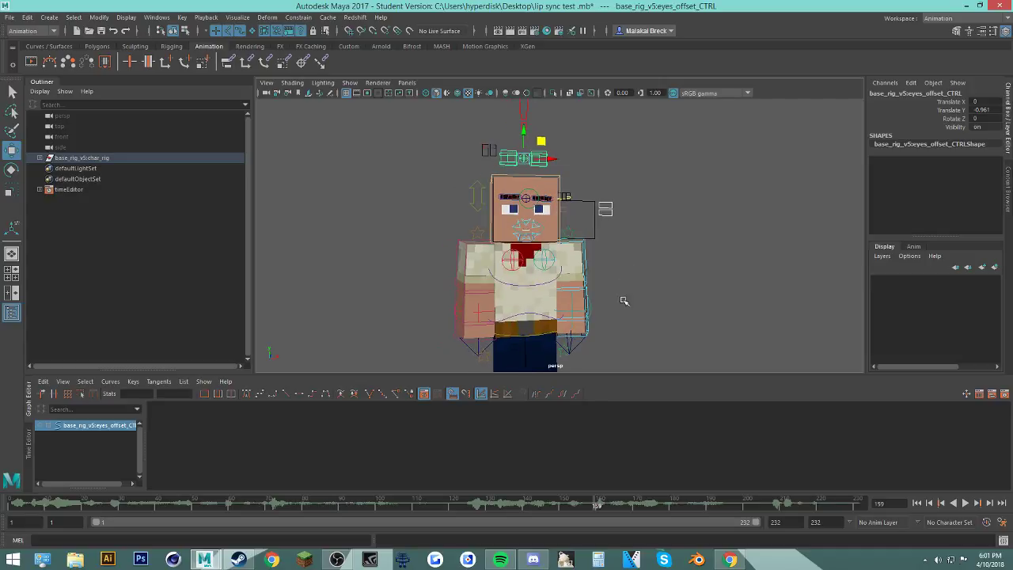
click(736, 561)
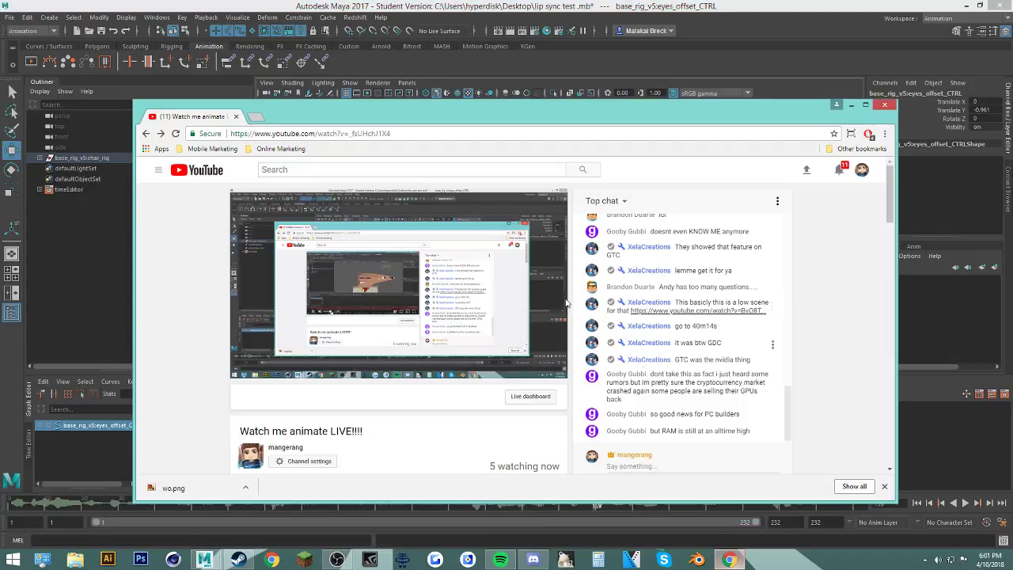
click(852, 103)
Step: Scrub the animation back to frame 148 and examine the character's upper-body pose
alt+drag(607, 208, 604, 251)
scroll(615, 256, up, 3)
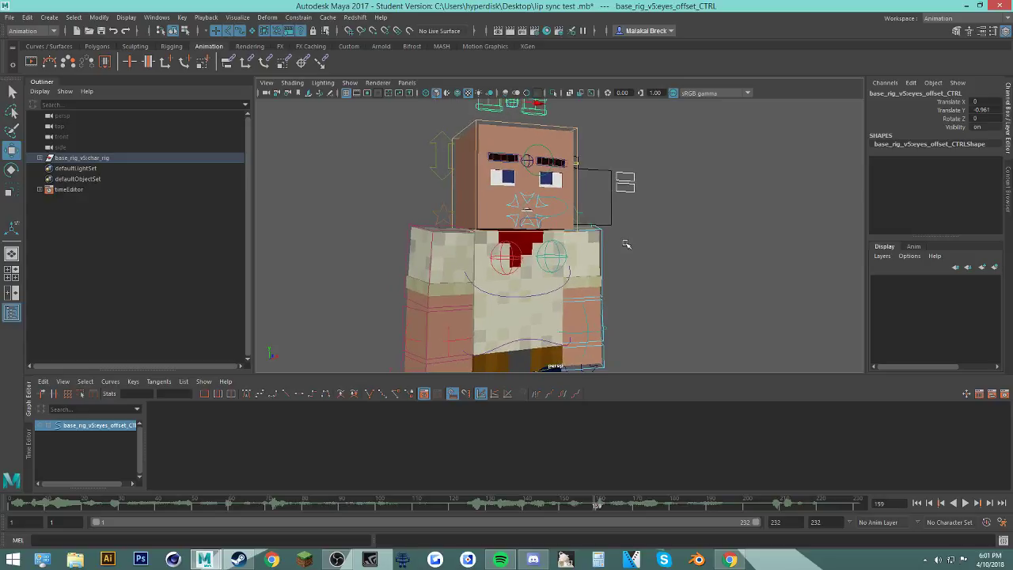
scroll(621, 248, down, 1)
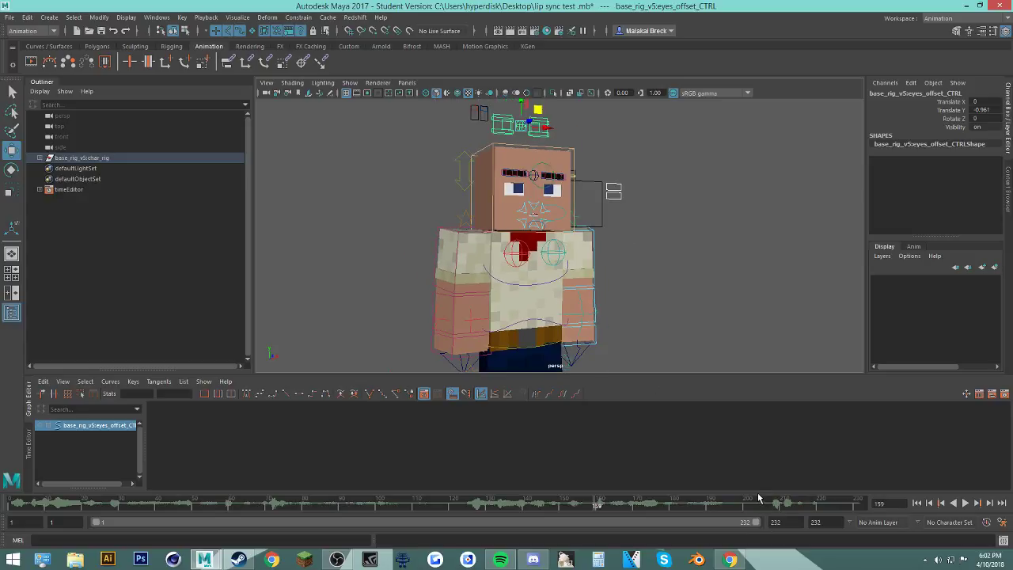
drag(766, 497, 556, 520)
alt+drag(626, 277, 623, 294)
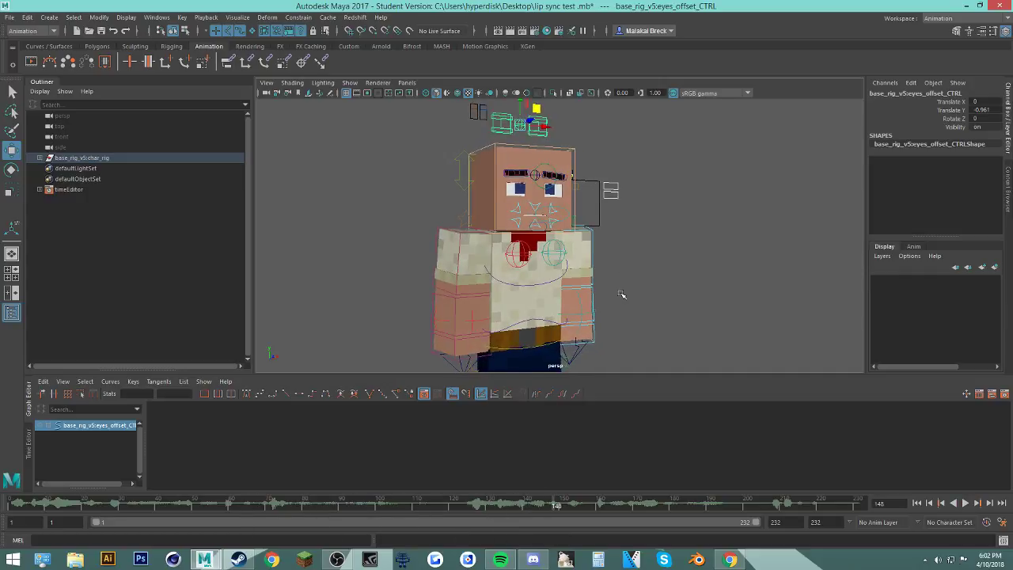
scroll(616, 298, down, 1)
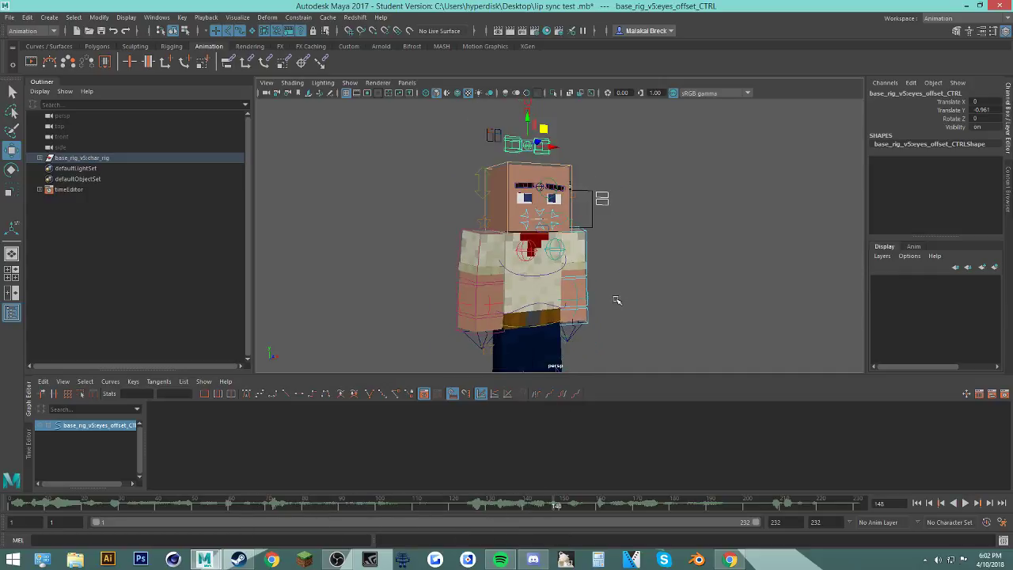
Step: Select the torso control, return to frame 1 and key all its channels there without altering the pose
click(531, 277)
key(alt+shift+v)
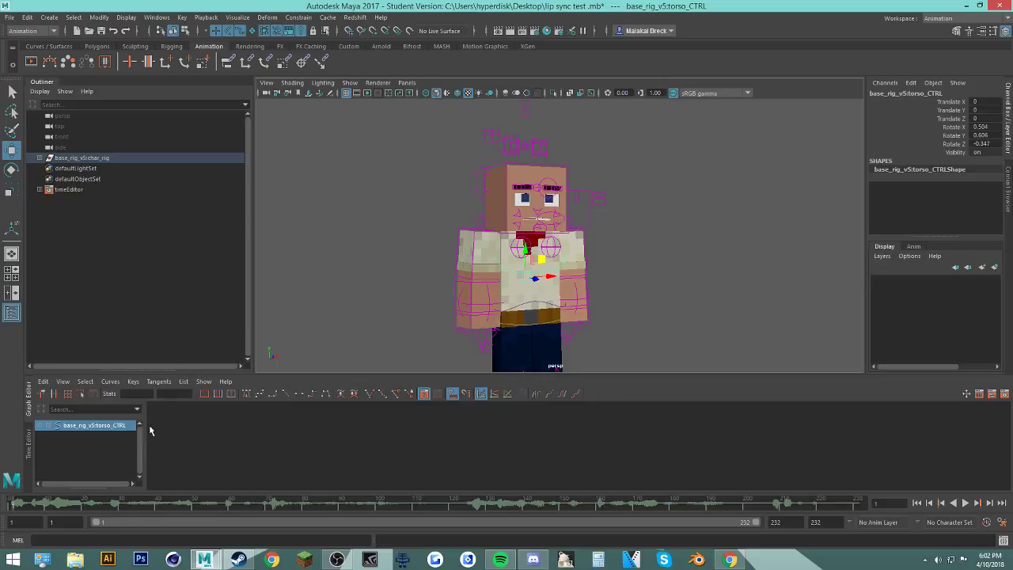
click(964, 503)
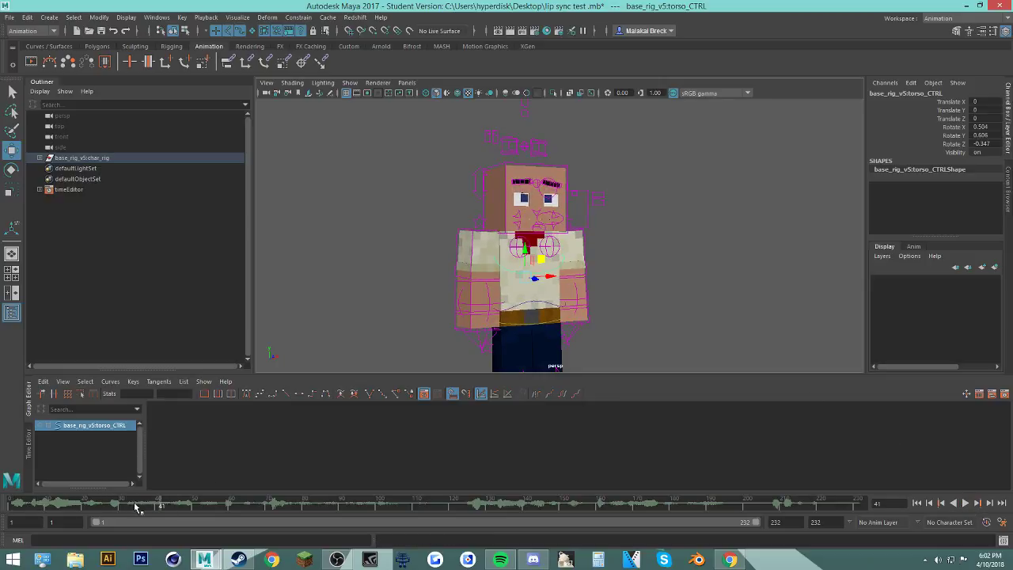
drag(136, 508, 11, 492)
key(r)
key(e)
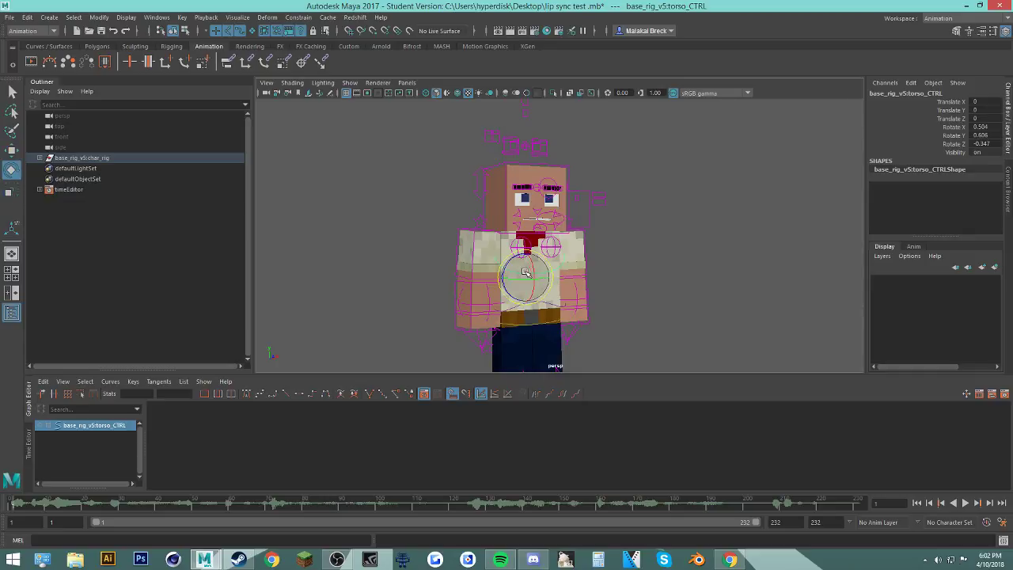
drag(525, 272, 527, 273)
key(ctrl+z)
key(s)
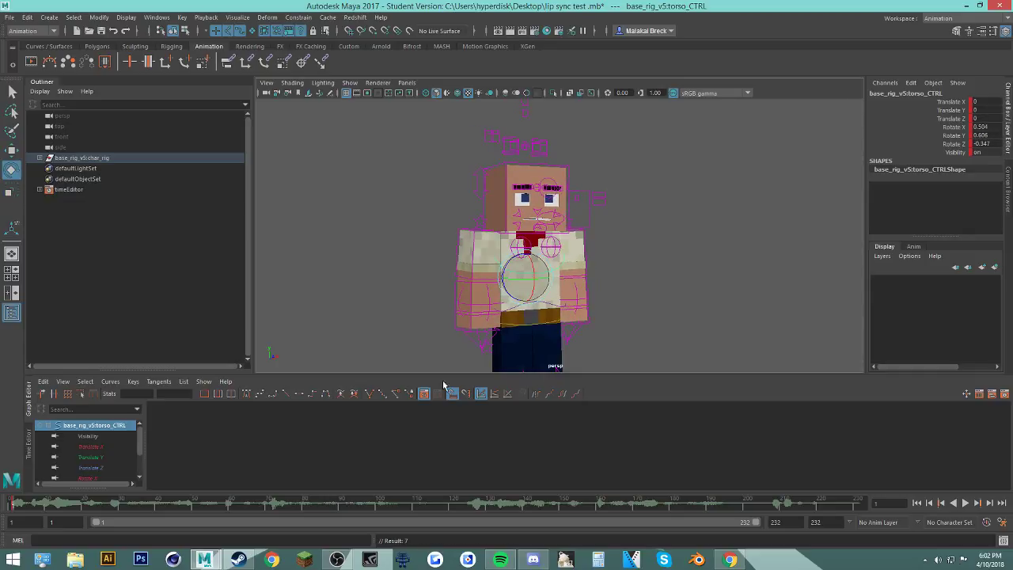
Step: Advance the animation from frame 1 to frame 14 with the torso control selected and in close view
click(965, 503)
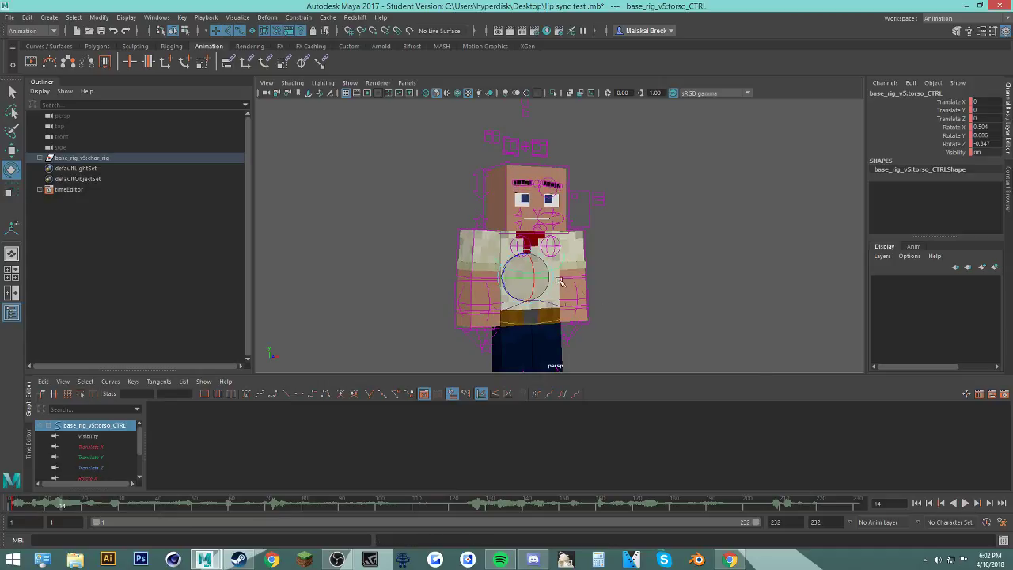
scroll(419, 244, up, 4)
alt+drag(419, 245, 491, 277)
alt+middle_drag(507, 309, 526, 287)
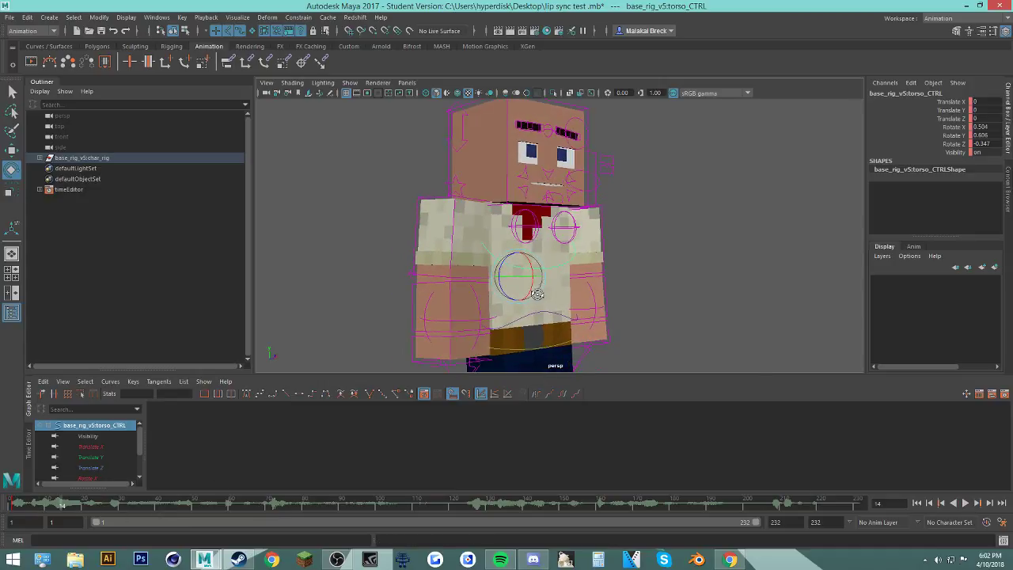
Step: Play back from frame 1 and key the torso control at frame 19, rotated to about -2.24 on X
alt+drag(526, 286, 557, 287)
click(11, 503)
key(alt+v)
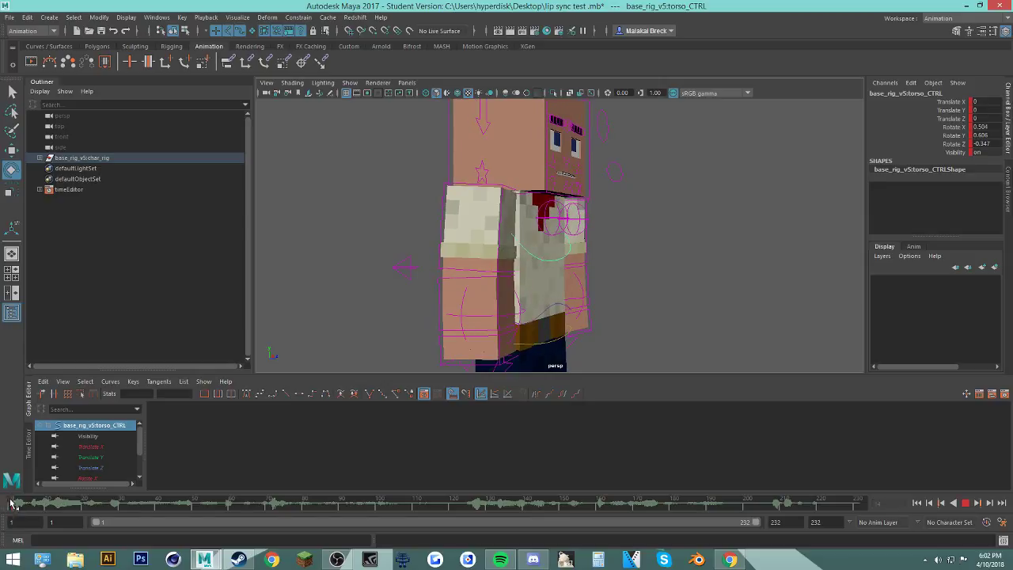
key(alt+v)
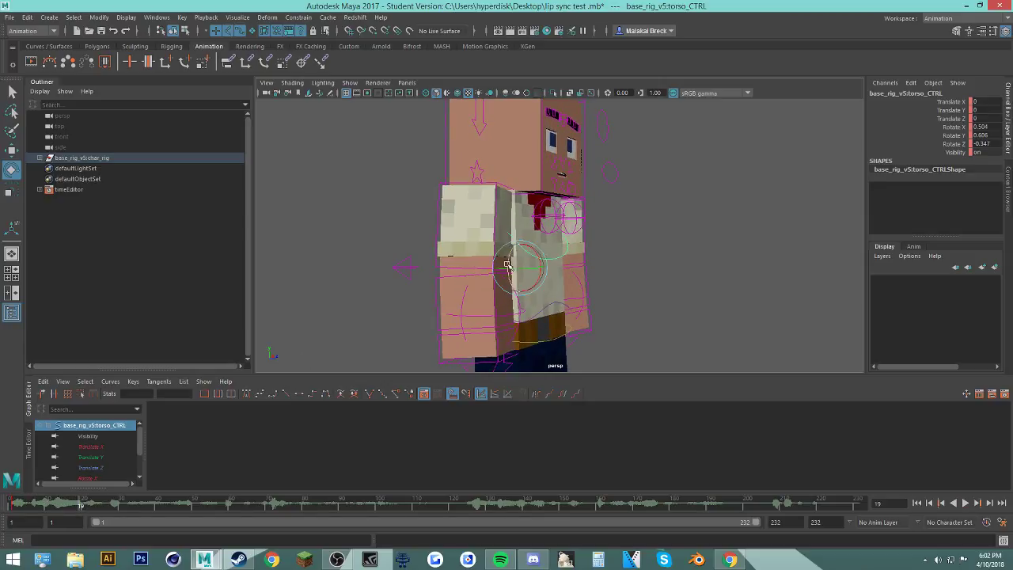
drag(539, 260, 538, 258)
key(s)
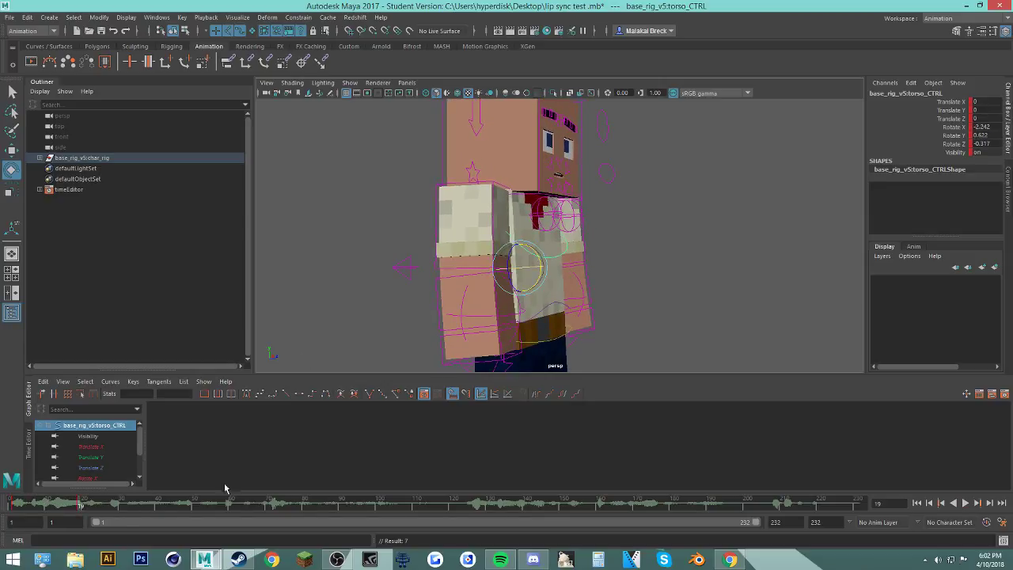
Step: Rotate the torso control to about 1.45 on X and key it at frame 11
drag(40, 504, 51, 502)
alt+drag(759, 272, 606, 277)
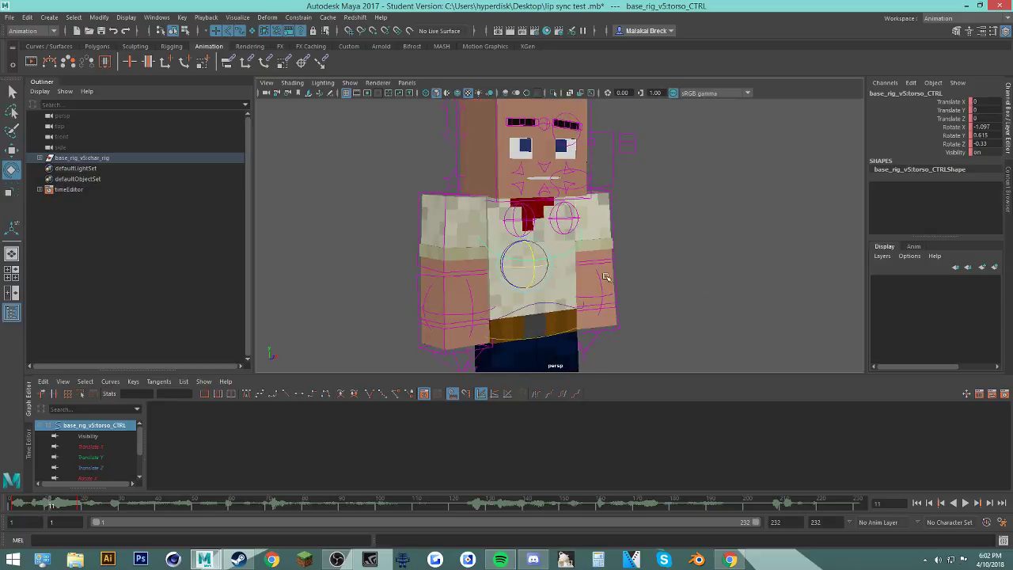
drag(533, 258, 533, 263)
key(s)
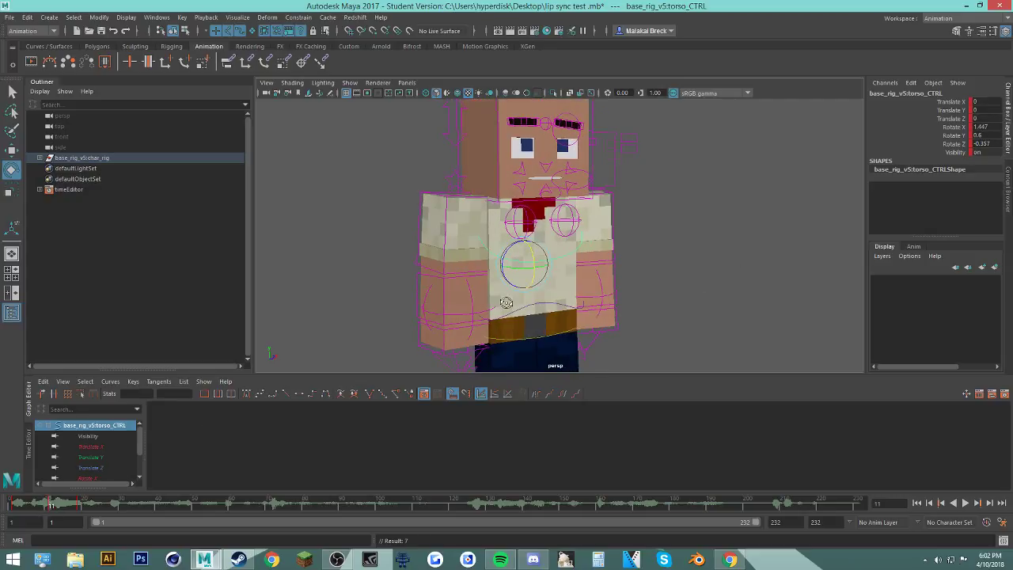
Step: Review the opening torso motion and shift the frame 11 key earlier, to about frame 7
alt+drag(364, 359, 466, 369)
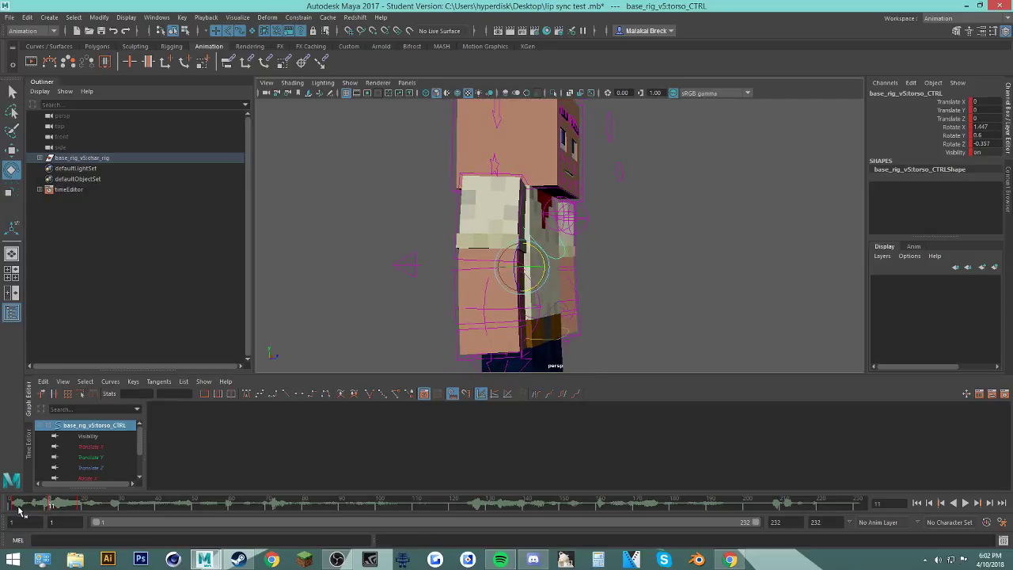
click(19, 508)
key(alt+v)
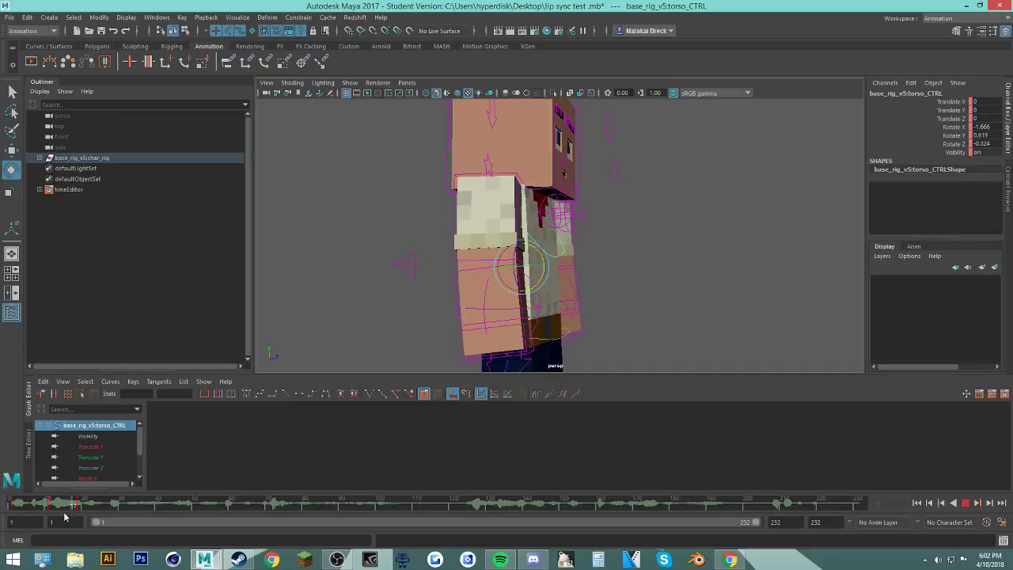
shift+drag(66, 509, 20, 508)
drag(761, 482, 728, 508)
click(69, 510)
key(alt+v)
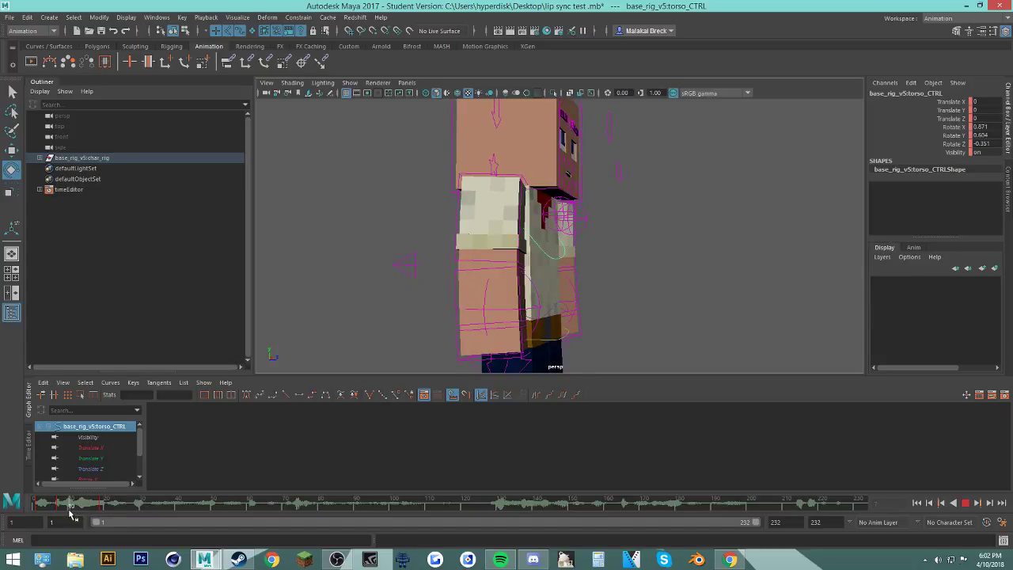
Step: Add in-between torso keys before frame 19 and delete the torso key at frame 19
click(41, 511)
key(alt+v)
drag(52, 511, 75, 512)
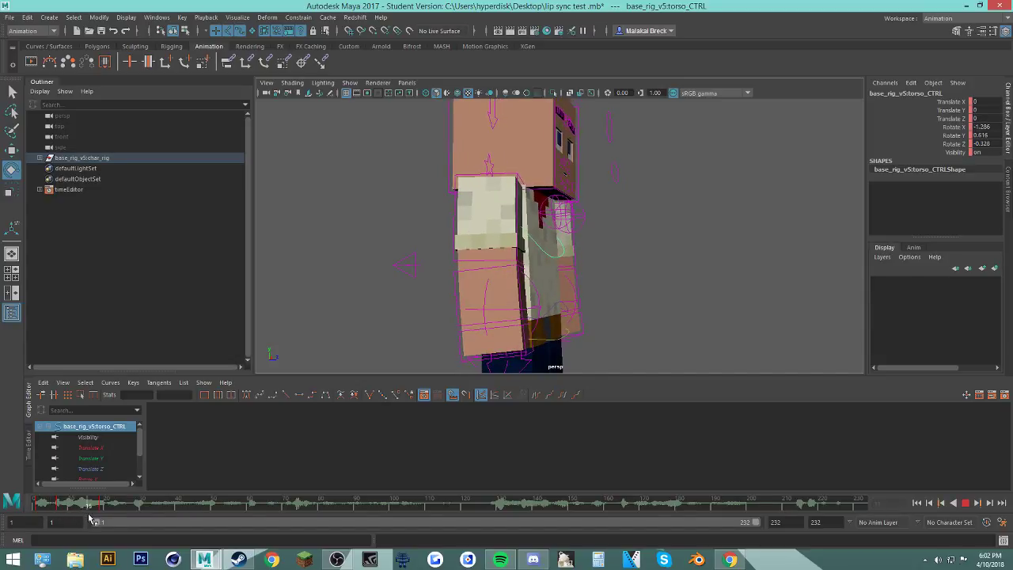
click(77, 511)
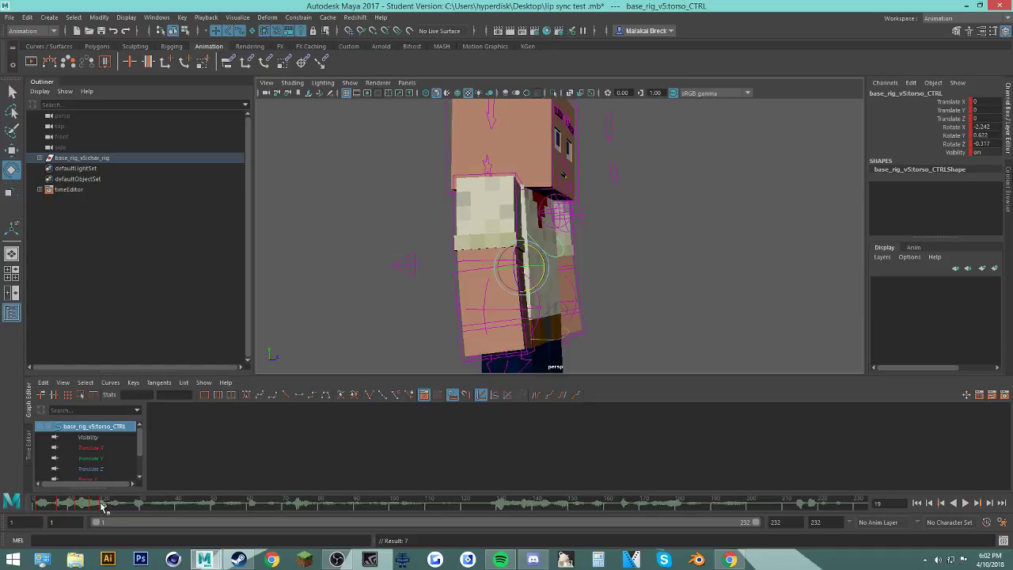
right_click(103, 505)
click(124, 379)
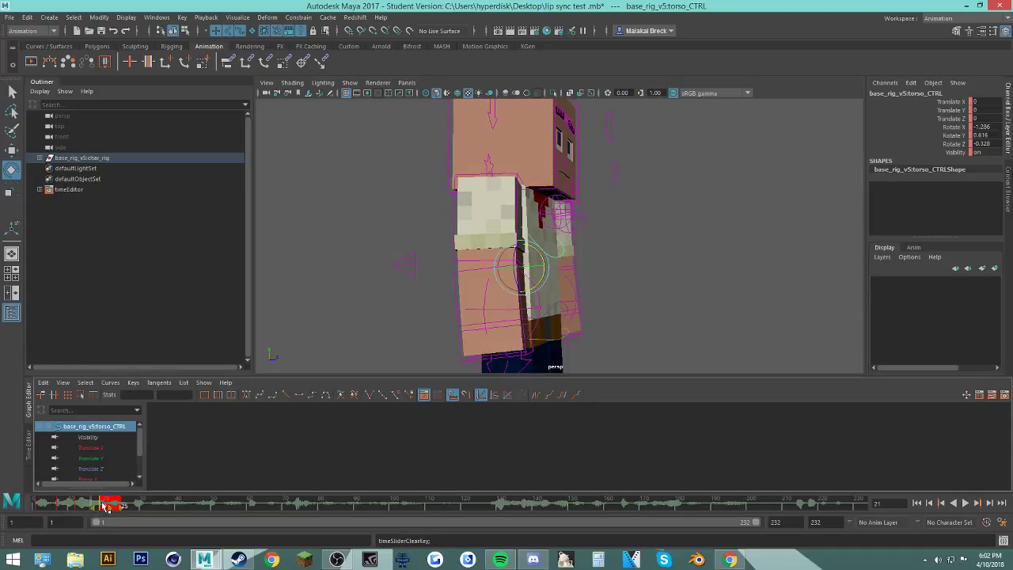
Step: Retime the in-between torso keys around frames 12 to 16 and delete the key near frame 19
click(77, 507)
key(alt+v)
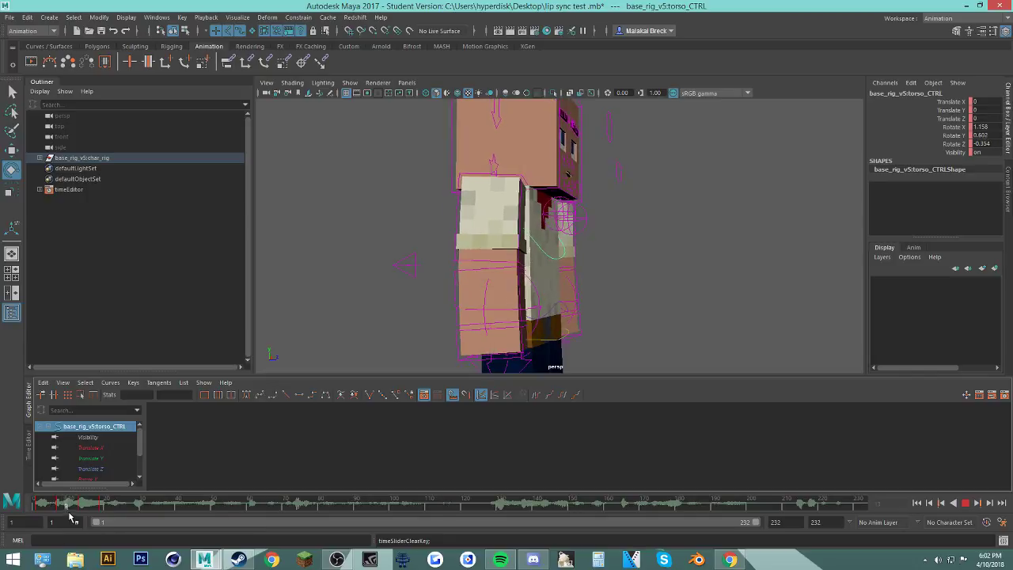
click(79, 506)
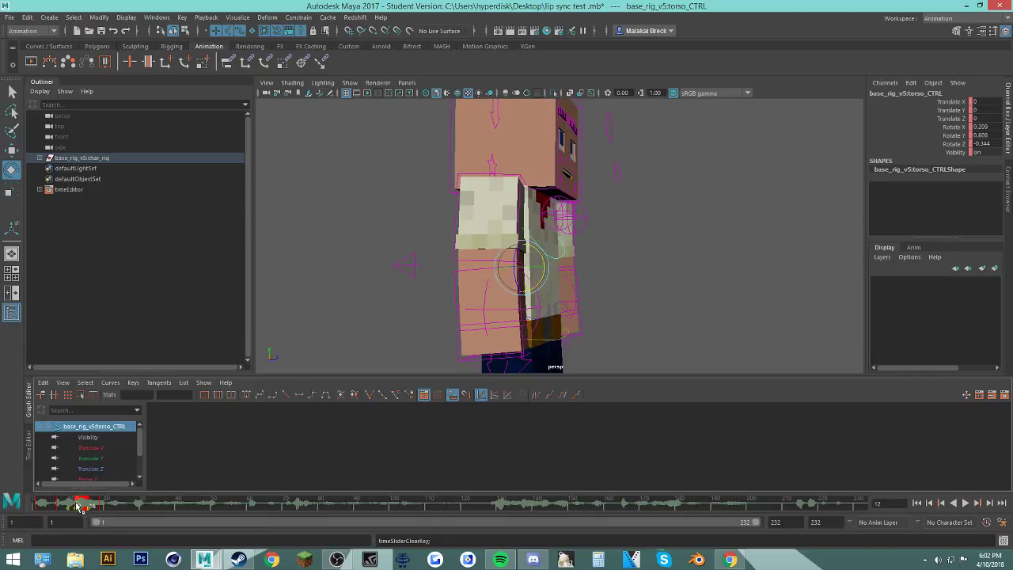
mouse_move(88, 504)
mouse_down()
mouse_move(131, 512)
mouse_move(25, 508)
mouse_move(118, 518)
mouse_move(102, 514)
mouse_up()
right_click(103, 502)
click(145, 376)
Step: Snap the torso control's keys between frames 1 and 26 to whole frames
click(166, 509)
drag(542, 262, 507, 286)
mouse_move(52, 504)
mouse_down()
mouse_move(118, 502)
mouse_move(37, 505)
mouse_up()
right_click(69, 504)
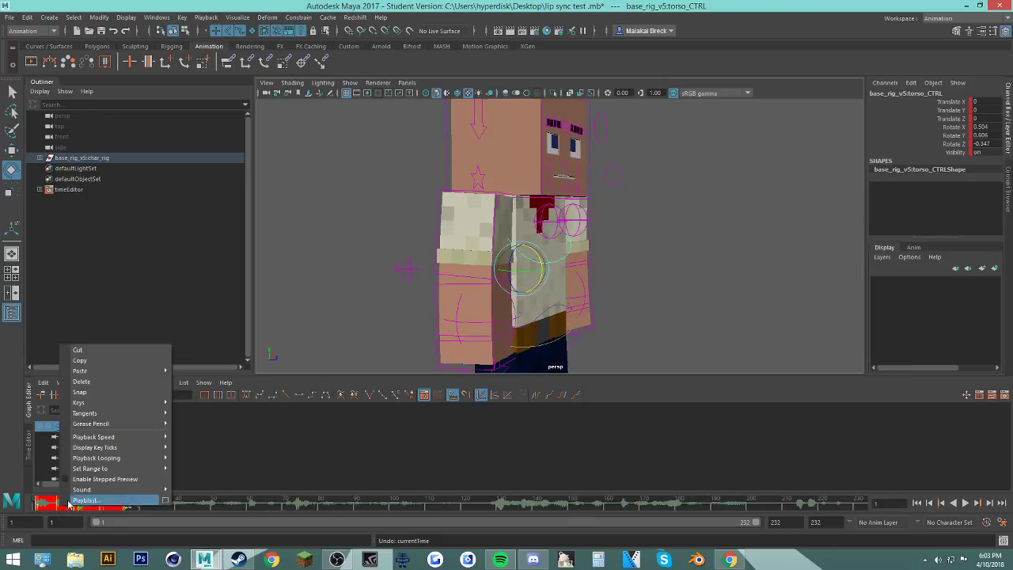
click(103, 393)
right_click(113, 507)
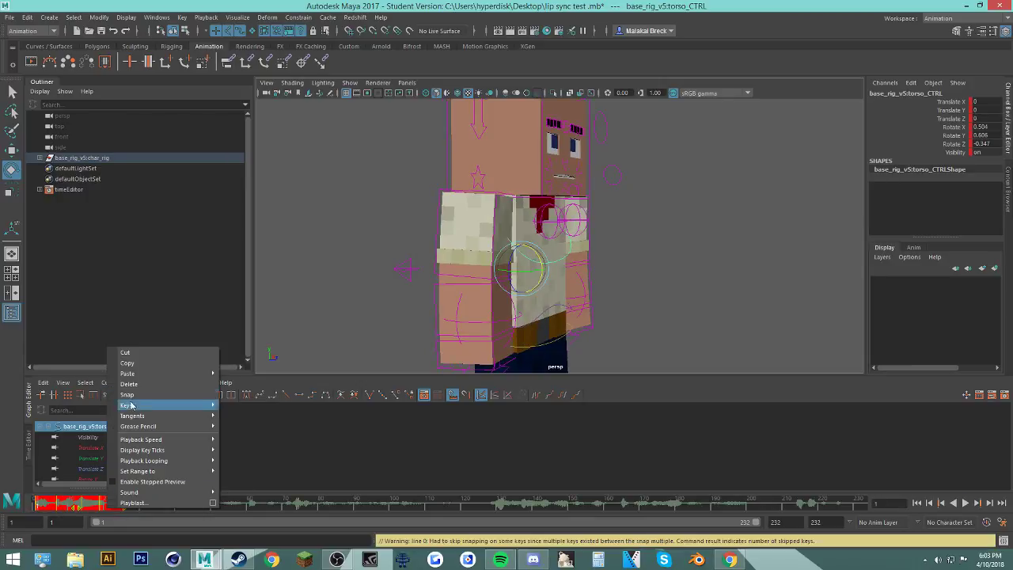
click(147, 393)
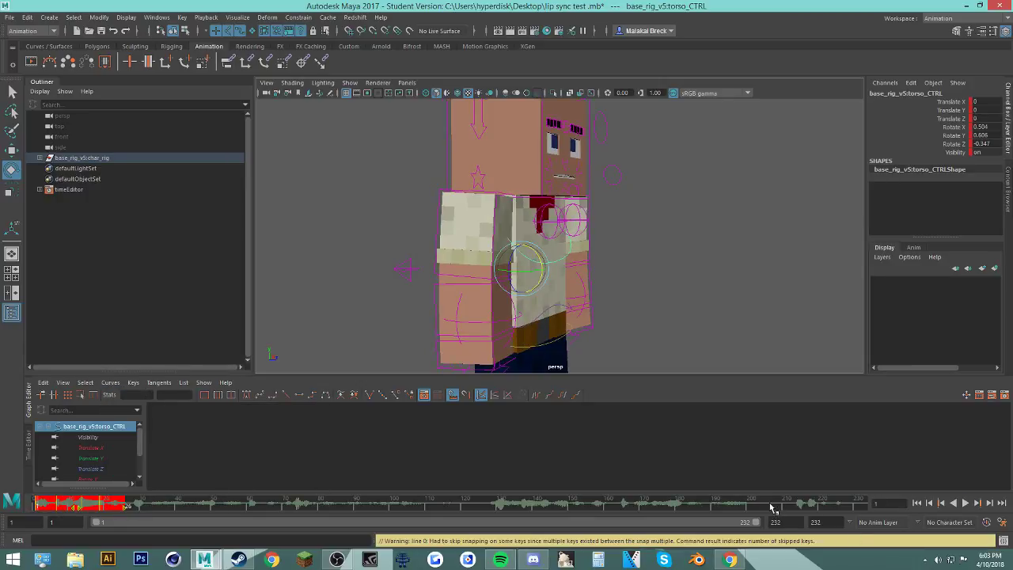
Step: Play back the snapped motion and delete the torso keys between frames 17 and 23
click(964, 503)
shift+drag(112, 507, 94, 505)
right_click(98, 502)
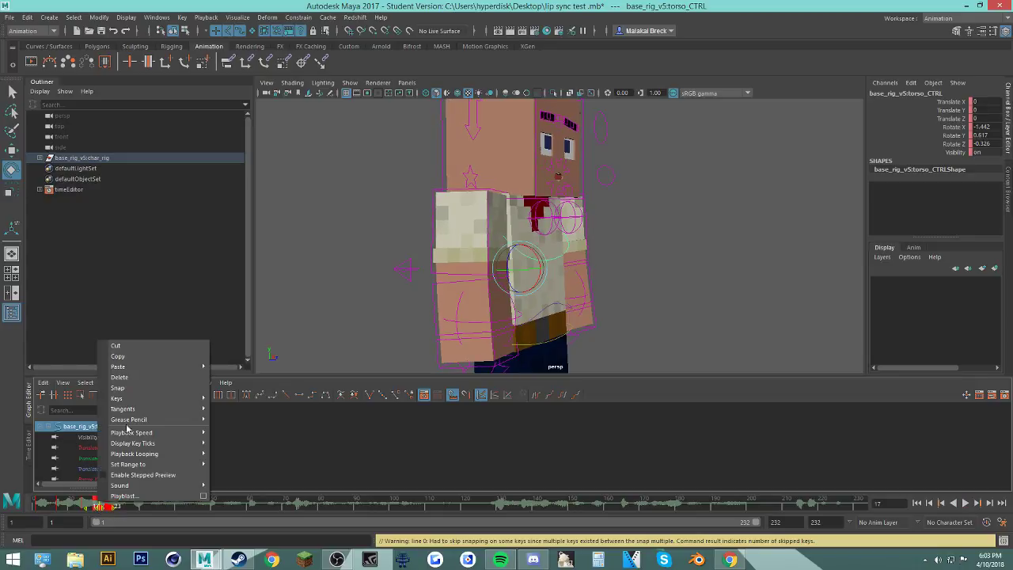
click(146, 377)
Step: Key the torso control at frame 19, rotated to about -0.4 on X, and play back the result
click(103, 505)
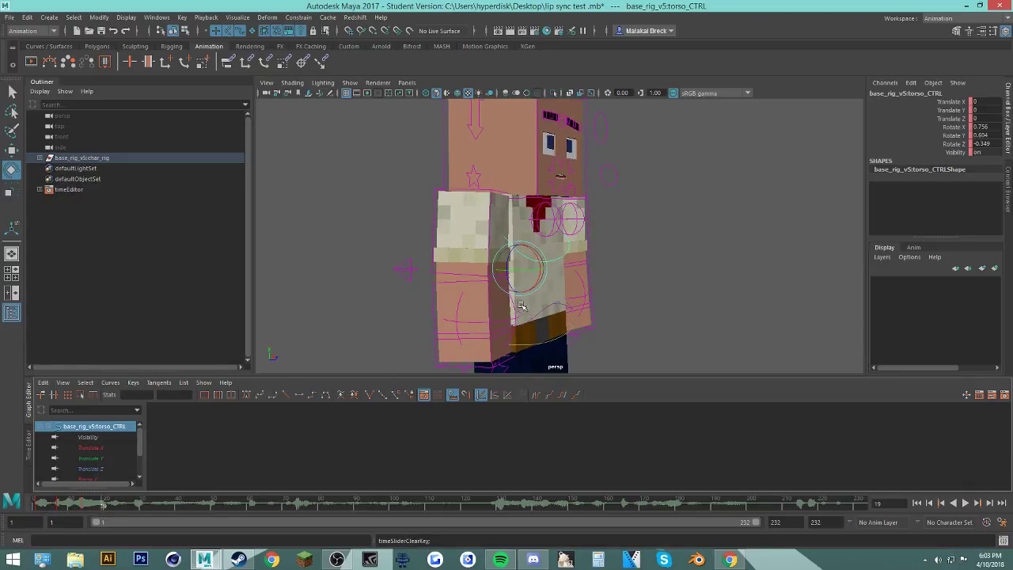
drag(537, 284, 538, 282)
key(s)
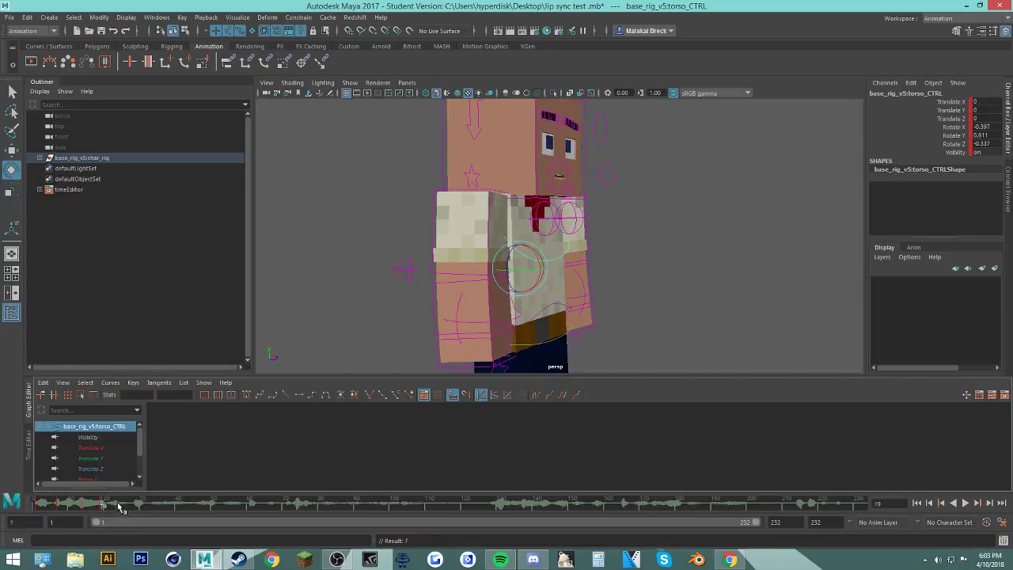
shift+drag(119, 507, 6, 510)
key(alt+v)
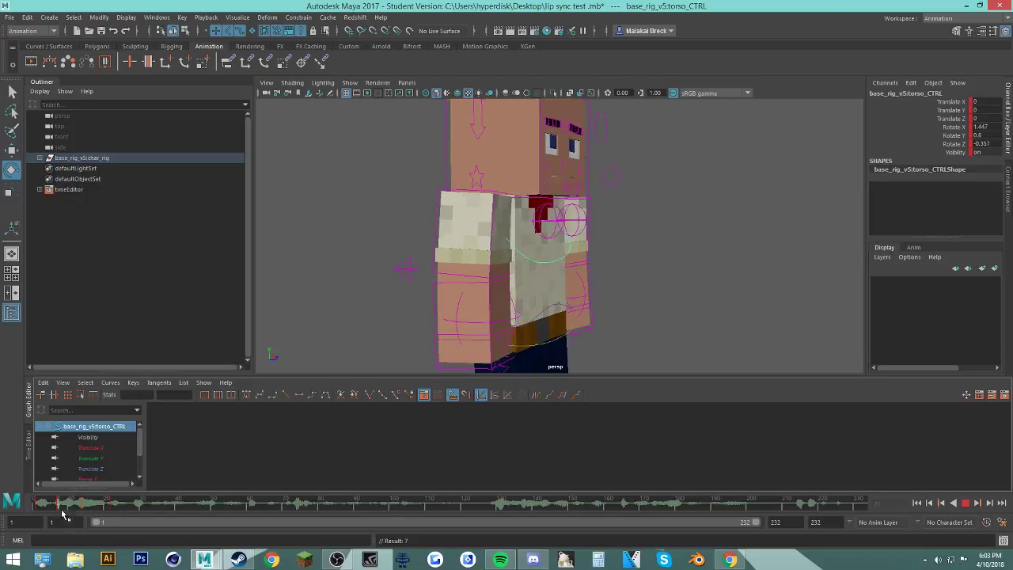
Step: Switch to the YouTube live stream page to read the chat, and return to Maya
click(730, 559)
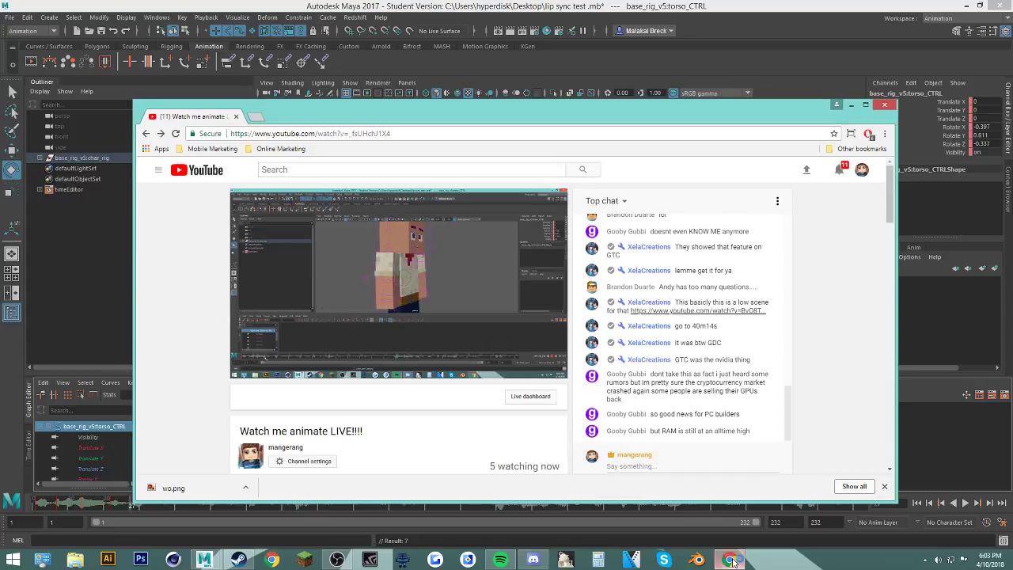
click(732, 560)
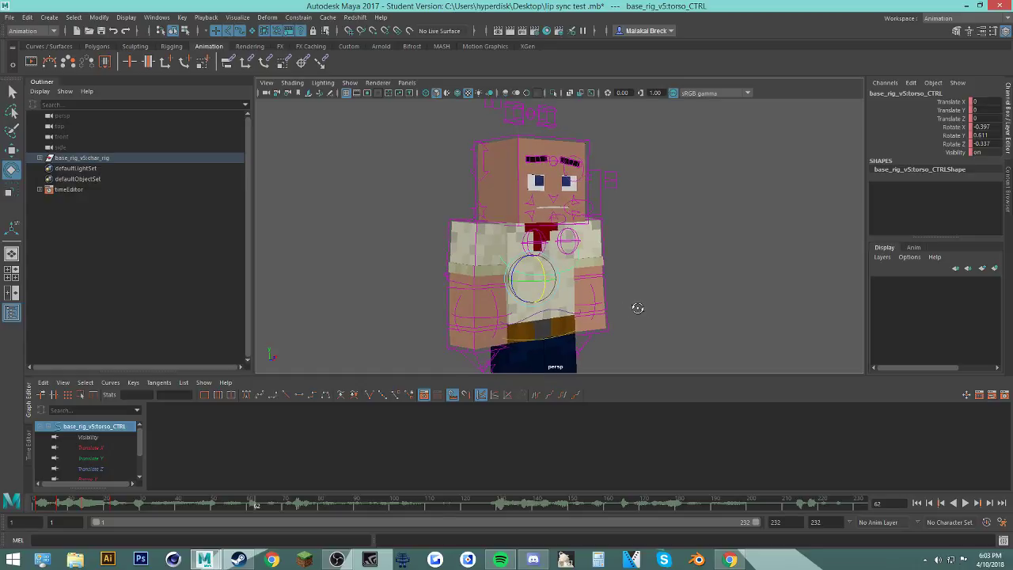
Step: Play back the animation from the first frame and examine the torso movement from the side and front
key(Escape)
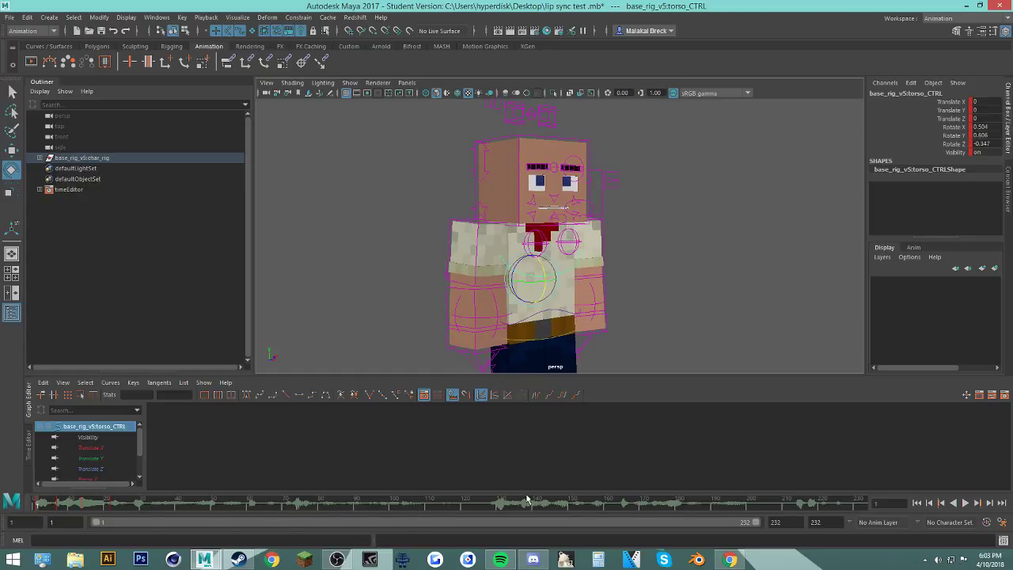
click(966, 503)
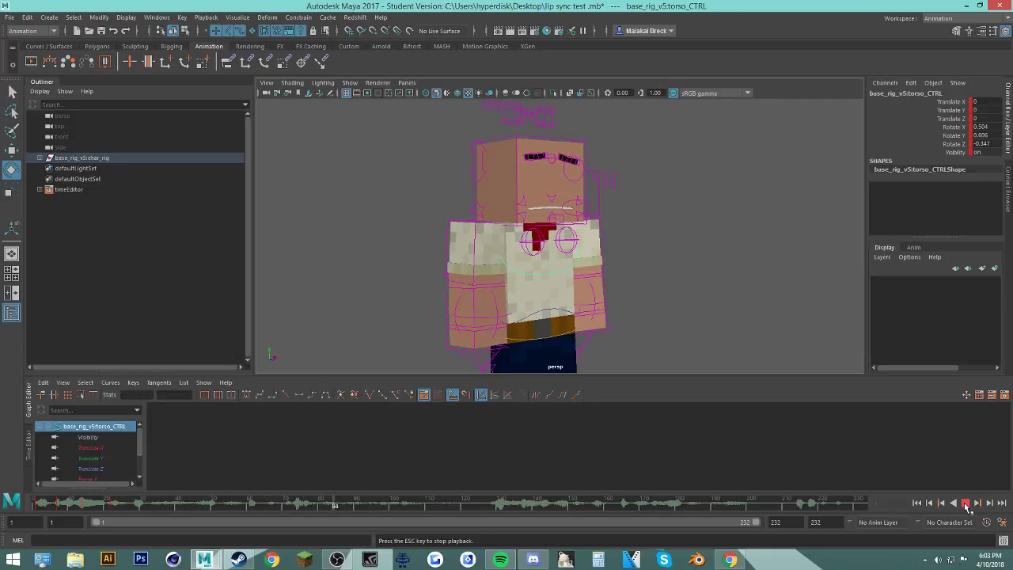
click(965, 504)
scroll(628, 301, up, 2)
mouse_move(629, 301)
alt+mouse_down()
mouse_move(664, 297)
mouse_move(649, 316)
mouse_move(647, 309)
alt+mouse_up()
key(alt+v)
click(37, 504)
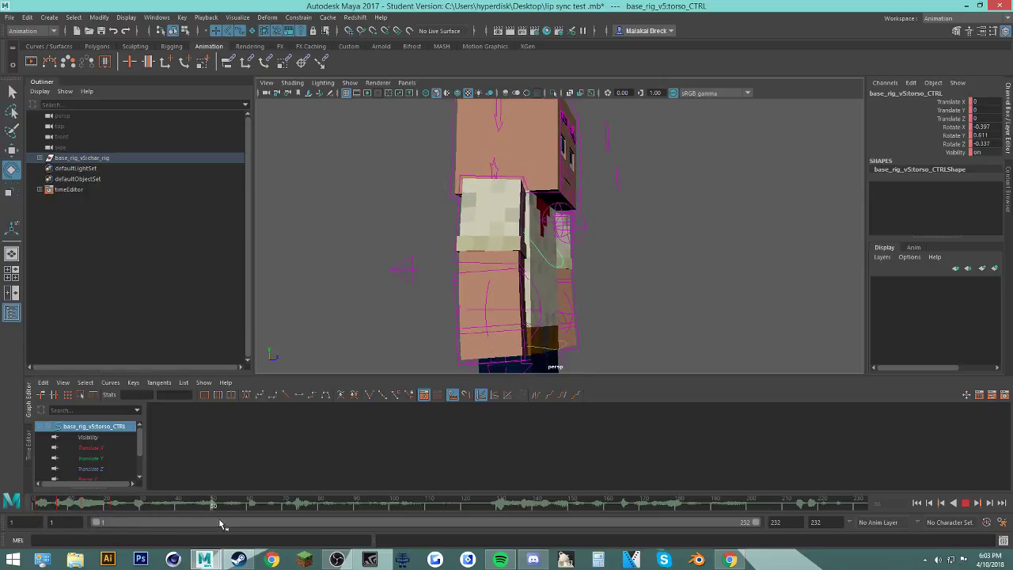
key(alt+v)
alt+drag(610, 287, 551, 287)
alt+middle_drag(546, 287, 576, 310)
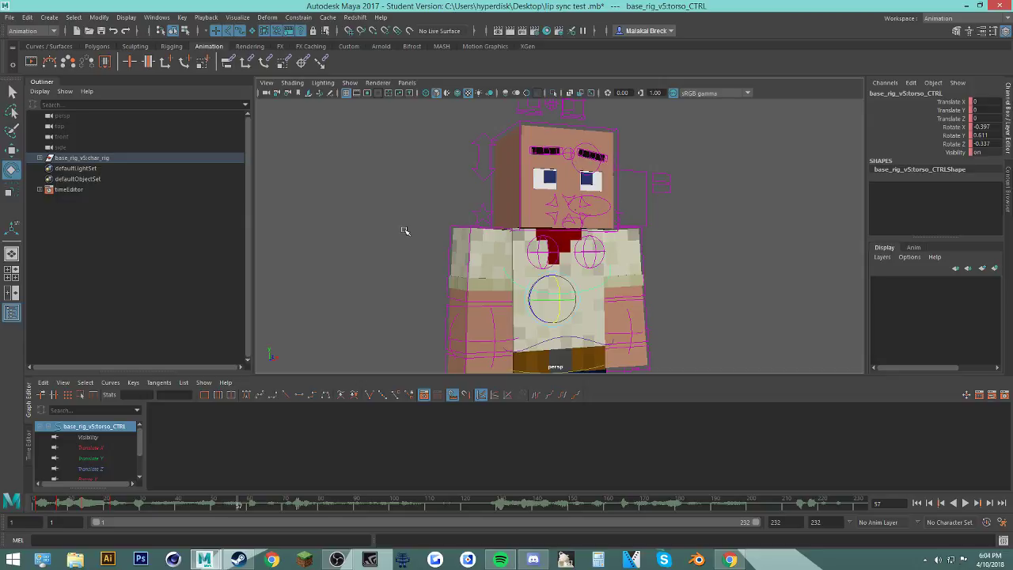
click(129, 501)
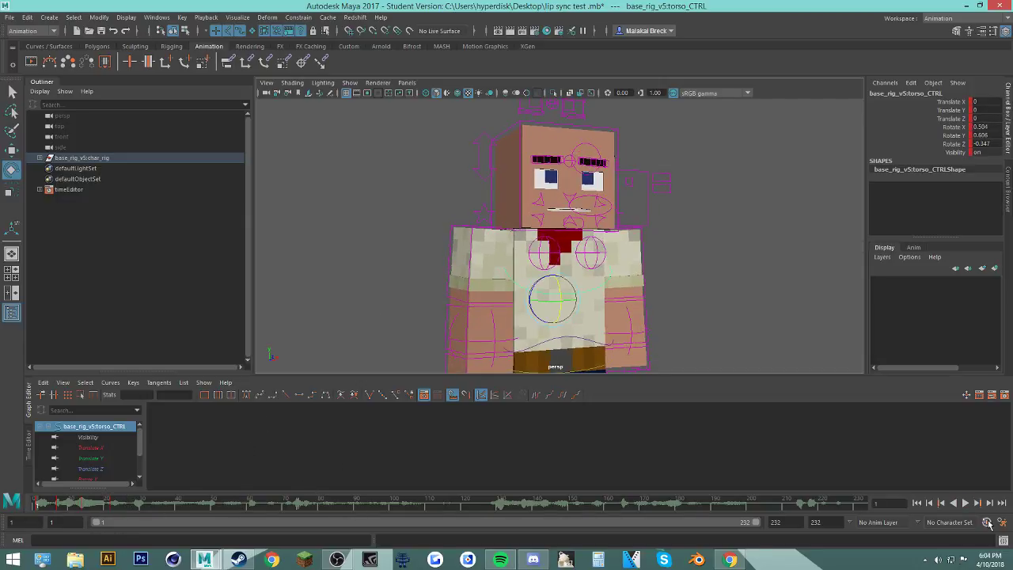
click(965, 502)
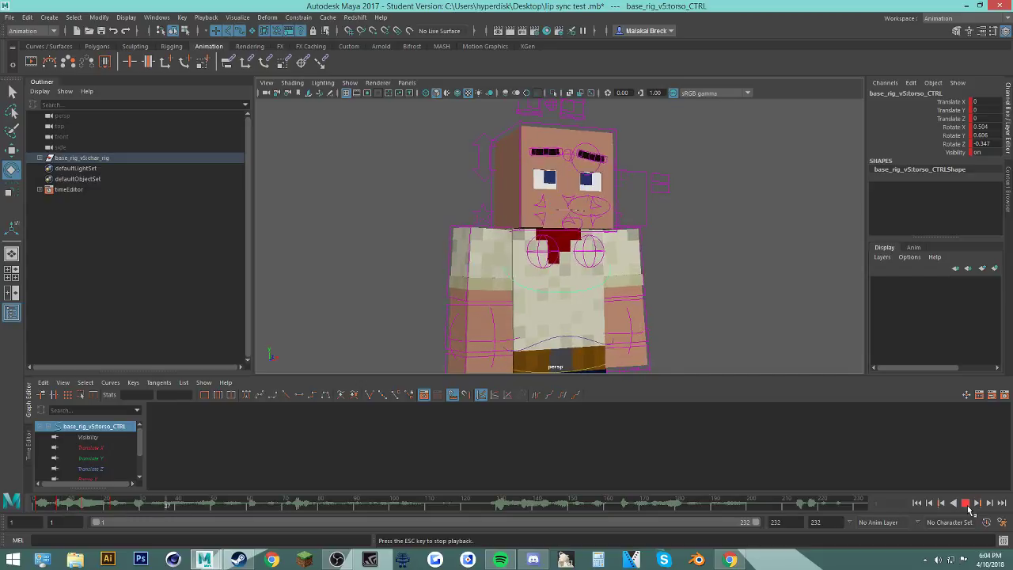
alt+drag(732, 339, 737, 339)
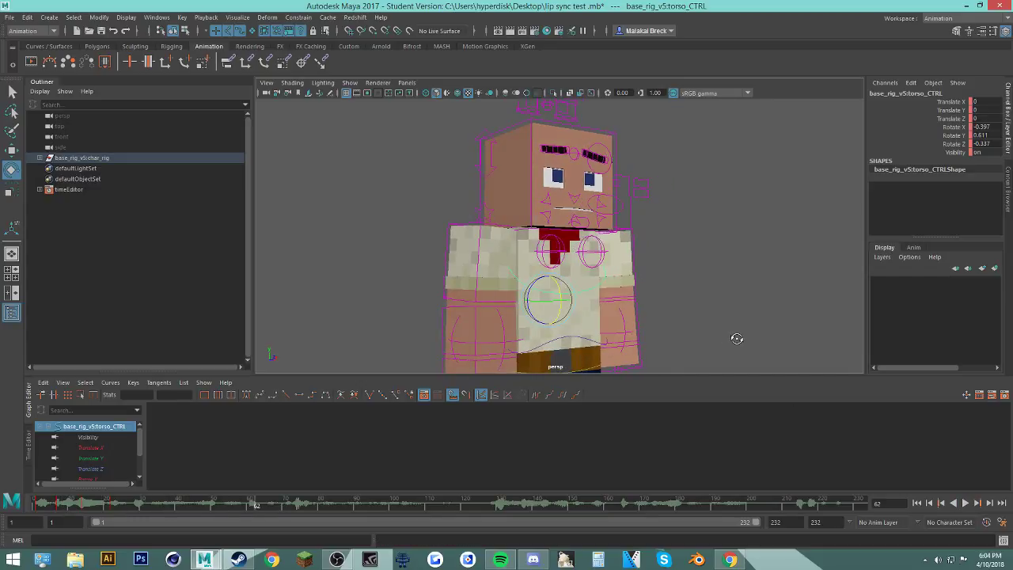
Step: Rotate the torso control on Z to about -0.24 at frame 32, keying it, and to about 1.07 at frame 46
mouse_move(110, 506)
mouse_down()
mouse_move(174, 513)
mouse_move(130, 503)
mouse_move(150, 502)
mouse_up()
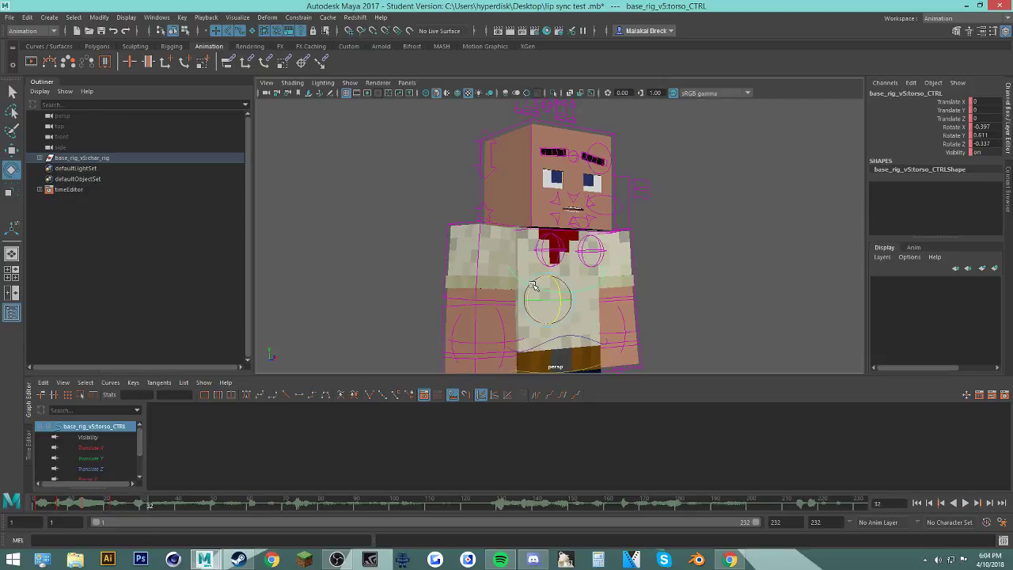
drag(532, 289, 529, 294)
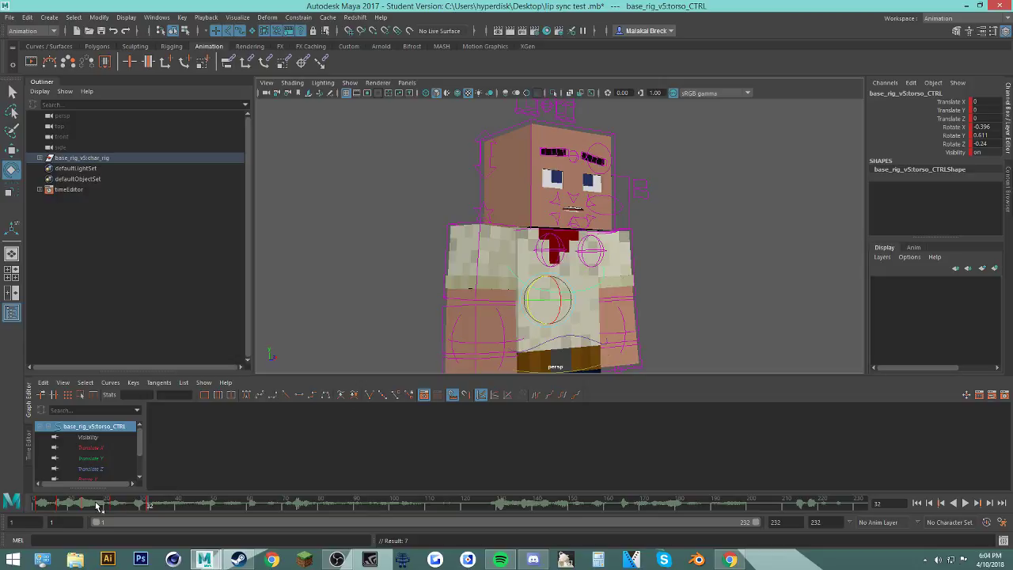
mouse_move(97, 506)
mouse_down()
mouse_move(165, 514)
mouse_move(252, 502)
mouse_up()
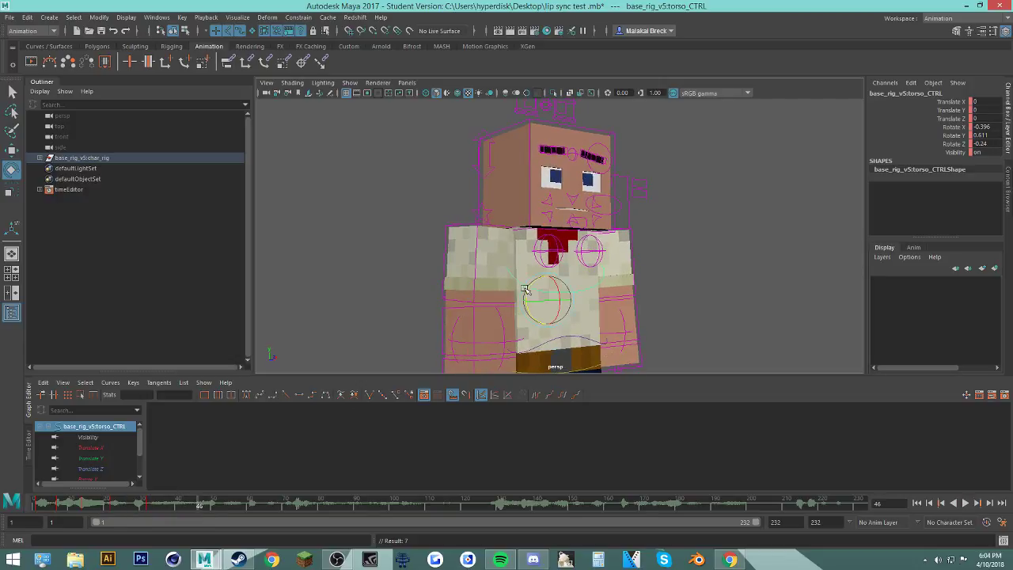
drag(524, 289, 528, 294)
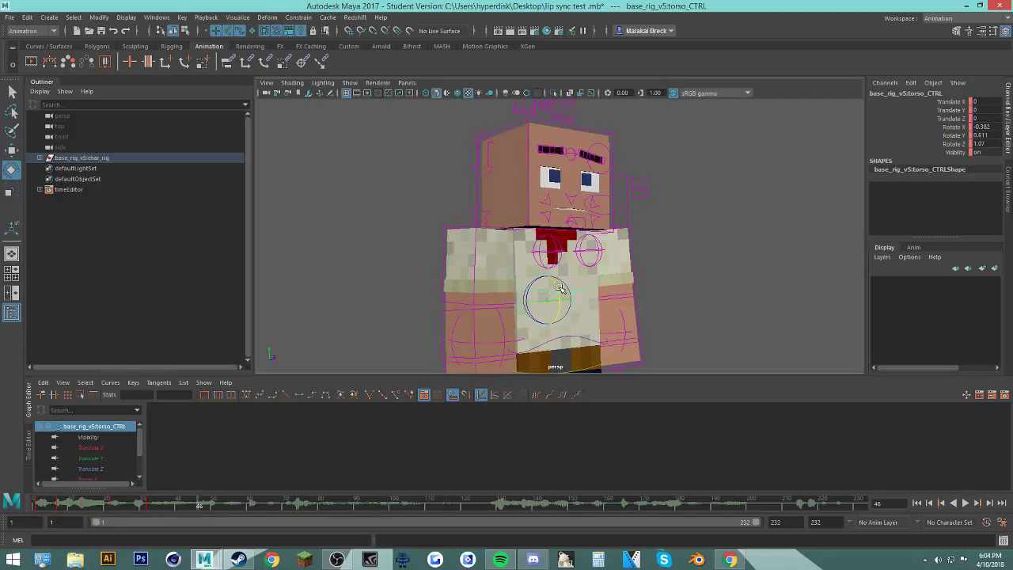
Step: Delete the surplus torso control key near frame 44 and retime the remaining key to about frame 45, checking it in playback
key(alt+v)
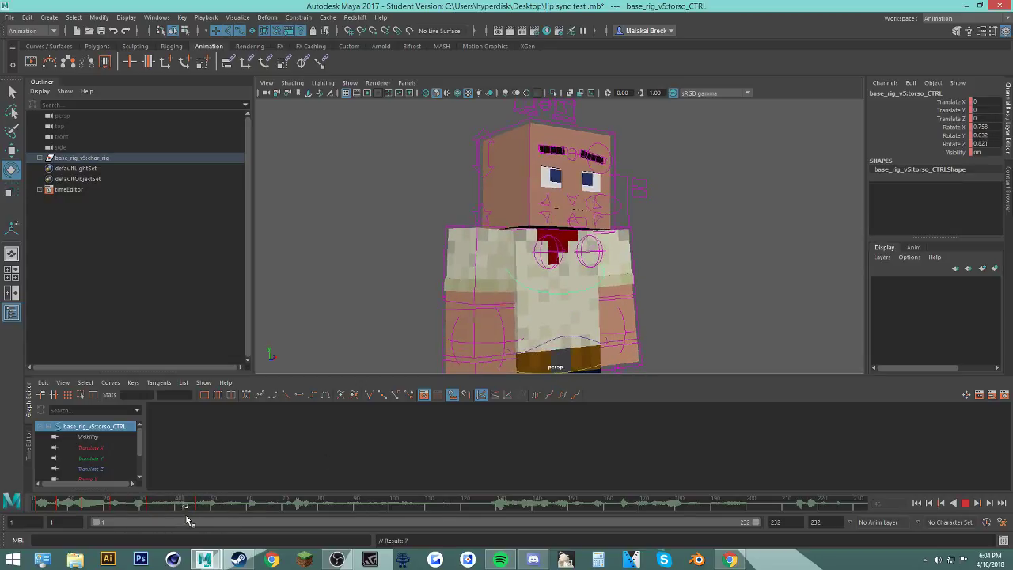
right_click(192, 503)
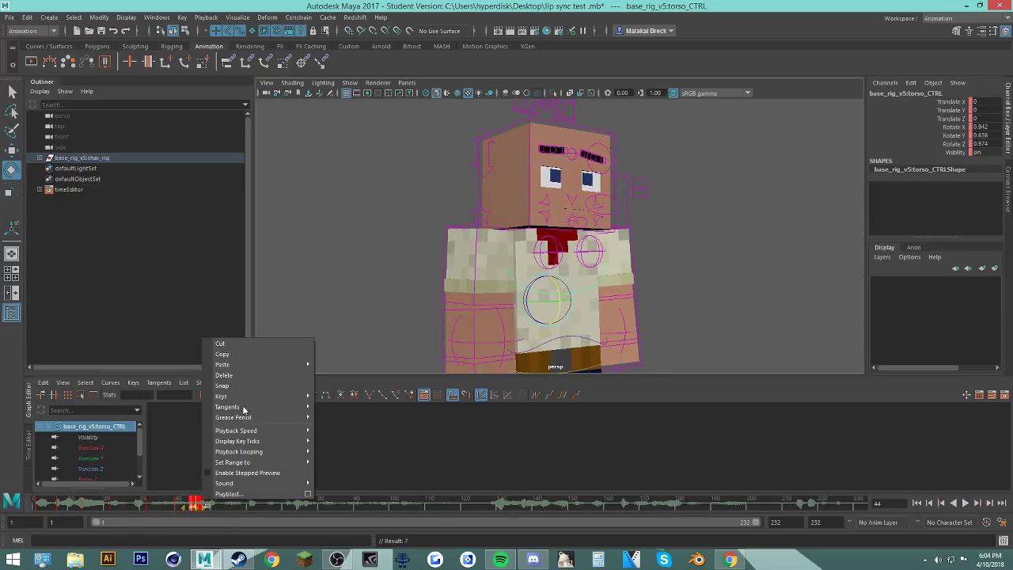
click(224, 374)
key(alt+v)
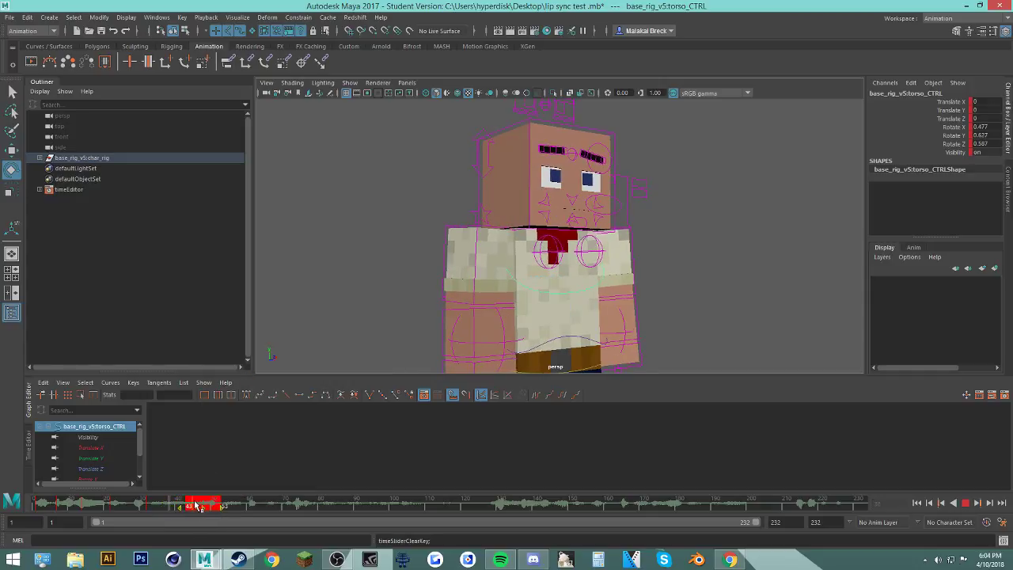
key(alt+v)
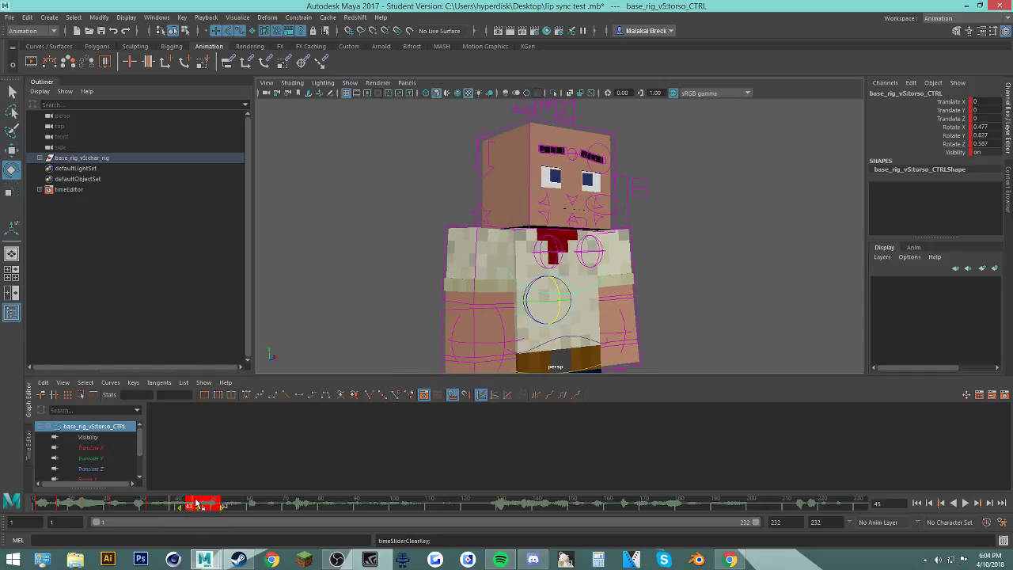
Step: Play back the animation from the front and key the torso control at frame 67, rotated to about -0.36 on Z
click(96, 506)
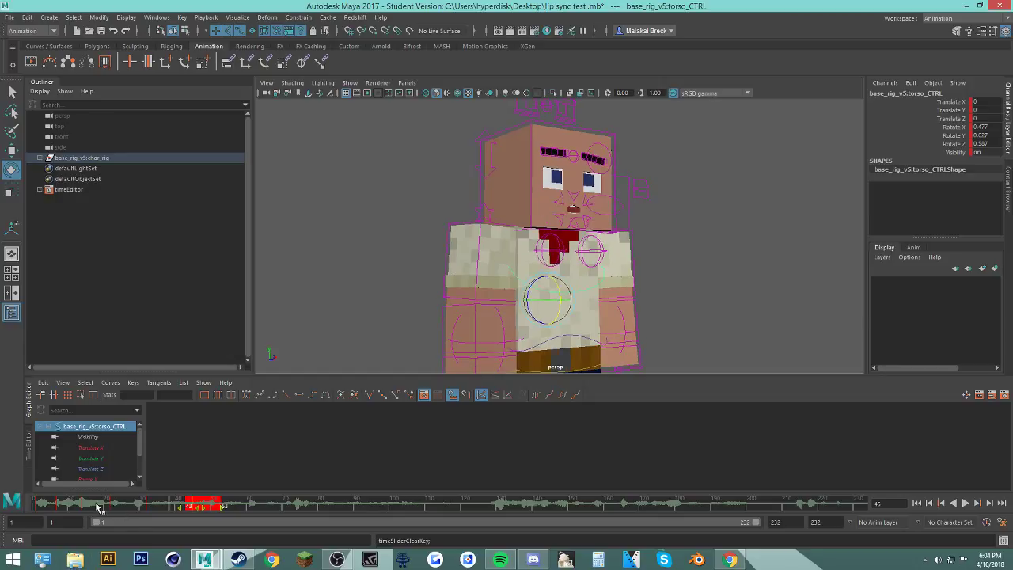
key(alt+v)
key(alt+v)
alt+drag(655, 339, 636, 319)
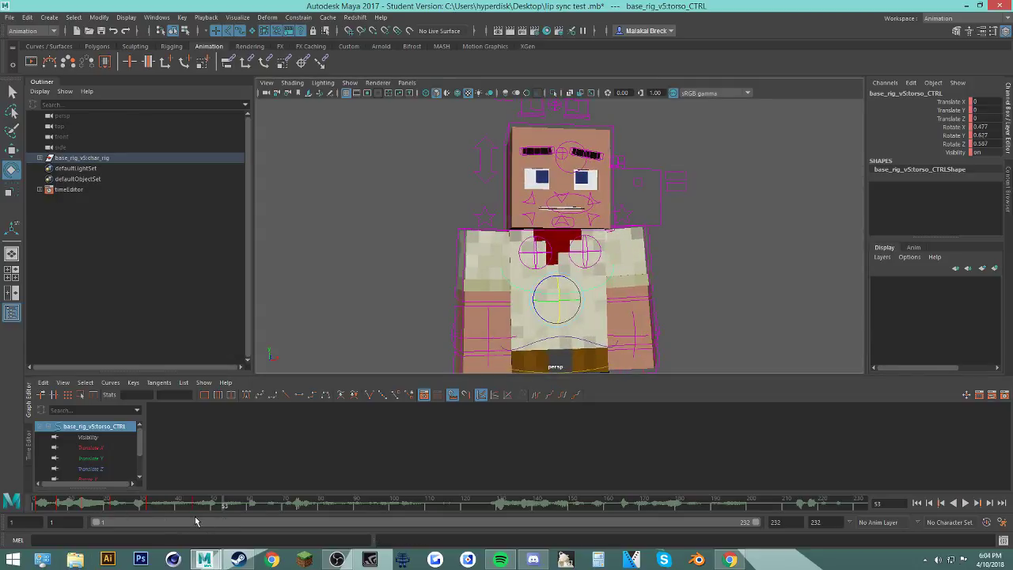
key(alt+v)
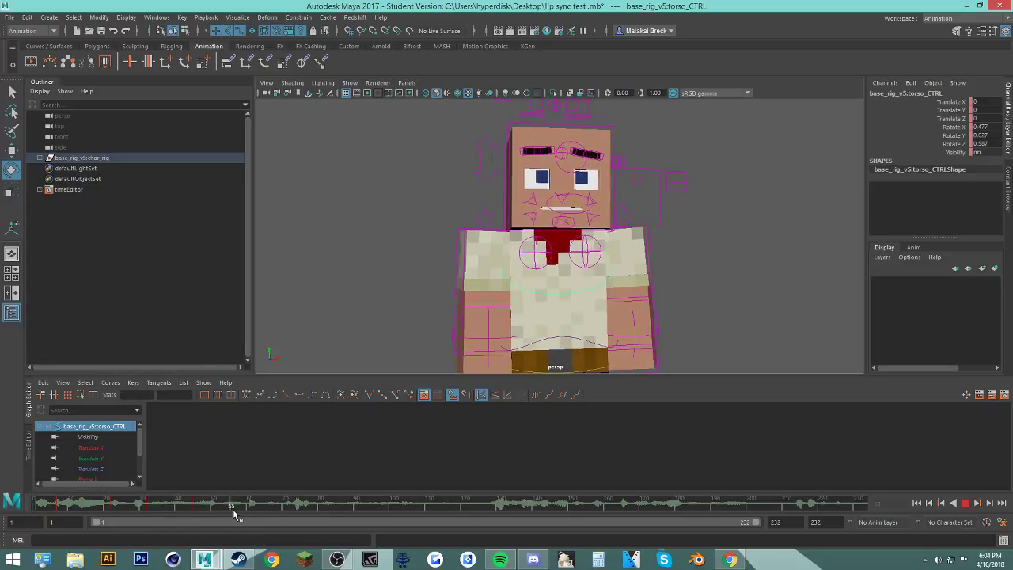
key(alt+v)
click(274, 504)
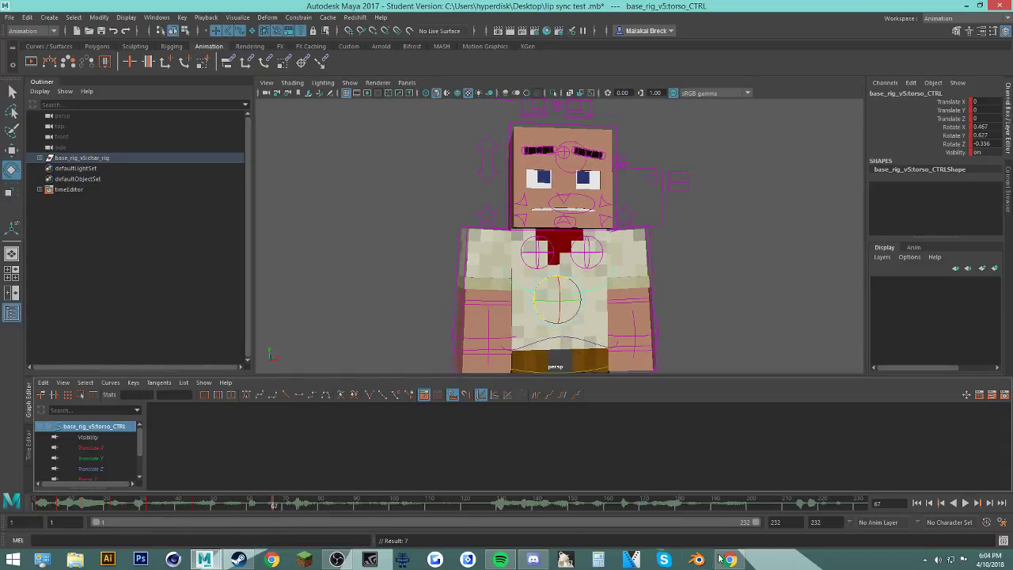
Step: Read the live stream chat in the browser, return to Maya, and play back the animation from the first frame
click(728, 480)
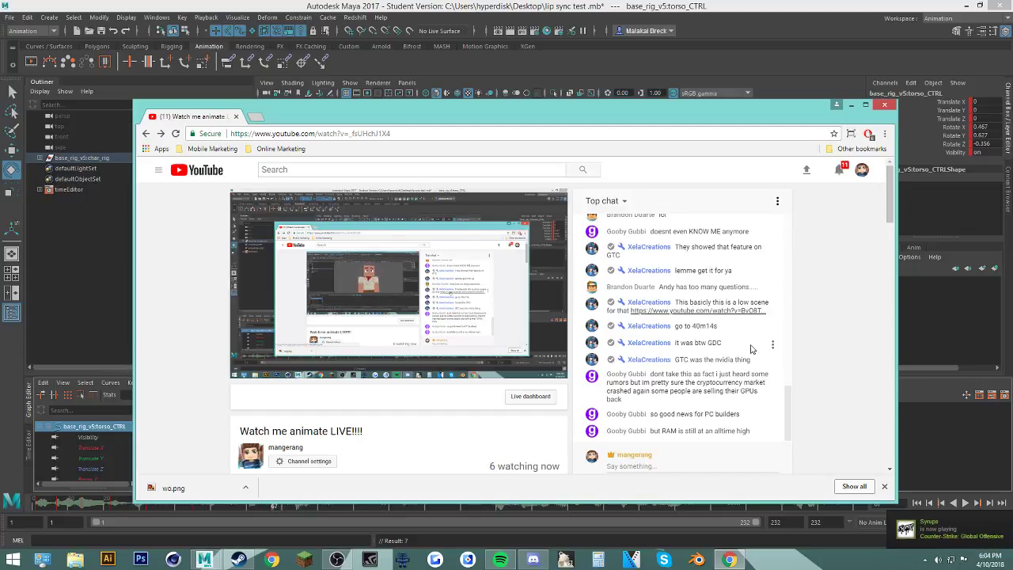
click(773, 345)
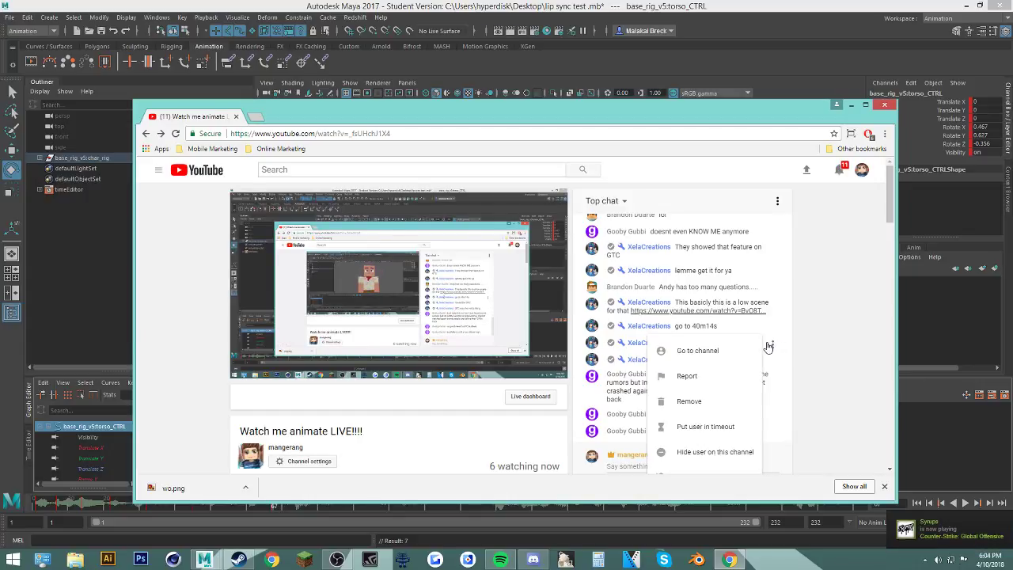
click(450, 447)
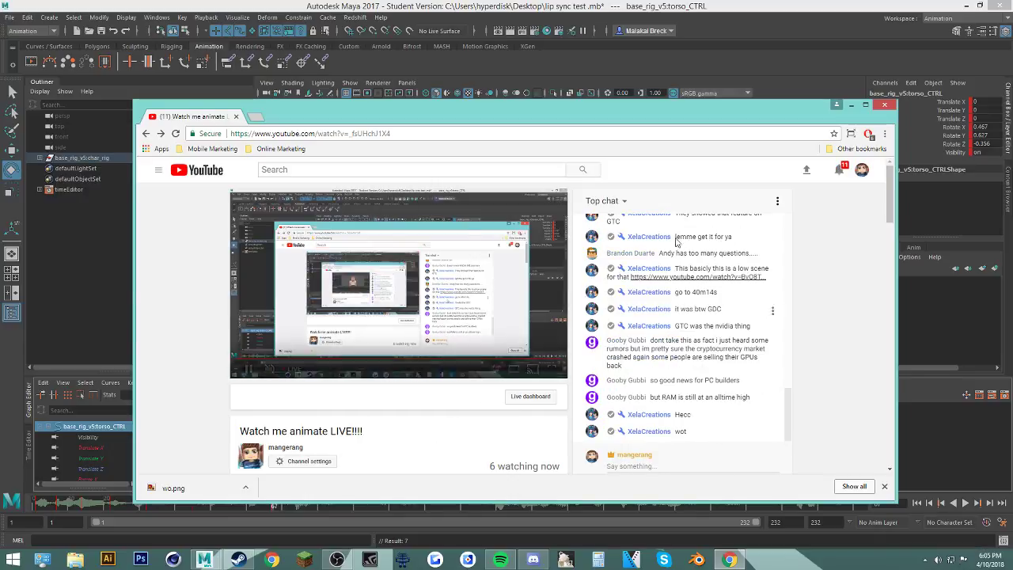
click(851, 105)
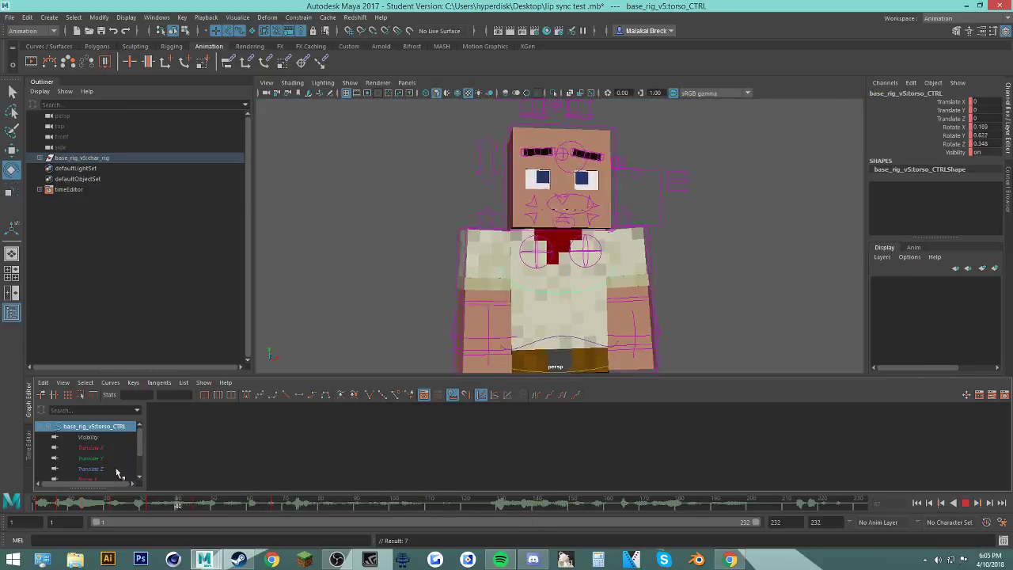
click(966, 503)
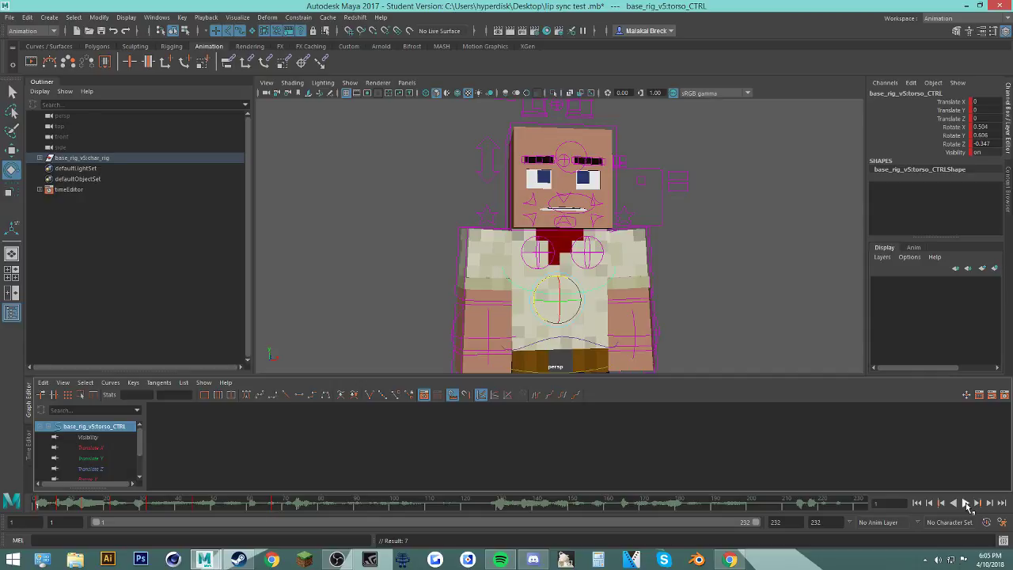
click(966, 502)
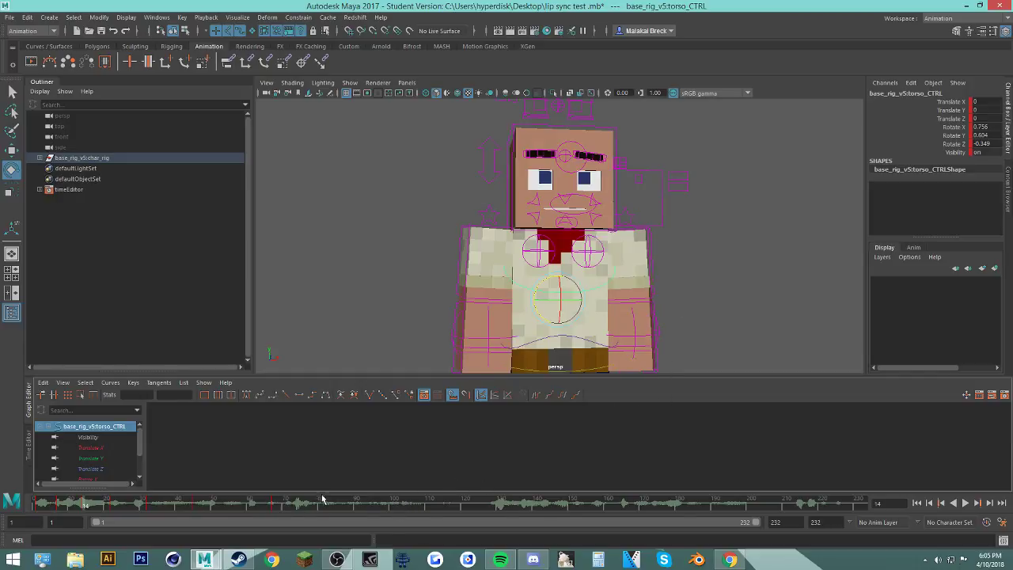
Step: View a chat member's YouTube channel from the live chat, close its page, and return to Maya
click(728, 560)
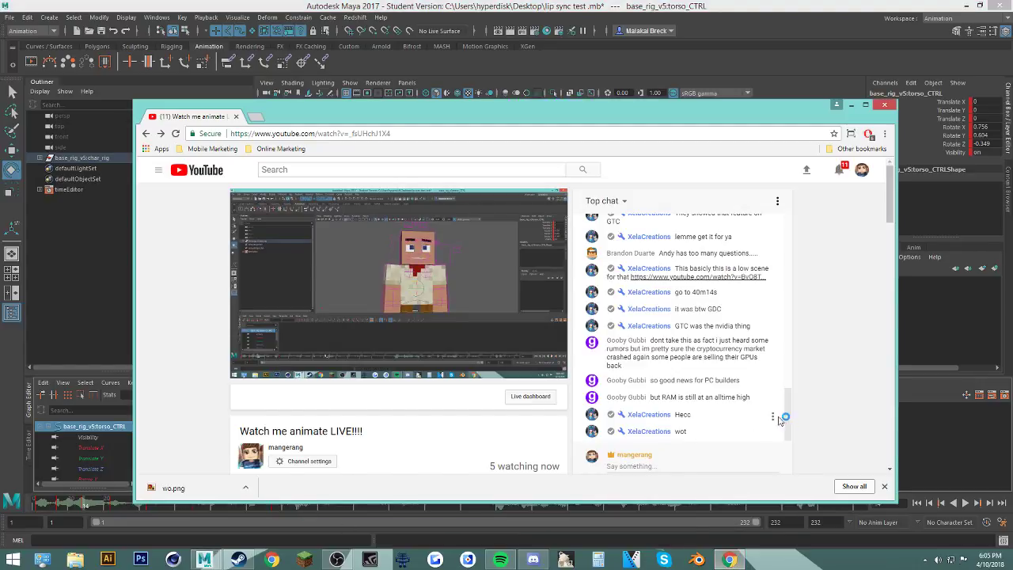
click(772, 416)
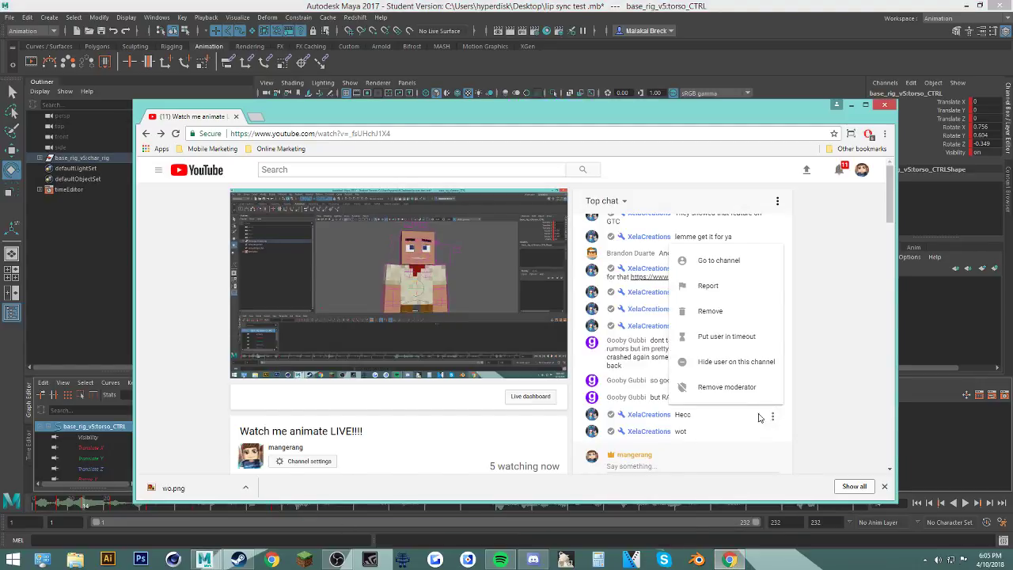
click(722, 264)
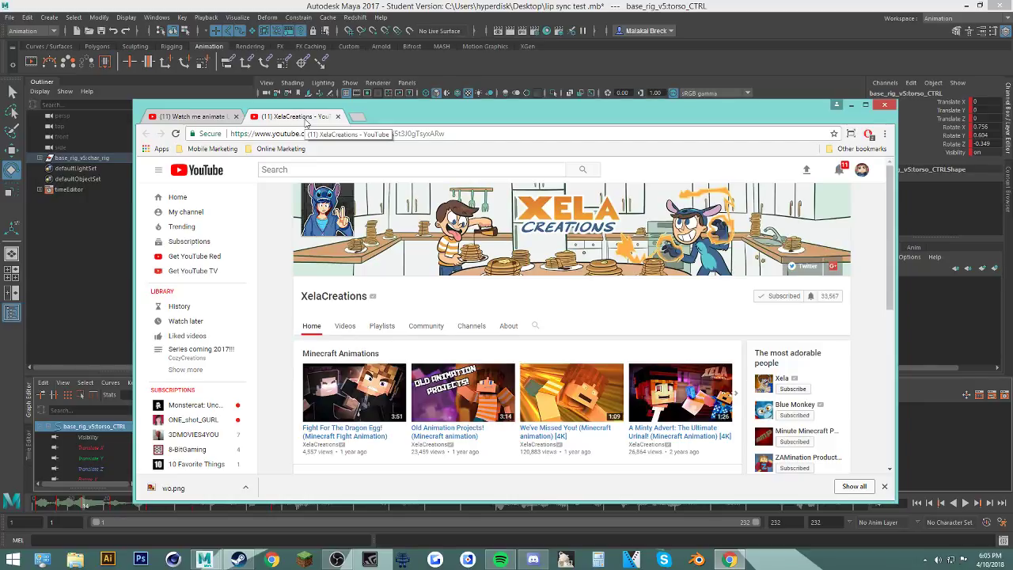
middle_click(305, 119)
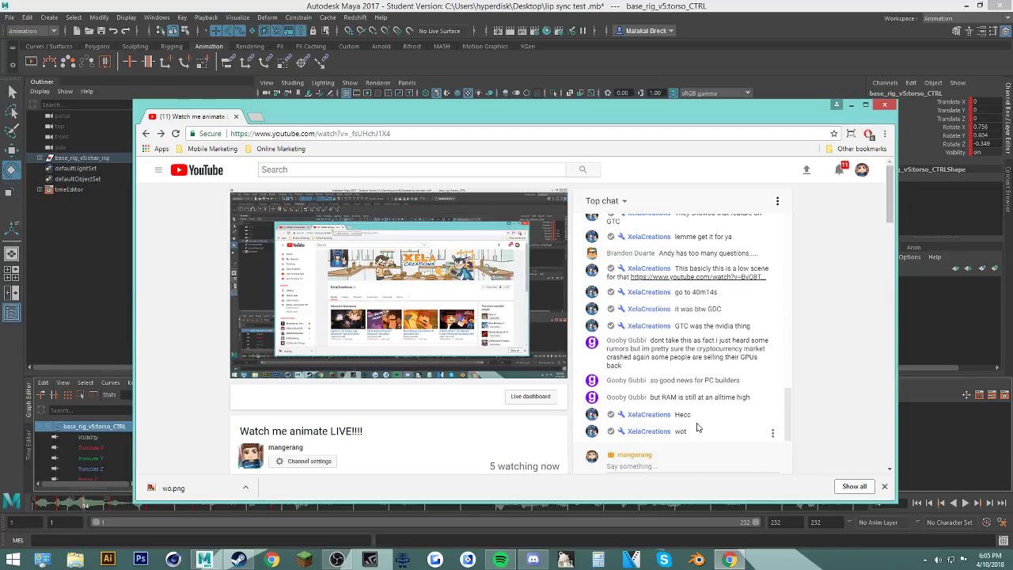
click(852, 106)
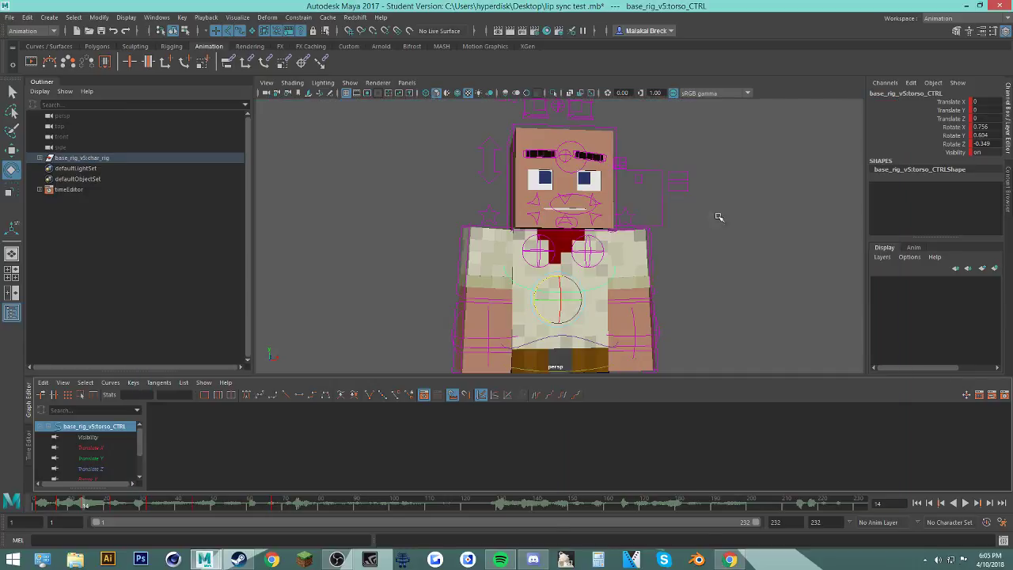
Step: Play back the animation again from frame 1 to examine the torso movement against the audio
key(alt+v)
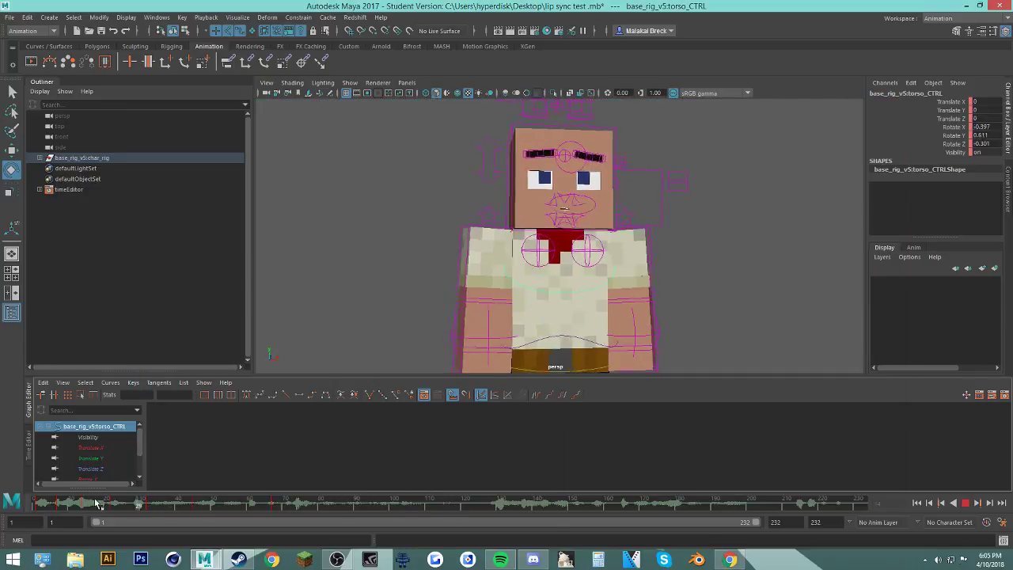
click(36, 503)
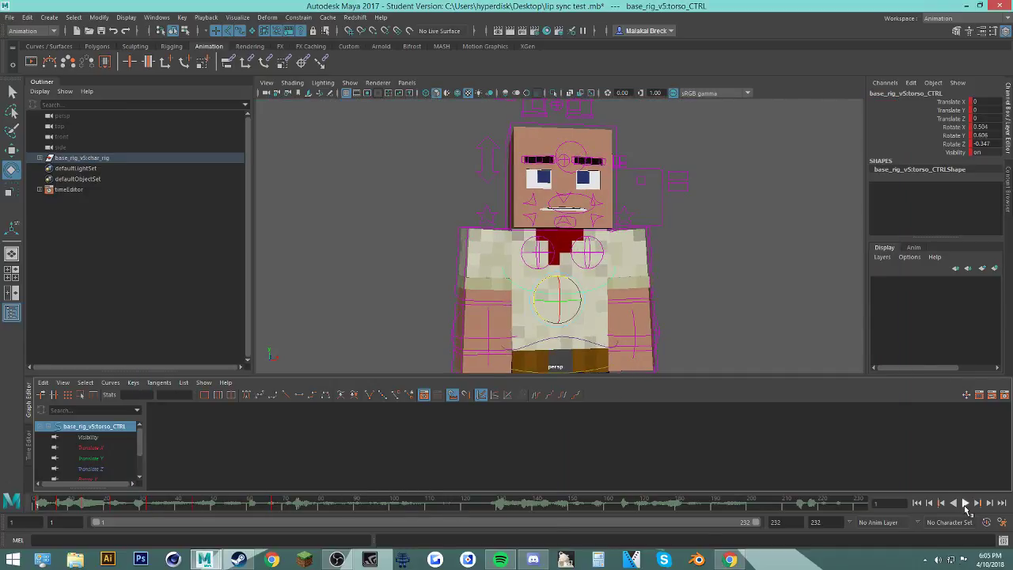
click(966, 505)
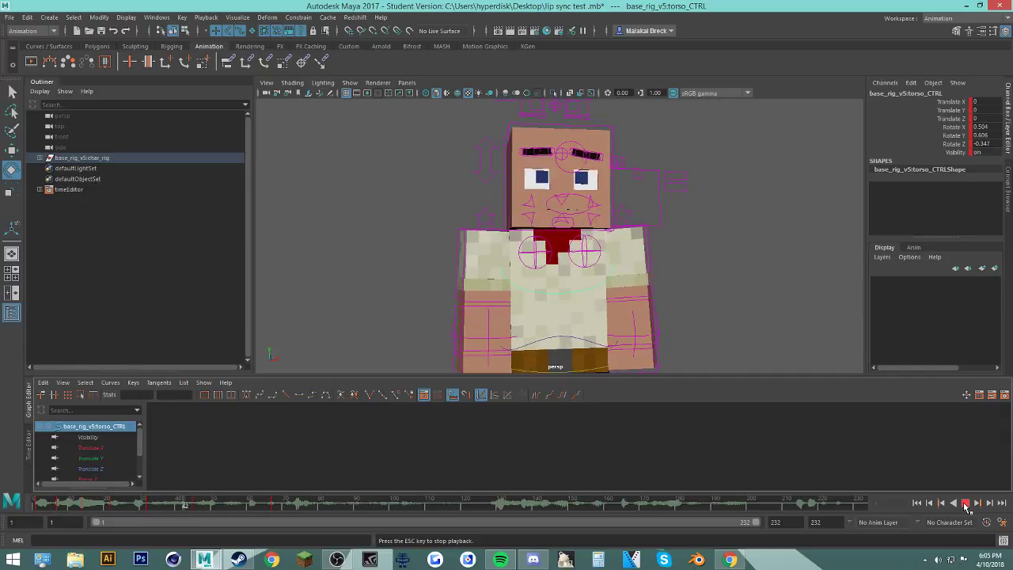
click(965, 504)
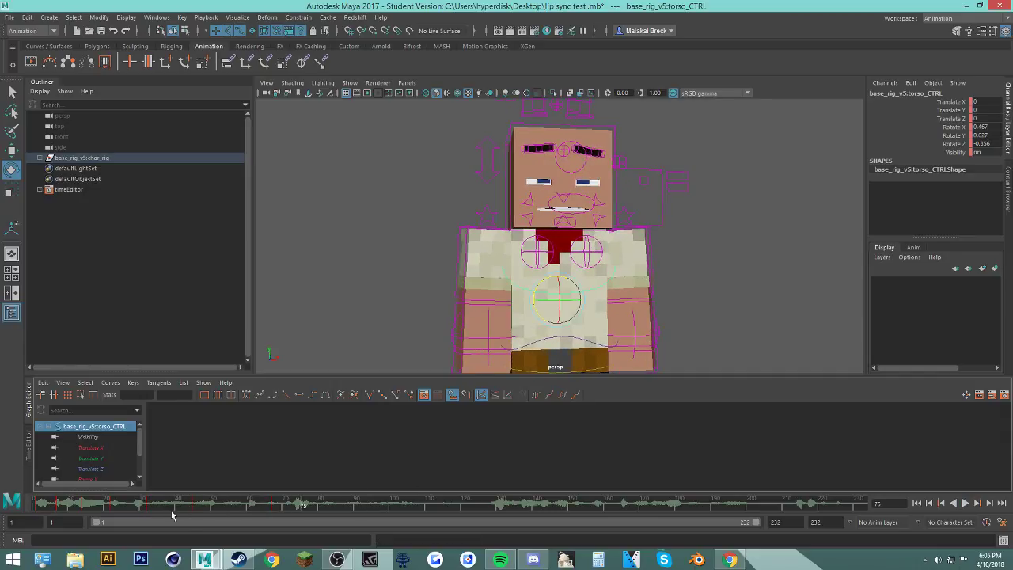
Step: Retime the torso control's keys after frame 32, bringing one back to about frame 49, and check the timing in playback
click(186, 505)
mouse_move(293, 505)
shift+mouse_down()
mouse_move(182, 504)
mouse_move(313, 506)
shift+mouse_up()
click(195, 506)
drag(241, 506, 311, 507)
click(142, 505)
key(alt+v)
key(alt+v)
click(212, 504)
drag(246, 511, 210, 507)
click(142, 506)
key(alt+v)
Step: Delete the torso key near frame 44 and key the torso at frame 40, rotated to about 1.58 on X, 1.5 on Y and 0.25 on Z
right_click(189, 504)
click(241, 378)
drag(538, 305, 551, 290)
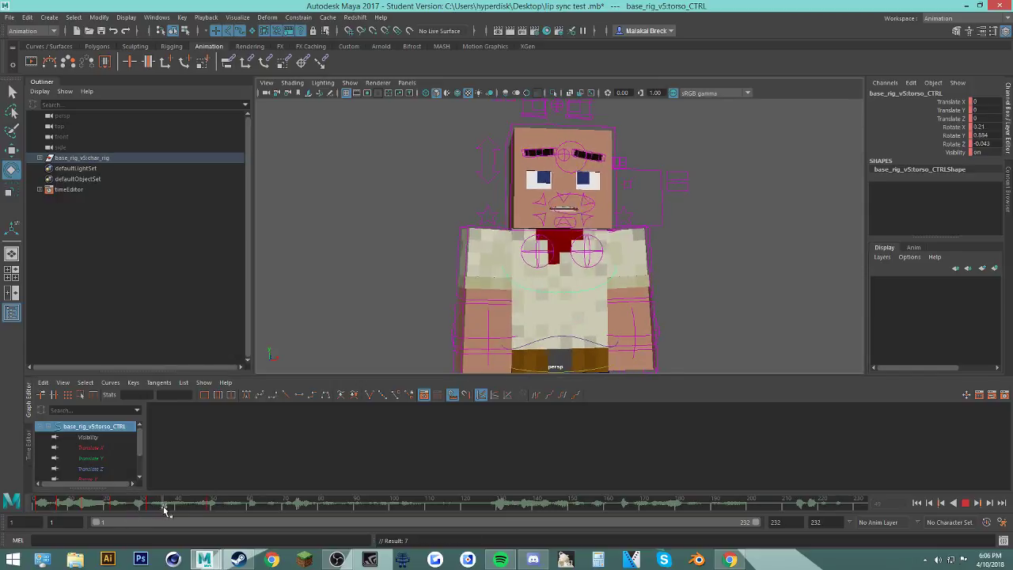
key(alt+v)
key(alt+v)
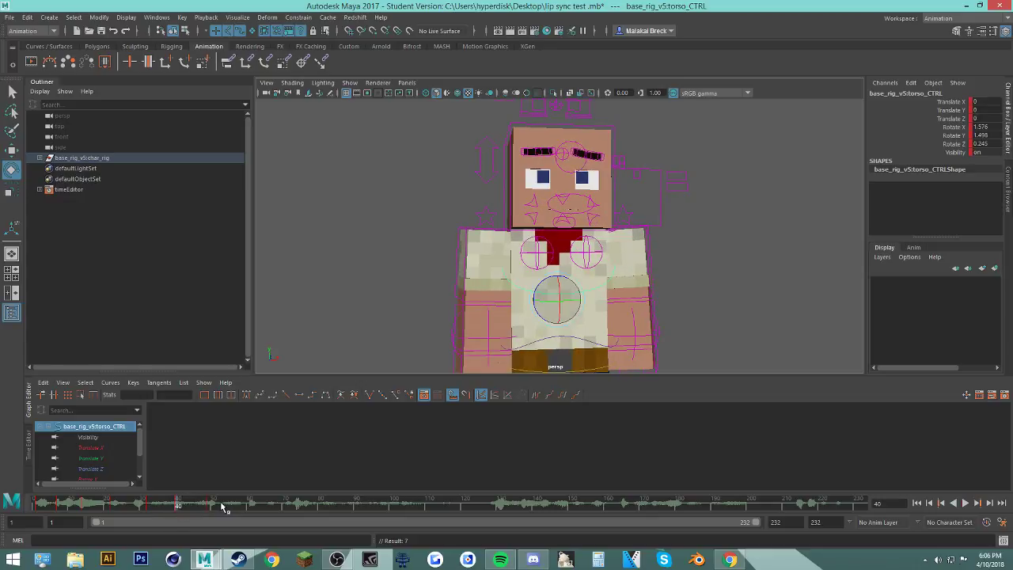
Step: Delete the old torso control key near frame 49 and move the frame 40 key to about frame 49 in its place
right_click(205, 504)
shift+drag(221, 507, 162, 510)
click(243, 378)
drag(179, 507, 211, 508)
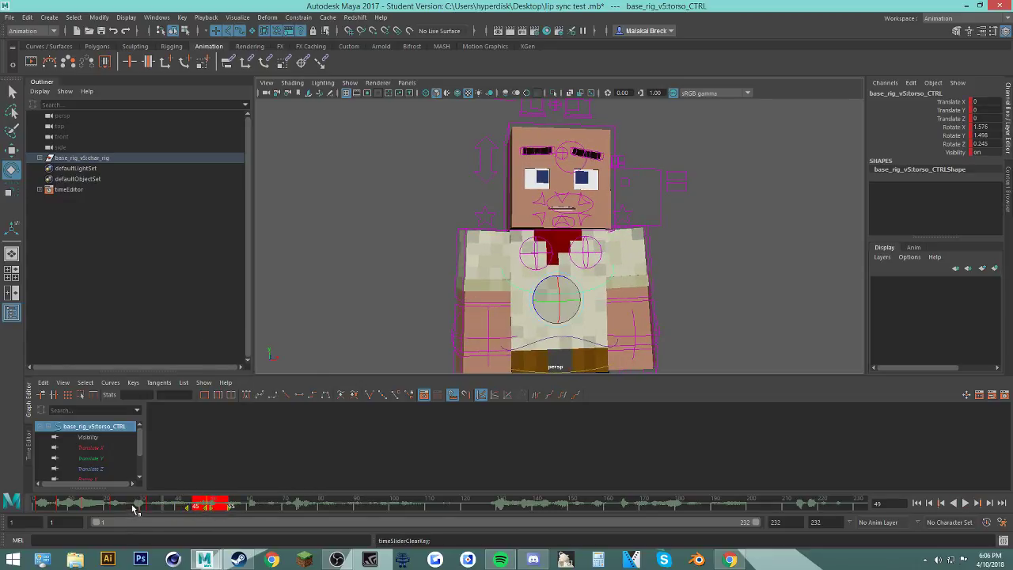
Step: Play back from about frame 15 and key an adjusted torso rotation at about frame 68
click(88, 506)
key(alt+v)
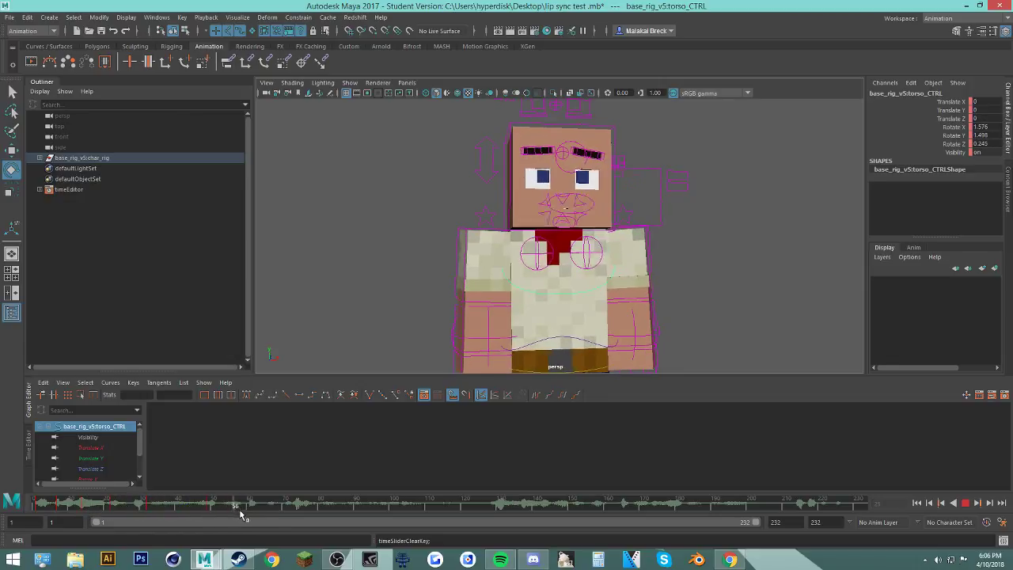
key(alt+v)
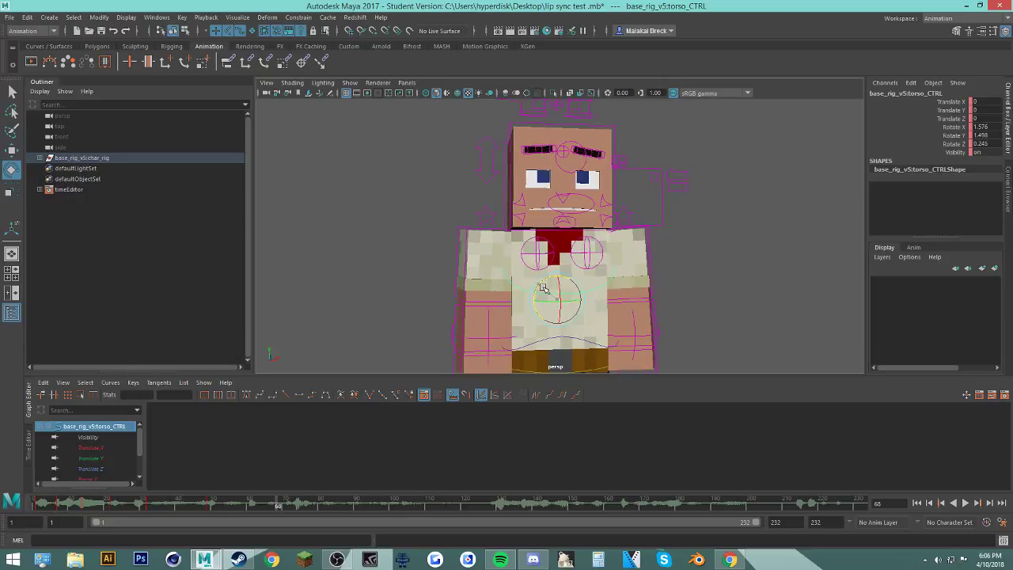
key(alt+v)
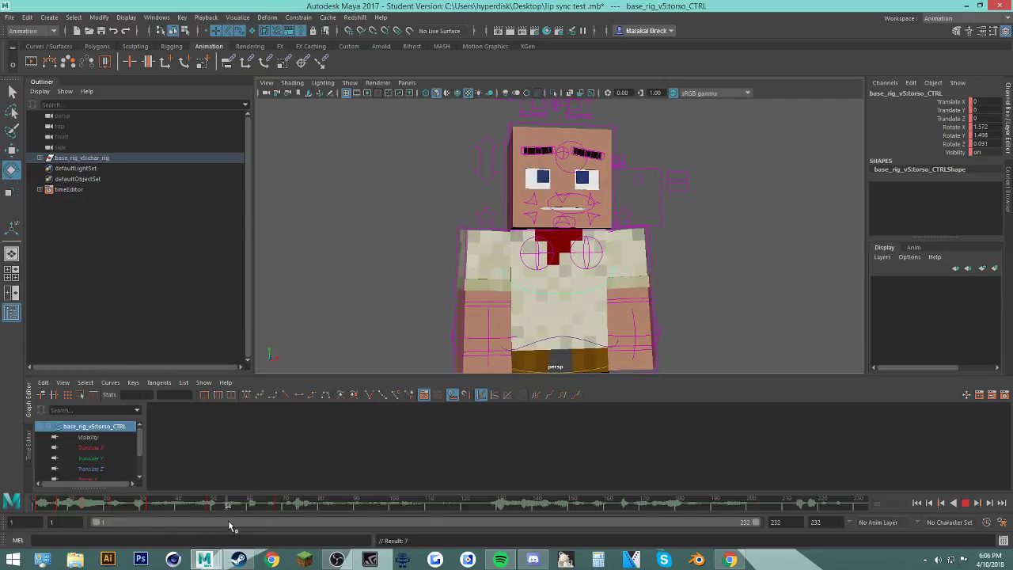
Step: Key the torso control around frame 80, rotated to about -1.76 on X, 2.8 on Y and -1.12 on Z, checking it in playback
key(alt+v)
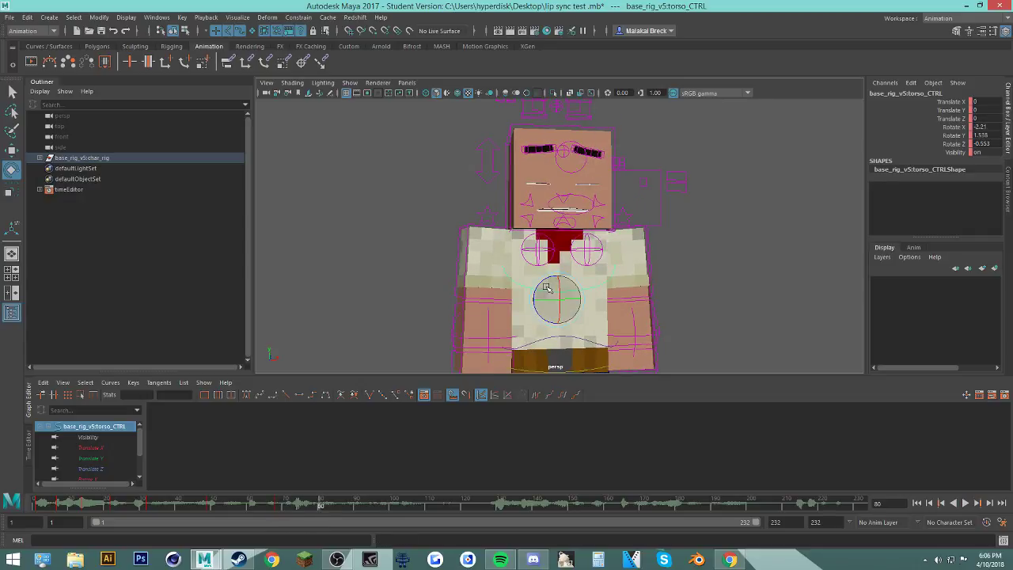
drag(546, 287, 553, 287)
key(s)
click(302, 505)
key(alt+v)
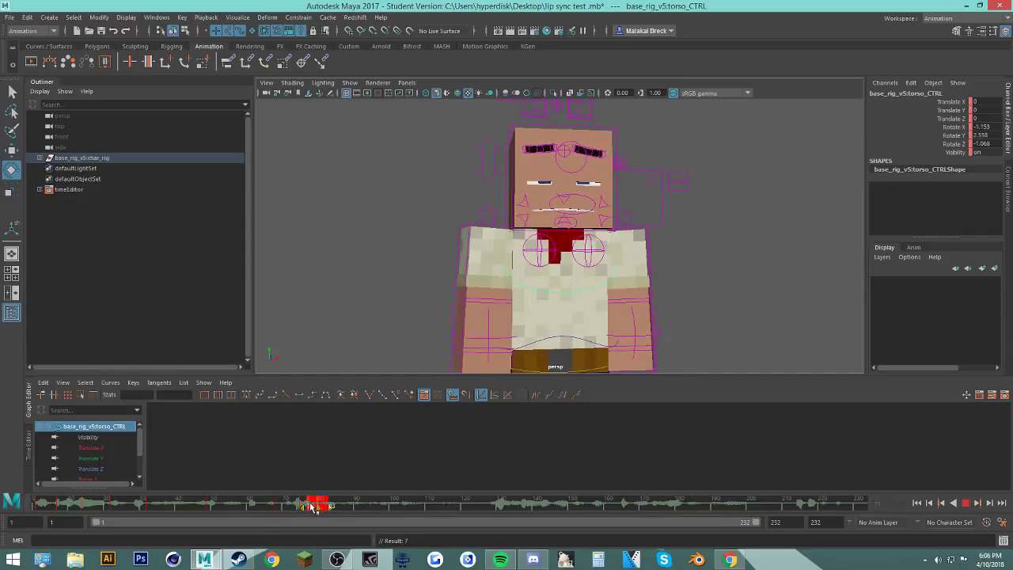
key(alt+v)
Step: Go to frame 88 and select the rig's hip control from a side view
click(348, 498)
alt+drag(414, 342, 473, 325)
alt+drag(450, 288, 468, 287)
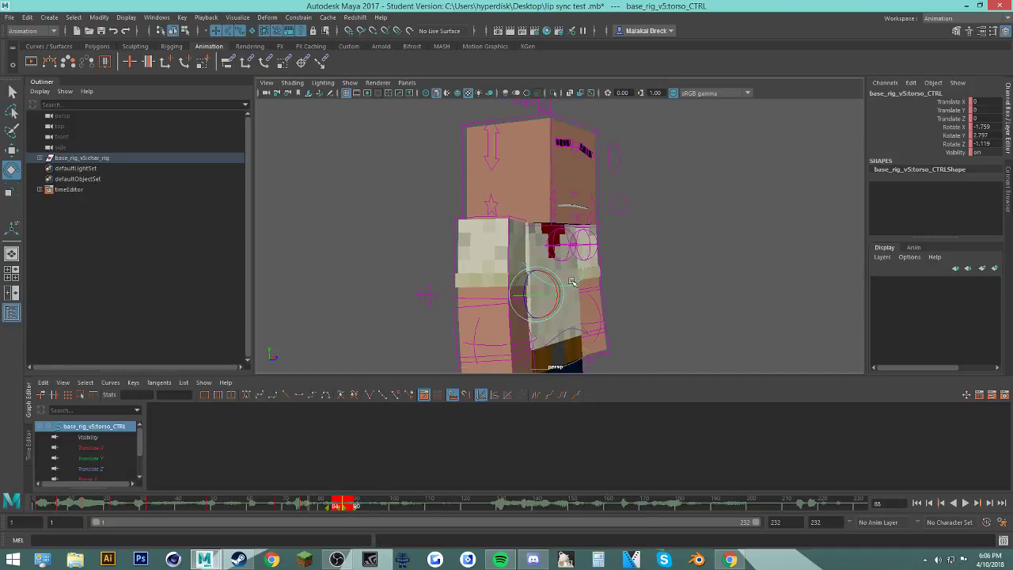
click(572, 283)
key(ctrl+z)
scroll(572, 285, down, 3)
click(574, 301)
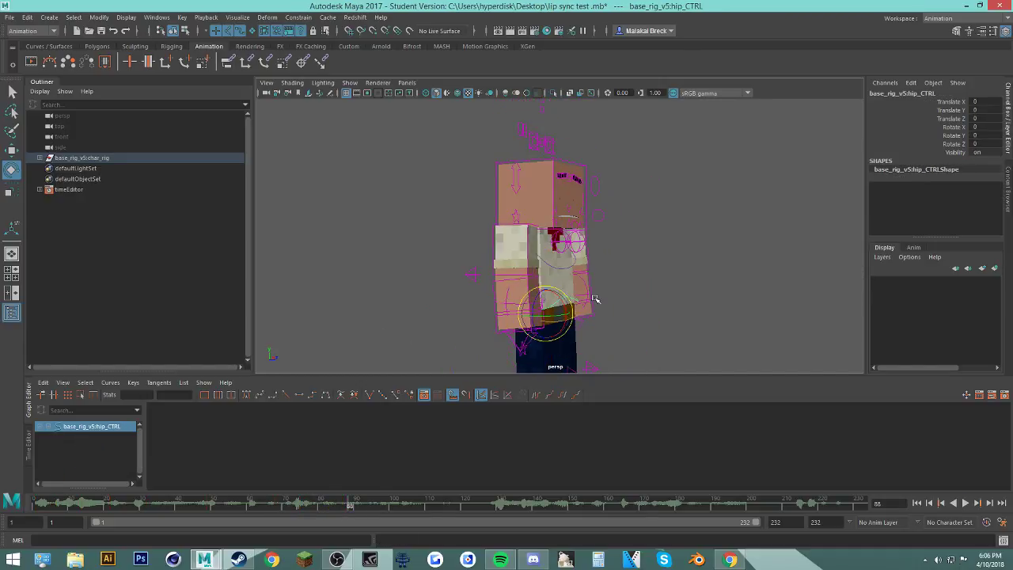
Step: Try moving the waist-level body and hip controls at frame 88, and undo the moves
click(595, 298)
click(567, 304)
key(w)
click(570, 320)
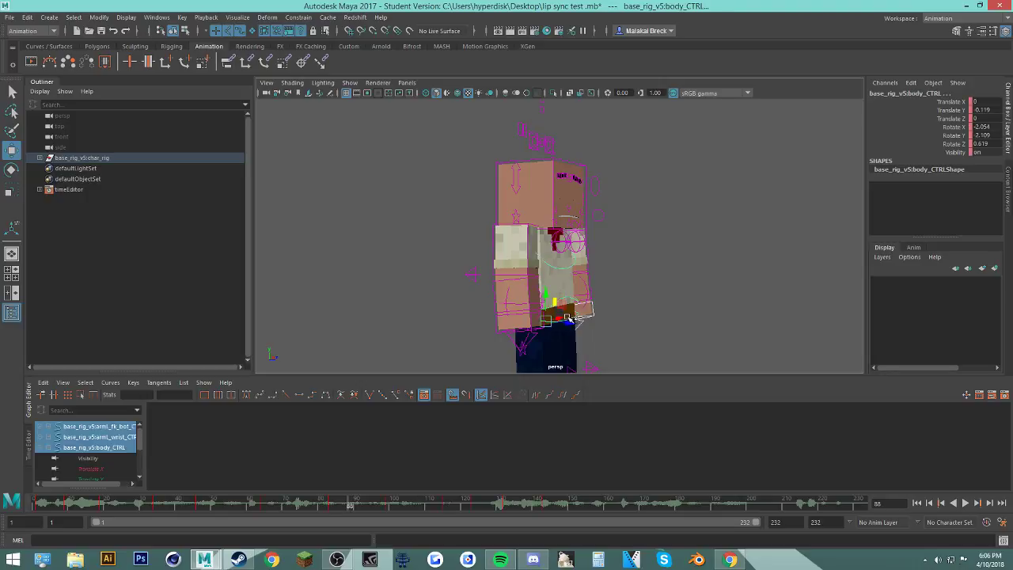
mouse_move(571, 319)
mouse_down()
mouse_move(622, 311)
mouse_move(582, 314)
mouse_up()
key(ctrl+z)
click(596, 306)
click(571, 309)
key(ctrl+z)
key(ctrl+z)
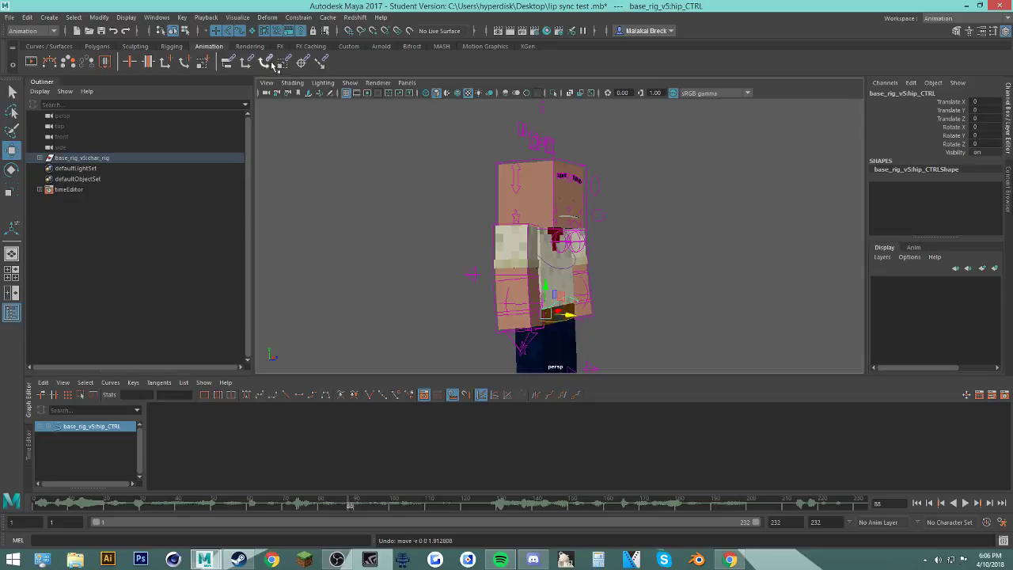
Step: Create a polygon sphere and place it in front of the character's waist, about 10.734 up on Y and 2.515 forward on Z
click(98, 48)
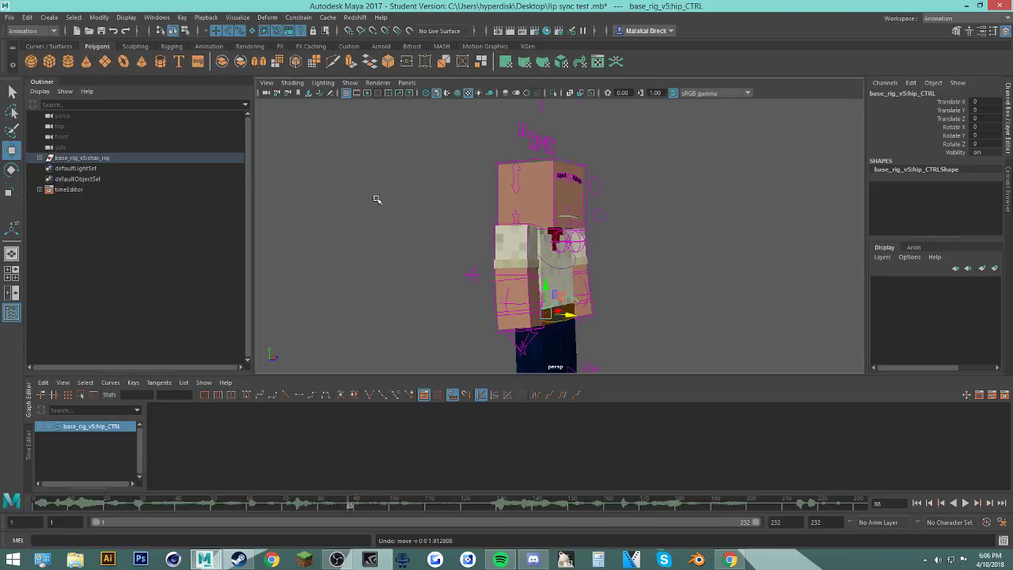
scroll(473, 253, down, 5)
drag(553, 312, 708, 187)
key(e)
key(w)
key(r)
key(ctrl+z)
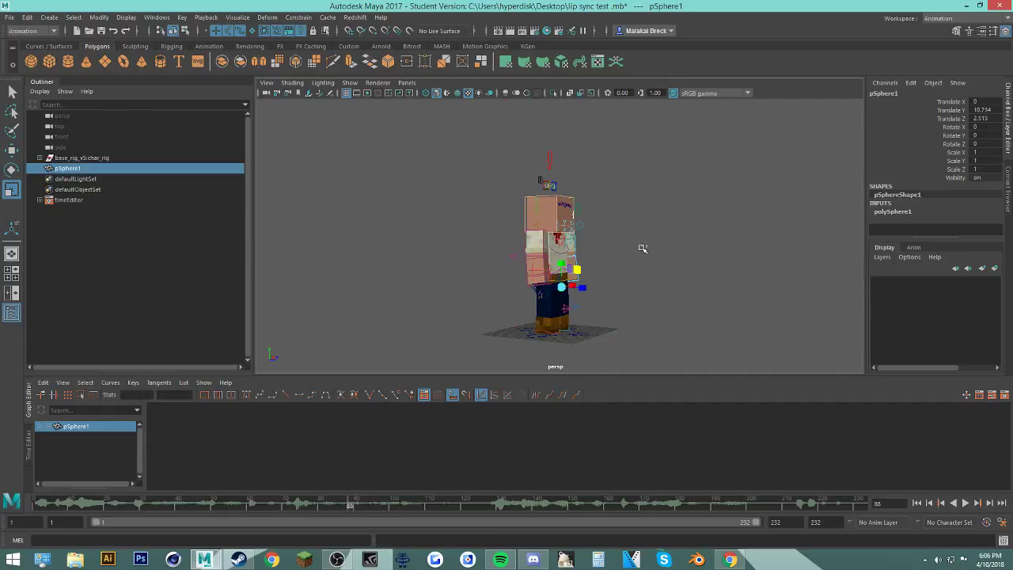
Step: Try selecting and adjusting the leg and wrist controls around the small waist sphere, clearing the selection after each attempt
click(648, 247)
click(573, 276)
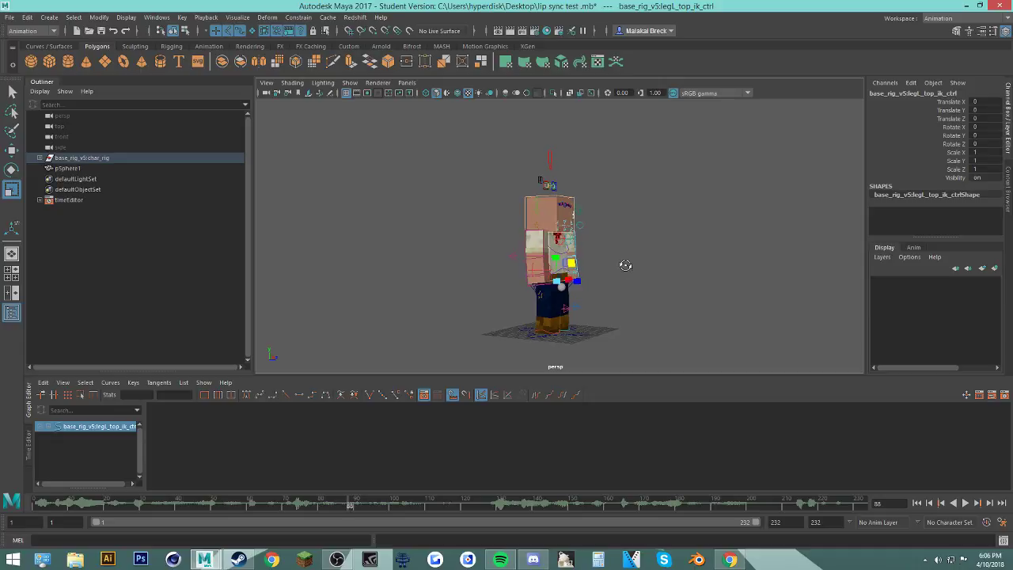
drag(559, 272, 623, 244)
key(ctrl+z)
click(605, 257)
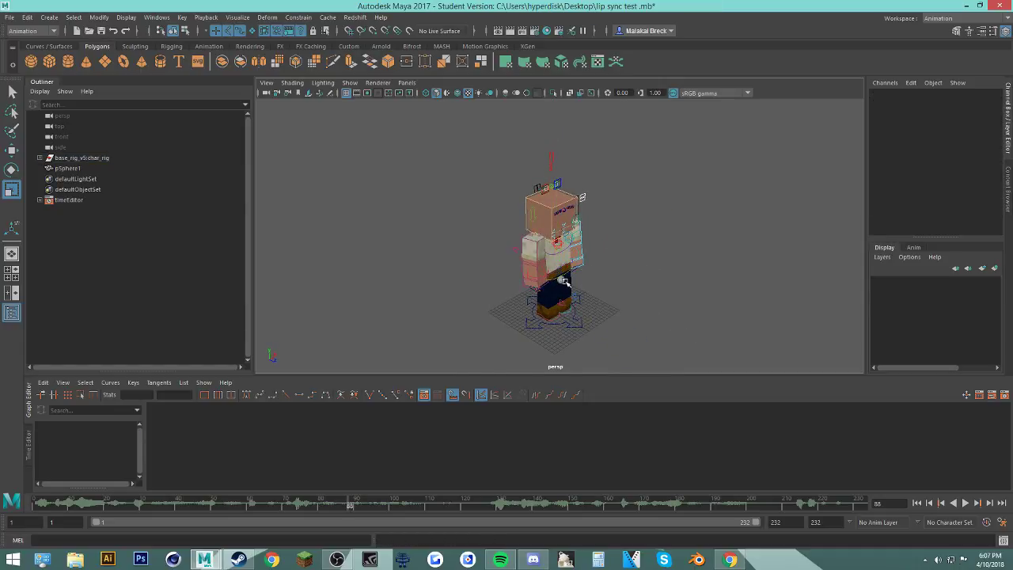
alt+right_drag(564, 281, 575, 254)
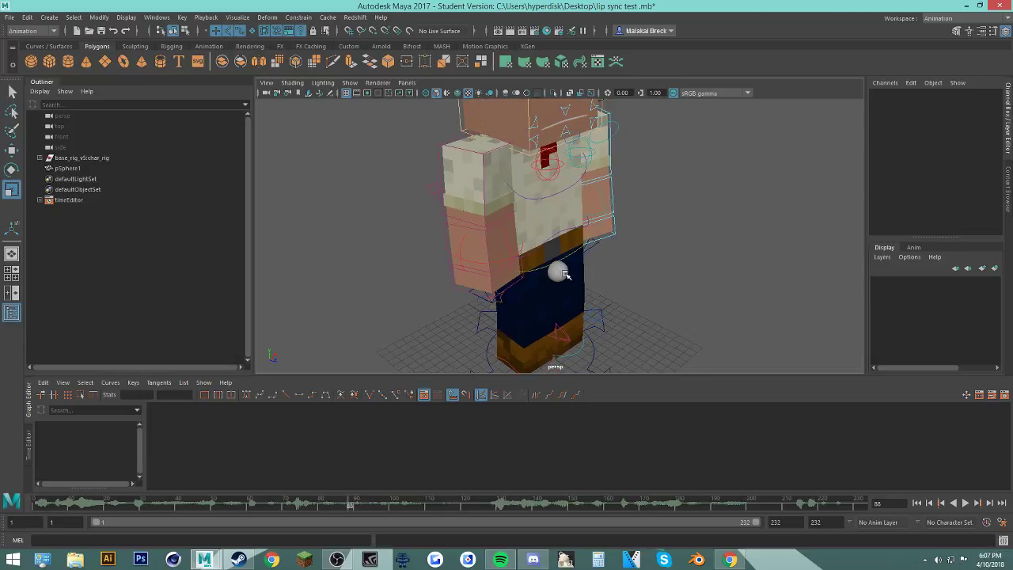
alt+drag(563, 273, 646, 282)
click(546, 291)
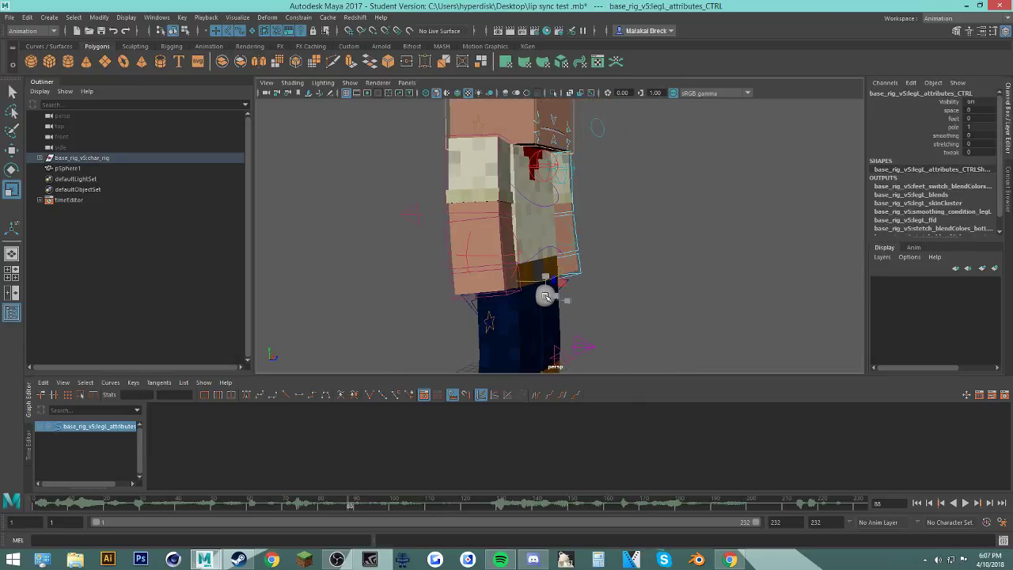
shift+click(561, 283)
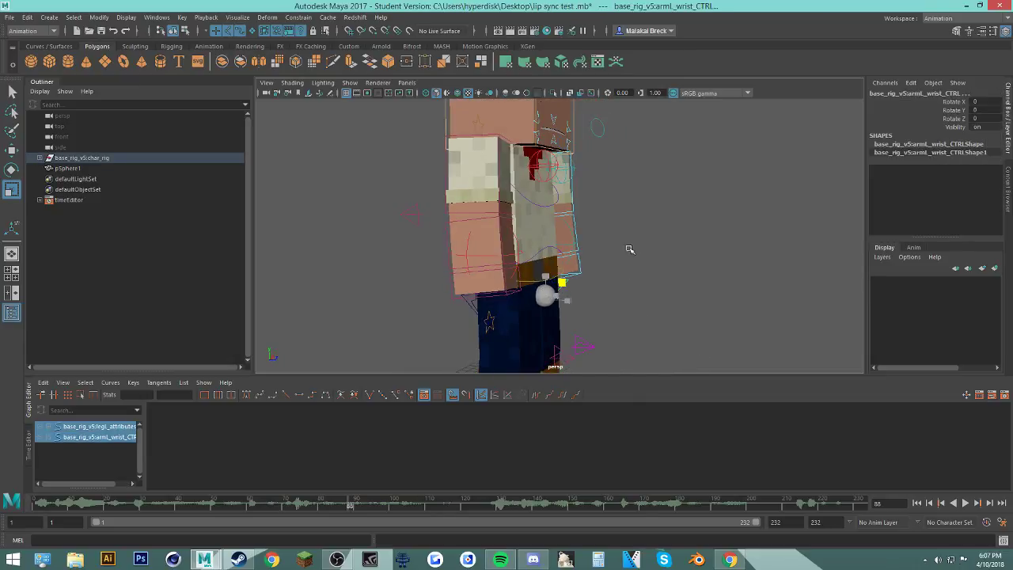
click(675, 314)
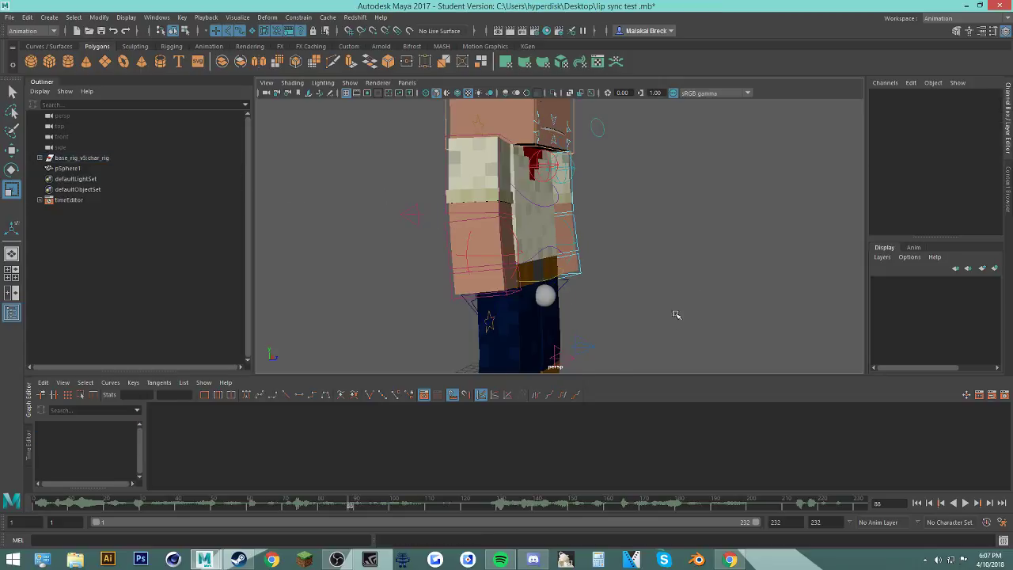
alt+drag(676, 314, 574, 315)
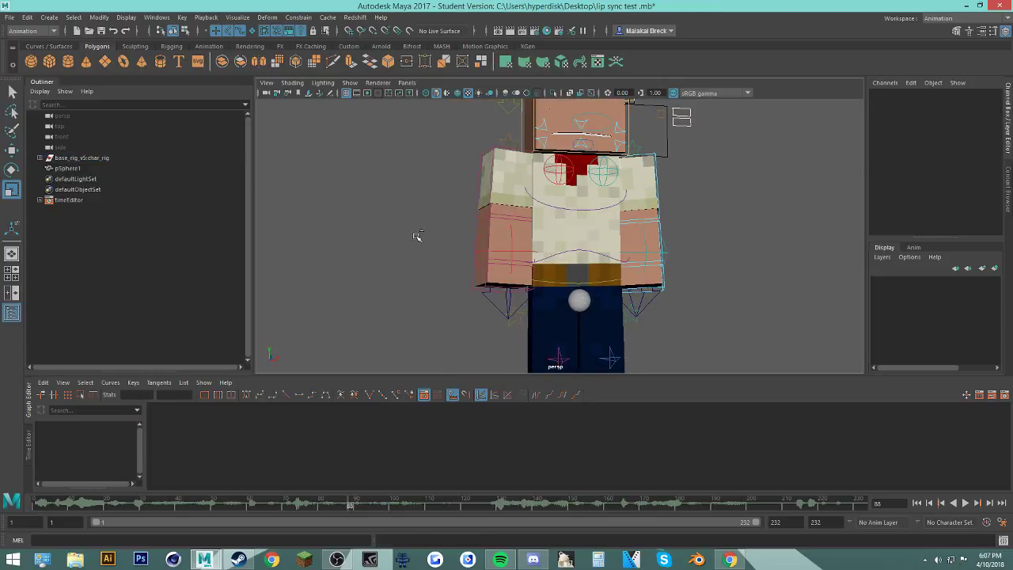
Step: Undo the recent selections along with the placement and creation of the small sphere
key(ctrl+z)
key(ctrl+z)
key(ctrl+z)
key(ctrl+z)
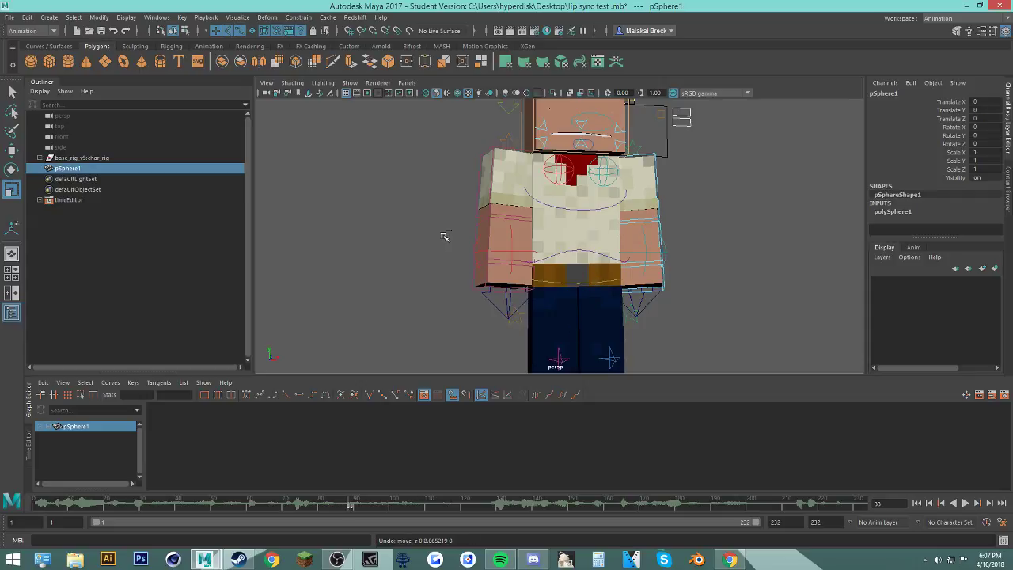
key(ctrl+z)
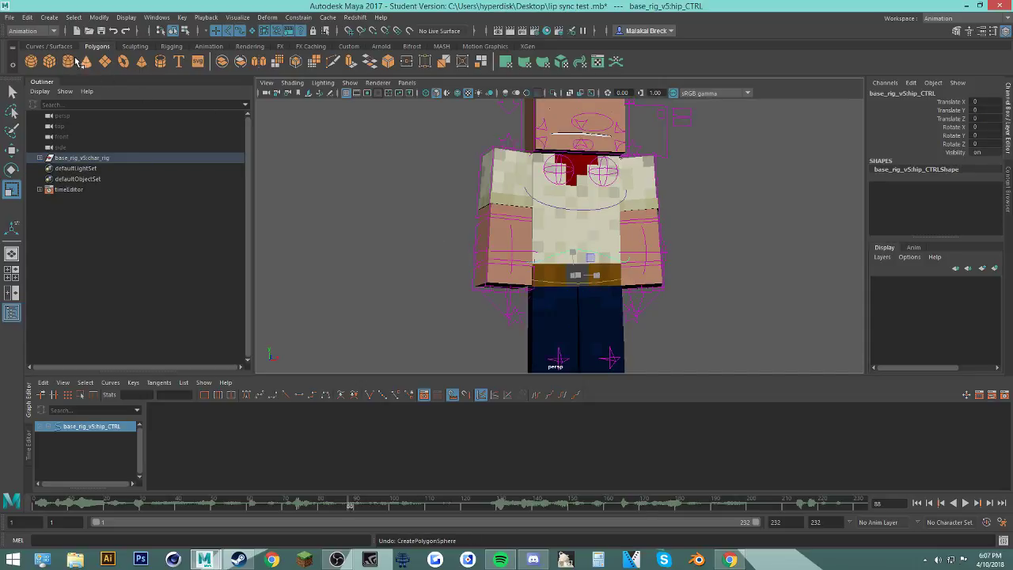
Step: Create another polygon sphere, enlarge it and position it over the character's belly so it covers most of the torso
click(32, 62)
scroll(393, 261, down, 5)
alt+drag(394, 260, 488, 286)
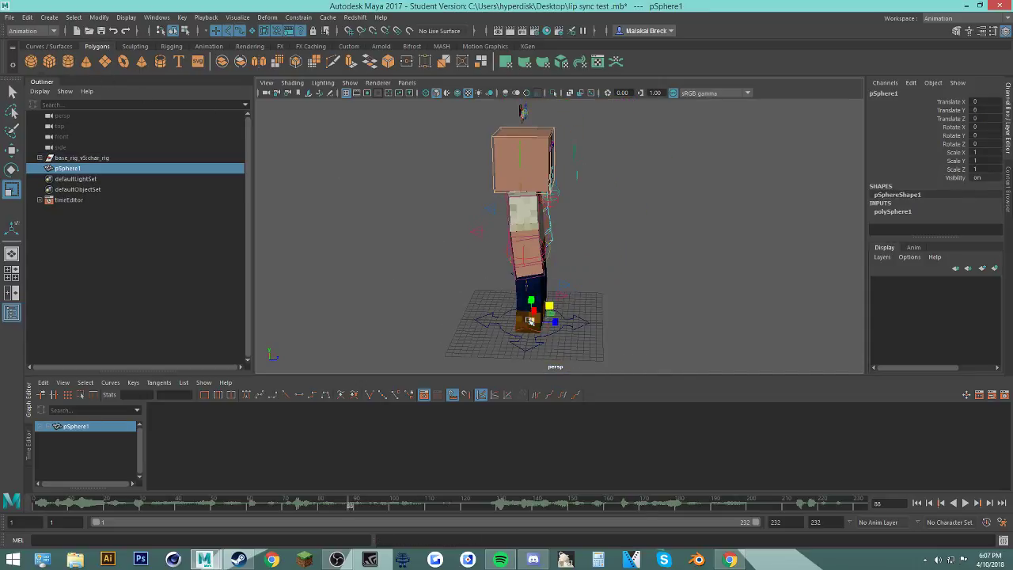
drag(530, 320, 569, 253)
key(w)
scroll(663, 280, up, 4)
alt+drag(665, 280, 673, 261)
click(686, 270)
Step: Hide the NURBS curves in the perspective view and check the livestream chat in the browser
click(728, 559)
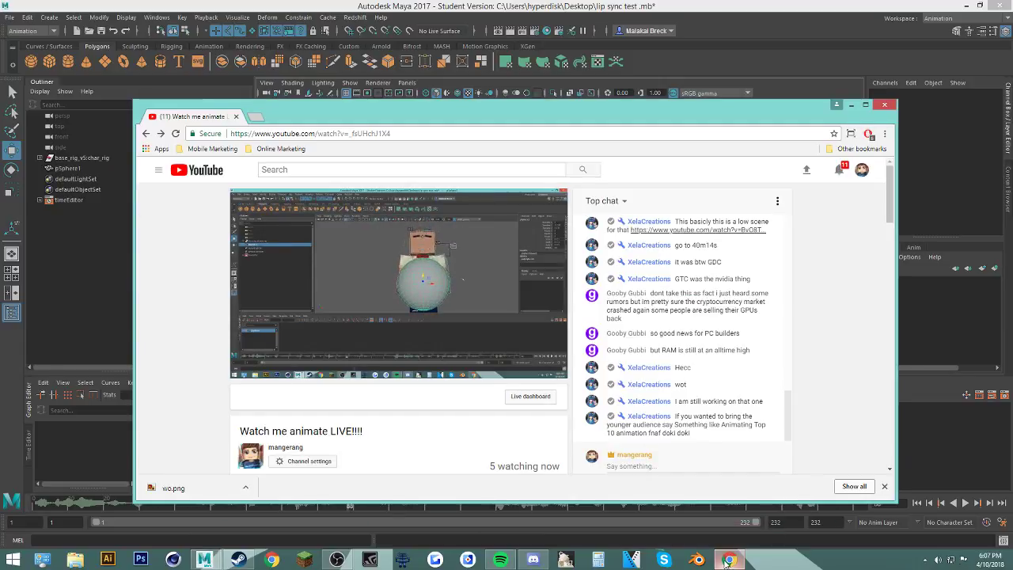
click(728, 560)
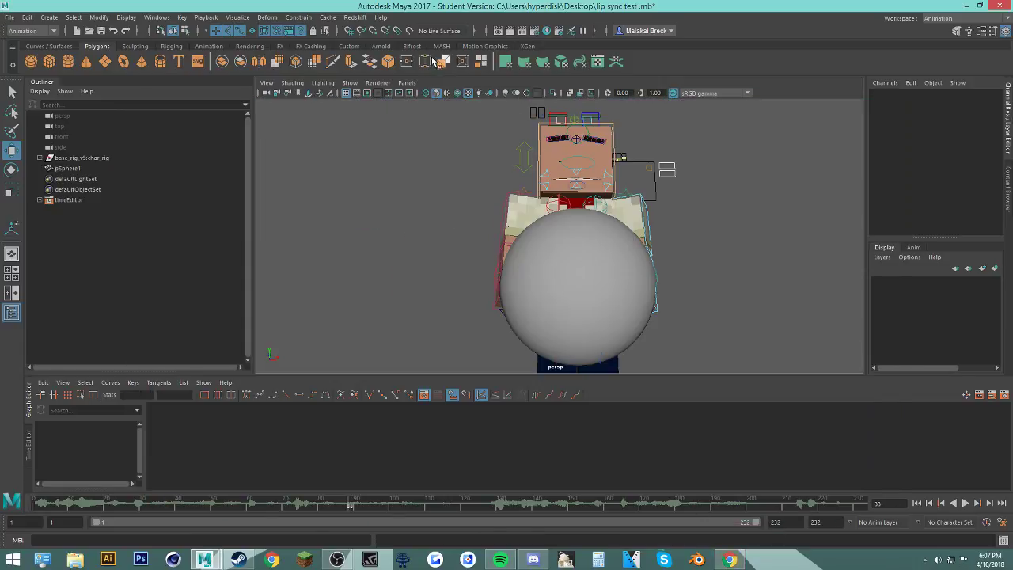
click(349, 83)
click(368, 138)
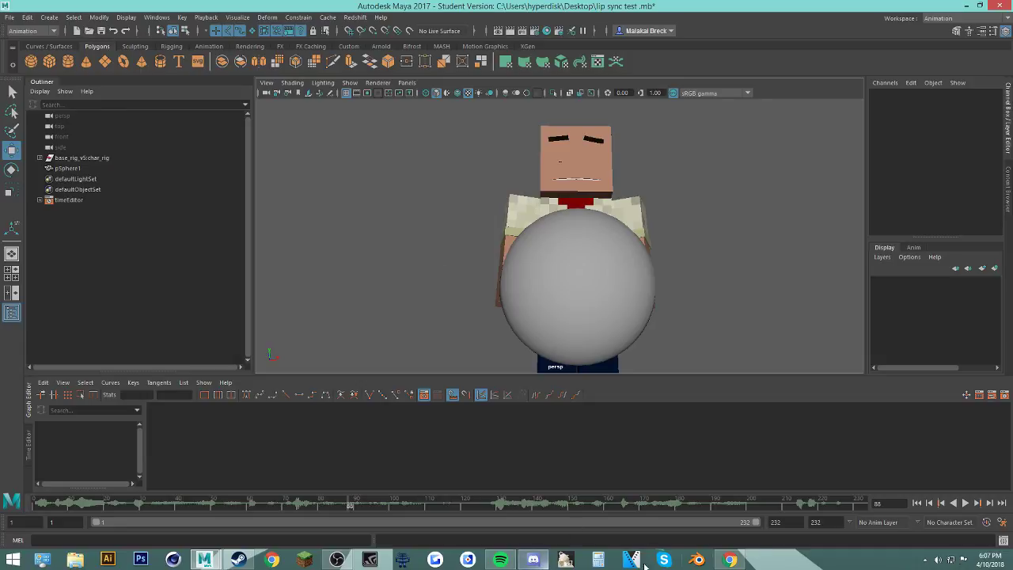
click(729, 559)
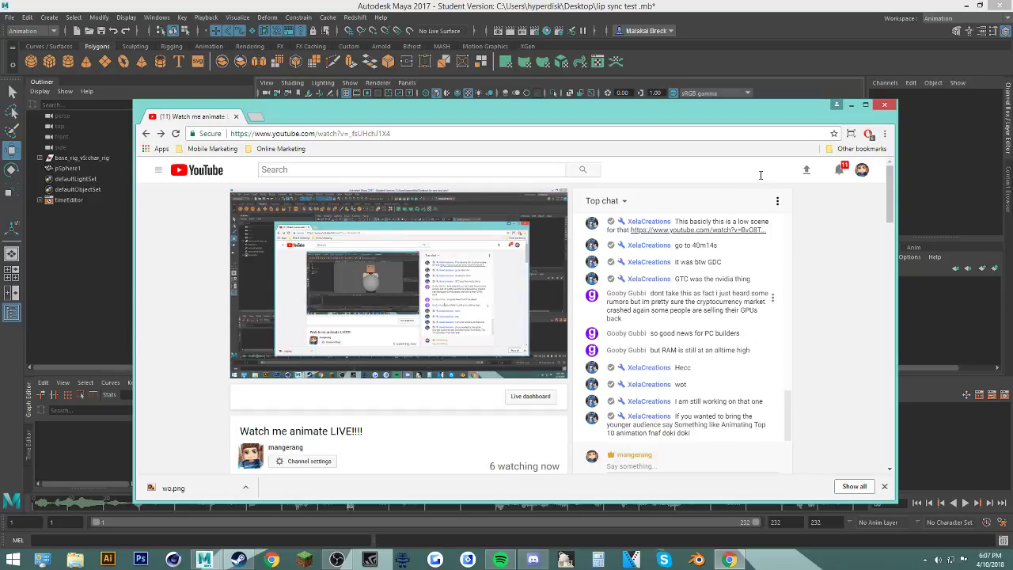
click(851, 105)
Step: Return to frame 1 and examine the character with the belly sphere from the front and the sides
drag(837, 510, 34, 518)
alt+drag(670, 296, 715, 300)
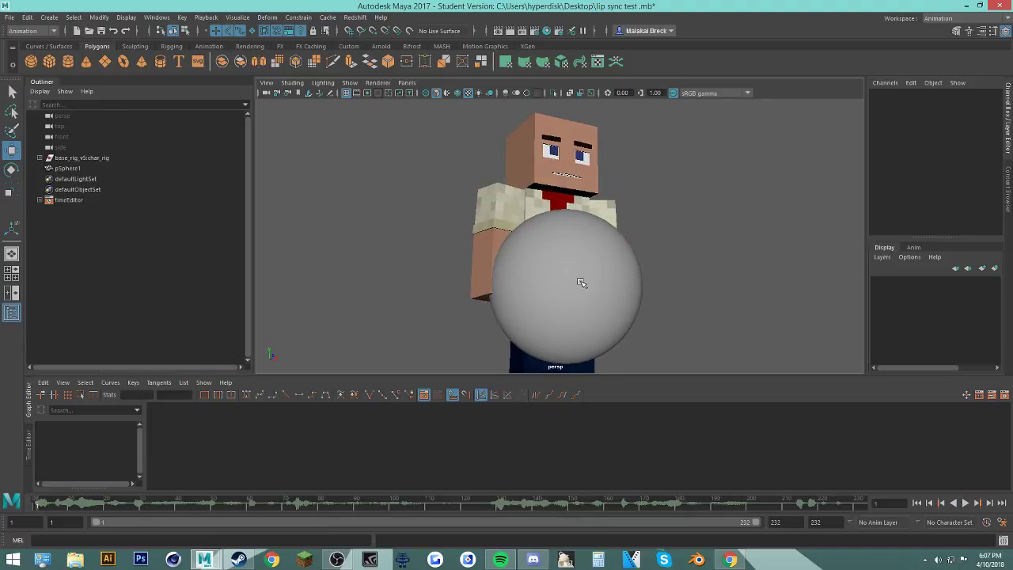
alt+drag(511, 199, 592, 261)
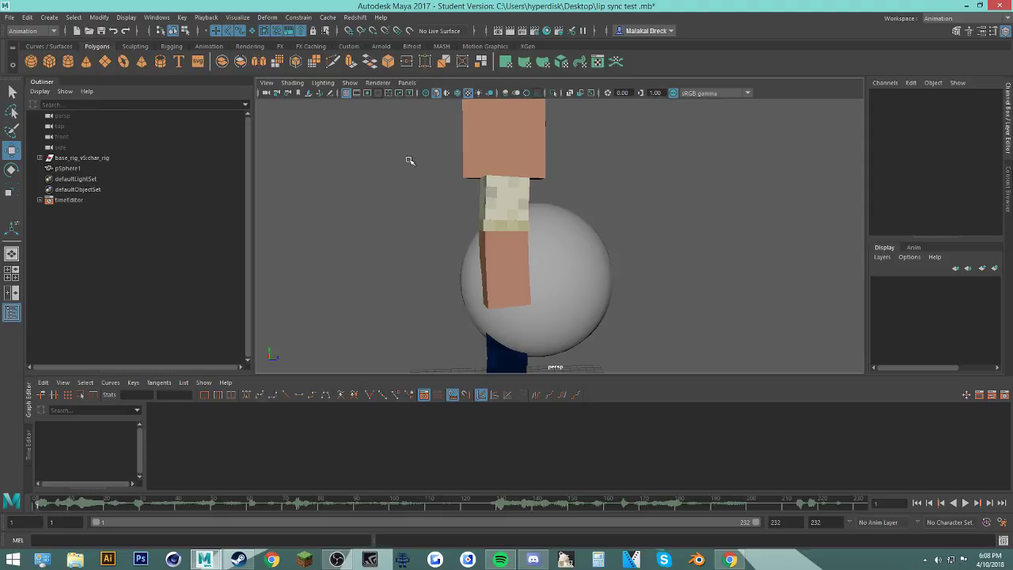
click(13, 93)
click(11, 151)
alt+drag(567, 259, 604, 245)
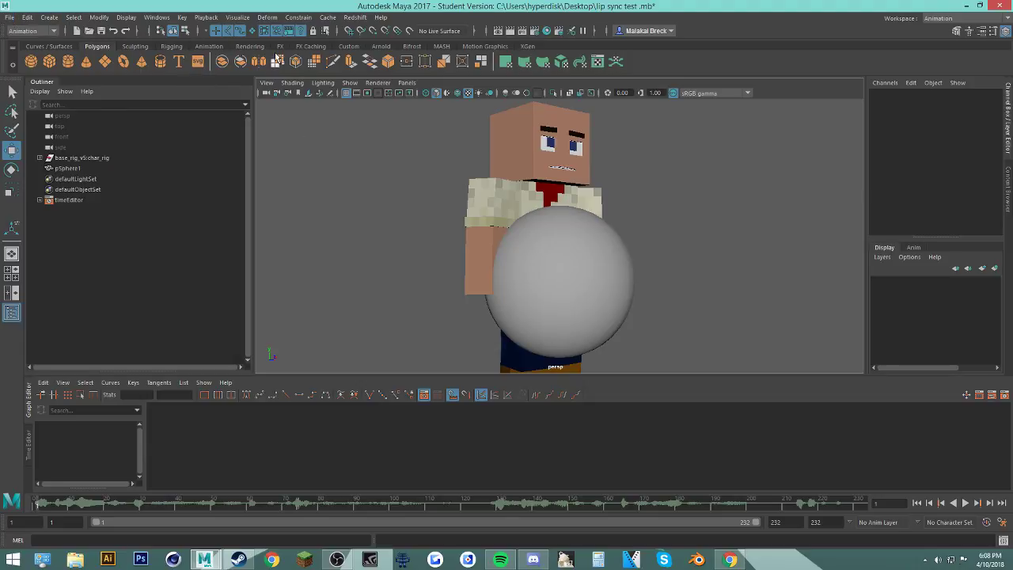
alt+drag(567, 255, 541, 260)
alt+middle_drag(542, 260, 563, 249)
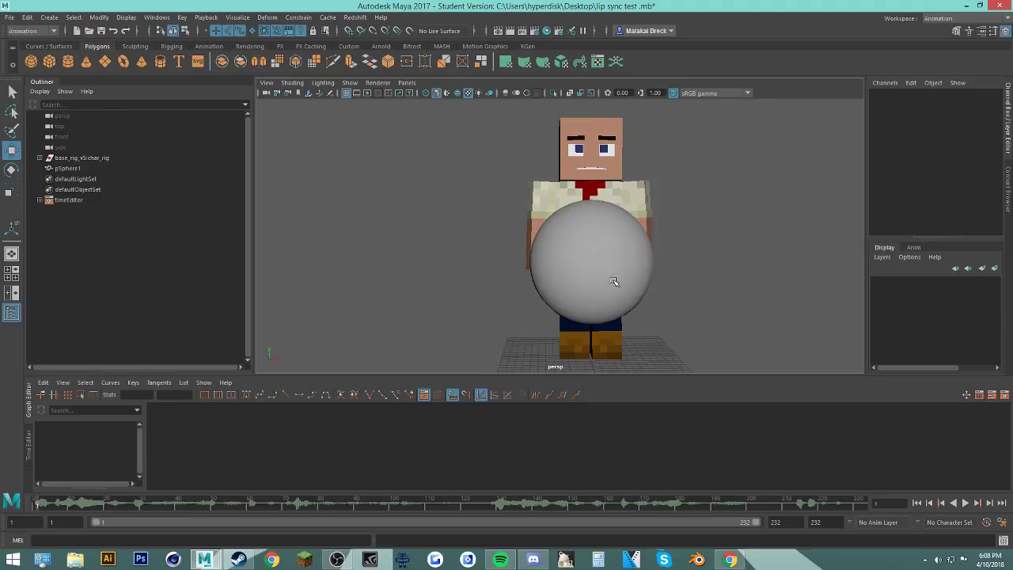
alt+drag(613, 282, 527, 482)
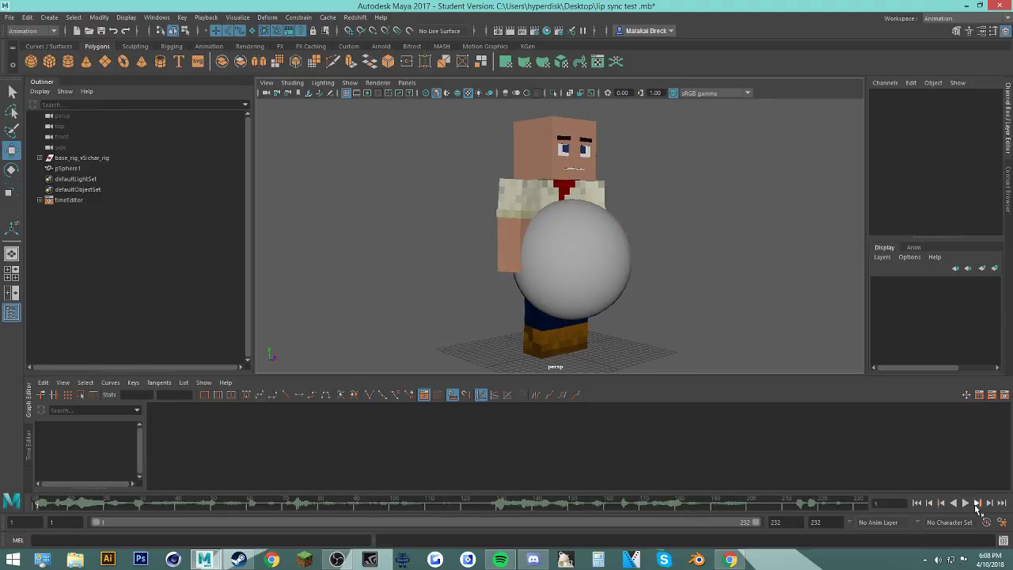
Step: Play the animation through with the sphere in place, stop it and look at the character up close and from the side
click(967, 503)
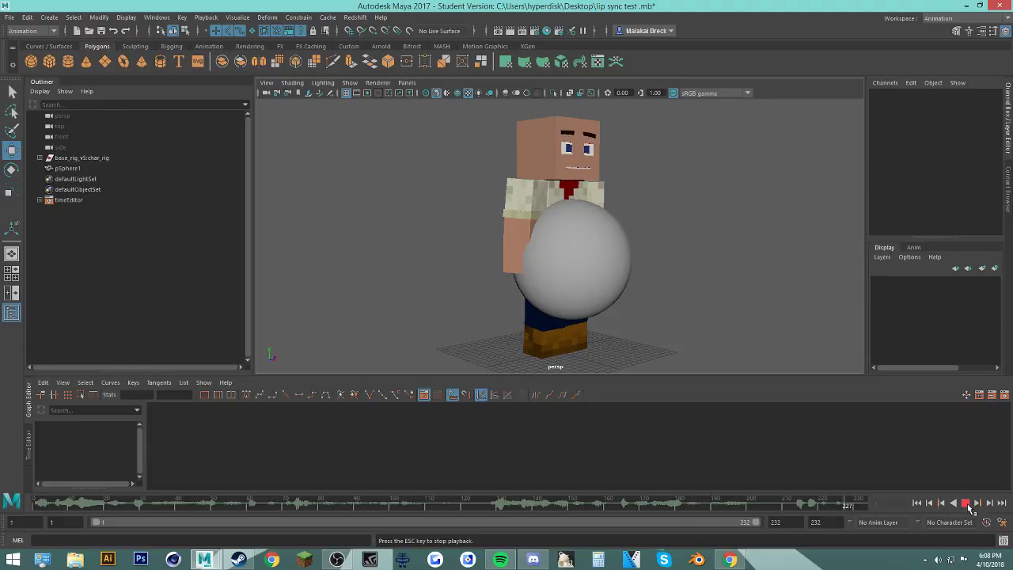
click(967, 504)
scroll(729, 253, up, 5)
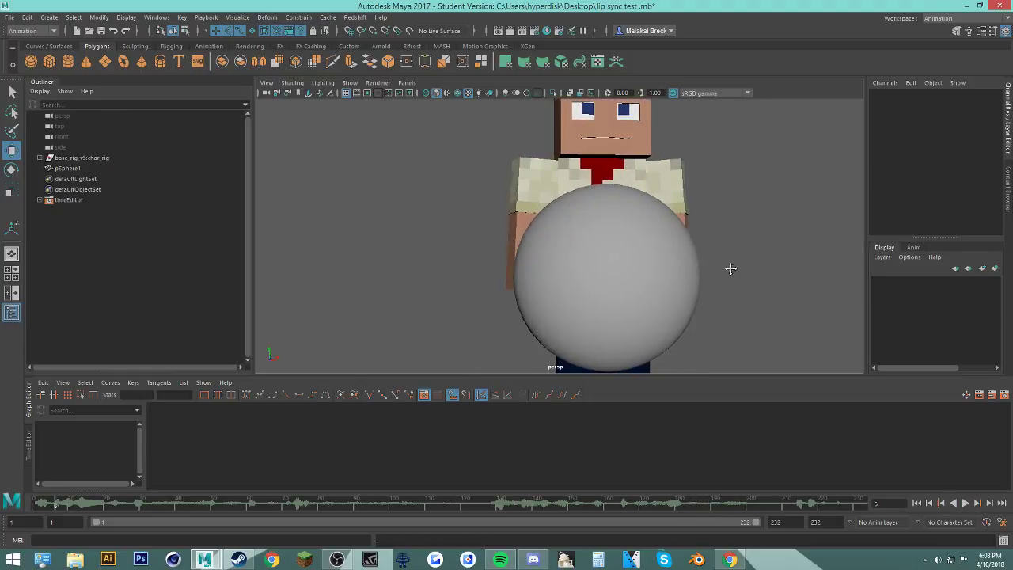
scroll(731, 268, down, 5)
alt+drag(737, 280, 627, 289)
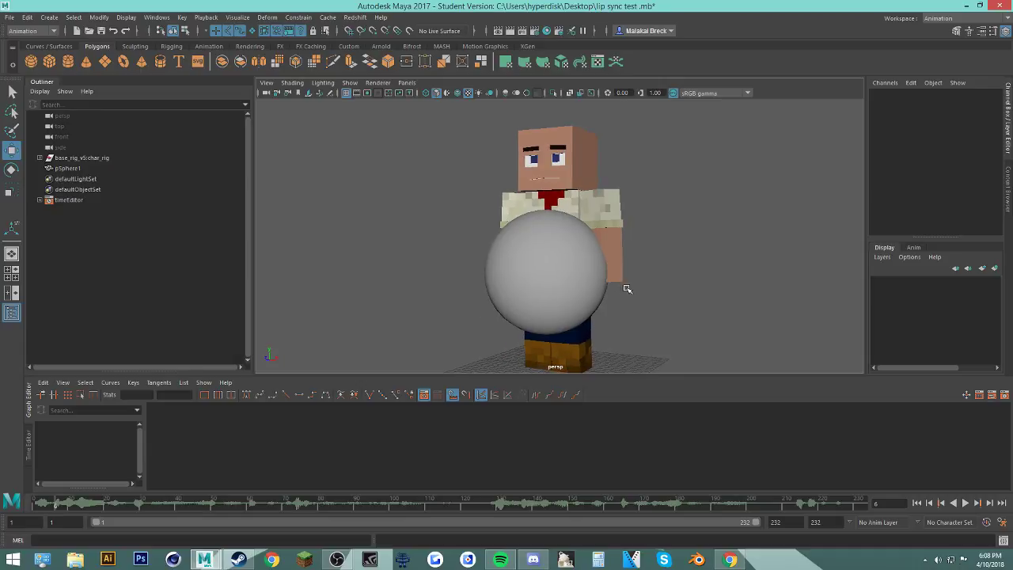
Step: Change to the Modeling - Standard workspace and delete the belly sphere
click(157, 17)
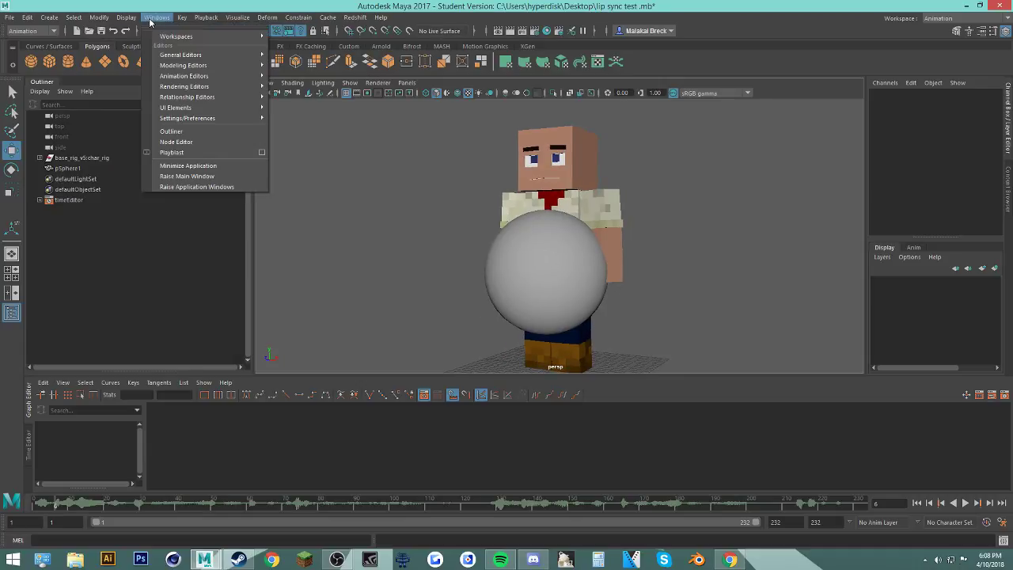
mouse_move(178, 36)
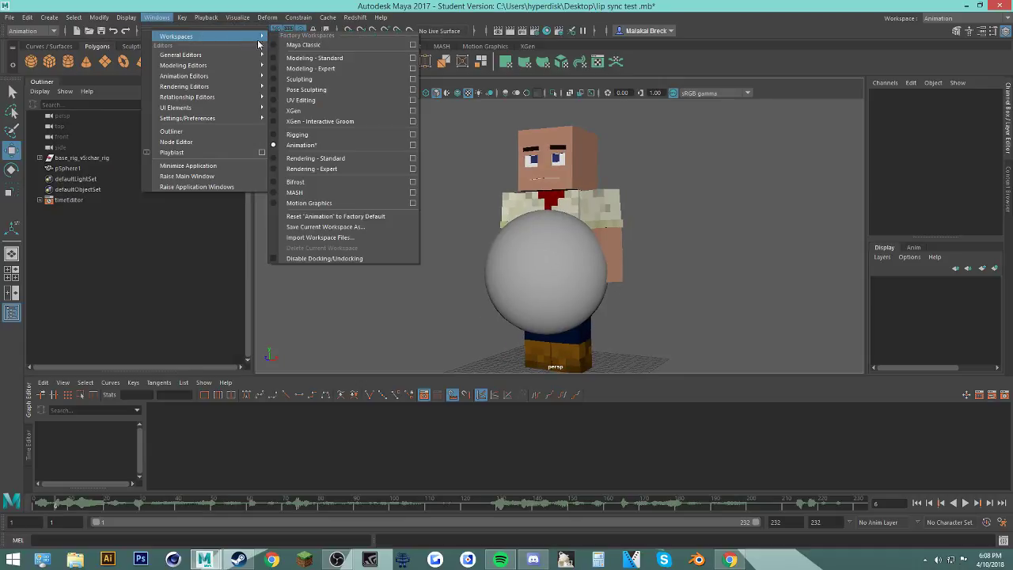
click(303, 59)
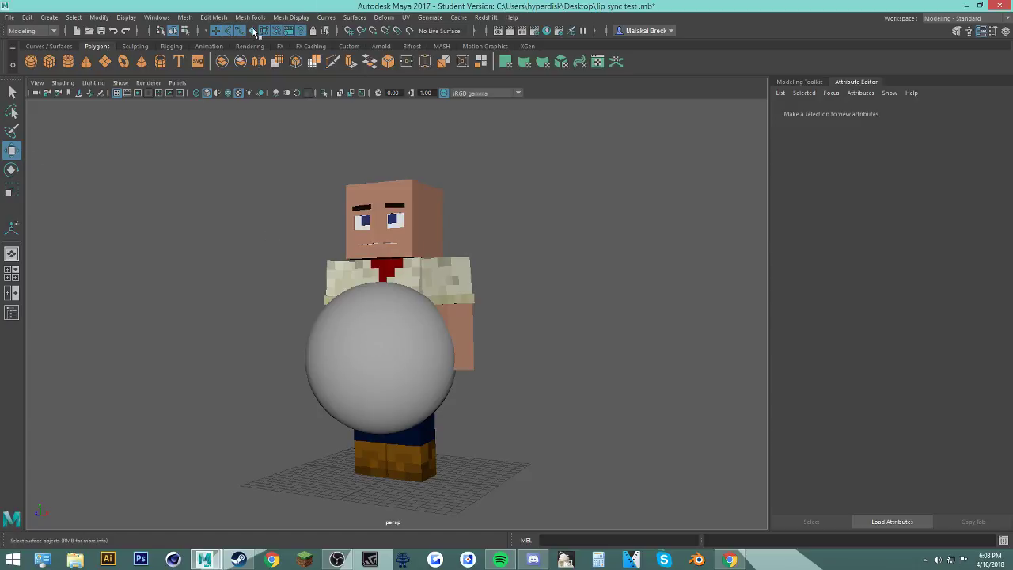
click(374, 344)
key(Delete)
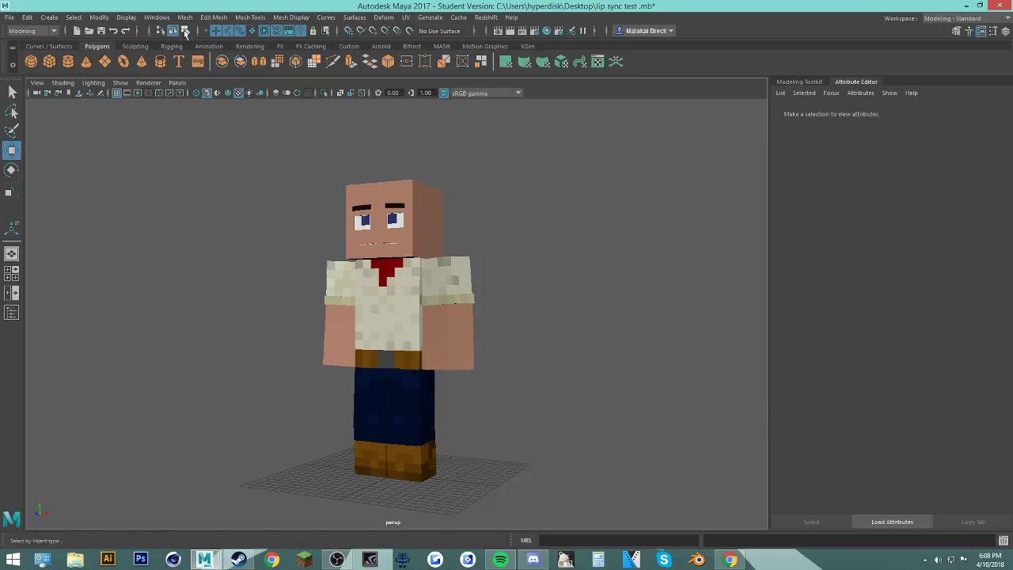
Step: Restore the Animation workspace and frame the character's upper body
click(156, 17)
mouse_move(190, 36)
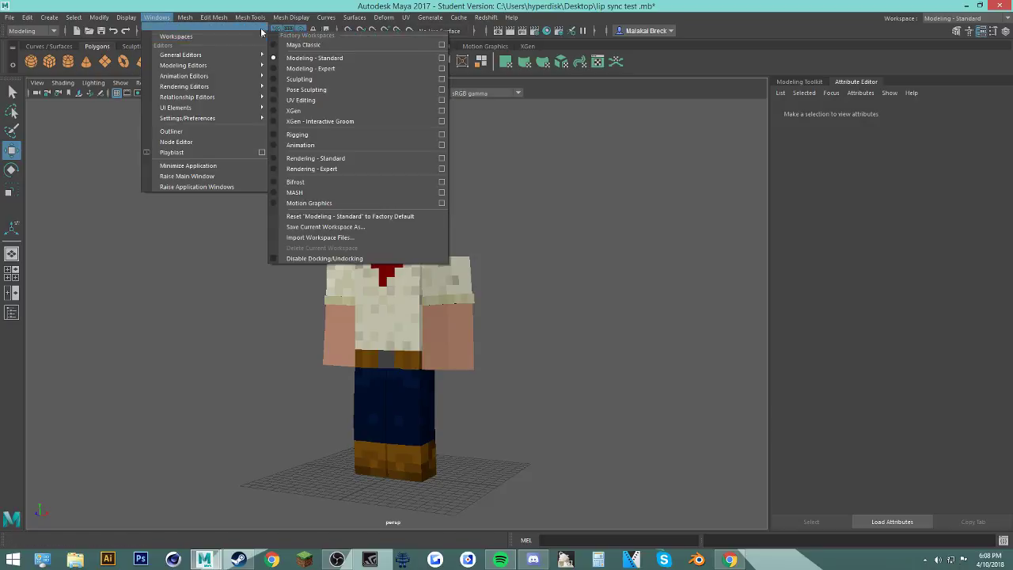
click(335, 146)
alt+drag(409, 272, 478, 287)
scroll(463, 296, up, 2)
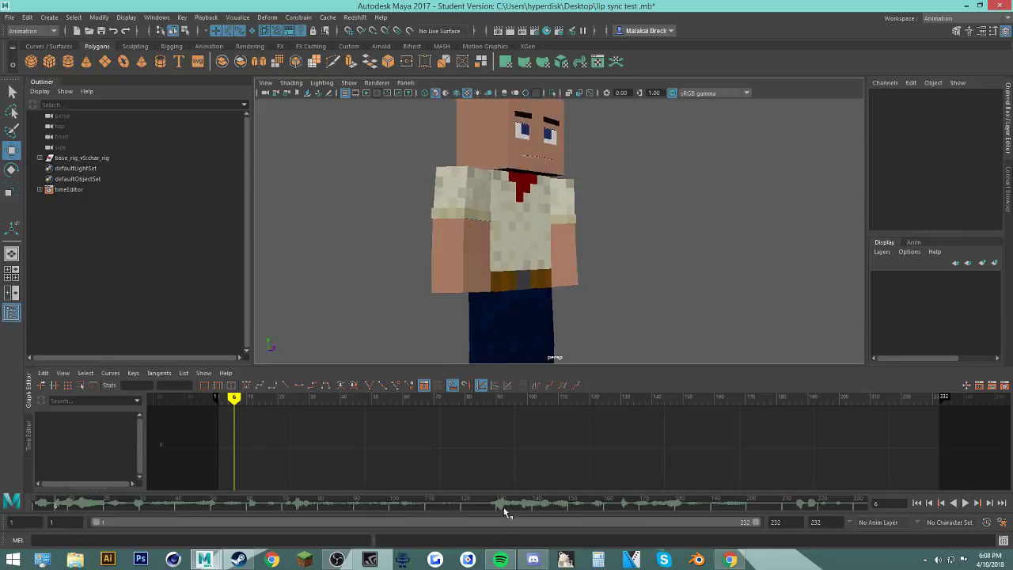
Step: Check the livestream chat in the browser and make the rig's NURBS curves visible again in the perspective view
click(729, 559)
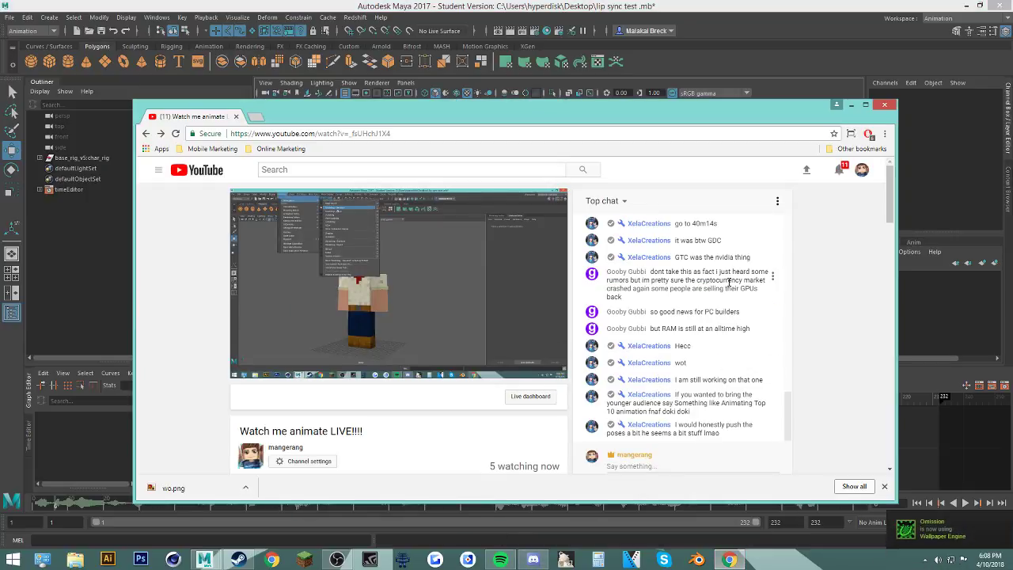
click(851, 104)
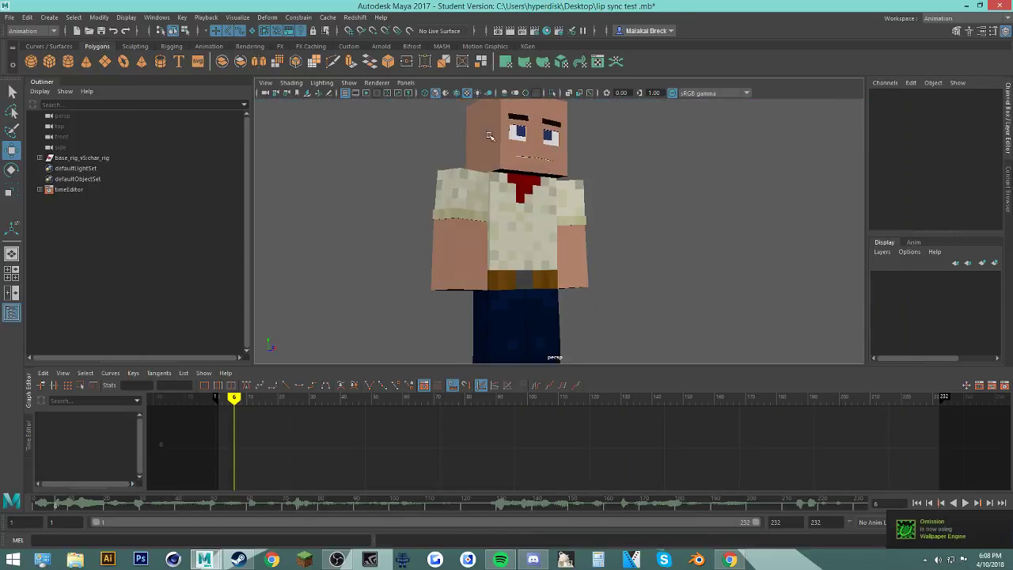
click(349, 82)
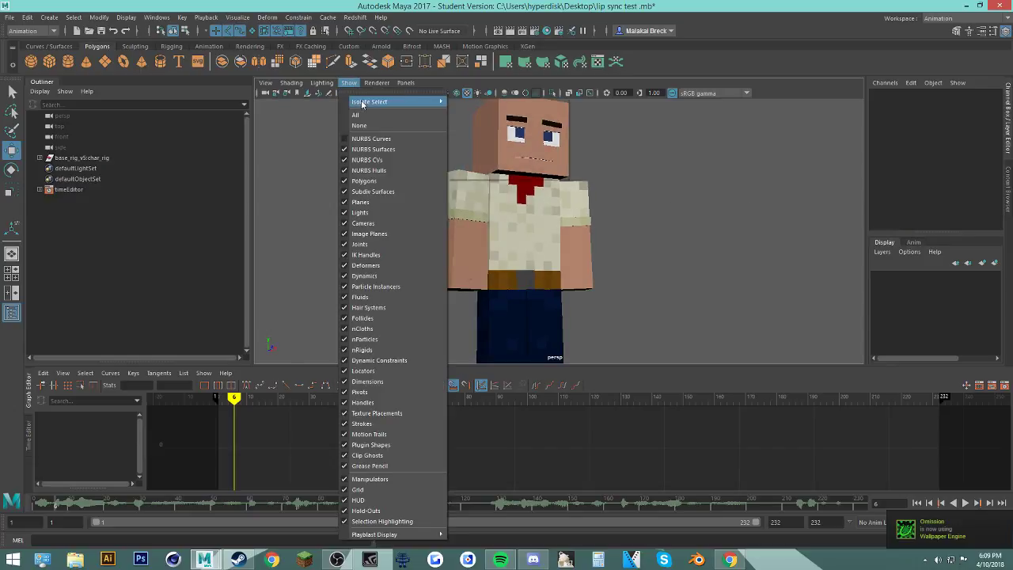
click(371, 139)
alt+drag(667, 197, 365, 283)
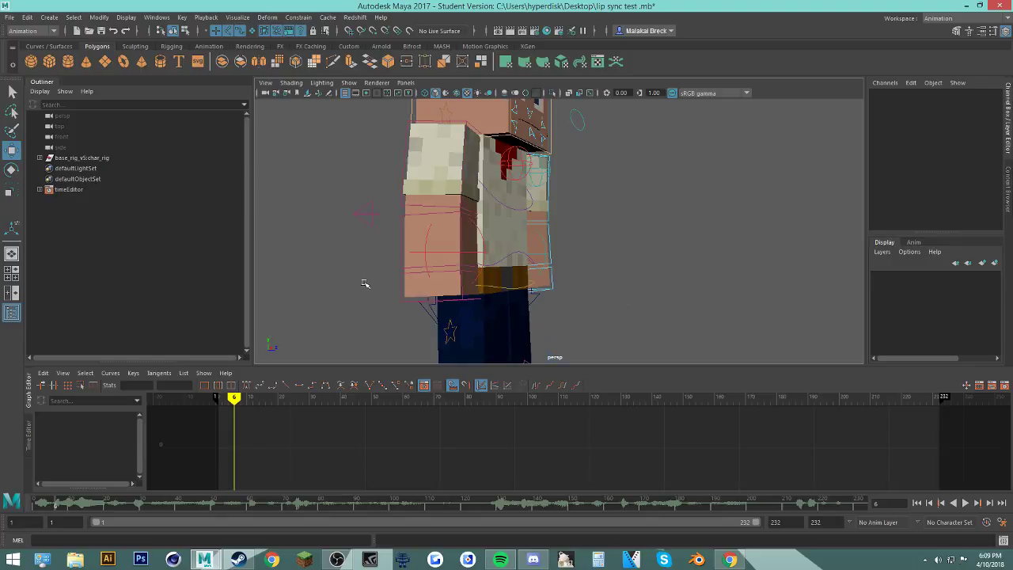
Step: Rotate the control at the lower end of the character's right arm at frame 6 and inspect the arm up close
click(403, 296)
key(e)
drag(469, 266, 373, 229)
click(362, 232)
scroll(326, 167, up, 5)
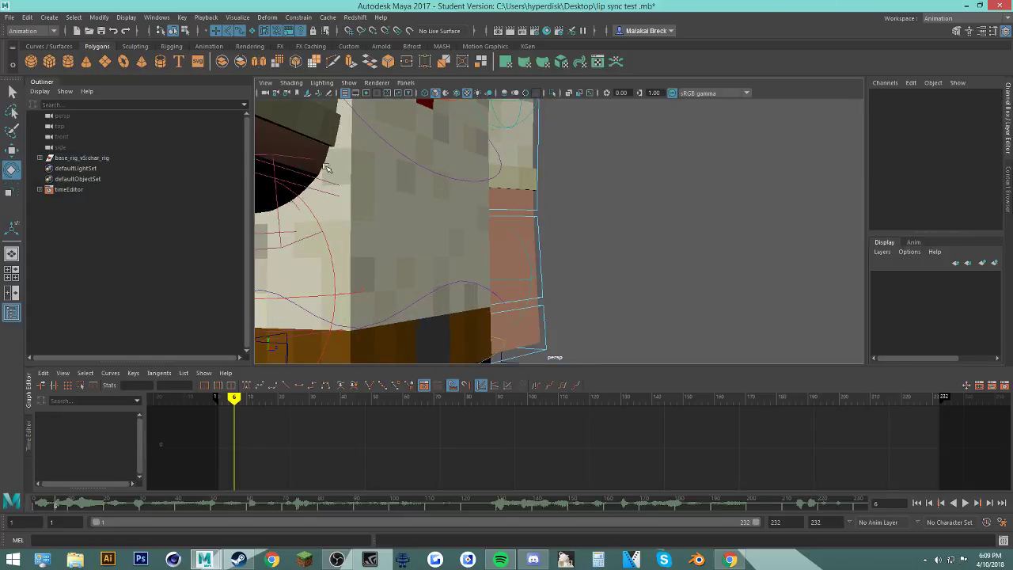
Step: Inspect the bent lower end of the character's arm up close and check the livestream chat in the browser
alt+middle_drag(364, 206, 572, 216)
scroll(610, 267, up, 4)
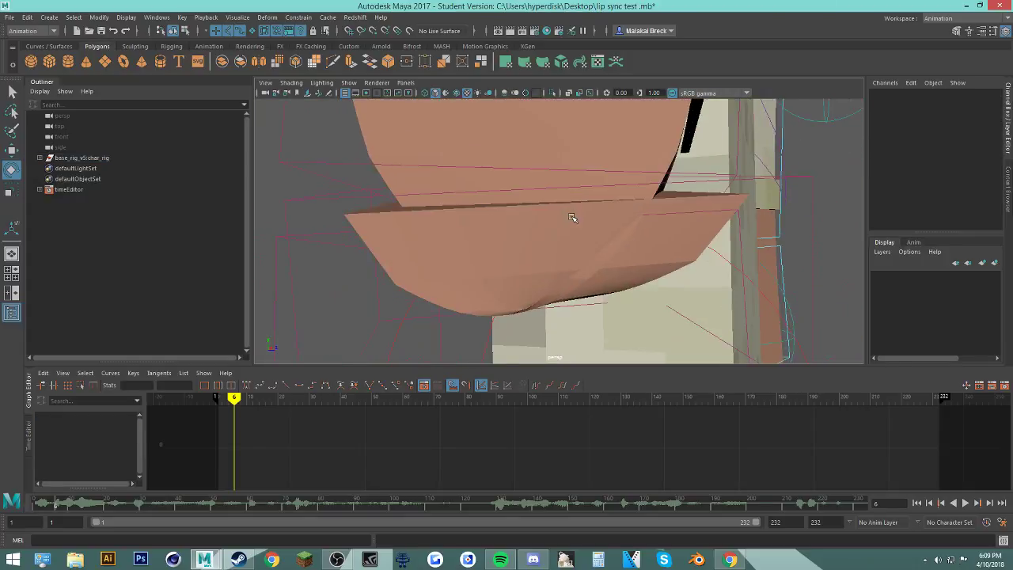
scroll(571, 216, down, 3)
click(730, 559)
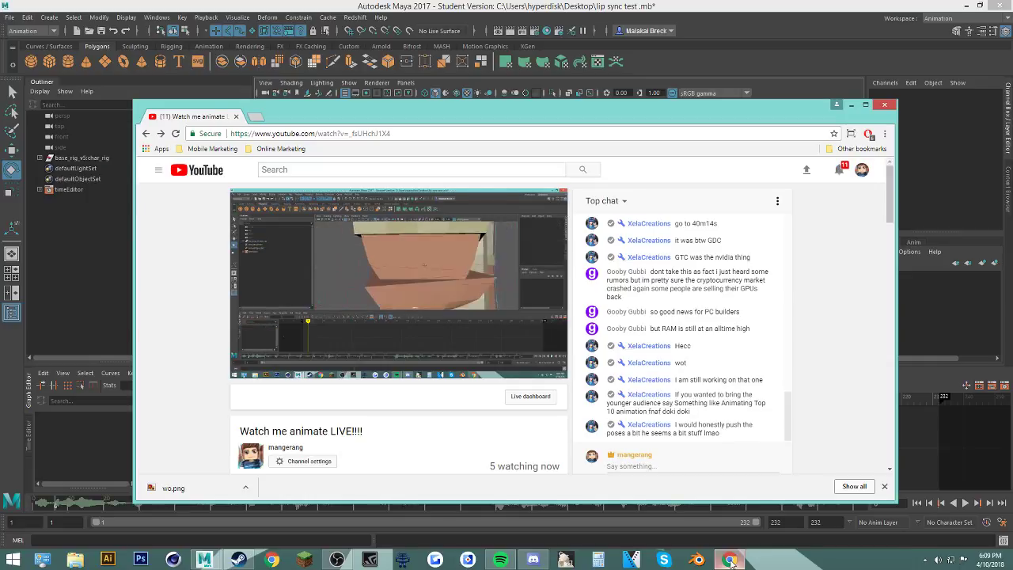
click(730, 560)
scroll(554, 293, down, 5)
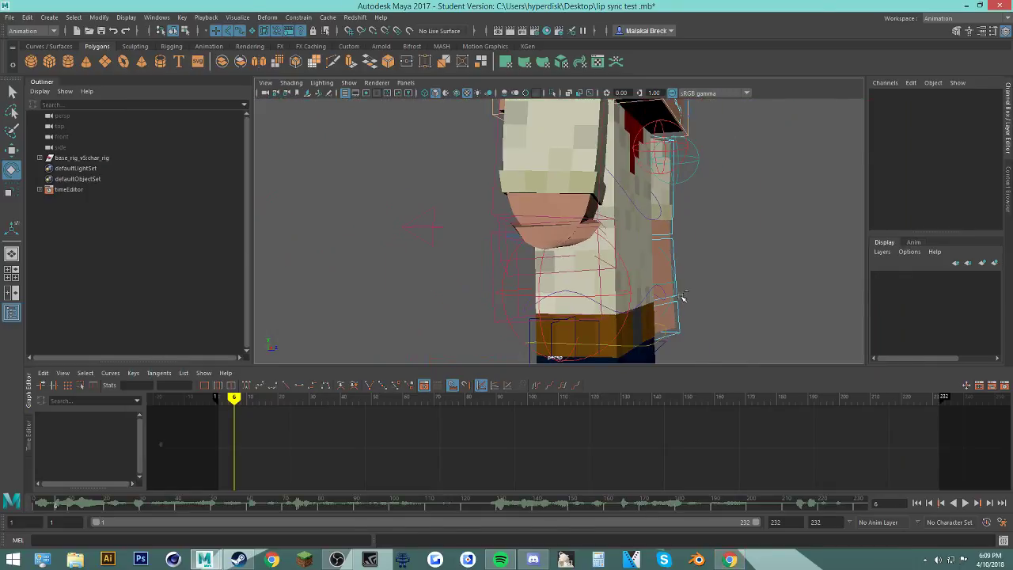
Step: Undo the last two changes made to the arm control
key(ctrl+z)
key(ctrl+z)
scroll(685, 297, down, 3)
alt+drag(685, 297, 706, 315)
click(701, 313)
scroll(742, 315, down, 2)
click(469, 298)
drag(469, 297, 501, 155)
scroll(424, 271, up, 5)
alt+middle_drag(405, 272, 530, 247)
drag(530, 246, 663, 282)
scroll(649, 252, down, 2)
key(ctrl+z)
key(ctrl+z)
Step: Select the body control, play back the animation and examine its rotation keys between frames 115 and 147
scroll(652, 251, down, 1)
scroll(653, 250, down, 2)
click(751, 280)
scroll(736, 285, up, 3)
click(639, 275)
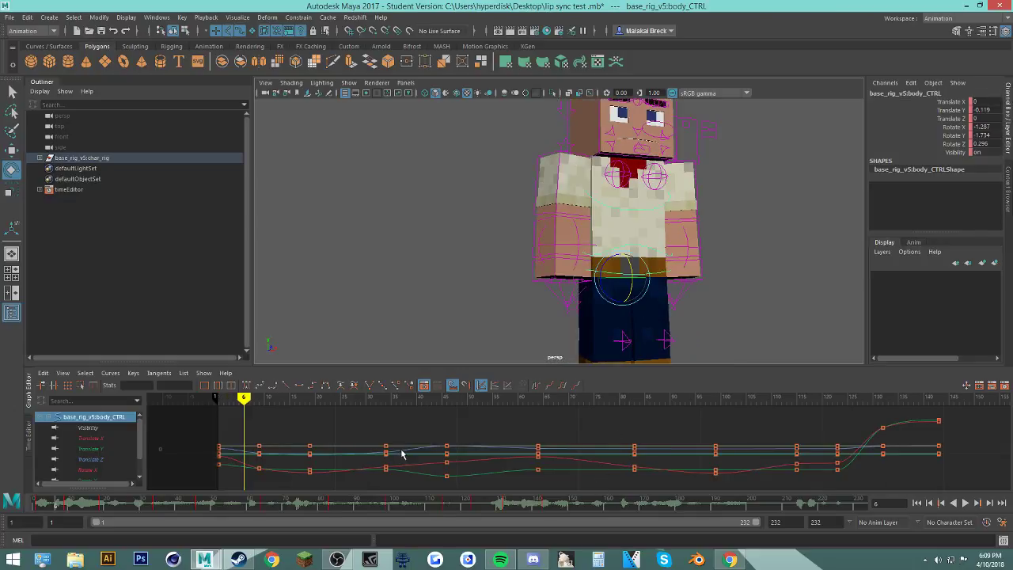
key(alt+v)
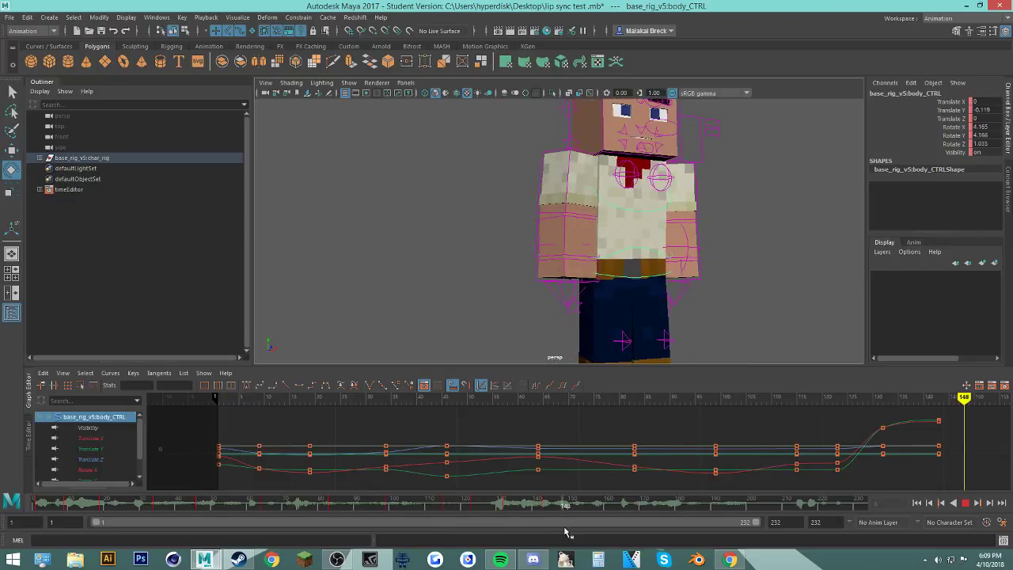
drag(565, 532, 464, 522)
click(797, 463)
middle_drag(797, 464, 837, 467)
click(837, 463)
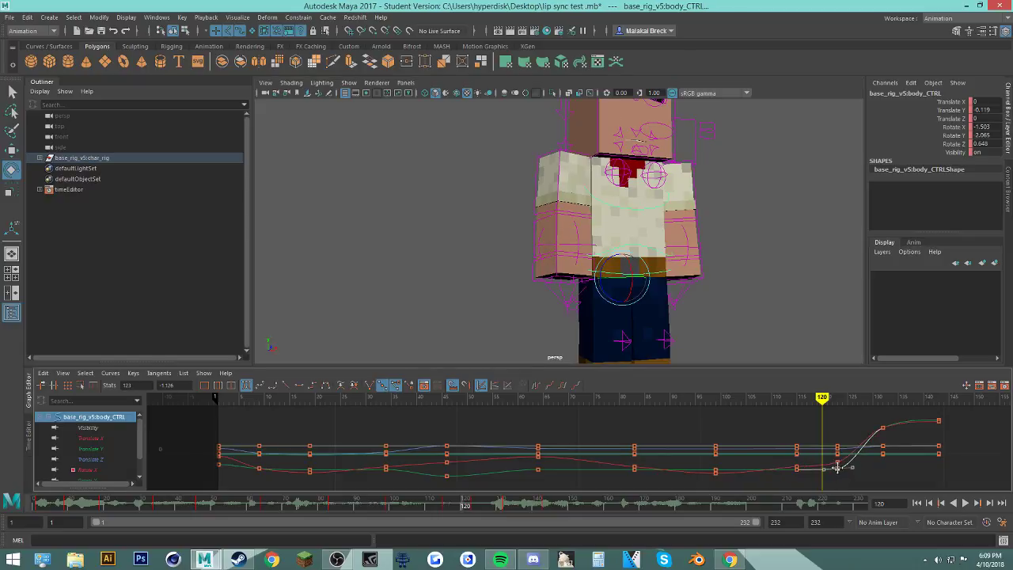
drag(805, 505, 562, 528)
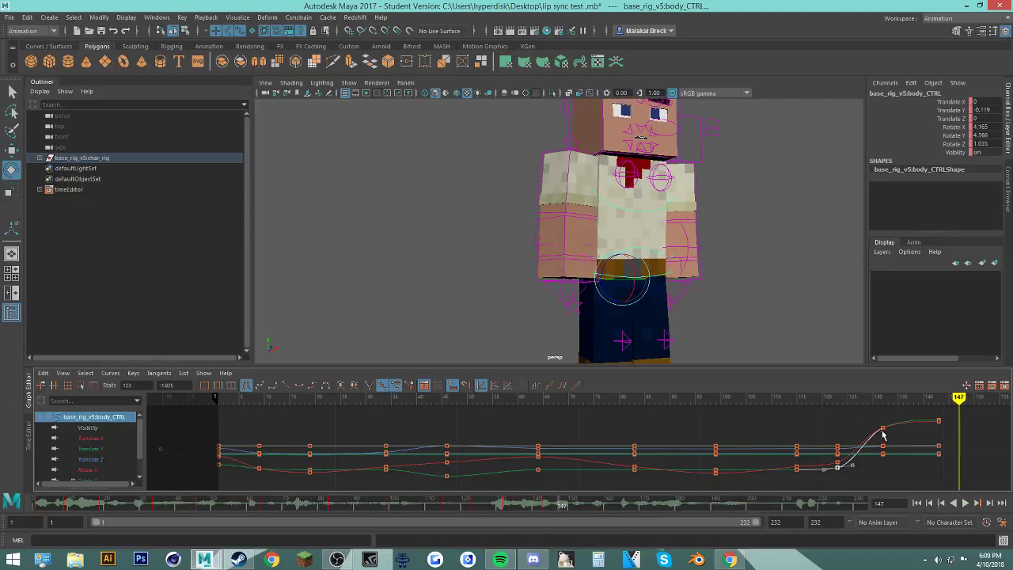
click(883, 432)
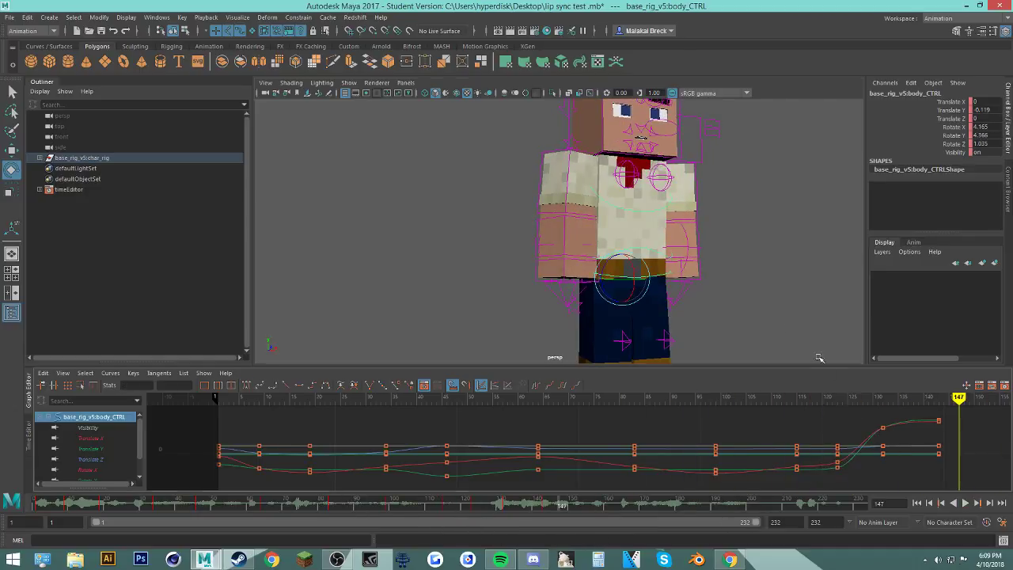
Step: Review the body motion from a wider view by scrubbing the timeline, and check the livestream chat in the browser
alt+drag(815, 352, 761, 309)
alt+right_drag(761, 309, 700, 313)
alt+drag(701, 313, 727, 316)
drag(574, 511, 511, 507)
click(730, 560)
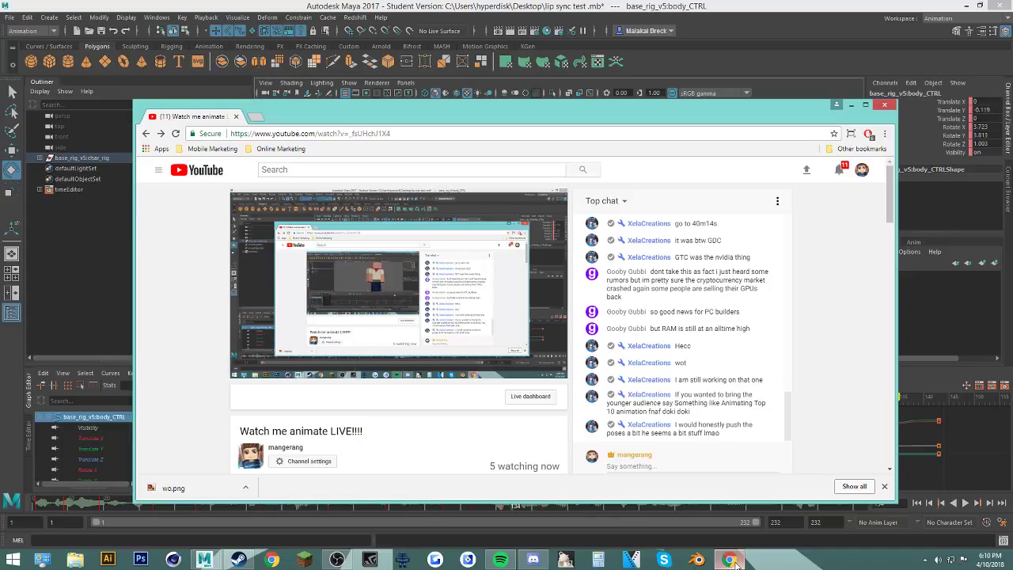
click(733, 560)
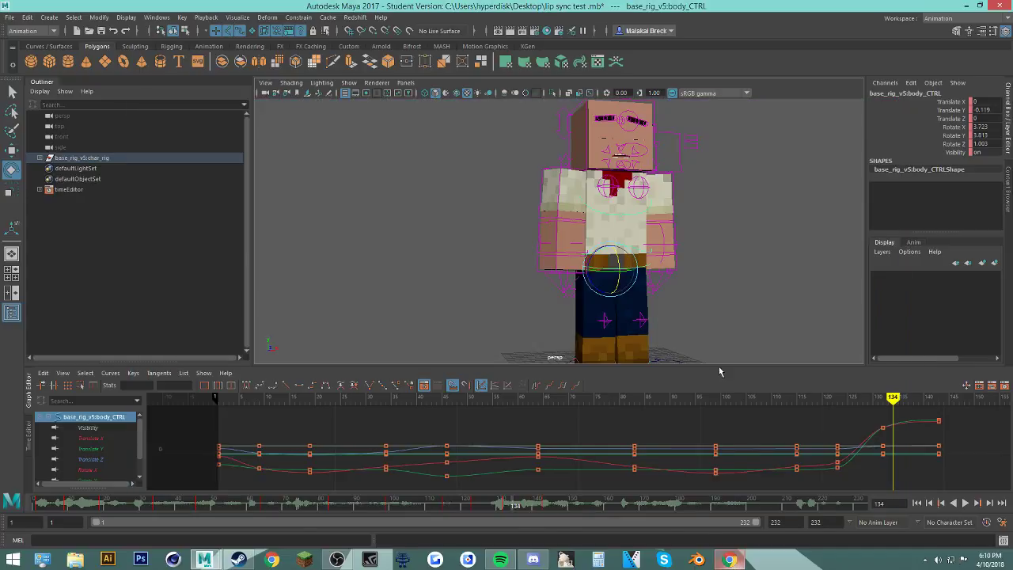
mouse_move(715, 502)
mouse_down()
mouse_move(113, 472)
mouse_move(127, 484)
mouse_move(358, 513)
mouse_move(656, 493)
mouse_move(190, 484)
mouse_move(264, 438)
mouse_up()
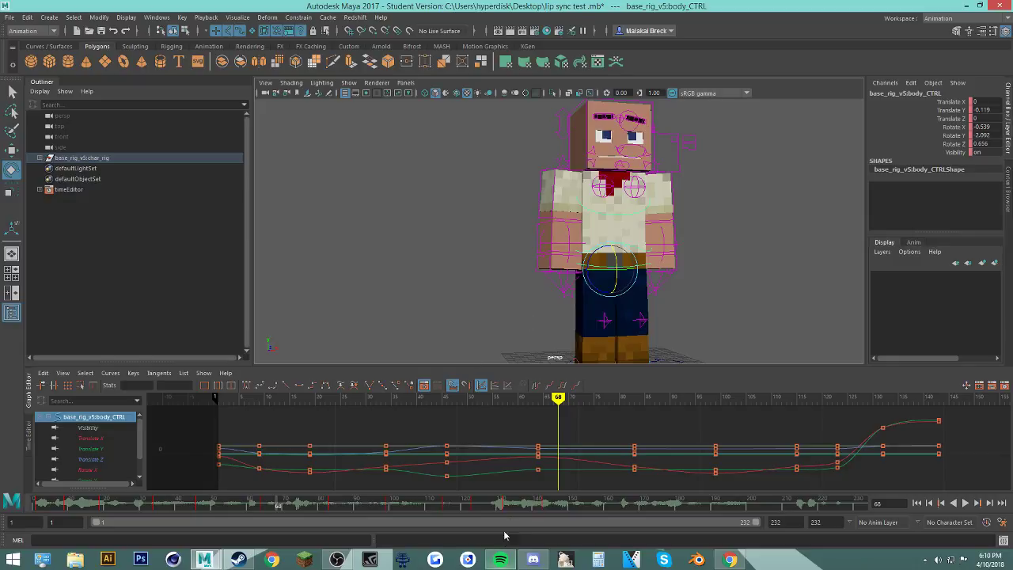
drag(513, 507, 35, 487)
Step: Select the torso control and delete all of its keys after frame 1
click(633, 214)
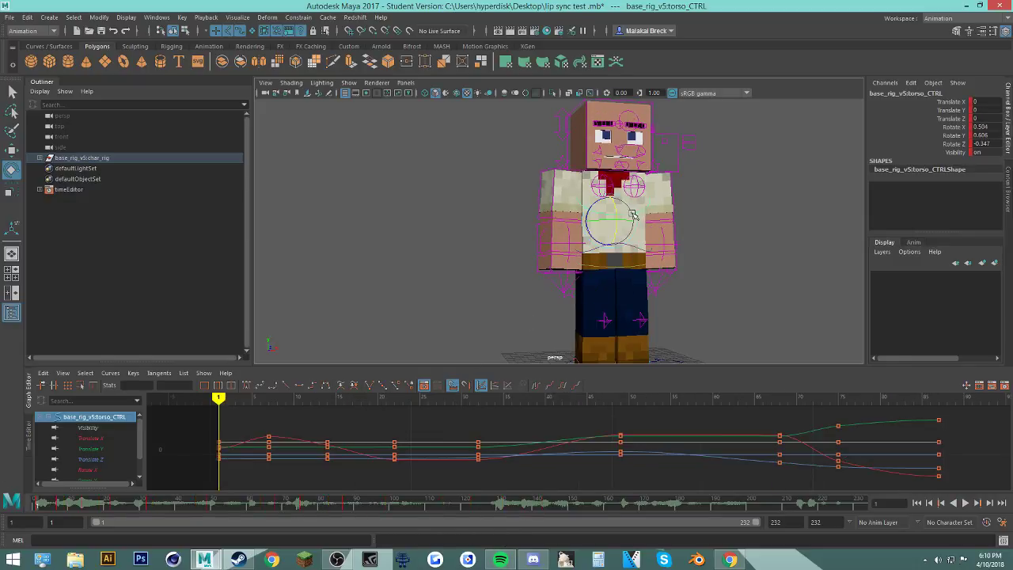
scroll(606, 253, up, 4)
alt+drag(610, 267, 534, 256)
alt+middle_drag(542, 261, 486, 329)
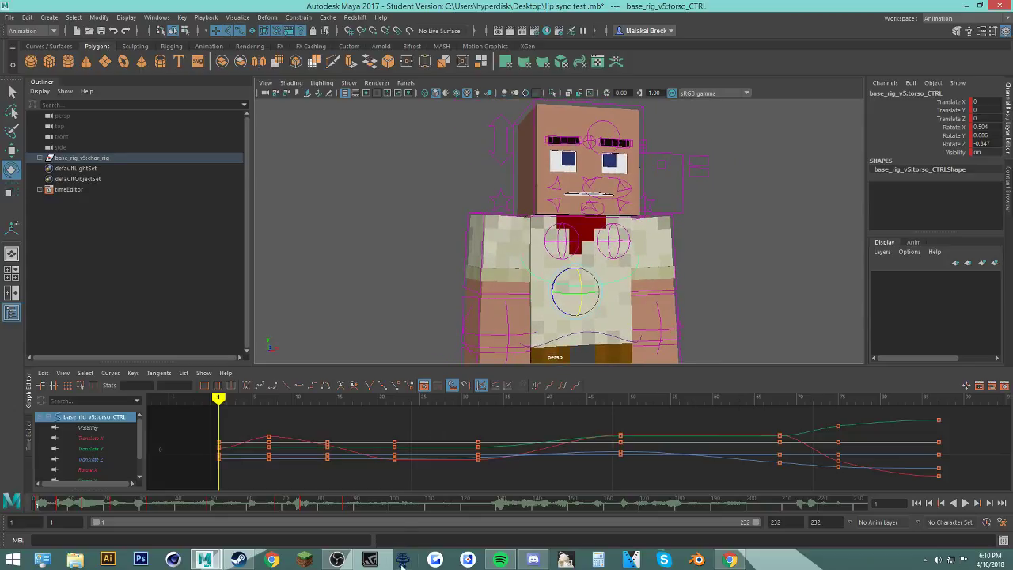
mouse_move(410, 503)
mouse_down()
mouse_move(17, 510)
mouse_move(147, 523)
mouse_move(55, 522)
mouse_move(181, 520)
mouse_up()
alt+drag(334, 314, 360, 319)
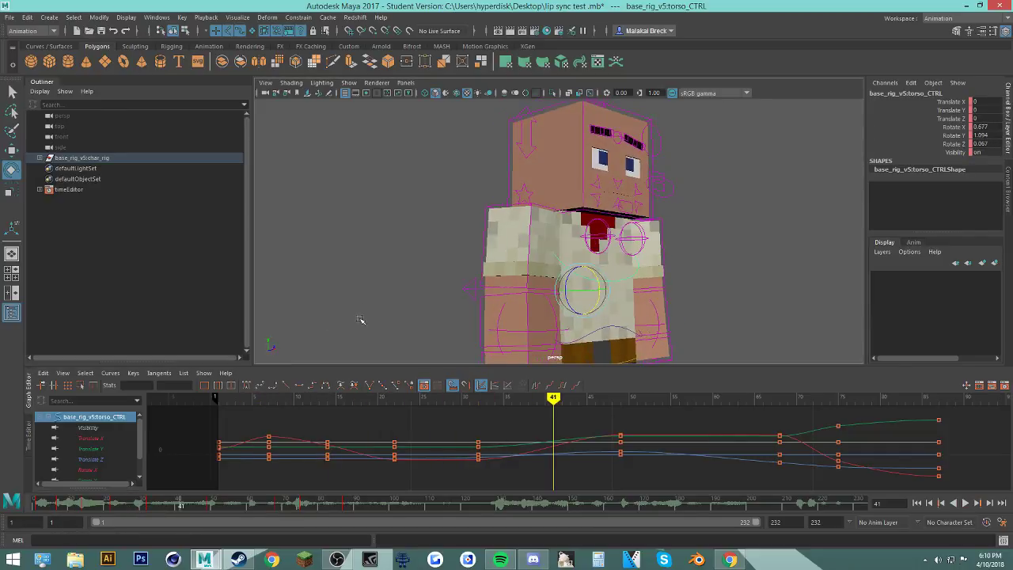
mouse_move(52, 510)
mouse_down()
mouse_move(153, 526)
mouse_move(66, 527)
mouse_move(101, 520)
mouse_up()
shift+drag(436, 507, 55, 514)
right_click(62, 508)
click(110, 378)
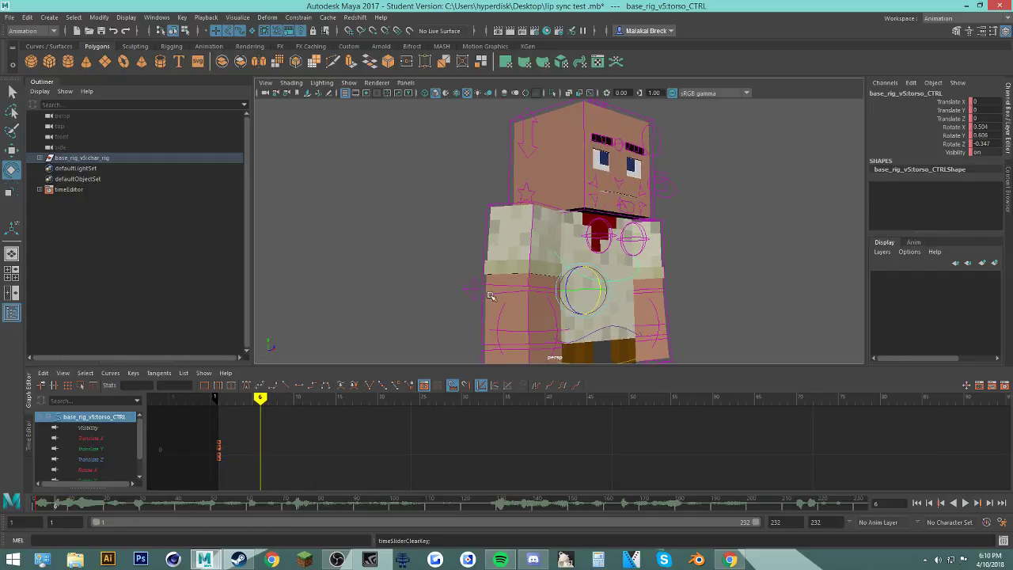
Step: Key the torso control's rotation at frame 22 (X -2.165, Y 1.983, Z -1.121) and at frame 12 (X 5.962, Y -0.198, Z 2.62)
mouse_move(52, 507)
mouse_down()
mouse_move(34, 510)
mouse_move(113, 511)
mouse_up()
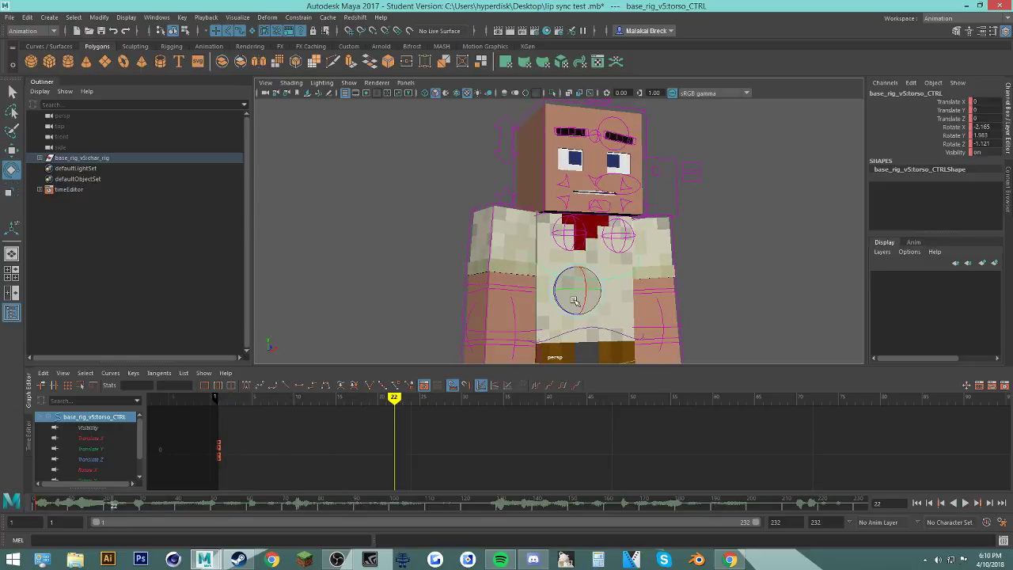
key(s)
mouse_move(117, 512)
mouse_down()
mouse_move(38, 509)
mouse_move(91, 510)
mouse_move(80, 511)
mouse_up()
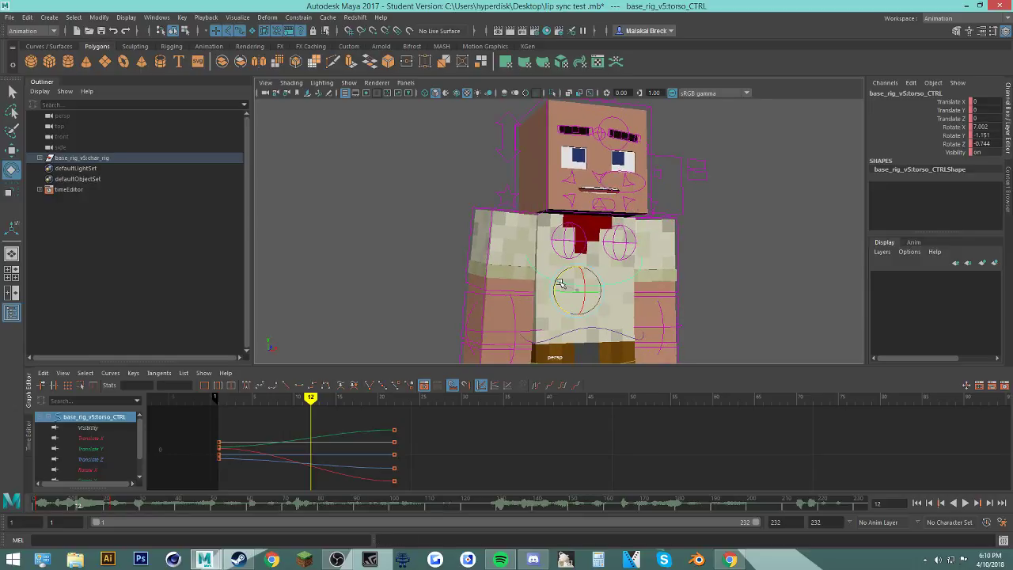
mouse_move(560, 284)
mouse_down()
mouse_move(582, 280)
mouse_move(573, 282)
mouse_up()
key(s)
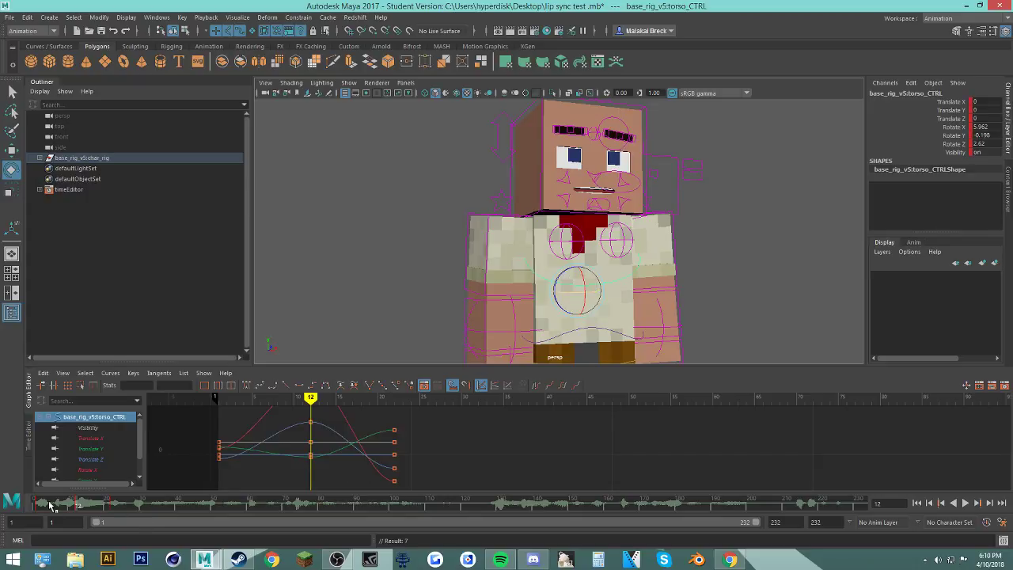
Step: Replace the torso control's key at frame 12 with keys at frames 11 and 15
drag(50, 505, 80, 514)
drag(62, 511, 98, 506)
right_click(77, 505)
click(108, 379)
mouse_move(85, 506)
mouse_down()
mouse_move(27, 507)
mouse_move(98, 506)
mouse_move(65, 506)
mouse_up()
key(s)
Step: Delete the torso control's key at frame 11 and move its frame 15 key to frame 11
right_click(68, 507)
click(92, 496)
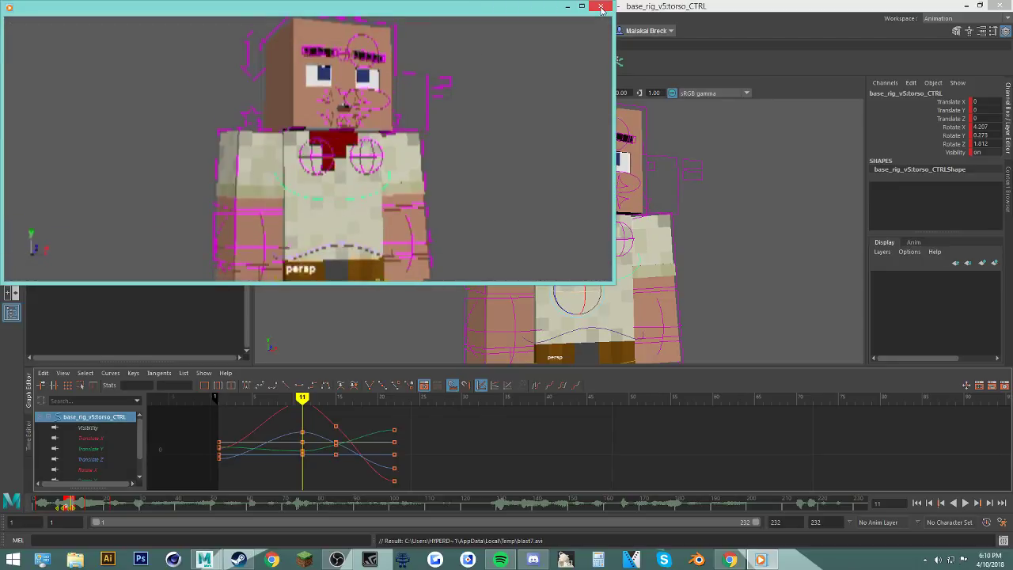
click(601, 8)
right_click(68, 503)
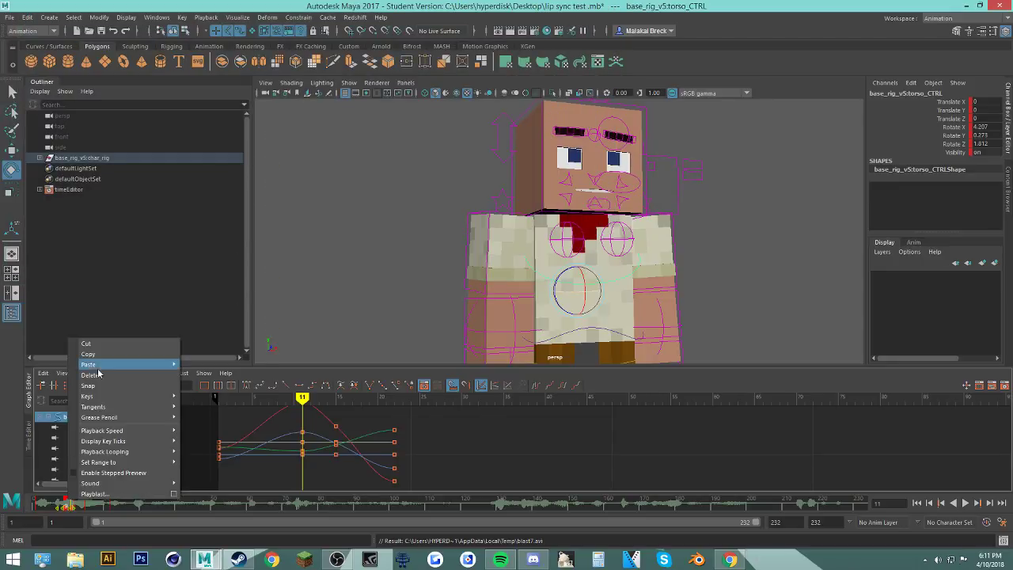
click(121, 380)
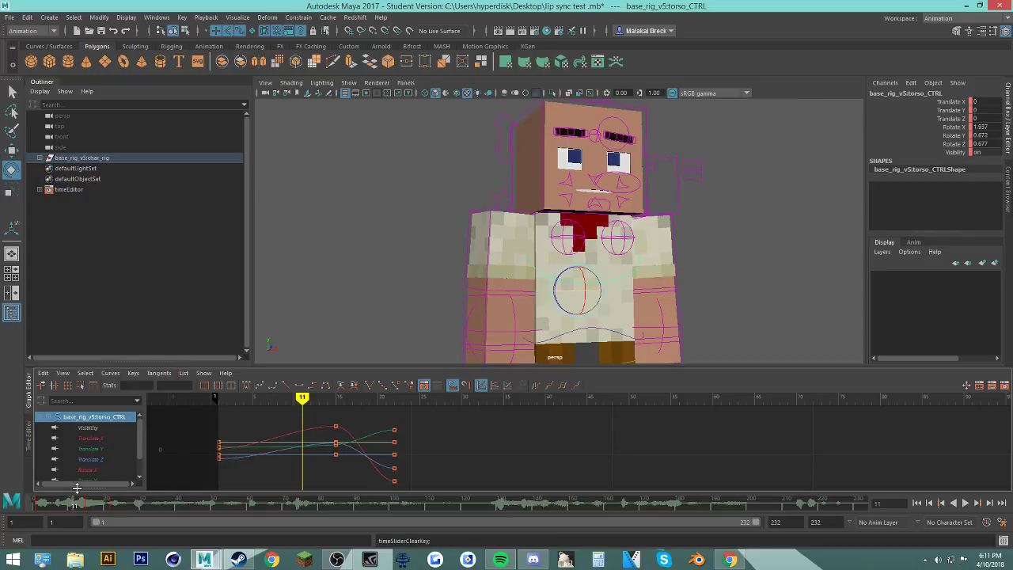
shift+drag(91, 504, 67, 504)
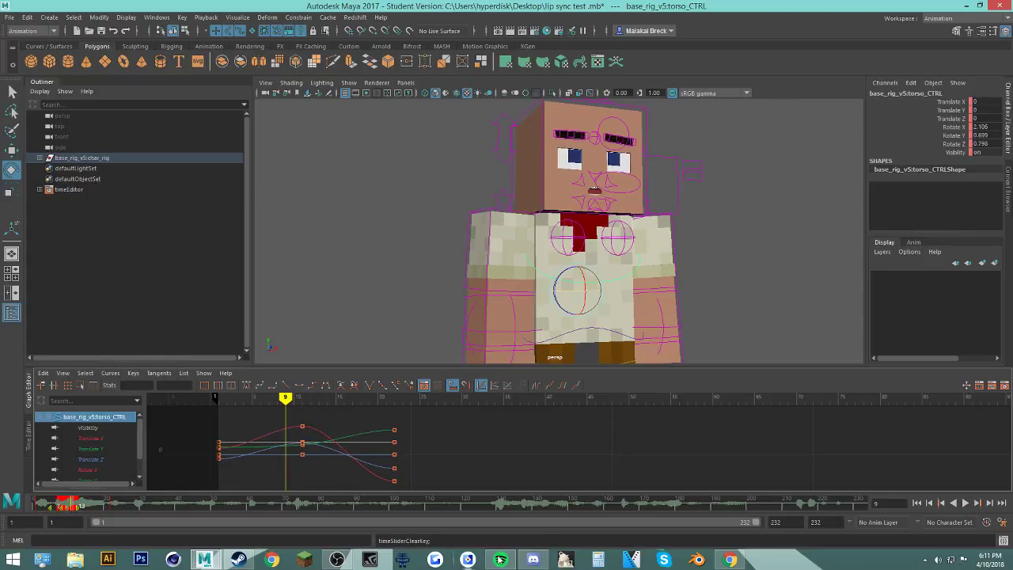
Step: Read the latest livestream chat in the browser, and switch to Discord to look through the server's channel list
click(717, 563)
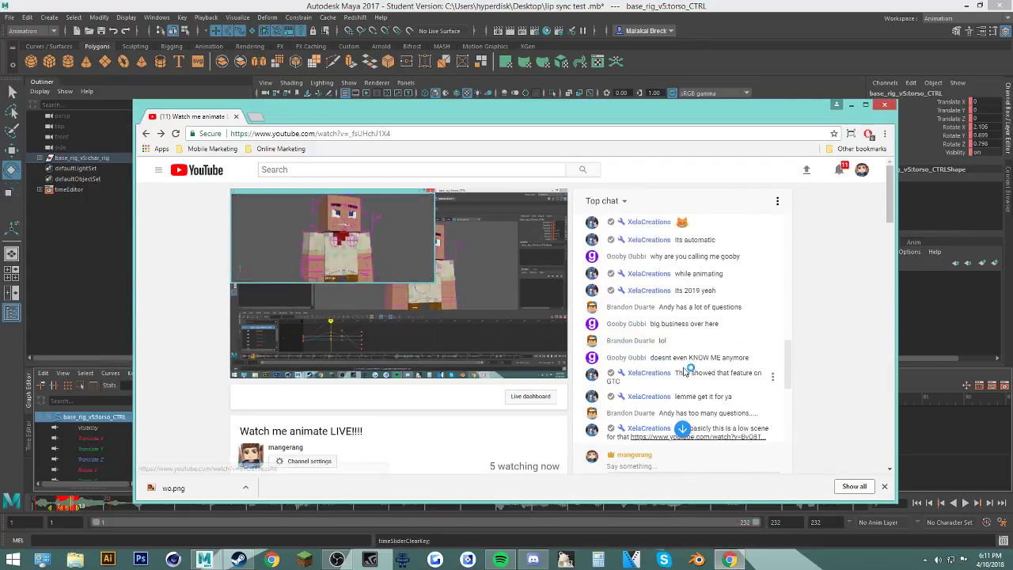
scroll(685, 370, down, 5)
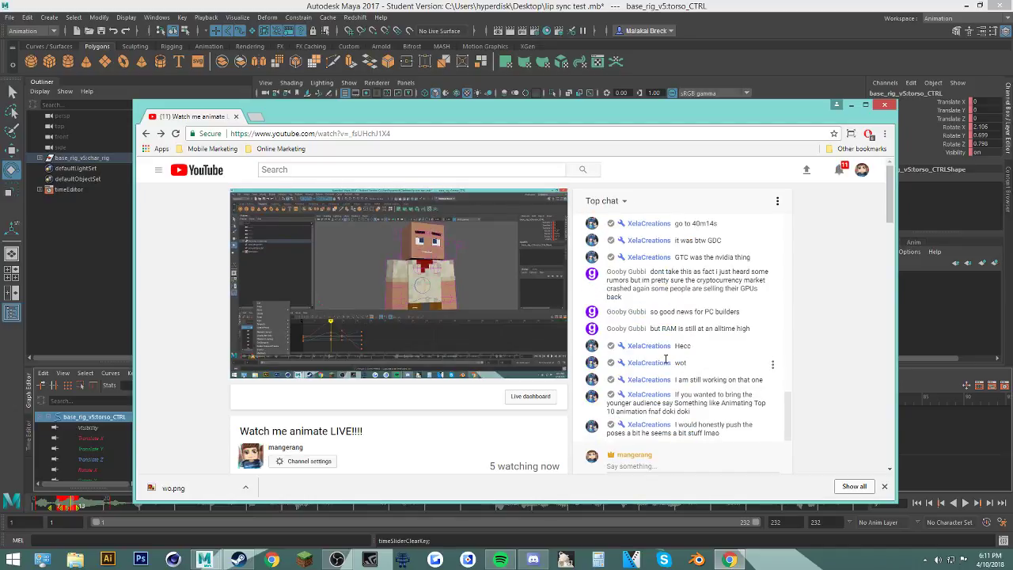
mouse_move(535, 562)
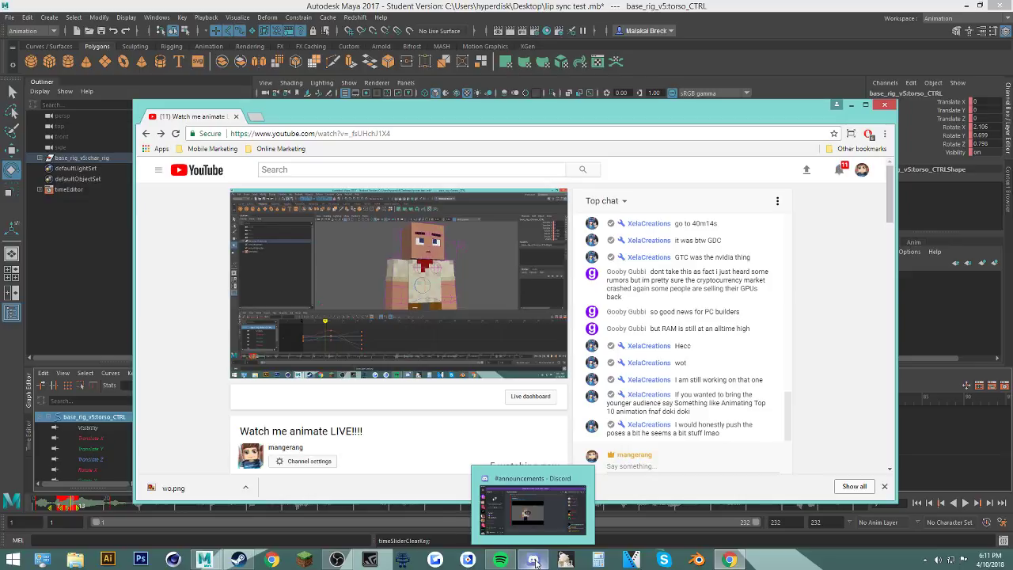
click(535, 561)
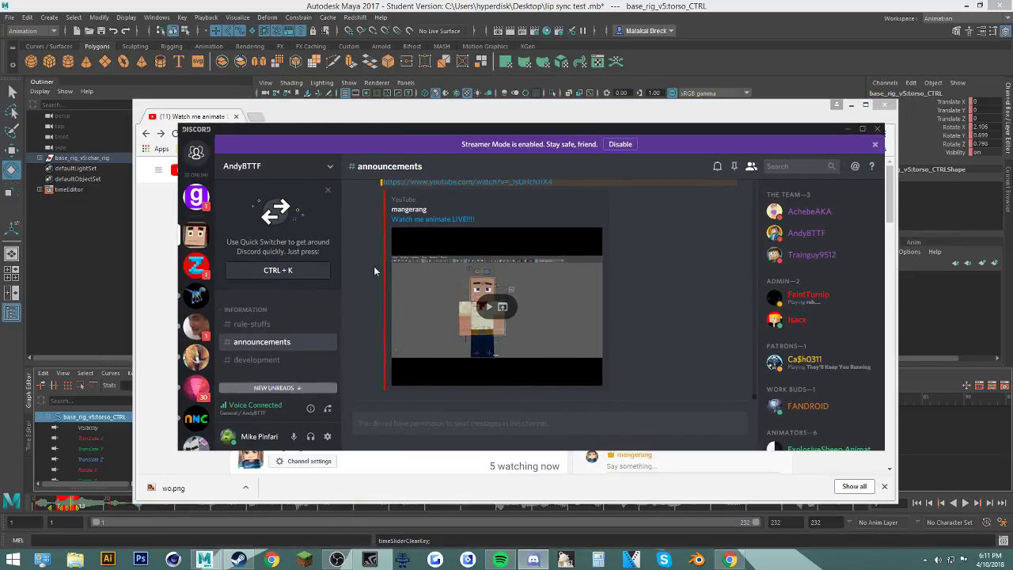
scroll(409, 352, up, 1)
scroll(410, 352, down, 1)
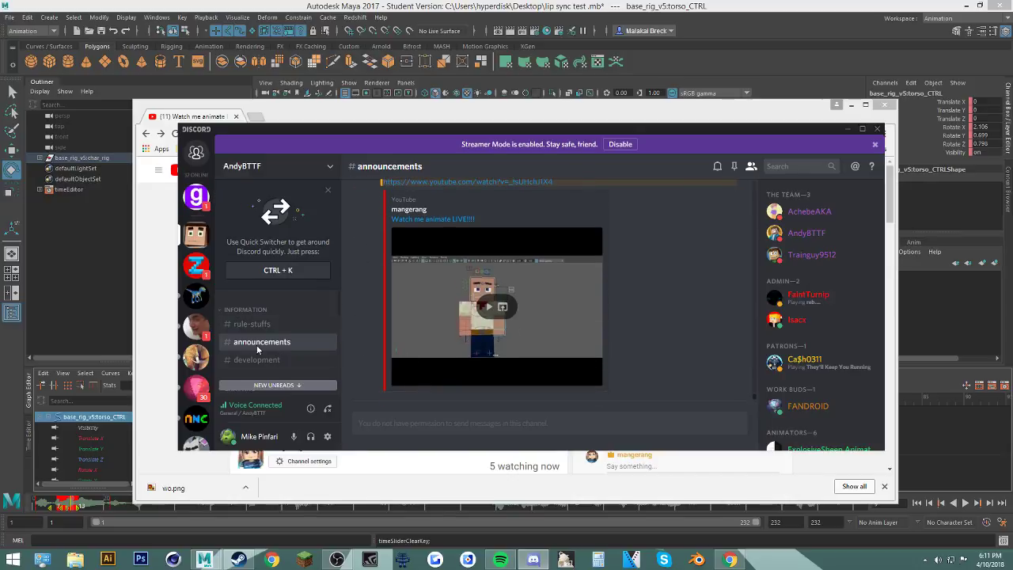
scroll(261, 351, down, 3)
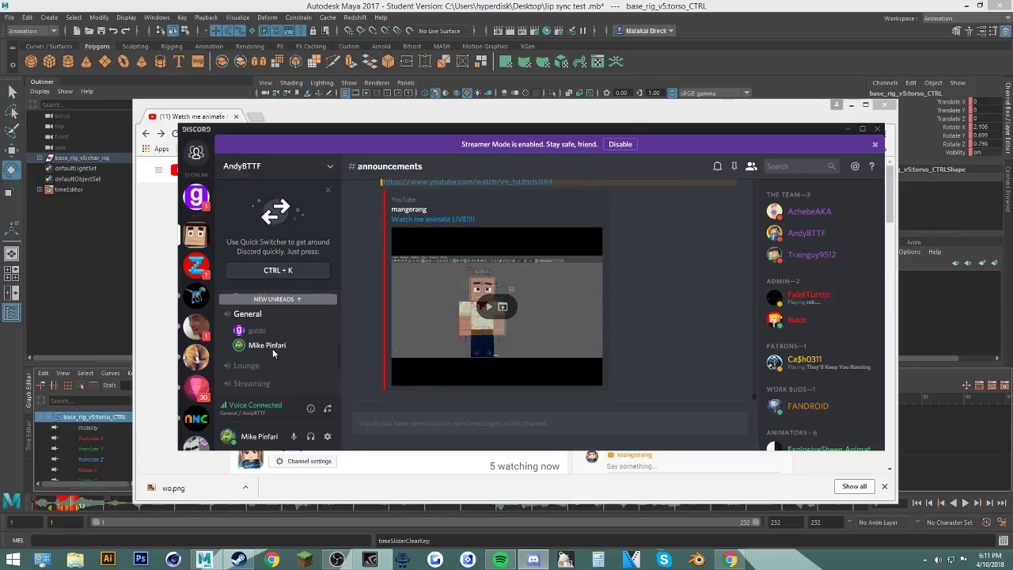
scroll(272, 349, up, 3)
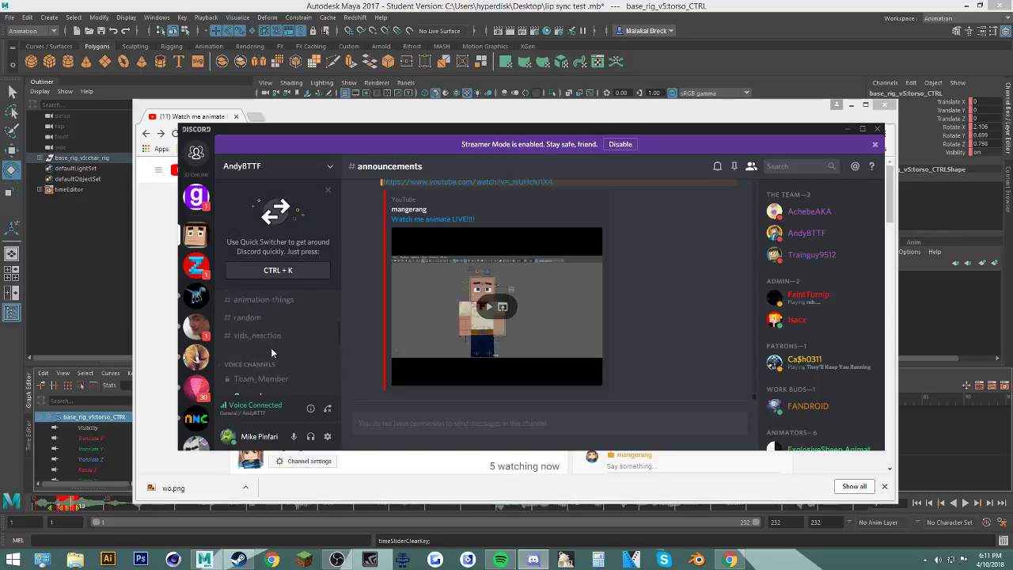
scroll(271, 349, up, 3)
scroll(261, 340, down, 1)
Step: Open the general channel in Discord and read its newest messages
click(256, 335)
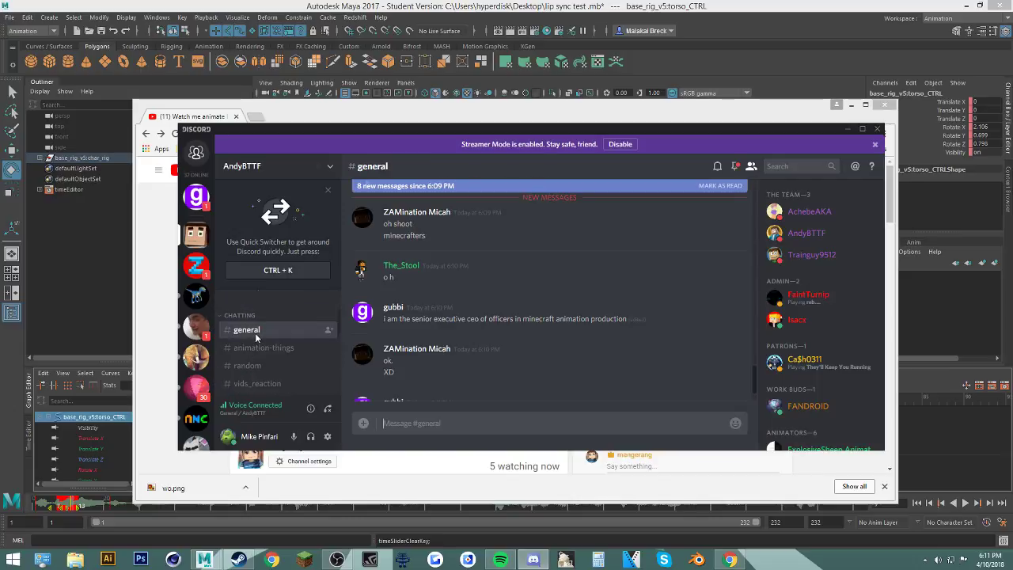
scroll(474, 338, down, 5)
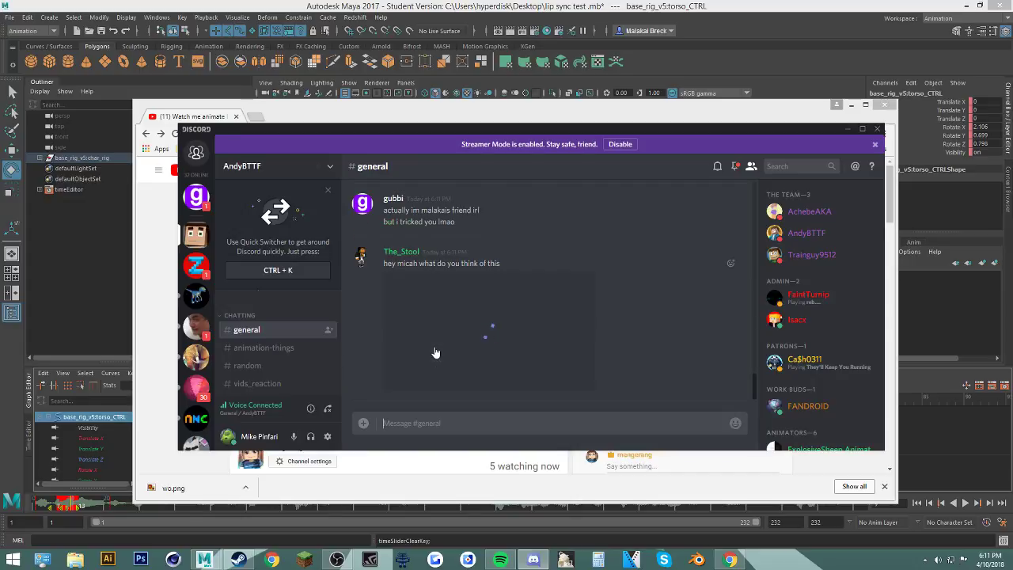
scroll(437, 348, up, 3)
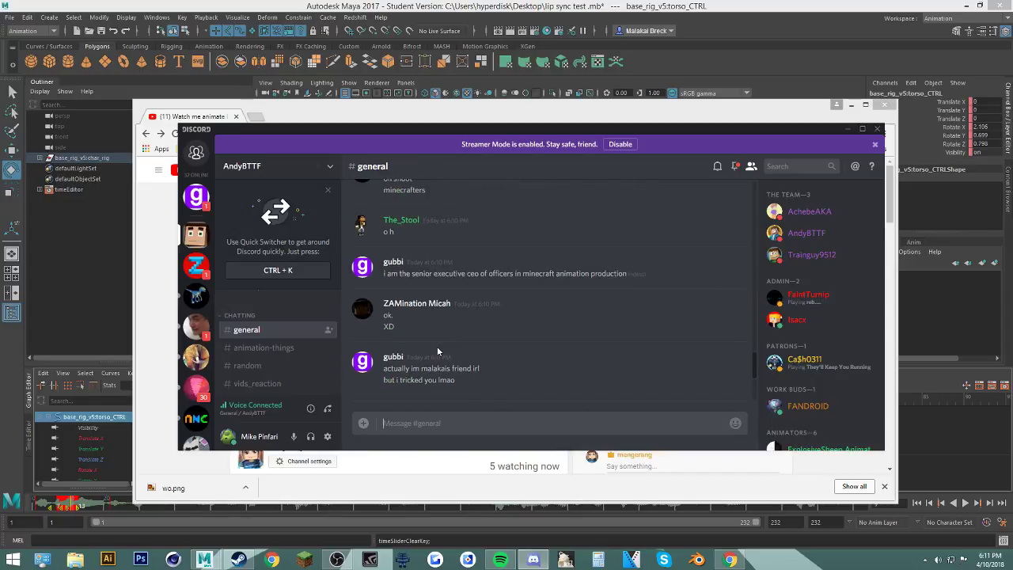
scroll(438, 346, down, 3)
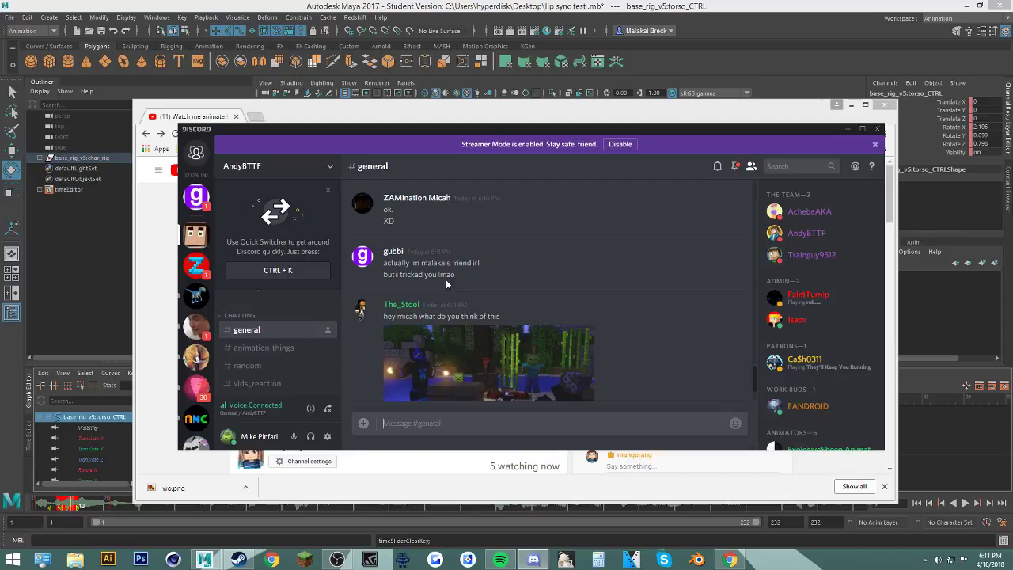
scroll(445, 279, up, 2)
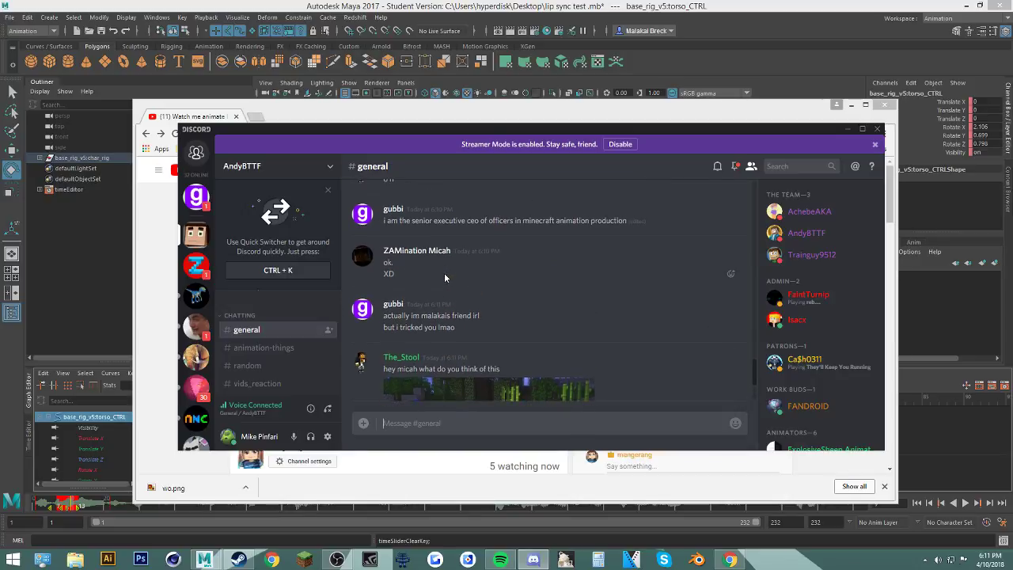
scroll(446, 278, down, 3)
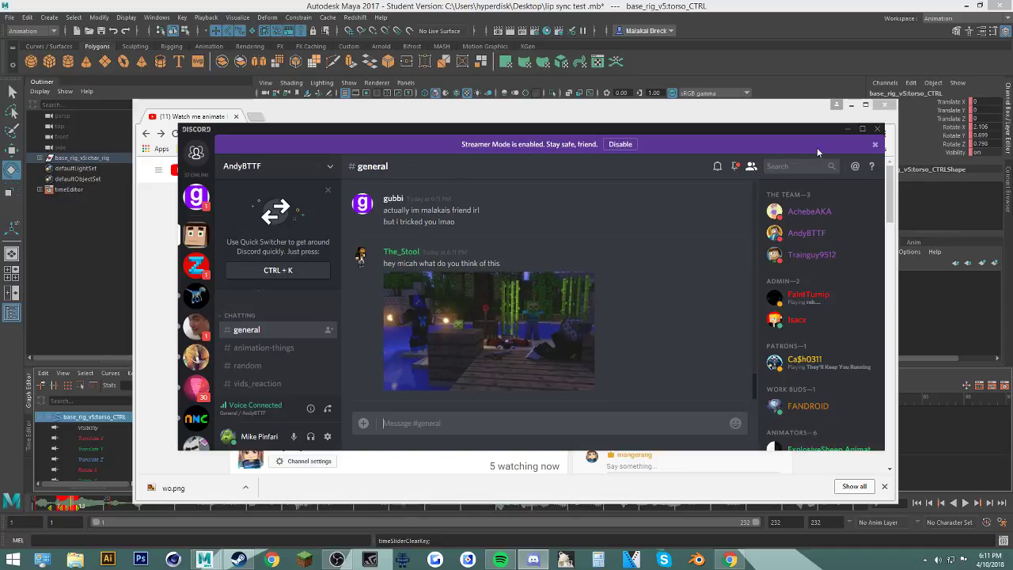
Step: Switch back to Maya and play the torso animation from frame 1
click(847, 129)
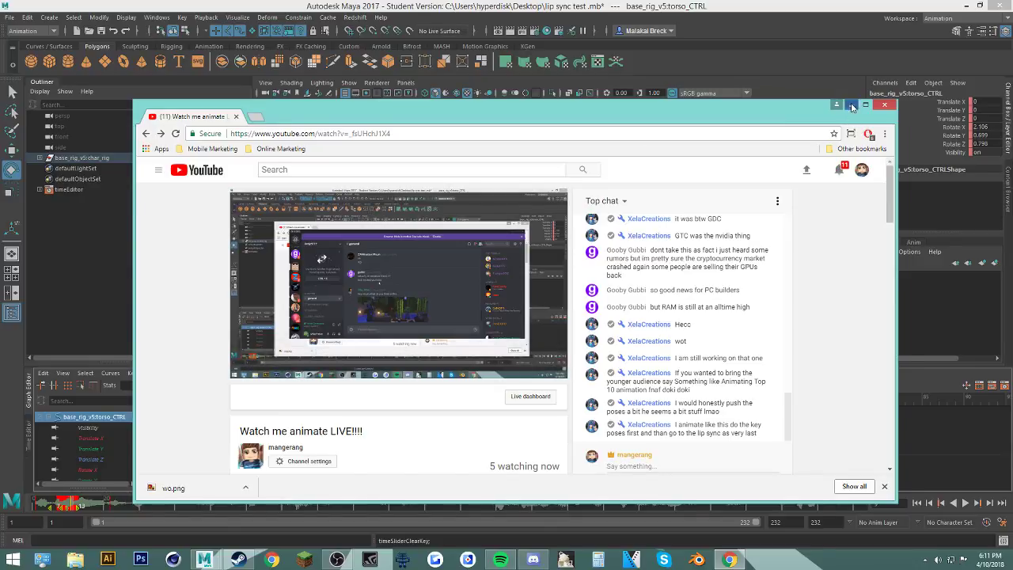
click(837, 104)
click(560, 507)
click(917, 503)
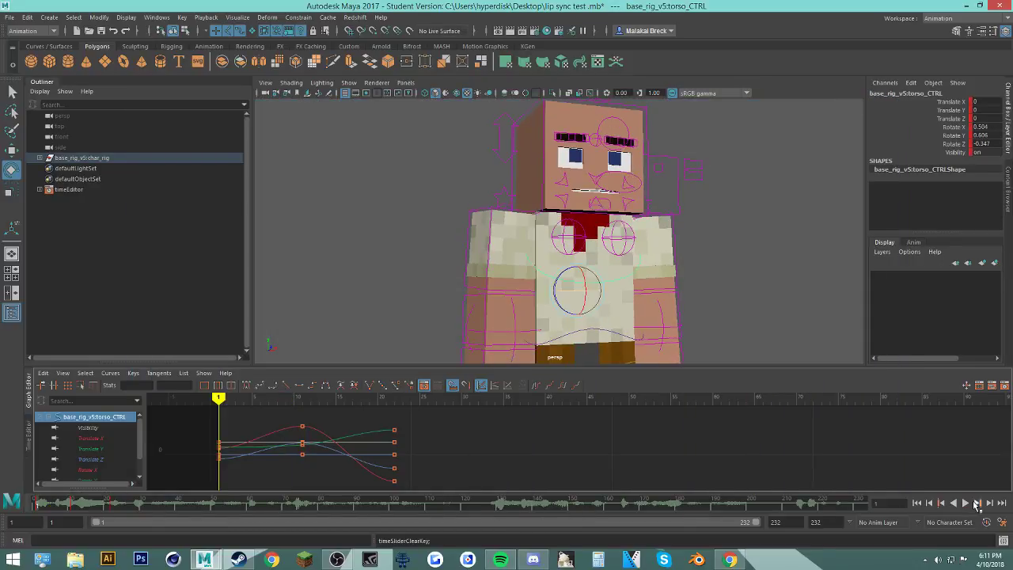
click(967, 504)
click(966, 505)
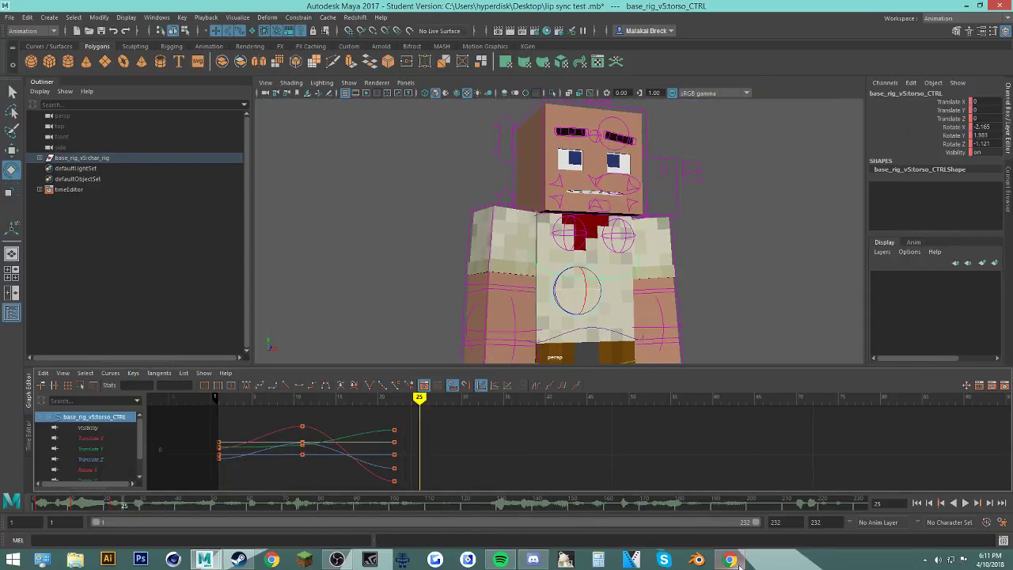
Step: Check the livestream chat in the browser, and view the picture posted in Discord's general channel enlarged
click(736, 563)
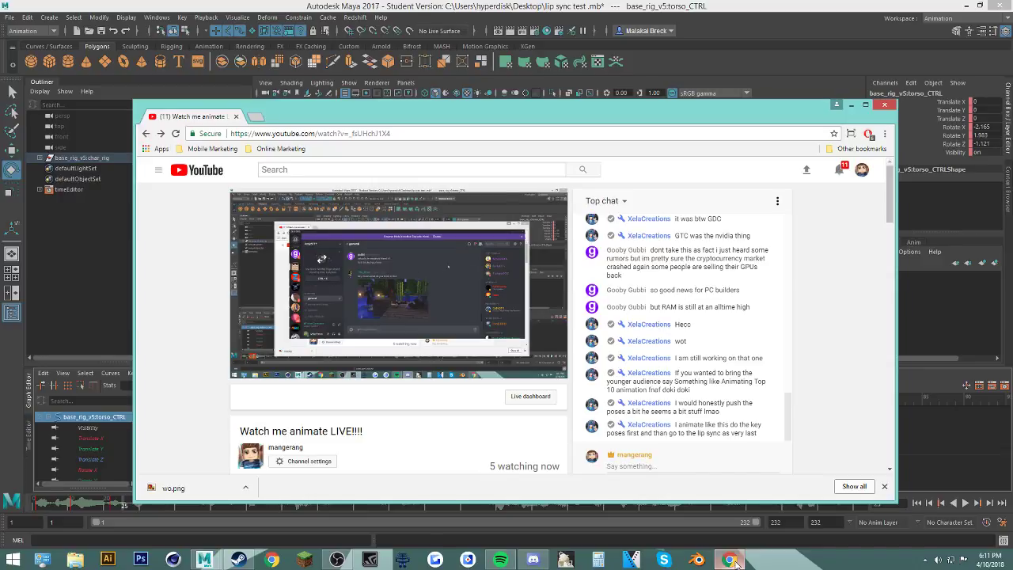
click(736, 563)
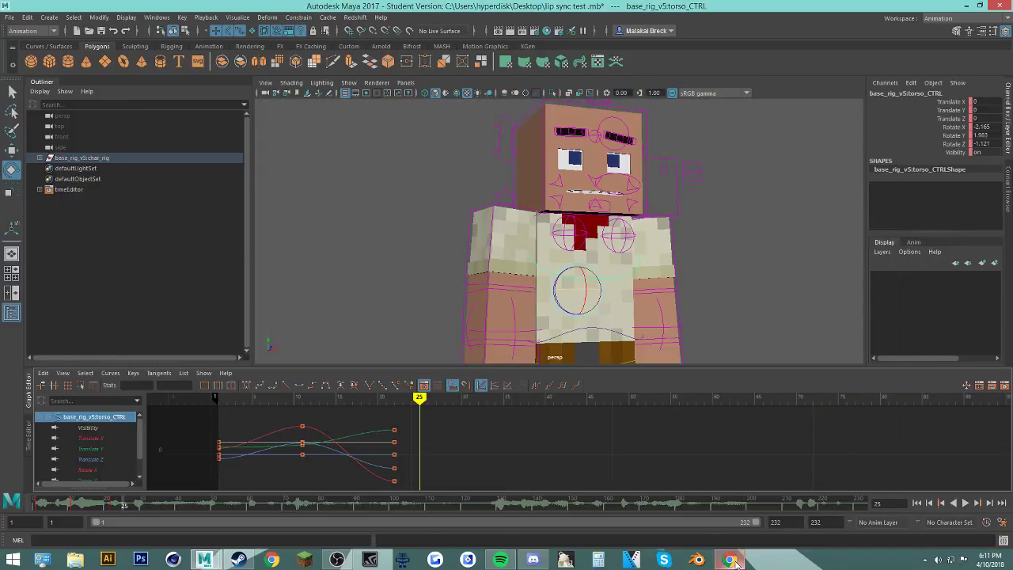
click(541, 562)
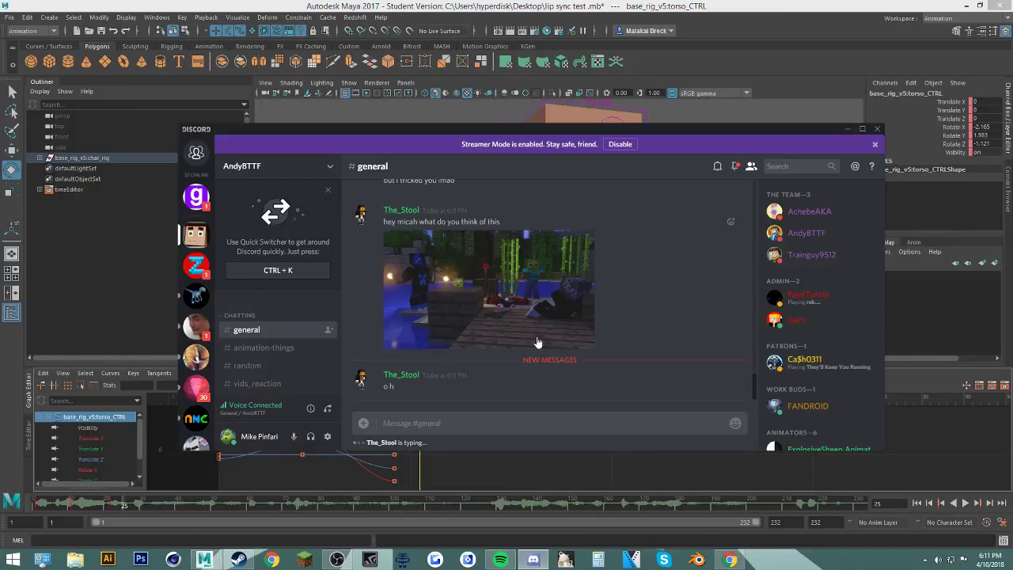
scroll(538, 341, up, 1)
click(527, 340)
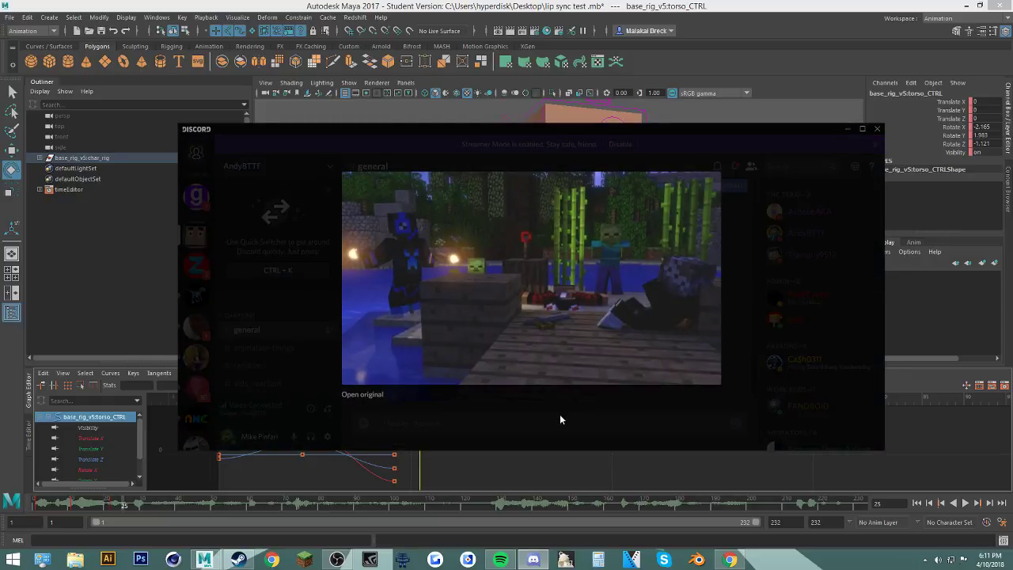
click(566, 393)
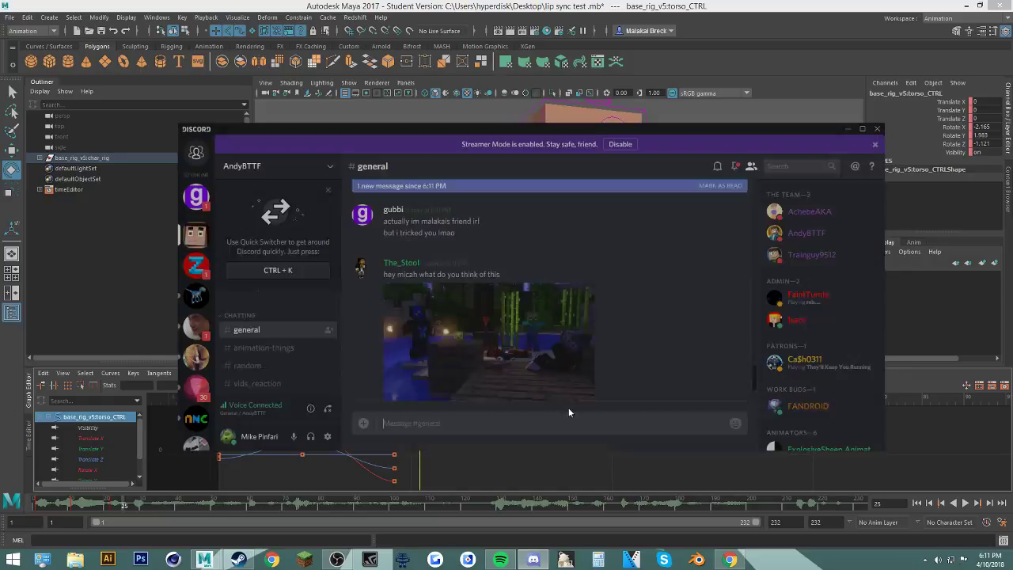
scroll(610, 254, down, 2)
click(849, 128)
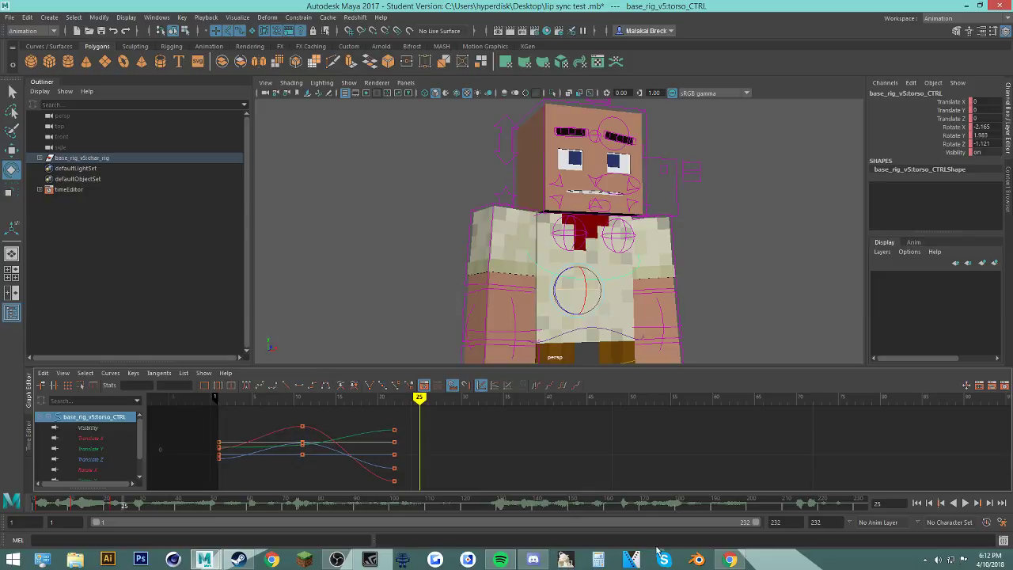
Step: Recheck the livestream chat, and look through the voice channel's member list in Discord
click(732, 560)
click(732, 561)
click(532, 560)
scroll(280, 321, down, 2)
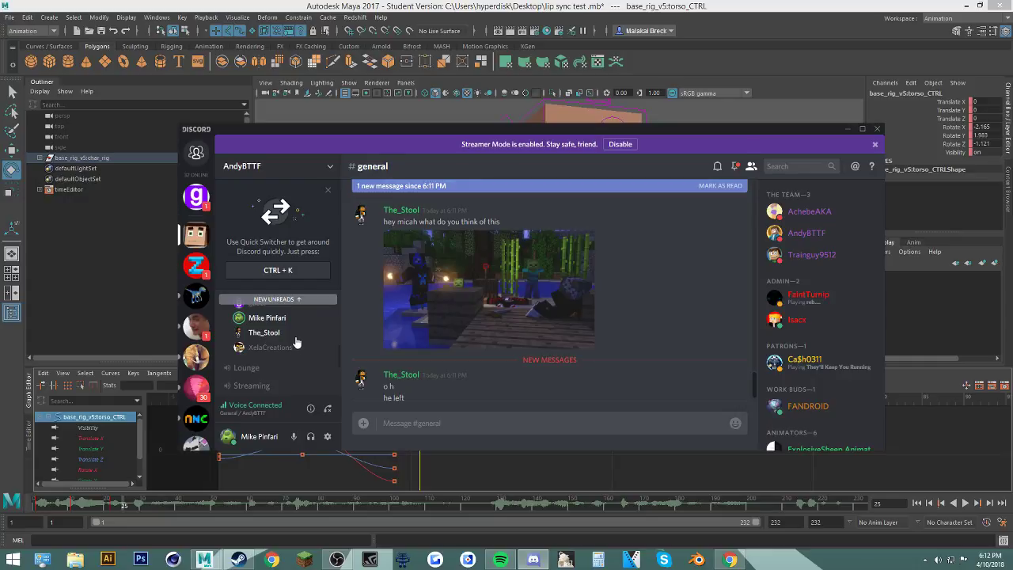
click(877, 128)
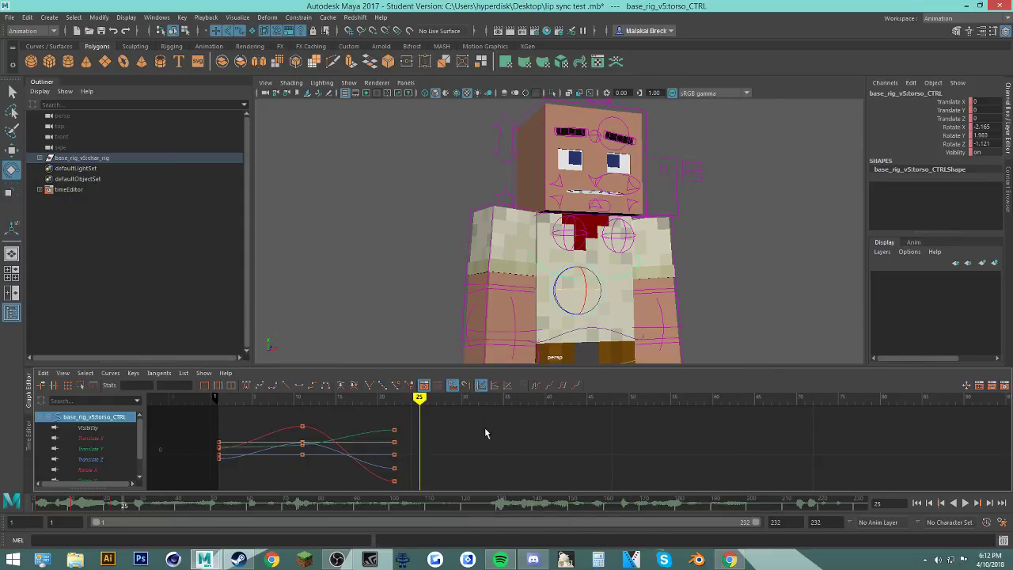
Step: Return the Maya timeline to frame 1, and raise the last voice channel member's user volume to maximum in Discord
key(comma)
key(comma)
key(comma)
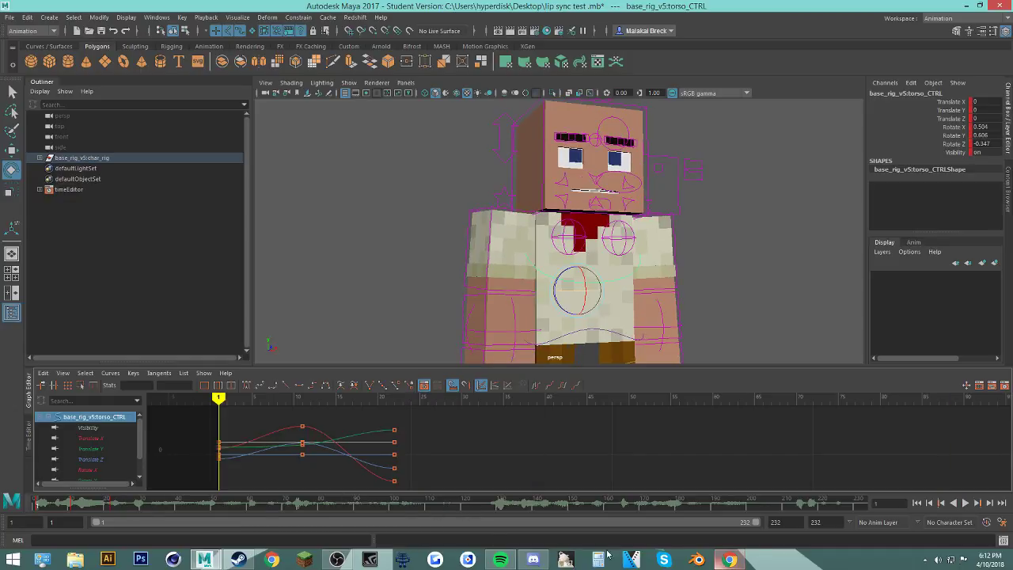
click(533, 559)
right_click(270, 348)
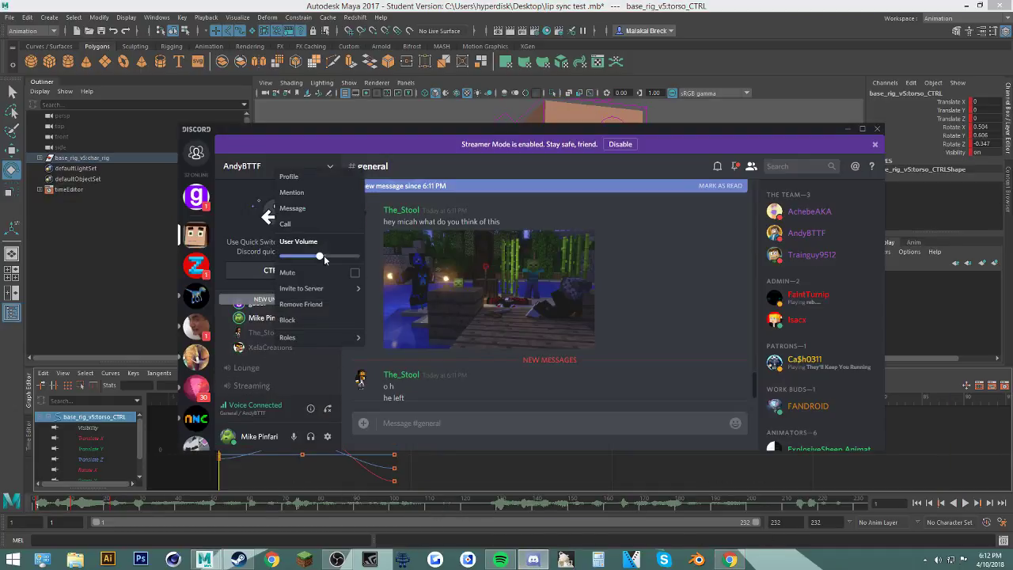
drag(320, 255, 358, 255)
right_click(255, 335)
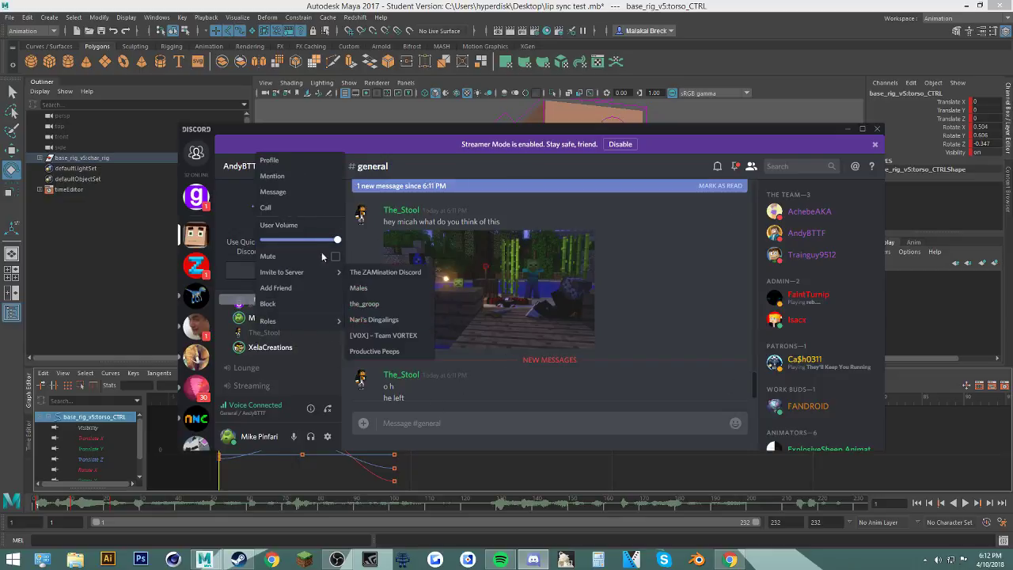
click(847, 129)
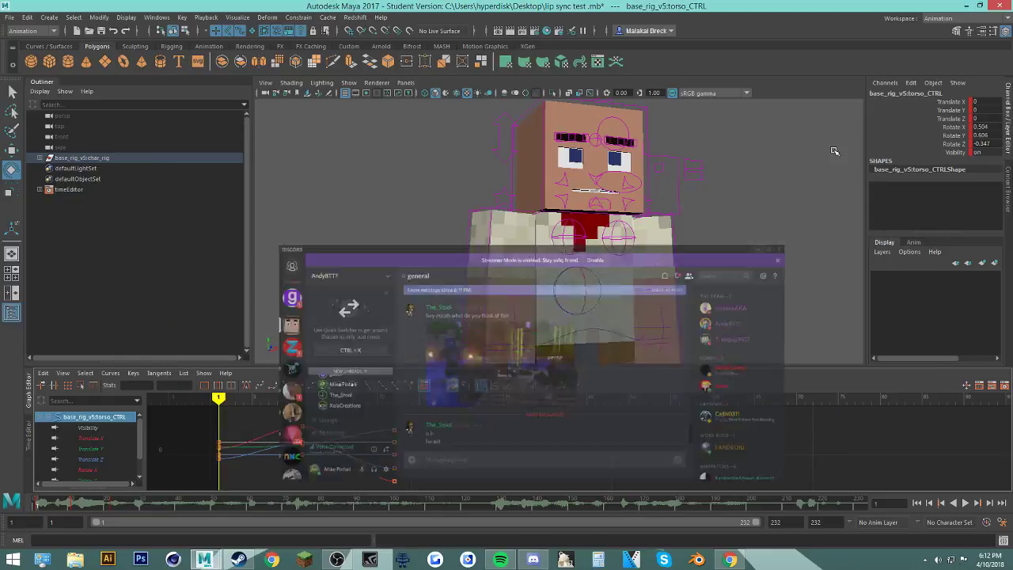
Step: Check the music volume in Spotify, and replay the torso animation in Maya from the start
key(alt+v)
key(alt+v)
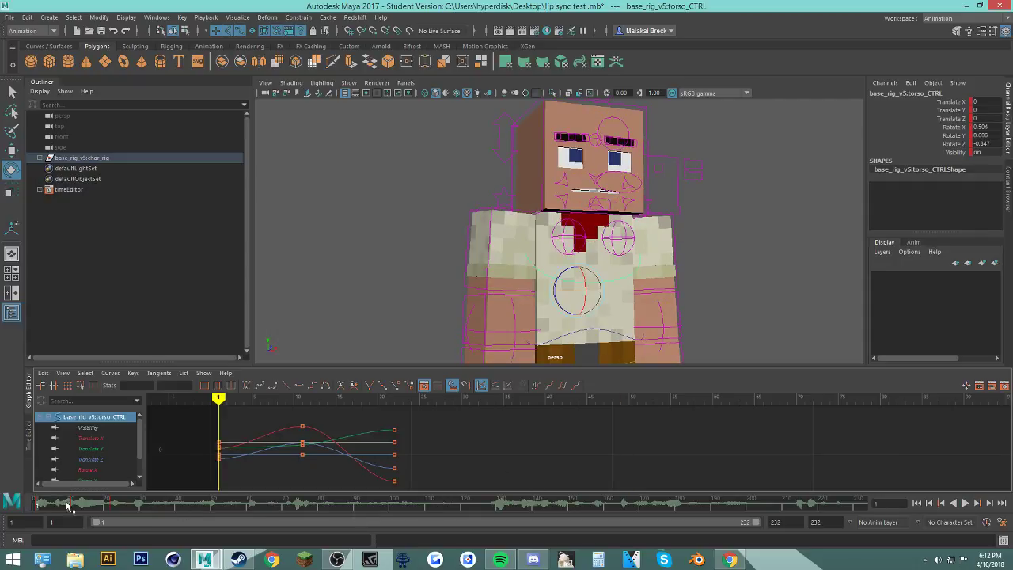
click(501, 559)
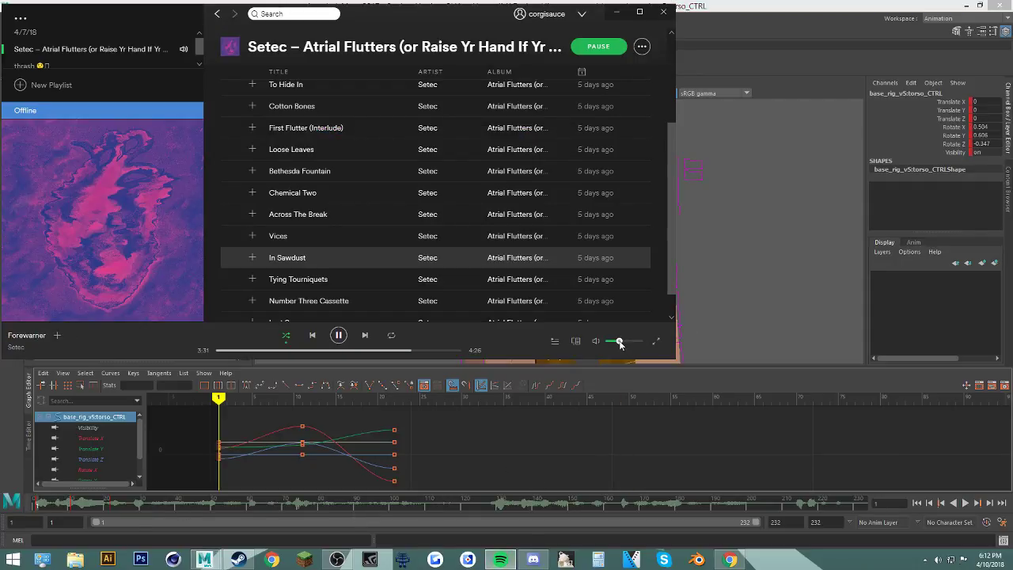
click(619, 14)
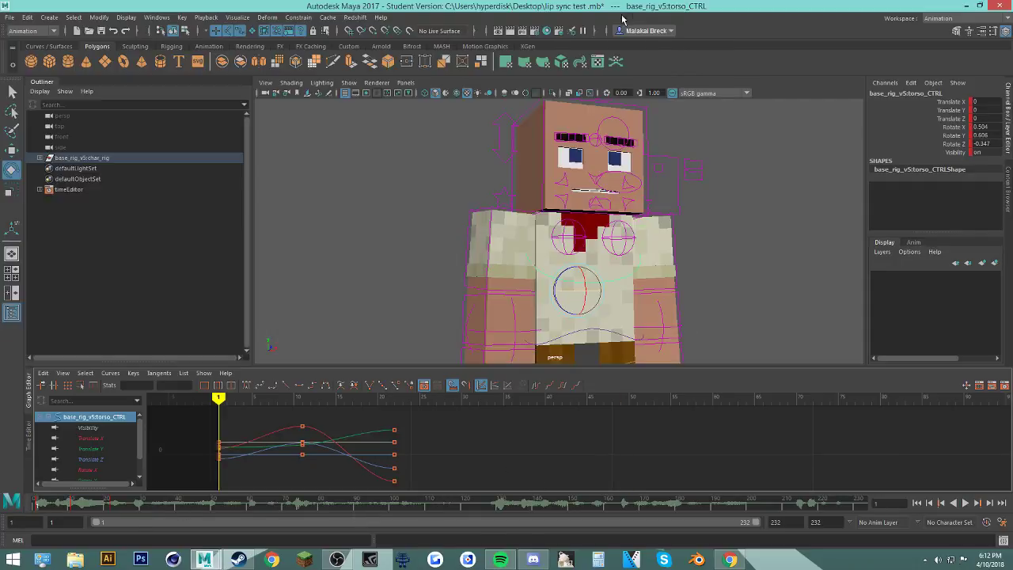
mouse_move(662, 508)
mouse_down()
mouse_move(147, 539)
mouse_move(42, 468)
mouse_up()
click(966, 502)
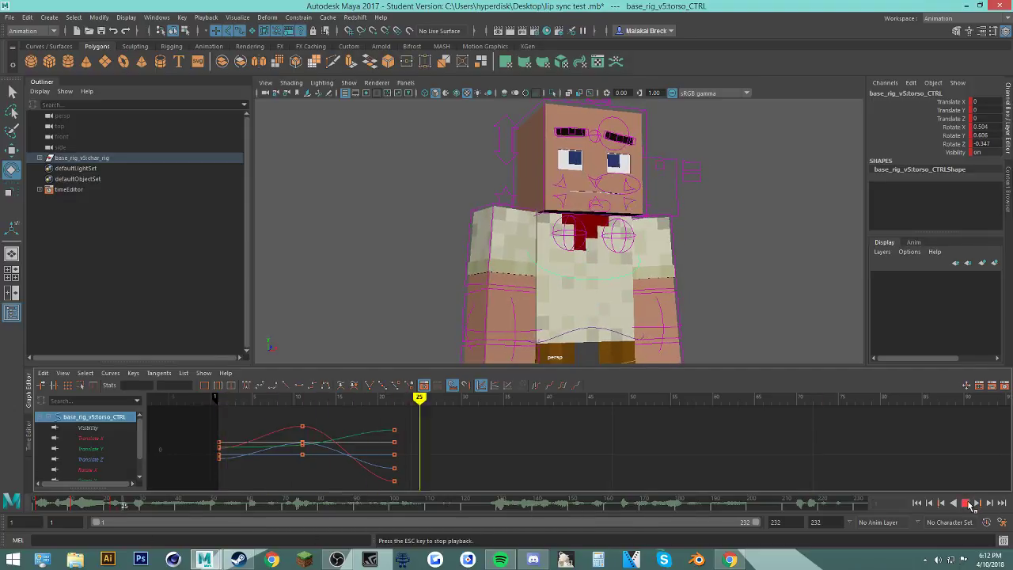
Step: Delete all of the torso control's keys after frame 1 and start playback
shift+drag(144, 505, 105, 504)
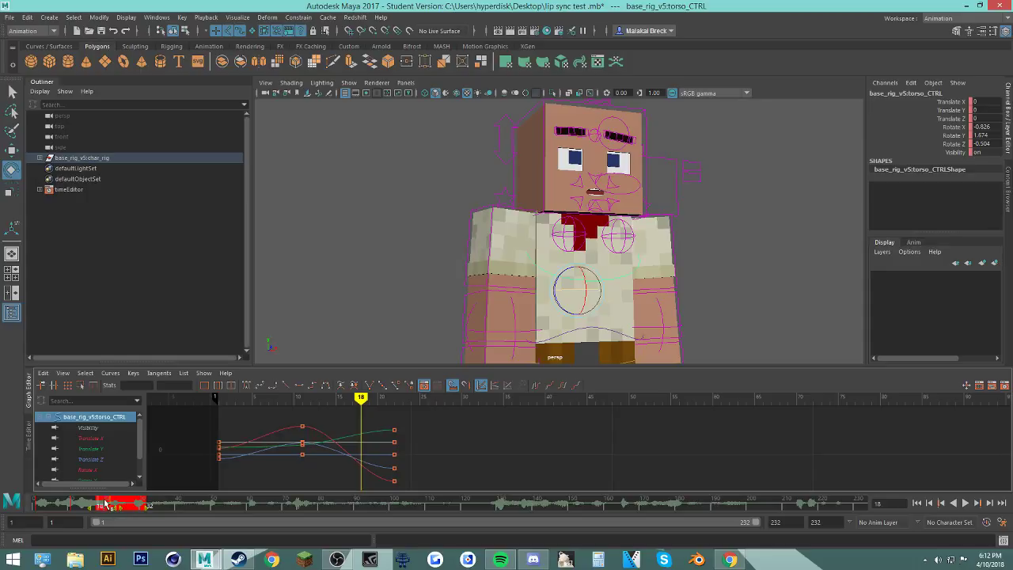
drag(170, 506, 67, 506)
shift+drag(133, 505, 51, 504)
right_click(81, 501)
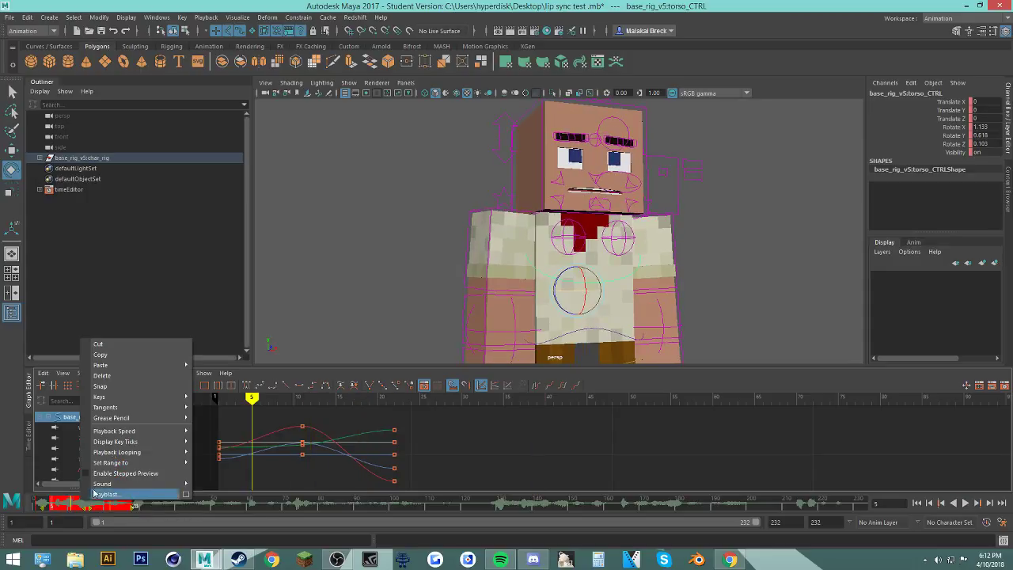
click(135, 378)
key(alt+v)
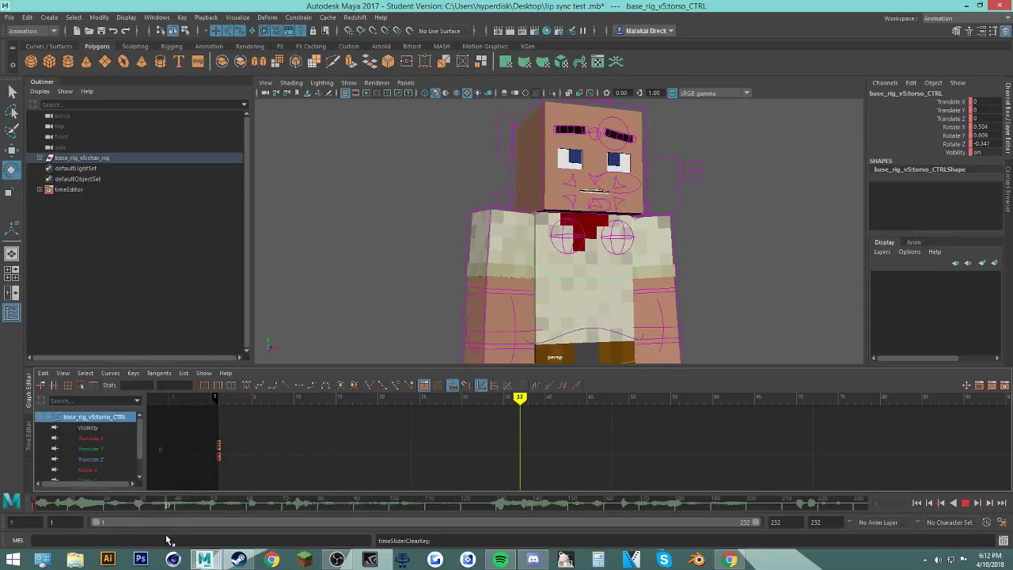
Step: Play the animation with its audio from frame 1 and stop at frame 169
mouse_move(167, 537)
mouse_down()
mouse_move(8, 505)
mouse_move(16, 502)
mouse_up()
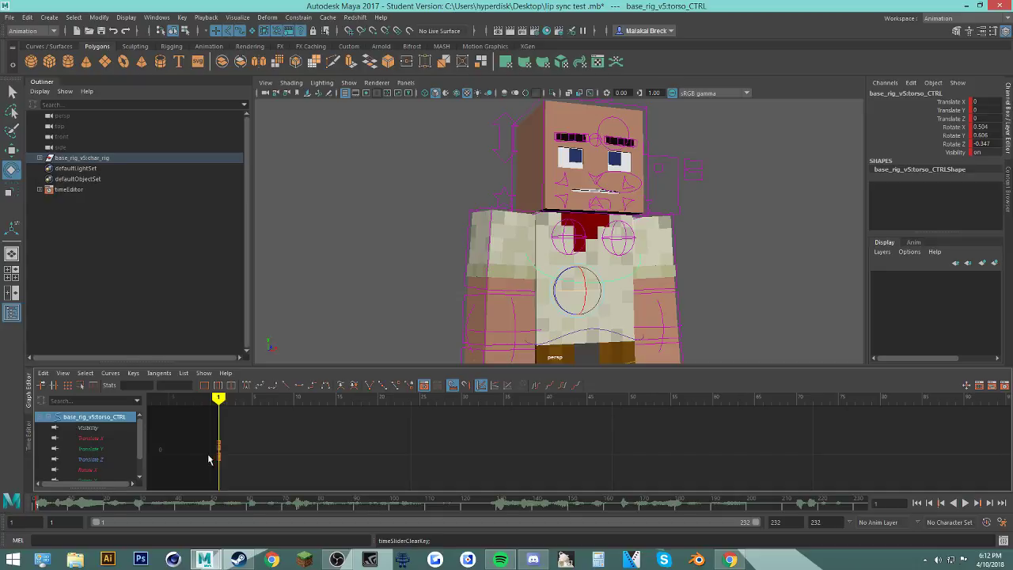
click(966, 504)
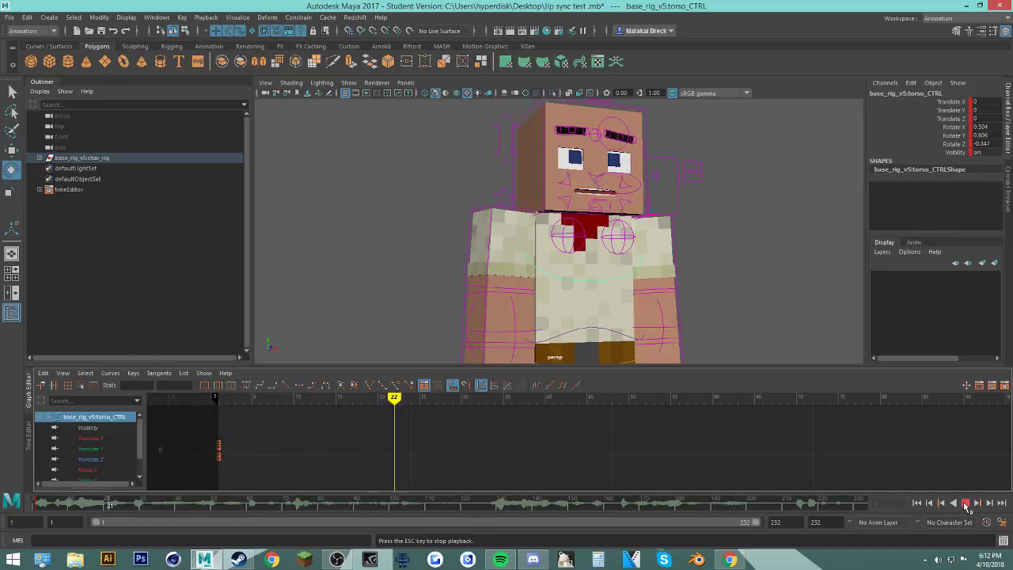
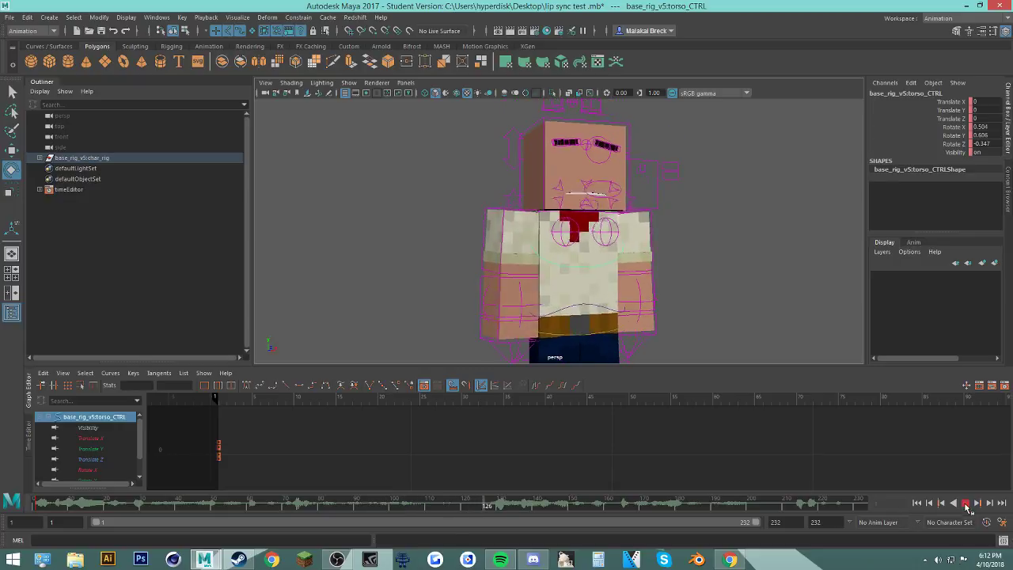
click(965, 503)
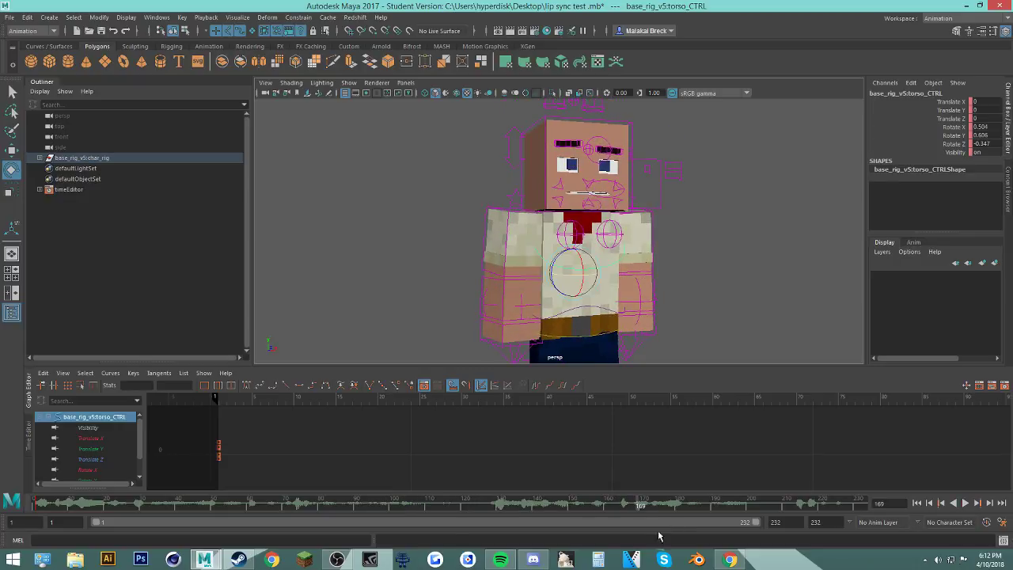
Step: Check the livestream chat in the browser, and scrub the Maya timeline back to frame 1
click(533, 560)
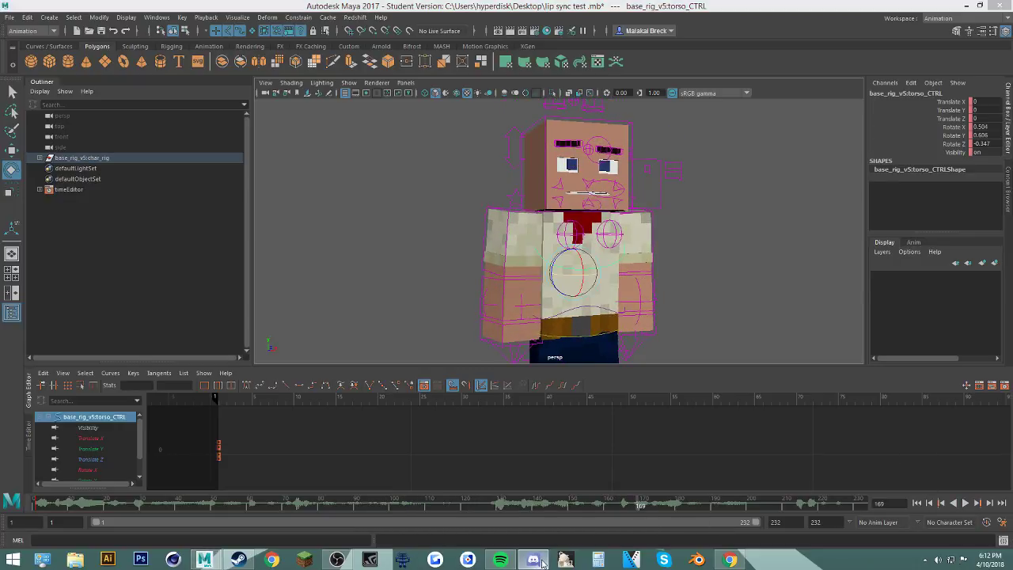
click(533, 559)
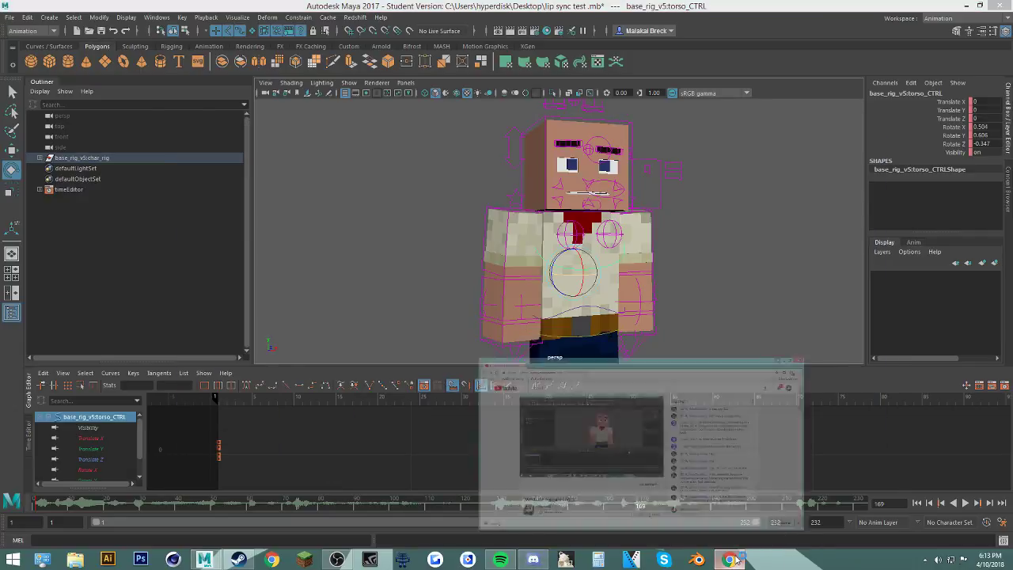
click(740, 560)
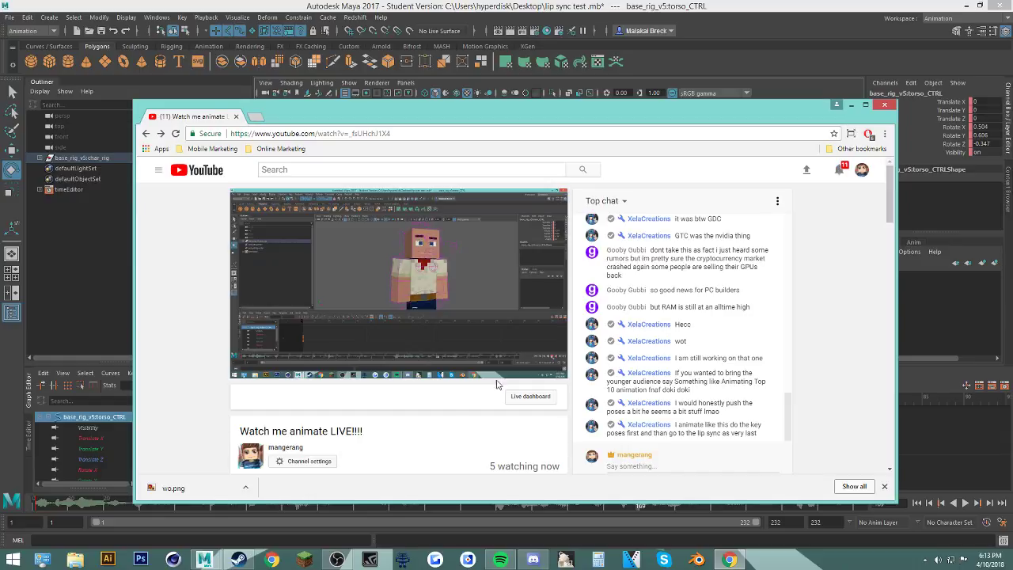
click(852, 106)
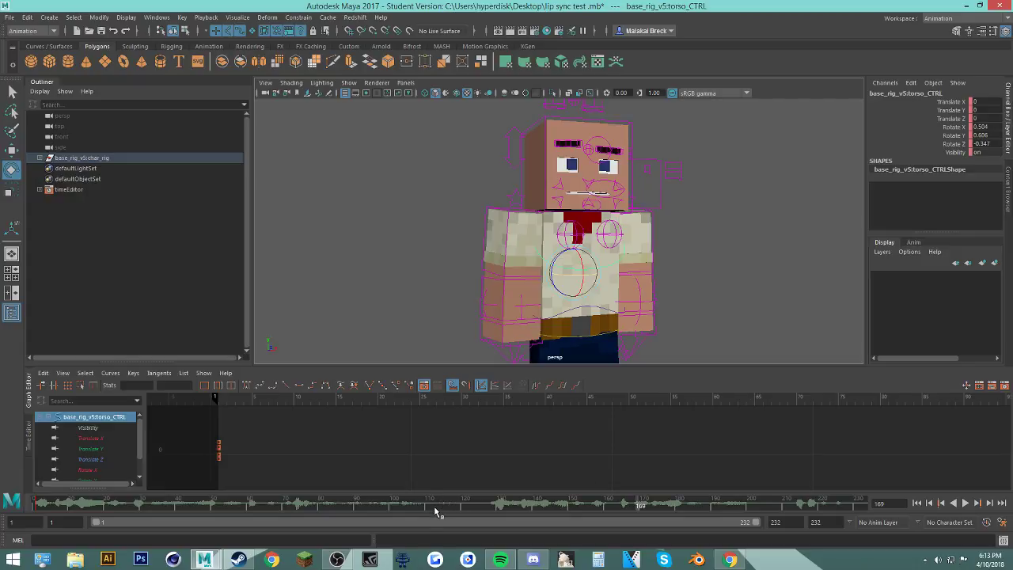
drag(293, 507, 36, 510)
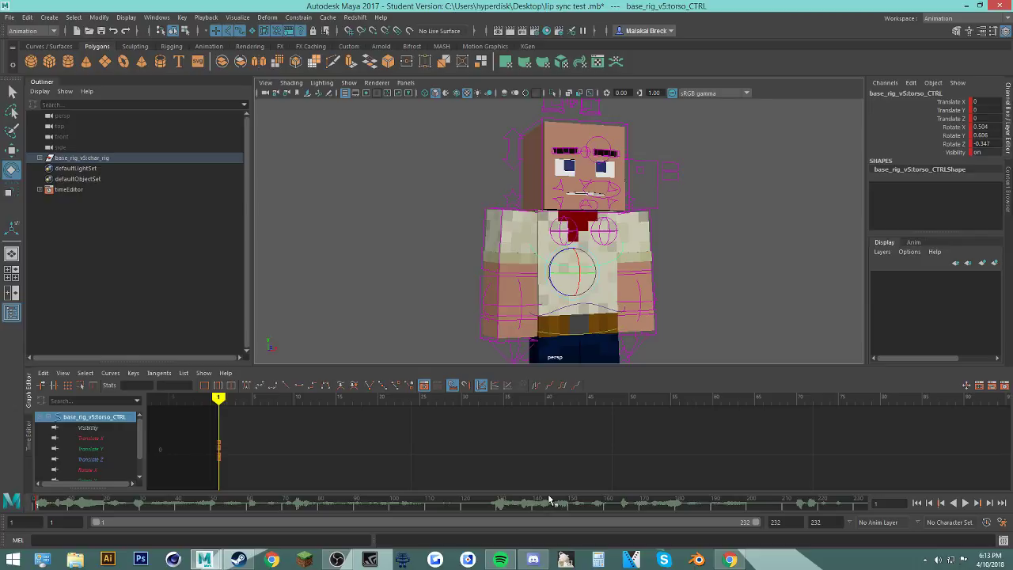
drag(67, 505, 36, 505)
Step: Open the system volume mixer, and check a voice channel member's user volume and the newest general channel messages in Discord
click(950, 563)
click(939, 537)
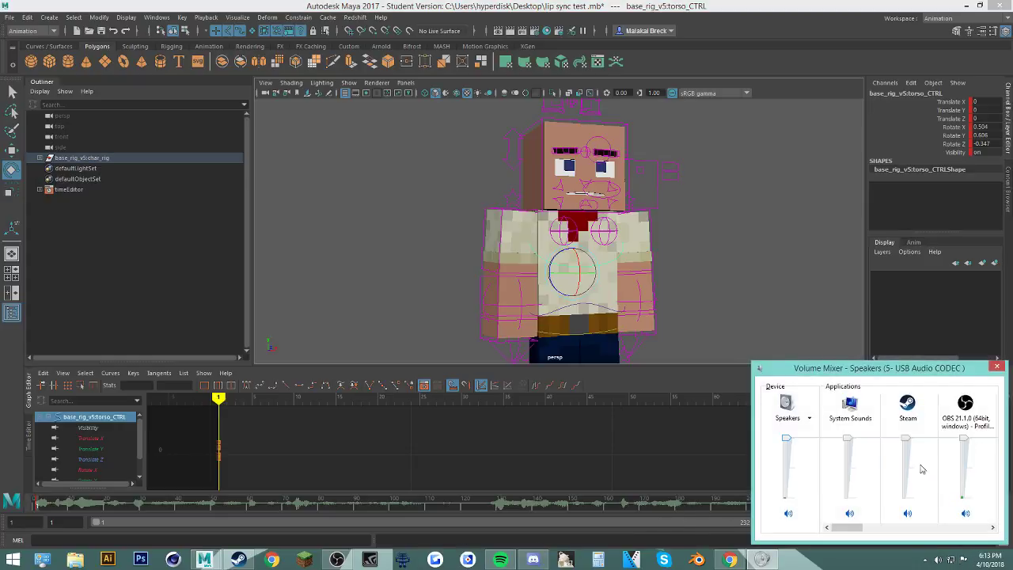
click(541, 560)
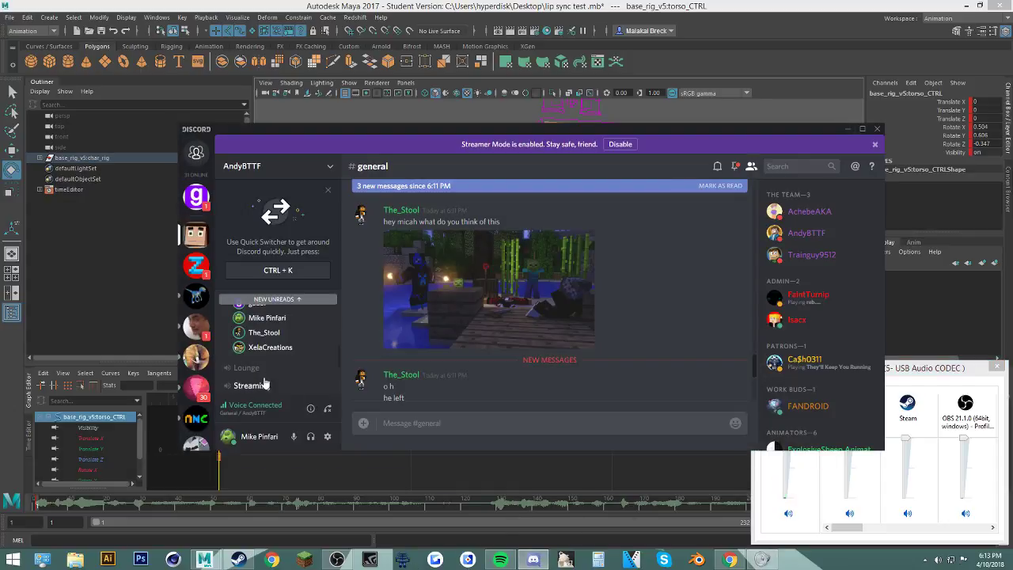
right_click(264, 332)
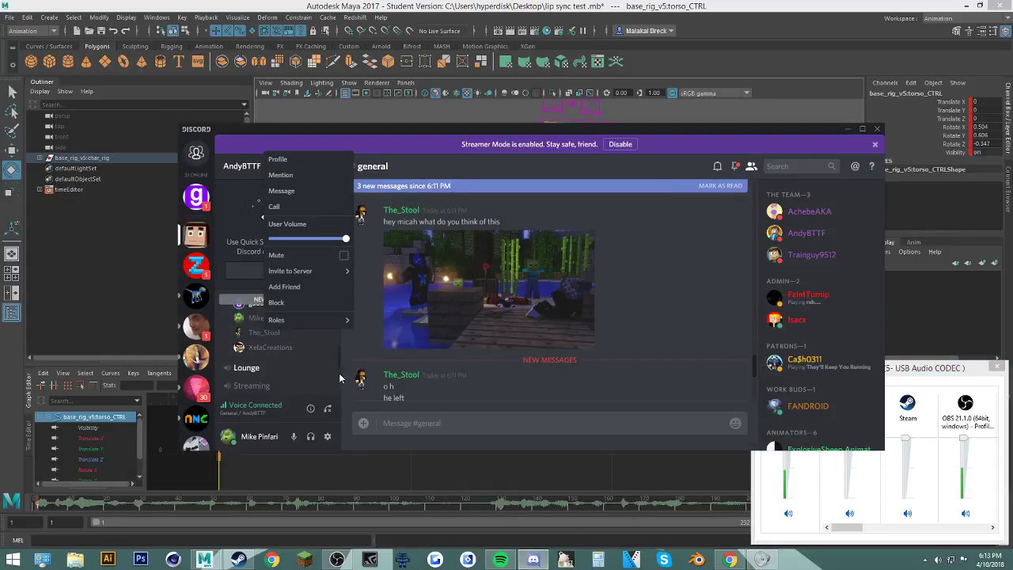
click(576, 389)
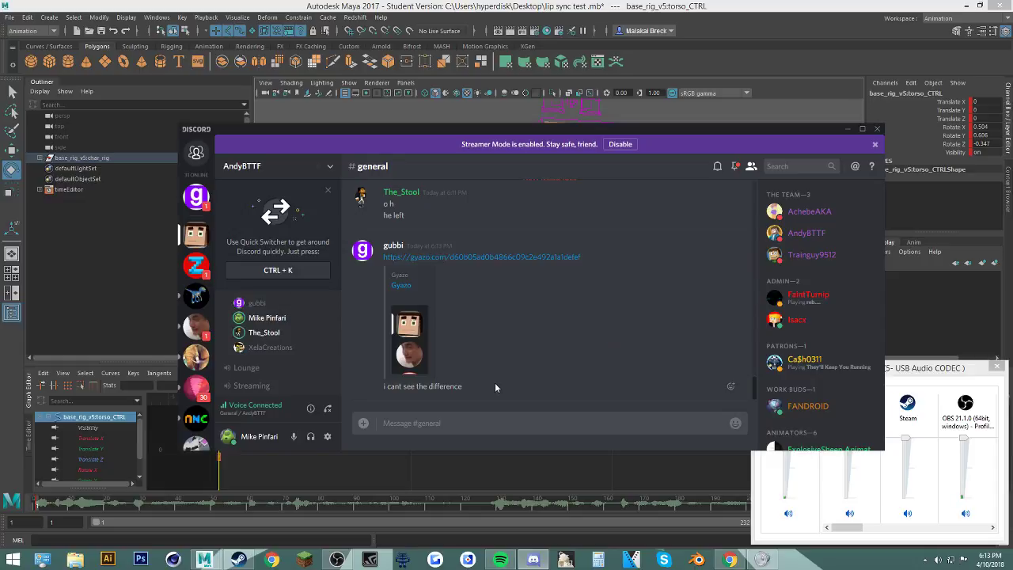
Step: Preview the image in Discord's general channel, then play the MOUTH LOL.mov clip from the unread direct message full screen and replay it
click(409, 354)
click(552, 353)
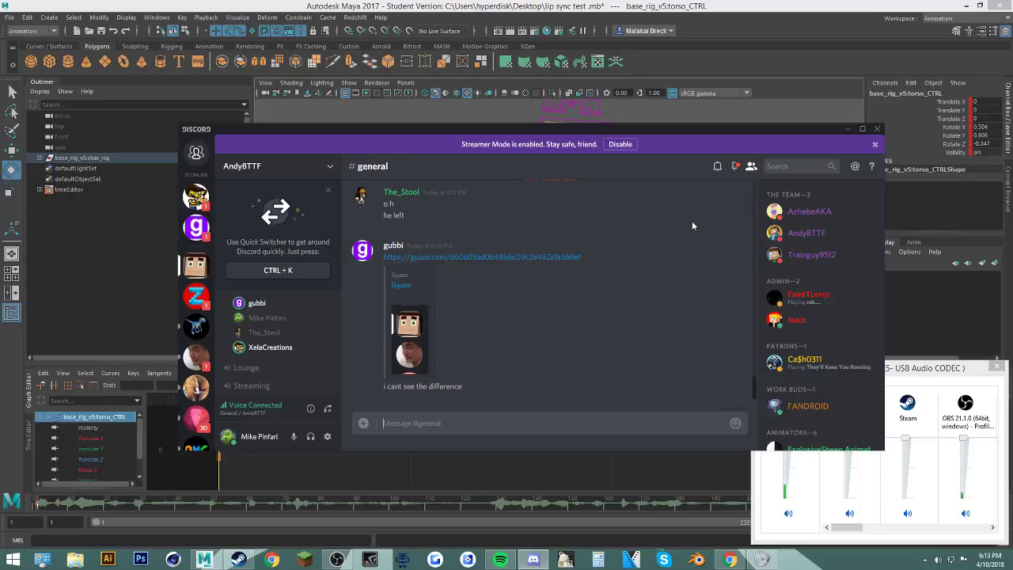
click(197, 195)
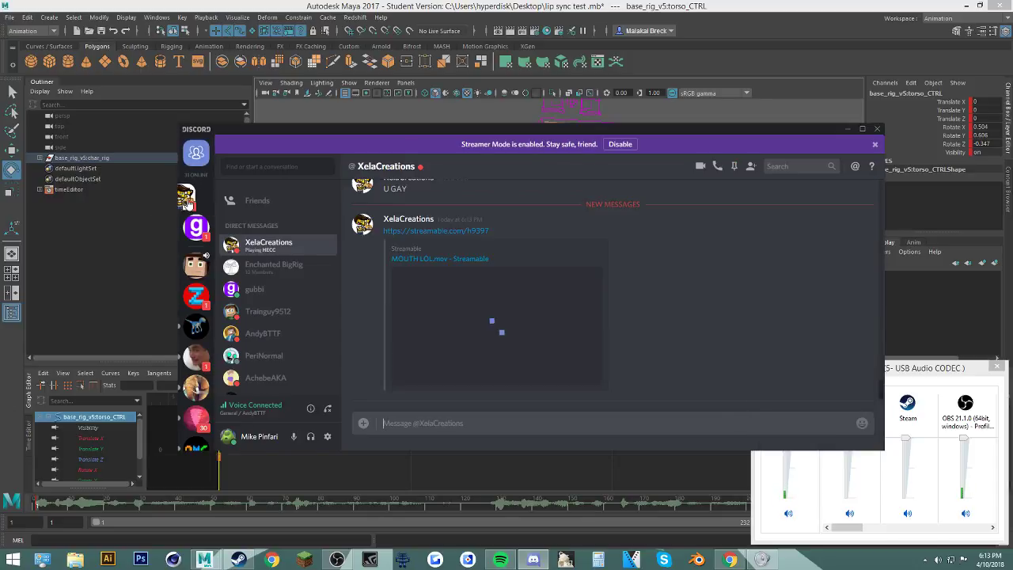
click(473, 308)
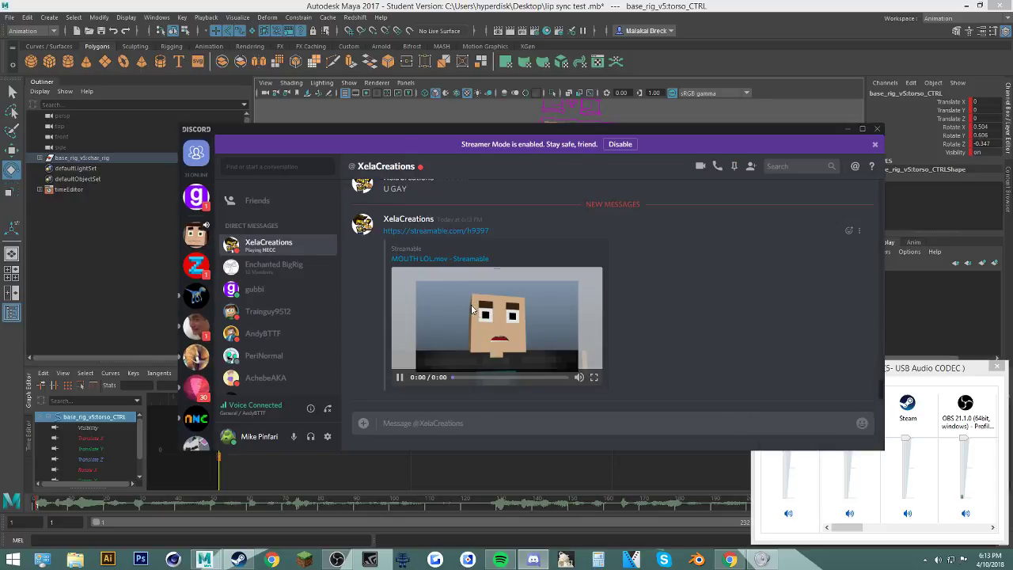
click(594, 377)
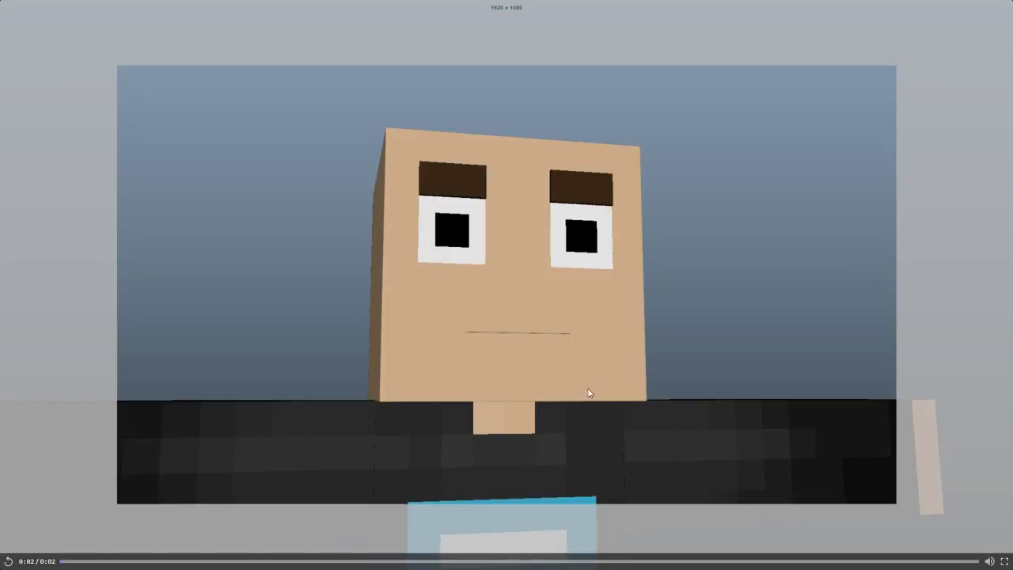
click(8, 561)
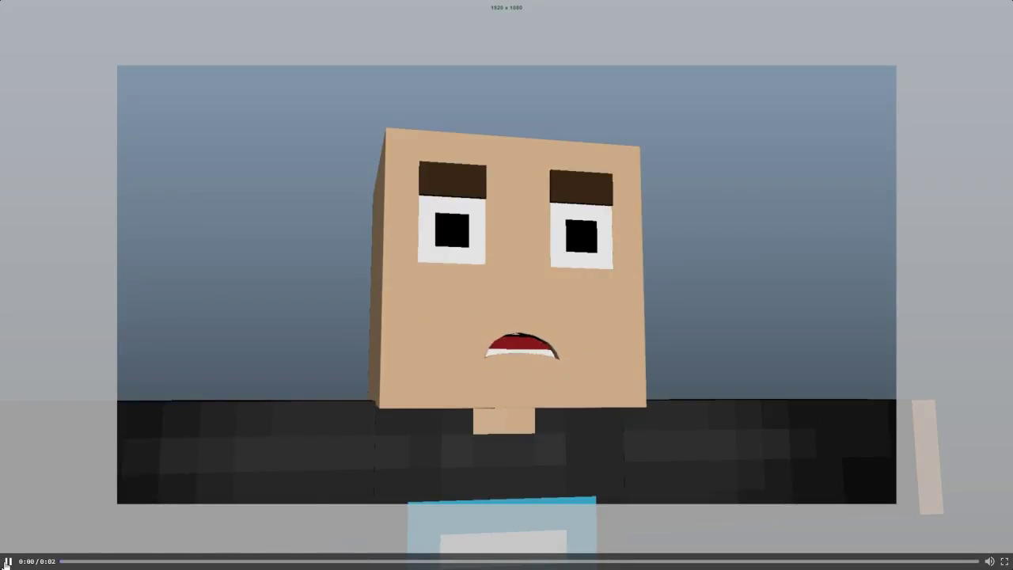
click(5, 562)
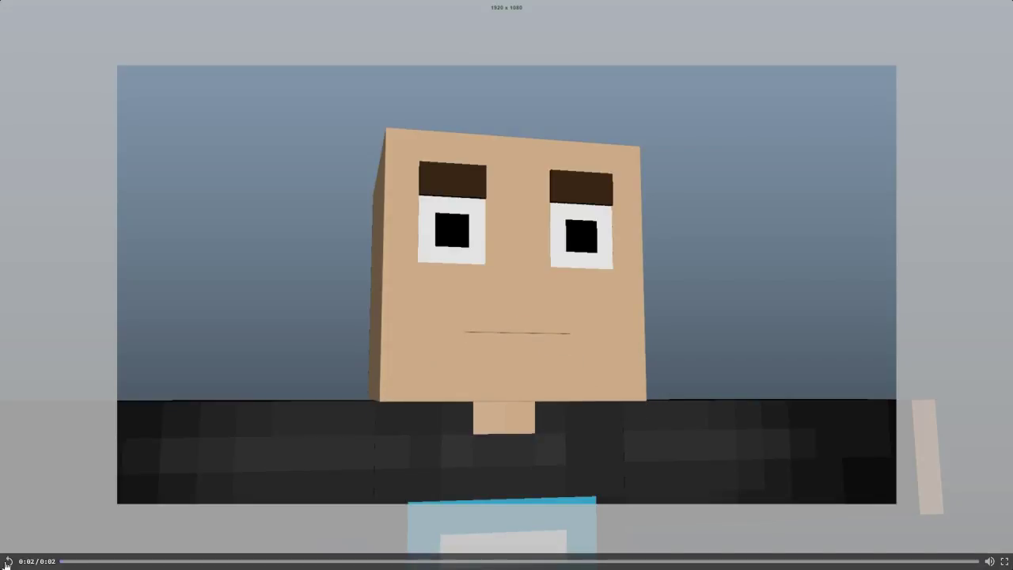
click(6, 563)
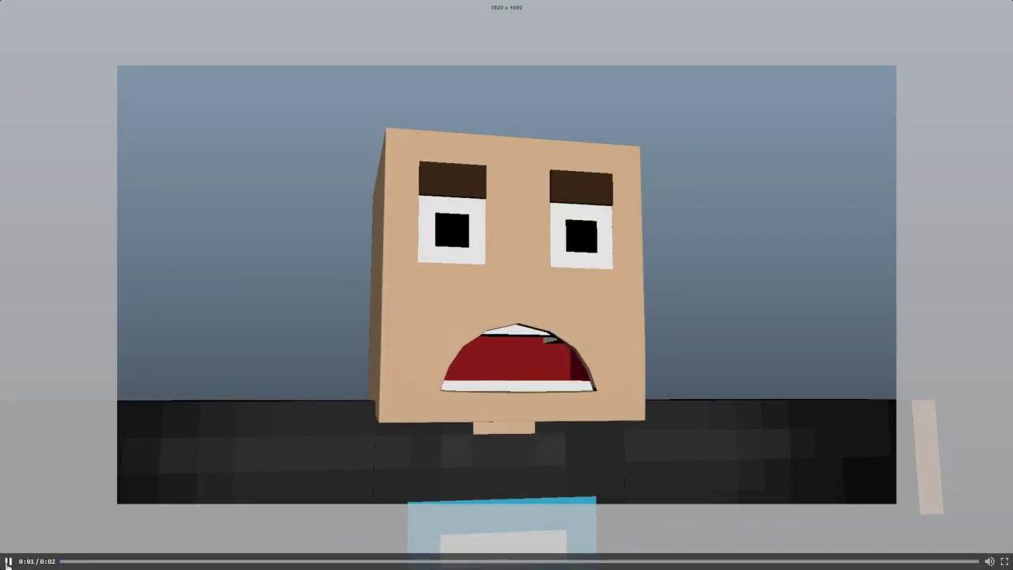
click(1004, 561)
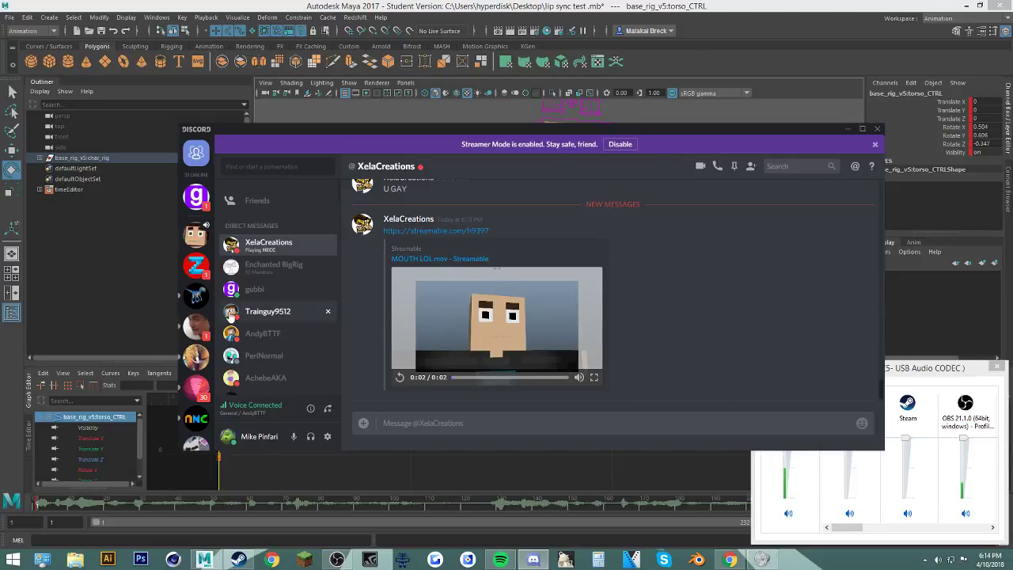
Step: Check the other unread Discord direct message, then return to Maya and close the volume mixer
click(196, 208)
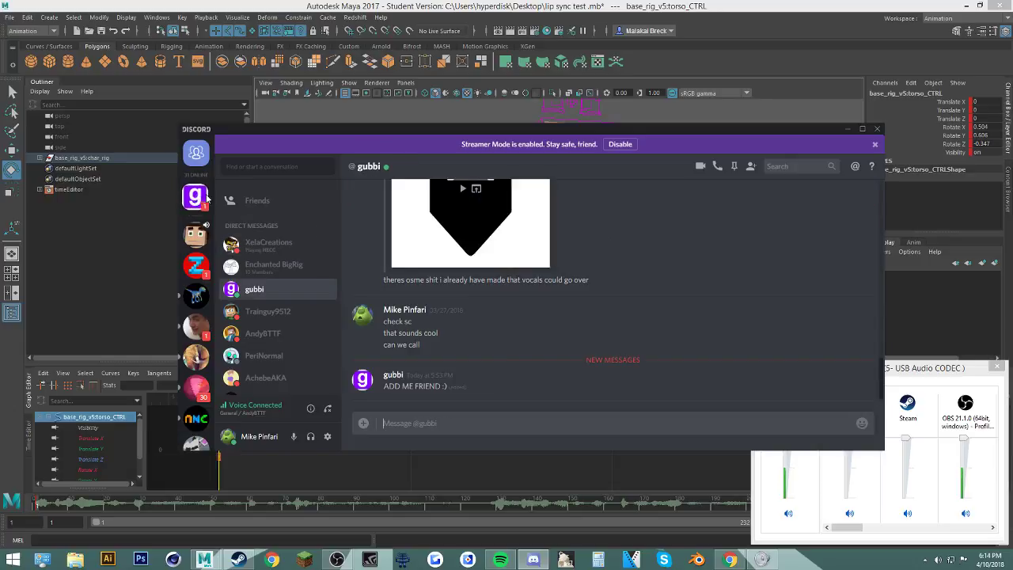
click(847, 129)
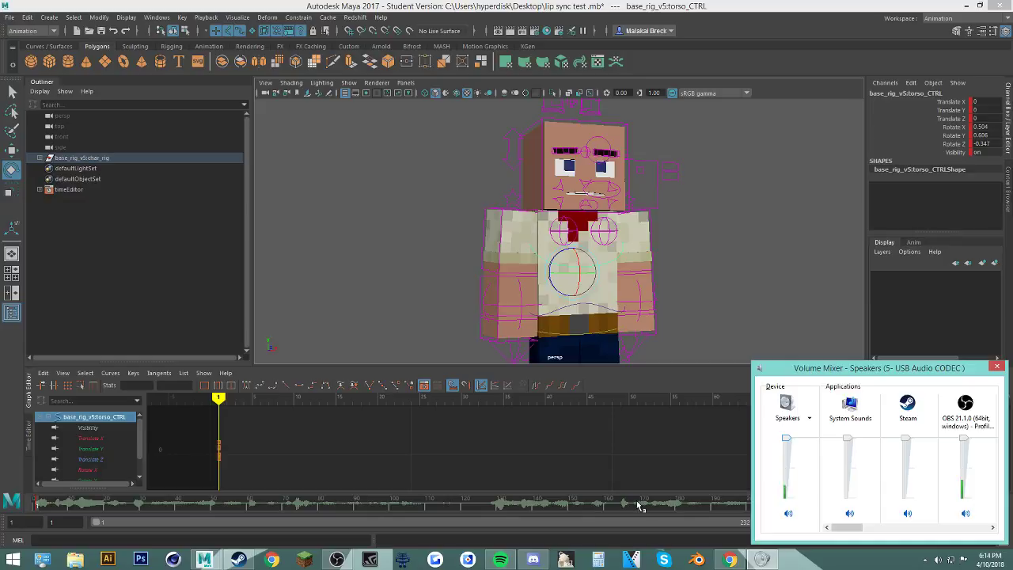
click(997, 366)
Step: Play the opening of the animation with its audio from frame 1 twice, stopping at frame 22
key(alt+v)
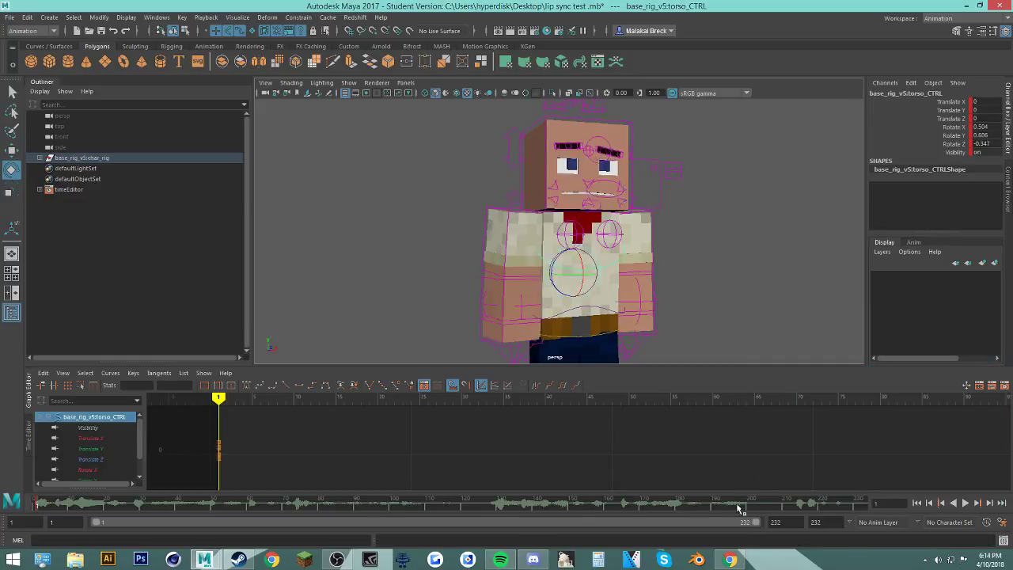
key(alt+v)
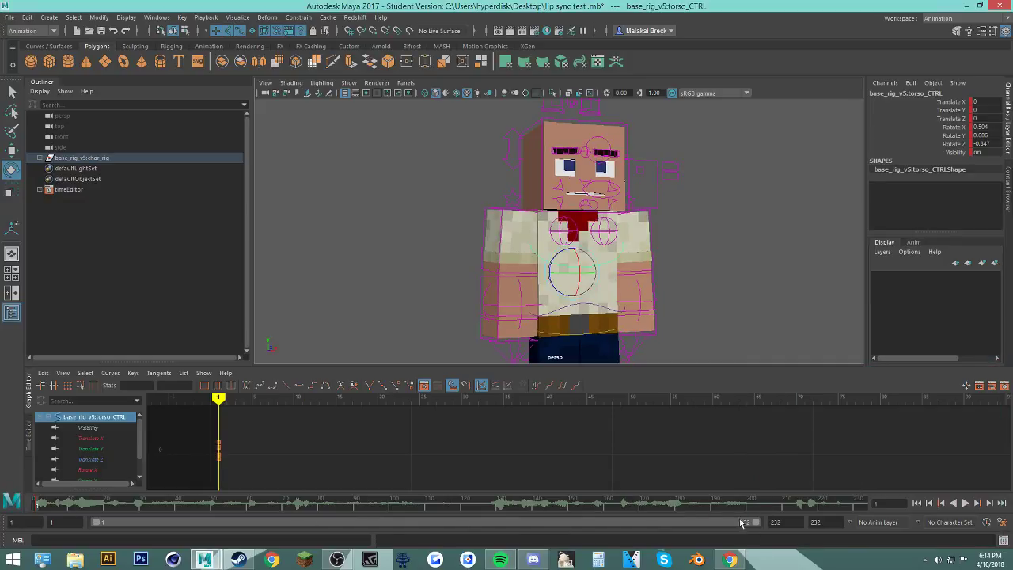
click(966, 504)
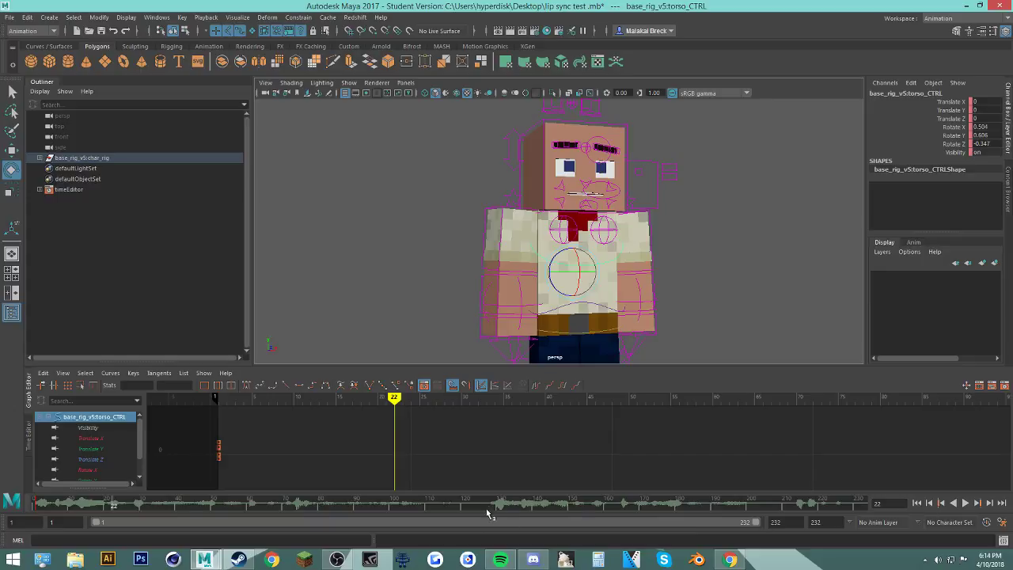
key(alt+v)
key(alt+shift+v)
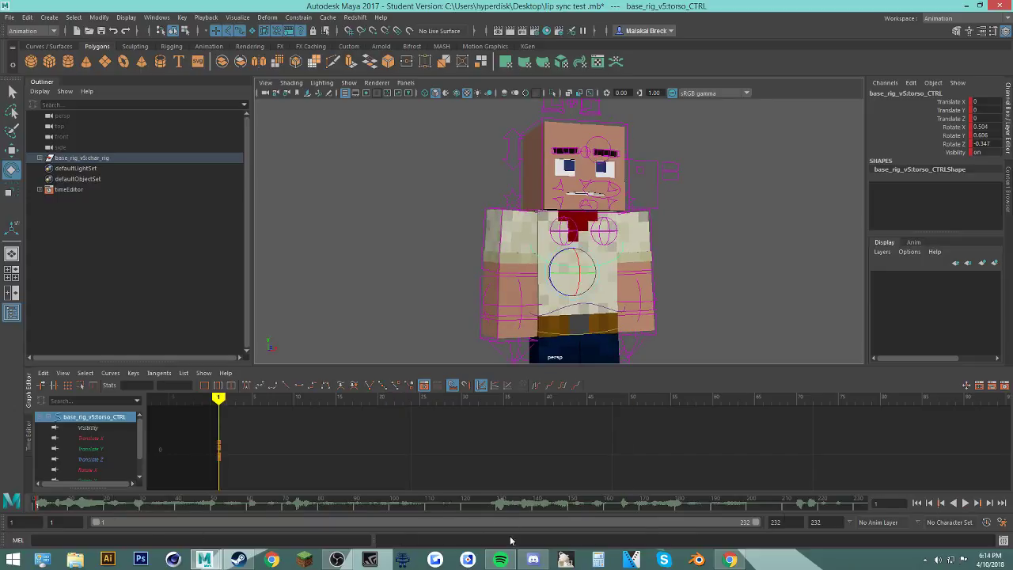
click(966, 503)
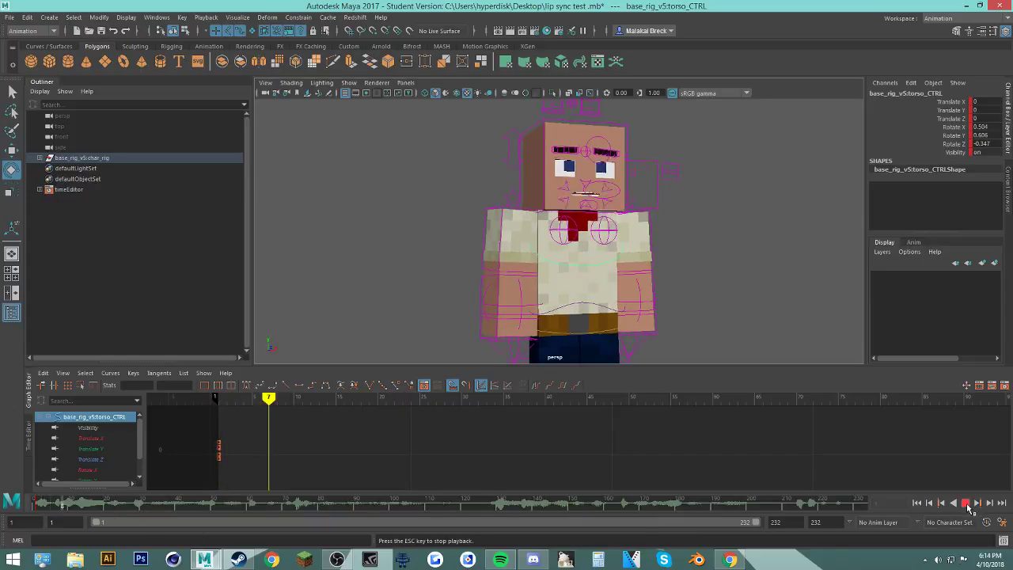
click(966, 503)
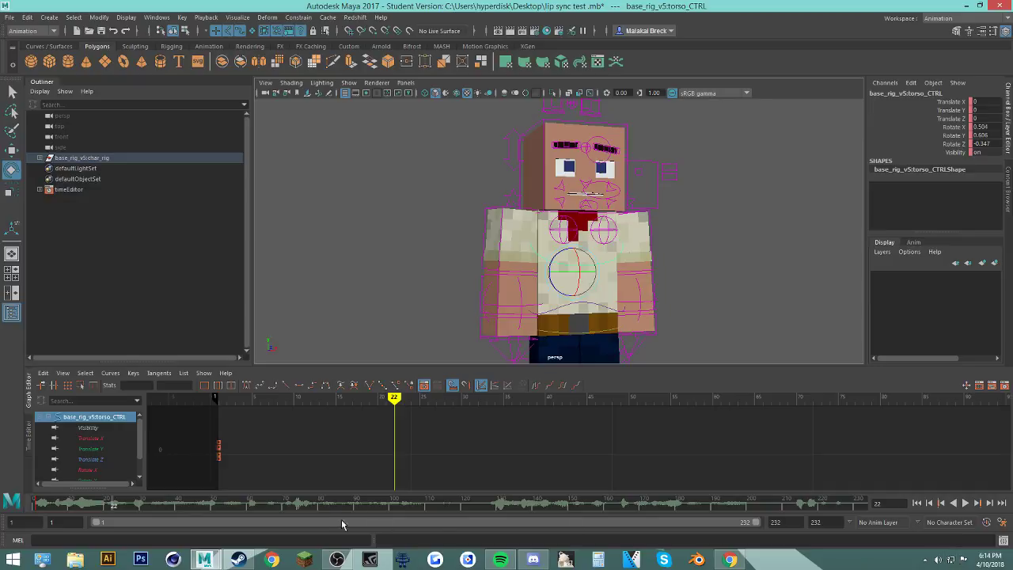
Step: Return to frame 1 and play the animation with audio past frame 66 to frame 137
drag(319, 504, 11, 490)
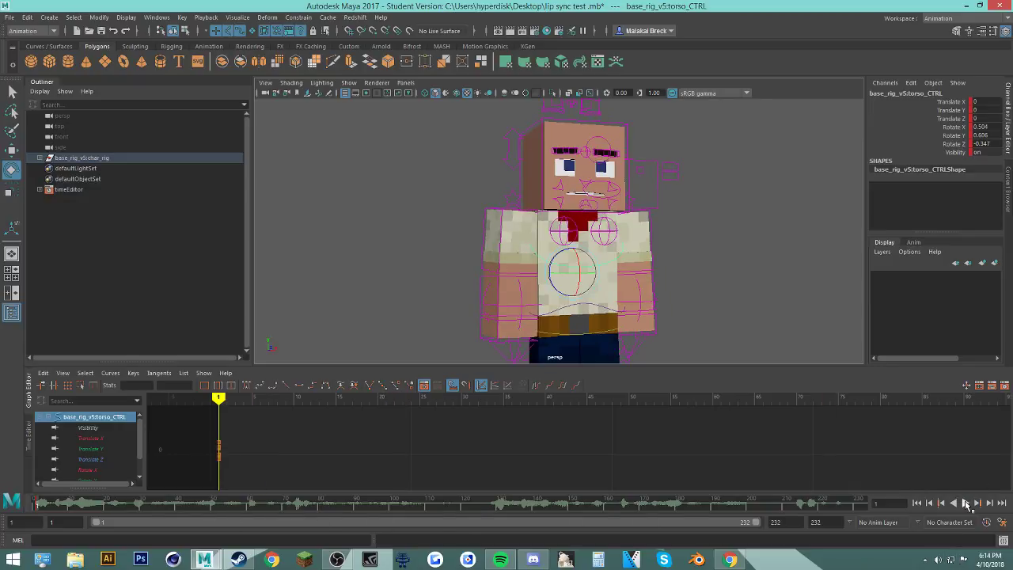
click(965, 504)
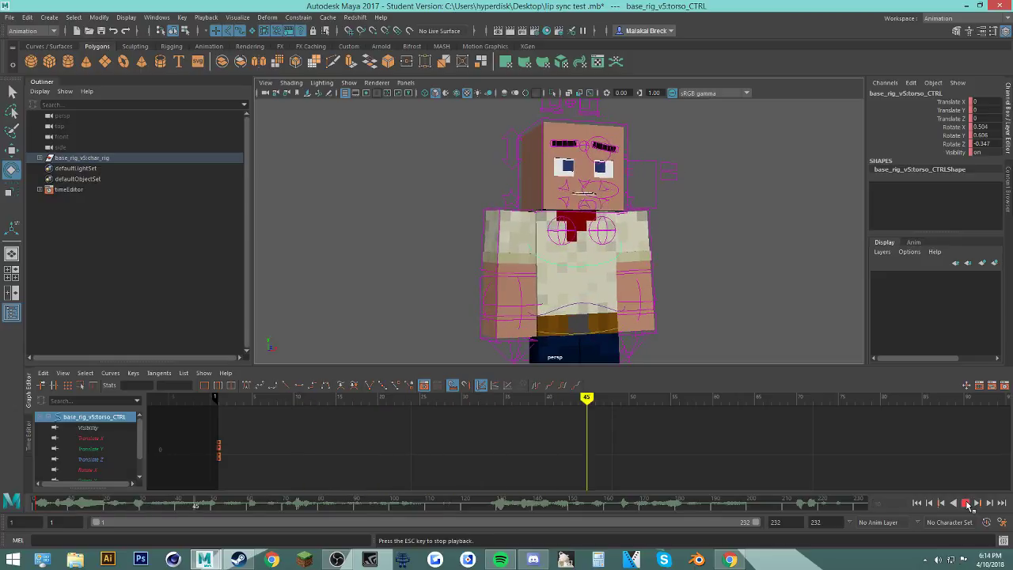
key(Escape)
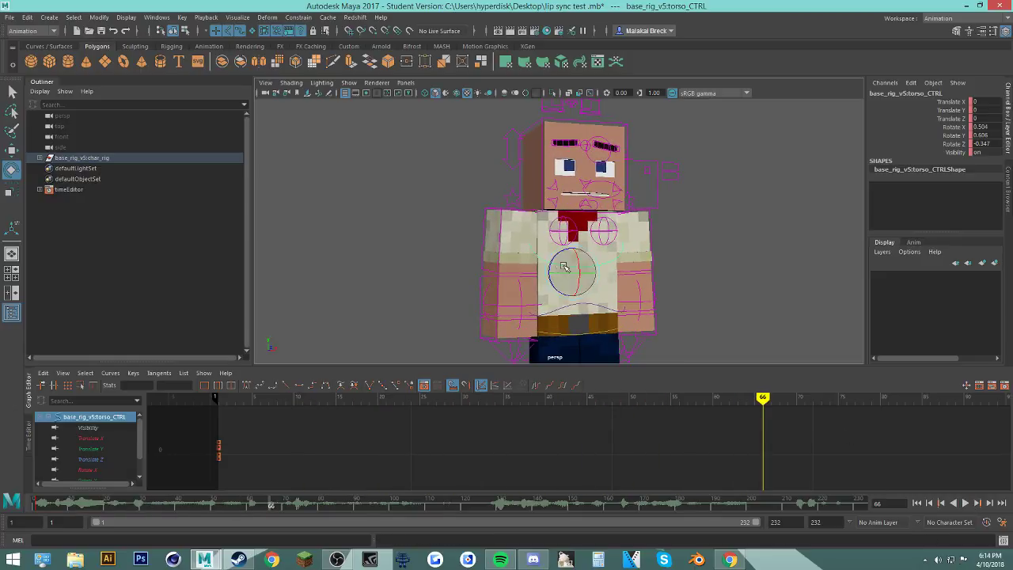
key(alt+v)
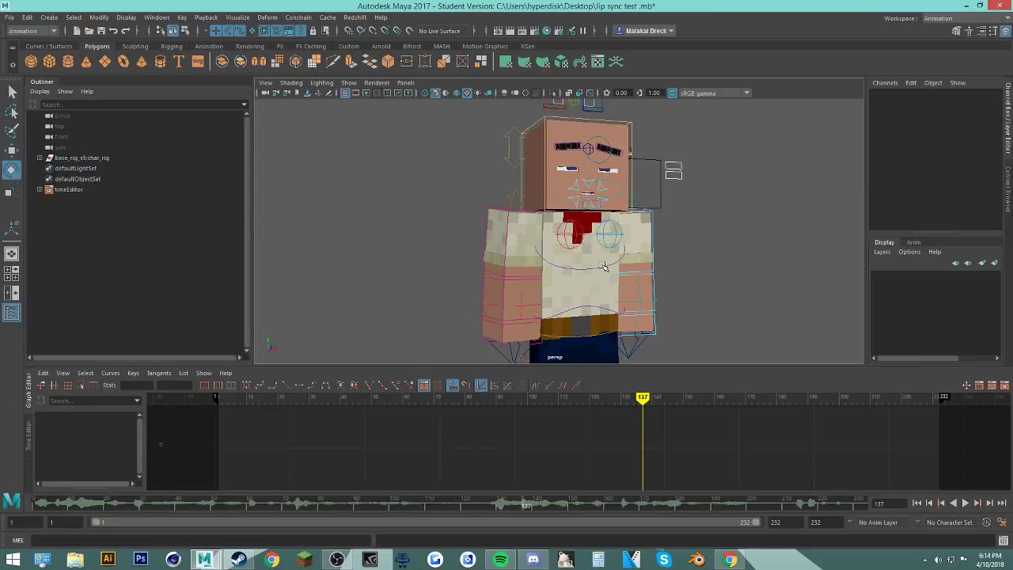
Step: Rotate the torso control to about X -2.189, Y -0.641, Z -0.985 at frame 16 and key it
click(98, 506)
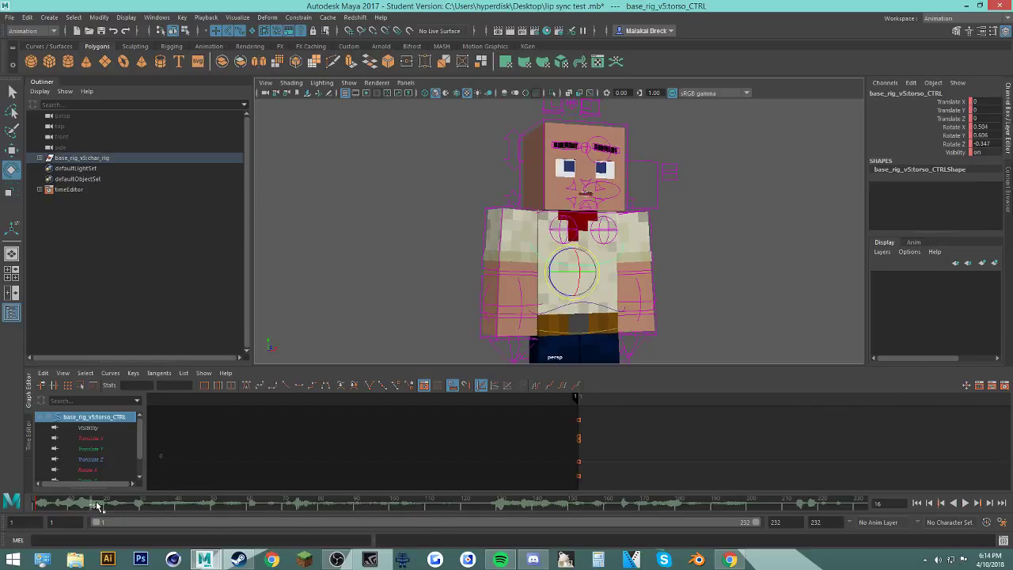
drag(30, 504, 62, 506)
drag(631, 497, 170, 516)
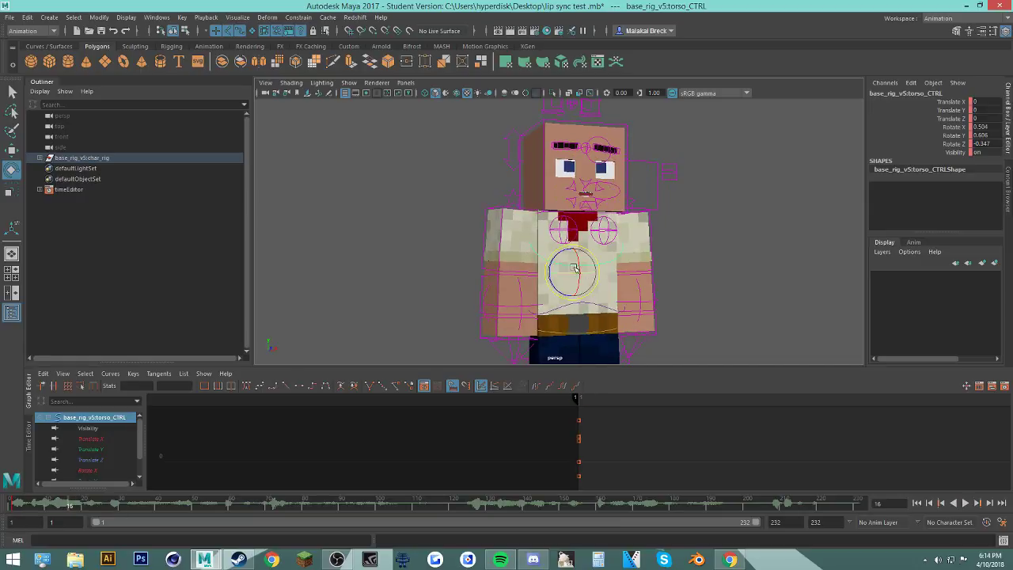
drag(573, 269, 568, 262)
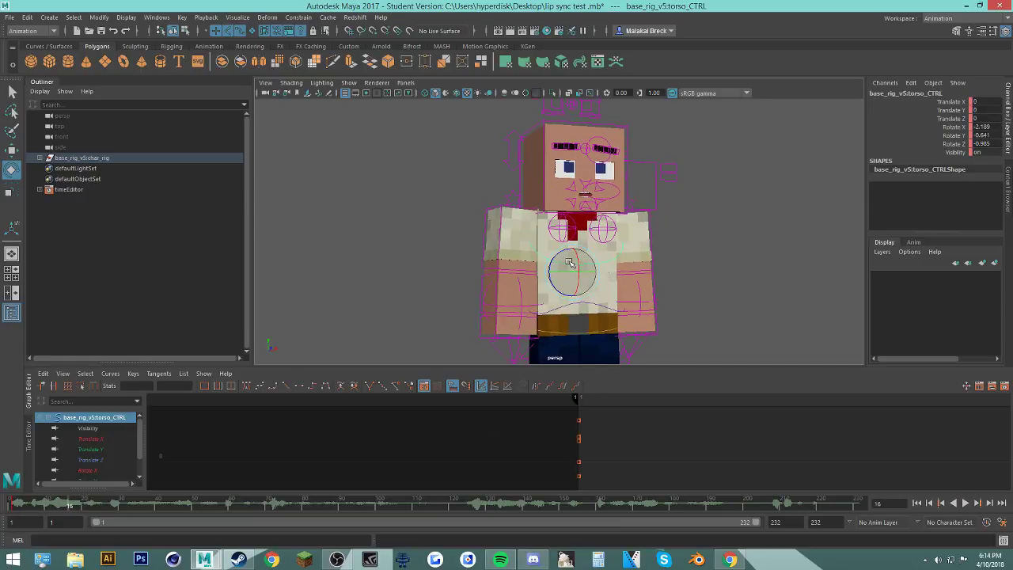
key(s)
Step: Play from the start to frame 8, rotate the torso control to about X 3.303, Y 1.255, Z 0.297 and key it
click(8, 505)
key(alt+v)
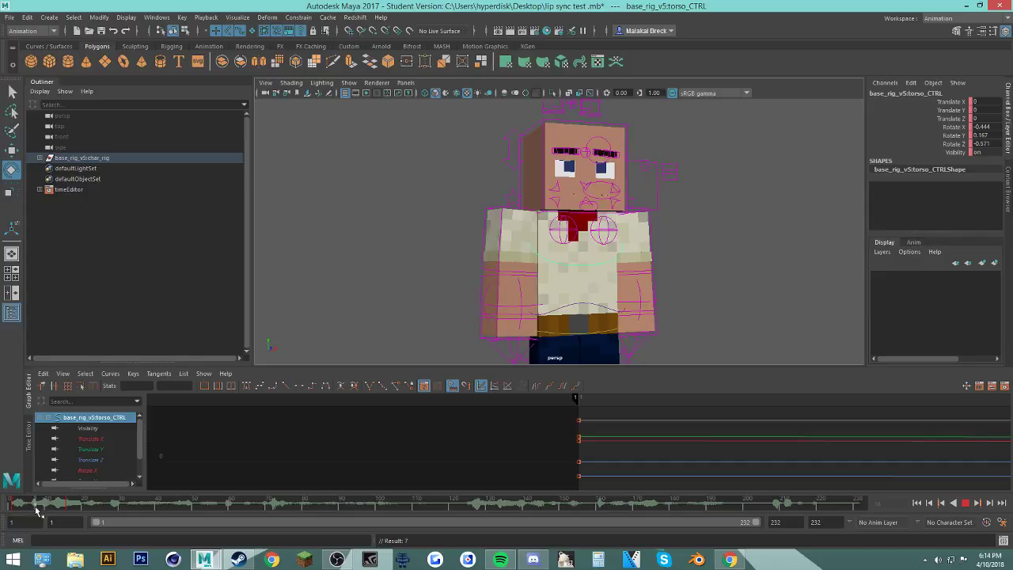
key(alt+v)
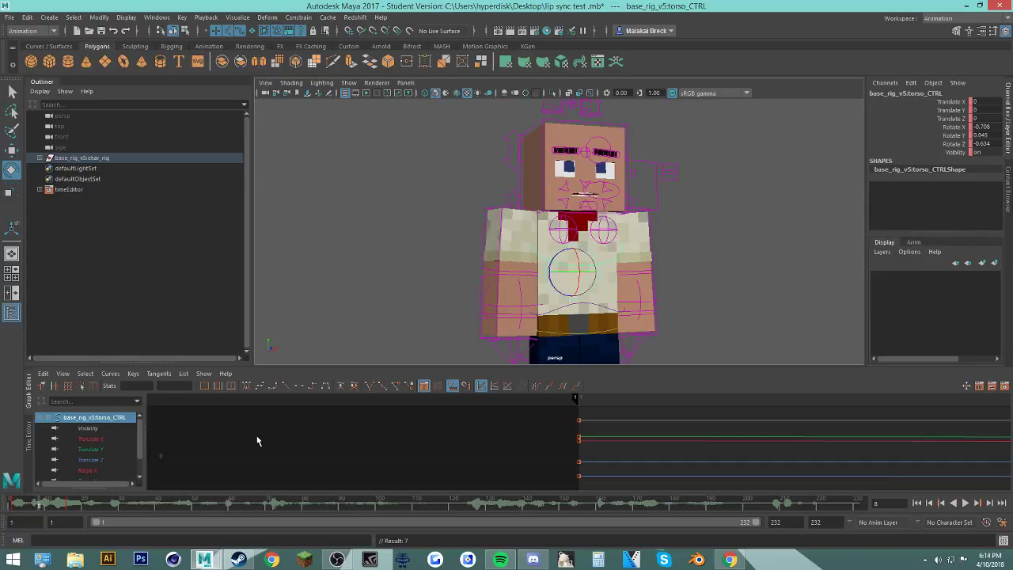
drag(571, 262, 573, 267)
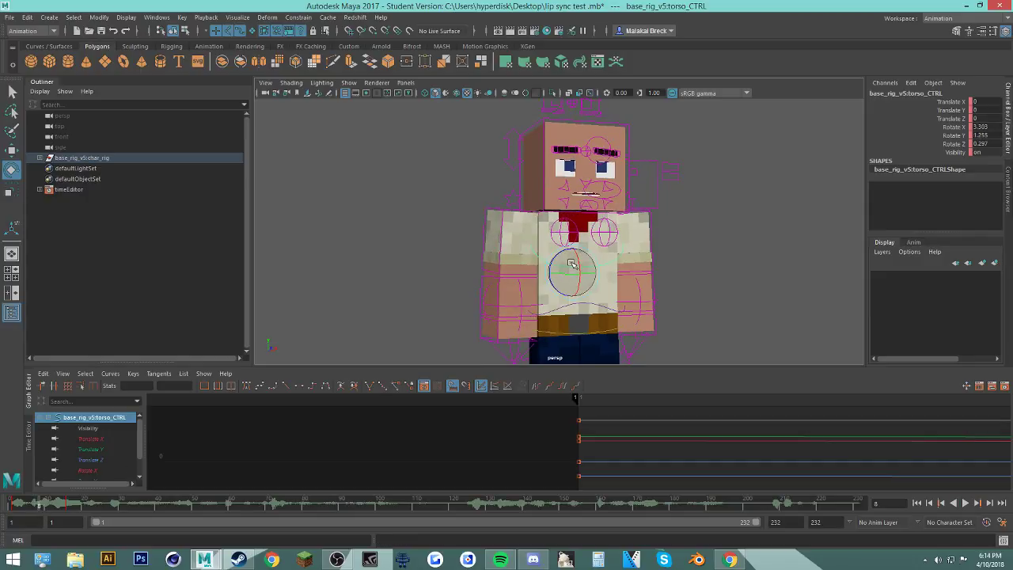
key(s)
Step: Replay the opening audio, add a torso hold key near frame 22 and move it to about frame 26
click(15, 506)
key(alt+v)
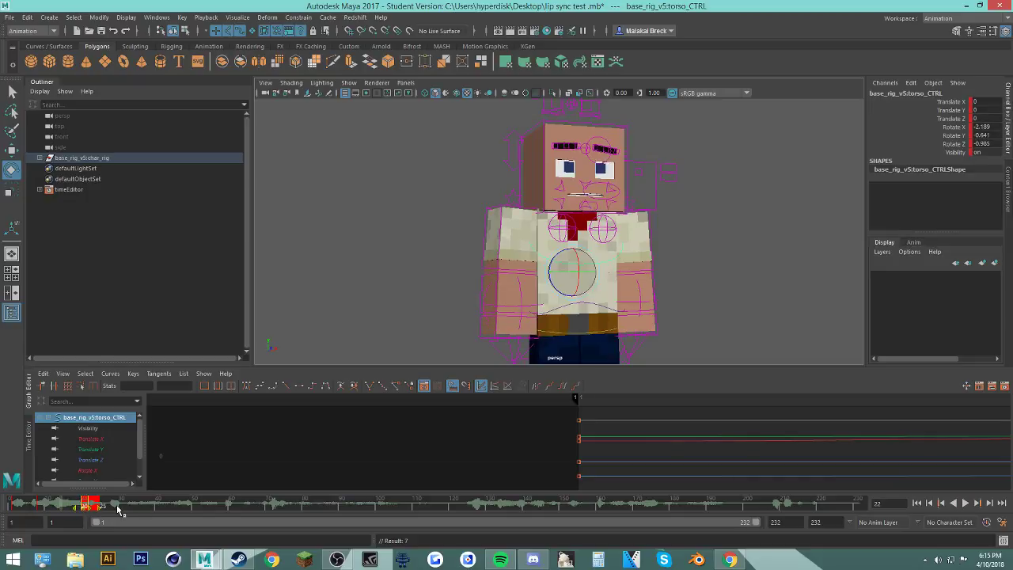
click(14, 504)
key(alt+v)
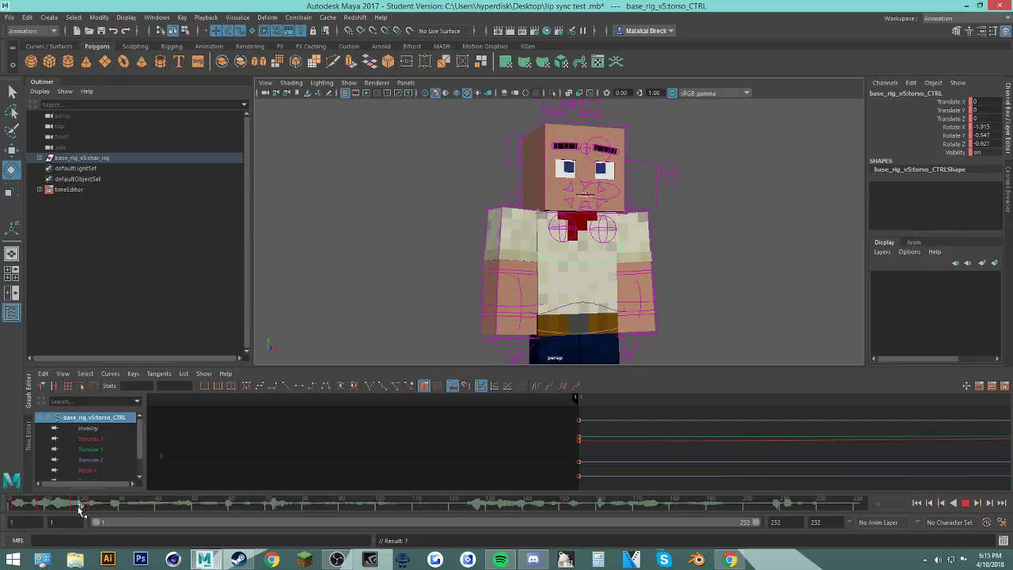
key(alt+v)
drag(85, 507, 96, 508)
Step: Play from the start to frame 38 and key the torso control there with Rotate Z at about -2.306
click(16, 505)
key(alt+v)
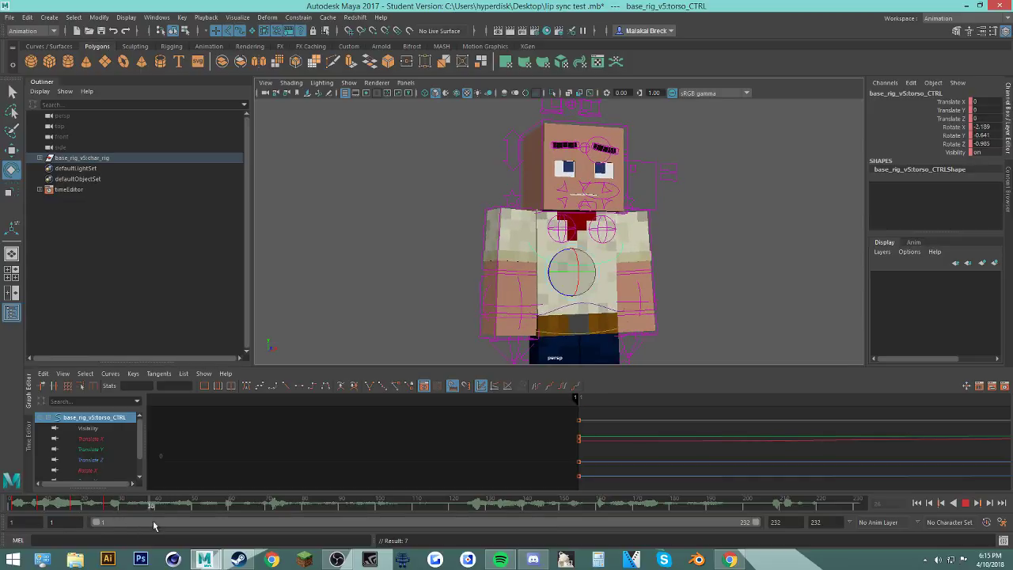
key(alt+v)
drag(551, 266, 551, 267)
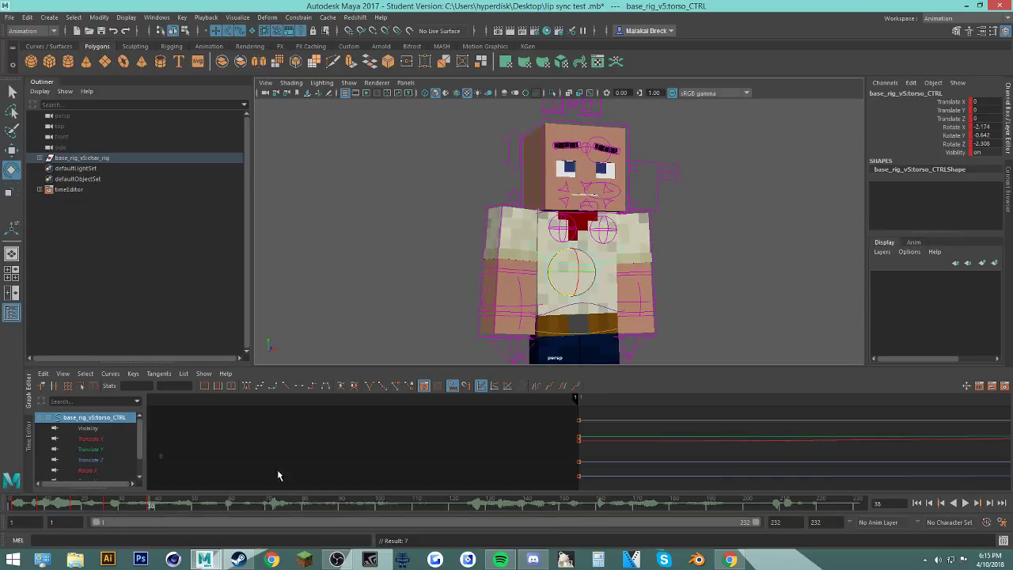
Step: Replay the audio around frames 20 to 49, then rotate and key the torso control at frame 49
click(83, 503)
key(alt+v)
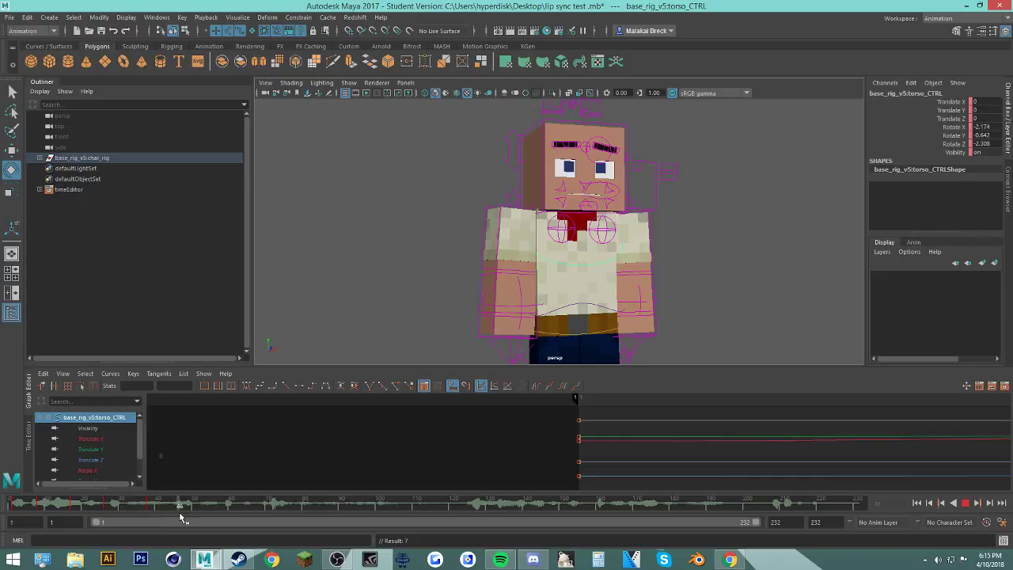
key(alt+v)
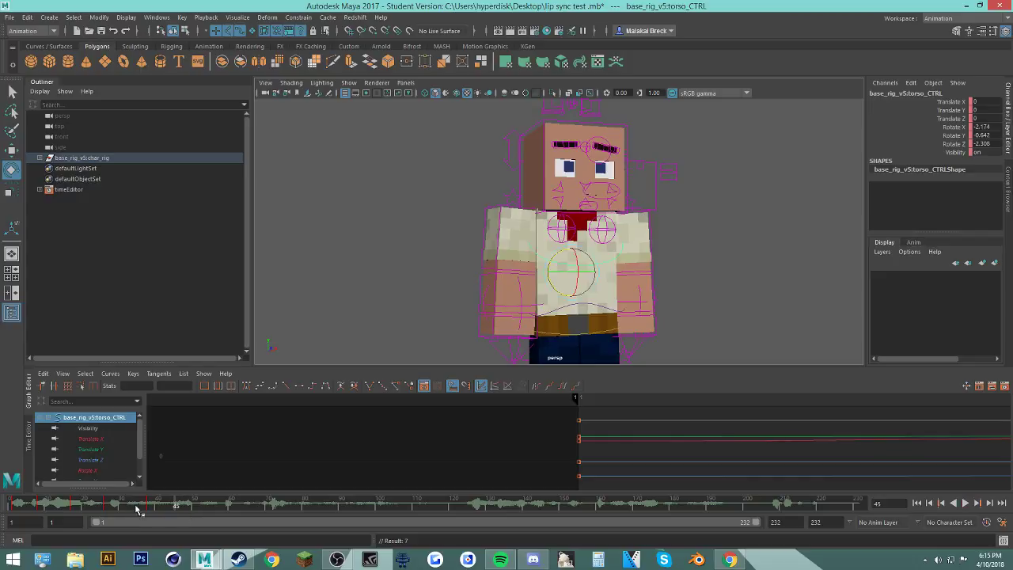
click(94, 504)
key(alt+v)
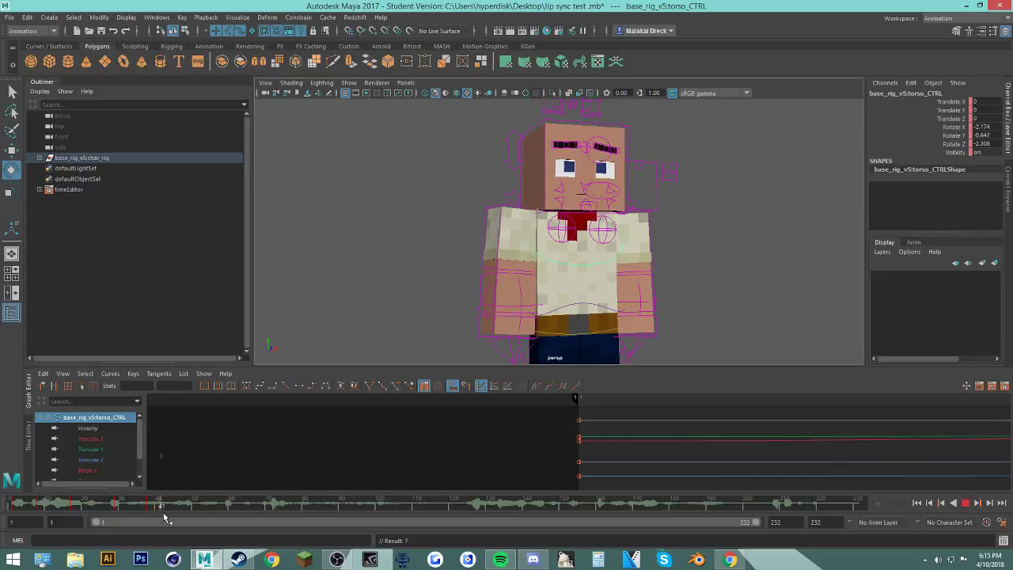
key(alt+v)
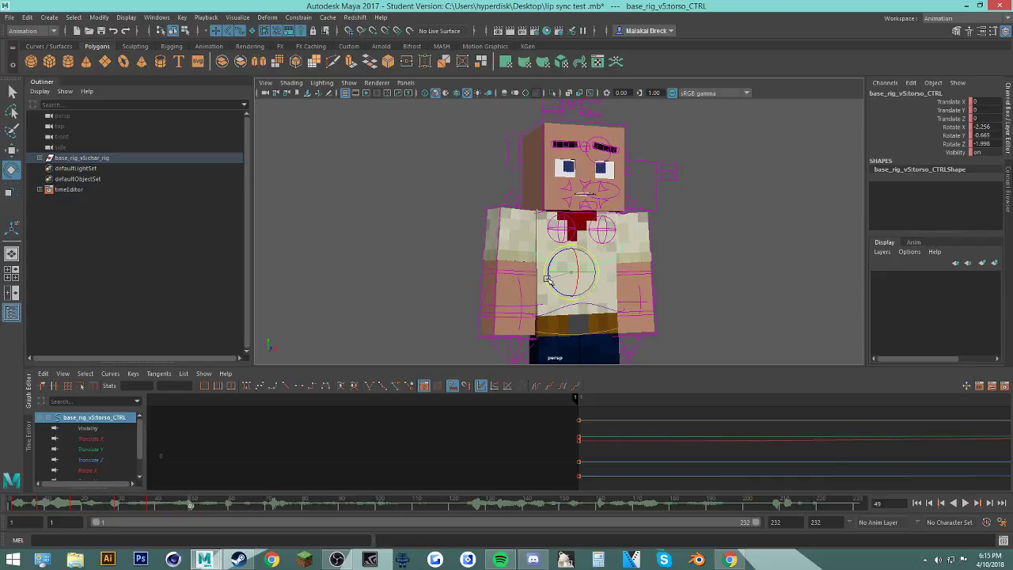
Step: Replay the audio from about frame 24 to 38 and delete the selected torso key range near frame 37
click(96, 504)
key(alt+v)
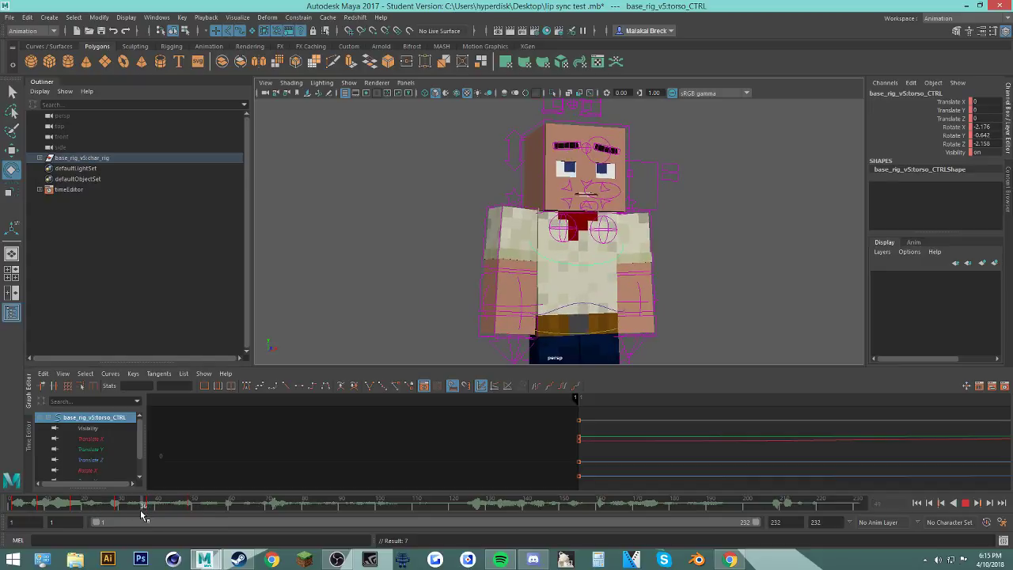
key(alt+v)
right_click(142, 505)
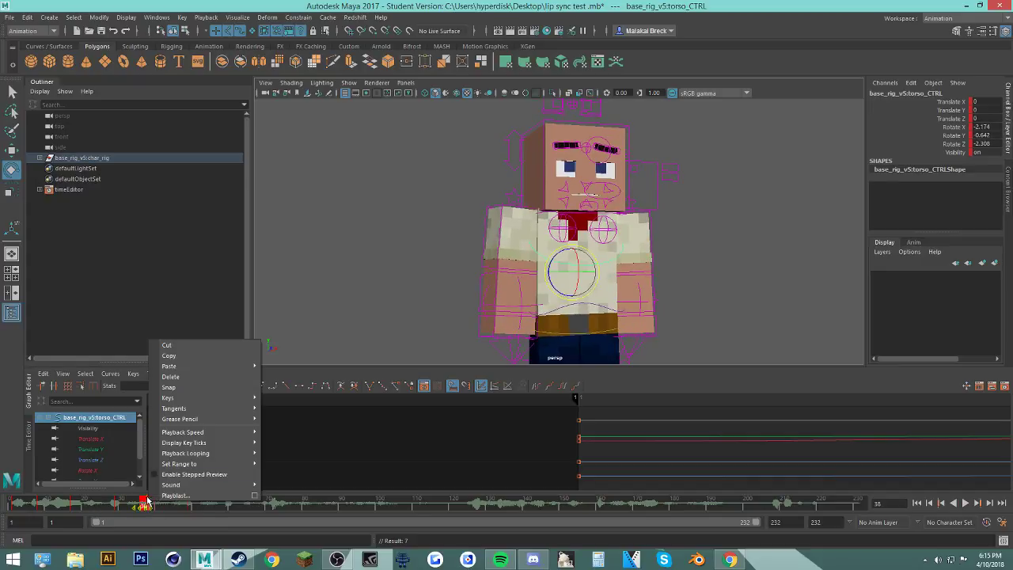
click(186, 381)
Step: Play on to frame 60, rotate the torso control to about X 0.19, Y 0.121 and key it there
key(alt+v)
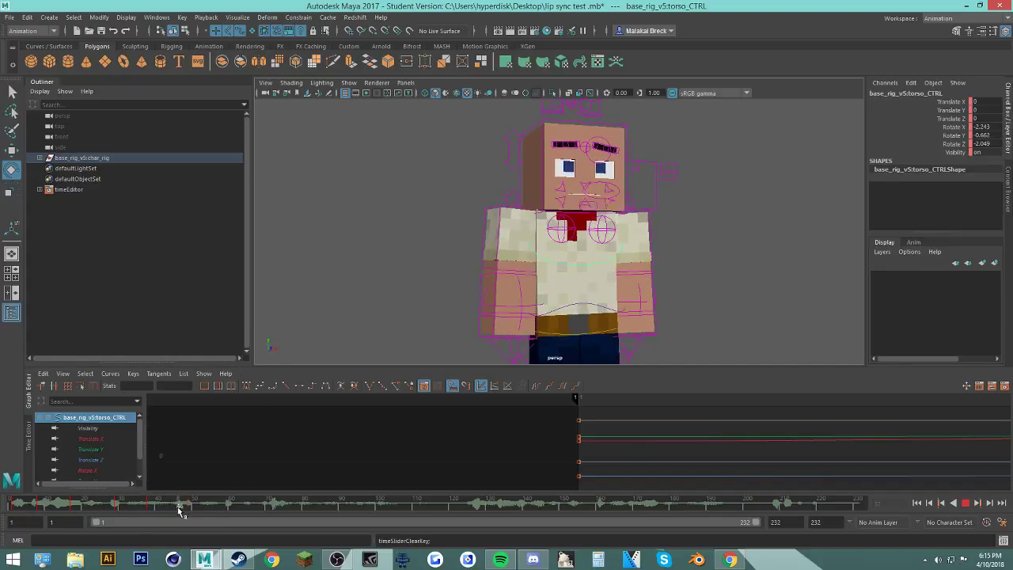
key(alt+v)
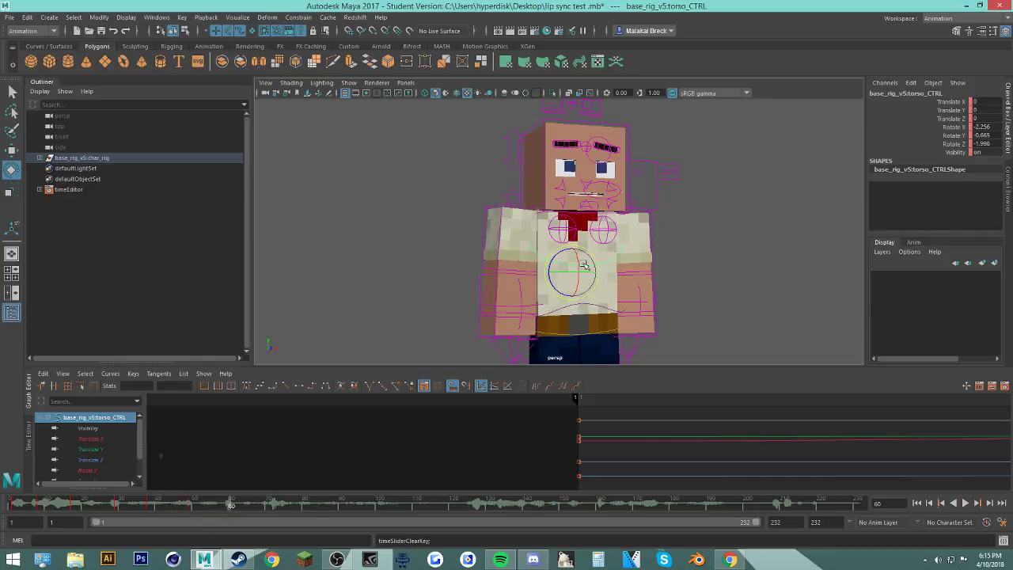
drag(584, 264, 564, 264)
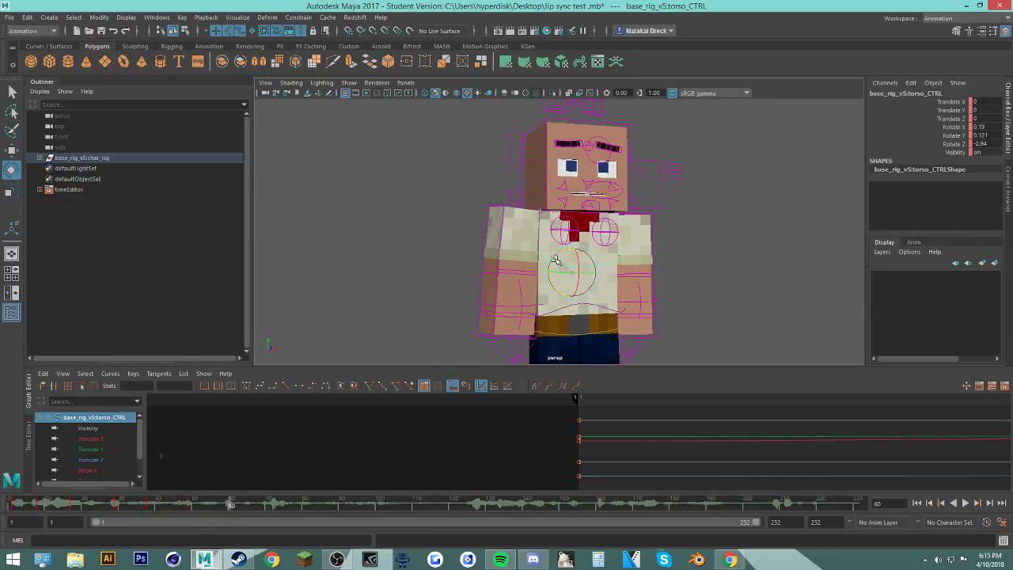
key(s)
Step: Try an in-between torso rotation of about X -2.242, Y -1.427, Z -1.216 keyed at frame 54, and delete that key
click(209, 504)
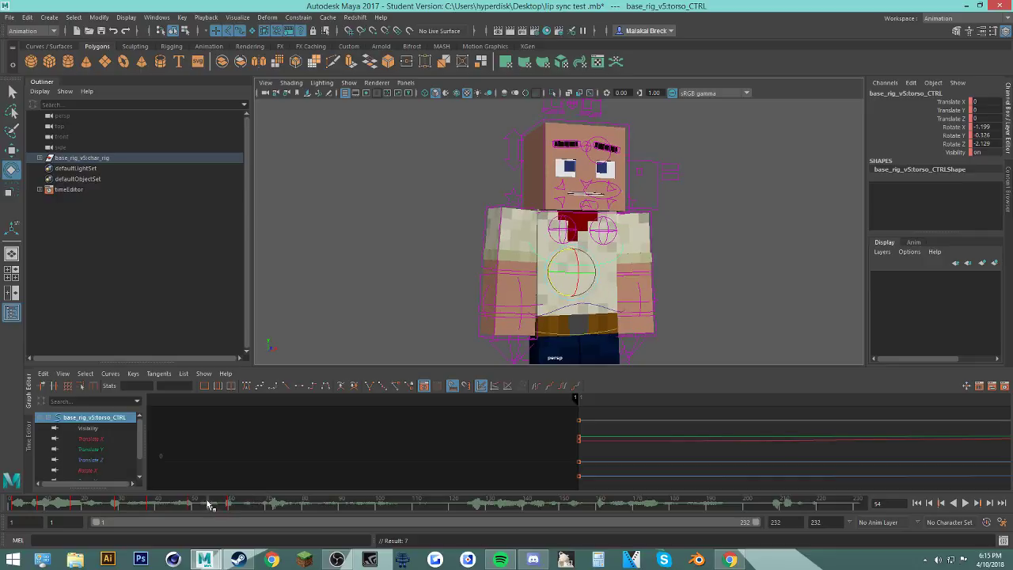
key(alt+v)
key(Escape)
drag(580, 261, 586, 264)
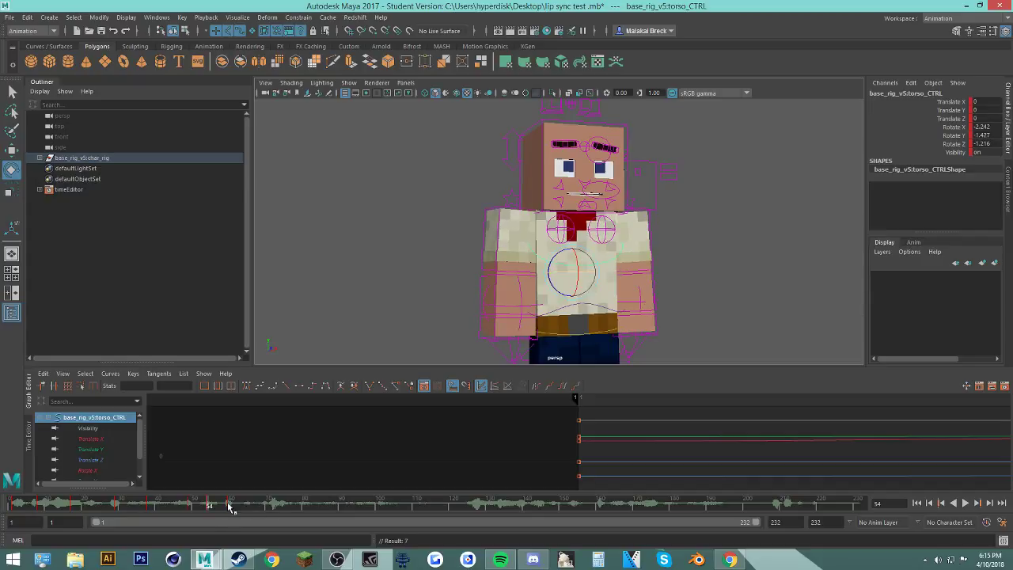
mouse_move(226, 505)
mouse_down()
mouse_move(195, 511)
mouse_move(207, 505)
mouse_up()
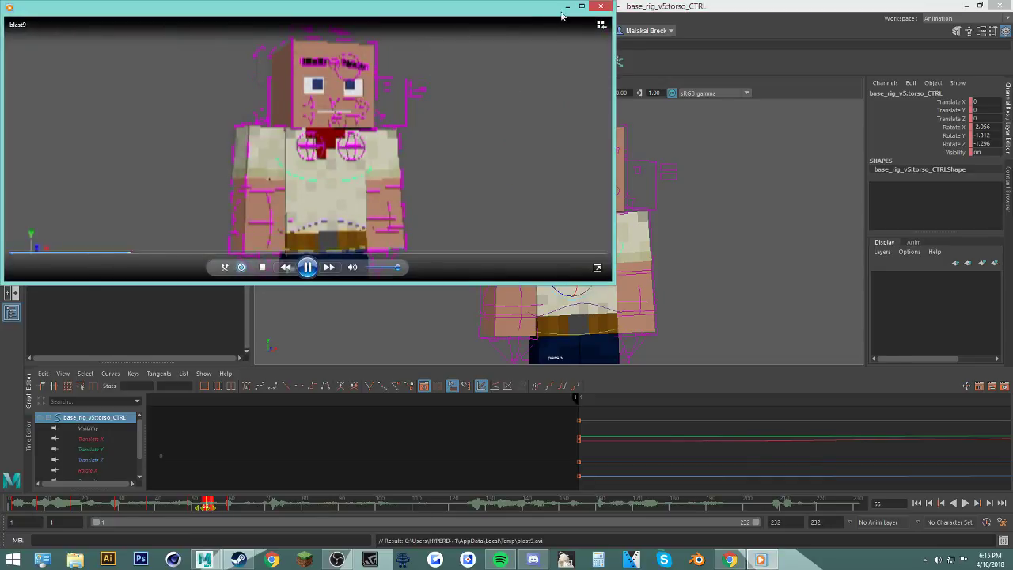
click(601, 6)
right_click(207, 503)
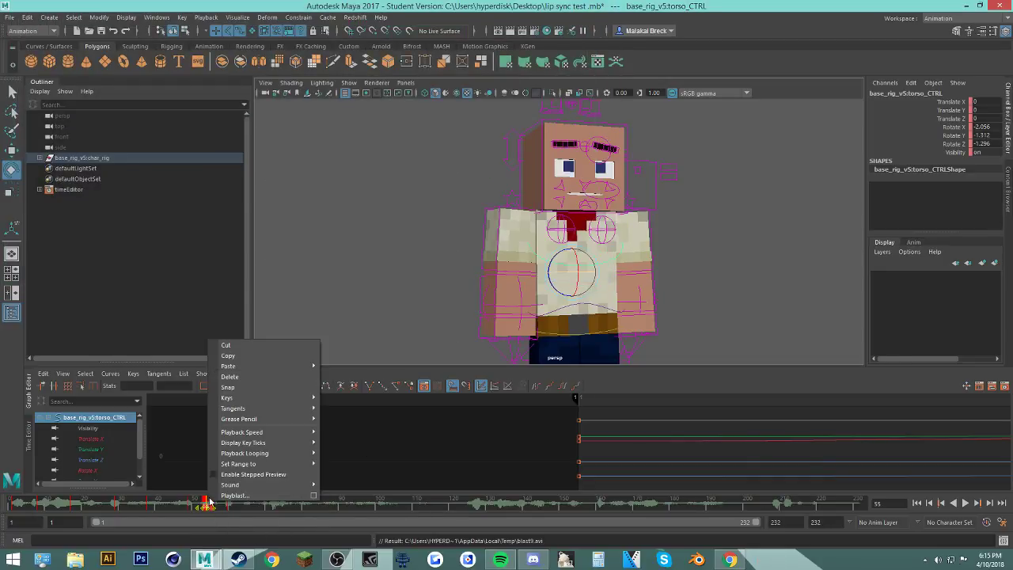
click(237, 375)
Step: Replay the torso motion against the audio from about frame 40 to 62
click(169, 506)
drag(169, 506, 175, 508)
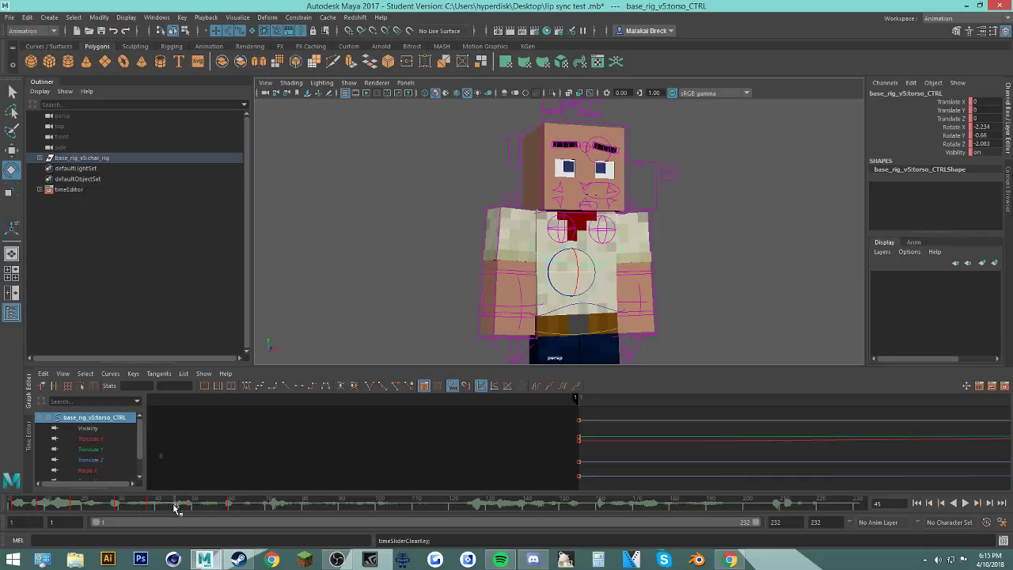
right_click(175, 505)
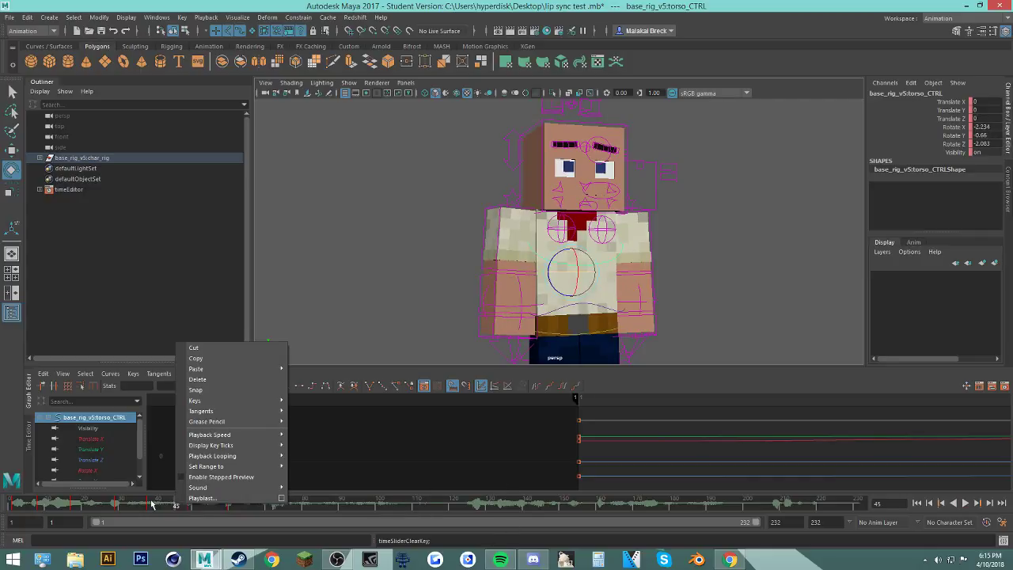
click(155, 503)
key(alt+v)
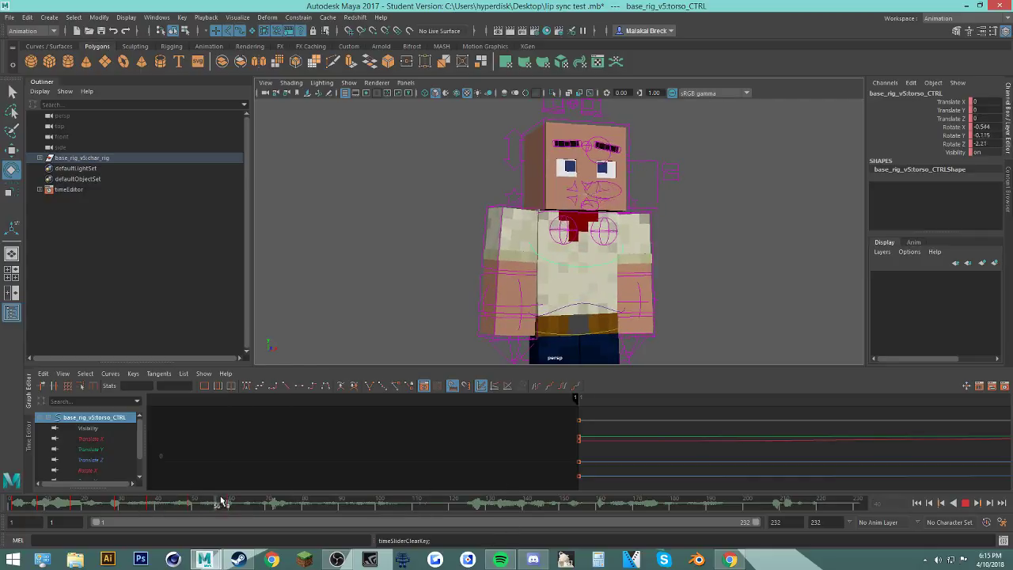
key(alt+v)
Step: Replay the audio to frame 68 in side view, key the torso at about X 3.583, Y -0.015, Z -2.305, and move the key to about frame 71
alt+drag(635, 269, 504, 260)
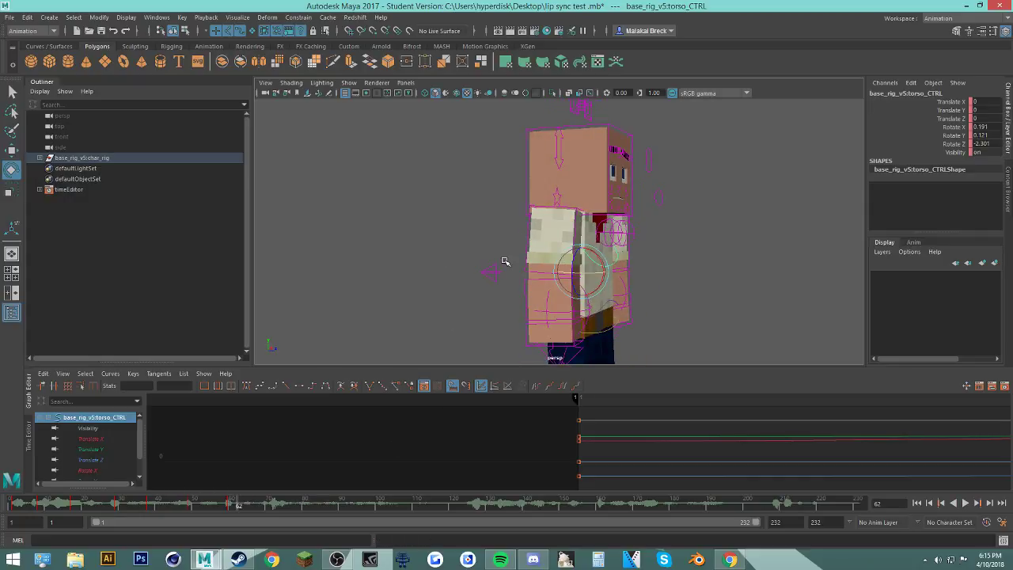
mouse_move(238, 504)
mouse_down()
mouse_move(102, 519)
mouse_move(238, 542)
mouse_up()
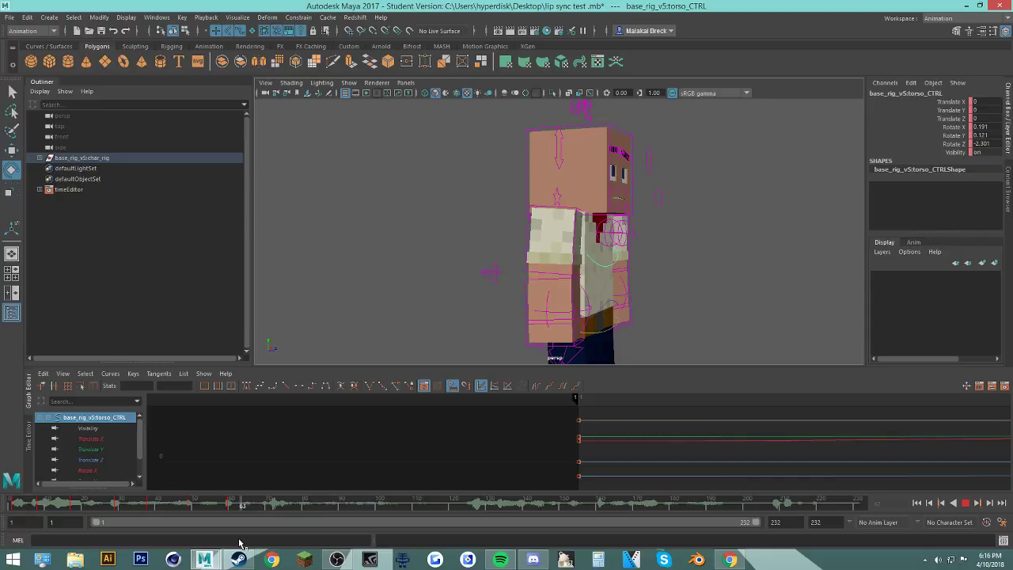
drag(240, 543, 234, 509)
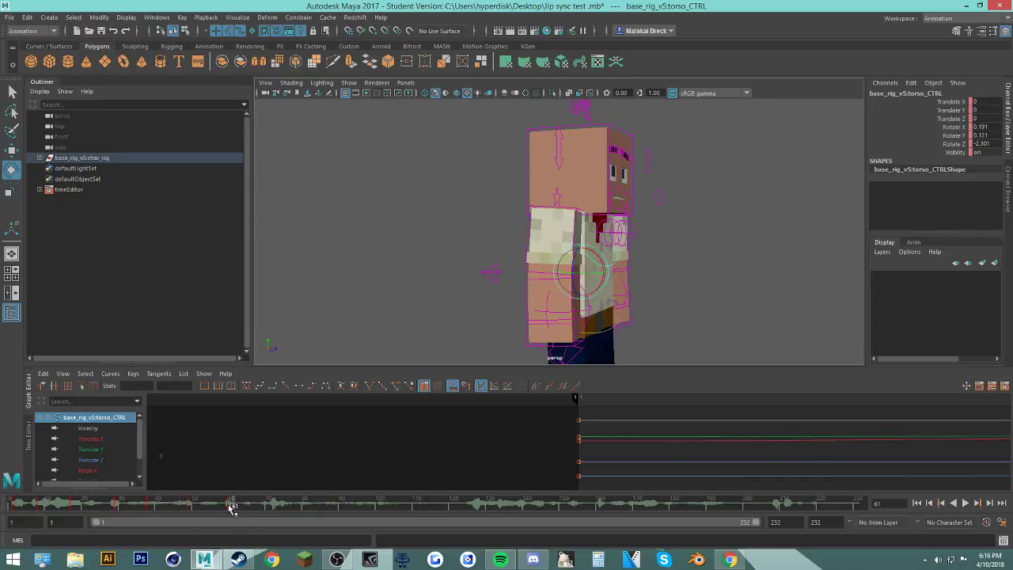
key(alt+v)
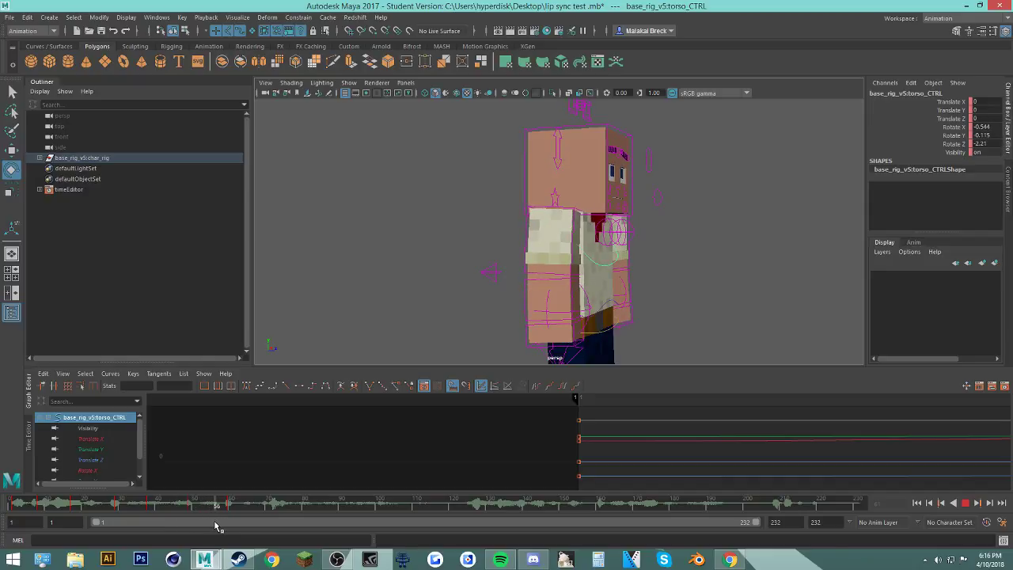
key(alt+v)
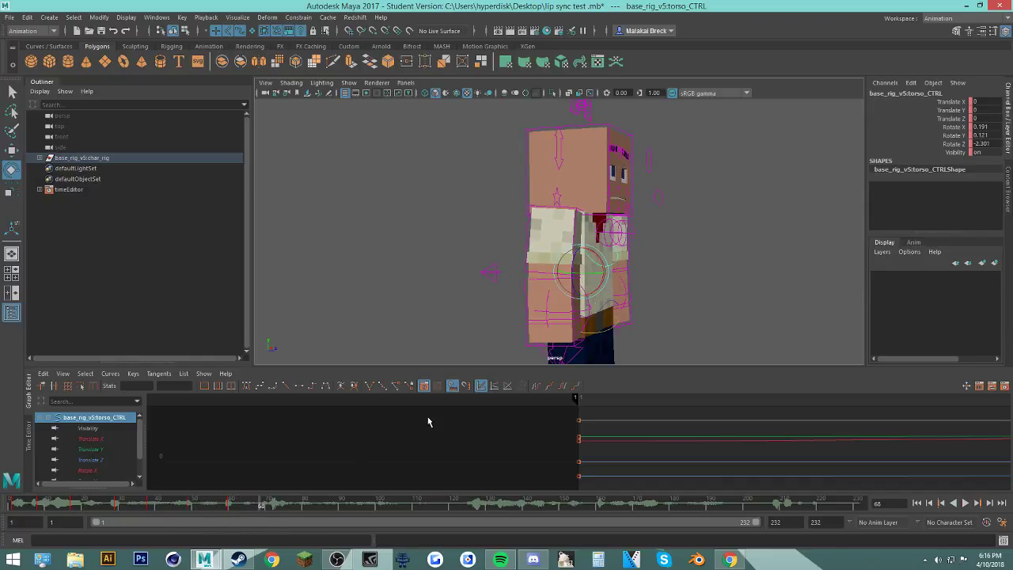
drag(598, 255, 600, 258)
key(s)
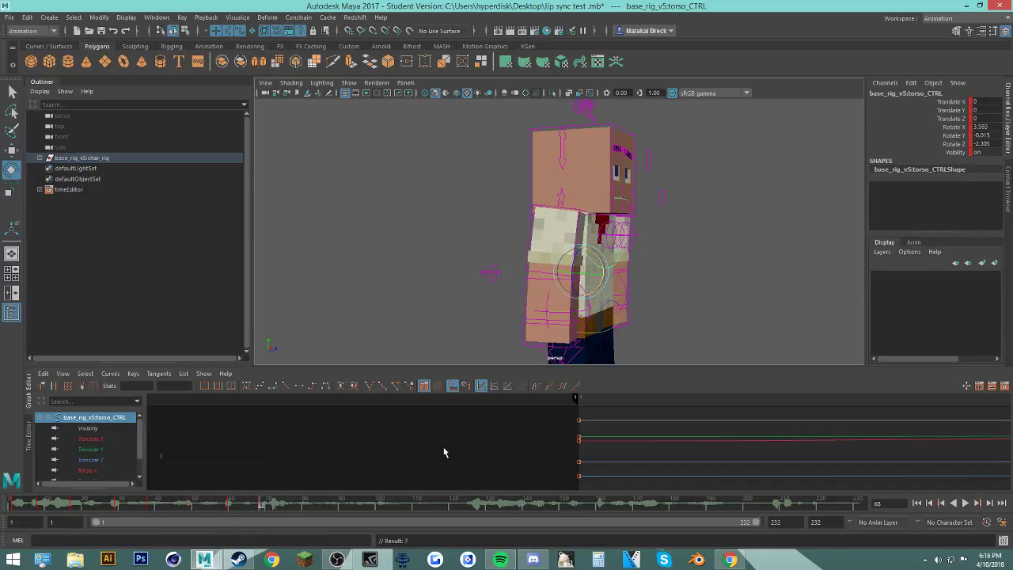
Step: Review the torso motion against the audio between about frames 43 and 81 from the front and side
key(alt+v)
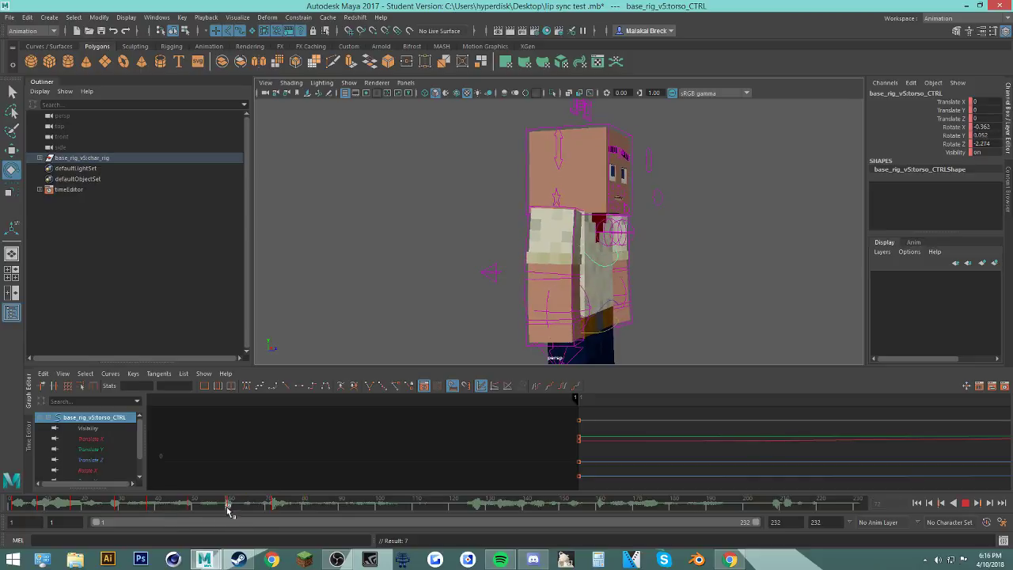
drag(264, 514, 194, 508)
alt+drag(739, 268, 693, 254)
alt+middle_drag(693, 253, 624, 243)
alt+drag(623, 243, 628, 264)
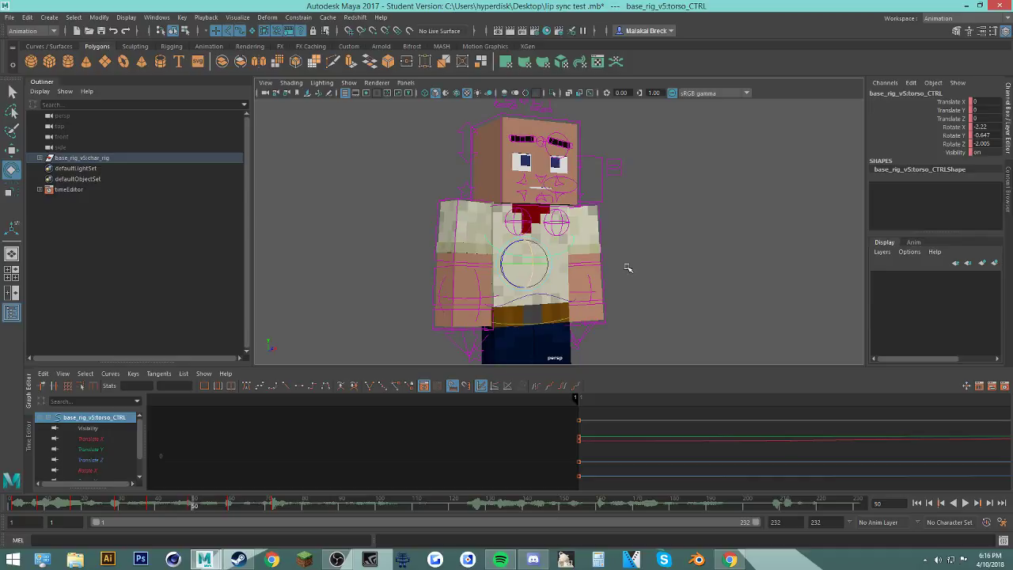
click(235, 513)
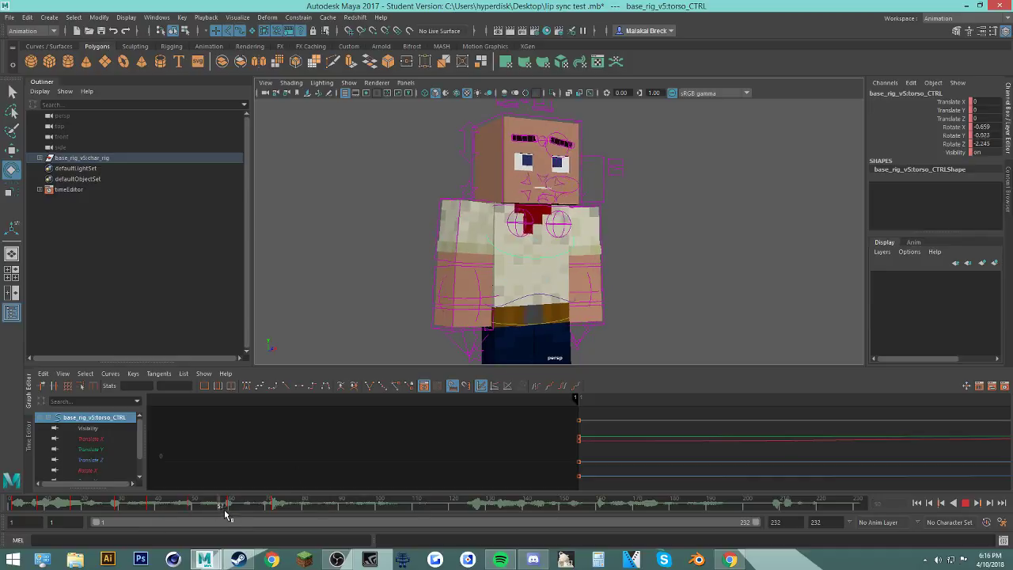
key(alt+v)
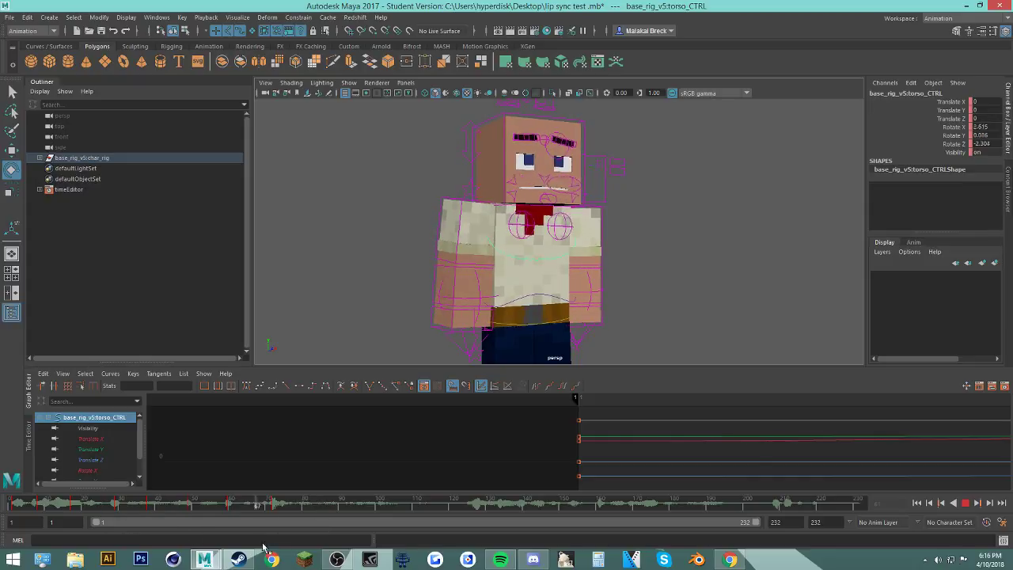
key(alt+v)
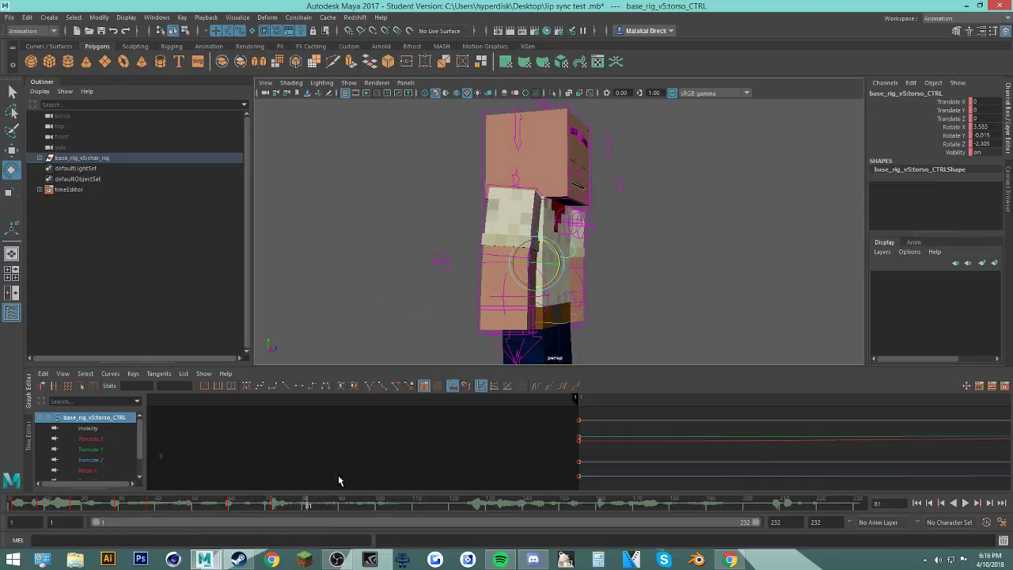
click(190, 506)
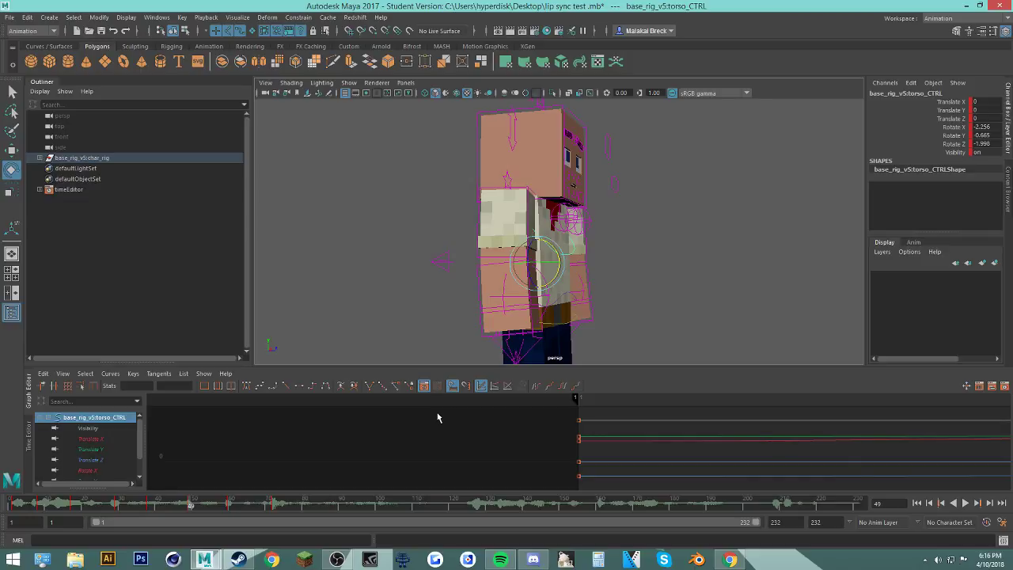
click(176, 507)
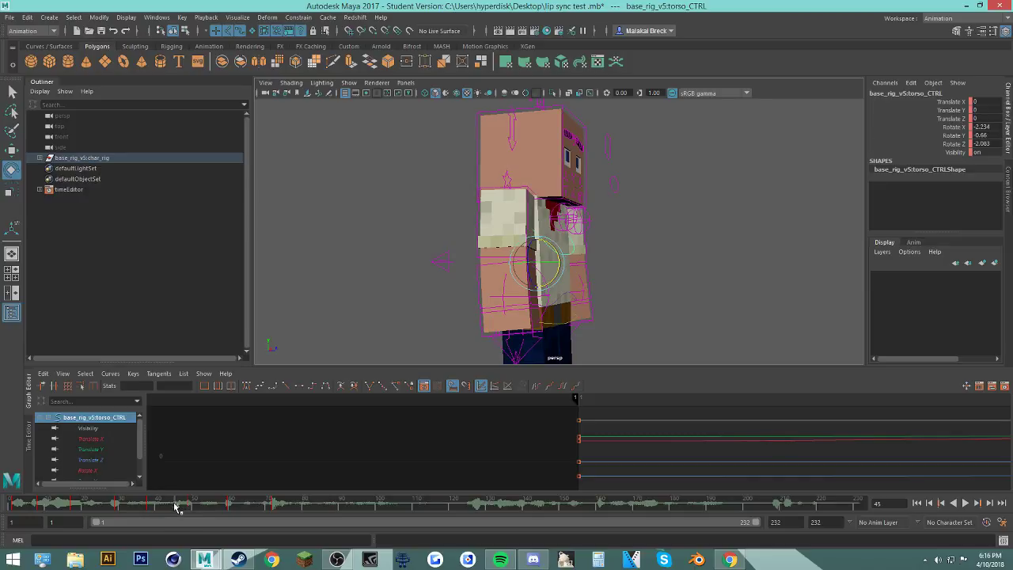
drag(176, 508, 191, 510)
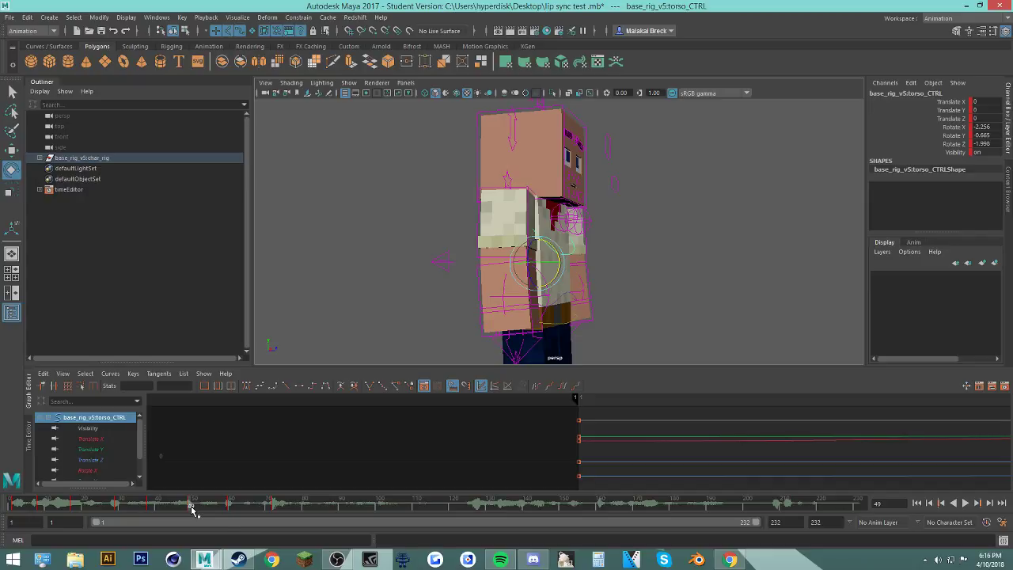
drag(203, 504, 180, 508)
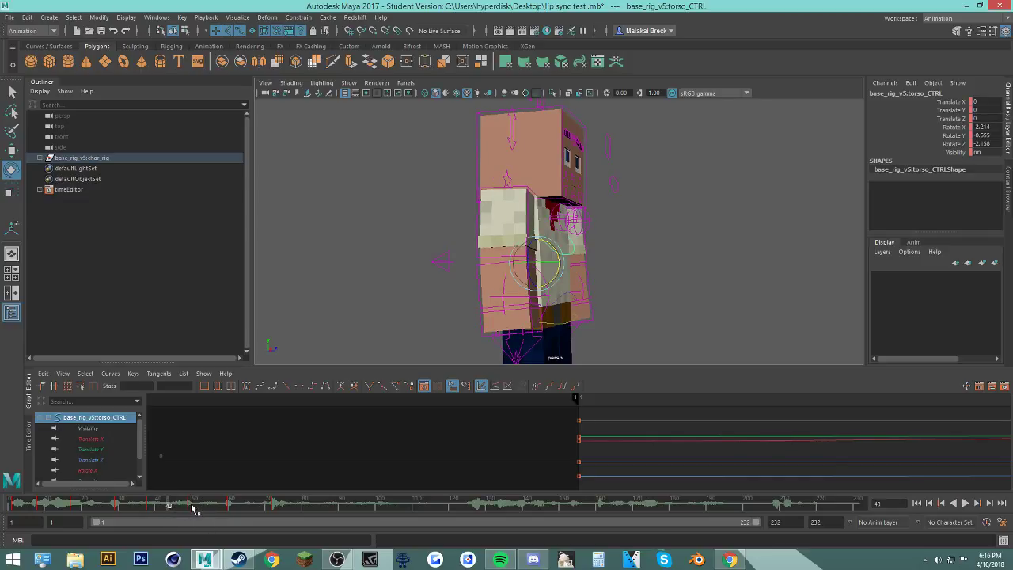
click(193, 507)
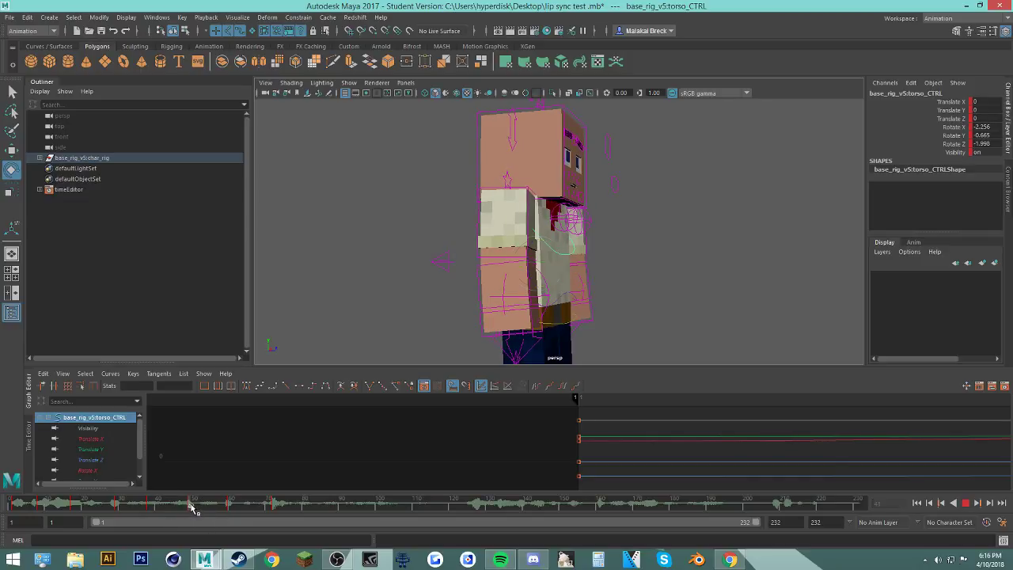
drag(193, 507, 183, 508)
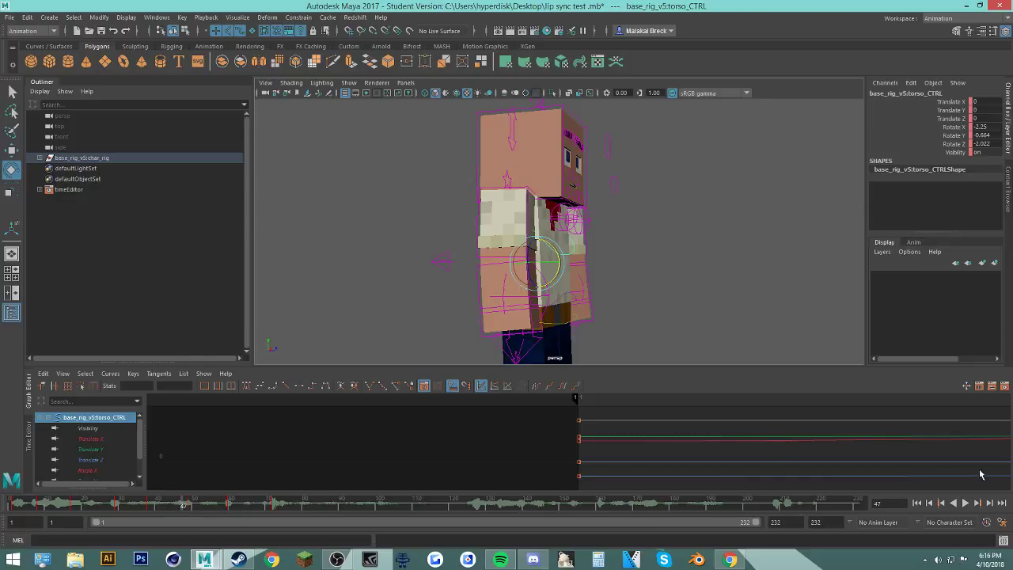
Step: Play from frame 47 to 87, rotate the torso control to about X -0.406, Y 0.145, Z -2.3 and key it
click(965, 503)
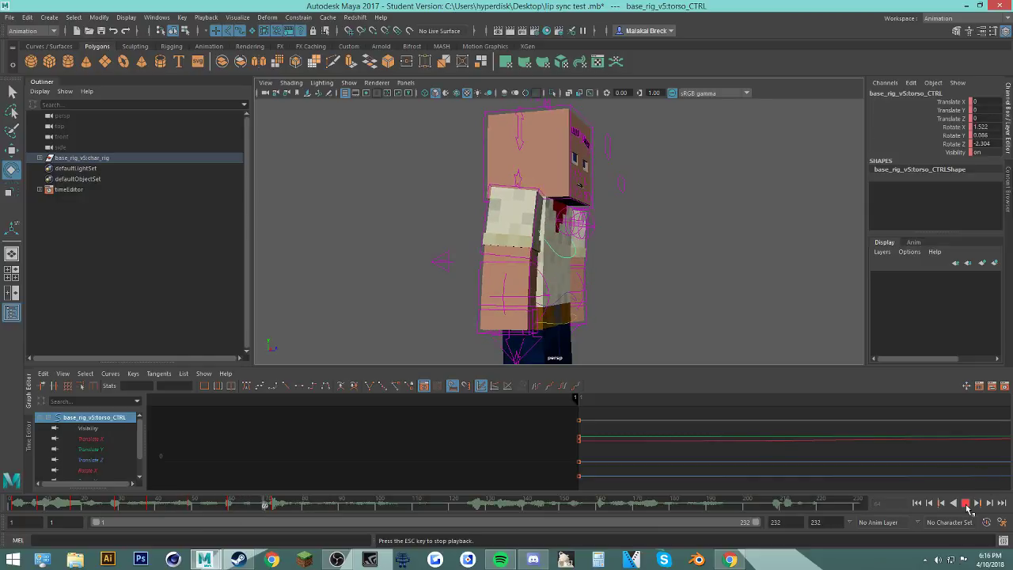
click(962, 503)
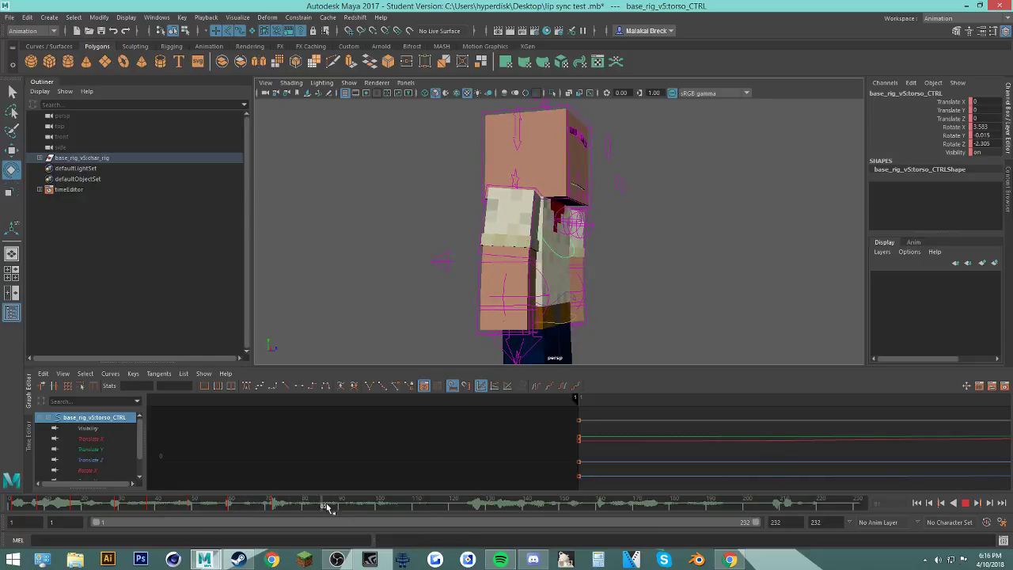
drag(558, 259, 558, 257)
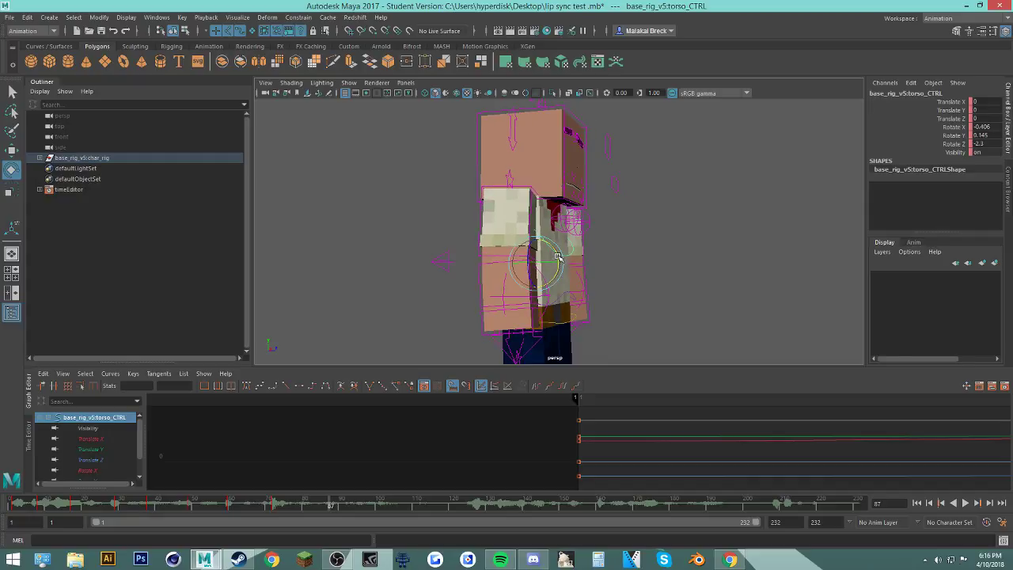
click(306, 504)
mouse_move(313, 507)
mouse_down()
mouse_move(296, 507)
mouse_move(331, 507)
mouse_up()
key(s)
Step: Adjust the torso keys around frame 85, delete the key range starting at frame 87, and scrub to about frame 83
shift+click(310, 506)
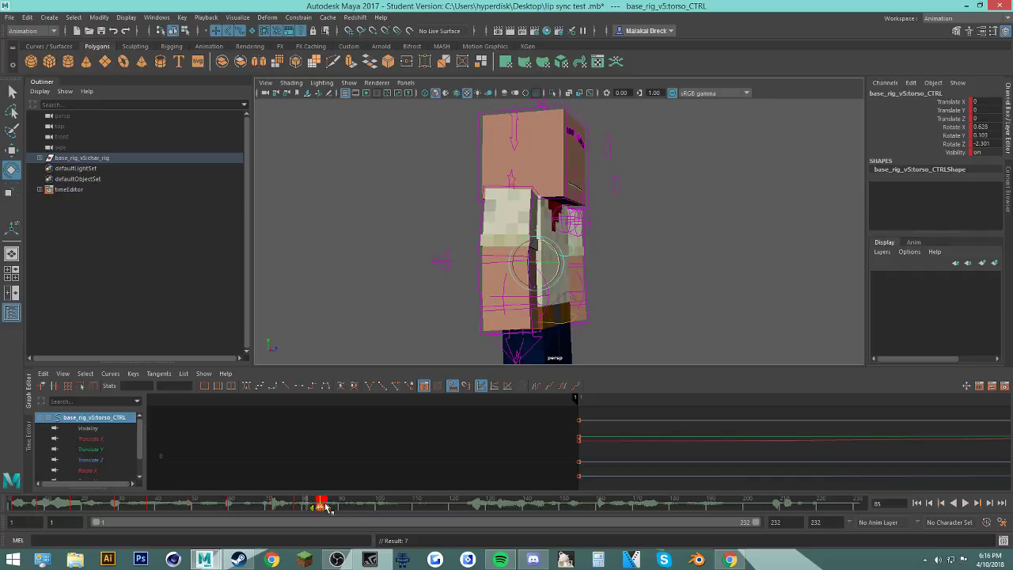
click(342, 507)
right_click(331, 507)
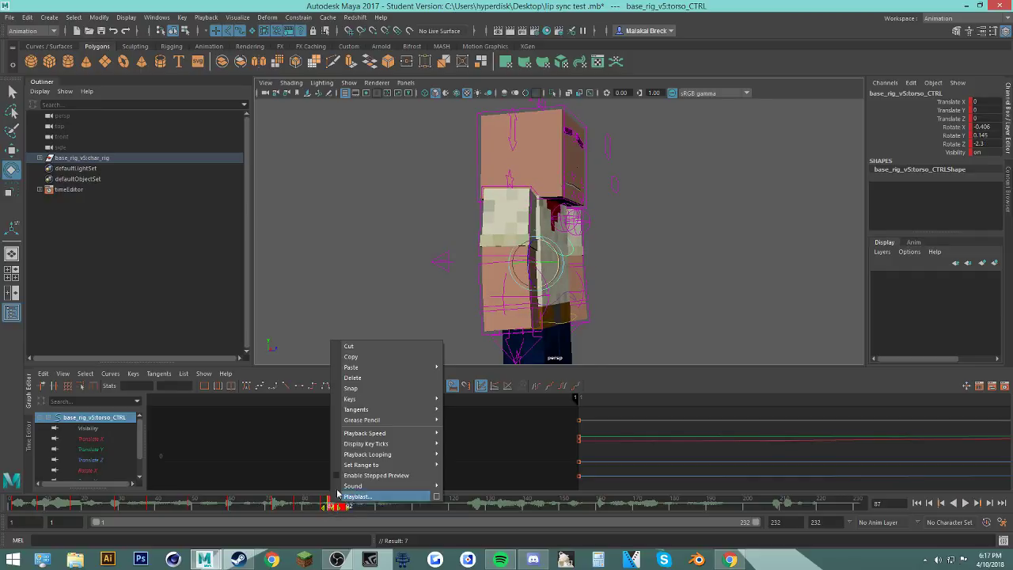
click(356, 379)
drag(248, 507, 311, 515)
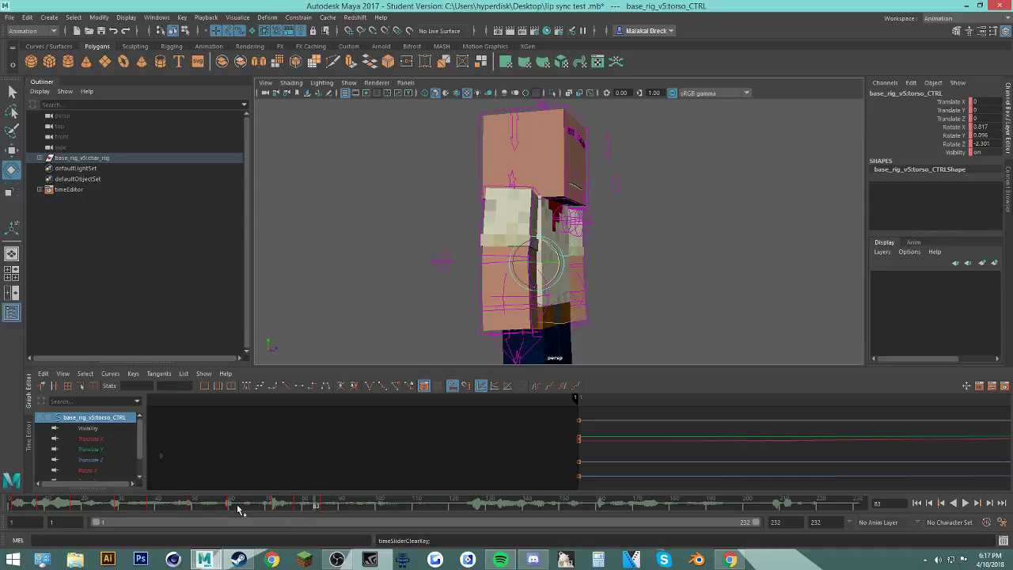
Step: Play the audio on to frame 107, rotate the torso control to about X -1.418, Y 0.186, Z -3.704 and key it
key(alt+v)
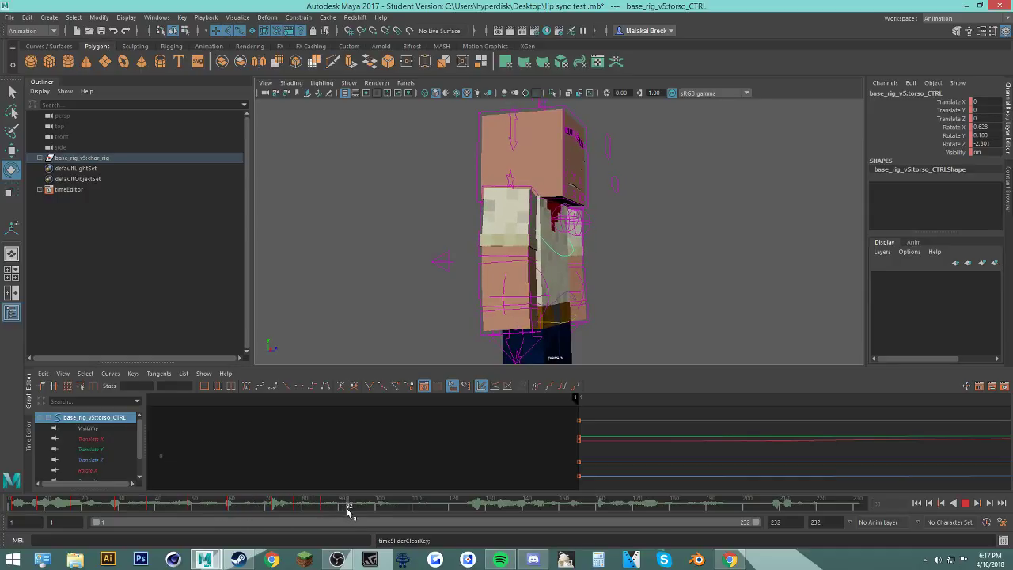
key(alt+v)
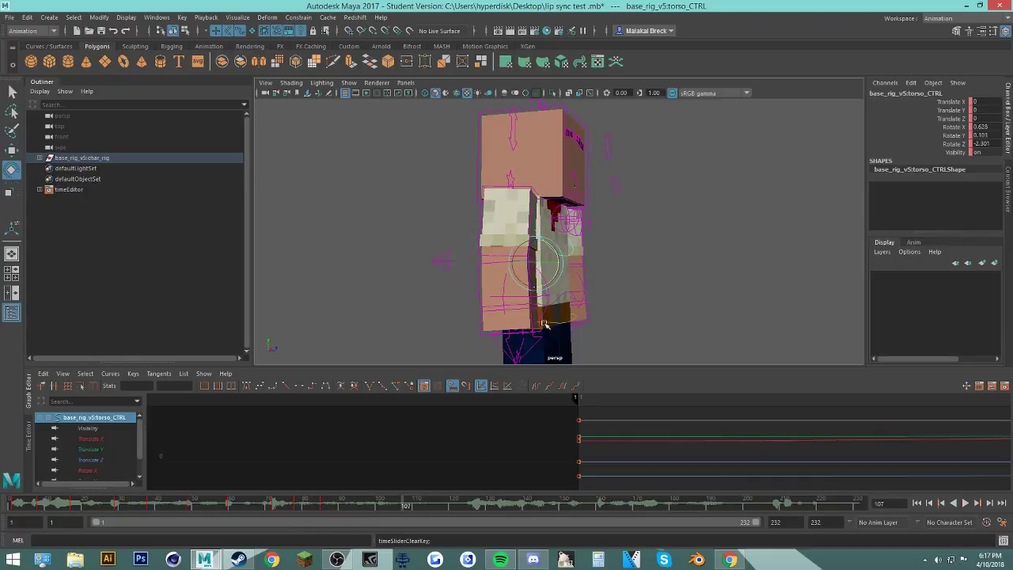
drag(556, 277, 556, 274)
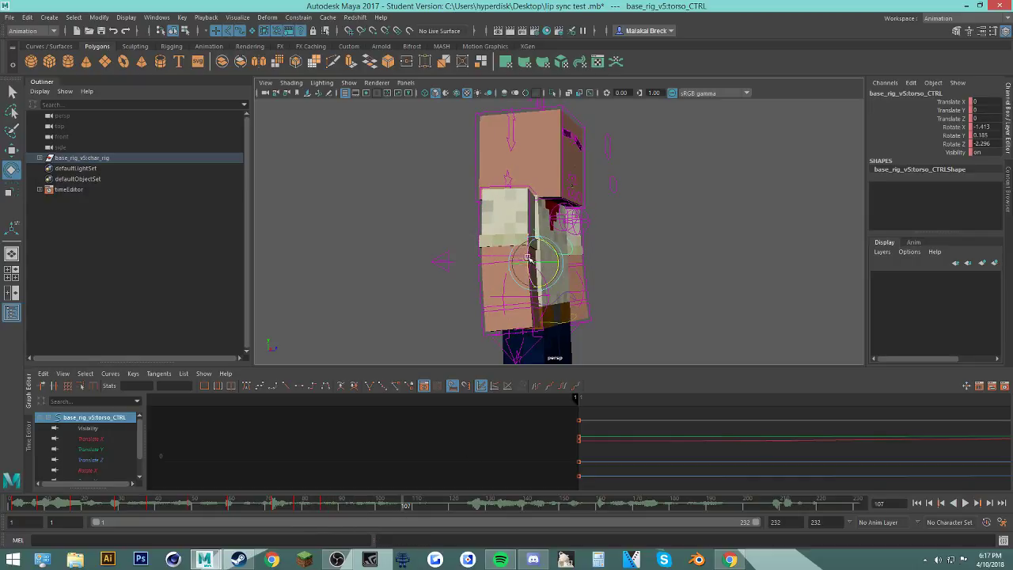
alt+drag(612, 299, 561, 297)
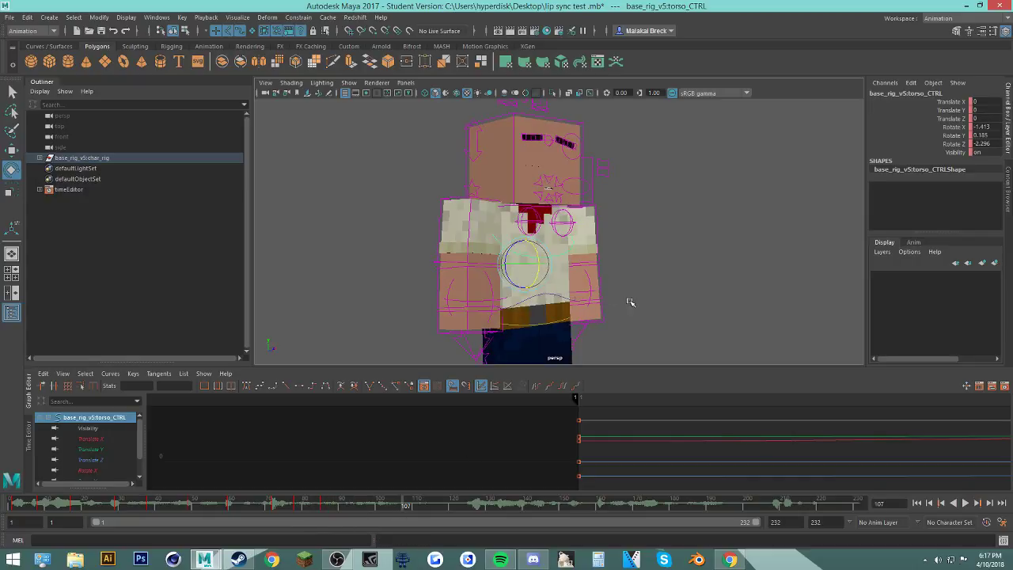
alt+drag(631, 300, 560, 279)
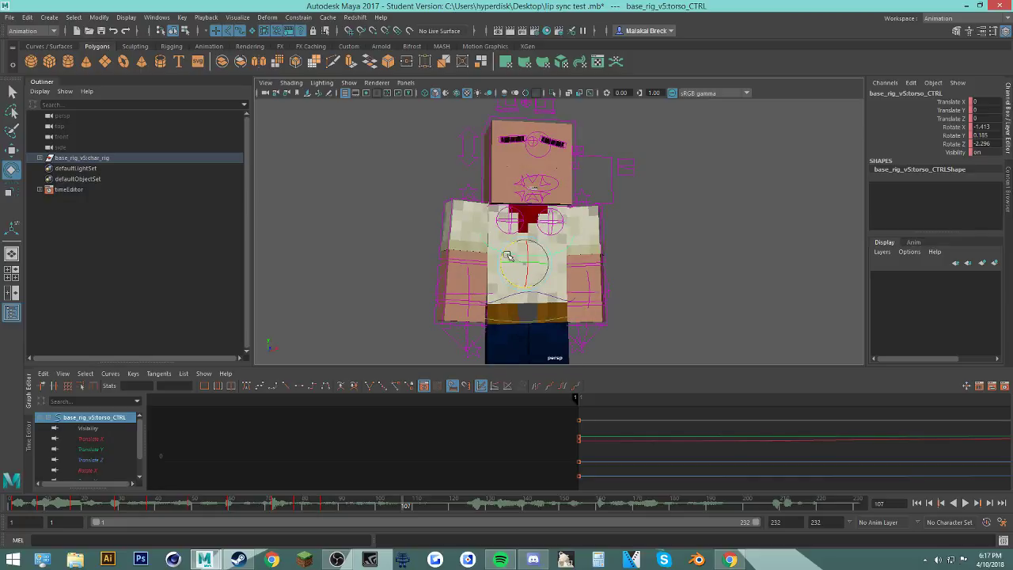
drag(507, 255, 516, 263)
key(s)
drag(276, 510, 404, 507)
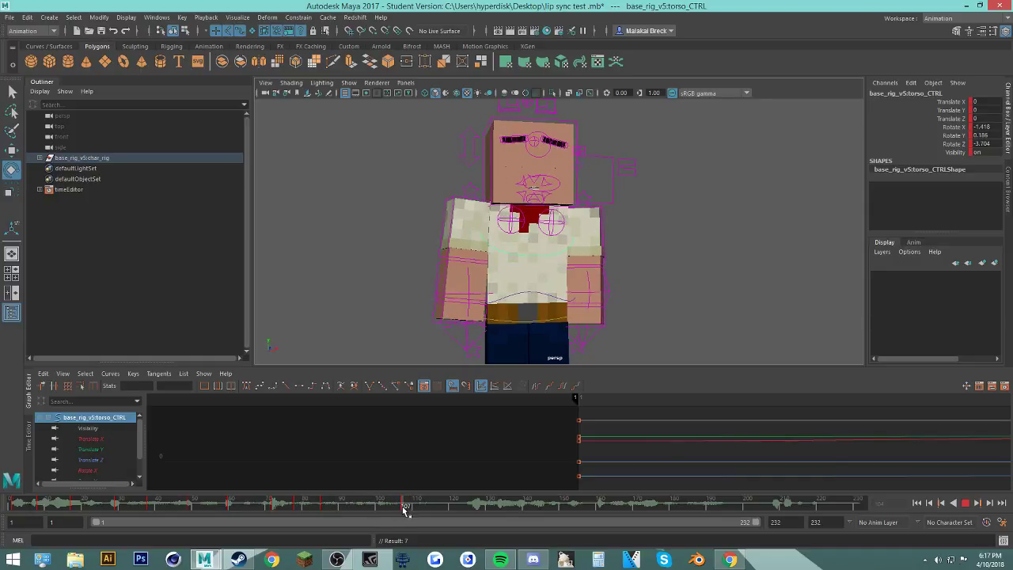
Step: Raise the torso's Rotate Z key at frame 107 to about -3.016 in the Graph Editor curves
scroll(645, 443, down, 5)
scroll(642, 464, down, 2)
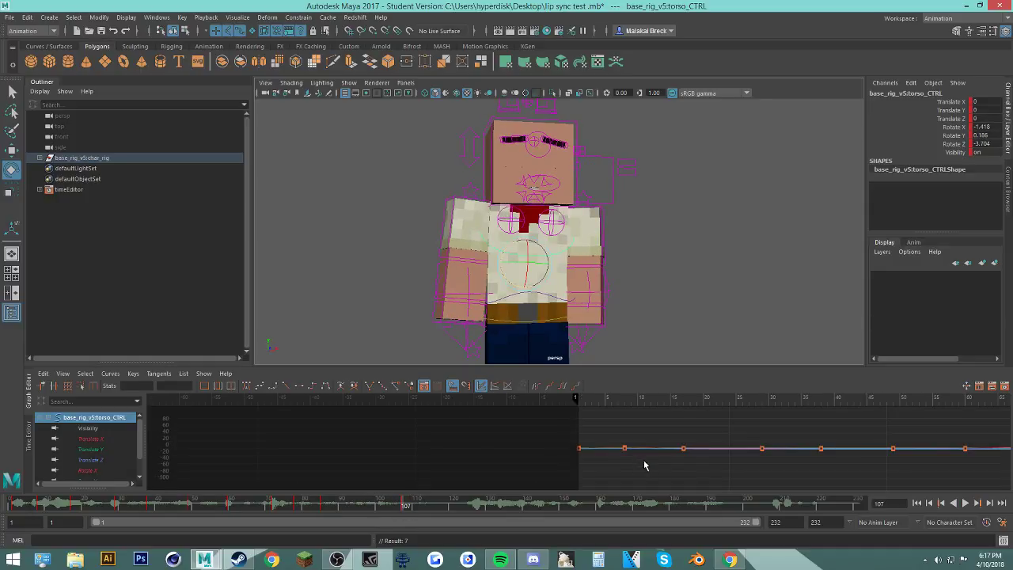
mouse_move(758, 463)
alt+middle_down()
mouse_move(566, 445)
mouse_move(497, 481)
alt+middle_up()
scroll(657, 461, up, 2)
scroll(656, 461, down, 2)
scroll(601, 449, up, 5)
alt+middle_drag(692, 461, 626, 475)
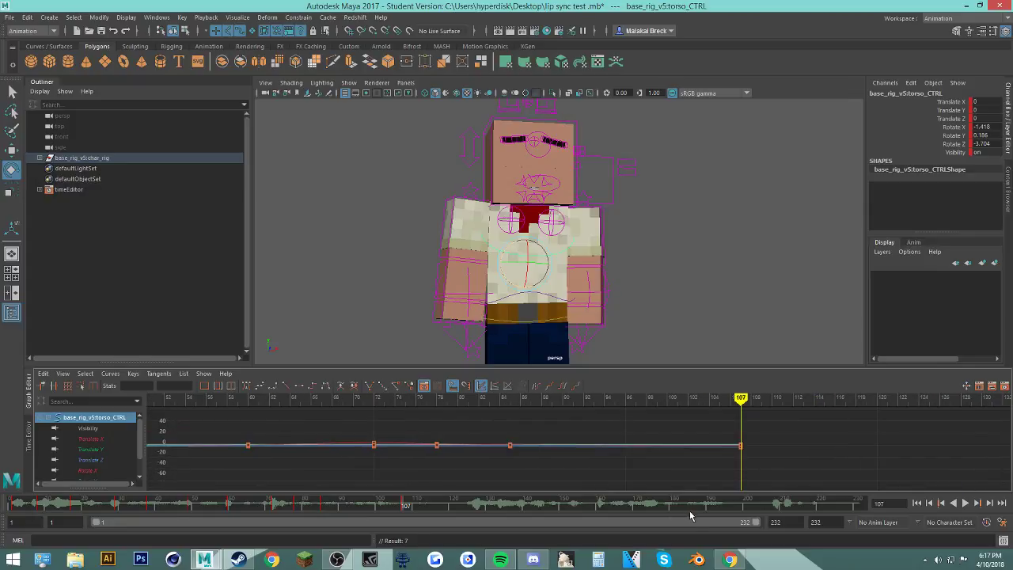
click(661, 308)
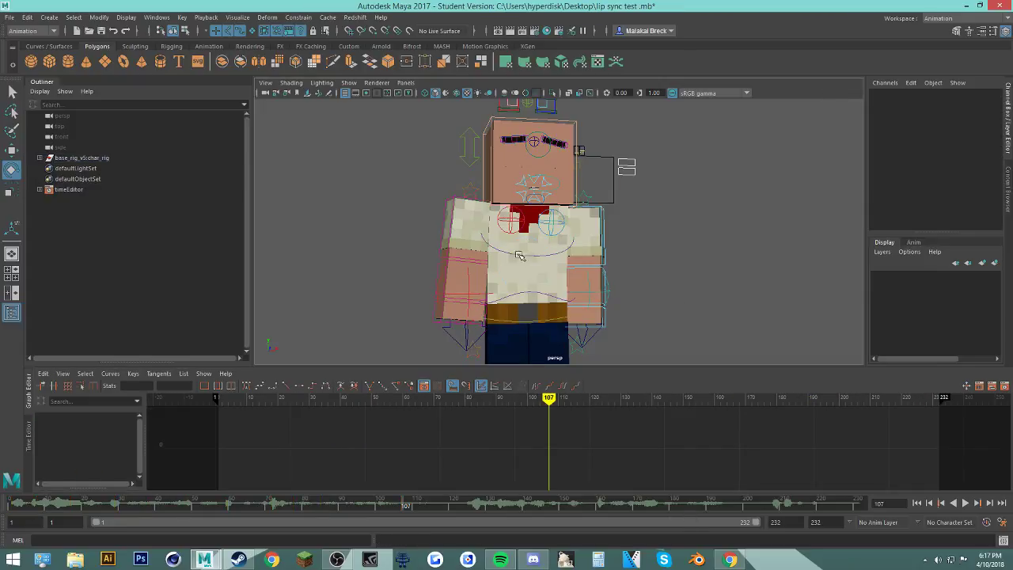
click(546, 315)
alt+middle_drag(716, 450, 605, 440)
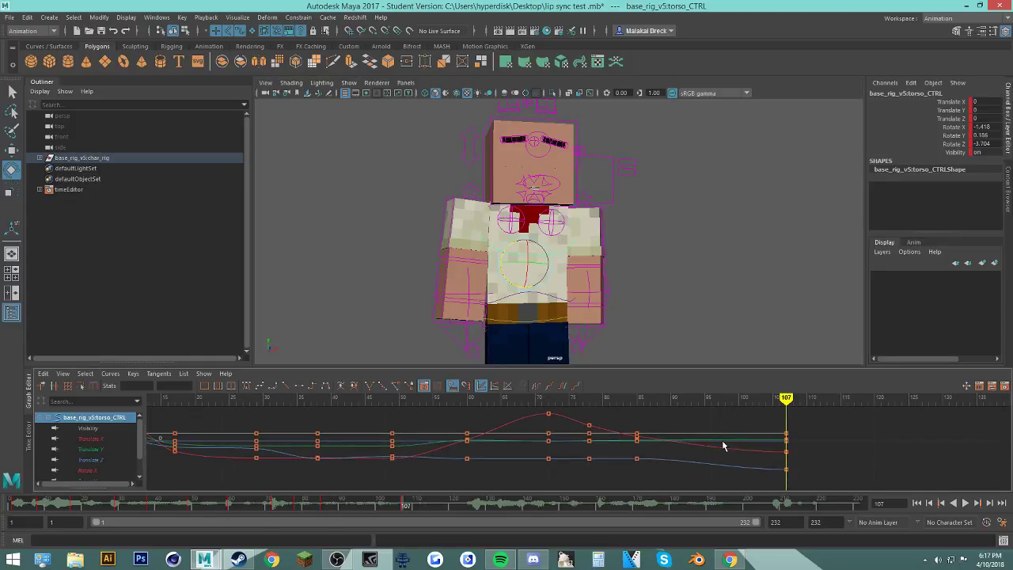
drag(782, 470, 786, 464)
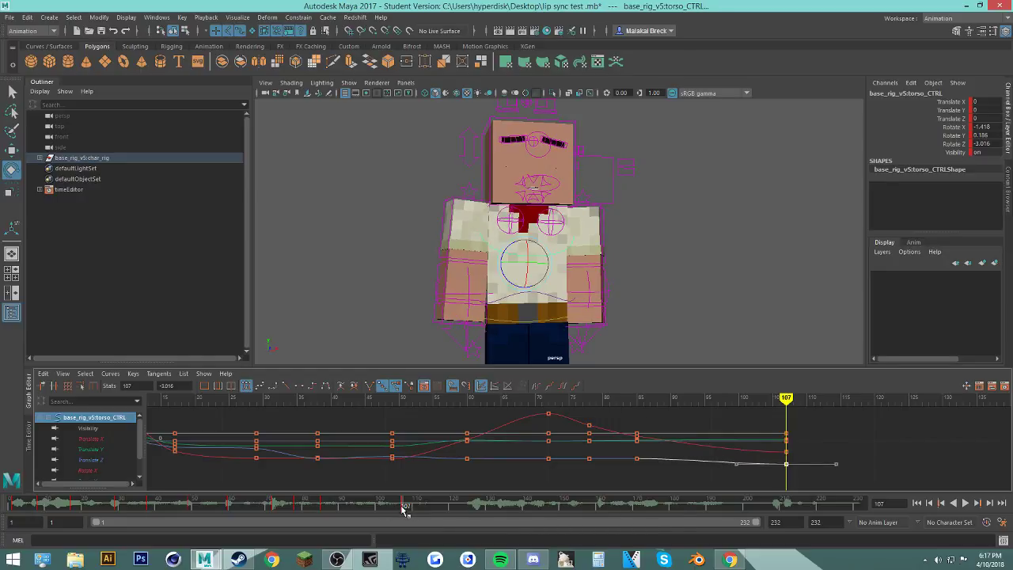
Step: Retime the torso hold to keys at about frames 103 and 123, and delete the leftover key near frame 107
drag(404, 509, 473, 524)
alt+drag(629, 284, 732, 292)
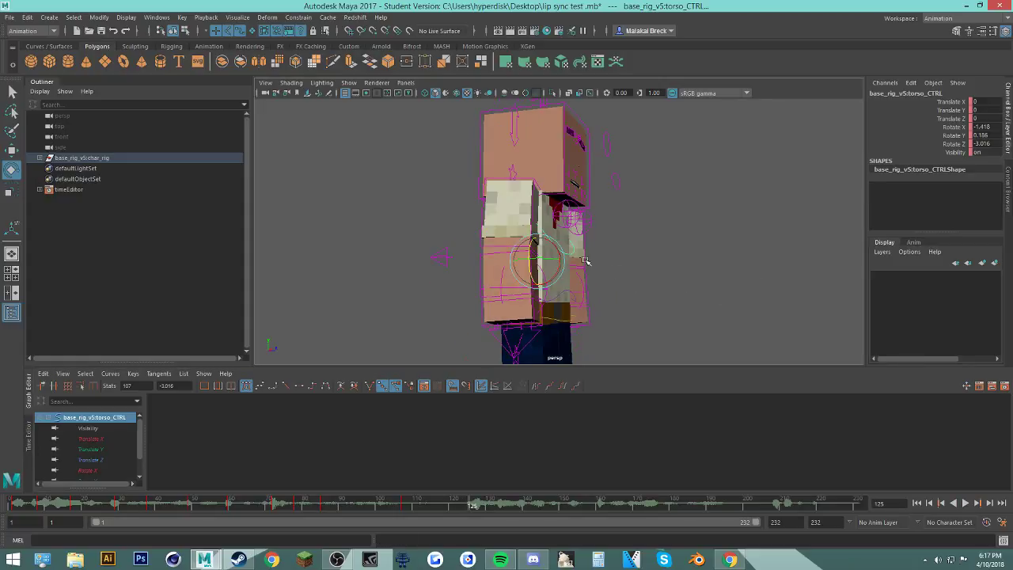
click(565, 254)
click(562, 254)
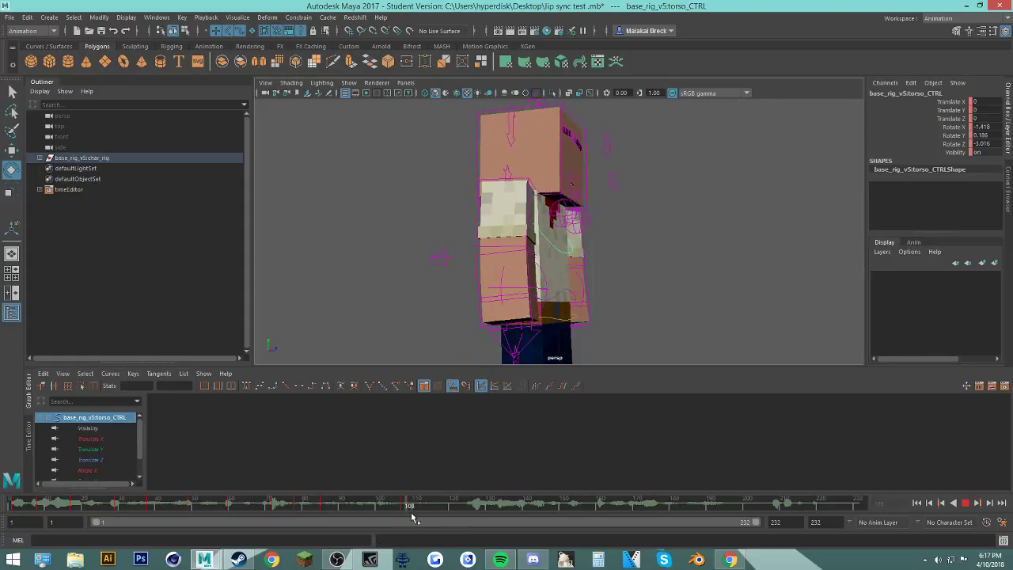
alt+drag(597, 289, 512, 430)
drag(400, 507, 462, 512)
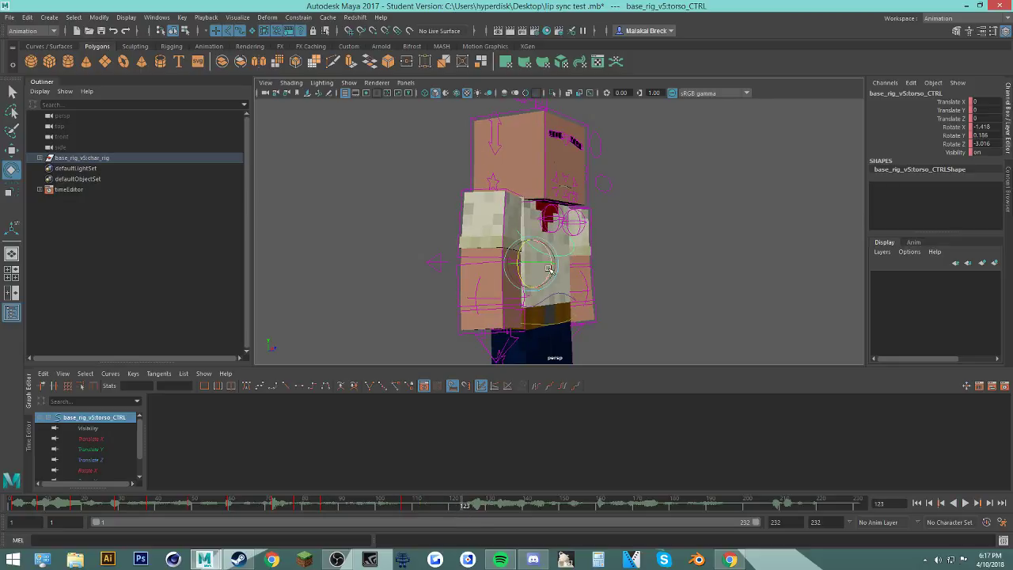
drag(387, 514, 452, 522)
right_click(404, 501)
click(425, 376)
Step: Switch to the YouTube live chat in the browser, view the latest commenter's channel, and return to Maya
click(730, 560)
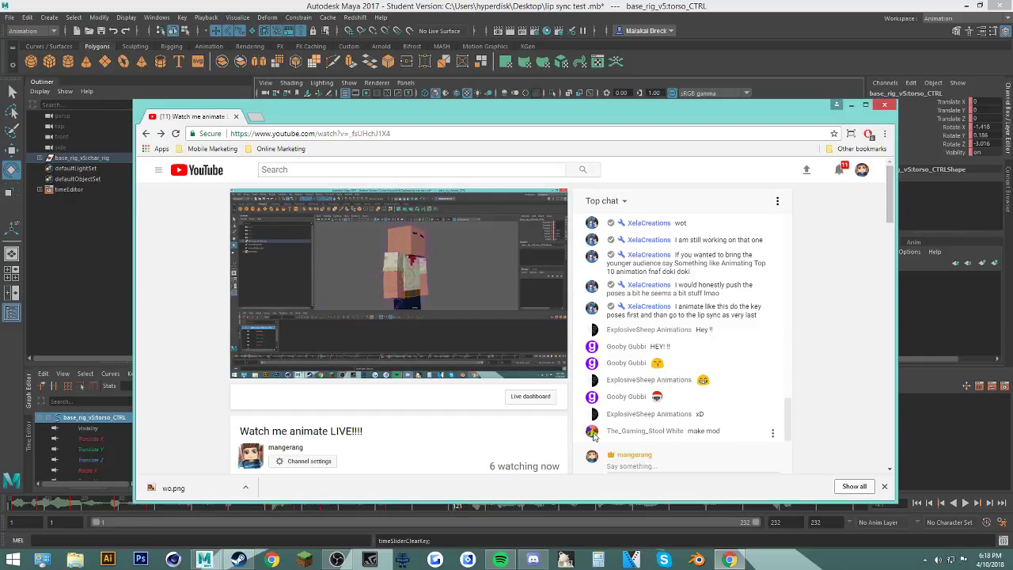
click(772, 434)
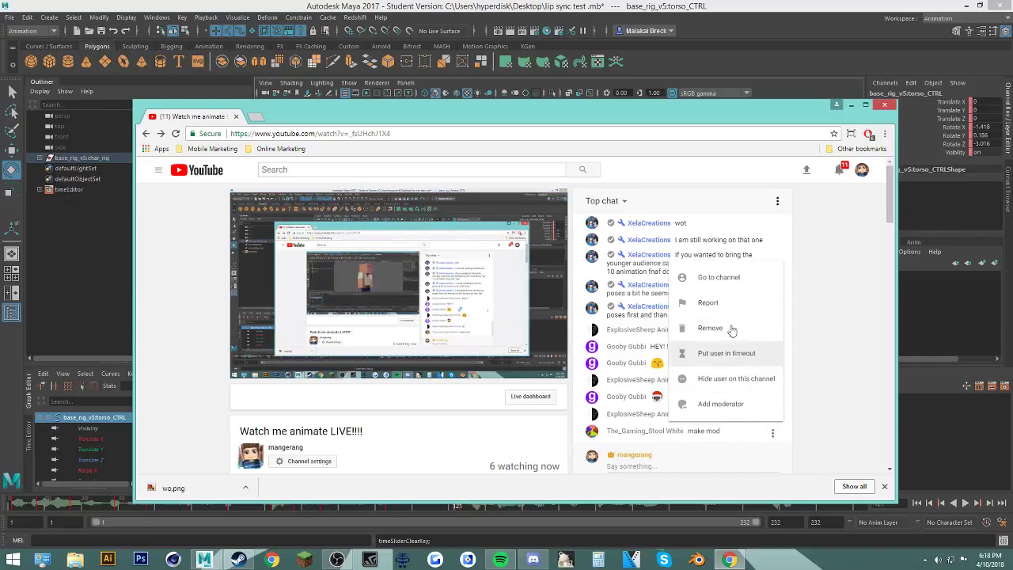
click(724, 277)
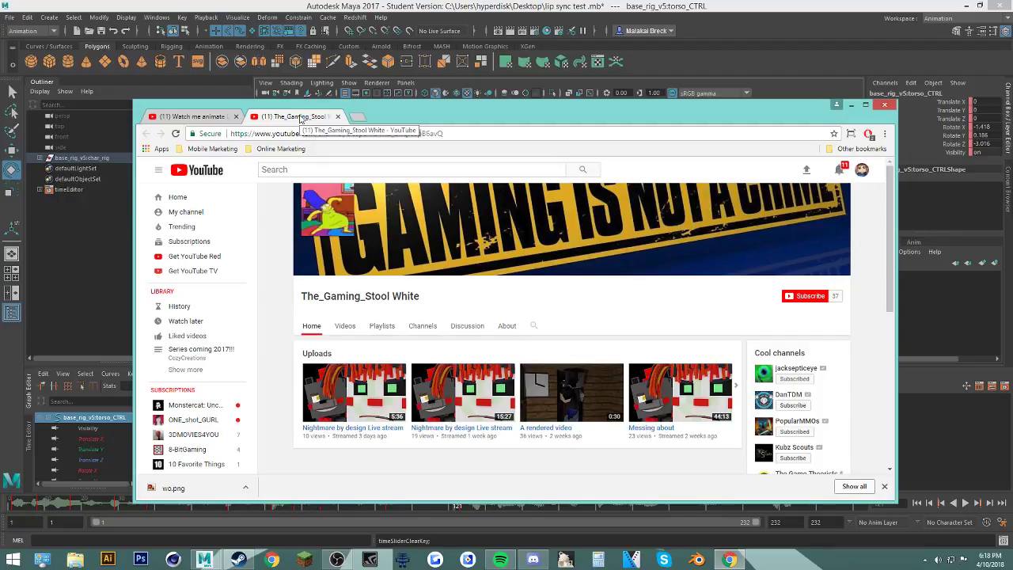
click(190, 117)
click(851, 105)
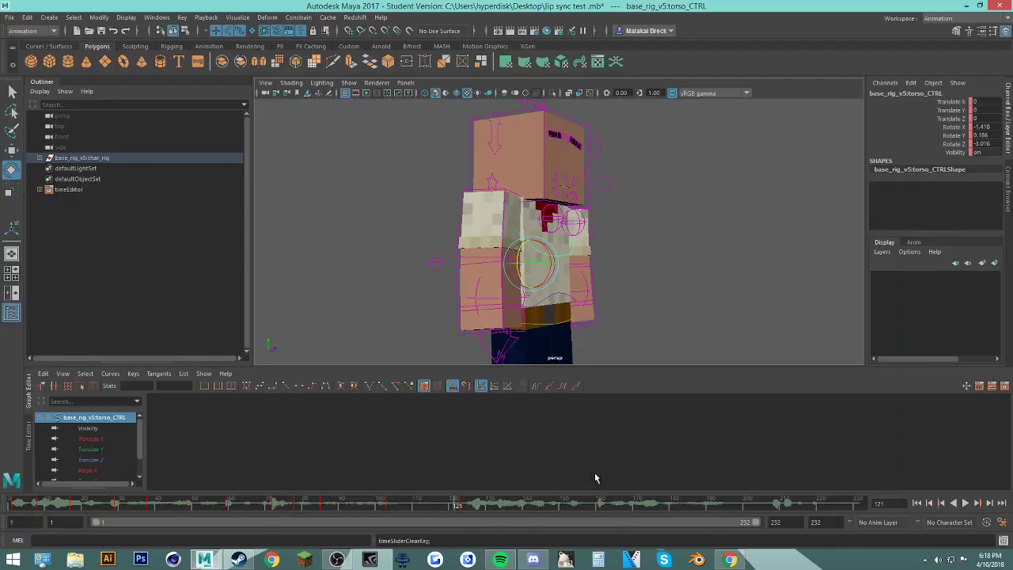
Step: Play the audio past frame 121, rotate the torso at frame 130 to about X -1.873, Y -0.644, Z -4.15 and key it
key(alt+v)
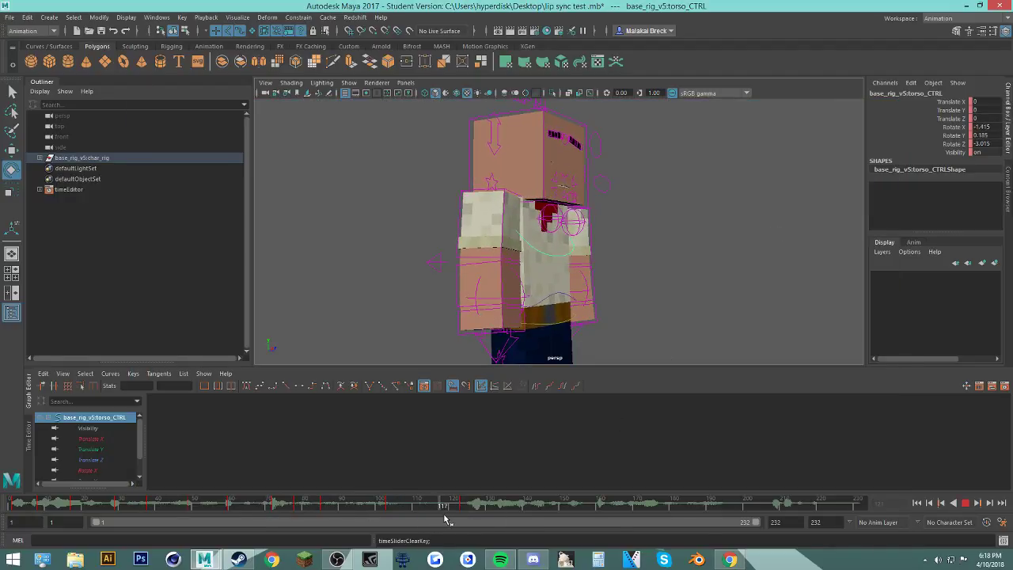
click(486, 509)
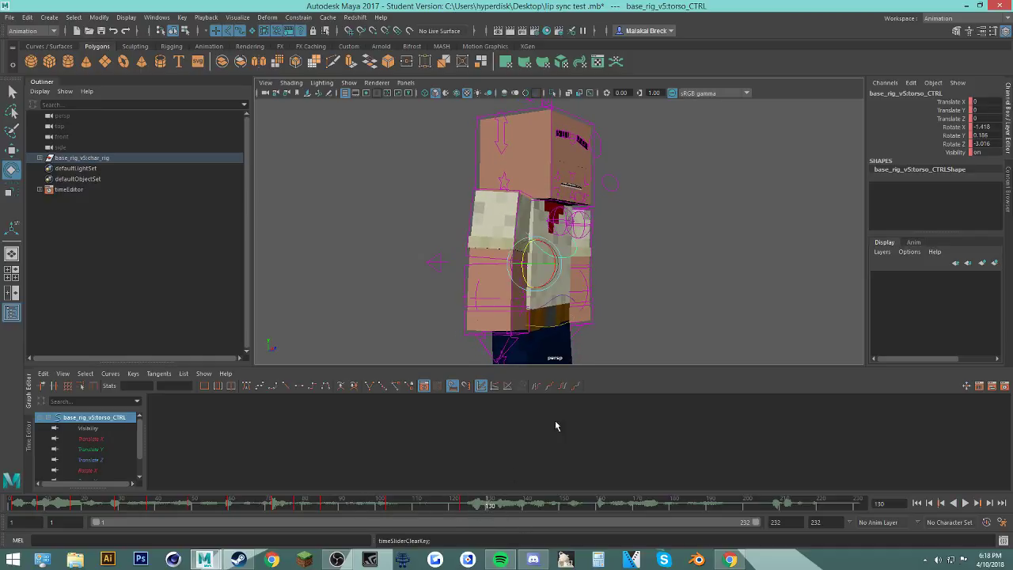
drag(482, 509, 522, 507)
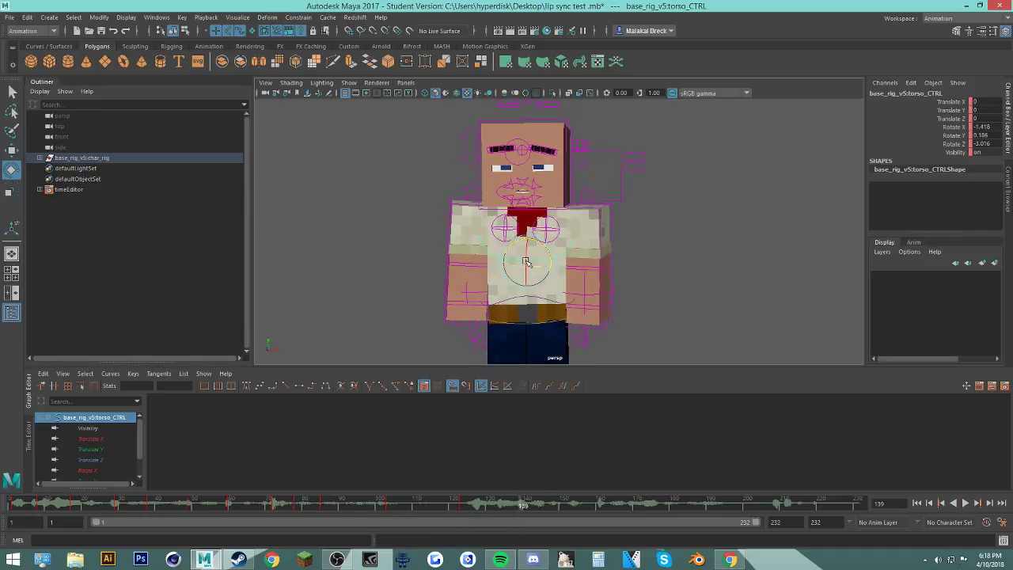
drag(515, 252, 585, 309)
drag(456, 503, 490, 504)
drag(541, 251, 540, 249)
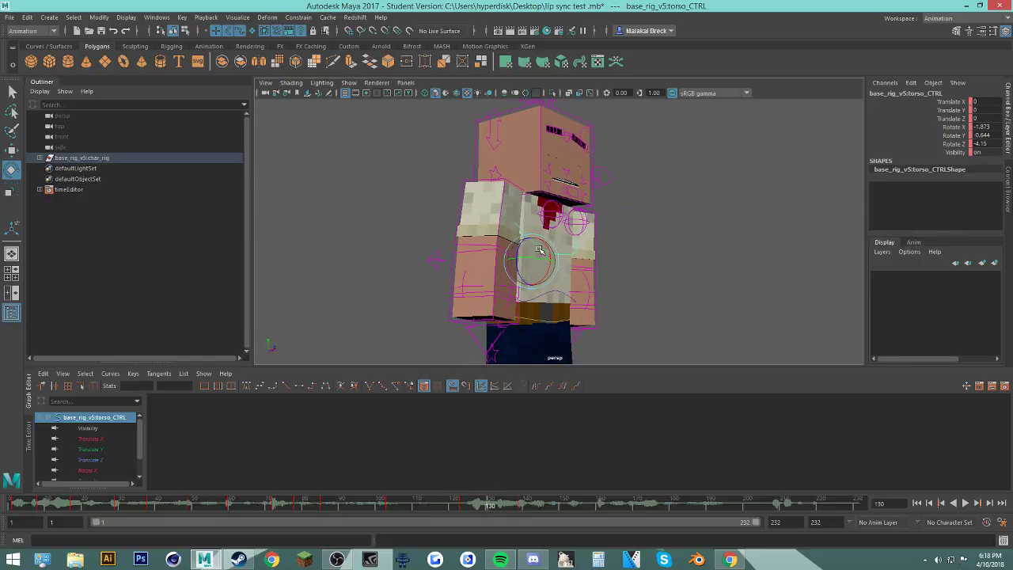
key(s)
Step: Delete the stray torso key near frame 138, and key the torso at frame 142 at about X -0.495, Y 3.874, Z -3.876
drag(467, 507, 535, 519)
right_click(514, 505)
click(554, 381)
click(531, 504)
alt+drag(625, 349, 529, 360)
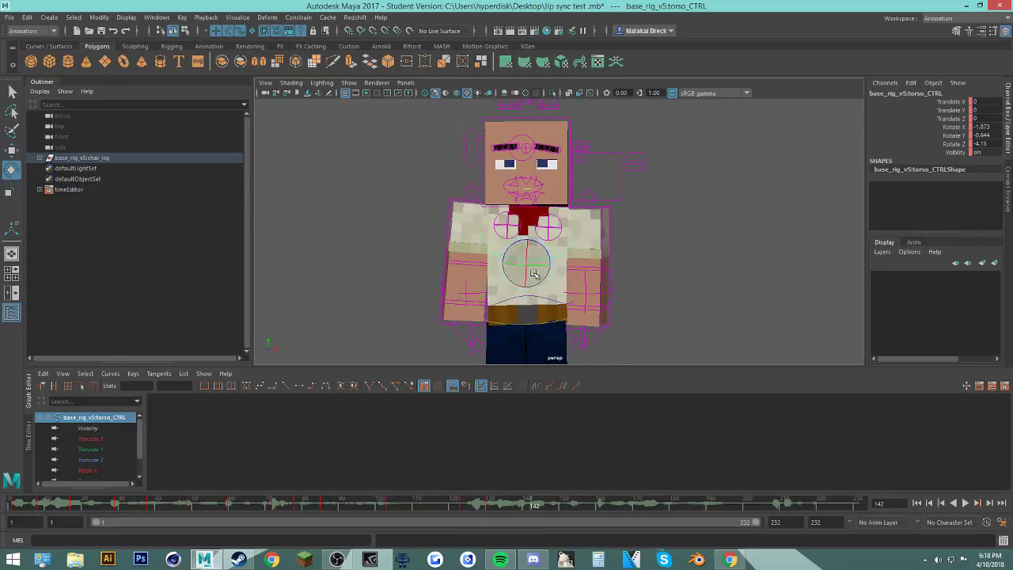
drag(530, 252, 573, 331)
key(alt+v)
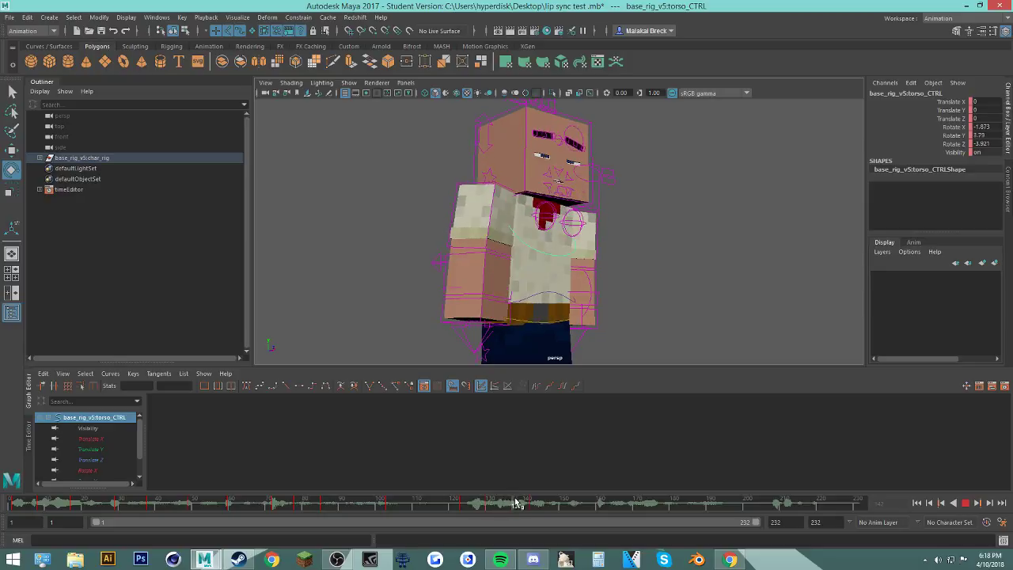
click(534, 507)
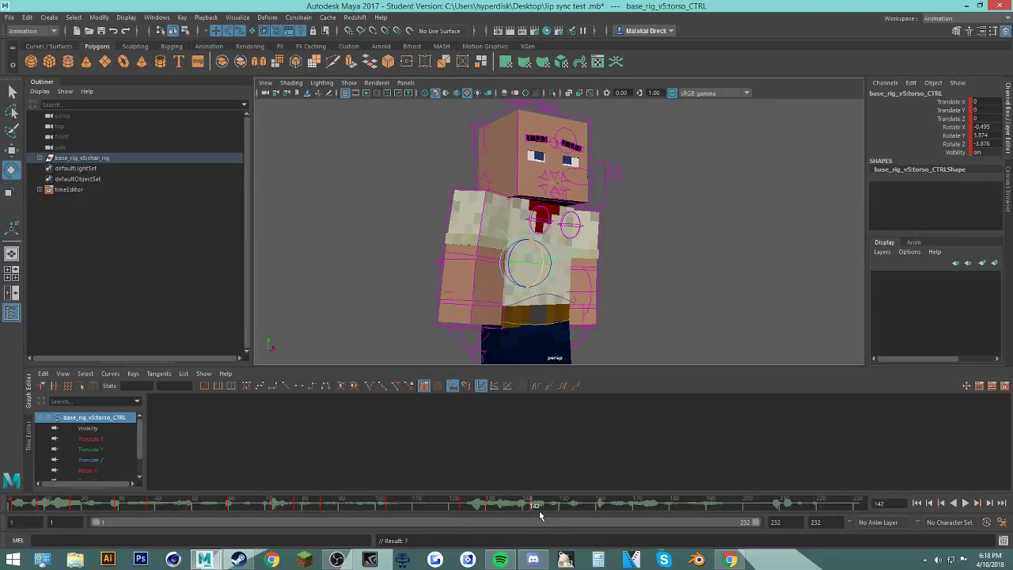
Step: Re-key the torso at frame 142 at about X 3.22, Y 2.345, Z -4.036, checking it against the audio through frame 154
key(alt+v)
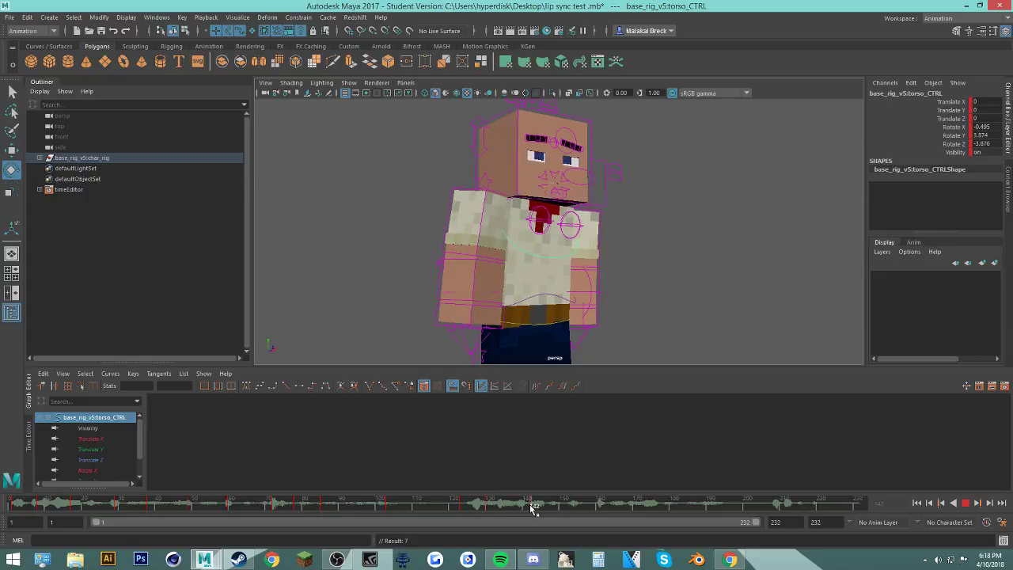
click(534, 506)
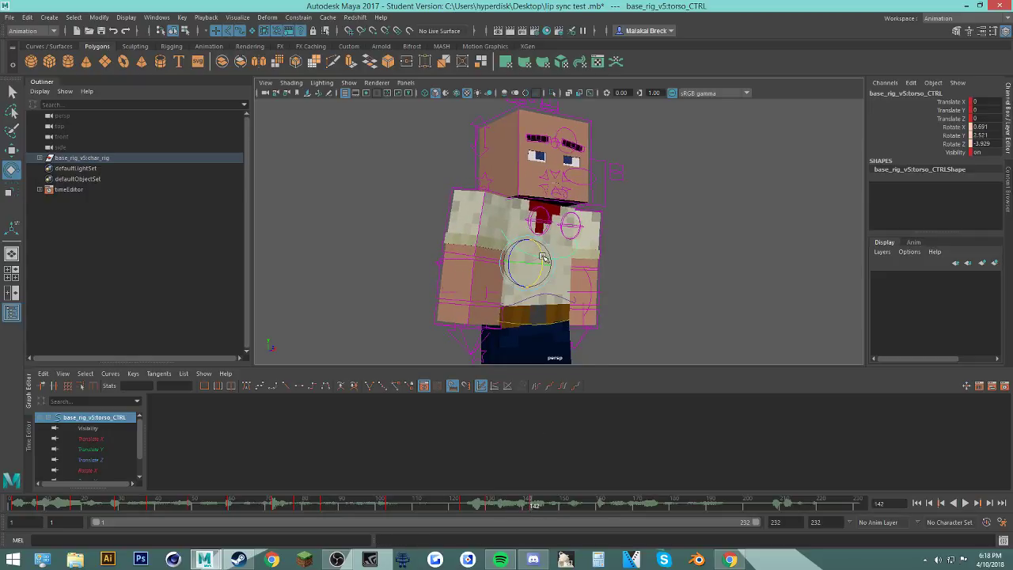
key(alt+v)
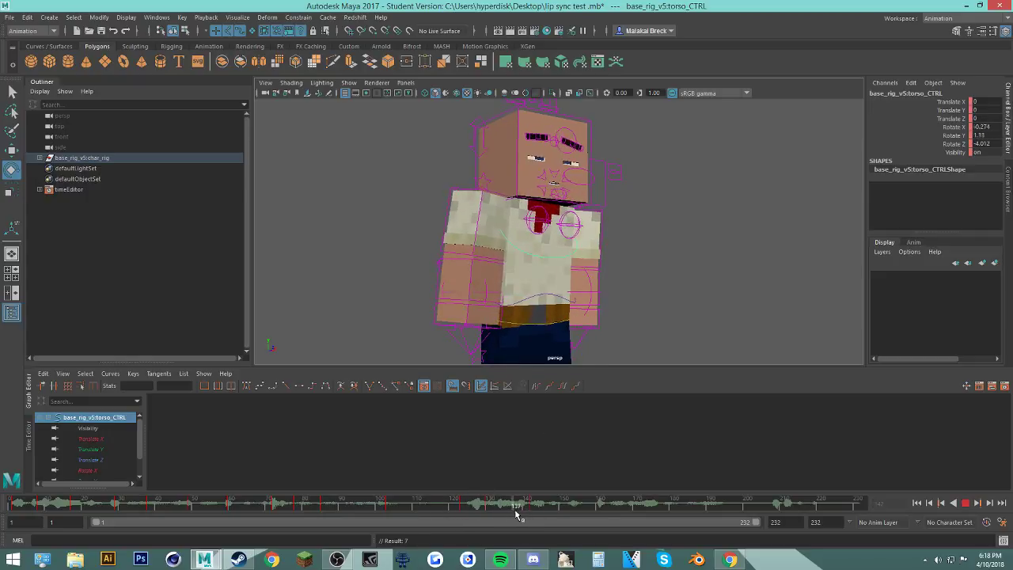
click(530, 509)
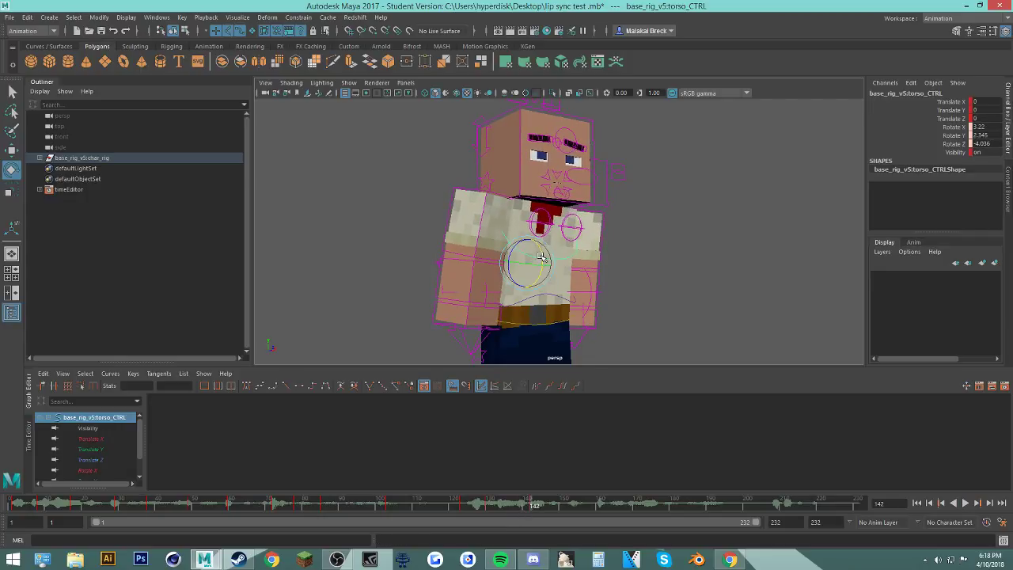
click(464, 511)
key(alt+v)
click(579, 509)
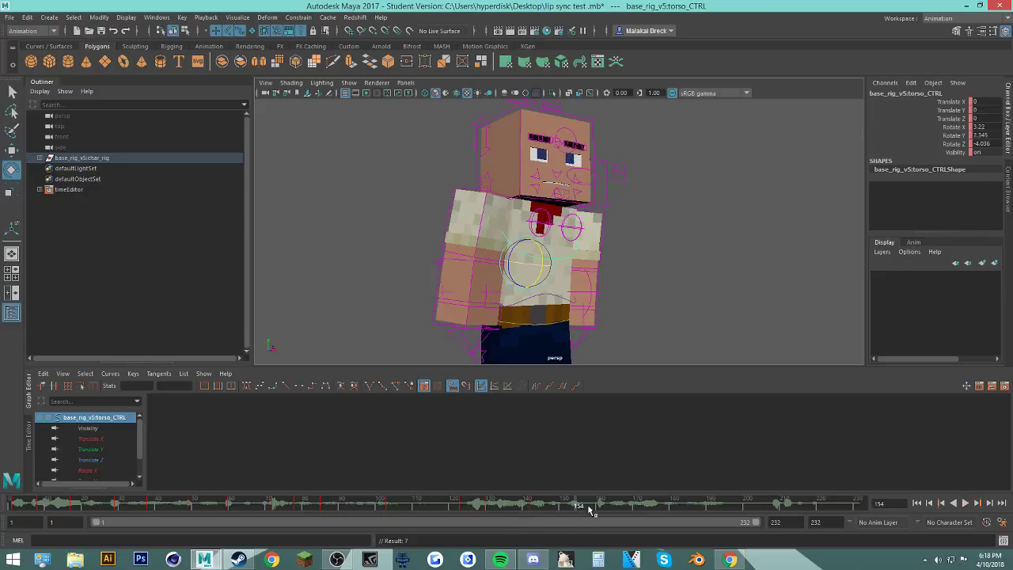
Step: Move the torso key from frame 142 to about frame 138, key the torso near frame 150, and replay from about frame 121
alt+drag(576, 309, 641, 300)
click(529, 509)
shift+click(518, 507)
drag(517, 508, 563, 507)
click(457, 509)
key(alt+v)
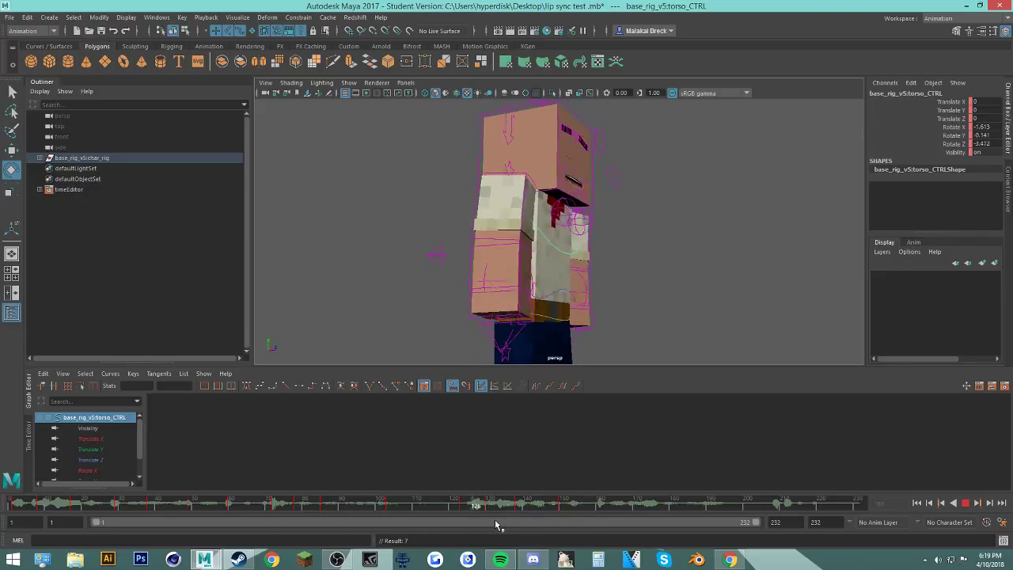
key(alt+v)
Step: Select the body control, replay the audio from about frame 118, and key the body's pose near frame 140
click(547, 317)
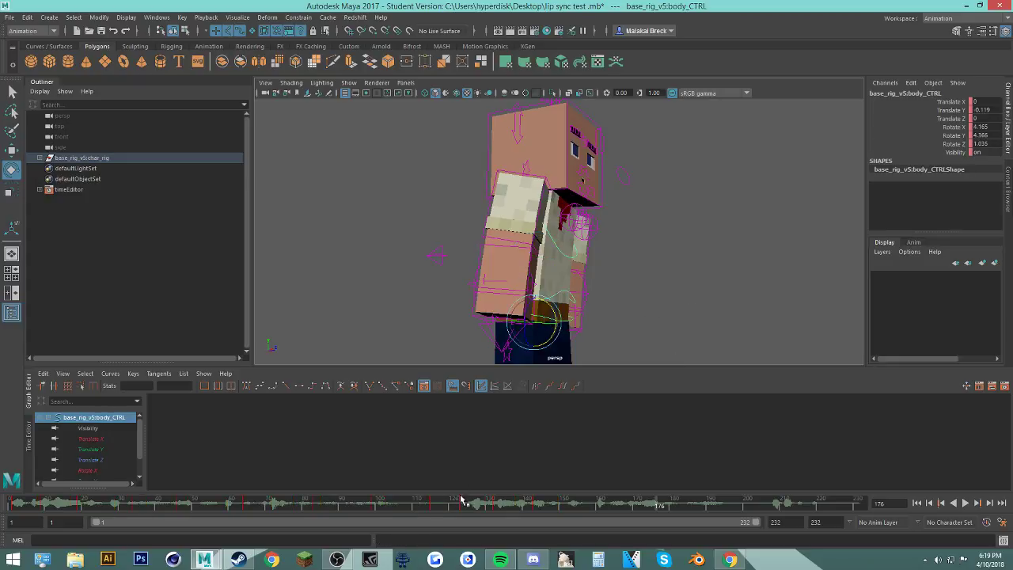
click(445, 509)
key(alt+v)
click(519, 512)
key(s)
key(alt+v)
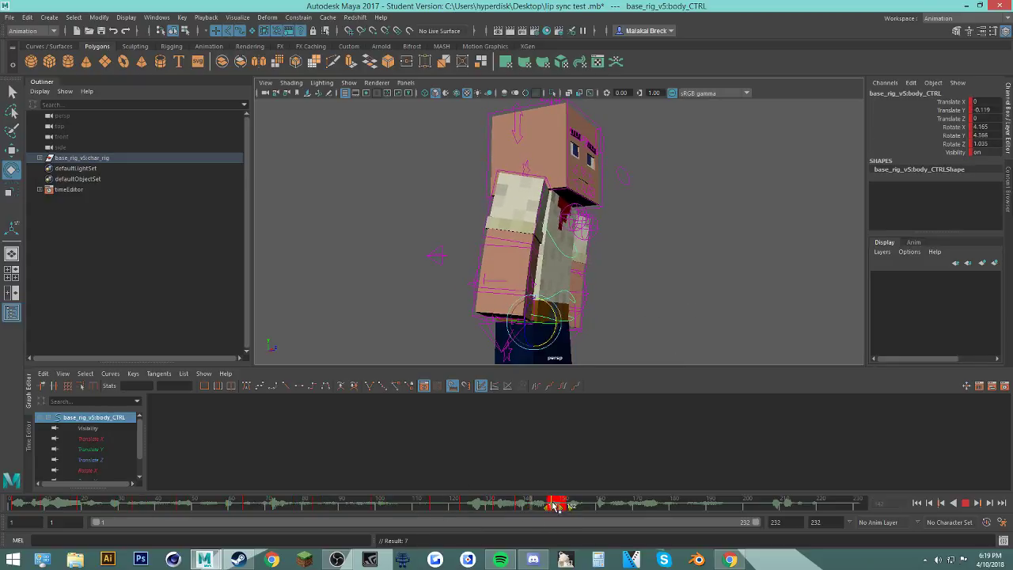
Step: Rotate the body control at frame 171 to about X 4.449, Y 3.378, Z 0.552 and replay from about frame 117
key(alt+v)
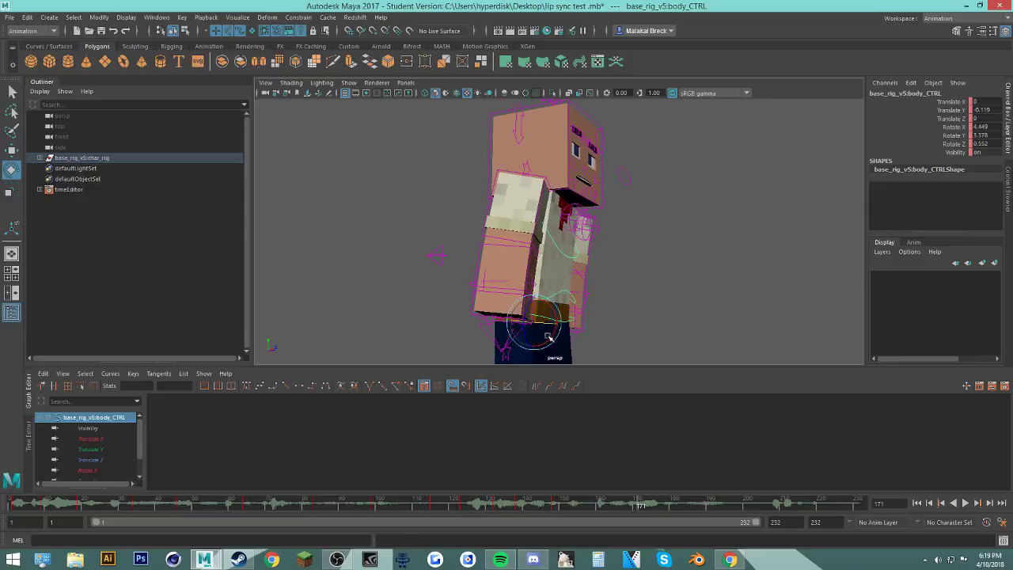
click(440, 505)
click(966, 503)
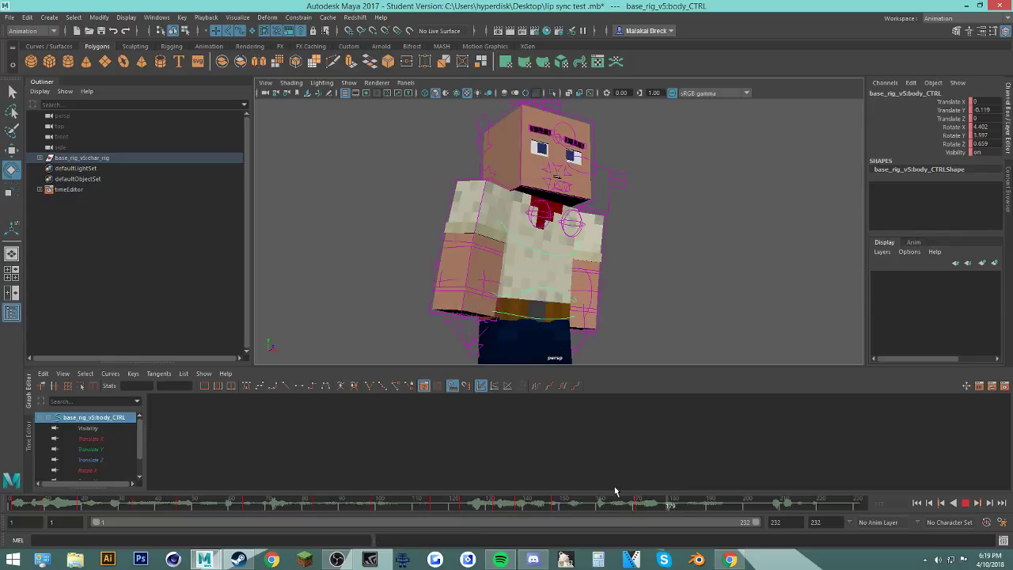
Step: Delete the body control's keys between frames 110 and 179 and stop the playback
click(330, 503)
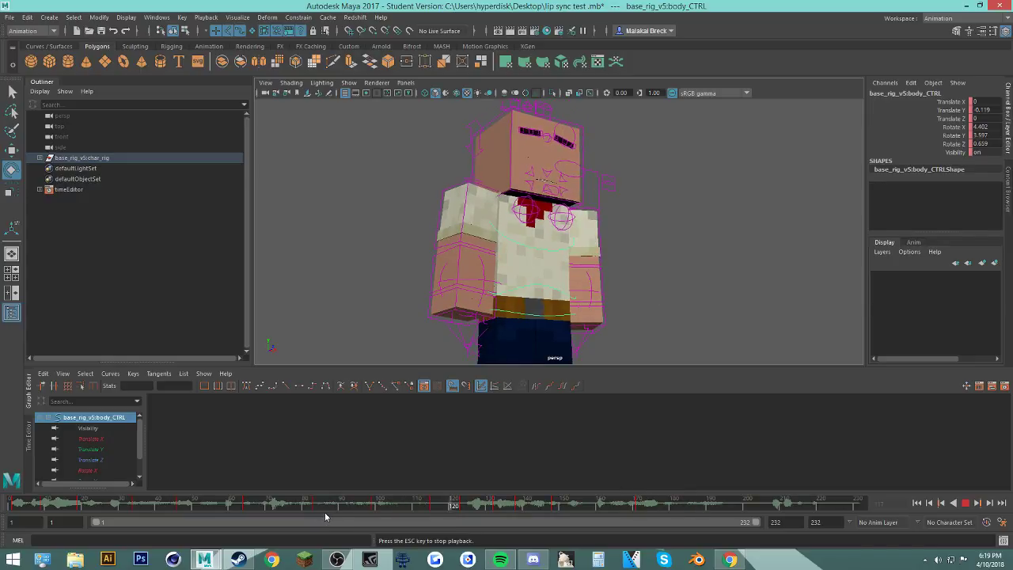
shift+drag(666, 504, 414, 507)
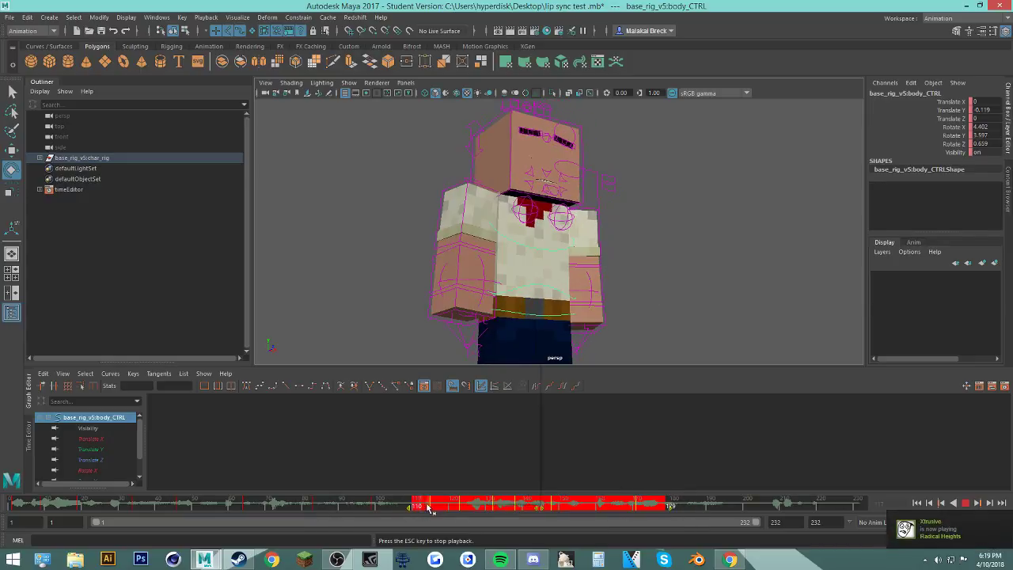
right_click(428, 507)
click(472, 381)
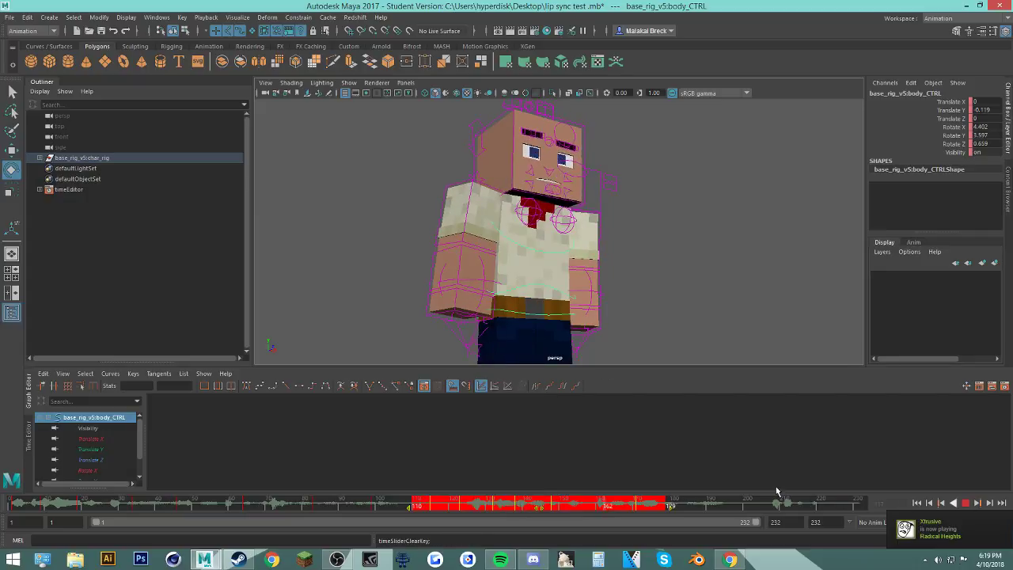
right_click(564, 507)
click(592, 384)
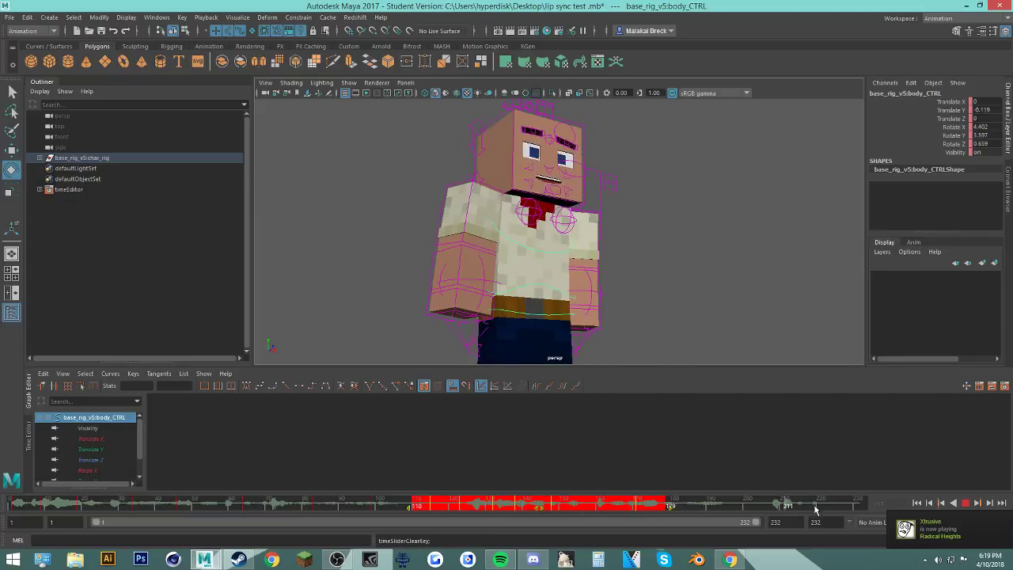
click(965, 503)
Step: Select the torso control and delete its keys from about frame 121 to frame 159
click(554, 315)
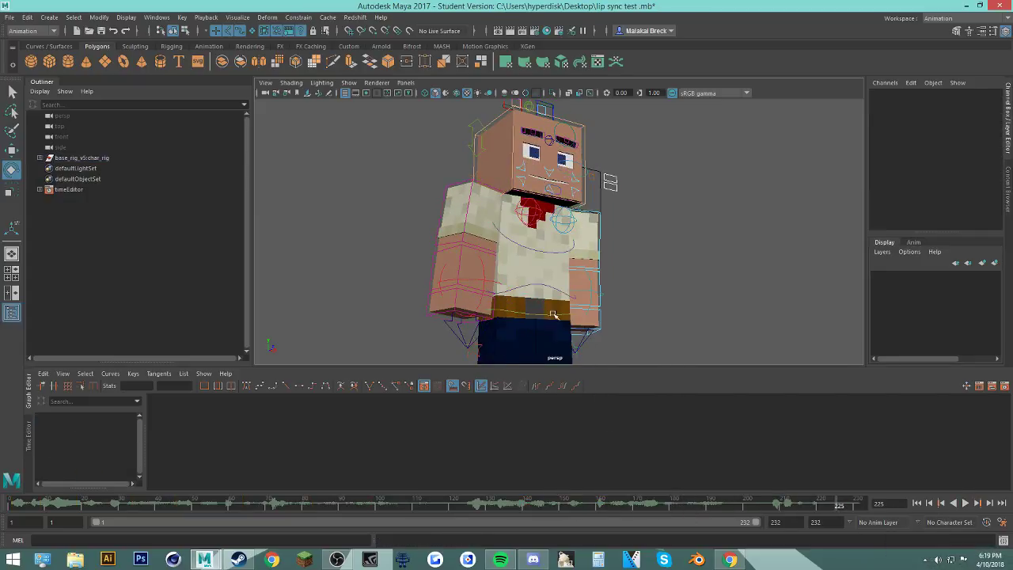
click(544, 252)
shift+drag(578, 505, 455, 505)
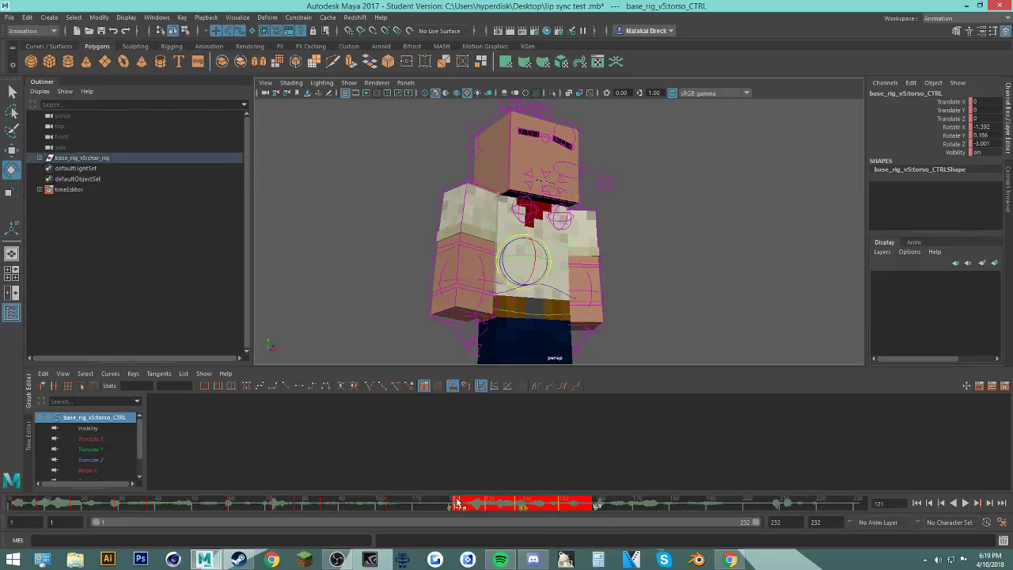
right_click(467, 505)
click(491, 410)
Step: Select the body control, adjust its rotation slightly near frame 117, and key the pose there
drag(368, 508, 447, 518)
click(532, 312)
drag(333, 503, 441, 503)
drag(534, 313, 532, 307)
key(s)
Step: Rotate the body control at frame 132 to about X -2.468, Y -2.113, Z 0.604 and key it
drag(373, 502, 497, 504)
drag(535, 309, 534, 312)
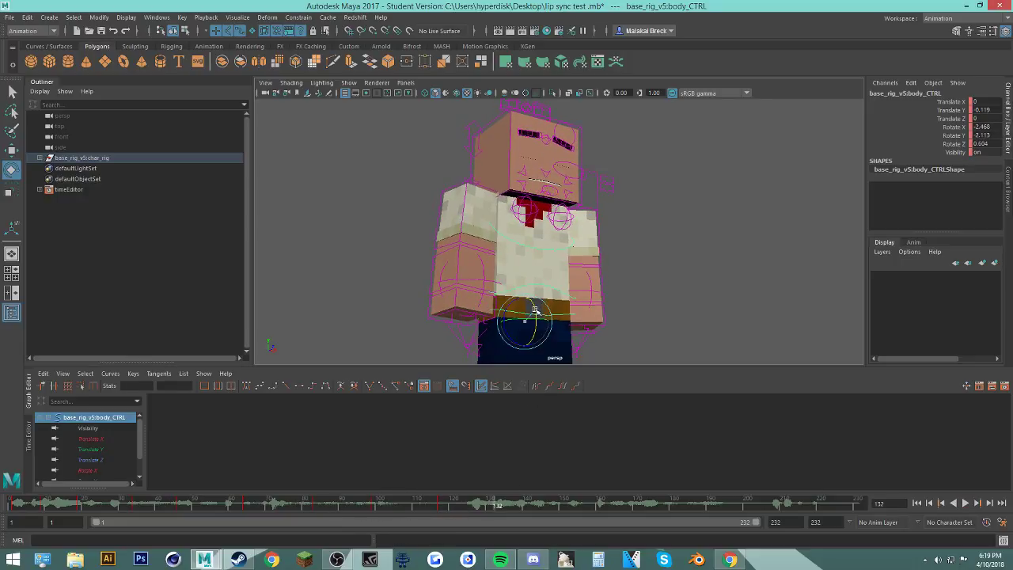
key(s)
Step: Rotate the body control near frame 149 to about X -4.01, Y -2.129, Z 0.547 and key it
drag(388, 503, 557, 506)
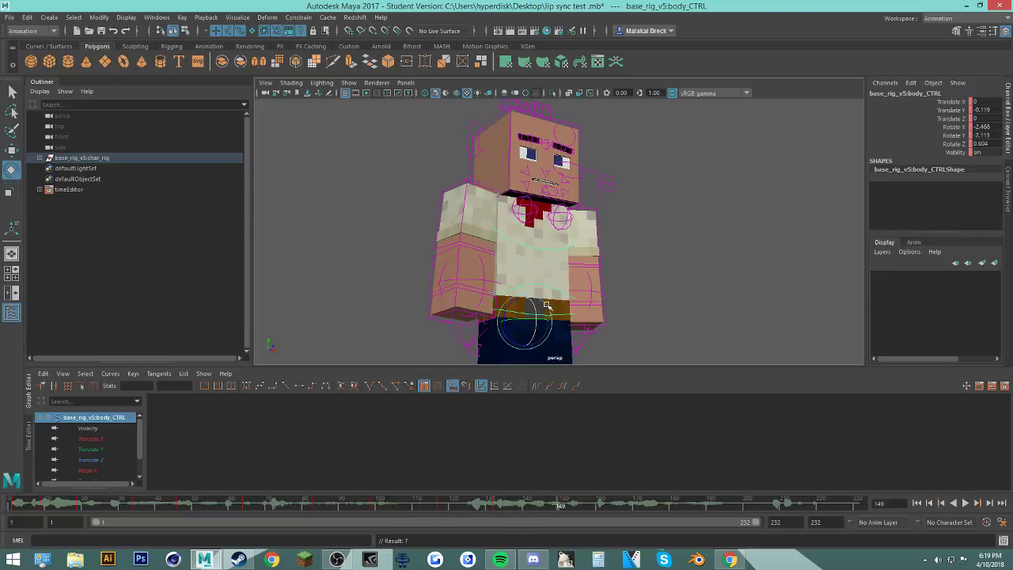
drag(534, 308, 532, 308)
key(s)
Step: Delete the body control's key at frame 132 and replay the animation
drag(299, 511, 514, 508)
shift+drag(514, 508, 485, 502)
right_click(485, 500)
click(505, 375)
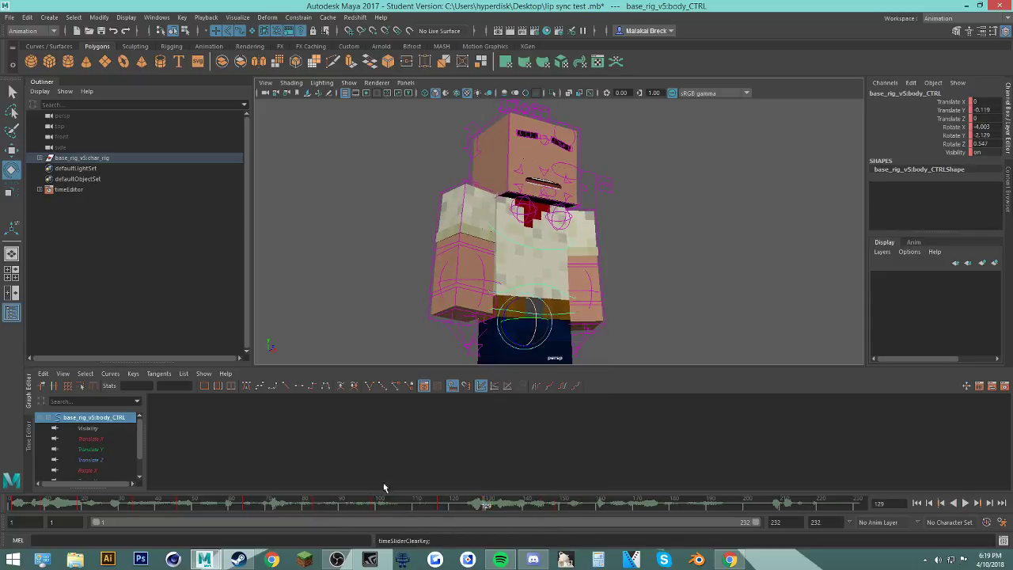
key(alt+v)
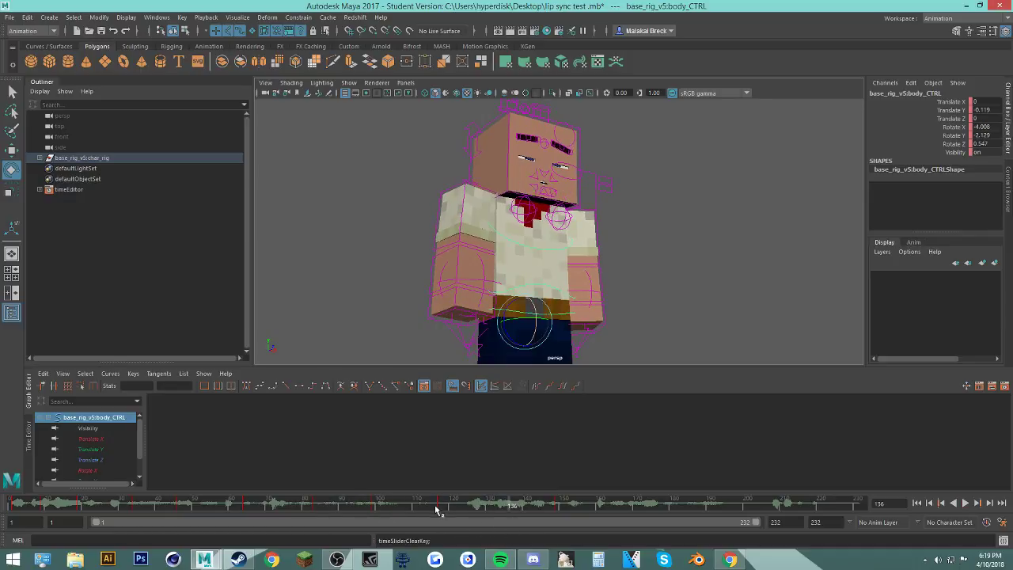
Step: Switch to Spotify, start the track In Sawdust playing, and return to Maya at frame 129
shift+drag(434, 505, 465, 505)
click(501, 559)
key(space)
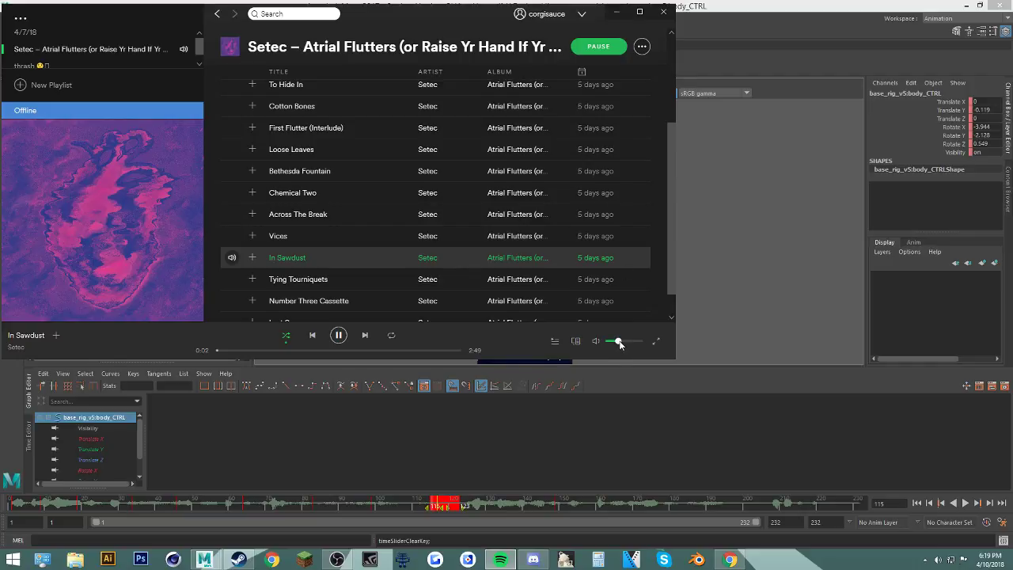
click(616, 12)
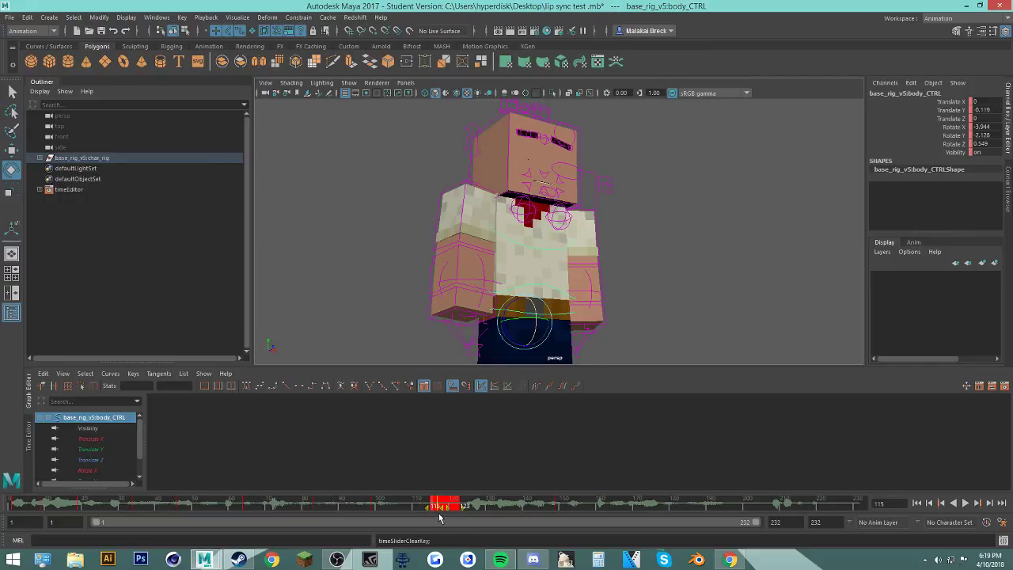
click(488, 505)
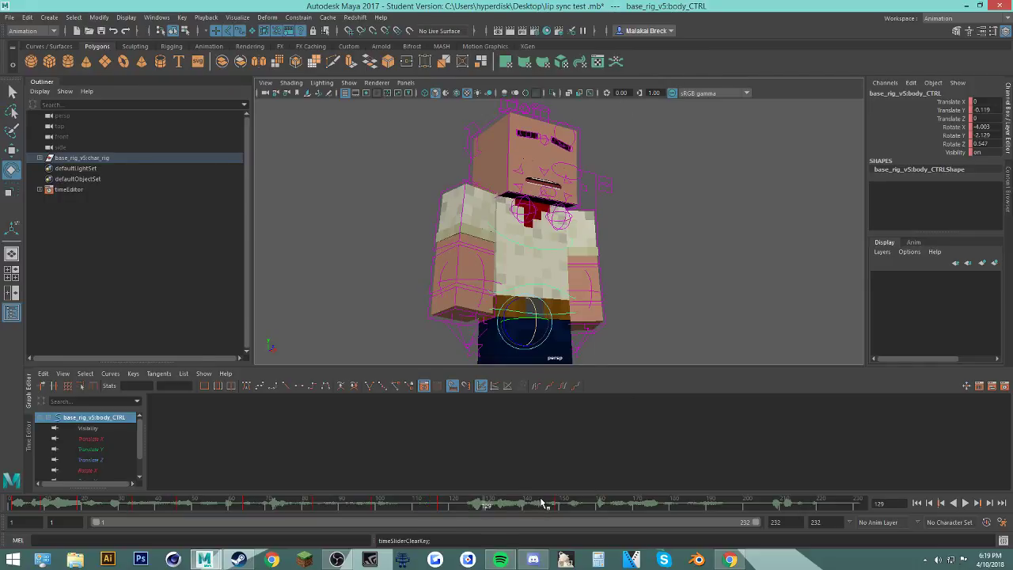
Step: Switch to Discord, look through the voice channels of the currently connected server, and return to Maya
click(533, 560)
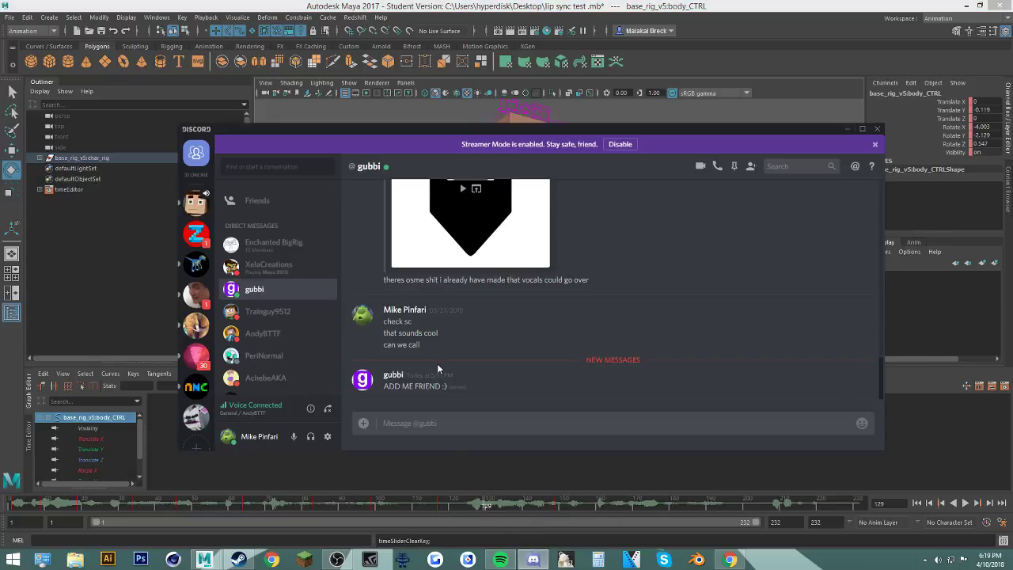
click(197, 203)
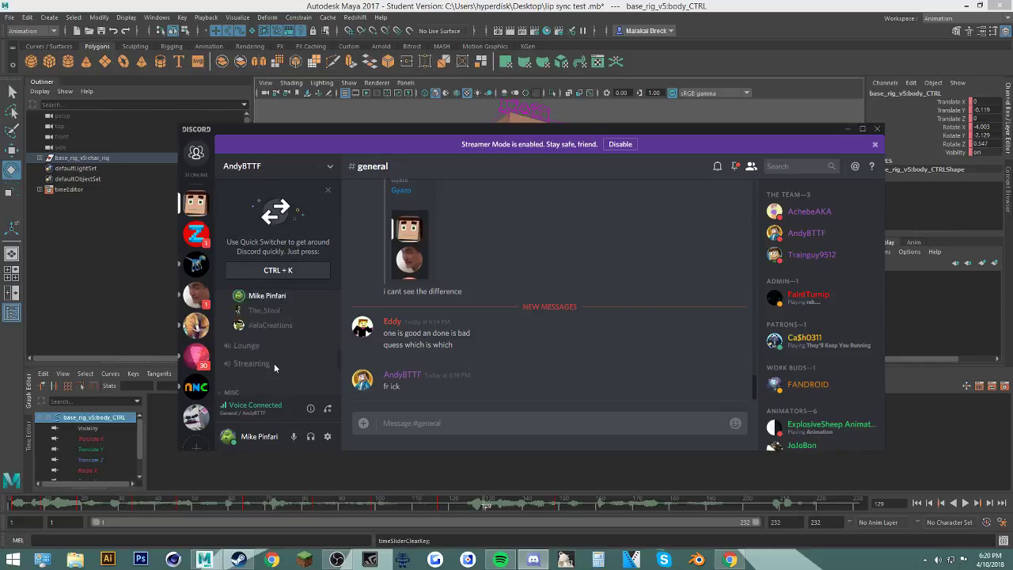
scroll(273, 349, down, 1)
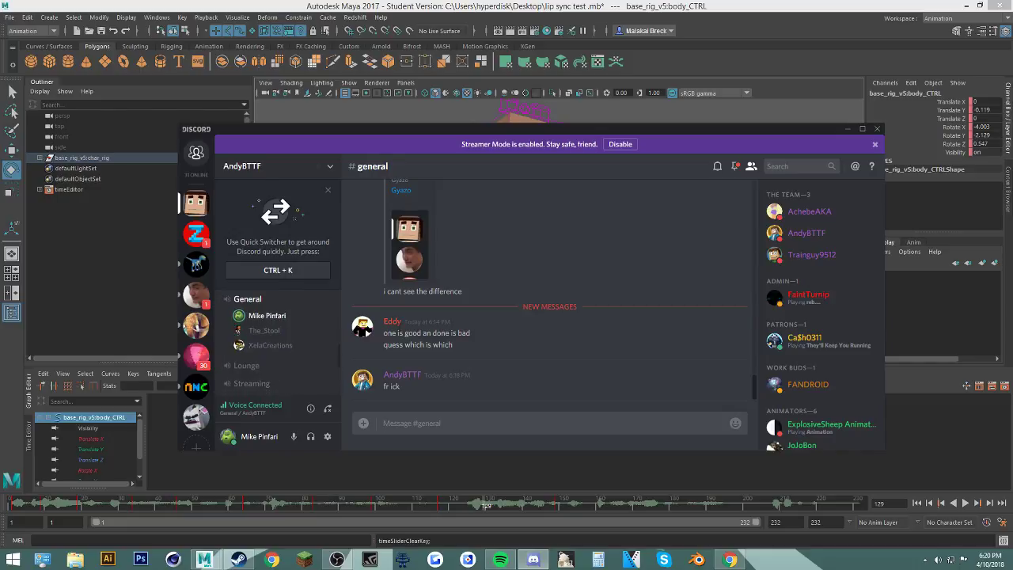
click(848, 129)
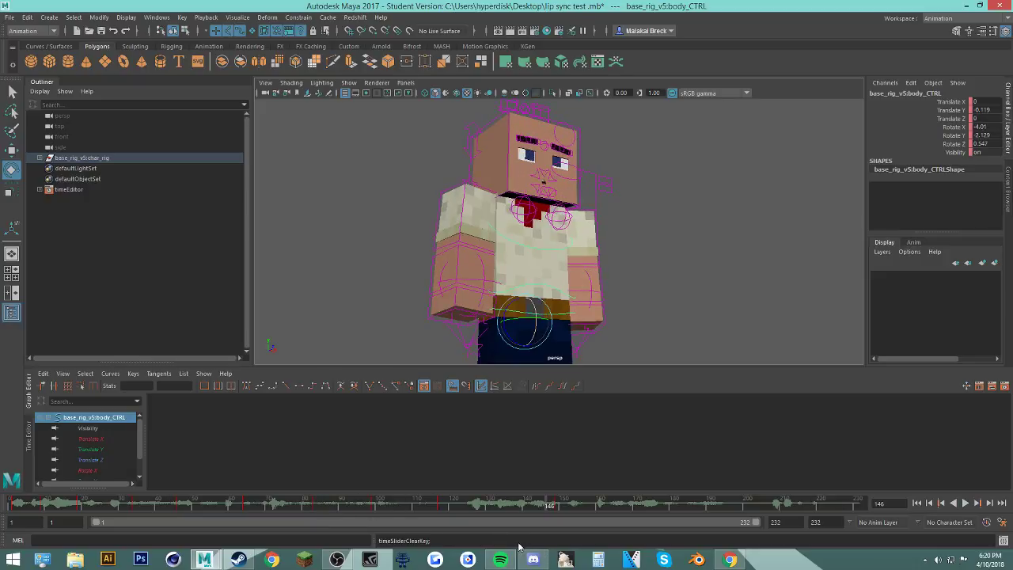
Step: Switch to the YouTube livestream page in Chrome and check its live chat and stream details
click(729, 559)
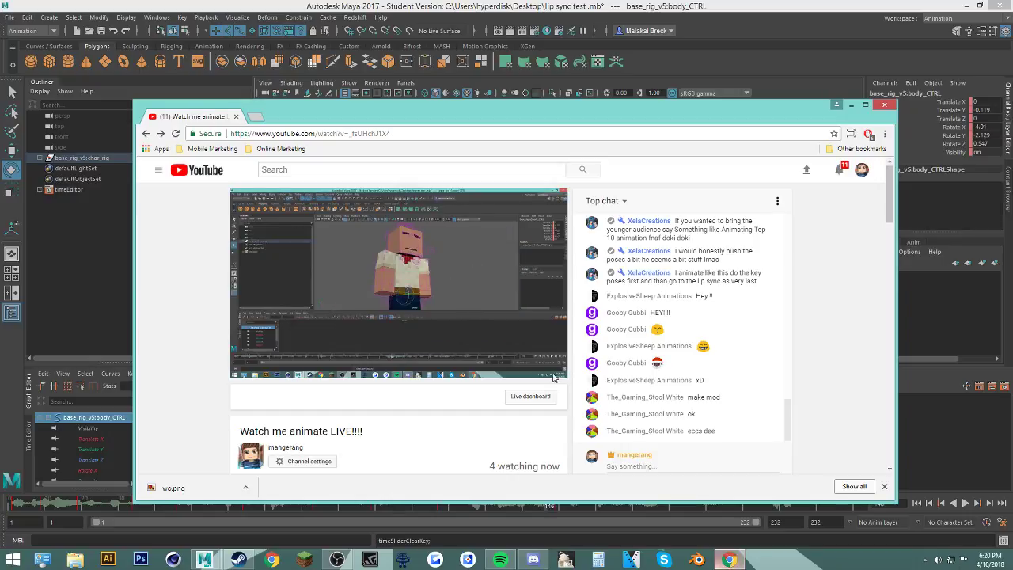
scroll(468, 346, down, 3)
scroll(468, 351, down, 3)
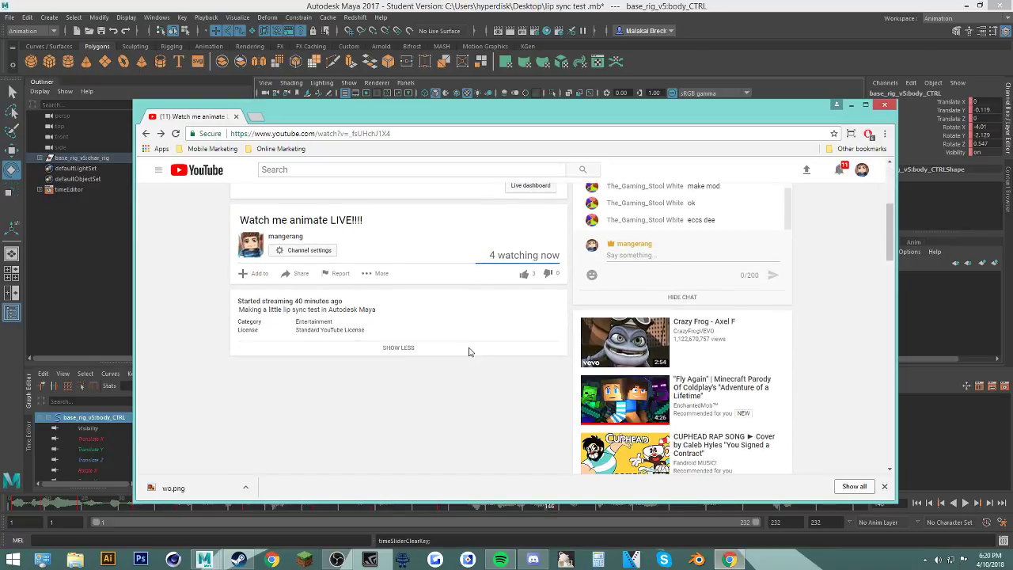
scroll(468, 351, up, 5)
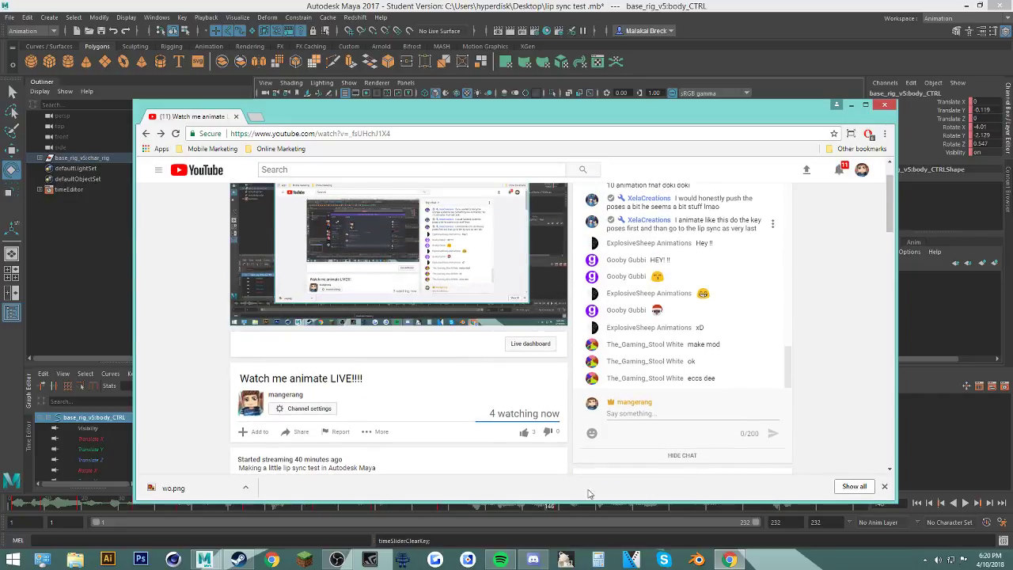
Step: Switch to Discord, leave the voice channel, and start a call in the Enchanted BigRig group chat
click(533, 560)
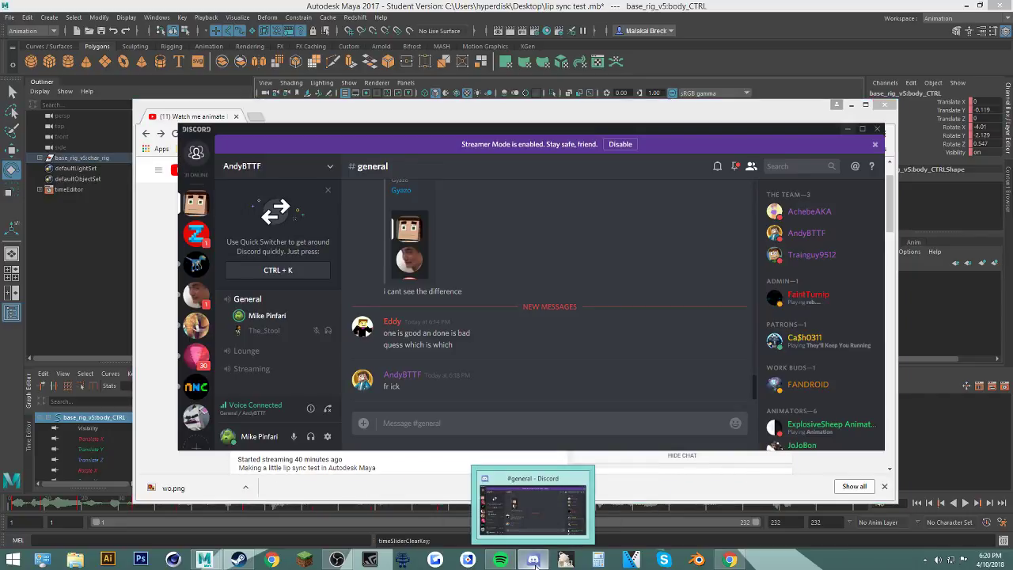
click(328, 408)
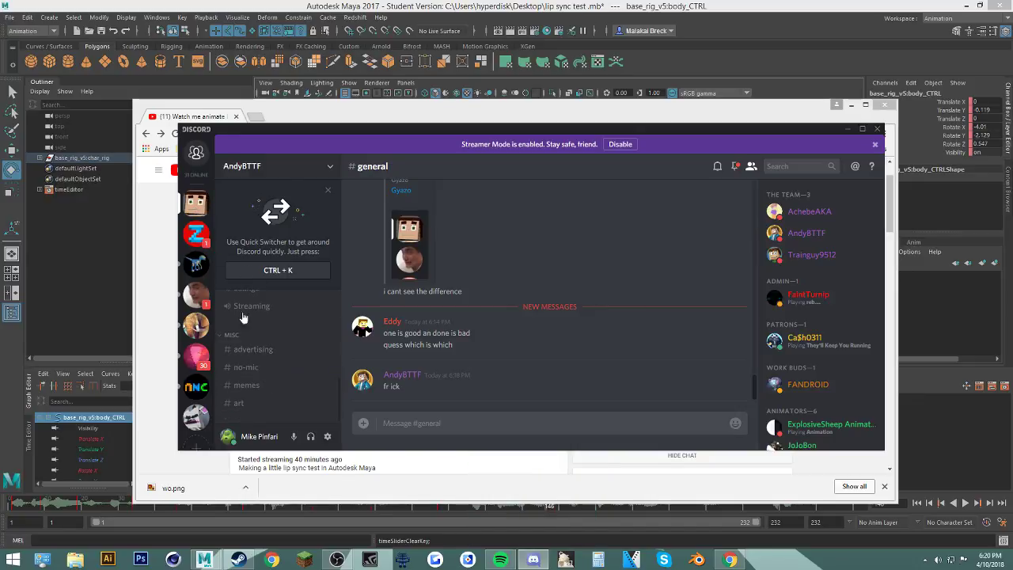
click(196, 234)
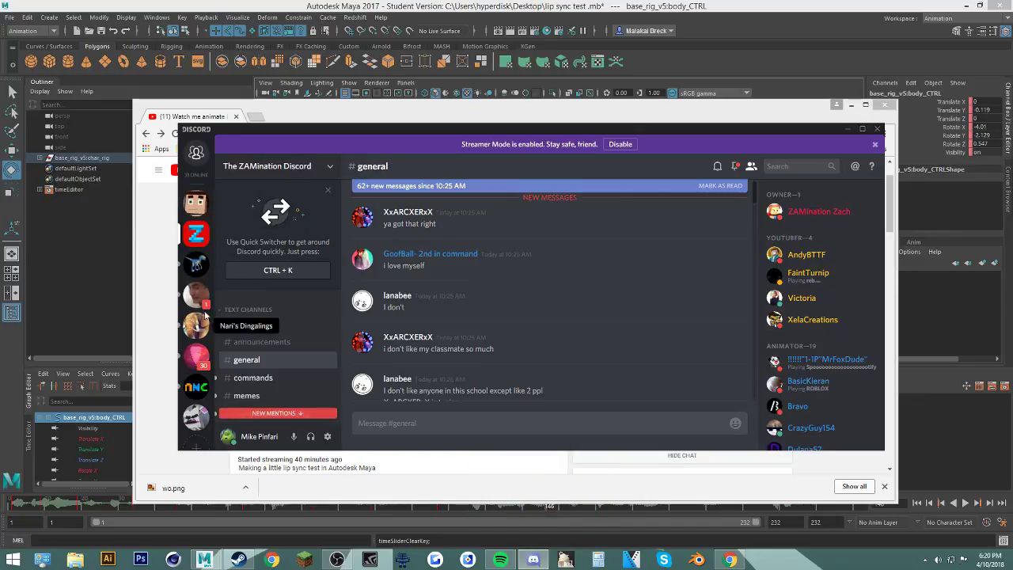
click(199, 205)
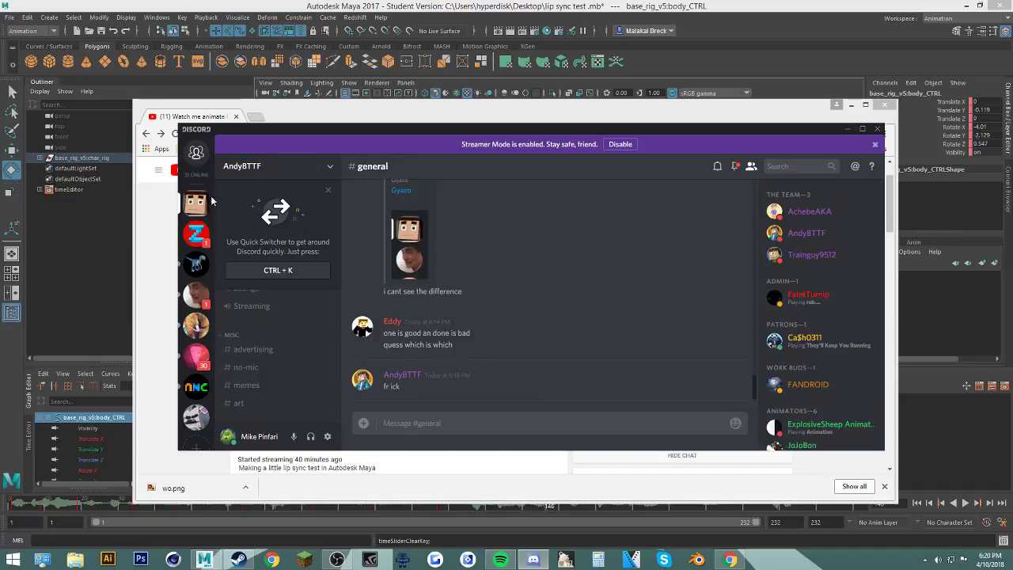
click(196, 152)
click(272, 247)
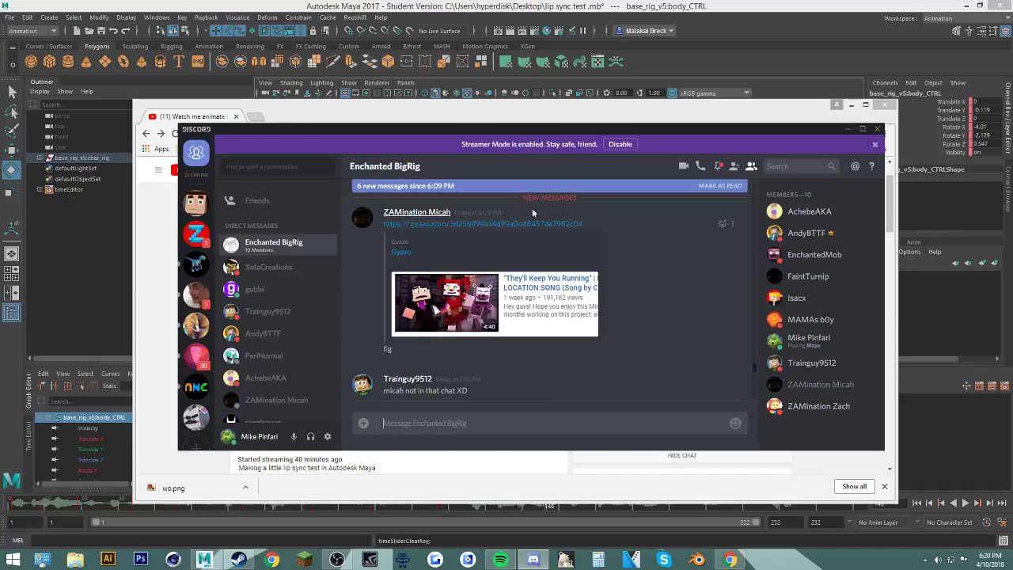
click(701, 166)
click(847, 128)
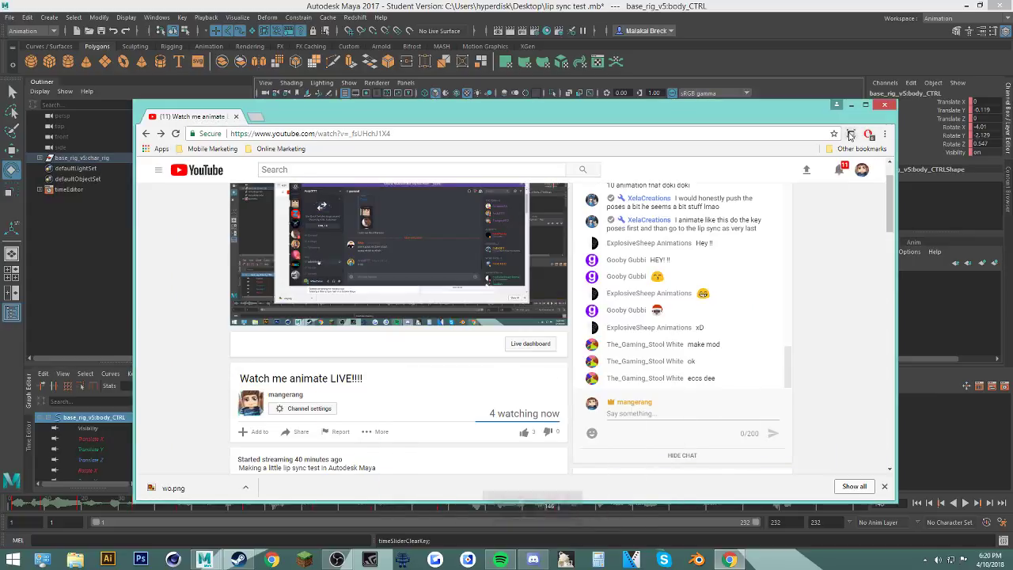
Step: Check the livestream page in a maximized browser window, look at the Discord group call's participants, and return to Maya
click(865, 105)
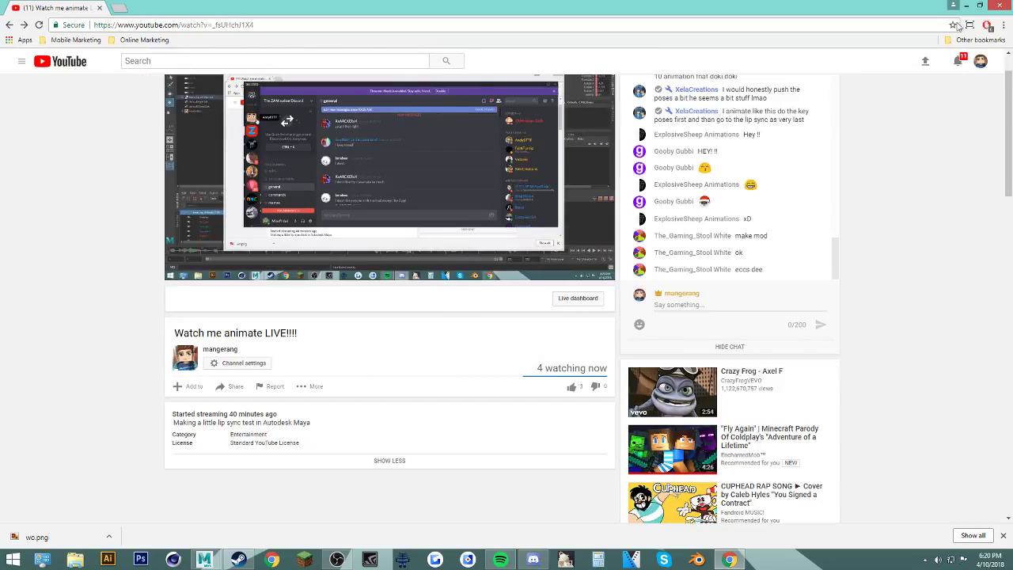
click(966, 7)
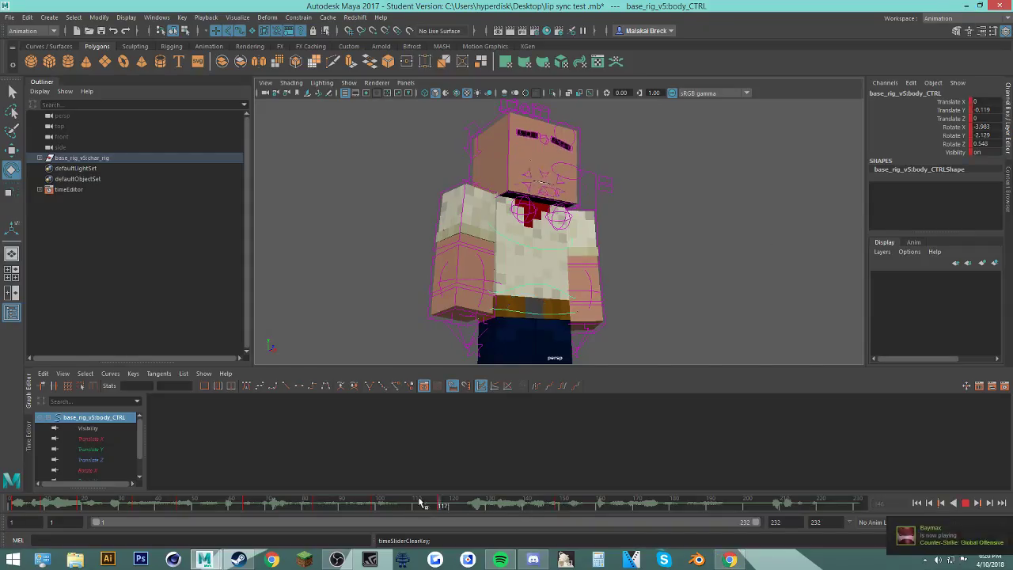
click(536, 561)
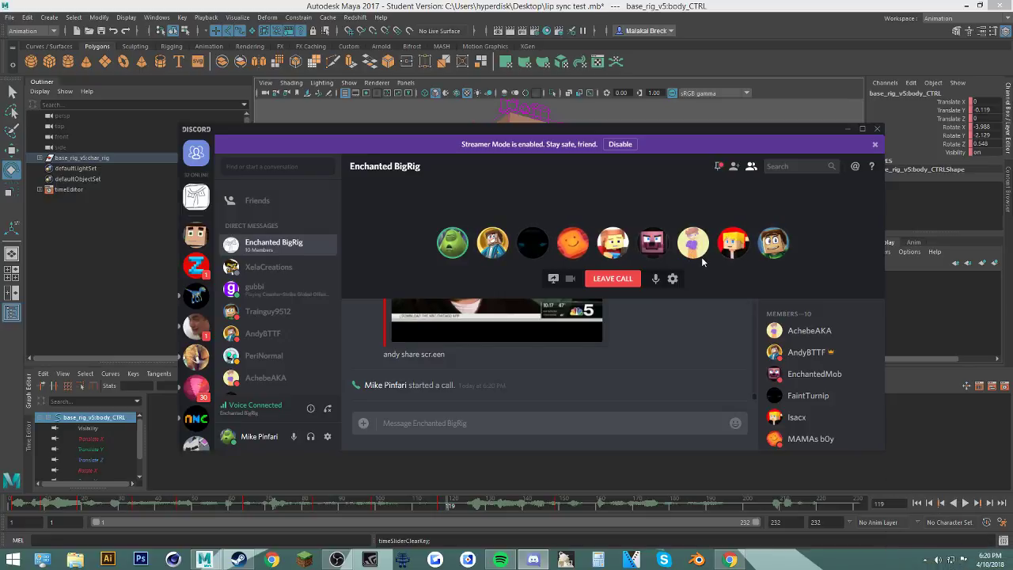
click(848, 129)
Step: Replay the body animation through about frame 169 and check the YouTube livestream chat again
key(alt+v)
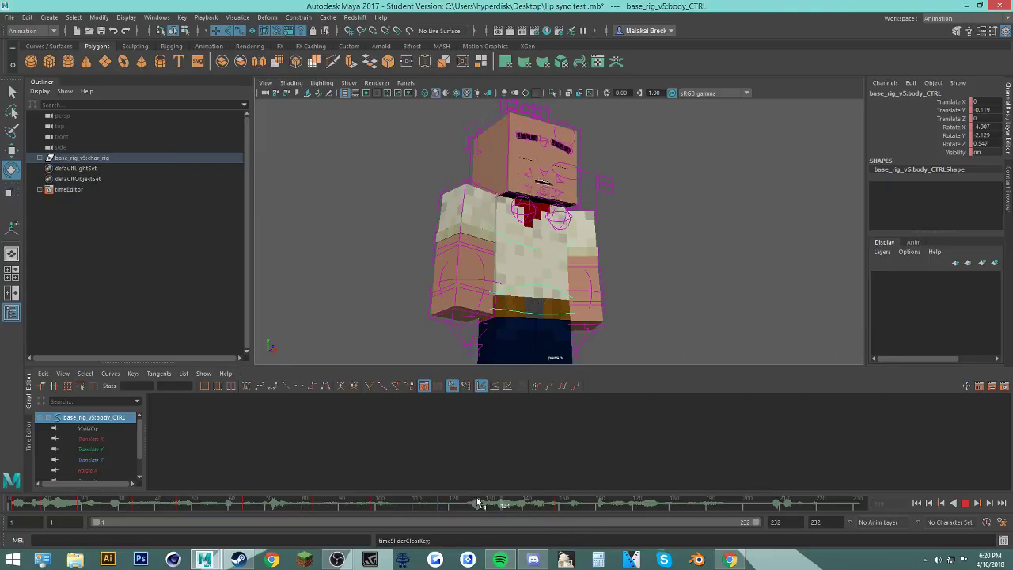
key(alt+v)
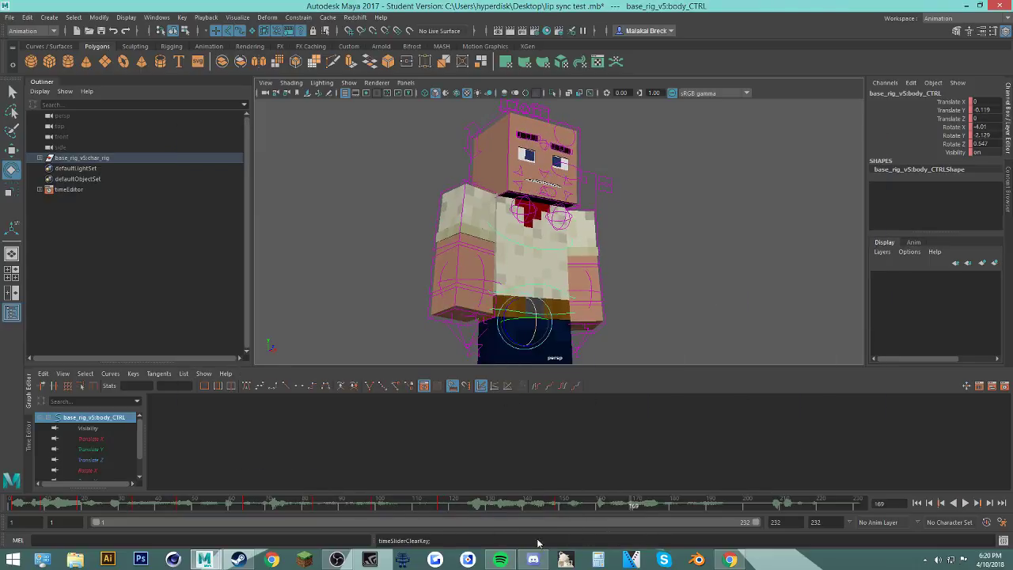
click(722, 561)
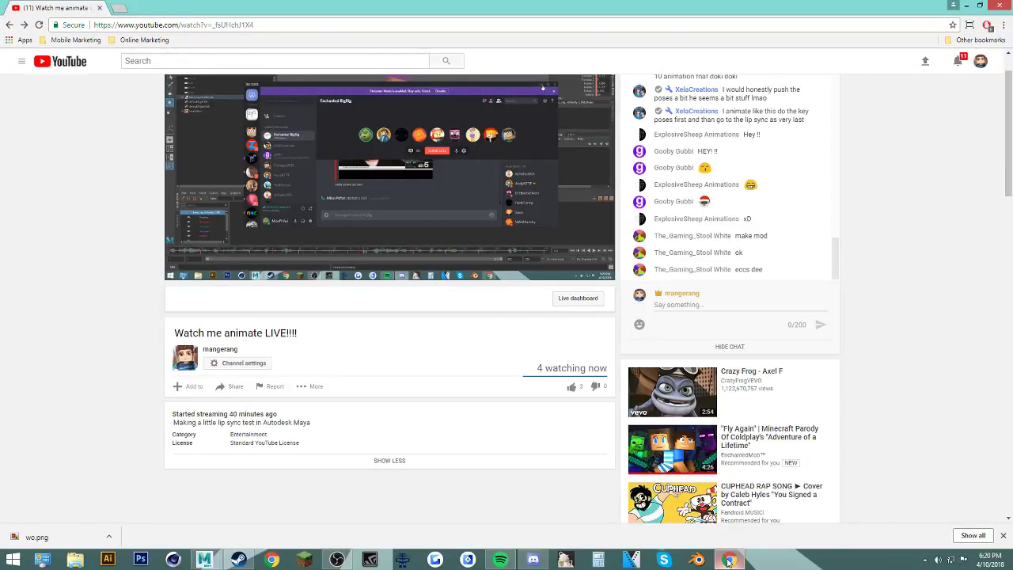
click(728, 560)
Step: Replay the body animation from about frame 111 to frame 171 and save the scene as a student version file
drag(506, 505, 420, 523)
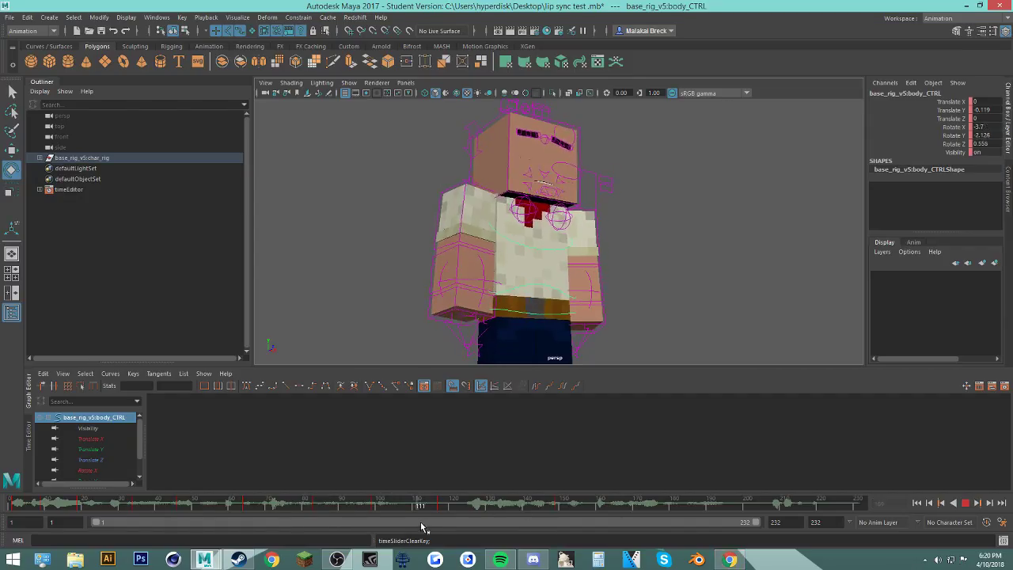
drag(571, 521, 641, 508)
key(ctrl+s)
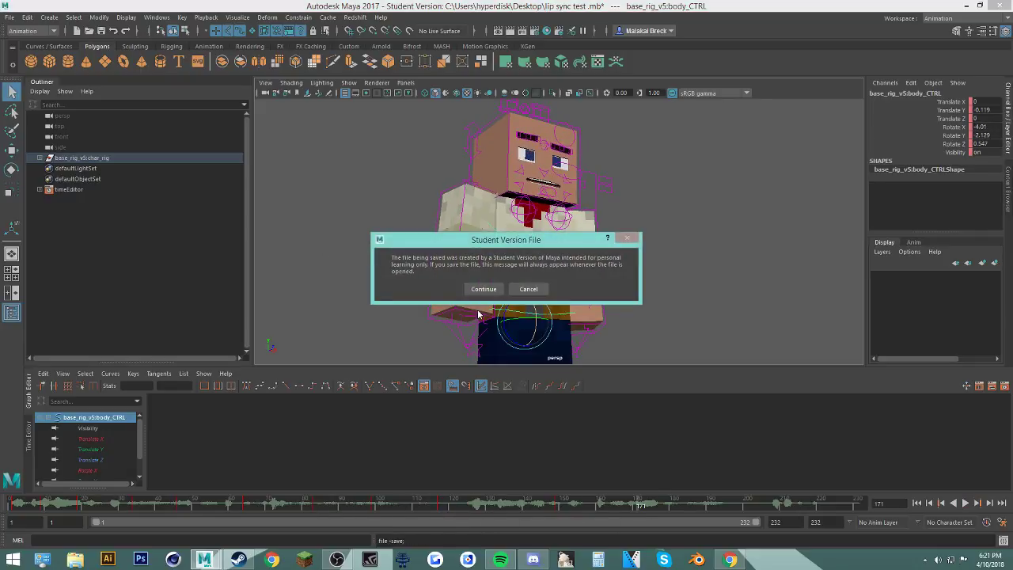
click(484, 288)
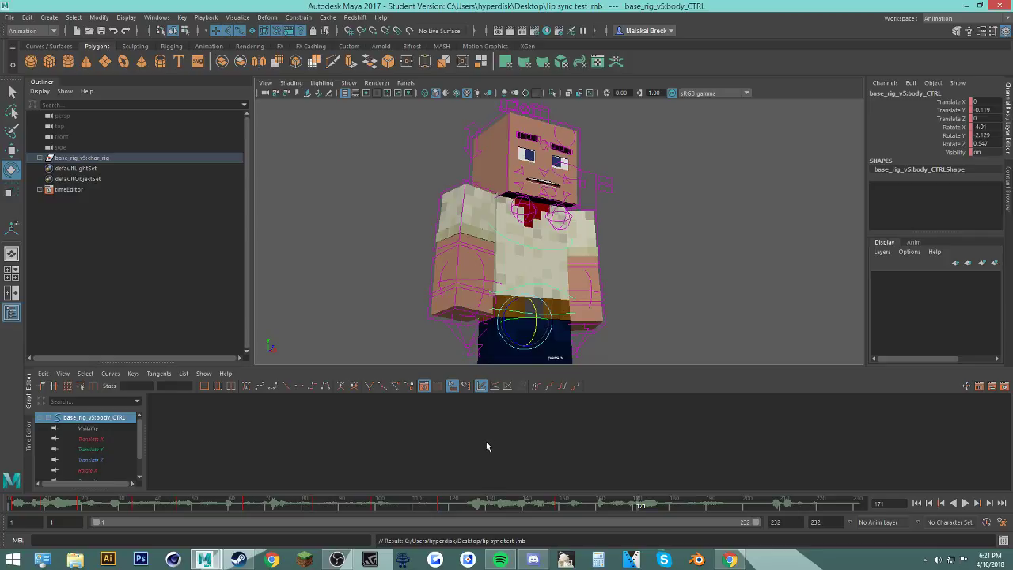
Step: Replay the body animation forward from frame 29, then backward to frame 184
drag(464, 513, 117, 506)
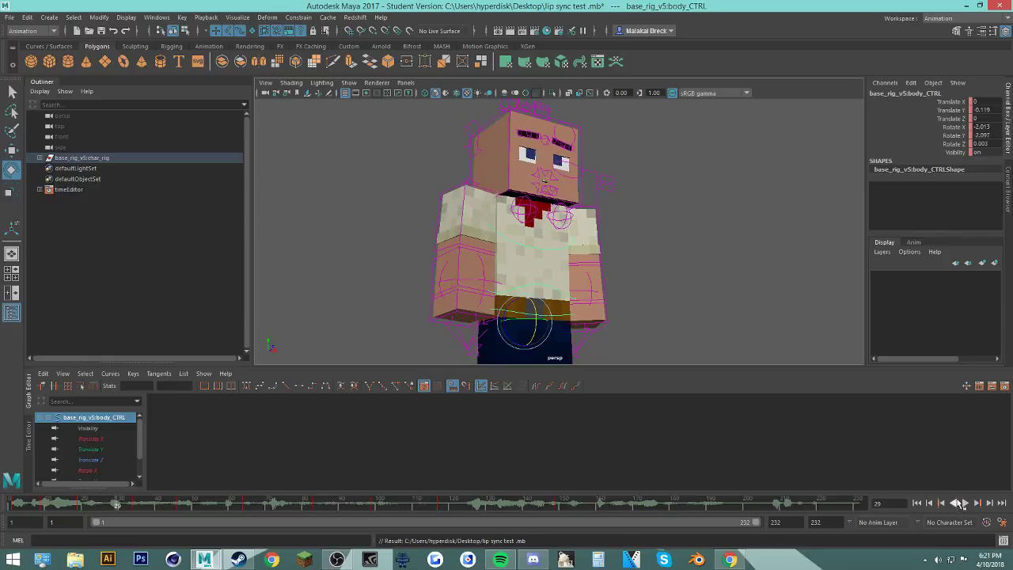
click(962, 504)
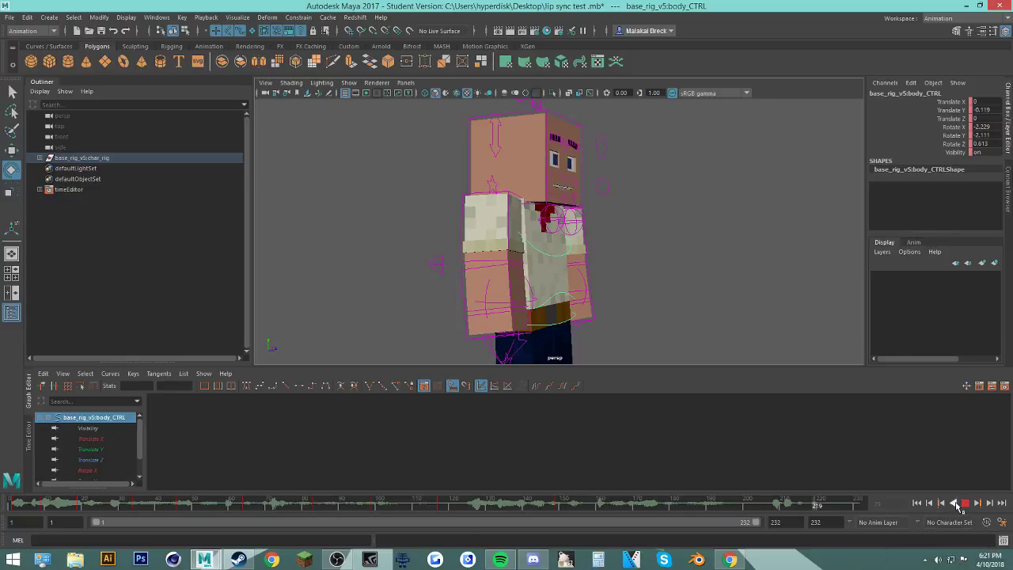
click(954, 504)
click(954, 503)
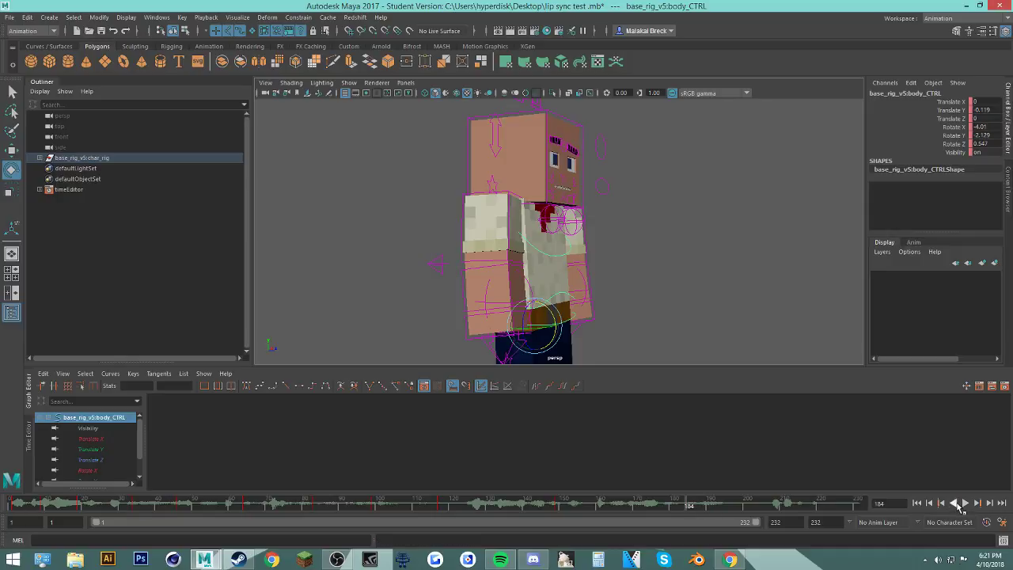
Step: Return to frame 1, check the YouTube livestream chat, and replay the opening of the animation in Maya
alt+drag(654, 331, 608, 333)
drag(584, 502, 11, 507)
click(722, 561)
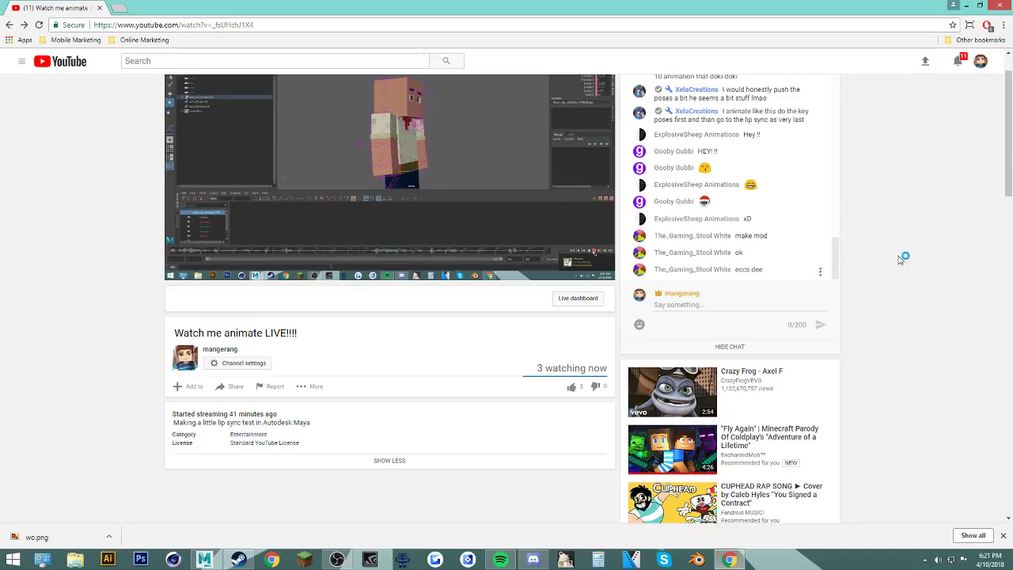
click(966, 7)
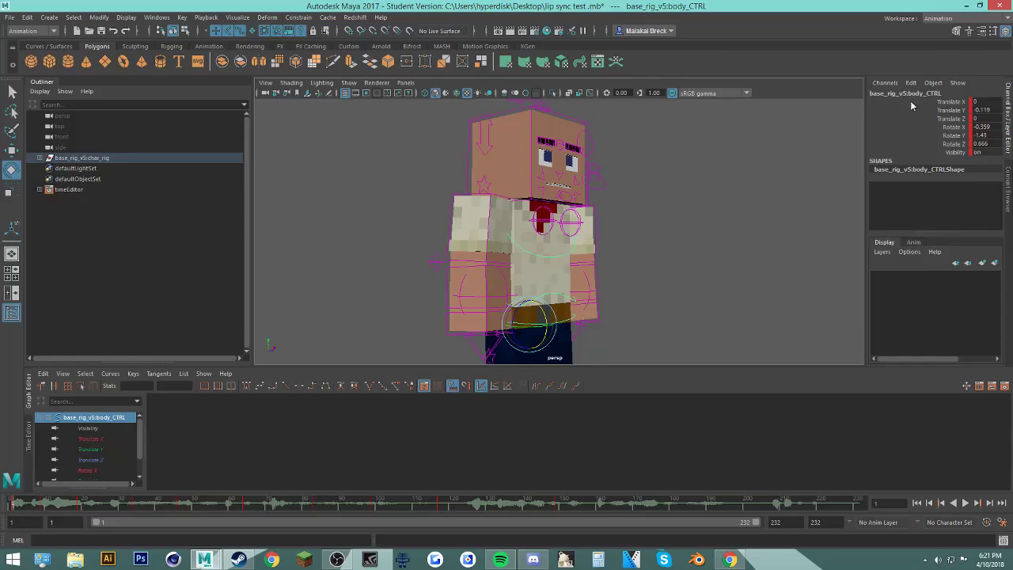
key(alt+v)
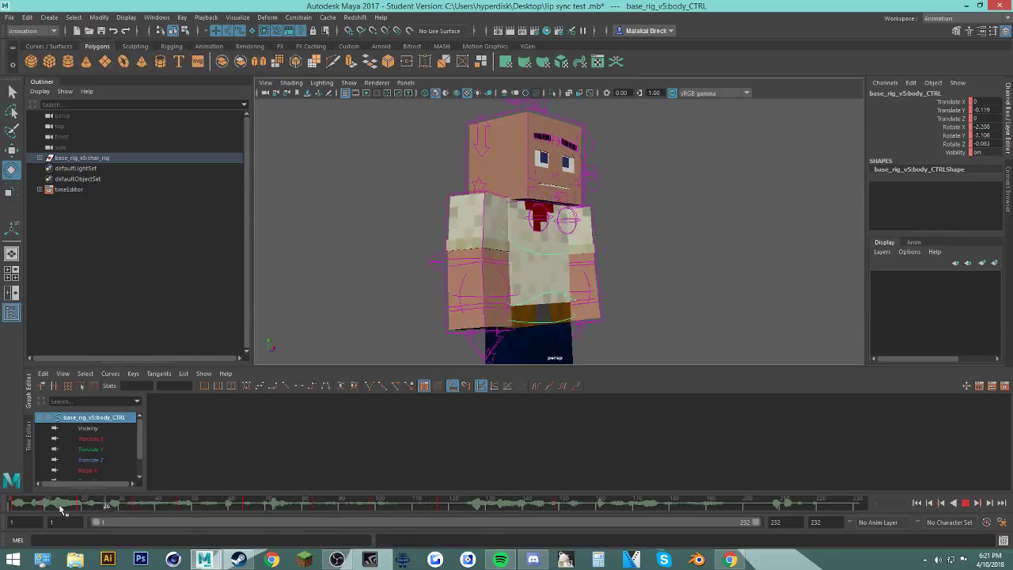
click(12, 506)
Step: Delete the keys of the torso and upper right leg controls from the start of the timeline to about frame 134
alt+drag(682, 323, 657, 309)
click(543, 278)
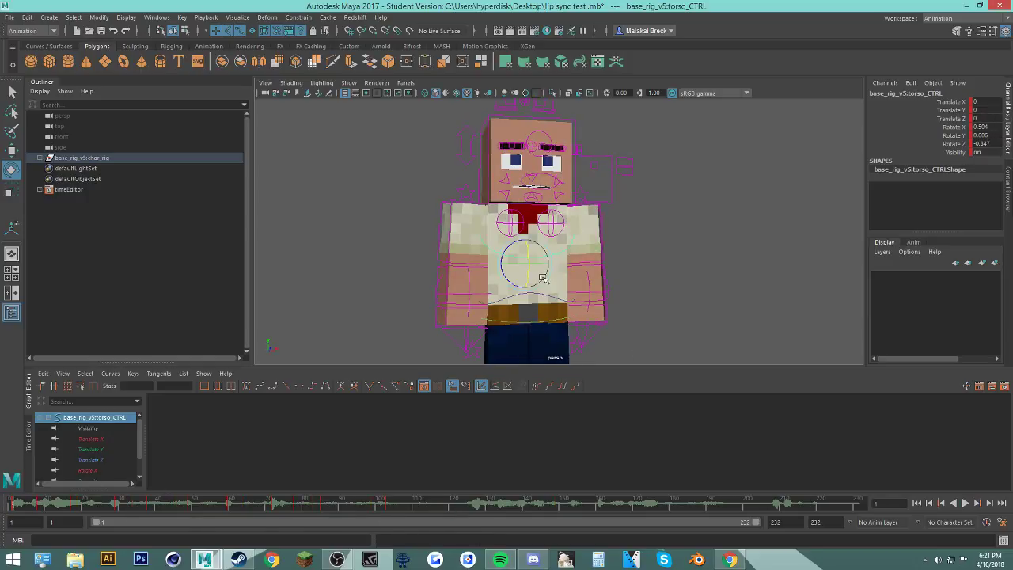
click(510, 324)
drag(666, 504, 3, 507)
shift+drag(507, 507, 15, 506)
right_click(42, 503)
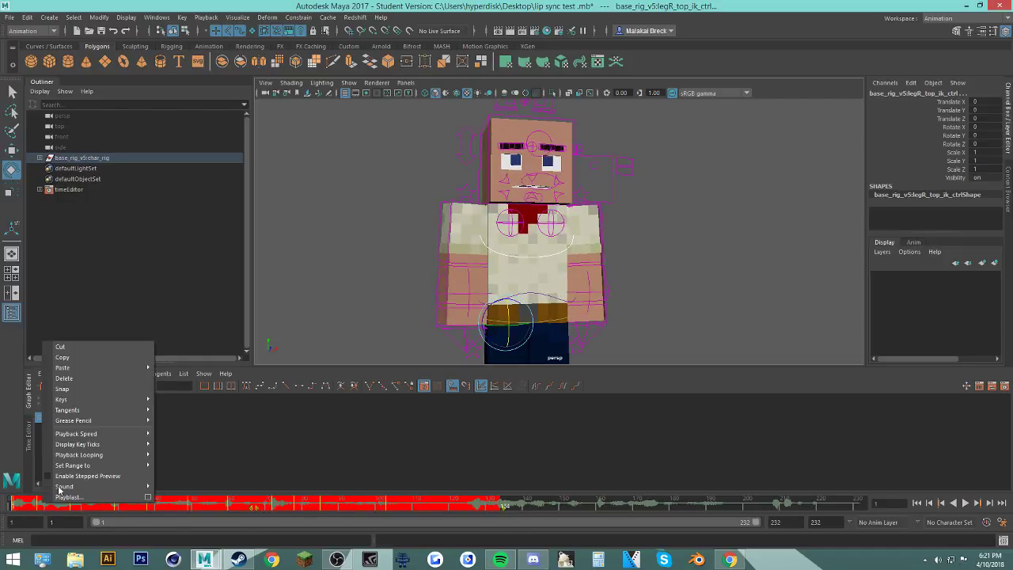
click(93, 379)
click(350, 287)
Step: Delete the body control's keys from frame 6 to about frame 162
alt+drag(350, 287, 420, 294)
drag(335, 508, 212, 504)
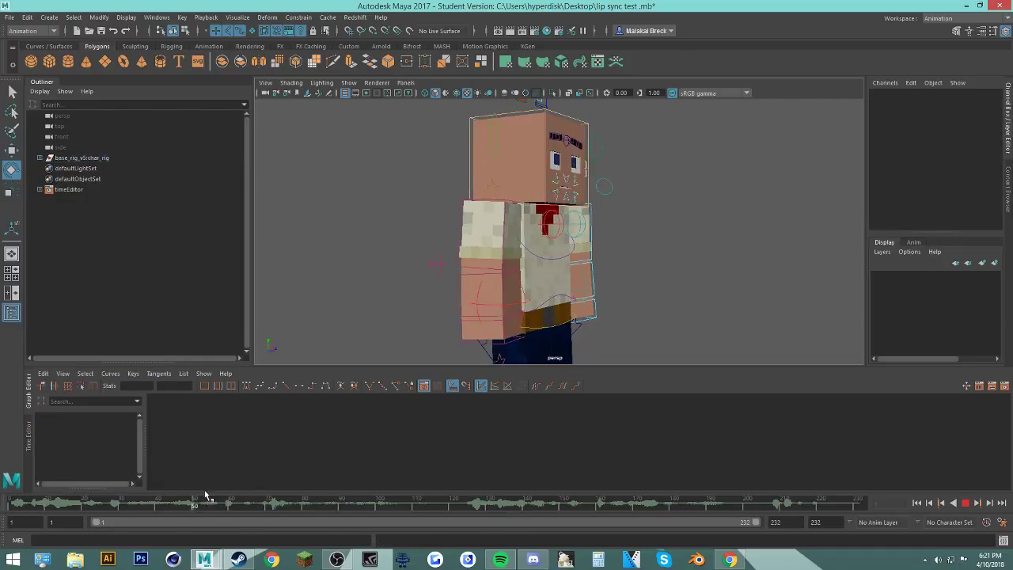
click(556, 328)
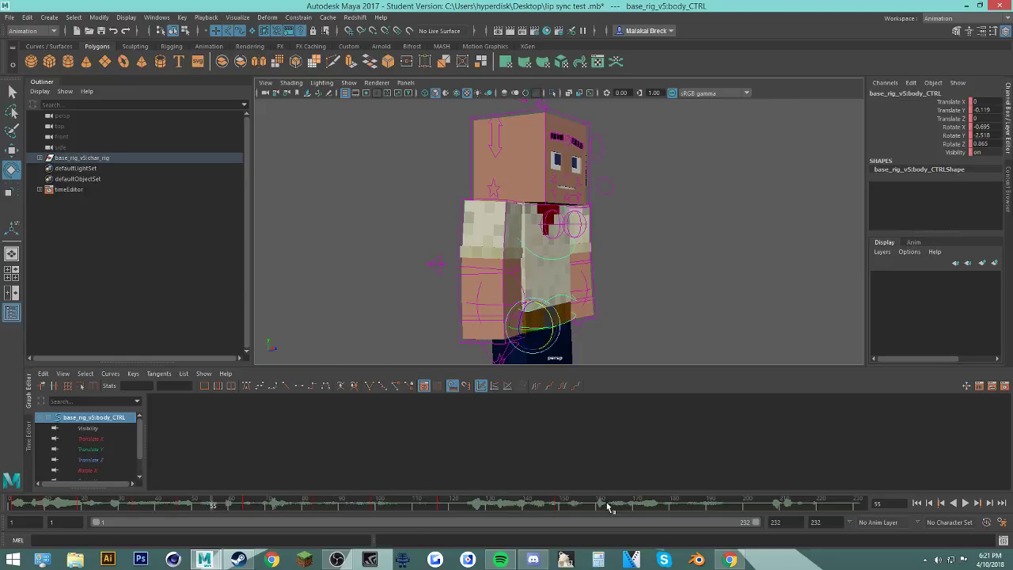
shift+drag(608, 507, 32, 506)
right_click(36, 506)
click(89, 378)
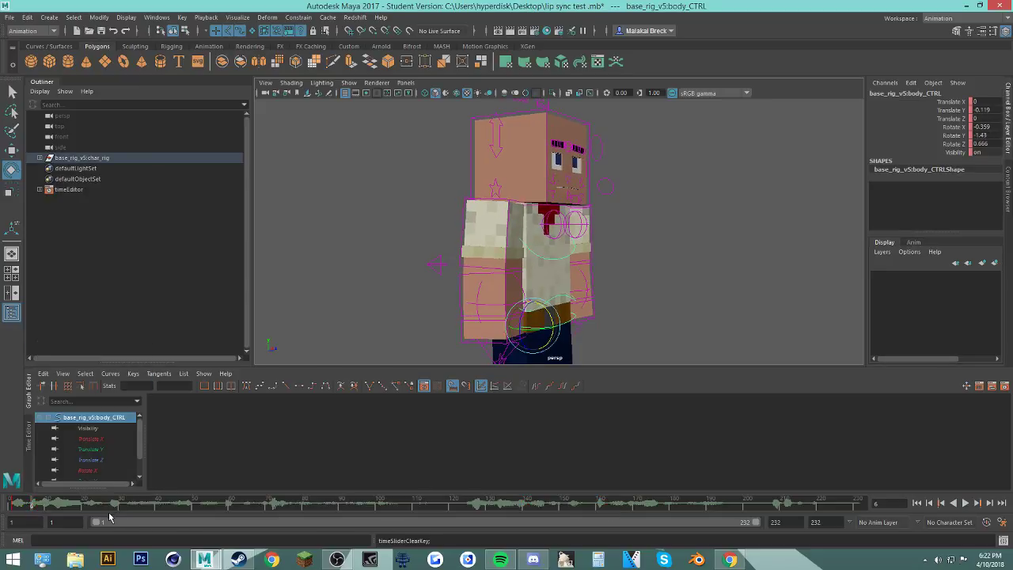
Step: Replay the opening from frame 1 to frame 20 with the body control selected
click(966, 503)
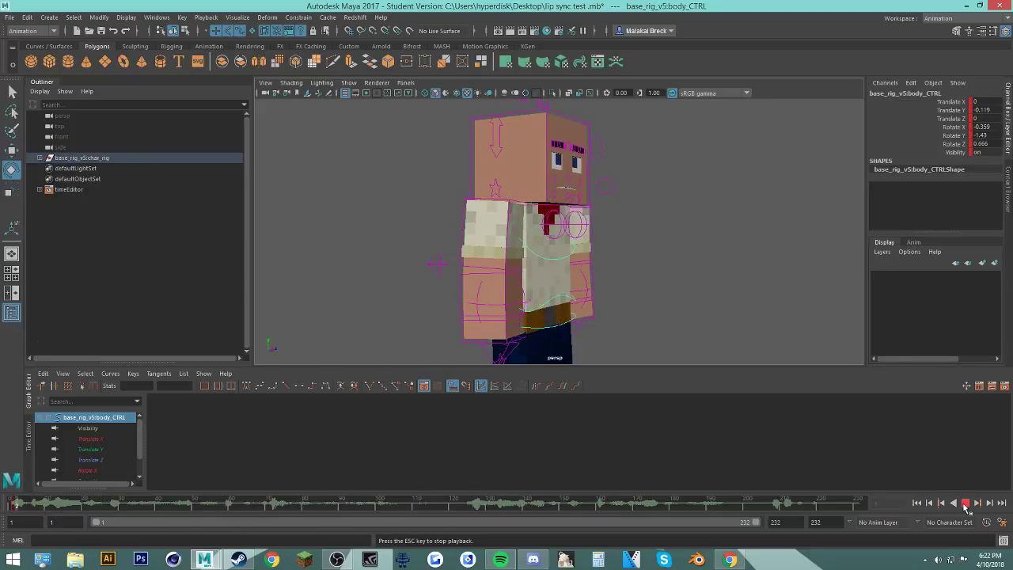
click(965, 505)
alt+drag(669, 322, 571, 314)
click(10, 504)
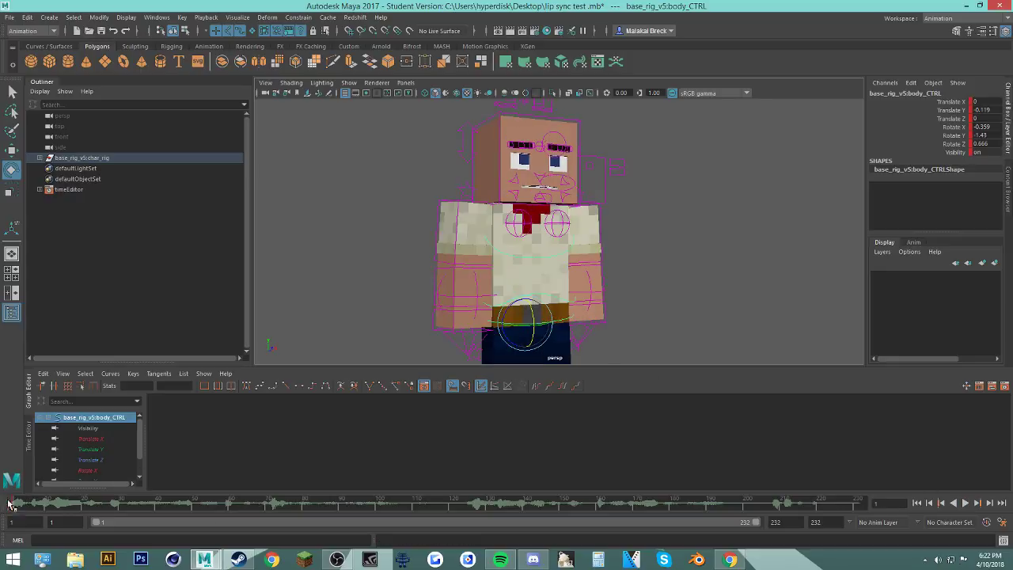
click(964, 504)
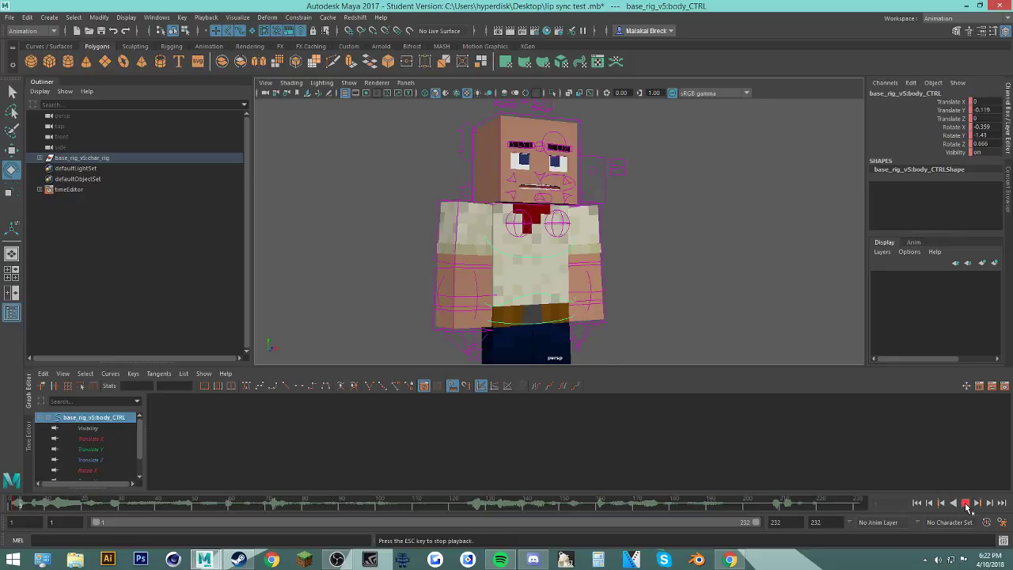
click(965, 504)
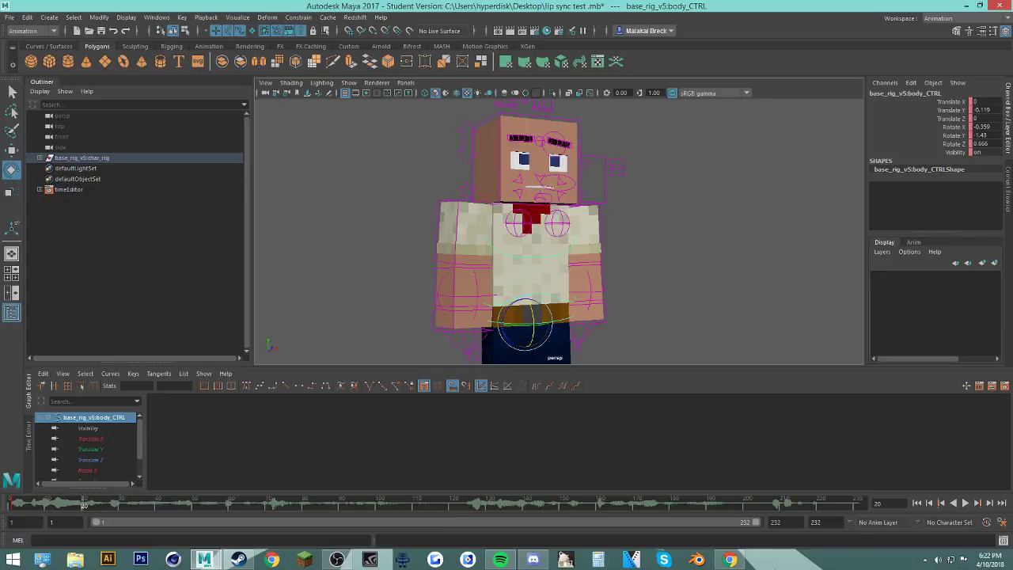
Step: Check the Discord group call, rewind the animation to frame 1, and look at the song playing in Spotify
click(535, 560)
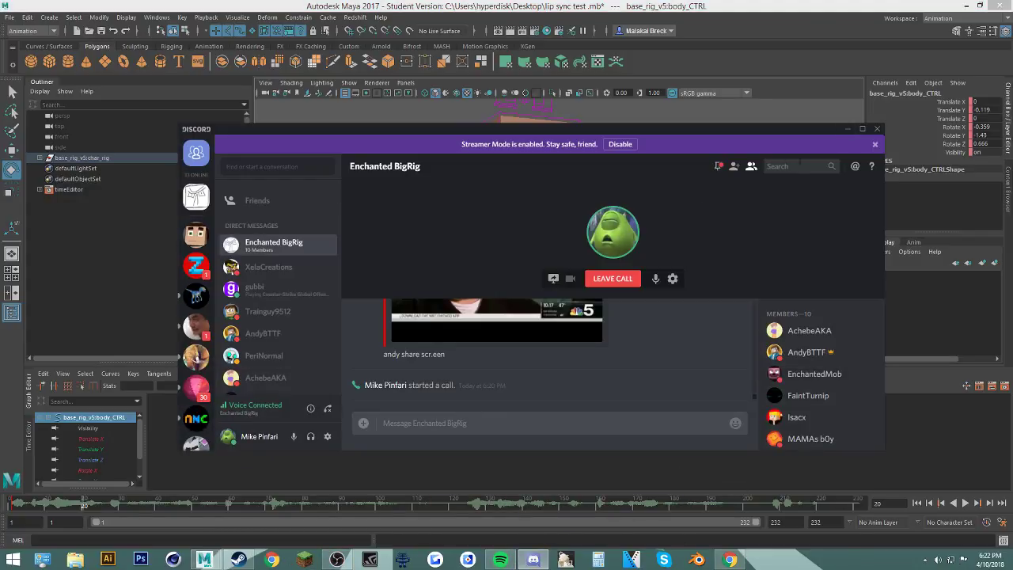
click(849, 129)
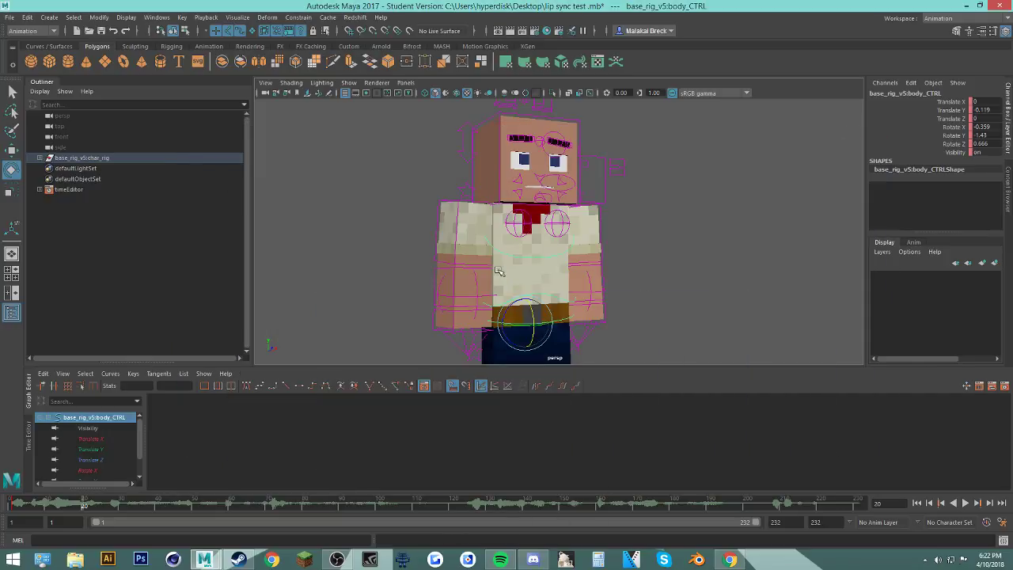
drag(18, 505, 12, 504)
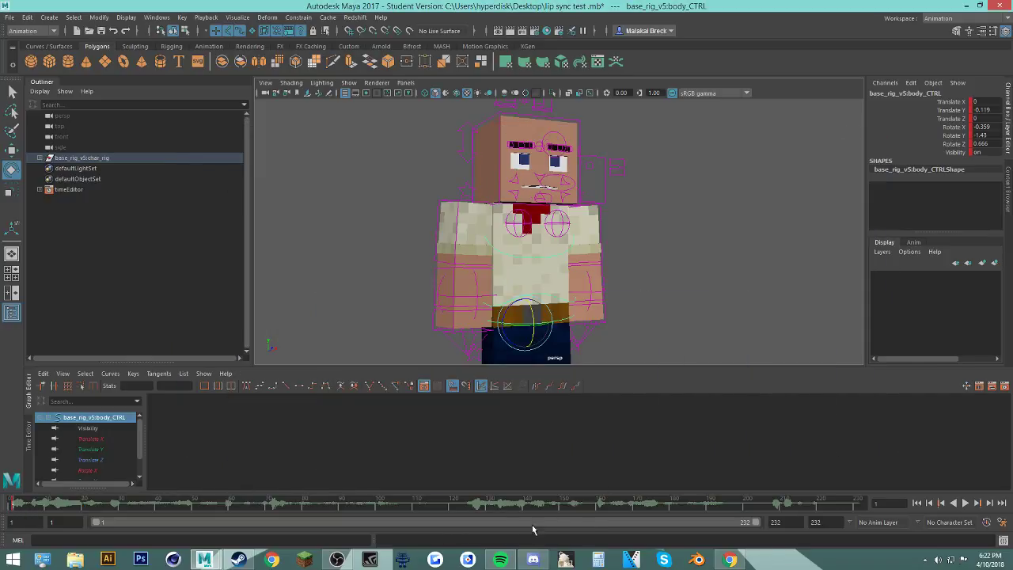
click(500, 560)
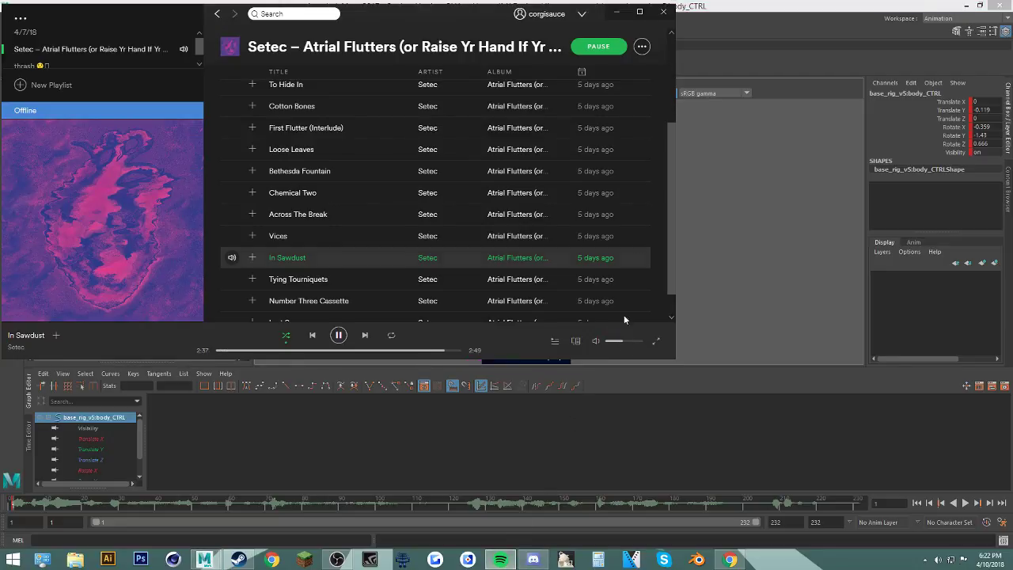
click(617, 11)
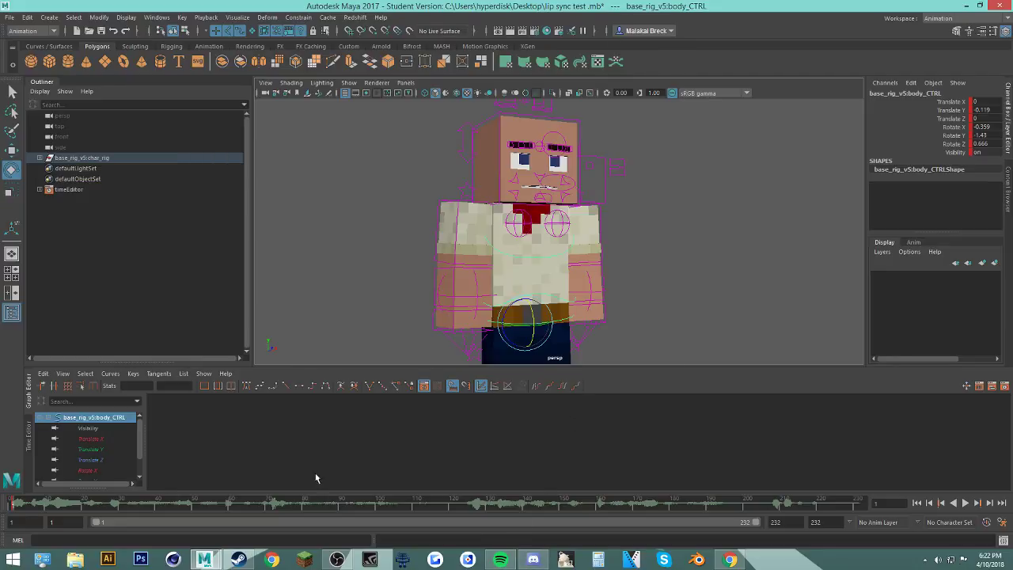
Step: Replay the animation from frame 1 to frame 90 and briefly check the browser window
drag(89, 507, 12, 504)
click(965, 503)
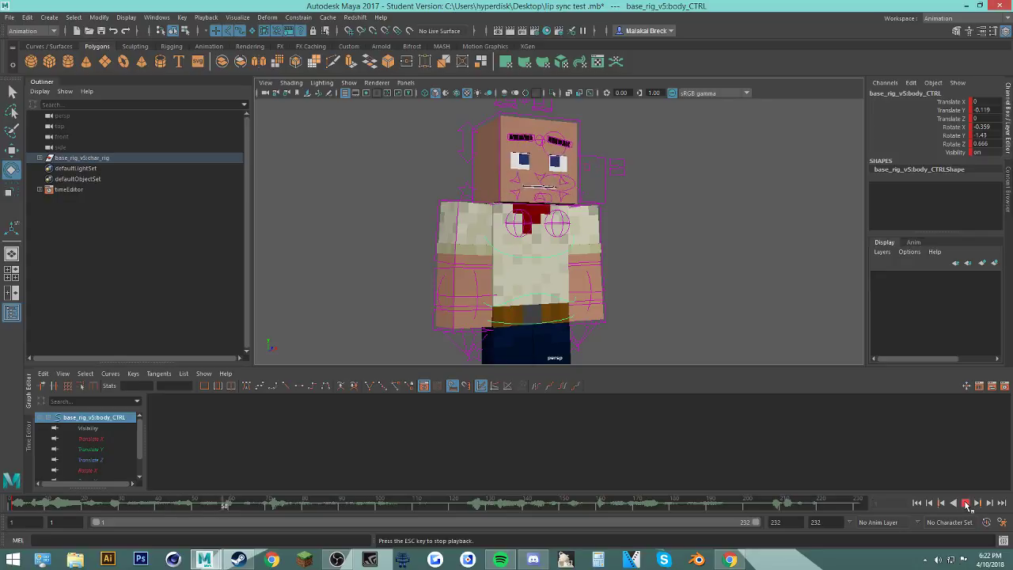
click(966, 504)
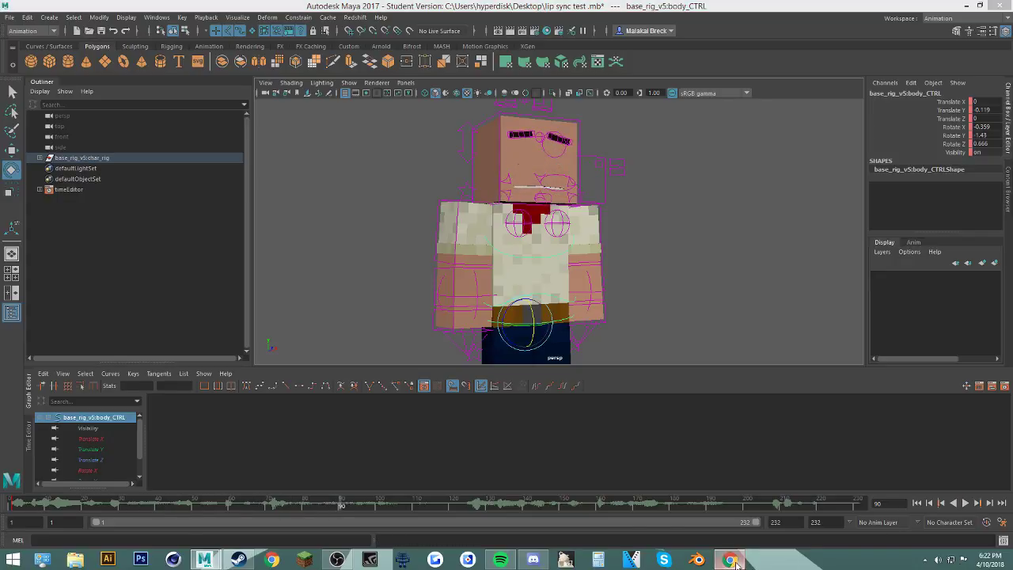
click(729, 560)
click(730, 560)
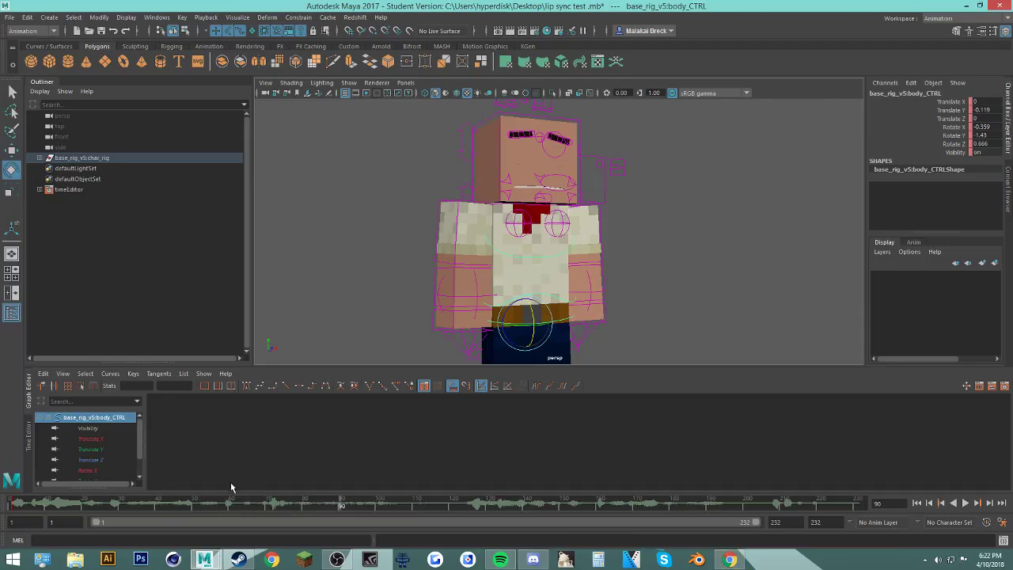
Step: Try rotating the body control at frame 17, undo the rotations, and return to frame 1
drag(215, 506, 68, 507)
click(966, 503)
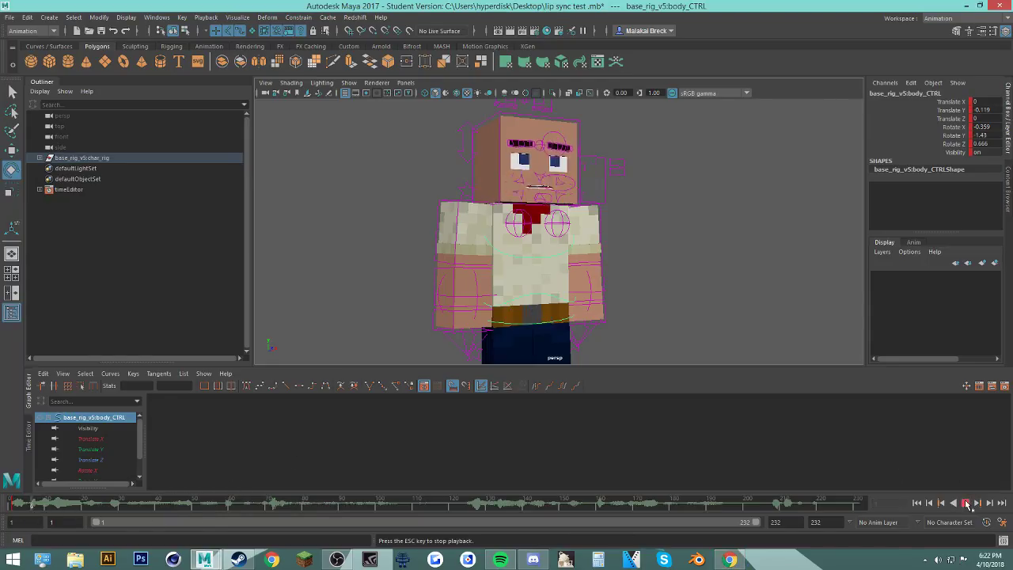
key(ctrl+z)
key(ctrl+z)
key(ctrl+z)
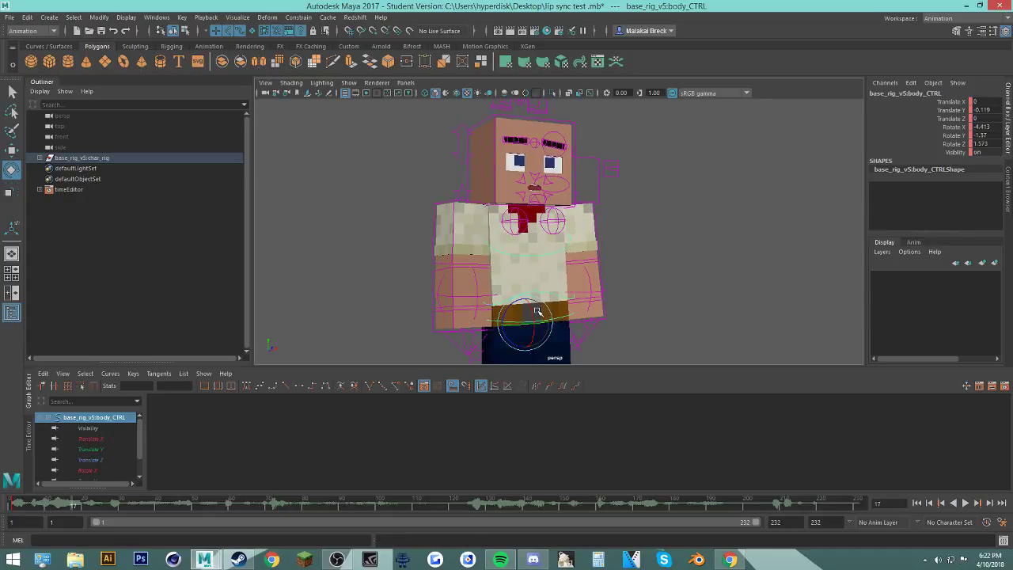
drag(71, 499, 11, 498)
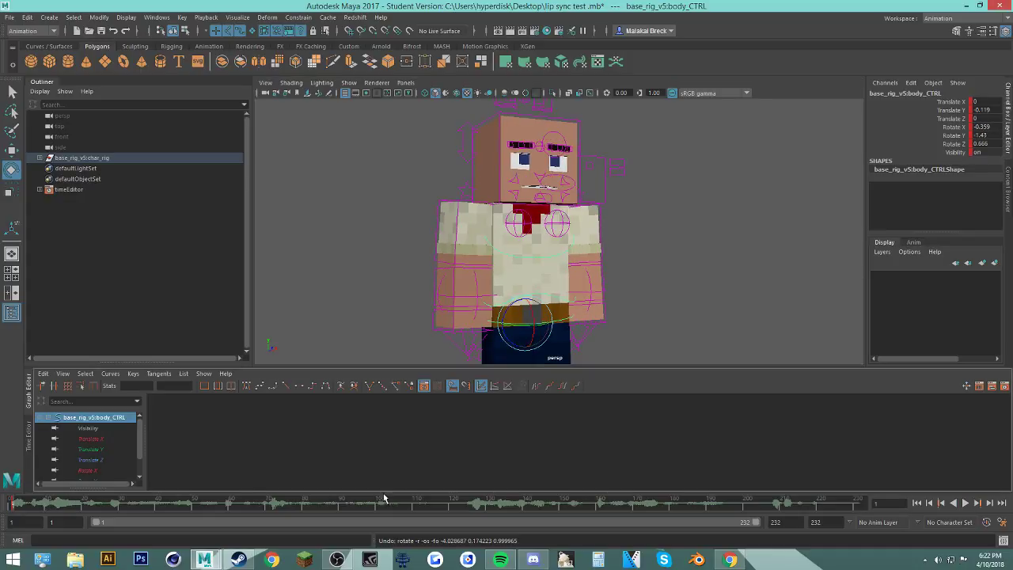
Step: Rotate the body control to X -5.096, Y -4.246, Z -0.579 at frame 19, key the pose, and replay the opening
click(964, 504)
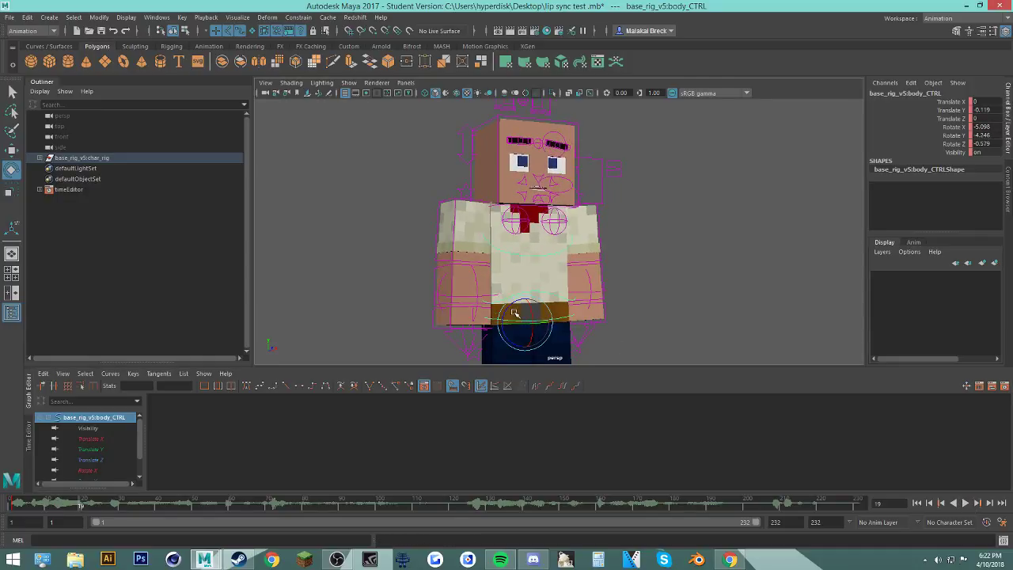
key(s)
click(16, 503)
key(alt+v)
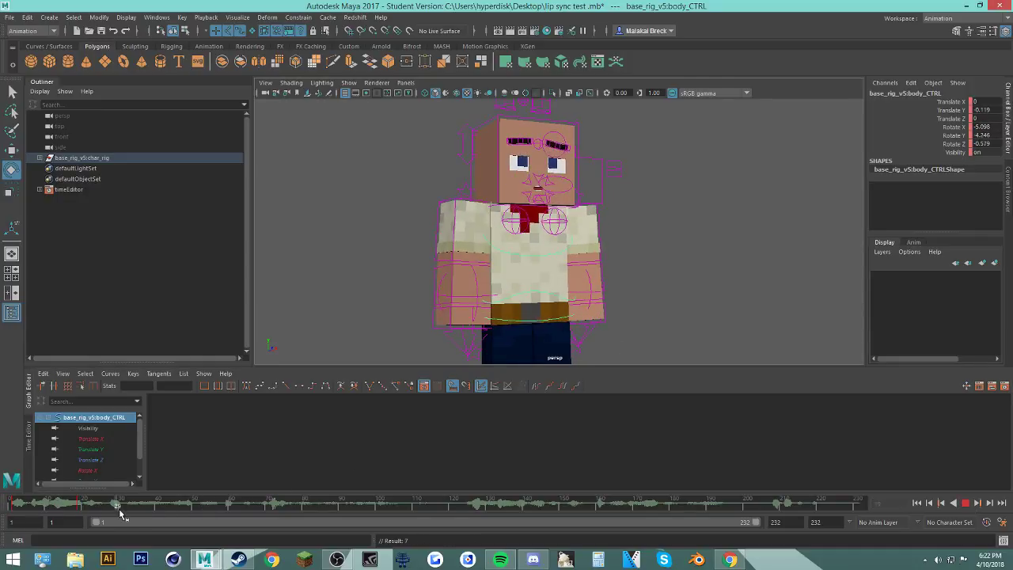
Step: Arrange the body control's keys at frames 13 and 26, and select its translate and rotate channels in the Graph Editor
drag(119, 509, 96, 507)
click(670, 281)
click(545, 321)
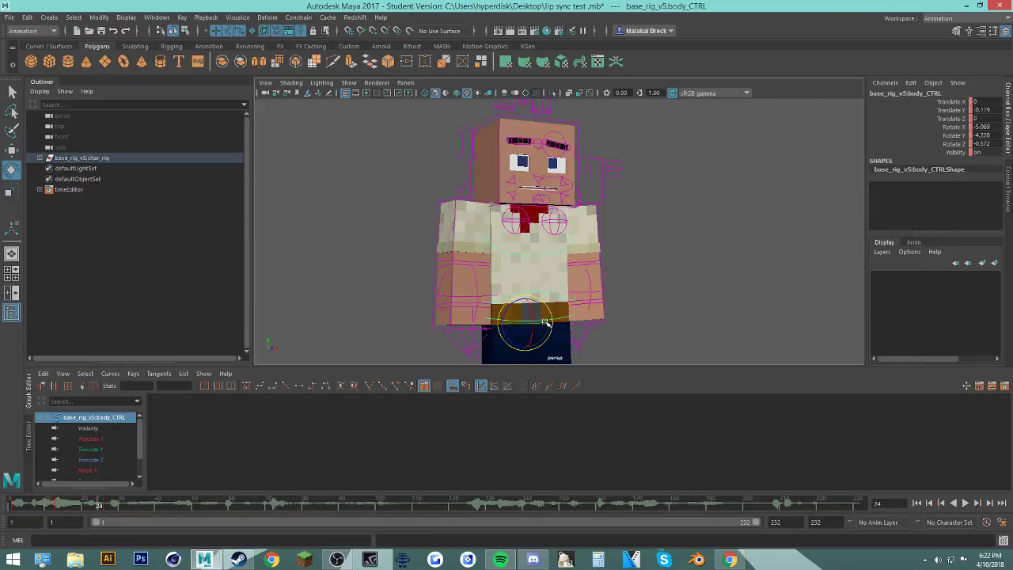
drag(101, 440, 89, 471)
scroll(89, 463, down, 1)
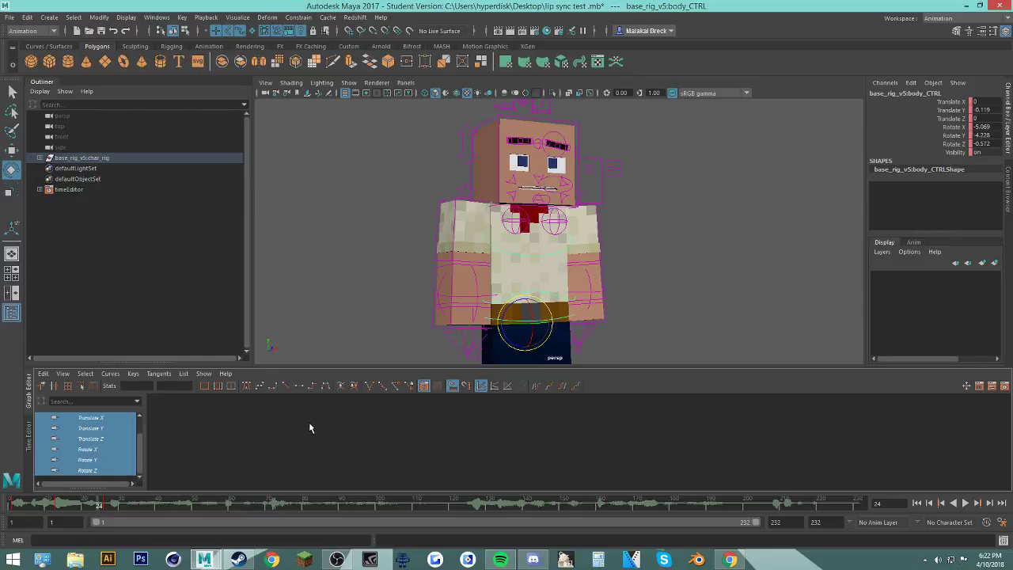
Step: Switch to the Rigging workspace and back to Animation to refresh the Graph Editor
click(157, 18)
mouse_move(190, 37)
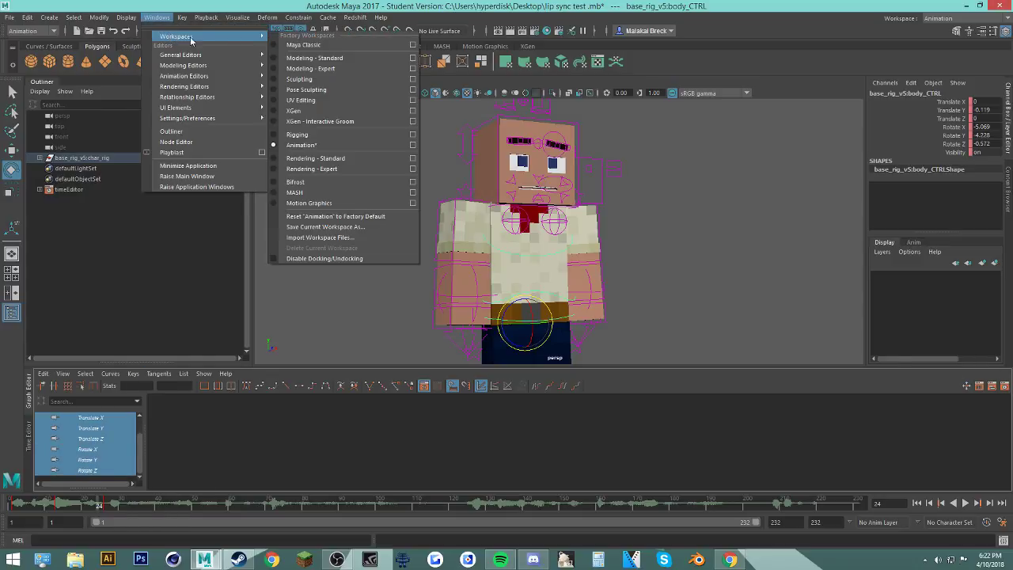
click(325, 145)
click(158, 17)
mouse_move(244, 36)
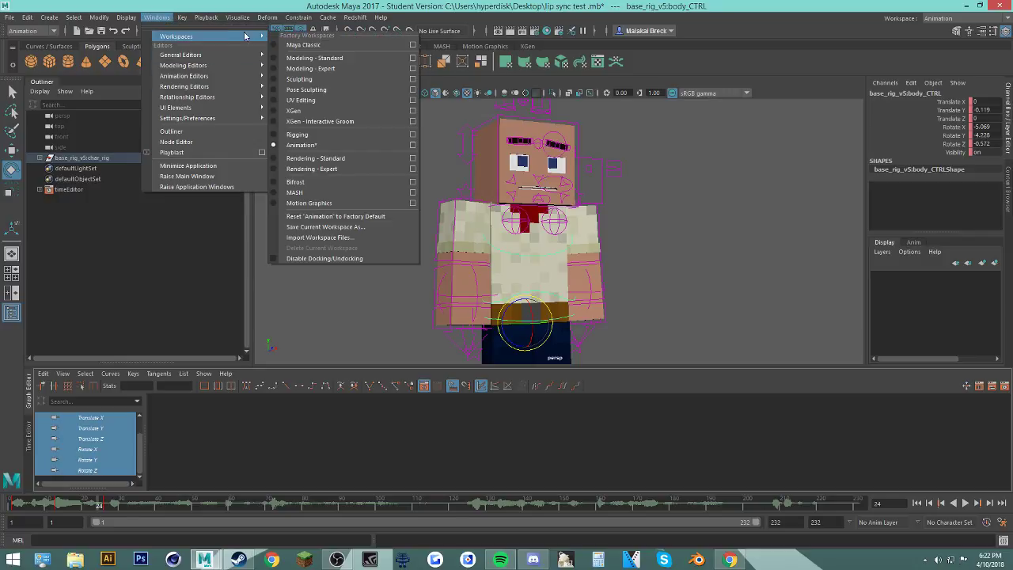
click(298, 135)
click(156, 18)
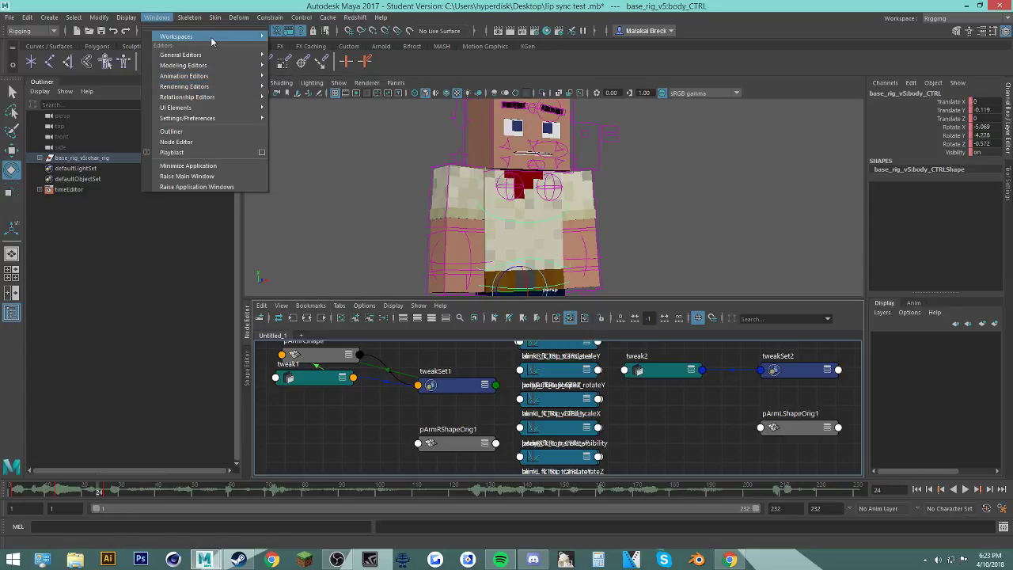
mouse_move(212, 37)
click(323, 146)
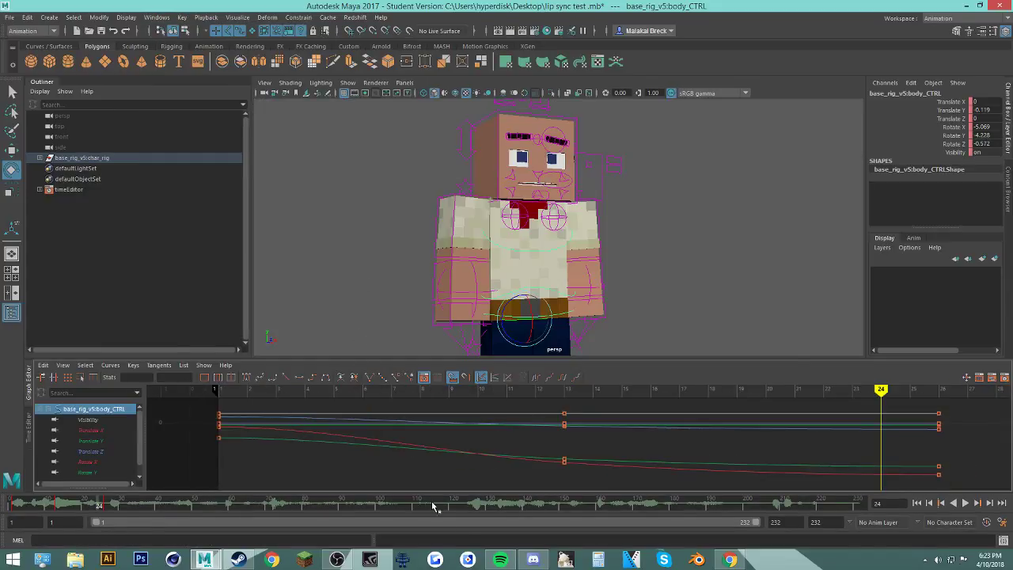
Step: Scrub through the body animation around the frame 13 key and on to frame 39
drag(491, 504, 47, 507)
drag(532, 394, 565, 394)
mouse_move(13, 508)
mouse_down()
mouse_move(23, 522)
mouse_move(73, 527)
mouse_move(36, 515)
mouse_move(90, 537)
mouse_move(94, 516)
mouse_move(14, 515)
mouse_move(111, 522)
mouse_move(16, 516)
mouse_move(143, 515)
mouse_move(154, 503)
mouse_up()
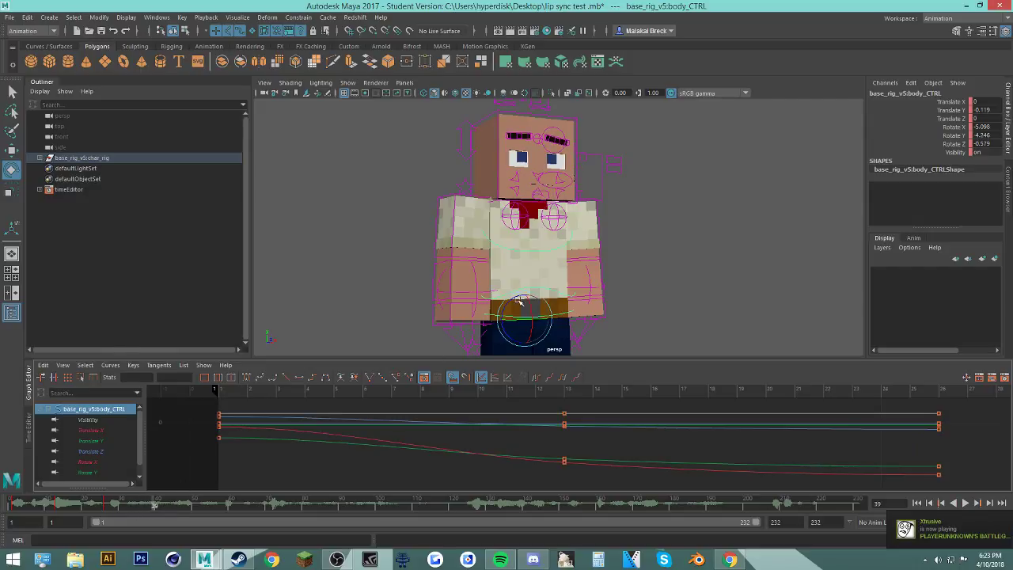
Step: Rotate the body control at frame 39 to about X -5.731, Y -5.274, Z 0.038, key it and preview the motion
drag(519, 302, 517, 305)
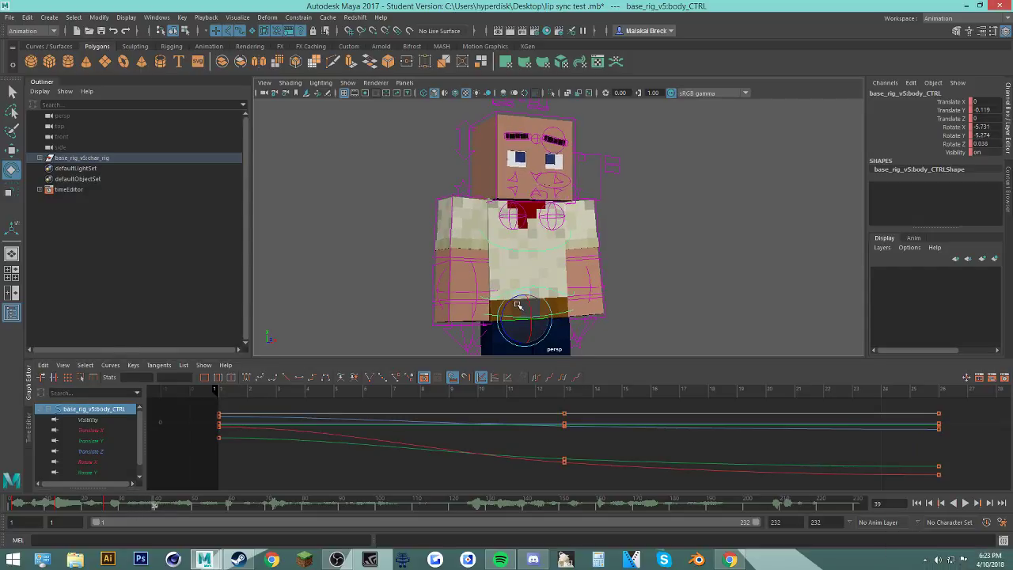
key(s)
key(alt+v)
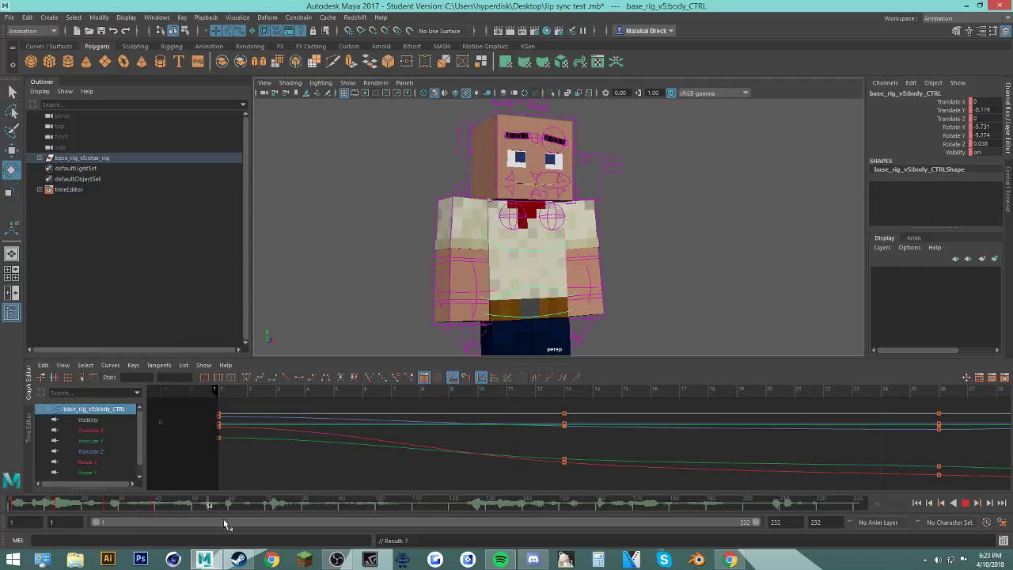
key(alt+v)
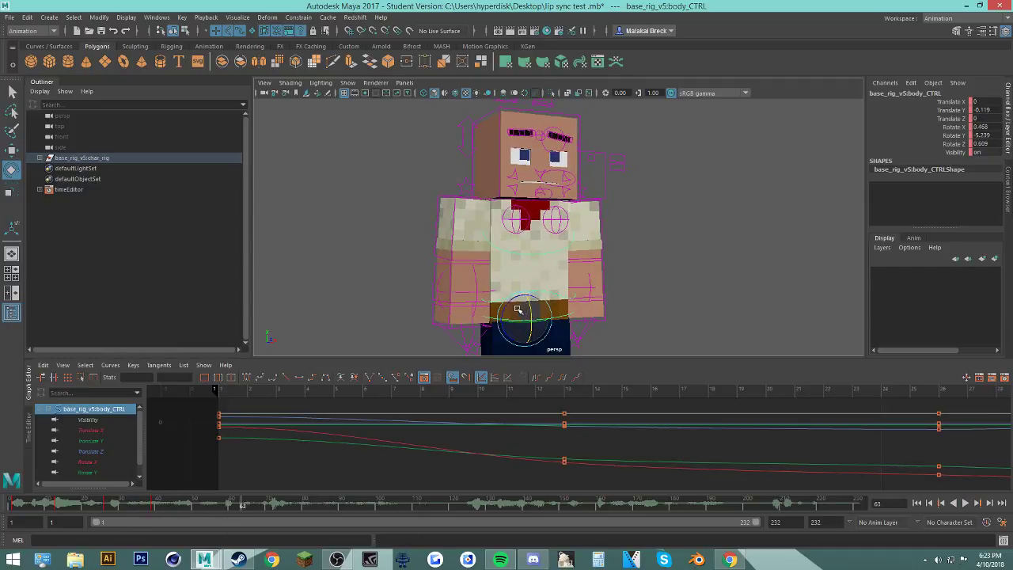
Step: Rotate the body control at frame 63 to about X 0.29, Y -3.145, Z -1.212, key it and play from the start
drag(516, 308, 515, 309)
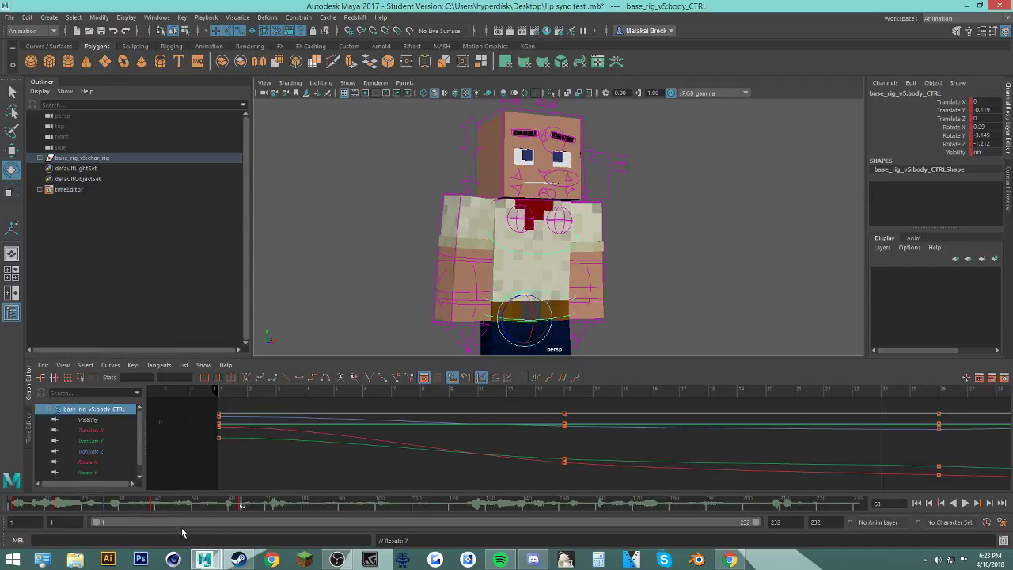
click(917, 503)
click(966, 503)
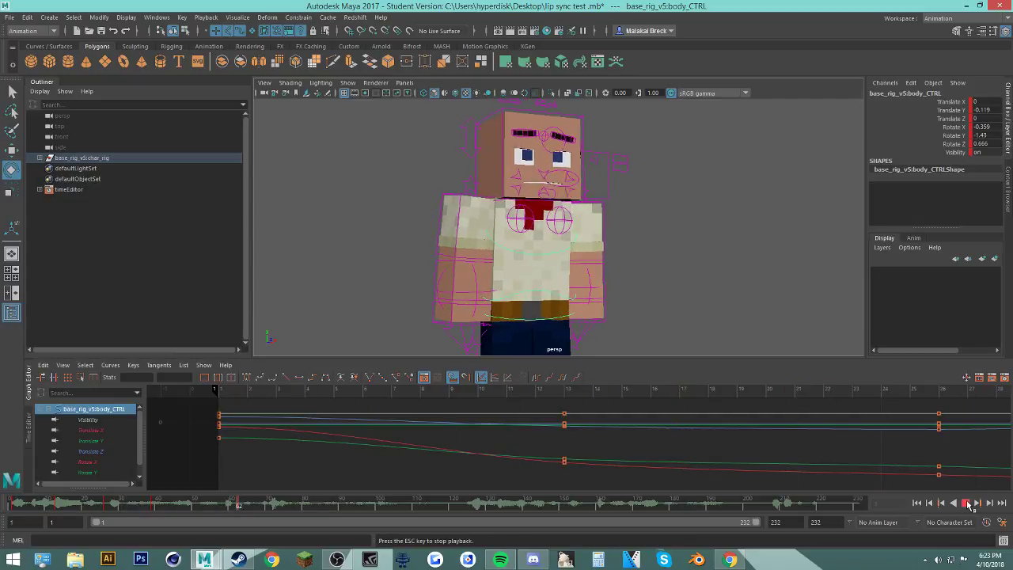
Step: Clear the body control's key near frame 50, key it near frame 44 and play the animation from the start
mouse_move(238, 505)
mouse_down()
mouse_move(176, 506)
mouse_move(201, 504)
mouse_up()
key(s)
right_click(195, 504)
click(247, 376)
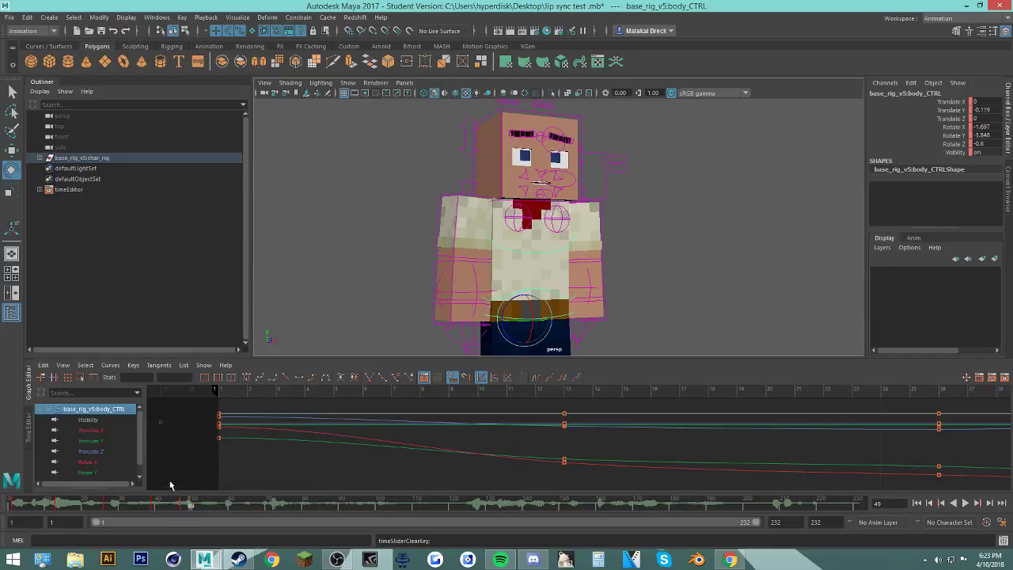
click(171, 504)
key(s)
key(alt+v)
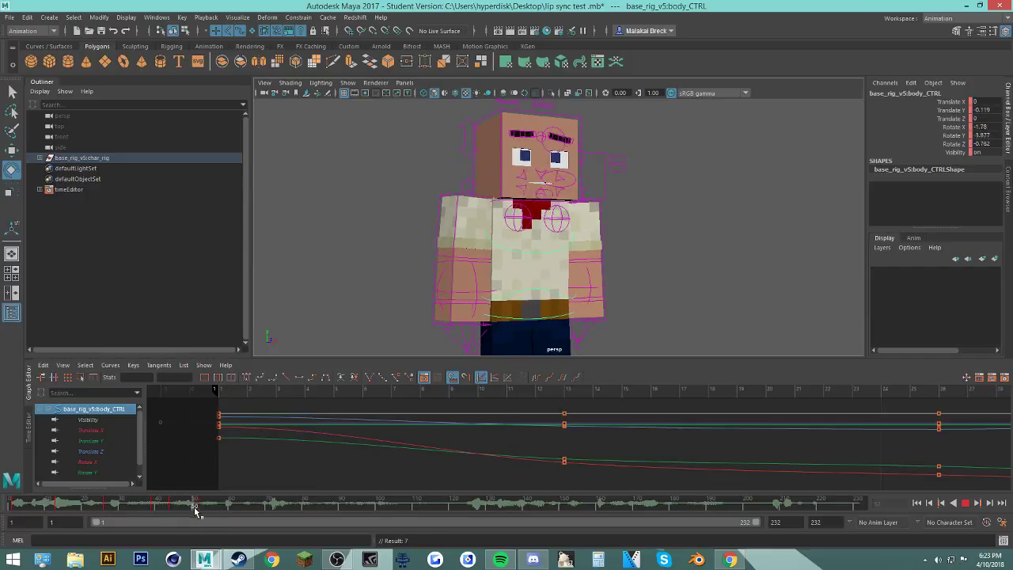
key(alt+shift+v)
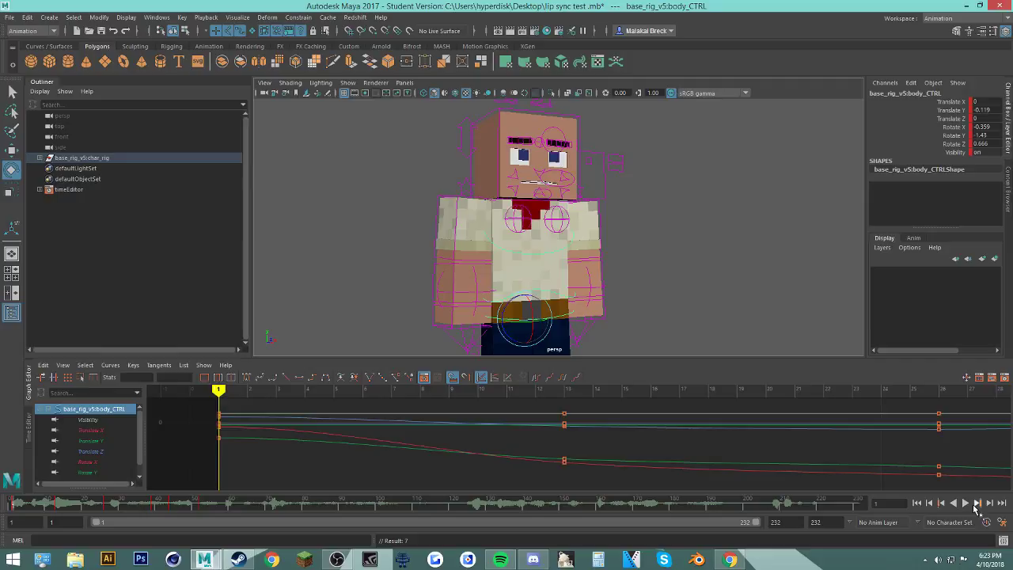
click(966, 504)
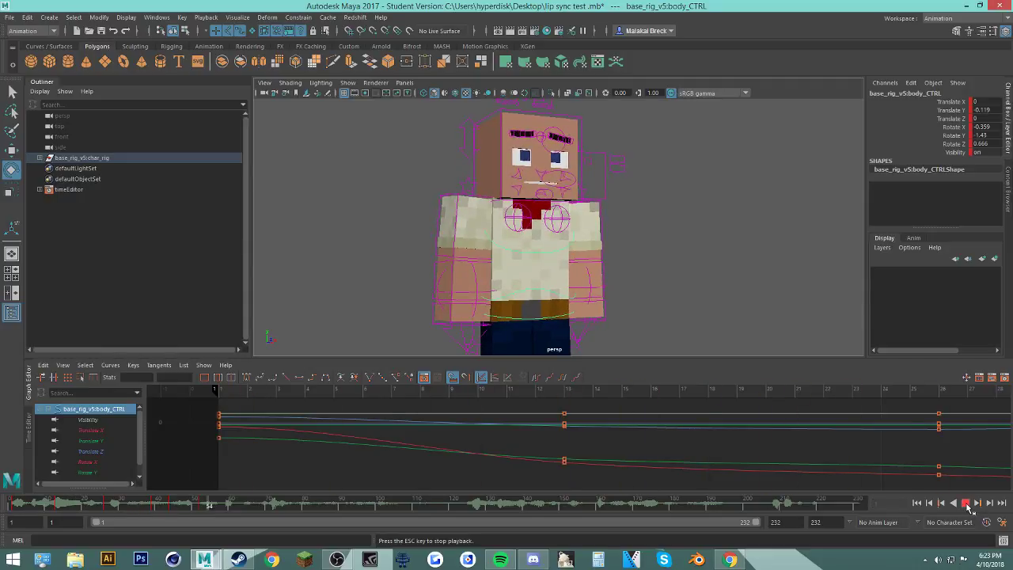
click(967, 504)
Step: Shift the body control's keys after frame 26 along the timeline so they fall between frames 49 and 66
shift+drag(229, 506, 157, 507)
click(201, 506)
mouse_move(221, 507)
shift+mouse_down()
mouse_move(169, 507)
mouse_move(217, 507)
shift+mouse_up()
shift+drag(129, 507, 252, 506)
key(Escape)
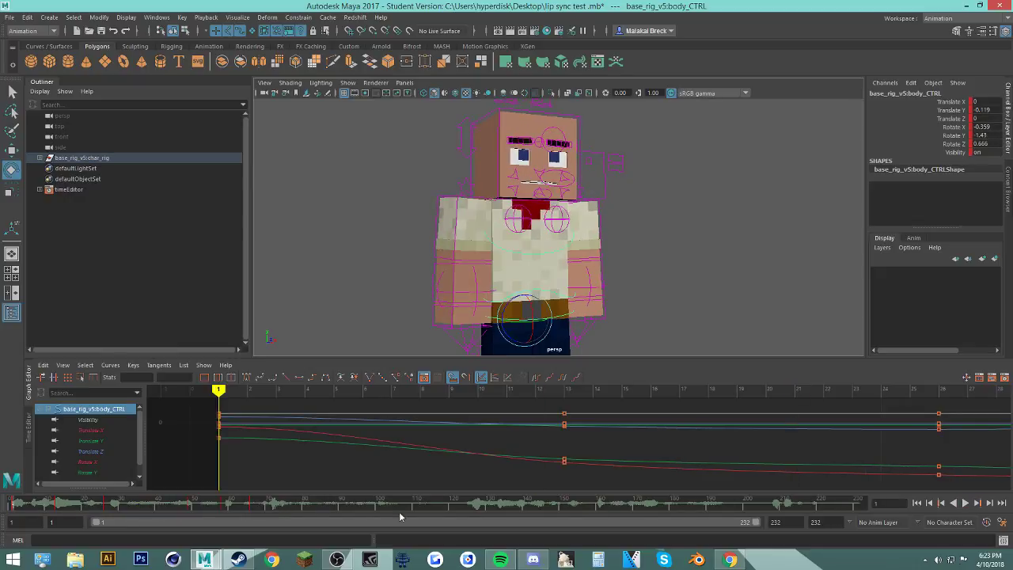
Step: Play the animation from the start and review the body motion from a more frontal view
click(966, 504)
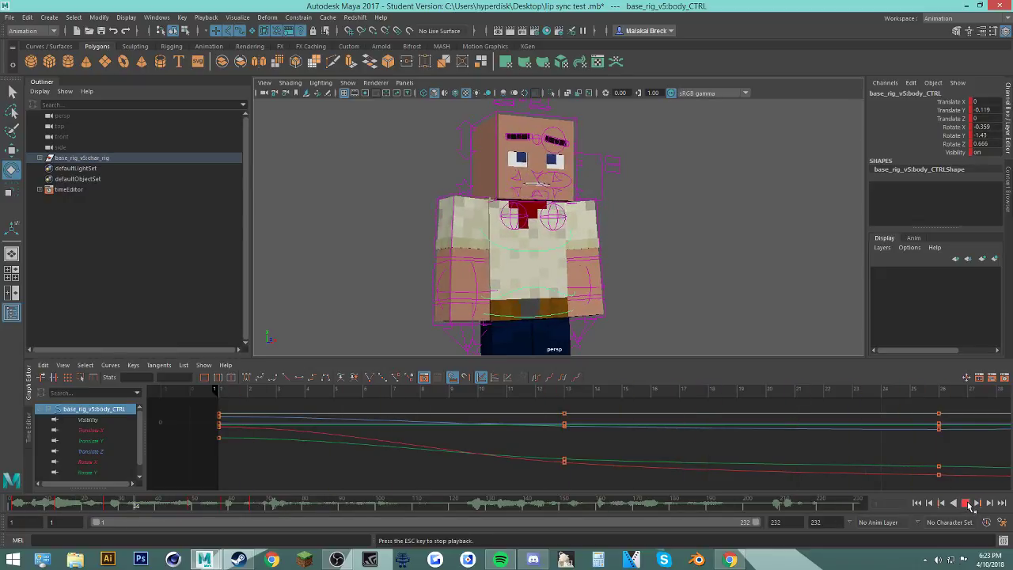
click(967, 503)
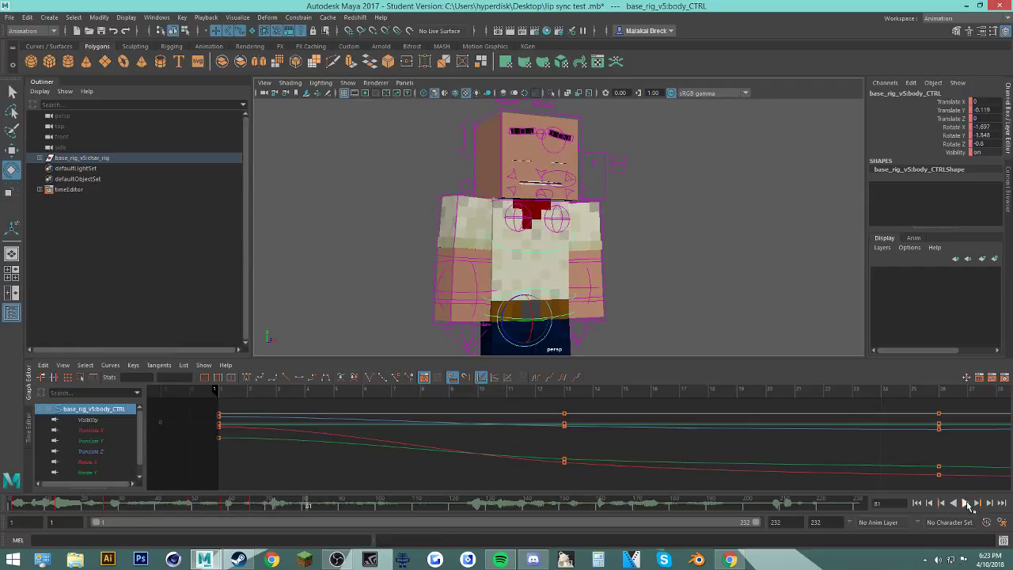
alt+drag(590, 324, 611, 321)
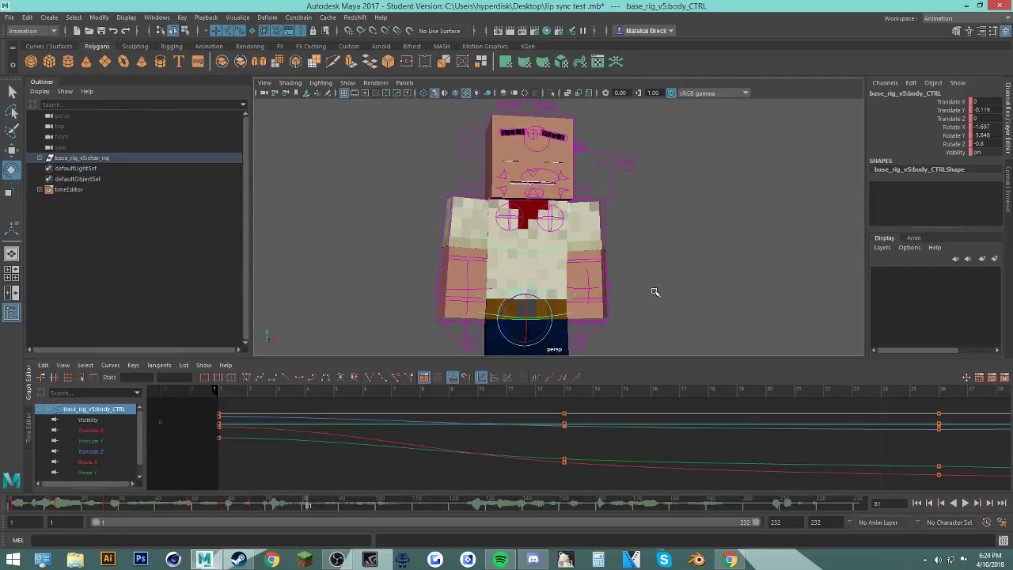
mouse_move(654, 292)
alt+mouse_down()
mouse_move(644, 256)
mouse_move(662, 256)
mouse_move(658, 296)
alt+mouse_up()
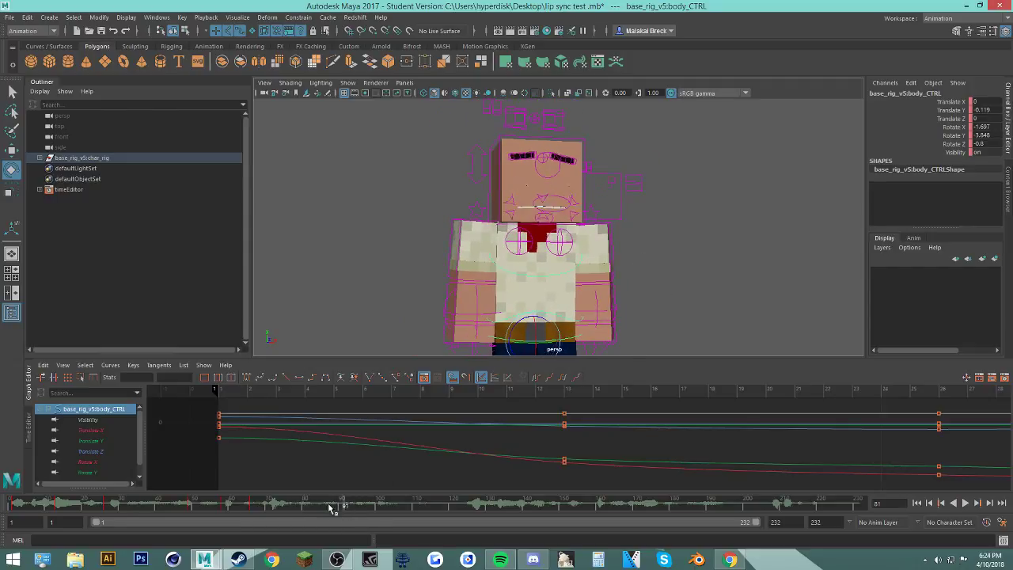
key(alt+shift+v)
click(967, 504)
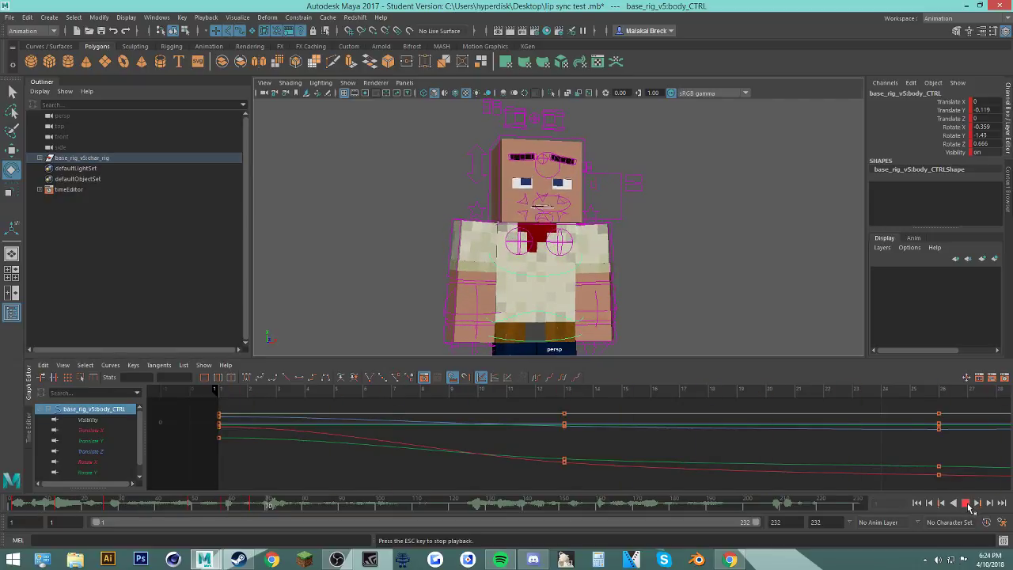
click(965, 503)
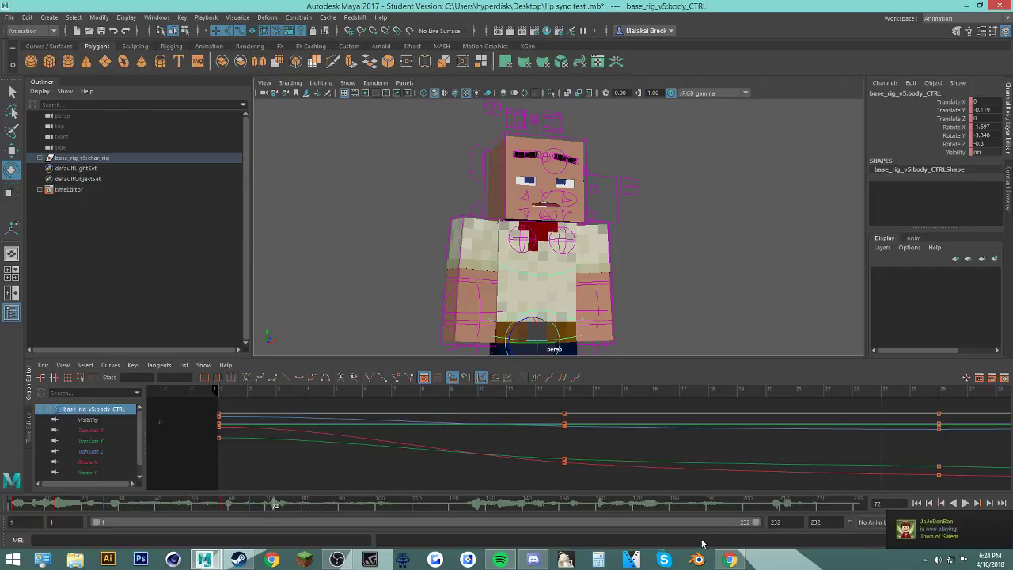
Step: Check the YouTube live chat in Chrome, returning to Maya to replay the animation from the start
click(729, 559)
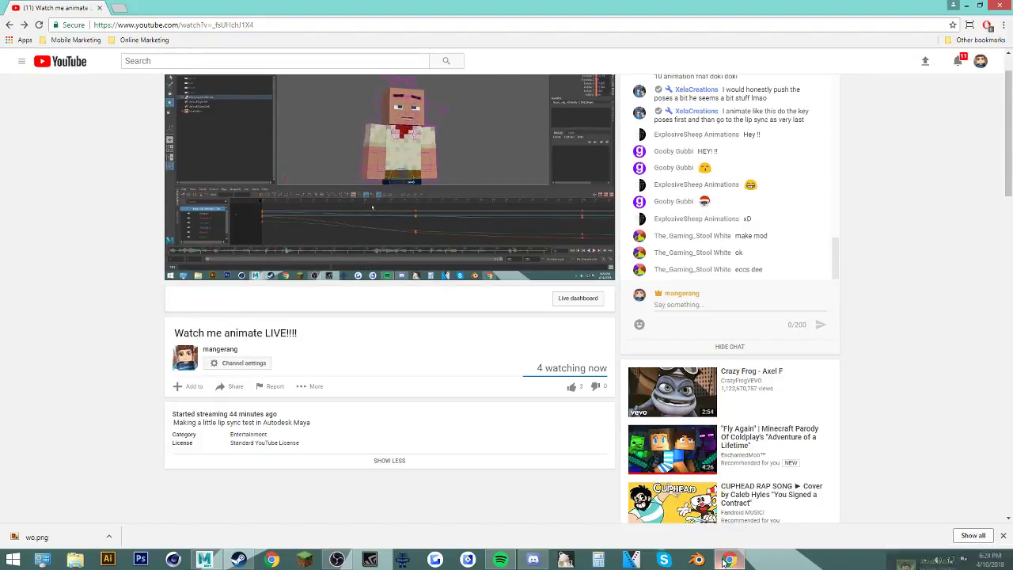
click(727, 559)
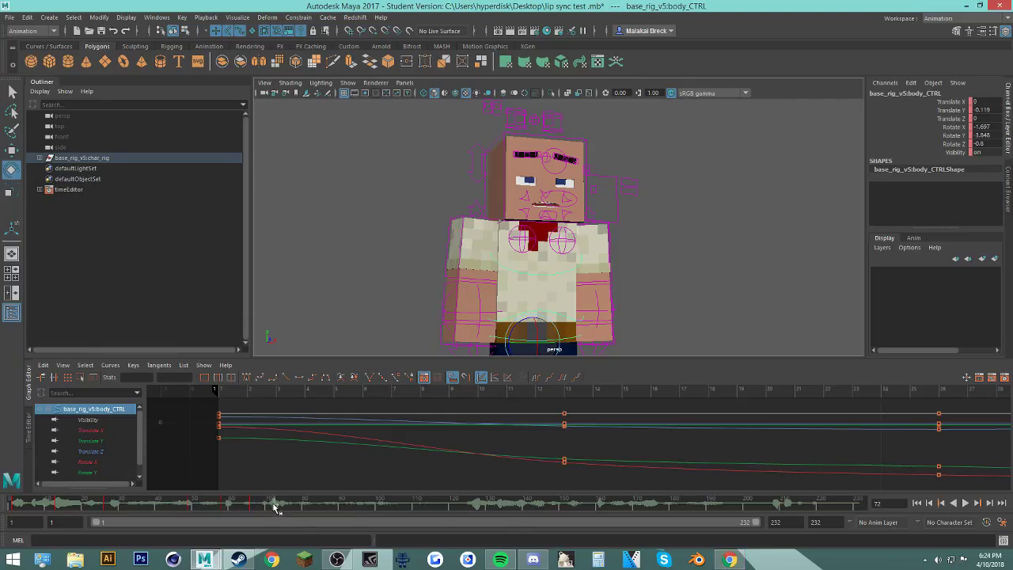
drag(274, 508, 11, 506)
click(965, 503)
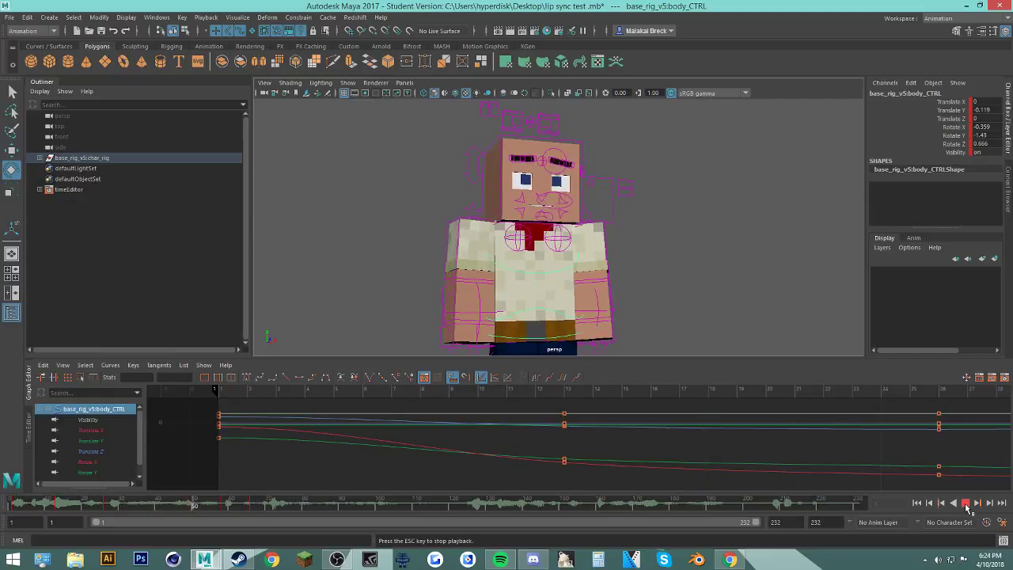
click(966, 503)
Step: Try keying the body control at frame 79 with rotation about X 3.39, Y -1.289, Z 2.583, and clear that key
drag(187, 507, 300, 511)
drag(518, 329, 524, 332)
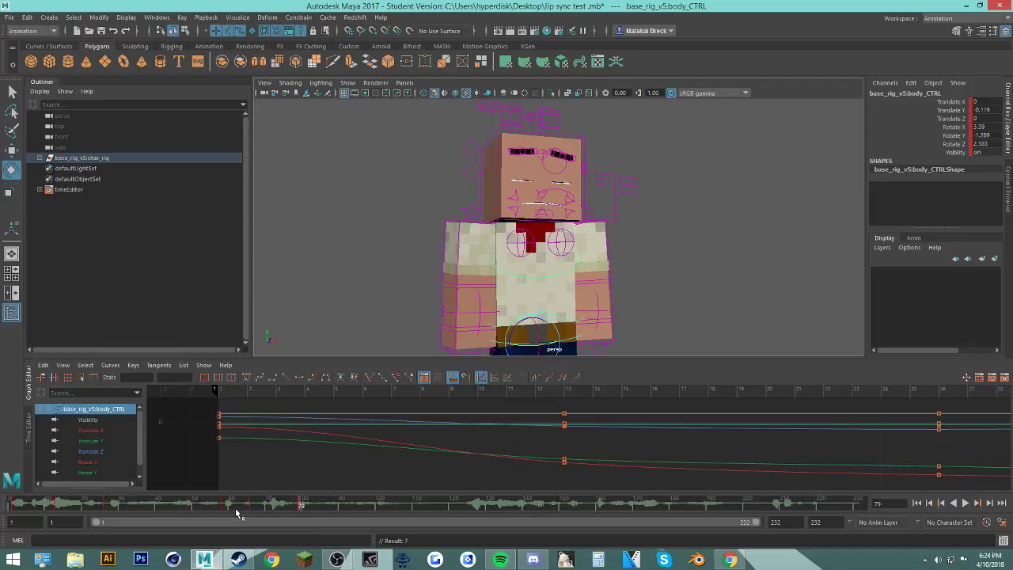
key(alt+v)
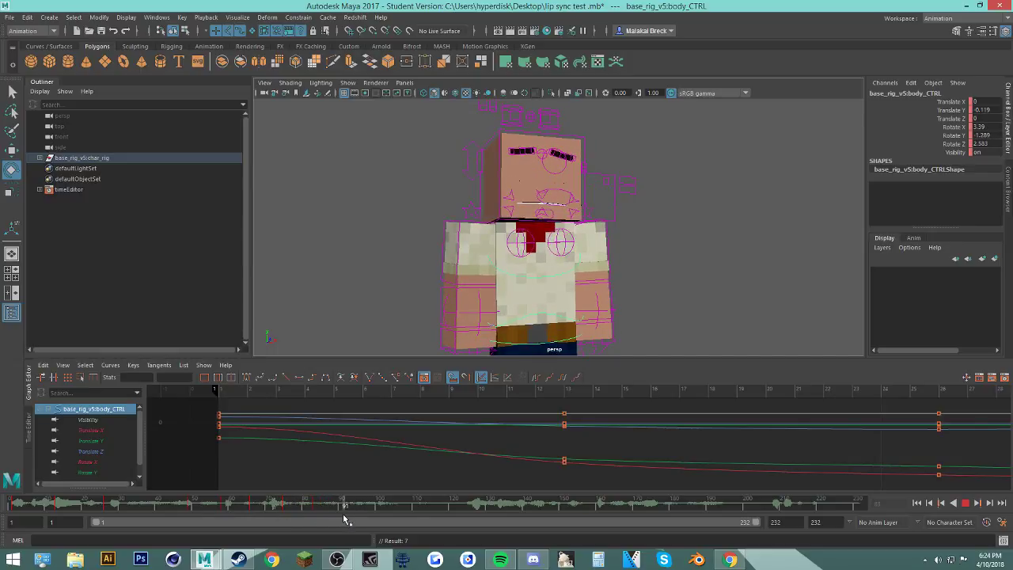
drag(350, 506, 282, 506)
right_click(283, 507)
click(342, 376)
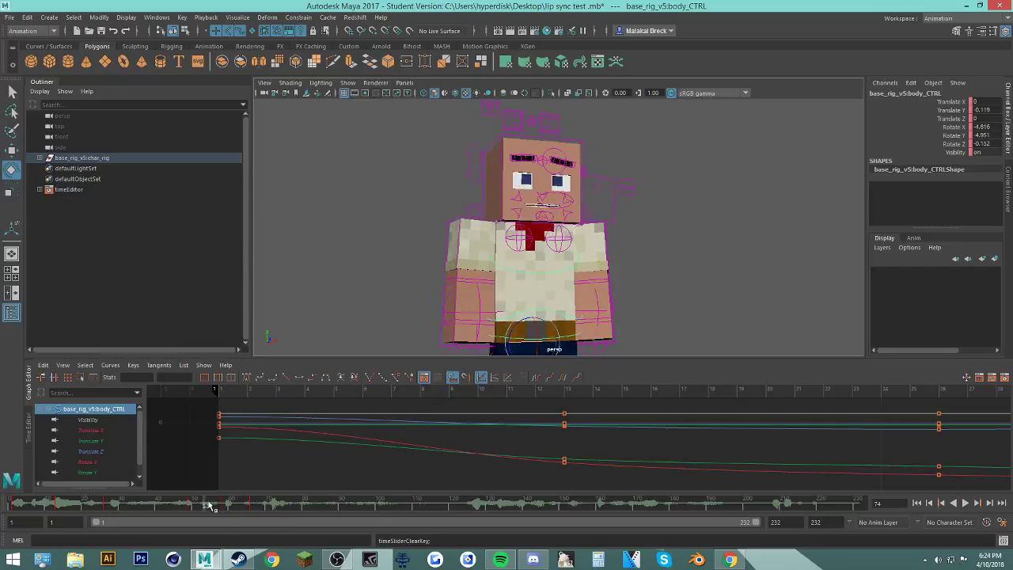
Step: Rotate the body control at frame 72 to about X -4.016, Y -3.812, Z -0.955, key it and adjust the key's timing
drag(210, 507, 272, 509)
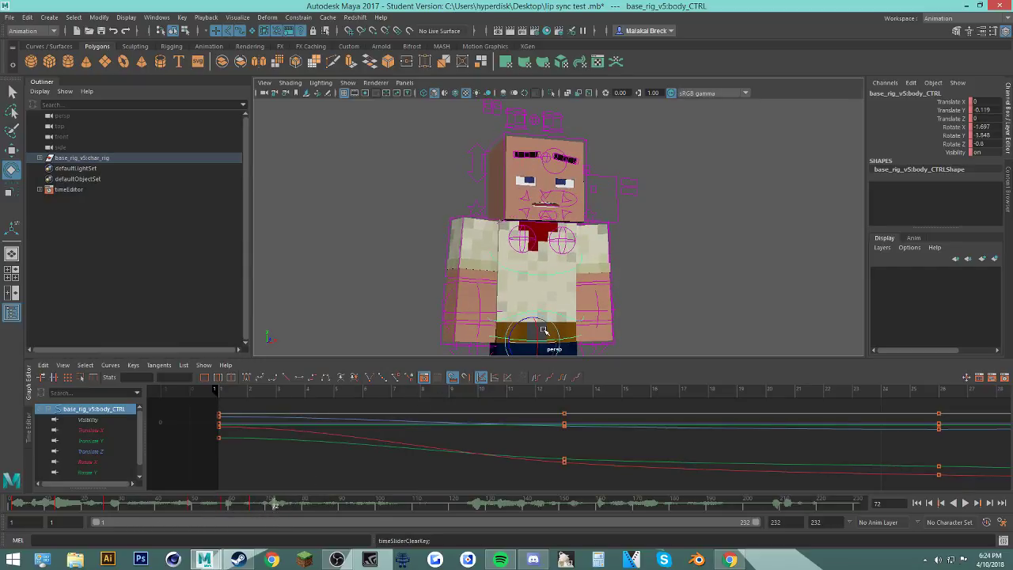
drag(542, 330, 536, 330)
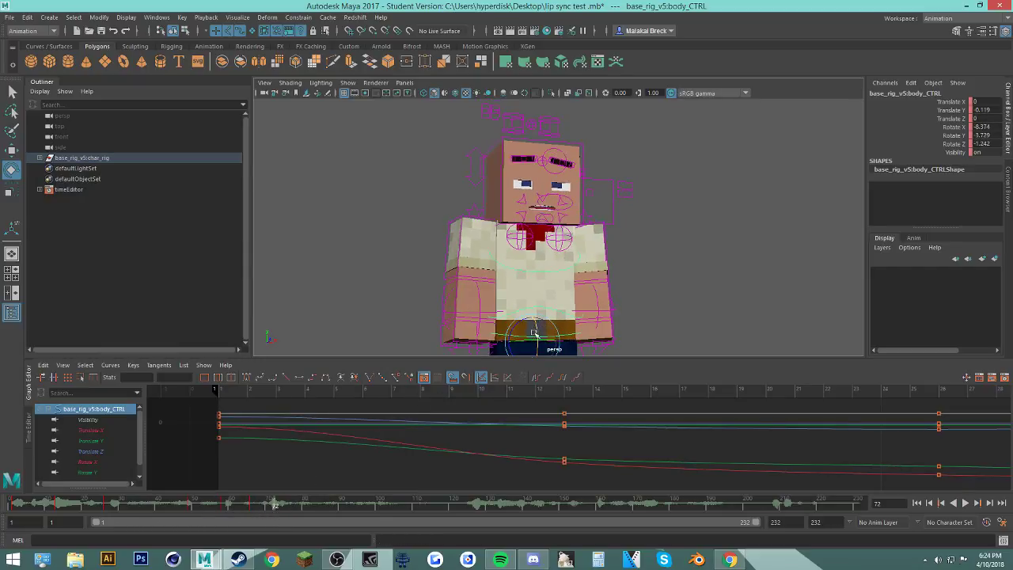
alt+drag(592, 296, 558, 335)
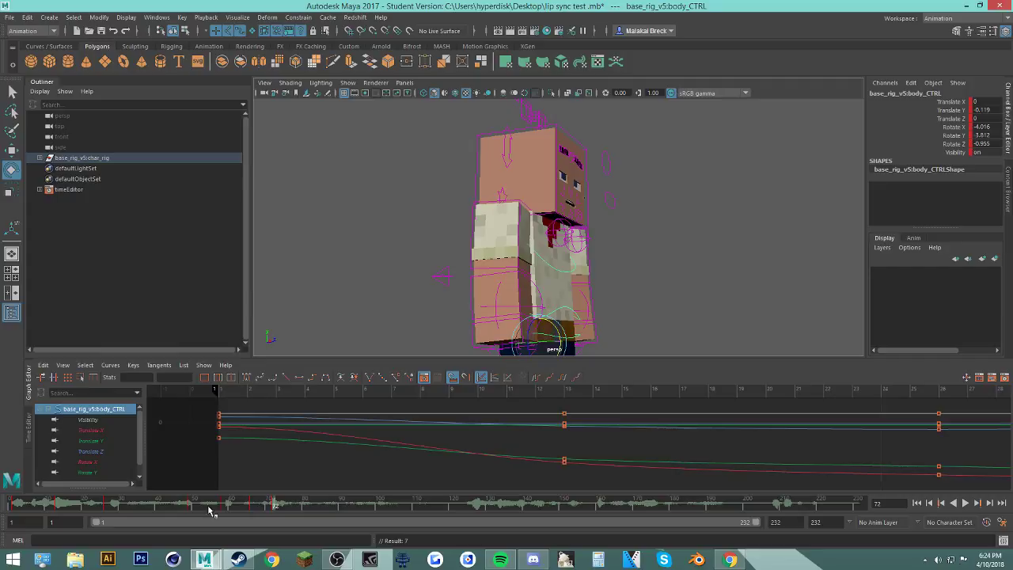
drag(251, 506, 270, 504)
shift+drag(271, 504, 283, 504)
Step: Tilt the body control further to about Rotate X -5.404, key it near frame 78 and preview the timing
click(312, 504)
click(283, 505)
drag(555, 328, 552, 329)
key(s)
drag(271, 504, 283, 505)
mouse_move(294, 505)
shift+mouse_down()
mouse_move(283, 504)
mouse_move(301, 505)
shift+mouse_up()
click(208, 507)
key(alt+v)
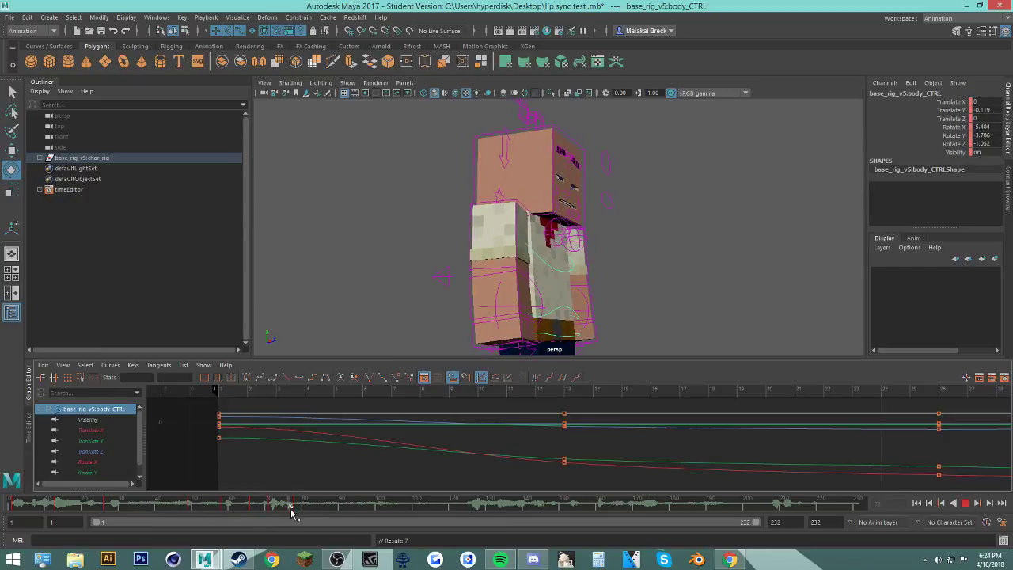
key(alt+v)
Step: Rotate the body control at frame 91 to about X -6.942, Y -3.776, Z -0.437, key it and preview the motion
alt+drag(657, 325, 536, 327)
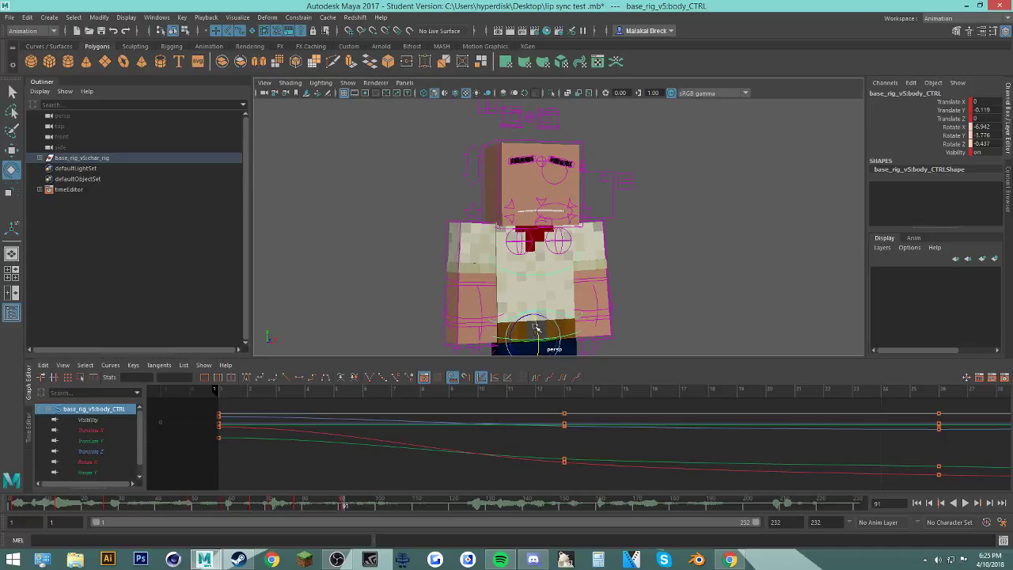
click(263, 502)
key(alt+v)
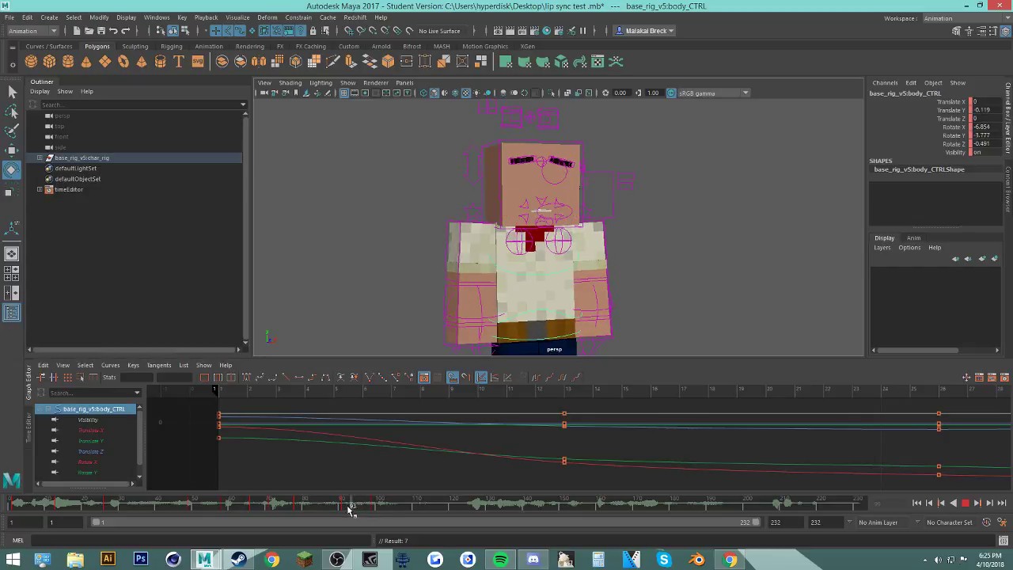
shift+drag(383, 506, 324, 508)
Step: Lower the key at frame 66 on the body control's Rotate X curve to about -2.817
scroll(673, 449, down, 3)
alt+middle_drag(701, 446, 383, 427)
mouse_move(687, 436)
alt+middle_down()
mouse_move(486, 438)
mouse_move(384, 461)
alt+middle_up()
alt+middle_drag(722, 455, 489, 443)
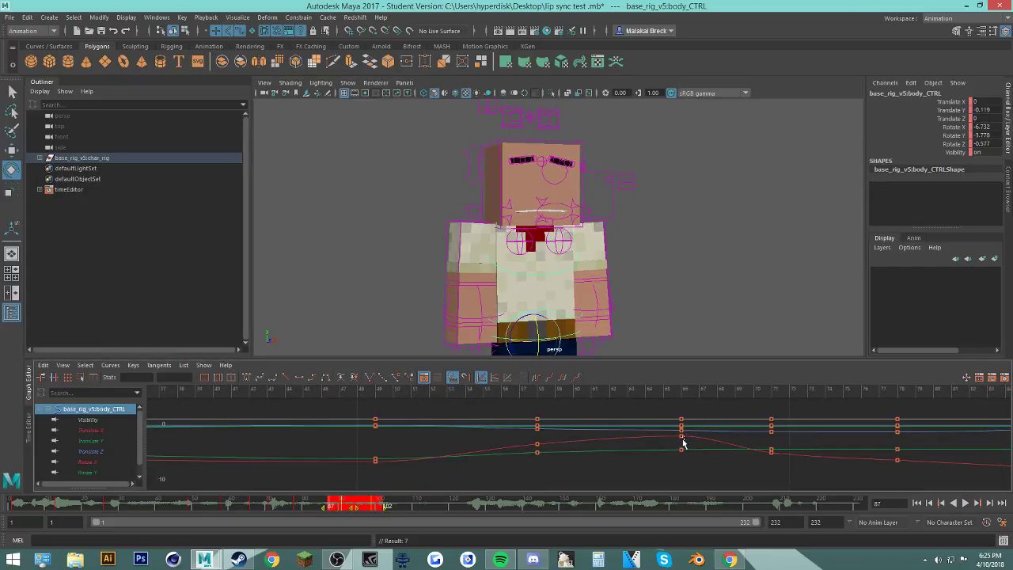
click(683, 437)
middle_drag(681, 437, 682, 442)
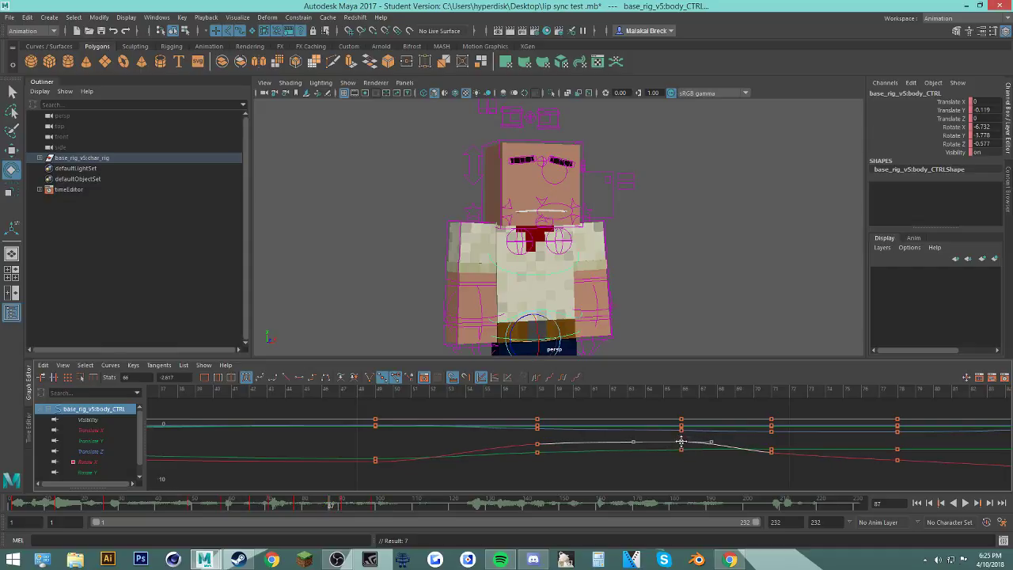
Step: Lower the Rotate X key at frame 78 to about -6.099 and select the curve's key at frame 91
mouse_move(755, 456)
alt+middle_down()
mouse_move(667, 450)
mouse_move(627, 435)
alt+middle_up()
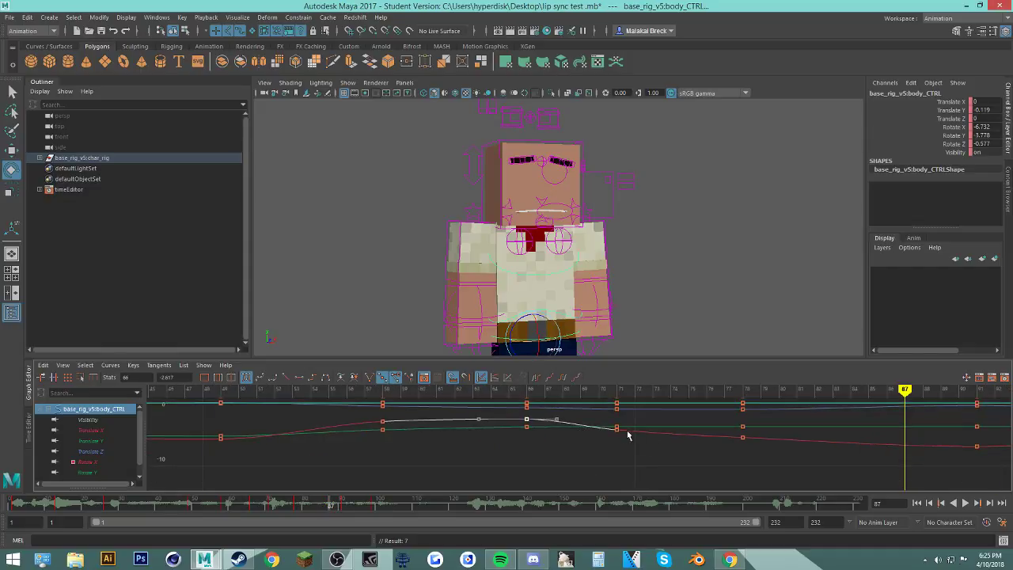
alt+middle_drag(702, 458, 636, 455)
click(624, 444)
alt+middle_drag(768, 459, 530, 466)
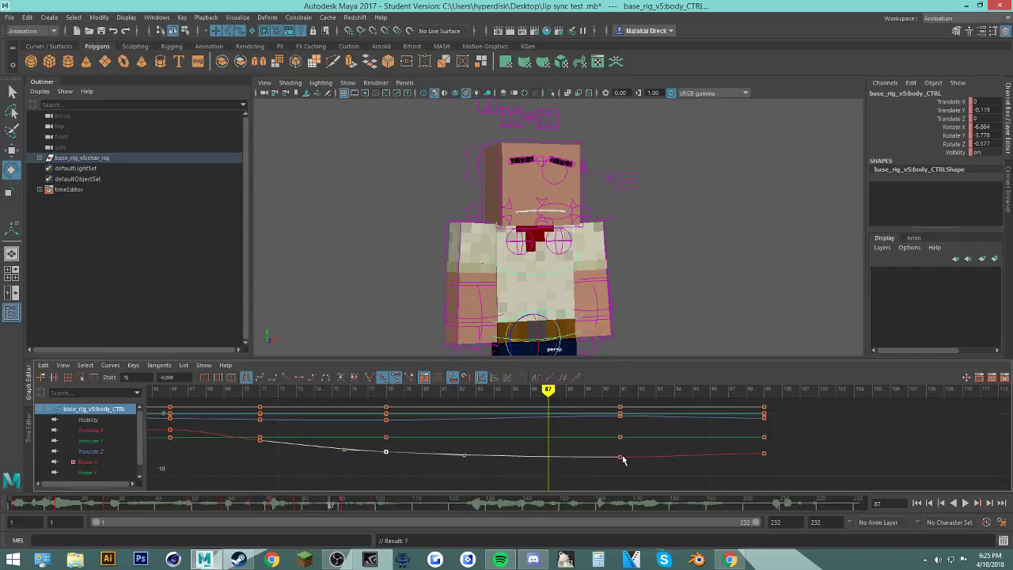
click(621, 461)
click(620, 459)
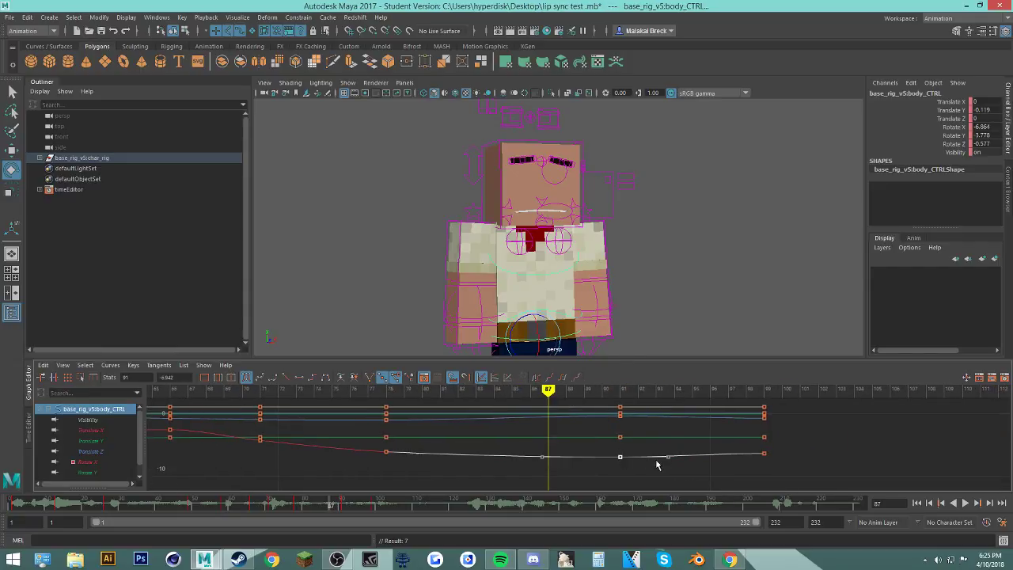
Step: Preview the body motion, then rotate and key the body control near frame 127 at about X -6.876, Y -3.78, Z -0.71
drag(406, 504, 12, 508)
click(965, 503)
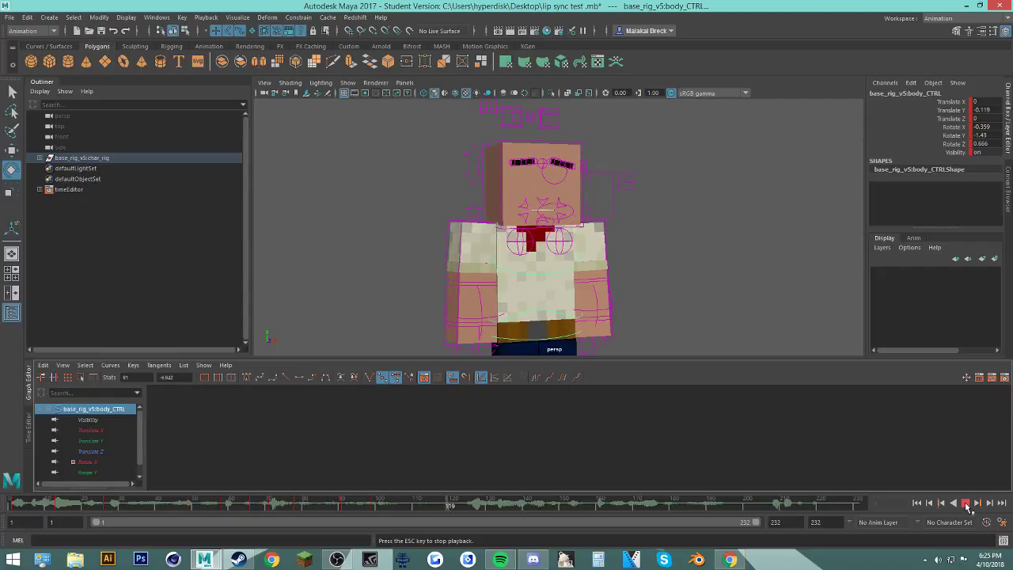
shift+drag(393, 505, 416, 506)
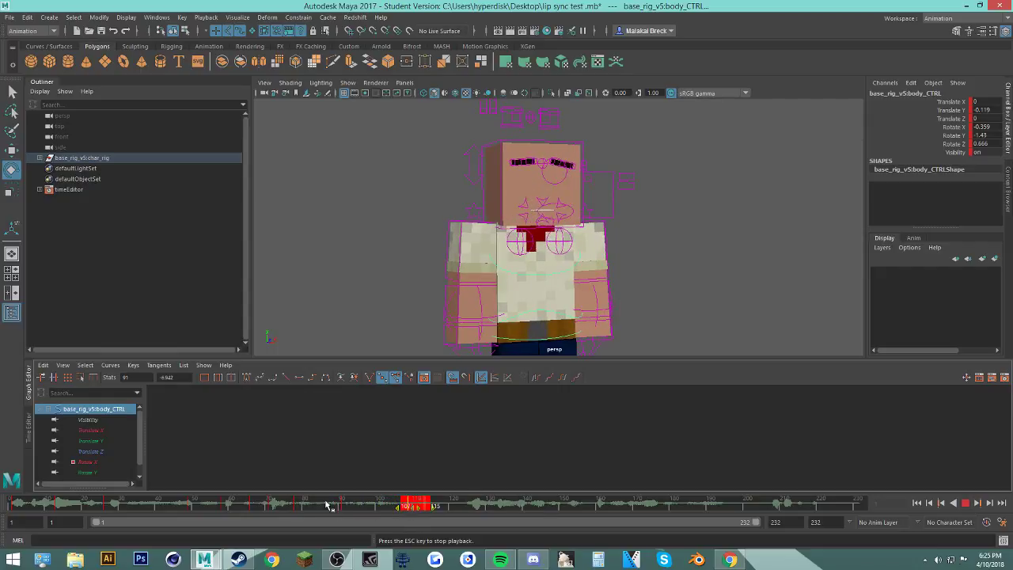
click(312, 507)
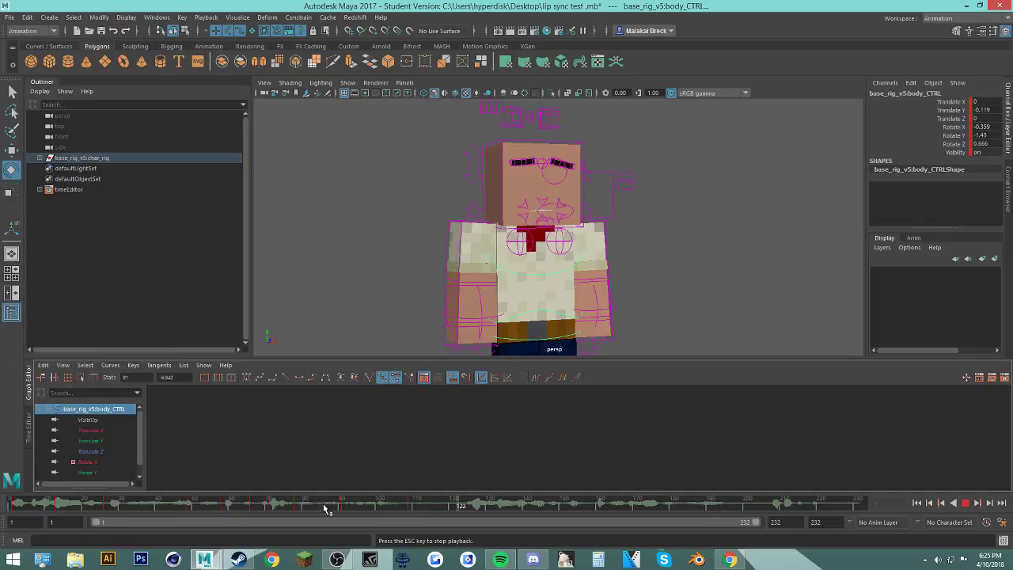
click(447, 507)
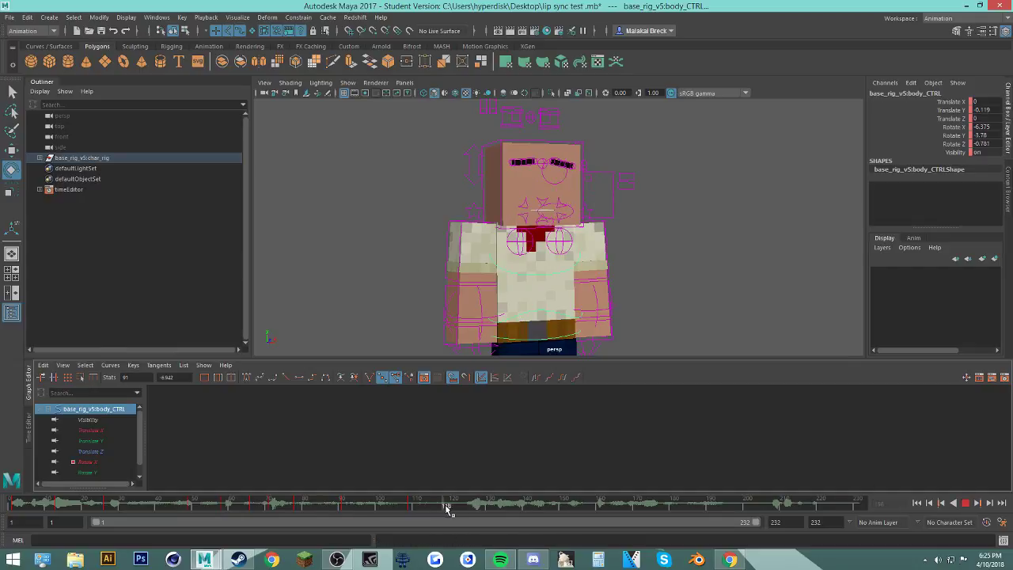
drag(480, 509, 481, 509)
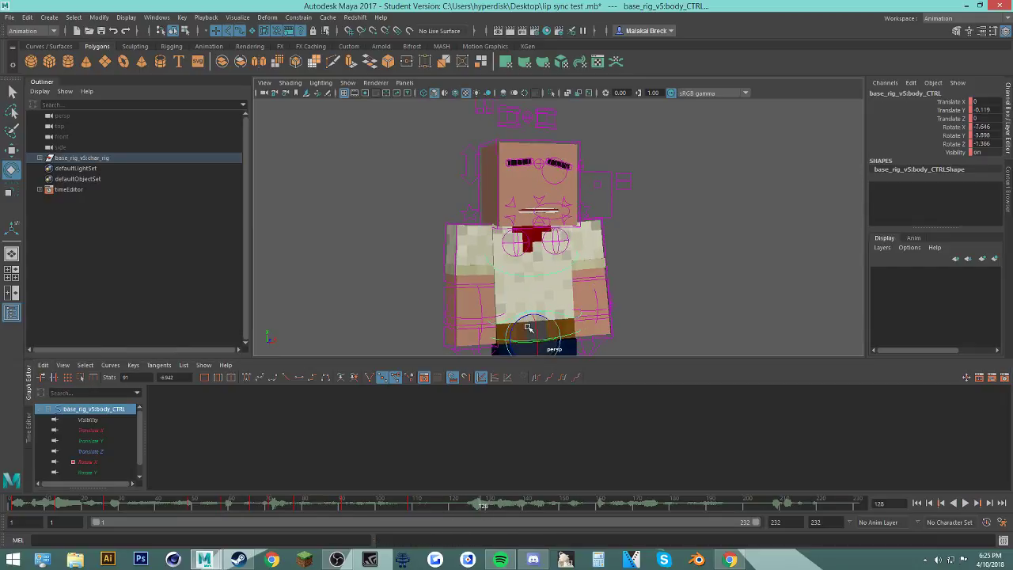
drag(400, 510, 452, 508)
drag(364, 507, 321, 516)
Step: Select the range from about frame 117 to 127 in the time slider and delete the surplus body control keys there
shift+drag(311, 508, 501, 511)
shift+drag(439, 504, 478, 507)
right_click(471, 502)
click(494, 374)
right_click(474, 503)
click(524, 375)
click(335, 508)
Step: Switch to Discord to start a voice call with a direct-message contact, and check the live stream's chat in Chrome
click(532, 560)
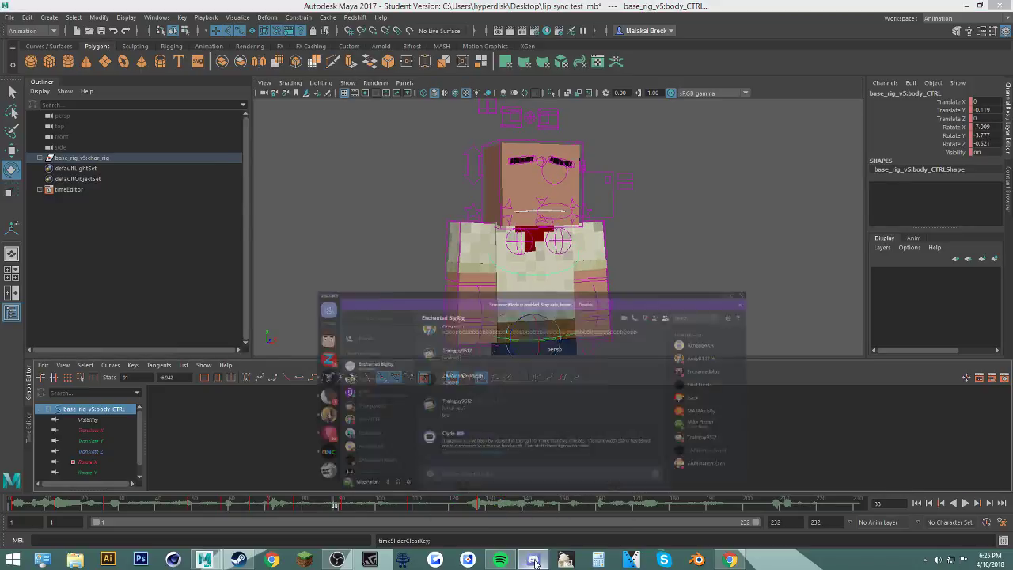
click(532, 560)
click(532, 560)
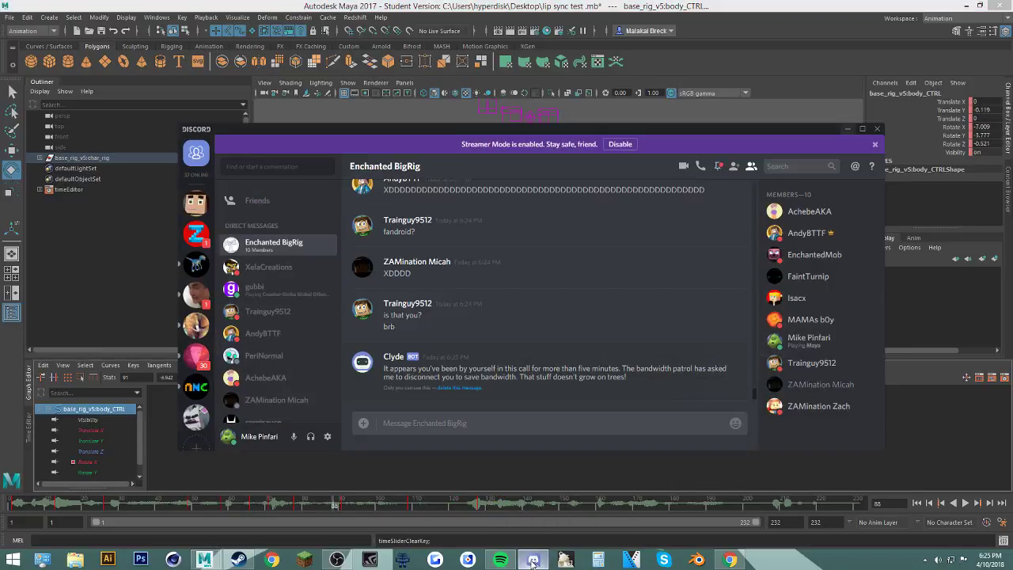
click(269, 333)
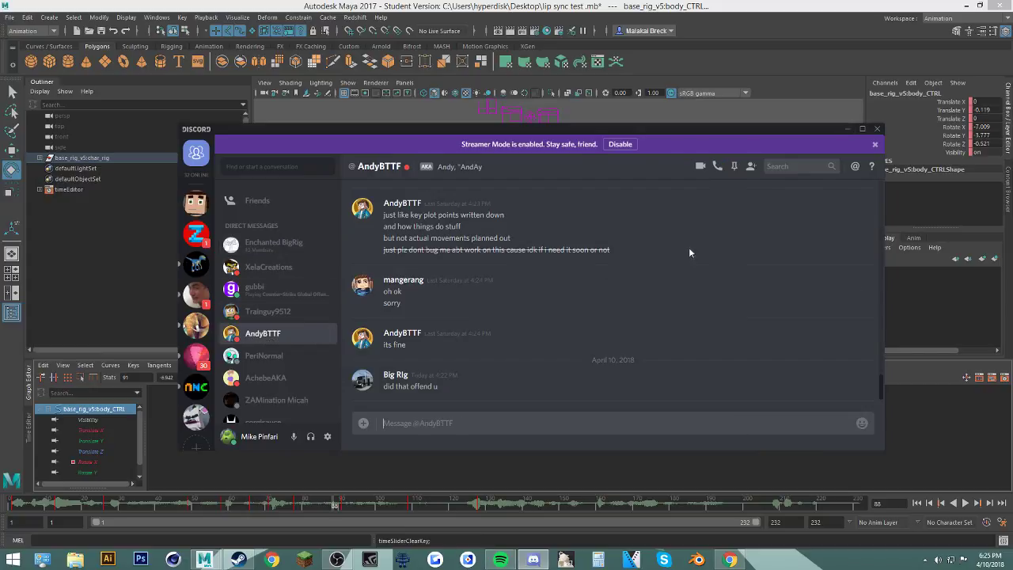
click(718, 167)
click(849, 129)
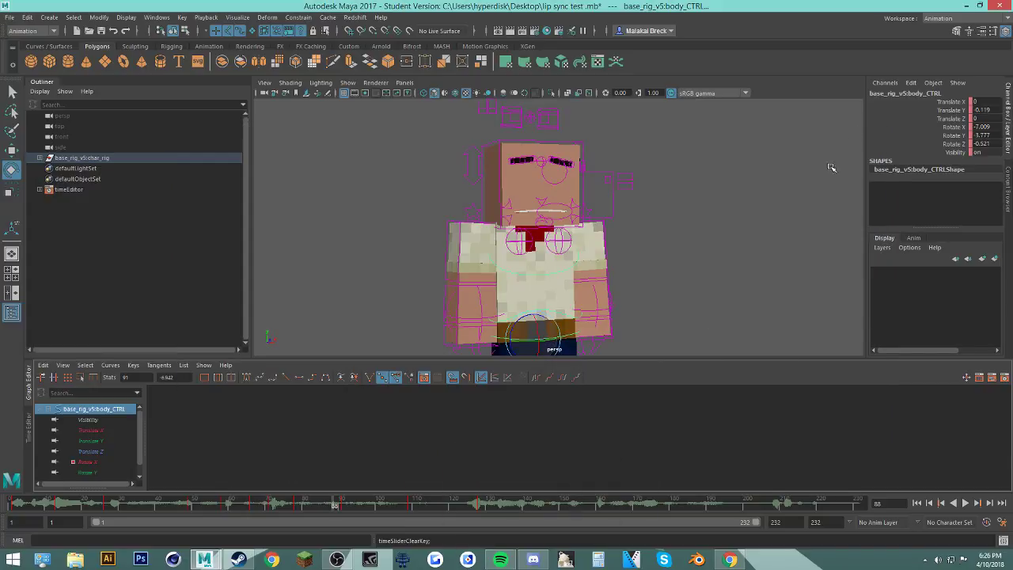
click(722, 565)
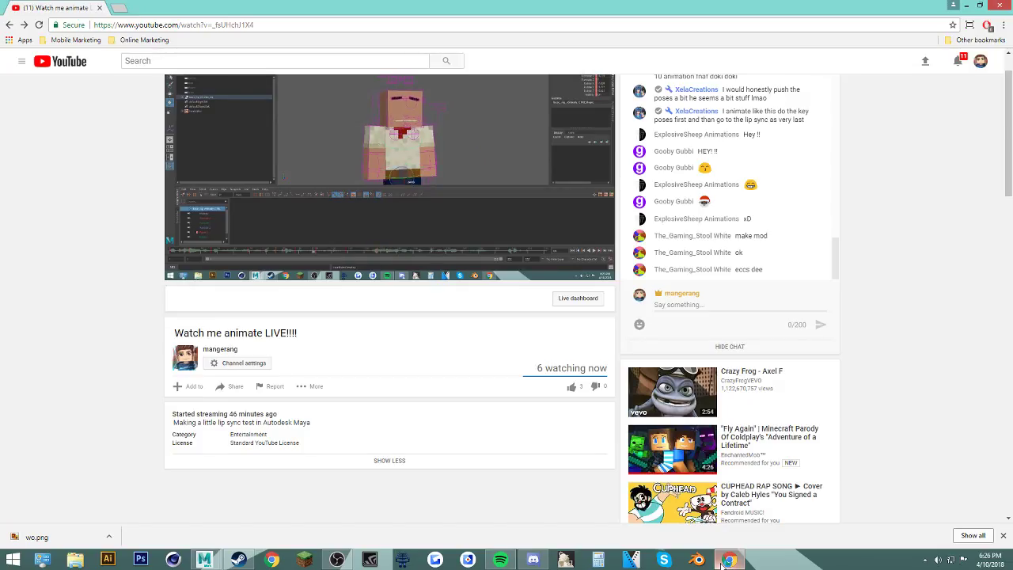
click(721, 565)
Step: Play and scrub the animation from frame 1 through the full range to check the body motion against the audio
key(alt+v)
key(alt+v)
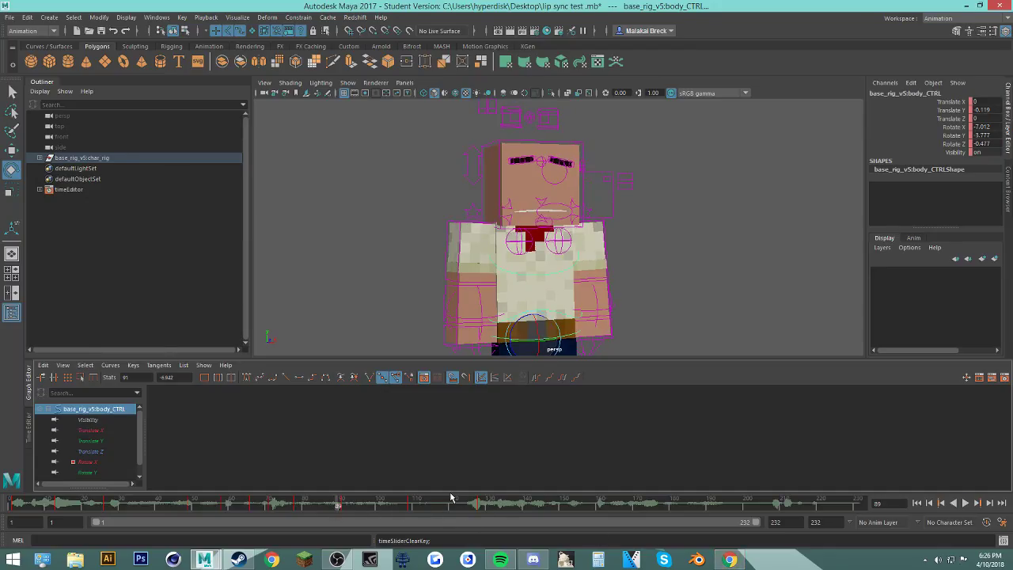
drag(375, 506, 9, 507)
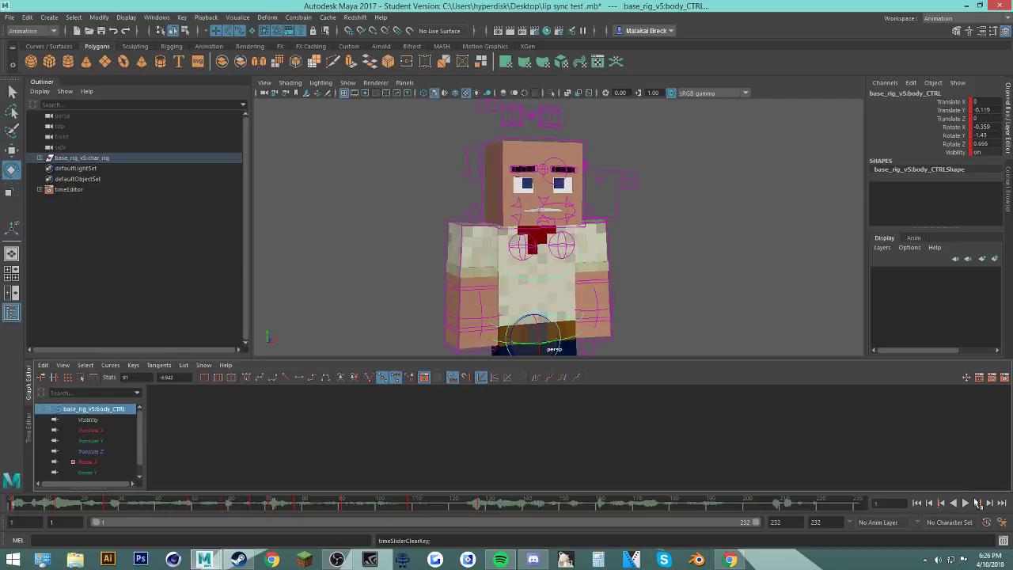
click(967, 504)
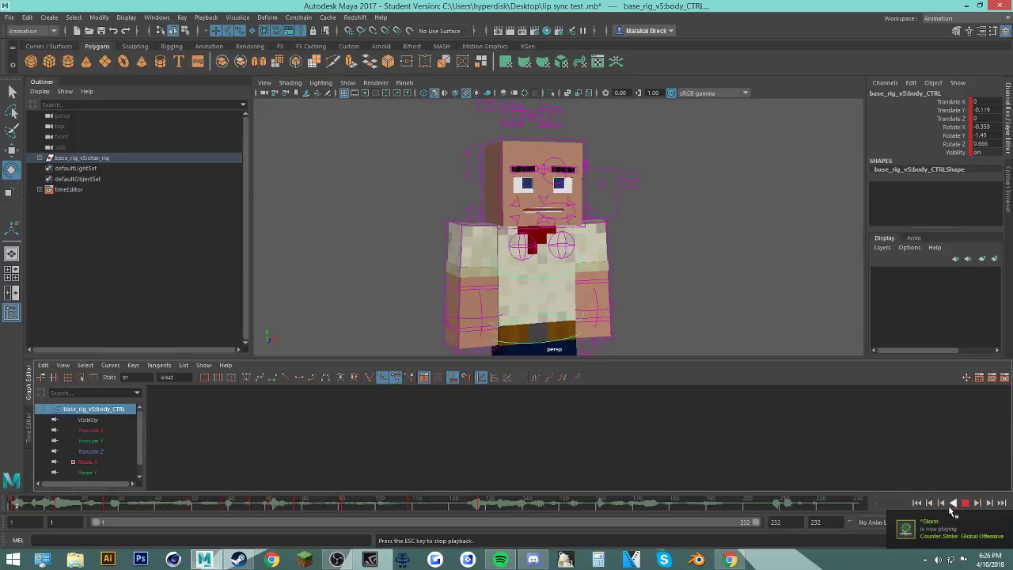
click(965, 503)
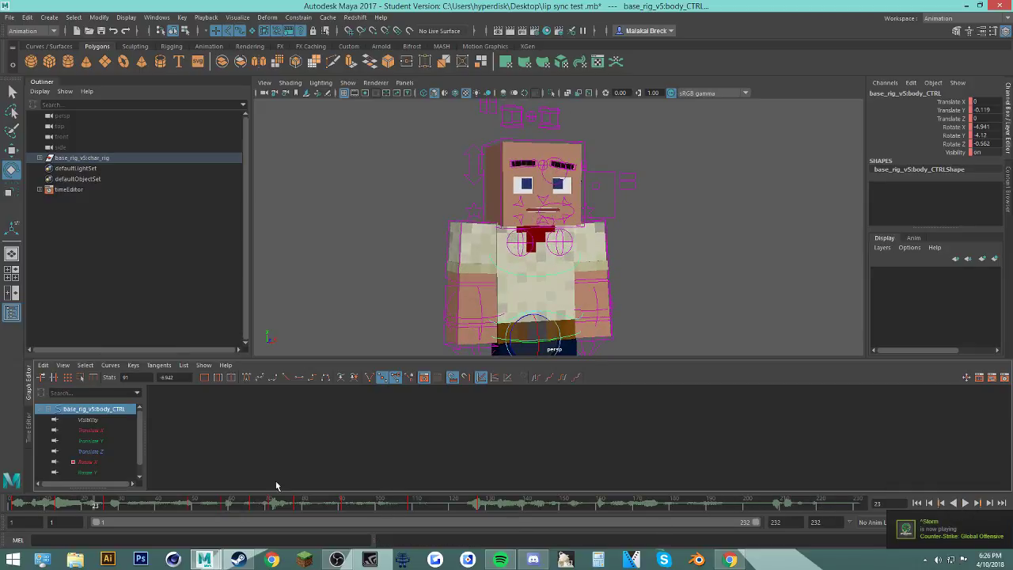
drag(124, 506, 571, 548)
drag(679, 562, 488, 539)
drag(552, 550, 499, 549)
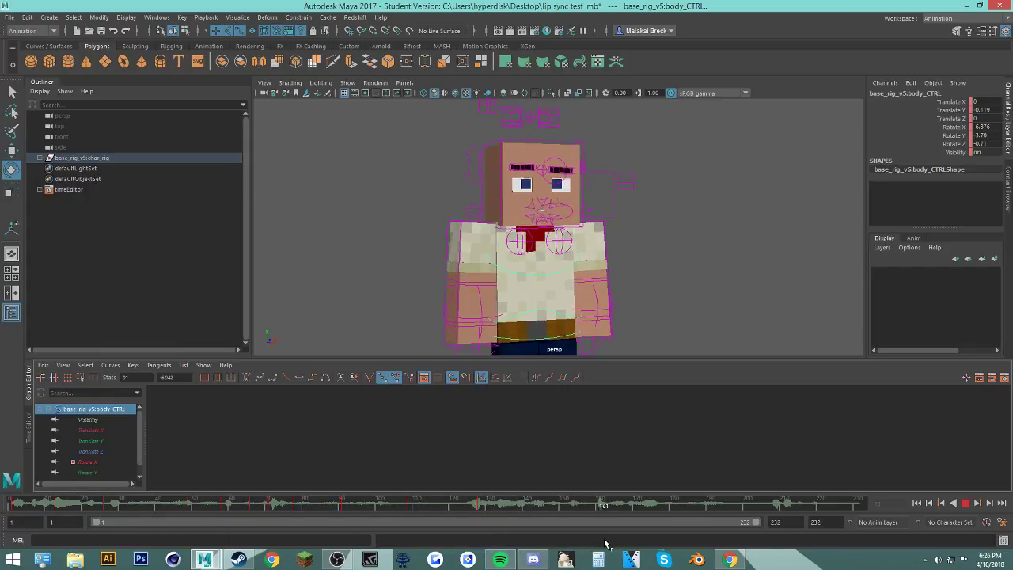
drag(663, 539, 758, 531)
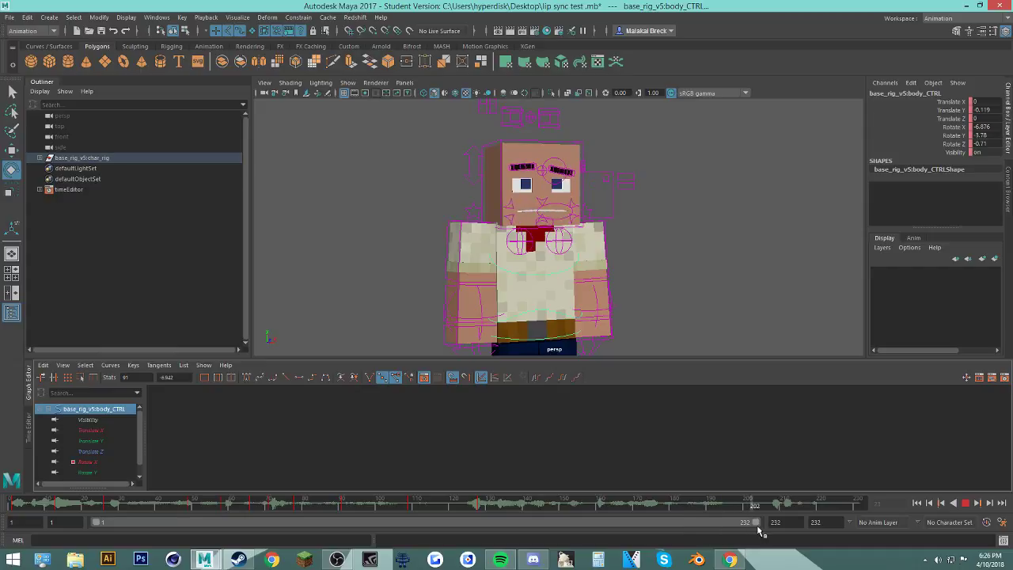
drag(821, 535, 857, 538)
drag(276, 522, 518, 520)
drag(649, 525, 409, 520)
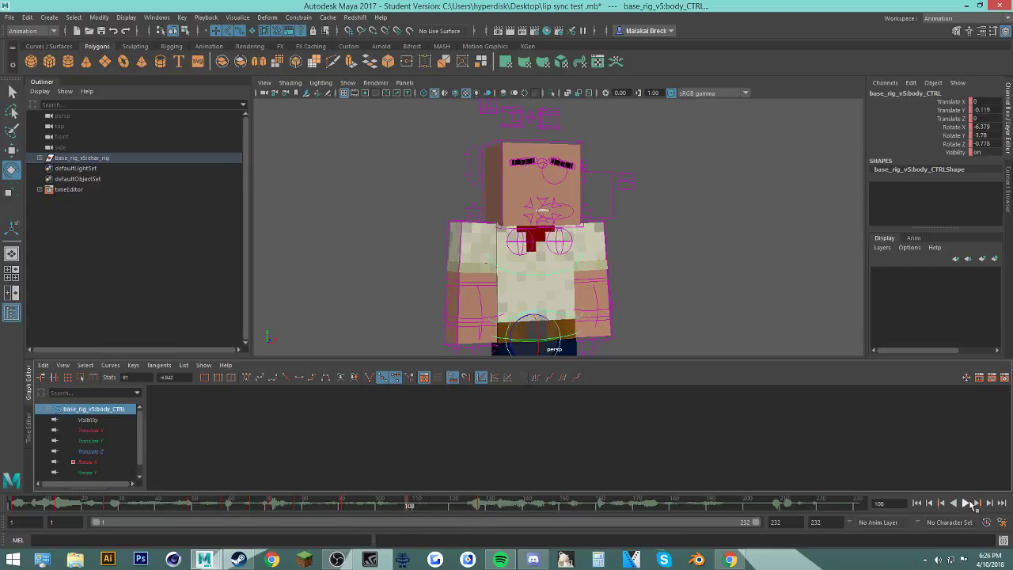
Step: Replay the section after frame 108, rotate the body control at frame 141, key it and scrub back over the movement
click(967, 504)
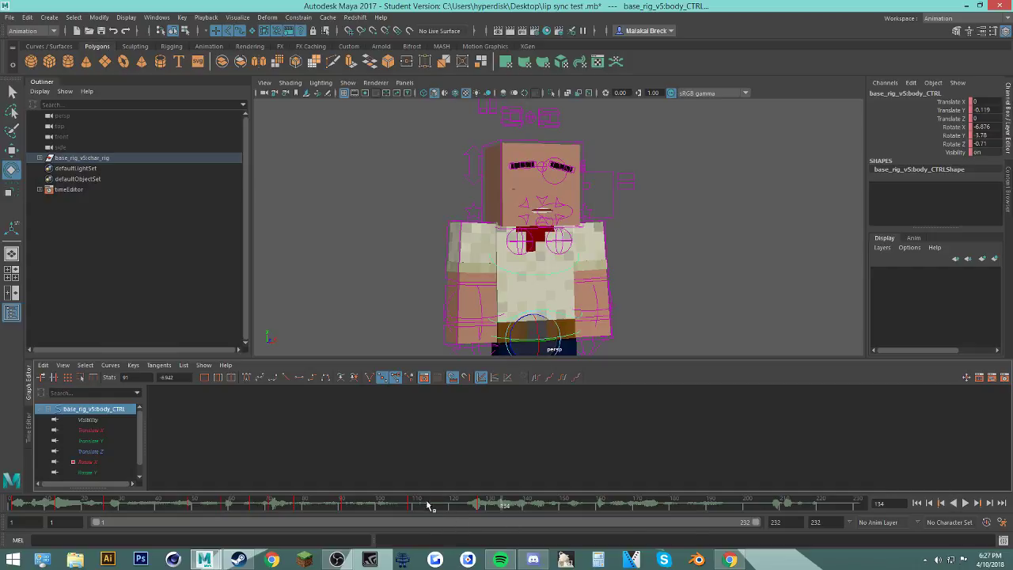
click(965, 503)
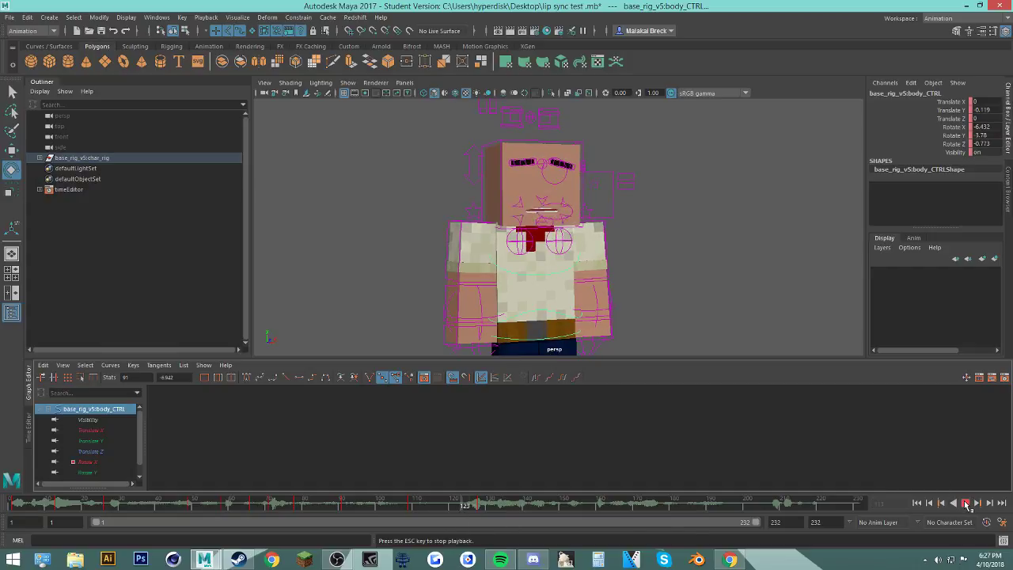
key(Escape)
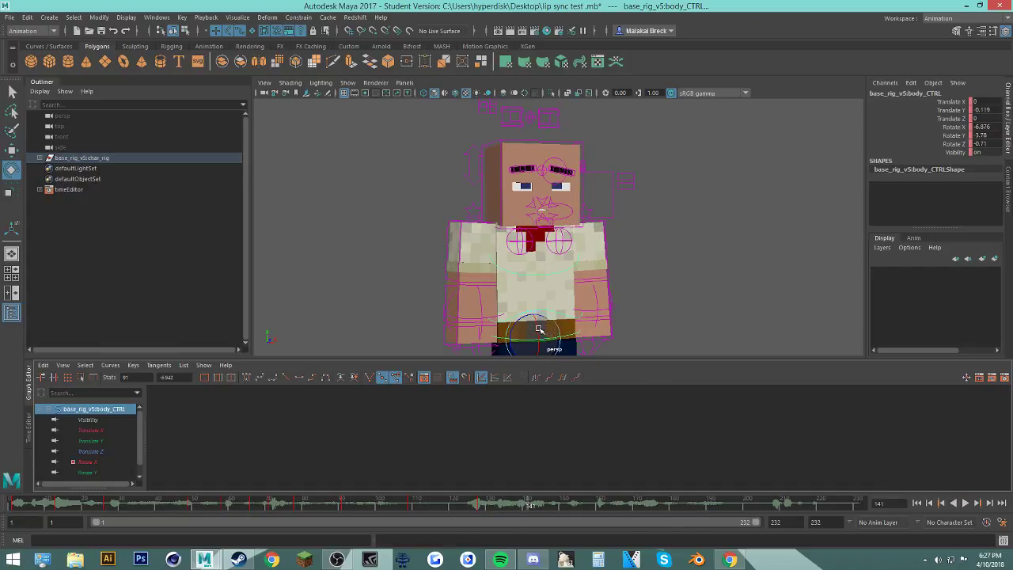
drag(538, 333, 534, 341)
click(471, 508)
drag(472, 511, 496, 507)
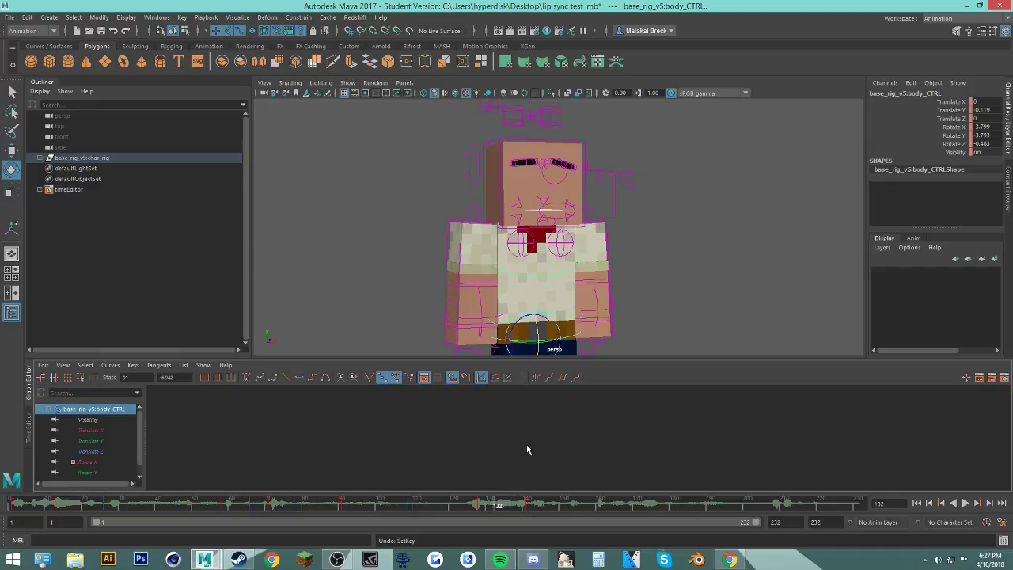
Step: Try to bring up the Graph Editor to see the body control's animation curves
click(157, 17)
mouse_move(187, 76)
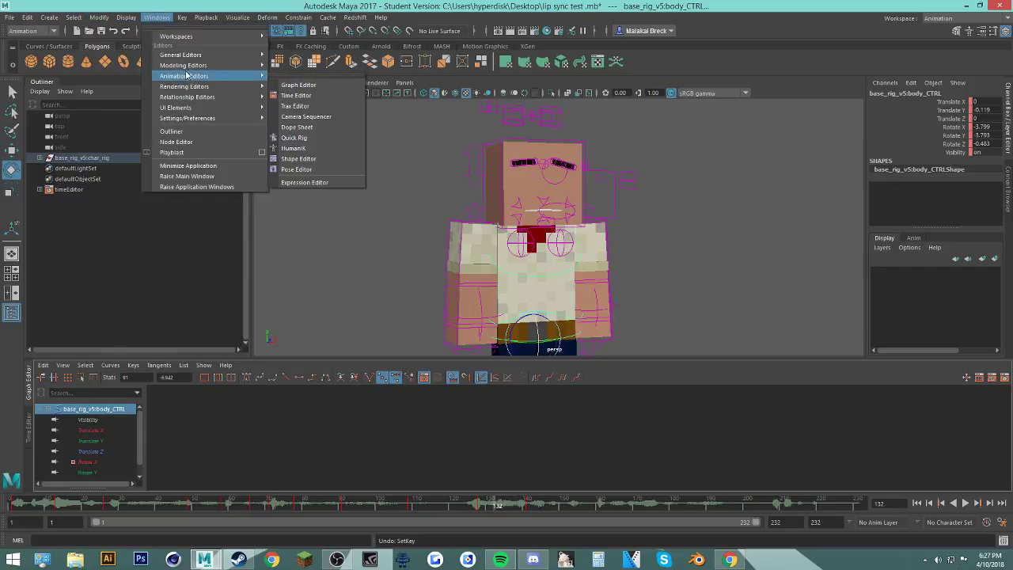
click(309, 86)
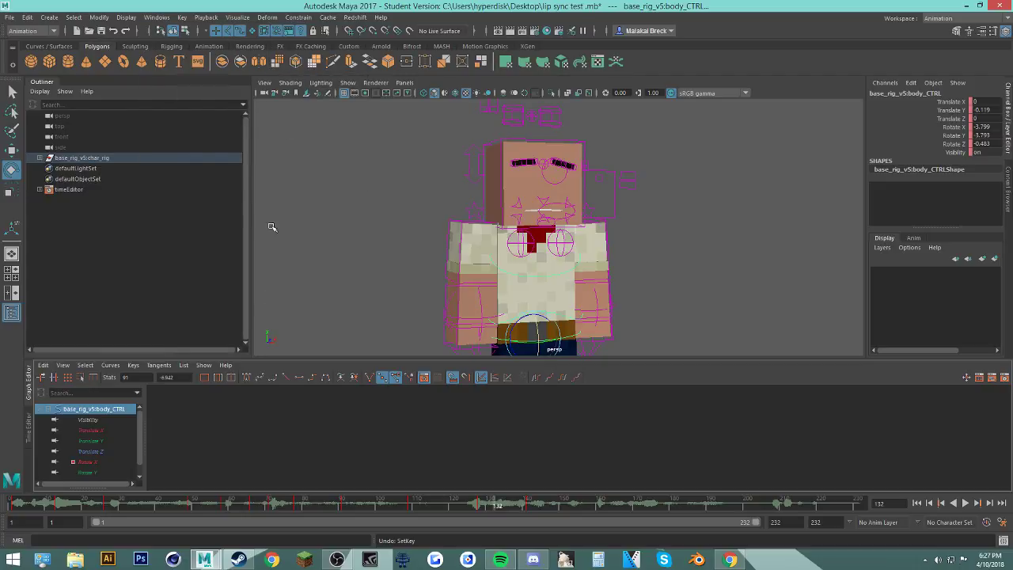
click(171, 17)
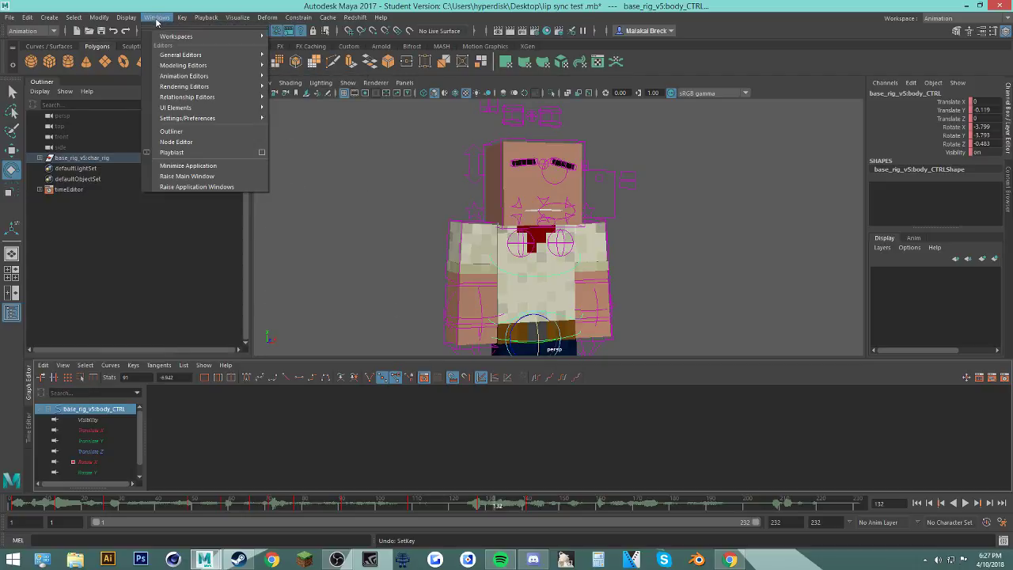
mouse_move(200, 75)
click(291, 86)
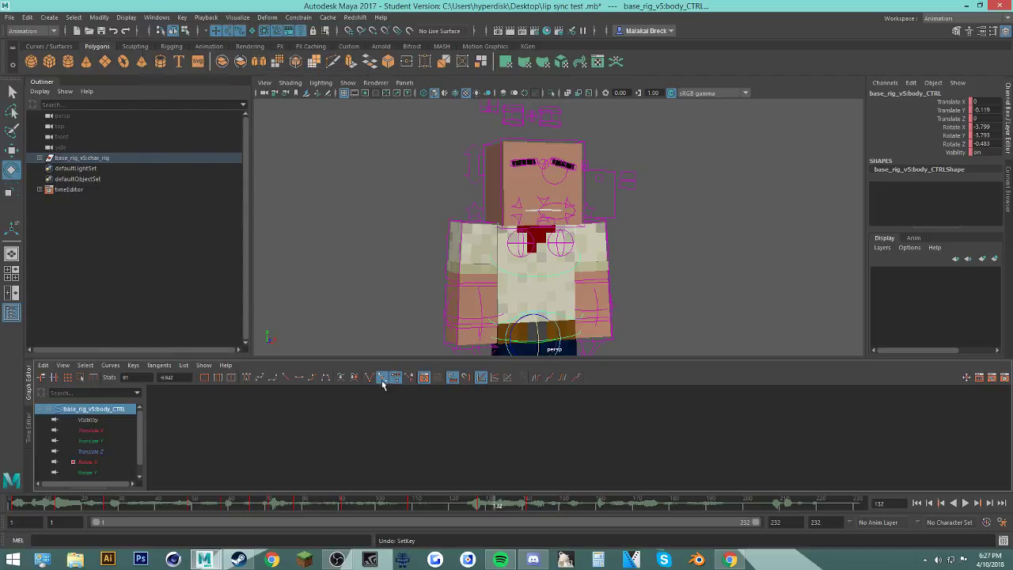
Step: Try to display the body control's curves by selecting its individual translate and rotate channels and reselecting the control
click(360, 424)
click(84, 419)
click(97, 432)
scroll(97, 446, down, 1)
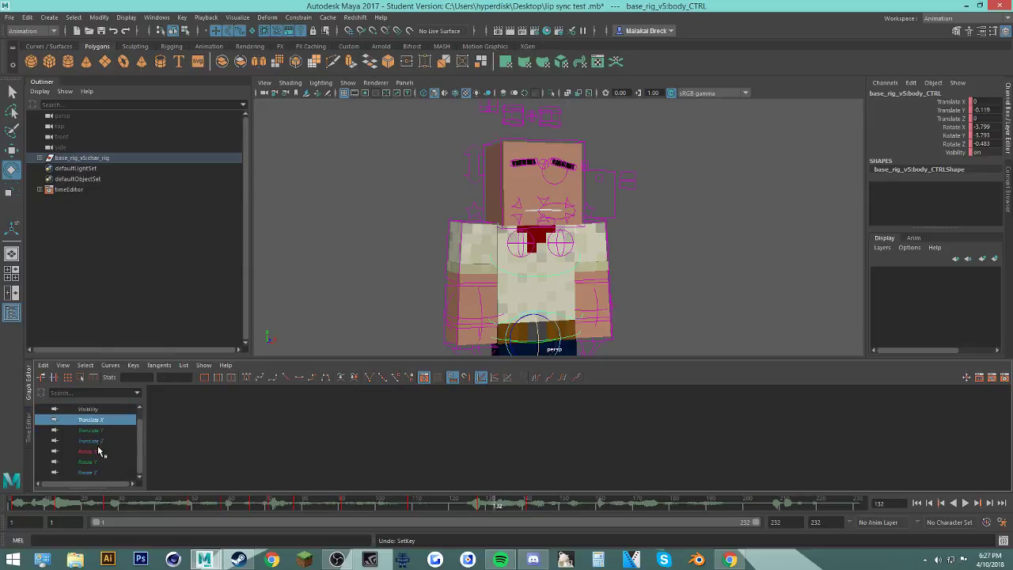
scroll(96, 448, up, 1)
click(93, 444)
click(91, 453)
click(91, 412)
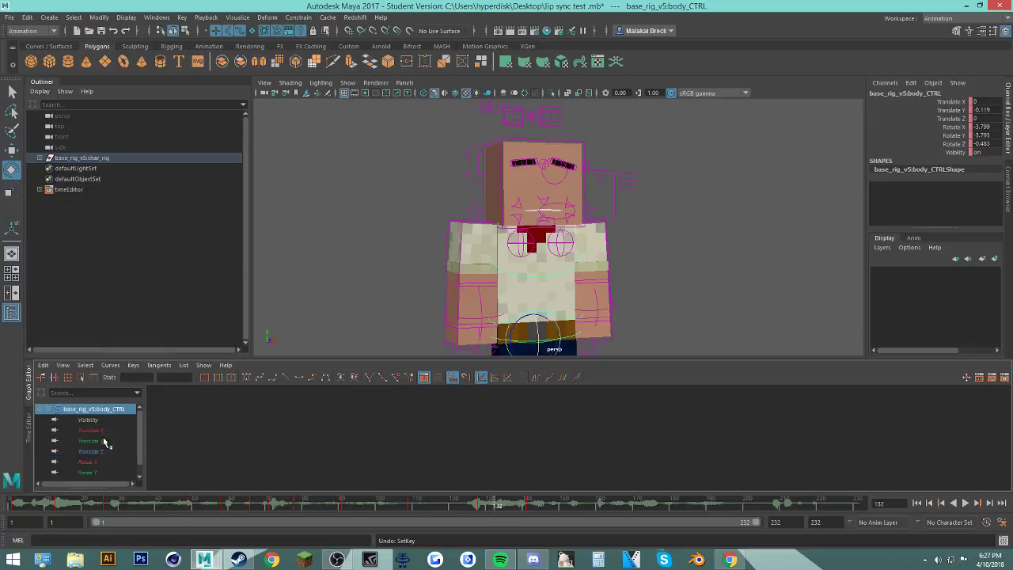
click(96, 453)
click(96, 462)
click(593, 328)
click(559, 340)
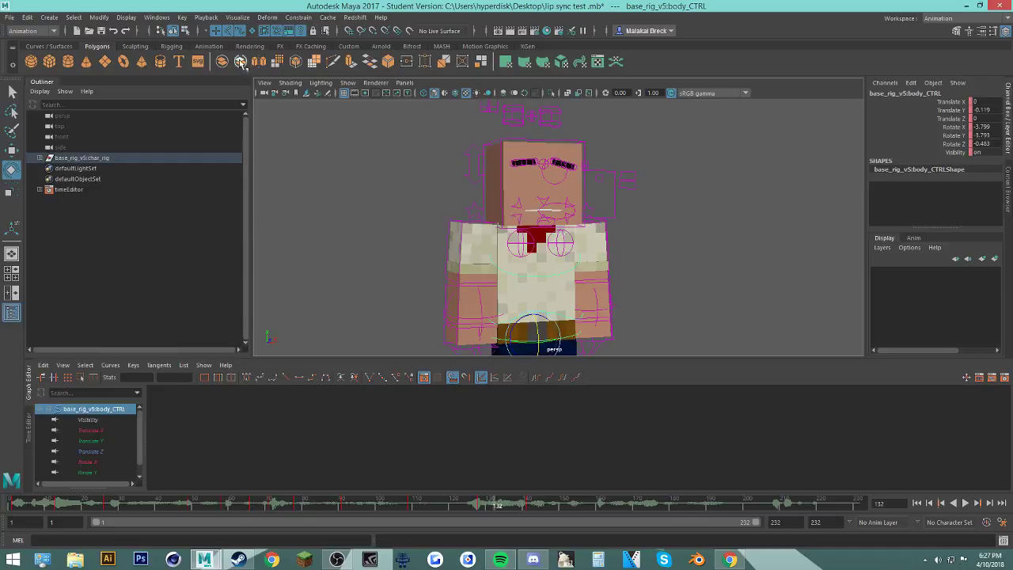
Step: Switch the workspace to Rigging and on to Maya Classic, and reframe the character's upper body
click(164, 19)
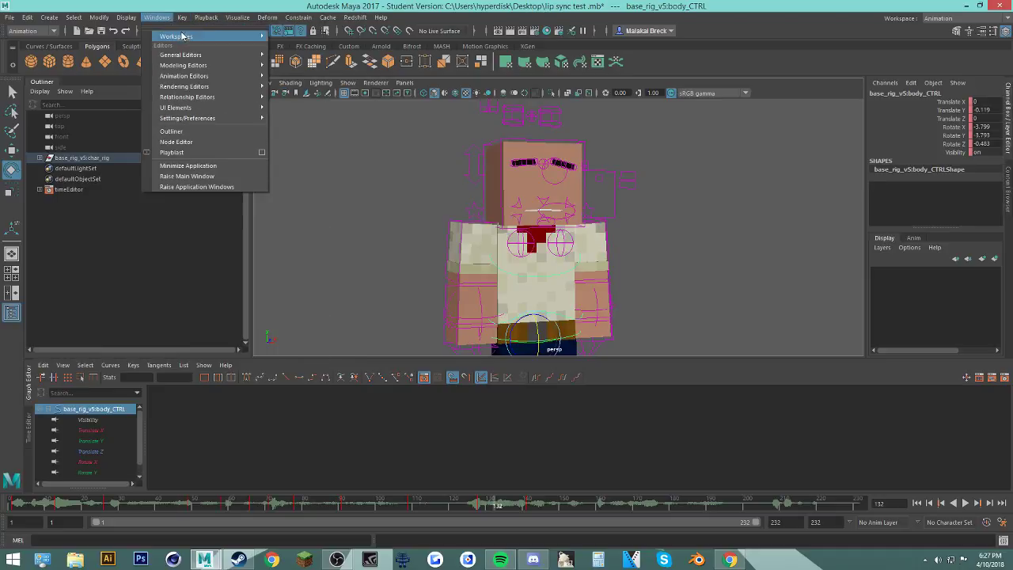
mouse_move(190, 35)
click(331, 139)
click(156, 17)
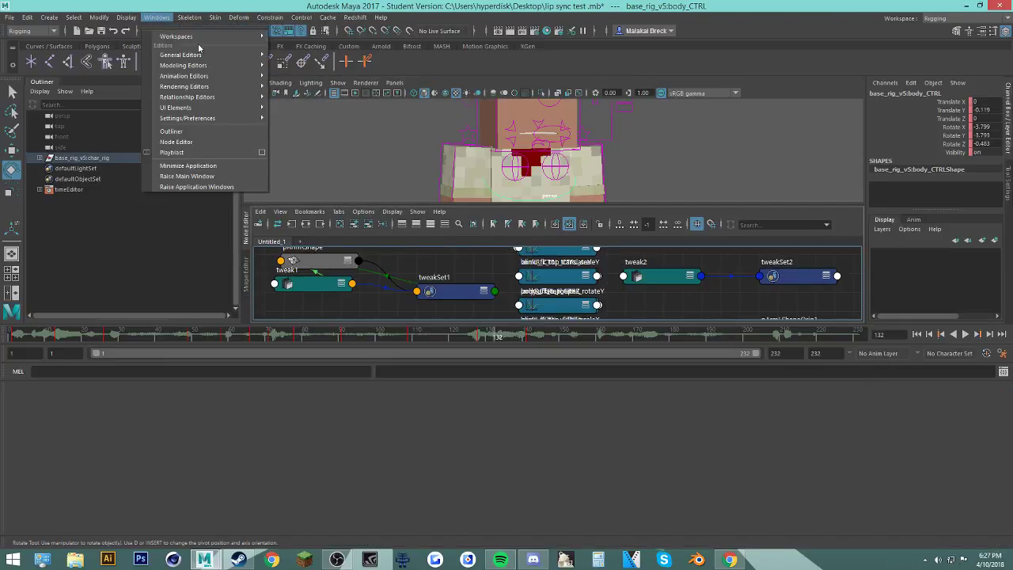
click(299, 45)
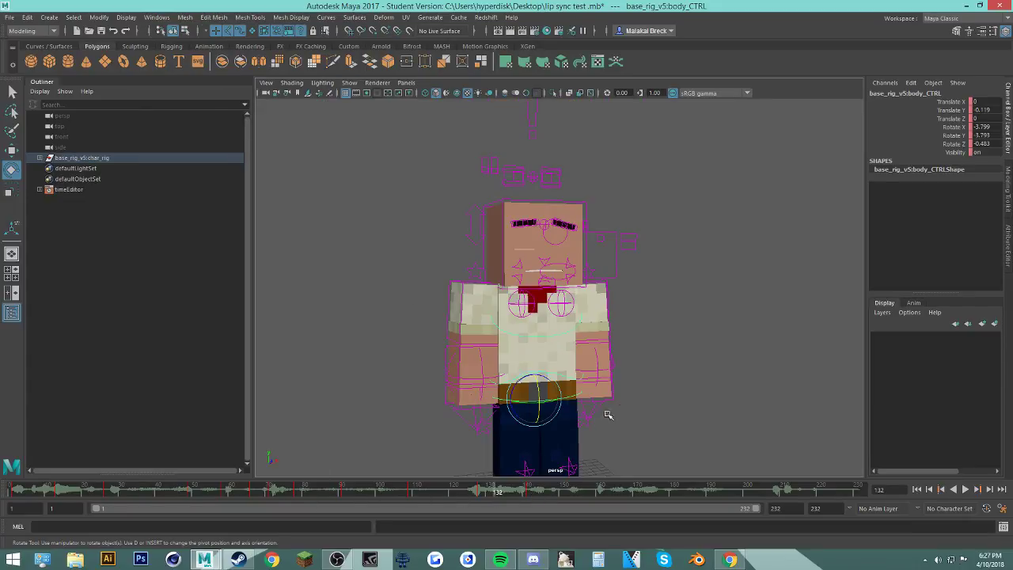
mouse_move(621, 407)
alt+middle_down()
mouse_move(631, 373)
mouse_move(640, 409)
alt+middle_up()
scroll(640, 409, up, 2)
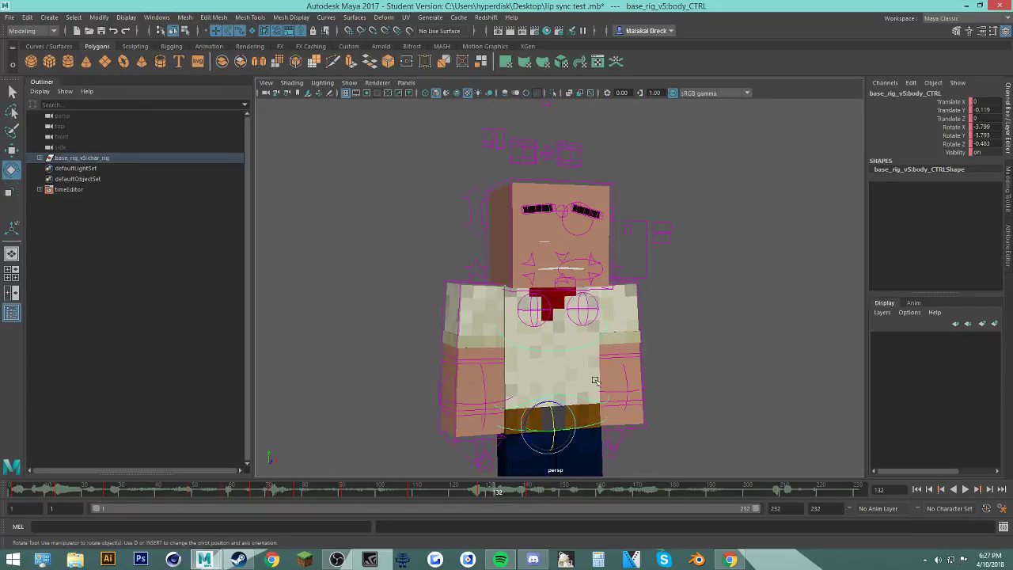
Step: Open the Graph Editor on the body control's curves and adjust the Rotate X key at frame 66
click(152, 19)
mouse_move(216, 77)
click(305, 85)
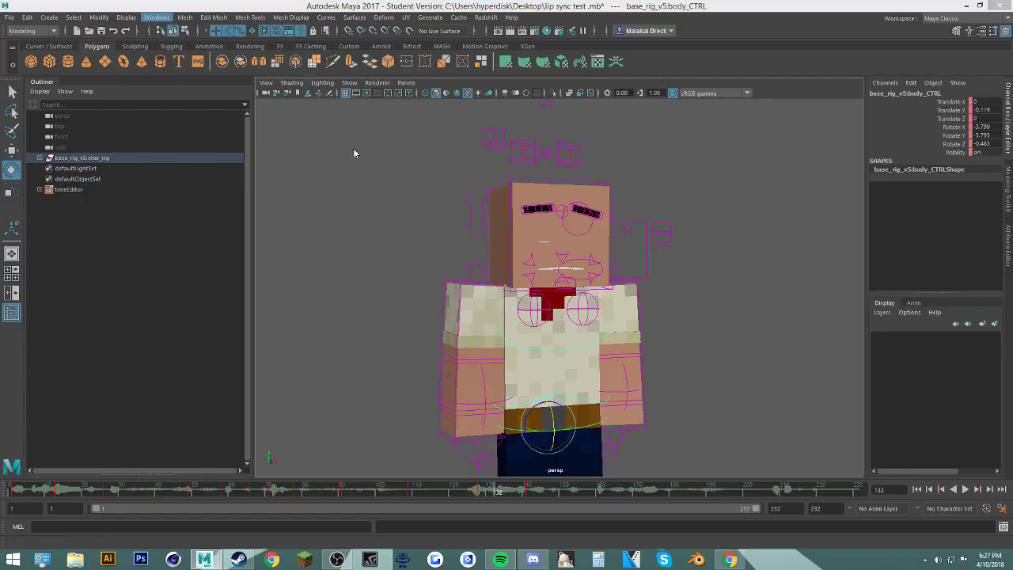
alt+right_drag(322, 324, 416, 283)
mouse_move(417, 282)
alt+middle_down()
mouse_move(292, 290)
mouse_move(444, 274)
mouse_move(423, 274)
alt+middle_up()
alt+middle_drag(355, 296, 345, 296)
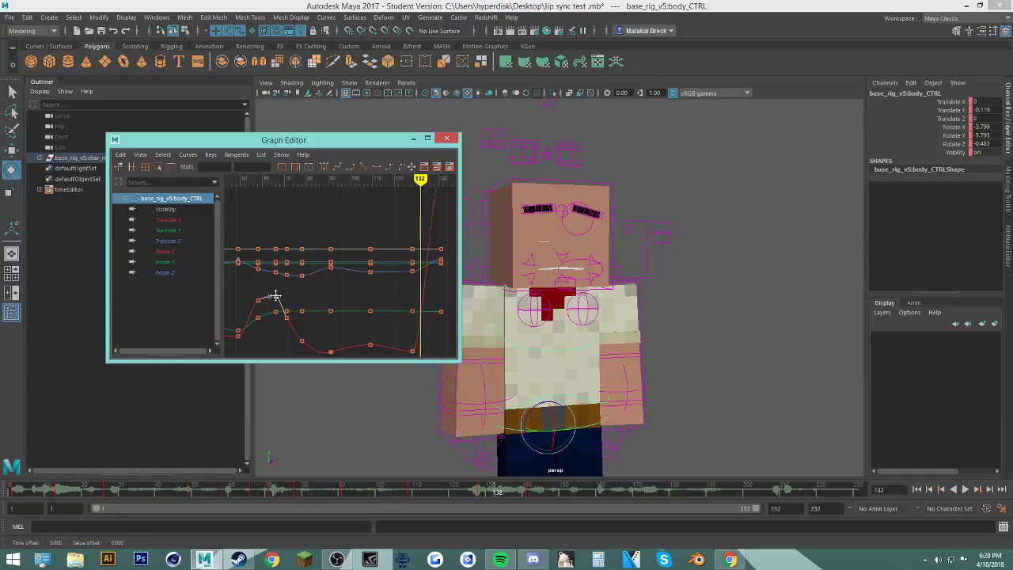
click(274, 299)
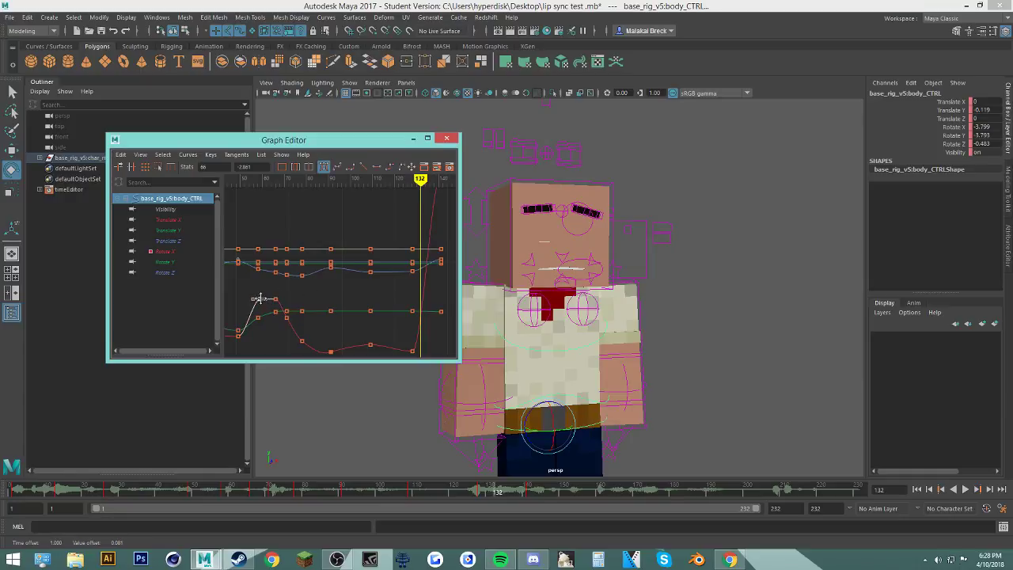
mouse_move(360, 296)
alt+middle_down()
mouse_move(334, 289)
mouse_move(343, 315)
alt+middle_up()
Step: Steepen the tangent of the Rotate X key at frame 128 and lower the curve's last key to about 3.4
click(295, 333)
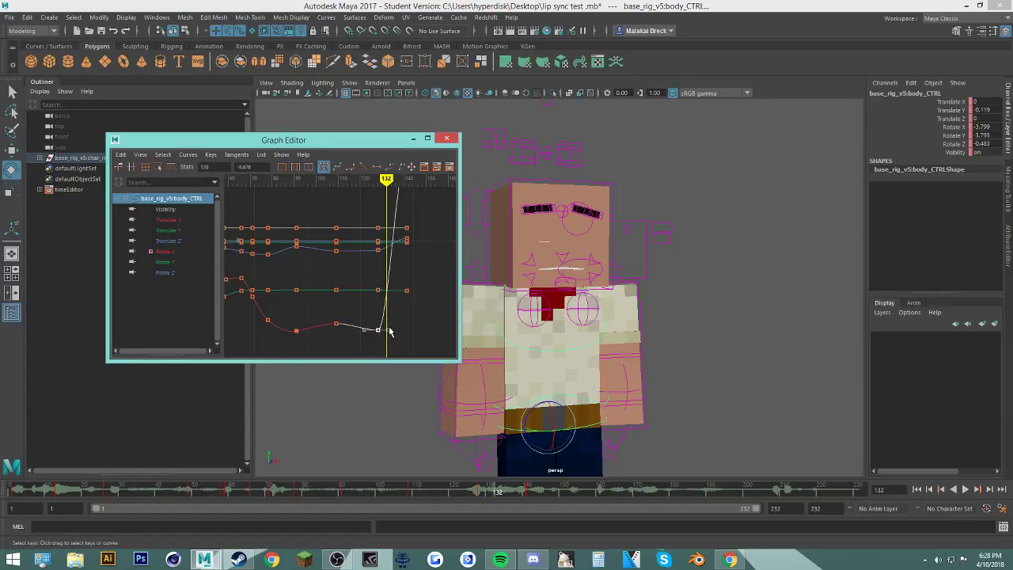
middle_drag(389, 331, 383, 323)
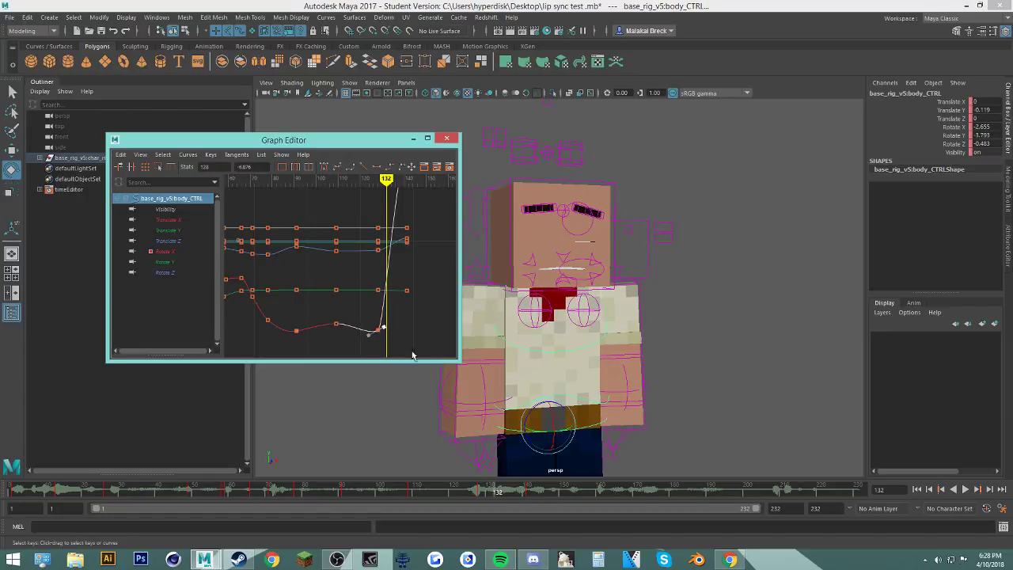
alt+middle_drag(418, 243, 401, 261)
scroll(402, 266, down, 3)
middle_drag(364, 198, 369, 236)
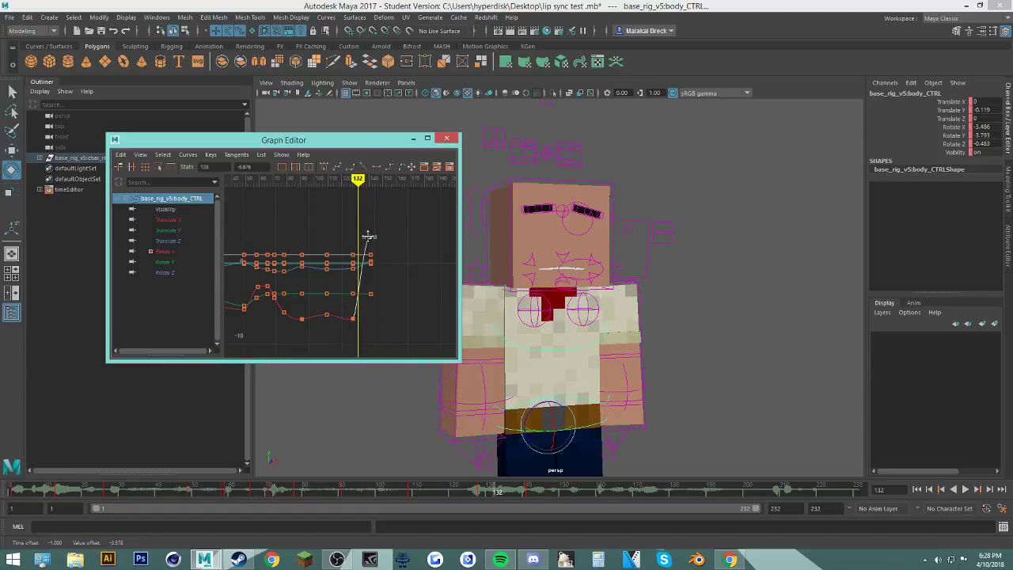
Step: Try the last Rotate X key at frame 150 with a playback from frame 124, and return it to frame 141
drag(483, 490, 562, 492)
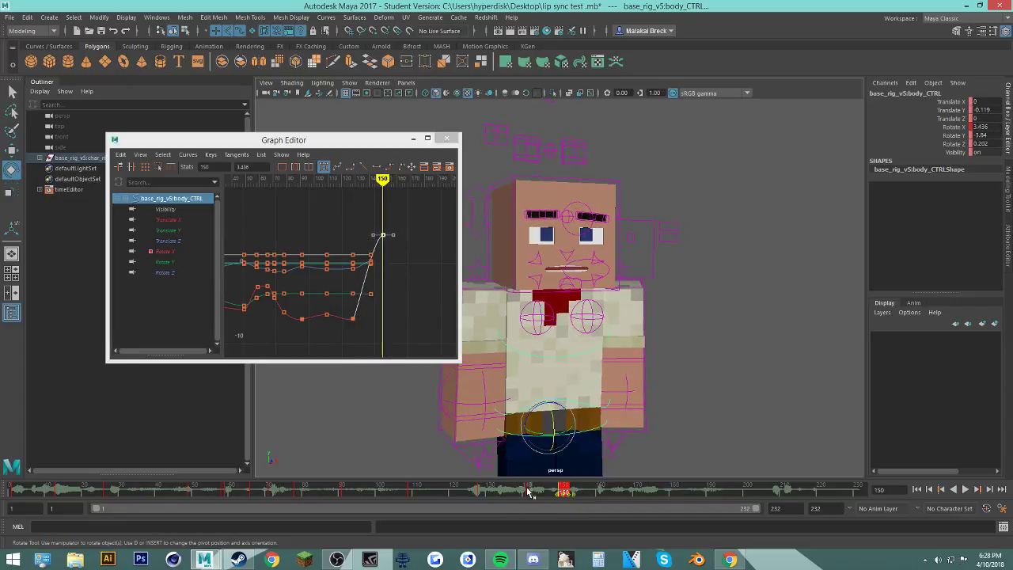
mouse_move(485, 495)
mouse_down()
mouse_move(567, 499)
mouse_move(467, 496)
mouse_up()
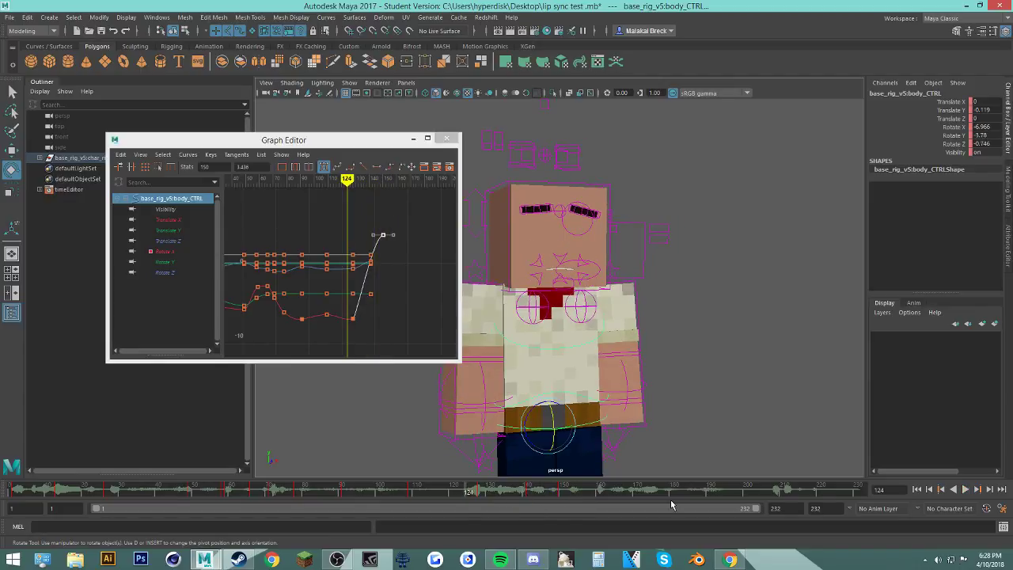
click(972, 490)
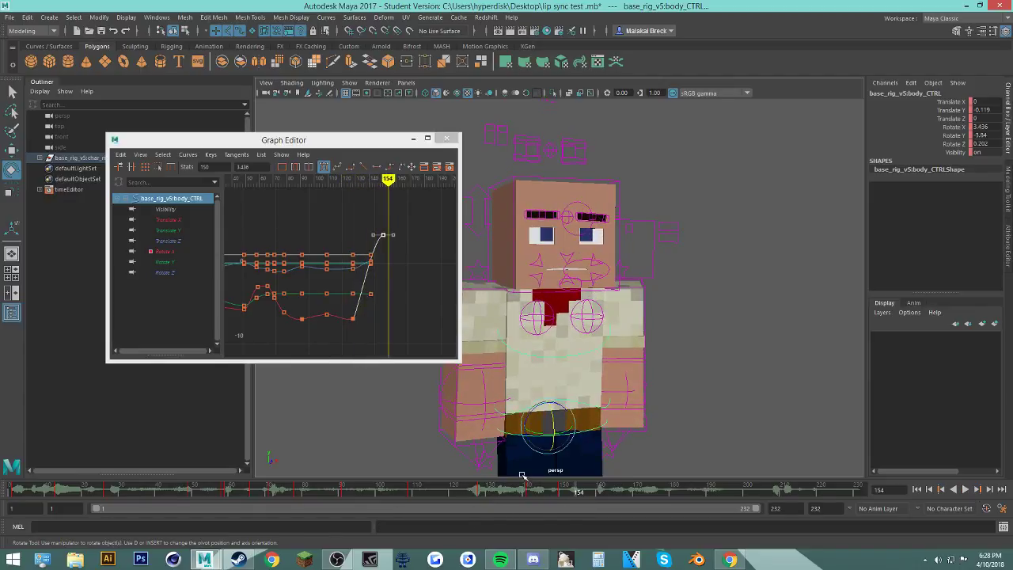
shift+click(561, 495)
drag(561, 495, 528, 495)
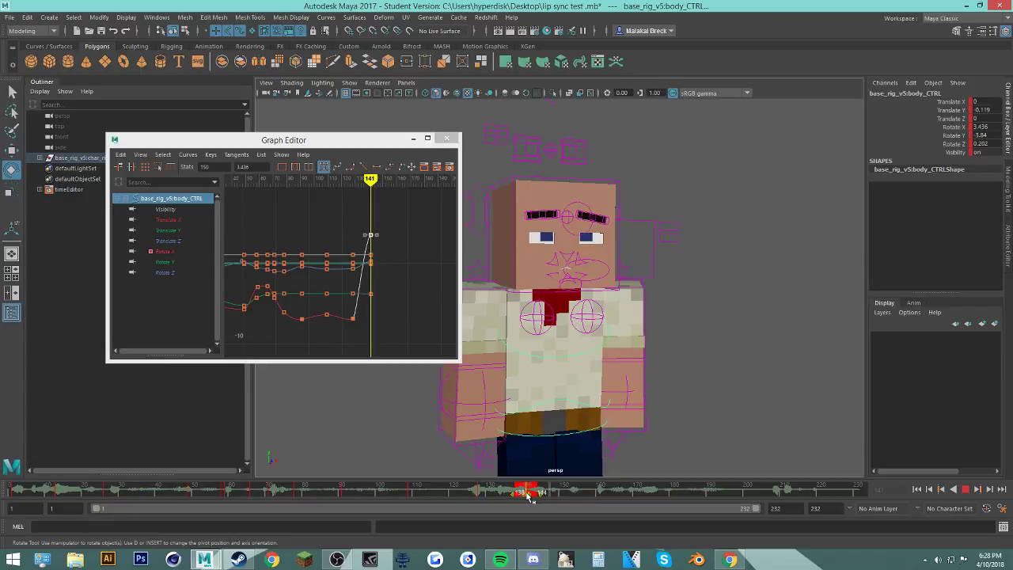
Step: Move the body control's keys at frame 141 to frame 148 and key the control at frame 137
click(585, 495)
shift+drag(590, 495, 556, 492)
right_click(479, 492)
click(528, 374)
key(s)
Step: Move the last Rotate X key to frame 153 and lengthen and level its tangent for a smoother ease
drag(473, 490, 567, 492)
click(380, 234)
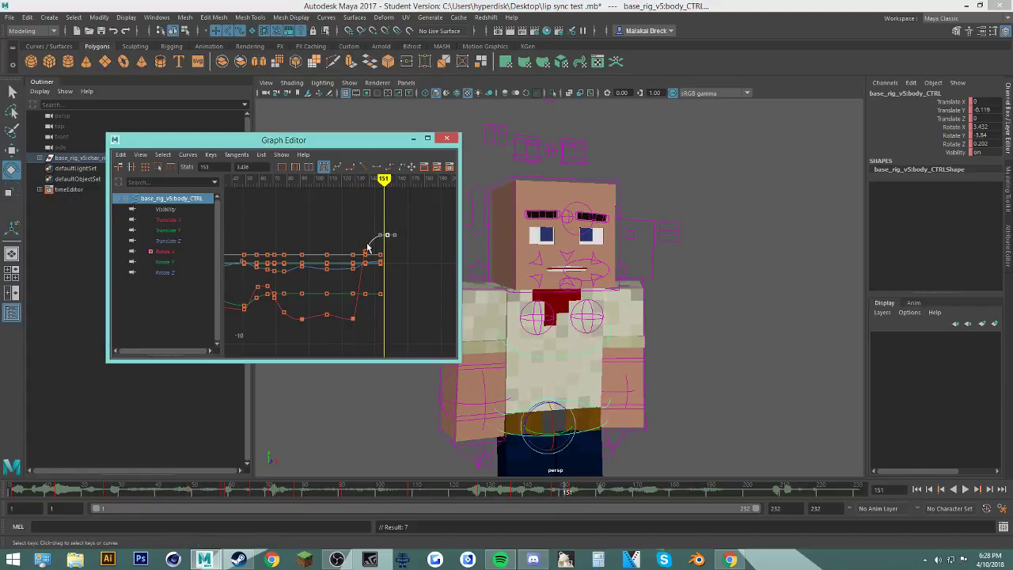
scroll(367, 248, up, 4)
alt+middle_drag(357, 243, 332, 291)
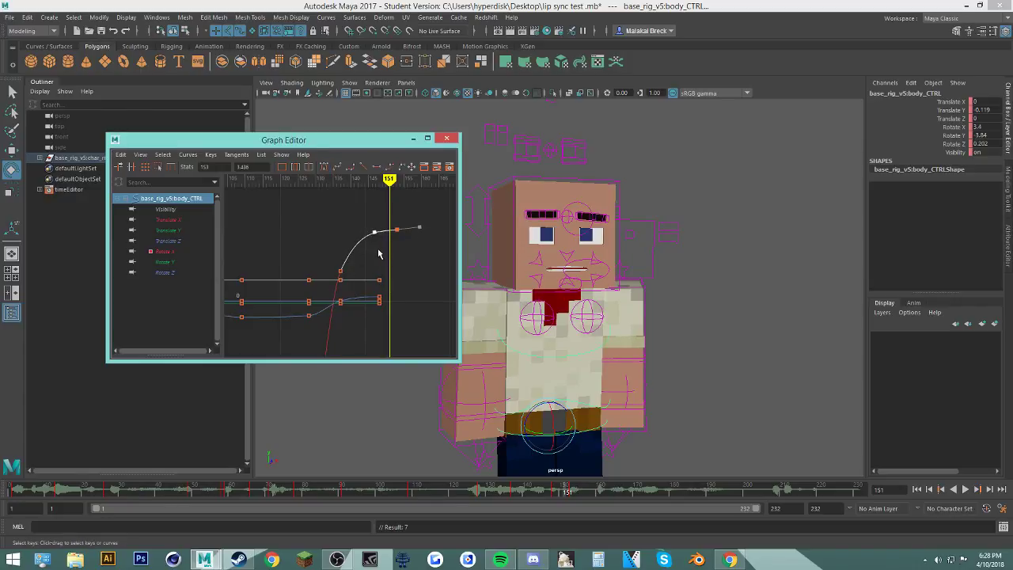
drag(376, 234, 382, 229)
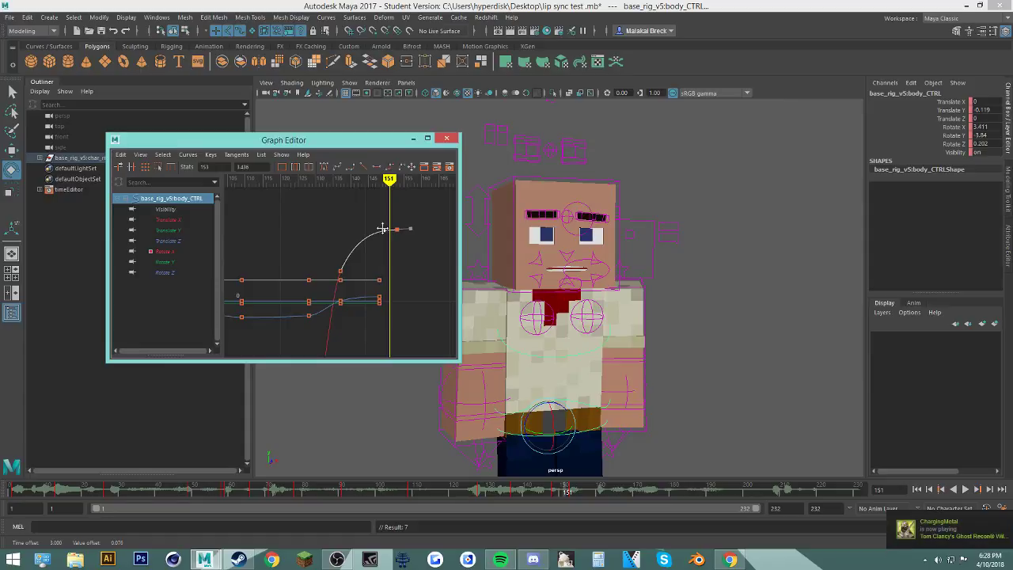
Step: Close the Graph Editor and play the animation from frame 1
click(441, 140)
drag(540, 492, 11, 484)
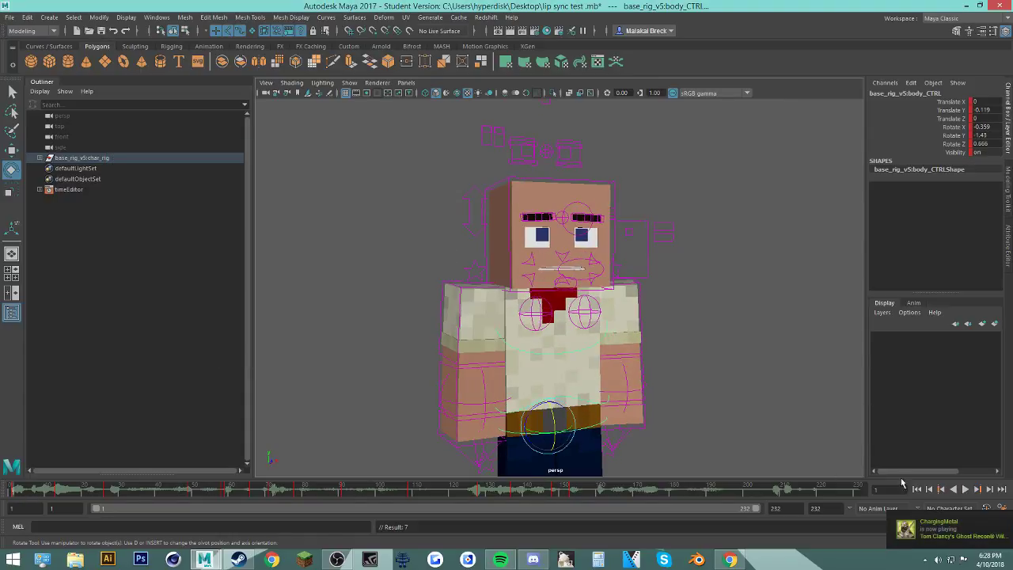
click(967, 489)
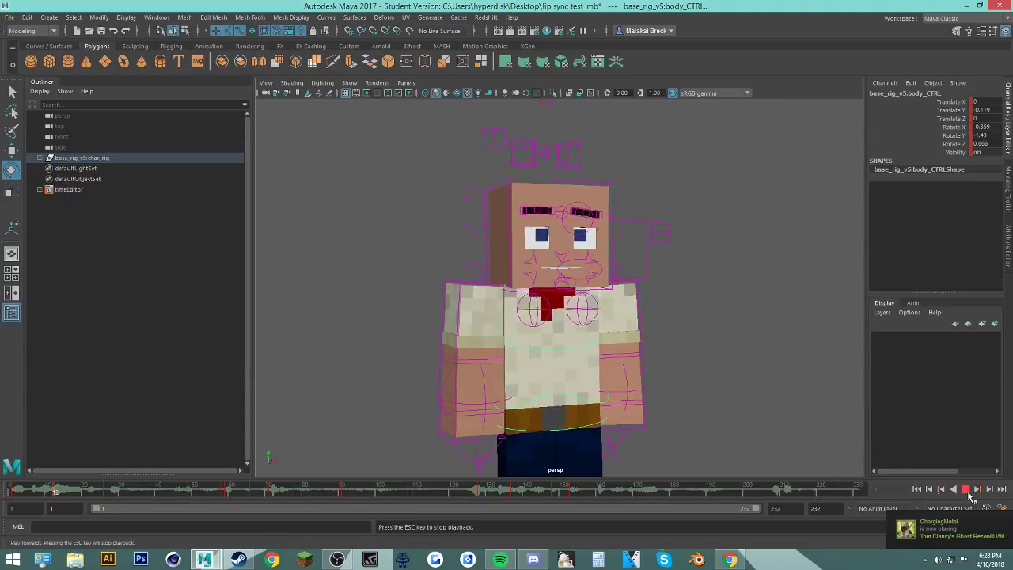
Step: Switch the workspace to Animation, watch the playback there and scrub to frame 151
click(158, 17)
mouse_move(190, 36)
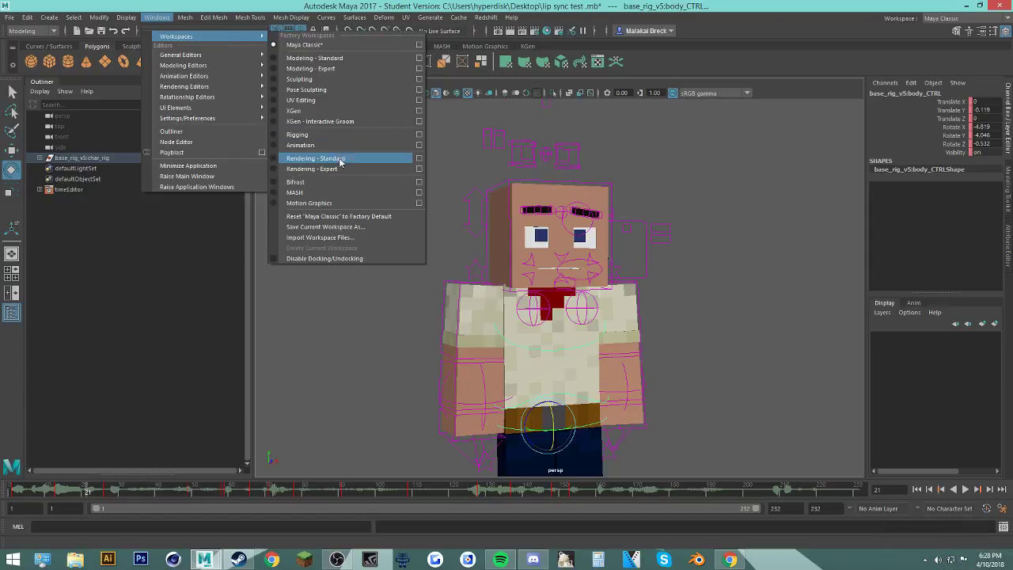
click(300, 145)
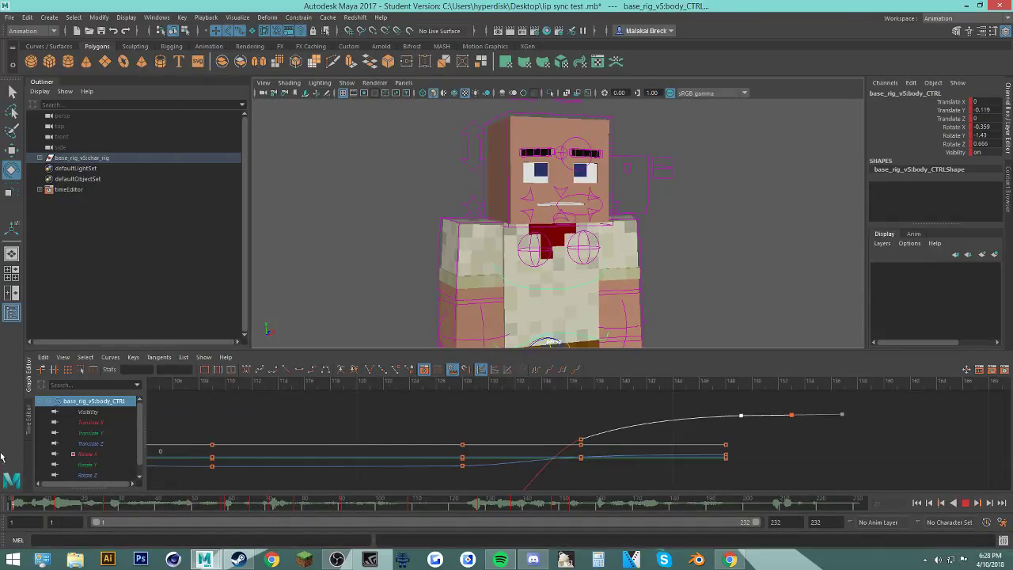
click(964, 503)
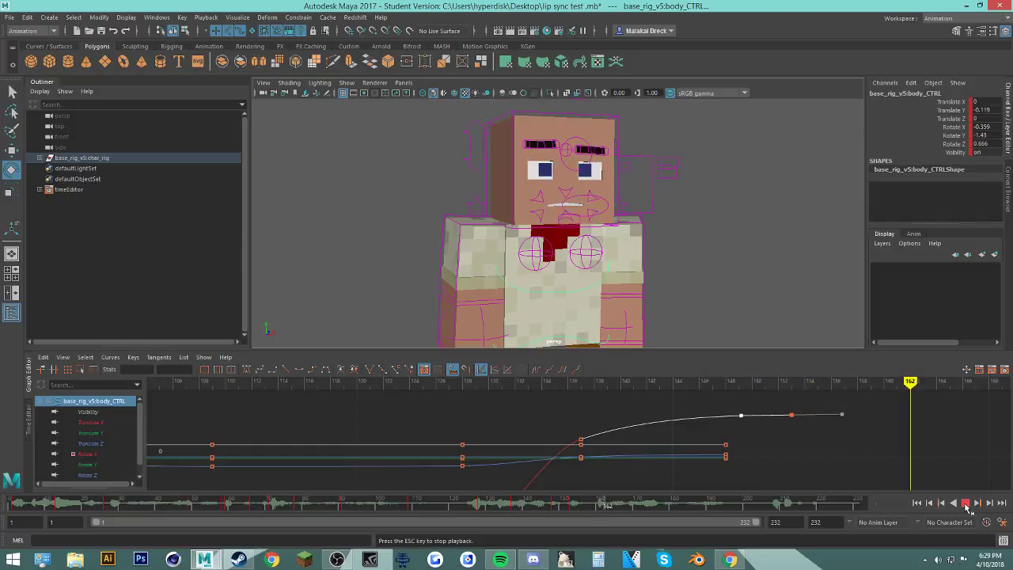
drag(516, 504, 565, 510)
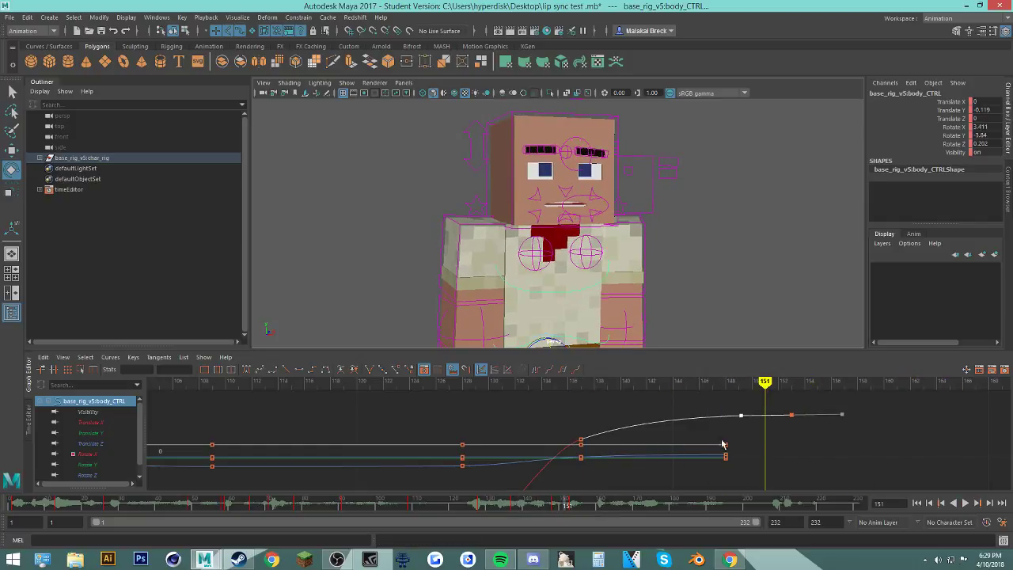
Step: Select the Rotate X keys at frames 137 and 153 and raise both, bringing the last one to about 9.6
scroll(736, 425, down, 5)
click(690, 428)
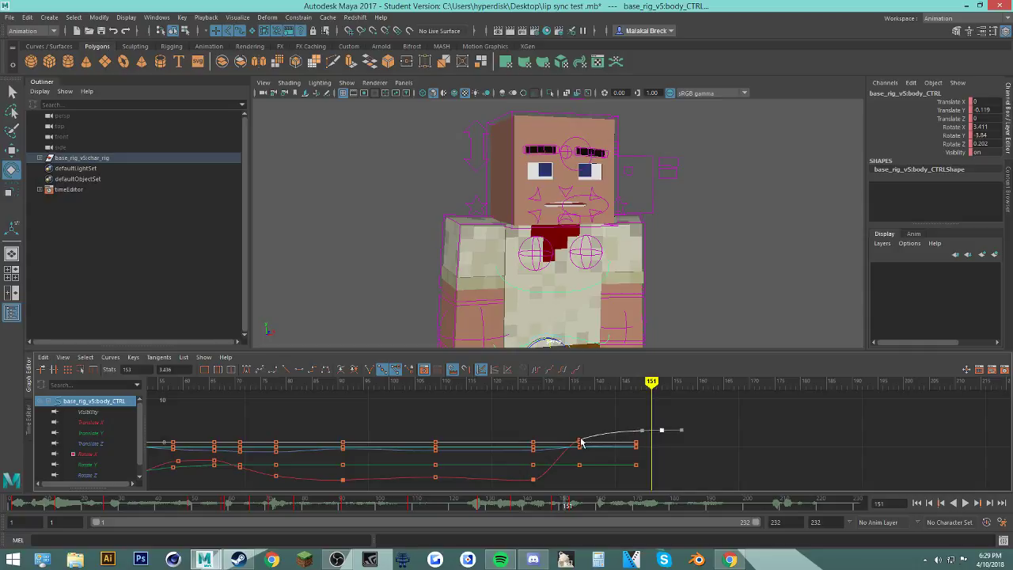
scroll(580, 441, up, 8)
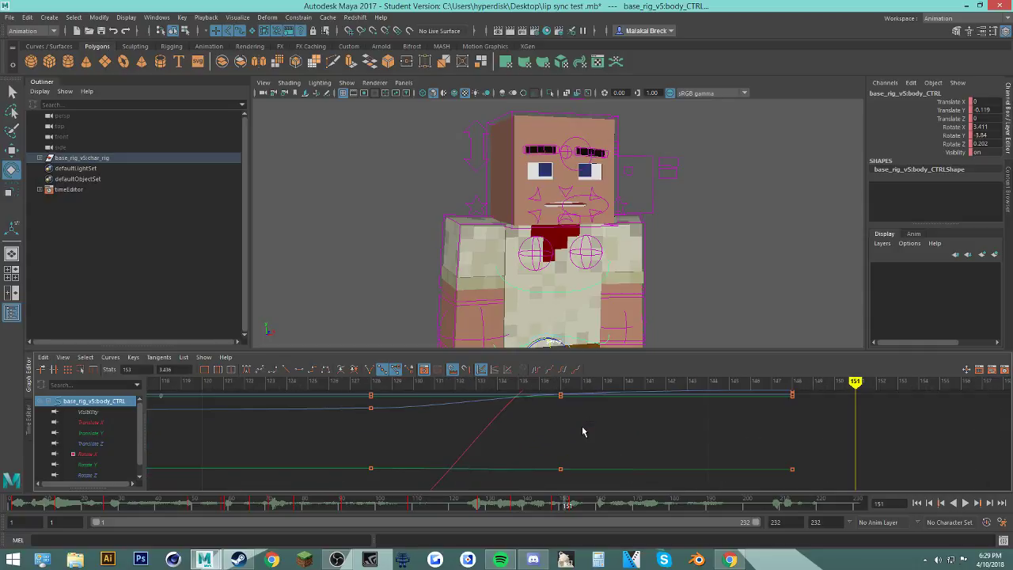
alt+middle_drag(579, 420, 605, 493)
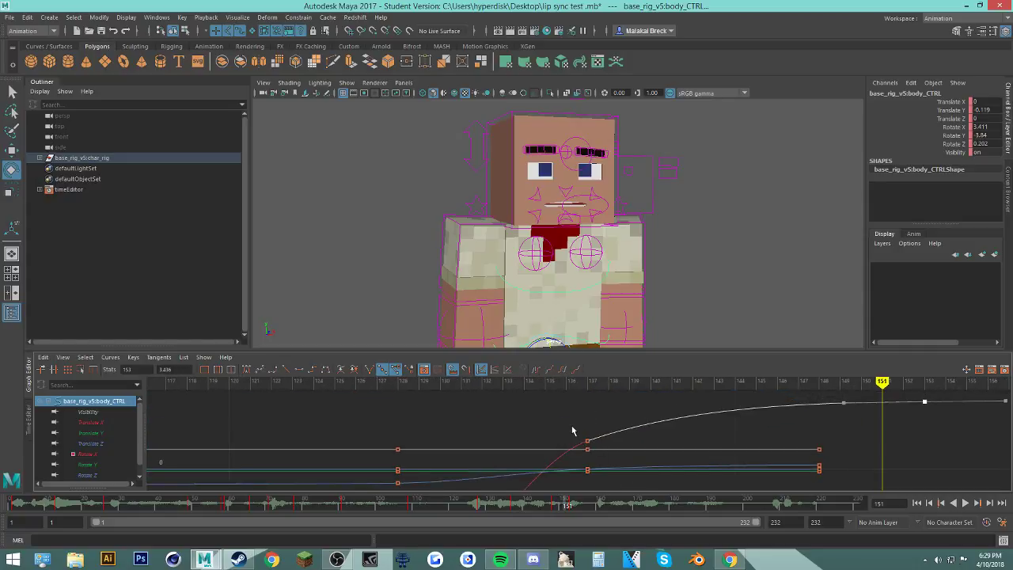
click(587, 441)
key(ctrl+z)
scroll(712, 428, down, 3)
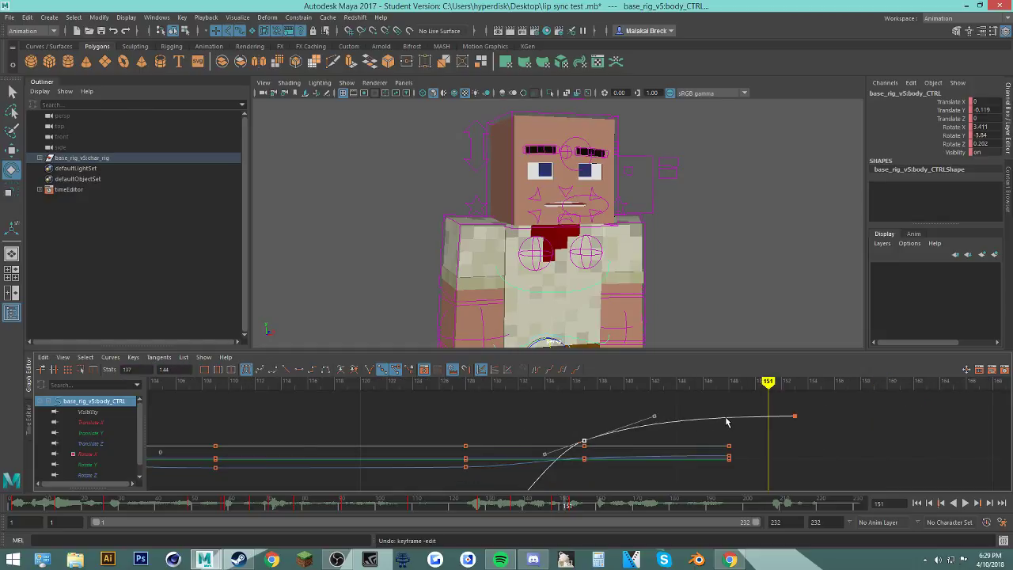
drag(777, 428, 794, 398)
key(a)
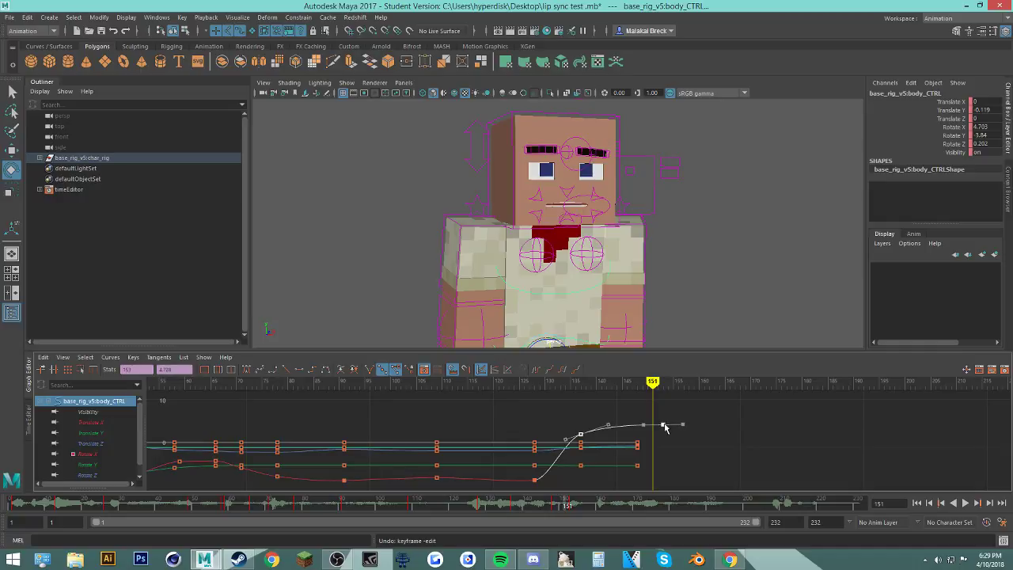
drag(663, 427, 665, 400)
Step: Play the movement from frame 123 and shift the last two Rotate X keys to frames 140 and 156
drag(464, 508, 441, 509)
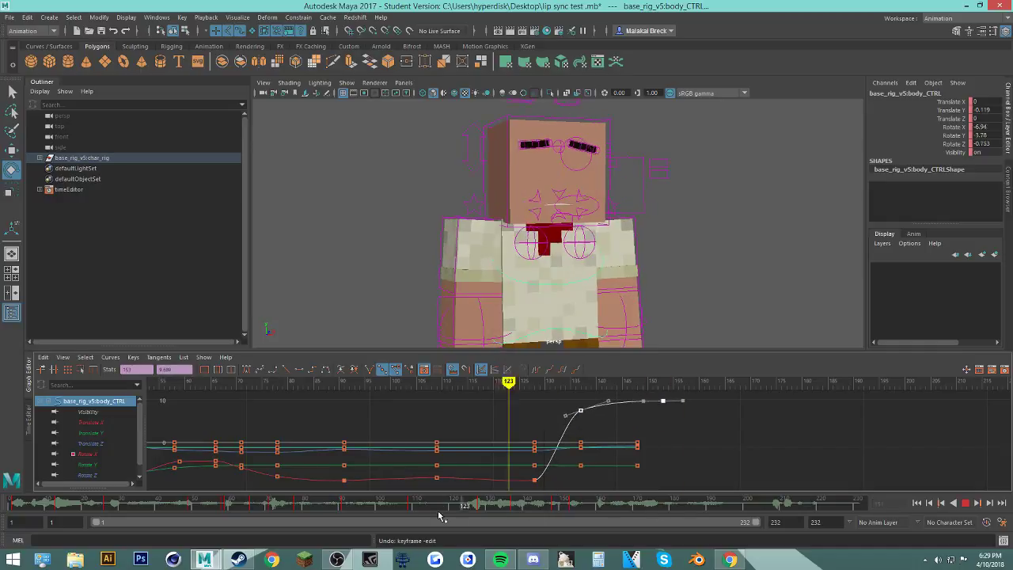
click(966, 505)
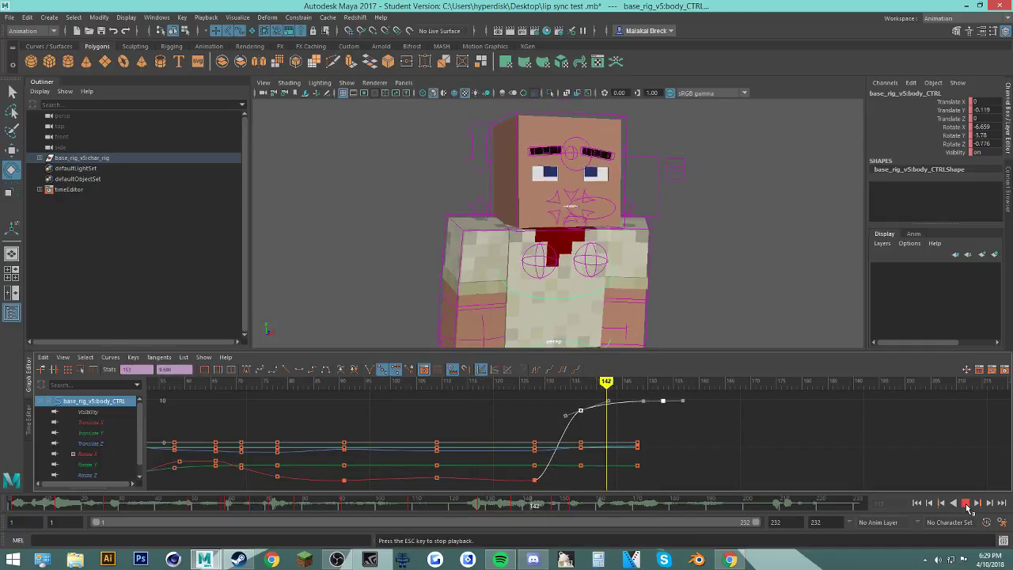
click(966, 504)
middle_drag(581, 413, 595, 410)
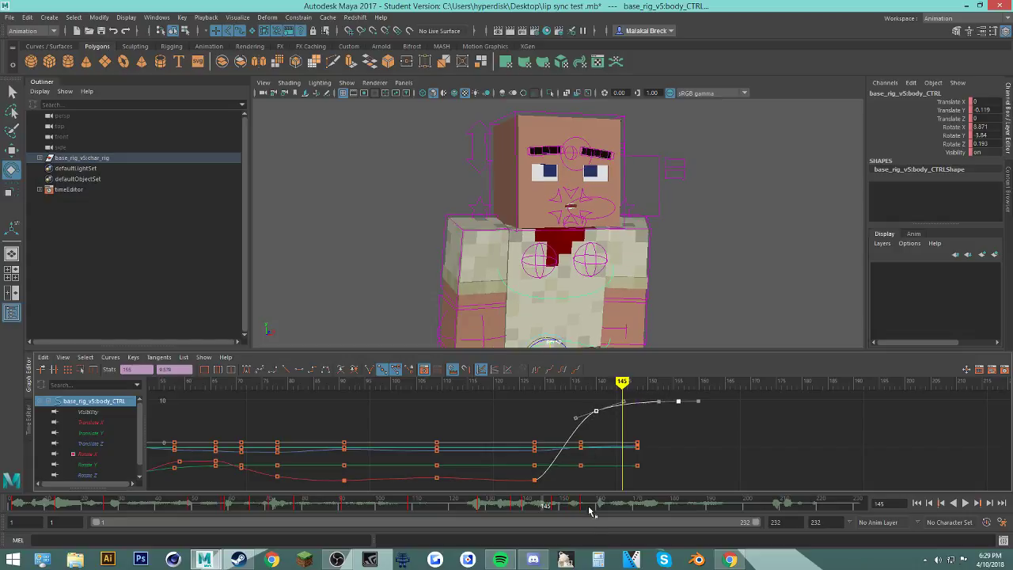
Step: Replay the movement after about frame 120, lower the Rotate X key at frame 140 slightly and move it to frame 141
drag(589, 511, 489, 519)
click(967, 503)
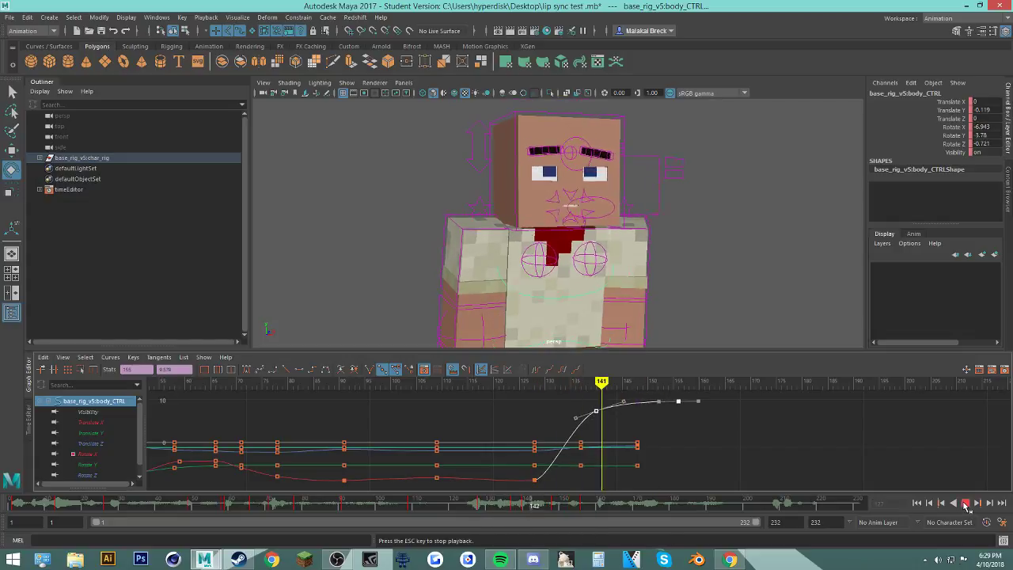
click(452, 502)
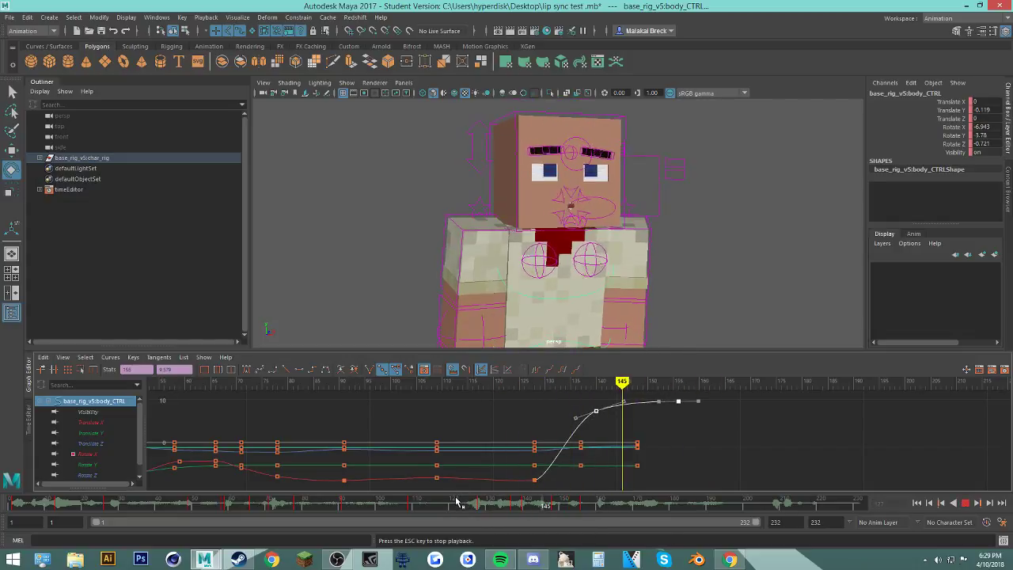
click(678, 468)
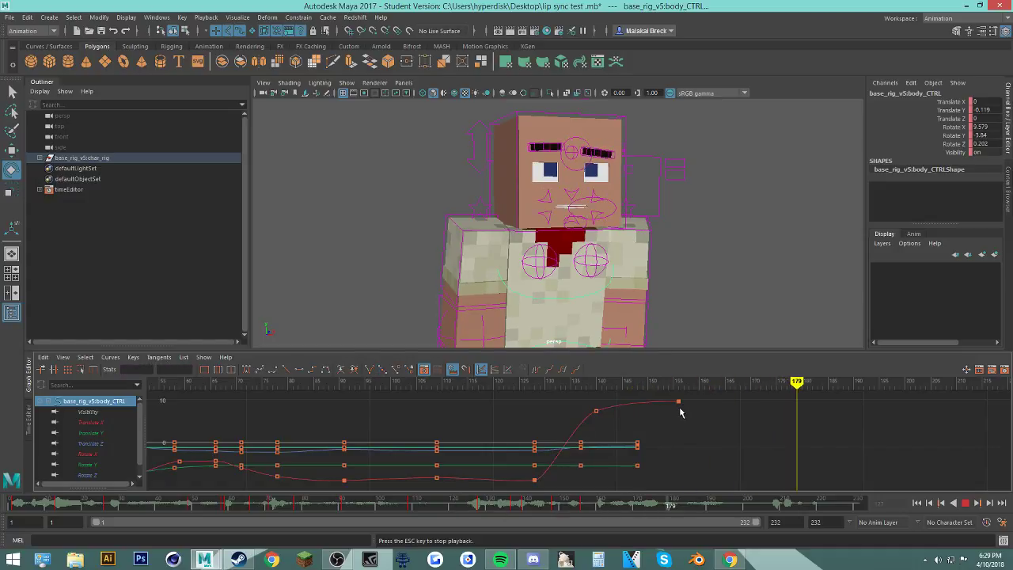
click(598, 413)
click(456, 502)
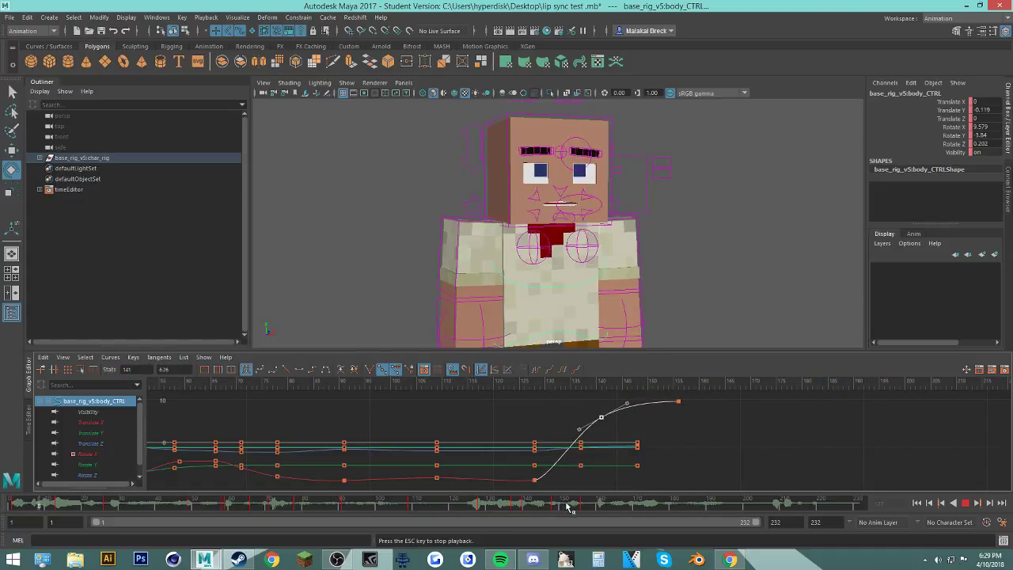
click(463, 504)
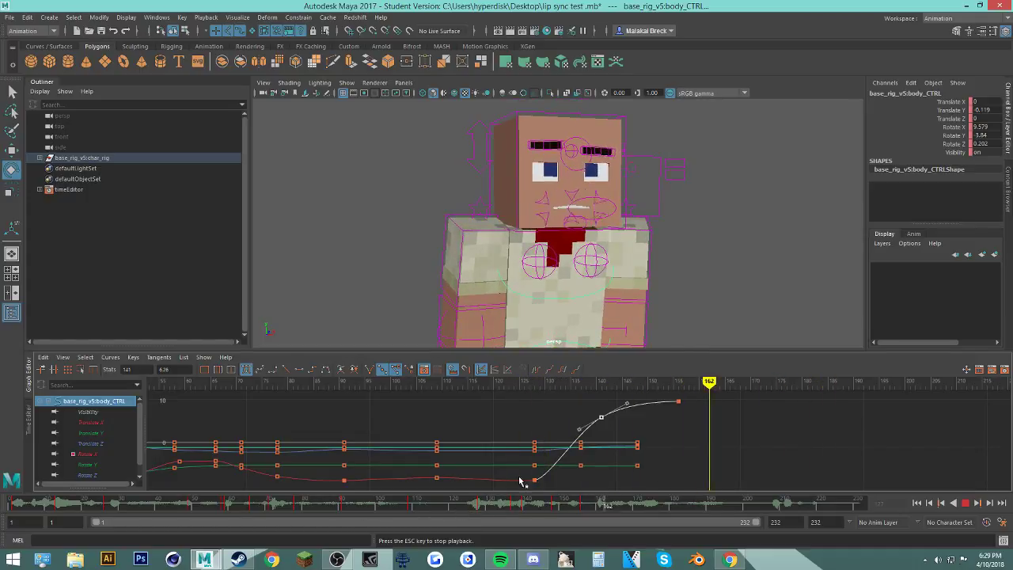
Step: Move the last two Rotate X keys earlier, placing the final one at frame 152 with value 9.248, and scrub to frame 142
drag(704, 399, 598, 417)
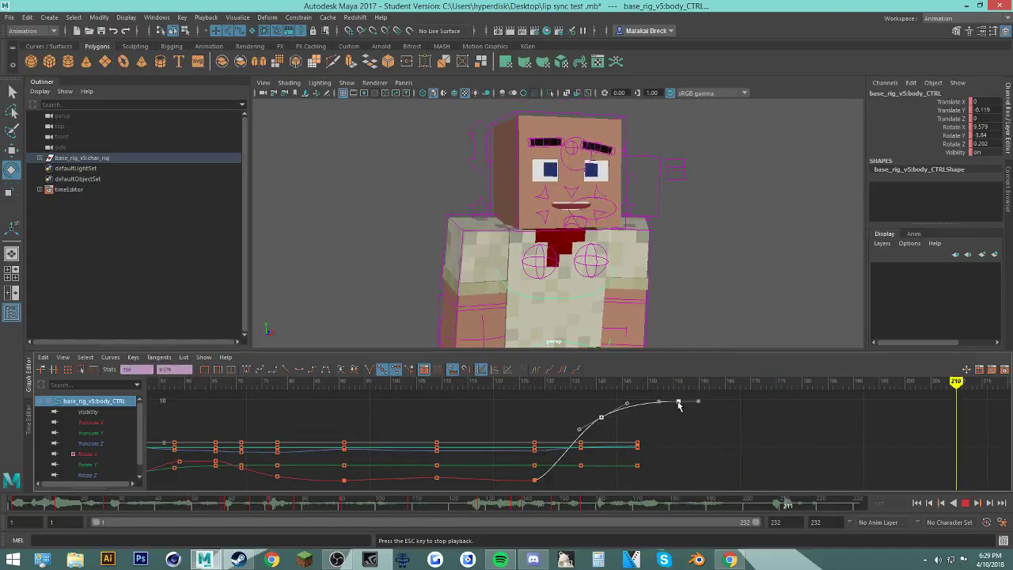
middle_drag(678, 402, 668, 404)
click(668, 403)
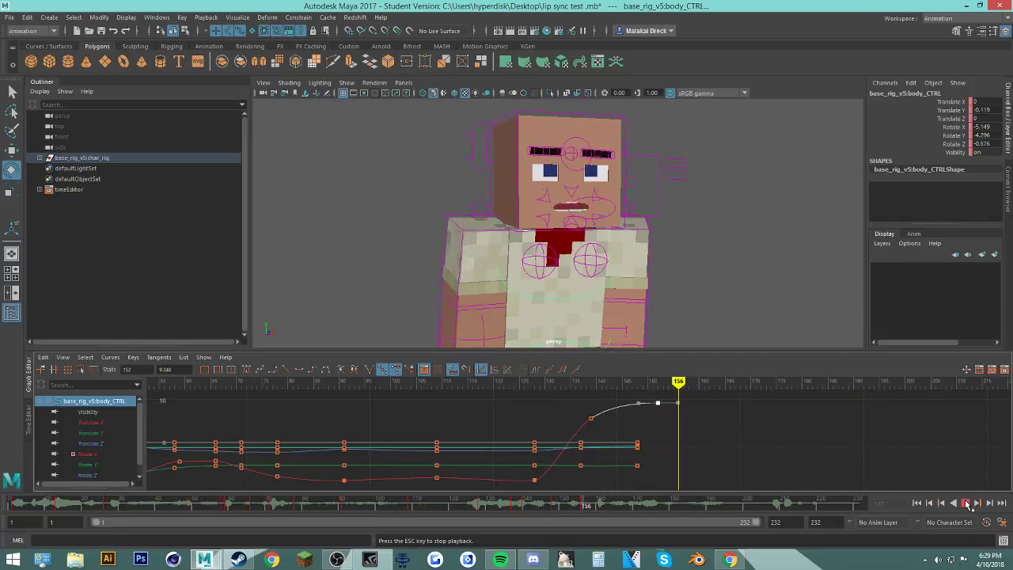
drag(602, 506, 539, 510)
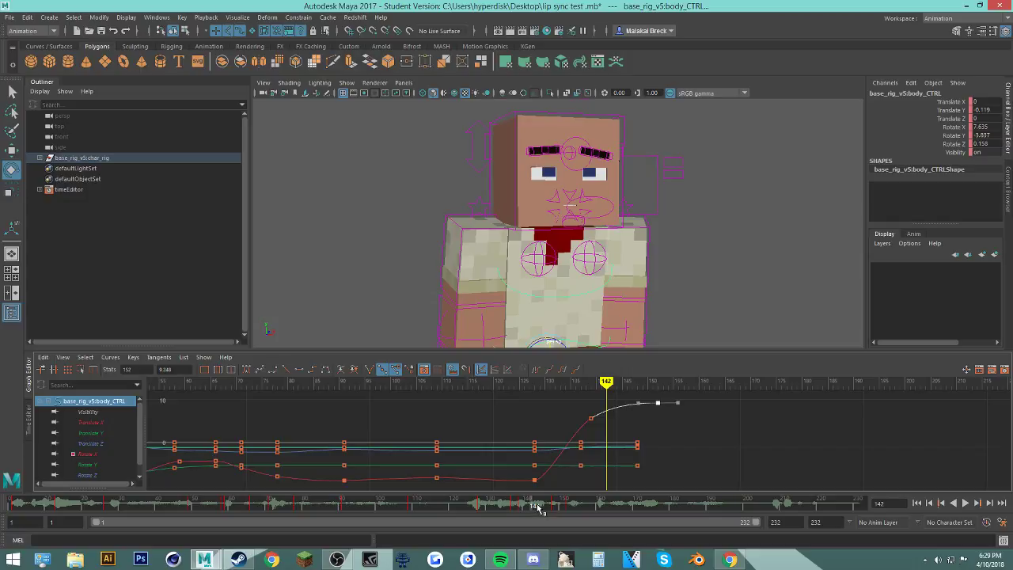
Step: Key the body control at frame 161 with Rotate X 10.563 and angle the frame 152 Rotate X tangent upward
drag(538, 511, 507, 510)
click(965, 502)
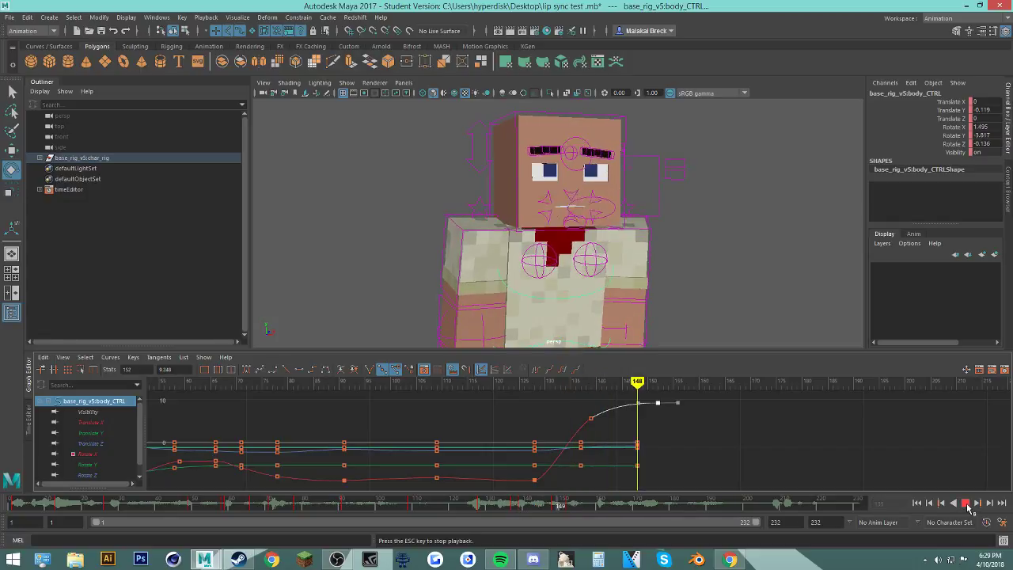
drag(637, 505, 443, 507)
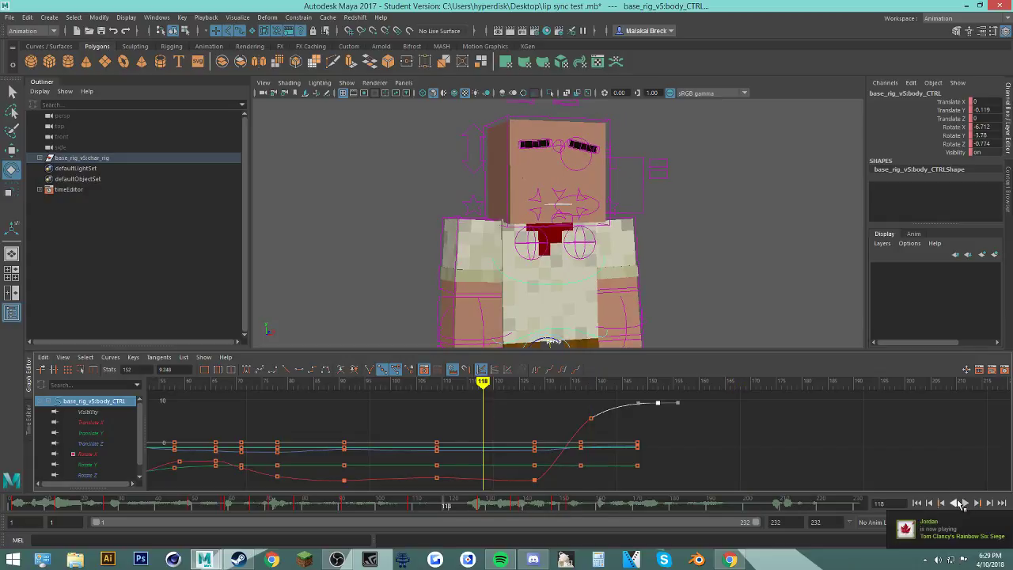
click(965, 502)
click(966, 503)
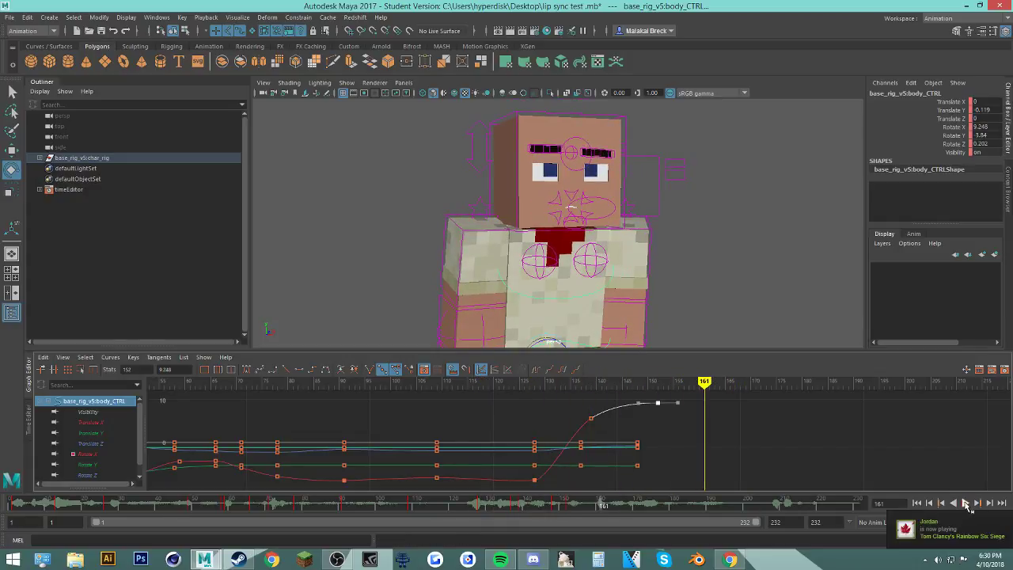
mouse_move(573, 331)
alt+mouse_down()
mouse_move(581, 302)
mouse_move(564, 310)
alt+mouse_up()
key(s)
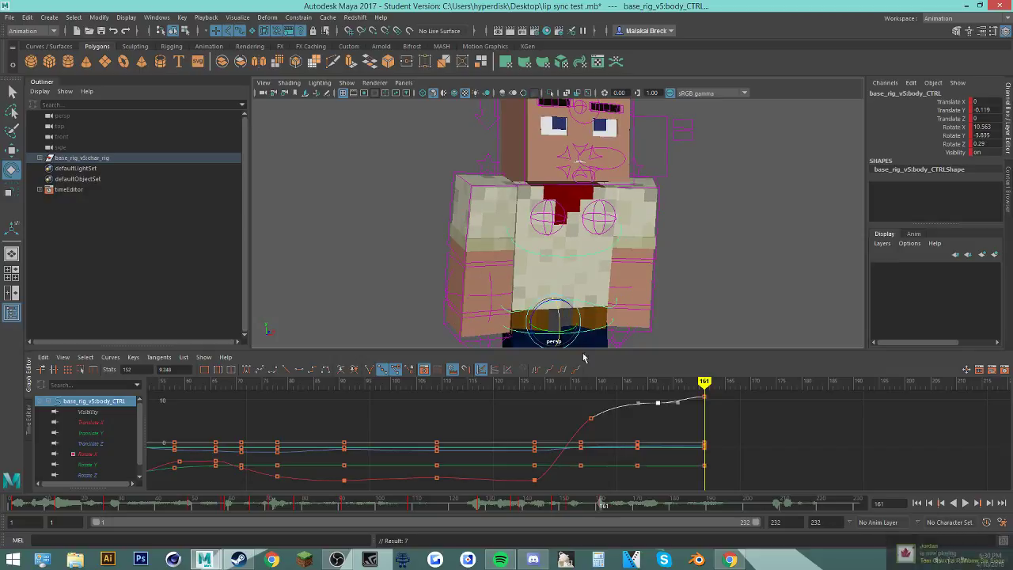
click(678, 407)
drag(678, 404, 676, 401)
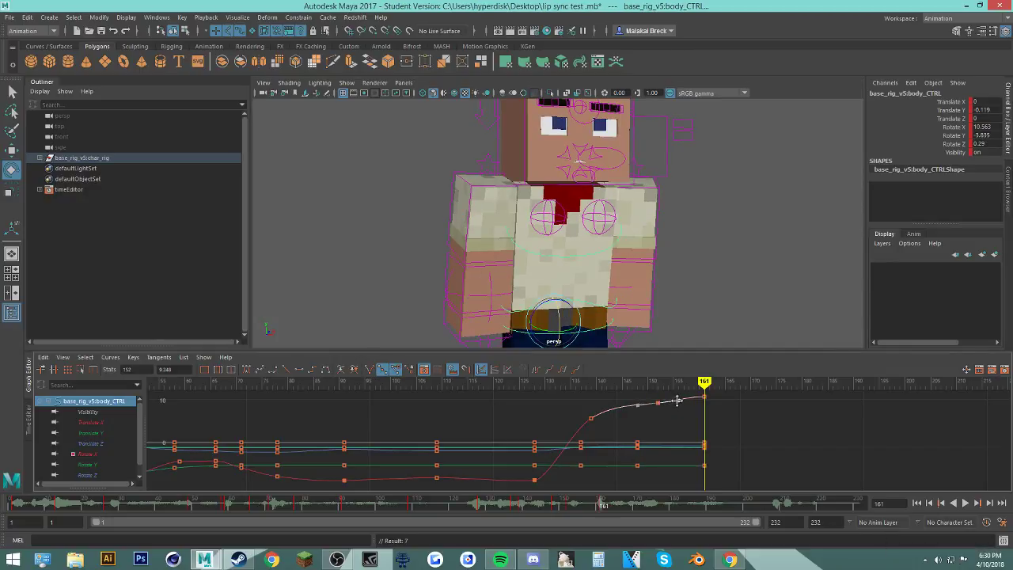
Step: Rotate the body control at frame 167 to Rotate X -9.555, Rotate Y 7.472 and Rotate Z -0.376
drag(492, 506, 626, 507)
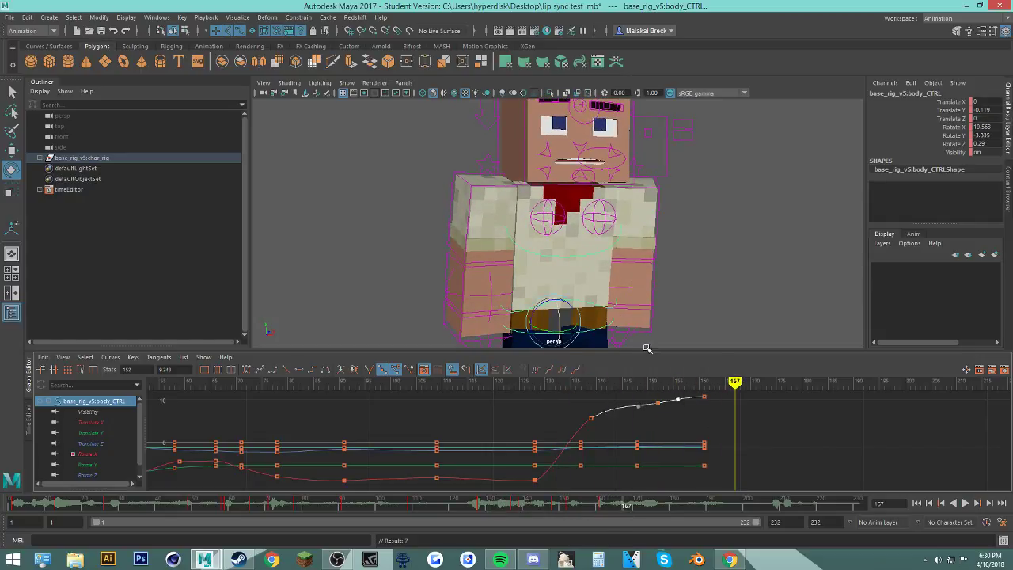
mouse_move(560, 316)
mouse_down()
mouse_move(546, 315)
mouse_move(549, 329)
mouse_up()
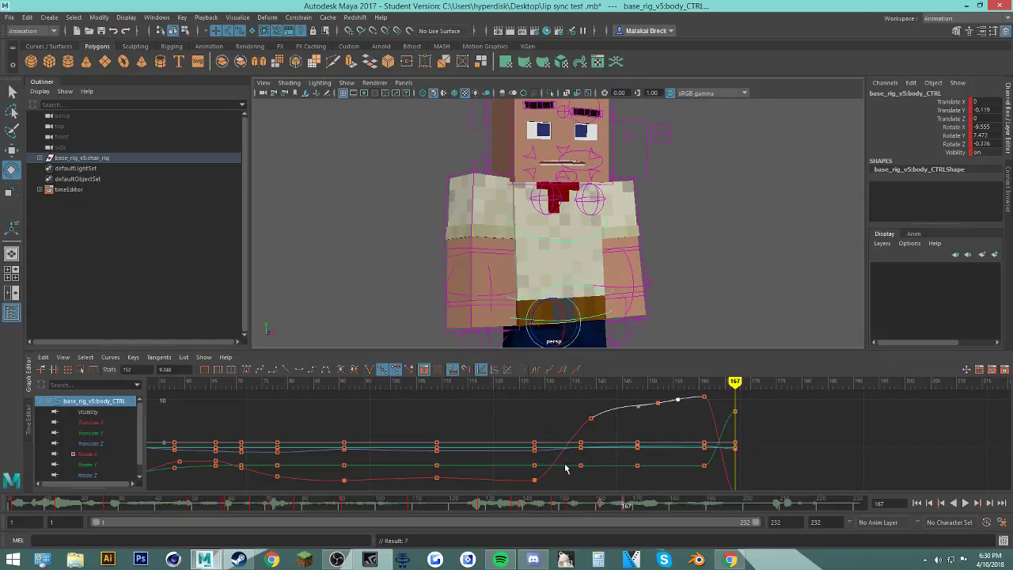
alt+middle_drag(704, 440, 676, 426)
scroll(676, 427, down, 3)
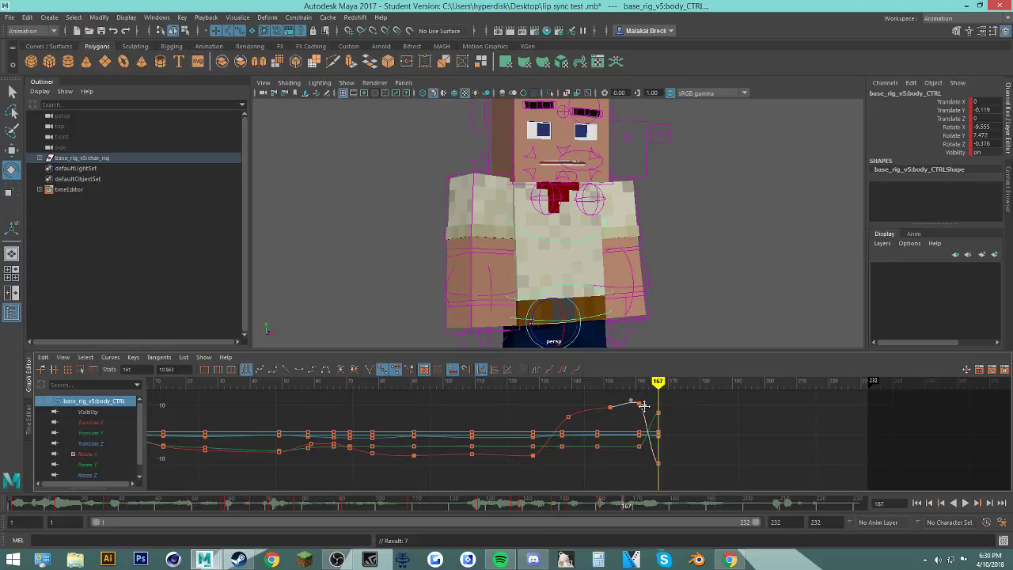
Step: Replay the movement through frame 177 and raise the last Rotate X key to -5.321
drag(627, 516, 493, 514)
click(966, 504)
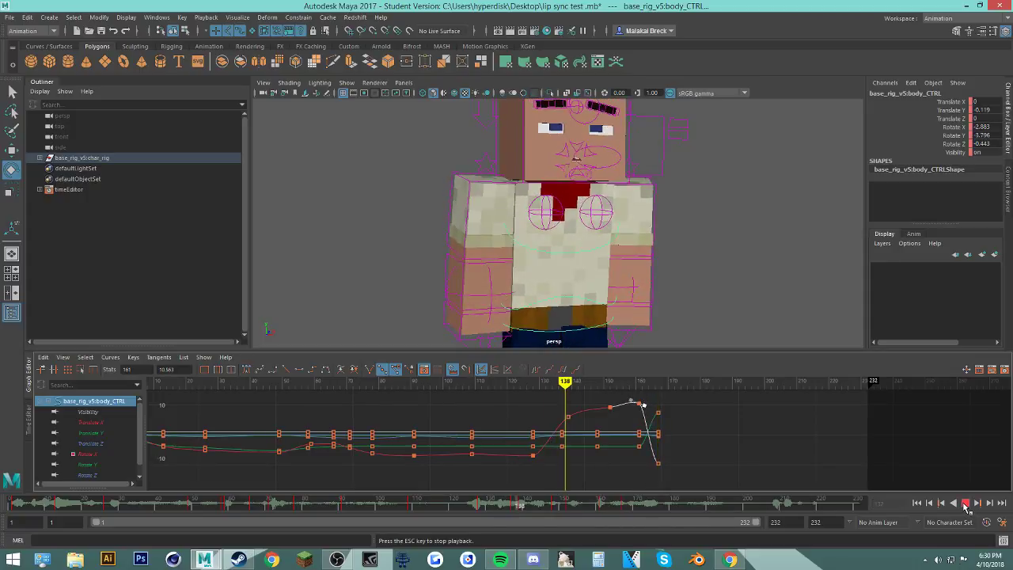
click(966, 504)
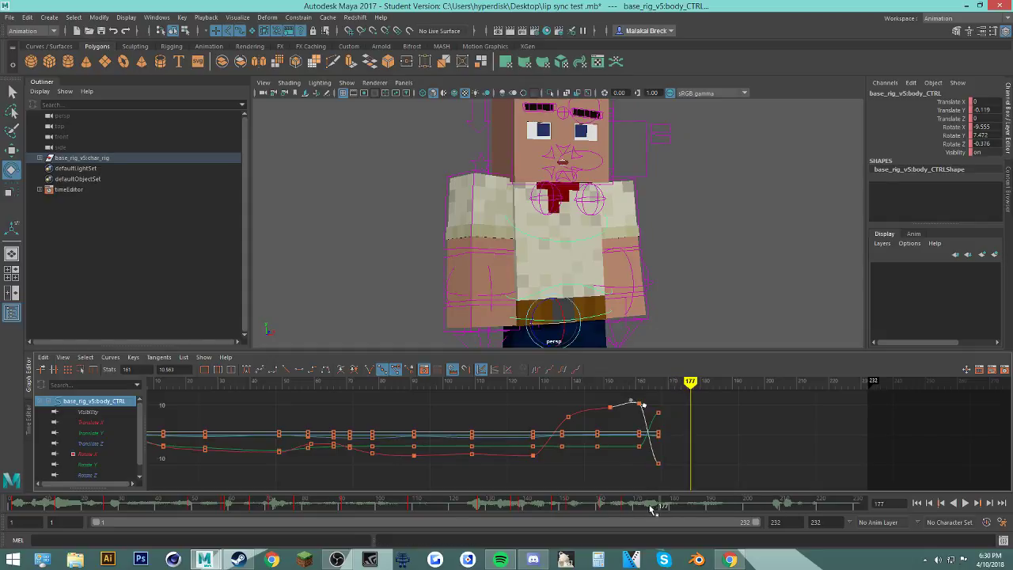
drag(658, 463, 659, 450)
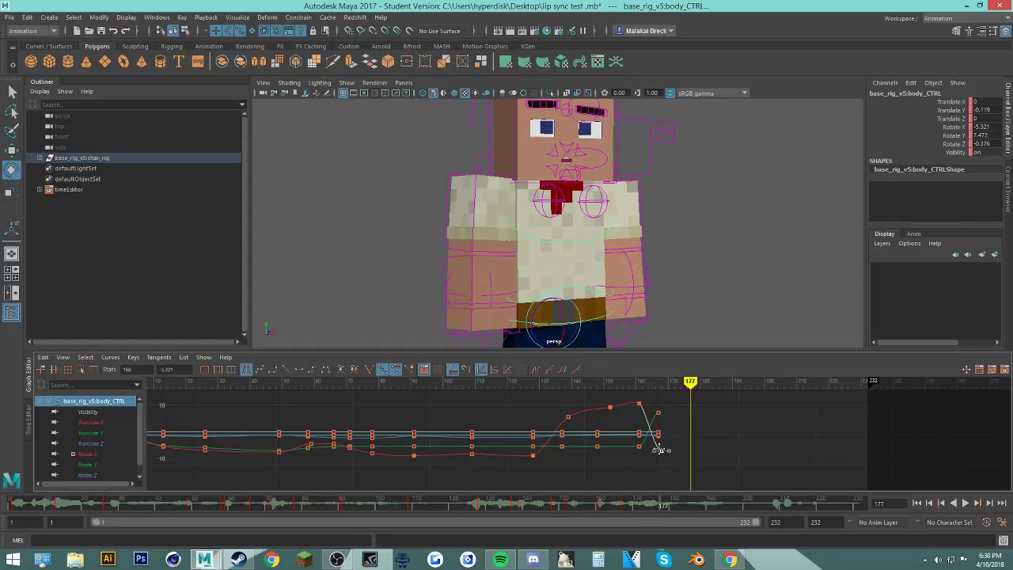
Step: Snap the body control's keys between about frames 132 and 172 to whole frames
double_click(620, 504)
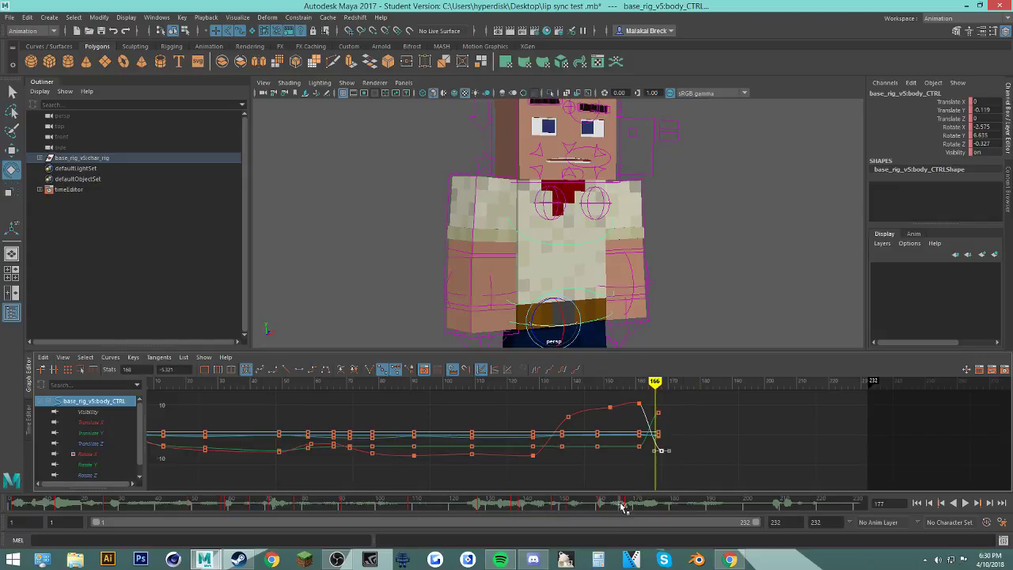
shift+drag(639, 505, 534, 505)
right_click(595, 503)
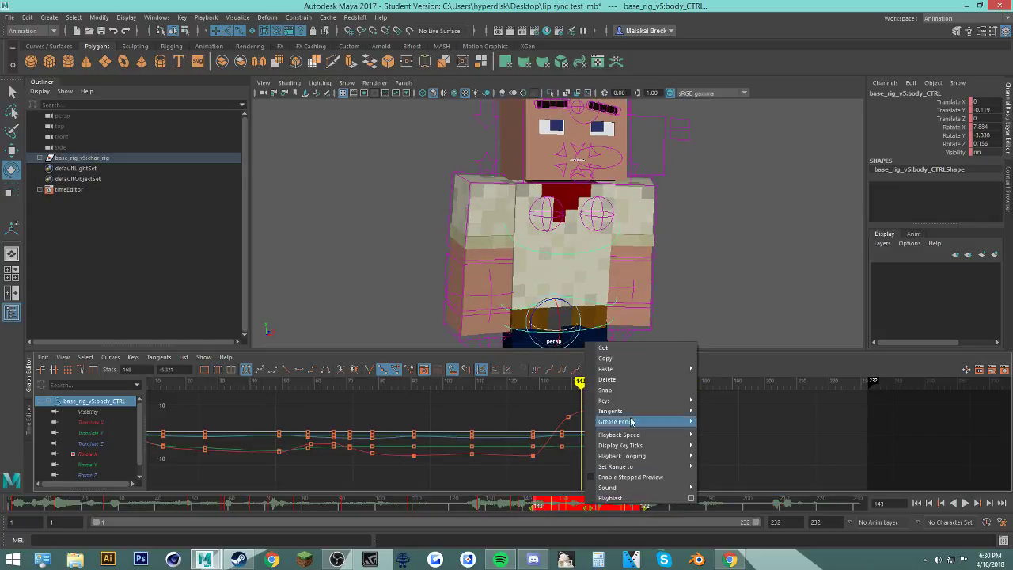
click(629, 390)
click(639, 500)
click(639, 506)
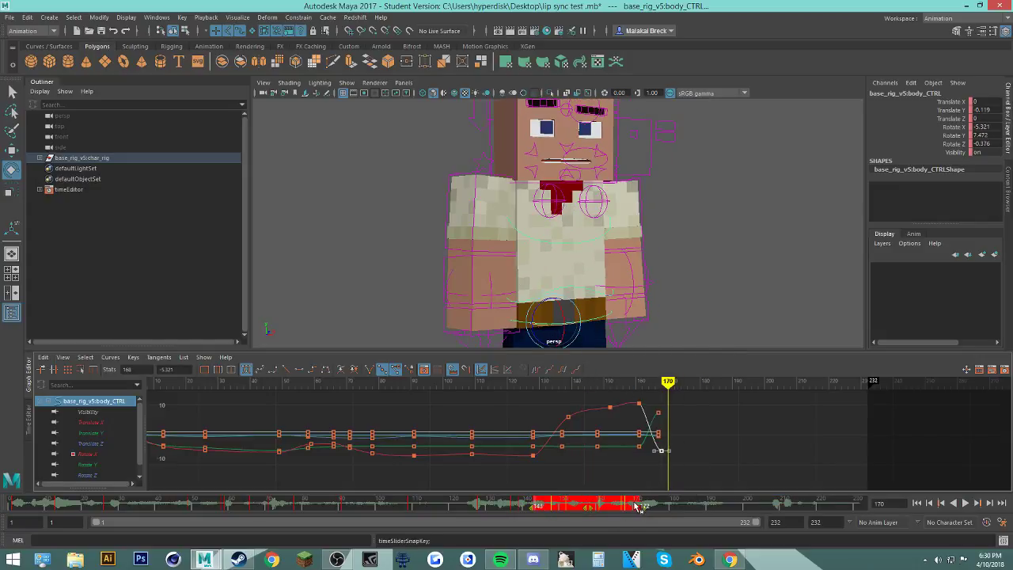
mouse_move(658, 510)
mouse_down()
mouse_move(685, 509)
mouse_move(494, 504)
mouse_up()
double_click(630, 505)
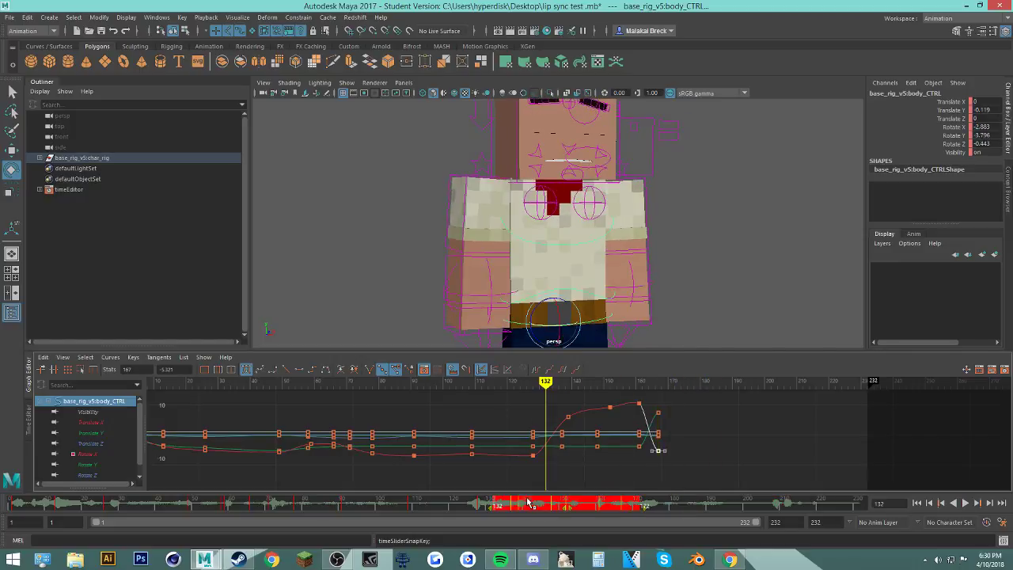
right_click(531, 501)
click(571, 388)
Step: Key the in-between body poses at frames 166 and 170 and move the last pose's keys to frame 181
mouse_move(655, 502)
mouse_down()
mouse_move(601, 507)
mouse_move(640, 512)
mouse_up()
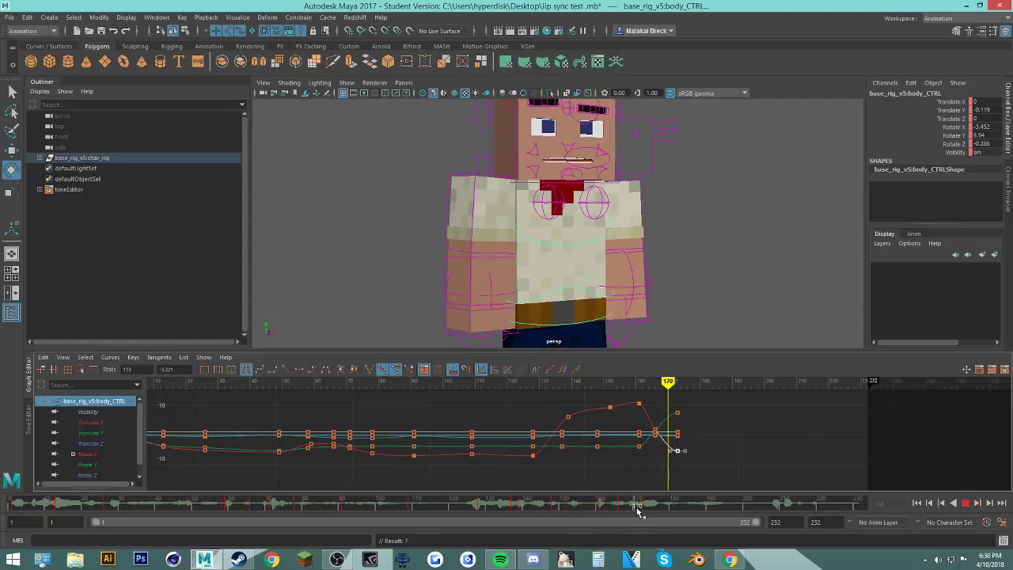
click(966, 503)
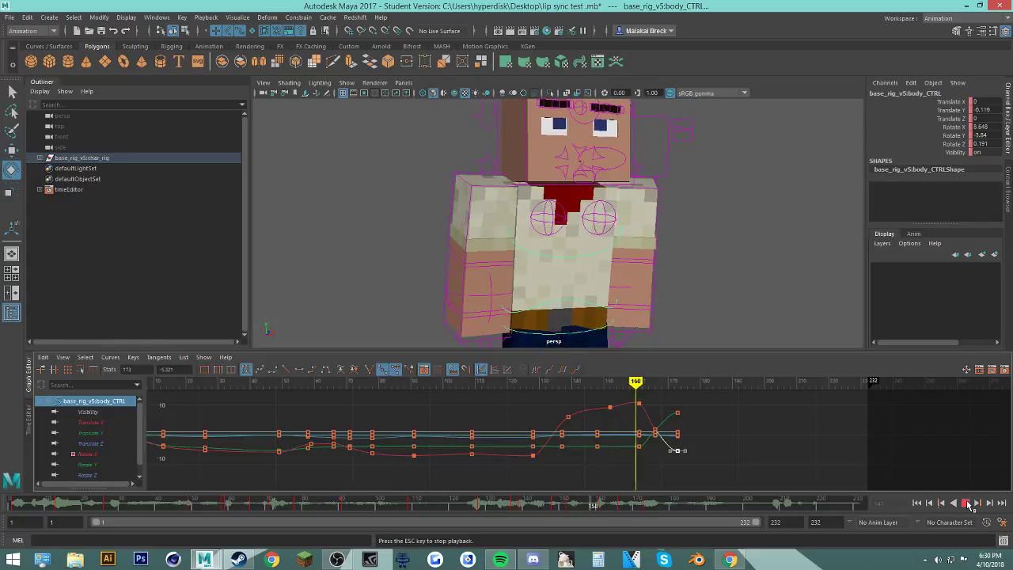
click(638, 505)
key(s)
click(649, 505)
shift+drag(649, 505, 681, 505)
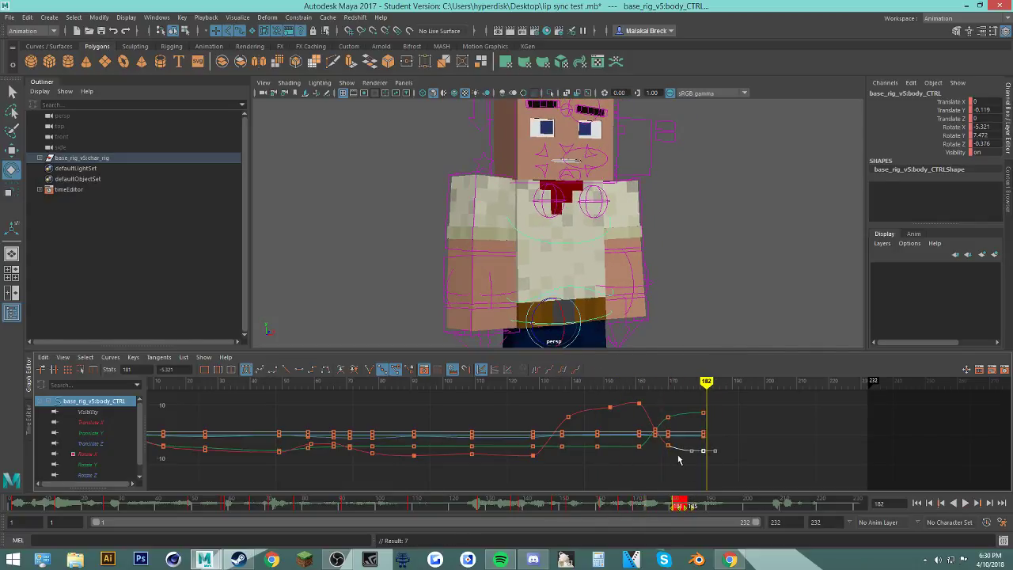
Step: Play the movement from frame 139 and rotate the body control at frame 188 to Rotate X -7.796 and Rotate Z -0.051
click(522, 504)
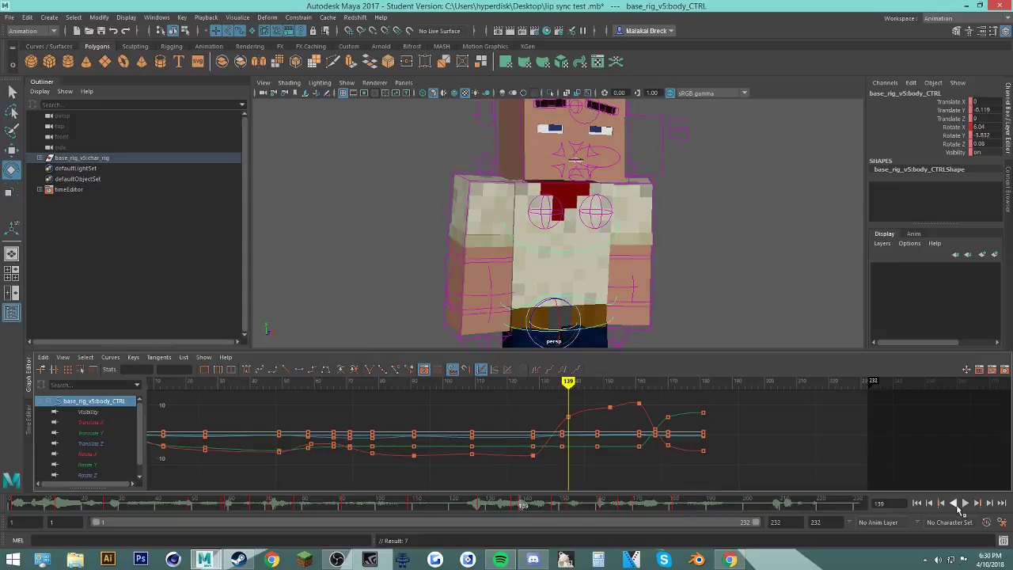
click(965, 504)
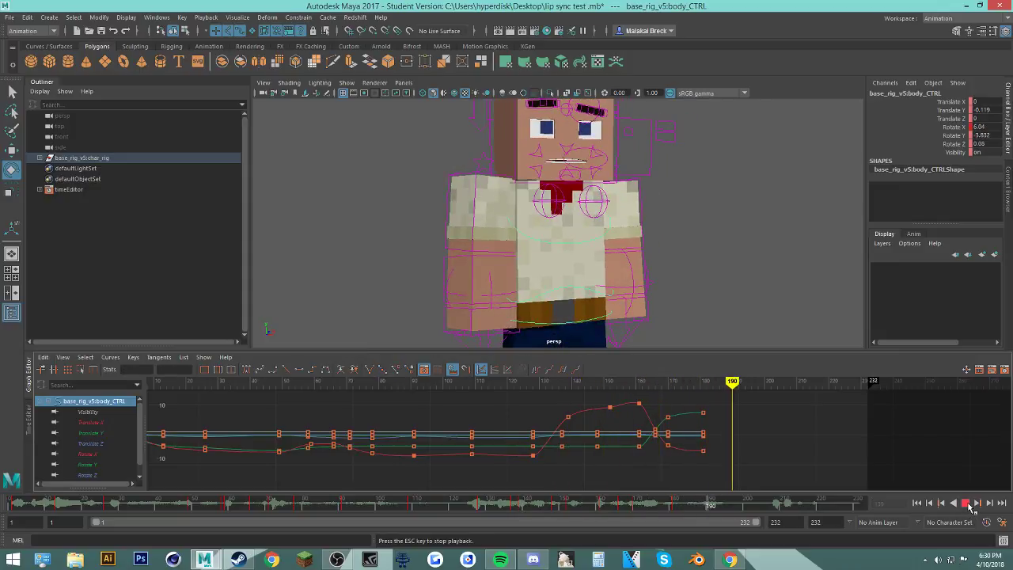
click(967, 505)
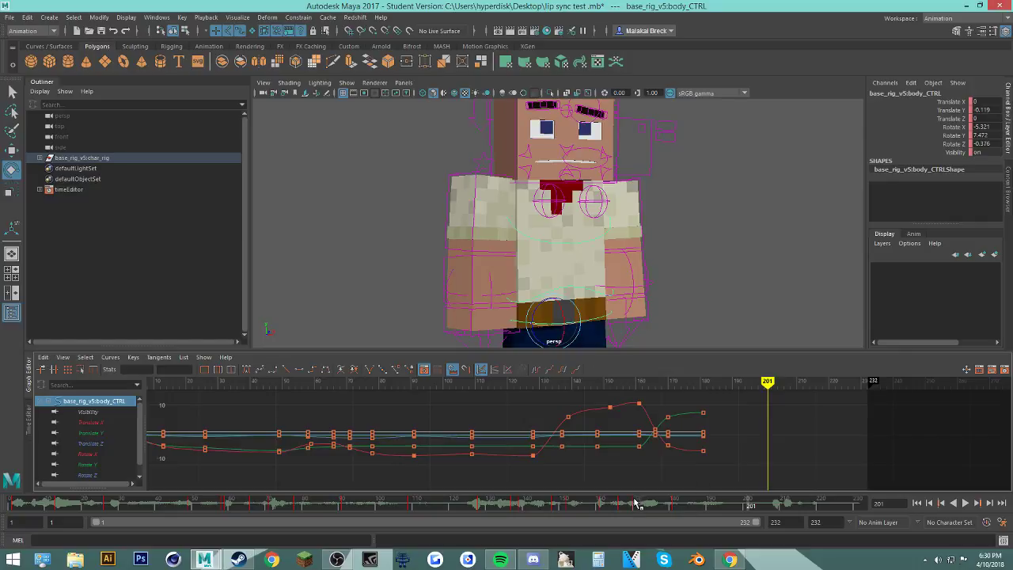
drag(635, 504, 704, 503)
drag(562, 315, 564, 318)
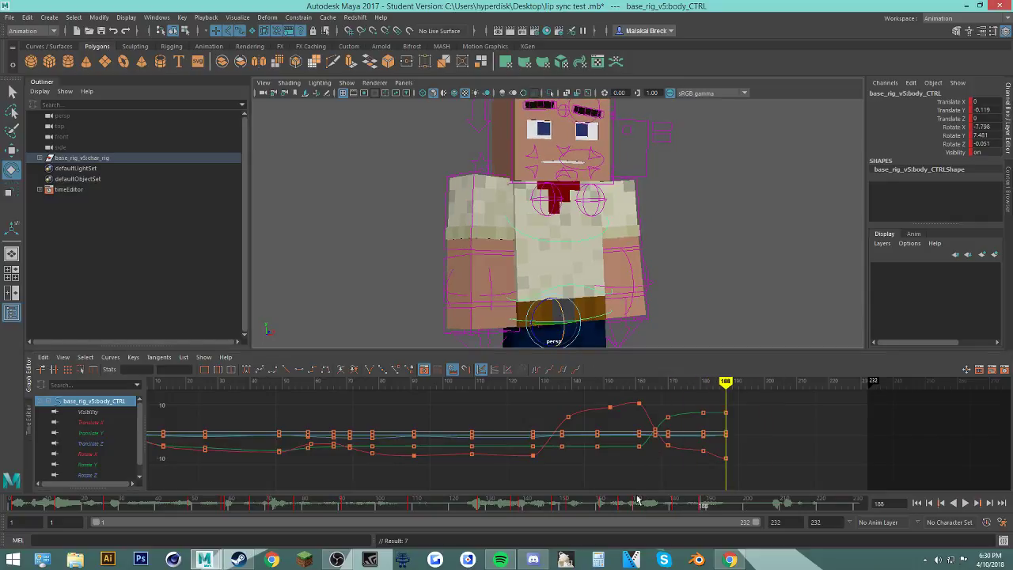
Step: Key the in-between body pose with Rotate X -6.533, place it at frame 194 and delete the frame 188 keys
drag(658, 503, 687, 503)
key(s)
drag(686, 503, 728, 548)
right_click(699, 505)
click(720, 377)
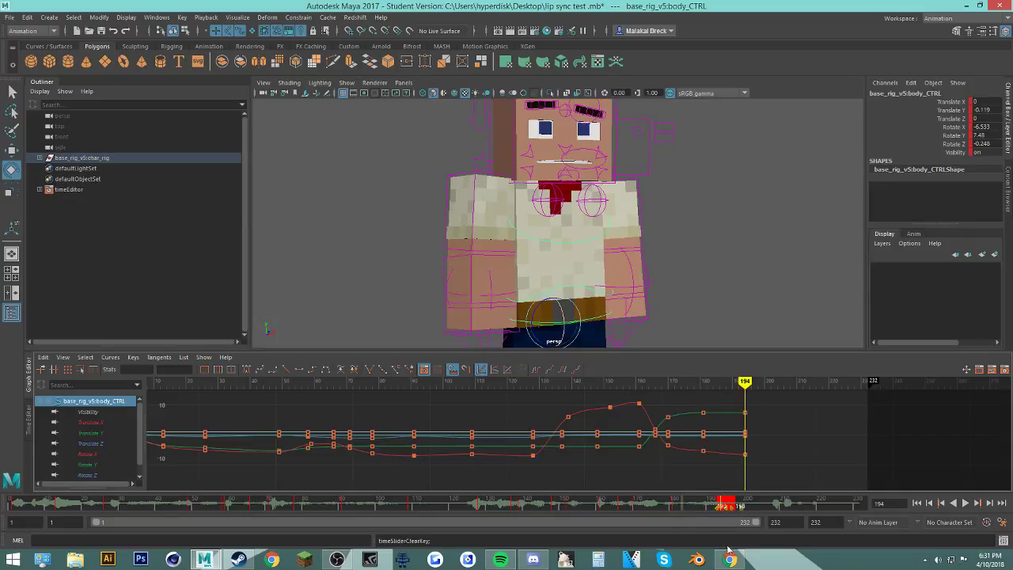
Step: Switch to the browser to check the YouTube live chat and return to Maya
click(729, 559)
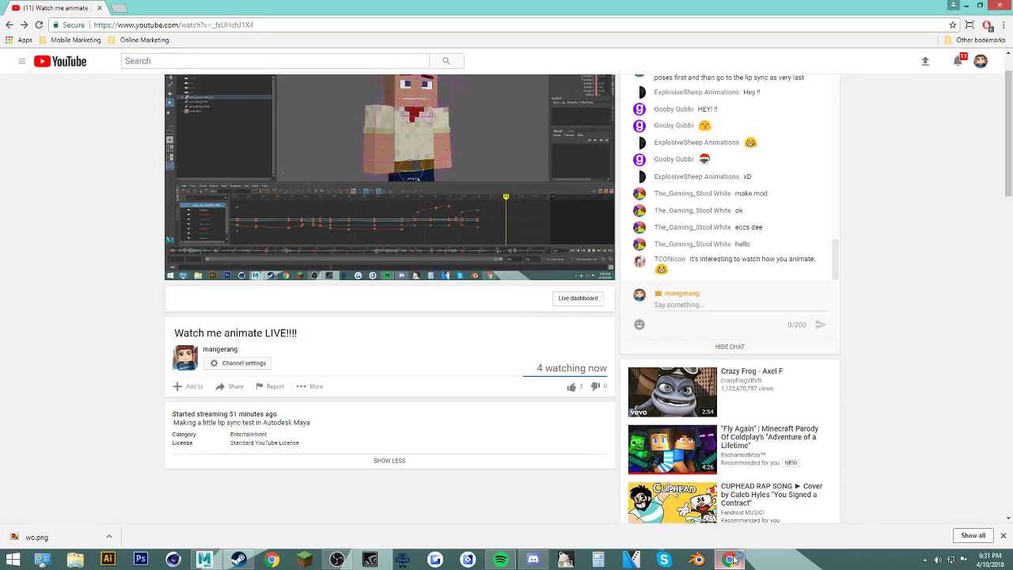
click(698, 304)
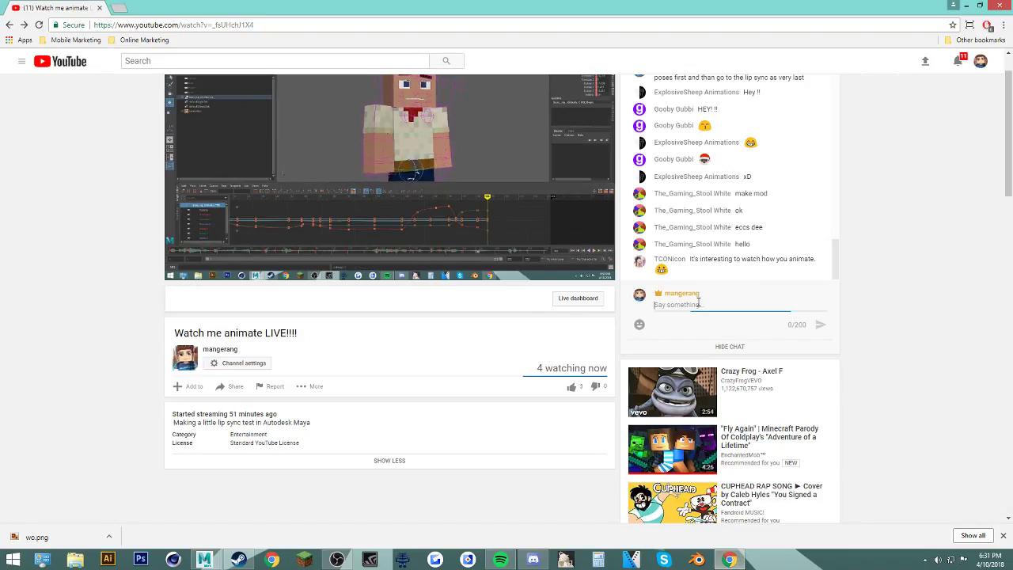
click(967, 6)
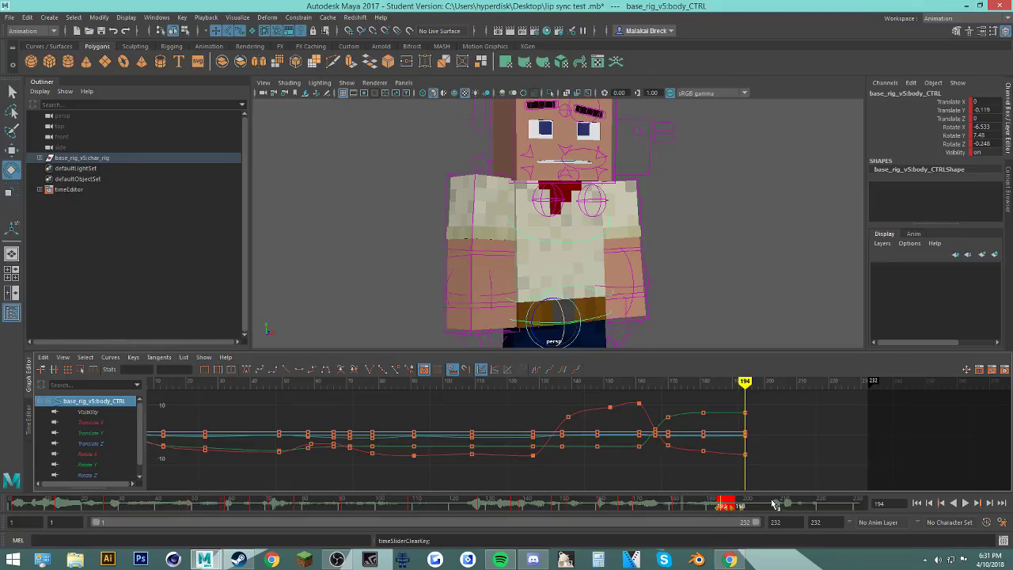
Step: Play the whole animation from frame 1 to review the body movement
drag(773, 503, 11, 500)
alt+middle_drag(667, 190, 663, 216)
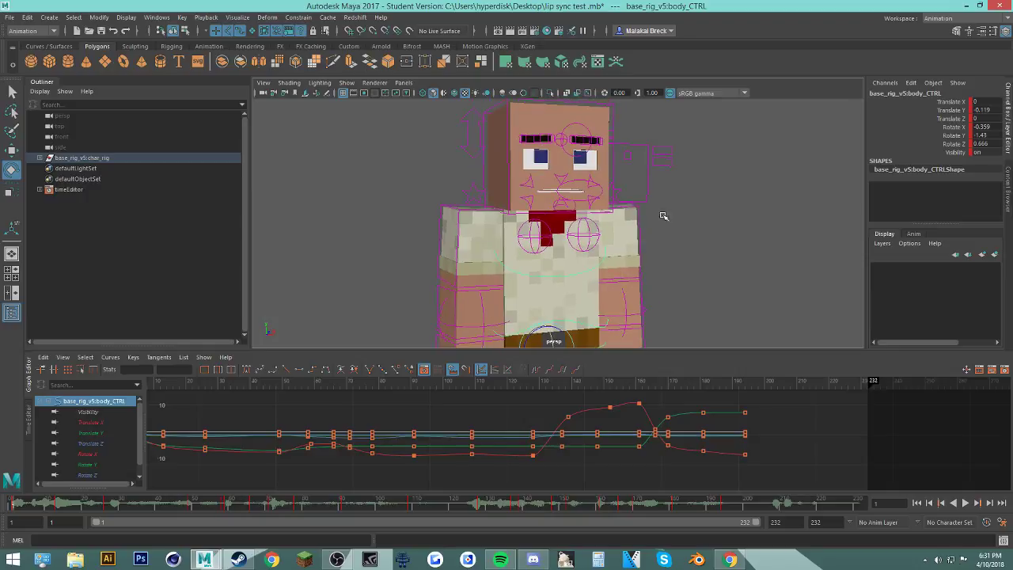
scroll(656, 230, down, 3)
click(965, 503)
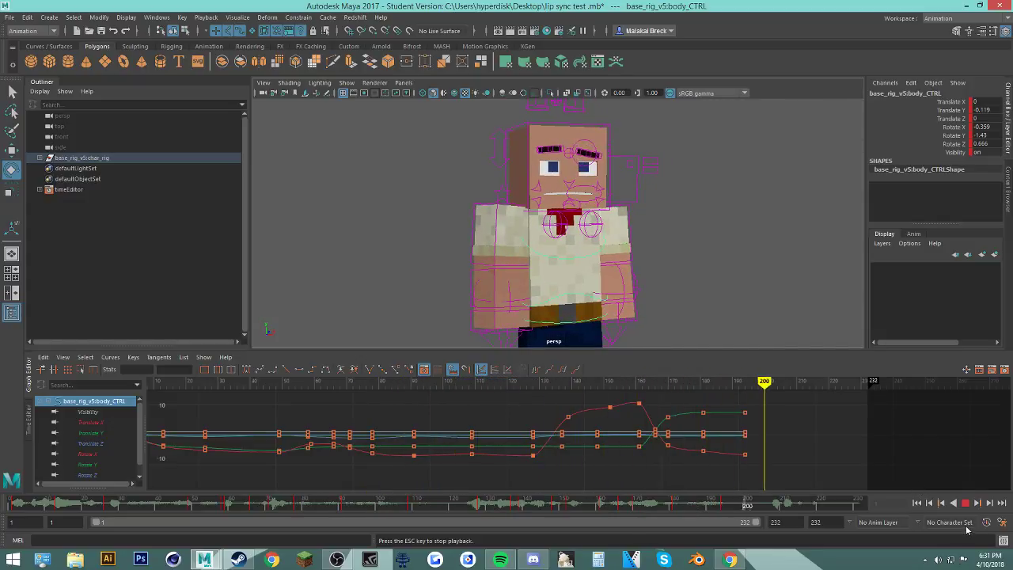
key(Escape)
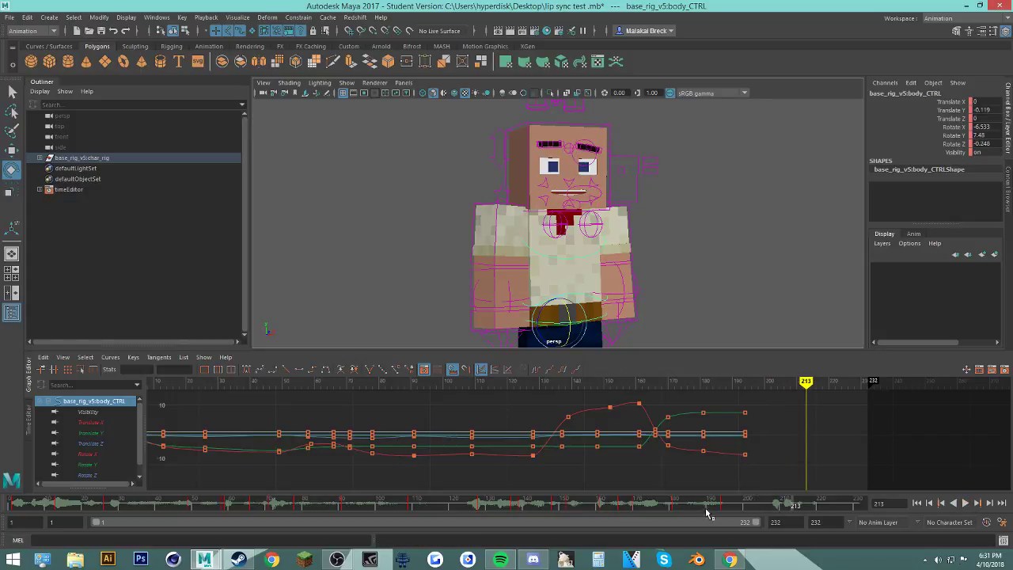
Step: Lower the frame 181 Rotate X key to -6.533, angle its outgoing tangent down and replay from frame 129
mouse_move(707, 505)
mouse_down()
mouse_move(636, 502)
mouse_move(719, 499)
mouse_up()
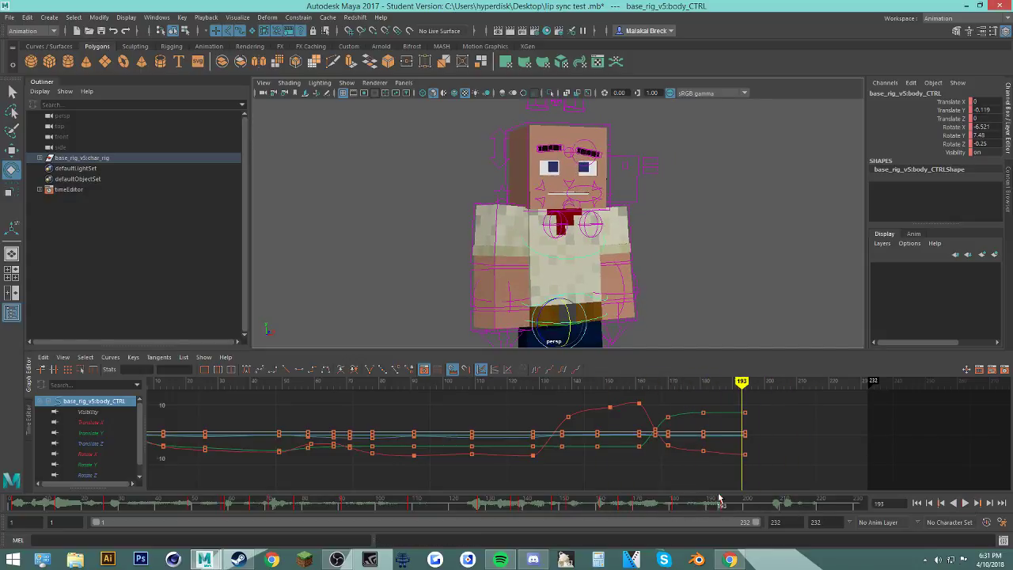
drag(701, 446, 717, 453)
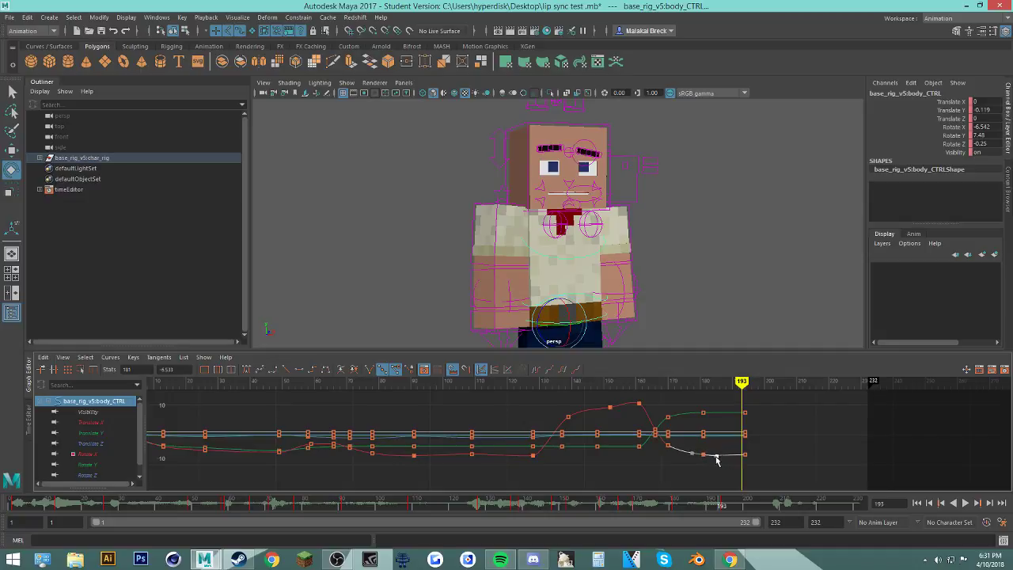
drag(770, 506, 486, 505)
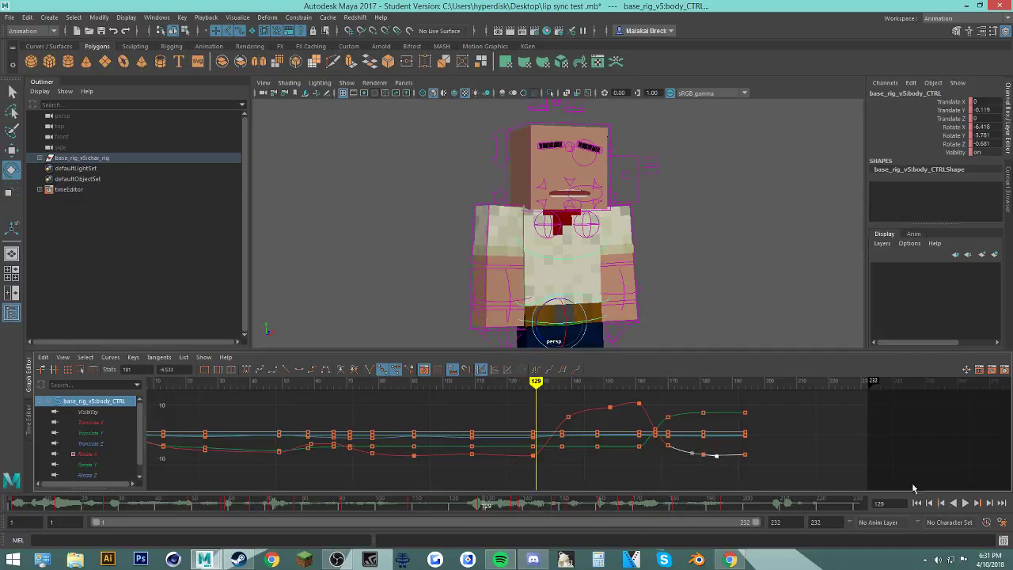
click(967, 503)
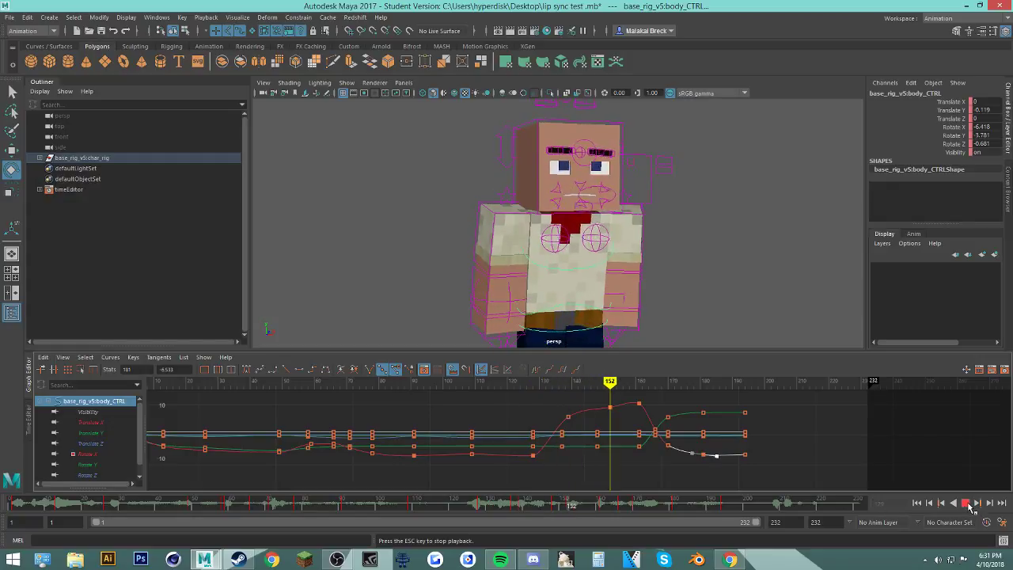
click(966, 503)
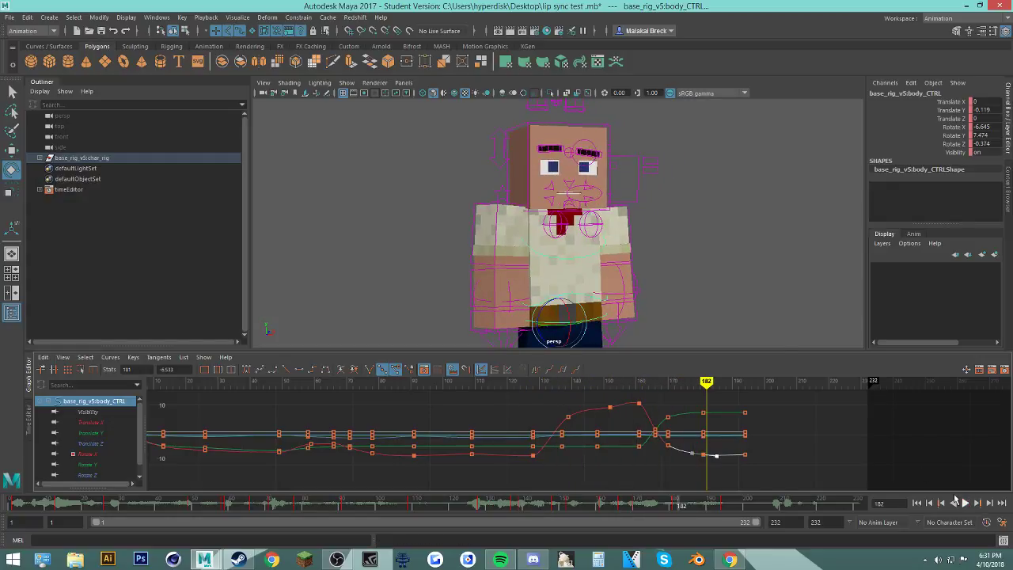
Step: Scrub to the final frame 232 and reselect the character's body control
click(569, 269)
drag(376, 511, 978, 494)
click(720, 319)
click(569, 326)
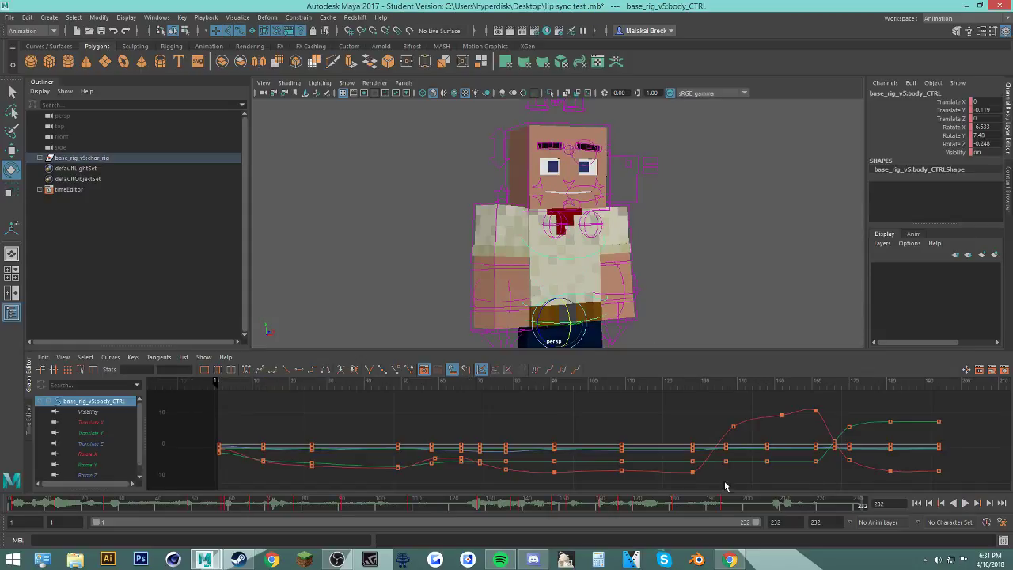
Step: Scrub back to frame 171 and replay the end of the body motion
drag(680, 514, 641, 510)
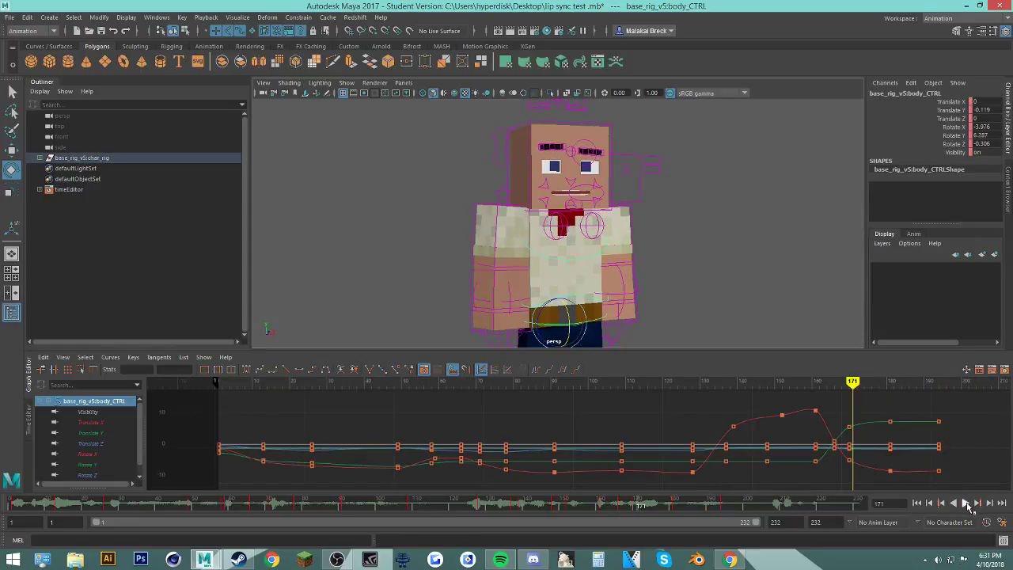
click(966, 503)
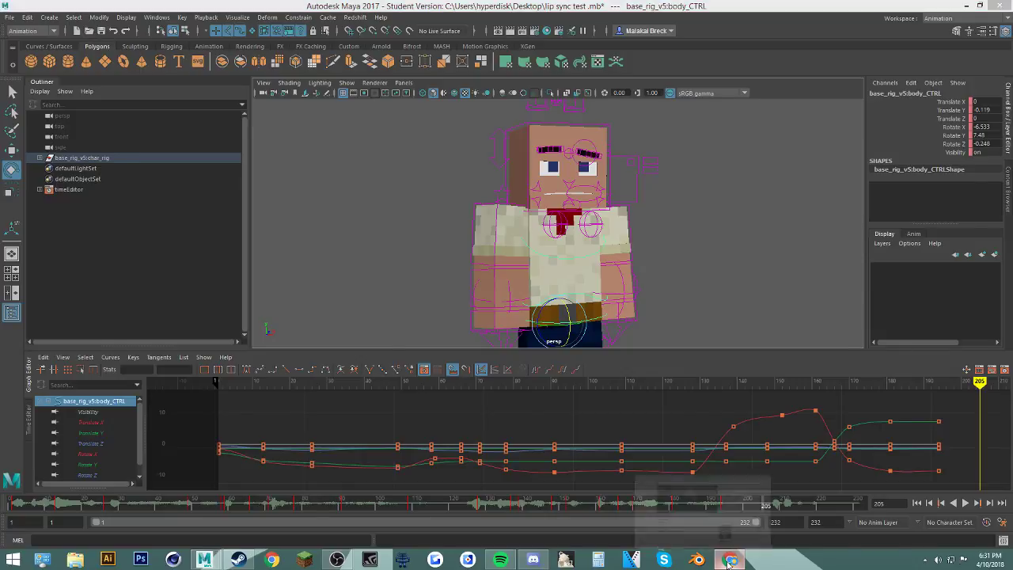
Step: Switch to the browser to read the YouTube live chat, recheck it once more and return to Maya
click(728, 560)
click(728, 560)
click(728, 560)
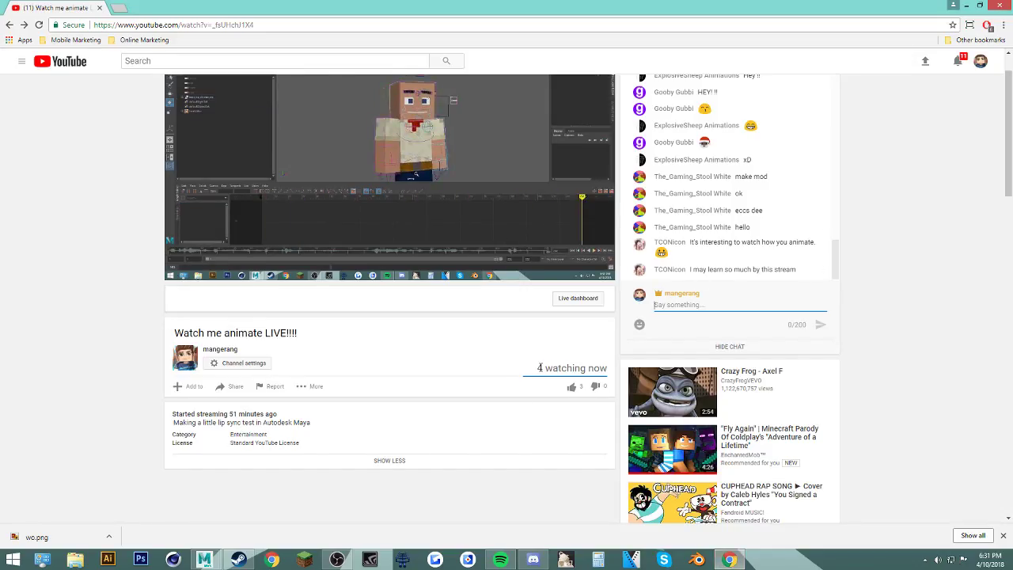
scroll(679, 145, up, 1)
scroll(679, 148, down, 1)
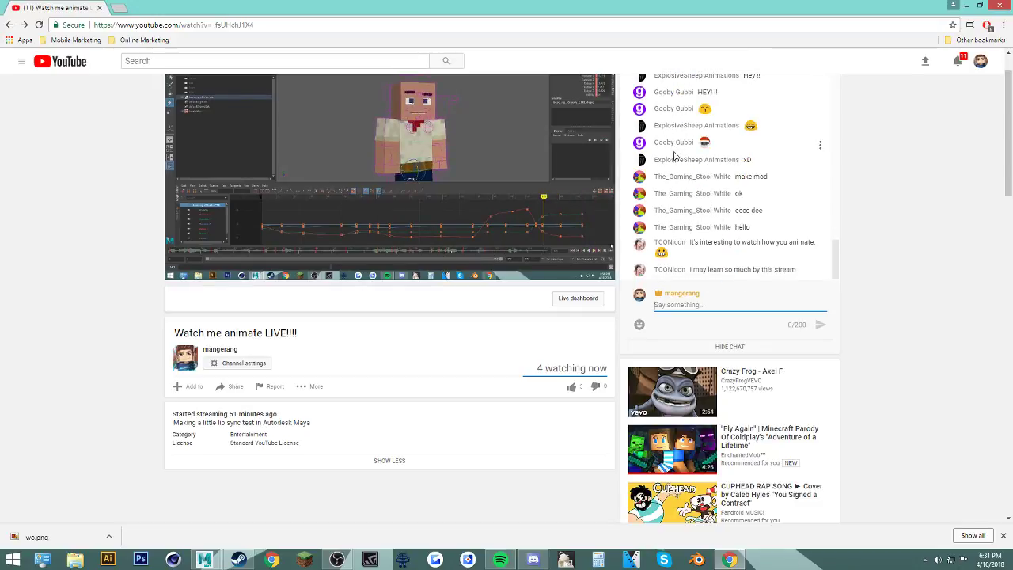
scroll(615, 328, down, 1)
scroll(576, 333, up, 1)
scroll(736, 225, up, 1)
scroll(739, 225, down, 1)
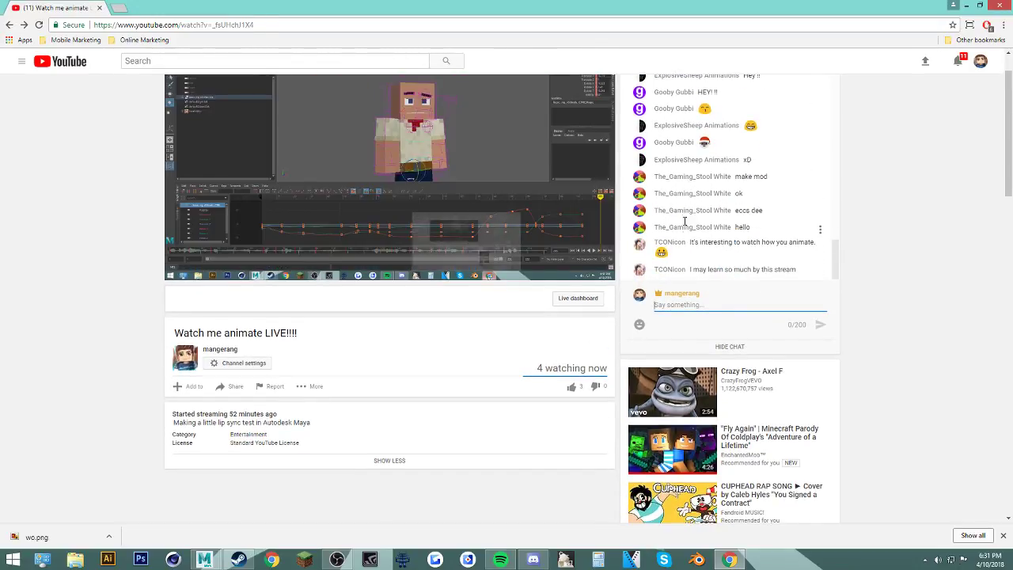
click(964, 5)
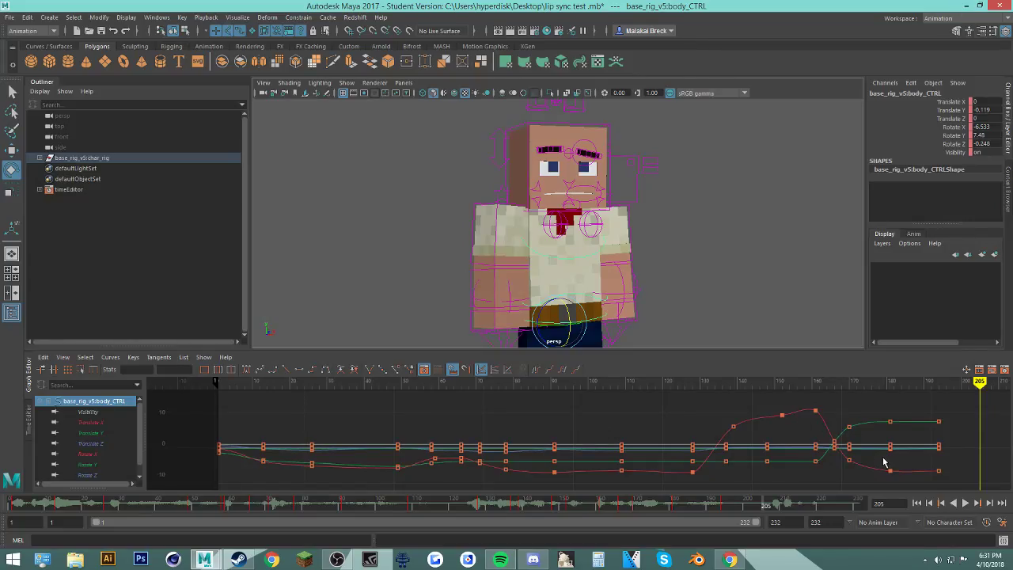
click(731, 559)
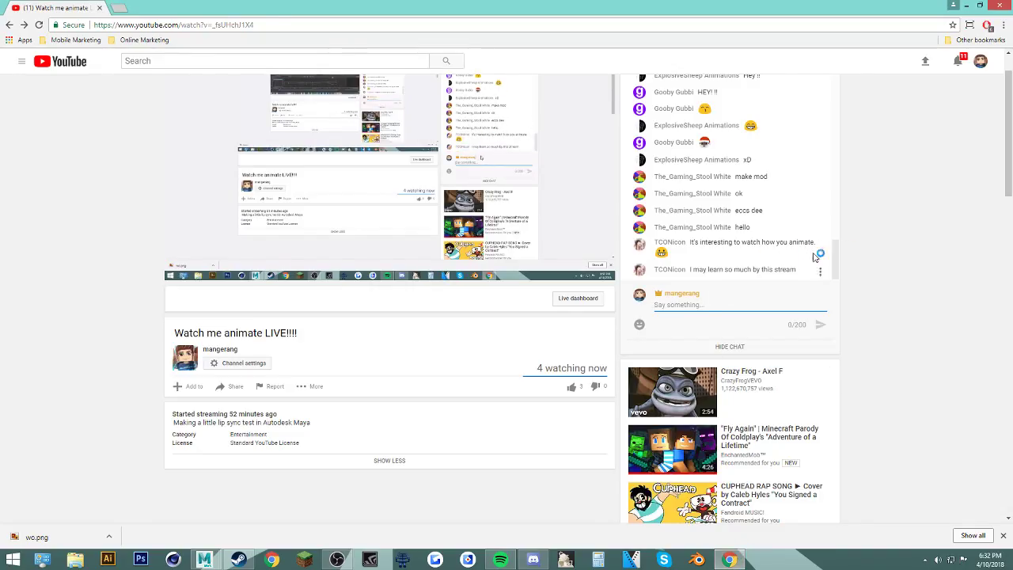
click(964, 5)
Step: Replay from about frame 160, then key the body control at frame 206 with Rotate X -2.854 and Rotate Y 2.492, plus an in-between key at frame 200
drag(761, 509, 595, 507)
click(967, 505)
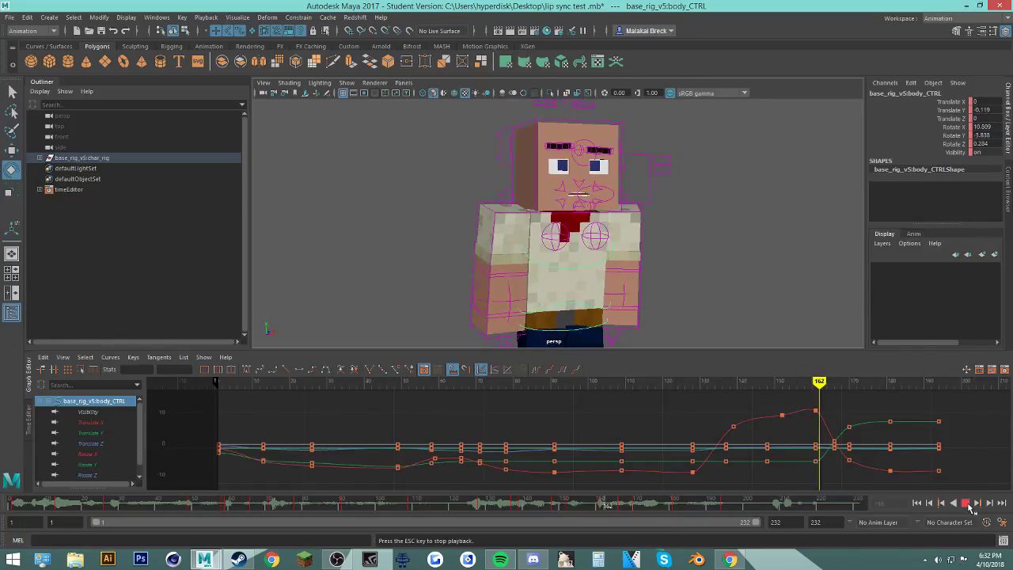
key(Escape)
drag(586, 317, 577, 317)
key(s)
click(746, 503)
key(s)
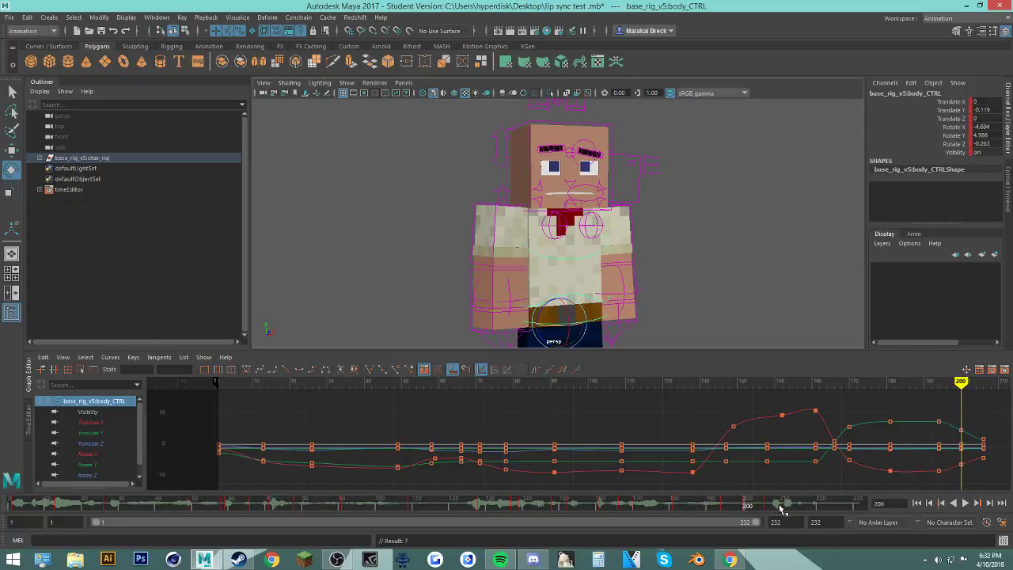
Step: Shift the last body key from frame 206 to frame 211 on the timeline and replay the motion
shift+click(767, 503)
drag(767, 504, 785, 504)
click(684, 507)
key(alt+v)
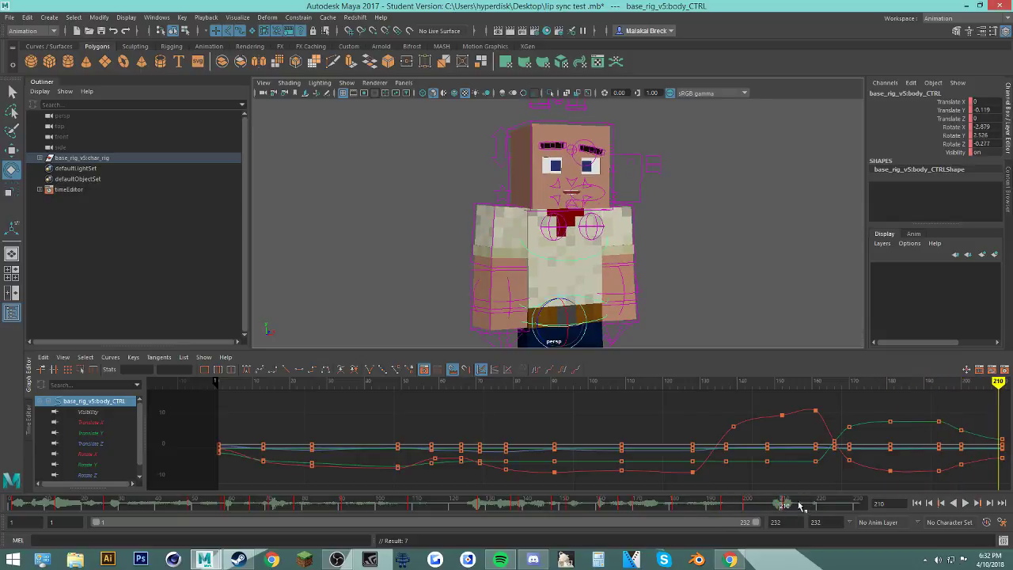
Step: Move the frame 194 body key to 192 and the frame 200 key to 201, and replay from frame 176
click(741, 505)
key(alt+v)
key(alt+v)
click(743, 505)
shift+click(743, 504)
key(alt+v)
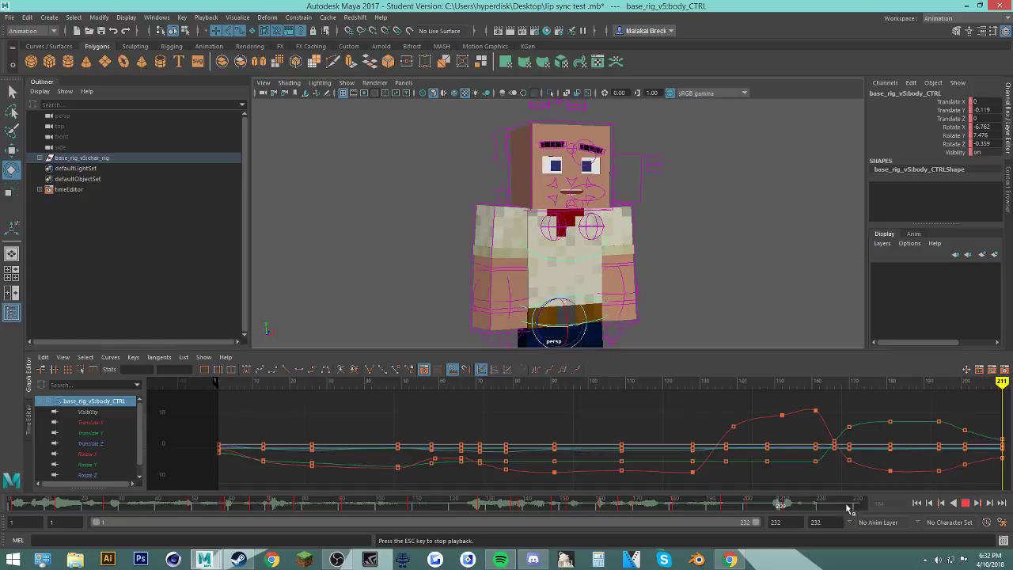
key(alt+v)
click(721, 505)
shift+click(721, 505)
drag(721, 505, 658, 504)
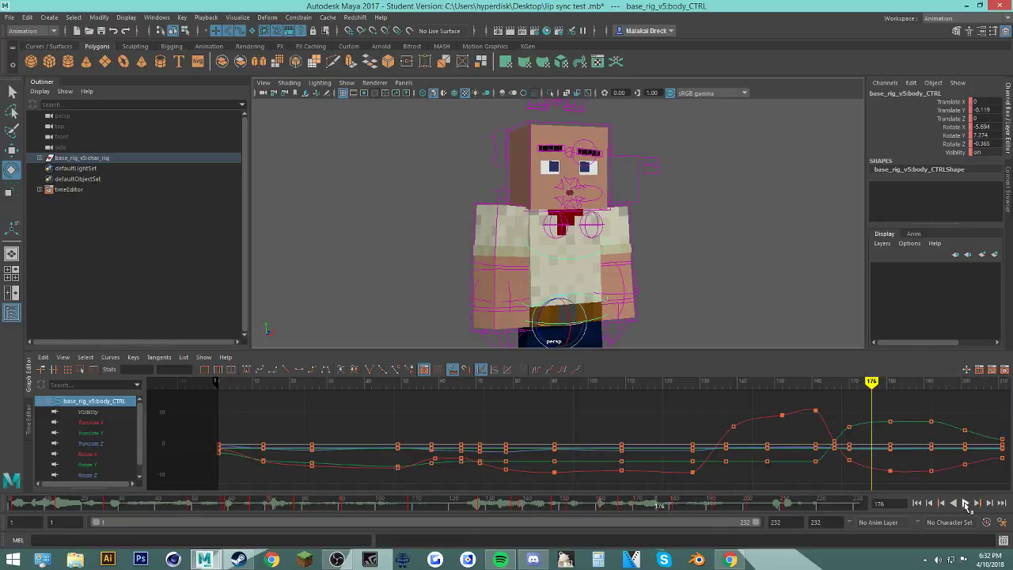
click(965, 504)
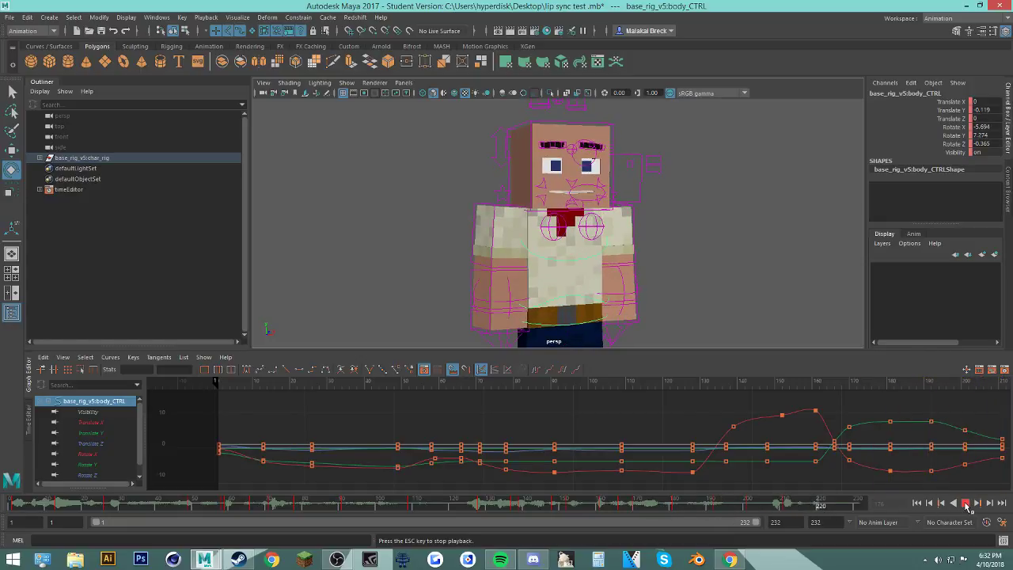
Step: Shift the last three body keys five frames earlier to 187, 196 and 206, and replay from about frame 174
click(966, 506)
shift+drag(684, 507, 806, 508)
click(738, 503)
shift+click(713, 507)
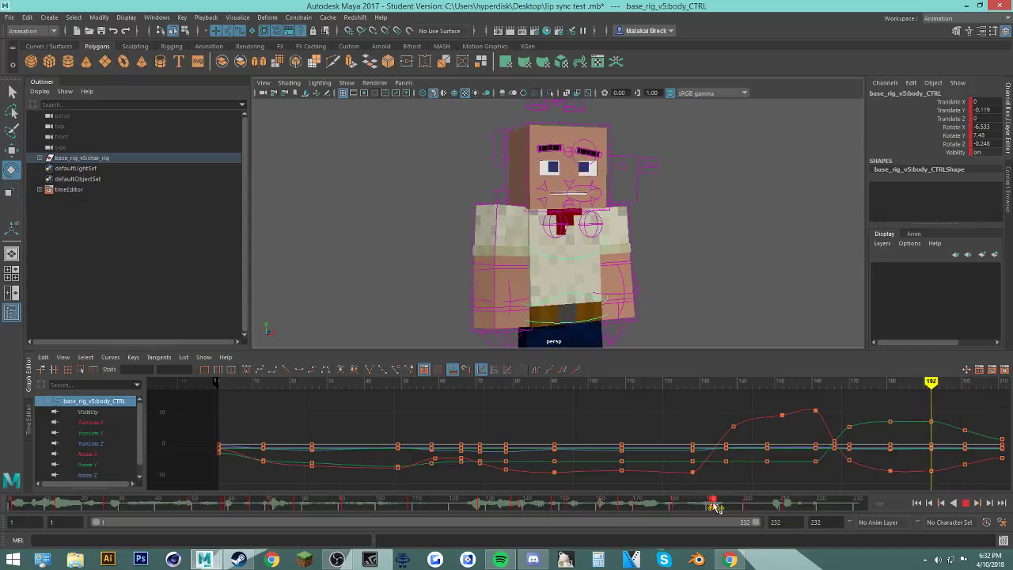
shift+drag(713, 506, 744, 507)
click(649, 507)
click(966, 507)
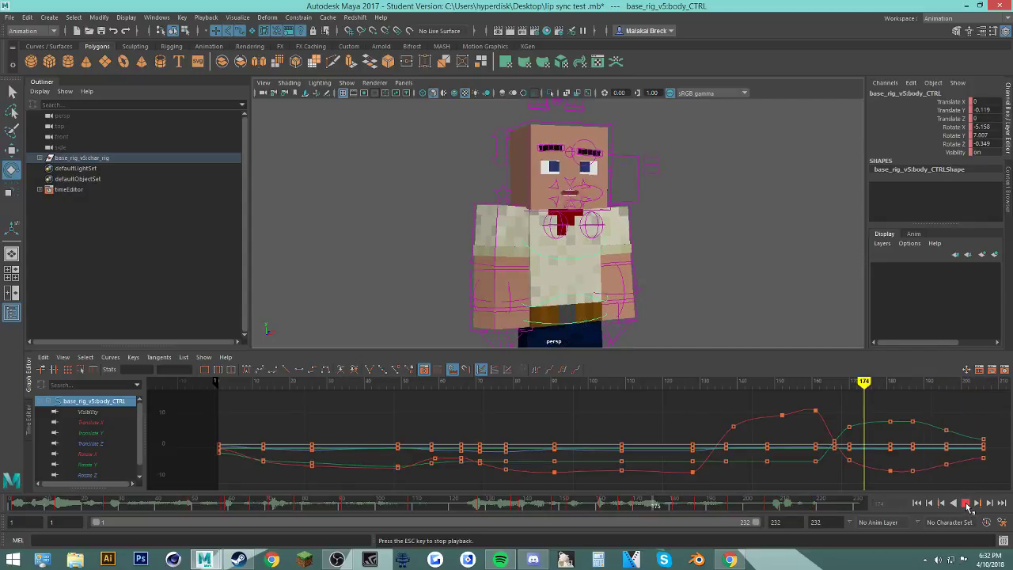
Step: Move the last body keys to frame 203 in the Graph Editor and replay from frame 179
click(967, 505)
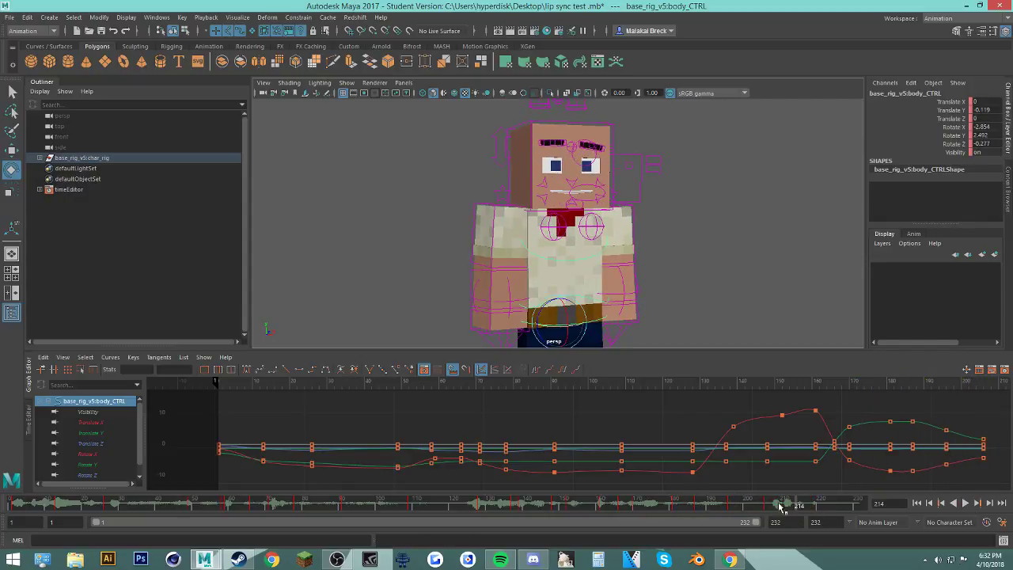
click(731, 506)
shift+drag(801, 507, 762, 505)
drag(989, 466, 979, 435)
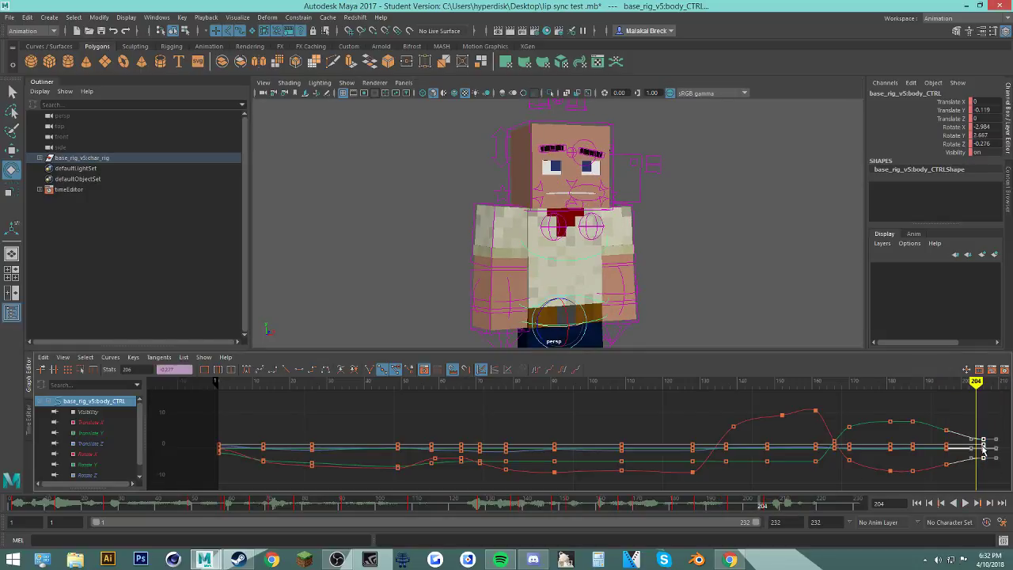
middle_drag(983, 446, 972, 446)
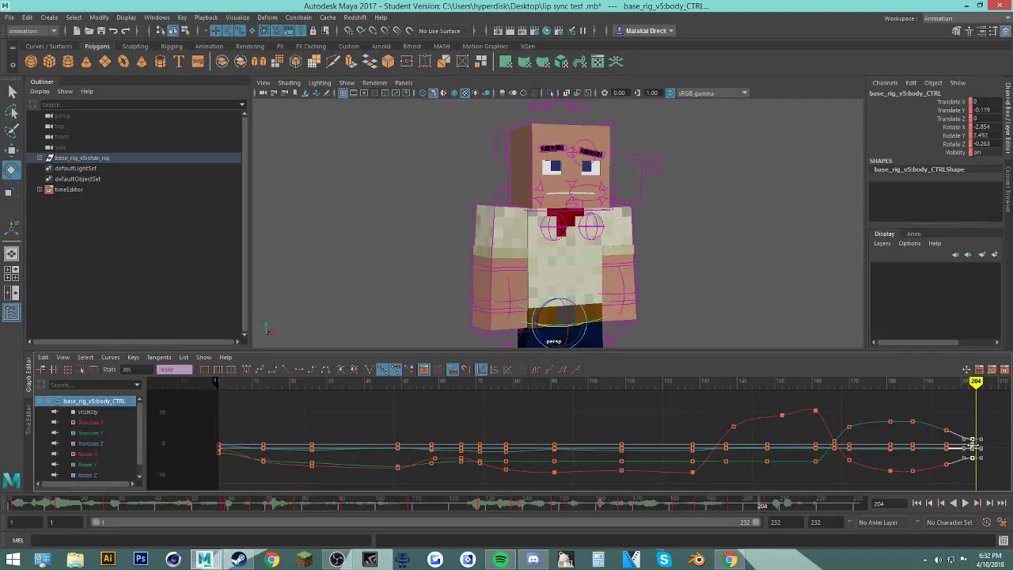
click(957, 471)
click(667, 507)
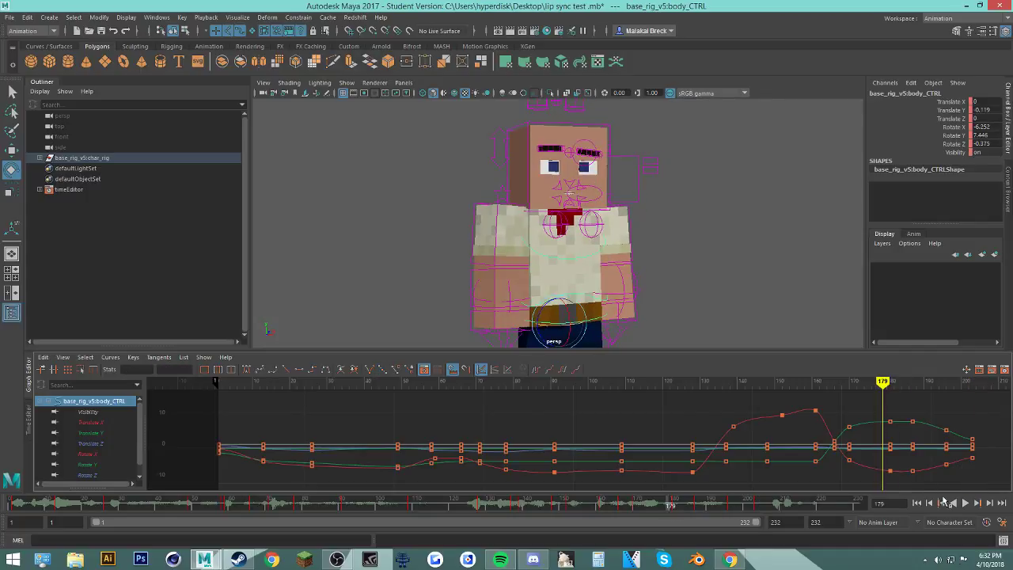
click(966, 504)
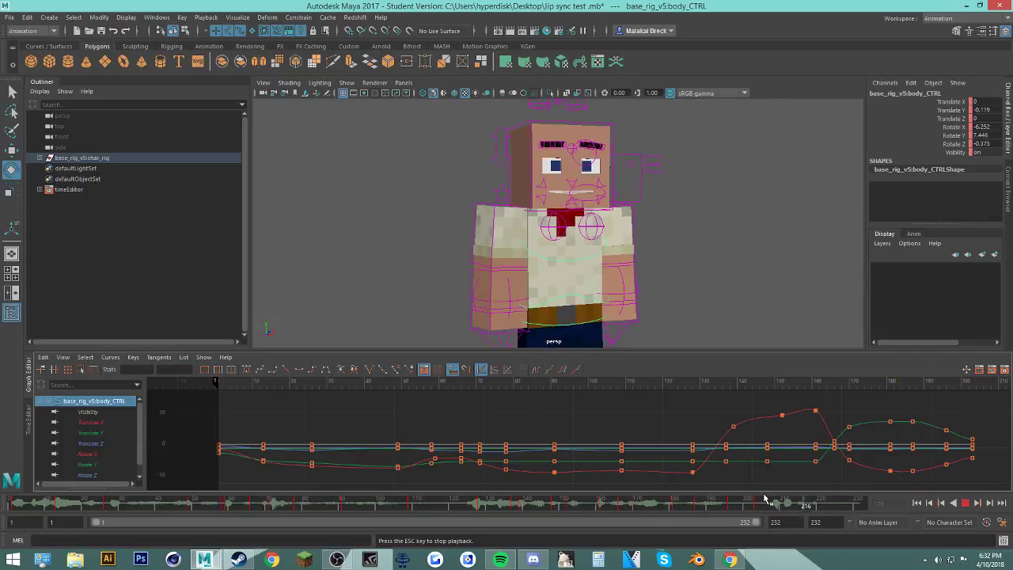
Step: Shift the last body key on the timeline to frame 208 and replay the motion
drag(744, 506, 784, 504)
click(722, 506)
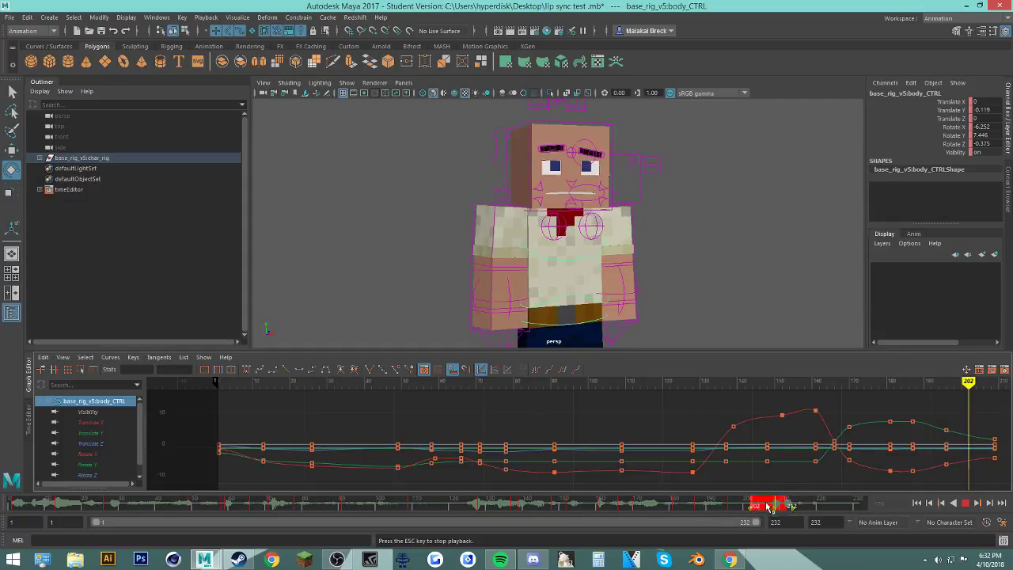
click(698, 506)
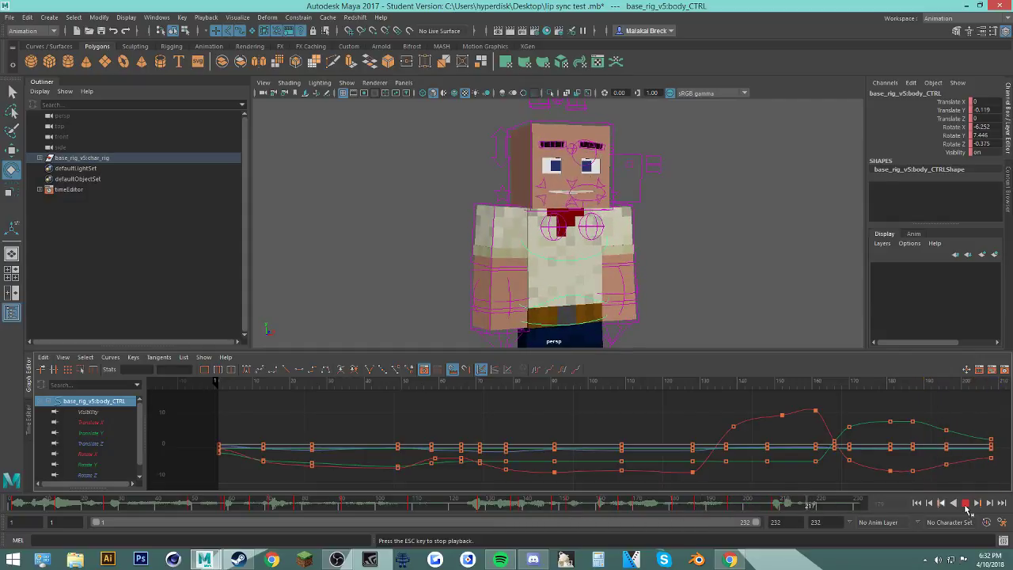
click(966, 504)
Step: Key a further body rotation after frame 208, retime it on the timeline and move to frame 232
drag(744, 509, 827, 509)
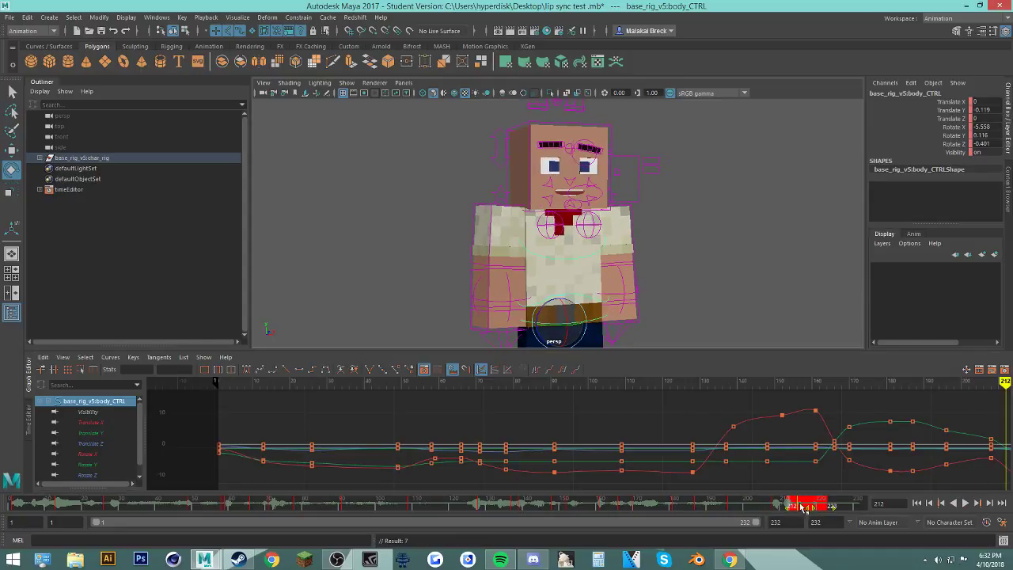
click(762, 507)
drag(761, 507, 847, 513)
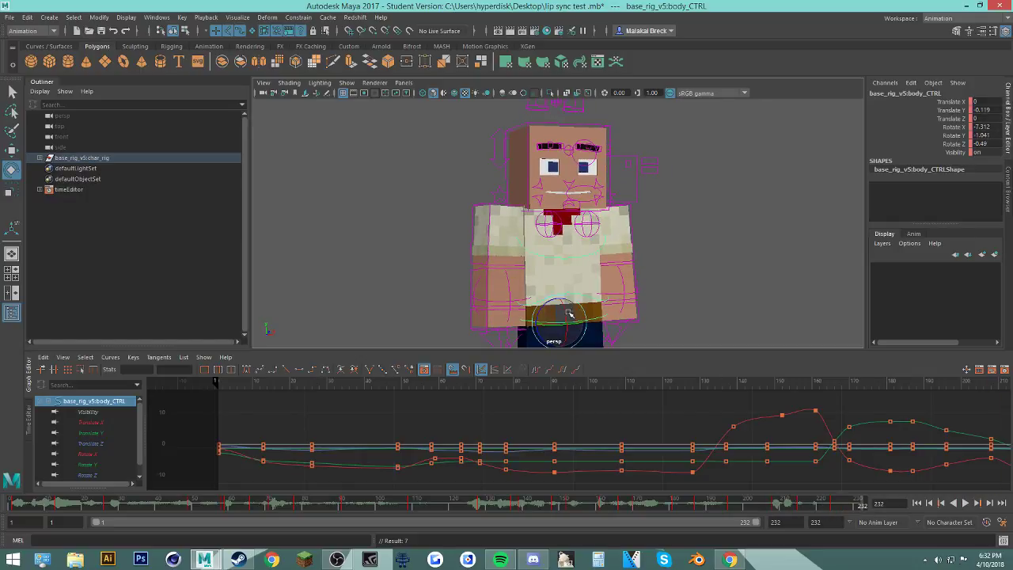
Step: Undo the last set key and key the body control at frame 232 with Rotate X -6.219 and Rotate Y -0.433
key(alt+v)
click(820, 505)
key(alt+v)
mouse_move(822, 507)
mouse_down()
mouse_move(857, 506)
mouse_move(823, 508)
mouse_up()
key(alt+v)
click(825, 507)
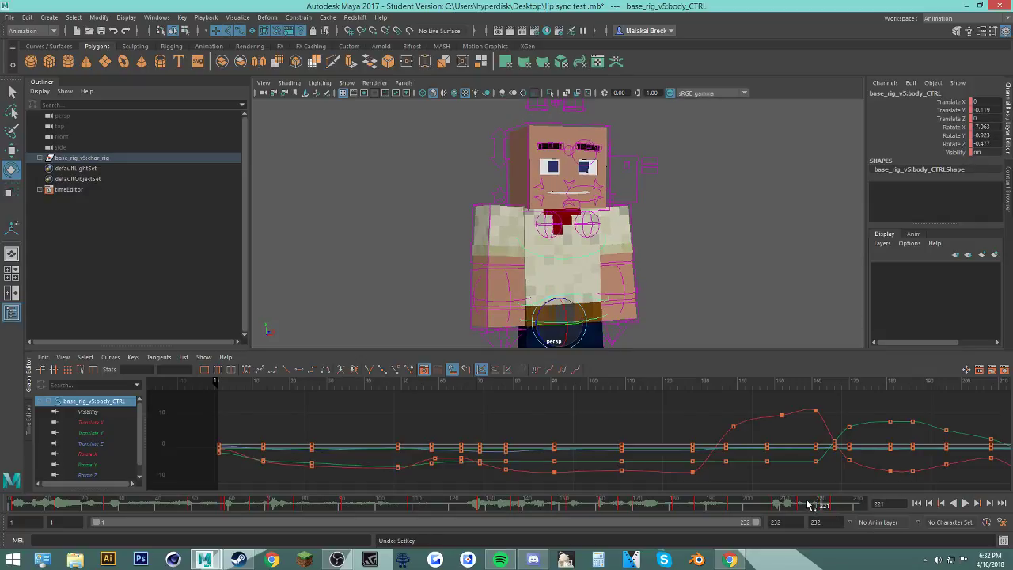
click(809, 505)
key(alt+v)
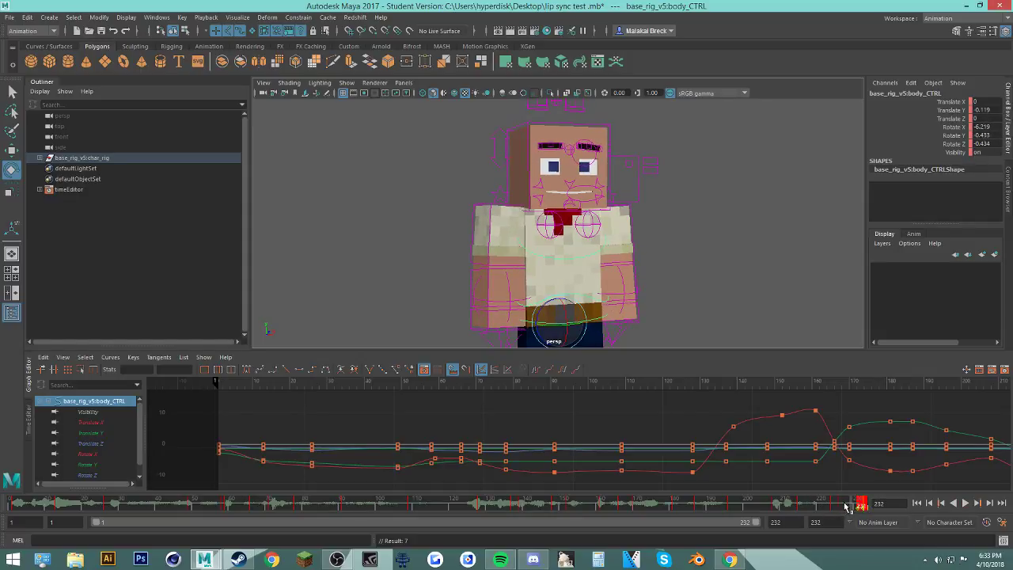
Step: Retime the body key near frame 226 and replay the animation
double_click(846, 506)
click(830, 507)
click(844, 507)
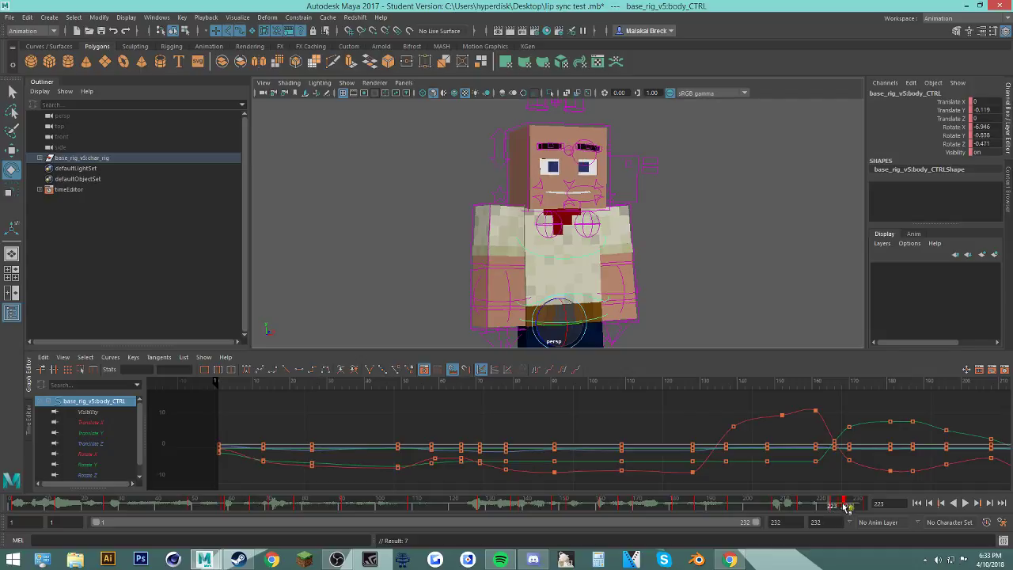
key(alt+v)
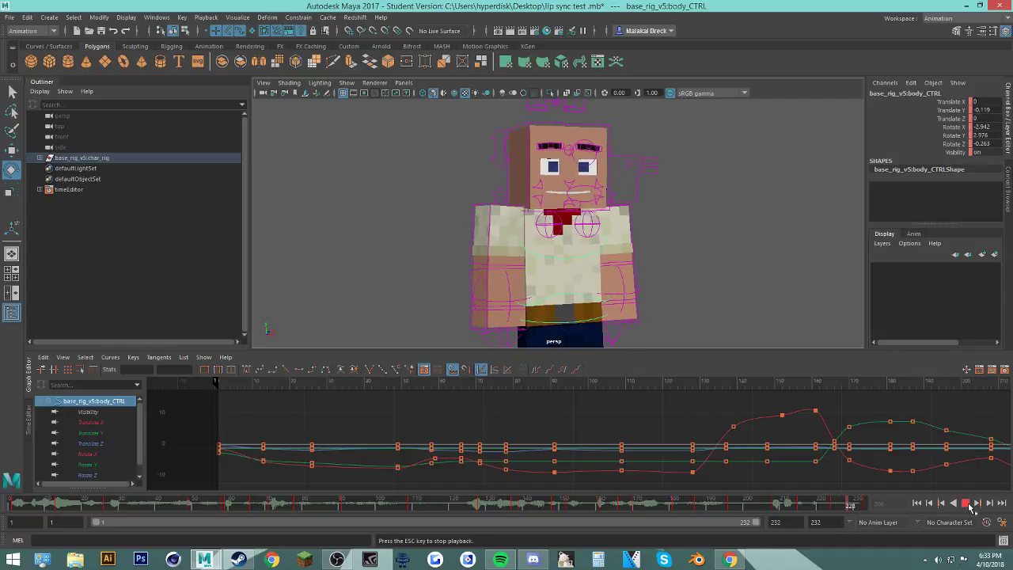
click(967, 503)
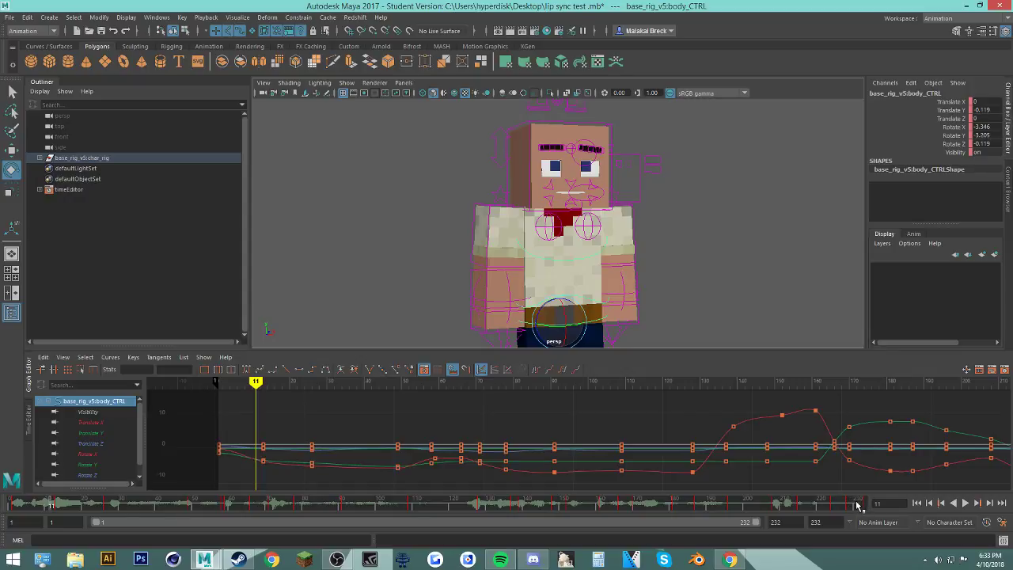
Step: Go to the end of the timeline around frame 230 and delete the selected body key at frame 232
click(857, 507)
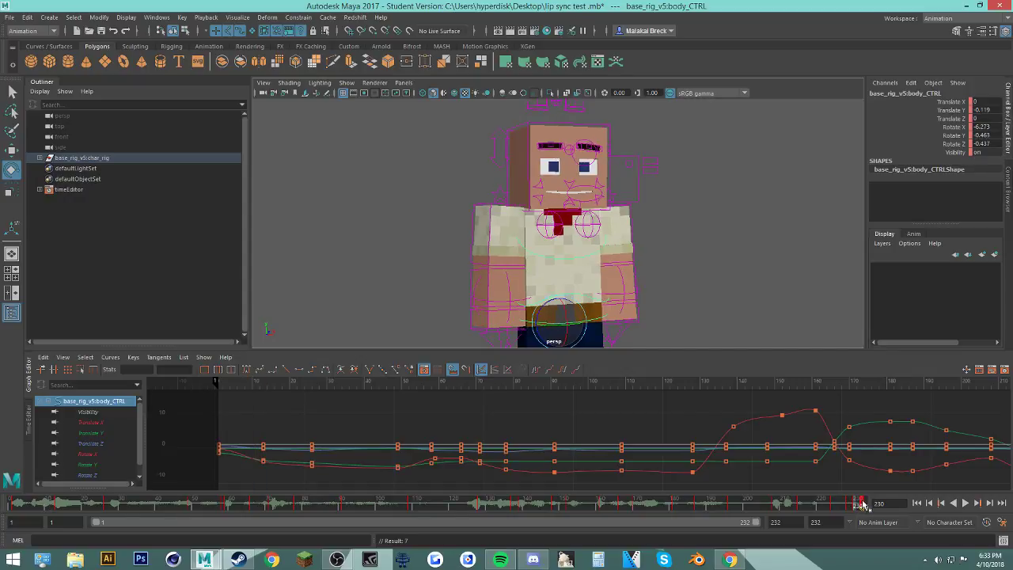
right_click(859, 503)
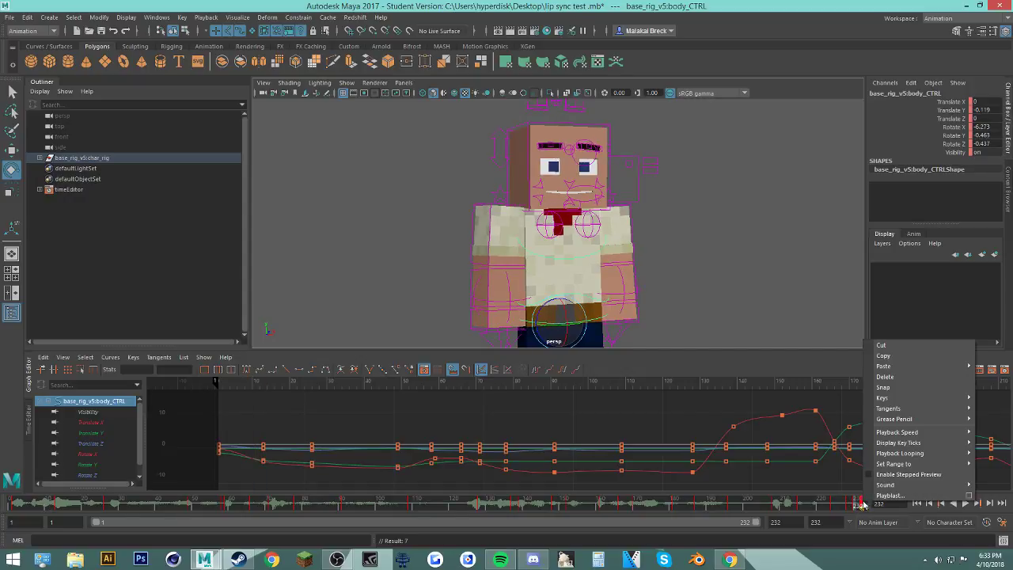
click(896, 377)
right_click(863, 503)
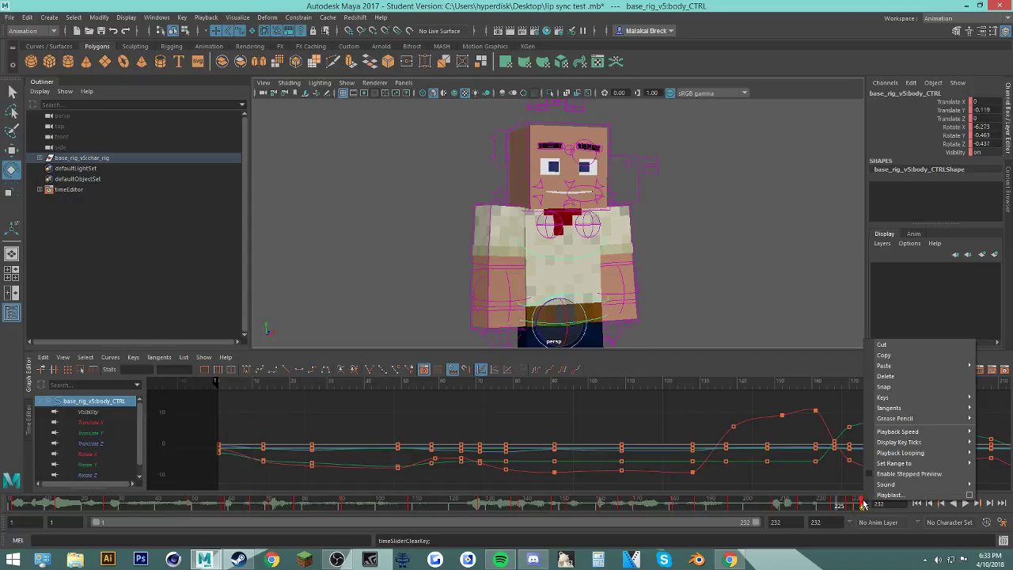
Step: Delete the body control's key at frame 232, extending the playback range to 233 for the edit and restoring it to 232
click(843, 506)
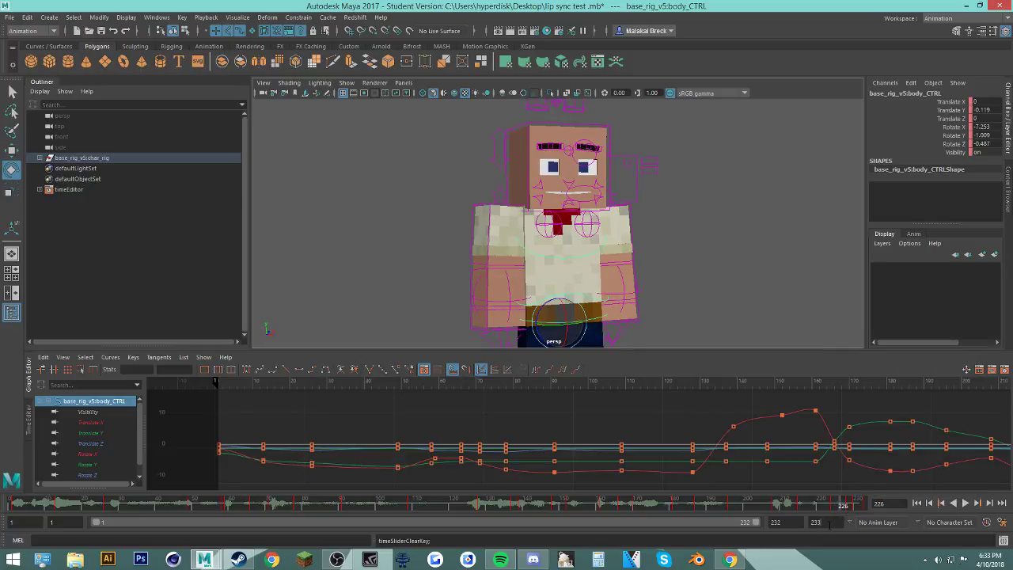
drag(752, 528, 760, 526)
shift+click(861, 506)
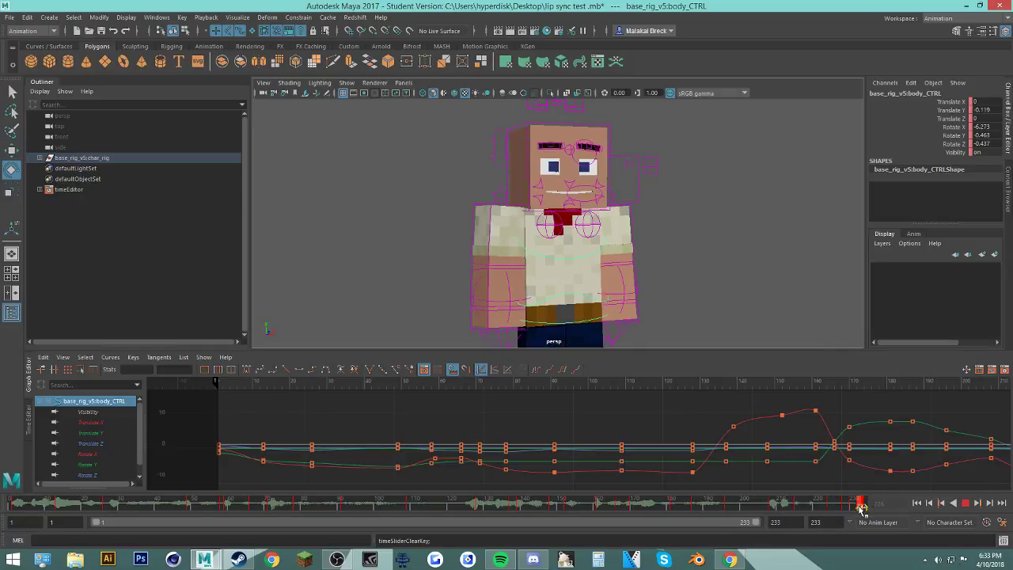
right_click(862, 504)
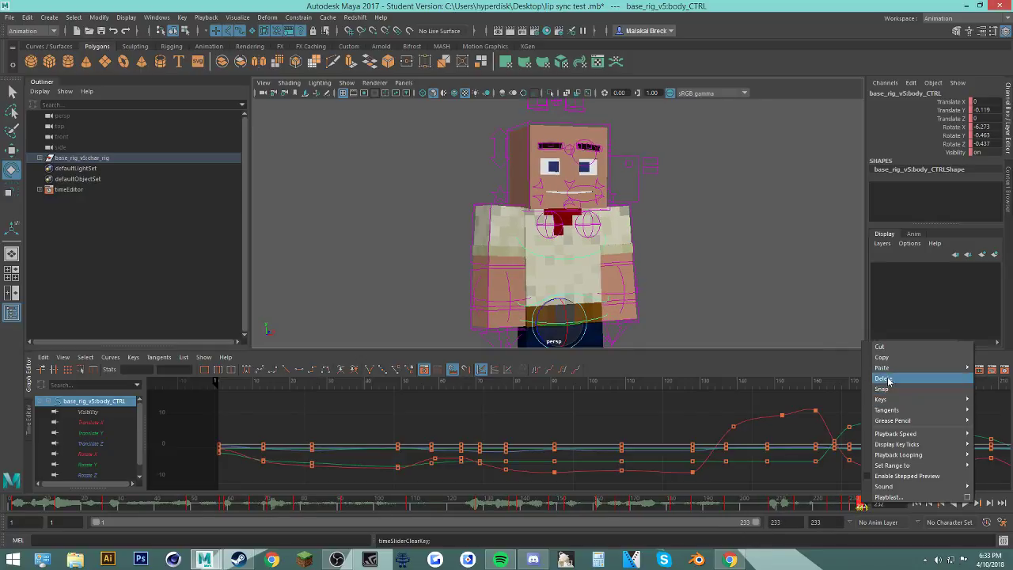
click(888, 379)
mouse_move(860, 508)
shift+mouse_down()
mouse_move(844, 507)
mouse_move(862, 508)
shift+mouse_up()
click(813, 508)
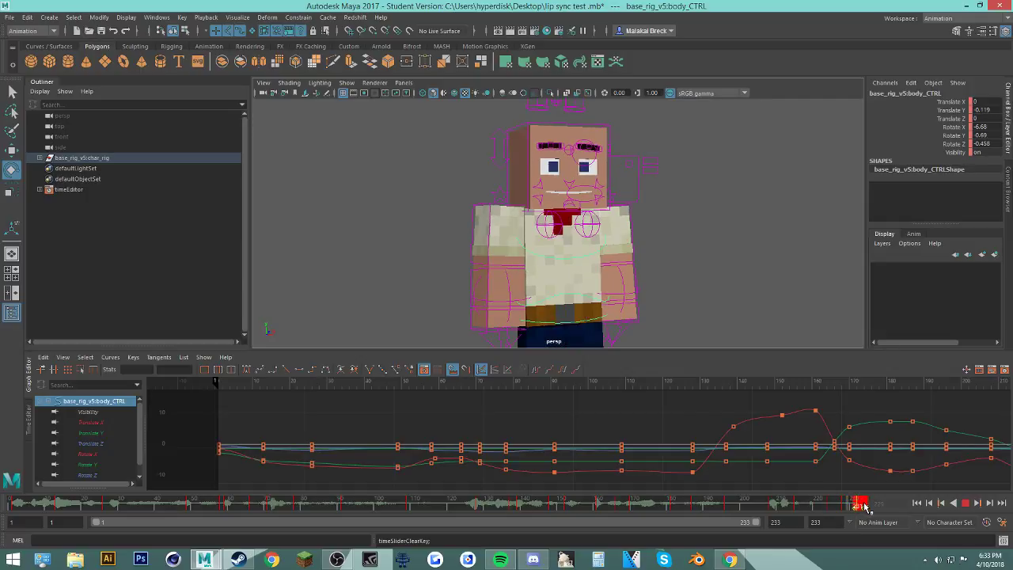
click(859, 507)
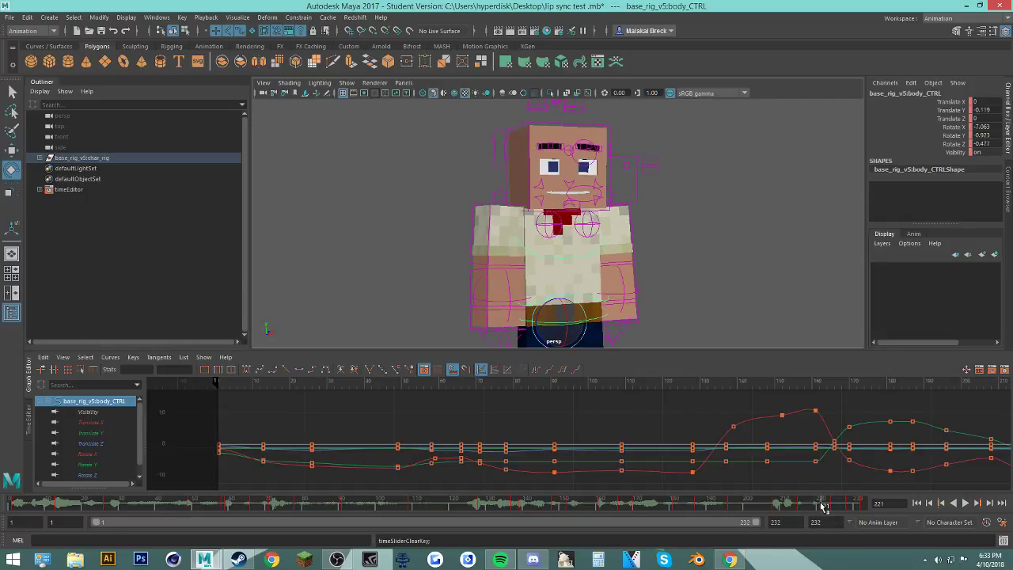
Step: Play the animation with nothing selected and scrub the timeline to review the body motion against the audio
click(978, 503)
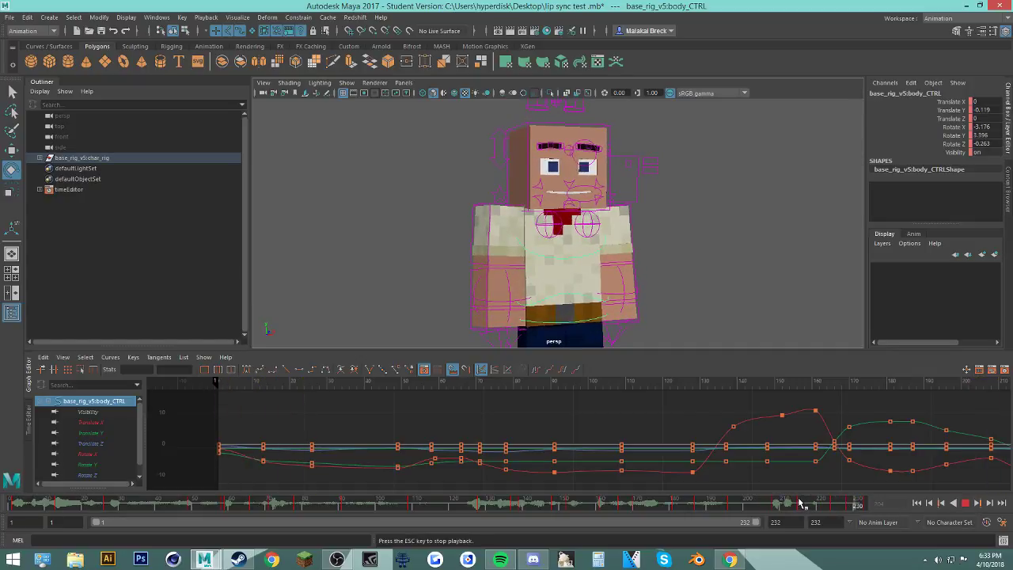
click(710, 300)
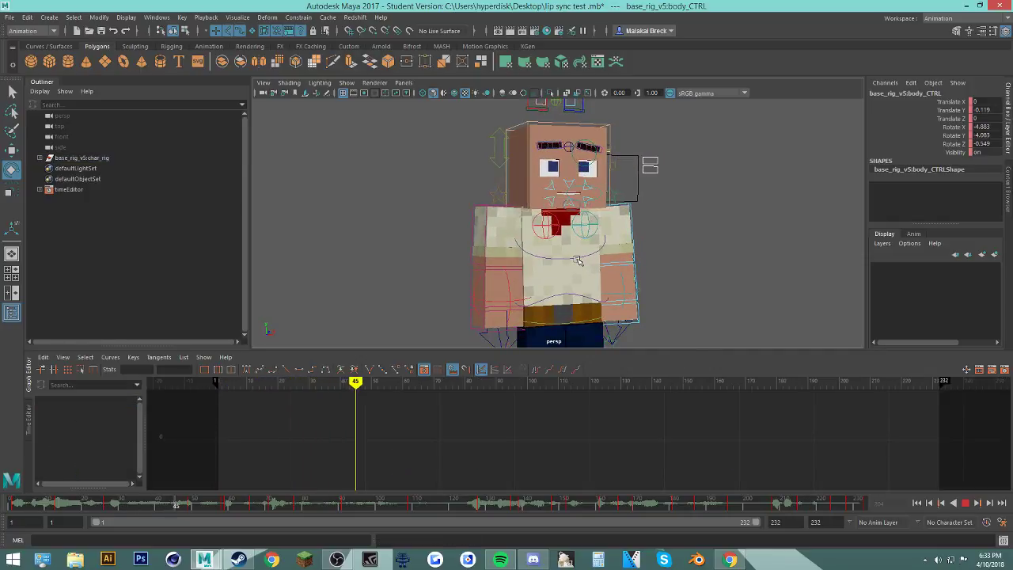
click(965, 503)
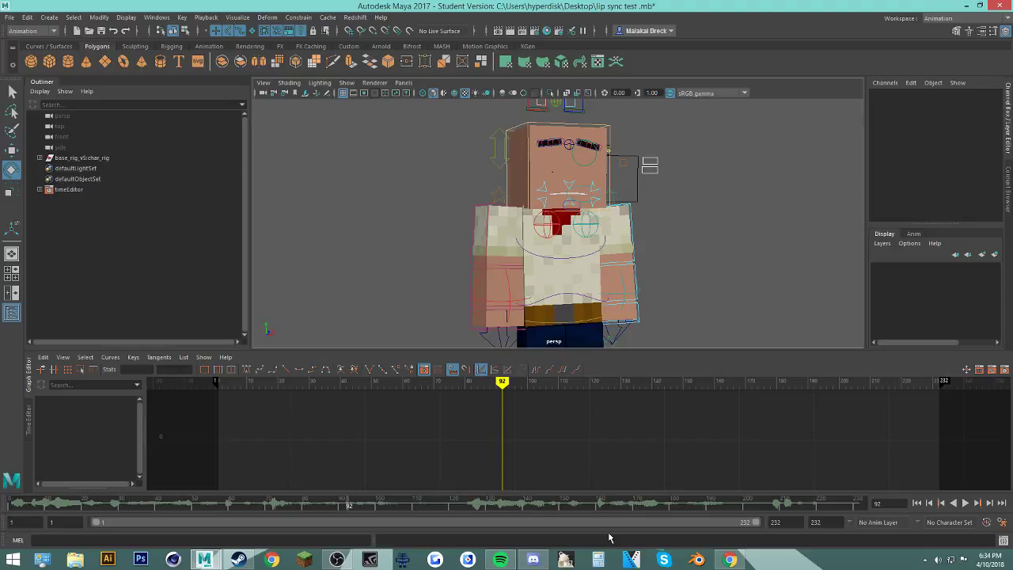
drag(633, 522, 300, 492)
drag(469, 504, 707, 507)
Step: Select the torso control, key it at frame 1 and preview the opening frames up to frame 14
click(567, 261)
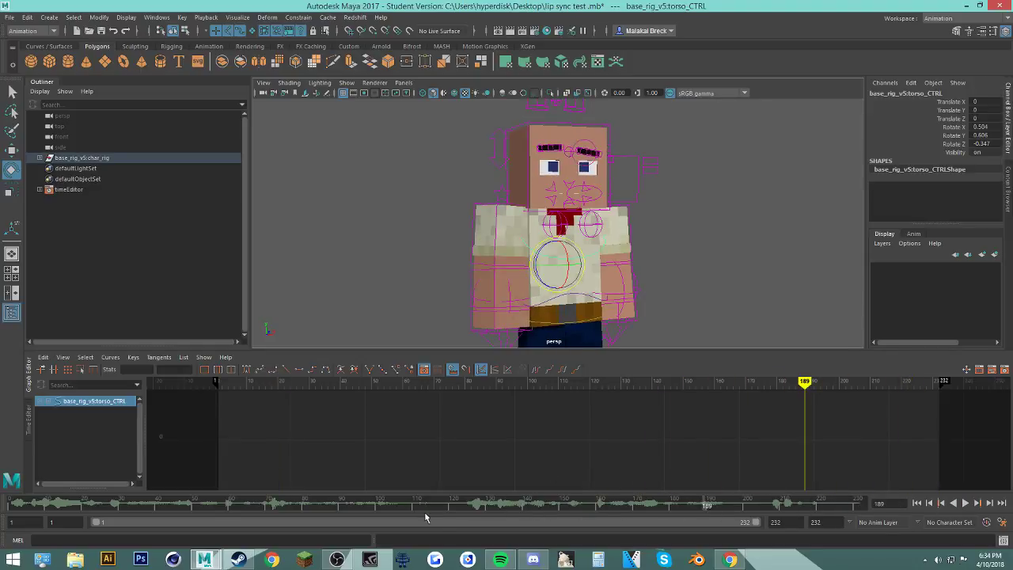
key(alt+shift+v)
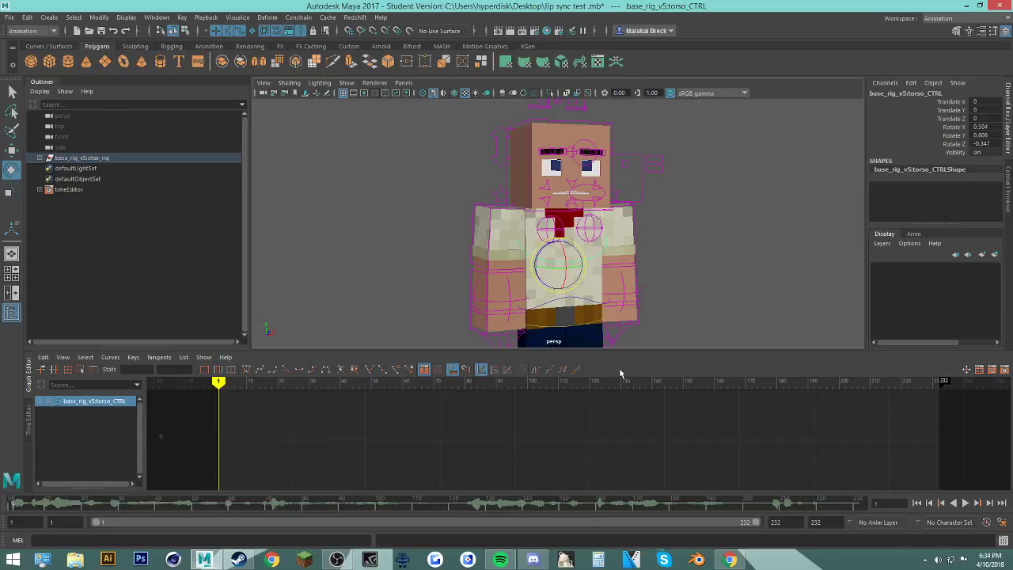
click(965, 503)
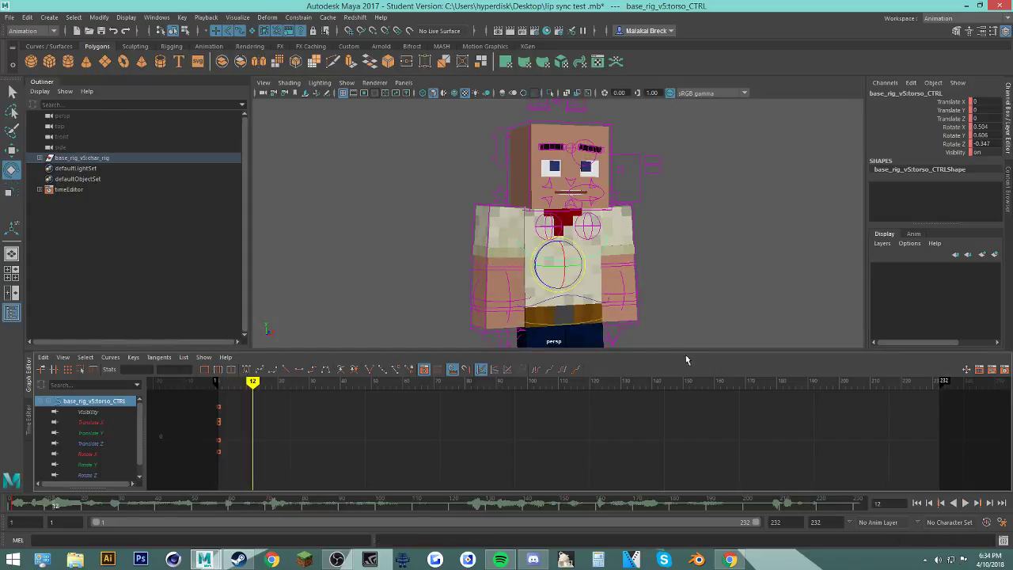
alt+drag(608, 312, 677, 314)
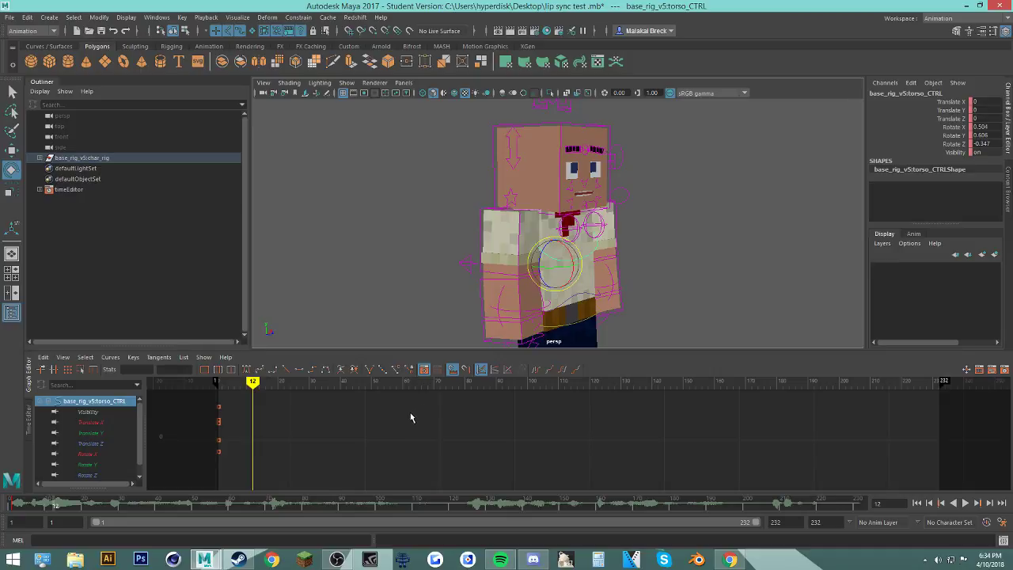
key(alt+v)
mouse_move(78, 510)
mouse_down()
mouse_move(185, 517)
mouse_move(11, 514)
mouse_move(107, 504)
mouse_move(119, 506)
mouse_move(9, 508)
mouse_move(63, 516)
mouse_up()
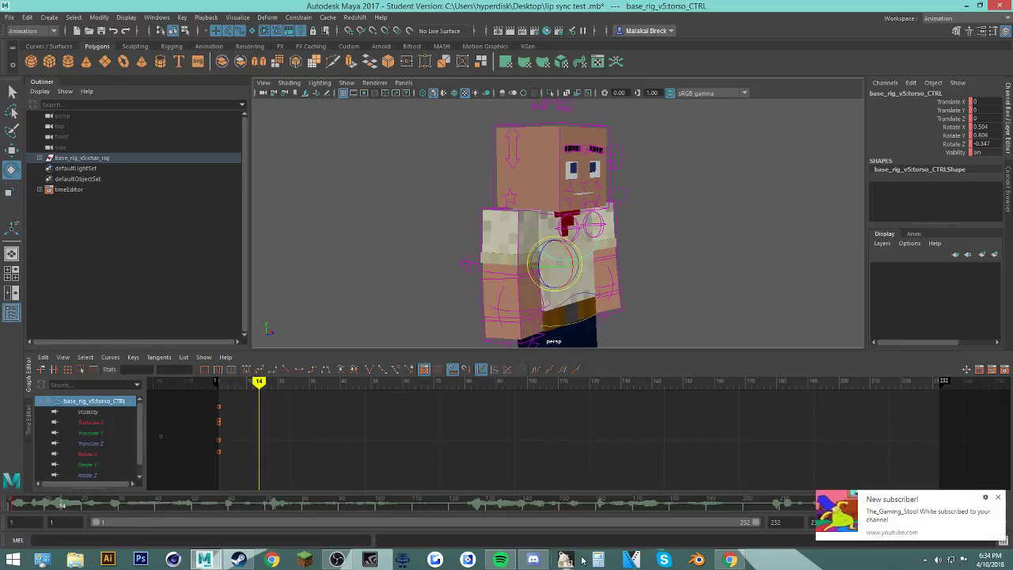
Step: Switch to the YouTube live stream page in Chrome to read the chat, dismiss the subscriber notification and return to Maya
click(732, 560)
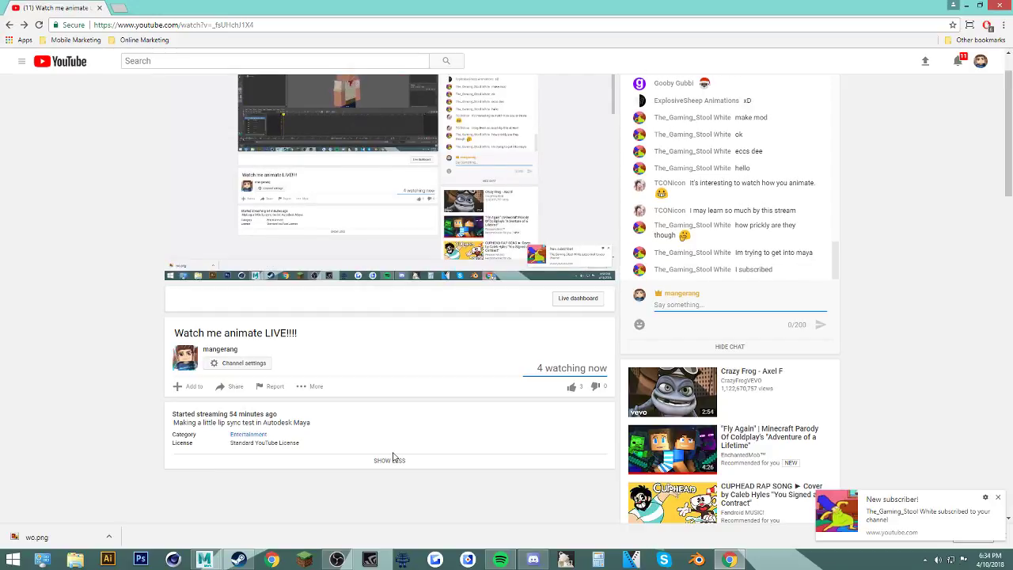
click(999, 497)
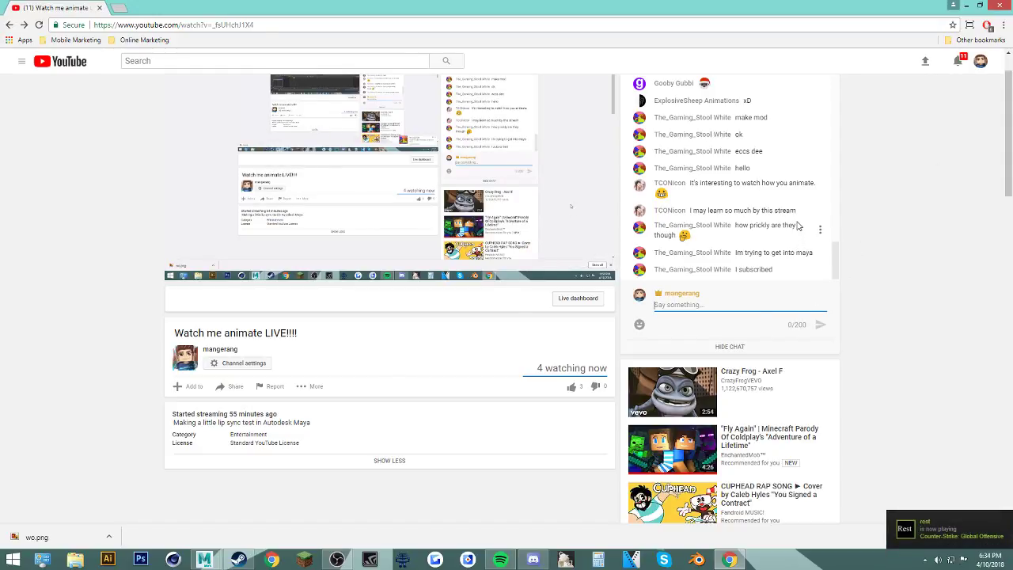
click(964, 7)
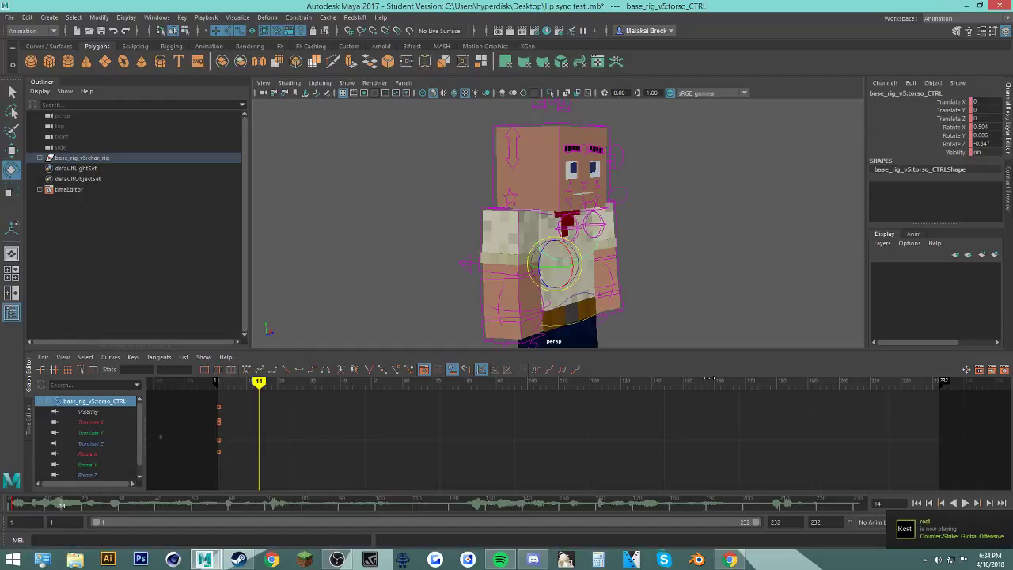
Step: Try keying the torso at frame 22 with Rotate X -3.445 and at frame 10 with Rotate X 2.121
key(alt+shift+v)
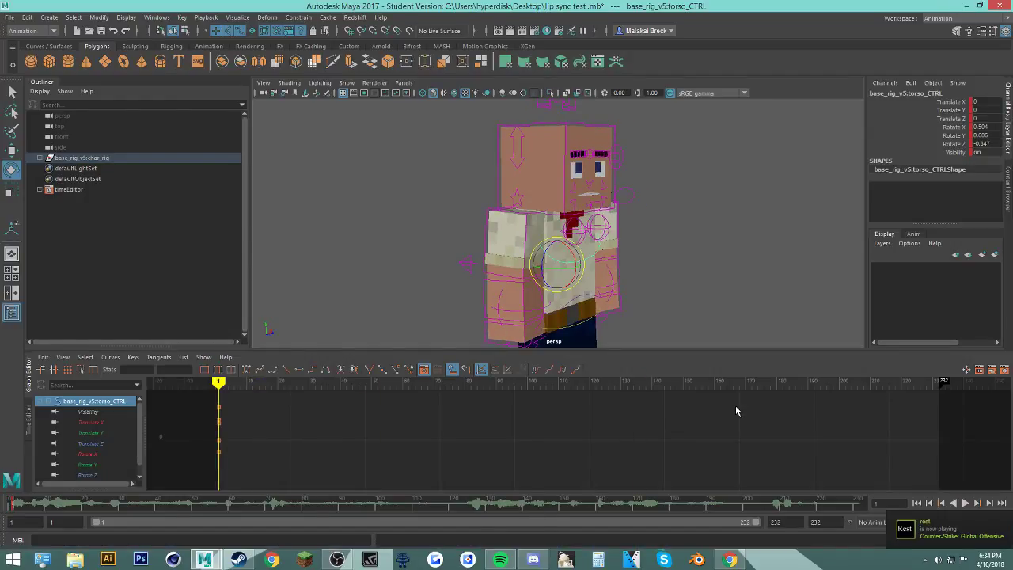
click(965, 502)
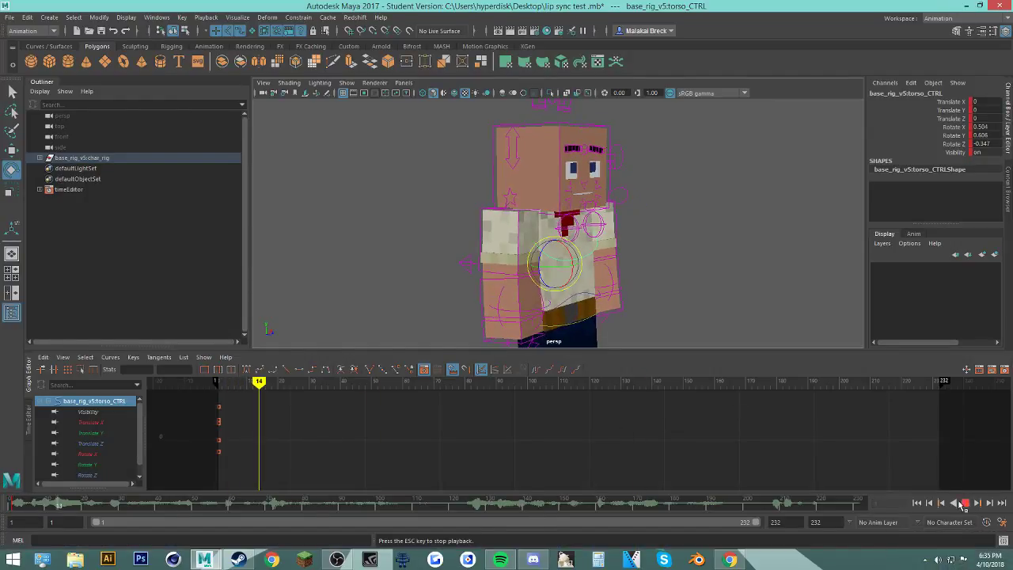
click(964, 502)
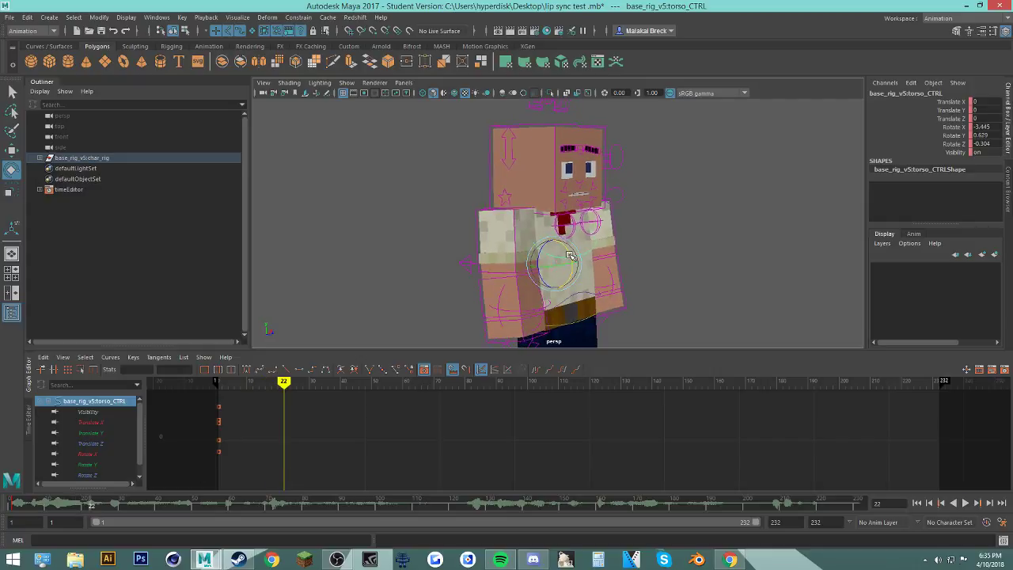
drag(570, 255, 571, 251)
key(s)
drag(48, 505, 48, 502)
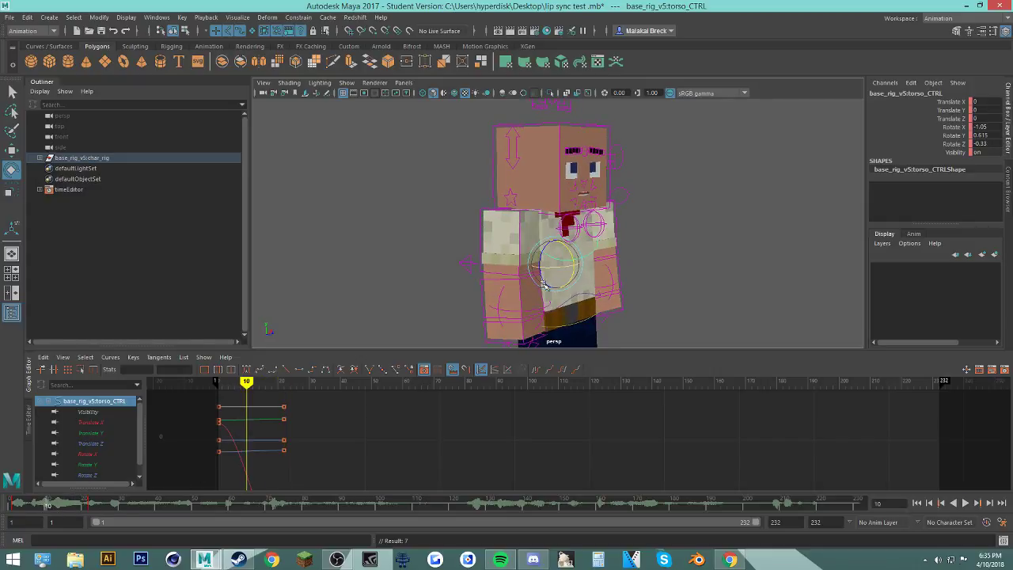
drag(570, 257, 569, 252)
key(s)
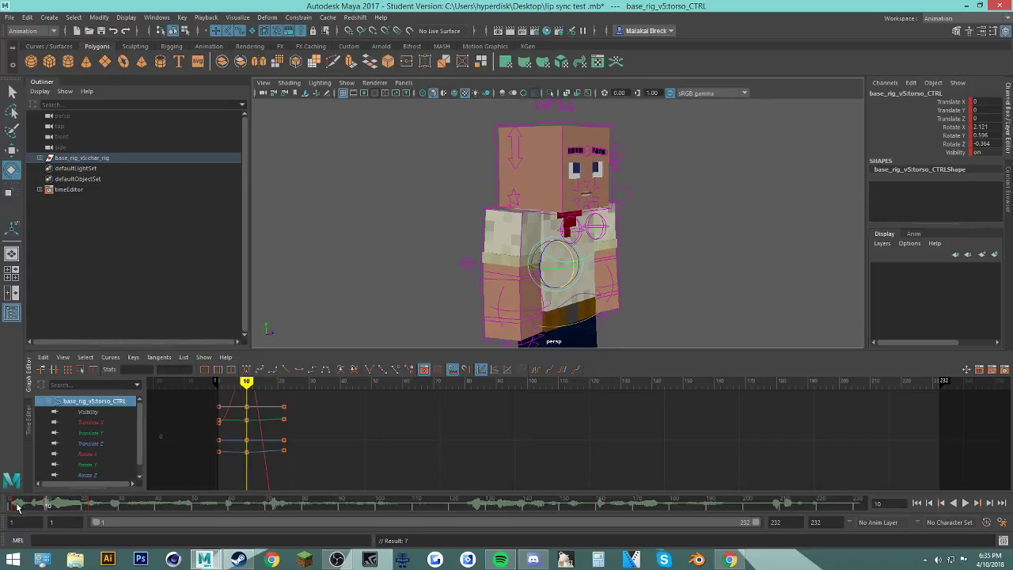
Step: Try retiming the torso keys to frames 18 and 26 and keying frame 45 with Rotate X -3.459 and Rotate Z -1.54
drag(18, 506, 176, 505)
click(77, 507)
key(s)
shift+click(91, 506)
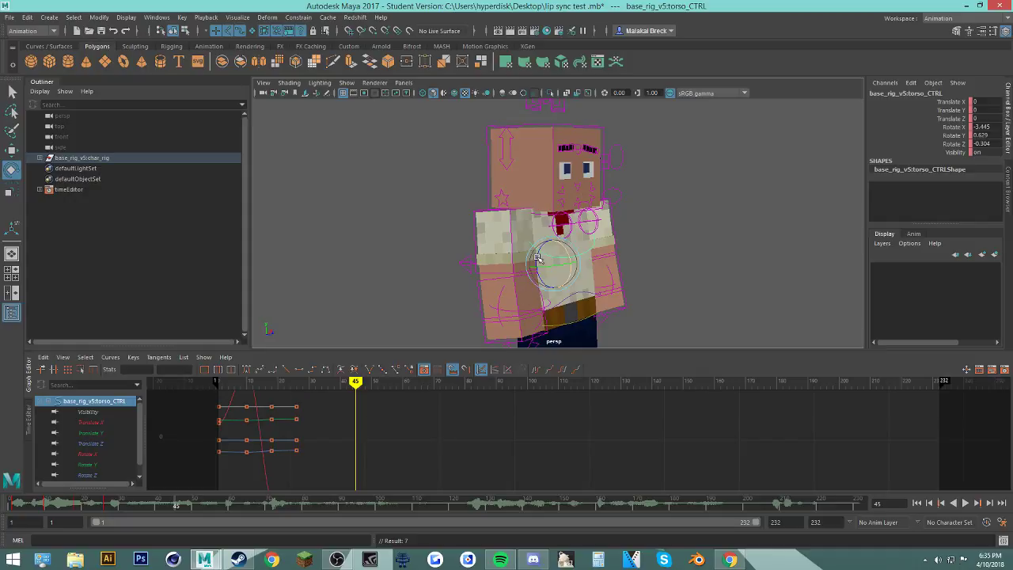
drag(537, 258, 538, 254)
key(s)
alt+drag(629, 320, 467, 321)
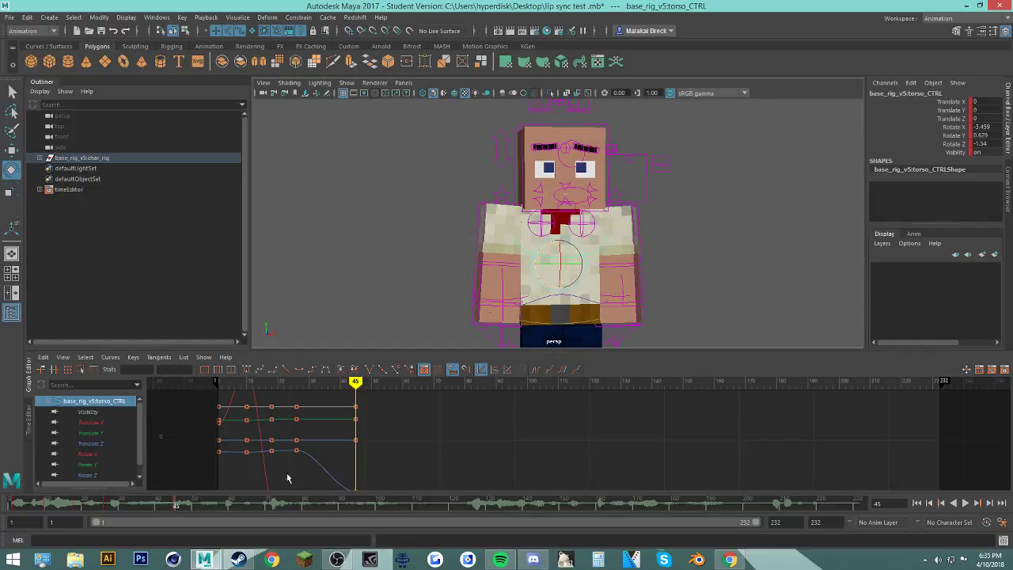
Step: Scrub through the torso motion and delete the torso keys set after frame 1
drag(87, 507, 258, 507)
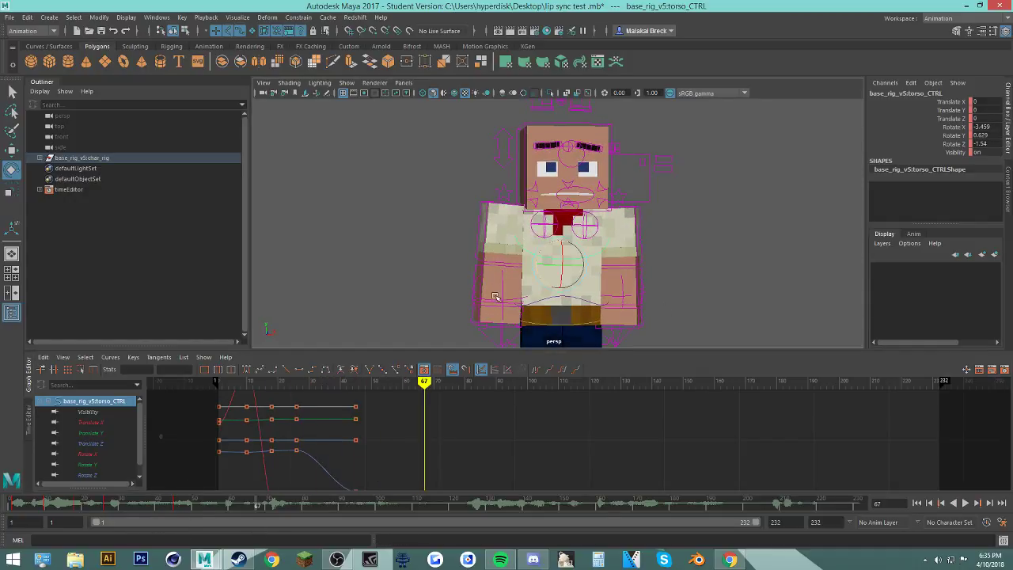
drag(97, 507, 8, 510)
right_click(50, 507)
click(85, 380)
Step: Key the torso leaning at frame 1 with Rotate X 8.348 and at frame 15 with Rotate X 10.794
drag(576, 255, 573, 279)
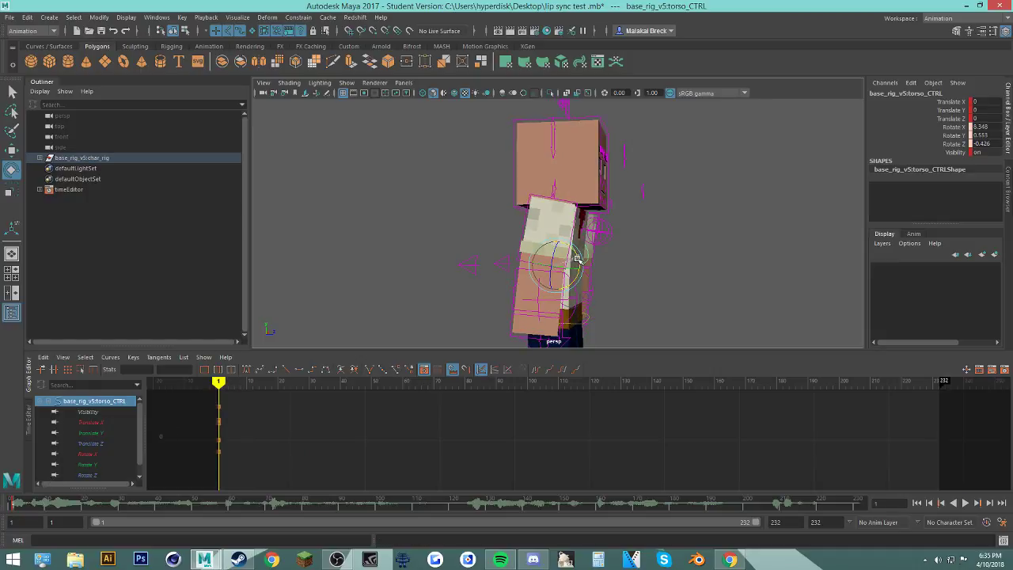
key(s)
drag(16, 506, 63, 505)
drag(574, 253, 564, 269)
key(s)
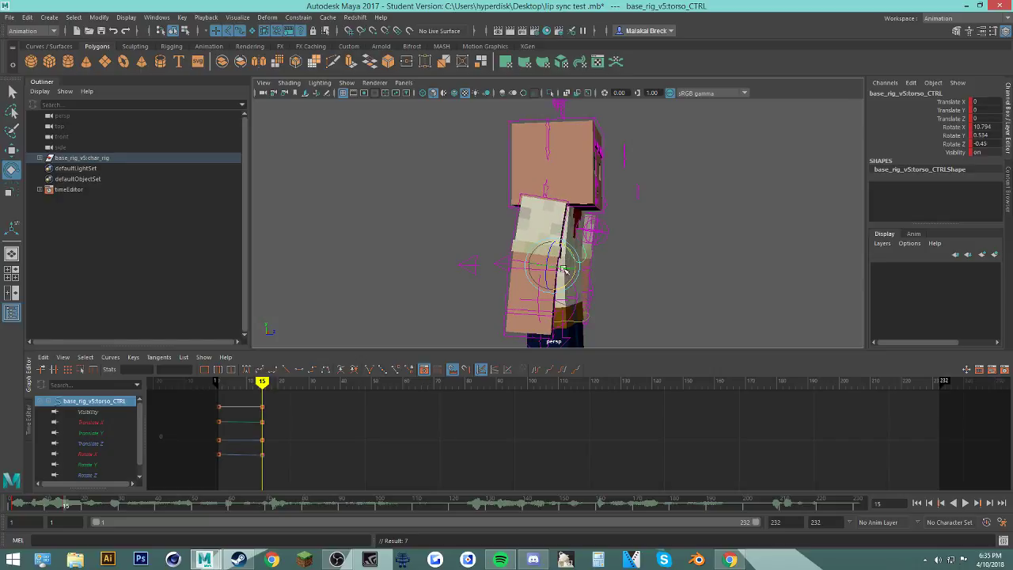
Step: Rotate the torso and add further keys at frames 24 and 39
drag(11, 503, 137, 505)
drag(583, 258, 592, 313)
key(s)
drag(61, 502, 151, 509)
key(s)
mouse_move(21, 502)
mouse_down()
mouse_move(99, 512)
mouse_move(3, 506)
mouse_up()
Step: Shift the torso keys after frame 1 three frames earlier to frames 12, 21 and 36, and replay the animation
click(965, 502)
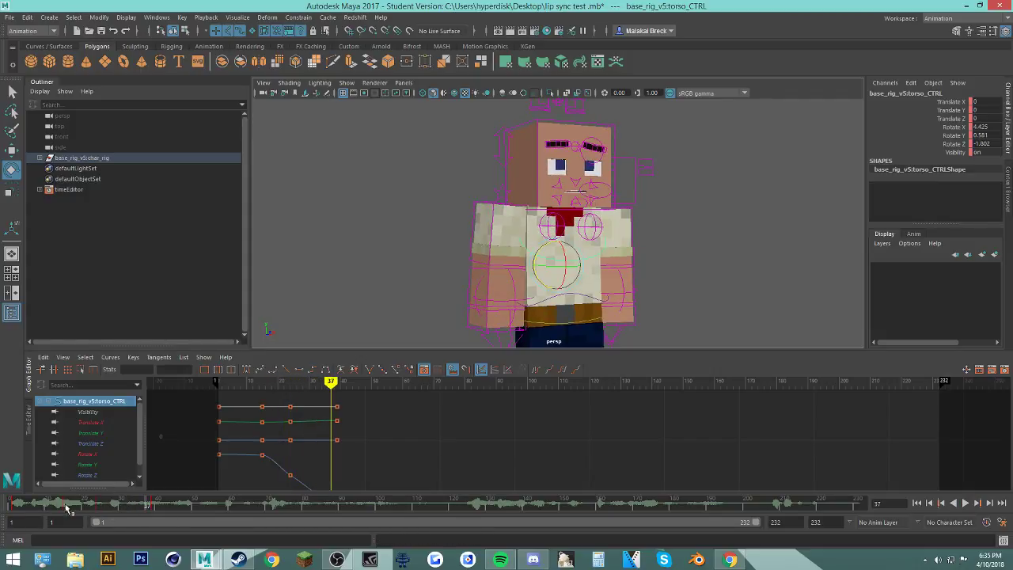
shift+drag(44, 508, 158, 508)
drag(94, 505, 81, 506)
click(165, 507)
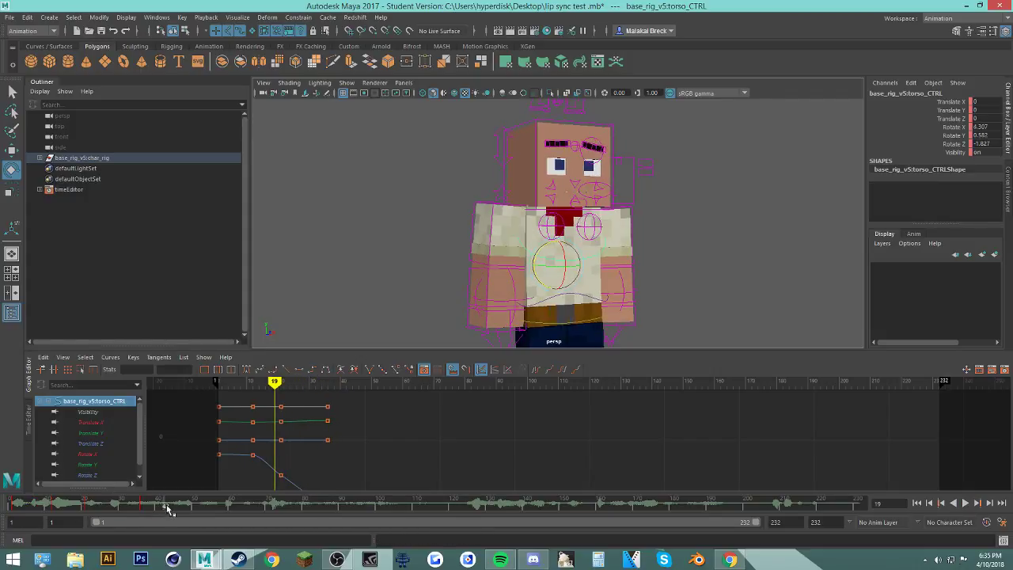
click(965, 503)
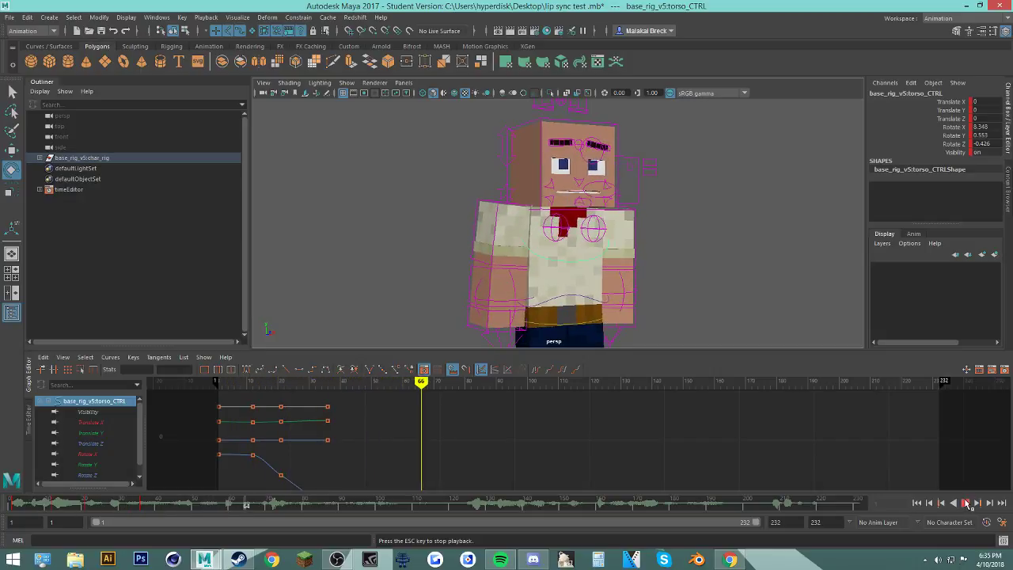
click(967, 505)
Step: Key the torso at frame 53 with Rotate X 4.317, Rotate Z -0.781, and at frame 64 with Rotate X 5.67, Rotate Z -2.658
mouse_move(94, 506)
mouse_down()
mouse_move(242, 511)
mouse_move(179, 520)
mouse_move(205, 510)
mouse_up()
key(s)
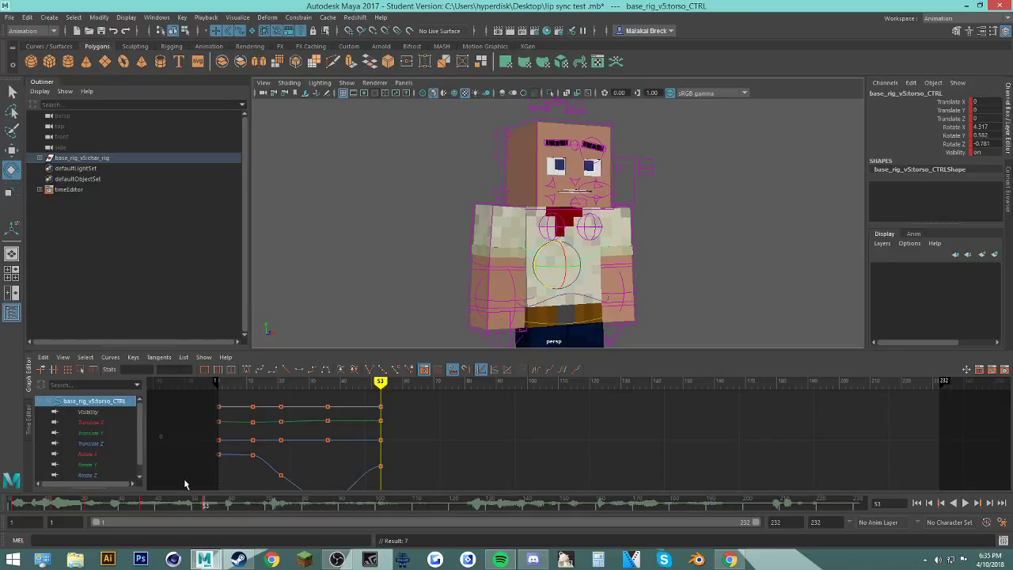
drag(111, 504, 269, 506)
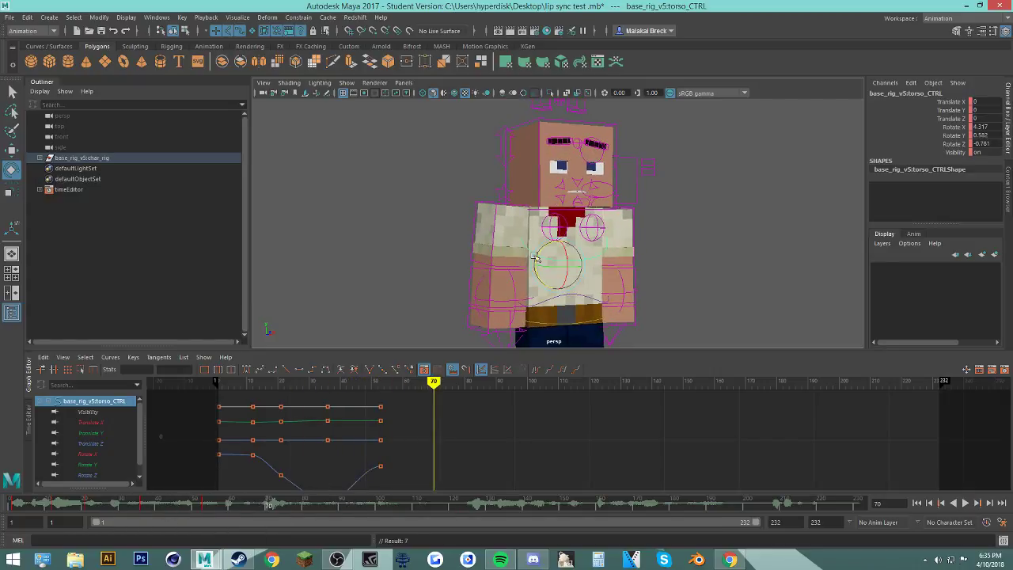
key(s)
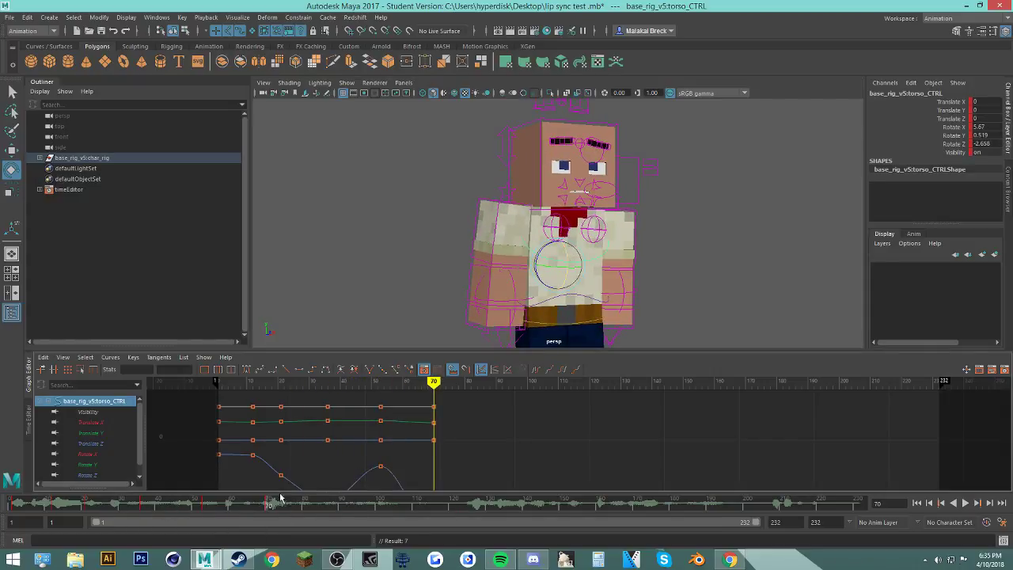
mouse_move(271, 506)
mouse_down()
mouse_move(187, 507)
mouse_move(254, 513)
mouse_up()
key(alt+v)
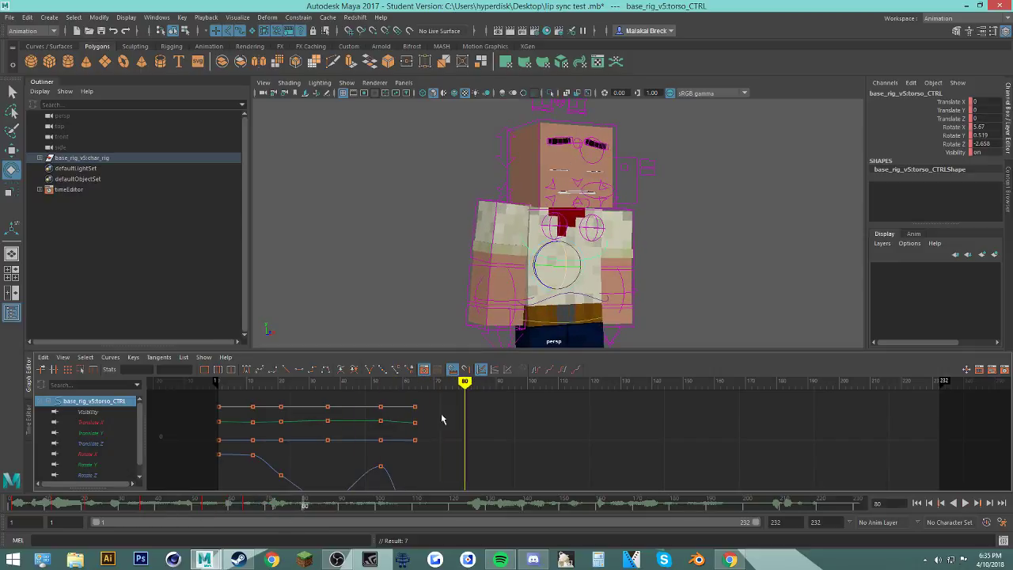
Step: Key the torso at frame 74 with Rotate X 0.018 and Rotate Y -2.221, and at frame 86 with Rotate X -1.373
drag(572, 261, 570, 258)
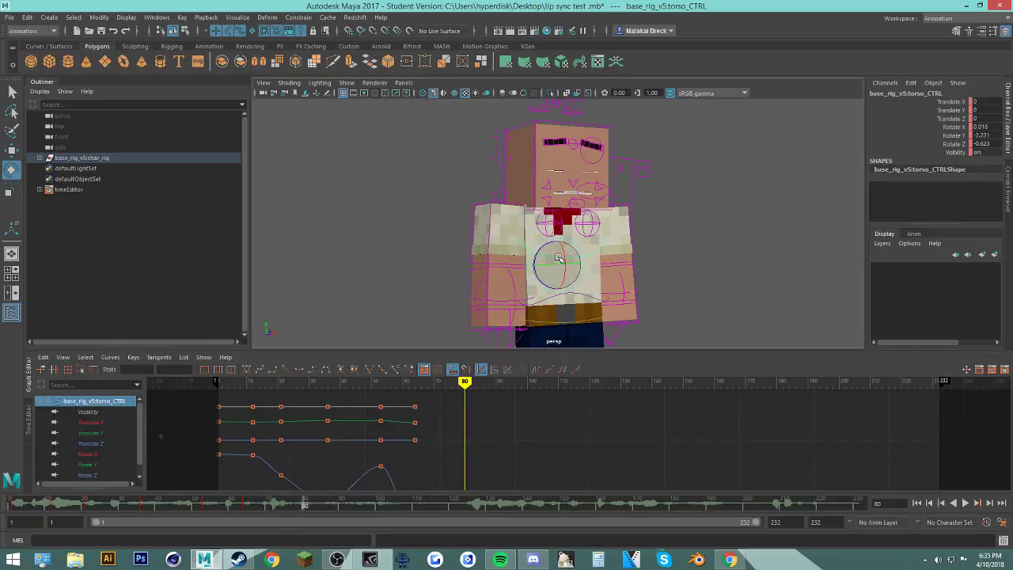
key(s)
mouse_move(192, 505)
mouse_down()
mouse_move(312, 506)
mouse_move(291, 506)
mouse_up()
key(s)
key(s)
key(ctrl+z)
key(s)
drag(299, 507, 327, 507)
mouse_move(283, 509)
mouse_down()
mouse_move(338, 521)
mouse_move(361, 513)
mouse_move(319, 514)
mouse_move(365, 511)
mouse_up()
alt+drag(693, 262, 672, 261)
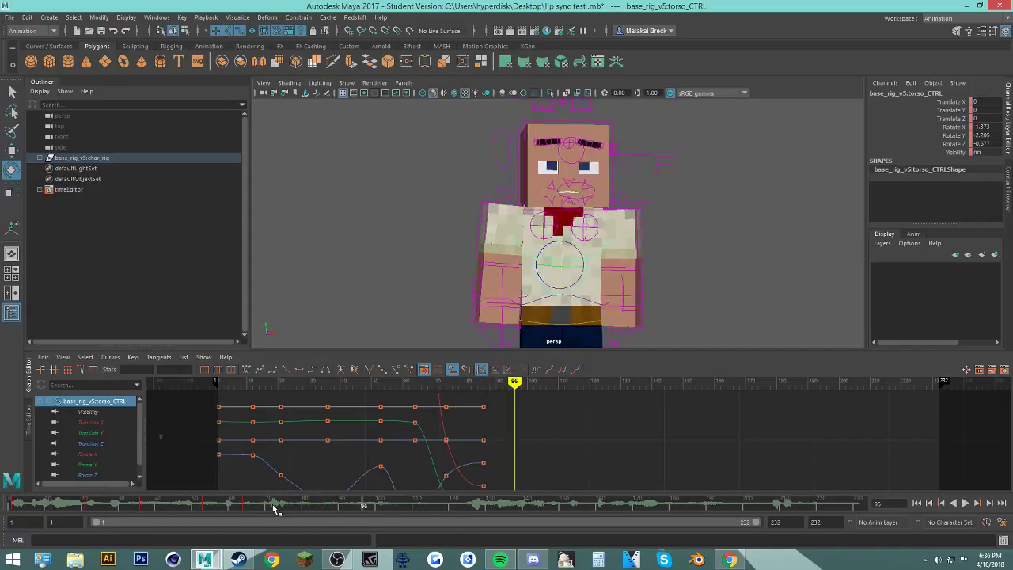
Step: Key the torso at frame 99 with Rotate X -1.413, Rotate Z 0.37, and at frame 113 with Rotate X -1.351, Rotate Z -1.252
drag(275, 509, 375, 511)
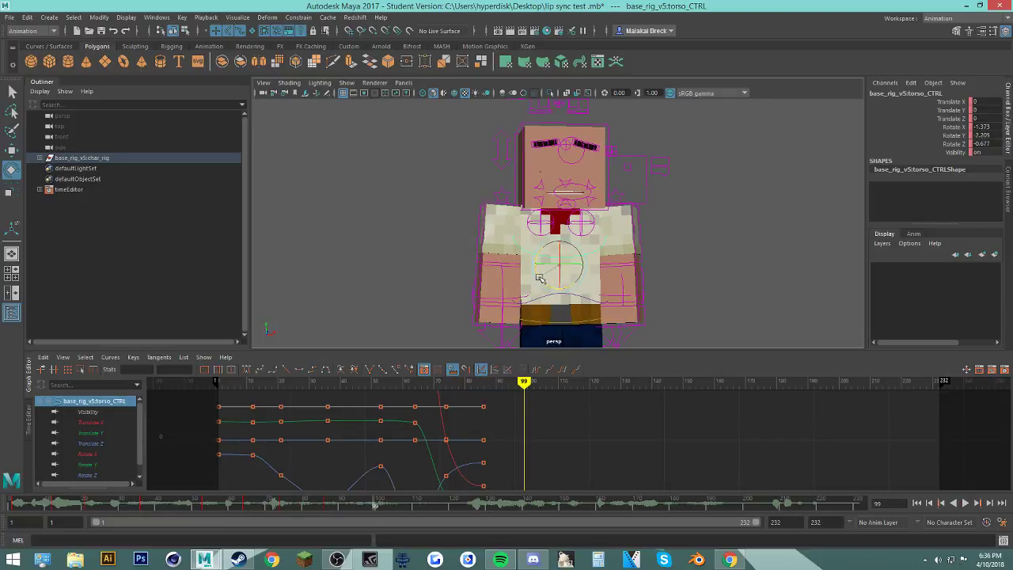
key(s)
drag(315, 509, 428, 515)
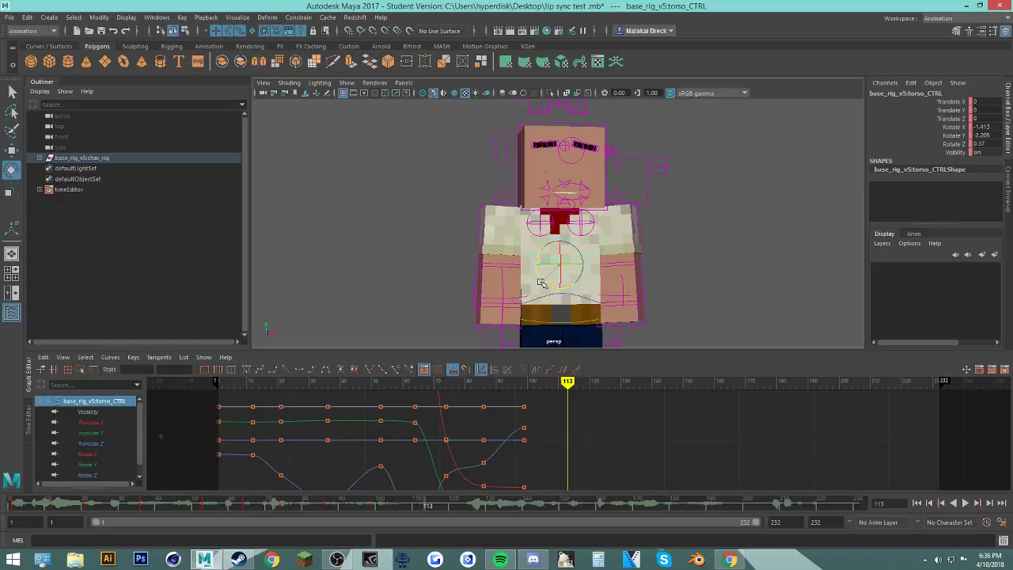
drag(541, 283, 546, 277)
key(s)
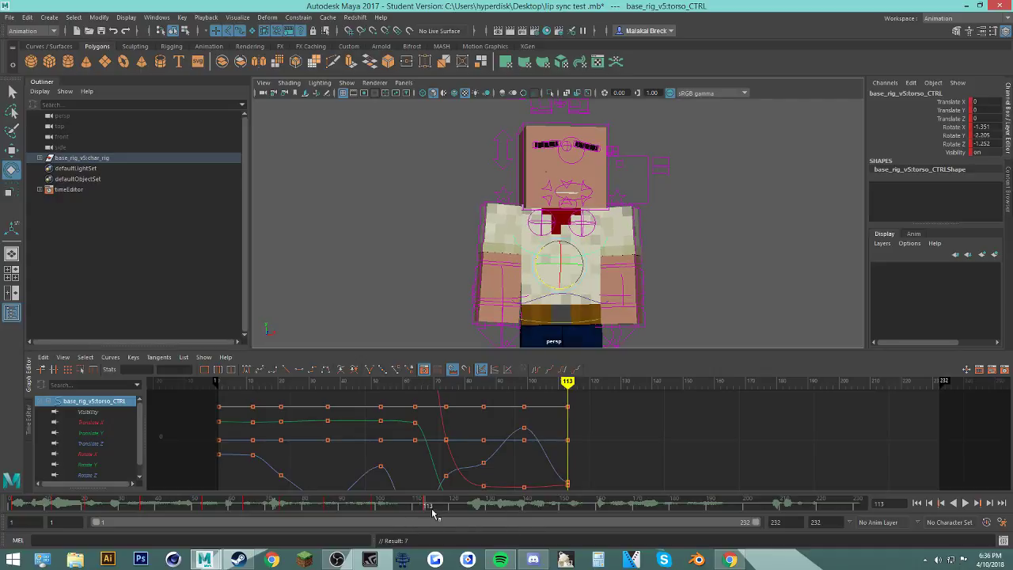
Step: Check the music volume in Spotify, return to Maya and replay the animation from frame 1
drag(432, 513, 12, 497)
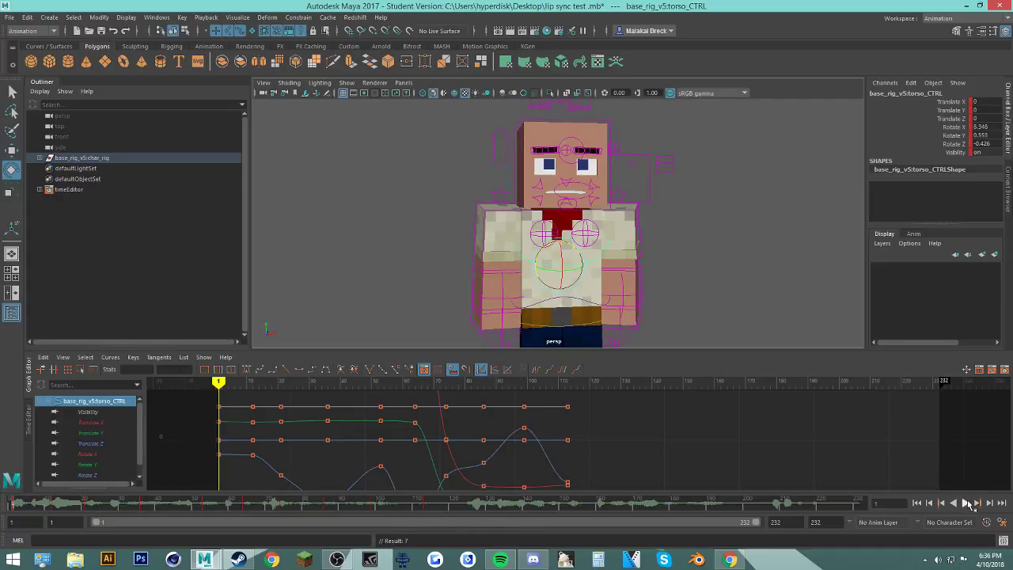
click(501, 560)
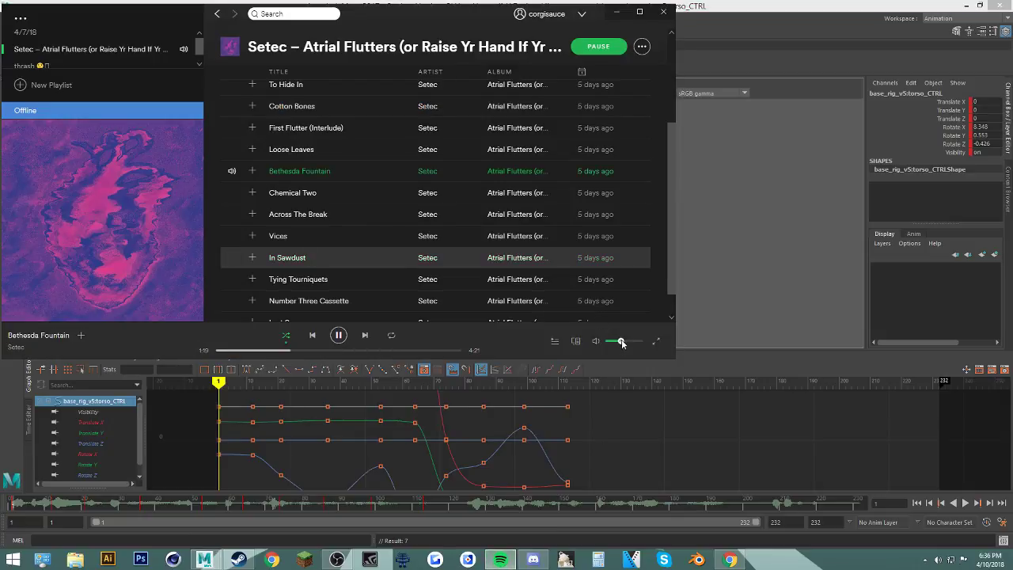
click(616, 12)
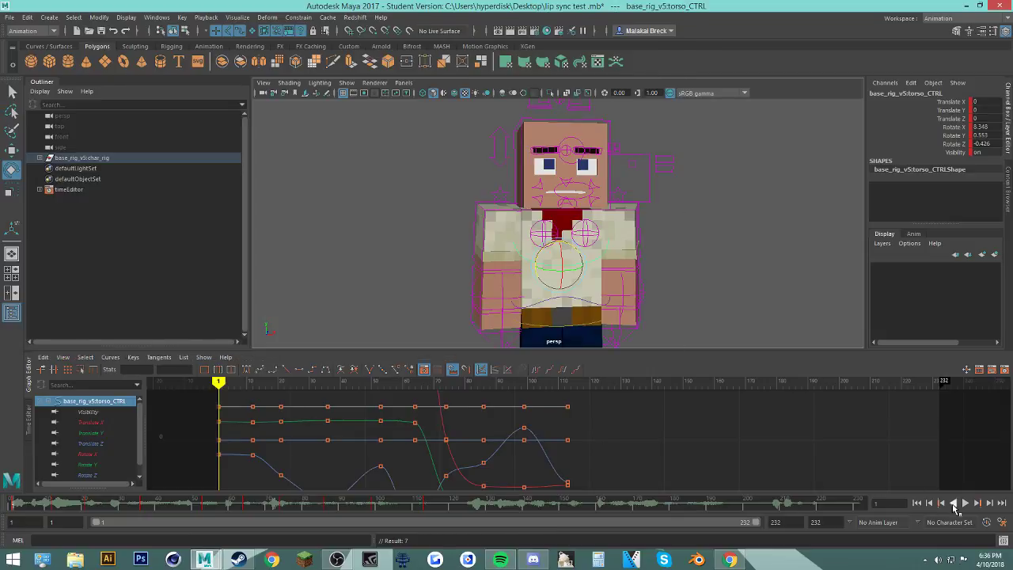
click(967, 504)
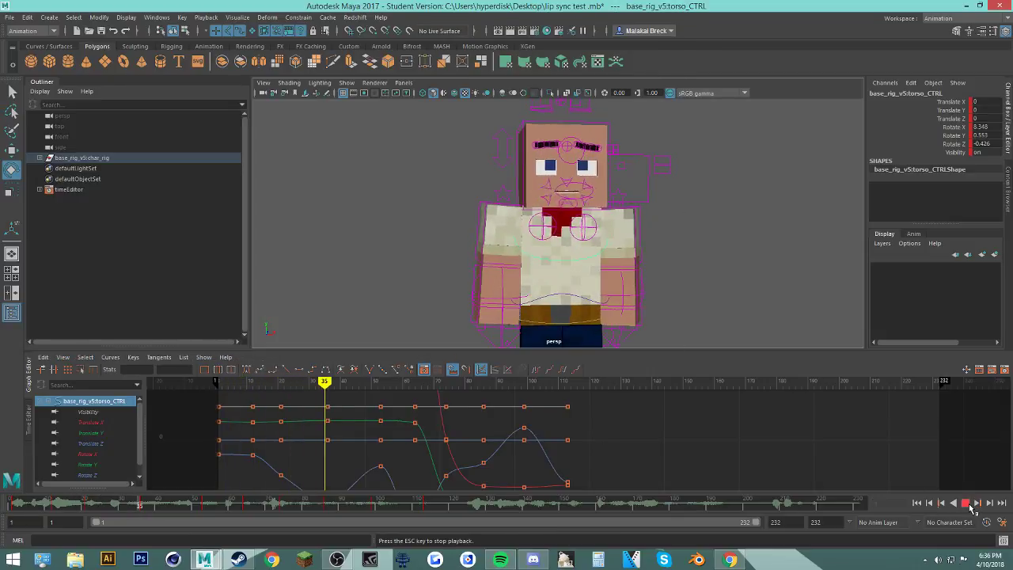
click(965, 504)
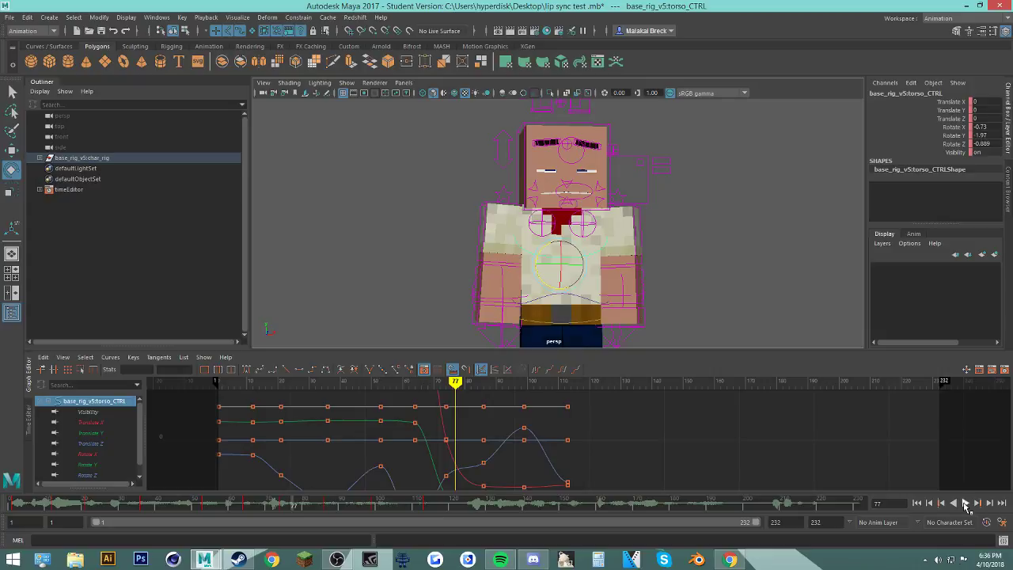
drag(520, 502, 17, 495)
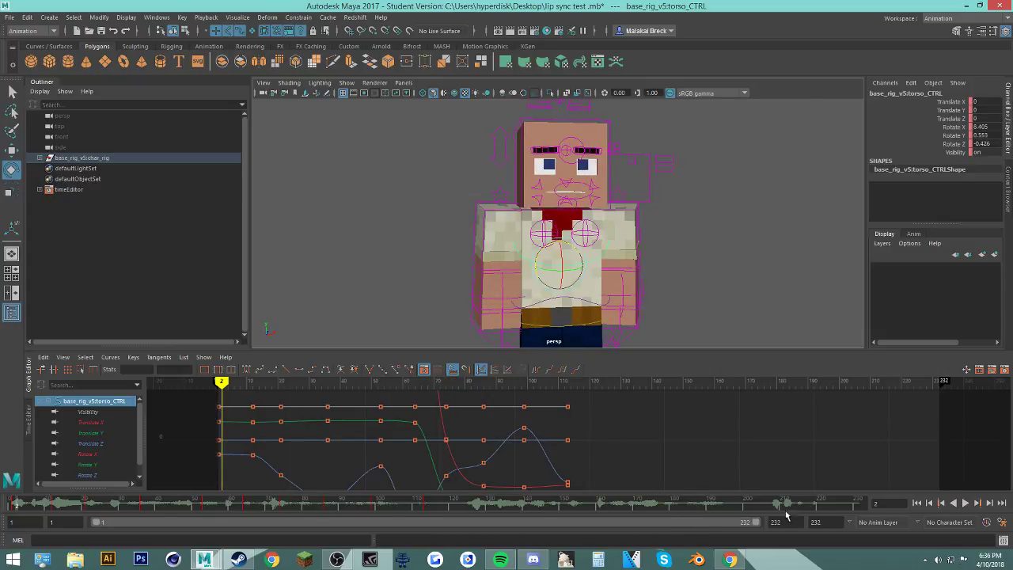
Step: Read the live chat of the YouTube stream in the browser and return to Maya
click(730, 560)
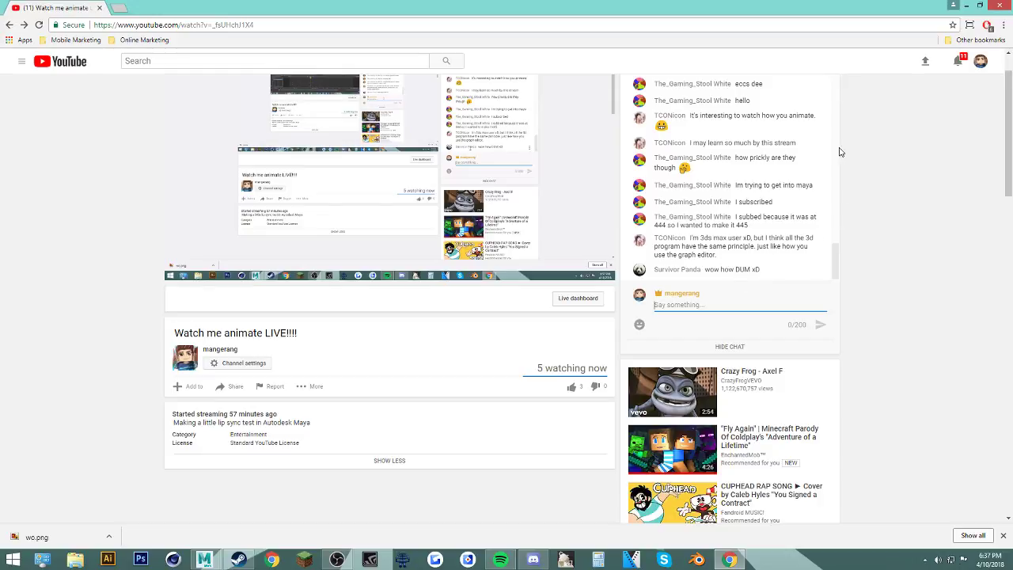
click(970, 9)
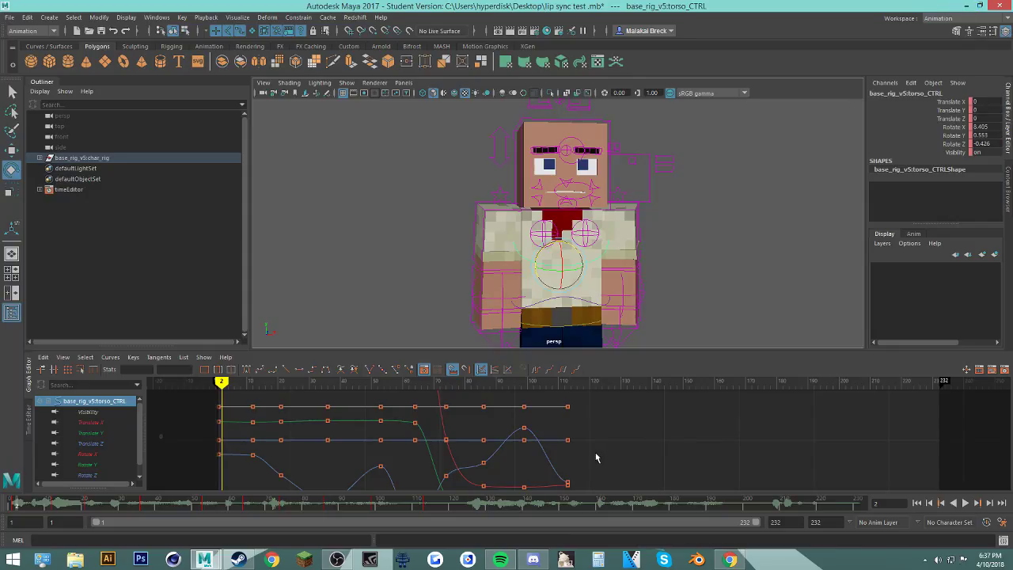
click(728, 559)
click(729, 559)
click(728, 559)
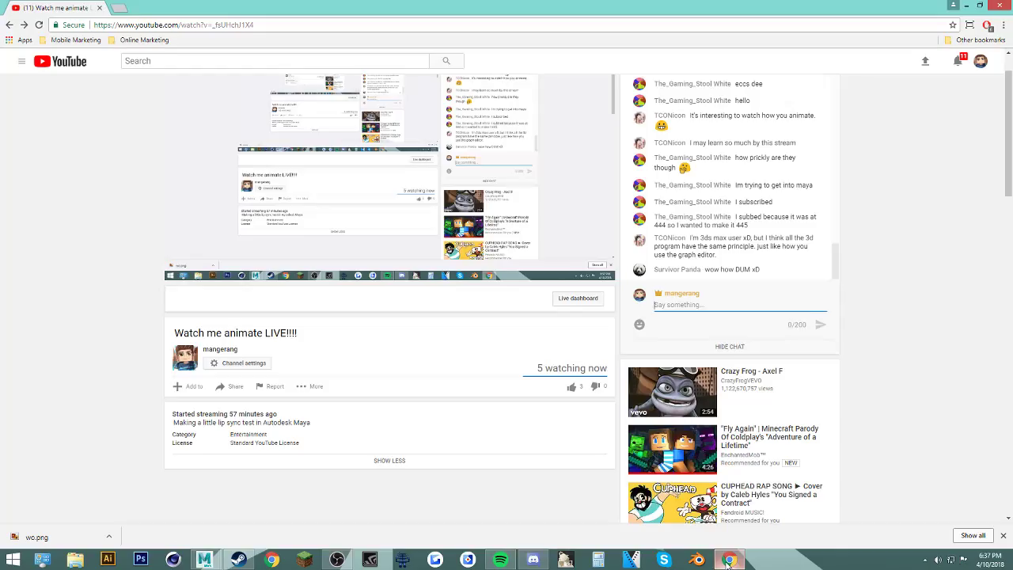
click(729, 559)
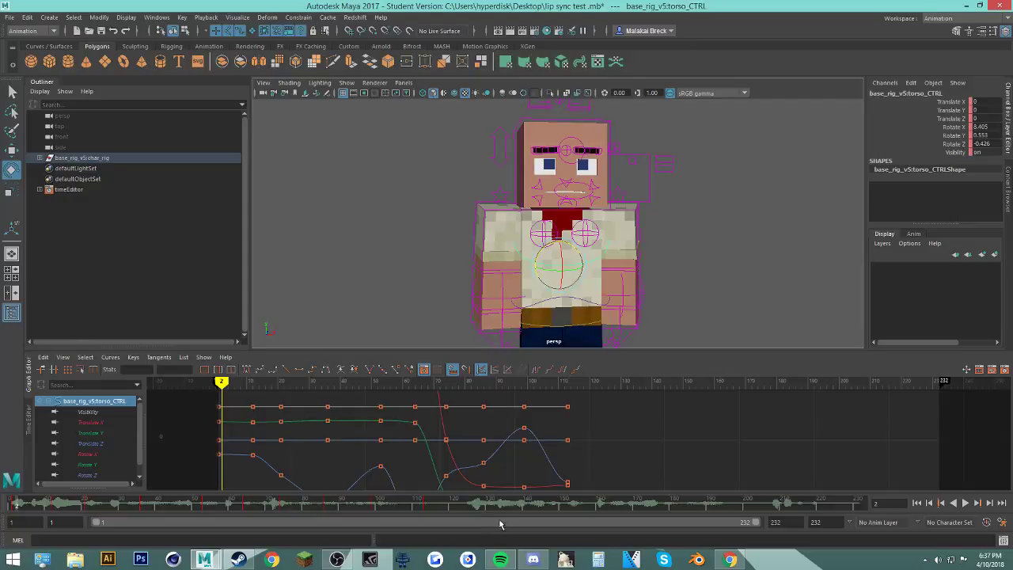
Step: Play the animation and replay it from frame 1 to review the torso motion against the audio
key(alt+v)
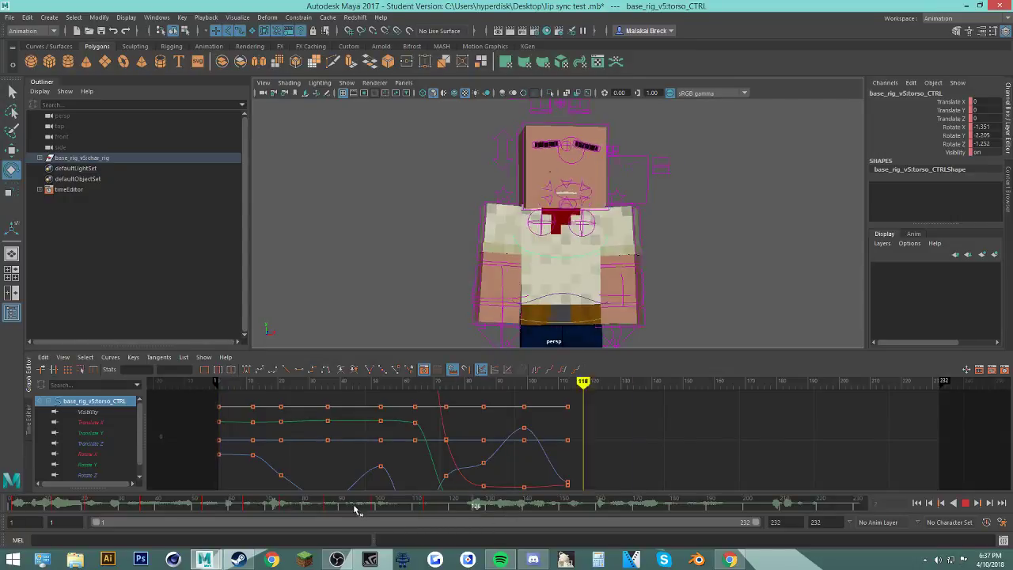
click(966, 503)
drag(403, 503, 10, 509)
click(965, 503)
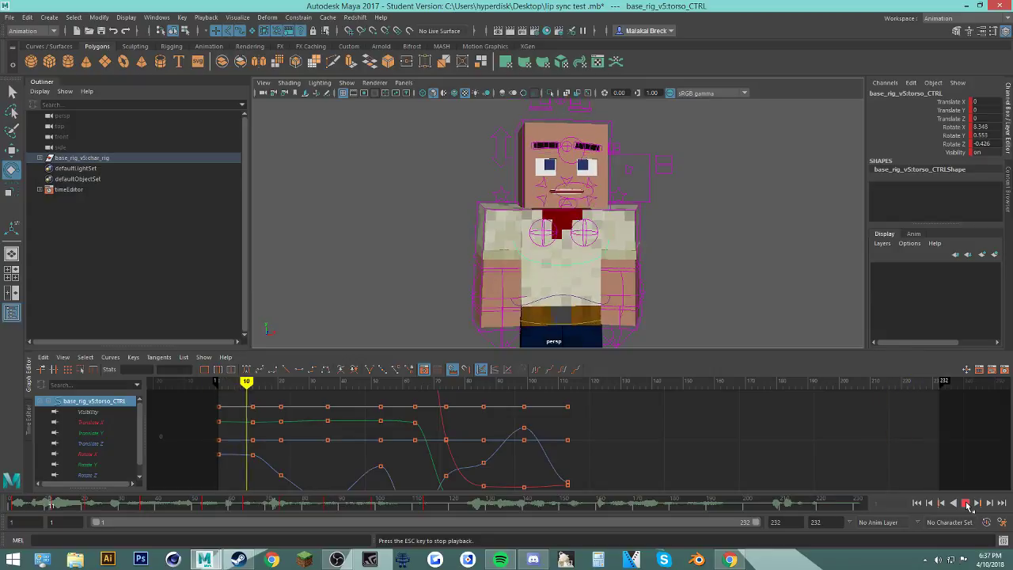
click(966, 503)
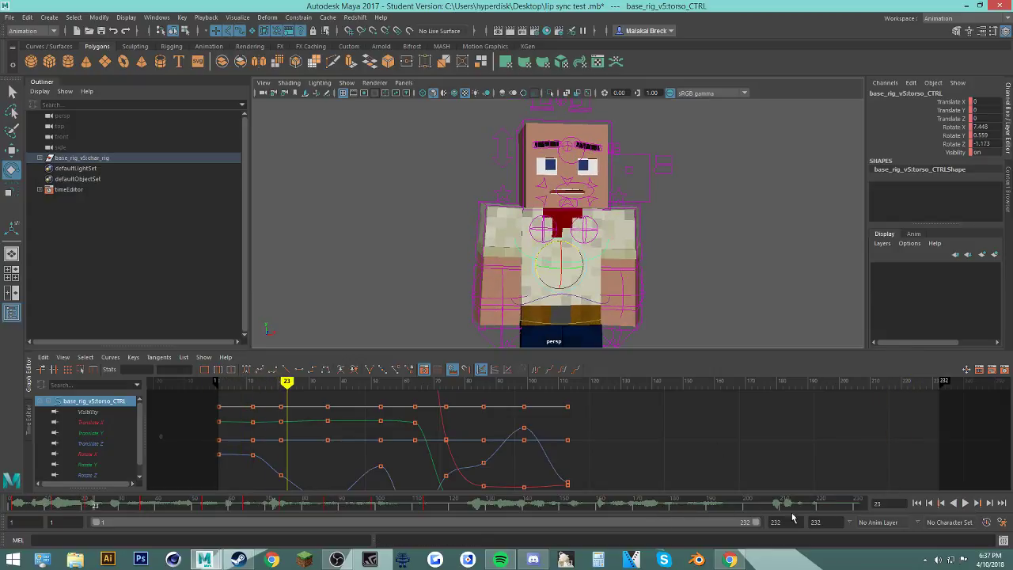
drag(721, 512, 614, 491)
Step: Check the stream chat again, and review the torso motion in Maya from frame 93 to frame 127
click(730, 560)
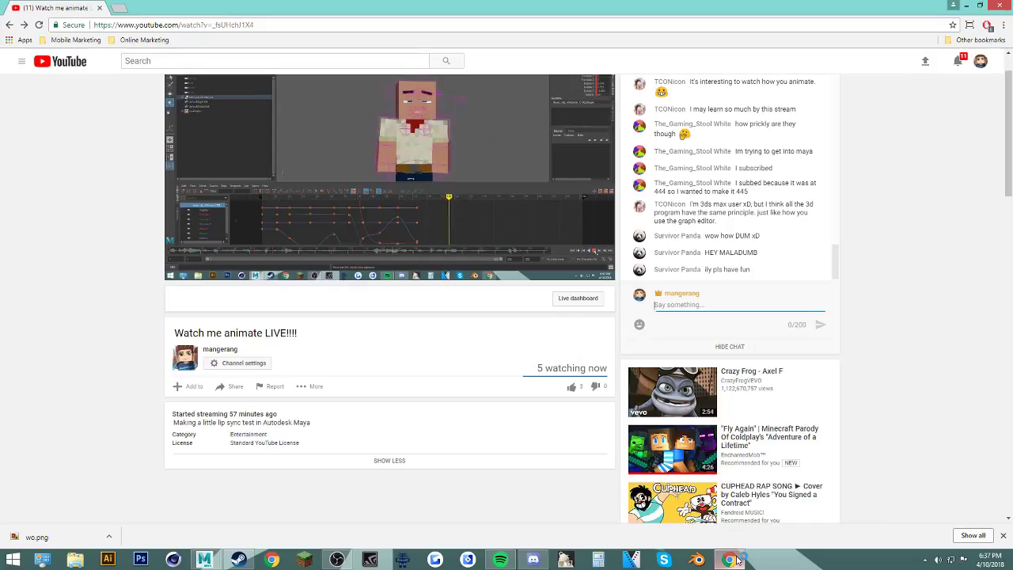
click(728, 556)
drag(716, 502, 355, 502)
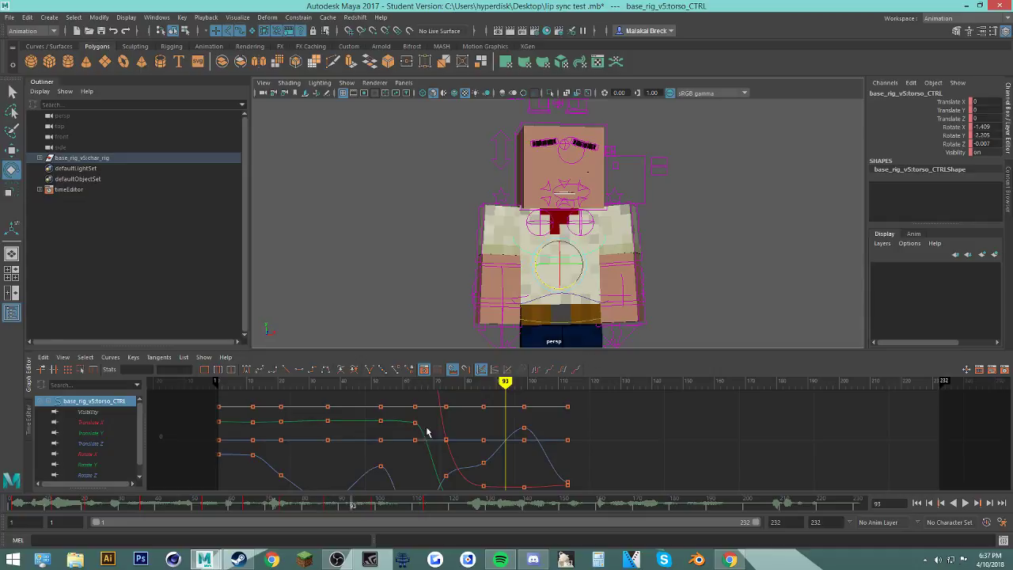
key(alt+v)
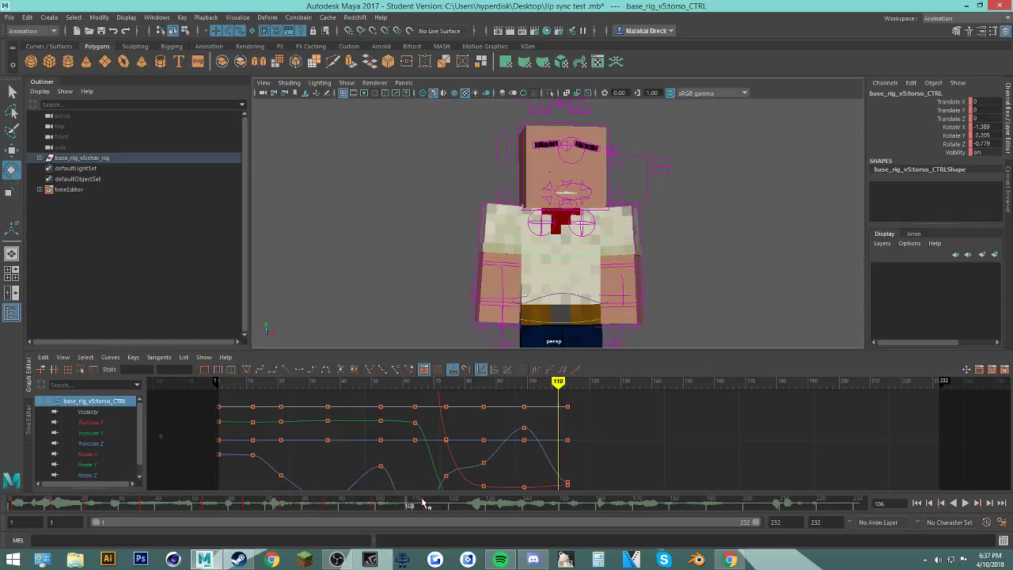
mouse_move(476, 507)
mouse_down()
mouse_move(646, 507)
mouse_move(477, 507)
mouse_up()
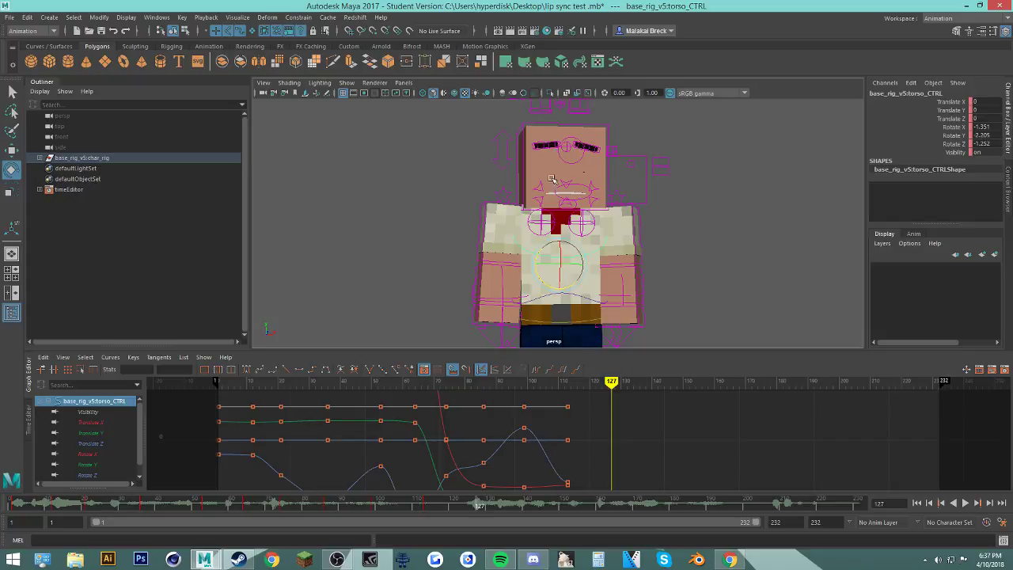
Step: Try to move the pupils tracker control at frame 176, and undo the move
click(562, 154)
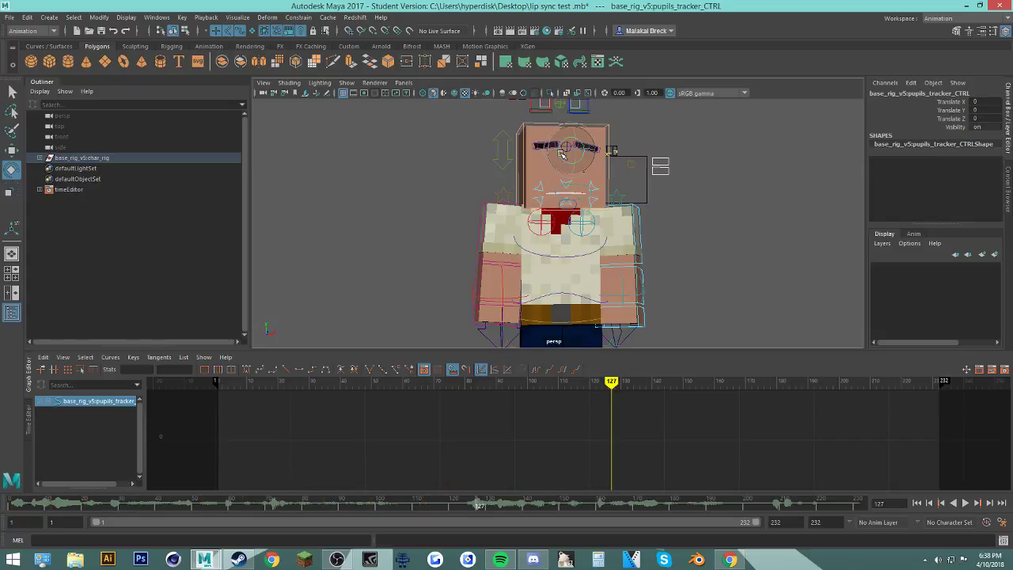
click(657, 504)
click(681, 201)
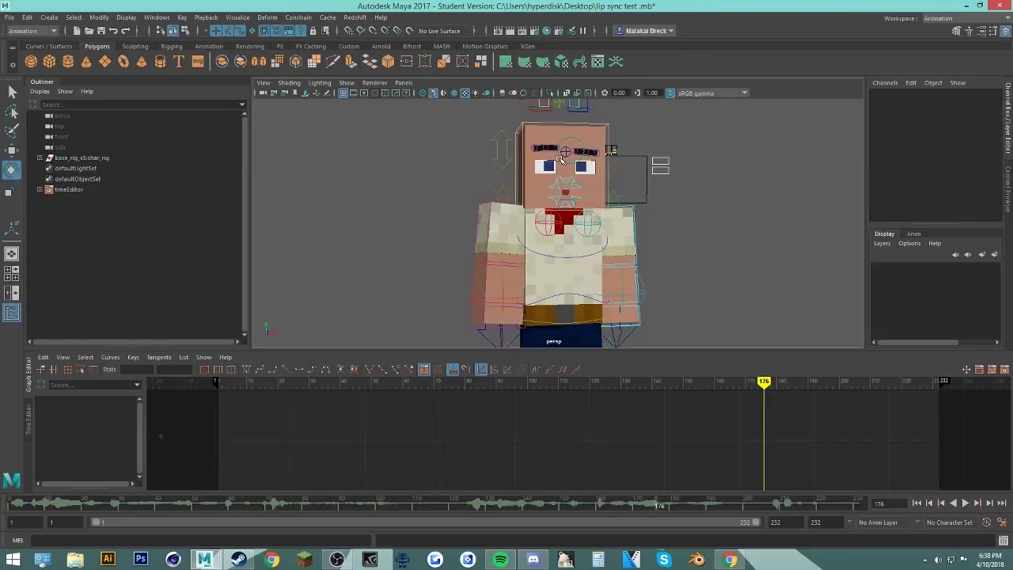
click(559, 156)
key(w)
key(ctrl+z)
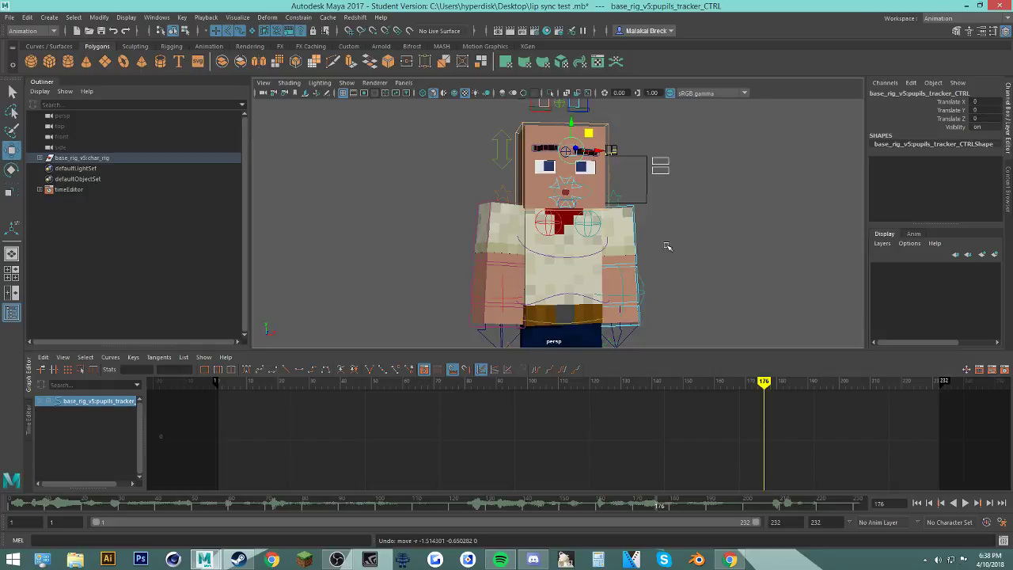
Step: Return to frame 1, replay the whole character's motion and clear the selection
drag(778, 504, 257, 504)
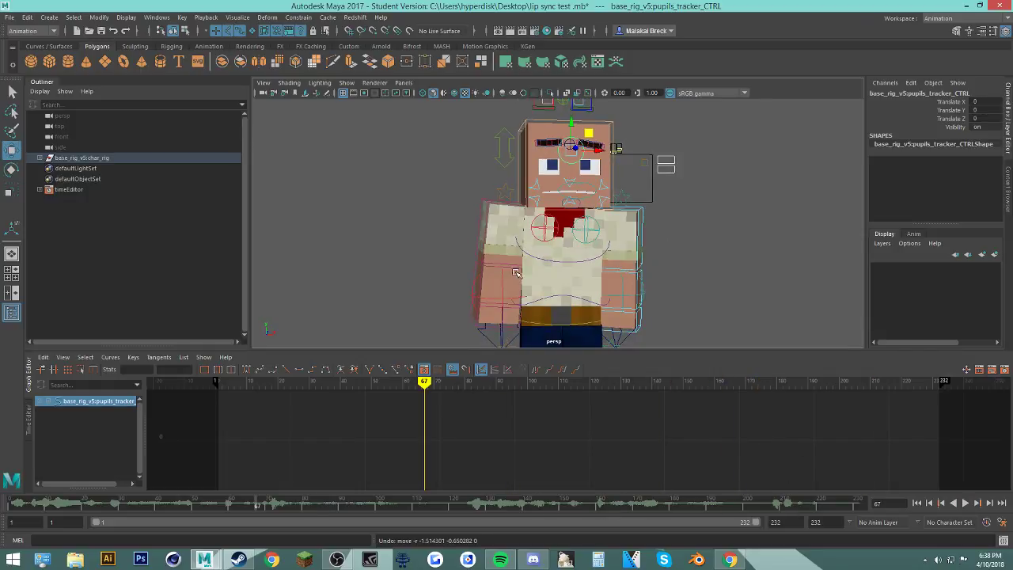
drag(544, 507, 8, 512)
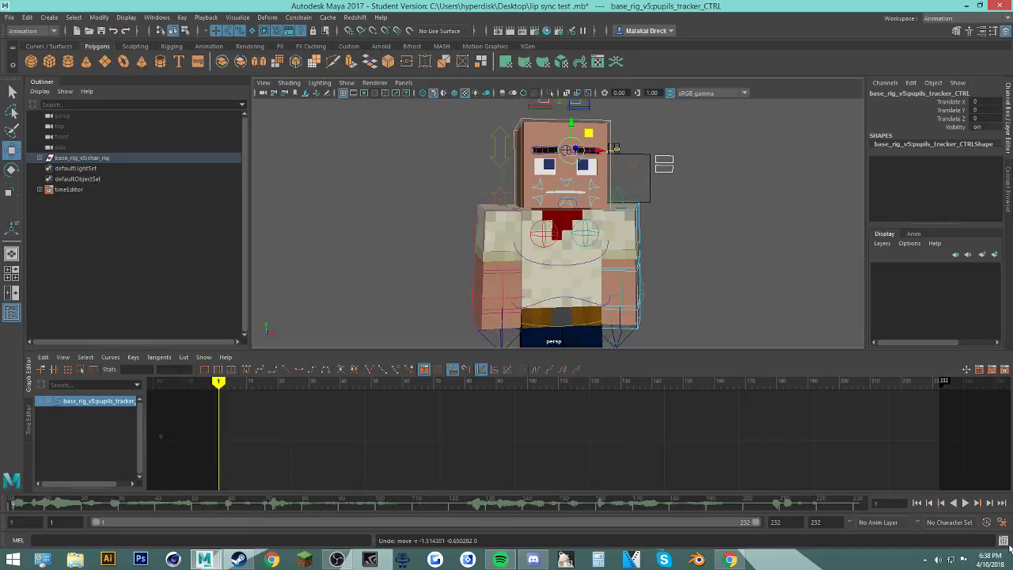
click(970, 505)
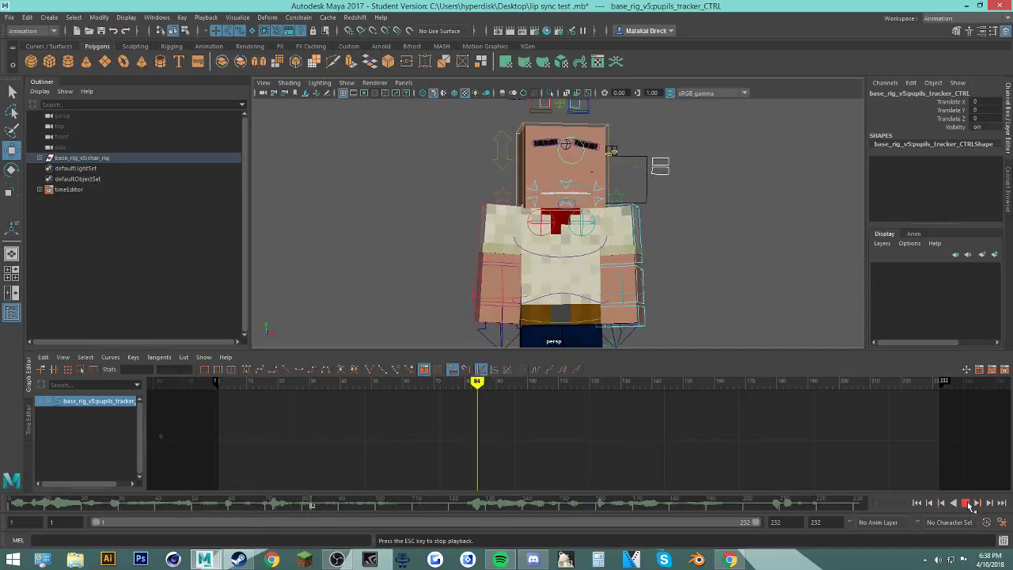
key(Escape)
click(780, 301)
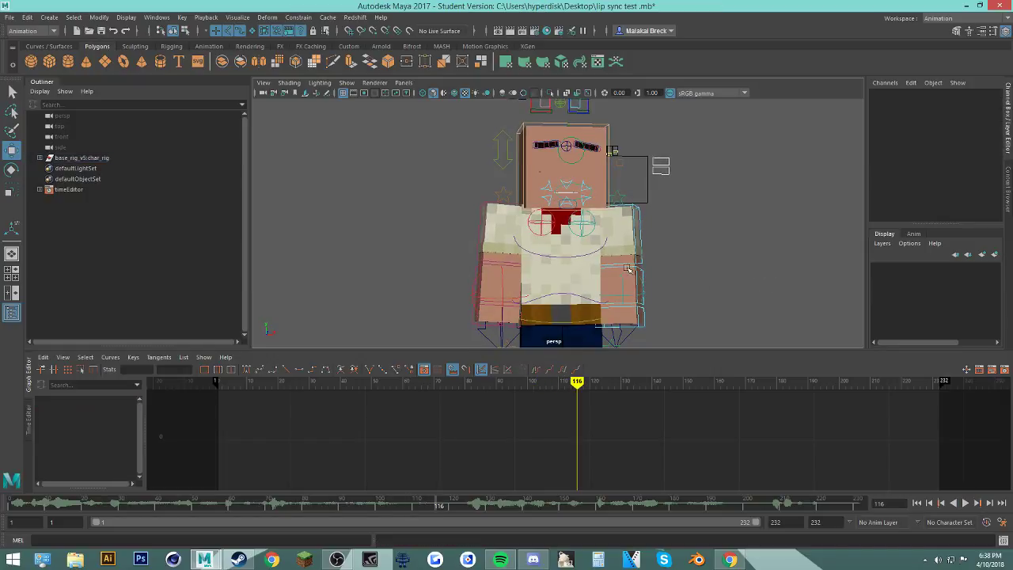
Step: Rotate the torso and key it at frames 121 and 134, with Rotate X -9.392, Rotate Y 2.902, Rotate Z -2.905 at frame 134
click(575, 260)
mouse_move(475, 509)
mouse_down()
mouse_move(272, 501)
mouse_move(447, 535)
mouse_move(489, 515)
mouse_up()
key(e)
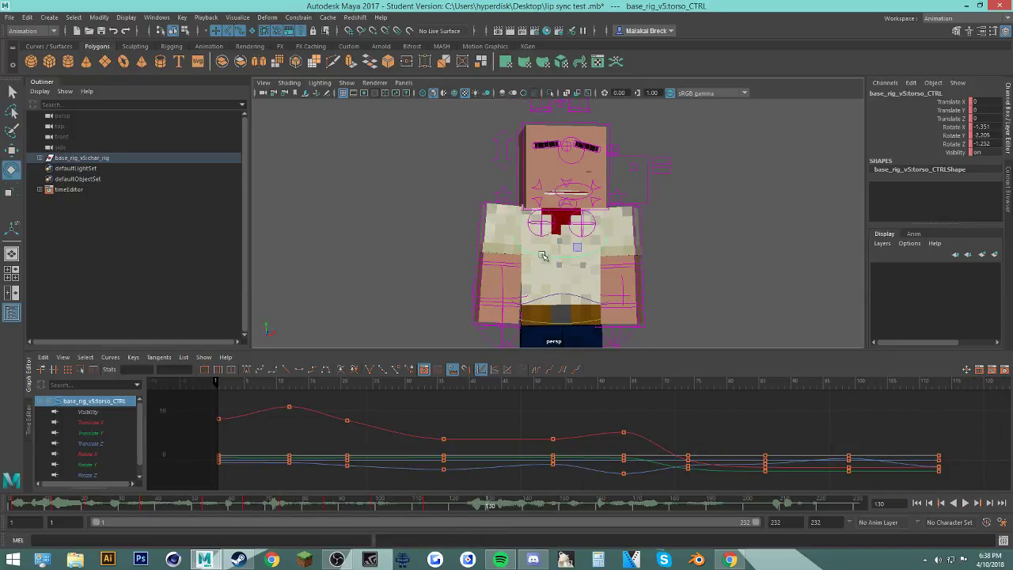
drag(538, 261, 542, 257)
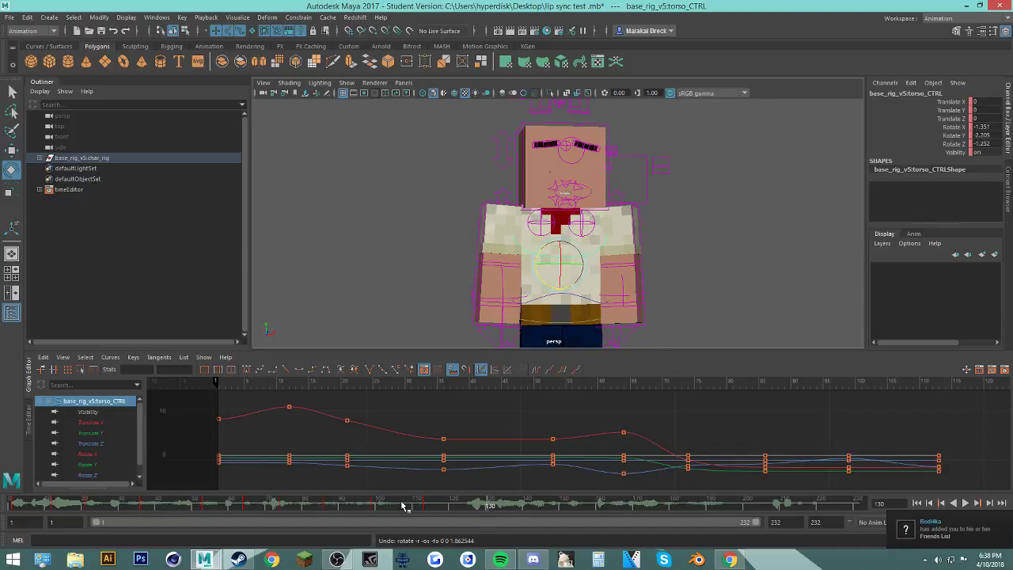
drag(404, 506, 503, 524)
key(s)
right_click(455, 504)
click(477, 377)
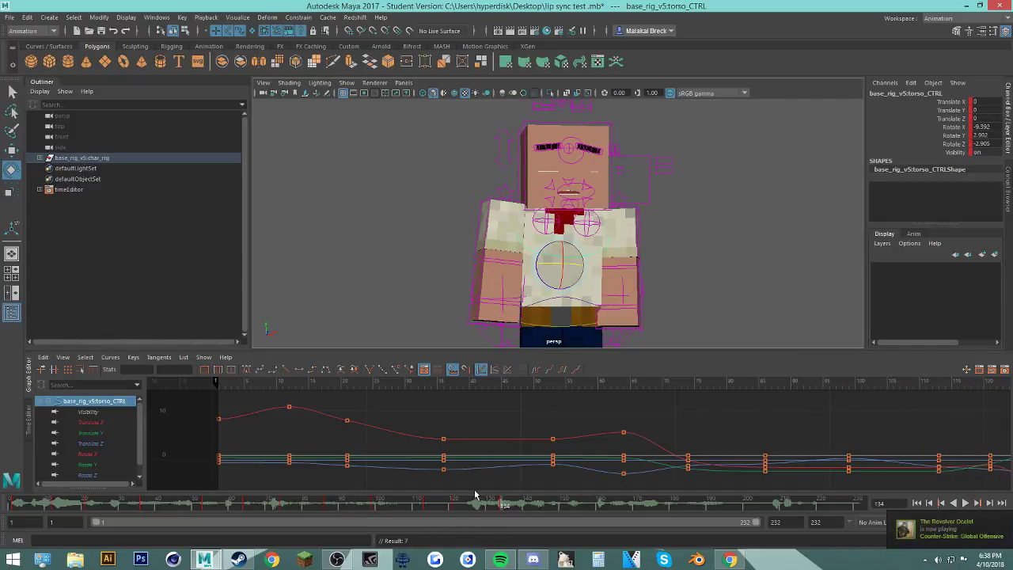
Step: Review the torso playback, delete the torso keys from frame 151 to about frame 176, and replay the motion
key(alt+v)
key(Escape)
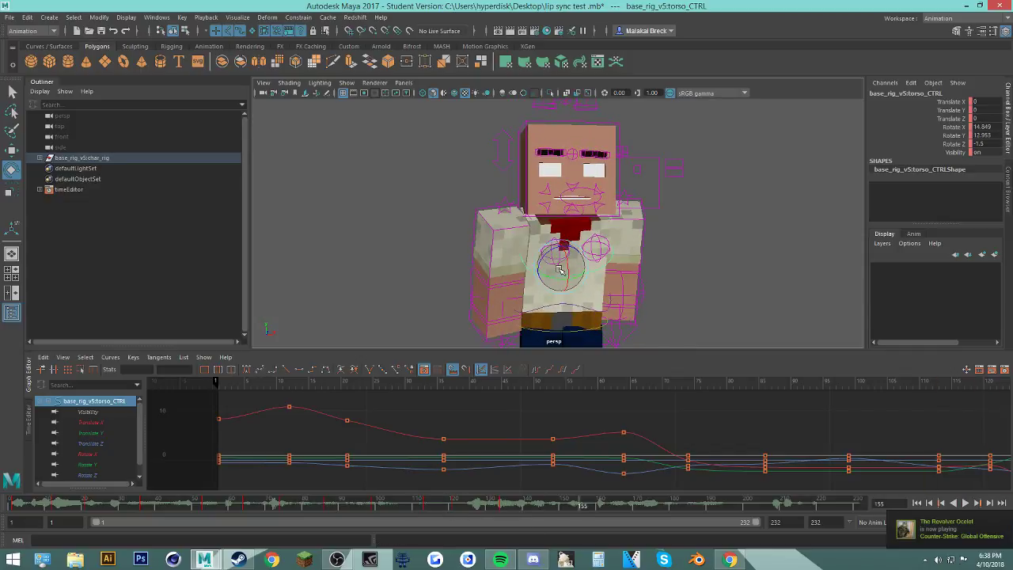
key(alt+v)
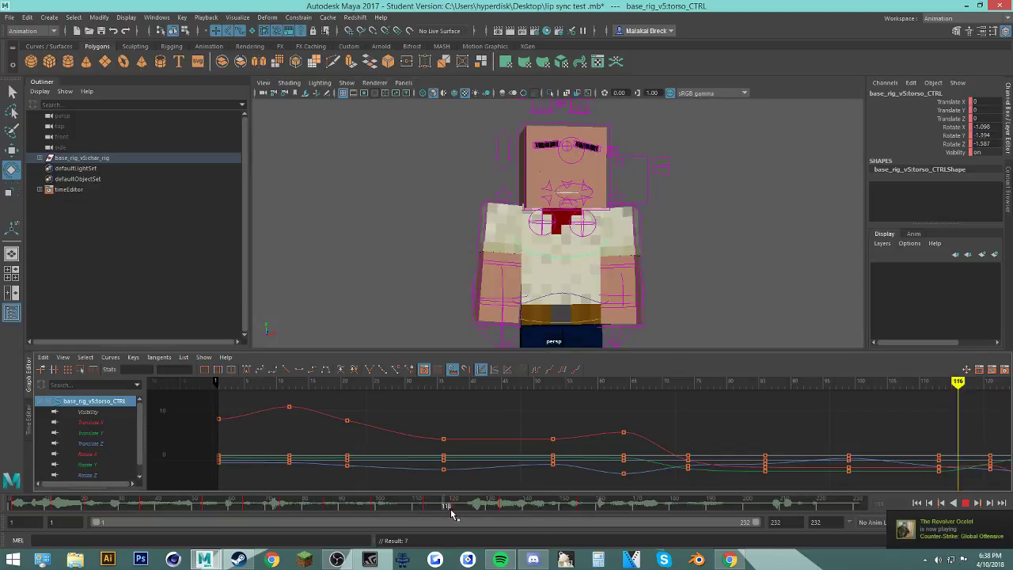
right_click(576, 504)
click(598, 375)
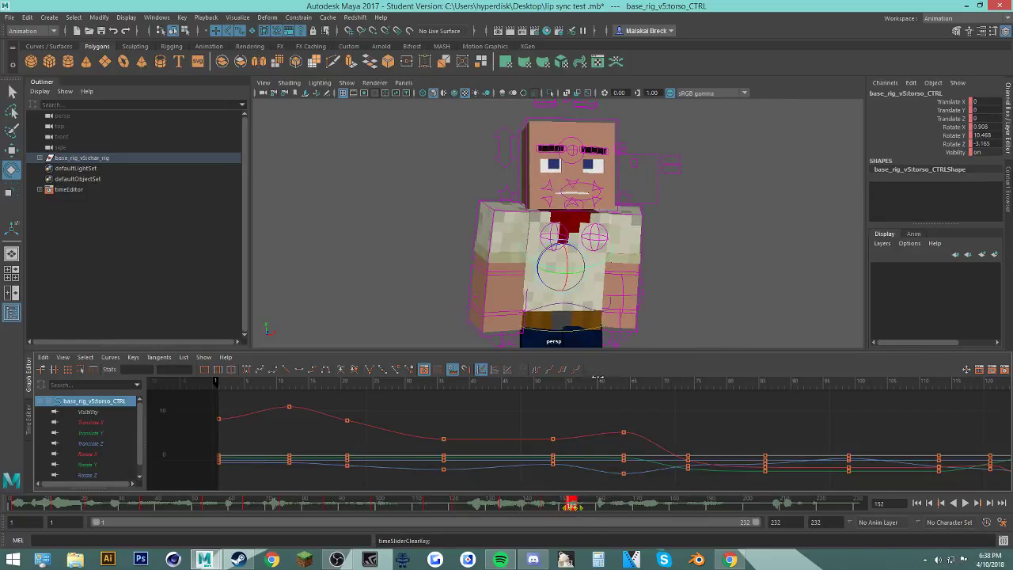
shift+drag(587, 506, 544, 504)
shift+drag(657, 505, 563, 505)
right_click(583, 503)
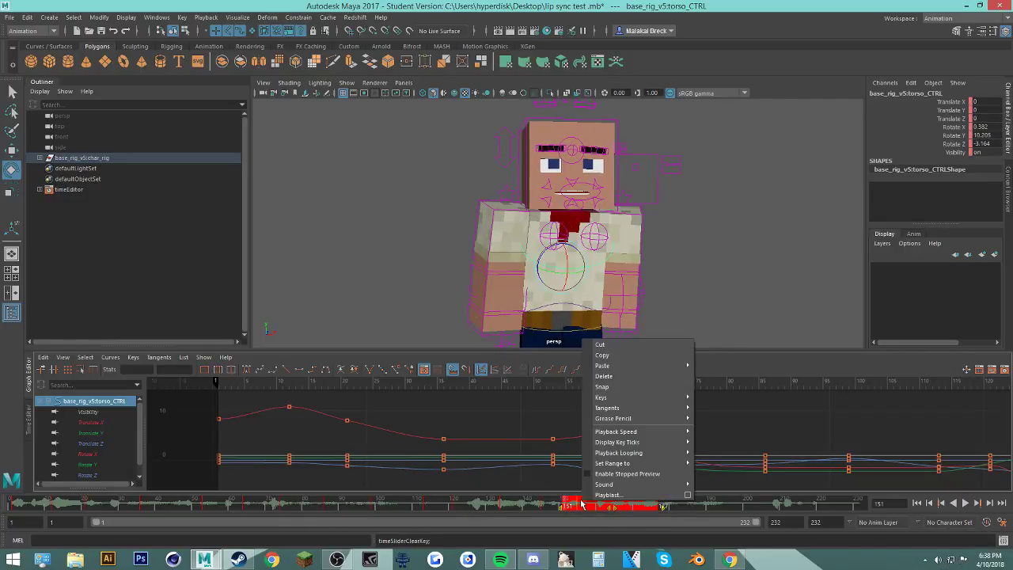
click(605, 377)
key(alt+v)
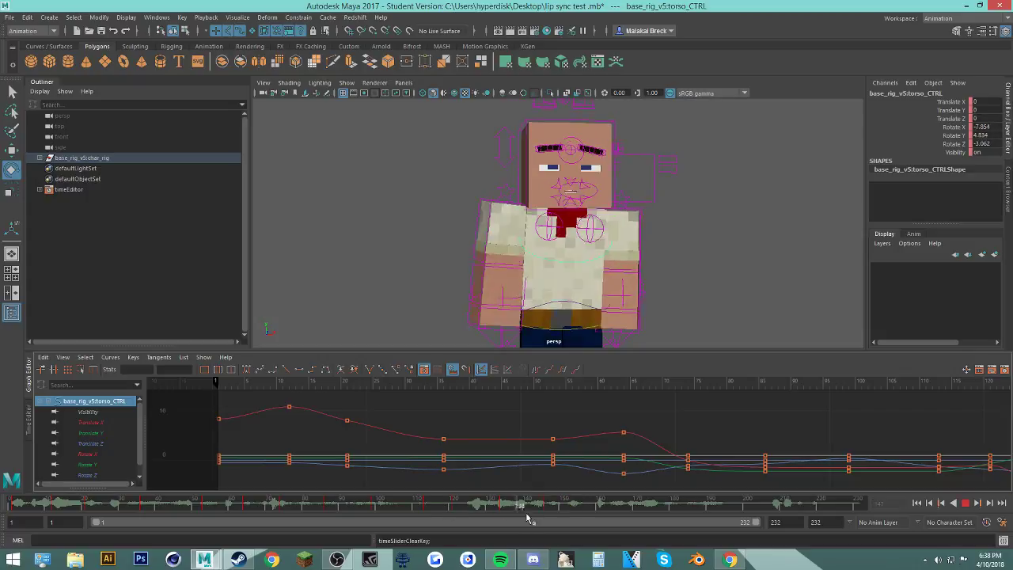
Step: Rotate and key the torso near frames 150, 163 and 170, with Rotate X -12.644, Y 12.693, Z -0.721 at frame 170, and adjust key timing
mouse_move(552, 518)
mouse_down()
mouse_move(542, 508)
mouse_move(566, 506)
mouse_up()
key(s)
shift+drag(592, 505, 567, 505)
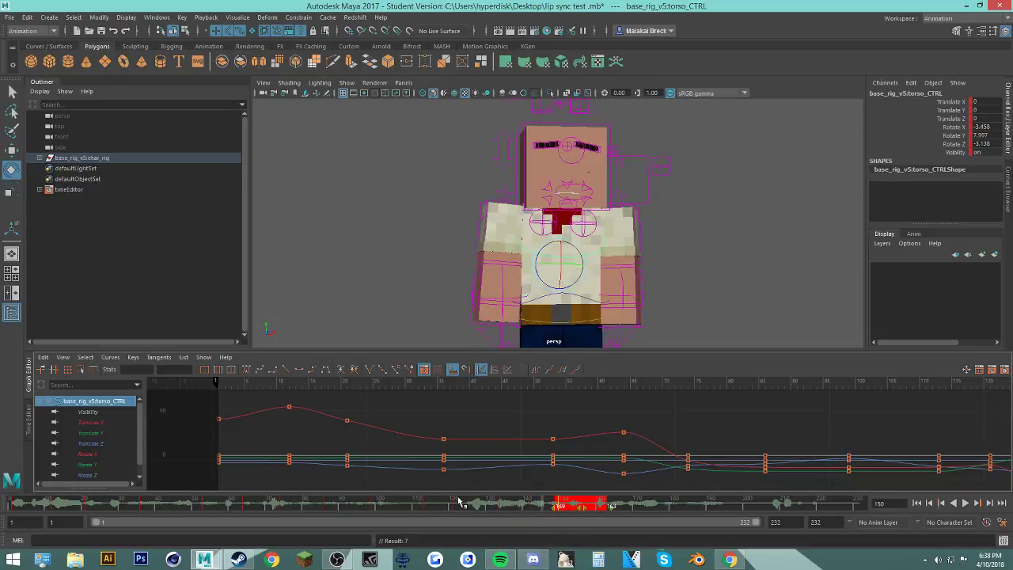
key(alt+v)
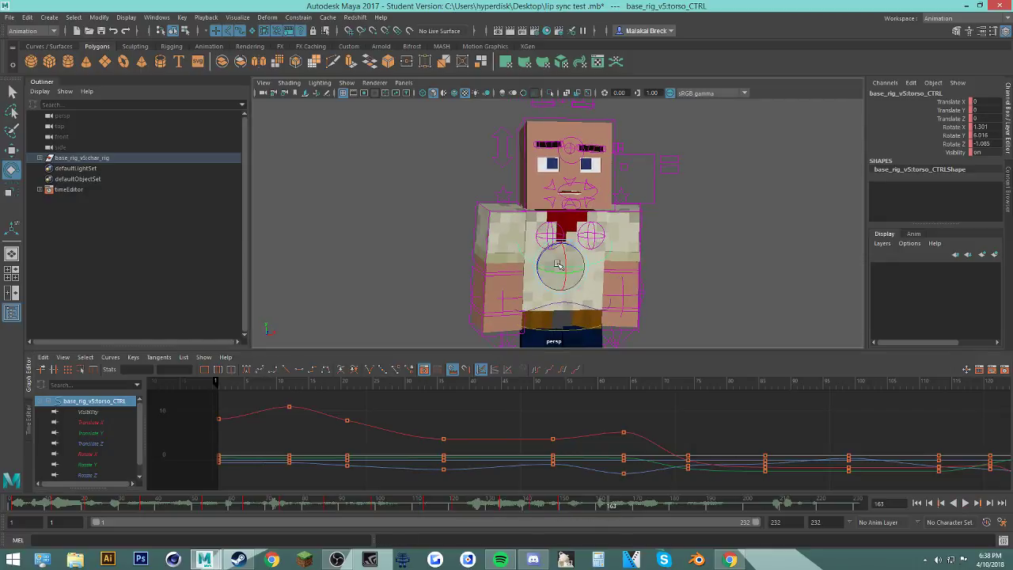
key(alt+v)
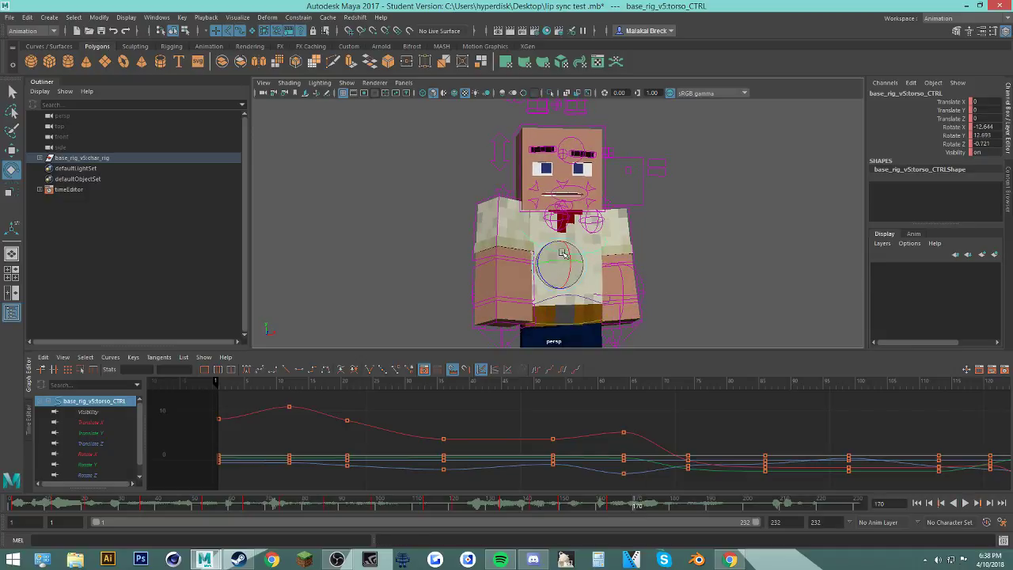
key(alt+v)
click(638, 507)
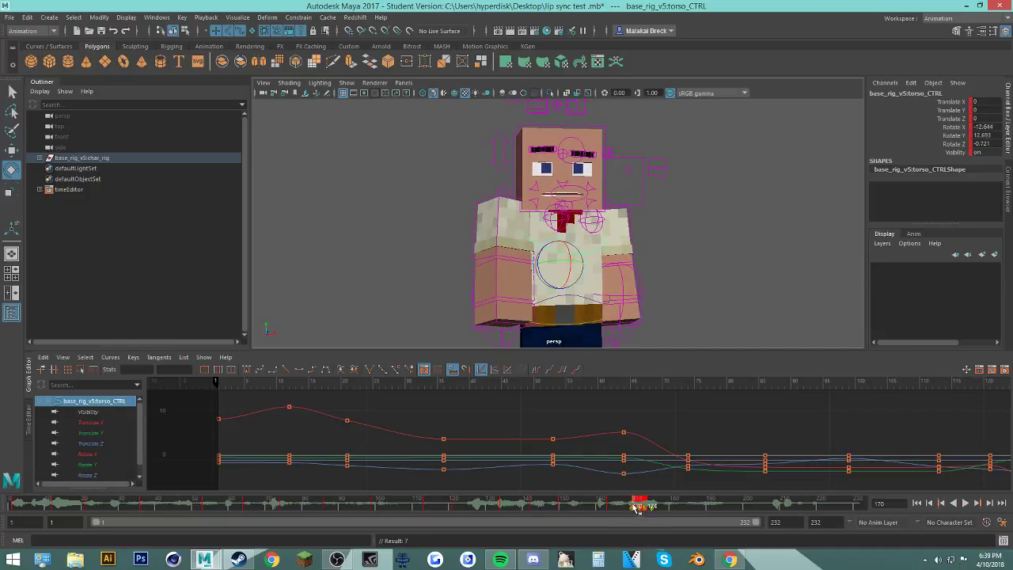
drag(598, 505, 605, 504)
key(alt+v)
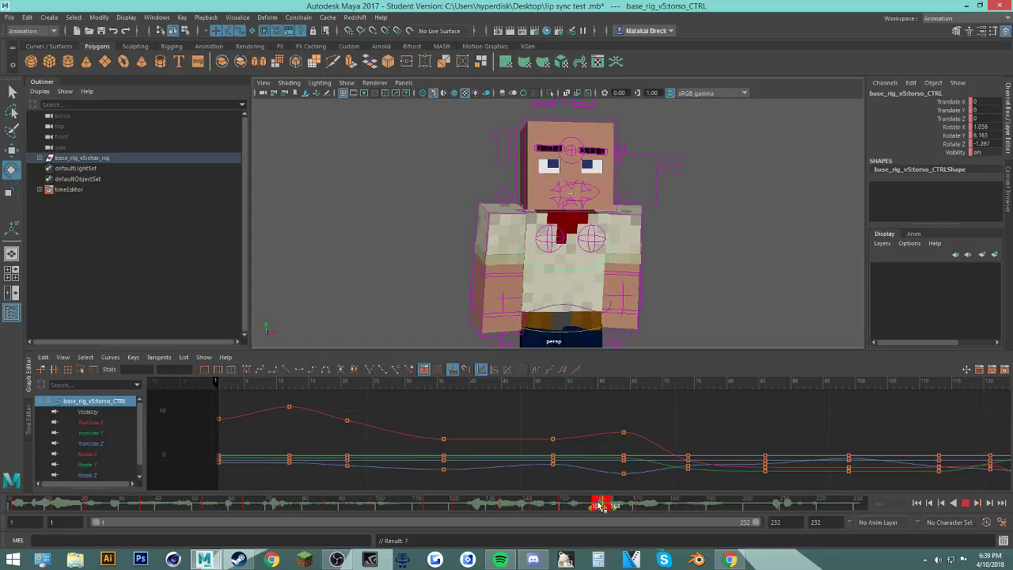
Step: Check the live stream chat in the browser, return to Maya and replay the torso motion from frame 136
click(740, 562)
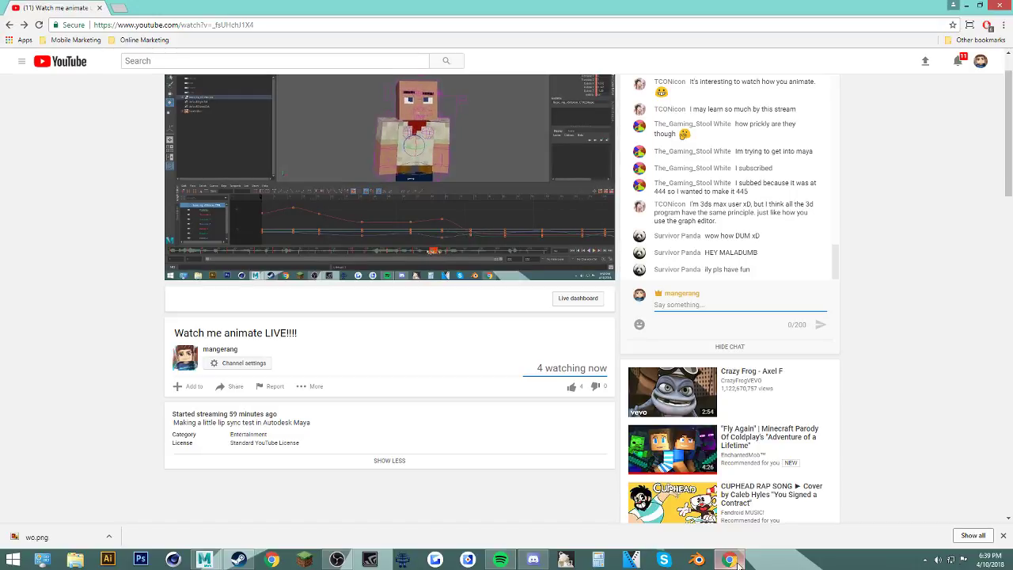
click(732, 562)
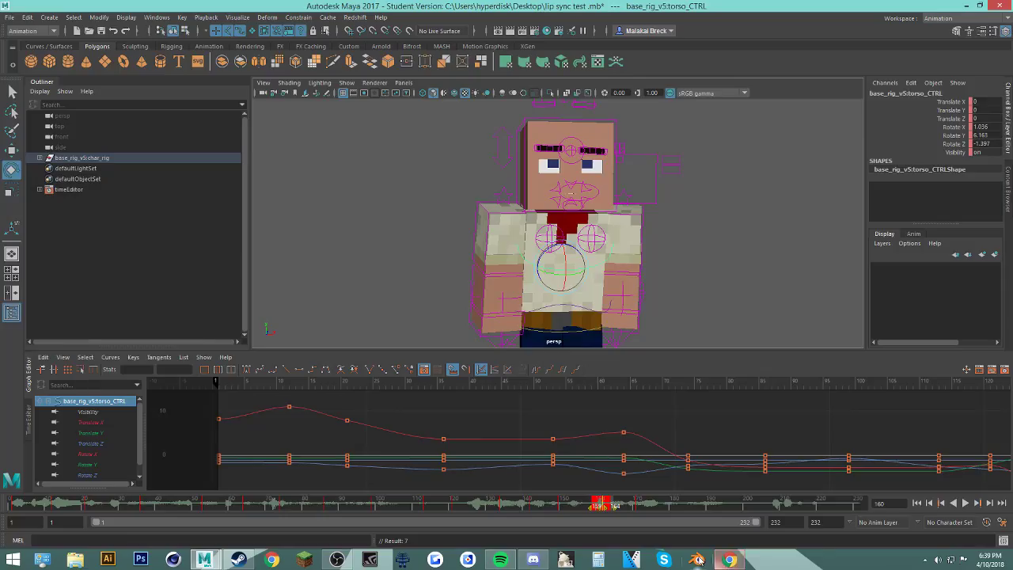
drag(625, 507, 554, 509)
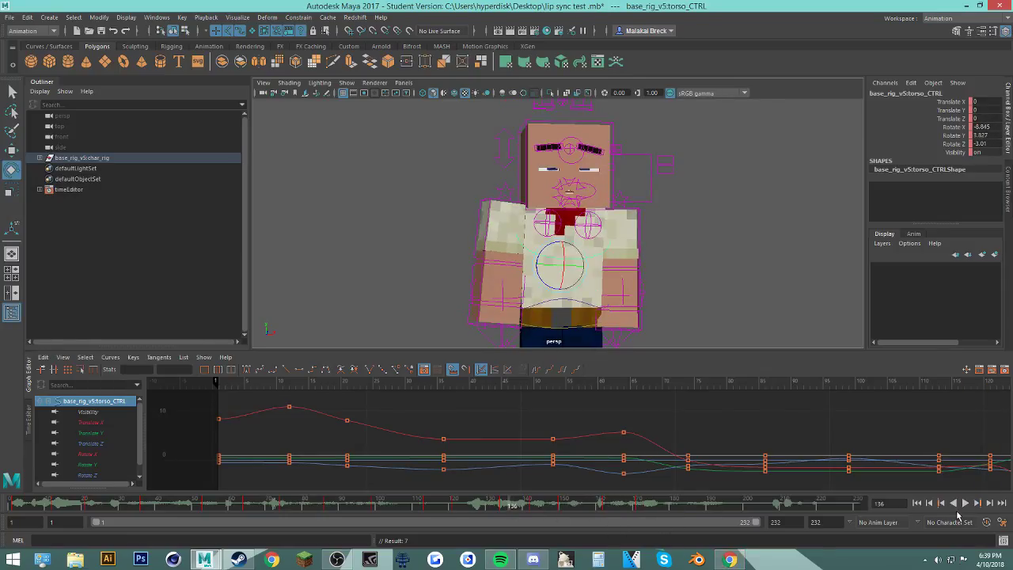
click(967, 503)
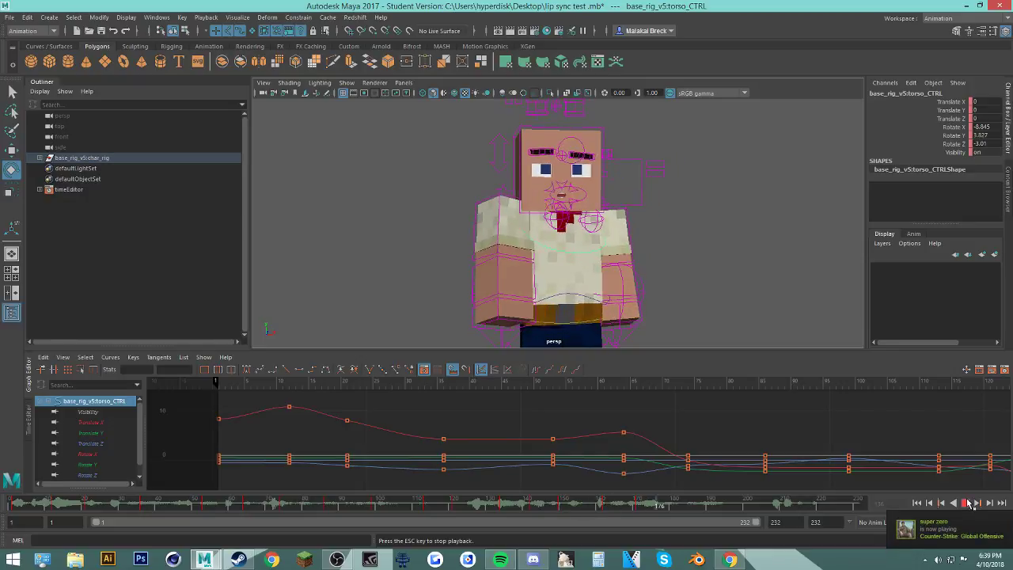
key(Escape)
Step: Key the torso at frame 185 with Rotate X -15.034, Y 15.23, Z -2.176, undo the trial rotation at frame 192, and rotate it at frame 198
click(692, 503)
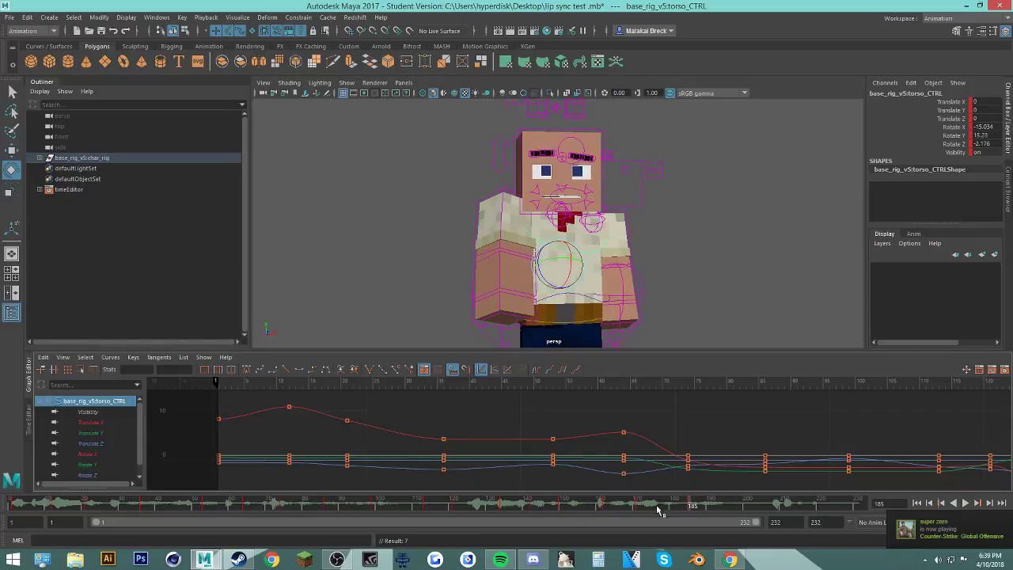
drag(660, 507, 718, 506)
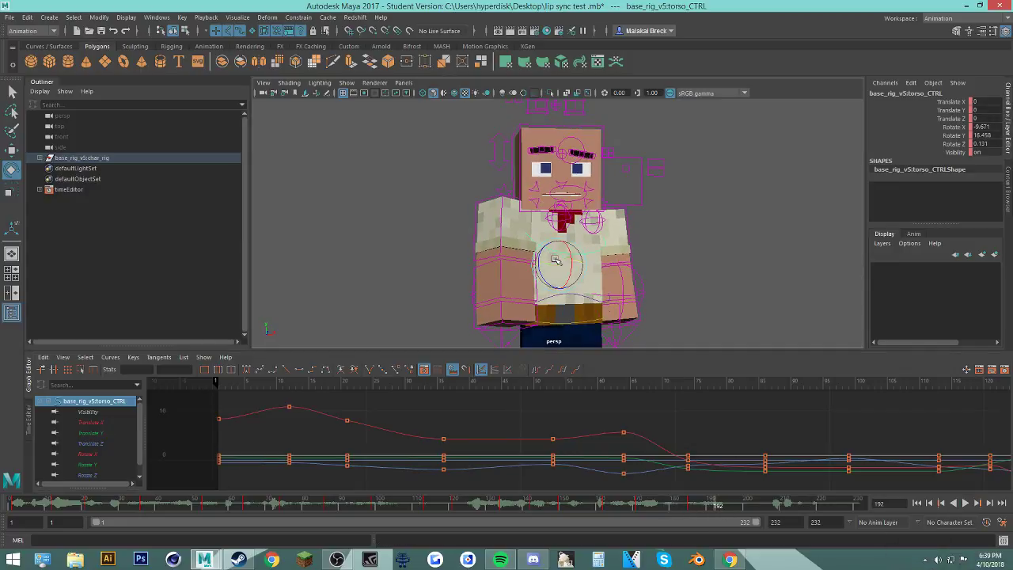
drag(555, 259, 570, 269)
key(ctrl+z)
drag(697, 507, 640, 508)
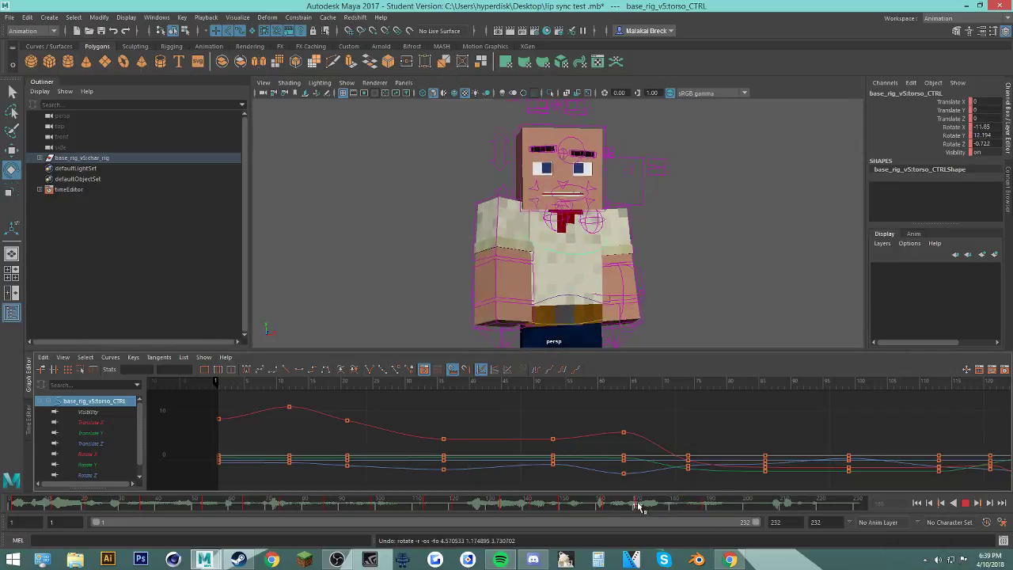
drag(556, 277, 552, 273)
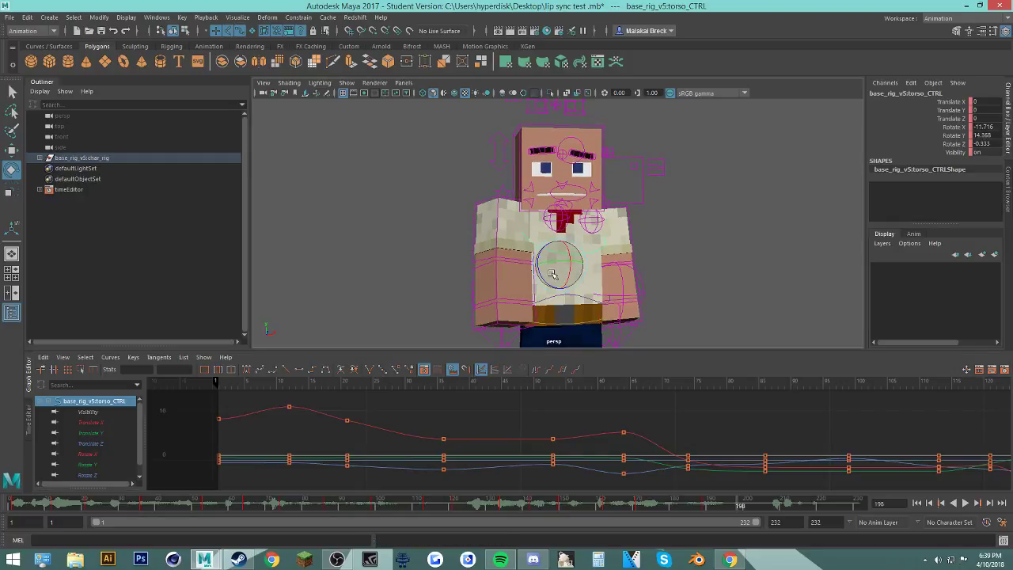
drag(711, 504, 767, 506)
click(701, 506)
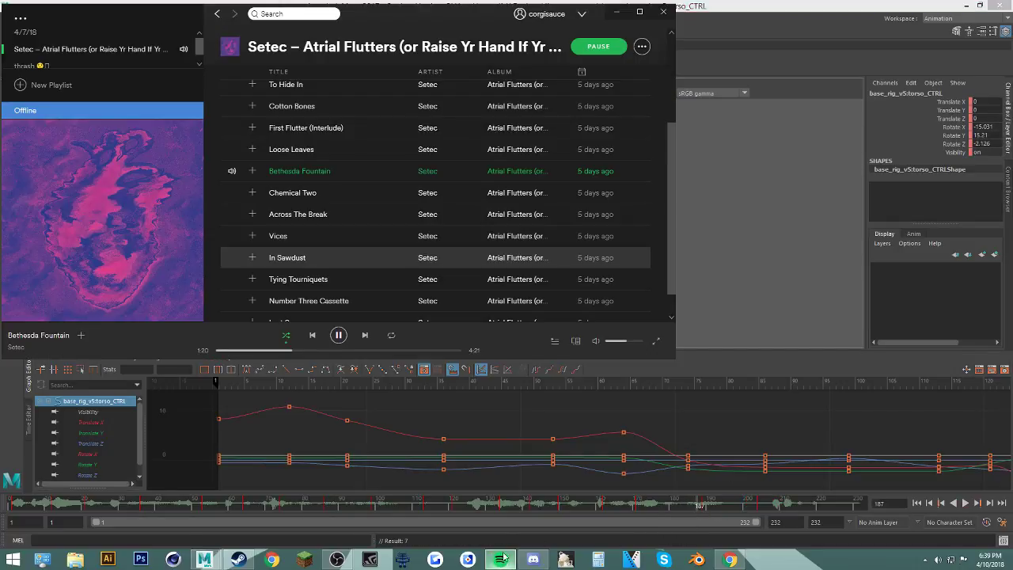
Step: Switch to Spotify to check the music playback, return to Maya and replay the torso motion from frame 145
click(500, 560)
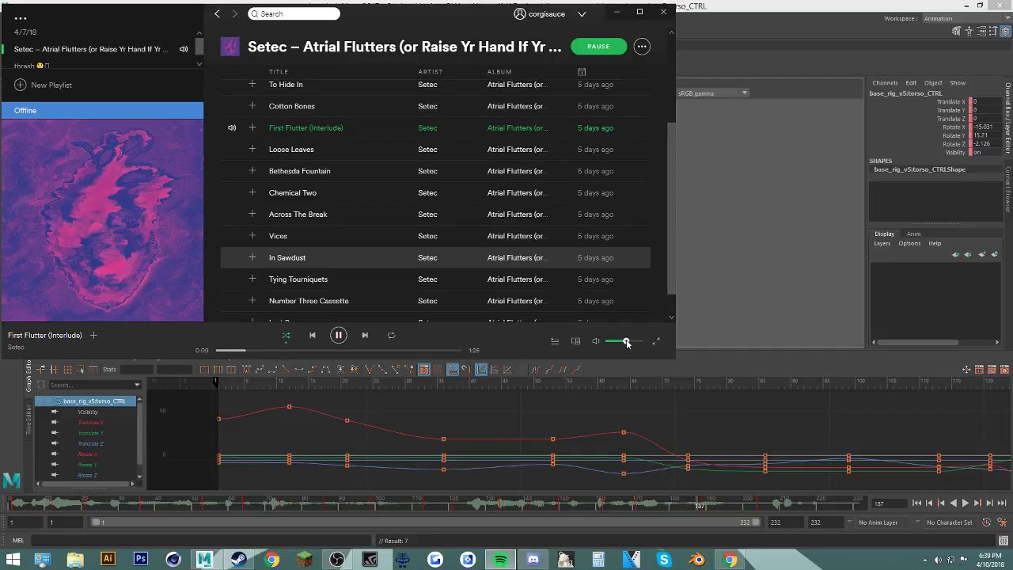
click(617, 12)
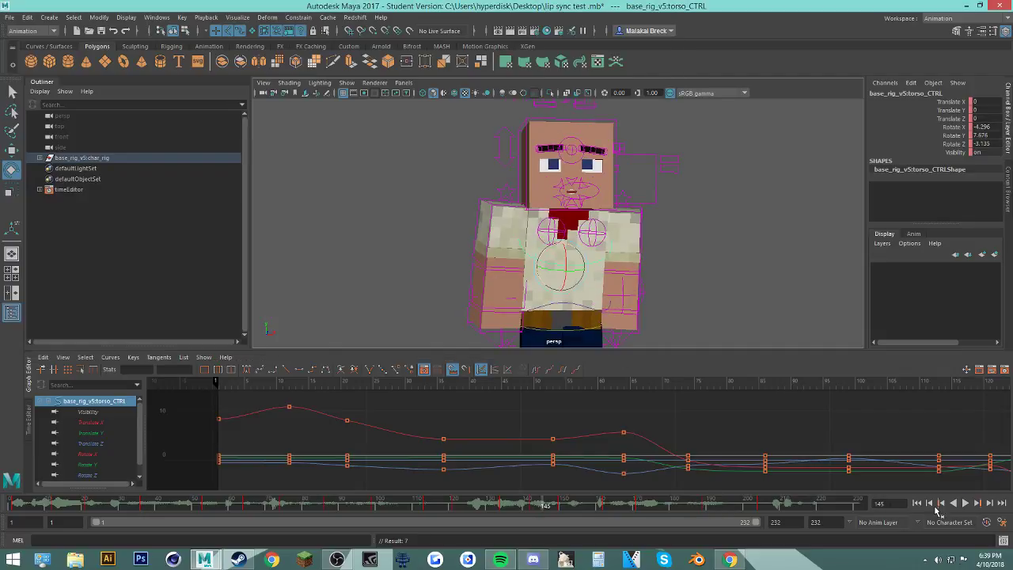
click(966, 503)
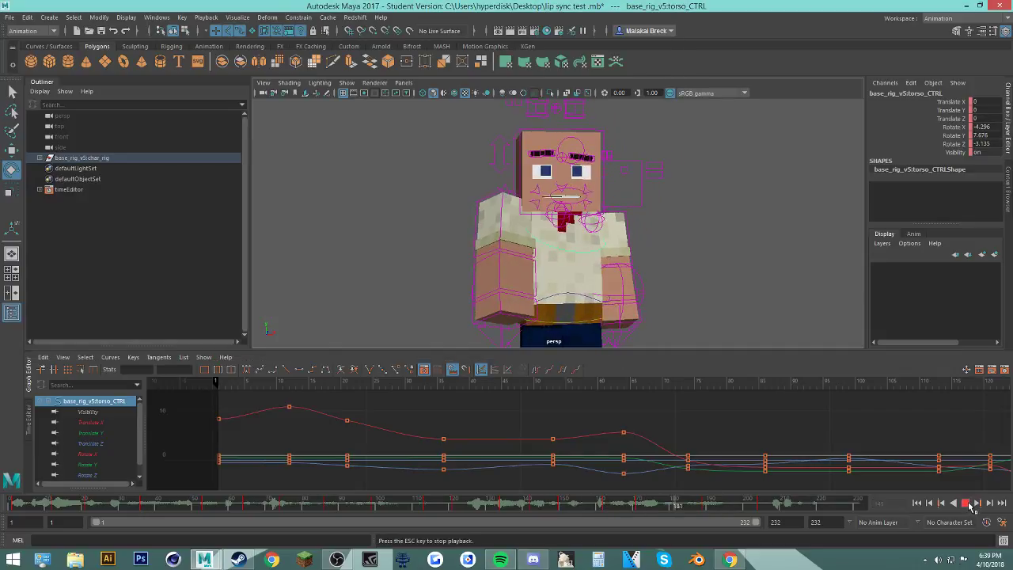
click(967, 504)
Step: Rotate and key the torso near frames 213 and 225, with Rotate X -4.697, Rotate Y -0.055, Rotate Z 0.056 for the last pose
drag(758, 505, 793, 505)
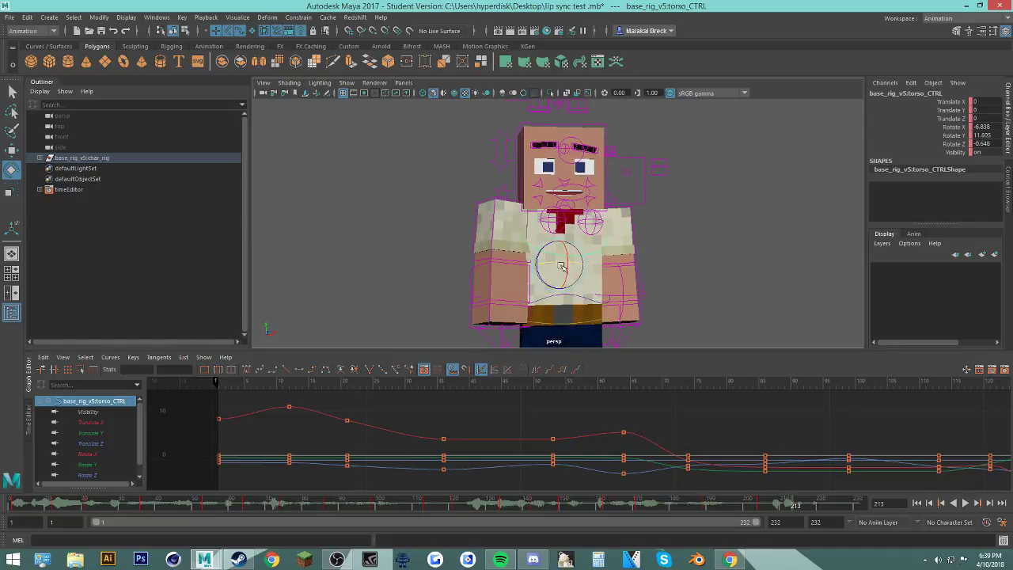
drag(758, 508, 834, 495)
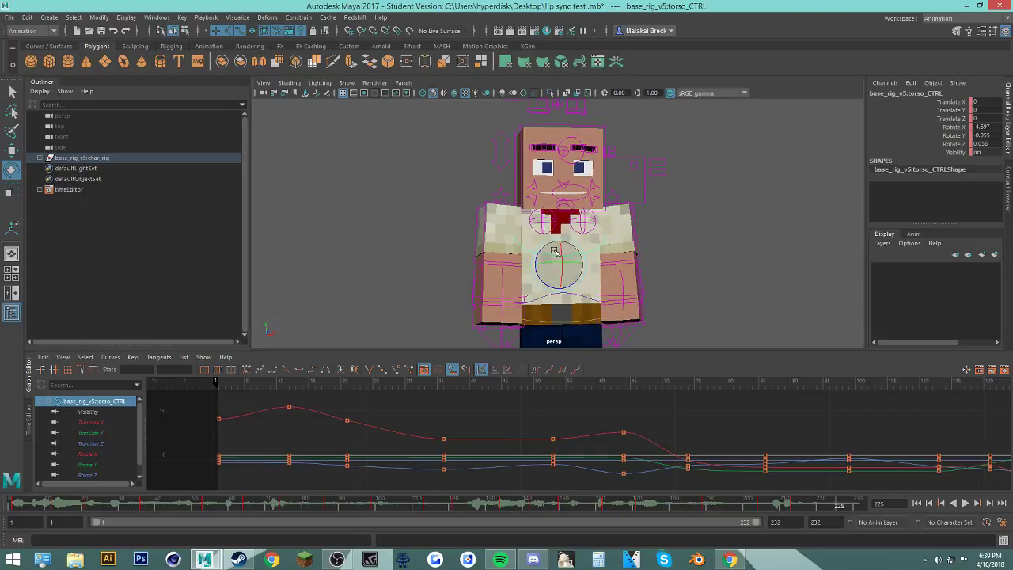
drag(768, 502, 865, 513)
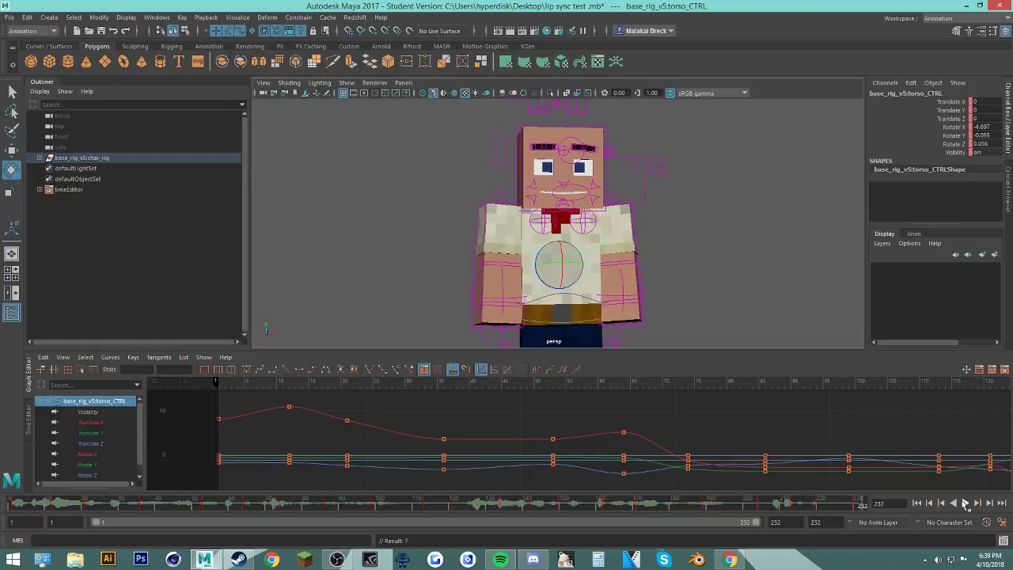
Step: Clear the selection, hide the NURBS curves to review the full character playback, and show the curves again
click(965, 504)
click(831, 244)
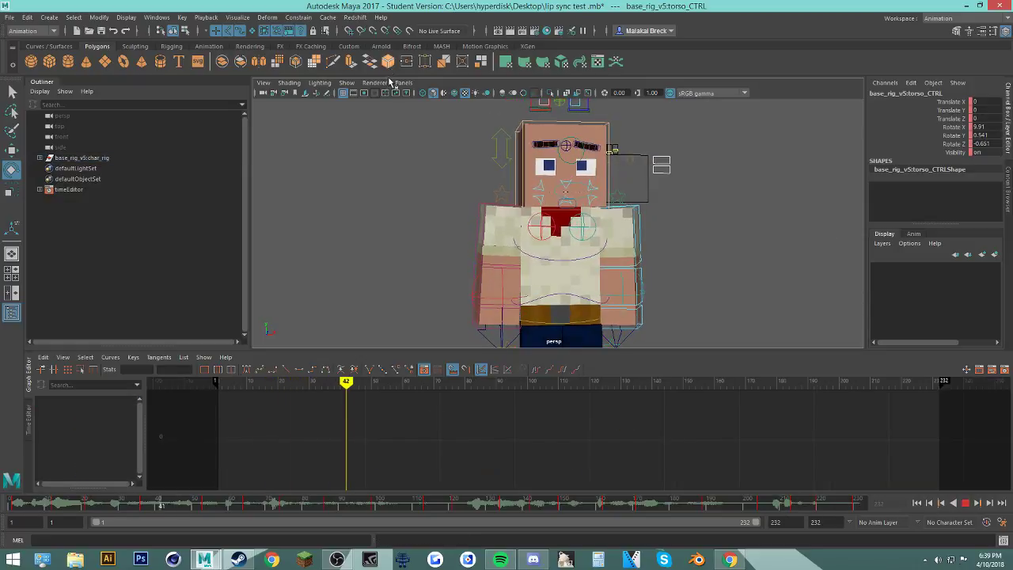
click(347, 82)
click(372, 139)
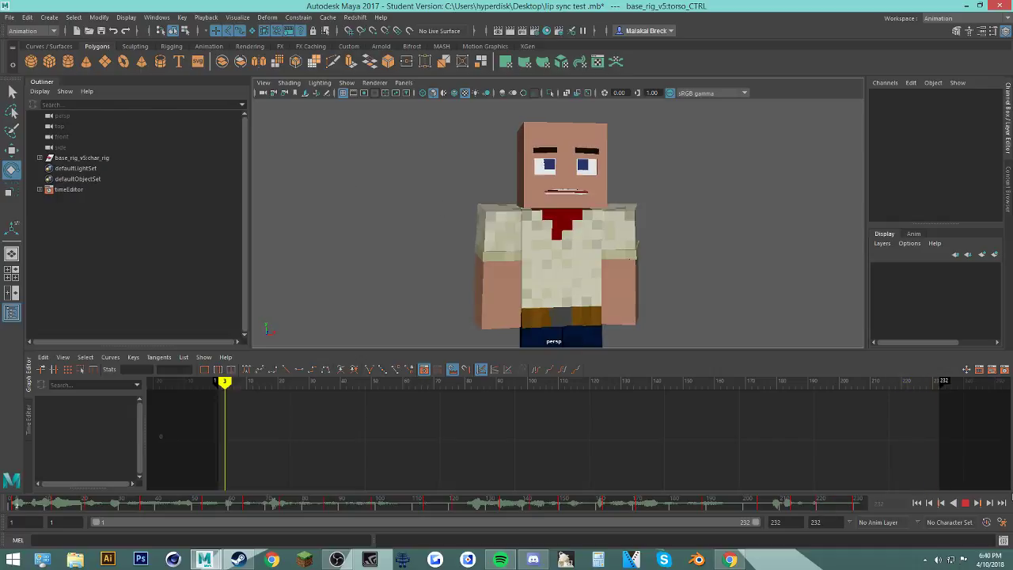
click(471, 248)
click(347, 83)
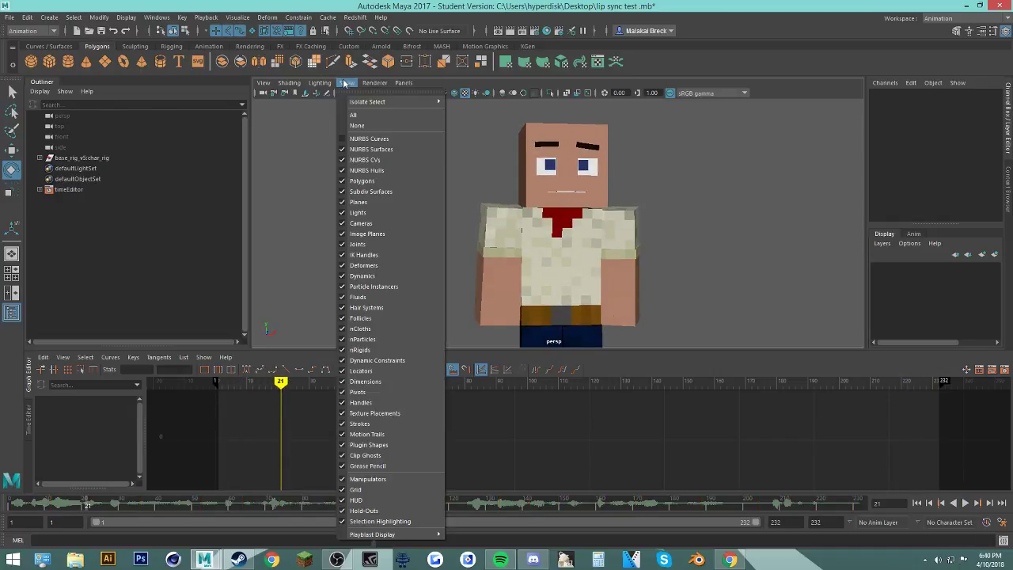
click(388, 139)
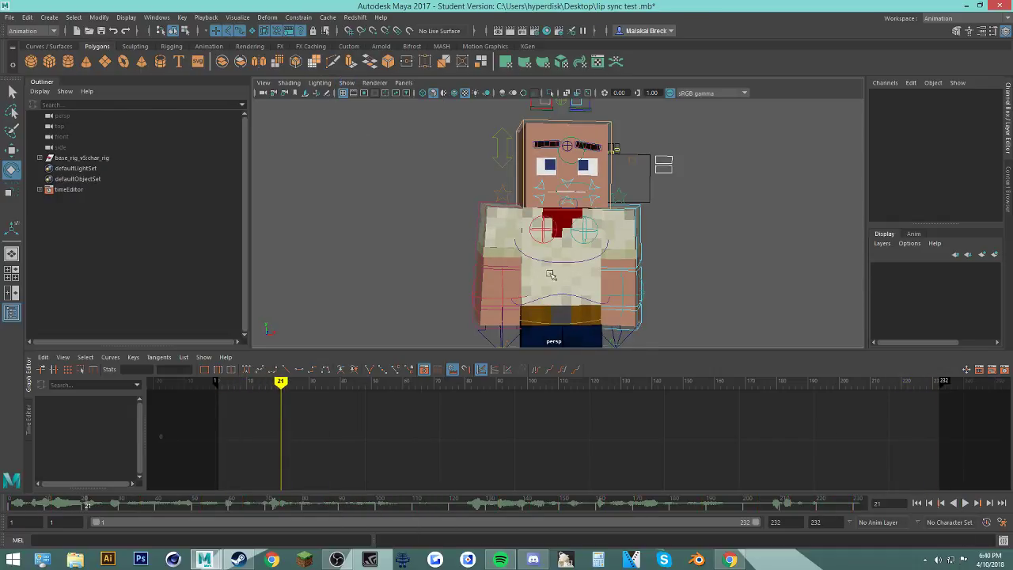
Step: Rotate and key the head pivot control at frame 1 with Rotate X 0.718, Y -0.955, Z 1.268, and at frame 9 with Rotate X 8.231
click(523, 146)
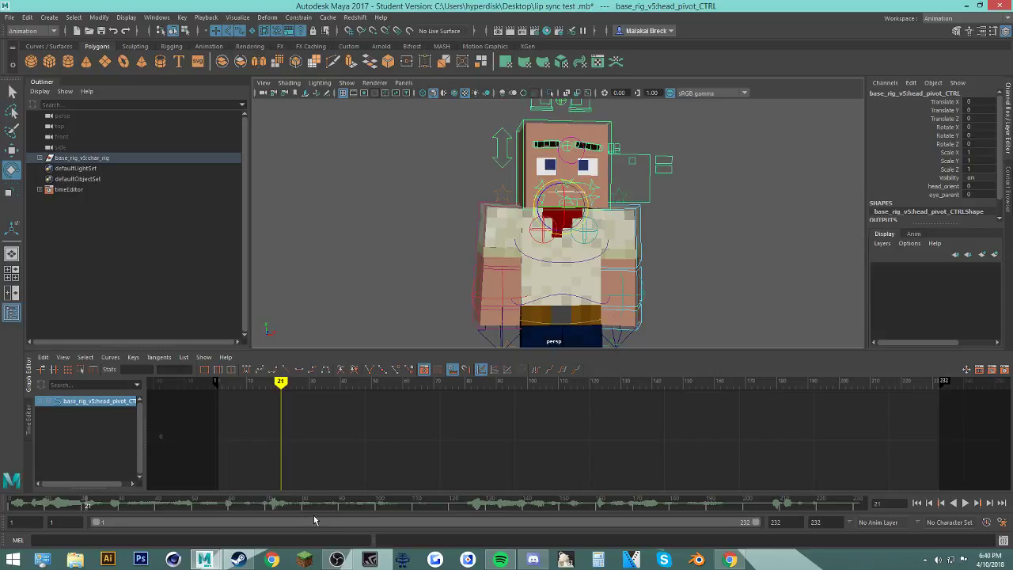
key(shift+alt+v)
key(alt+v)
drag(554, 203, 547, 197)
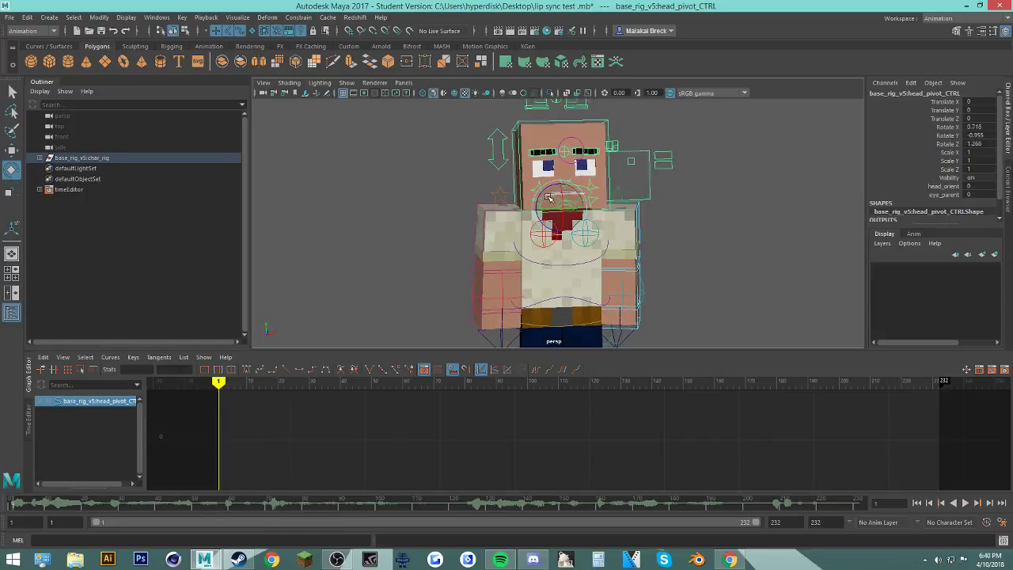
key(s)
drag(13, 507, 40, 504)
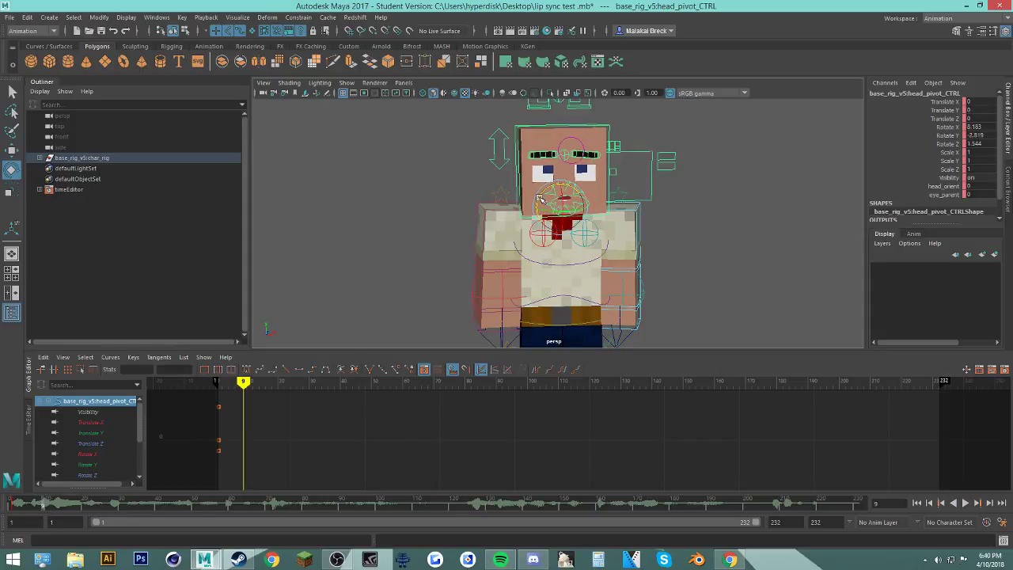
drag(539, 198, 540, 196)
key(s)
Step: Key two further head rotations, placed at frames 21 and 33, with Rotate X -0.824, Rotate Y -6.93, Rotate Z -1.544 for the second
drag(11, 509, 114, 505)
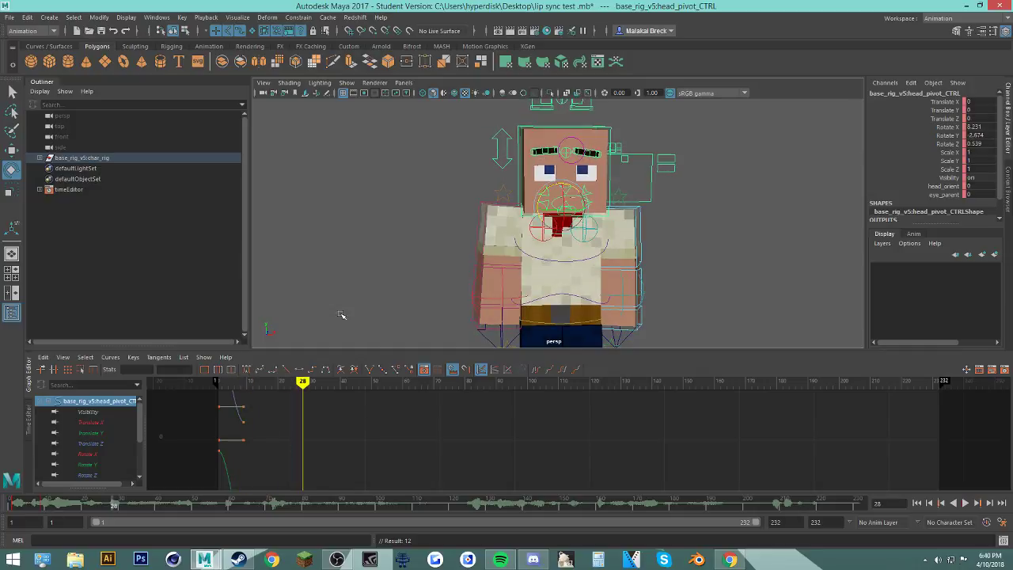
drag(561, 195, 557, 200)
key(s)
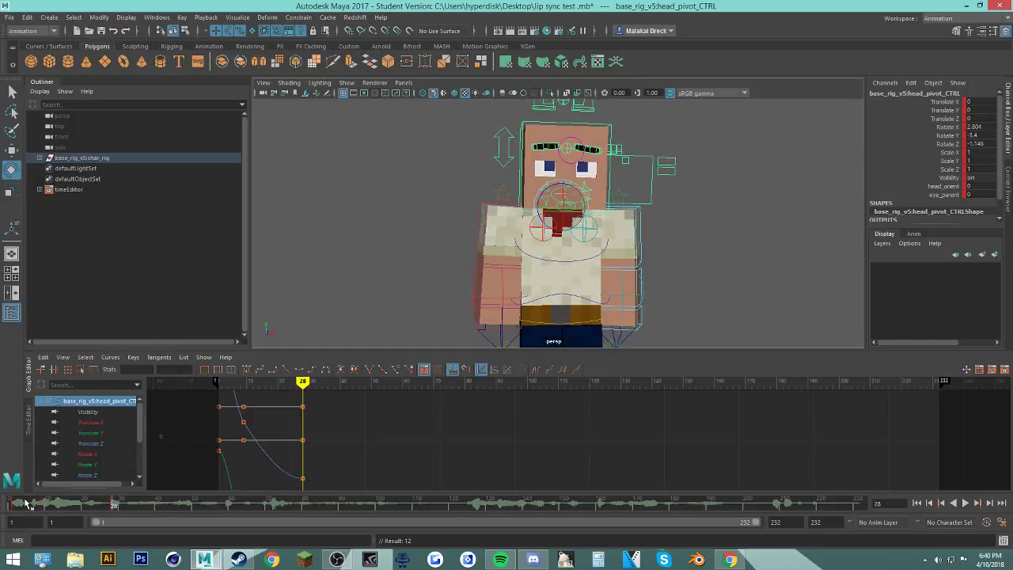
drag(26, 503, 114, 516)
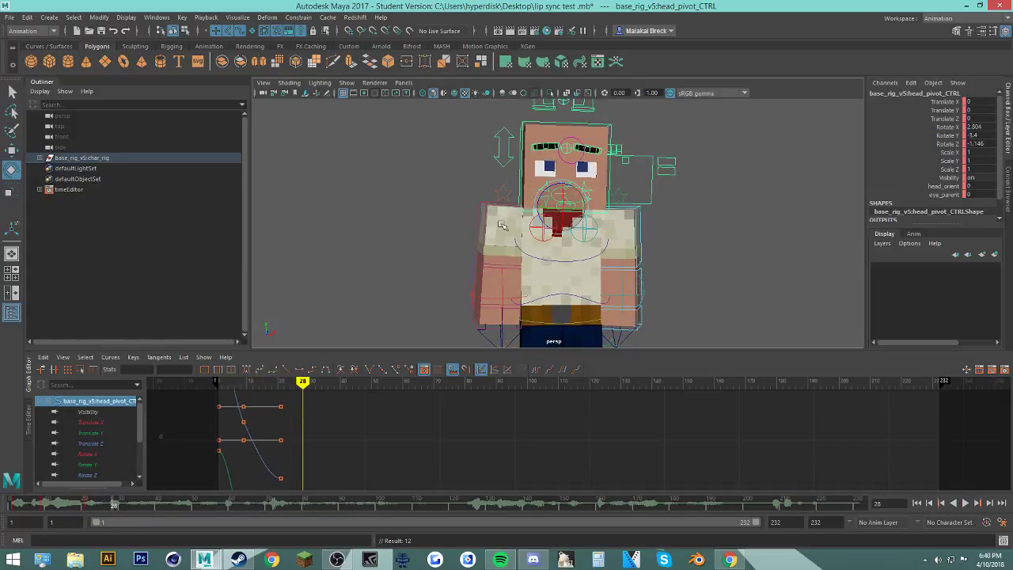
key(s)
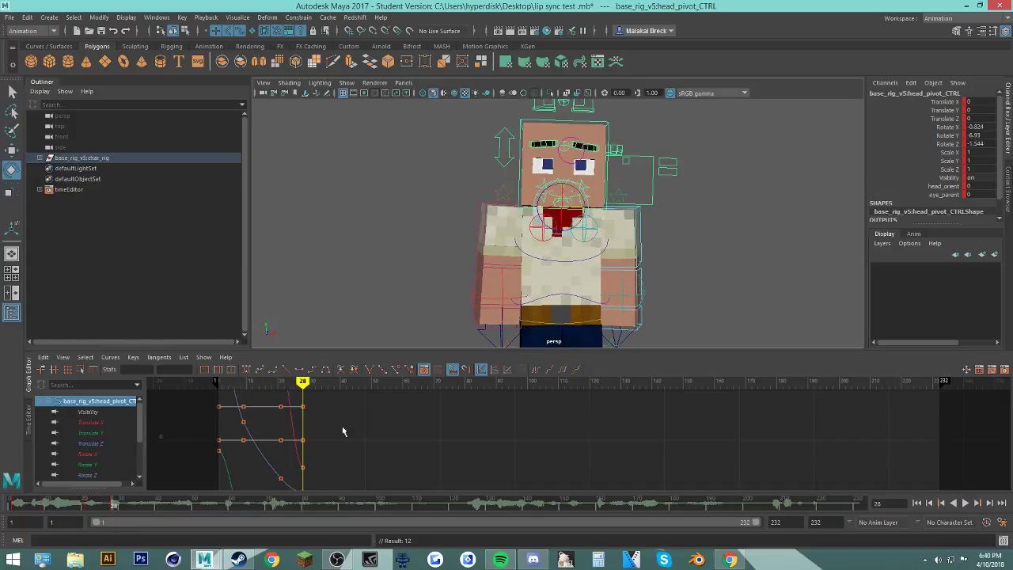
drag(41, 507, 105, 508)
Step: Rotate and key the head near frames 45, 55 and 65, with Rotate X 8.818, Rotate Y -1.398, Rotate Z -6.817 for the last pose
drag(120, 508, 203, 507)
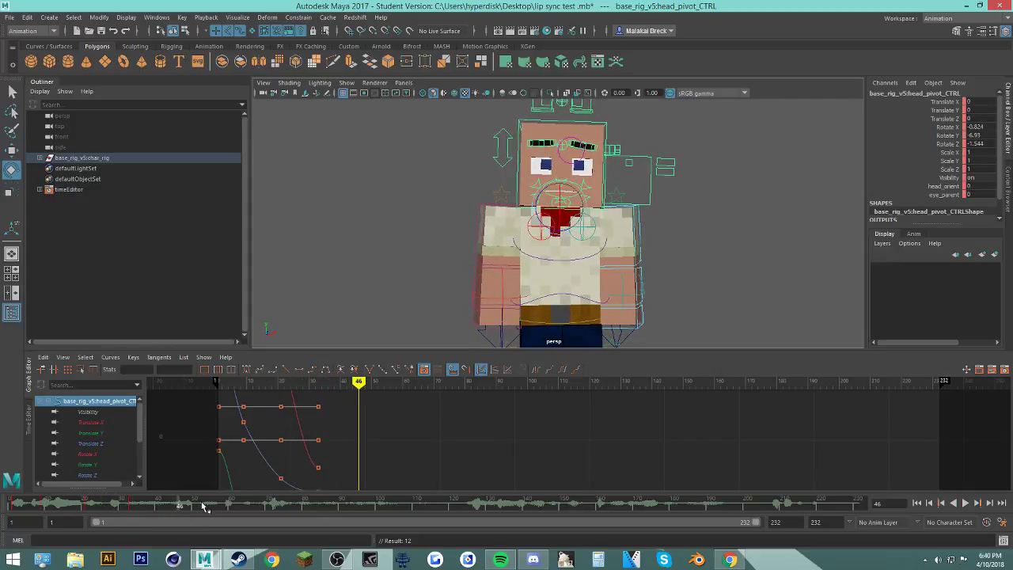
key(alt+v)
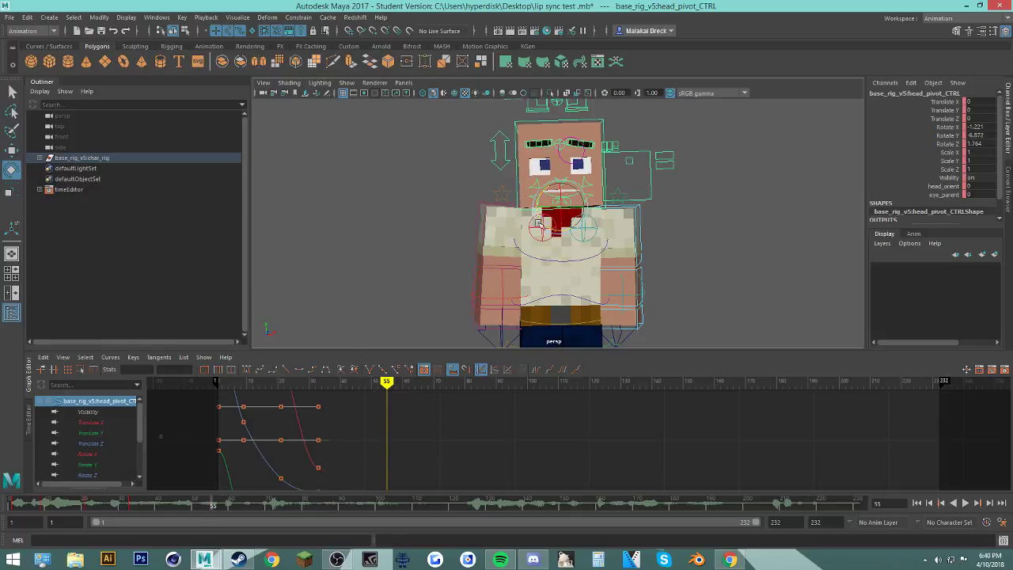
drag(101, 508, 219, 516)
drag(392, 406, 421, 406)
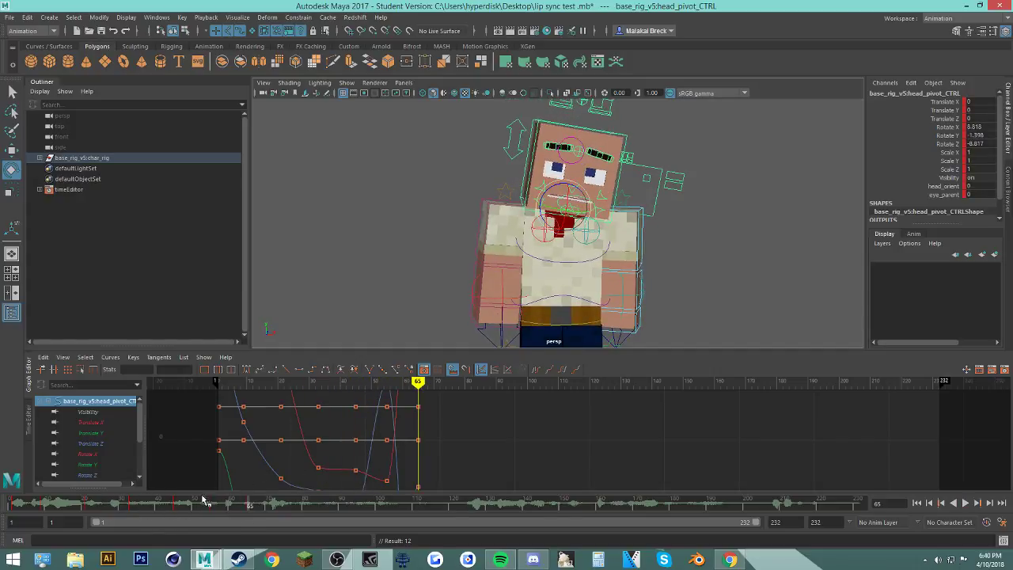
Step: Rotate and key the head near frames 69, 78 and 85, and play the animation back to check the timing
drag(207, 506, 287, 510)
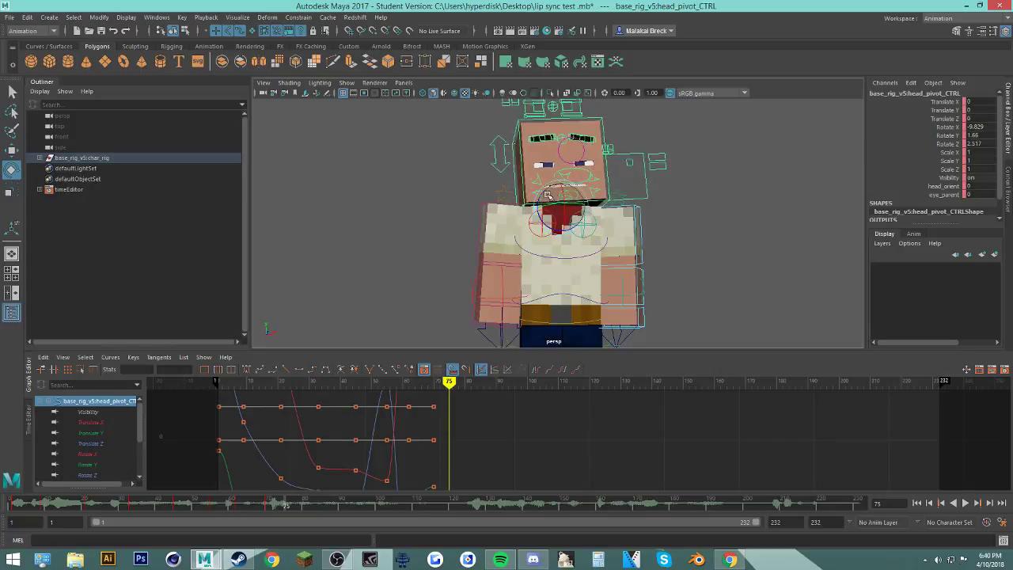
mouse_move(298, 504)
mouse_down()
mouse_move(248, 504)
mouse_move(379, 508)
mouse_move(40, 508)
mouse_up()
click(967, 505)
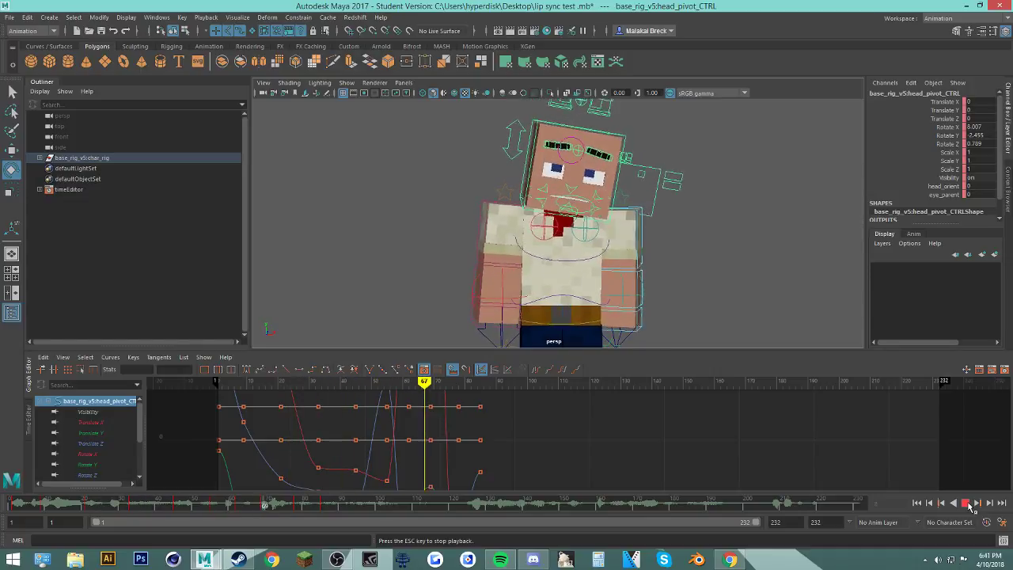
click(967, 504)
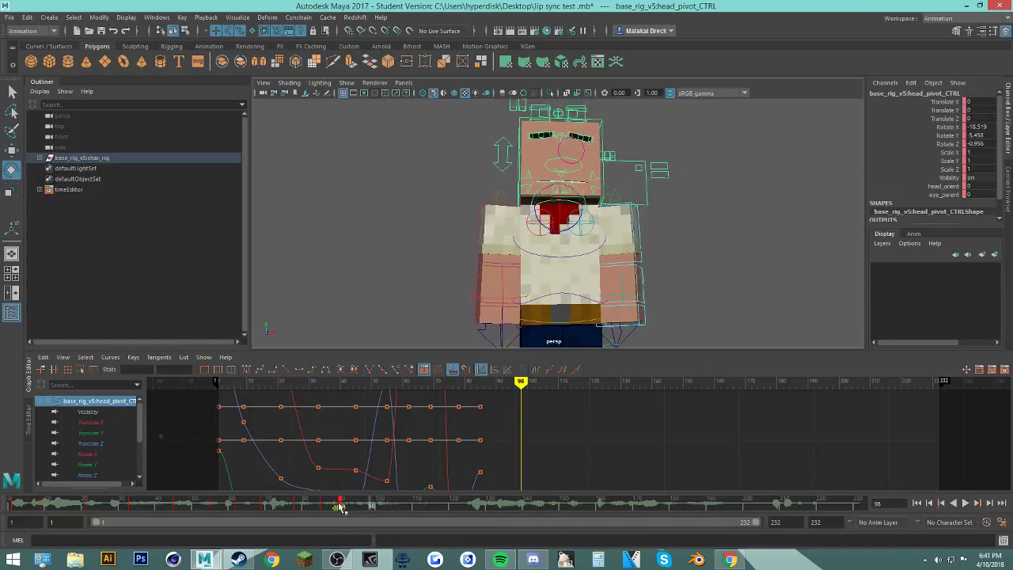
Step: Shift the head keys between frames 55 and 85 about three frames earlier and play the animation back
shift+drag(340, 507, 197, 505)
click(203, 504)
shift+drag(306, 504, 204, 508)
click(366, 504)
key(alt+v)
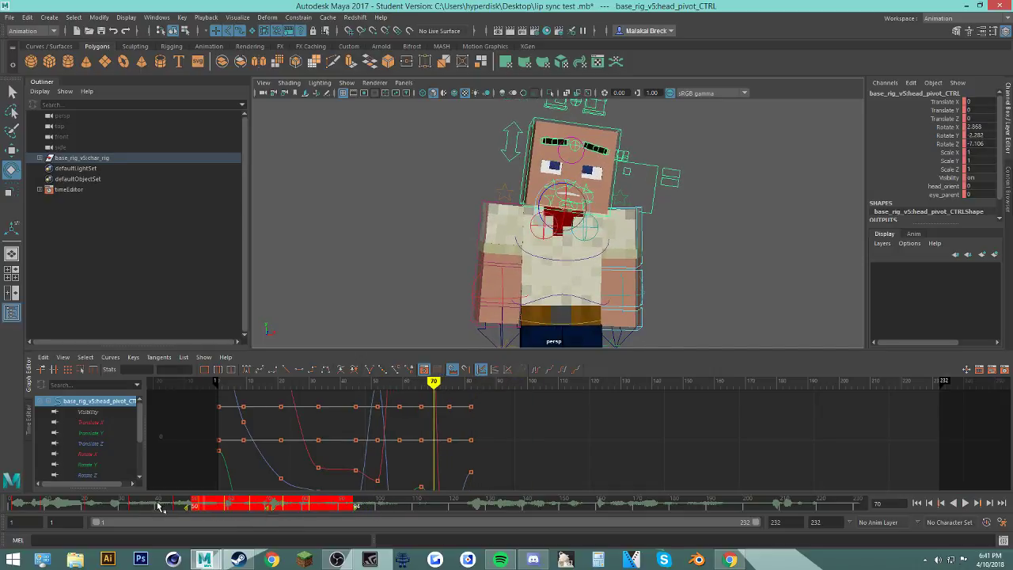
click(159, 506)
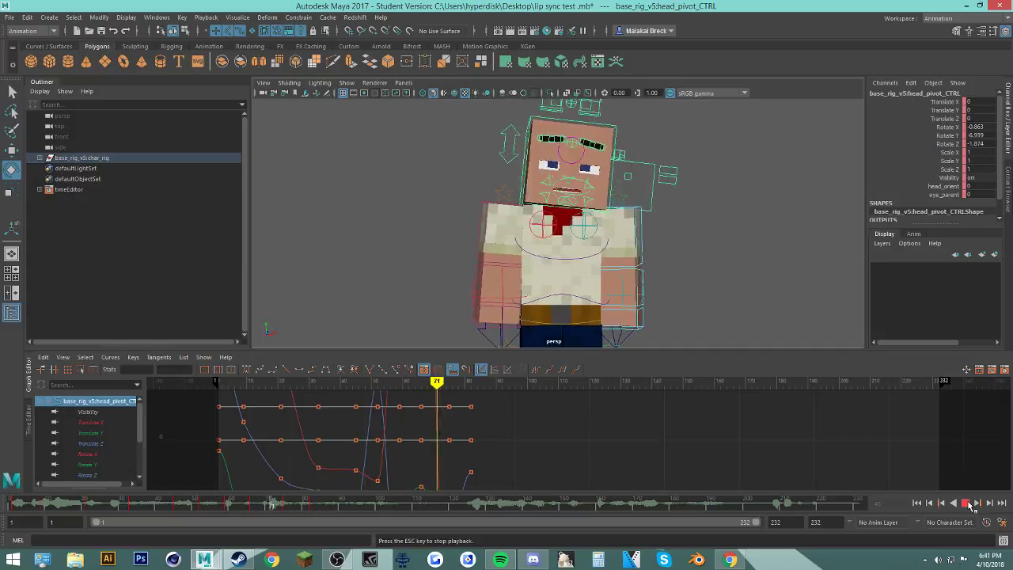
click(966, 503)
Step: Retime the head key near frame 82 to frame 84, key a new head pose at frame 96, and review the playback
shift+click(310, 506)
drag(311, 506, 329, 507)
click(291, 506)
key(alt+v)
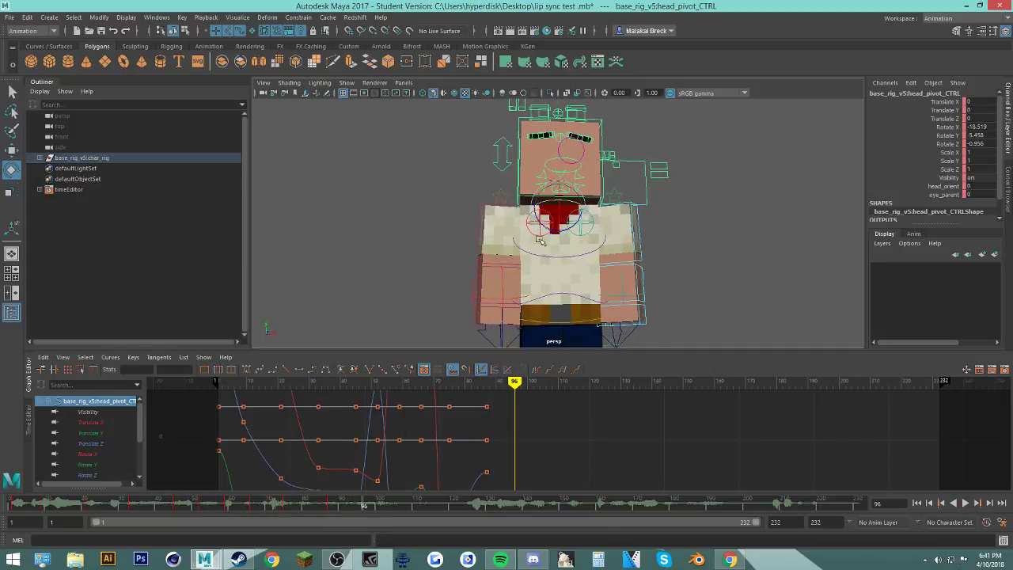
shift+click(329, 507)
drag(330, 507, 318, 508)
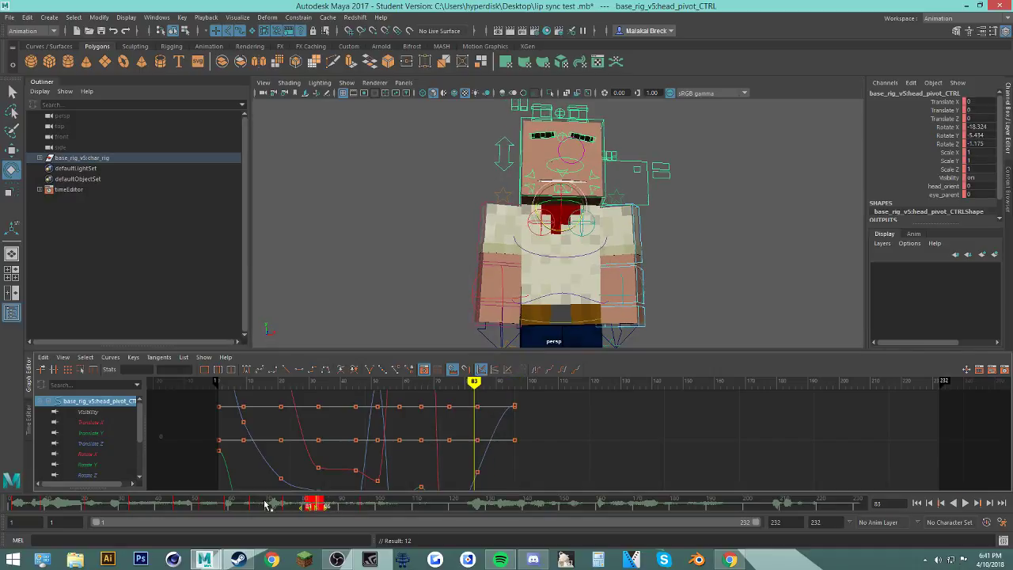
click(266, 505)
key(alt+v)
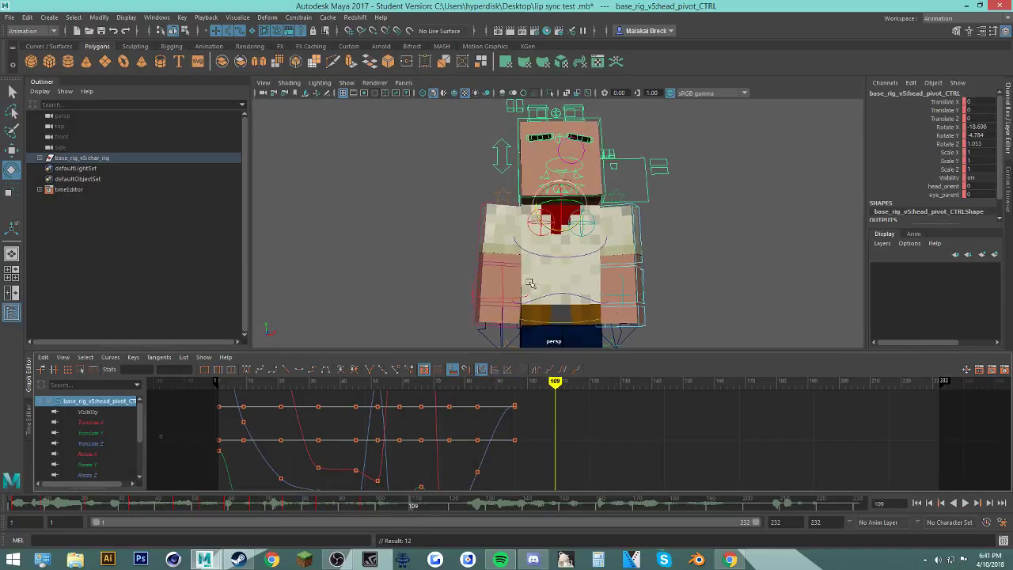
Step: Rotate and key the head near frames 103, 113, 124 and 133, with Rotate X -18.456, Y -3.873, Z -1.692 at frame 113
key(Escape)
drag(359, 507, 425, 506)
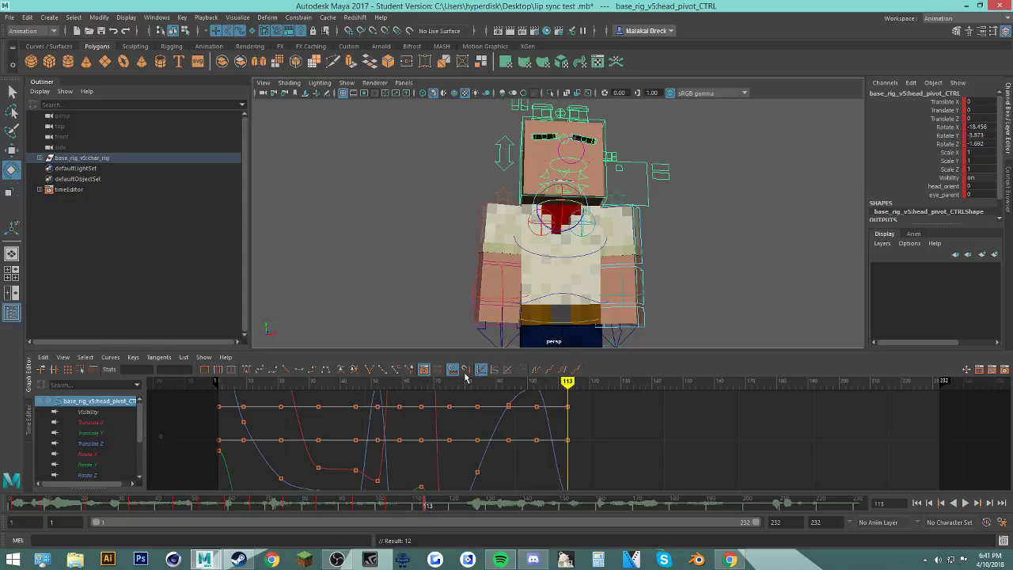
drag(374, 506, 585, 504)
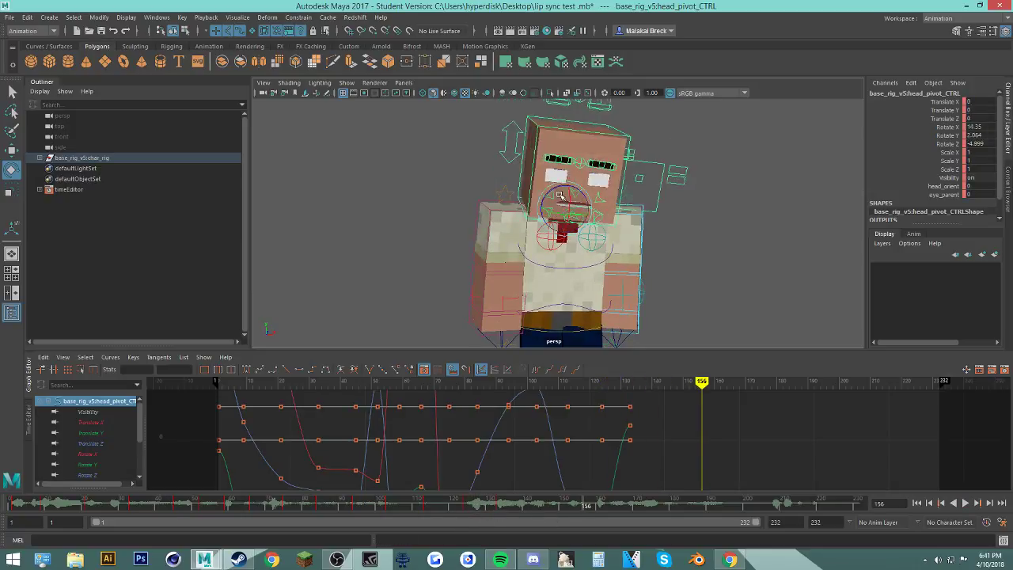
Step: Key the head at frame 156 with Rotate X 0.963, Y -10.656, Z -1.366, and add another head key near frame 146
key(s)
drag(475, 505, 595, 522)
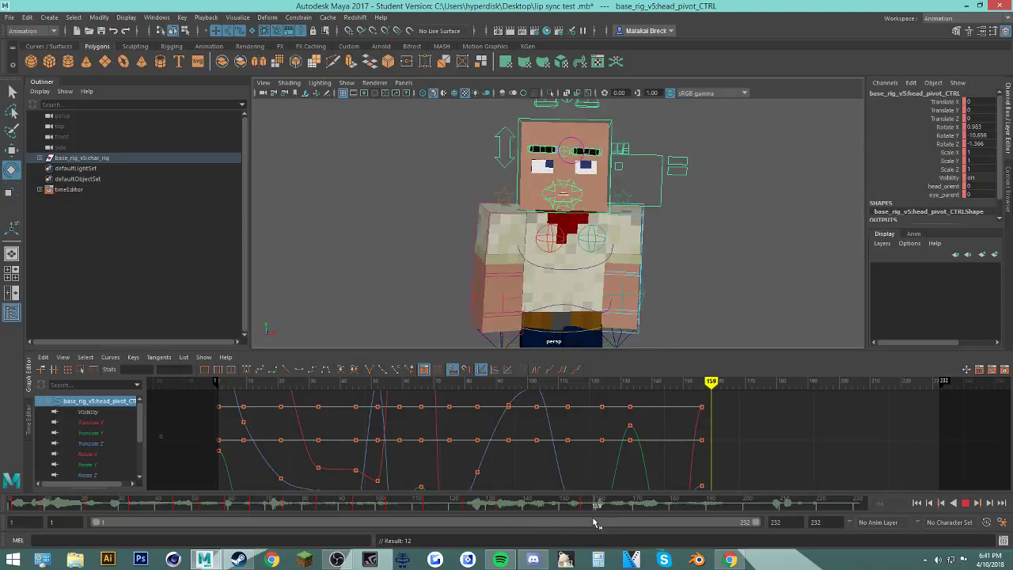
mouse_move(534, 505)
mouse_down()
mouse_move(551, 504)
mouse_move(509, 505)
mouse_move(549, 525)
mouse_move(577, 508)
mouse_move(532, 508)
mouse_move(551, 507)
mouse_up()
key(s)
Step: Adjust the key timing and key the head near frames 165 and 172, with Rotate X -12.407, Y 5.24, Z -5.538 for the last
shift+drag(556, 507, 577, 506)
drag(563, 507, 645, 506)
click(485, 507)
key(alt+v)
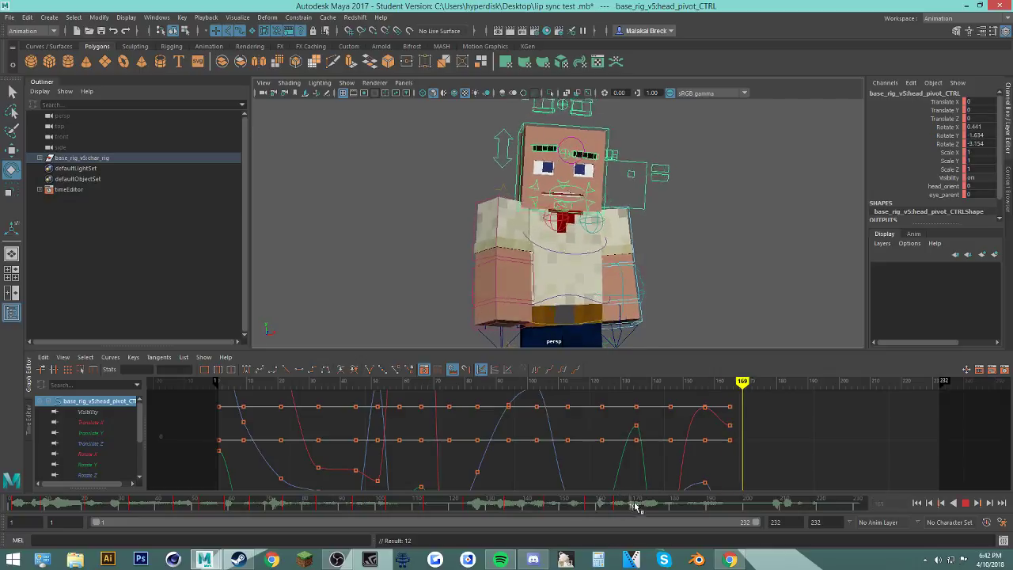
key(s)
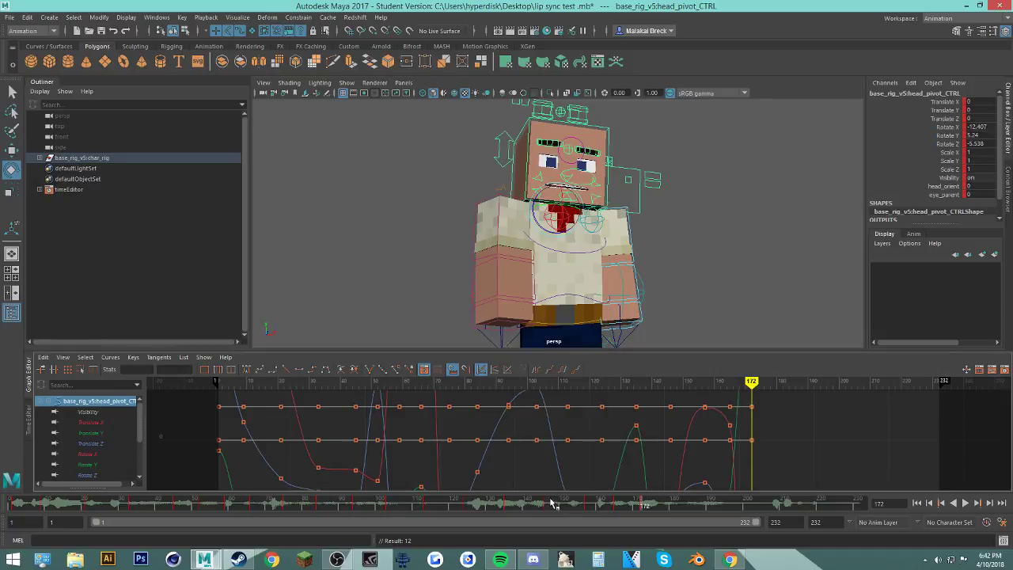
Step: Rotate and key the head at frame 178, play the motion back, and move that key to frame 176
drag(645, 507, 667, 509)
key(s)
drag(562, 216, 561, 217)
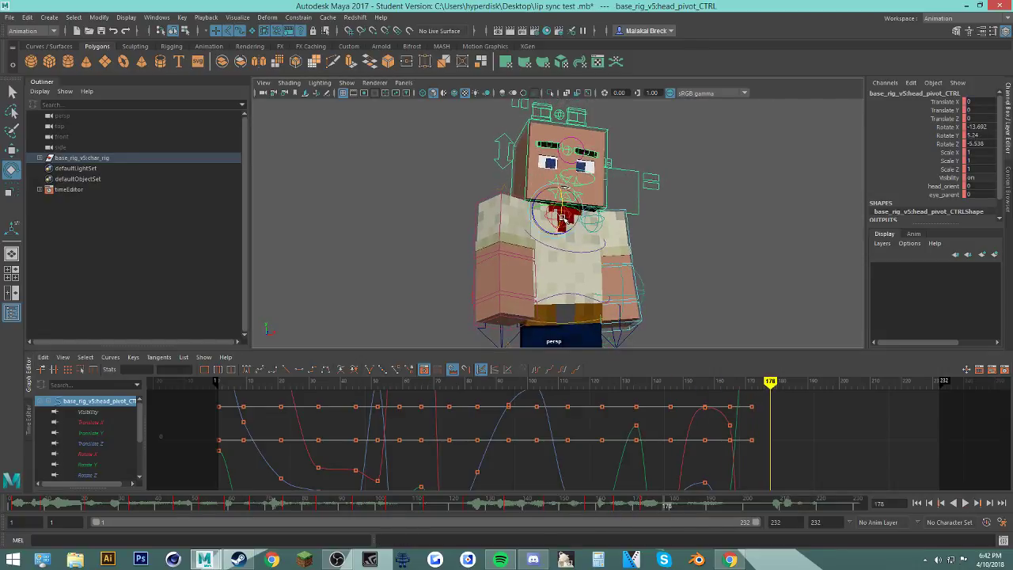
key(alt+v)
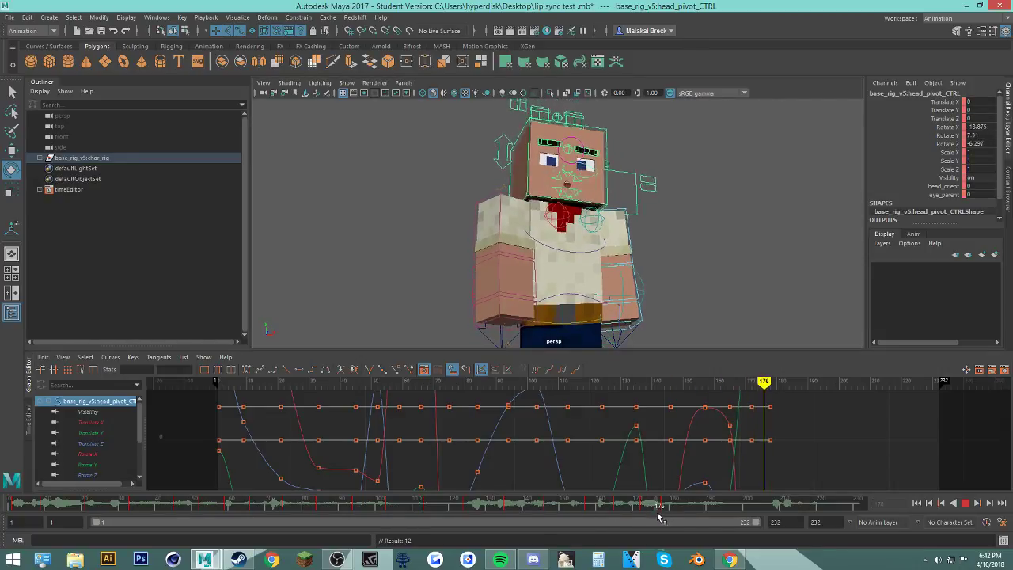
click(667, 508)
mouse_move(660, 508)
shift+mouse_down()
mouse_move(690, 508)
mouse_move(660, 508)
shift+mouse_up()
click(656, 507)
key(s)
Step: Rotate and key the head near frames 180, 184, 192, 202 and 209, with Rotate X -18.42, Y 7.608, Z -6.412 at frame 202
drag(671, 508, 693, 508)
drag(608, 507, 755, 516)
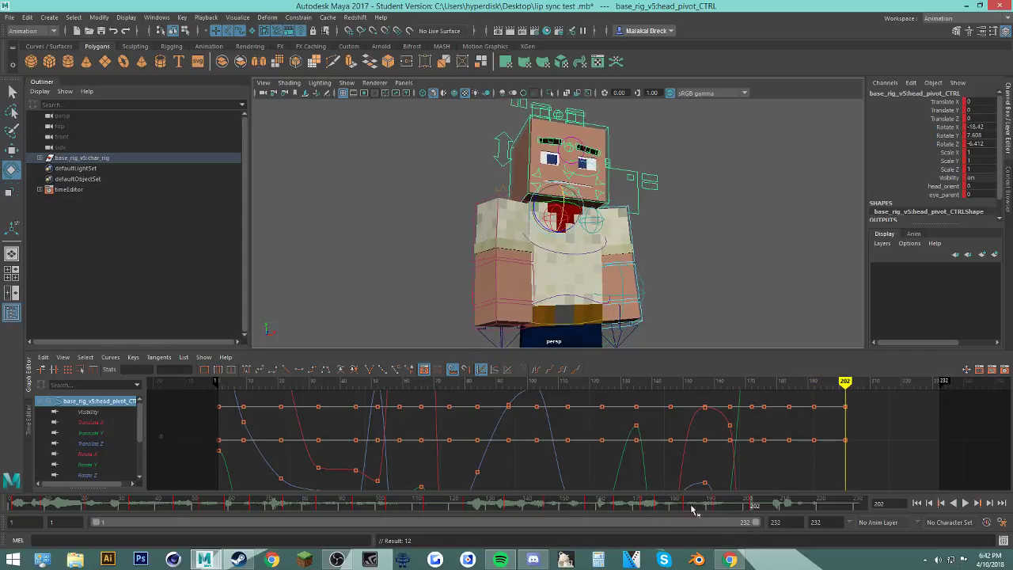
drag(693, 510, 778, 520)
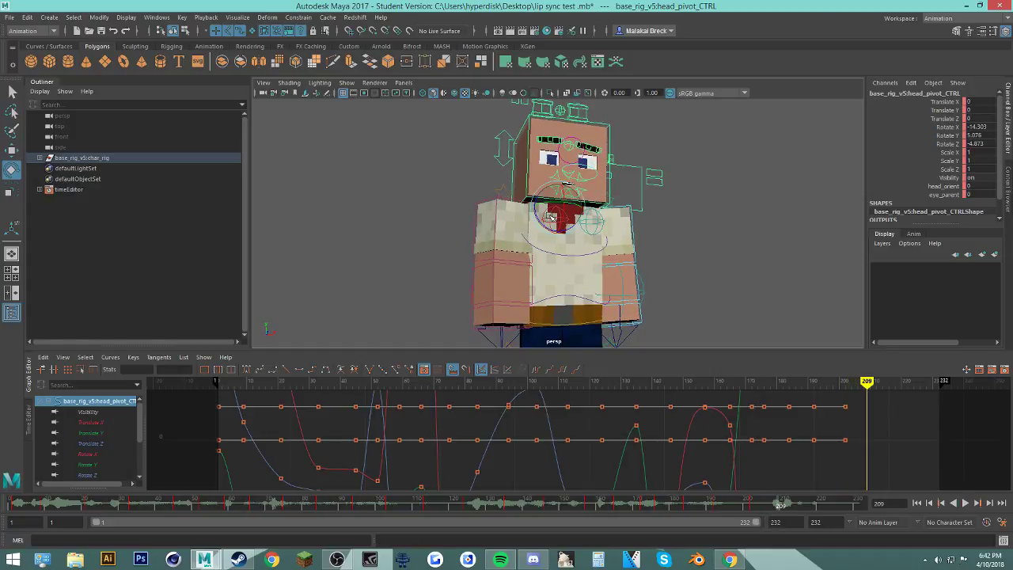
key(s)
drag(766, 512, 831, 524)
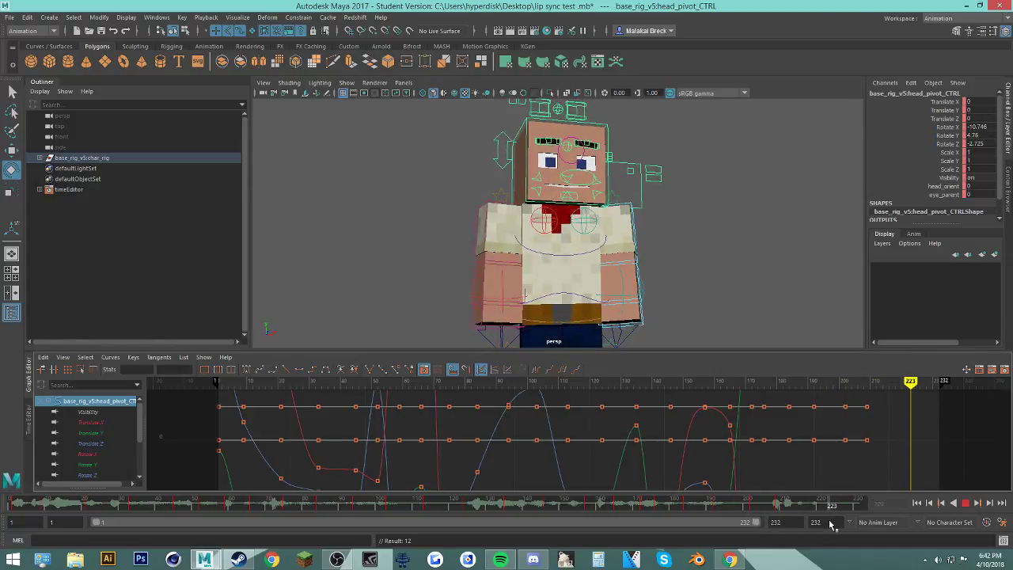
Step: Rotate and key the closing head pose at frame 231, and play back the end of the animation
click(719, 508)
key(alt+v)
key(alt+v)
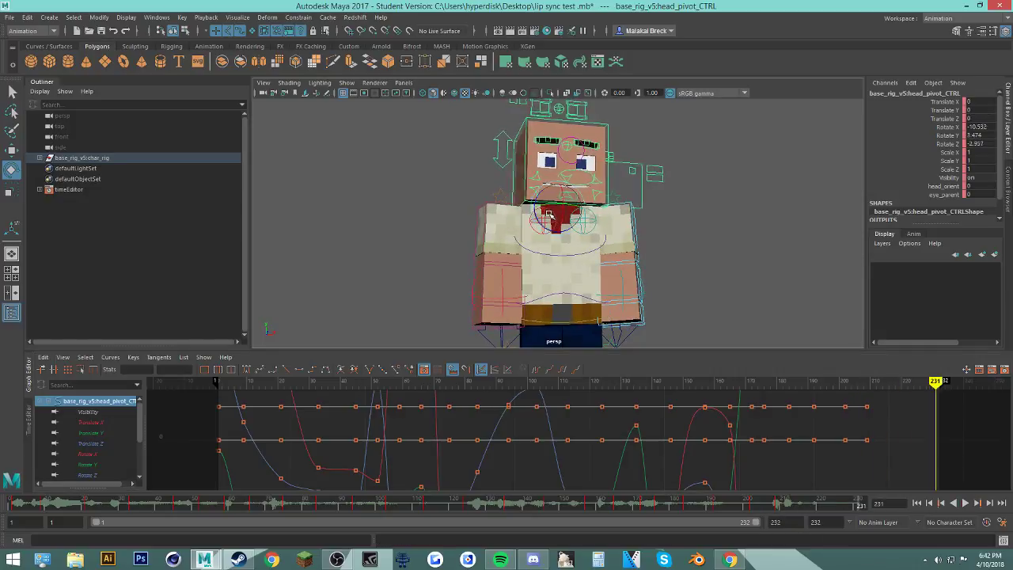
click(733, 508)
key(alt+v)
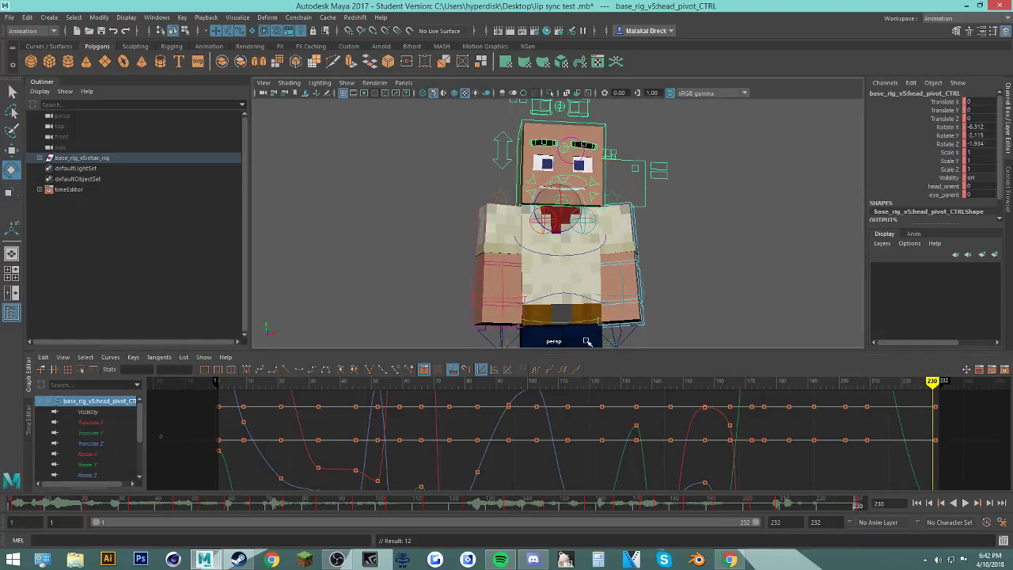
Step: Clear the selection and hide the NURBS curves in the viewport
click(690, 244)
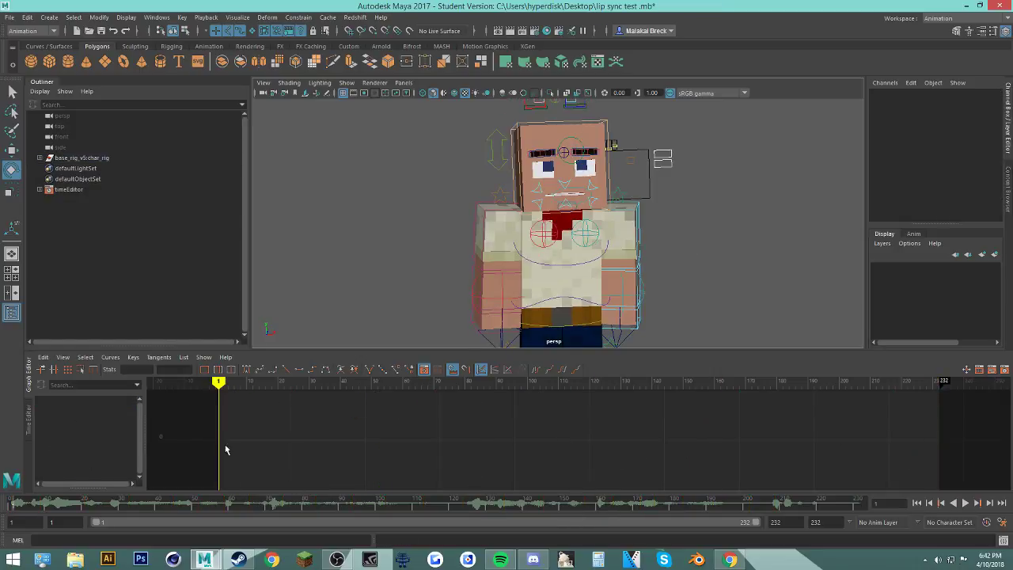
click(348, 82)
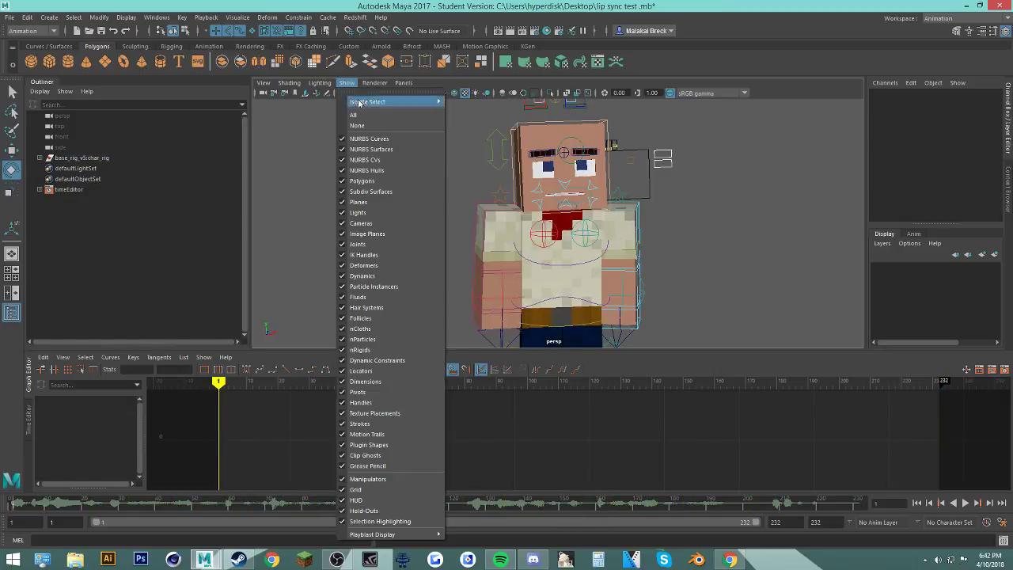
click(368, 135)
Step: Switch to the YouTube stream page in the browser to read the live chat, and return to Maya
click(731, 560)
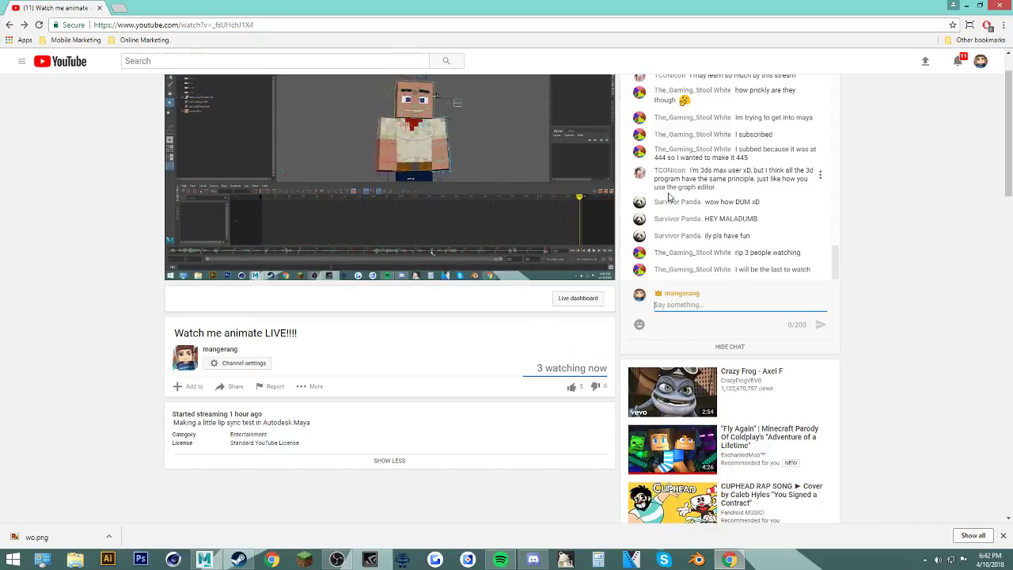
click(965, 7)
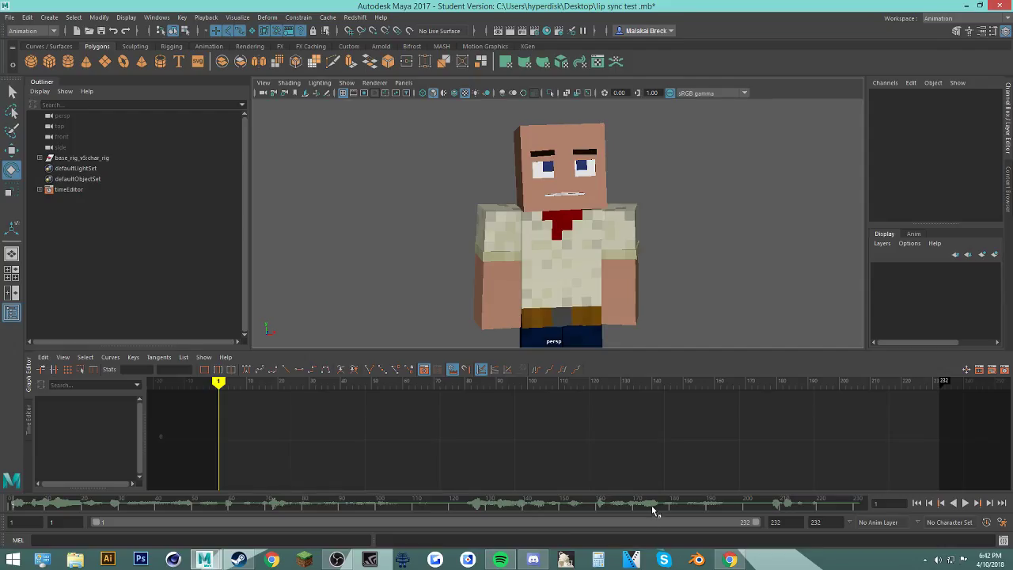
Step: Play the full animation without the rig controls and save the scene
click(964, 505)
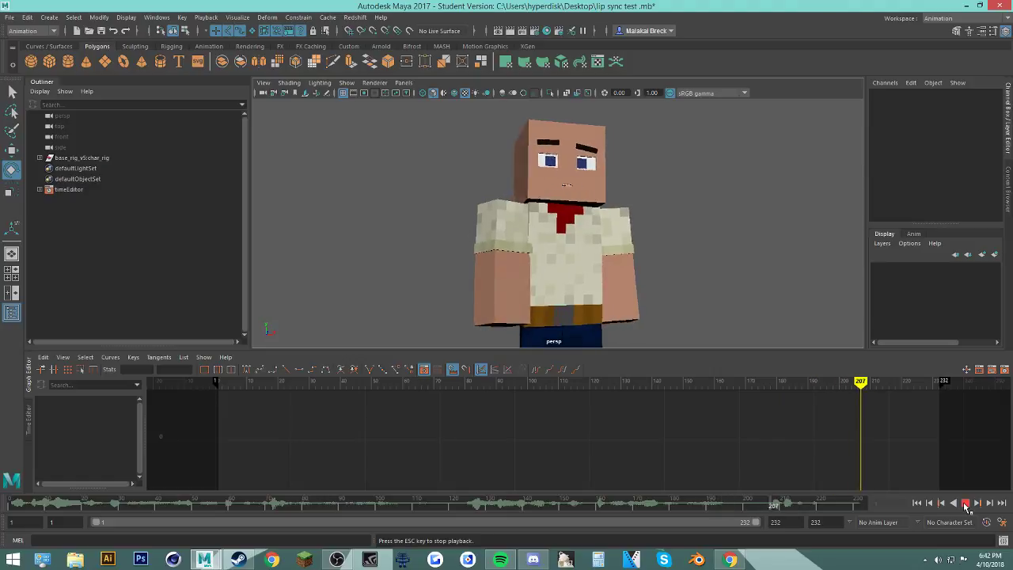
click(966, 504)
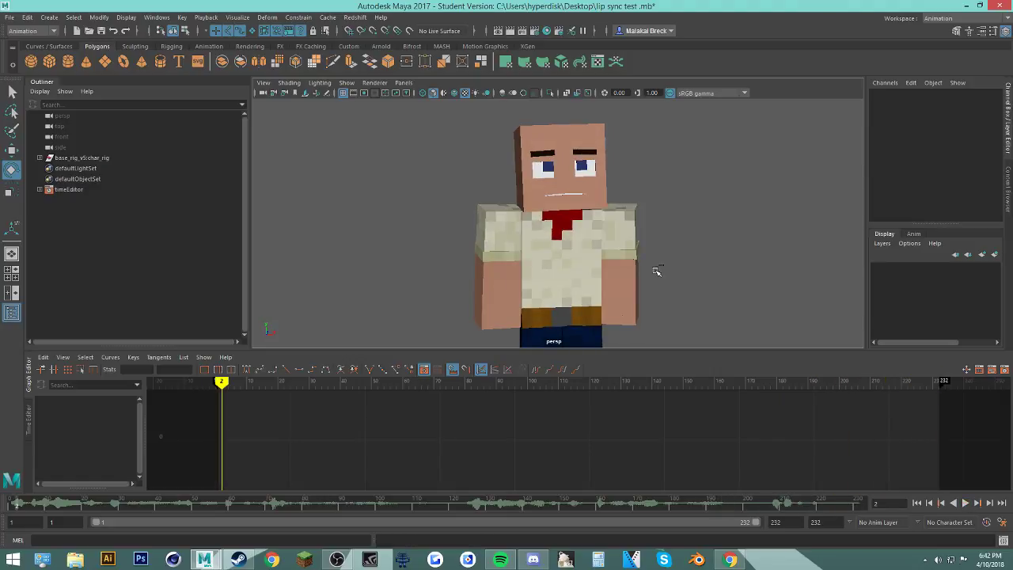
key(q)
key(ctrl+s)
click(484, 288)
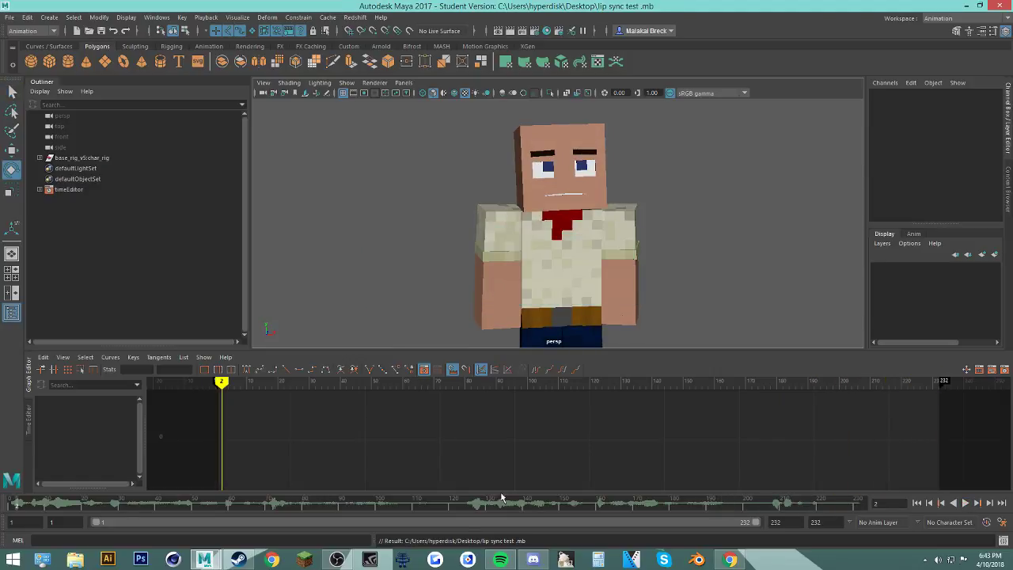
Step: Show the NURBS curves again, scrub through the middle of the animation, and select the head pivot control
drag(500, 497, 456, 504)
click(346, 83)
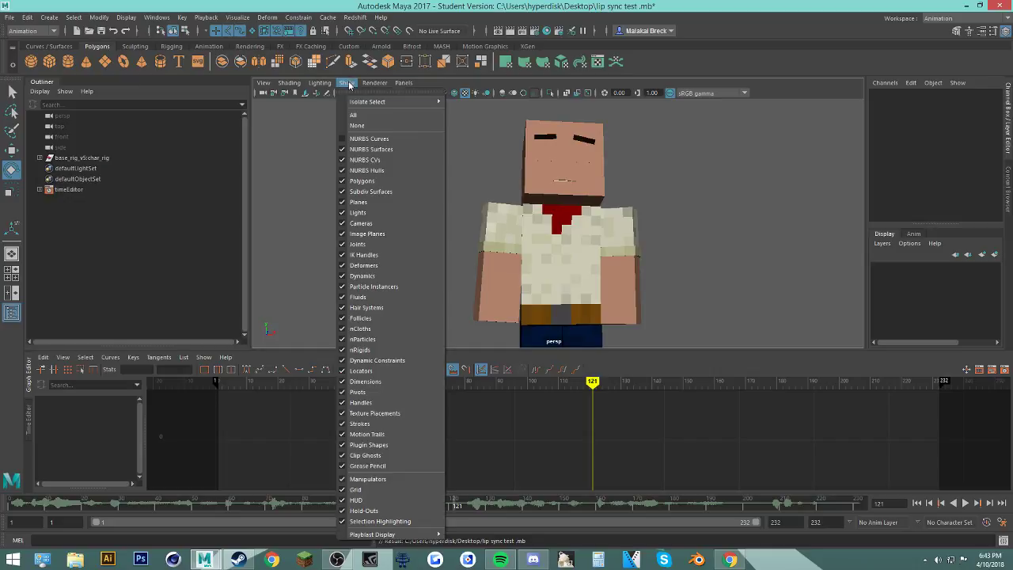
click(366, 145)
mouse_move(546, 503)
mouse_down()
mouse_move(554, 507)
mouse_move(419, 502)
mouse_move(554, 514)
mouse_up()
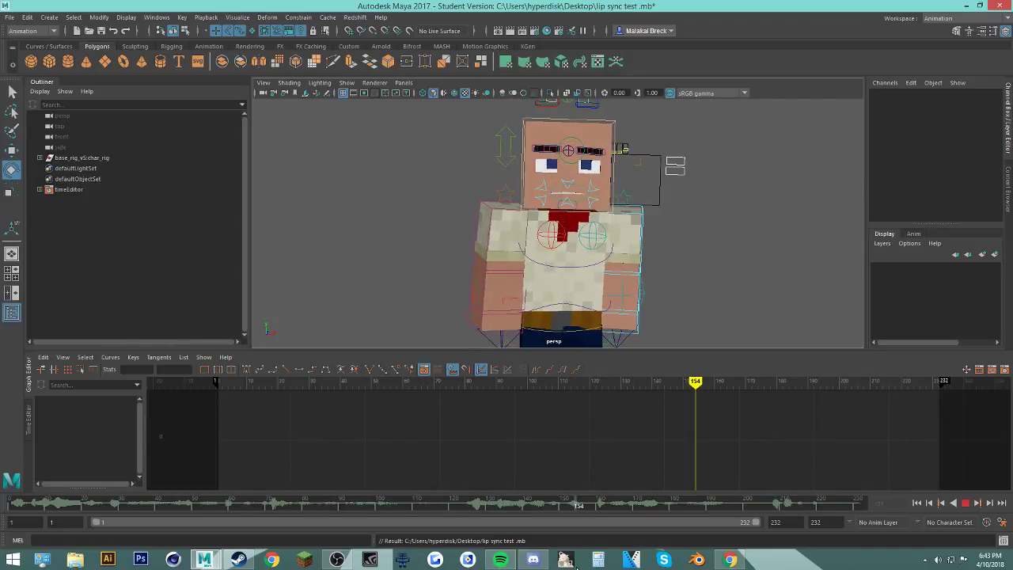
click(545, 184)
Step: Key a backward head tilt near frame 130, play back the result, and delete the head key at frame 135
drag(534, 515, 508, 506)
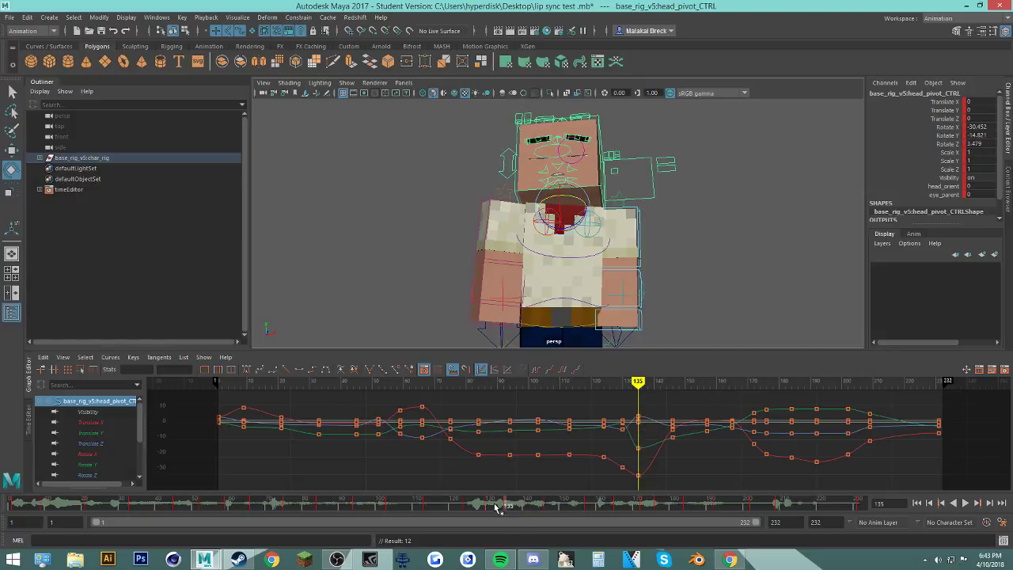
key(alt+v)
mouse_move(522, 510)
mouse_down()
mouse_move(485, 509)
mouse_move(535, 522)
mouse_move(476, 512)
mouse_move(523, 510)
mouse_up()
right_click(504, 505)
click(528, 378)
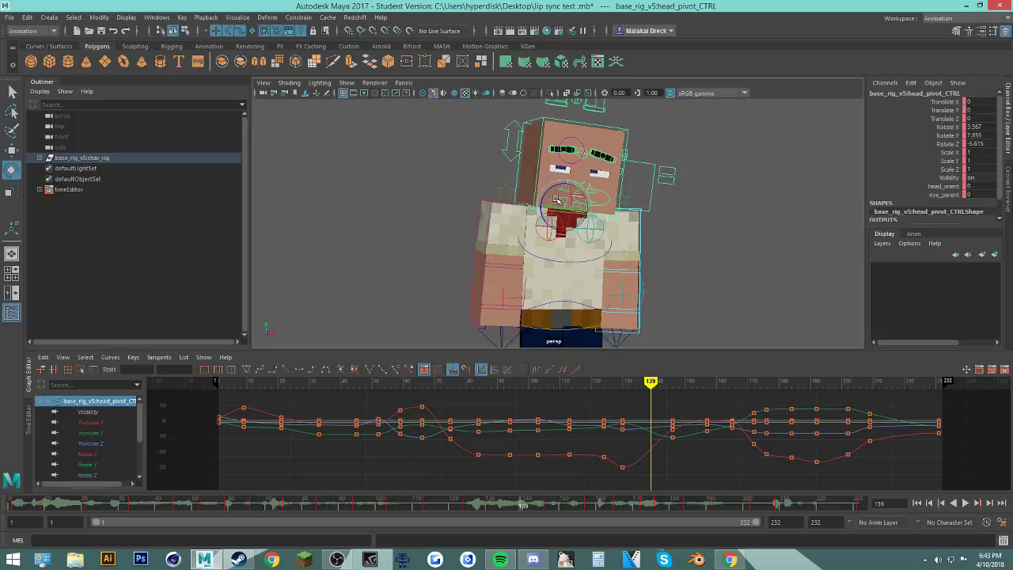
Step: Delete the head key near frame 146 and move the sideways head tilt keyed at frame 139 to frame 146
drag(539, 510, 544, 505)
right_click(545, 505)
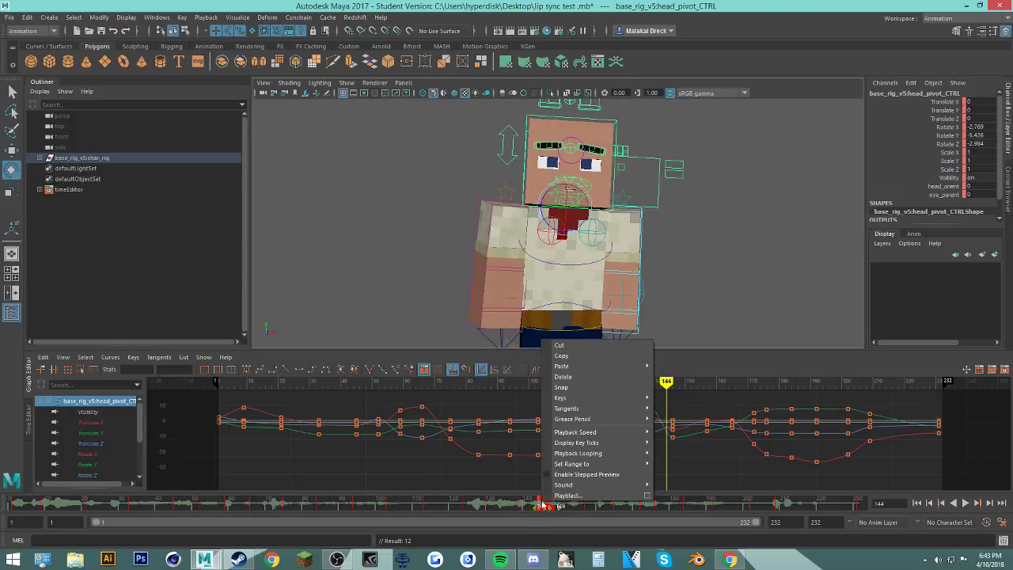
click(569, 378)
click(504, 507)
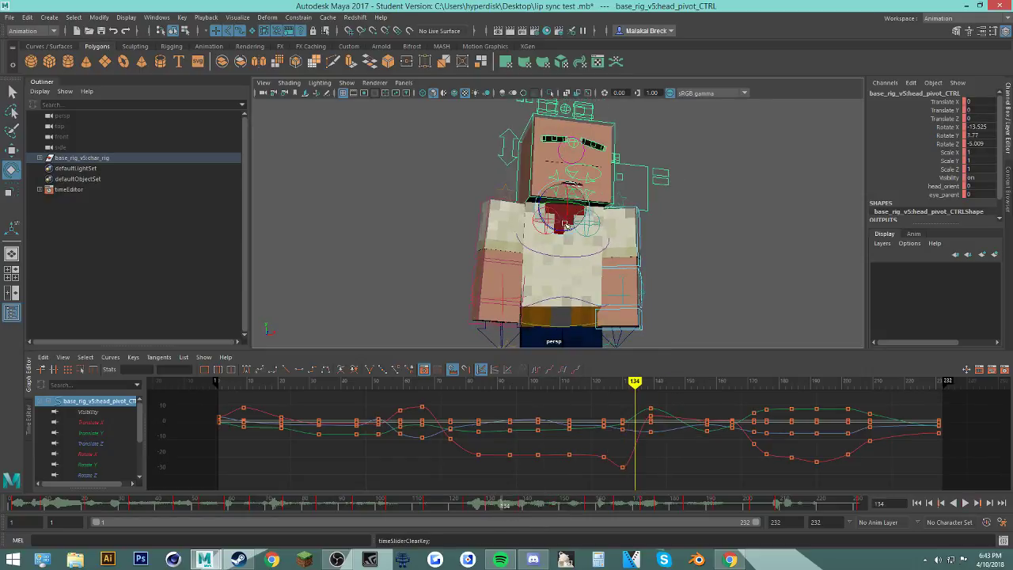
drag(479, 505, 504, 506)
double_click(528, 504)
click(528, 503)
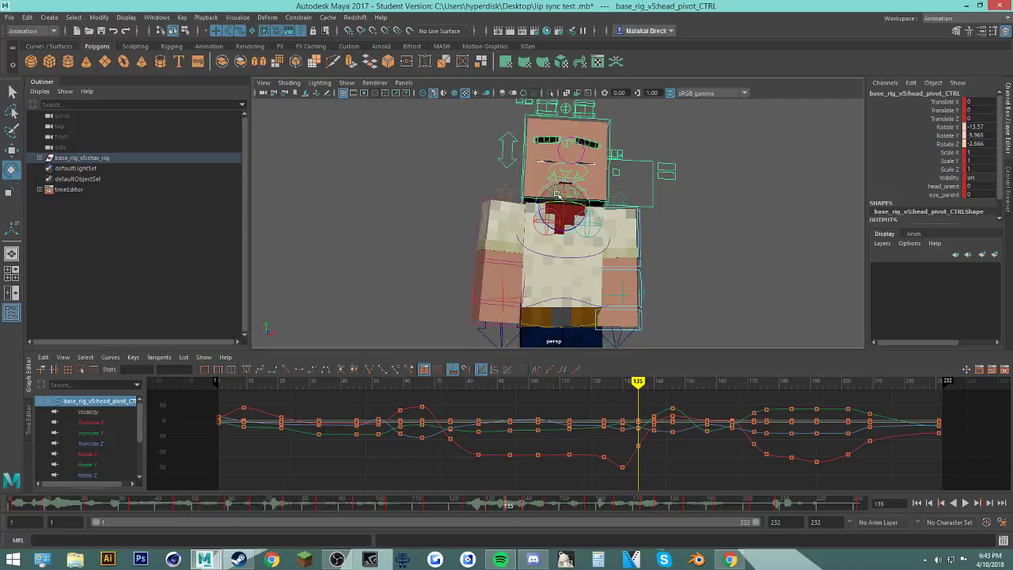
Step: Rekey the head at frame 135, tilted back and turned, with rotations of about -18.956, -9.961 and -1.411
drag(490, 506, 486, 513)
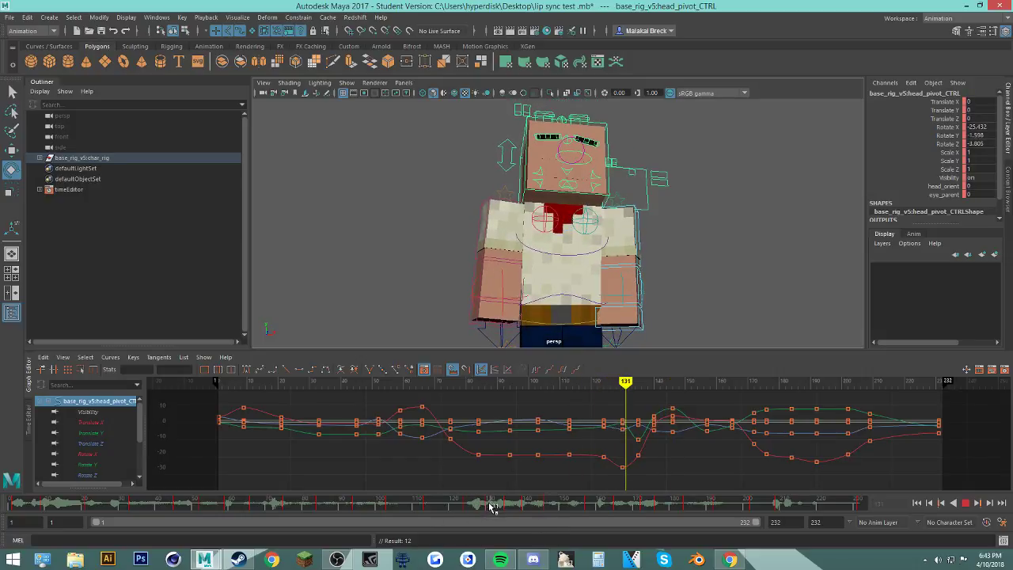
drag(471, 509, 506, 528)
right_click(486, 503)
click(522, 381)
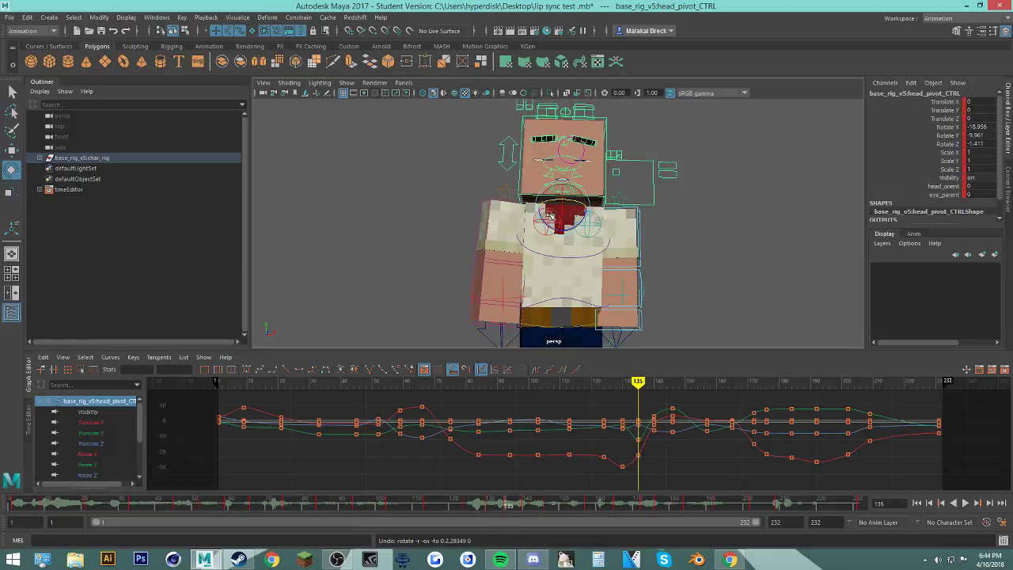
Step: Key a stronger sideways head tilt and turn at frame 146 and play it back
mouse_move(535, 501)
mouse_down()
mouse_move(480, 503)
mouse_move(530, 514)
mouse_up()
drag(542, 518, 545, 515)
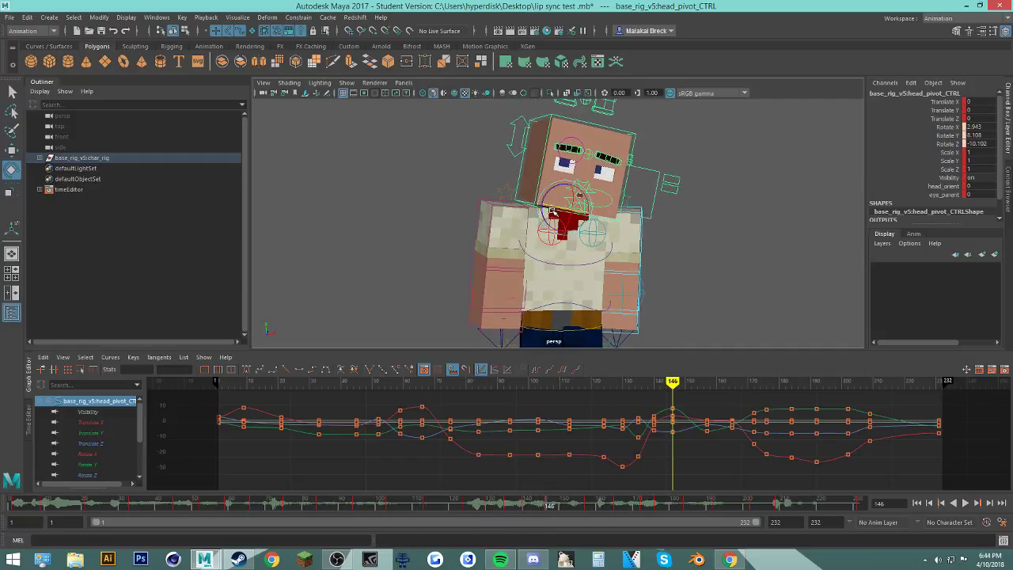
drag(494, 503, 473, 522)
Step: Replace the head key near frame 157 with a sideways tilt at frame 155, and key the head lowered at frame 165
click(580, 511)
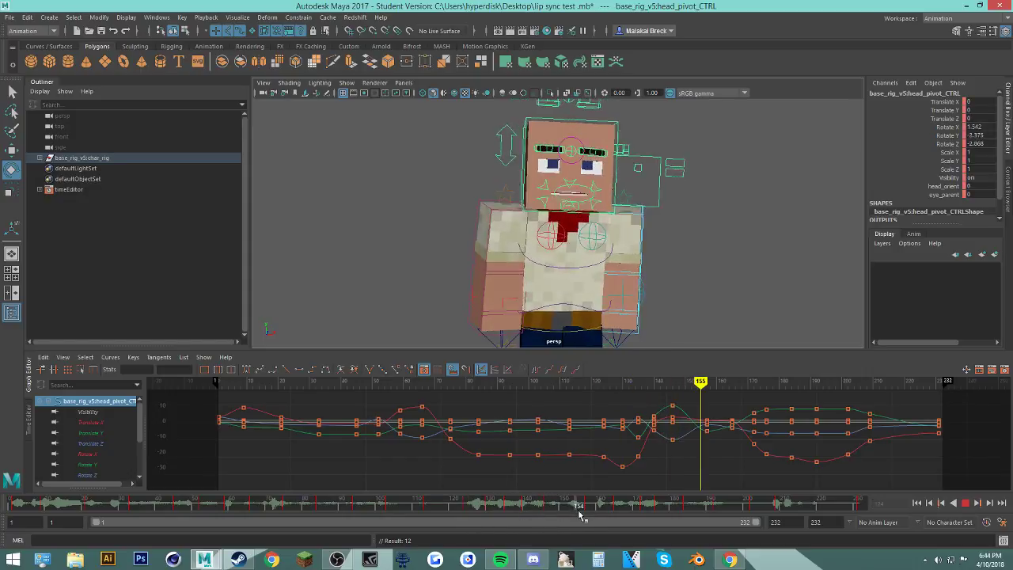
right_click(593, 507)
click(606, 378)
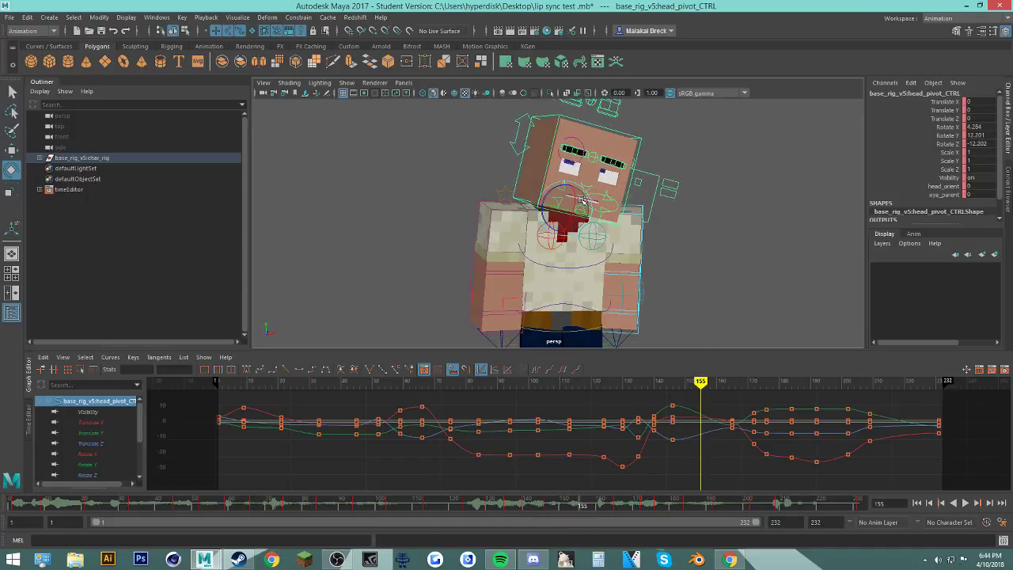
drag(522, 505, 603, 516)
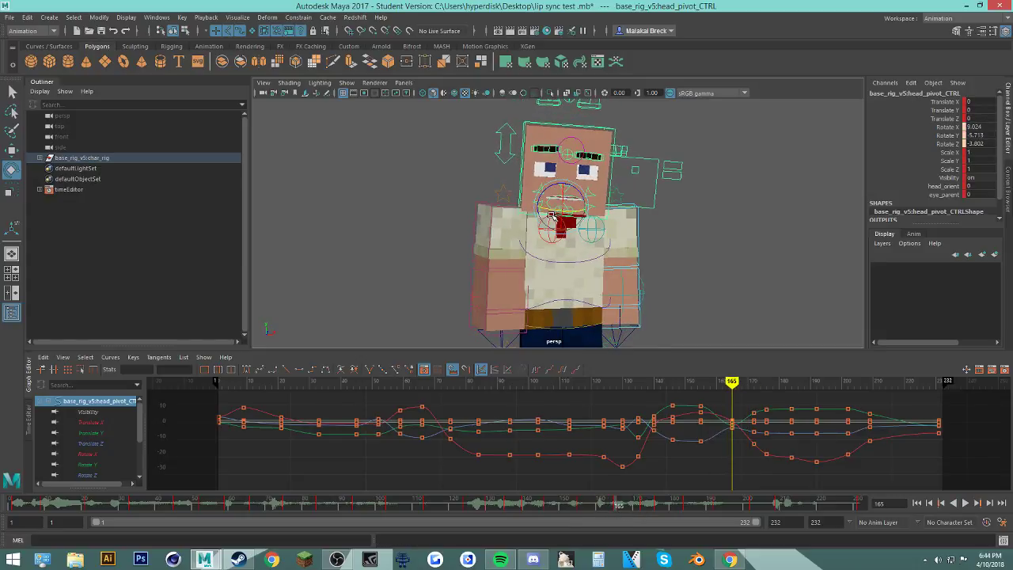
key(alt+v)
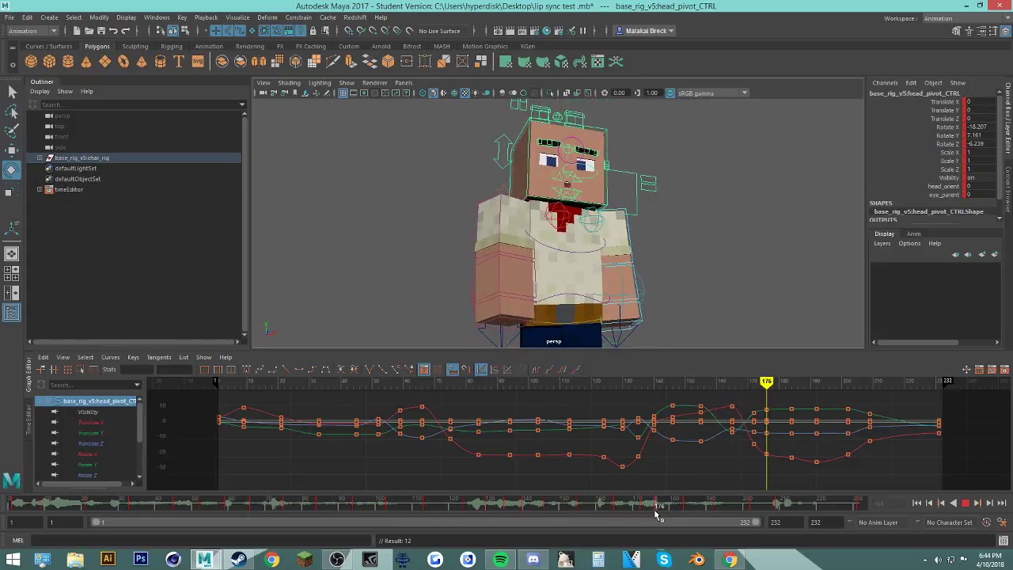
Step: Shift the head keys at frames 165 and 172 two frames earlier and re-pose the frame 176 key at frame 177
drag(664, 507, 613, 505)
click(576, 505)
key(alt+v)
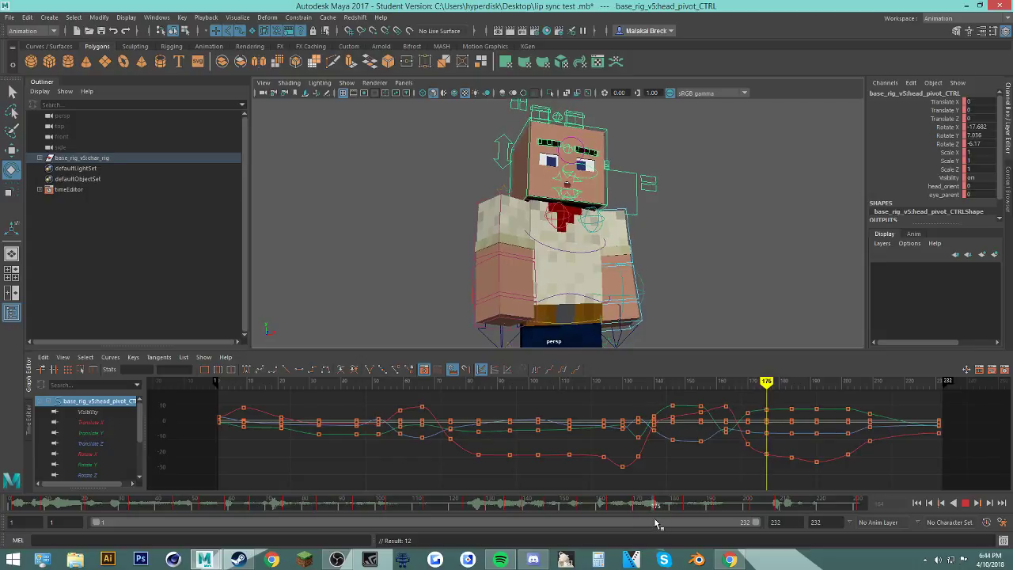
drag(655, 506, 660, 507)
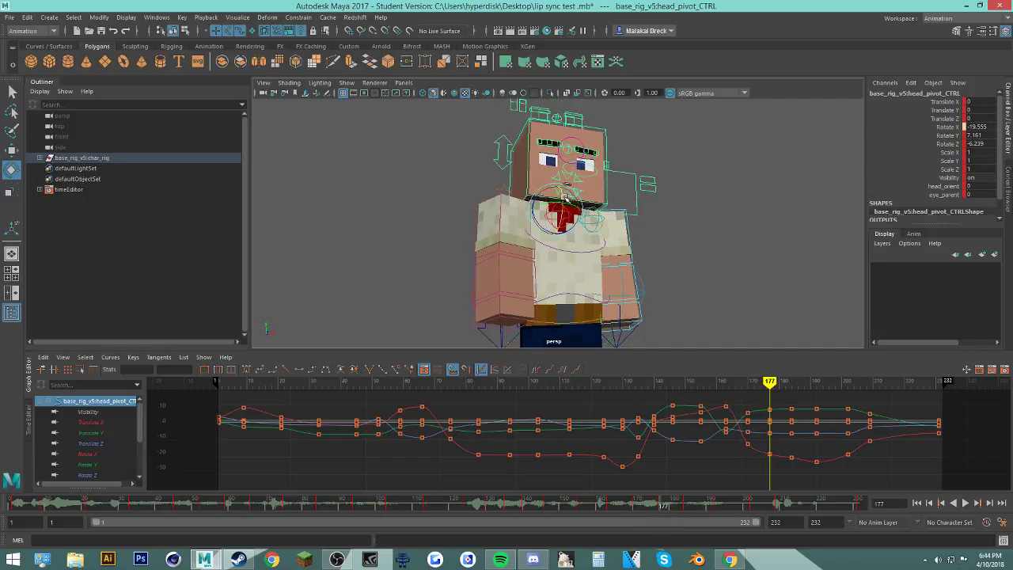
Step: Play through the whole animation with nothing selected to review the head motion
click(629, 506)
key(alt+v)
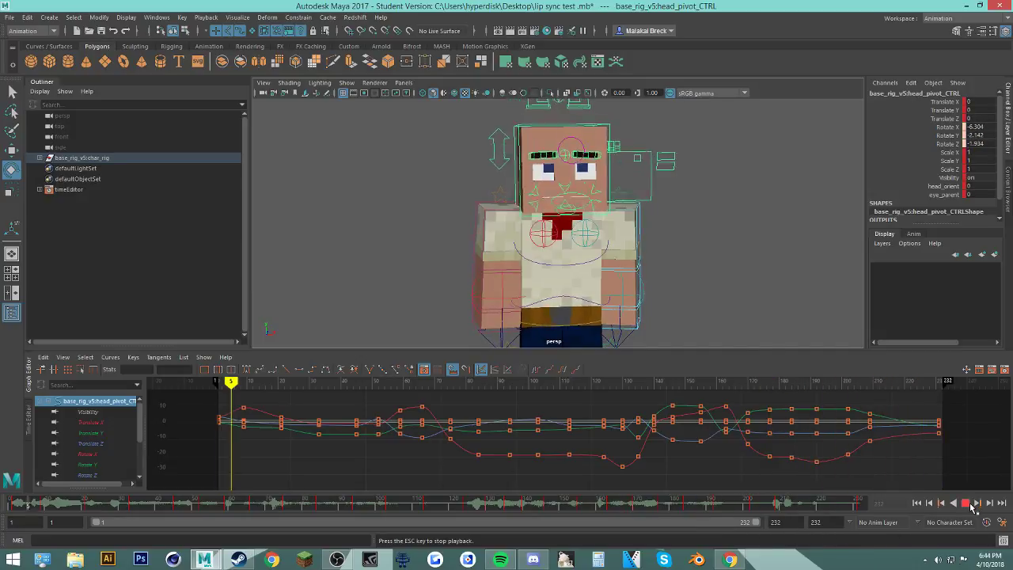
click(686, 236)
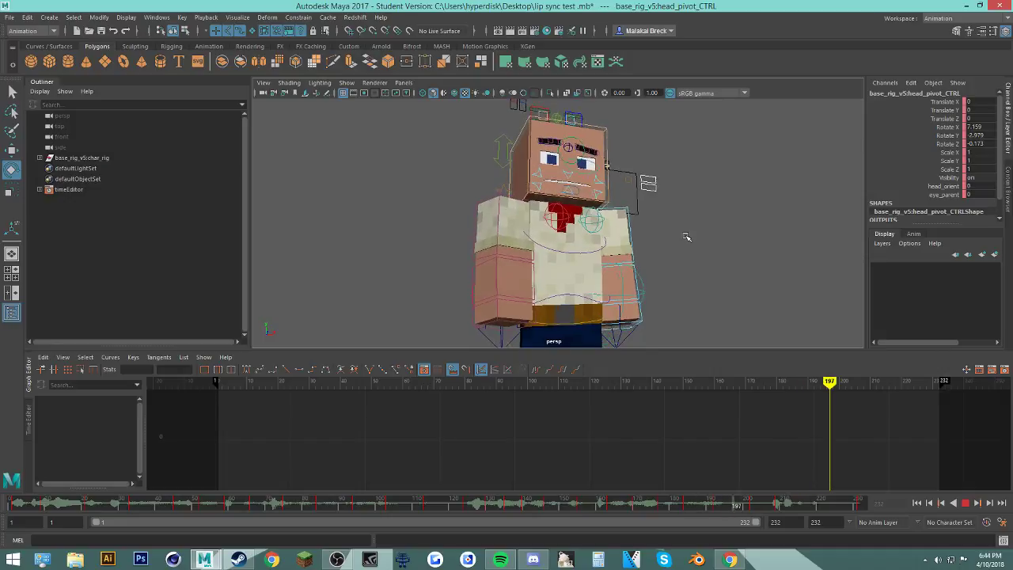
click(437, 506)
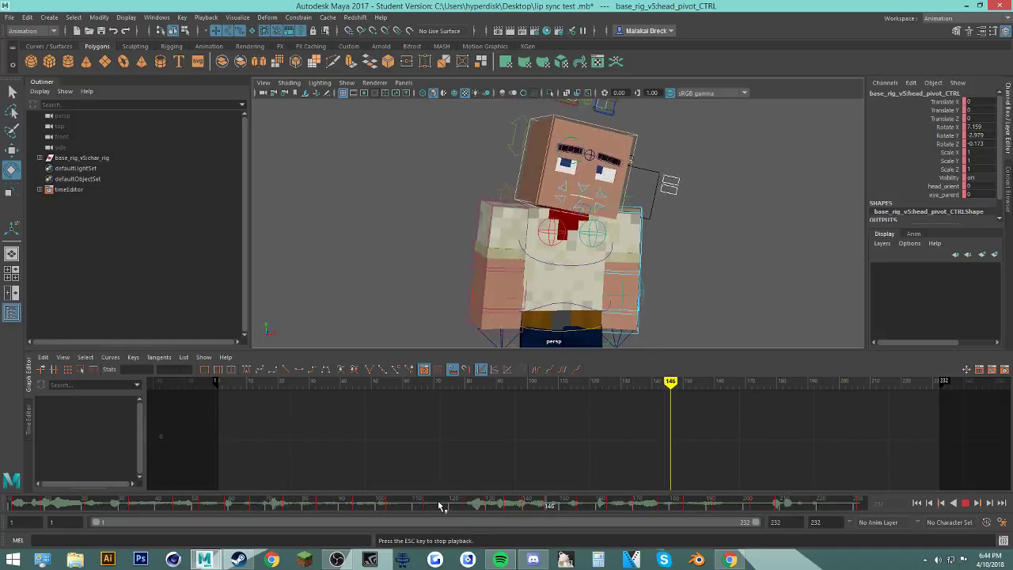
key(Escape)
click(643, 345)
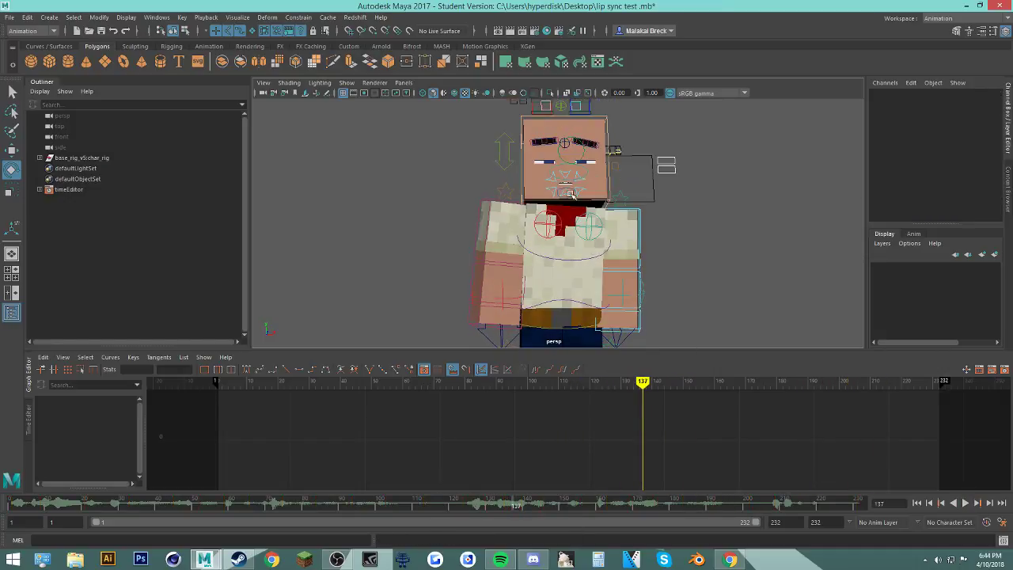
Step: Select the head pivot control, shift its keys at frames 140 and 146 two frames later, and play the result
click(522, 170)
mouse_move(525, 507)
mouse_down()
mouse_move(462, 505)
mouse_move(528, 520)
mouse_move(489, 509)
mouse_move(535, 506)
mouse_move(509, 504)
mouse_up()
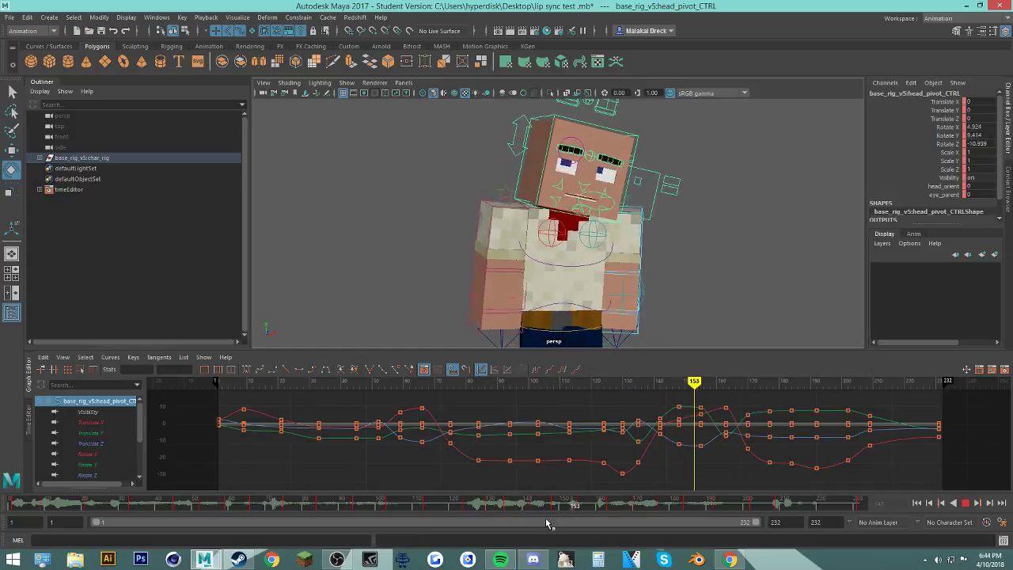
click(965, 503)
click(966, 504)
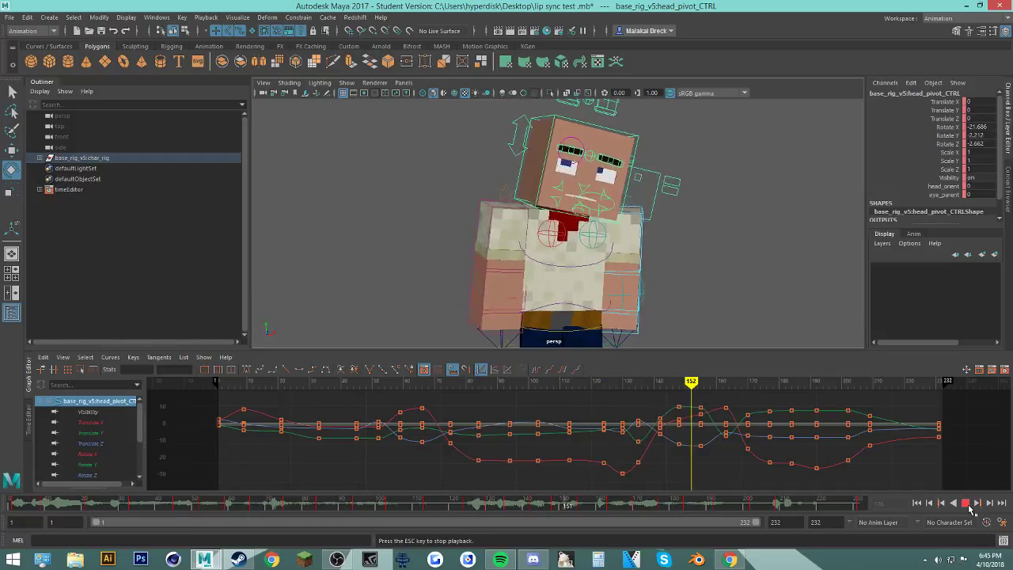
Step: Scrub and replay the head motion around frames 130 to 140 to check its timing
click(500, 506)
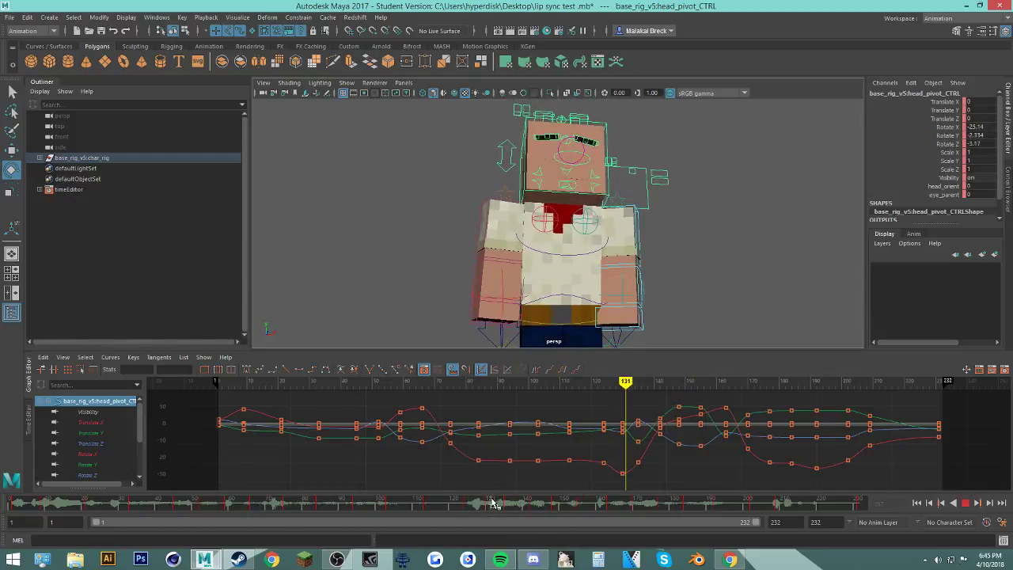
shift+drag(458, 504, 491, 506)
click(480, 505)
mouse_move(487, 507)
mouse_down()
mouse_move(466, 506)
mouse_move(569, 513)
mouse_move(478, 503)
mouse_move(493, 506)
mouse_up()
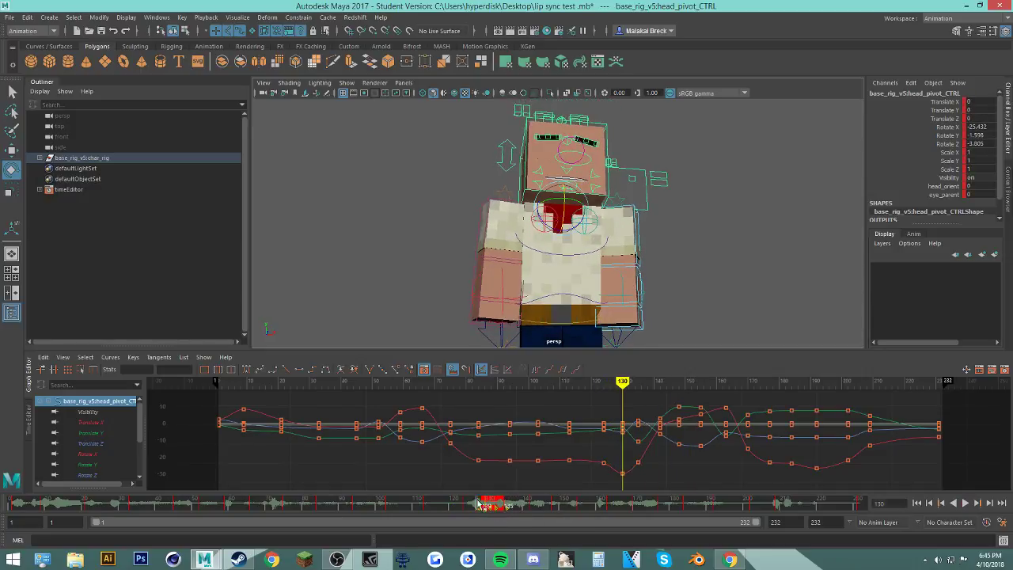
click(465, 507)
click(966, 504)
click(966, 504)
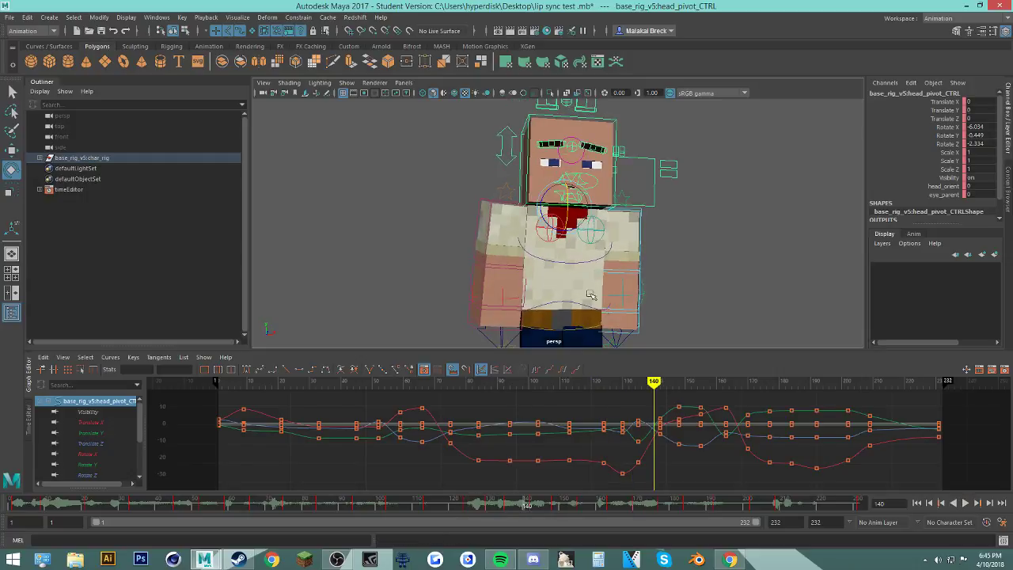
Step: Select the torso control, key its pose at frame 134, and key a stronger sideways turn at frame 142
click(592, 253)
click(453, 504)
key(alt+v)
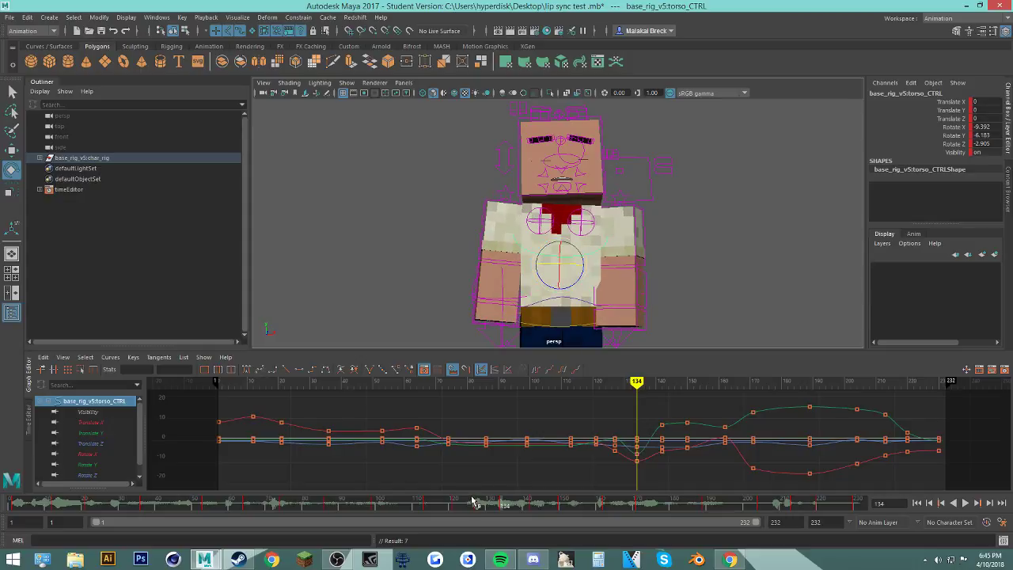
drag(472, 500, 533, 514)
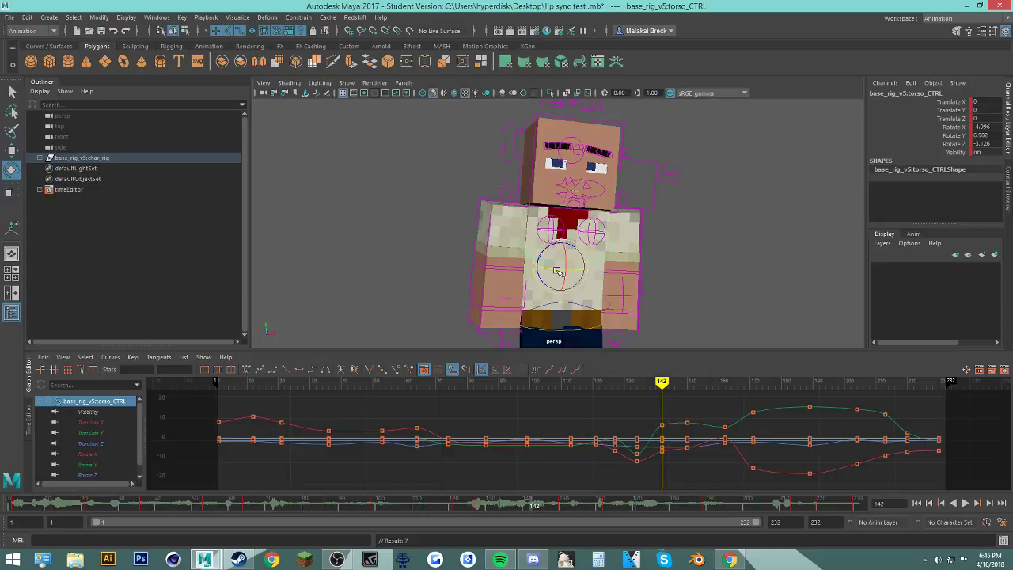
key(ctrl+z)
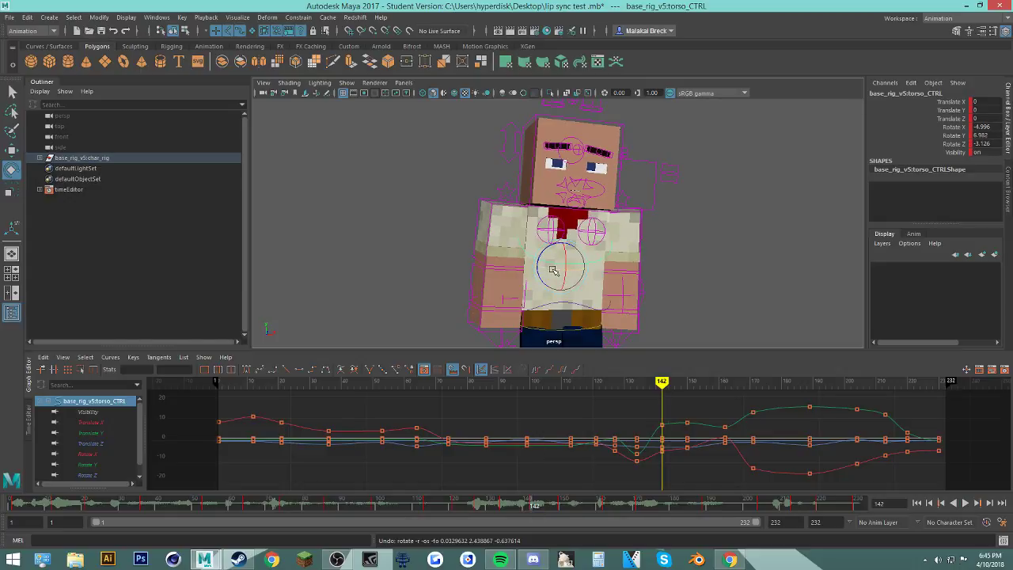
click(561, 507)
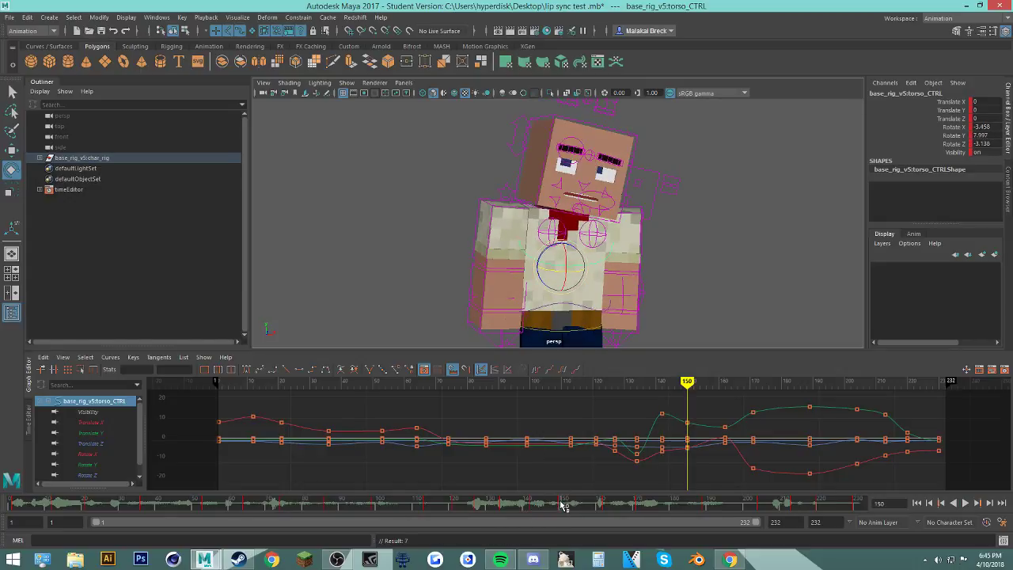
Step: Key the torso at frame 150 with Rotate Y at about 14.323, move the following Rotate Y key to frame 161, and play back
double_click(562, 506)
click(687, 414)
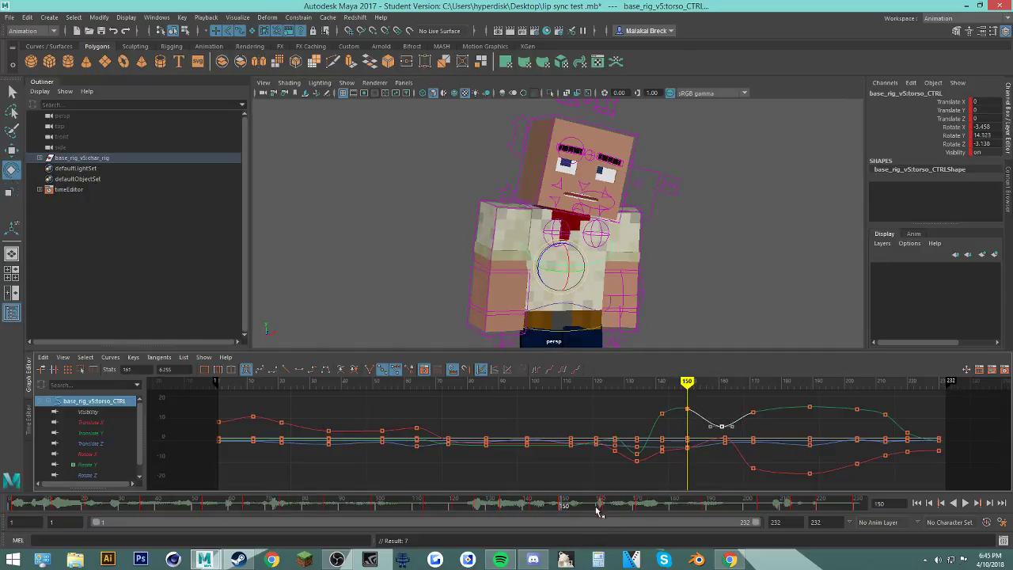
drag(597, 511, 682, 513)
click(965, 503)
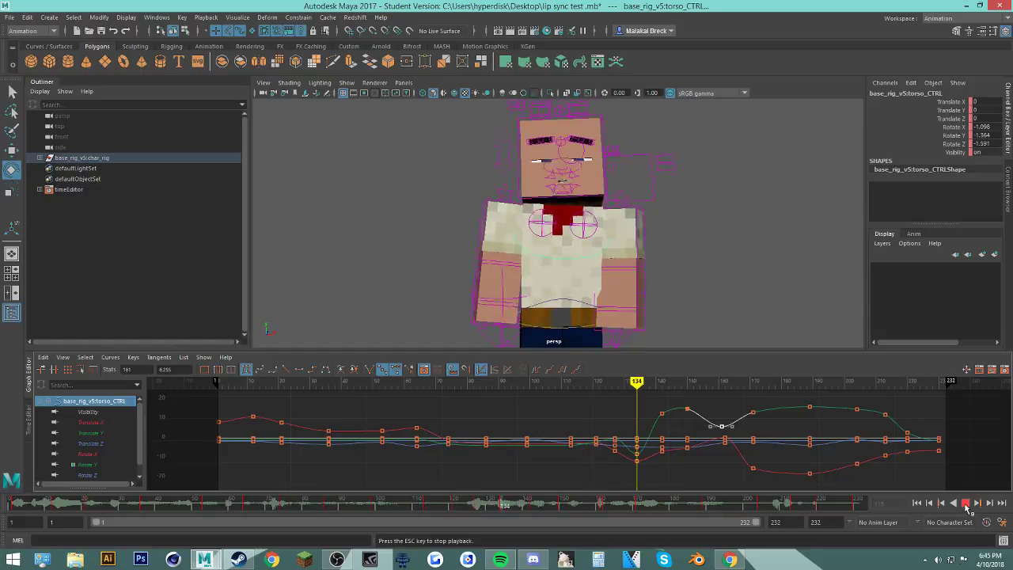
Step: Raise the torso's Rotate Y key at frame 161 to about 9 and replay the motion
drag(515, 510, 589, 512)
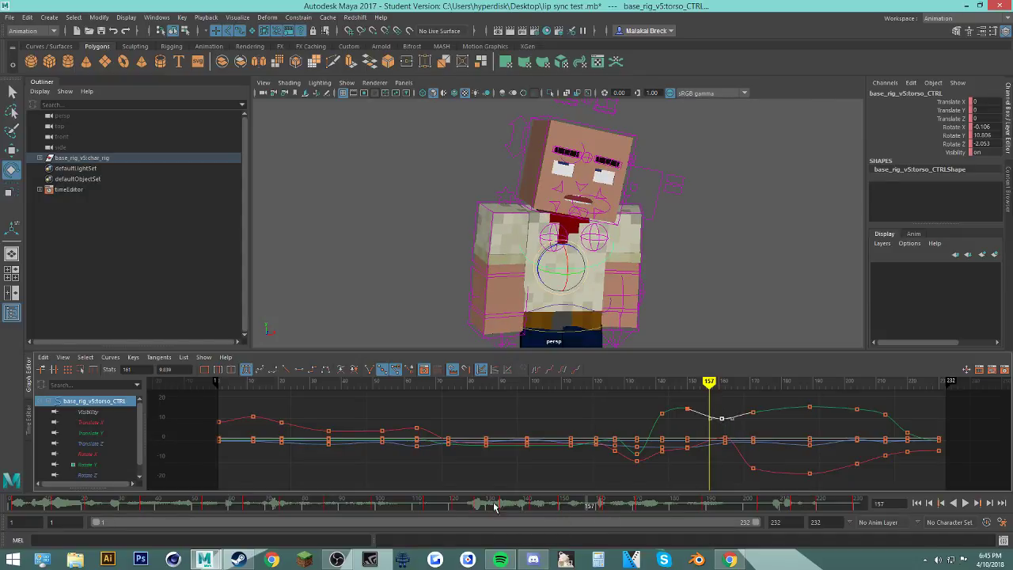
drag(495, 507, 427, 505)
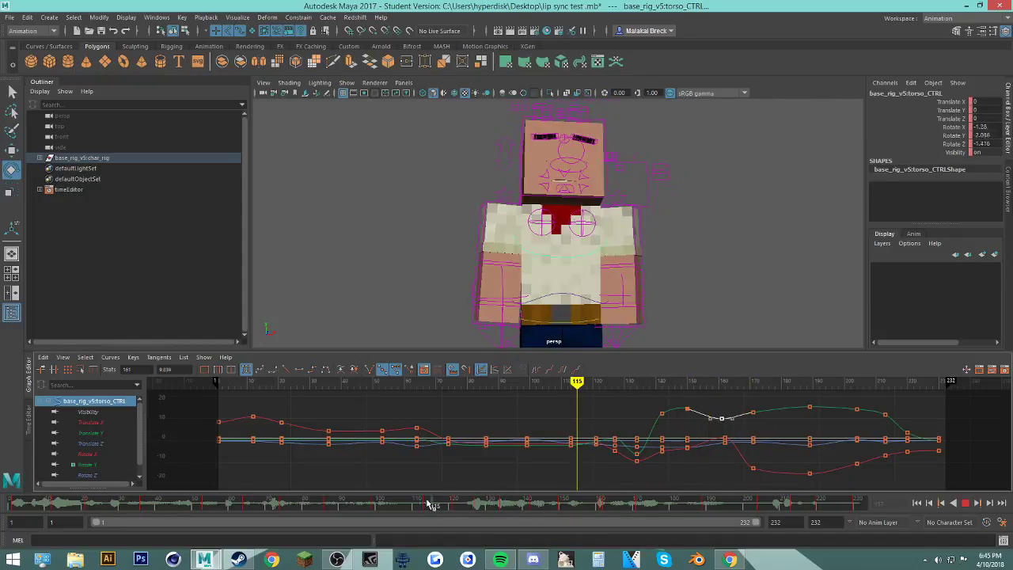
click(966, 503)
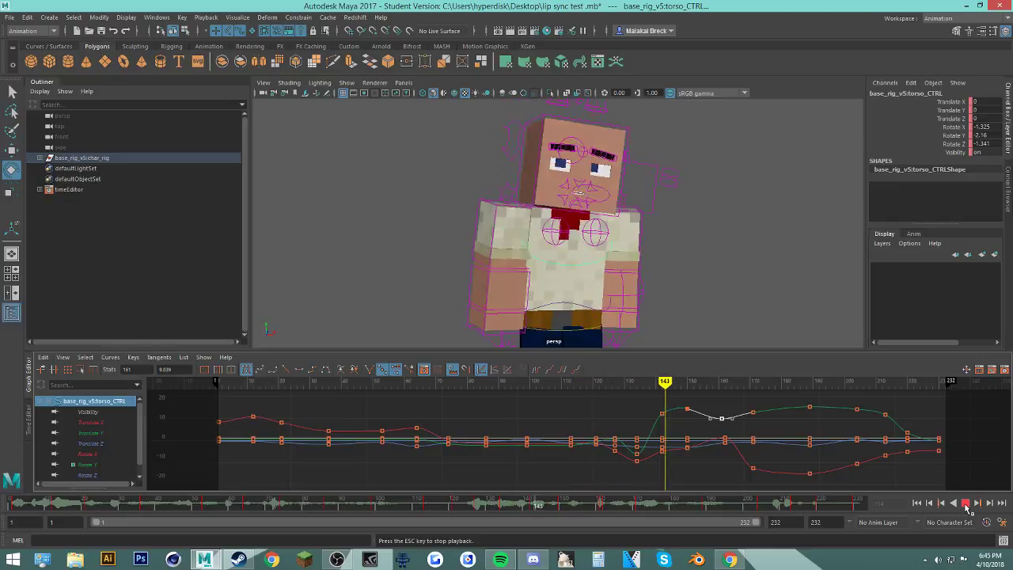
Step: Play the animation with nothing selected and save the scene
click(748, 335)
click(324, 507)
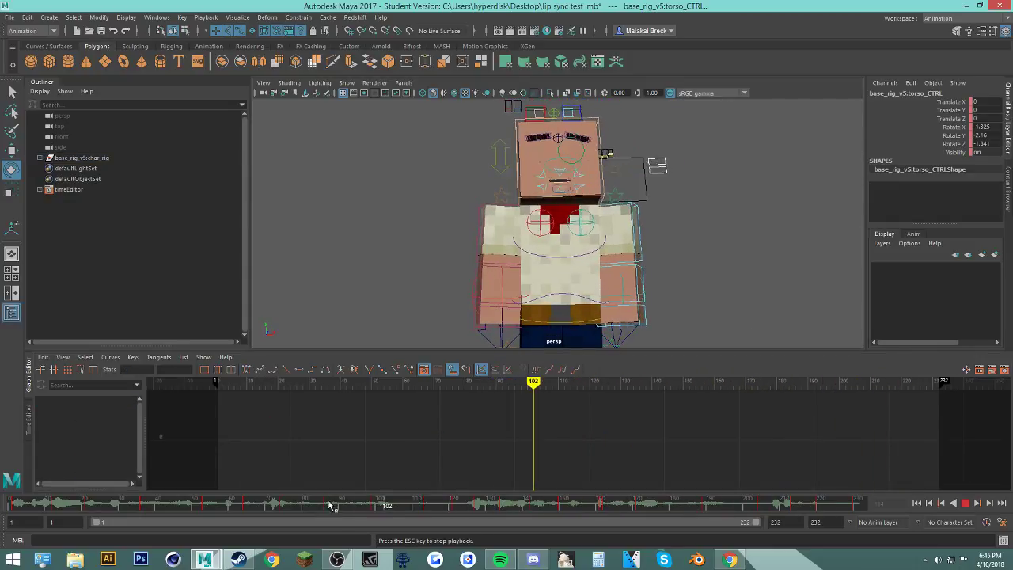
key(ctrl+s)
key(Return)
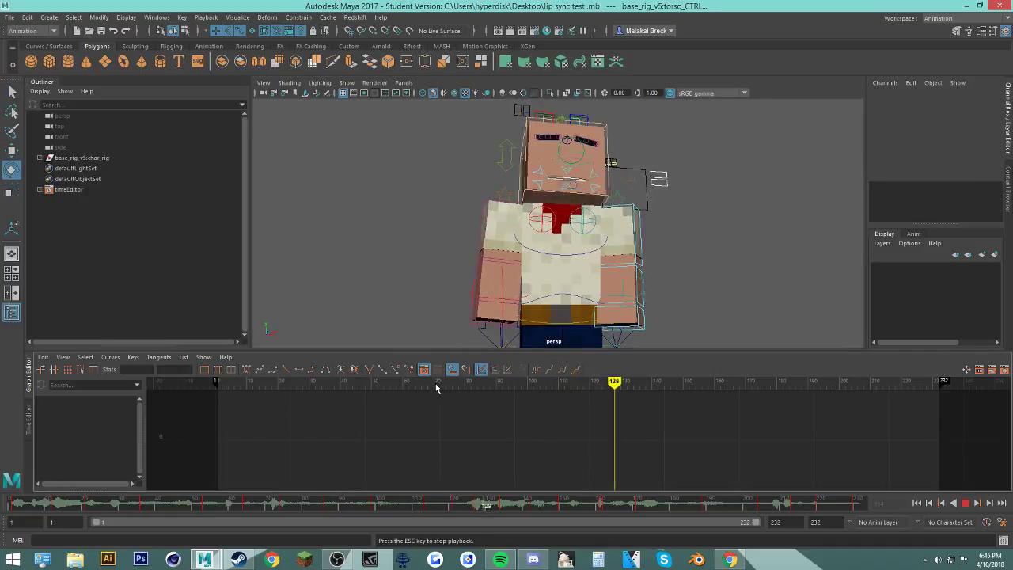
Step: Switch to the YouTube stream page in the browser to check the live chat, and return to Maya
click(730, 559)
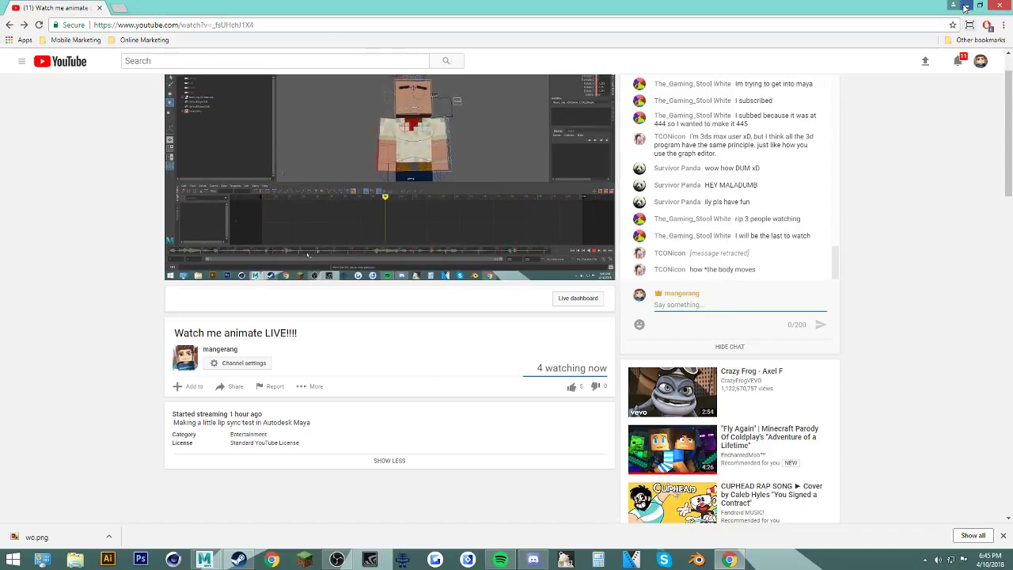
key(alt+Tab)
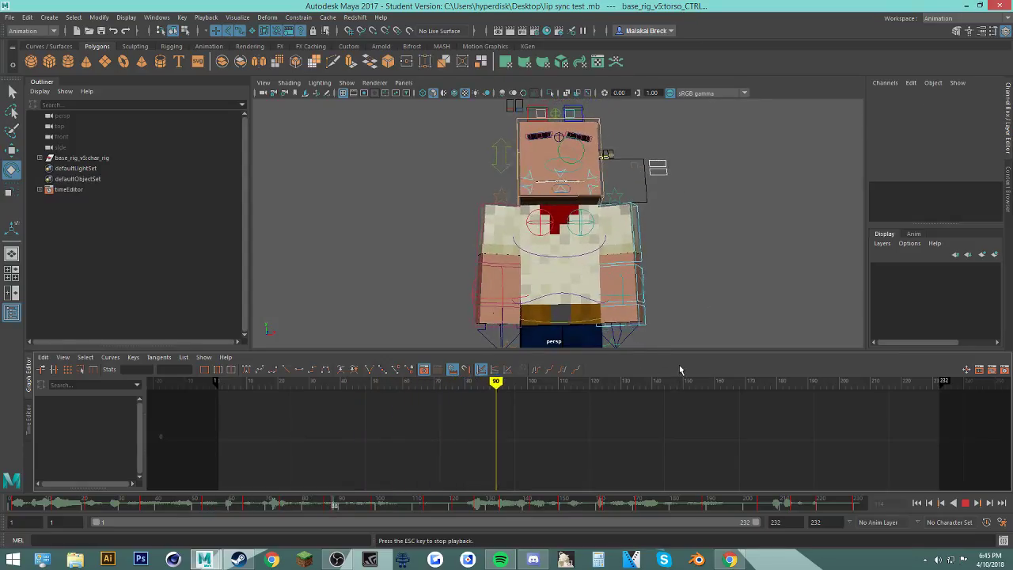
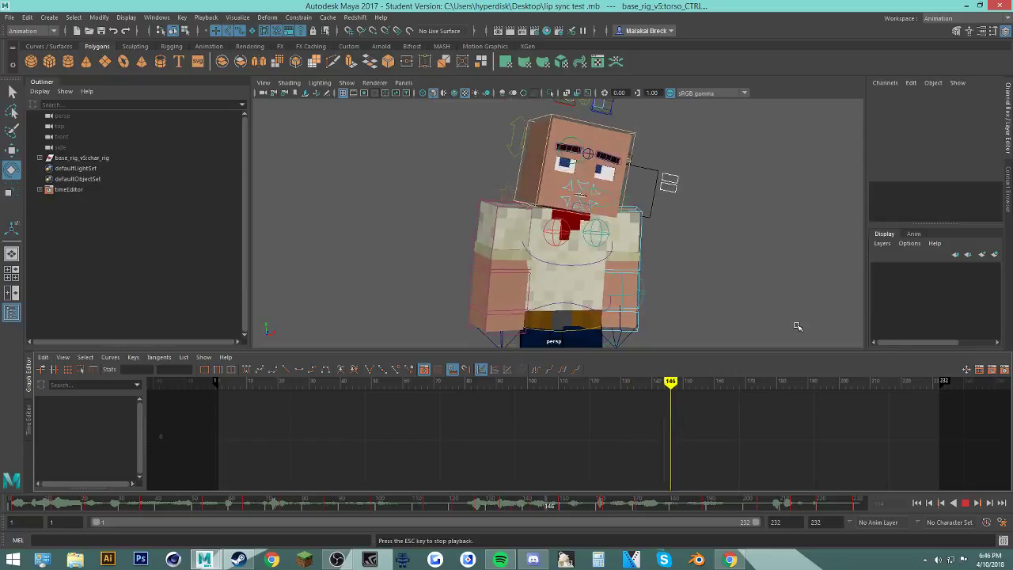
Step: Stop playback, select the torso control, delete its key at frame 127 and replay from there
click(581, 275)
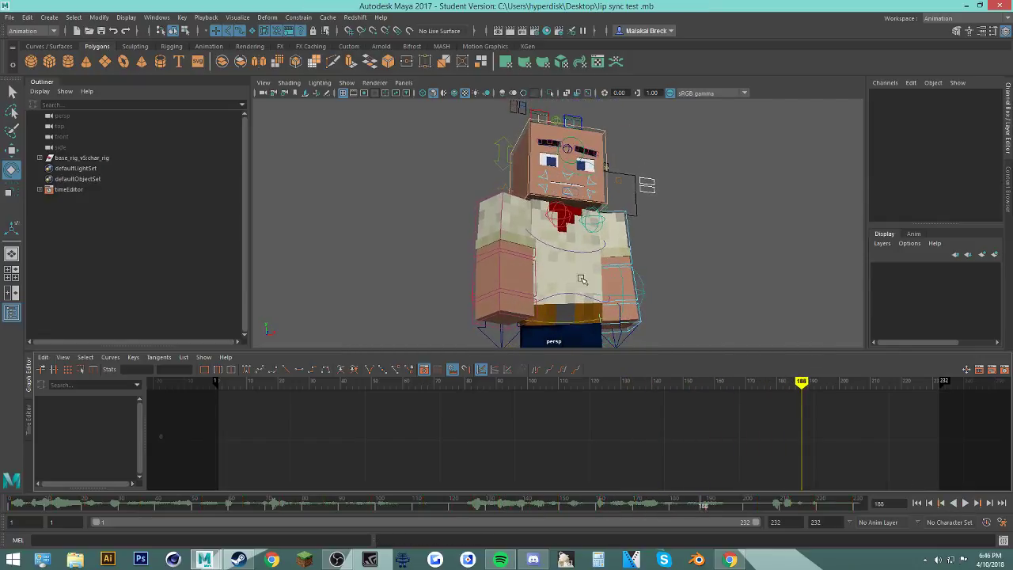
click(580, 320)
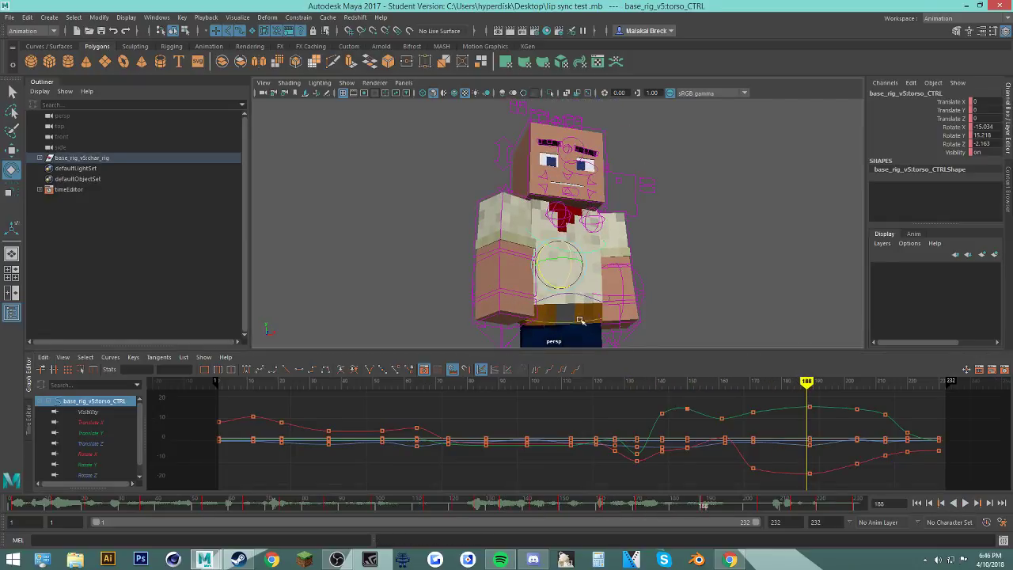
mouse_move(431, 504)
mouse_down()
mouse_move(498, 515)
mouse_move(436, 515)
mouse_move(497, 515)
mouse_move(439, 510)
mouse_move(479, 513)
mouse_up()
right_click(479, 509)
click(514, 384)
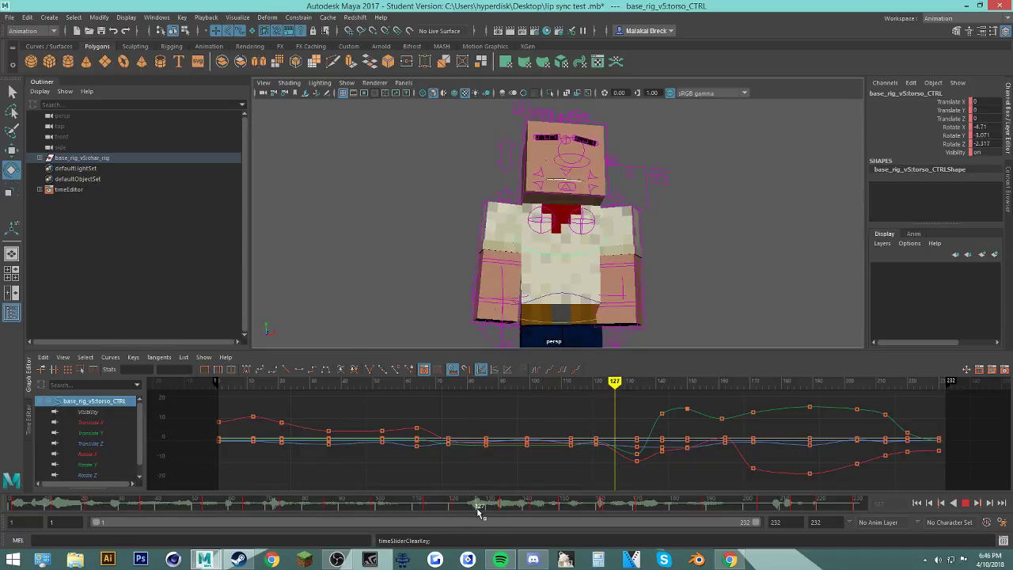
click(478, 514)
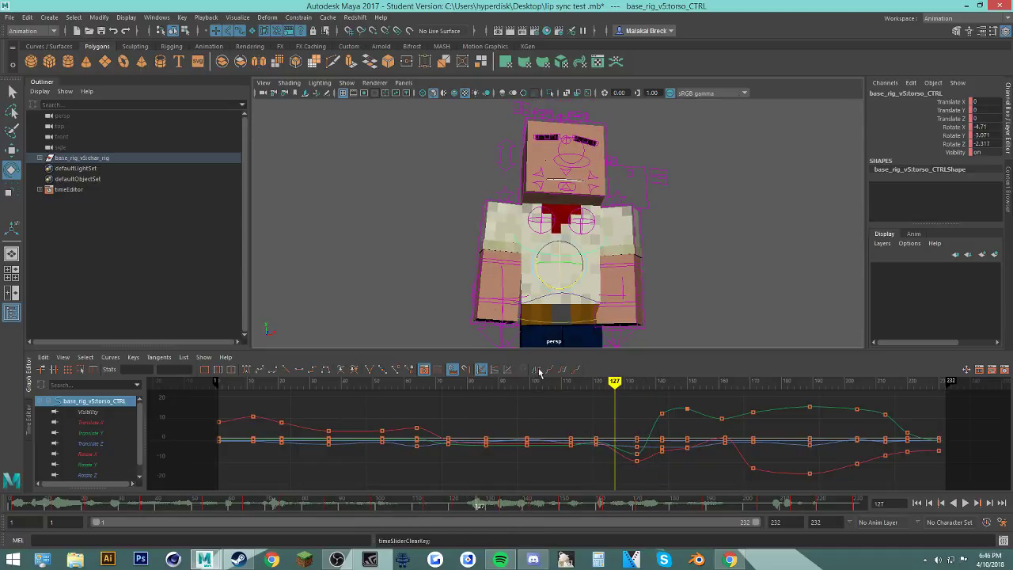
Step: Undo the last torso rotation and set a key on the torso control at frame 127
key(ctrl+z)
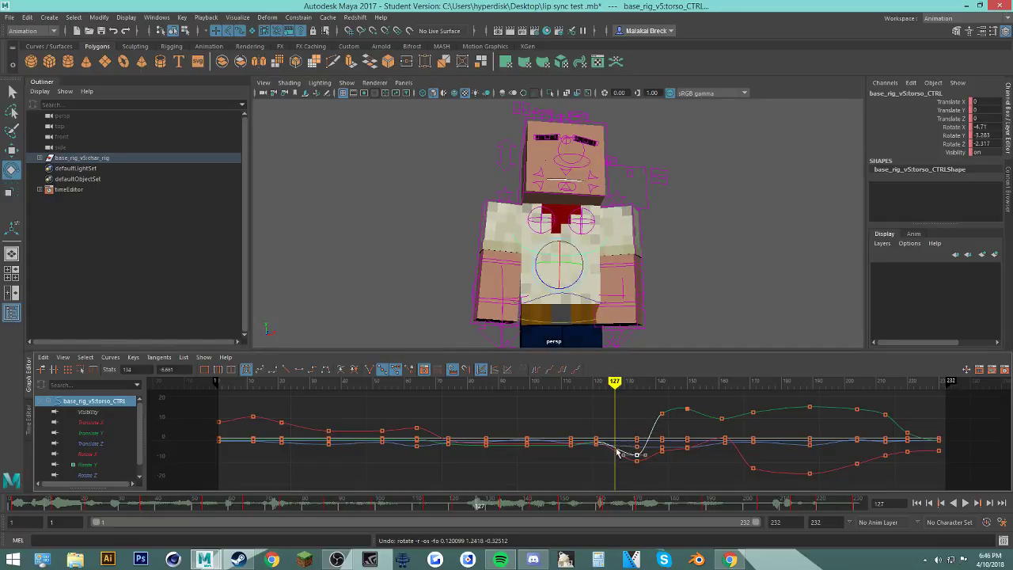
right_click(618, 452)
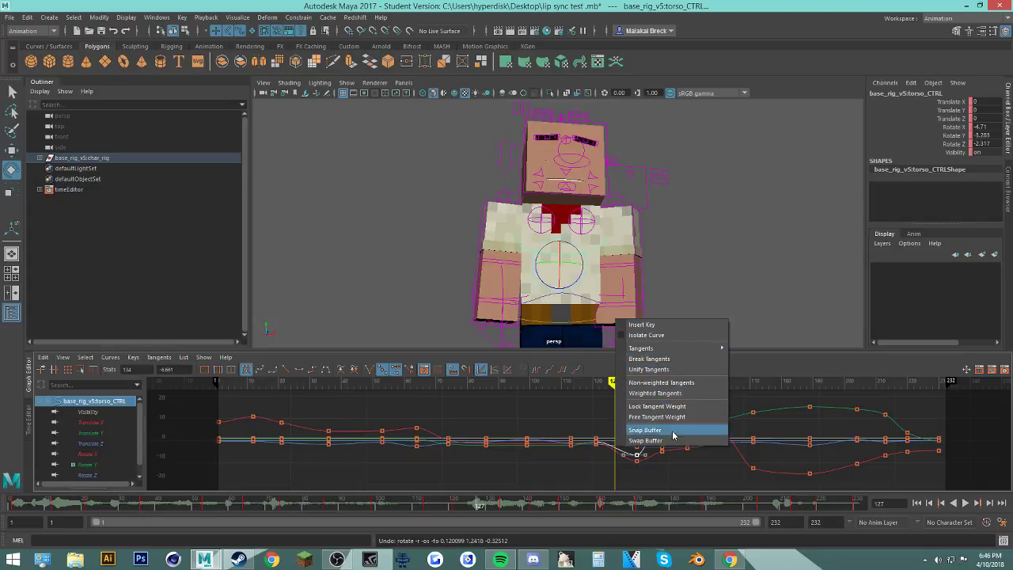
click(476, 505)
key(s)
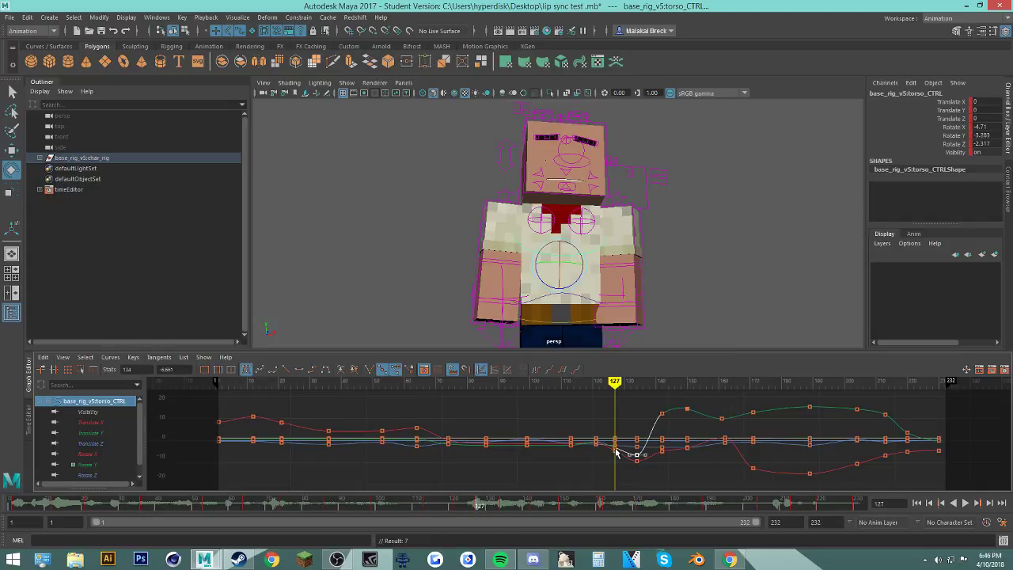
Step: Raise the torso's Rotate Y key at frame 127 to about -1.861 on the curve
scroll(618, 456, up, 5)
alt+middle_drag(682, 473, 636, 456)
scroll(636, 457, up, 4)
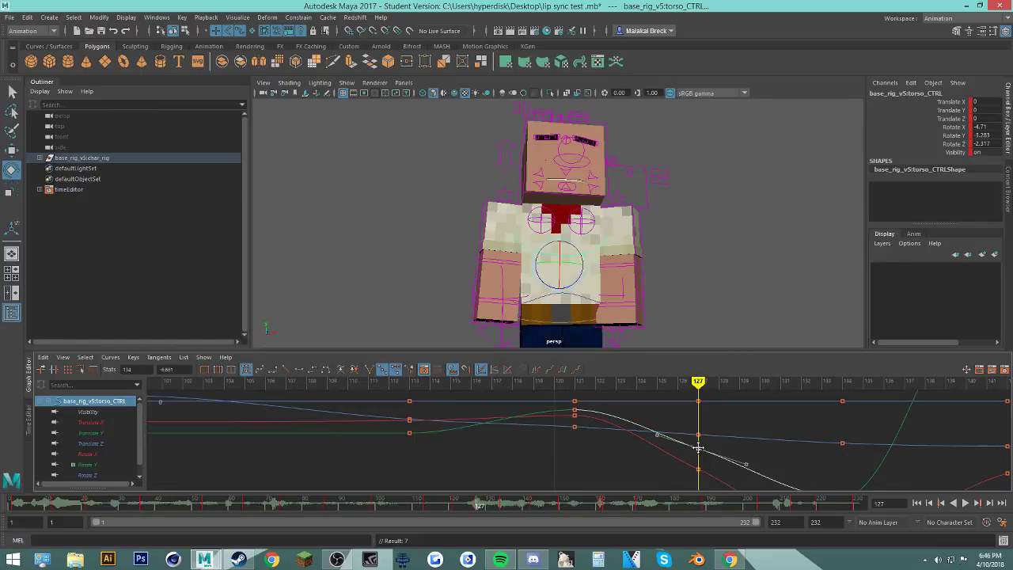
drag(698, 448, 698, 420)
middle_drag(697, 422, 642, 410)
scroll(698, 428, down, 2)
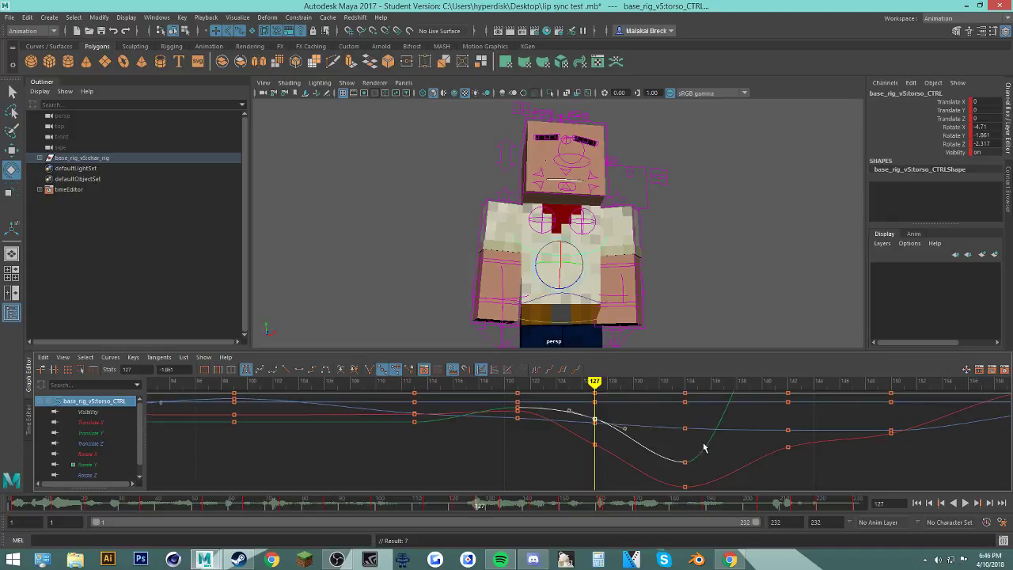
Step: Try to move the torso's Rotate Y key at frame 142 and undo the edit
middle_drag(724, 405, 660, 438)
key(ctrl+z)
scroll(673, 441, down, 2)
alt+middle_drag(716, 419, 564, 503)
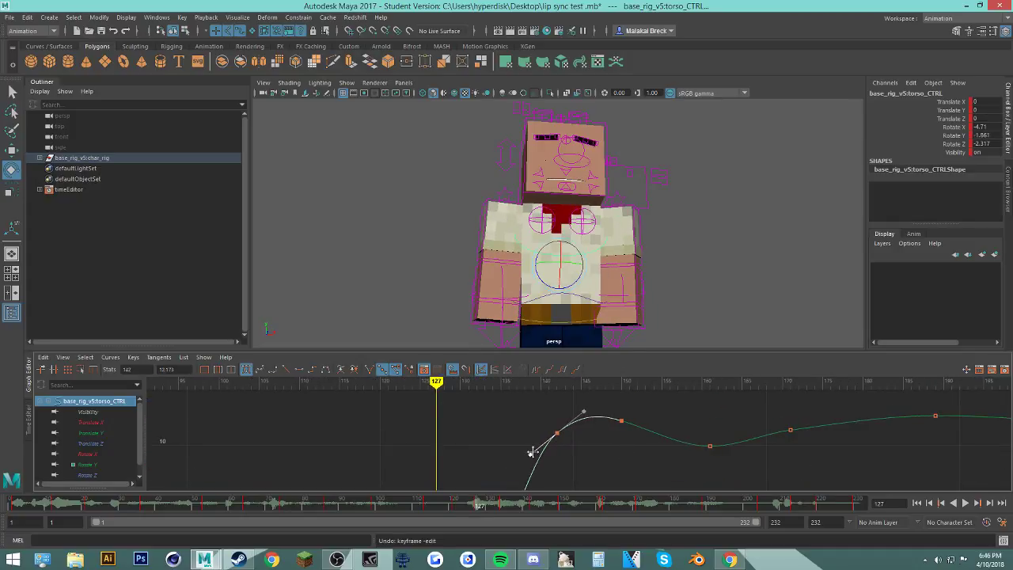
Step: Adjust the tangent of the torso control's Rotate Y key at frame 142 to reshape the steep rise
scroll(582, 454, down, 2)
alt+middle_drag(638, 446, 592, 431)
middle_drag(613, 443, 607, 437)
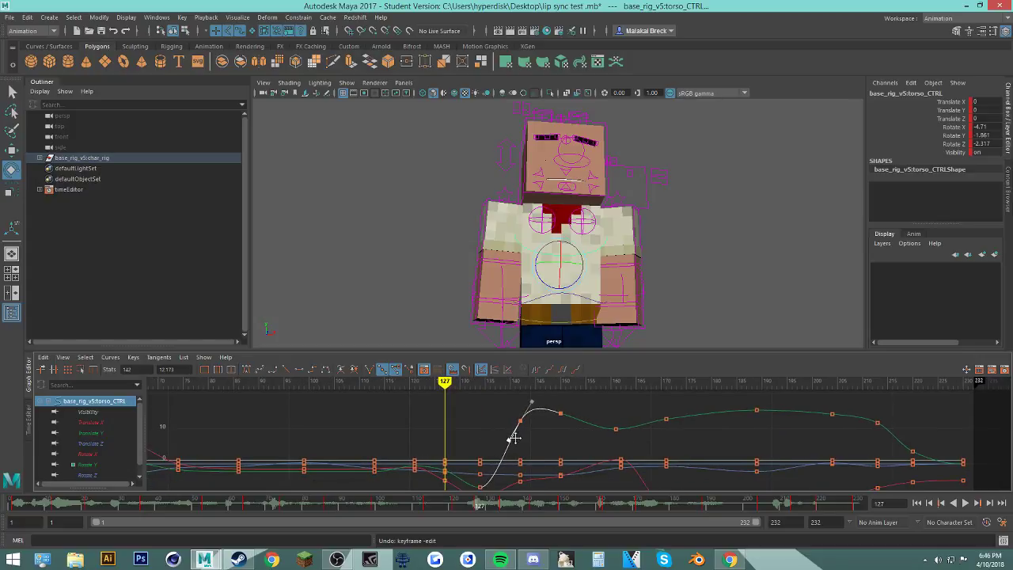
Step: Play back the animation from around frame 94 to check the torso motion, and save the scene
drag(513, 503, 356, 504)
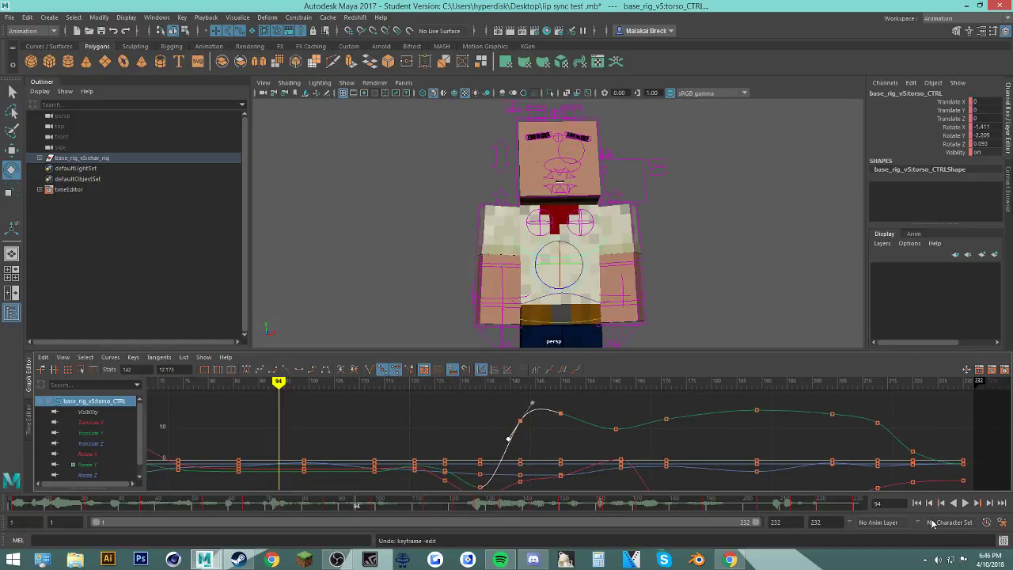
click(967, 504)
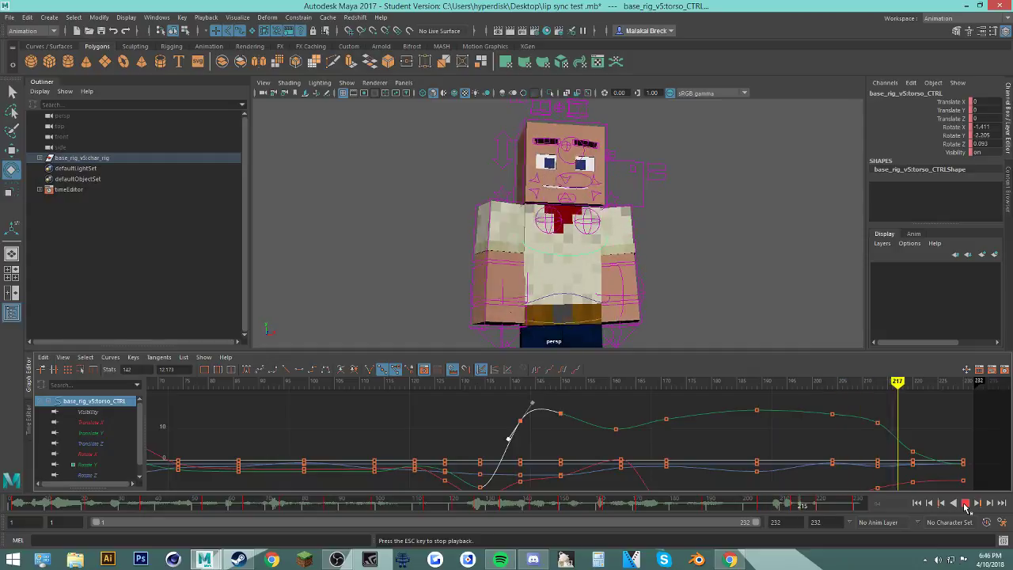
click(966, 504)
key(ctrl+s)
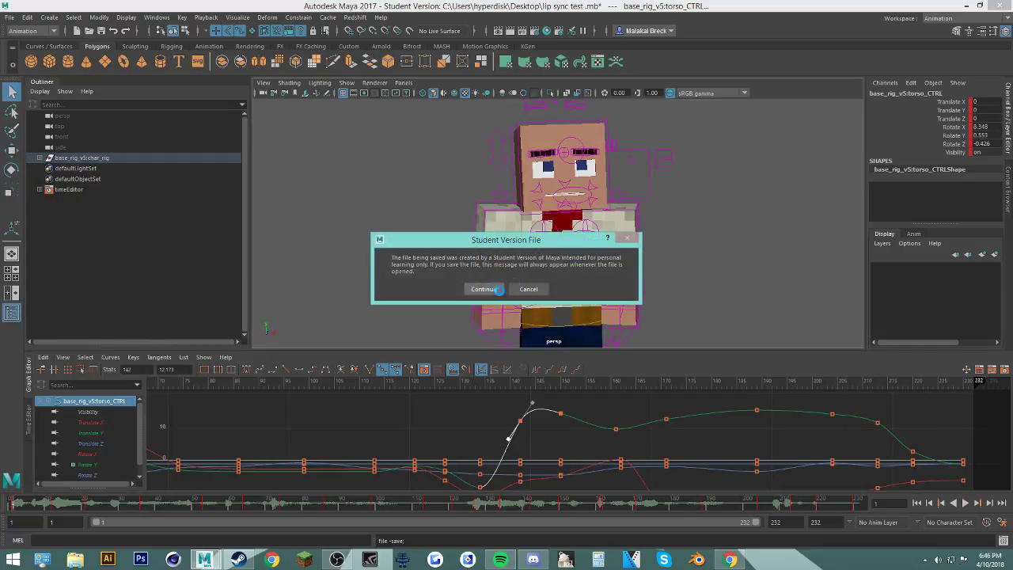
click(483, 289)
Step: Move the pupils tracker control to Translate X -0.292, Y -1.3 and set a key at frame 1
click(657, 155)
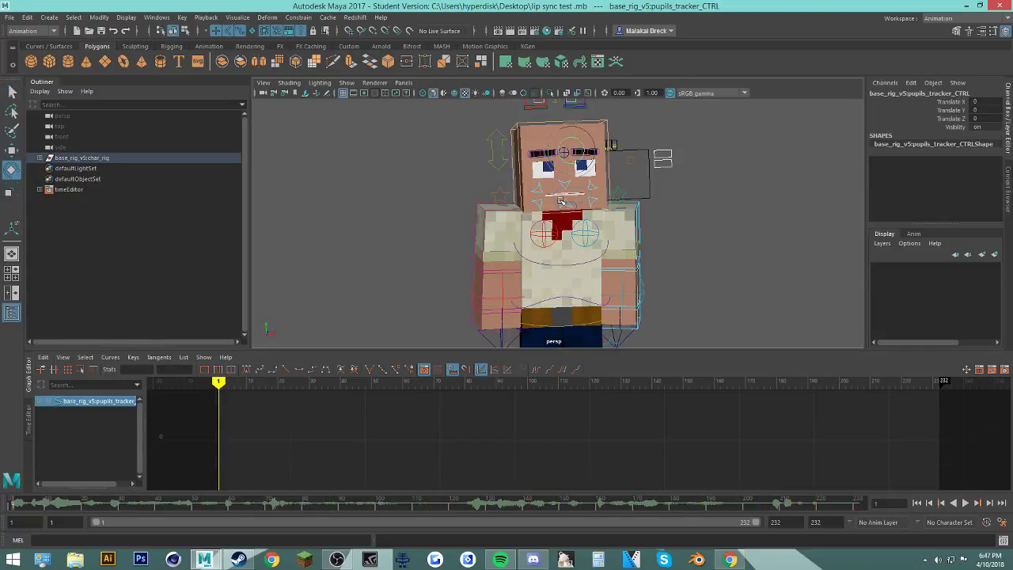
key(alt+v)
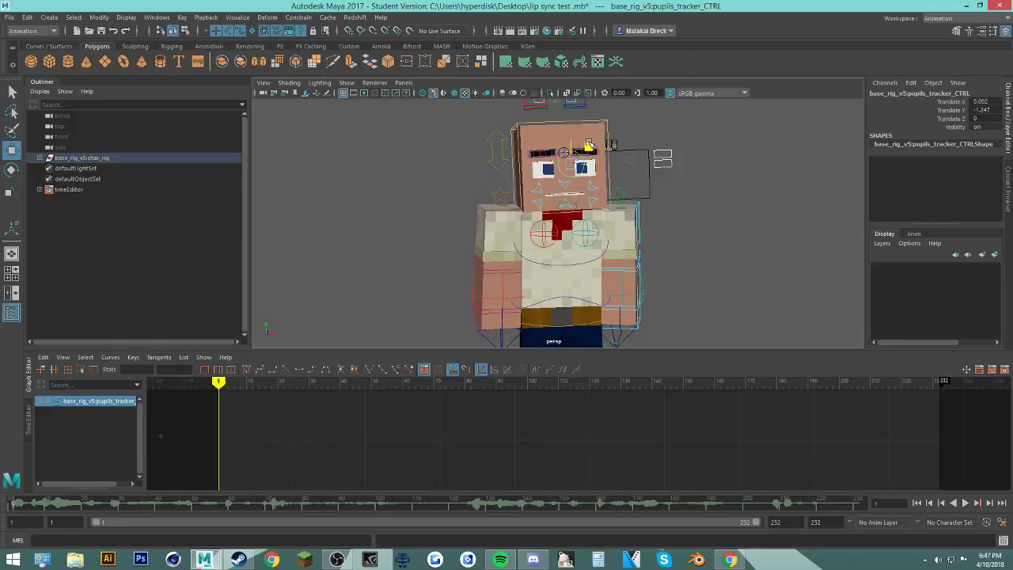
key(s)
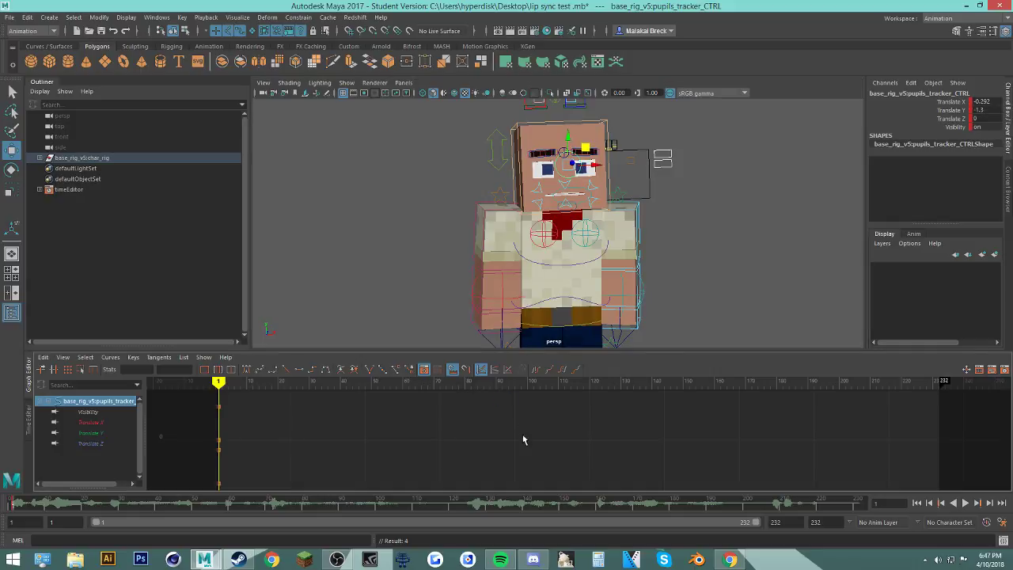
Step: Key a sideways glance on the pupils tracker from about frame 8 to 28, returning to Translate X 0.007, Y -1.262 at frame 29
click(966, 504)
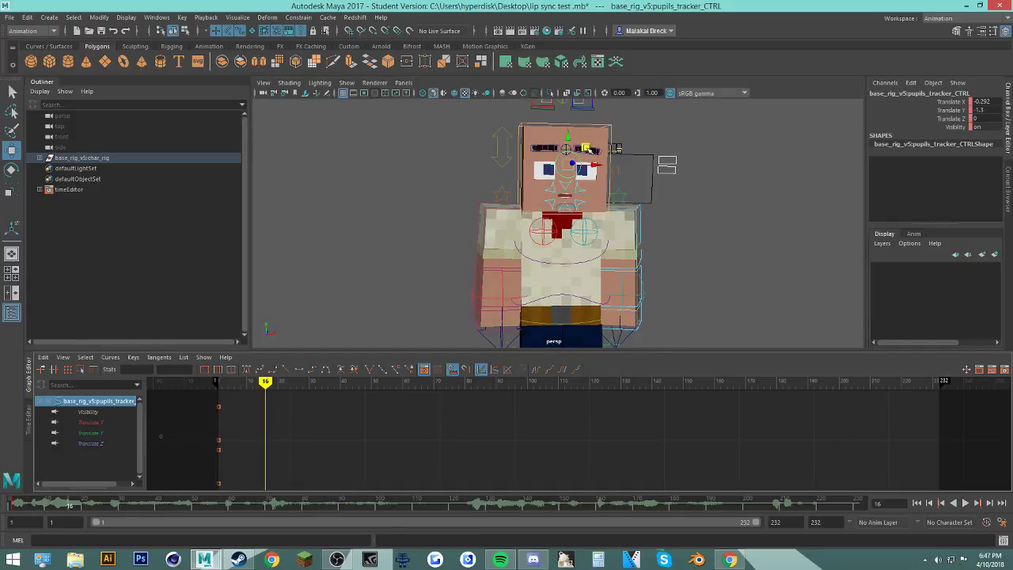
drag(587, 147, 584, 145)
drag(67, 507, 111, 507)
key(s)
click(117, 507)
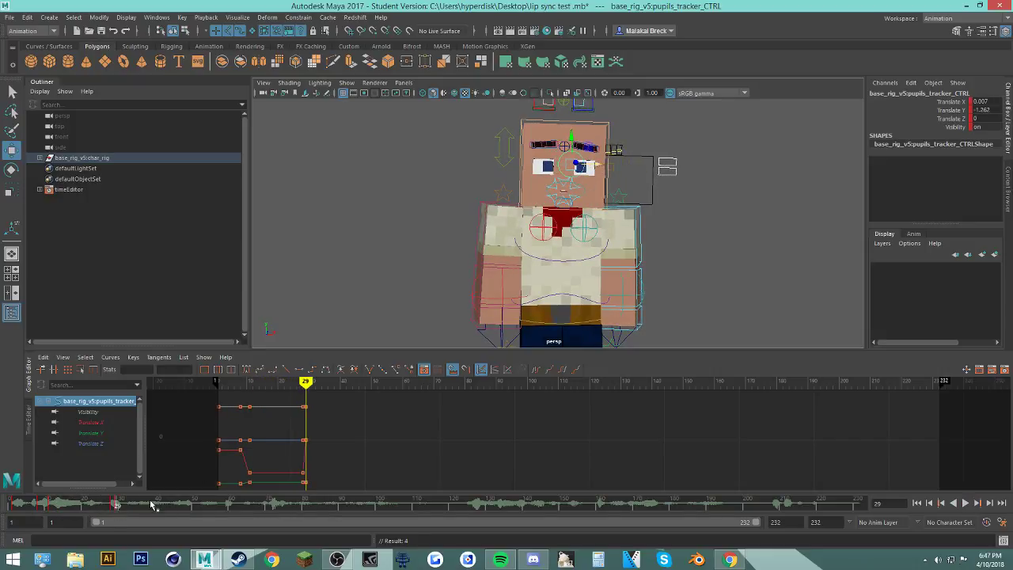
Step: Play the following section and key the pupils tracker at frame 70 to hold its position
key(alt+v)
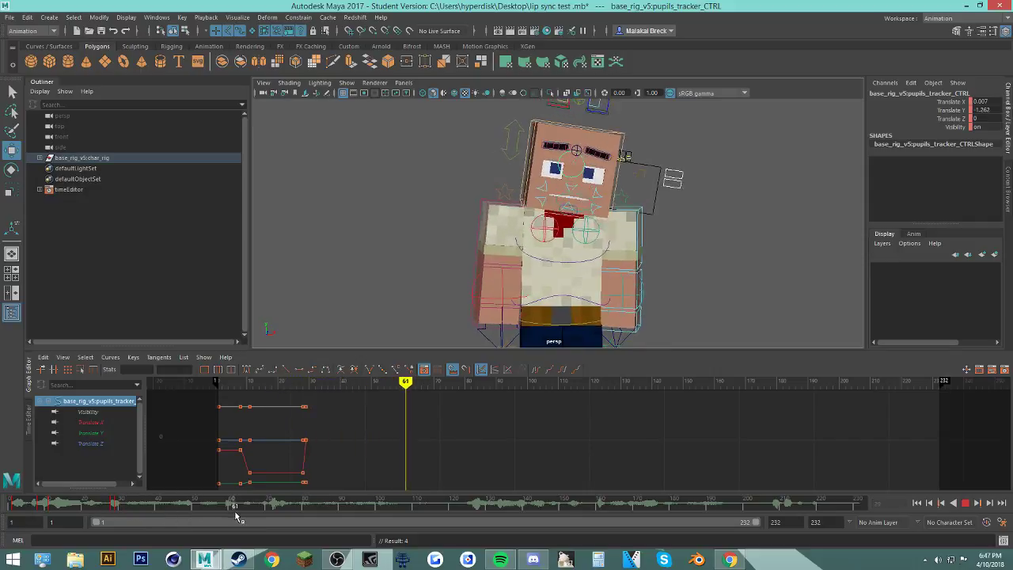
drag(235, 516, 270, 503)
key(s)
mouse_move(287, 501)
shift+mouse_down()
mouse_move(257, 503)
mouse_move(270, 504)
shift+mouse_up()
Step: Move the pupils tracker to Translate X 1.387, Y -1.192 at frame 155 and set a key
key(alt+v)
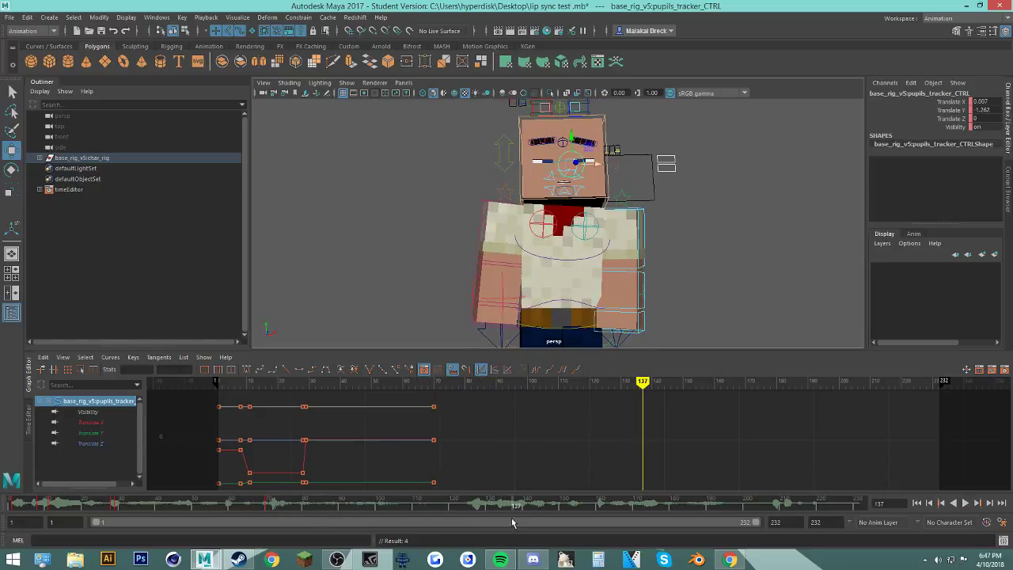
key(alt+v)
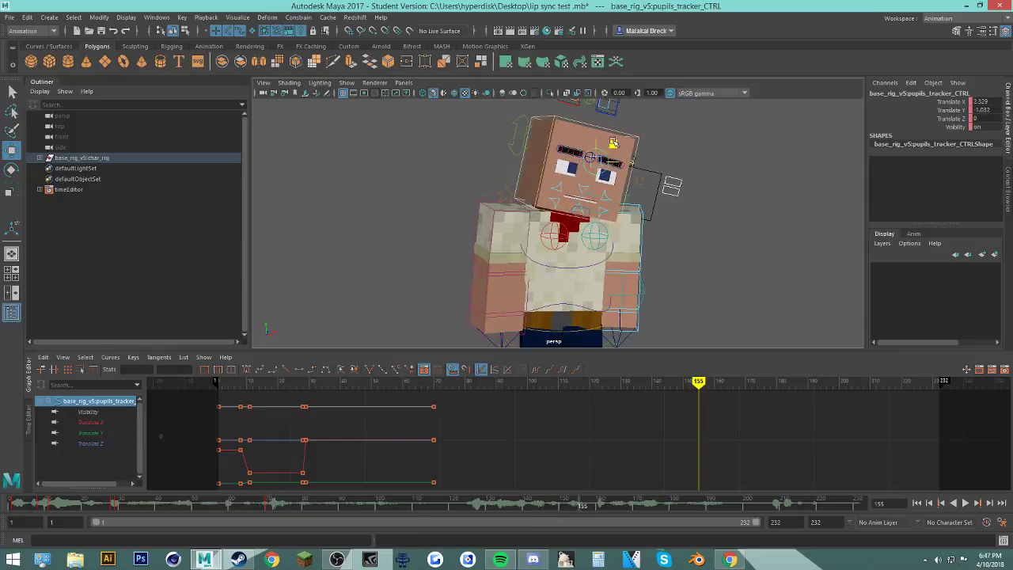
drag(601, 145, 603, 147)
key(s)
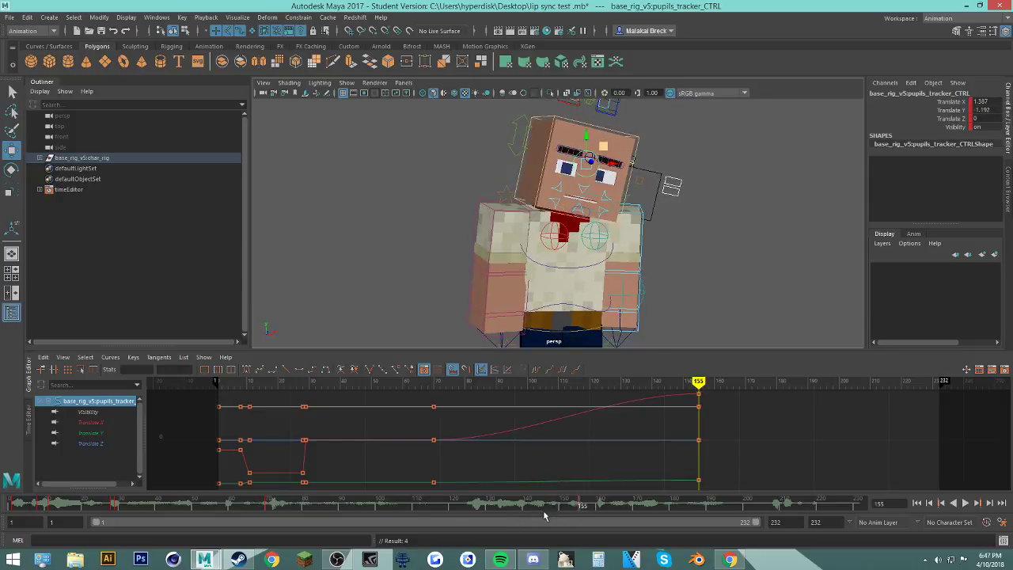
Step: Reposition the pupils tracker at frame 160 to Translate X -0.334, Z 4.037 and set a key
drag(580, 505, 599, 511)
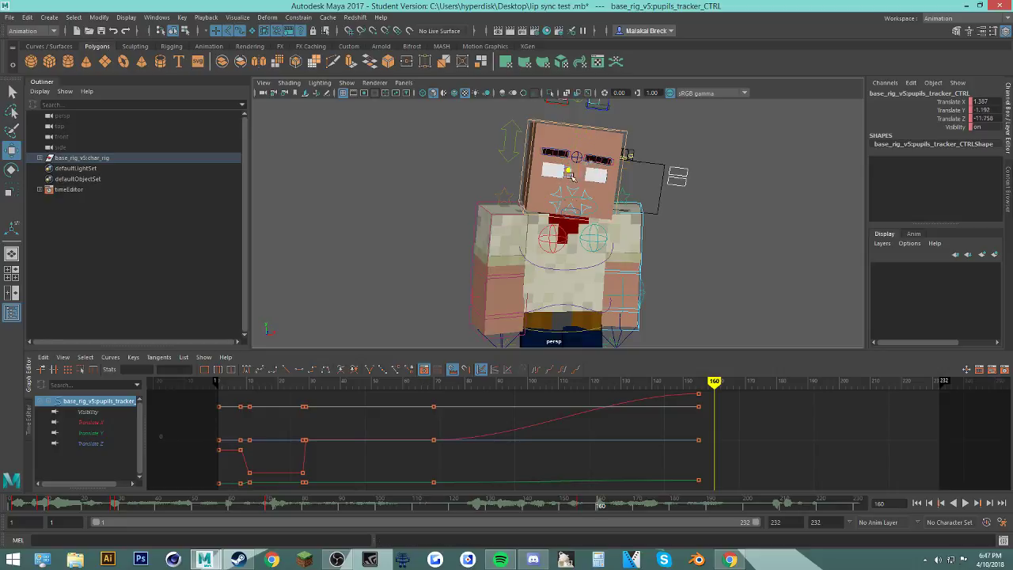
alt+drag(651, 212, 681, 172)
alt+drag(722, 196, 670, 208)
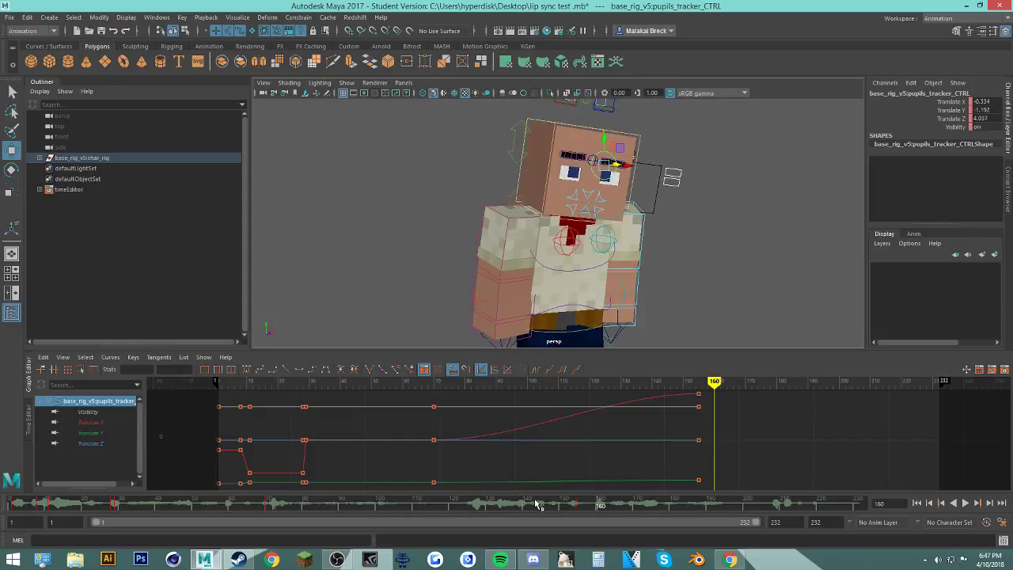
key(s)
Step: Delete the pupils tracker's key at frame 155 and go back to frame 70
drag(599, 503, 569, 509)
right_click(572, 506)
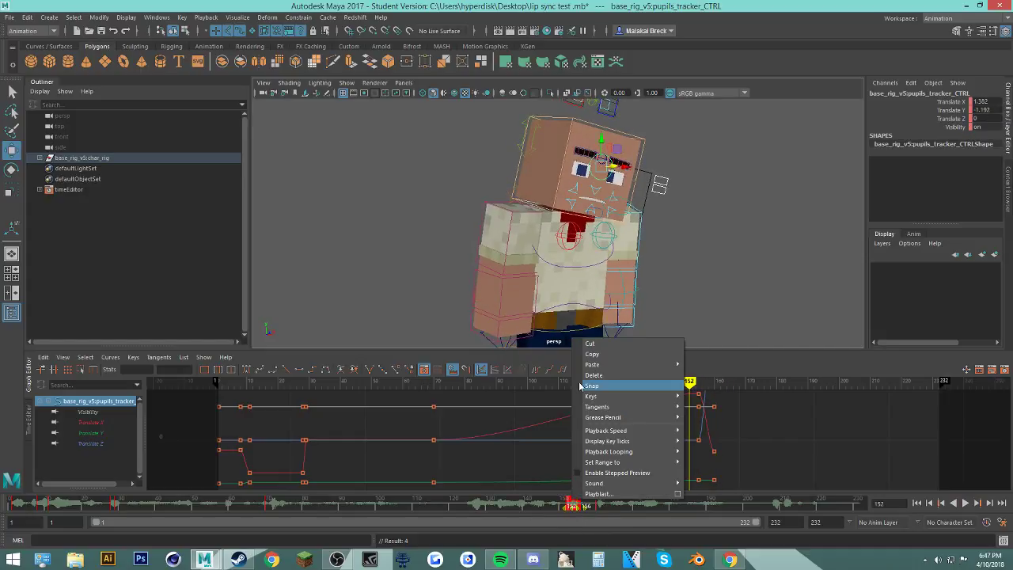
click(583, 376)
click(269, 506)
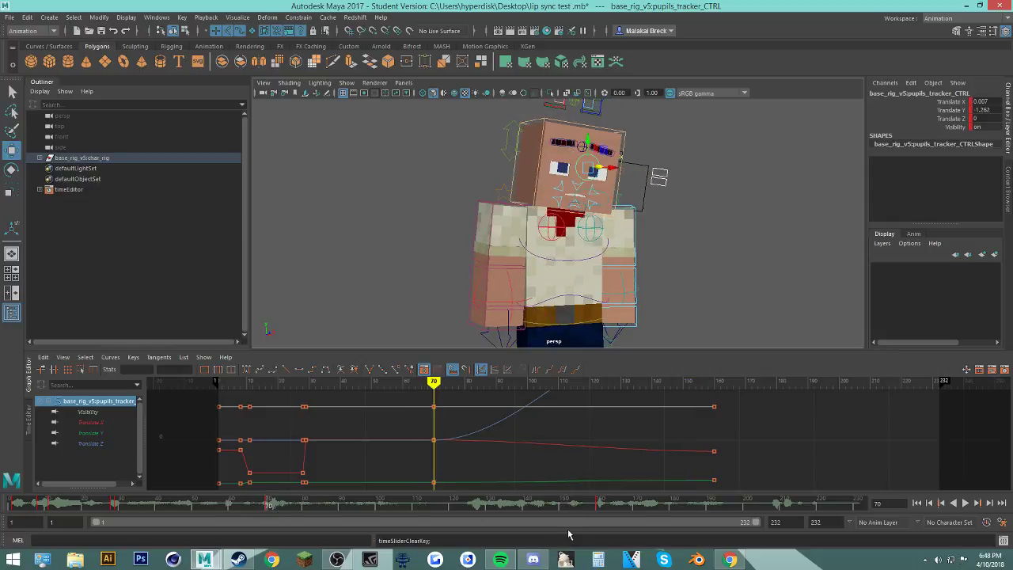
Step: Switch to Spotify, skip ahead to another track, and return to Maya
click(501, 559)
click(365, 334)
click(365, 334)
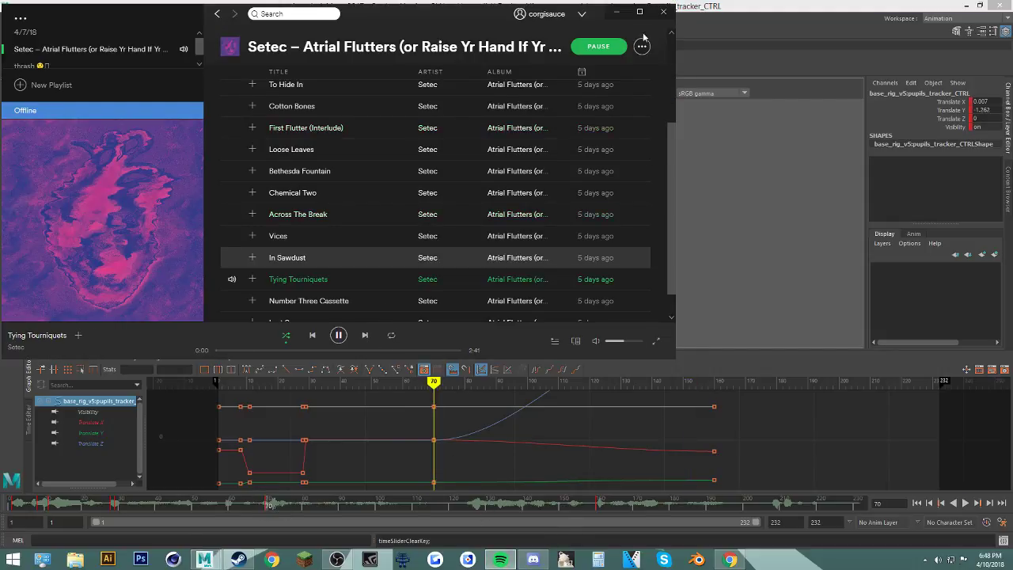
click(616, 13)
click(502, 562)
click(502, 561)
Step: Key the pupils tracker at about frame 179 to hold its position, and shift it to about Translate X 6 at frame 181
drag(301, 506, 675, 508)
key(s)
alt+drag(625, 166, 678, 189)
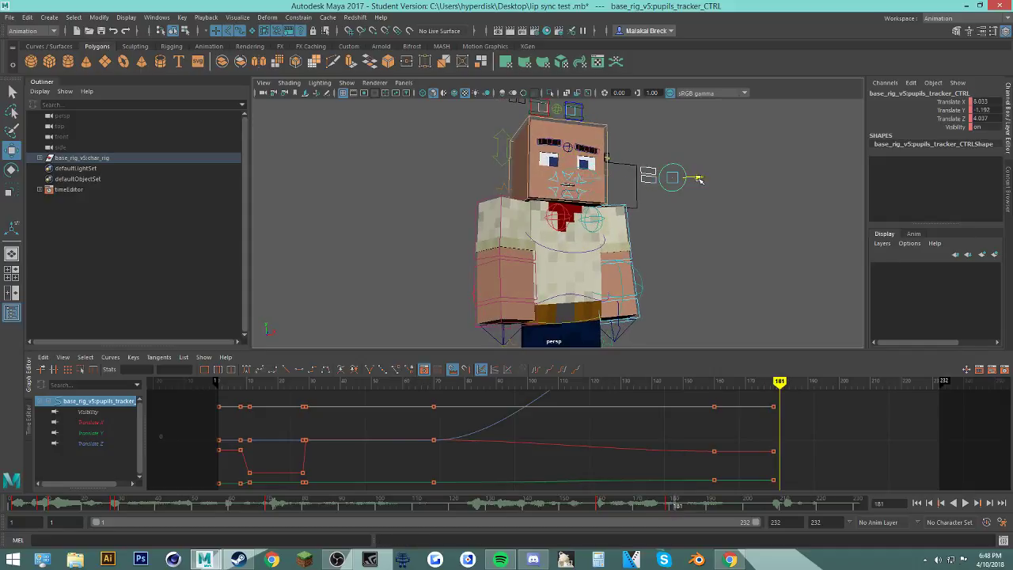
Step: Key further pupils tracker positions from about frame 194 through frame 222, ending at Translate X 0.036
drag(671, 506, 724, 504)
key(s)
drag(724, 504, 826, 507)
key(s)
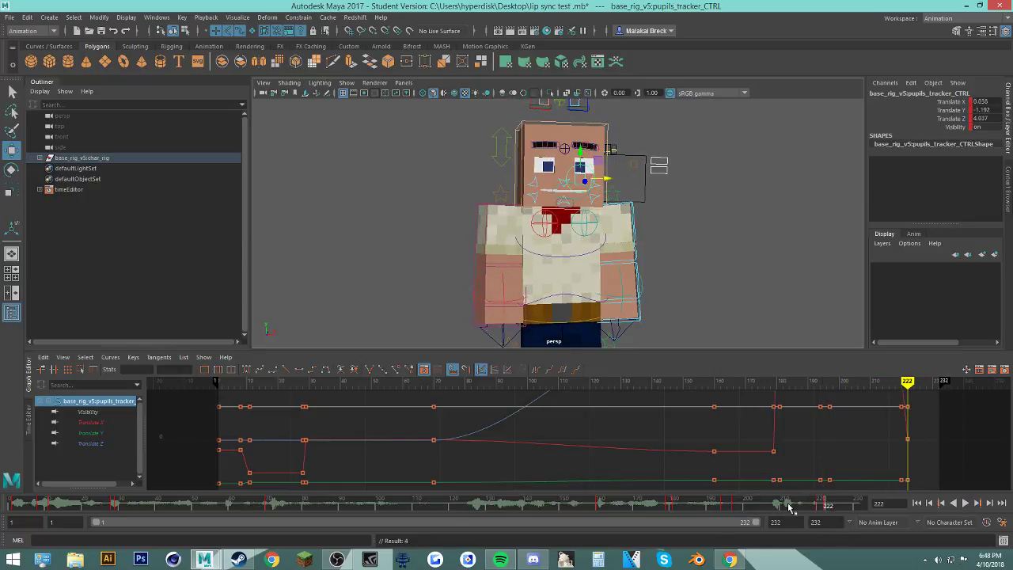
Step: Select the body control and raise its Rotate X keys from about frame 214 to the end
drag(790, 508, 866, 479)
alt+drag(673, 257, 730, 269)
click(543, 292)
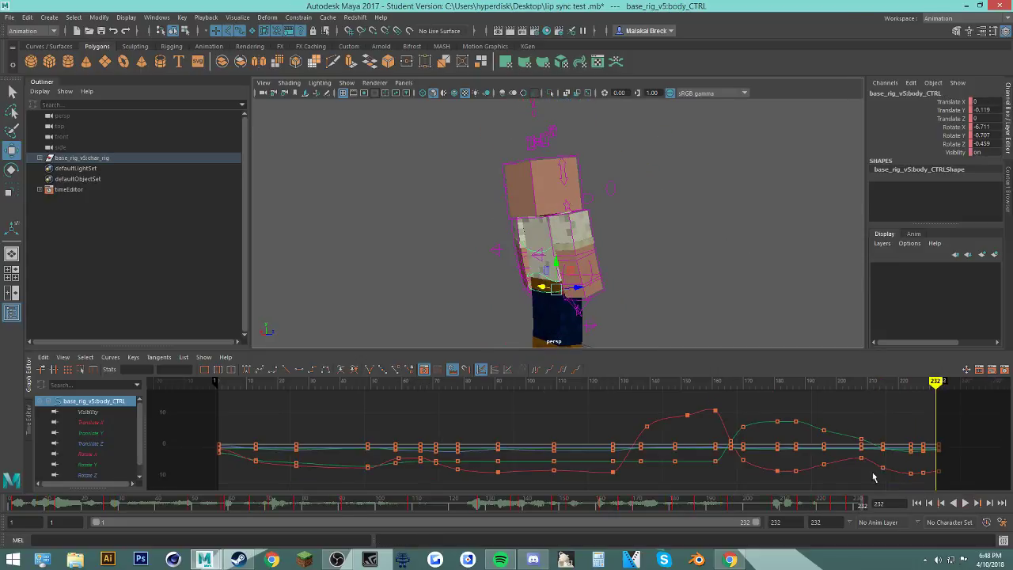
drag(821, 501, 854, 502)
drag(872, 473, 937, 473)
middle_drag(914, 475, 910, 459)
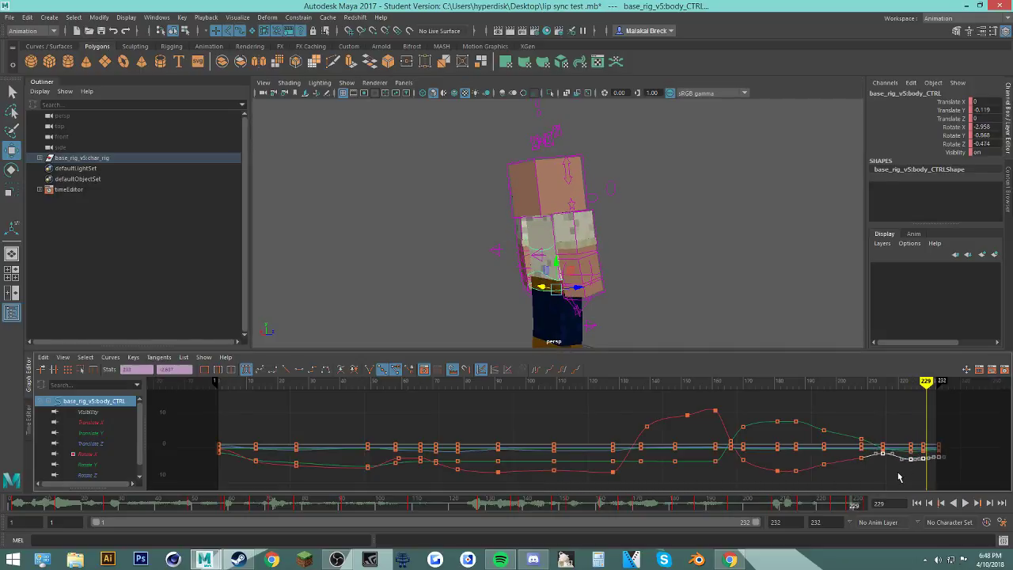
Step: Raise the body control's last three Rotate X keys further, to about -0.4 at frame 229
drag(903, 472, 941, 455)
key(ctrl+z)
middle_drag(911, 460, 911, 453)
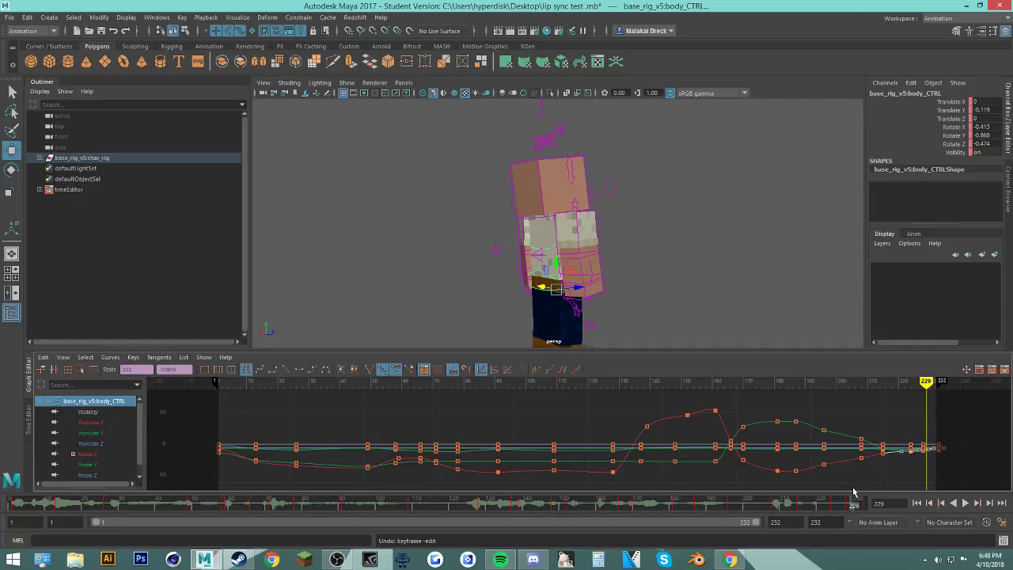
Step: Isolate the body control's Rotate X curve and play back the animation with the character viewed from the front
click(85, 453)
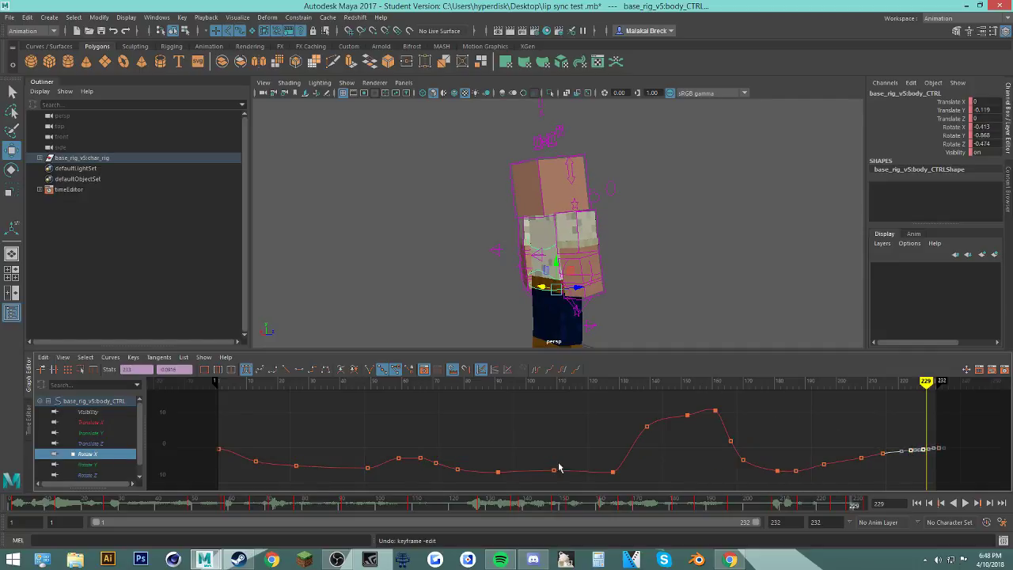
key(f)
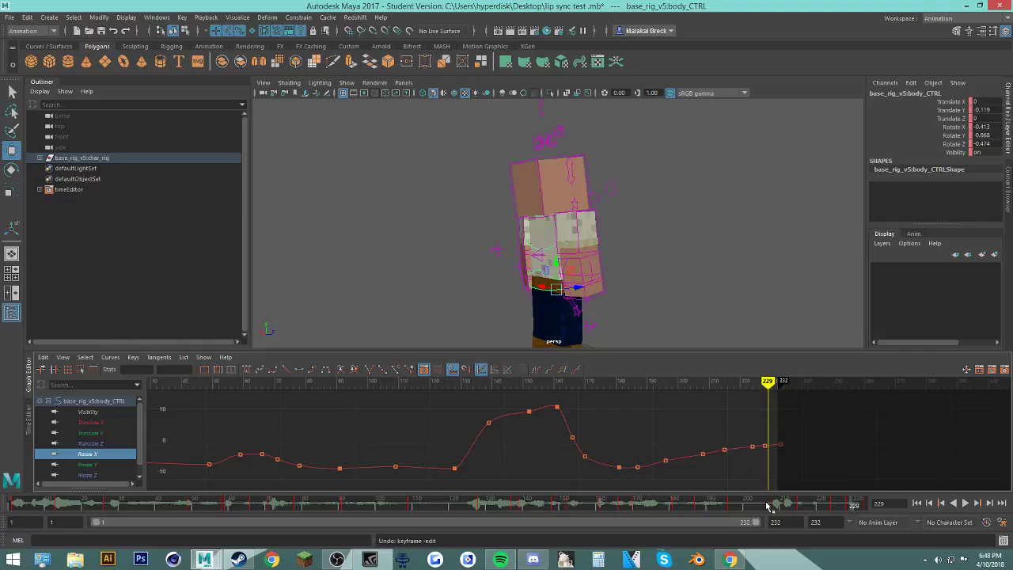
drag(770, 394, 532, 388)
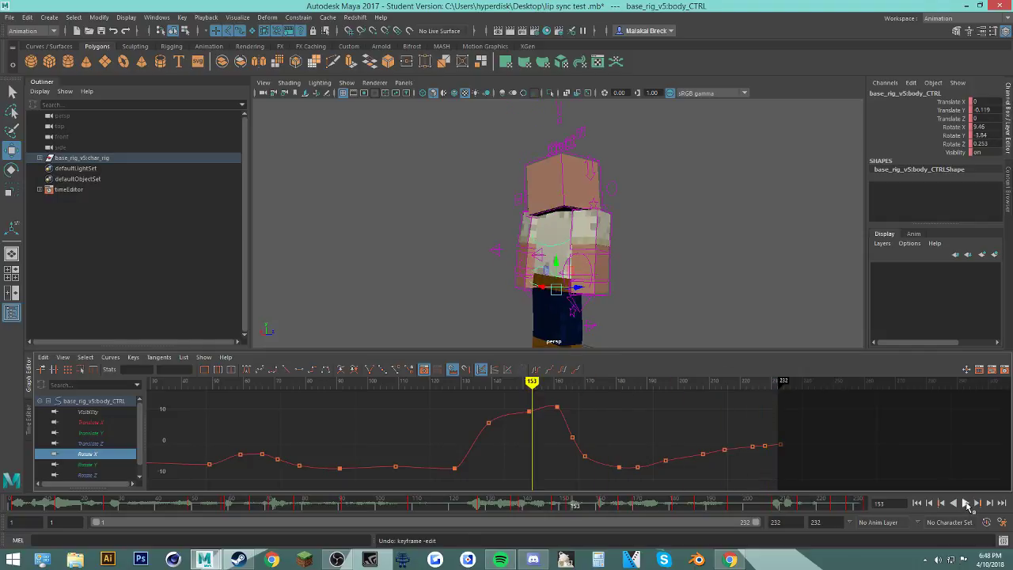
click(966, 503)
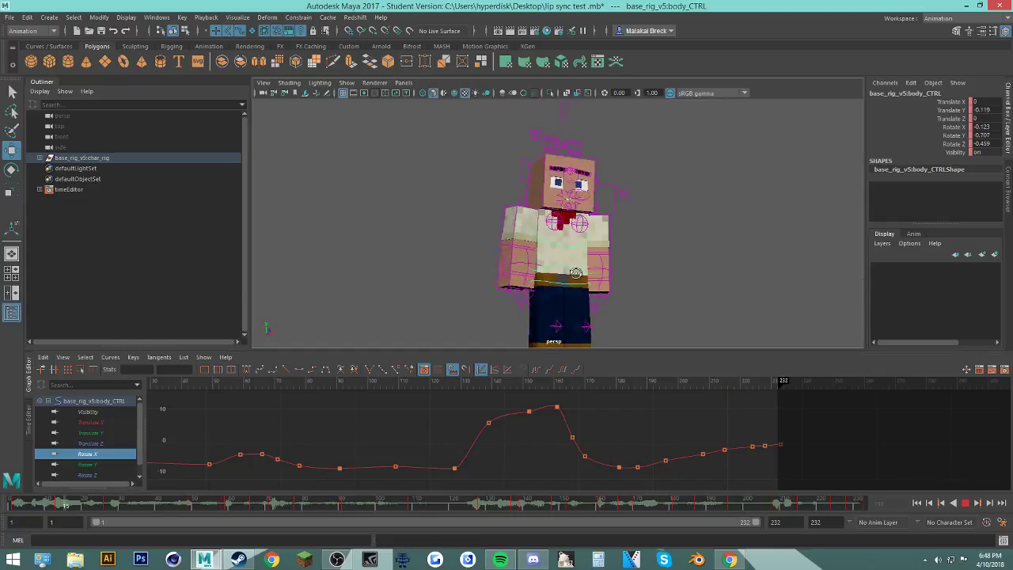
scroll(556, 280, up, 4)
alt+drag(555, 283, 590, 290)
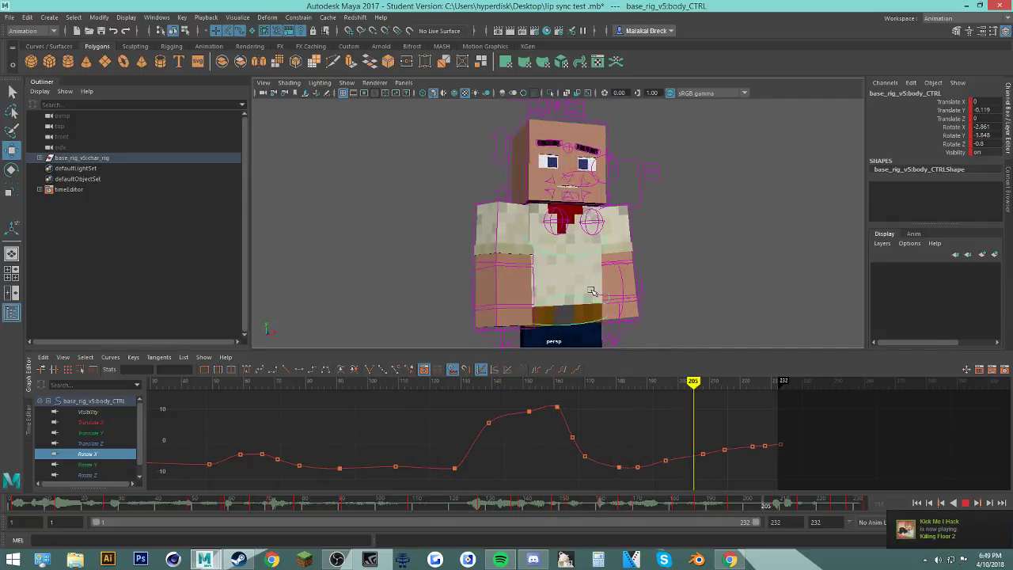
Step: Raise the body's Rotate X keys at frames 181 and 187, and smooth the neighbouring keys near frames 172 and 196
drag(572, 478, 646, 464)
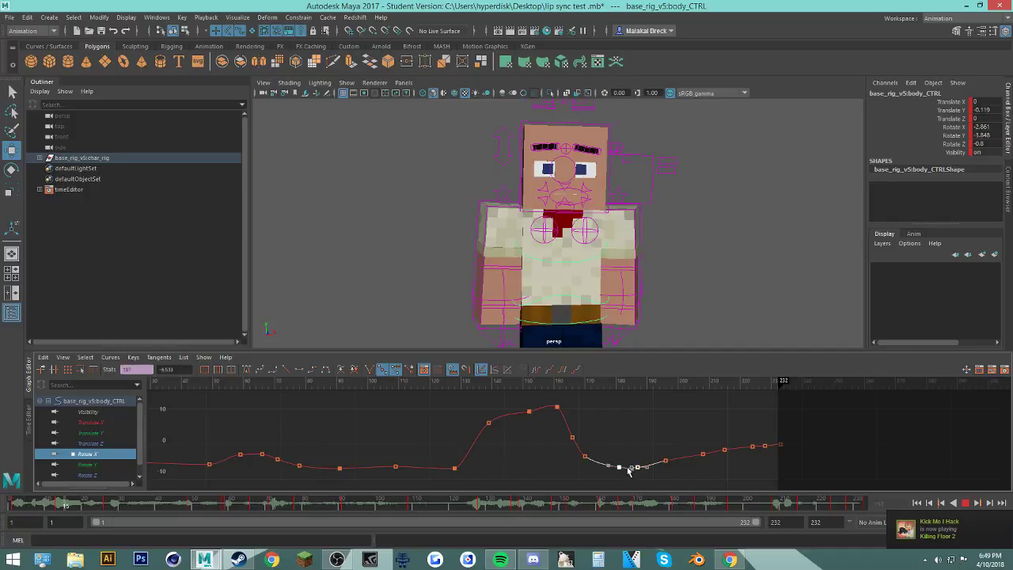
mouse_move(619, 468)
middle_down()
mouse_move(592, 454)
mouse_move(667, 459)
middle_up()
click(585, 457)
click(637, 463)
click(668, 462)
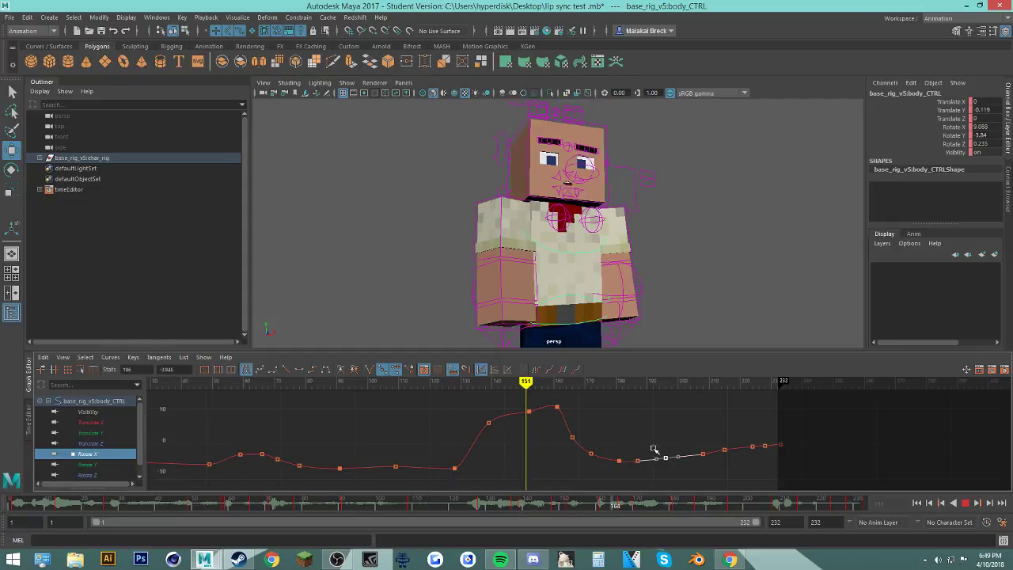
click(638, 461)
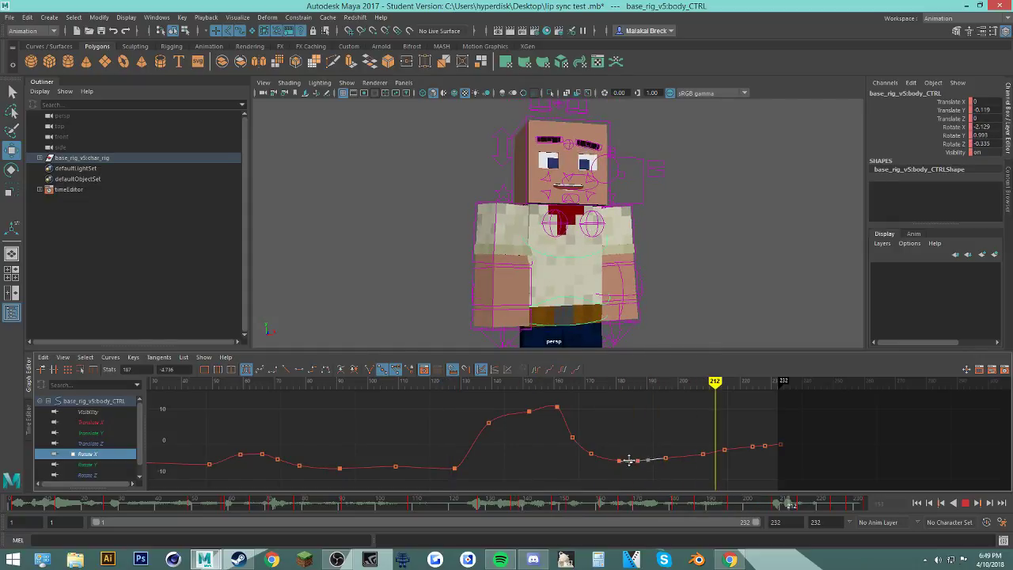
click(620, 461)
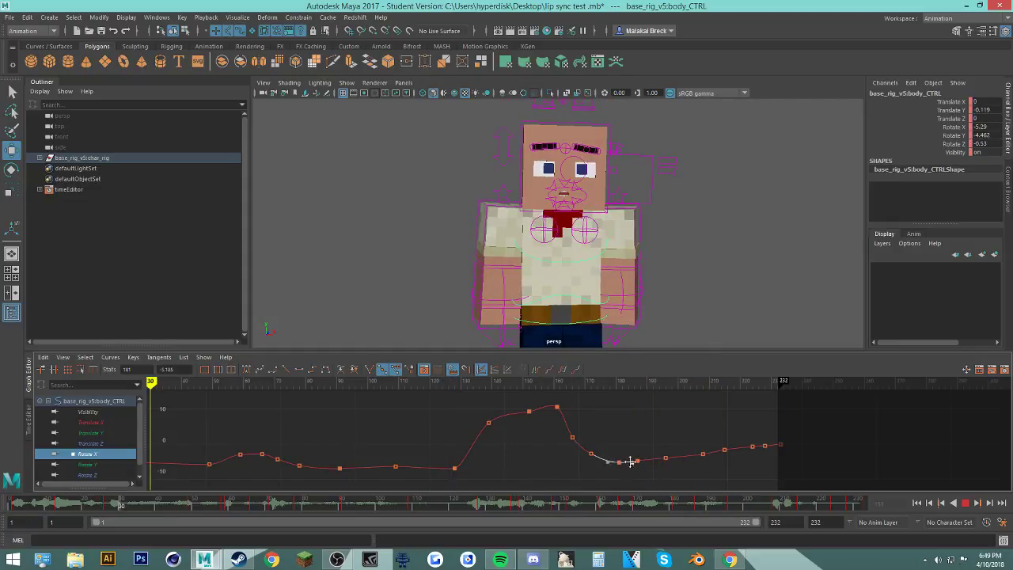
Step: Shift the body's Rotate X key just before the curve's peak to frame 151 with a value of 8.649
click(573, 438)
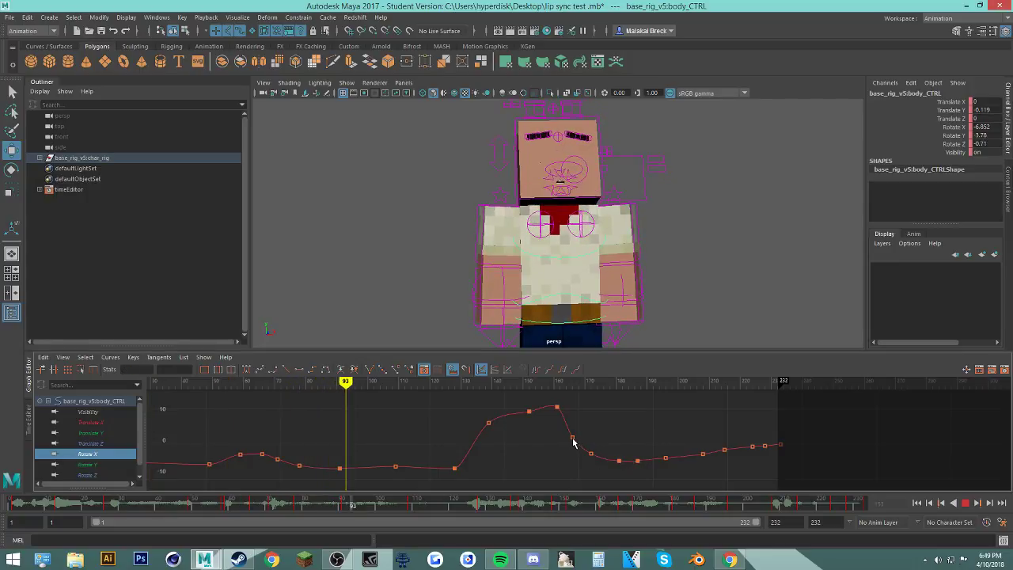
click(526, 413)
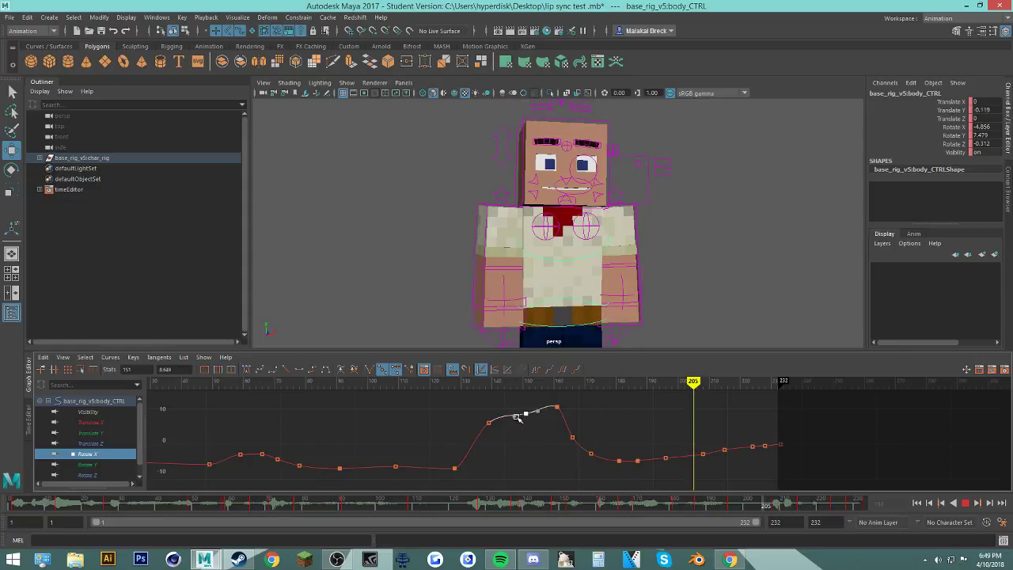
click(467, 402)
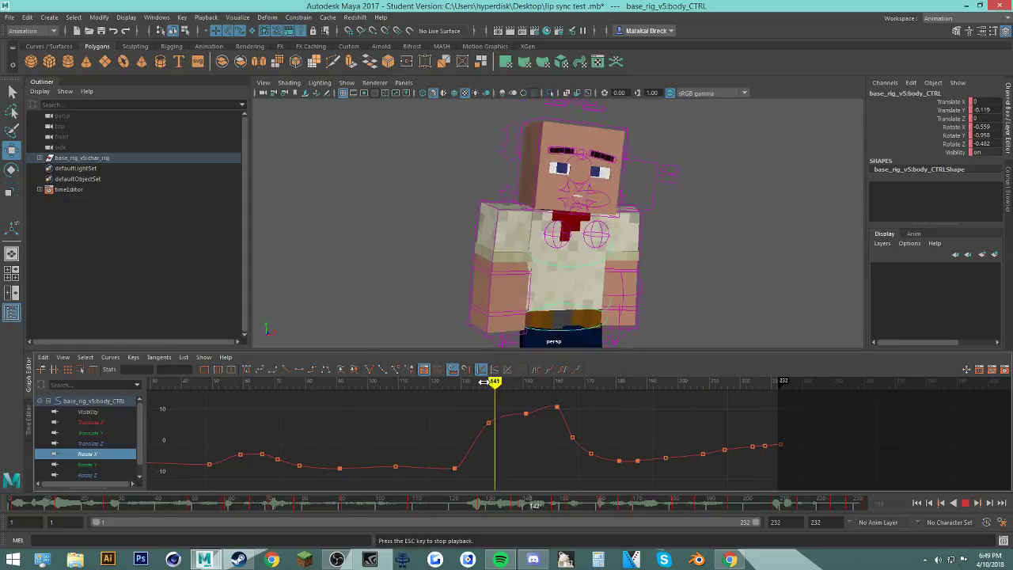
Step: Adjust the tangents of the body's Rotate X key at frame 151 to smooth the rise into the peak, and replay the animation
click(491, 387)
click(526, 413)
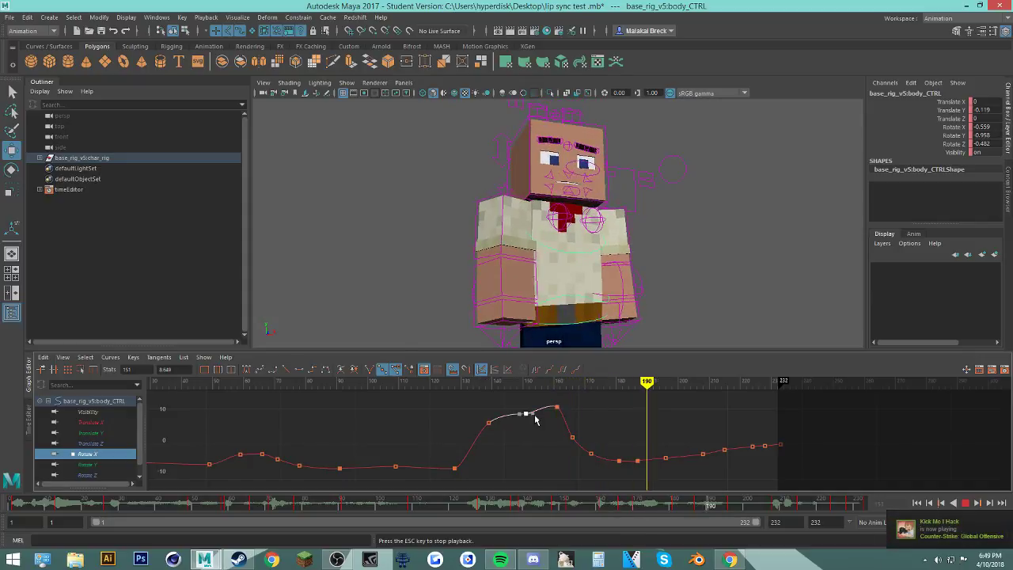
click(466, 383)
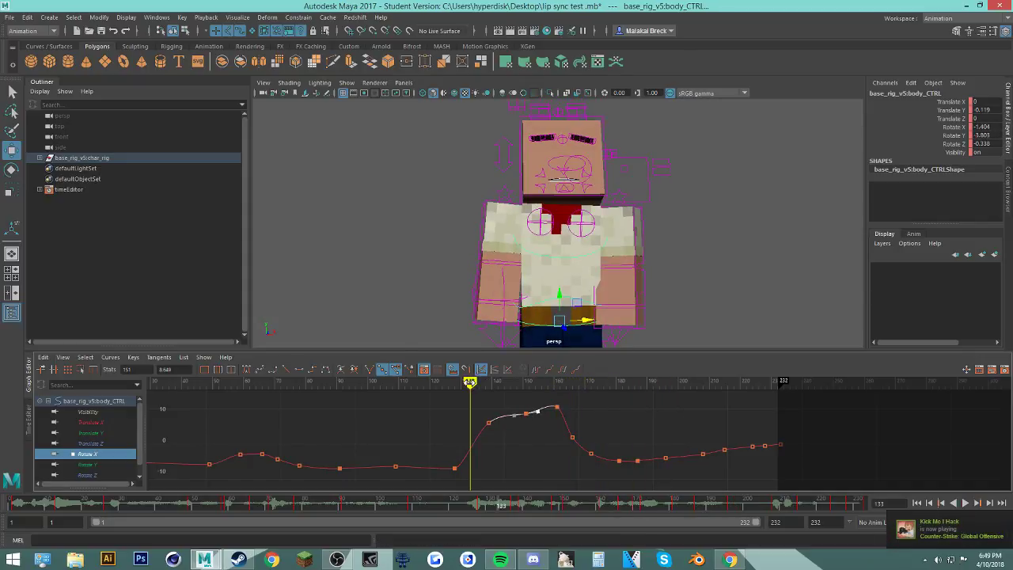
click(966, 503)
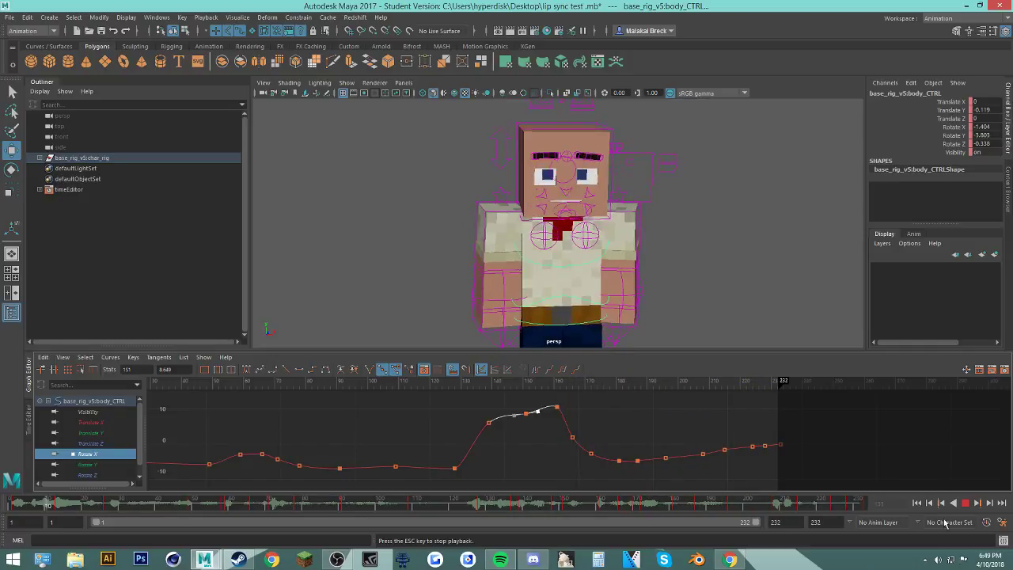
key(Escape)
Step: Look over the pupils tracker control's curves and read the live stream's chat in the browser
click(576, 169)
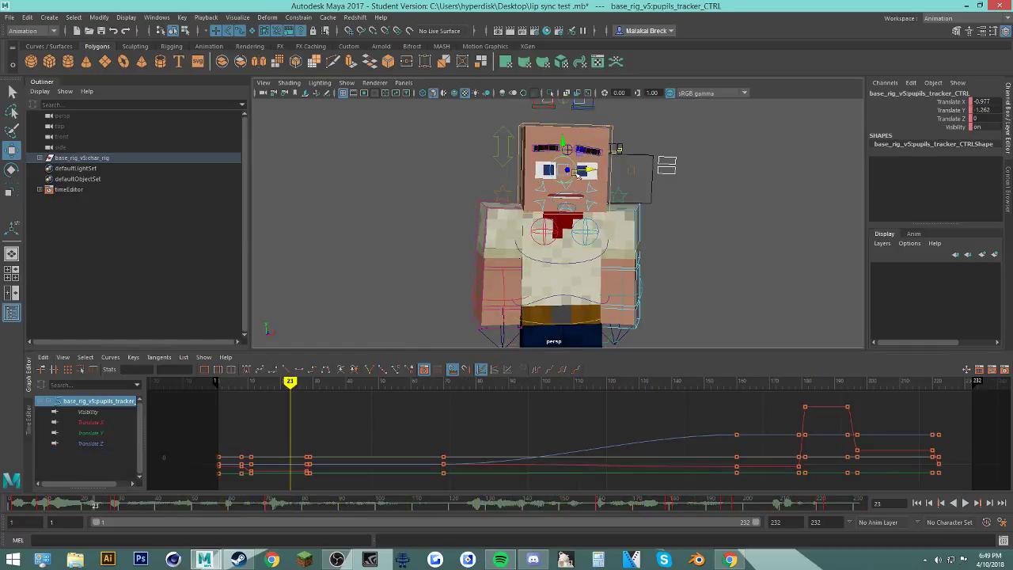
drag(701, 507, 716, 507)
click(732, 559)
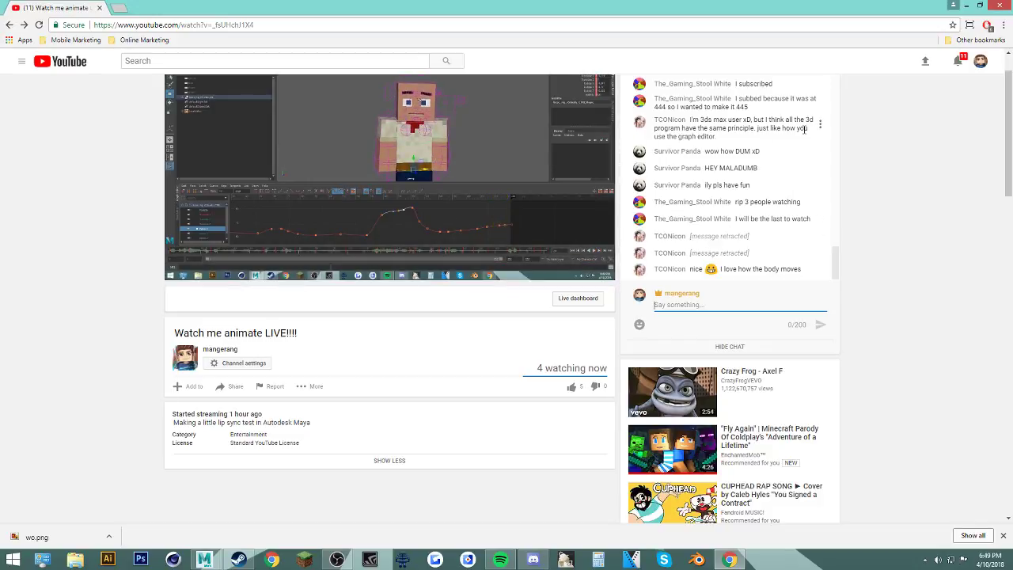
click(966, 6)
Step: Play back the animation in Maya to review the character's eye and body motion
drag(708, 507, 10, 476)
click(966, 502)
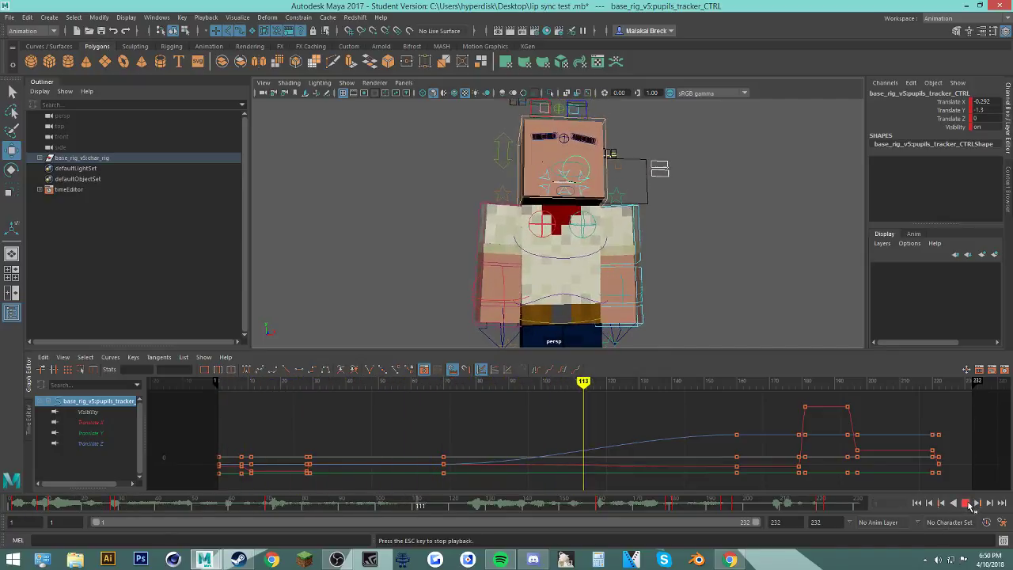
click(968, 504)
Step: Isolate the torso control's Rotate Y curve and shift its key just before the dip to frame 129
click(523, 160)
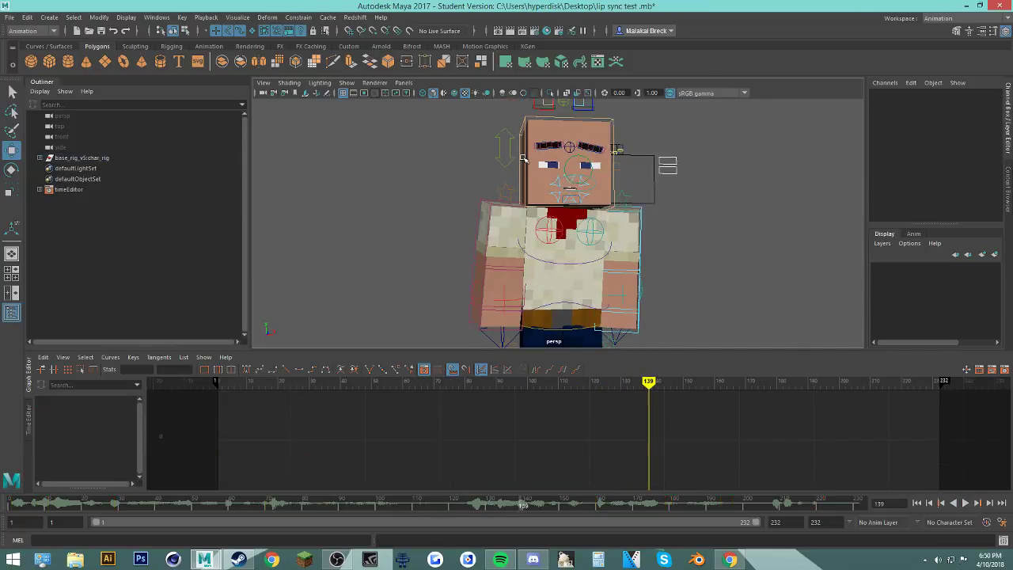
click(524, 158)
click(549, 264)
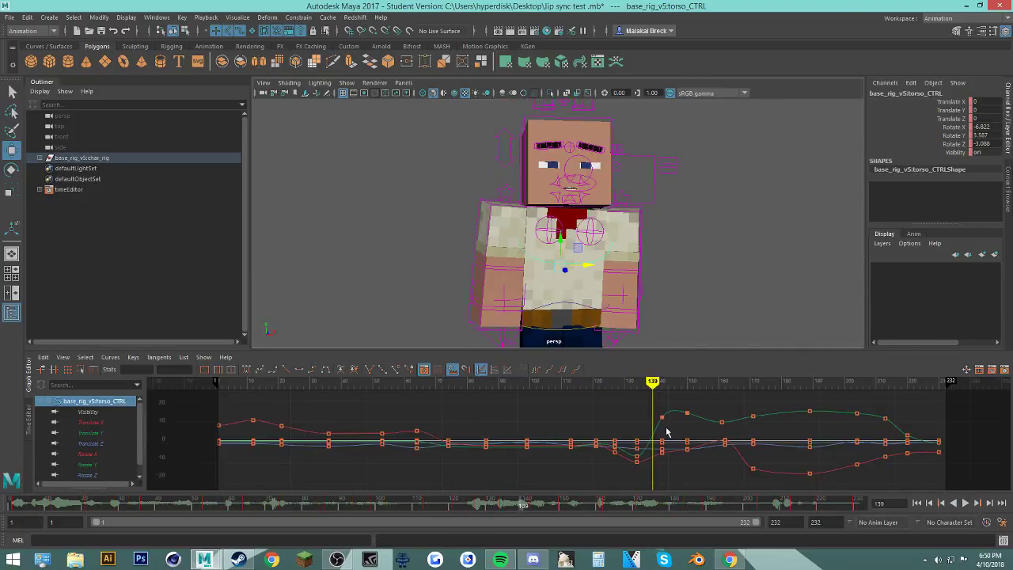
click(615, 447)
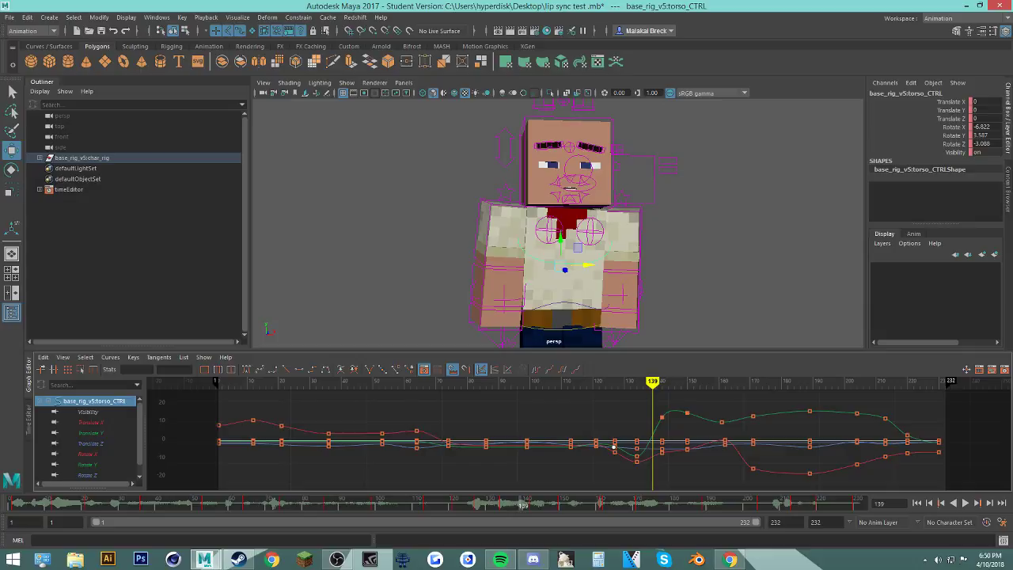
click(616, 447)
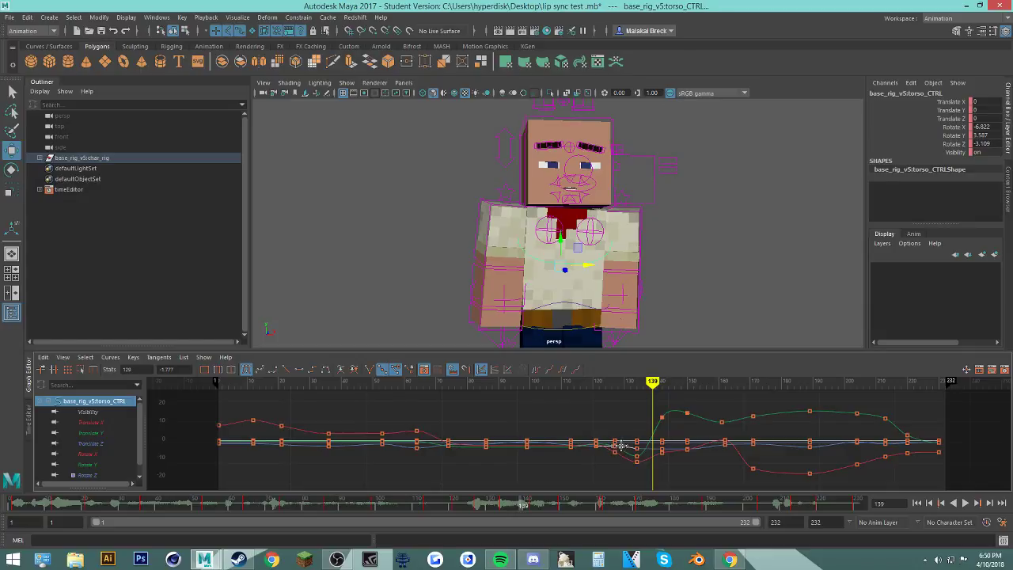
click(91, 433)
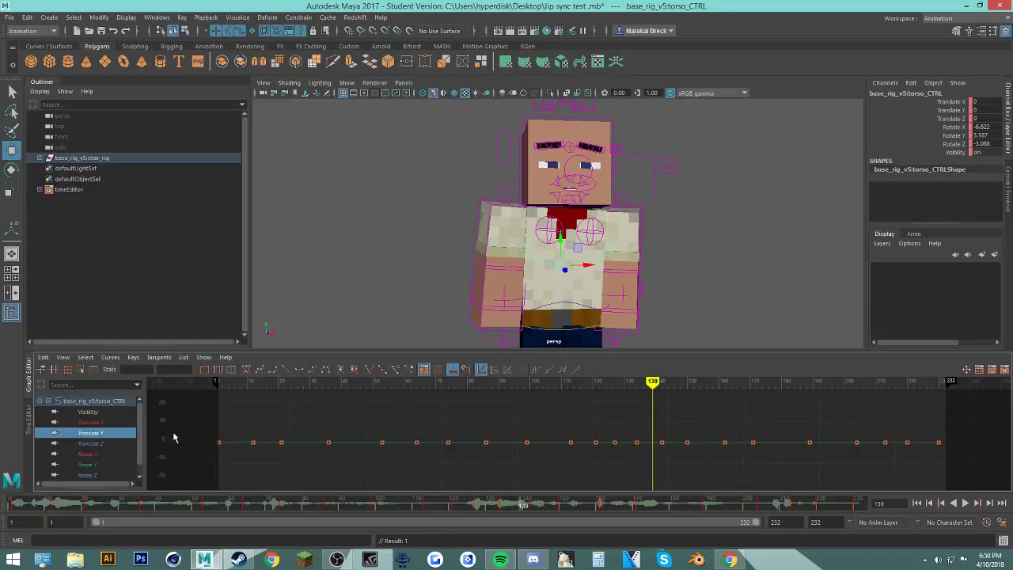
click(87, 465)
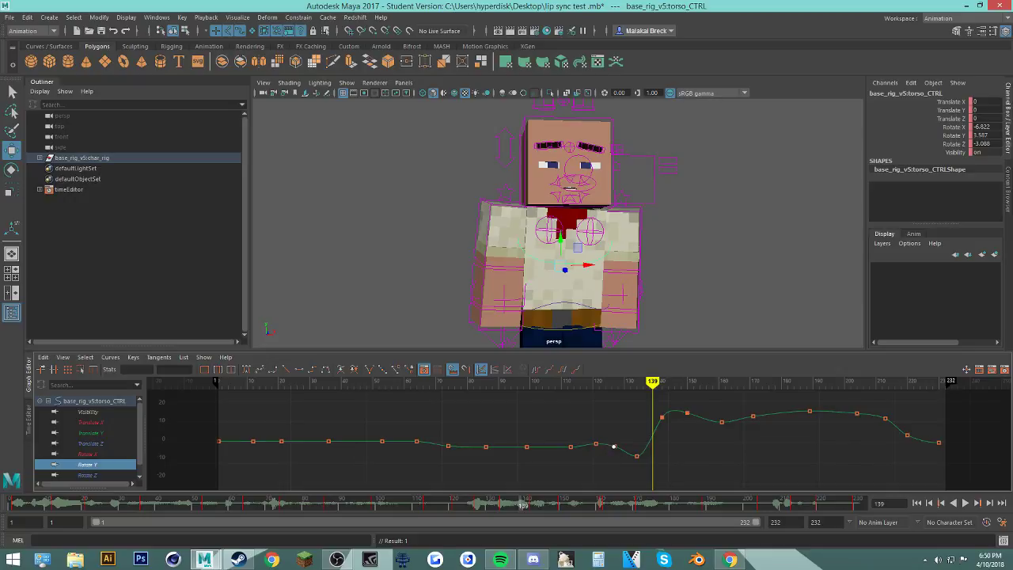
click(615, 448)
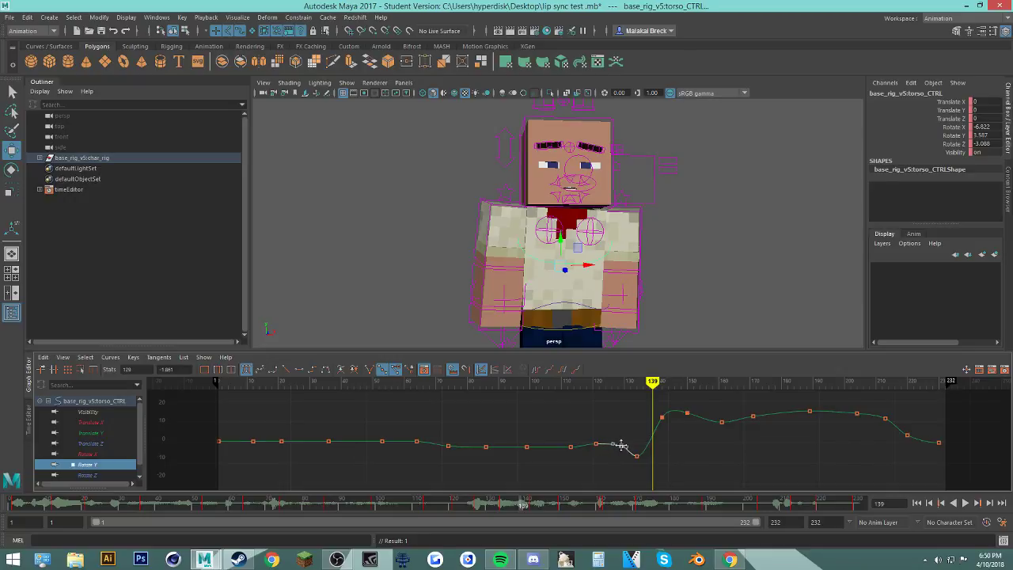
Step: Try shifting the torso's Rotate Y key at frame 142 to frame 140, and play back the turn
click(662, 417)
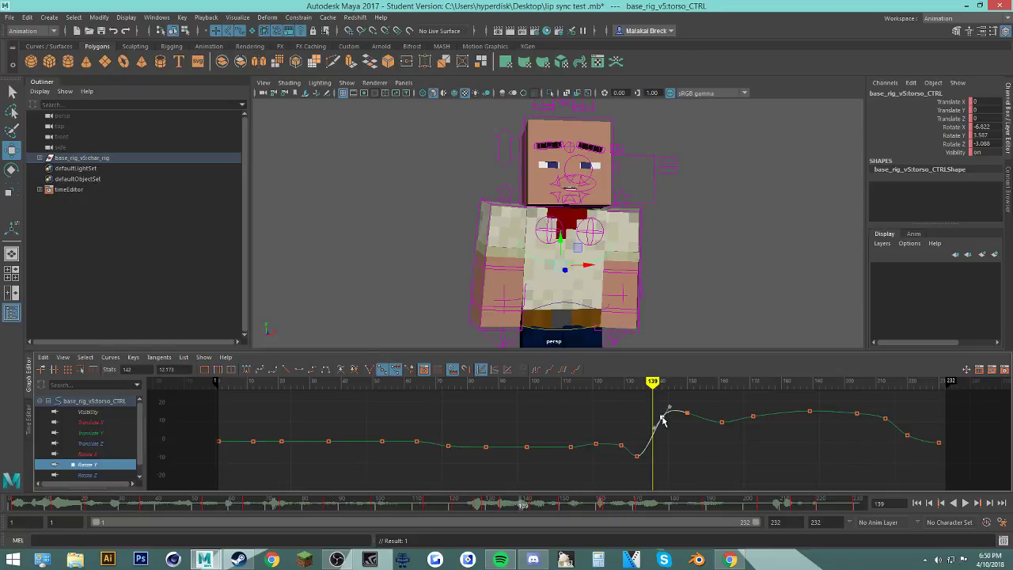
middle_drag(663, 417, 655, 417)
drag(644, 394, 613, 415)
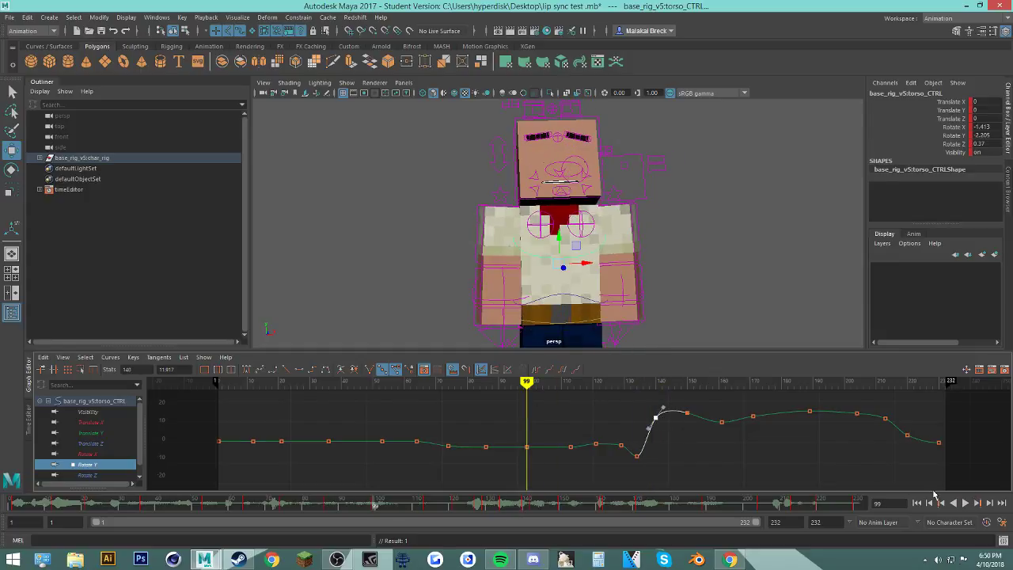
click(966, 503)
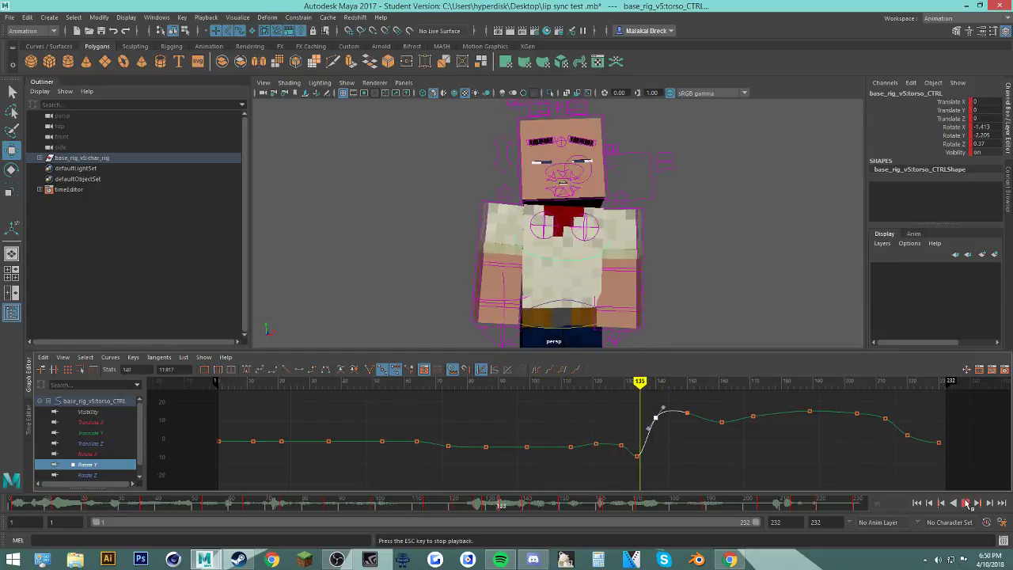
key(Escape)
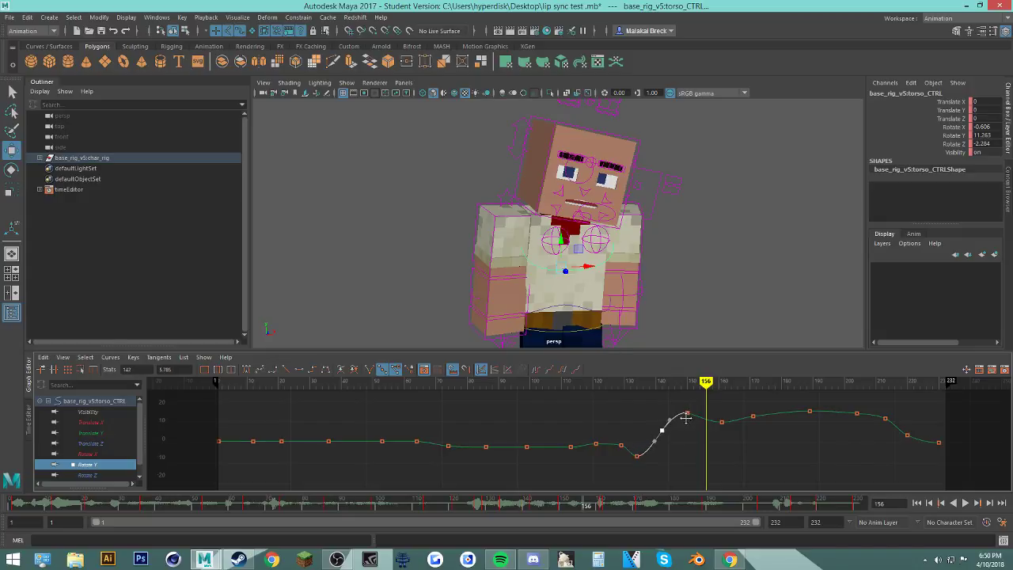
Step: Lower the torso's Rotate Y keys at frames 142 and 150 to about 7.3 and 9, and play back the animation
drag(685, 413, 686, 423)
click(639, 422)
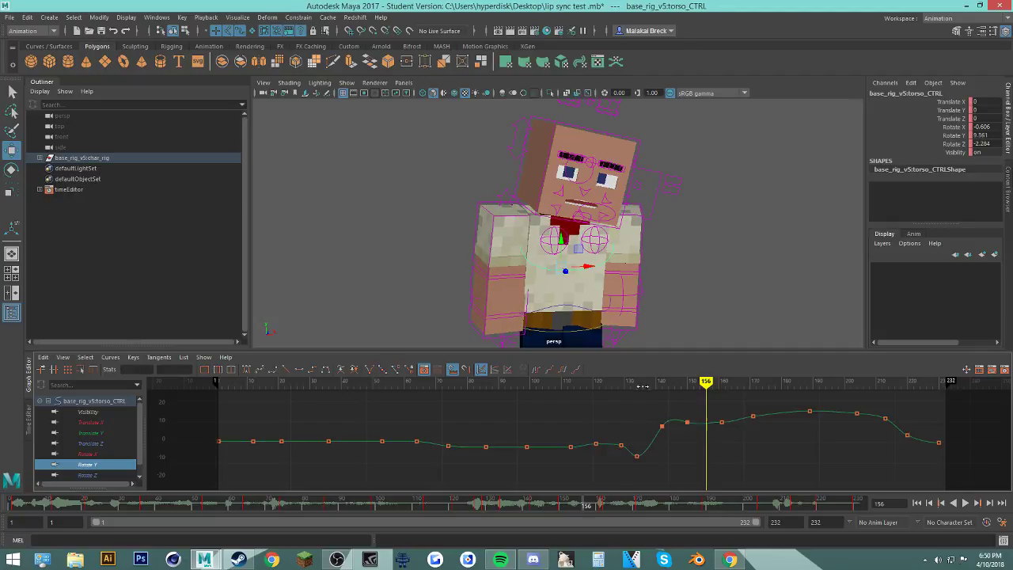
drag(639, 385, 625, 386)
click(965, 503)
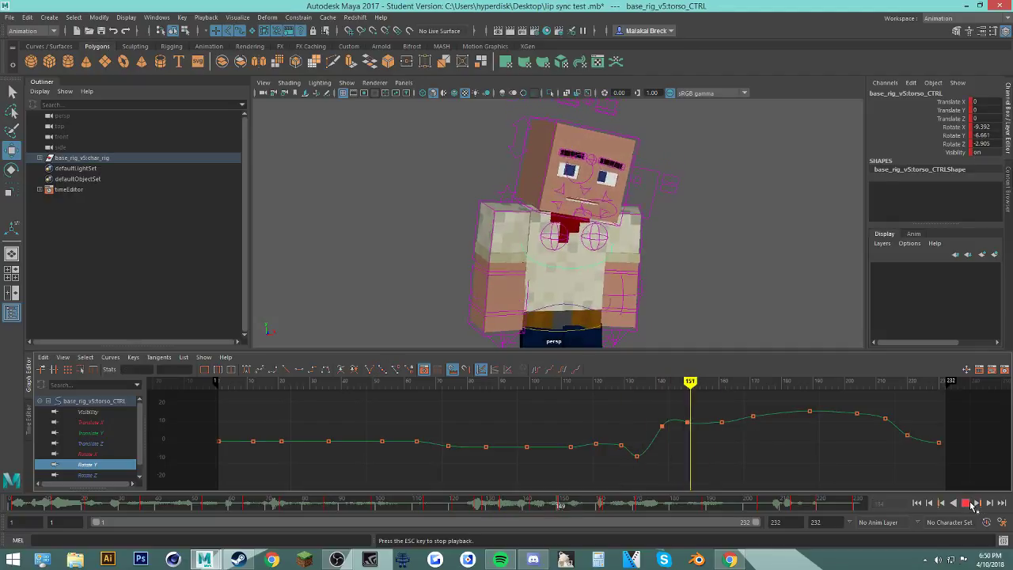
click(966, 503)
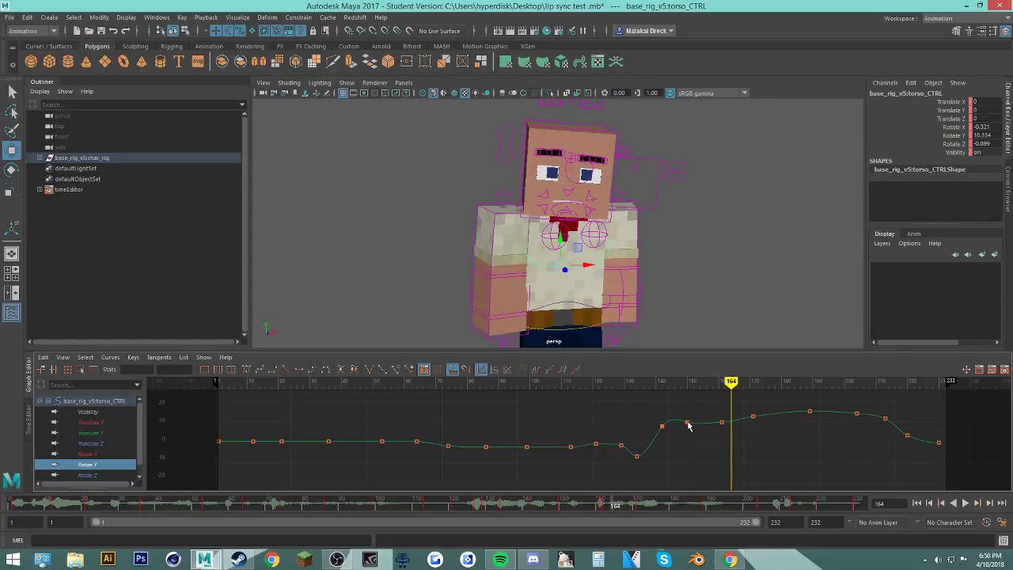
Step: Smooth the tangents of the torso's Rotate Y keys at frames 142 and 150, and replay the turn
click(687, 422)
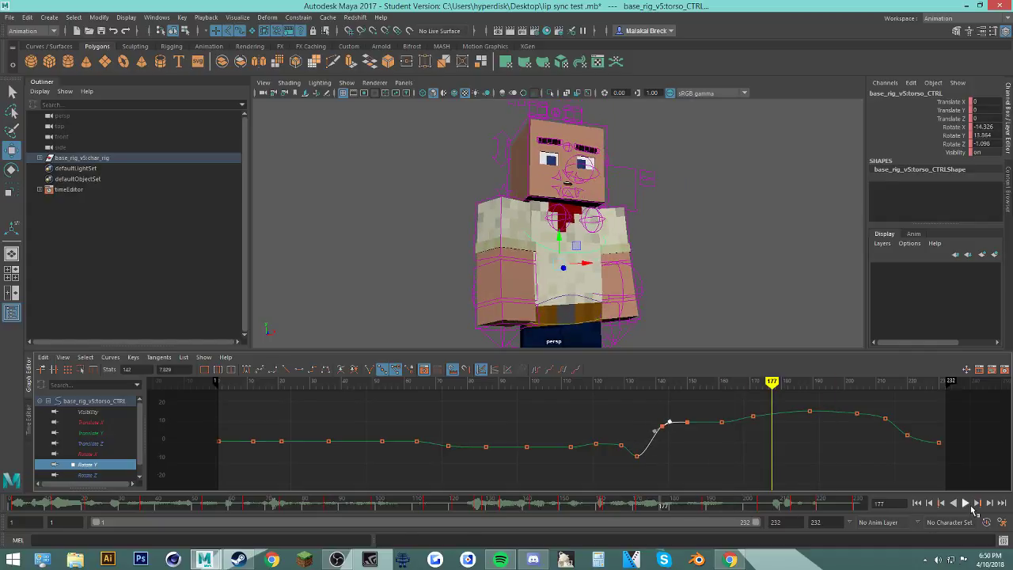
click(966, 503)
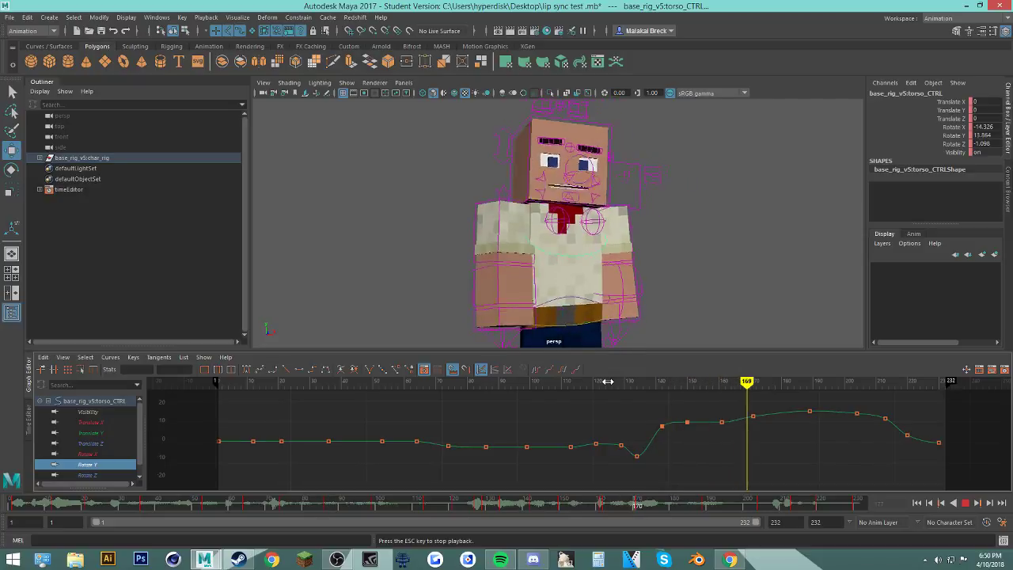
click(583, 382)
Step: Save the scene and play back the torso's turn from several earlier frames
key(ctrl+s)
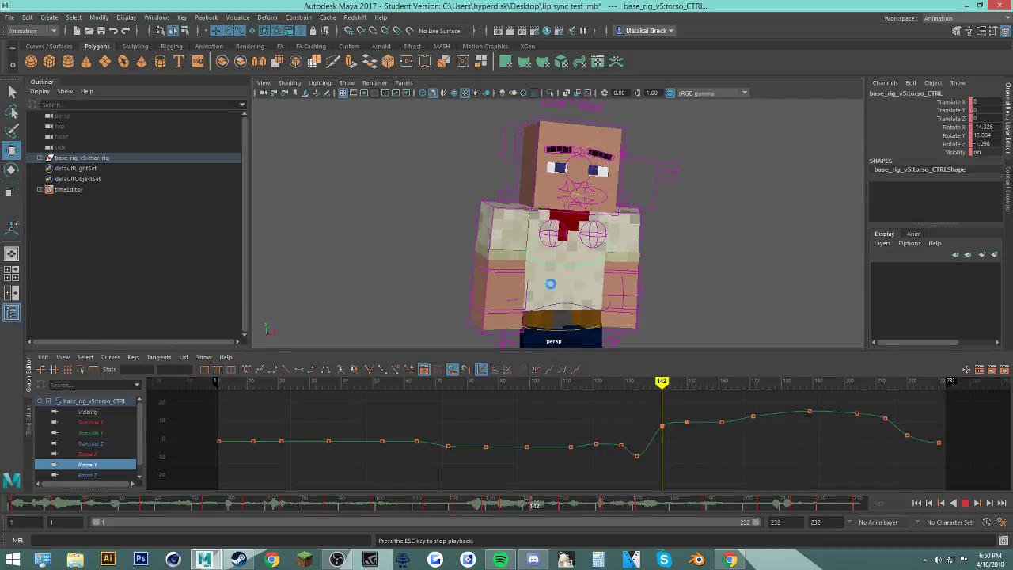
click(478, 288)
click(524, 381)
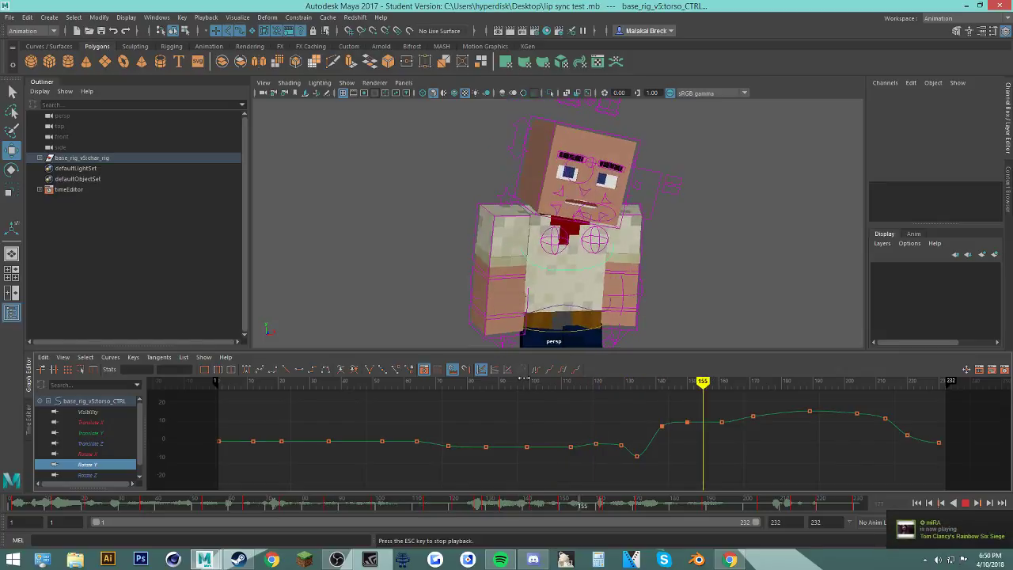
click(466, 382)
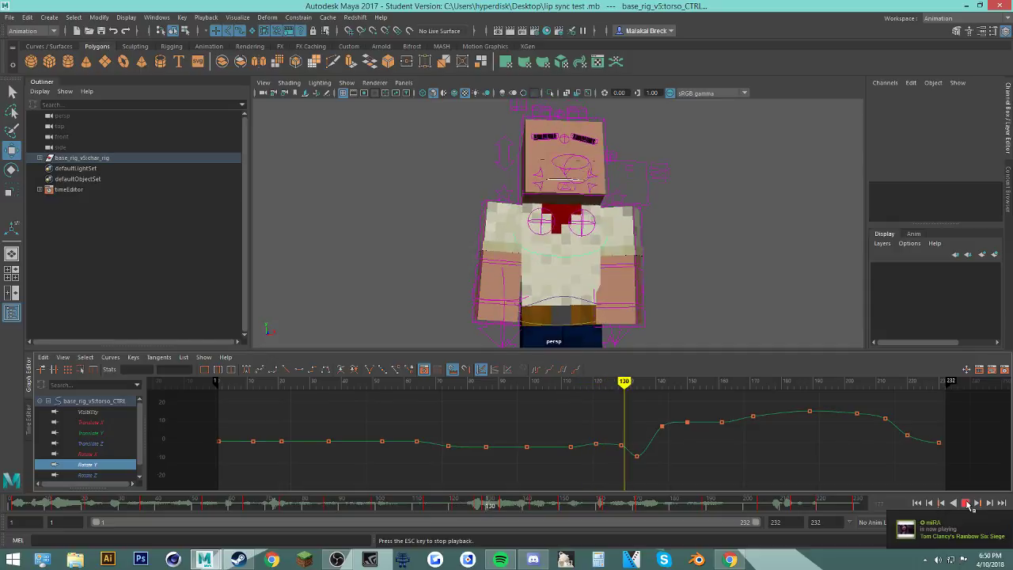
click(966, 504)
Step: Isolate the head pivot control's Rotate Y curve and shift the key at its dip near frame 135 to frame 136
click(555, 186)
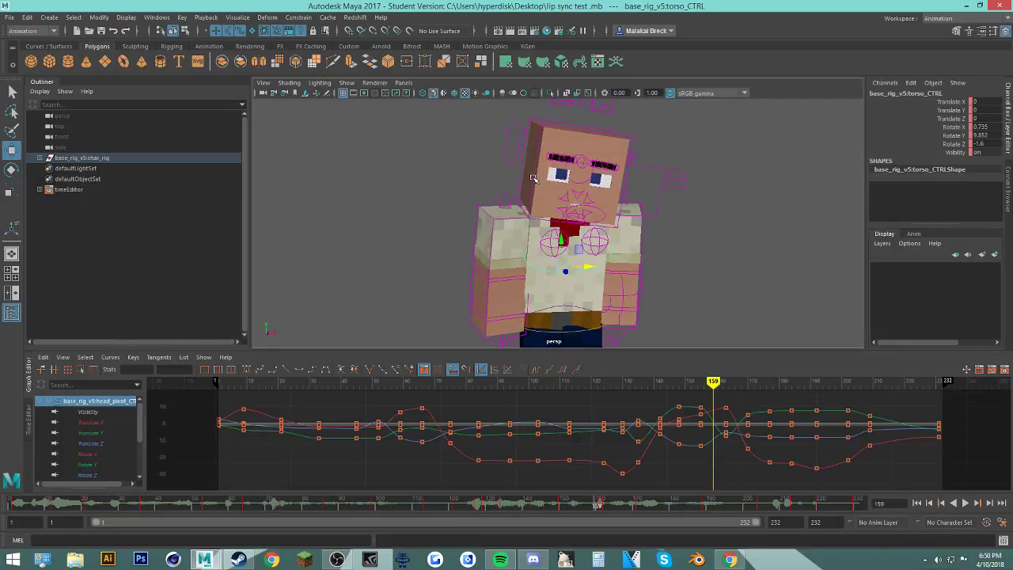
drag(554, 400, 638, 400)
key(e)
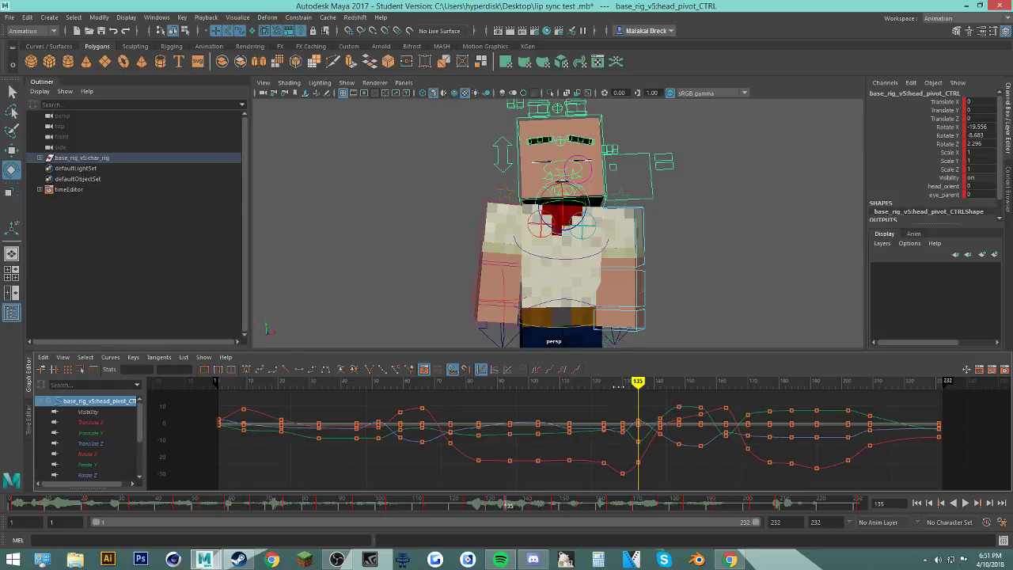
click(89, 464)
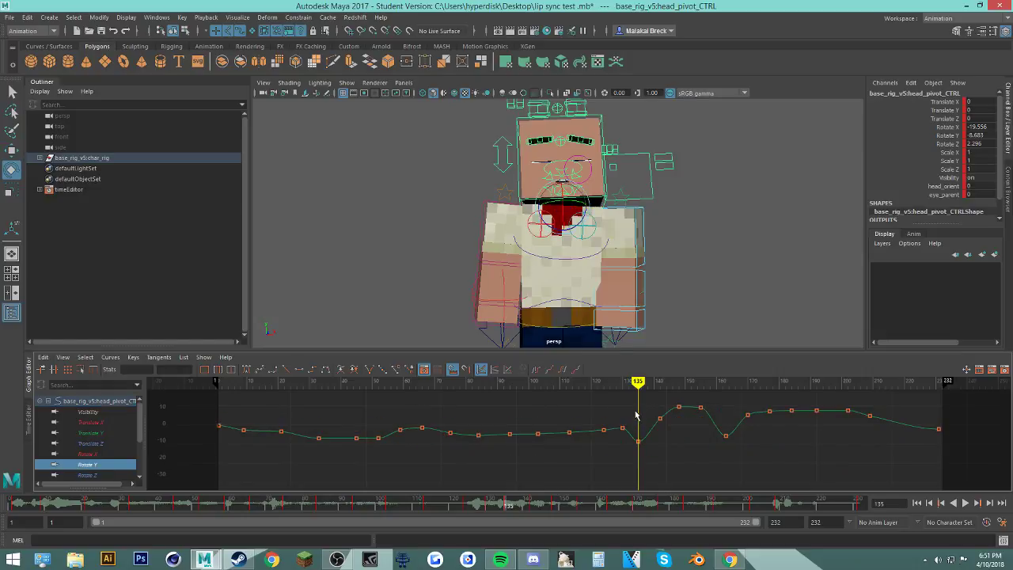
middle_drag(638, 443, 643, 443)
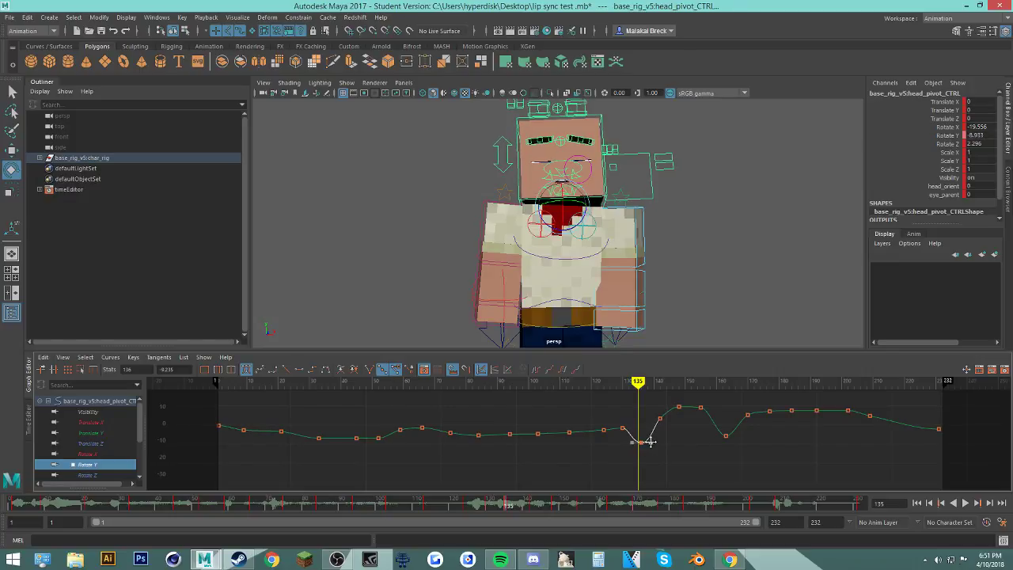
Step: Smooth the tangents of the head pivot's Rotate Y keys between frames 130 and 155, and play back the animation
click(623, 429)
mouse_move(638, 385)
mouse_down()
mouse_move(600, 385)
mouse_move(689, 404)
mouse_move(642, 402)
mouse_move(682, 401)
mouse_up()
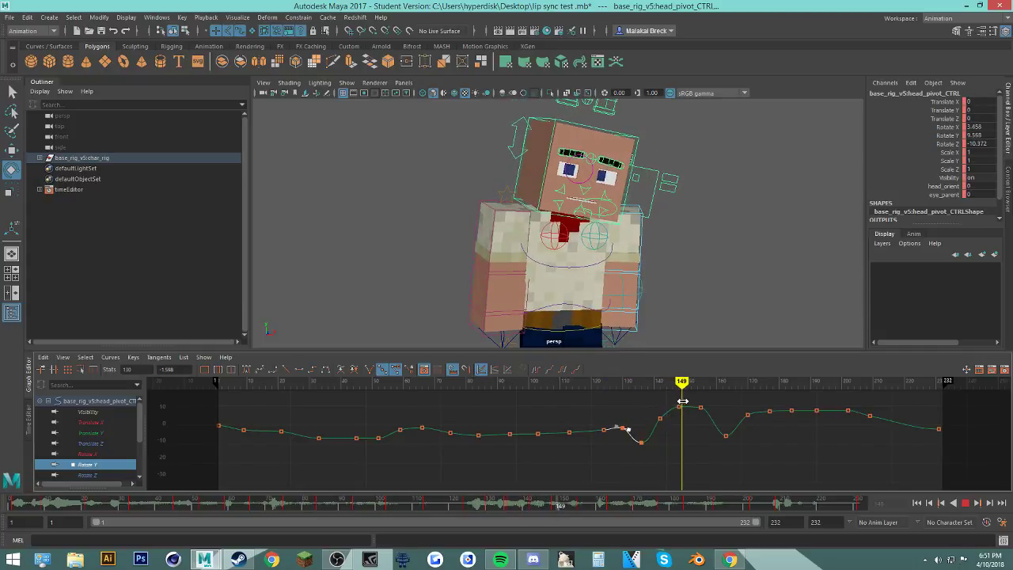
click(665, 416)
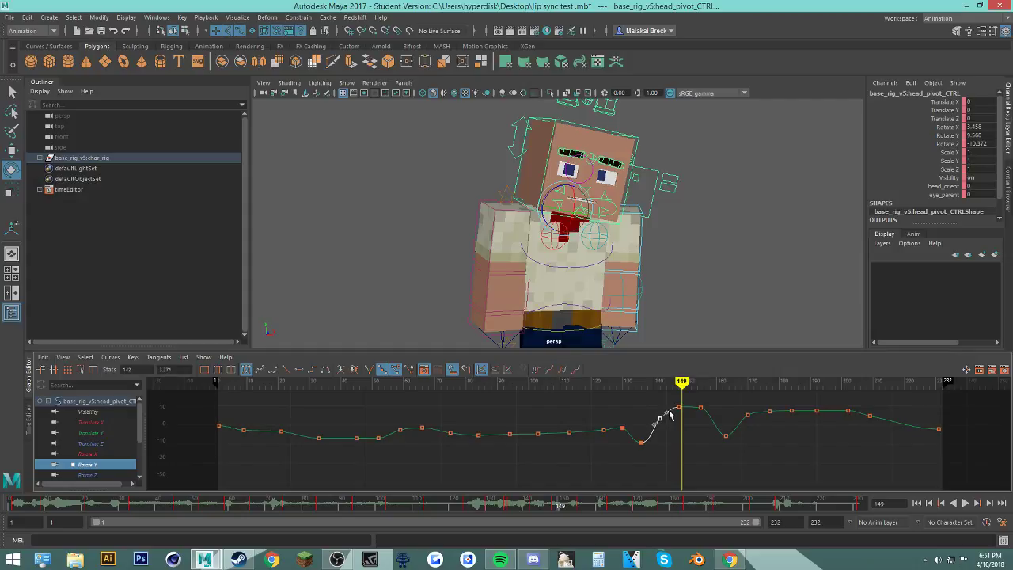
mouse_move(665, 410)
mouse_down()
mouse_move(673, 396)
mouse_move(651, 395)
mouse_move(698, 397)
mouse_up()
click(678, 406)
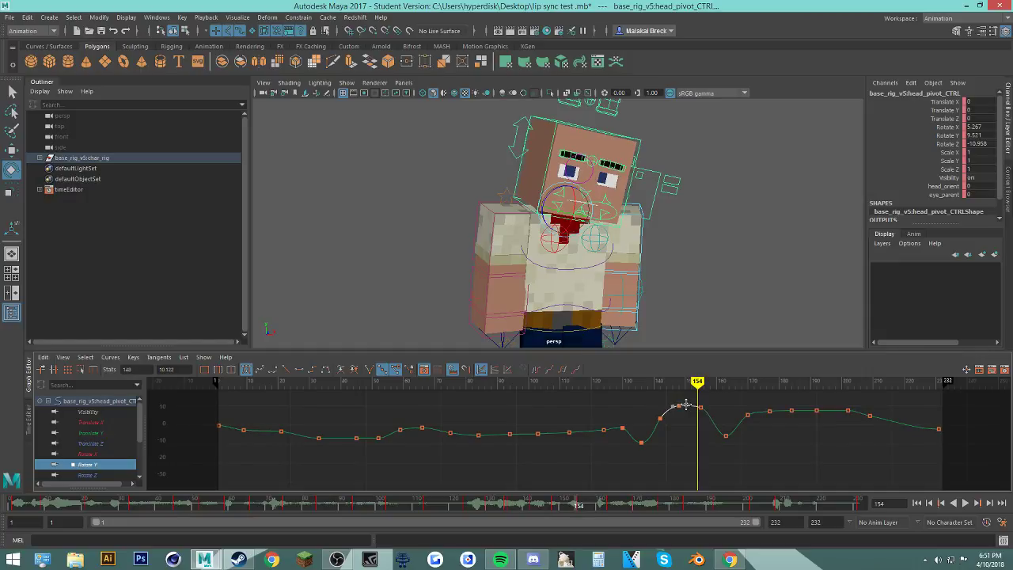
mouse_move(708, 409)
mouse_down()
mouse_move(603, 394)
mouse_move(802, 400)
mouse_up()
click(970, 504)
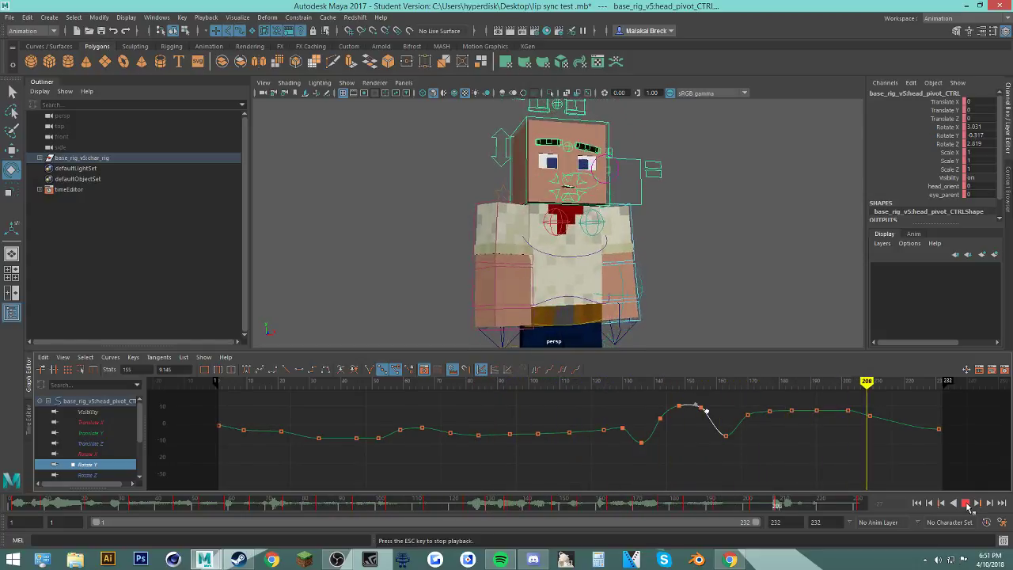
click(967, 505)
click(606, 257)
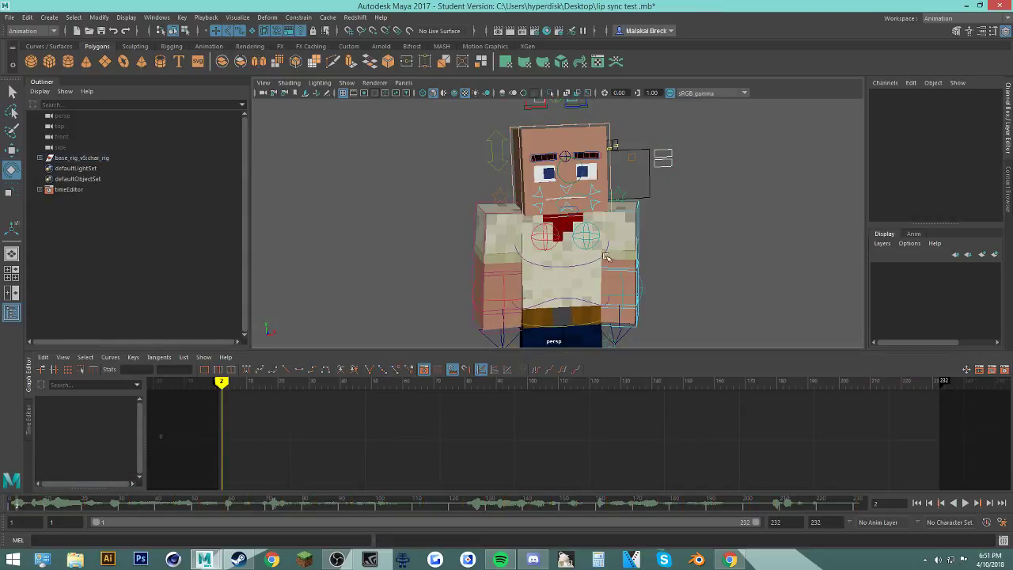
click(485, 224)
click(464, 219)
click(475, 210)
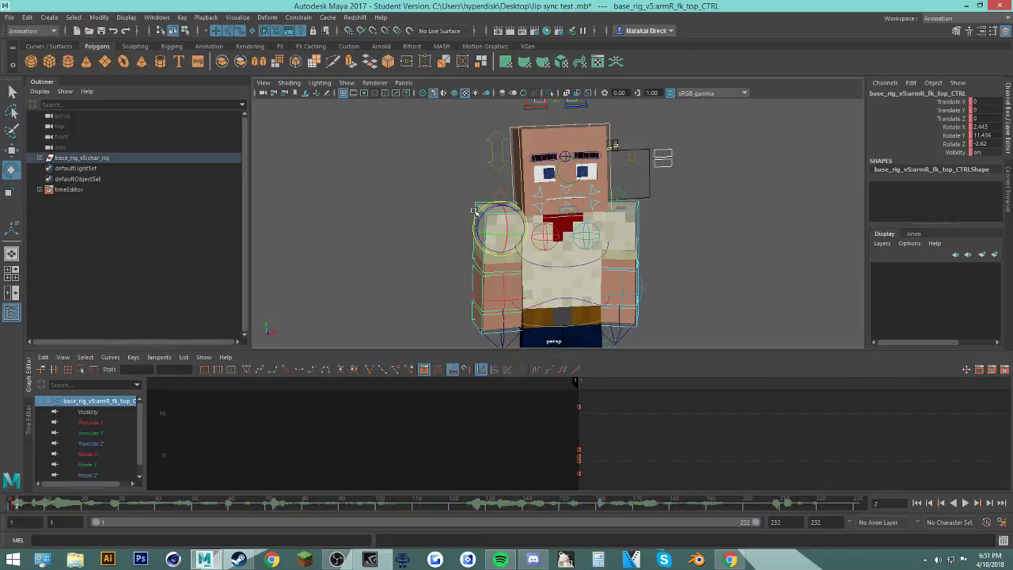
Step: Check the live stream's chat in Chrome, and return to Maya to select the head squash control with the Move tool
click(729, 560)
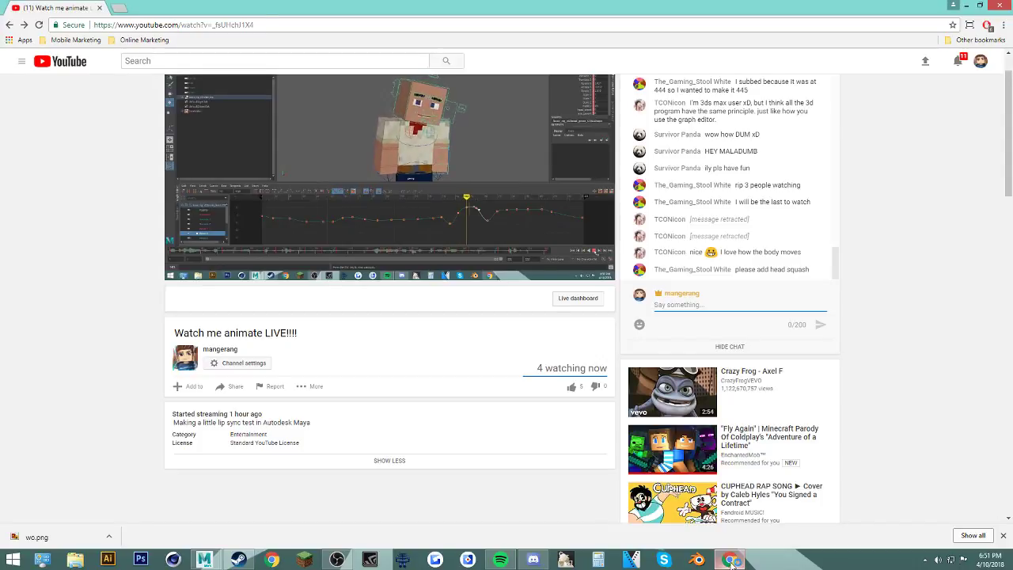
click(730, 560)
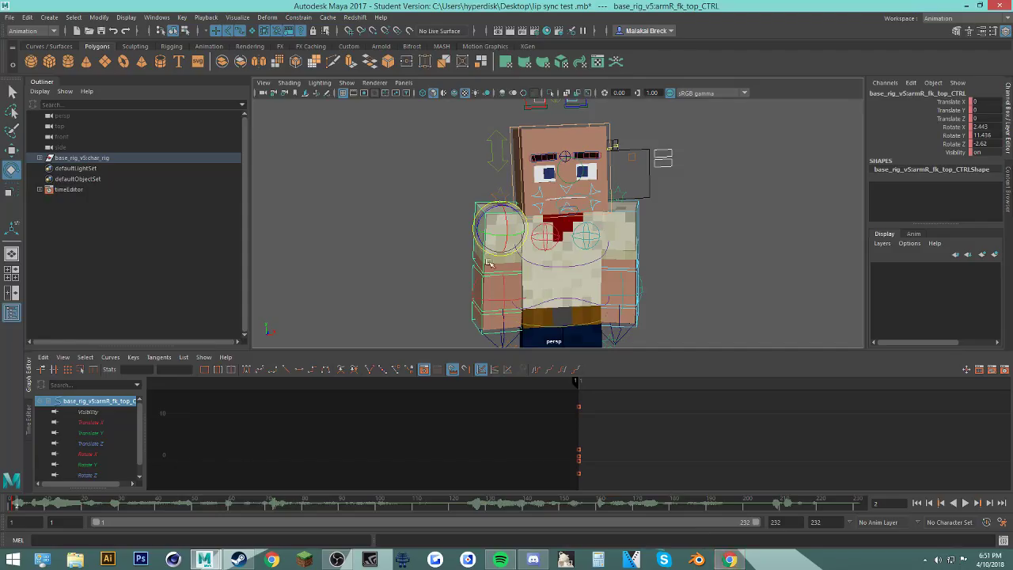
click(486, 147)
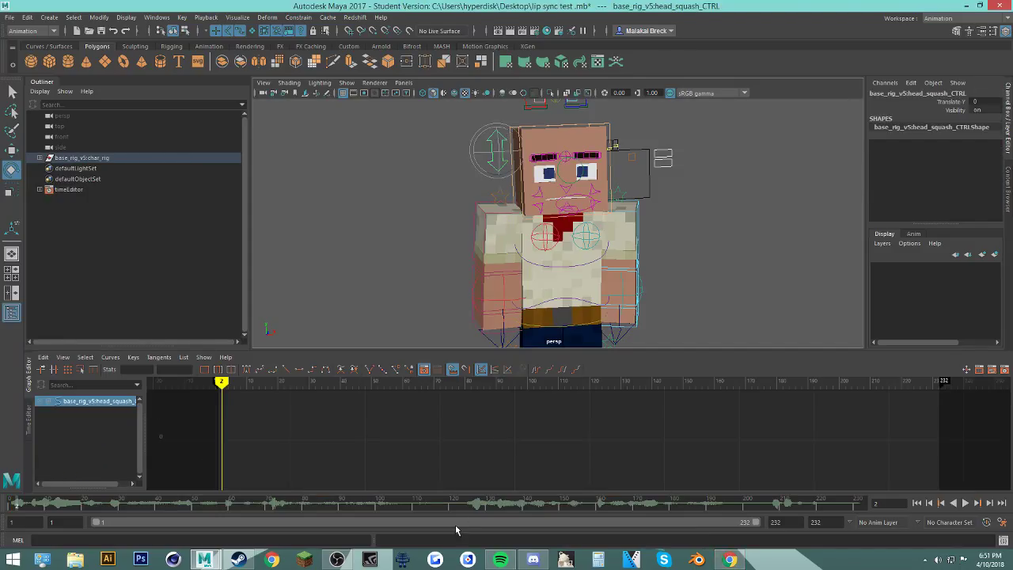
drag(456, 500, 31, 490)
key(w)
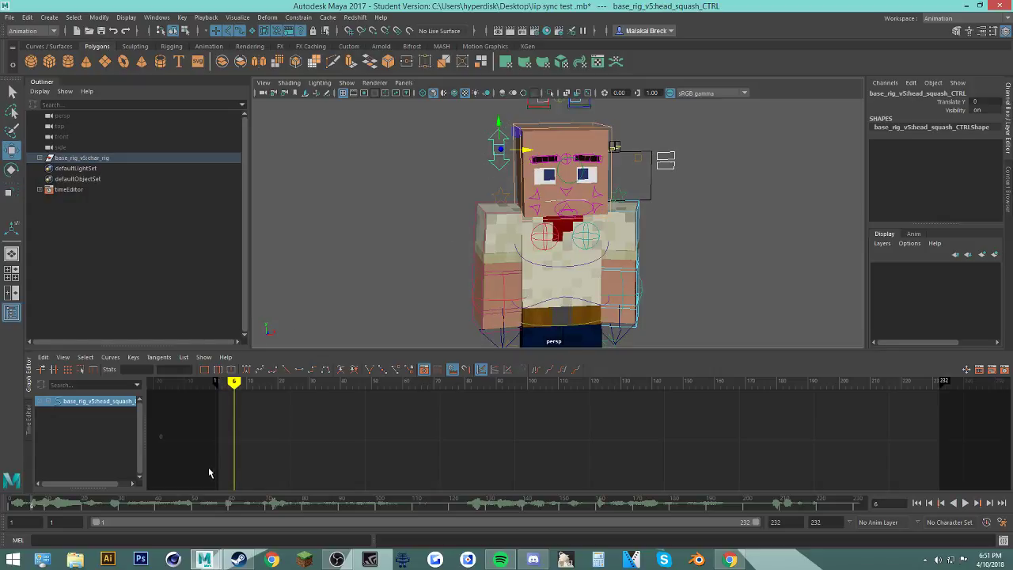
key(alt+shift+v)
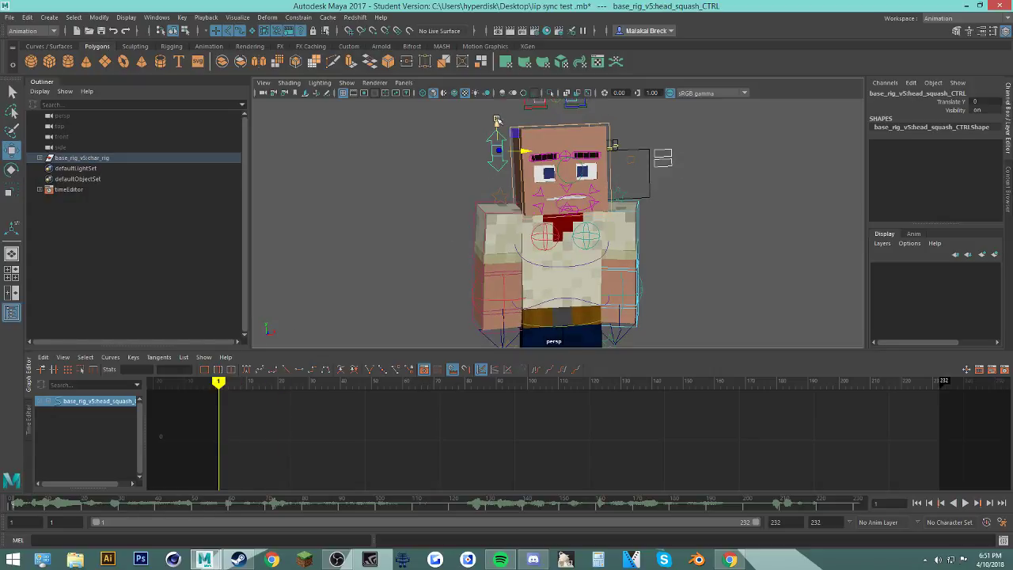
Step: Try stretching and squashing the head with the squash control at frames 1 and 52, and undo the test moves
drag(496, 120, 493, 120)
key(ctrl+z)
click(965, 503)
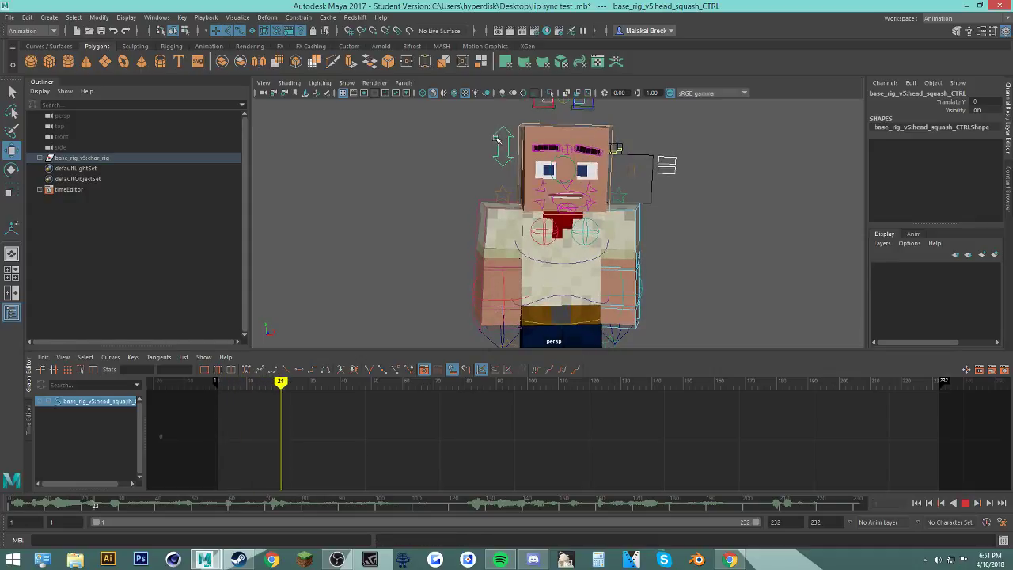
click(964, 504)
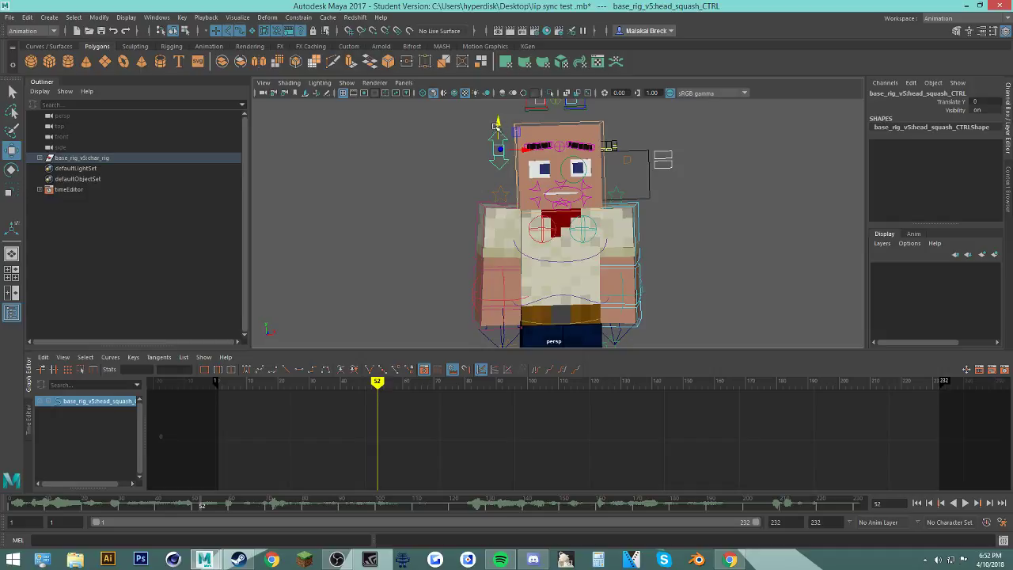
drag(496, 127, 455, 227)
key(ctrl+z)
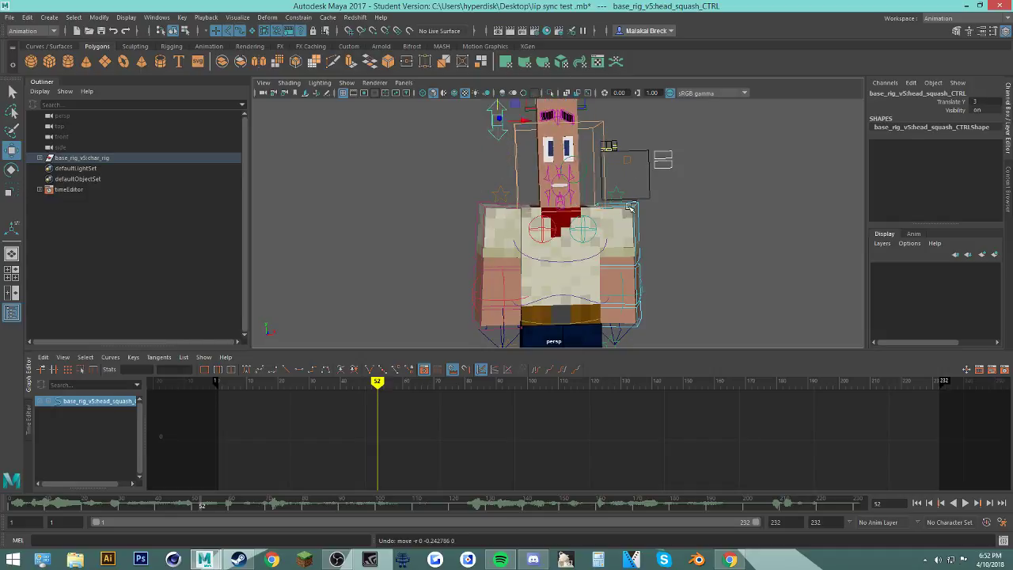
key(ctrl+z)
Step: Key the head squash control at rest on frame 1 and raised to a Translate Y of about 0.101 on frame 7
drag(24, 505, 11, 505)
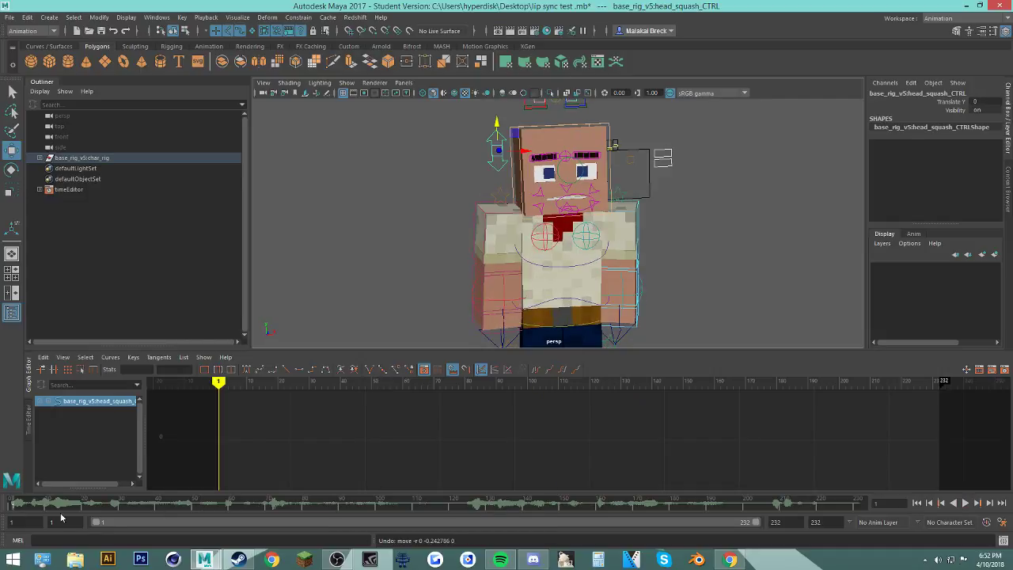
click(964, 504)
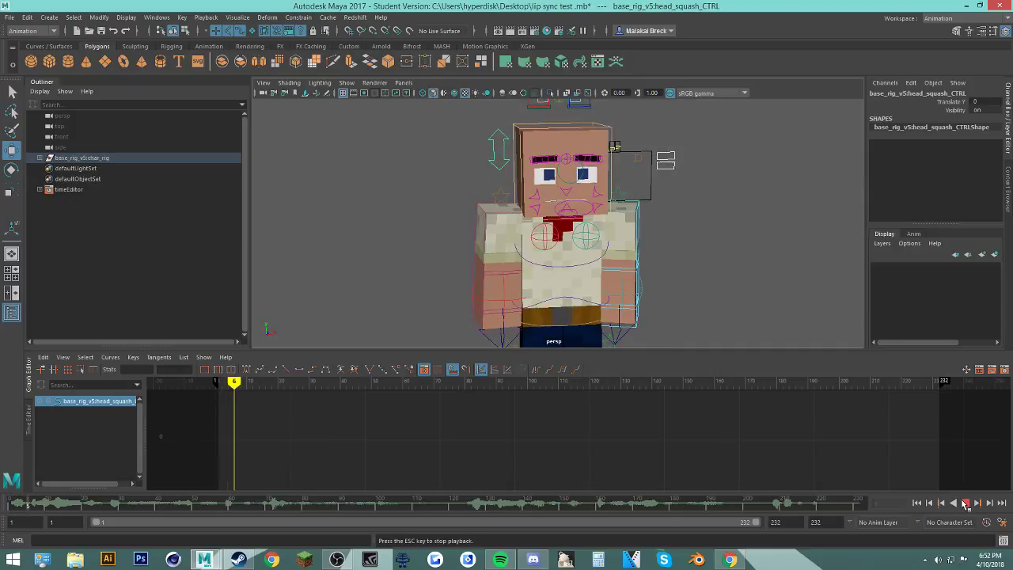
click(965, 504)
drag(20, 504, 3, 504)
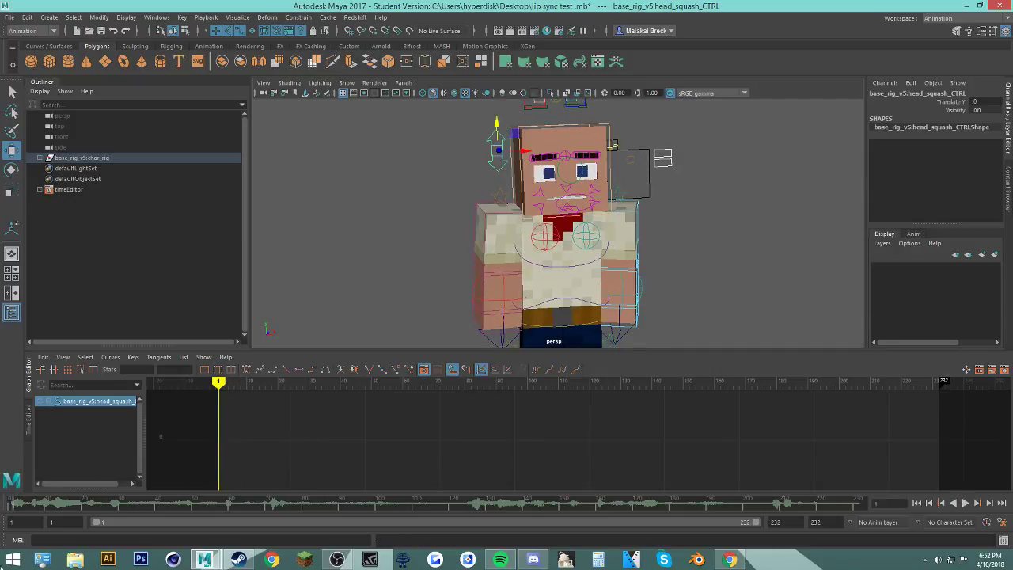
key(s)
key(alt+v)
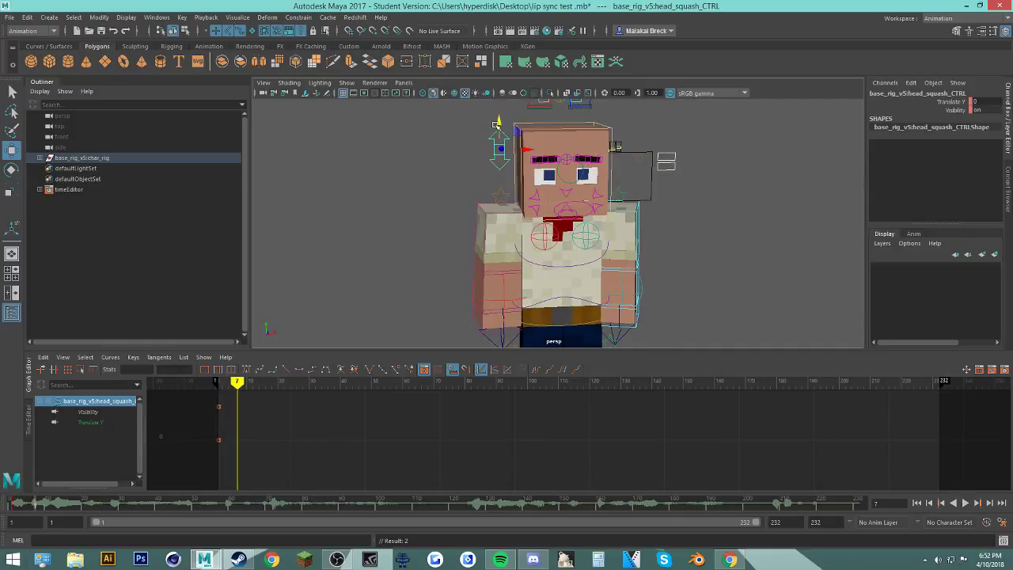
drag(496, 124, 498, 121)
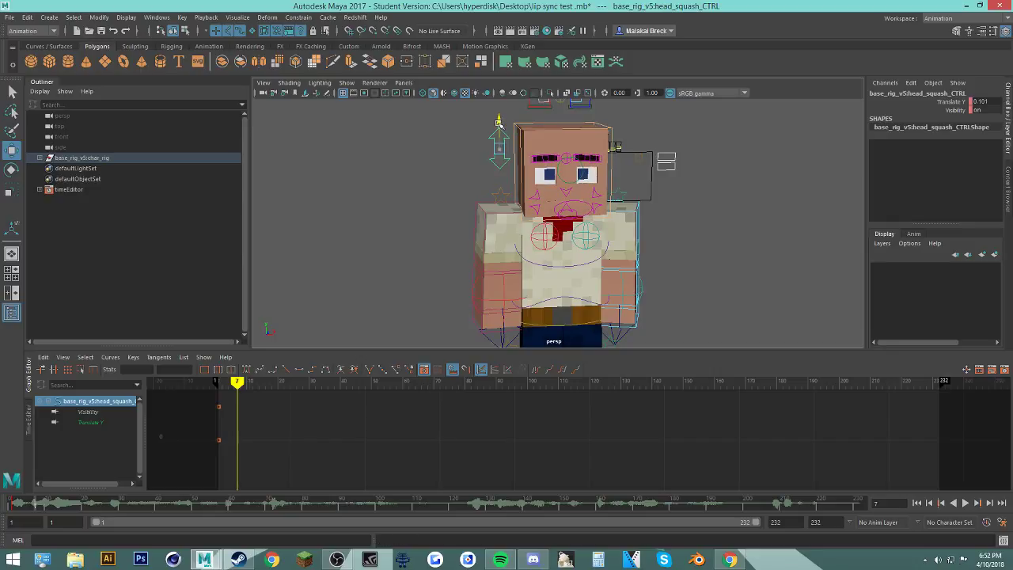
key(s)
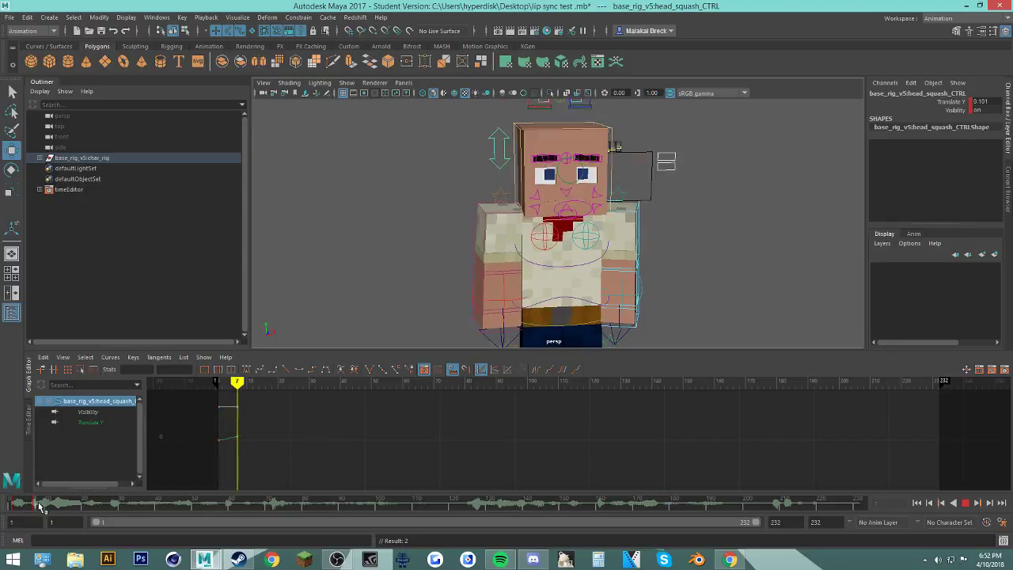
Step: Lower the head squash control back to a Translate Y of about 0 at frame 14 and key it
key(alt+v)
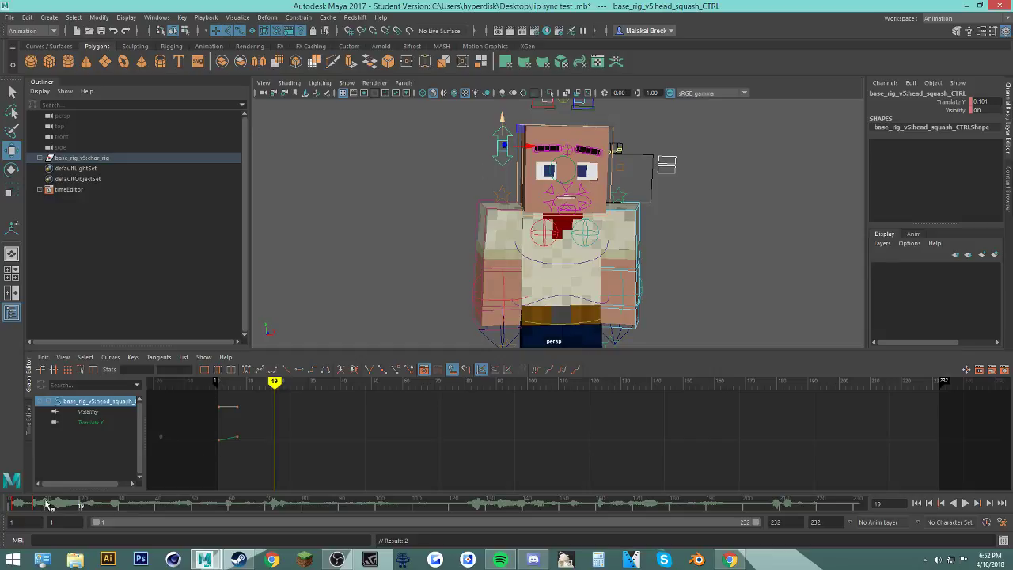
drag(46, 505, 62, 502)
drag(501, 118, 501, 123)
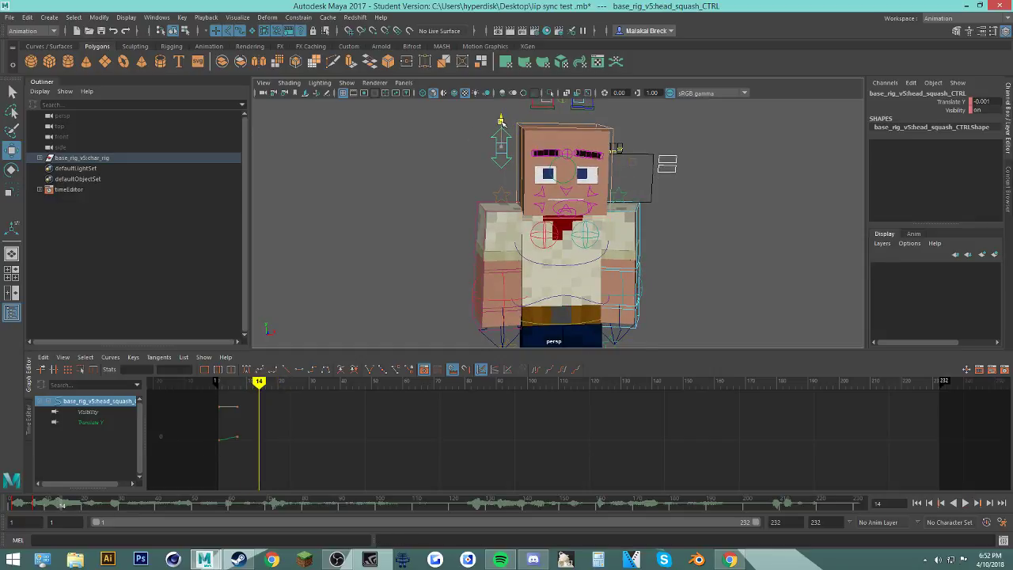
key(s)
Step: Stretch the head to a squash Translate Y of about 0.105 at frame 26 and key it
drag(30, 503, 107, 503)
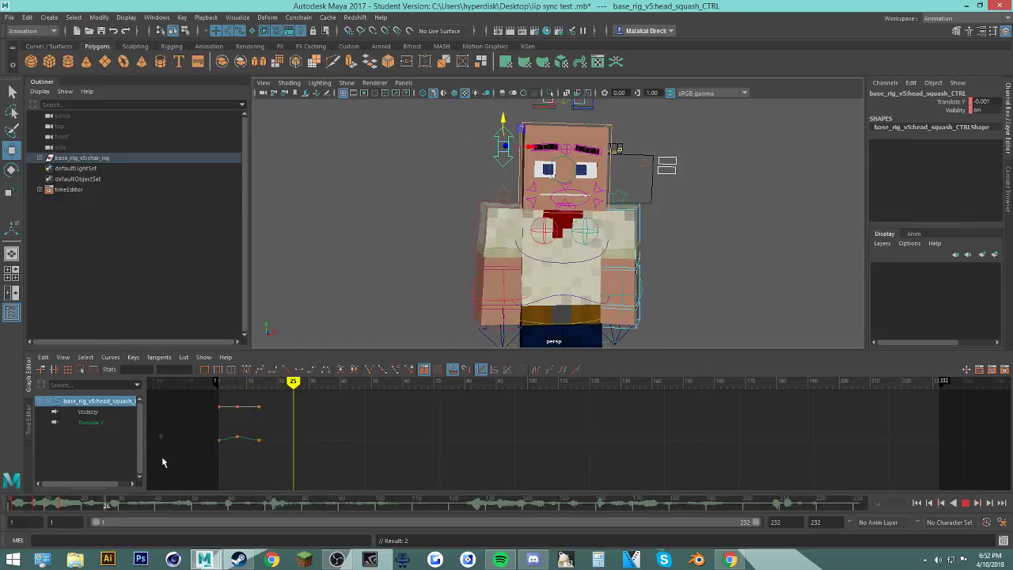
drag(502, 125, 502, 122)
key(s)
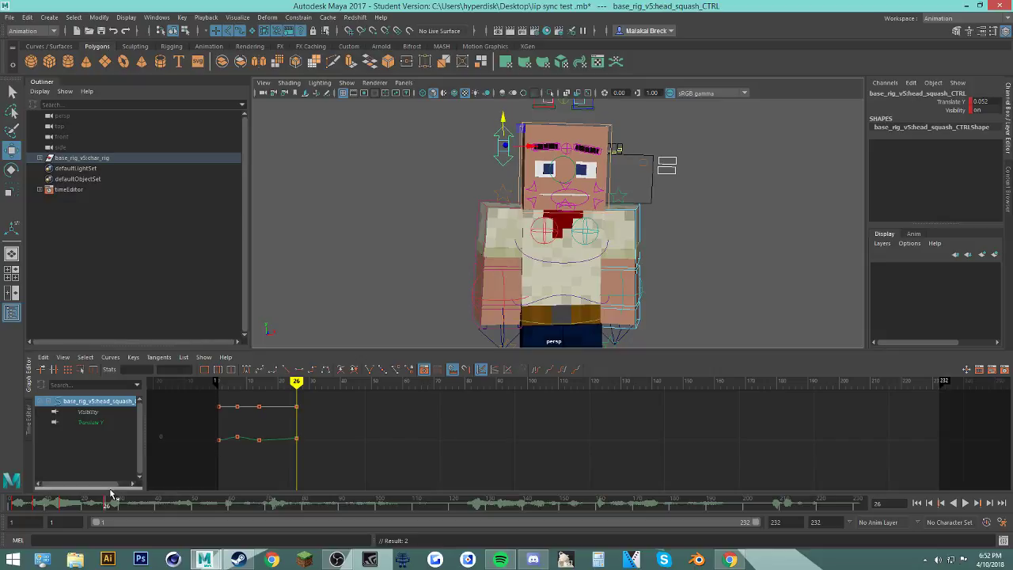
drag(53, 503, 97, 516)
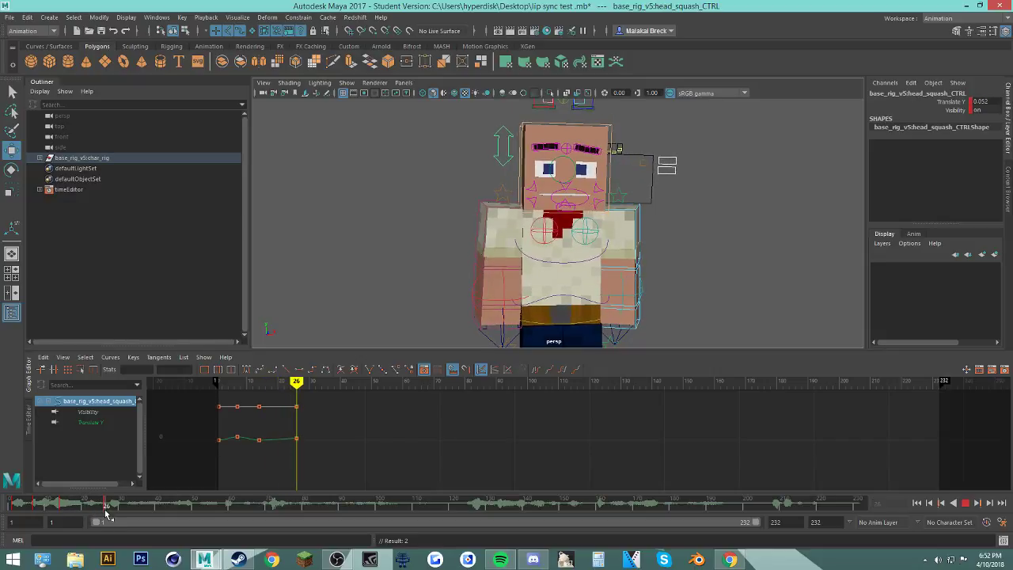
drag(504, 124, 503, 122)
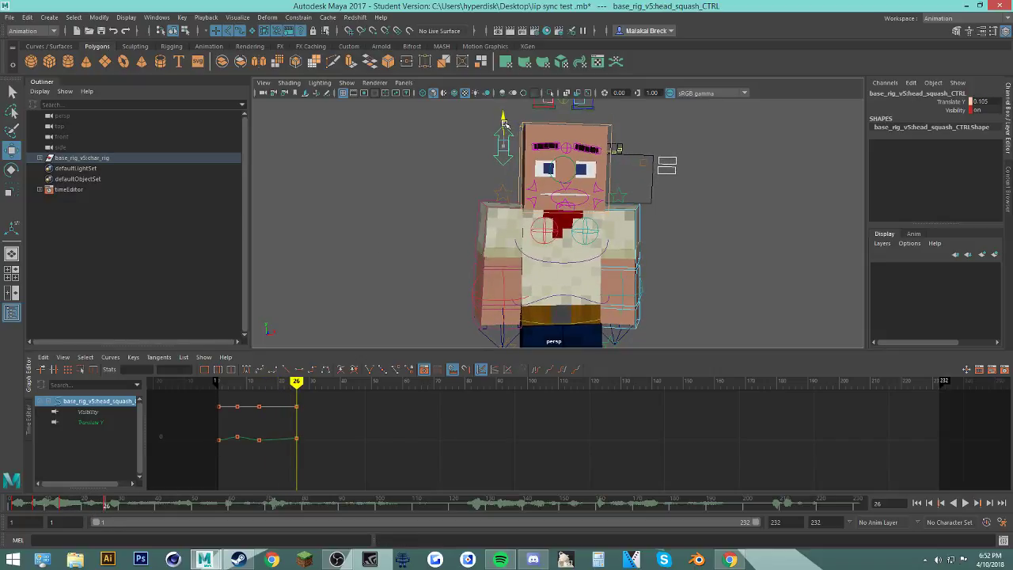
key(s)
Step: Key the head squash control's Translate Y at 0 on frame 39, and play back the head's stretching
drag(110, 504, 155, 503)
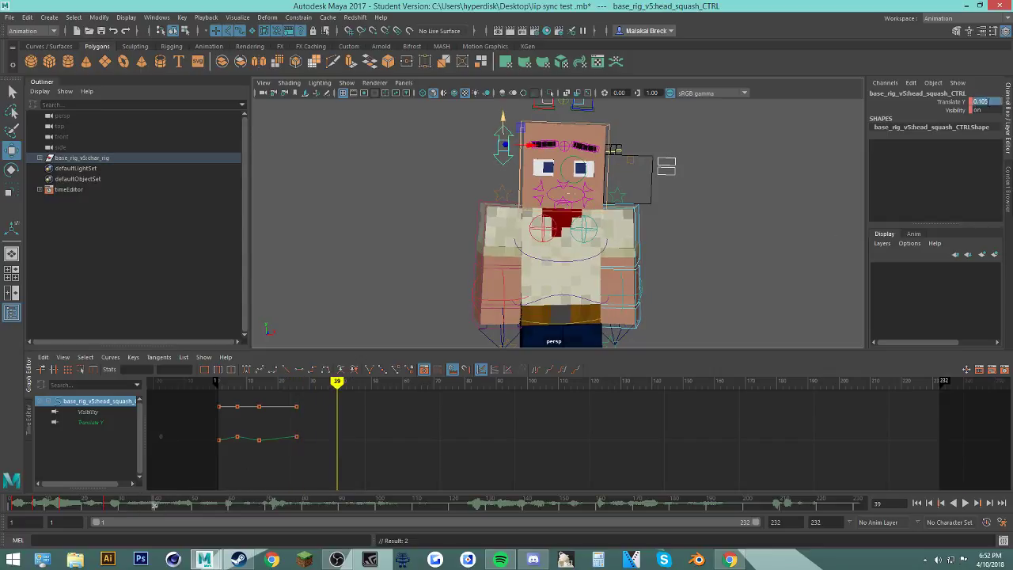
text(0)
key(Return)
key(s)
click(66, 511)
key(alt+v)
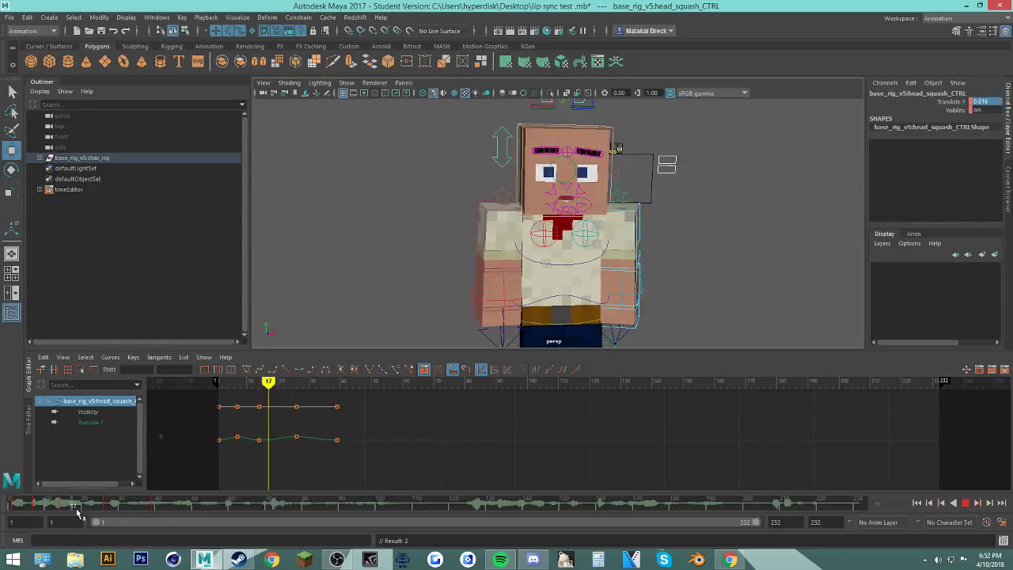
key(alt+v)
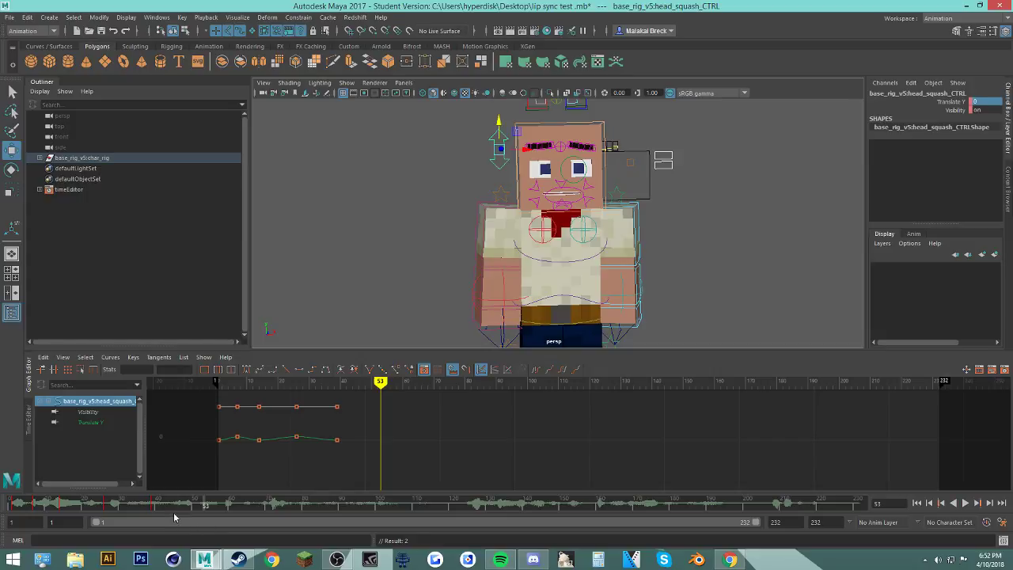
Step: Key the head squash control's Translate Y at about -0.053 on frame 48 and about 0.105 on frame 55
click(163, 505)
drag(167, 507, 187, 505)
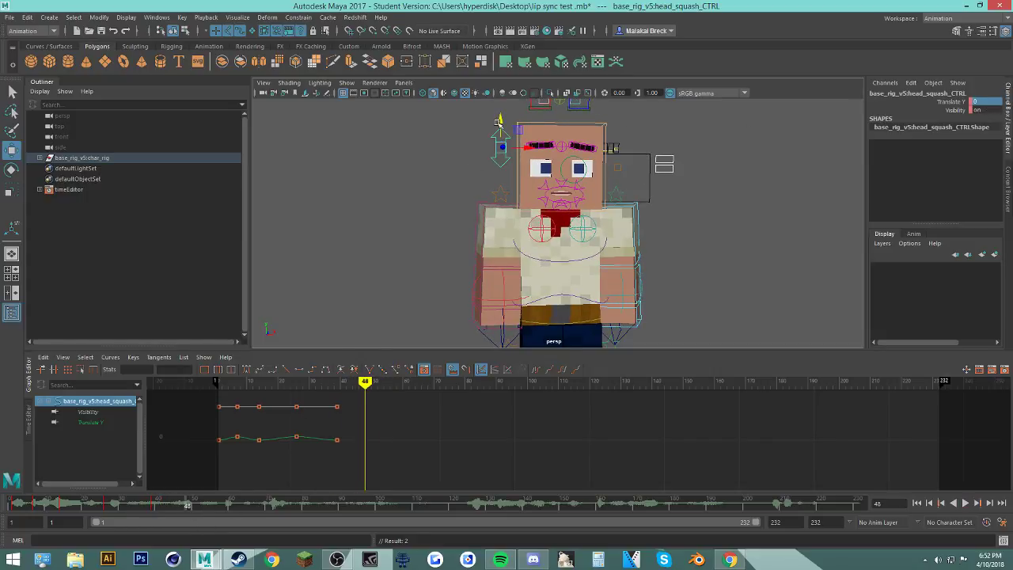
drag(500, 119, 501, 121)
key(s)
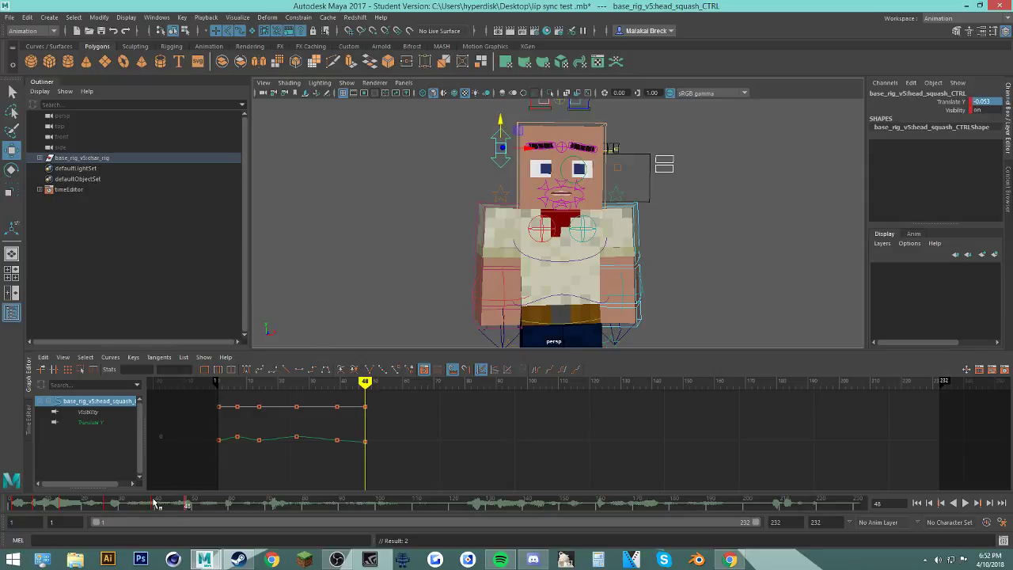
drag(157, 502, 214, 504)
drag(500, 123, 500, 119)
key(s)
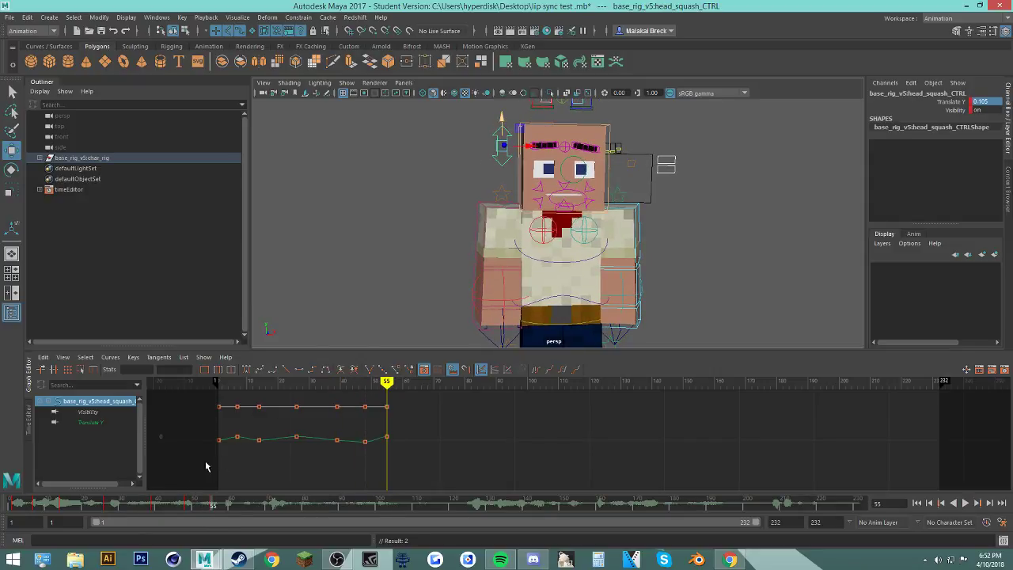
Step: Key the head squash at about 0.005 on frame 64, and shift the keys at frames 55 and 64 one frame later
drag(170, 502, 246, 519)
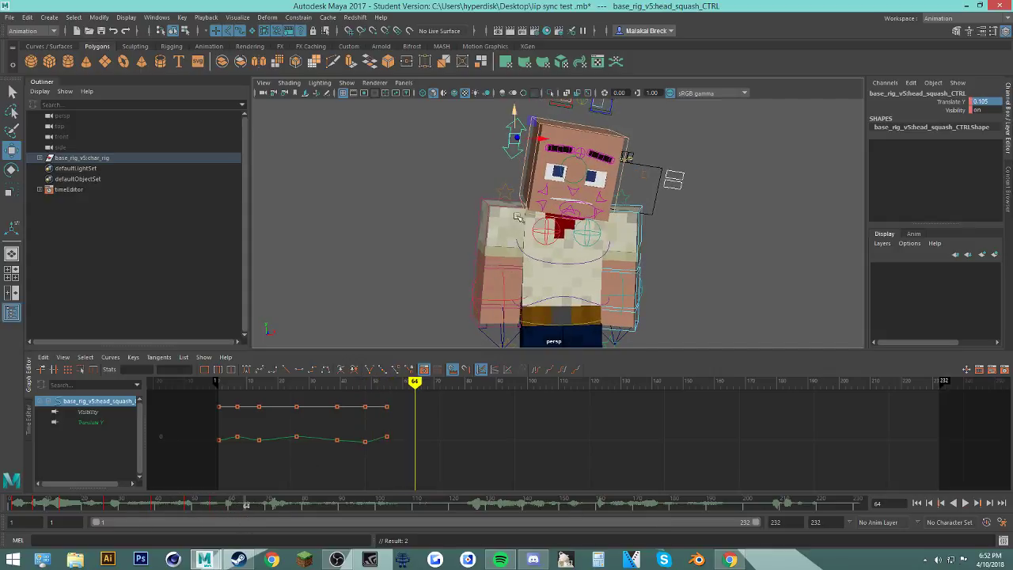
drag(514, 118, 514, 121)
key(s)
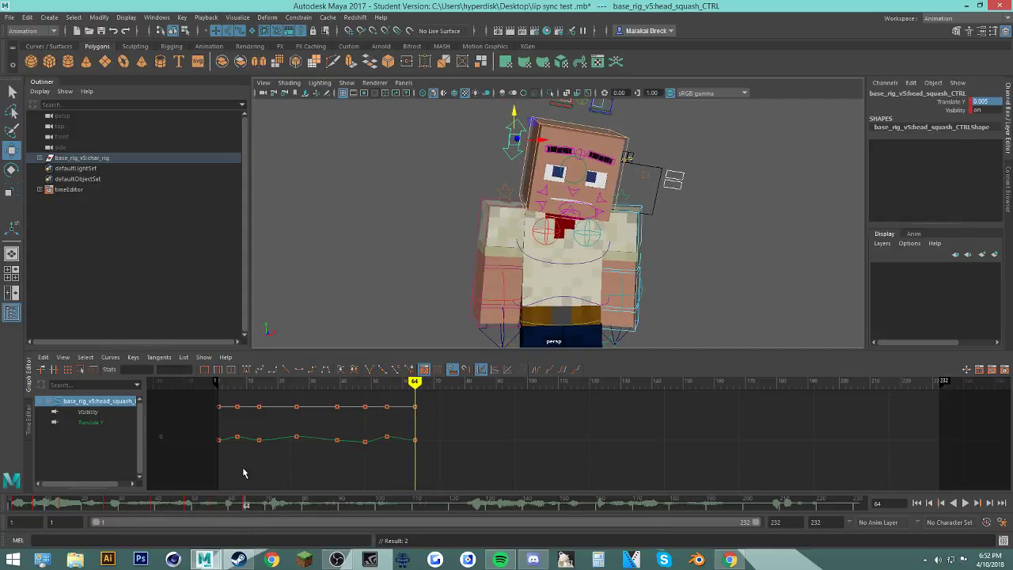
shift+drag(253, 507, 199, 508)
drag(212, 506, 268, 514)
Step: Key the head squash control's Translate Y at about -0.1 on frame 70 and about 0.111 on frame 80
click(272, 502)
drag(510, 119, 511, 123)
key(s)
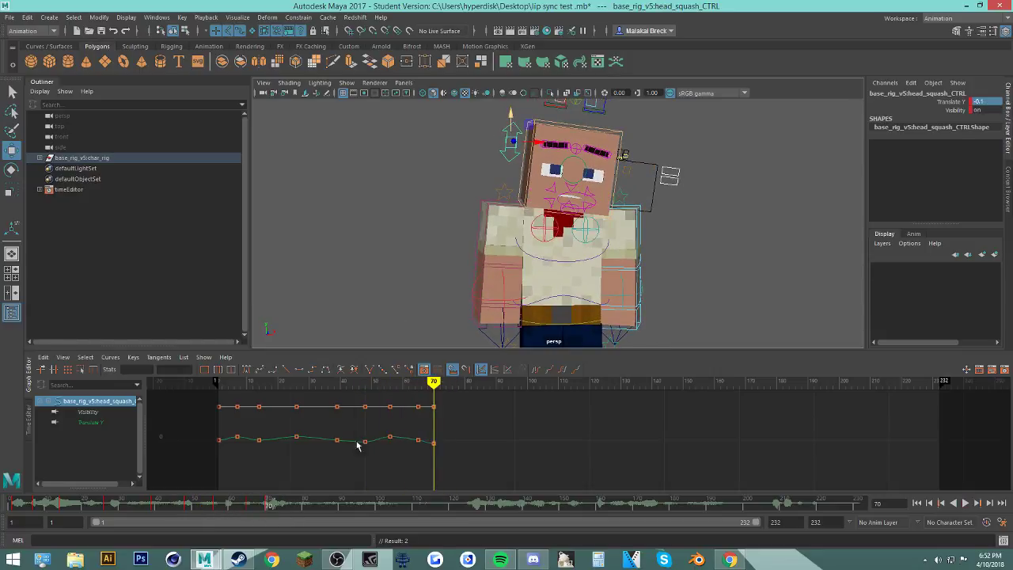
key(alt+v)
key(alt+v)
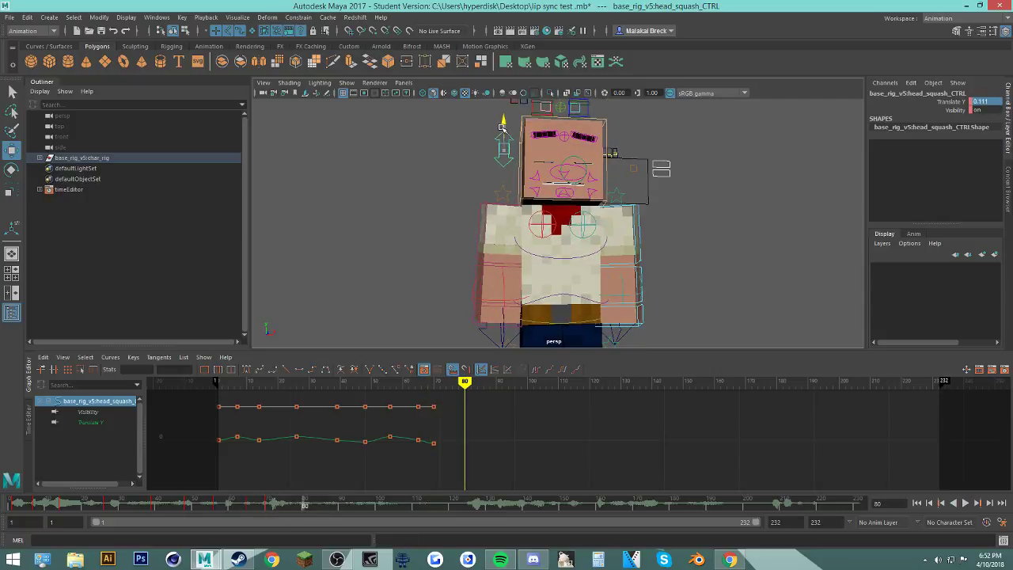
key(s)
Step: Set the head squash control's Translate Y to 0 at frame 91 and key it
key(alt+v)
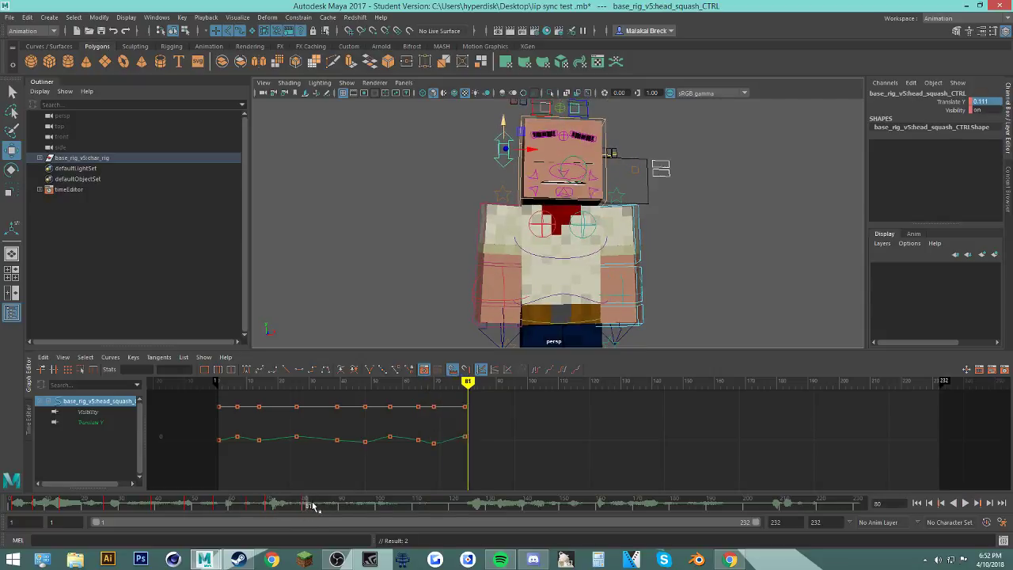
key(1)
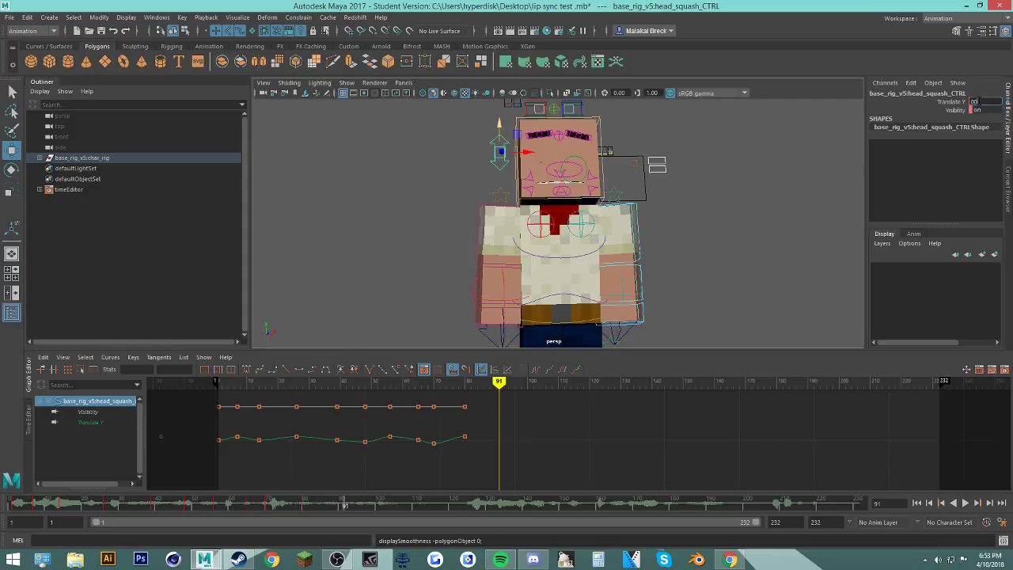
click(978, 101)
key(s)
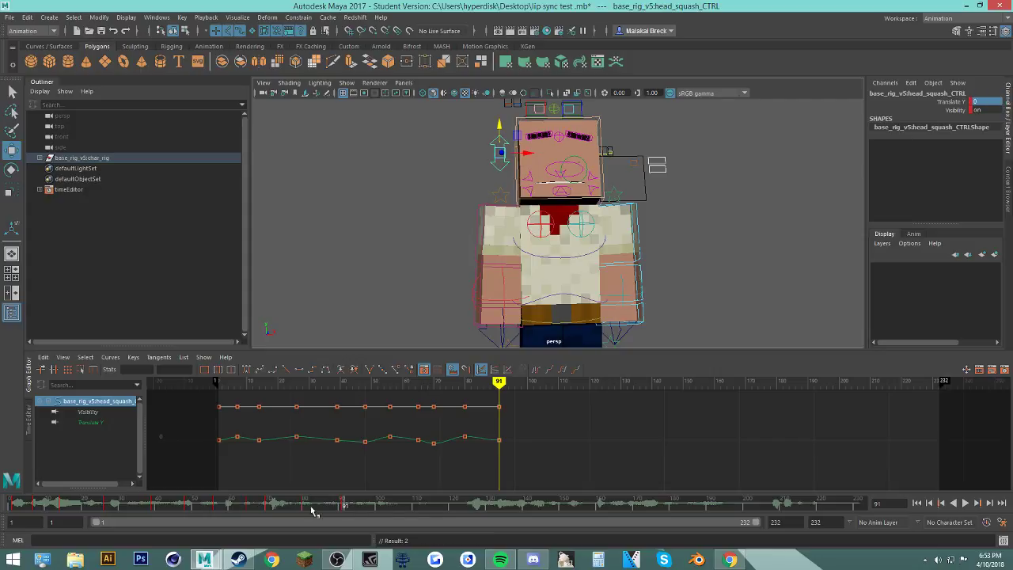
Step: Key the head squash control on frames 87, 94, 131, 136, 142 and 156, stretching it at 136 and ending at Translate Y about 0.004
drag(313, 510, 361, 523)
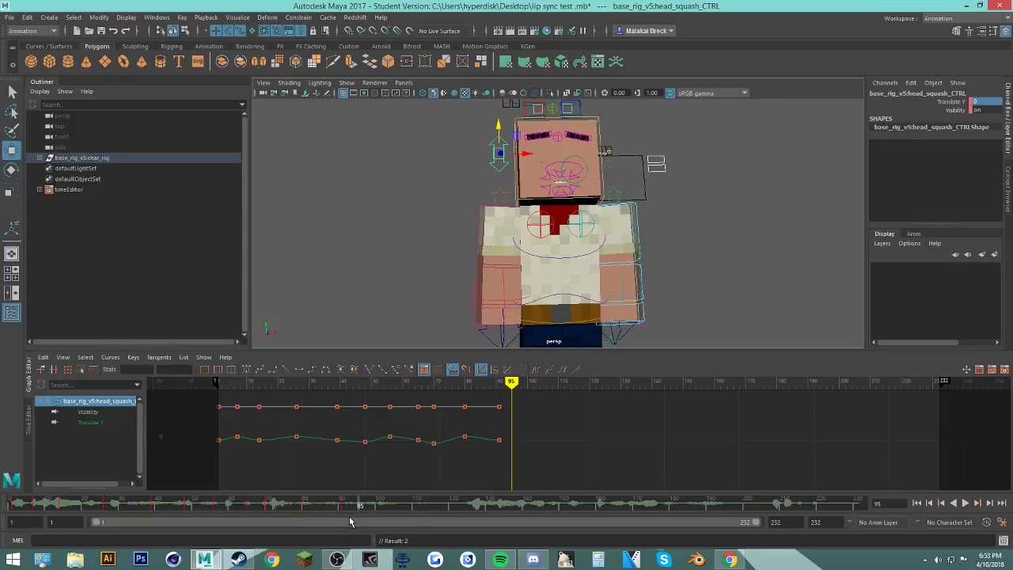
drag(304, 507, 558, 512)
key(s)
key(s)
drag(480, 508, 584, 512)
key(s)
drag(519, 119, 519, 116)
key(s)
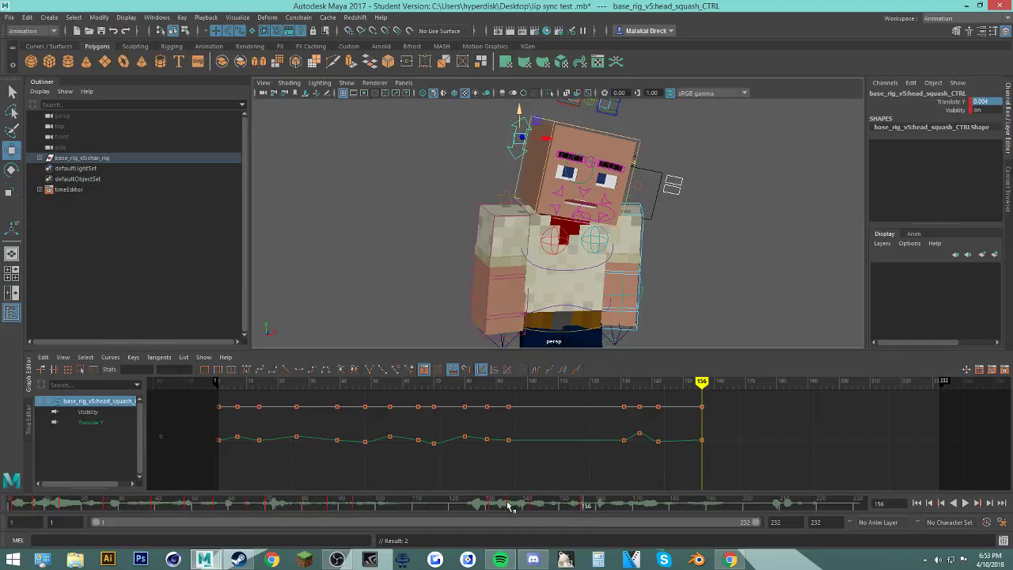
Step: Key the head squash control's Translate Y at about -0.147 on frame 164 and about 0.113 on frame 174
drag(510, 506, 614, 516)
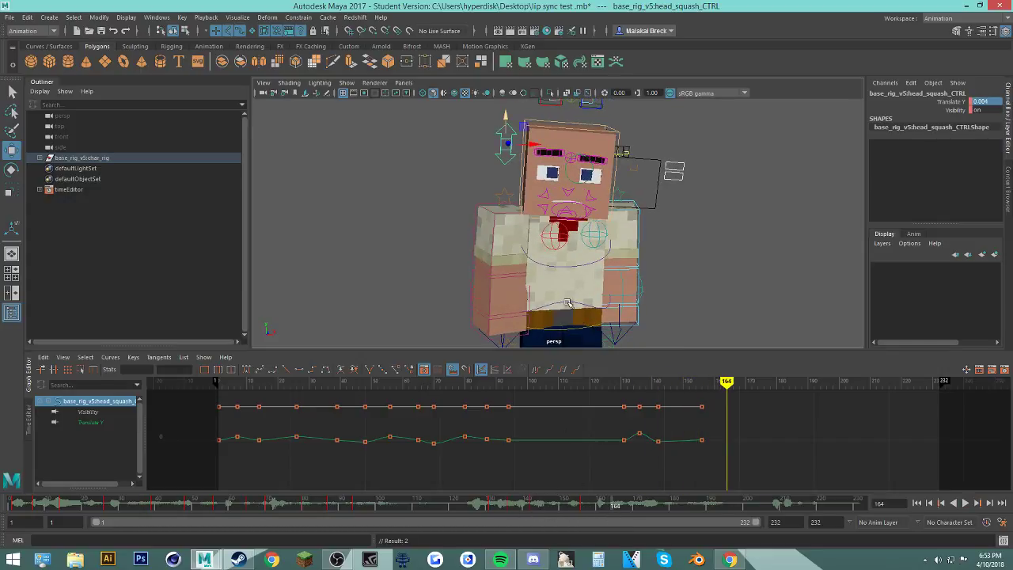
drag(506, 117, 505, 124)
key(s)
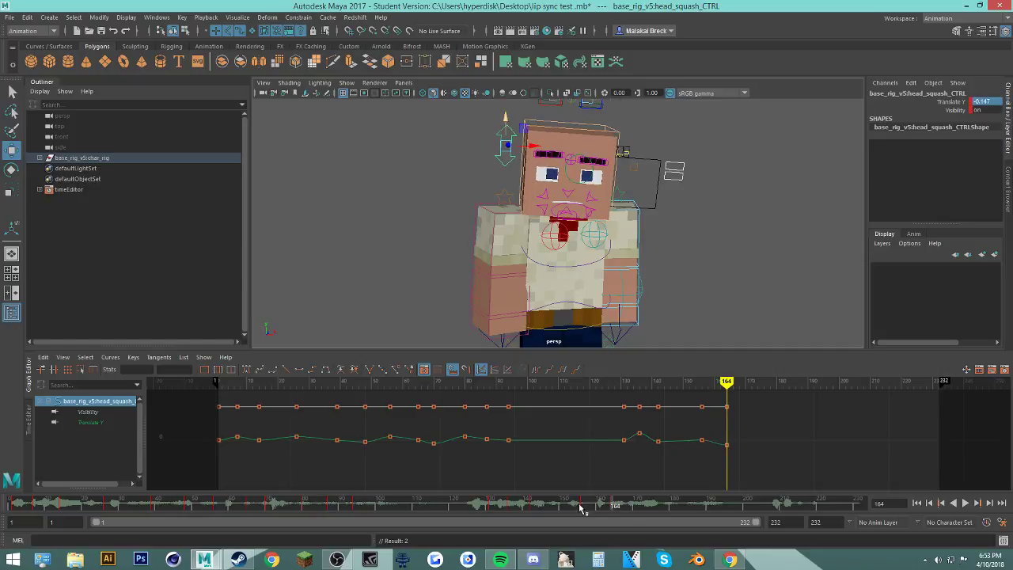
drag(592, 511, 649, 510)
drag(501, 125, 502, 115)
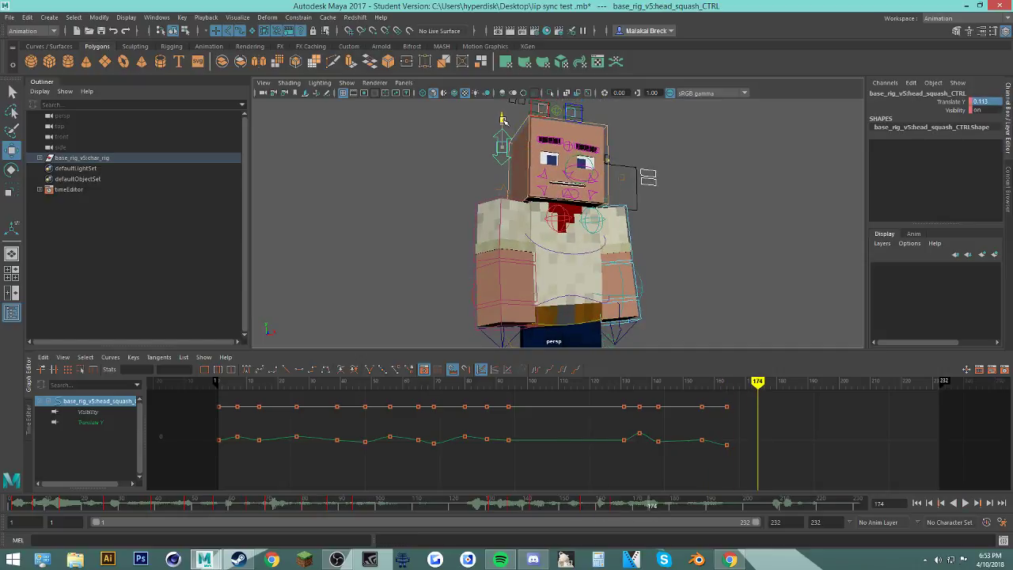
key(s)
Step: Check the live stream chat in Chrome, and play back the animation from frame 113 to examine the head squash timing
click(727, 561)
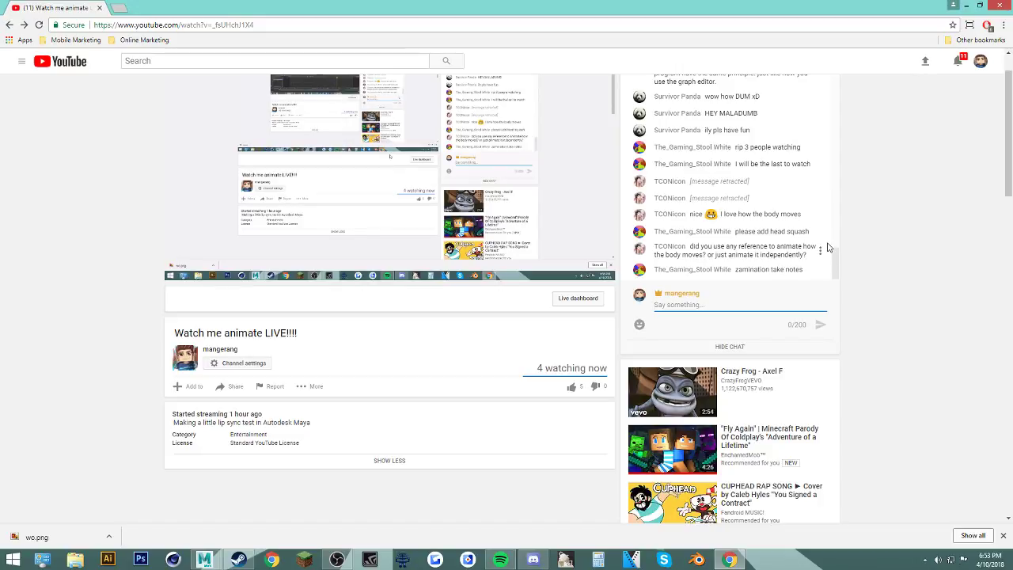
click(956, 5)
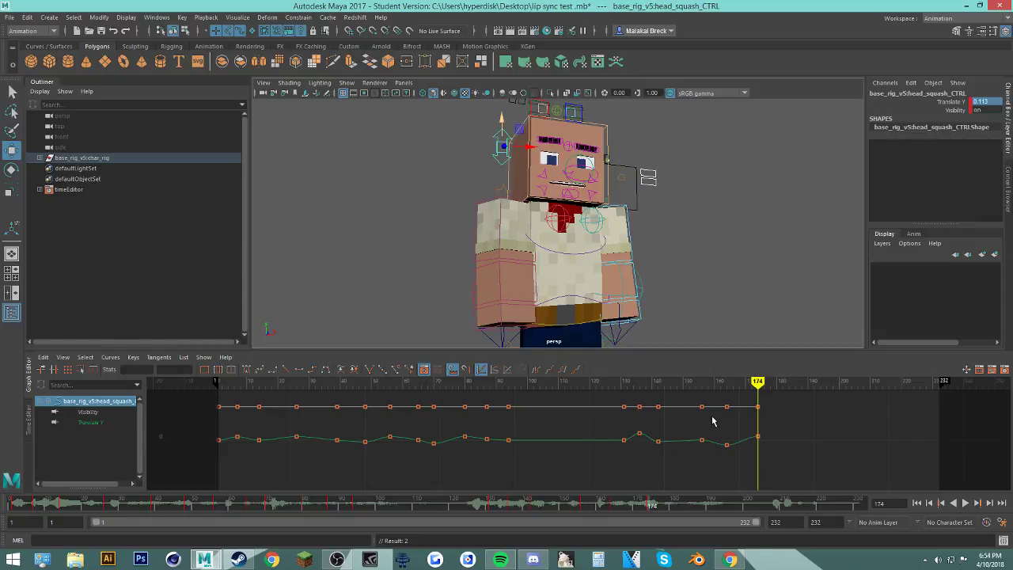
mouse_move(669, 510)
mouse_down()
mouse_move(515, 515)
mouse_move(702, 524)
mouse_move(674, 512)
mouse_up()
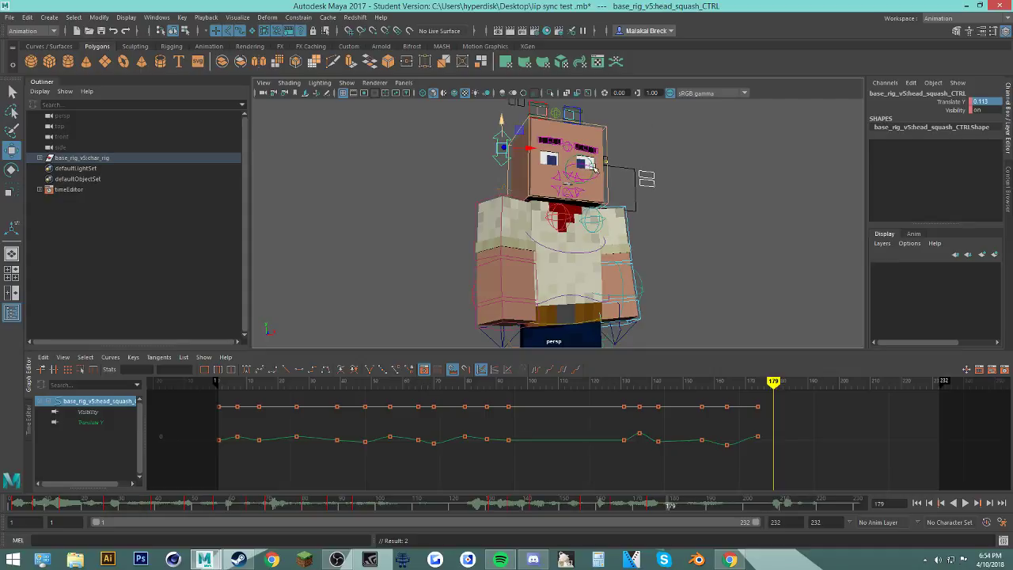
mouse_move(666, 504)
mouse_down()
mouse_move(419, 503)
mouse_move(530, 532)
mouse_move(661, 525)
mouse_move(522, 514)
mouse_move(583, 521)
mouse_move(570, 482)
mouse_up()
click(730, 559)
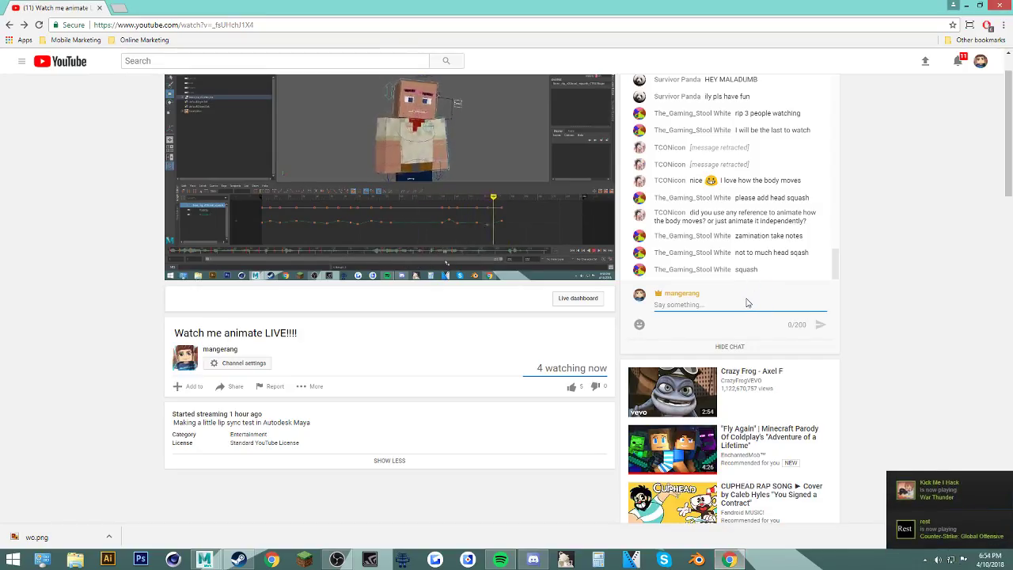
click(966, 7)
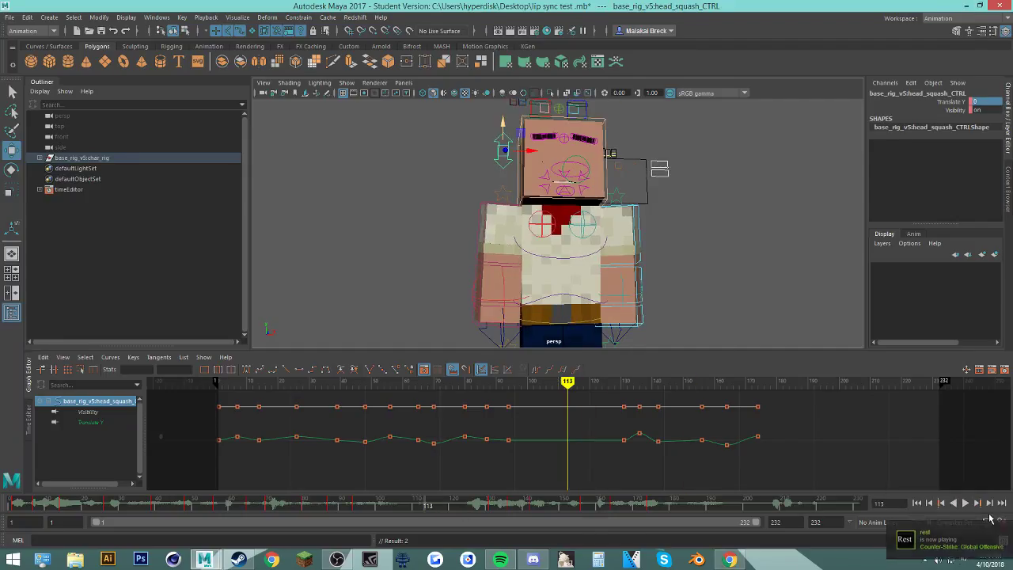
click(966, 503)
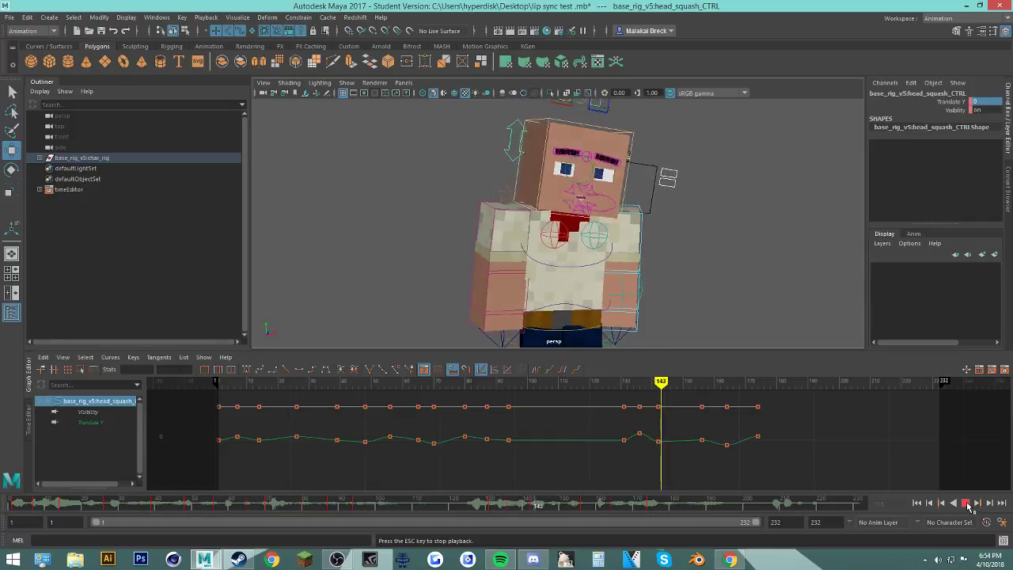
click(966, 504)
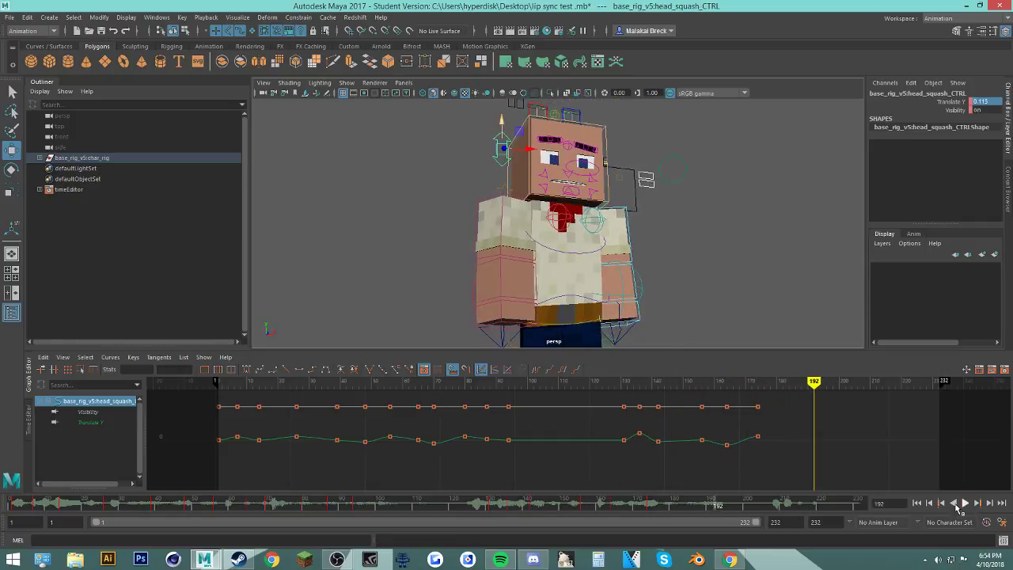
Step: Key the head squash control's Translate Y at about 0.268 on frame 185, about 0.216 on frame 191 and 0 on frame 207
drag(633, 501, 691, 501)
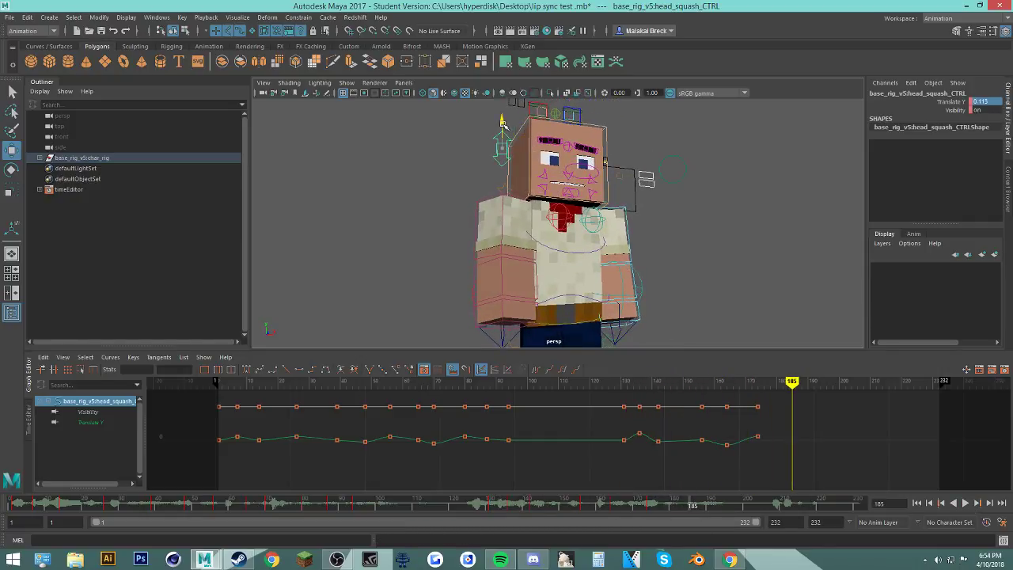
drag(503, 123, 503, 120)
key(s)
drag(630, 501, 713, 503)
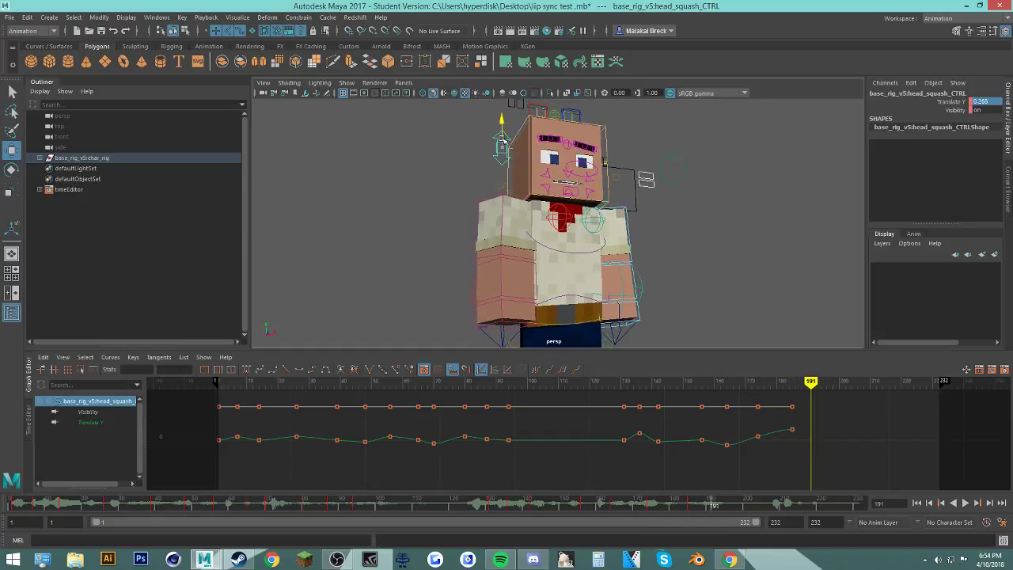
drag(687, 506, 772, 502)
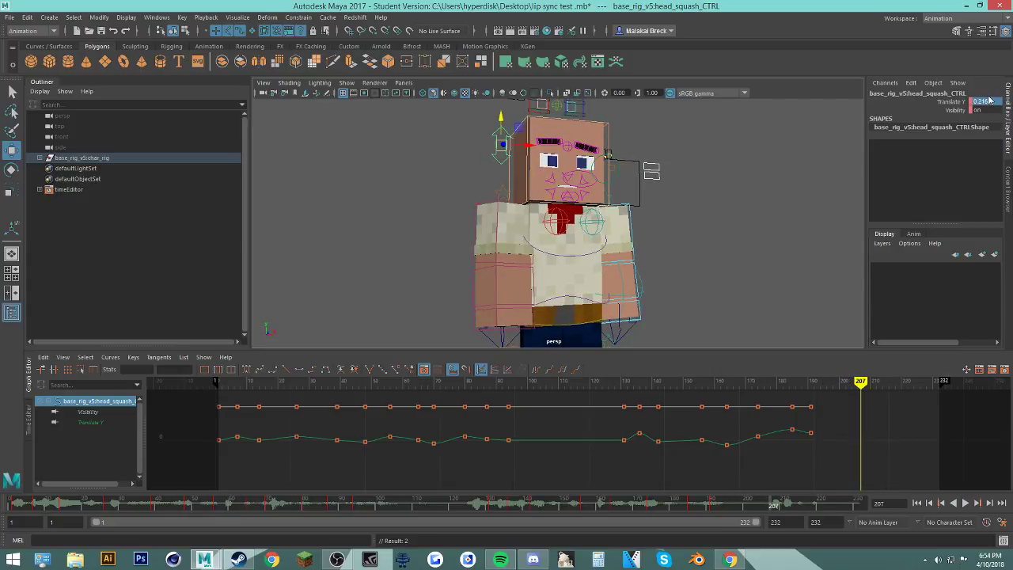
text(0)
key(Return)
key(s)
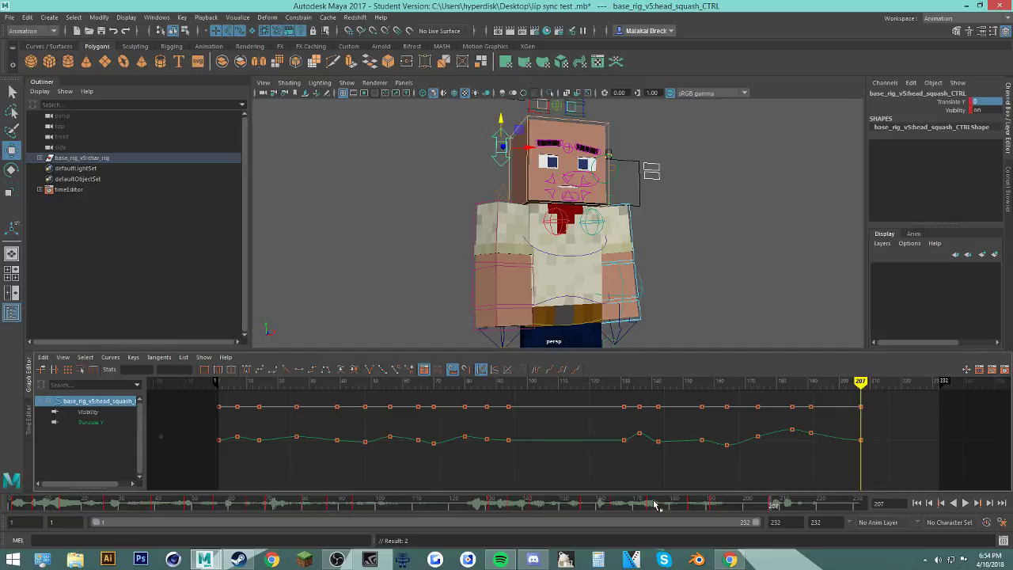
Step: Key a slight head stretch on frame 212 and bring the head squash control's Translate Y back to 0 on frame 229
drag(657, 504, 790, 508)
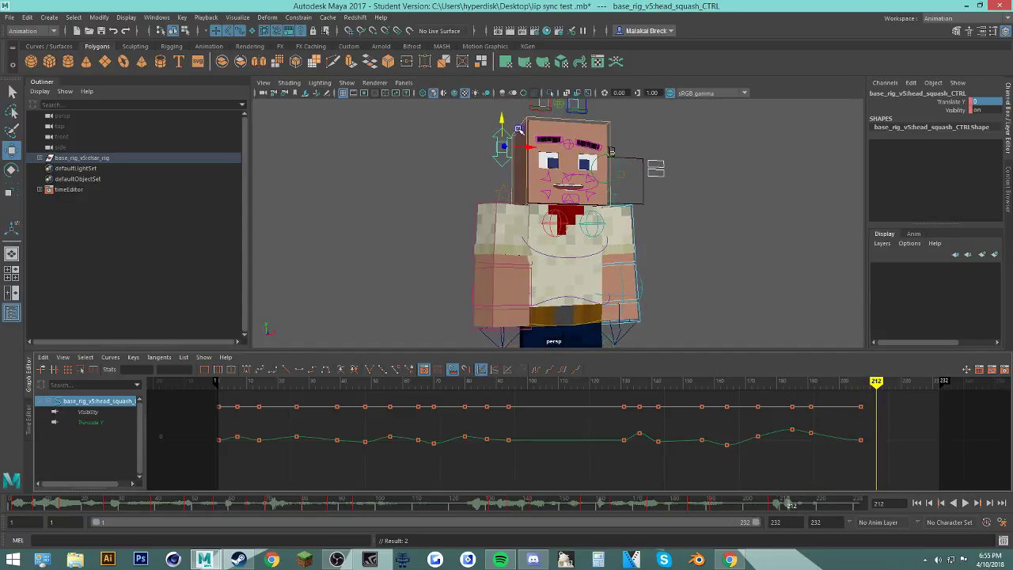
drag(502, 126, 503, 122)
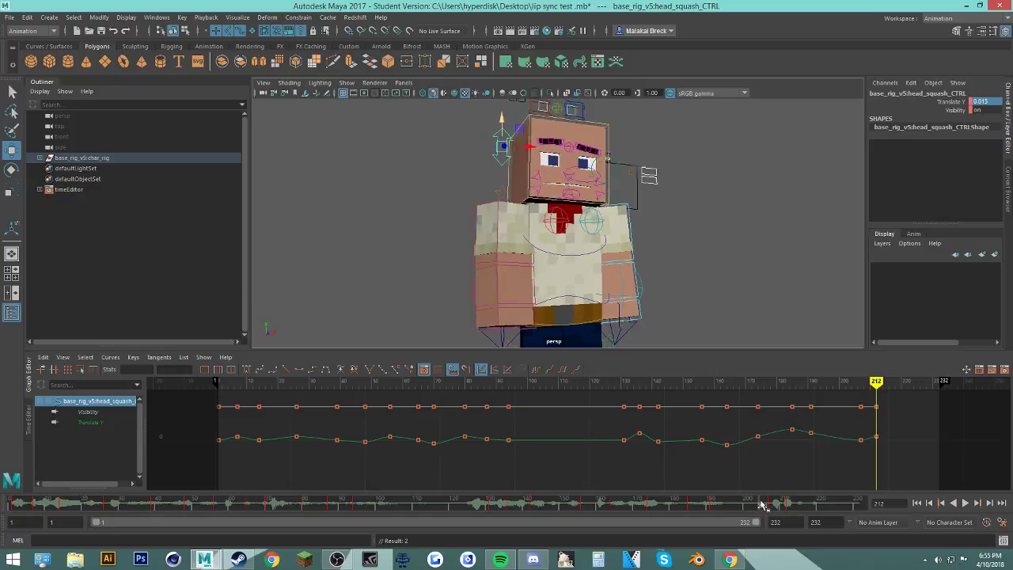
drag(790, 504, 854, 504)
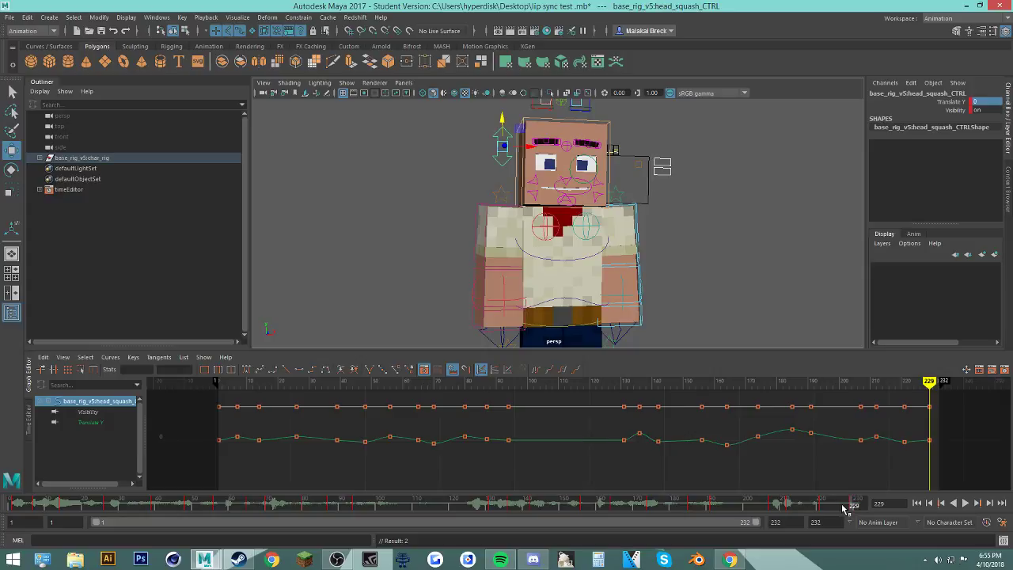
Step: Play back the animation from frame 179, deselect the head squash control and save the scene
drag(845, 508, 670, 507)
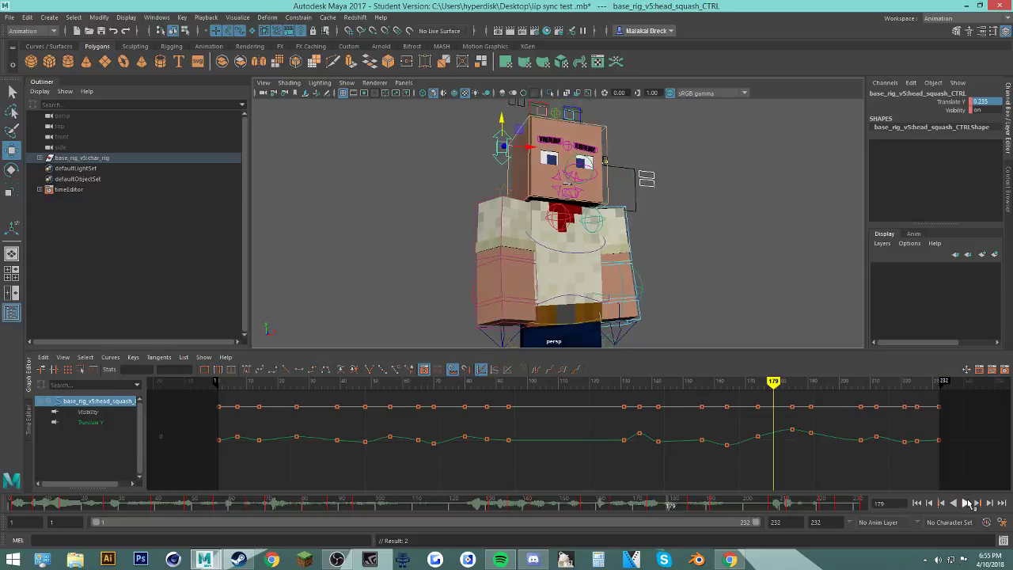
click(967, 502)
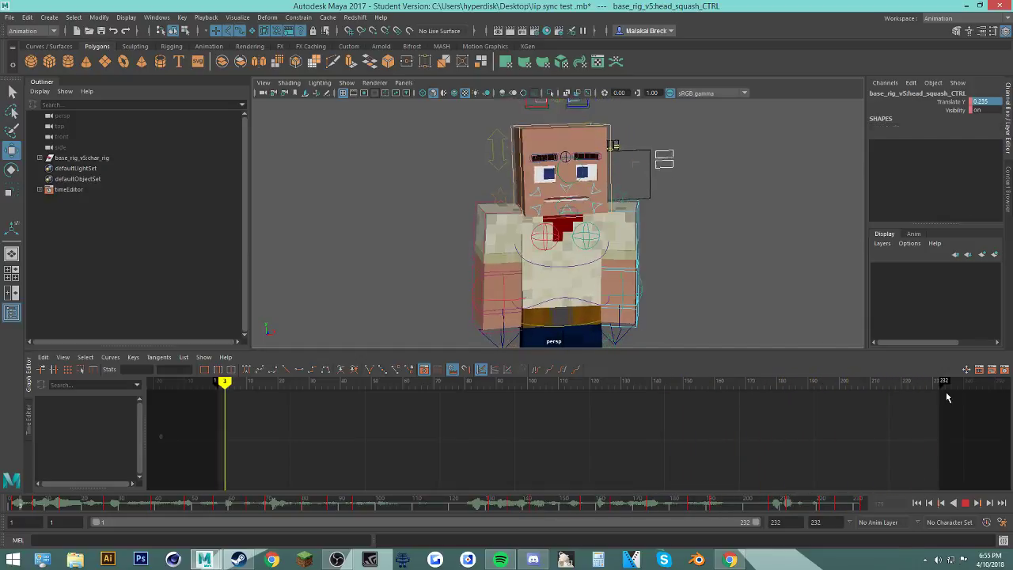
click(623, 233)
key(ctrl+s)
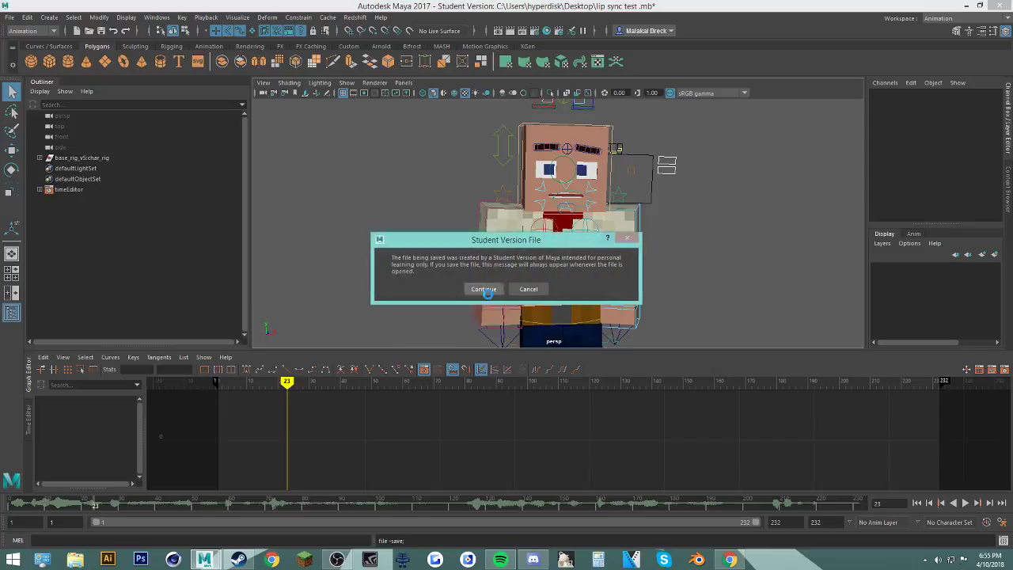
key(Return)
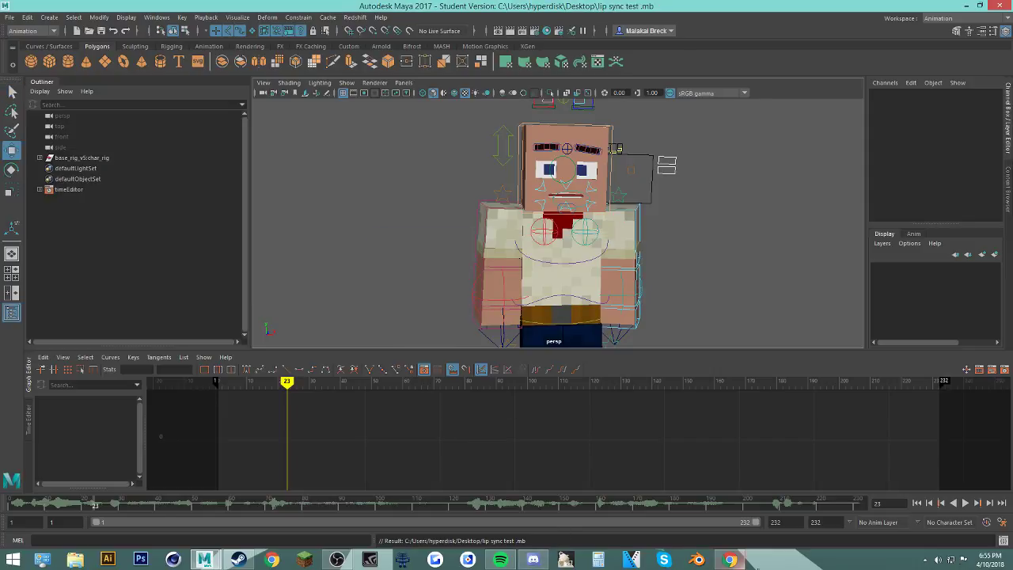
Step: Read the live stream chat in Chrome for new viewer messages and return to Maya
click(731, 560)
click(732, 561)
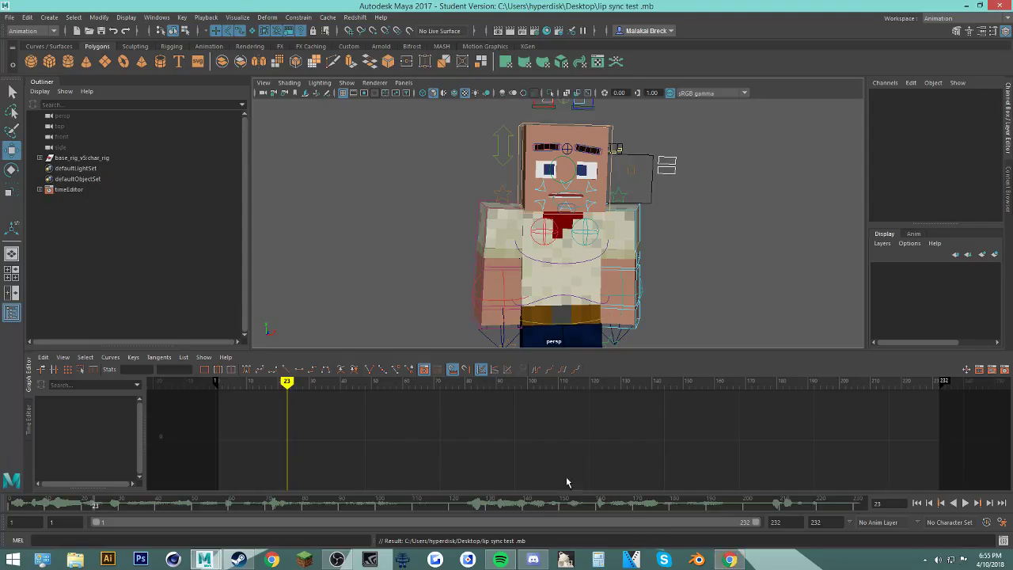
click(728, 561)
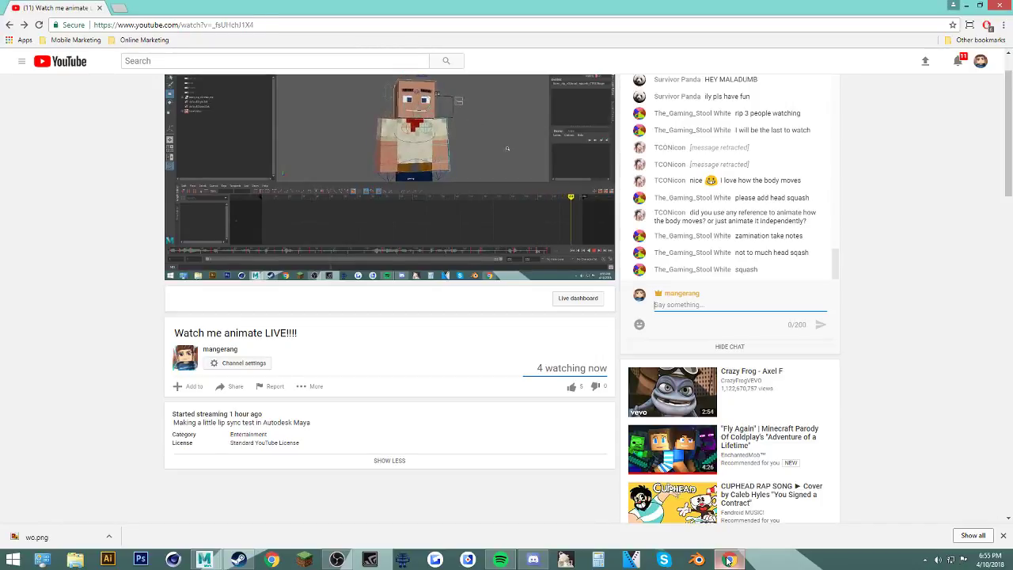
click(729, 560)
click(719, 563)
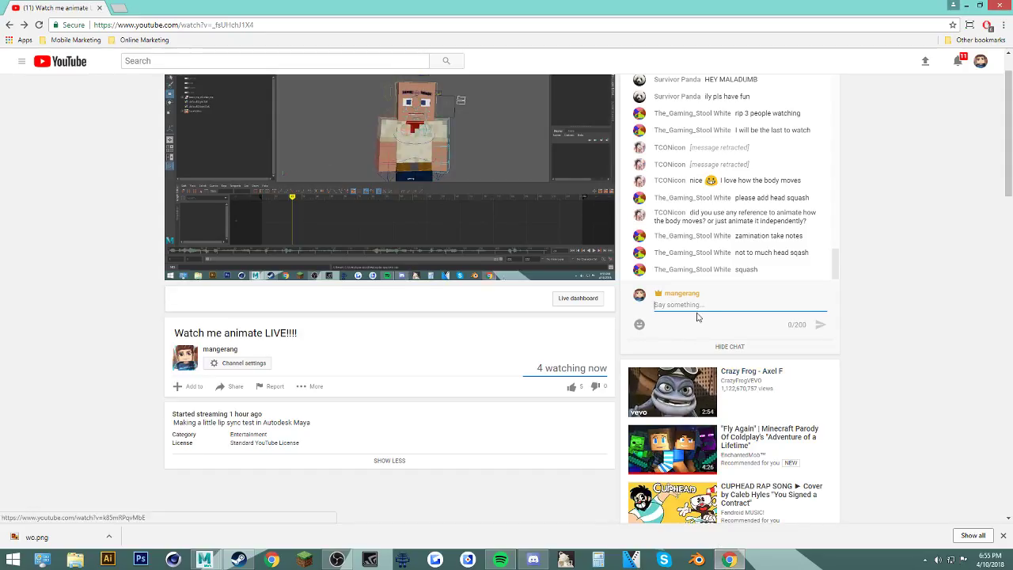
click(965, 4)
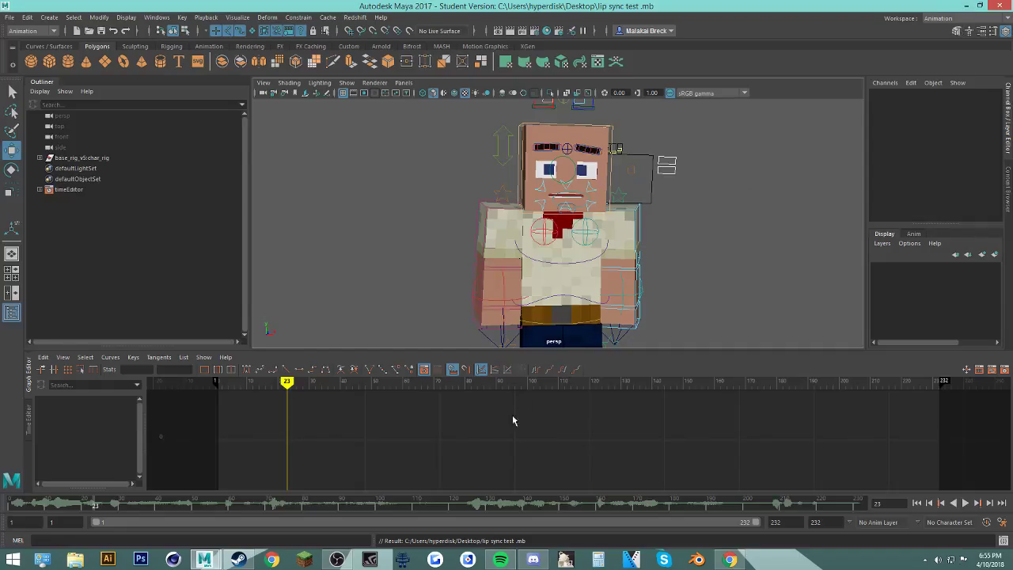
Step: Go to frame 1, select both arm attribute controls and open their smoothing value
mouse_move(456, 505)
mouse_down()
mouse_move(260, 504)
mouse_move(0, 434)
mouse_up()
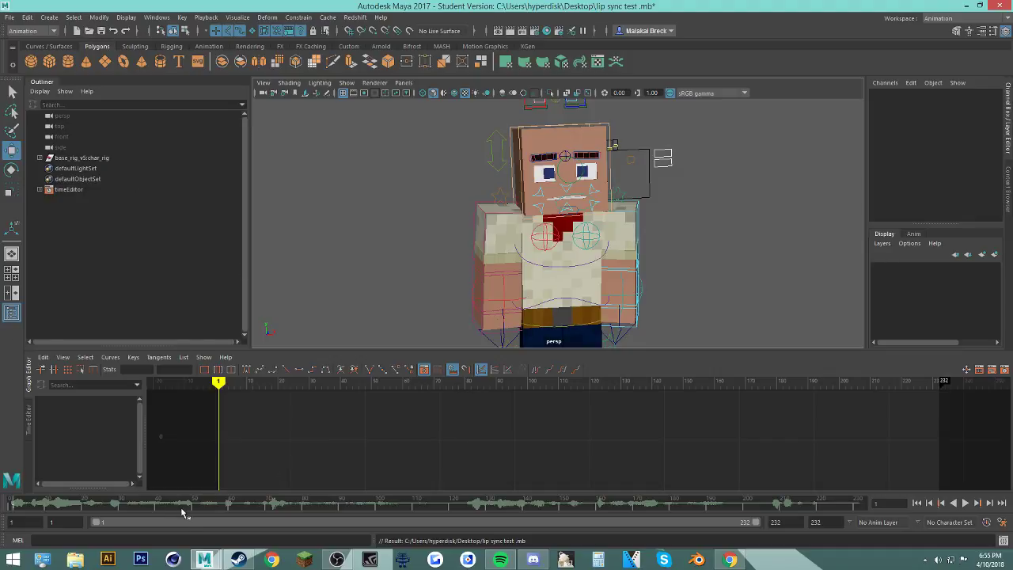
click(474, 202)
click(389, 244)
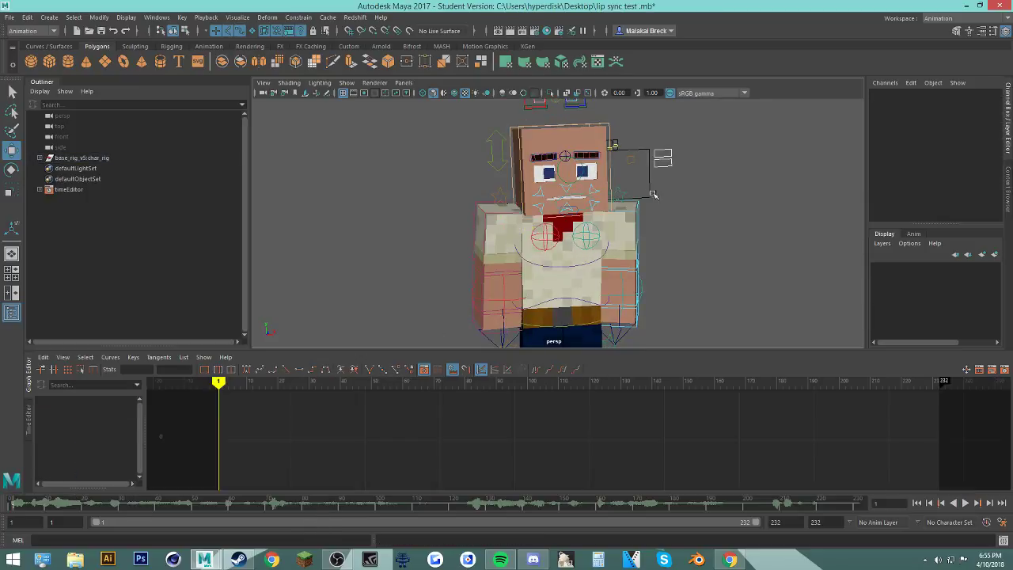
click(625, 192)
shift+click(501, 192)
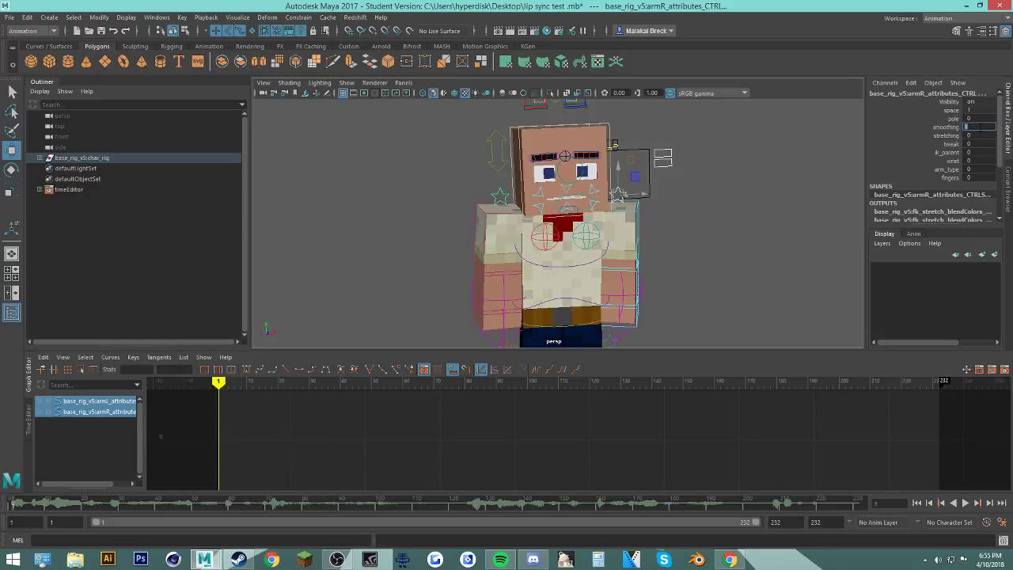
click(522, 264)
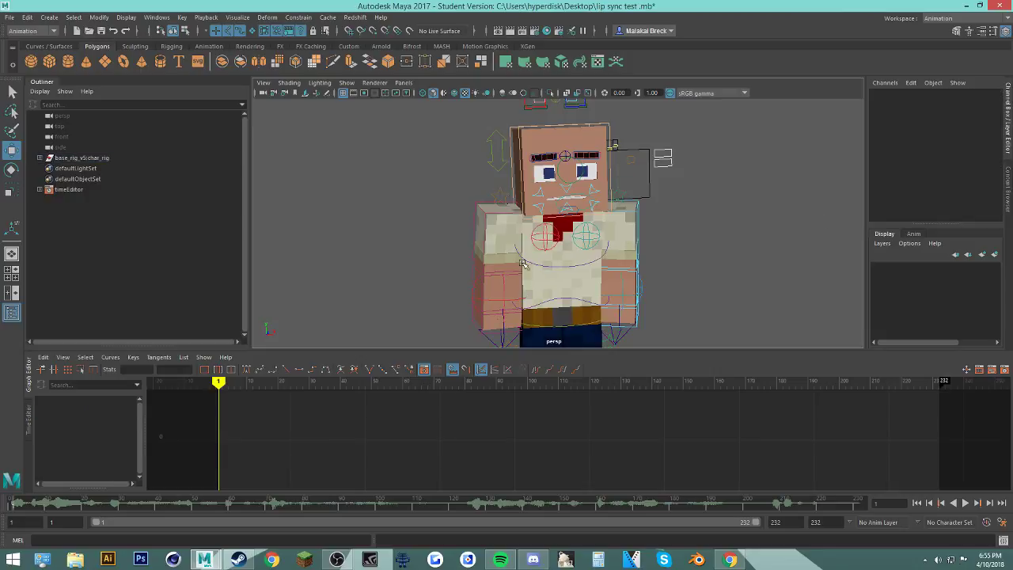
Step: Rotate the right upper arm's FK control on frame 1, and key it at Rotate X about -12.971 on frame 12
click(482, 234)
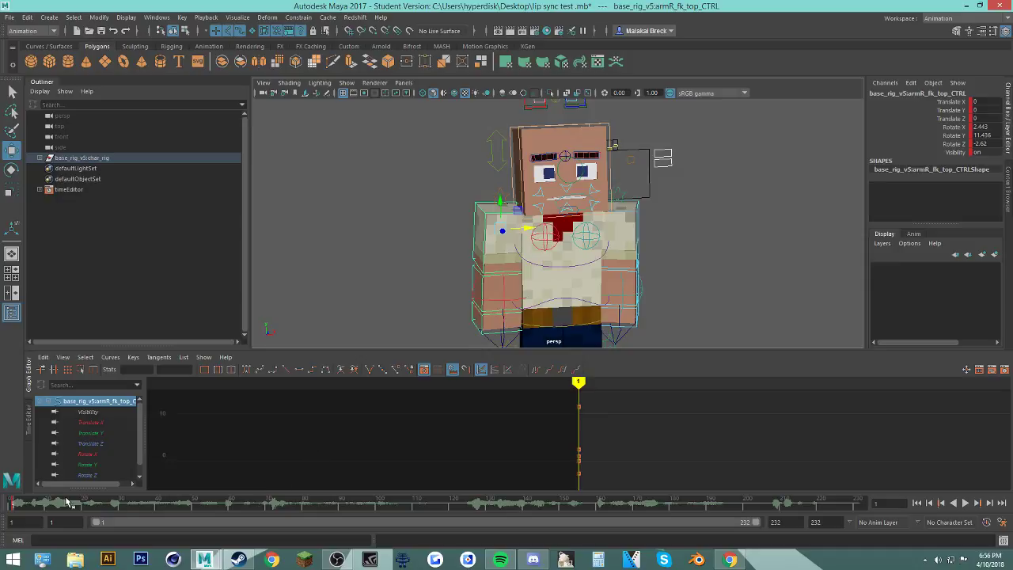
key(e)
drag(508, 238, 520, 214)
drag(16, 507, 55, 506)
drag(507, 217, 502, 213)
key(s)
Step: Play back the arm motion and shift the upper arm's frame 12 key a few frames later
click(18, 504)
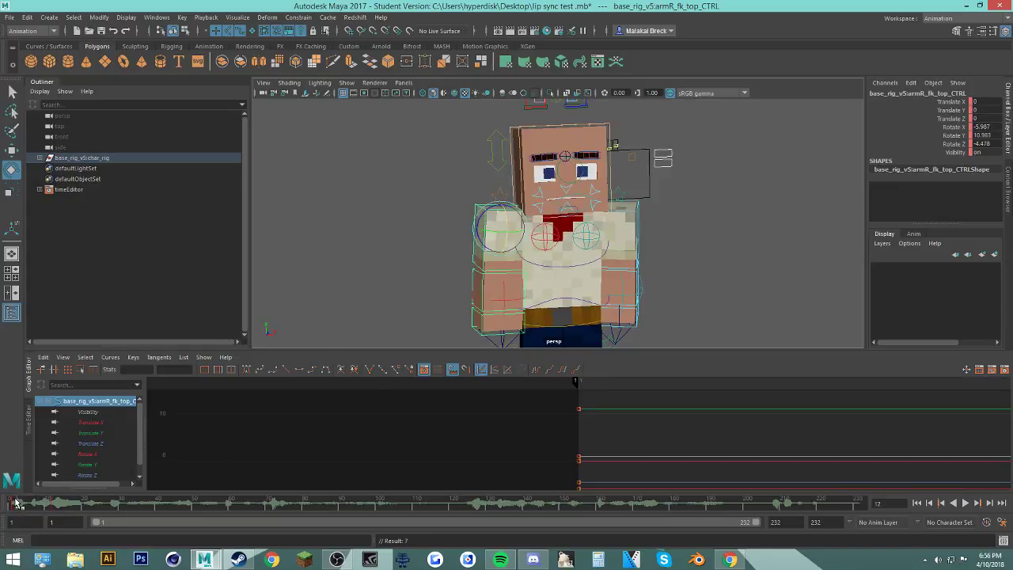
key(alt+v)
shift+drag(66, 507, 43, 507)
key(alt+v)
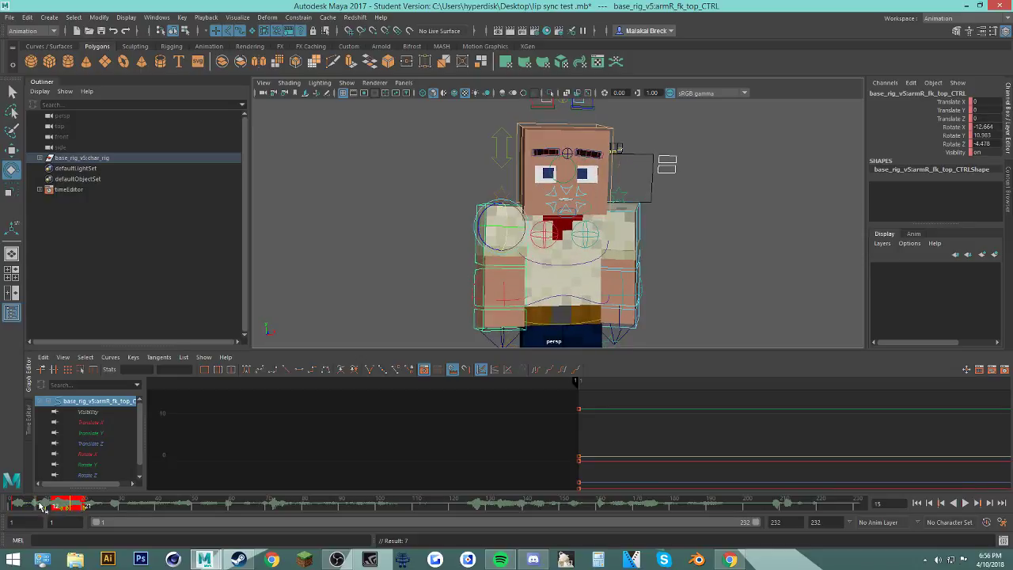
key(alt+v)
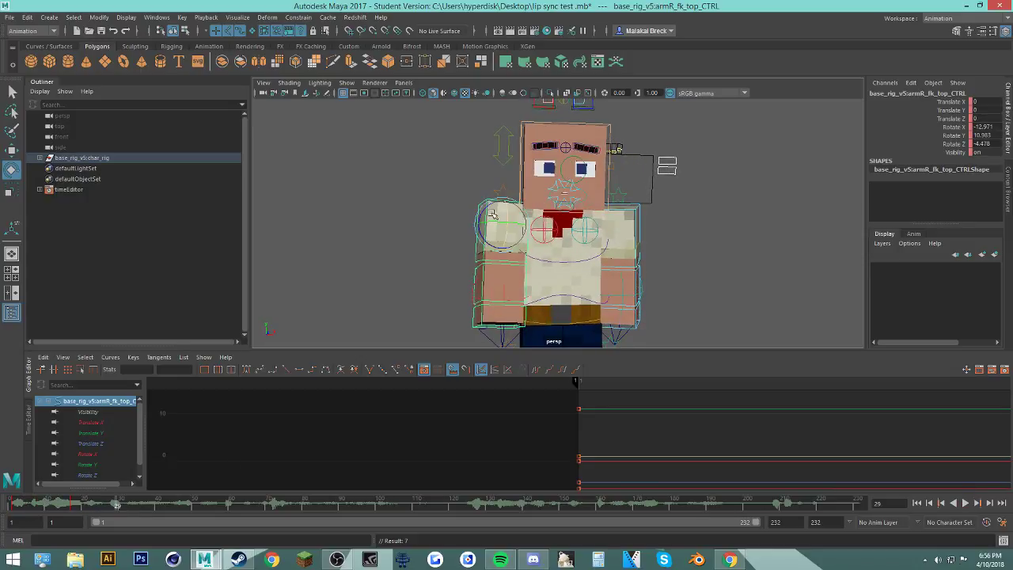
Step: Rotate the right upper arm and key it on frames 29 and 40, playing back to check the timing
drag(481, 238, 505, 233)
key(s)
drag(32, 505, 52, 507)
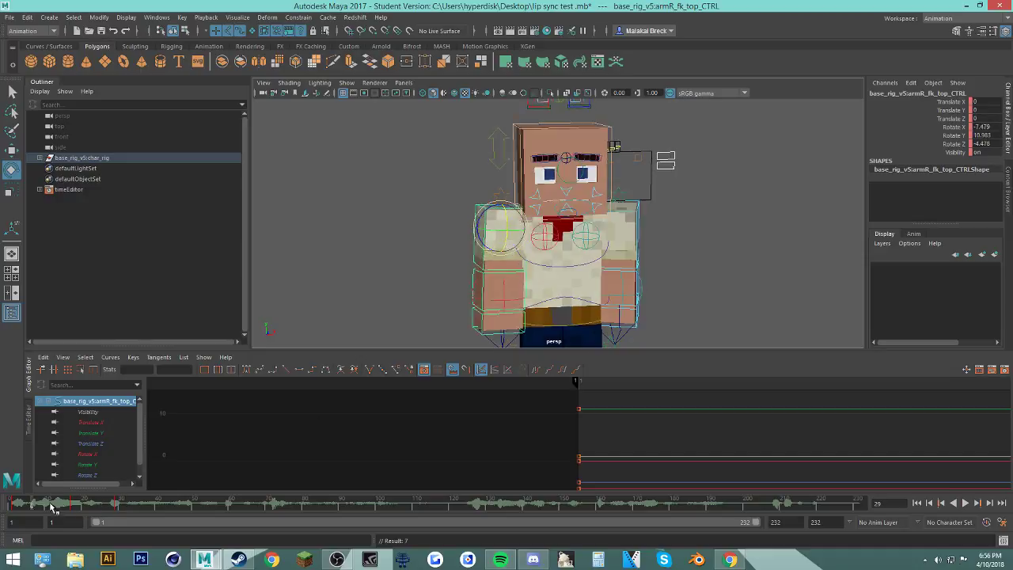
key(alt+v)
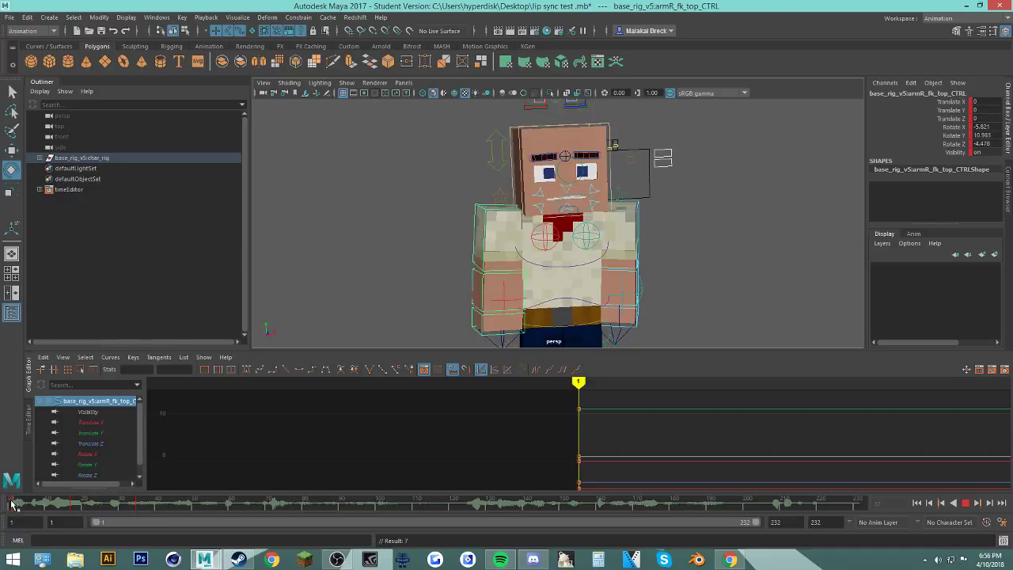
mouse_move(144, 507)
shift+mouse_down()
mouse_move(129, 508)
mouse_move(150, 508)
shift+mouse_up()
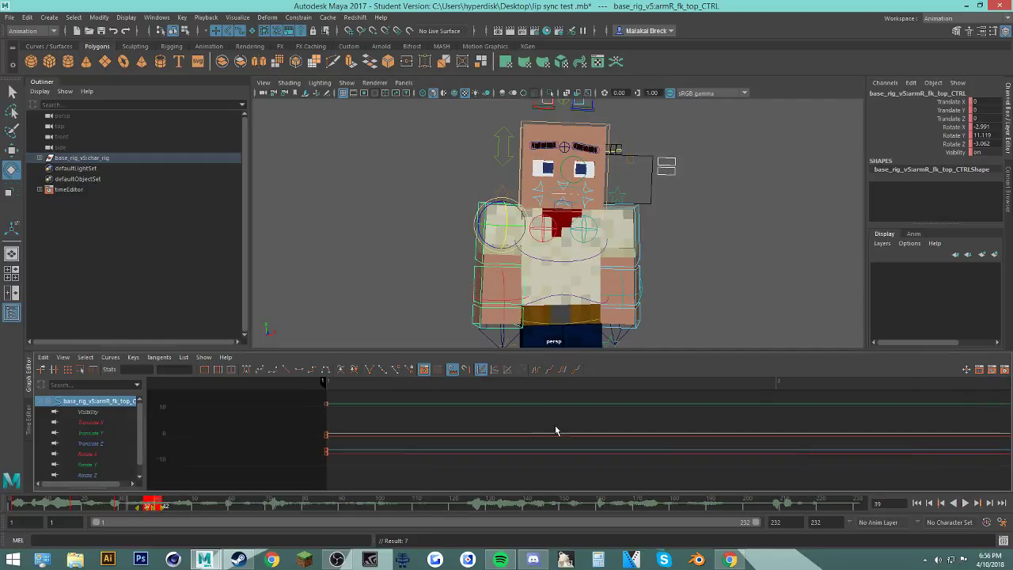
Step: Isolate the right arm control's translate and rotate curves in the Graph Editor and examine its keys up to frame 40
click(94, 423)
click(88, 446)
click(86, 466)
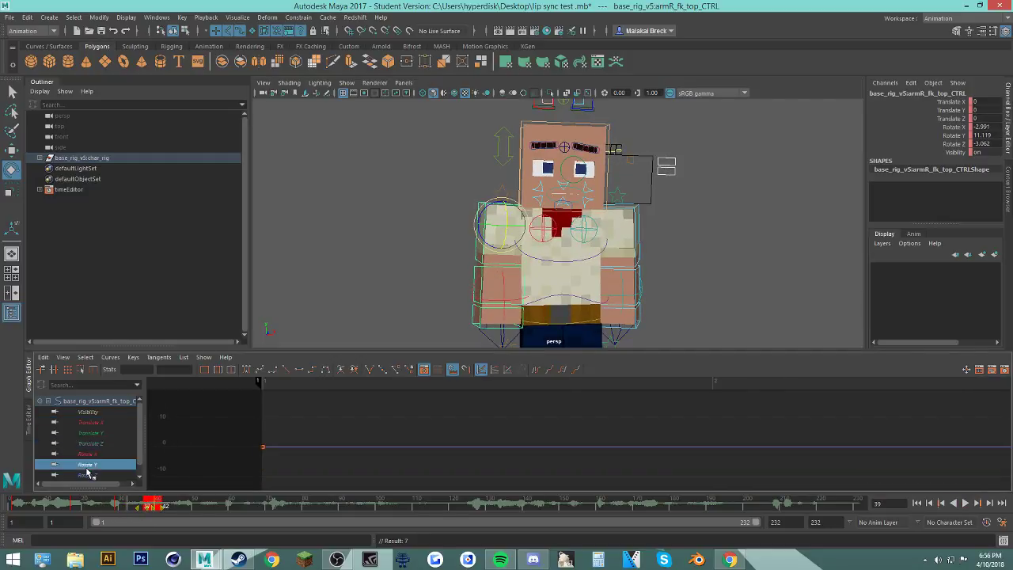
drag(91, 423, 92, 476)
scroll(522, 454, down, 3)
scroll(523, 455, down, 8)
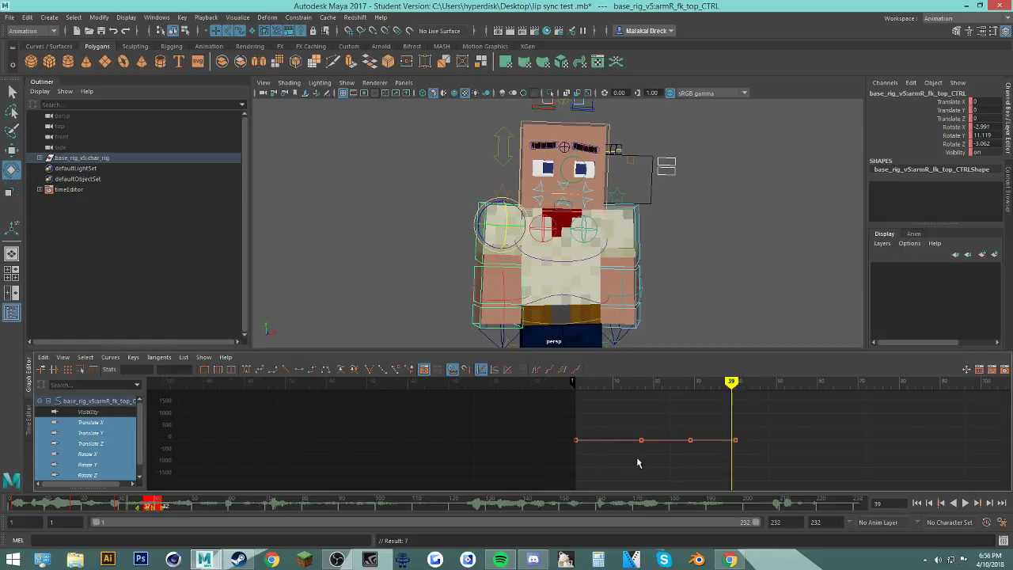
alt+middle_drag(660, 454, 467, 448)
scroll(504, 455, up, 4)
alt+middle_drag(316, 473, 544, 459)
scroll(545, 460, up, 1)
scroll(547, 462, up, 3)
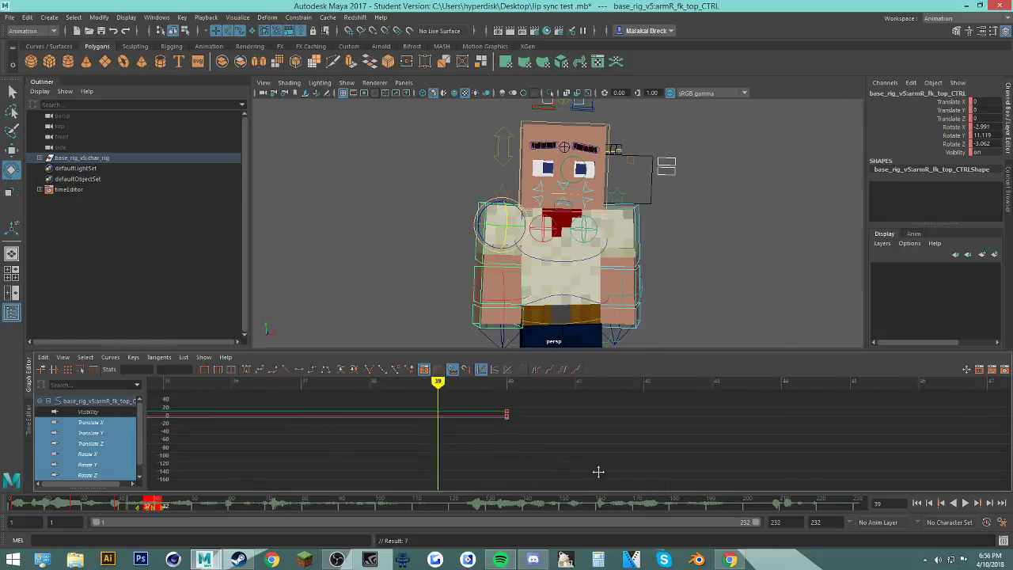
alt+middle_drag(488, 427, 580, 451)
Step: Reselect the right upper arm's control, play back, and shift its last two keys to frames 32 and 43
click(451, 258)
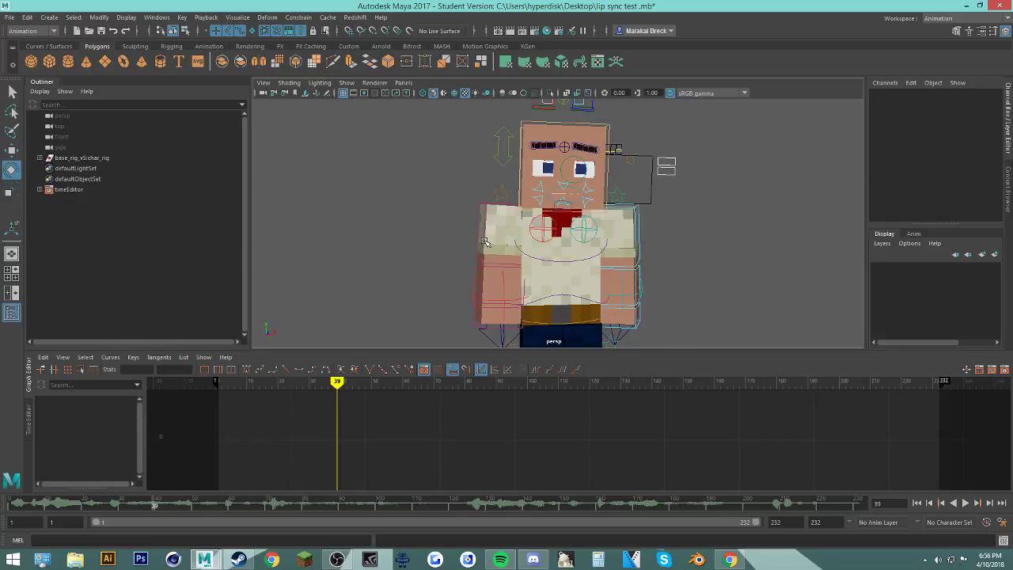
click(473, 213)
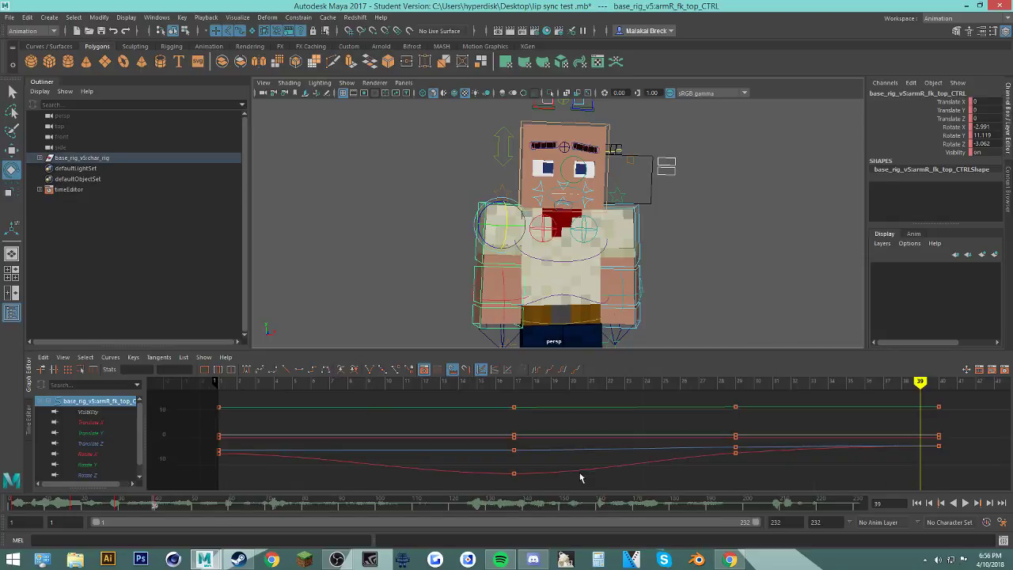
scroll(613, 436, down, 2)
alt+middle_drag(612, 436, 539, 426)
key(alt+v)
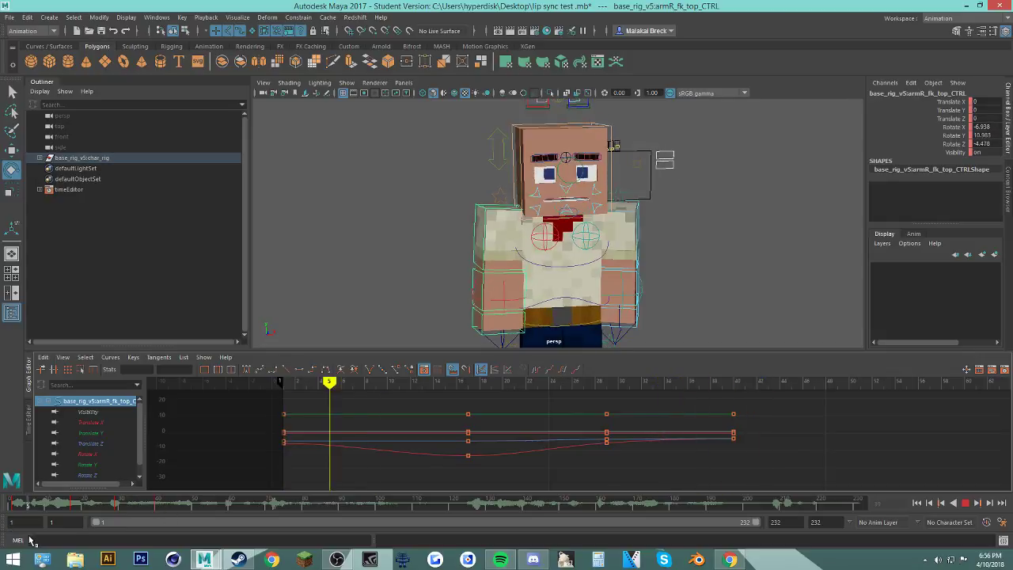
mouse_move(148, 505)
mouse_down()
mouse_move(107, 539)
mouse_move(122, 504)
mouse_move(144, 506)
mouse_move(88, 507)
mouse_move(168, 505)
mouse_move(88, 514)
mouse_move(138, 524)
mouse_move(121, 507)
mouse_move(142, 507)
mouse_up()
Step: Key the right upper arm on frame 56, and rotate and key it at Rotate X about -5.622 on frame 65
drag(73, 508, 218, 518)
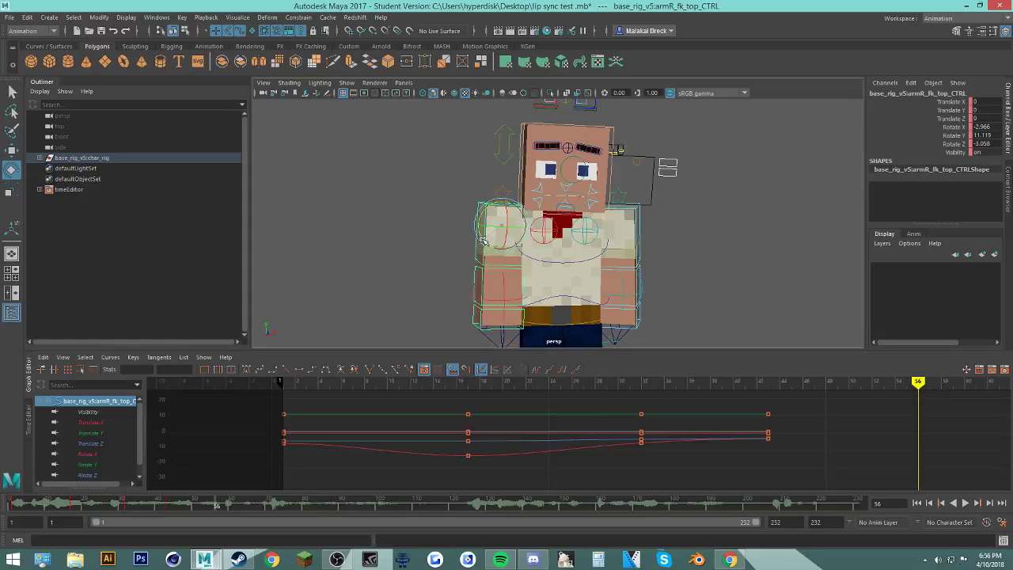
key(s)
drag(157, 505, 250, 506)
drag(513, 213, 501, 237)
key(s)
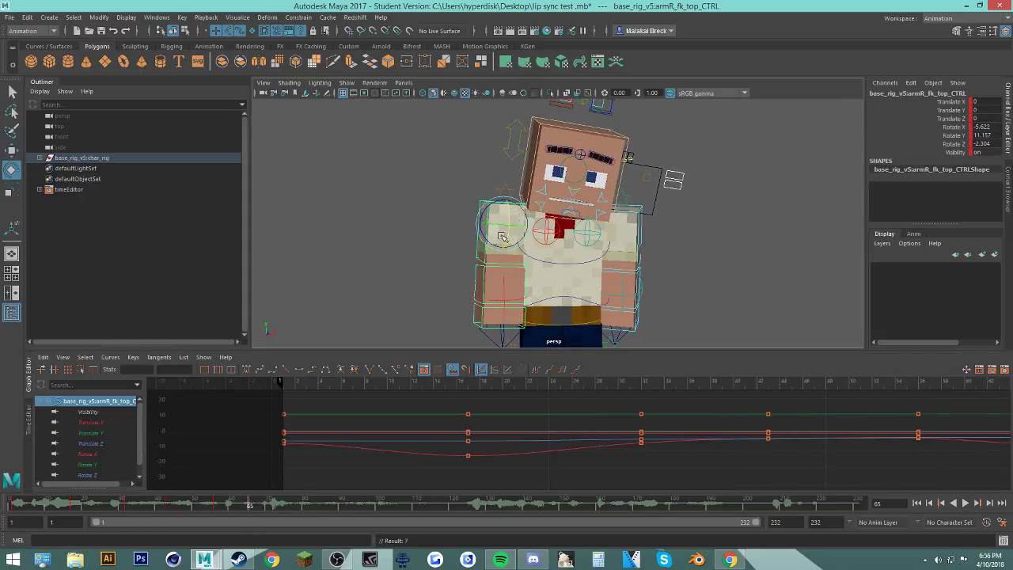
Step: Rotate the right upper arm to Rotate X about 5.307 on frame 74 and place its key on frame 76
click(283, 505)
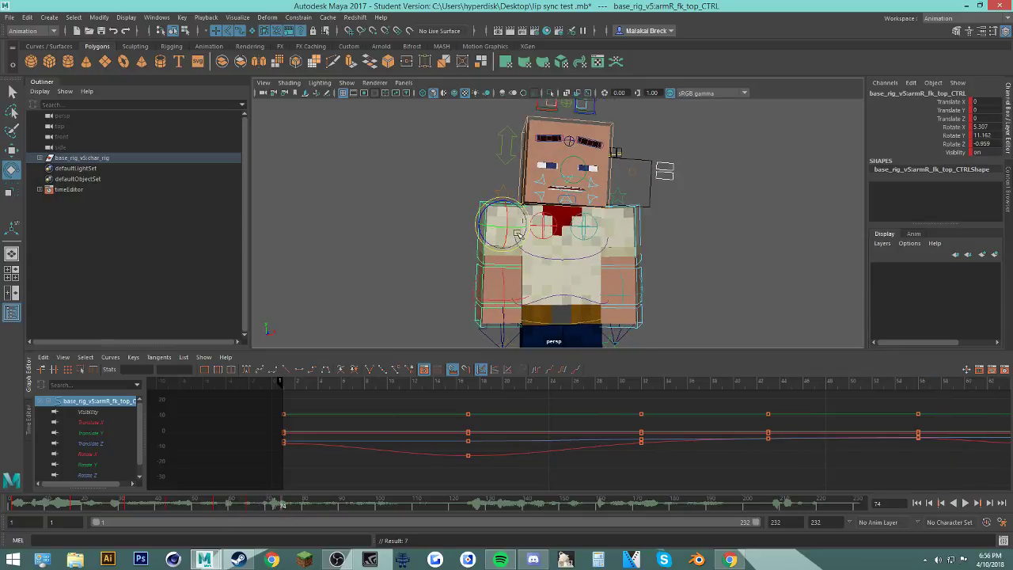
click(289, 508)
drag(229, 507, 251, 509)
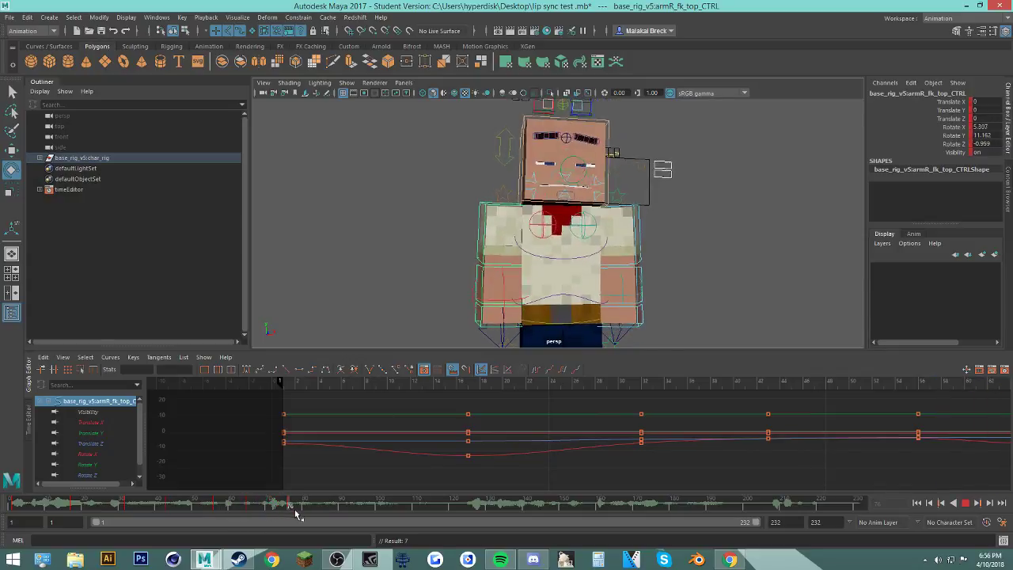
click(323, 509)
click(290, 507)
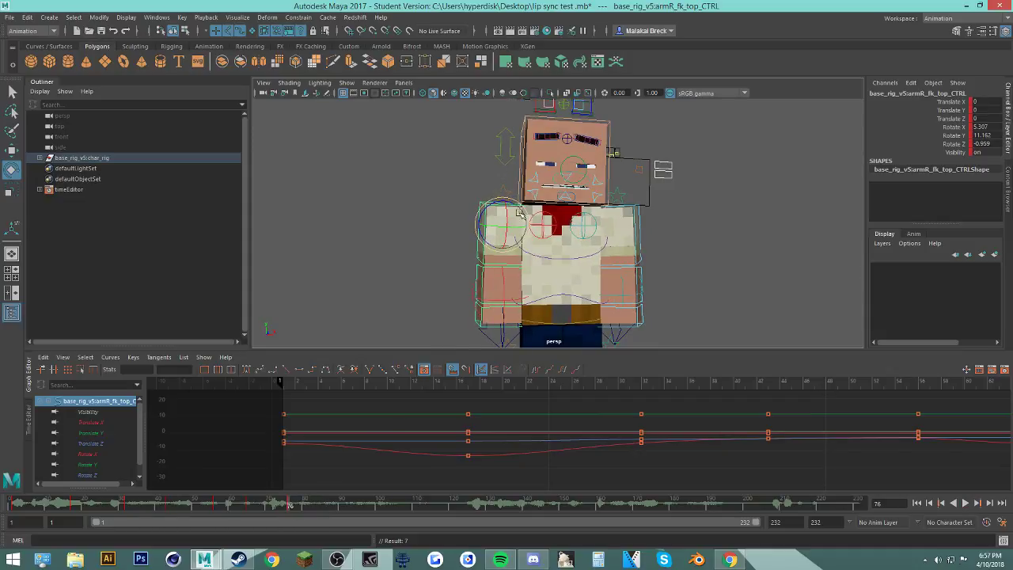
Step: Key the right upper arm on frame 89 at Rotate X about 6.159 and on frame 110 at about 6.631
drag(266, 508, 349, 508)
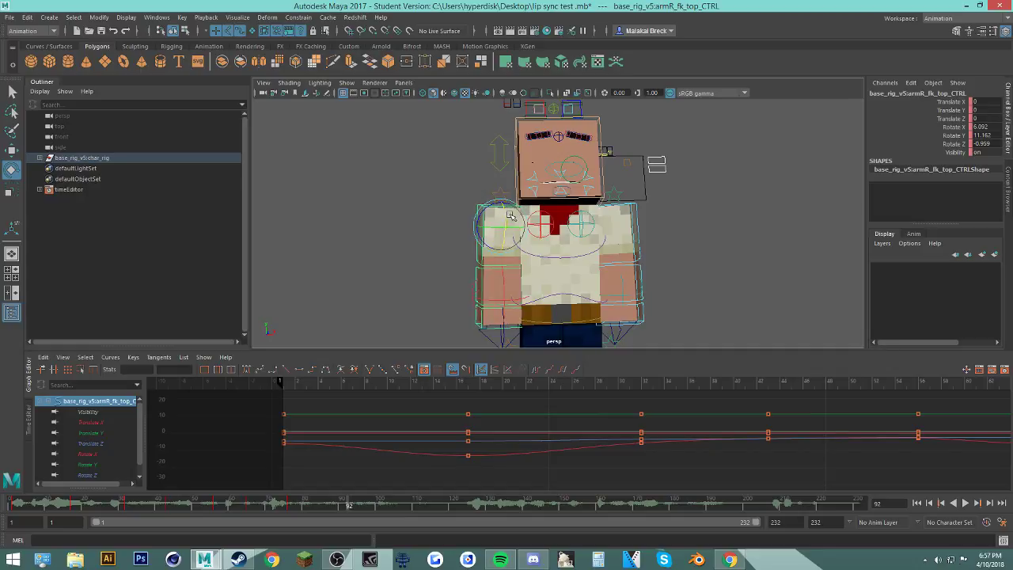
drag(301, 505, 417, 506)
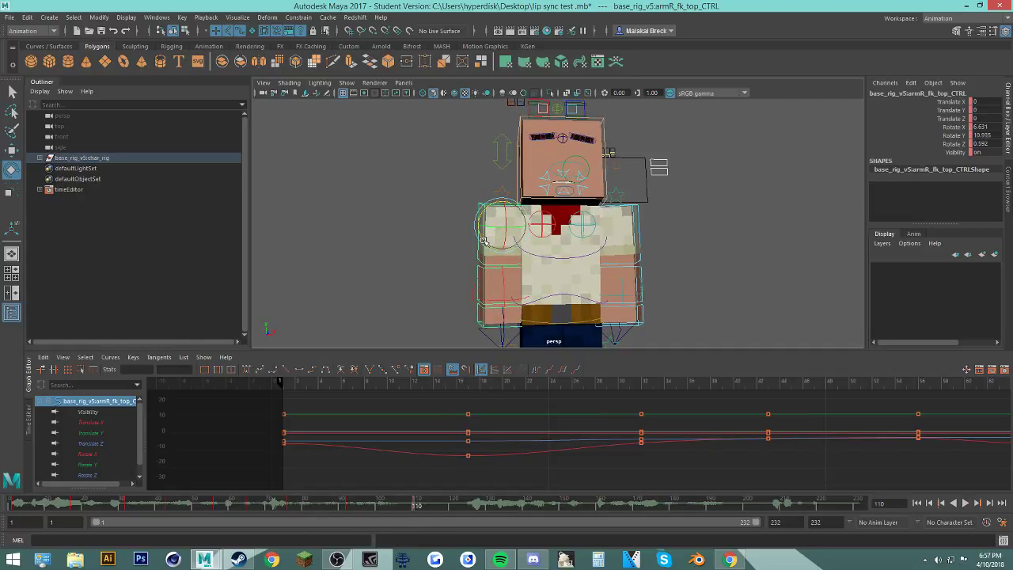
mouse_move(321, 506)
mouse_down()
mouse_move(380, 508)
mouse_move(314, 511)
mouse_move(338, 506)
mouse_up()
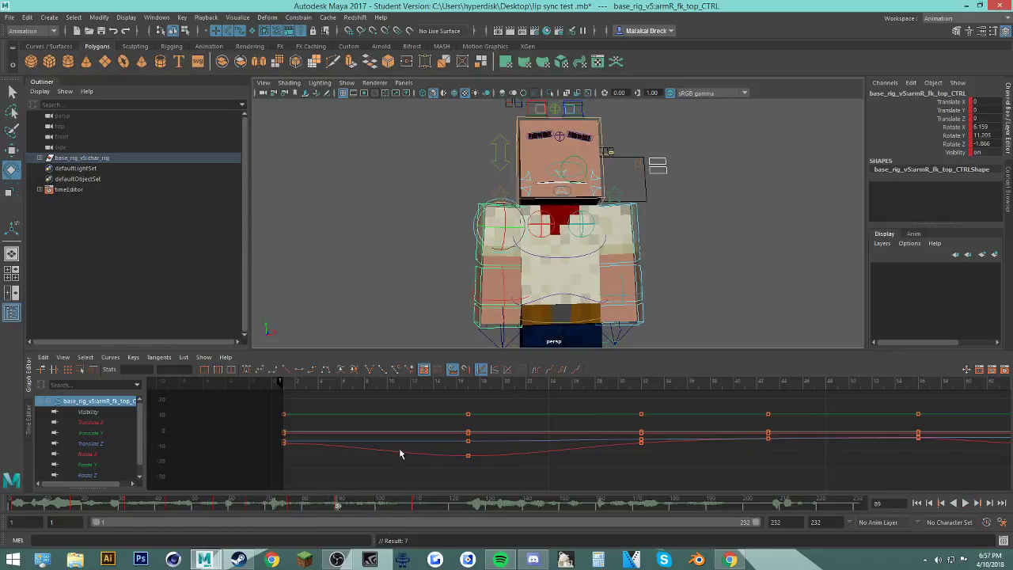
key(alt+v)
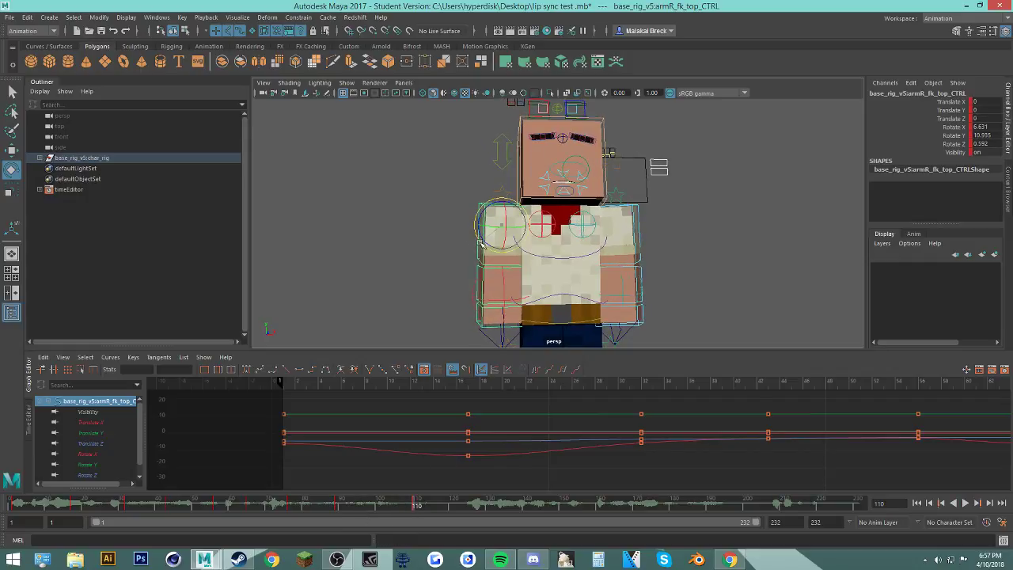
Step: Rotate the right upper arm on frame 131 and raise it forward on frame 147, playing back the motion
drag(419, 506, 490, 510)
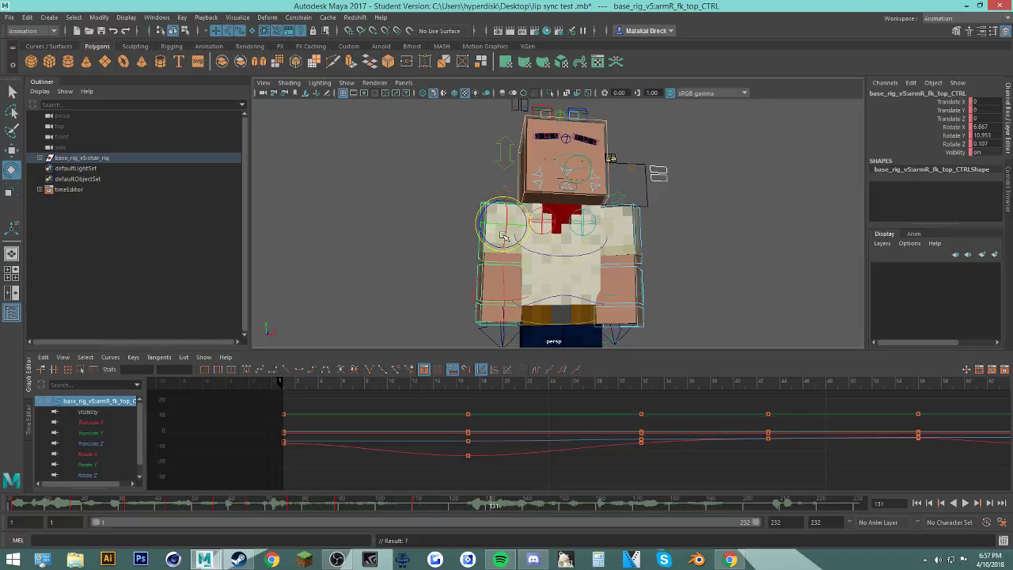
key(alt+v)
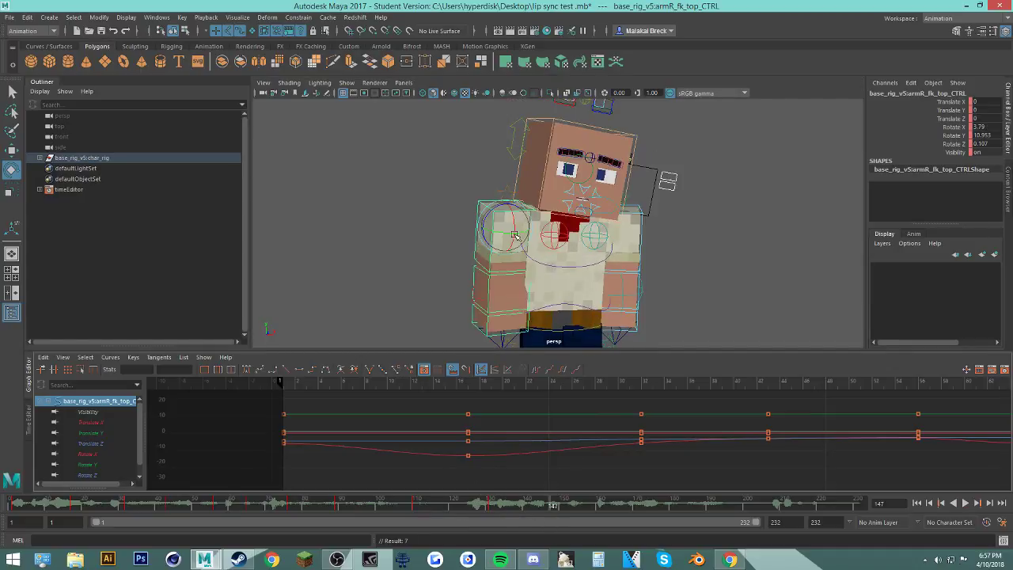
key(alt+v)
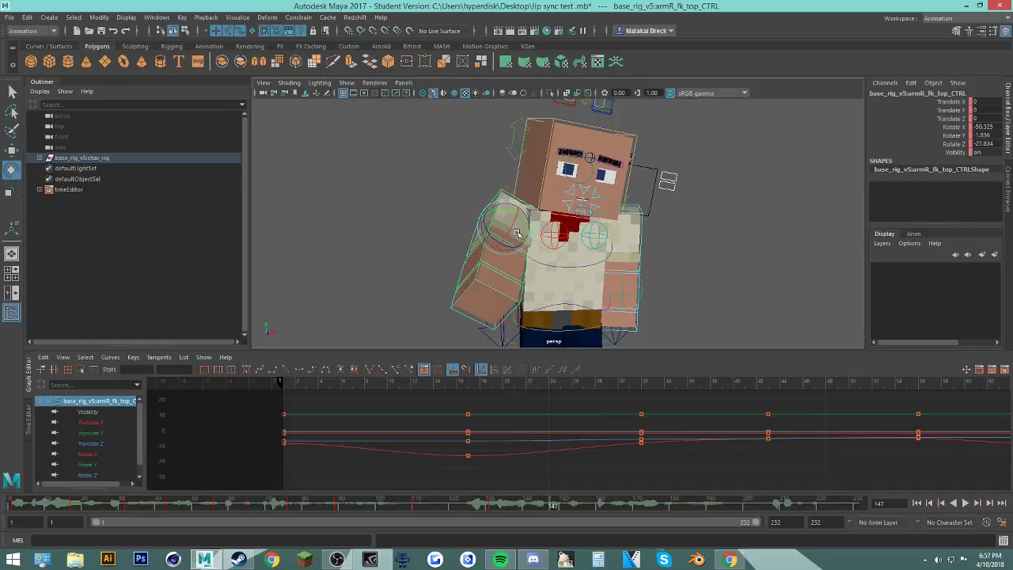
Step: Play back the raised arm around frame 165 and swing it across the chest on frame 171 to Rotate X about -87.453
drag(459, 507, 621, 511)
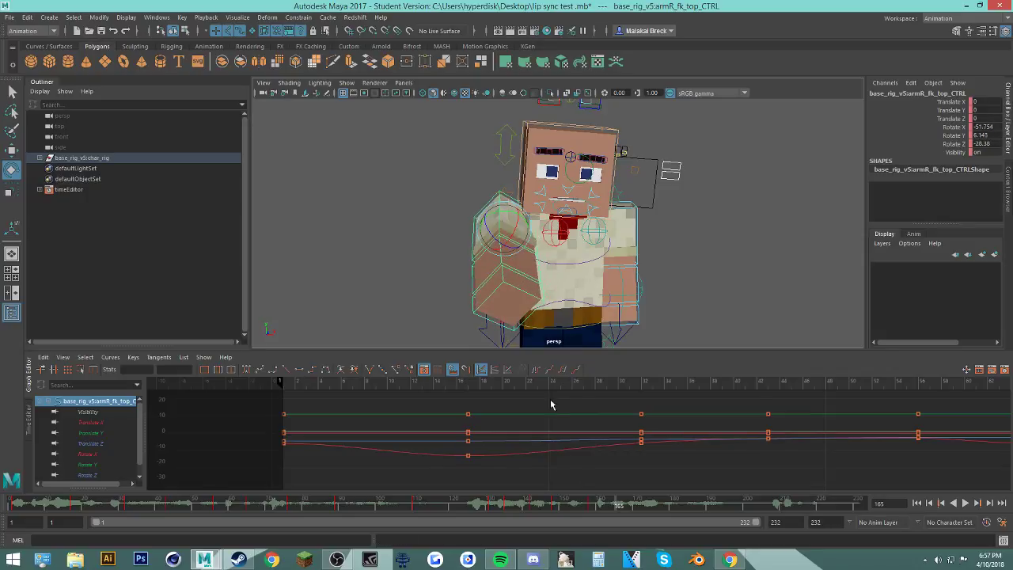
key(alt+v)
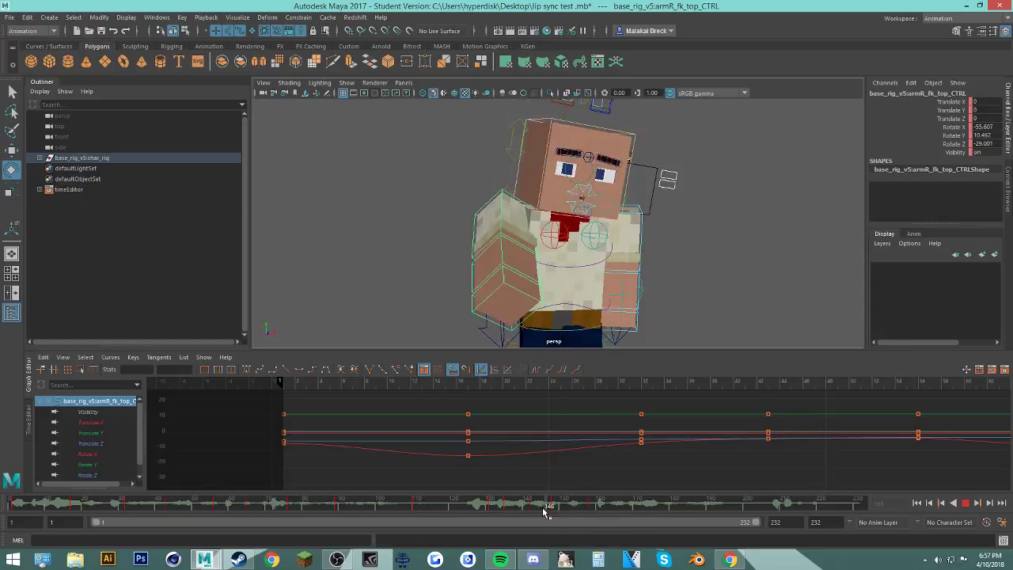
key(alt+v)
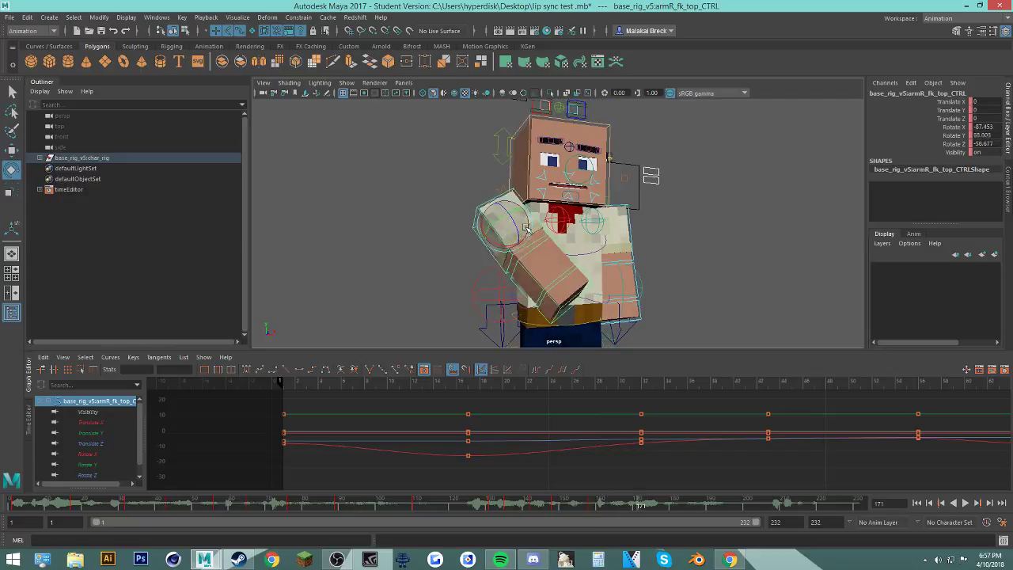
Step: Rotate the raised right arm on frame 197, play it back, and delete the key at frame 196
mouse_move(567, 504)
mouse_down()
mouse_move(626, 524)
mouse_move(666, 524)
mouse_move(622, 504)
mouse_move(672, 510)
mouse_move(610, 503)
mouse_move(736, 509)
mouse_up()
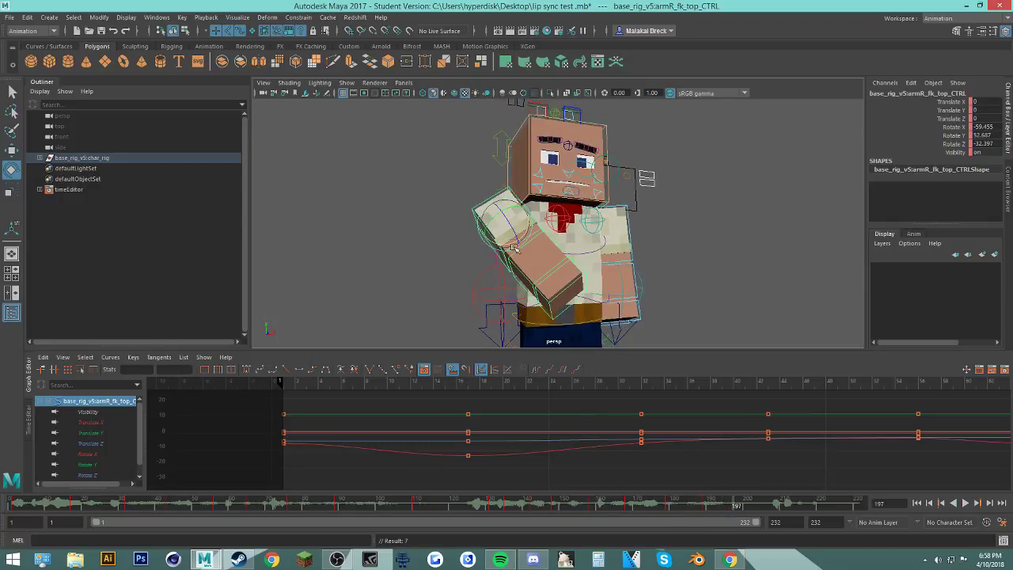
key(alt+v)
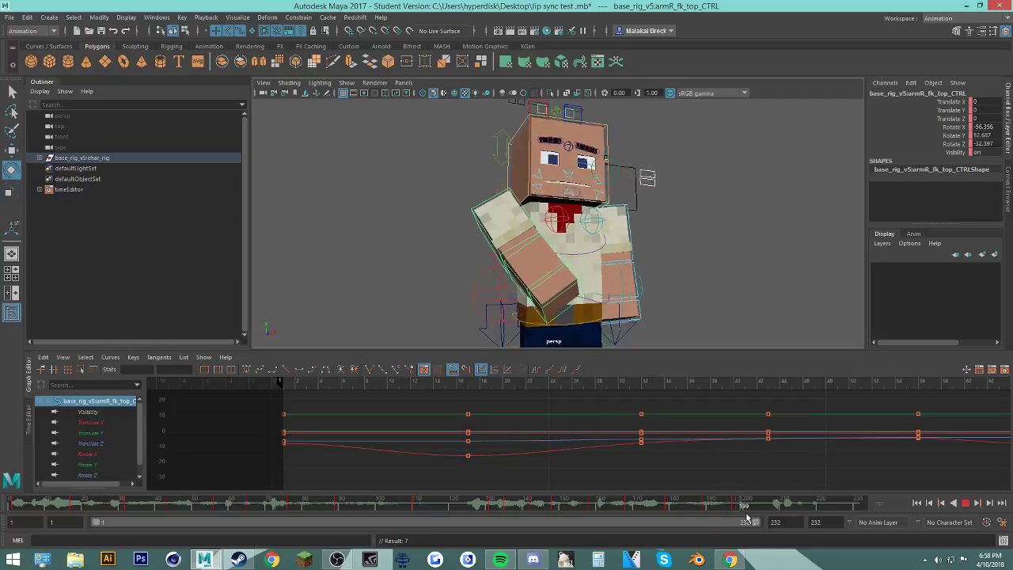
click(732, 507)
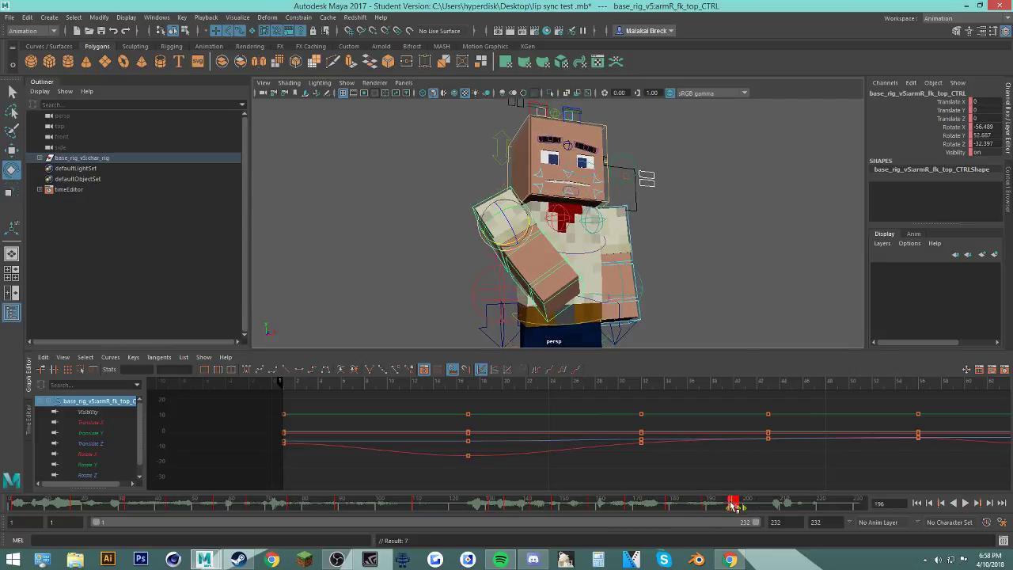
right_click(735, 507)
click(770, 379)
Step: Lower the right arm at the clip's end and key it on frame 229 at rotation about -38.973, 53.695, -43.442
drag(701, 506, 849, 510)
key(s)
key(s)
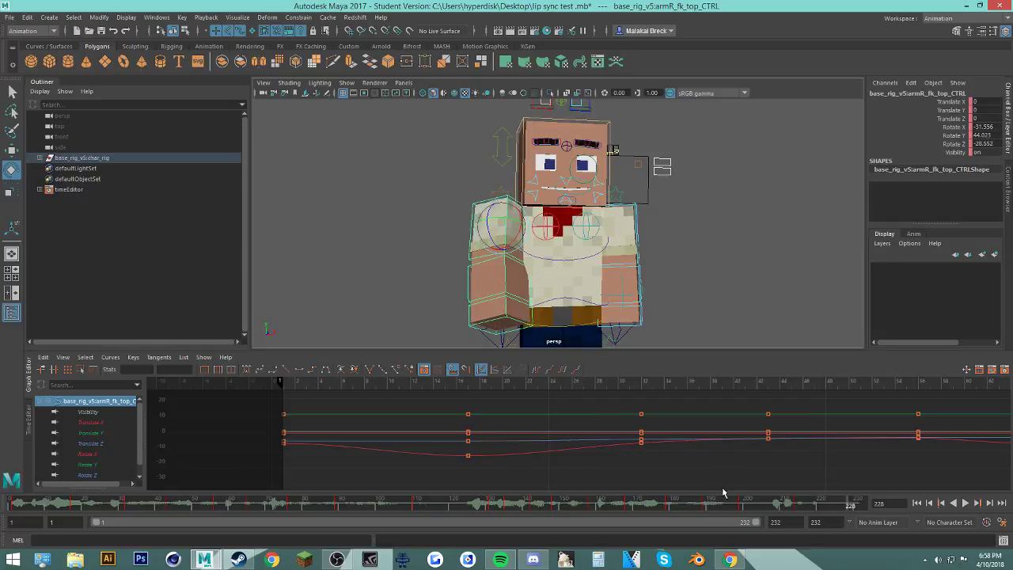
drag(722, 498, 854, 507)
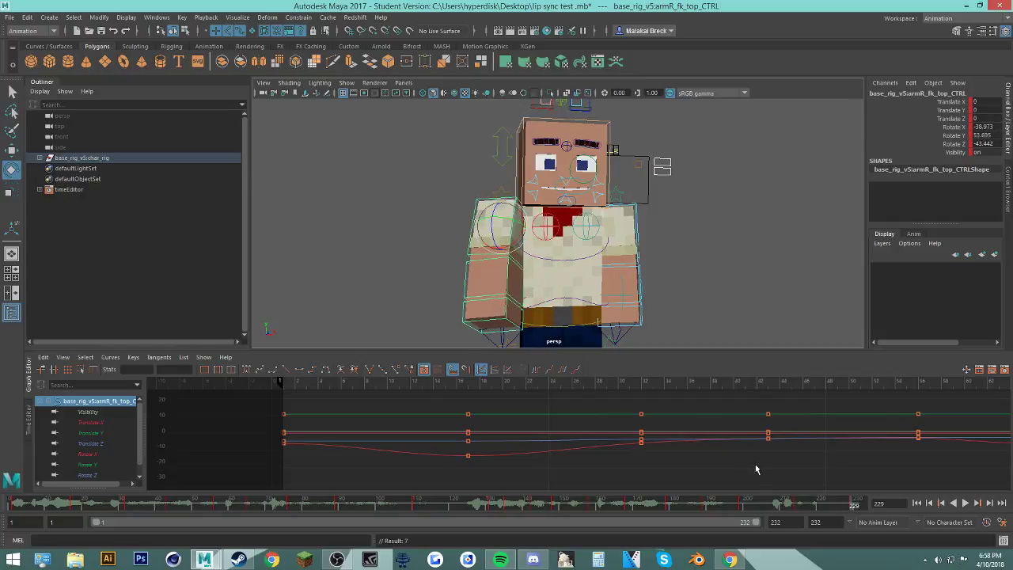
Step: Retime the right arm's closing keys between about frames 207 and 227 and play back the ending from around frame 192
mouse_move(744, 505)
mouse_down()
mouse_move(769, 515)
mouse_move(840, 508)
mouse_move(809, 507)
mouse_up()
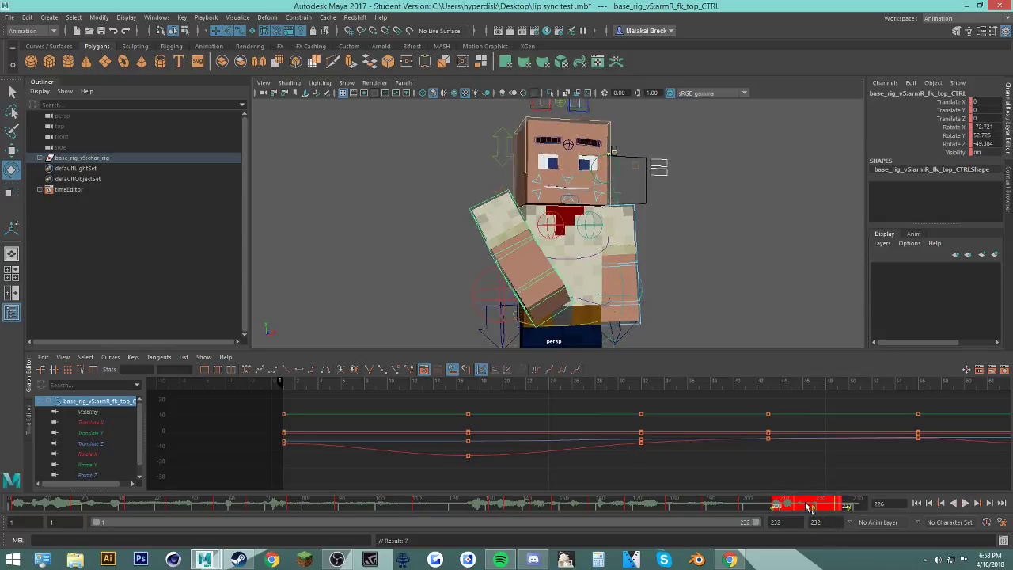
key(alt+v)
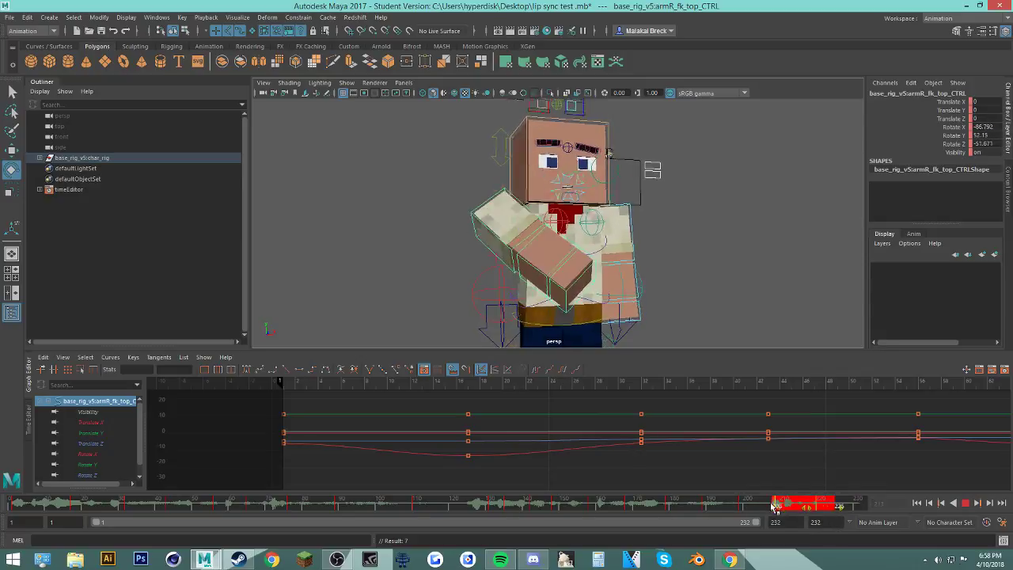
click(731, 507)
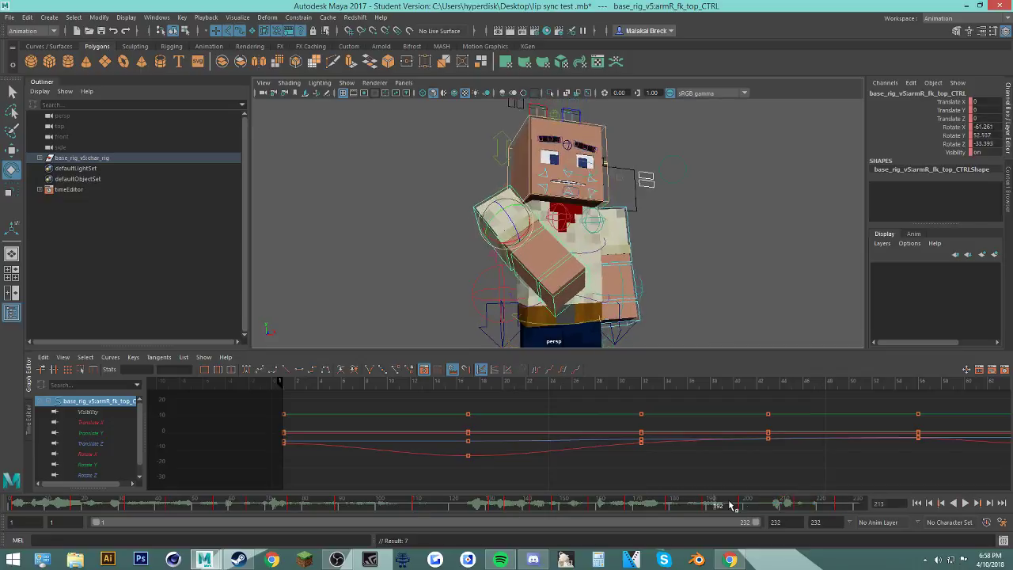
key(alt+v)
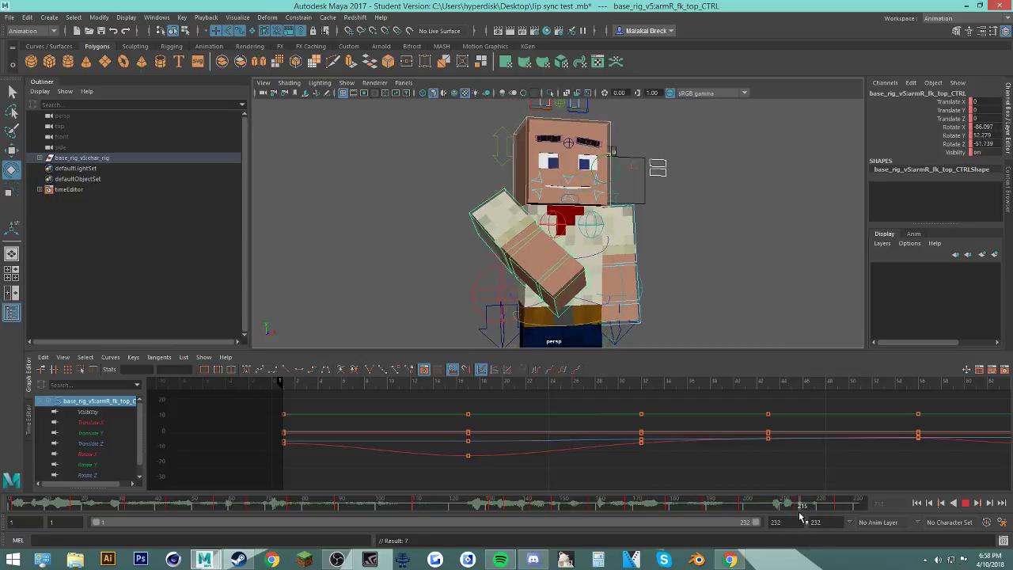
Step: Adjust the right arm's rotation on frame 219, retime its final keys, and play back the end of the clip
click(816, 508)
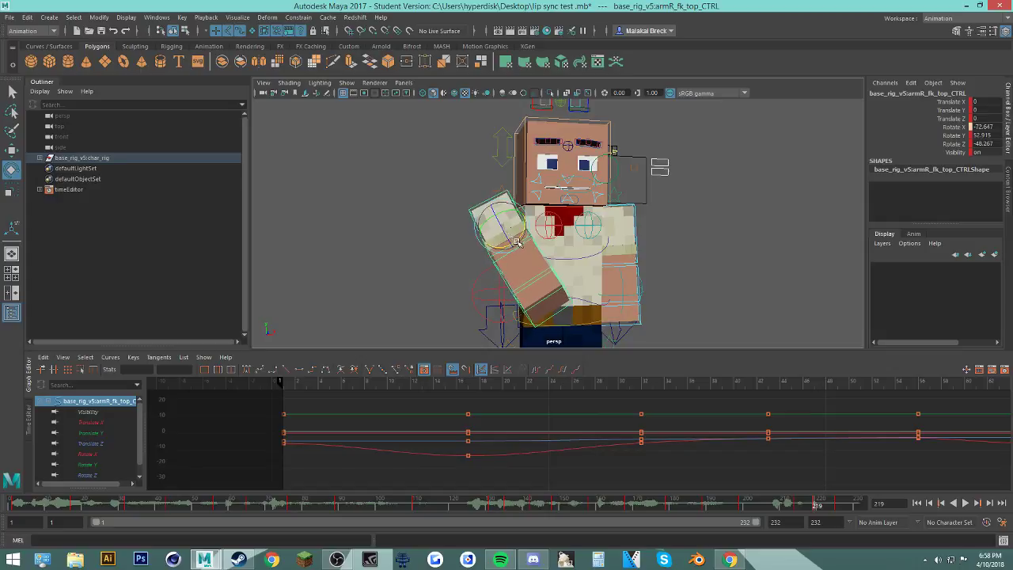
drag(806, 506, 830, 507)
shift+drag(830, 508, 861, 508)
click(767, 510)
key(alt+v)
key(alt+v)
alt+middle_drag(839, 427, 798, 425)
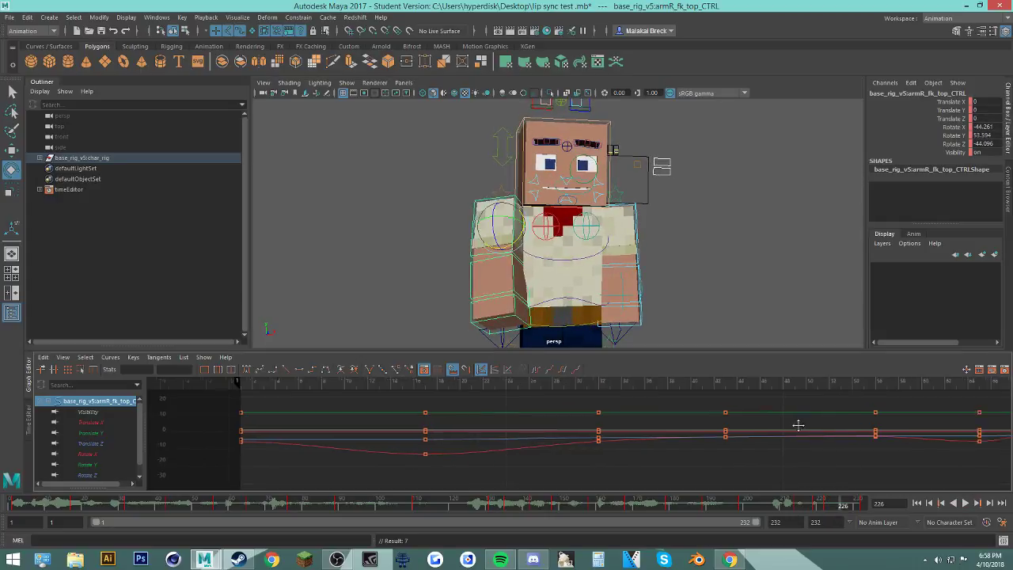
Step: Shift the right arm's Rotate X key that follows frame 219 to frame 223 in the Graph Editor
scroll(833, 448, down, 10)
scroll(833, 448, up, 5)
alt+middle_drag(894, 459, 642, 452)
scroll(689, 461, up, 3)
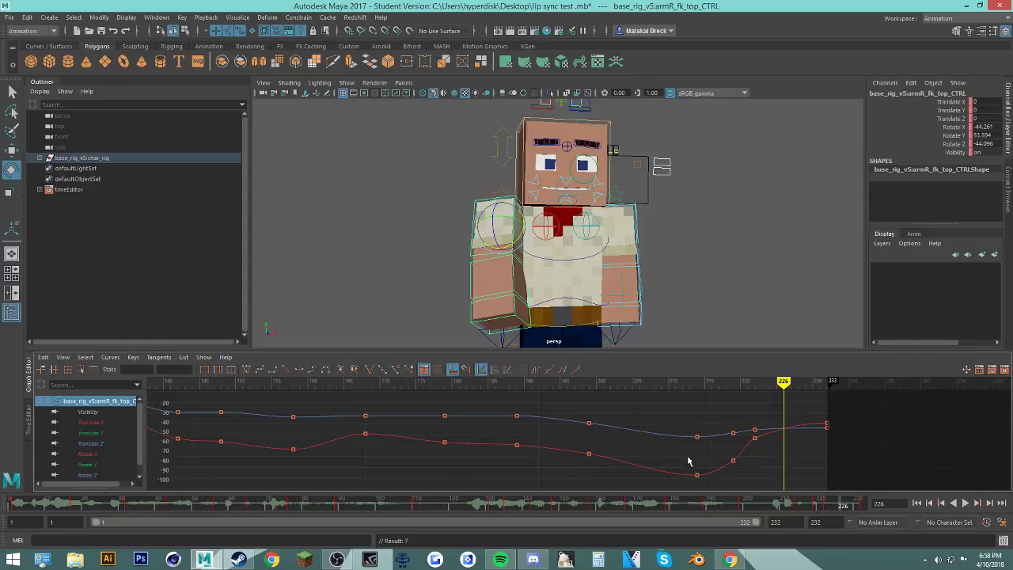
alt+middle_drag(756, 449, 697, 430)
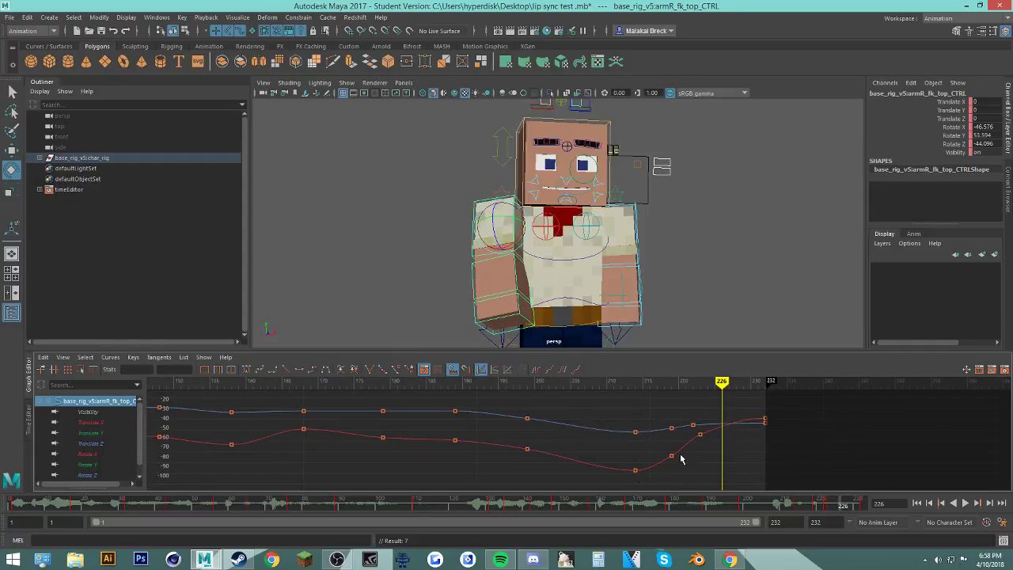
click(672, 456)
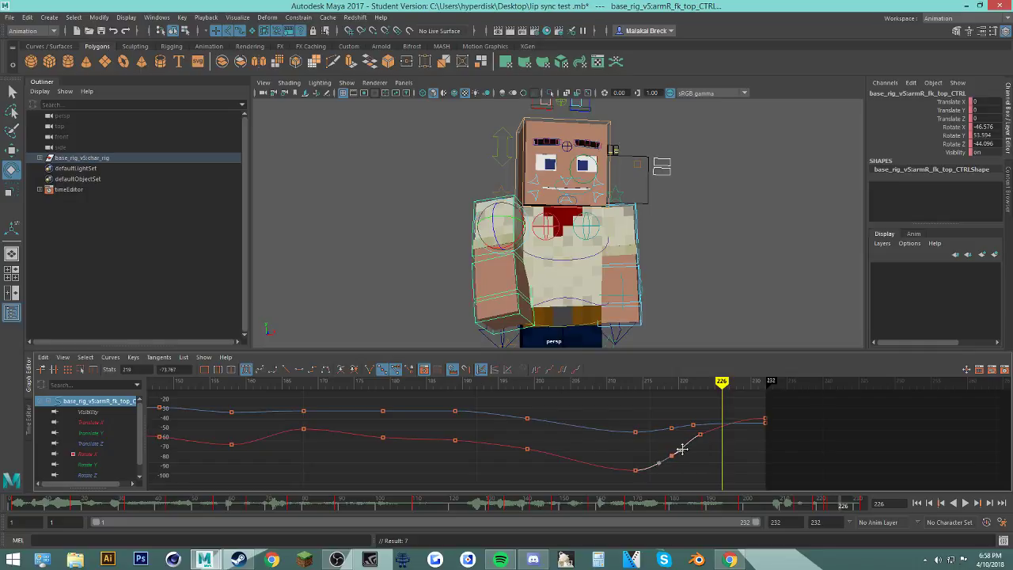
click(700, 434)
Step: Switch to Spotify, start playing the track In Sawdust, and return to Maya
click(500, 560)
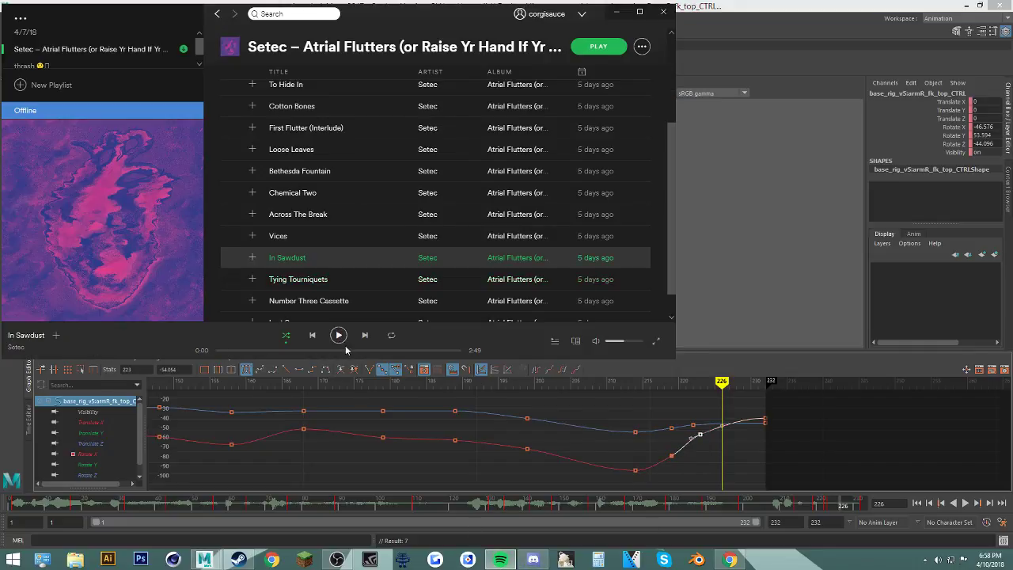
click(338, 335)
click(612, 13)
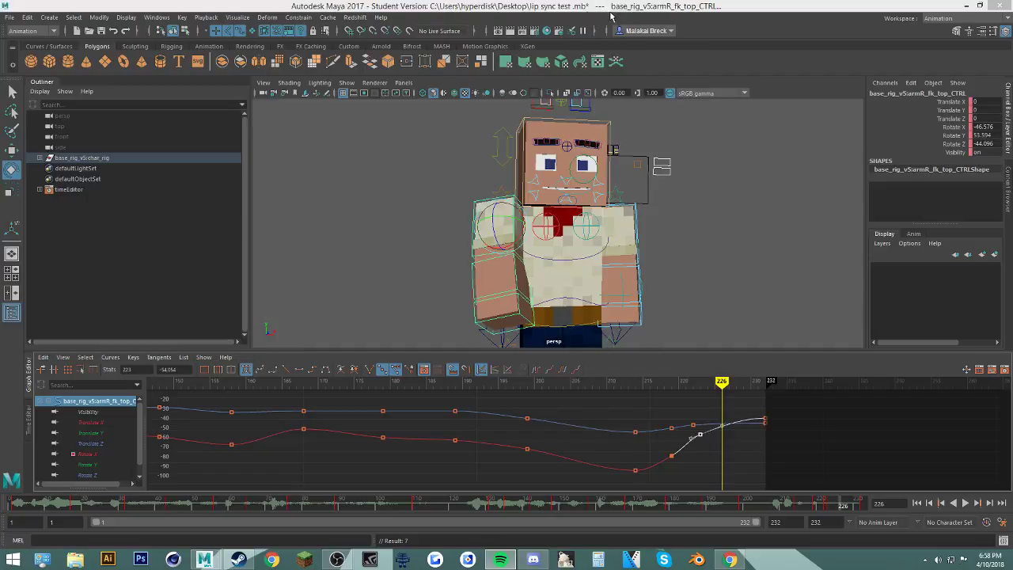
Step: Browse the Spotify playlists, play Slip Away from Perfume Genius – No Shape, lower the volume slightly, and return to Maya
click(501, 559)
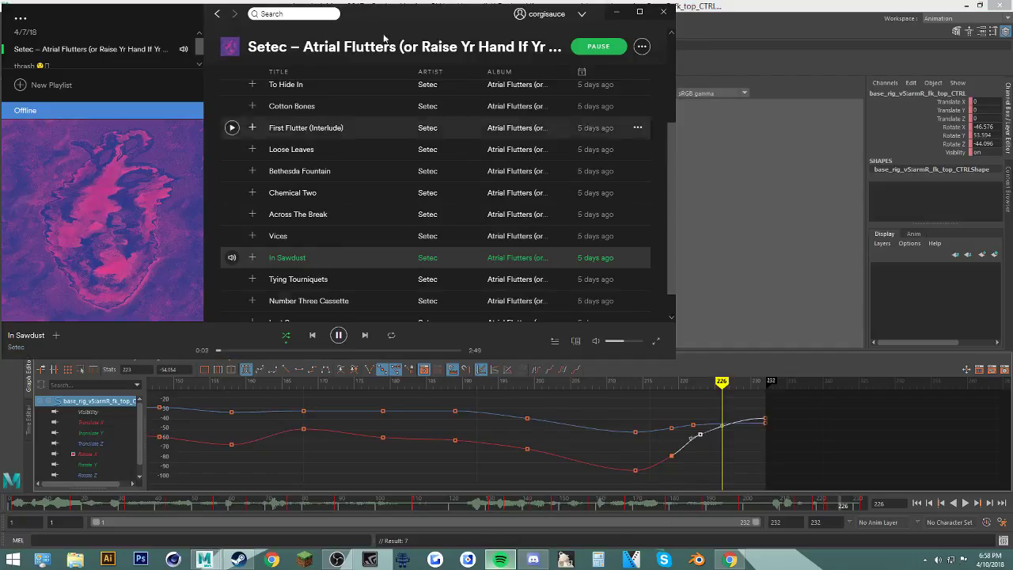
scroll(79, 51, down, 3)
scroll(75, 54, down, 5)
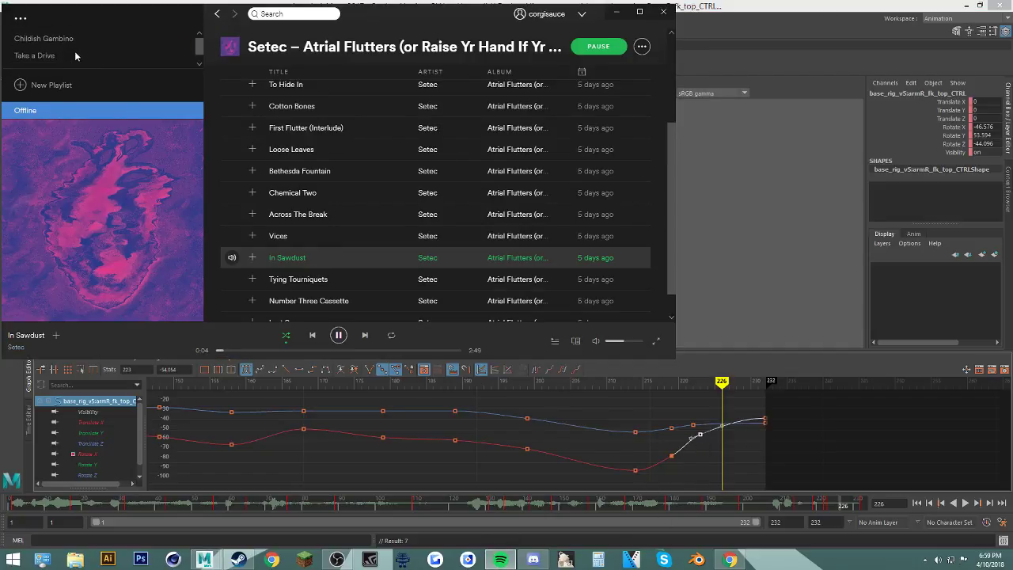
scroll(73, 54, down, 6)
scroll(74, 57, down, 5)
scroll(75, 54, up, 5)
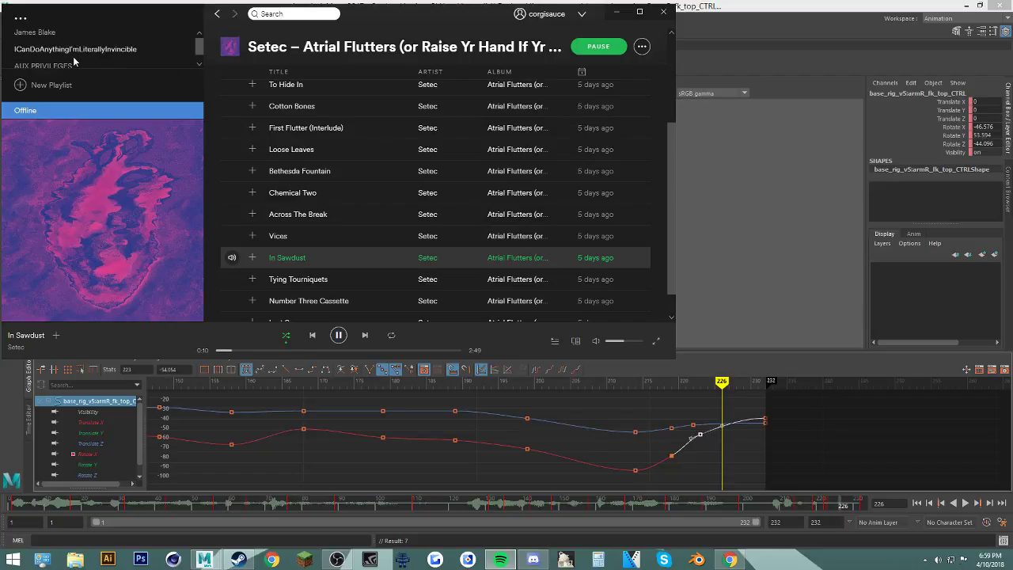
scroll(81, 51, up, 5)
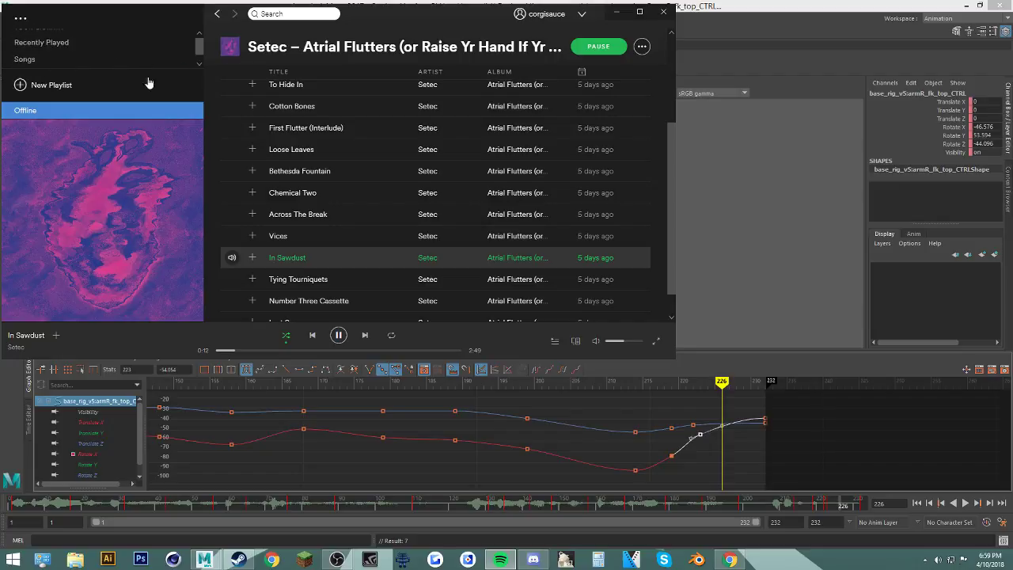
click(640, 11)
scroll(61, 79, up, 2)
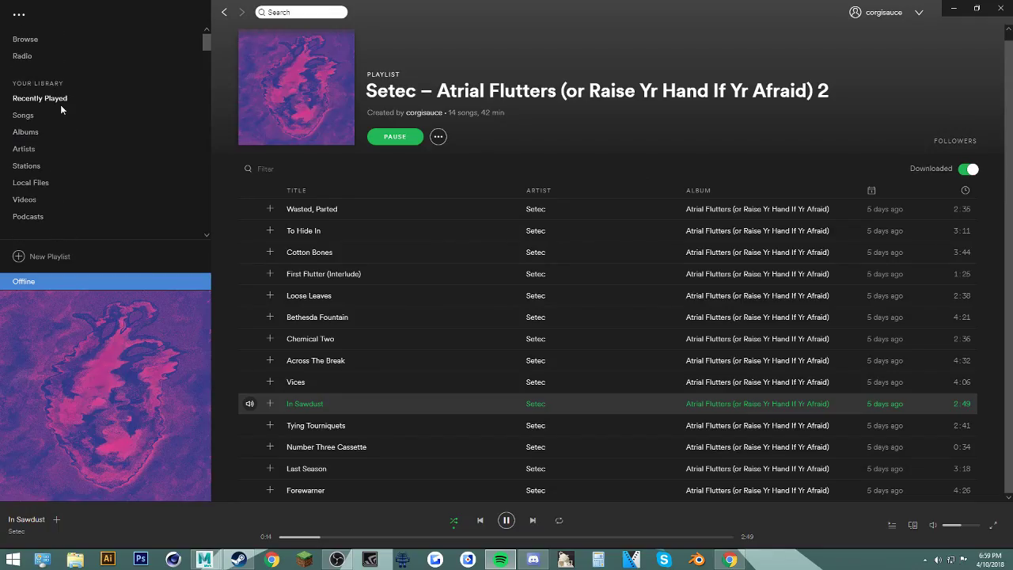
scroll(47, 158, down, 8)
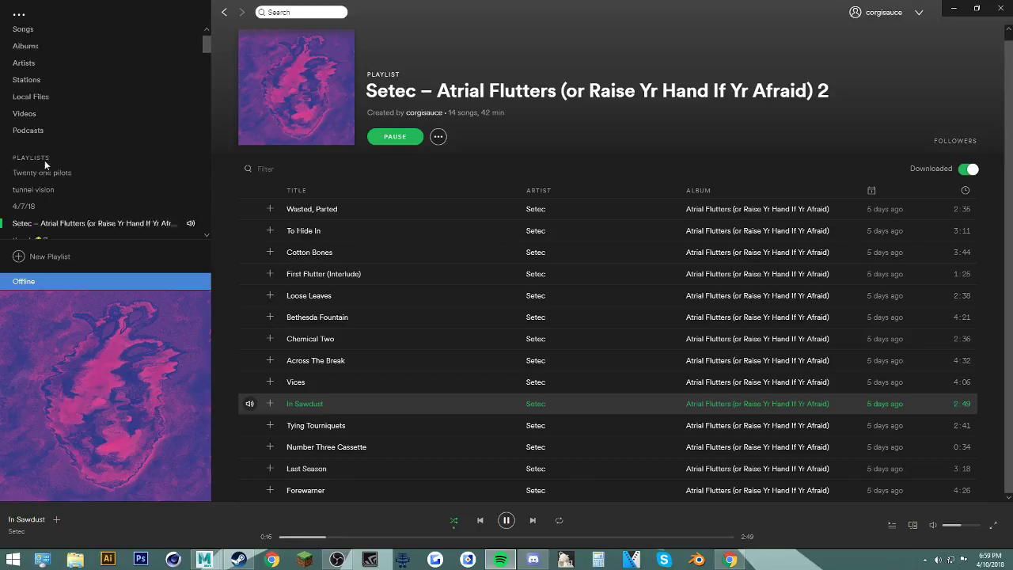
scroll(79, 163, down, 2)
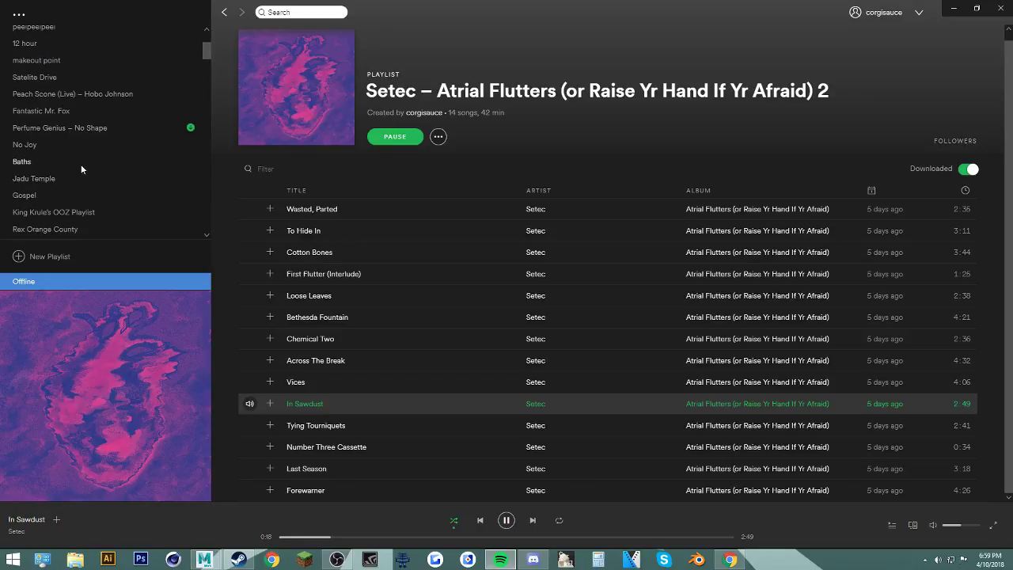
click(80, 127)
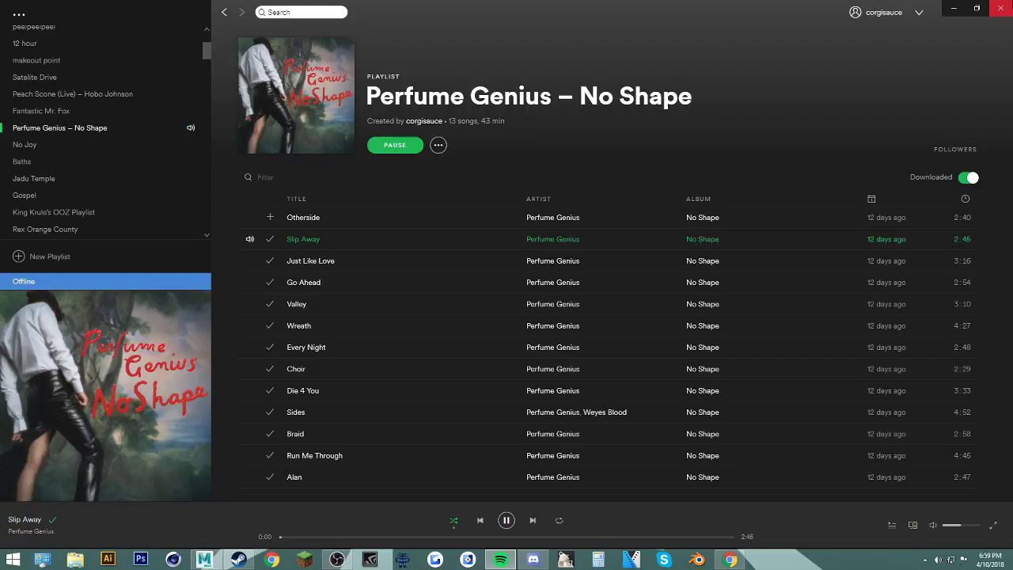
click(954, 9)
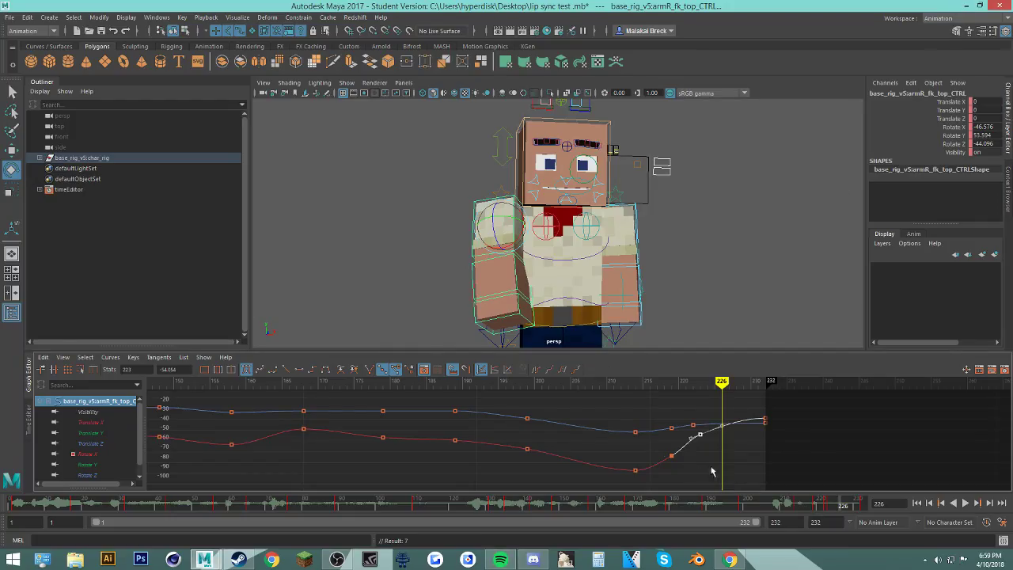
click(496, 559)
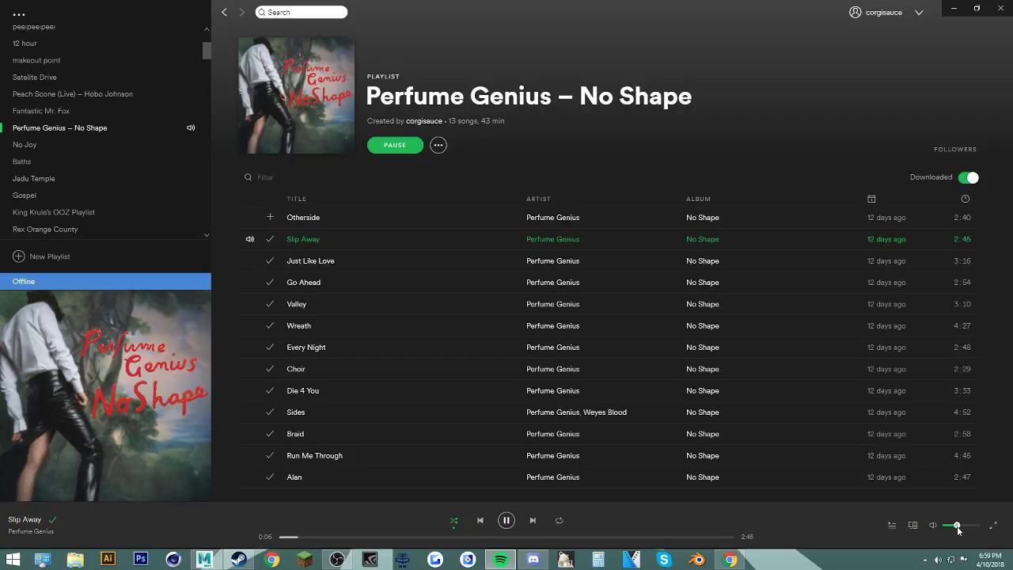
click(955, 9)
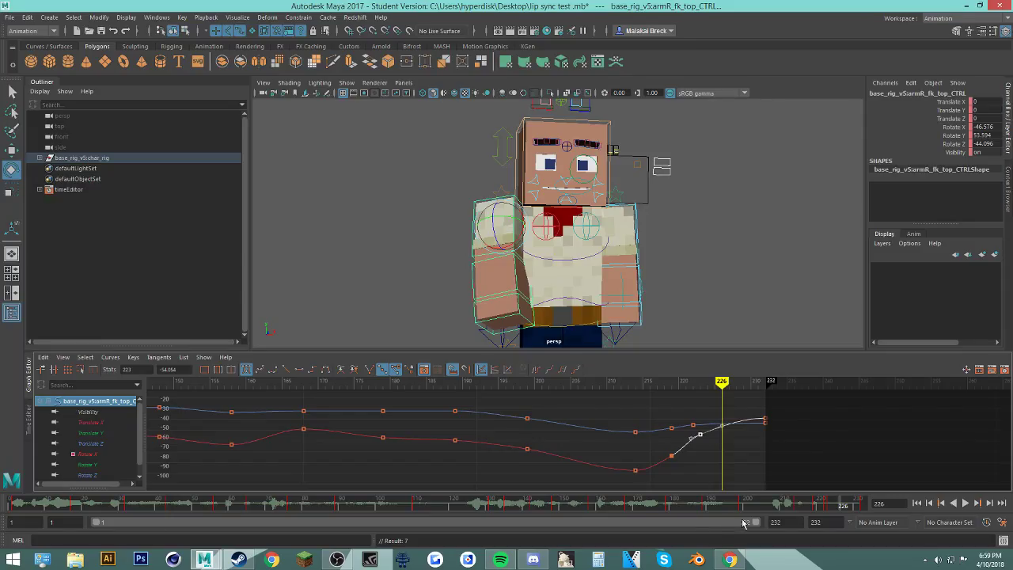
Step: Return the animation to its first frame and check the live stream's chat on YouTube
drag(793, 505, 919, 513)
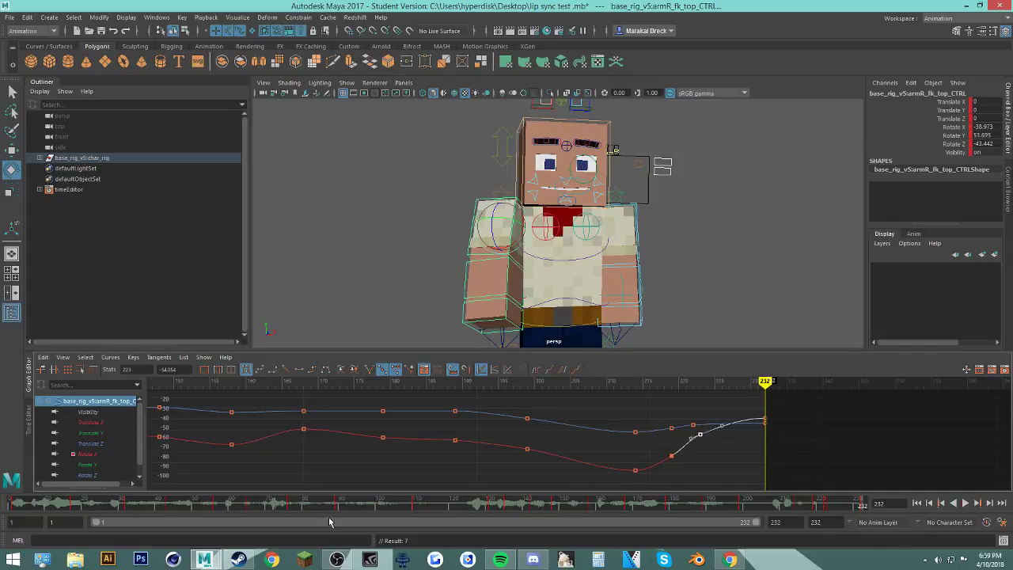
click(34, 508)
click(515, 563)
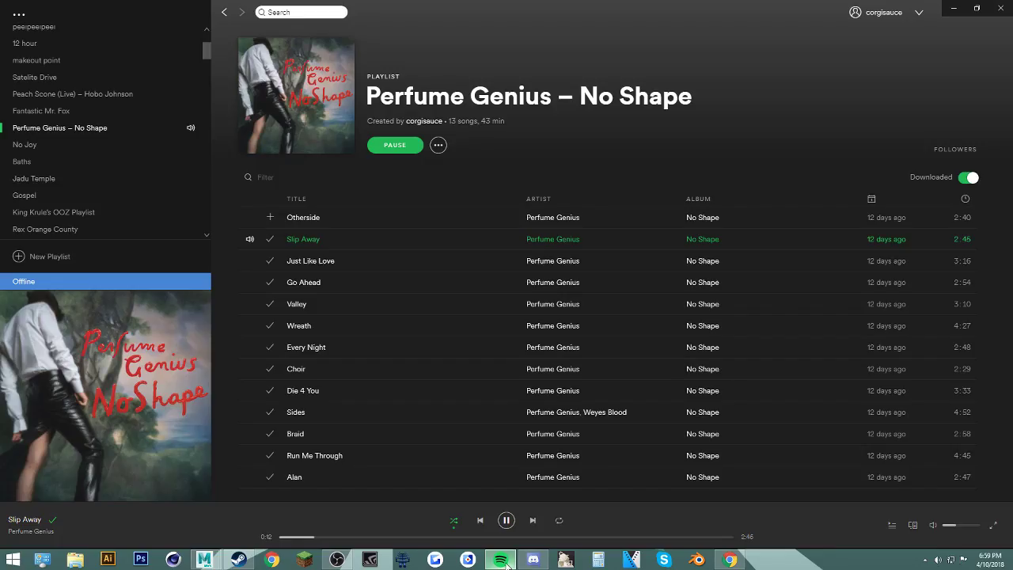
click(506, 560)
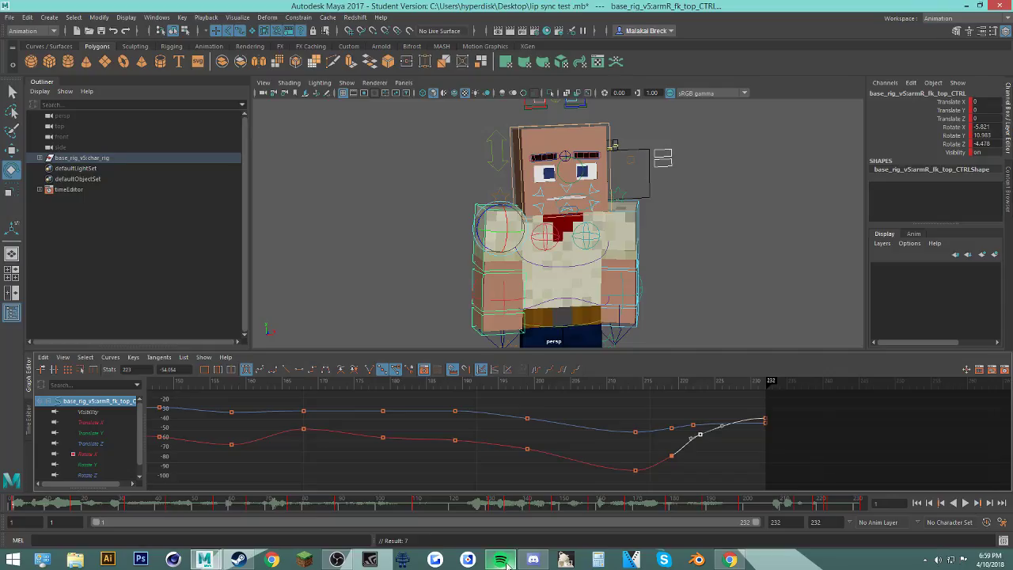
click(736, 560)
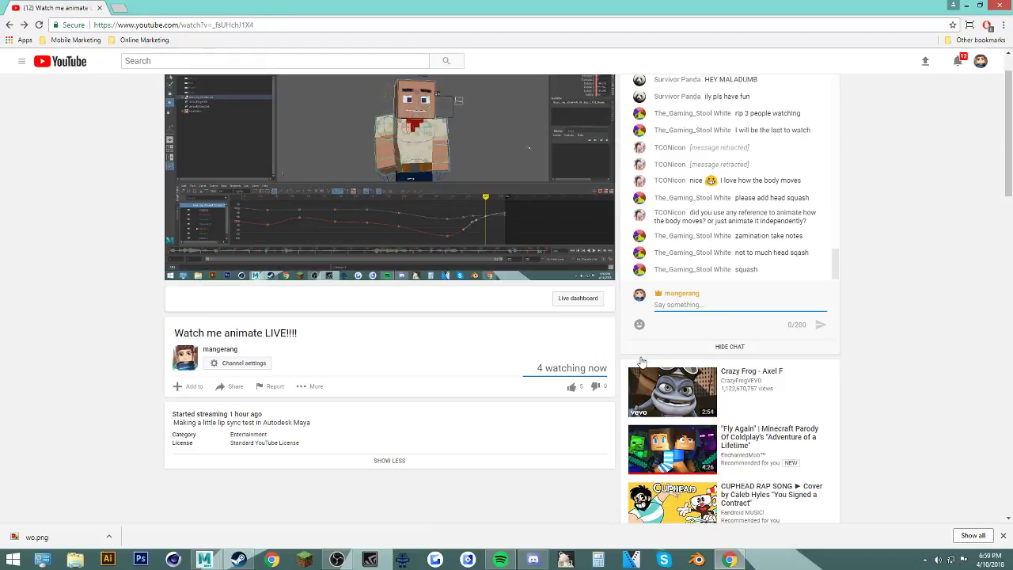
click(729, 560)
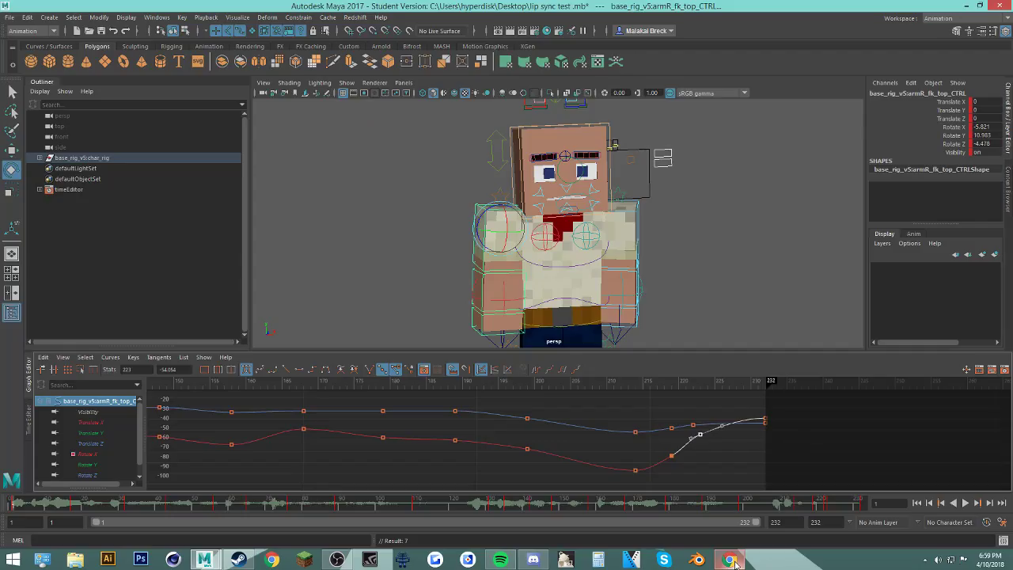
click(732, 560)
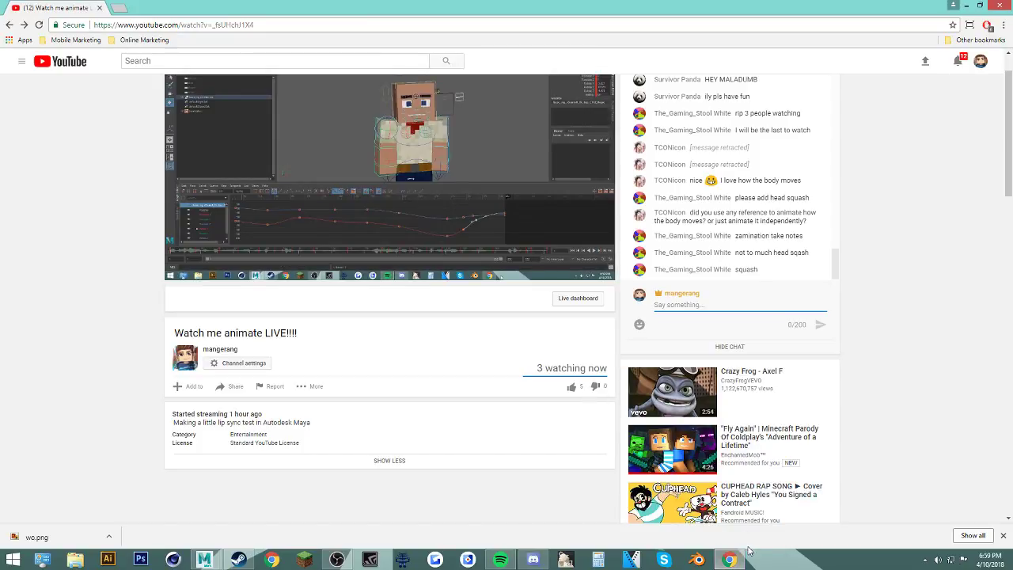
click(733, 561)
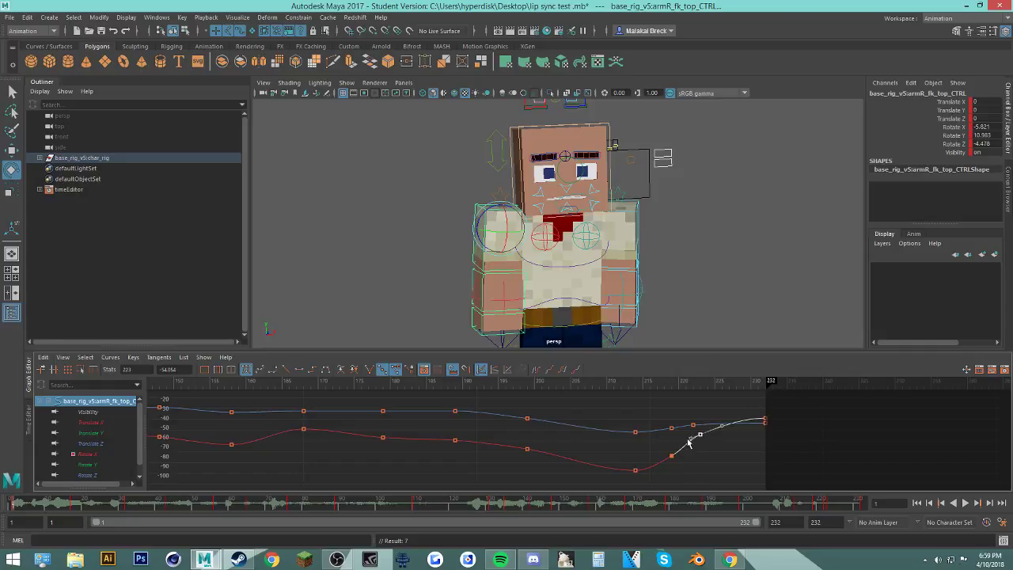
Step: Steepen the right arm's Rotate X tangent at frame 223, play back the clip, and scrub to frame 132
click(960, 504)
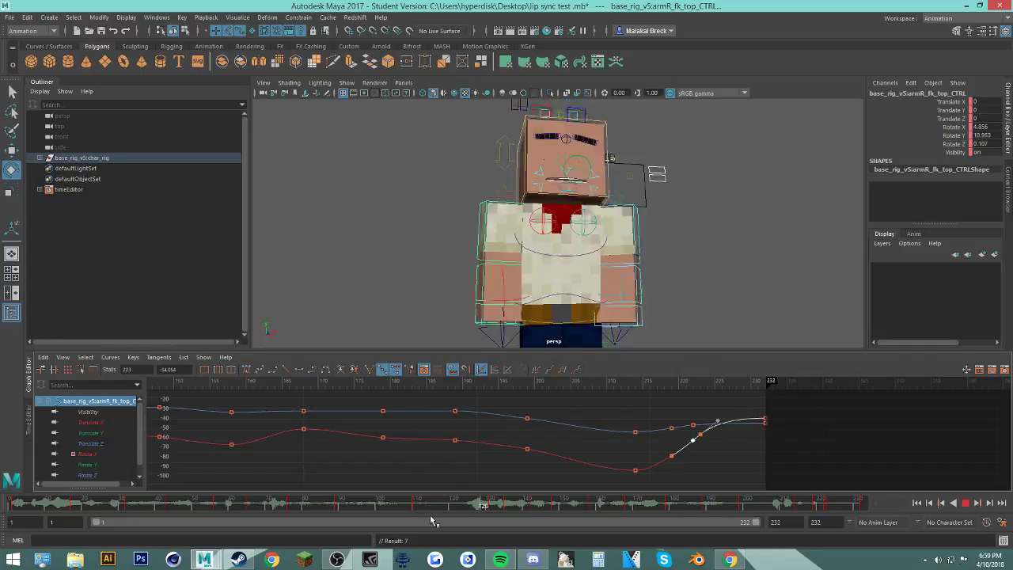
click(965, 503)
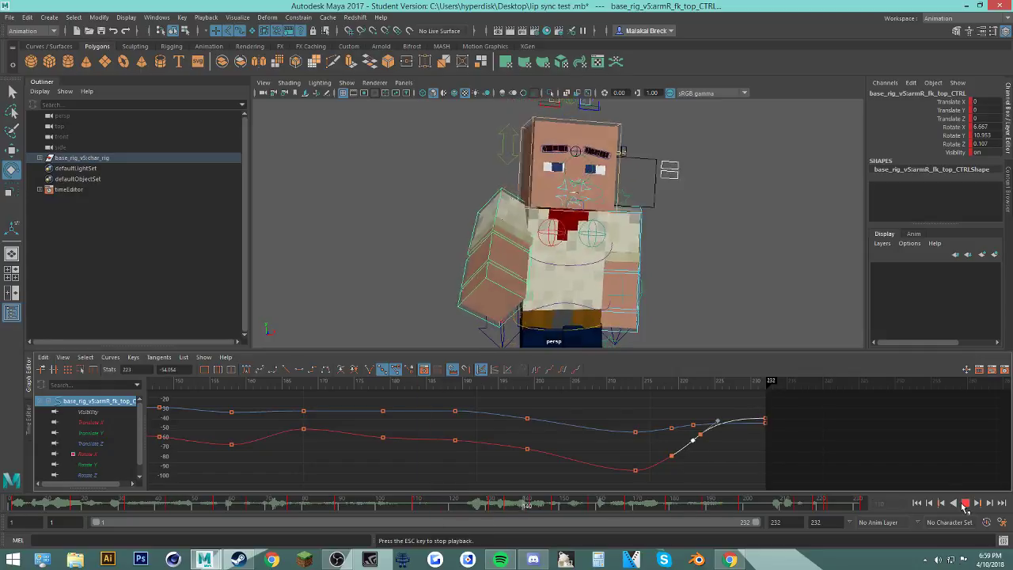
click(491, 506)
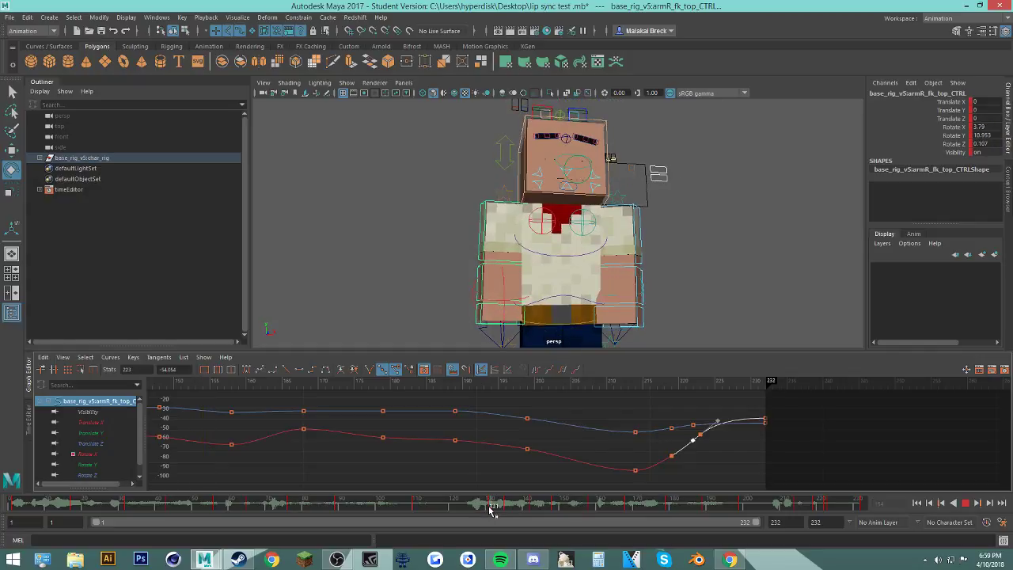
drag(491, 507, 495, 508)
Step: Adjust the tangent of the right arm's Rotate X key at frame 131 and scrub to frame 135
alt+middle_drag(354, 386, 600, 356)
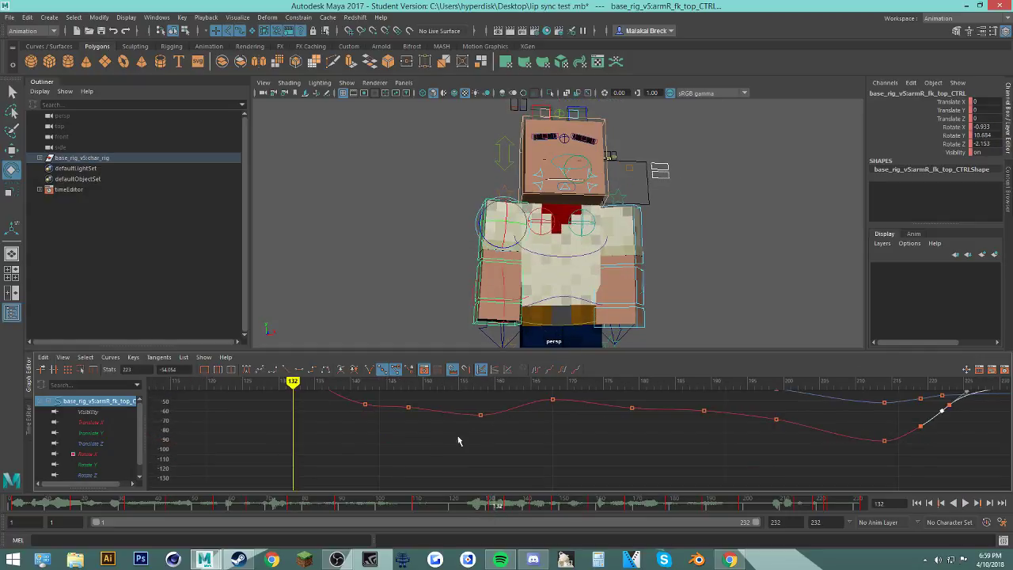
alt+middle_drag(449, 440, 528, 506)
alt+middle_drag(427, 463, 499, 470)
scroll(475, 463, up, 5)
alt+middle_drag(396, 443, 592, 475)
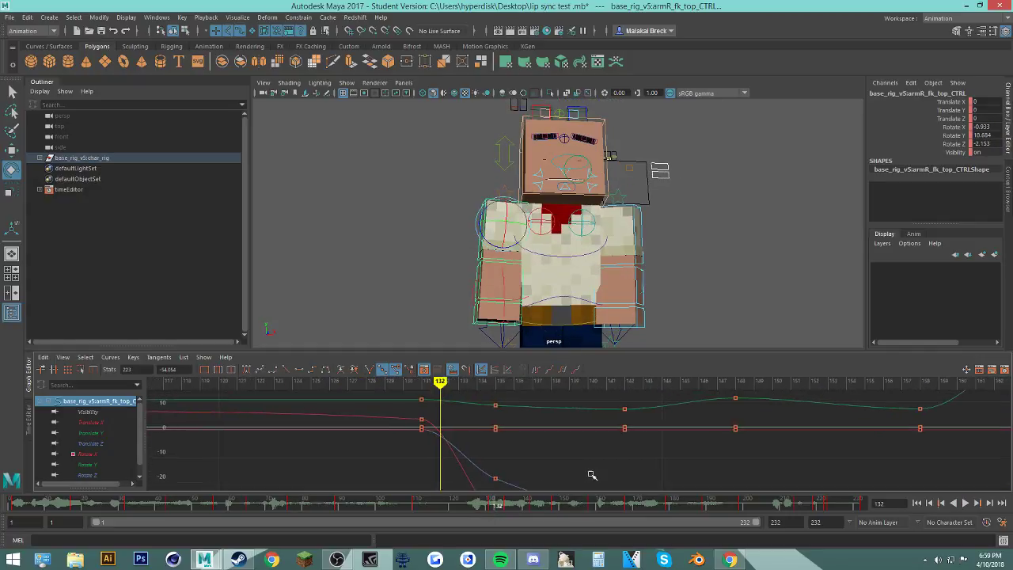
click(422, 419)
middle_drag(441, 421, 588, 459)
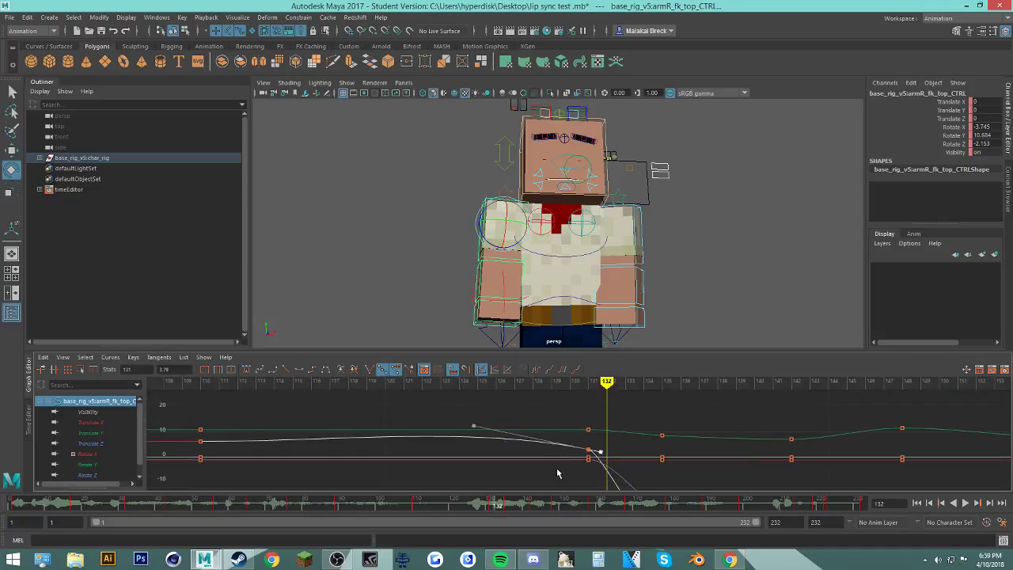
drag(528, 507, 507, 532)
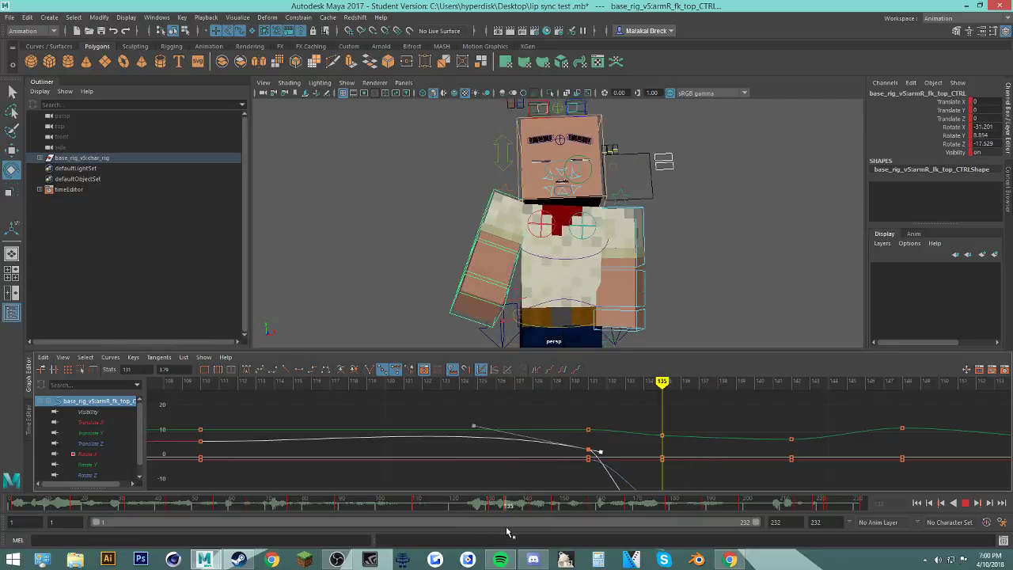
Step: Break the tangents of the Rotate X key at frame 131 and reshape its incoming and outgoing handles separately
click(472, 427)
middle_drag(500, 431, 510, 438)
click(589, 452)
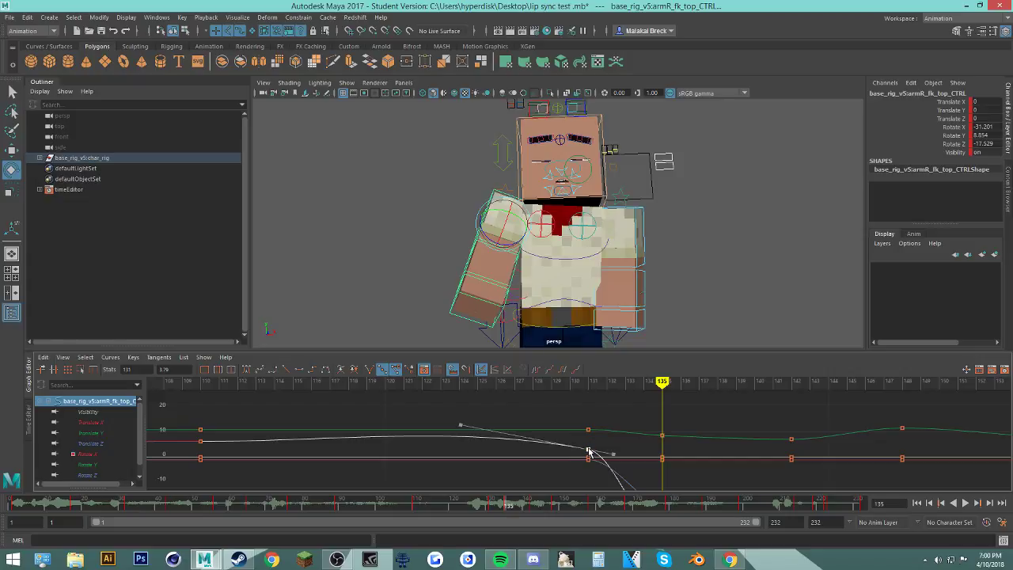
click(368, 373)
drag(464, 429, 620, 463)
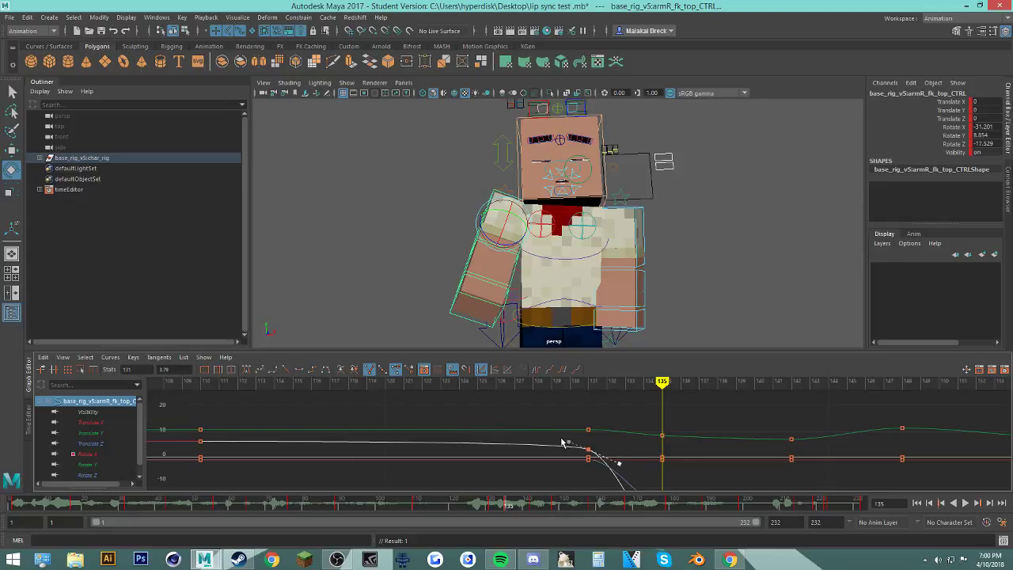
drag(562, 443, 583, 429)
Step: Play back the clip to its end and replay the last part from about frame 167
click(965, 502)
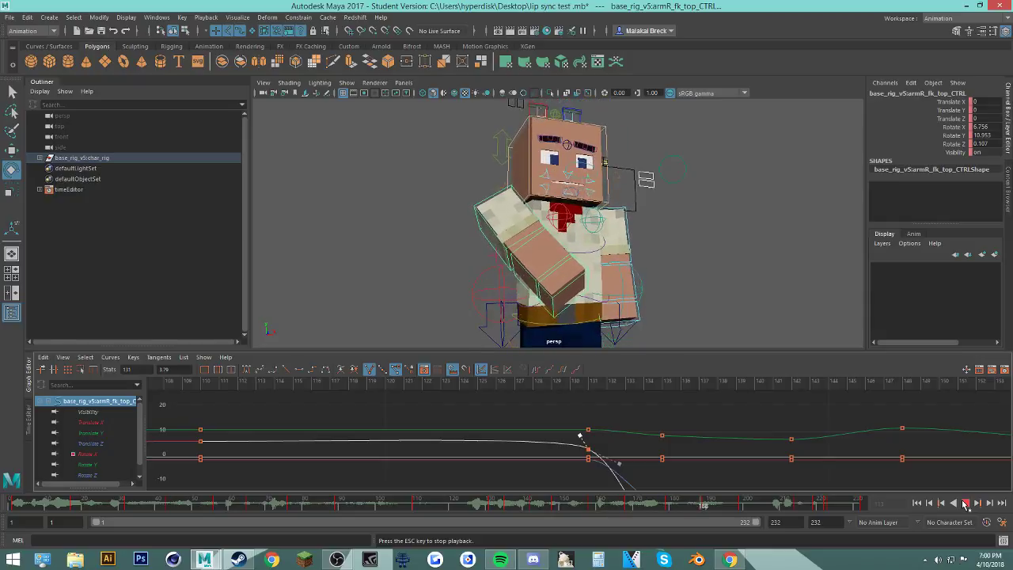
click(966, 503)
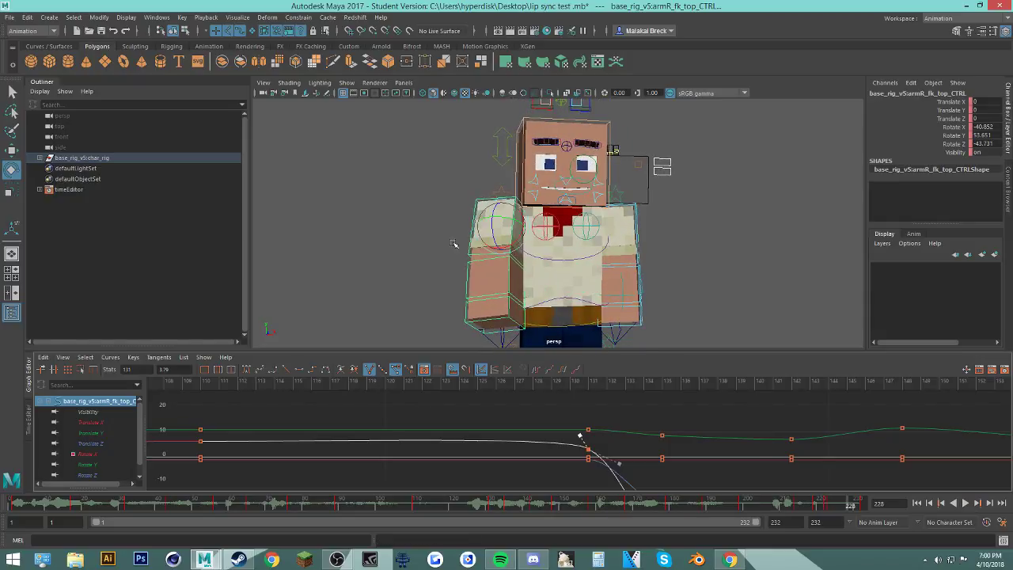
click(626, 503)
key(alt+v)
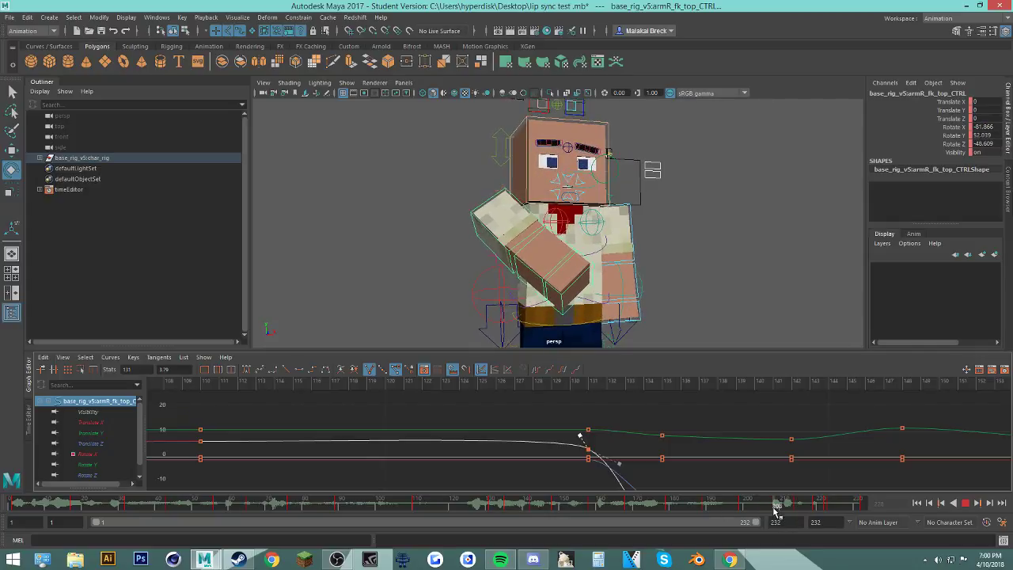
Step: Delete the right upper arm's keys from about frame 208 to 232 and play back the ending
shift+drag(774, 508, 860, 507)
right_click(859, 507)
click(857, 425)
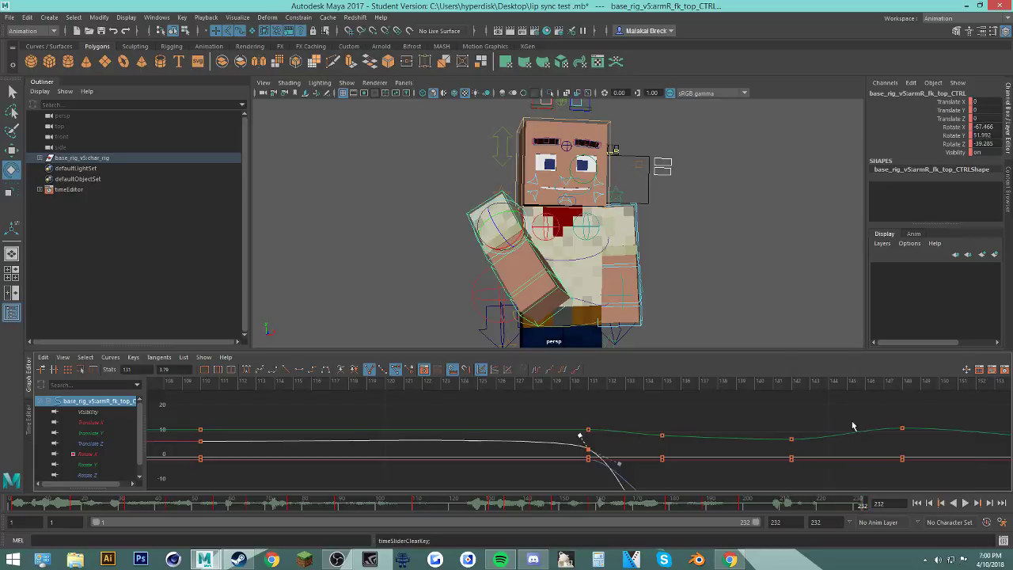
key(Escape)
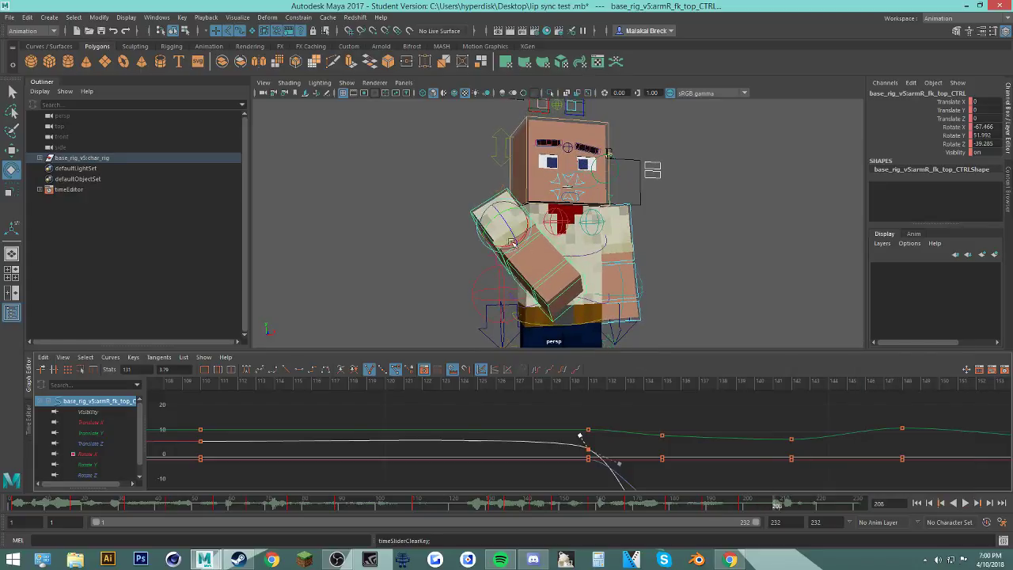
click(747, 506)
key(alt+v)
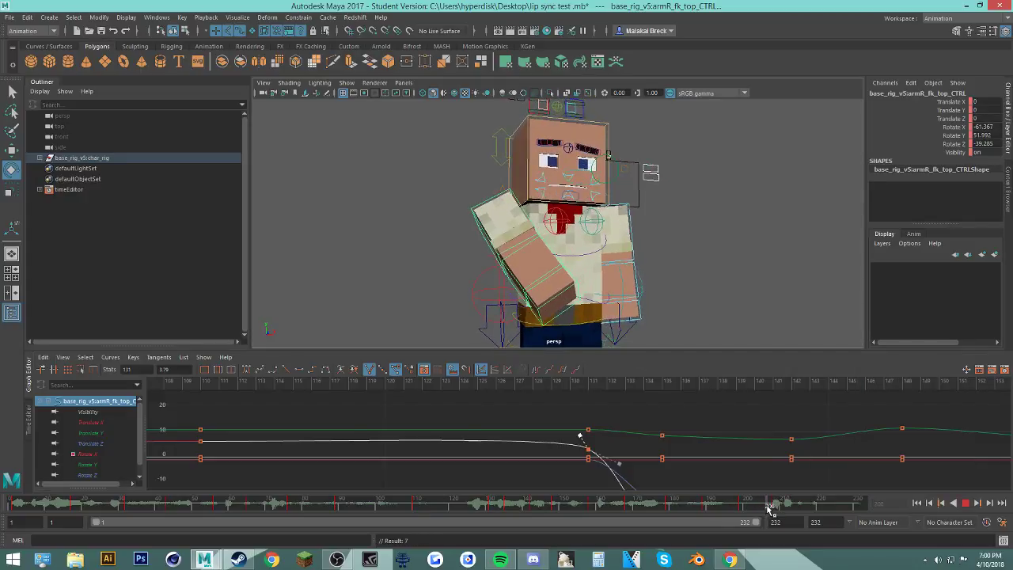
key(Escape)
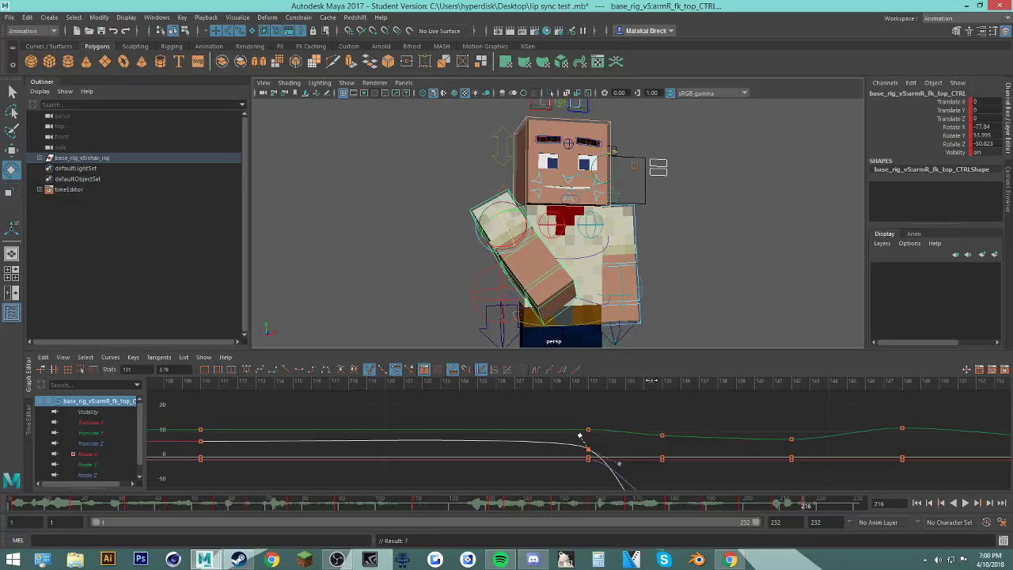
Step: Delete the right upper arm's key around frame 208 and replay the ending
click(771, 505)
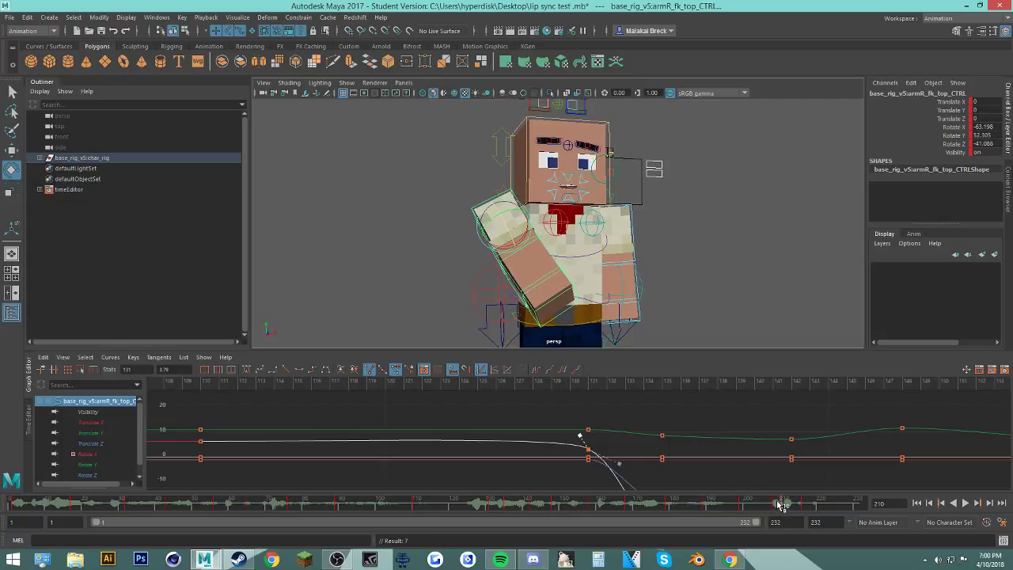
right_click(774, 507)
click(795, 378)
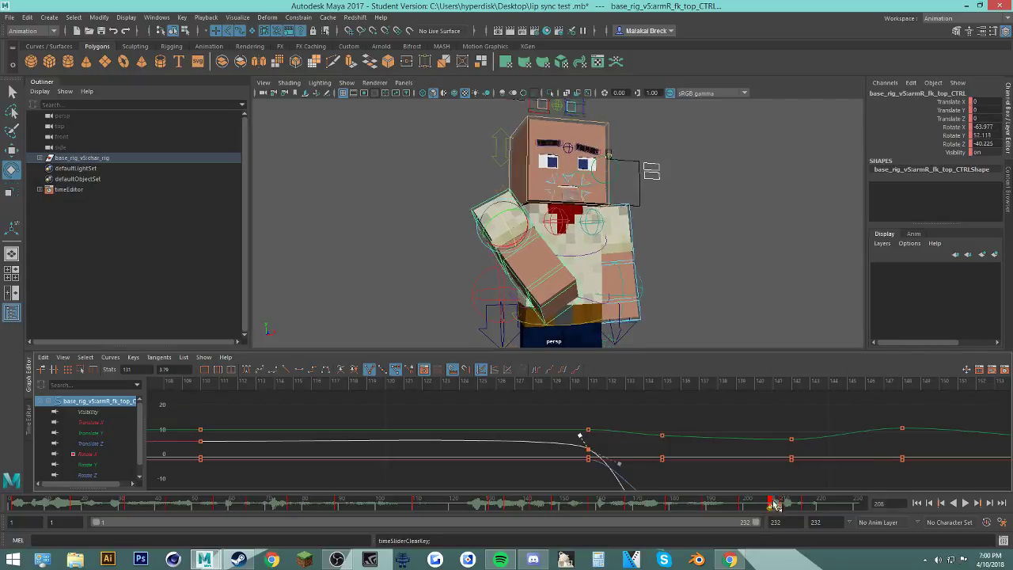
key(alt+v)
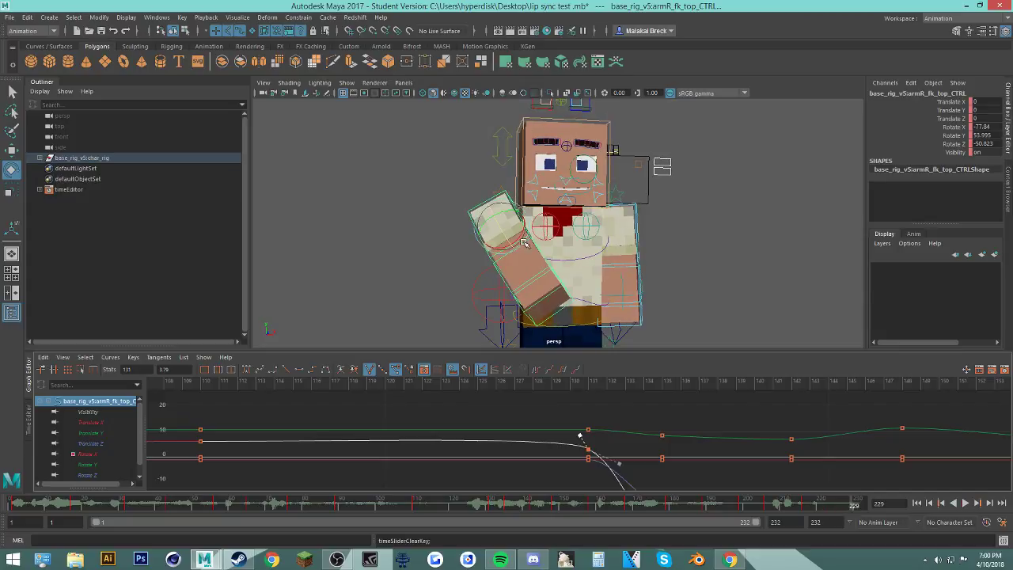
Step: Rotate the right upper arm slightly at frame 229, adjust the timing near the clip's end, and play back the result
drag(524, 243, 509, 233)
mouse_move(819, 502)
mouse_down()
mouse_move(852, 506)
mouse_move(818, 502)
mouse_move(834, 505)
mouse_up()
shift+drag(833, 504, 856, 505)
drag(762, 504, 837, 508)
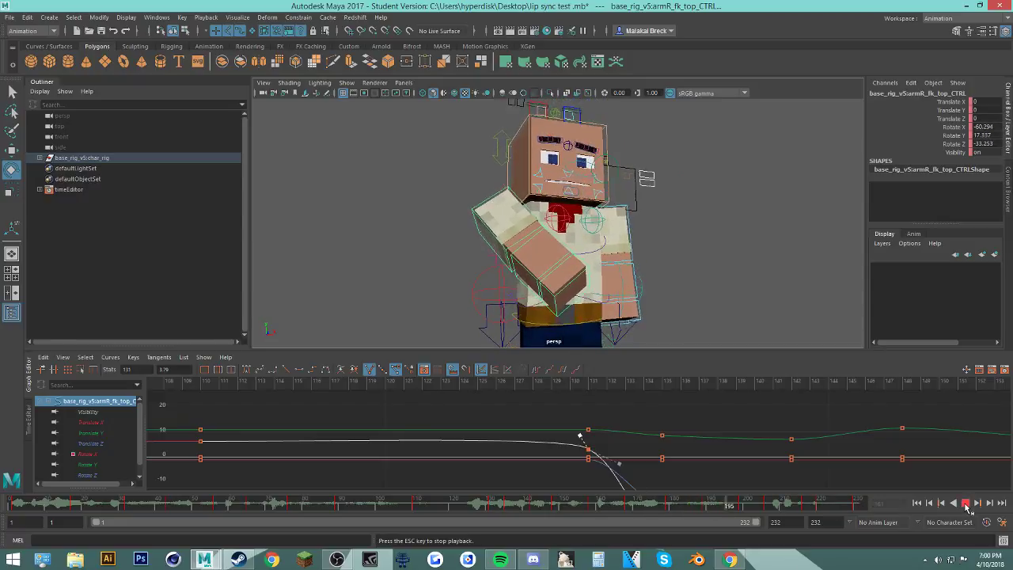
click(965, 505)
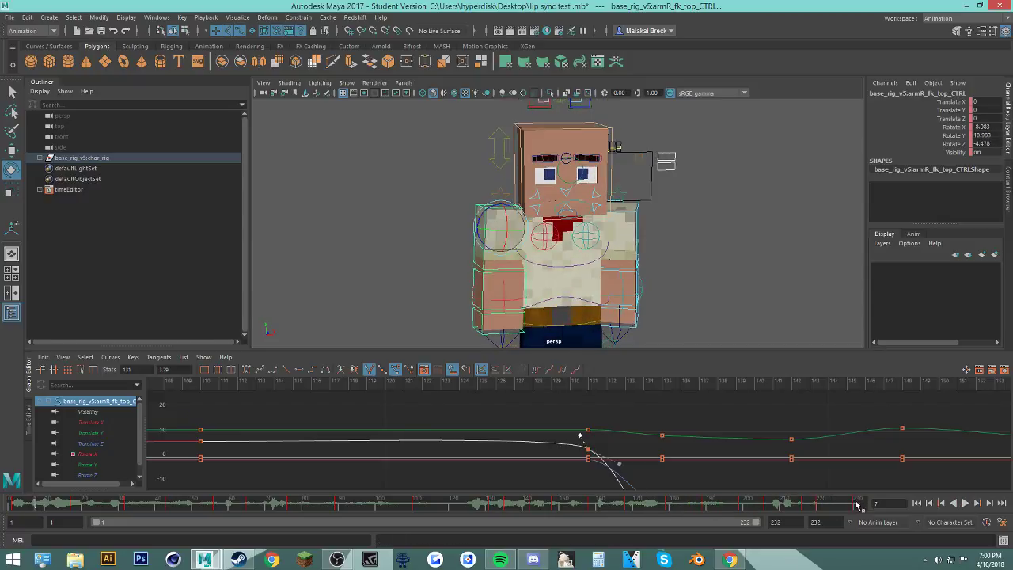
Step: Select the right upper arm's range from about frame 204 to 229 and set a key near frame 226
drag(837, 504, 849, 505)
shift+drag(850, 505, 760, 504)
double_click(839, 504)
click(840, 505)
key(s)
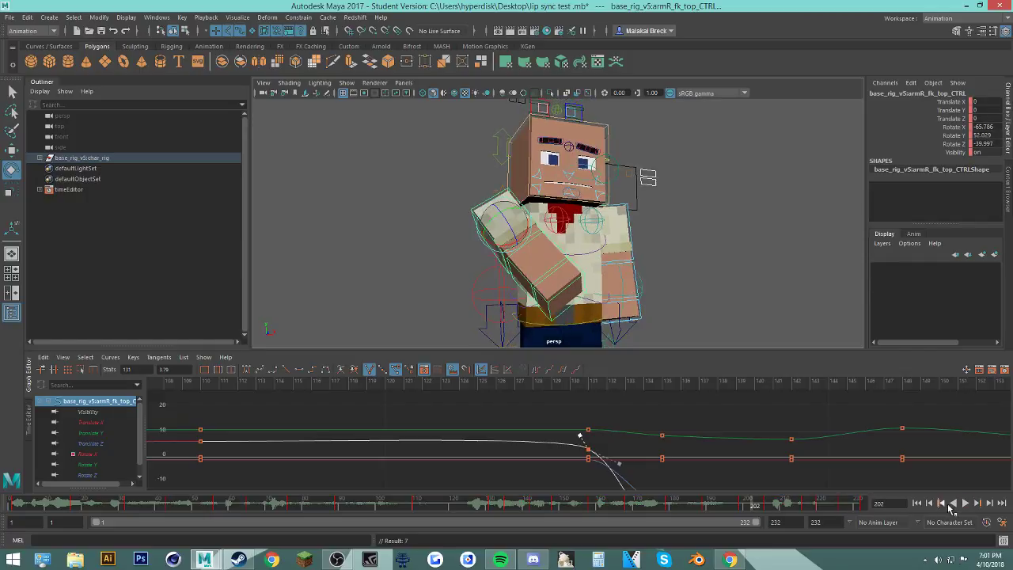
Step: Play back the ending and save the scene, accepting the student version notice
click(965, 503)
click(965, 503)
key(ctrl+s)
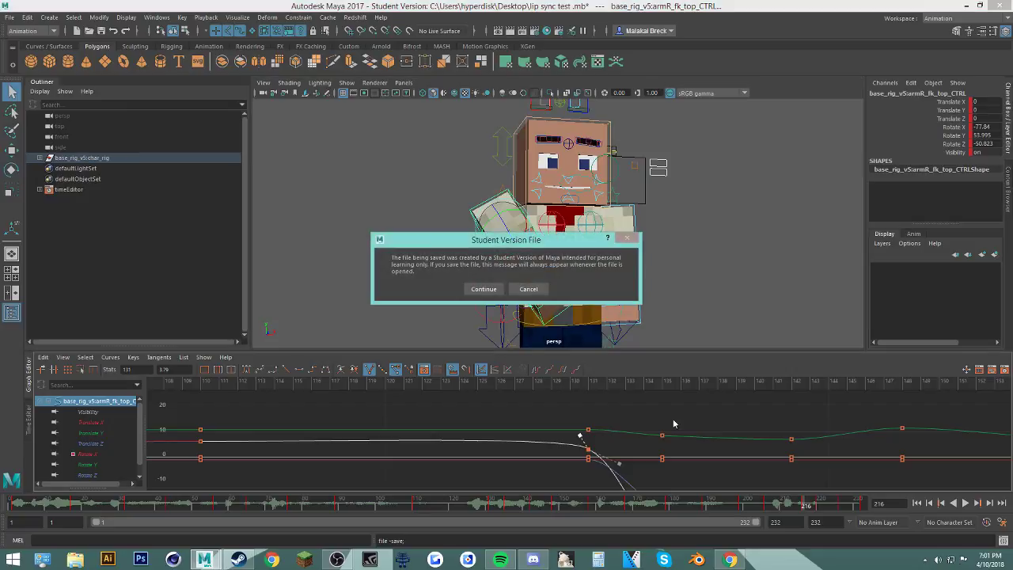
click(966, 504)
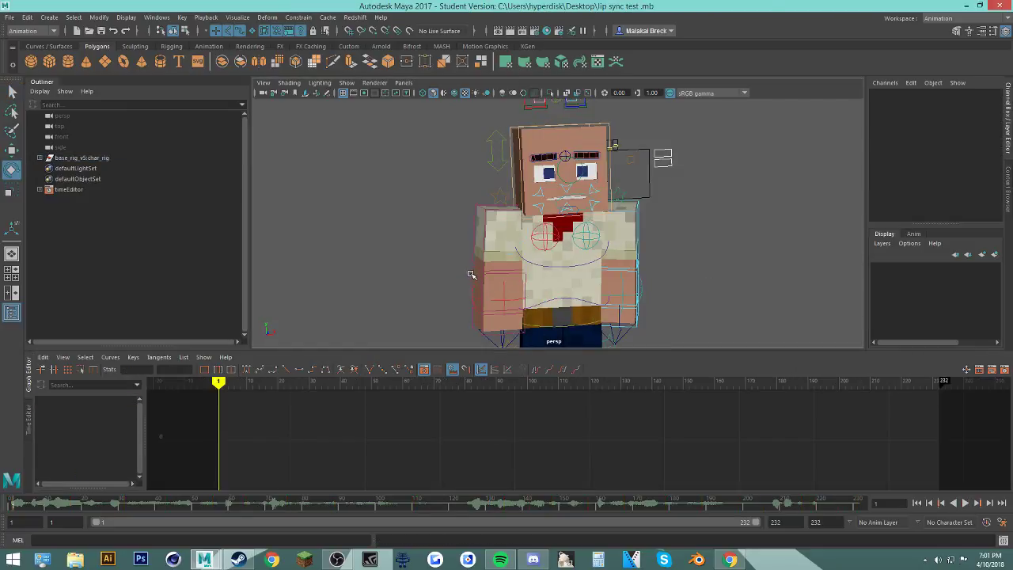
Step: Try bending the right forearm control up to Rotate X -120, inspect the elbow from the side, and undo the rotations
click(470, 275)
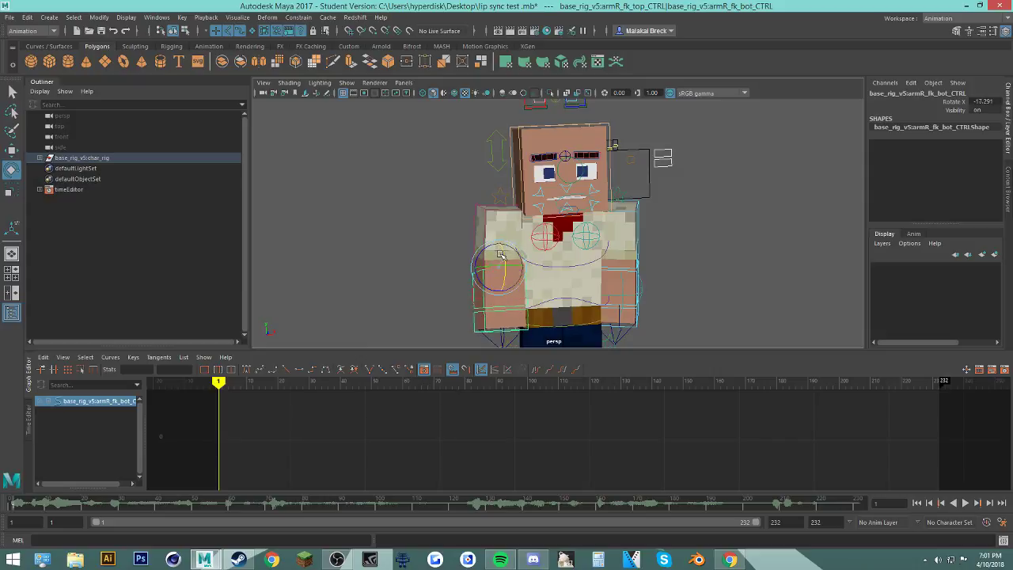
drag(456, 182, 450, 139)
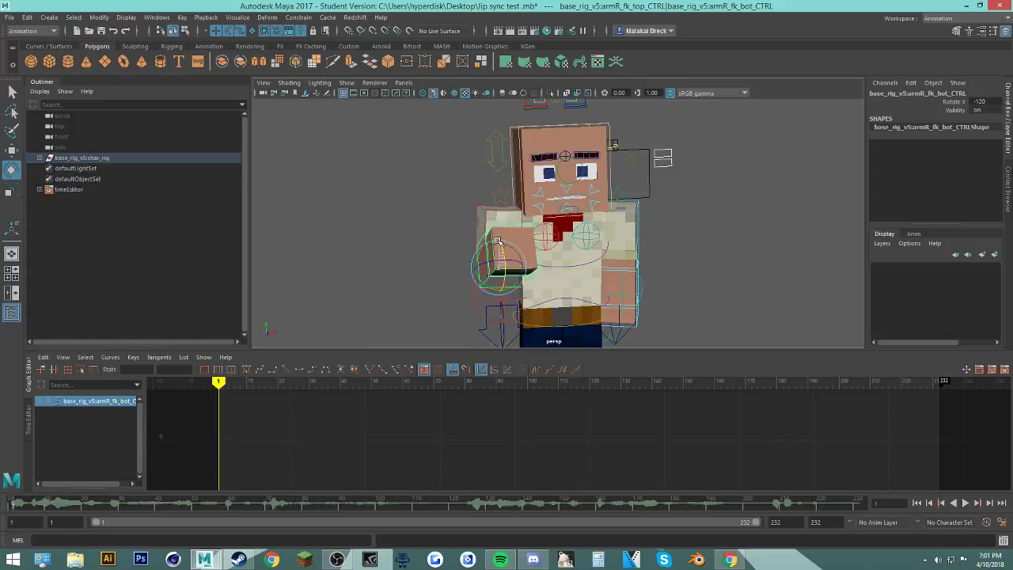
alt+drag(455, 229, 569, 261)
scroll(604, 276, up, 4)
alt+middle_drag(682, 299, 676, 296)
key(ctrl+z)
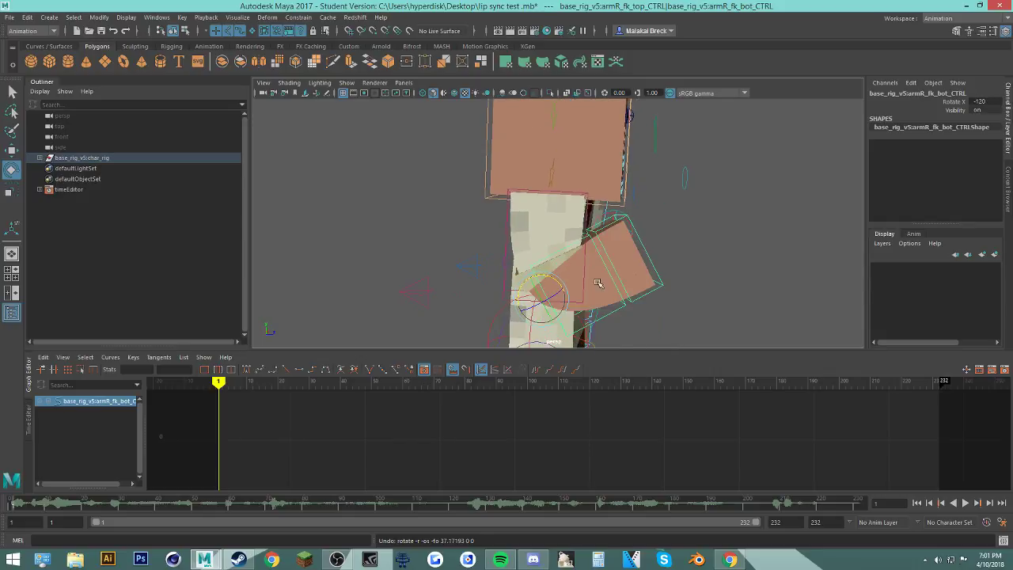
key(ctrl+z)
alt+drag(730, 289, 665, 286)
key(ctrl+z)
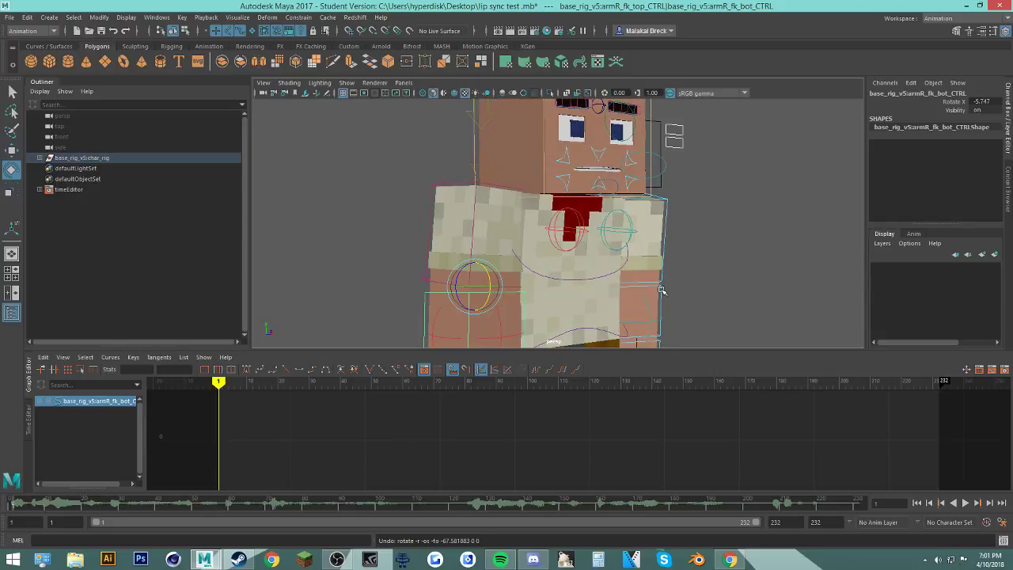
Step: Set stretching to 1 on both arms' attribute controls and inspect the arms from the side
alt+middle_drag(565, 261, 539, 270)
click(442, 175)
alt+drag(681, 225, 609, 203)
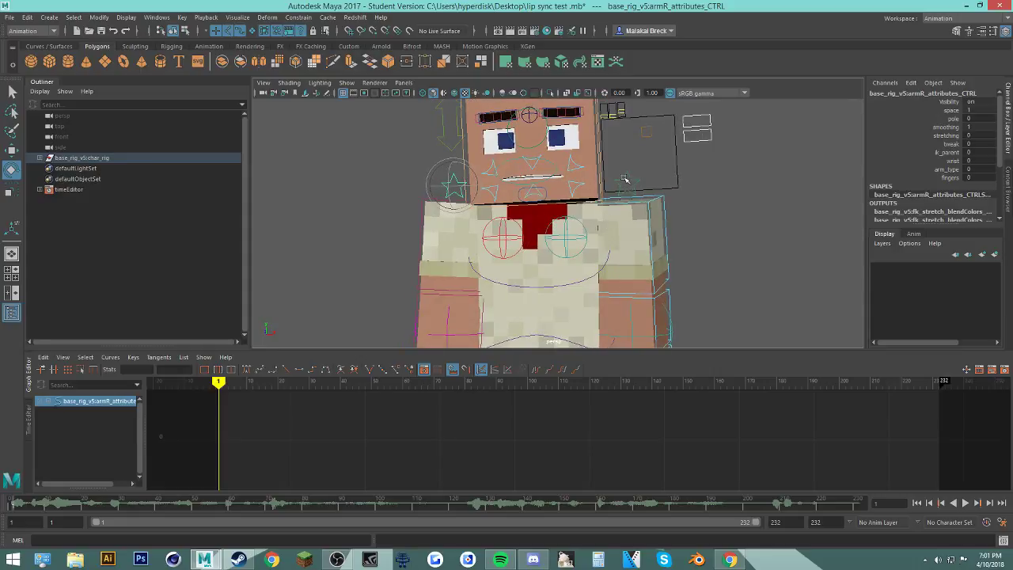
shift+click(623, 178)
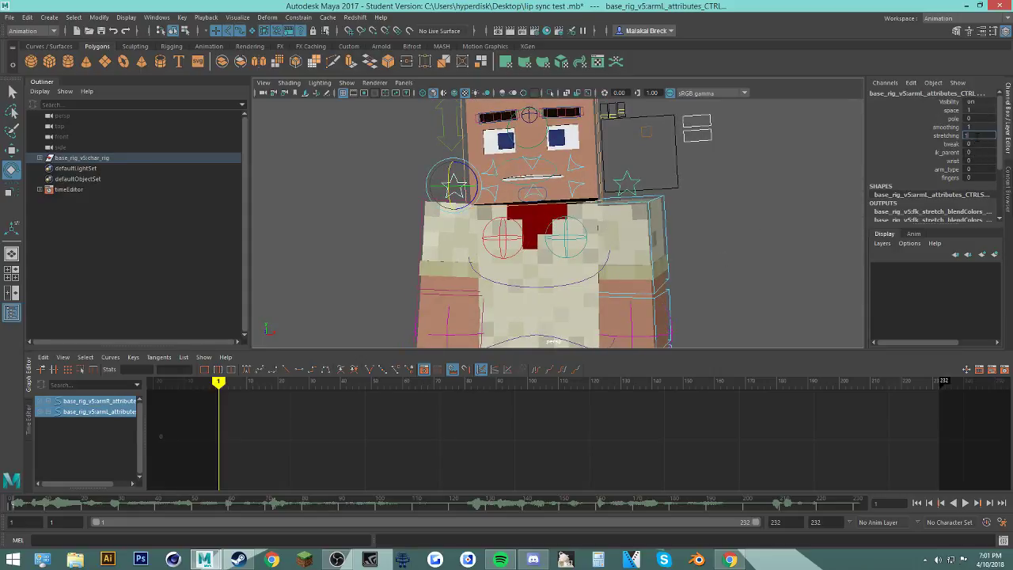
alt+drag(730, 256, 560, 201)
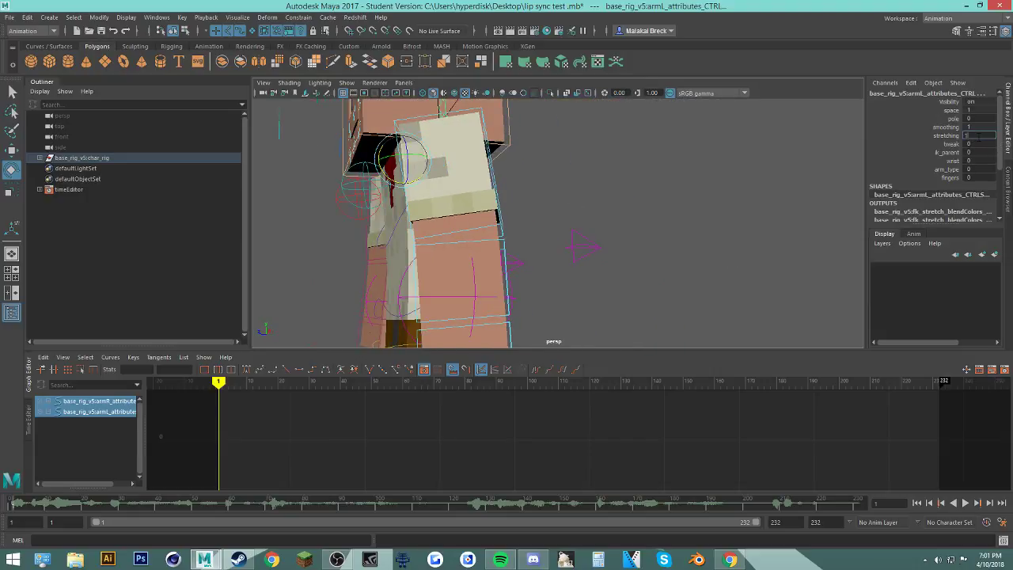
key(ctrl+z)
key(s)
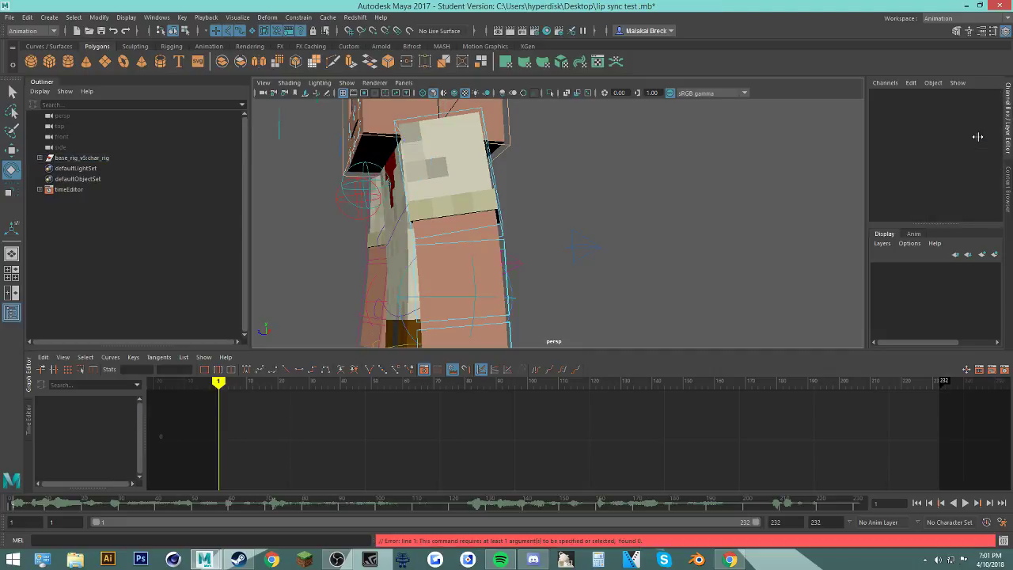
alt+drag(554, 168, 624, 190)
scroll(649, 187, down, 6)
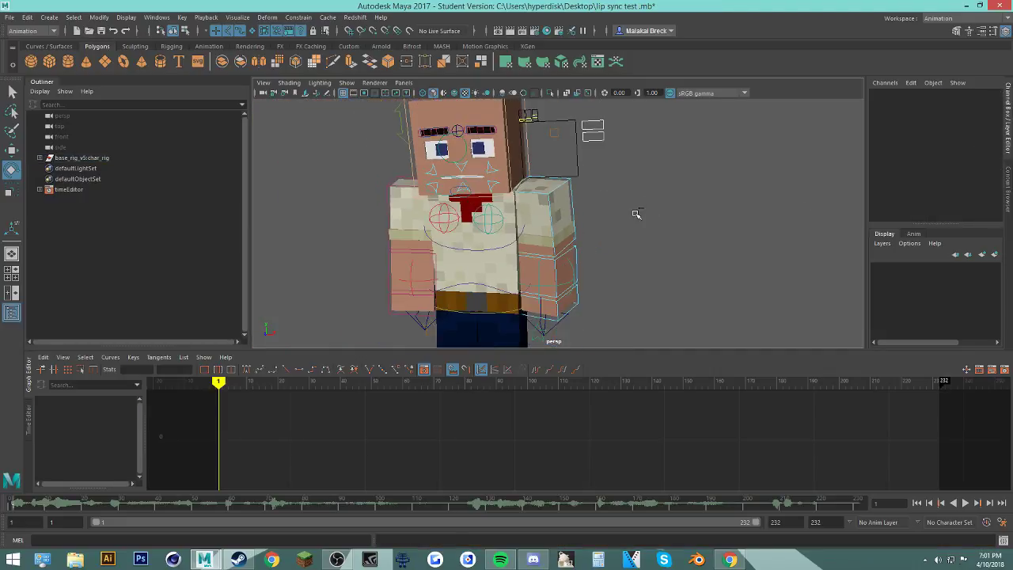
key(ctrl+z)
Step: Try setting all of the left arm control's attributes from space to fingers to 1, and undo it
click(544, 163)
click(542, 165)
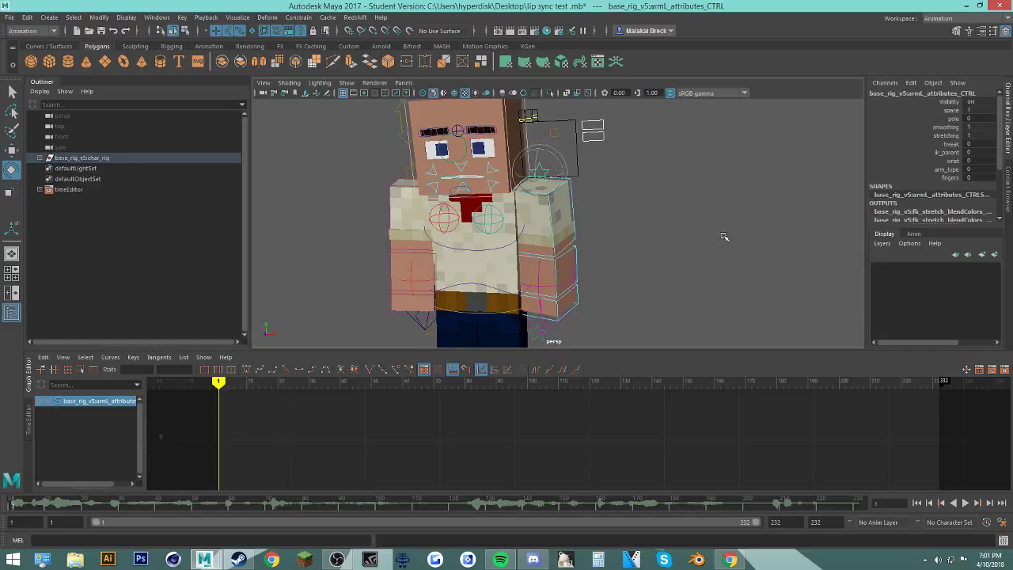
alt+drag(725, 237, 693, 218)
alt+drag(825, 177, 800, 182)
drag(978, 170, 972, 109)
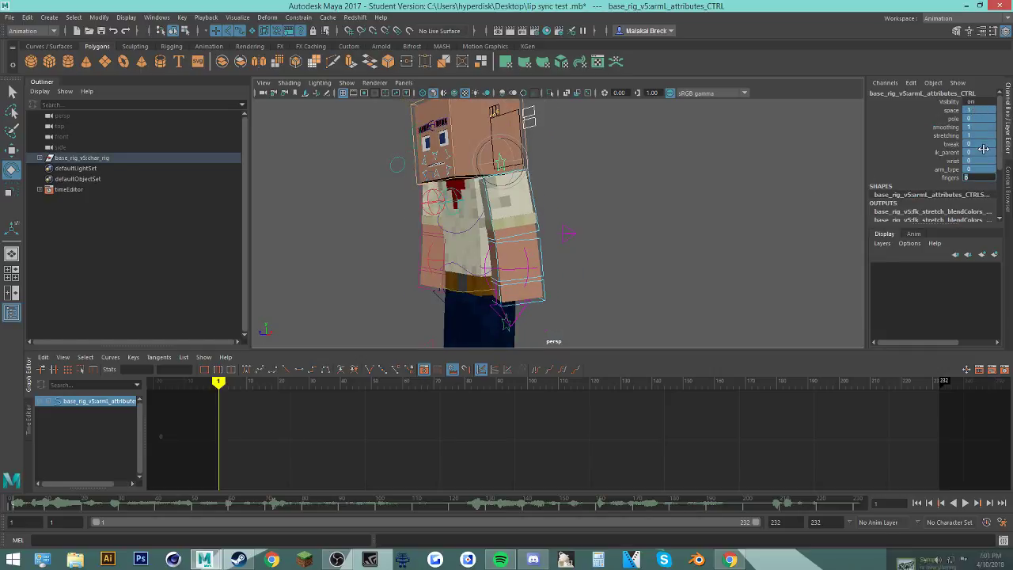
text(1)
key(Return)
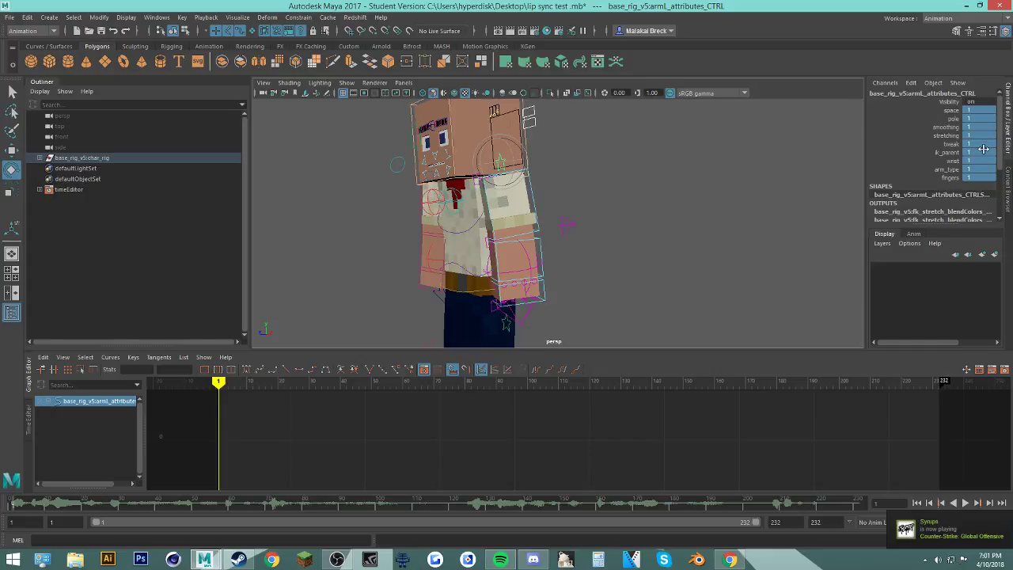
alt+drag(593, 179, 649, 190)
key(ctrl+z)
Step: Try setting the attributes from space to fingers to 1 on both arm attribute controls together
shift+click(431, 169)
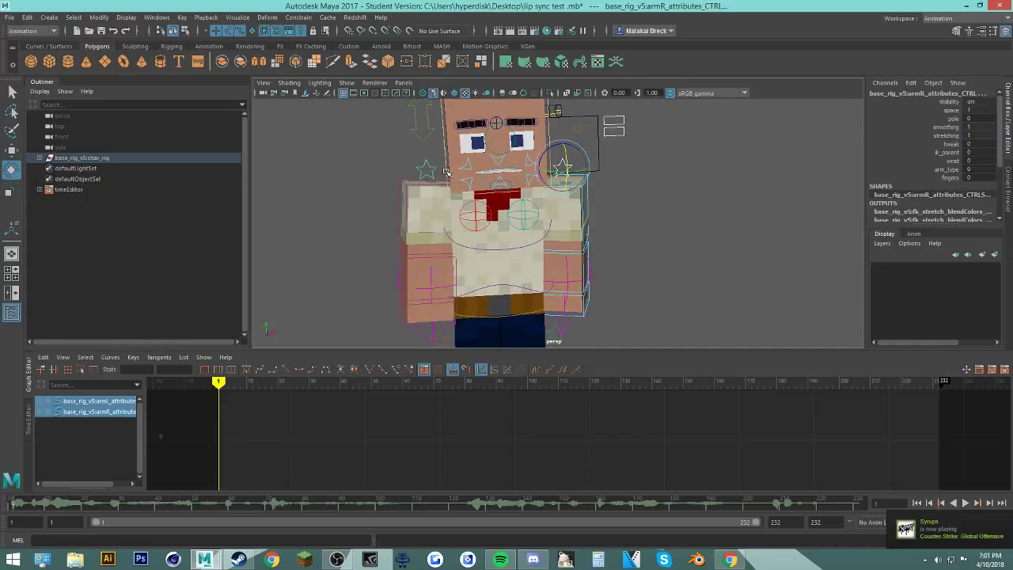
click(978, 177)
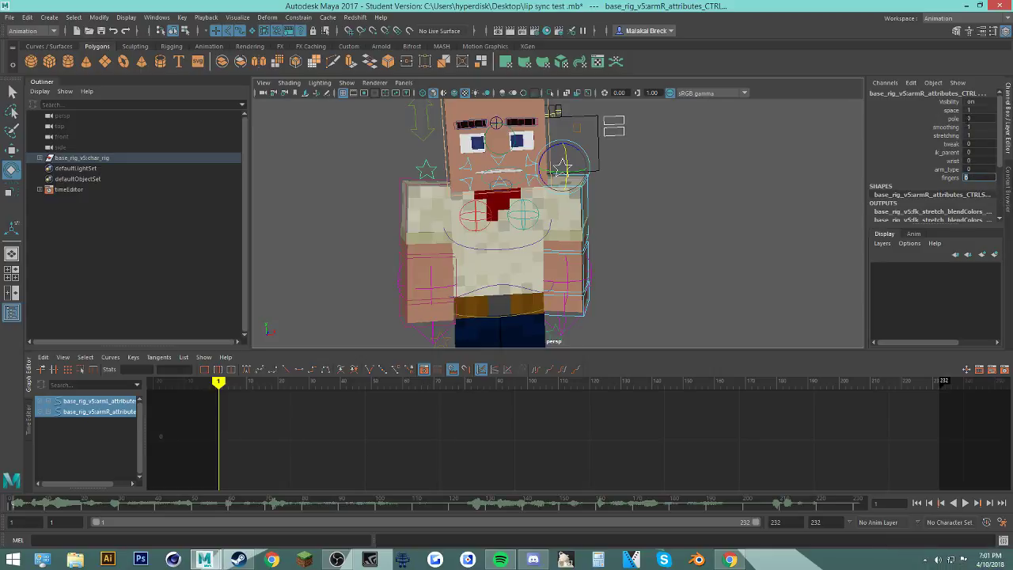
drag(982, 176, 976, 123)
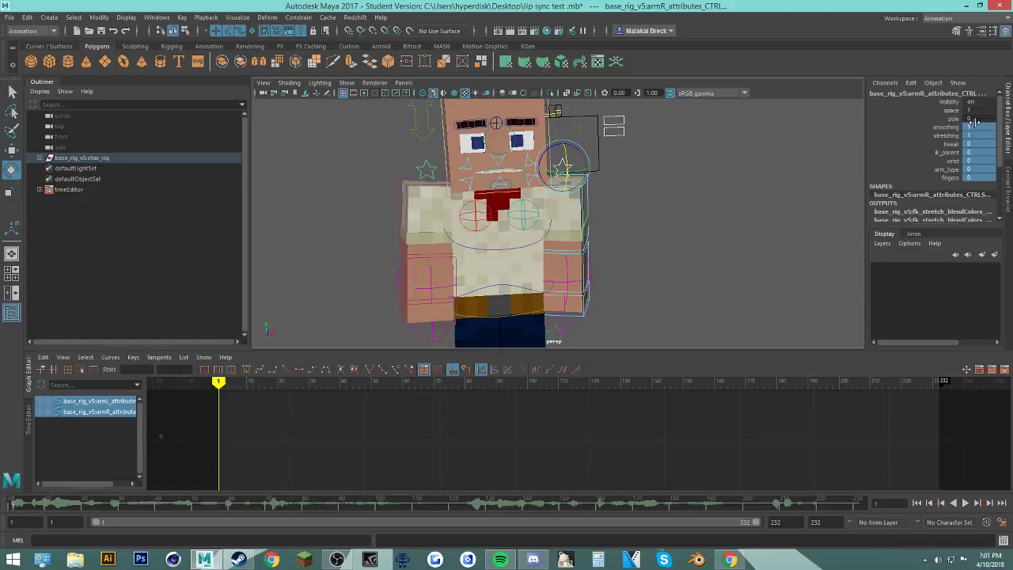
text(1)
key(Return)
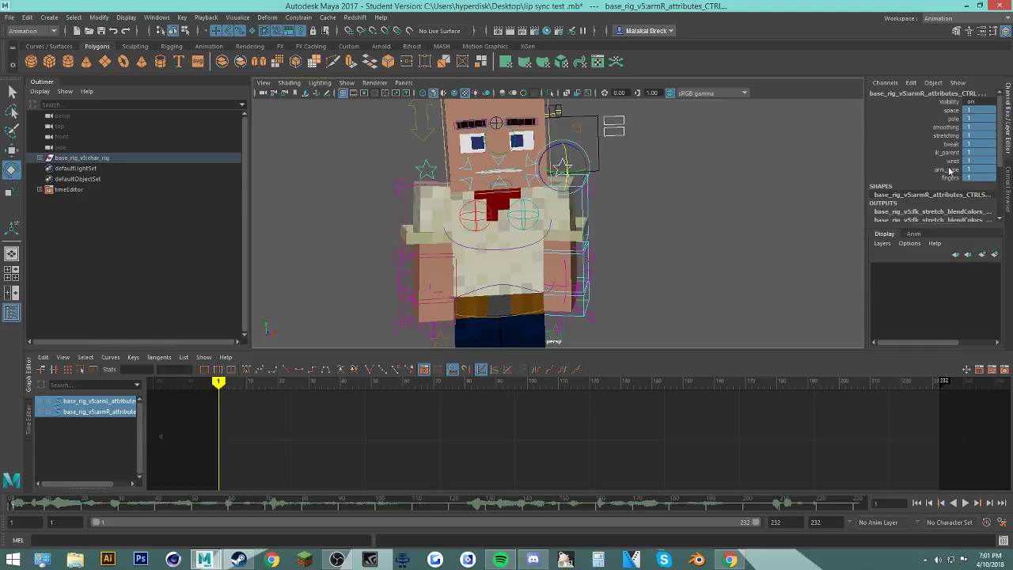
Step: Reset both arms' attributes from pole to fingers to 0 and set space to 1
drag(978, 177, 972, 110)
text(0)
key(Return)
click(982, 110)
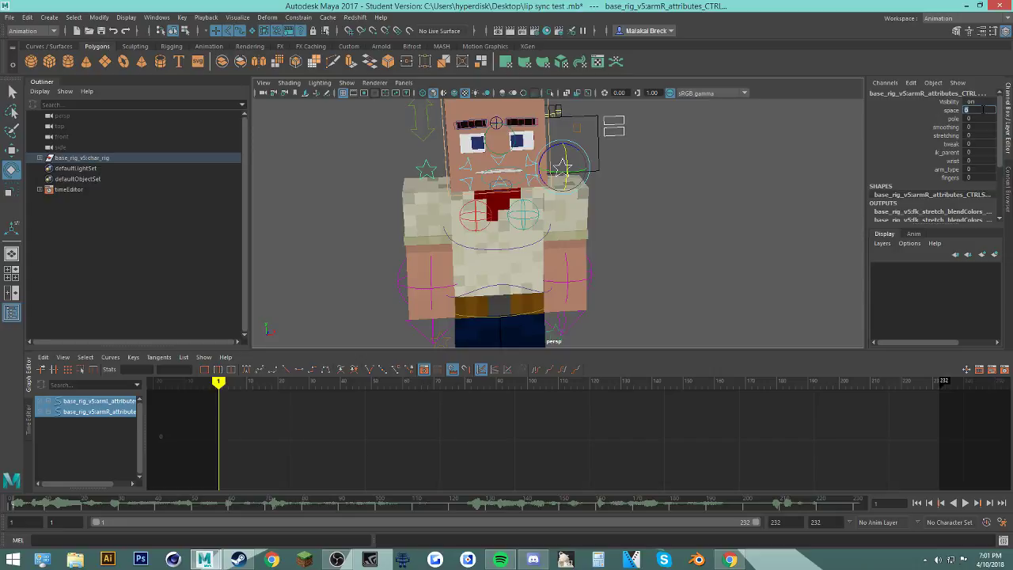
text(1)
key(Return)
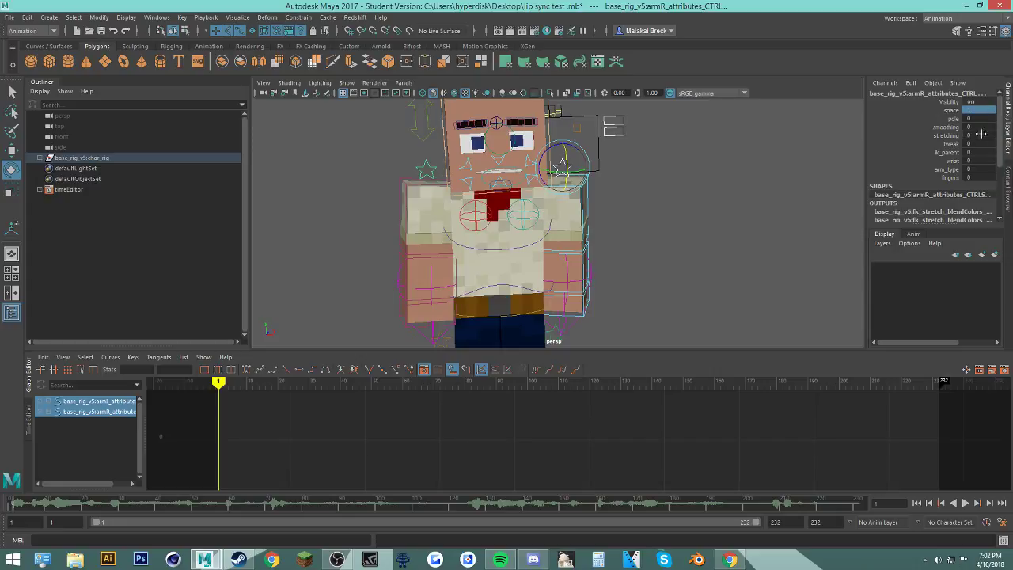
Step: Key the right forearm control at frame 1 and straighten it to Rotate X about 0 at frame 12
alt+drag(719, 220, 753, 237)
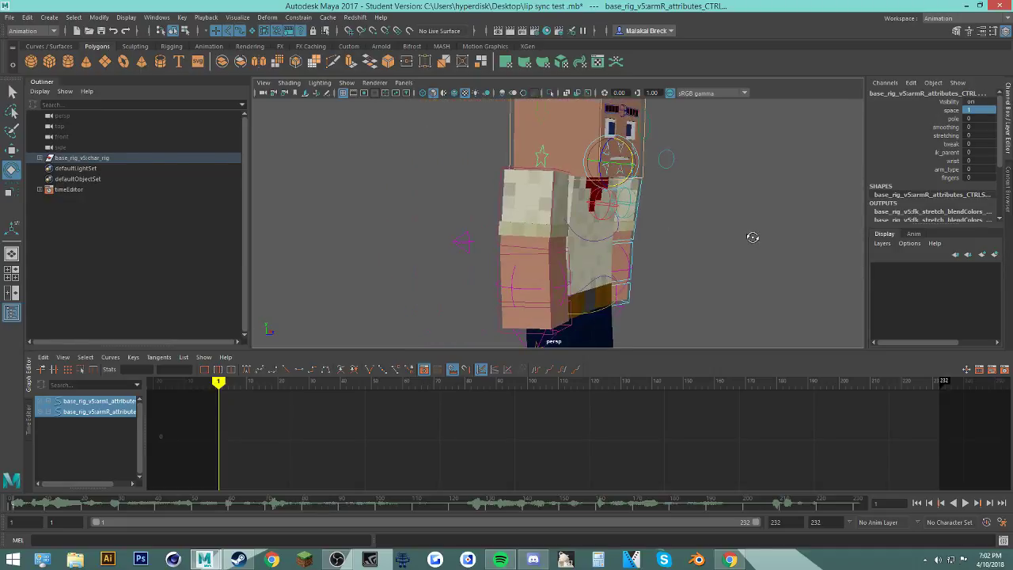
click(550, 224)
click(548, 265)
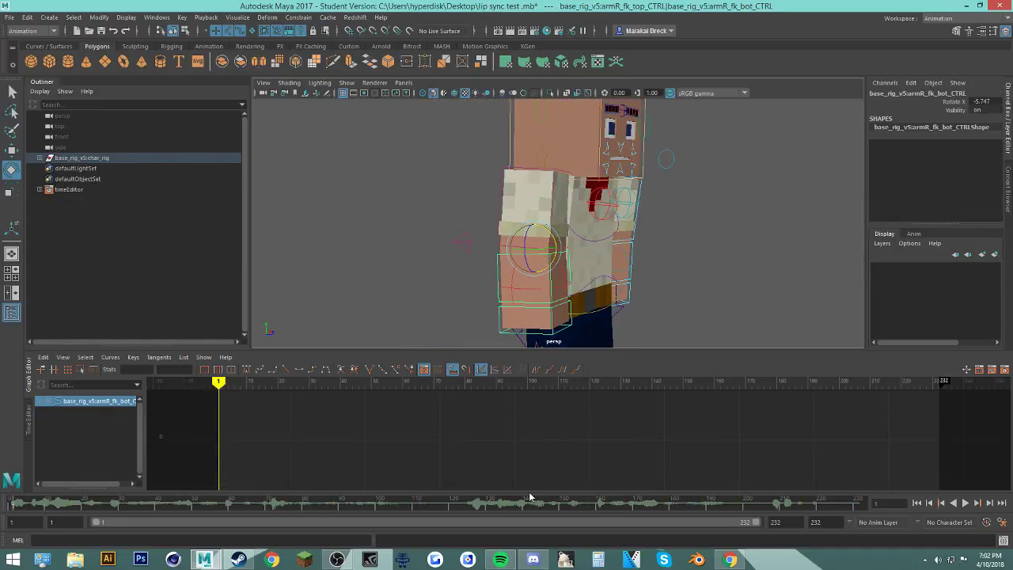
drag(530, 497, 12, 475)
alt+drag(736, 305, 587, 299)
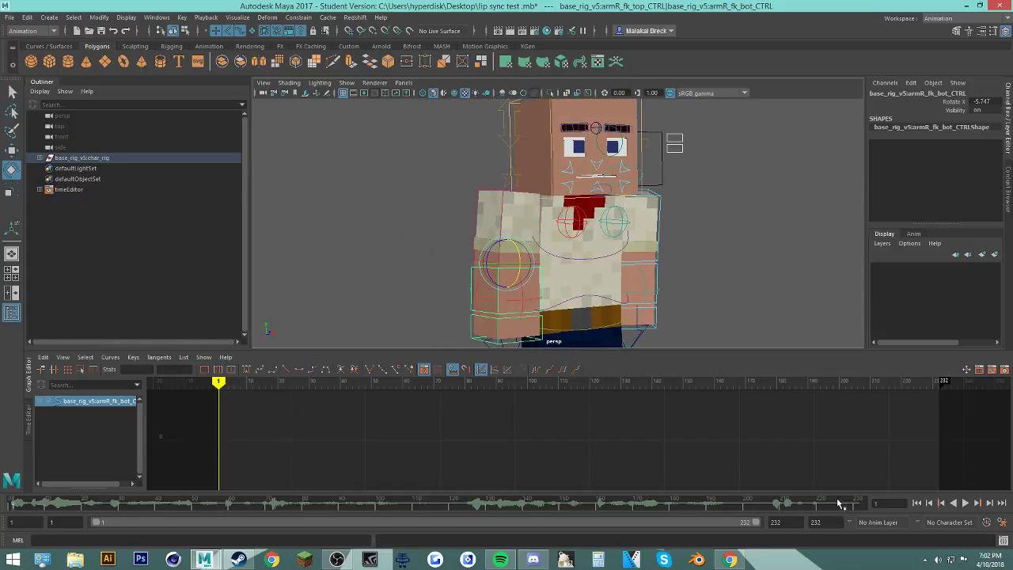
click(967, 505)
click(966, 504)
alt+drag(671, 298, 719, 301)
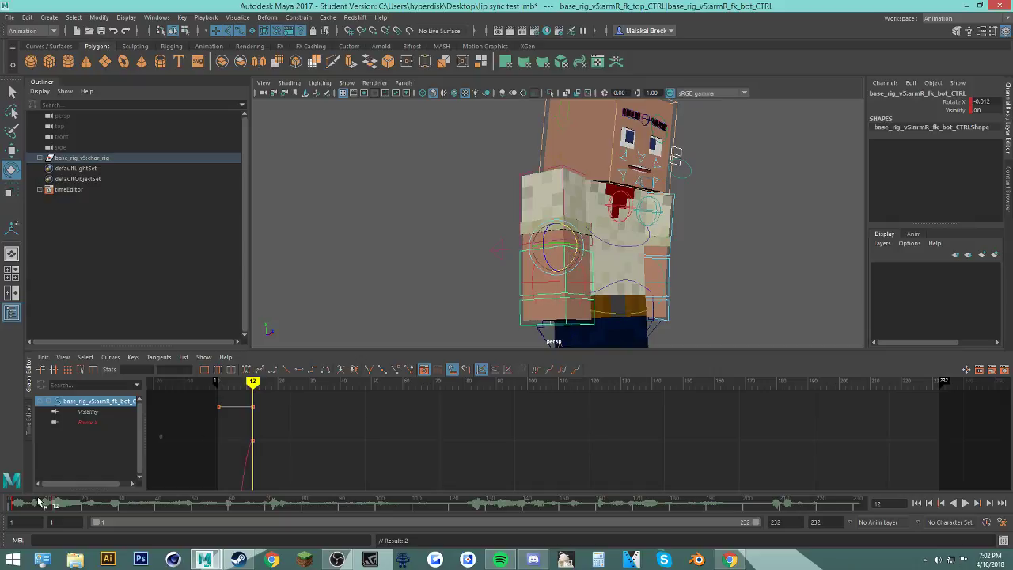
Step: Key the right forearm control's bends at frames 21, 29, 35, 48, 59 and 70 to follow the audio
drag(38, 502, 85, 511)
key(s)
shift+drag(103, 505, 284, 503)
click(62, 498)
key(alt+v)
key(alt+v)
key(alt+v)
drag(211, 509, 338, 505)
Step: Add forearm bend keys between frames 59 and 83 and delete the key around frame 70
drag(558, 258, 556, 268)
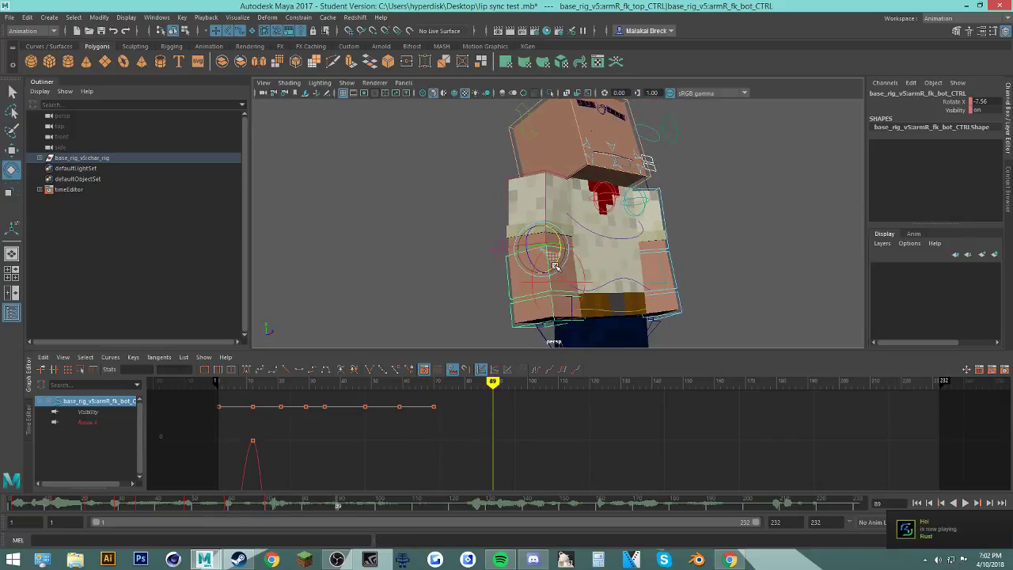
drag(237, 508, 268, 505)
key(s)
right_click(271, 503)
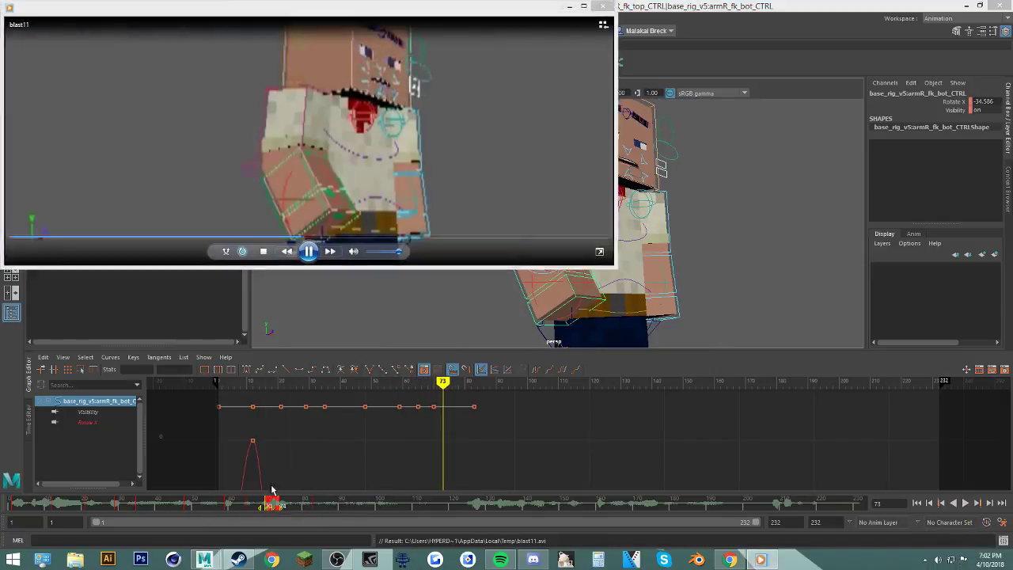
click(603, 7)
right_click(271, 506)
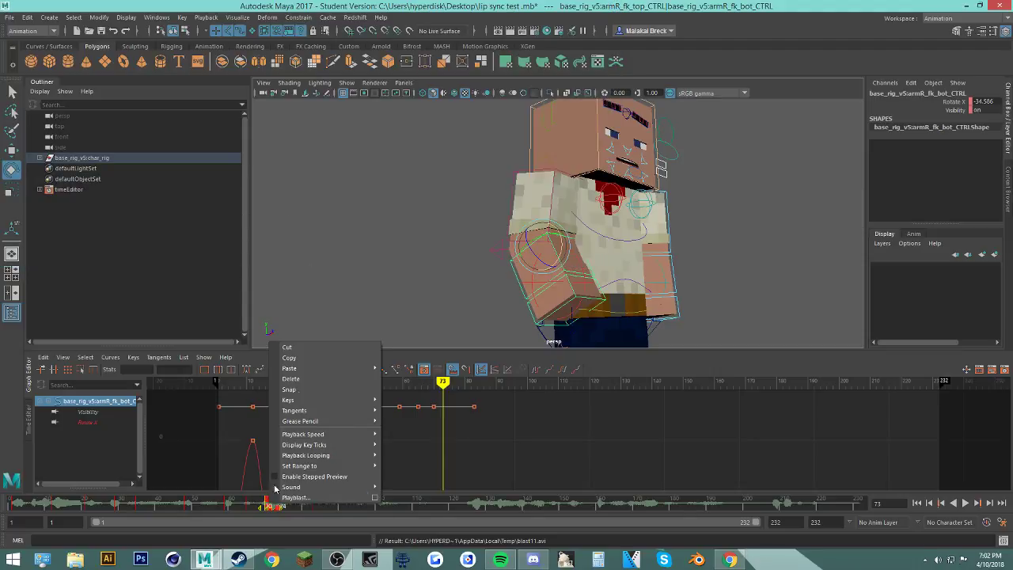
click(304, 380)
Step: Continue keying the right forearm's bends along the audio from frame 67 through frame 165
mouse_move(239, 507)
mouse_down()
mouse_move(276, 525)
mouse_move(209, 519)
mouse_move(251, 503)
mouse_move(237, 503)
mouse_move(424, 506)
mouse_up()
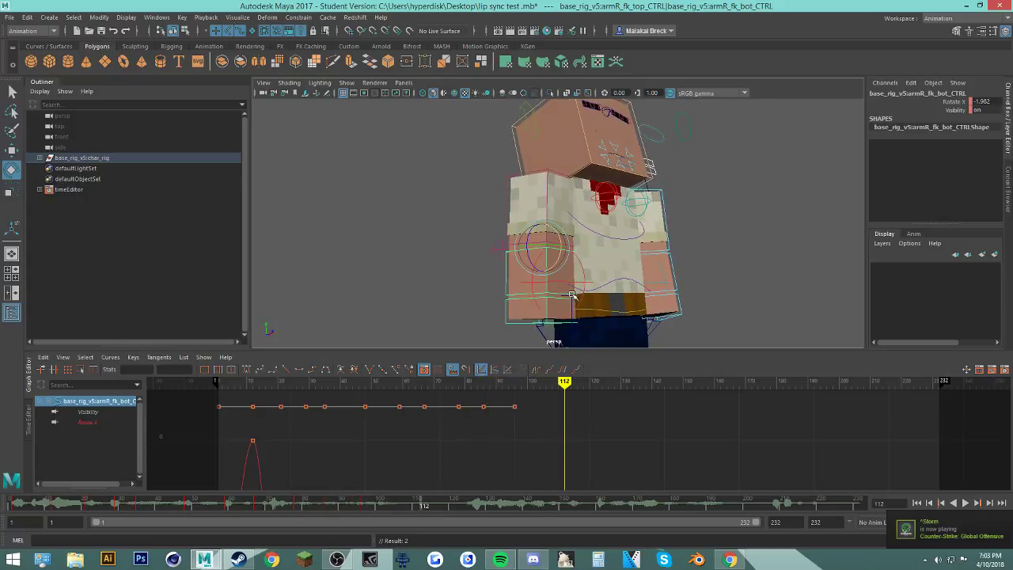
mouse_move(647, 265)
alt+mouse_down()
mouse_move(626, 270)
mouse_move(664, 260)
alt+mouse_up()
drag(336, 508, 566, 504)
alt+drag(578, 231, 524, 234)
key(s)
drag(470, 516, 667, 511)
key(s)
key(s)
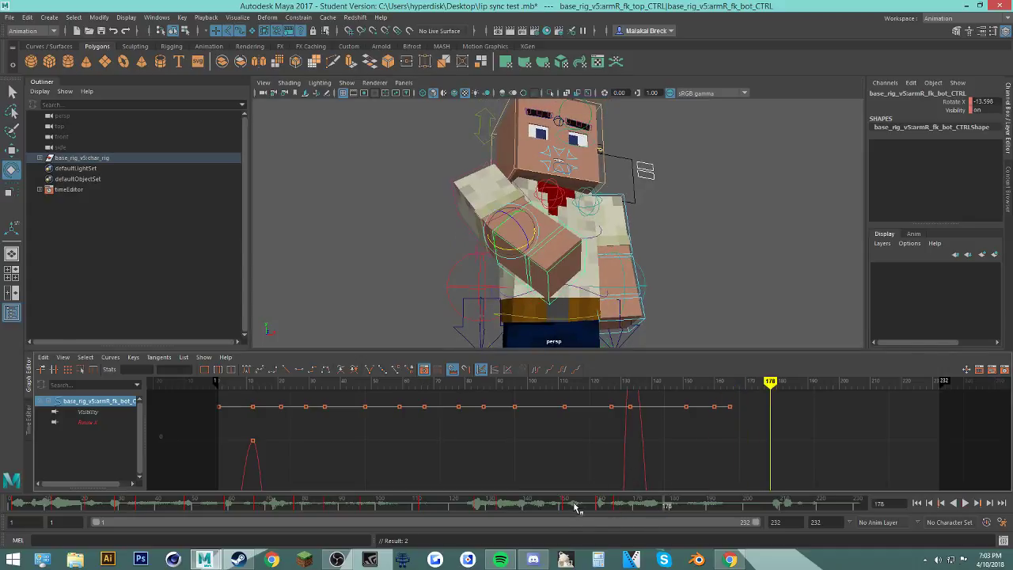
Step: Key the right forearm's bends at about frames 169, 175, 189 and 202, and delete its key at frame 165
drag(577, 507, 647, 515)
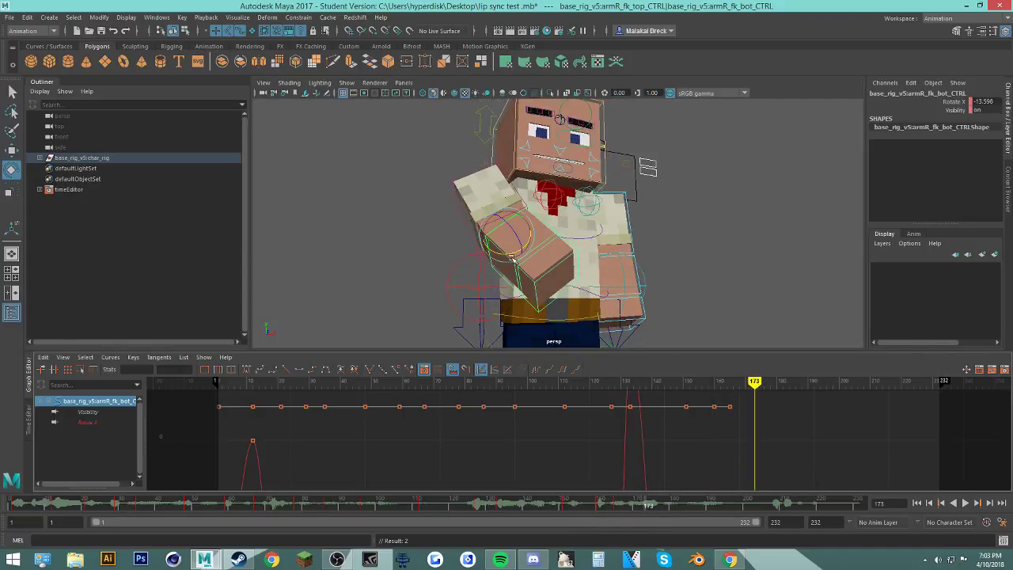
drag(512, 258, 523, 243)
drag(620, 508, 813, 513)
right_click(616, 507)
click(635, 381)
key(s)
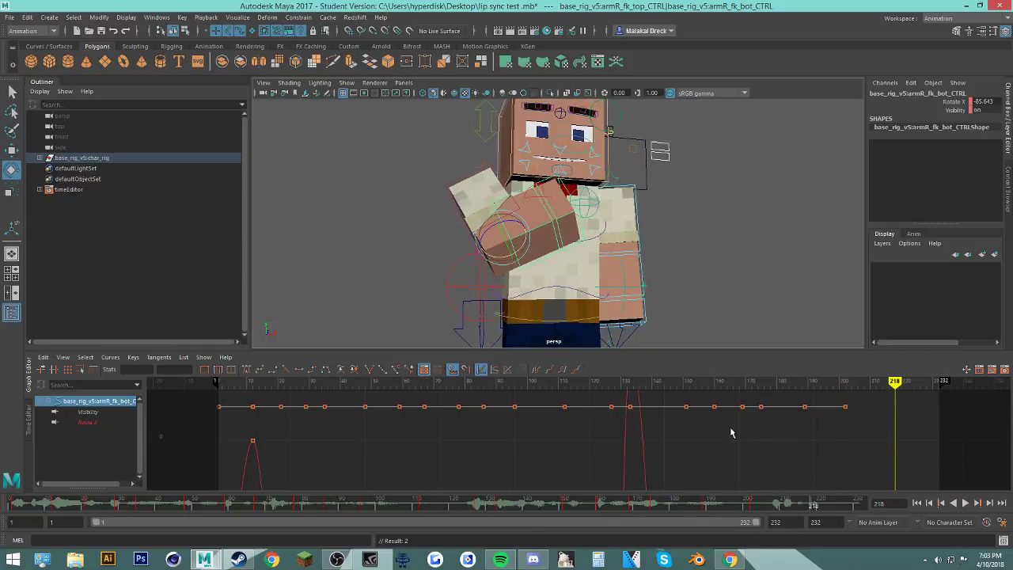
Step: Replace the right forearm keys near frames 189 and 202 with keys at about frames 188 and 200
click(721, 507)
key(alt+v)
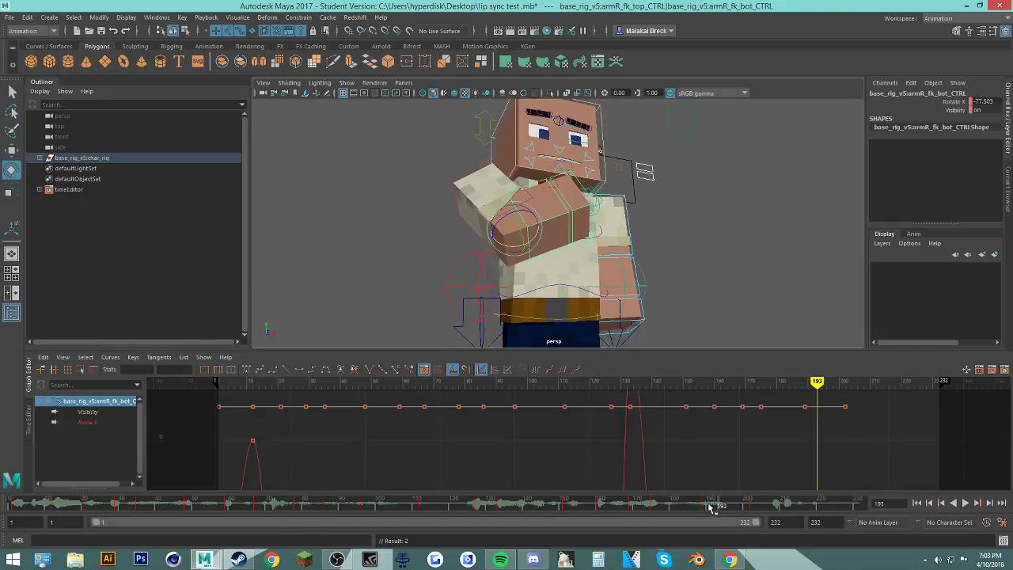
mouse_move(711, 507)
mouse_down()
mouse_move(687, 505)
mouse_move(701, 507)
mouse_up()
right_click(700, 504)
click(723, 379)
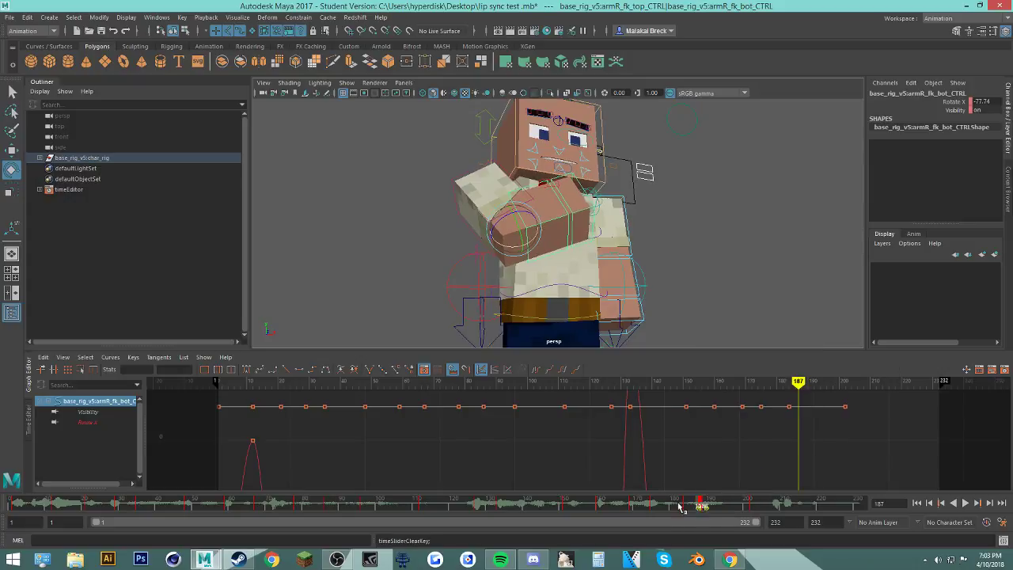
click(678, 504)
key(alt+v)
drag(714, 508, 724, 508)
key(s)
mouse_move(731, 507)
shift+mouse_down()
mouse_move(719, 507)
mouse_move(753, 507)
mouse_move(739, 508)
shift+mouse_up()
right_click(754, 506)
click(780, 378)
drag(745, 508, 749, 508)
Step: Rotate and key the right forearm at about frames 211, 217, 226 and 232 to finish its motion
drag(634, 504, 769, 511)
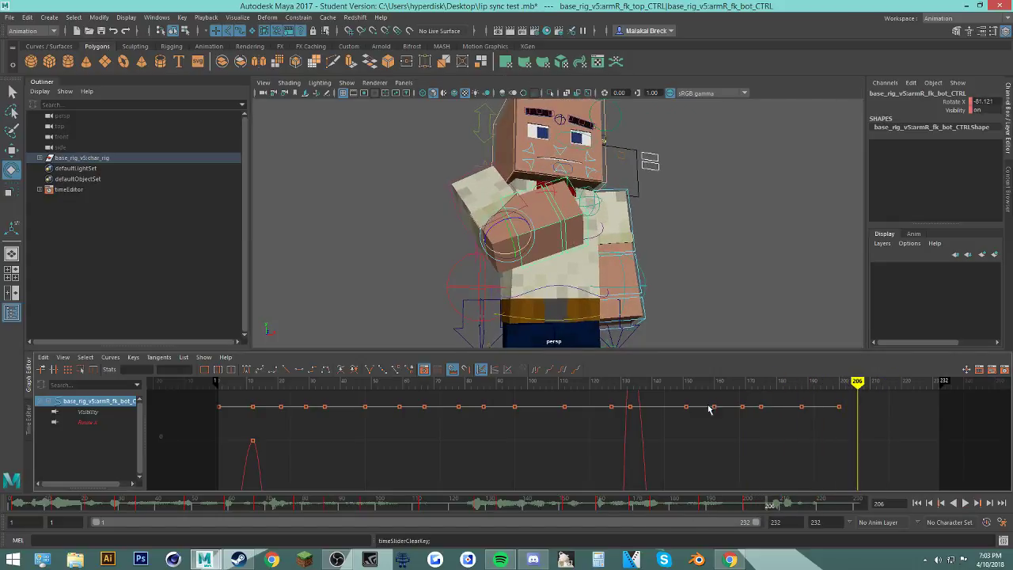
drag(521, 255, 520, 250)
drag(722, 504, 809, 503)
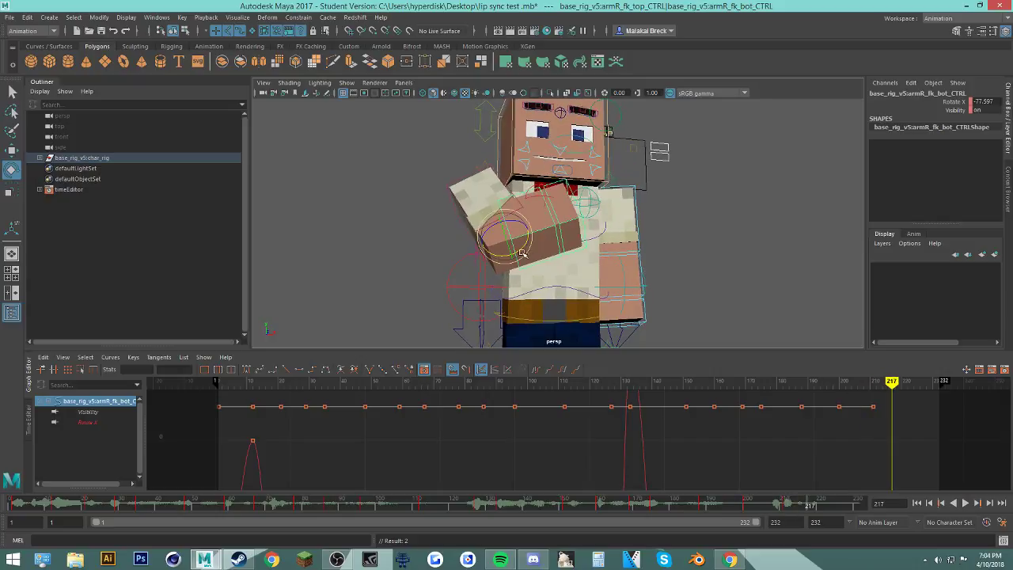
drag(764, 514, 863, 507)
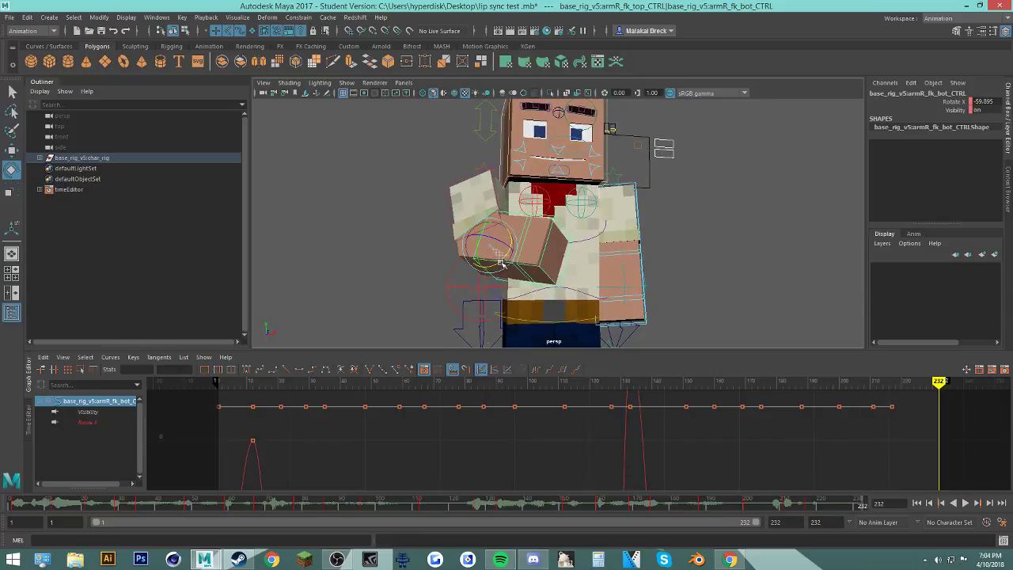
drag(767, 500, 706, 516)
Step: Play back the animation with the new forearm bends and save the scene
click(966, 503)
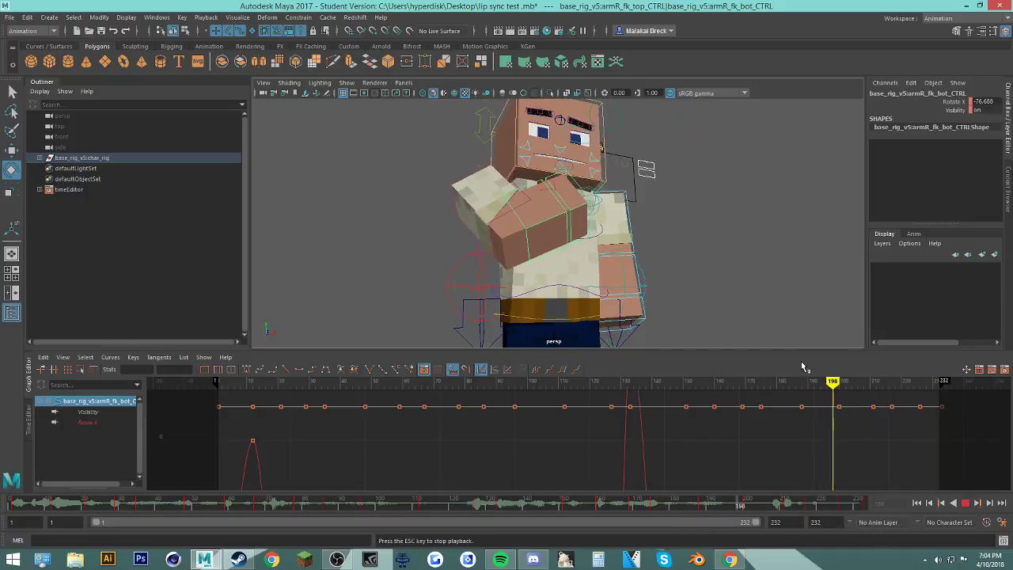
click(750, 333)
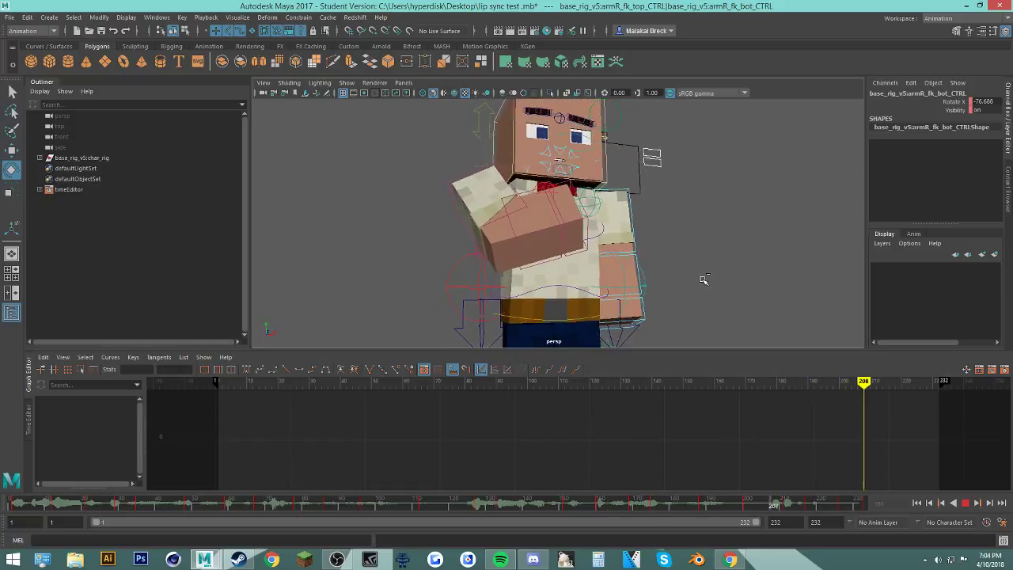
key(ctrl+s)
key(Return)
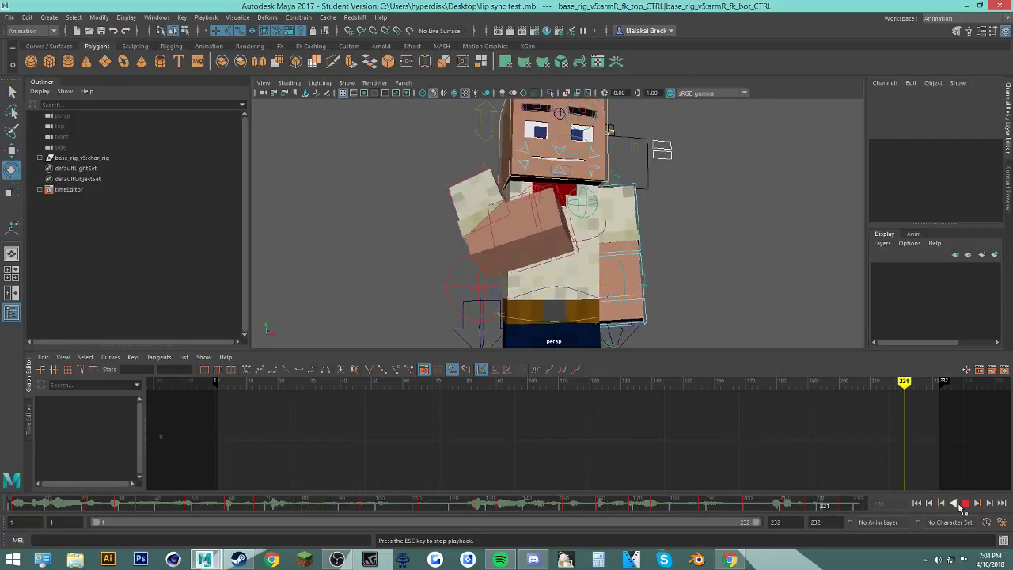
click(961, 504)
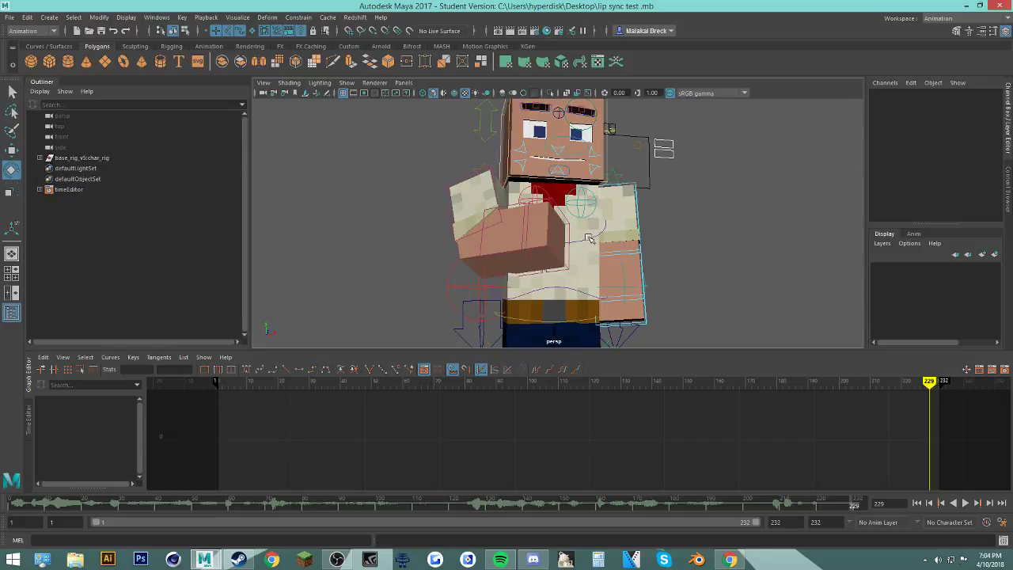
Step: Try shifting the torso and head controls' keys together between frames 157 and 169, and play back the timing
click(582, 299)
click(509, 143)
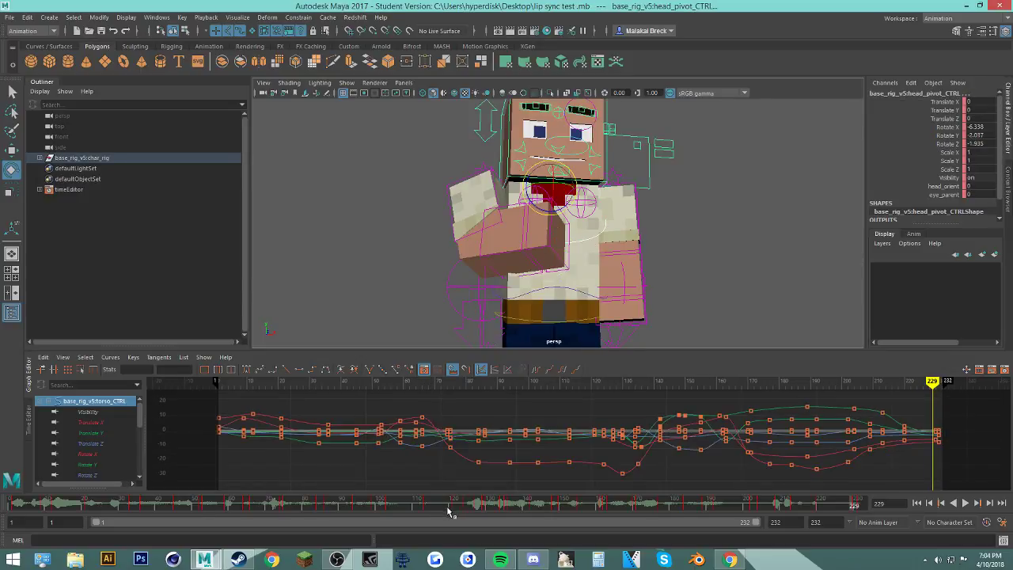
drag(447, 510, 687, 510)
key(alt+v)
click(658, 508)
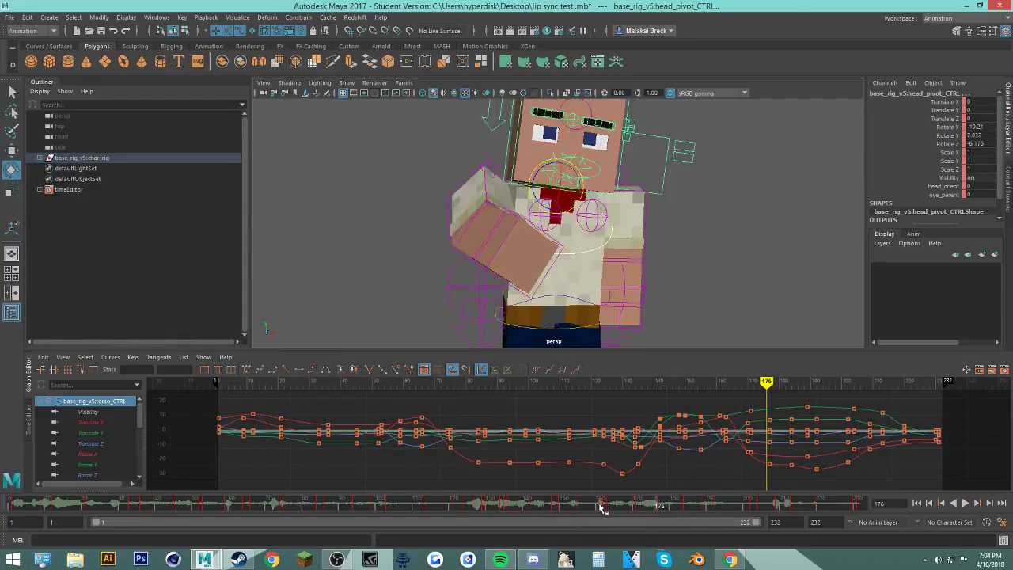
shift+drag(599, 508, 621, 508)
shift+drag(607, 507, 634, 509)
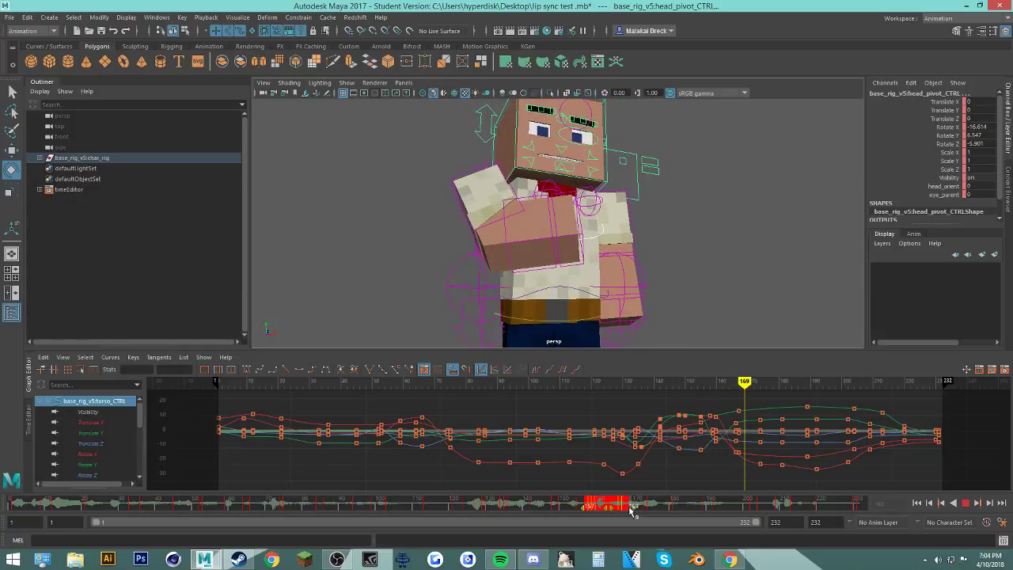
click(966, 503)
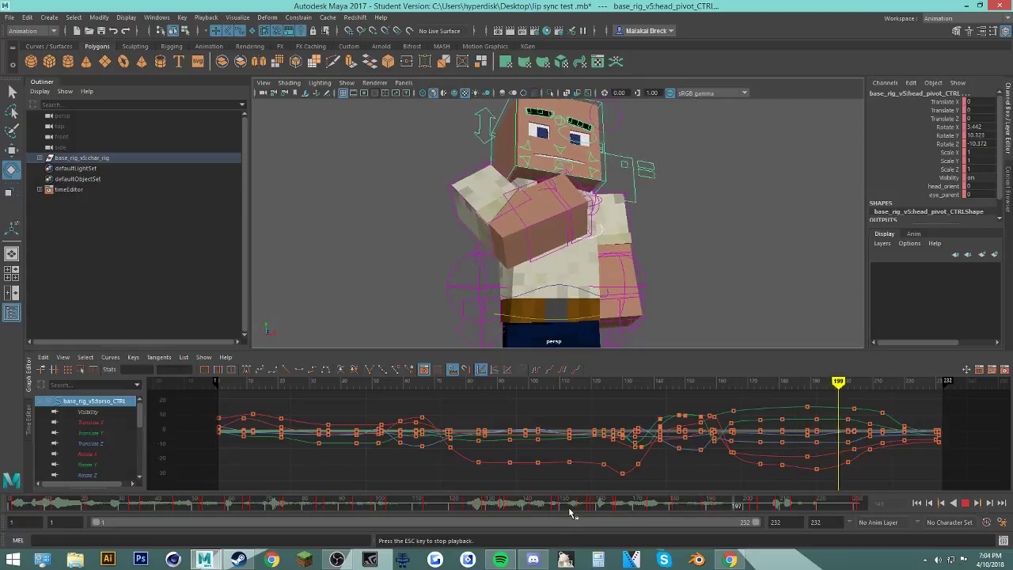
Step: Try shifting the torso and head keys up to frame 161, and undo the retiming of both controls
mouse_move(598, 509)
shift+mouse_down()
mouse_move(565, 514)
mouse_move(598, 510)
shift+mouse_up()
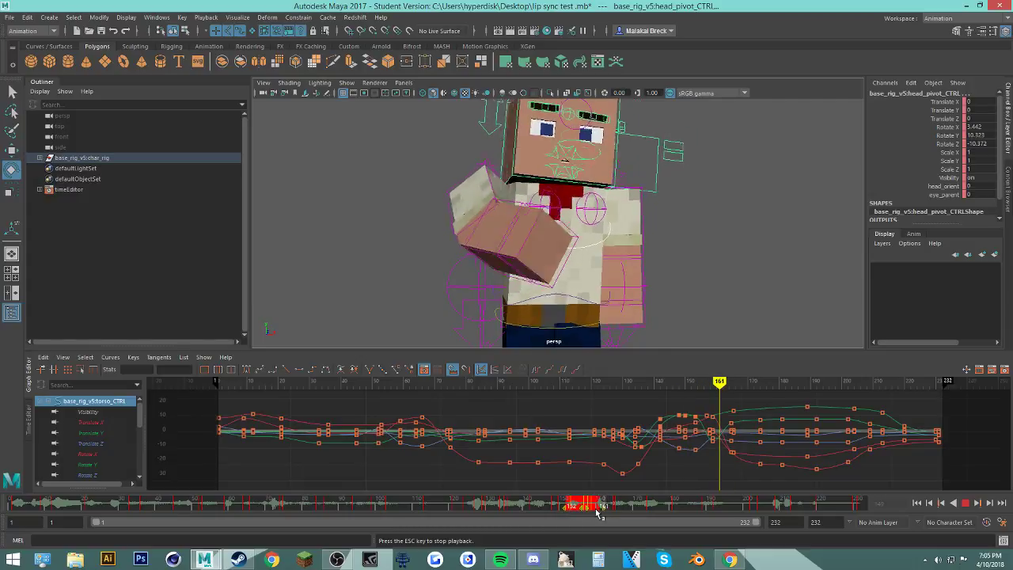
click(545, 507)
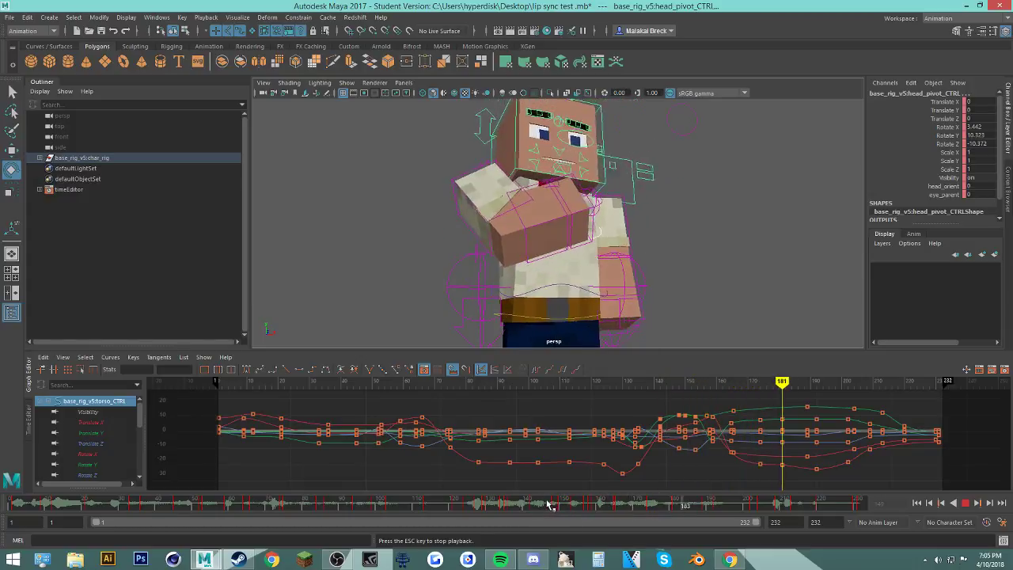
click(553, 505)
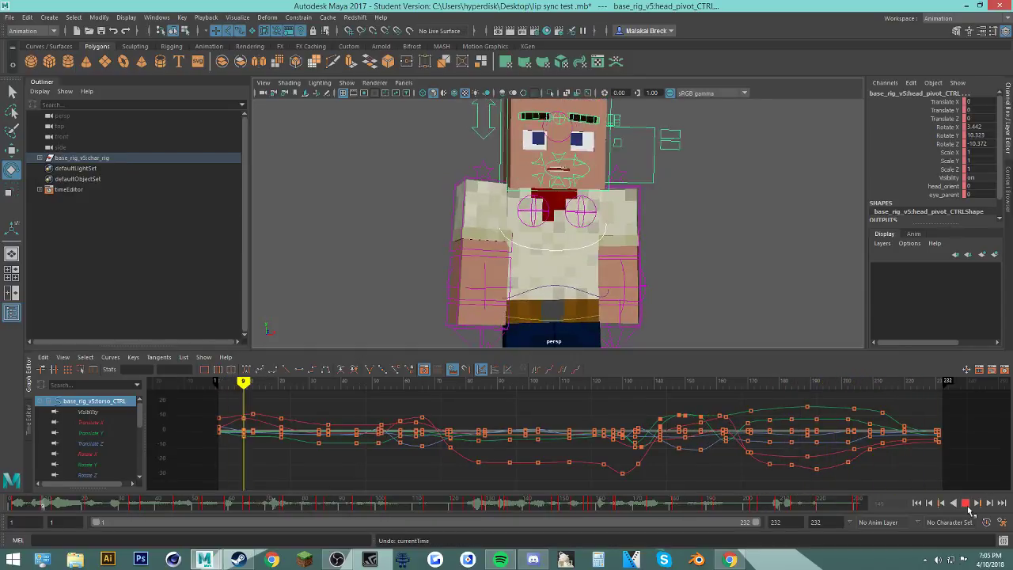
click(583, 507)
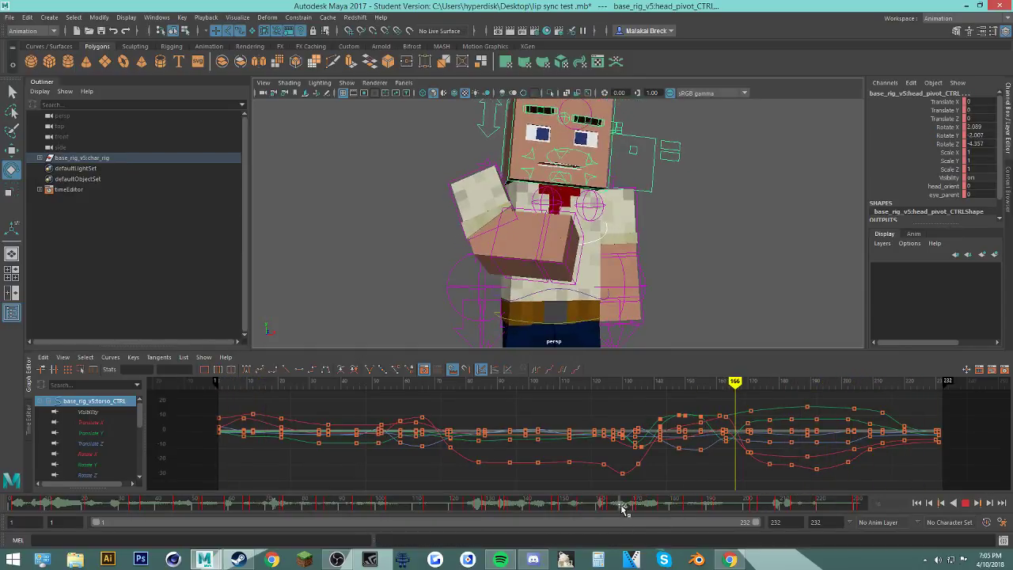
key(ctrl+z)
Step: Select the body control and examine its motion around frames 157 to 175
drag(607, 503, 655, 507)
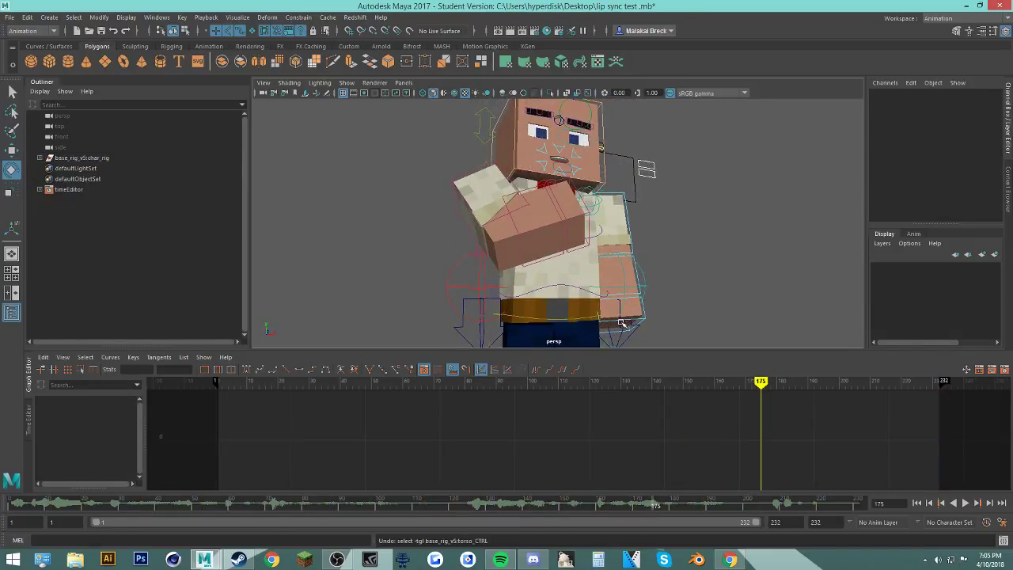
click(578, 322)
drag(511, 494, 614, 508)
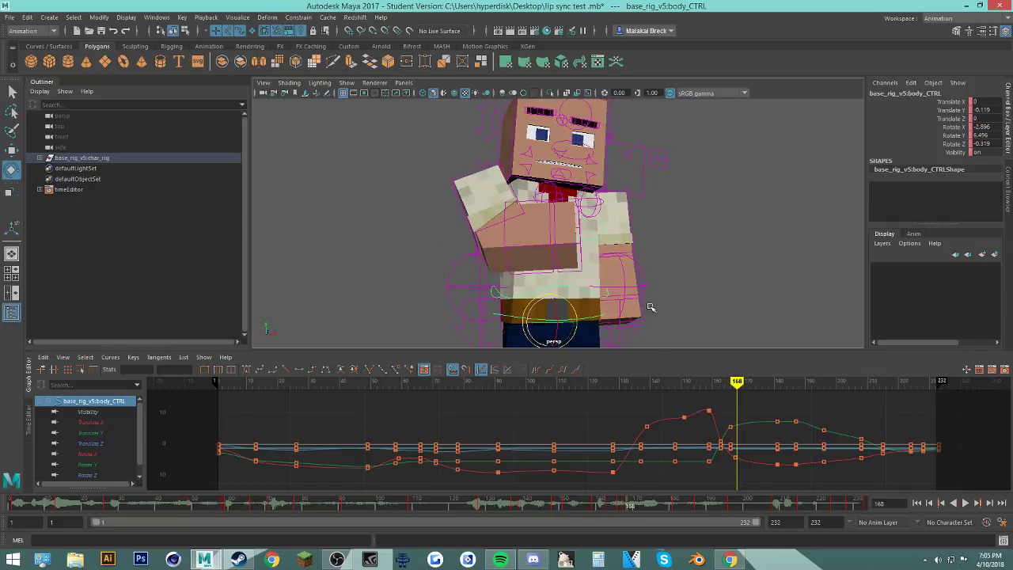
Step: Try shifting the torso control's keys between frames 157 and 174 earlier and snapping them to whole frames
click(593, 239)
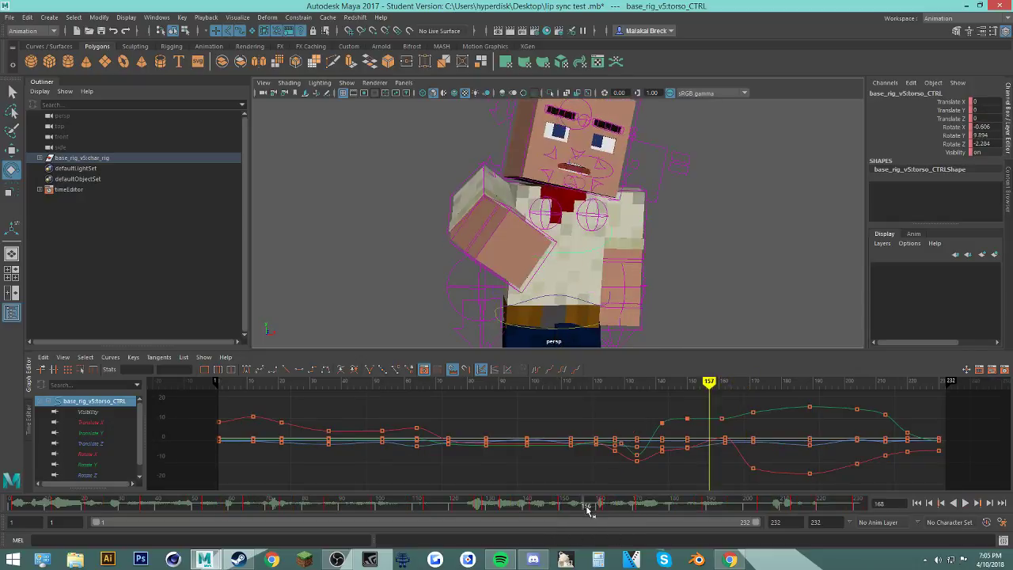
drag(617, 513, 590, 514)
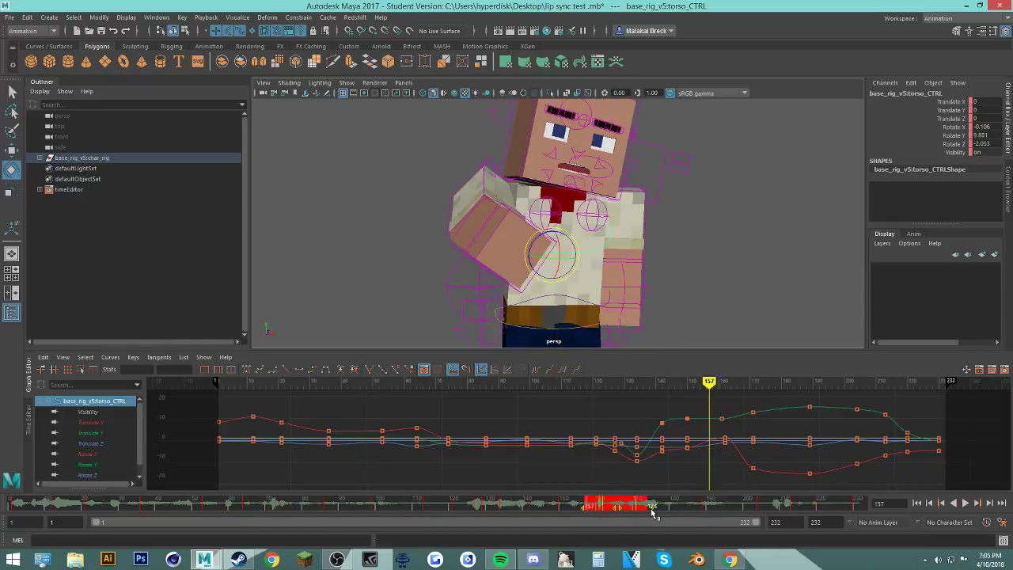
drag(653, 513, 608, 507)
click(571, 510)
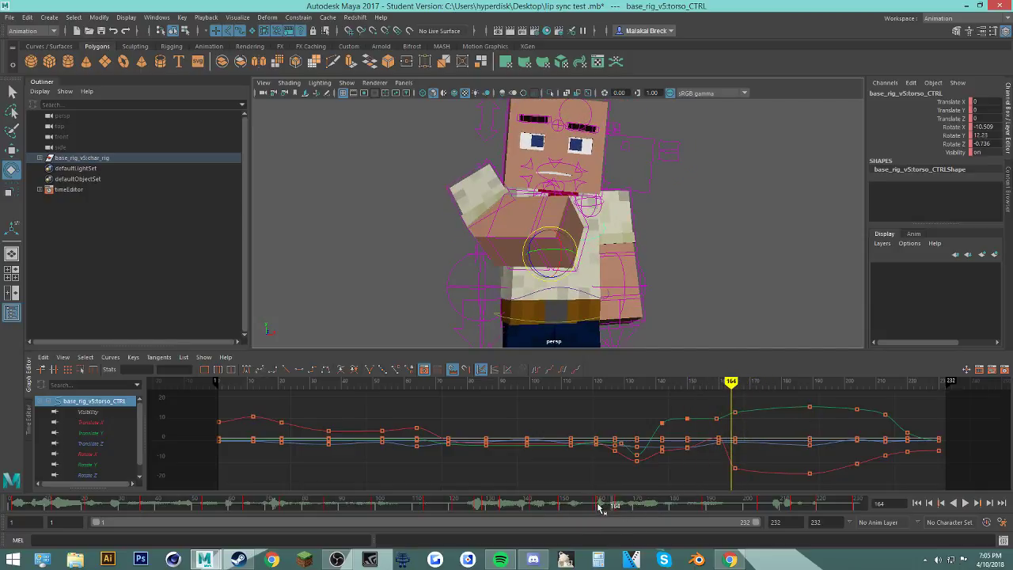
right_click(598, 504)
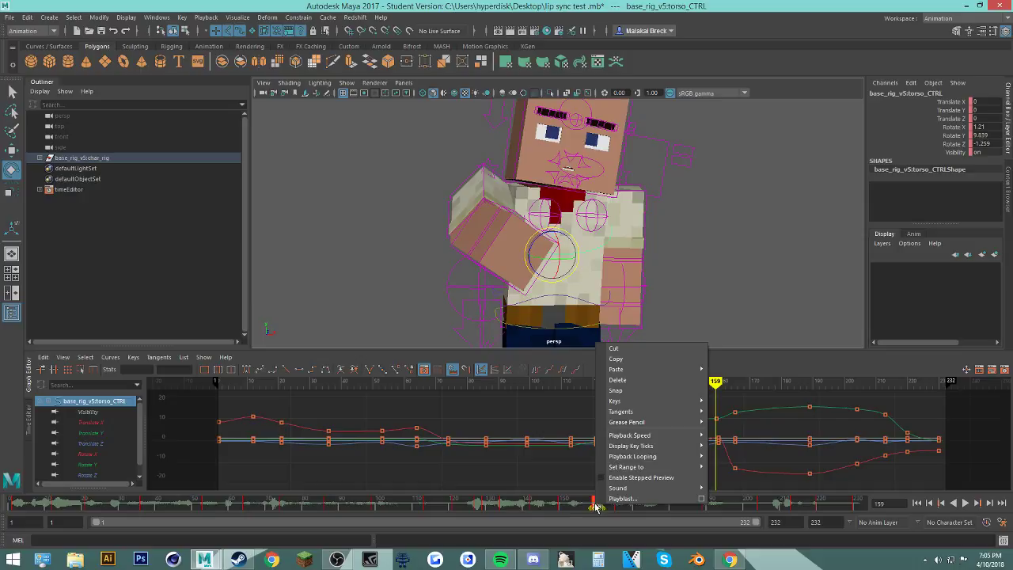
click(625, 396)
mouse_move(600, 509)
mouse_down()
mouse_move(581, 507)
mouse_move(617, 507)
mouse_move(577, 507)
mouse_move(620, 507)
mouse_move(587, 507)
mouse_up()
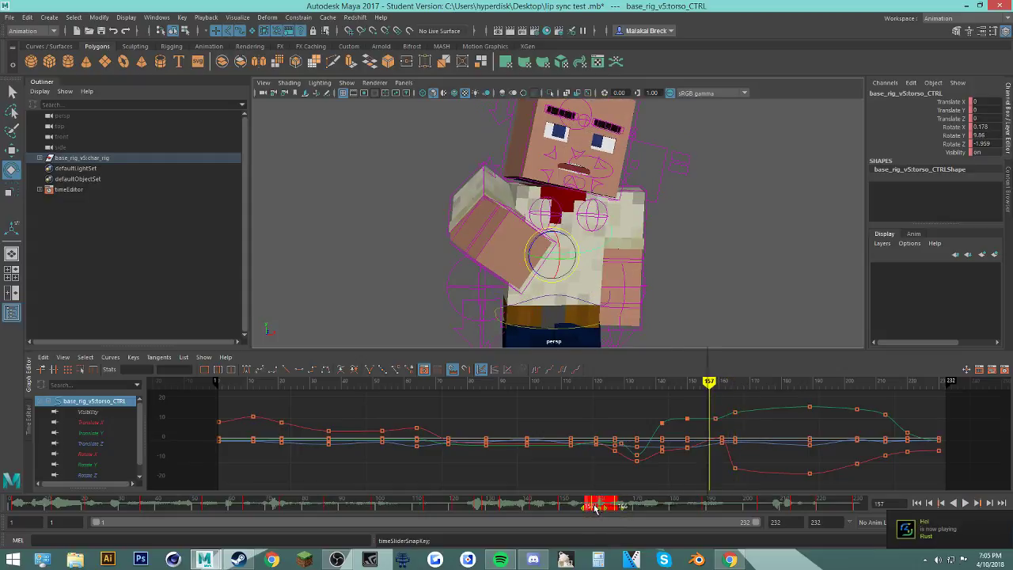
Step: Delete the torso control's keys between frames 157 and 166 and set a key at frame 162
right_click(595, 507)
click(629, 381)
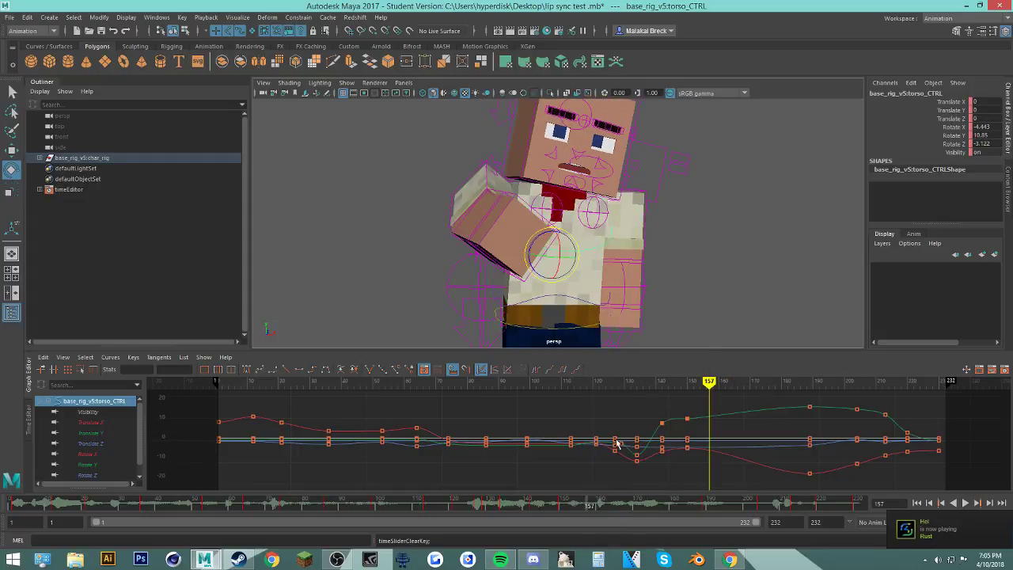
click(607, 507)
key(s)
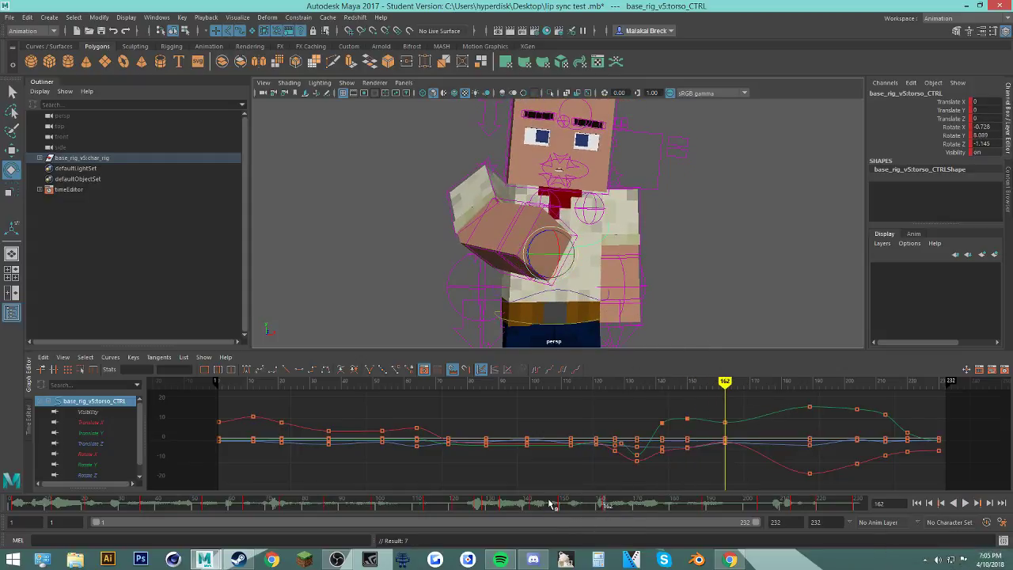
Step: Move the torso control's frame 162 key to frame 159 with an adjusted pose, and key a stronger turn at frame 167
drag(562, 508, 625, 507)
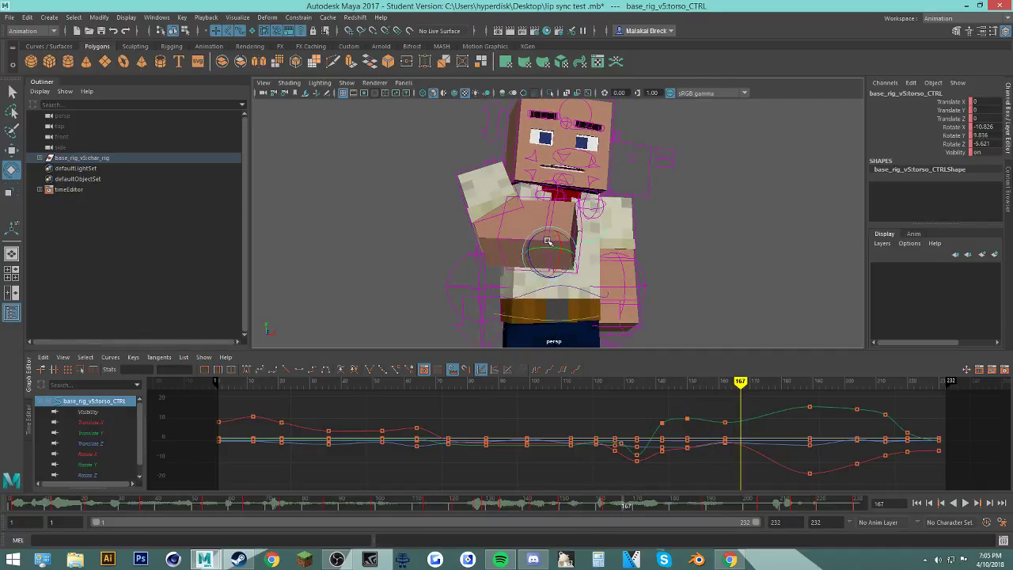
click(607, 507)
drag(599, 506, 624, 509)
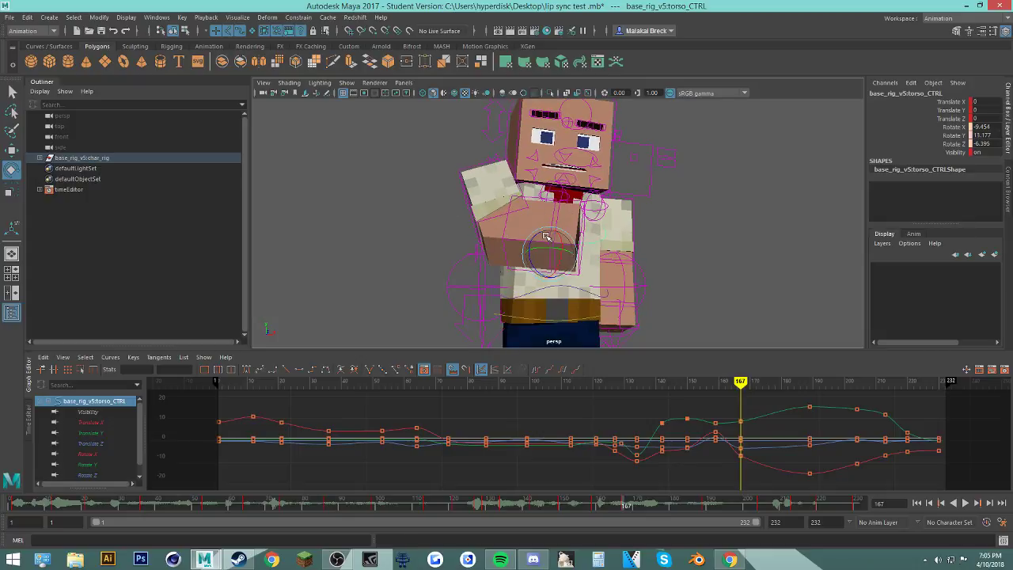
key(alt+v)
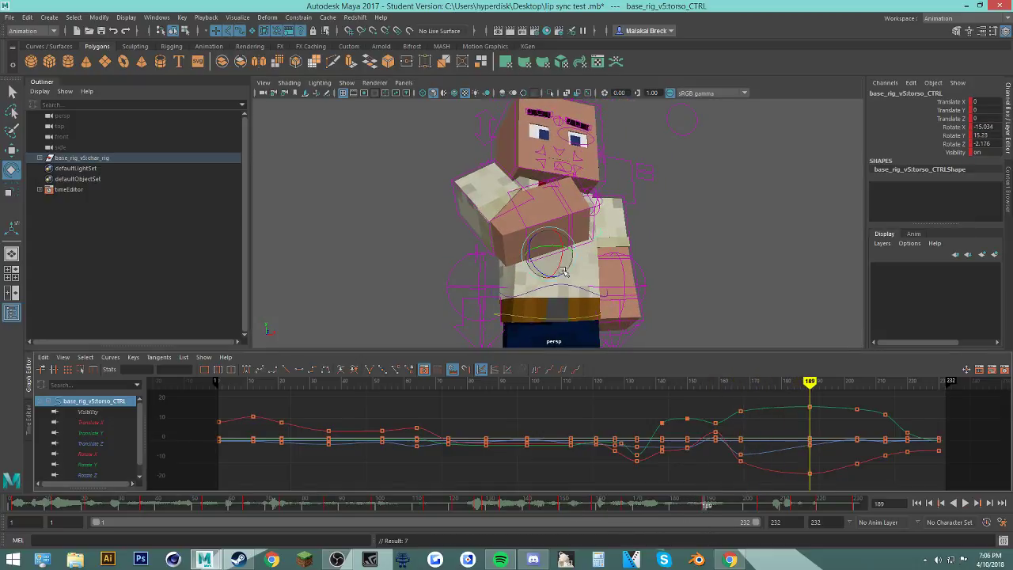
Step: Rotate the torso control further around Y at frame 177, key it, and play back the turn
click(662, 504)
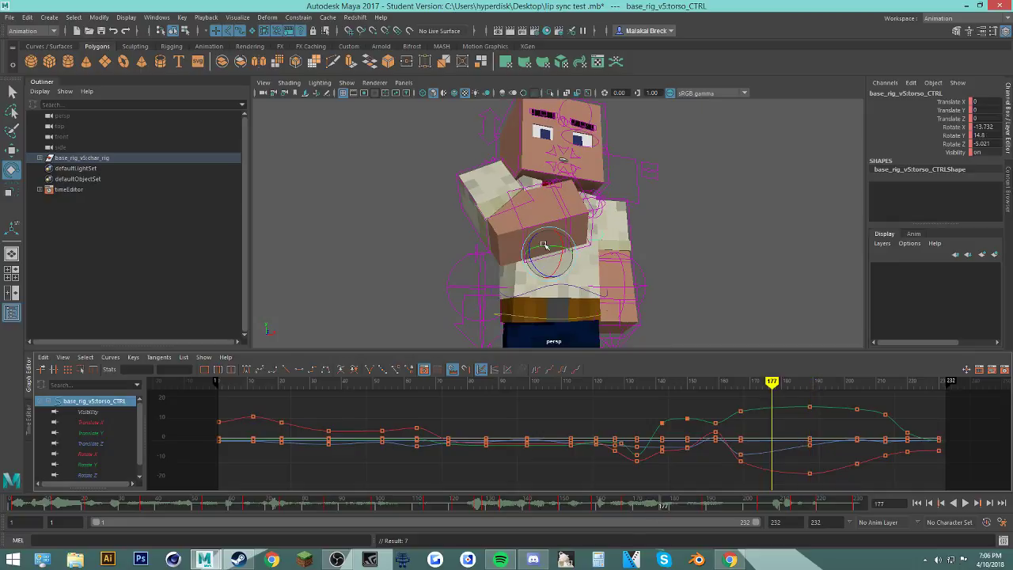
click(631, 507)
key(alt+v)
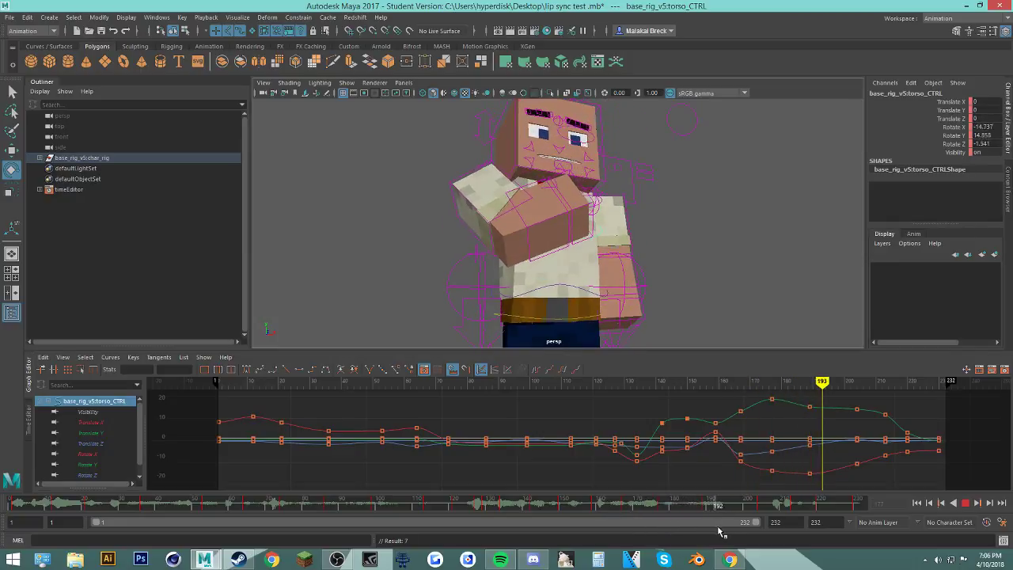
drag(762, 541, 589, 542)
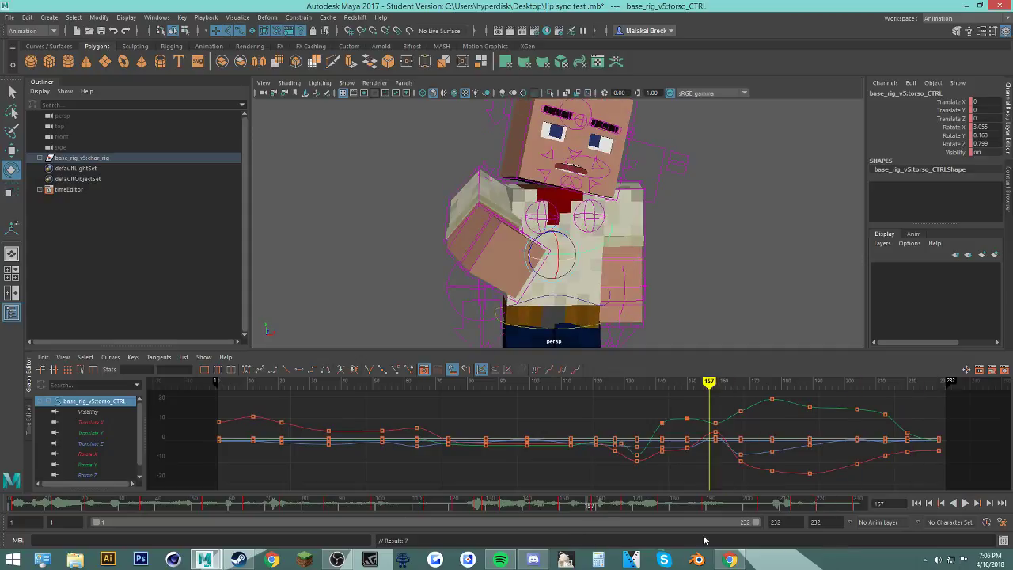
Step: Check the latest messages in the stream's YouTube live chat in the browser, and replay the Maya animation from frame 111
click(732, 559)
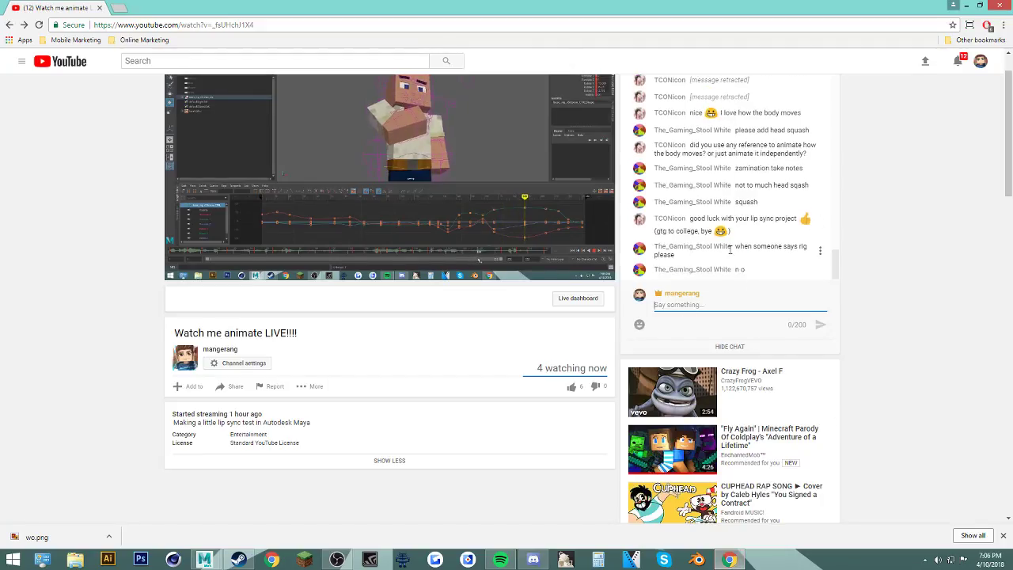
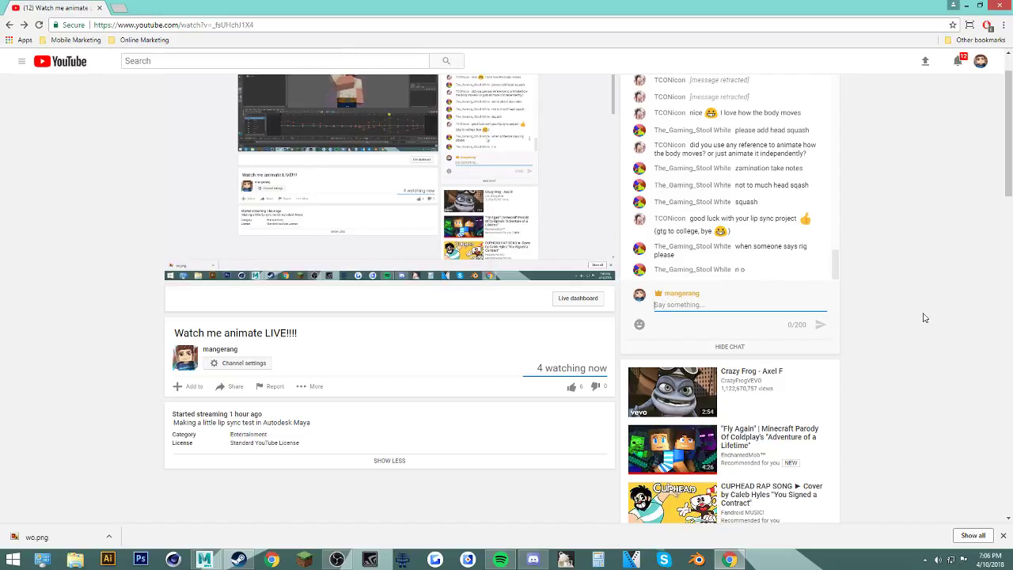
click(977, 7)
drag(736, 507, 452, 500)
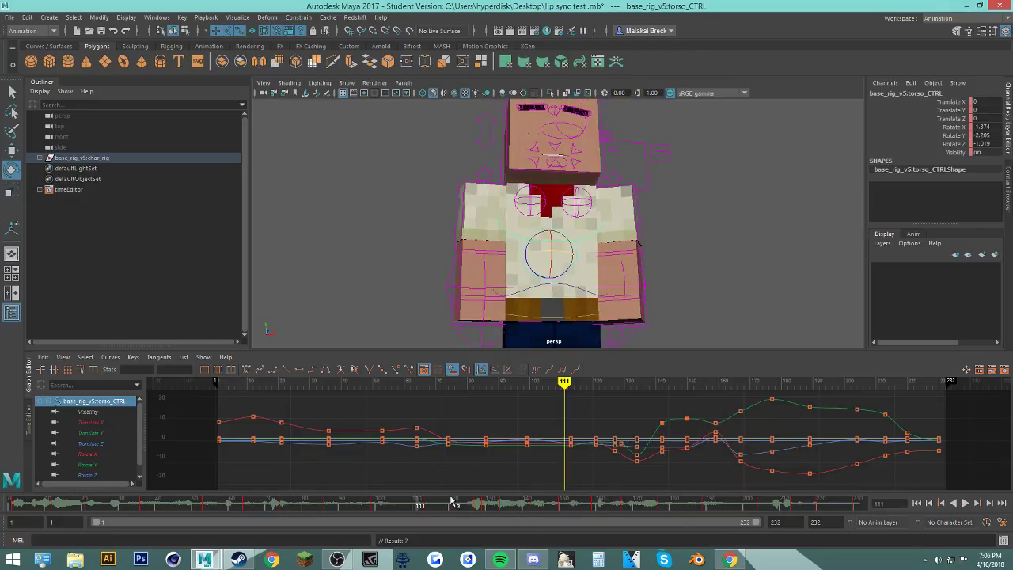
click(964, 503)
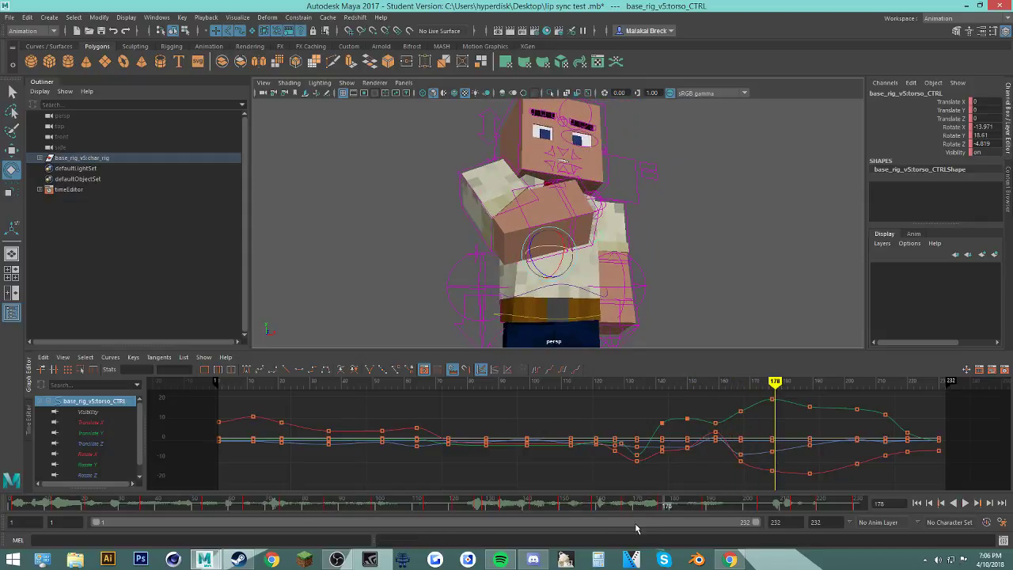
Step: Delete the torso control's key at frame 167 and key a new torso rotation at frame 163
mouse_move(616, 512)
mouse_down()
mouse_move(560, 509)
mouse_move(611, 523)
mouse_move(586, 513)
mouse_move(622, 511)
mouse_move(573, 522)
mouse_move(603, 526)
mouse_move(611, 524)
mouse_move(599, 506)
mouse_move(623, 507)
mouse_move(592, 507)
mouse_move(625, 506)
mouse_move(610, 509)
mouse_up()
right_click(620, 505)
click(645, 379)
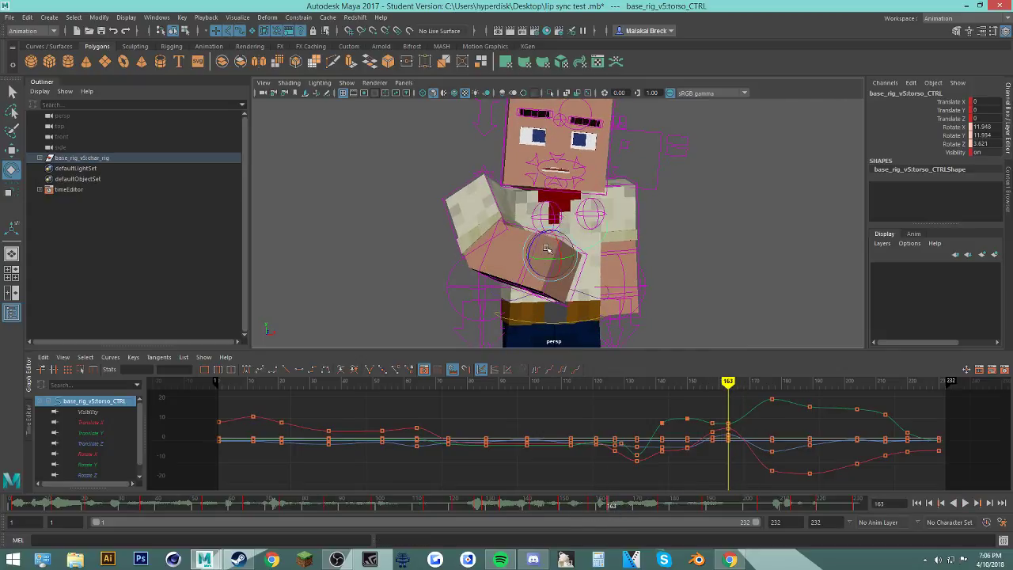
key(s)
Step: Retime the torso control's turn so its keys fall at frames 161 and 167
drag(606, 513, 642, 511)
mouse_move(655, 508)
mouse_down()
mouse_move(622, 507)
mouse_move(641, 507)
mouse_up()
drag(596, 506, 606, 507)
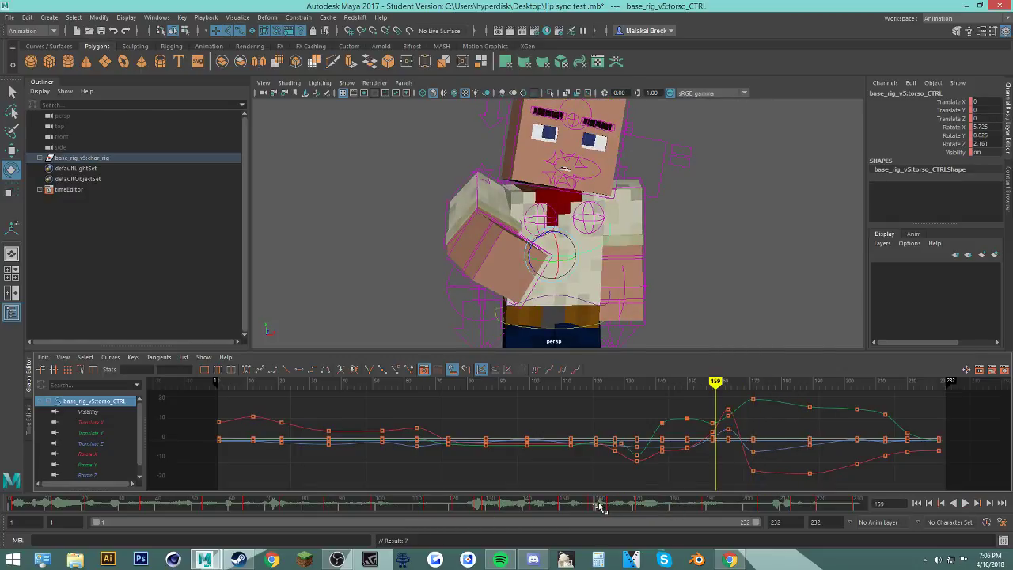
right_click(610, 507)
click(649, 443)
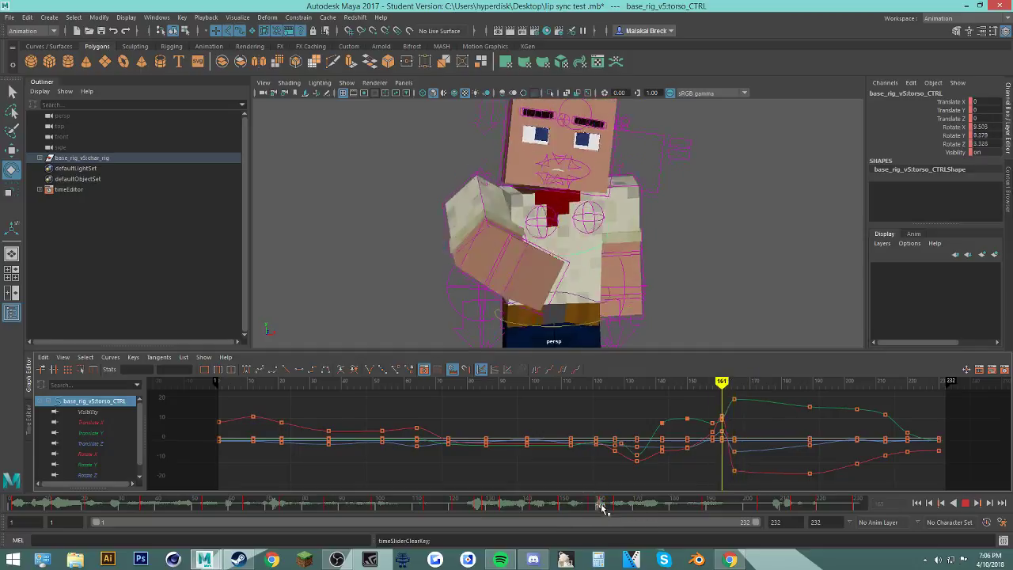
mouse_move(631, 506)
mouse_down()
mouse_move(585, 505)
mouse_move(627, 506)
mouse_up()
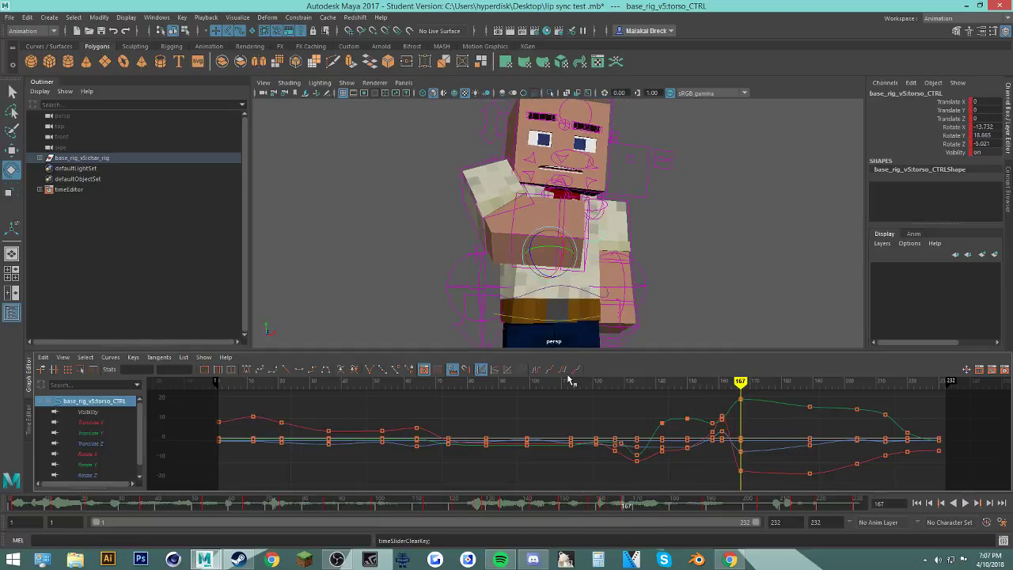
Step: Select the head pivot control, shift its key near frame 162 slightly earlier, and adjust the head's turn at frame 166
click(516, 140)
key(alt+v)
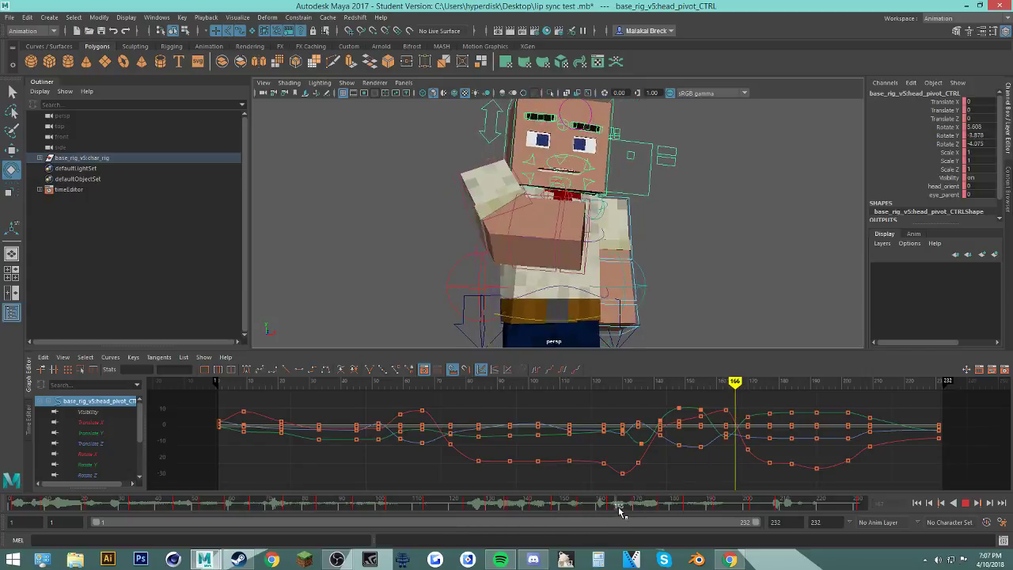
click(590, 507)
mouse_move(590, 506)
shift+mouse_down()
mouse_move(644, 508)
mouse_move(562, 506)
mouse_move(617, 507)
mouse_move(600, 508)
shift+mouse_up()
key(alt+v)
key(alt+v)
mouse_move(615, 507)
mouse_down()
mouse_move(574, 507)
mouse_move(644, 507)
mouse_move(599, 507)
mouse_move(688, 523)
mouse_move(586, 523)
mouse_move(621, 525)
mouse_up()
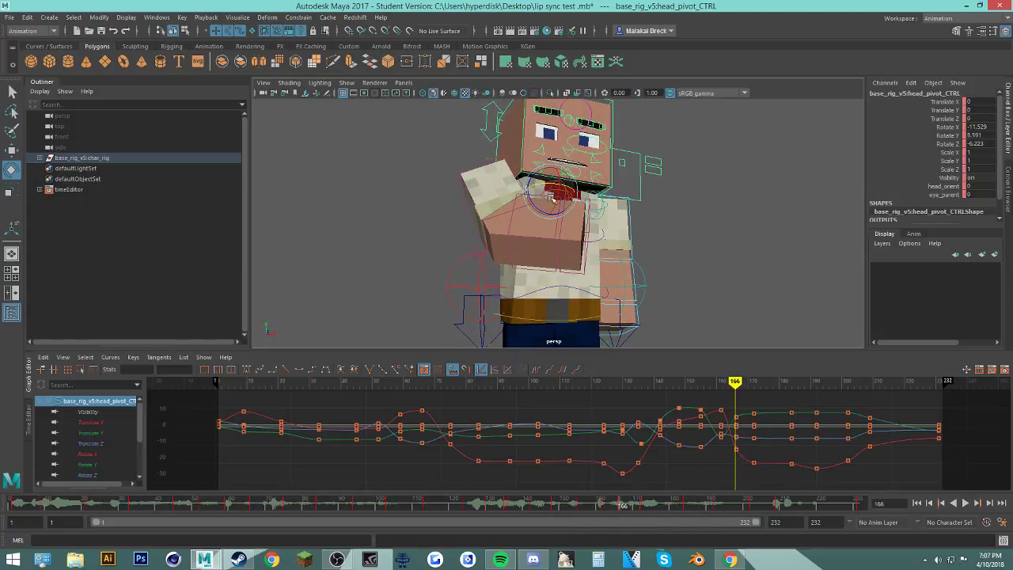
Step: Shift the head control's keys around frames 160 to 166 earlier, snap them to whole frames, and clean up the overlapping keys
drag(575, 511, 598, 508)
right_click(606, 509)
click(645, 374)
click(614, 504)
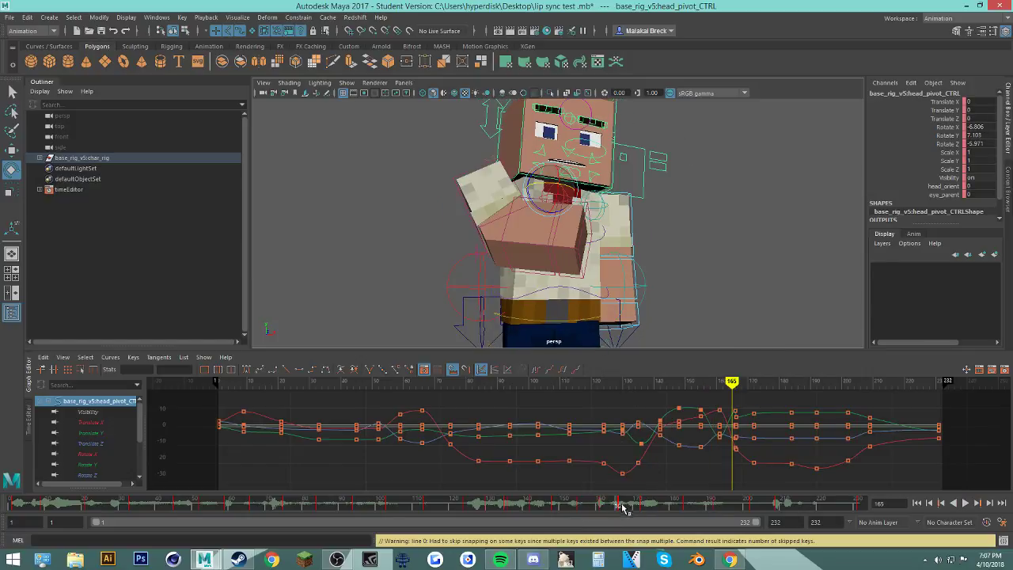
right_click(618, 507)
click(641, 407)
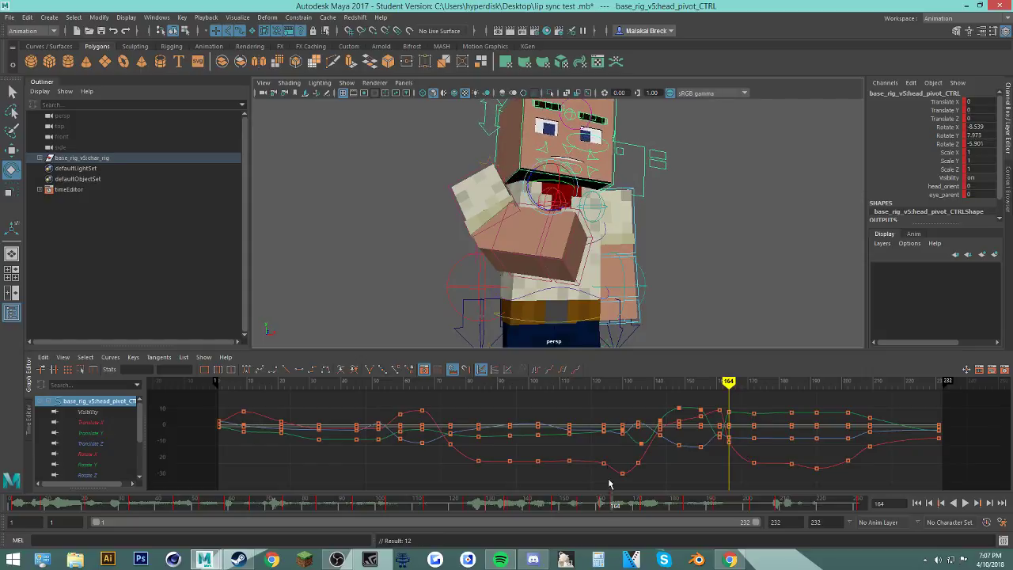
Step: Key a stronger head rotation at frame 172 and play back the animation
mouse_move(607, 507)
mouse_down()
mouse_move(588, 503)
mouse_move(623, 510)
mouse_up()
mouse_move(620, 505)
mouse_down()
mouse_move(589, 505)
mouse_move(645, 505)
mouse_up()
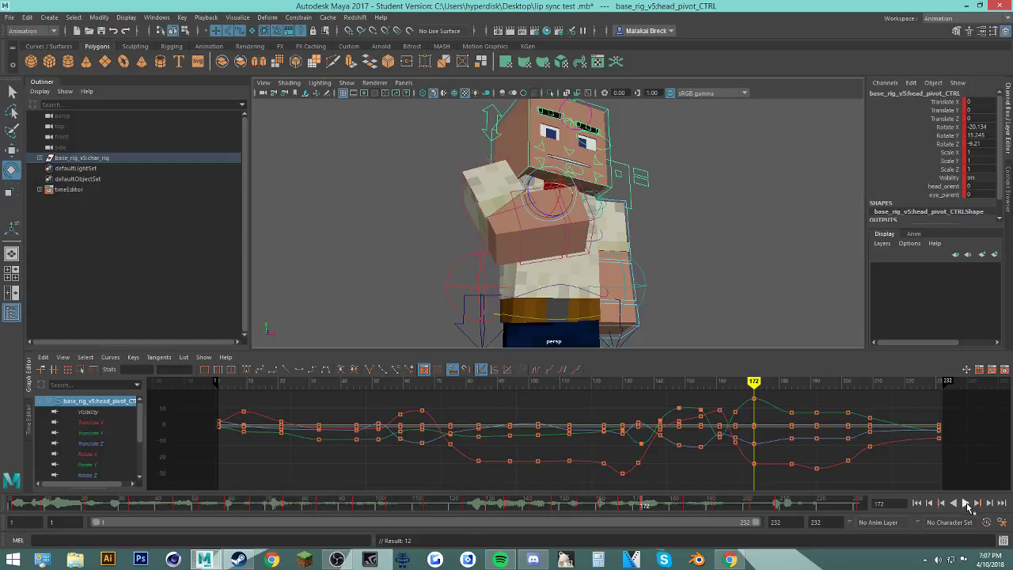
click(966, 503)
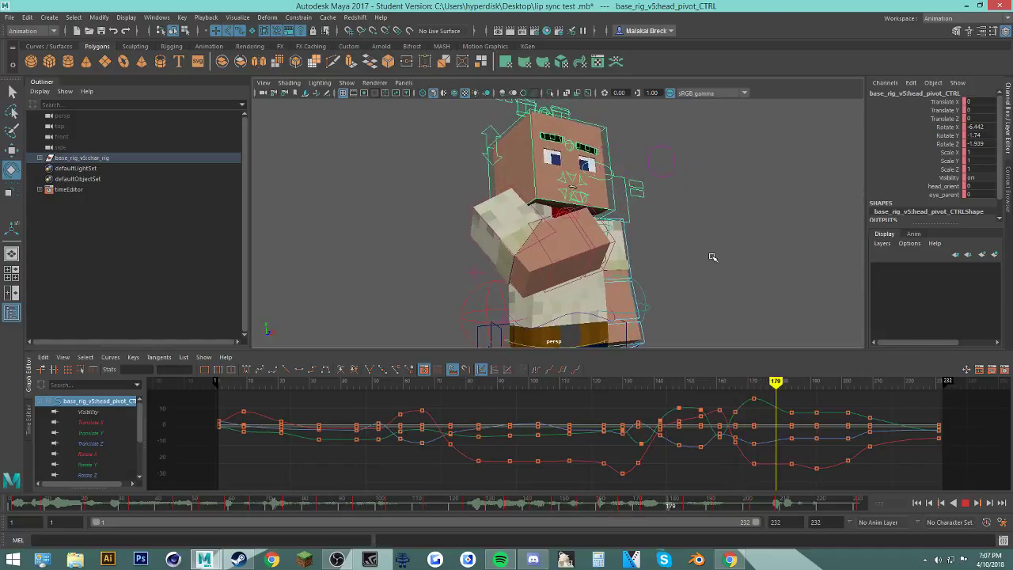
key(Escape)
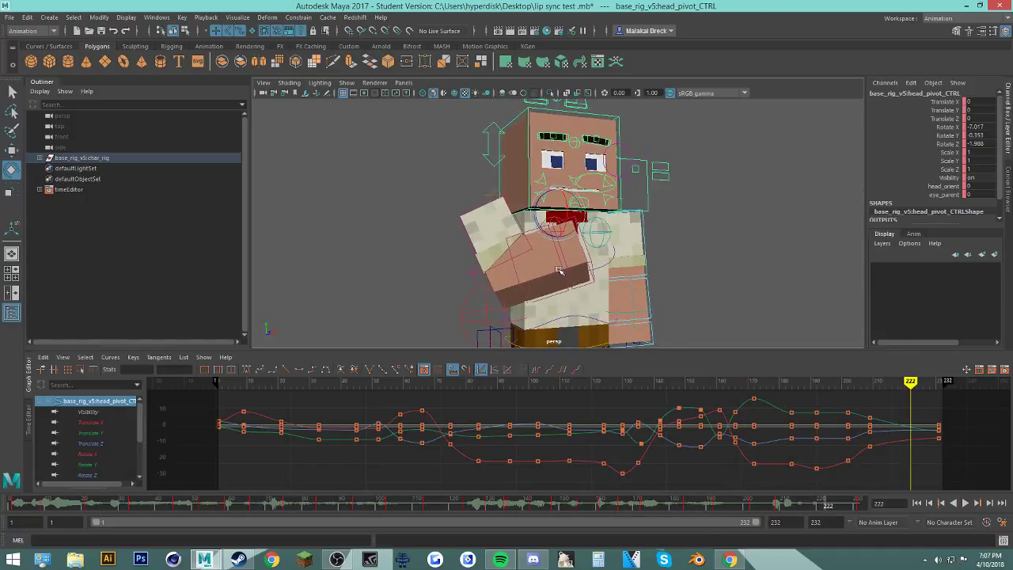
Step: Rework the torso control's turn after frame 161 with keys at frames 164, 169 and 177, and review the playback
click(605, 265)
mouse_move(611, 508)
mouse_down()
mouse_move(526, 514)
mouse_move(620, 529)
mouse_move(609, 530)
mouse_move(614, 508)
mouse_move(652, 508)
mouse_move(591, 508)
mouse_up()
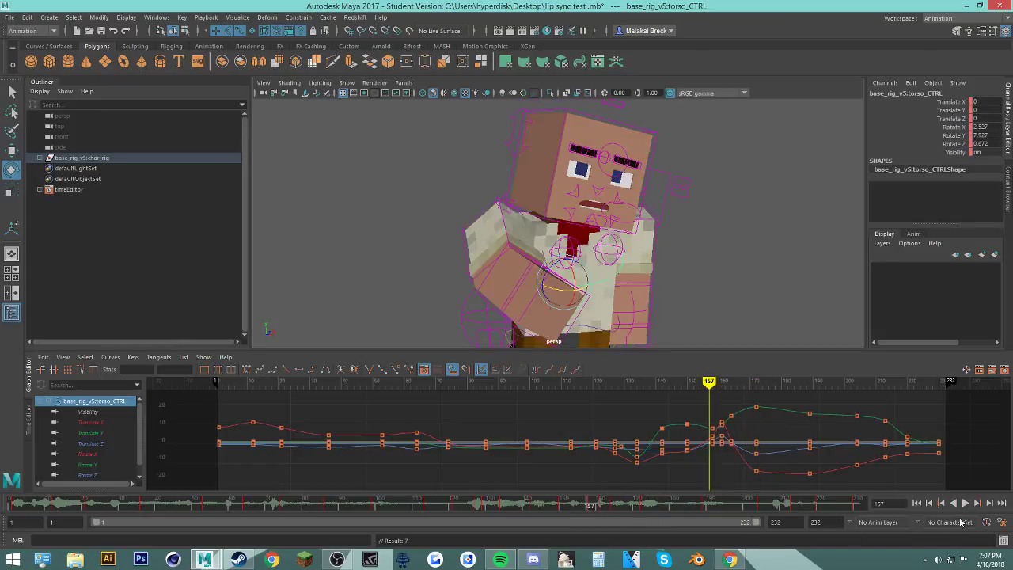
click(967, 504)
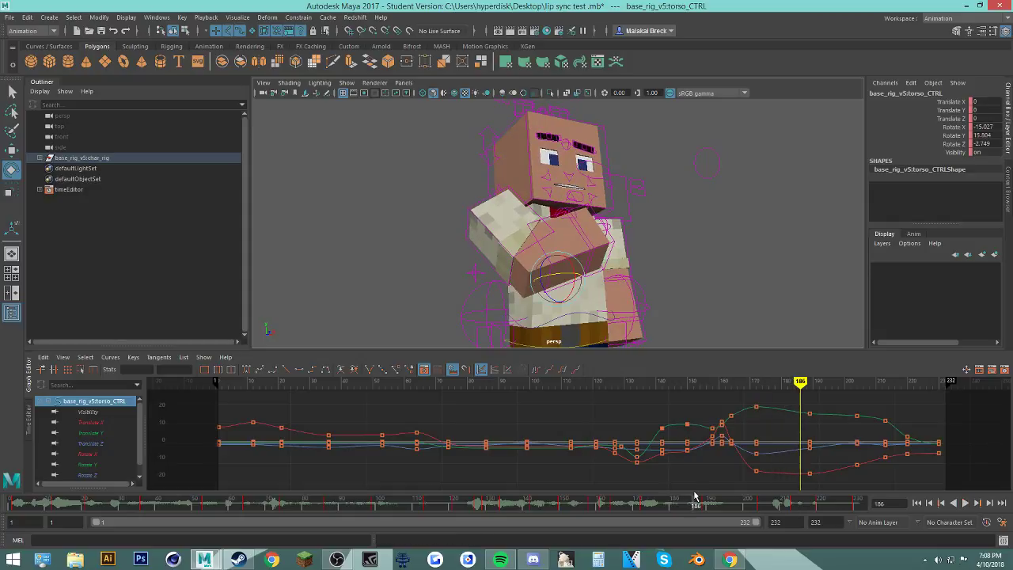
drag(642, 509, 602, 508)
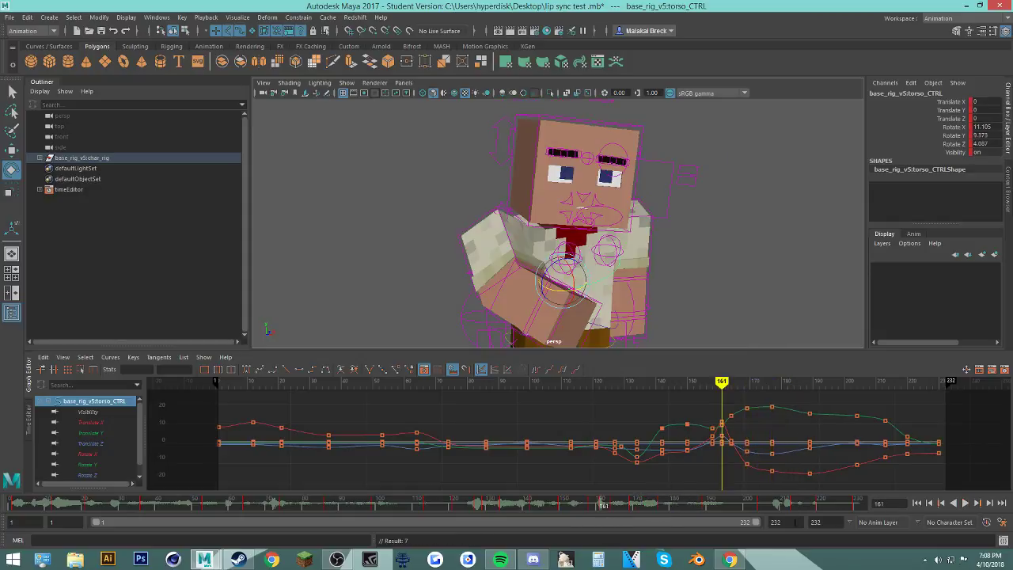
click(968, 503)
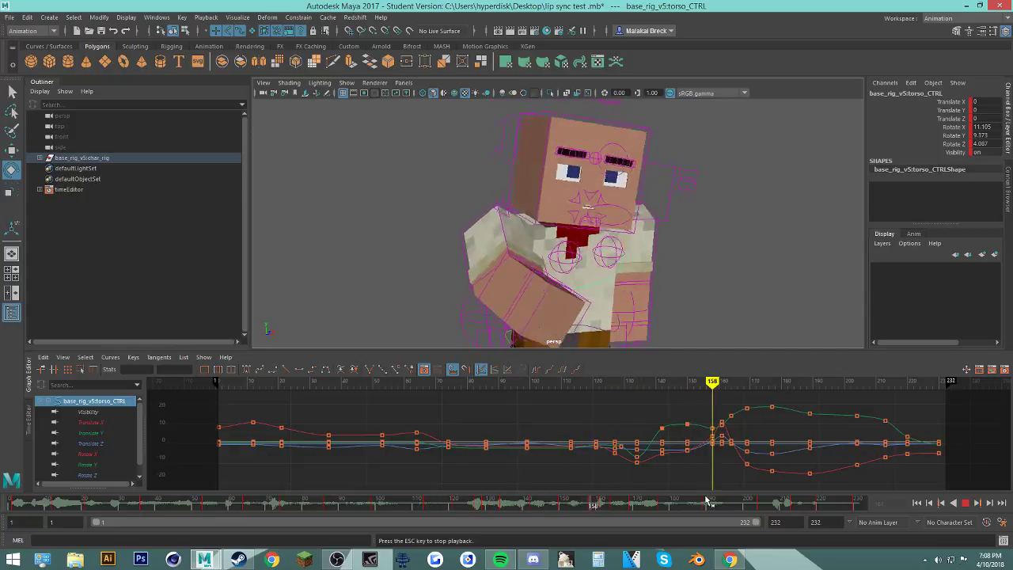
click(966, 504)
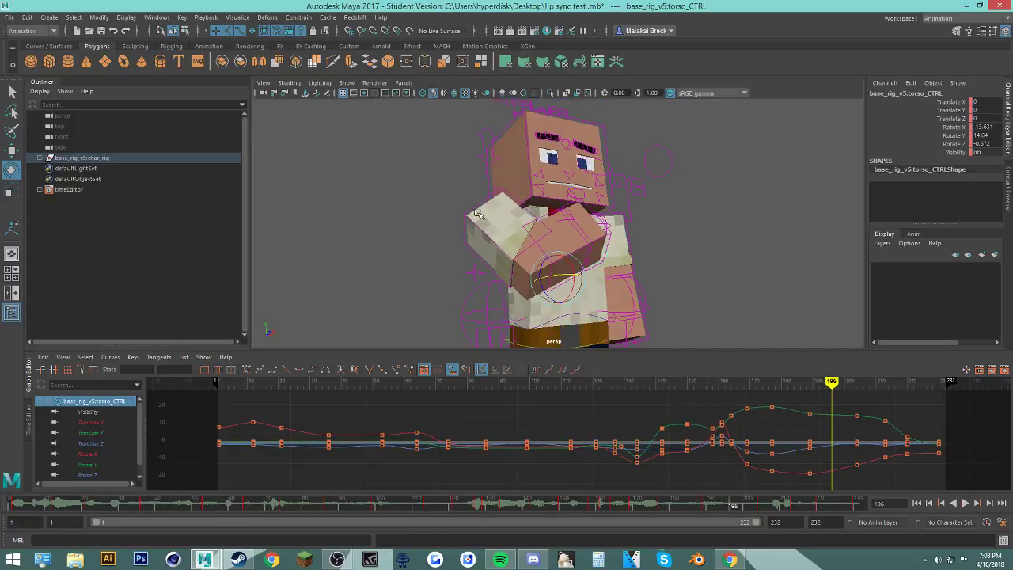
Step: Delete unneeded keys of the right upper arm control around frame 129 and play back the arm raise
click(475, 227)
mouse_move(425, 510)
mouse_down()
mouse_move(529, 523)
mouse_move(501, 520)
mouse_move(512, 524)
mouse_move(501, 514)
mouse_move(536, 511)
mouse_move(475, 506)
mouse_move(553, 509)
mouse_move(486, 509)
mouse_up()
right_click(512, 510)
click(534, 376)
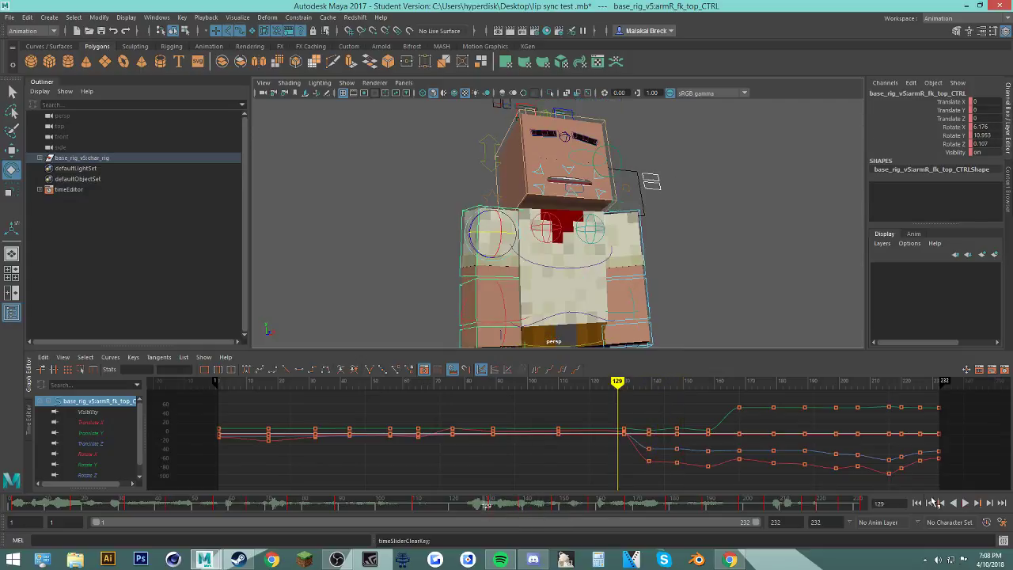
click(966, 503)
click(456, 505)
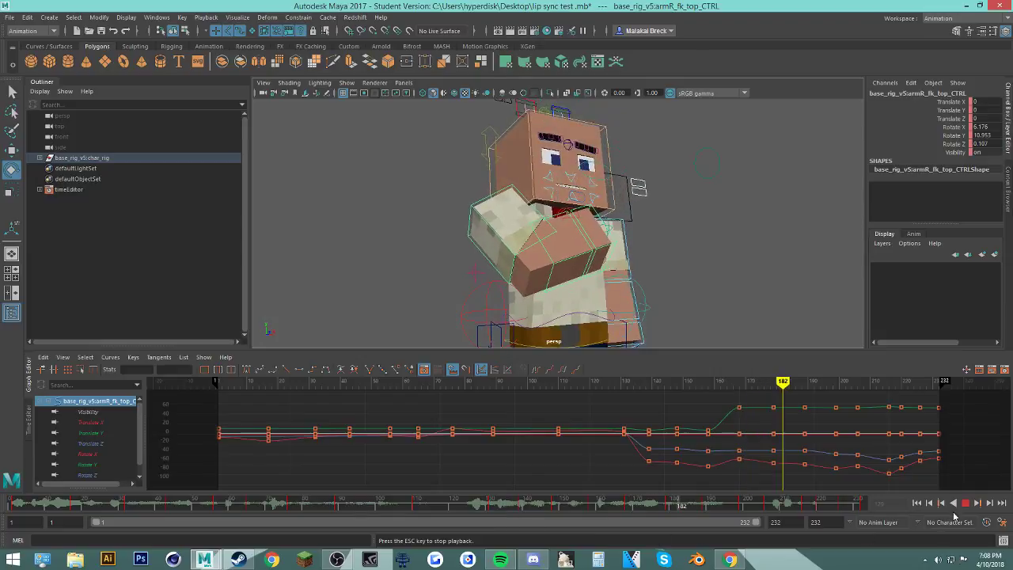
Step: Select the right forearm control and delete its keys along the arm raise up to frame 160
key(Escape)
click(551, 264)
drag(420, 510, 581, 512)
key(alt+v)
right_click(582, 512)
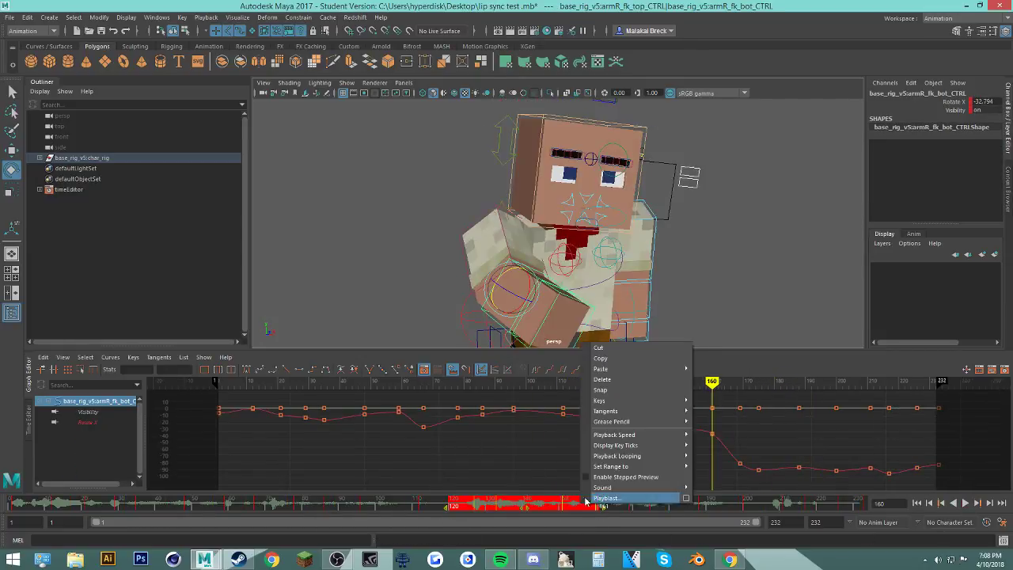
click(614, 398)
Step: Key new right forearm bends between frames 135 and 159, including frames 141 and 146
drag(409, 504, 534, 480)
key(s)
drag(515, 271, 533, 265)
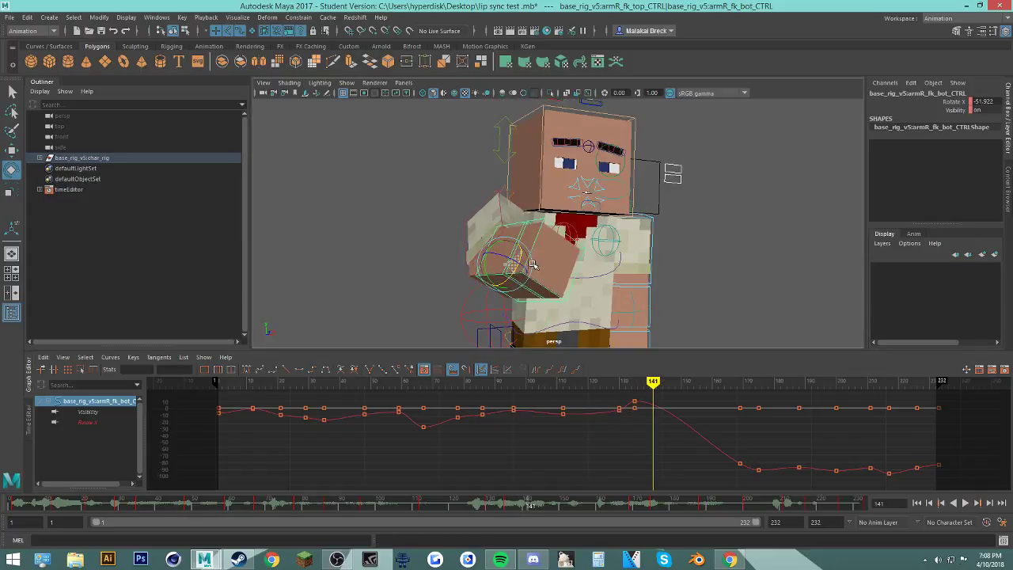
drag(485, 500, 550, 505)
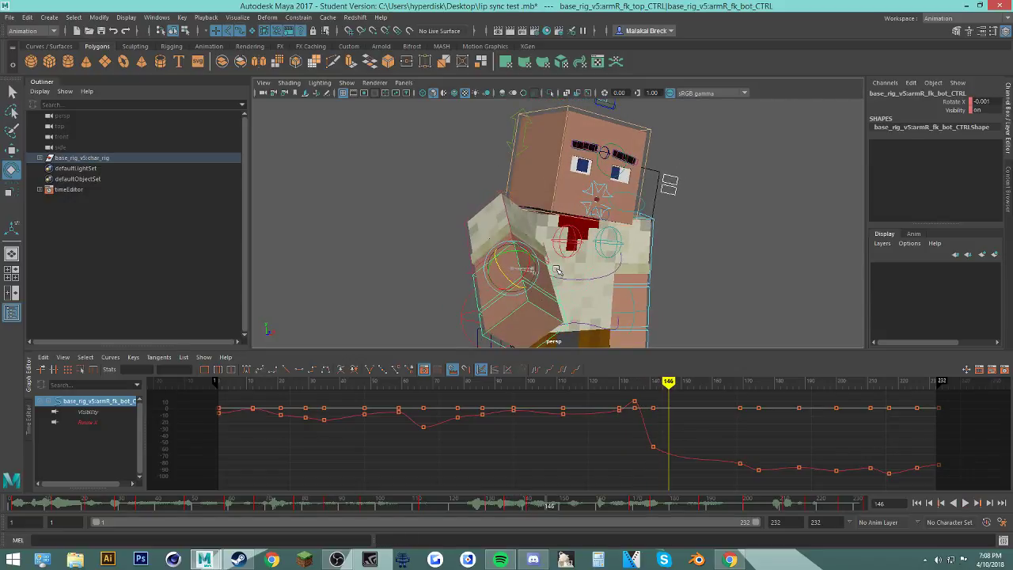
drag(546, 507, 633, 505)
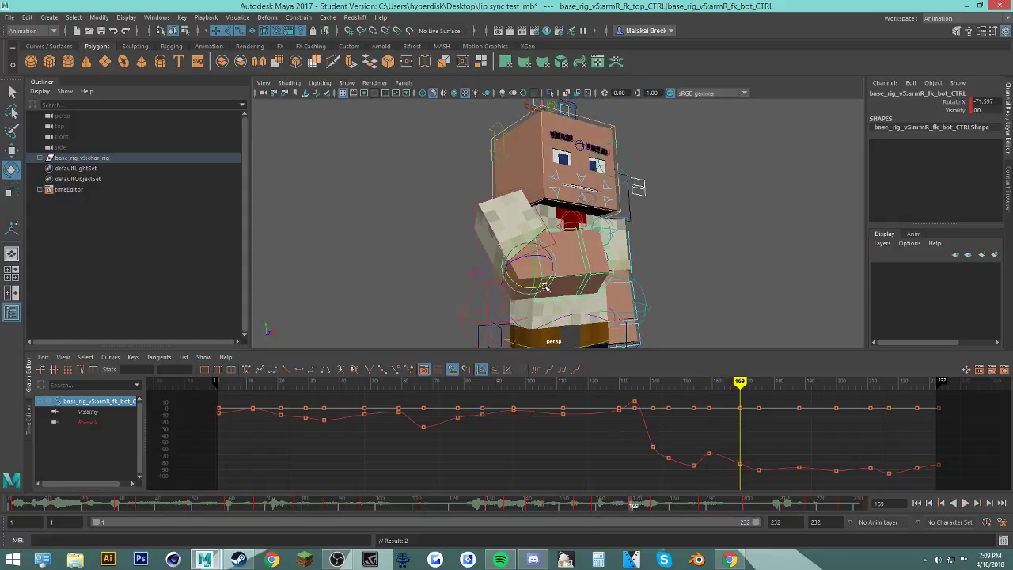
Step: Key straighter right forearm bends around frames 151 and 159, and play back the arm raise
mouse_move(565, 505)
mouse_down()
mouse_move(619, 505)
mouse_move(538, 505)
mouse_move(606, 503)
mouse_move(596, 506)
mouse_up()
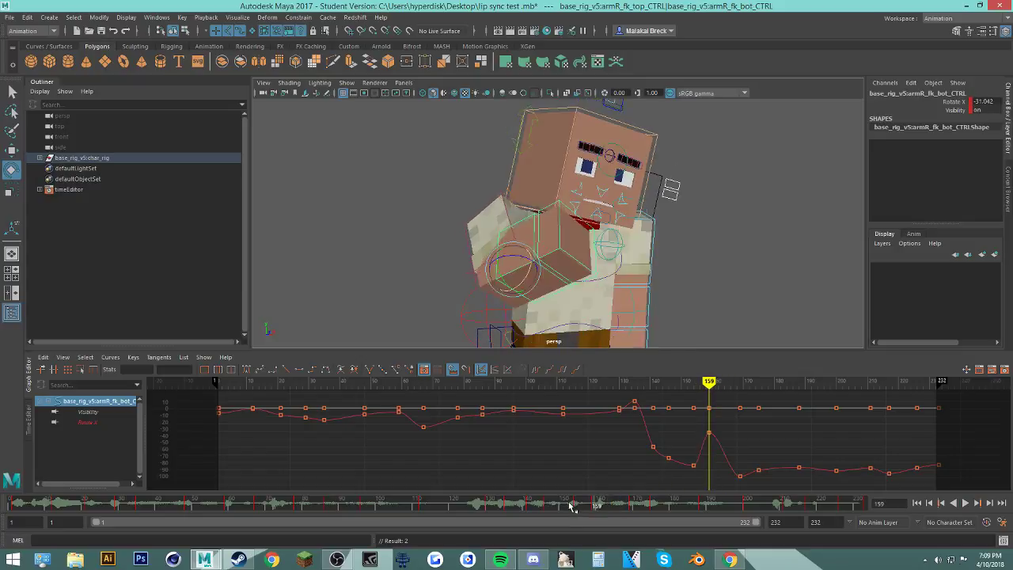
mouse_move(599, 502)
mouse_down()
mouse_move(615, 502)
mouse_move(536, 511)
mouse_move(562, 514)
mouse_move(613, 505)
mouse_move(516, 499)
mouse_up()
key(alt+v)
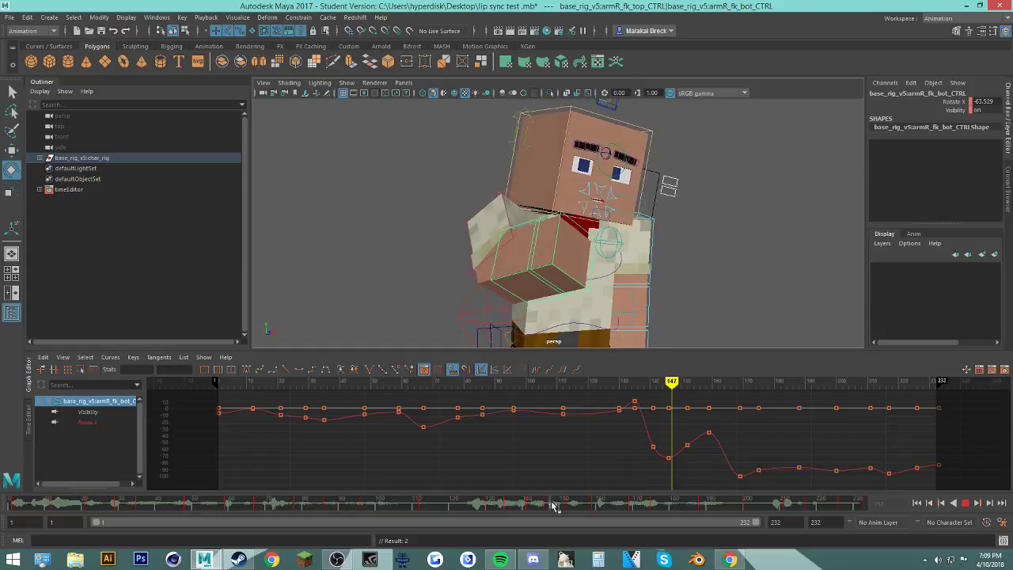
Step: Delete the right forearm control's keys around frames 151 and 146
right_click(564, 503)
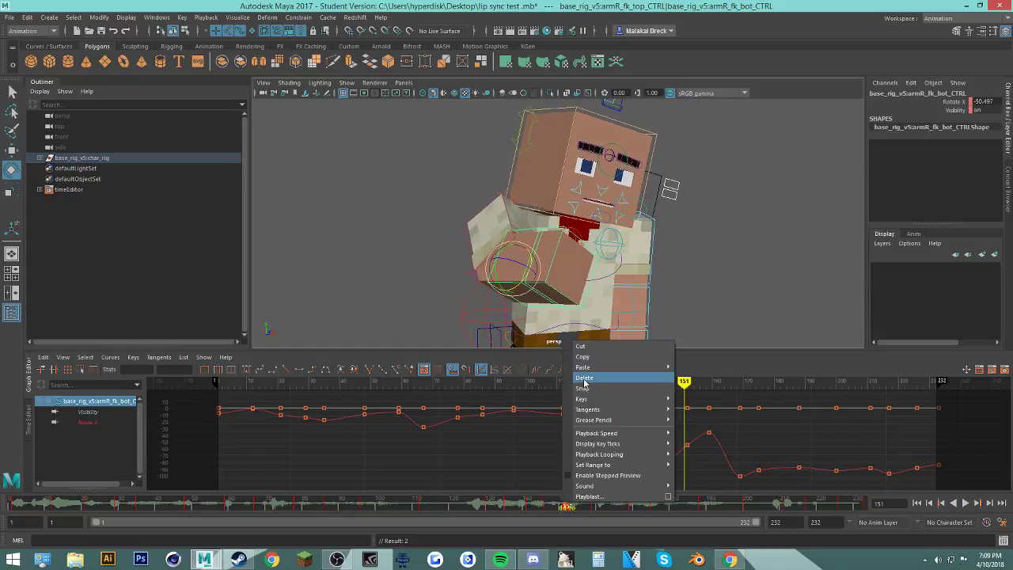
click(584, 377)
drag(506, 508, 557, 504)
shift+drag(556, 504, 541, 504)
right_click(554, 504)
click(576, 497)
click(607, 6)
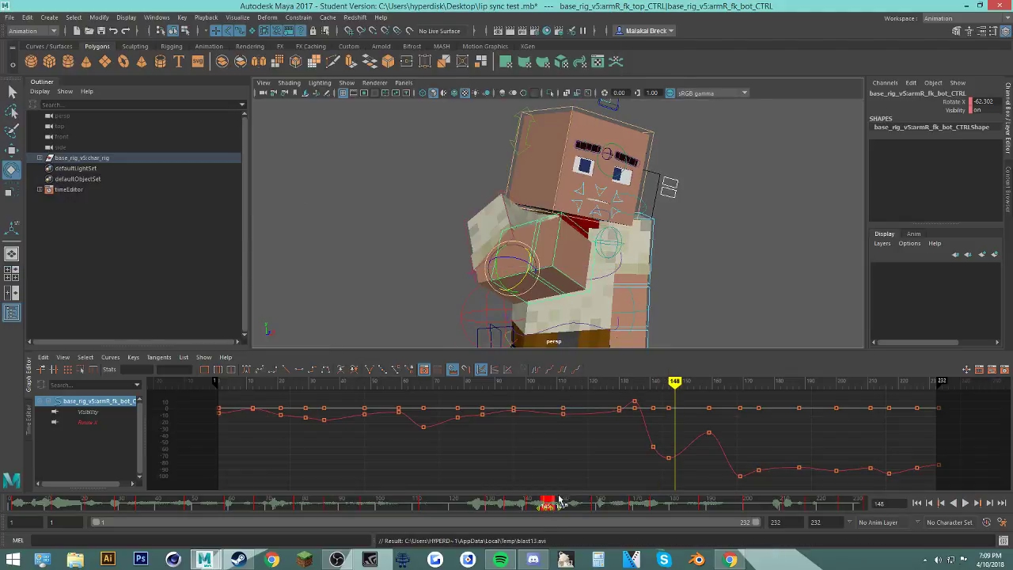
right_click(559, 503)
click(585, 384)
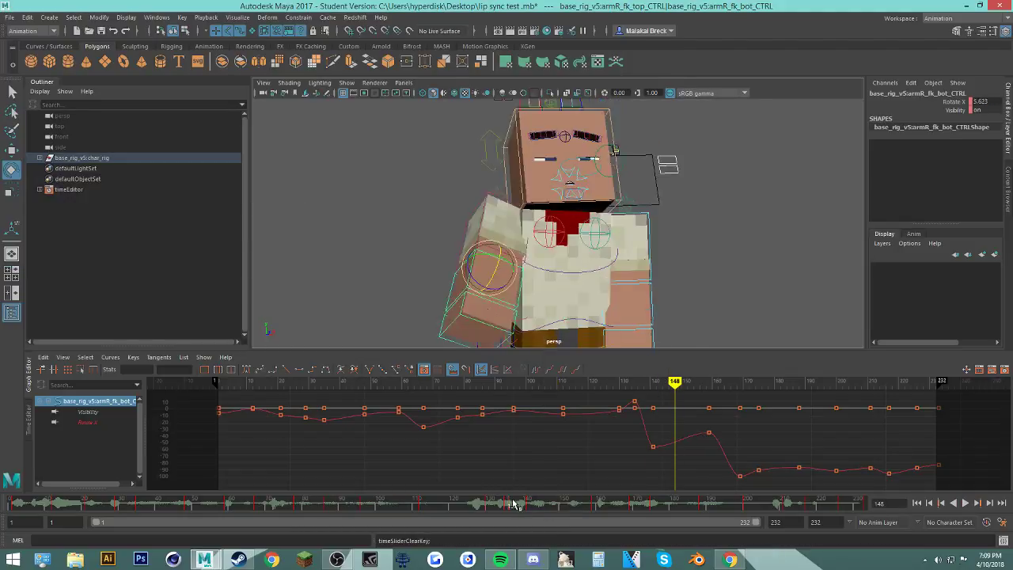
Step: Key straighter right forearm bends at frames 141, 148 and 154
drag(514, 504, 529, 506)
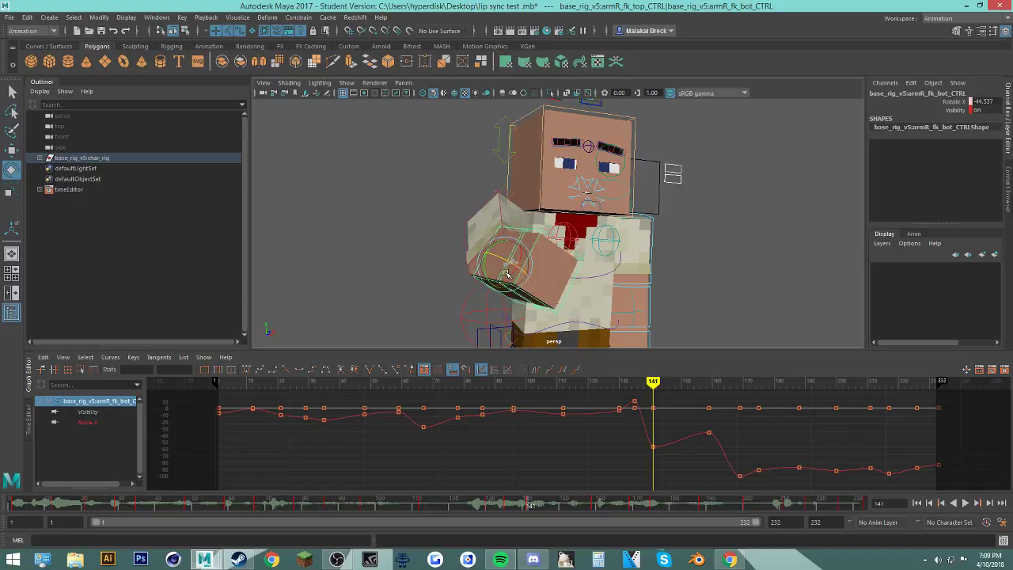
drag(510, 513, 556, 506)
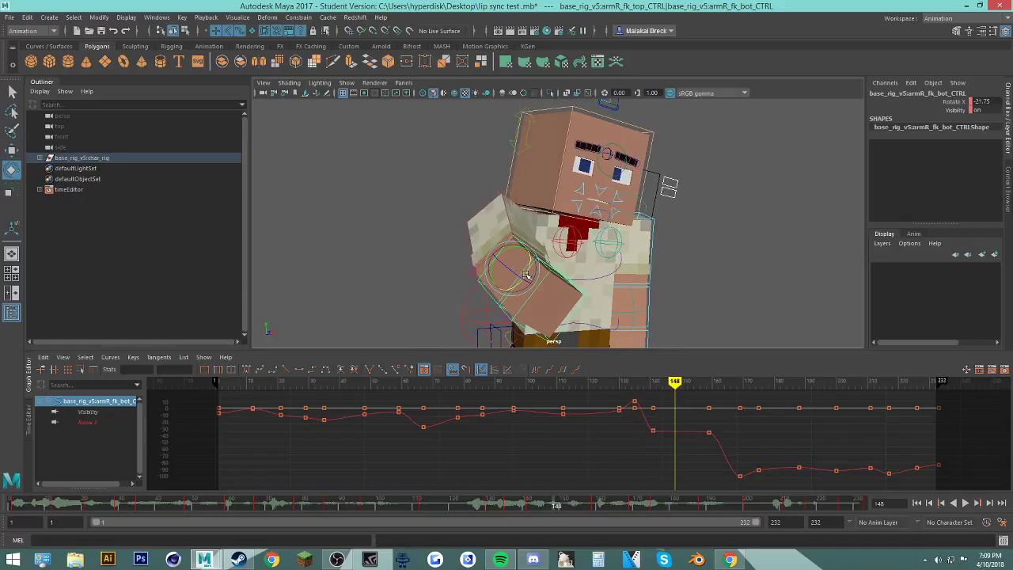
drag(483, 499, 582, 518)
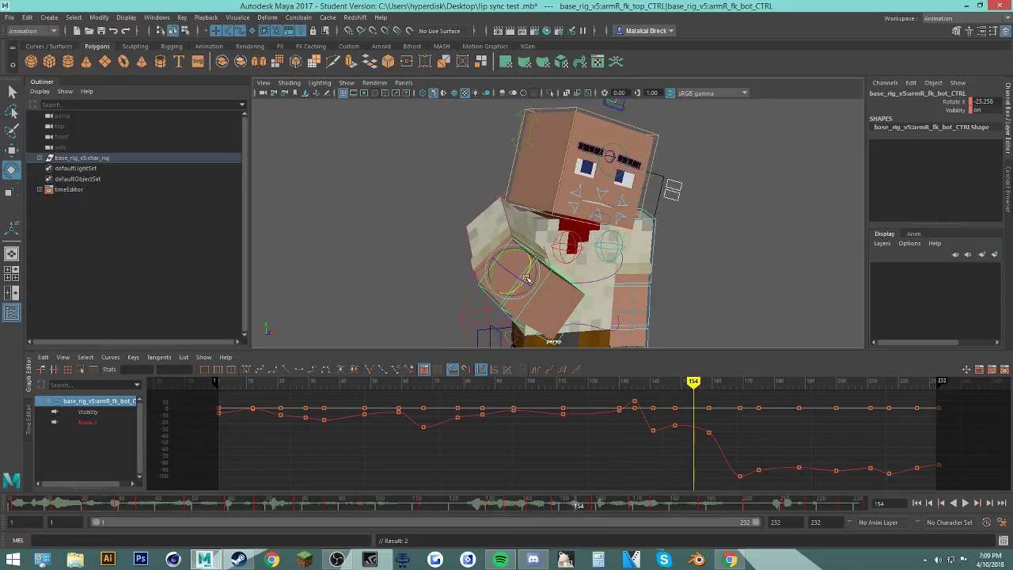
Step: Re-key the right forearm's bend around frame 186, and shift the next two keys earlier to about frames 195 and 206
mouse_move(545, 507)
mouse_down()
mouse_move(618, 500)
mouse_move(629, 501)
mouse_move(609, 504)
mouse_move(707, 515)
mouse_up()
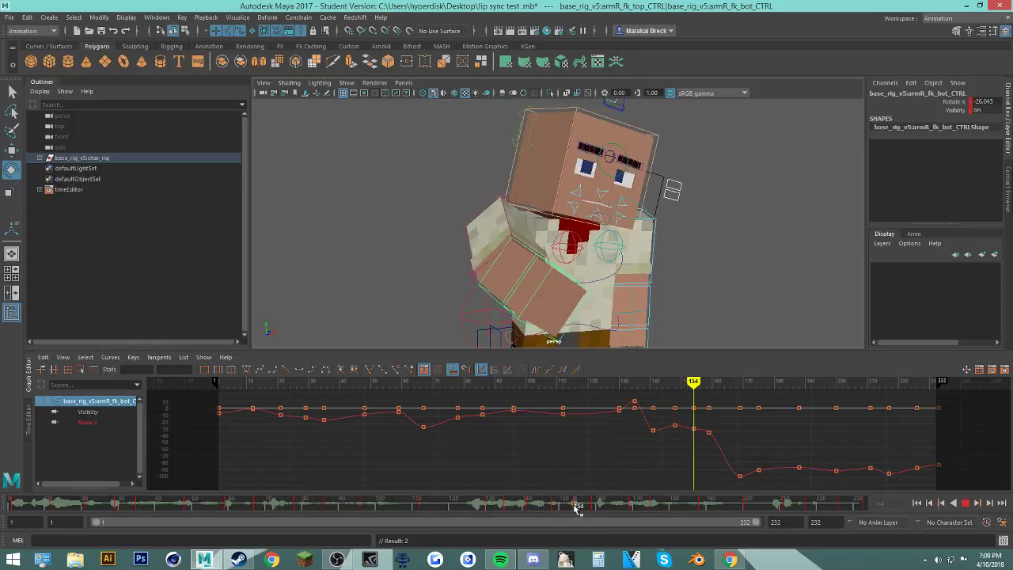
right_click(707, 514)
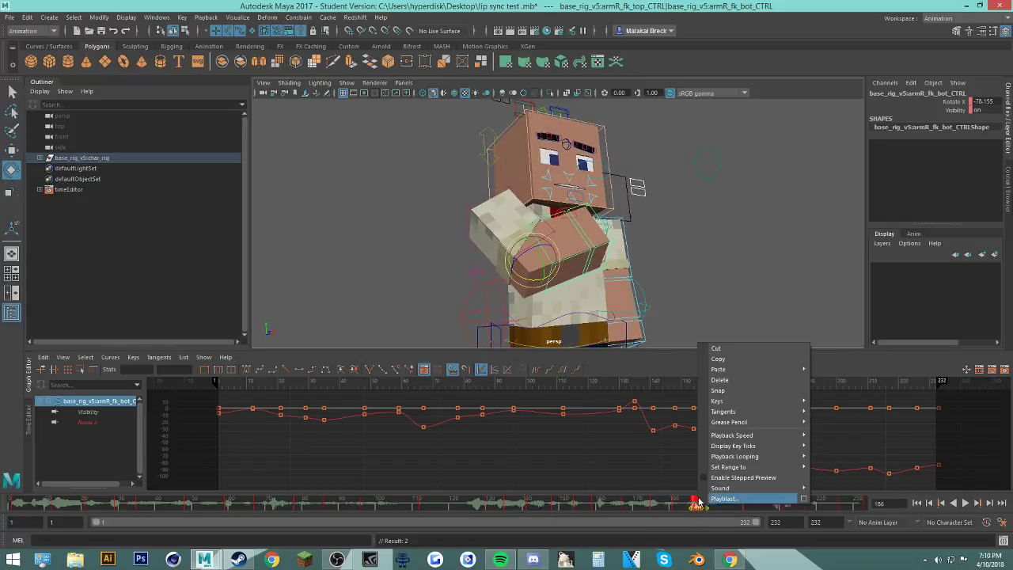
click(734, 385)
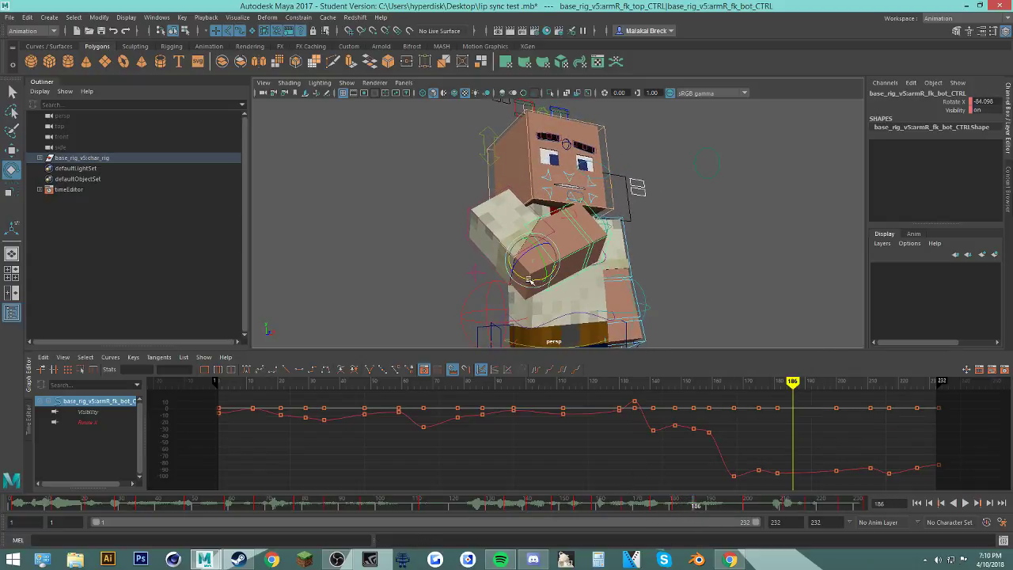
drag(675, 513, 791, 505)
drag(784, 504, 736, 505)
mouse_move(733, 505)
shift+mouse_down()
mouse_move(798, 506)
mouse_move(746, 510)
shift+mouse_up()
drag(679, 507, 879, 539)
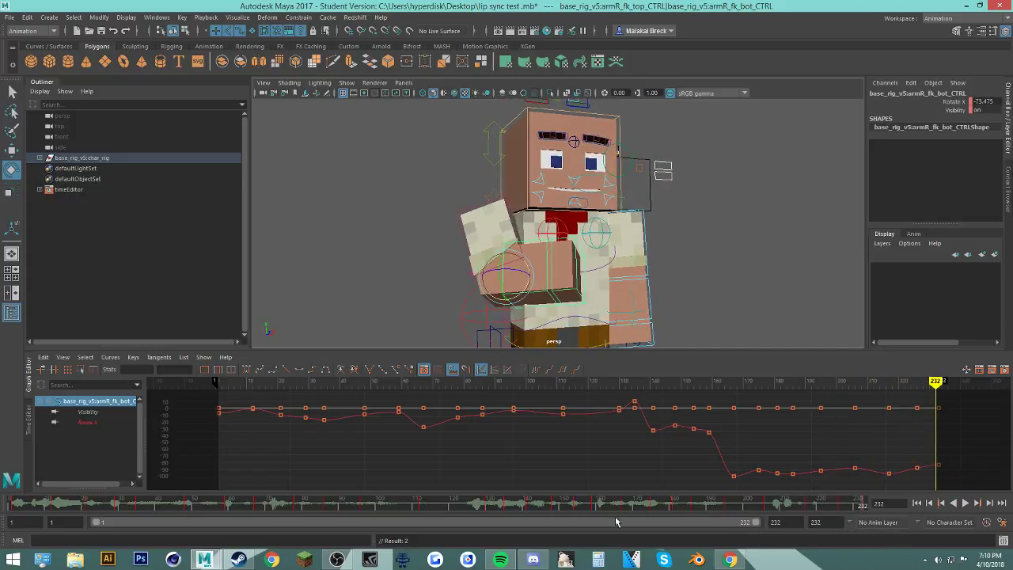
Step: Switch to YouTube, read through the livestream's chat messages, and return to Maya to play the animation
click(744, 560)
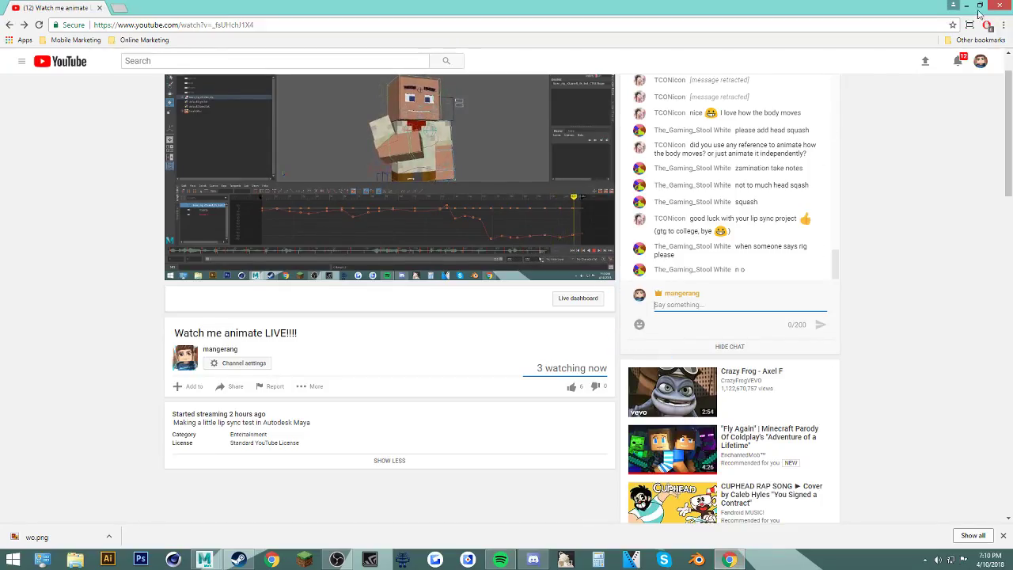
scroll(779, 174, up, 18)
scroll(763, 155, down, 18)
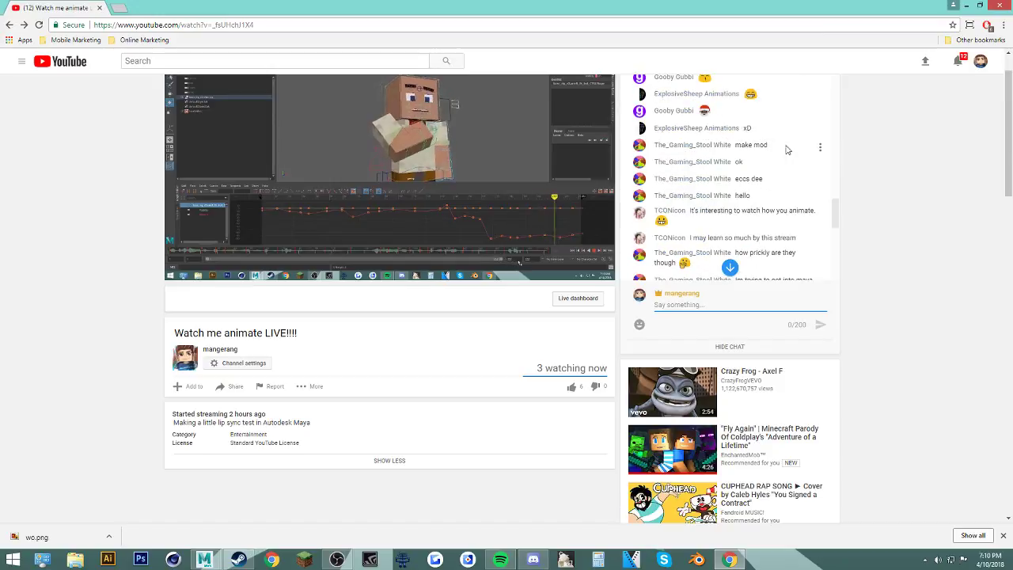
click(968, 5)
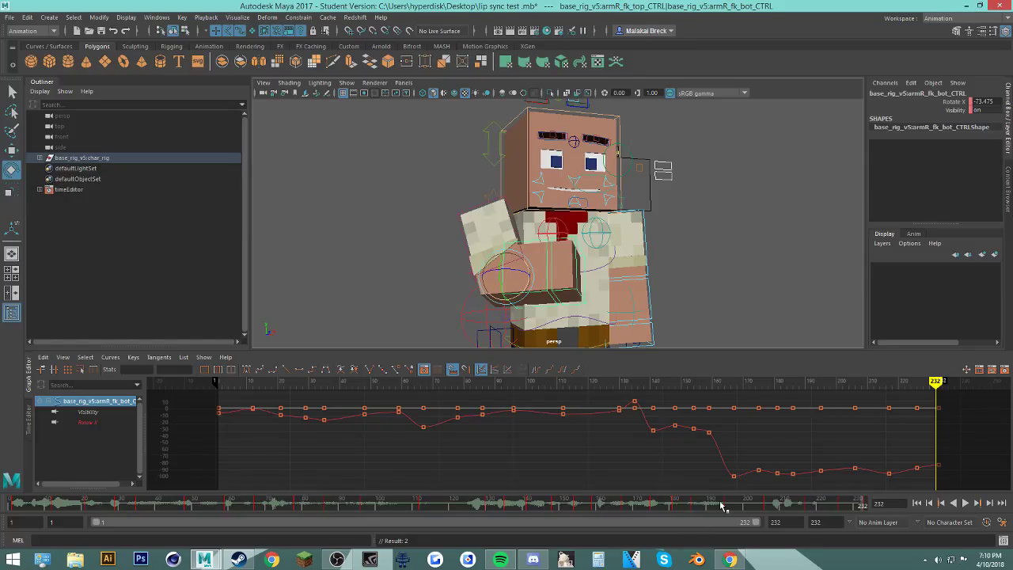
key(alt+v)
Step: Switch to Discord, start a voice call with the open direct-message contact, and leave the call
click(531, 558)
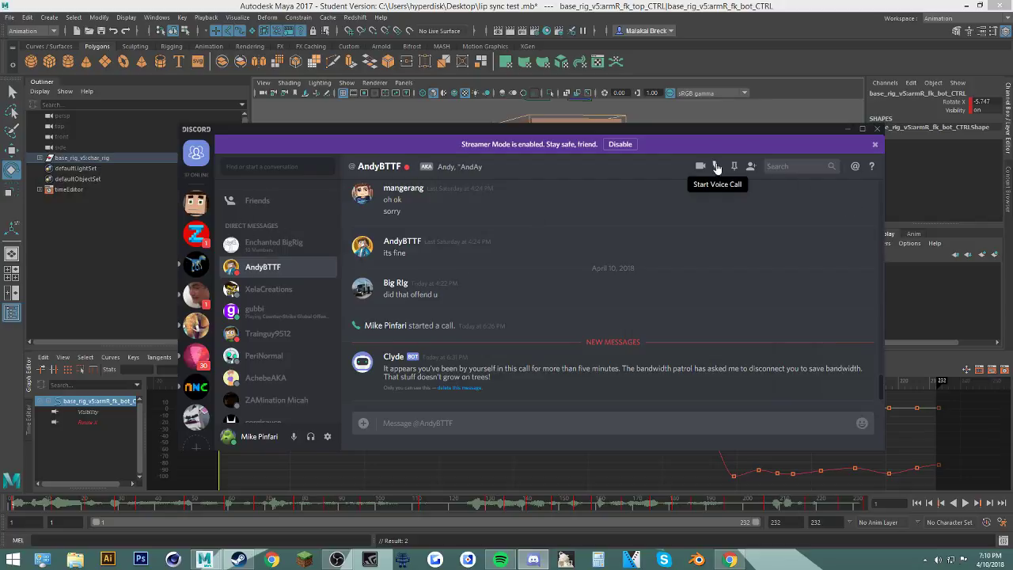
click(717, 165)
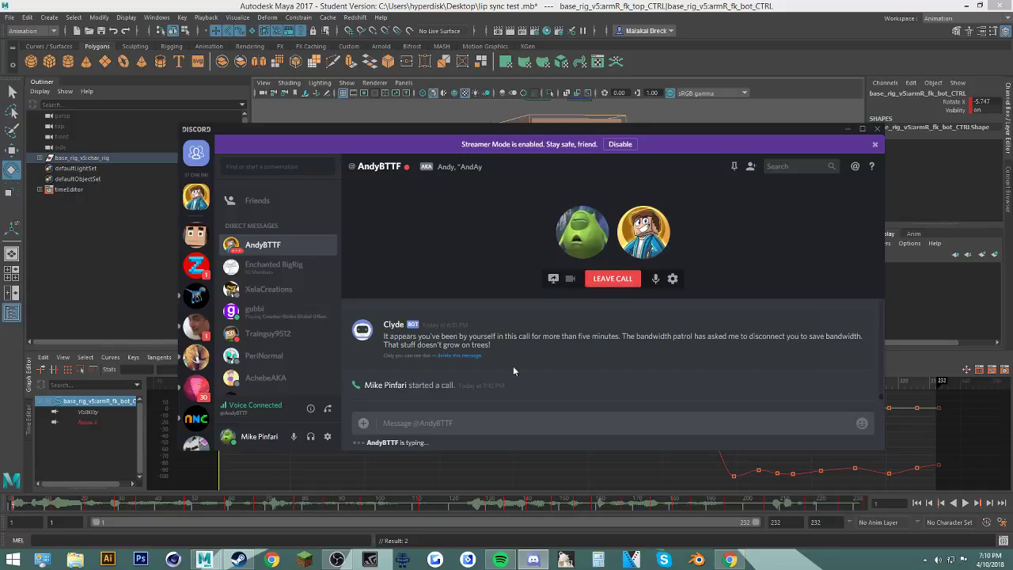
click(613, 282)
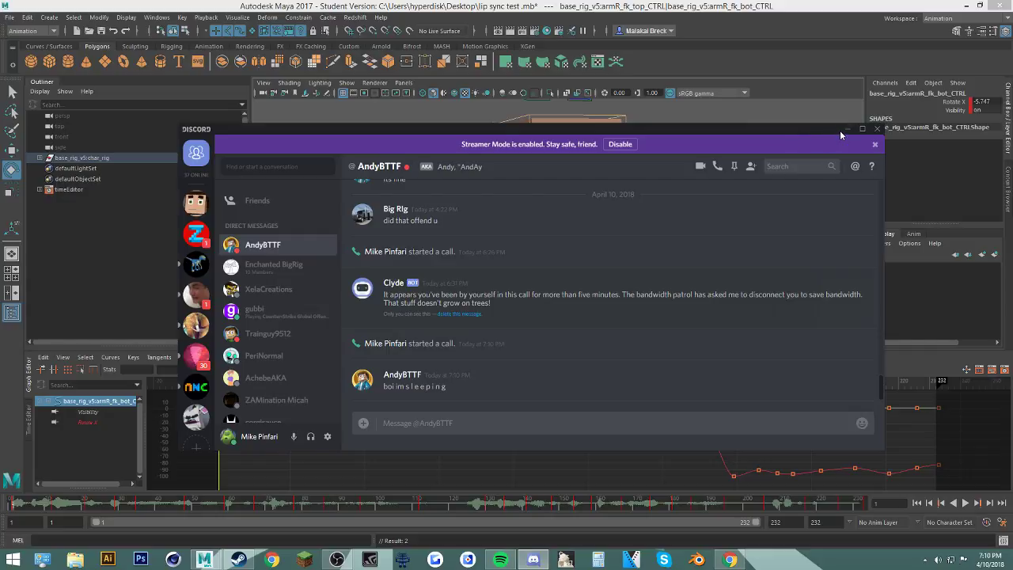
click(846, 128)
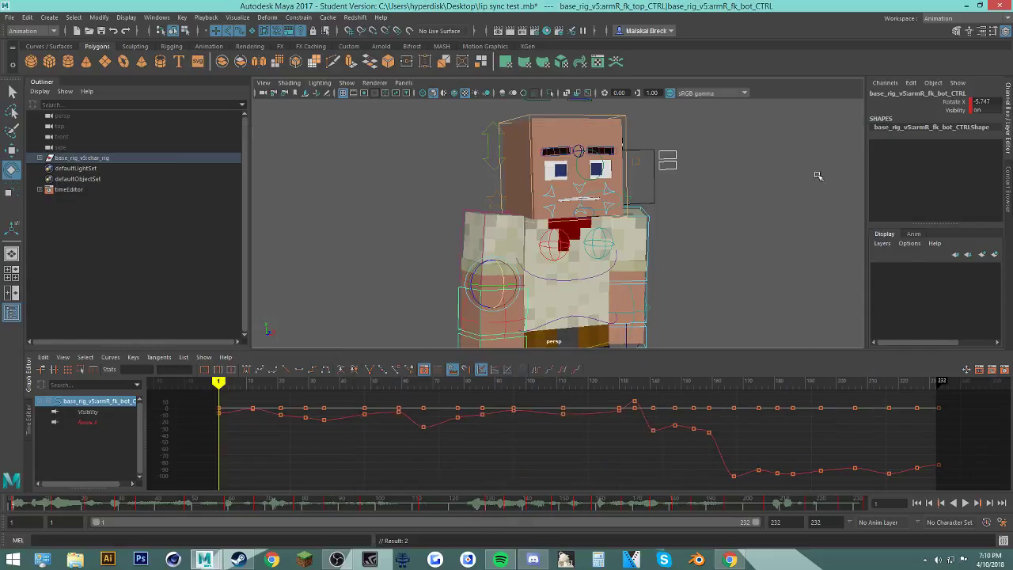
Step: Send the Discord contact the messages "o gye", "ye", "lmao", "sorry" and "gnite boyo"
click(535, 561)
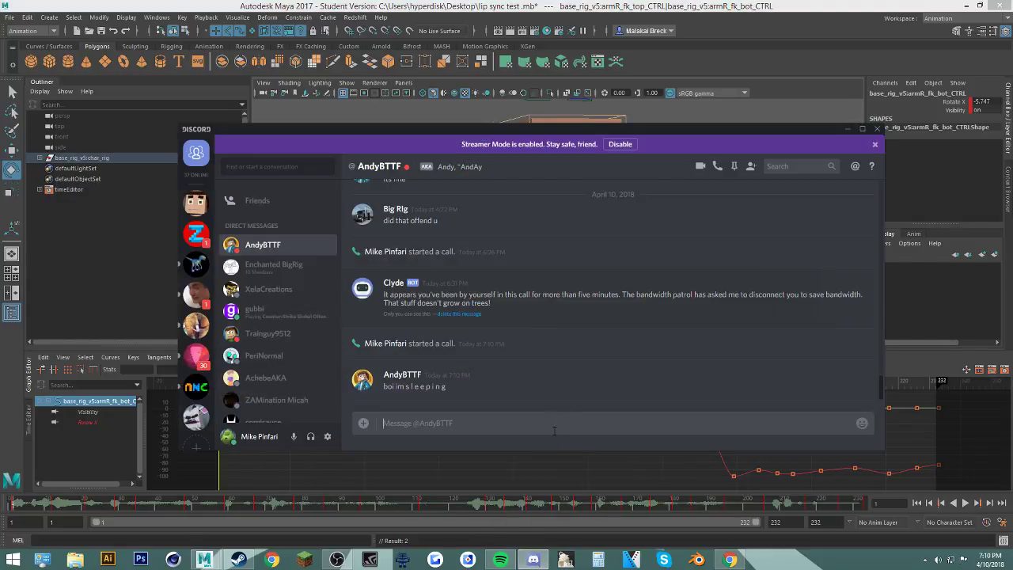
text(o gye)
key(Return)
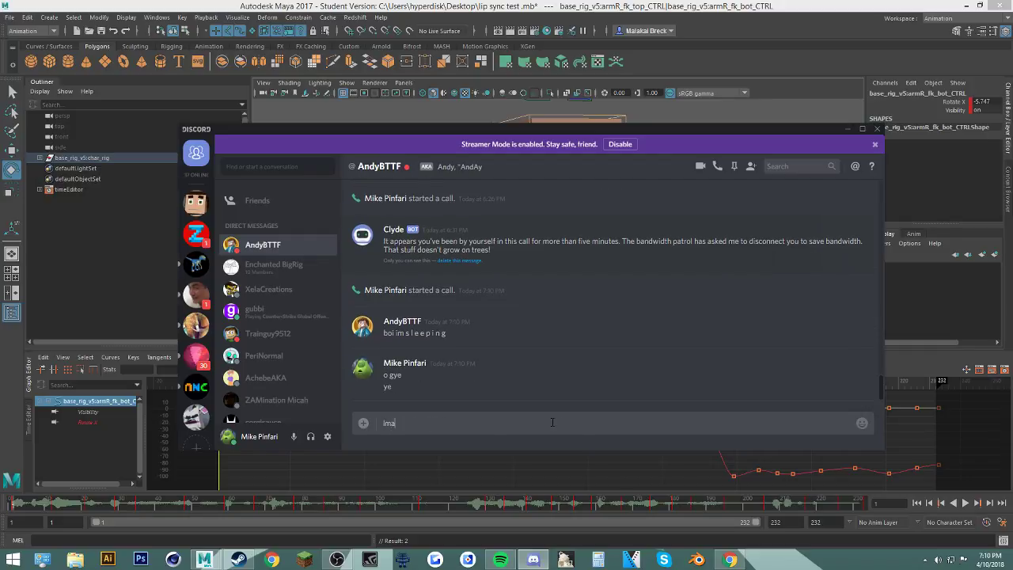
text(o)
key(Return)
text(sorry)
key(Return)
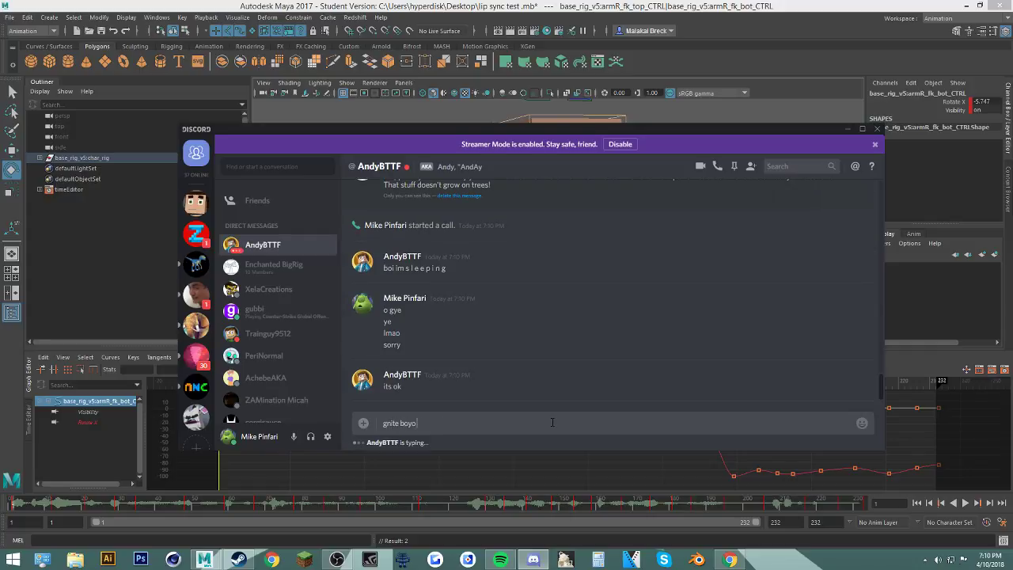
key(Return)
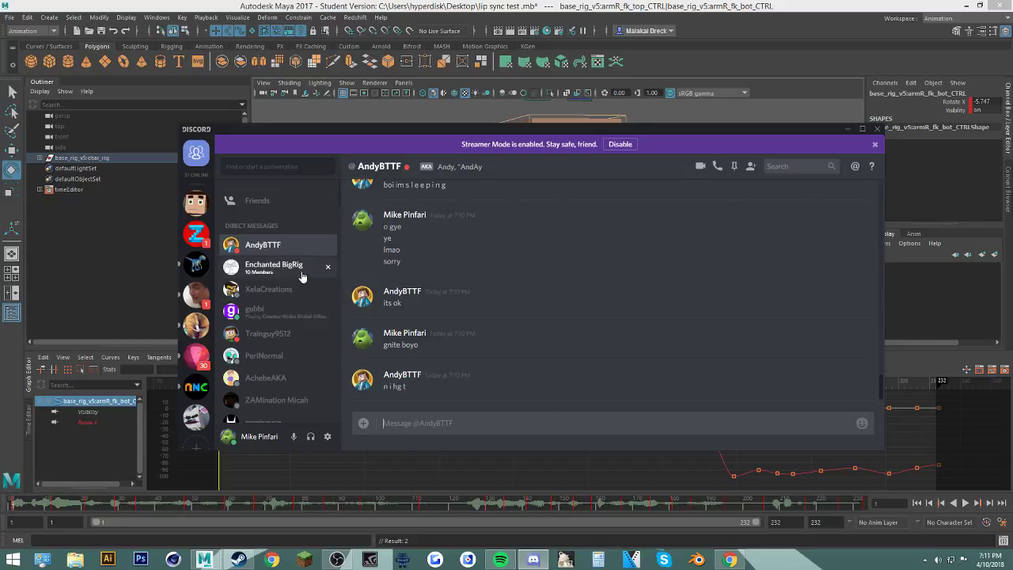
Step: Examine the marked-up character pose image and surrounding messages in the Enchanted BigRig group chat, and return to Maya
click(339, 275)
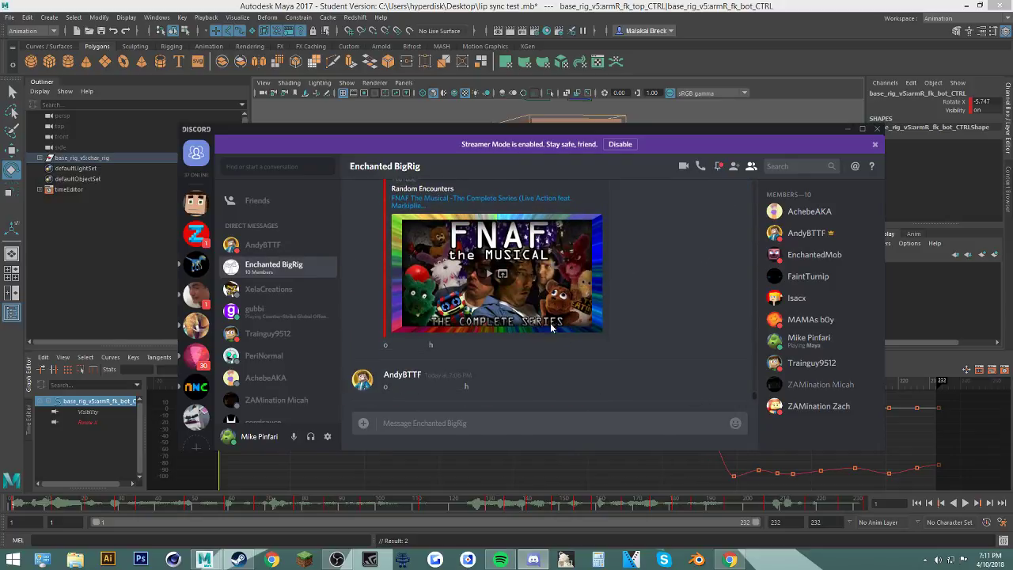
scroll(551, 327, up, 10)
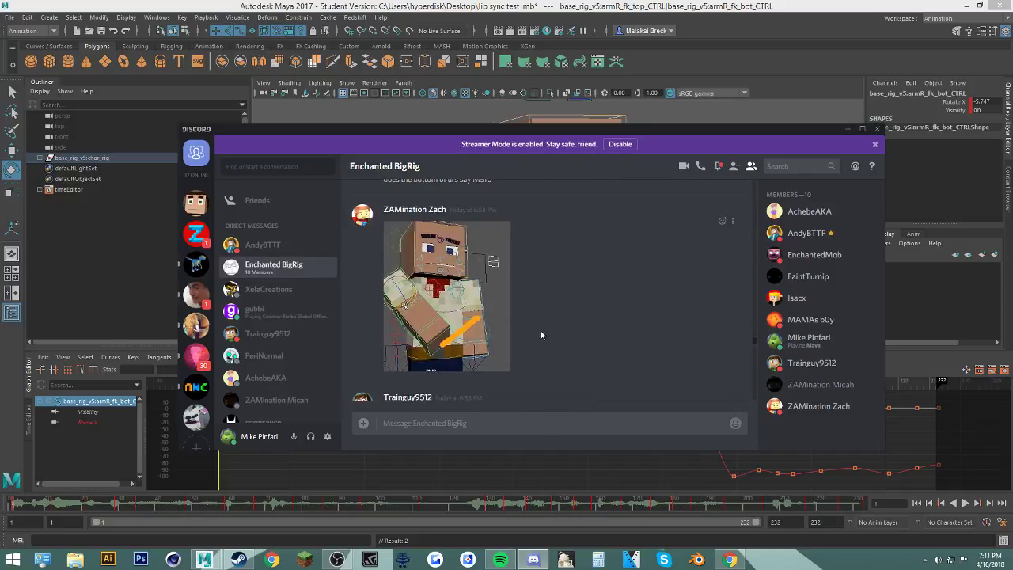
click(481, 333)
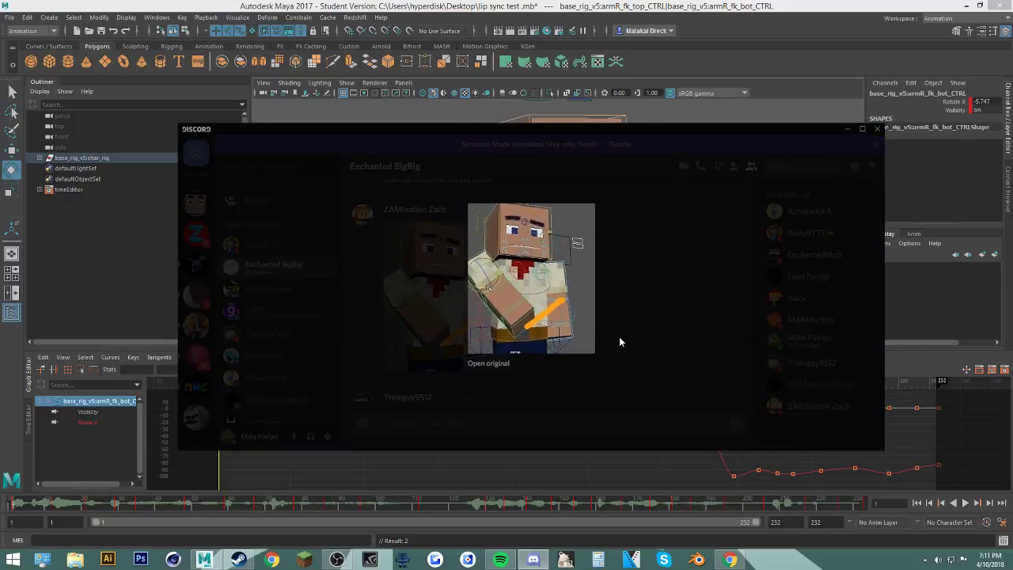
click(620, 342)
scroll(475, 317, up, 2)
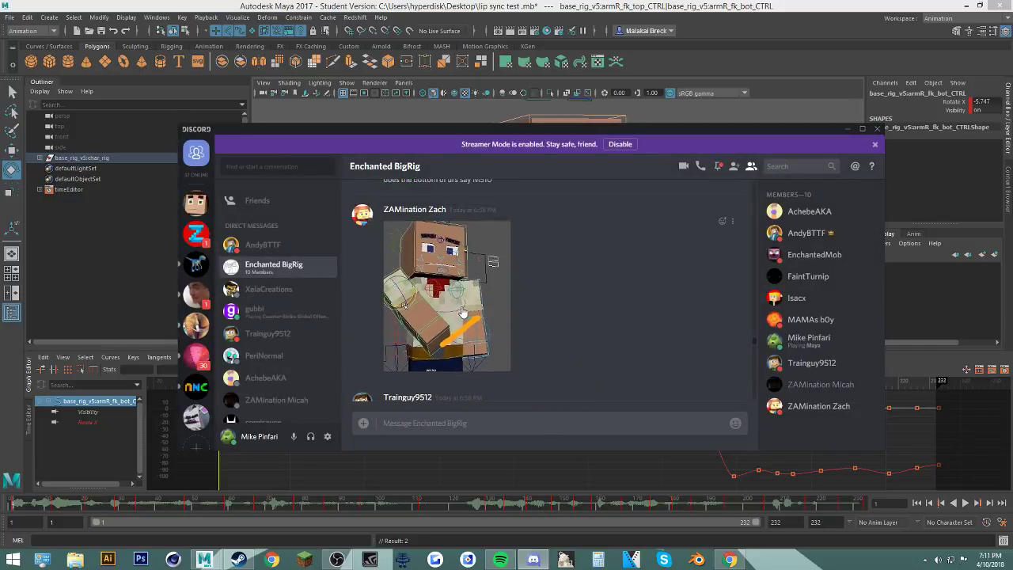
scroll(463, 314, down, 5)
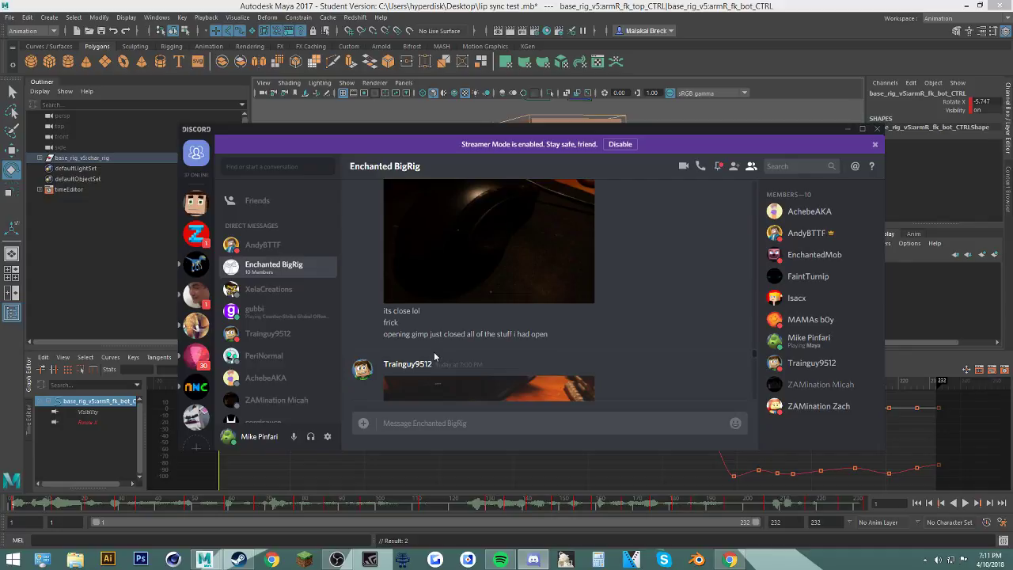
scroll(434, 358, down, 5)
scroll(467, 349, up, 8)
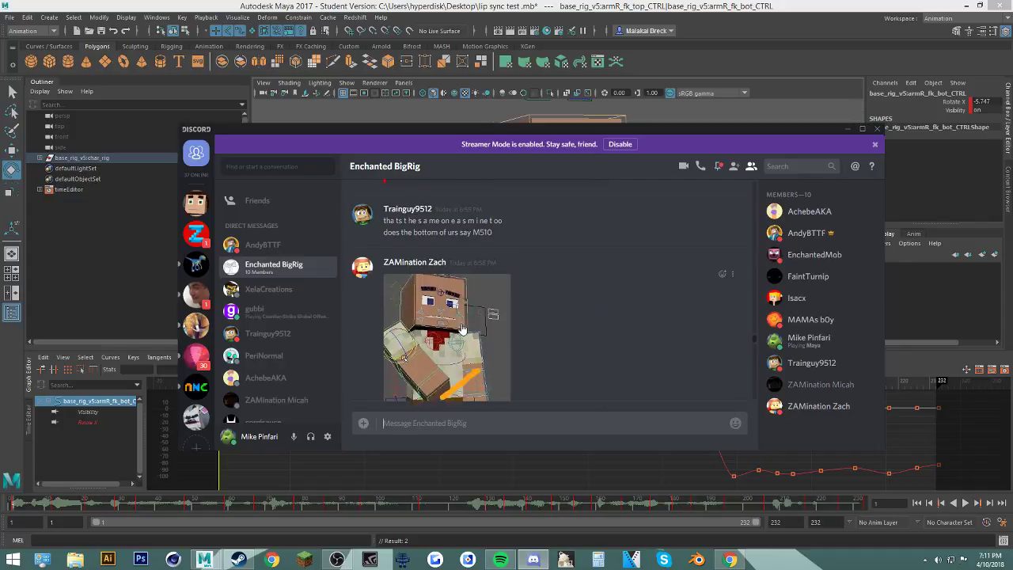
scroll(434, 217, down, 1)
right_click(433, 216)
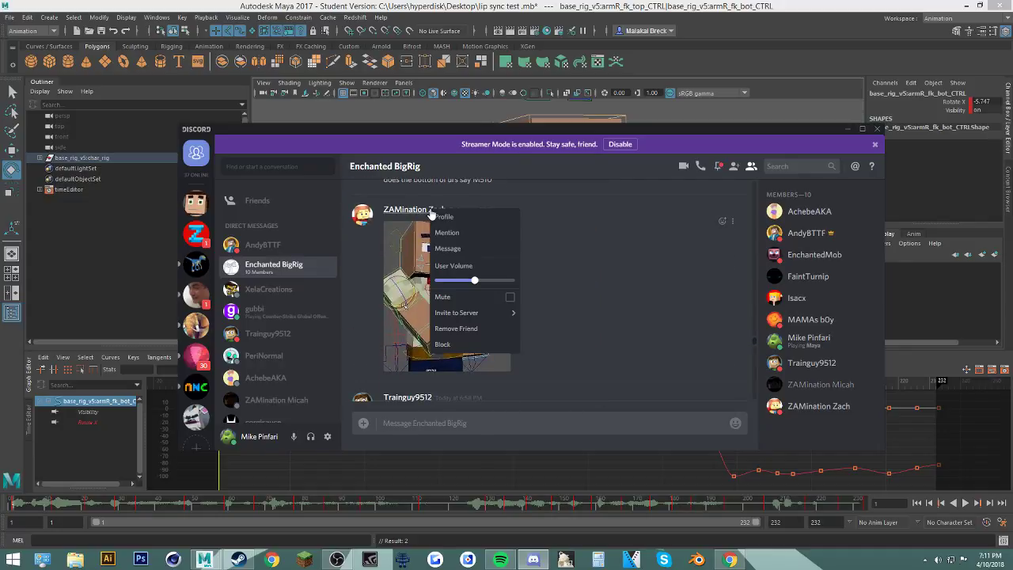
click(577, 267)
click(849, 129)
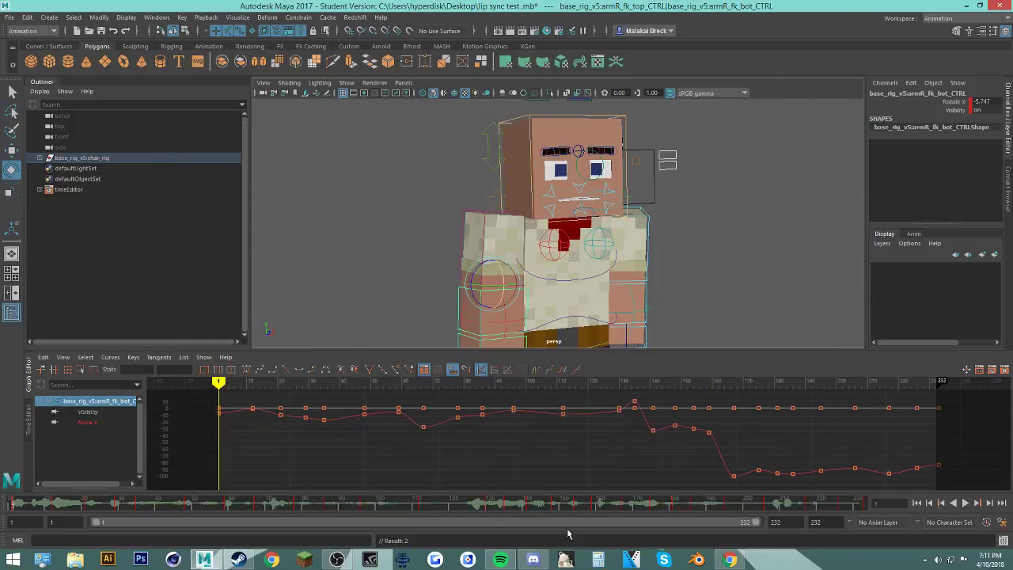
Step: Switch to YouTube, check the livestream's chat and audio playback, and return to Maya
click(533, 559)
click(533, 560)
click(730, 560)
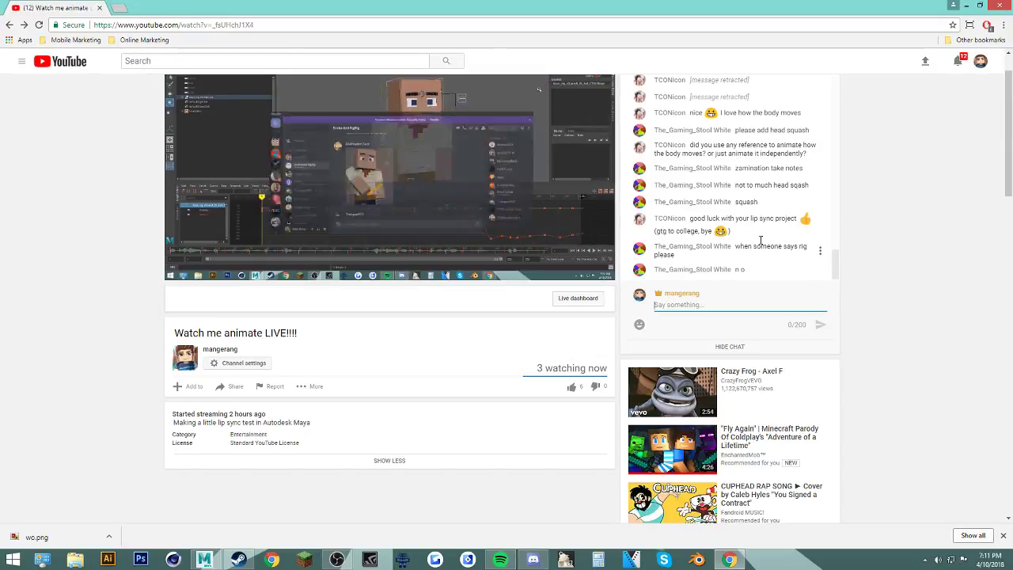
scroll(543, 324, up, 1)
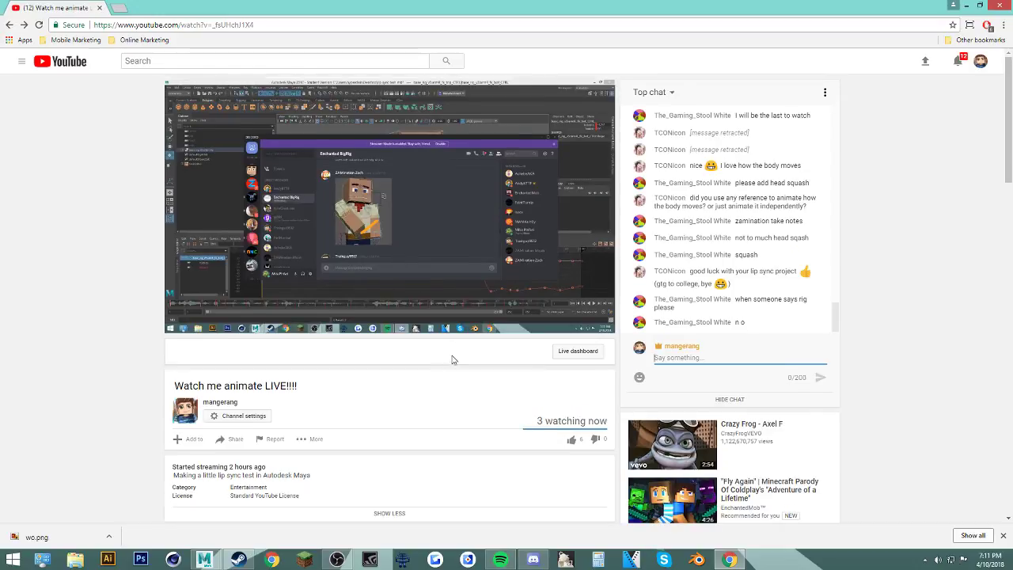
click(223, 325)
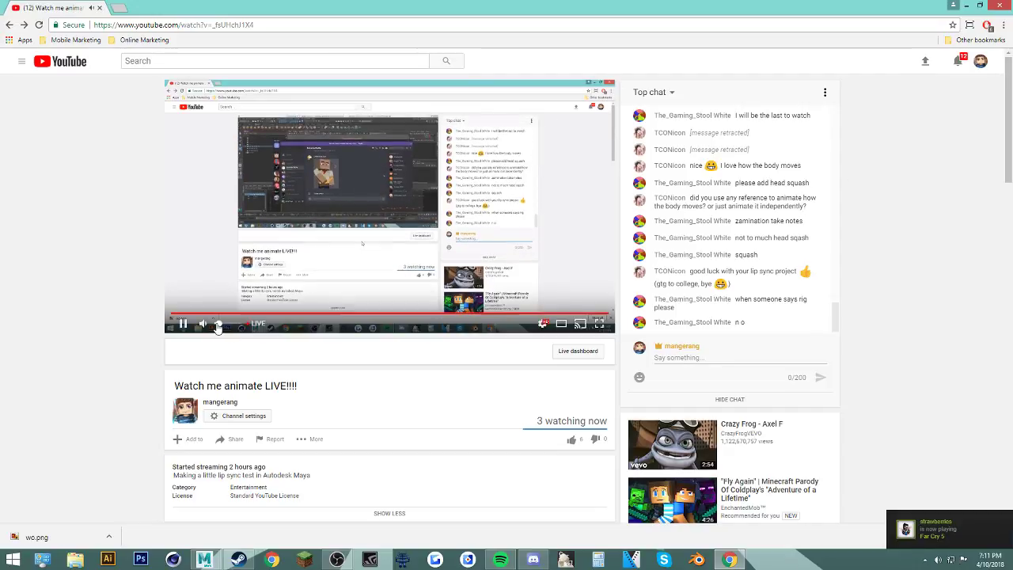
click(965, 10)
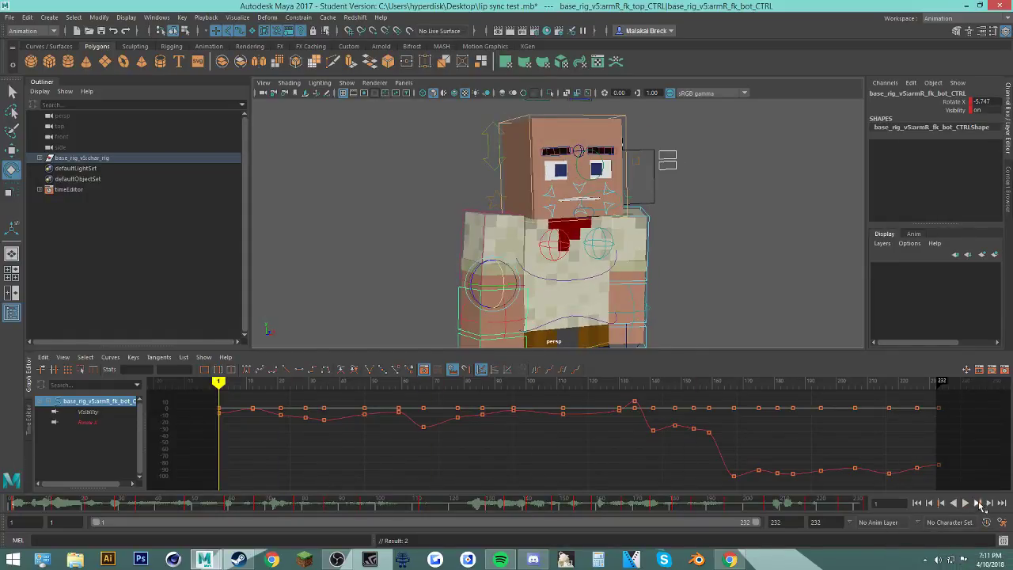
Step: Save the lip sync test scene as a student version file, and play back the whole animation
click(965, 503)
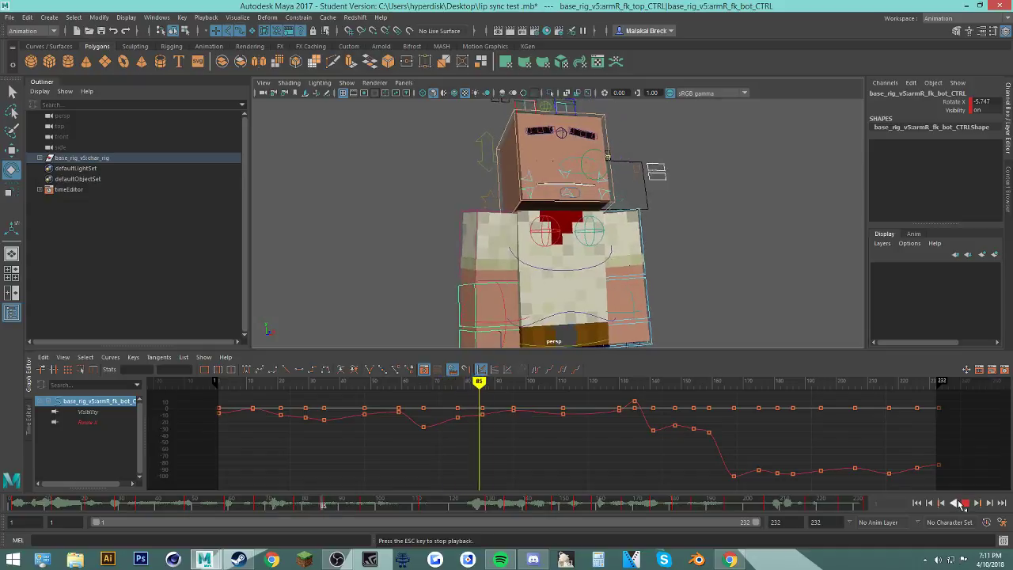
key(ctrl+s)
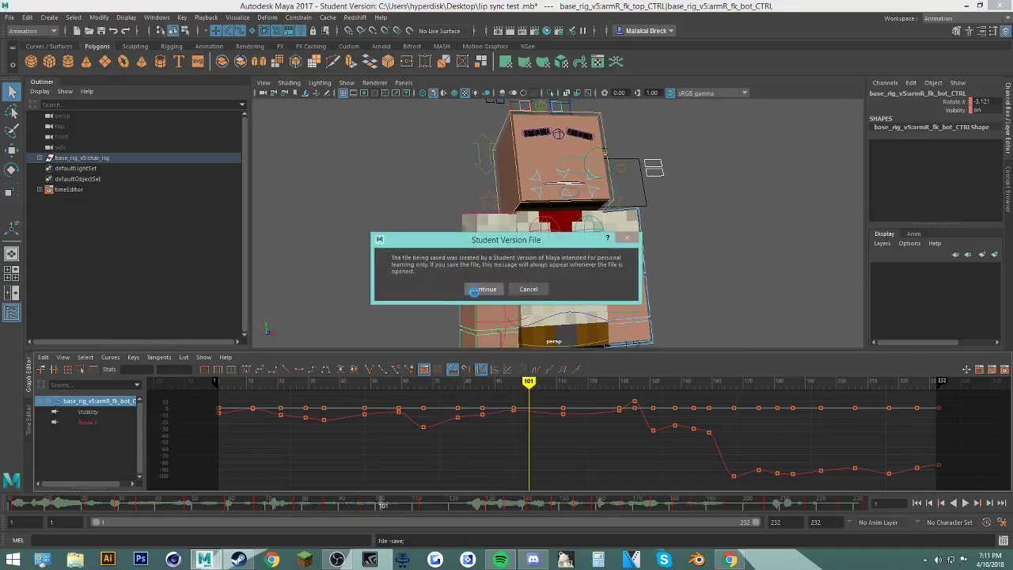
click(473, 290)
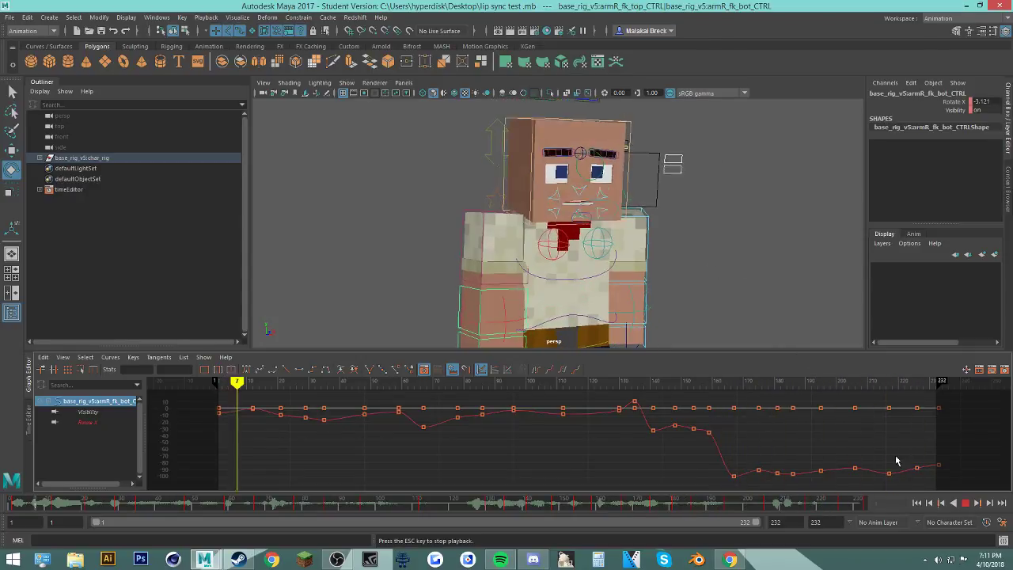
click(965, 503)
Step: Select the head pivot control and review the head's motion in playback from around frame 140
click(529, 143)
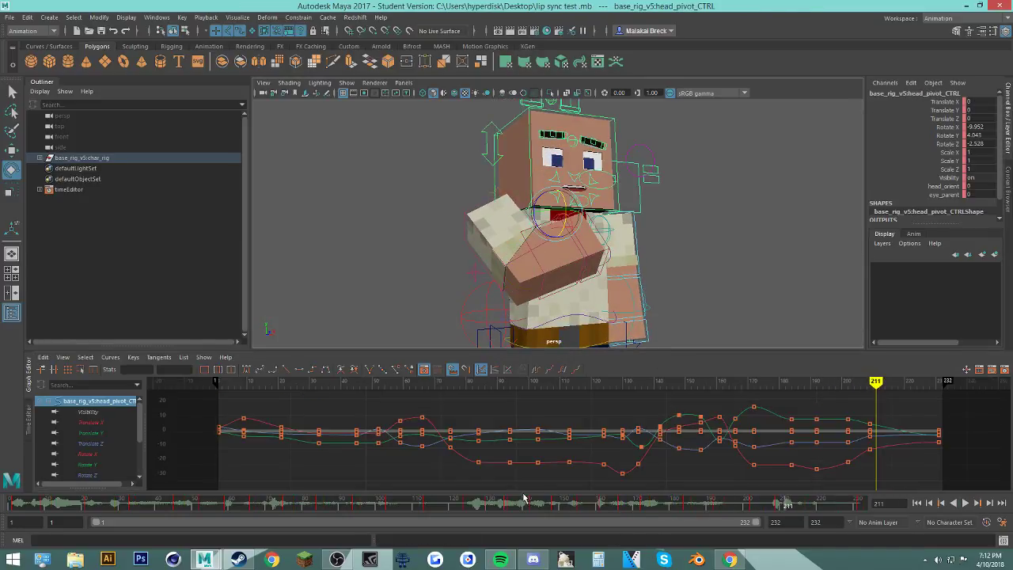
click(524, 501)
key(alt+v)
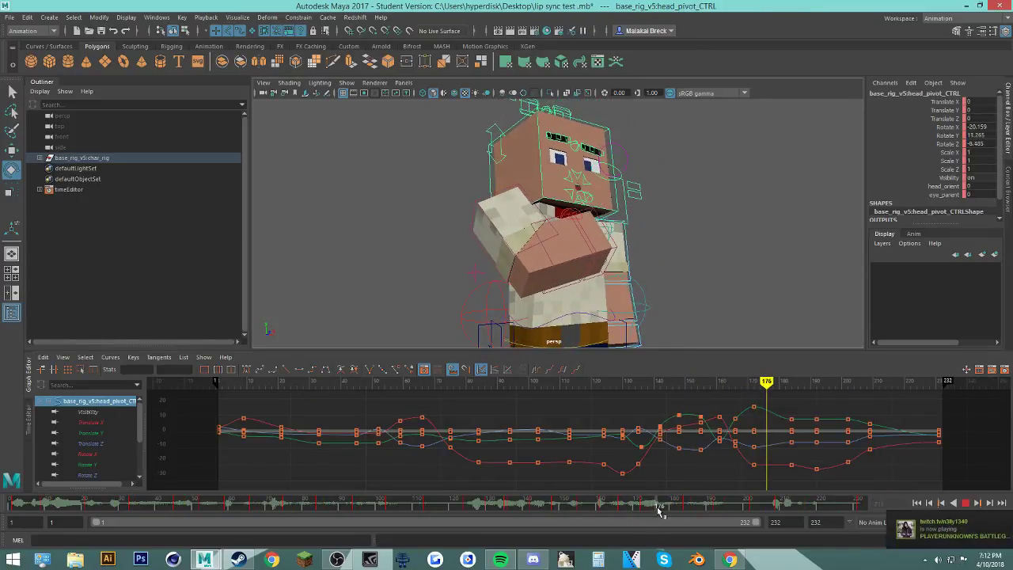
Step: Delete the head pivot control's key at frame 184
drag(666, 508, 686, 507)
right_click(686, 507)
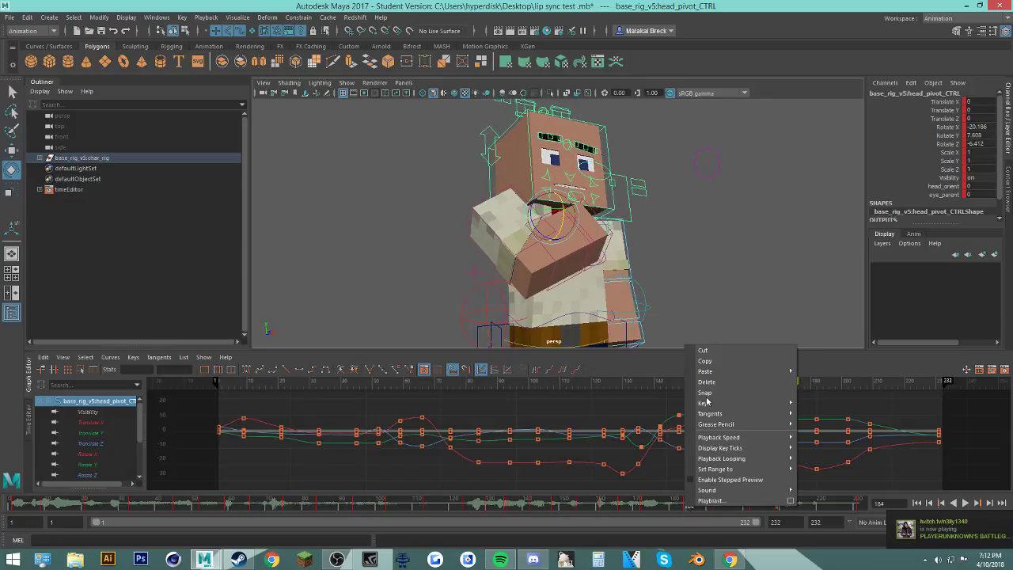
click(710, 381)
Step: Rotate the head pivot control at frame 181 to about -23.4, 21.3, -12.1 and set a key
drag(593, 500, 677, 520)
drag(554, 210, 561, 212)
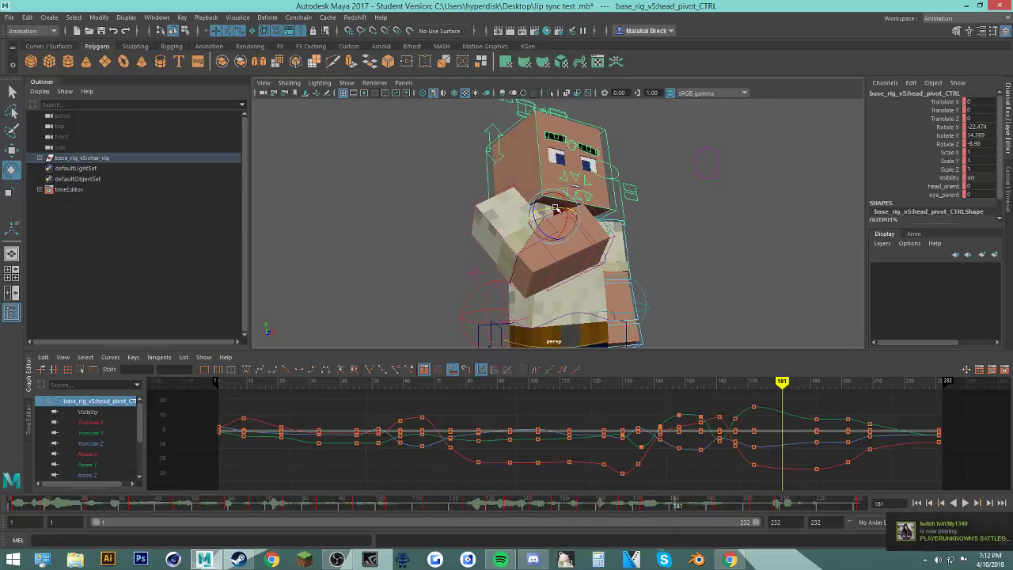
key(s)
Step: Scrub around frame 181 and play back from frame 111 to review the revised head motion
key(alt+v)
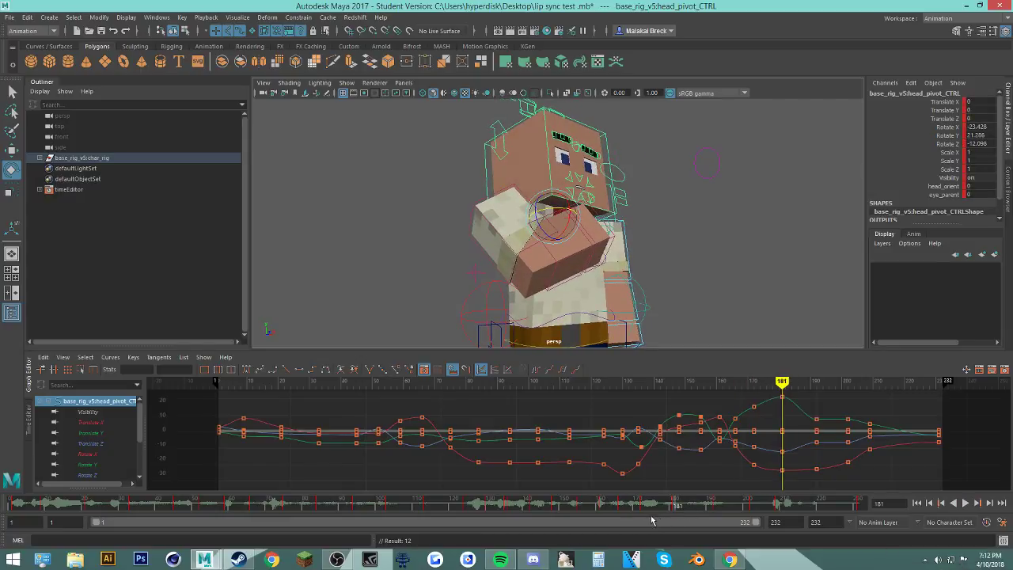
drag(641, 507, 677, 516)
alt+drag(719, 249, 663, 271)
alt+middle_drag(663, 271, 674, 240)
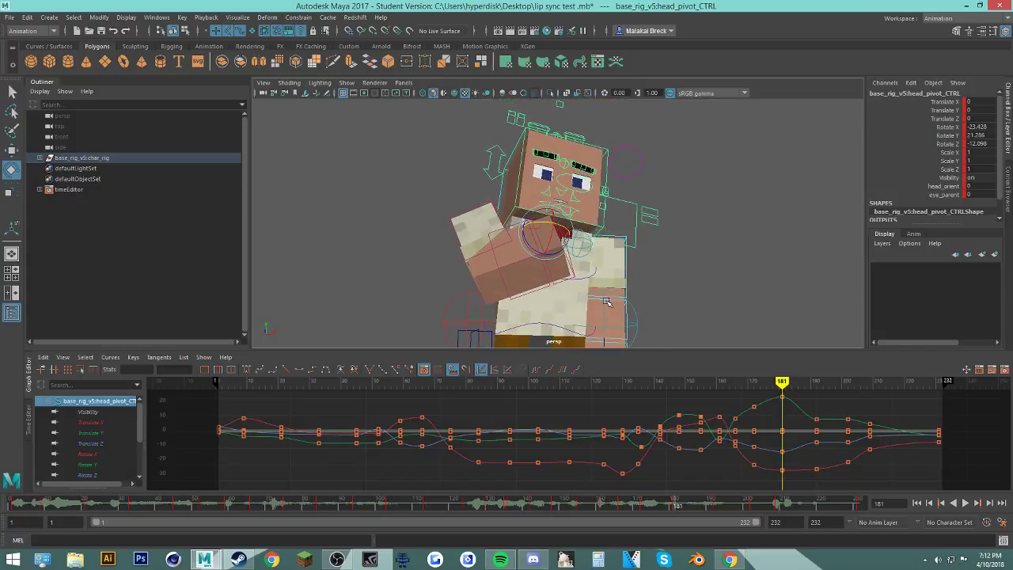
mouse_move(661, 510)
mouse_down()
mouse_move(234, 489)
mouse_move(354, 532)
mouse_move(421, 475)
mouse_up()
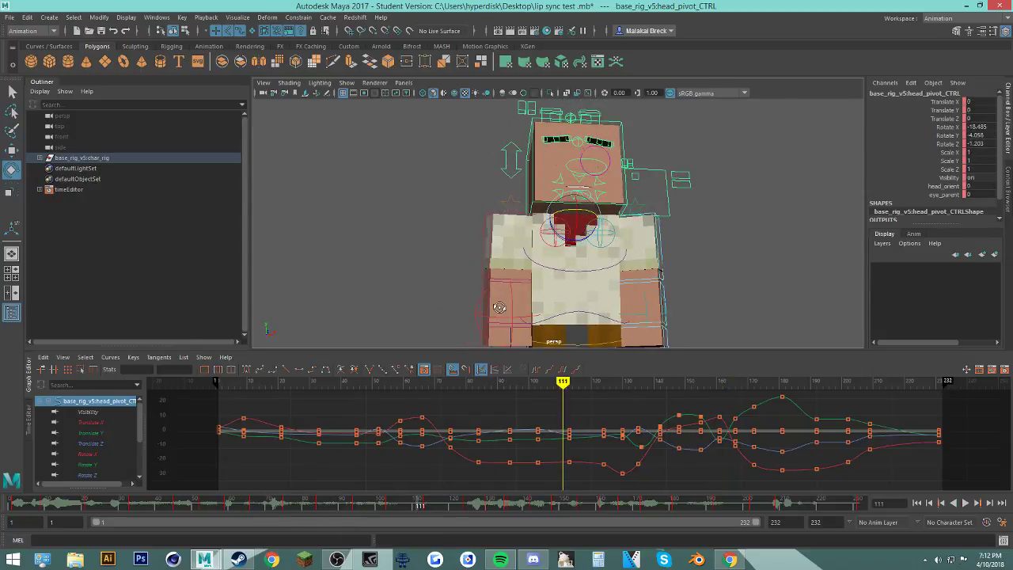
click(965, 503)
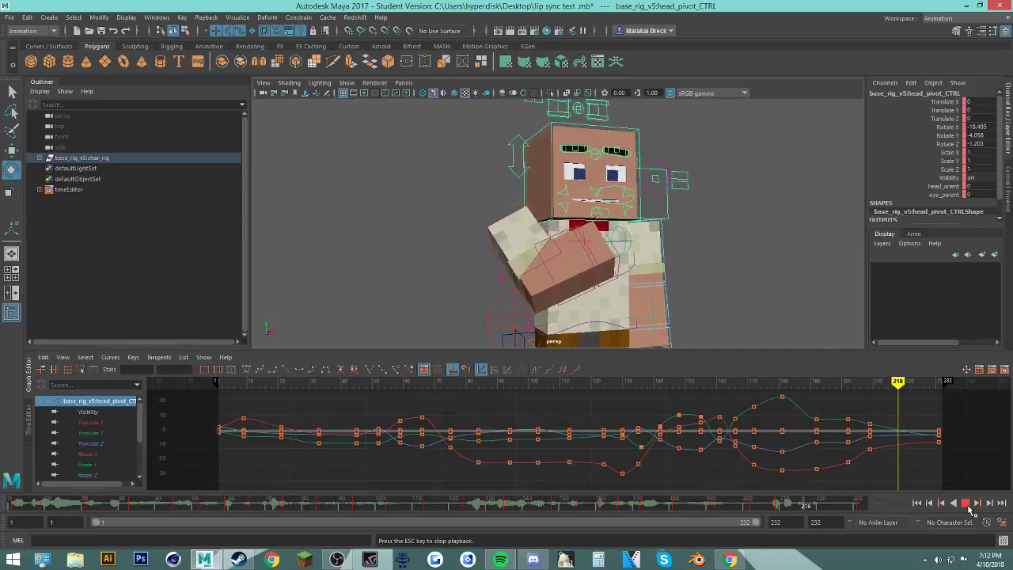
click(966, 504)
Step: Reposition the pupils tracker control at frames 160 and 197 and key both poses
click(697, 190)
click(687, 180)
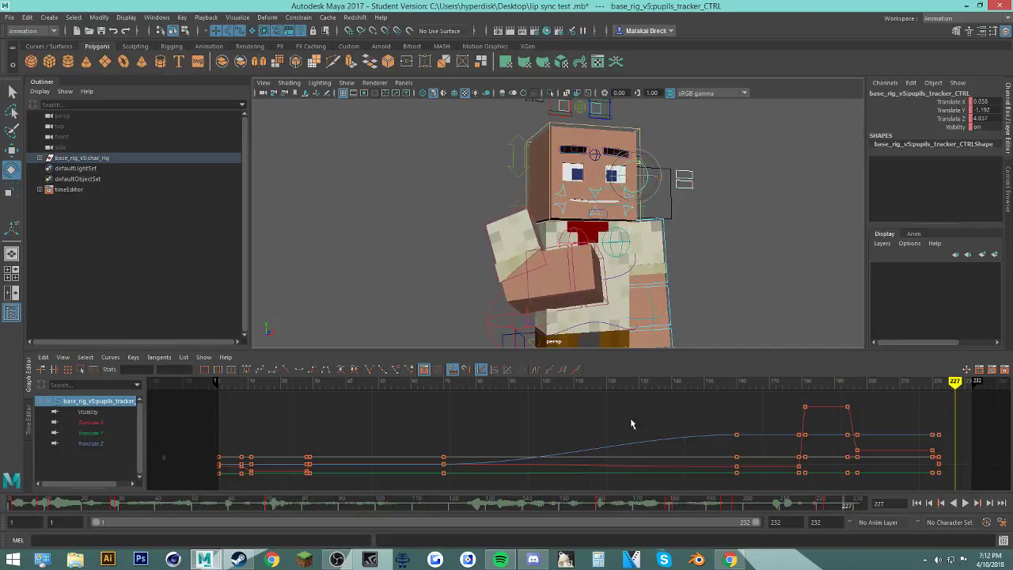
drag(668, 502, 599, 538)
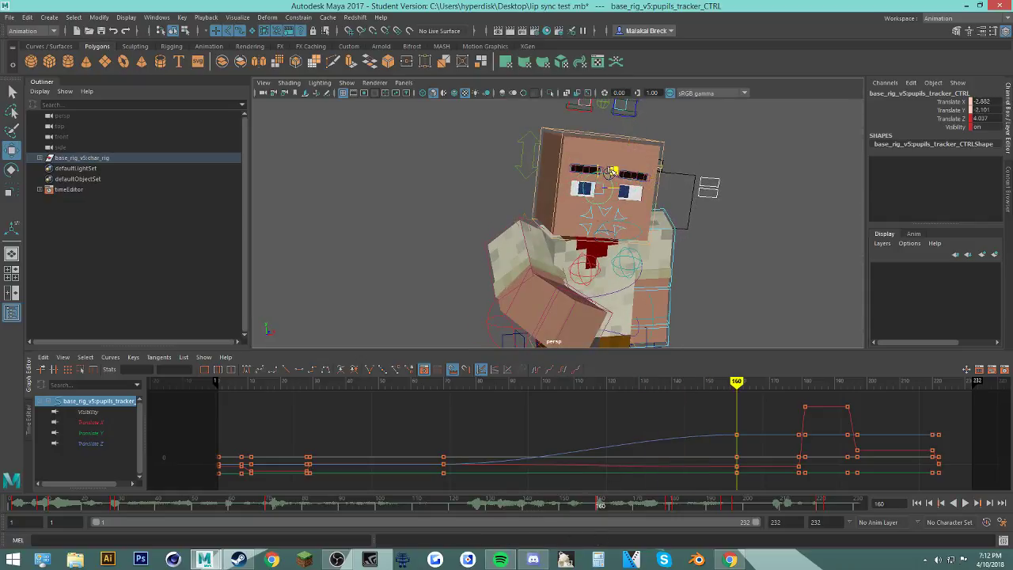
drag(612, 172, 629, 173)
key(s)
key(alt+v)
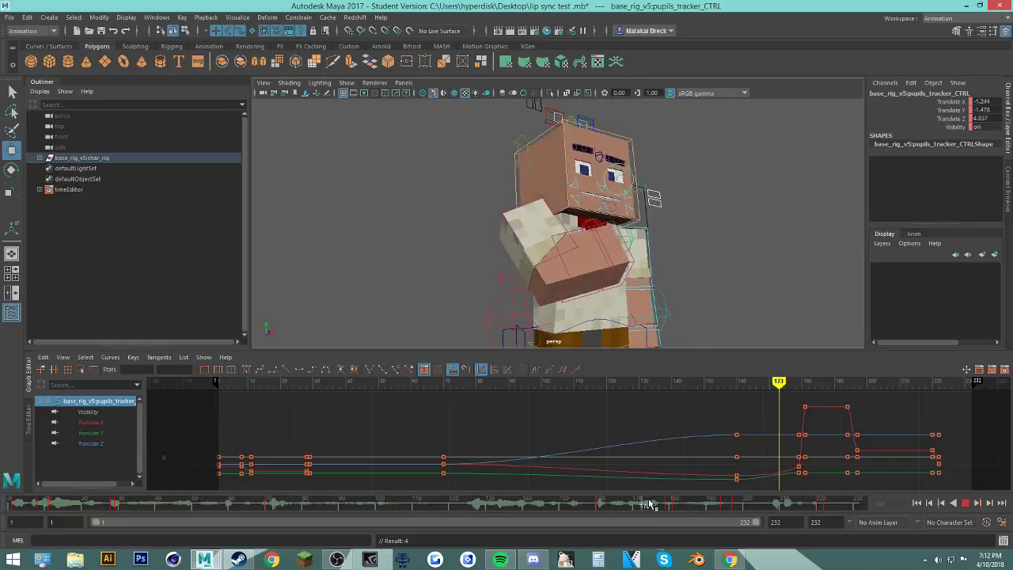
drag(758, 516, 733, 516)
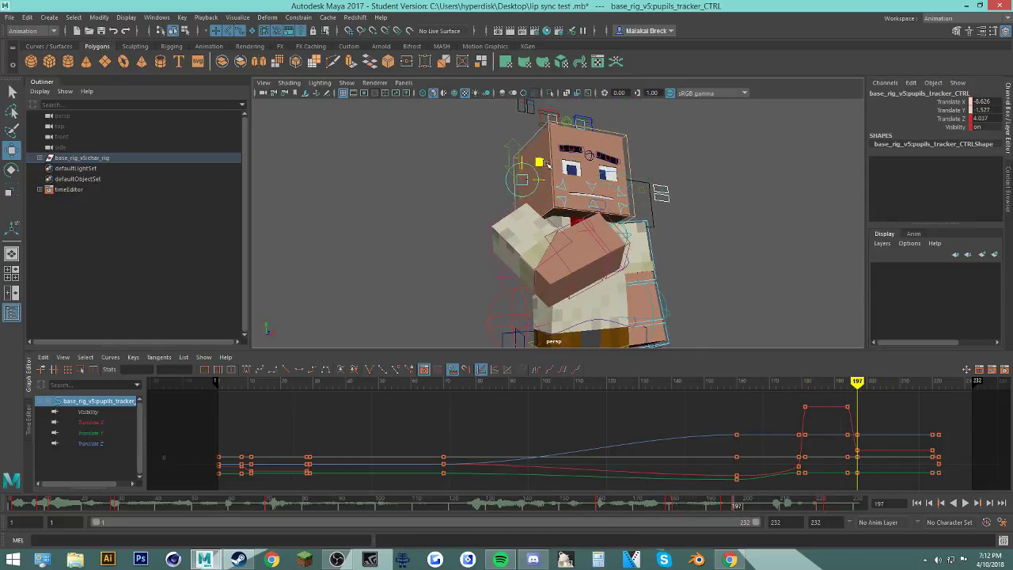
key(alt+v)
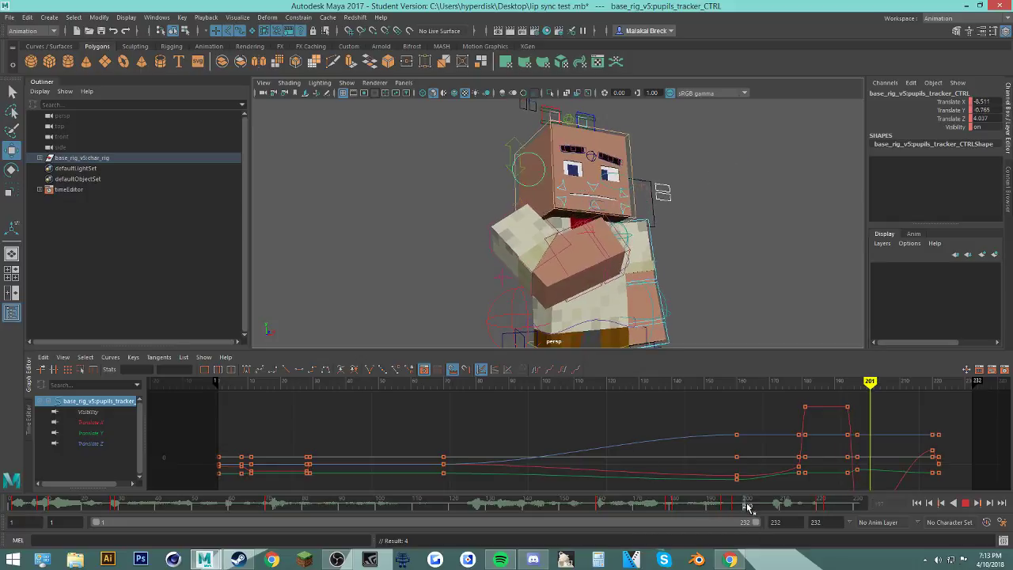
Step: Delete the pupils tracker control's last keys, from about frame 219 onward
shift+drag(800, 505, 837, 504)
right_click(824, 503)
click(852, 377)
right_click(818, 502)
click(800, 503)
right_click(822, 502)
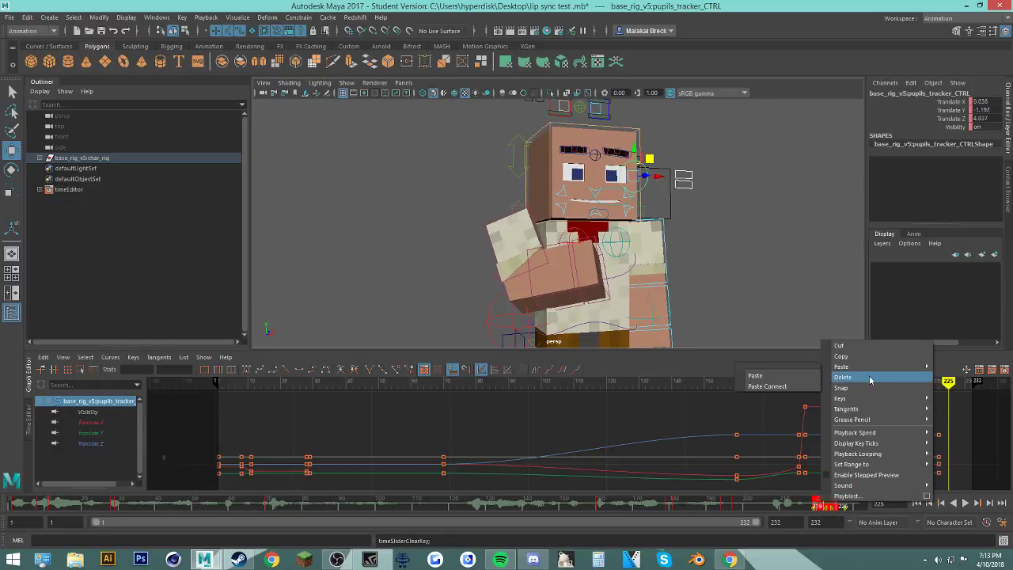
click(871, 377)
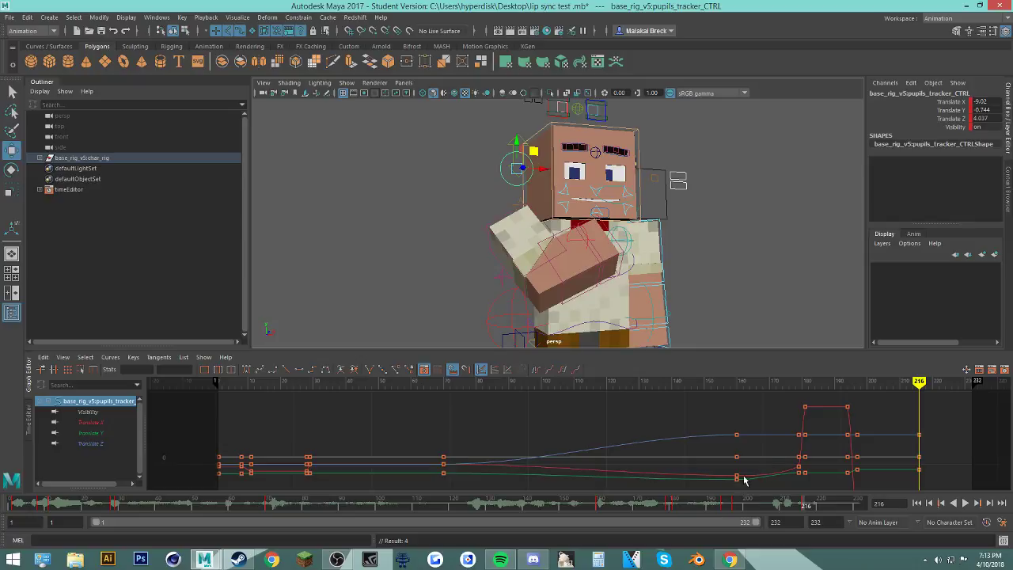
Step: Reposition the pupils tracker control and key new poses between frames 216 and 229, ending at frame 229
key(alt+v)
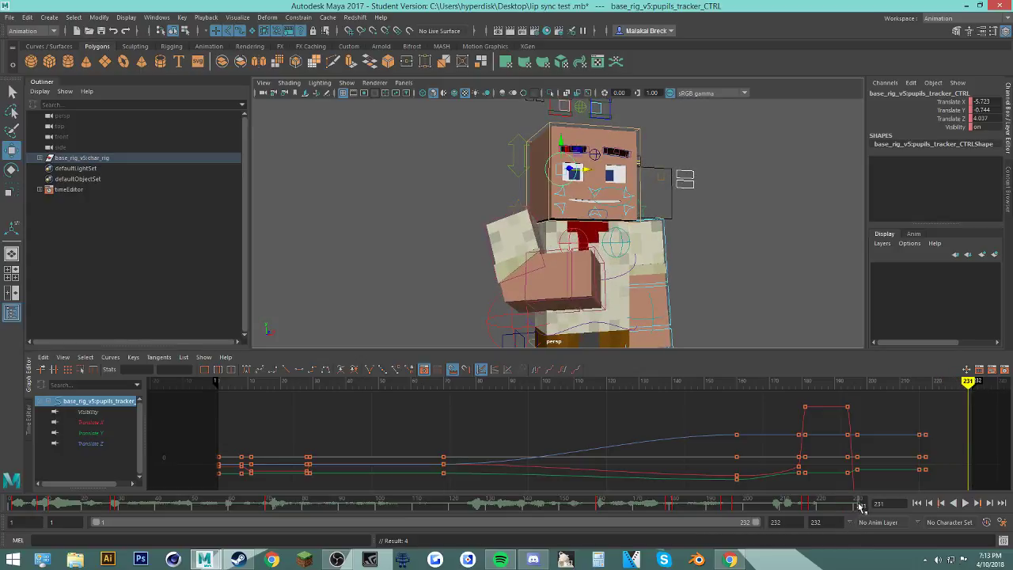
mouse_move(860, 507)
mouse_down()
mouse_move(803, 505)
mouse_move(854, 507)
mouse_up()
key(s)
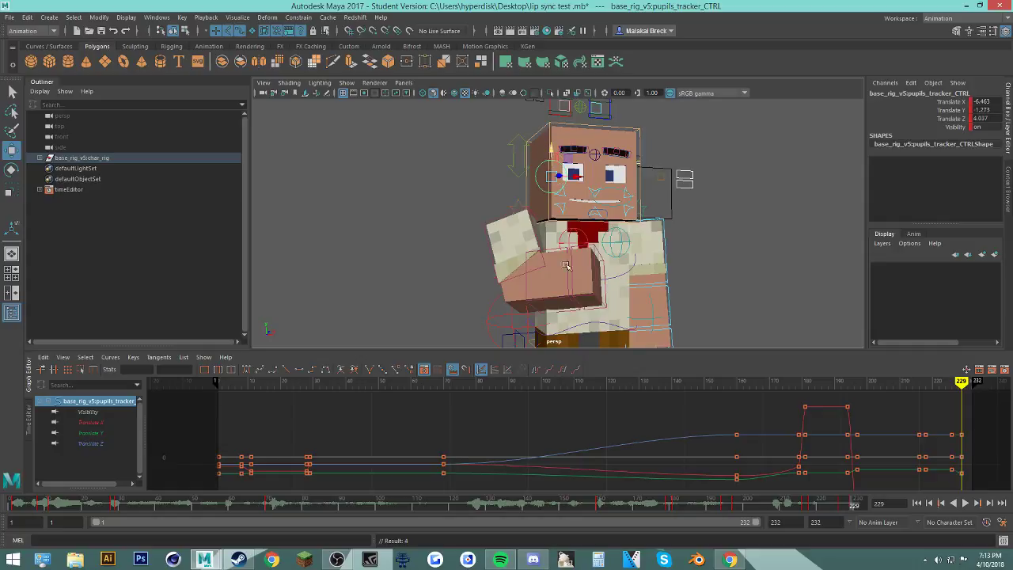
Step: Play back the shot to review the new eye movement, with the pupils tracker control deselected
drag(788, 507, 620, 507)
click(966, 504)
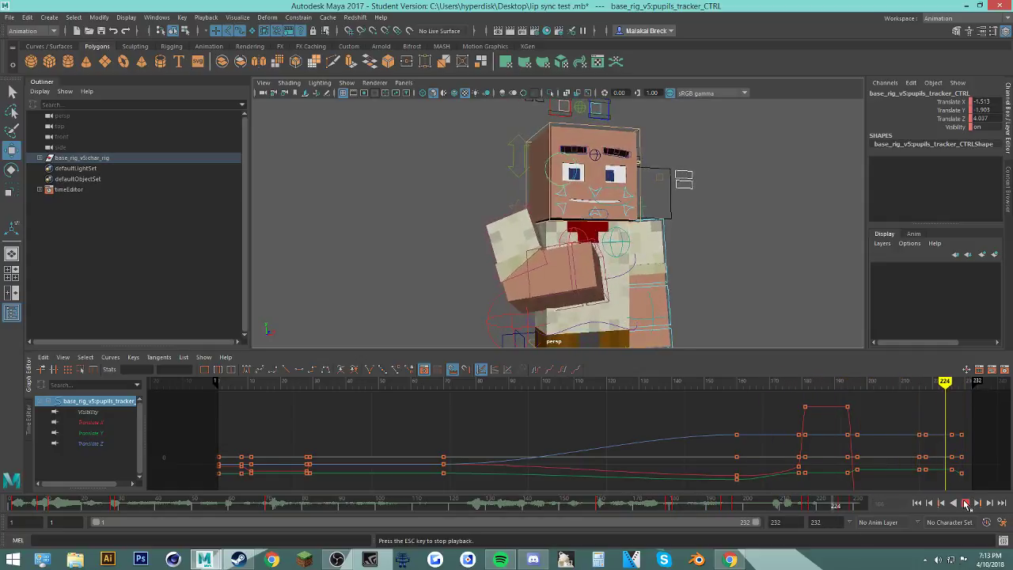
click(751, 254)
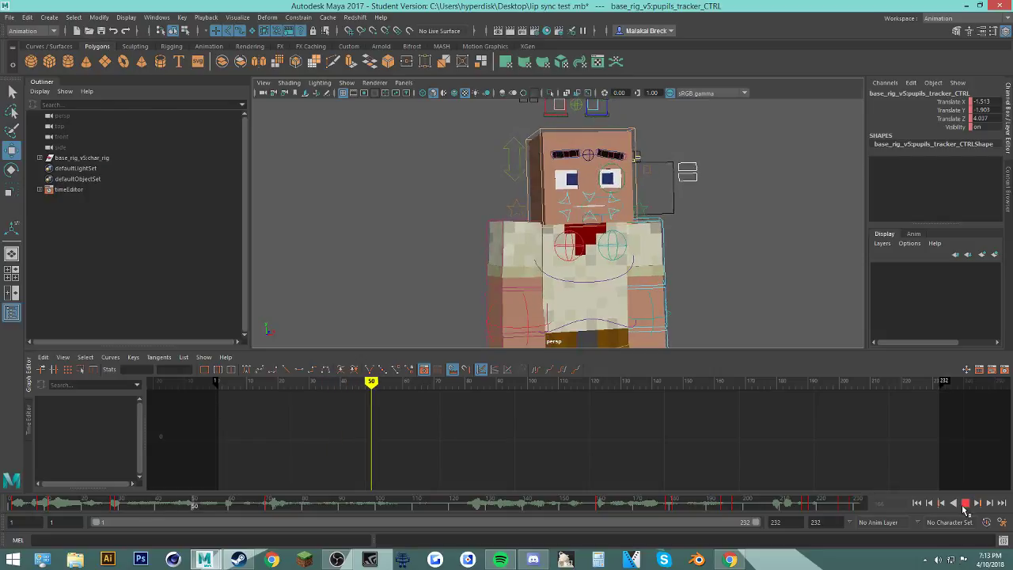
Step: Stop the playback with nothing selected and save the lip sync test scene
click(656, 227)
key(Escape)
click(688, 246)
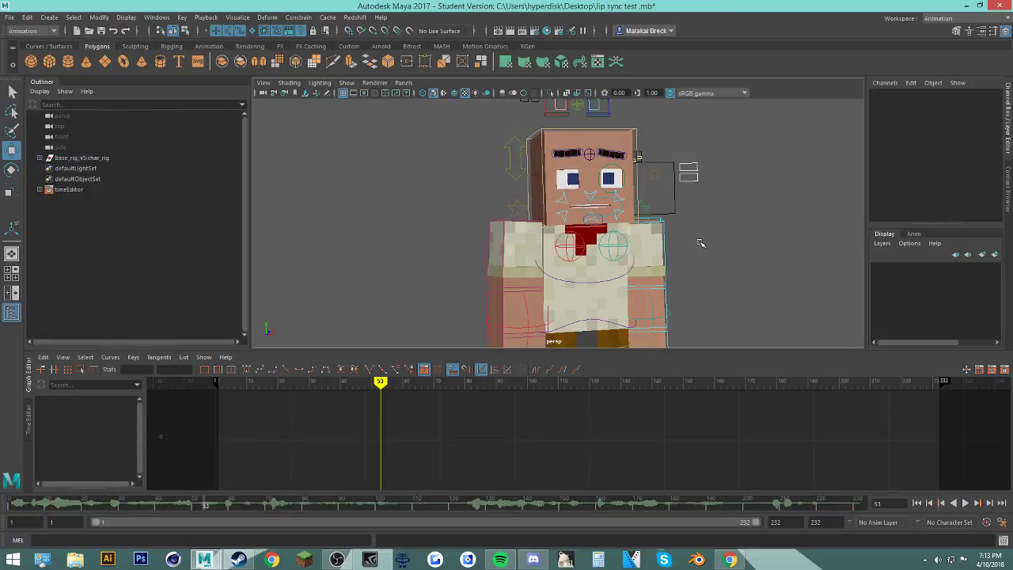
key(ctrl+s)
key(Return)
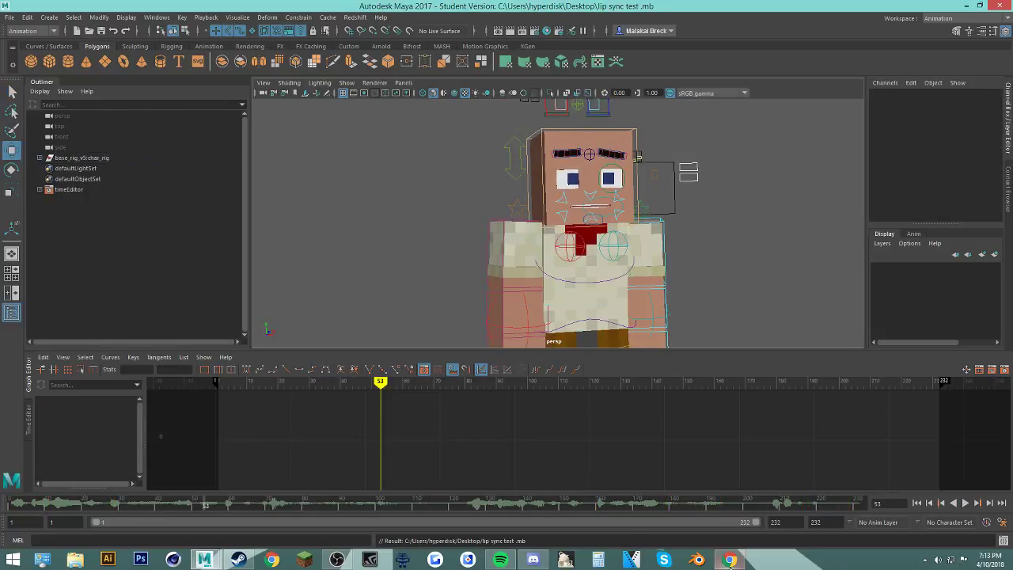
Step: Switch to Chrome, open the active chat member's channel from the live stream chat, and subscribe to it
click(729, 559)
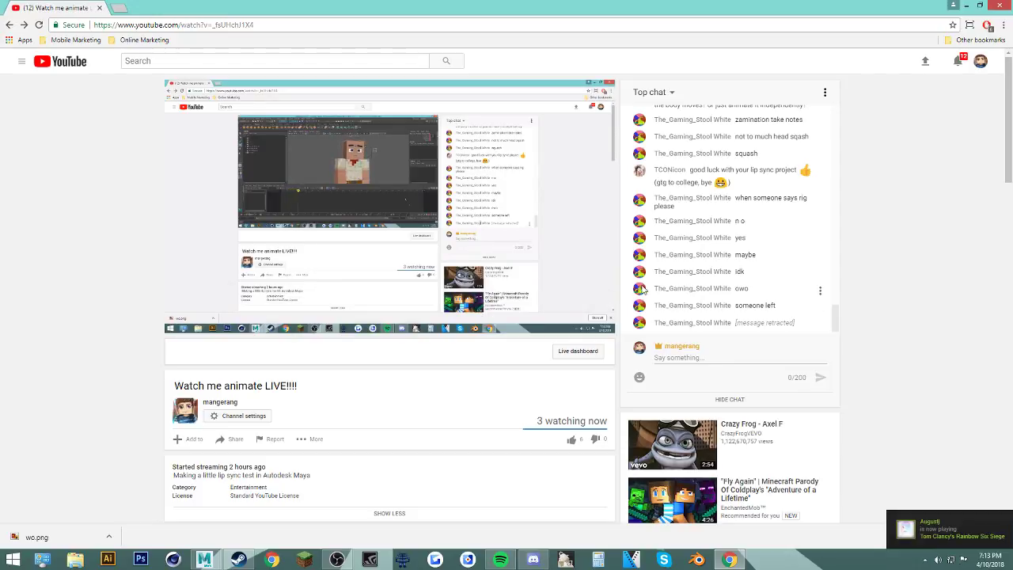
click(819, 291)
click(756, 136)
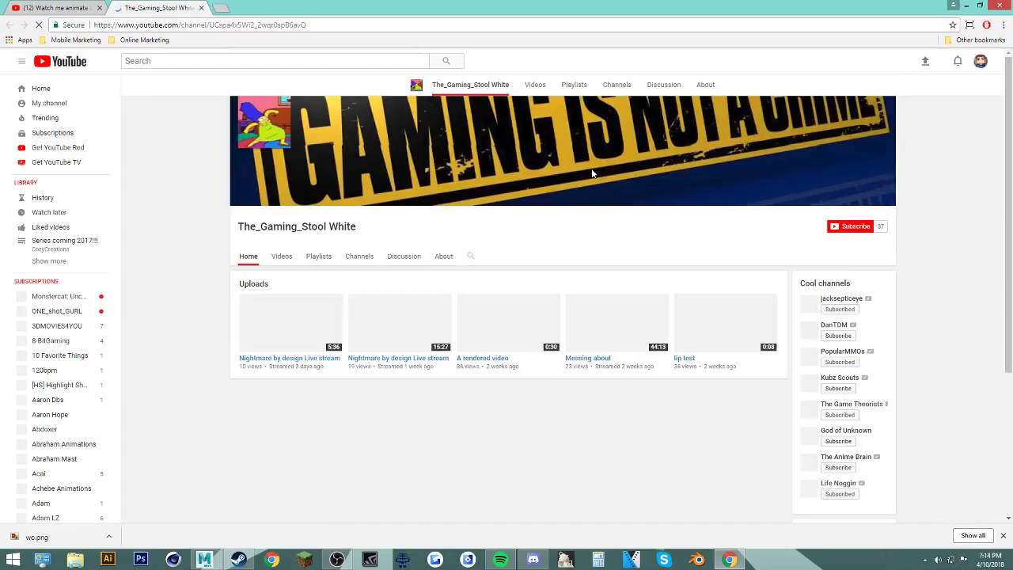
click(853, 211)
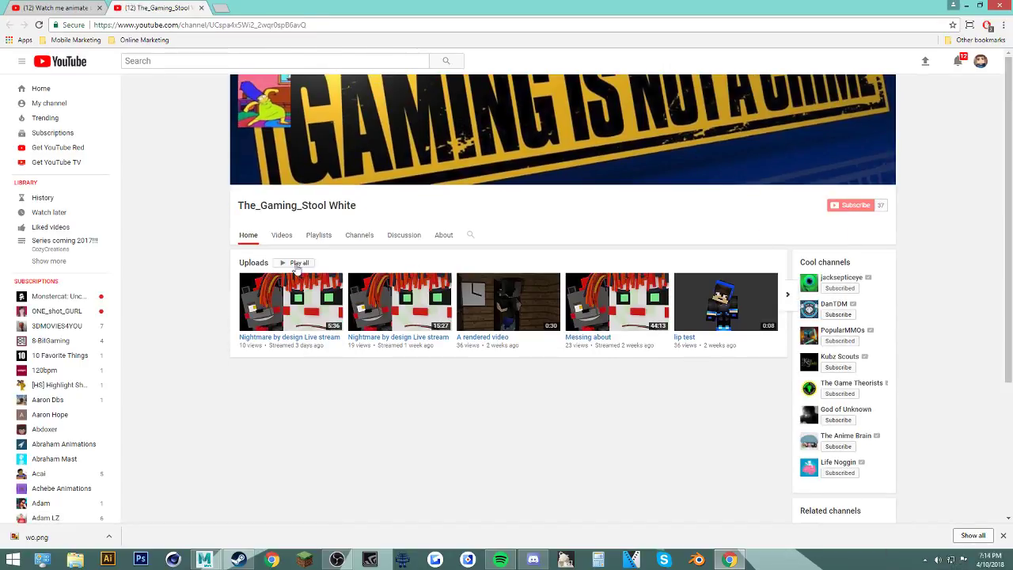
Step: Open the channel's latest "Nightmare by design Live stream" video and skip ahead to preview it
click(293, 300)
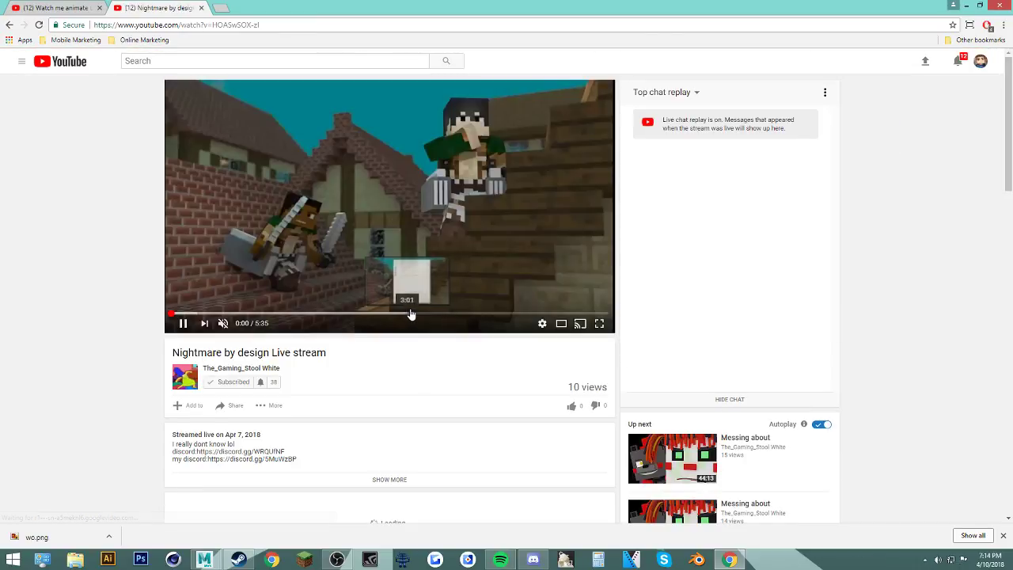
click(411, 314)
click(477, 314)
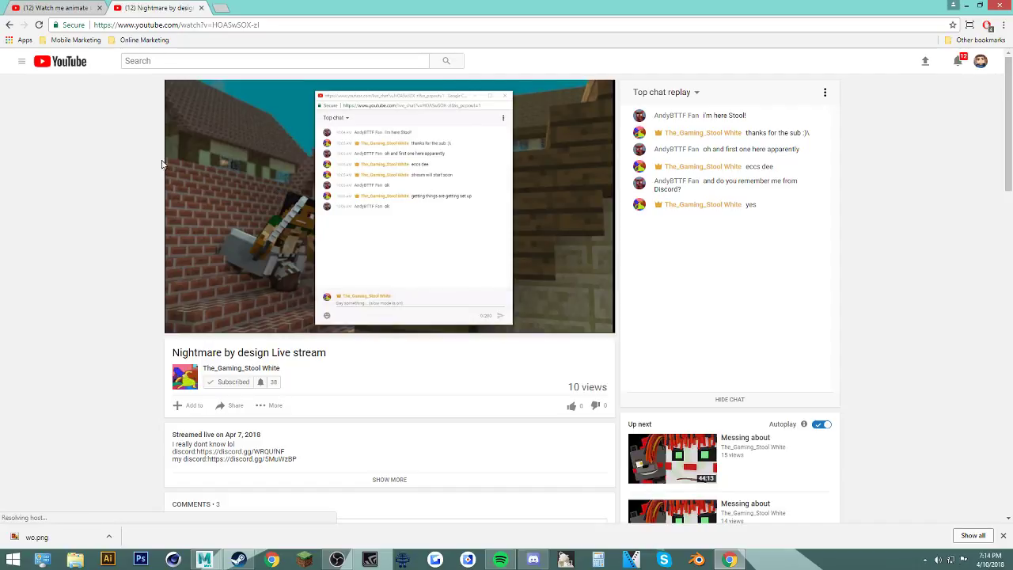
Step: Return to the channel, list its videos, and watch "lip test" with the sound unmuted
click(188, 376)
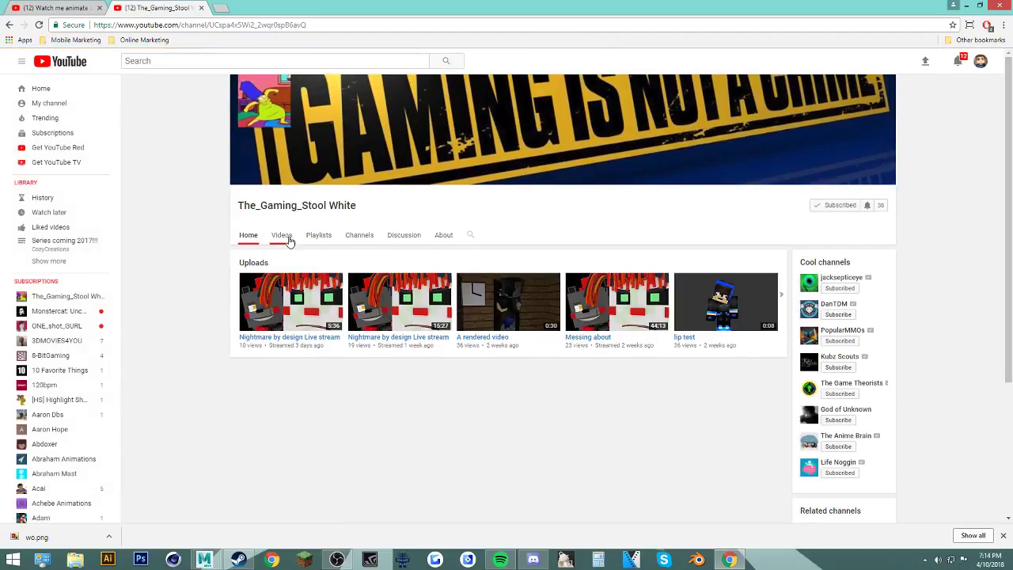
click(287, 241)
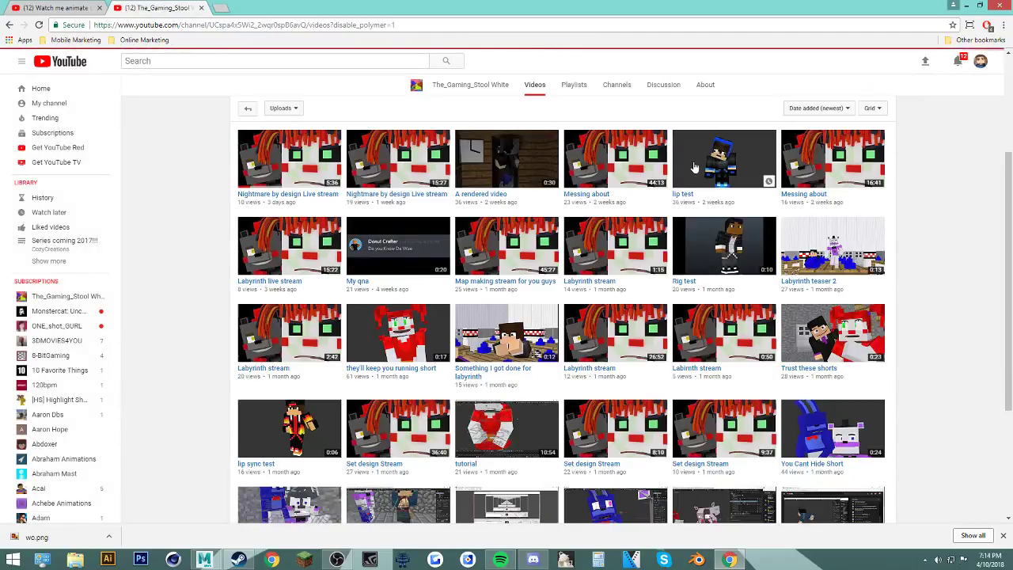
click(695, 166)
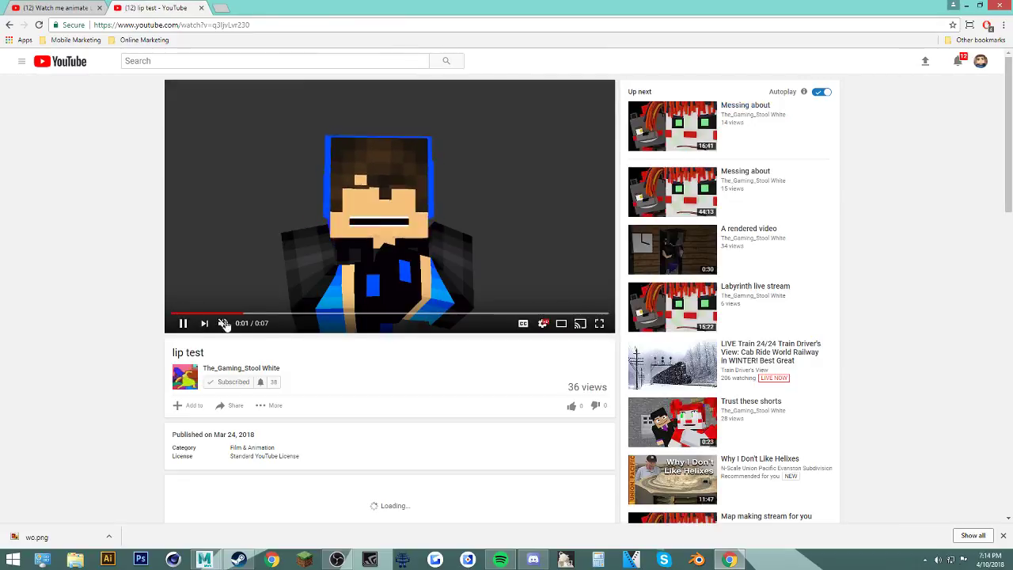
click(224, 324)
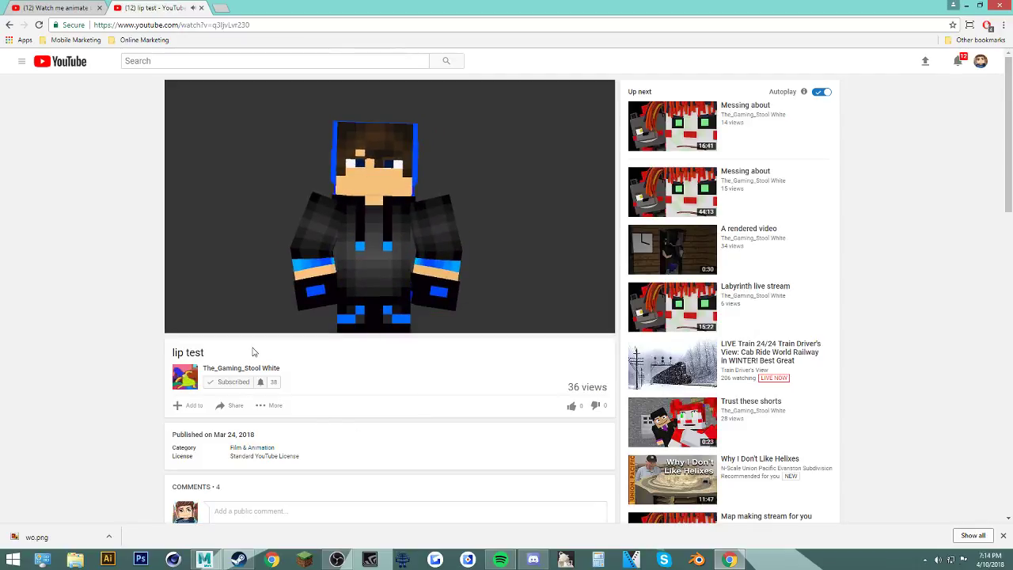
Step: Go back to the channel's videos, watch "Rig test", and like it
click(184, 374)
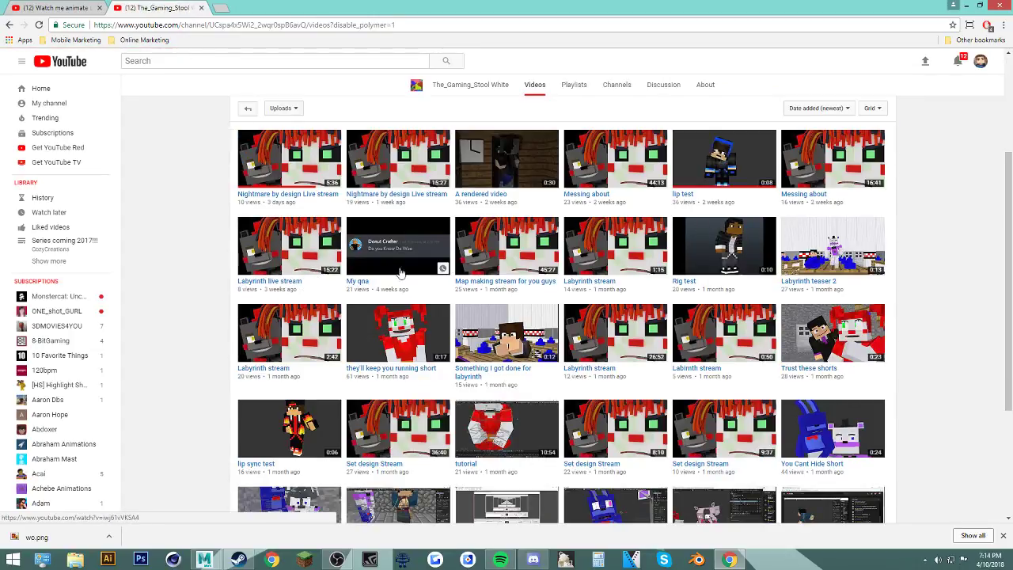
click(720, 244)
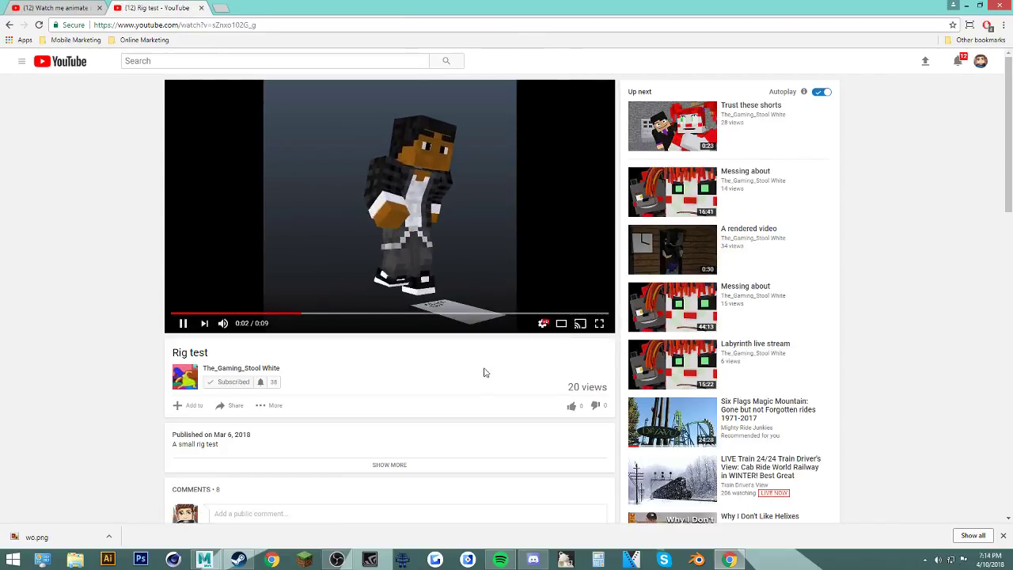
click(571, 405)
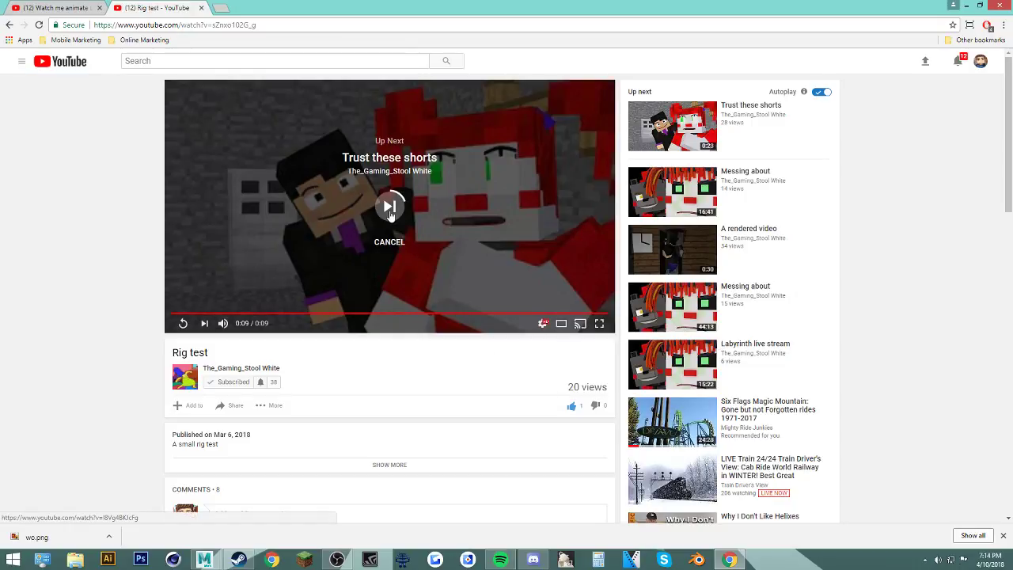
Step: Play the suggested "Trust these shorts" video and like it
click(389, 207)
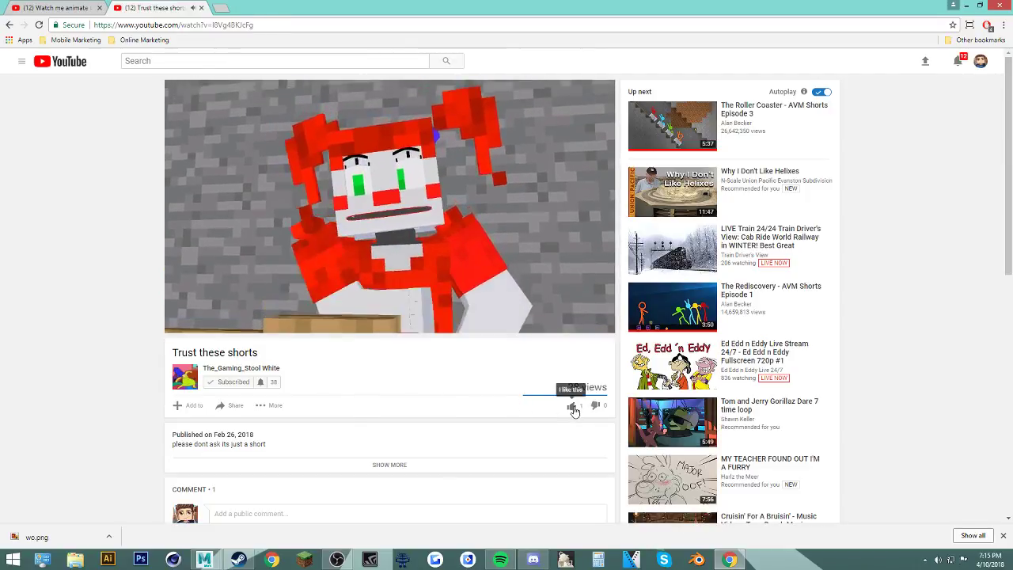
click(573, 406)
scroll(432, 425, down, 3)
scroll(429, 419, up, 3)
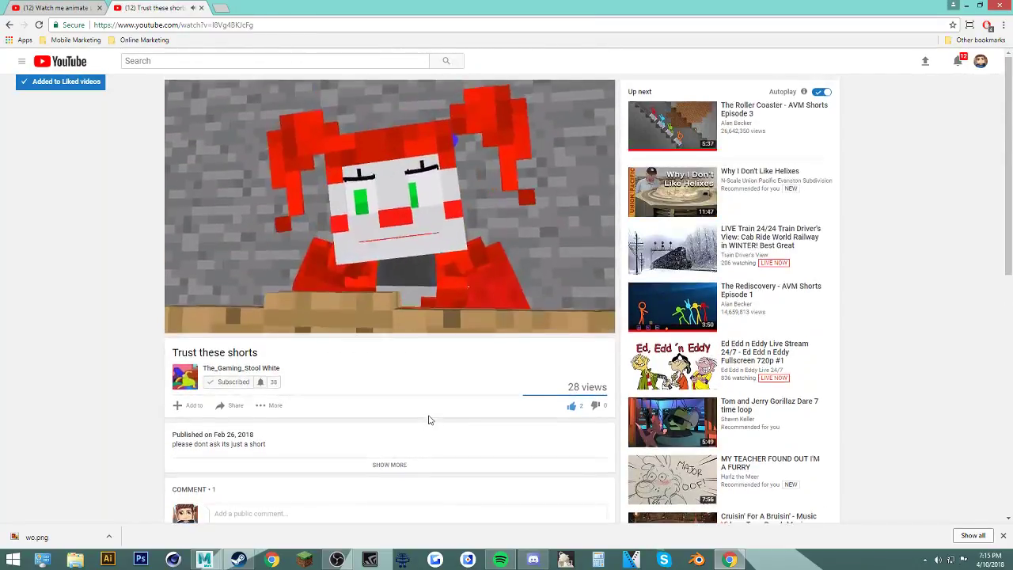
Step: Close the video tab and switch back to the lip sync scene in Maya
middle_click(163, 11)
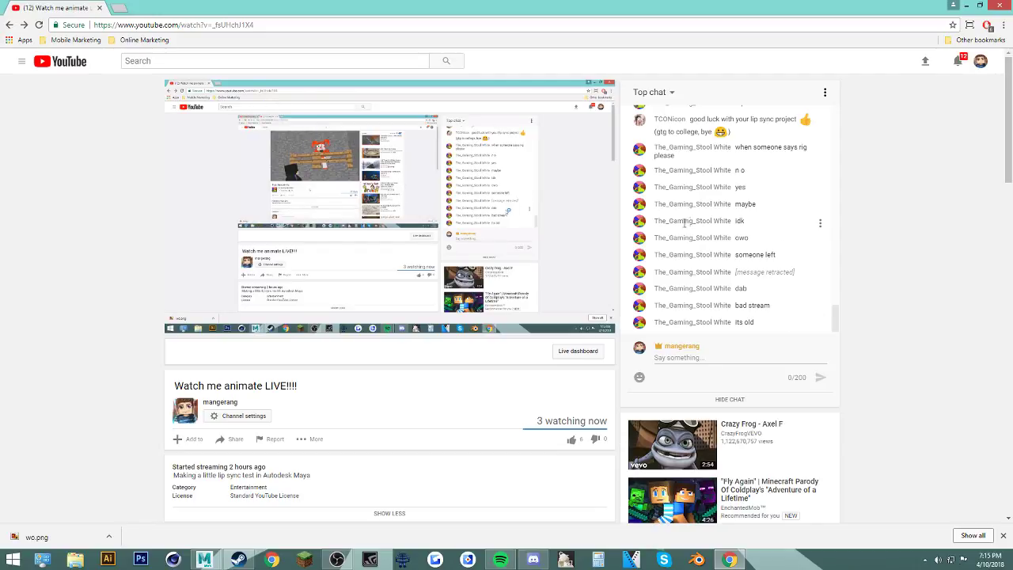
click(967, 5)
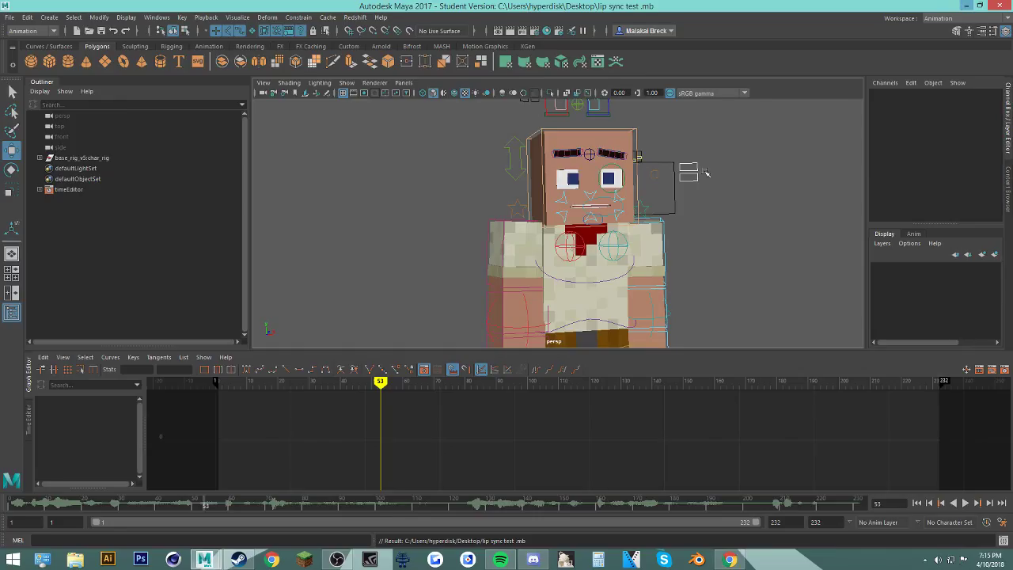
Step: Play the lip sync animation from the first frame and stop it after reviewing the movement
drag(604, 505, 3, 504)
drag(217, 507, 6, 507)
click(976, 503)
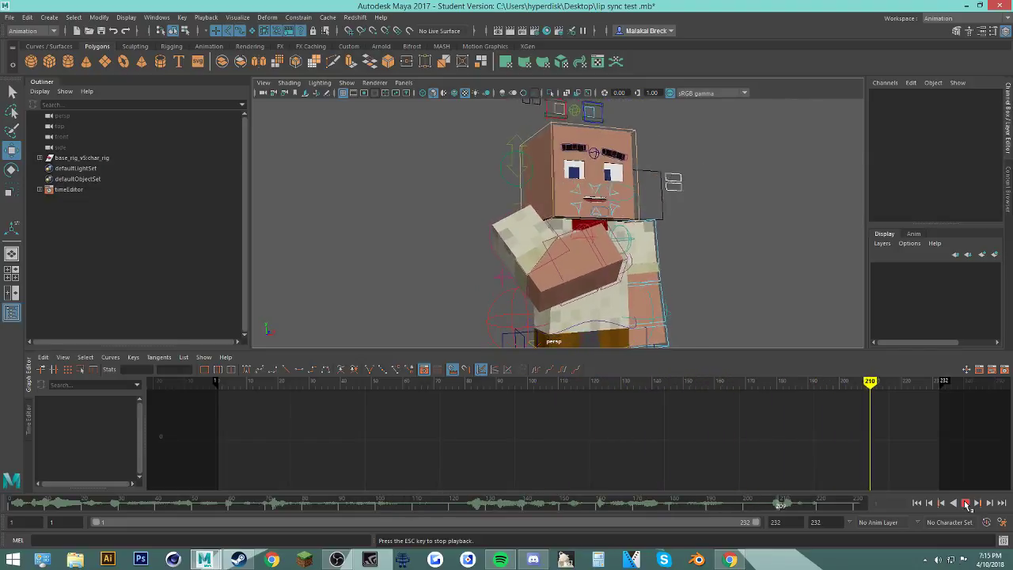
click(964, 506)
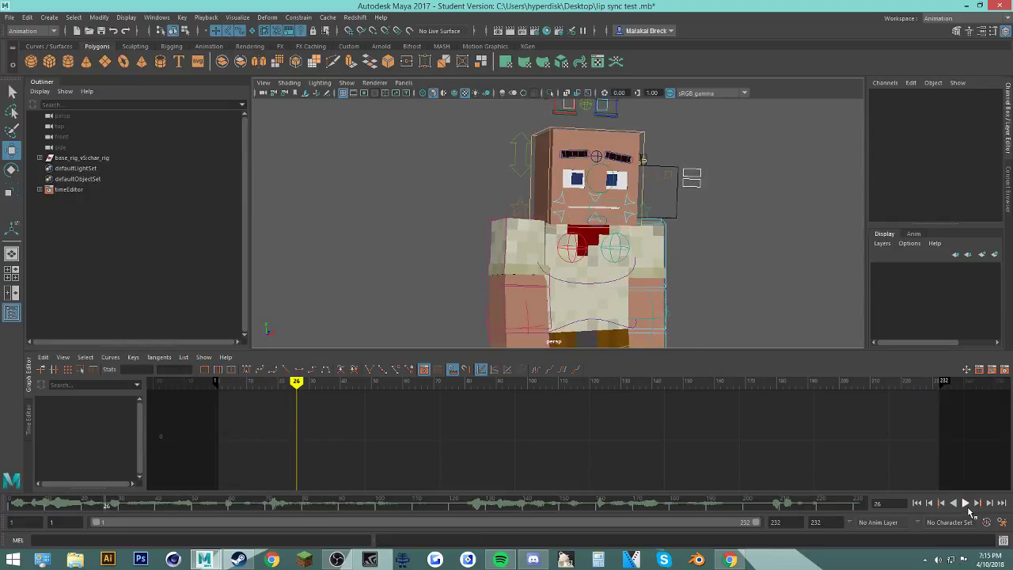
Step: Inspect the character's face and arms from several angles and replay the opening frames from frame 1
scroll(681, 235, up, 4)
alt+drag(680, 234, 667, 274)
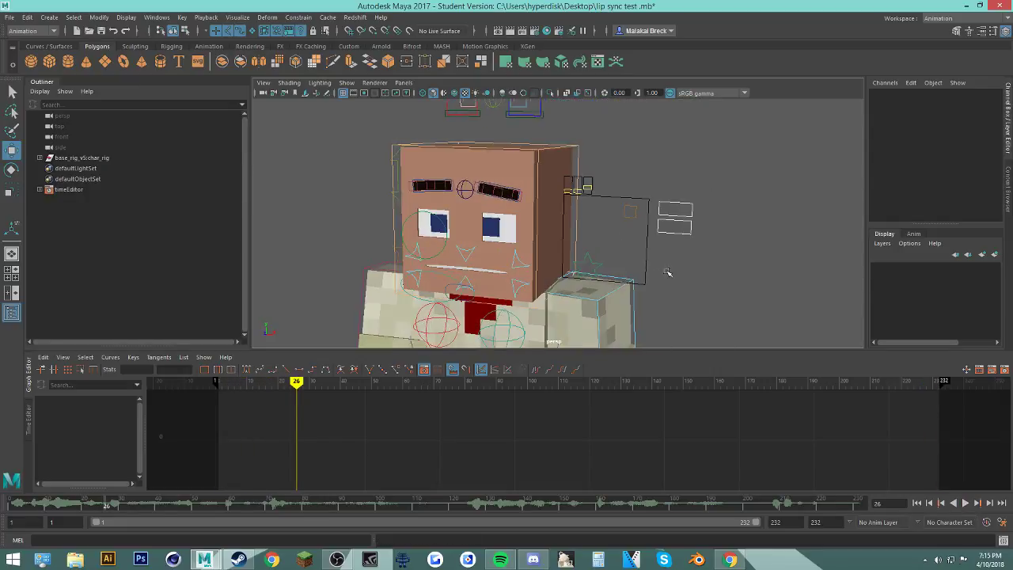
alt+middle_drag(667, 274, 697, 207)
scroll(697, 207, down, 4)
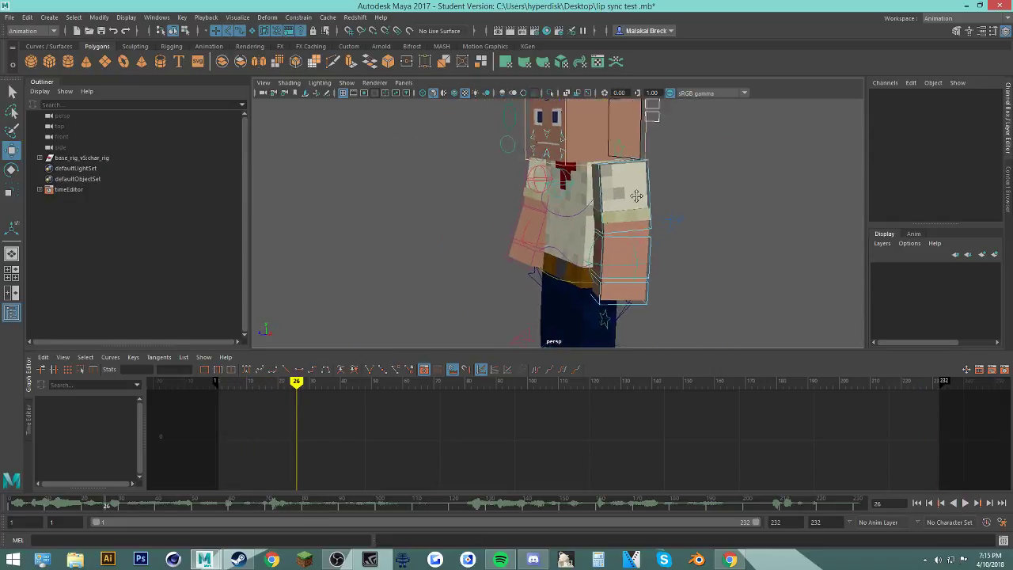
alt+drag(636, 196, 704, 243)
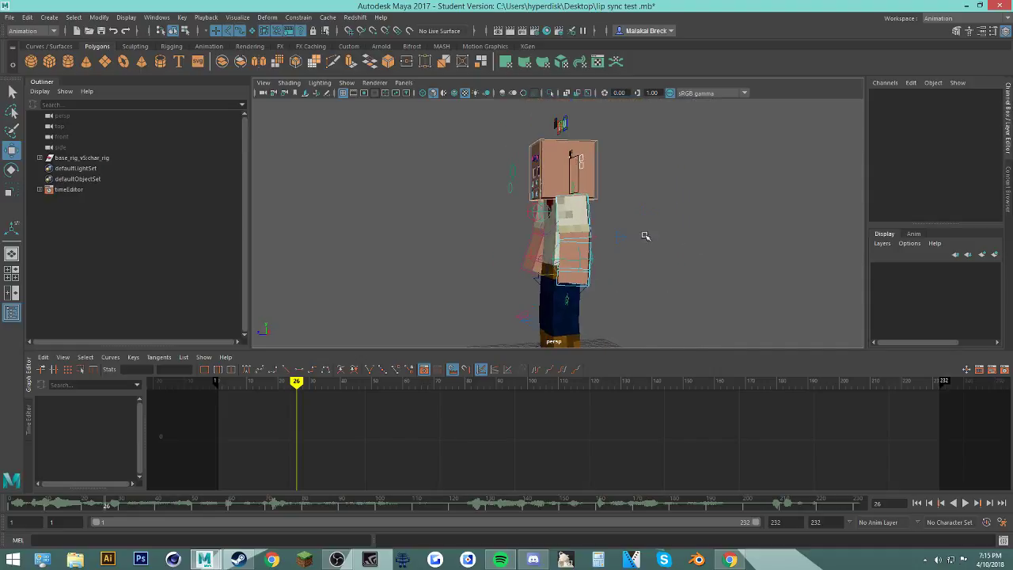
mouse_move(625, 278)
alt+mouse_down()
mouse_move(586, 274)
mouse_move(707, 280)
mouse_move(624, 272)
alt+mouse_up()
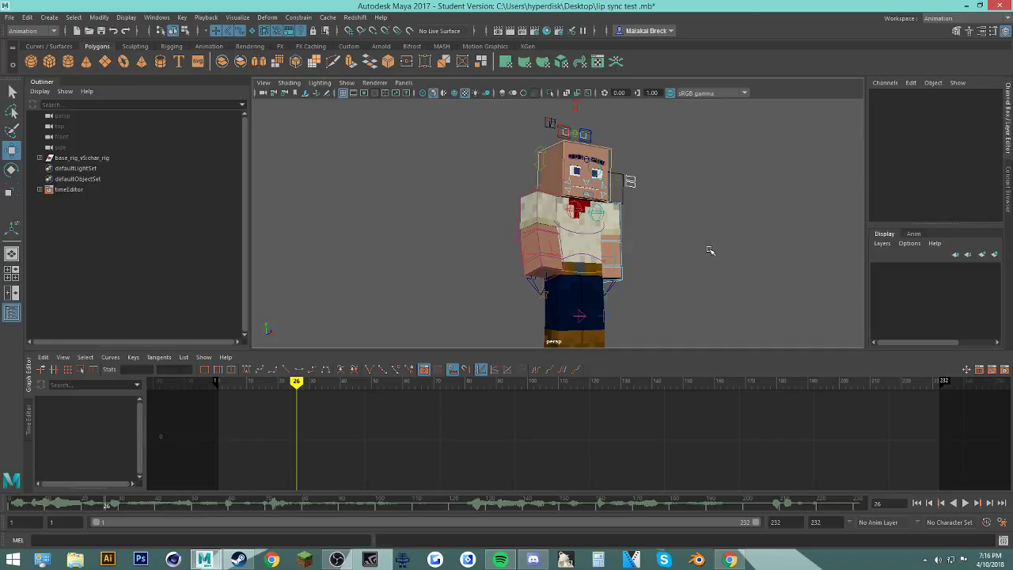
drag(689, 502, 1, 536)
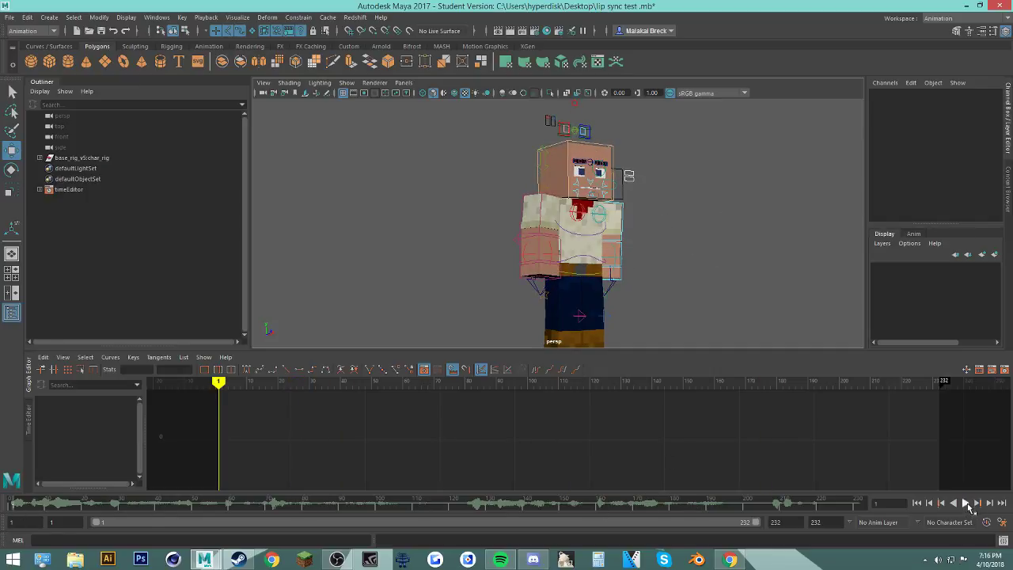
click(967, 504)
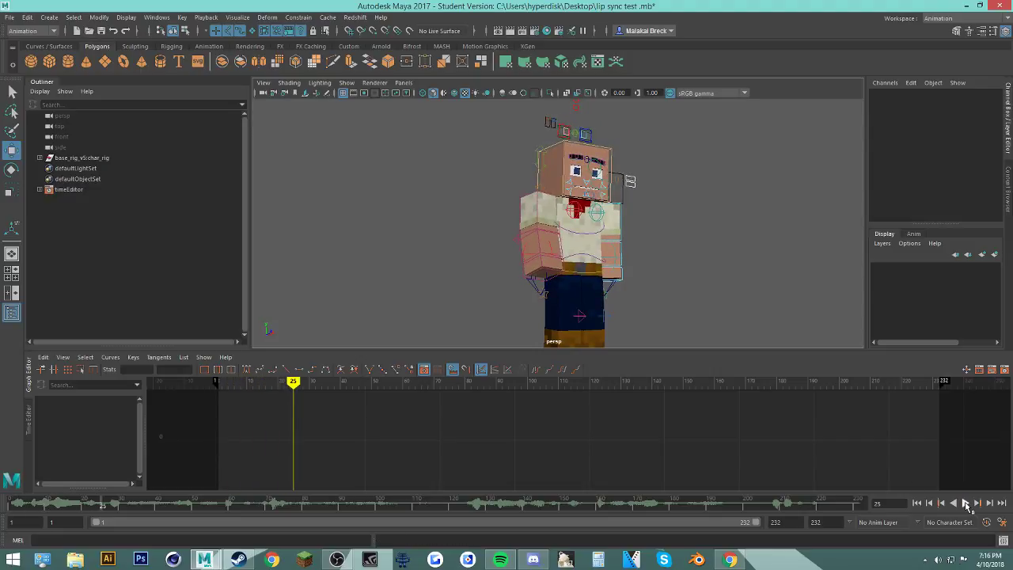
Step: Select the left upper arm's FK control and rotate it at frame 1 to about X -4.5, Y -27.8, Z 7.6
scroll(673, 277, up, 3)
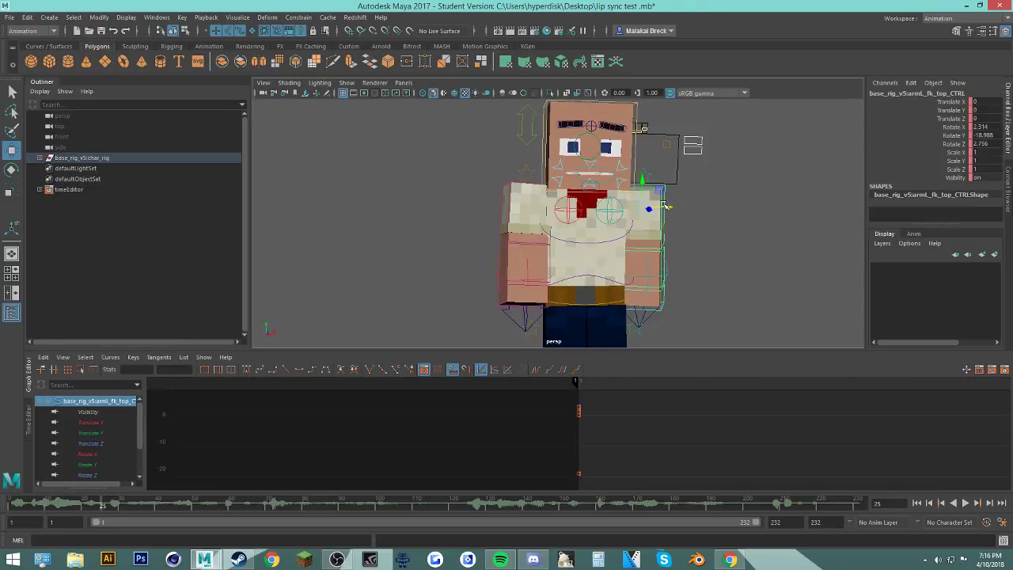
alt+drag(654, 208, 739, 215)
click(597, 208)
key(Escape)
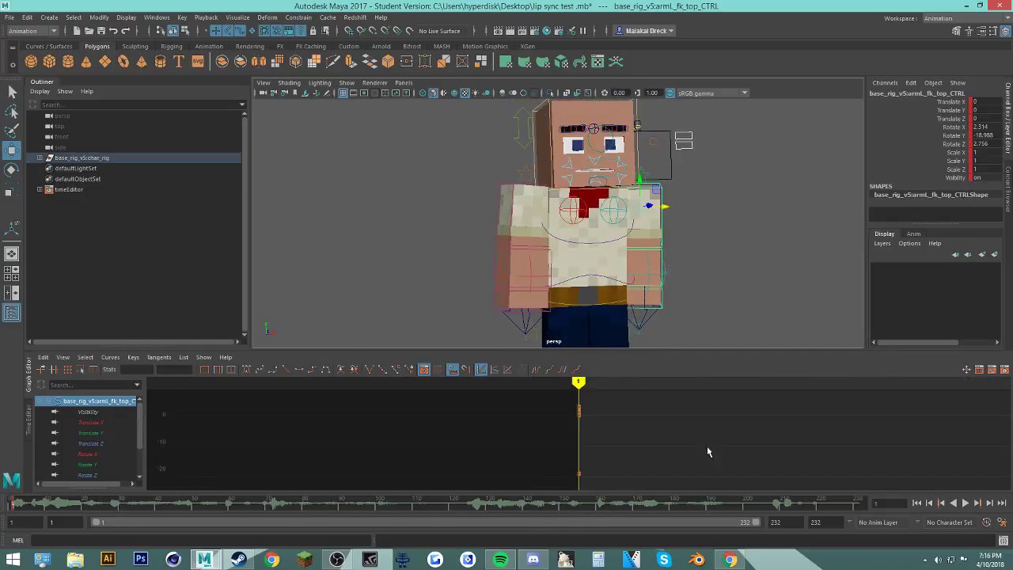
click(967, 505)
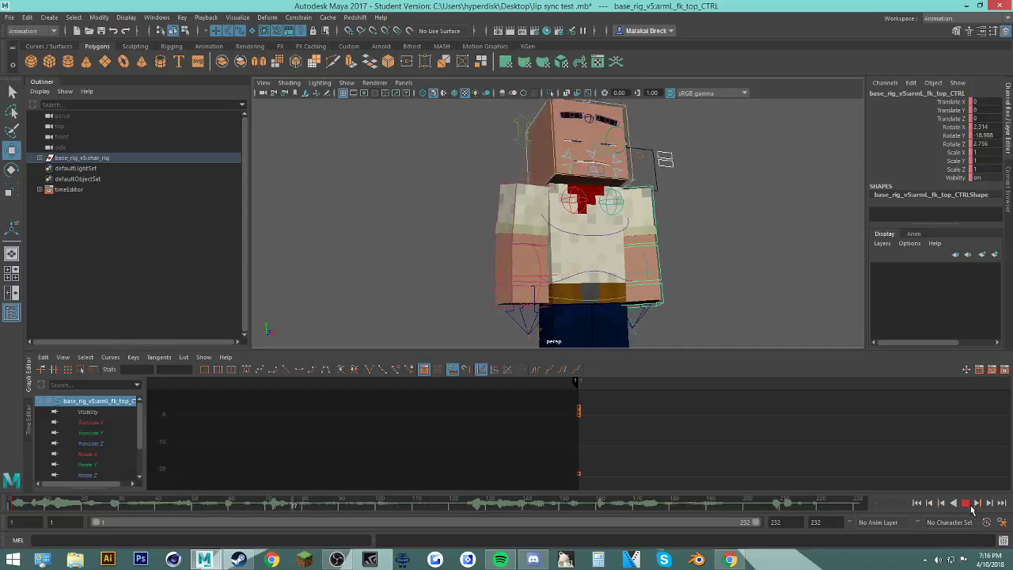
key(Escape)
drag(286, 497, 2, 497)
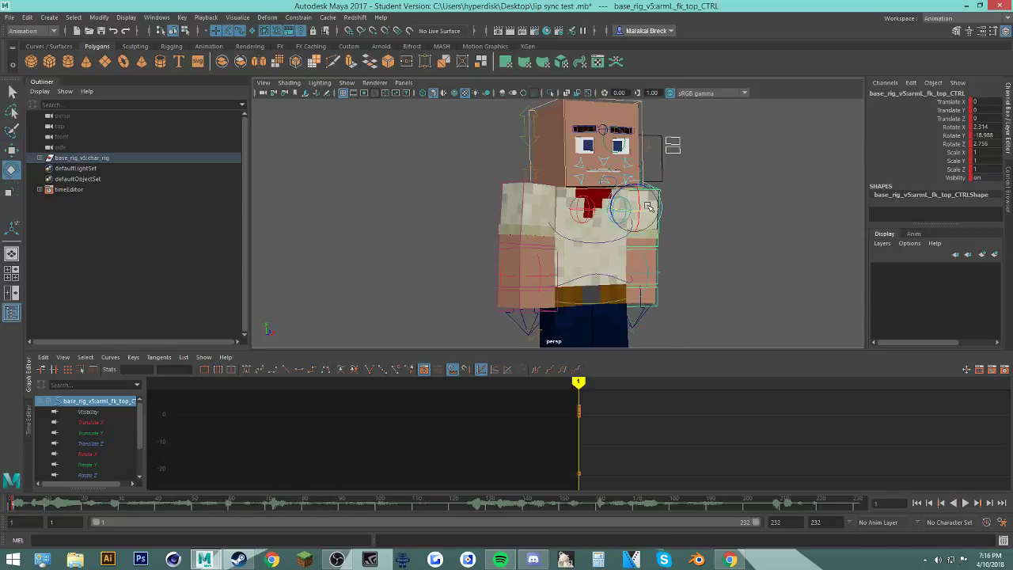
alt+drag(720, 264, 686, 262)
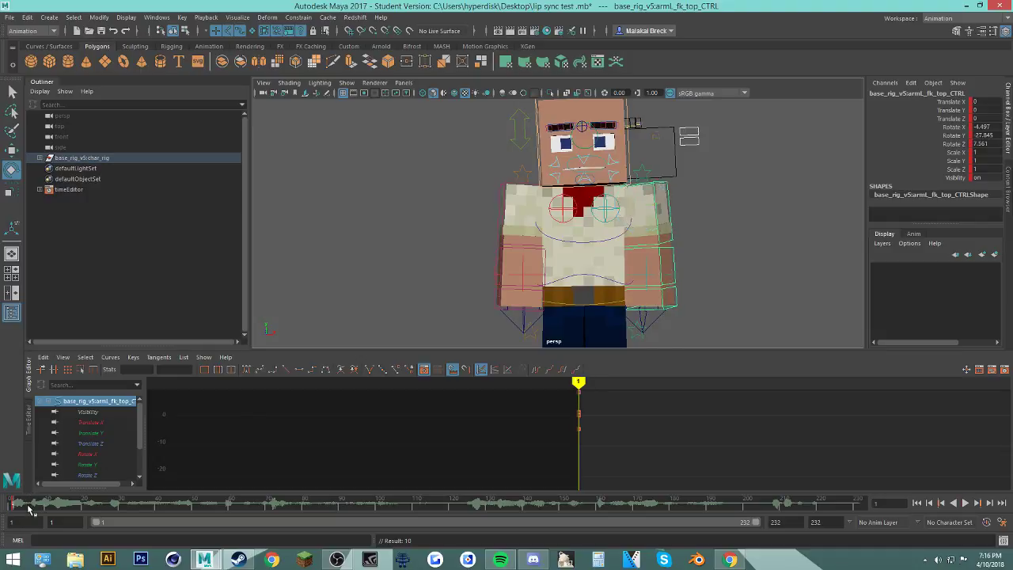
Step: Rotate and key the left upper arm at frames 28 and 46, checking the motion in playback
drag(29, 505, 114, 505)
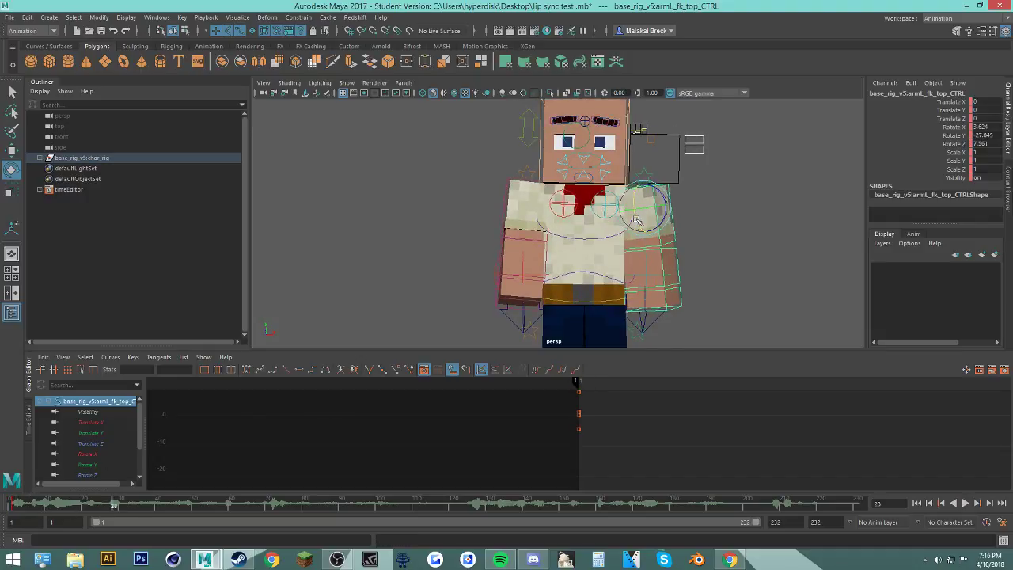
key(alt+v)
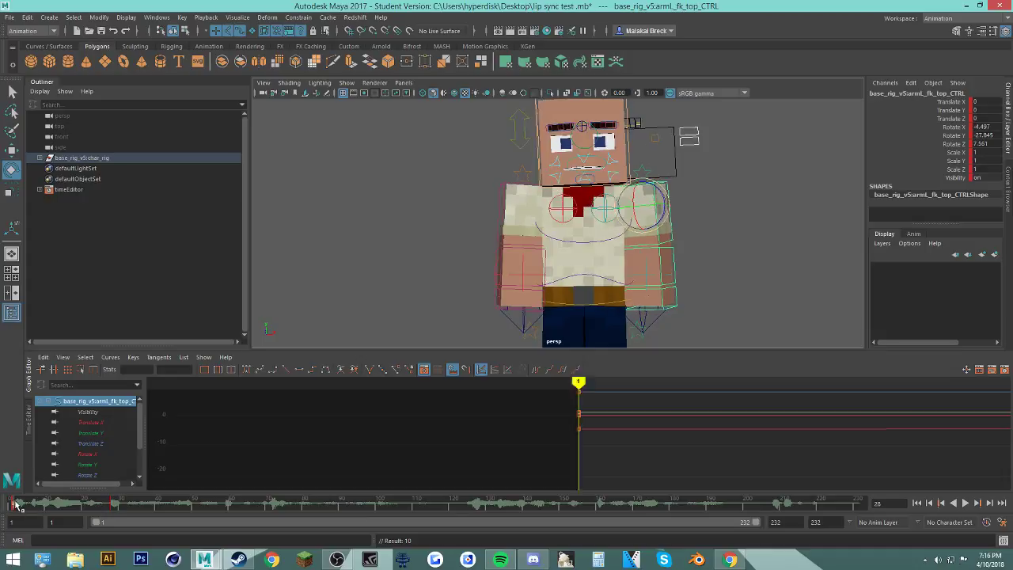
key(alt+v)
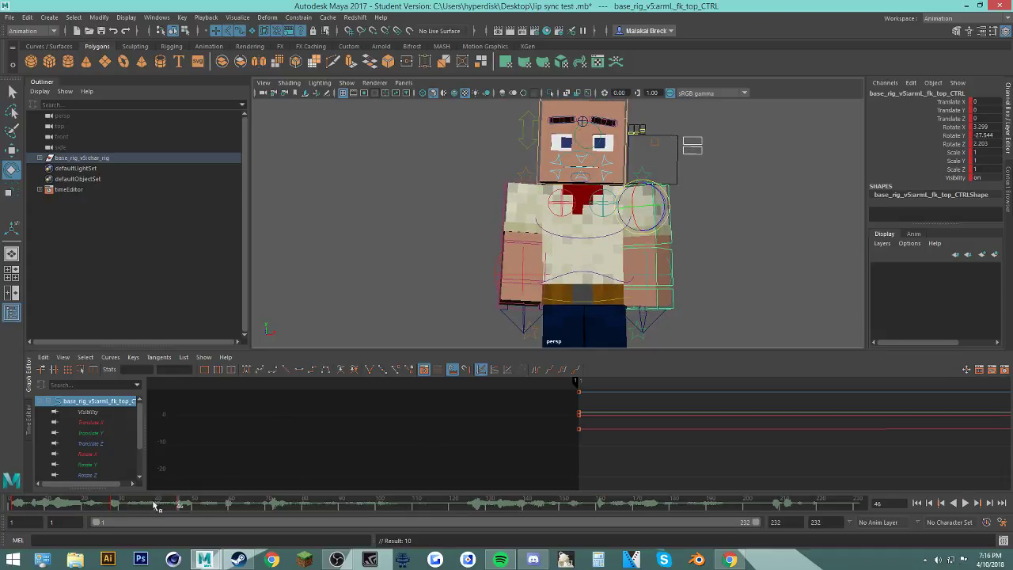
Step: Continue keying small left upper arm swings after frame 46, including a pose at frame 73
drag(156, 505, 285, 505)
drag(187, 507, 277, 505)
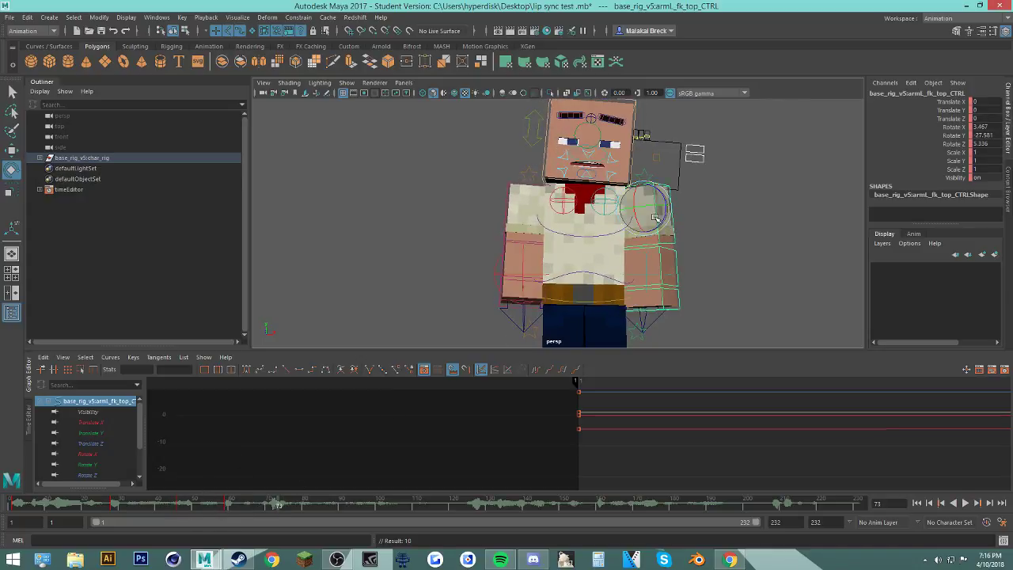
key(alt+v)
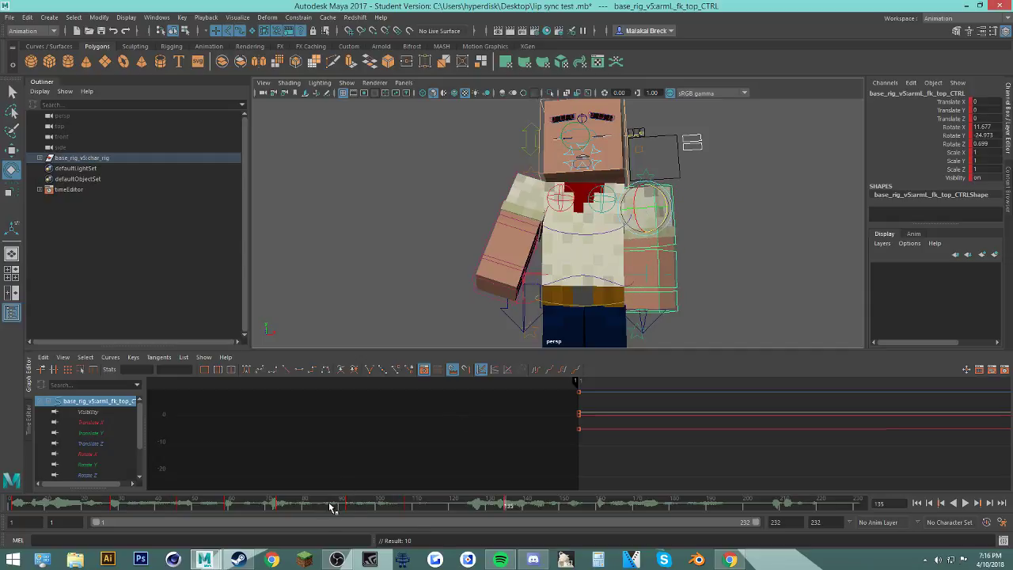
Step: Pose the left upper arm at frame 136 and rotate it to about X -3.8, Y -45.2, Z 11.5 at frame 145
drag(330, 507, 547, 507)
drag(408, 505, 511, 514)
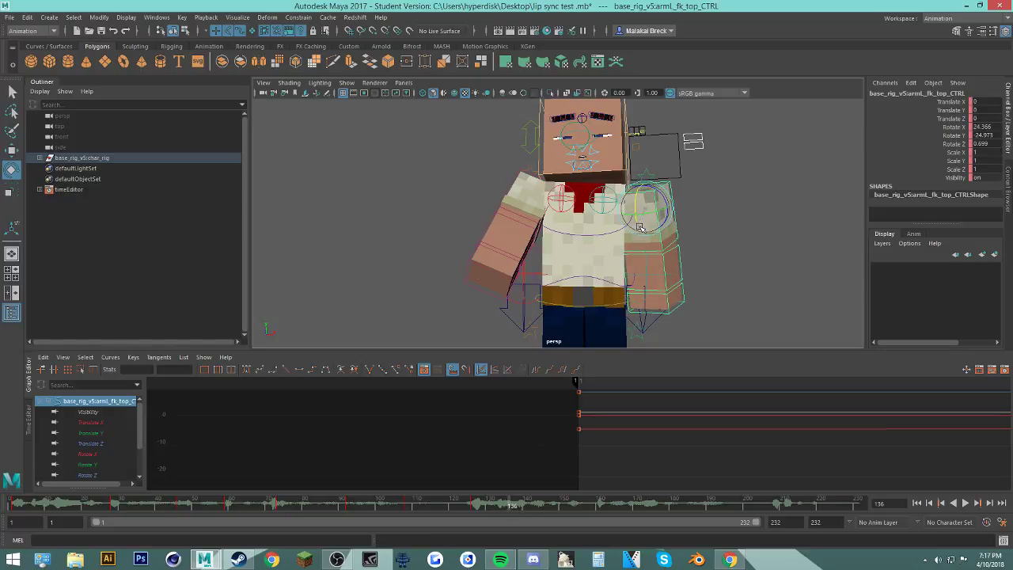
drag(467, 505, 545, 511)
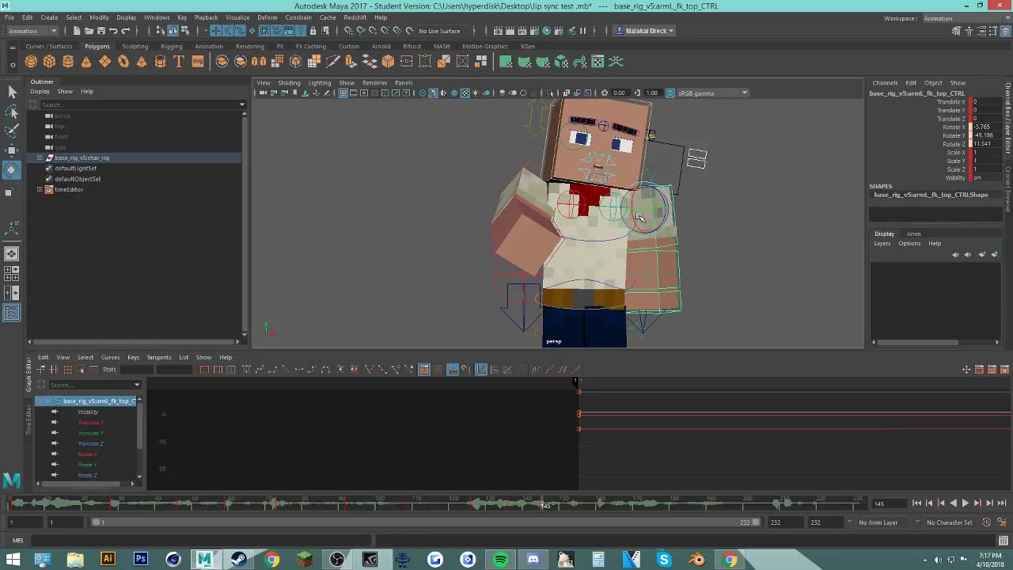
Step: Retime the left upper arm's keys between frames 120 and 149 and play the section back
drag(479, 503, 501, 510)
click(463, 506)
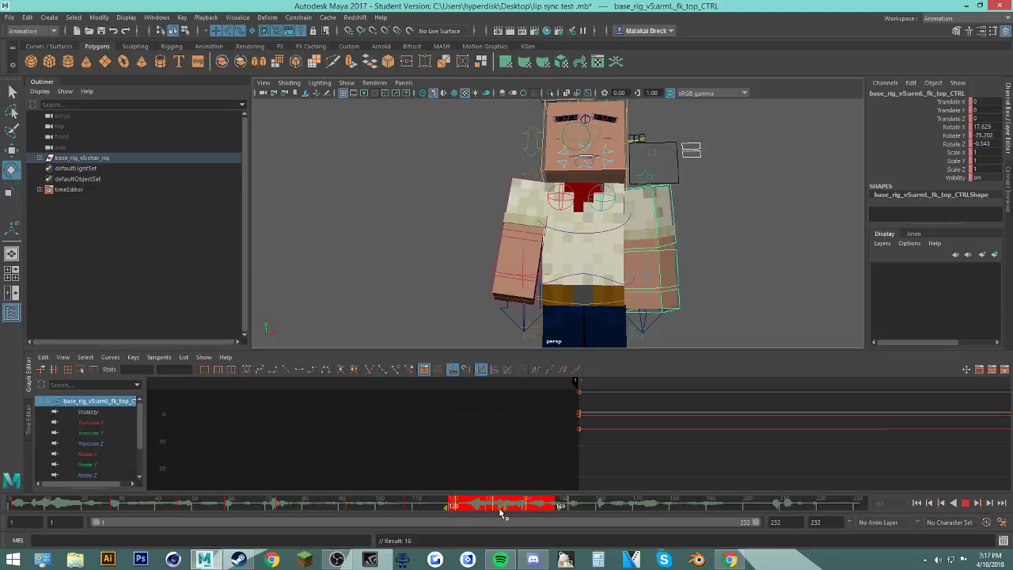
click(437, 507)
key(alt+v)
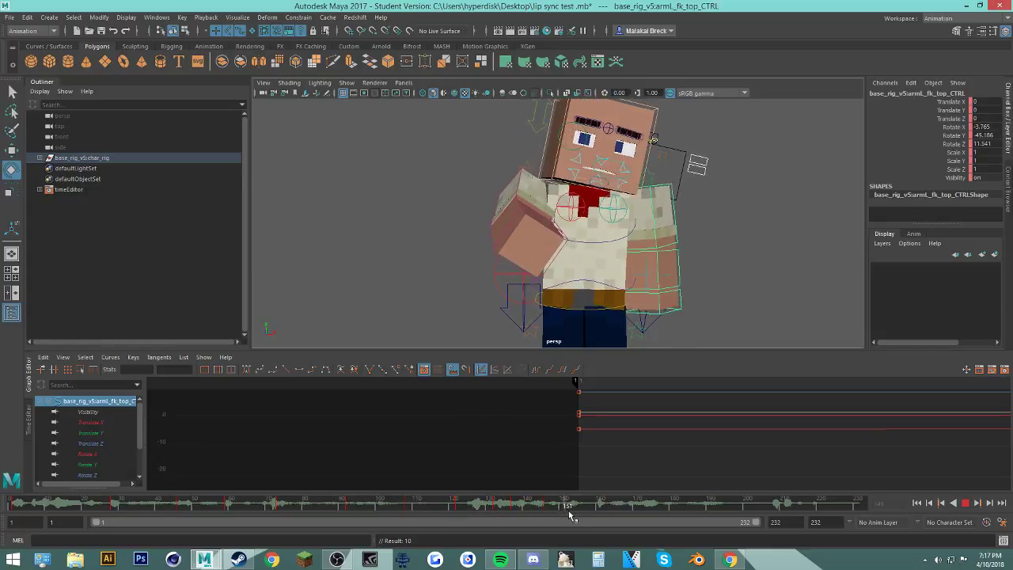
Step: Move the left arm key near frame 159 to about frame 155 and rotate the upper arm at frame 160
key(alt+v)
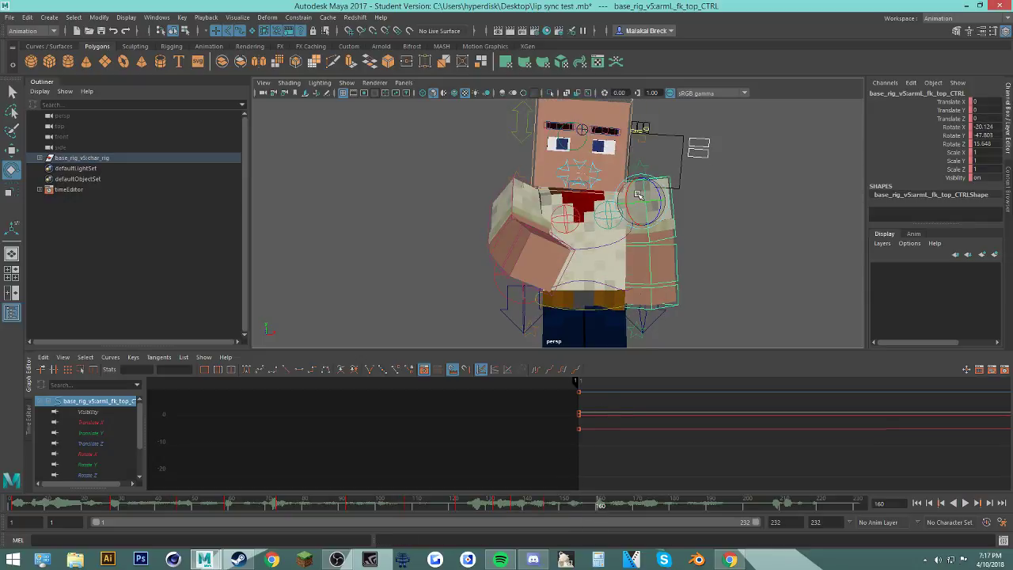
key(alt+v)
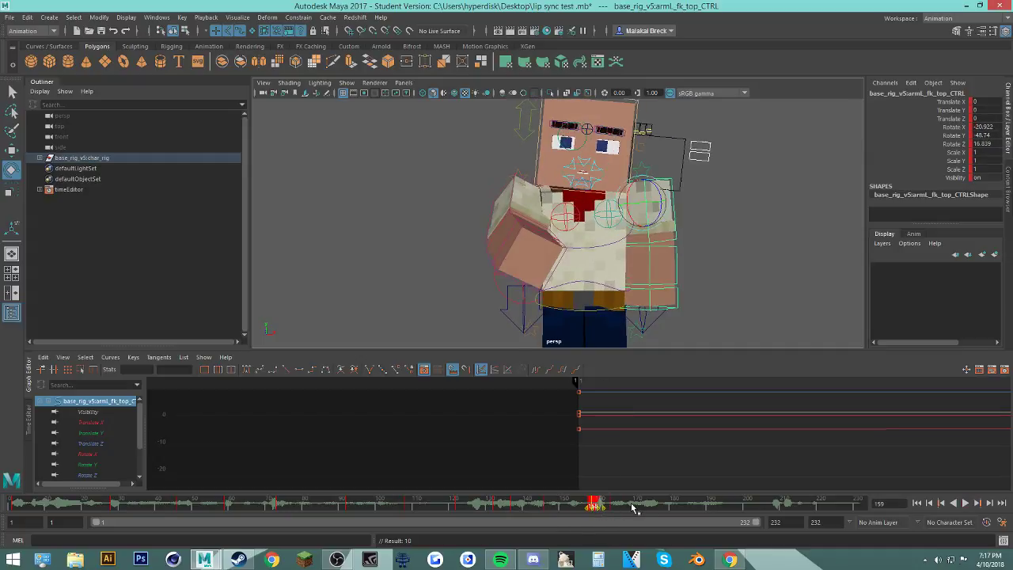
mouse_move(641, 507)
mouse_down()
mouse_move(597, 511)
mouse_move(625, 515)
mouse_up()
mouse_move(622, 515)
mouse_down()
mouse_move(633, 513)
mouse_move(570, 513)
mouse_move(599, 516)
mouse_up()
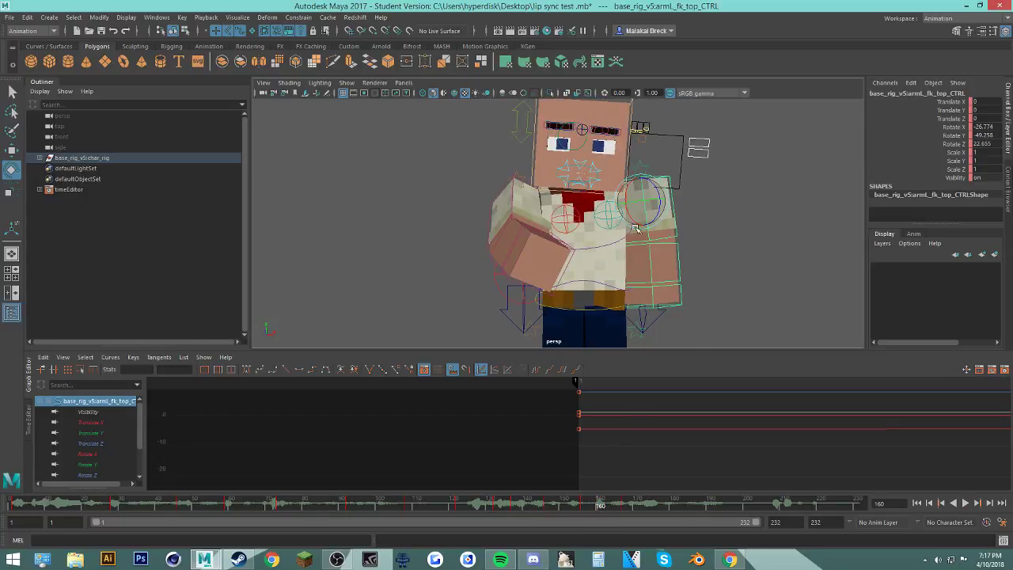
Step: Rotate the left upper arm at frame 175 and review the movement leading into that pose
drag(578, 505, 653, 520)
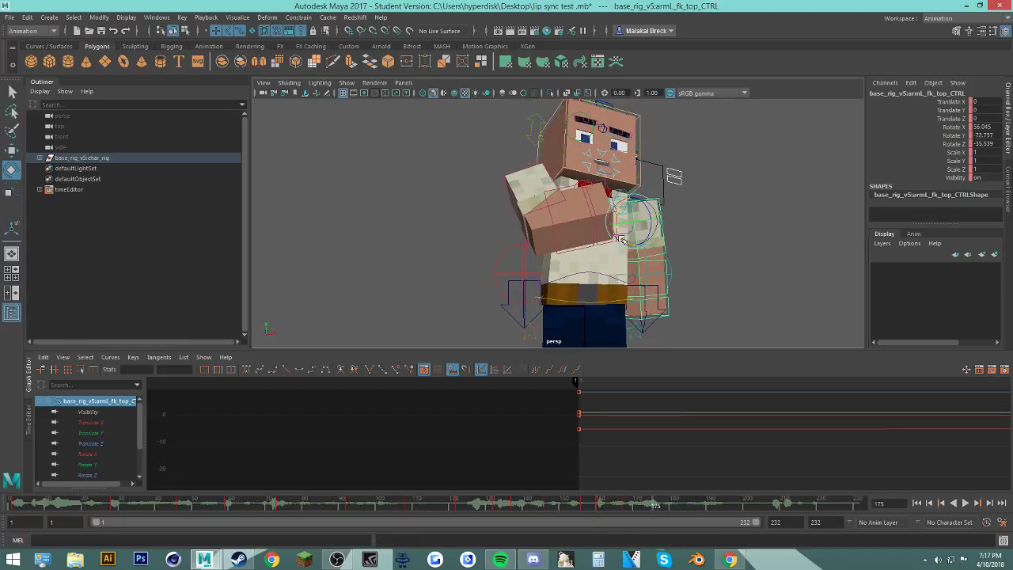
drag(599, 510, 639, 515)
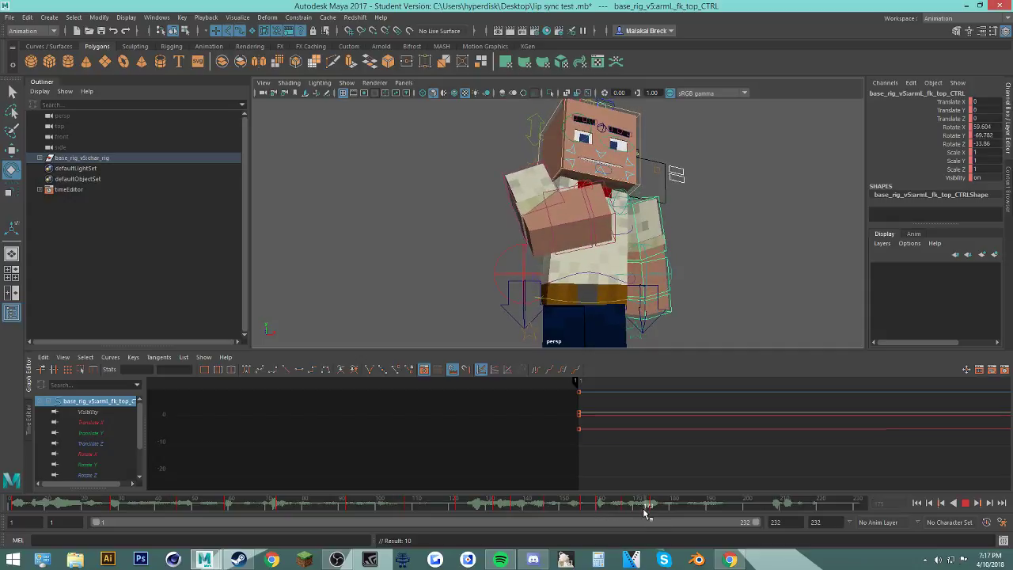
right_click(645, 513)
click(639, 502)
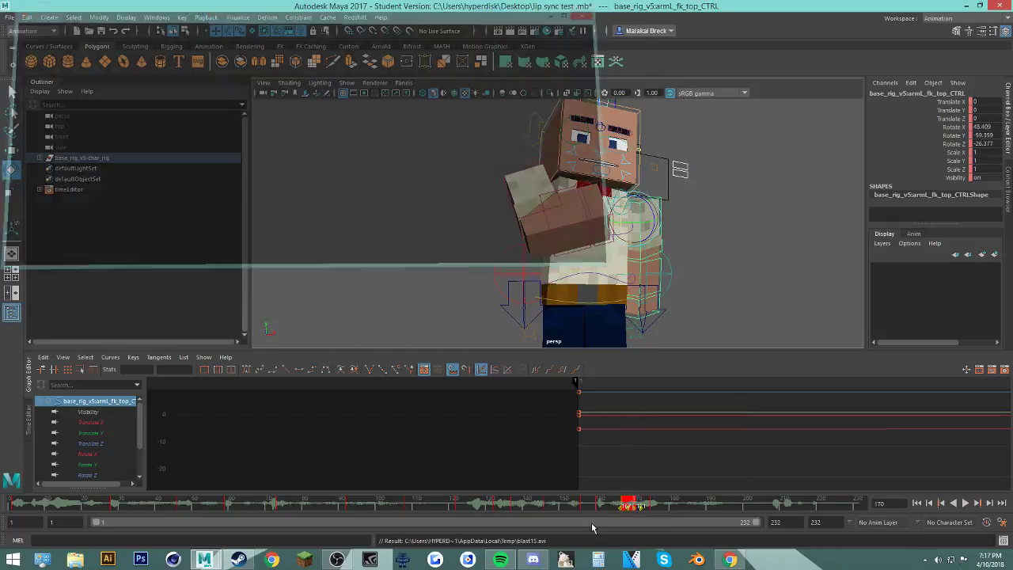
Step: Delete the unwanted left upper arm keys around frames 170 to 175
drag(626, 503, 700, 505)
right_click(624, 504)
click(650, 374)
right_click(648, 506)
click(680, 379)
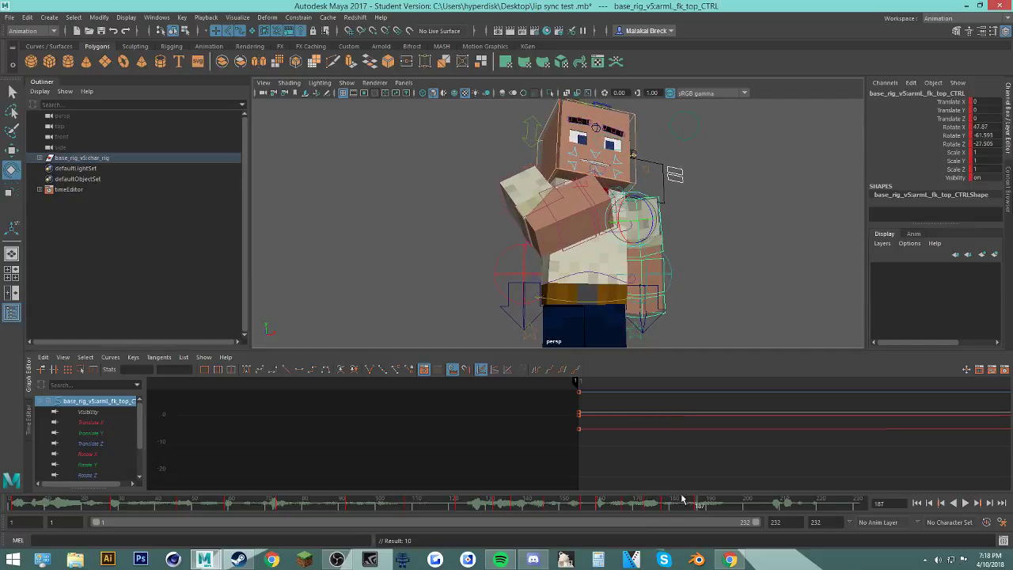
Step: Adjust and key the left upper arm's rotation at frames 187, 202 and 219, checking each change in playback
key(alt+v)
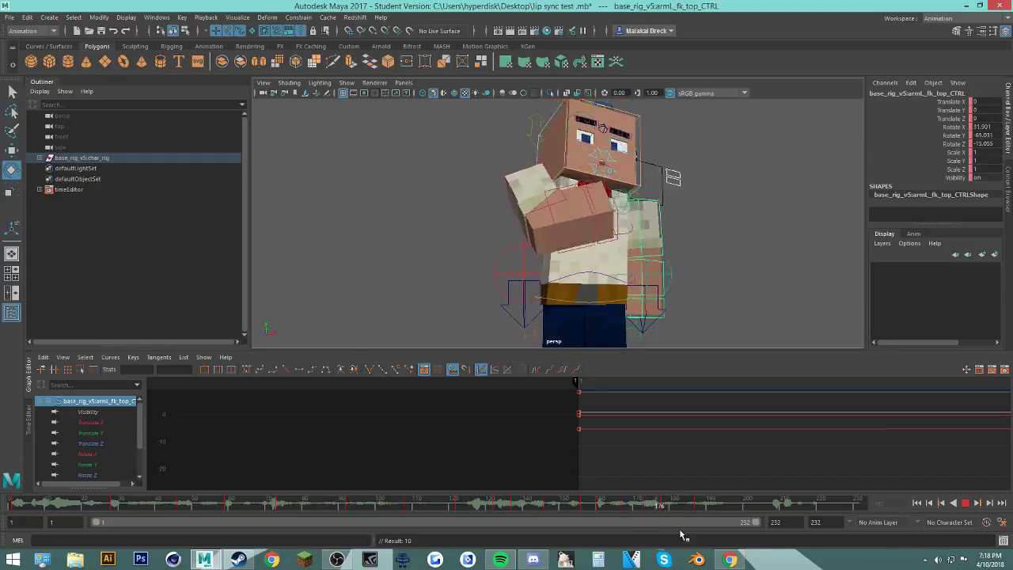
key(alt+v)
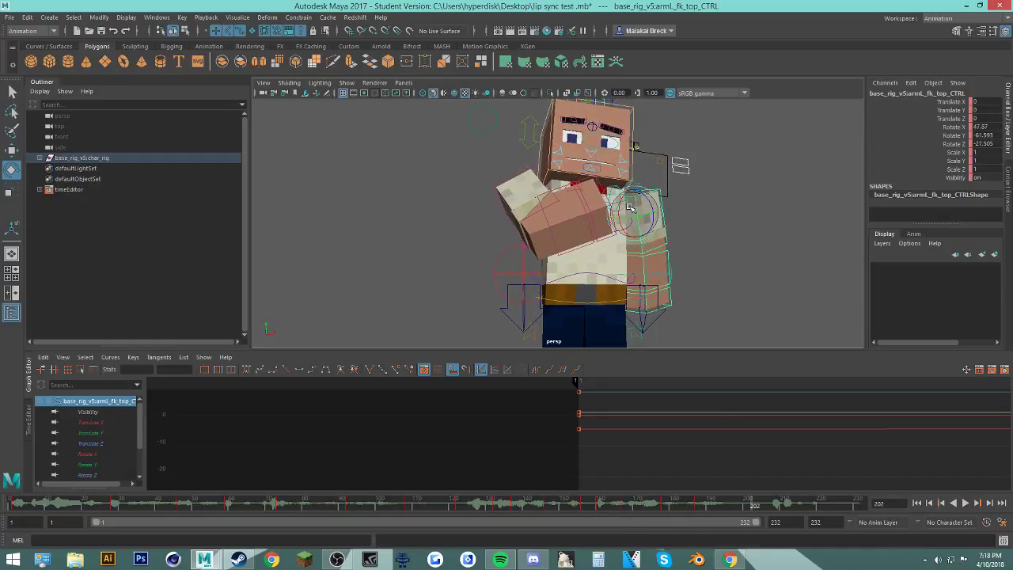
click(687, 507)
key(alt+v)
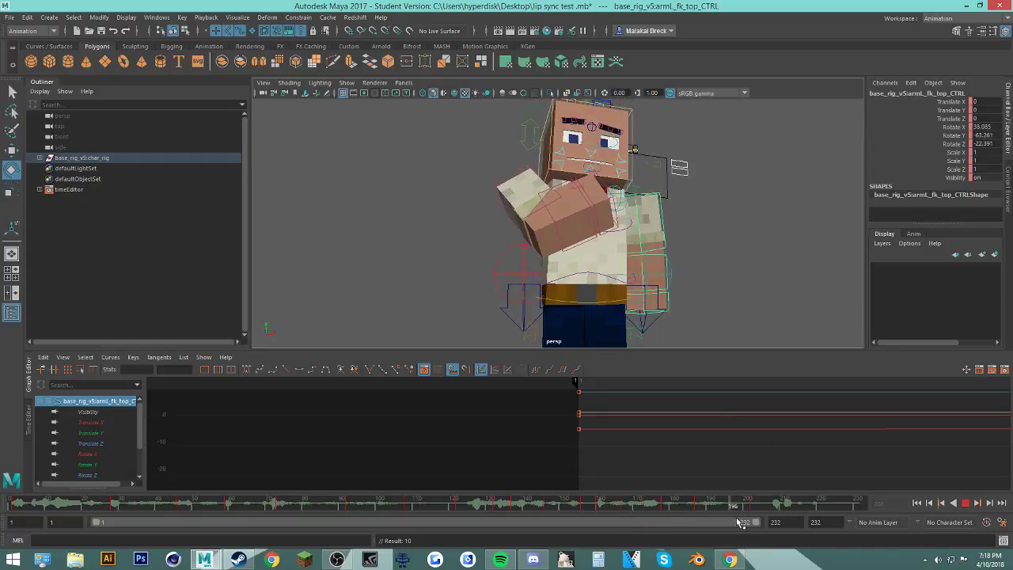
key(alt+v)
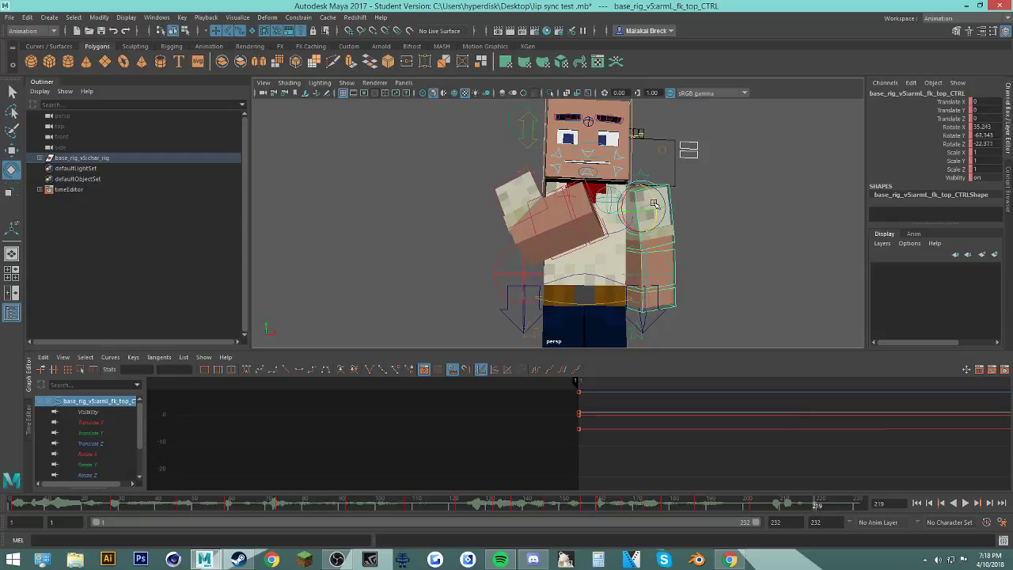
Step: Try a left upper arm pose at frame 232 and delete the arm's key at that frame
drag(711, 509, 868, 528)
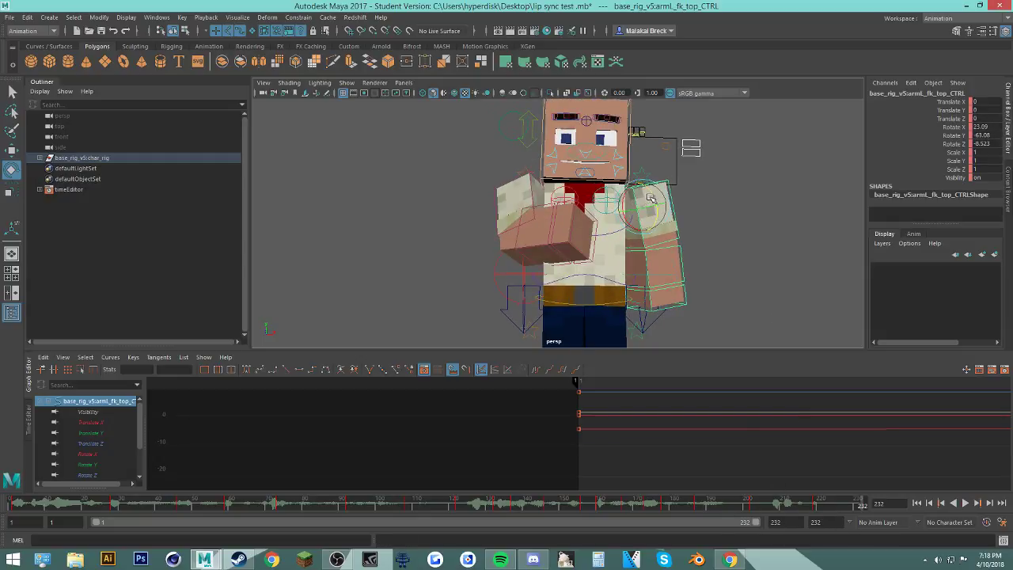
mouse_move(856, 516)
mouse_down()
mouse_move(831, 504)
mouse_move(862, 508)
mouse_up()
right_click(862, 509)
click(876, 382)
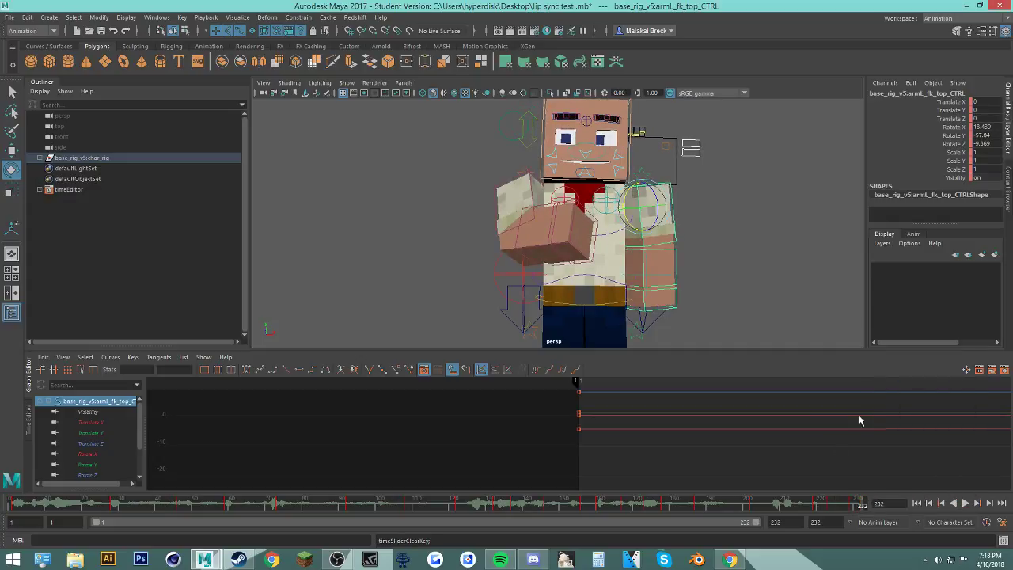
Step: Check the ending in playback and delete the left upper arm's key near the end of the timeline
click(965, 502)
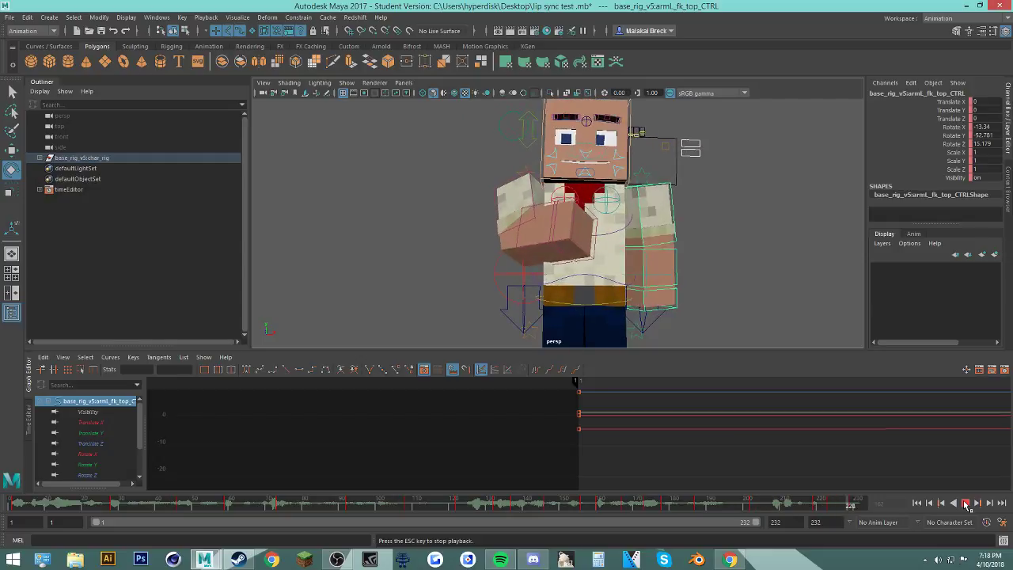
click(966, 504)
mouse_move(814, 510)
mouse_down()
mouse_move(854, 503)
mouse_move(795, 505)
mouse_up()
right_click(855, 502)
click(894, 377)
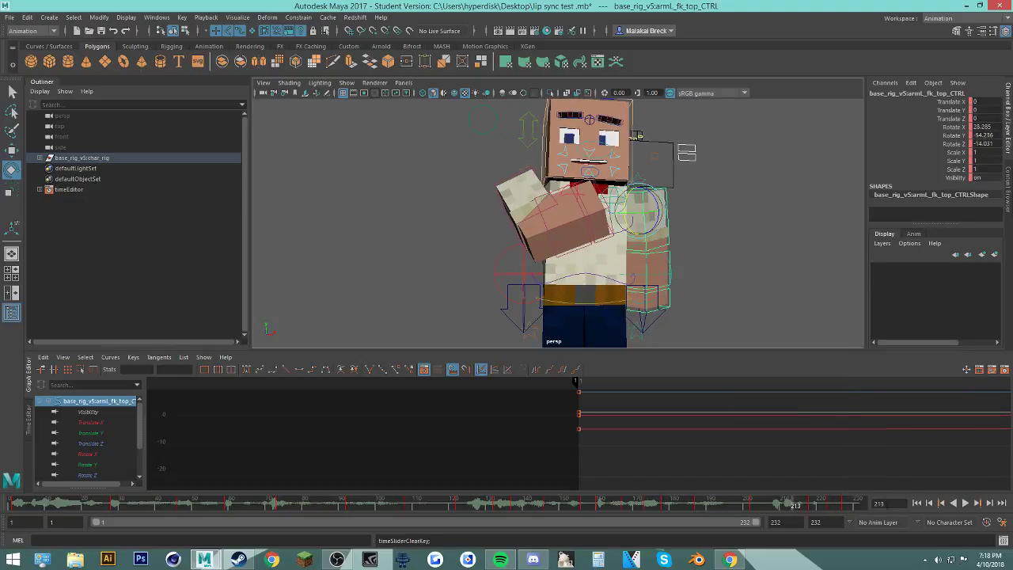
Step: Review the left upper arm's movement through the closing frames in playback and save the scene, accepting the student version notice
click(966, 503)
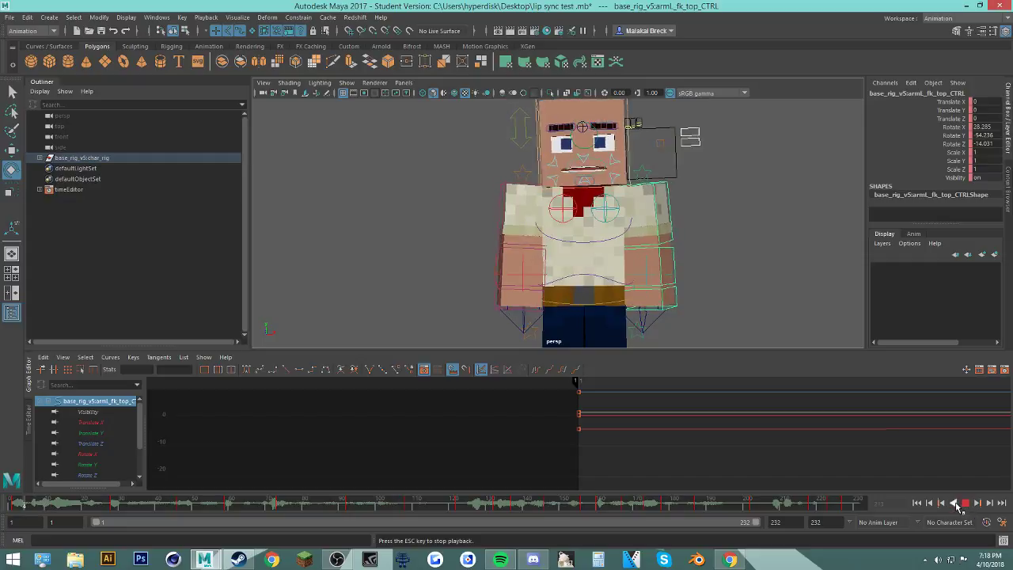
click(965, 503)
click(844, 507)
mouse_move(845, 506)
mouse_down()
mouse_move(811, 505)
mouse_move(839, 505)
mouse_up()
click(965, 504)
click(837, 506)
click(808, 507)
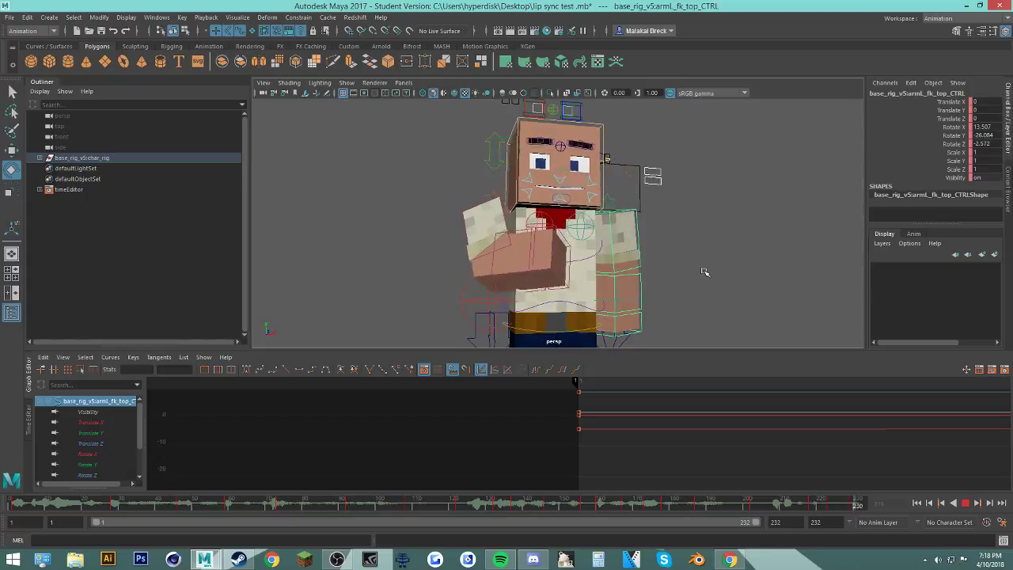
click(965, 503)
key(ctrl+s)
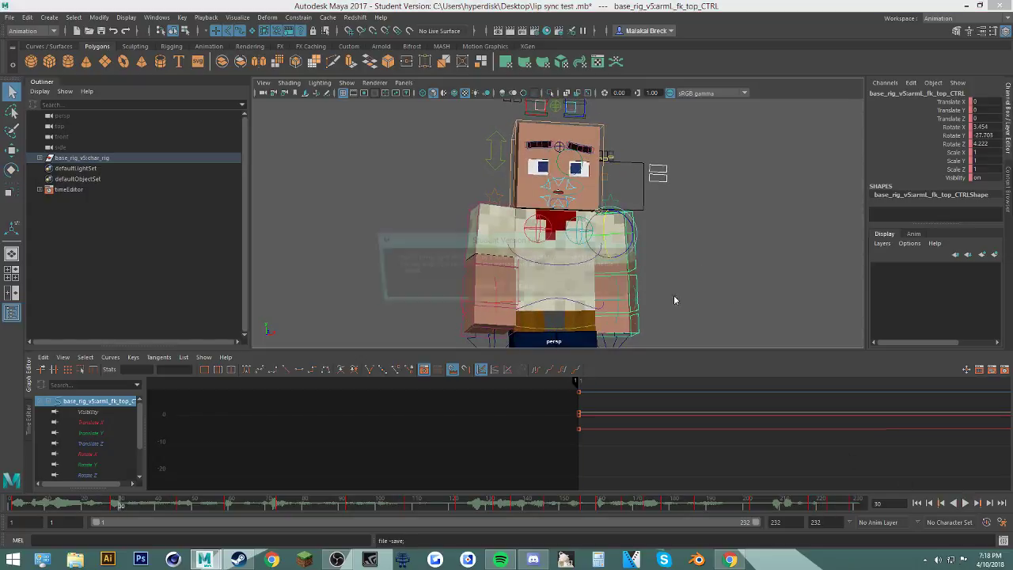
click(485, 287)
click(533, 560)
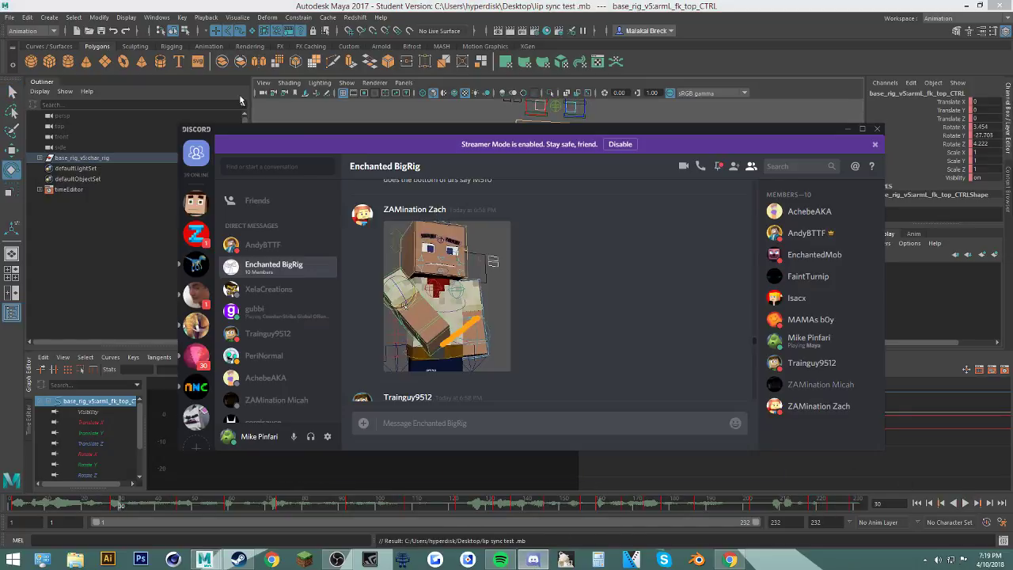
click(261, 168)
text(@tra)
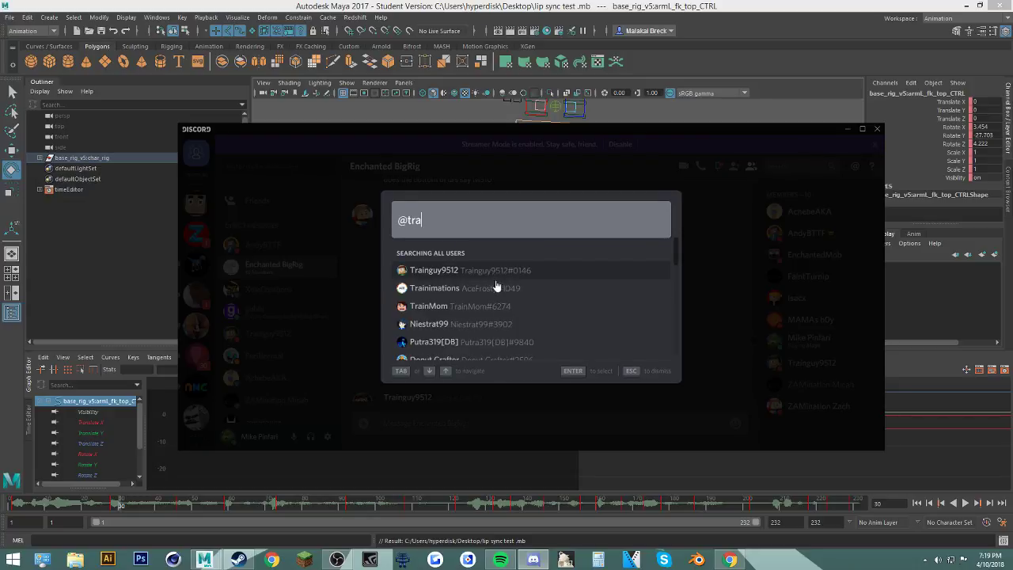
key(Return)
text(hey)
key(Return)
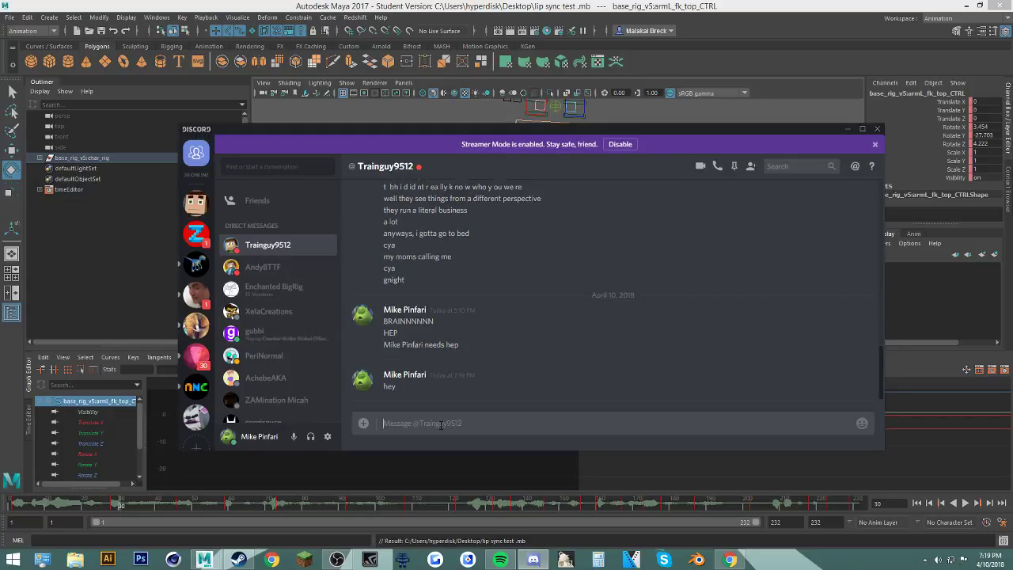
Step: Ask the contact "whats the right xyz scale for an mc head?" and add "on a qube"
text(whats the right xyz scale for an)
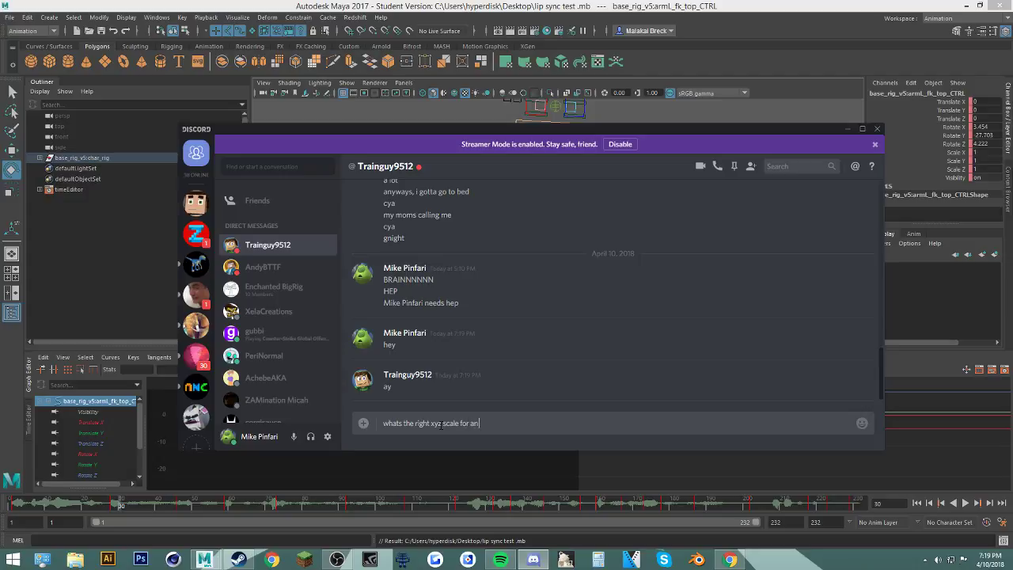
text(d?)
key(Return)
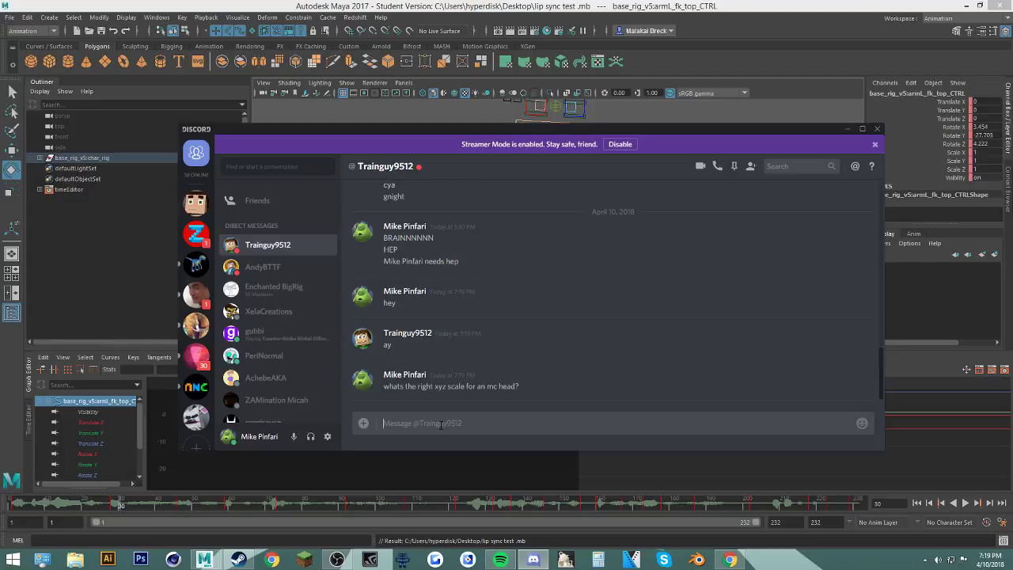
text(on a qube)
key(Return)
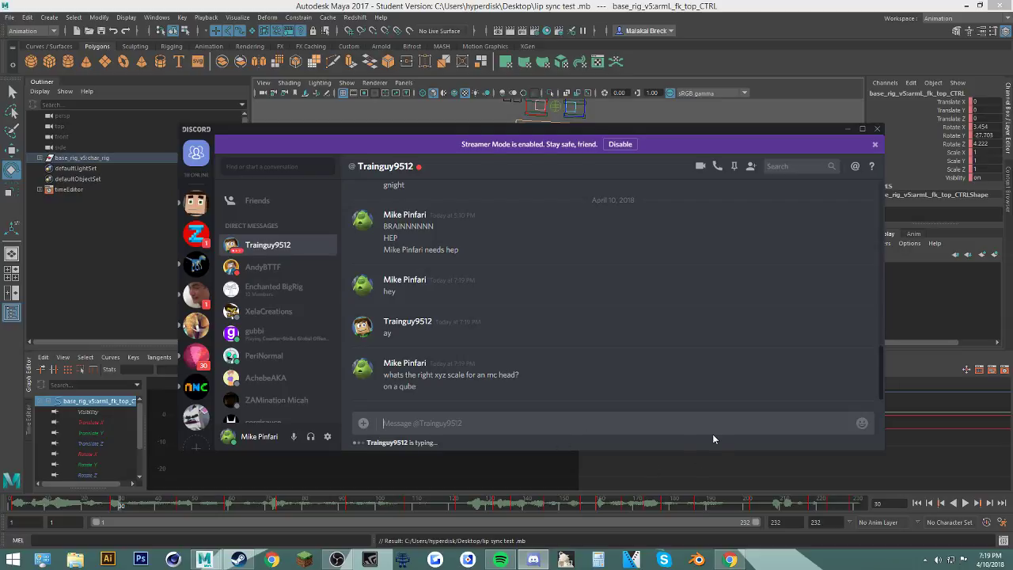
Step: Send the contact a short thank-you reply and return to the Maya scene
text(tyyy)
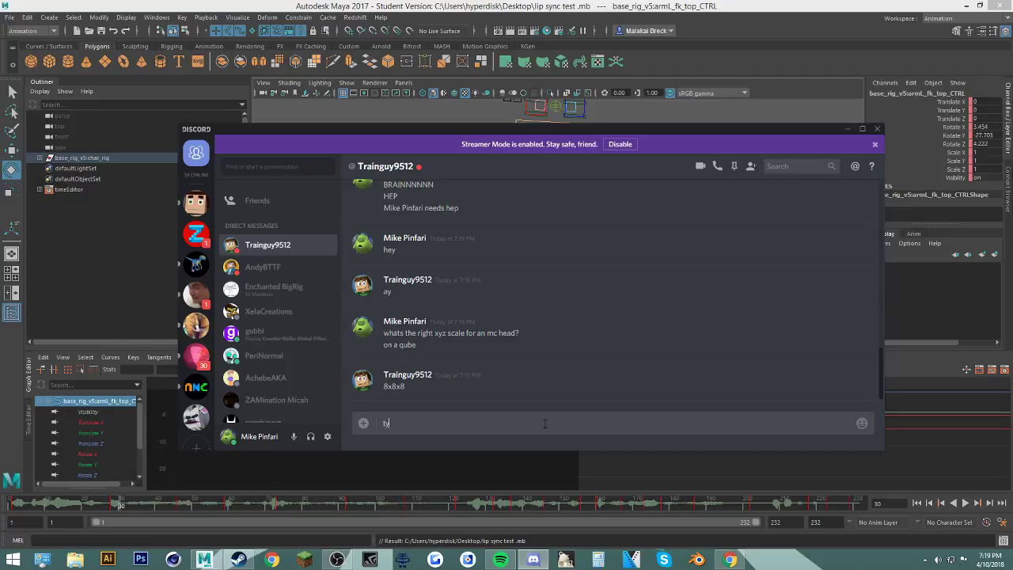
key(Return)
click(848, 128)
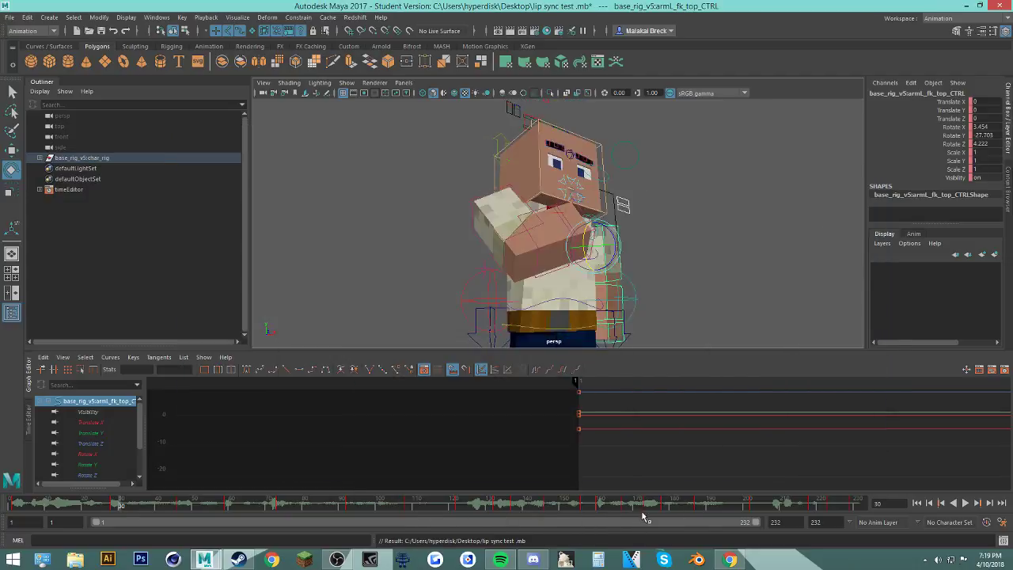
Step: Play the animation from the turned camera view and save the scene, accepting the student version notice
click(969, 505)
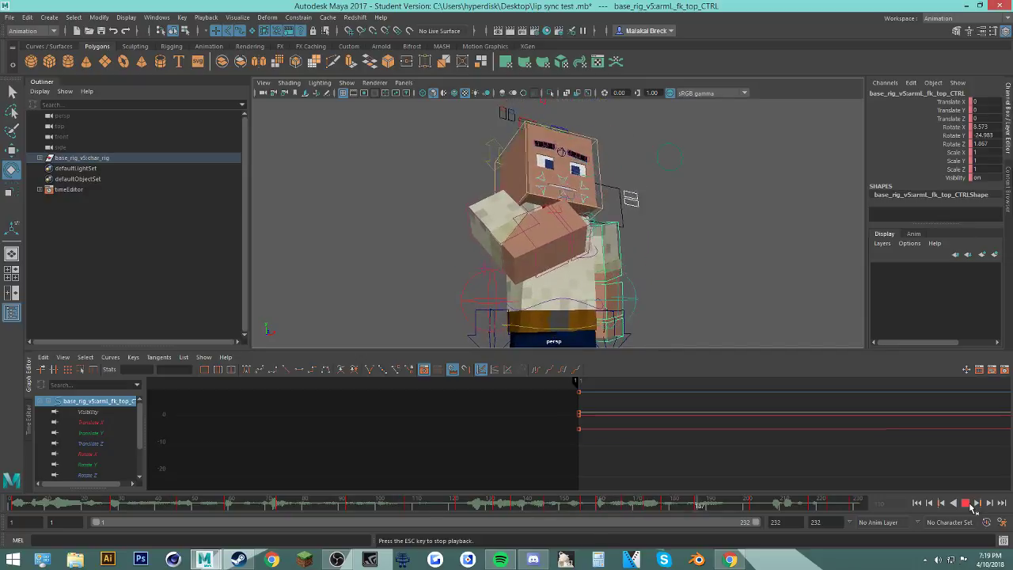
key(ctrl+s)
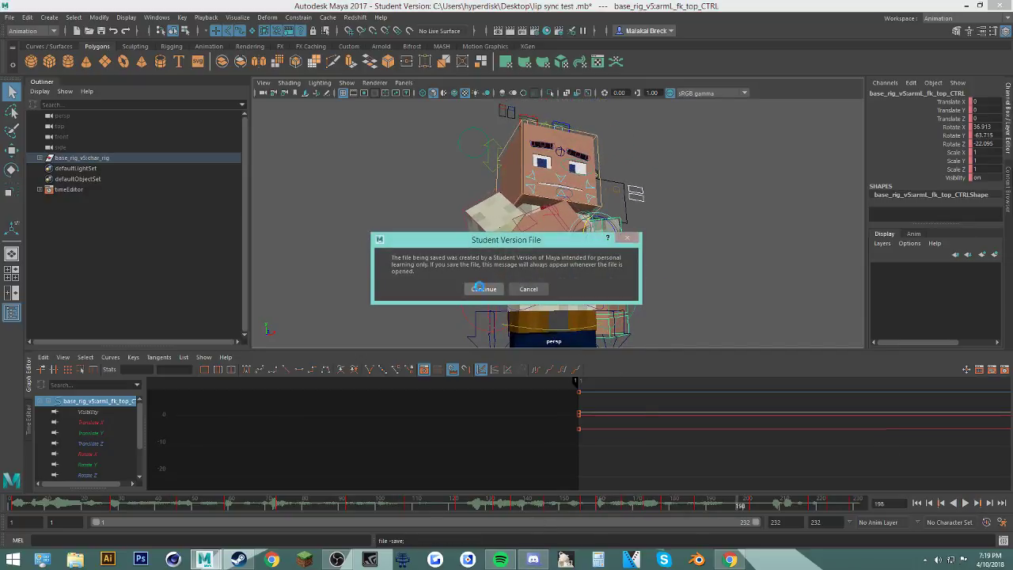
click(484, 287)
Step: Switch to the YouTube live stream in Chrome, look at the latest chatter's channel, and return to Maya
click(732, 561)
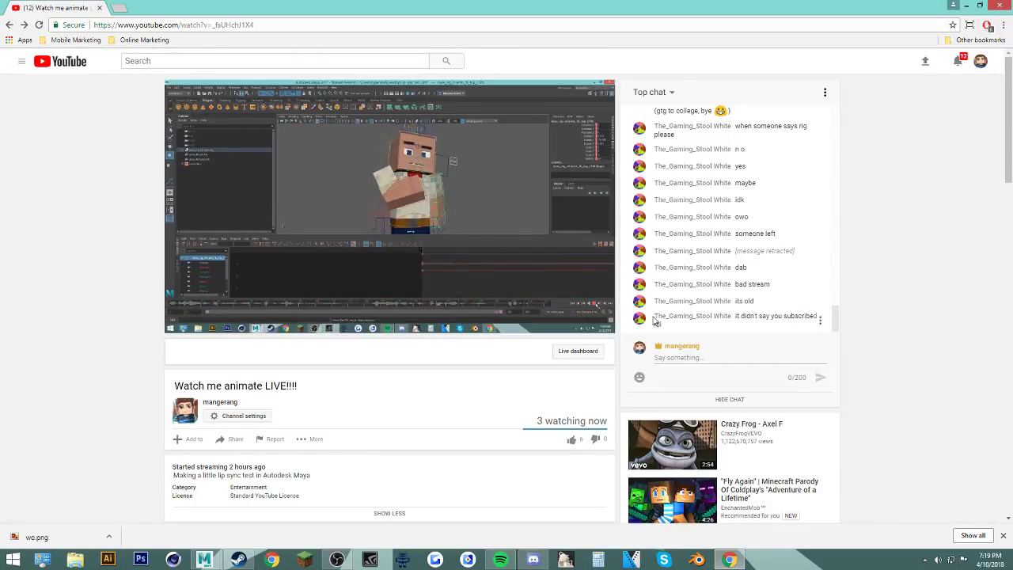
click(820, 320)
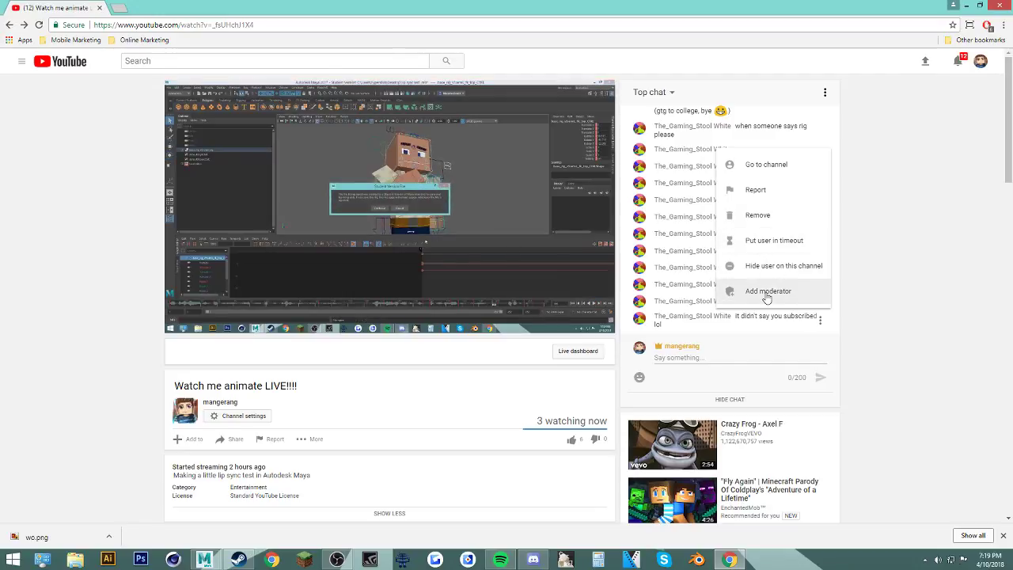
click(769, 164)
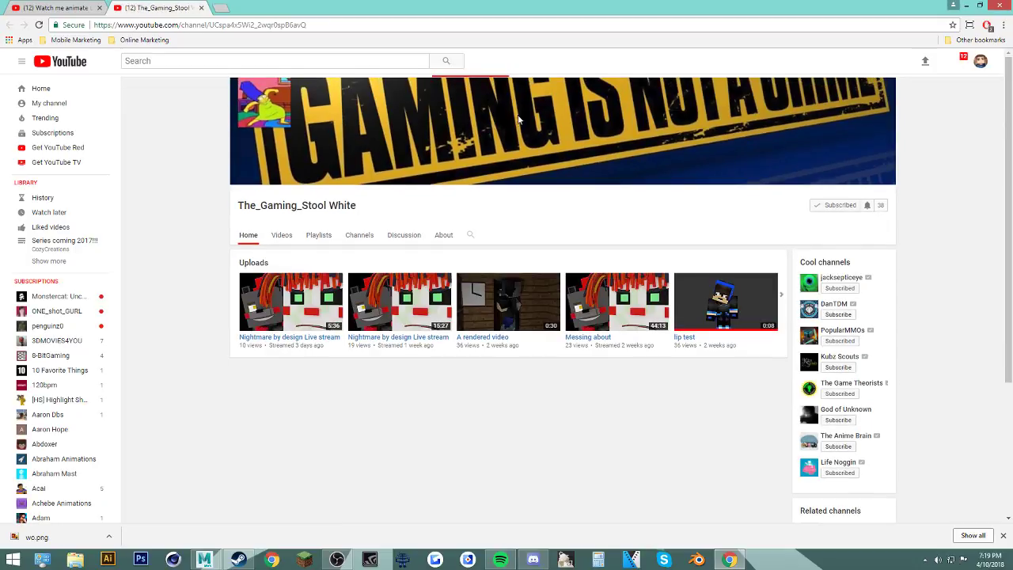
click(201, 8)
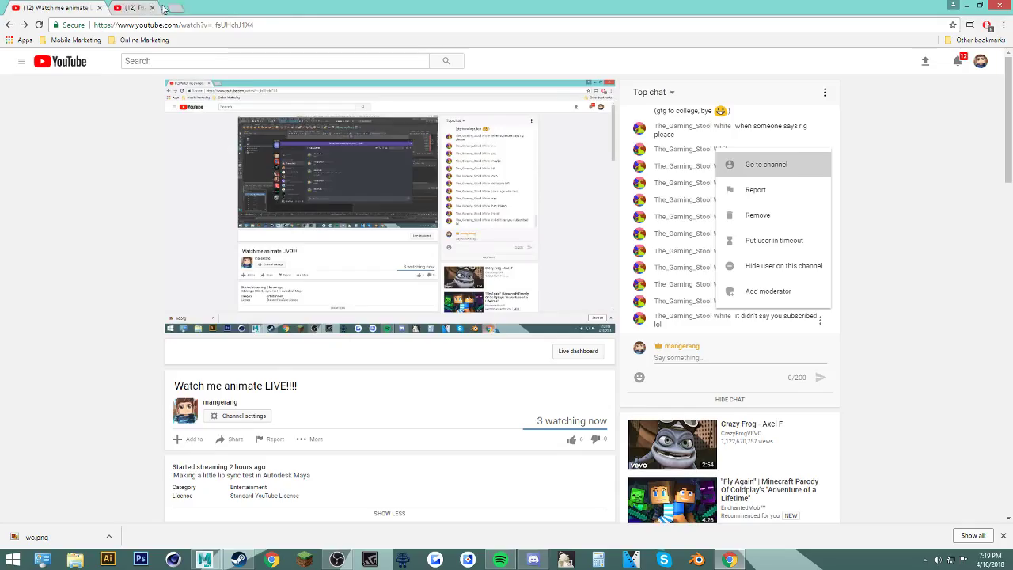
click(643, 562)
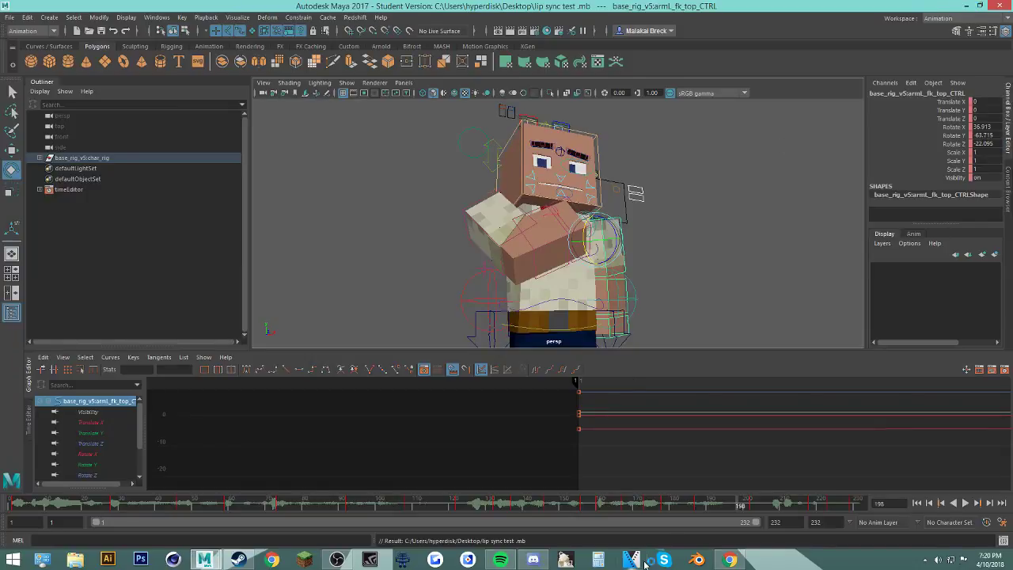
Step: Return to frame 1, clear the selection and play the animation to review the whole character
drag(674, 506, 3, 434)
click(575, 288)
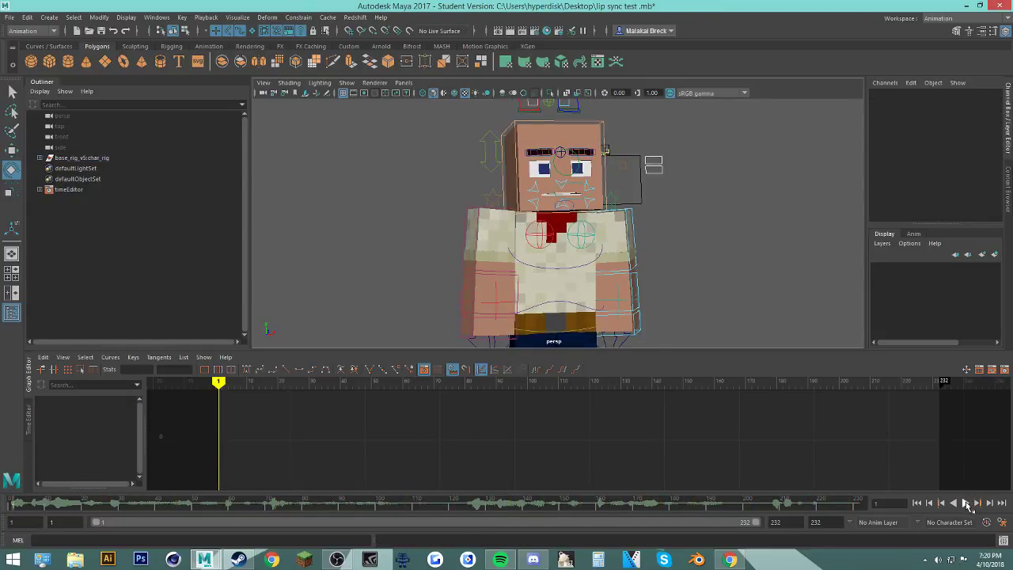
click(967, 504)
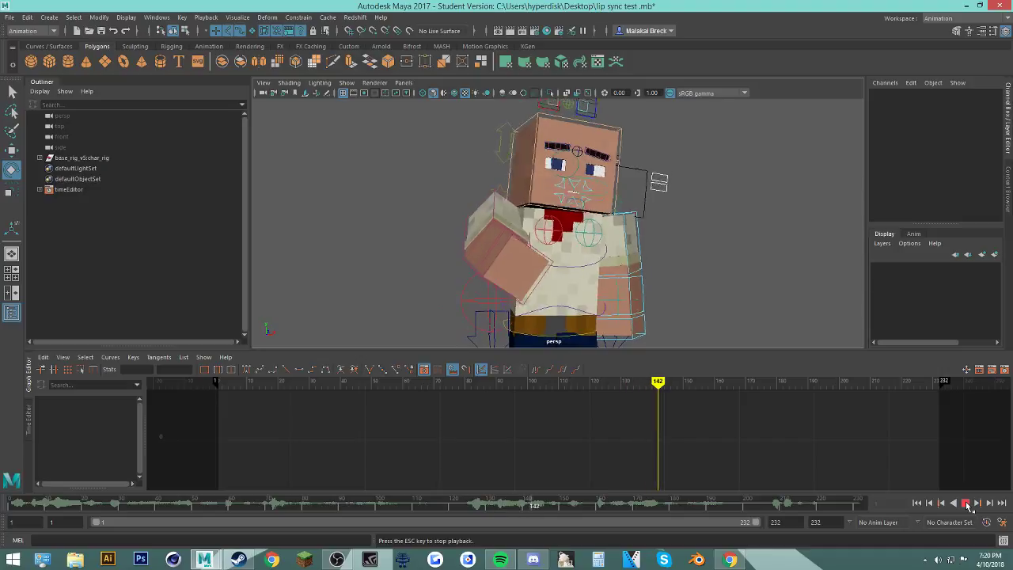
click(967, 503)
Step: Select the left forearm control and key it at frame 1 with Rotate X at -12.316
click(645, 296)
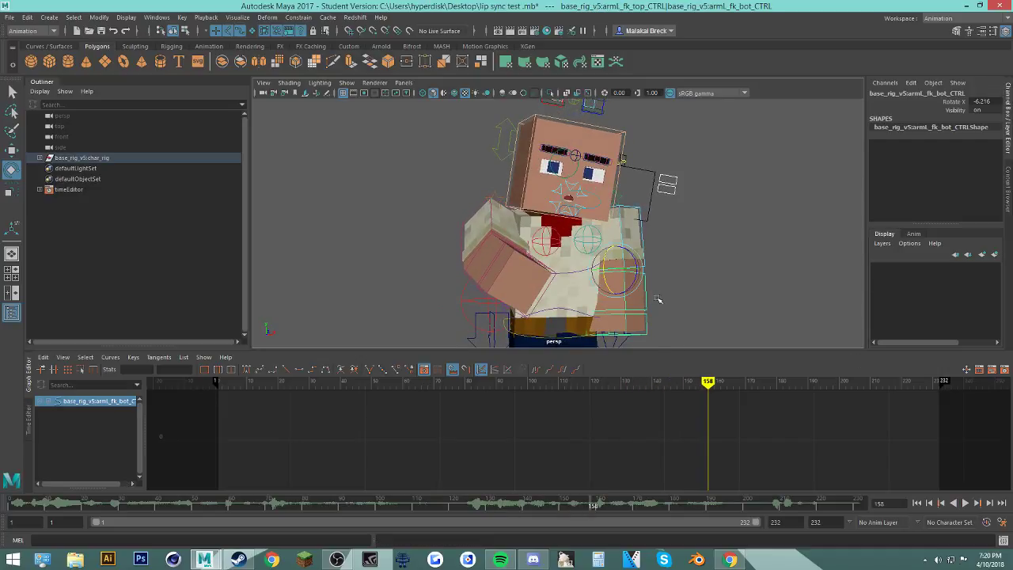
drag(651, 502, 6, 502)
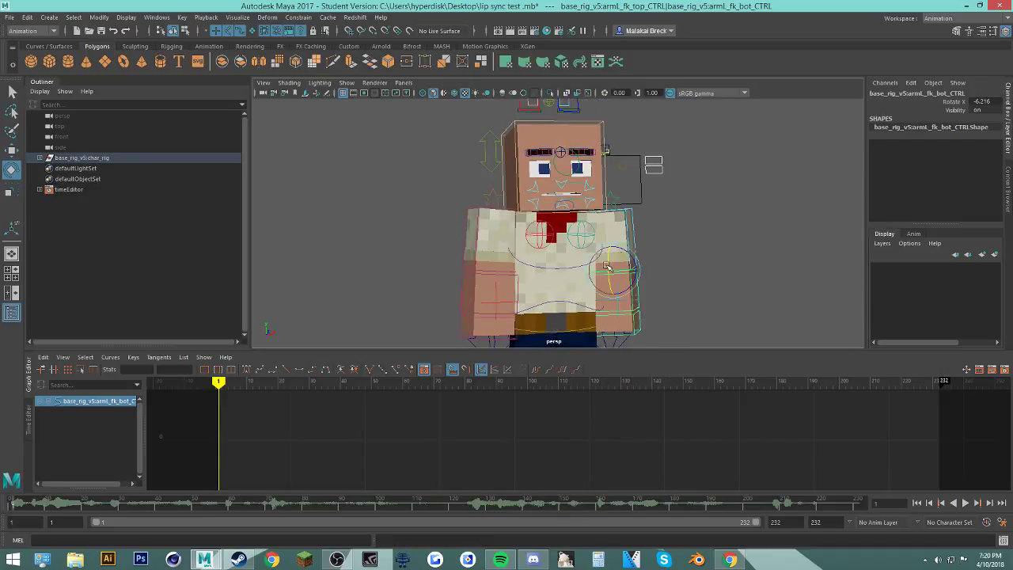
key(s)
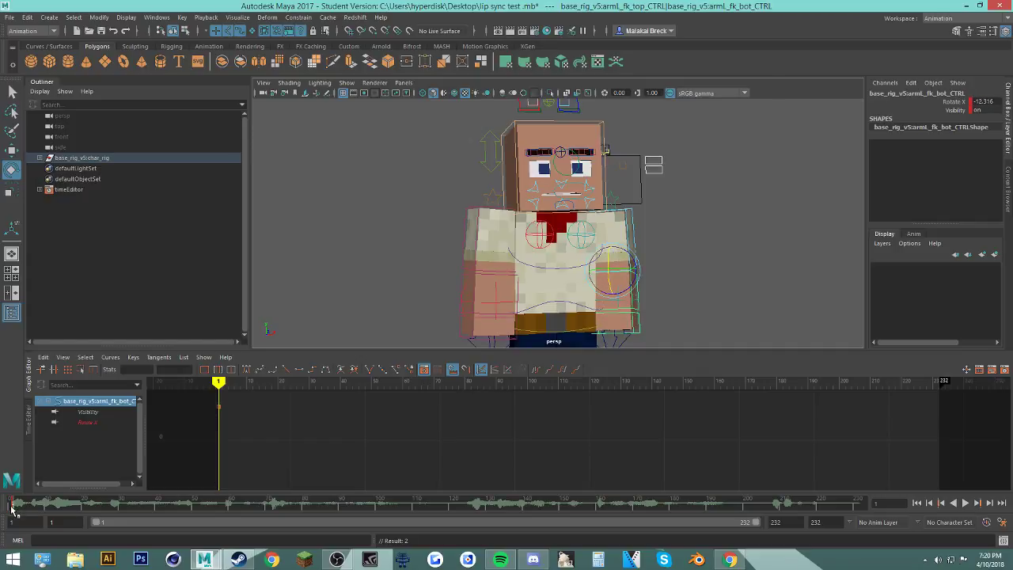
Step: Straighten the left forearm at frame 29 to about -0.67 in Rotate X and key it, checking from the side
drag(13, 510, 117, 507)
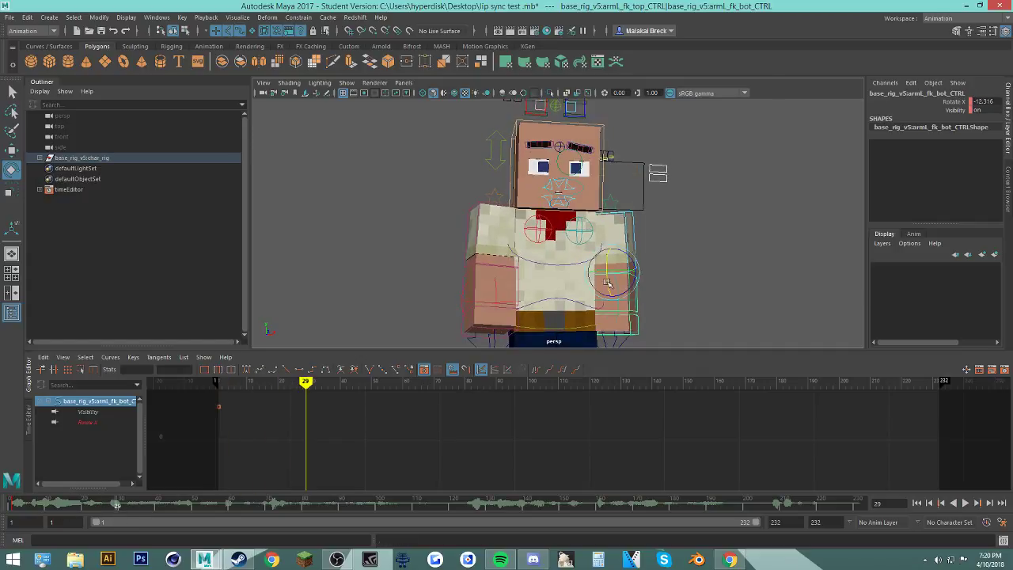
drag(607, 283, 608, 285)
key(s)
alt+drag(753, 301, 670, 296)
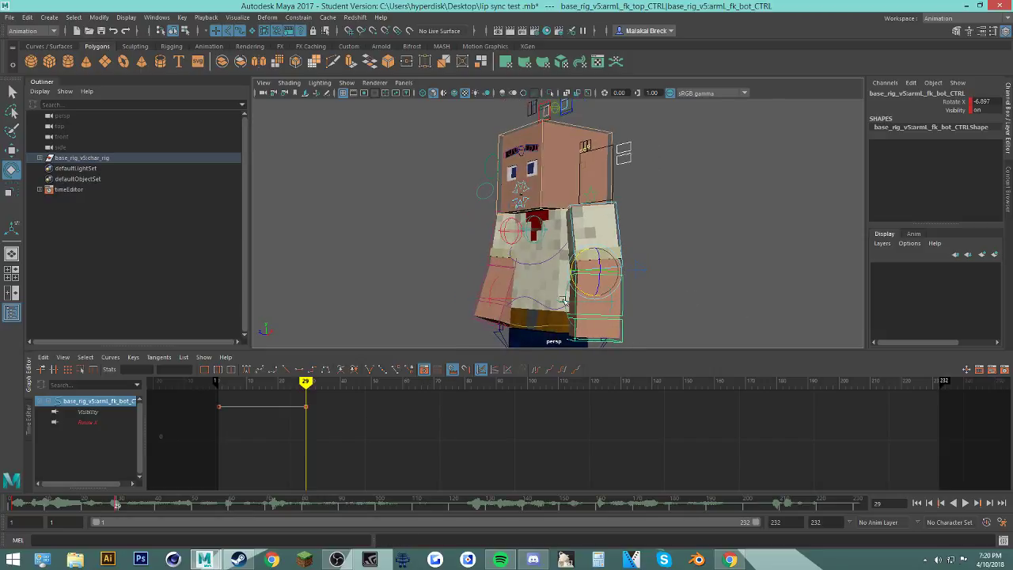
key(s)
Step: Key the left forearm at frame 13 and check the bend in playback
drag(9, 500, 59, 503)
key(s)
key(alt+v)
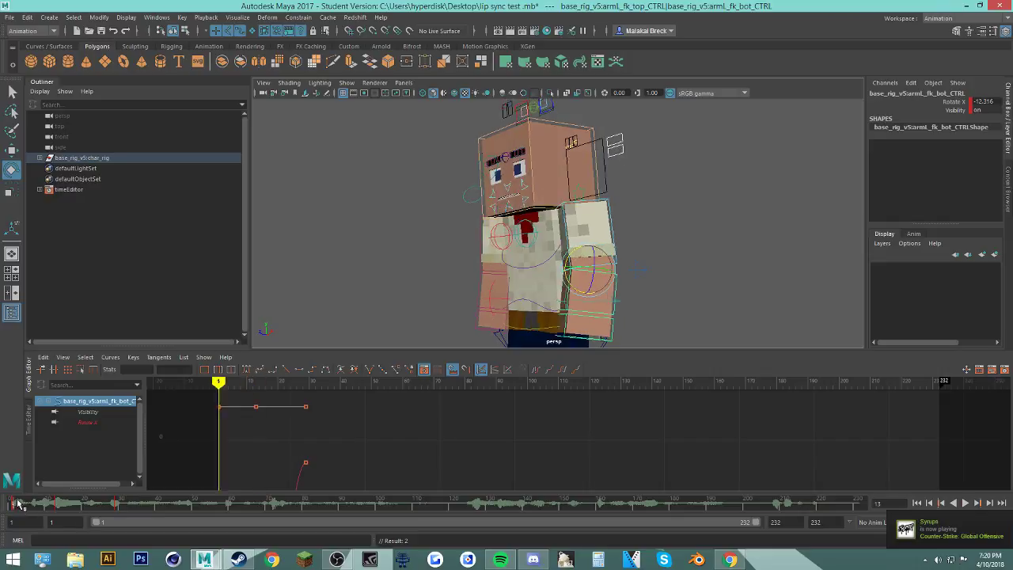
key(alt+v)
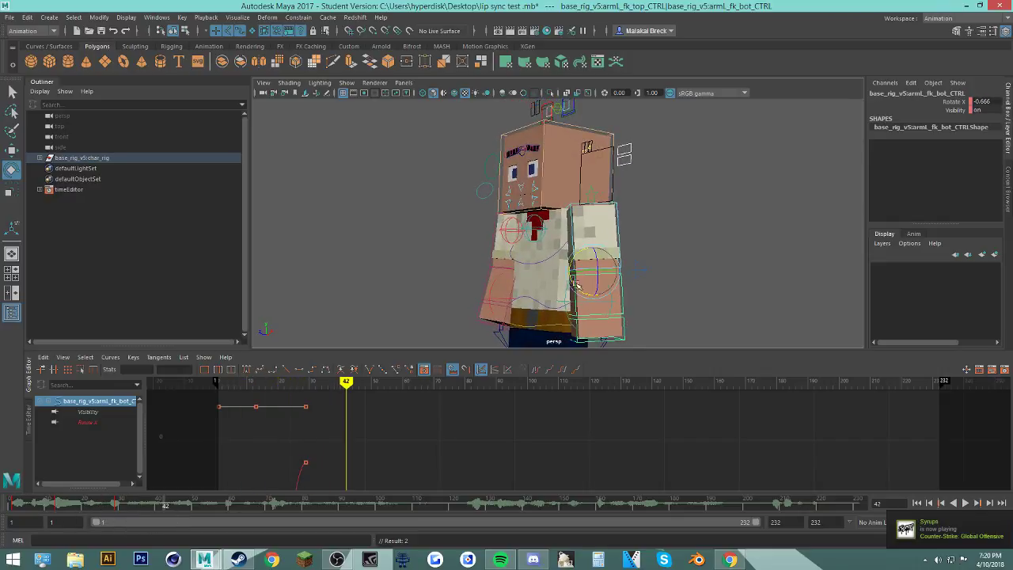
Step: Pose and key the left forearm at frames 42, 57, 74 and 83
drag(181, 504, 338, 510)
key(s)
key(s)
Step: Key the left forearm at frame 109, shift the keys around it in time and check the timing in playback
drag(272, 511, 431, 500)
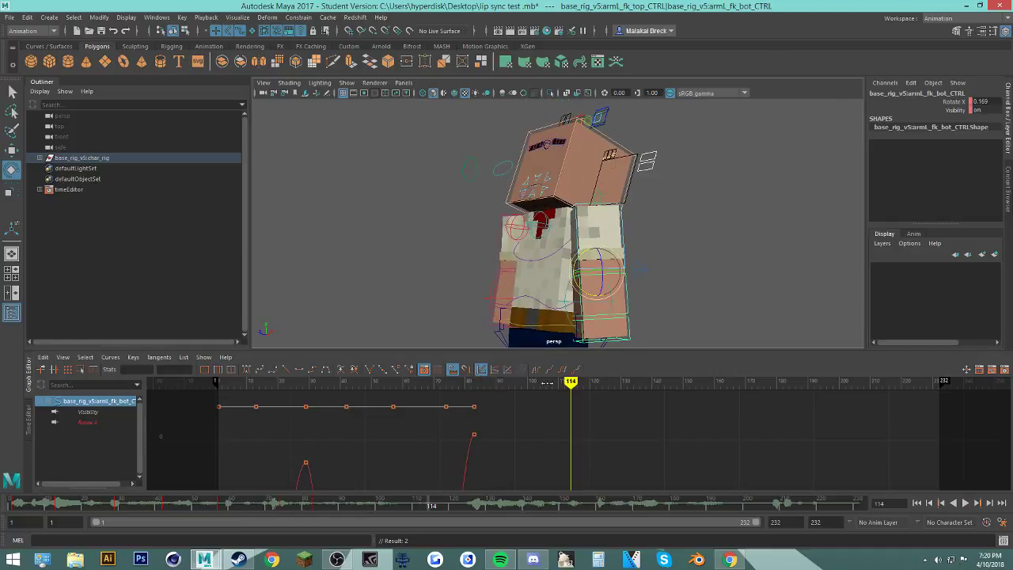
drag(253, 496, 394, 507)
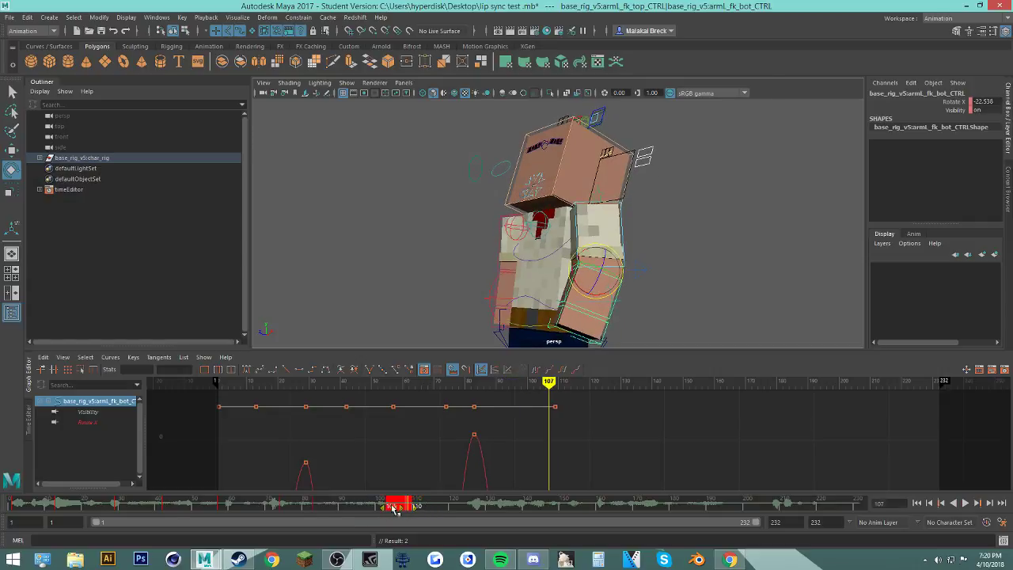
mouse_move(307, 507)
mouse_down()
mouse_move(415, 514)
mouse_move(312, 515)
mouse_move(351, 520)
mouse_move(372, 508)
mouse_up()
shift+drag(443, 505, 382, 507)
key(alt+v)
click(459, 507)
key(alt+v)
Step: Delete the left forearm key near frame 99 and rework the timing with keys at frames 90, 101 and 109
shift+drag(480, 507, 405, 505)
right_click(375, 509)
click(427, 378)
key(s)
double_click(367, 506)
click(363, 505)
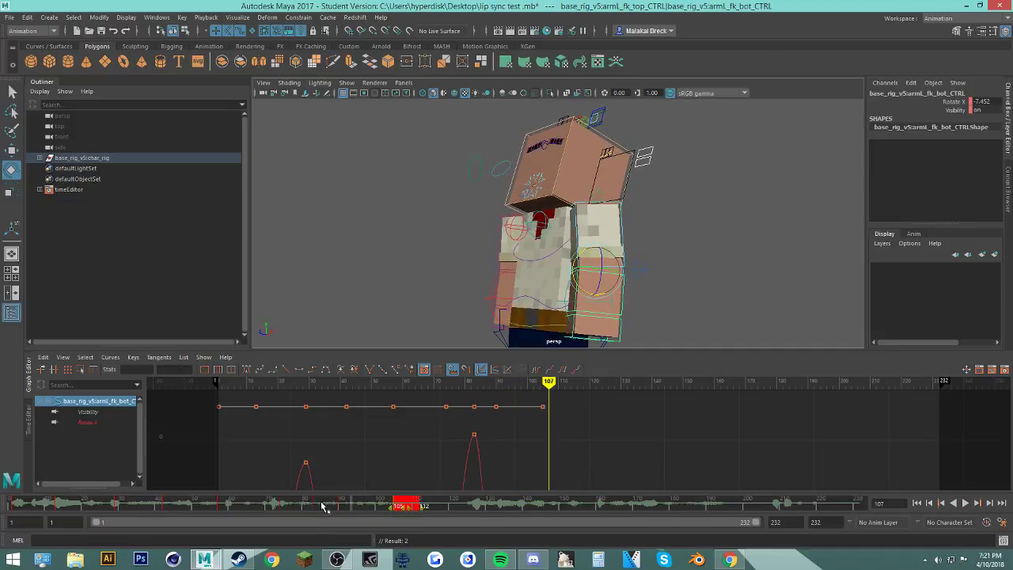
drag(310, 506, 386, 504)
Step: Pose and key the left forearm at frames 122 and 138, and play back the movement
drag(341, 506, 461, 507)
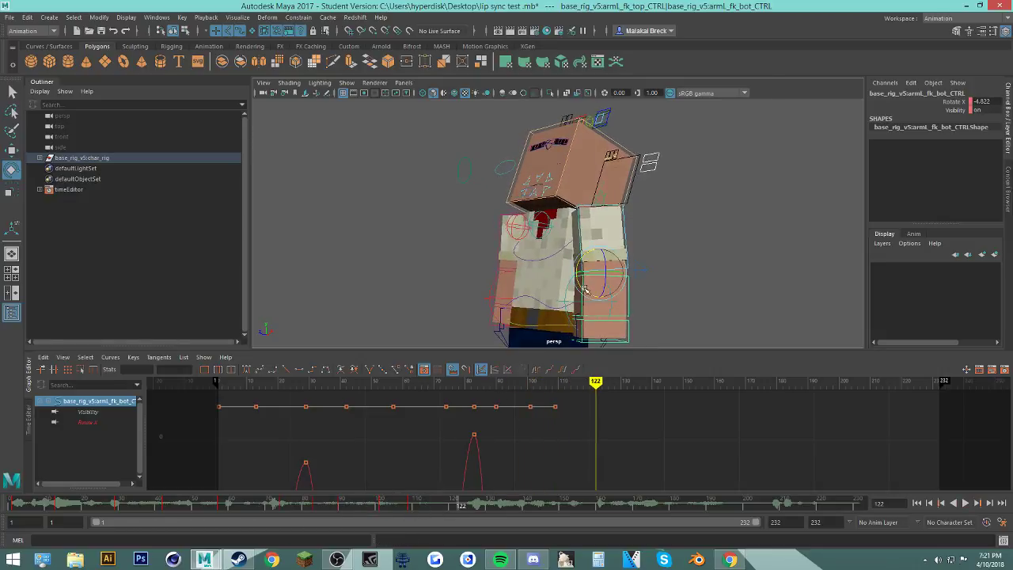
drag(368, 504, 519, 511)
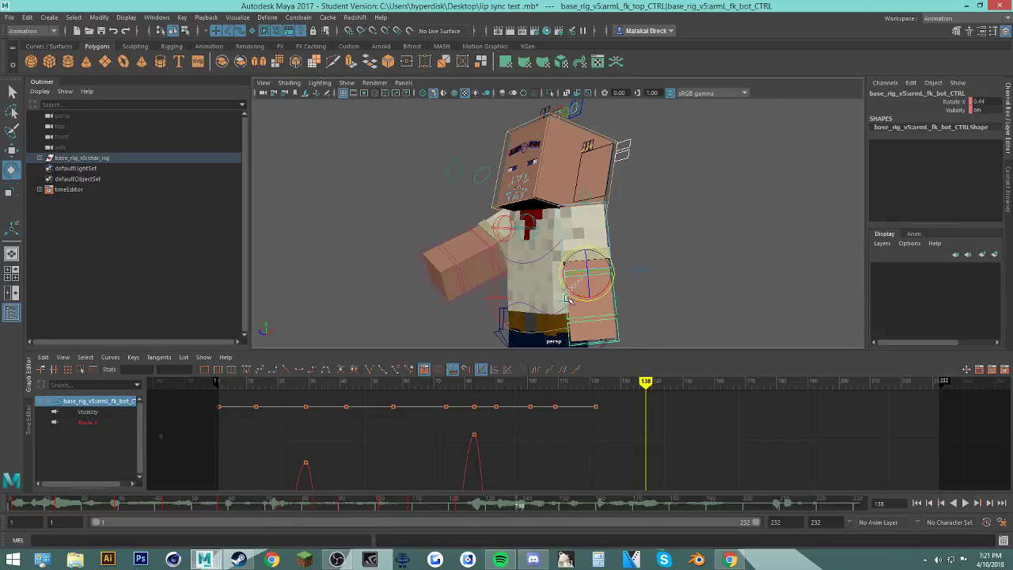
key(alt+v)
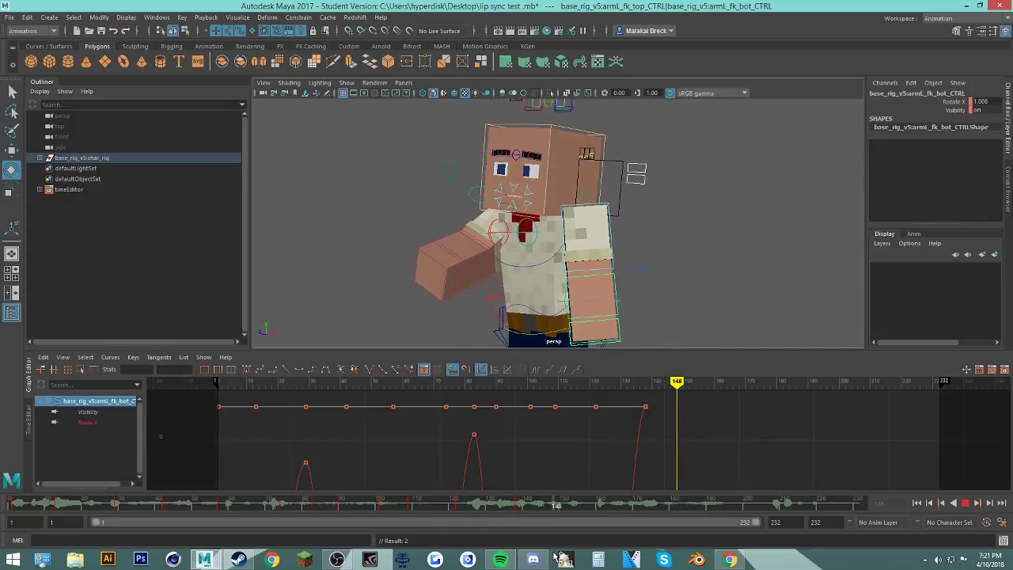
Step: Rework the left forearm timing with keys at frames 131, 134, 138 and 146, deleting the key near frame 140
shift+drag(479, 506, 524, 503)
drag(441, 507, 559, 508)
shift+drag(576, 507, 478, 506)
drag(524, 505, 579, 507)
right_click(525, 504)
click(558, 379)
key(s)
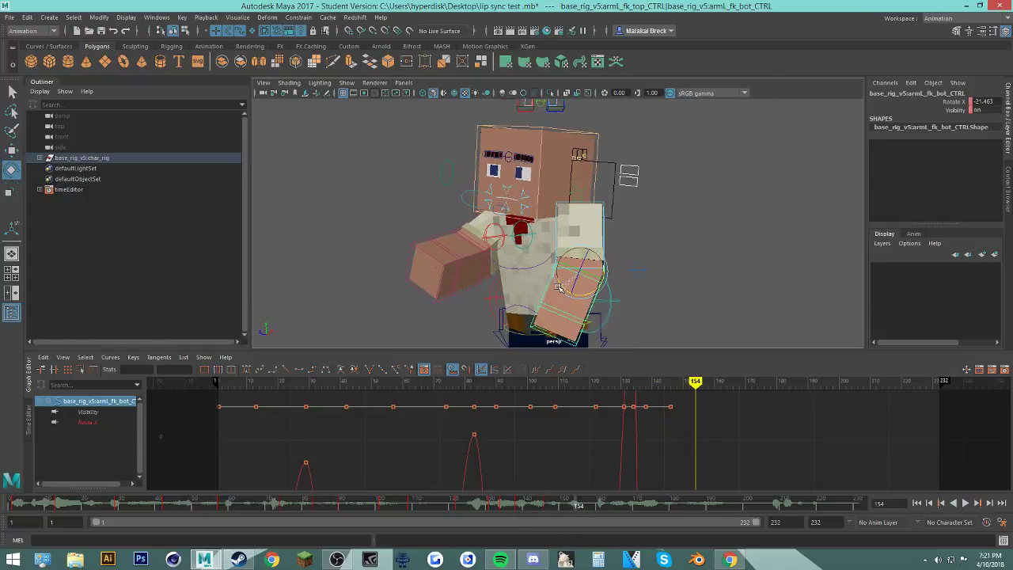
Step: Pose and key the left forearm at frames 154 and 162, and check the movement in playback
drag(559, 288, 559, 286)
key(s)
drag(517, 507, 630, 518)
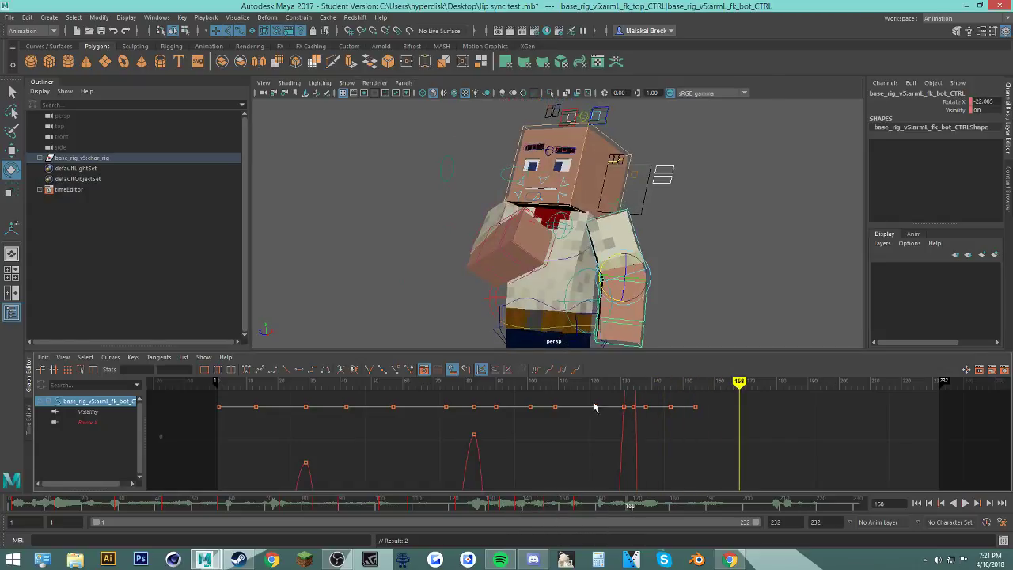
drag(567, 507, 607, 507)
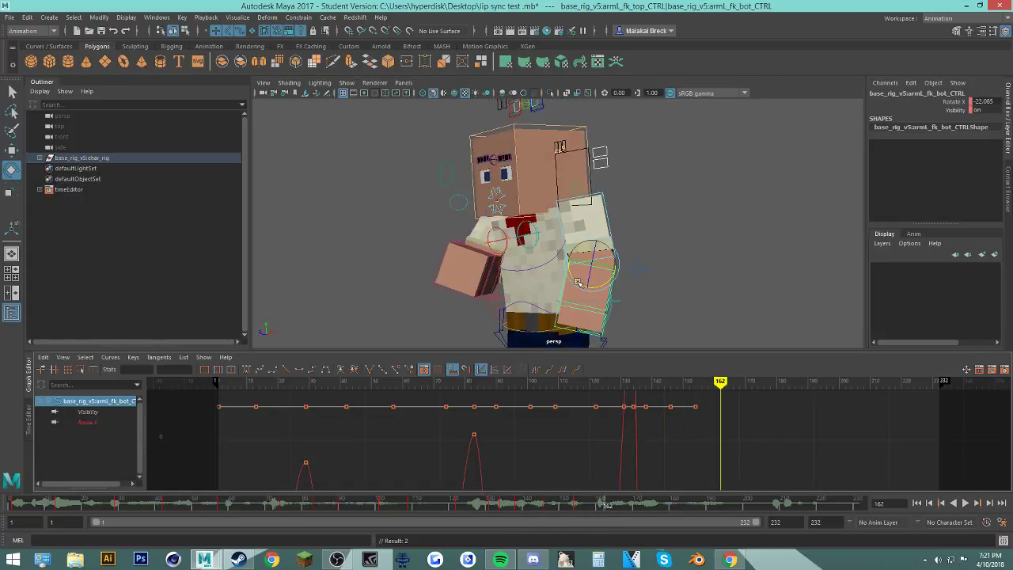
drag(577, 282, 563, 272)
key(alt+v)
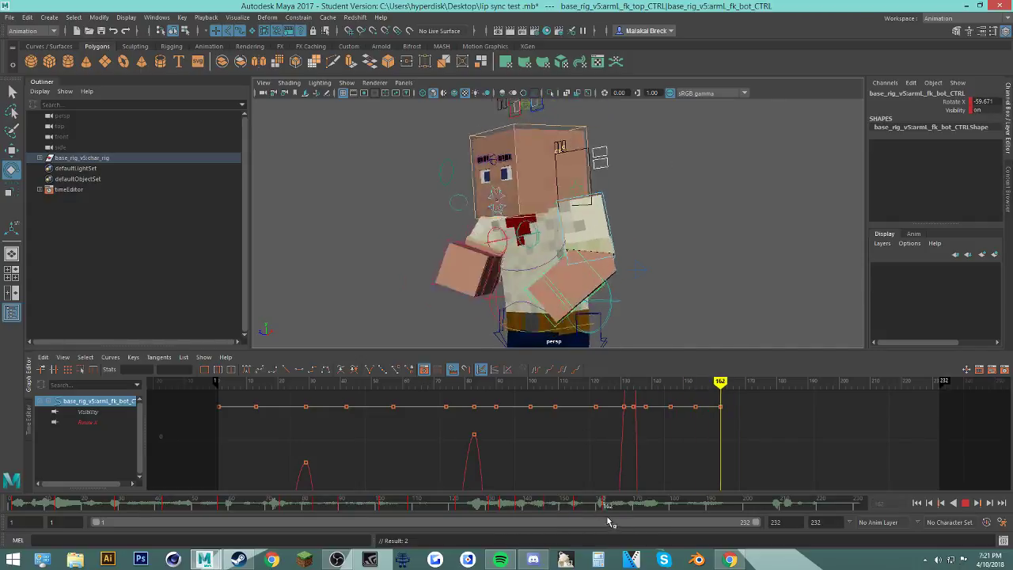
key(alt+v)
Step: Pose and key the left forearm at frames 168 and 176, and play back the section
drag(642, 505, 657, 503)
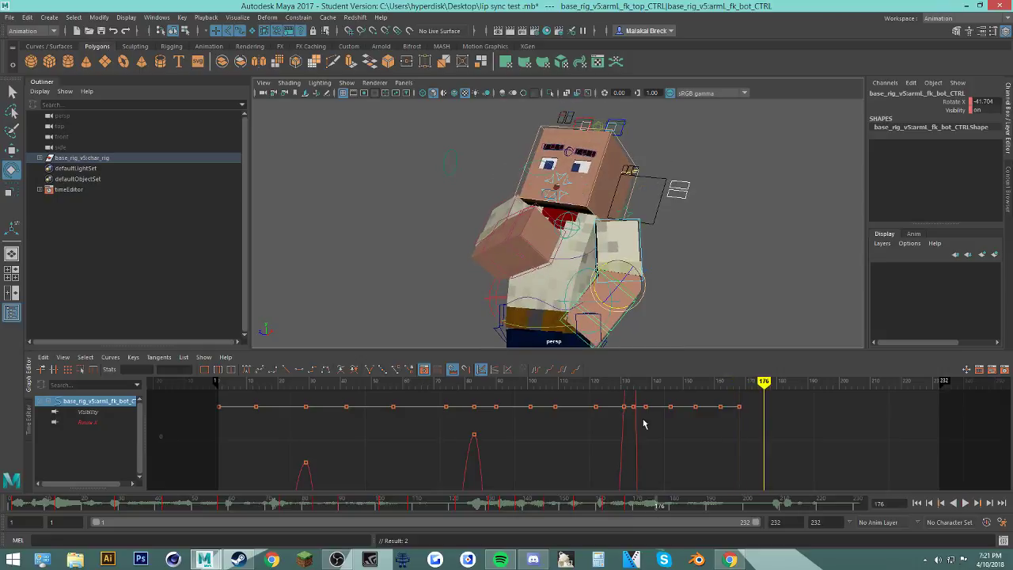
alt+drag(622, 322, 675, 320)
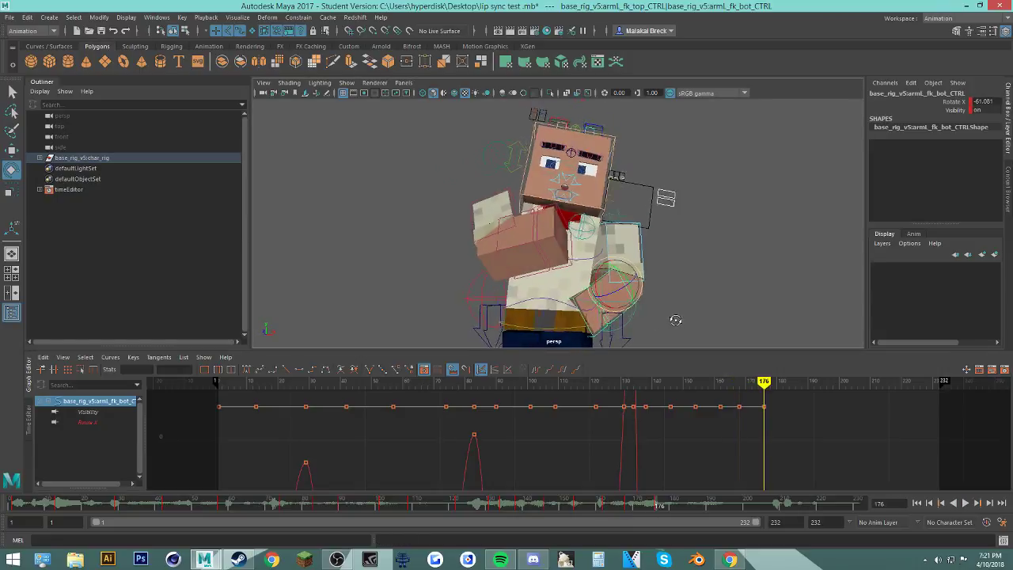
key(alt+v)
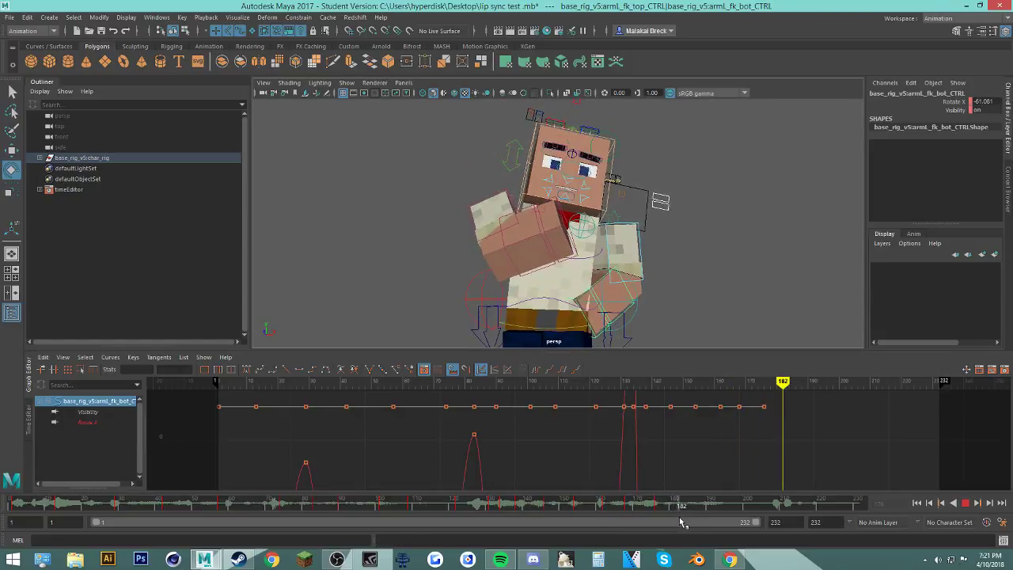
key(alt+v)
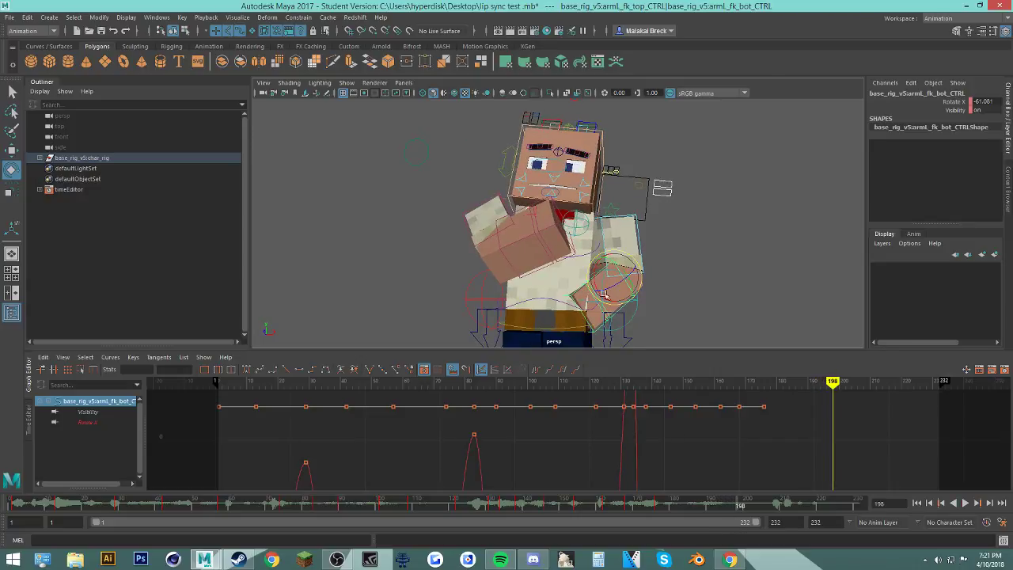
Step: Pose and key the left forearm at frames 194, 208, 217 and 225, and play back the ending
drag(645, 503, 722, 505)
click(704, 507)
key(alt+v)
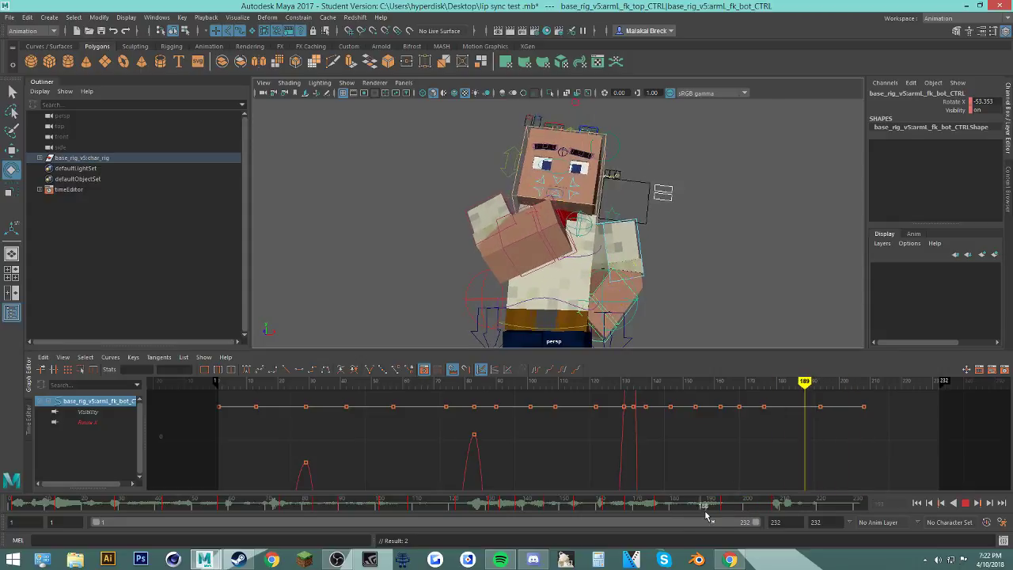
key(alt+v)
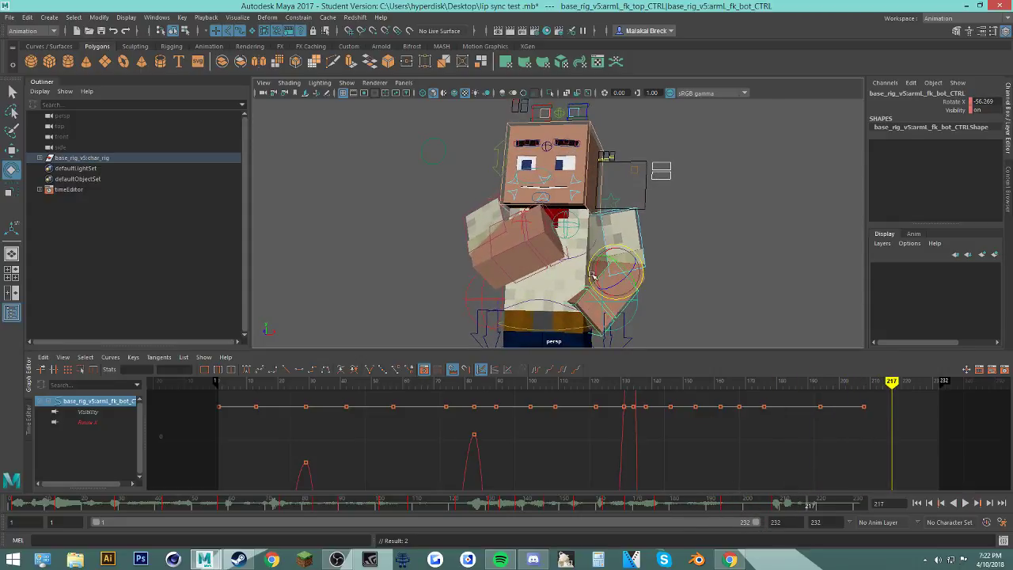
drag(758, 507, 839, 516)
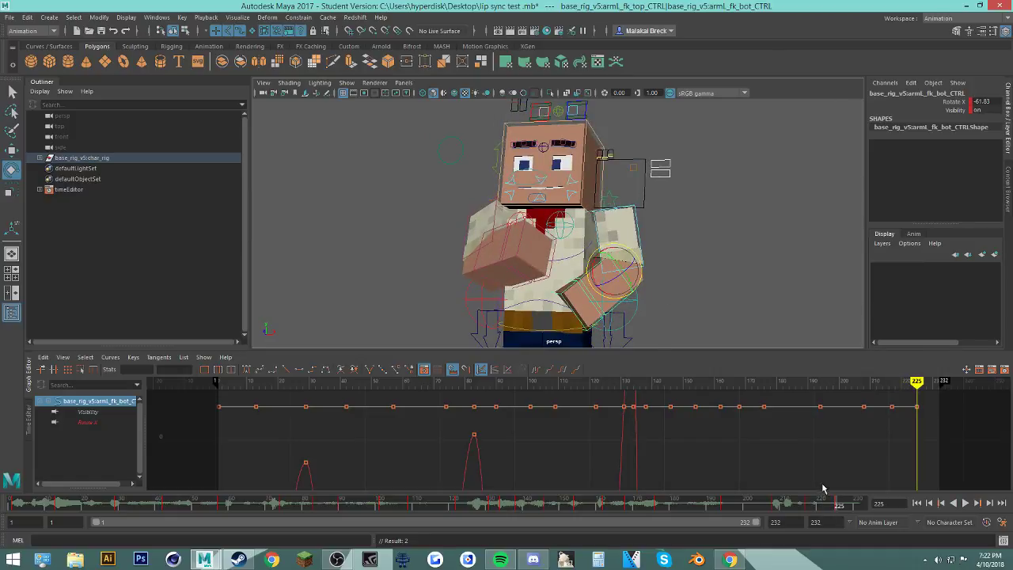
key(alt+v)
Step: Repose and key the left upper arm at frames 229 and 218, delete the key between them and play back the result
click(635, 232)
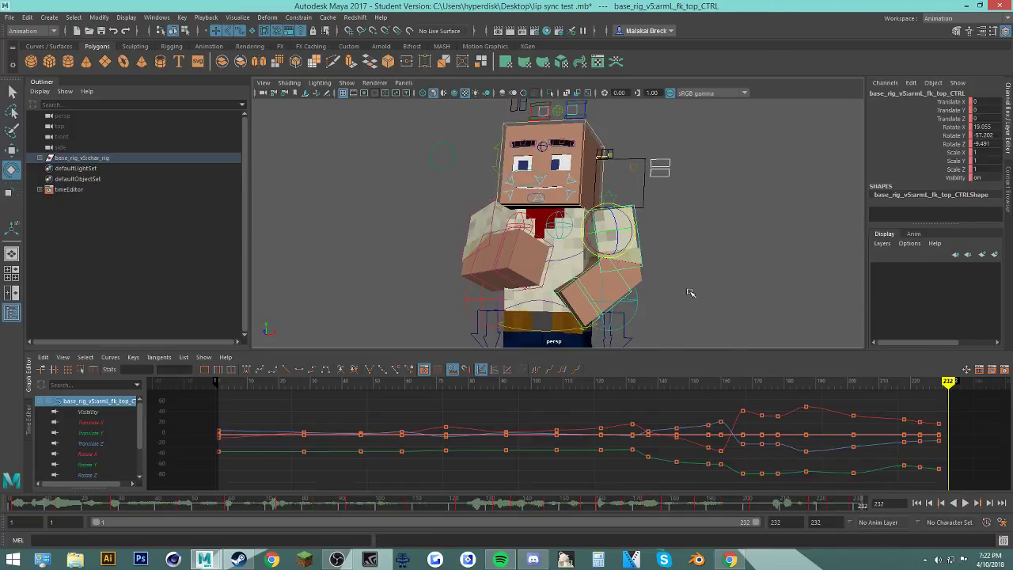
drag(852, 502, 854, 508)
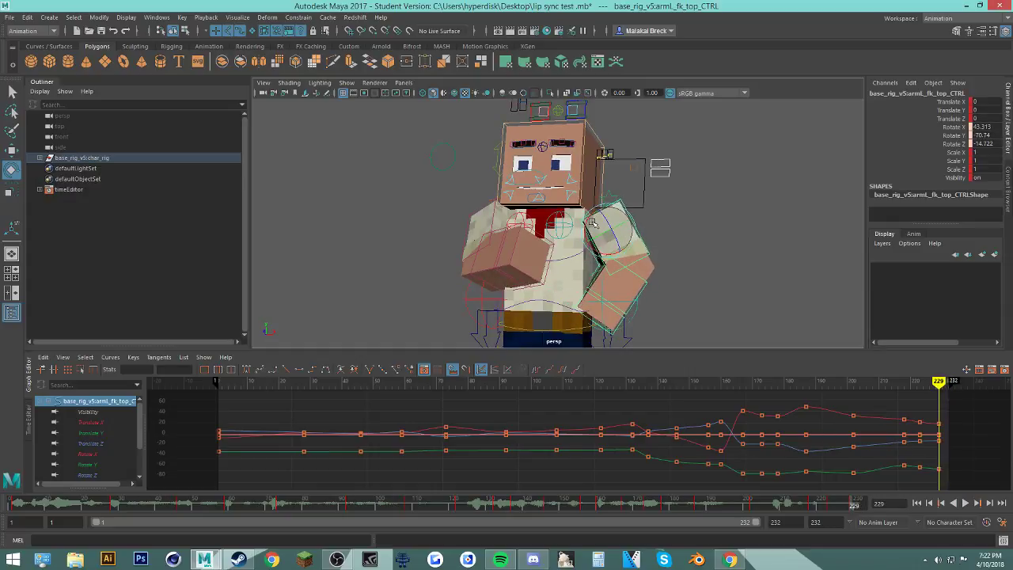
mouse_move(801, 504)
mouse_down()
mouse_move(828, 507)
mouse_move(770, 504)
mouse_move(842, 520)
mouse_move(812, 514)
mouse_up()
right_click(827, 507)
click(845, 381)
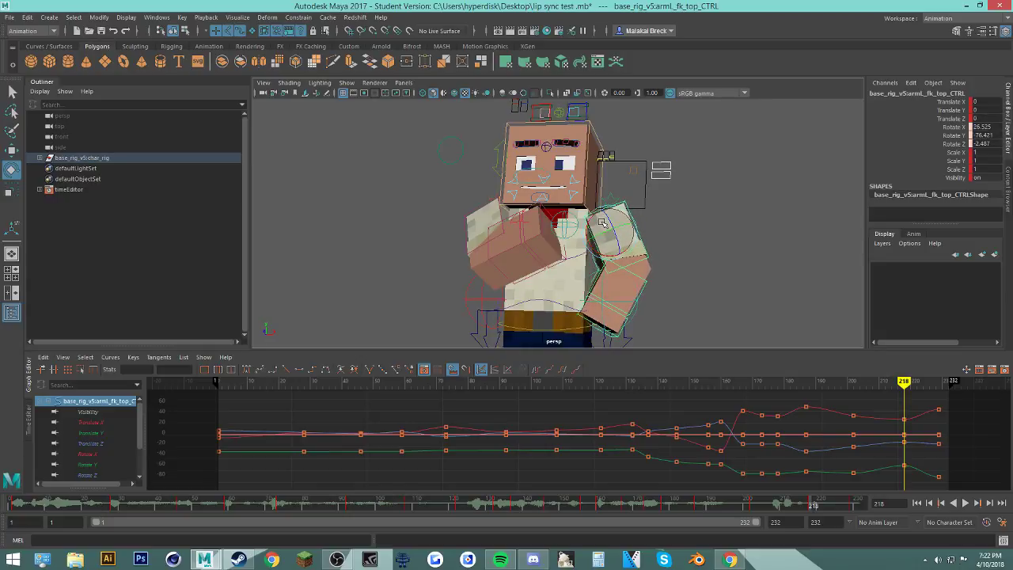
key(s)
key(alt+v)
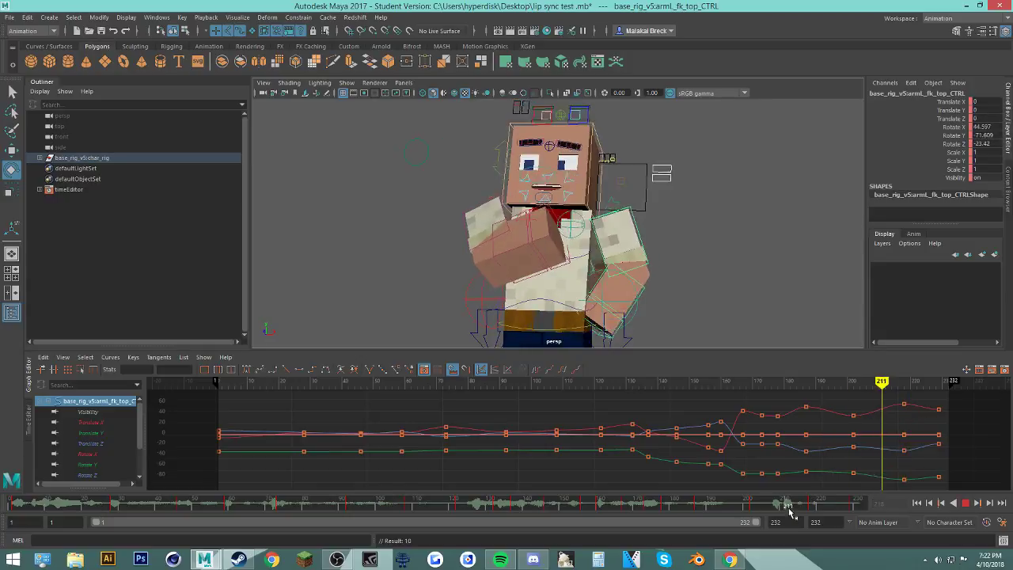
Step: Select the left hand control nested under the forearm and key its rest pose at frame 148
key(Down)
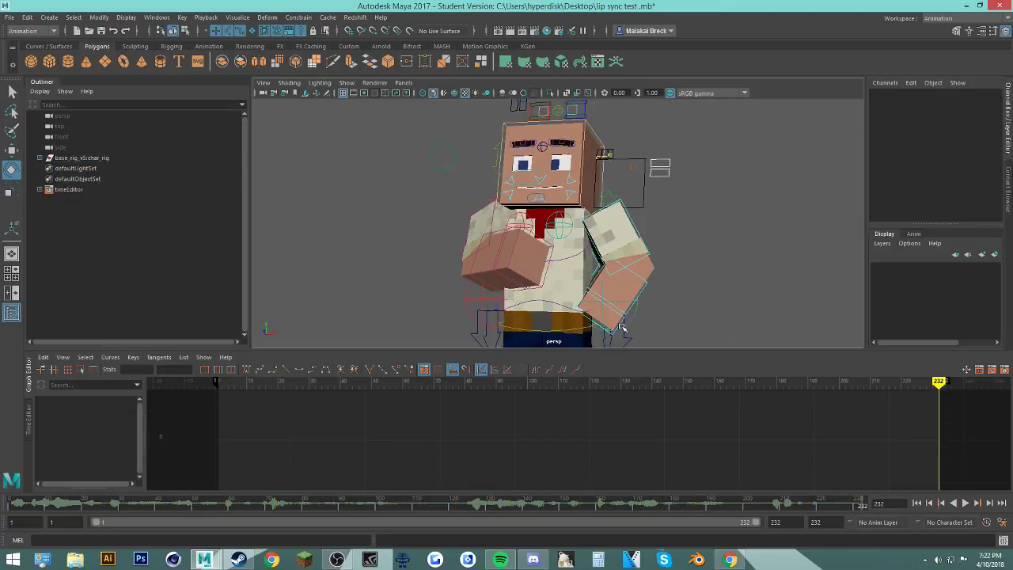
click(663, 331)
click(614, 331)
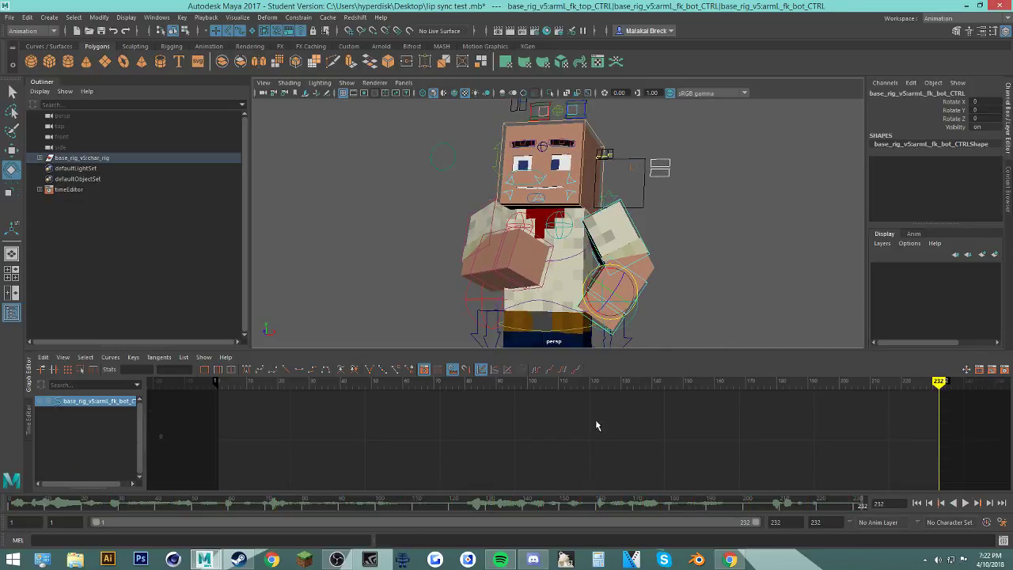
drag(587, 504, 588, 537)
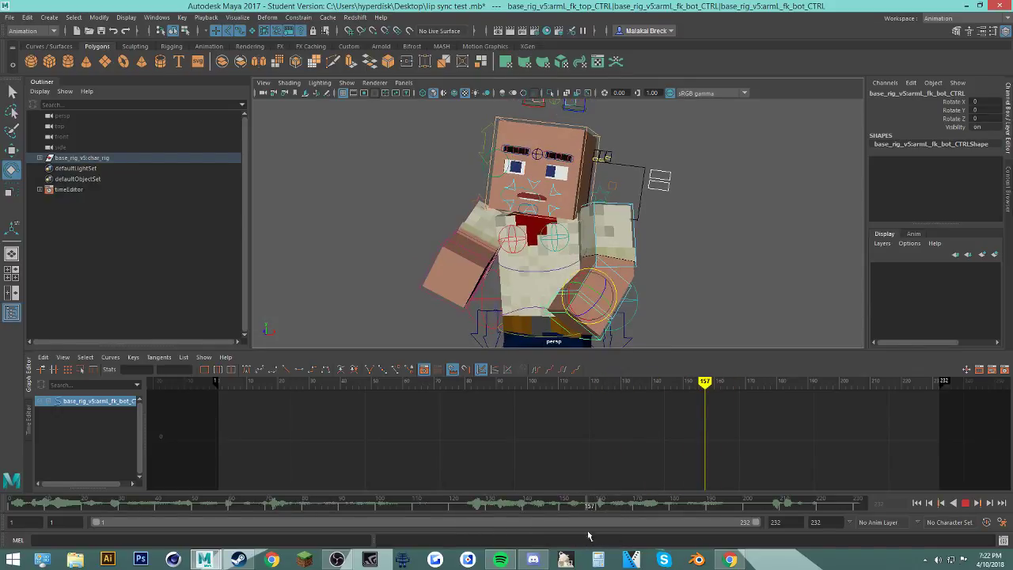
key(ctrl+z)
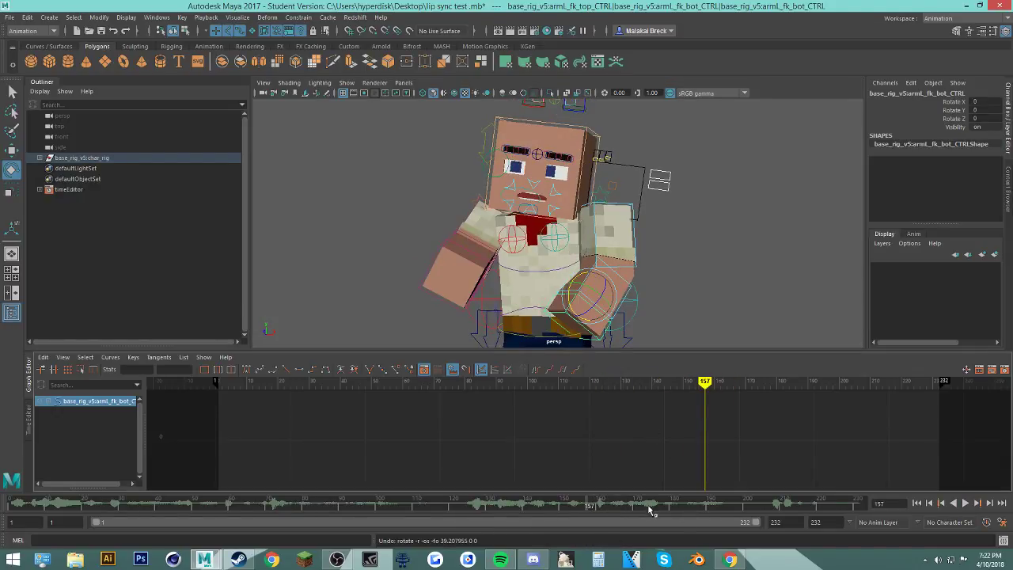
key(alt+v)
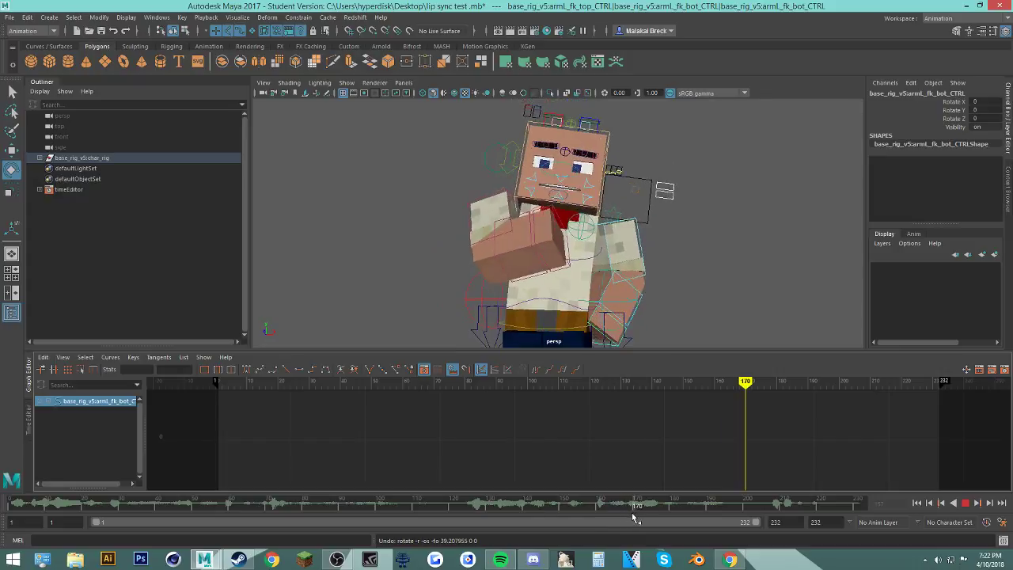
click(532, 514)
key(s)
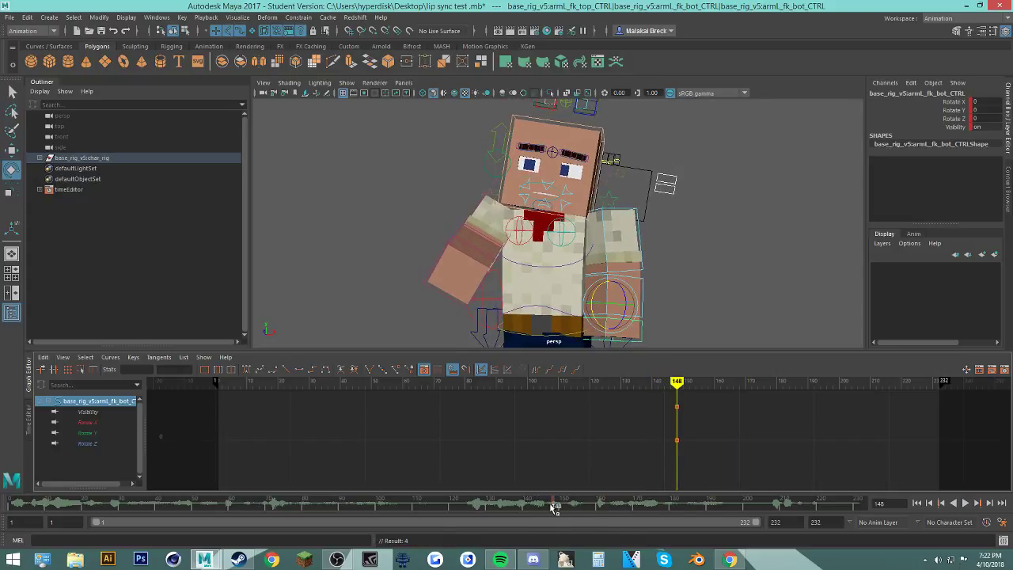
Step: Pose and key the left hand control at frames 153, 158 and 163
key(alt+v)
drag(582, 312, 585, 305)
key(s)
drag(573, 513, 592, 513)
drag(566, 295, 568, 290)
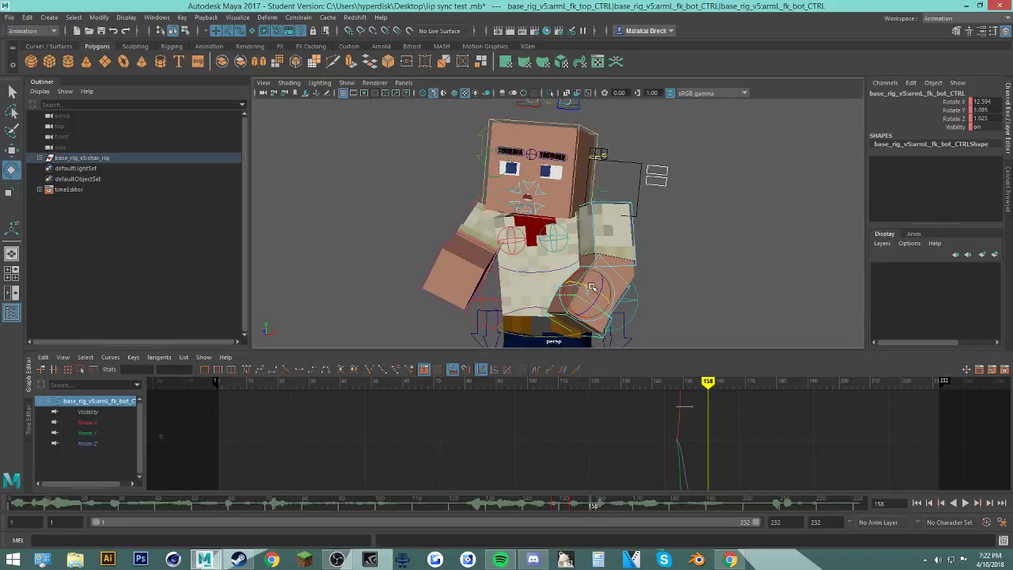
drag(577, 512, 611, 513)
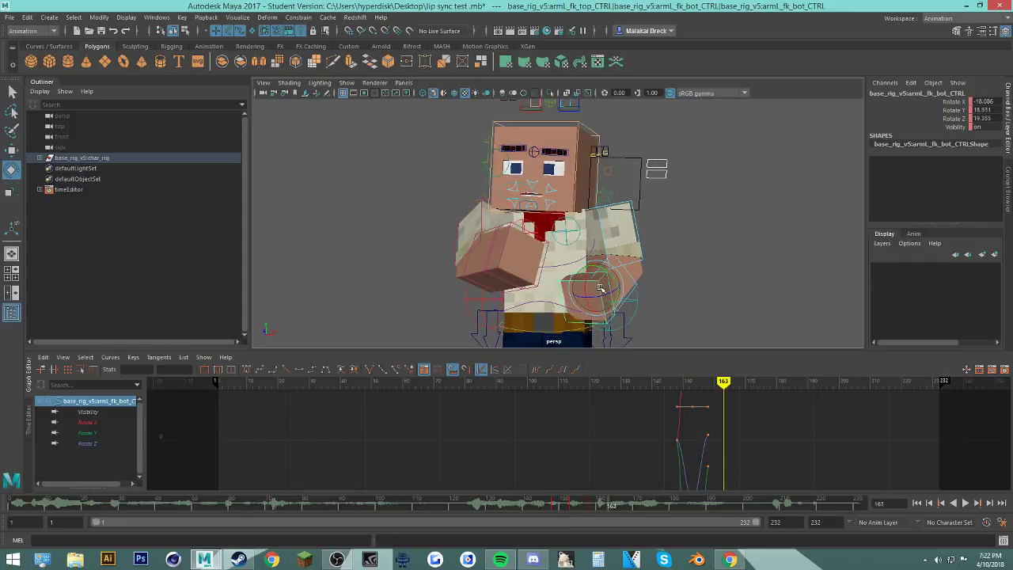
key(s)
Step: Pose and key the left hand control at frame 168, and shift its last two keys to frames 164 and 171
drag(601, 511, 628, 516)
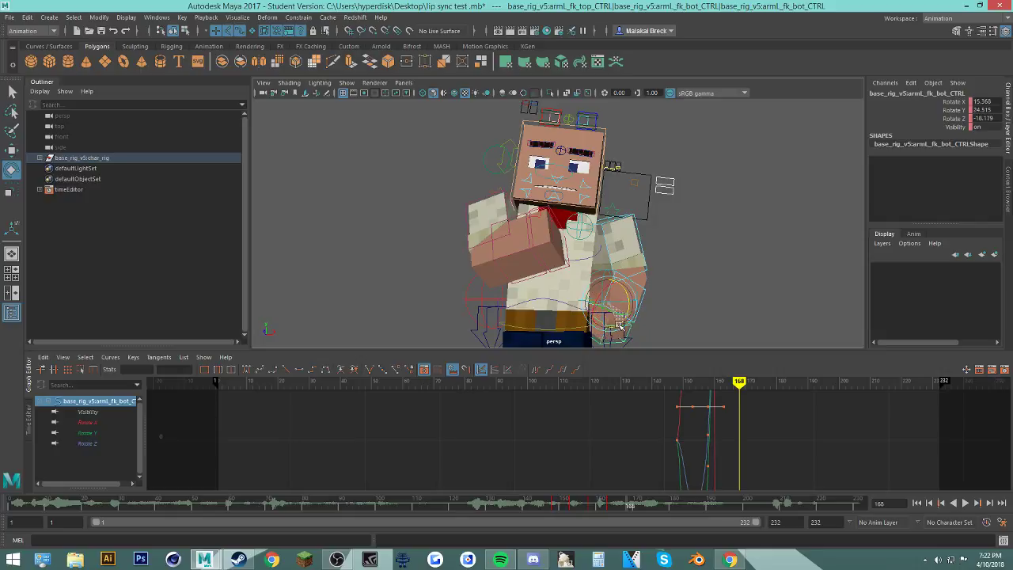
alt+drag(695, 298, 626, 304)
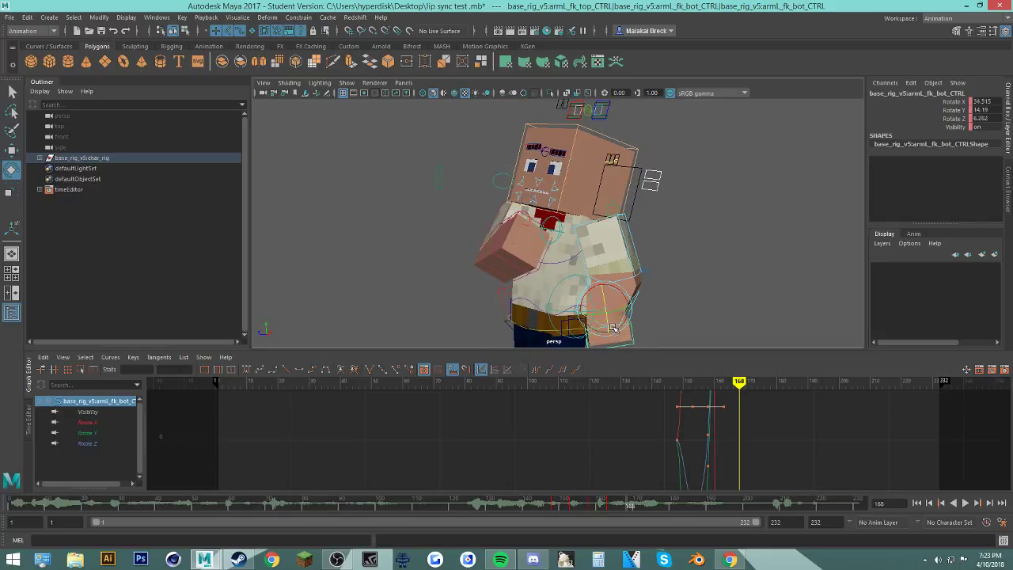
drag(618, 327, 622, 449)
key(s)
Step: Pose and key the left hand control at frames 176, 179 and 185, checking the timing in playback
drag(589, 505, 660, 509)
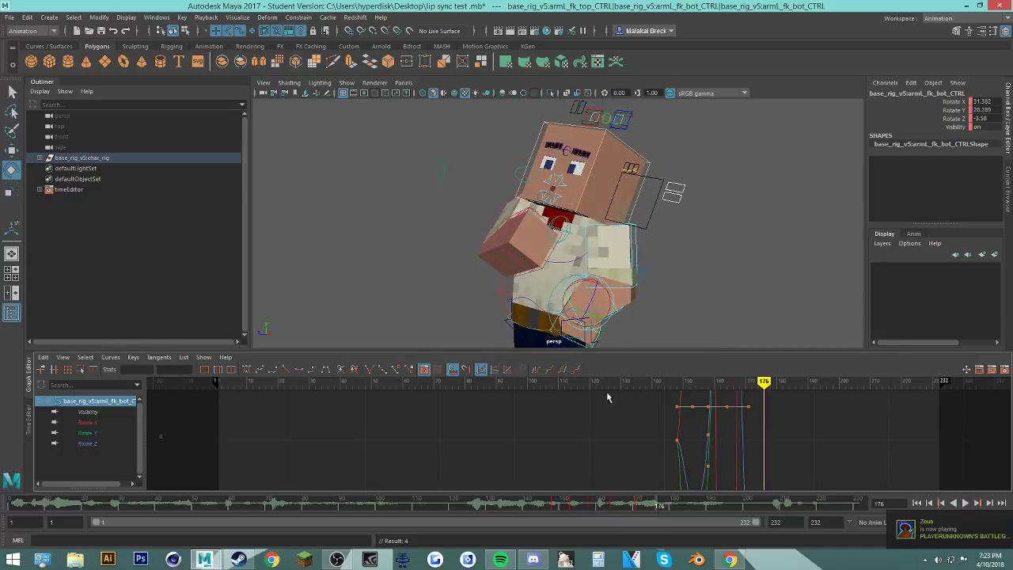
drag(572, 292, 587, 290)
alt+drag(664, 307, 730, 307)
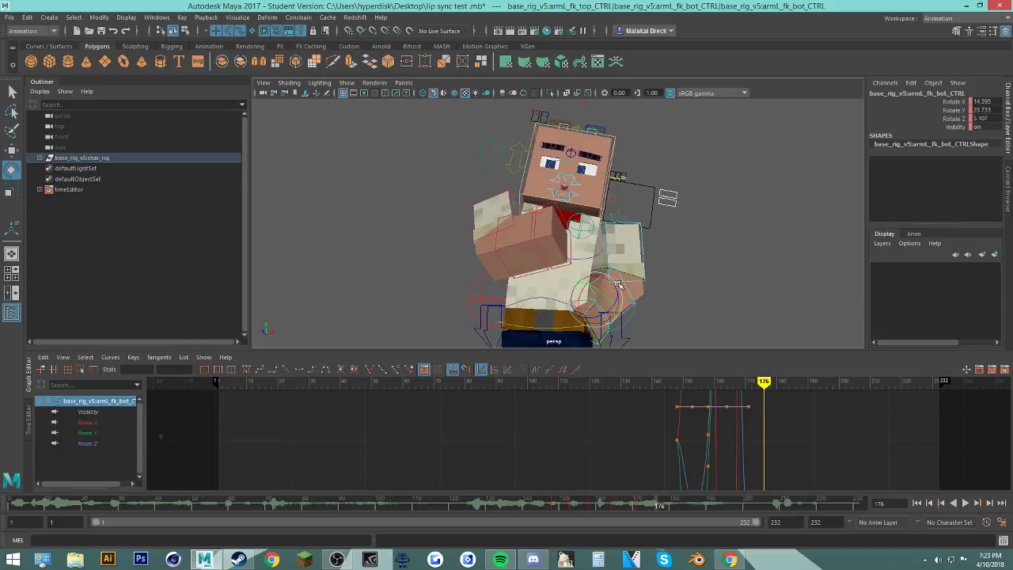
drag(589, 292, 595, 294)
key(s)
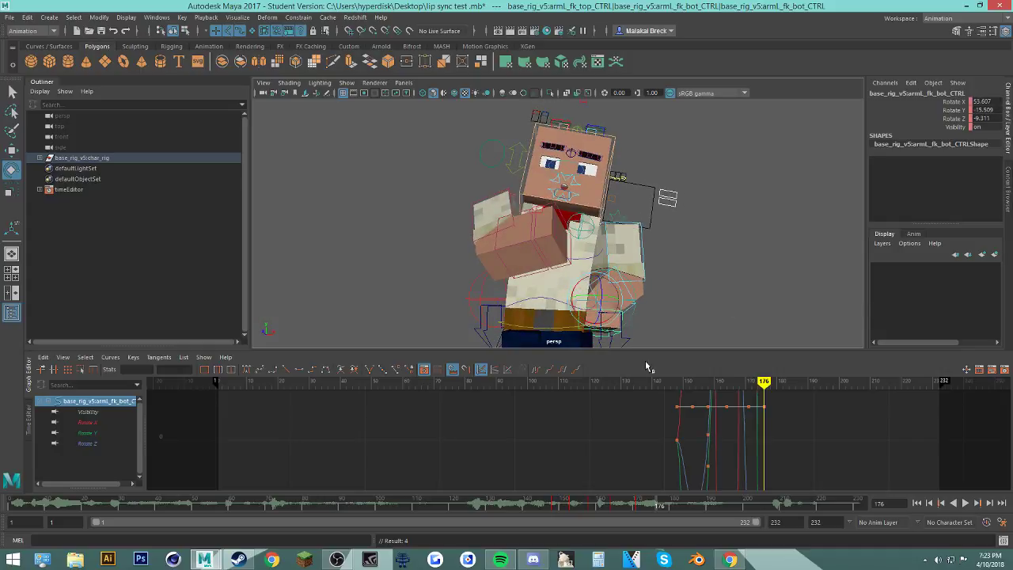
key(alt+v)
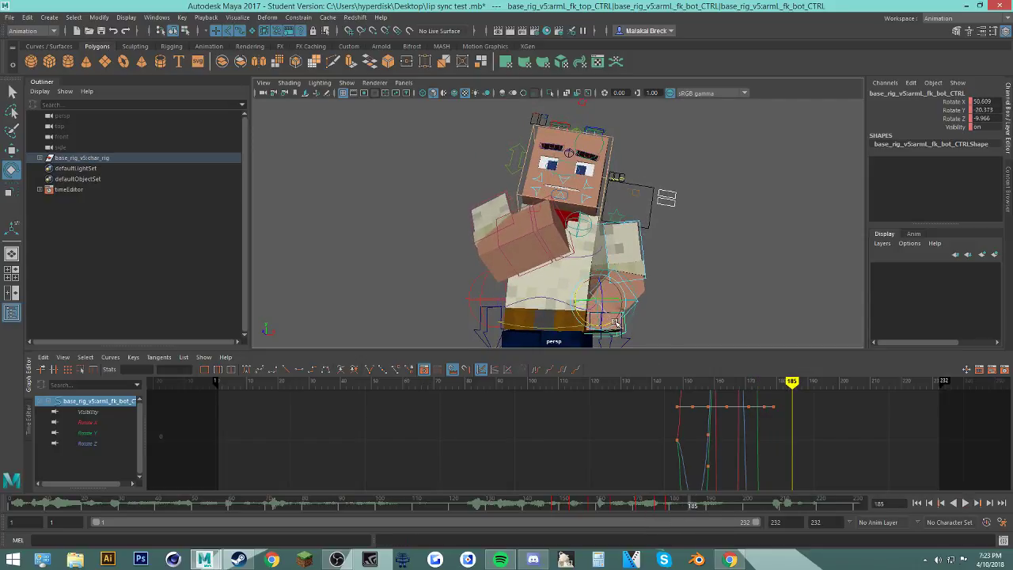
Step: Try setting the left arm's wrist attribute to 1 and undo the change
click(619, 217)
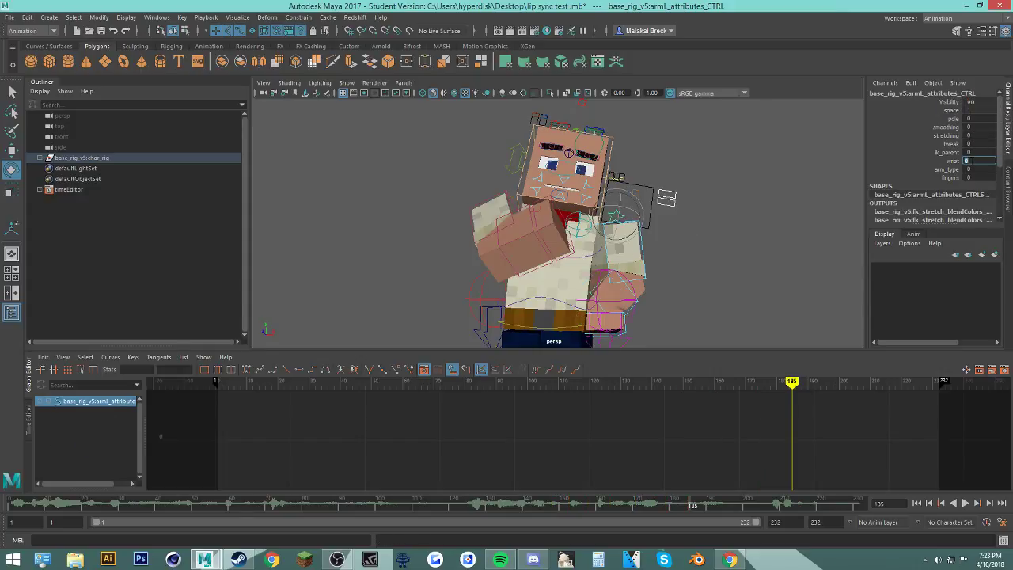
text(1)
key(Return)
drag(692, 508, 847, 523)
key(ctrl+z)
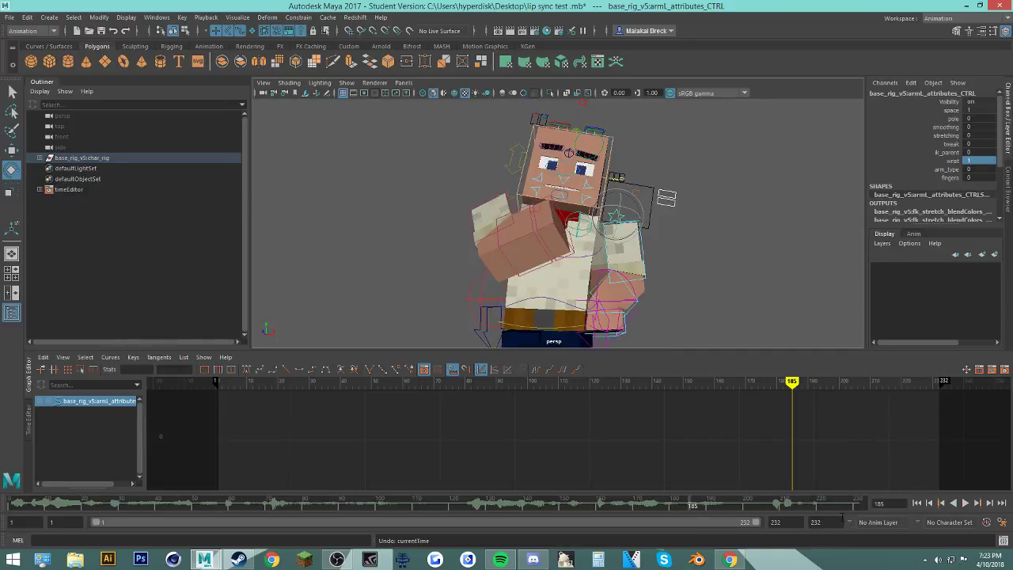
key(ctrl+z)
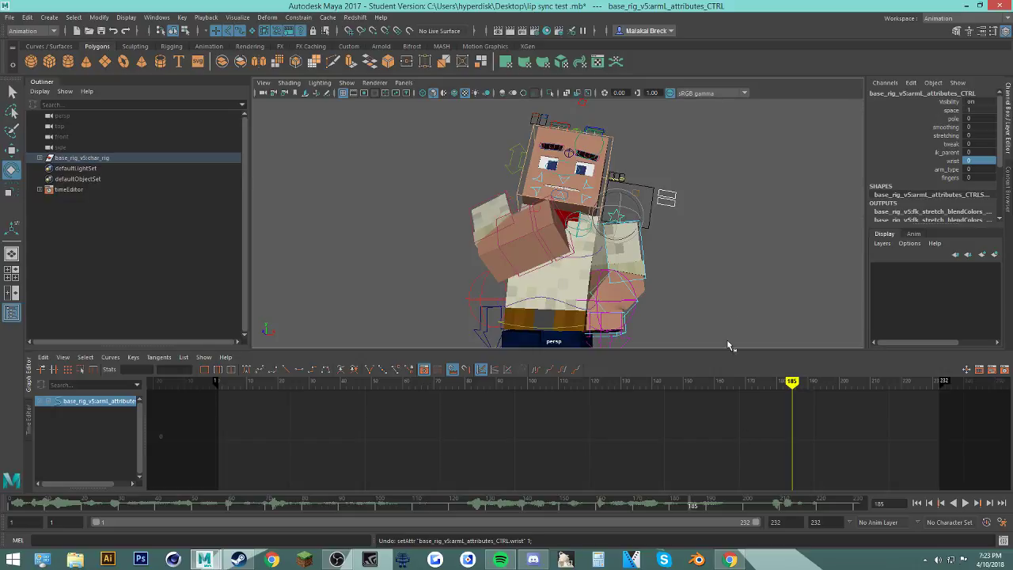
Step: Try rotating the left wrist control at frame 185 and scrub ahead to frame 211
alt+drag(725, 317, 690, 271)
alt+middle_drag(690, 271, 691, 243)
click(635, 277)
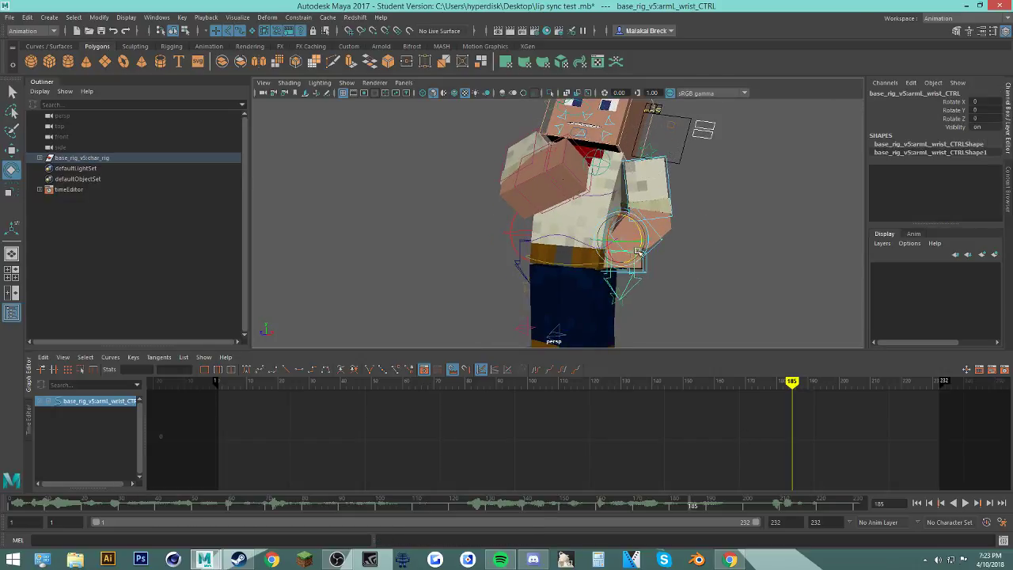
drag(638, 252, 627, 264)
drag(759, 507, 787, 504)
Step: Rotate and key the left lower-arm control at frame 197
click(659, 265)
click(654, 261)
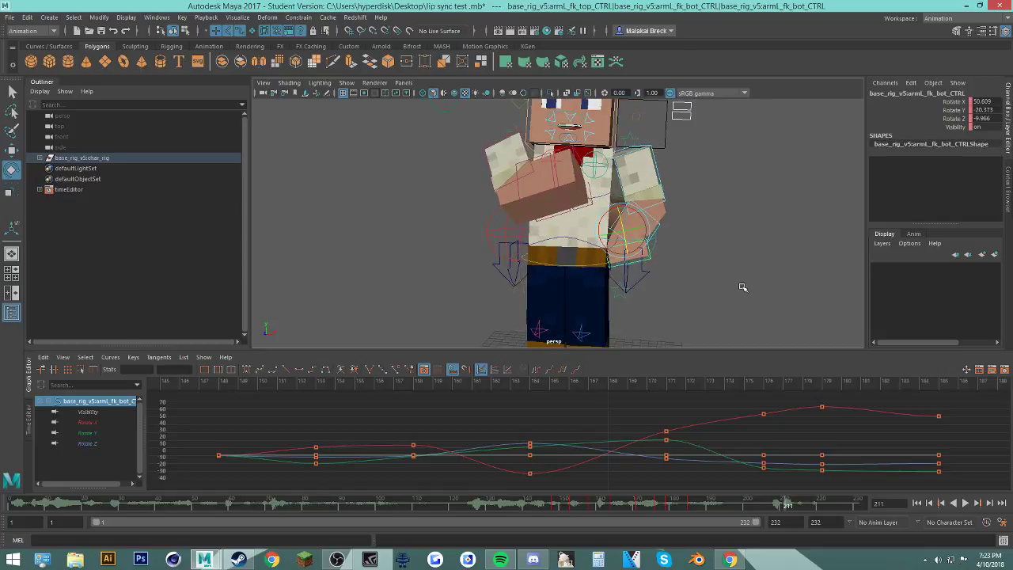
drag(674, 505, 739, 515)
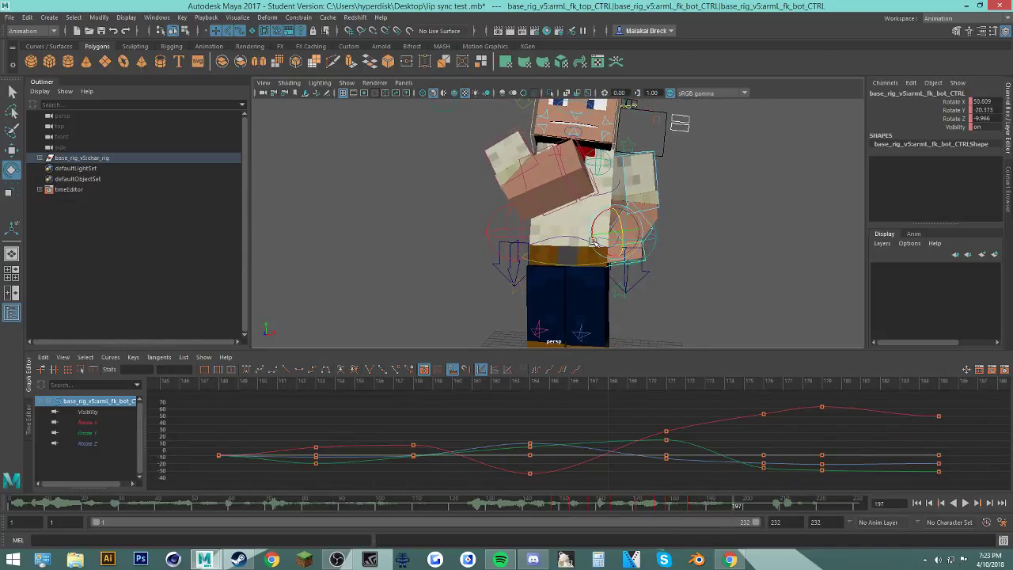
drag(592, 241, 595, 246)
key(s)
Step: Key the left lower-arm control at frame 213 and check the timing in playback
drag(706, 503, 796, 506)
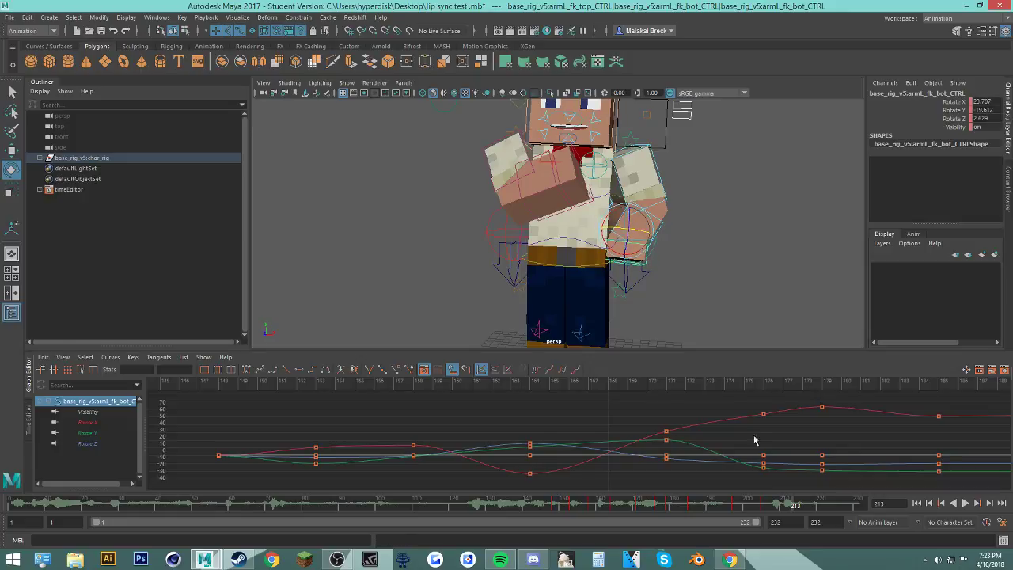
key(s)
click(695, 509)
key(alt+v)
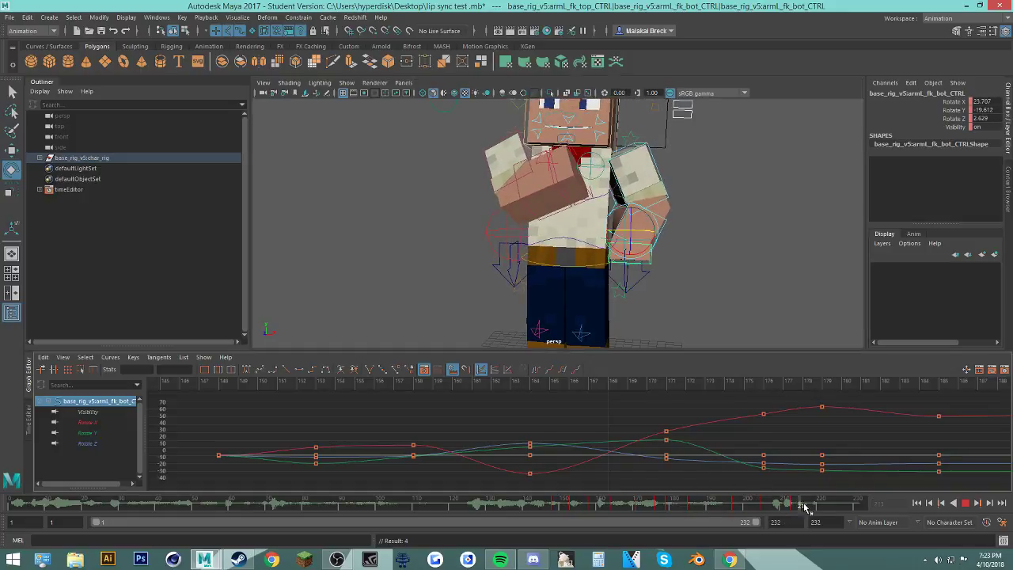
click(805, 507)
Step: Rotate and key the left lower-arm control near the end of the timeline
drag(799, 514, 831, 504)
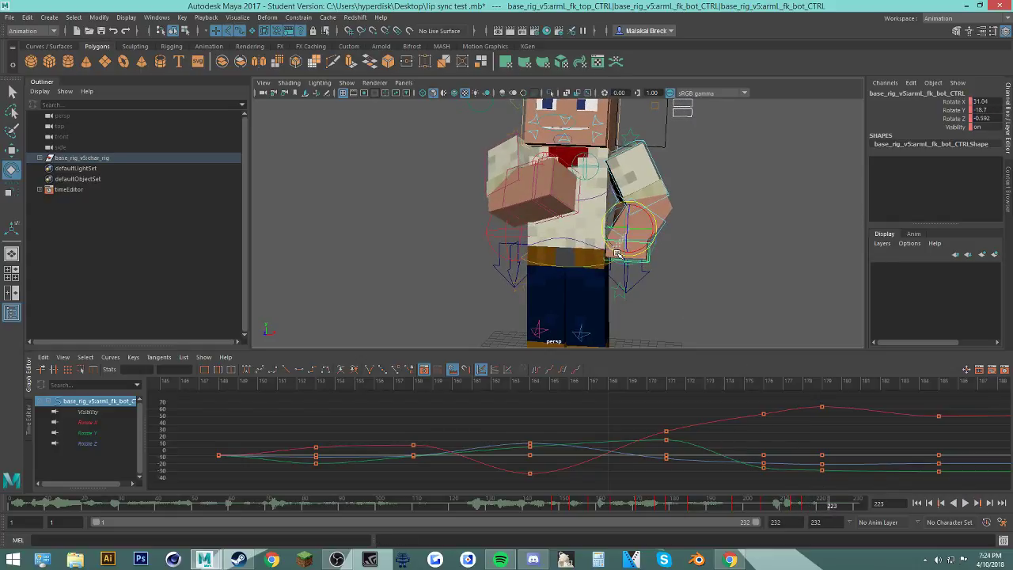
key(alt+v)
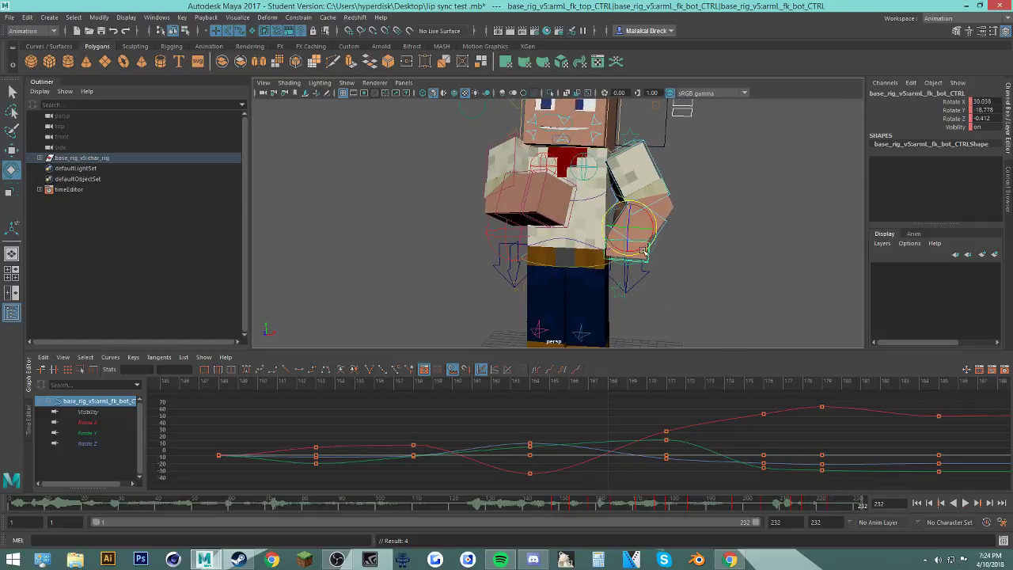
drag(643, 251, 640, 253)
key(s)
mouse_move(848, 506)
shift+mouse_down()
mouse_move(864, 508)
mouse_move(833, 512)
mouse_move(858, 516)
shift+mouse_up()
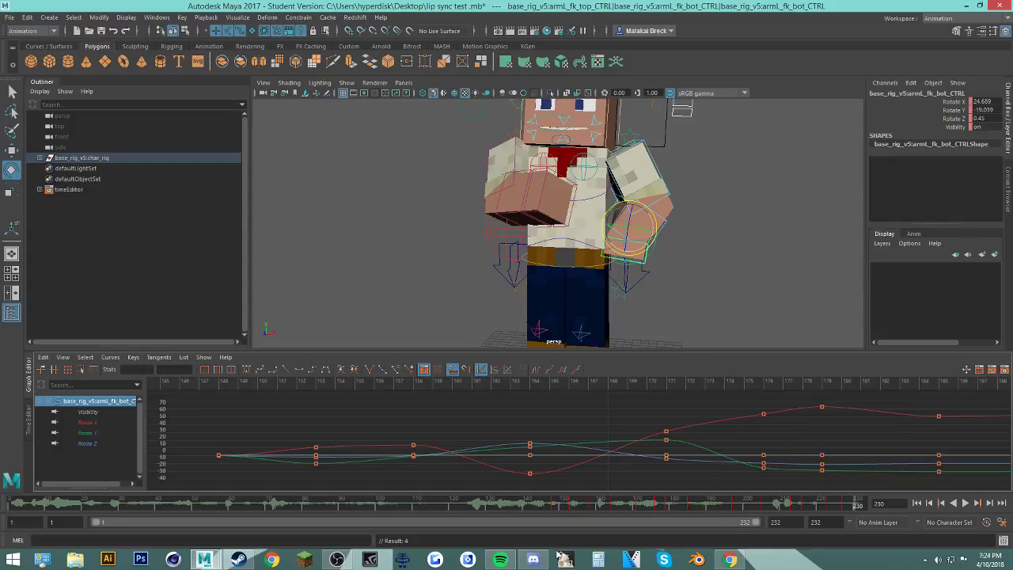
Step: Check the live stream chat in the browser, and replay the end of the animation in Maya
click(734, 562)
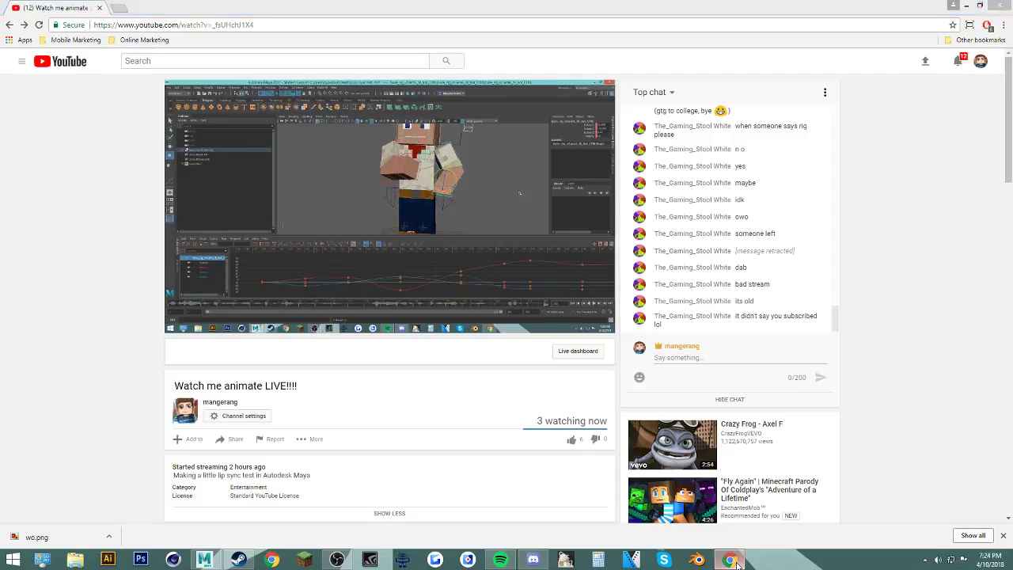
click(734, 562)
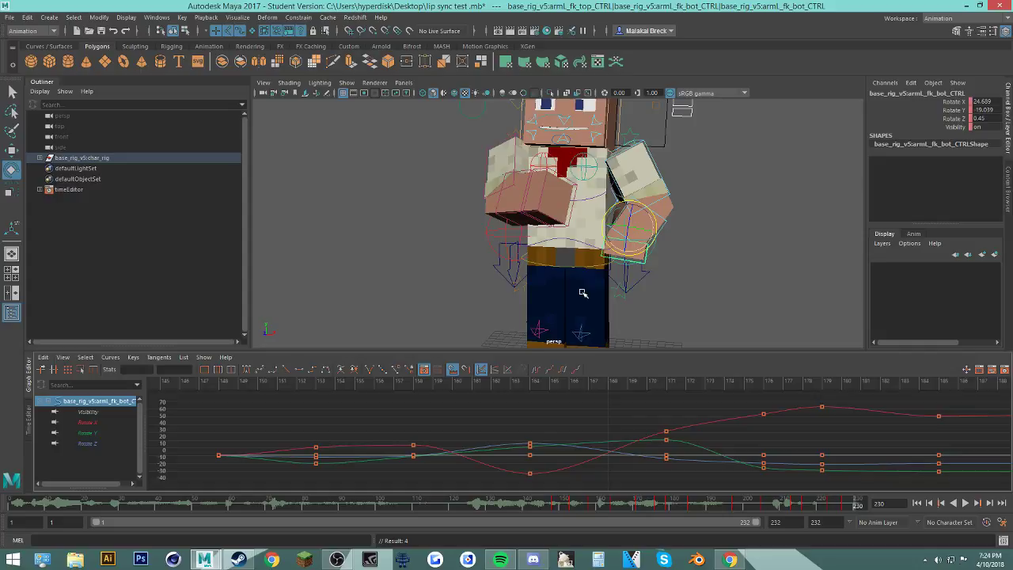
key(alt+v)
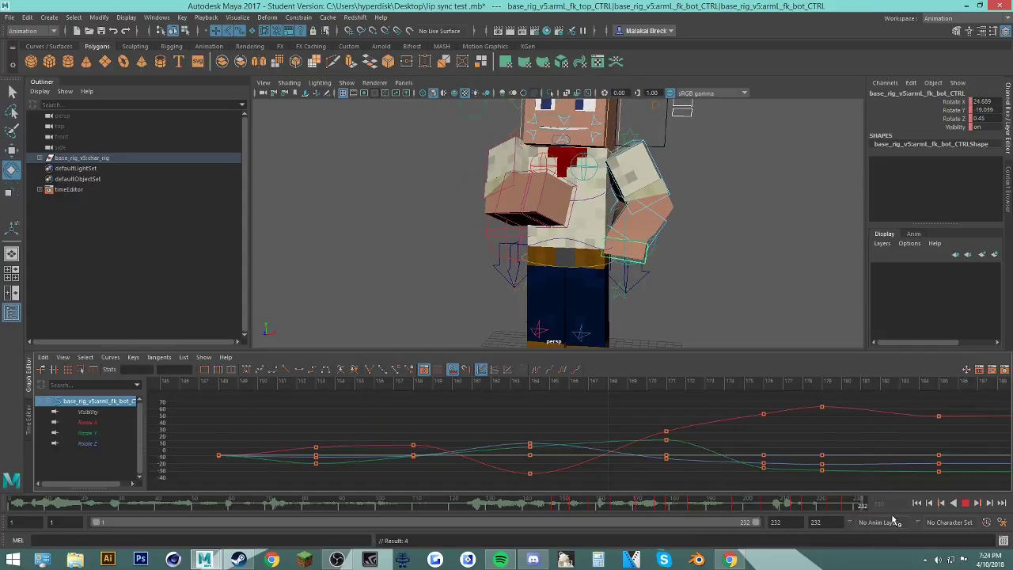
key(alt+v)
Step: Save the lip sync test scene, continuing past the student version notice
scroll(647, 251, up, 2)
key(ctrl+s)
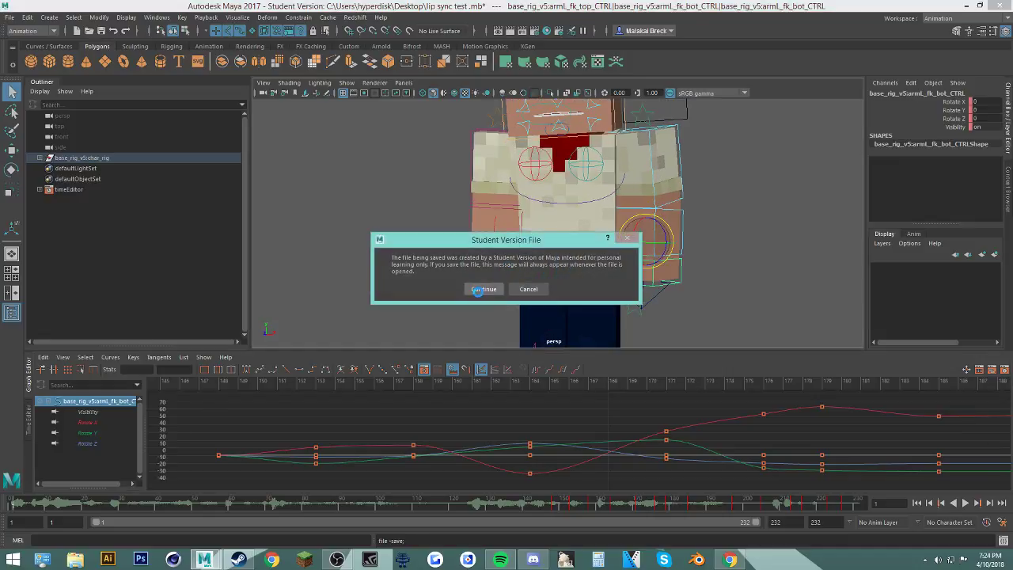
click(478, 292)
Step: Create a polygon cube and move it in front of the character to Translate Z 11.4
alt+middle_drag(710, 202, 677, 286)
alt+drag(677, 286, 677, 276)
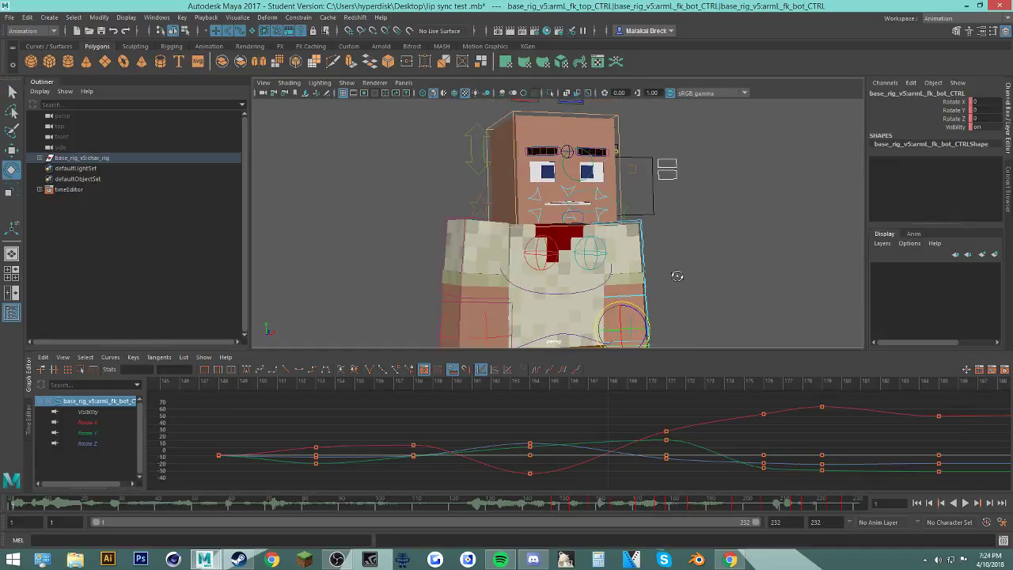
scroll(676, 275, down, 2)
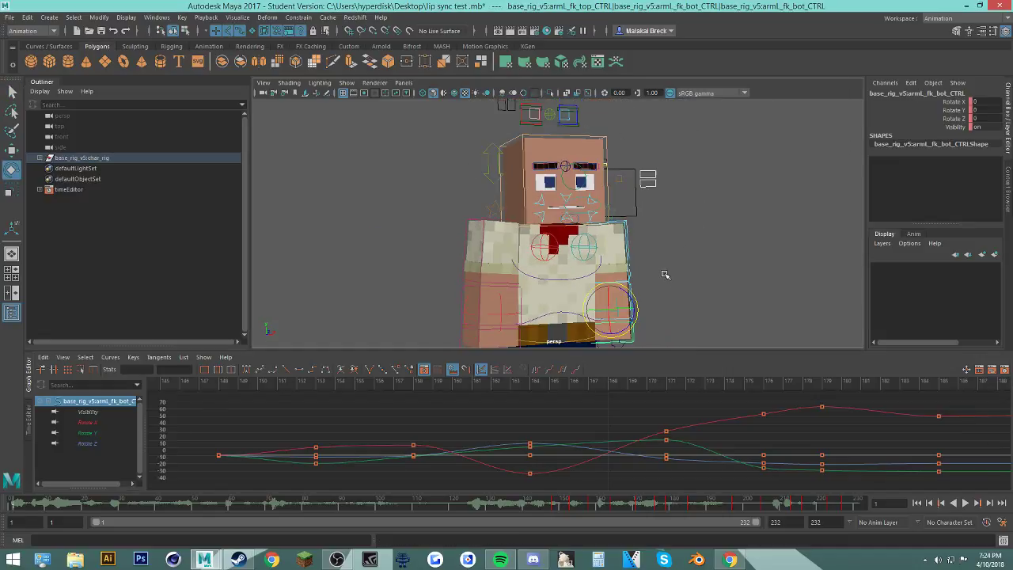
click(49, 61)
scroll(672, 229, down, 3)
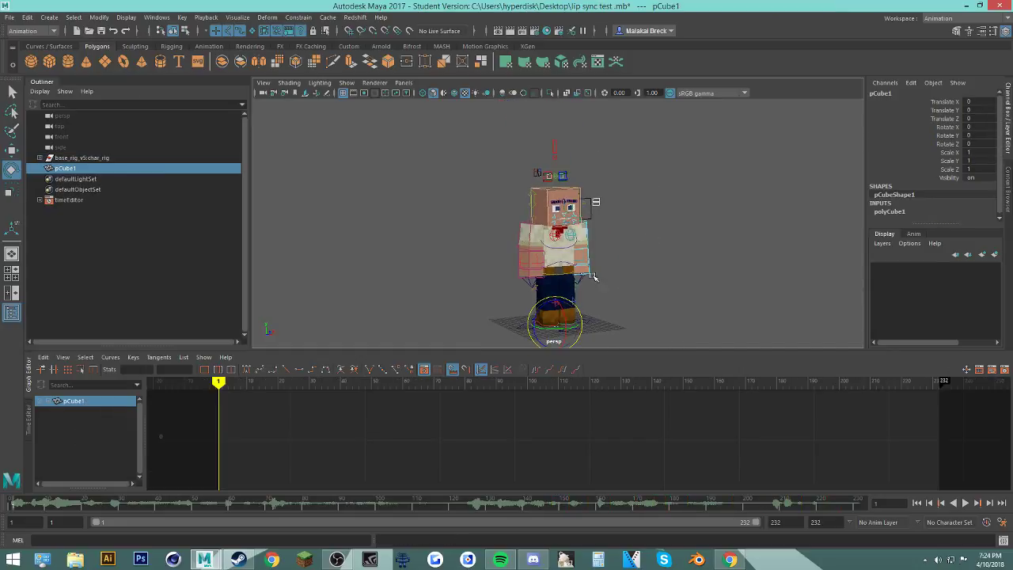
key(w)
drag(568, 324, 630, 324)
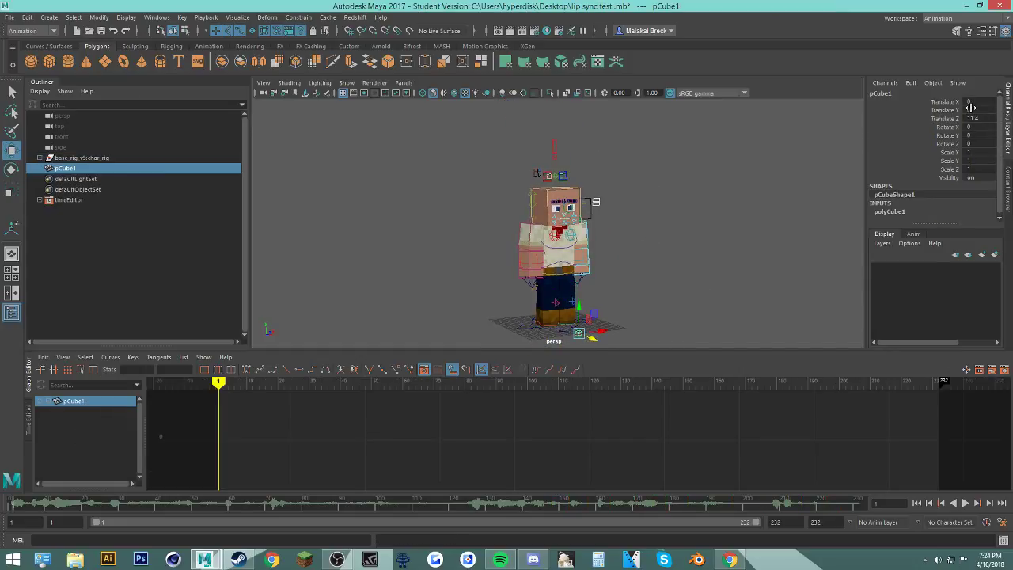
Step: Try scaling the cube to 9 in X and Y, delete it and undo the deletion
double_click(977, 152)
key(Return)
click(979, 162)
text(9)
key(Return)
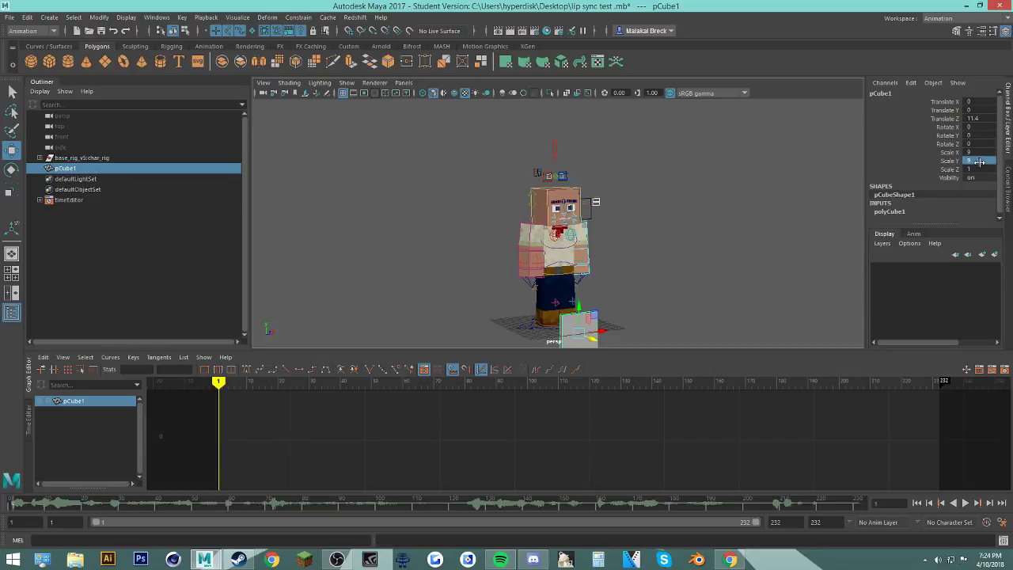
key(Delete)
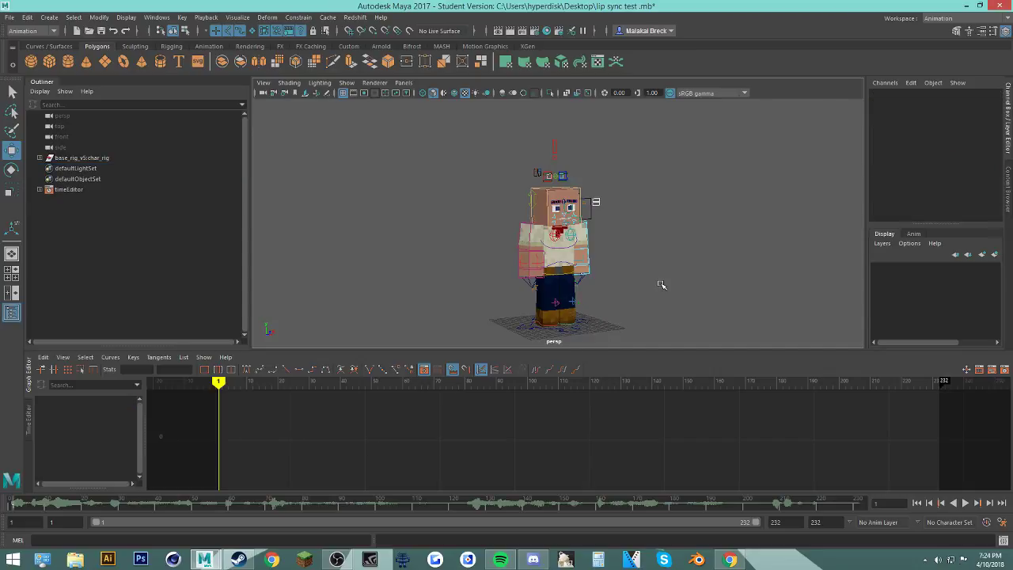
key(ctrl+z)
Step: Set the cube's scale to 8 in X, Y and Z
click(978, 161)
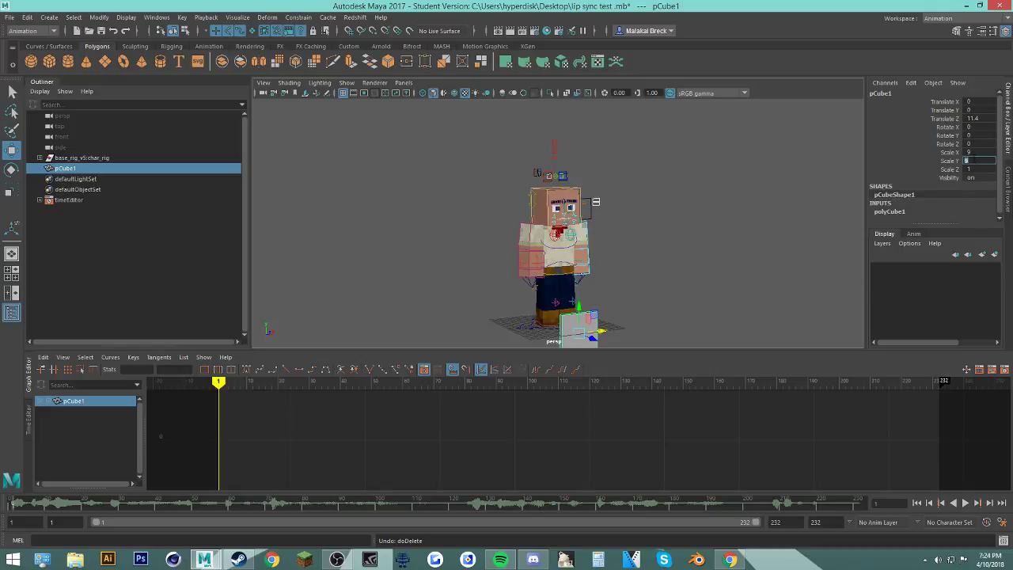
text(8)
key(Return)
click(979, 152)
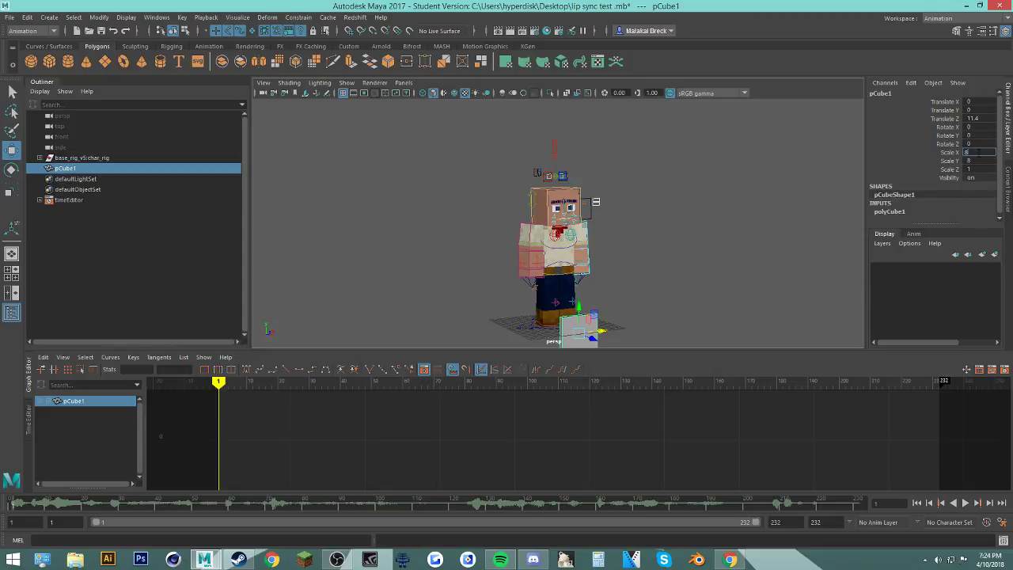
key(Return)
click(979, 170)
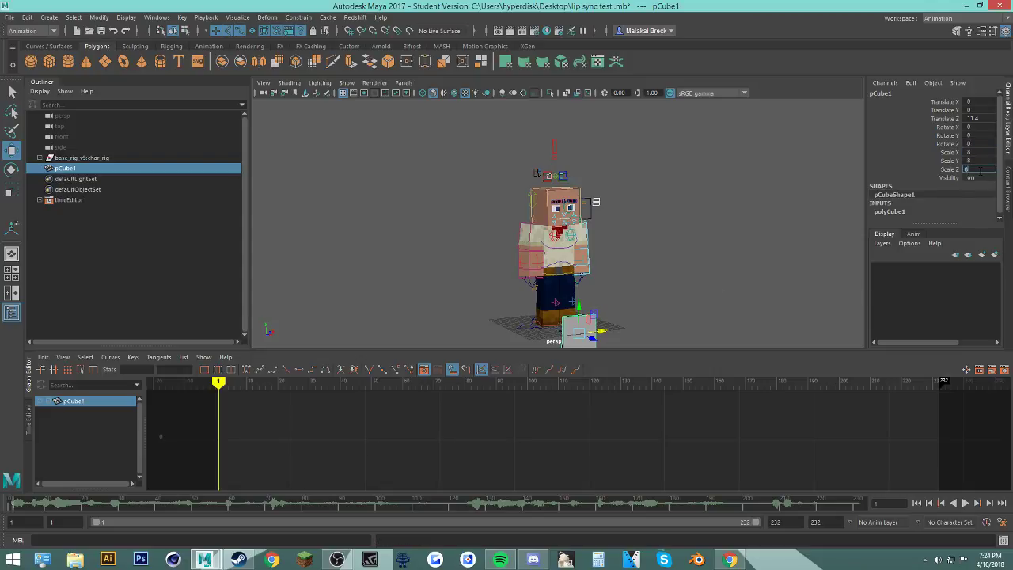
key(Return)
Step: Raise the cube to the character's head height, about 27 units in Y
drag(580, 307, 580, 175)
alt+drag(583, 178, 611, 201)
alt+right_drag(610, 200, 676, 220)
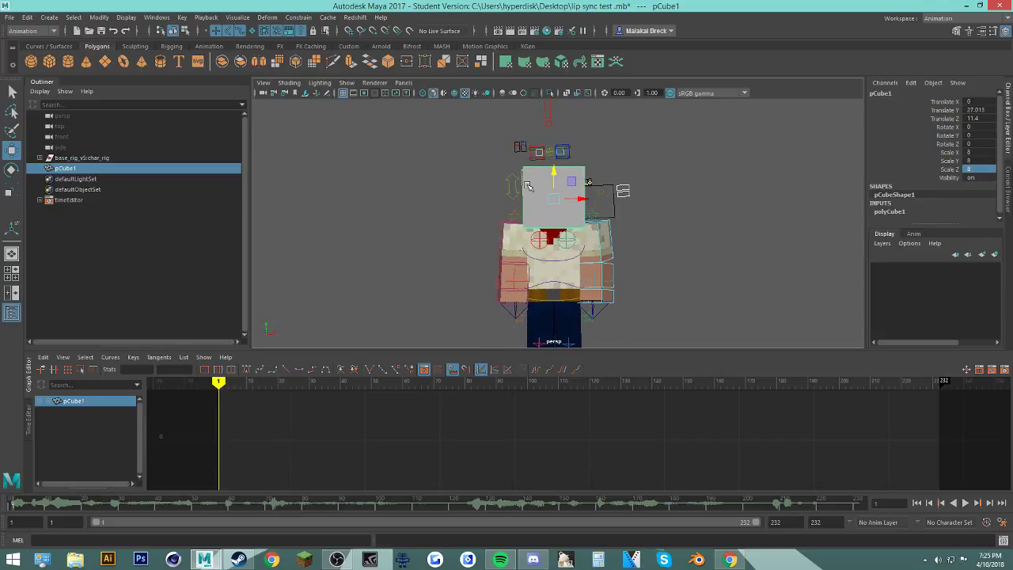
Step: Switch the cube to face component selection and save the scene, continuing past the student version notice
click(534, 182)
right_drag(533, 181, 543, 206)
scroll(550, 190, up, 4)
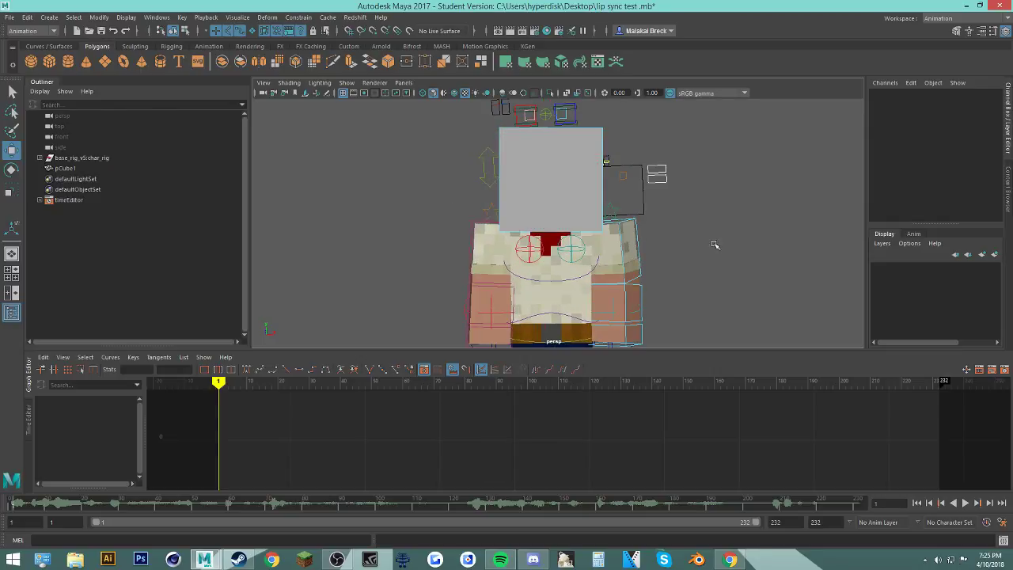
alt+drag(714, 244, 753, 249)
key(ctrl+s)
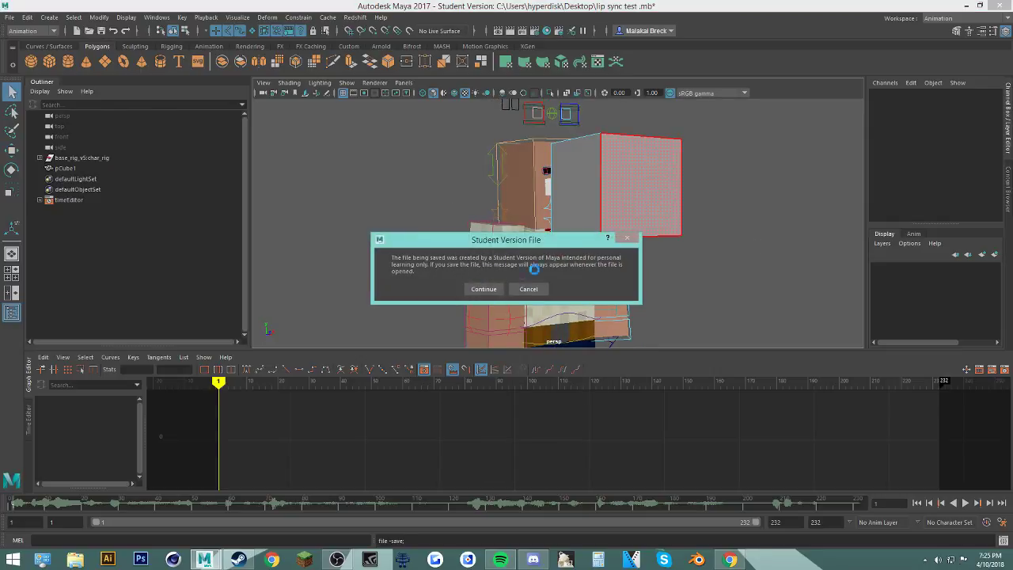
click(491, 288)
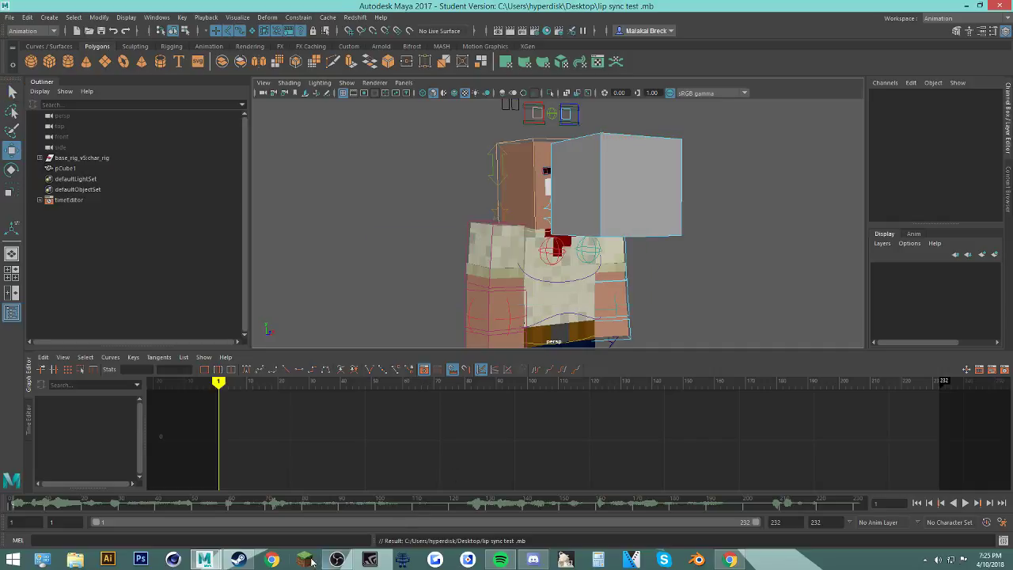
Step: Search the web for "how to sub devide in maya" in the browser, and return to Maya
click(272, 560)
text(how to )
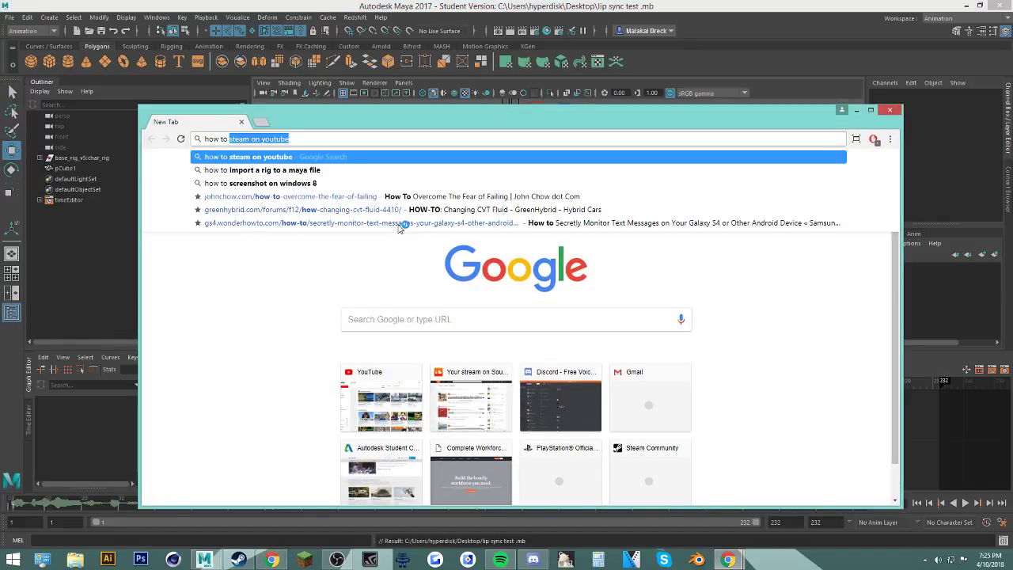
text(sub devide)
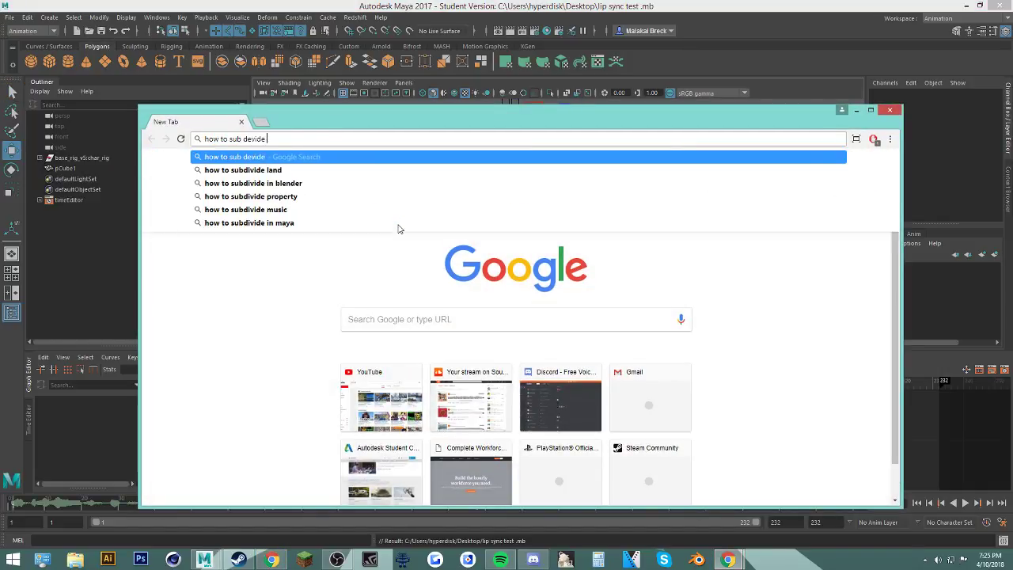
text( in maya)
key(Return)
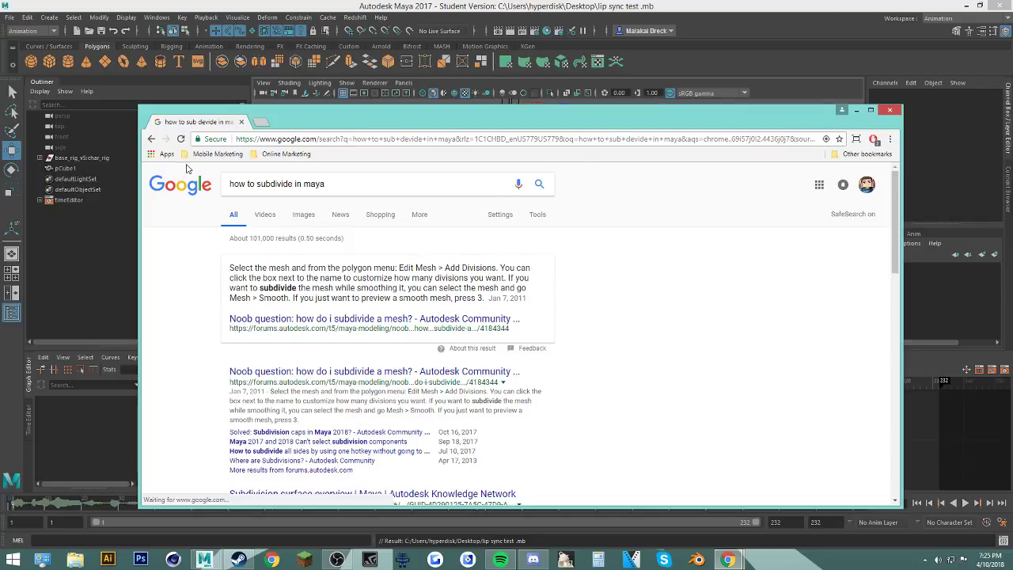
click(131, 32)
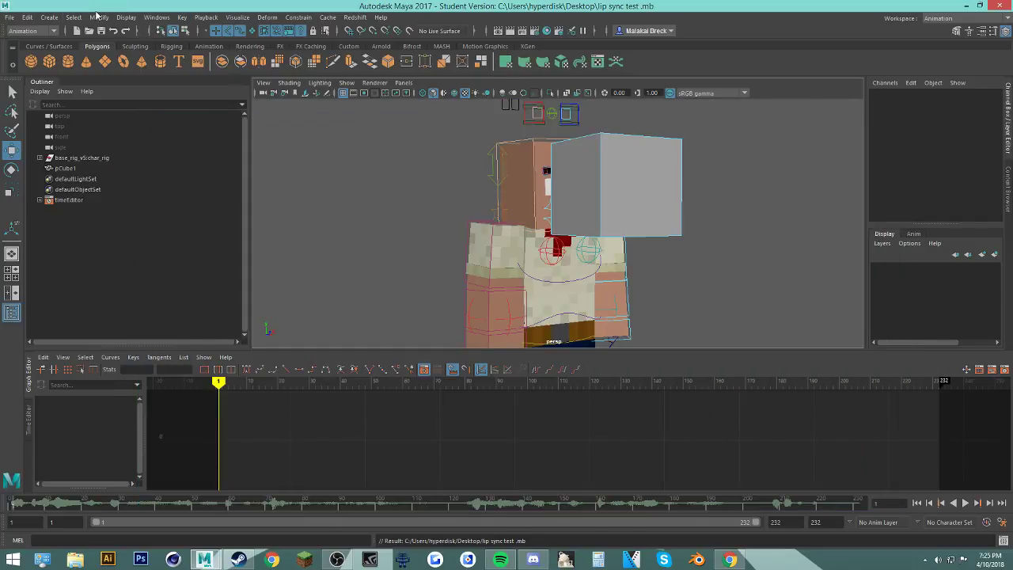
click(27, 18)
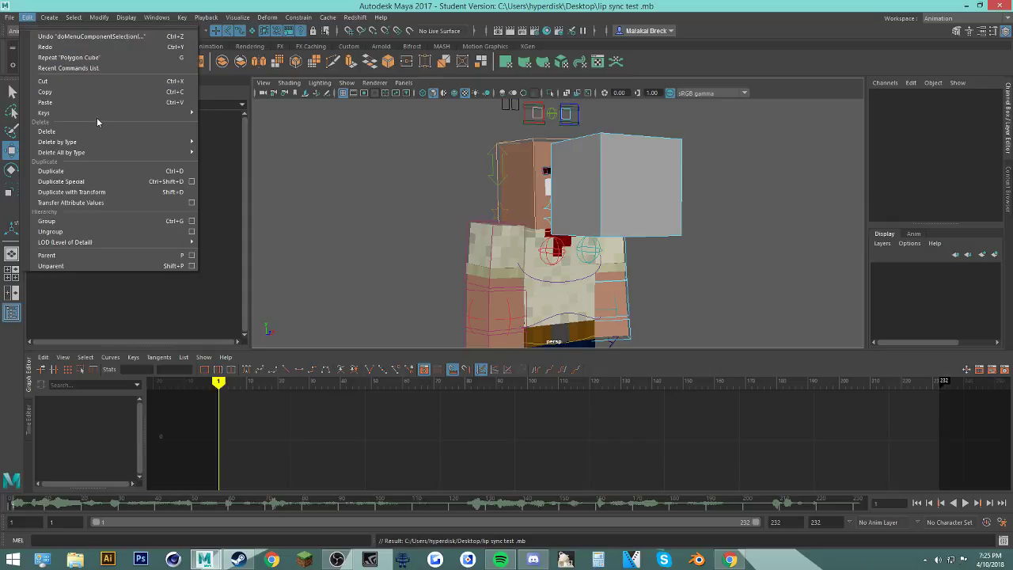
click(341, 143)
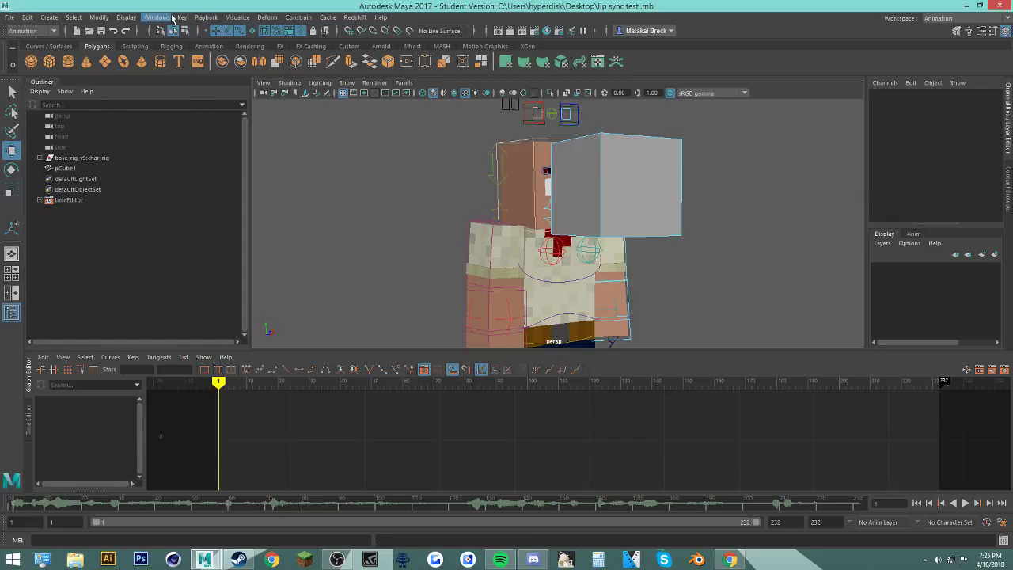
click(272, 30)
Step: Select the cube's front face and switch to the Modeling - Standard workspace
click(611, 170)
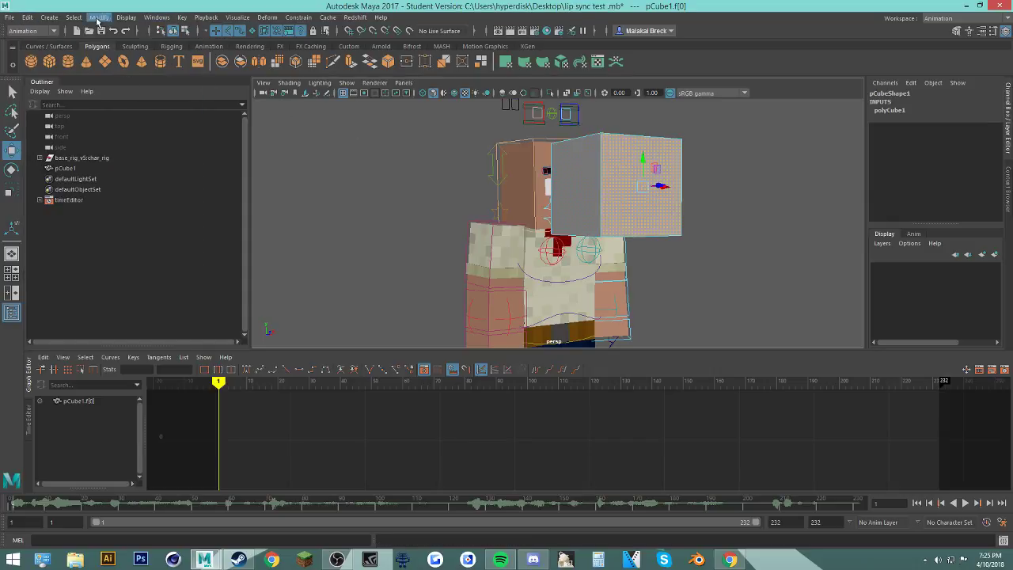
click(157, 18)
mouse_move(198, 36)
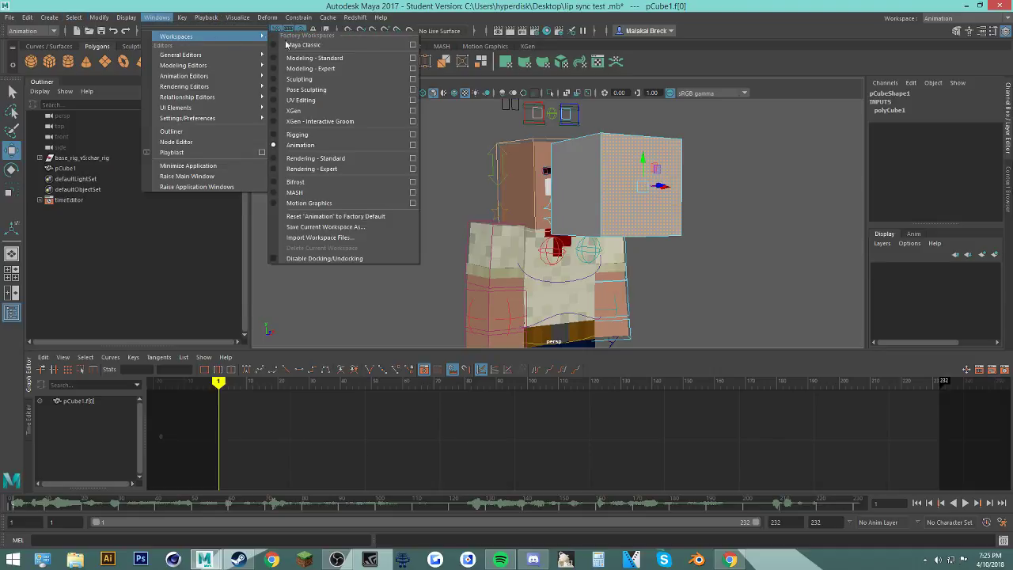
click(344, 59)
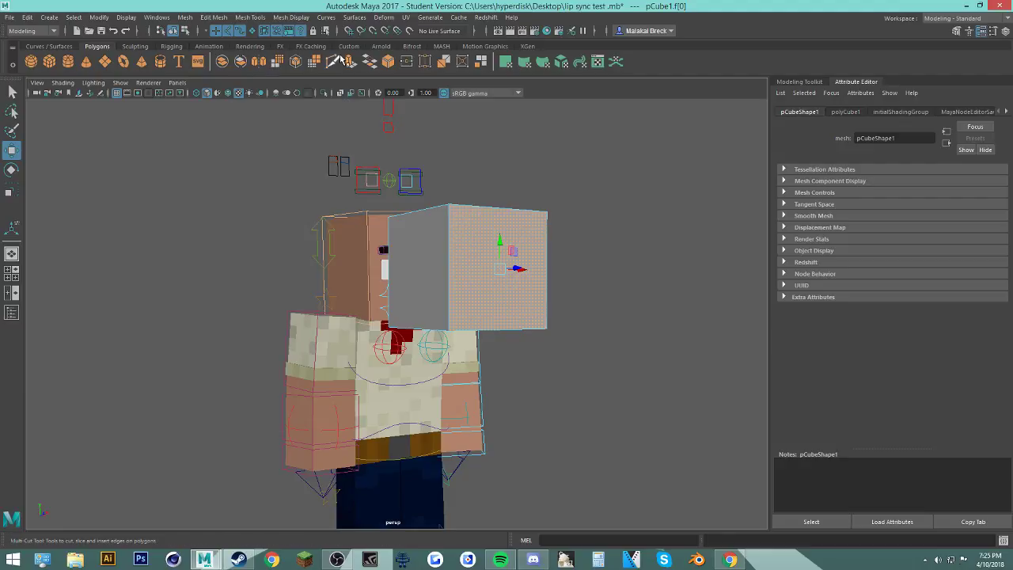
Step: Look through the mesh tools, and search the web for "how to subdivide in maya" in the browser
click(250, 17)
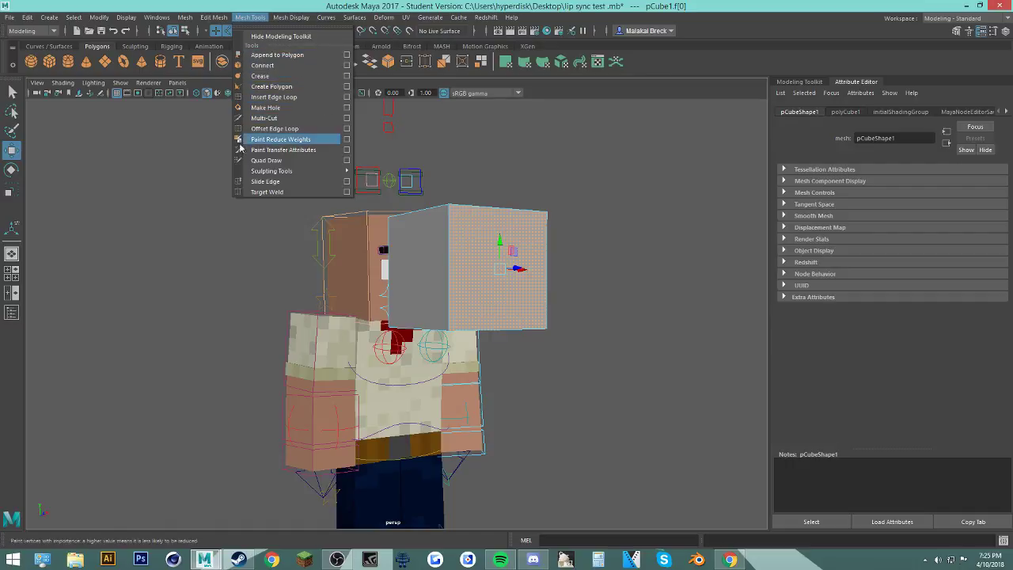
click(272, 559)
text(how to sub devide in maya)
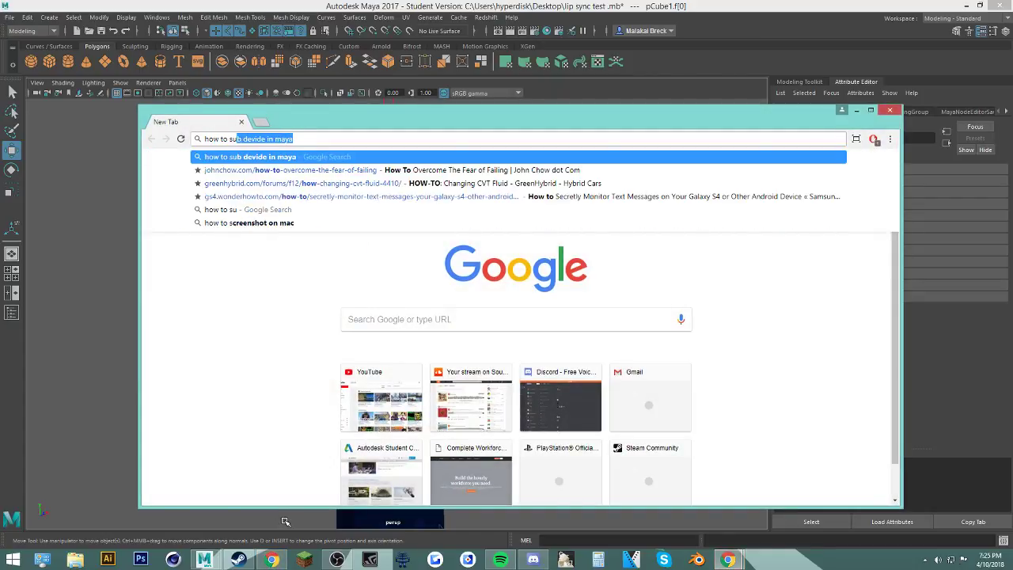
key(Return)
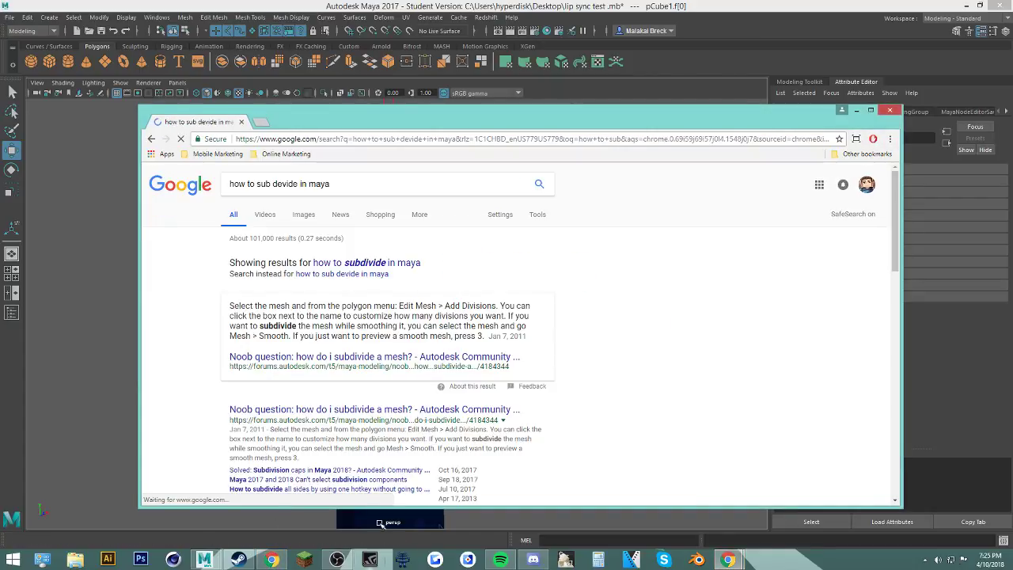
click(398, 265)
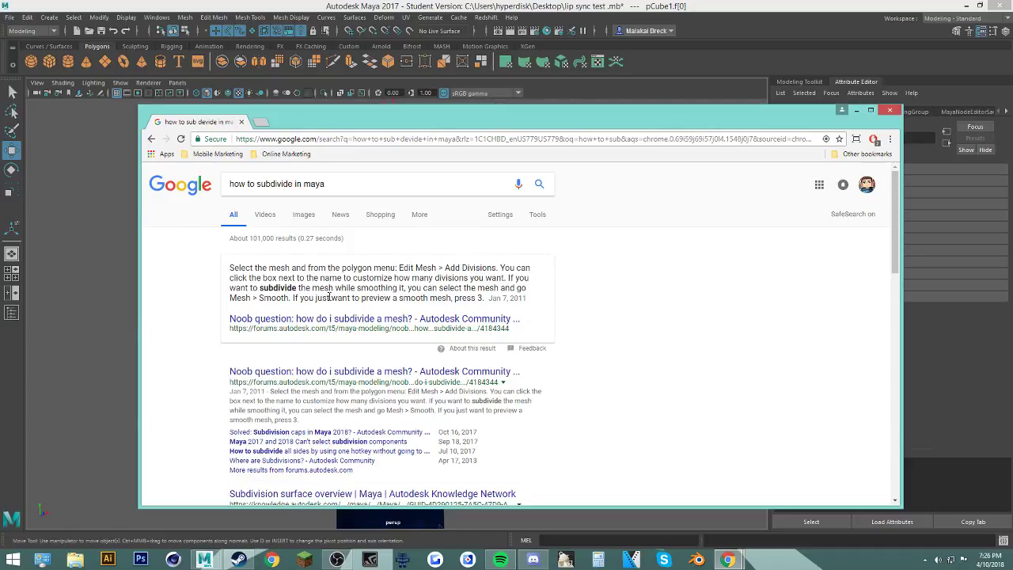
Step: Return to Maya, switch the cube back to object mode and select it as a whole
click(856, 110)
right_drag(488, 197, 526, 184)
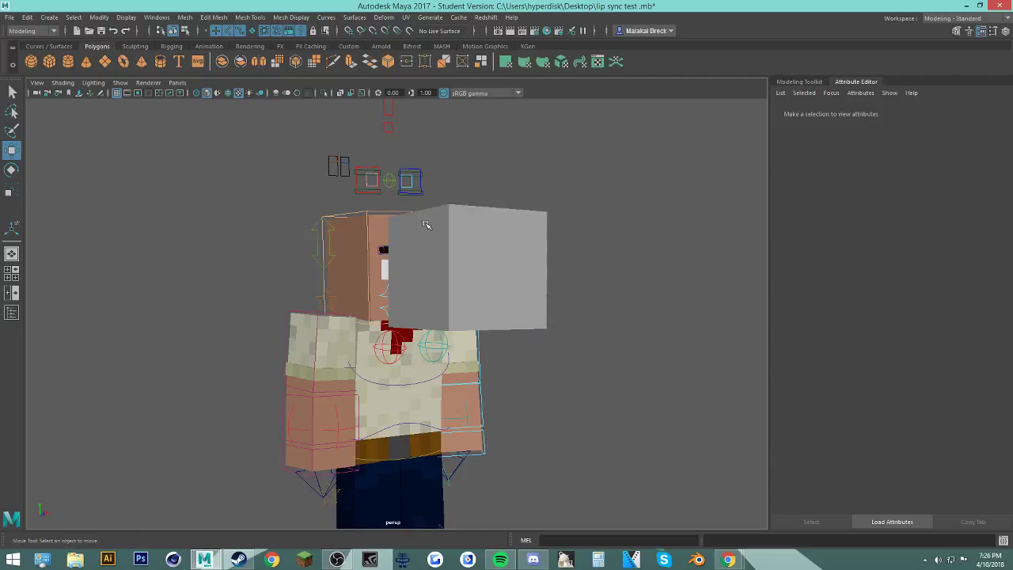
click(527, 258)
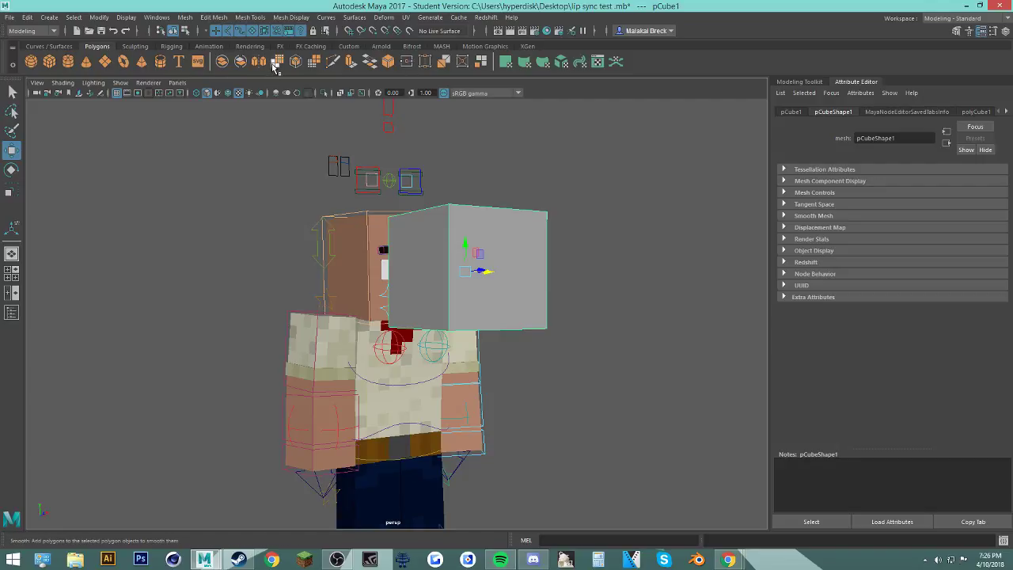
Step: Try the Reduce operation on the cube, and undo it
click(314, 63)
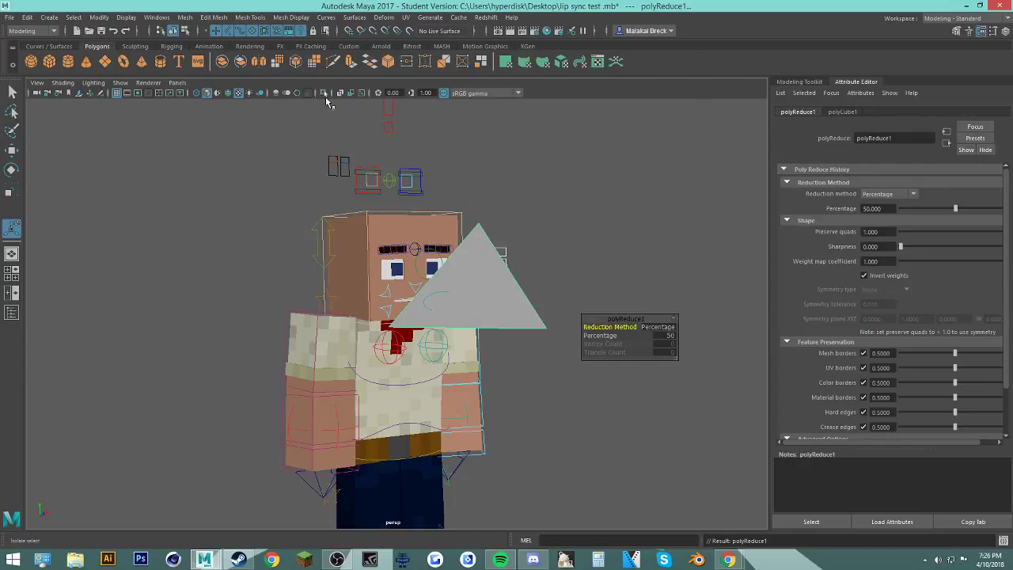
alt+drag(490, 156, 457, 161)
key(ctrl+z)
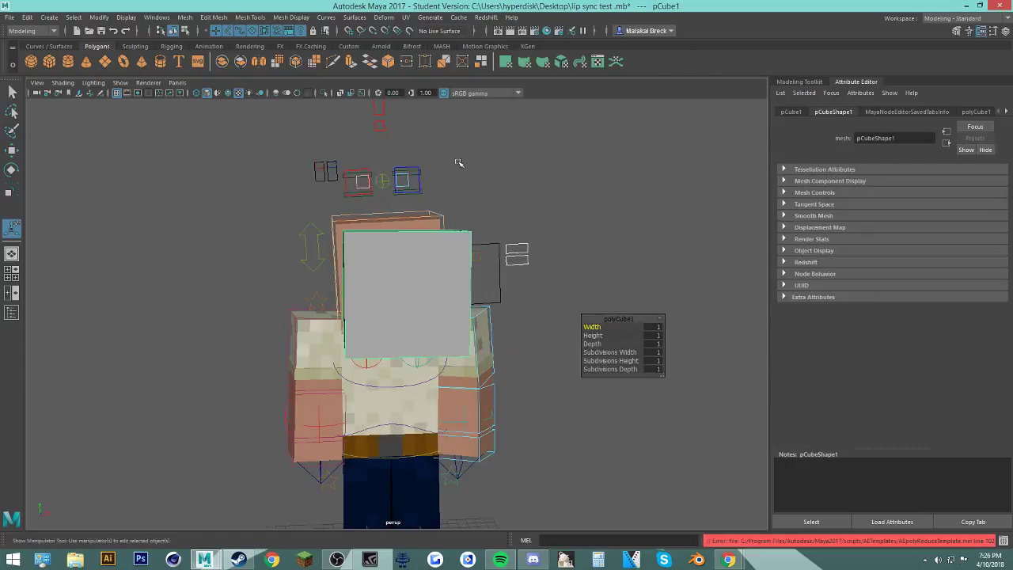
right_click(313, 65)
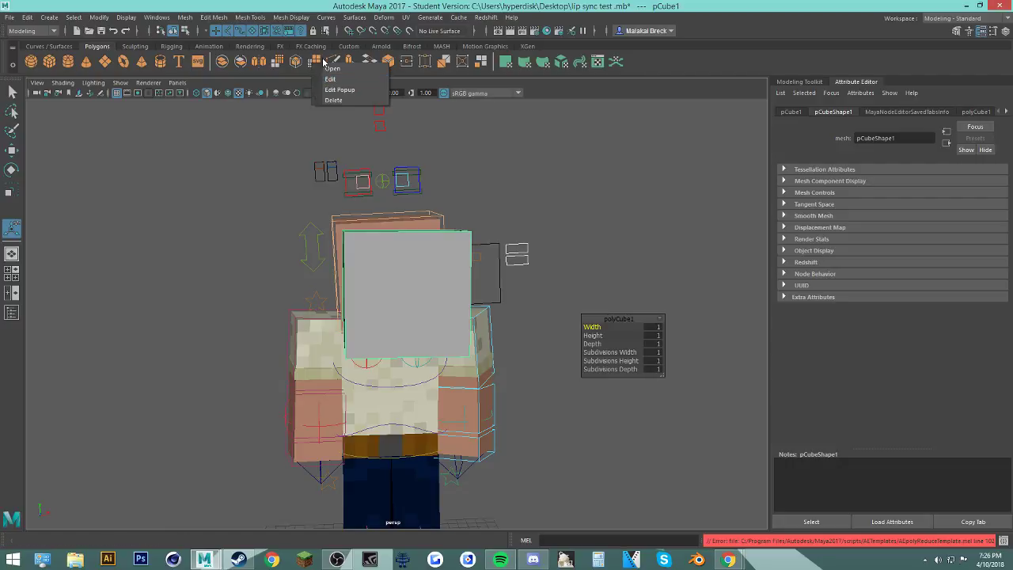
click(314, 62)
key(ctrl+z)
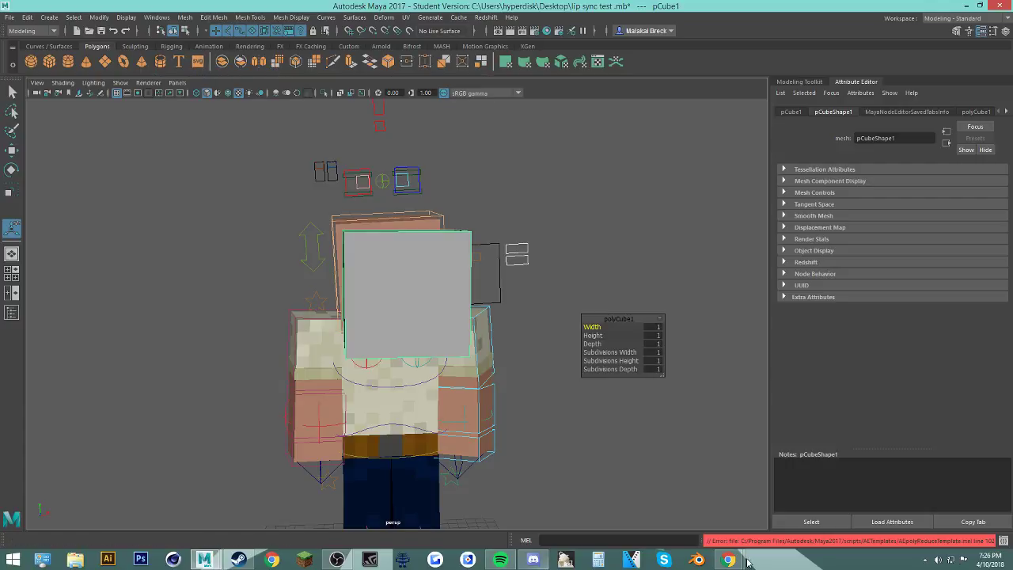
Step: Check the live stream's chat on the YouTube page in the browser, and return to Maya
mouse_move(728, 560)
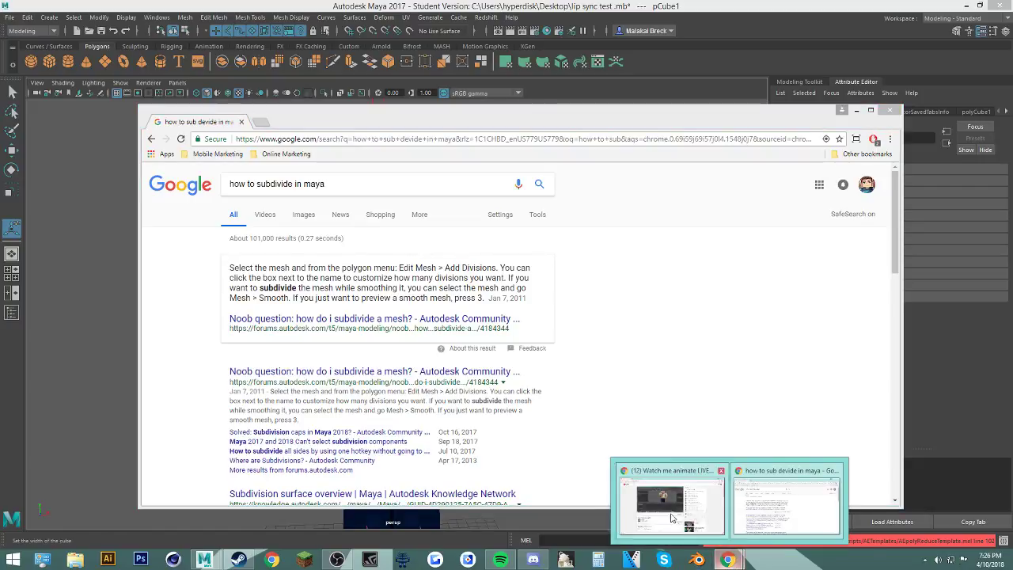
click(672, 506)
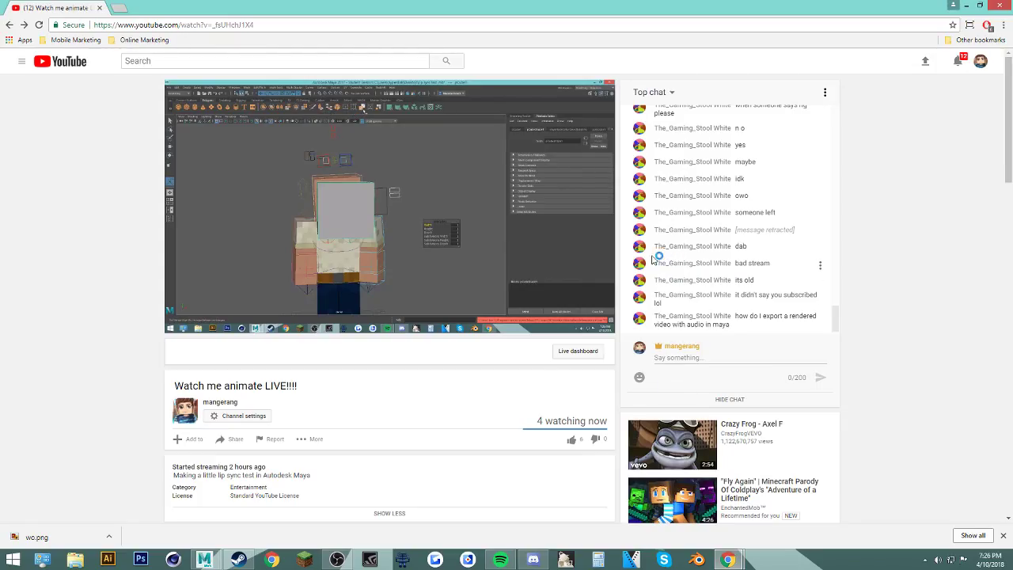
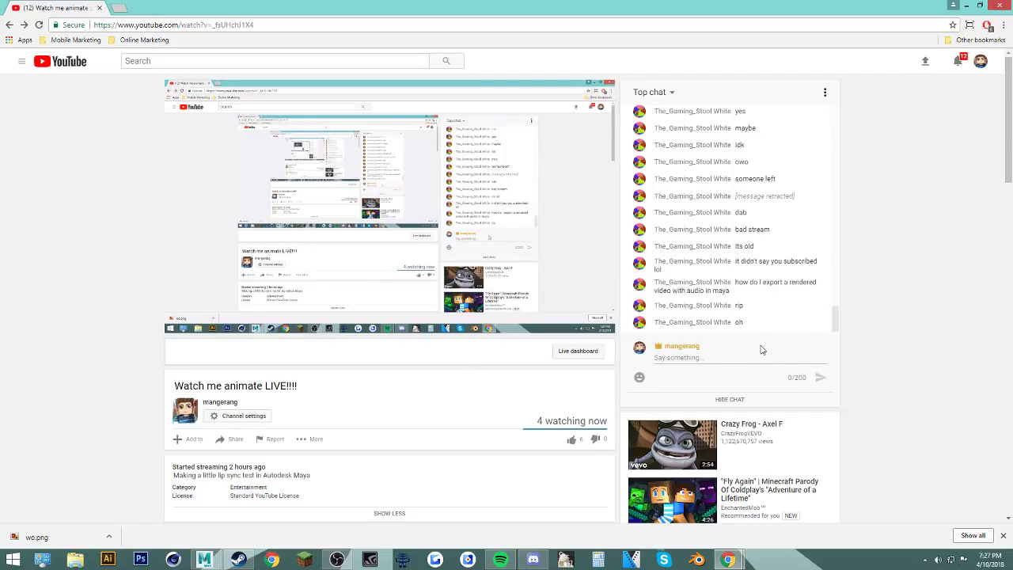
click(964, 7)
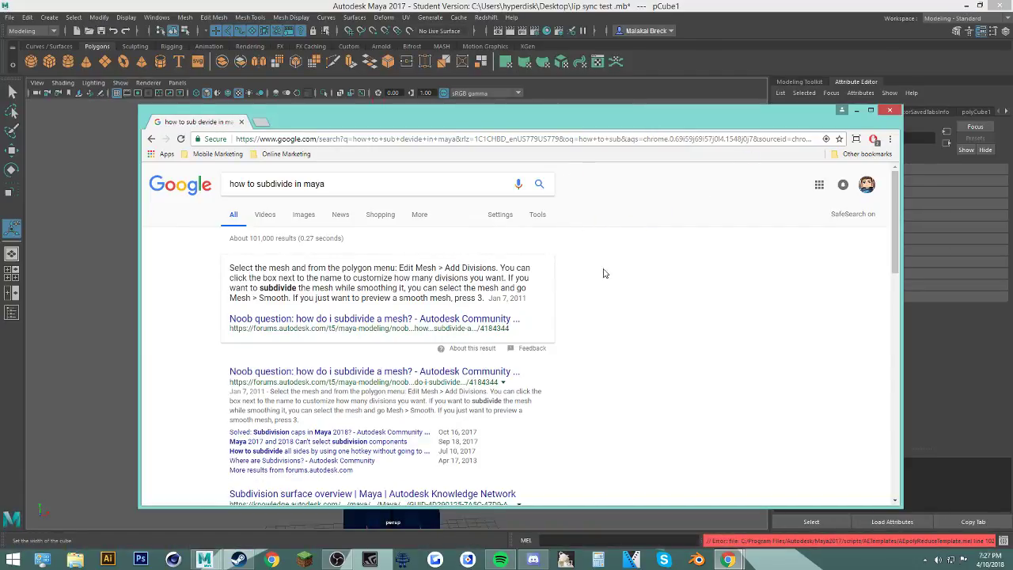
click(856, 110)
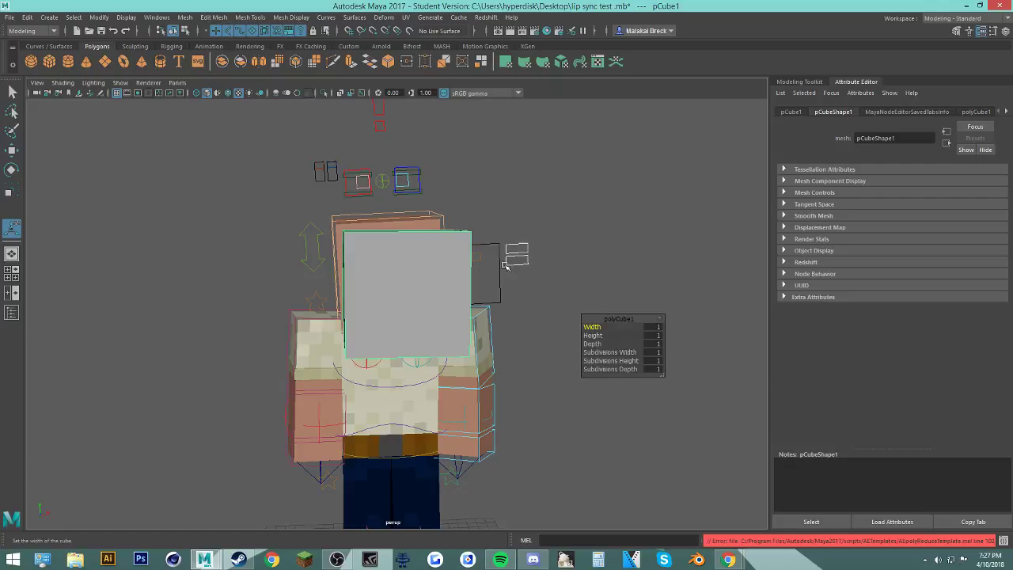
Step: Set the cube's width, height and depth subdivisions to 4 each
alt+drag(420, 151, 522, 161)
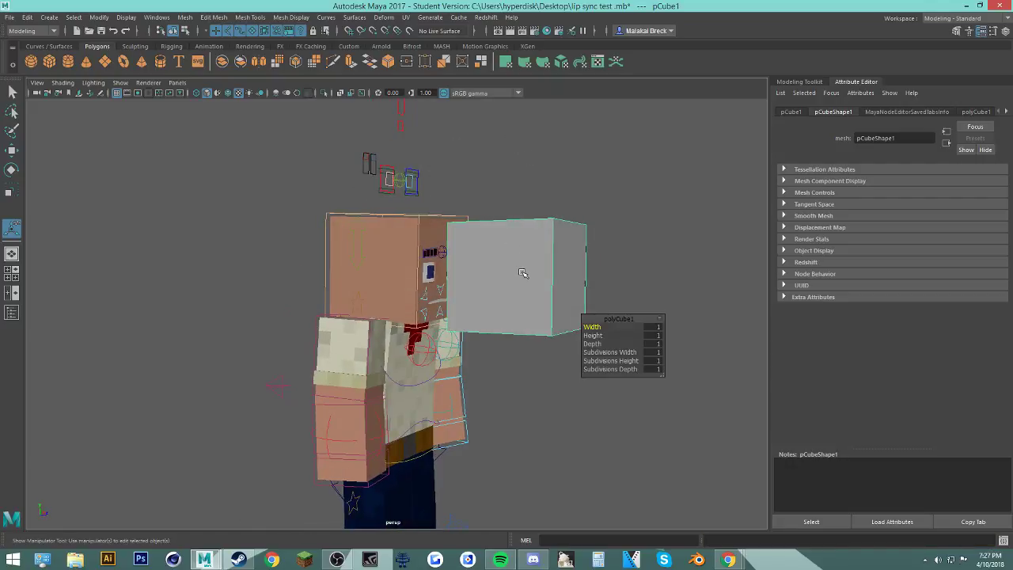
alt+drag(633, 253, 615, 242)
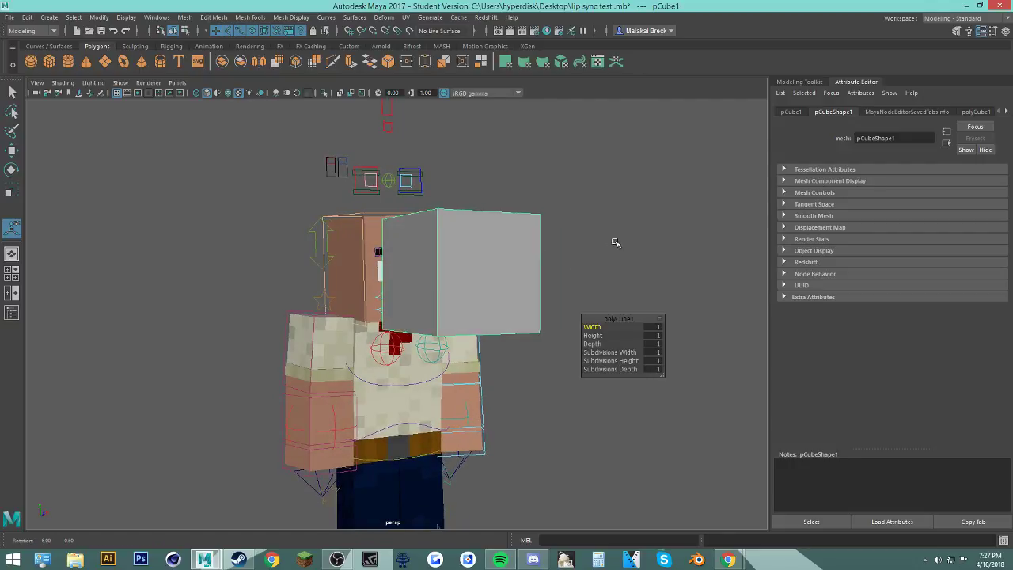
click(656, 353)
text(4)
click(659, 362)
text(4)
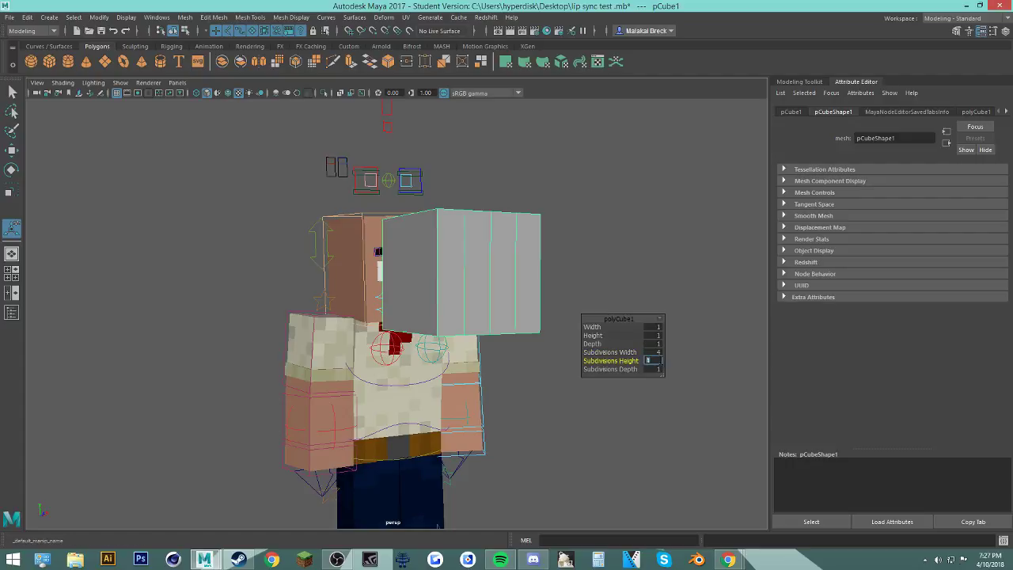
click(660, 370)
text(4)
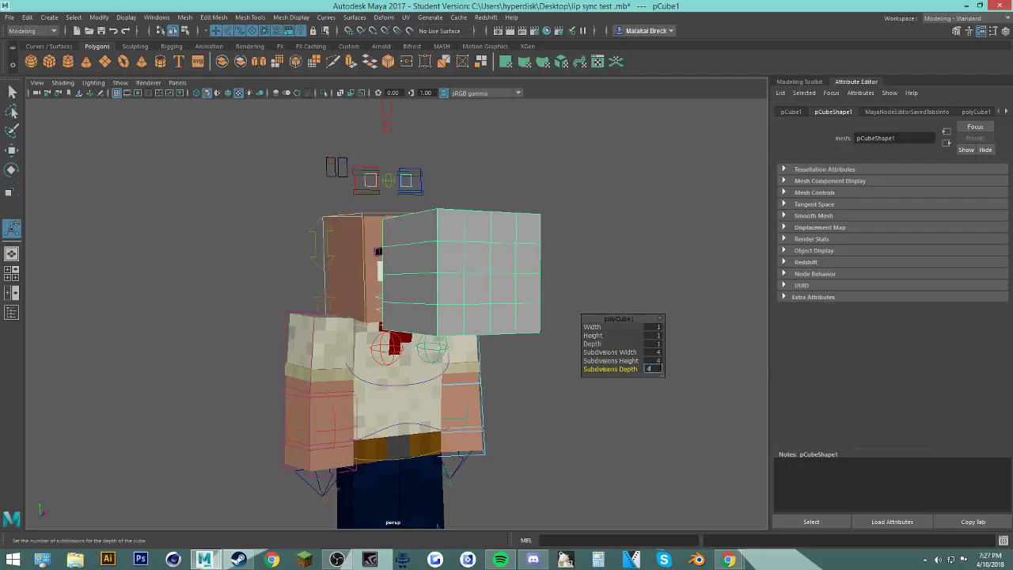
key(Return)
Step: Set the cube's width, height and depth subdivisions to 7 each
click(658, 362)
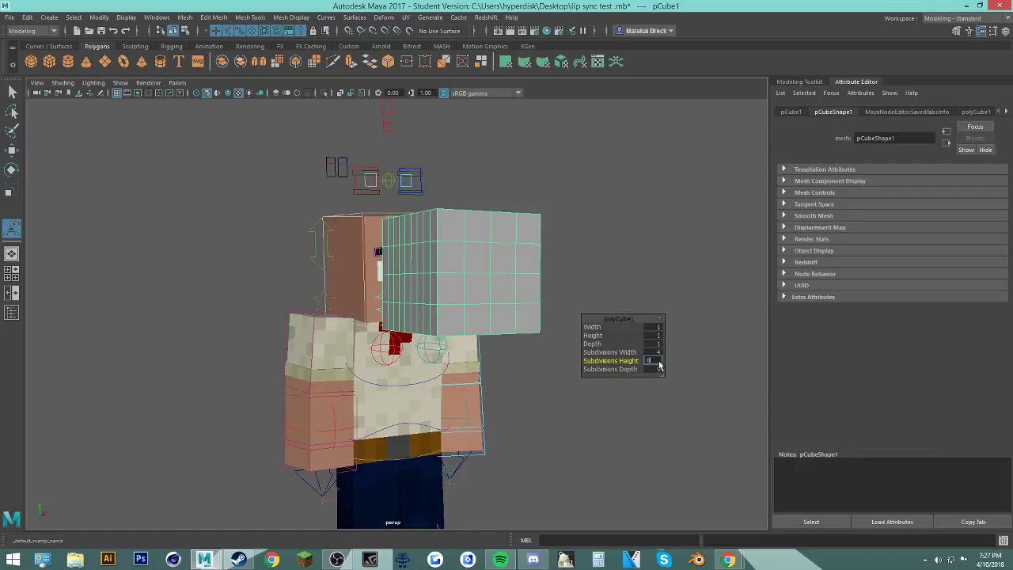
click(658, 370)
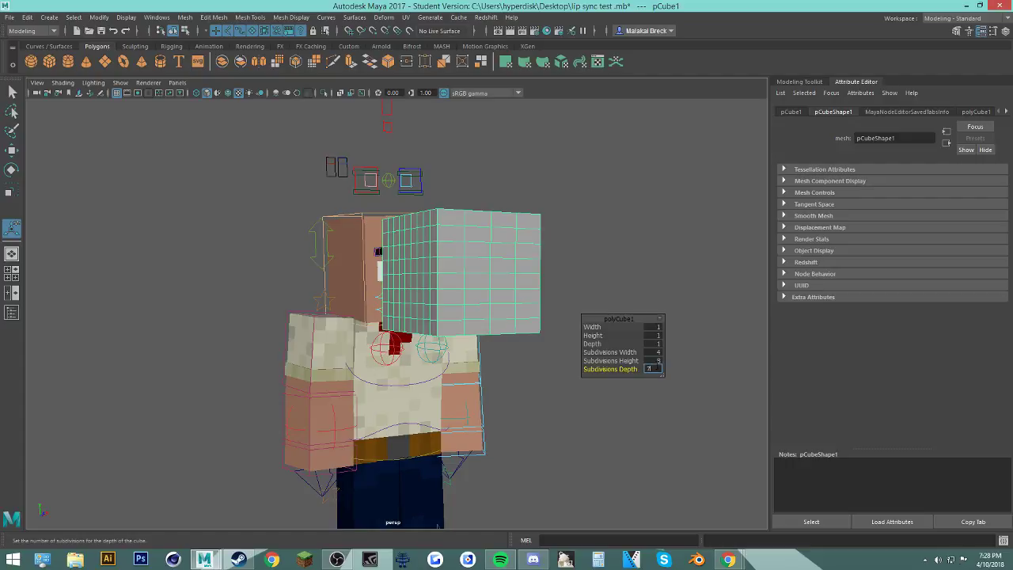
text(1)
click(658, 361)
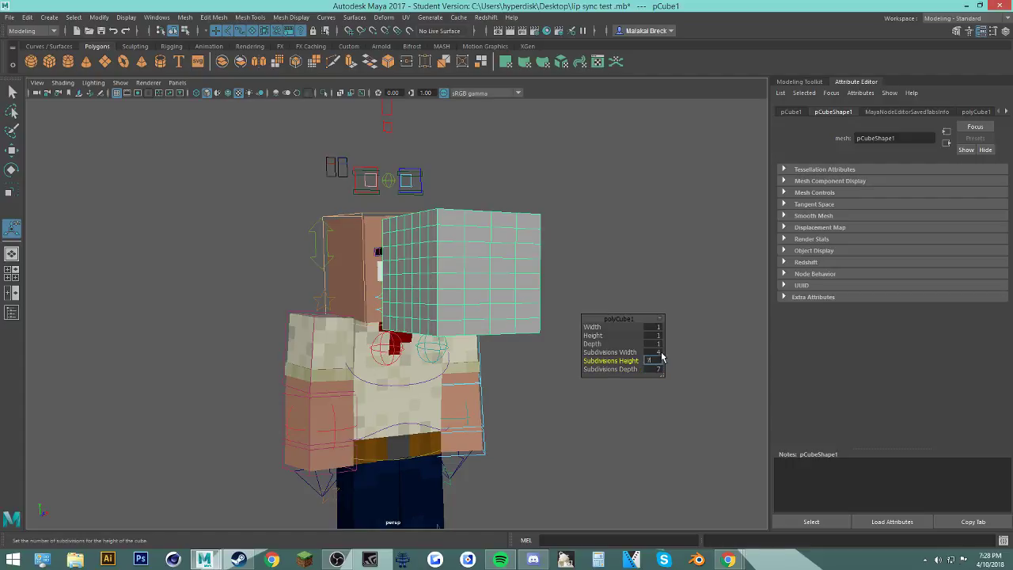
text(7)
click(658, 352)
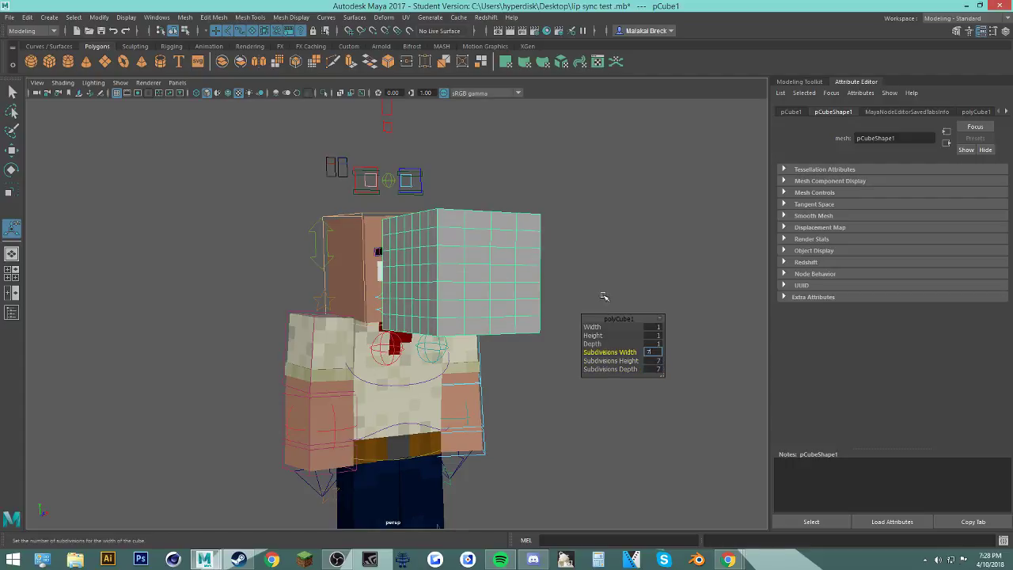
click(604, 298)
click(507, 276)
Step: Switch the subdivided cube to face component selection and activate the Select tool
alt+drag(506, 276, 475, 265)
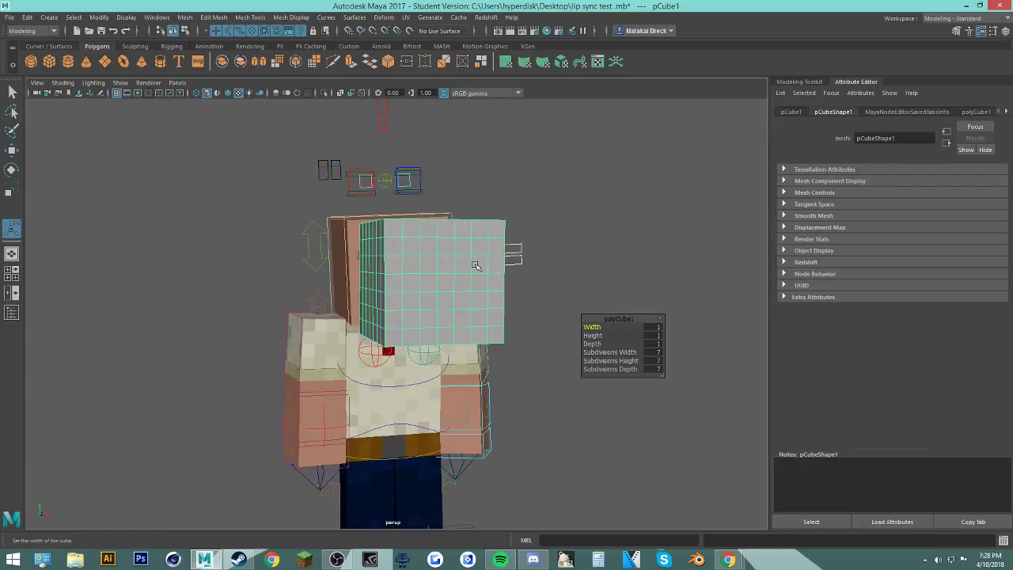
alt+drag(577, 267, 541, 258)
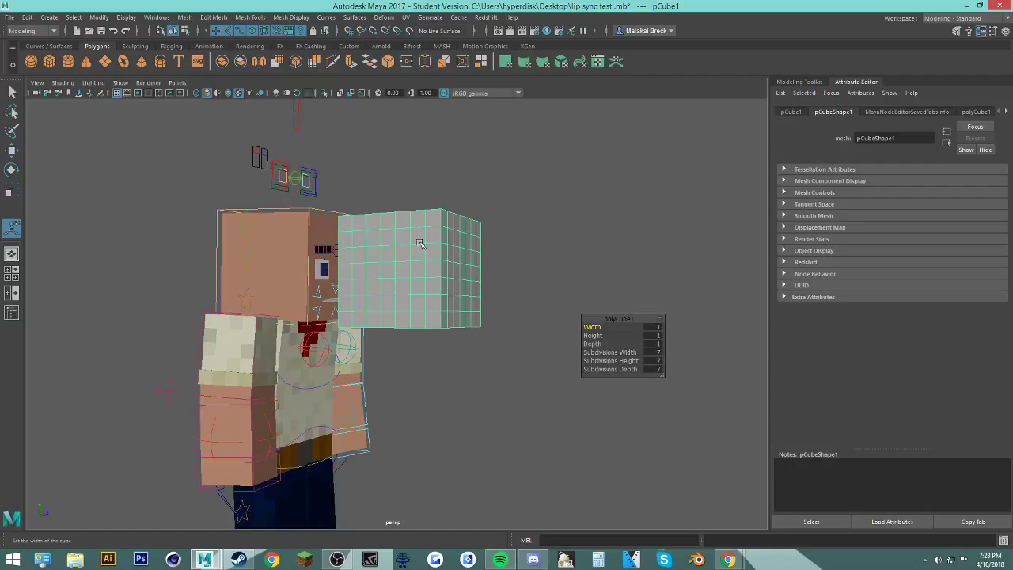
right_drag(419, 248, 431, 268)
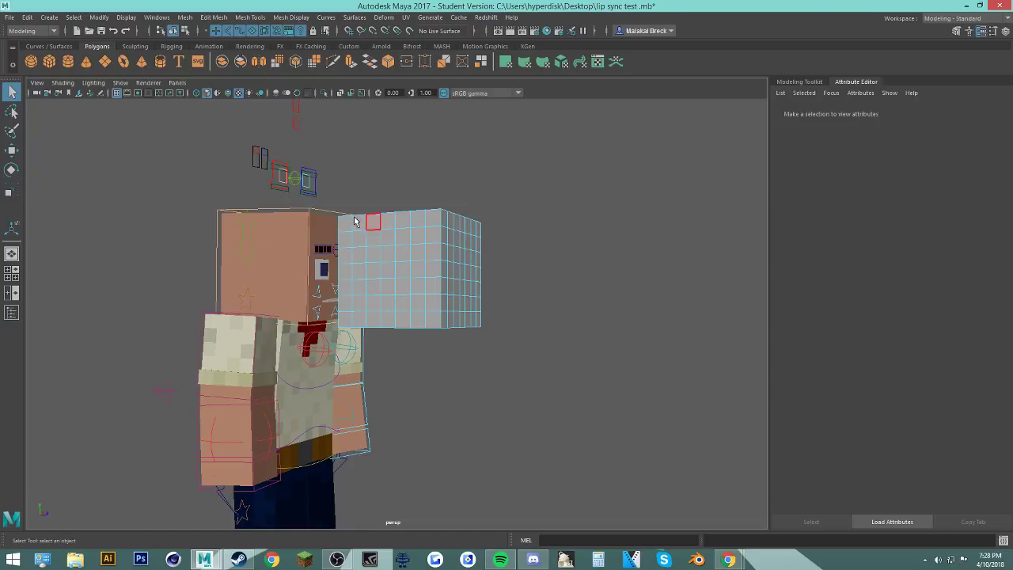
click(16, 193)
click(13, 94)
Step: Select the top row of faces on the cube's front, plus the second-row face at its outer edge
scroll(335, 204, up, 3)
alt+drag(548, 246, 475, 250)
click(299, 205)
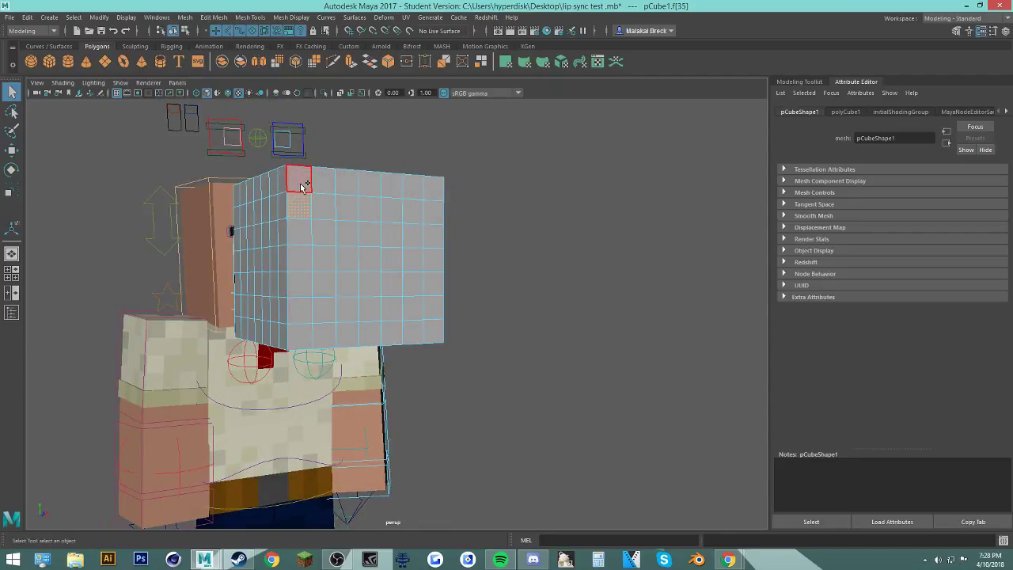
shift+drag(317, 179, 432, 194)
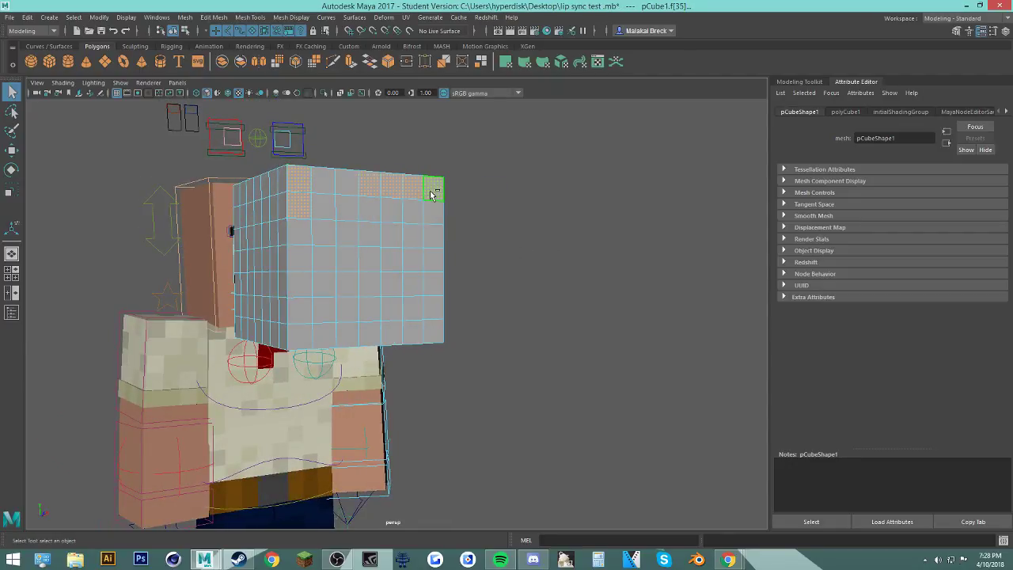
shift+drag(320, 176, 353, 184)
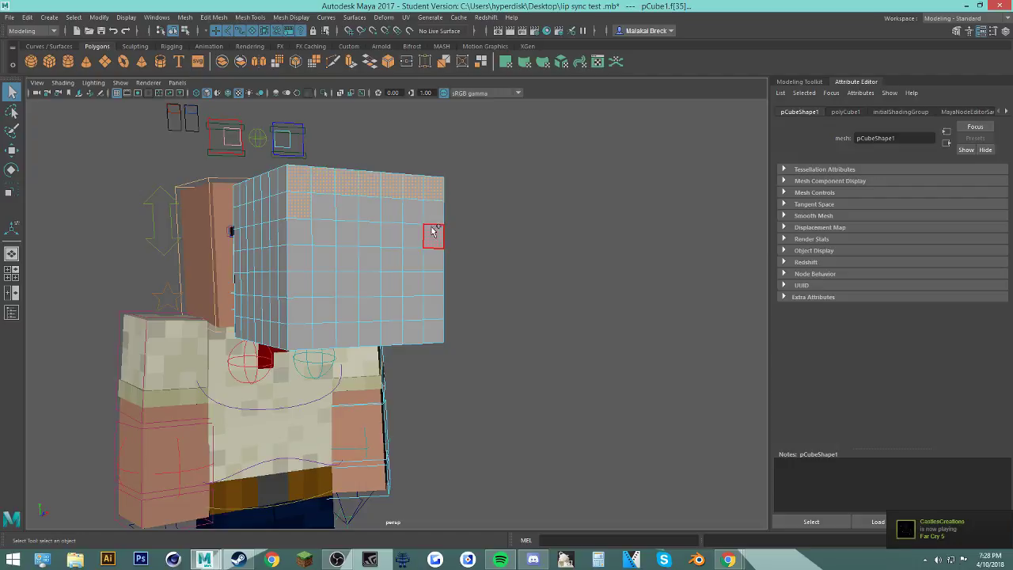
alt+drag(488, 229, 446, 227)
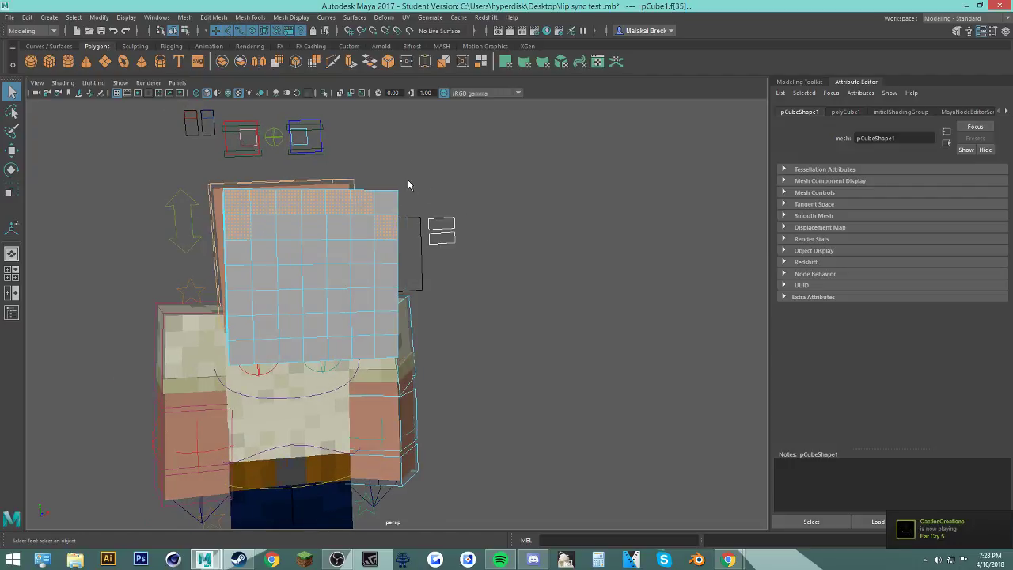
Step: Extend the face selection along the cube's side and across its whole top
alt+drag(378, 202, 299, 220)
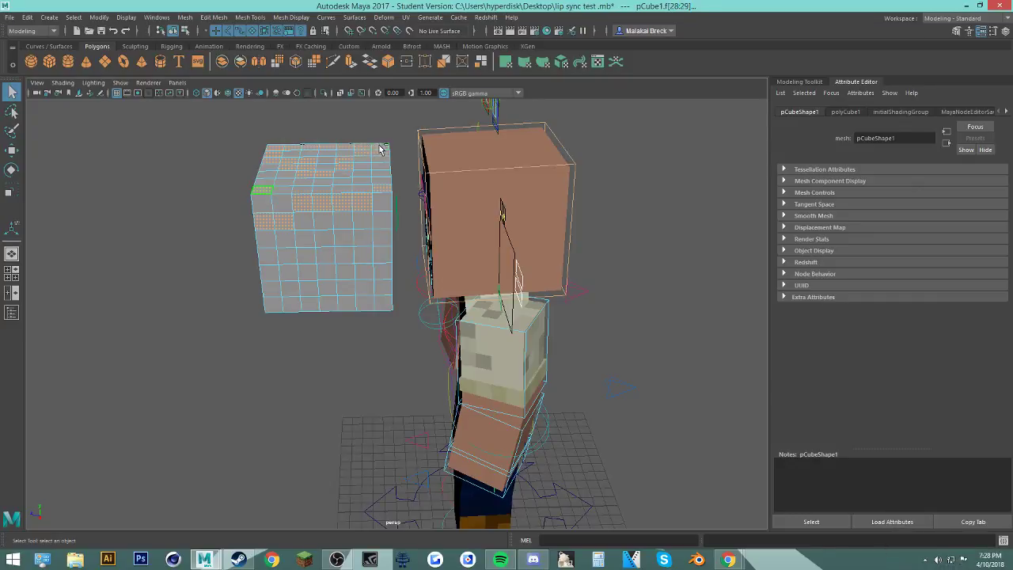
alt+drag(380, 149, 587, 126)
click(645, 233)
drag(469, 291, 528, 237)
scroll(601, 236, down, 3)
click(641, 261)
alt+drag(659, 291, 574, 355)
click(498, 353)
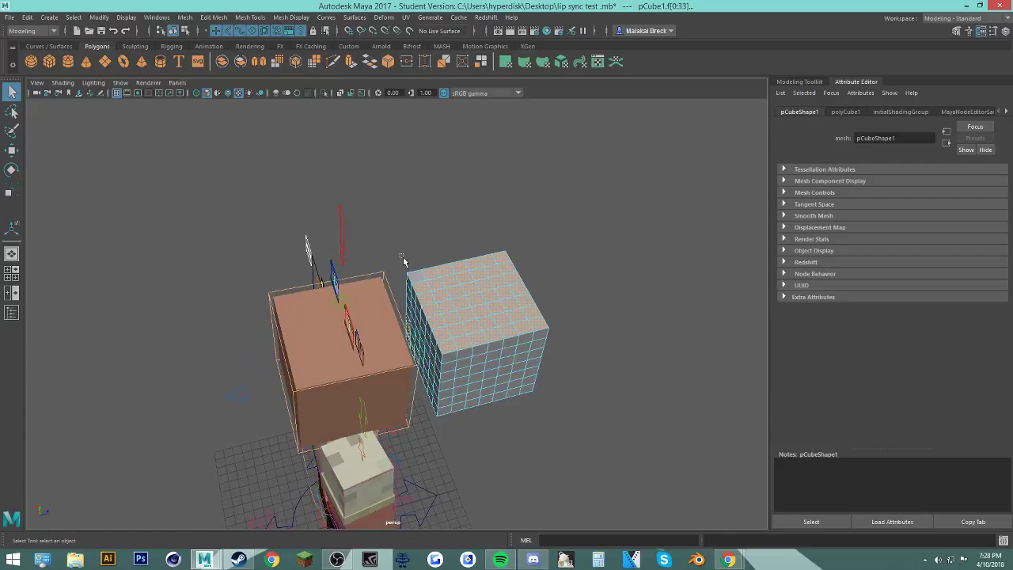
Step: Try to add the second-row face beside the cube's front corner and deselect the unwanted faces below it
alt+drag(416, 275, 744, 242)
shift+drag(599, 372, 472, 240)
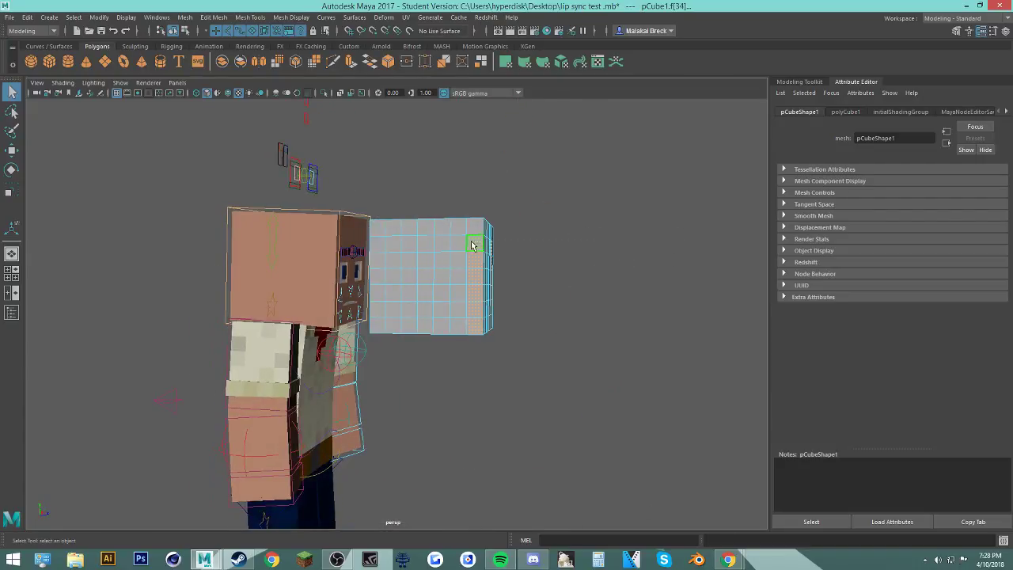
alt+drag(589, 290, 559, 290)
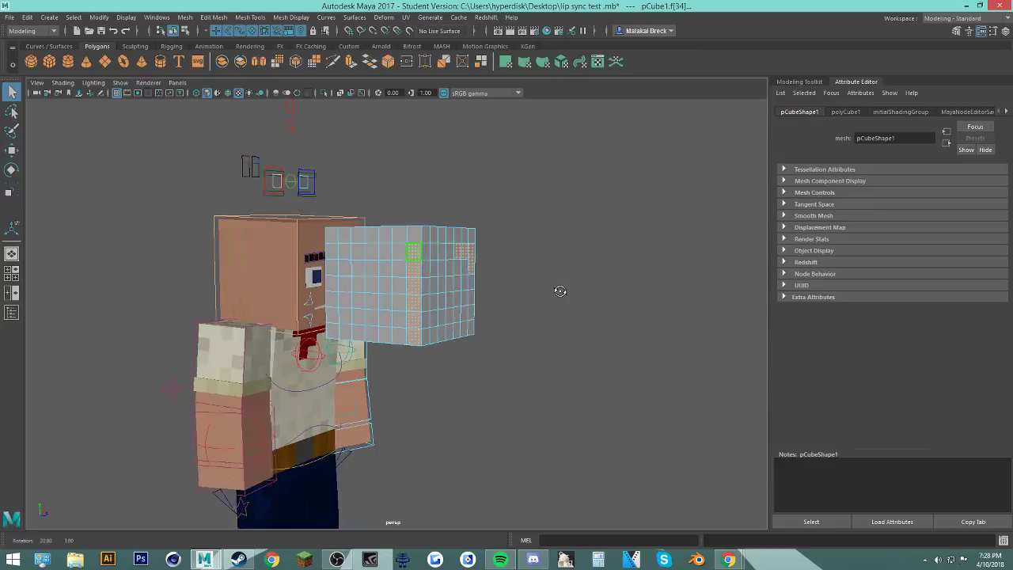
ctrl+click(413, 309)
ctrl+click(414, 288)
ctrl+click(412, 271)
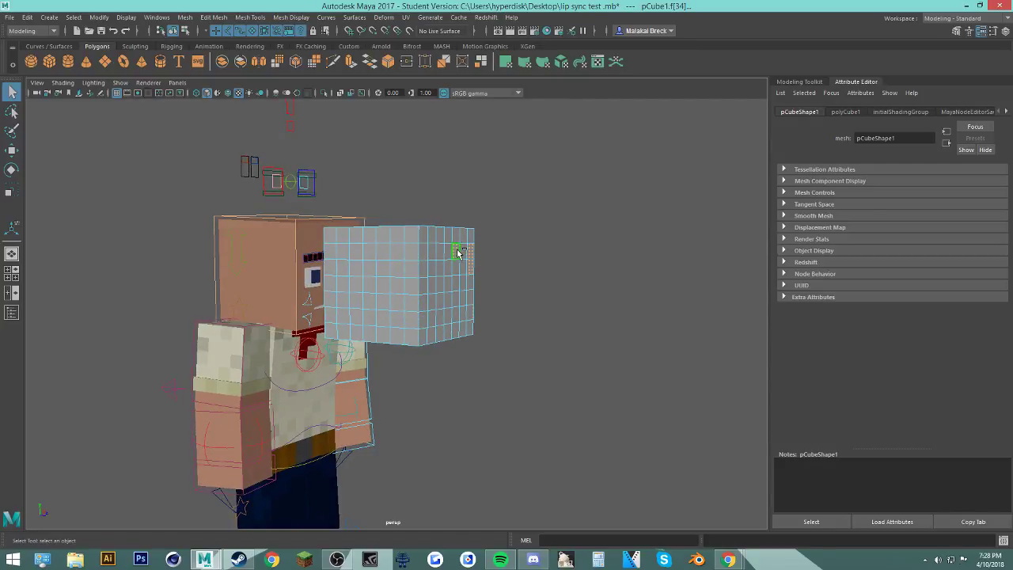
Step: Undo the last selection change and try to deselect the second-row faces across the cube's front
key(ctrl+z)
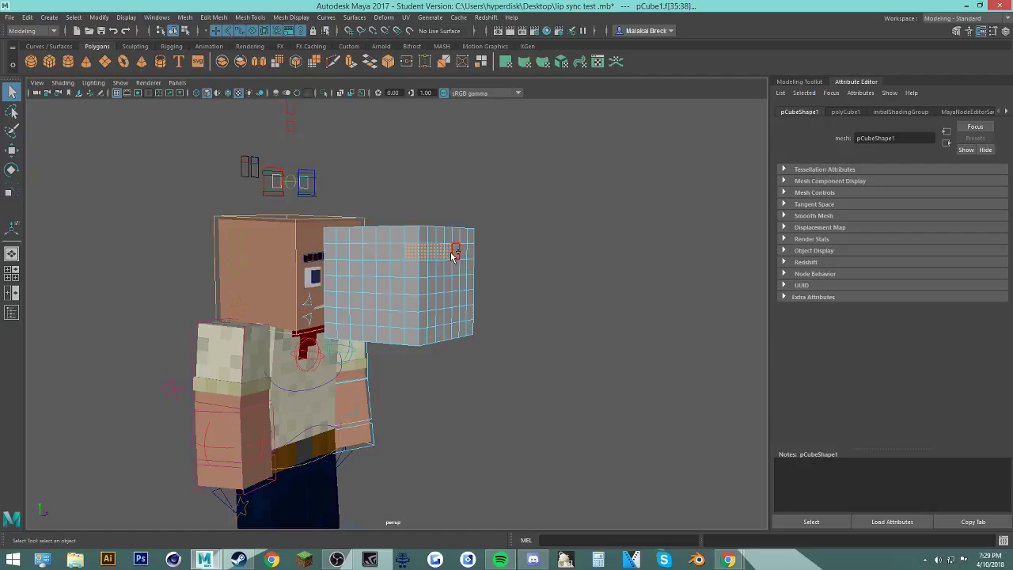
ctrl+click(441, 255)
ctrl+click(431, 253)
ctrl+click(424, 253)
alt+drag(507, 270, 355, 267)
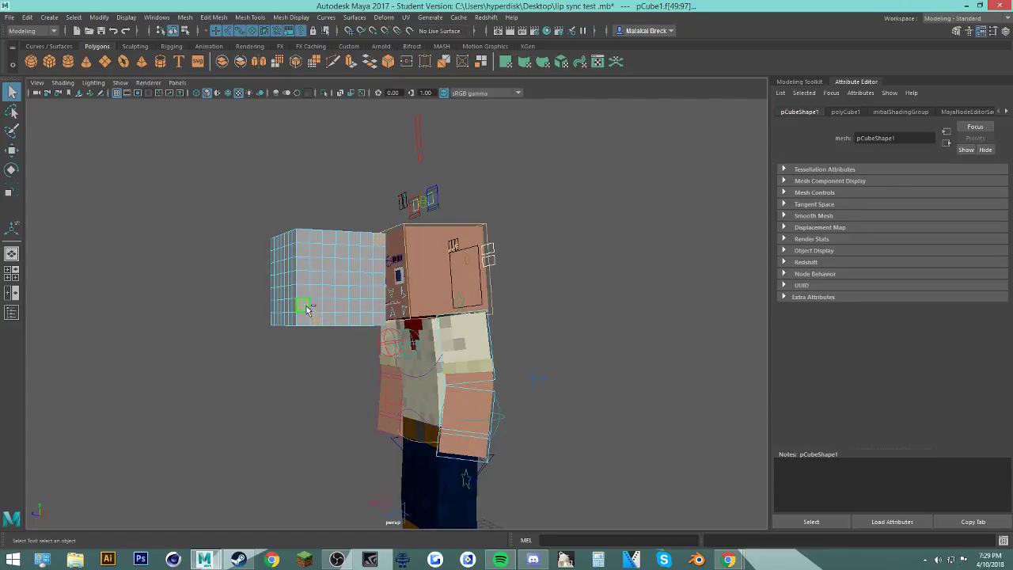
alt+drag(379, 241, 408, 289)
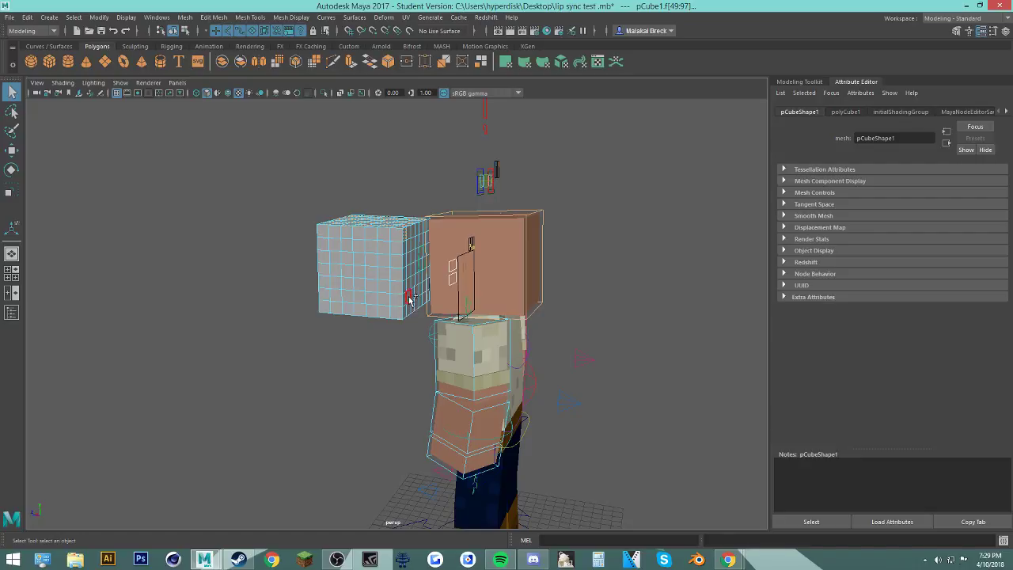
Step: Select every face of the cube, and start deselecting the front's top row and its second-row corner face
shift+double_click(406, 237)
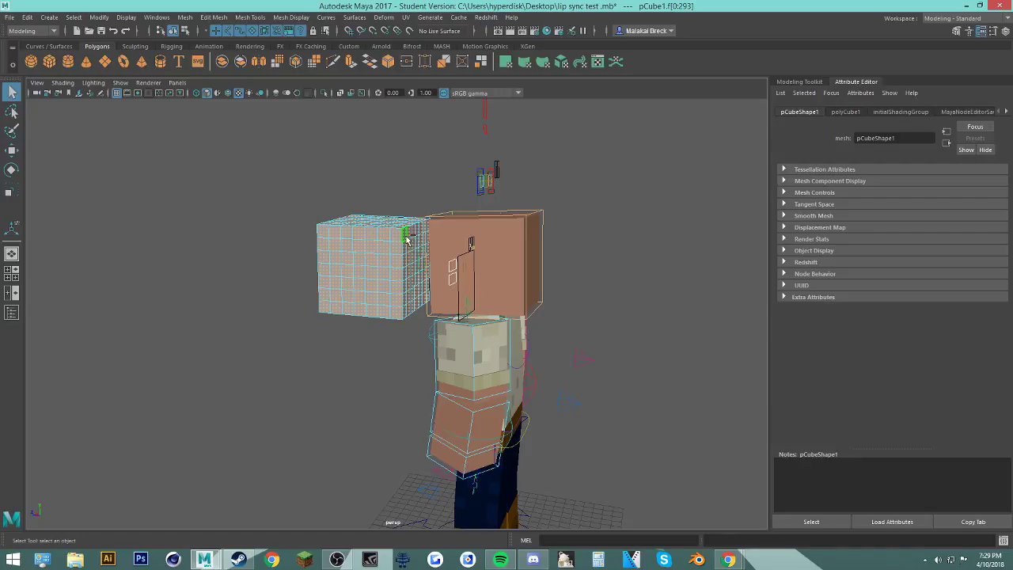
alt+drag(353, 309, 432, 299)
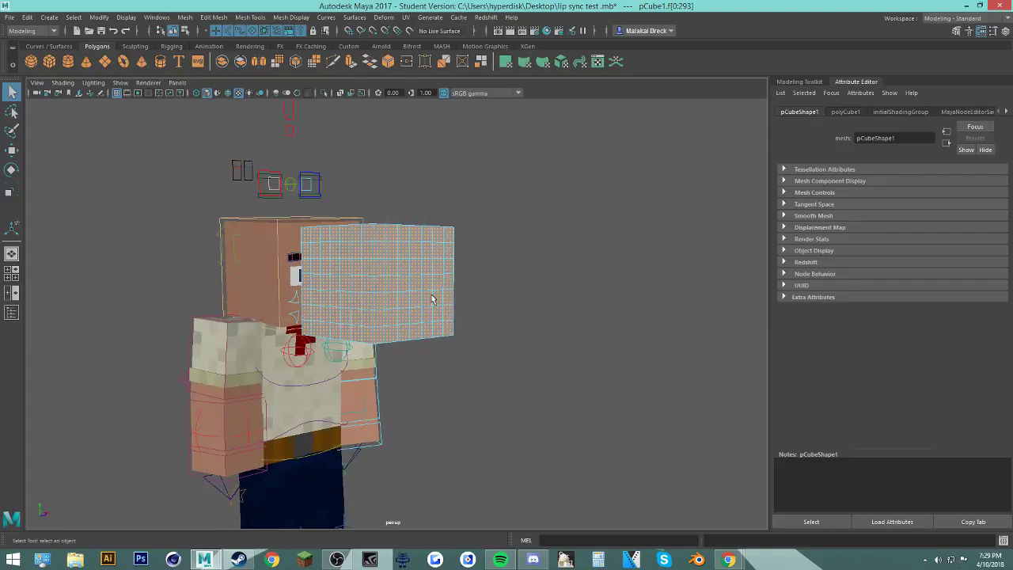
ctrl+click(380, 252)
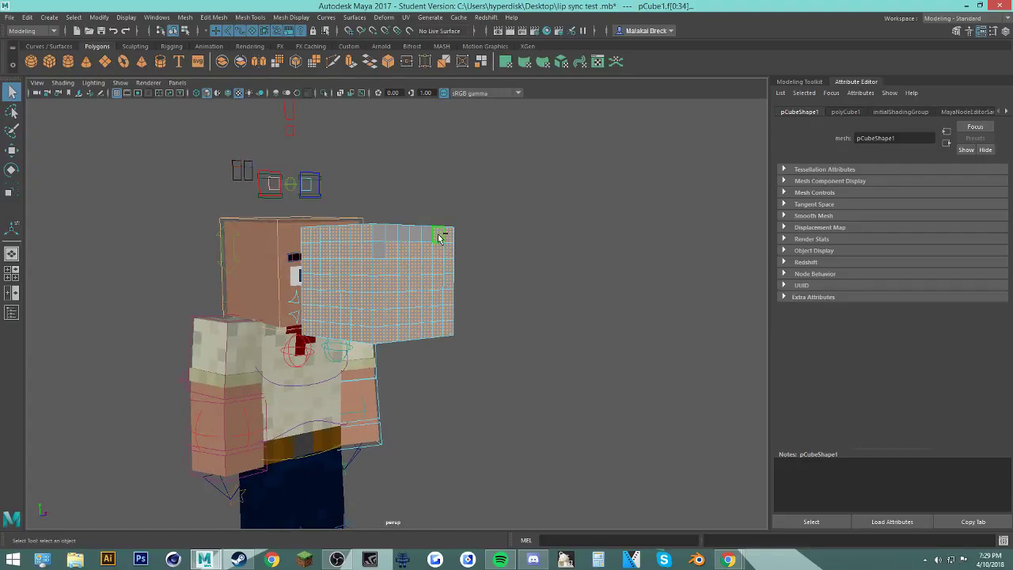
Step: Deselect the upper faces on both sides of the cube in a stepped pattern that descends toward the back
alt+drag(507, 272, 321, 261)
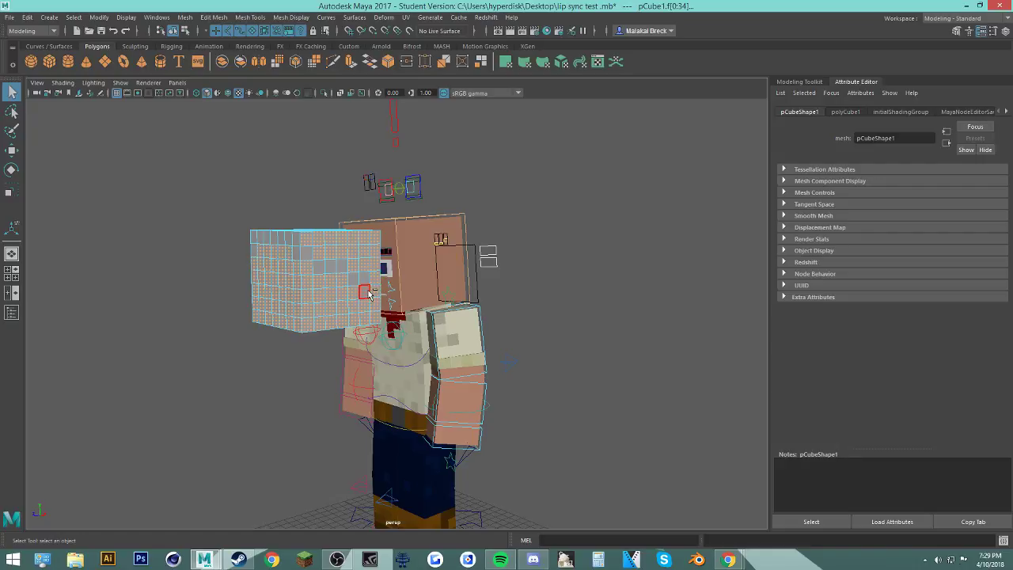
alt+drag(416, 305, 380, 295)
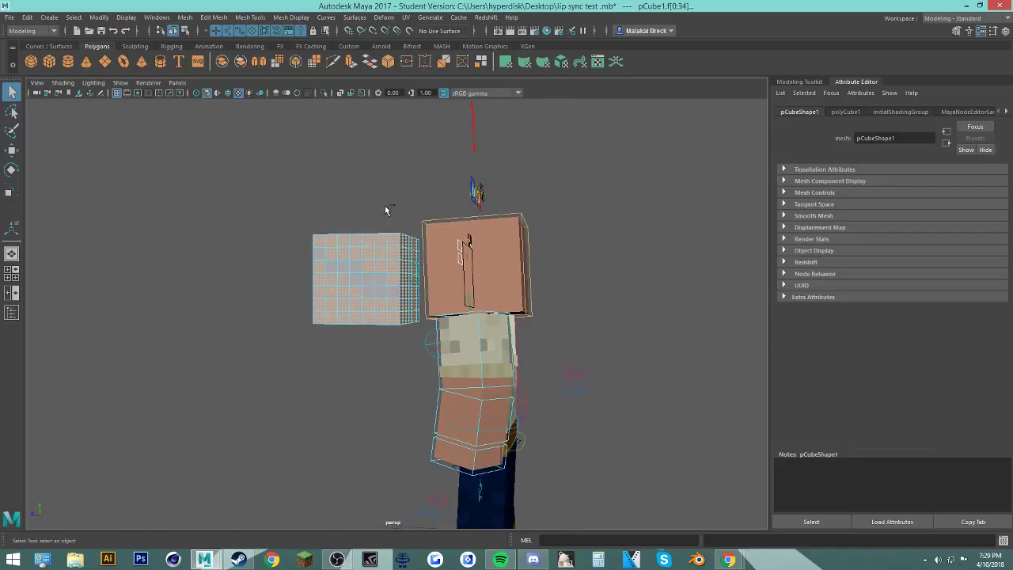
drag(382, 204, 498, 340)
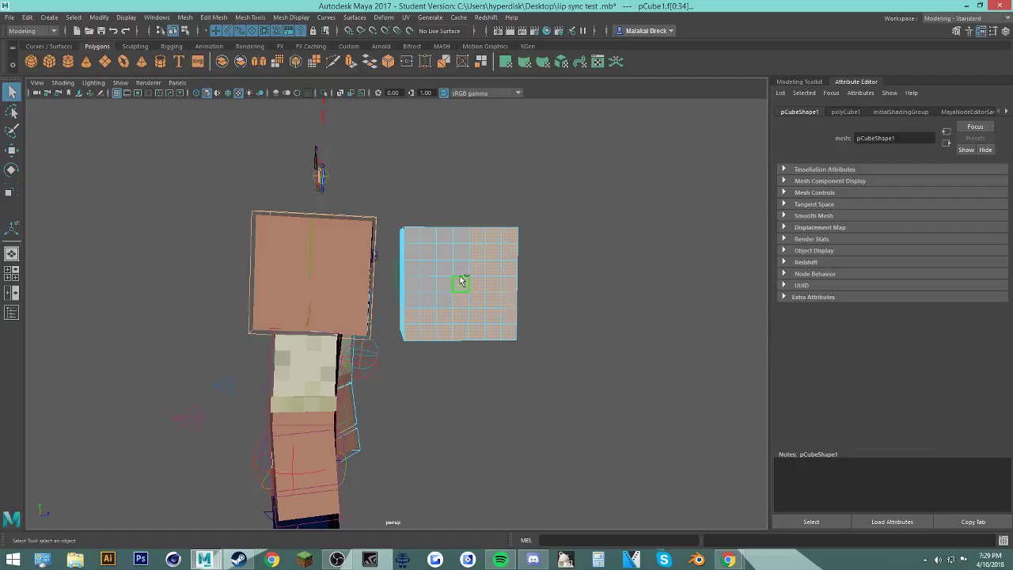
alt+drag(556, 268, 516, 272)
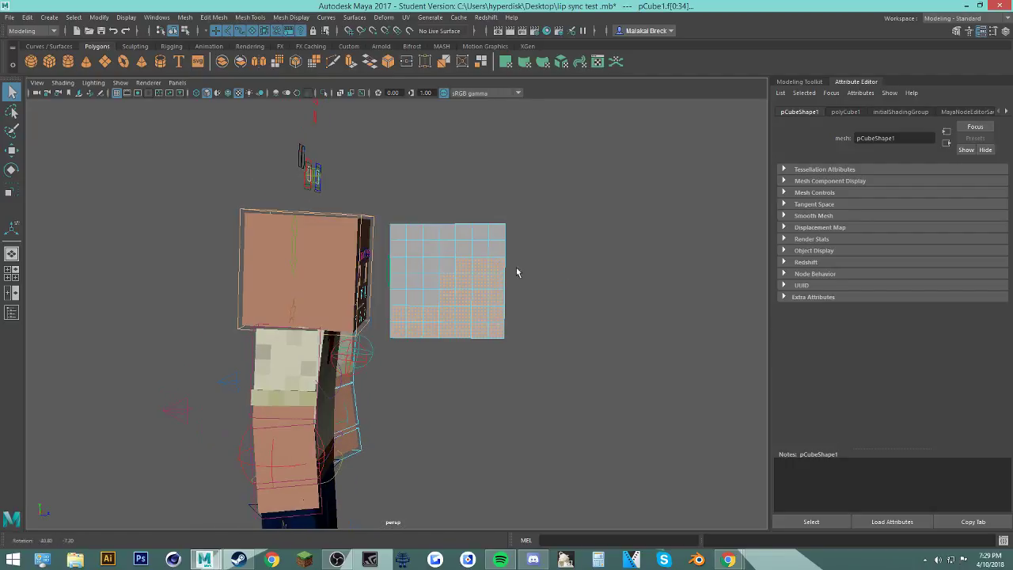
Step: Deselect all faces on the cube's top and the remaining upper side faces needed for the stepped outline
alt+drag(492, 226, 292, 235)
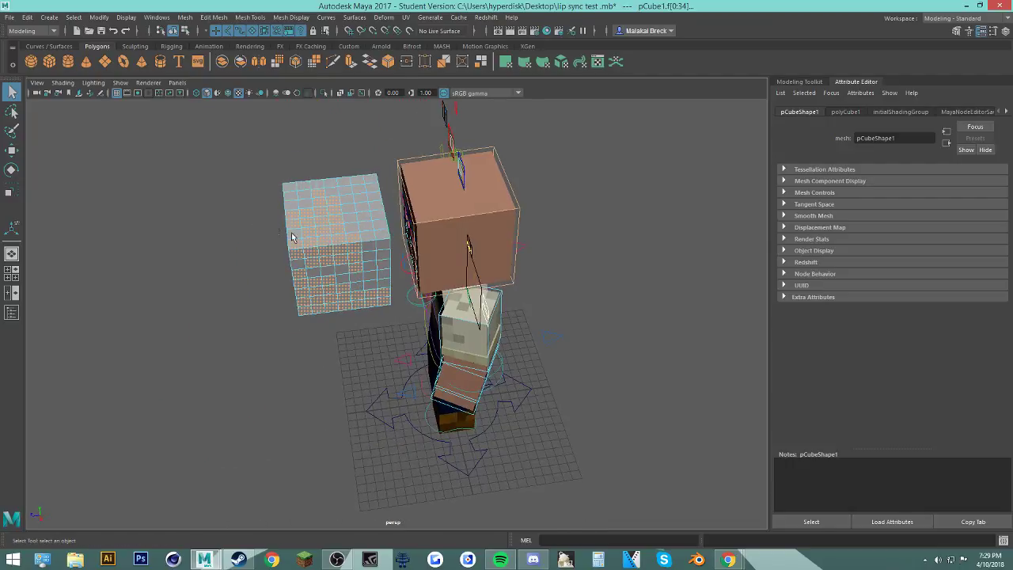
alt+middle_drag(291, 236, 448, 293)
scroll(455, 289, up, 3)
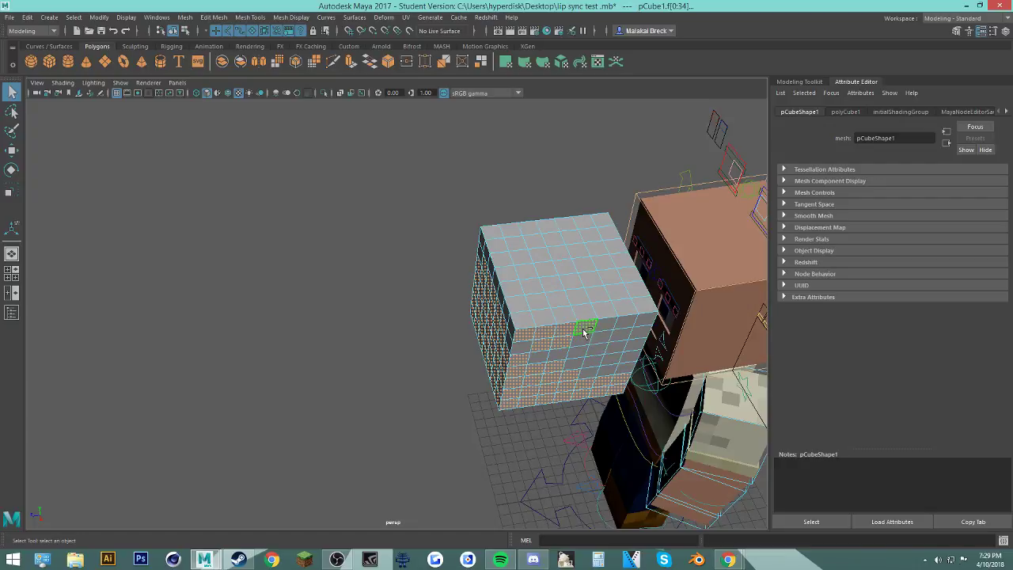
alt+drag(546, 336, 431, 331)
alt+drag(272, 337, 210, 364)
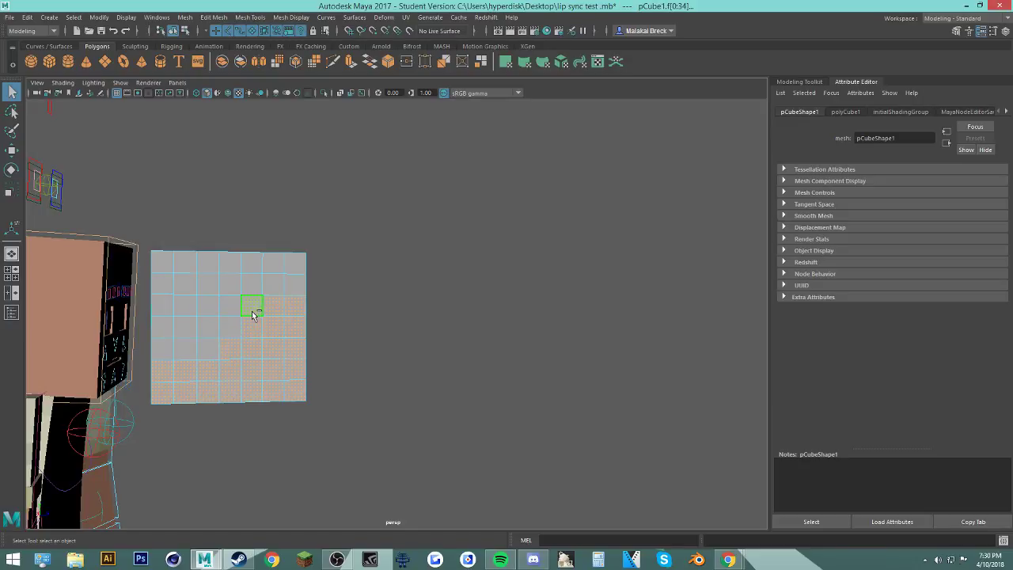
Step: Delete the selected faces of the cube, along with the leftover faces around its lower part
alt+drag(274, 306, 387, 338)
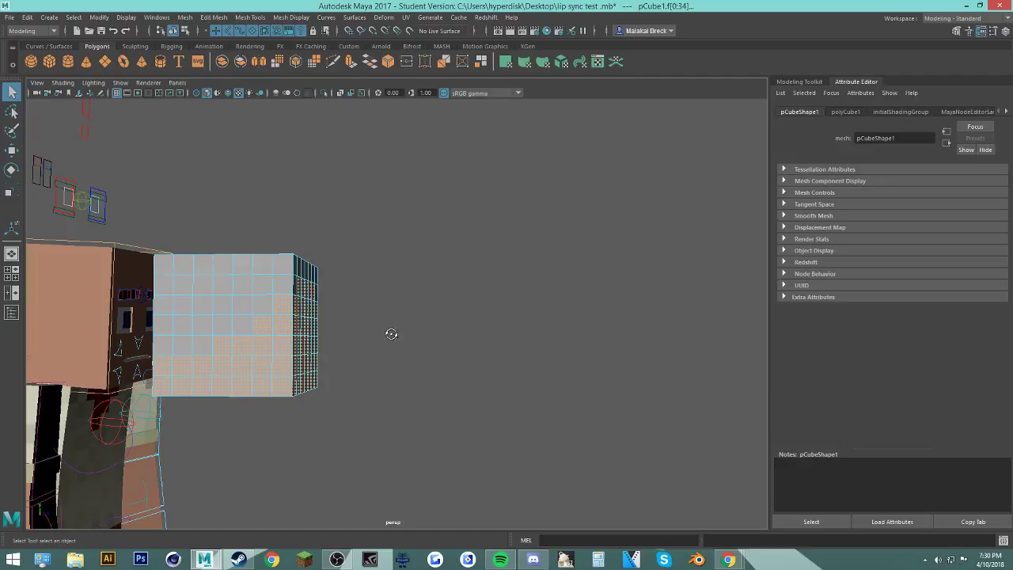
alt+drag(391, 334, 332, 338)
key(Delete)
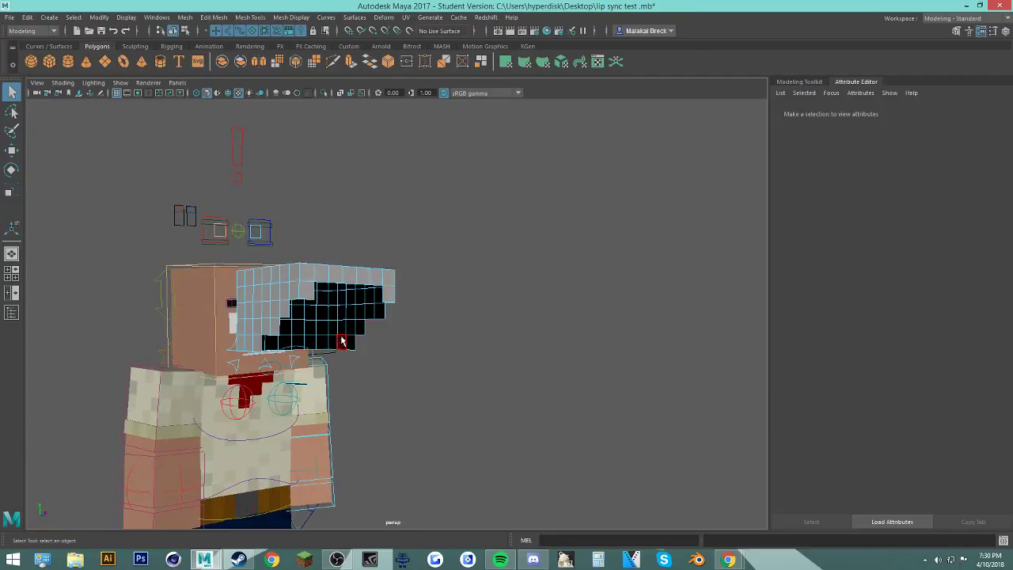
alt+drag(395, 397, 357, 380)
click(202, 323)
key(Delete)
Step: Try to move the two bottom-centre faces of the back wall vertically with the Move tool, and undo it
click(354, 393)
key(w)
key(ctrl+z)
key(ctrl+z)
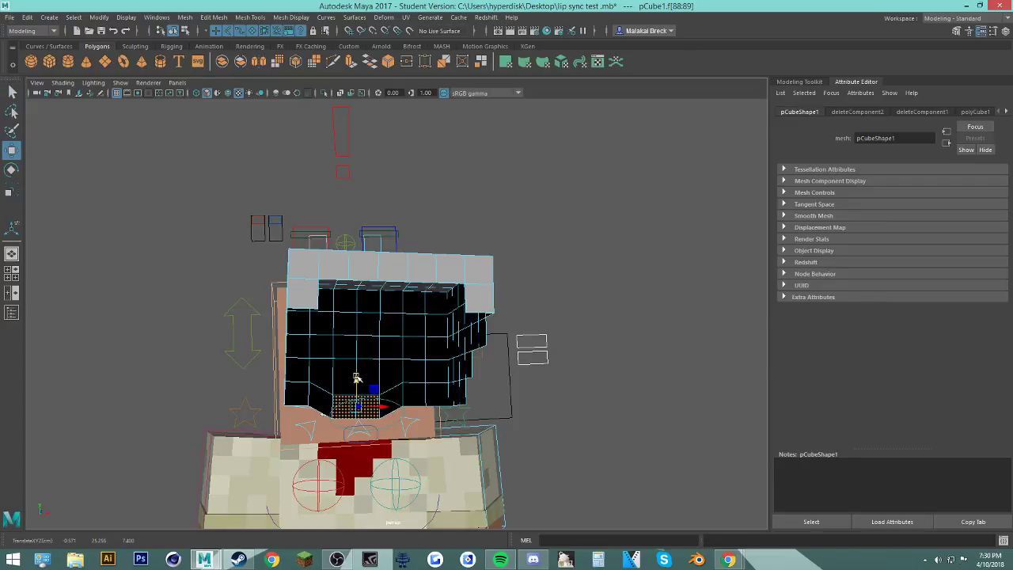
key(ctrl+z)
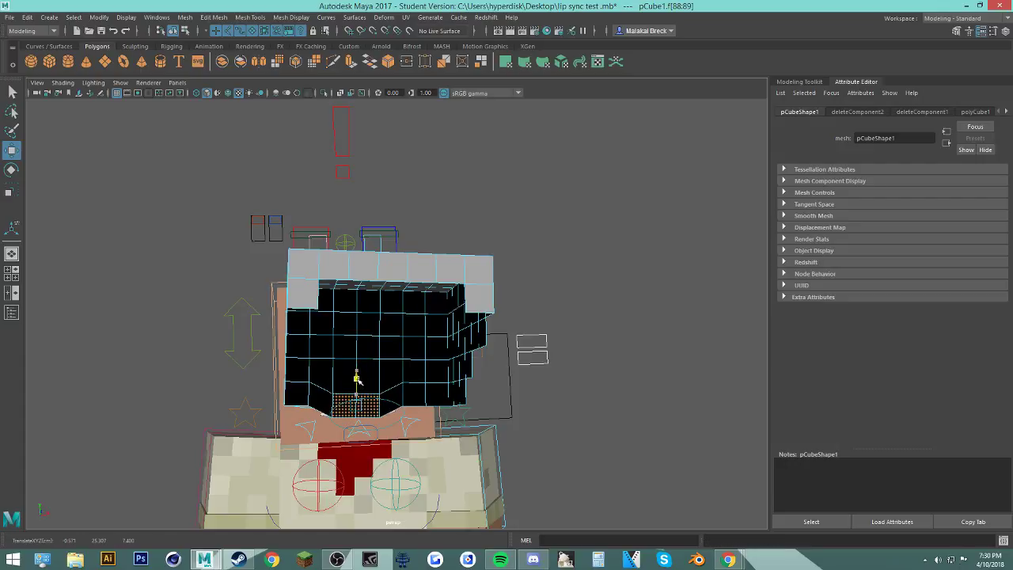
Step: Switch to edge selection and select the two middle edges along the bottom of the shell's back wall
alt+drag(384, 423, 462, 269)
right_drag(463, 268, 467, 241)
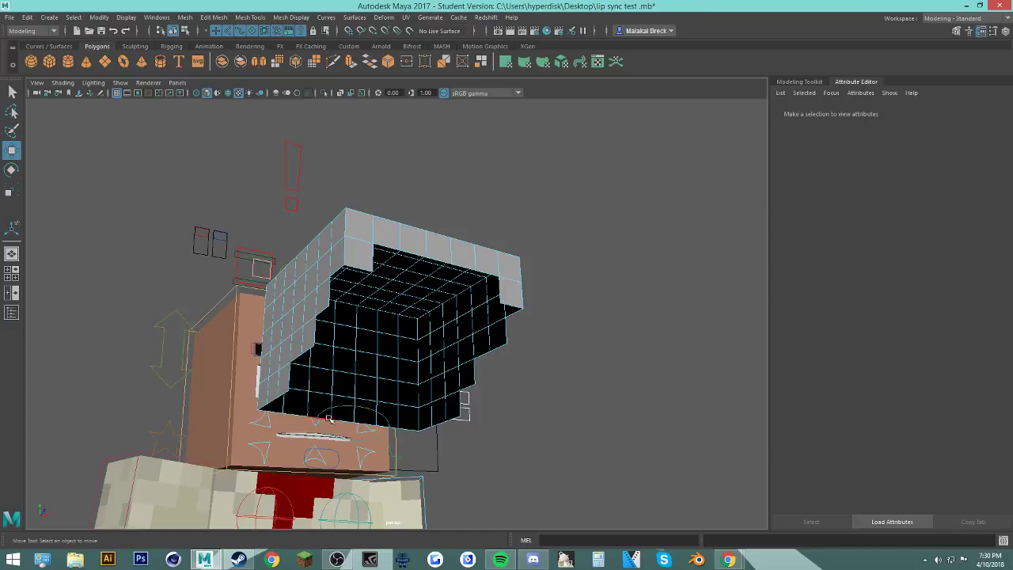
click(326, 417)
scroll(322, 434, up, 2)
scroll(322, 436, up, 5)
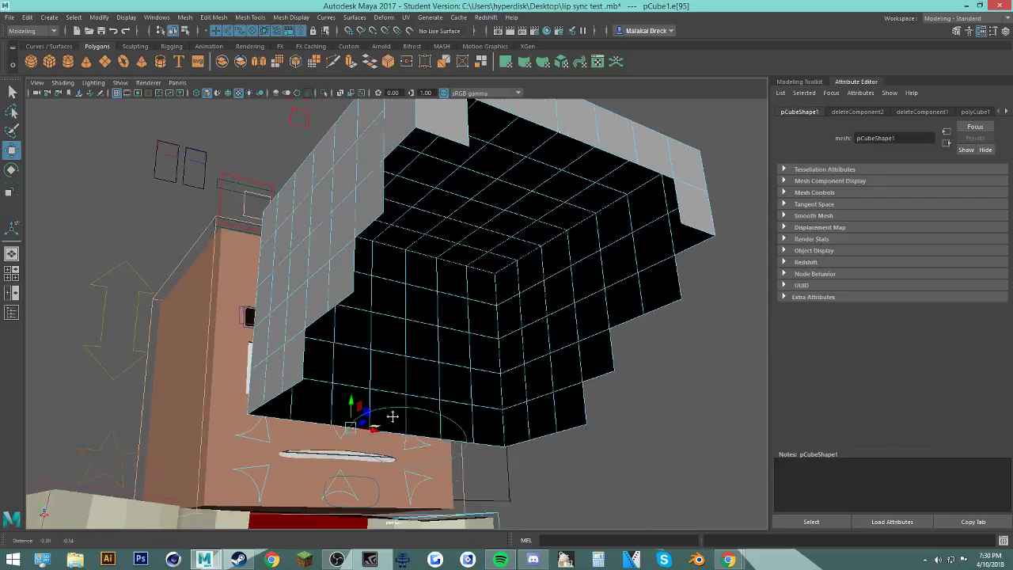
shift+click(450, 387)
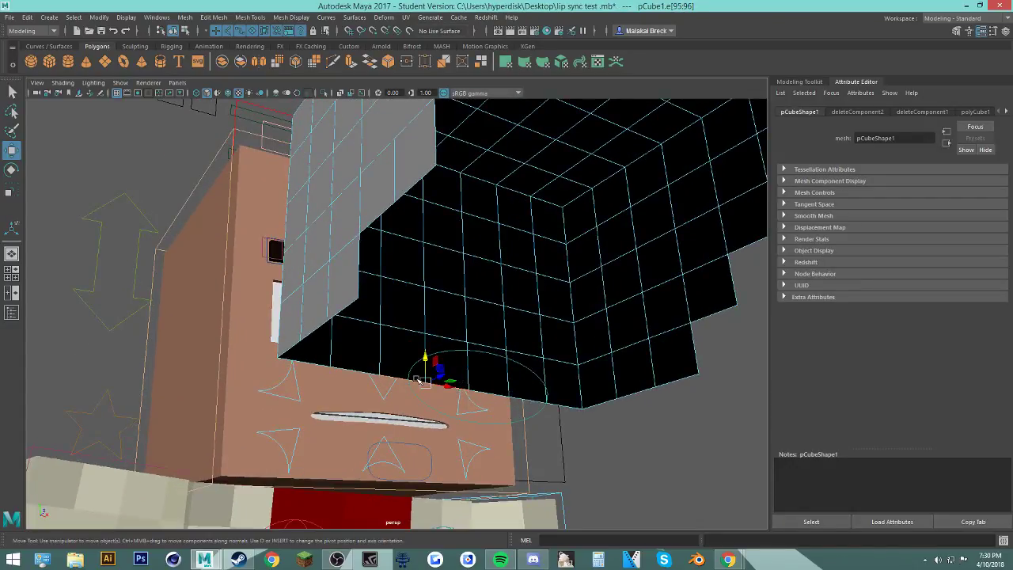
Step: Try to extrude the two bottom edges with a thickness of 1, and undo the thickness
key(ctrl+e)
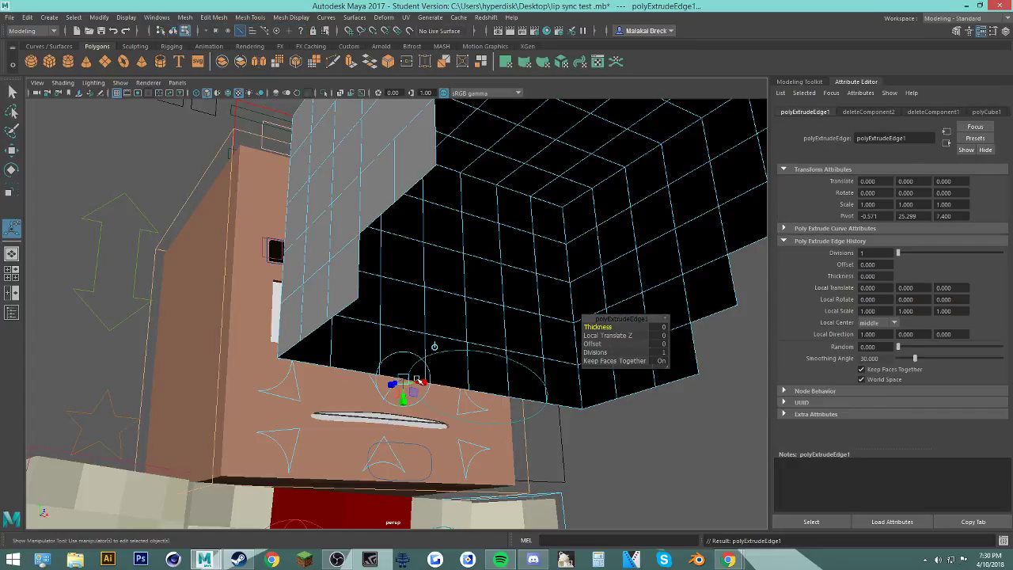
click(661, 327)
text(1)
key(Return)
mouse_move(519, 416)
alt+mouse_down()
mouse_move(580, 425)
mouse_move(537, 417)
alt+mouse_up()
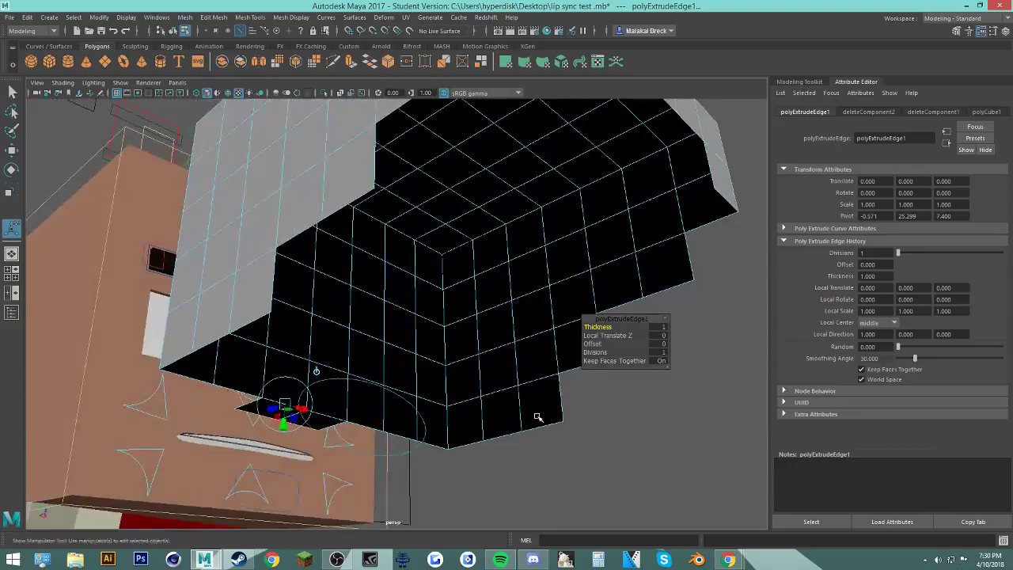
key(ctrl+z)
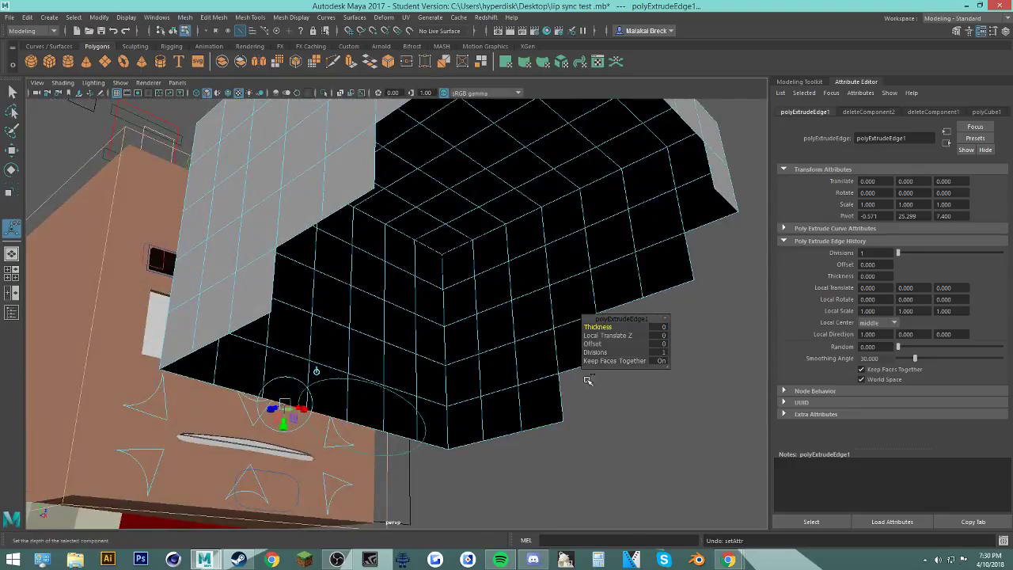
Step: Try a Local Translate Z of 90 on the edge extrusion, and undo it
click(662, 336)
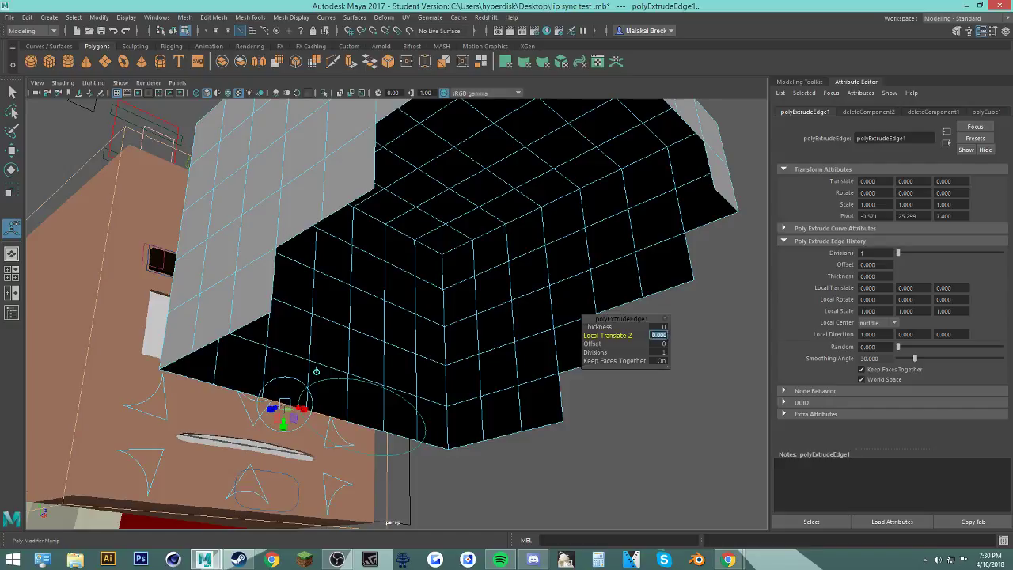
text(90)
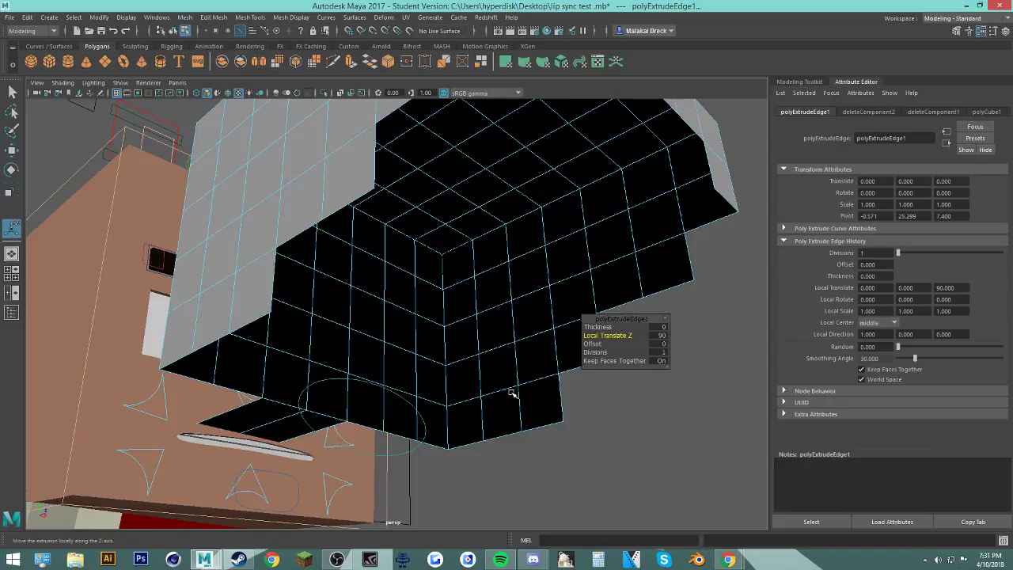
key(Return)
key(ctrl+z)
Step: Try to pull the extruded edges out with the Move tool, and undo back to before the edge extrusion
alt+drag(272, 407, 400, 406)
key(w)
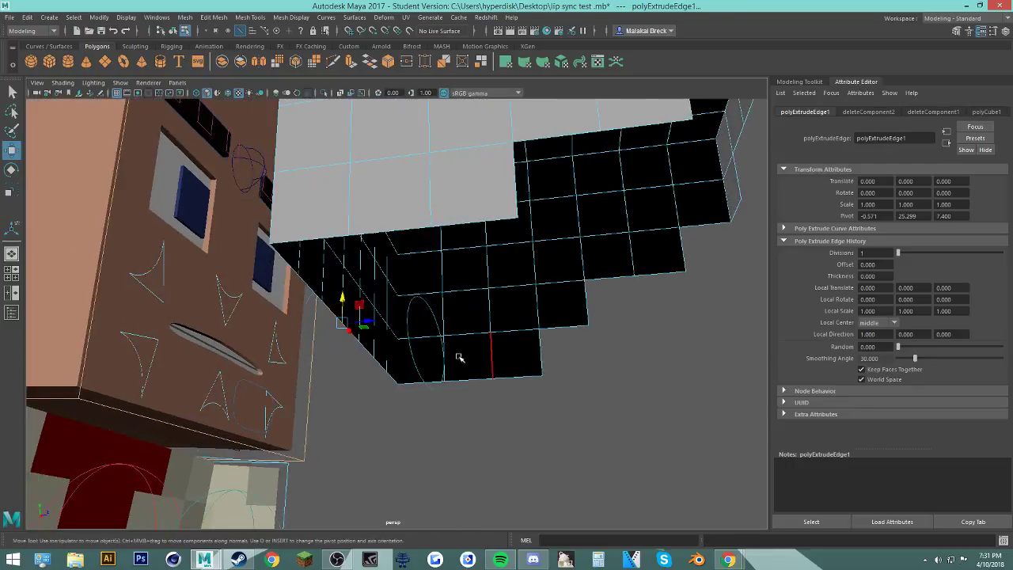
alt+drag(339, 332, 443, 359)
ctrl+drag(575, 209, 566, 260)
key(ctrl+z)
key(ctrl+z)
Step: Inspect the shell's lower edge and clear the edge selection
alt+drag(498, 329, 306, 300)
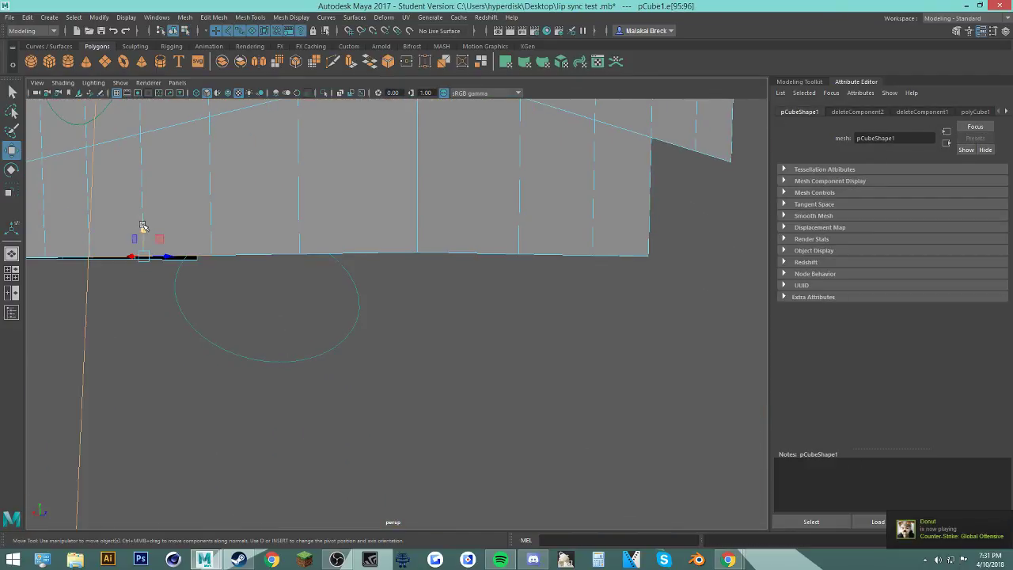
alt+drag(145, 261, 424, 333)
click(424, 334)
alt+drag(419, 224, 568, 307)
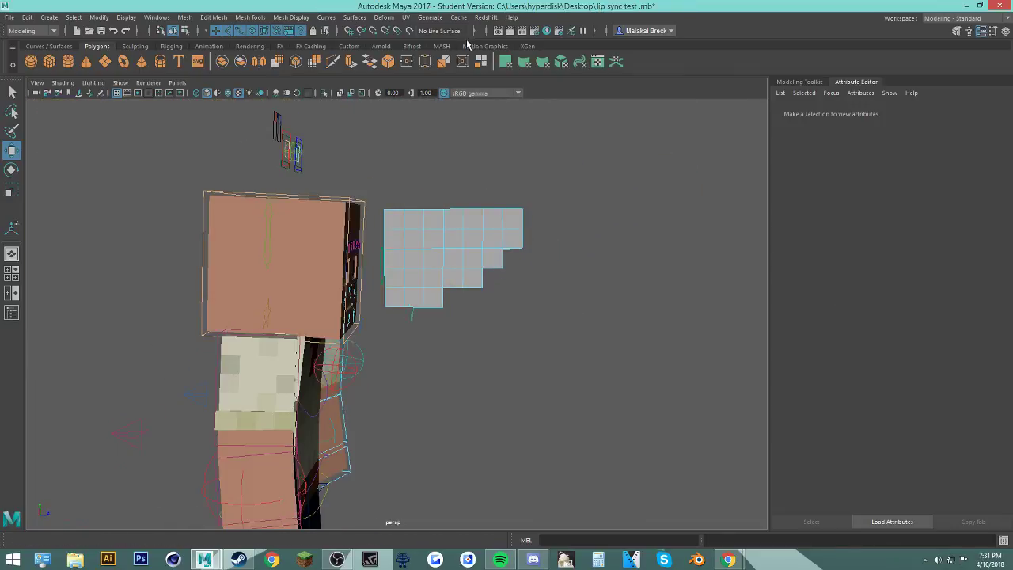
Step: Open the Hypershade, check the YouTube live chat in Chrome, and return to Maya's viewport without the Hypershade window
click(547, 32)
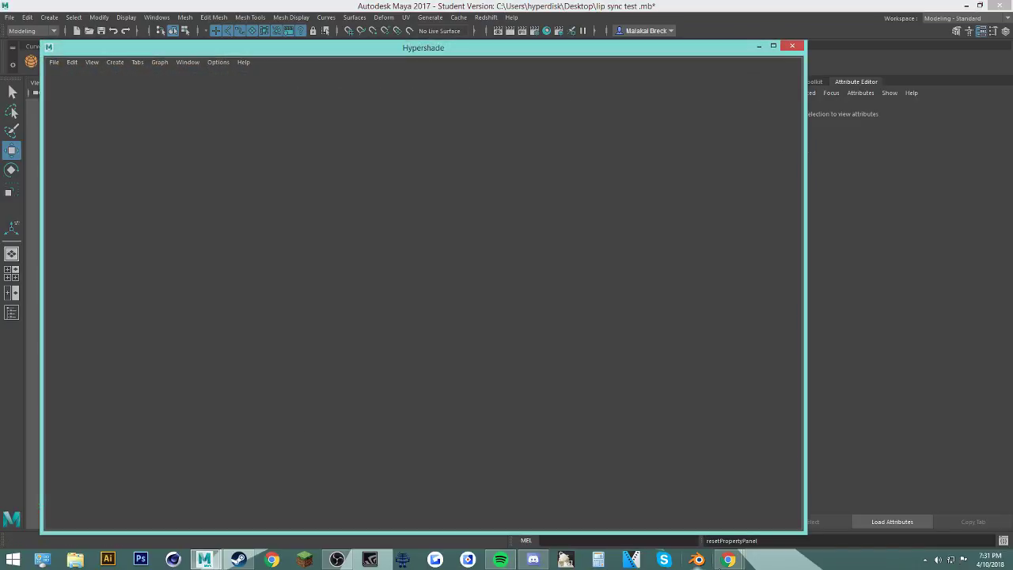
mouse_move(728, 559)
click(695, 491)
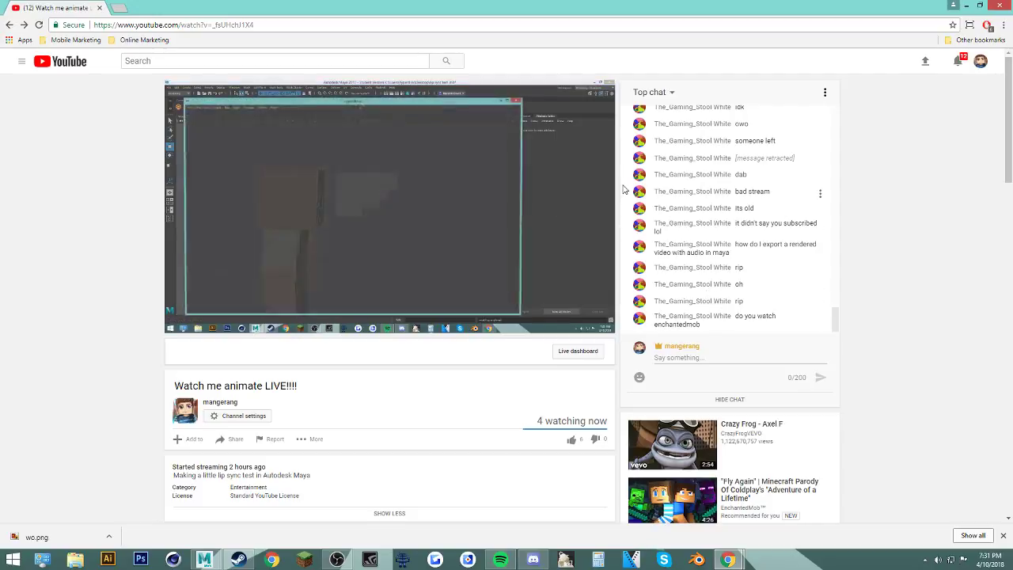
click(967, 6)
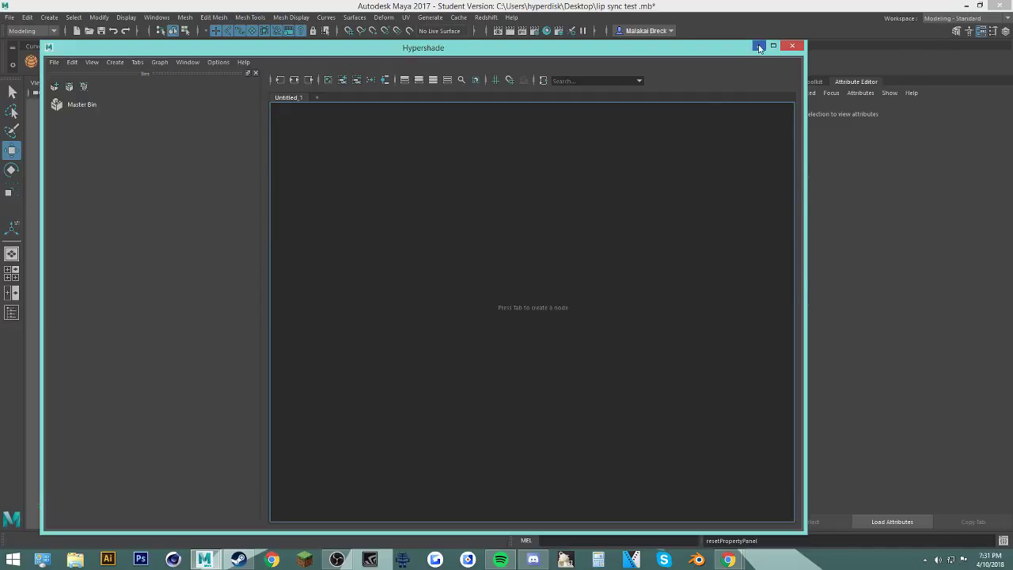
drag(704, 50, 675, 80)
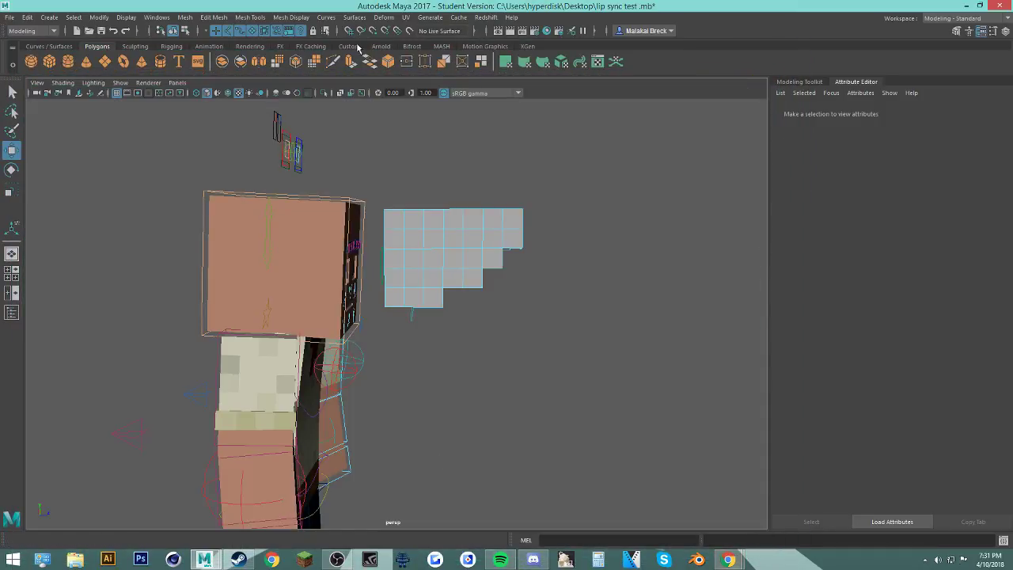
Step: Close the Hypershade window and switch the workspace to Maya Classic
click(546, 31)
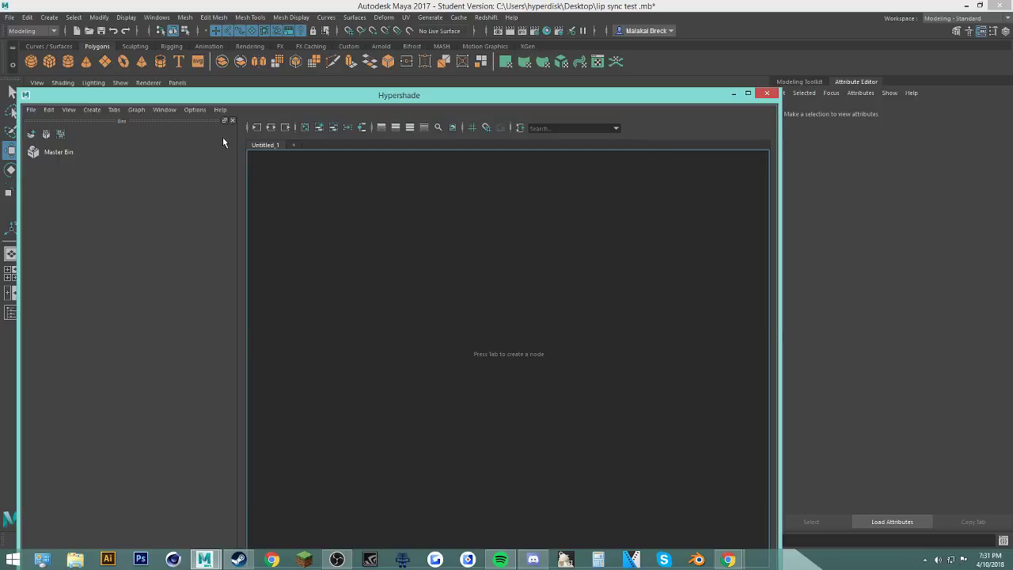
click(767, 94)
click(147, 19)
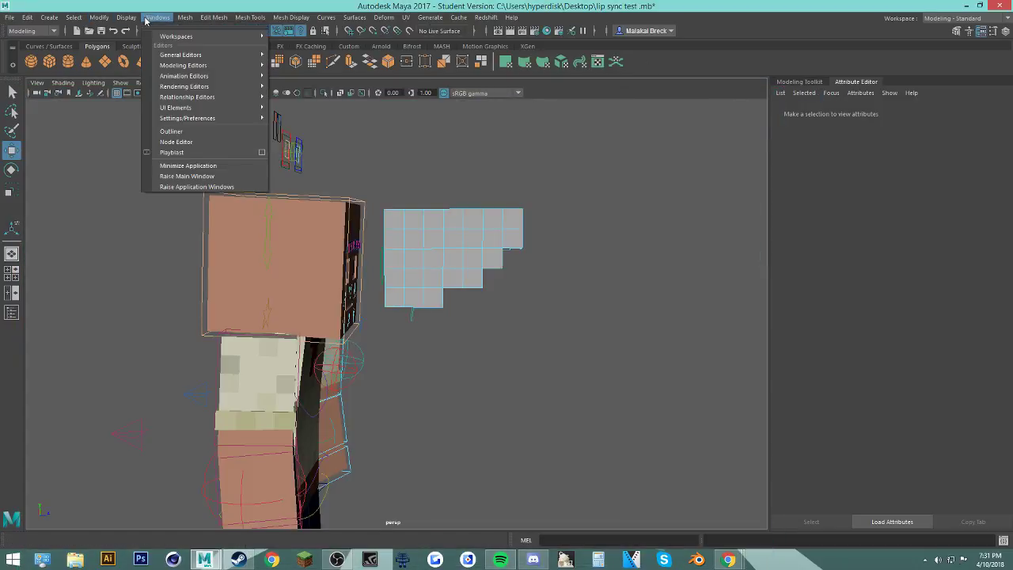
mouse_move(190, 36)
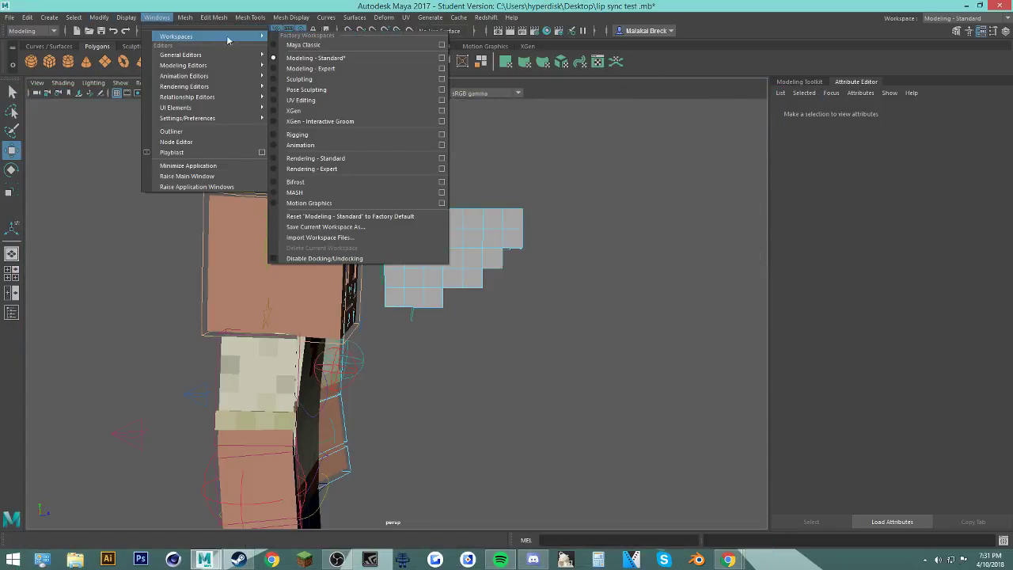
click(305, 44)
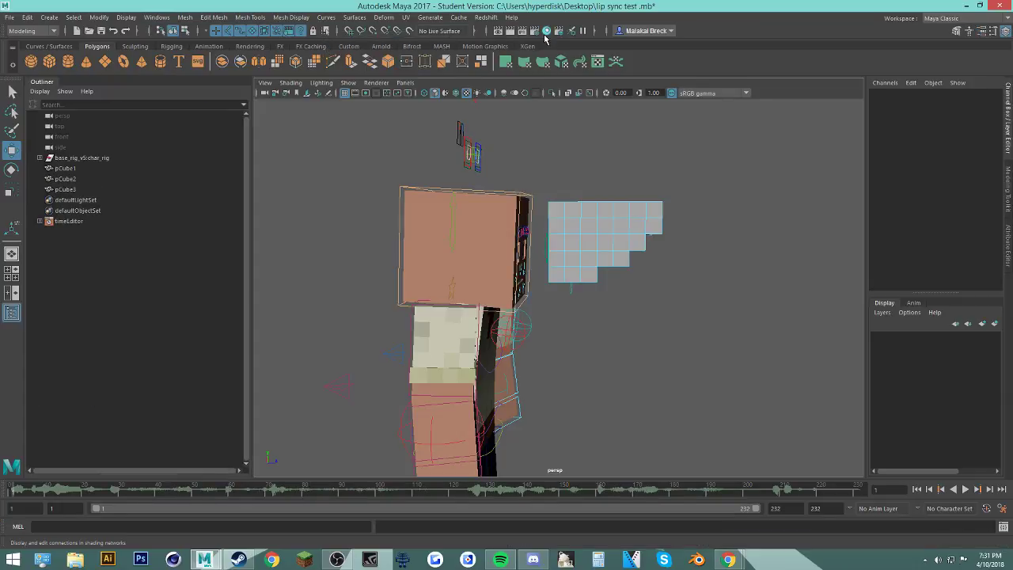
Step: Open the Hypershade and explore its node creation prompt, graph tabs, Master Bin and import options
click(546, 31)
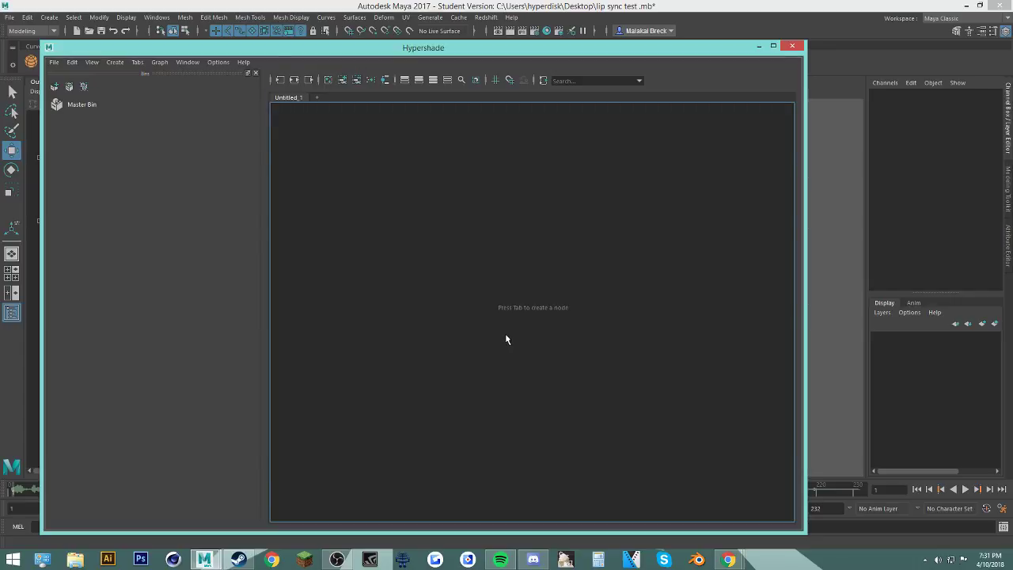
key(Tab)
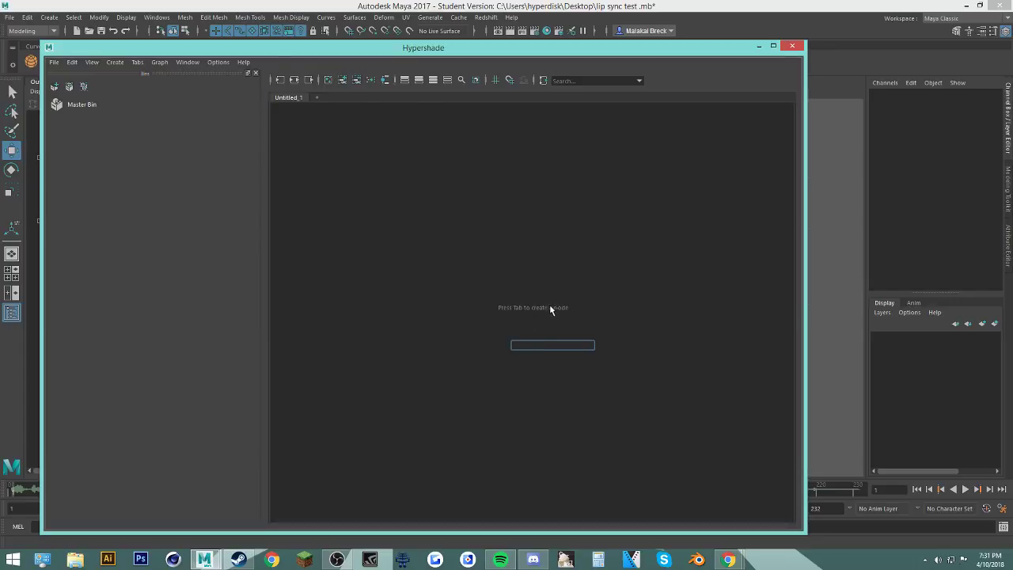
key(Tab)
key(Escape)
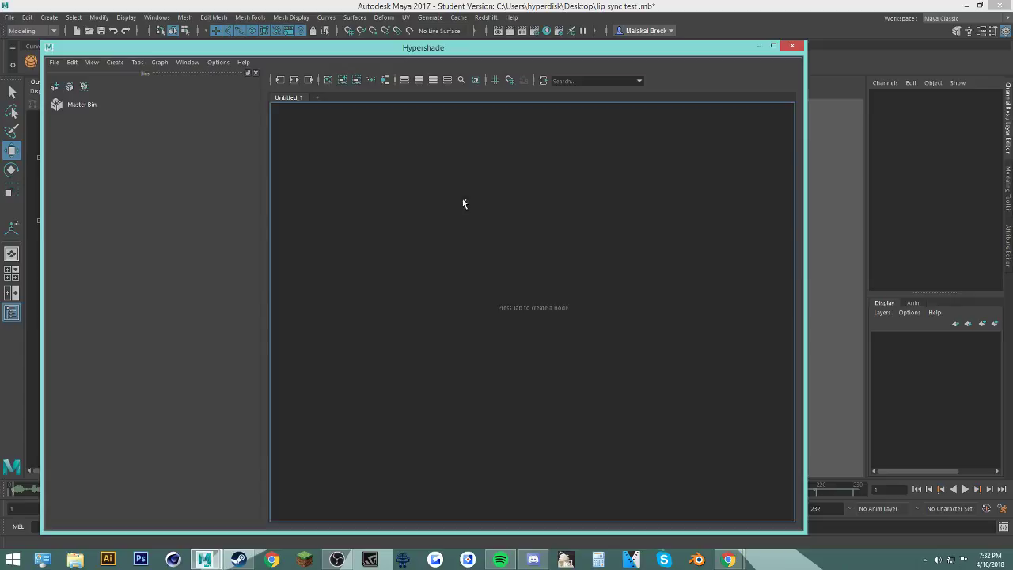
click(316, 97)
click(346, 98)
click(84, 105)
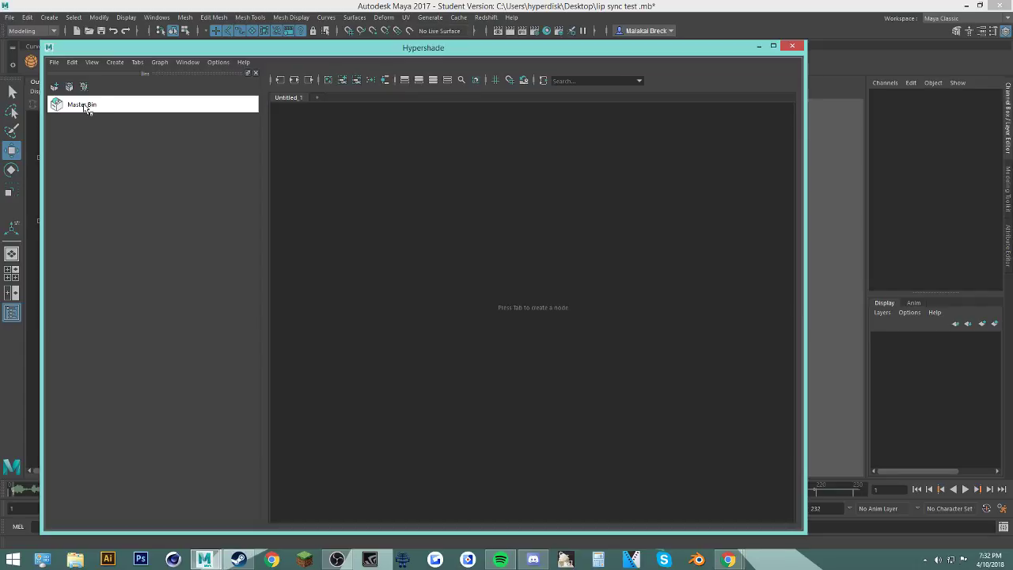
click(55, 63)
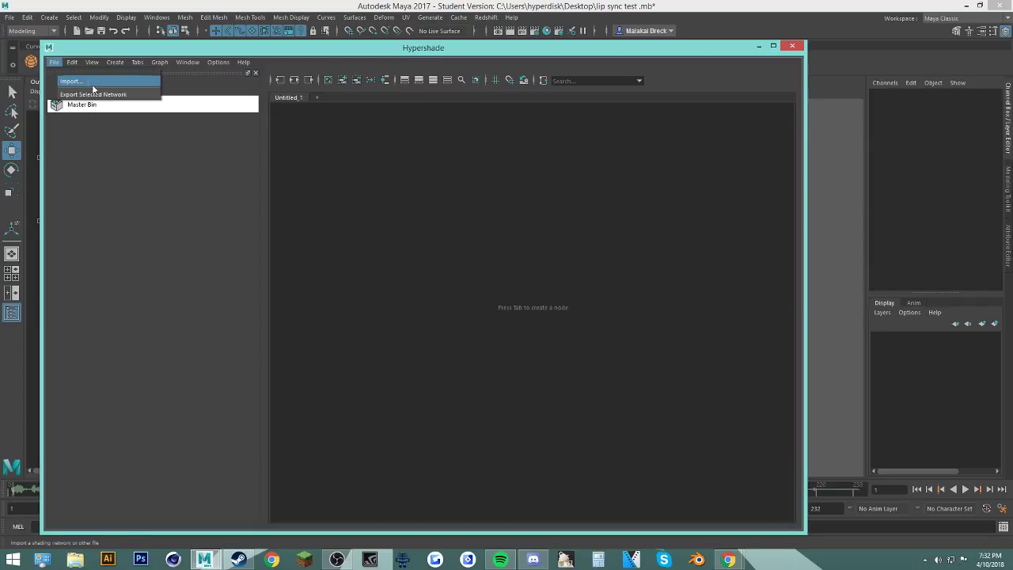
click(92, 143)
Step: Create a Phong material in the Hypershade and expand its Color attribute in the node graph
click(115, 62)
mouse_move(168, 82)
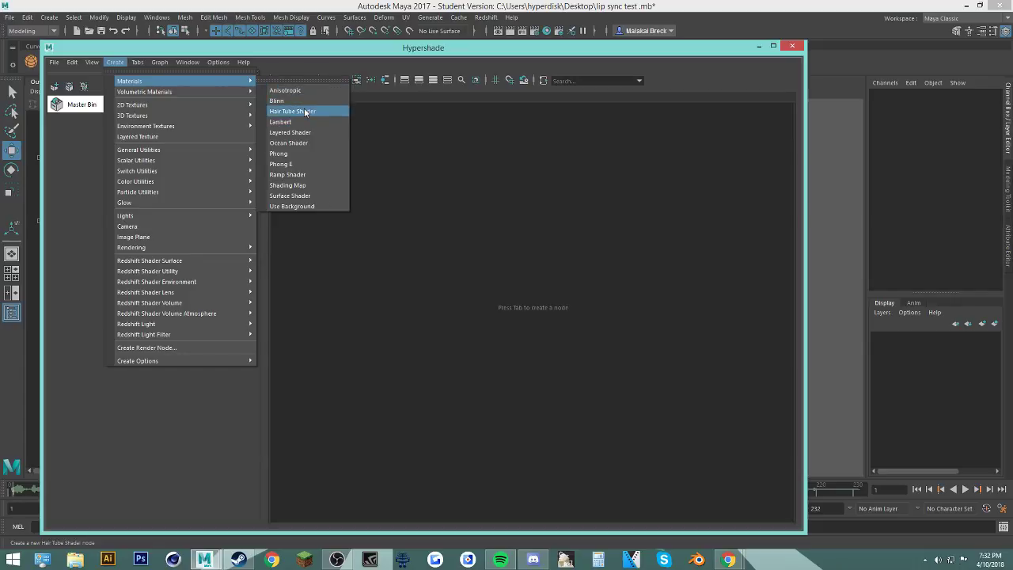
click(314, 155)
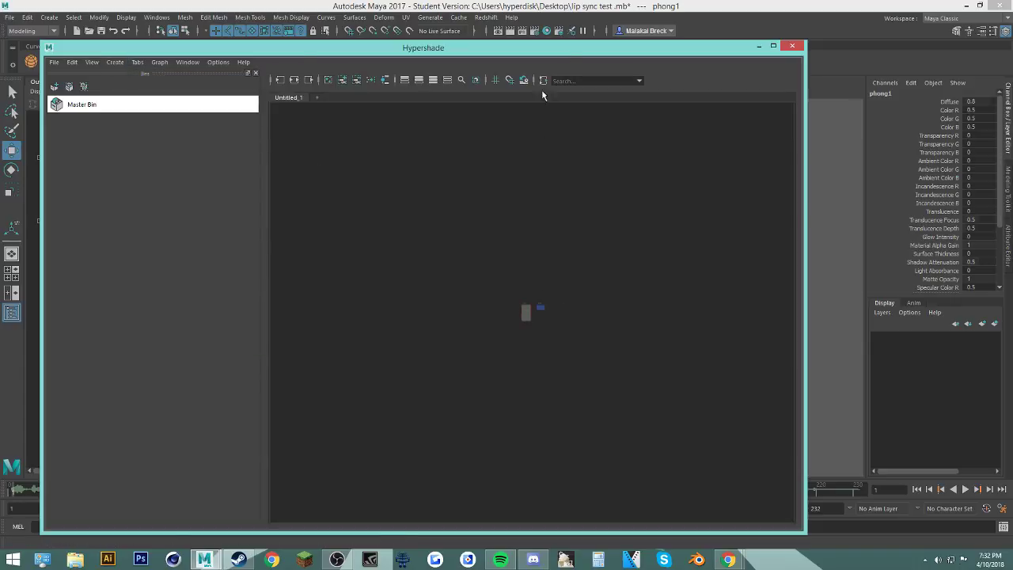
drag(567, 49, 446, 124)
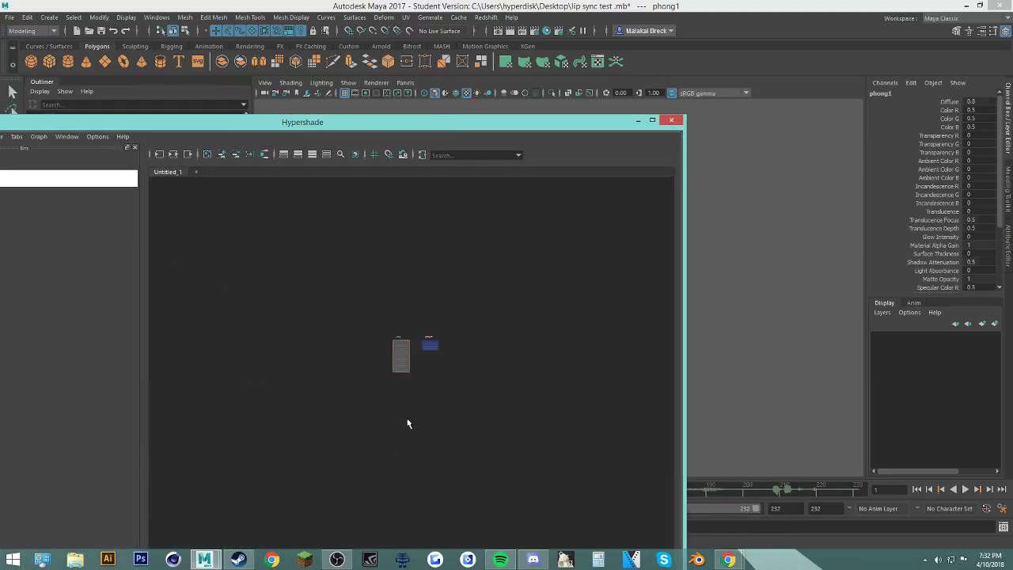
scroll(399, 292, up, 10)
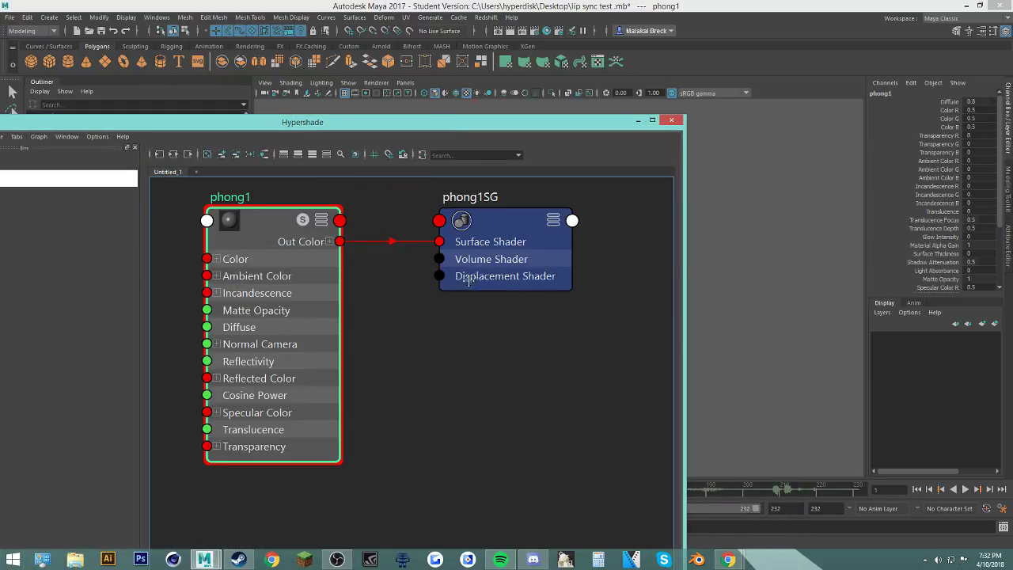
alt+middle_drag(468, 280, 453, 320)
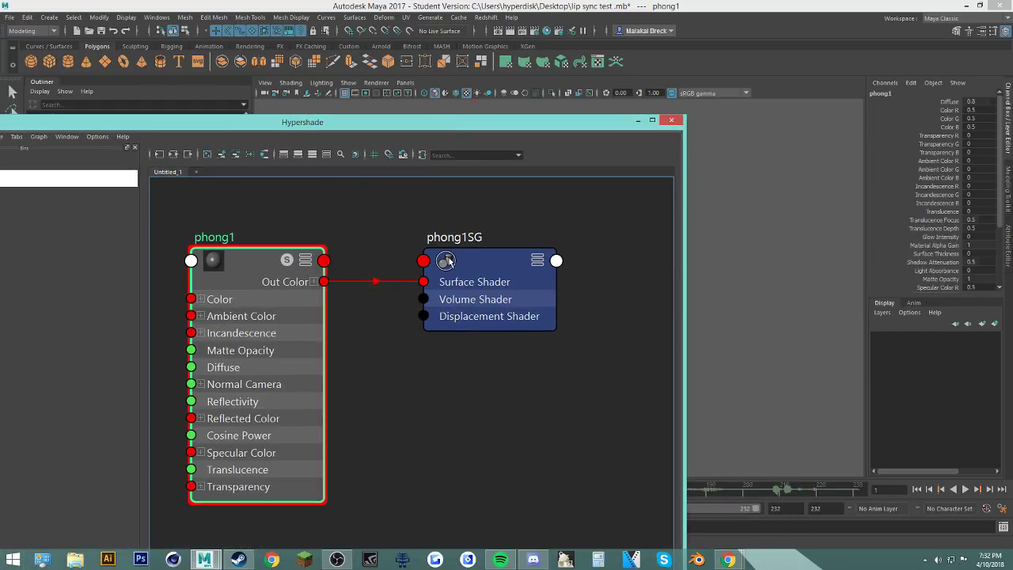
click(201, 299)
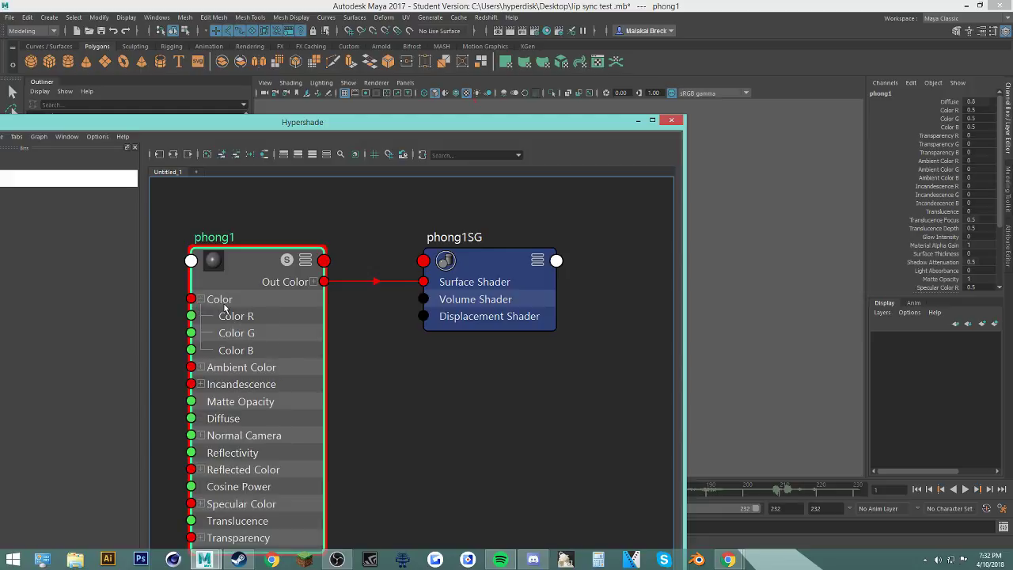
click(368, 245)
scroll(324, 254, down, 8)
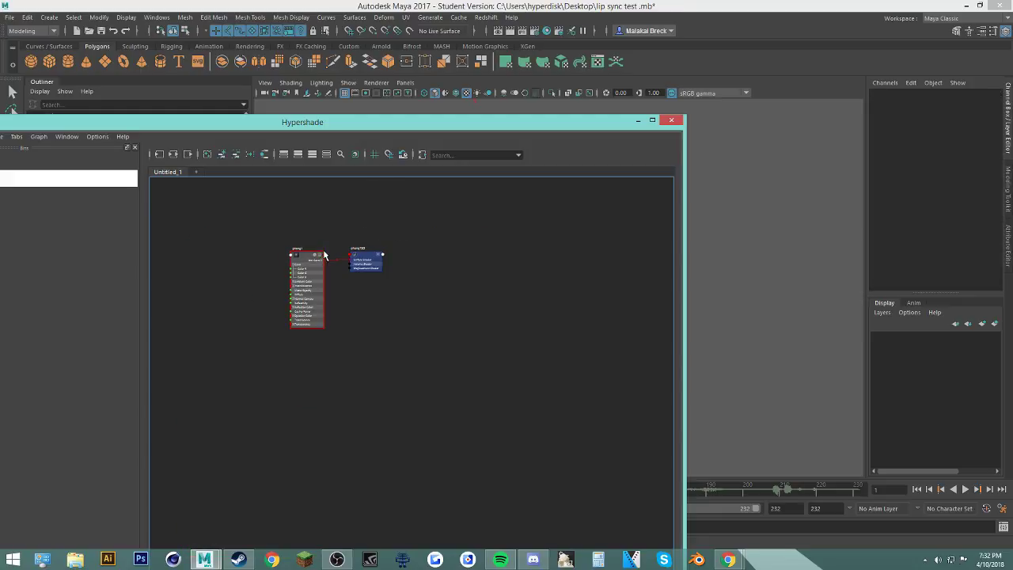
alt+middle_drag(180, 187, 307, 203)
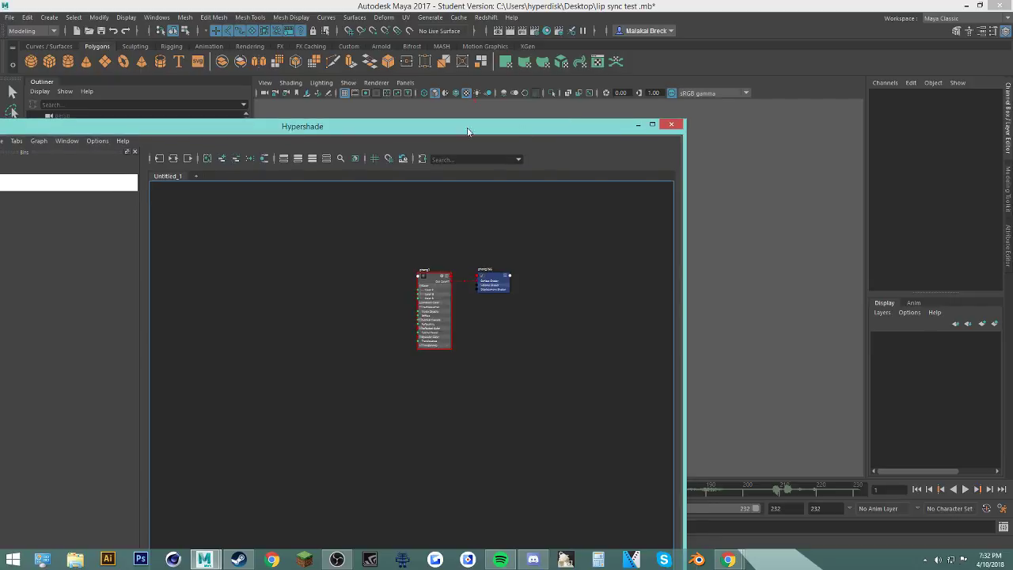
Step: Check the YouTube live chat in Chrome, and return to Maya's viewport with the browser and Hypershade windows minimized
drag(333, 122, 577, 121)
click(240, 136)
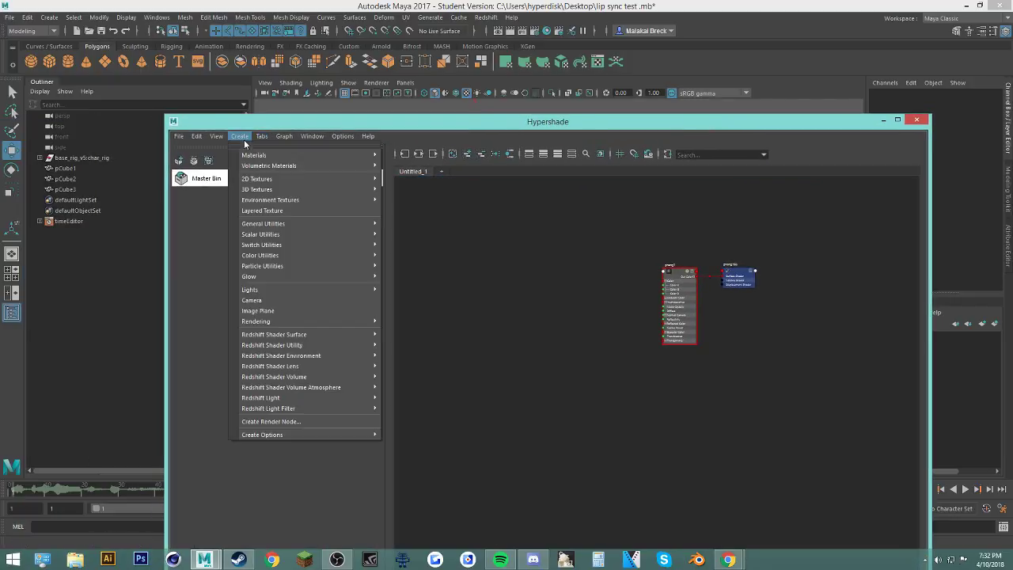
click(738, 562)
click(736, 501)
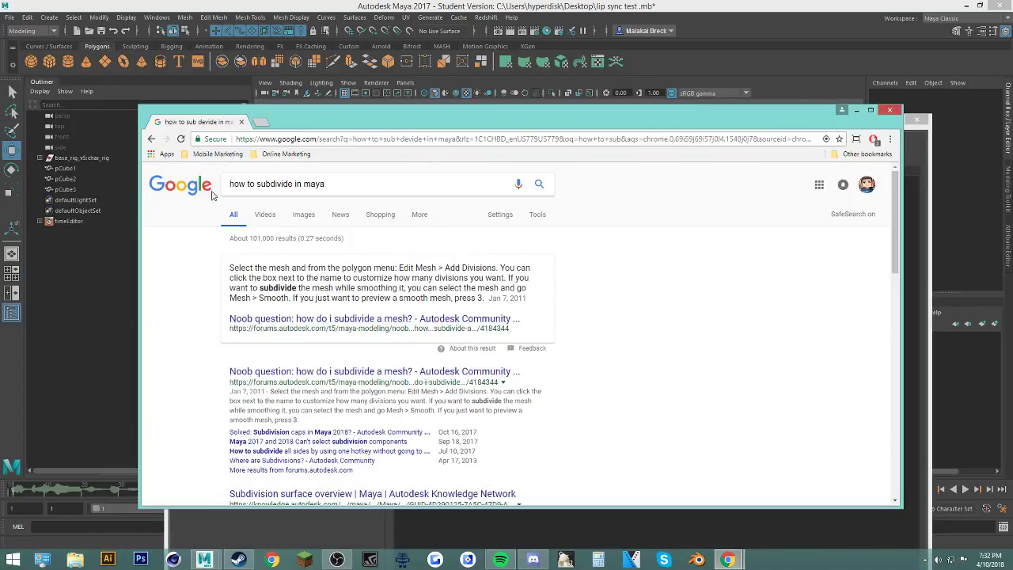
mouse_move(727, 560)
click(694, 516)
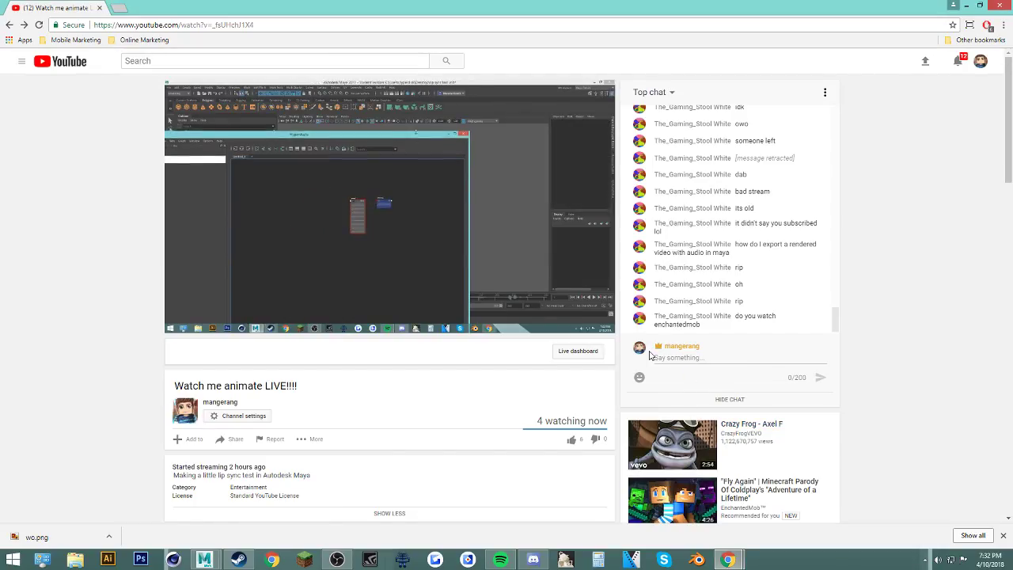
click(954, 5)
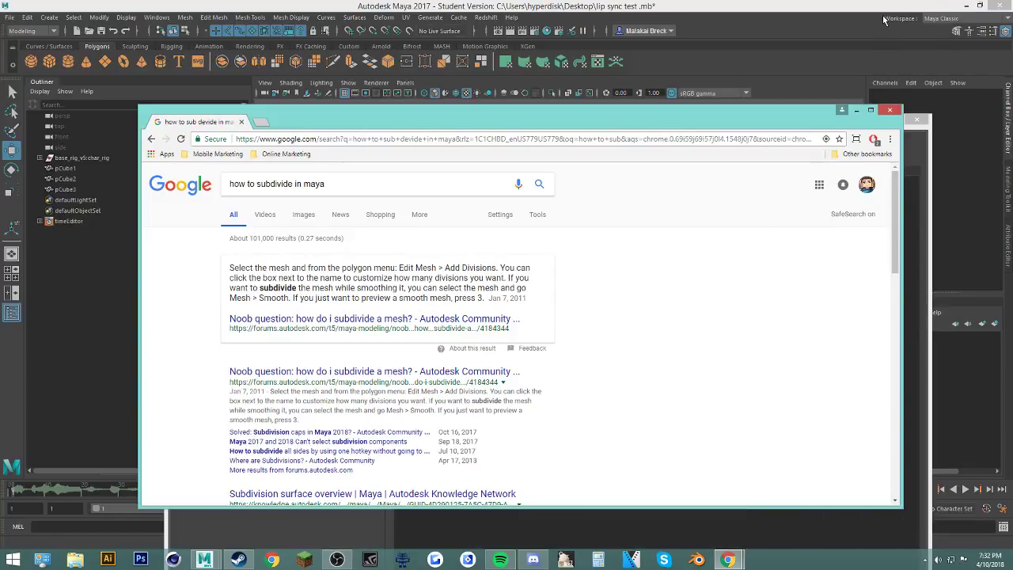
click(857, 110)
click(898, 118)
click(967, 6)
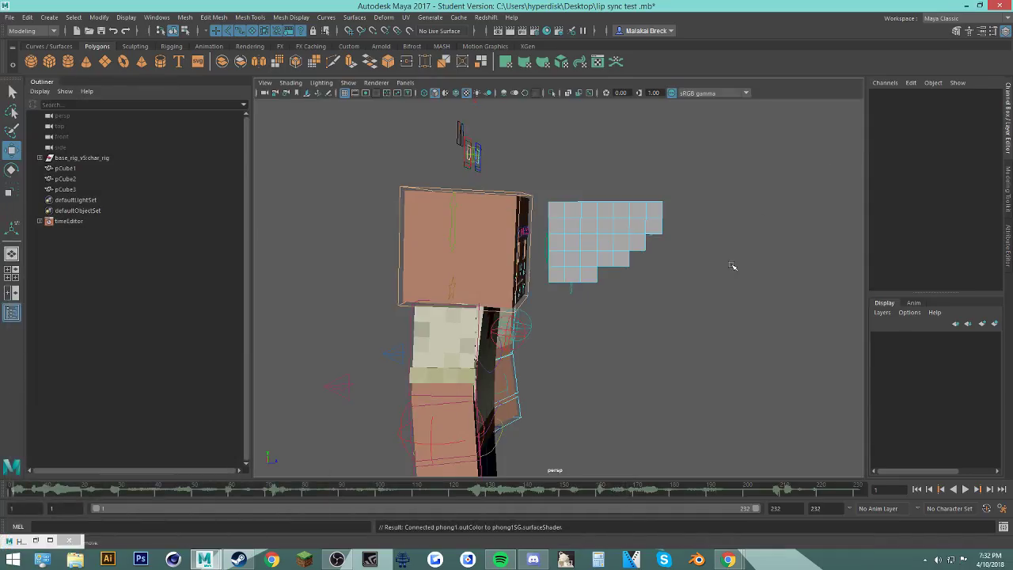
Step: Check the YouTube live stream page in Chrome and the direct messages in Discord, and return to Maya
alt+drag(731, 314, 641, 245)
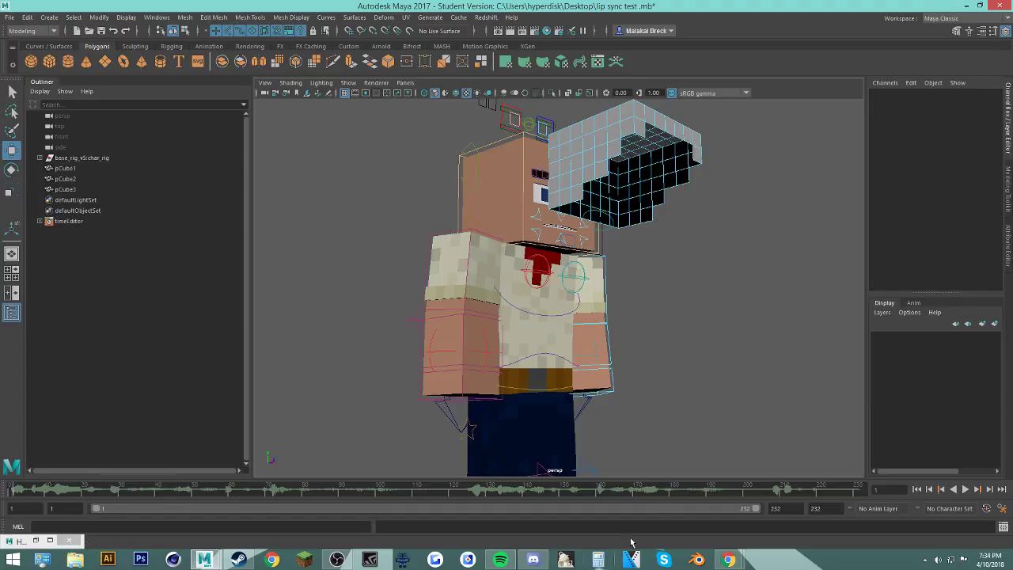
mouse_move(728, 560)
click(679, 485)
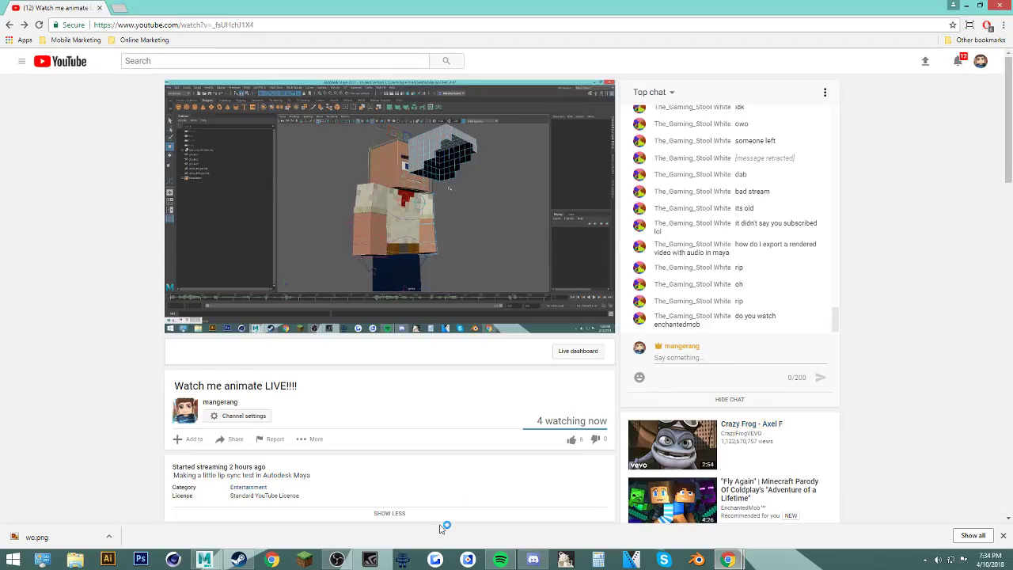
click(528, 562)
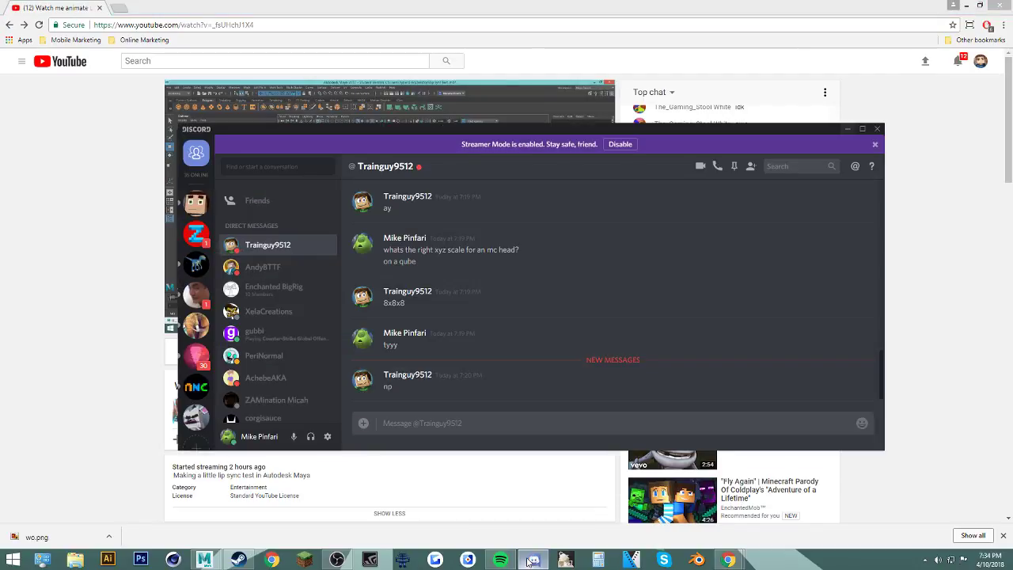
click(527, 562)
click(528, 562)
click(528, 562)
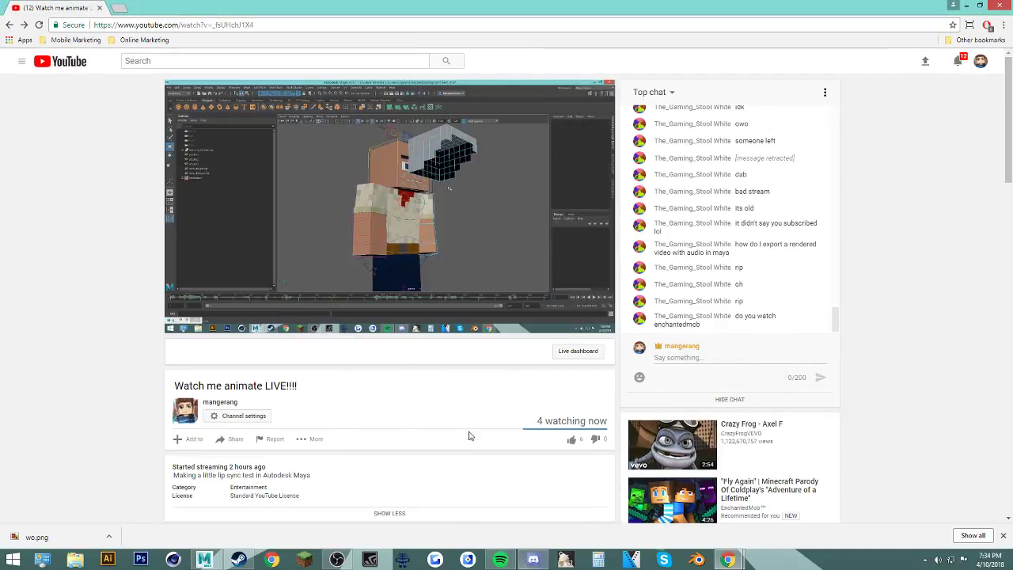
scroll(441, 358, down, 2)
scroll(440, 357, up, 2)
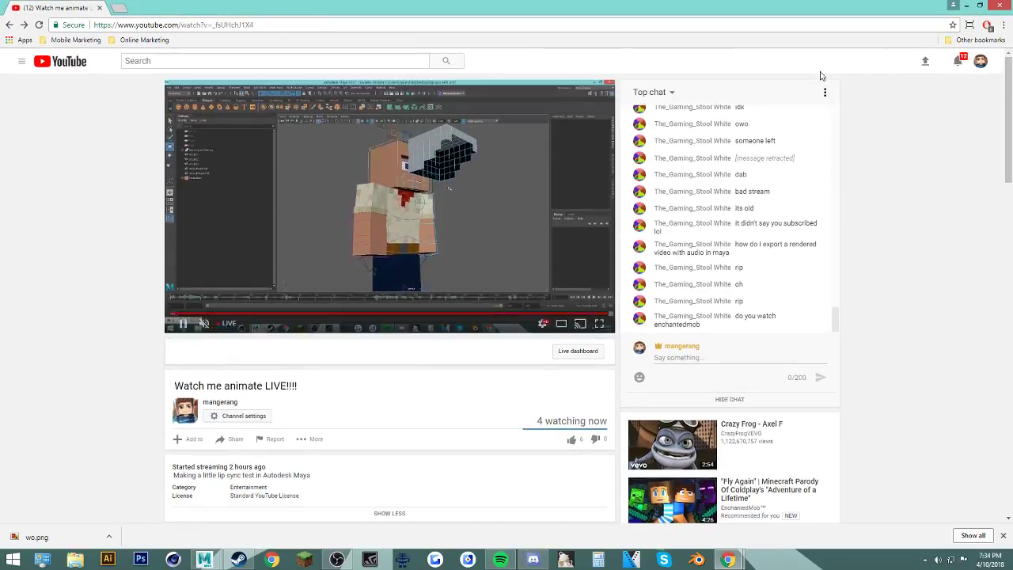
click(967, 5)
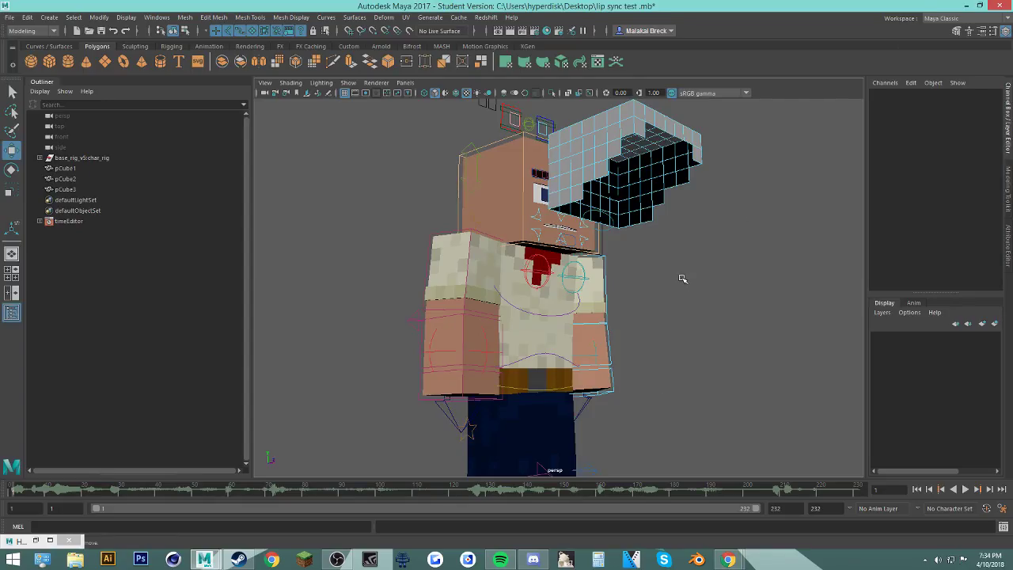
Step: Select the stepped shell piece pCube3 beside the head and show its attributes in the Attribute Editor
scroll(651, 304, down, 4)
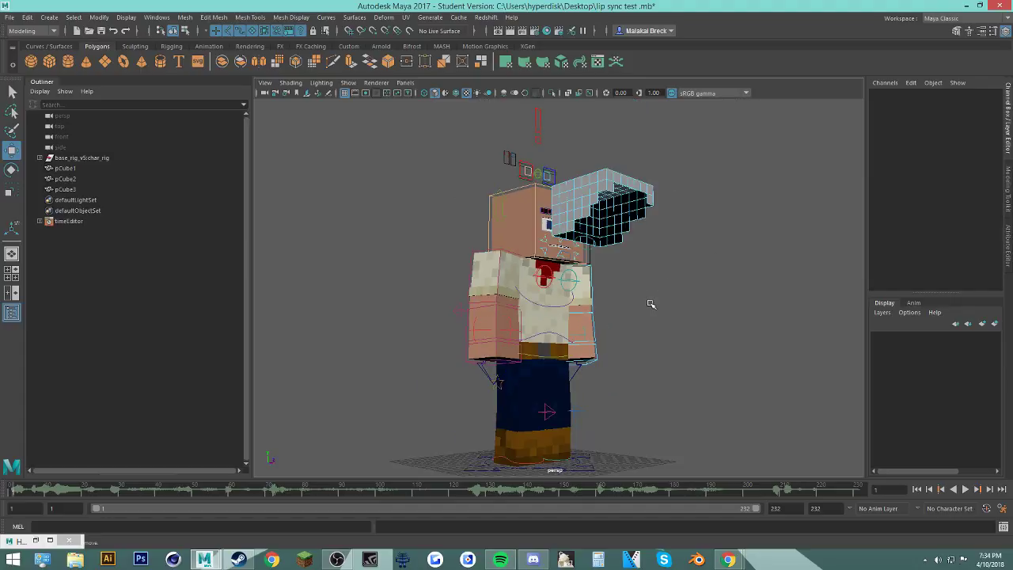
alt+drag(682, 324, 636, 327)
alt+middle_drag(637, 327, 685, 336)
alt+drag(685, 337, 678, 344)
scroll(685, 326, up, 4)
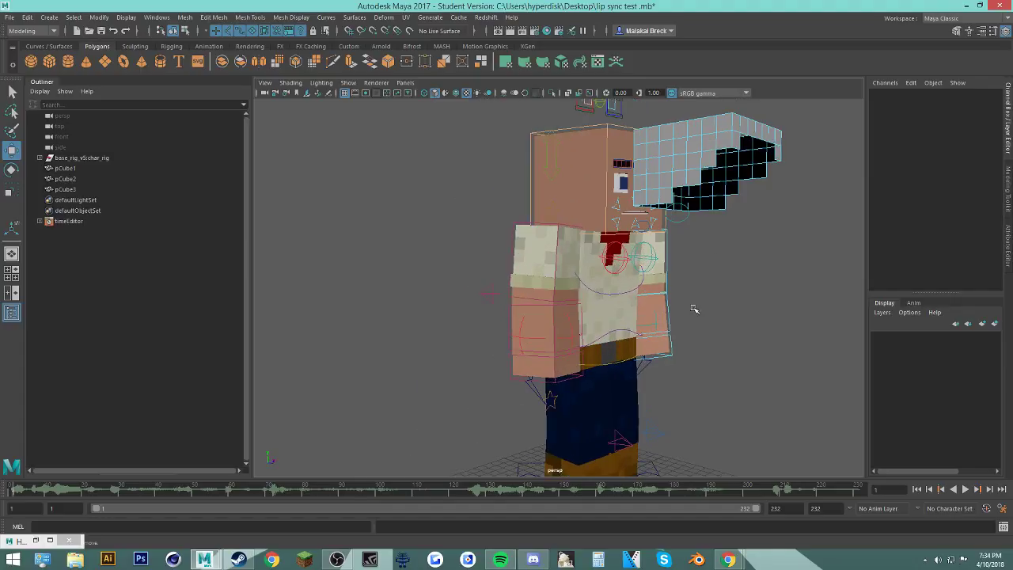
mouse_move(694, 308)
alt+mouse_down()
mouse_move(706, 306)
mouse_move(641, 338)
mouse_move(689, 312)
alt+mouse_up()
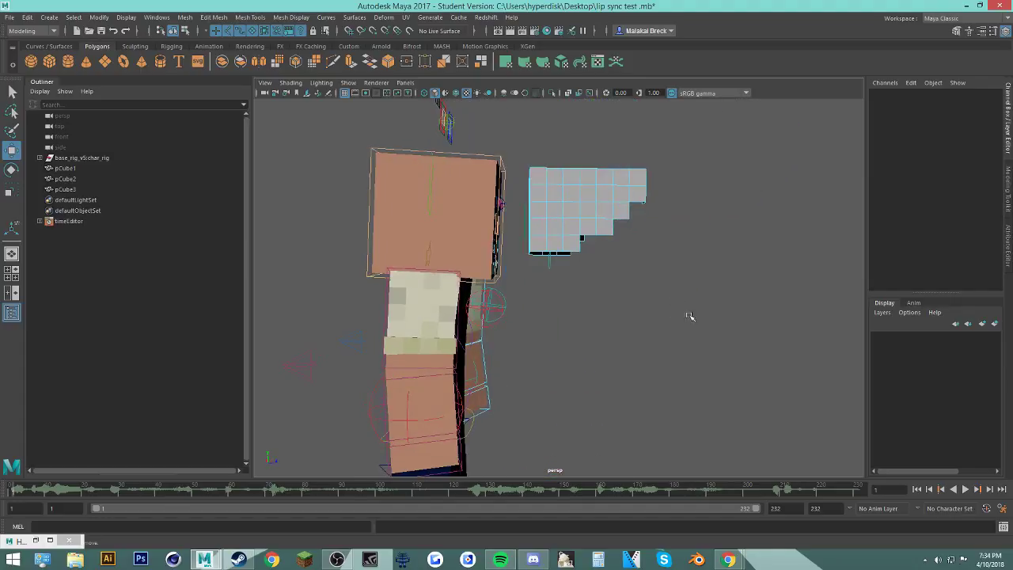
click(586, 186)
key(ctrl+a)
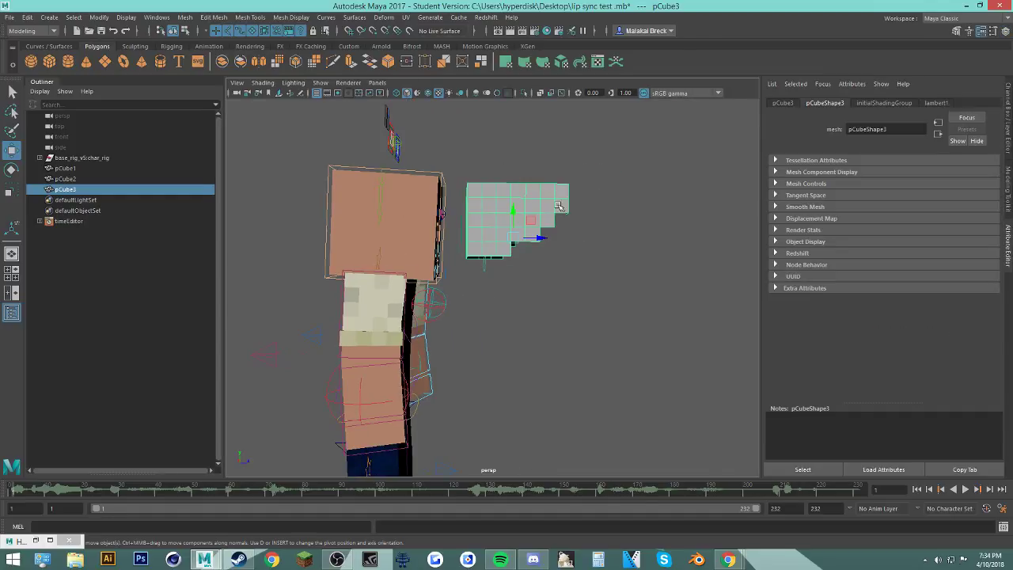
Step: Select all the stepped shell pieces together, switch to face selection, and select the faces of pCube2
click(12, 91)
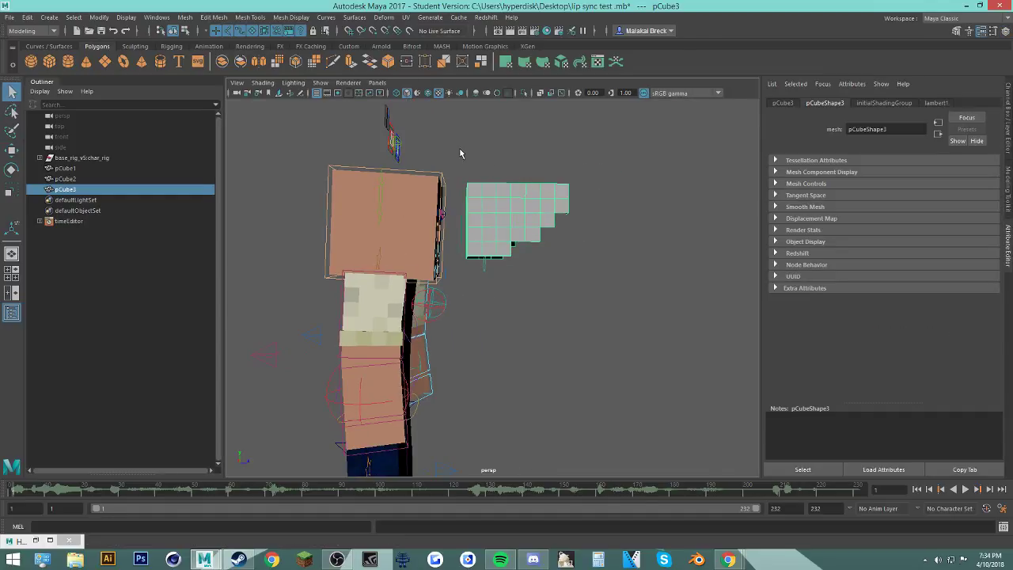
drag(460, 151, 591, 290)
alt+drag(591, 290, 626, 292)
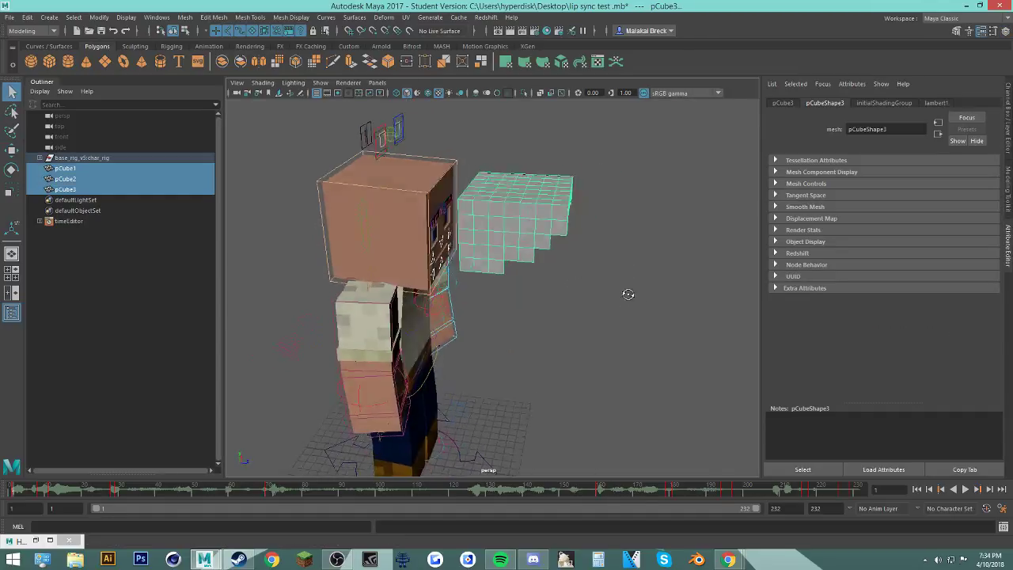
right_drag(477, 197, 484, 230)
alt+drag(544, 247, 594, 242)
drag(456, 159, 527, 230)
alt+drag(585, 267, 486, 264)
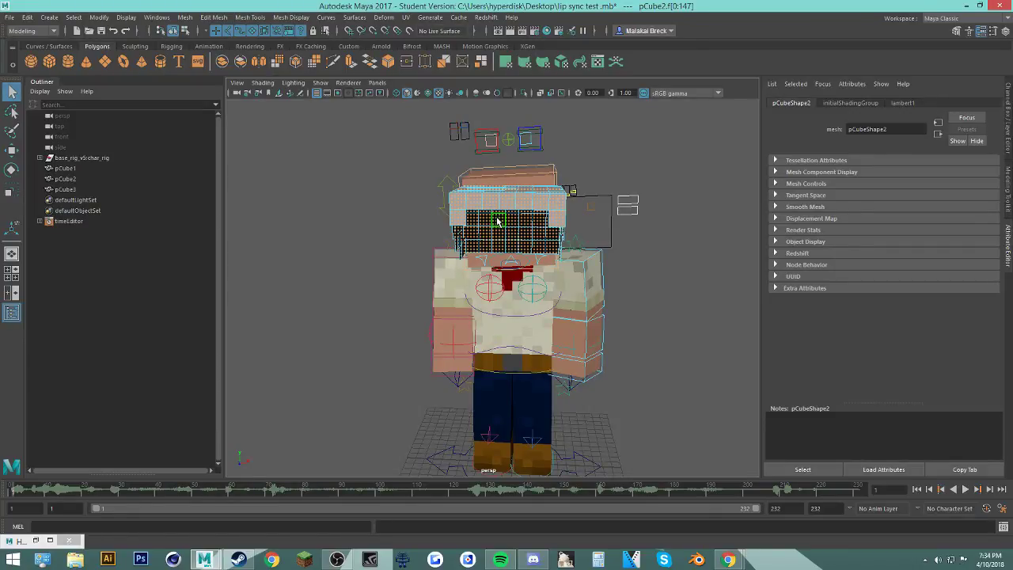
Step: Extrude the selected faces of pCube2 with a thickness of 0.13 and clear the selection
key(ctrl+e)
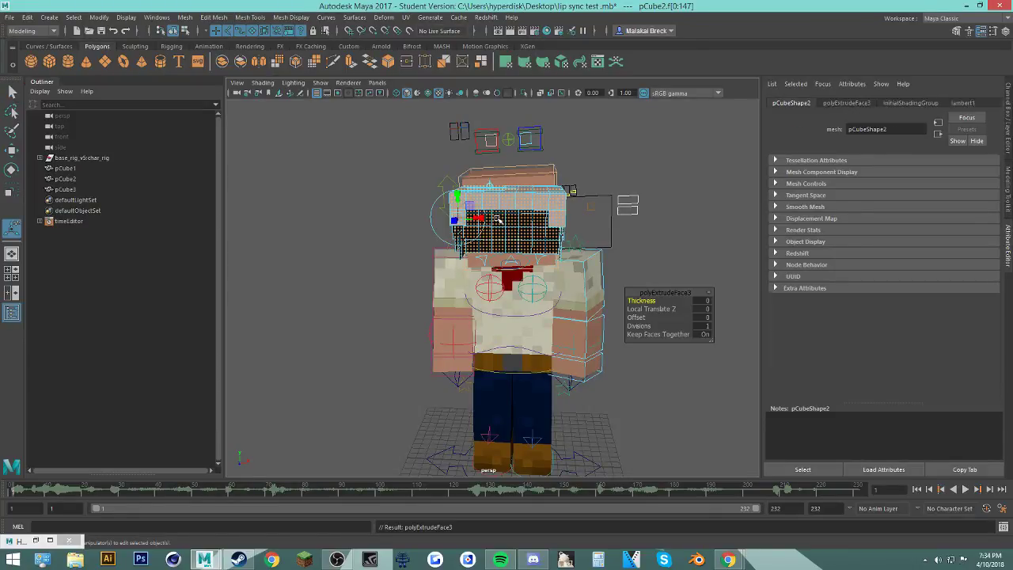
click(709, 301)
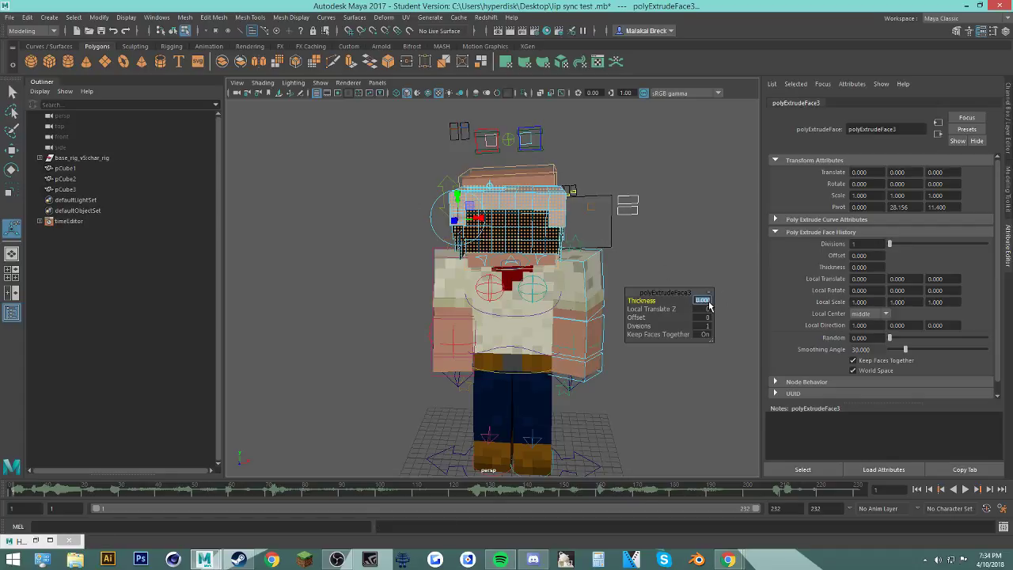
text(1)
key(Return)
key(ctrl+z)
click(710, 301)
text(0.13)
key(Return)
click(675, 233)
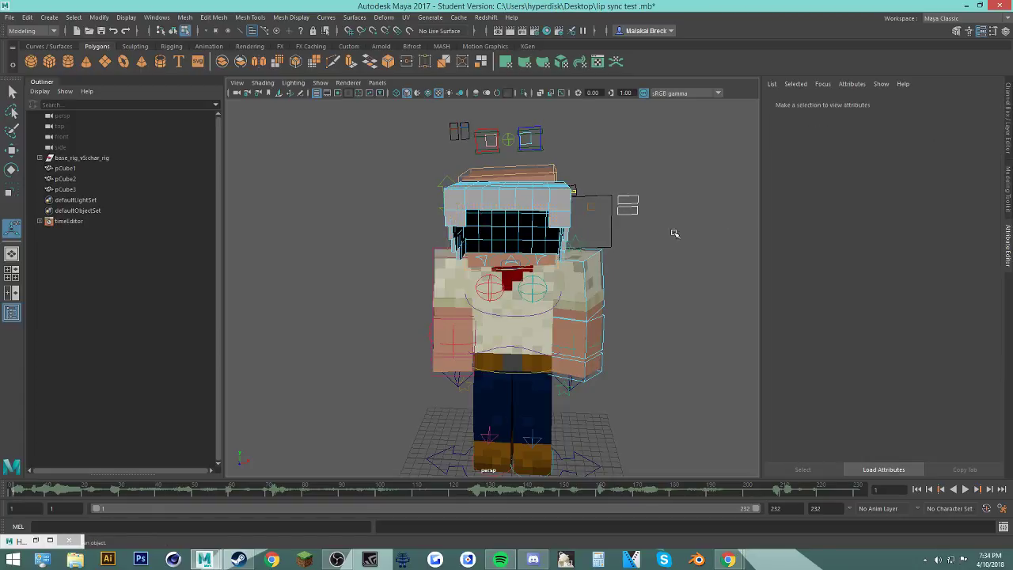
Step: Check the YouTube live chat in Chrome and return to the stepped shell in Maya
alt+drag(446, 412, 593, 305)
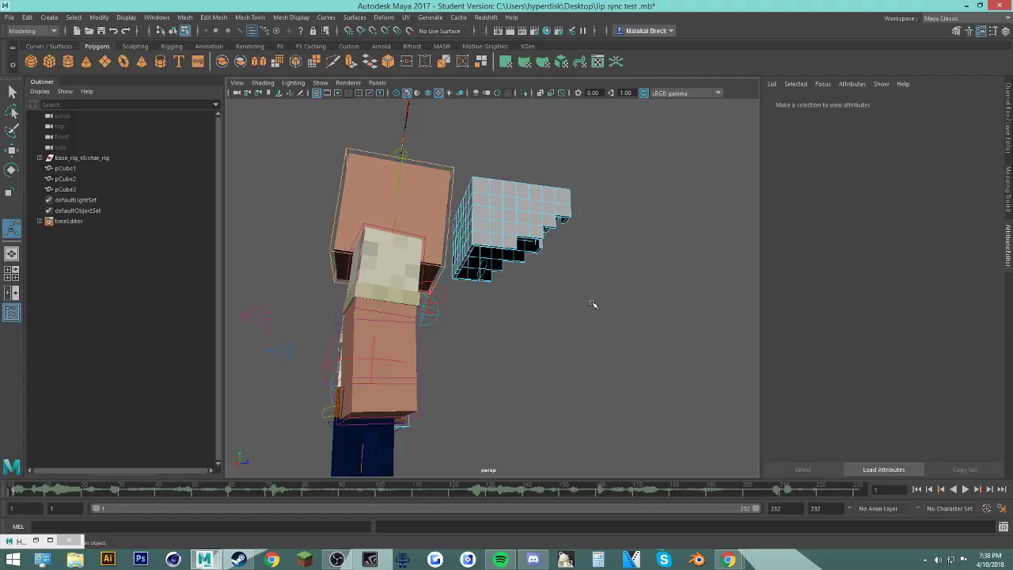
mouse_move(730, 559)
click(702, 510)
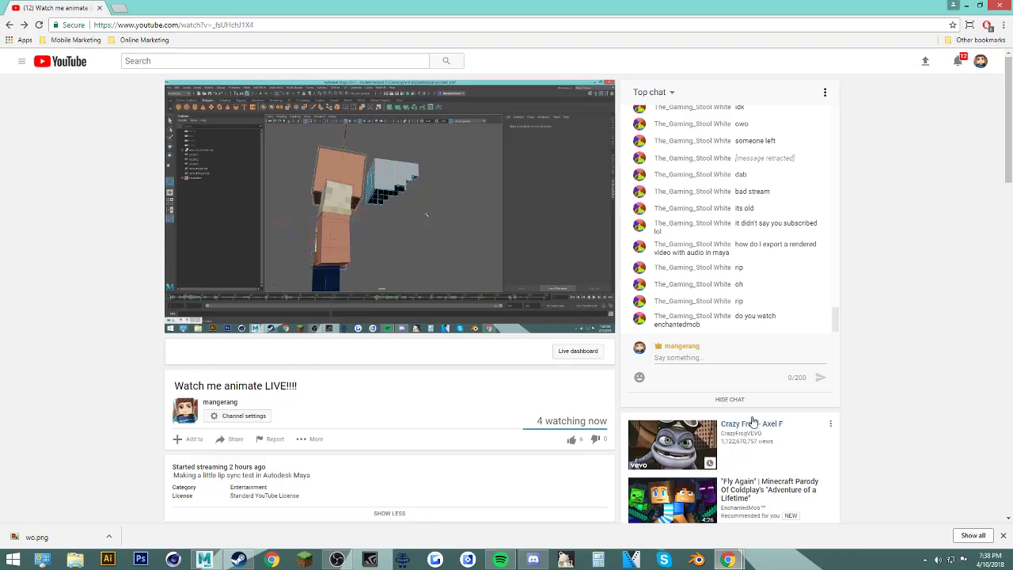
click(965, 5)
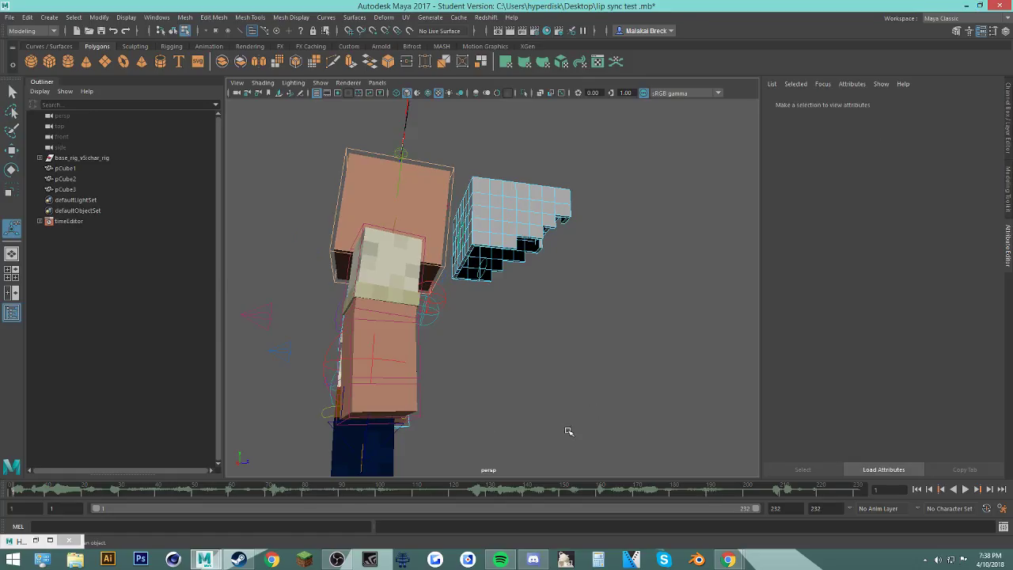
alt+drag(568, 430, 660, 363)
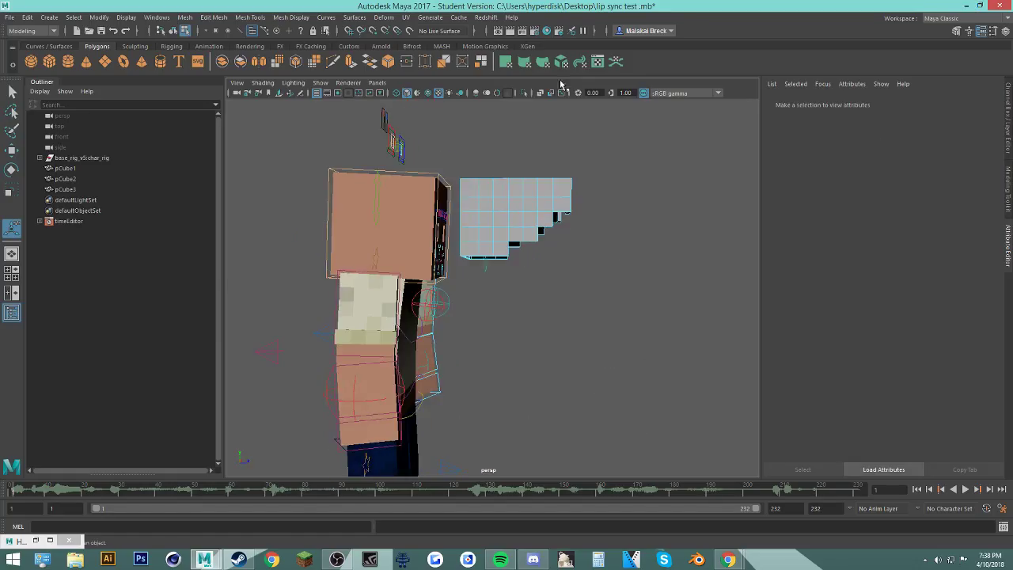
Step: Open Hypershade, dismiss the new bin prompt, and delete the phong1 material with its shading group from the graph
click(546, 31)
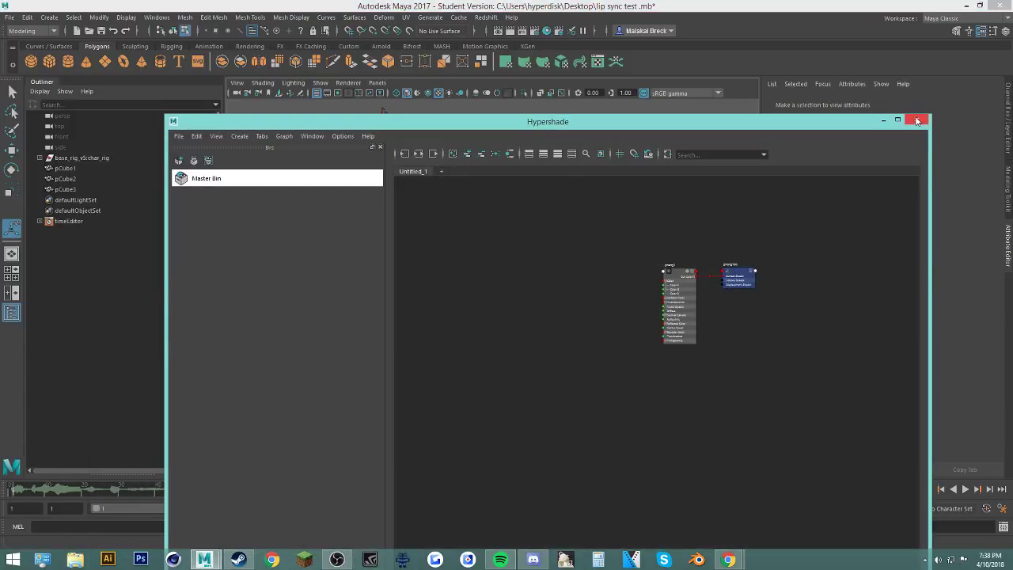
click(194, 160)
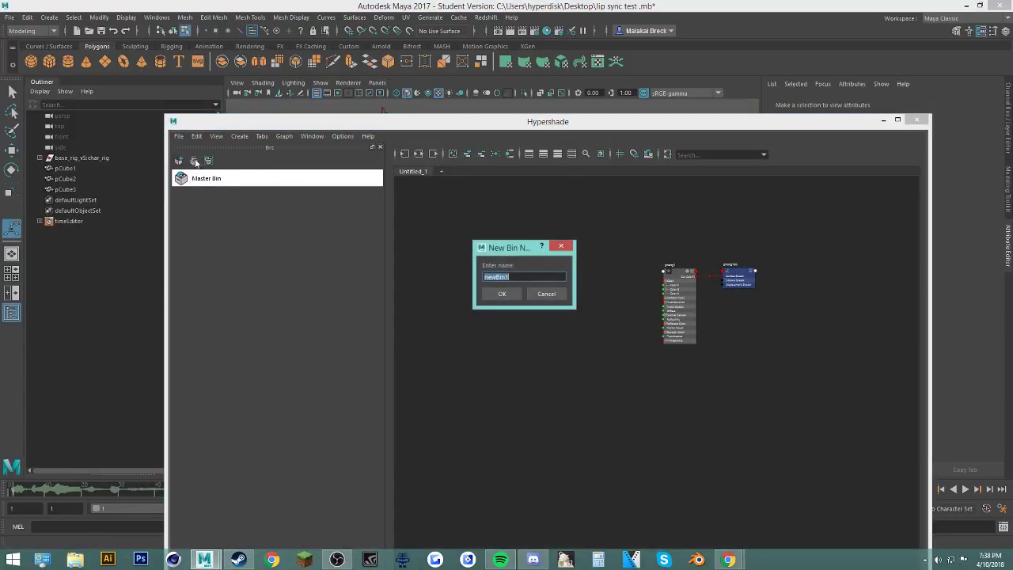
click(547, 294)
click(767, 316)
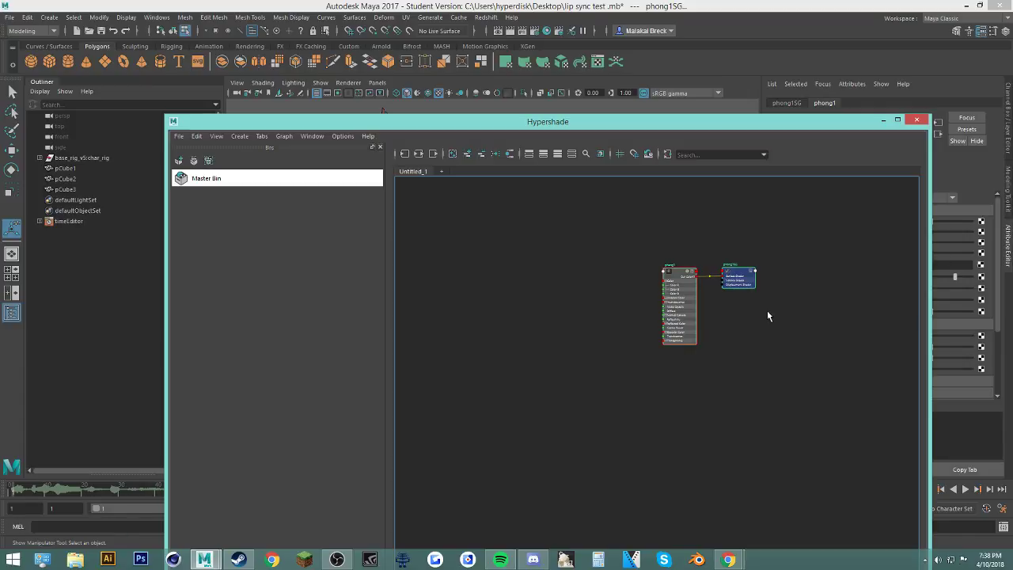
key(Delete)
drag(707, 122, 608, 98)
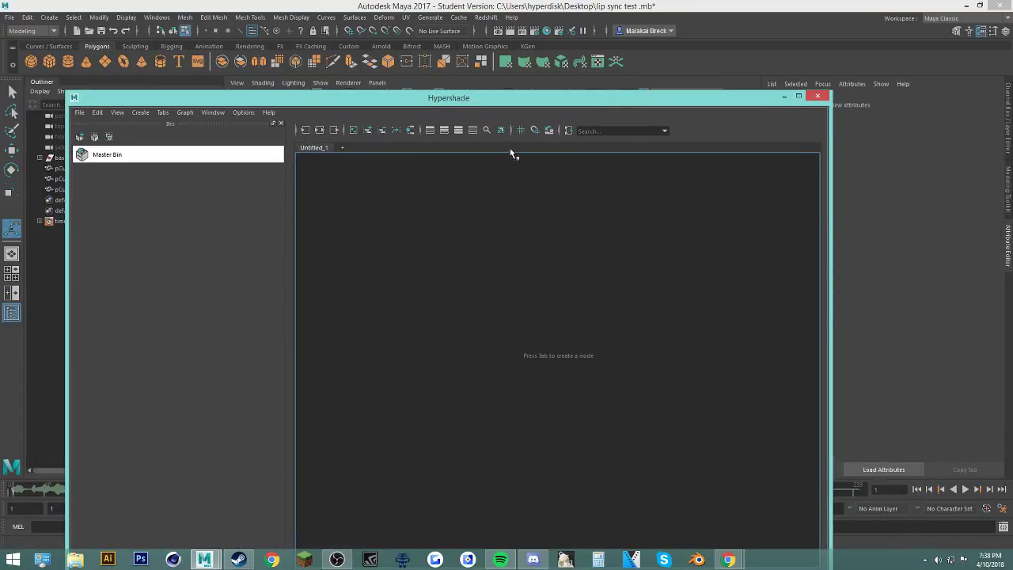
Step: Show the Browser in Hypershade, dock it above the node graph, and list the scene's materials
click(79, 112)
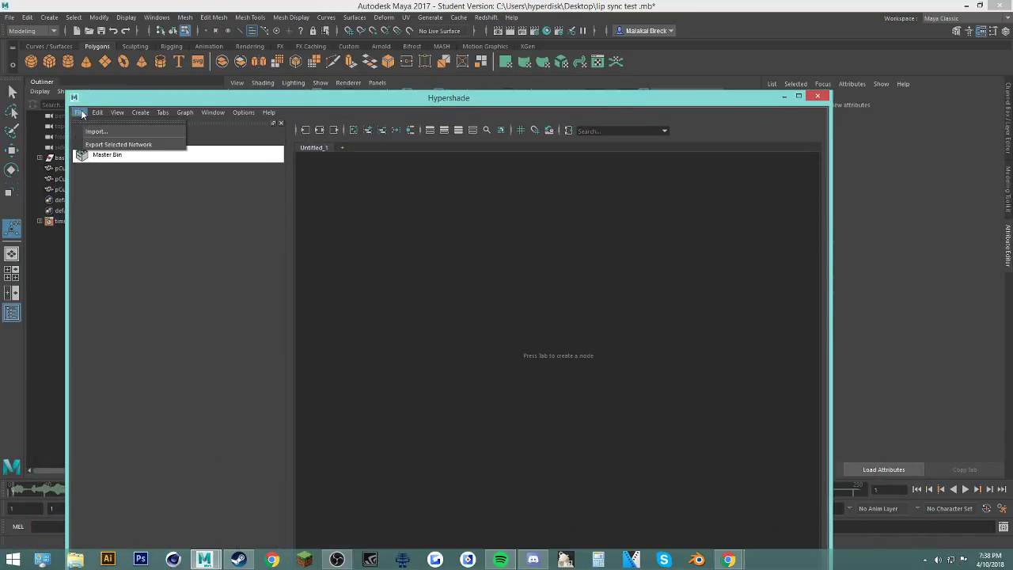
mouse_move(117, 116)
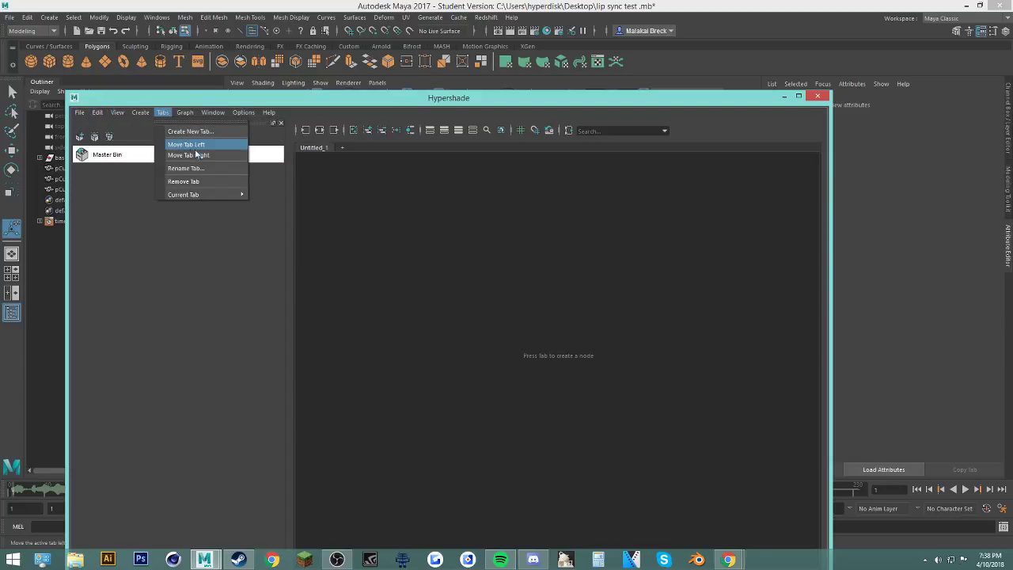
mouse_move(212, 114)
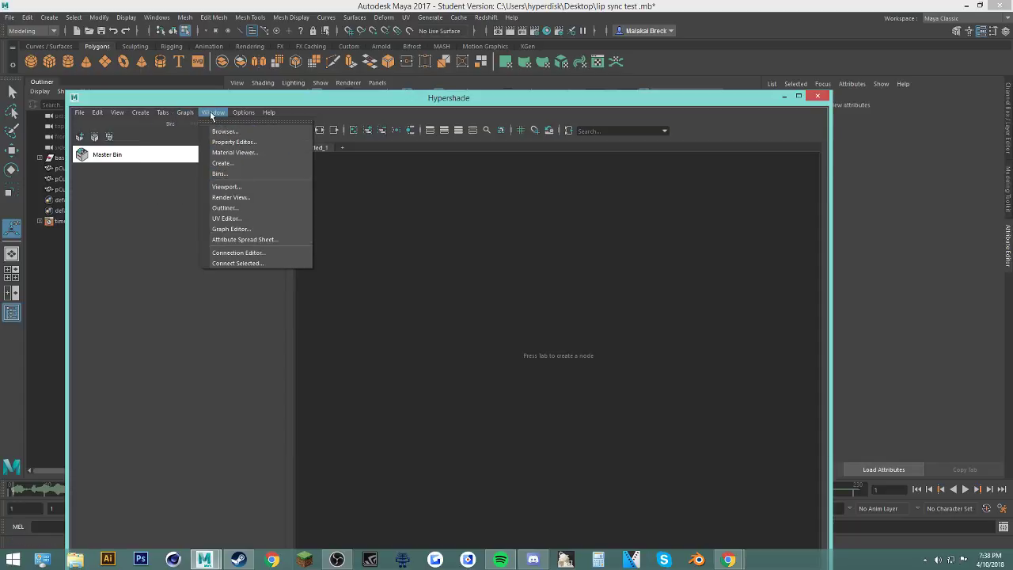
click(231, 131)
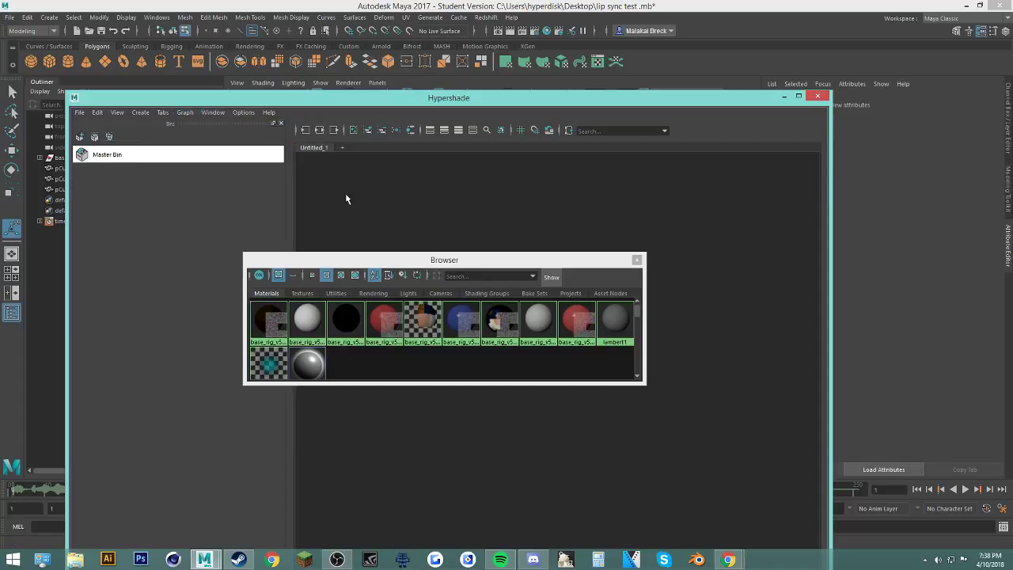
drag(504, 260, 552, 146)
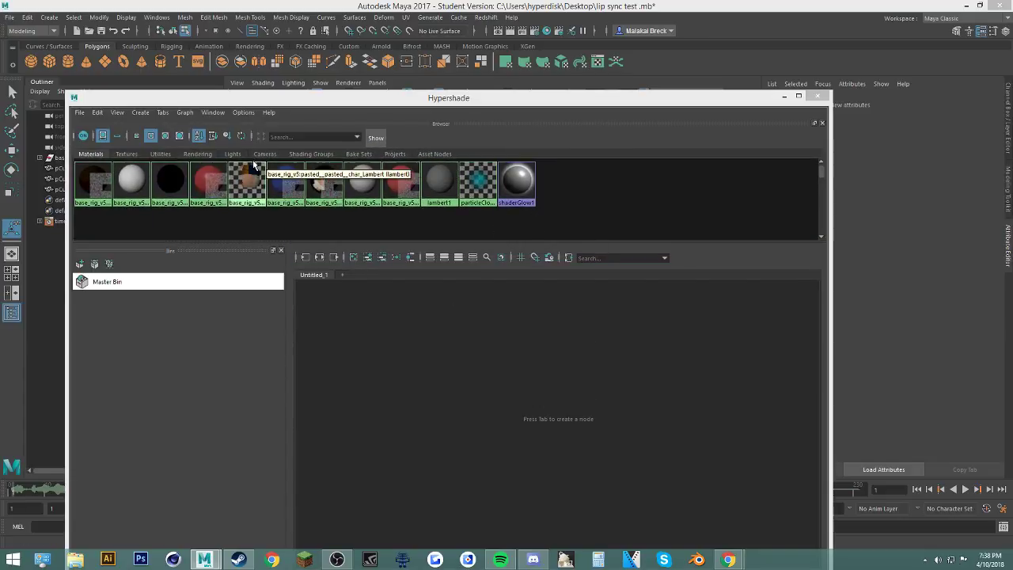
click(127, 153)
click(91, 154)
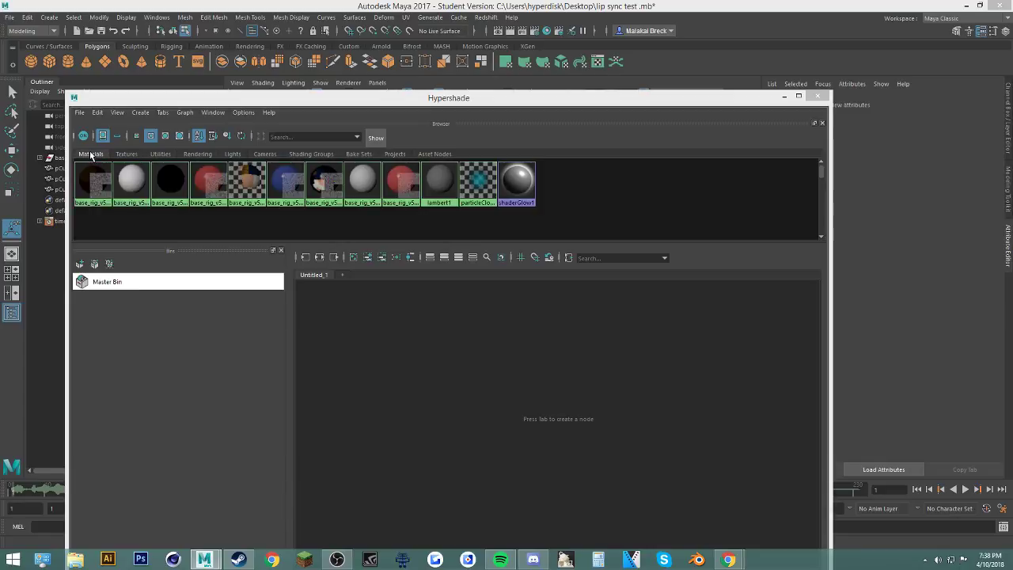
Step: Move Hypershade clear of the stepped shell and select pCube2 in object mode
drag(151, 105, 675, 139)
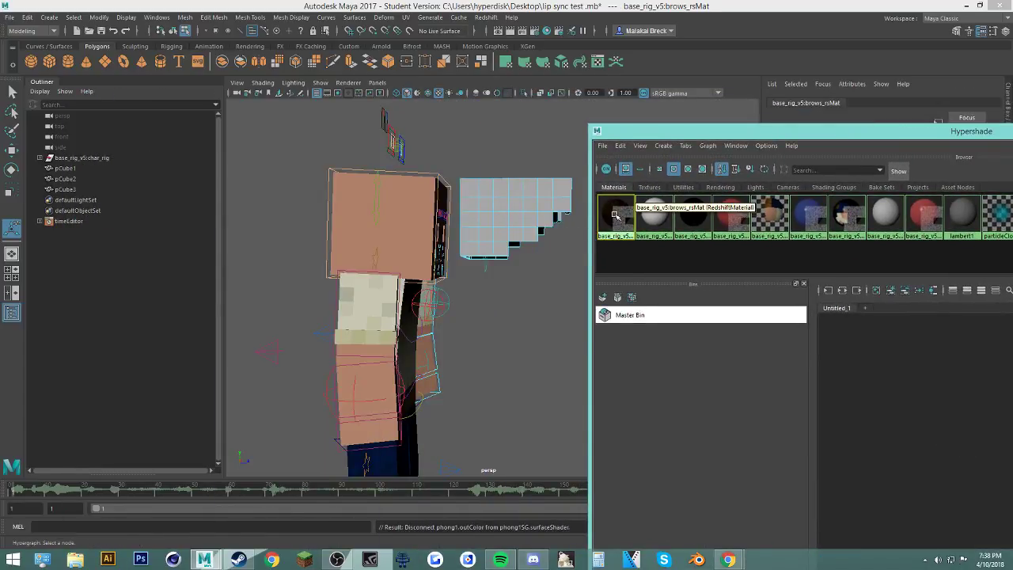
drag(641, 140, 484, 318)
click(542, 203)
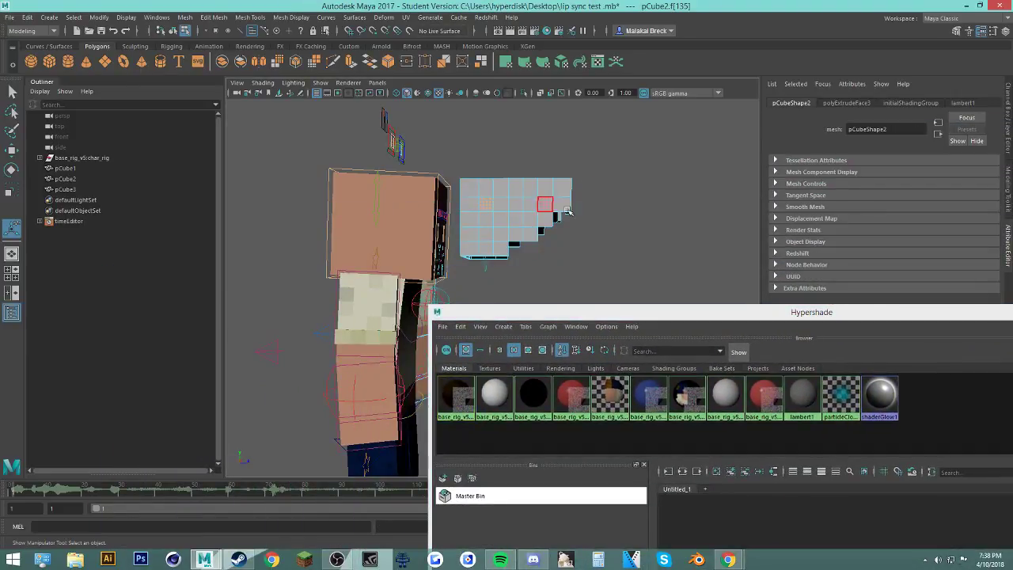
right_click(614, 203)
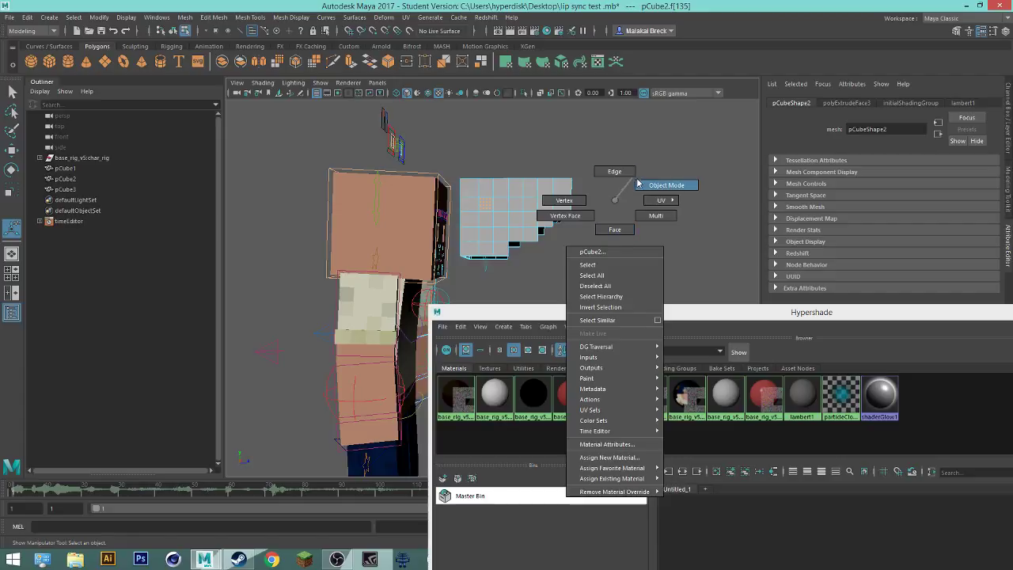
click(666, 185)
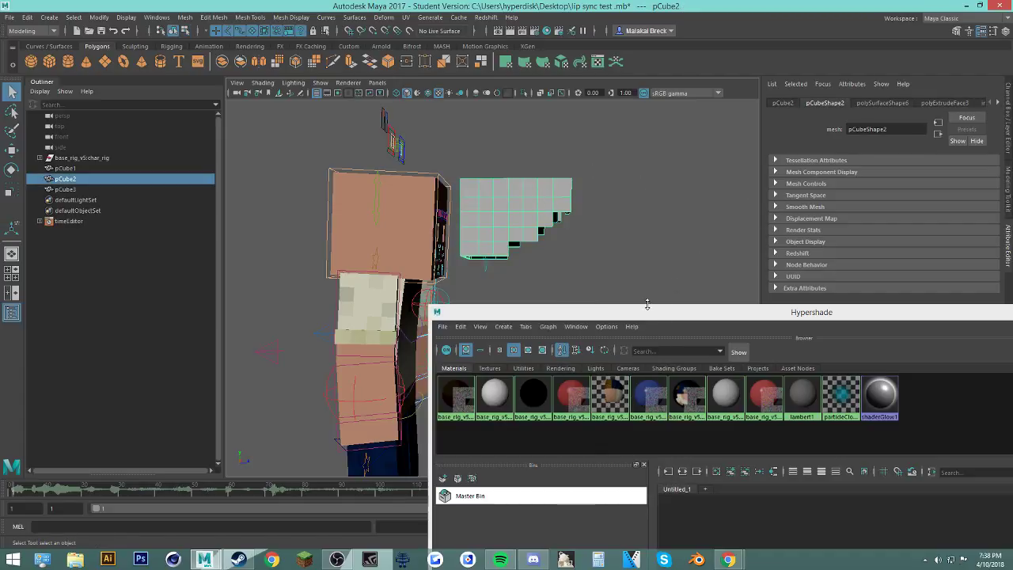
drag(647, 309, 758, 300)
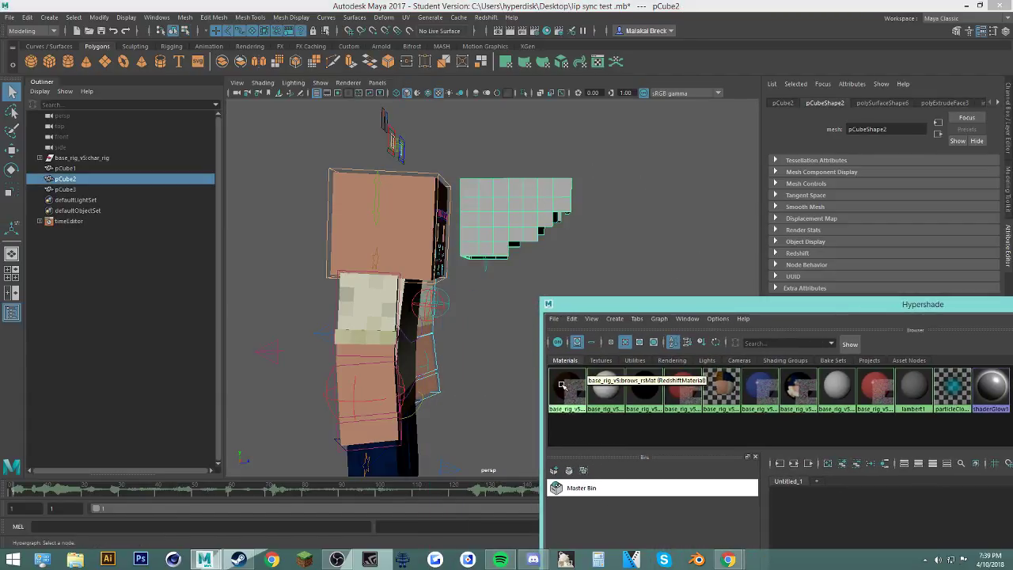
Step: Try to assign the base_rig_v5:brows_rsMat material directly to pCube2, and check the object's attributes
drag(561, 385, 518, 245)
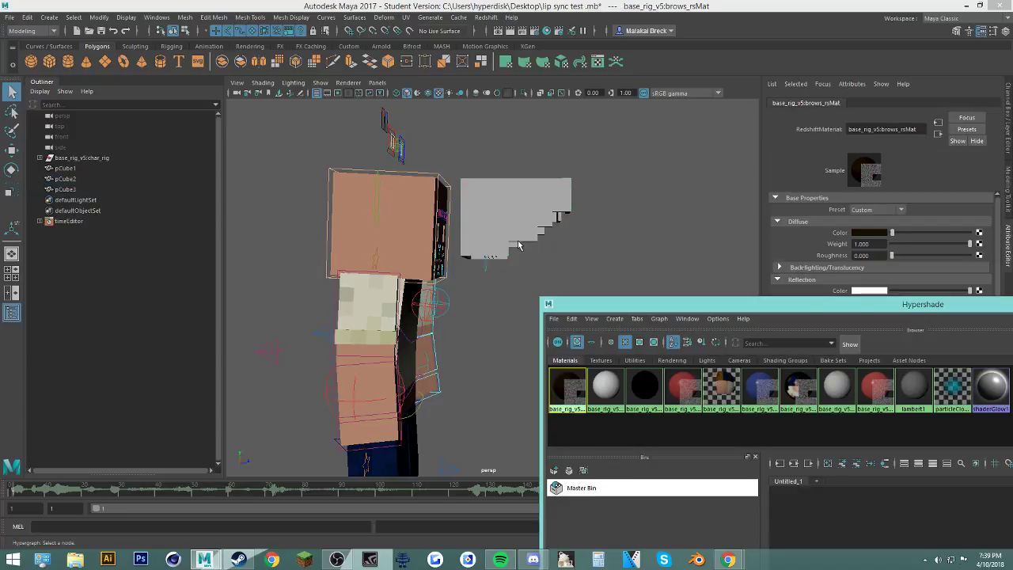
click(538, 205)
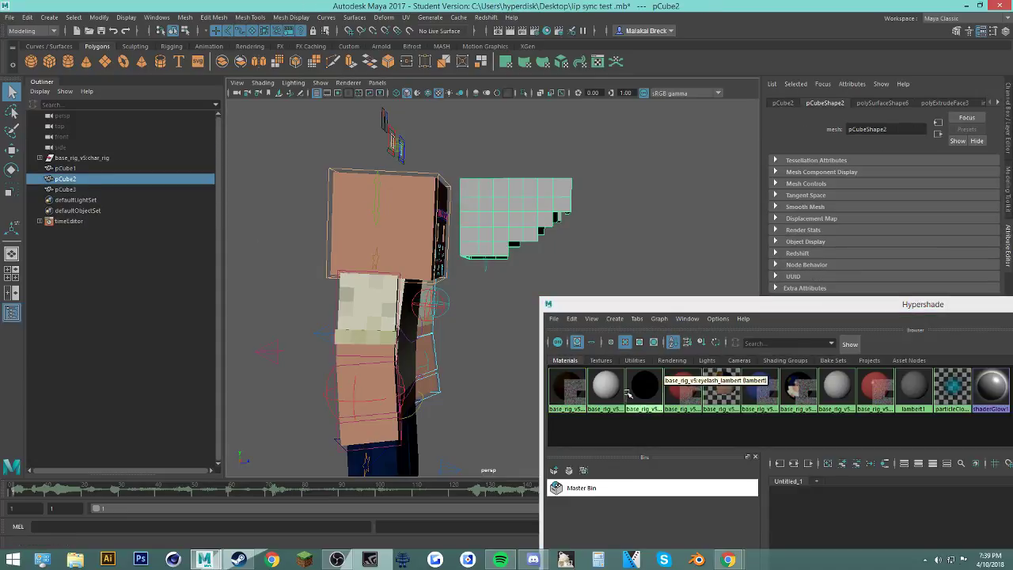
middle_drag(570, 384, 81, 179)
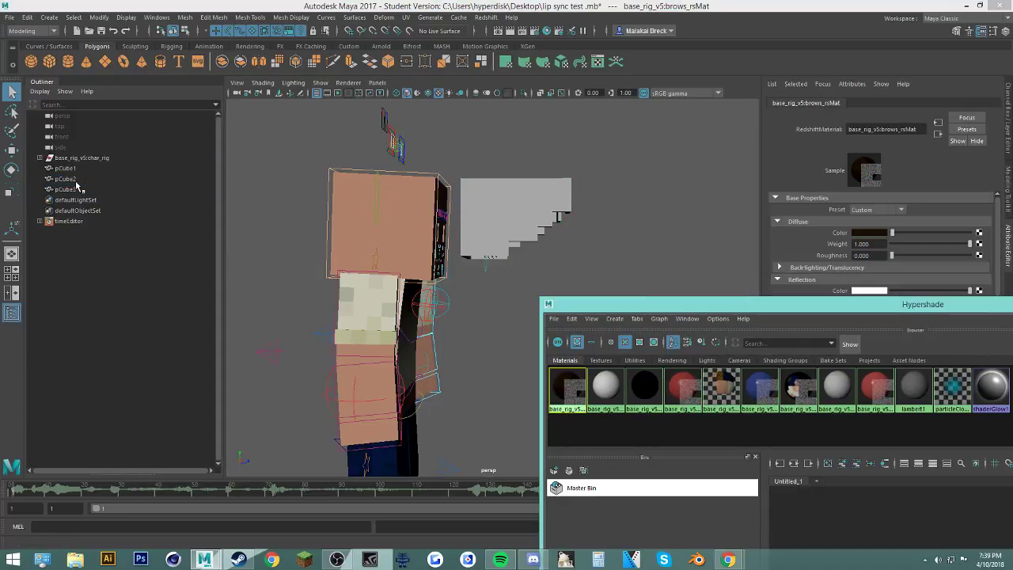
click(76, 181)
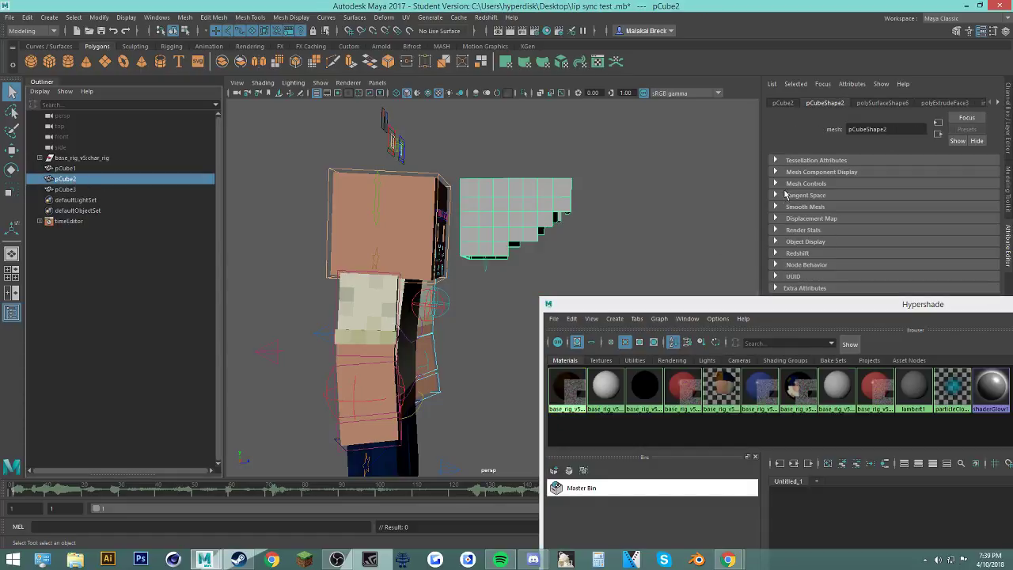
click(784, 104)
click(859, 105)
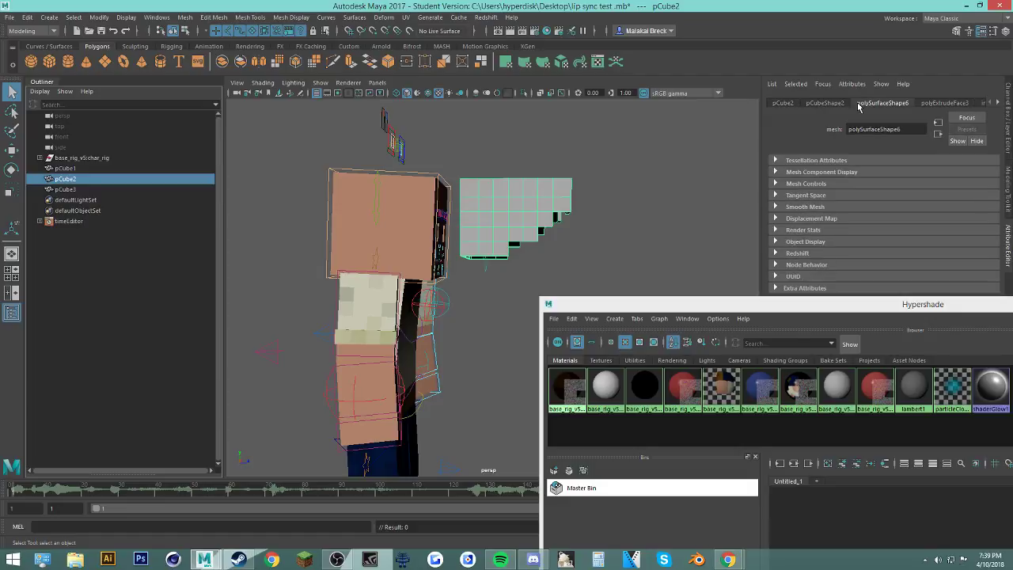
Step: Try Paint Assign Shader with the brows_rsMat material on pCube2, and dismiss the Connection Editor
click(572, 393)
right_click(573, 392)
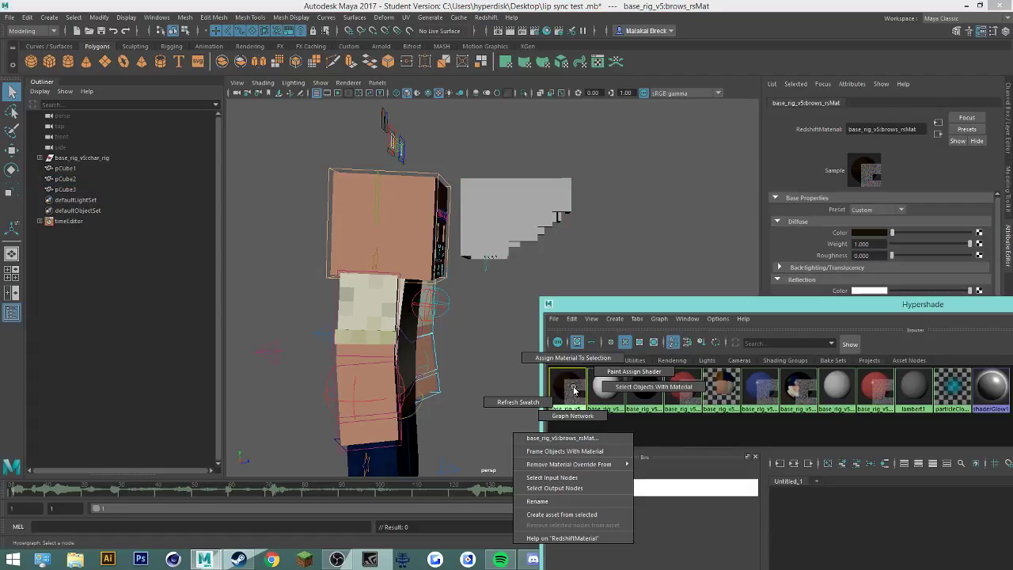
right_click(575, 389)
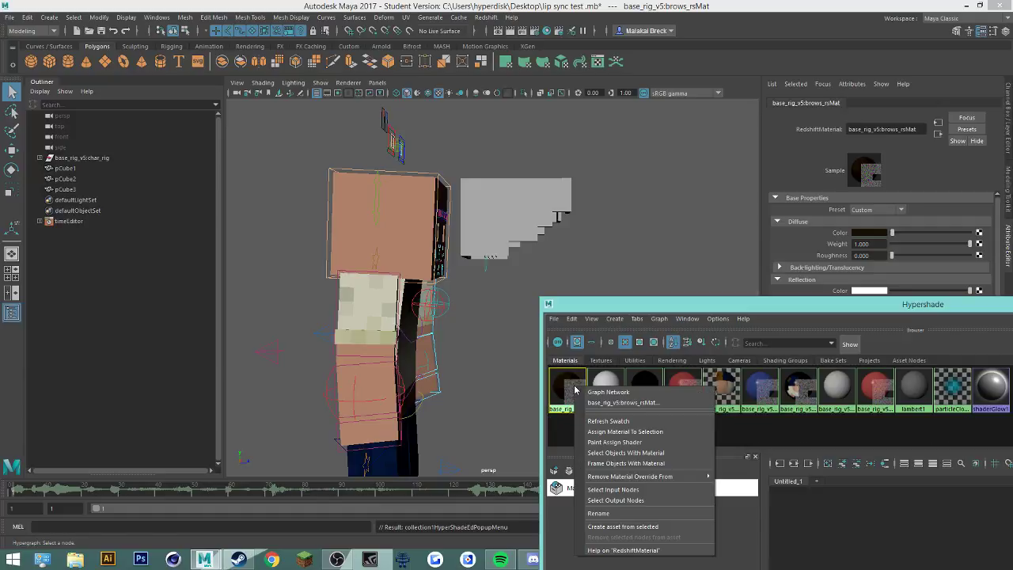
click(620, 442)
click(540, 228)
click(567, 384)
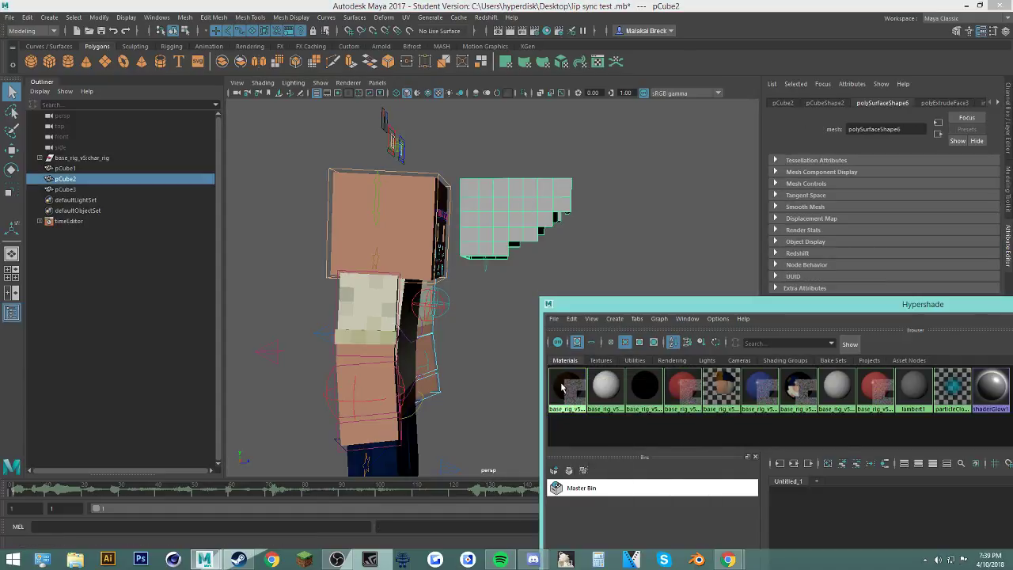
middle_click(569, 385)
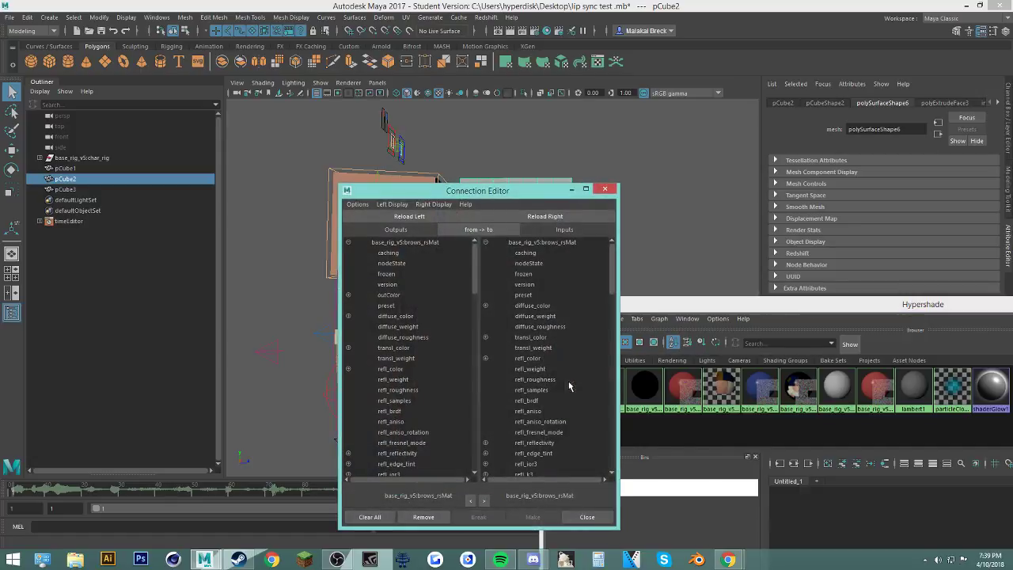
click(604, 190)
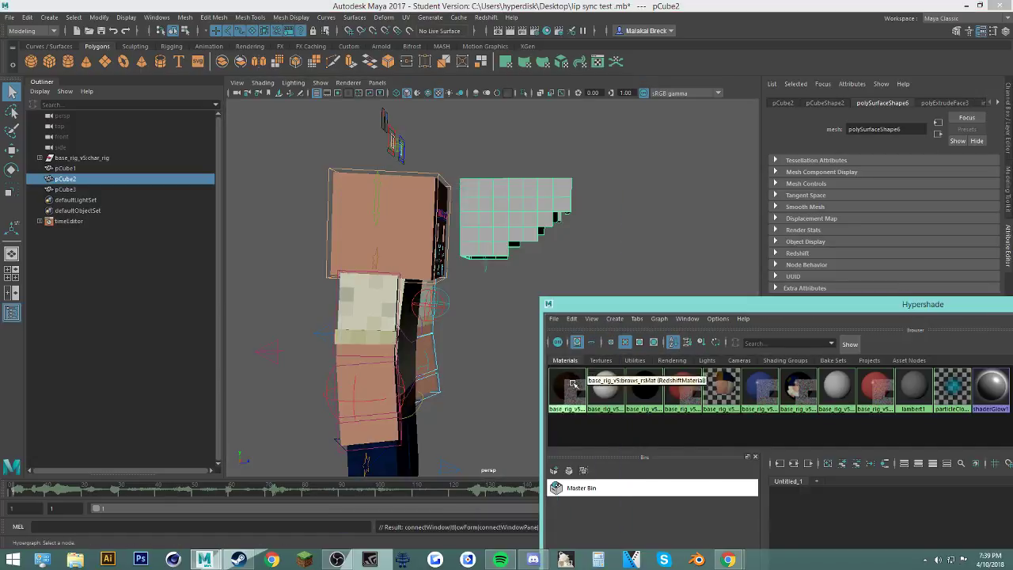
Step: Paint the base_rig_v5:brows_rsMat material onto side faces of pCube2 with Paint Assign Shader
click(571, 389)
right_click(561, 384)
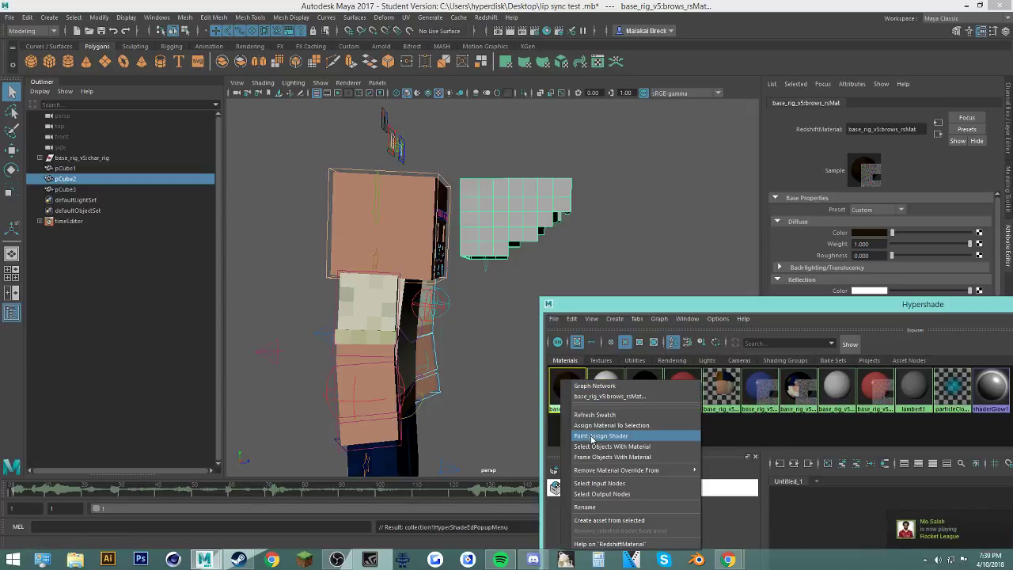
click(586, 434)
click(561, 203)
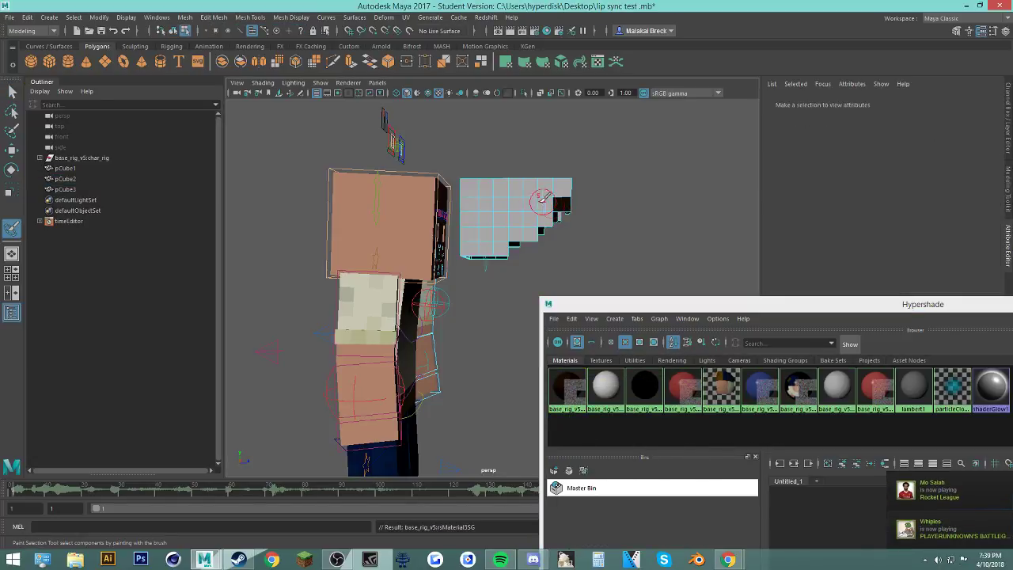
mouse_move(542, 203)
mouse_down()
mouse_move(511, 225)
mouse_move(543, 216)
mouse_move(525, 185)
mouse_move(514, 223)
mouse_move(512, 210)
mouse_up()
mouse_move(523, 222)
alt+mouse_down()
mouse_move(586, 238)
mouse_move(603, 228)
alt+mouse_up()
alt+drag(577, 186, 546, 202)
Step: Try to return pCube2 to object mode and drop the brows_rsMat material directly onto the shell
right_click(532, 207)
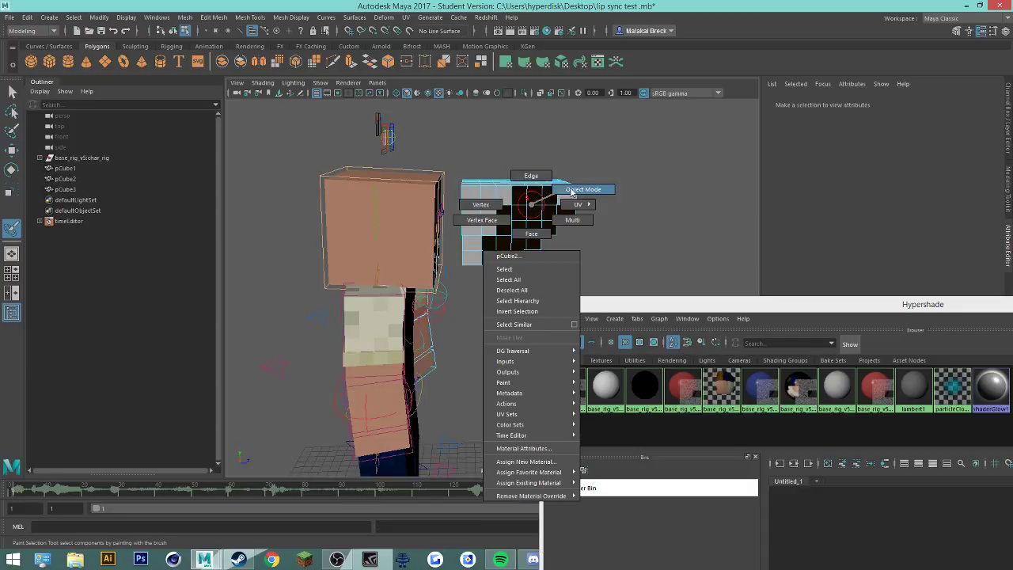
click(583, 189)
middle_drag(571, 391, 509, 210)
click(603, 193)
middle_click(562, 372)
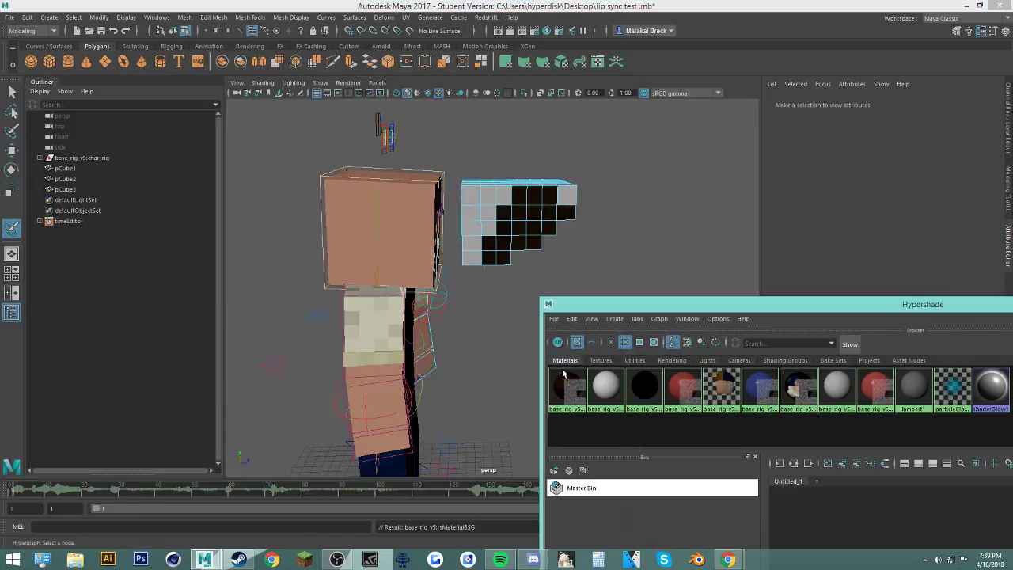
click(605, 190)
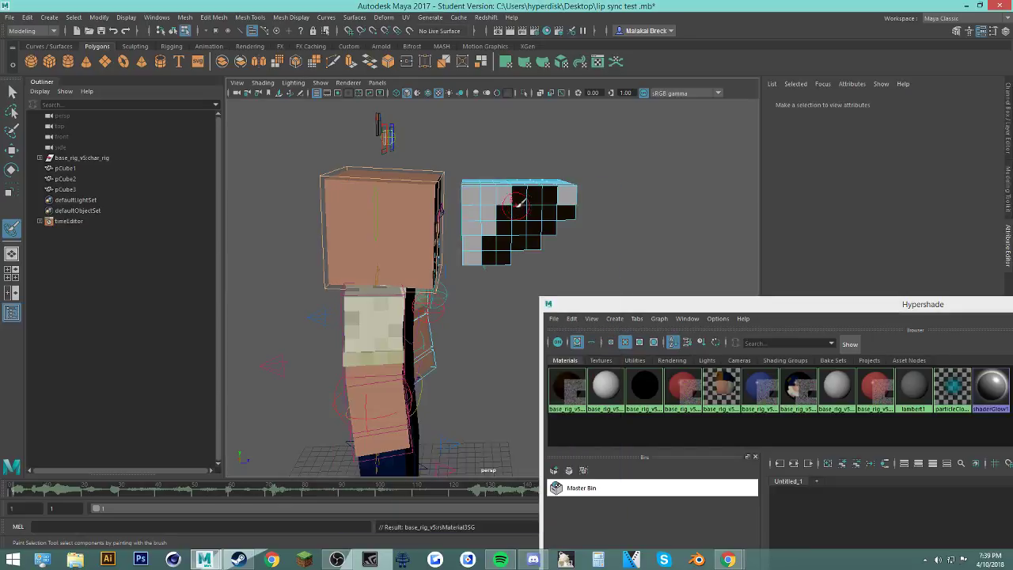
Step: Leave the paint tool, select pCube2 with the Move tool, and assign the brows_rsMat material to the whole object
click(14, 92)
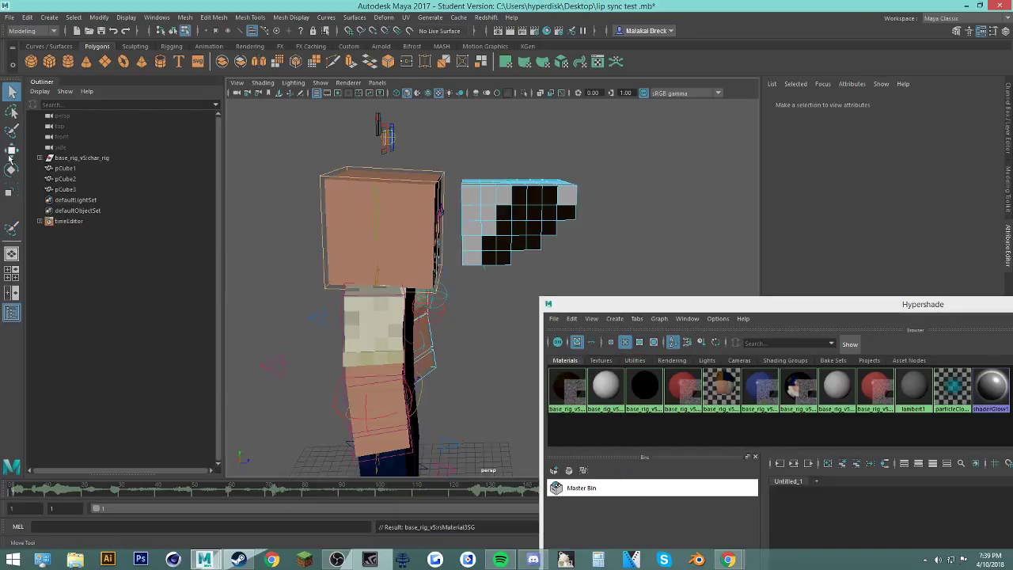
click(12, 150)
click(549, 213)
mouse_move(508, 217)
right_down()
mouse_move(527, 213)
mouse_move(522, 205)
right_up()
click(572, 381)
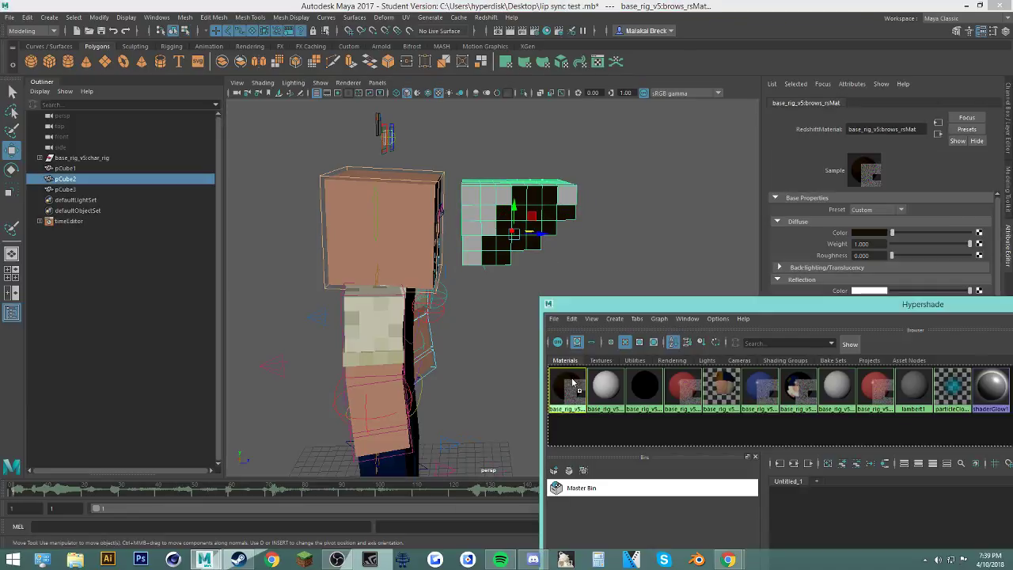
right_click(573, 383)
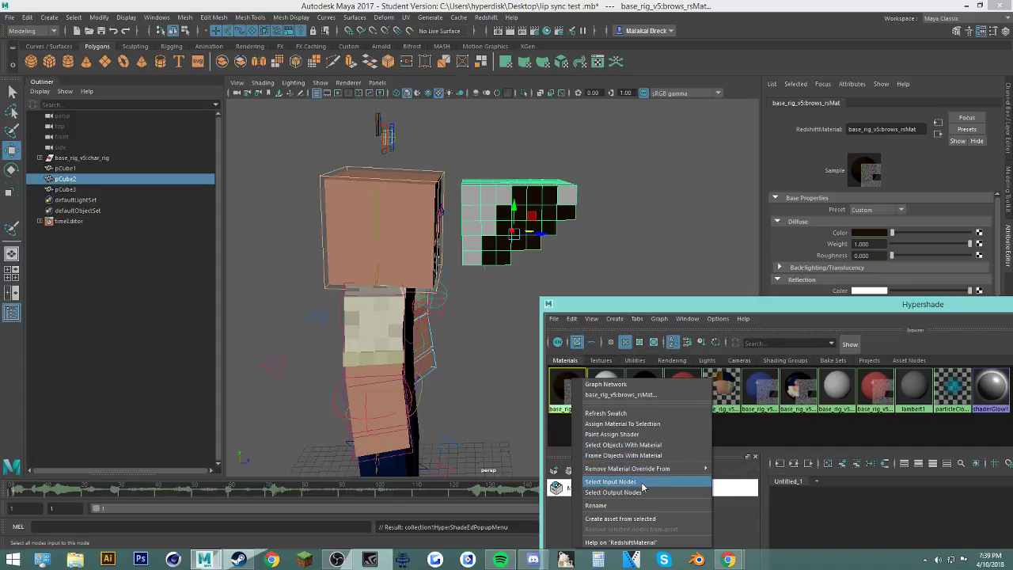
click(648, 426)
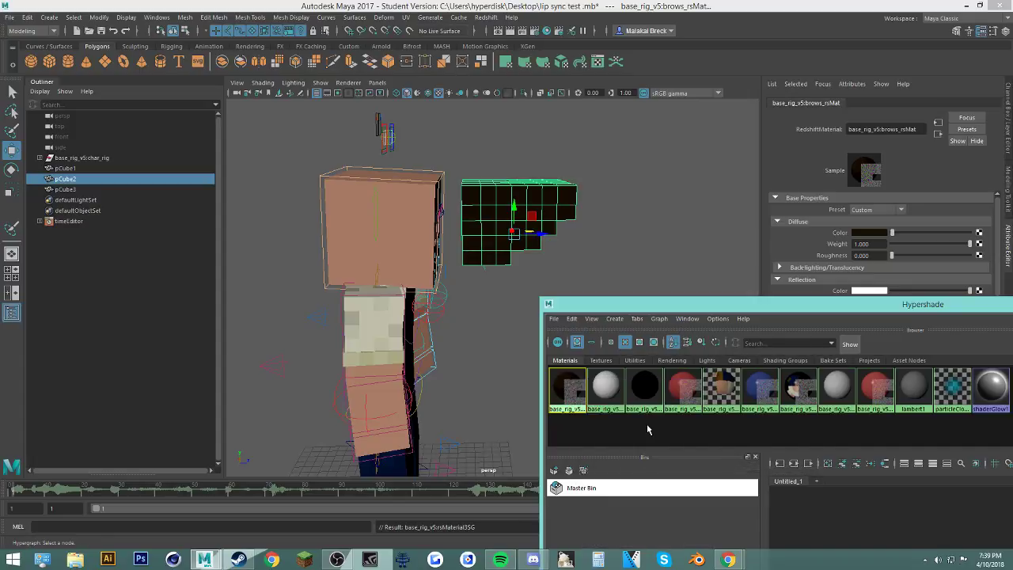
Step: Deselect the shell, close Hypershade, and inspect the dark shell beside the head from several angles
click(628, 241)
alt+drag(628, 240, 587, 266)
drag(893, 307, 580, 325)
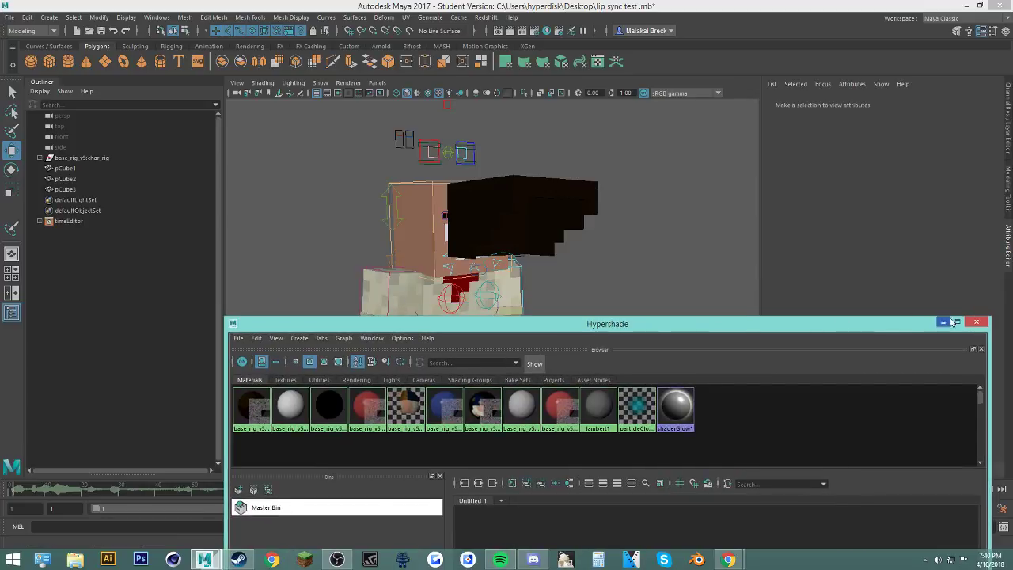
click(984, 321)
alt+drag(697, 273, 576, 282)
click(459, 237)
alt+drag(401, 272, 570, 279)
click(568, 335)
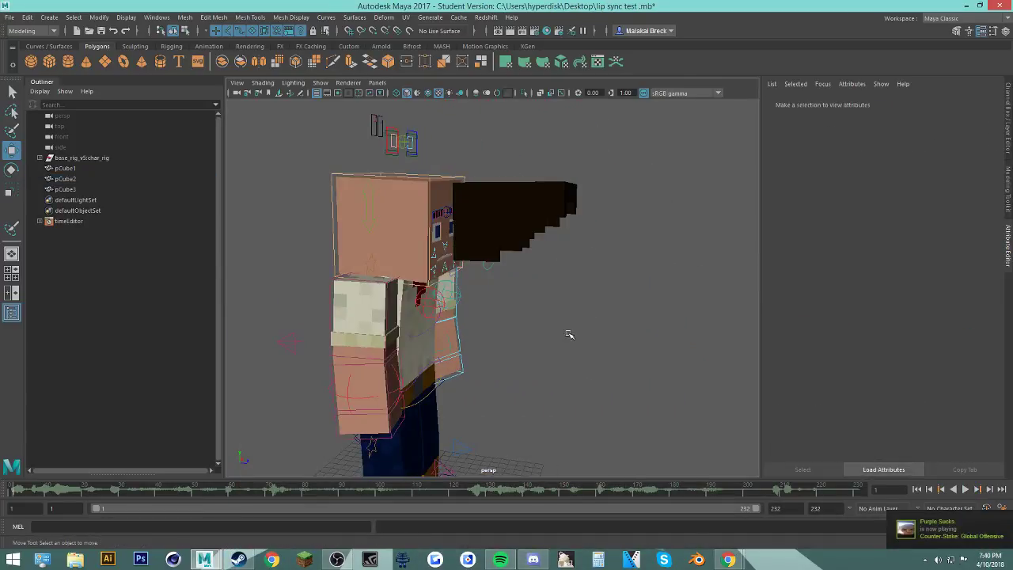
alt+drag(567, 335, 524, 446)
Step: Switch to Chrome to check the YouTube live chat, return to Maya, and select the rig's head_pivot_CTRL
mouse_move(729, 561)
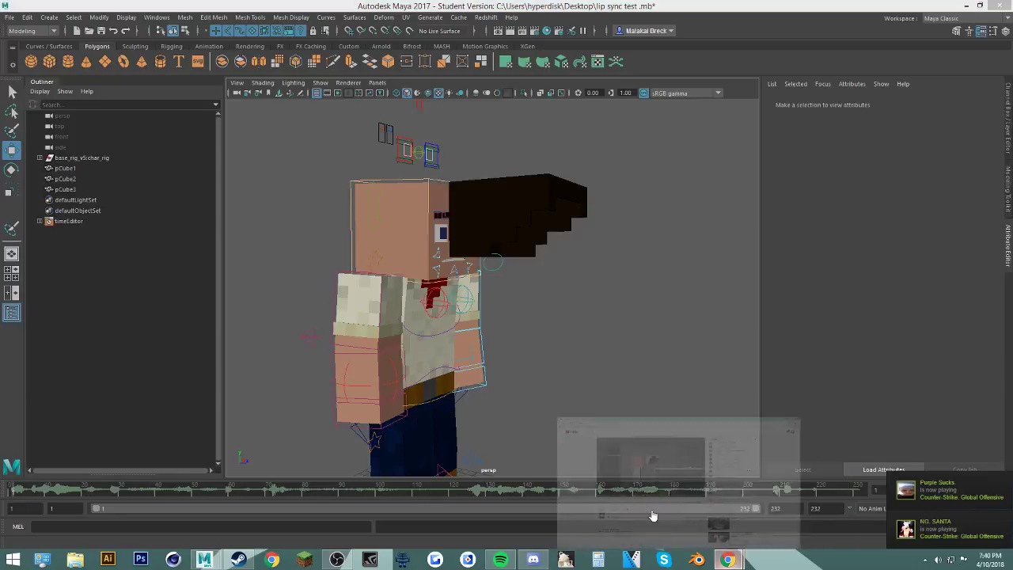
click(652, 513)
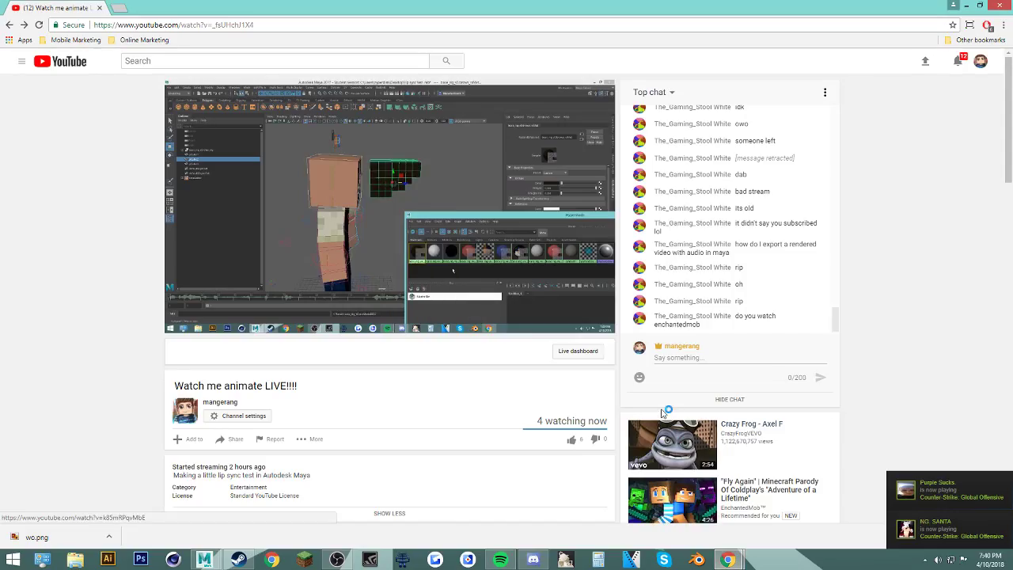
click(966, 6)
mouse_move(609, 238)
alt+mouse_down()
mouse_move(530, 229)
mouse_move(652, 232)
mouse_move(626, 240)
alt+mouse_up()
click(342, 179)
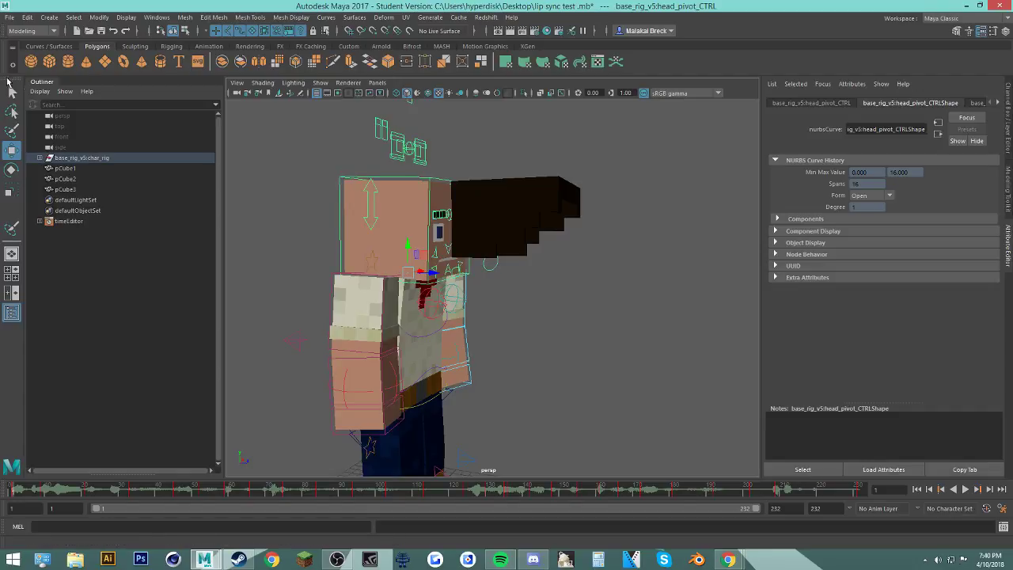
Step: Switch to Spotify, adjust the playback volume, and return to Maya
click(500, 559)
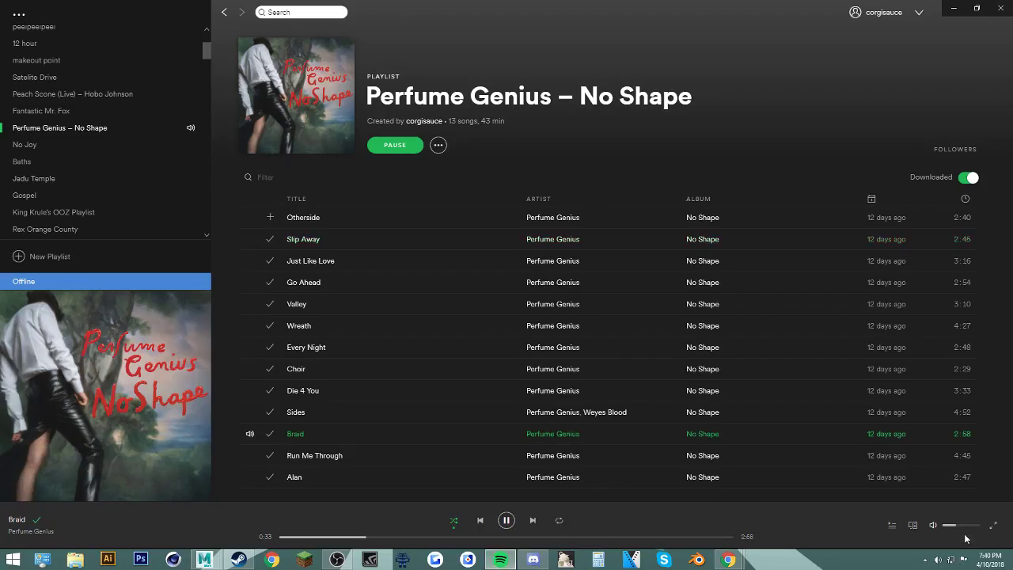
drag(956, 526, 962, 527)
click(954, 8)
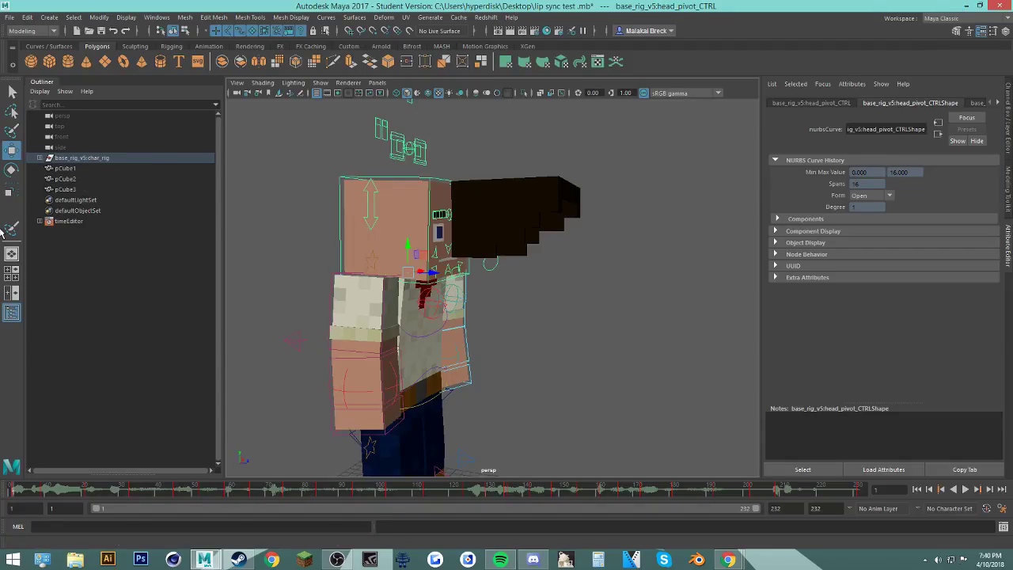
Step: Expand the rig hierarchy through master_CTRL, head_ctrl_cnst and head_pivot_CTRL to list the children of head_squash_grp
click(40, 158)
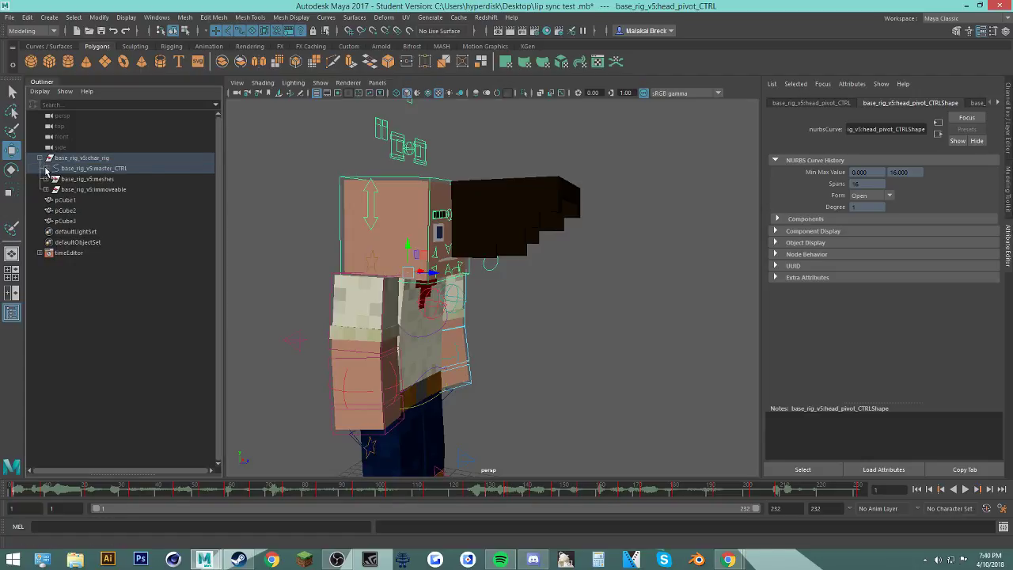
click(45, 168)
click(52, 231)
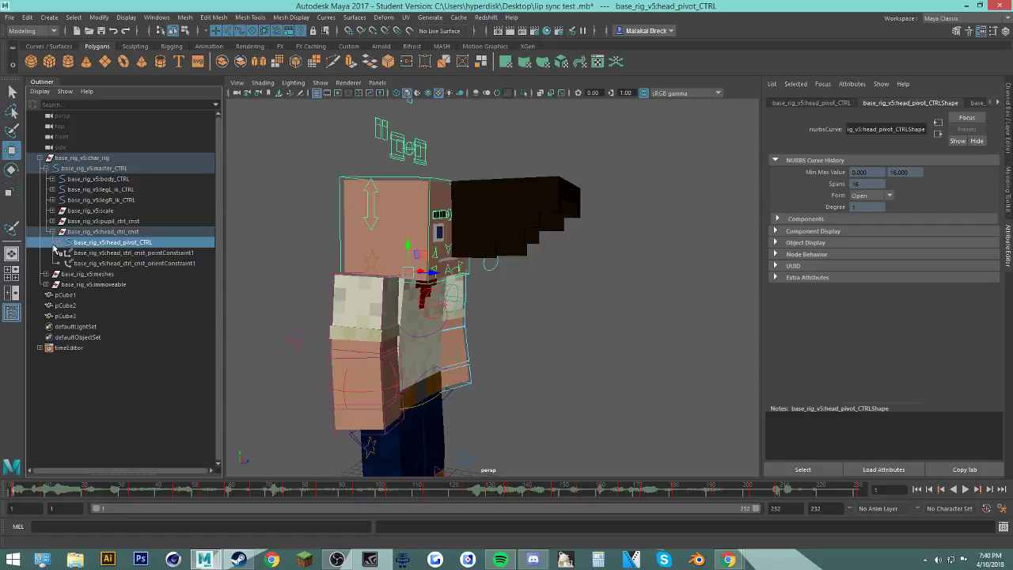
click(59, 242)
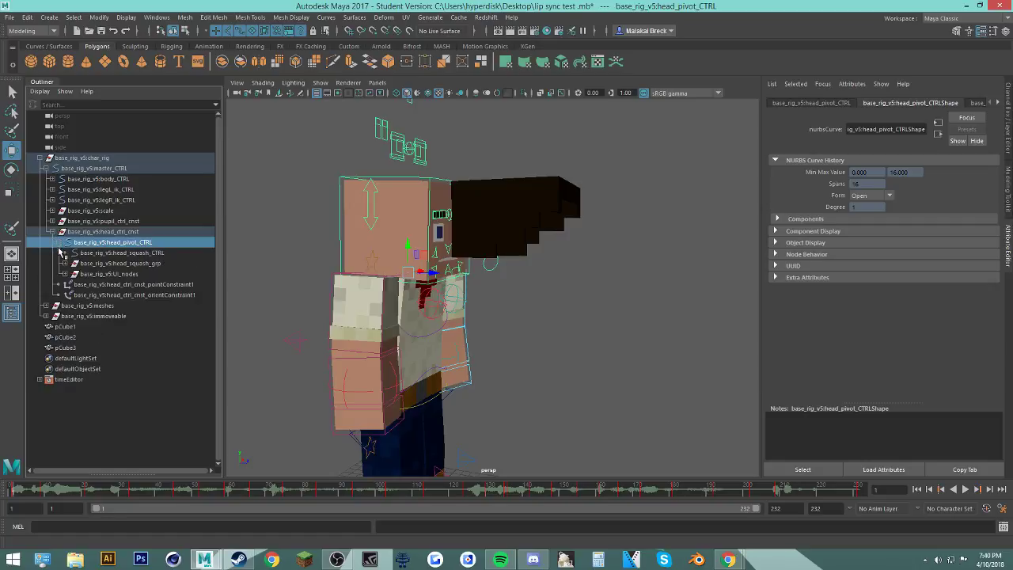
click(65, 262)
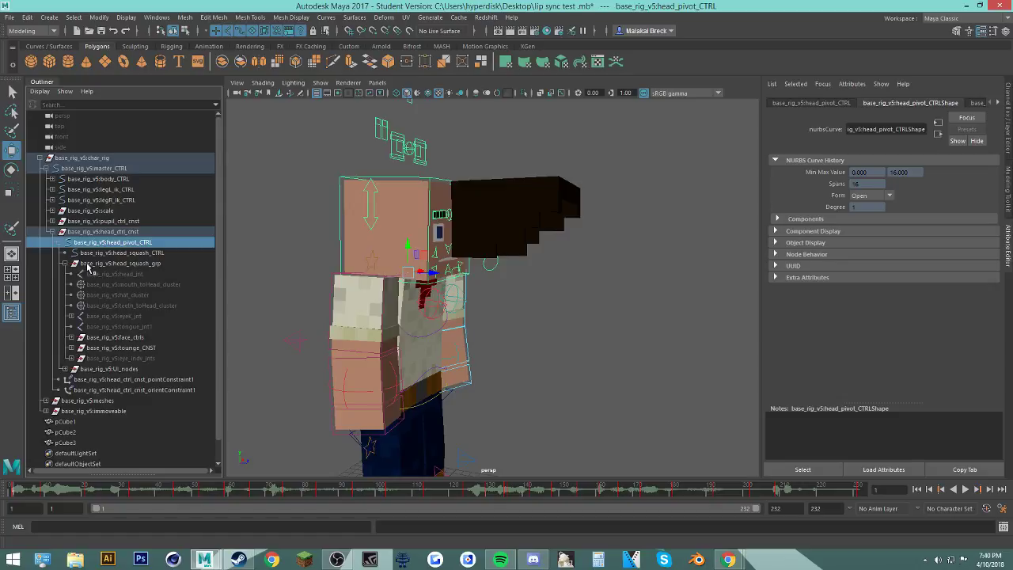
Step: Parent pCube1, pCube3 and pCube2 under base_rig_v5:head_squash_grp and collapse the rig hierarchy
click(67, 442)
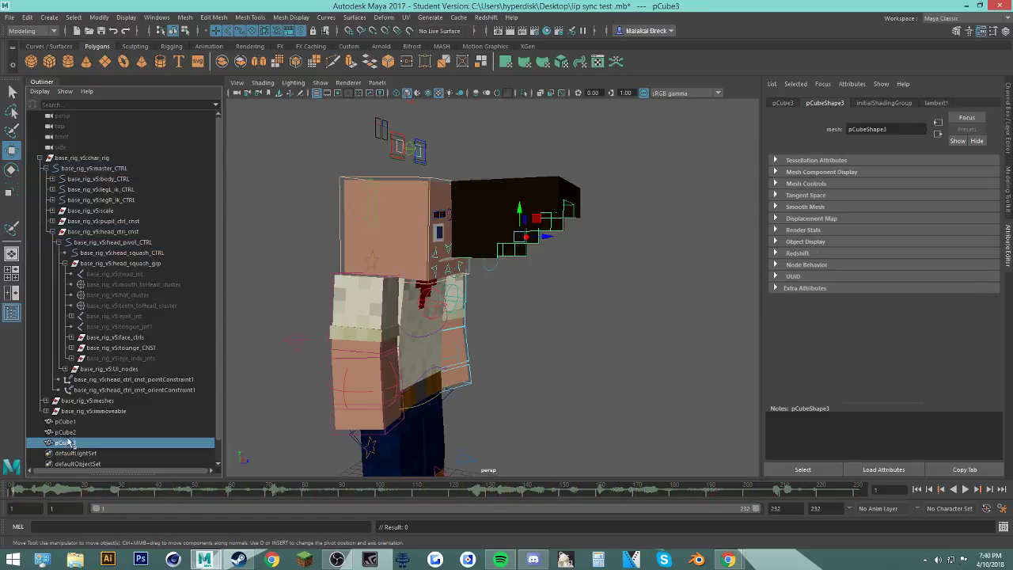
click(71, 432)
click(66, 422)
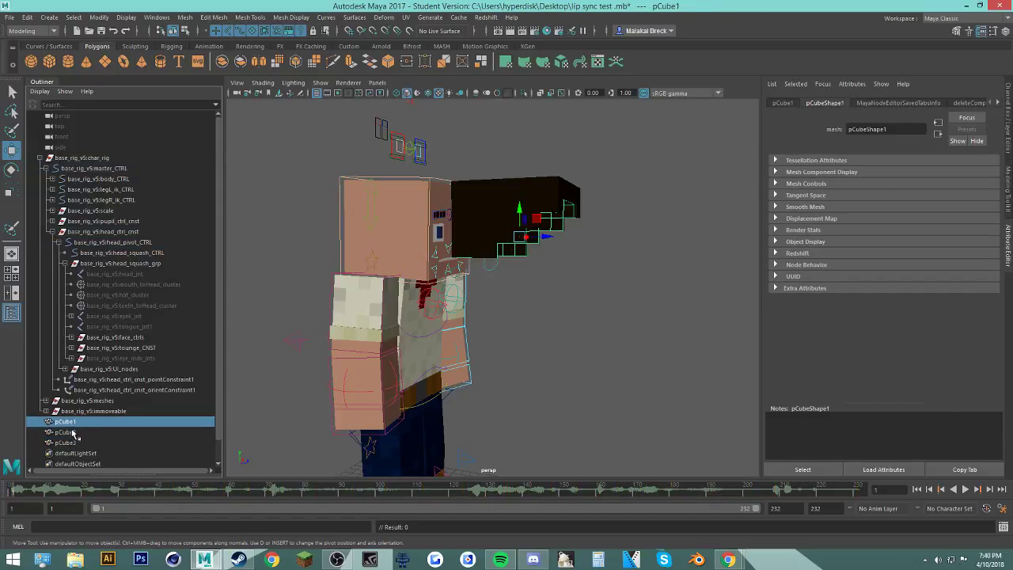
shift+click(70, 442)
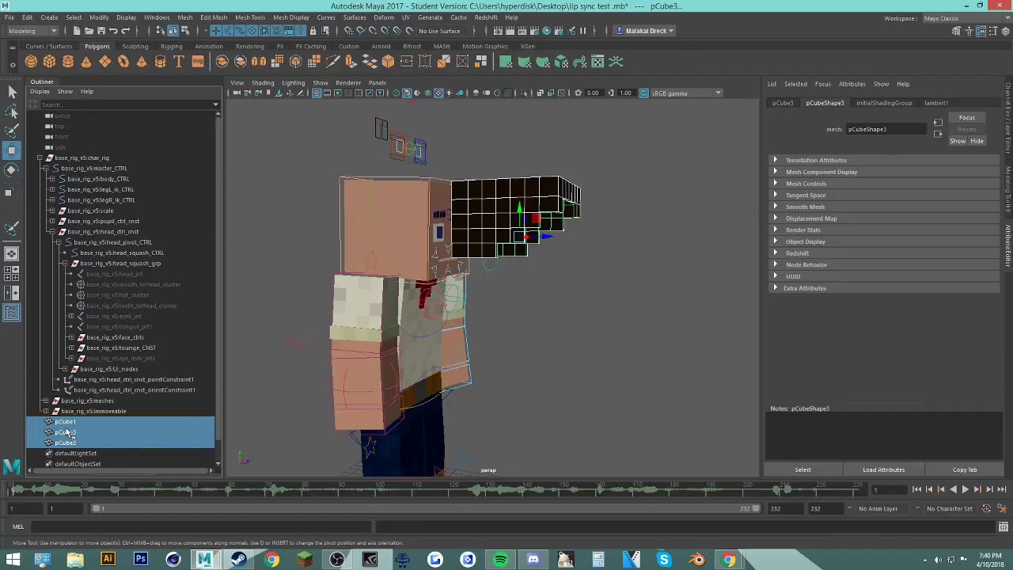
right_click(69, 432)
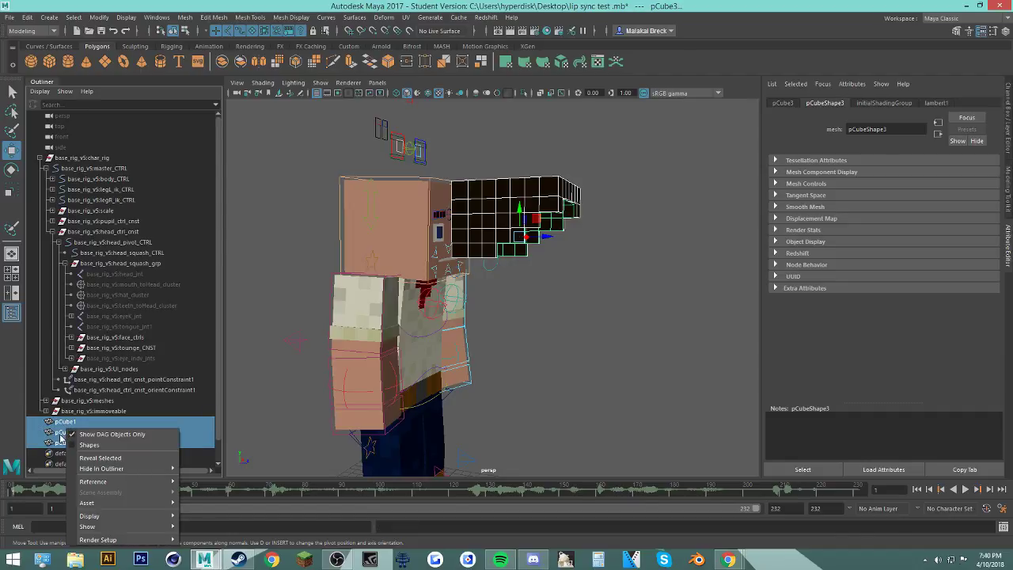
click(61, 433)
shift+click(68, 432)
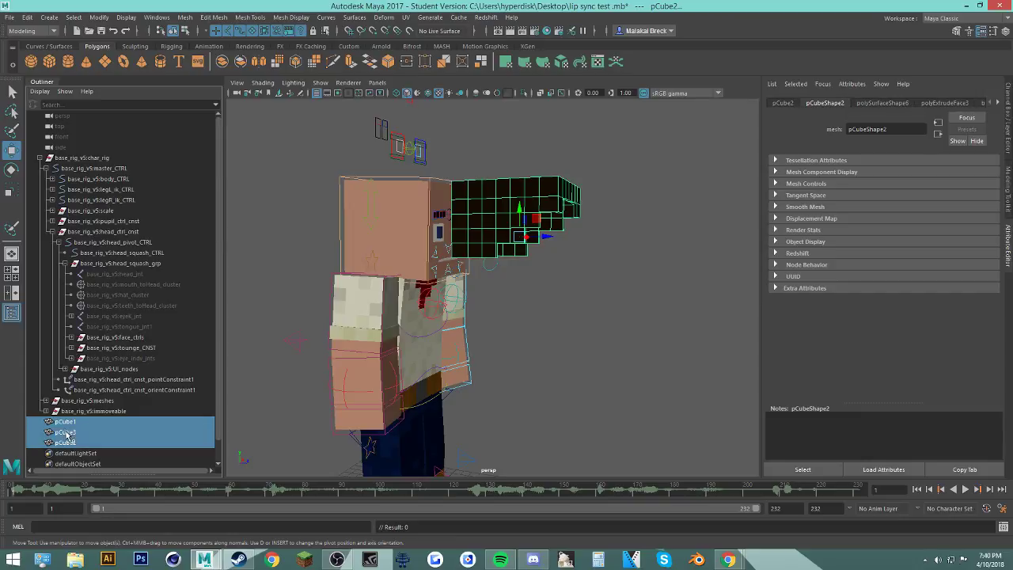
middle_drag(122, 269, 122, 269)
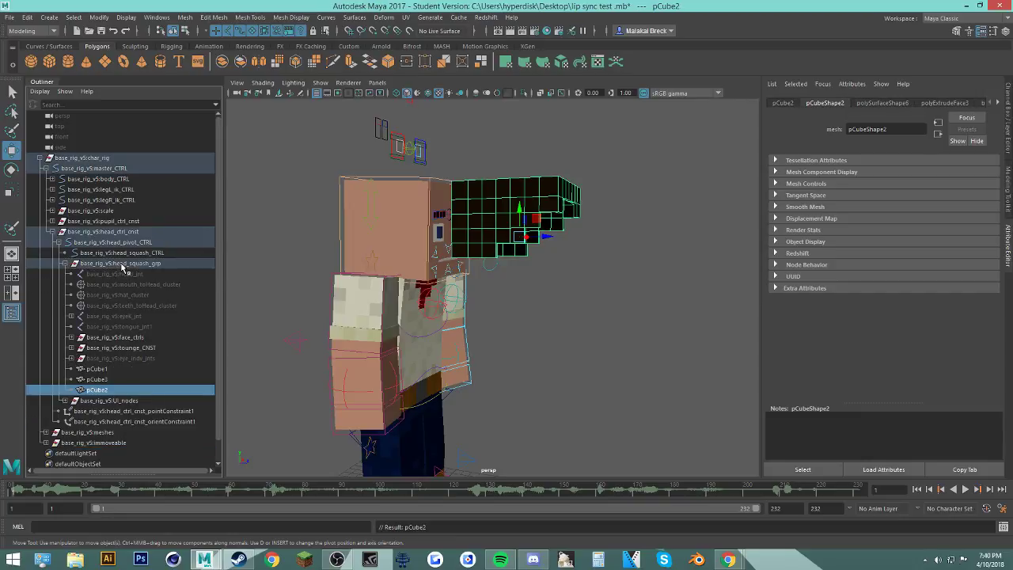
click(39, 158)
Step: Test-rotate head_pivot_CTRL to check whether the shell follows the head, undo the rotation, and deselect
click(446, 197)
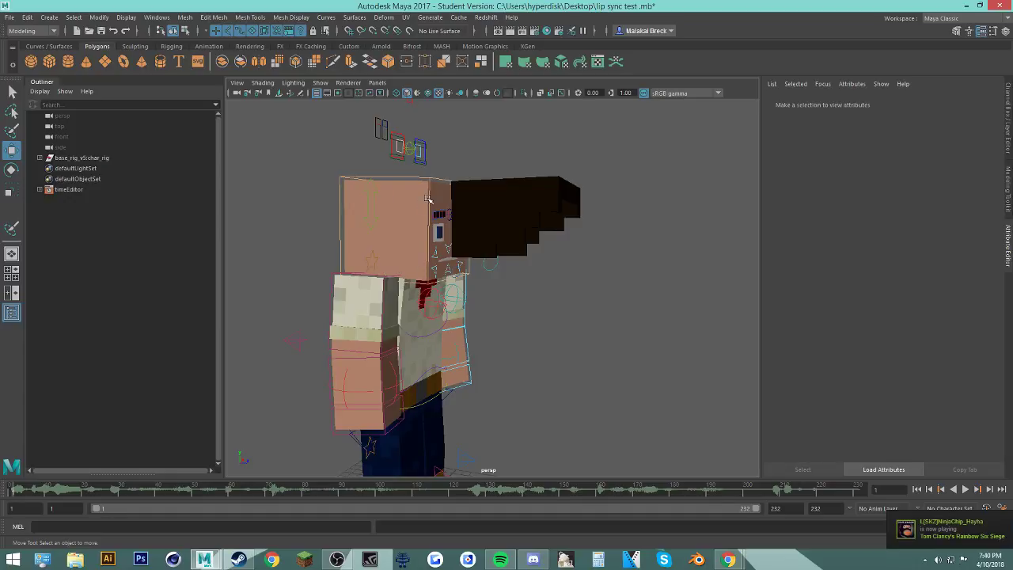
click(428, 198)
key(e)
key(r)
key(e)
drag(425, 255, 478, 218)
key(ctrl+z)
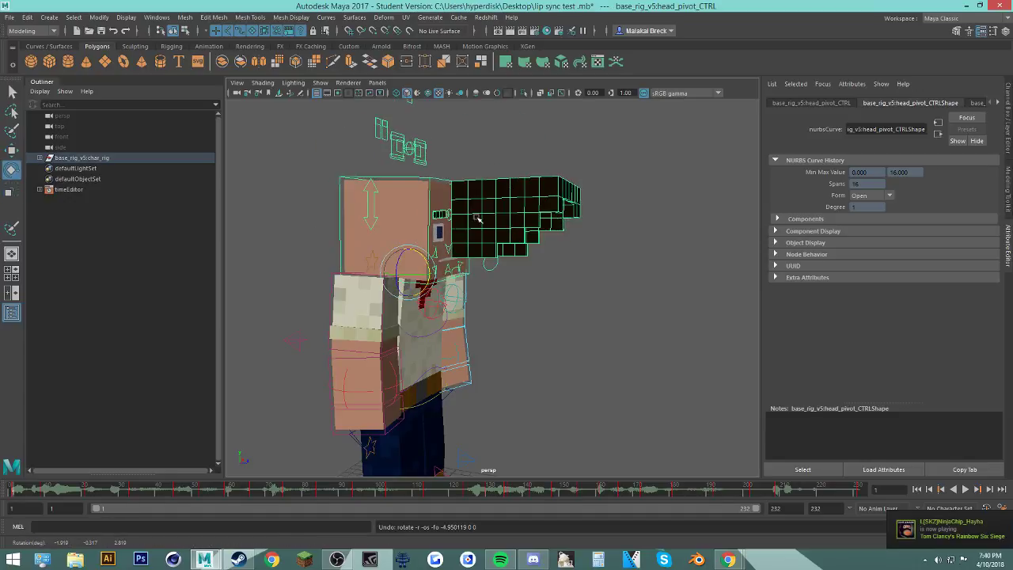
click(480, 219)
click(585, 254)
Step: Show the Channel Box for pCube2 and set its Translate X, Y, Z and Rotate X, Y, Z to 0
click(547, 201)
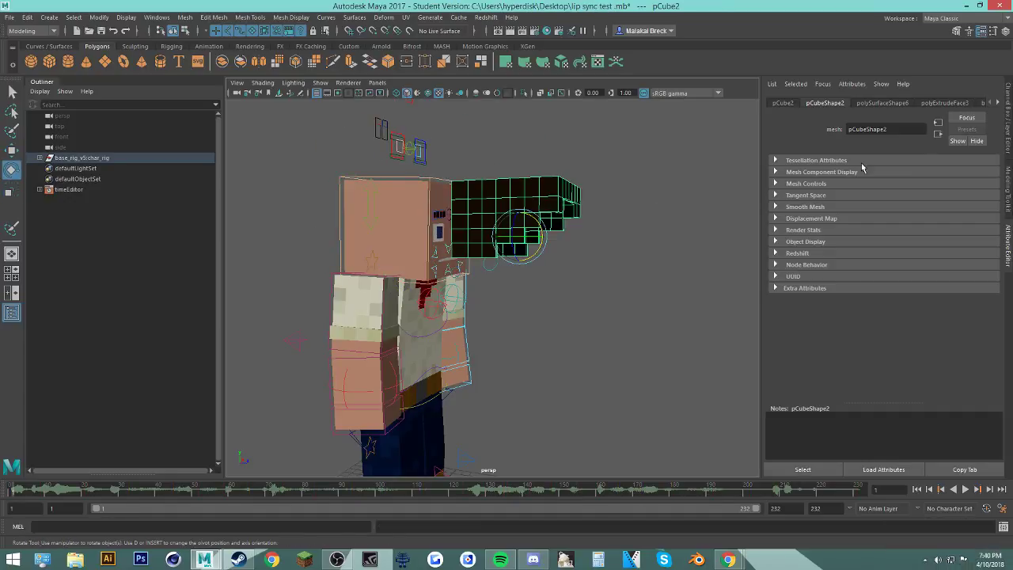
click(1009, 128)
text(0)
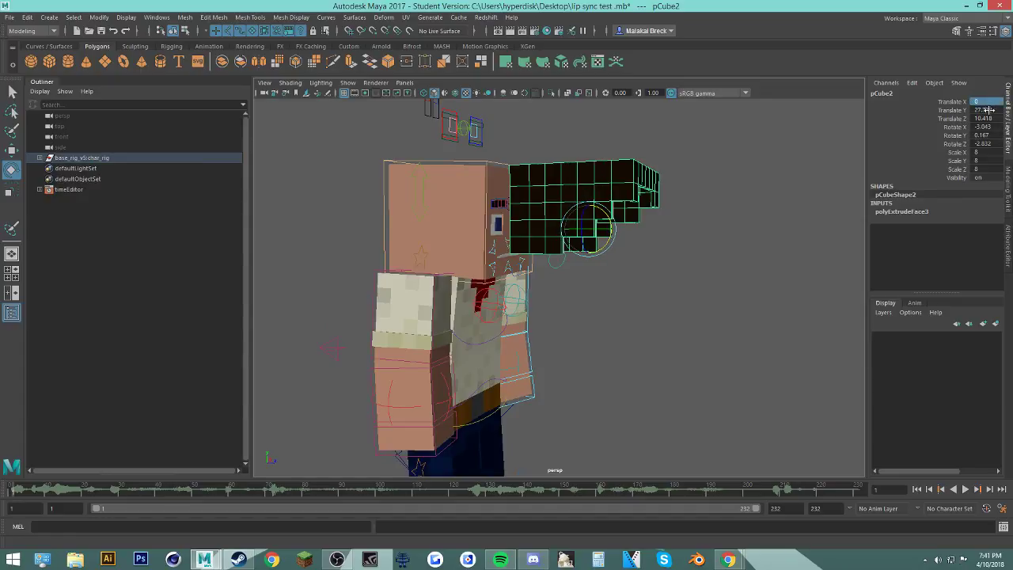
click(986, 109)
text(0)
click(987, 118)
text(0)
click(987, 128)
text(0)
click(986, 135)
text(0)
click(987, 144)
text(0)
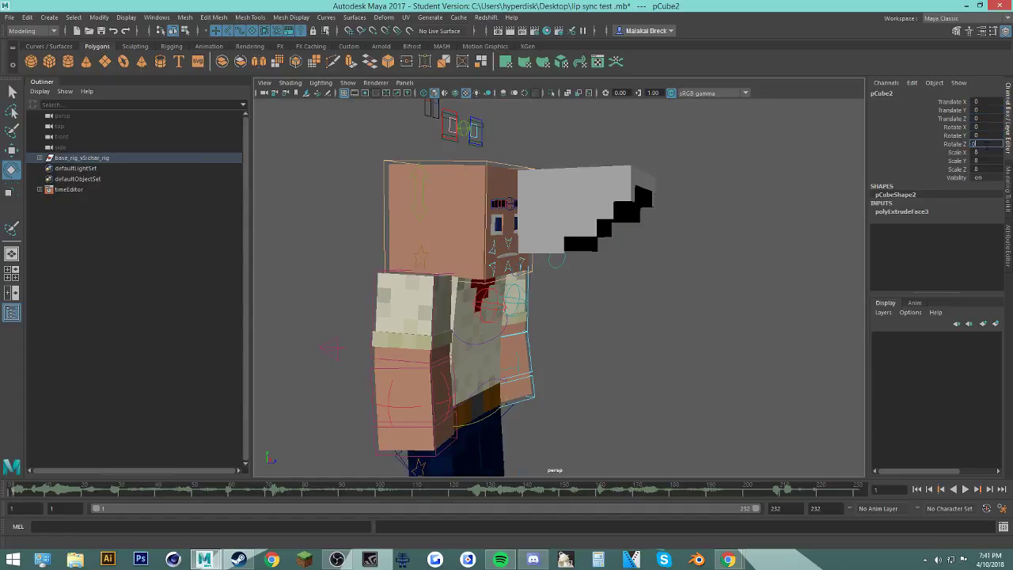
Step: Select pCube1 to check its transform values, deselect it, and view the remaining geometry from the side
click(708, 174)
click(624, 227)
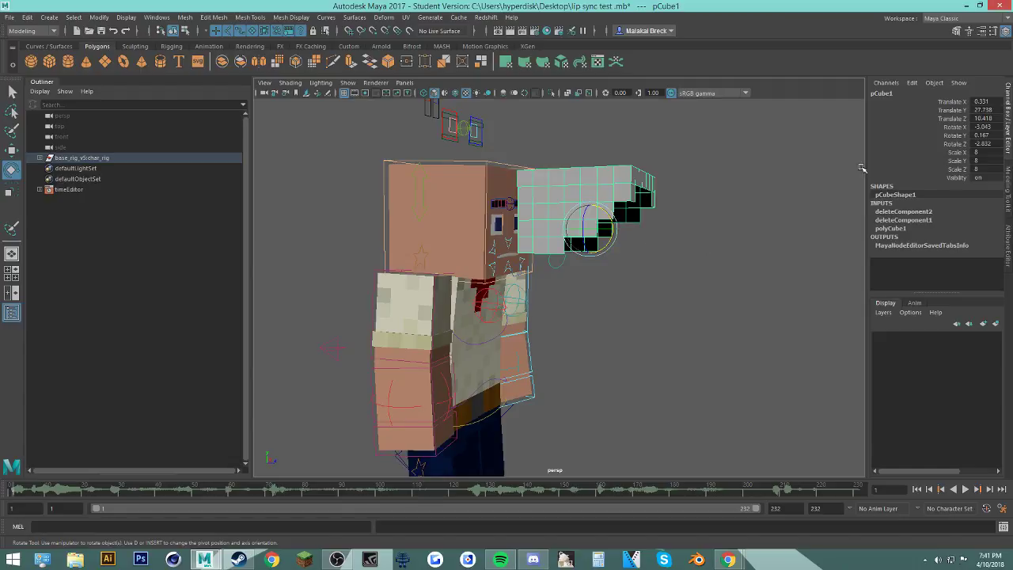
alt+drag(738, 218, 792, 227)
click(726, 247)
alt+drag(710, 257, 633, 219)
Step: Select pCube3 and set its Translate X, Y, Z, Rotate X, Y, and Scale X to 0
click(630, 209)
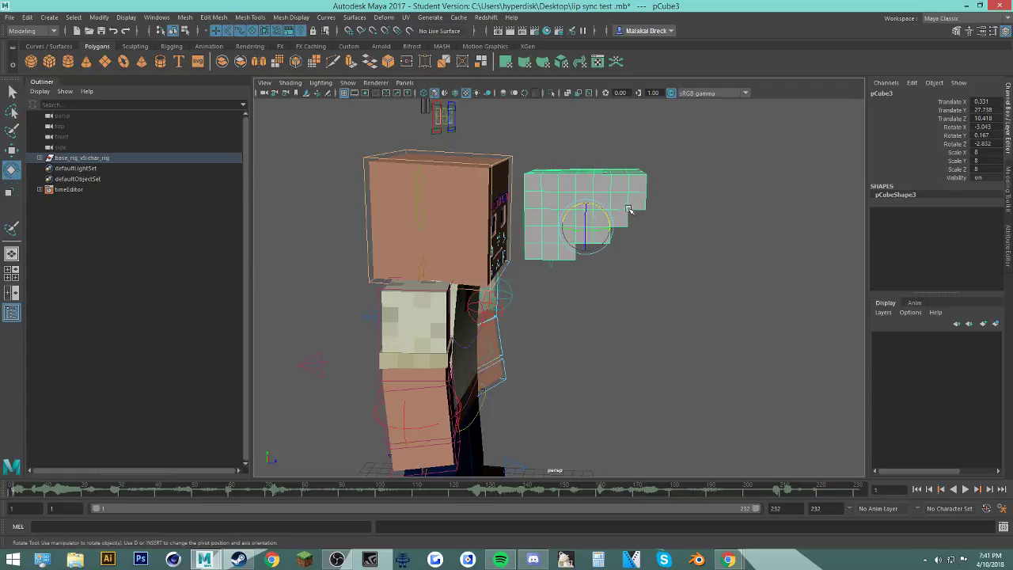
text(0)
key(Return)
double_click(981, 118)
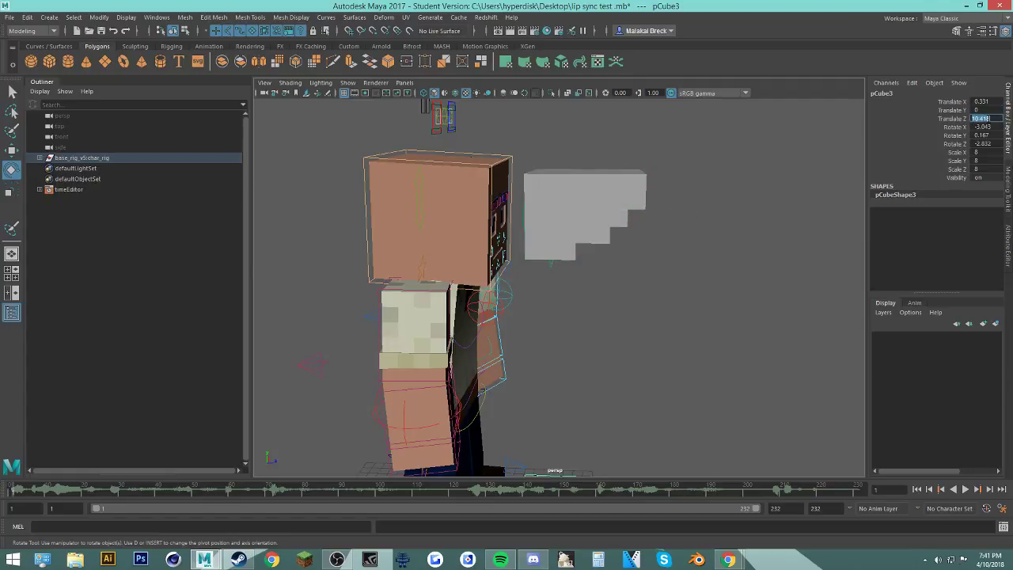
click(984, 101)
text(0)
click(985, 128)
text(0)
click(985, 135)
text(0)
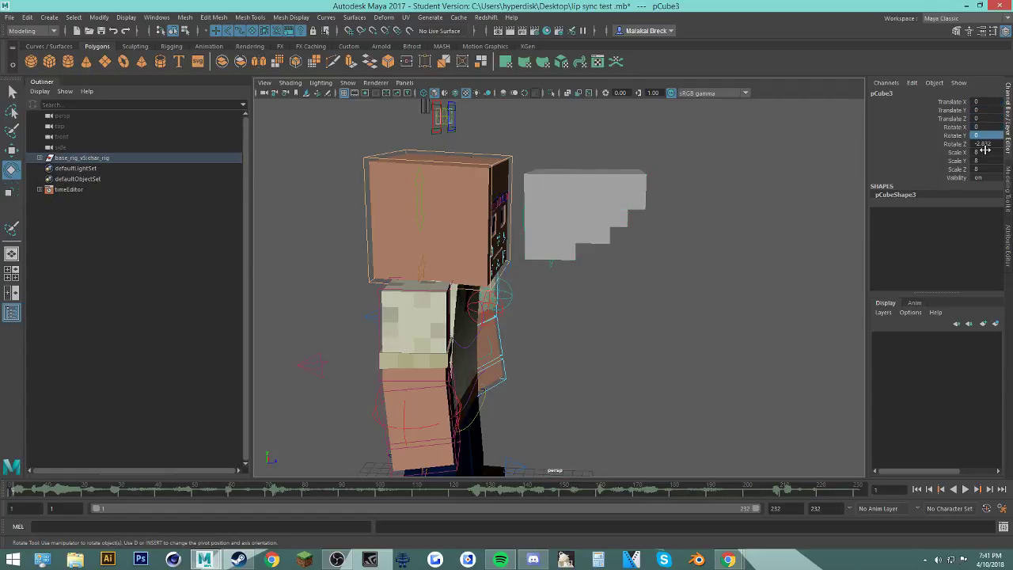
click(985, 150)
text(0)
Step: Deselect the geometry and play the animation to check whether the hair pieces follow the character's head
drag(21, 490, 5, 494)
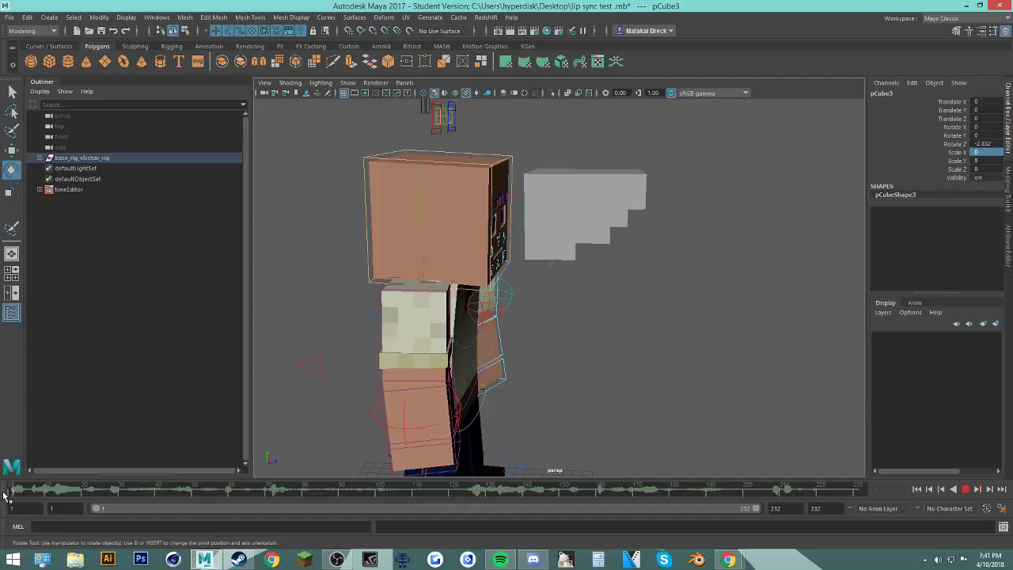
alt+drag(666, 320, 630, 327)
click(629, 328)
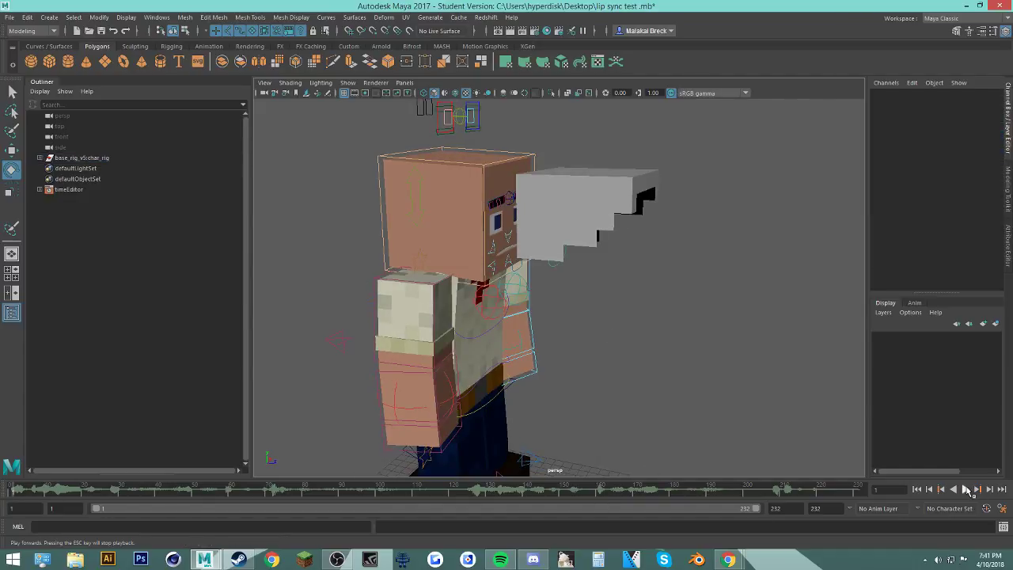
click(966, 489)
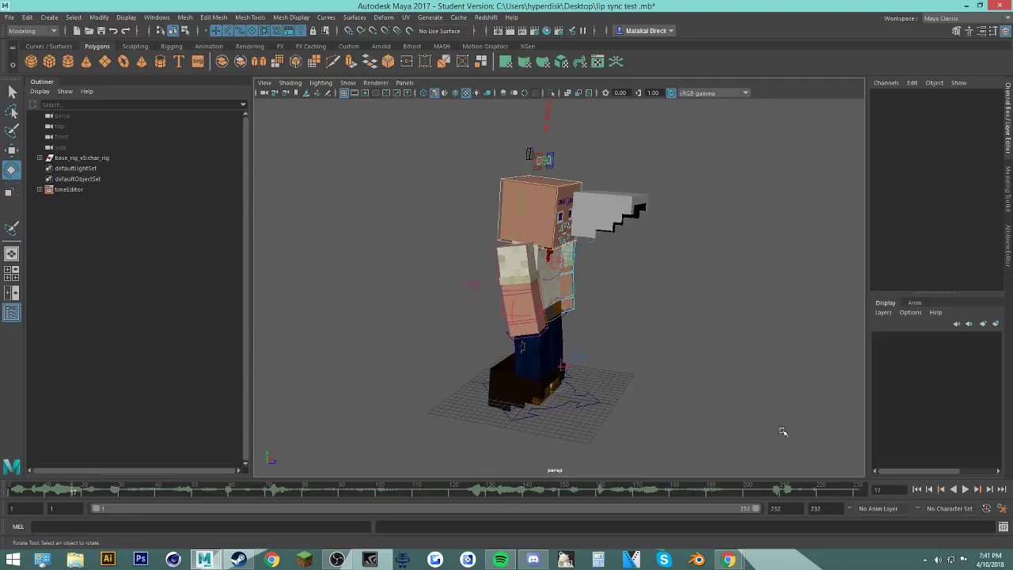
click(965, 489)
click(966, 489)
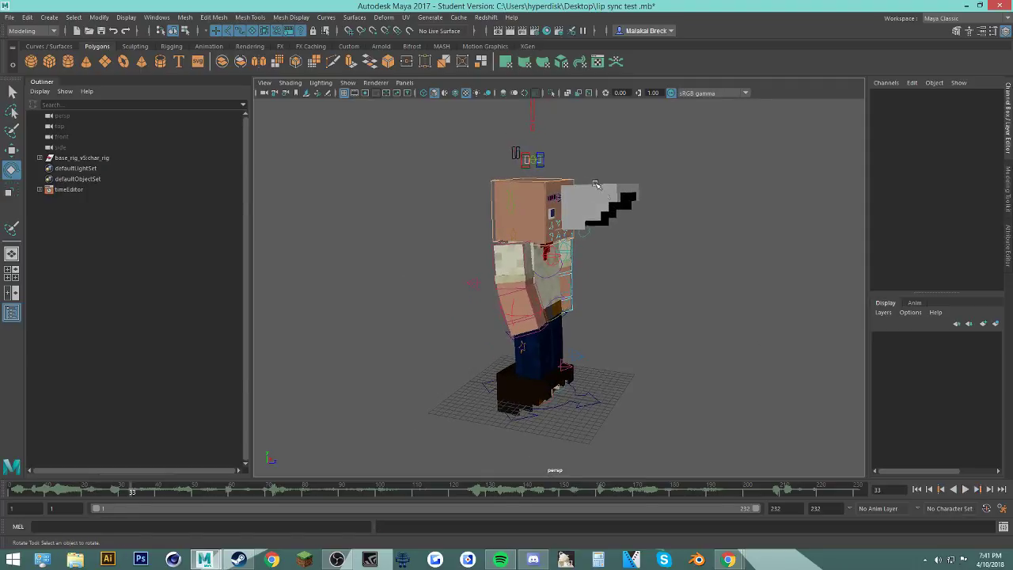
Step: Delete the grey stepped shell floating in front of the character's face
click(604, 198)
key(Delete)
Step: Move the dark hair shell pCube2 from the feet onto the head, raising it about 28 units in Y
click(499, 396)
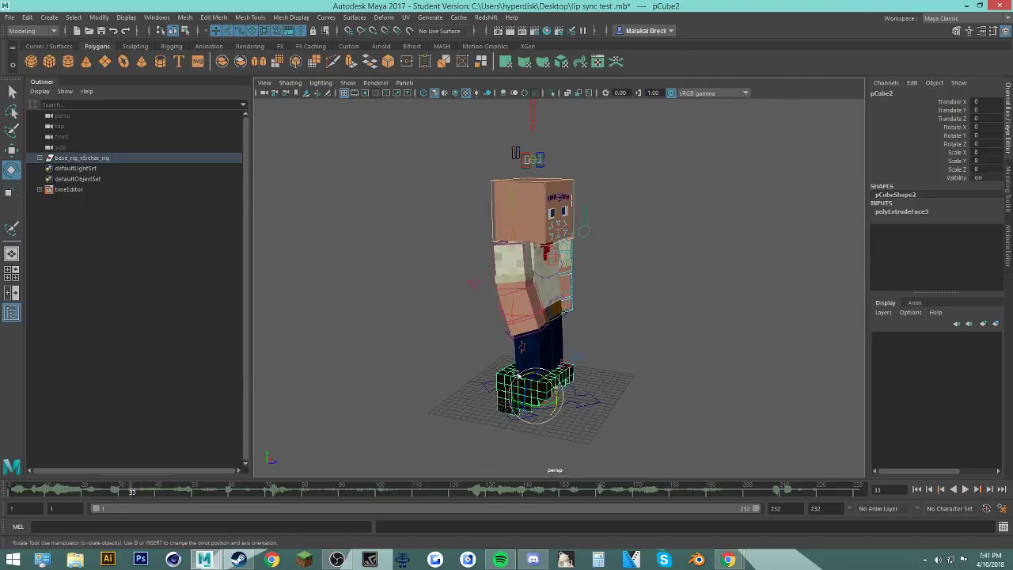
key(w)
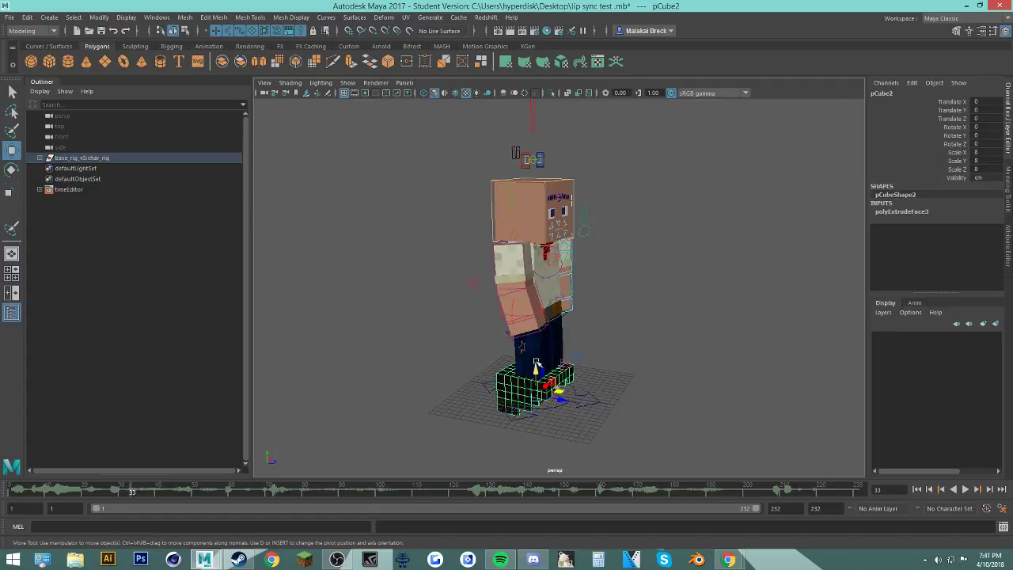
drag(530, 342, 561, 182)
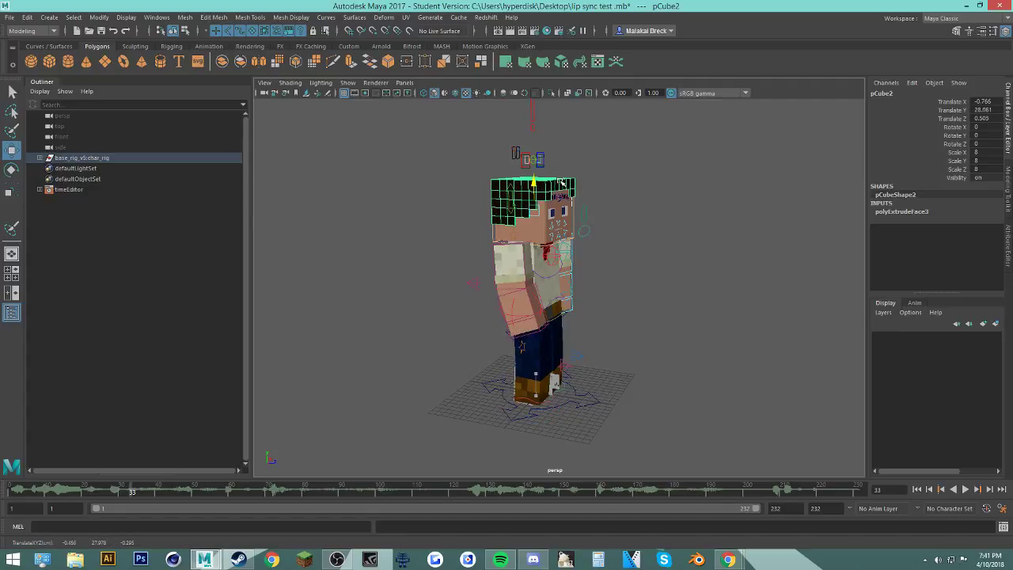
Step: Undo the hair mesh's freehand move and set its Translate Y to 30
key(ctrl+z)
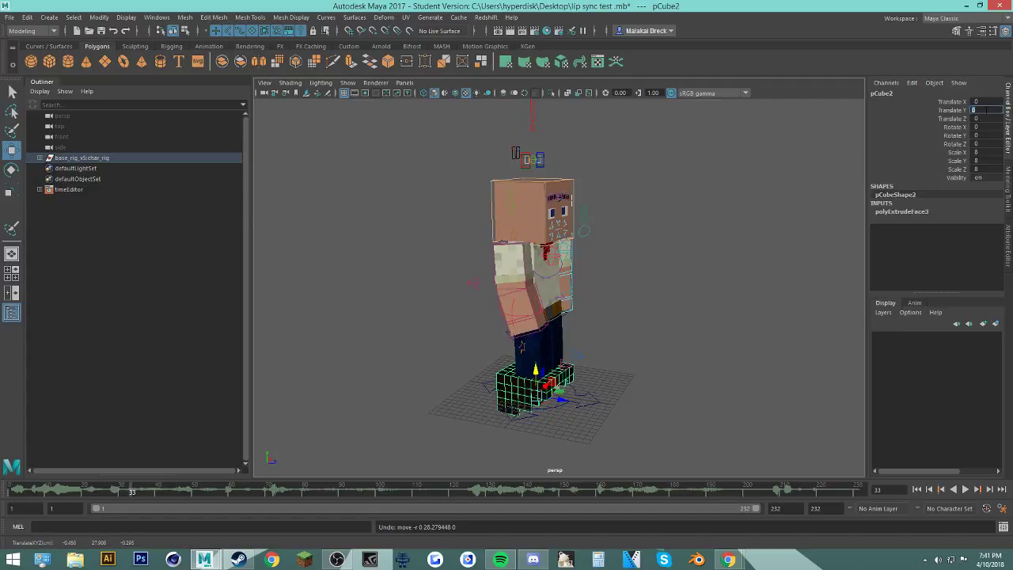
text(30)
key(Return)
scroll(732, 158, up, 3)
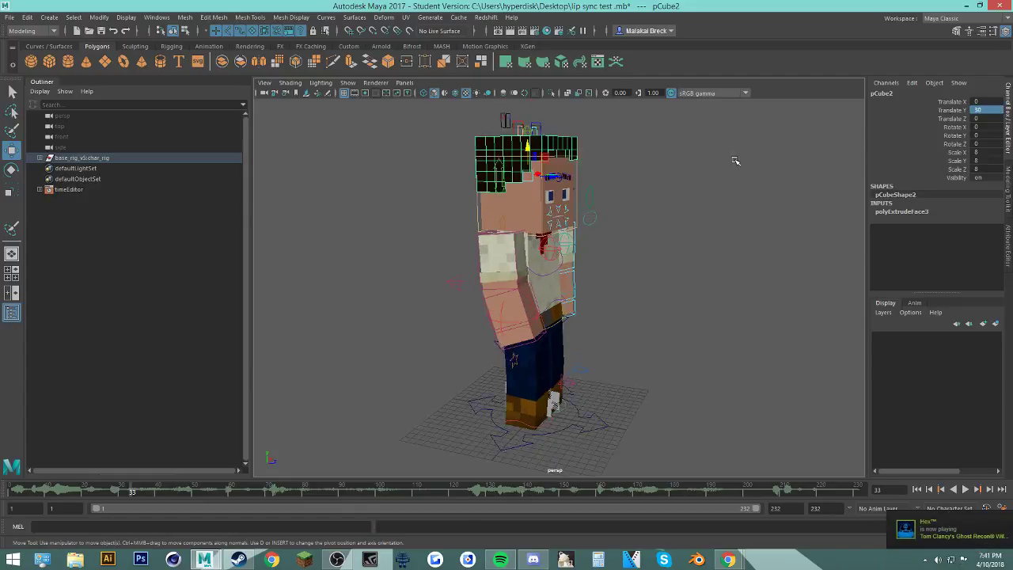
key(5)
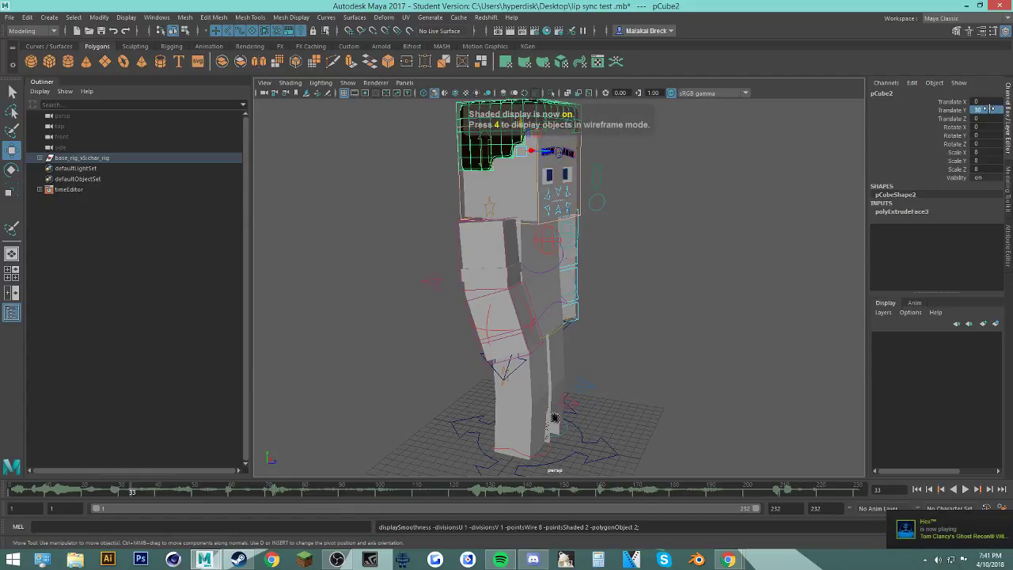
Step: Undo the hair height change and the edits before it, and redo the deletion of the extra block
key(ctrl+z)
click(727, 187)
key(ctrl+z)
key(ctrl+z)
key(ctrl+z)
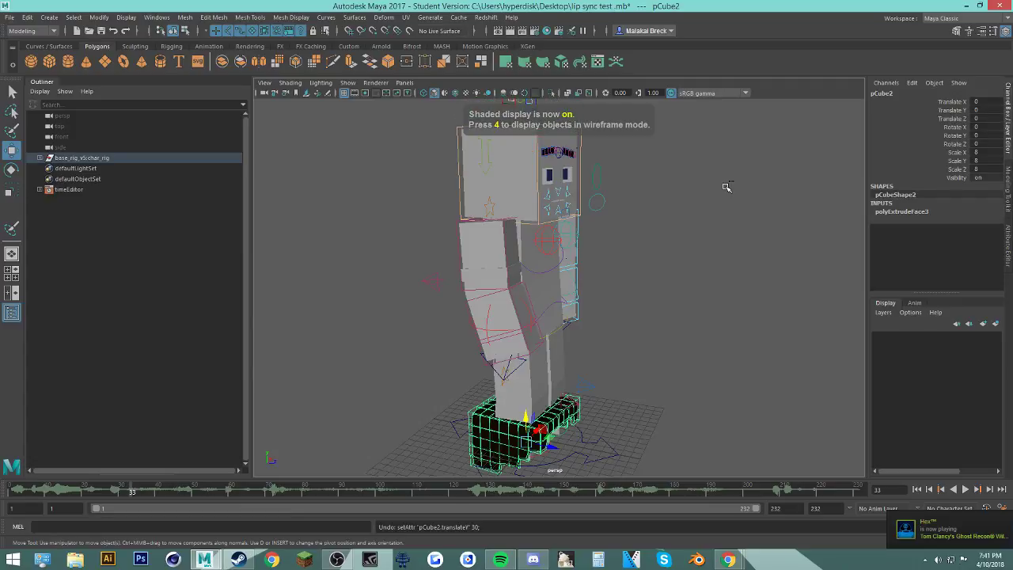
key(ctrl+z)
key(ctrl+z)
key(ctrl+z)
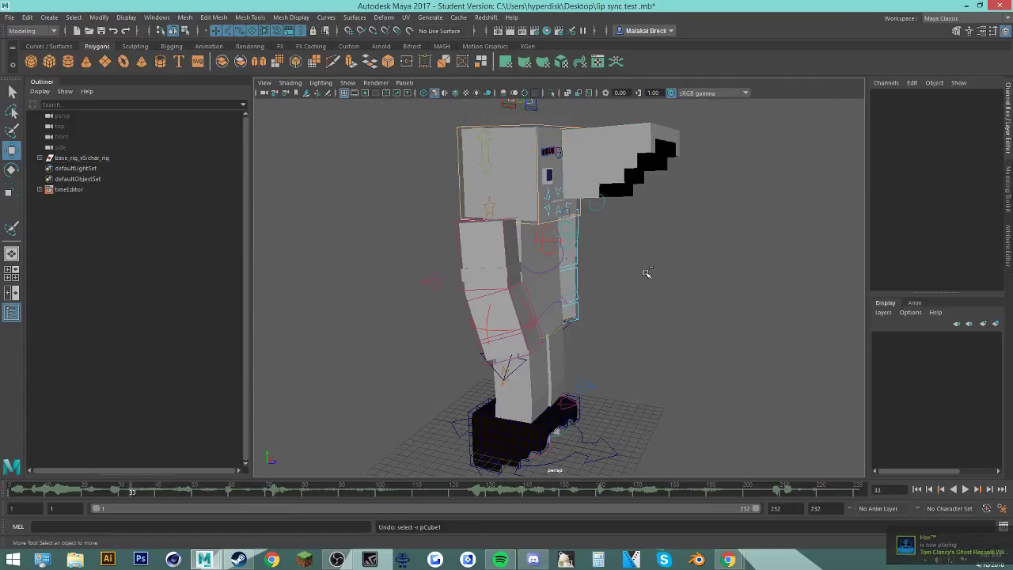
key(ctrl+z)
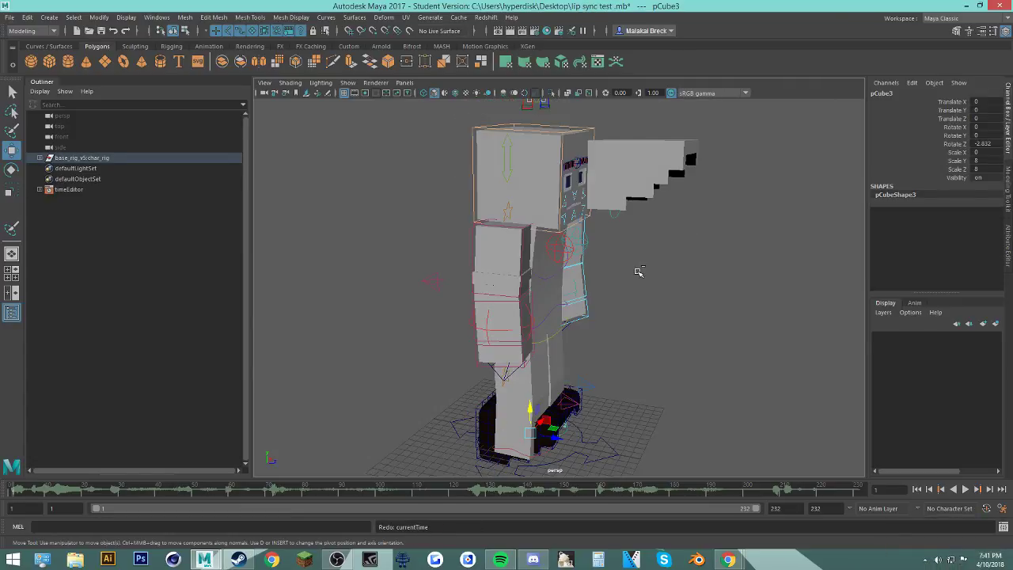
key(shift+z)
key(shift+z)
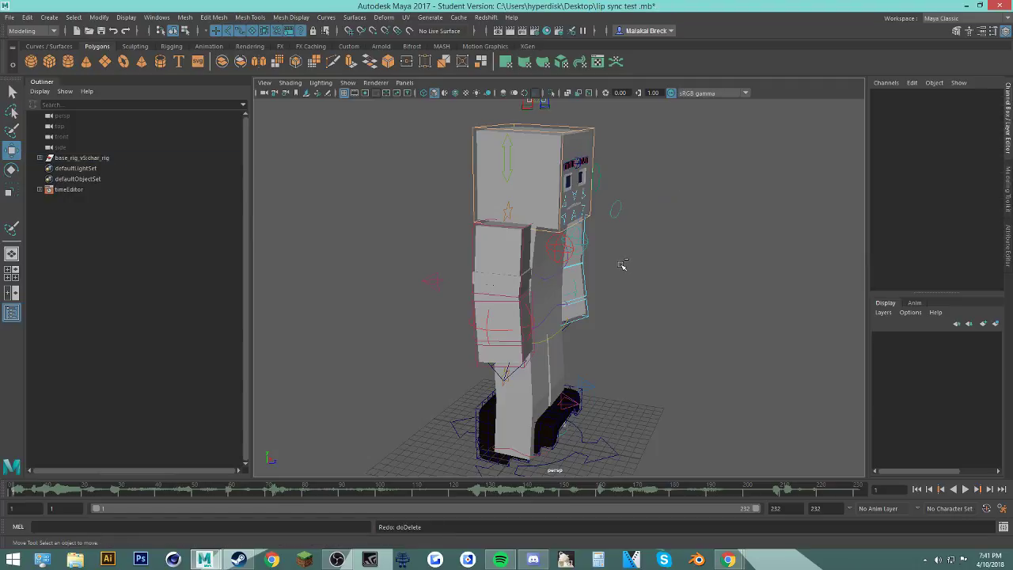
Step: Select the hair mesh at the character's feet and try to save the scene
click(485, 413)
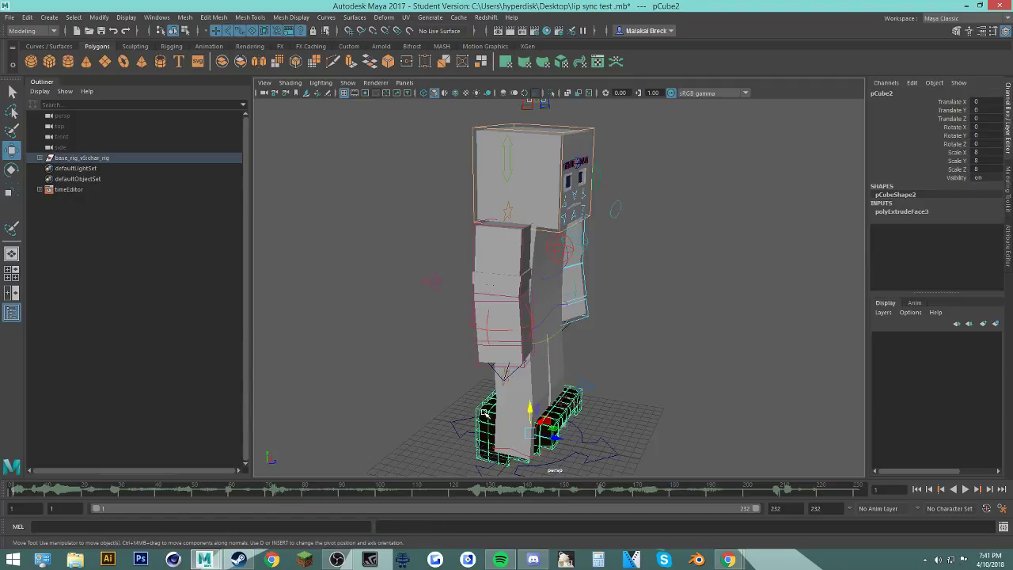
key(ctrl+s)
click(529, 289)
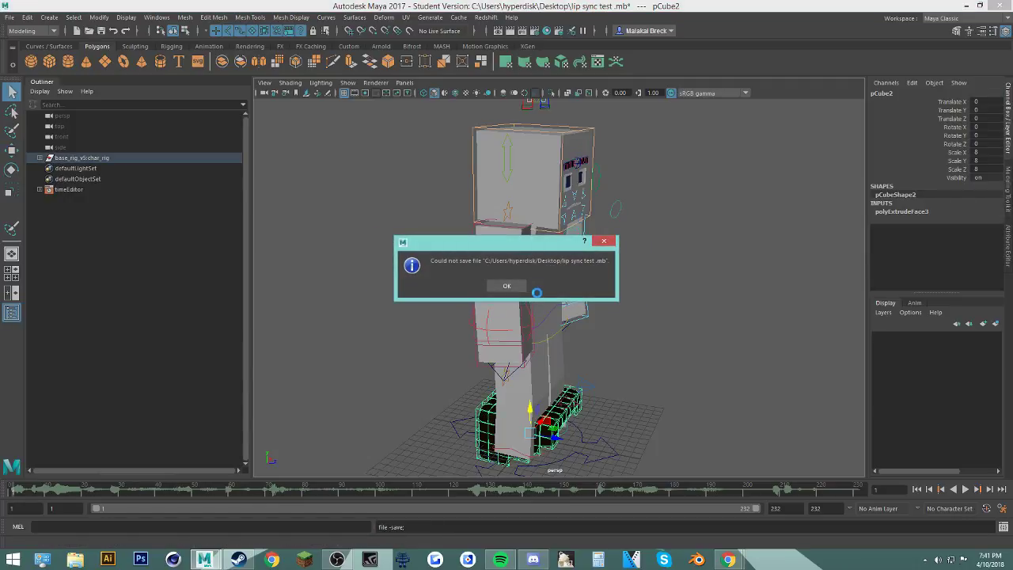
click(511, 286)
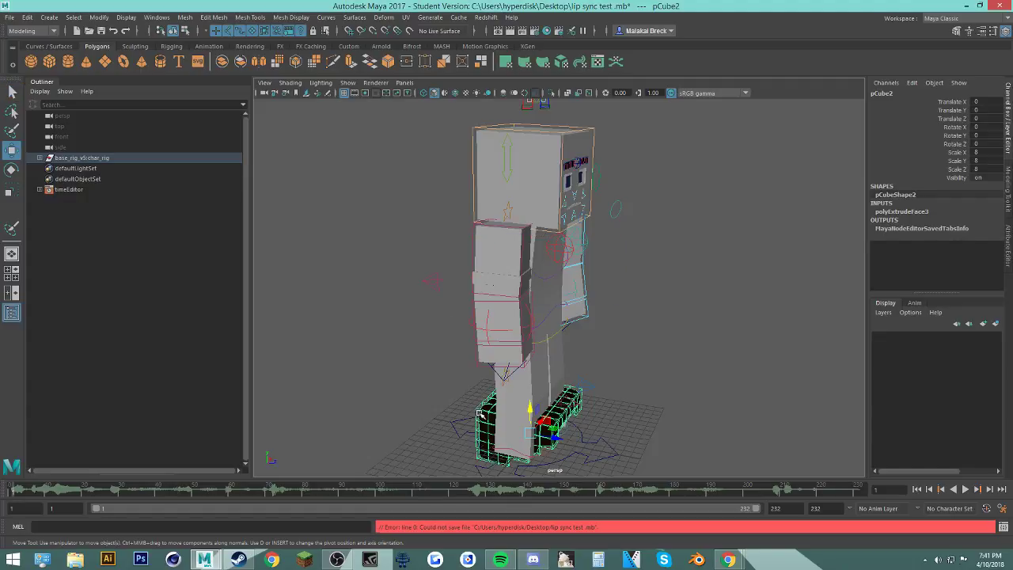
Step: Move the hair mesh freehand up onto the head, to a Translate Y of about 29.8, and extrude its faces
drag(528, 416, 558, 121)
alt+drag(678, 168, 623, 266)
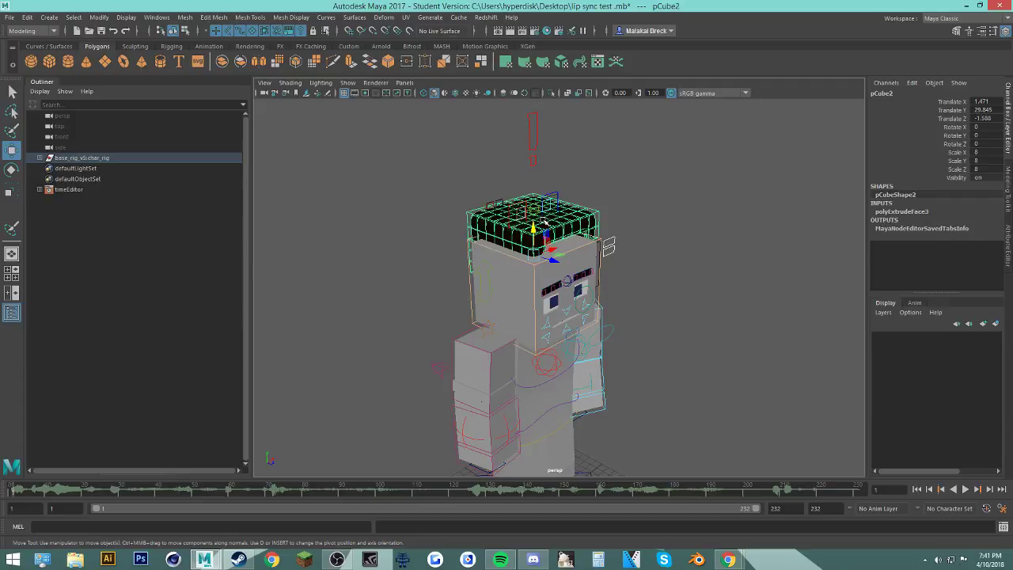
key(ctrl+e)
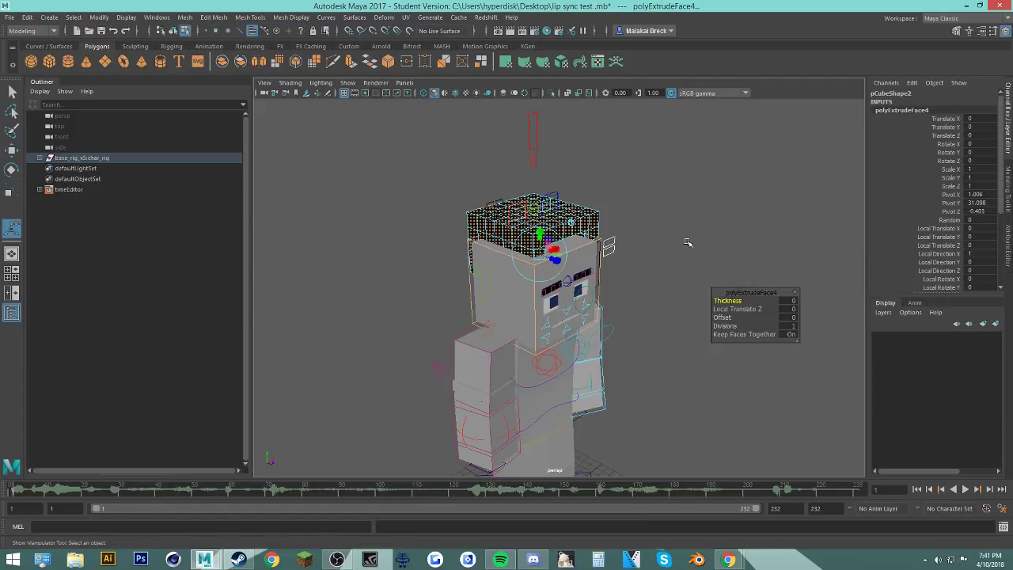
click(687, 242)
alt+drag(686, 242, 667, 233)
click(471, 226)
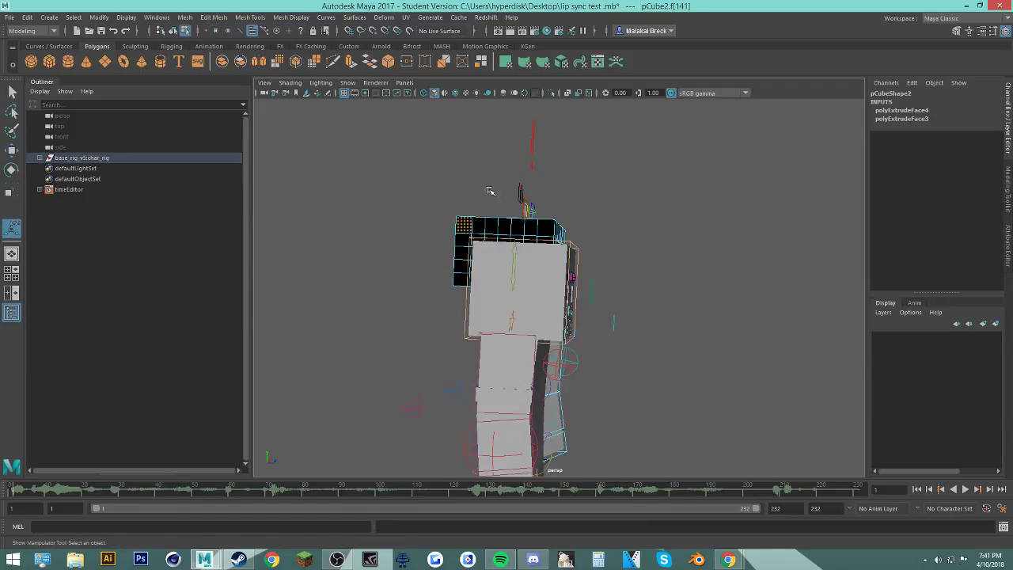
click(490, 191)
right_drag(454, 190, 506, 170)
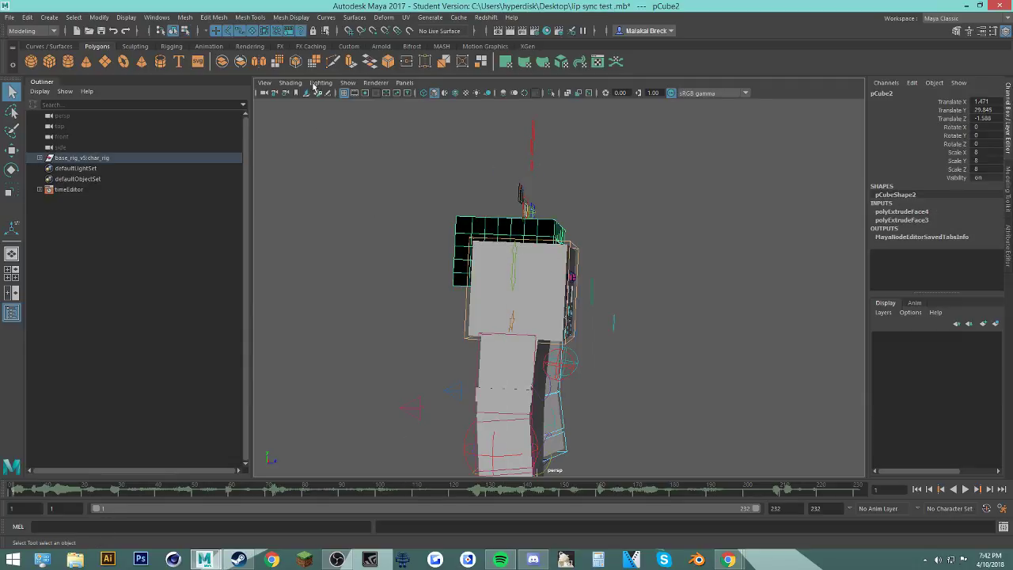
Step: Move the hair mesh forward along Z so it sits in front of the character's face
click(11, 150)
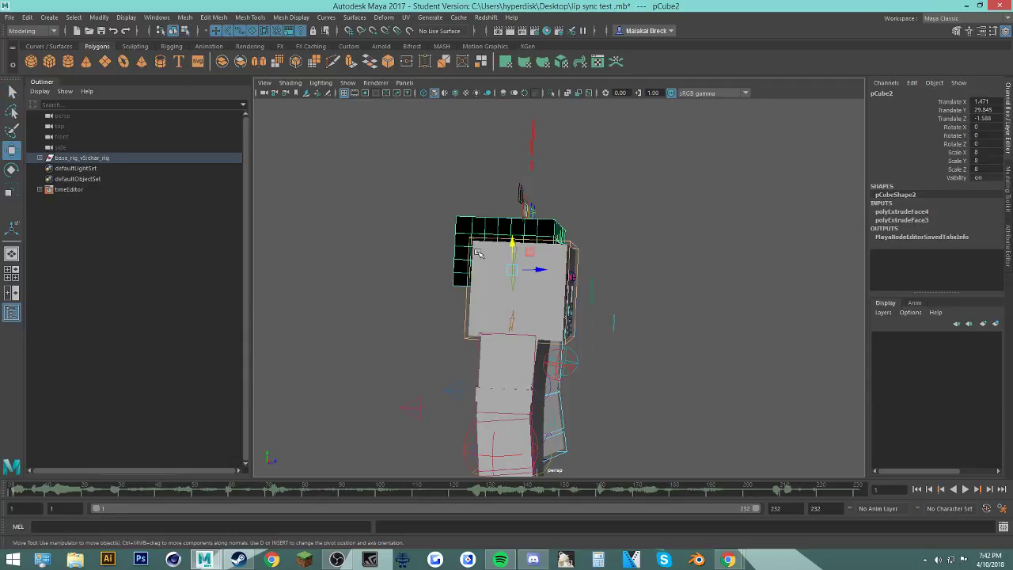
drag(542, 271, 690, 273)
alt+drag(694, 273, 667, 304)
click(673, 350)
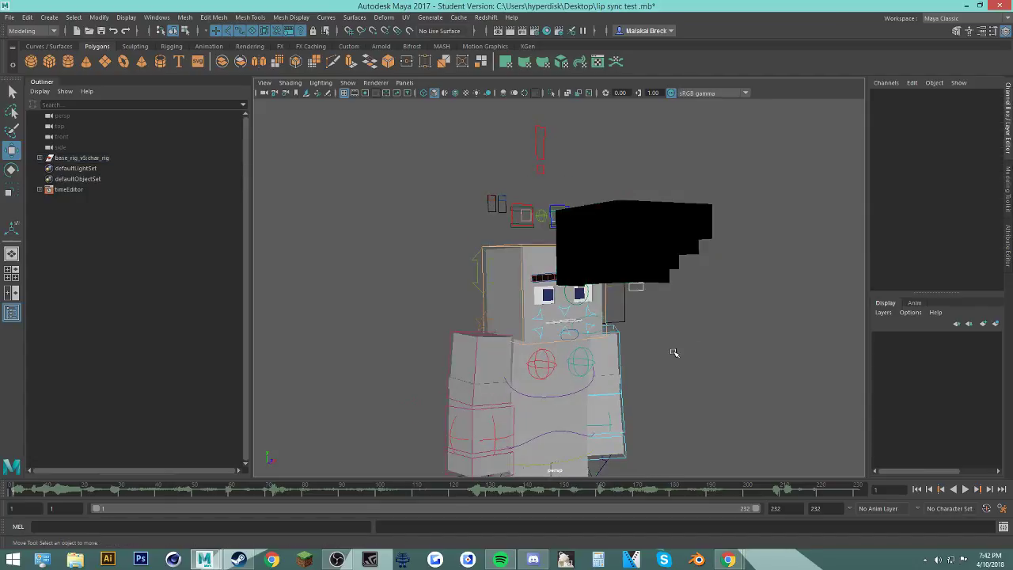
alt+drag(677, 348, 598, 329)
Step: Turn on textured display and set the hair mesh's Translate X and Z to 0 and Translate Y to 29
key(6)
mouse_move(375, 369)
alt+mouse_down()
mouse_move(400, 369)
mouse_move(365, 357)
alt+mouse_up()
click(589, 242)
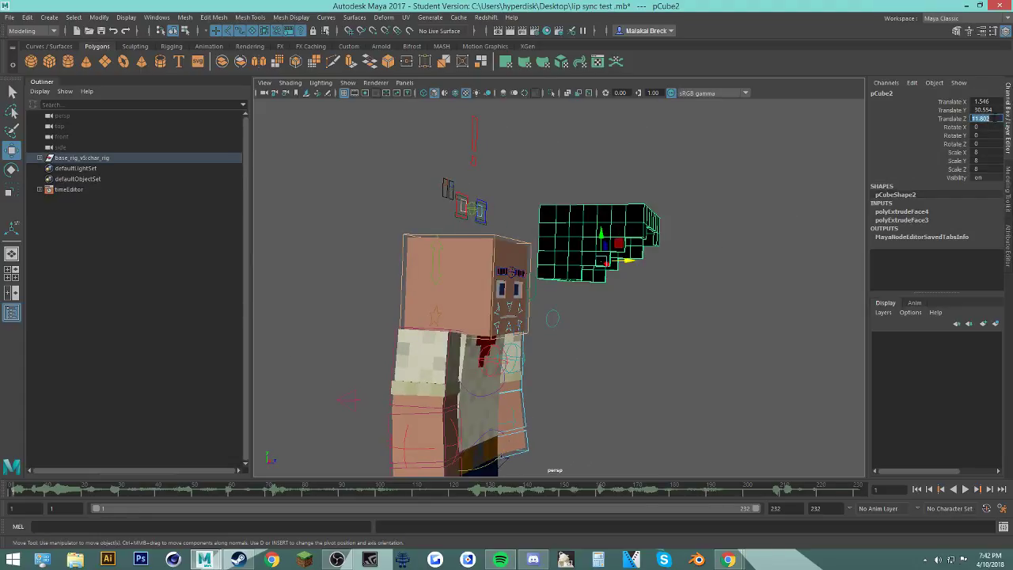
text(0)
key(Return)
click(988, 102)
text(0)
key(Return)
click(996, 110)
text(29)
key(Return)
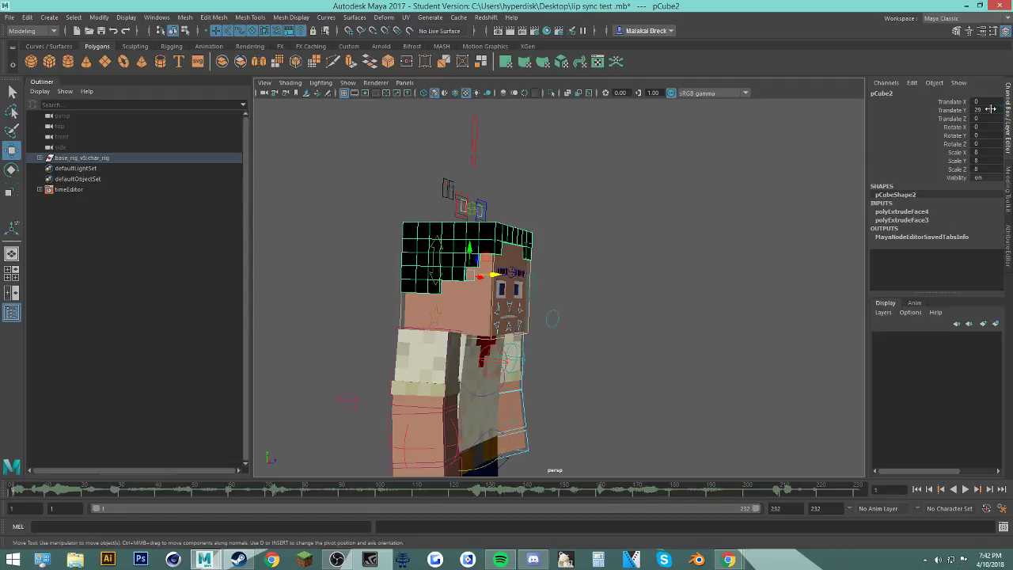
Step: Lower the hair mesh to a Translate Y of 28 and check its fit on the head
click(990, 109)
text(28)
key(Return)
key(ctrl+z)
text(27)
key(Return)
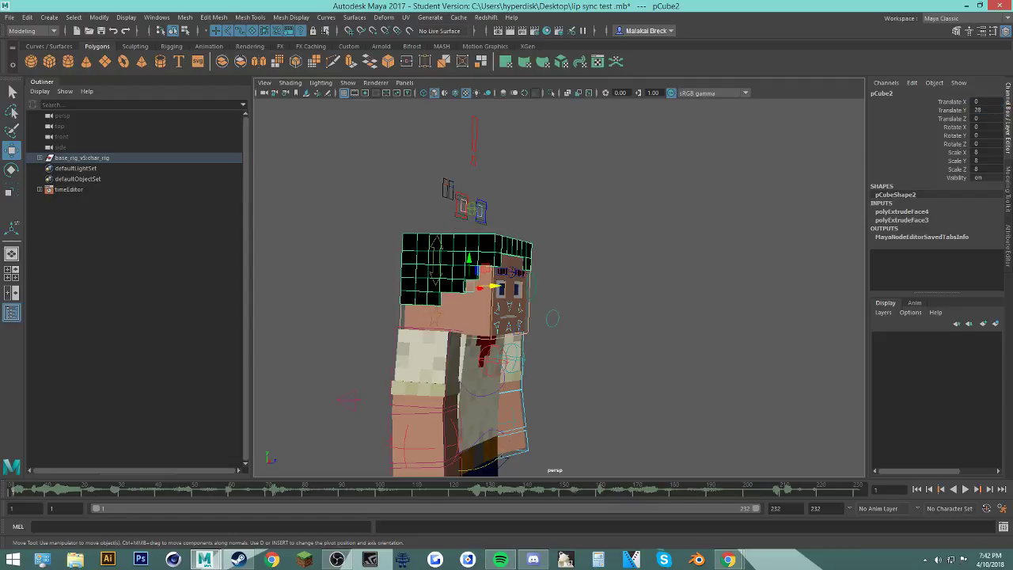
text(28)
key(Return)
click(648, 242)
alt+drag(647, 244, 583, 276)
alt+drag(633, 308, 696, 309)
click(452, 261)
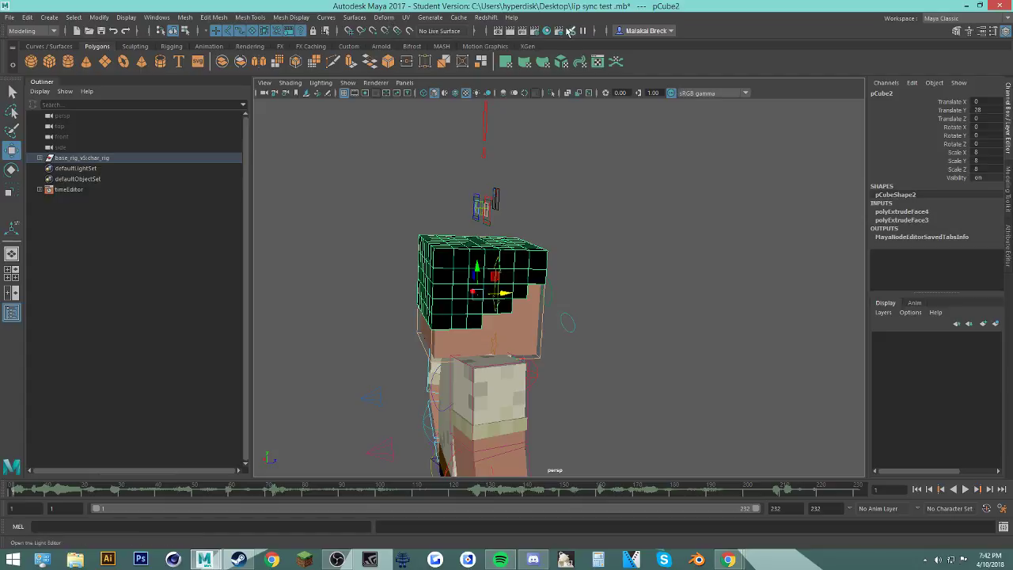
Step: Switch to the browser to check the YouTube live stream and its chat
click(726, 562)
click(665, 424)
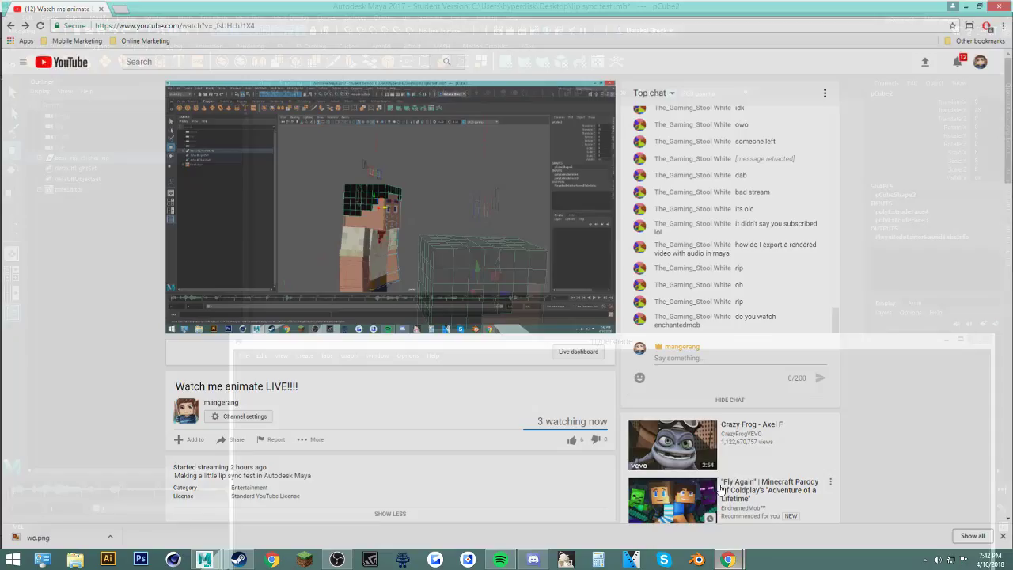
click(967, 5)
Step: Lighten the diffuse color of the brows_rsMat material to a brown and inspect the eyebrows
double_click(258, 424)
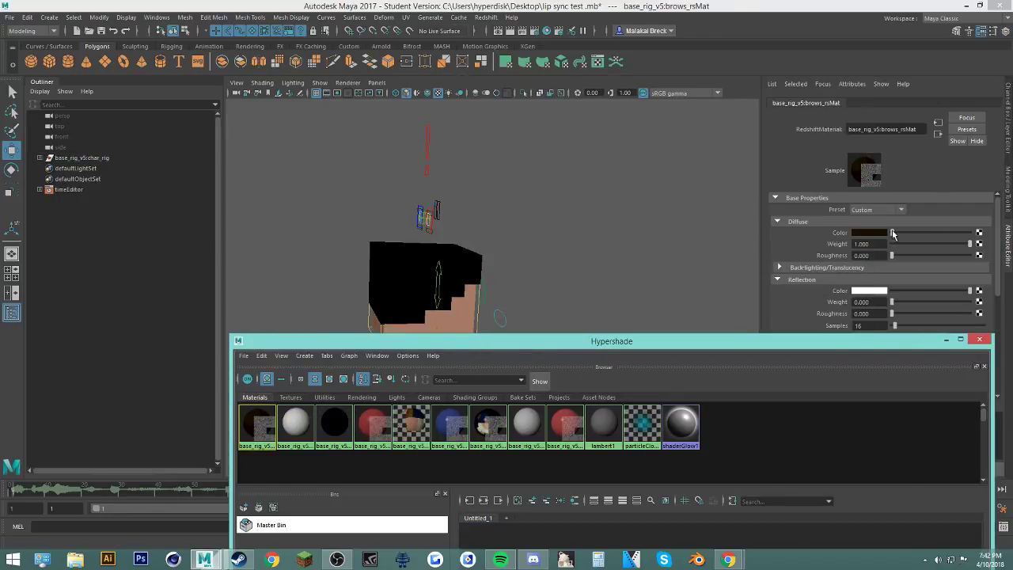
drag(892, 233, 902, 234)
click(979, 339)
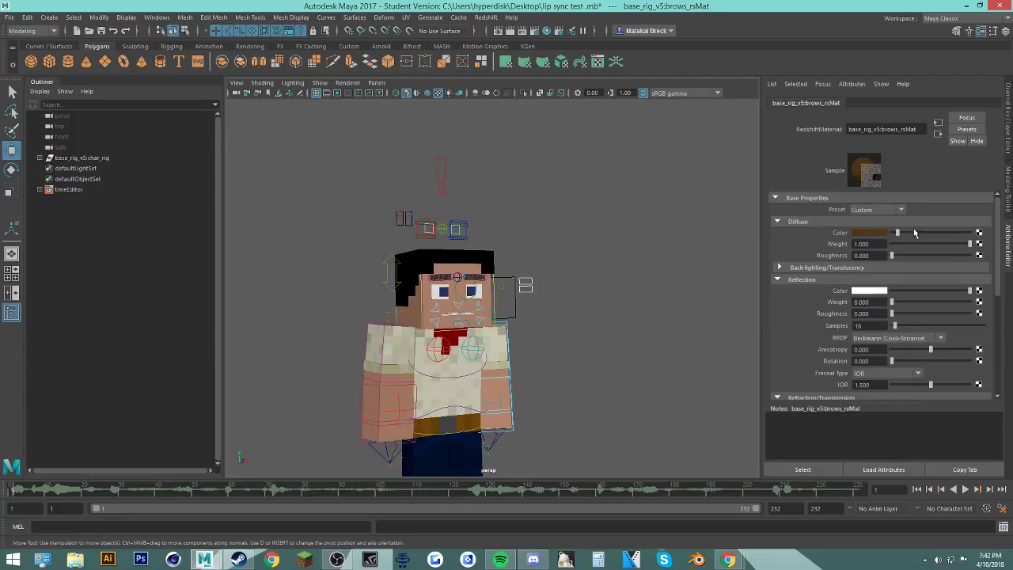
click(625, 269)
scroll(416, 288, up, 5)
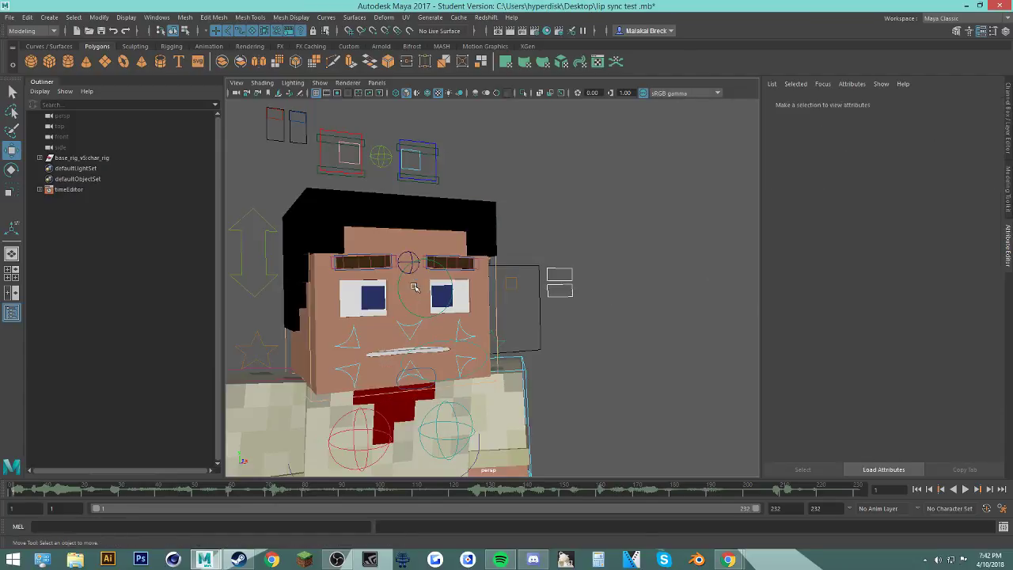
alt+drag(656, 299, 635, 297)
Step: Try to assign the brows_rsMat material to the selected hair mesh
click(395, 217)
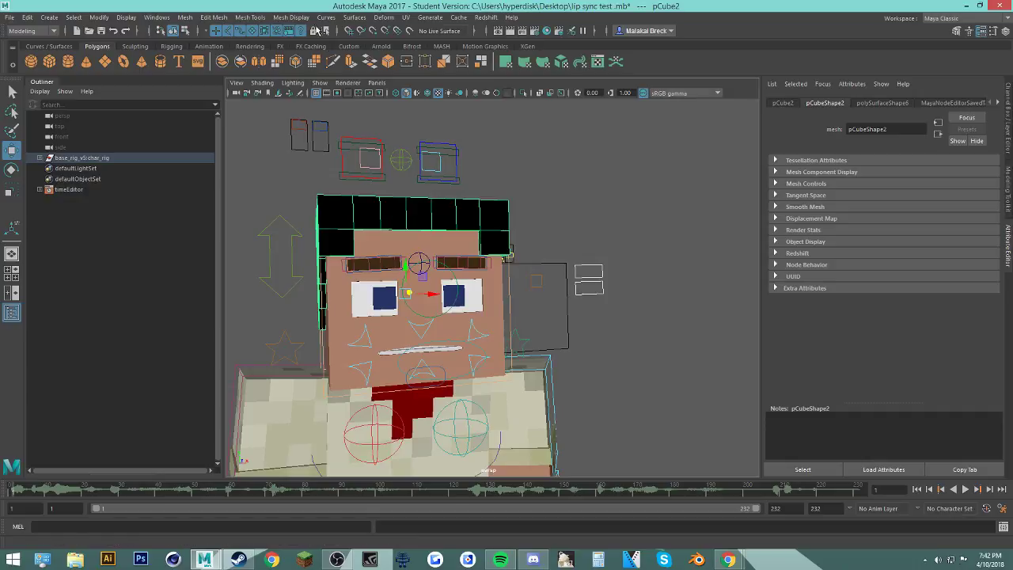
click(546, 30)
click(264, 446)
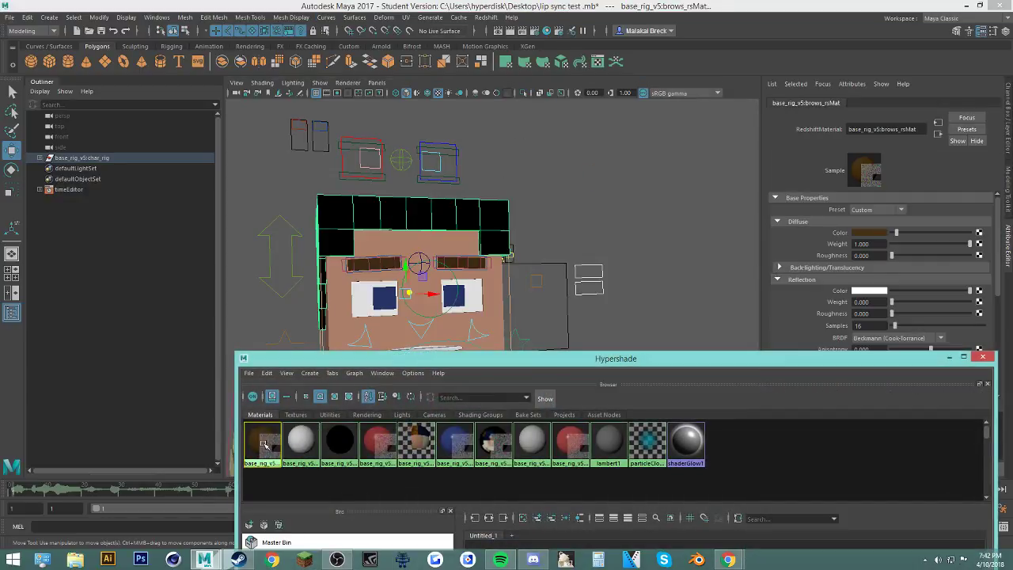
right_click(265, 445)
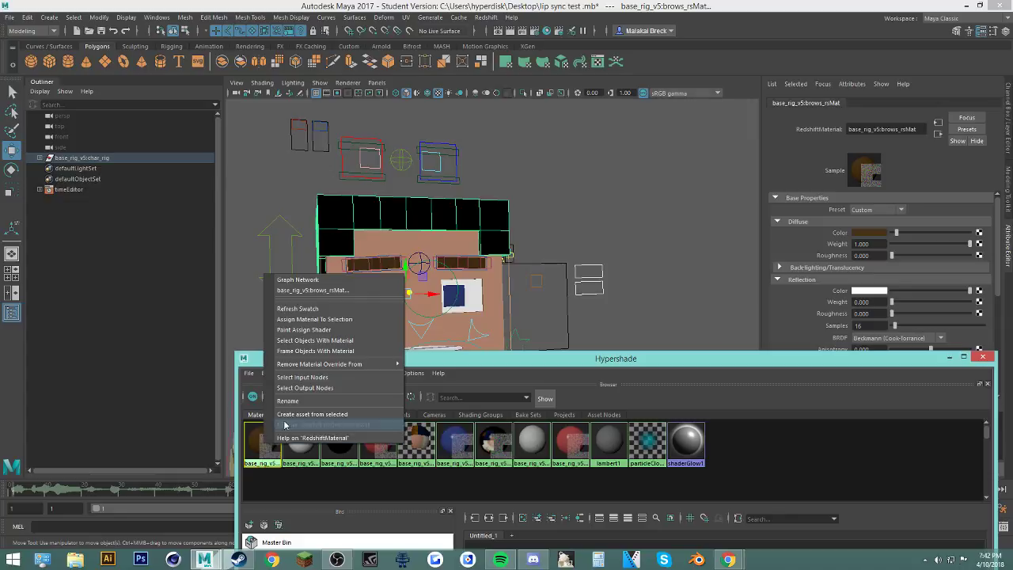
click(311, 318)
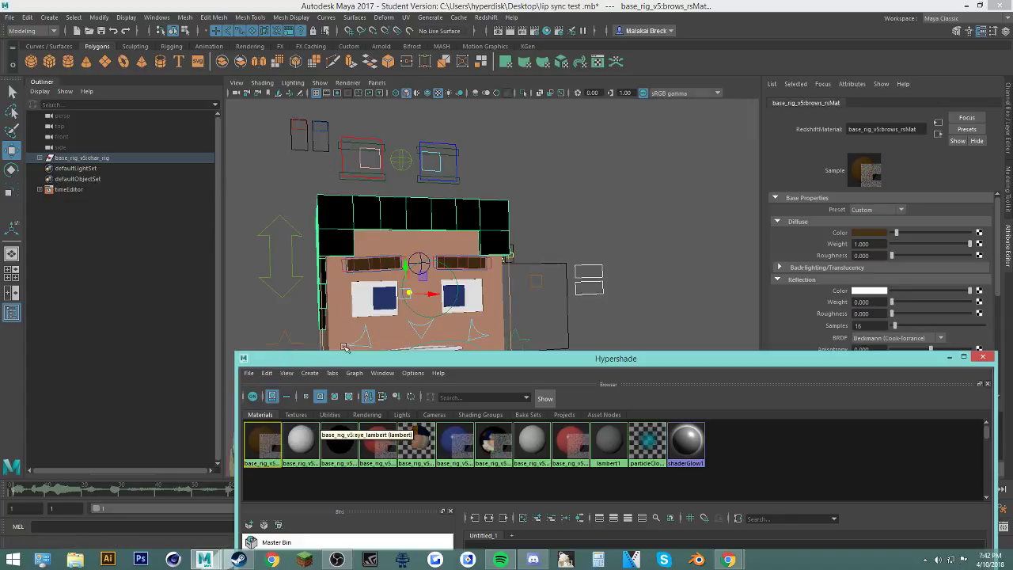
Step: Try to apply brows_rsMat by dropping it directly onto the hair mesh, and dismiss the Connection Editor
click(448, 227)
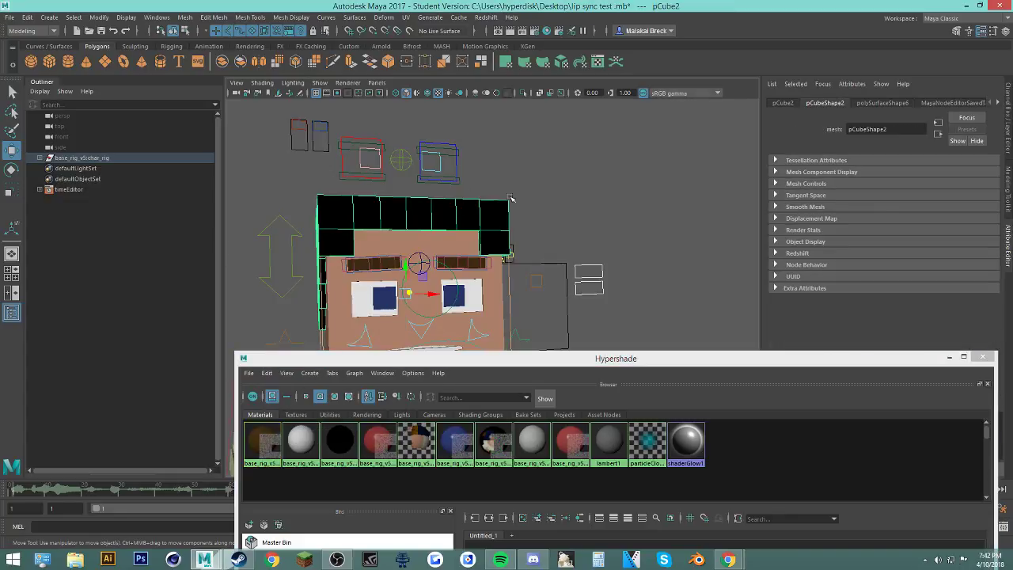
click(779, 103)
click(807, 104)
middle_drag(262, 441, 347, 210)
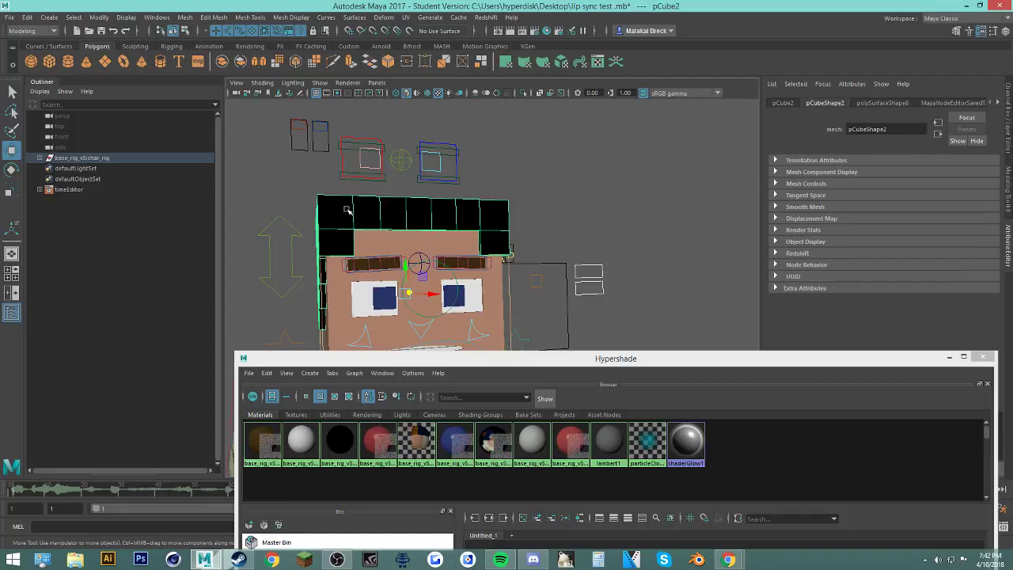
click(573, 175)
click(469, 221)
middle_click(268, 435)
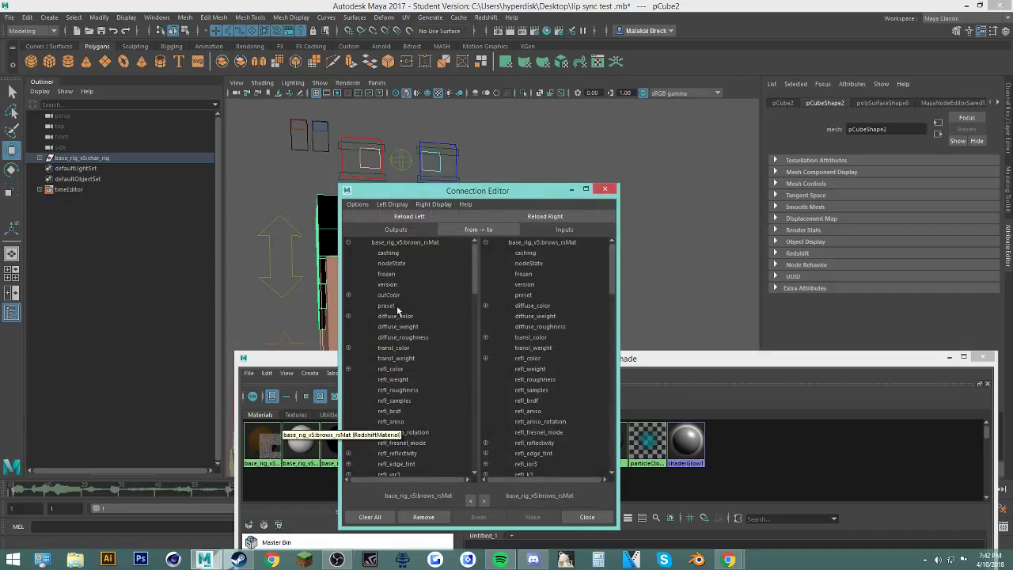
click(605, 189)
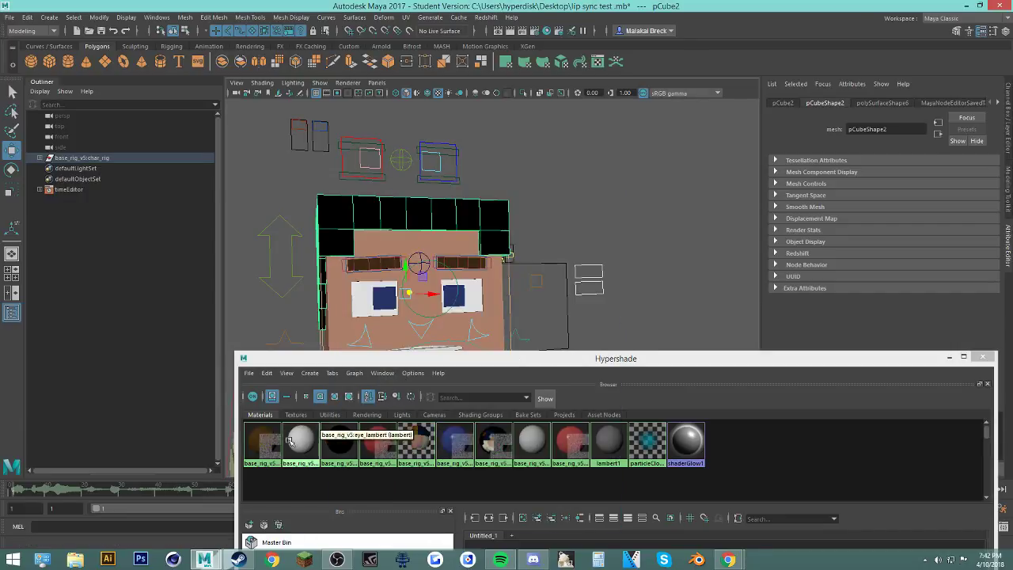
Step: Try again to save the scene
click(648, 209)
alt+drag(511, 212, 491, 255)
key(ctrl+s)
key(Return)
scroll(644, 250, down, 5)
Step: Try again to apply brows_rsMat by dropping it onto the hair mesh, and dismiss the Connection Editor
click(436, 242)
right_click(267, 449)
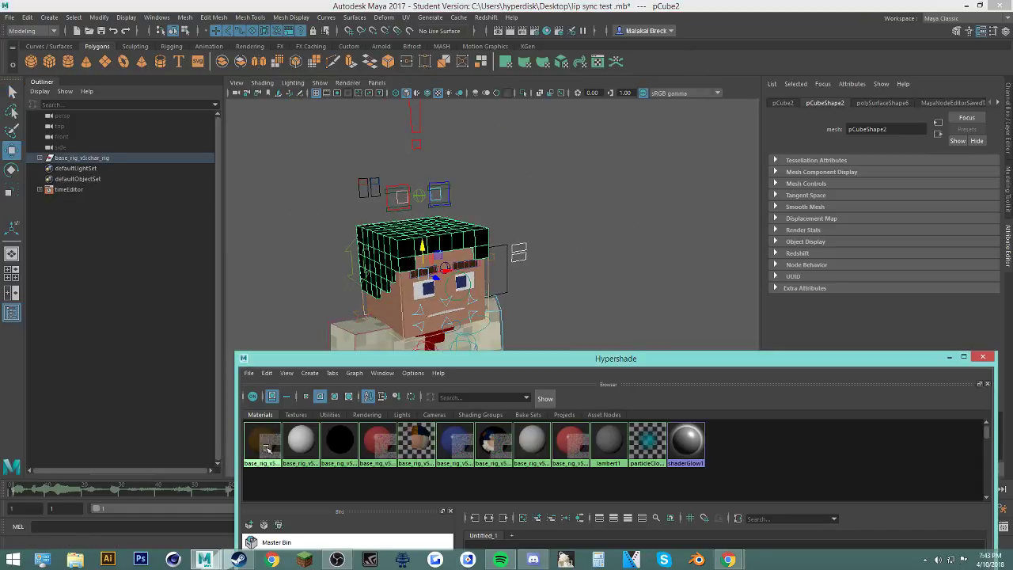
middle_click(266, 448)
click(607, 189)
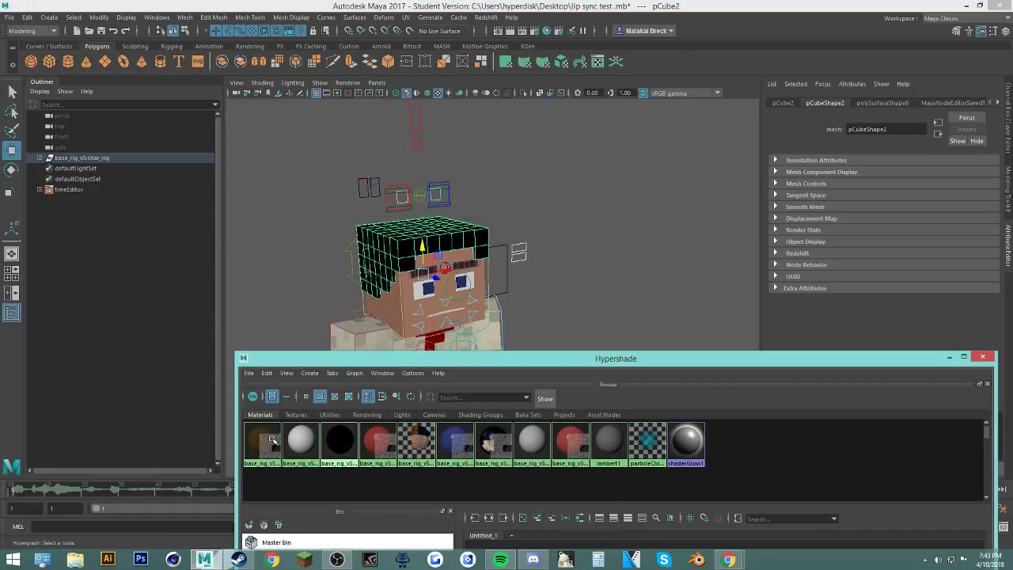
Step: Assign the brows_rsMat material to the selected hair mesh, reselecting the hair to repeat the attempt
click(271, 442)
right_click(271, 442)
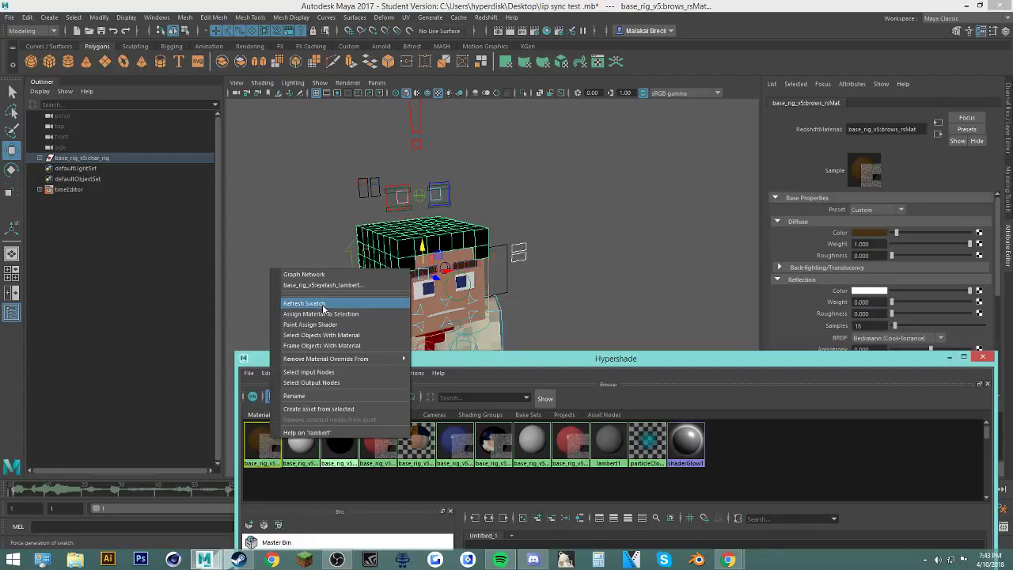
click(351, 315)
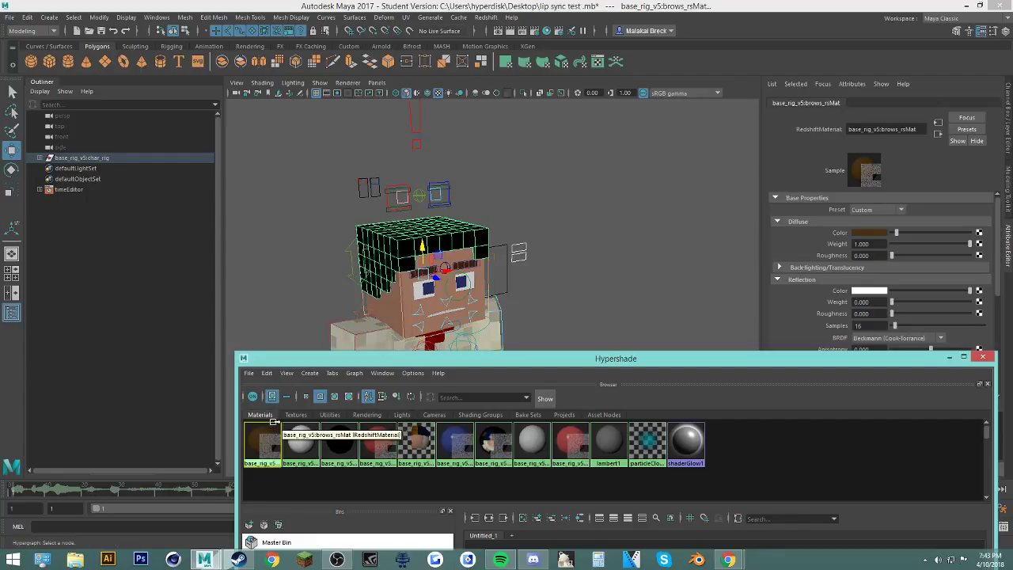
click(265, 449)
click(373, 264)
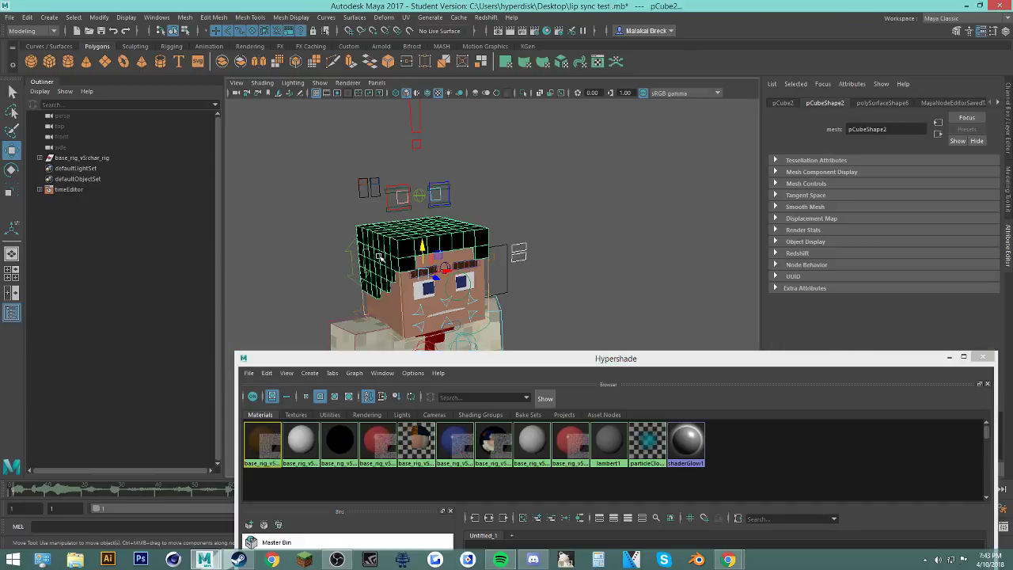
right_click(264, 448)
click(331, 323)
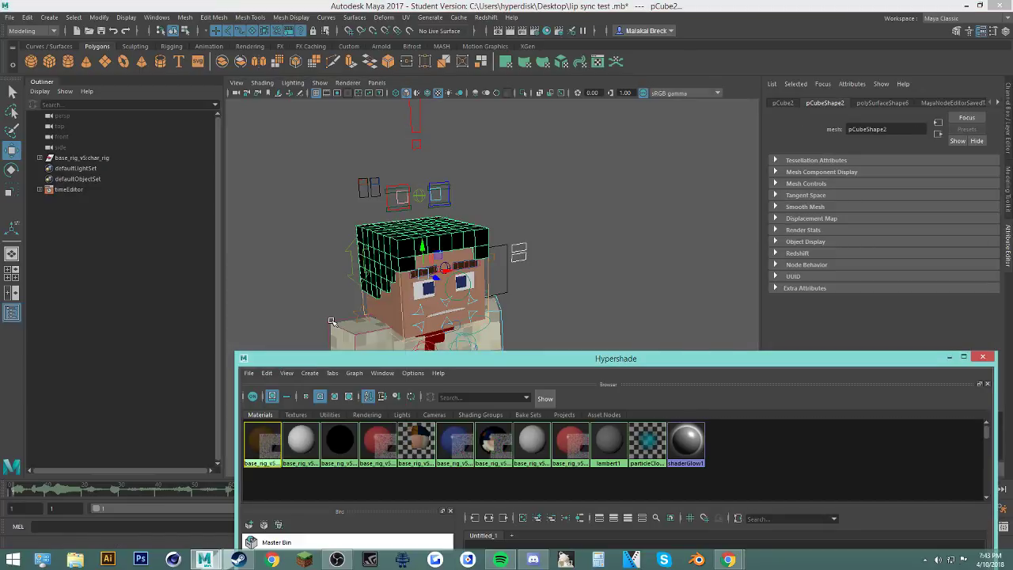
Step: Select every object that uses brows_rsMat to check the hair's assignment, and dismiss the Connection Editor
click(285, 225)
click(375, 233)
right_click(265, 447)
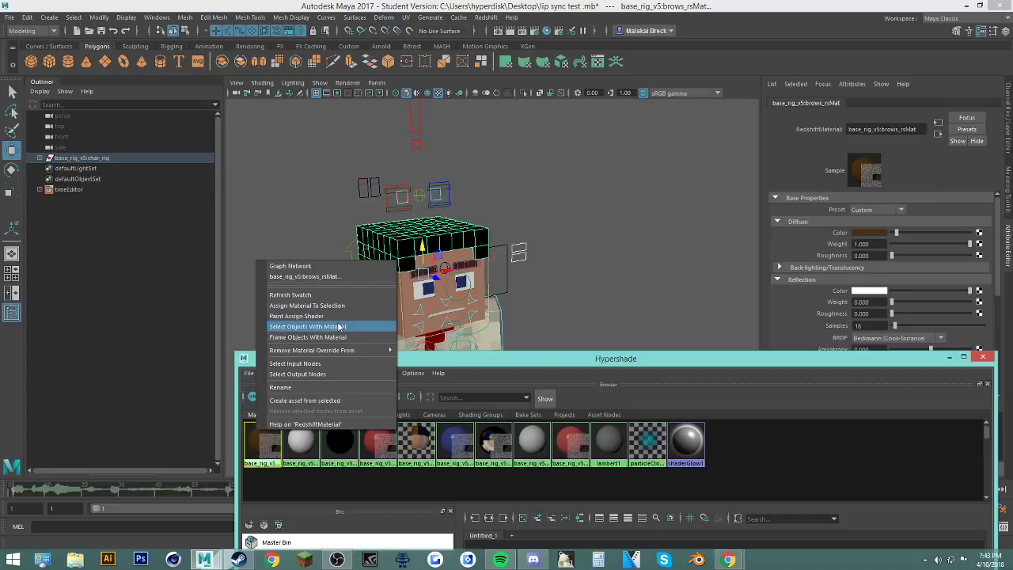
click(340, 327)
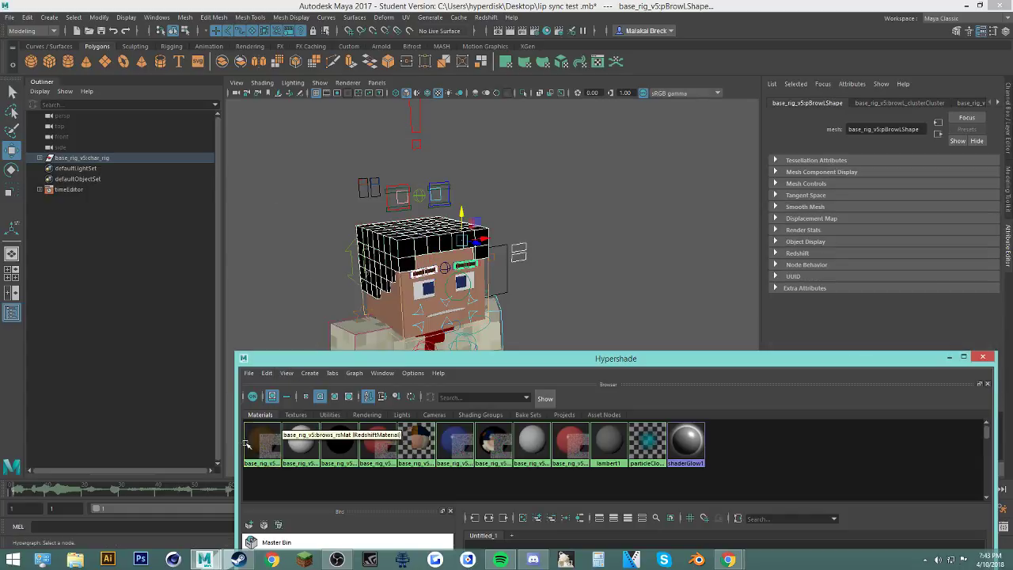
middle_click(270, 440)
click(606, 189)
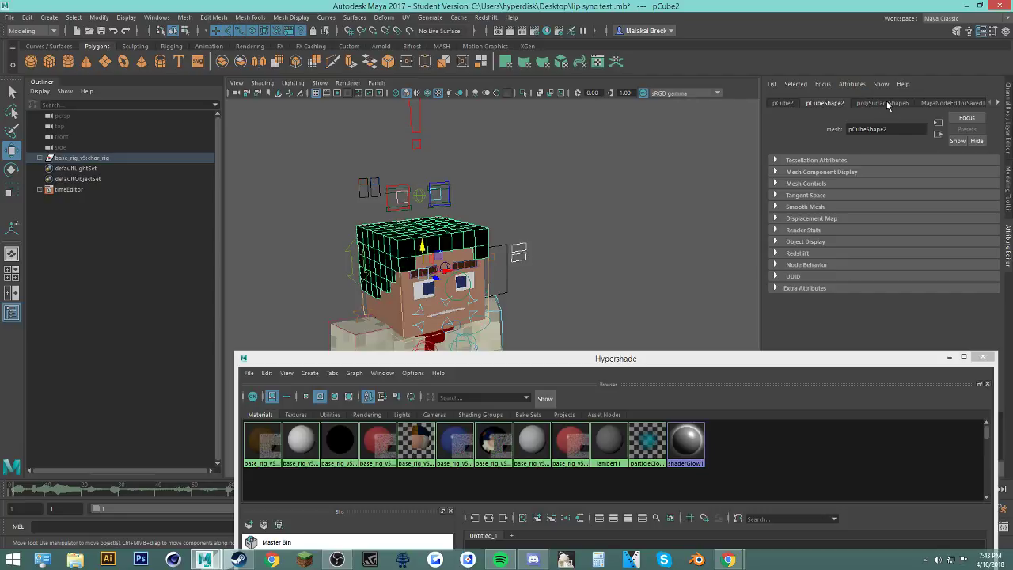
Step: Inspect the hair mesh's saved-tabs, transform and shape node attributes
click(937, 102)
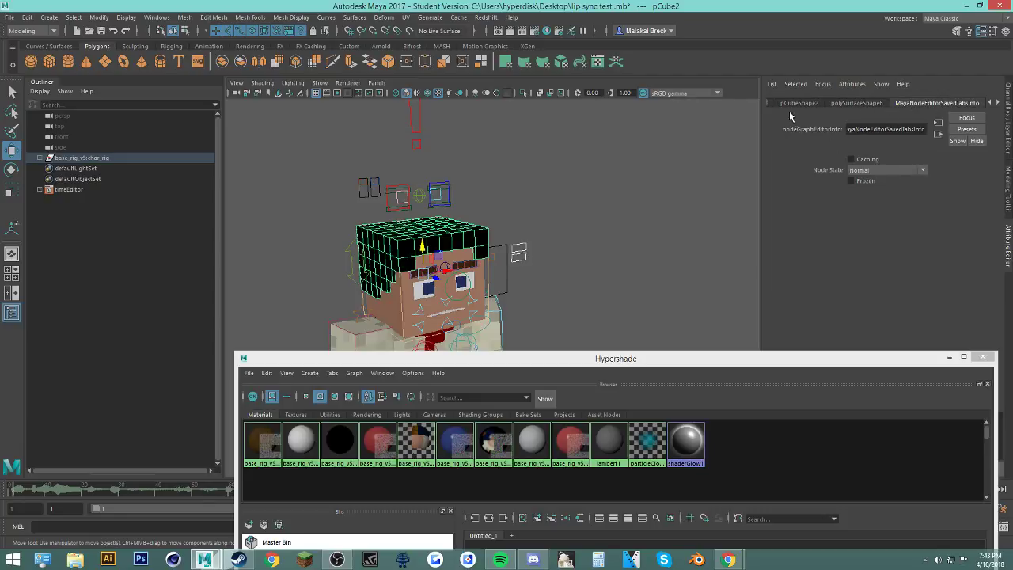
click(769, 103)
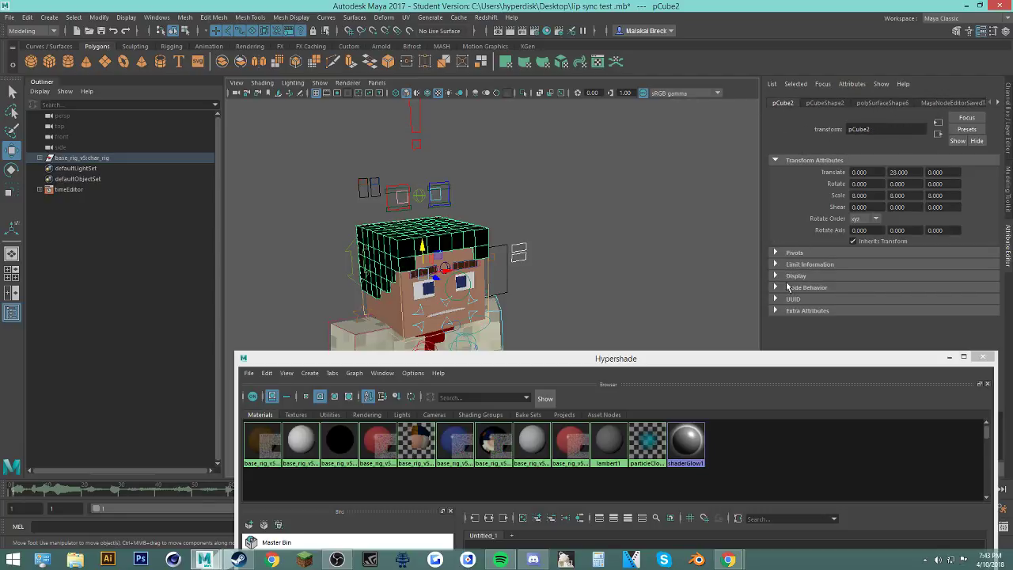
click(823, 103)
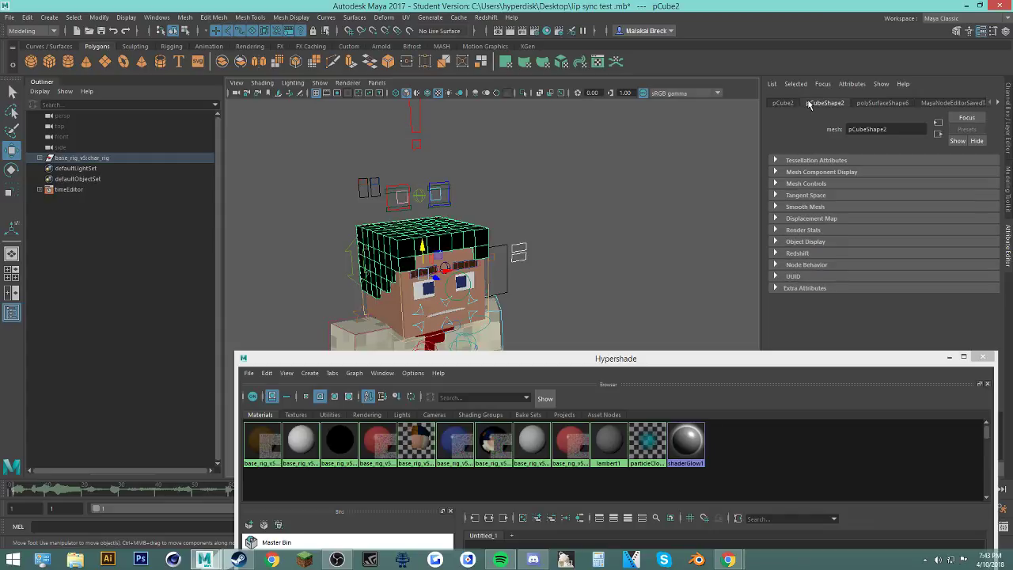
Step: Check the YouTube live chat, play the track Otherside in Spotify, and return to Maya
click(728, 560)
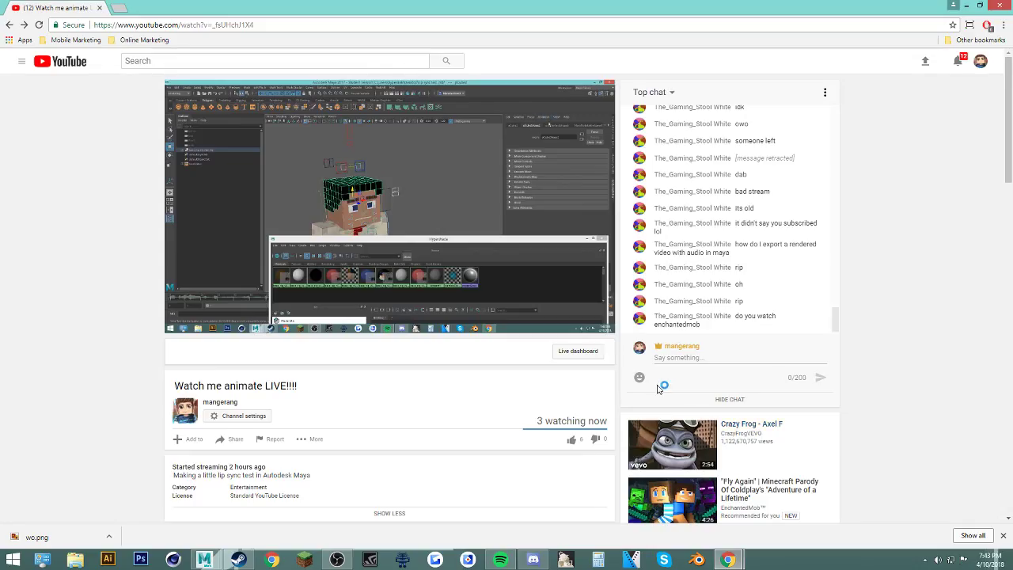
click(500, 559)
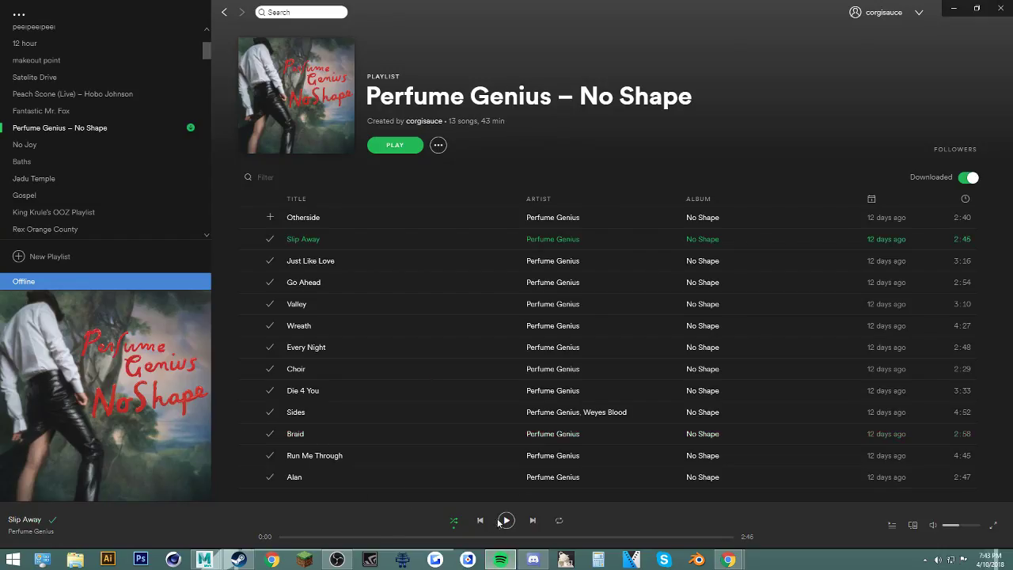
click(249, 217)
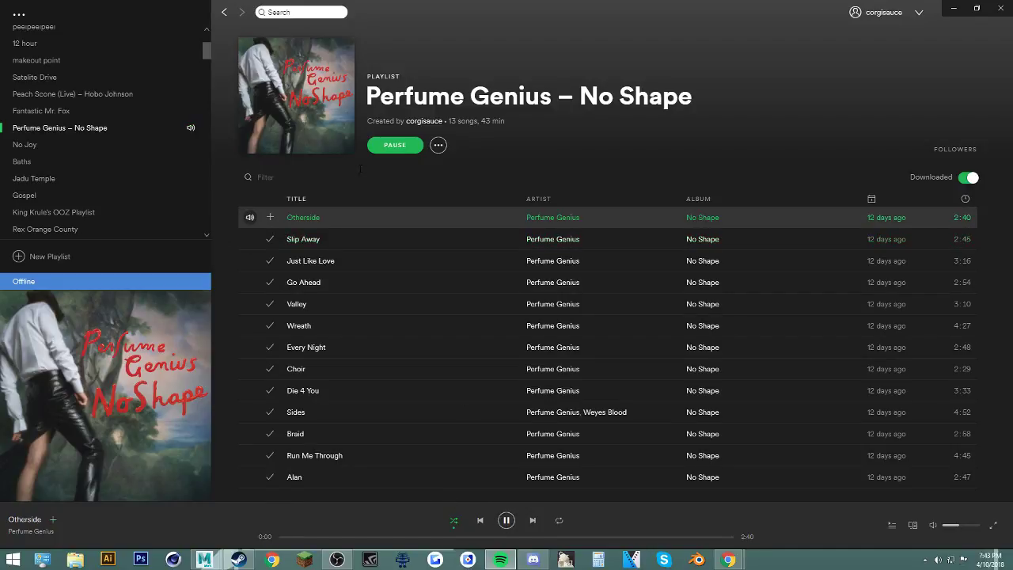
click(955, 7)
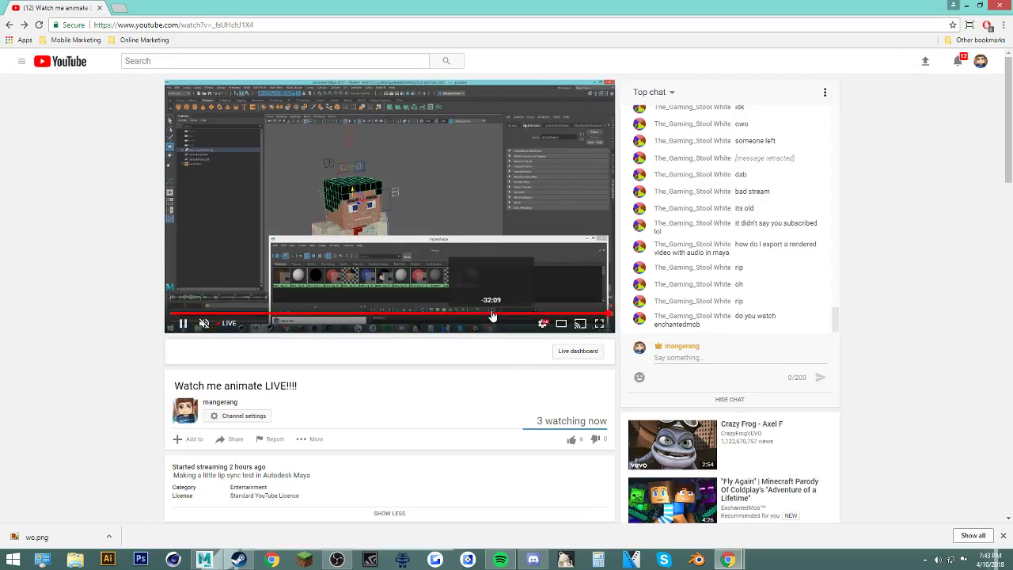
click(964, 5)
Step: Move the Hypershade window clear of the character and select the hair mesh
drag(575, 363, 880, 259)
click(519, 189)
alt+drag(519, 189, 467, 250)
click(460, 254)
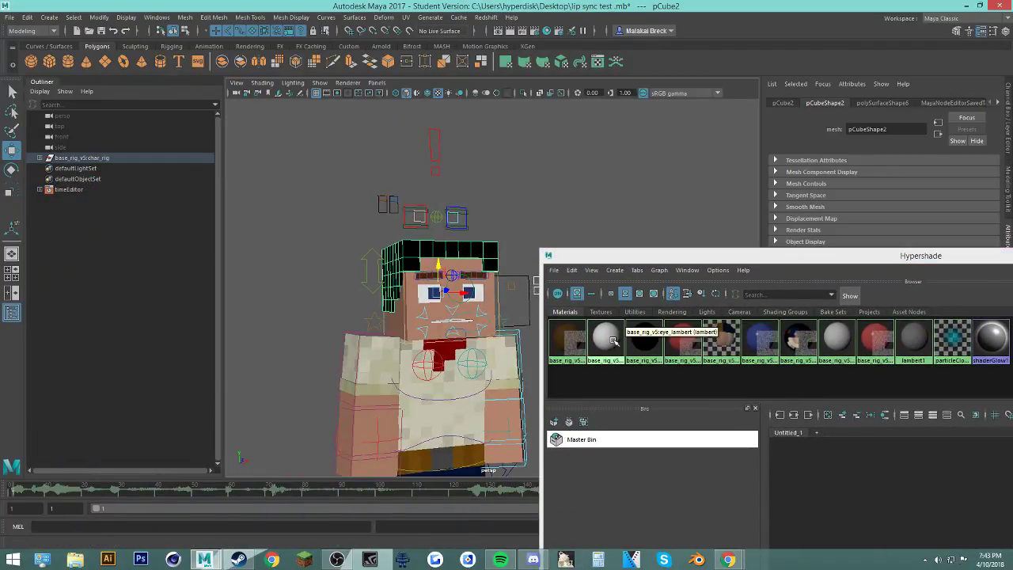
Step: Try to assign the eye_lambert material to the selected hair mesh
shift+middle_drag(614, 341, 606, 340)
click(604, 188)
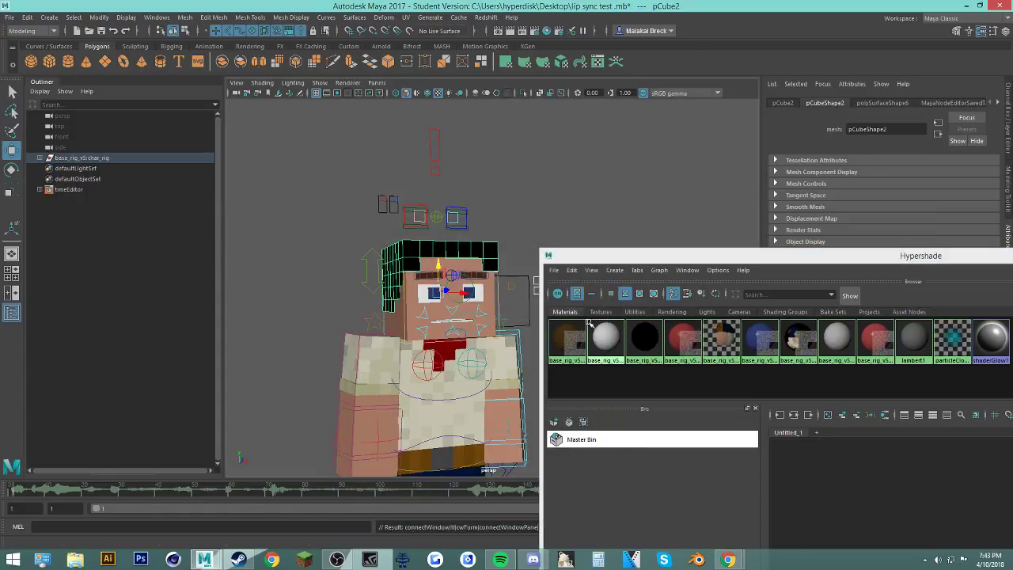
click(608, 336)
right_click(617, 336)
click(649, 381)
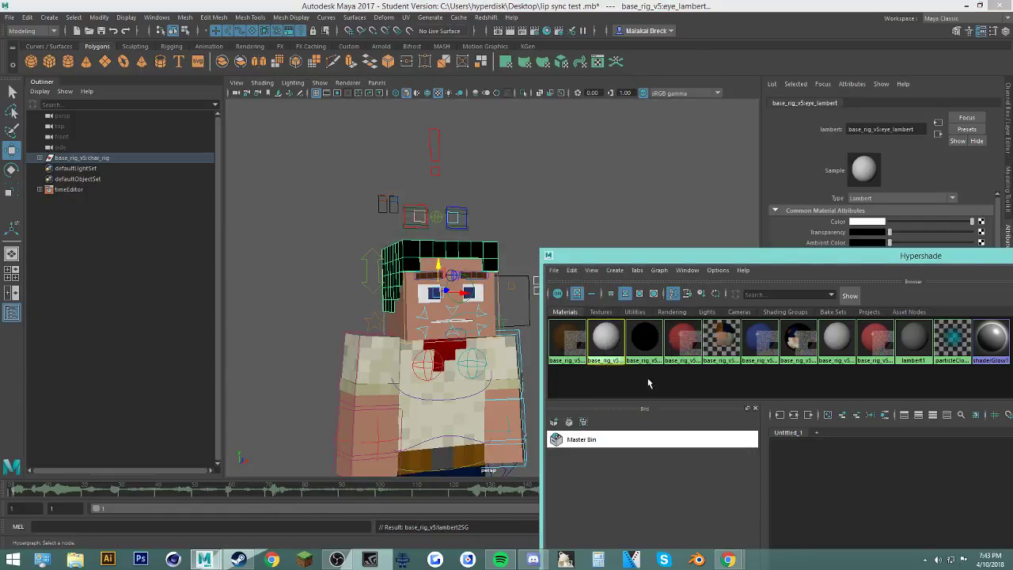
Step: Switch the hair mesh to face selection and select all of its faces
alt+drag(506, 245, 572, 227)
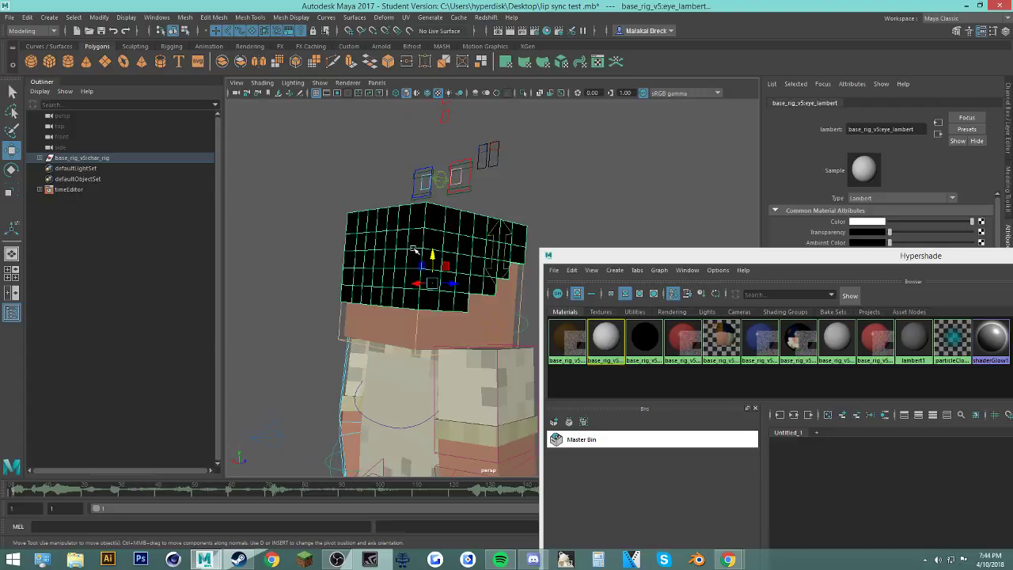
right_drag(413, 246, 427, 254)
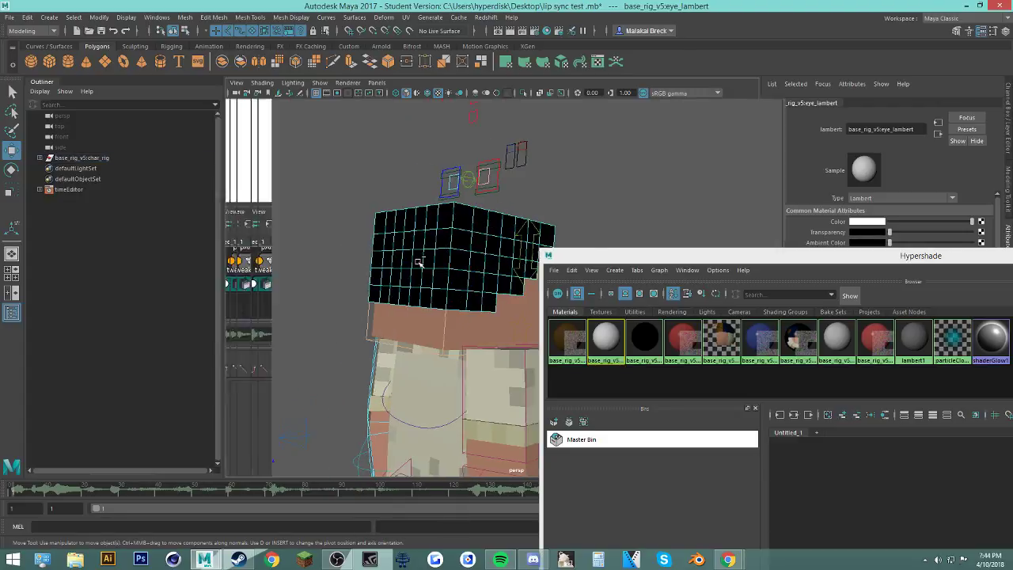
click(442, 254)
click(446, 253)
scroll(450, 252, down, 3)
key(ctrl+a)
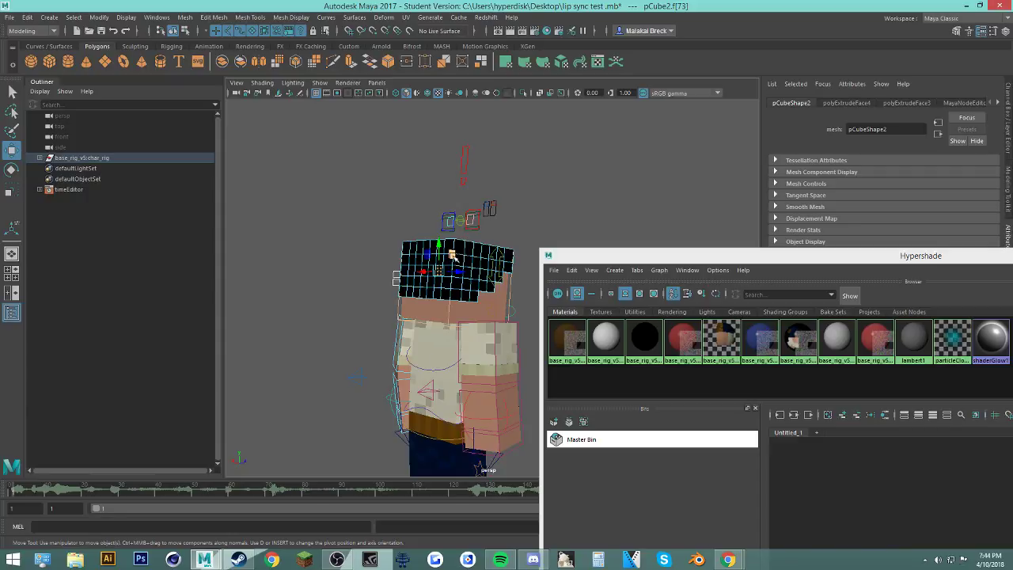
scroll(452, 255, up, 2)
drag(343, 195, 409, 259)
alt+drag(531, 258, 455, 237)
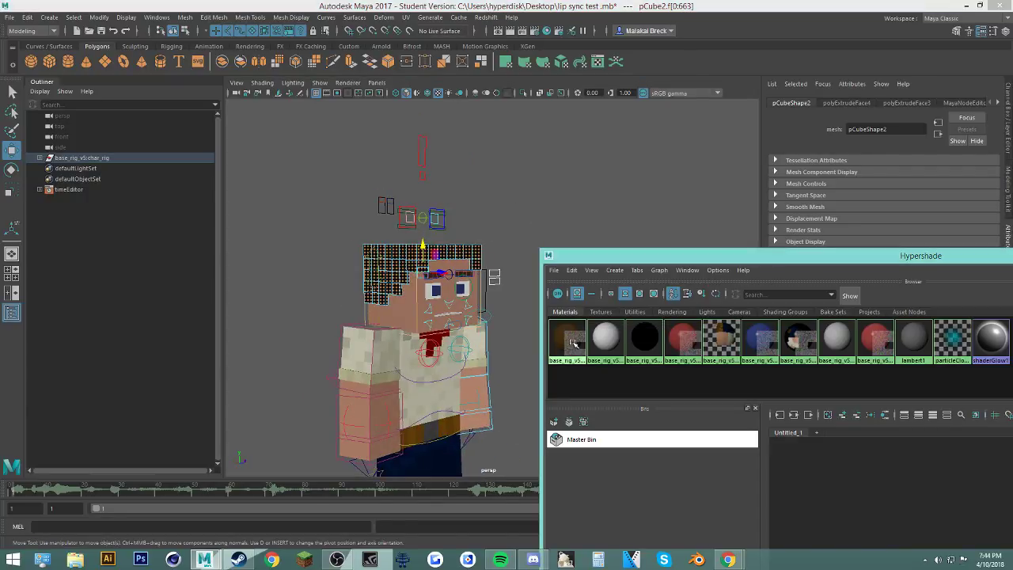
Step: Assign the brows_rsMat material to all selected hair faces and clear the selection
middle_drag(575, 343, 569, 341)
click(605, 188)
click(581, 329)
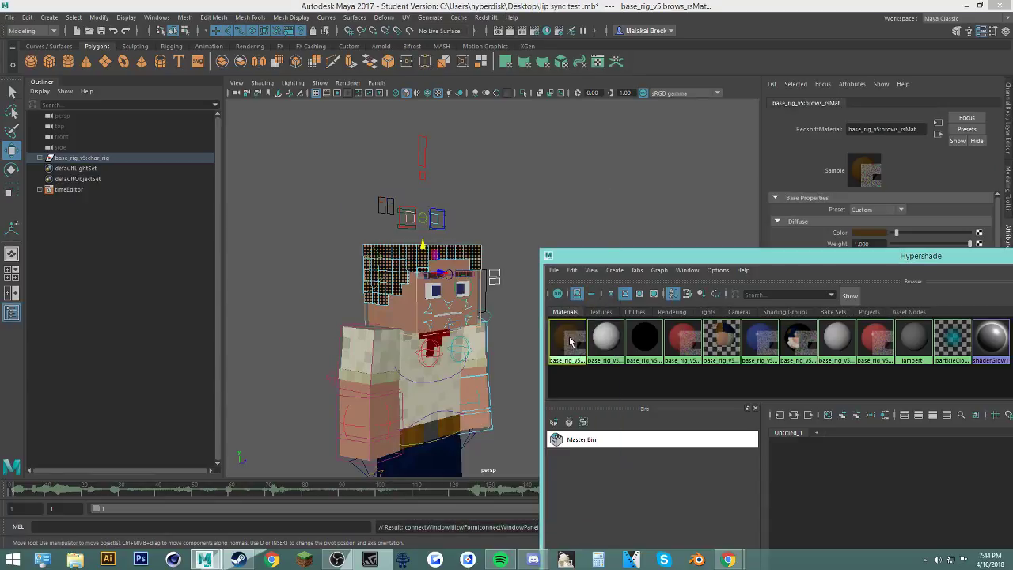
right_click(580, 338)
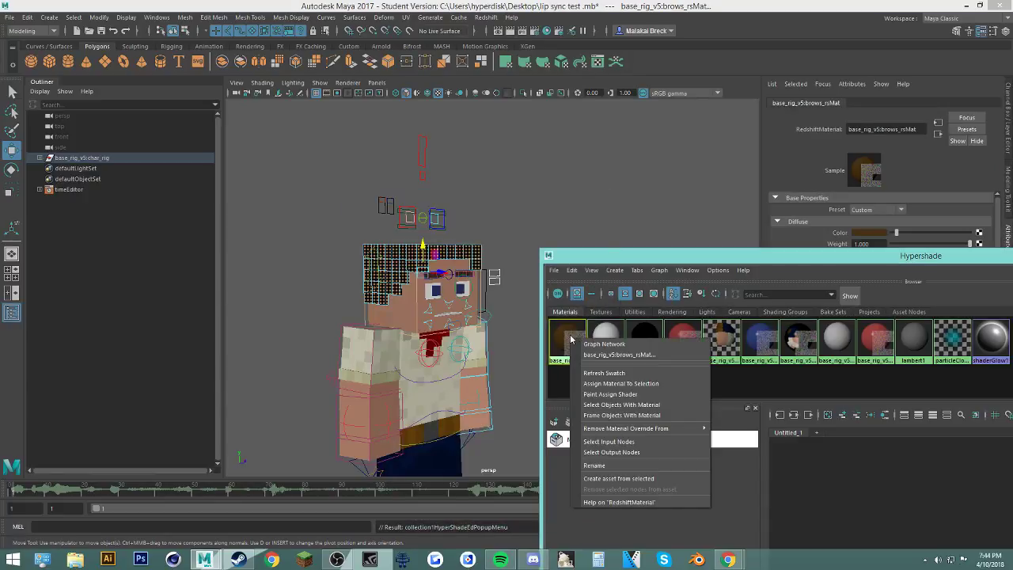
click(612, 384)
click(559, 196)
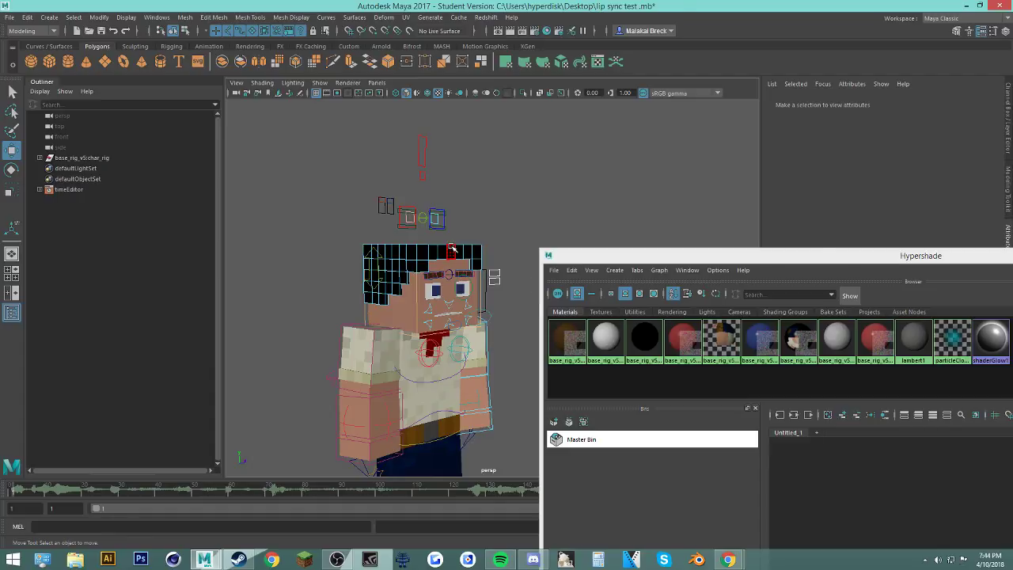
Step: Select a face on the front of the hair and close the Hypershade window
click(452, 250)
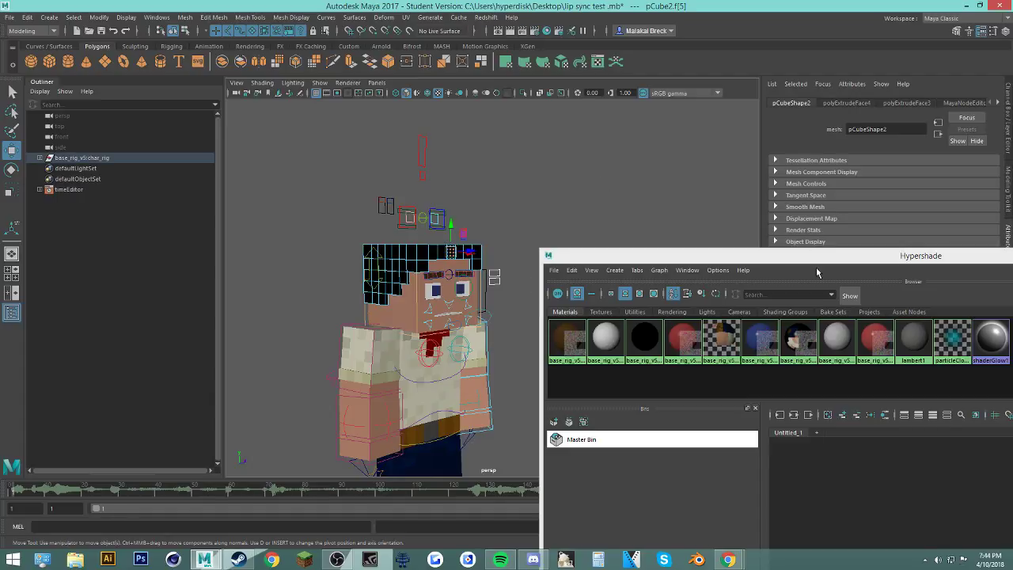
drag(818, 273, 326, 306)
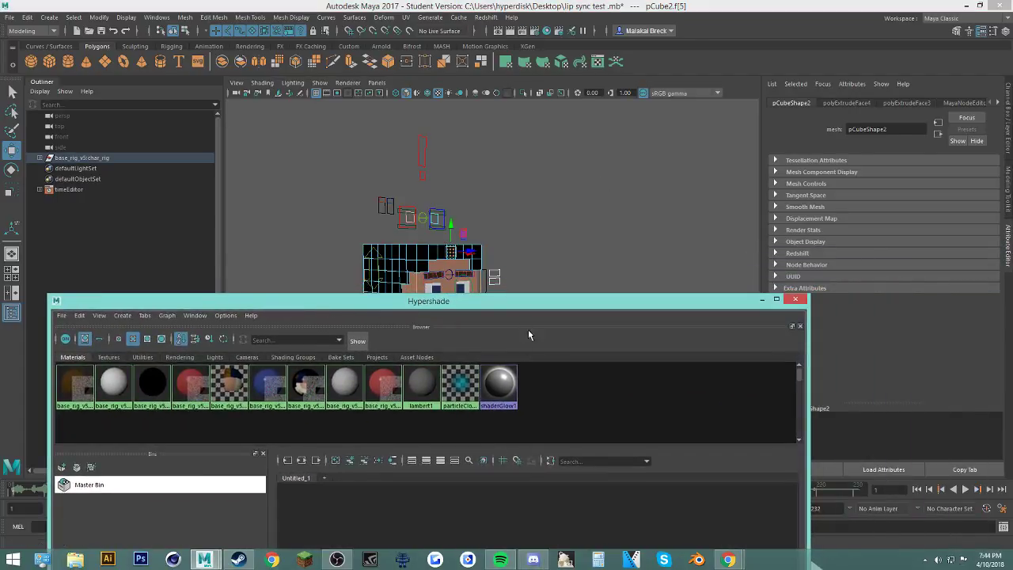
click(795, 300)
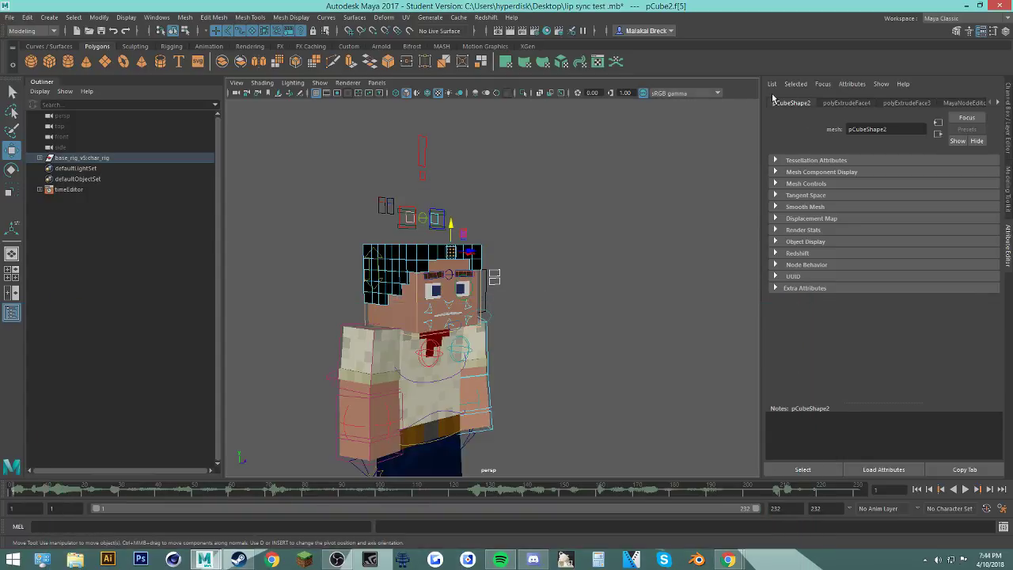
Step: Check the hair's front faces, return the mesh to object mode, and clear the selection
click(582, 215)
alt+drag(581, 217, 520, 218)
click(494, 248)
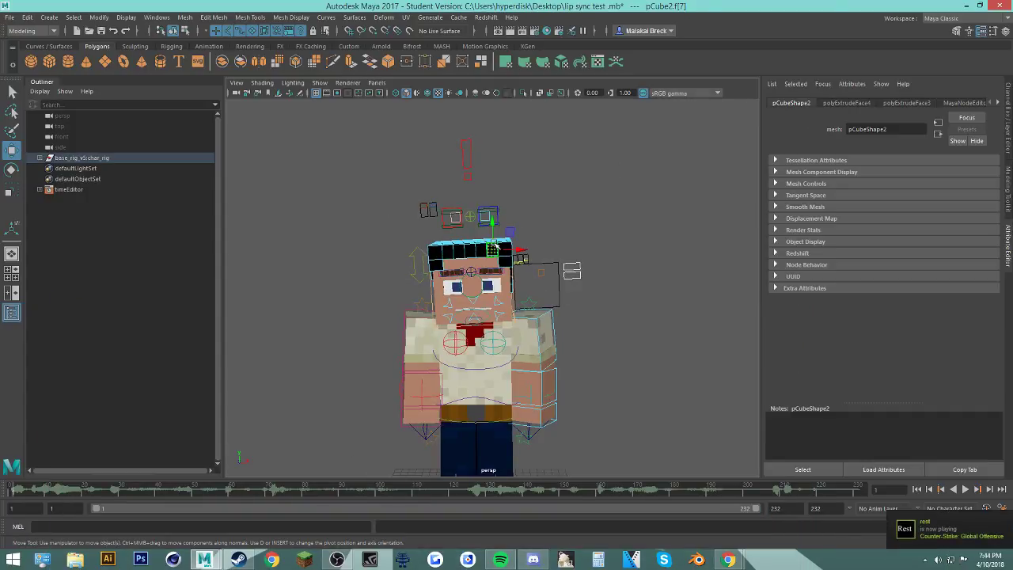
click(348, 182)
alt+drag(345, 244, 358, 237)
right_drag(358, 236, 410, 221)
click(570, 286)
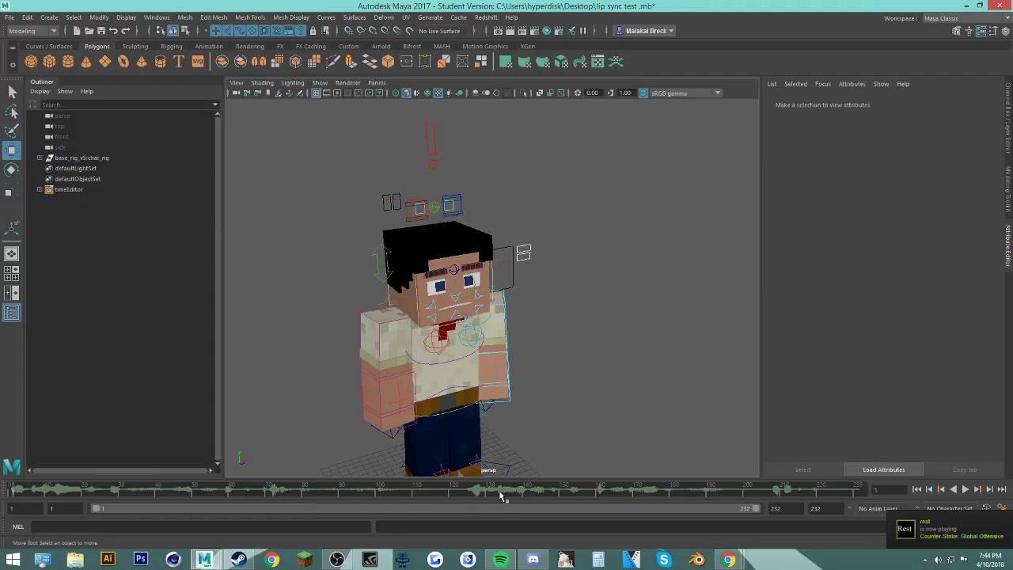
Step: Switch to Discord to start a voice call with the open direct-message contact, and check the YouTube live chat
click(533, 560)
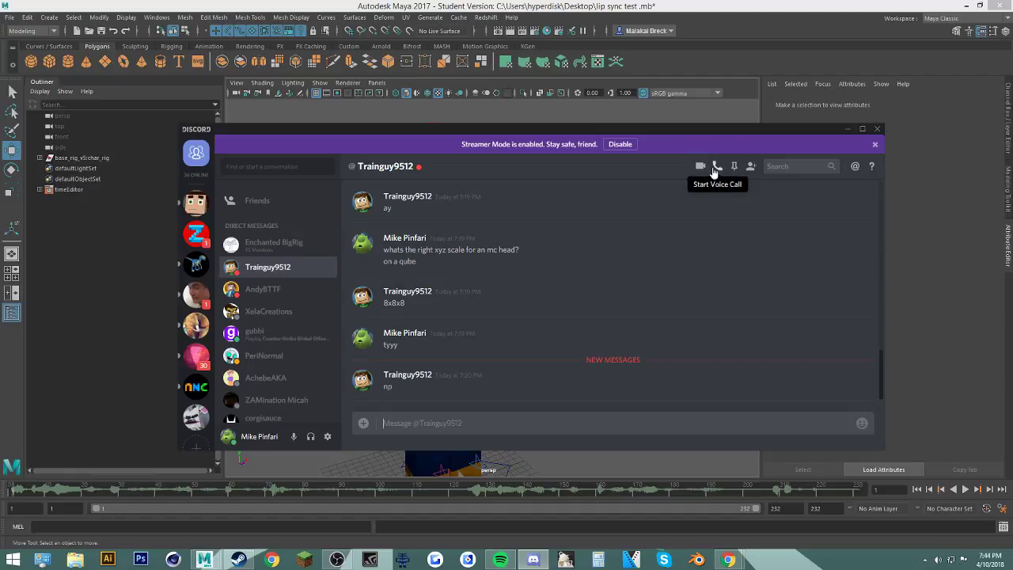
click(717, 167)
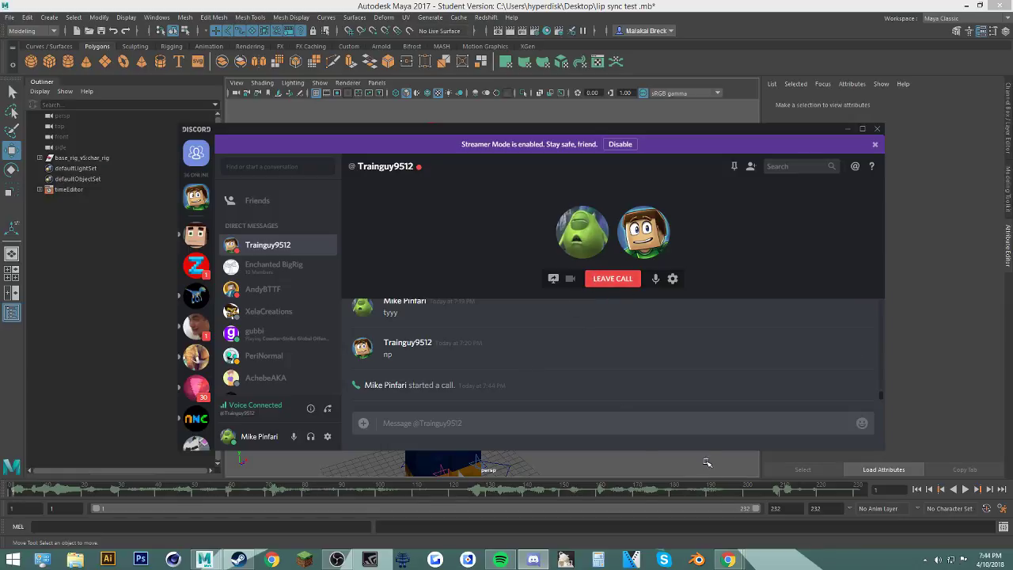
click(728, 559)
click(703, 506)
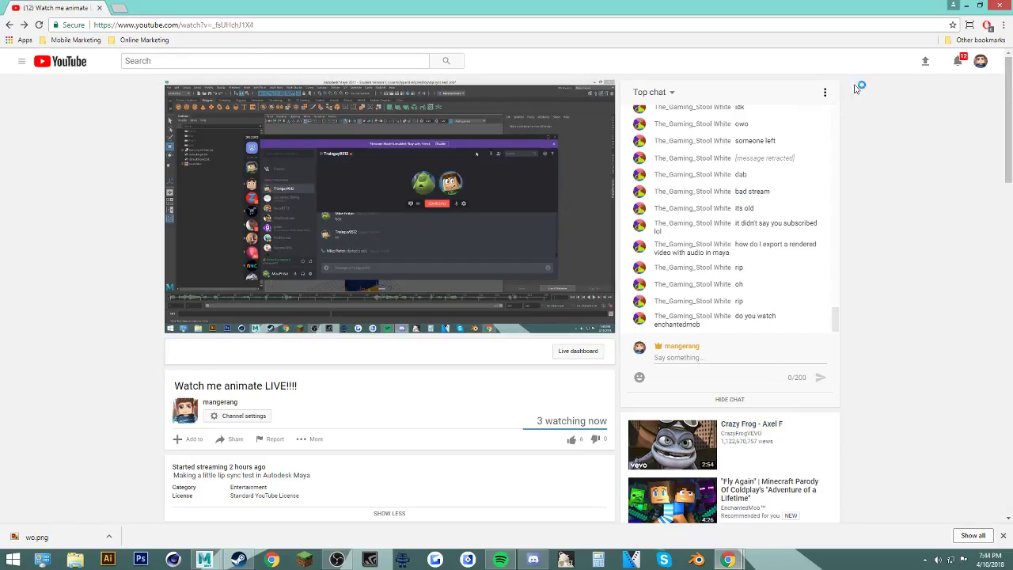
click(966, 6)
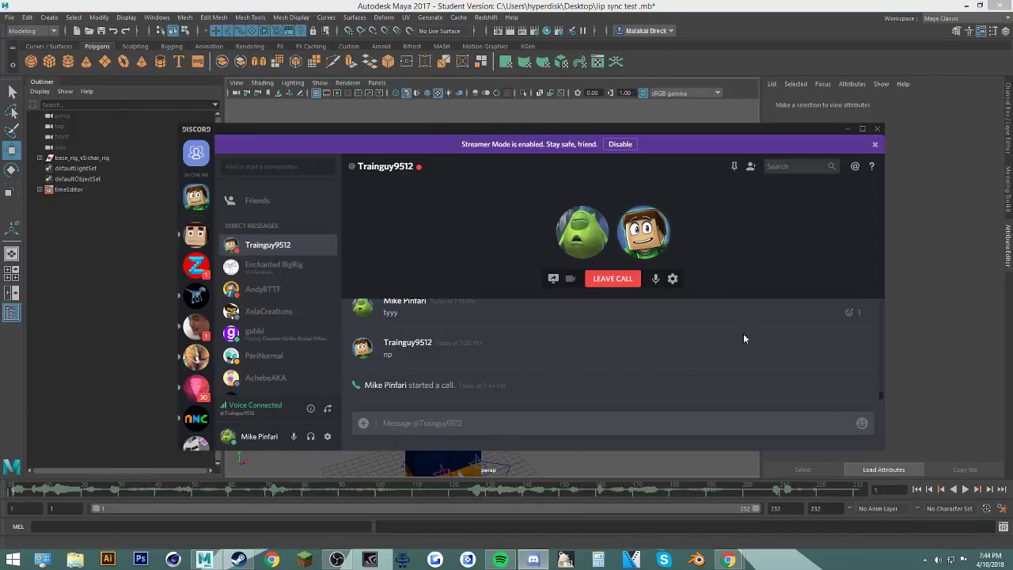
Step: Raise Discord's volume slightly in the system volume mixer, close the mixer, and minimize the Discord window
click(939, 559)
click(938, 537)
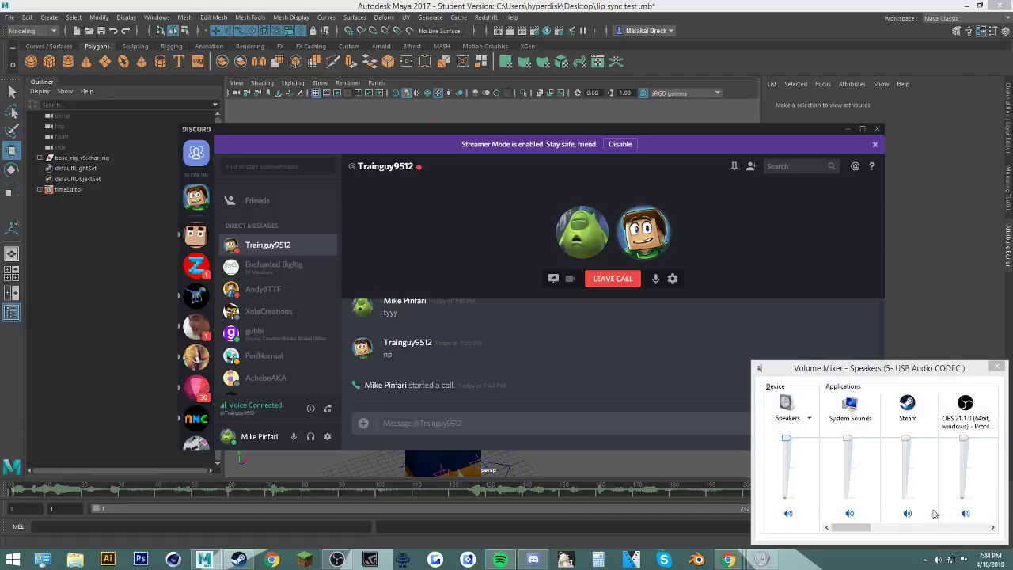
drag(859, 526, 980, 528)
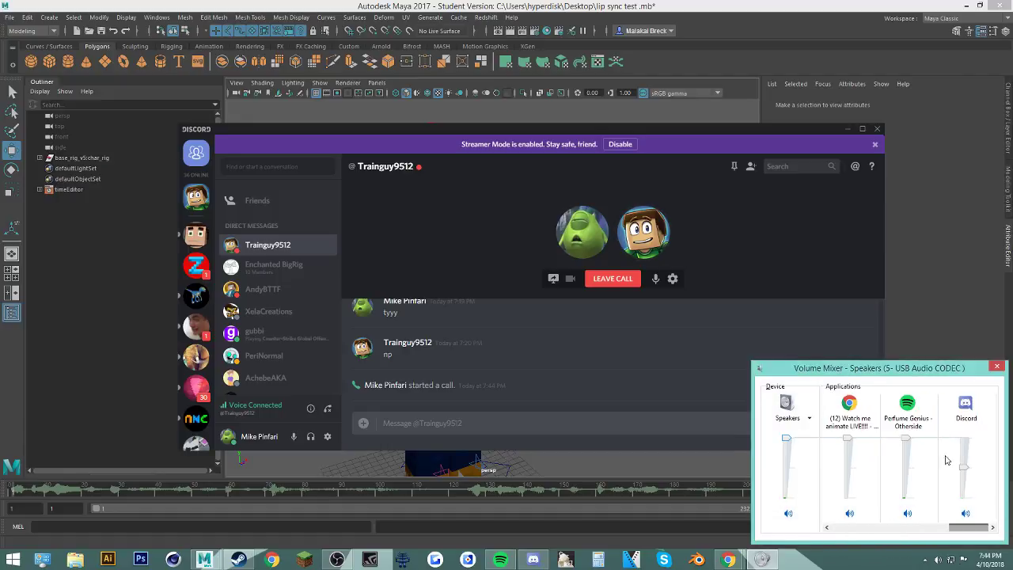
drag(964, 465, 964, 464)
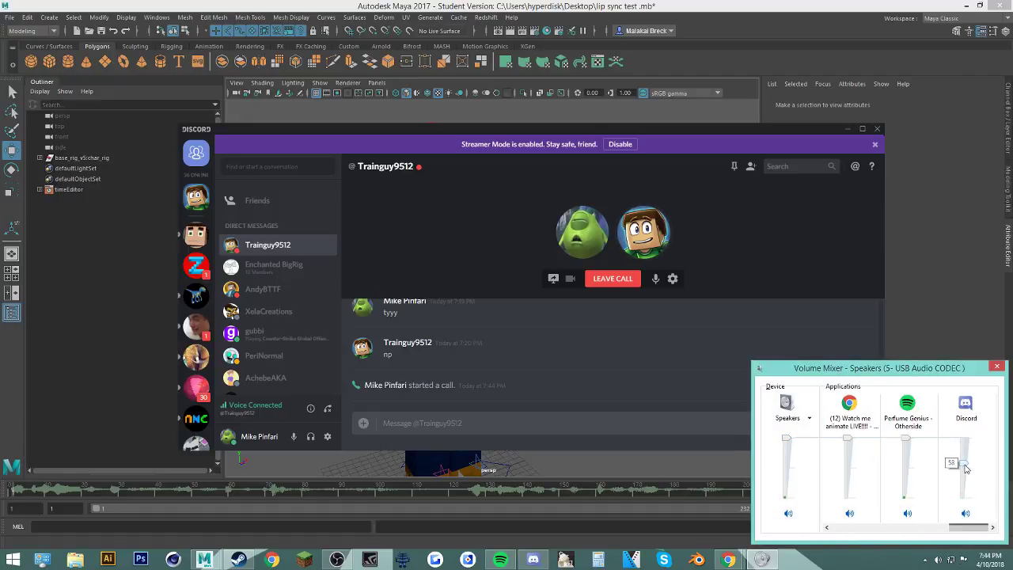
click(996, 368)
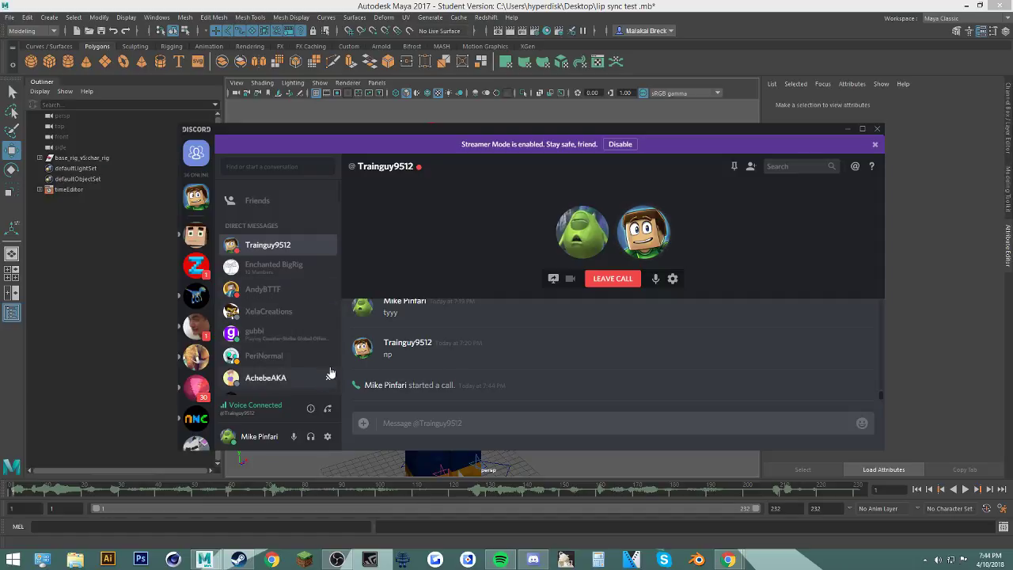
click(848, 128)
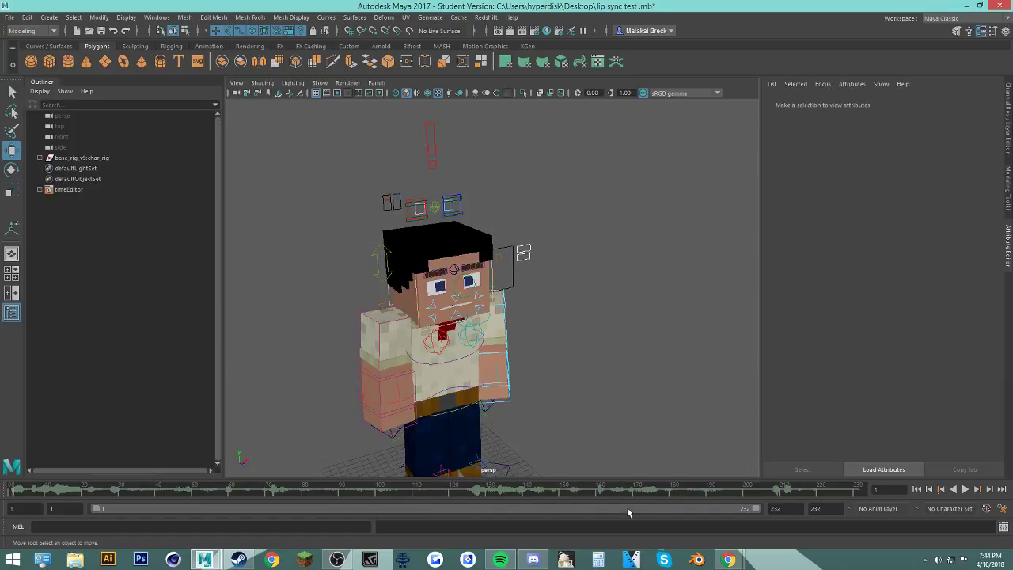
Step: Play back the character's lip sync animation from the front and save the scene
mouse_move(591, 387)
alt+mouse_down()
mouse_move(599, 378)
mouse_move(585, 369)
alt+mouse_up()
alt+middle_drag(585, 369, 649, 317)
drag(494, 491, 340, 497)
click(965, 489)
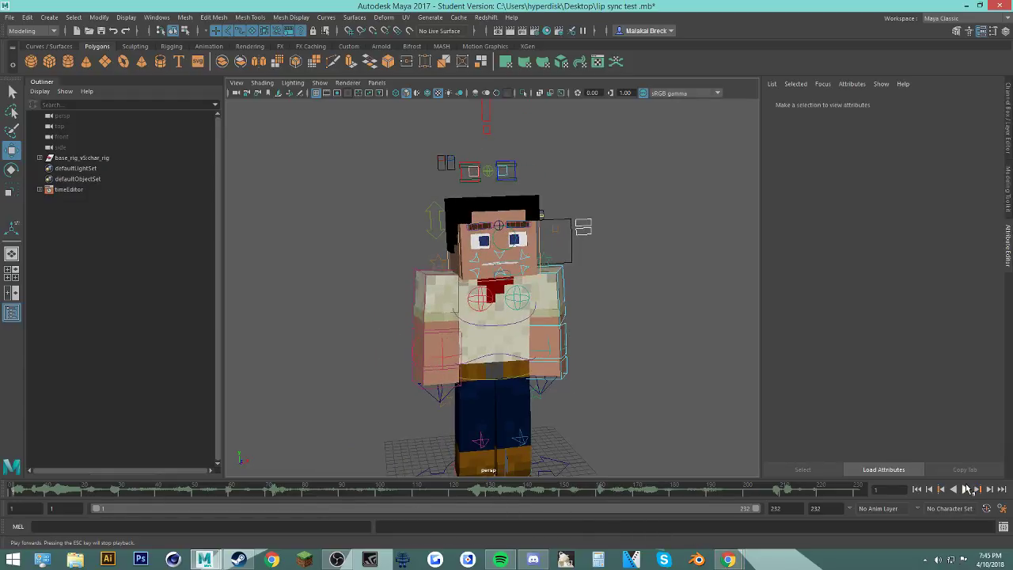
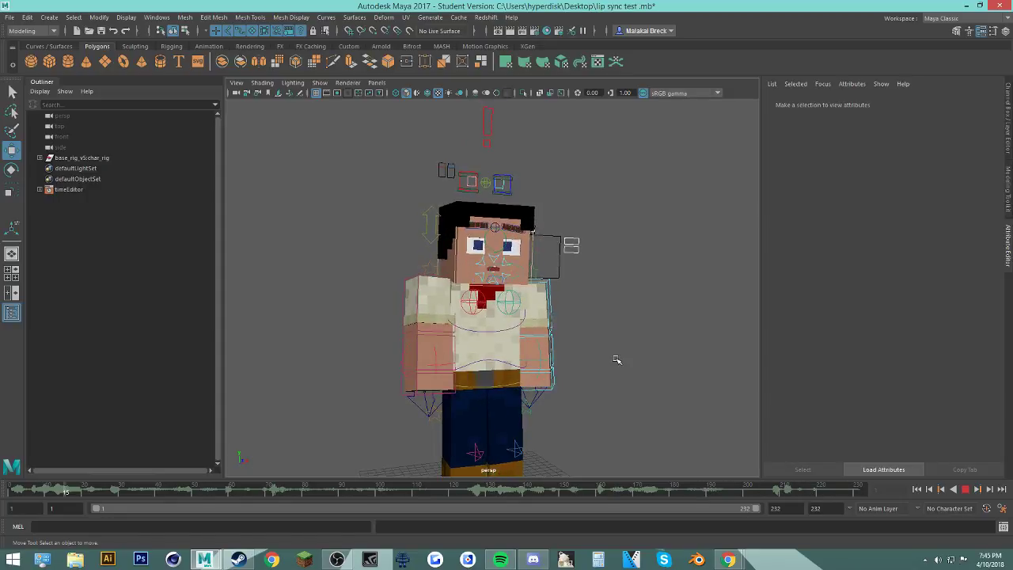
click(481, 287)
Step: Switch to the YouTube stream page to check the live chat and return to Maya
mouse_move(728, 559)
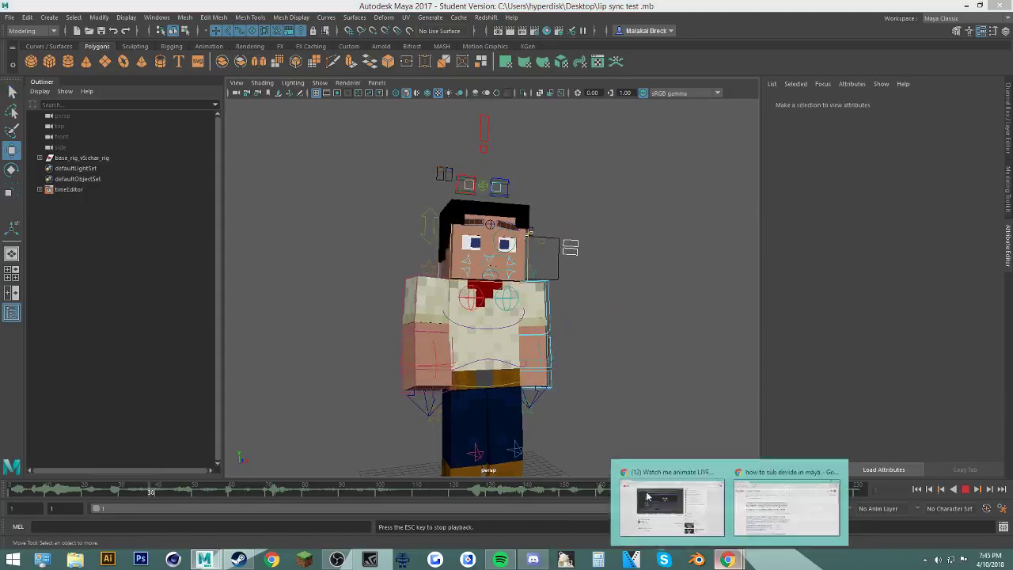
click(647, 497)
key(alt+Tab)
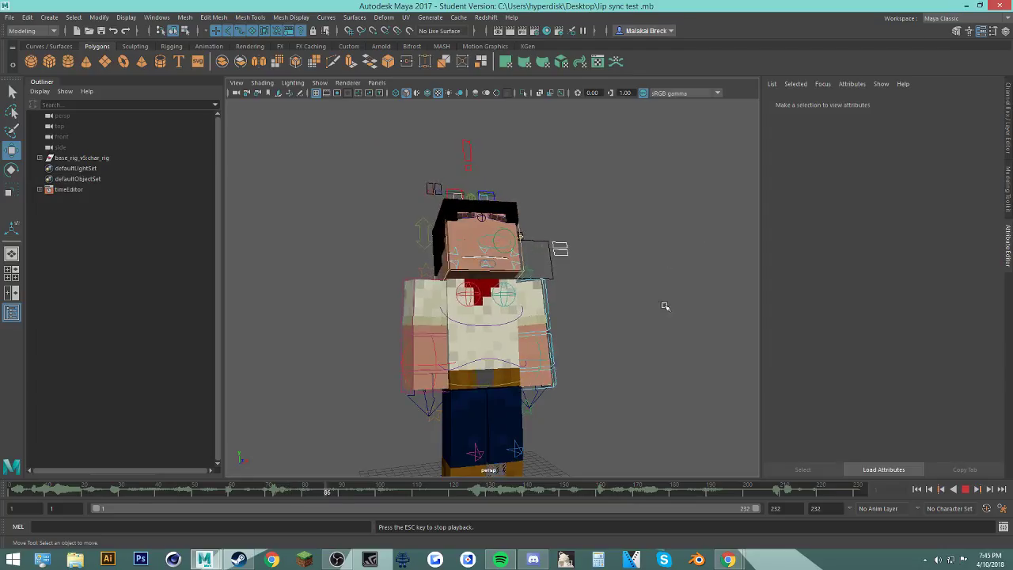
Step: Stop the playback and delete the stray black hair piece beside the character's feet
alt+drag(665, 307, 638, 384)
alt+middle_drag(638, 385, 633, 310)
scroll(634, 310, up, 3)
alt+drag(625, 308, 491, 298)
alt+middle_drag(490, 298, 462, 206)
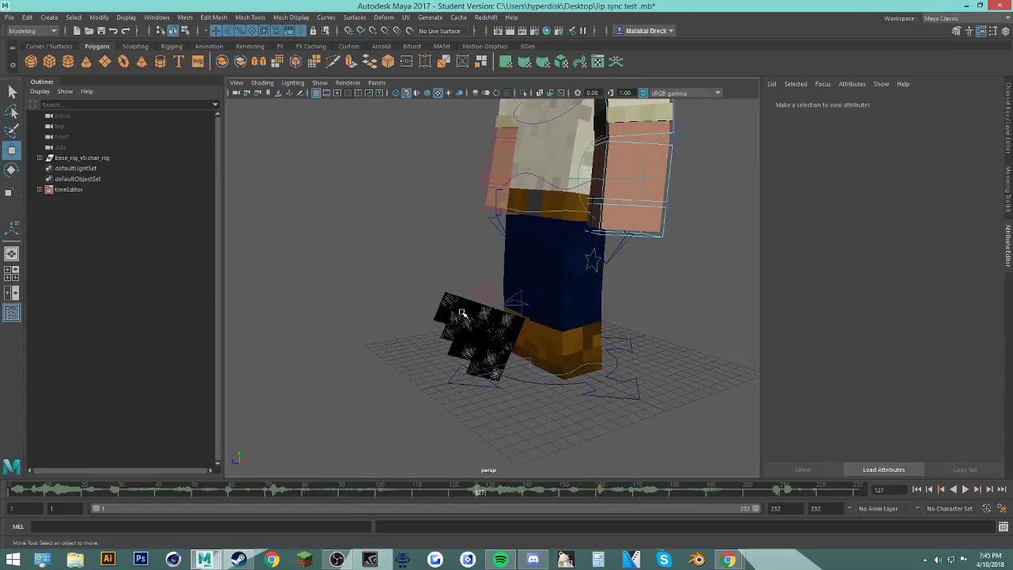
click(462, 313)
key(Delete)
Step: Examine the hair mesh around the sides and back of the head
alt+drag(308, 318, 380, 295)
alt+middle_drag(381, 296, 422, 396)
alt+drag(423, 396, 554, 372)
click(440, 242)
alt+drag(330, 276, 396, 266)
alt+drag(618, 163, 419, 169)
click(366, 140)
alt+drag(367, 140, 367, 264)
scroll(383, 294, down, 5)
scroll(438, 217, up, 5)
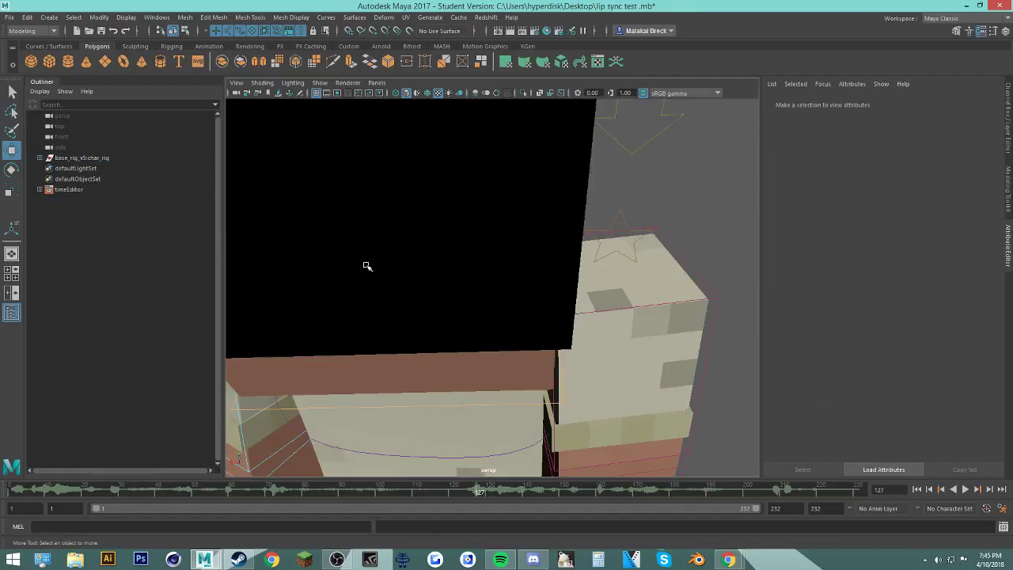
Step: Select the hair mesh and open the Hypershade window
scroll(366, 264, down, 5)
alt+drag(308, 242, 441, 215)
scroll(441, 214, up, 4)
click(478, 123)
alt+drag(477, 126, 625, 143)
scroll(625, 143, down, 5)
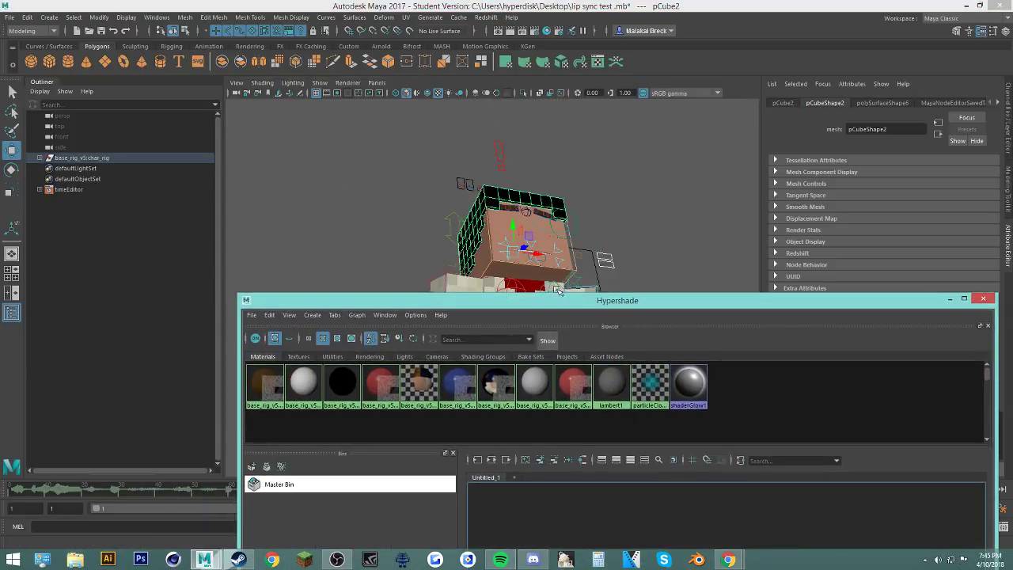
Step: Clear the hair selection and select all objects that use the brows_rsMat material
click(409, 208)
scroll(431, 188, up, 5)
alt+drag(348, 179, 387, 181)
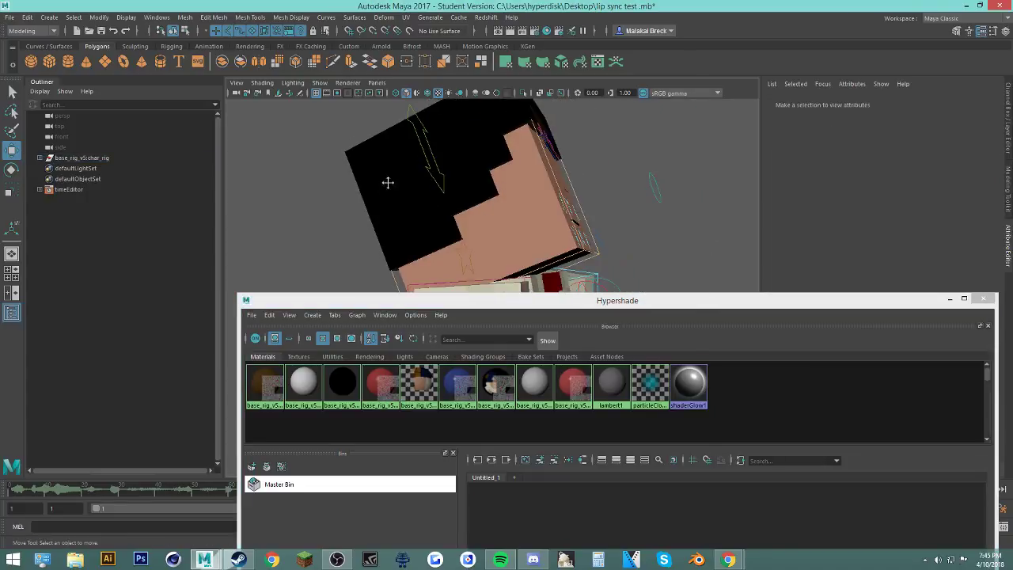
alt+middle_drag(387, 181, 440, 226)
click(423, 219)
click(344, 211)
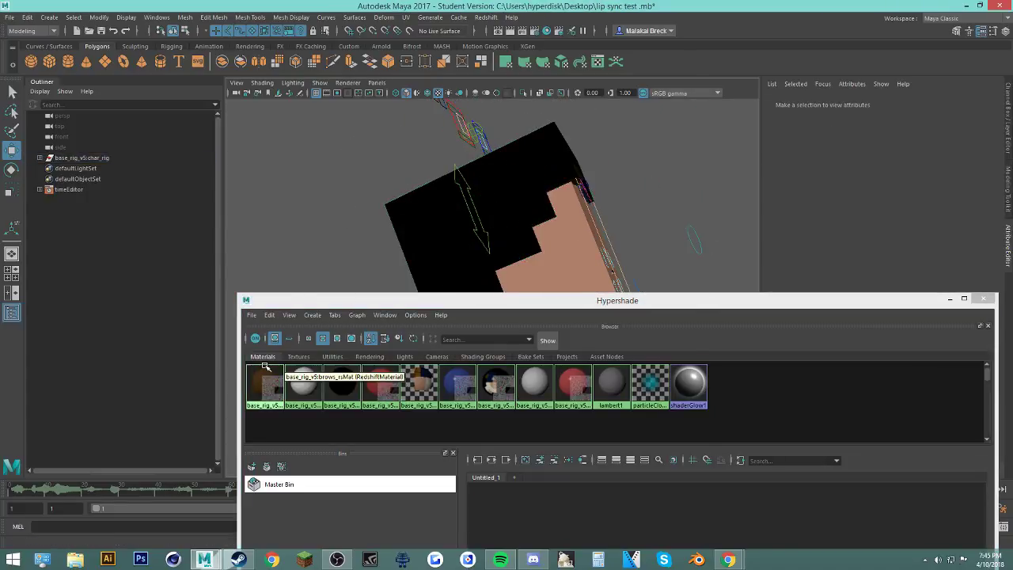
right_click(261, 379)
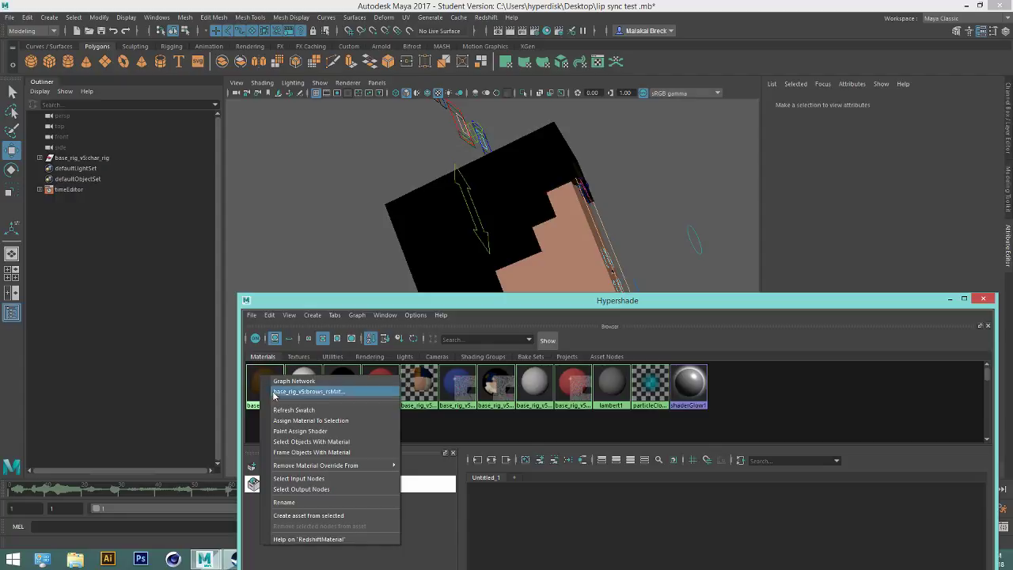
click(327, 442)
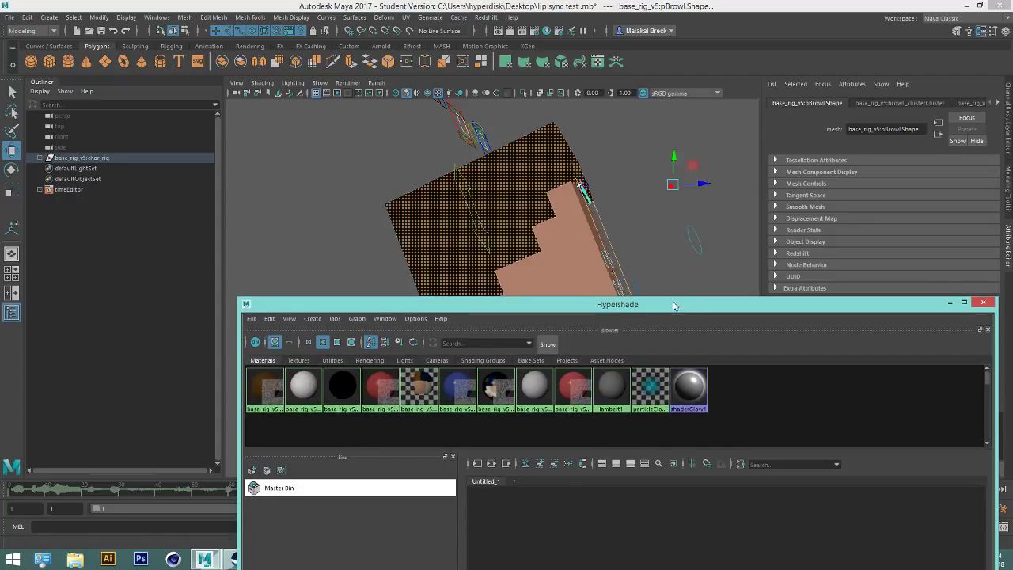
Step: Move the Hypershade aside, examine the left eyebrow shape's Smooth Mesh attributes, and clear the selection
drag(689, 301, 509, 530)
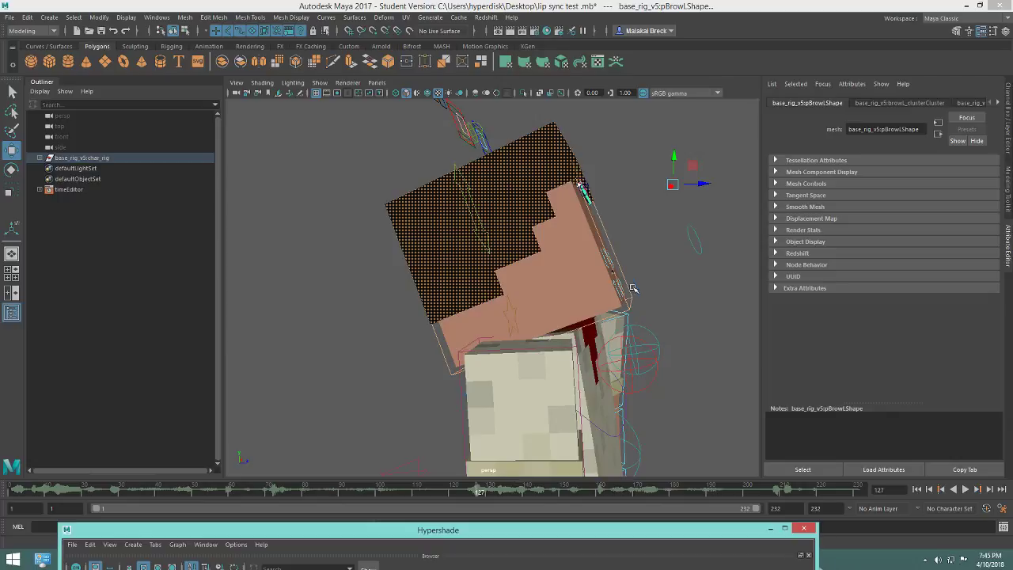
click(776, 195)
click(775, 195)
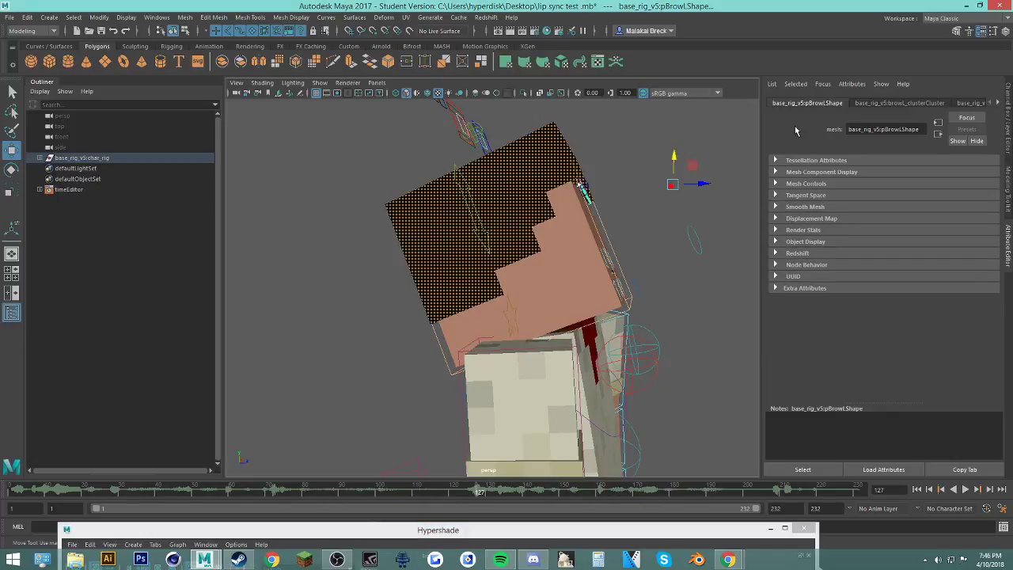
click(819, 210)
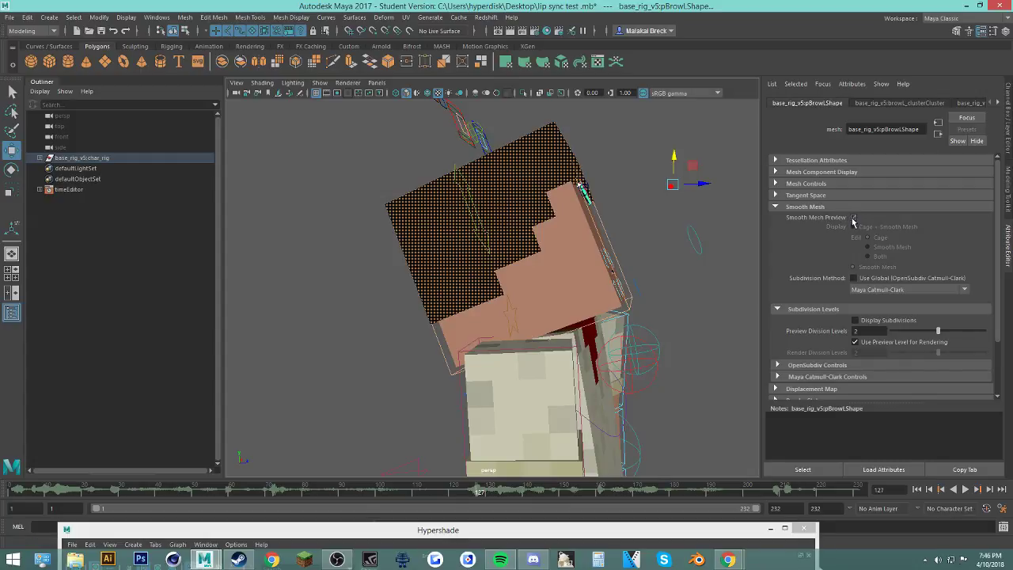
click(787, 207)
click(787, 207)
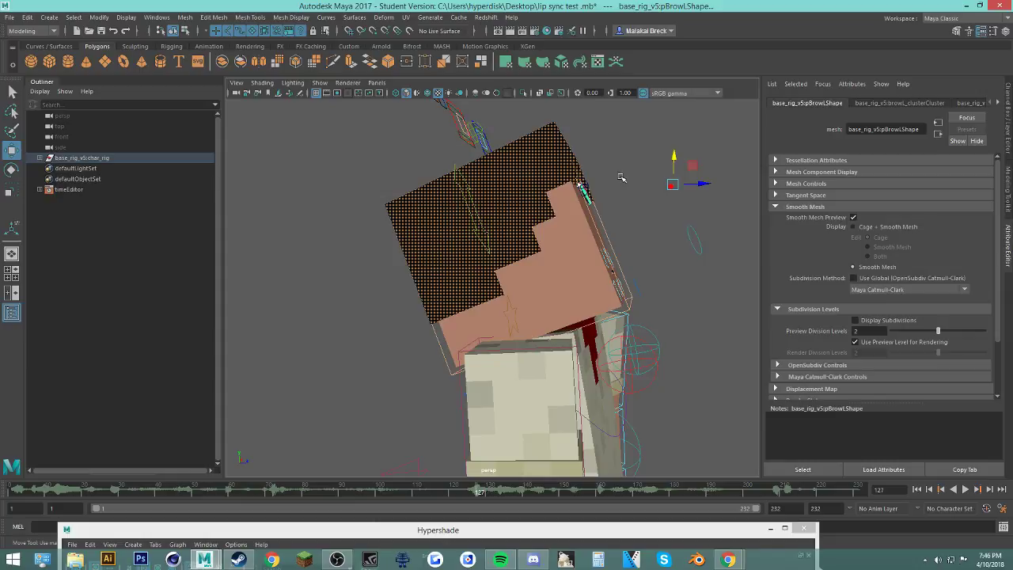
click(606, 127)
Step: Look over the whole character from several sides and check the YouTube live chat
alt+drag(661, 160, 609, 219)
scroll(562, 168, down, 5)
alt+middle_drag(495, 255, 514, 188)
scroll(514, 188, down, 5)
alt+drag(514, 187, 556, 193)
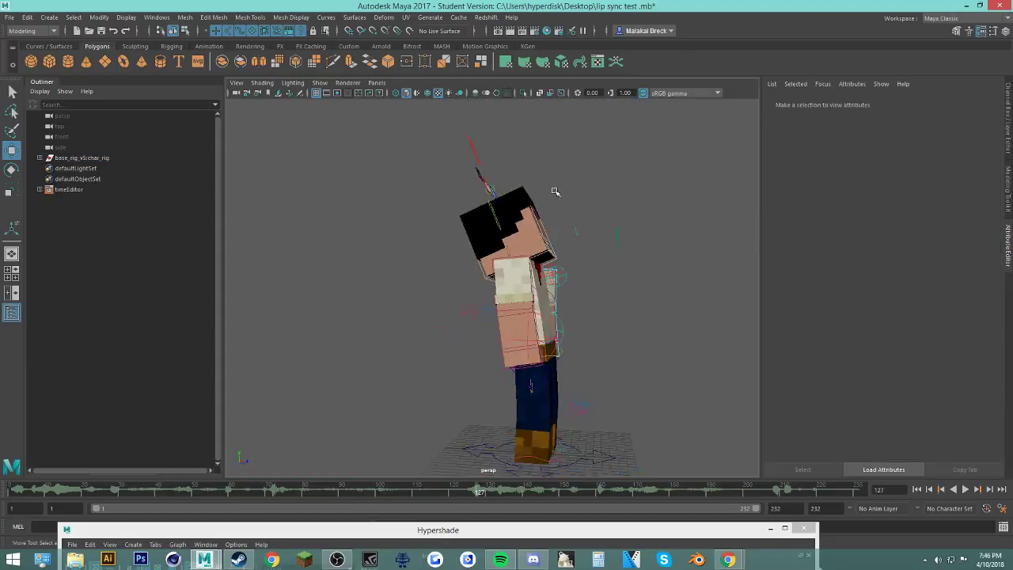
scroll(614, 219, down, 2)
alt+drag(614, 219, 442, 214)
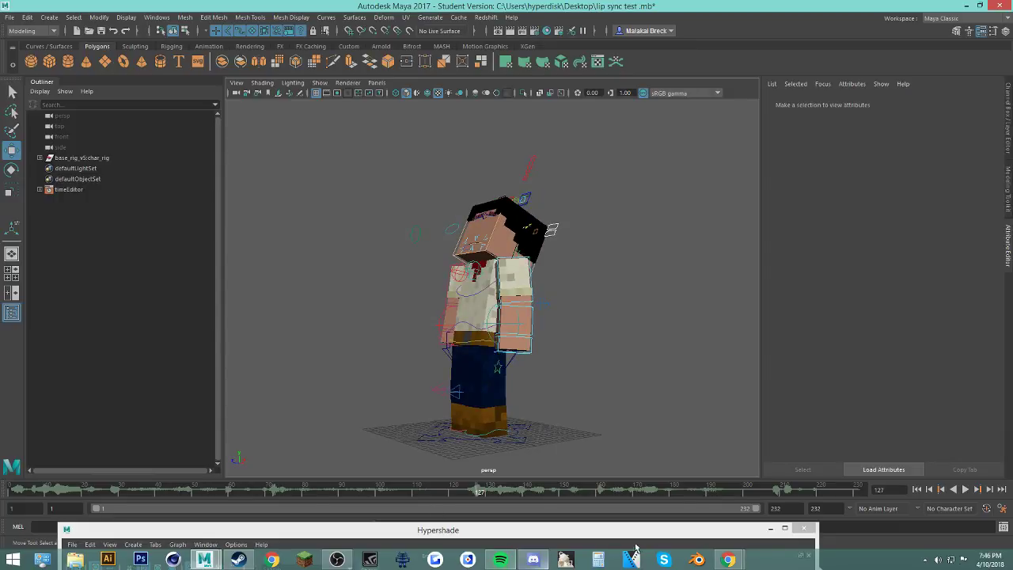
mouse_move(716, 560)
click(672, 498)
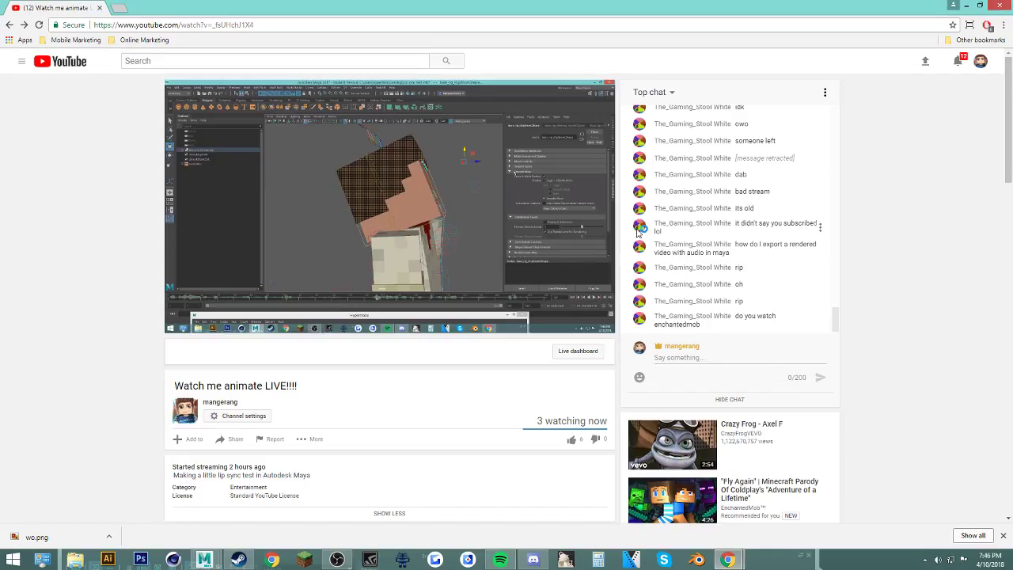
click(958, 6)
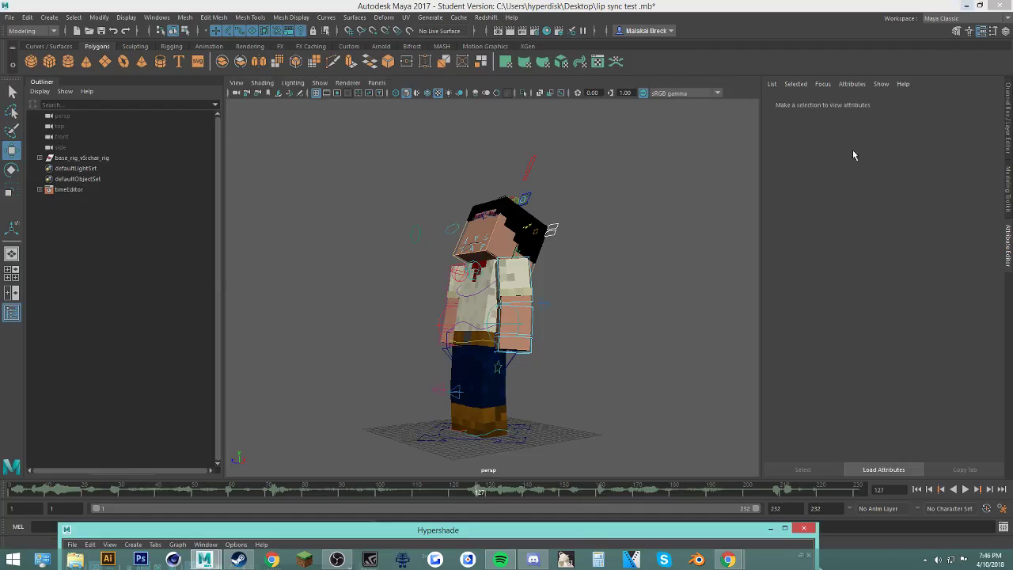
Step: Play back the animation from the character's side and stop it at frame 202
alt+drag(581, 288, 608, 289)
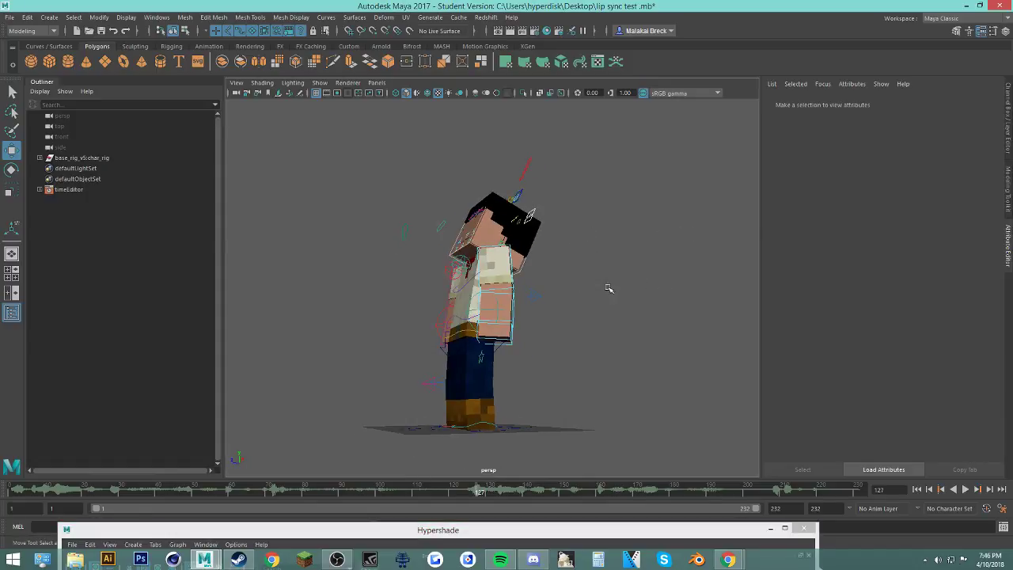
click(966, 489)
alt+drag(701, 378, 648, 379)
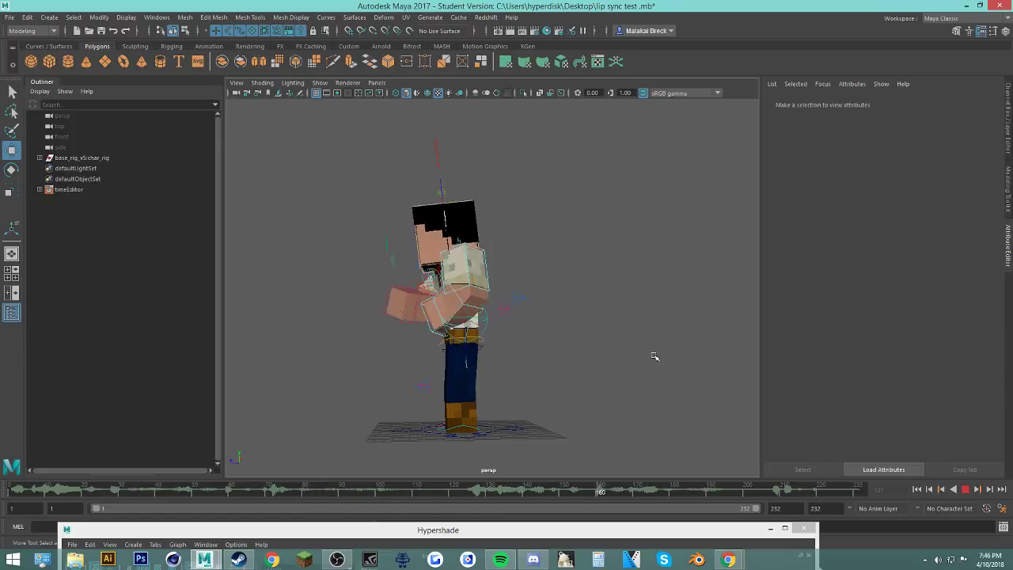
key(Escape)
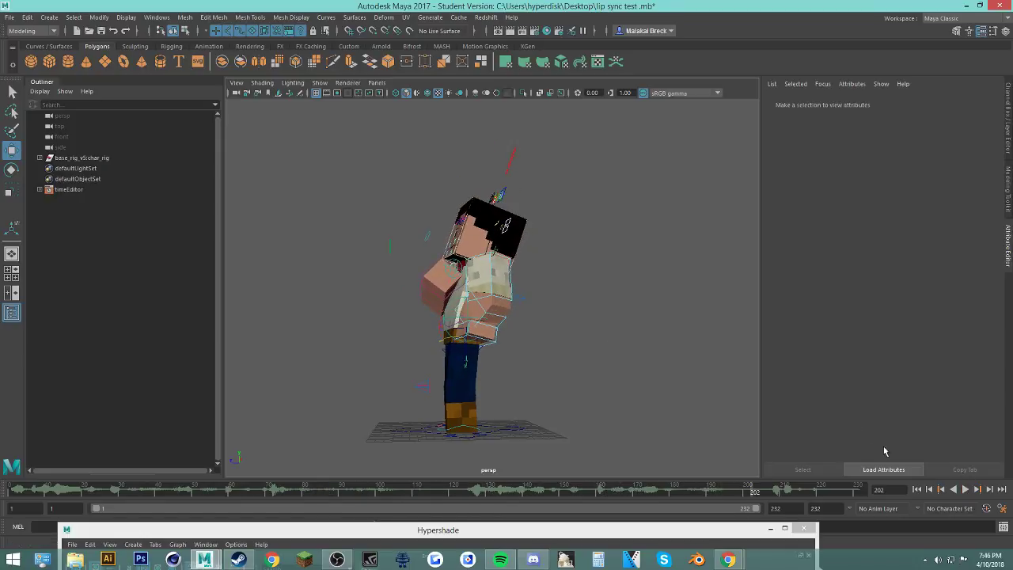
Step: Select the head pivot control, rotate it slightly at frame 148, and play back the surrounding motion
click(469, 229)
alt+right_drag(485, 233, 619, 262)
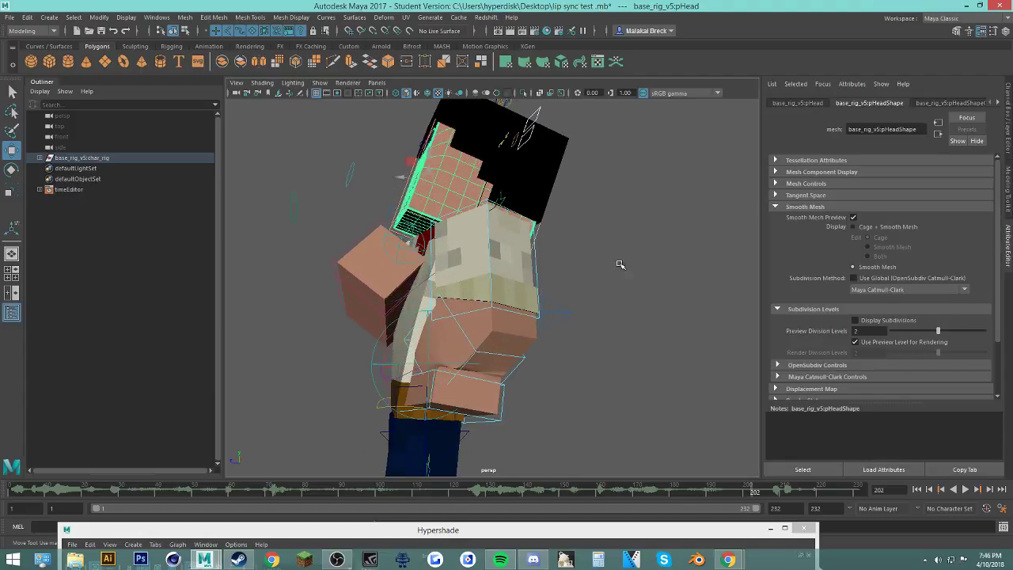
click(620, 262)
click(423, 157)
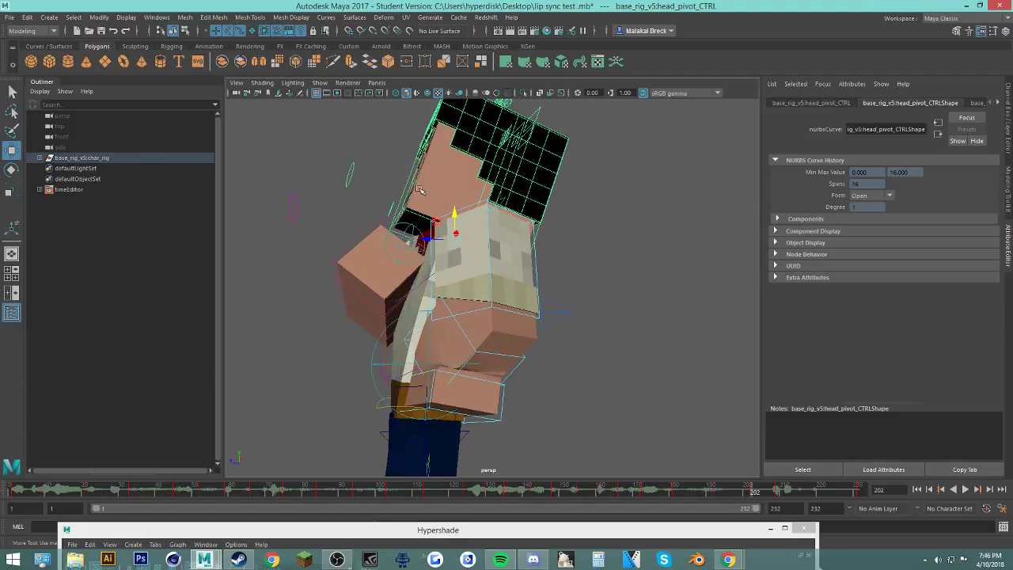
click(390, 186)
click(409, 176)
drag(506, 489, 556, 492)
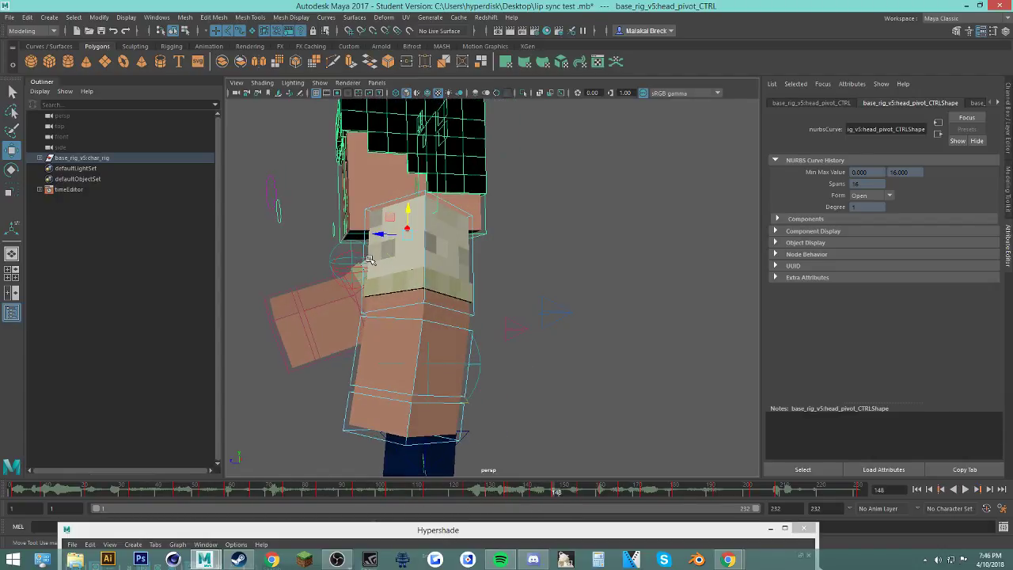
key(e)
drag(380, 247, 383, 250)
key(alt+v)
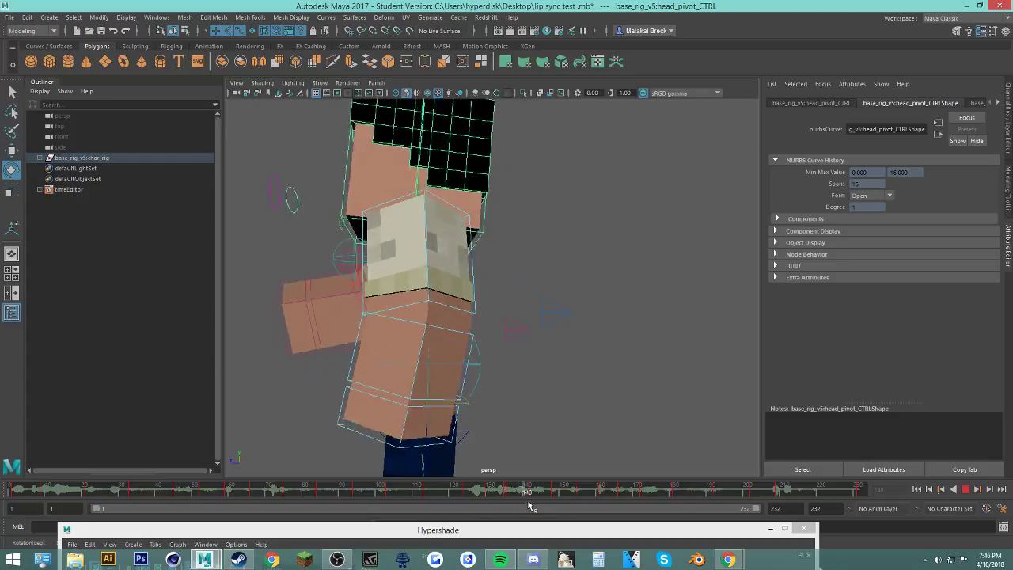
key(alt+v)
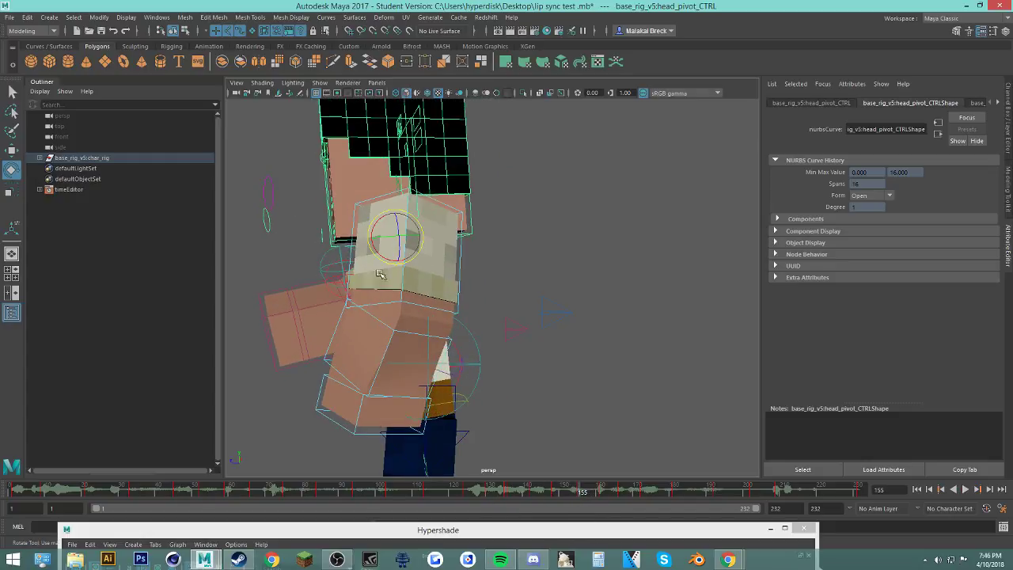
Step: Adjust the head pivot control's rotation at frame 155 and review the following head motion in playback
drag(376, 258, 379, 262)
key(alt+v)
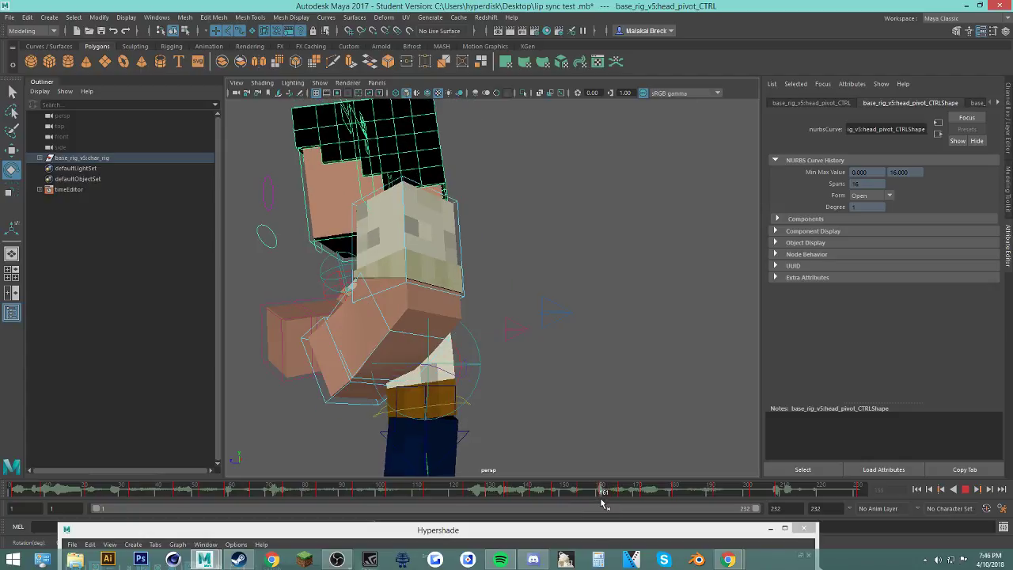
key(alt+v)
key(alt+v)
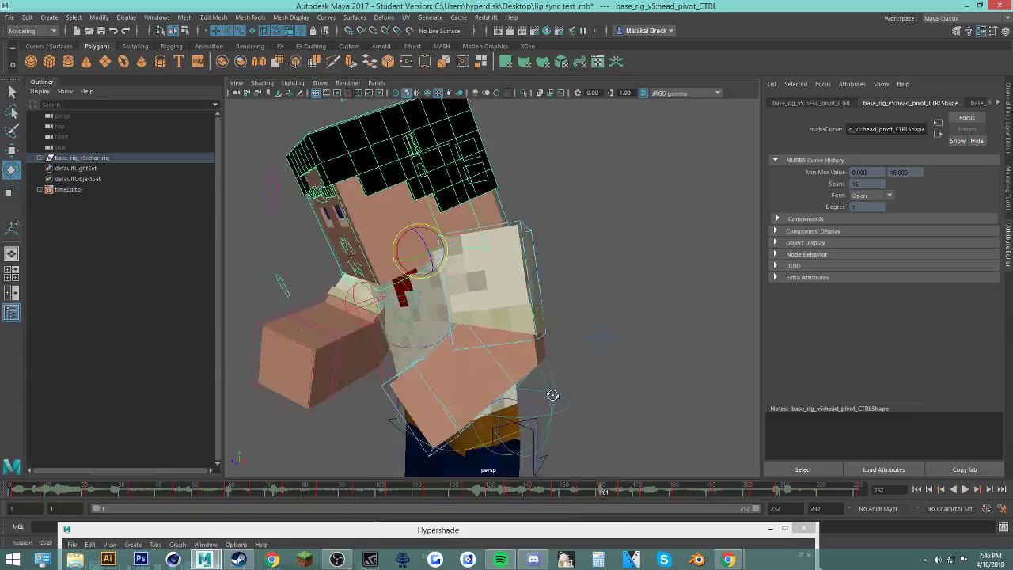
key(alt+v)
key(alt+v)
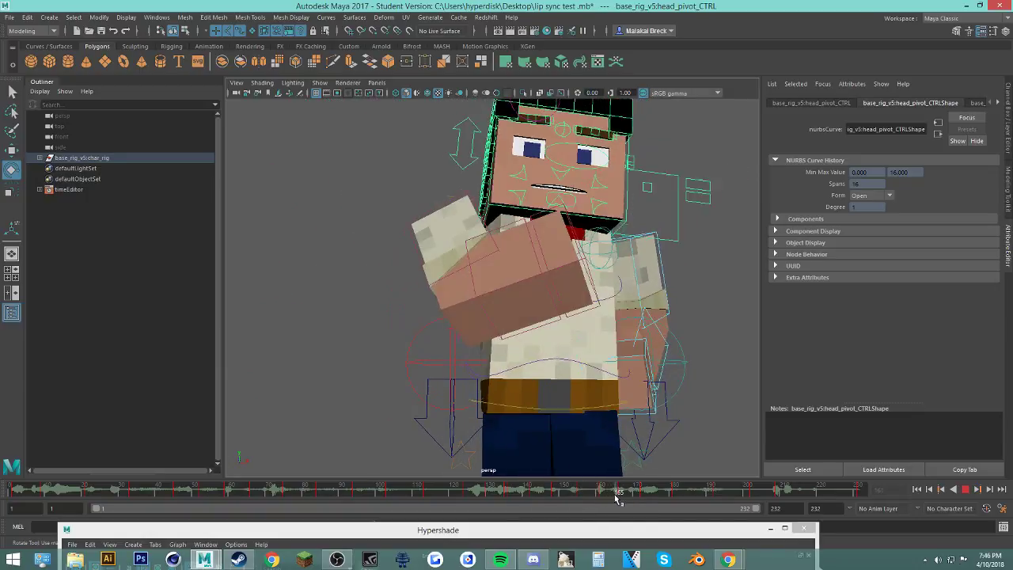
Step: Play back the head motion around frames 155 to 175 repeatedly, viewing the character from several sides
click(607, 490)
key(alt+v)
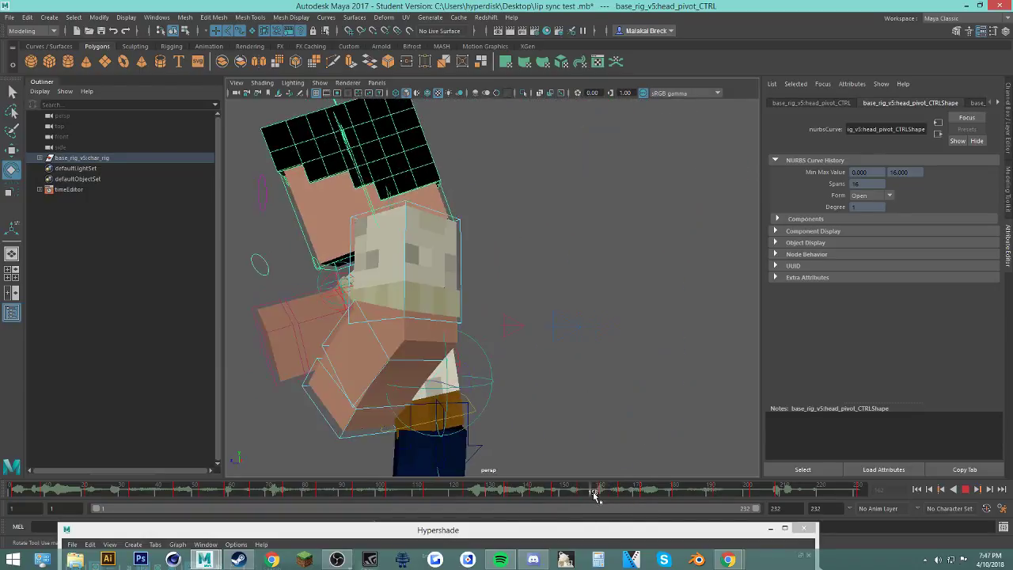
click(606, 491)
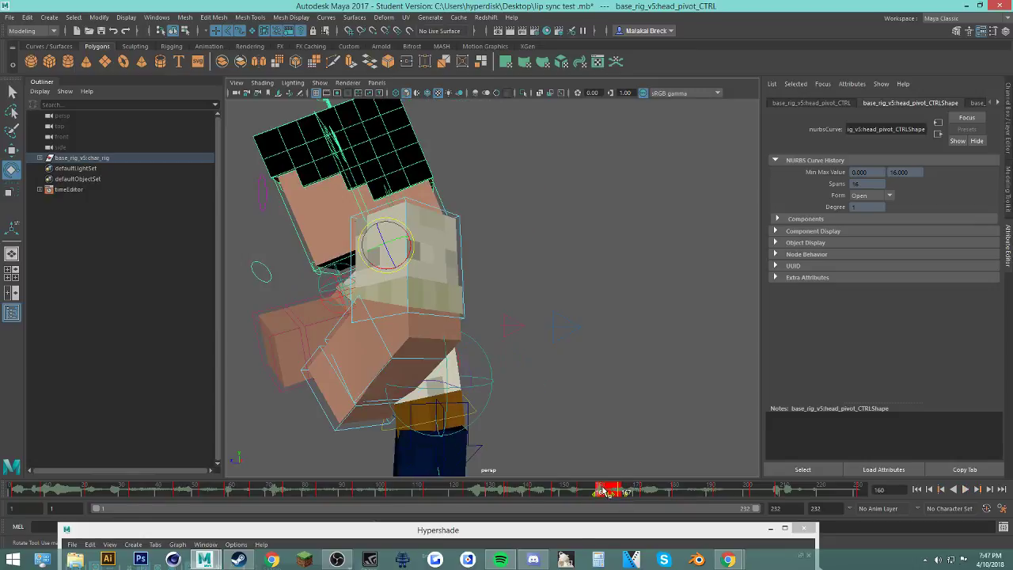
key(alt+v)
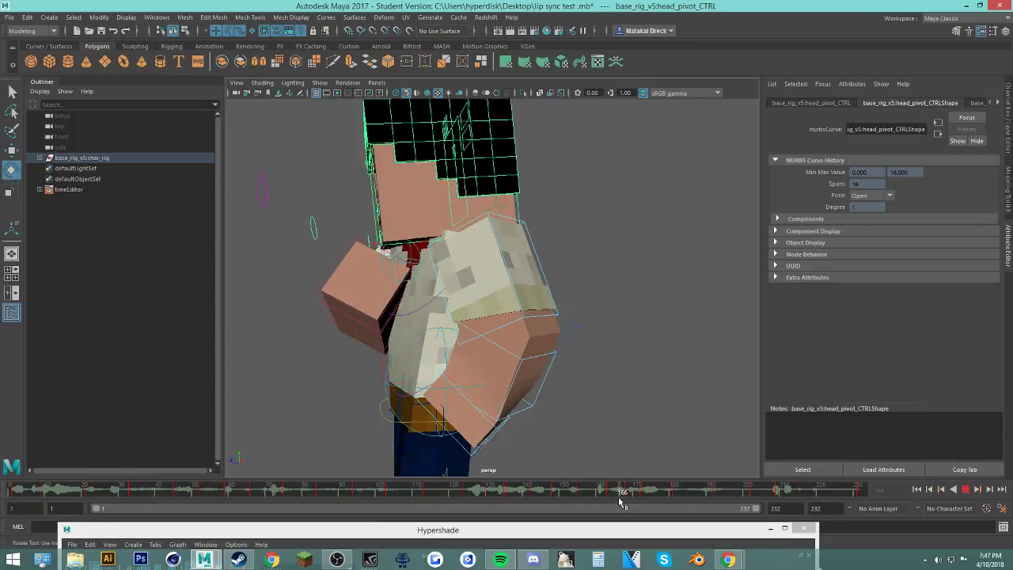
click(595, 491)
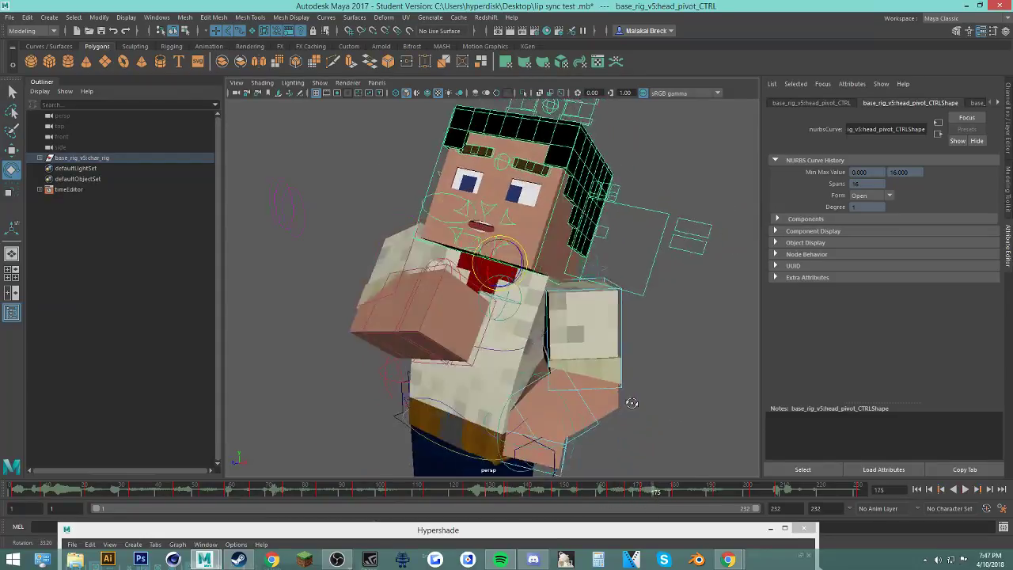
key(alt+v)
click(565, 492)
key(alt+v)
click(577, 494)
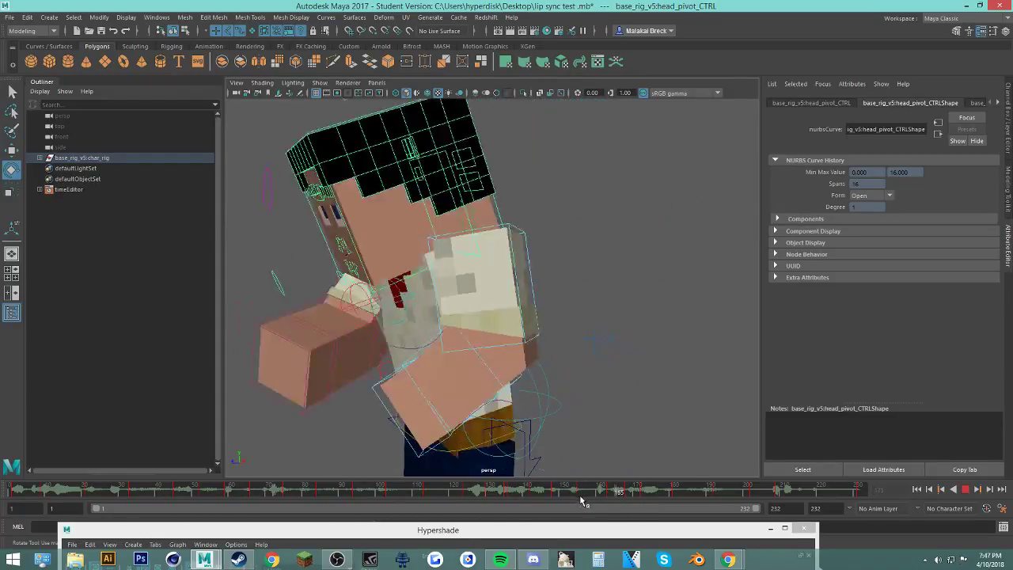
key(alt+v)
shift+drag(656, 494, 634, 493)
click(596, 490)
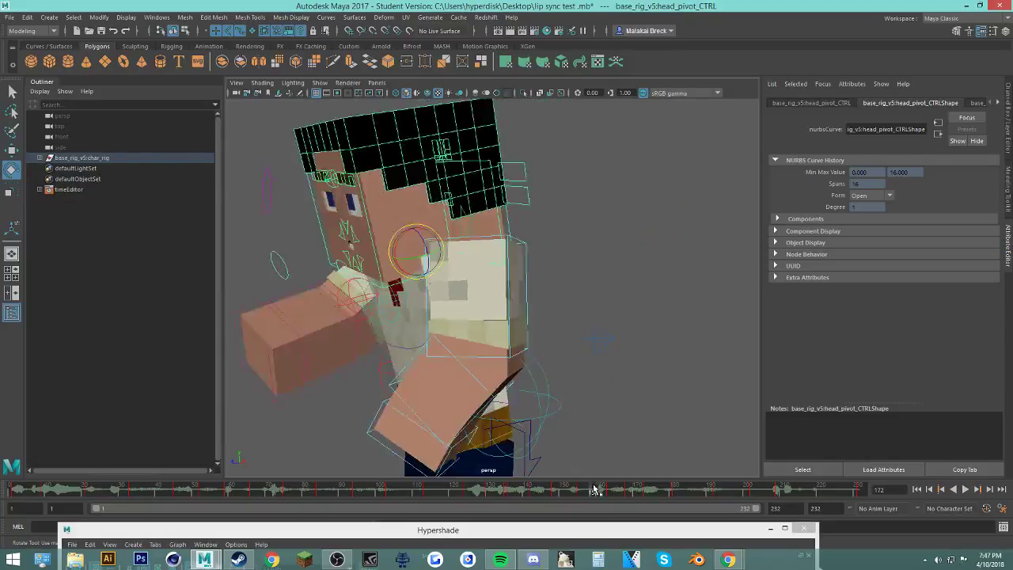
key(alt+v)
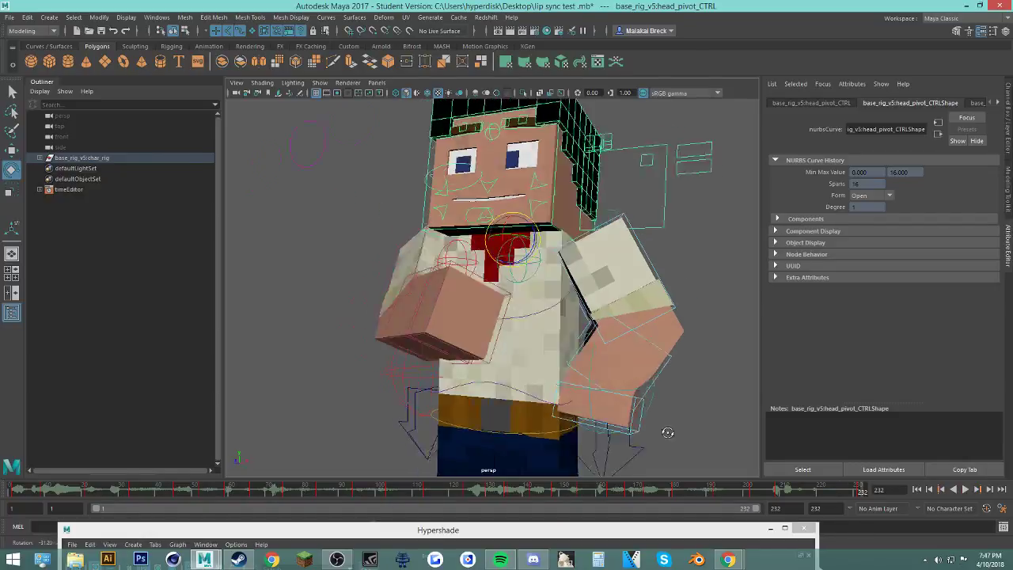
Step: Select the torso control, play back the motion after frame 173 and try rotating the torso at frame 189
click(648, 489)
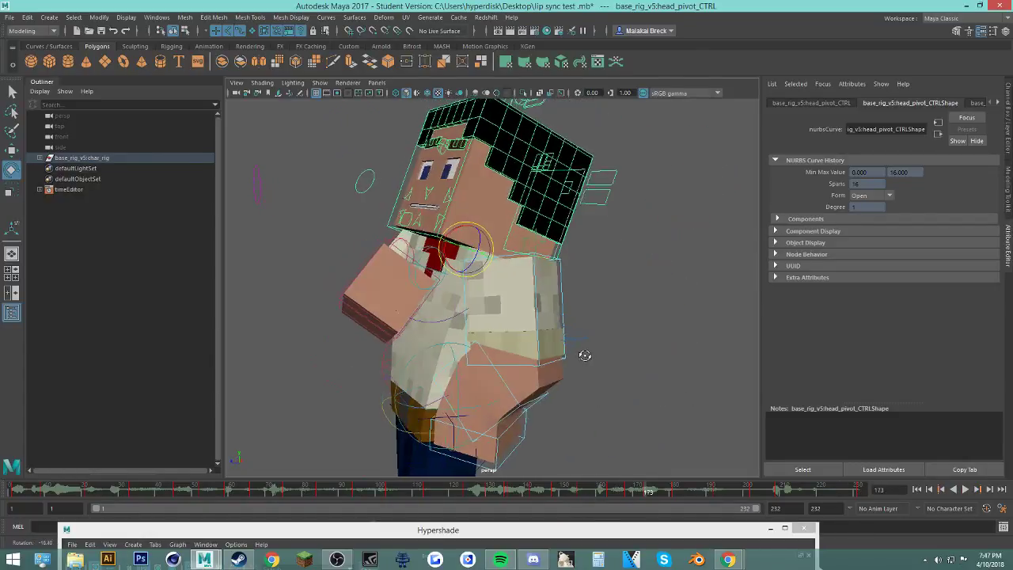
click(442, 321)
key(alt+v)
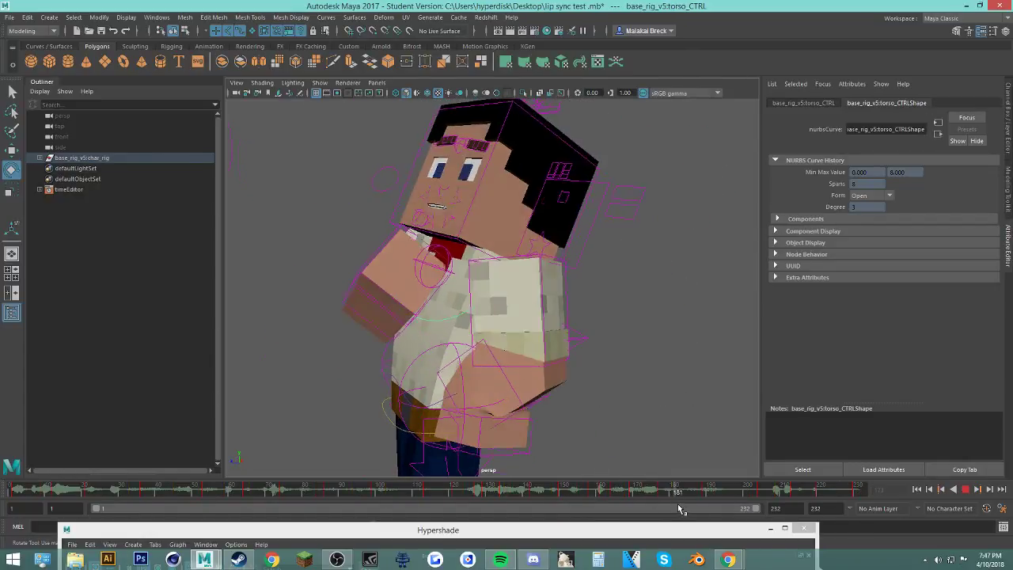
key(alt+v)
drag(699, 492, 705, 490)
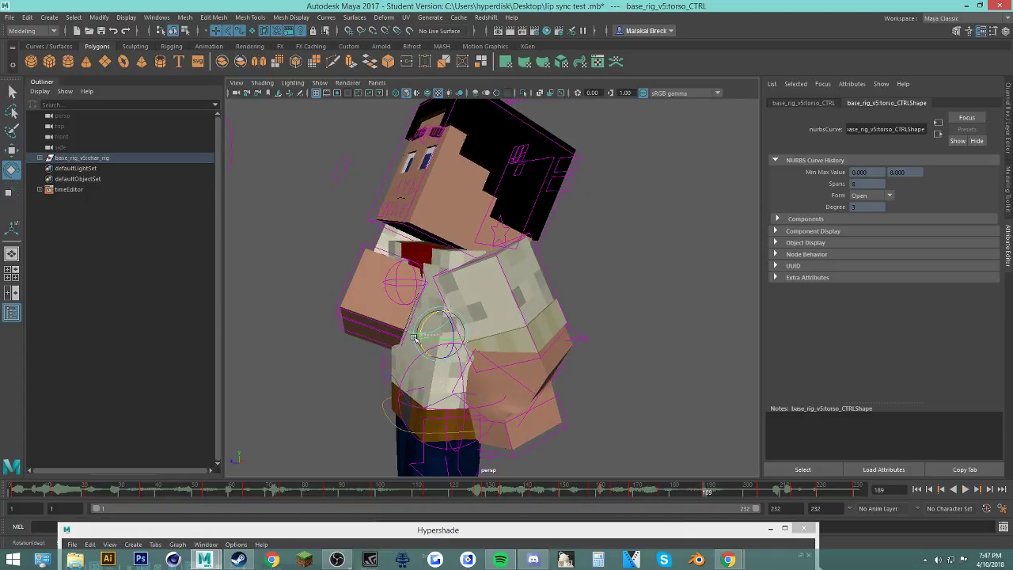
Step: Select the body control at the waist and rotate it to lean the character forward at frame 196
click(387, 422)
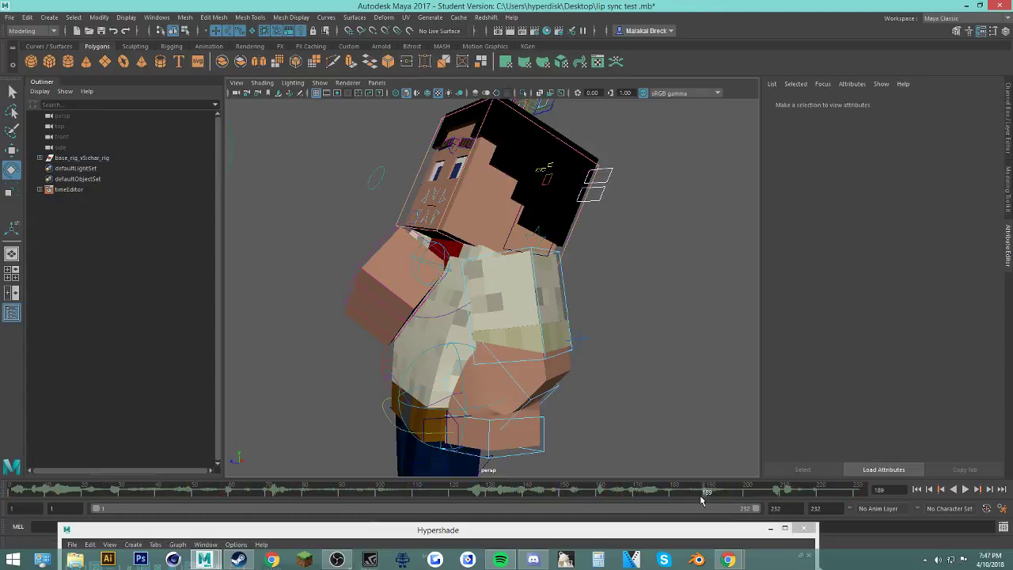
click(386, 410)
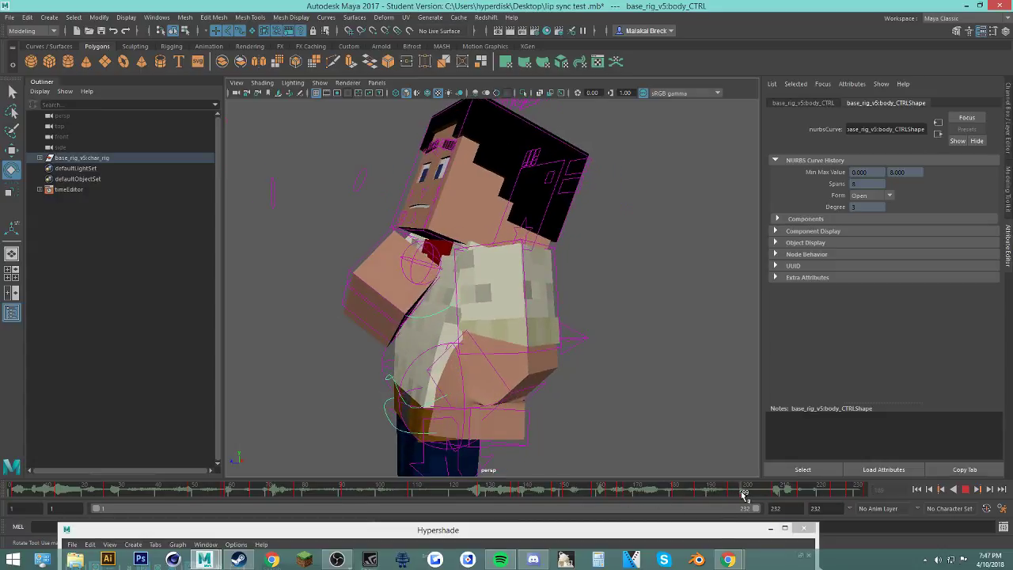
drag(656, 486, 705, 493)
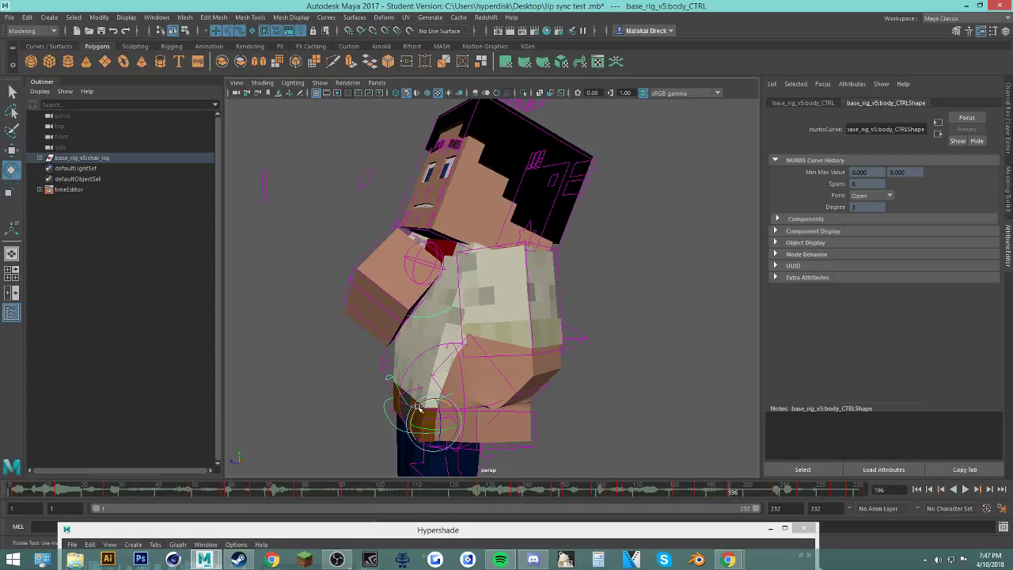
drag(417, 407, 412, 411)
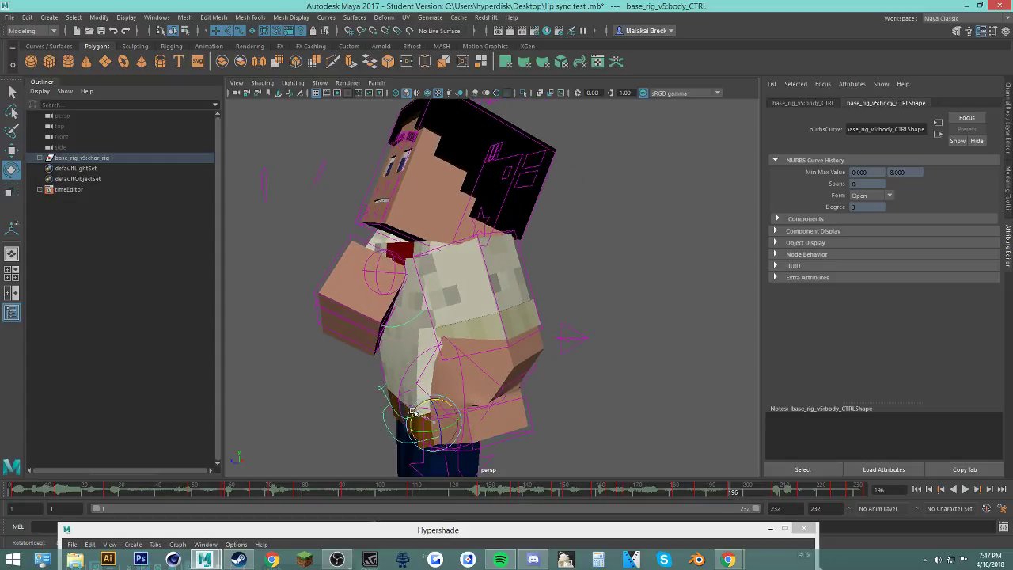
right_click(728, 492)
click(765, 403)
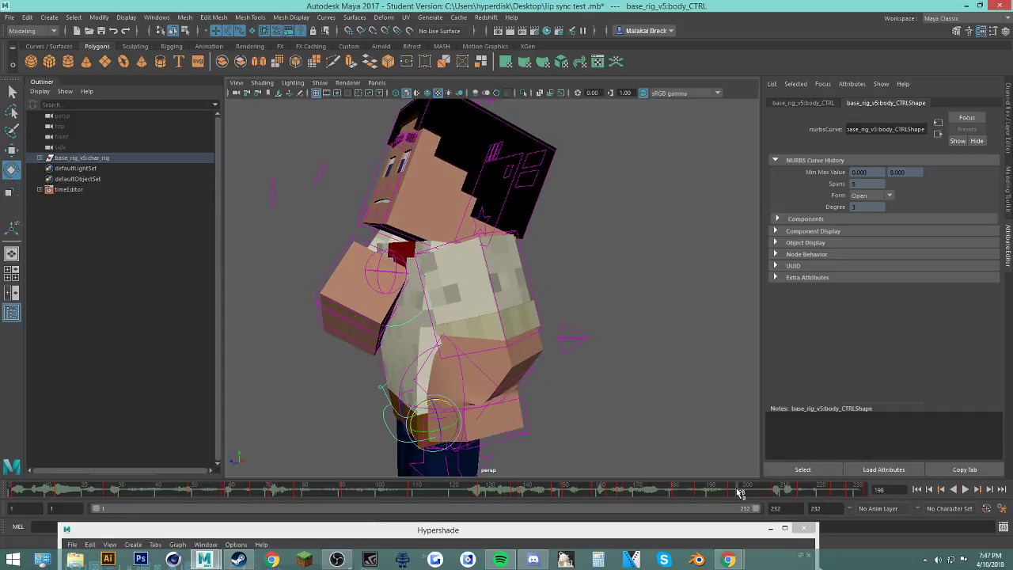
Step: Delete the body control's keys around frame 207 and in the stretch after it
key(alt+v)
click(778, 491)
right_click(778, 490)
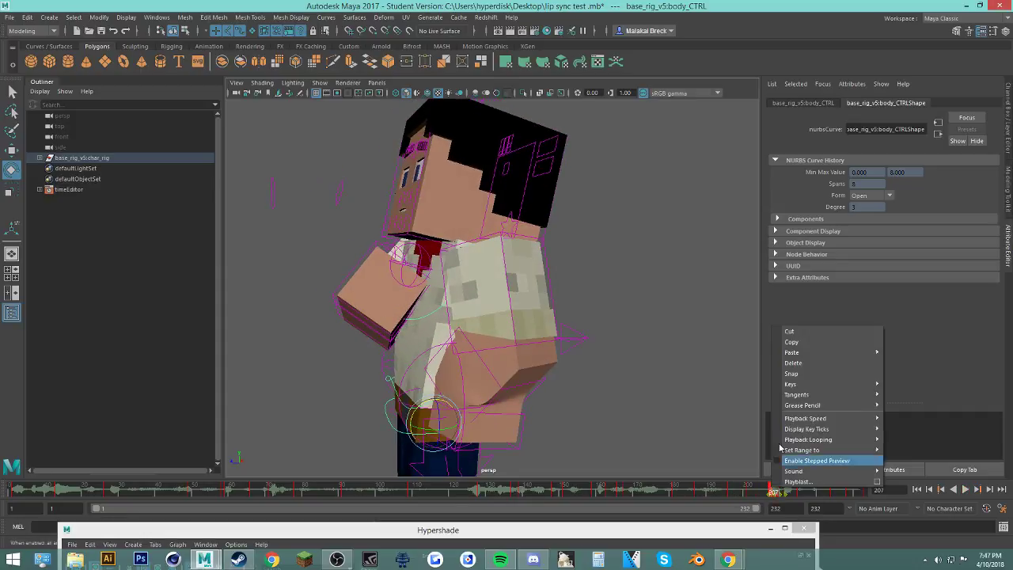
click(797, 364)
drag(750, 491, 823, 492)
right_click(799, 490)
click(837, 365)
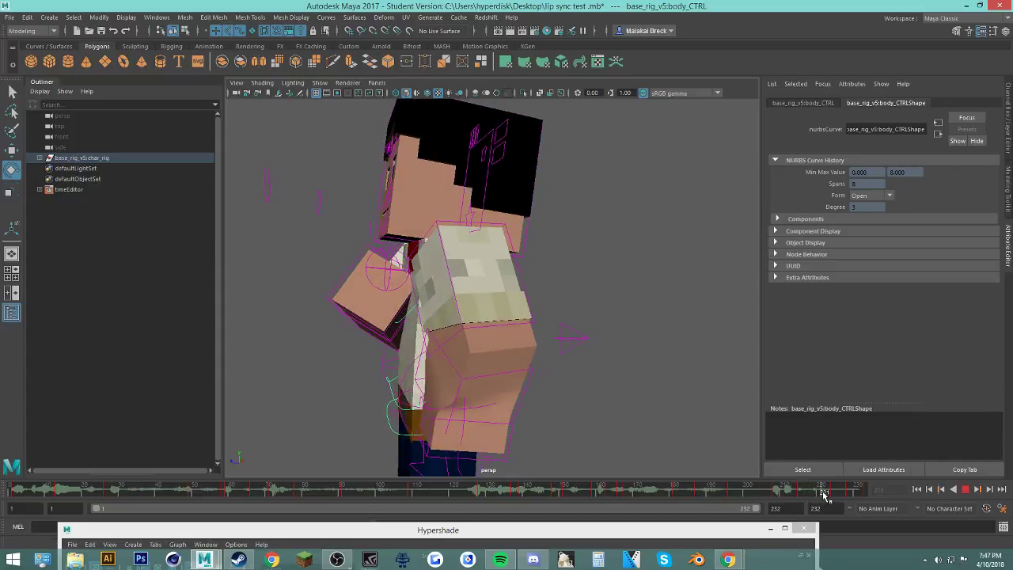
Step: Play back the full-body animation from the front and inspect the head pose between frames 189 and 206
alt+drag(550, 399, 671, 399)
scroll(671, 399, down, 4)
drag(782, 491, 735, 491)
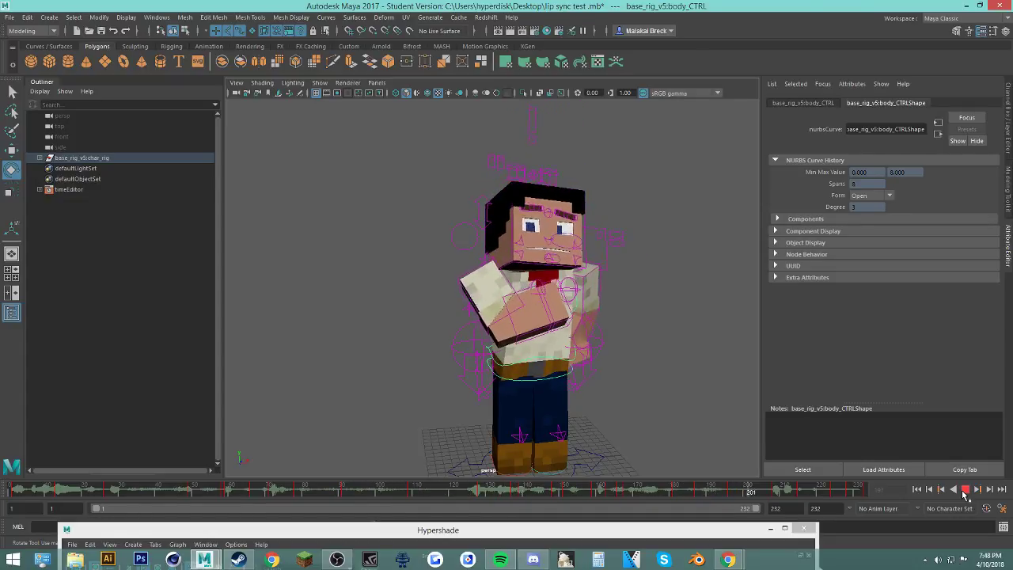
click(965, 489)
click(512, 236)
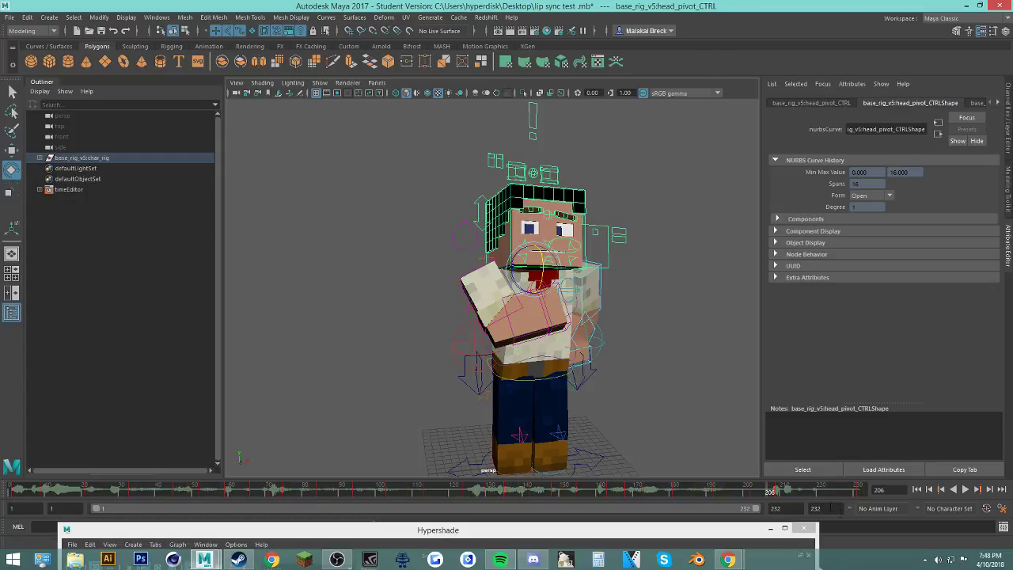
drag(683, 492, 707, 492)
click(653, 392)
alt+drag(653, 393, 626, 367)
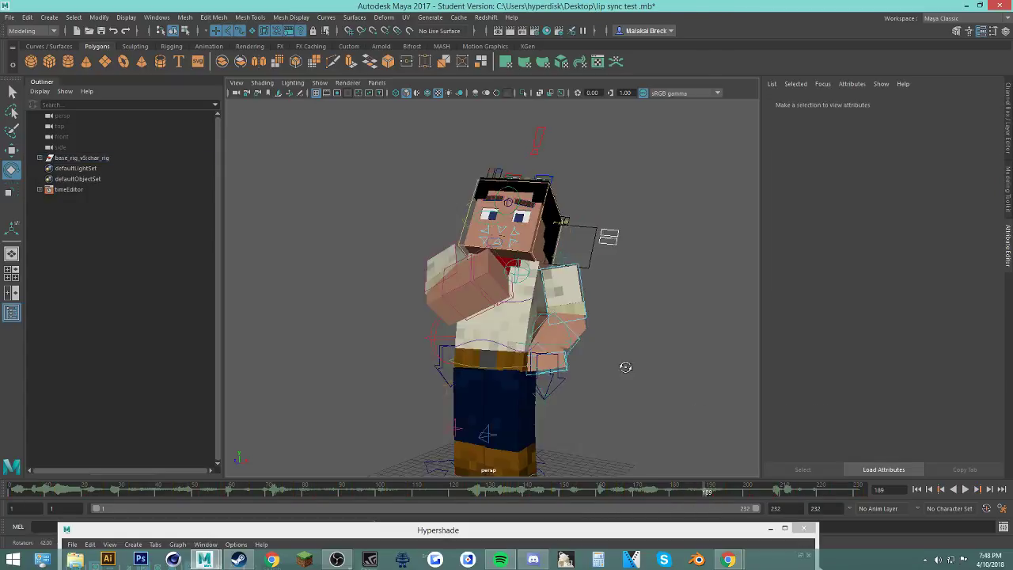
Step: Select the torso control, review its motion from the side and delete its keys between frames 200 and 206
click(519, 300)
key(alt+v)
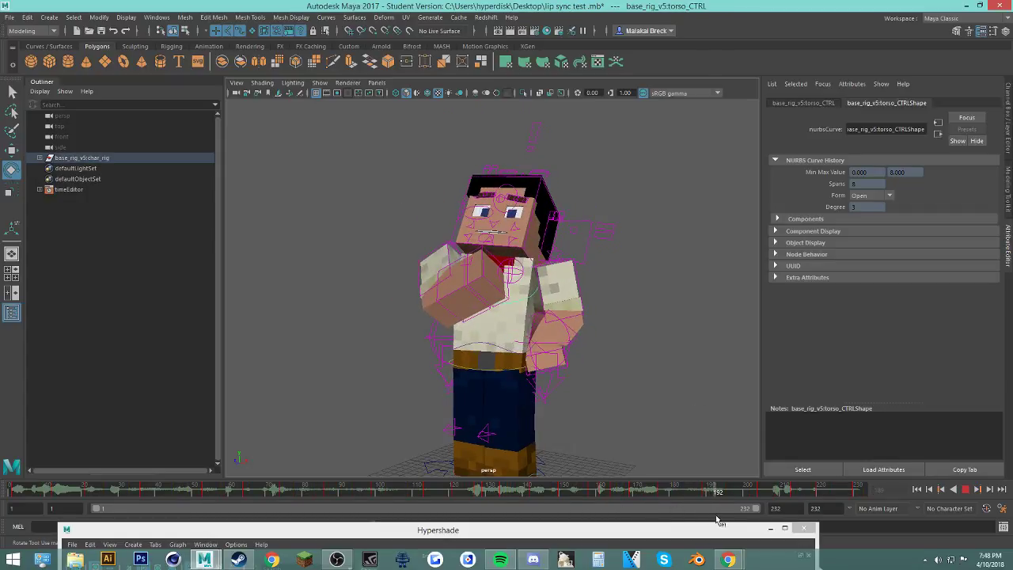
drag(717, 520, 638, 503)
mouse_move(679, 429)
alt+mouse_down()
mouse_move(644, 418)
mouse_move(619, 429)
alt+mouse_up()
drag(612, 489, 664, 503)
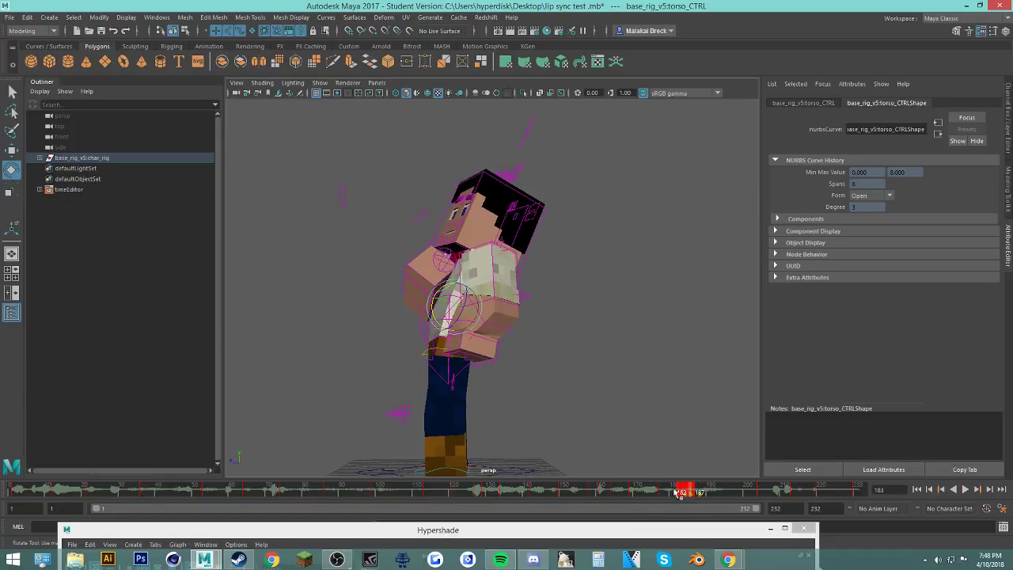
drag(678, 493, 748, 490)
right_click(753, 490)
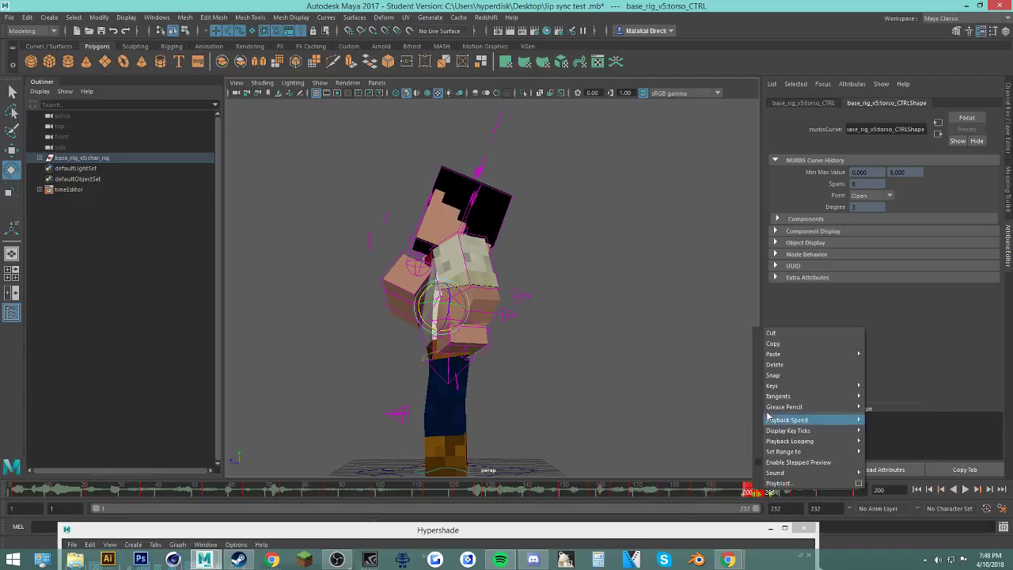
click(784, 369)
Step: Rotate the torso control slightly forward at frame 200
key(alt+v)
key(Escape)
mouse_move(419, 321)
mouse_down()
mouse_move(426, 335)
mouse_move(420, 327)
mouse_up()
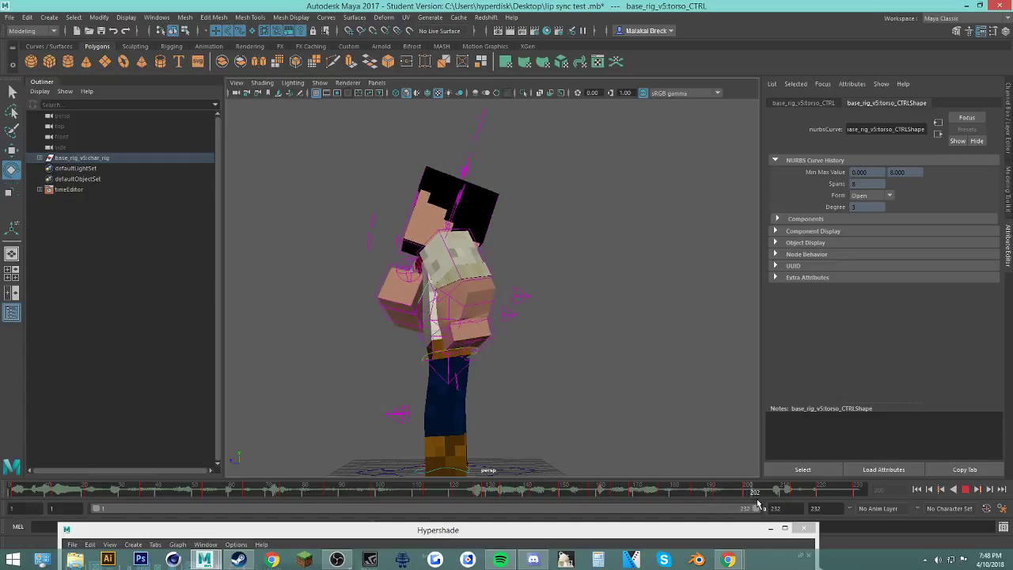
Step: Delete the torso control's keys between frames 206 and 214 and review the motion up to frame 213
shift+drag(766, 492, 796, 494)
right_click(798, 492)
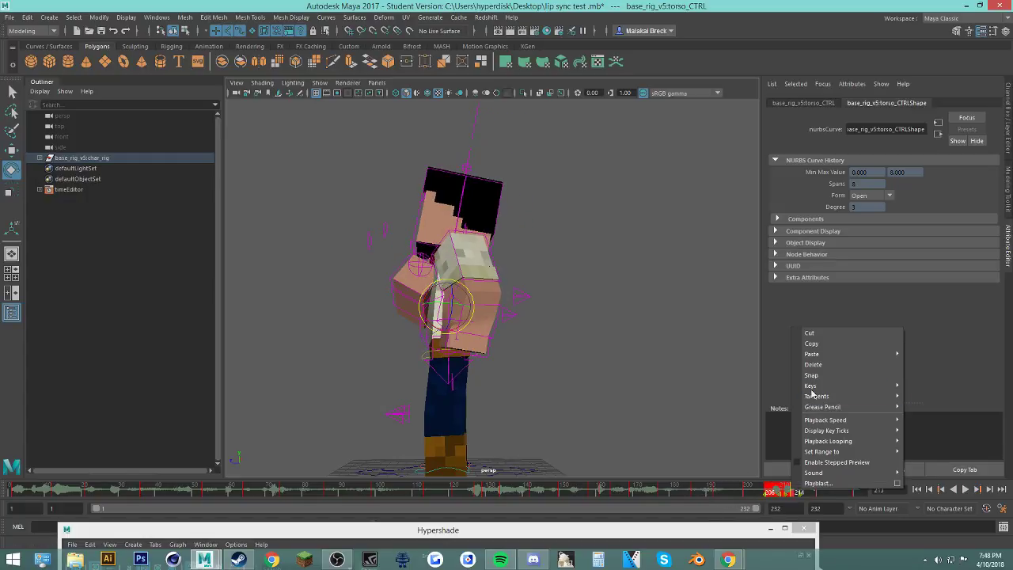
click(812, 365)
click(706, 491)
key(alt+v)
key(alt+v)
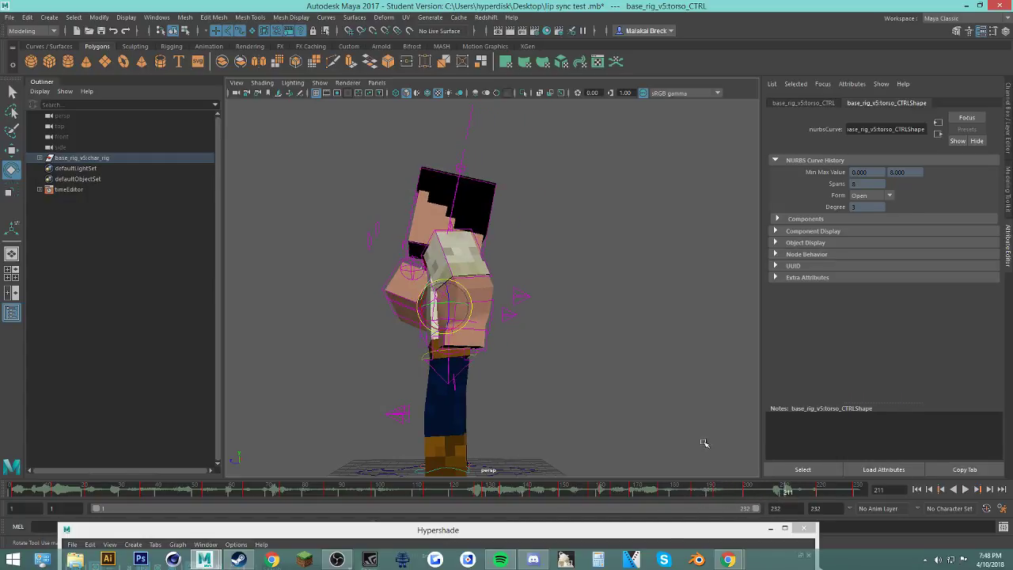
alt+drag(541, 361, 636, 400)
drag(801, 492, 795, 495)
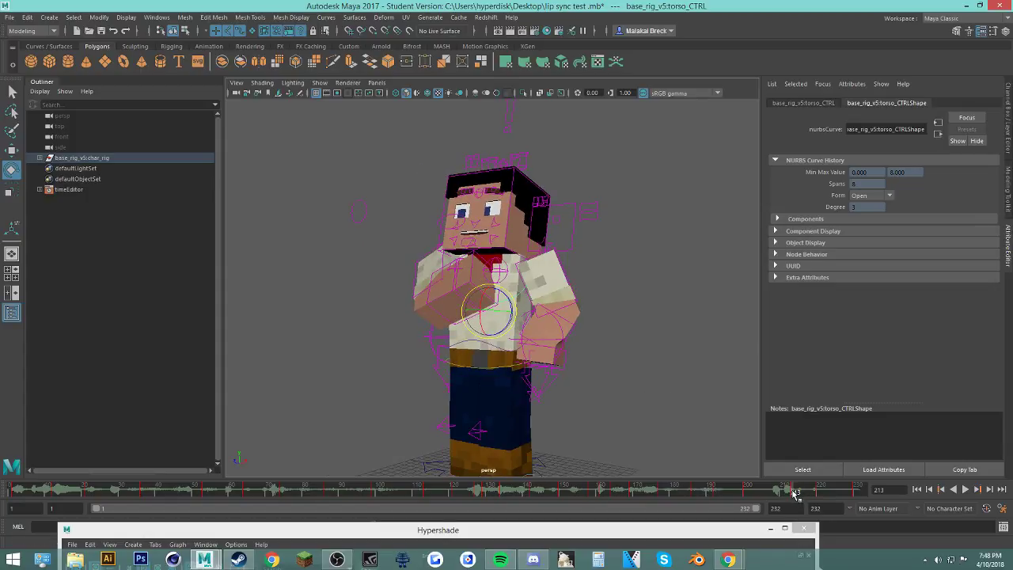
Step: Switch to the Animation workspace to show the torso control's curves in the Graph Editor
click(213, 18)
mouse_move(162, 19)
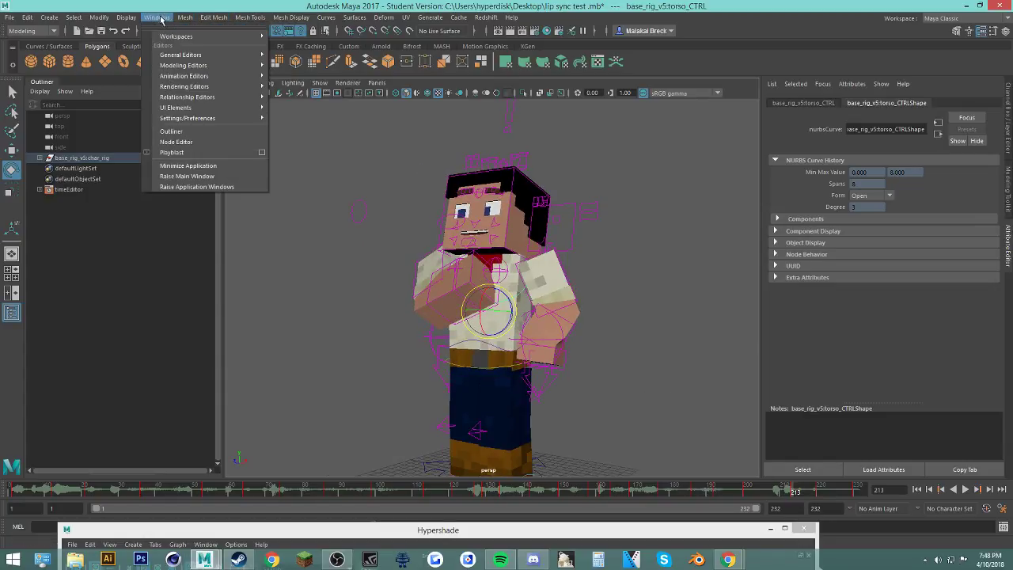
mouse_move(218, 37)
click(368, 145)
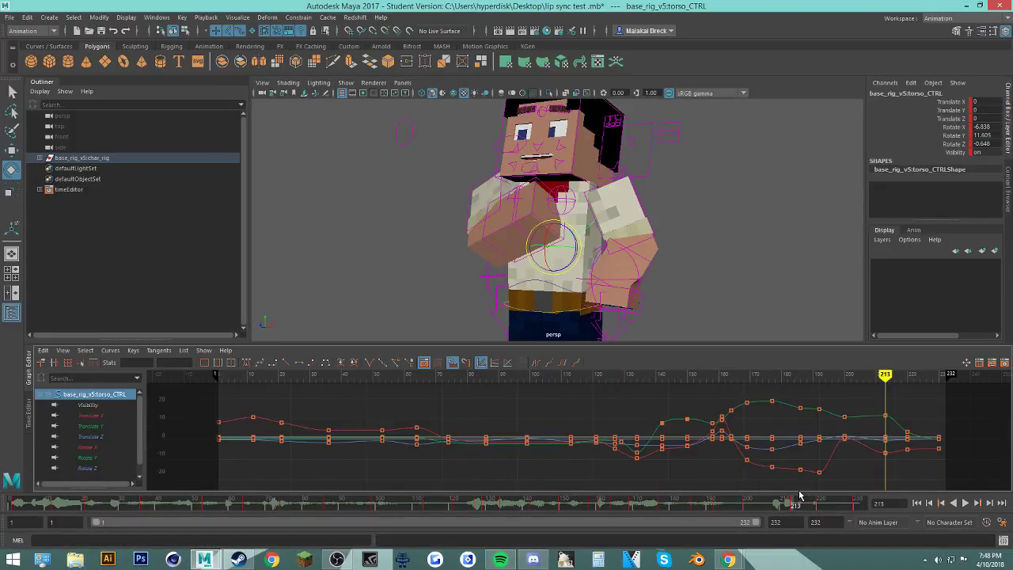
mouse_move(797, 498)
mouse_down()
mouse_move(773, 507)
mouse_move(795, 503)
mouse_up()
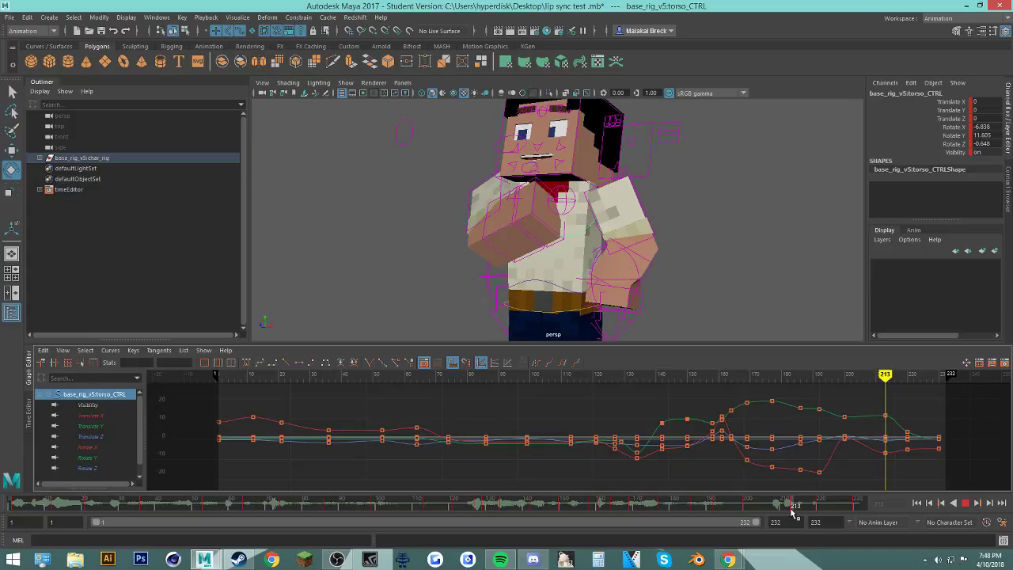
Step: Isolate the torso's Rotate X curve, move its frame 213 key earlier and higher, and adjust the tangent at frame 200
click(88, 448)
alt+drag(692, 273, 669, 318)
click(885, 455)
middle_drag(885, 454, 867, 438)
click(844, 439)
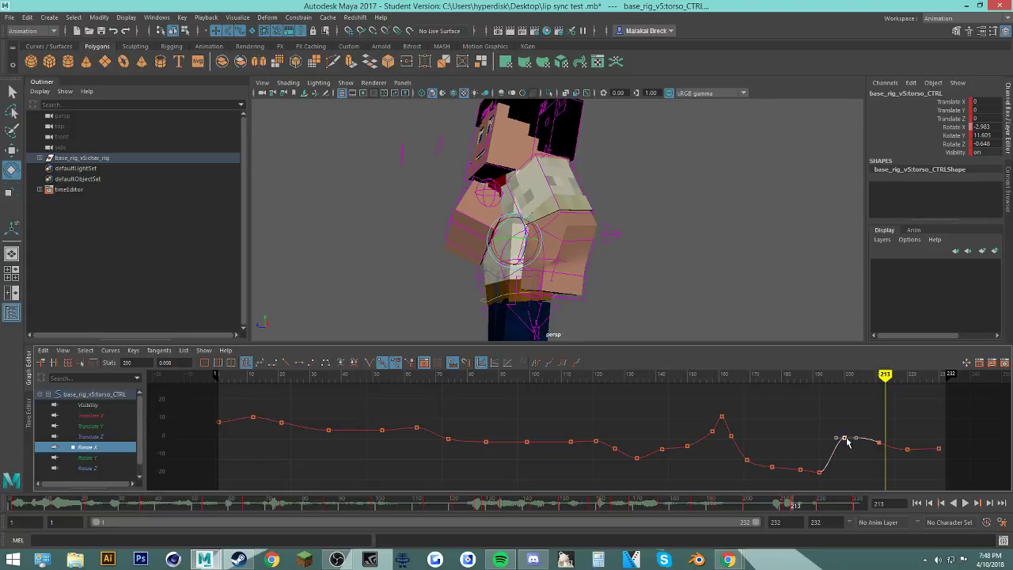
key(alt+v)
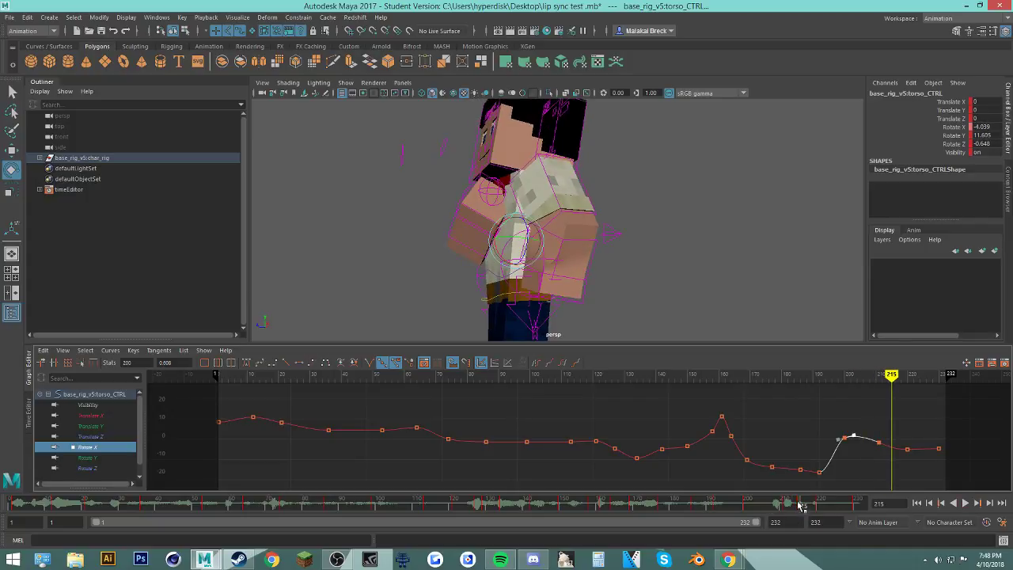
Step: Key a rotated torso pose at frame 215 and shift the Rotate X keys at frames 209, 215 and 220 one frame later
drag(497, 258, 495, 252)
key(s)
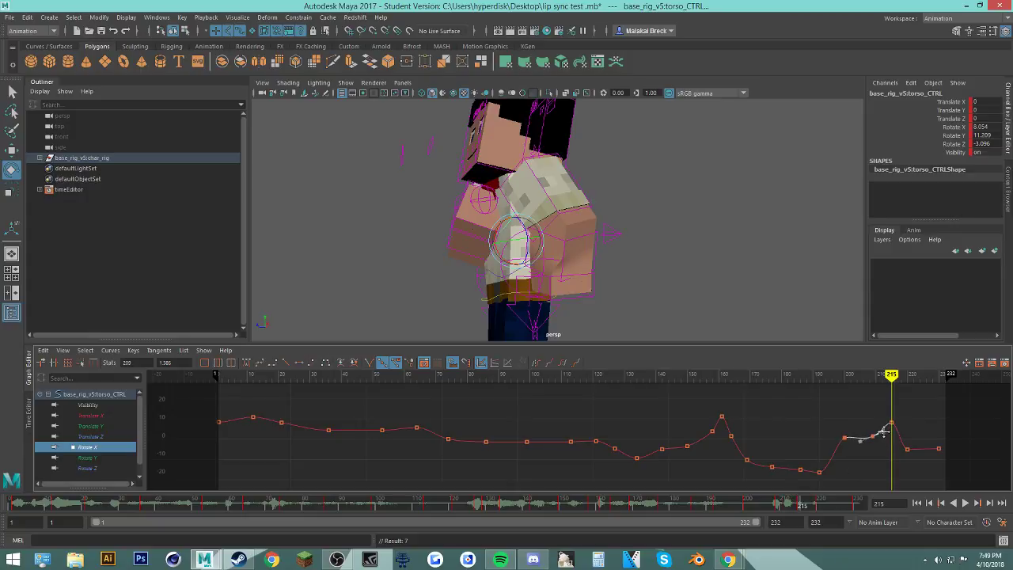
click(907, 453)
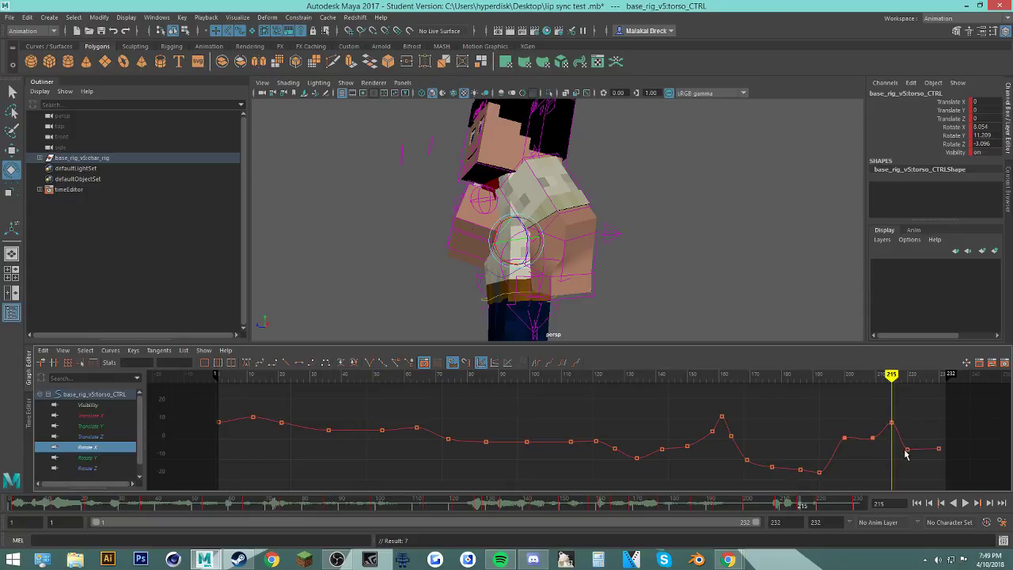
mouse_move(753, 504)
mouse_down()
mouse_move(810, 511)
mouse_move(792, 508)
mouse_move(802, 507)
mouse_up()
drag(917, 412, 918, 411)
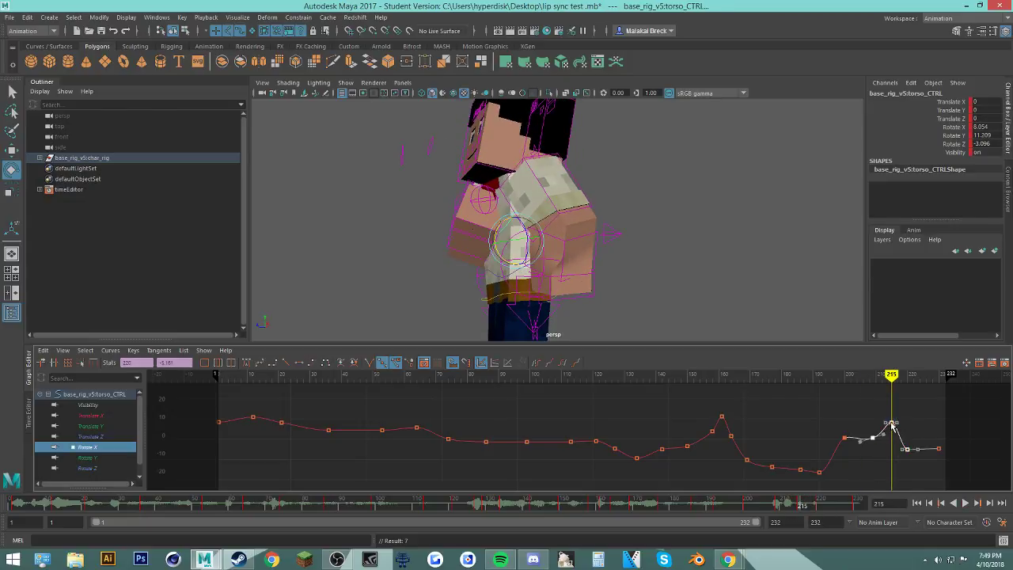
middle_drag(891, 423, 897, 422)
mouse_move(783, 503)
mouse_down()
mouse_move(829, 504)
mouse_move(791, 507)
mouse_up()
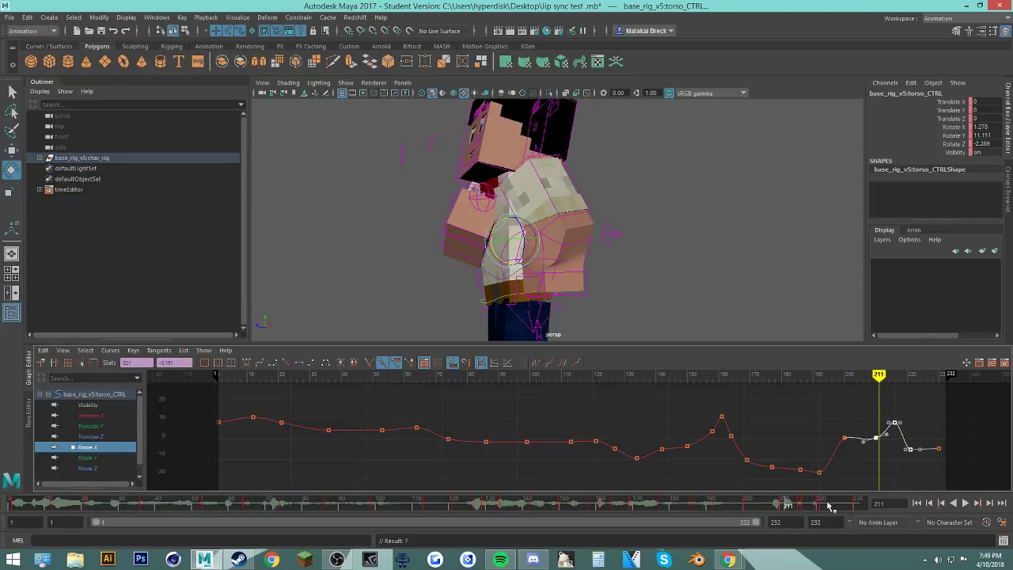
Step: Snap the torso control's keys from frame 201 to the end of the timeline to whole frames
shift+drag(860, 505, 749, 508)
right_click(781, 505)
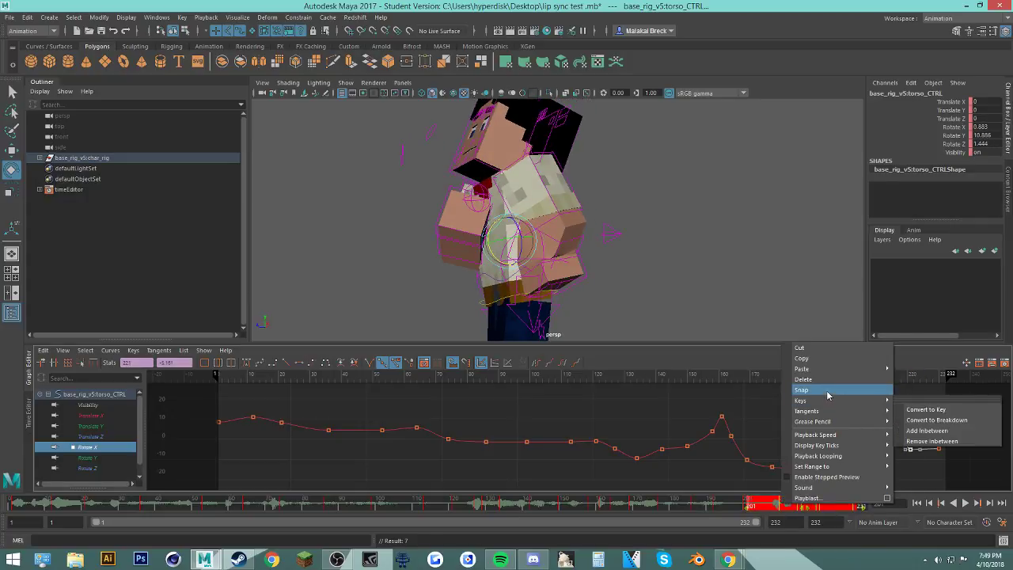
click(828, 394)
Step: Delete the torso control's keys at frames 221 and 216
click(809, 504)
double_click(827, 505)
click(823, 505)
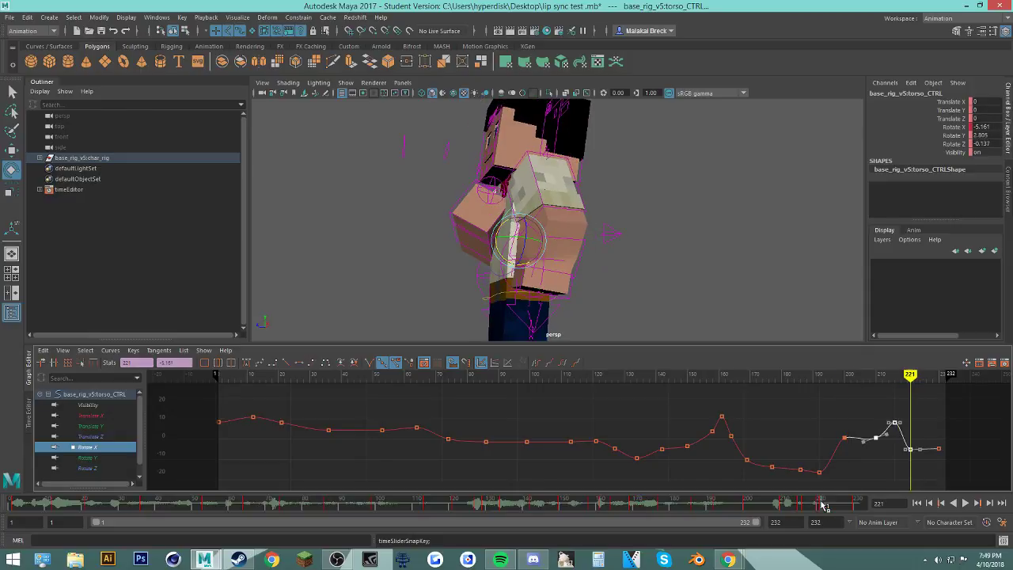
right_click(823, 505)
click(855, 382)
click(805, 505)
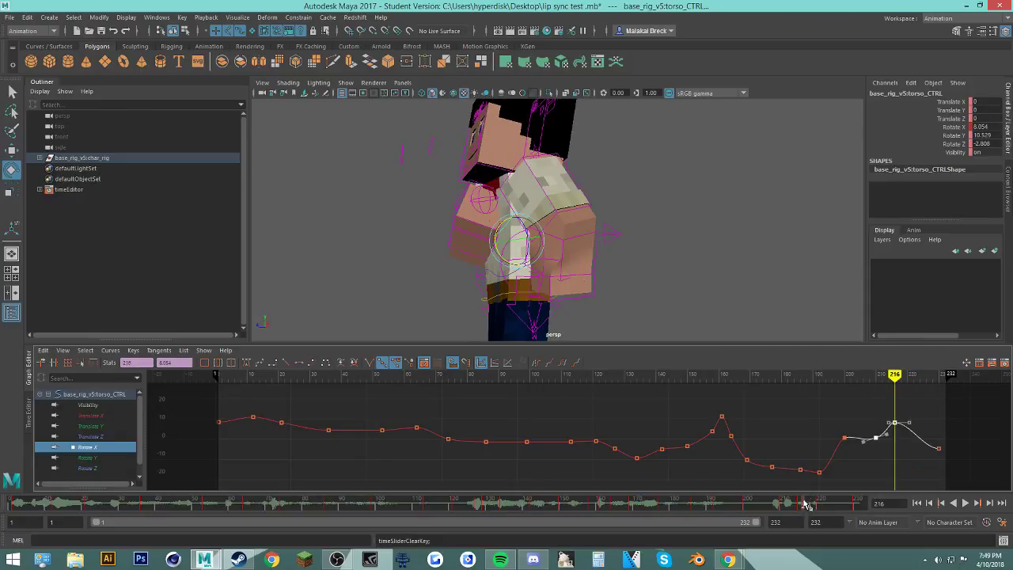
right_click(805, 505)
click(854, 383)
Step: Key the torso rotated forward to about 9.3 in Rotate X at frame 215 and adjust the curve at frame 210
click(781, 505)
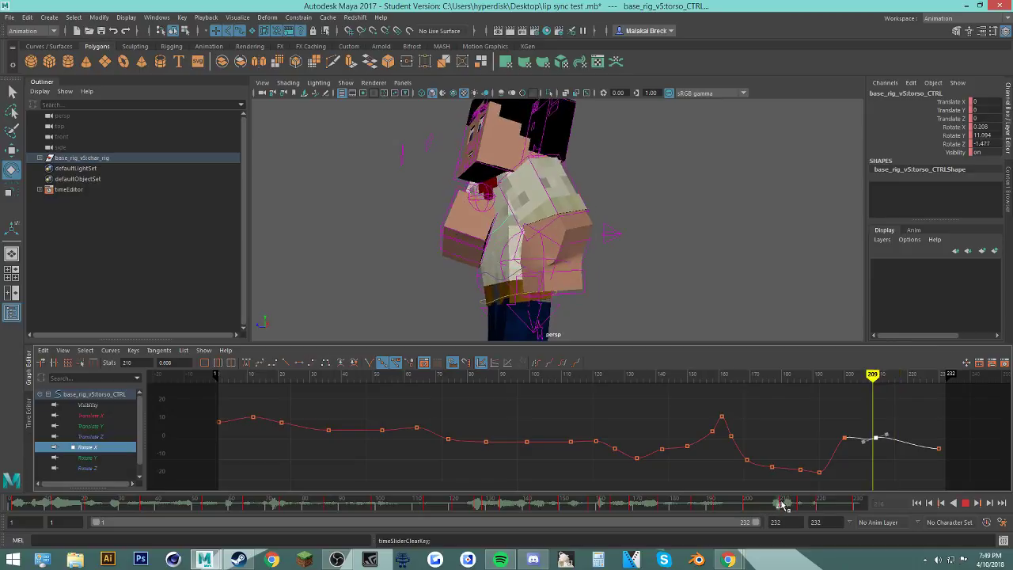
mouse_move(782, 505)
mouse_down()
mouse_move(815, 508)
mouse_move(765, 508)
mouse_move(799, 513)
mouse_up()
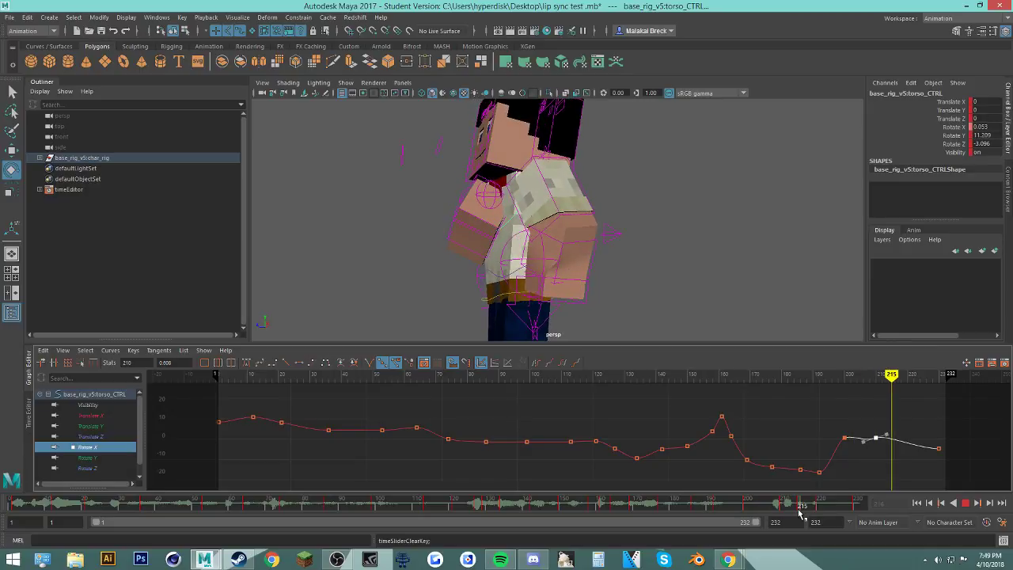
drag(497, 253, 500, 263)
key(s)
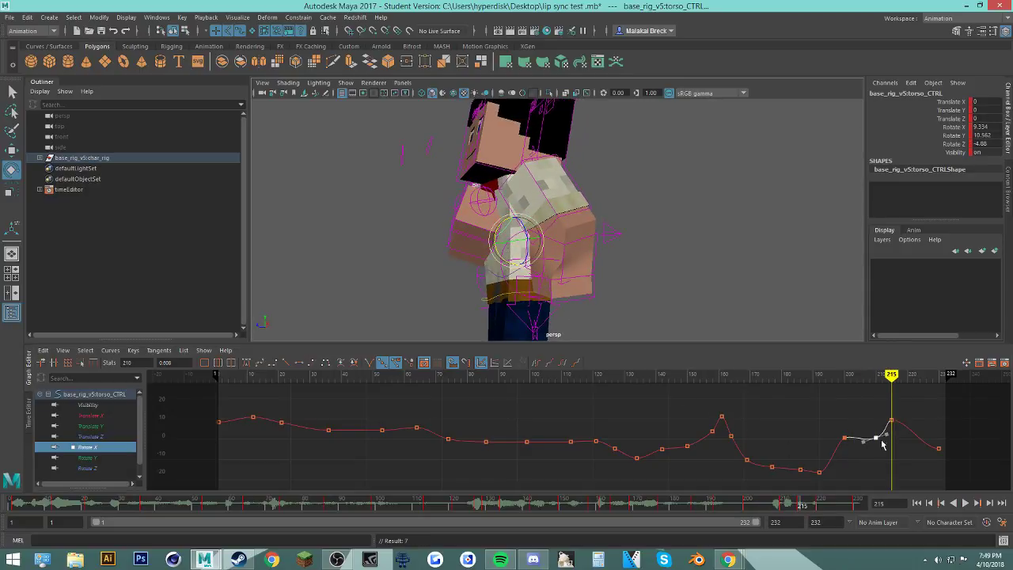
middle_drag(884, 445, 884, 431)
drag(797, 503, 828, 502)
Step: Play the animation from the first frame to review the whole character from the front
click(672, 323)
alt+drag(595, 291, 666, 279)
click(577, 218)
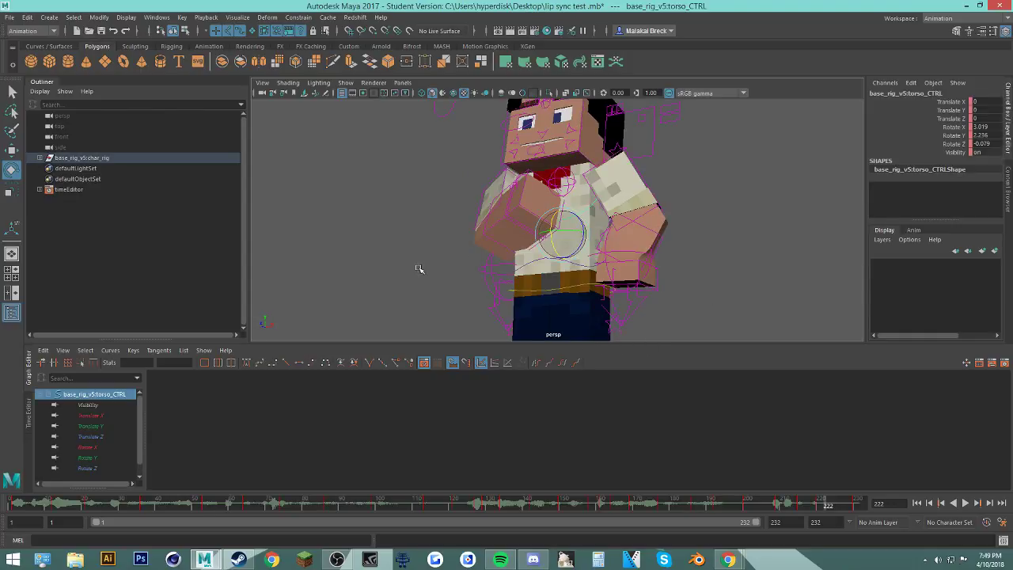
mouse_move(419, 269)
alt+mouse_down()
mouse_move(430, 288)
mouse_move(431, 269)
alt+mouse_up()
scroll(429, 288, down, 4)
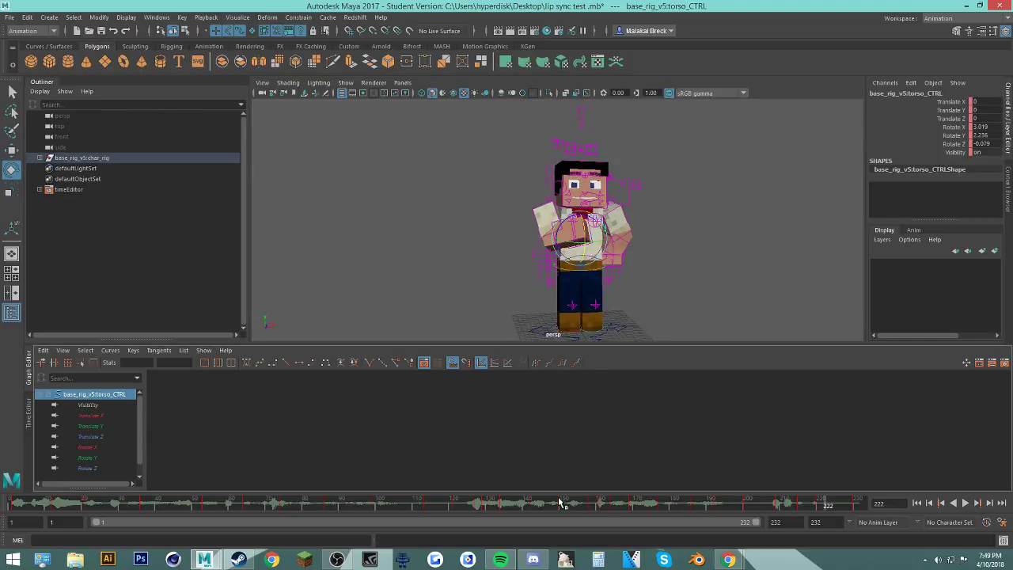
key(alt+shift+v)
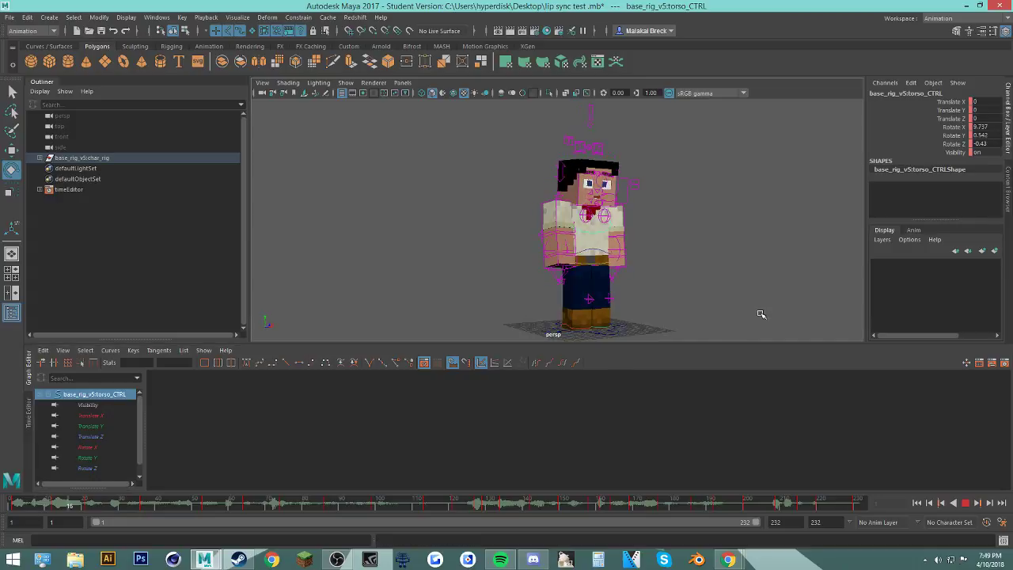
scroll(751, 309, up, 3)
Step: Check the live stream page in Chrome, return to Maya and stop the playback after a closer look at the torso
mouse_move(728, 561)
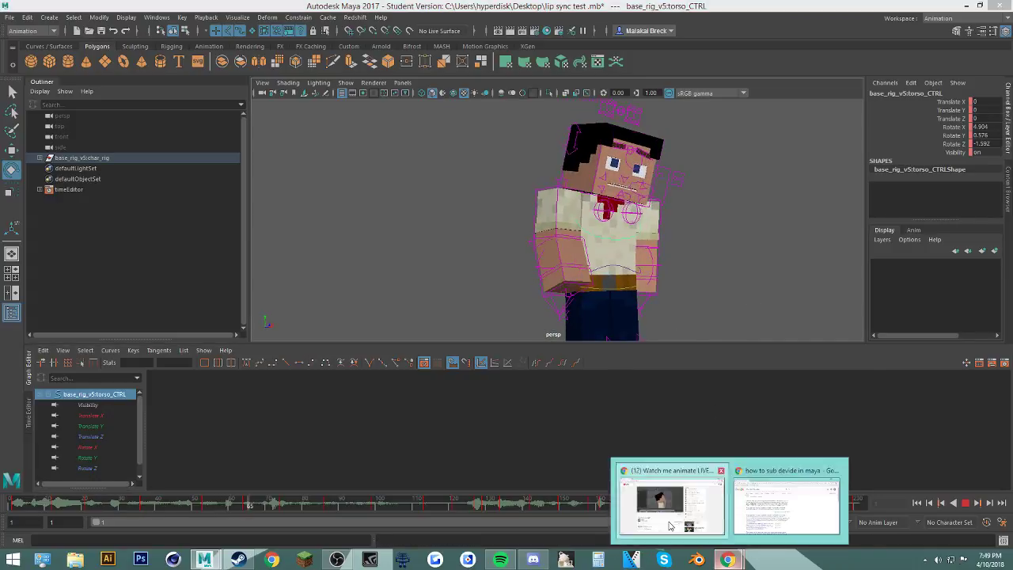
click(672, 452)
click(964, 8)
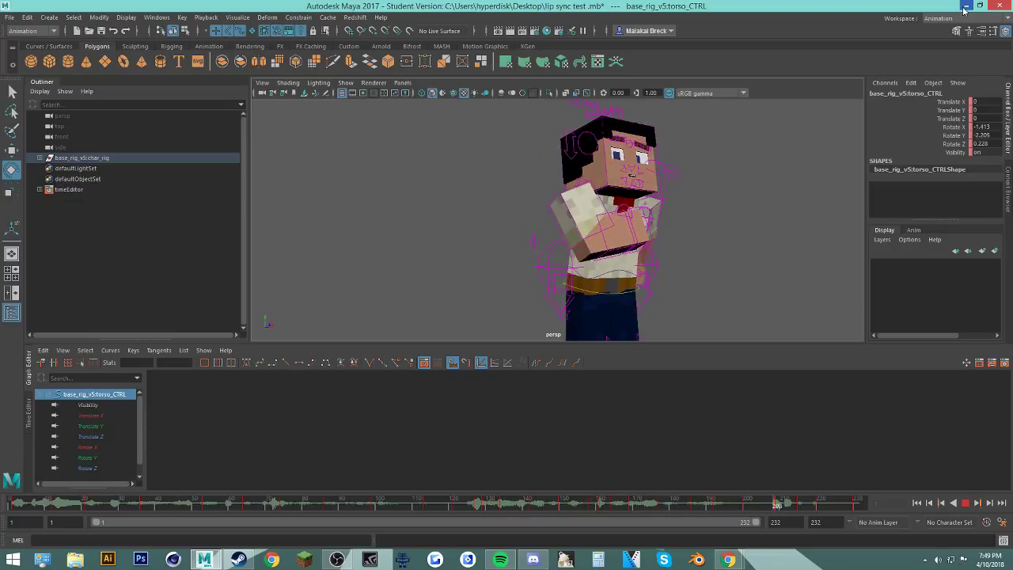
scroll(761, 224, up, 4)
alt+drag(769, 235, 673, 217)
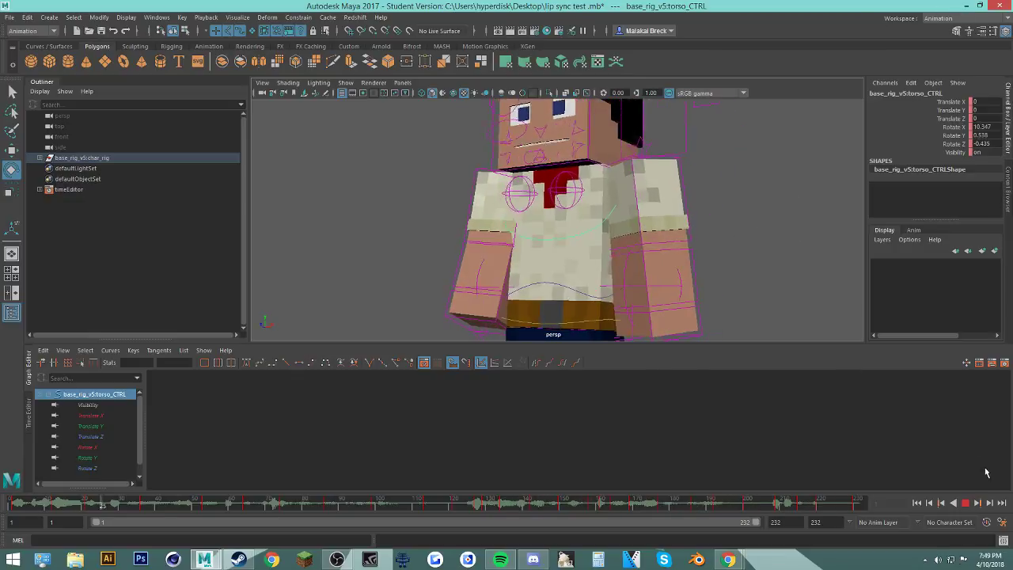
click(967, 504)
key(alt+v)
Step: Delete the torso control's keys between about frames 205 and 223
click(704, 505)
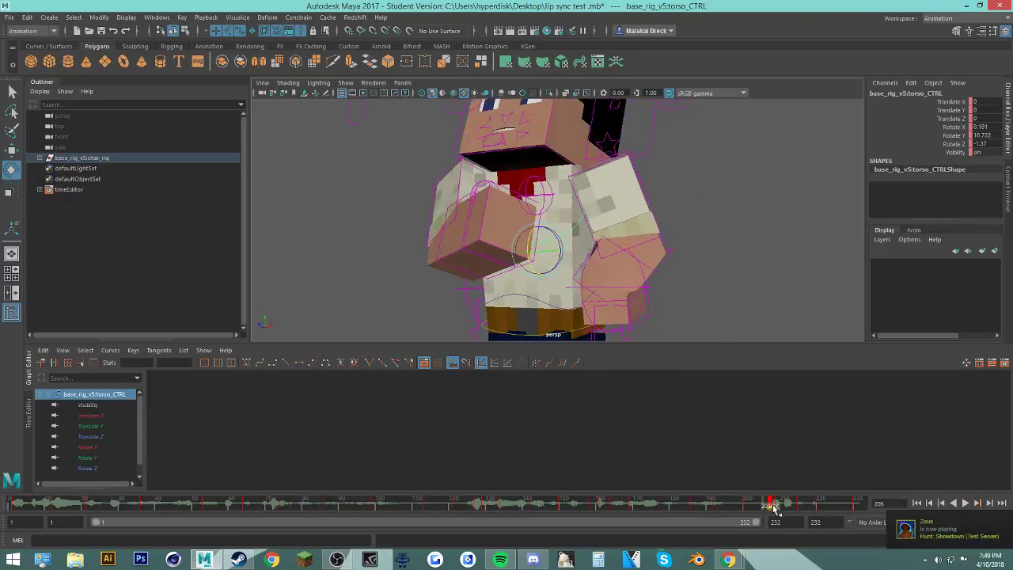
shift+drag(768, 503, 832, 503)
right_click(838, 507)
click(877, 383)
Step: Rotate the torso control around frame 211 and turn it to about -6.6 in Rotate Y at frame 223
drag(726, 507, 788, 505)
drag(534, 239, 526, 244)
drag(769, 505, 829, 505)
drag(536, 237, 552, 252)
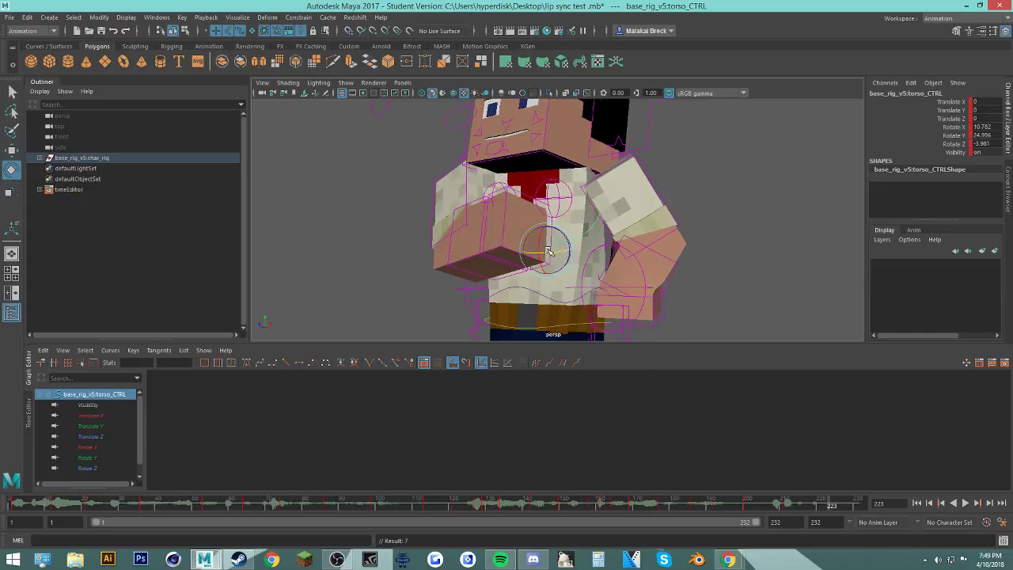
alt+drag(696, 328, 757, 298)
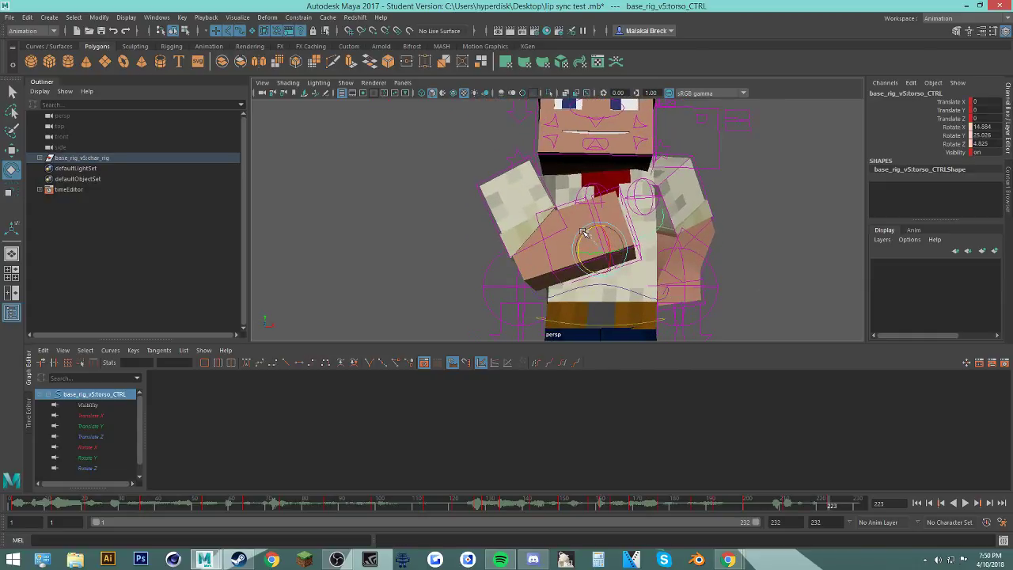
drag(582, 231, 615, 255)
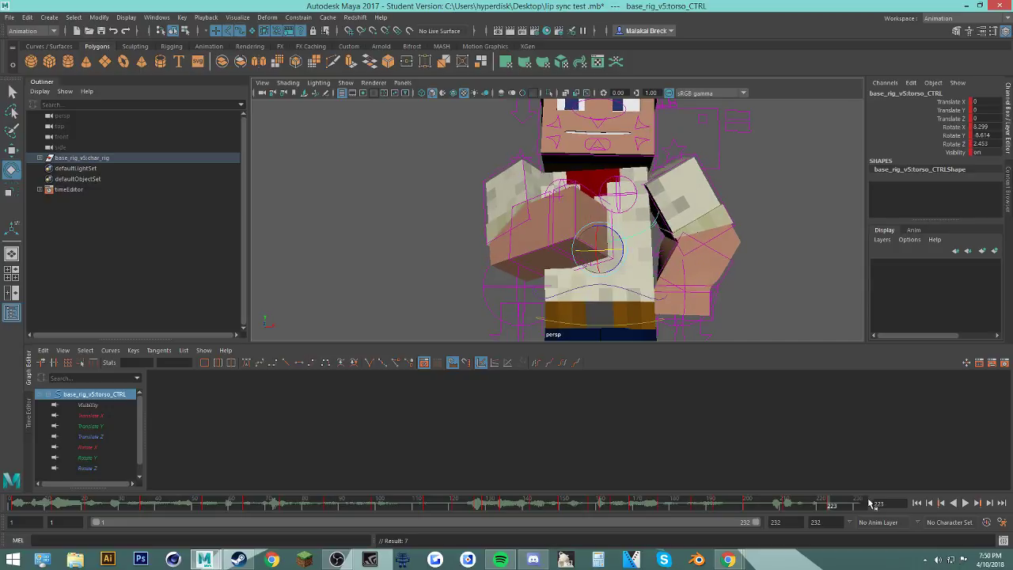
drag(758, 504, 828, 508)
Step: Delete the torso control's key at frame 232 and review the end of the torso motion
mouse_move(831, 506)
shift+mouse_down()
mouse_move(790, 508)
mouse_move(862, 508)
shift+mouse_up()
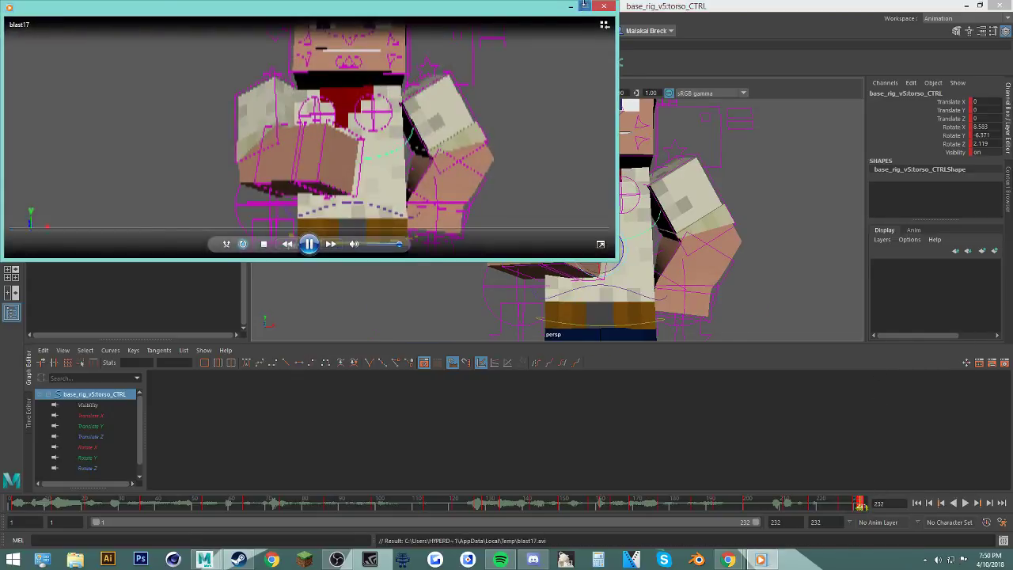
click(604, 5)
right_click(861, 505)
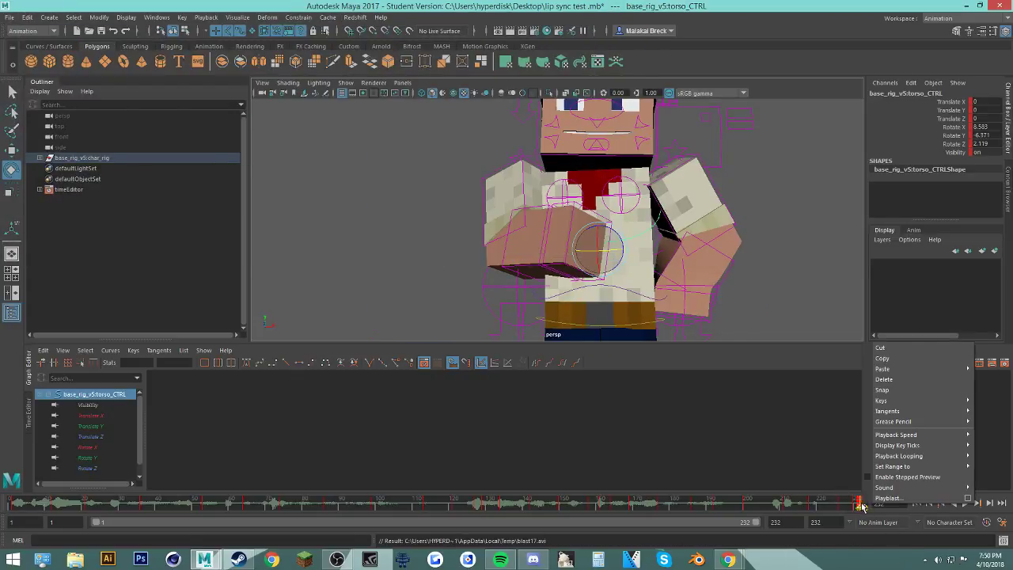
click(898, 380)
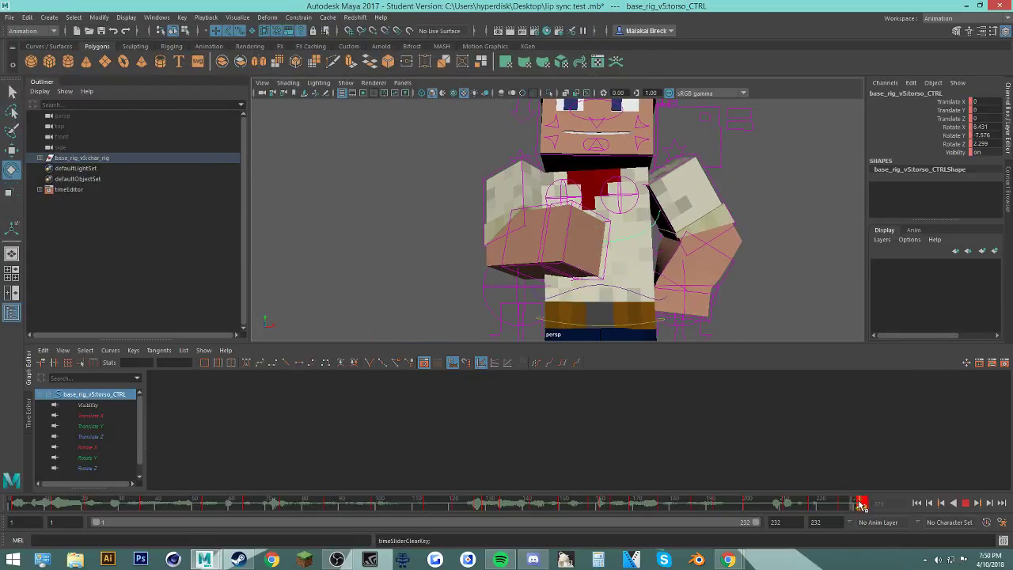
mouse_move(861, 505)
mouse_down()
mouse_move(809, 506)
mouse_move(850, 505)
mouse_up()
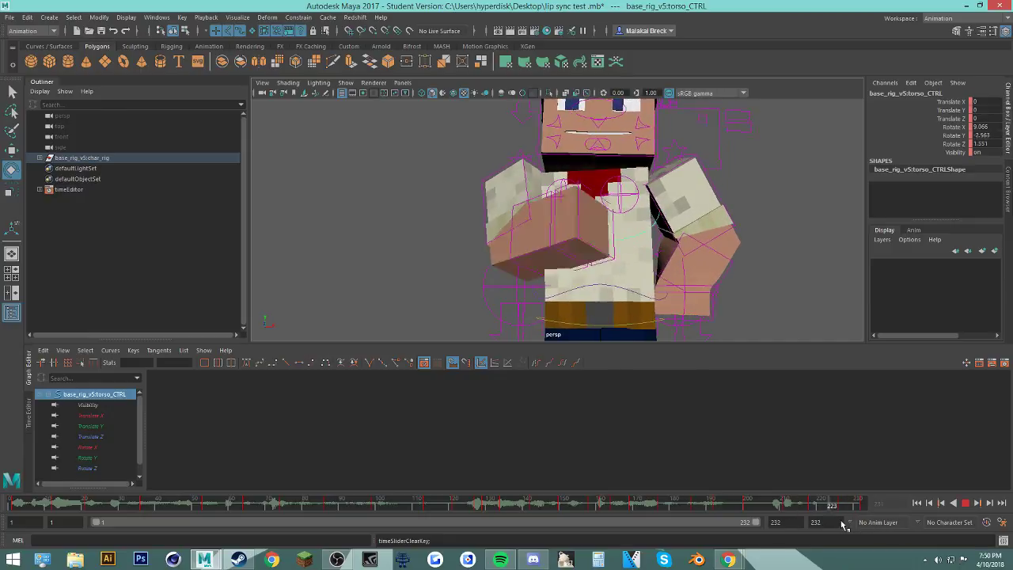
click(838, 504)
drag(833, 507, 901, 523)
alt+drag(818, 279, 738, 356)
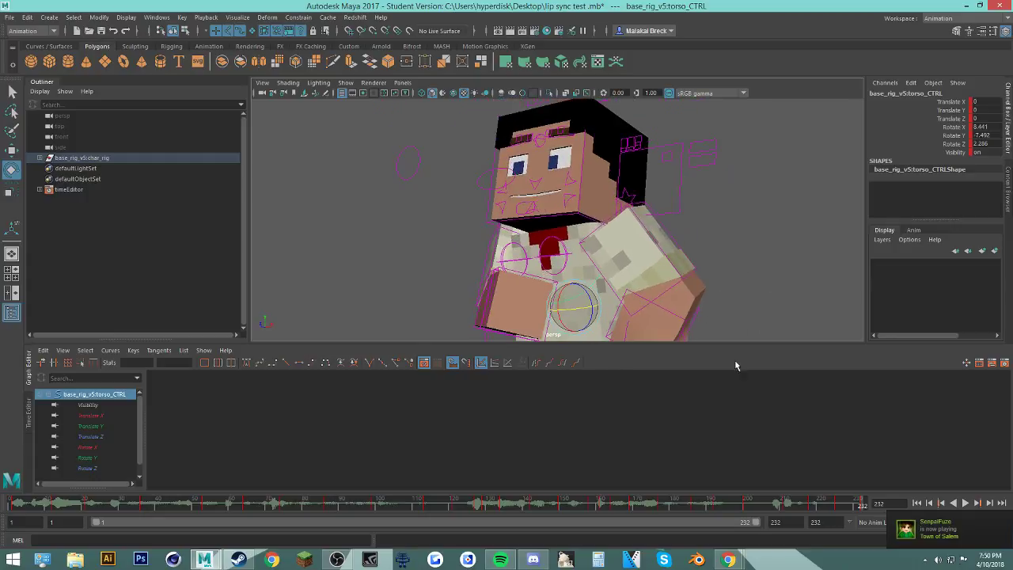
Step: Switch to the YouTube live stream in Chrome, rewind it to near its start and unmute it
click(728, 559)
click(679, 507)
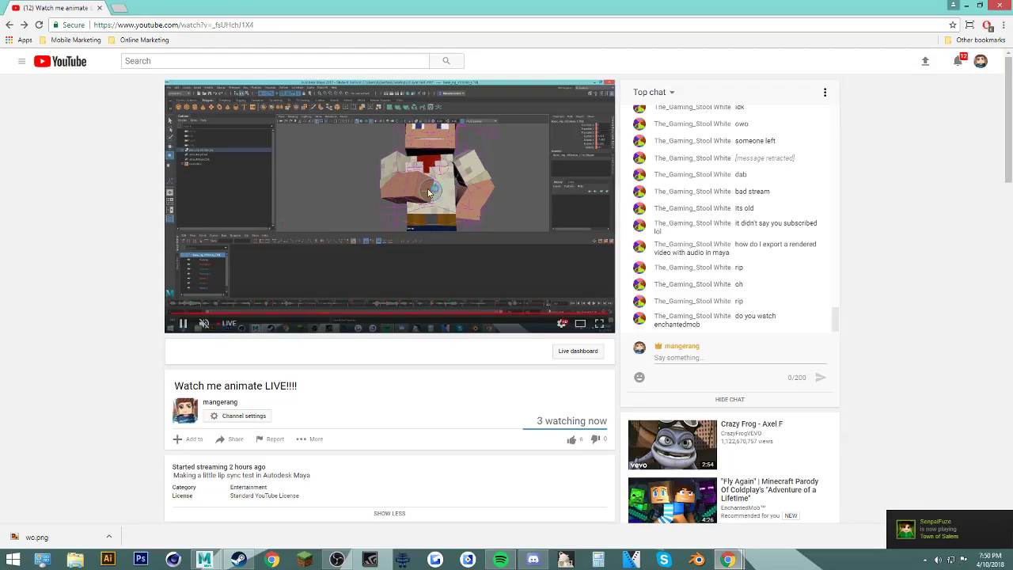
drag(229, 318, 190, 321)
click(204, 325)
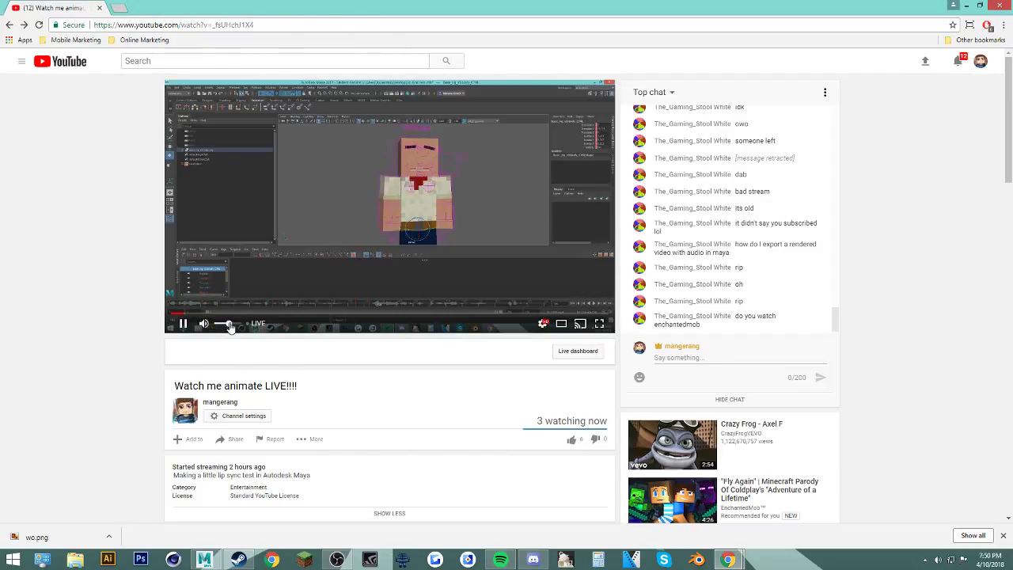
Step: Scan the early part of the live stream recording, jumping back and forth between about 1:54 and 1:45 hours behind live
click(197, 318)
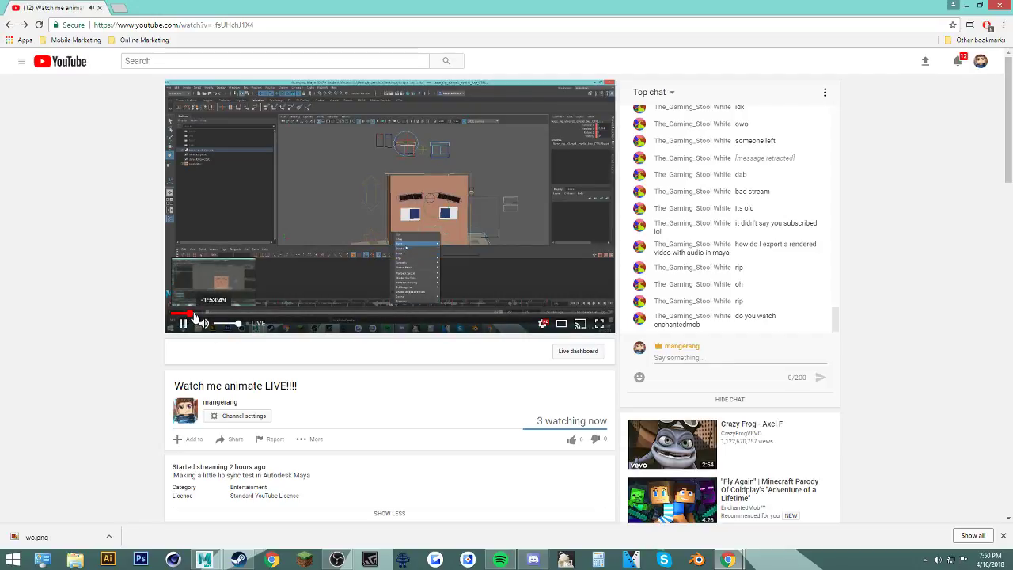
click(200, 315)
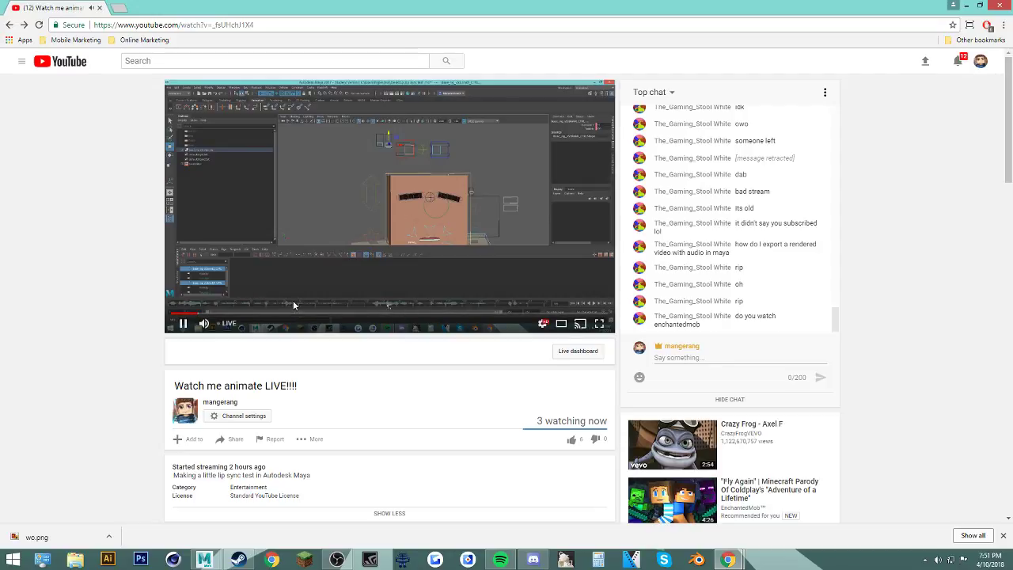
click(203, 316)
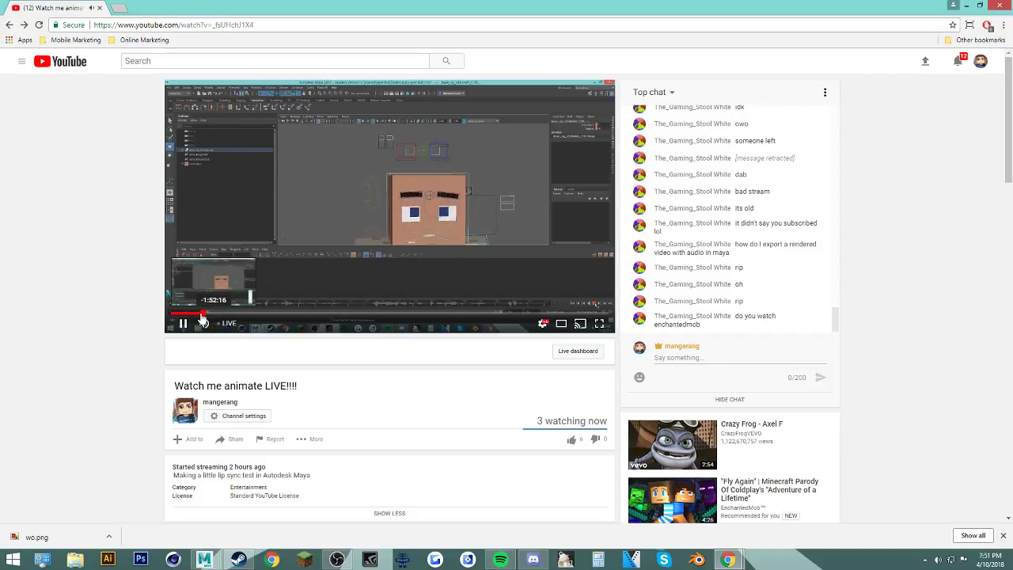
click(201, 316)
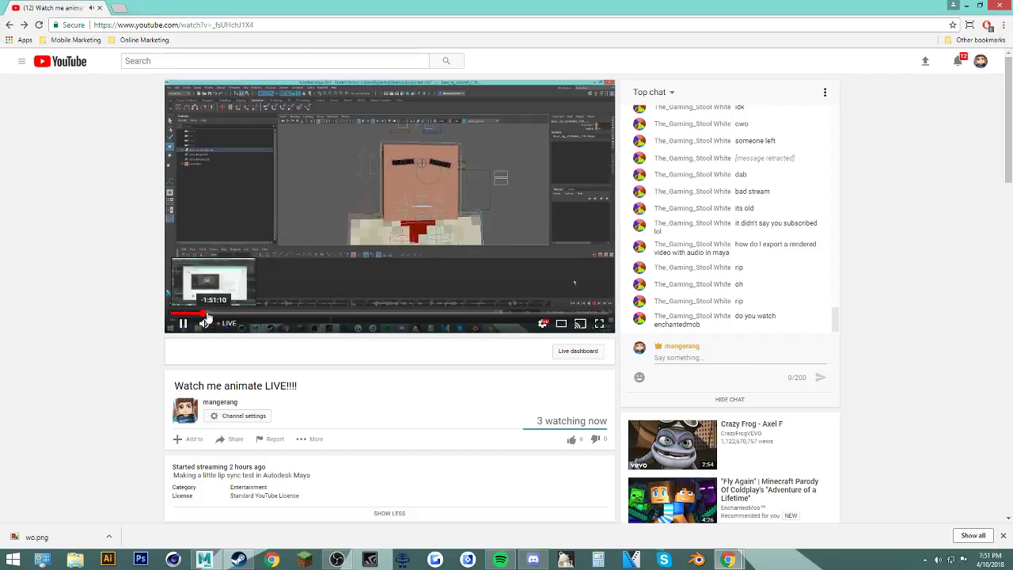
click(208, 315)
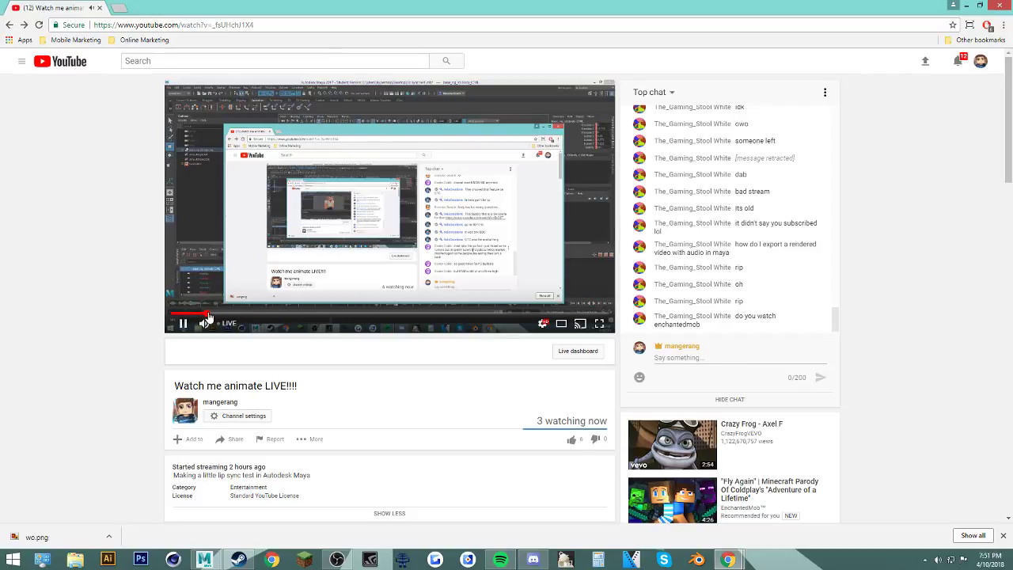
click(204, 316)
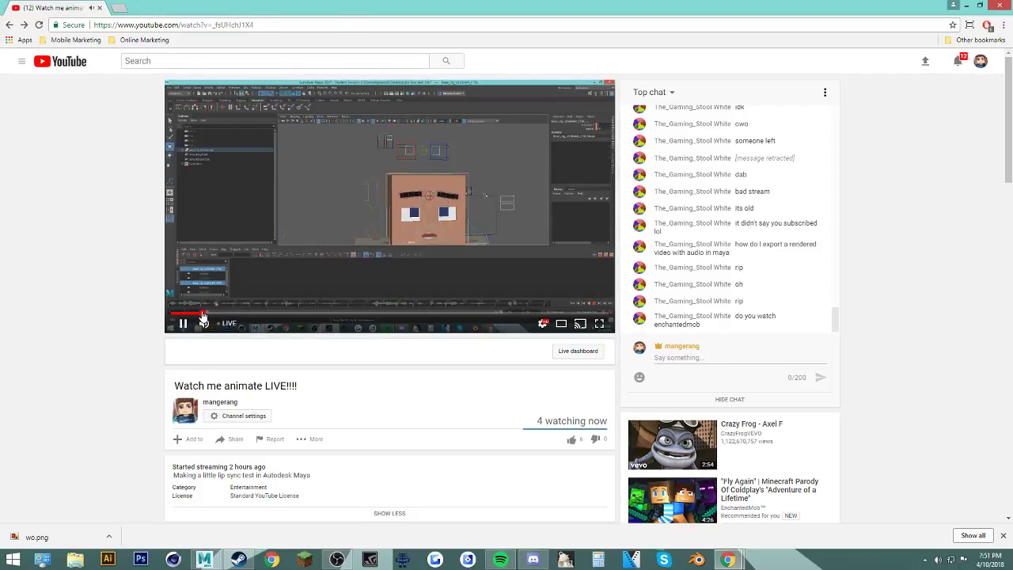
click(217, 315)
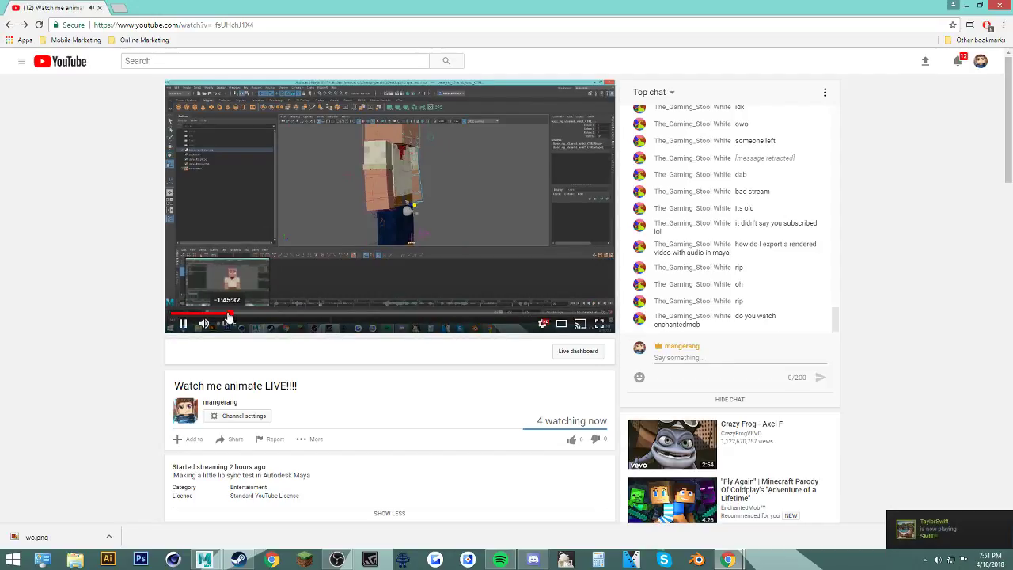
click(227, 315)
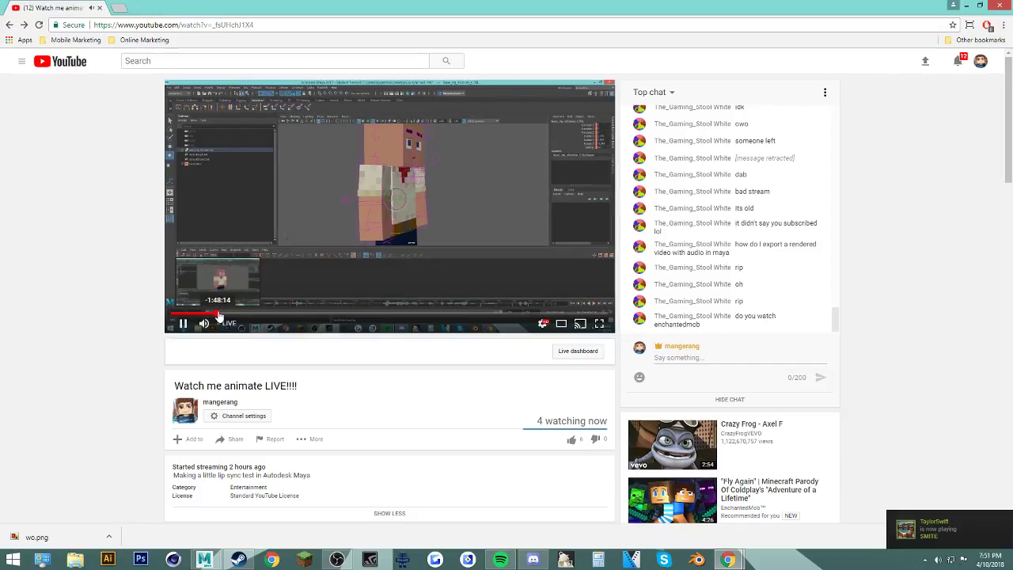
click(219, 315)
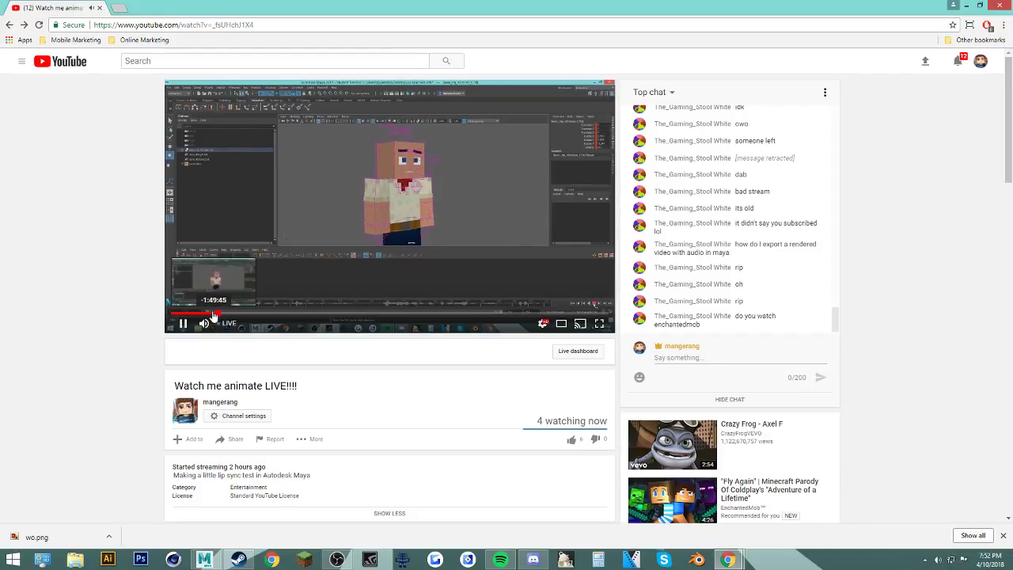
click(212, 315)
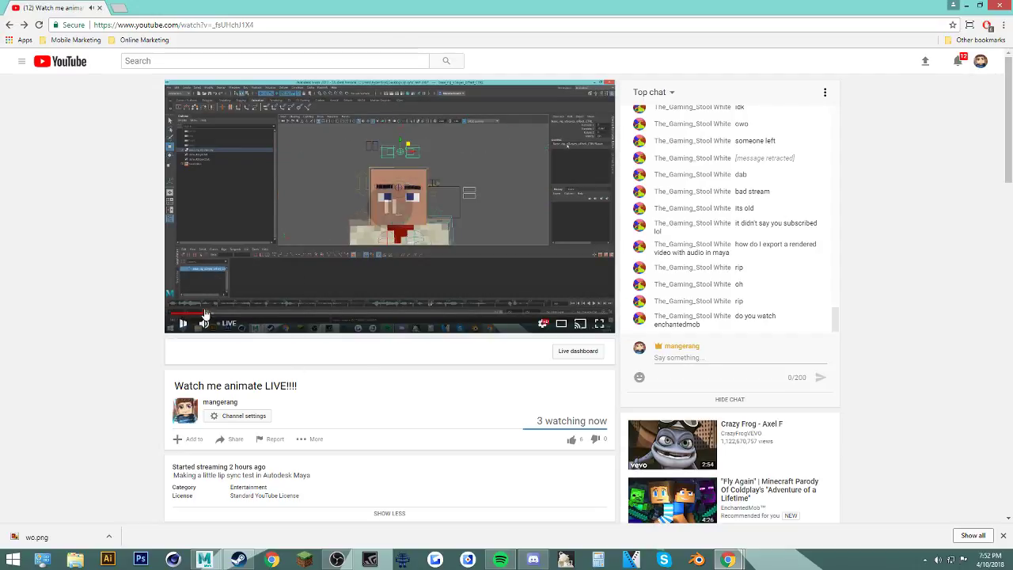
click(210, 314)
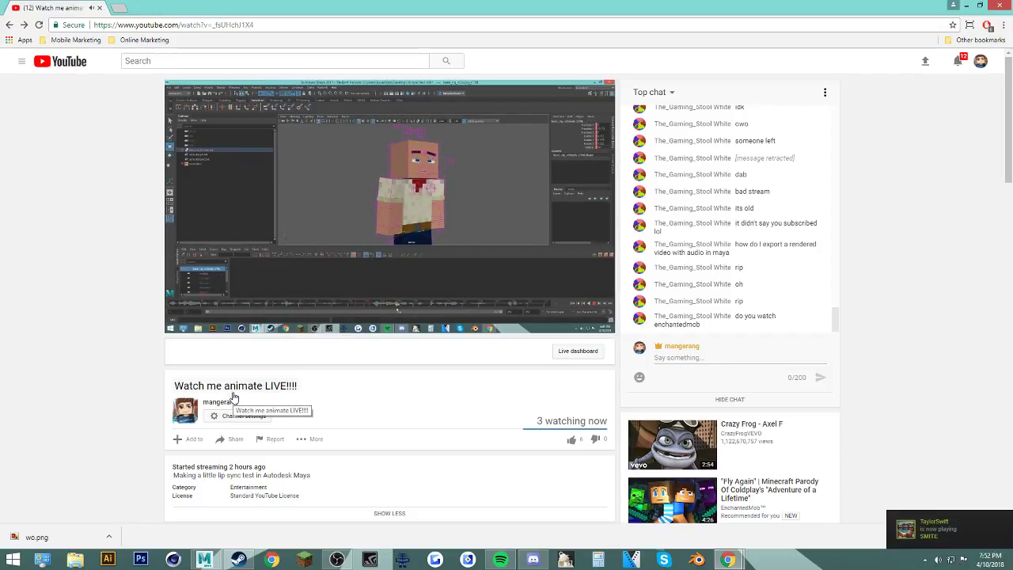
Step: Pause the recorded stream, inspect the character's eye and head pose in full screen, and exit full screen
mouse_move(182, 325)
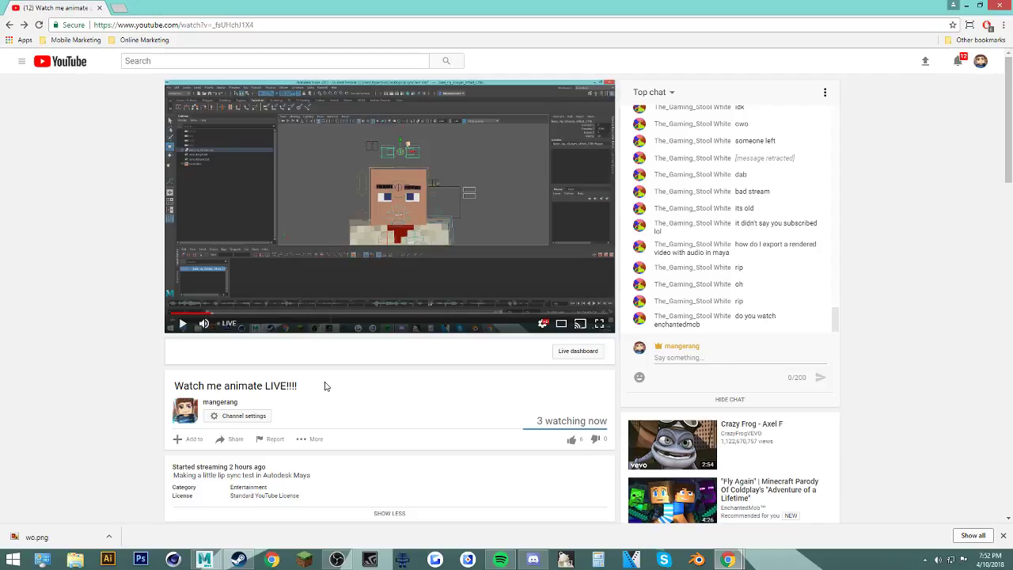
click(601, 326)
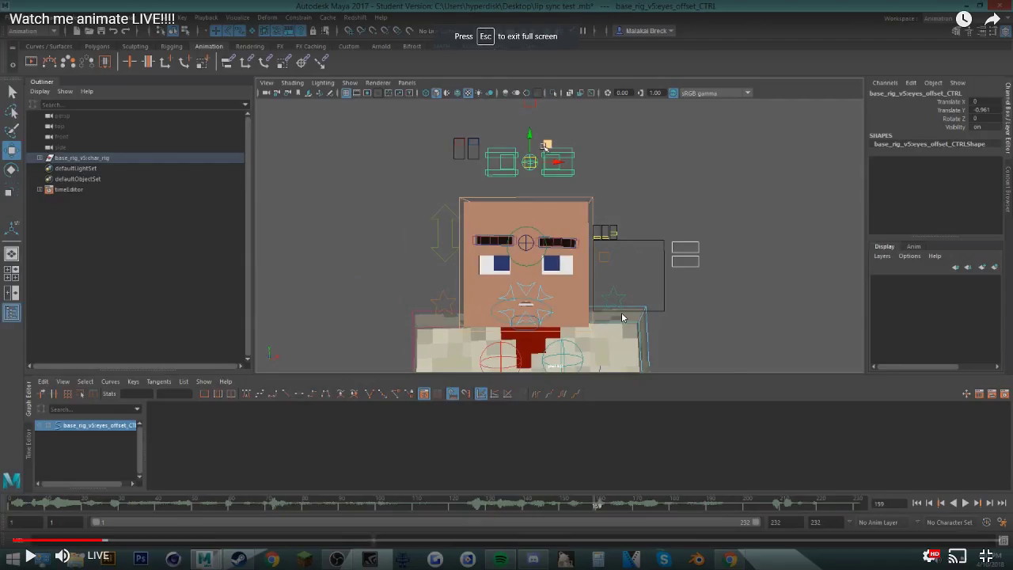
click(622, 317)
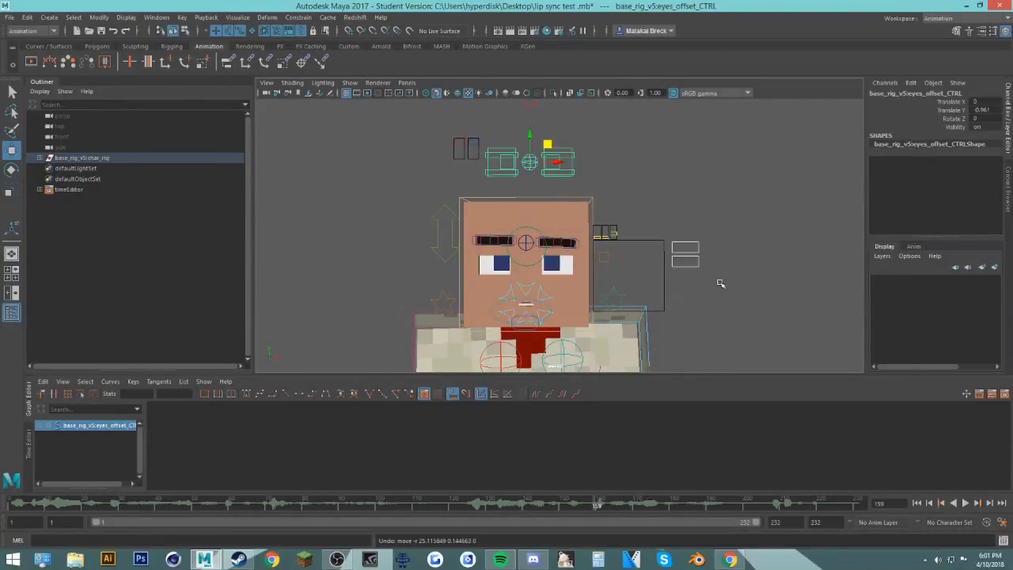
click(648, 312)
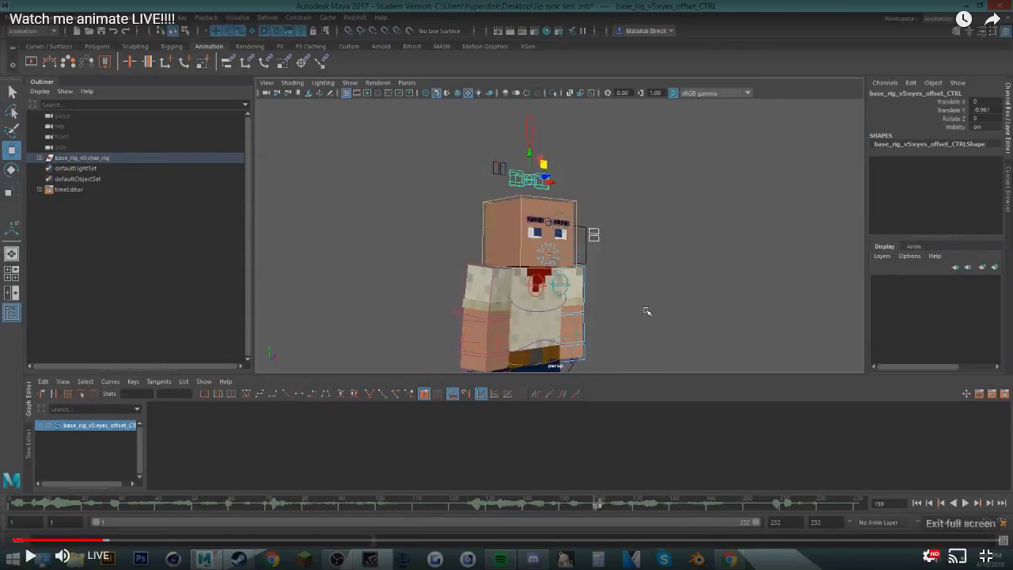
click(986, 557)
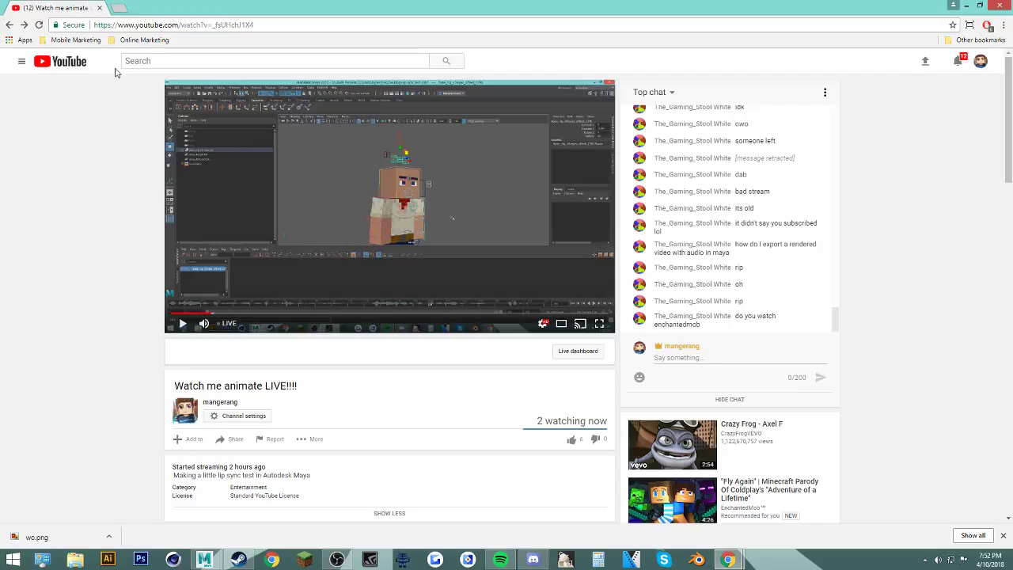
Step: Mute the stream player and bring its playback back to the live point
click(205, 324)
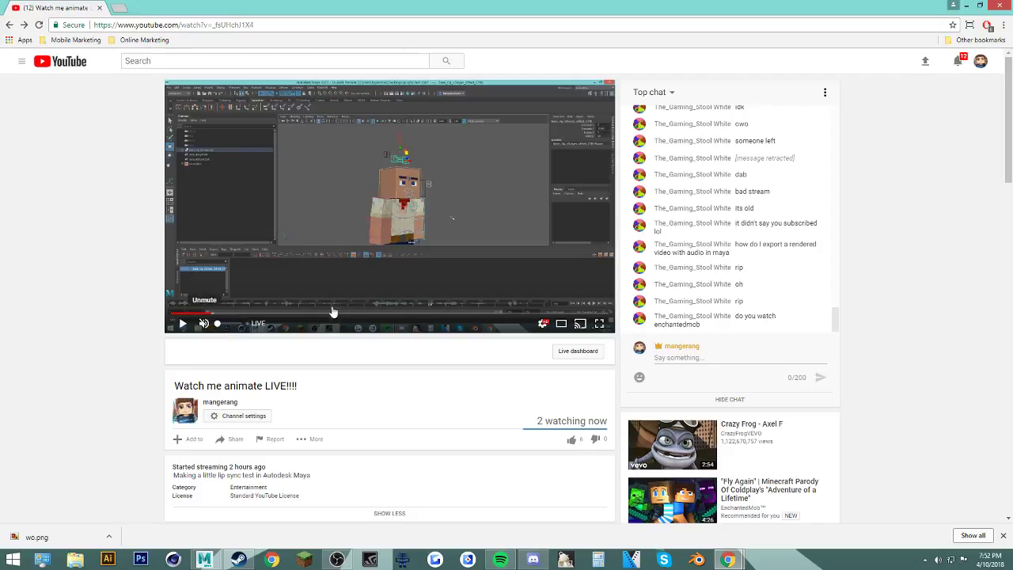
click(610, 312)
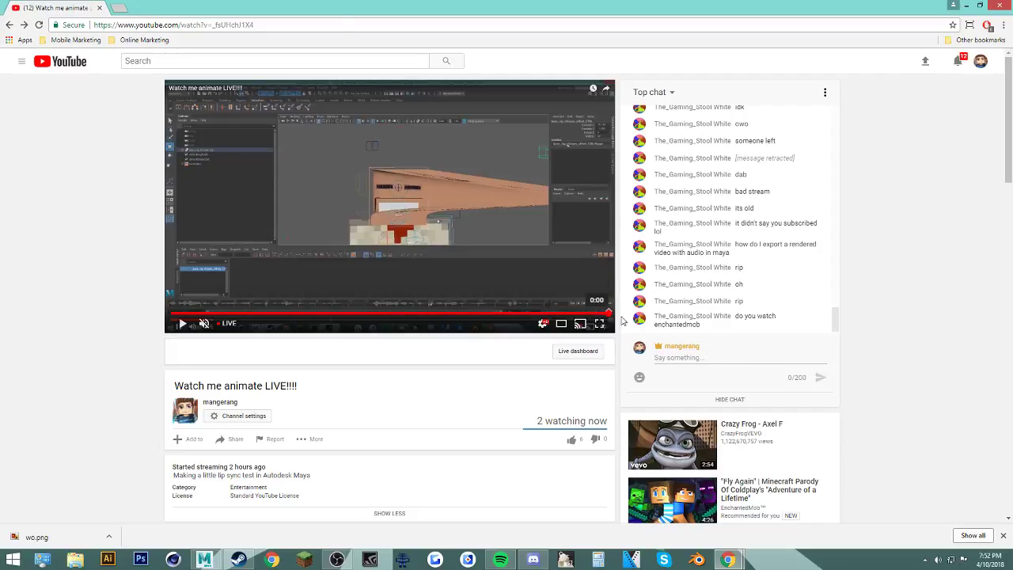
drag(547, 314, 577, 317)
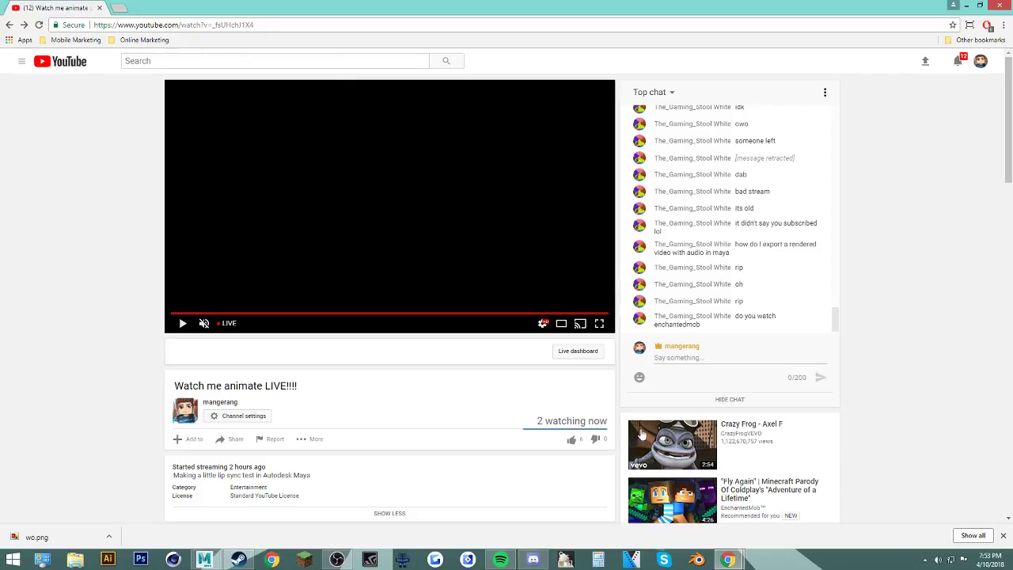
click(182, 323)
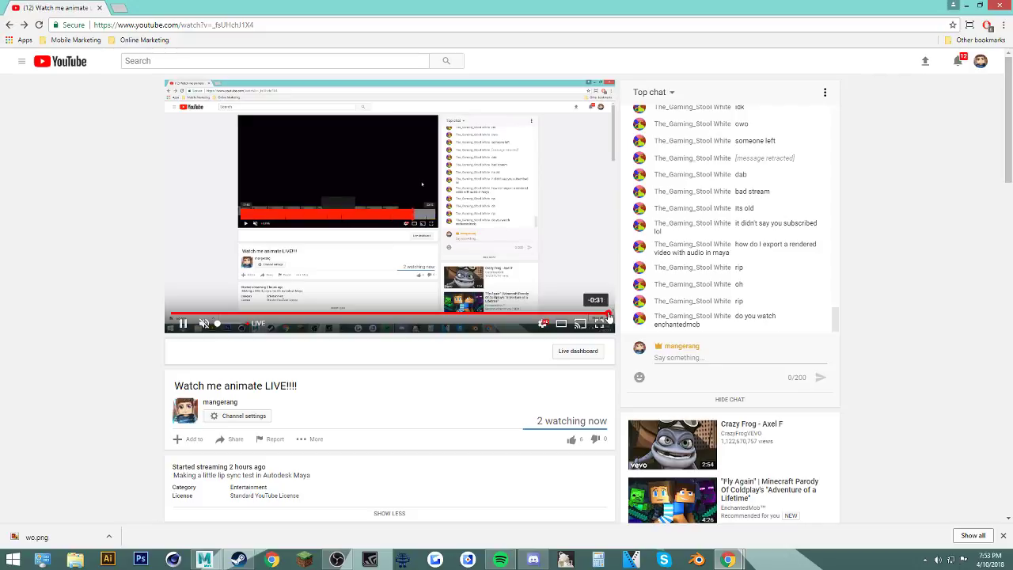
drag(620, 317, 630, 319)
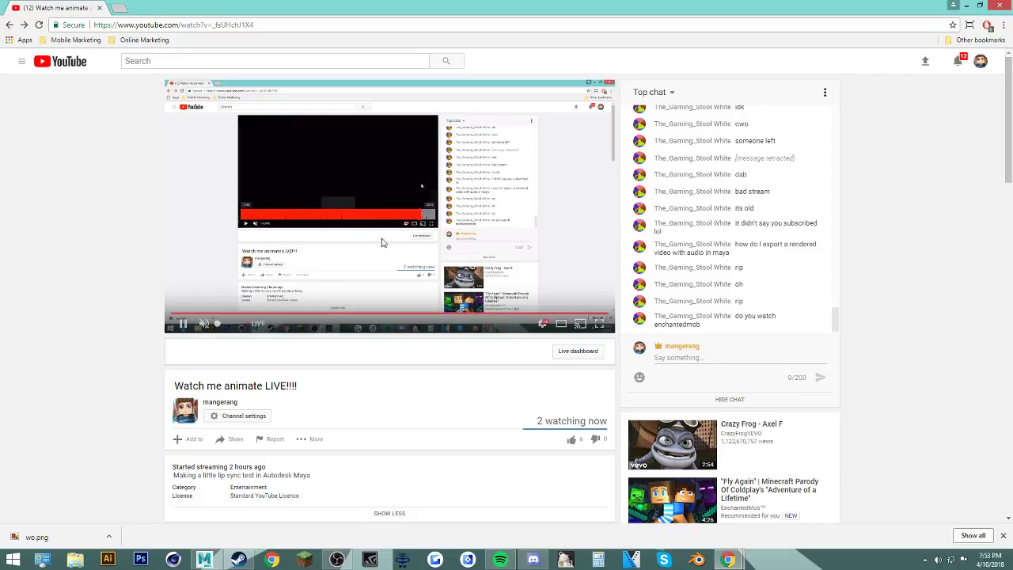
Step: Switch back to Maya to play the lip sync animation, and adjust the music volume in Spotify
click(965, 5)
drag(584, 512, 11, 505)
click(965, 503)
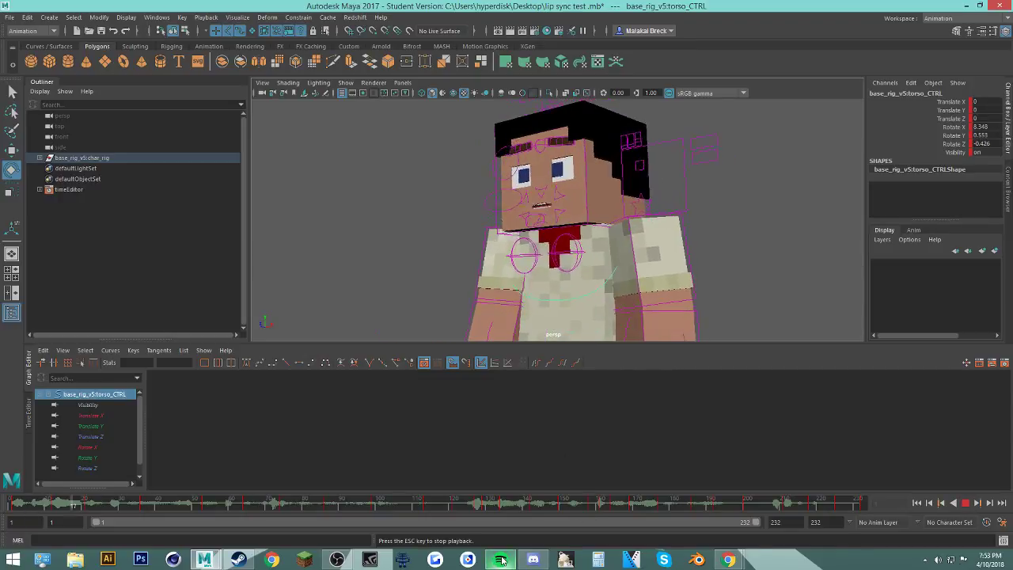
click(501, 559)
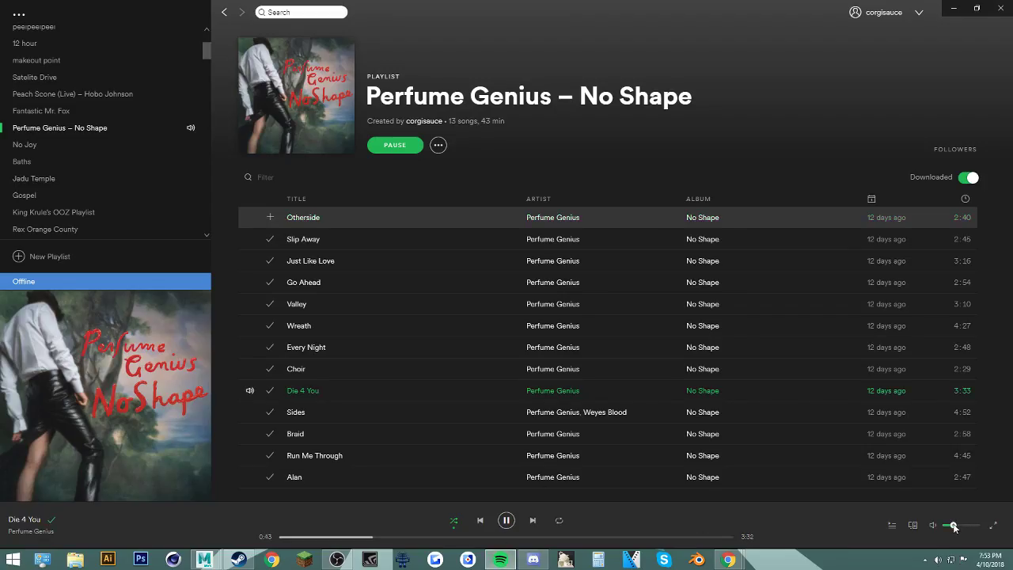
click(953, 7)
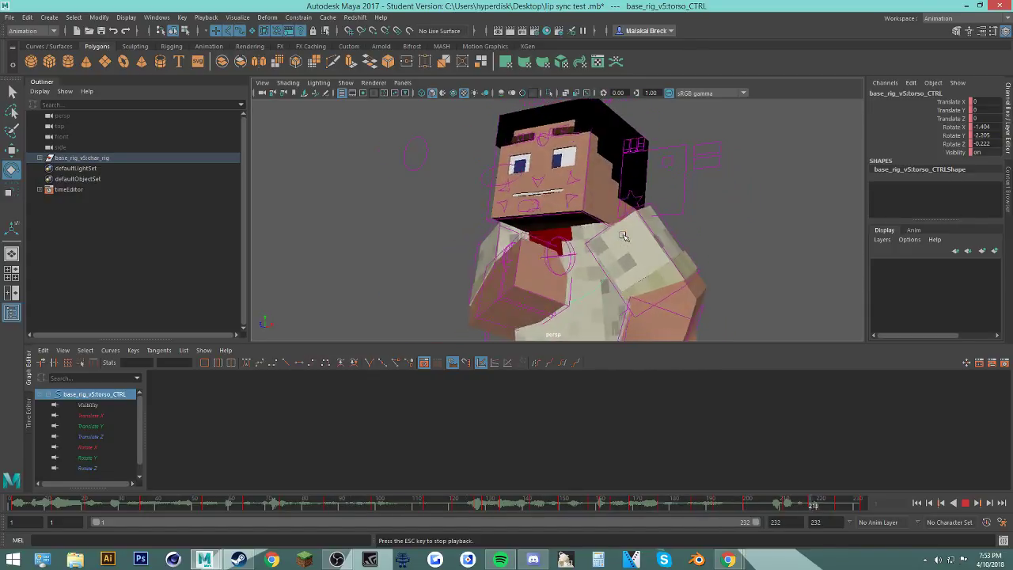
Step: Save the lip sync test scene, accepting the student version notice, and resume playback
key(ctrl+s)
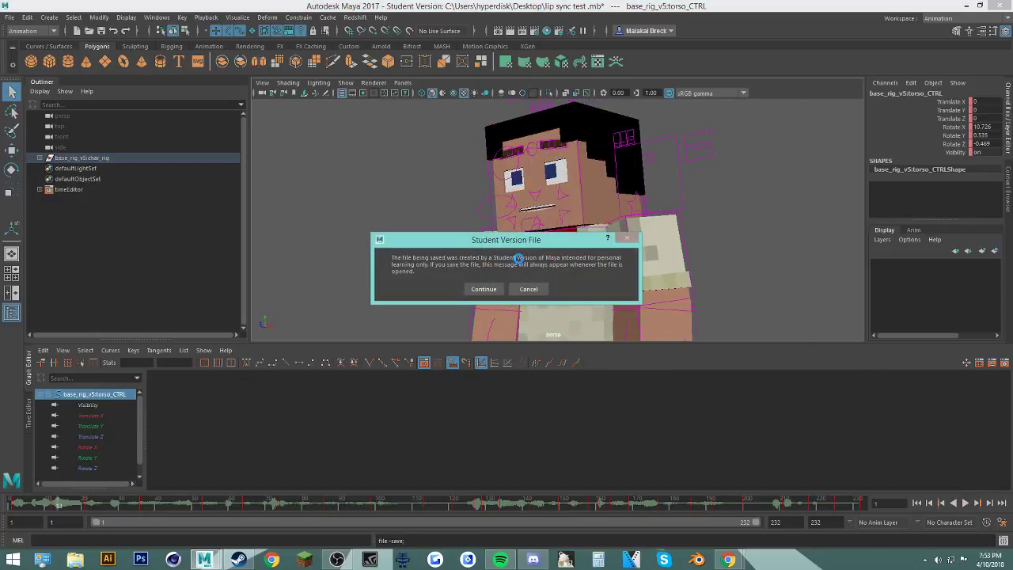
click(485, 288)
key(e)
click(966, 503)
Step: Rotate the head pivot control slightly around frame 202 and set a key
click(589, 160)
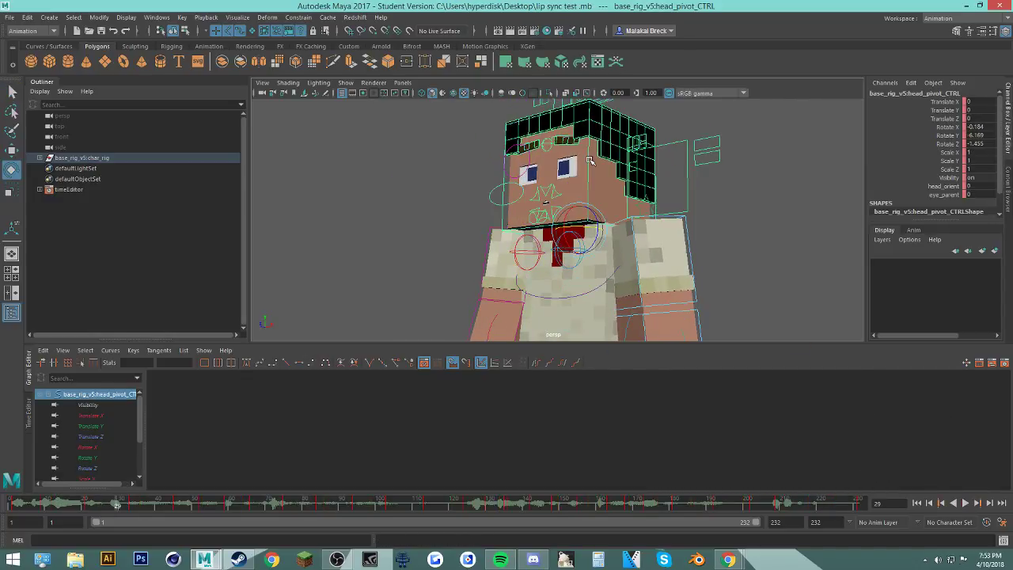
drag(673, 503, 754, 507)
mouse_move(549, 229)
mouse_down()
mouse_move(546, 267)
mouse_move(546, 247)
mouse_move(634, 240)
mouse_move(551, 240)
mouse_up()
key(s)
Step: Review the head motion around frame 196 and delete the head pivot control's keys there
drag(695, 505, 732, 508)
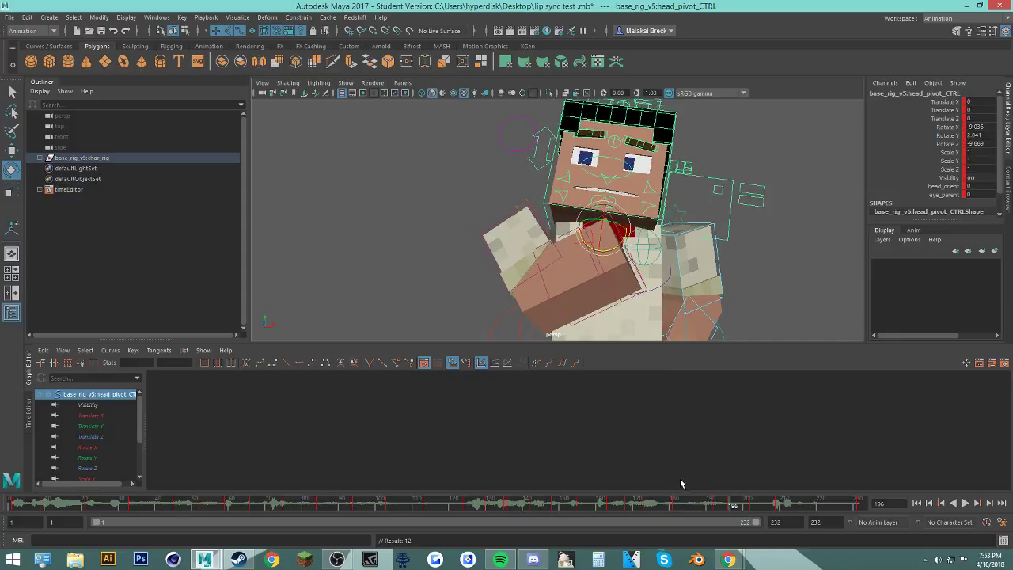
key(alt+v)
drag(739, 507, 734, 506)
click(728, 506)
right_click(736, 506)
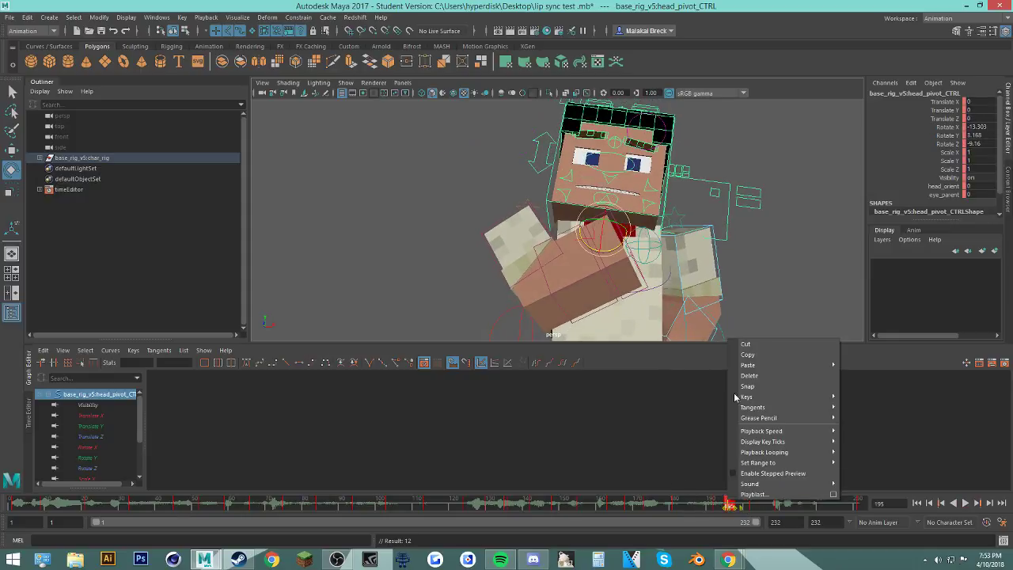
click(749, 376)
click(733, 505)
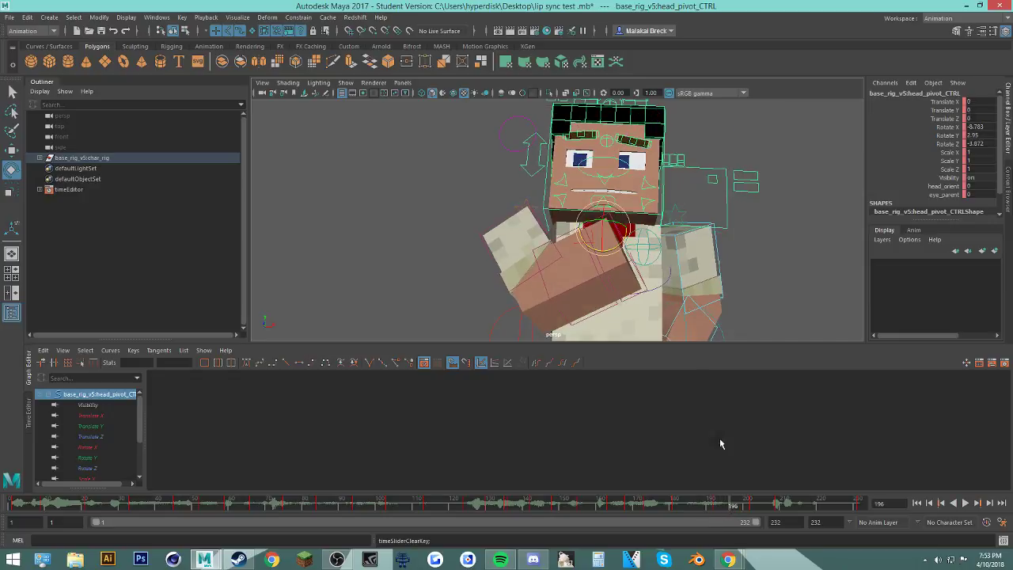
Step: Play back the head motion and delete the head pivot control's key near frame 206
key(alt+v)
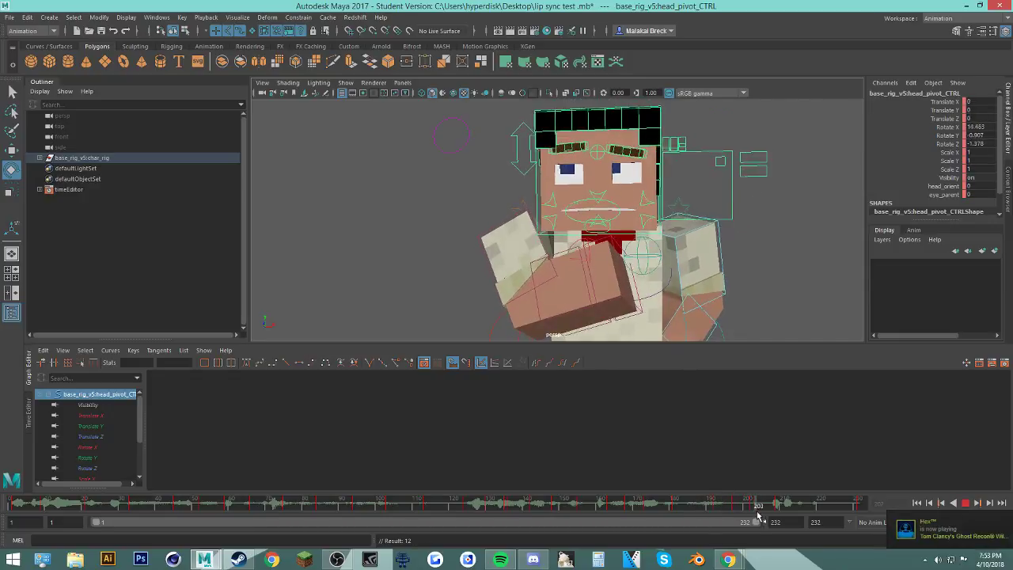
right_click(771, 512)
click(820, 384)
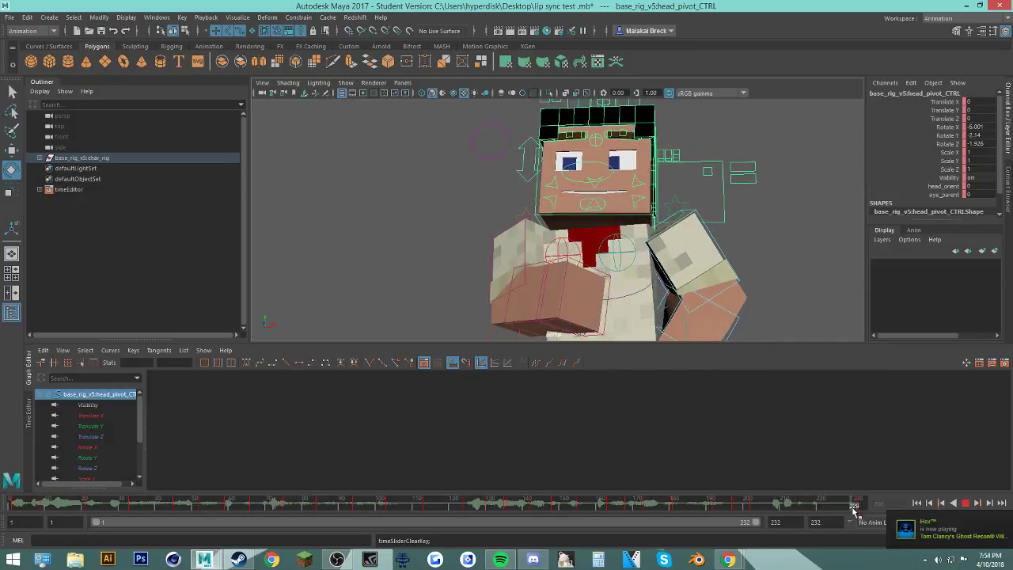
Step: Rotate the head pivot control at frame 231 to about 5.2, -4.2, 4.6, key it, and play the ending from frame 212
alt+middle_drag(732, 267, 747, 272)
alt+right_drag(746, 272, 723, 276)
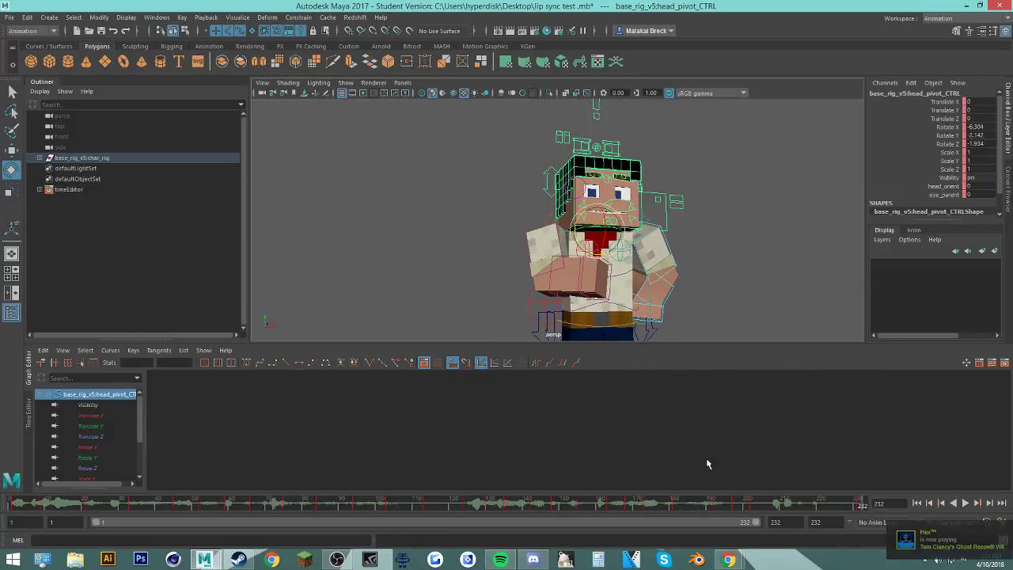
click(860, 504)
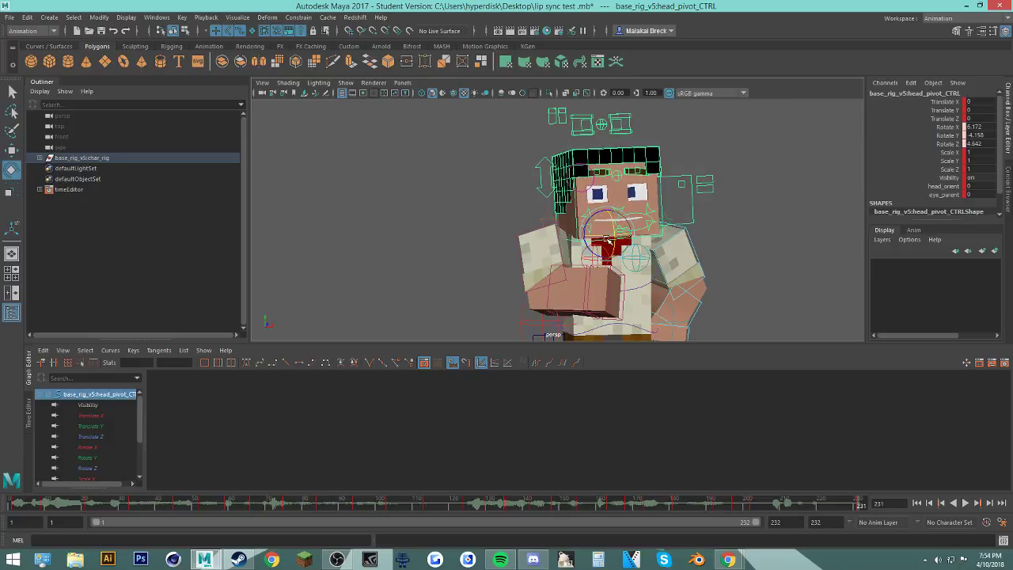
mouse_move(801, 509)
mouse_down()
mouse_move(719, 499)
mouse_move(790, 504)
mouse_up()
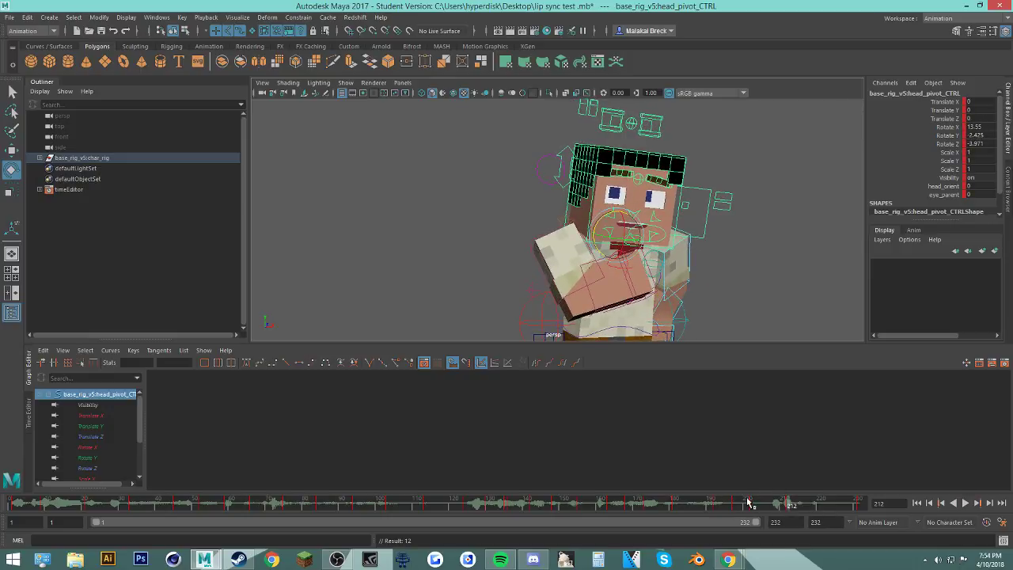
key(alt+v)
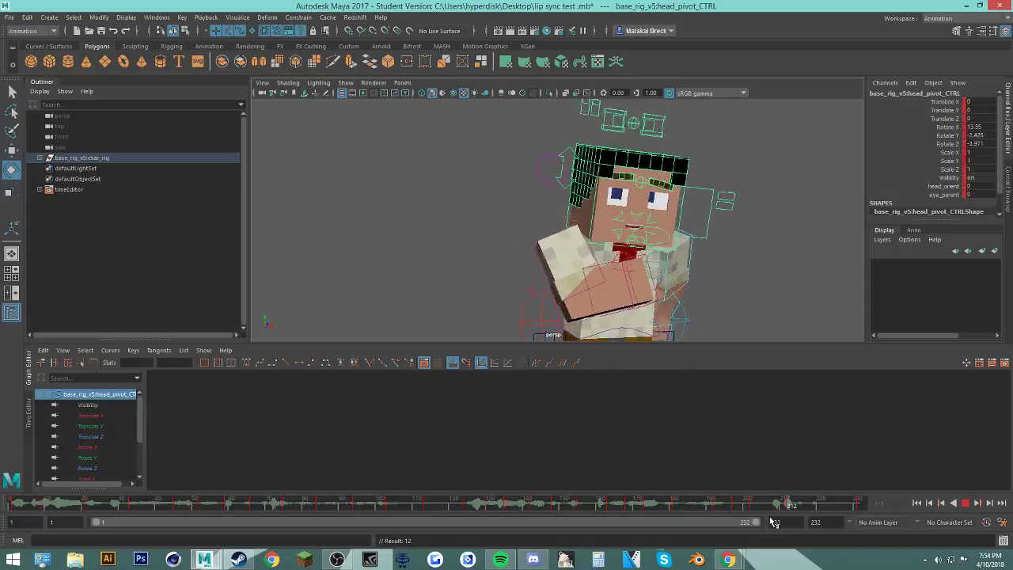
Step: Rotate the head pivot control at frame 216 and delete its key near frame 212
click(776, 507)
shift+click(788, 504)
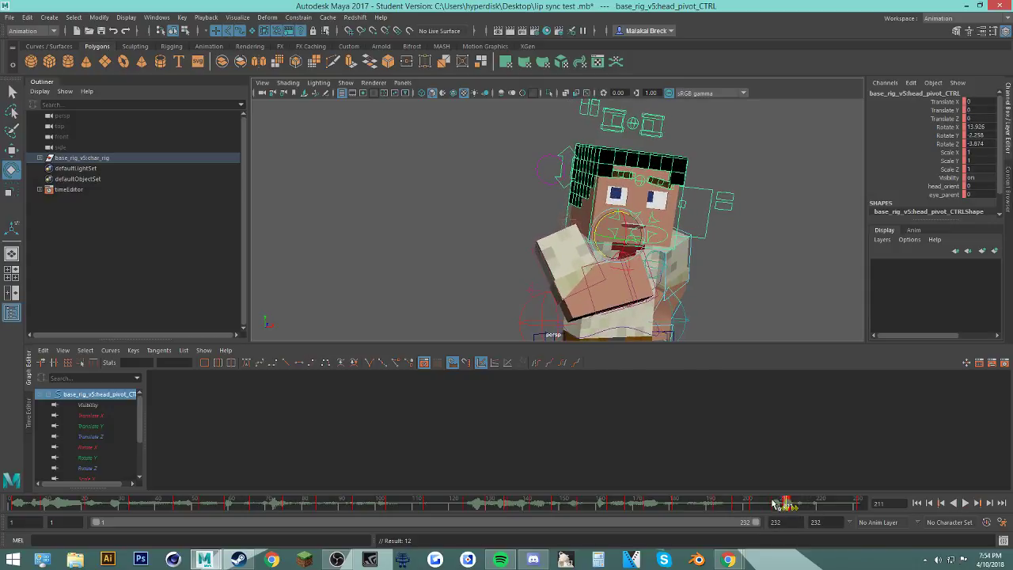
drag(774, 504, 805, 504)
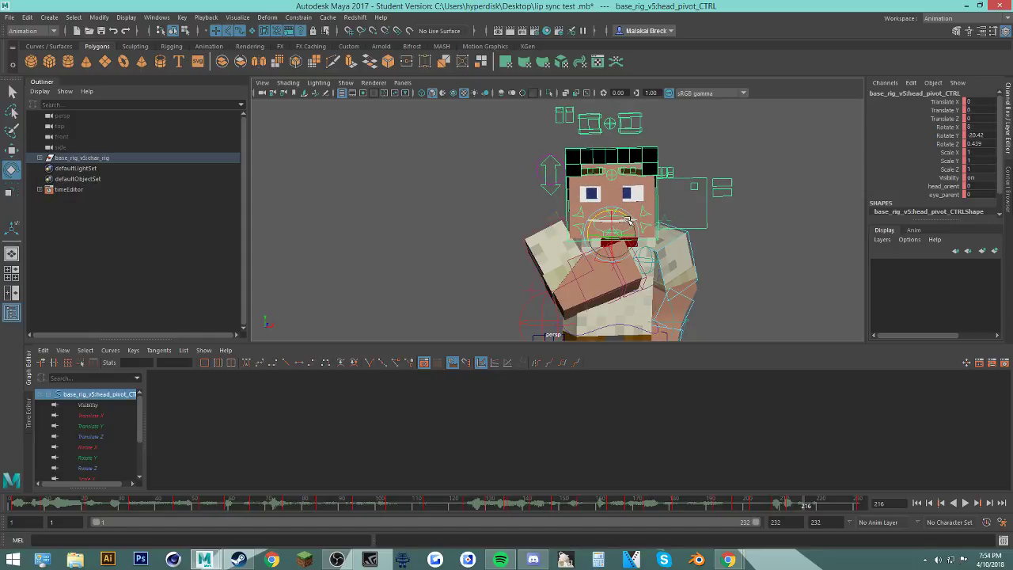
click(789, 504)
right_click(789, 504)
click(813, 378)
Step: Delete the head pivot control's keys near the end of the timeline, rotate the head slightly, and set a key
shift+drag(850, 507, 860, 504)
right_click(860, 504)
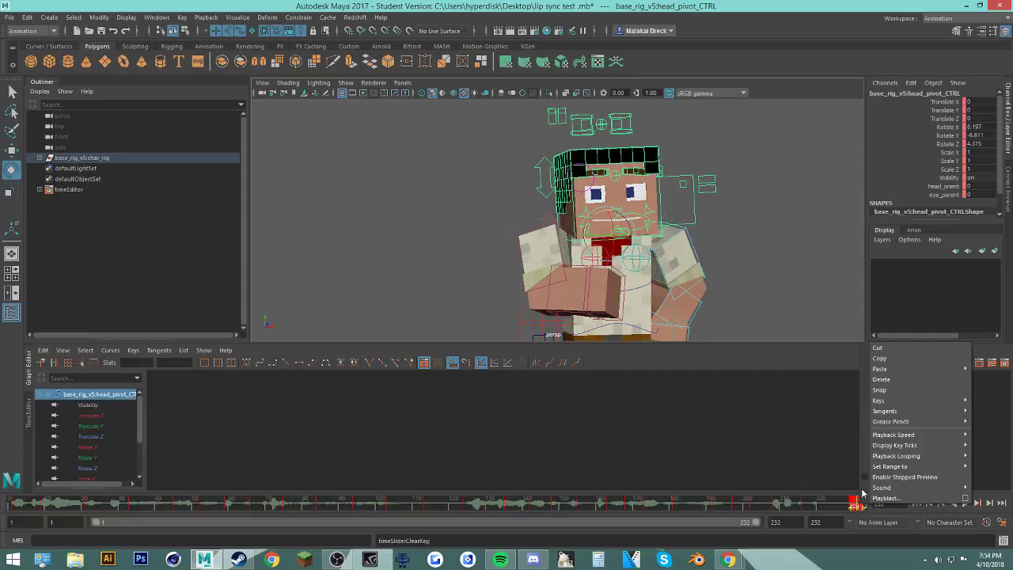
click(885, 379)
drag(760, 507, 862, 507)
drag(624, 235, 628, 236)
key(s)
Step: Delete the head pivot control's keys from frame 228 onward, adjust the final head pose at frame 232, and play the animation
drag(792, 509, 858, 504)
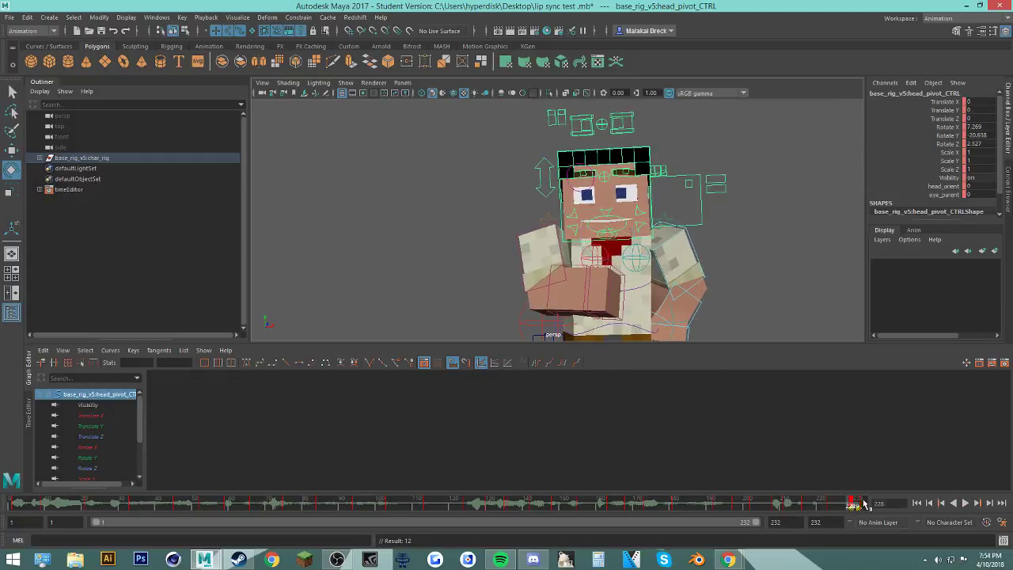
right_click(858, 504)
click(899, 375)
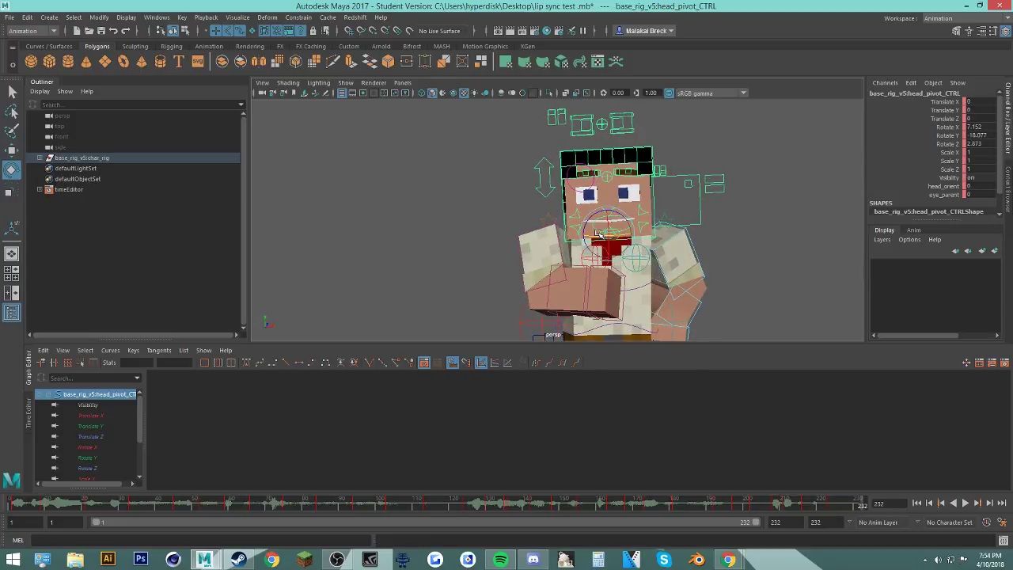
key(alt+v)
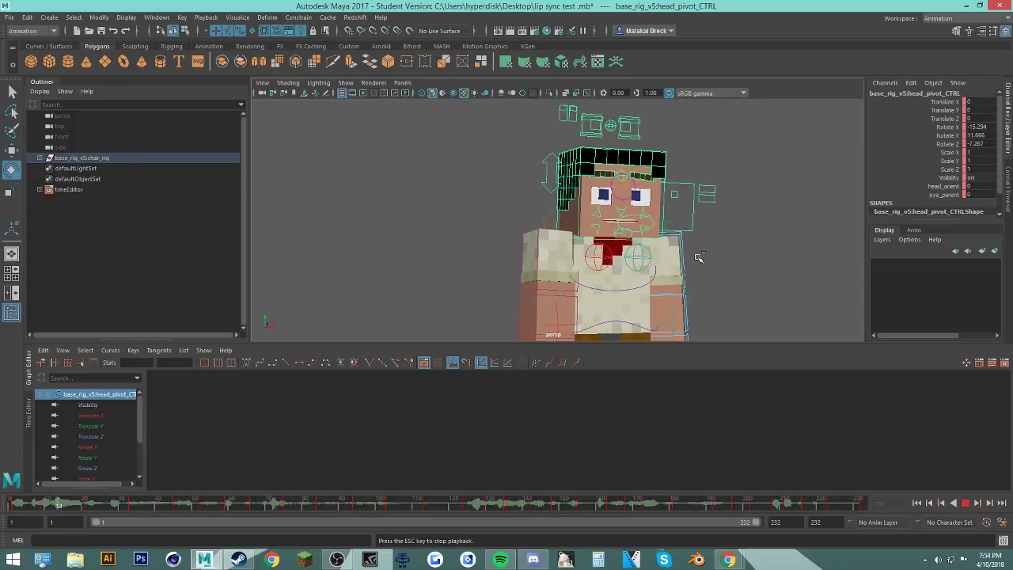
Step: Save the scene and play back the animation to review the motion between about frames 120 and 170
key(ctrl+s)
key(Return)
key(alt+v)
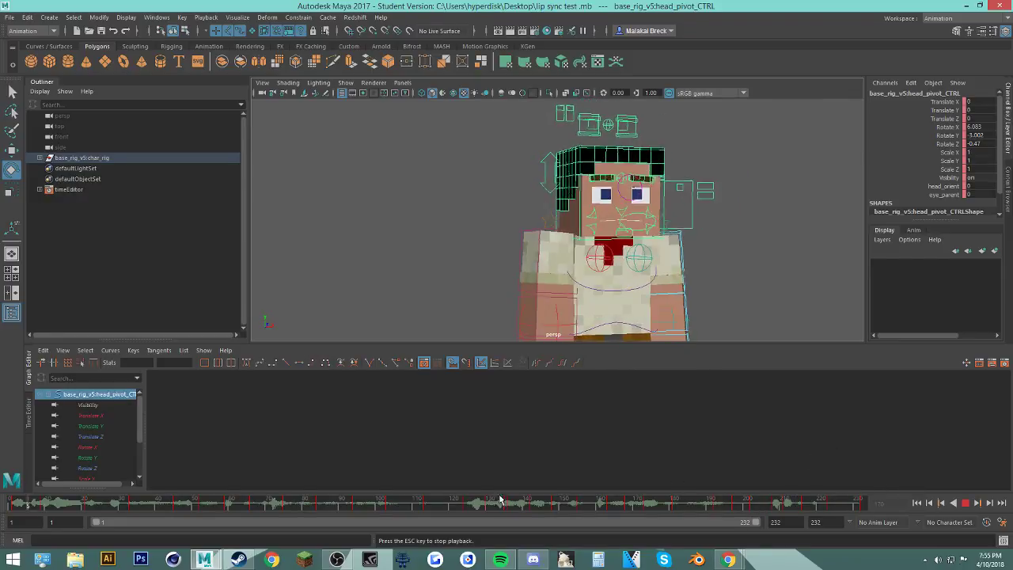
click(458, 506)
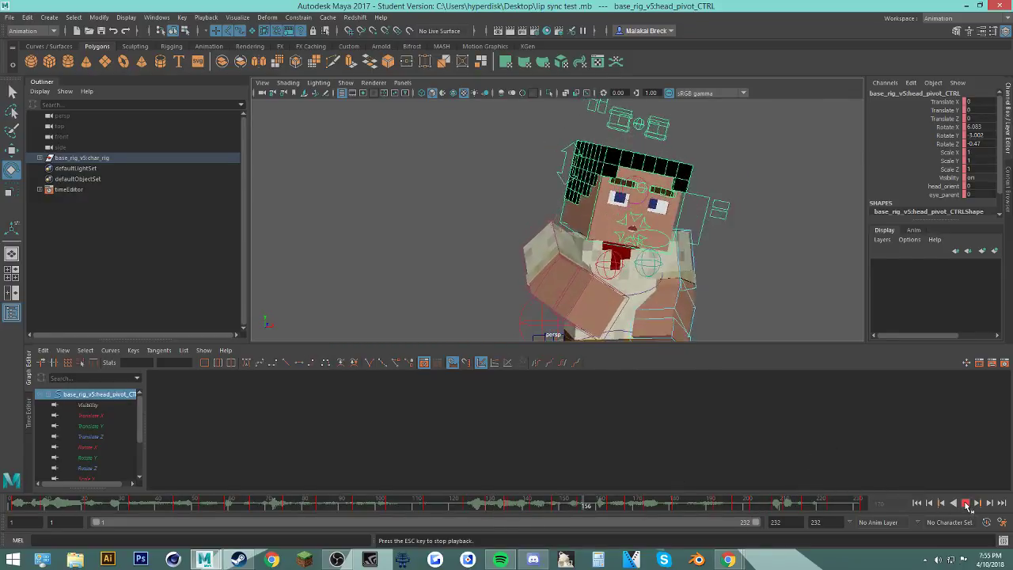
click(966, 503)
key(alt+v)
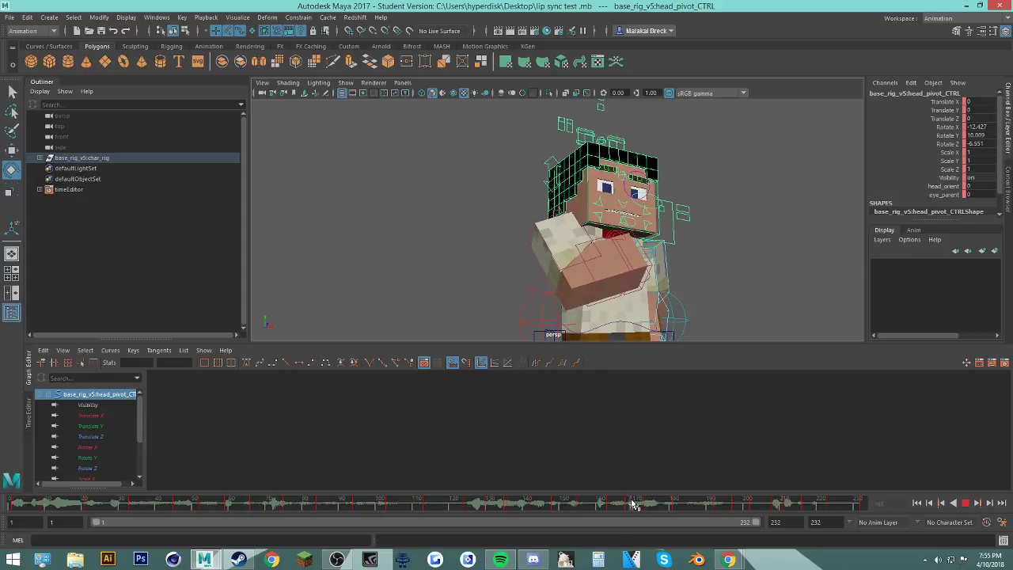
click(613, 505)
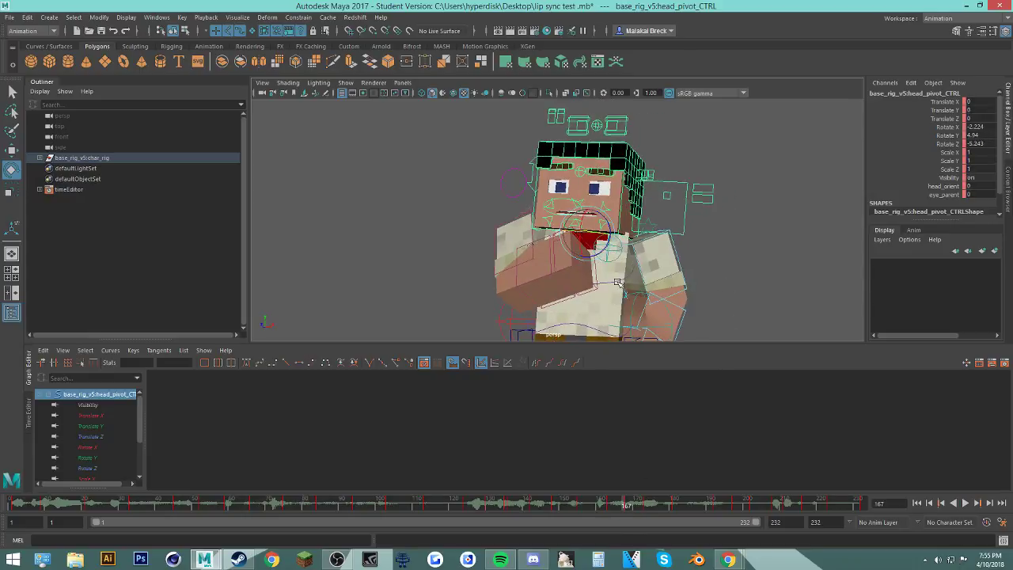
Step: Delete the torso control's keys near frame 176 and play back the torso motion
click(597, 273)
click(552, 502)
drag(573, 505, 655, 506)
right_click(656, 507)
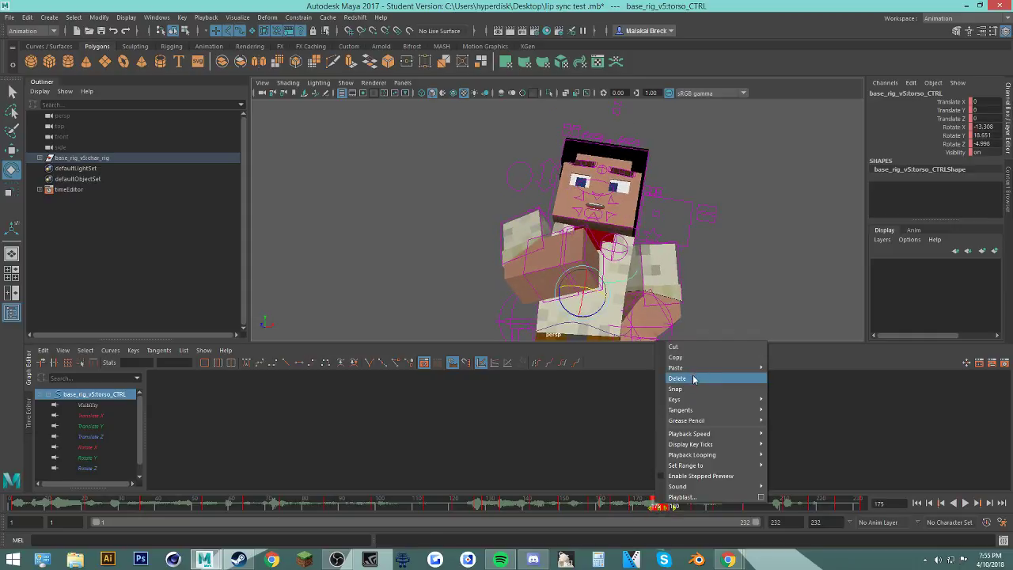
click(695, 378)
click(604, 504)
key(alt+v)
mouse_move(669, 515)
mouse_down()
mouse_move(581, 499)
mouse_move(645, 506)
mouse_up()
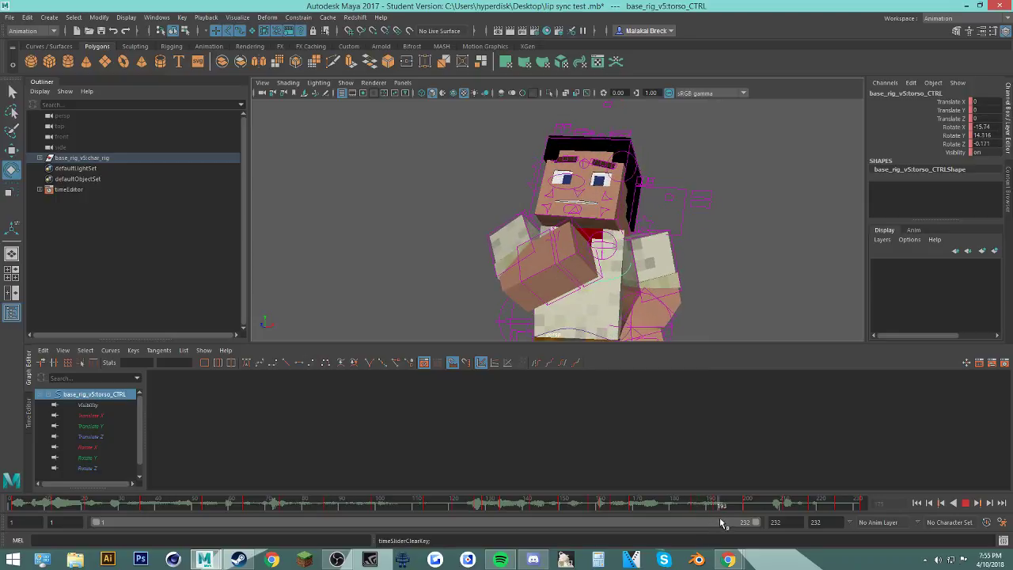
Step: Try rotating the head pivot control to about -24.2, 21.3, -14 at frame 181, and adjusting and keying it at frame 192
click(535, 210)
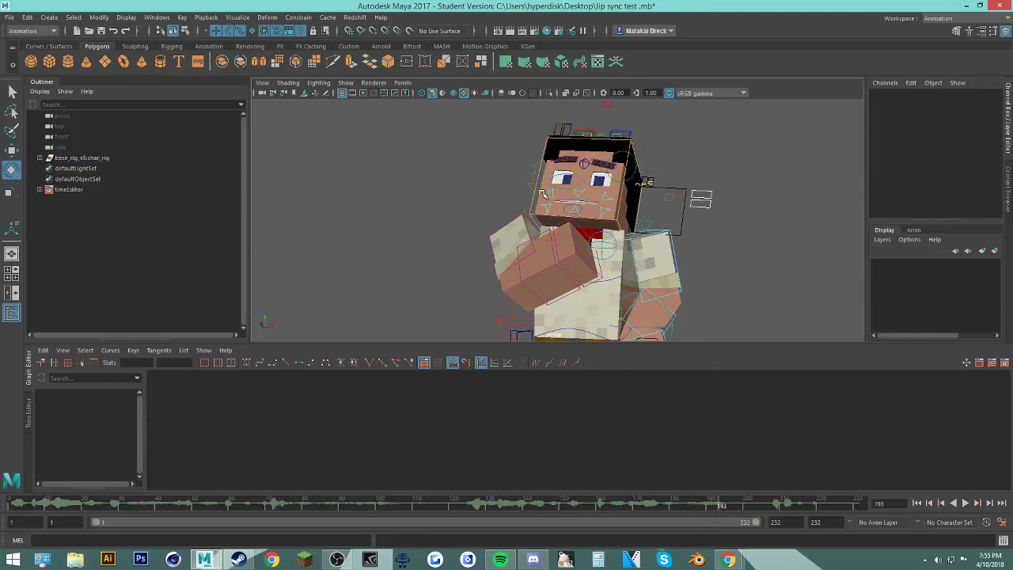
click(532, 201)
drag(633, 504, 675, 505)
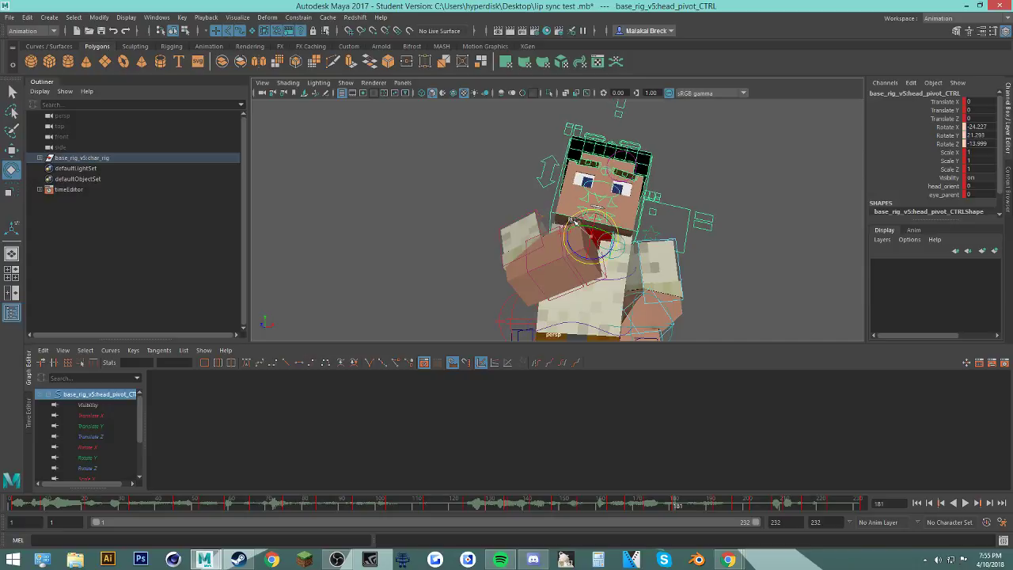
drag(654, 508, 717, 513)
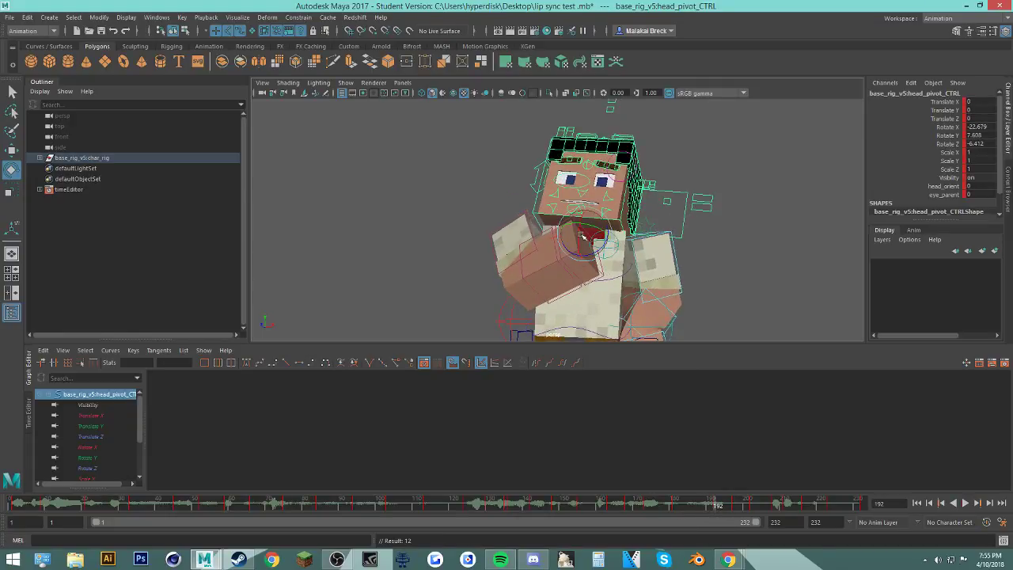
Step: Undo the last head pivot edits and play the motion from around frame 182
drag(645, 505, 721, 508)
key(ctrl+z)
key(ctrl+z)
key(ctrl+z)
click(679, 504)
key(alt+v)
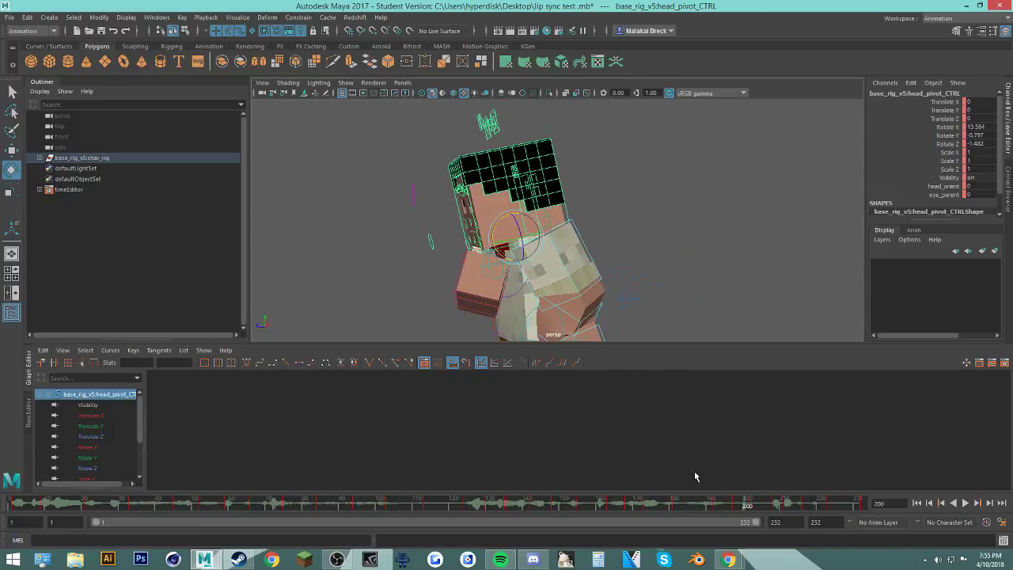
Step: Replace the head pivot control's keys around frame 182 with a rotation of about -13.1, 16.8, -12.2 at frame 182
click(647, 506)
mouse_move(648, 507)
mouse_down()
mouse_move(704, 521)
mouse_move(641, 513)
mouse_move(676, 520)
mouse_move(655, 502)
mouse_move(681, 506)
mouse_up()
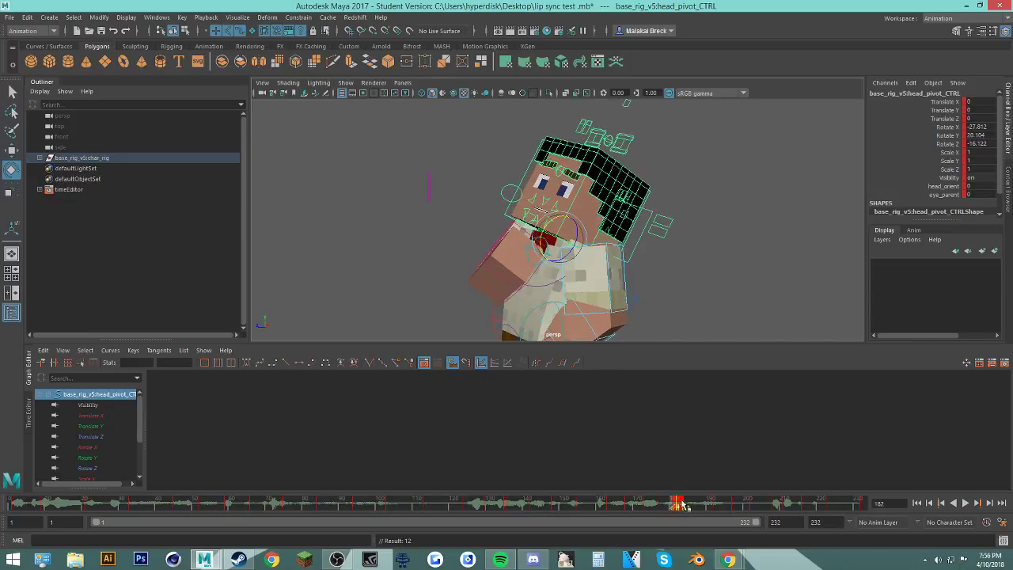
right_click(682, 506)
click(722, 376)
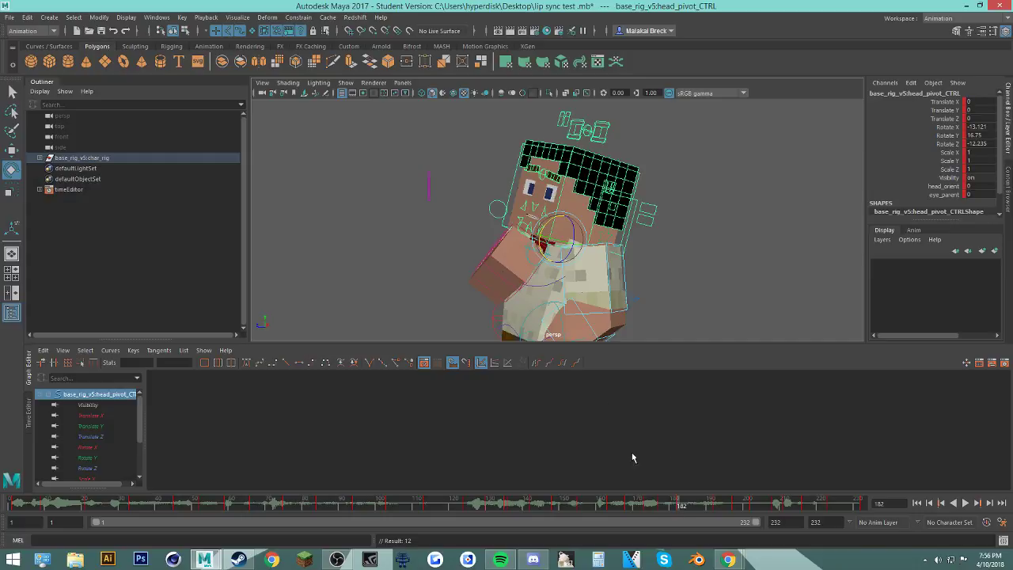
Step: Adjust the torso control's rotation around frames 186 to 192, check the playback, and delete its key at frame 192
click(536, 286)
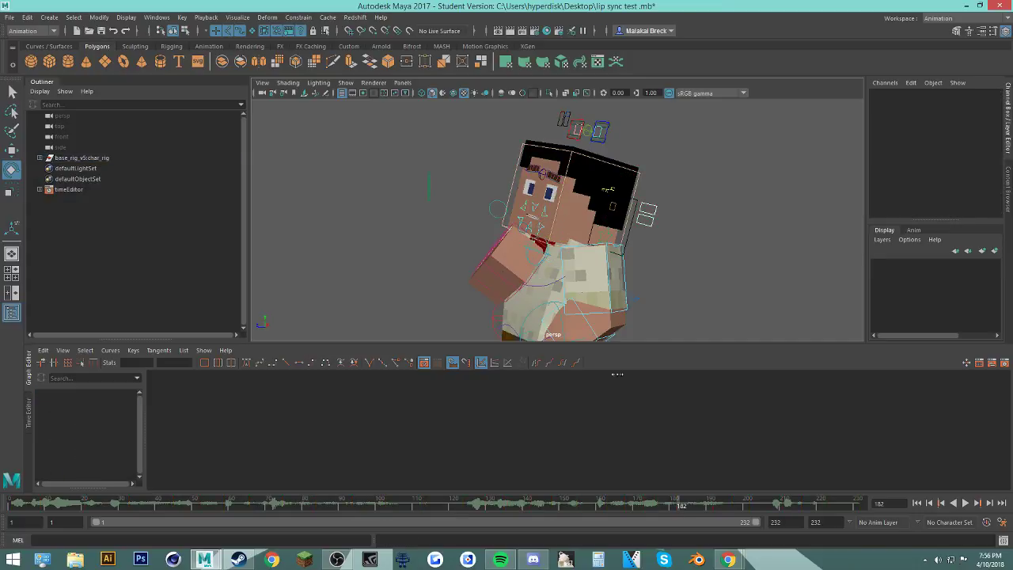
click(543, 287)
drag(679, 506, 695, 511)
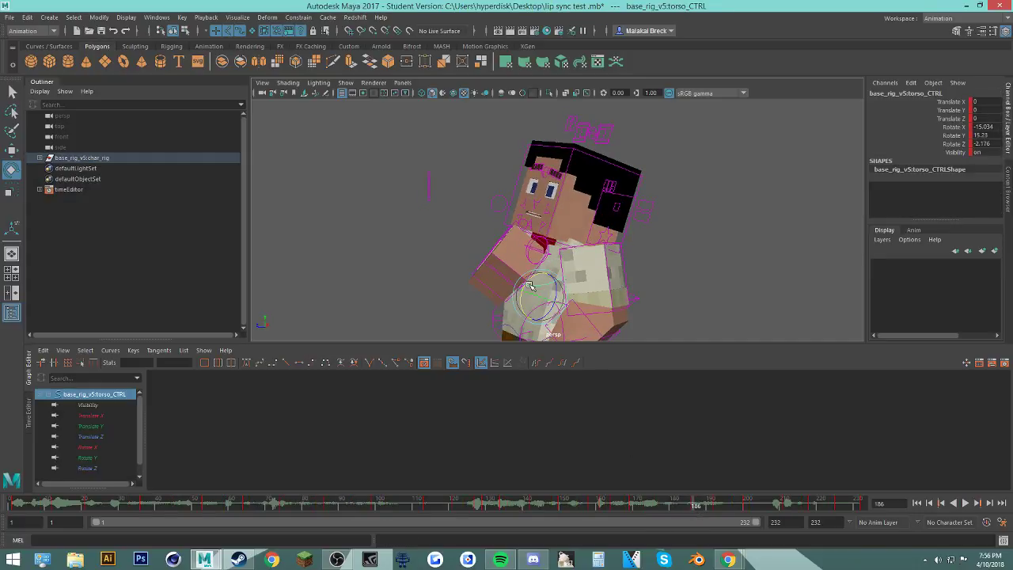
key(alt+v)
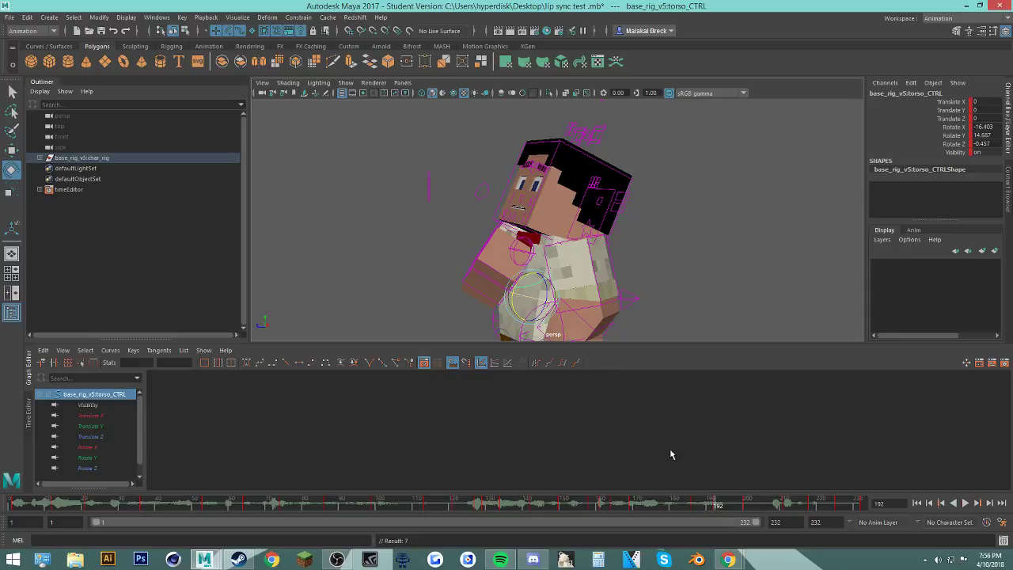
right_click(715, 504)
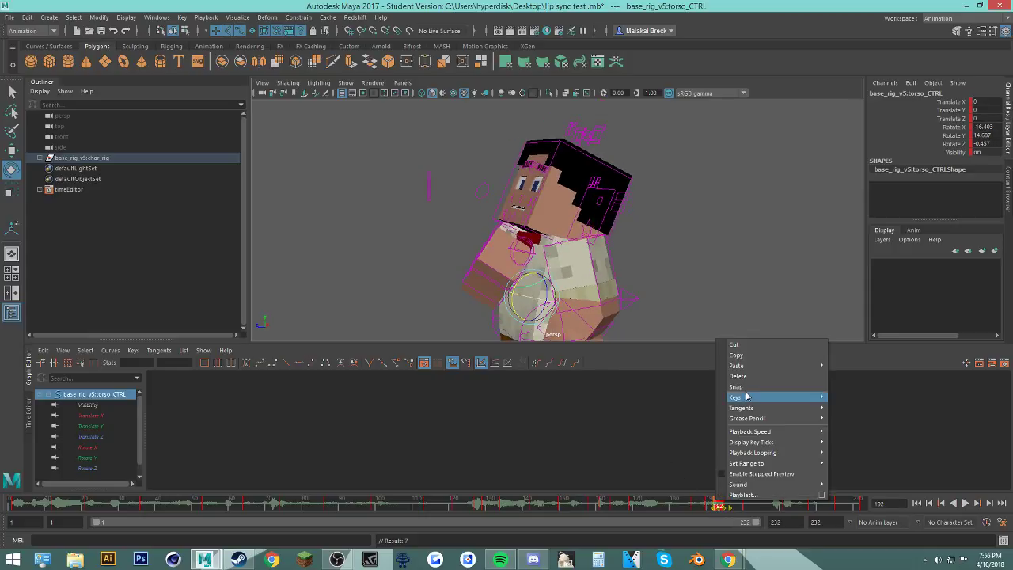
click(752, 378)
Step: Review the whole animation from the front of the character and save the scene
mouse_move(731, 510)
mouse_down()
mouse_move(851, 526)
mouse_move(686, 508)
mouse_move(865, 531)
mouse_up()
alt+drag(649, 284, 730, 278)
alt+middle_drag(730, 279, 723, 233)
key(alt+v)
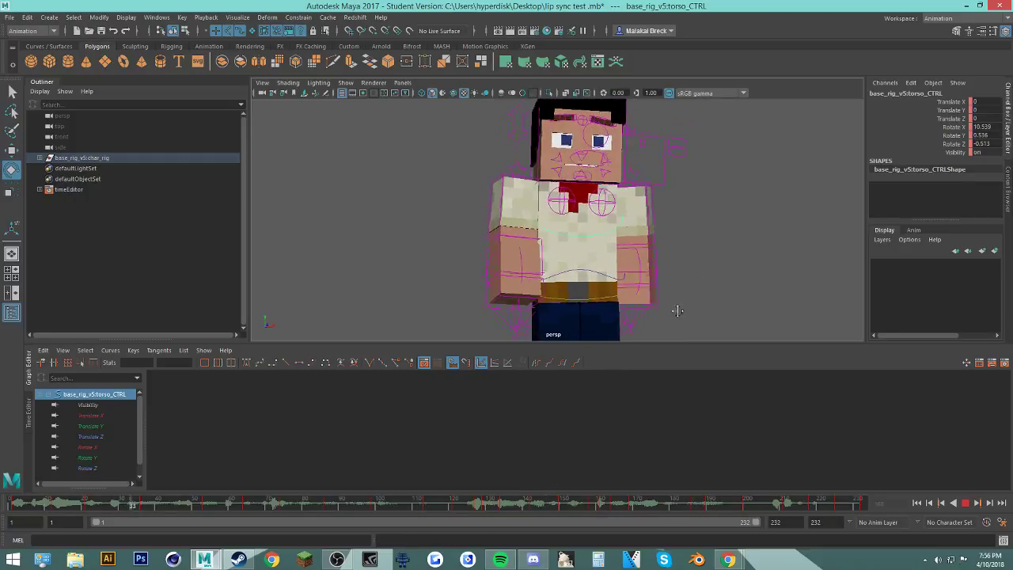
key(ctrl+s)
key(Return)
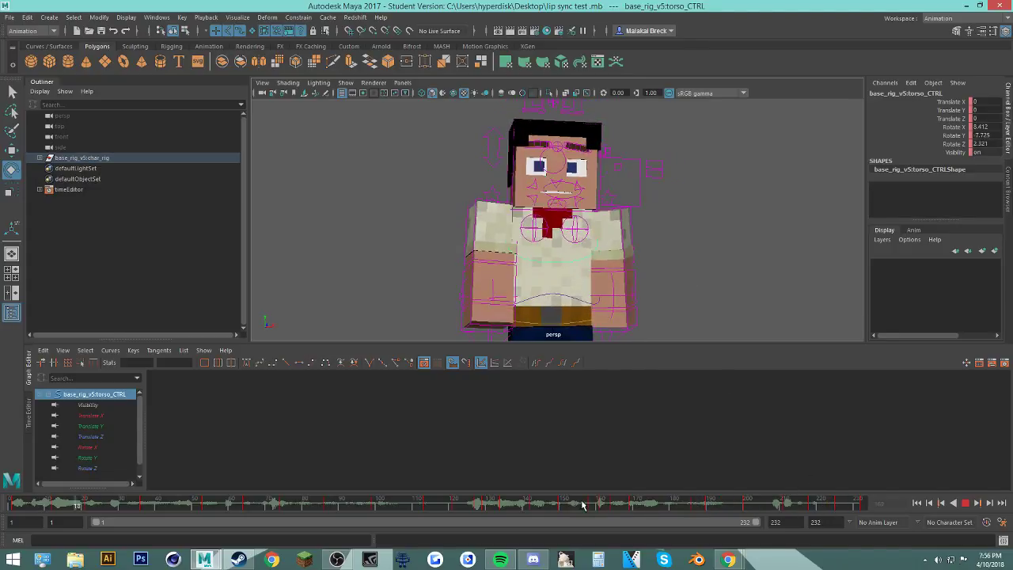
Step: Play back the torso motion from around frame 157 and examine the pose near frame 194
drag(582, 505, 591, 508)
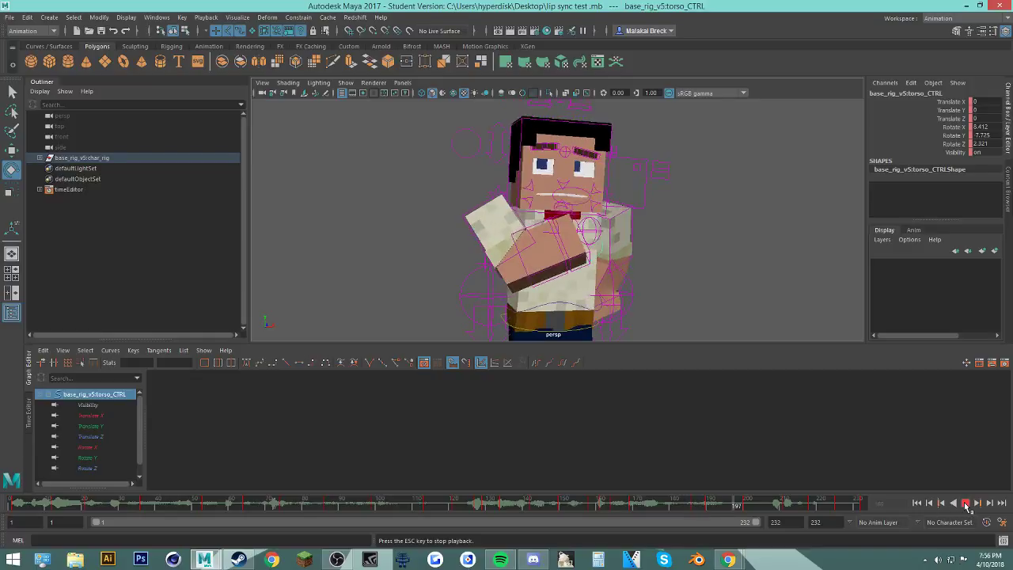
click(966, 504)
key(alt+v)
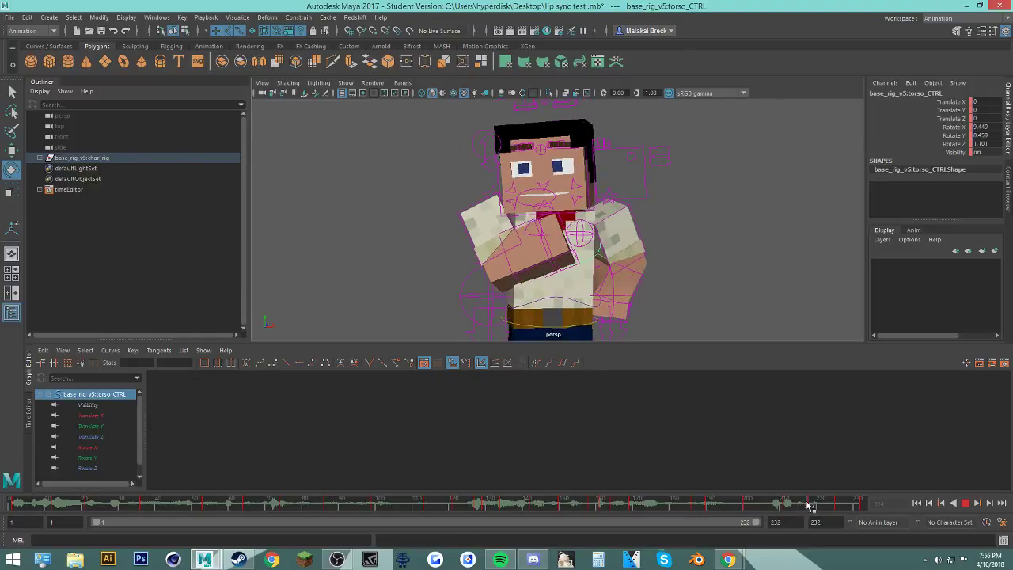
click(725, 505)
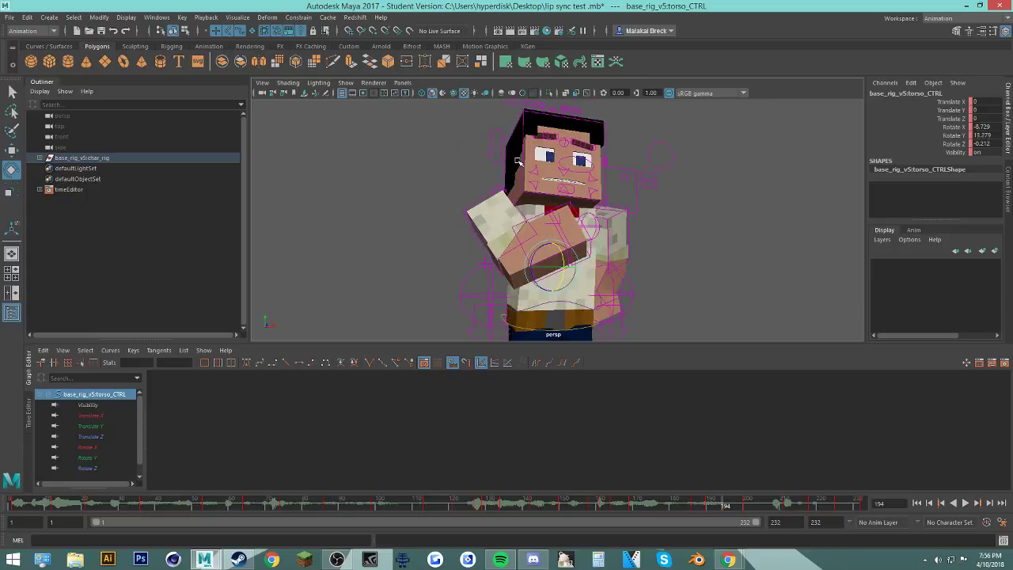
Step: Rotate the head pivot control to about 6.3, -8.6, 1.7 at frame 211, key it, and play it back
click(525, 171)
key(alt+v)
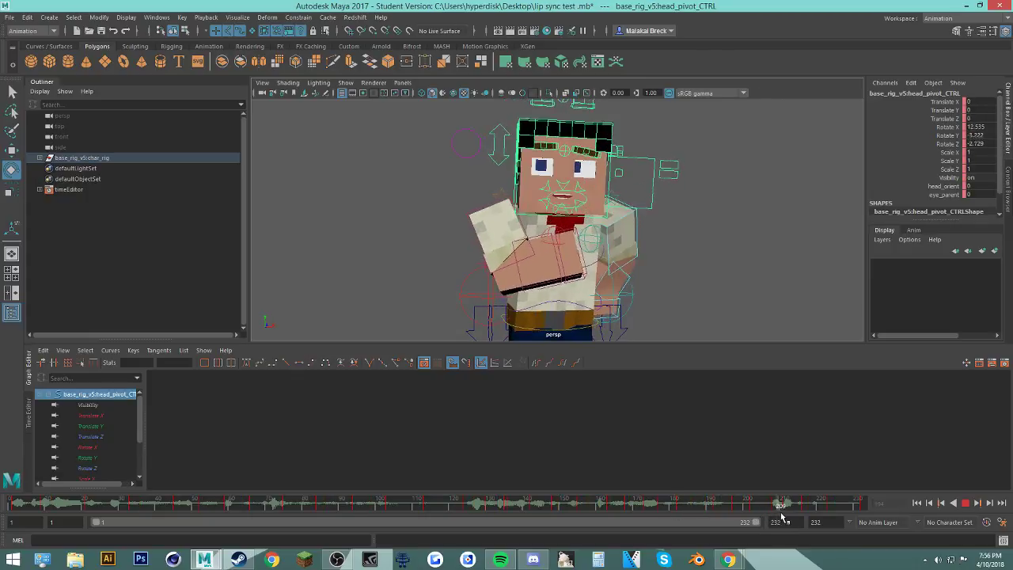
drag(783, 514, 786, 514)
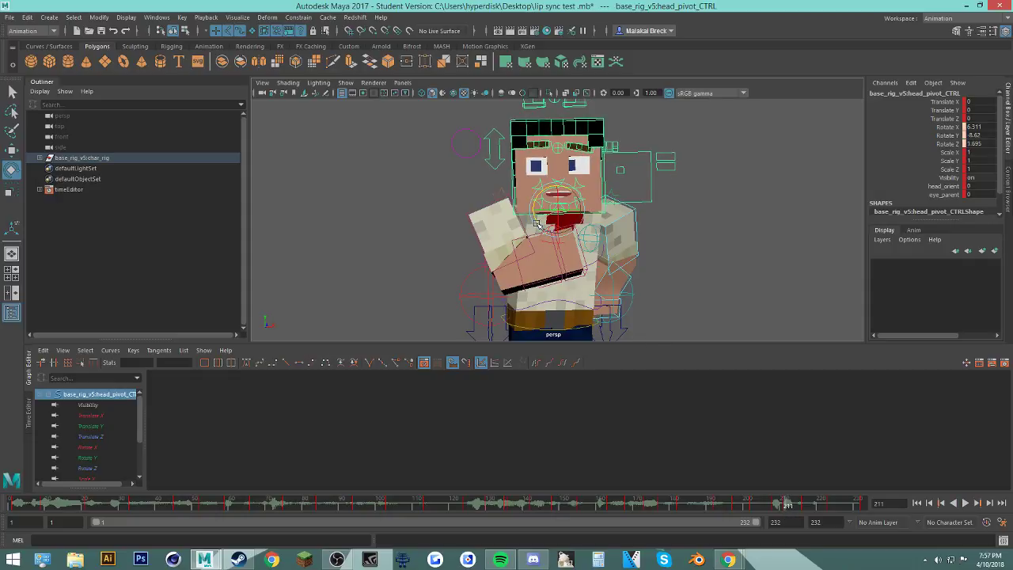
key(alt+v)
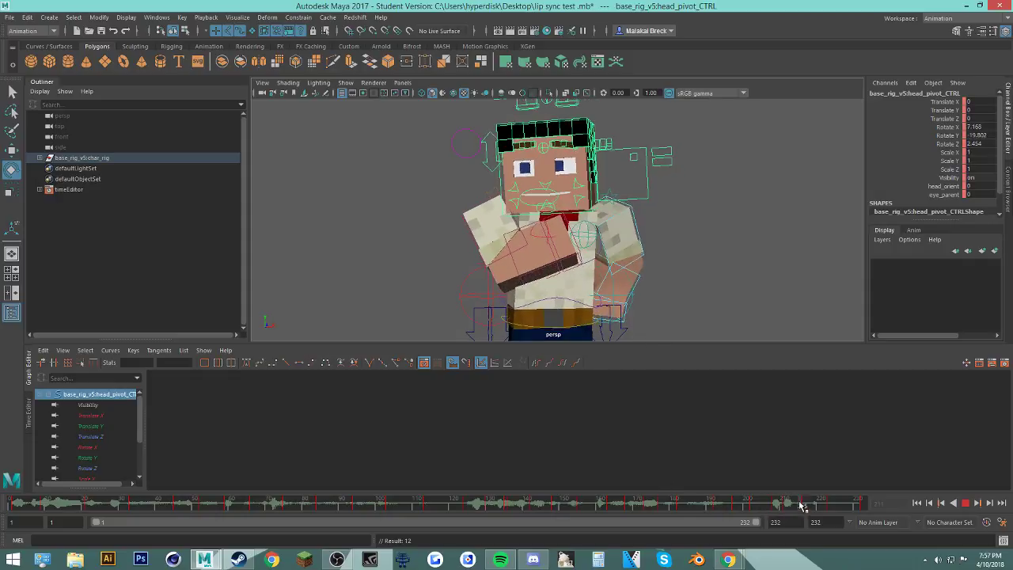
Step: Refine the head pivot control's rotation at frames 216 and 197, set keys, and play back the animation
key(alt+v)
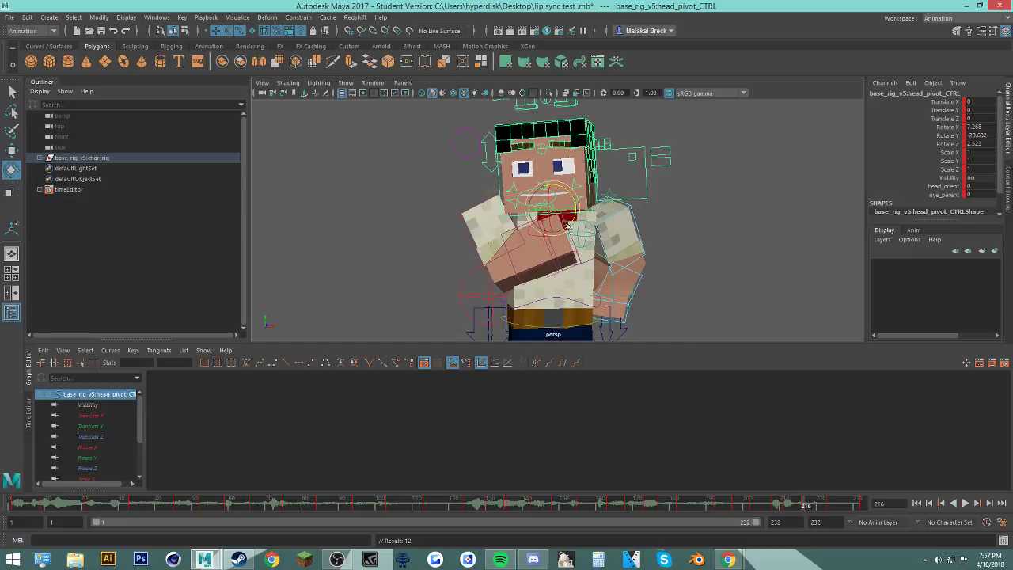
key(alt+v)
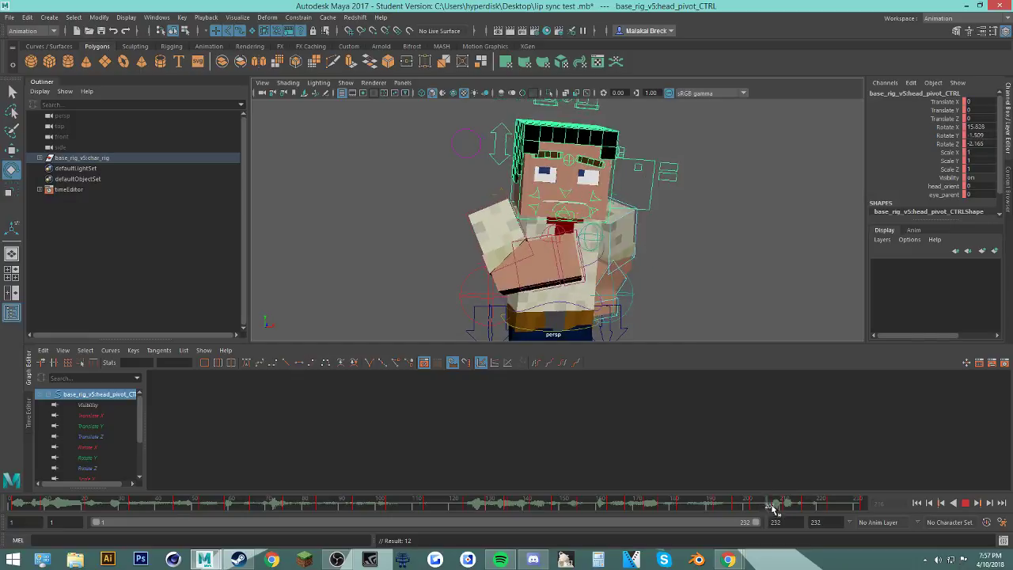
key(alt+v)
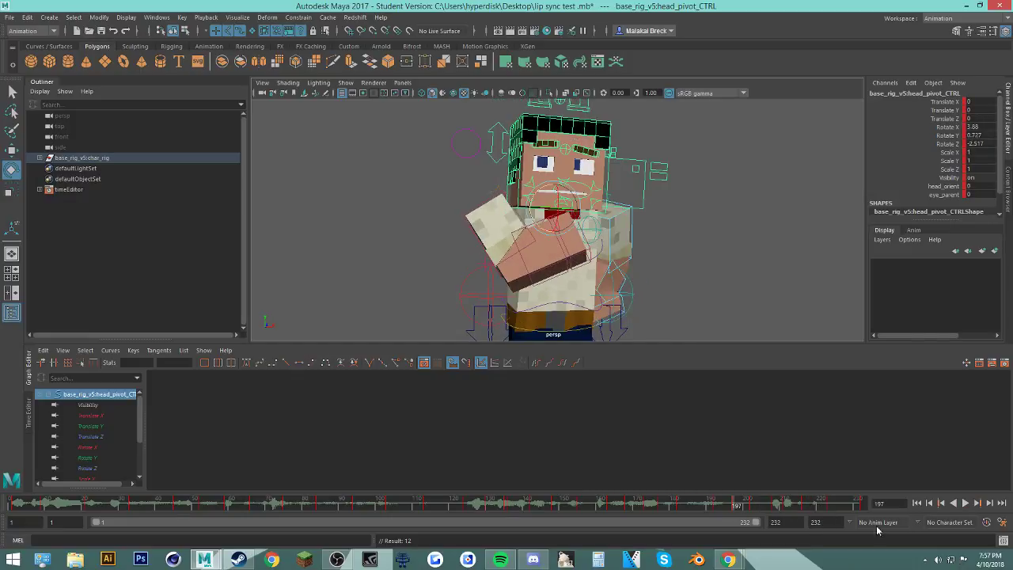
click(966, 502)
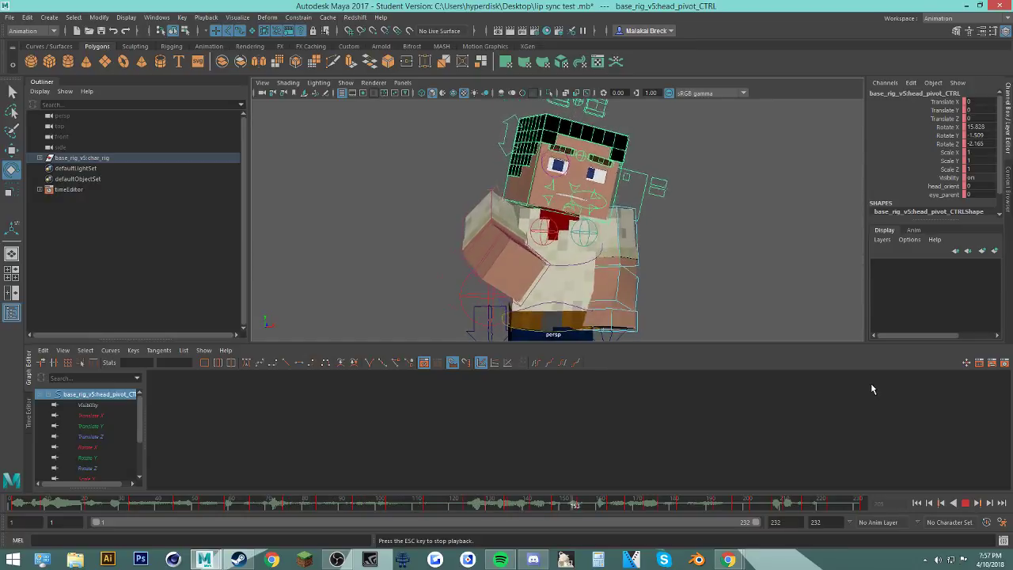
Step: Play back the head motion and delete the head pivot control's keys between frames 161 and 178
click(966, 504)
click(737, 273)
click(613, 172)
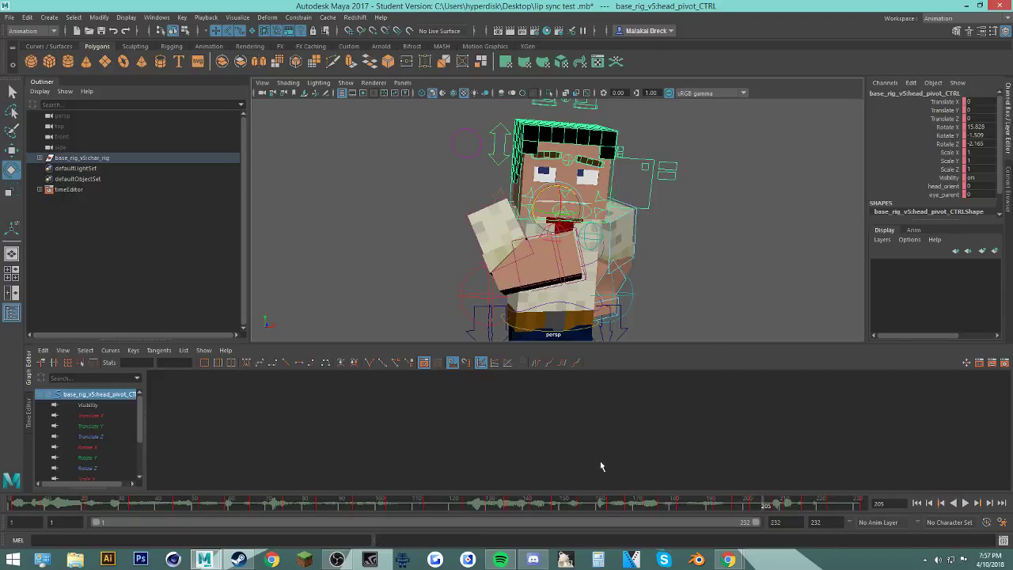
drag(501, 503, 559, 518)
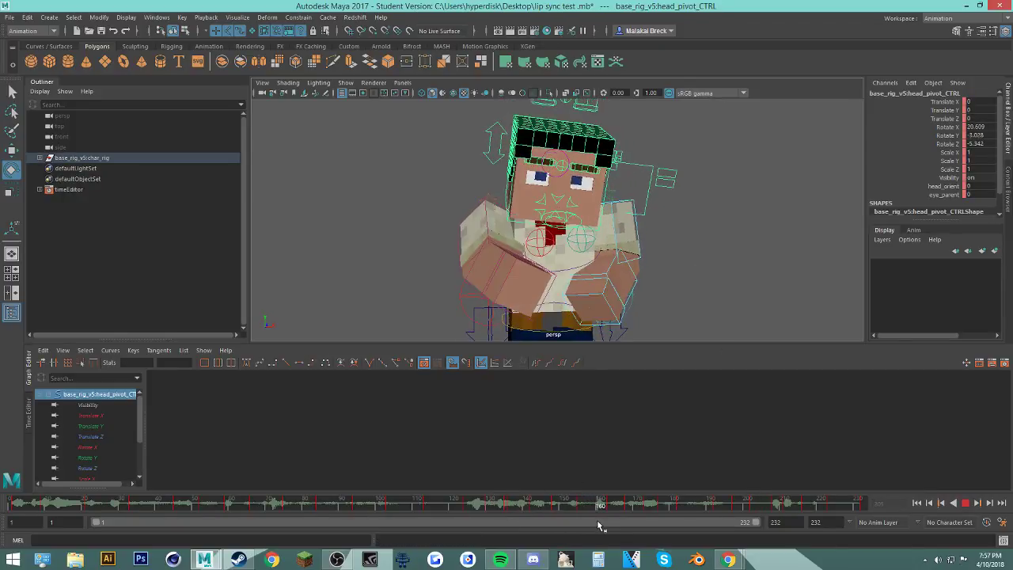
shift+drag(599, 505, 669, 510)
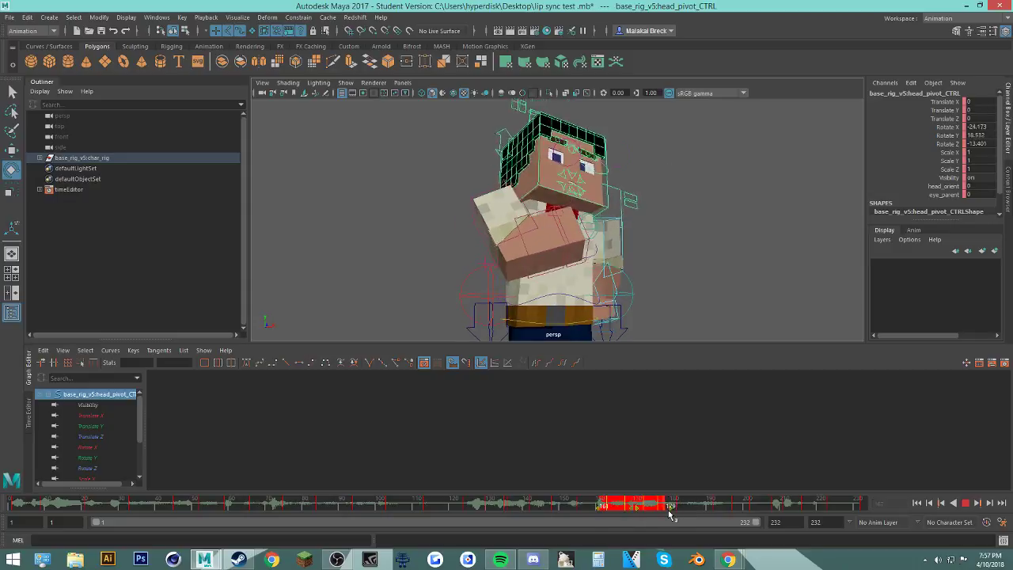
right_click(658, 500)
key(alt+v)
mouse_move(587, 506)
mouse_down()
mouse_move(678, 517)
mouse_move(602, 508)
mouse_up()
right_click(615, 503)
click(653, 380)
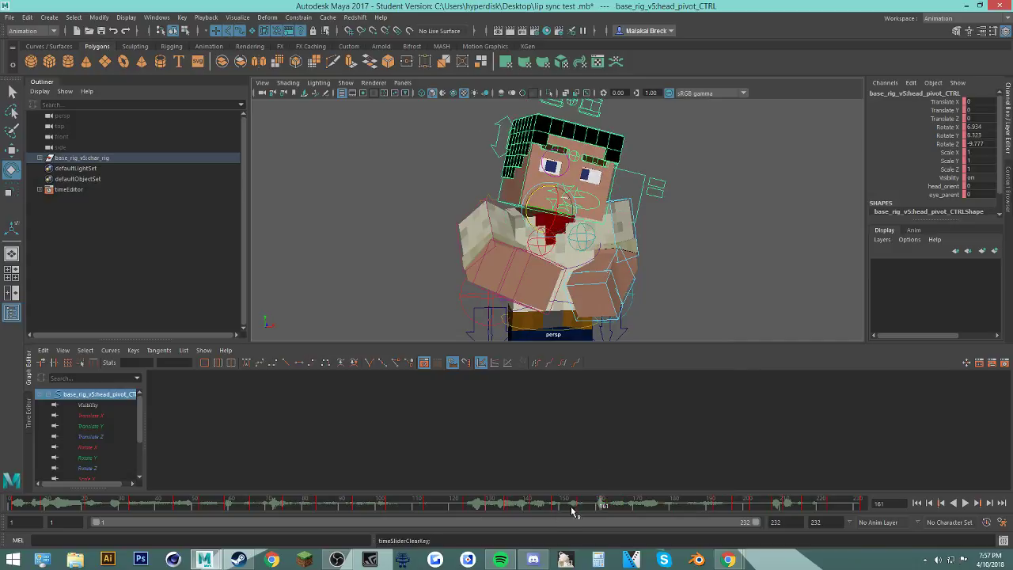
Step: Rotate the head pivot control to about 21.0, 6.4, -5.3 at frame 158 and key it
click(606, 508)
drag(574, 507, 593, 507)
drag(551, 205, 556, 218)
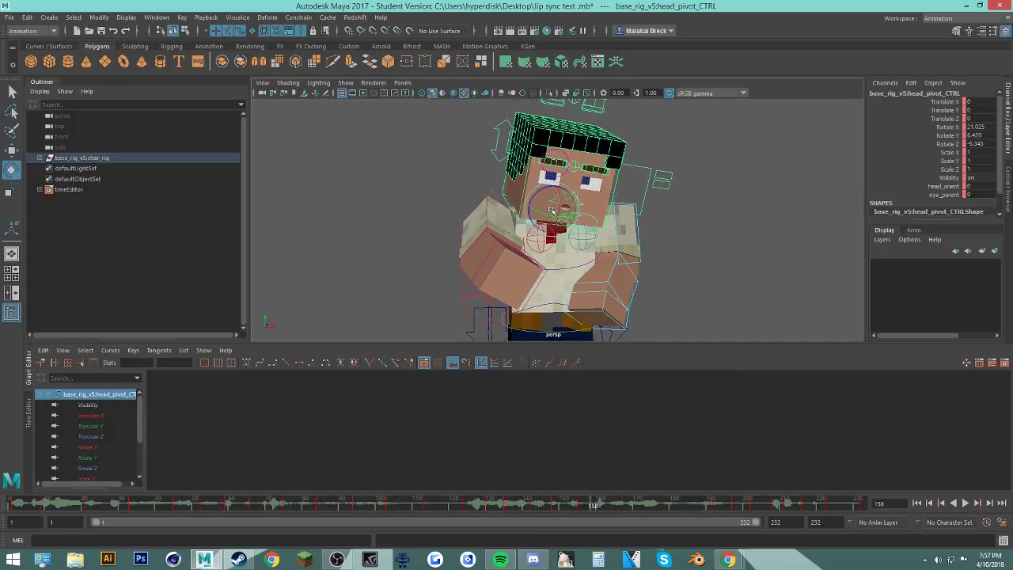
key(s)
Step: Rotate the head pivot control to about -3.3, 10.1, -15.3 at frame 165, key it, and play back the motion
drag(587, 504, 618, 509)
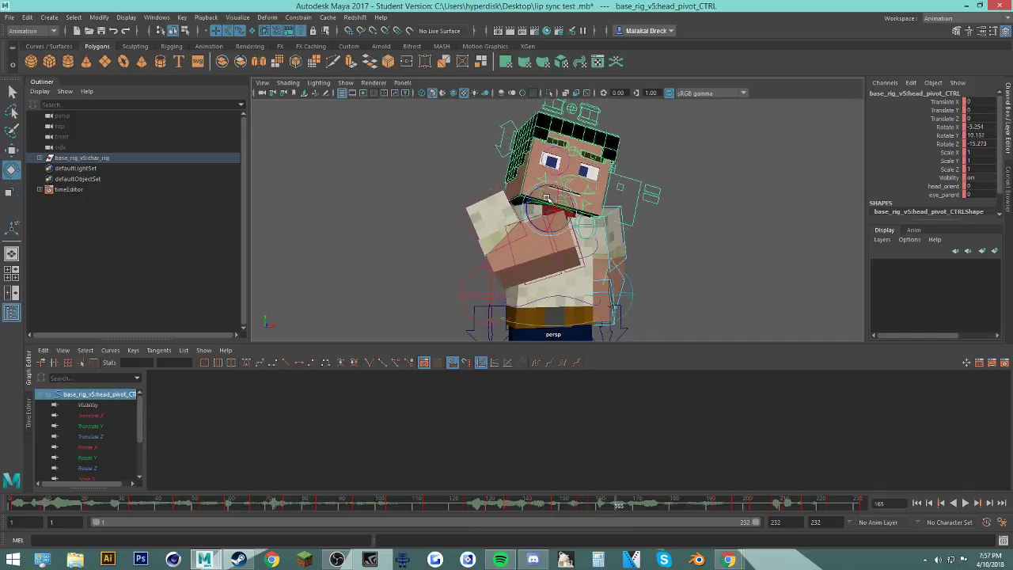
key(alt+v)
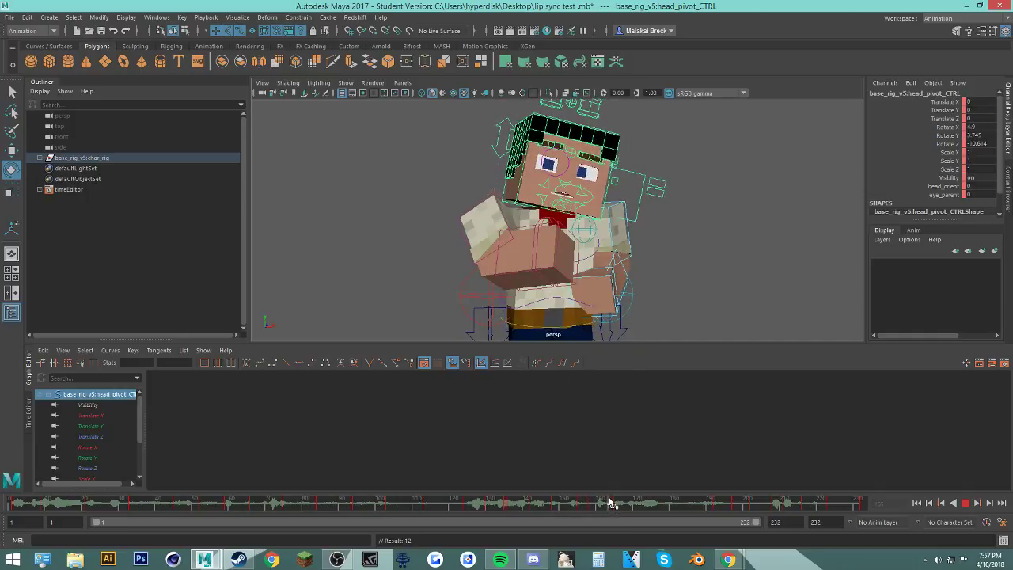
click(628, 502)
key(s)
Step: Rotate the head pivot control to about -5.9, 2.7, -15.2 at frame 176, key it, and play it back
drag(594, 505, 661, 505)
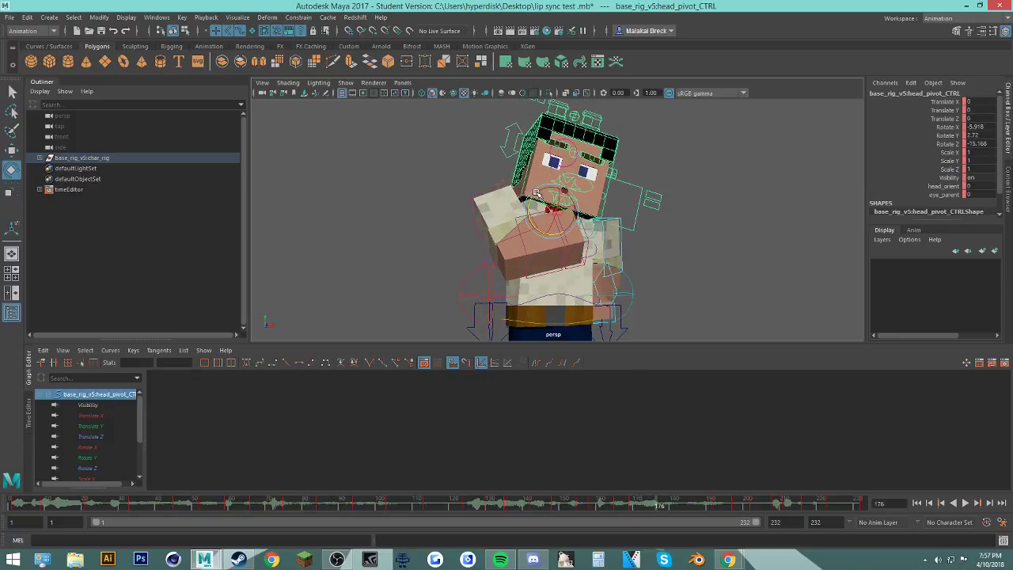
key(s)
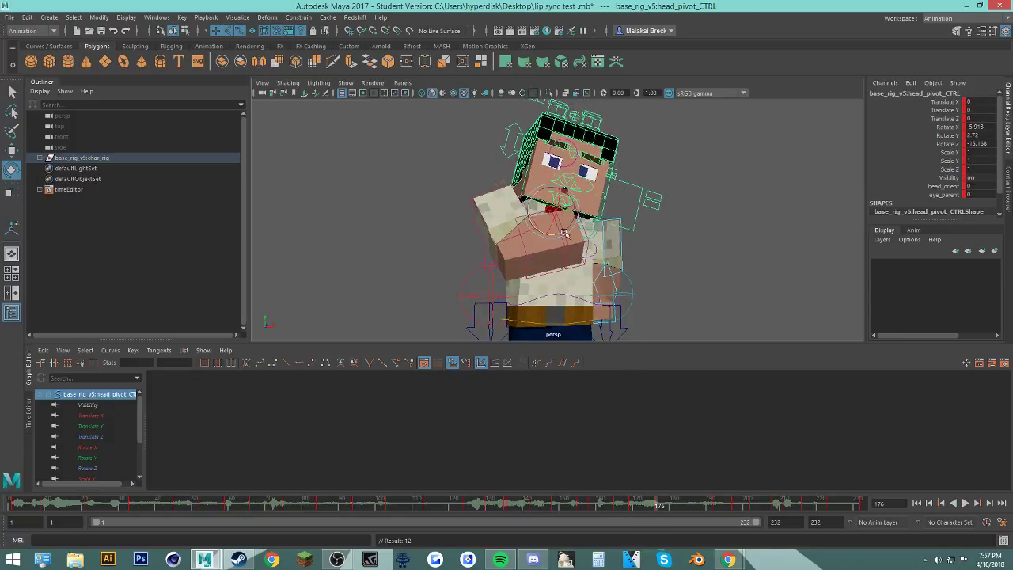
click(634, 503)
key(alt+v)
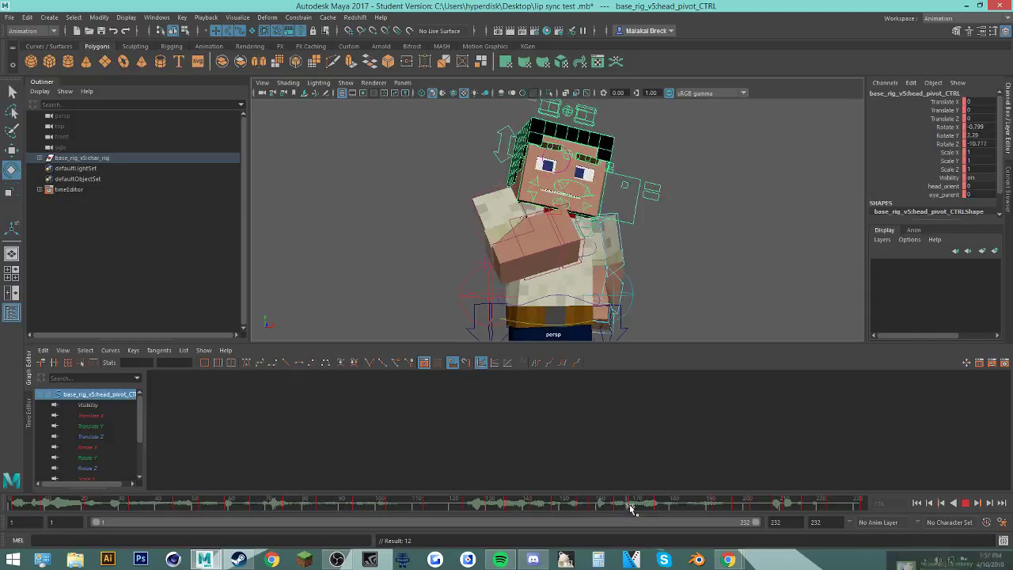
Step: Key the head pivot control's rotation at about -14.3, 13.2, -6.4 on frame 184 and -10.6, 10.8, -7.7 on frame 188
key(alt+v)
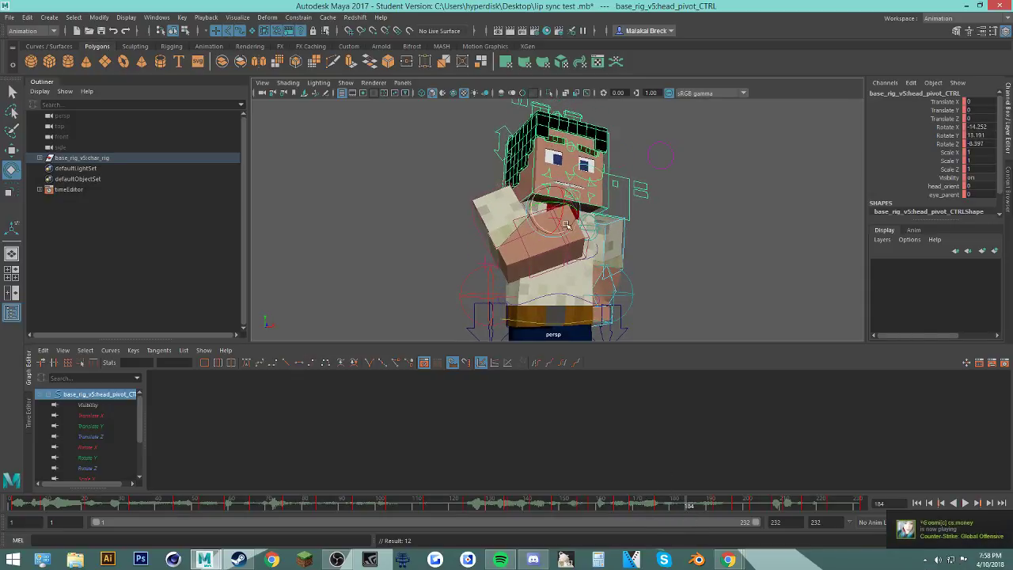
key(alt+v)
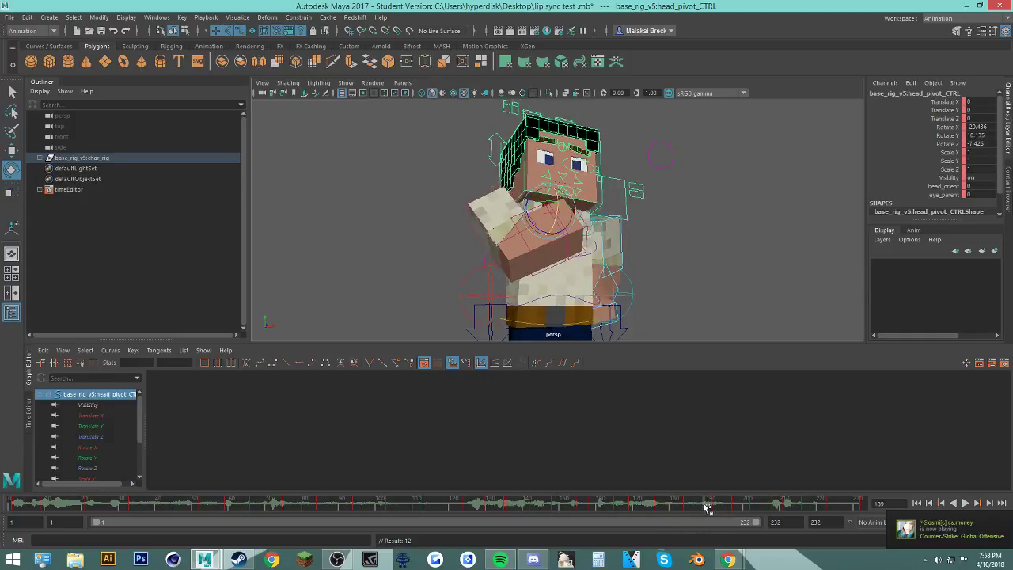
click(704, 504)
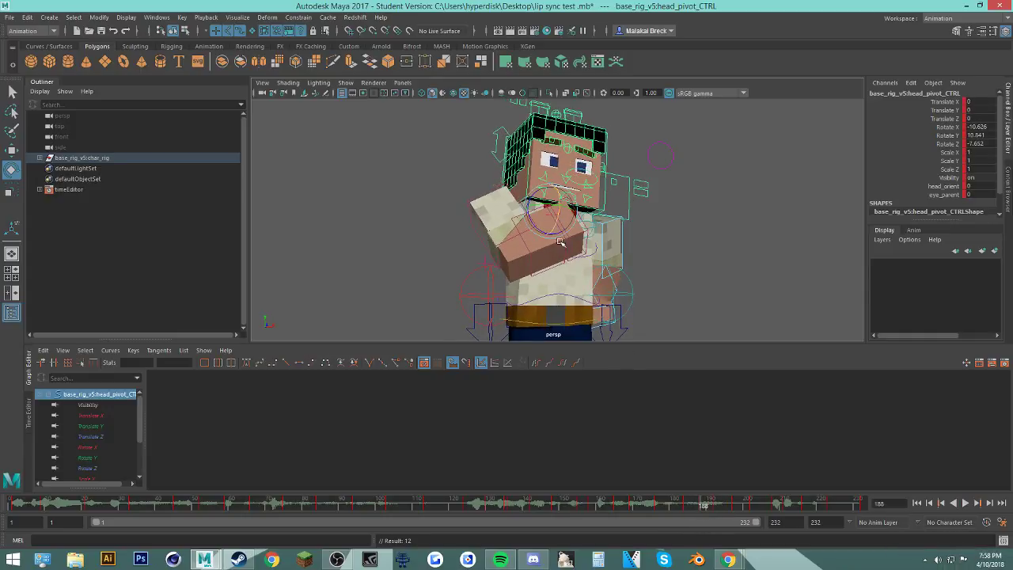
key(alt+v)
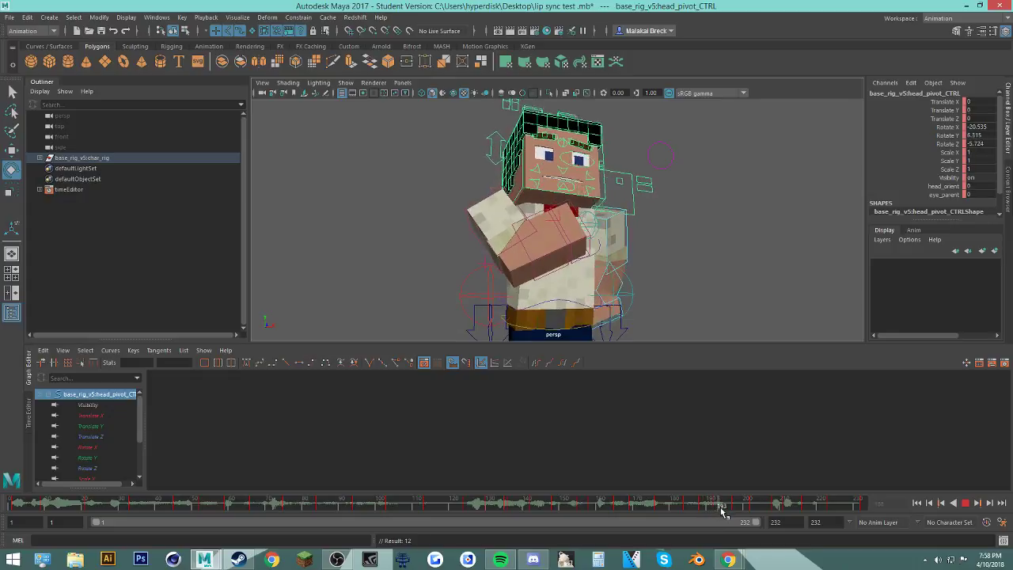
Step: Key the head pivot control's rotation at about -13.9, 7.6, -6.4 on frame 192 and 10.2, 0.7, -2.5 on frame 197
drag(700, 505, 718, 505)
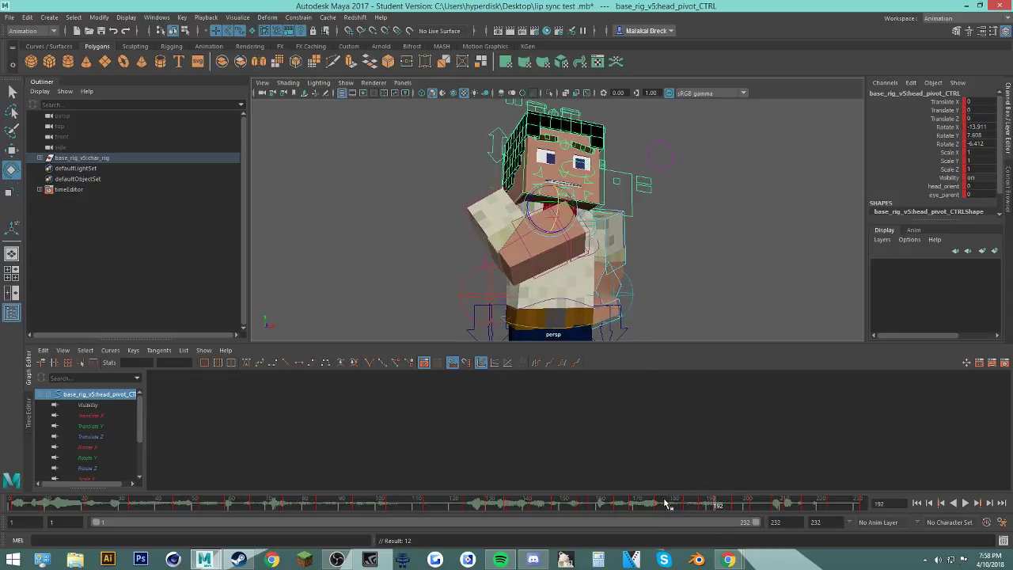
key(alt+v)
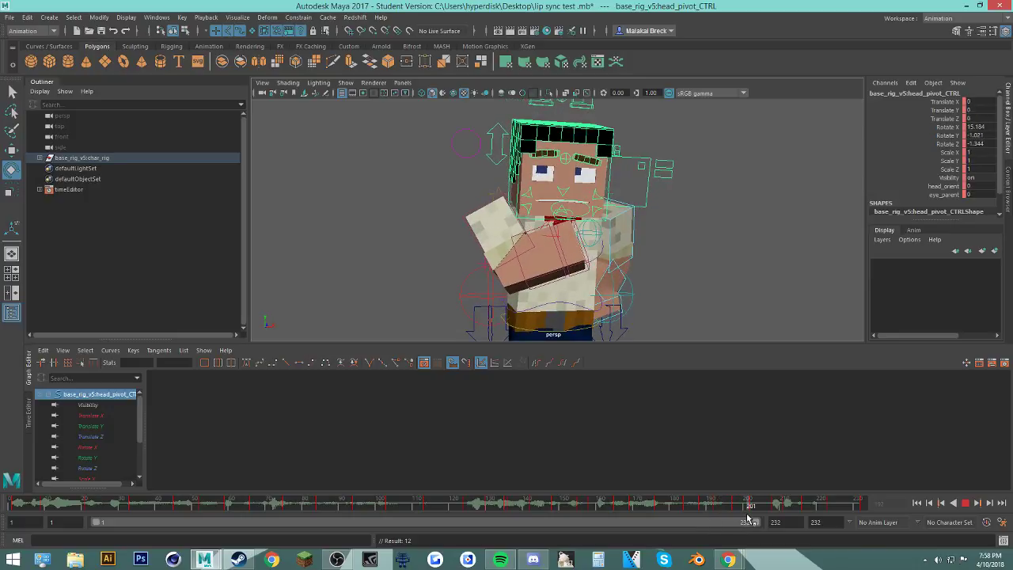
click(736, 505)
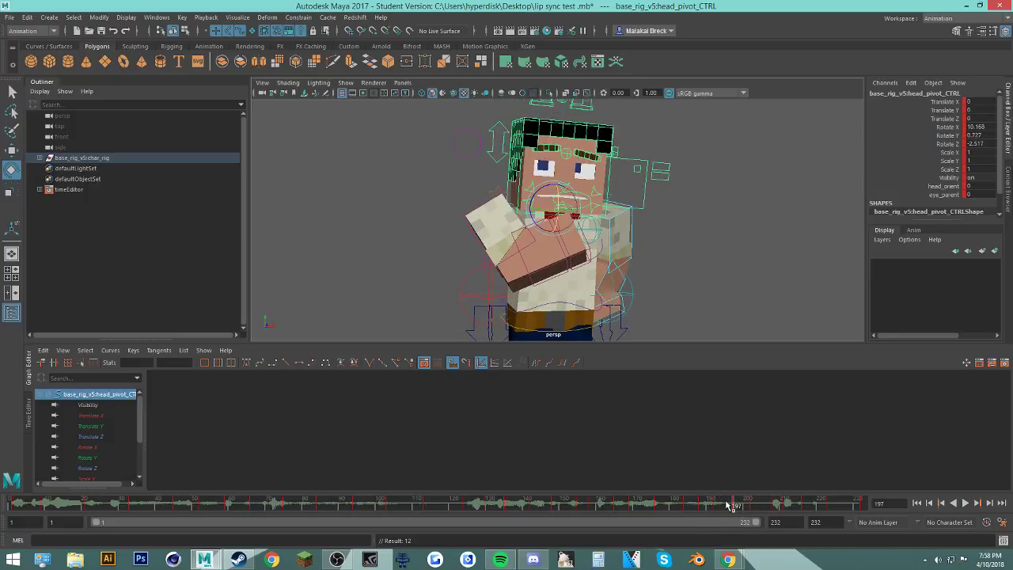
key(alt+v)
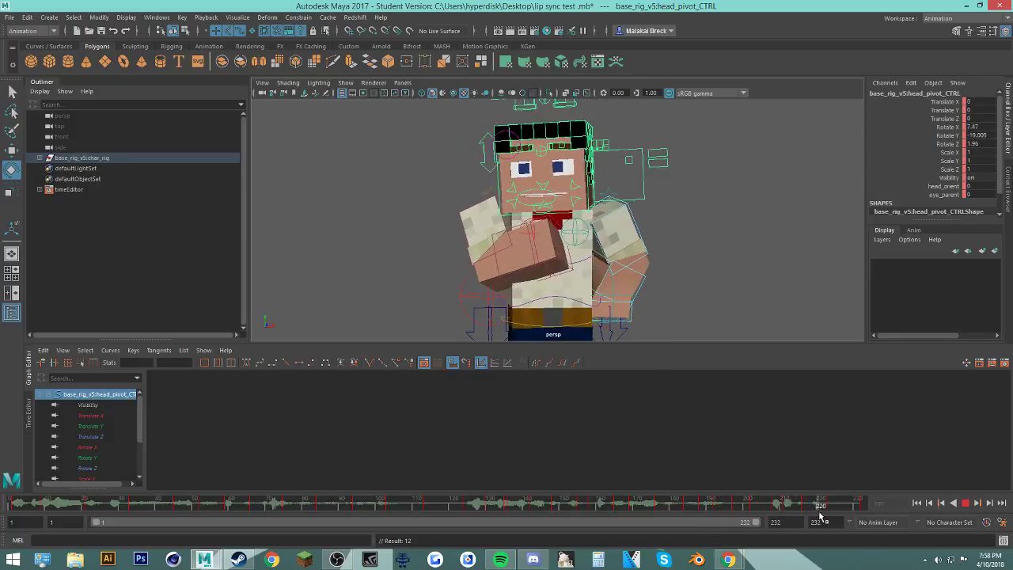
Step: Play back the whole animation and save the scene
click(661, 509)
click(967, 503)
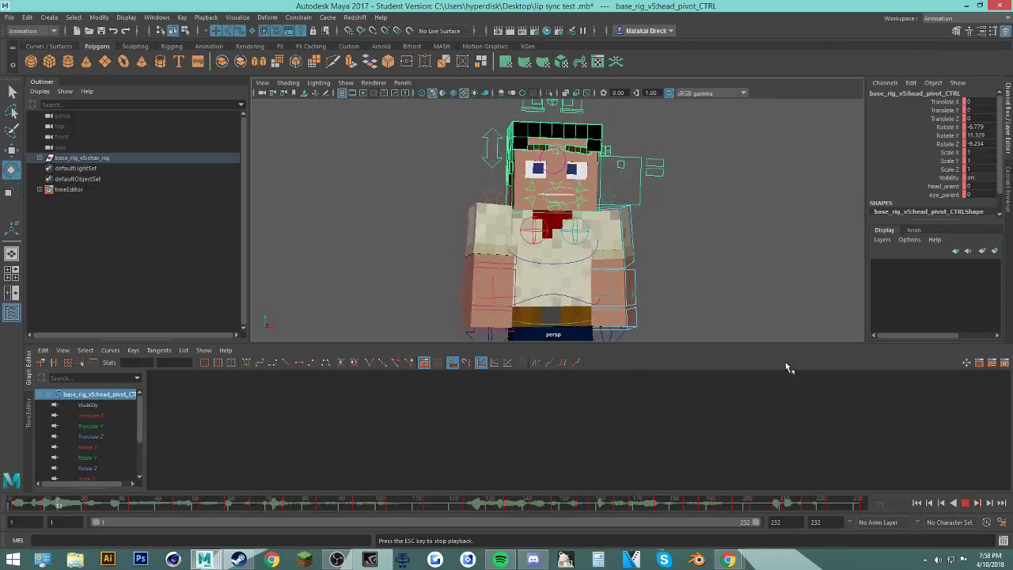
key(ctrl+s)
click(499, 289)
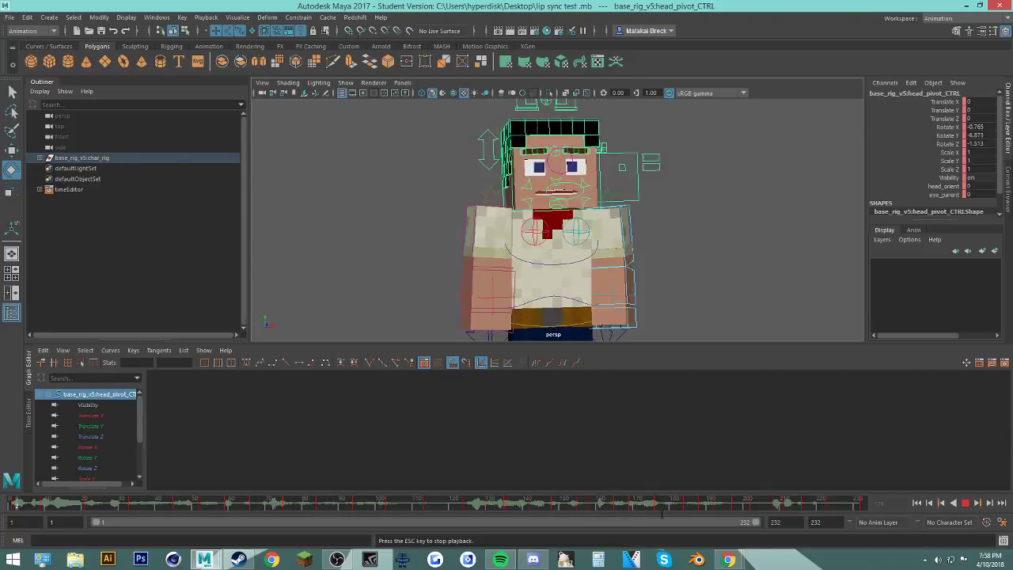
Step: Rekey the head pivot control's rotation at about -7.8, 3.6, -12.0 on frame 165 and -9.0, 15.9, -9.7 on frame 176
key(Escape)
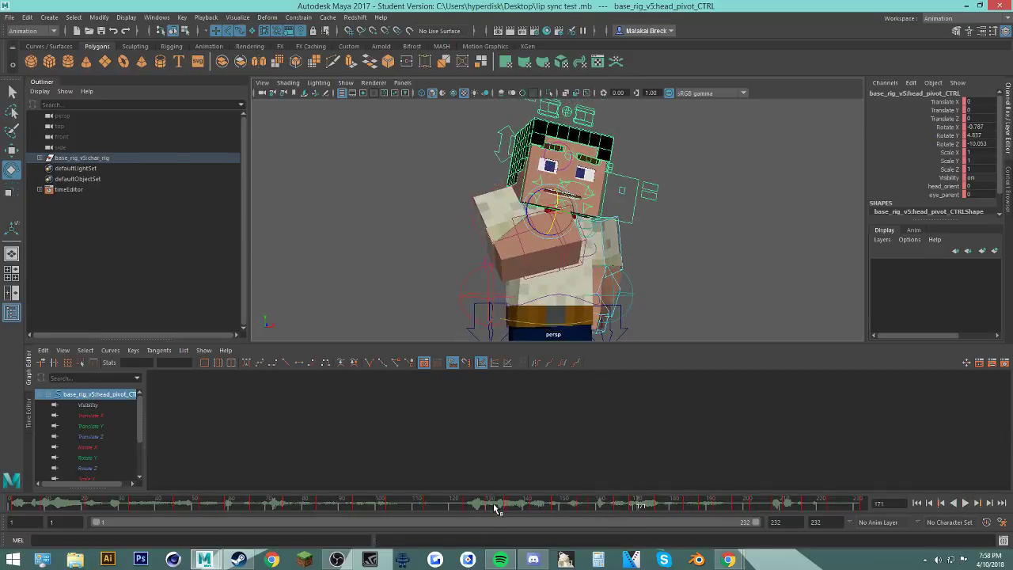
drag(494, 508, 618, 520)
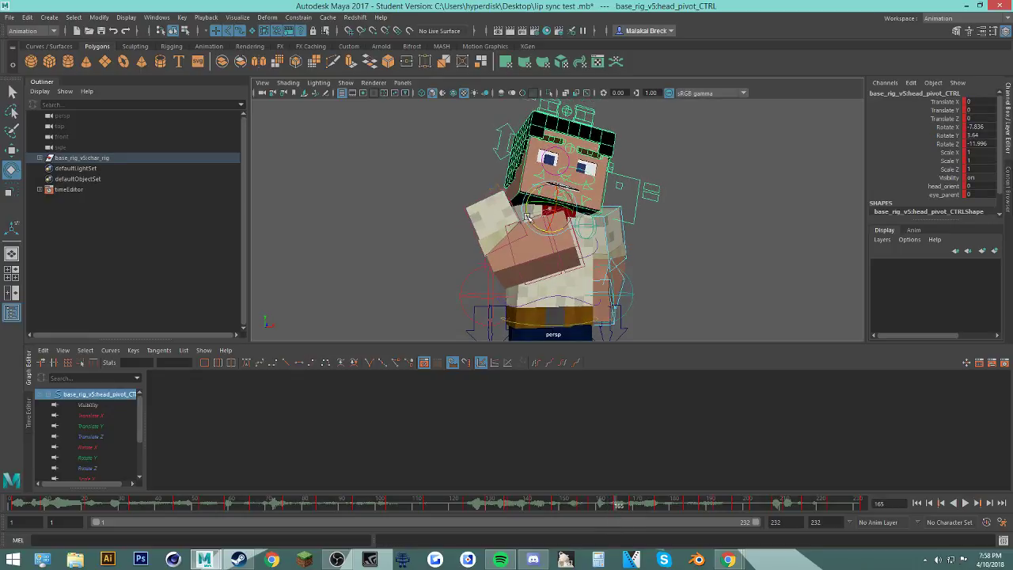
drag(595, 510, 661, 507)
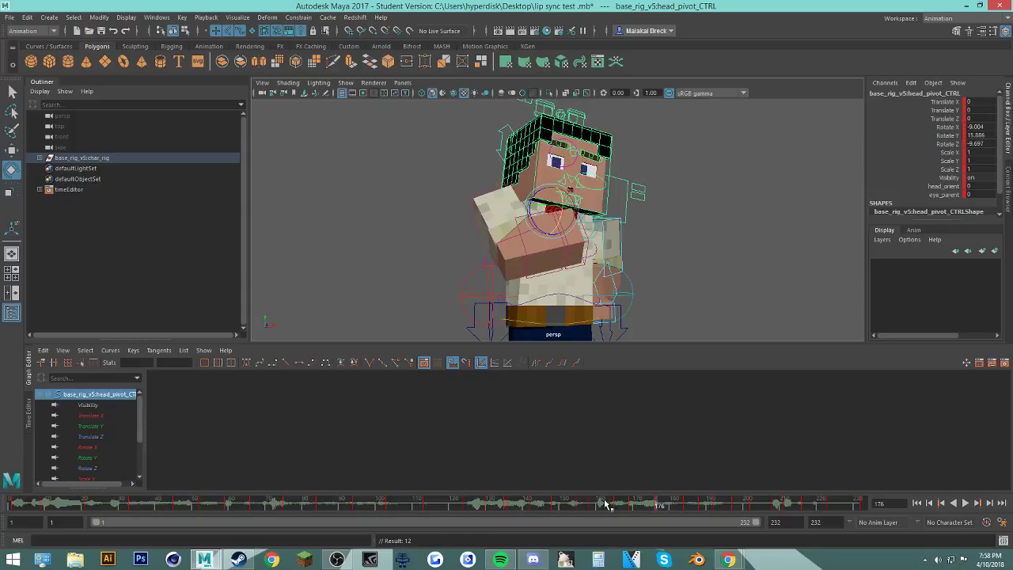
Step: Delete the head pivot control's key near frame 176, key an adjusted rotation at frame 177, and play it back
drag(607, 504, 662, 514)
right_click(653, 506)
click(672, 381)
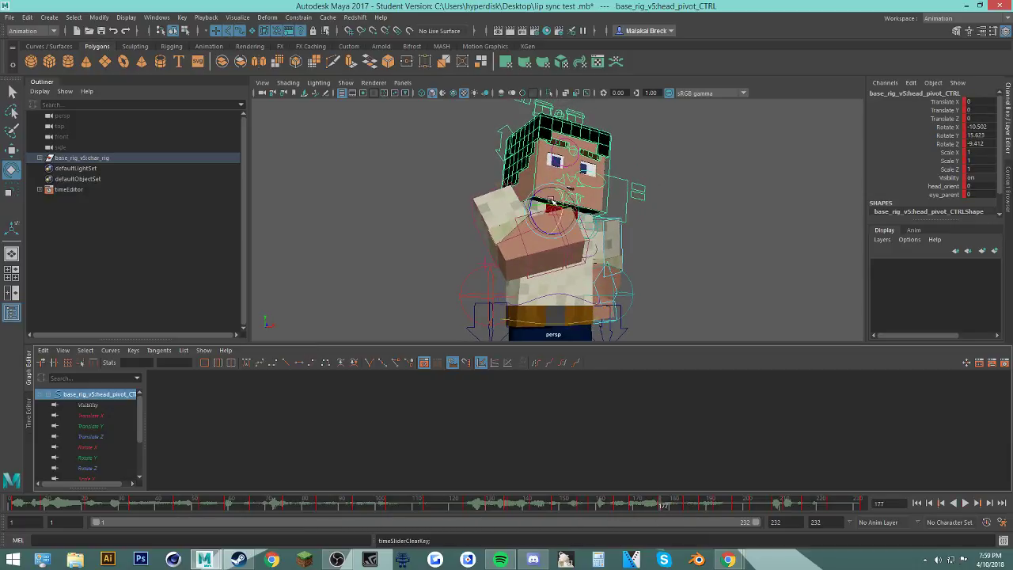
drag(551, 200, 546, 203)
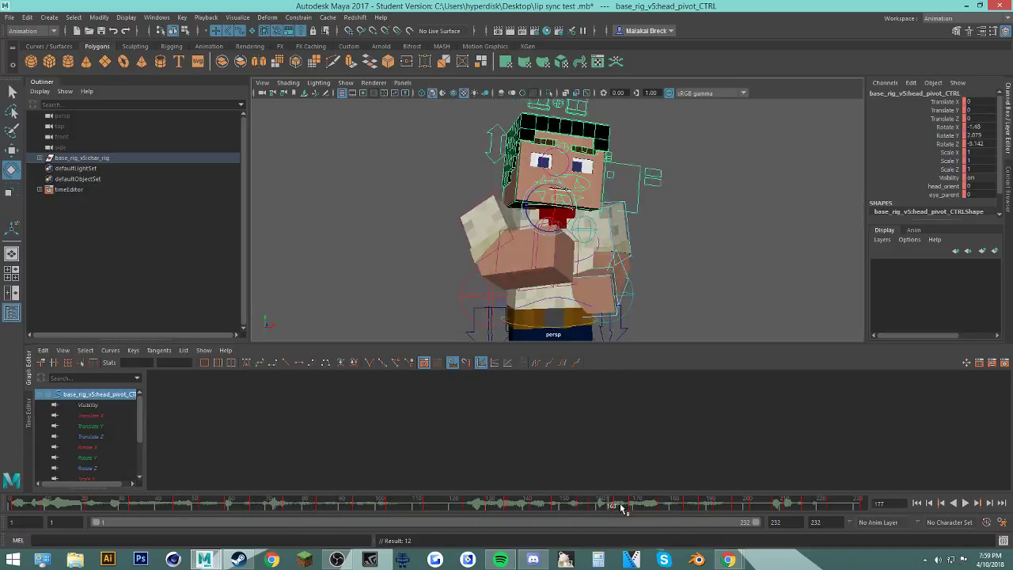
key(alt+v)
key(alt+v)
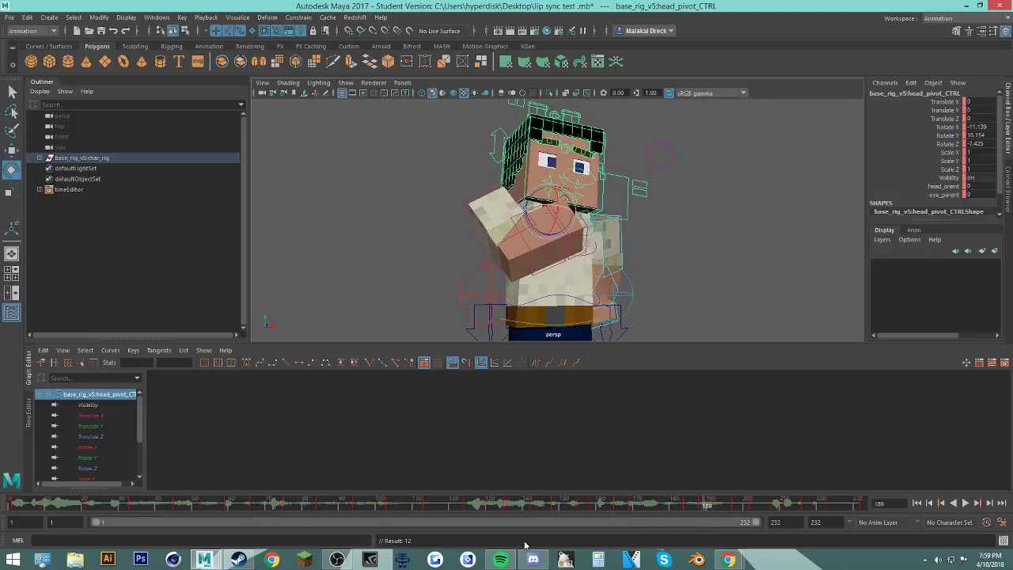
click(500, 559)
click(499, 563)
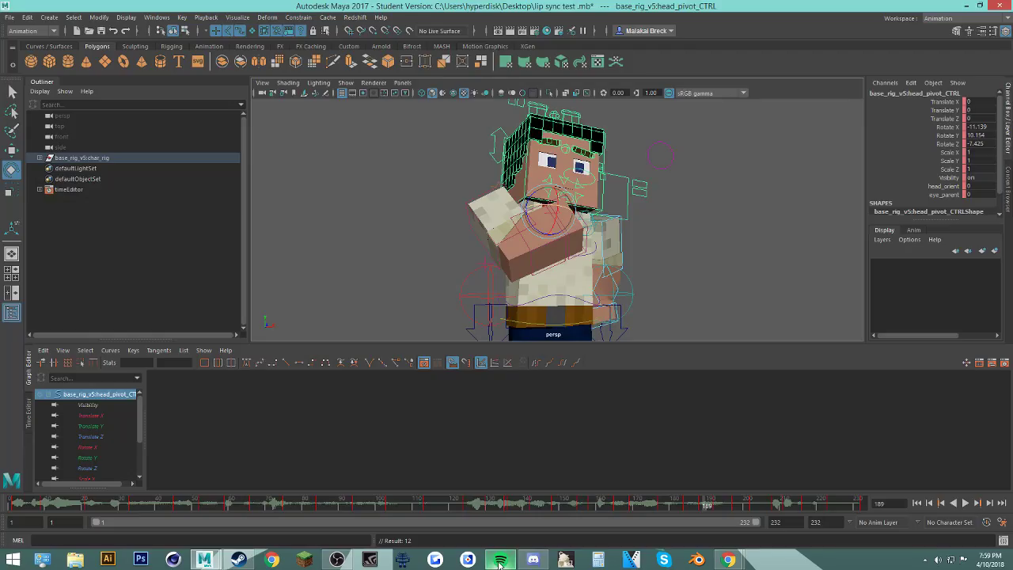
Step: Rotate the head pivot control to about -13.9, 6.4, -6.1 at frame 192, key it, and play back the motion
click(570, 504)
key(alt+v)
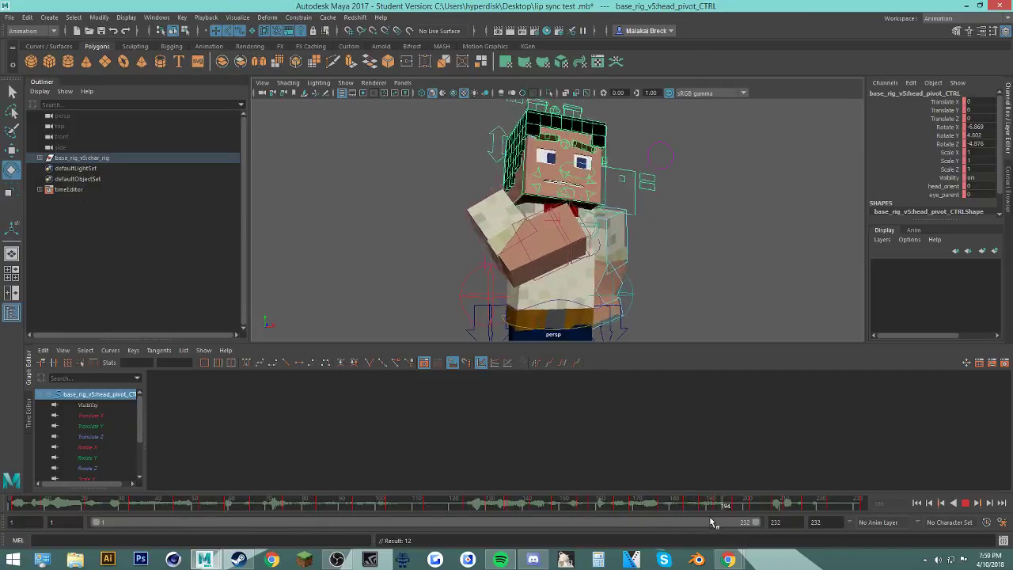
drag(726, 518, 714, 516)
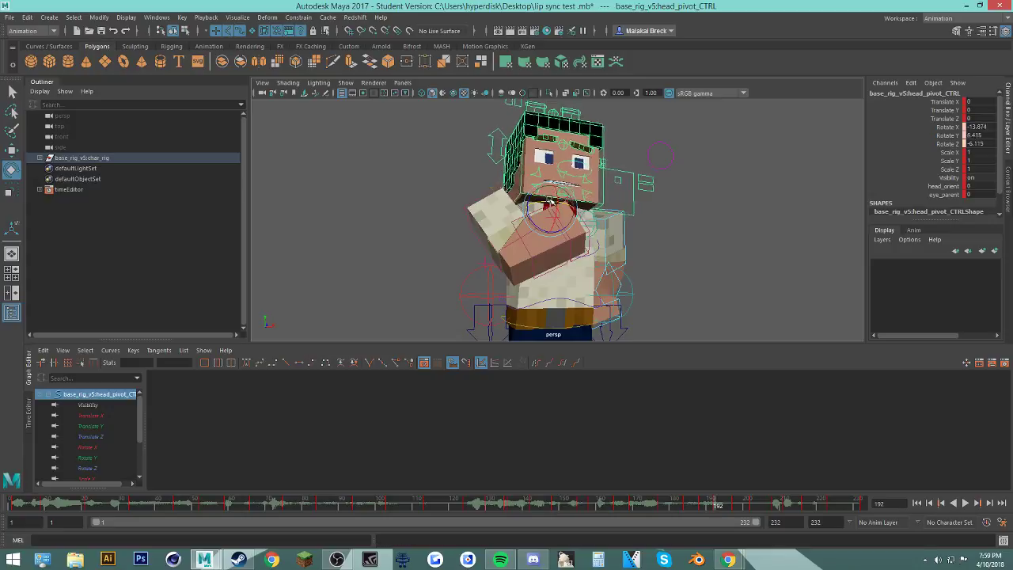
key(alt+v)
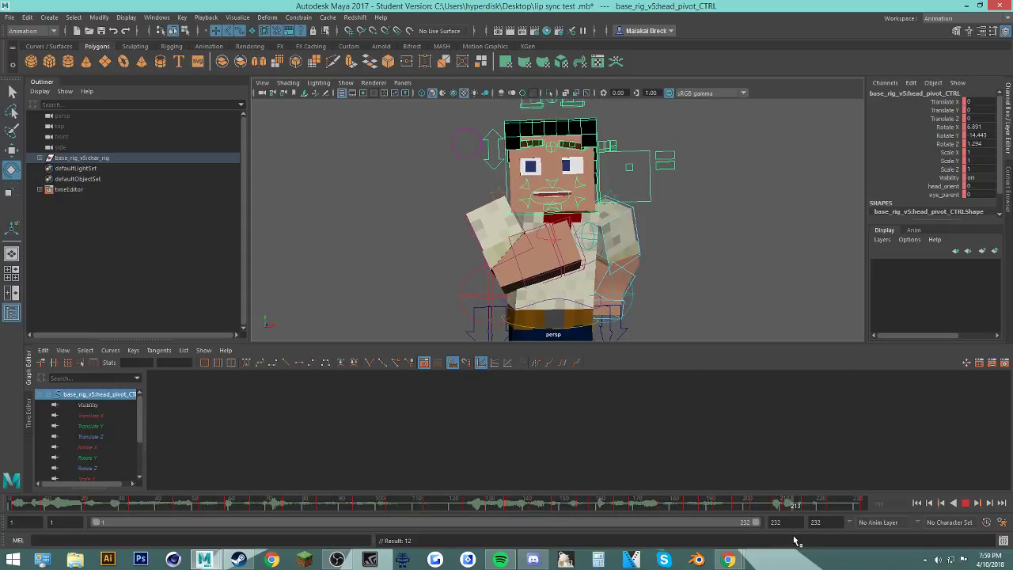
Step: Try rotating the head pivot control to about 8.0, -20.4, 0.6 at frame 216 and play it back
key(Escape)
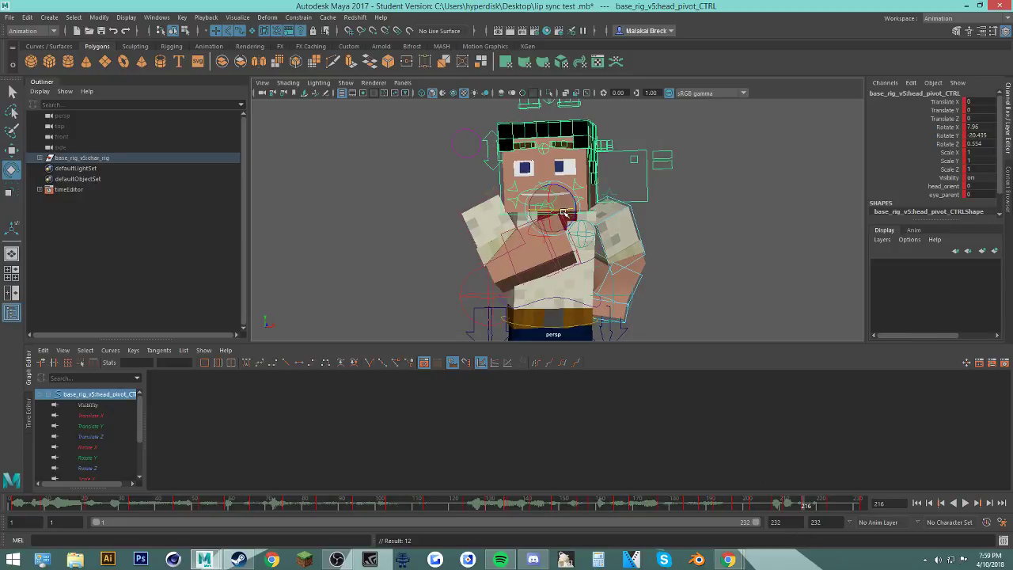
key(alt+v)
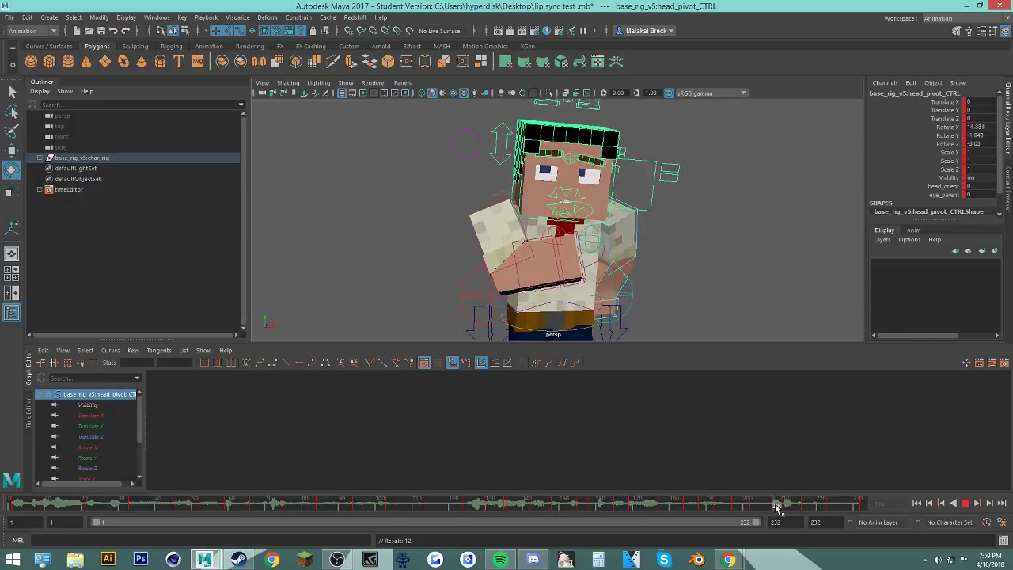
key(Escape)
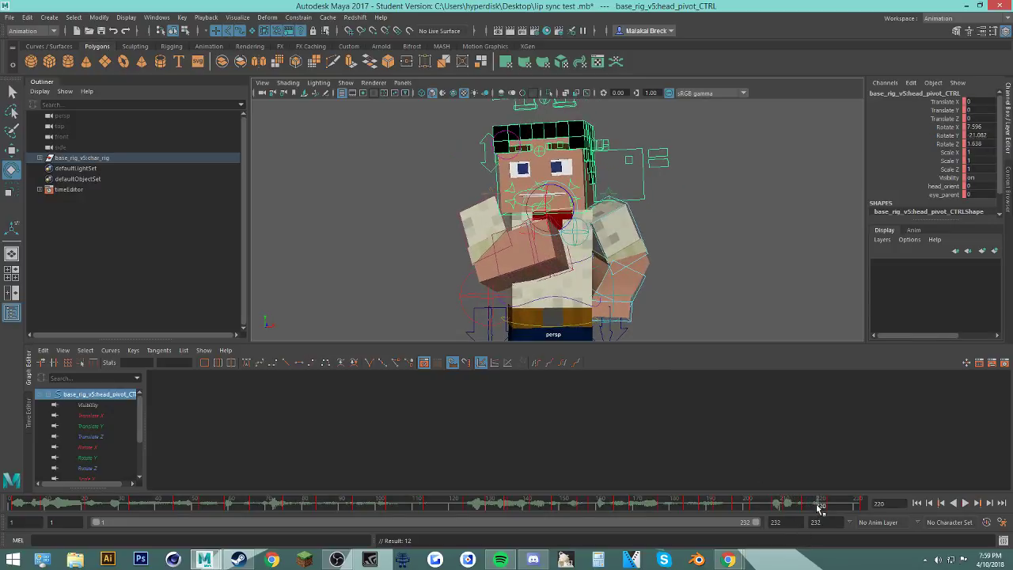
Step: Undo the last head pivot rotation changes, deselect the control, and play back the animation
key(ctrl+z)
key(ctrl+z)
key(ctrl+z)
key(alt+v)
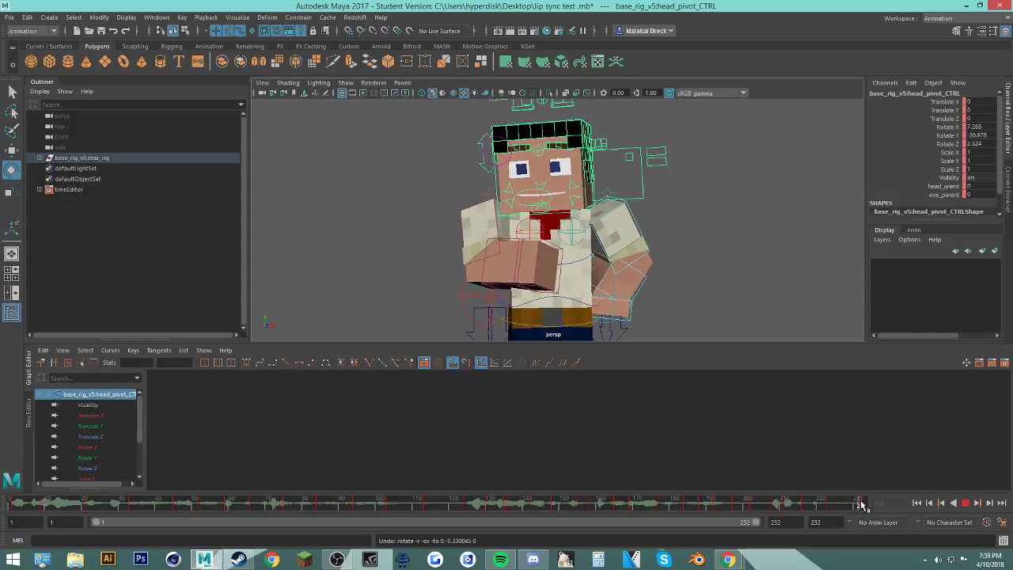
click(783, 264)
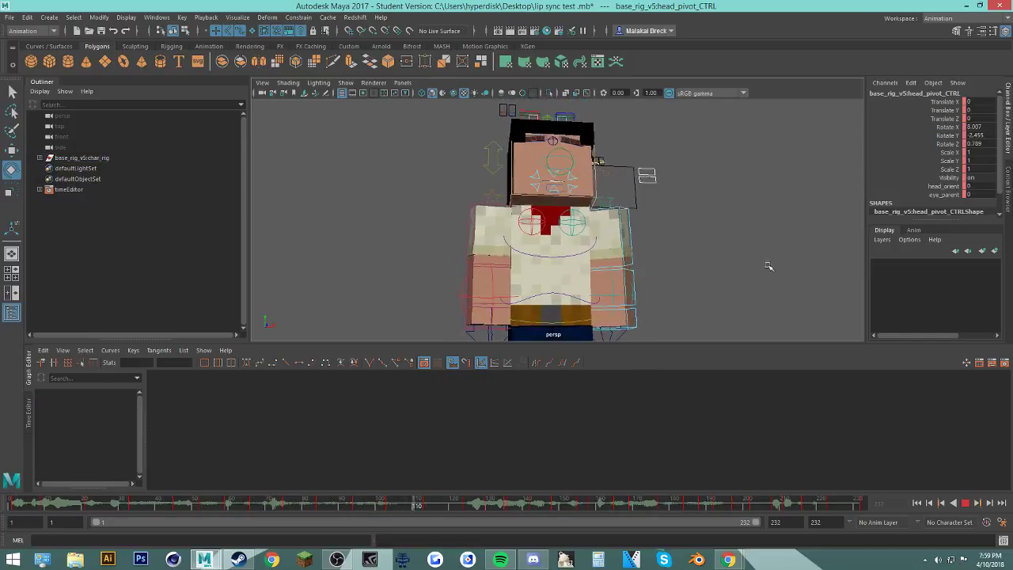
Step: Move the head squash control to about 0.235 in Translate Y at frame 179, play back the animation, and deselect the control
alt+drag(768, 265, 655, 282)
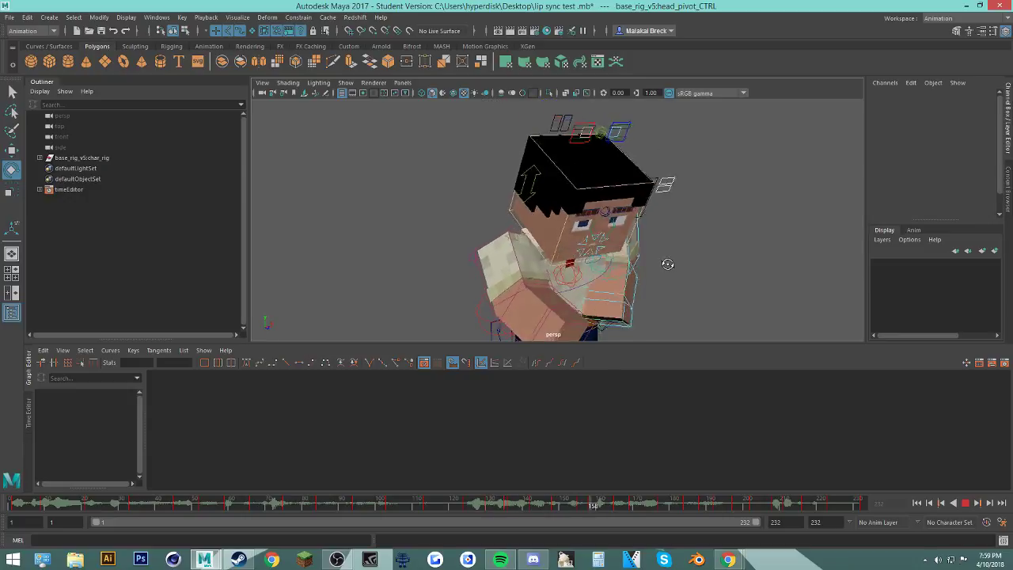
click(966, 504)
alt+drag(694, 164, 681, 179)
scroll(681, 179, up, 4)
alt+middle_drag(634, 162, 665, 255)
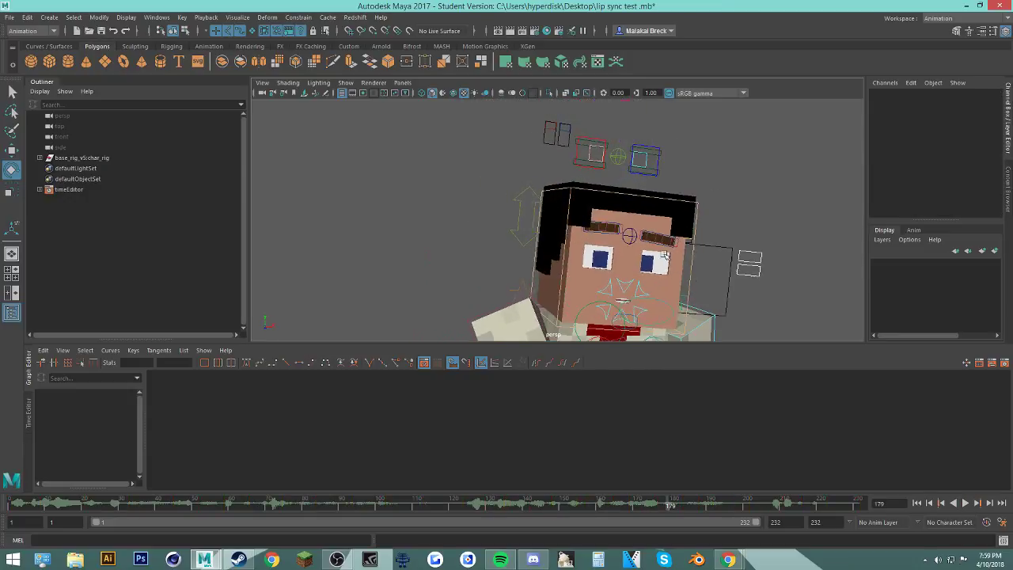
click(526, 192)
key(w)
mouse_move(526, 192)
mouse_down()
mouse_move(531, 155)
mouse_move(527, 229)
mouse_move(527, 190)
mouse_up()
mouse_move(495, 270)
alt+mouse_down()
mouse_move(510, 254)
mouse_move(498, 265)
alt+mouse_up()
scroll(485, 264, down, 3)
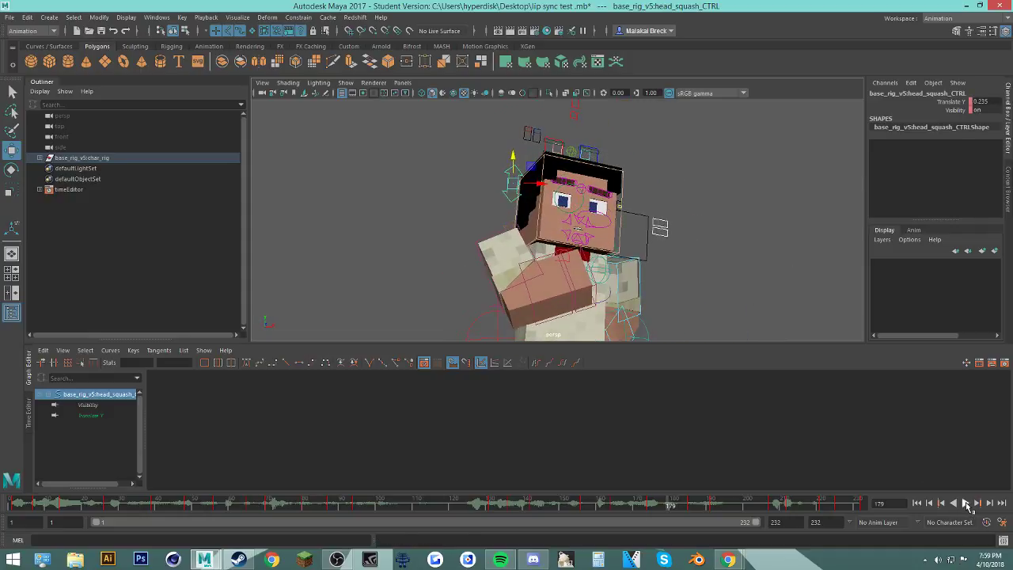
click(966, 503)
click(773, 252)
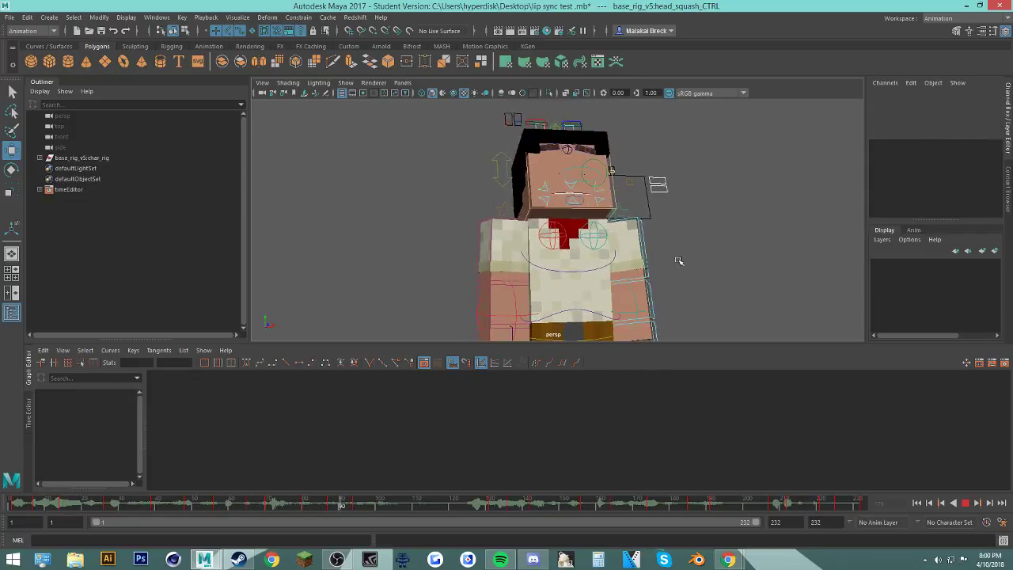
Step: Create a playblast of the lip sync animation and watch it in an enlarged player window
click(156, 17)
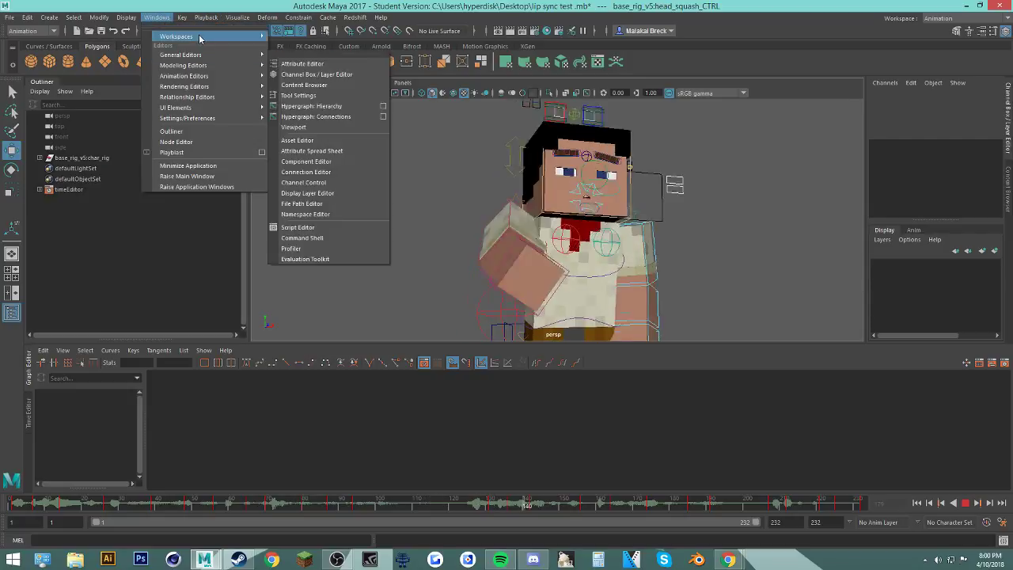
mouse_move(206, 18)
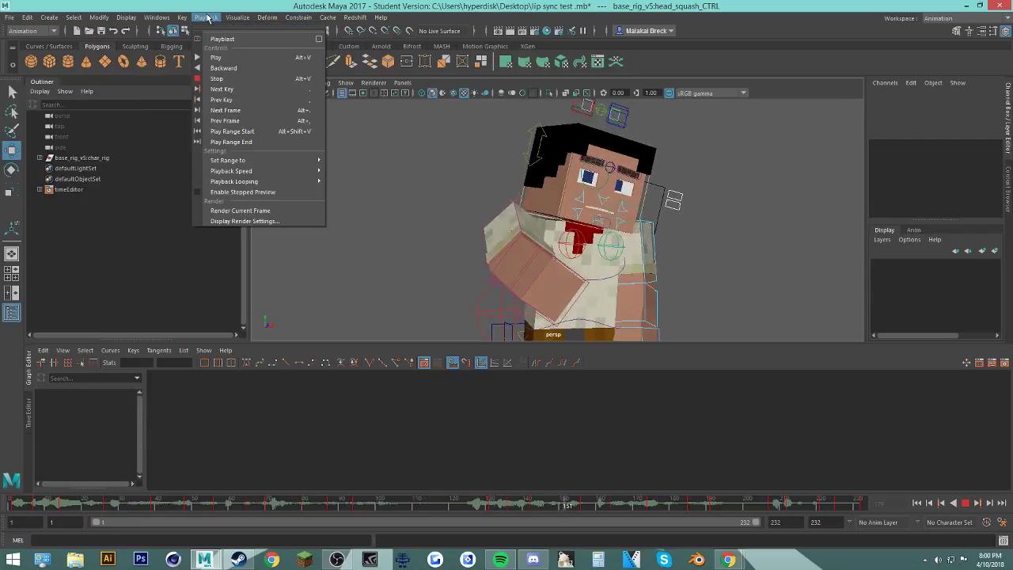
click(247, 40)
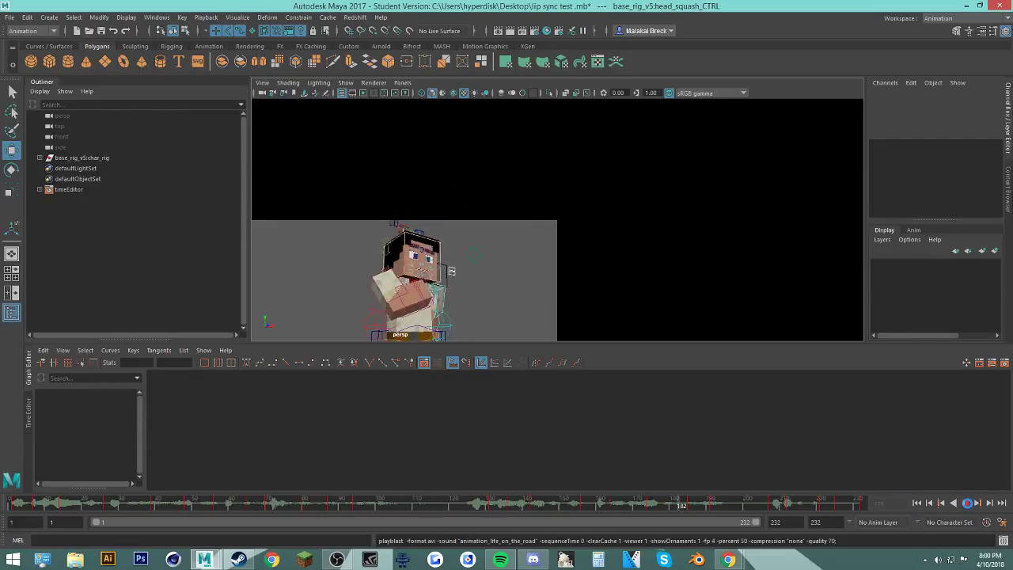
click(967, 504)
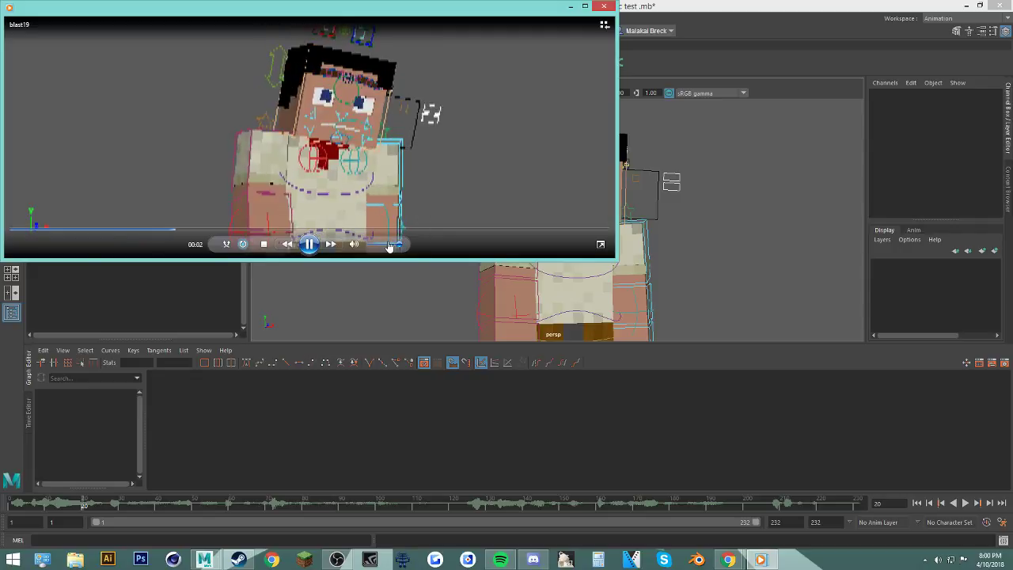
click(585, 6)
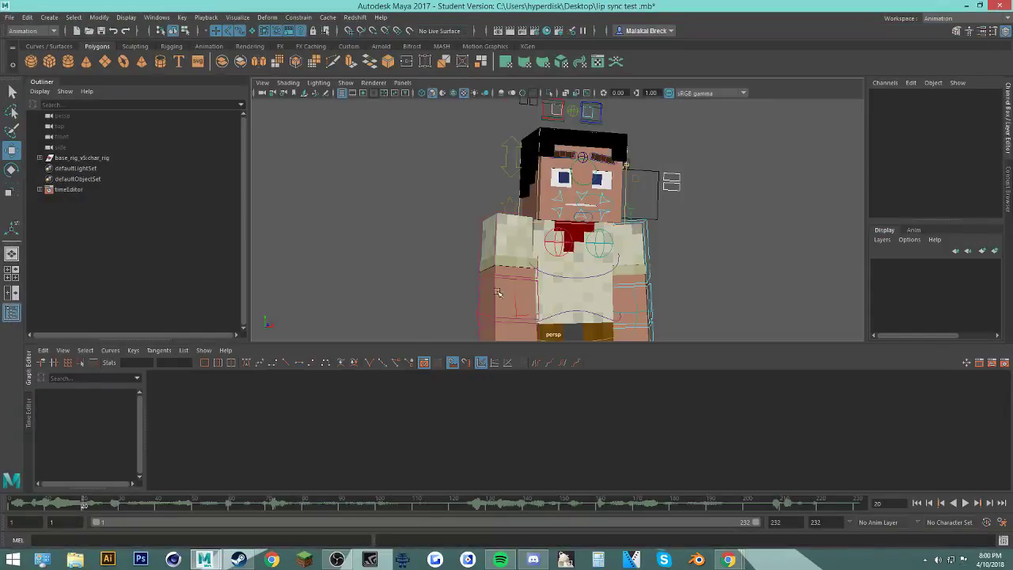
Step: Select the right lower arm FK control, key its rotation around frame 135, and play back the motion
click(492, 293)
key(alt+v)
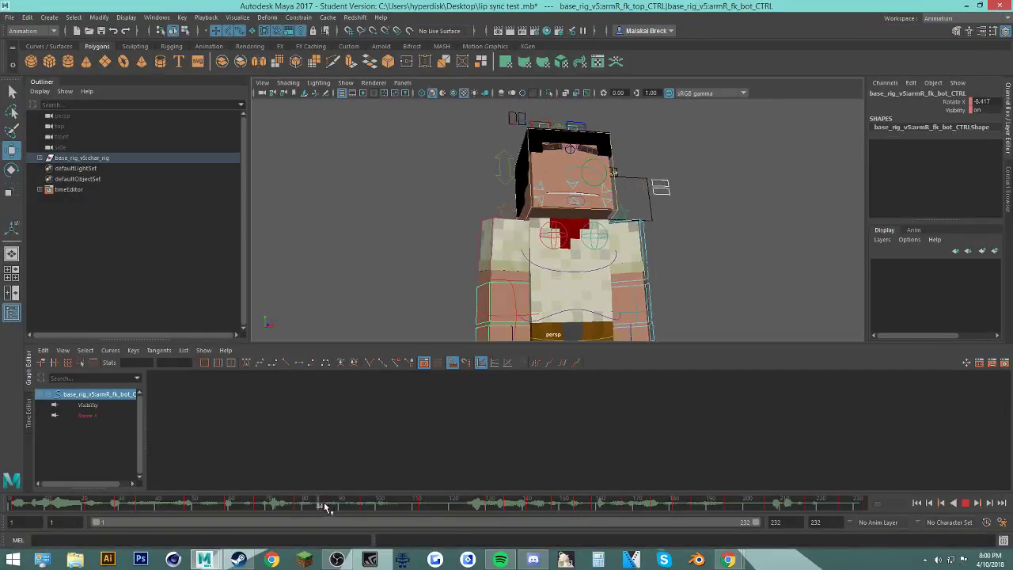
click(507, 506)
key(e)
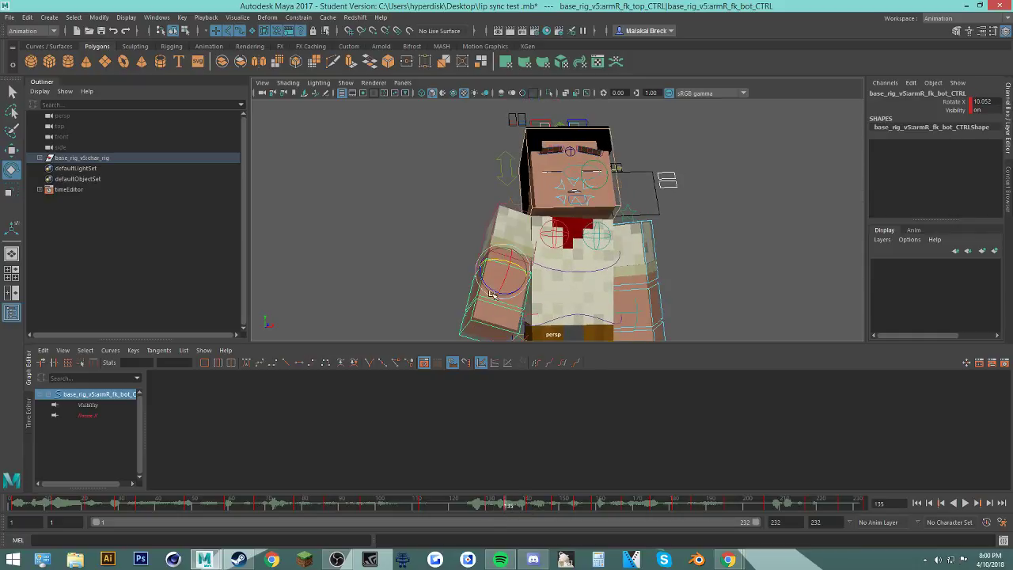
key(alt+v)
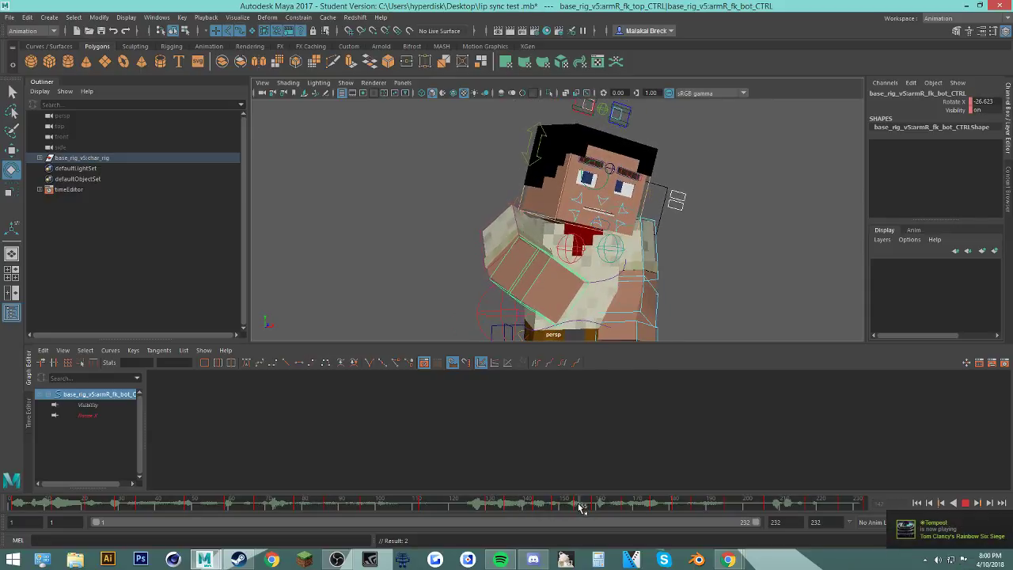
Step: Rotate the right lower arm control to about -36.4 in X at frame 157, key it, and play it back
drag(582, 513, 590, 513)
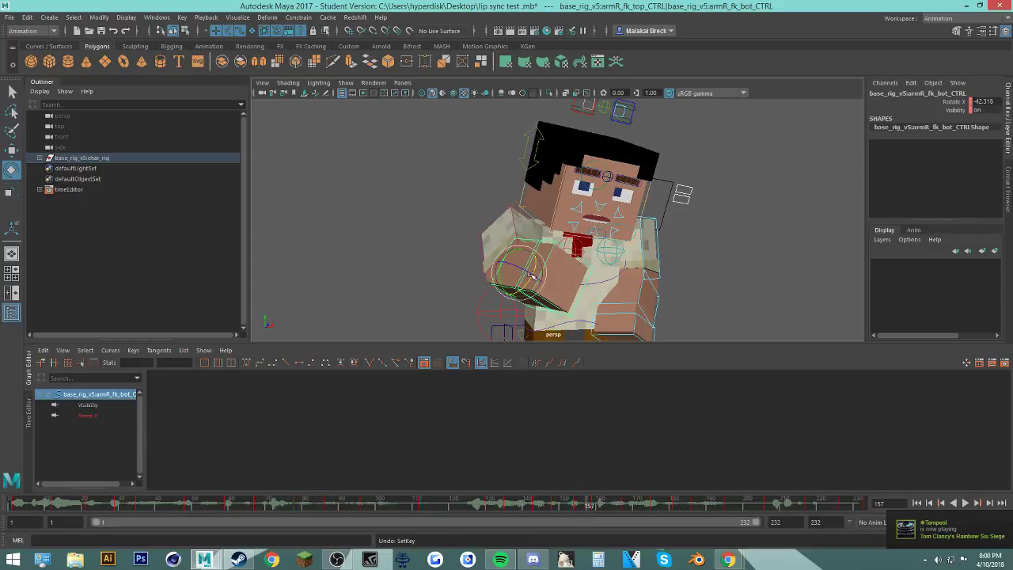
drag(533, 275, 536, 272)
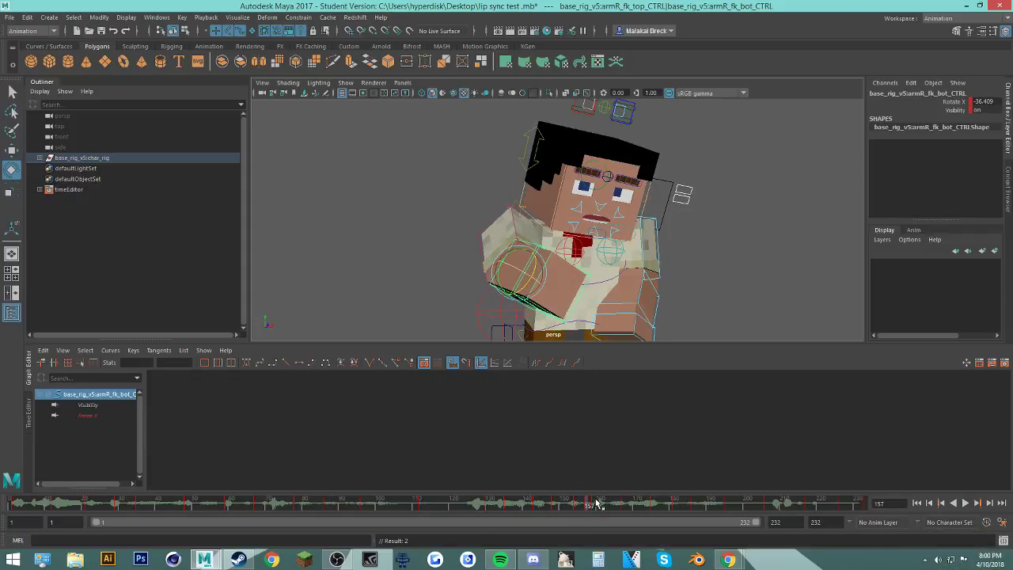
key(alt+v)
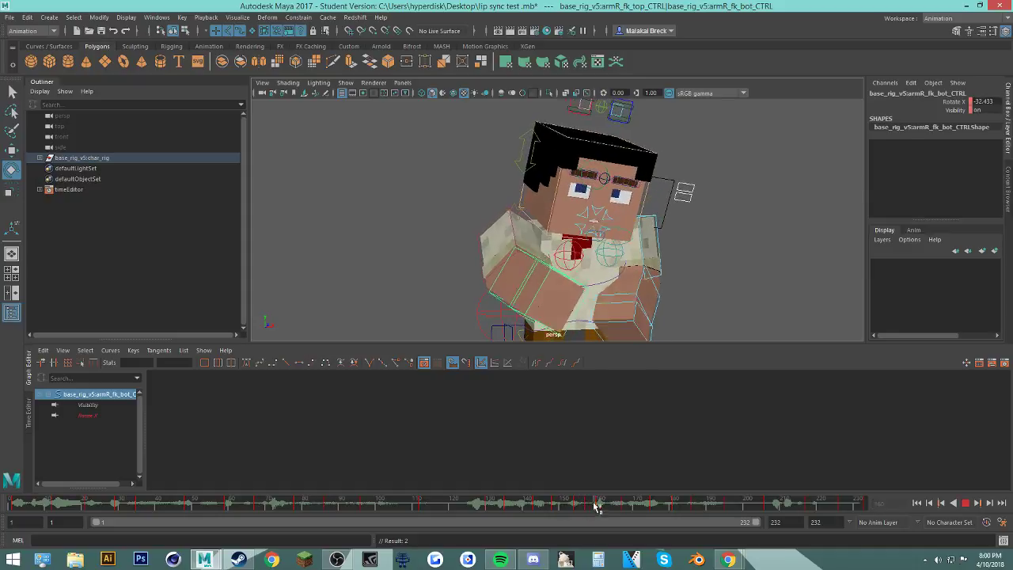
Step: Play back the arm motion from frame 148, save the scene, and stop the playback
drag(613, 503, 555, 505)
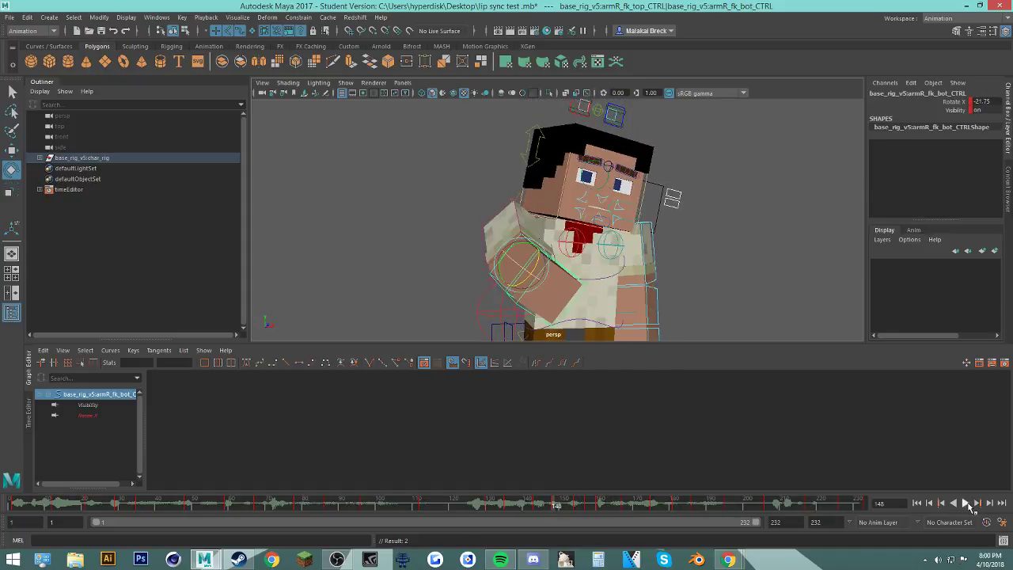
click(967, 504)
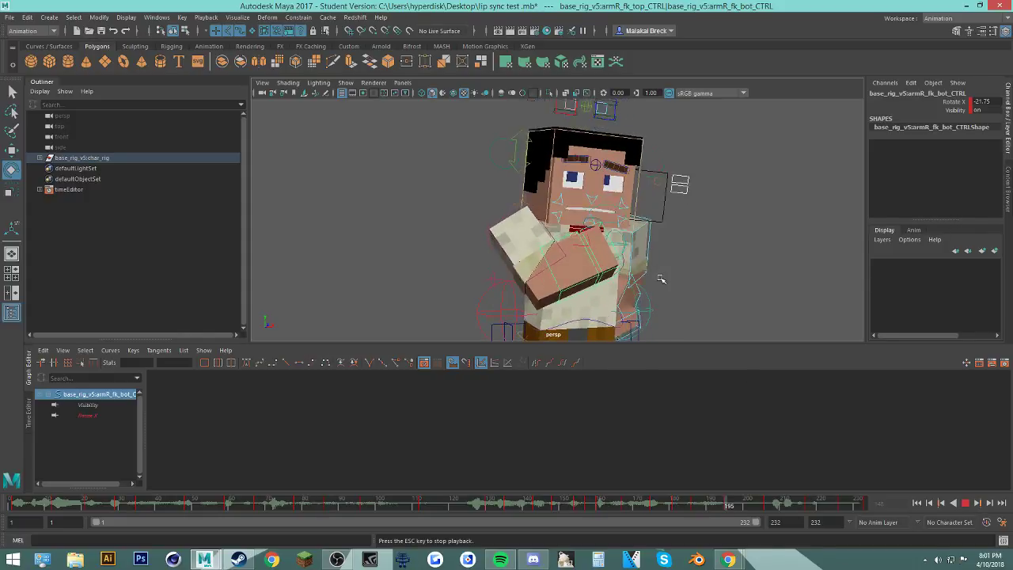
key(ctrl+s)
key(Return)
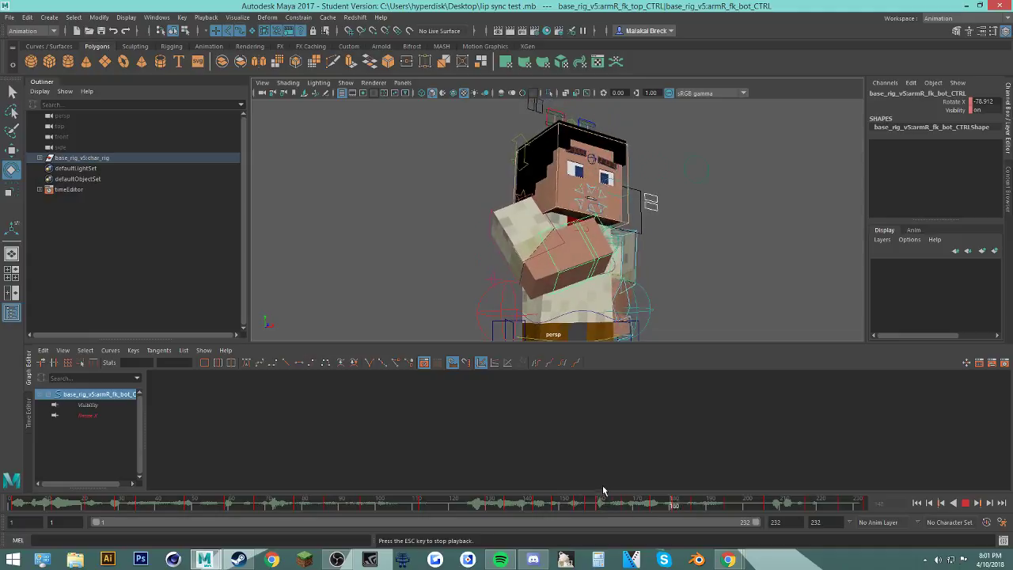
click(514, 502)
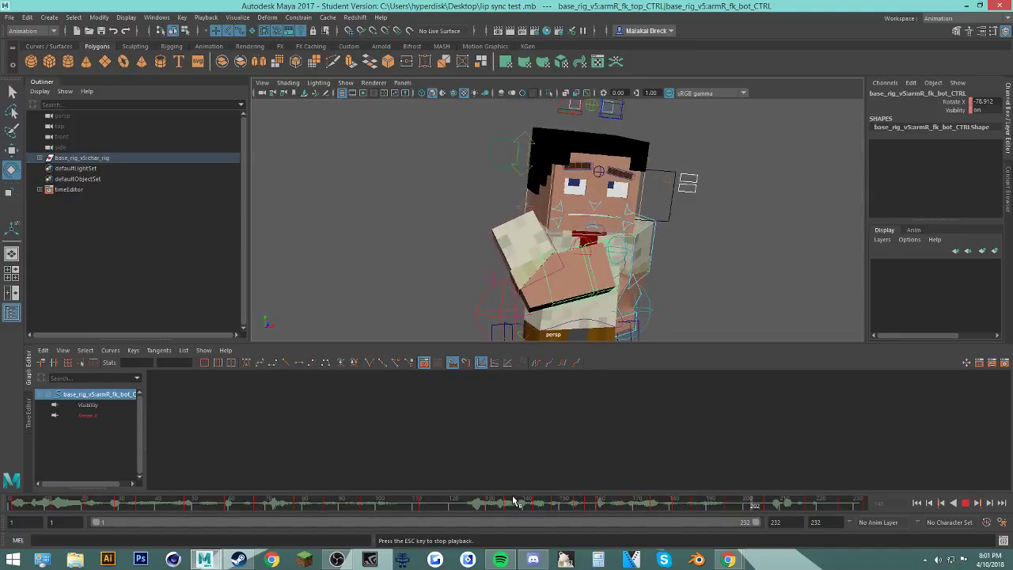
key(Escape)
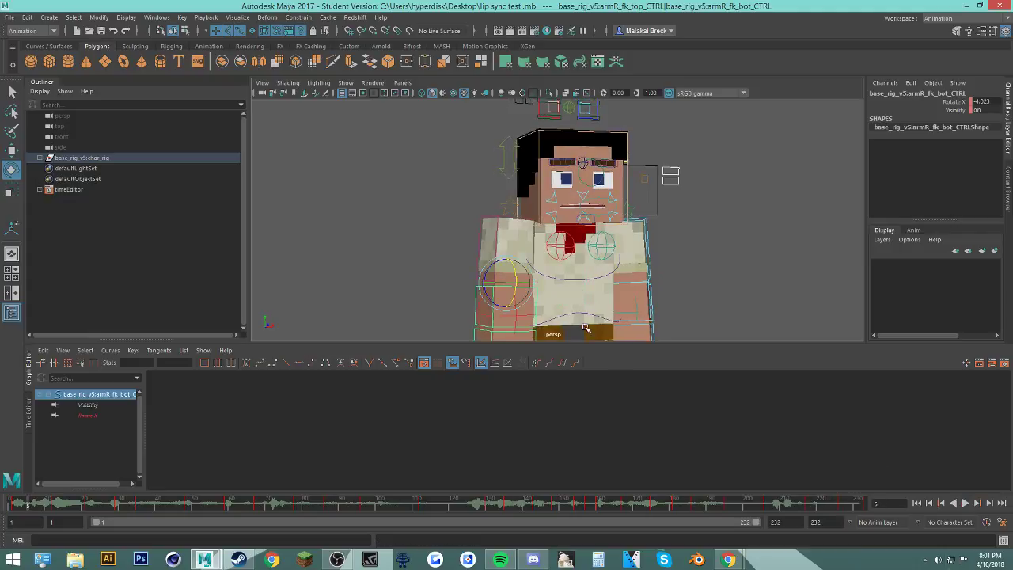
Step: Rotate the right upper arm FK control to about -67.0, 47.6, -36.0 at frame 191, key it, and play it back
click(498, 225)
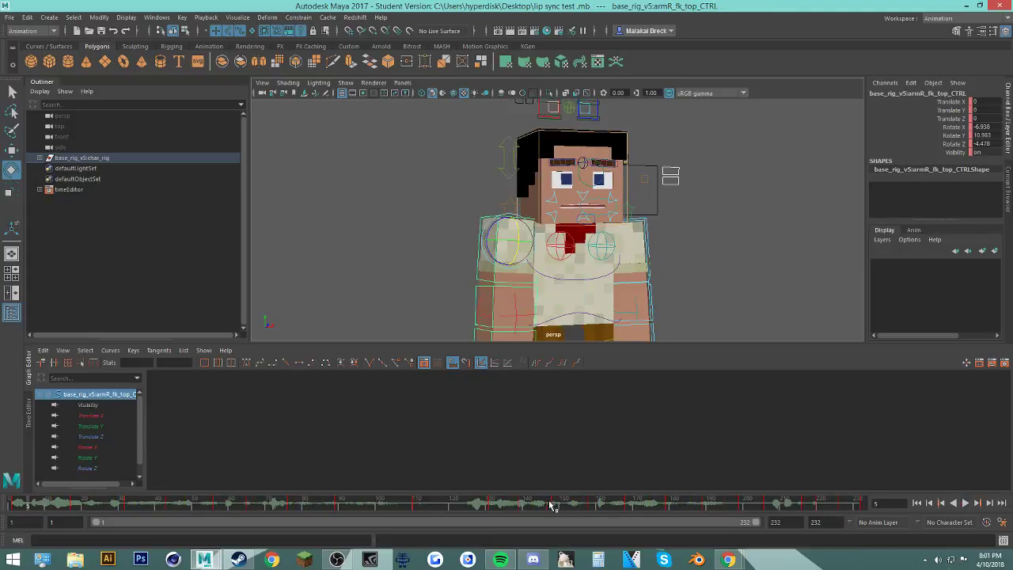
drag(552, 505, 715, 502)
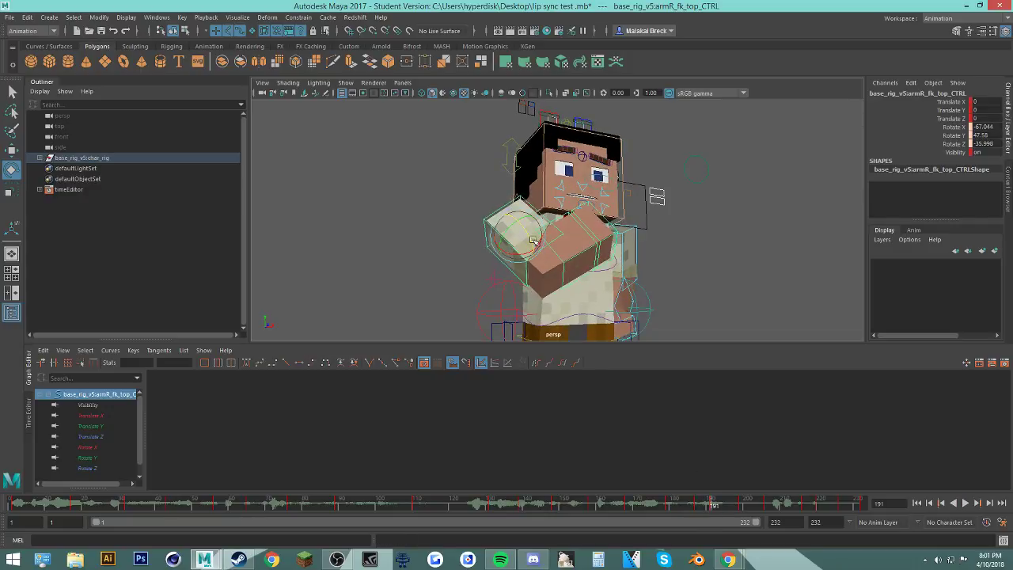
key(alt+v)
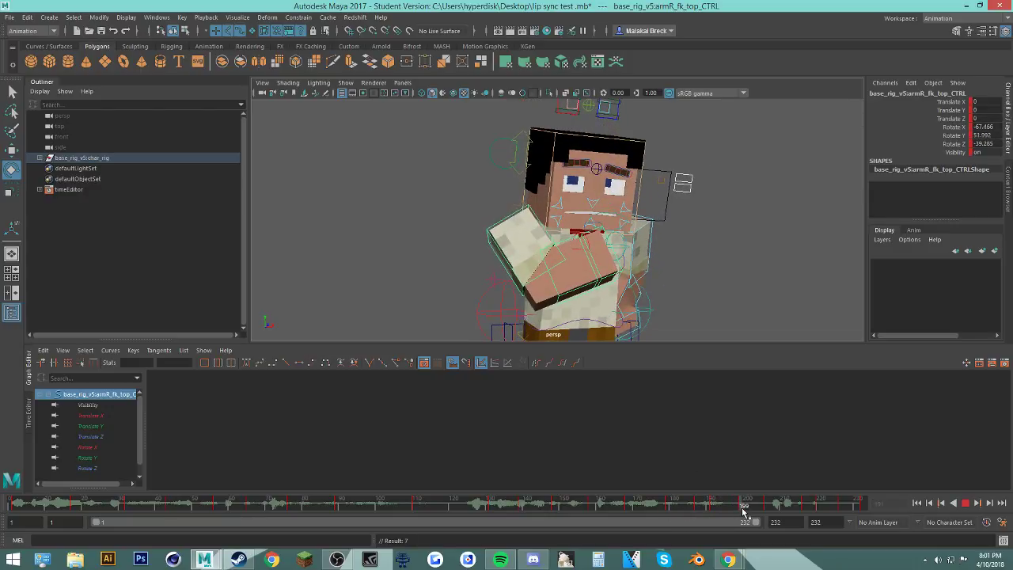
Step: Key the right upper arm's rotation at about -54.3, 52.2, -39.8 around frame 202 and delete its key near frame 205
key(alt+v)
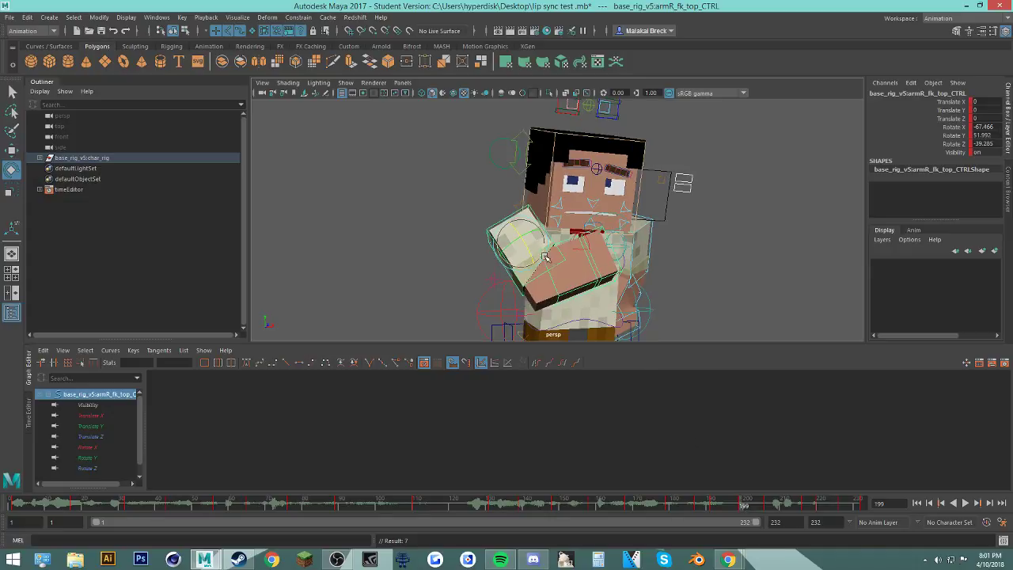
key(alt+v)
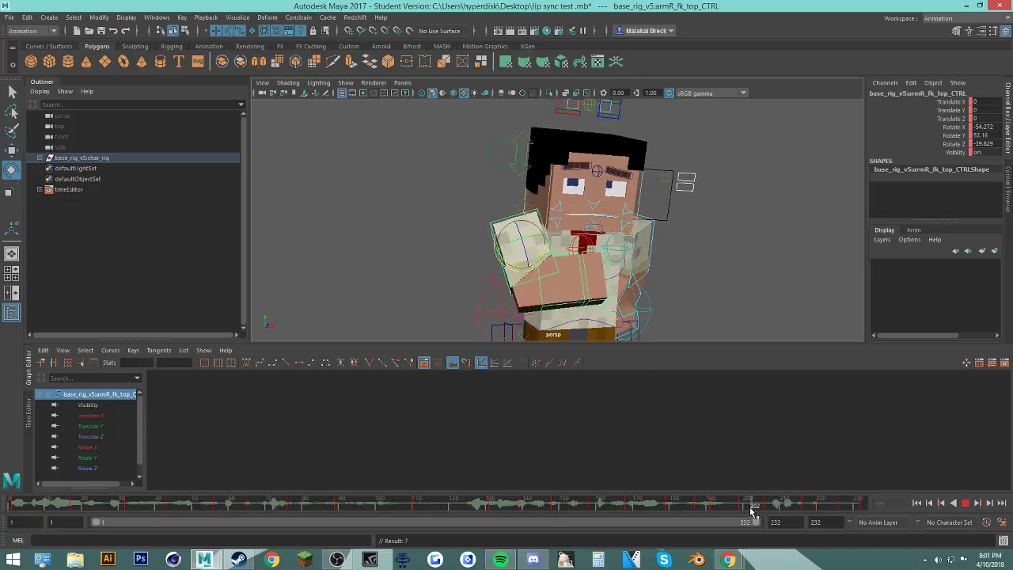
key(alt+v)
shift+drag(764, 505, 769, 505)
right_click(771, 504)
click(782, 378)
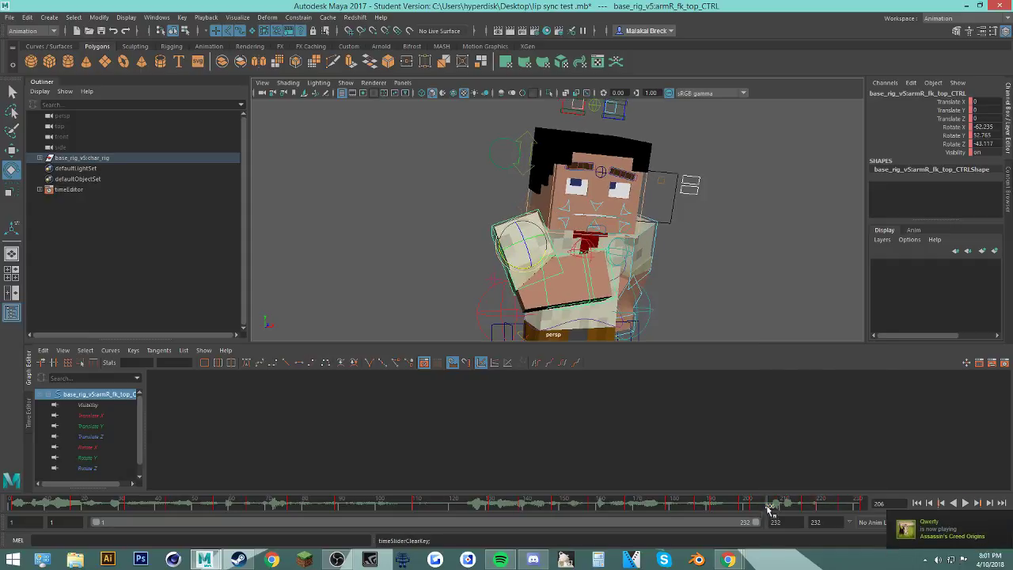
Step: Play back the animation to check the right arm motion and save the scene, accepting the student version notice
key(alt+v)
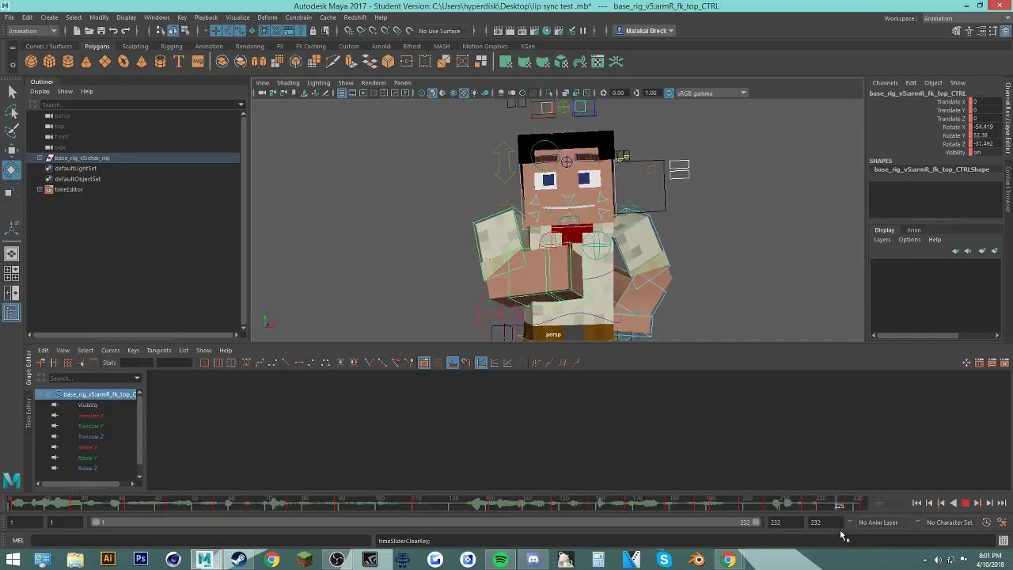
key(alt+v)
click(964, 504)
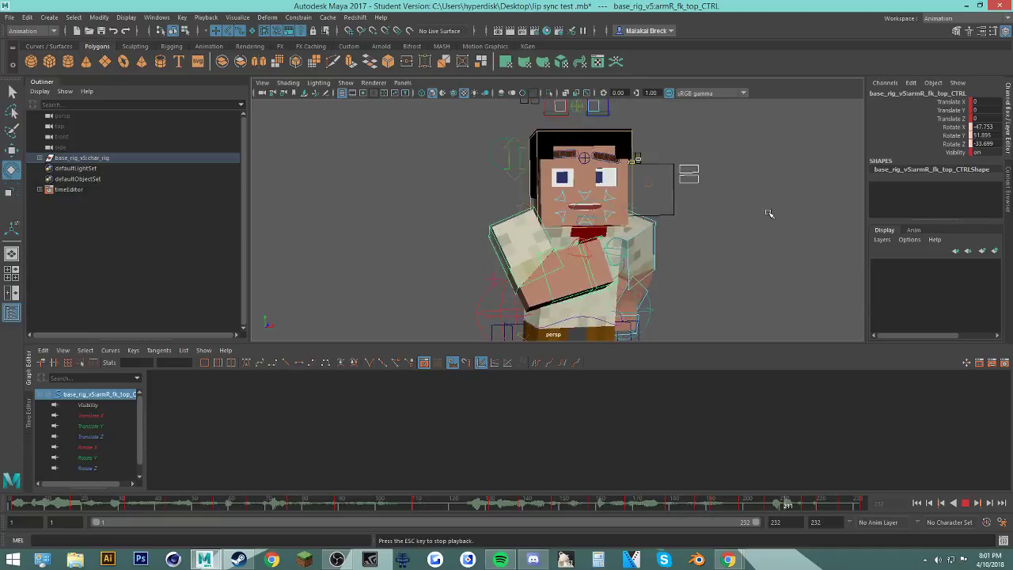
key(ctrl+s)
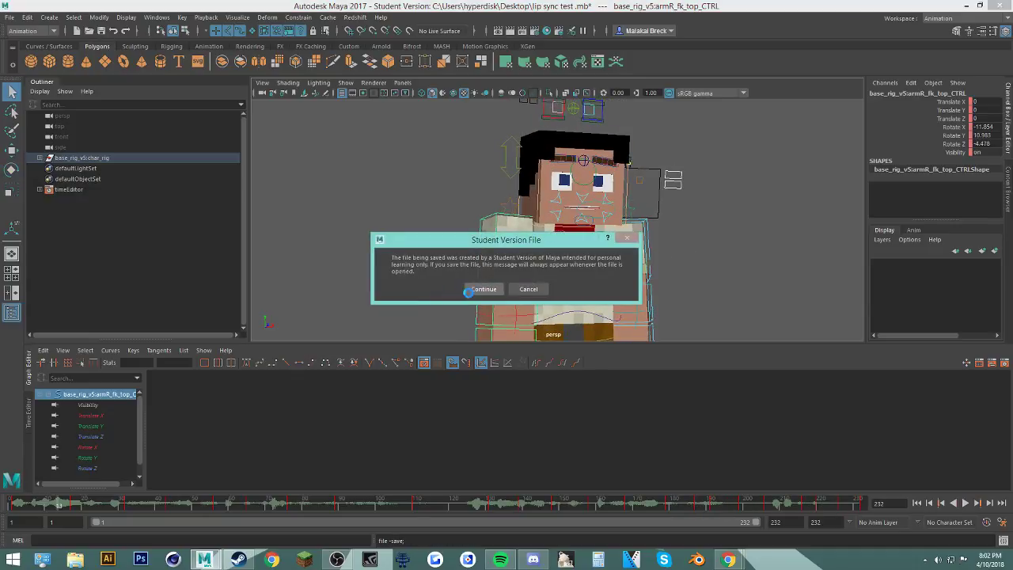
click(470, 290)
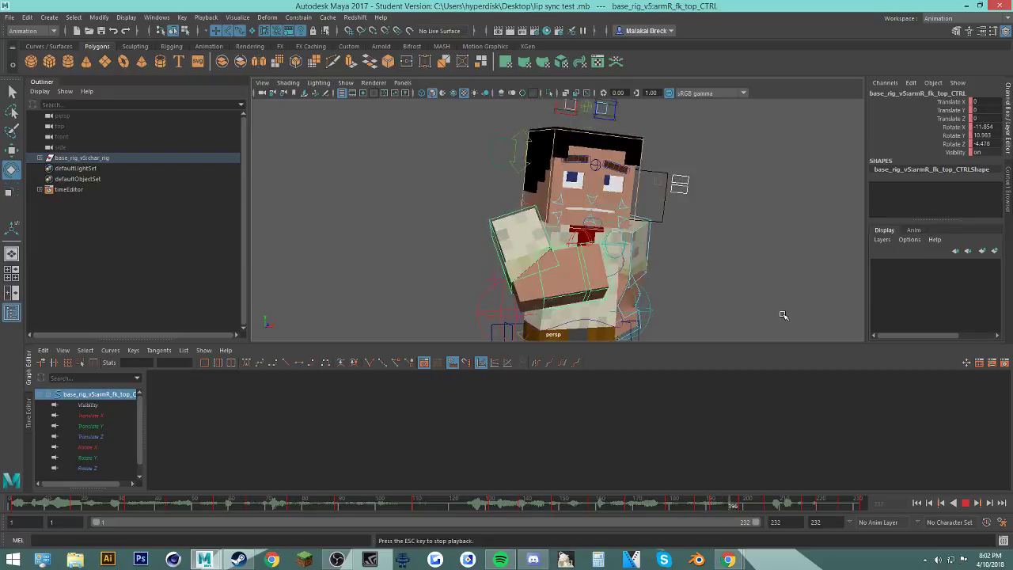
Step: Switch to the YouTube live stream page in Chrome and look through its chat history and the stream details
mouse_move(729, 559)
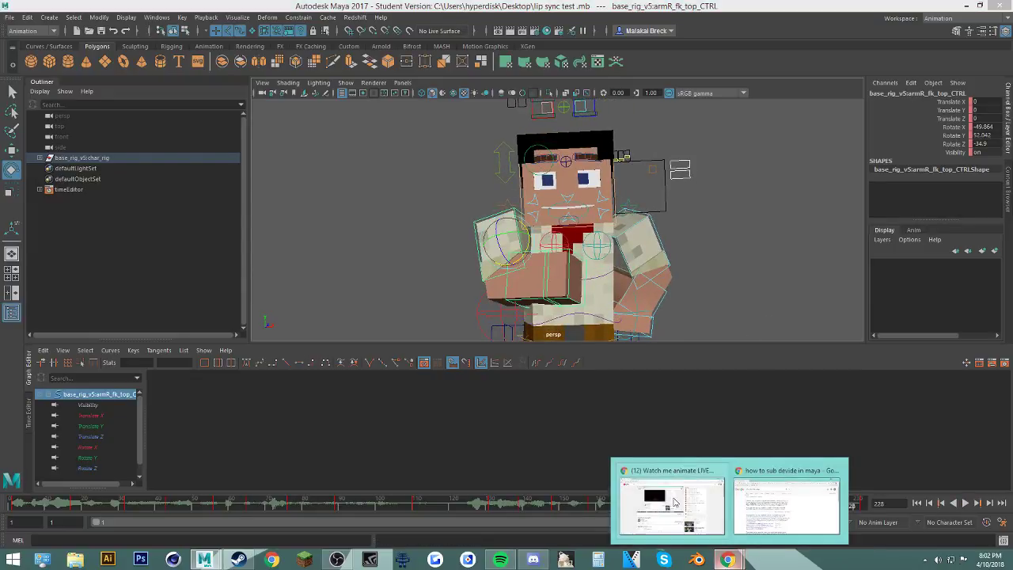
click(667, 490)
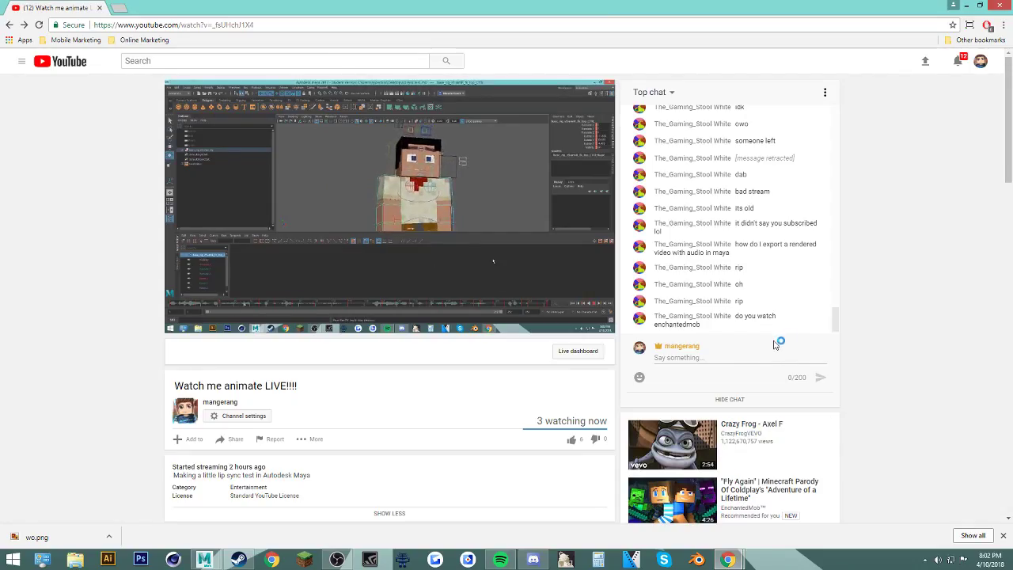
scroll(706, 275, up, 10)
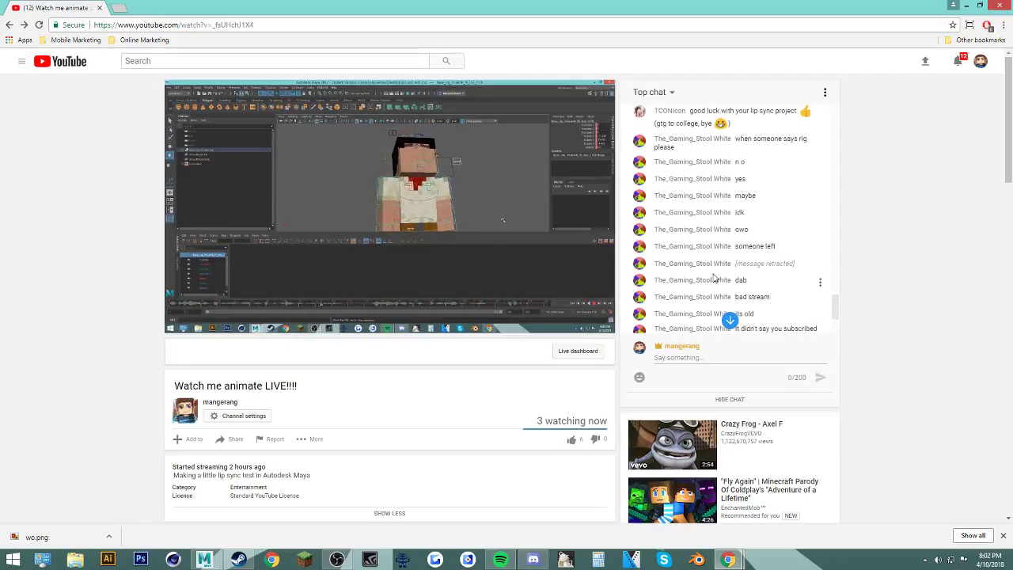
scroll(705, 277, up, 10)
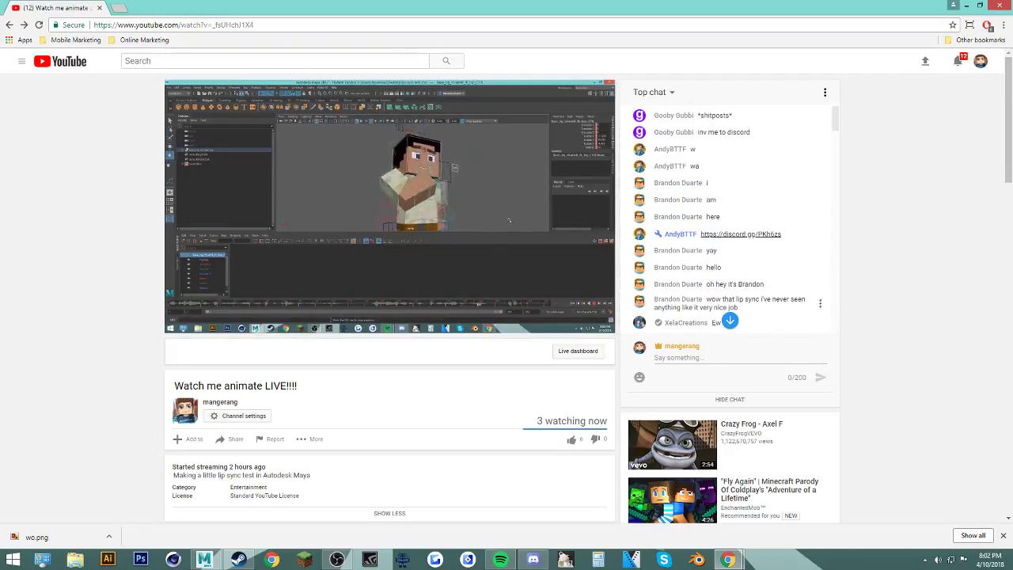
scroll(420, 362, down, 3)
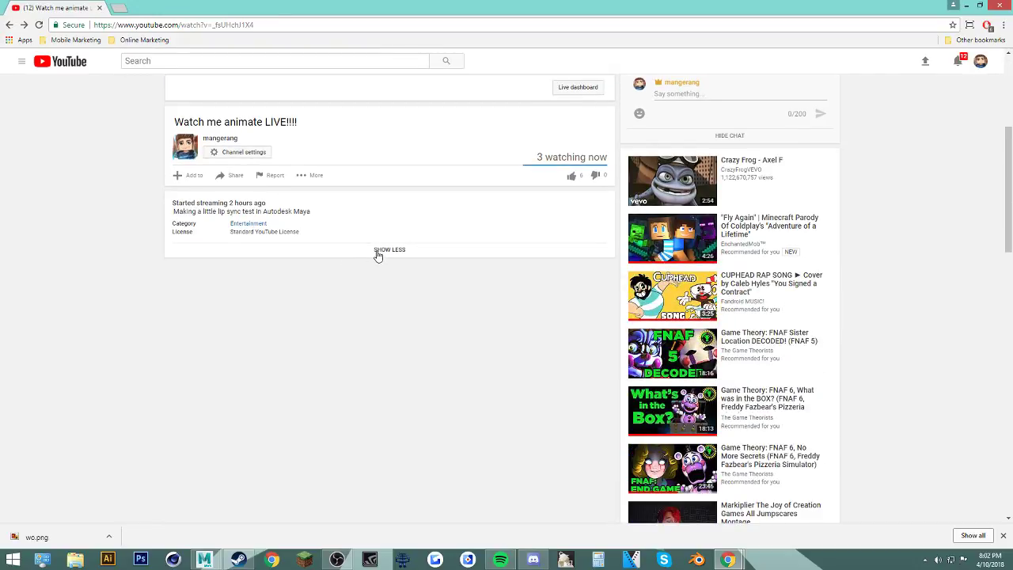
Step: Look over the live stream page and bring the chat to its newest messages
scroll(584, 237, up, 3)
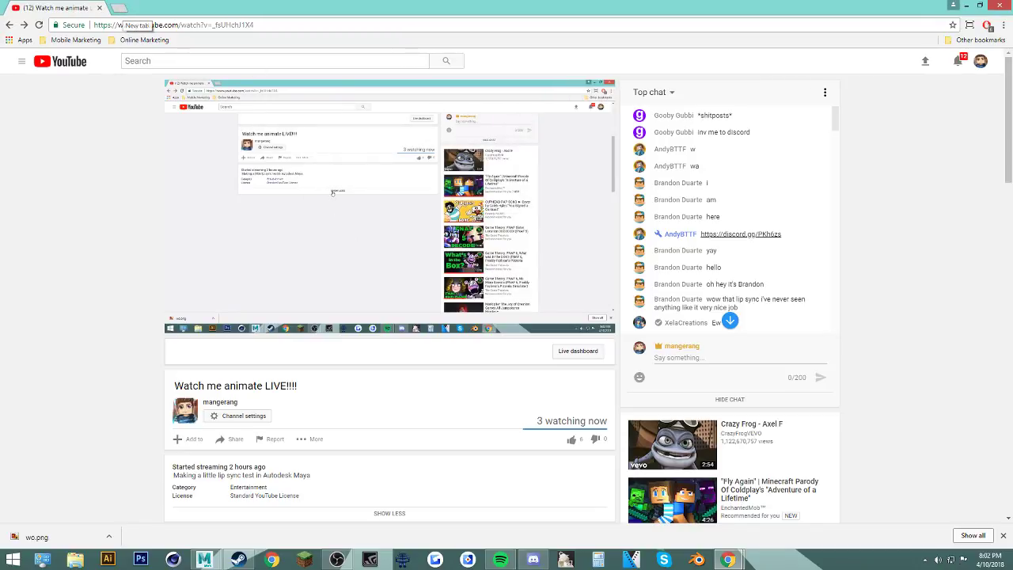
scroll(730, 294, down, 3)
click(730, 322)
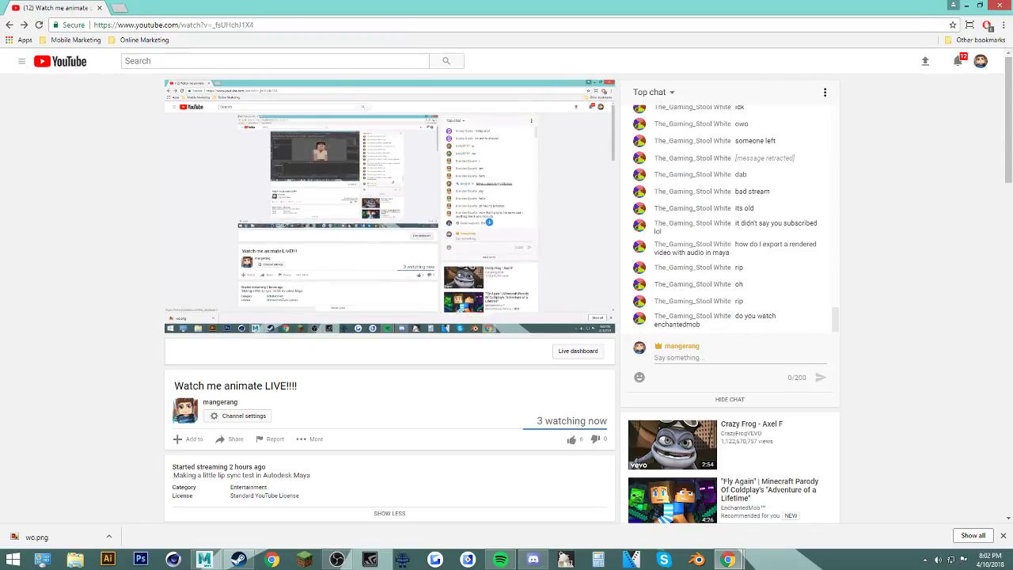
click(119, 7)
text(animate)
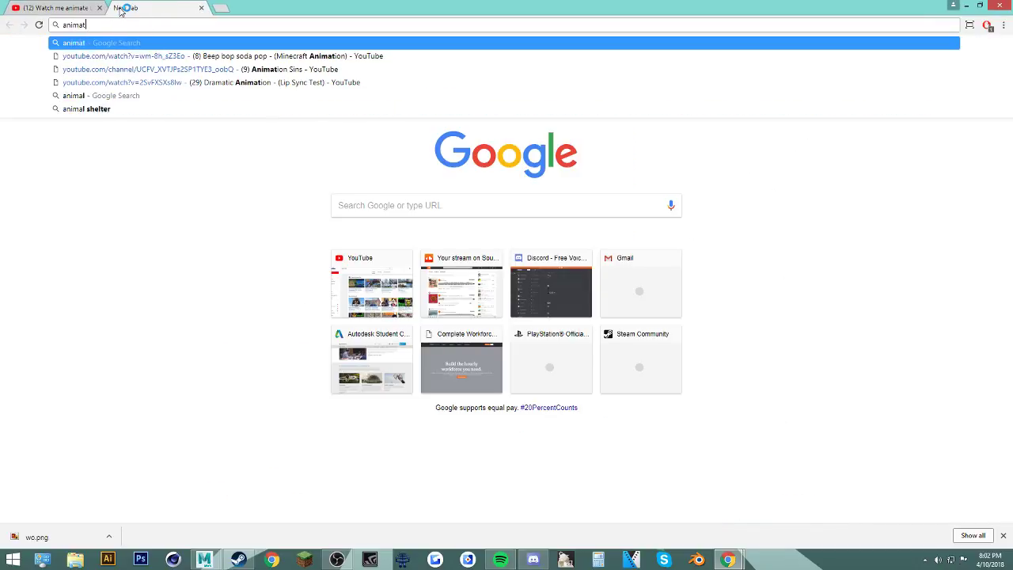
key(BackSpace)
key(BackSpace)
key(BackSpace)
key(BackSpace)
key(BackSpace)
key(BackSpace)
key(BackSpace)
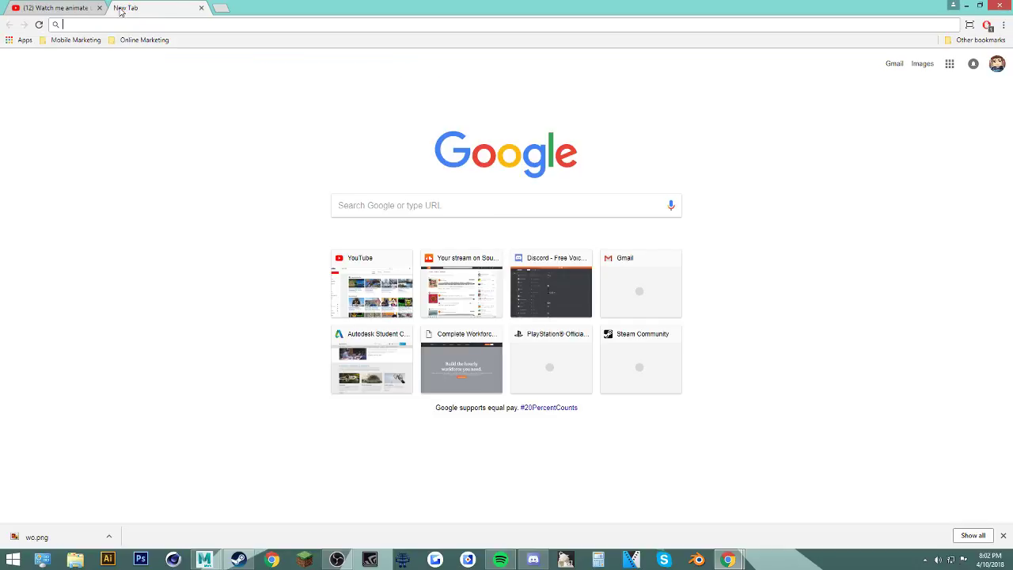
text(aniamted adadas dasda)
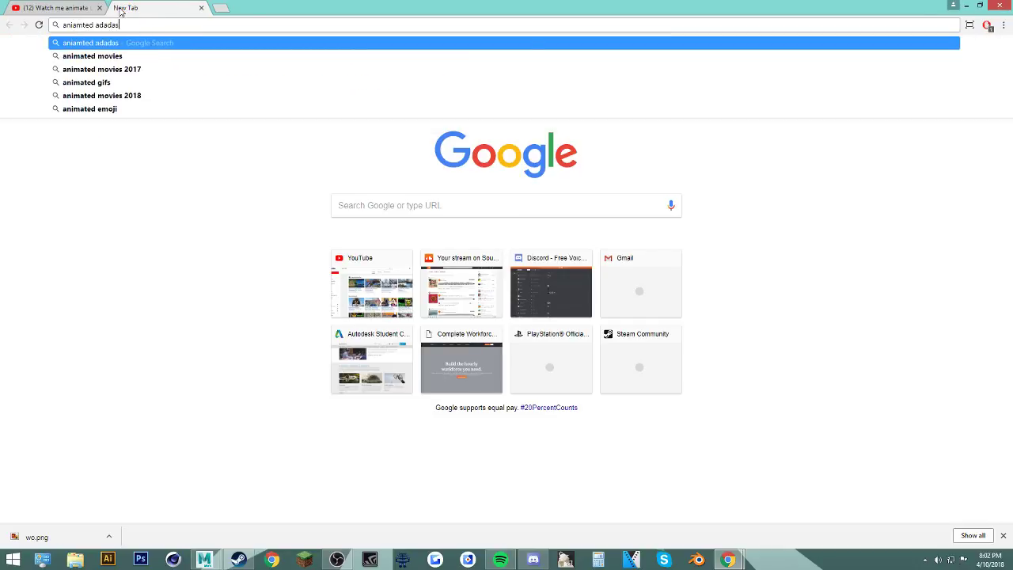
click(201, 8)
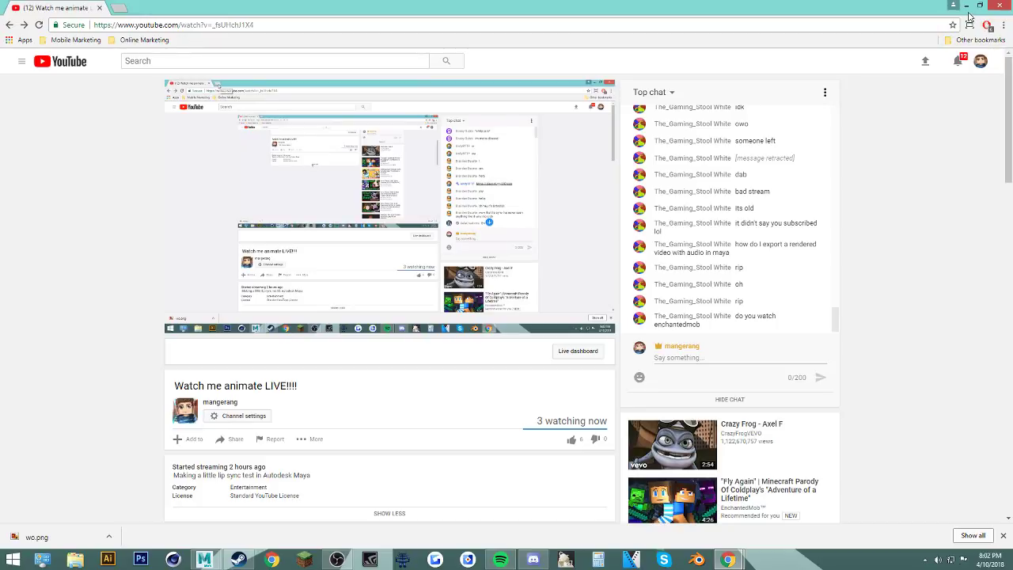
Step: Return to Maya and play back the lip sync animation, replaying the section from about frame 127
click(967, 6)
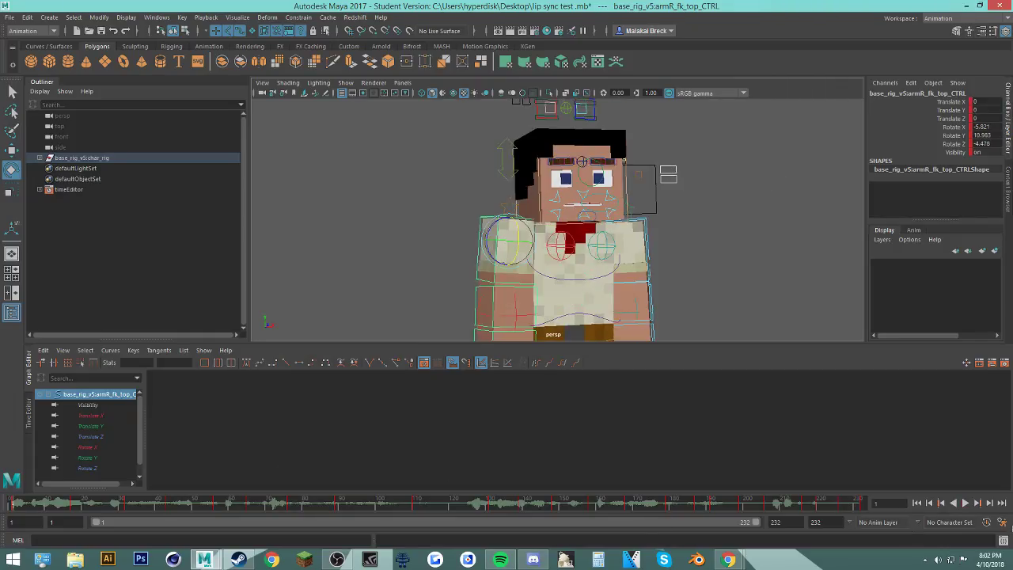
click(965, 504)
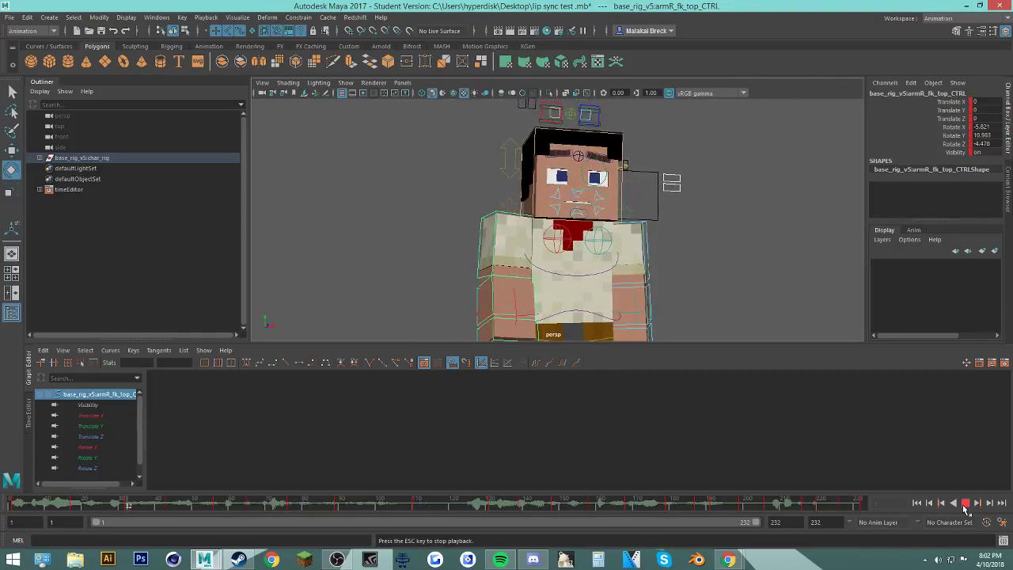
click(965, 503)
click(964, 503)
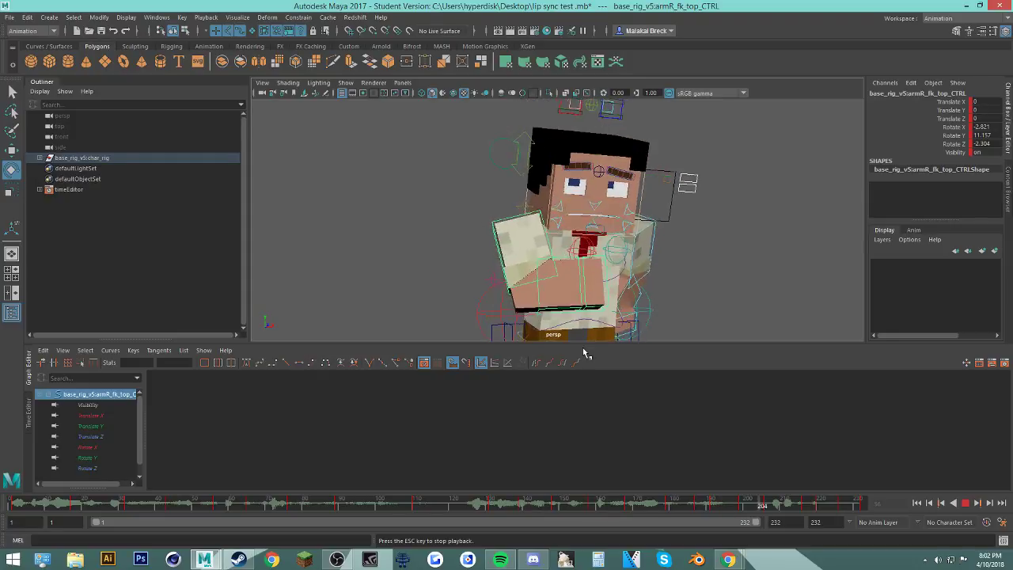
click(478, 505)
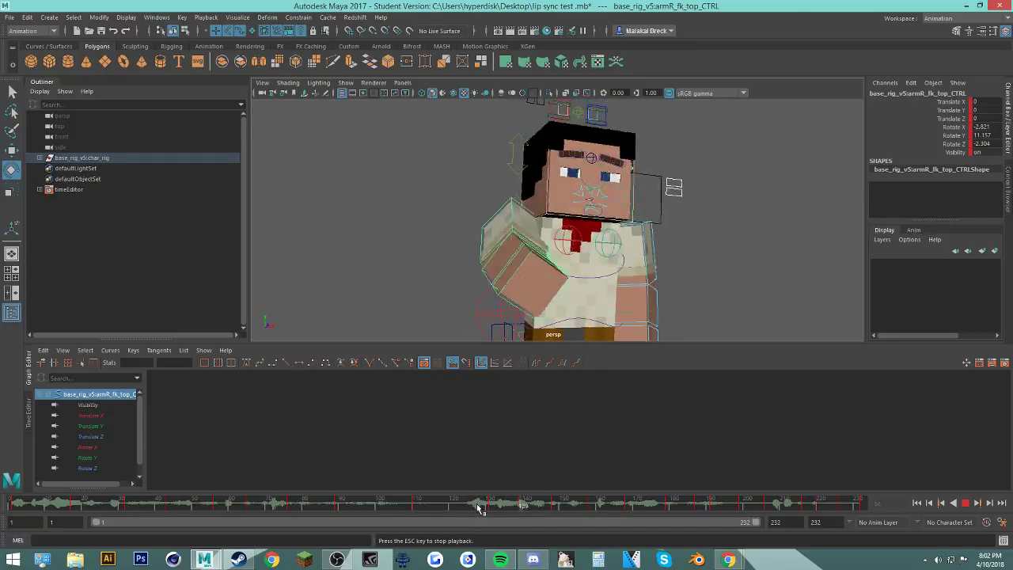
click(478, 505)
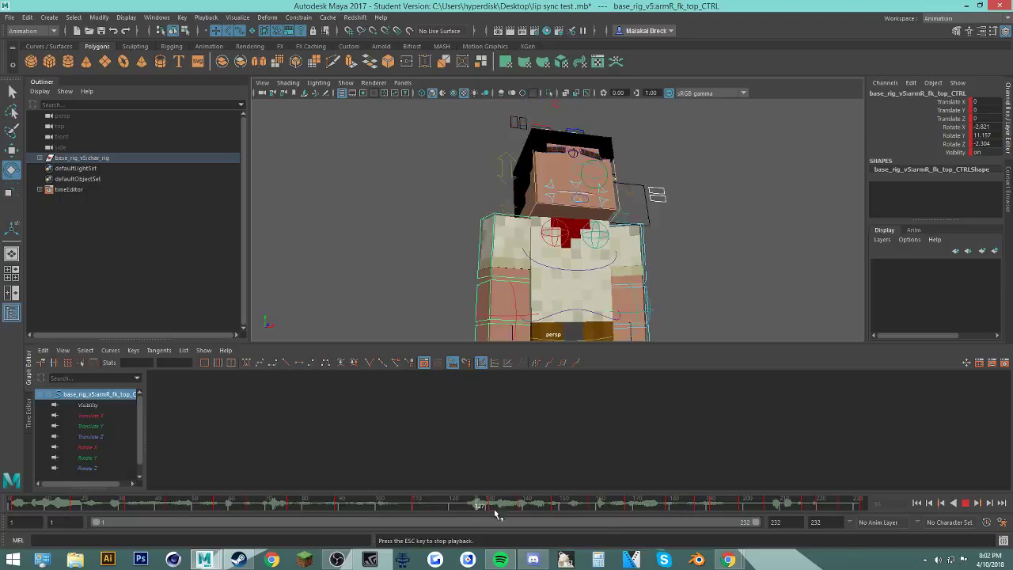
key(Escape)
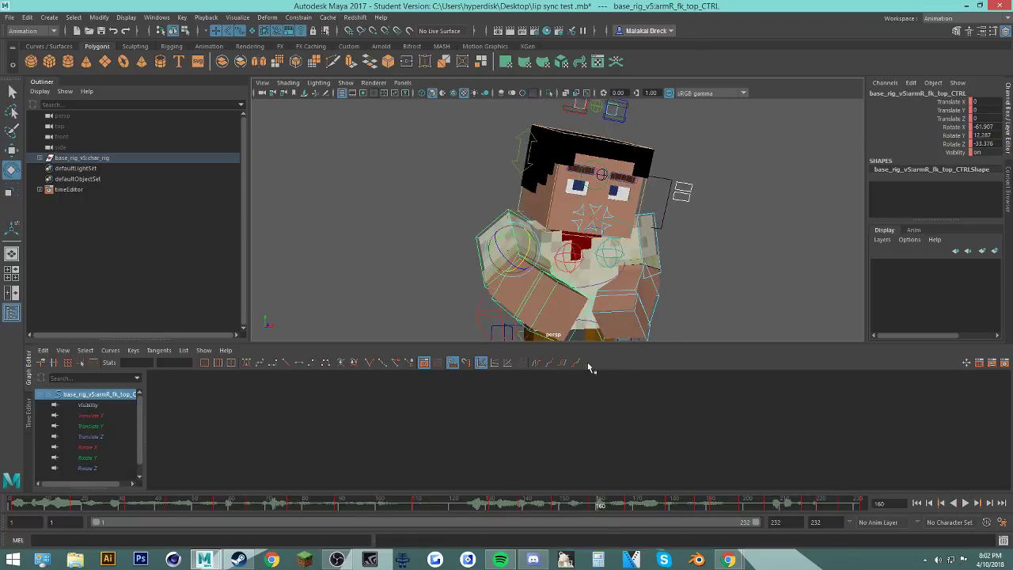
Step: Rotate the head pivot control to about 1.3, 19.1, -6.4 at frame 179 and key it
drag(504, 507, 606, 508)
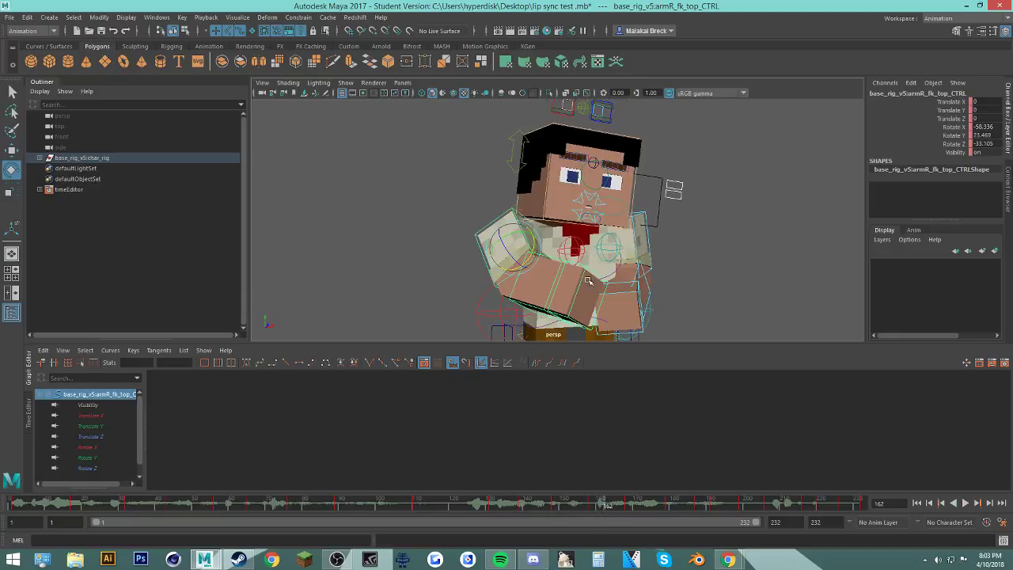
click(543, 199)
click(544, 203)
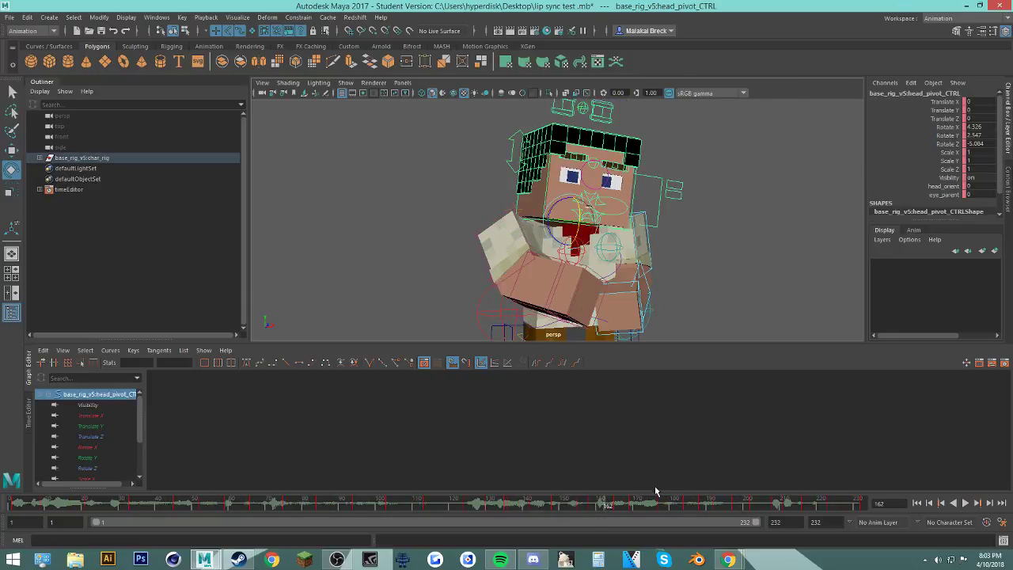
mouse_move(623, 506)
mouse_down()
mouse_move(615, 502)
mouse_move(636, 513)
mouse_move(595, 512)
mouse_move(641, 507)
mouse_move(643, 519)
mouse_move(655, 502)
mouse_move(628, 502)
mouse_move(670, 506)
mouse_up()
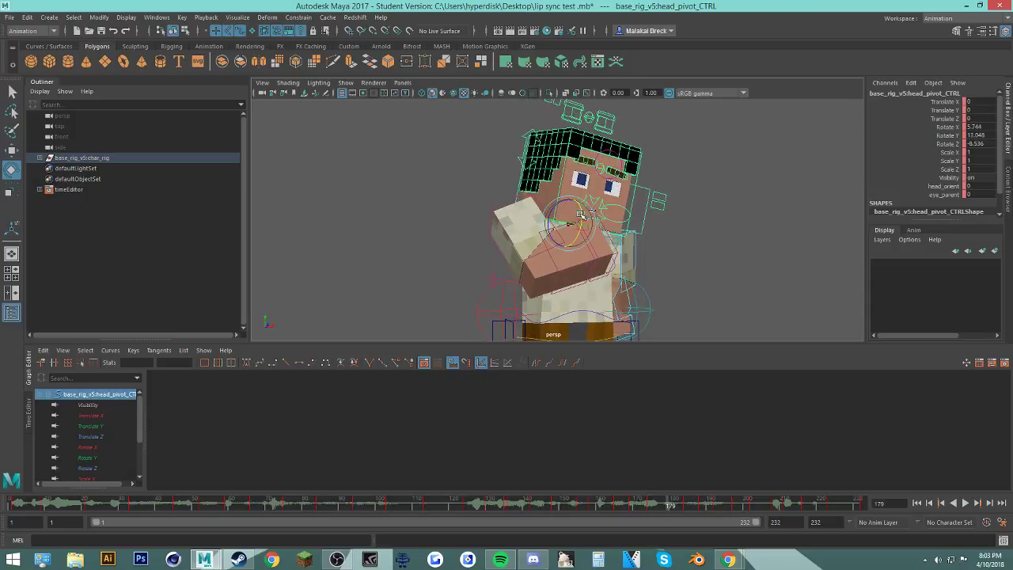
drag(570, 224, 623, 345)
key(s)
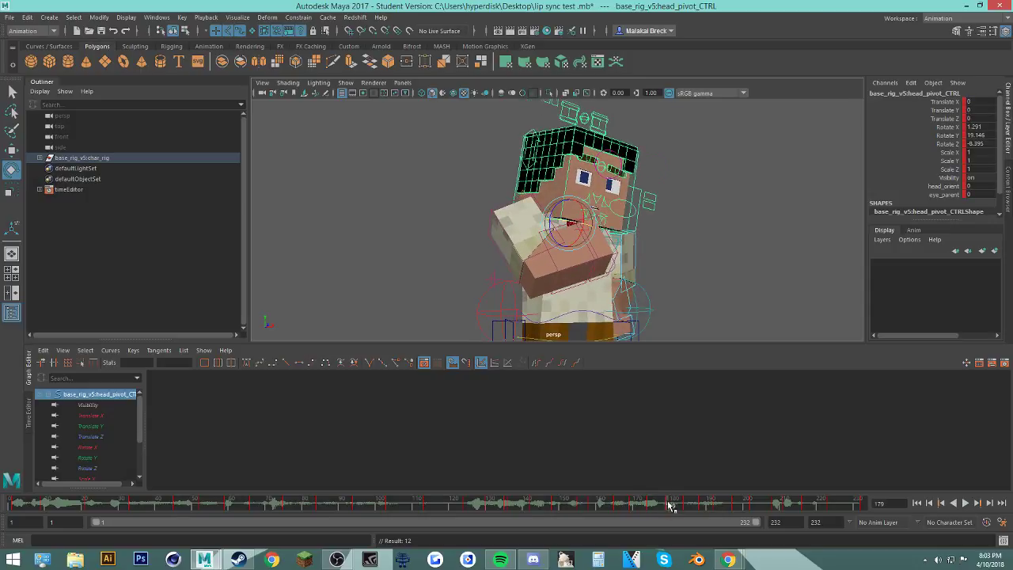
Step: Check the head motion in playback and delete the head pivot control's key at frame 181
key(alt+v)
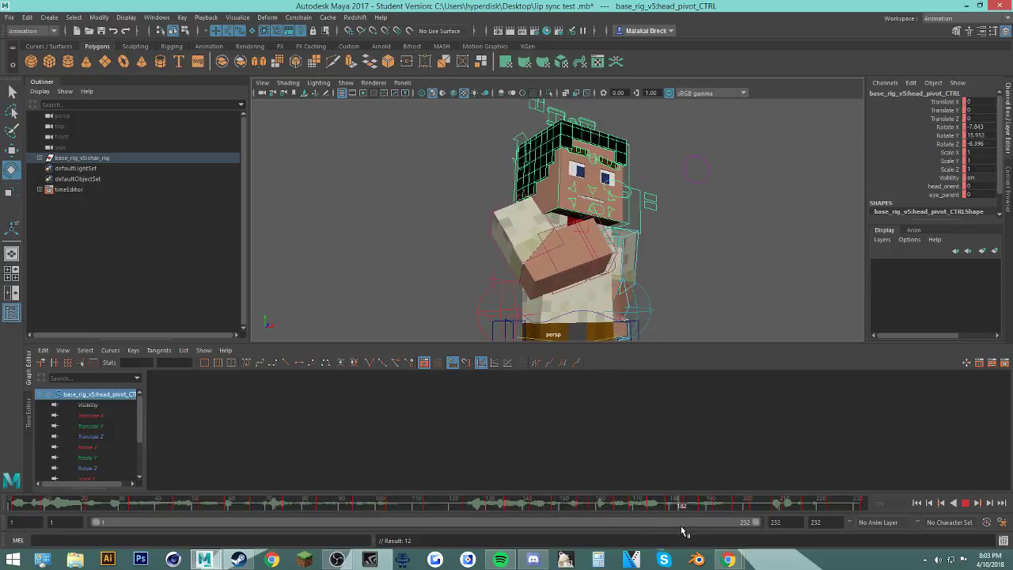
click(670, 507)
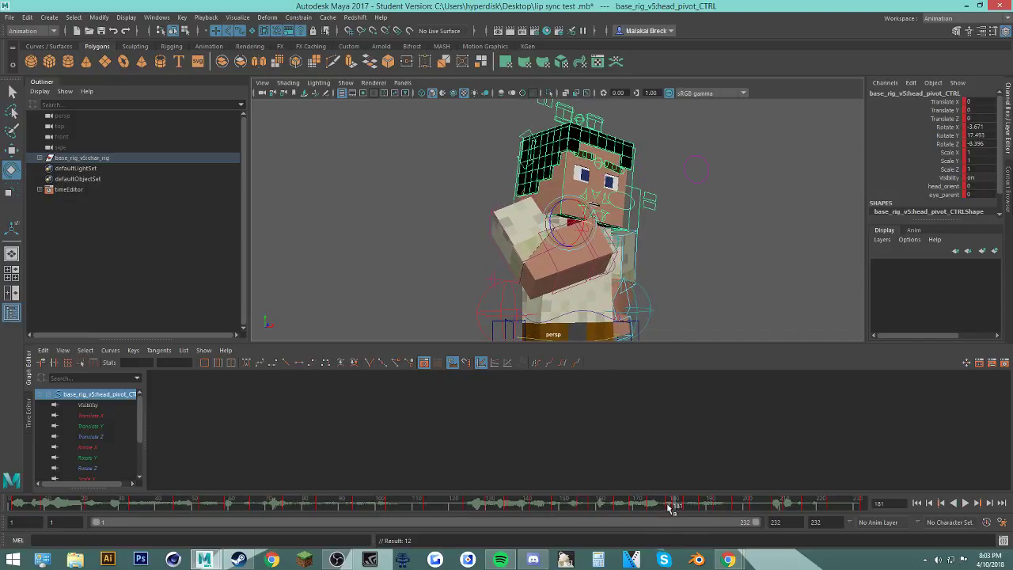
right_click(671, 506)
click(705, 381)
key(alt+v)
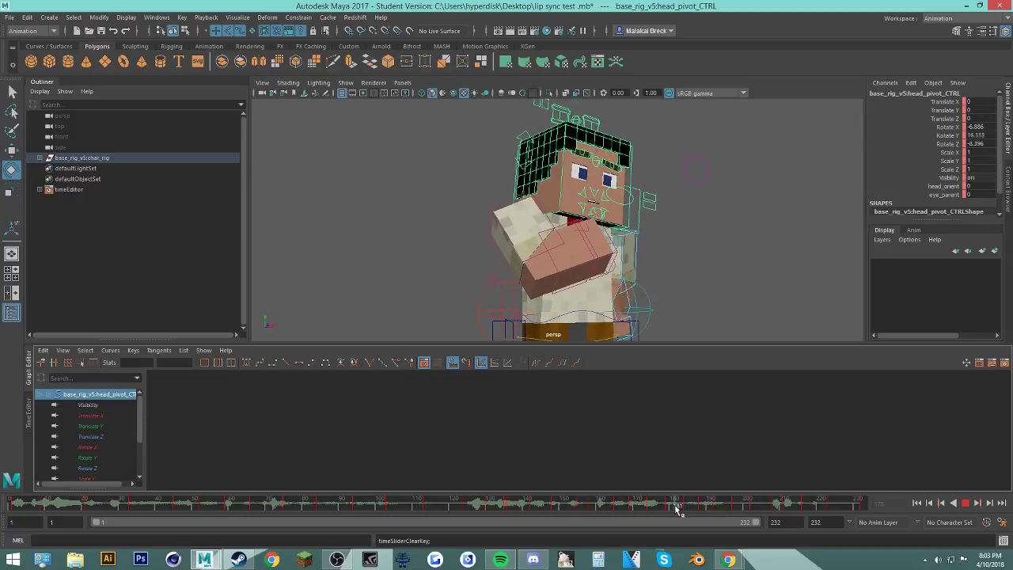
key(alt+v)
Step: Play back the animation again from about frame 154 to review the head motion
click(966, 503)
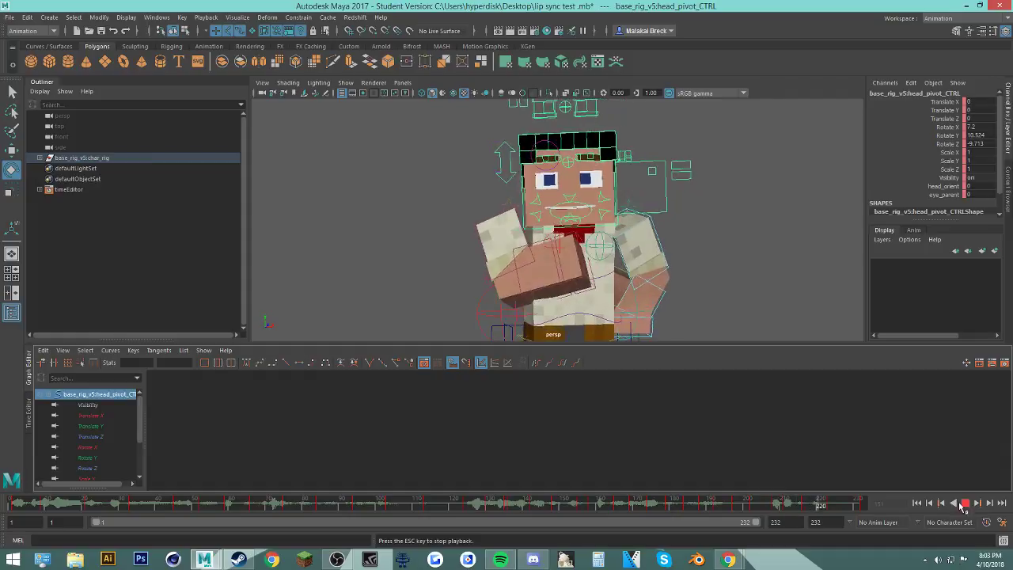
click(573, 505)
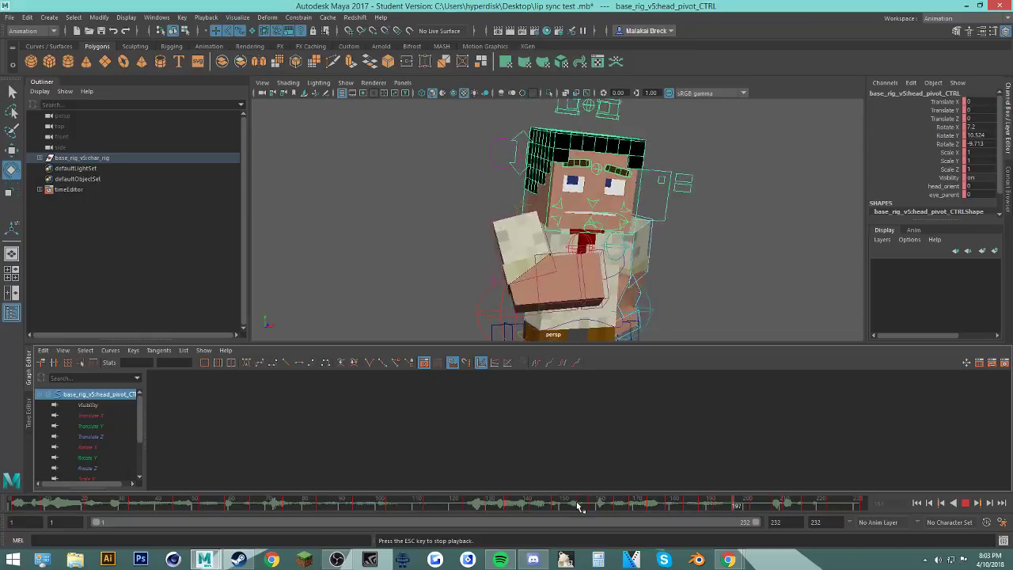
click(578, 505)
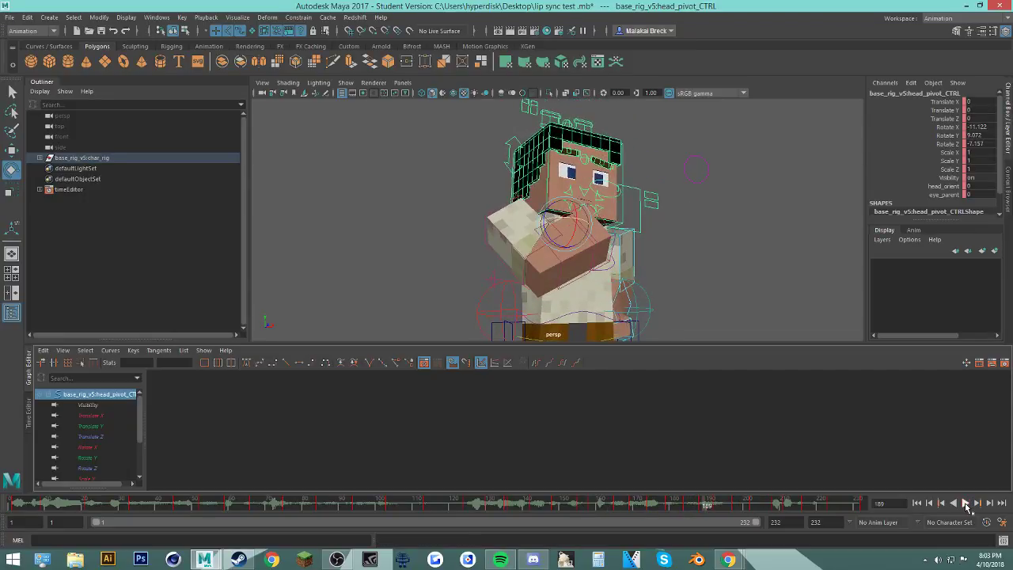
click(966, 504)
Step: Rotate the head pivot control to about -17.9, 1.5, -4.1 at frame 194, key it, and scrub through the motion
mouse_move(725, 503)
mouse_down()
mouse_move(716, 507)
mouse_move(725, 507)
mouse_up()
drag(583, 211, 589, 229)
key(s)
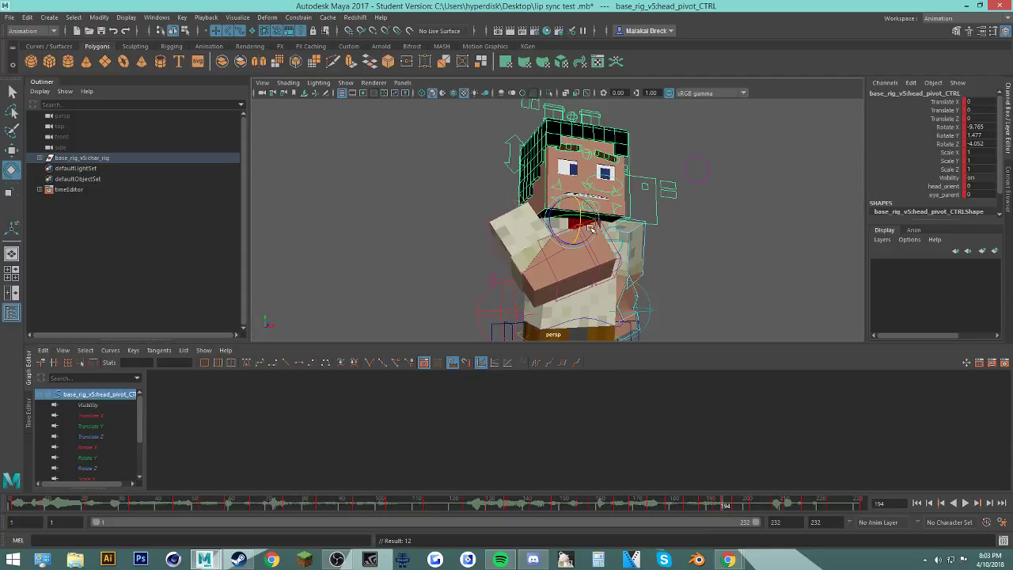
mouse_move(710, 512)
mouse_down()
mouse_move(742, 504)
mouse_move(724, 507)
mouse_up()
double_click(724, 507)
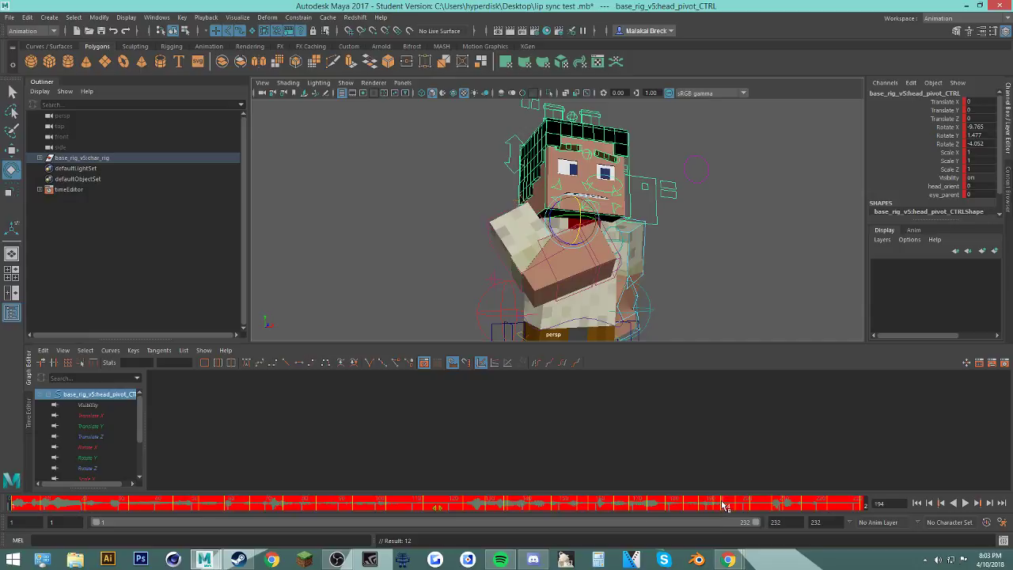
click(723, 505)
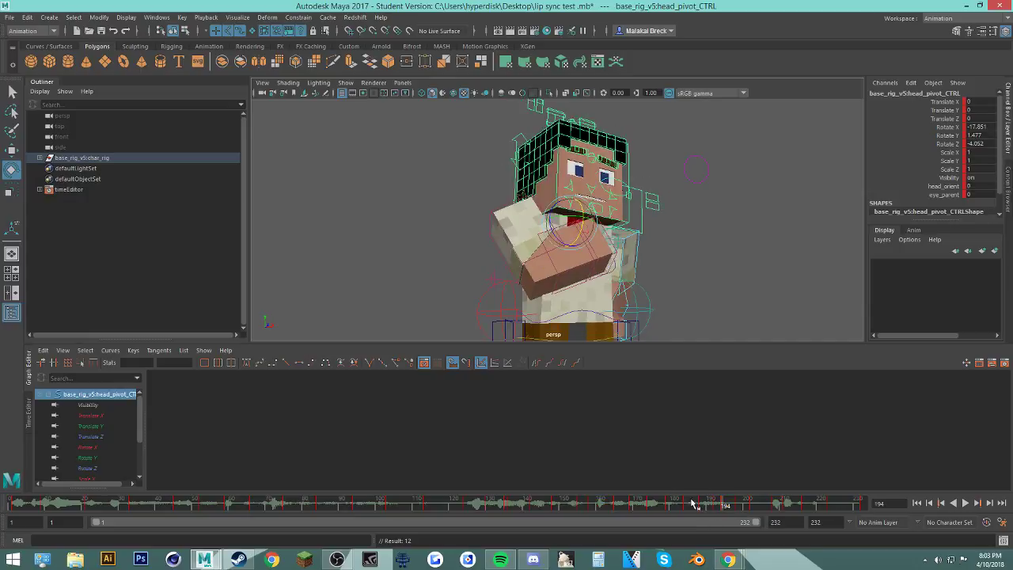
mouse_move(705, 505)
mouse_down()
mouse_move(737, 507)
mouse_move(715, 509)
mouse_move(724, 506)
mouse_up()
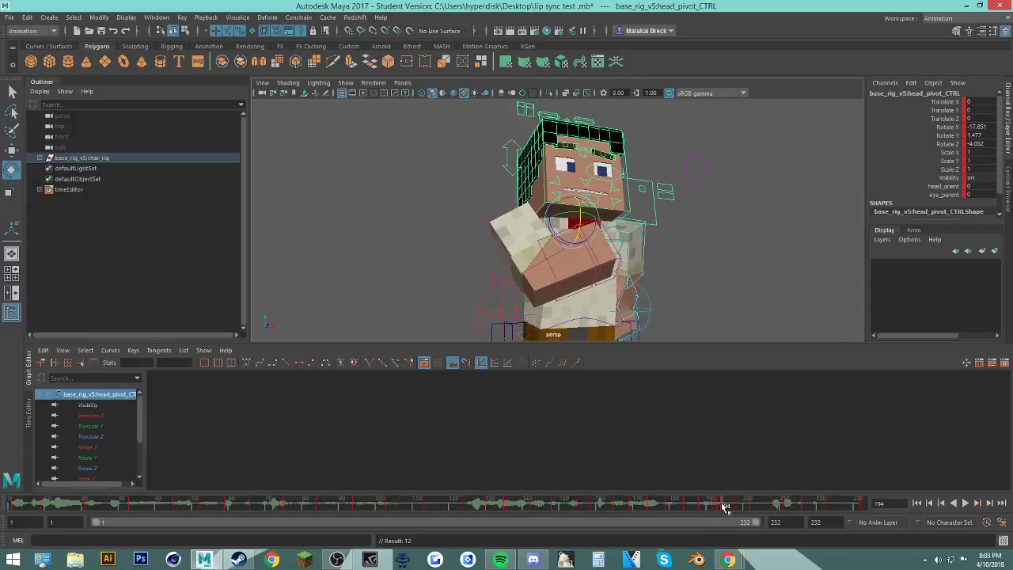
Step: Delete the head pivot control's key at frame 194 and move its key at frame 193 to frame 182
right_click(723, 505)
click(744, 379)
click(722, 507)
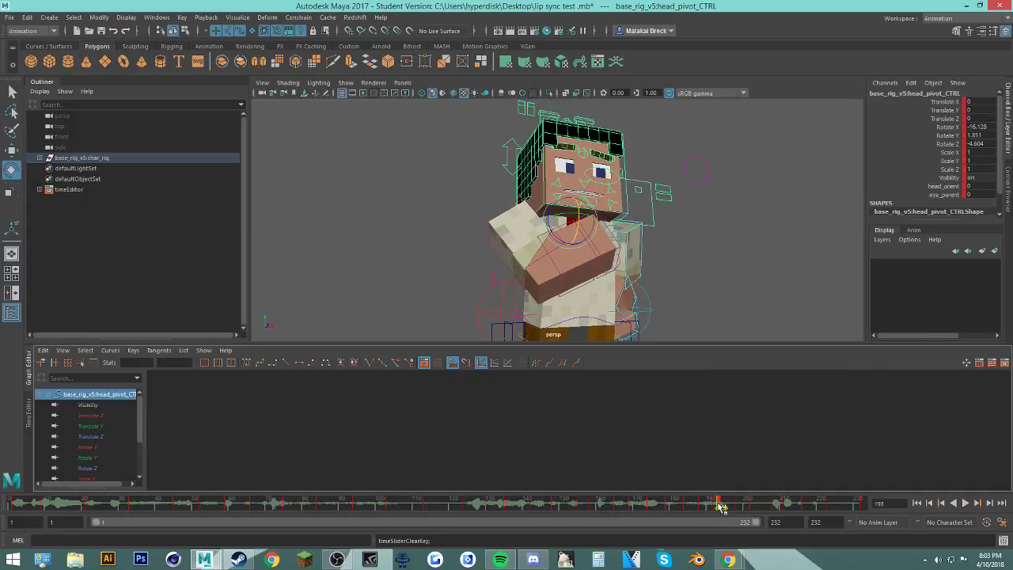
key(alt+v)
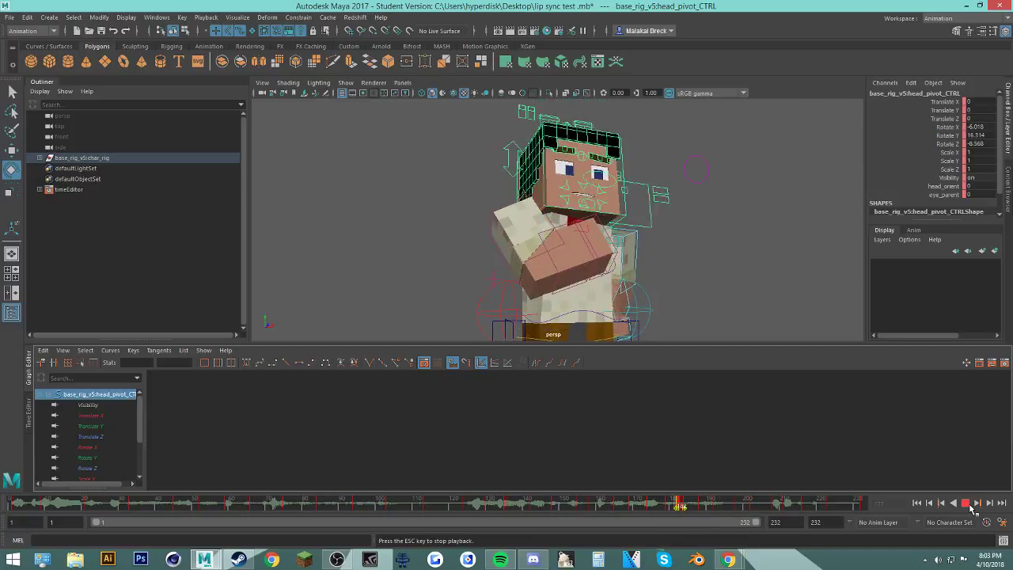
Step: Review the head motion in playback and delete the head pivot control's key at frame 182
click(576, 507)
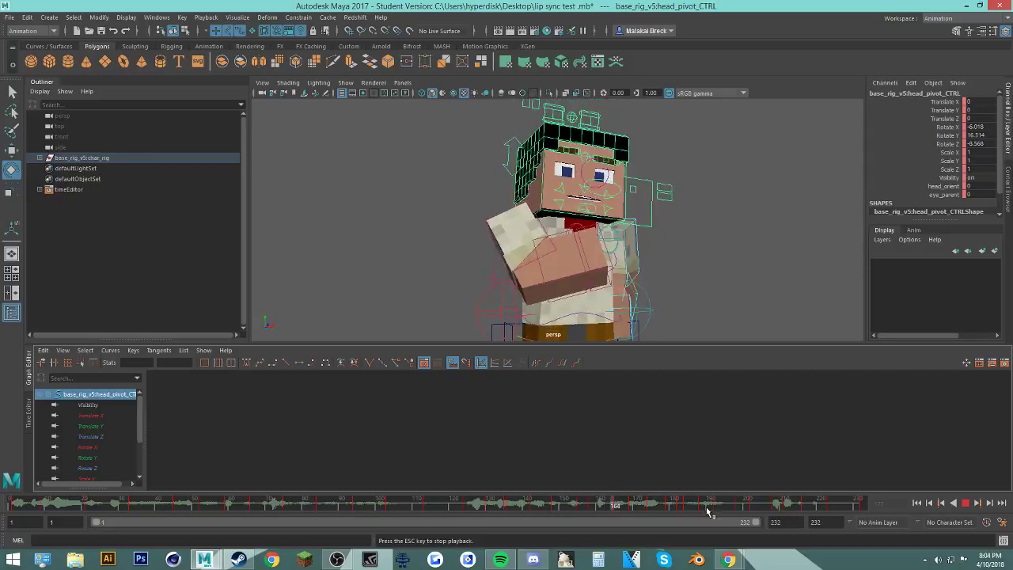
key(Escape)
click(679, 506)
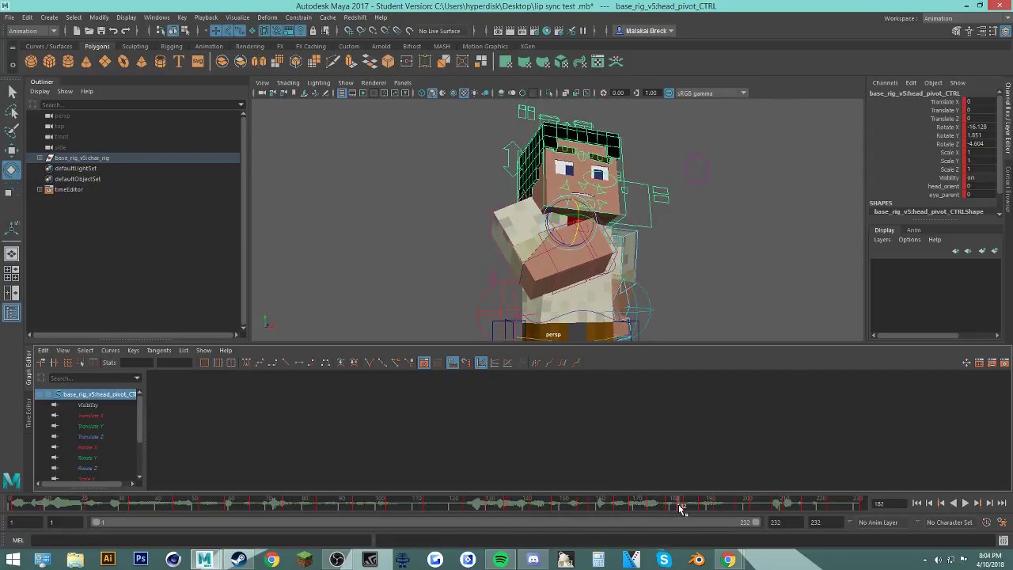
right_click(680, 507)
click(704, 384)
key(comma)
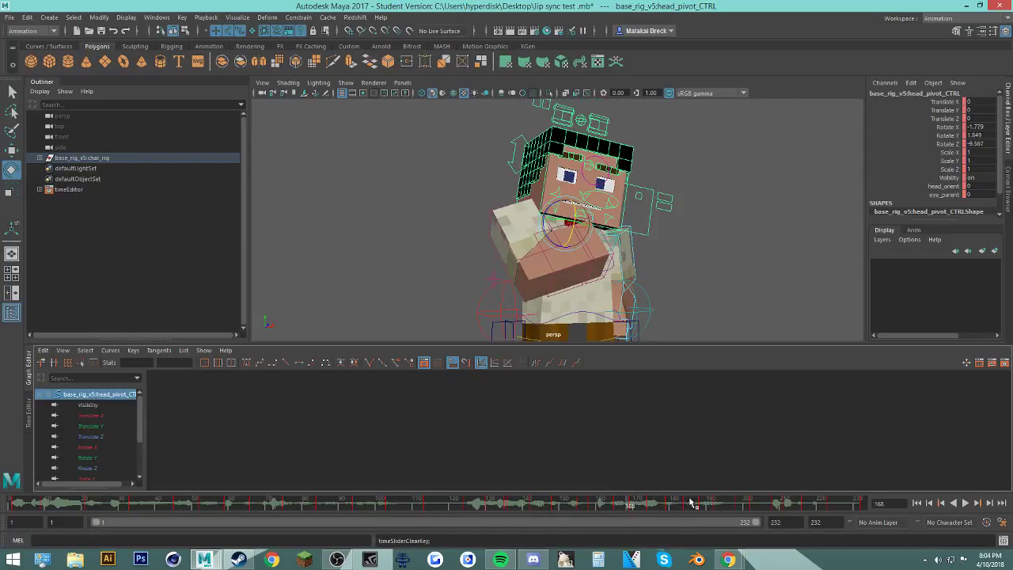
Step: Play back the animation, rotate the head pivot control to about -9.4, 1.3, -3.8 at frame 195, key it, and preview it
click(967, 502)
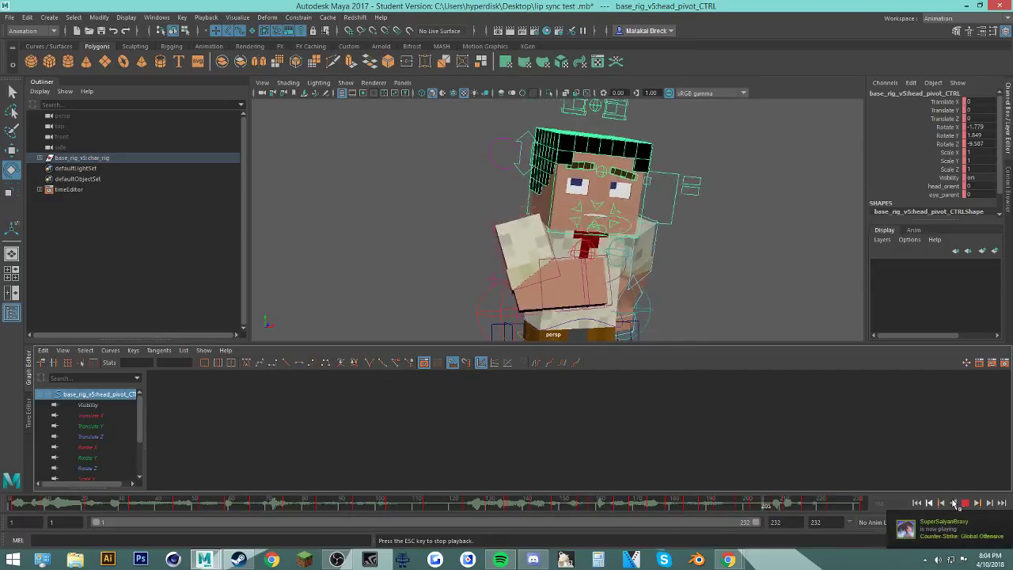
drag(702, 511, 727, 508)
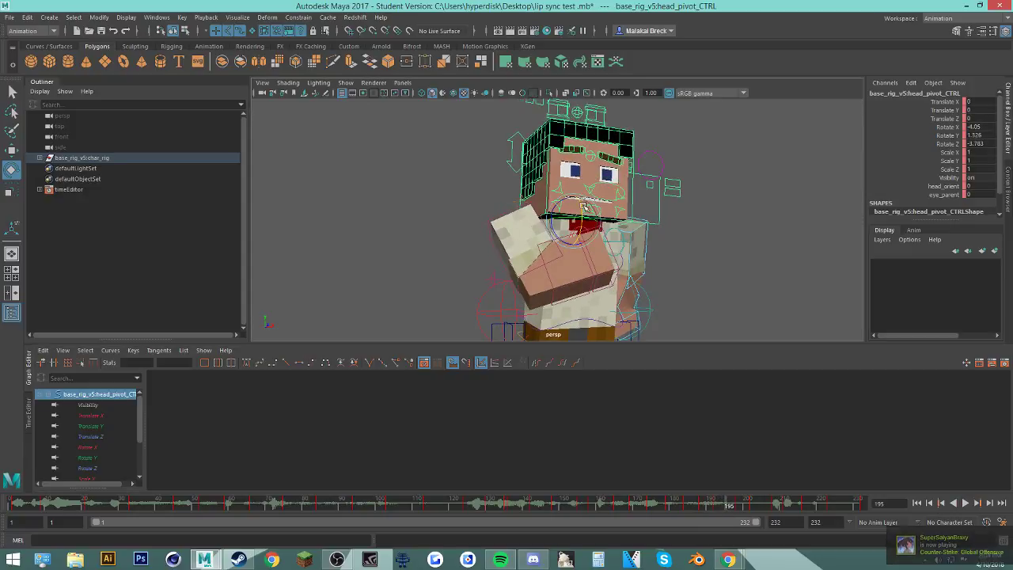
key(alt+v)
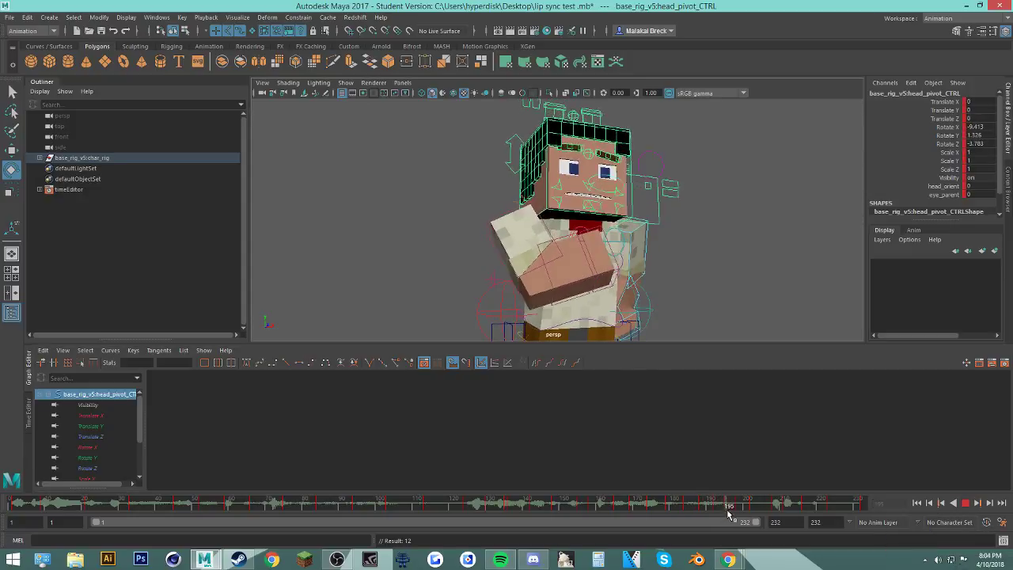
key(alt+v)
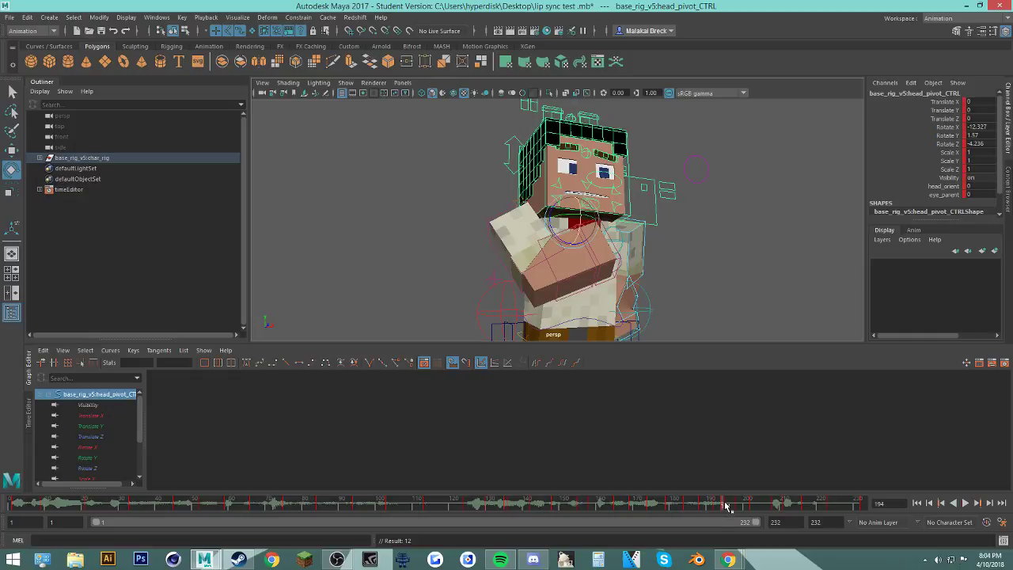
Step: Delete the head pivot control's key at frame 195
click(729, 504)
double_click(729, 504)
click(726, 503)
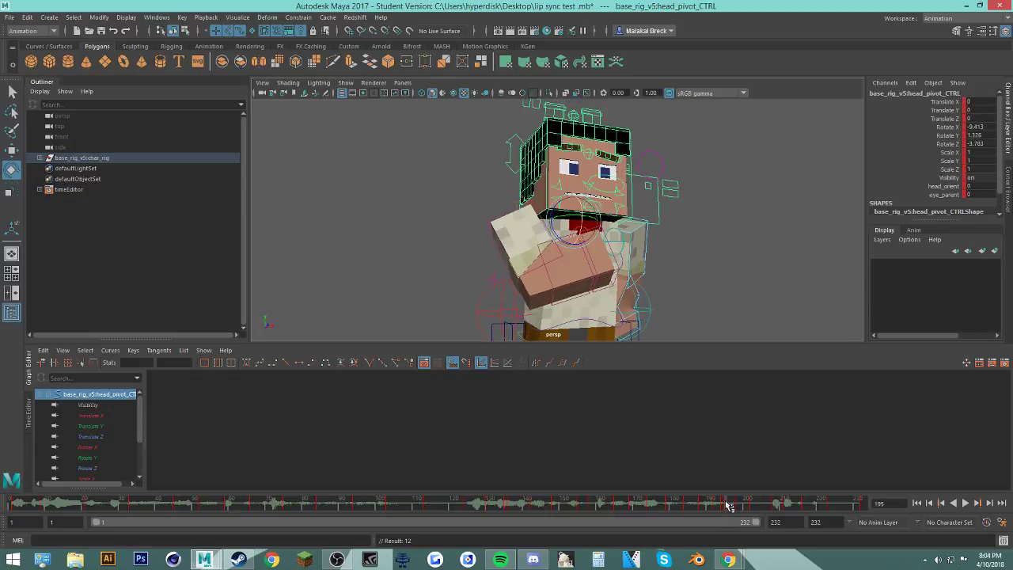
right_click(726, 505)
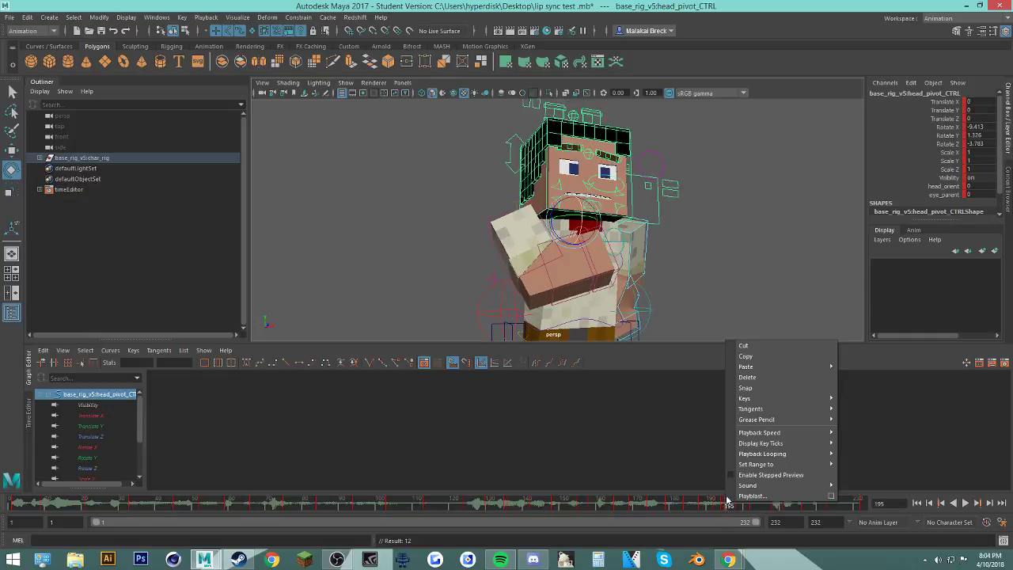
click(763, 379)
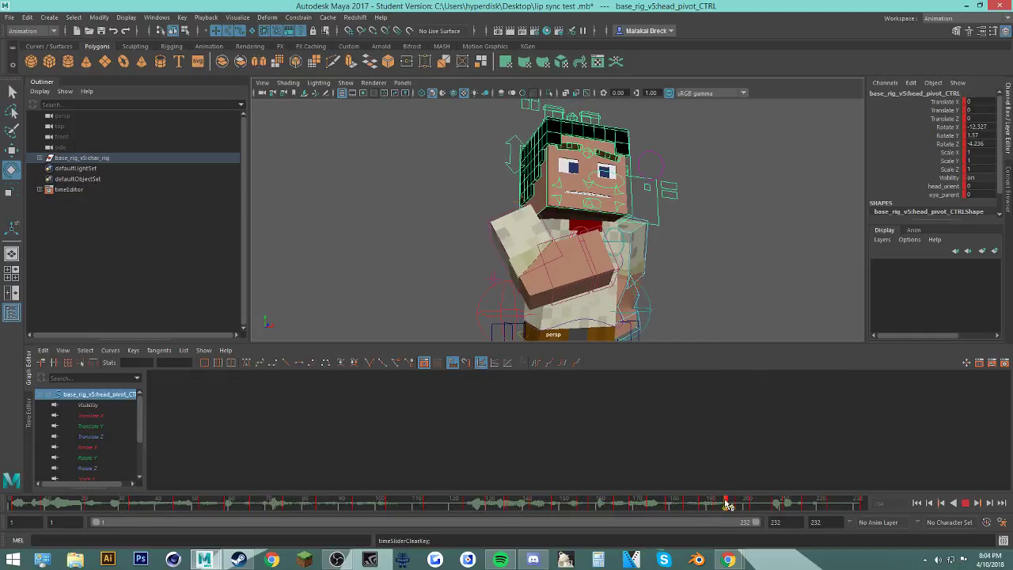
Step: Play back the lip sync animation to review the head motion with the head pivot control deselected
click(685, 507)
click(966, 504)
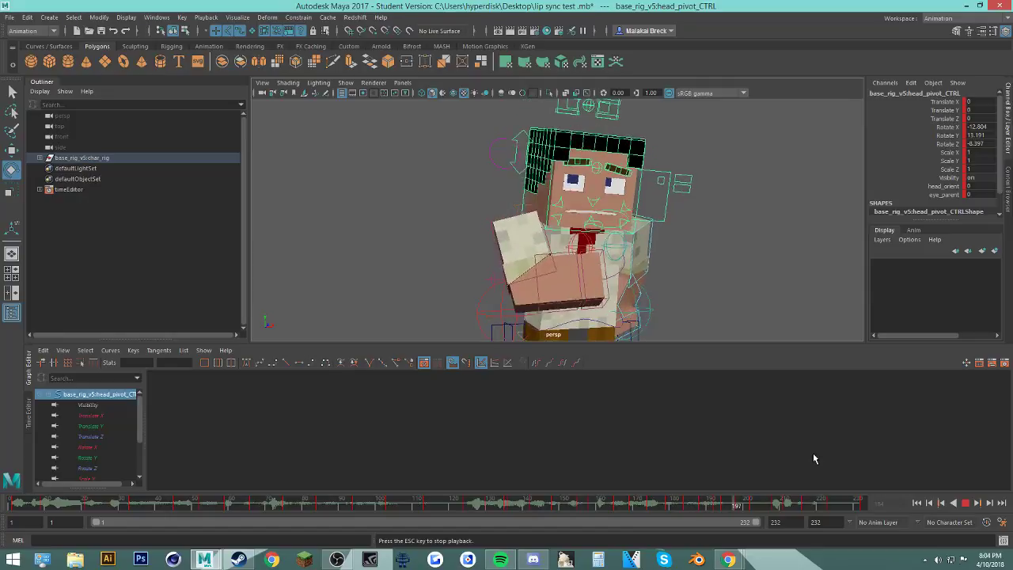
alt+drag(684, 247, 683, 250)
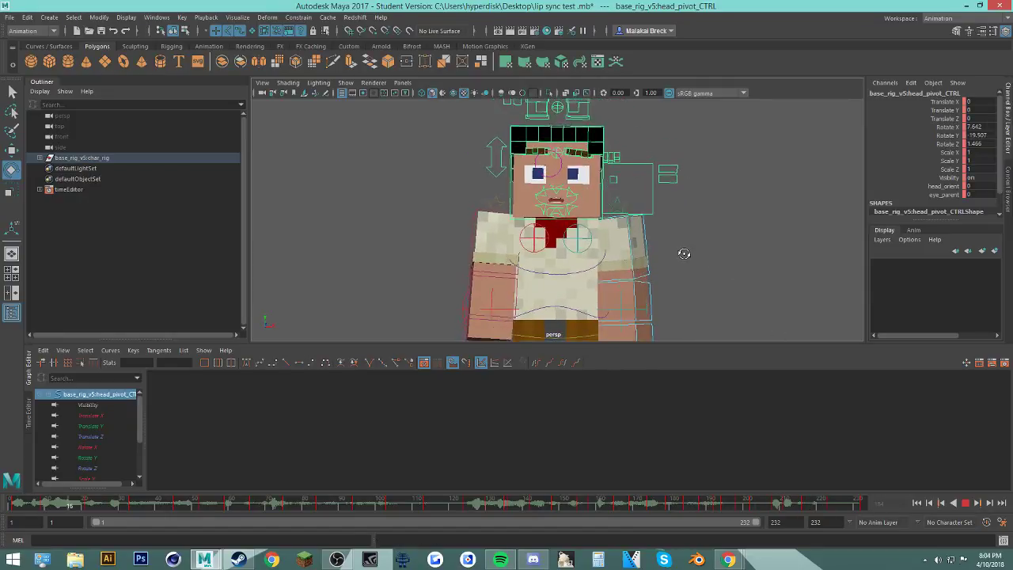
click(686, 254)
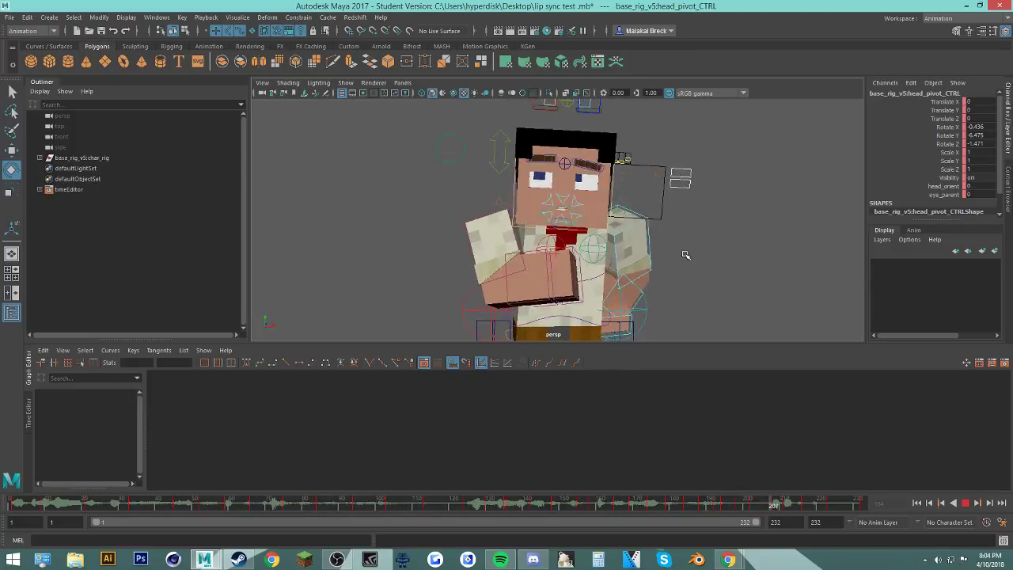
click(723, 304)
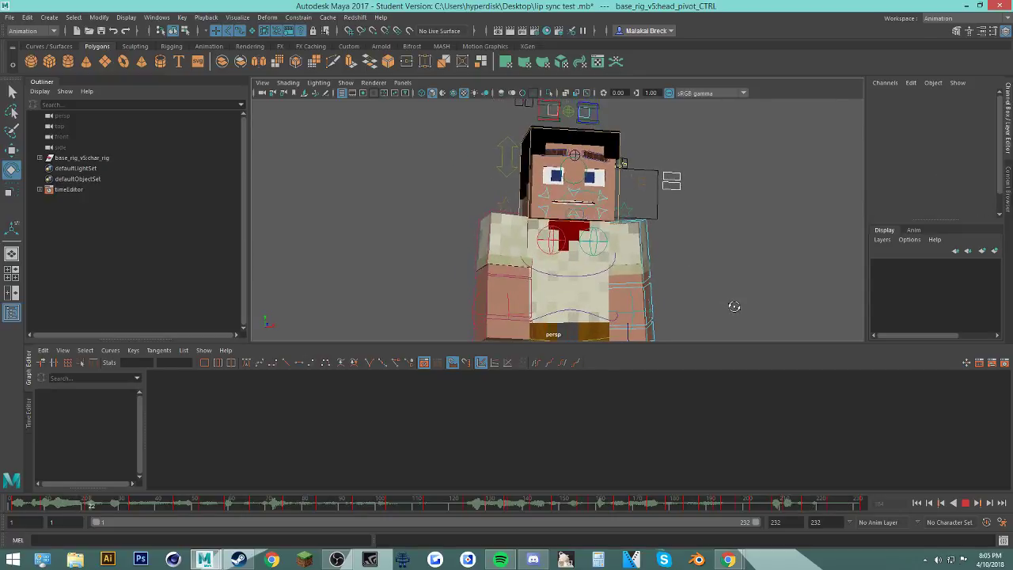
Step: Save the lip sync scene over the existing file and stop the playback
key(ctrl+s)
key(Return)
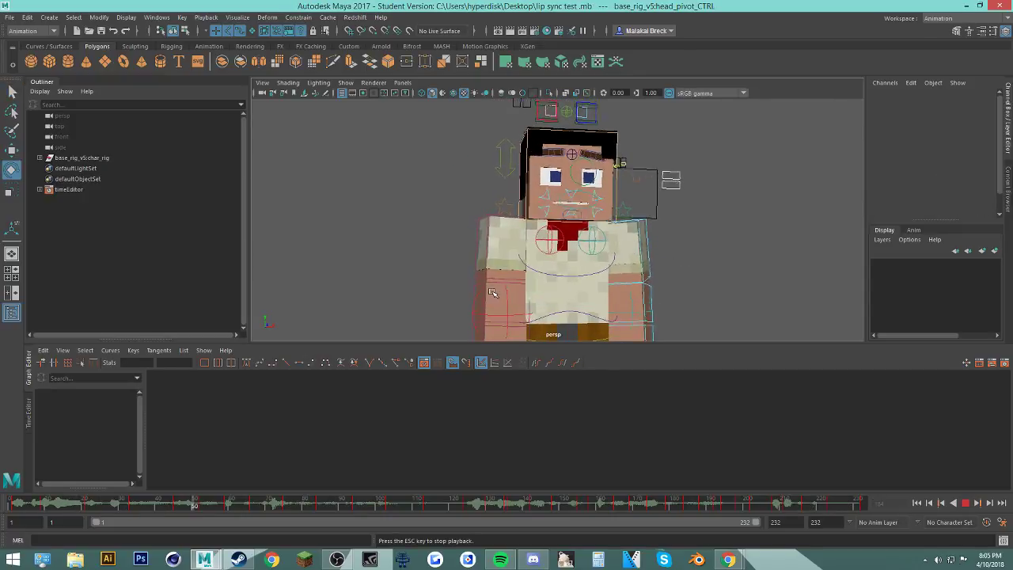
click(967, 504)
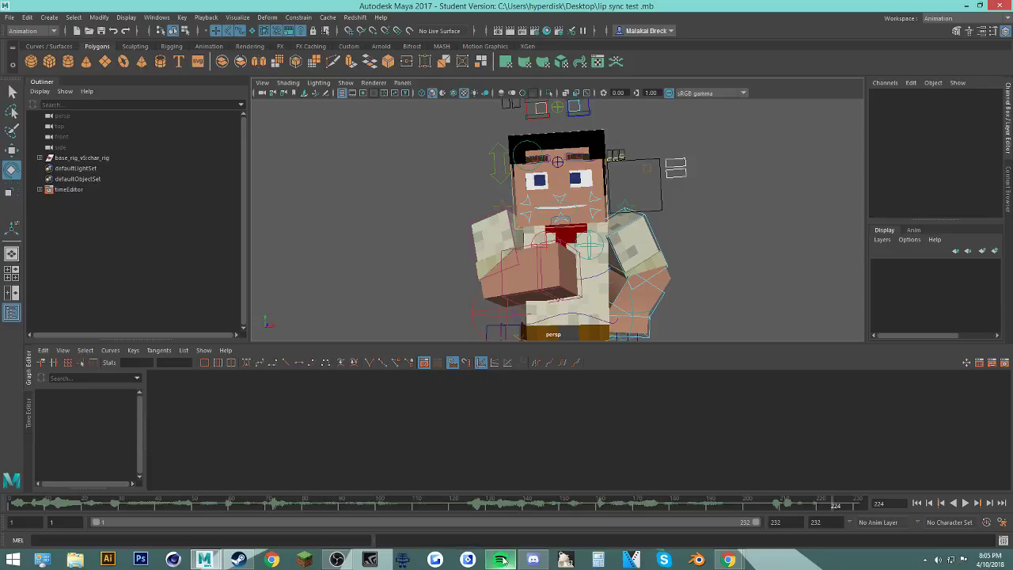
Step: Check the YouTube live stream chat, and switch to OBS with its whole window moved into view
mouse_move(728, 559)
click(673, 509)
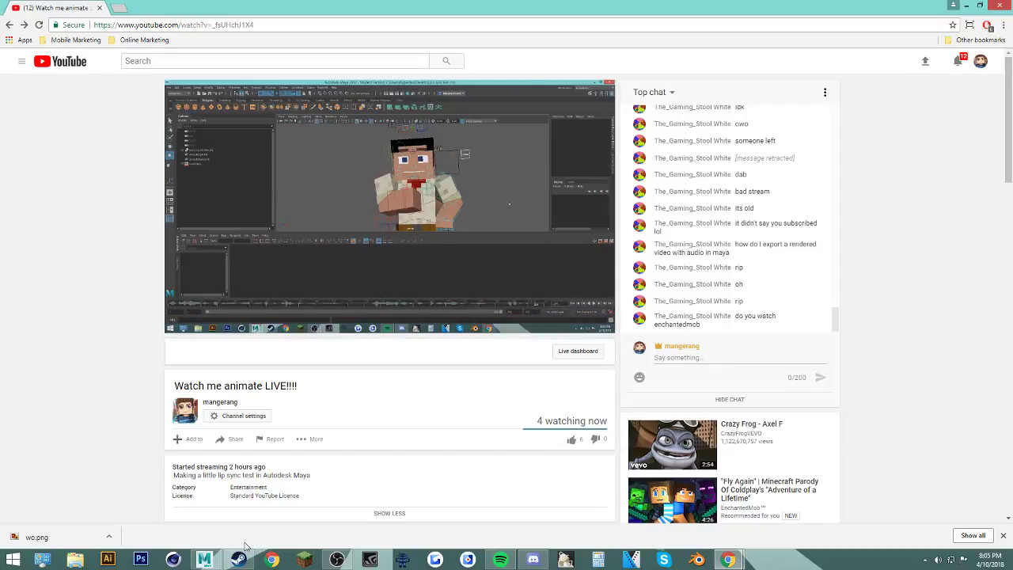
click(337, 559)
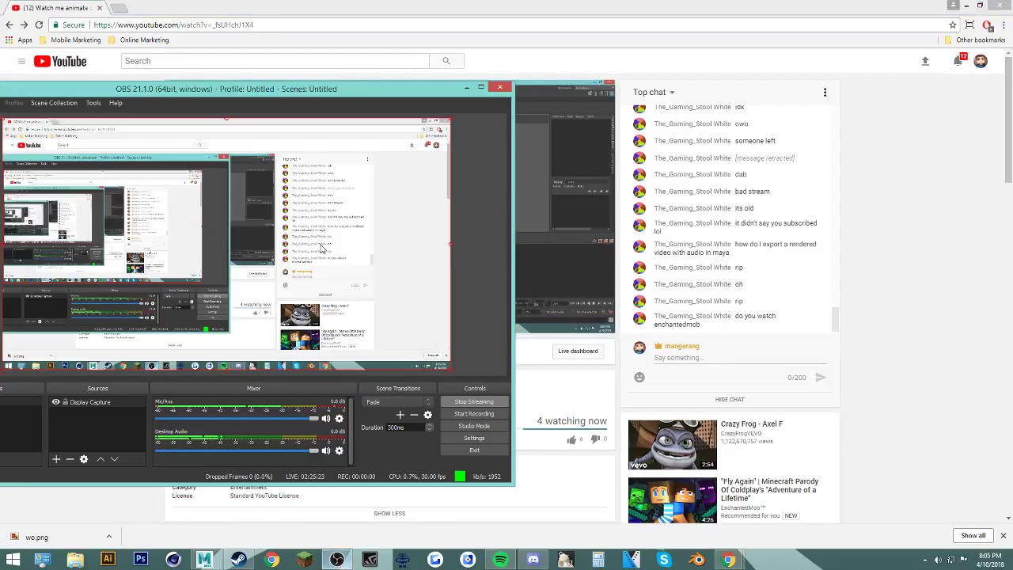
drag(329, 90, 447, 69)
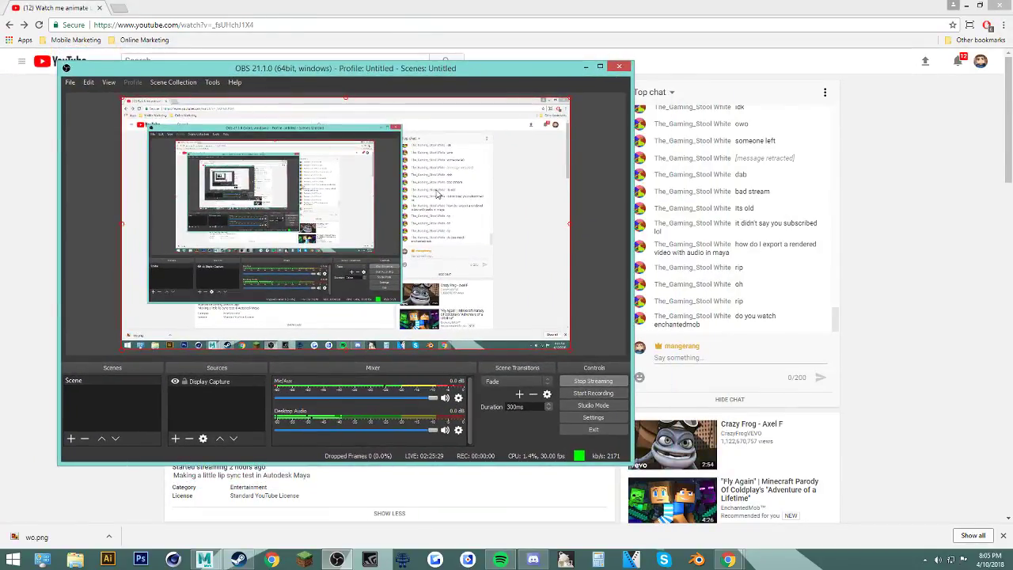